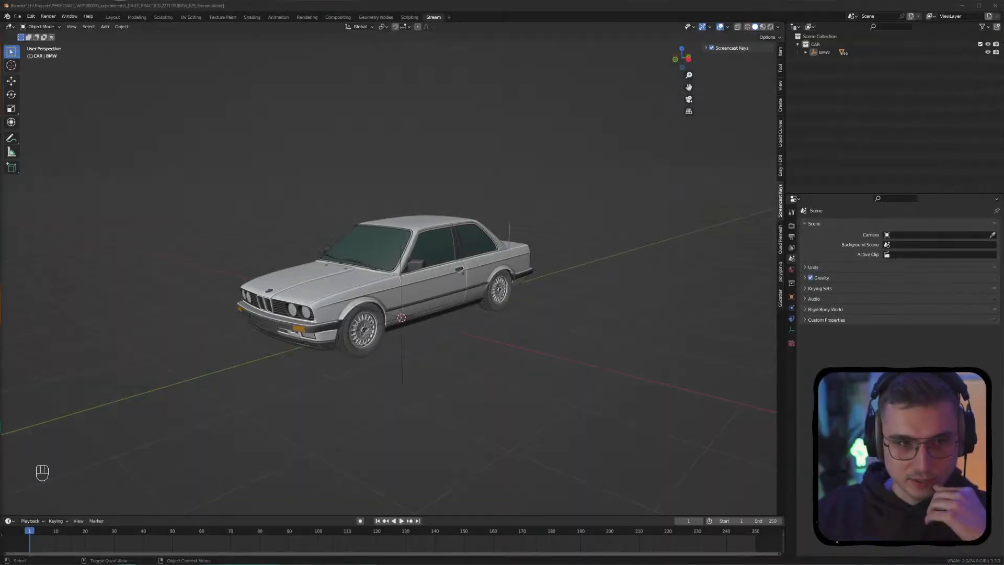
Examine the BMW model in perspective from its front, front corners and side
middle_click(422, 272, "alt")
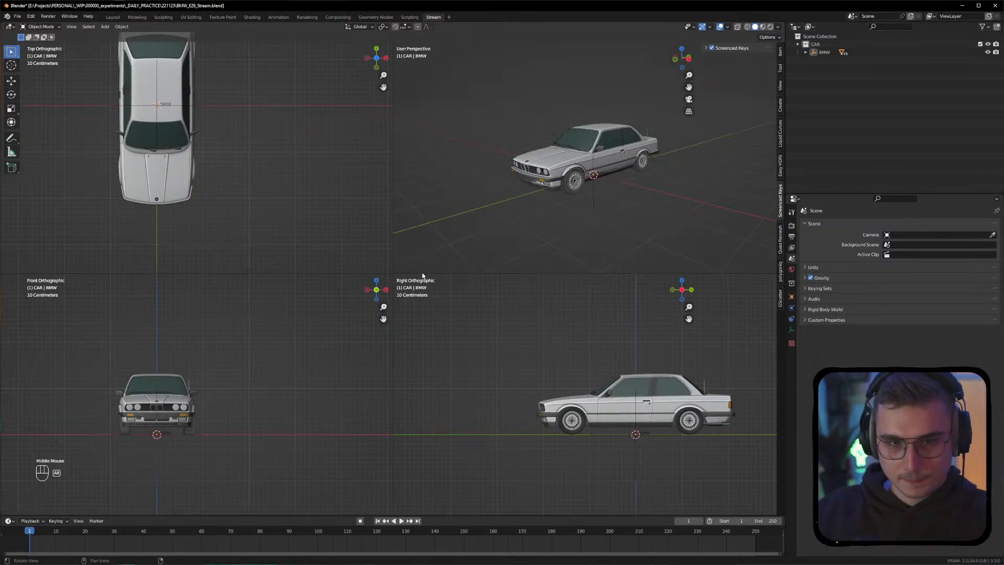
middle_click(426, 301, "alt")
left_click_drag(425, 299, 454, 300, "alt")
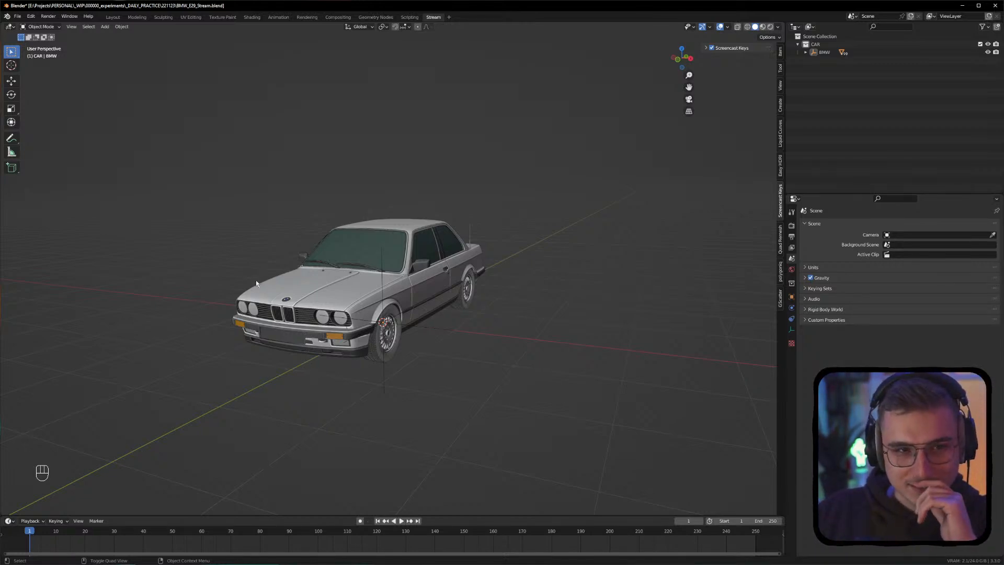
middle_click_drag(357, 256, 286, 261, "alt")
left_click_drag(277, 261, 242, 269, "alt")
middle_click_drag(249, 269, 262, 285, "alt")
left_click_drag(261, 286, 353, 311, "alt")
middle_click_drag(295, 279, 367, 299, "alt")
left_click_drag(367, 299, 473, 278, "alt")
middle_click_drag(477, 291, 244, 297, "alt")
left_click_drag(244, 295, 199, 295, "alt")
middle_click_drag(200, 295, 367, 313, "alt")
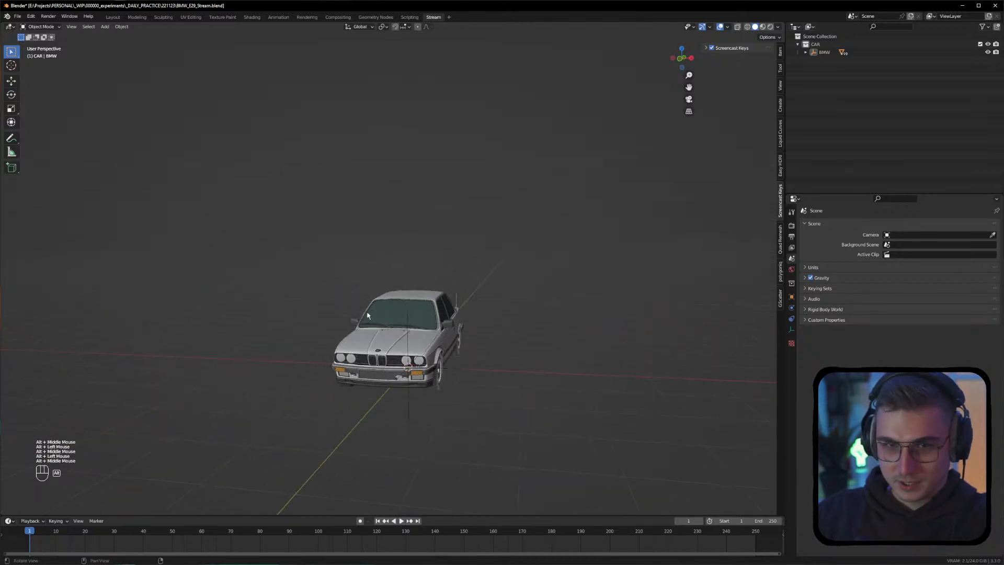
scroll(406, 318, "up", 2)
left_click_drag(469, 325, 491, 321, "alt")
middle_click_drag(491, 321, 245, 321, "alt")
left_click_drag(245, 321, 340, 324, "alt")
middle_click_drag(340, 324, 387, 278, "alt")
left_click_drag(387, 278, 349, 307, "alt")
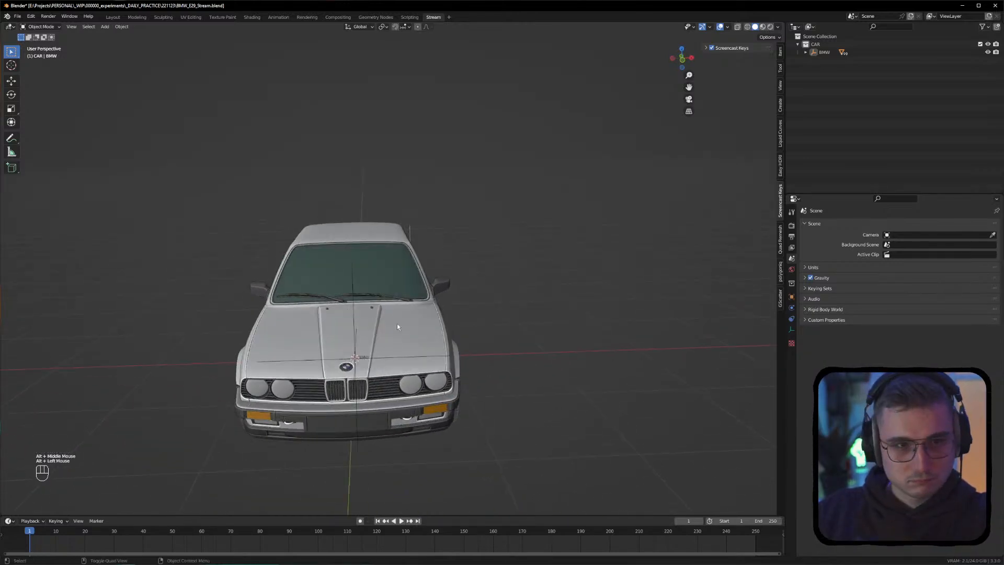
left_click_drag(397, 326, 407, 335, "alt")
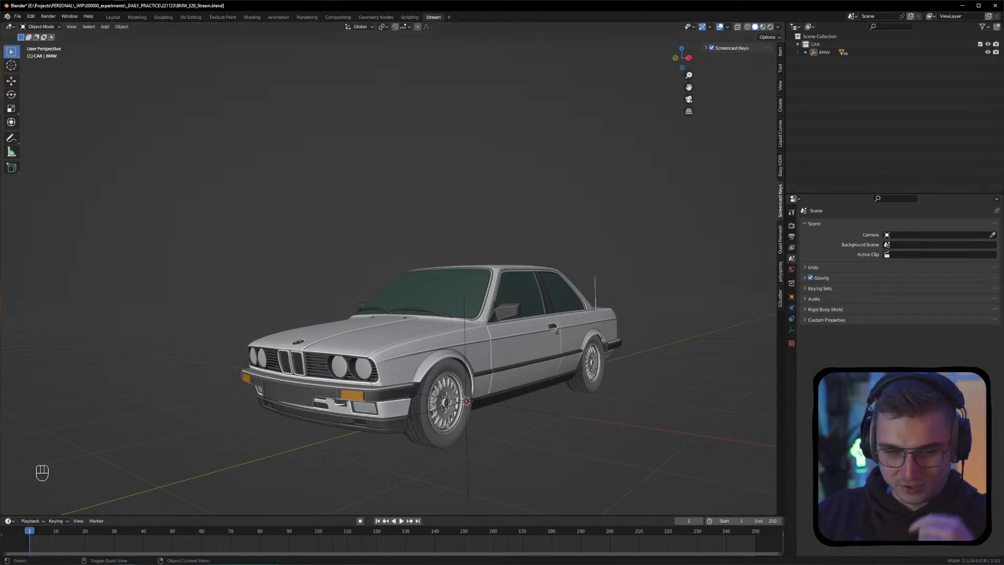
Switch to the web browser and open Pinterest in a new tab
key("alt+Tab")
key("ctrl+t")
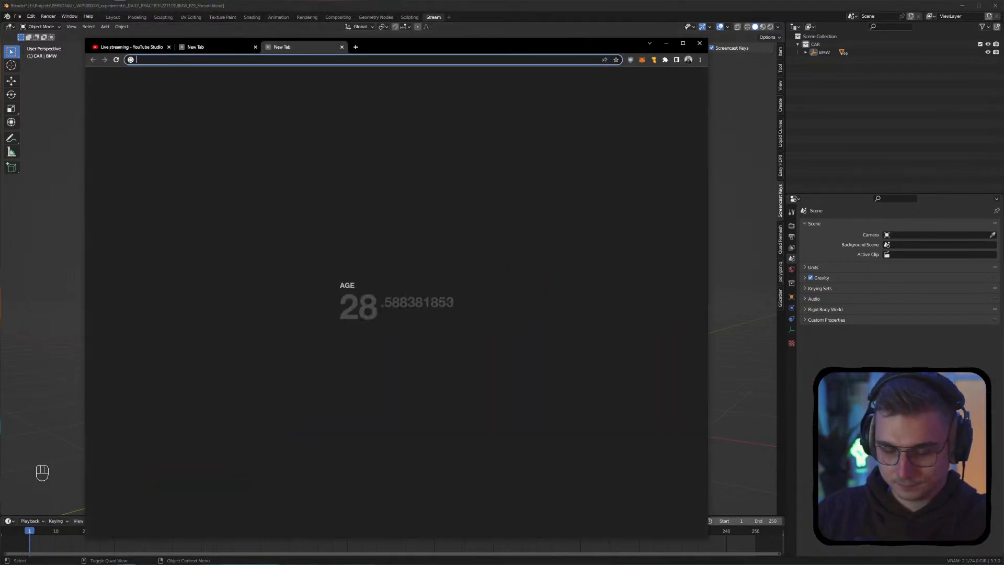
type("pinterest")
key("Return")
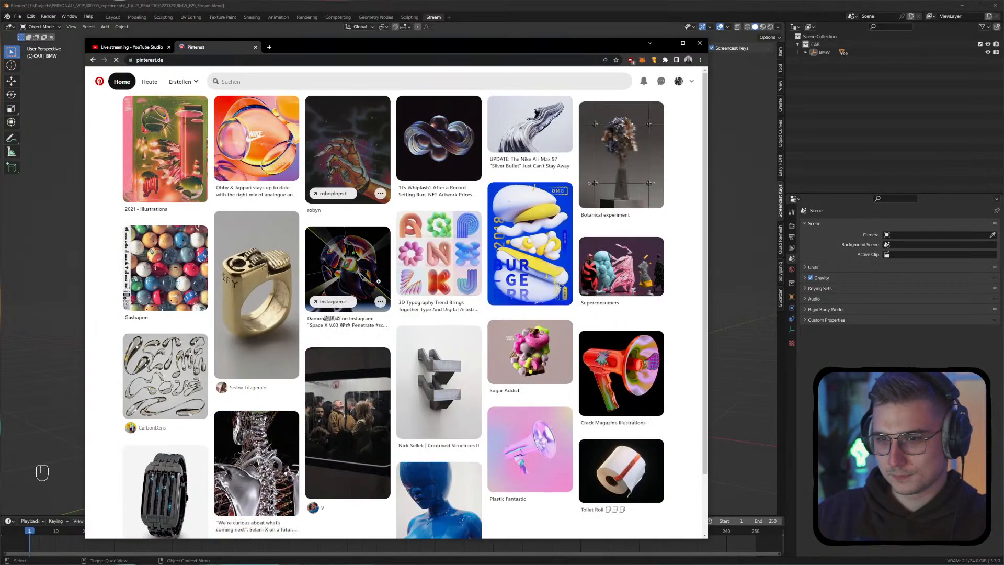
left_click_drag(350, 48, 390, 38)
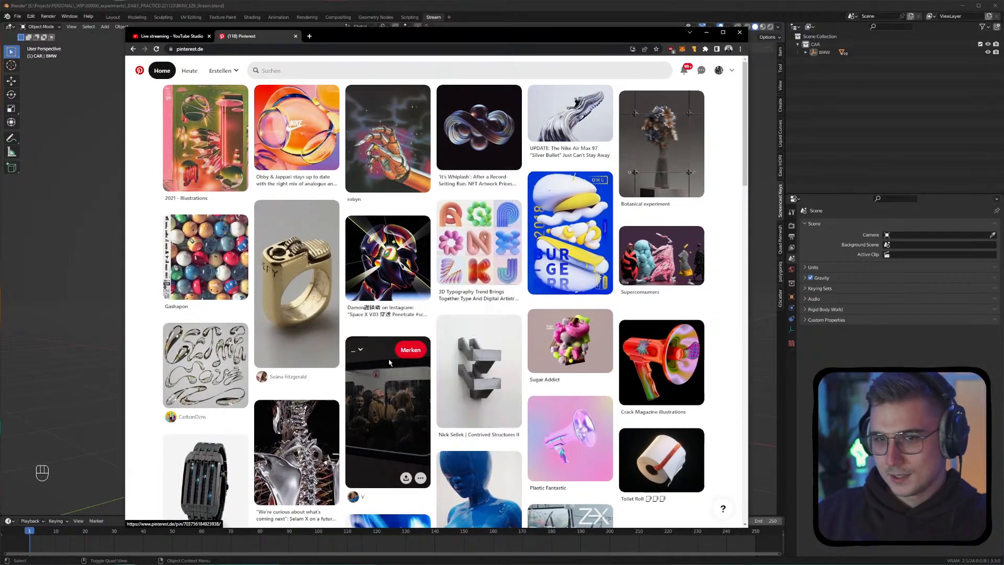
Look through the Pinterest home feed for visual inspiration for the car scene
scroll(393, 435, "down", 5)
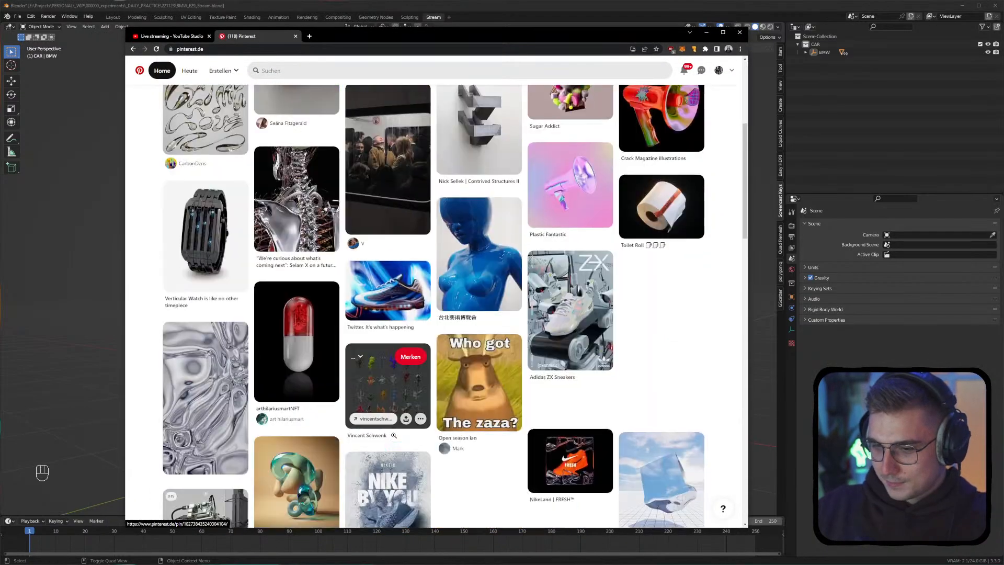
scroll(393, 435, "up", 2)
scroll(393, 434, "up", 3)
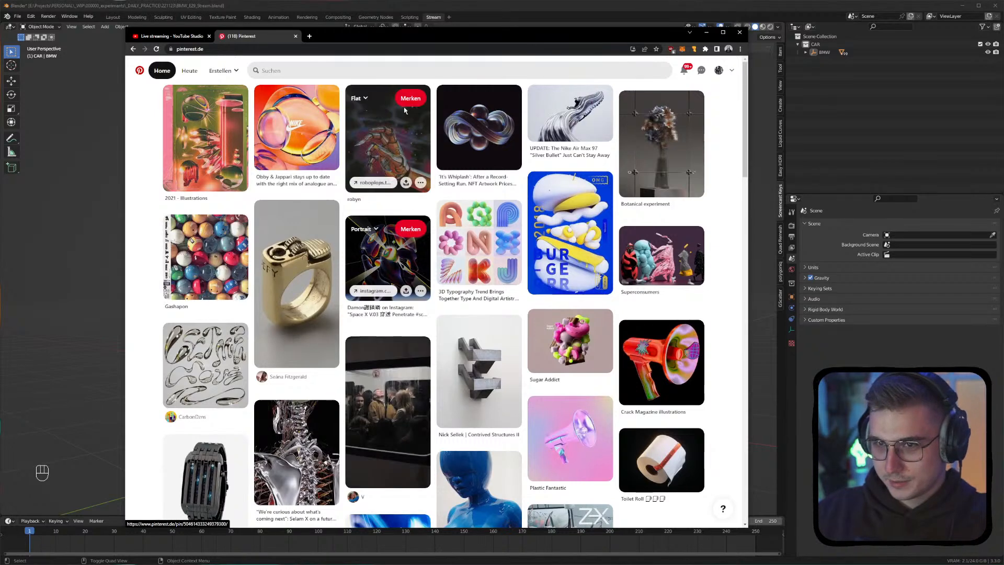
left_click_drag(125, 29, 133, 55)
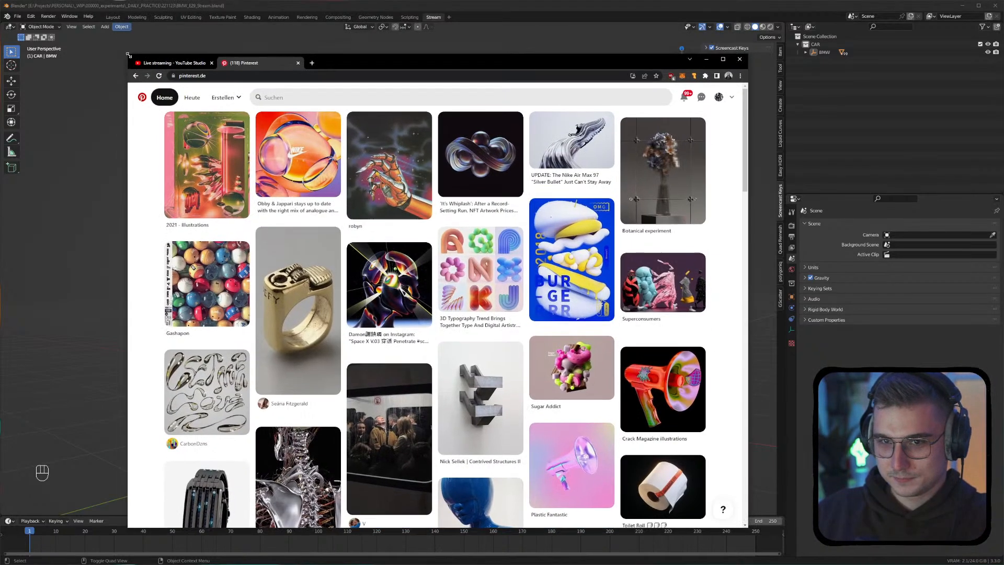
left_click_drag(353, 60, 341, 58)
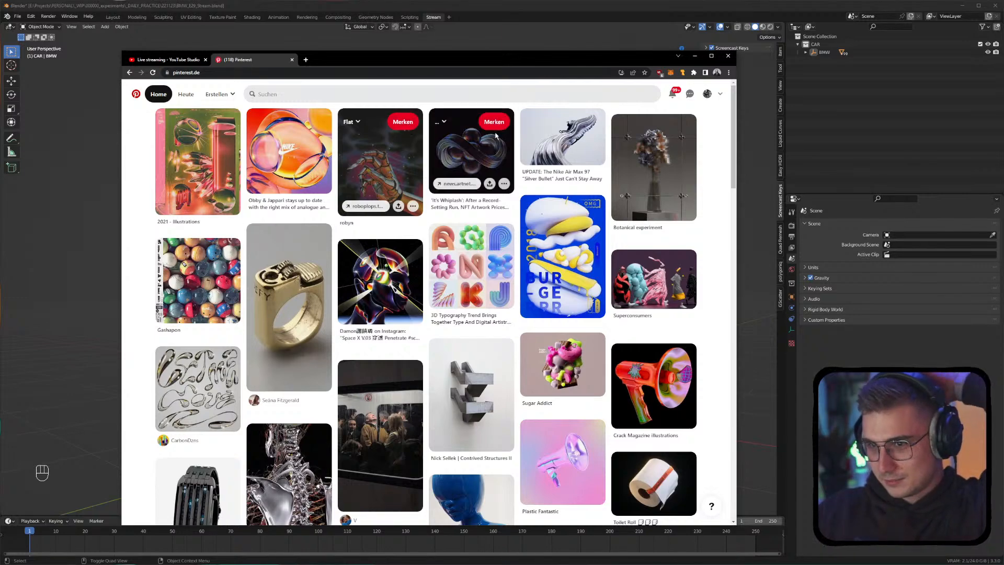
scroll(350, 229, "down", 3)
scroll(350, 229, "down", 6)
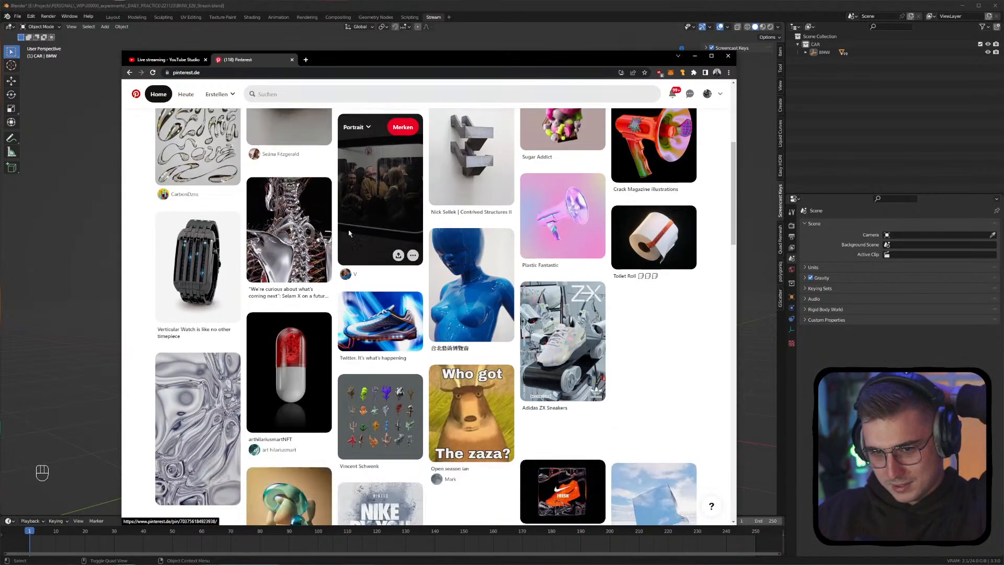
scroll(348, 230, "up", 8)
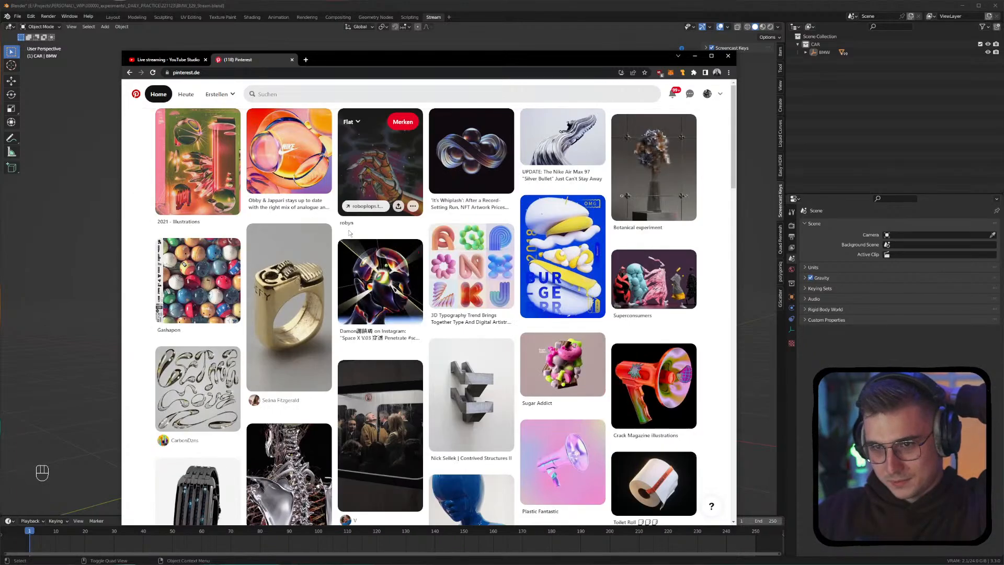
scroll(395, 291, "down", 1)
scroll(396, 290, "down", 8)
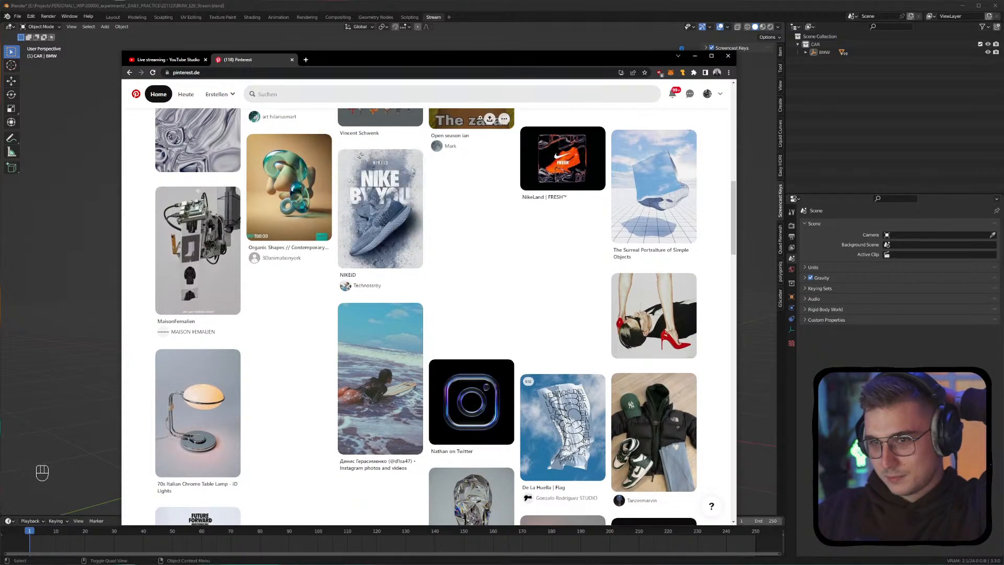
left_click_drag(445, 64, 429, 81)
scroll(496, 293, "up", 8)
scroll(496, 293, "up", 3)
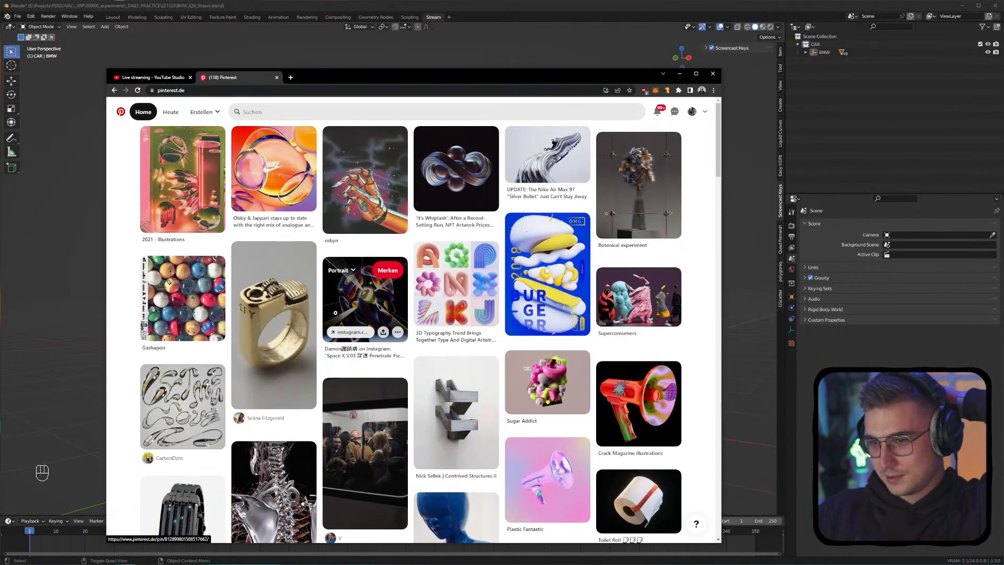
scroll(335, 313, "down", 7)
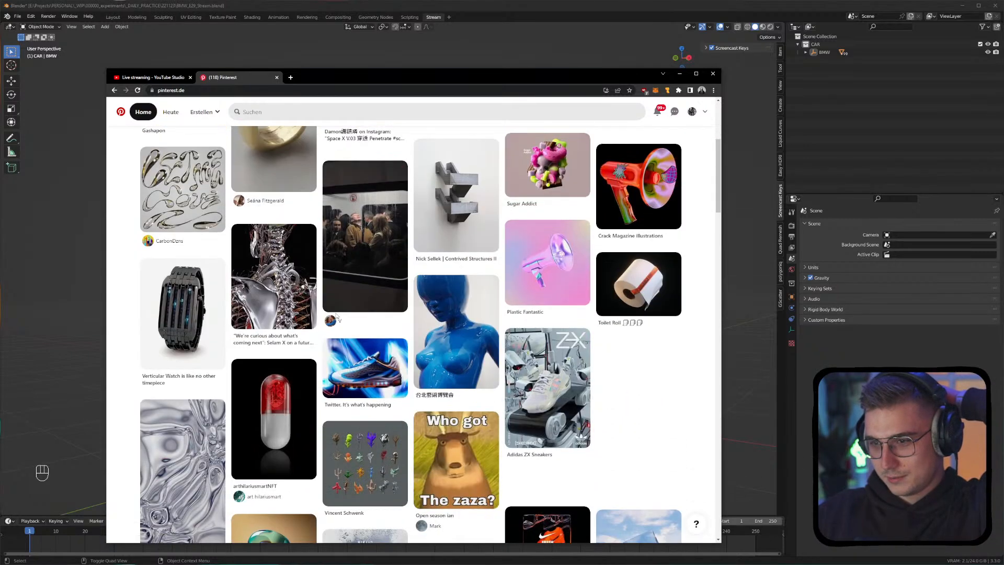
scroll(335, 313, "down", 3)
scroll(336, 313, "down", 9)
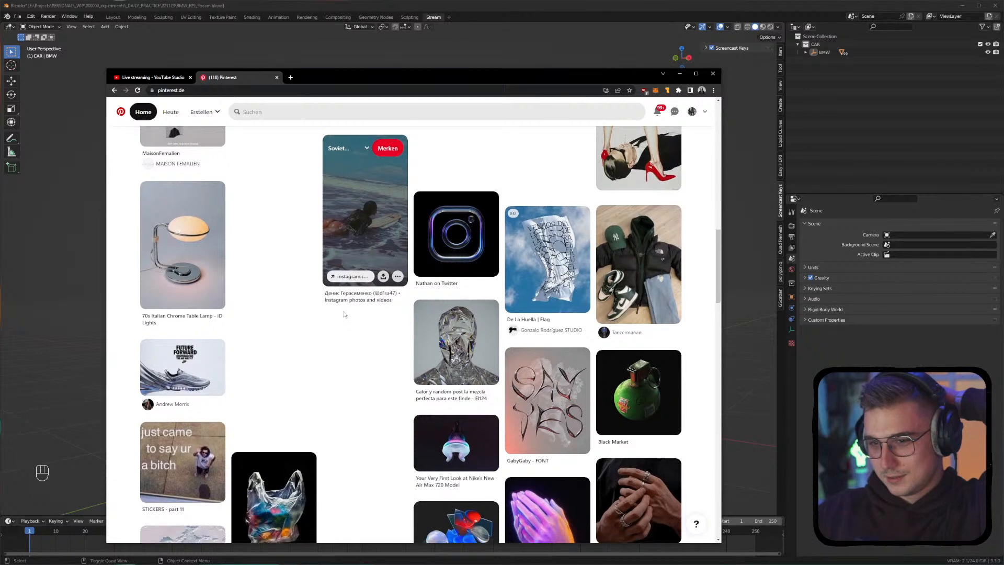
scroll(343, 310, "down", 5)
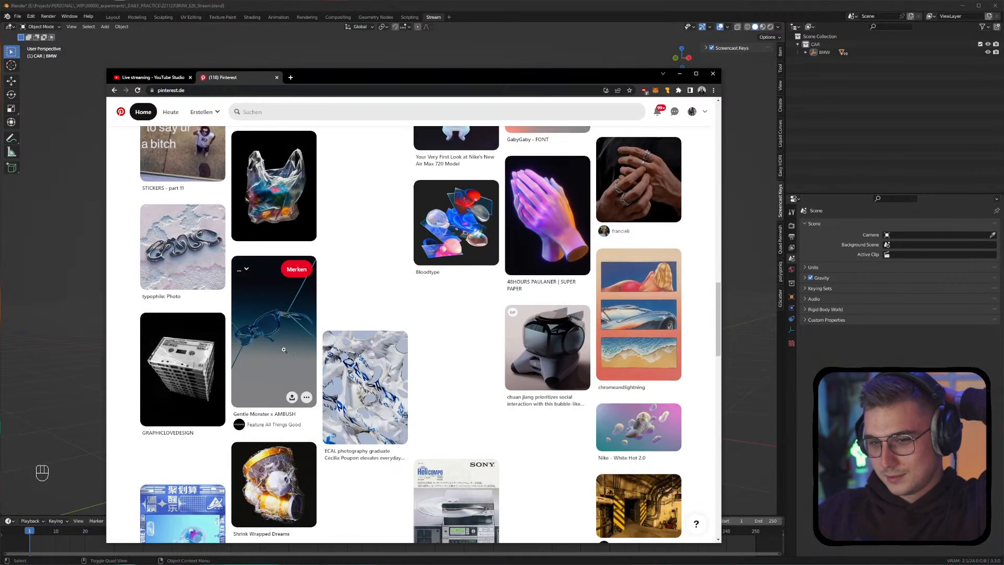
Open the "Gentle Monster x AMBUSH" pin of the blue glasses held by ropes and look over its related pins
left_click(306, 324)
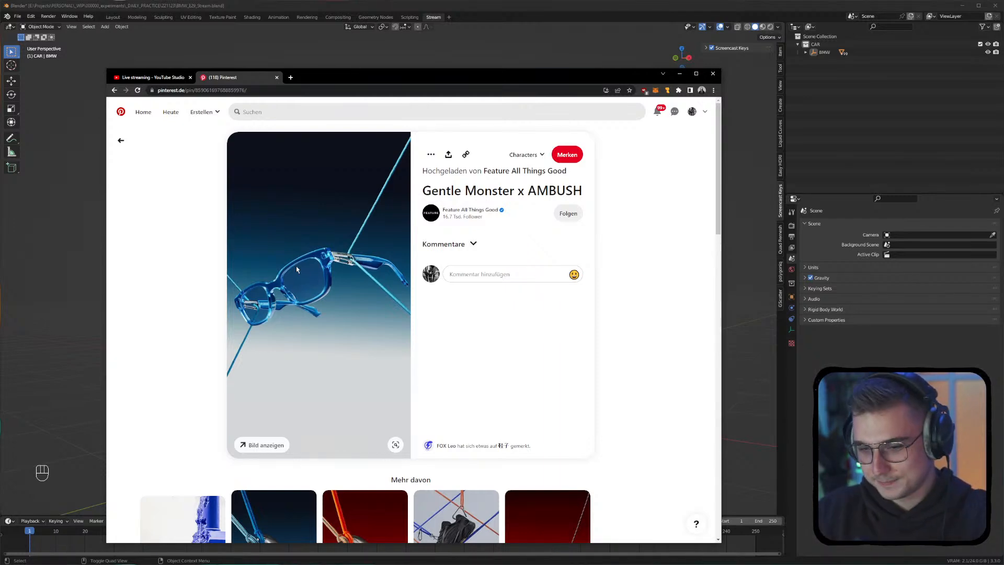
scroll(309, 290, "down", 5)
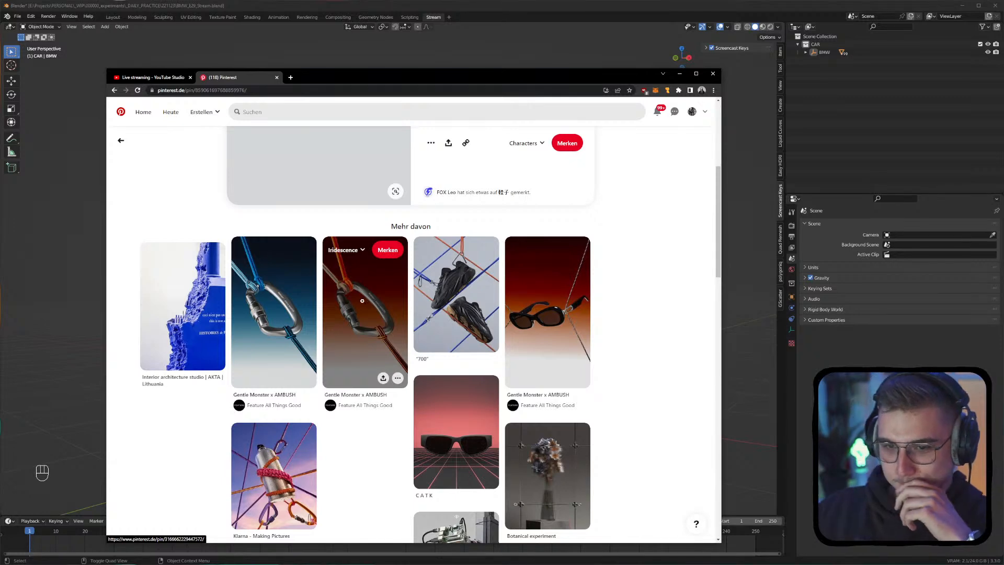
scroll(345, 302, "up", 5)
scroll(319, 314, "down", 3)
scroll(313, 317, "down", 5)
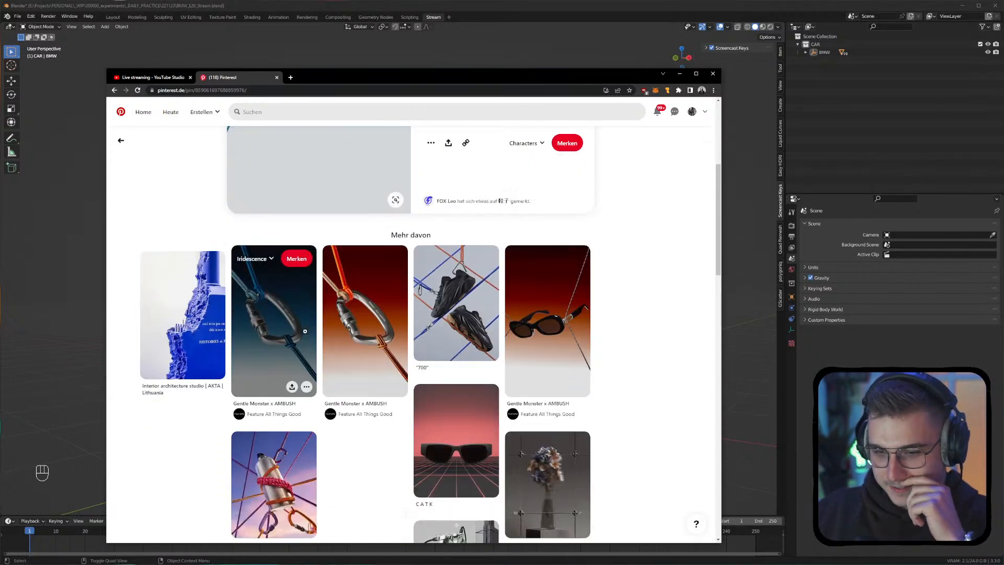
Open the related "Klarna - Making Pictures" pin of the rope-suspended bottle and examine it and its similar pins
left_click(281, 344)
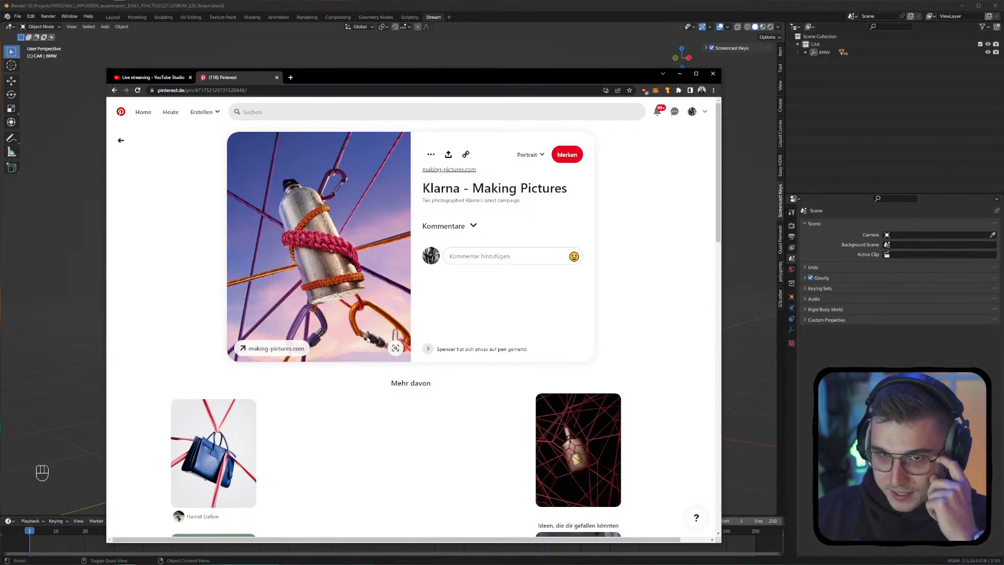
scroll(371, 393, "down", 2)
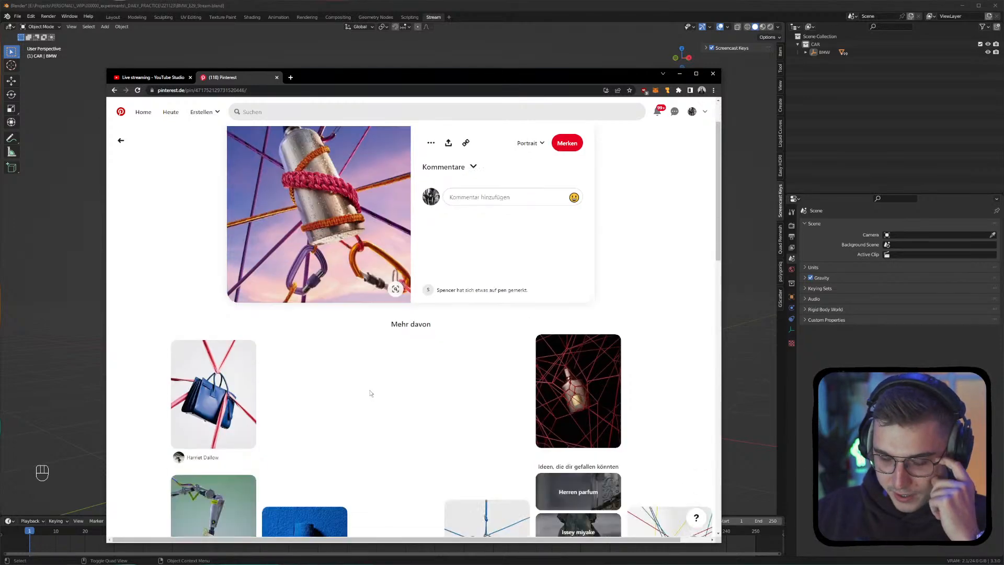
scroll(370, 393, "down", 2)
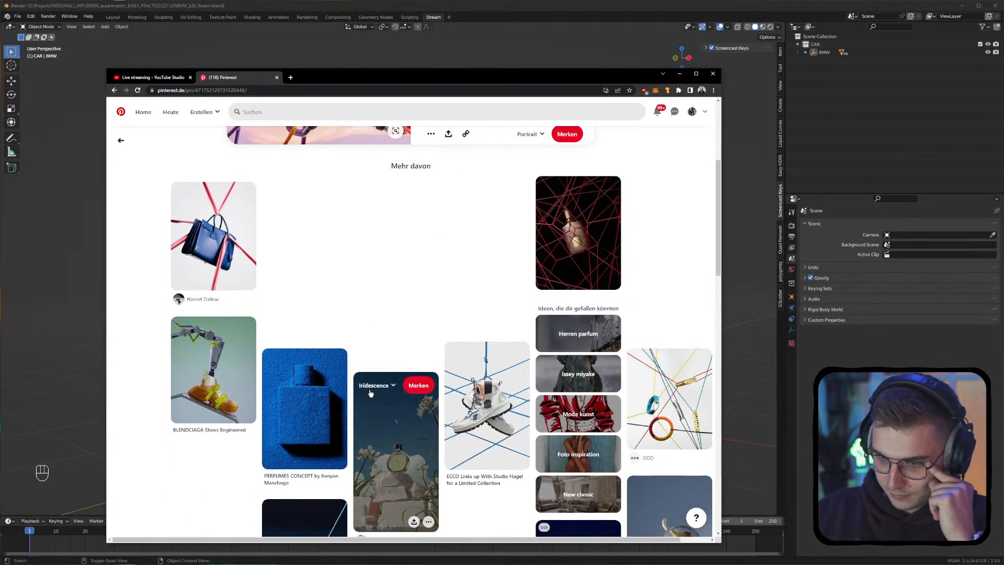
scroll(359, 341, "down", 4)
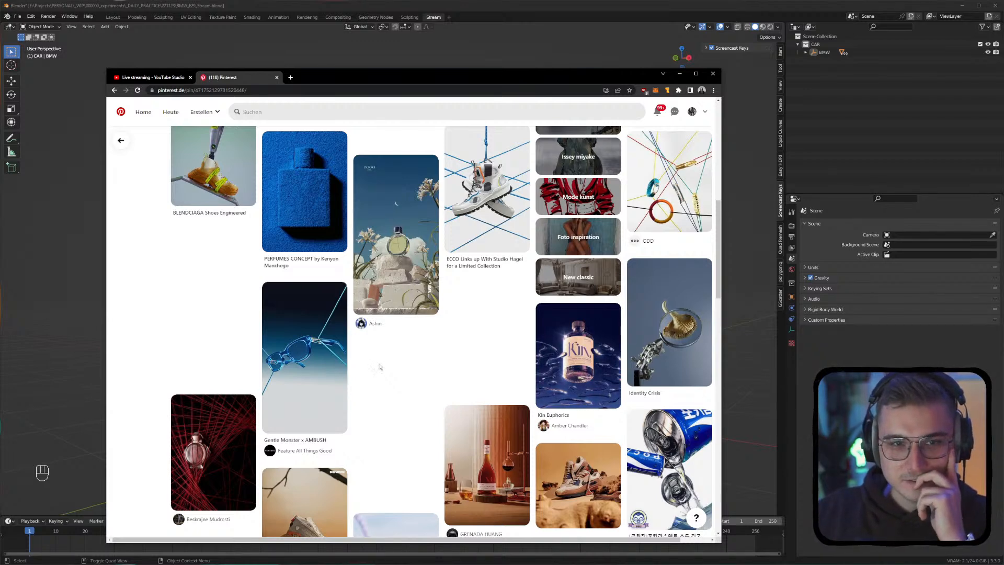
scroll(383, 343, "down", 5)
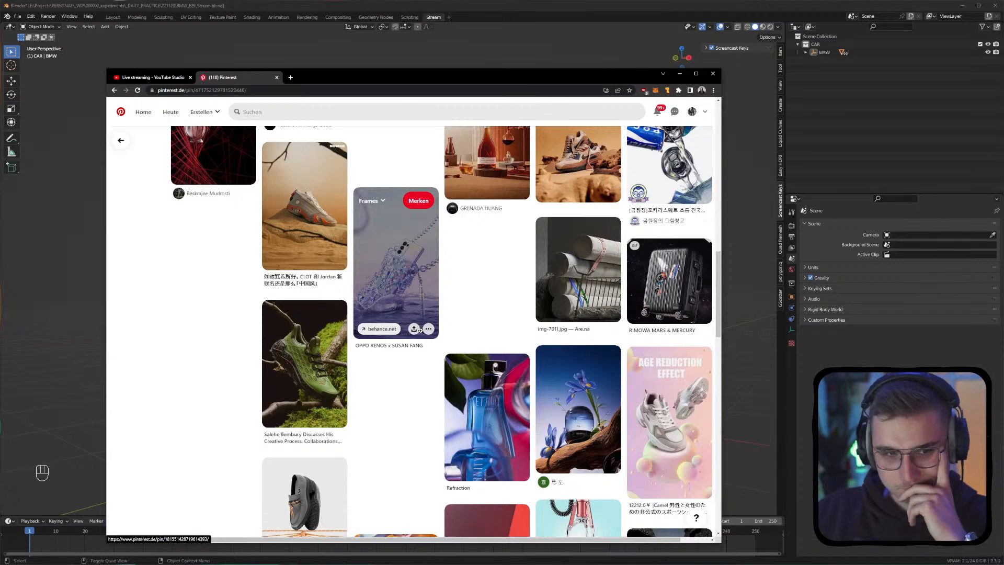
scroll(410, 332, "down", 3)
scroll(410, 332, "up", 10)
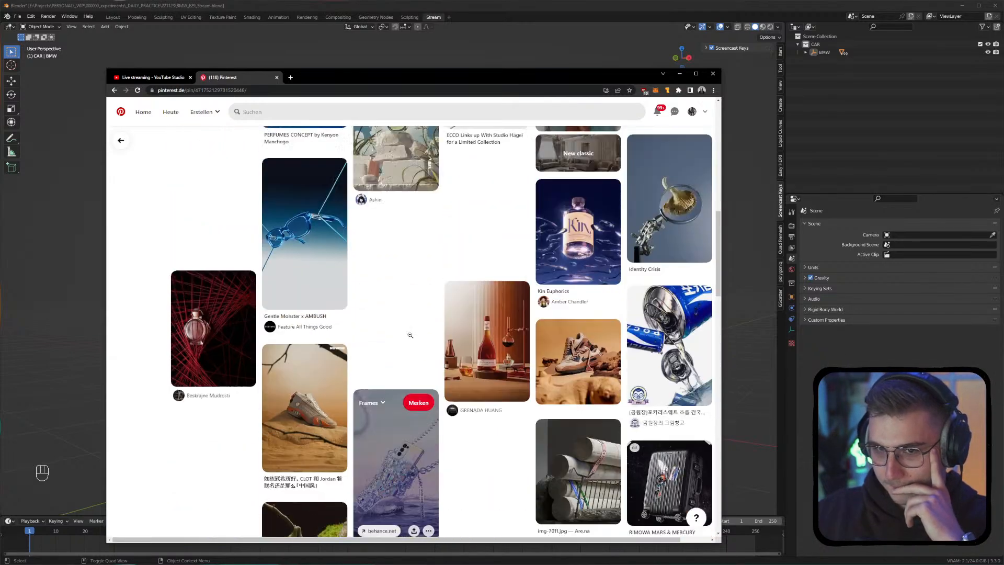
scroll(410, 334, "down", 10)
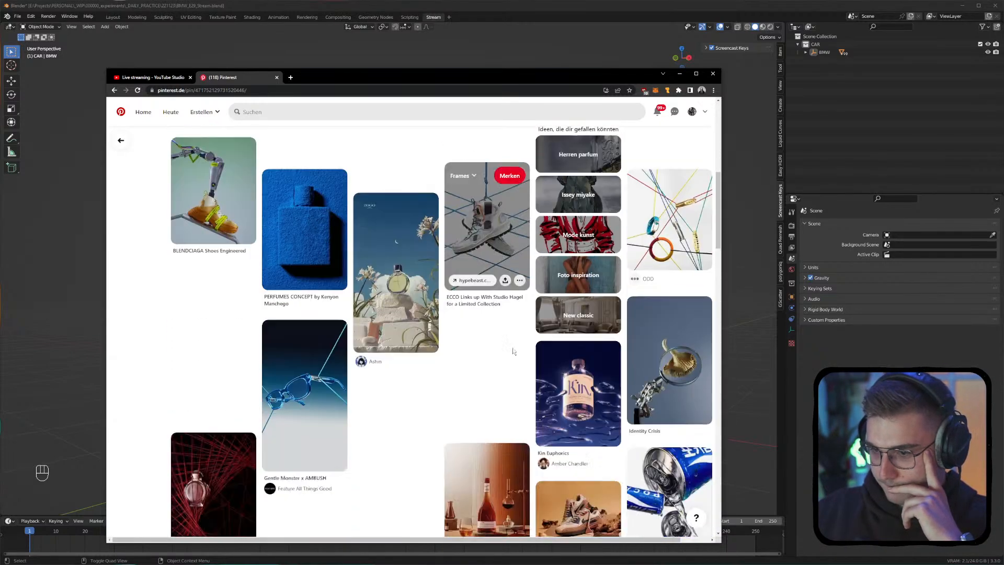
scroll(375, 330, "up", 10)
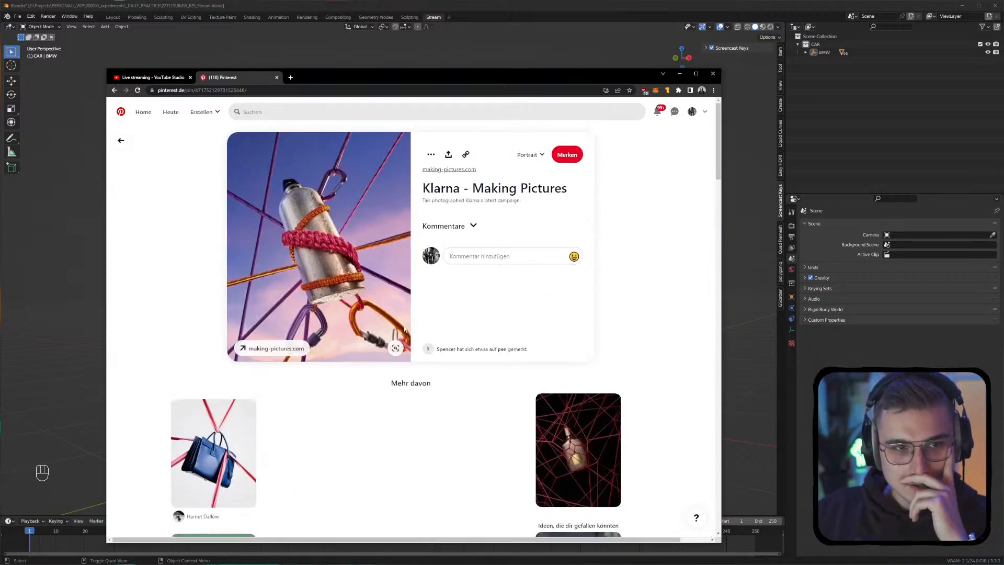
Move the browser window higher over the 3D scene and look further through the Klarna pin's related product images
left_click_drag(388, 78, 387, 52)
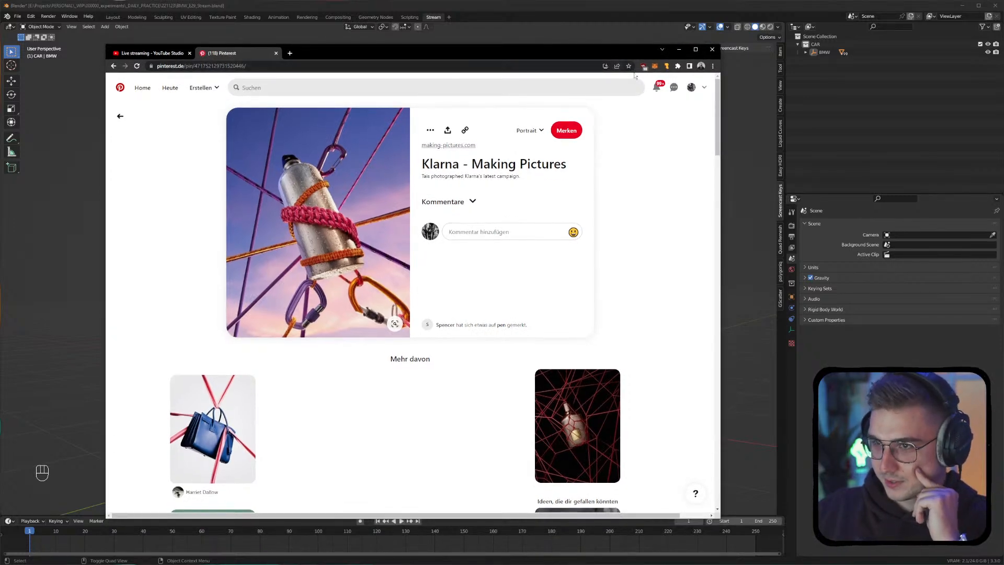
left_click_drag(621, 57, 594, 55)
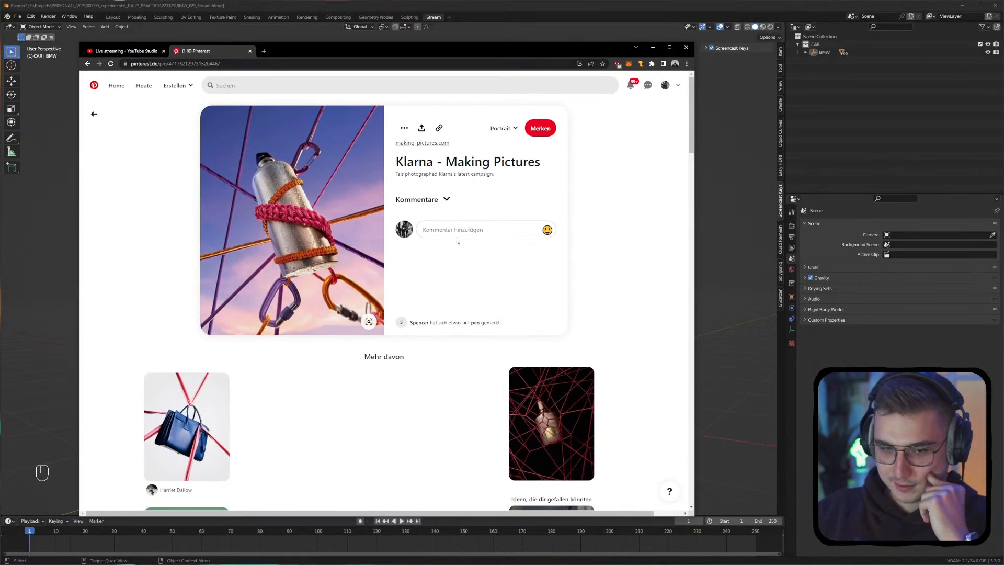
left_click_drag(296, 51, 303, 38)
scroll(405, 237, "down", 3)
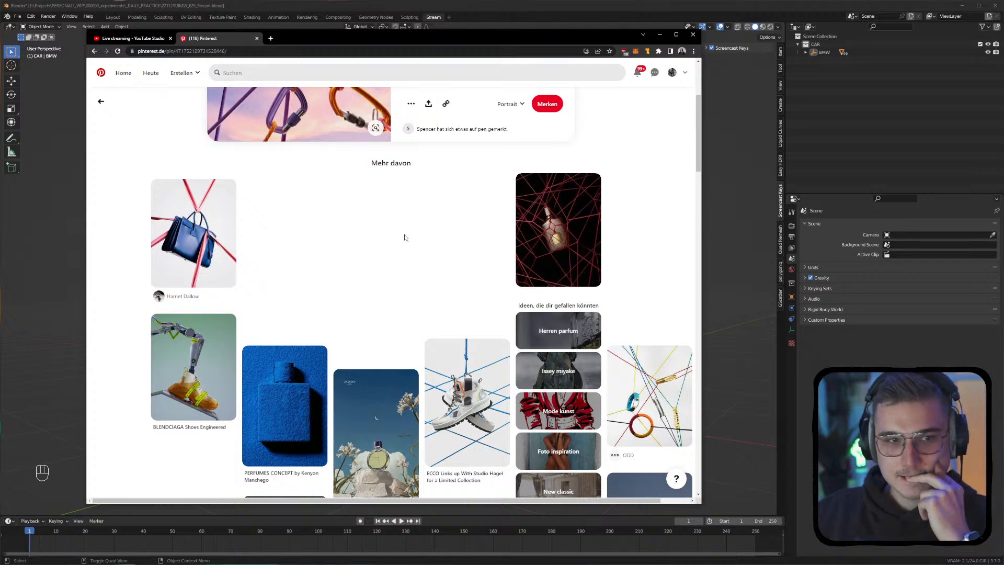
scroll(405, 237, "down", 3)
scroll(491, 305, "down", 1)
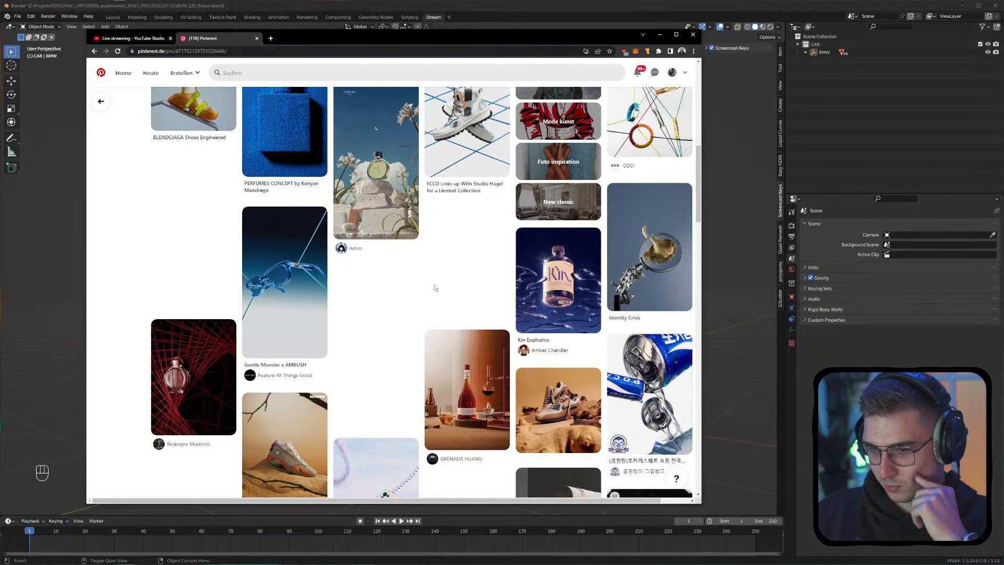
scroll(434, 287, "down", 3)
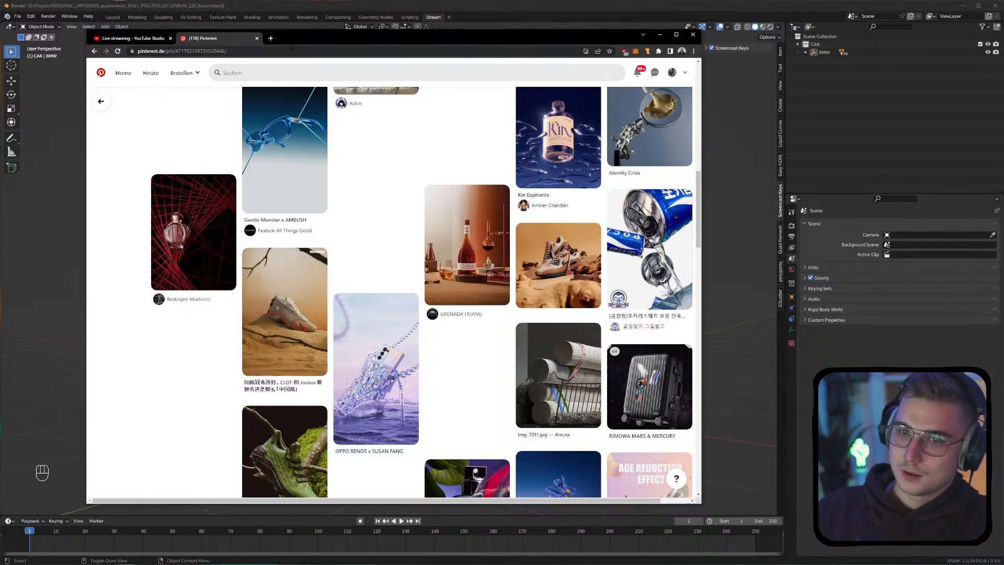
Look further through the Klarna pin's related product images, and clear the browser window off the 3D scene
scroll(290, 293, "down", 3)
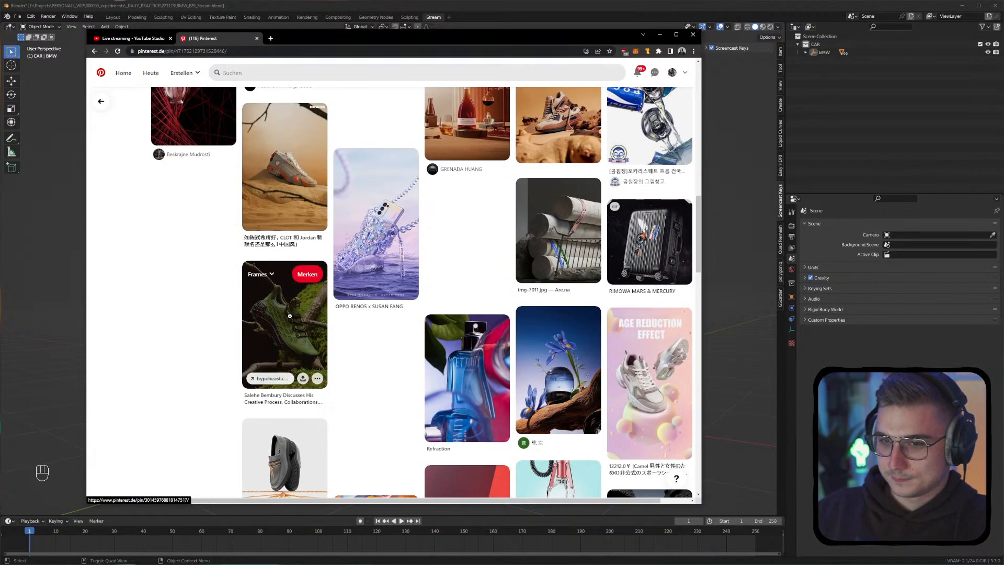
scroll(289, 315, "up", 5)
scroll(290, 316, "up", 5)
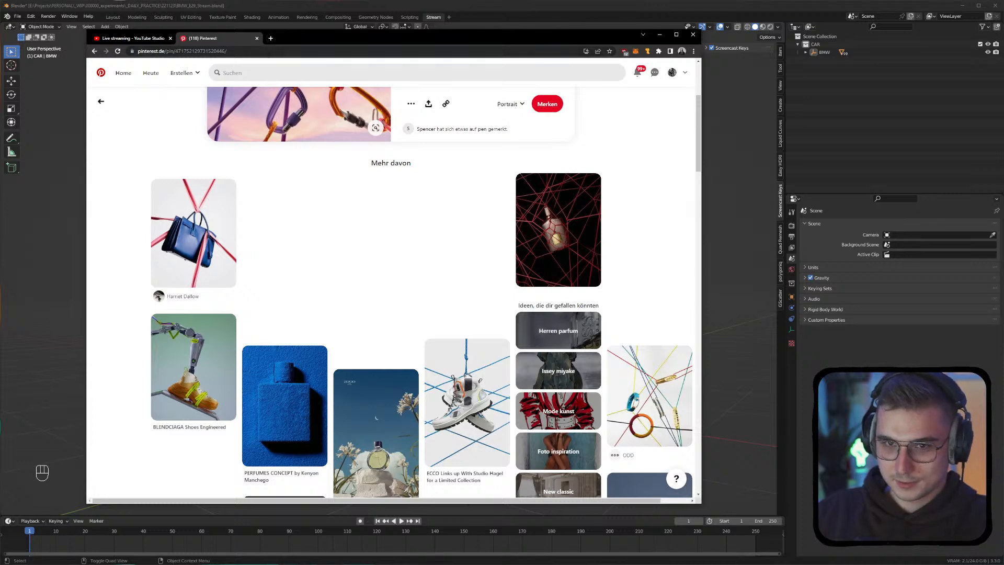
left_click_drag(300, 40, 0, 73)
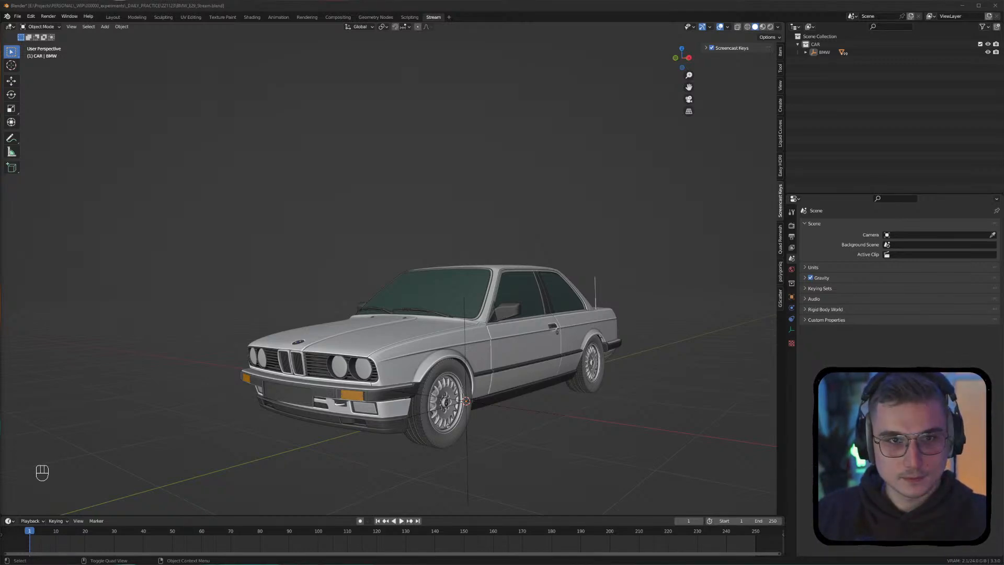
Bring the browser with the Gumroad page of "Manhattan Nights Vol. 1" over the 3D scene and enlarge its window
left_click_drag(0, 55, 386, 29)
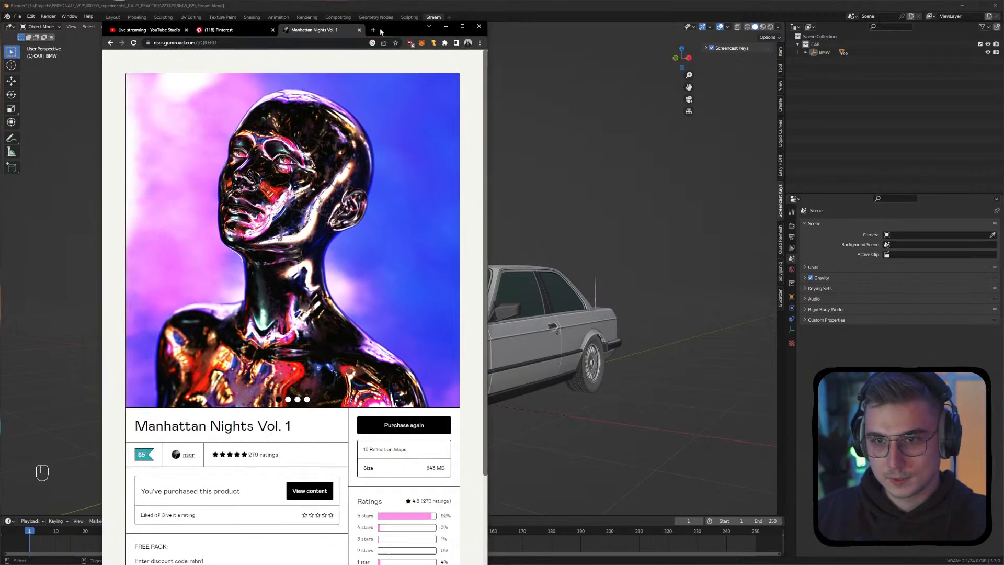
left_click_drag(103, 21, 33, 80)
left_click_drag(354, 81, 424, 26)
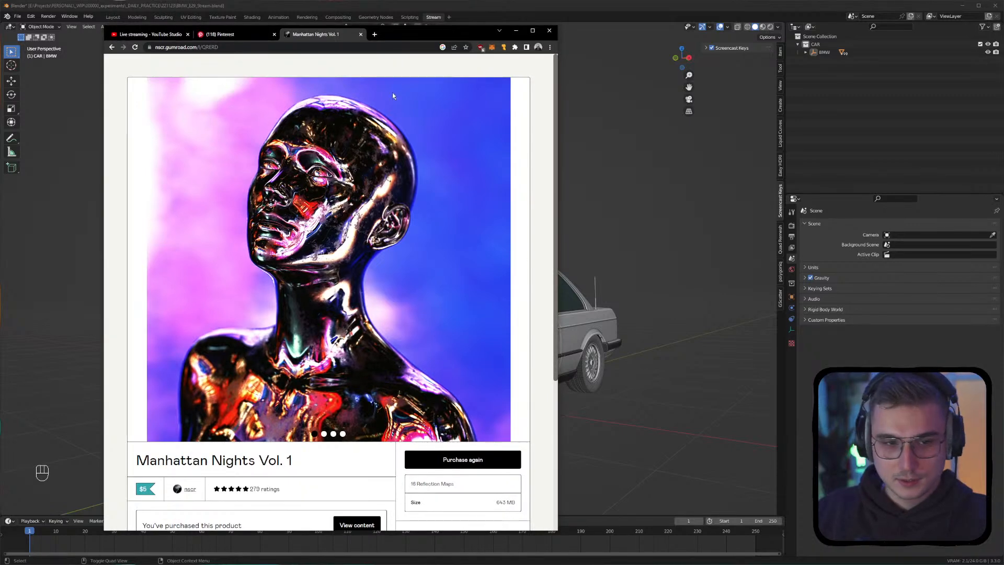
Read the "Manhattan Nights Vol. 1" product details, including the purchase status, discount code and map pack description
scroll(355, 276, "down", 2)
left_click_drag(294, 351, 135, 351)
left_click(299, 350)
scroll(330, 345, "down", 1)
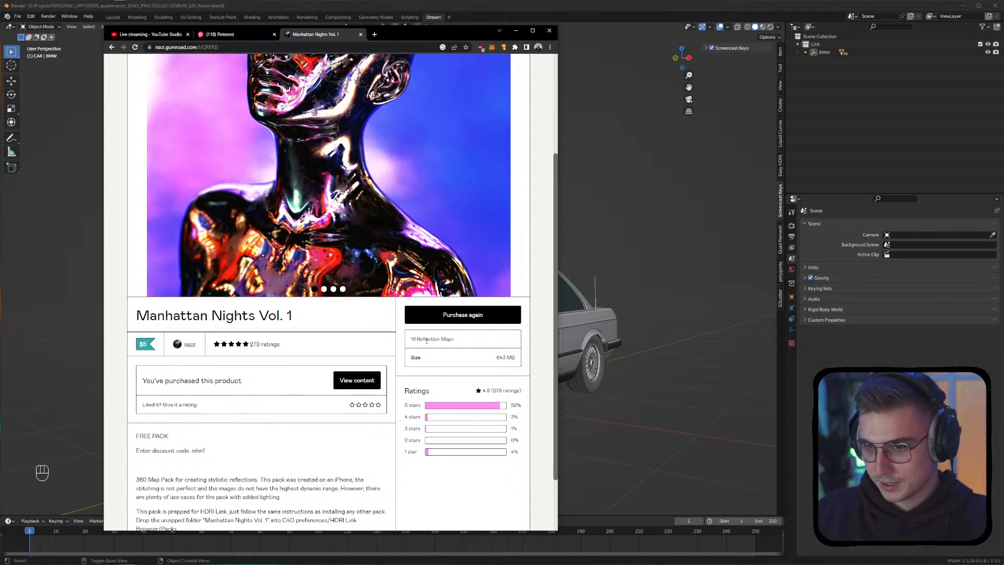
scroll(202, 372, "down", 2)
mouse_move(206, 378)
left_mouse_down()
mouse_move(183, 378)
mouse_move(192, 379)
left_mouse_up()
left_click(210, 381)
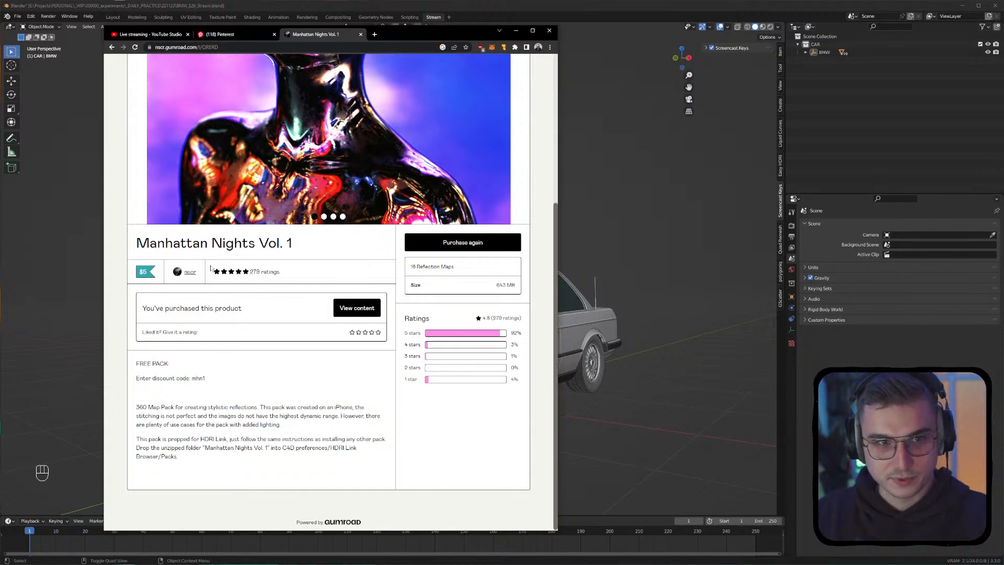
scroll(204, 309, "up", 1)
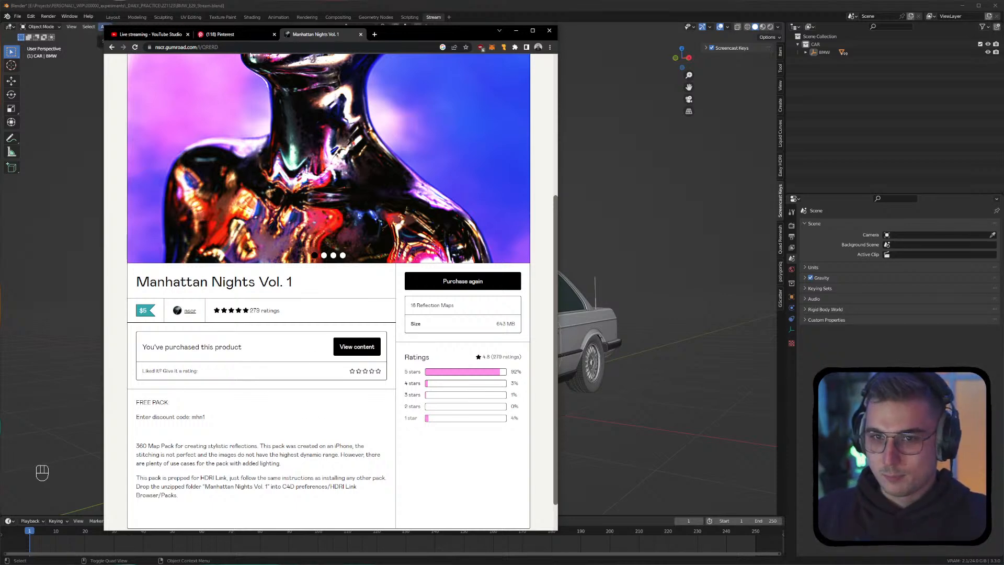
Highlight the product page's web address and the discount code for the free pack
left_click(253, 47)
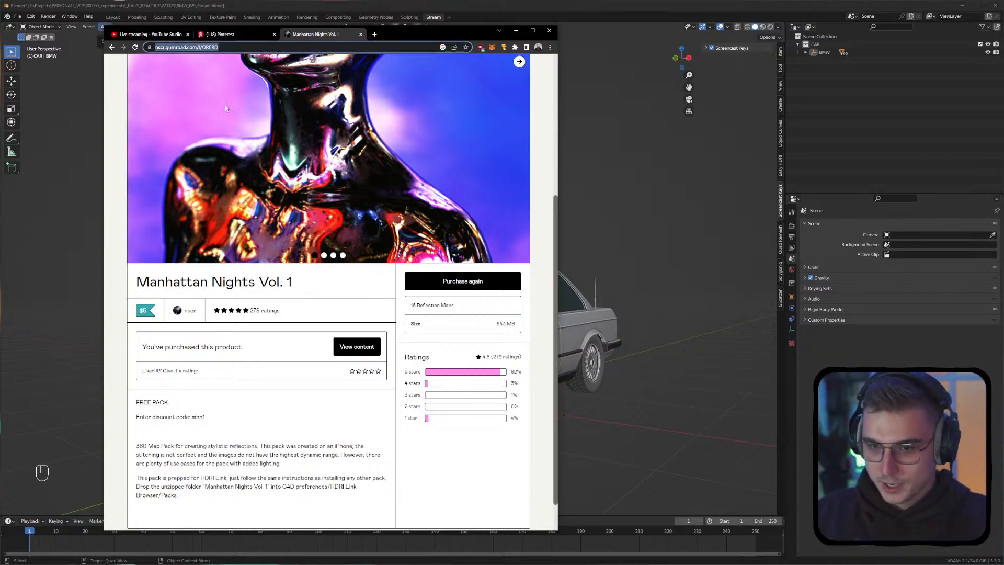
scroll(212, 269, "down", 2)
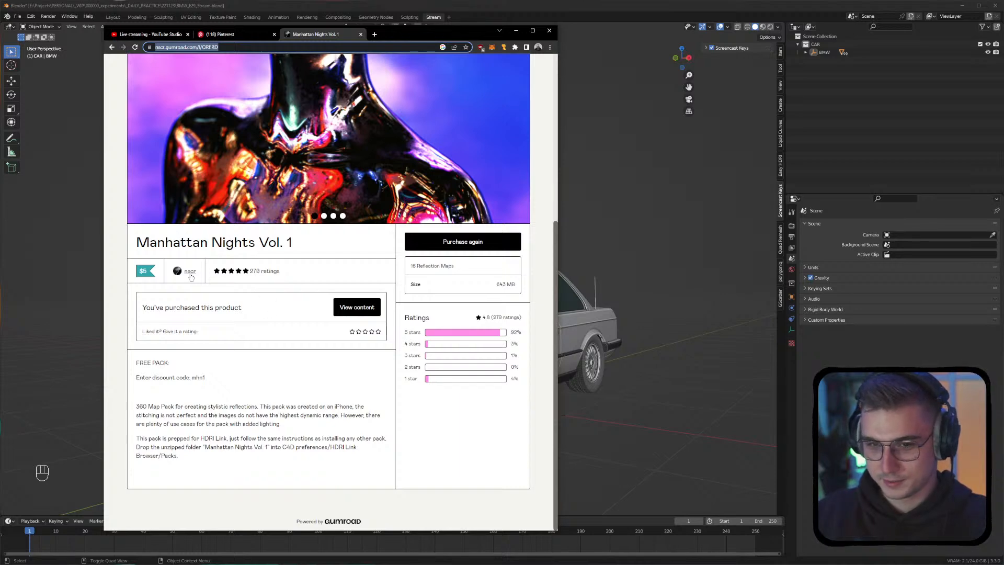
double_click(194, 379)
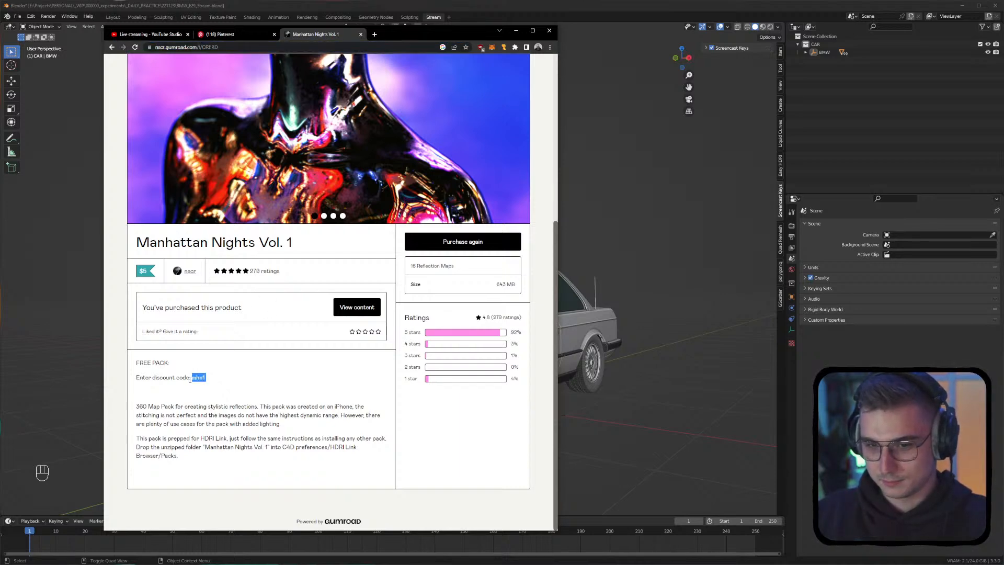
left_click(245, 385)
left_click(251, 47)
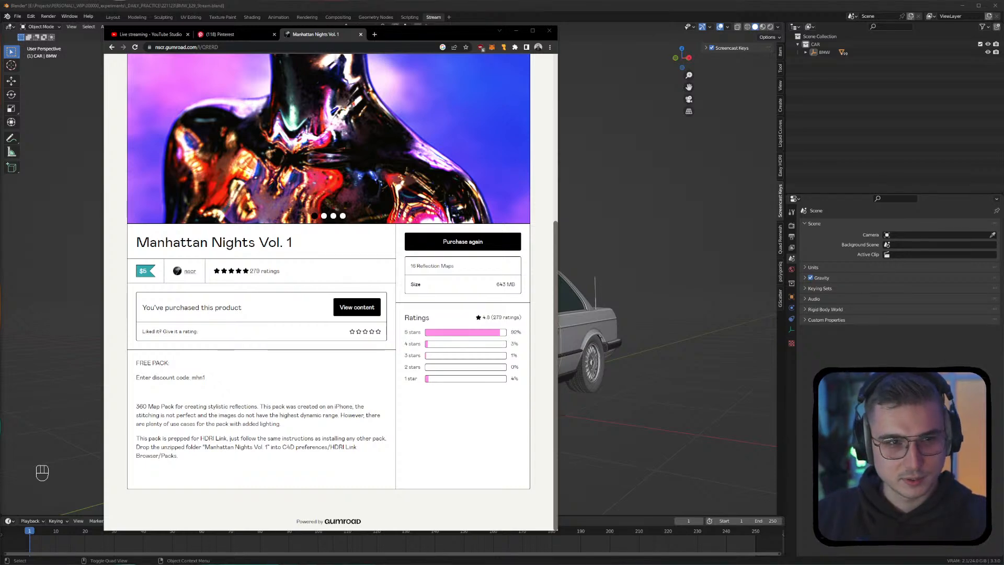
left_click(287, 391)
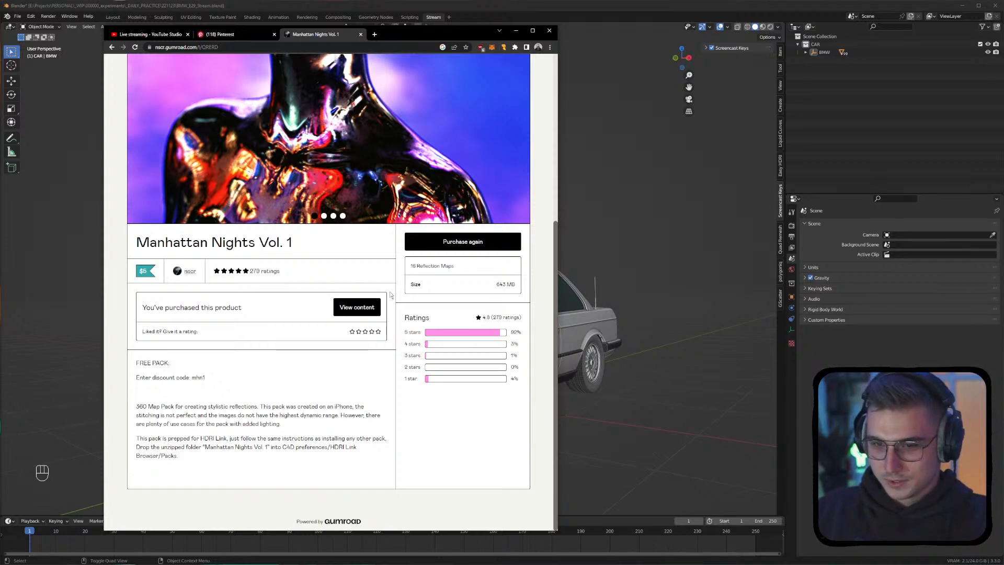
Browse the "Manhattan Nights Vol. 1" preview gallery to its third image
scroll(339, 195, "up", 1)
scroll(339, 196, "up", 2)
left_click(518, 168)
scroll(516, 169, "up", 2)
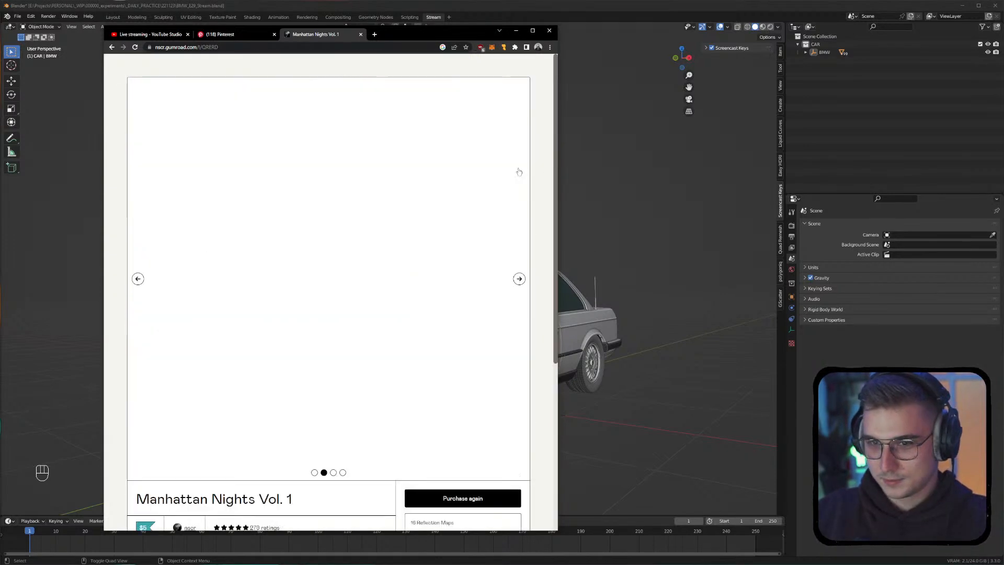
left_click(525, 284)
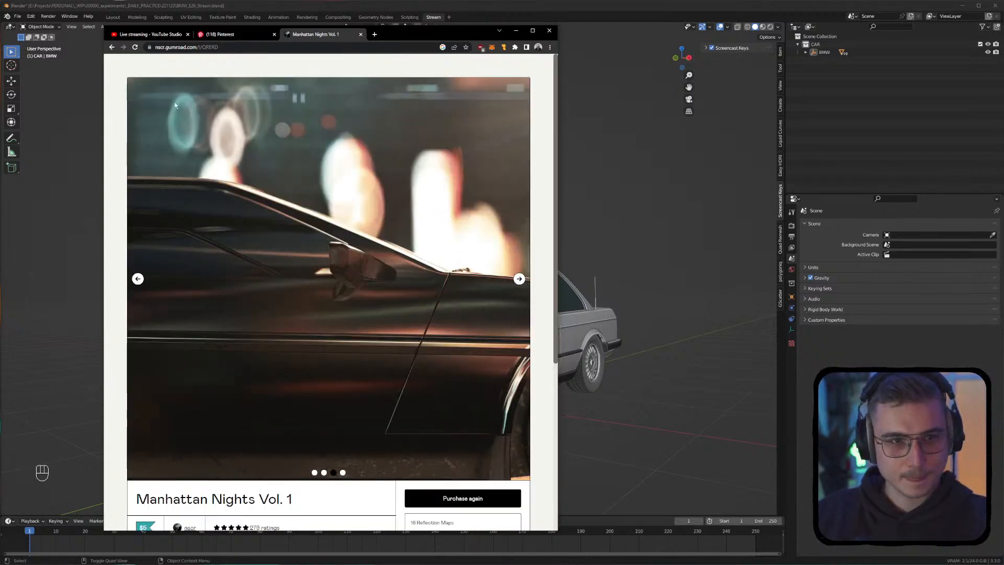
Close the Gumroad page and return to the "Gentle Monster x AMBUSH" pin in a repositioned, resized browser window
left_click(360, 35)
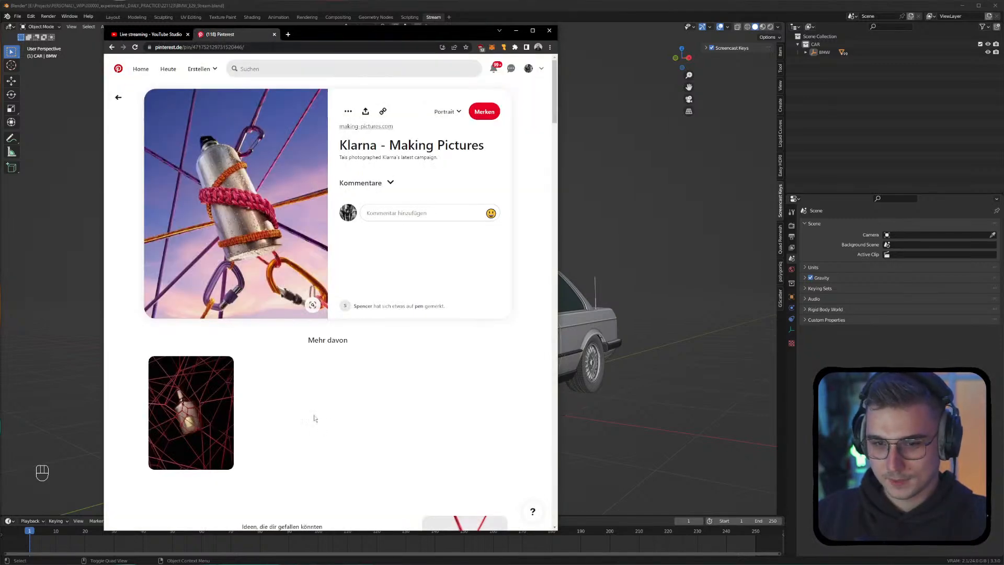
key("alt+Left")
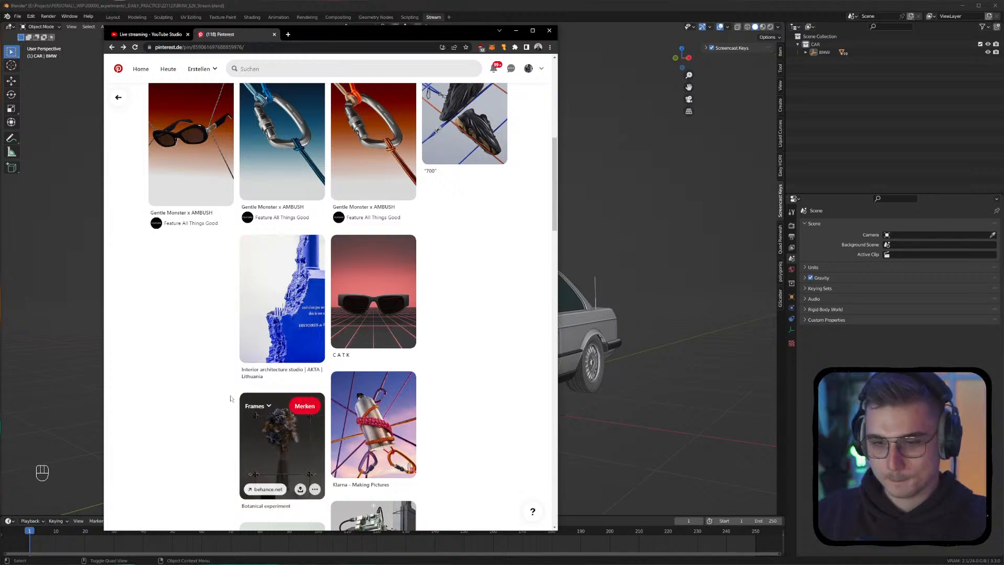
left_click_drag(104, 26, 76, 54)
left_click_drag(290, 63, 357, 28)
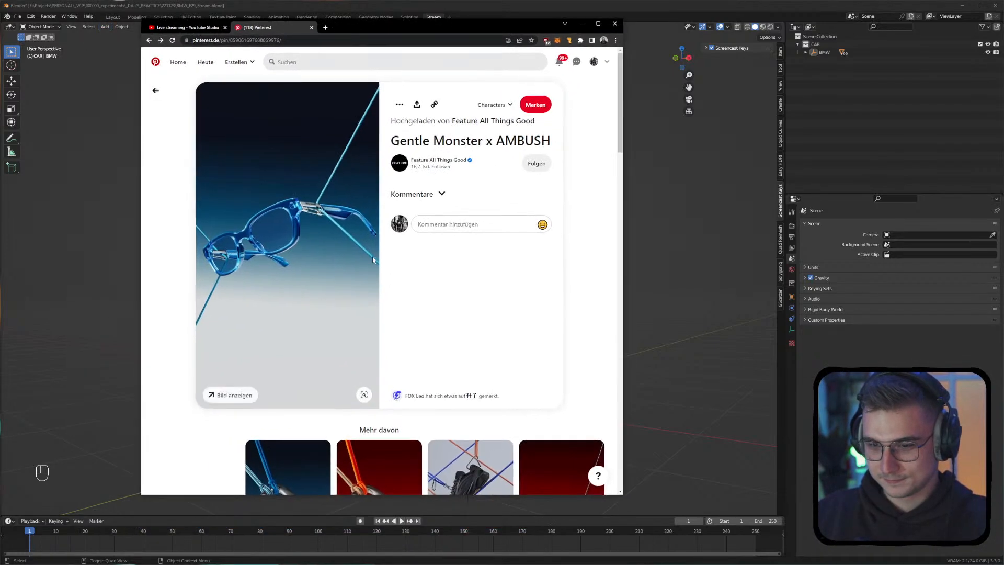
Study the blue glasses pin and its related images, and minimise the browser to return to Blender
scroll(366, 261, "down", 3)
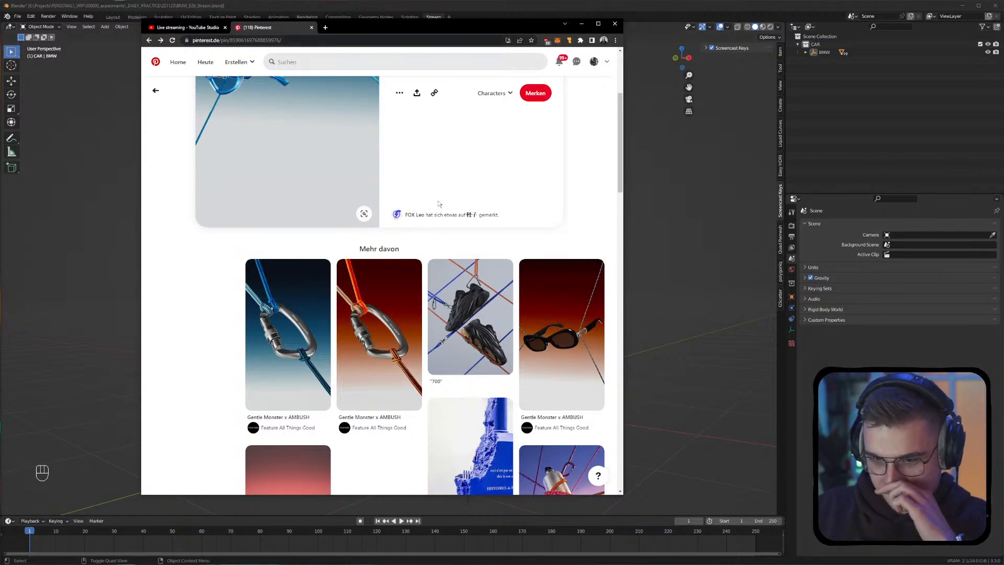
scroll(358, 309, "up", 3)
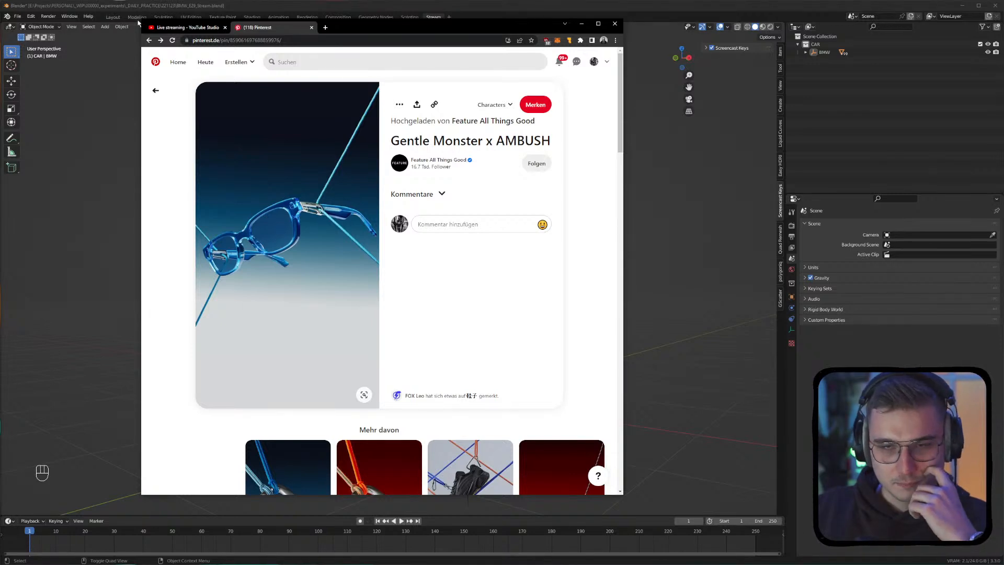
left_click_drag(139, 19, 89, 33)
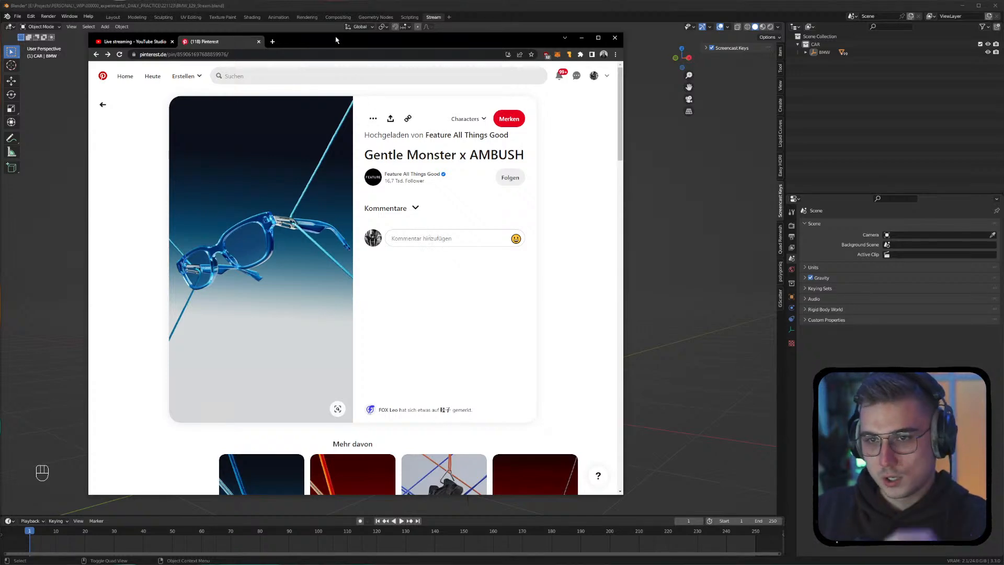
key("super+Down")
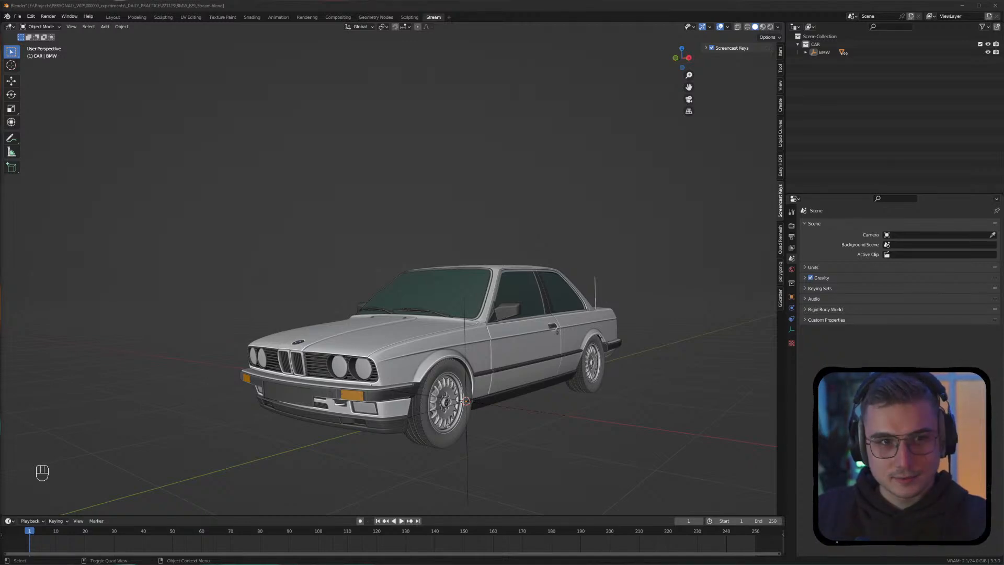
Examine the BMW model from the front and from a raised three-quarter angle
left_click(282, 298)
mouse_move(316, 269)
left_mouse_down("alt")
mouse_move(425, 277)
mouse_move(314, 255)
left_mouse_up("alt")
middle_click(425, 276, "alt")
middle_click(332, 265, "alt")
middle_click_drag(406, 253, 368, 204)
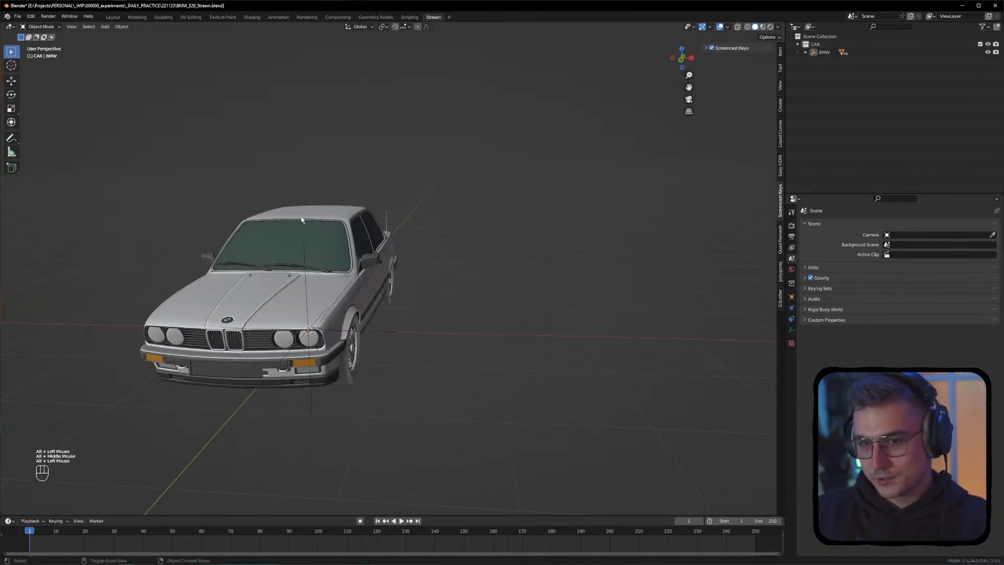
key("ctrl+alt+q")
key("ctrl+alt+q")
middle_click(314, 203)
left_click_drag(313, 203, 356, 206, "alt")
middle_click(355, 206, "alt")
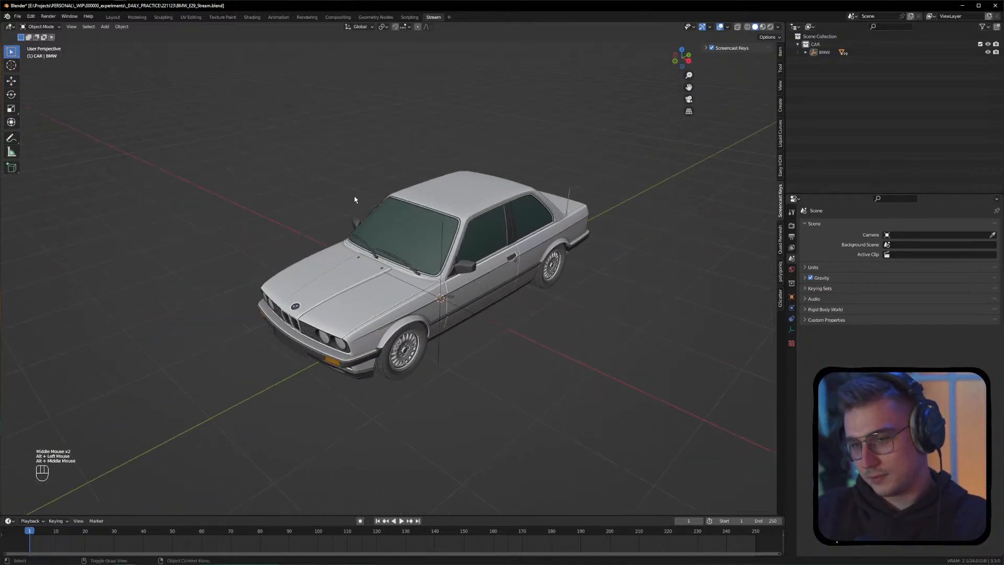
Check the BMW in the quad view's top, front, right and perspective projections
key("ctrl+alt+q")
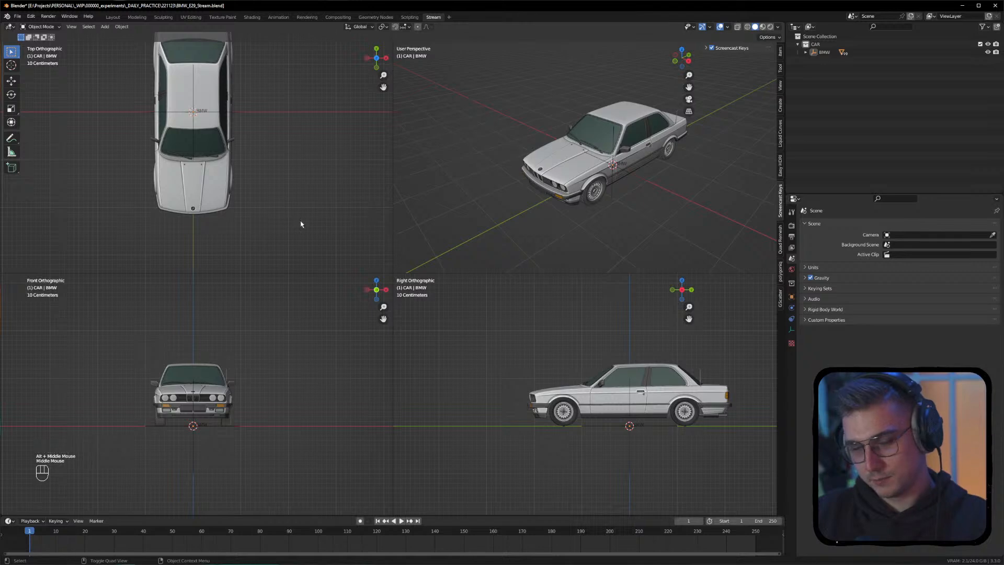
middle_click(363, 215)
middle_click(363, 214)
middle_click(322, 212)
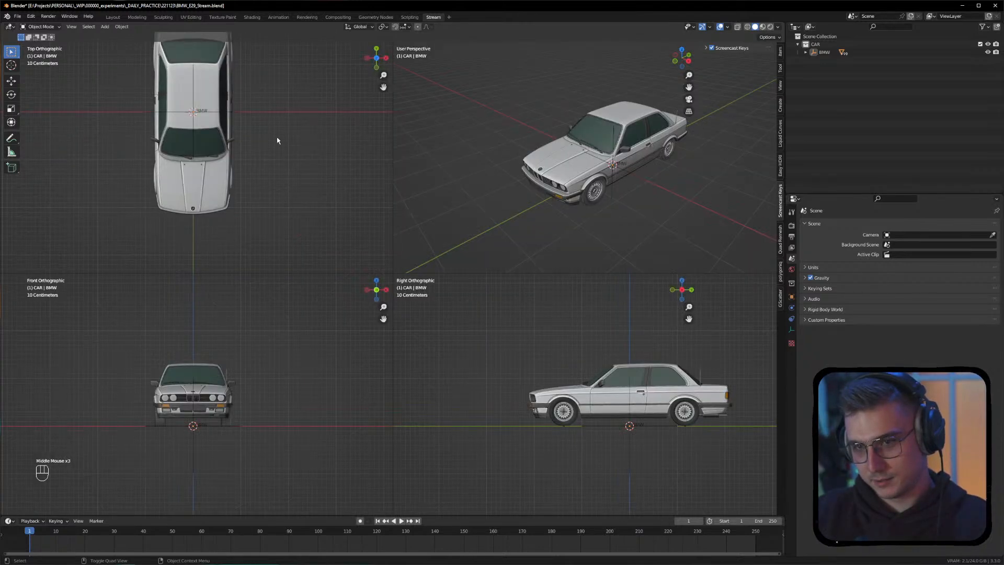
middle_click(348, 245)
middle_click(335, 238)
middle_click(300, 226)
Split the 3D viewport into two side-by-side views, each framing the car from a front three-quarter angle
left_click_drag(300, 226, 366, 246, "alt")
left_click_drag(314, 329, 269, 331, "alt")
middle_click_drag(267, 331, 277, 328, "alt")
mouse_move(277, 328)
left_mouse_down("alt")
mouse_move(322, 320)
mouse_move(258, 326)
mouse_move(271, 324)
left_mouse_up("alt")
middle_click_drag(271, 324, 344, 311, "alt")
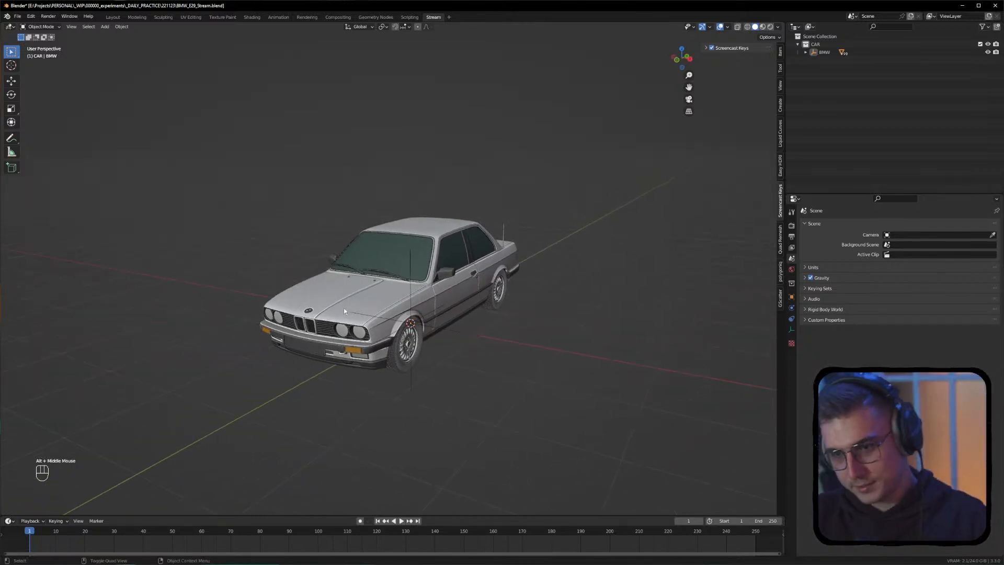
middle_click_drag(308, 313, 271, 308, "alt")
left_click_drag(292, 300, 335, 296, "alt")
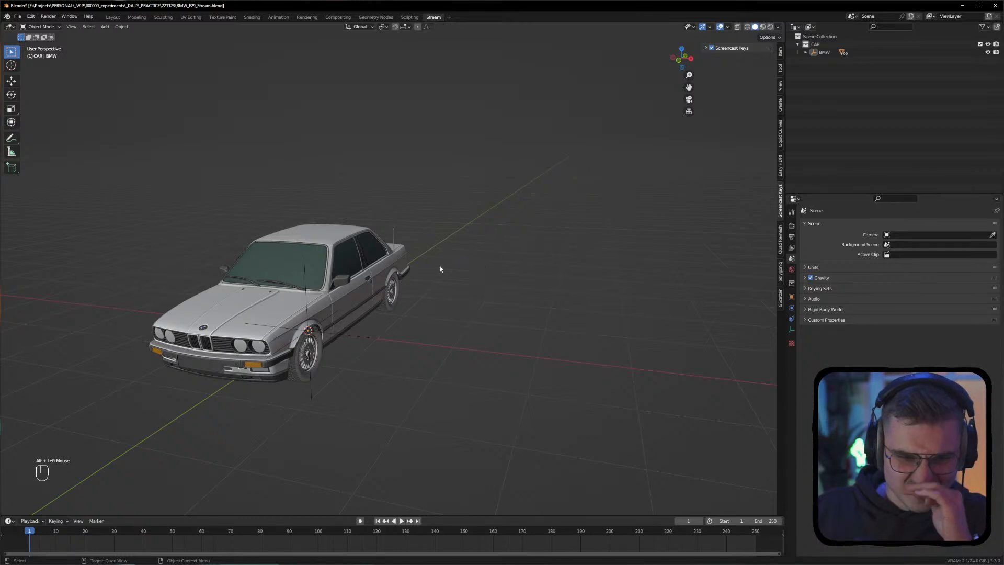
middle_click_drag(411, 275, 471, 287, "alt")
scroll(460, 320, "down", 2)
left_click_drag(783, 25, 467, 39)
middle_click_drag(638, 298, 659, 274, "alt")
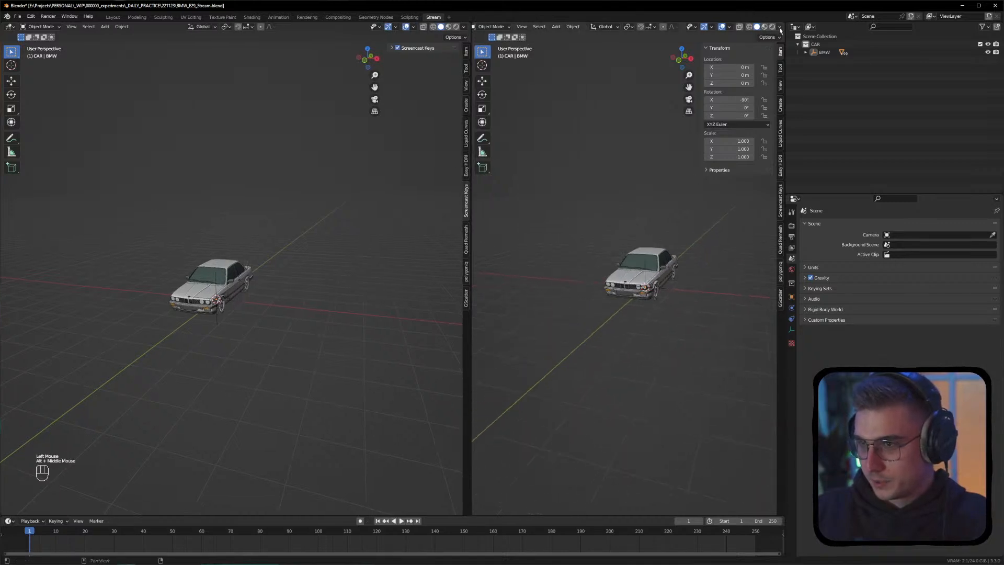
Add a camera to the CAR collection
scroll(314, 268, "up", 2)
middle_click(311, 270, "alt")
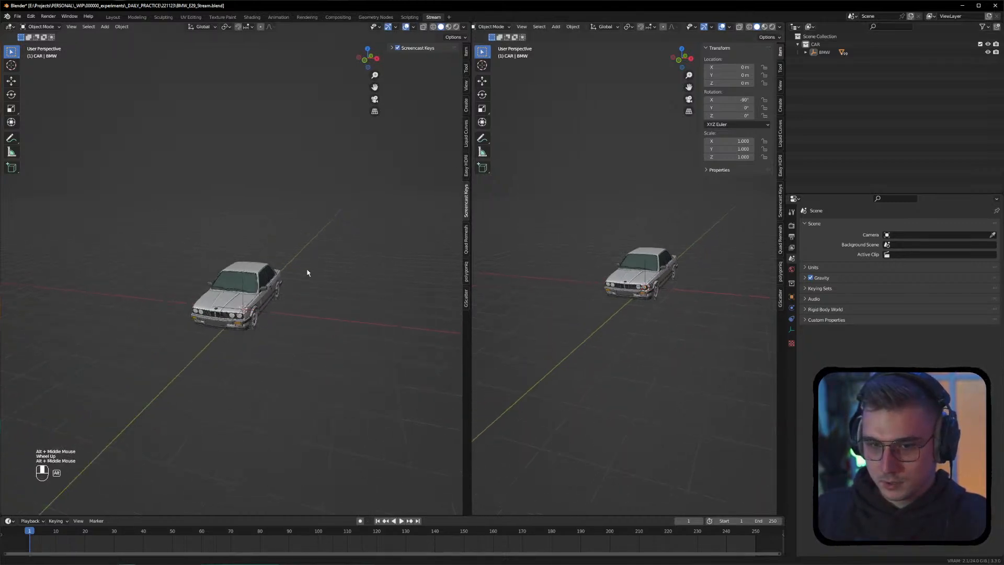
left_click_drag(298, 278, 307, 273, "alt")
key("shift+a")
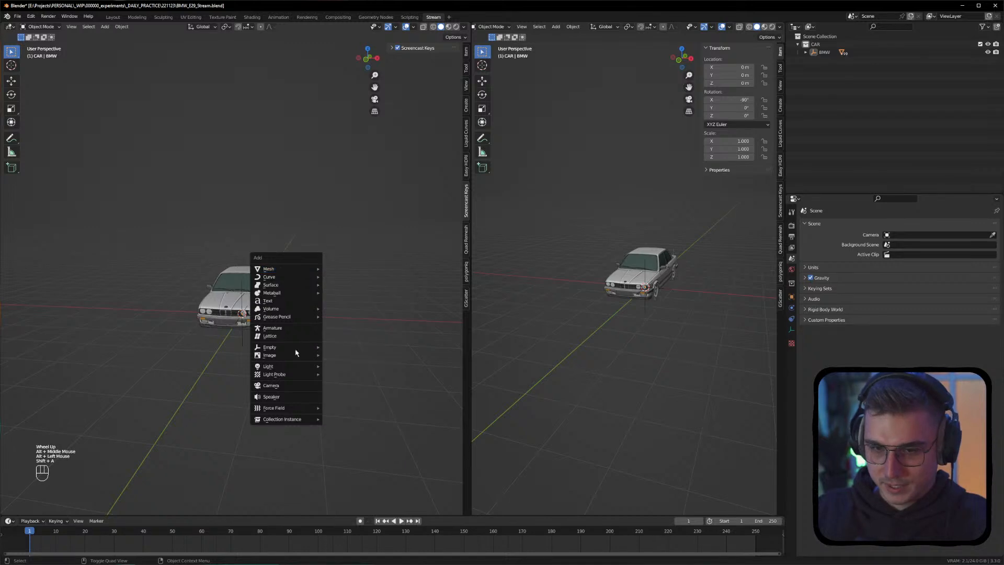
left_click(283, 385)
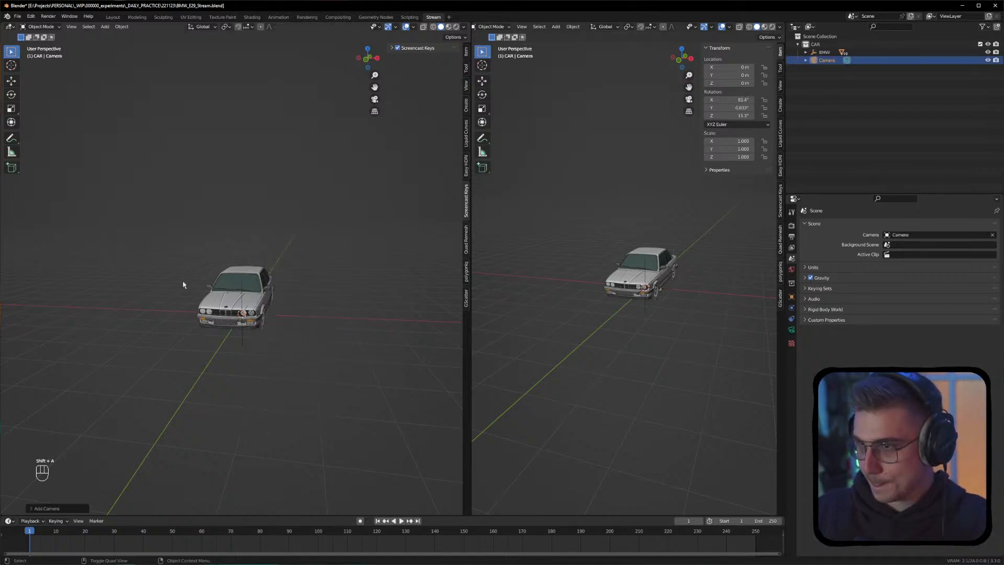
Align the camera to a low, straight-on front view of the car
left_click_drag(218, 328, 233, 315, "alt")
middle_click_drag(233, 316, 249, 307, "alt")
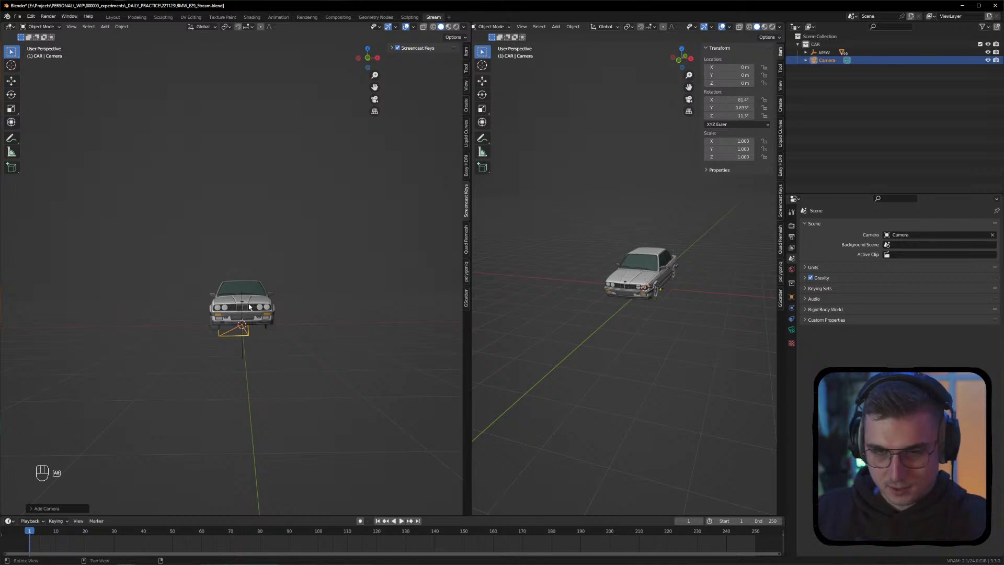
key("ctrl+alt+KP_0")
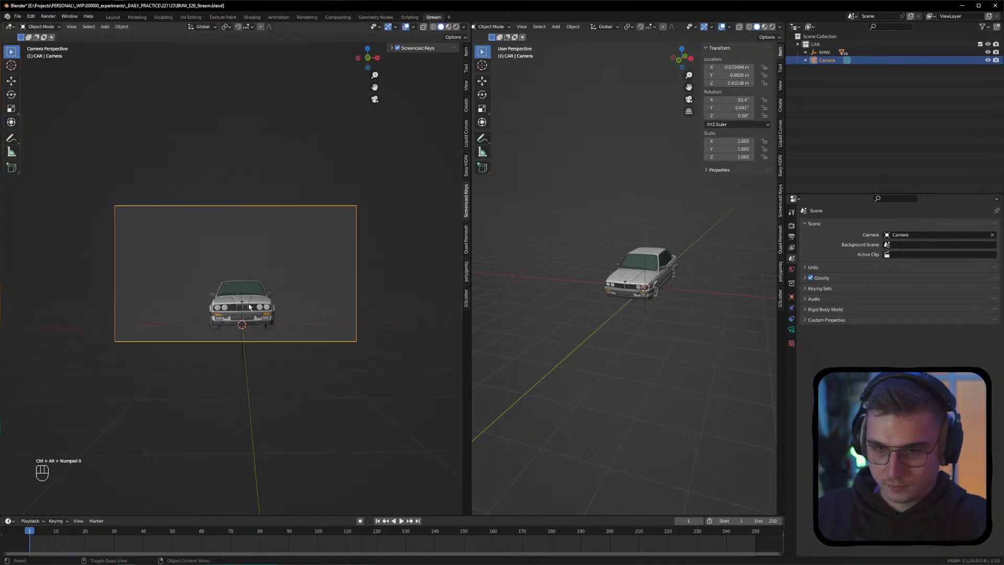
Set the render engine to Cycles with GPU Compute as the device
left_click(796, 225)
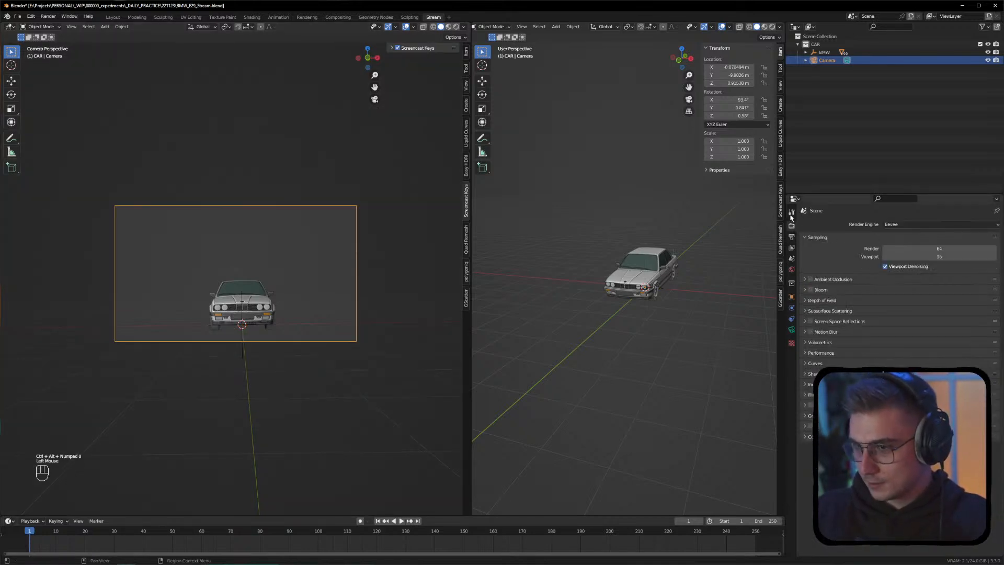
left_click(895, 225)
left_click(899, 250)
left_click(902, 244)
left_click(901, 261)
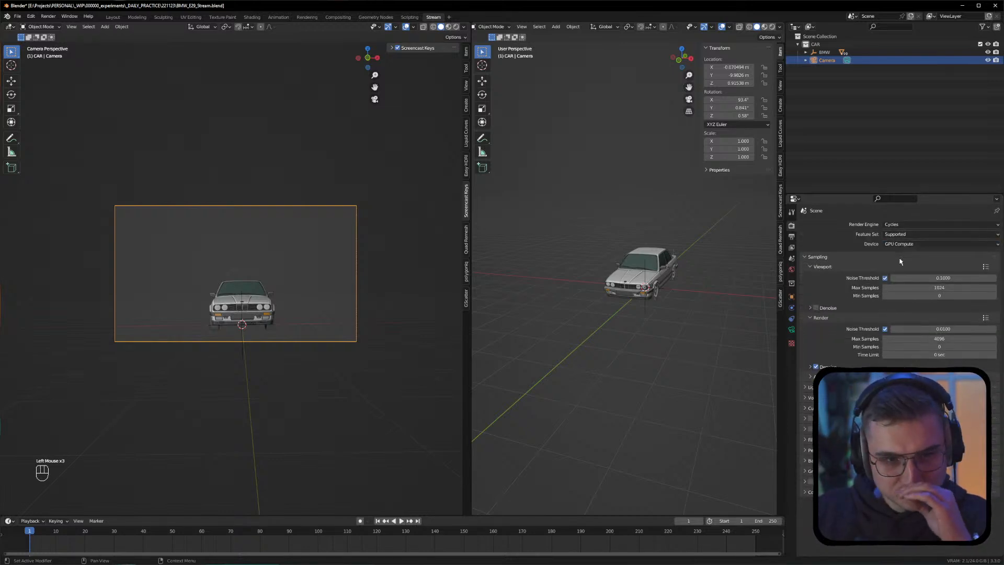
Set the output resolution to 1080 by 1350 px for a portrait frame
left_click(792, 237)
left_click(936, 235)
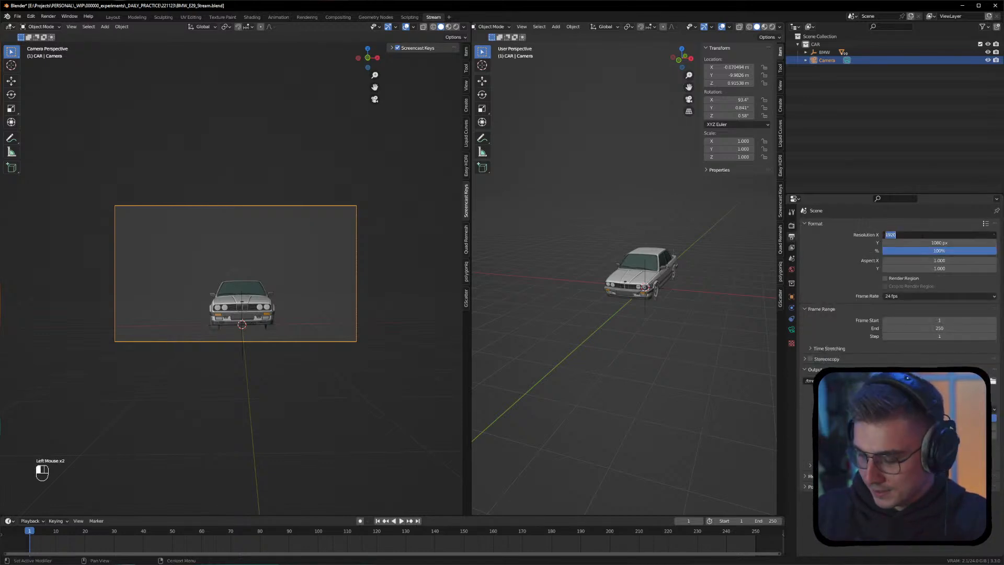
type("1")
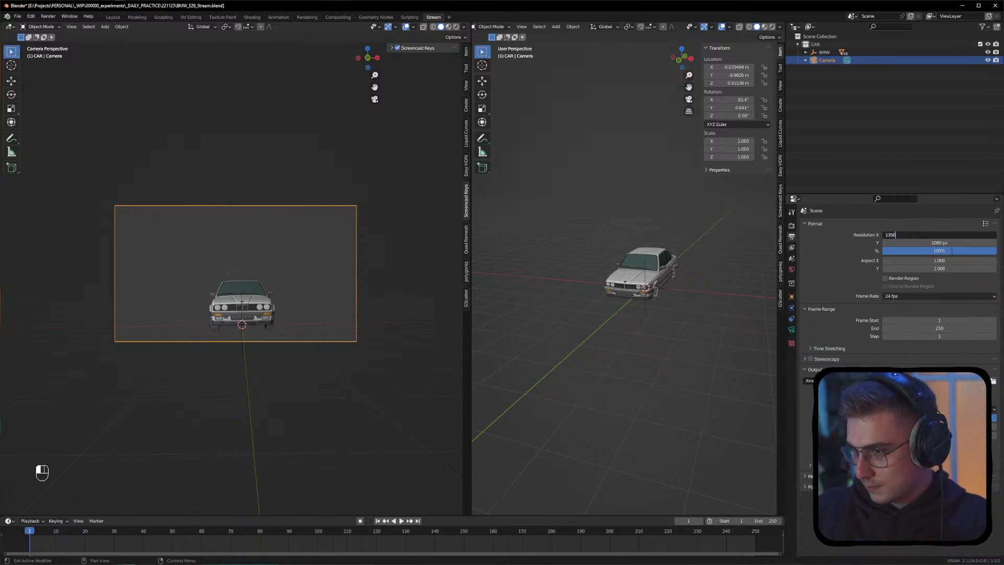
left_click(955, 243)
left_click(873, 255)
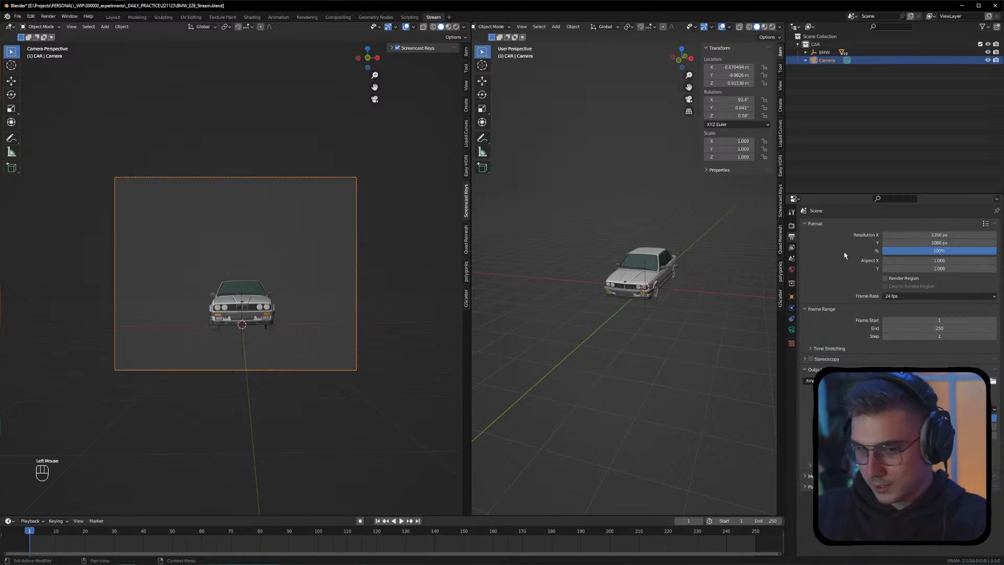
left_click(939, 234)
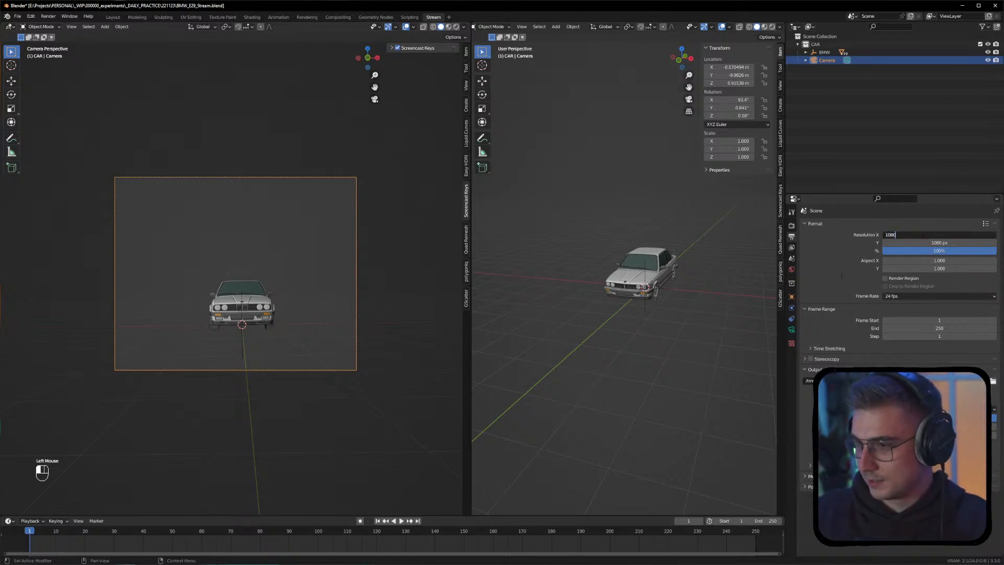
key("Tab")
type("1350")
key("Return")
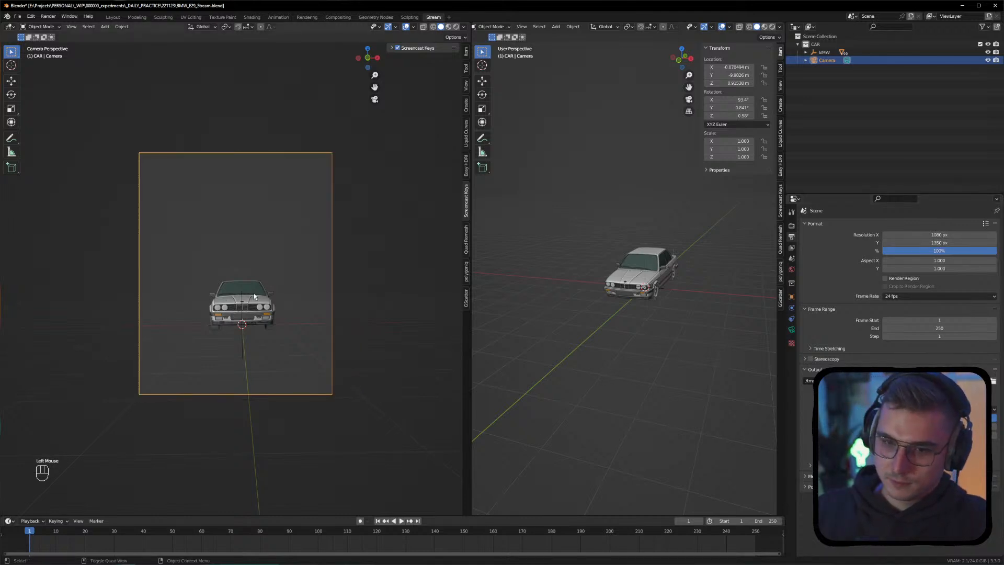
Lock the camera to the view and adjust its angle on the front of the car
left_click_drag(371, 226, 340, 246, "alt")
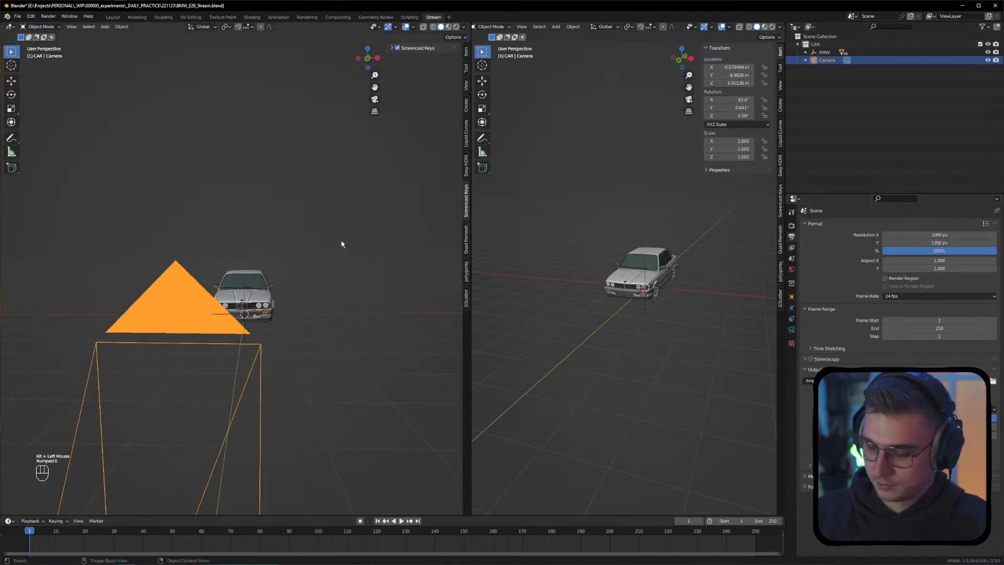
key("KP_0")
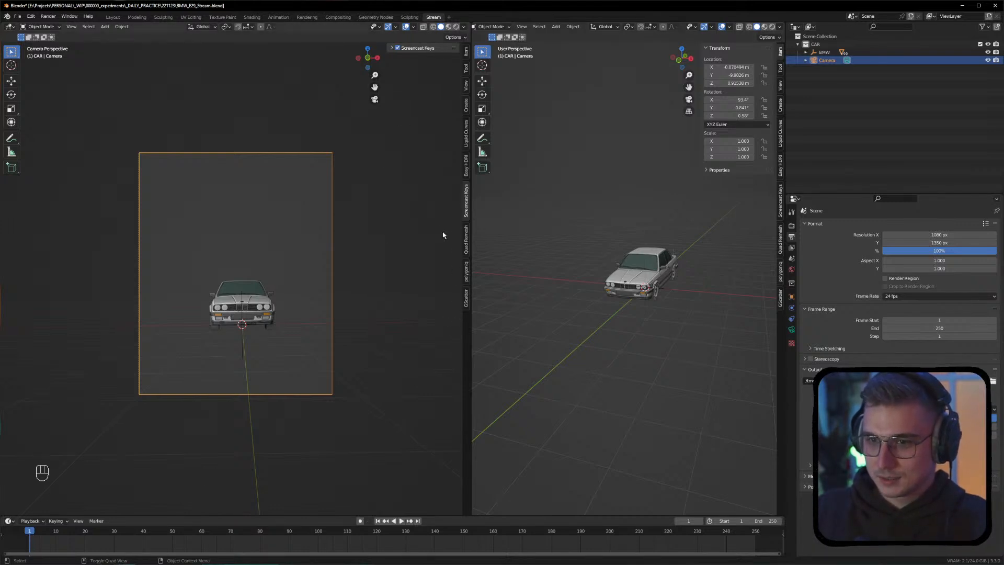
left_click(466, 90)
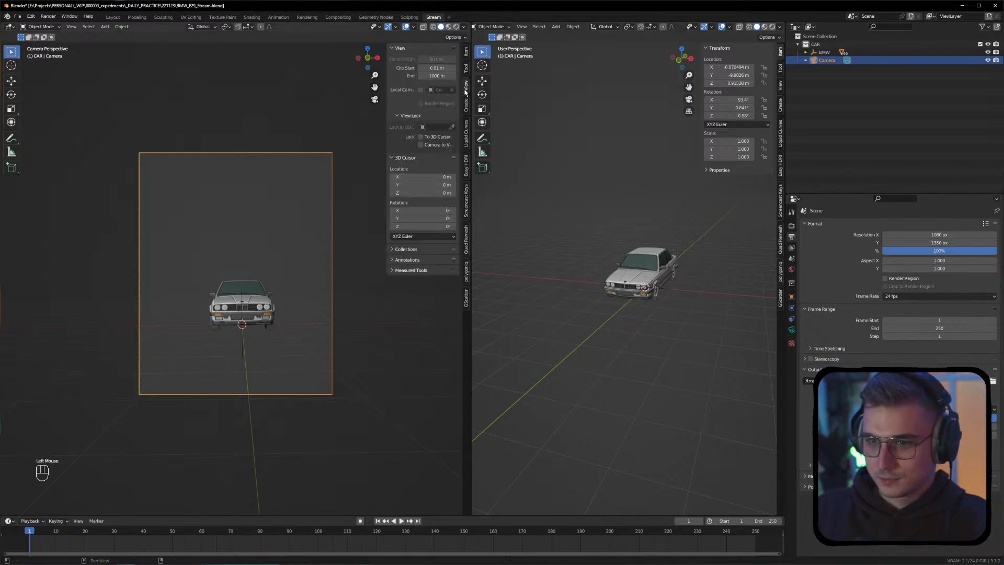
left_click(429, 146)
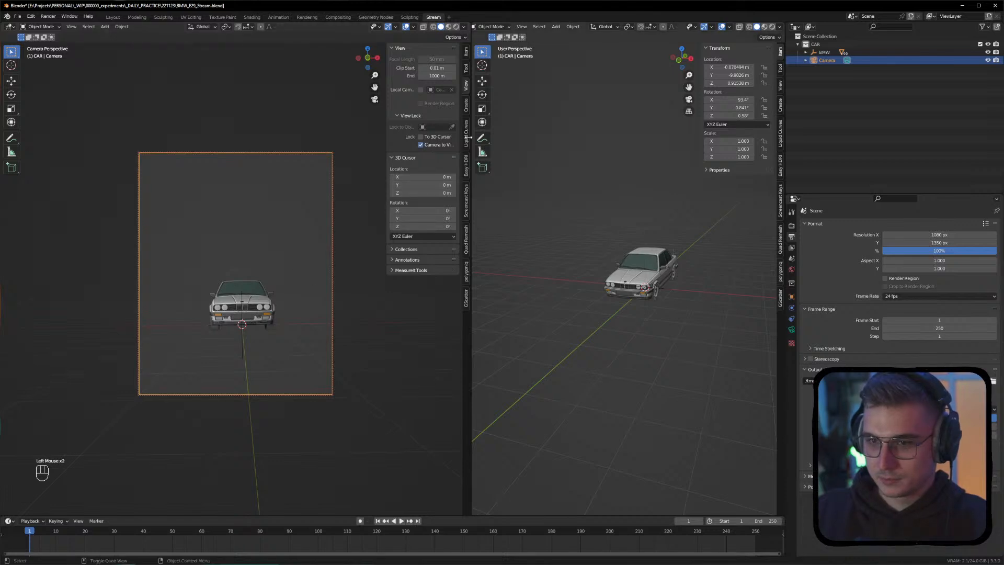
mouse_move(331, 294)
middle_mouse_down("alt")
mouse_move(307, 300)
mouse_move(318, 296)
middle_mouse_up("alt")
left_click_drag(236, 303, 238, 308, "alt")
Set the camera's focal length to 120 mm
left_click(846, 60)
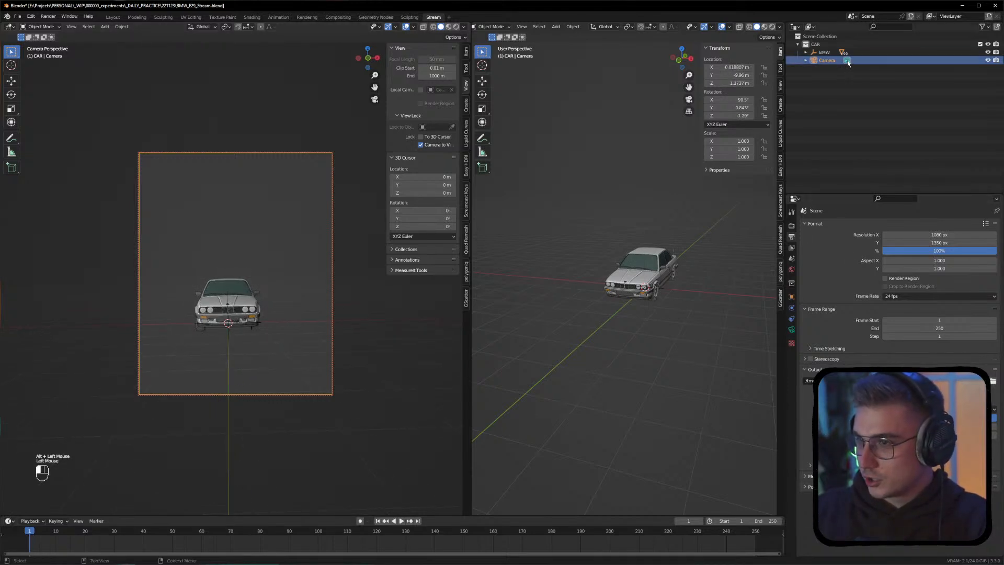
double_click(920, 261)
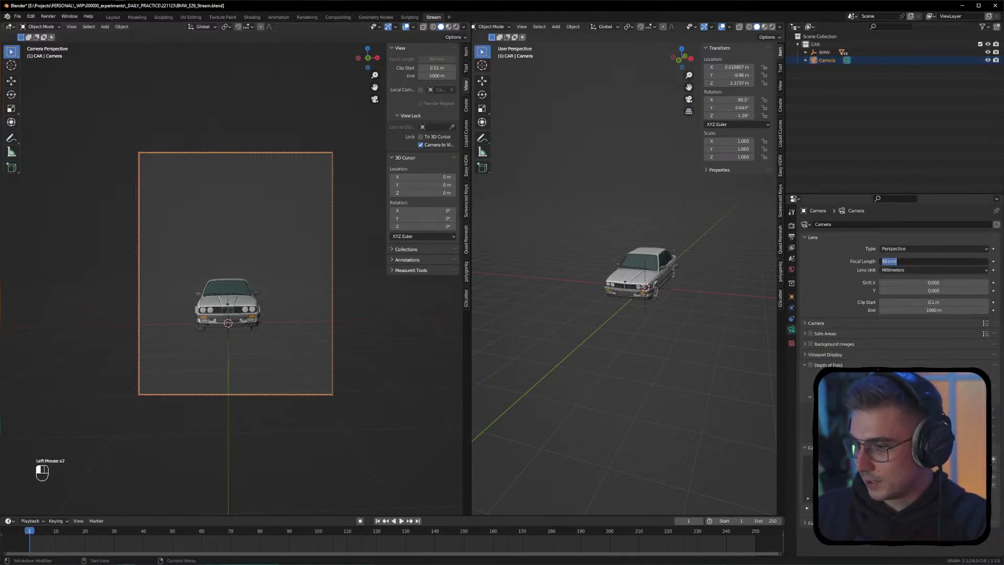
type("120")
key("Return")
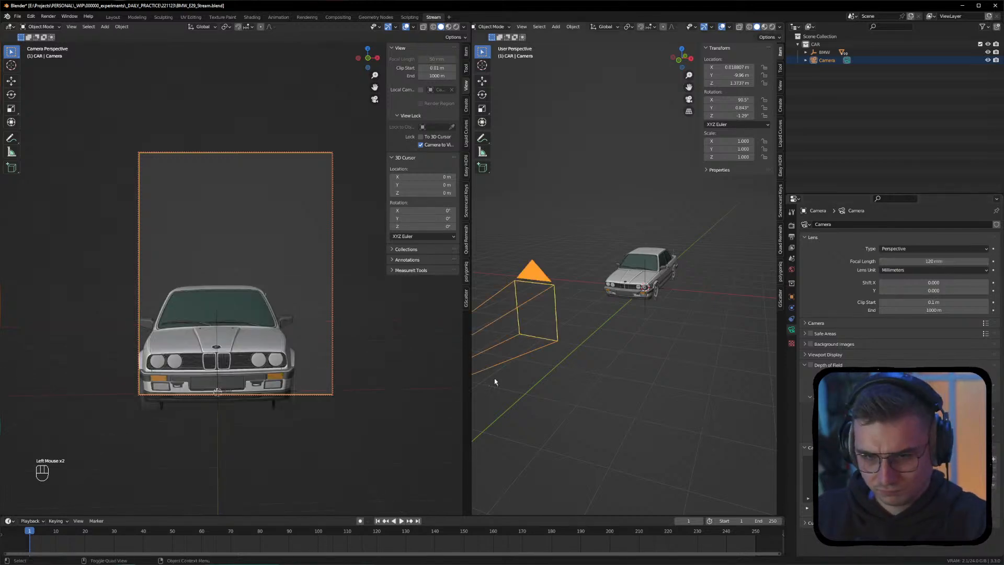
Reposition the camera so the whole front of the car fits inside the portrait frame
middle_click(329, 291, "alt")
middle_click_drag(328, 291, 308, 292, "alt")
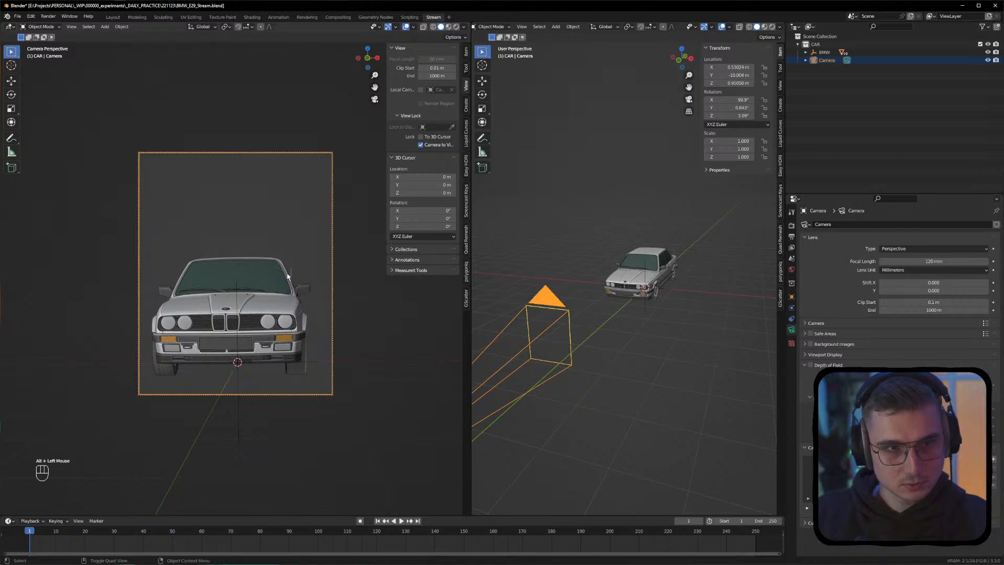
middle_click_drag(330, 285, 281, 299, "alt")
left_click_drag(281, 299, 296, 293, "alt")
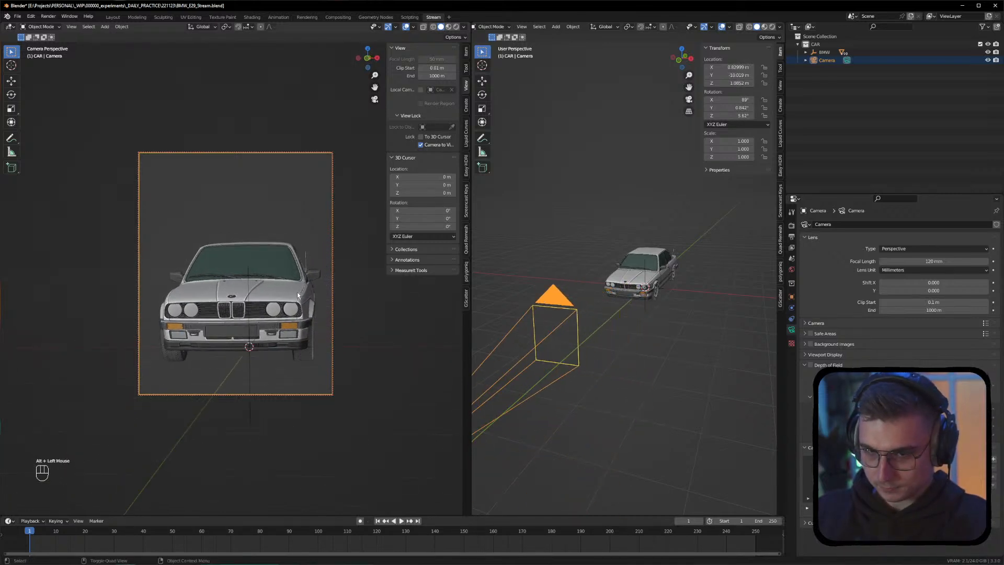
Straighten the camera by setting its rotation to X 90°, Y 0° and Z 0°
left_click(791, 300)
double_click(925, 274)
type("90")
key("Return")
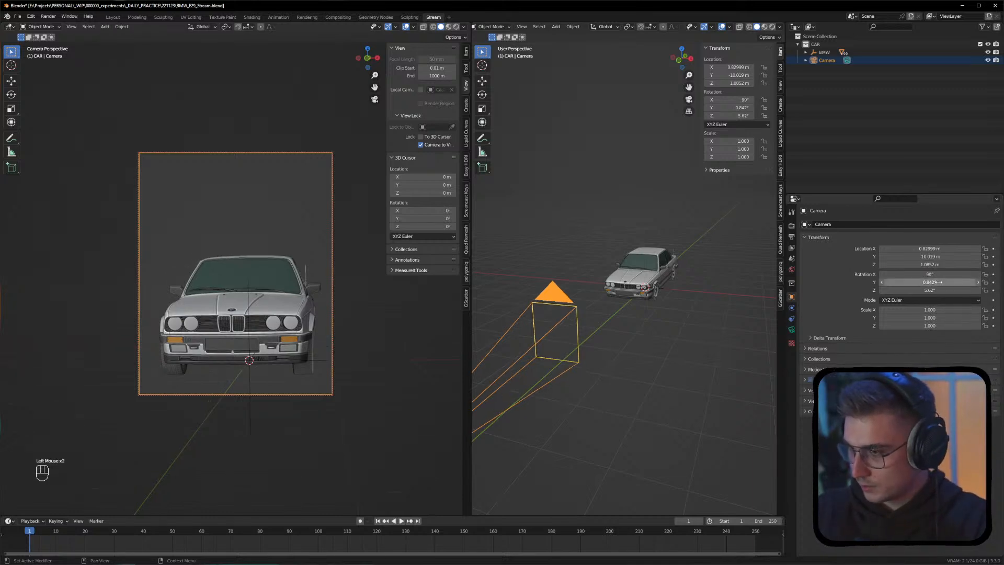
left_click_drag(940, 283, 942, 290)
type("0")
key("Return")
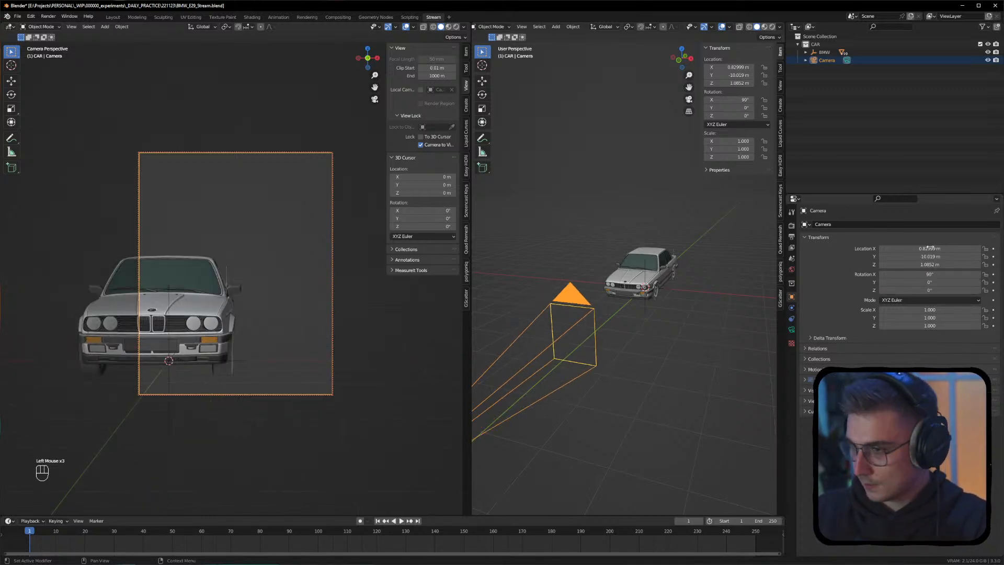
Centre the camera on the car with location X 0 m and set its height to Z 0.84 m
double_click(936, 248)
type("0")
key("Return")
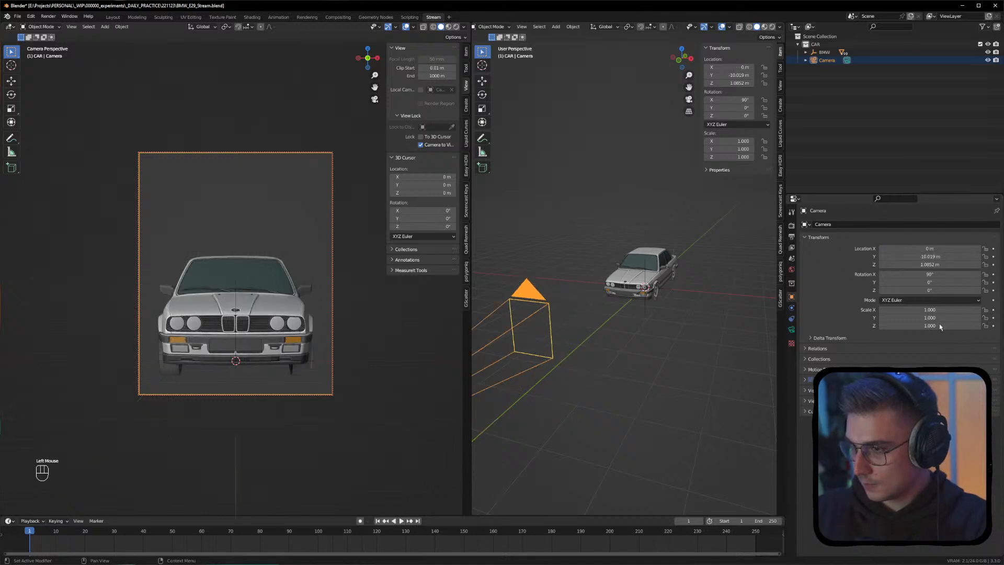
double_click(936, 264)
type("0")
key("Return")
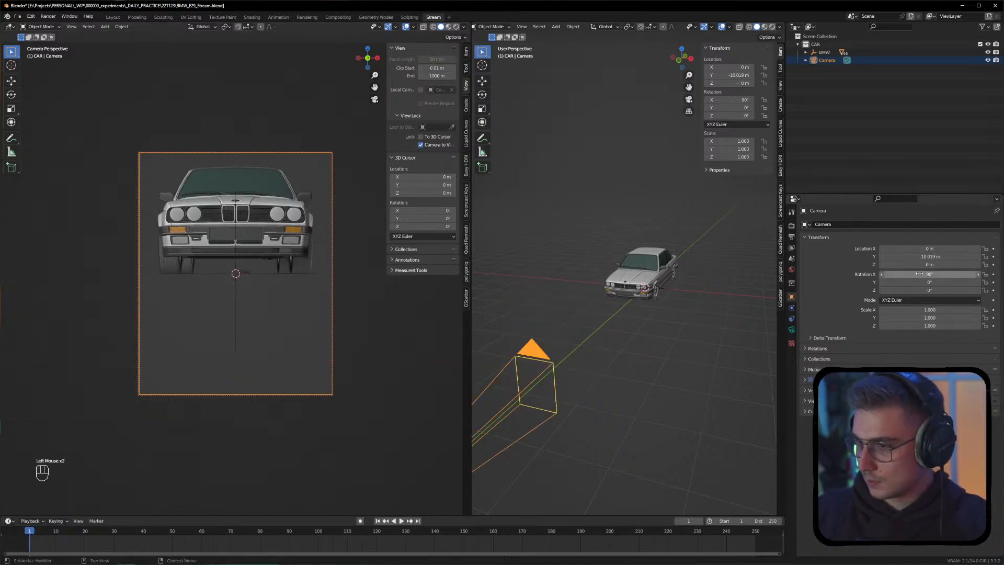
left_click_drag(937, 265, 978, 265)
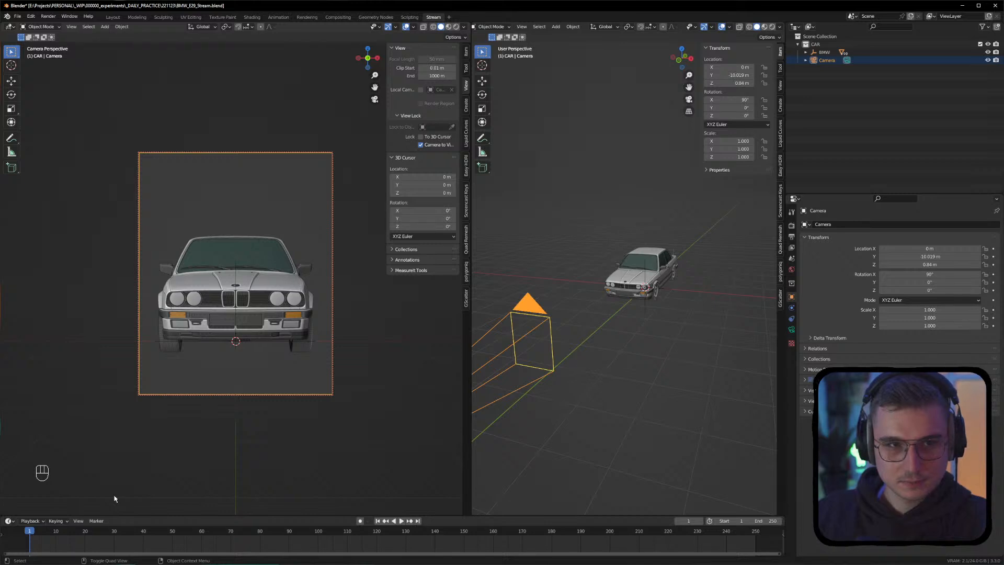
Select the BMW parent empty at the base of the car
left_click(285, 362)
left_click(211, 329)
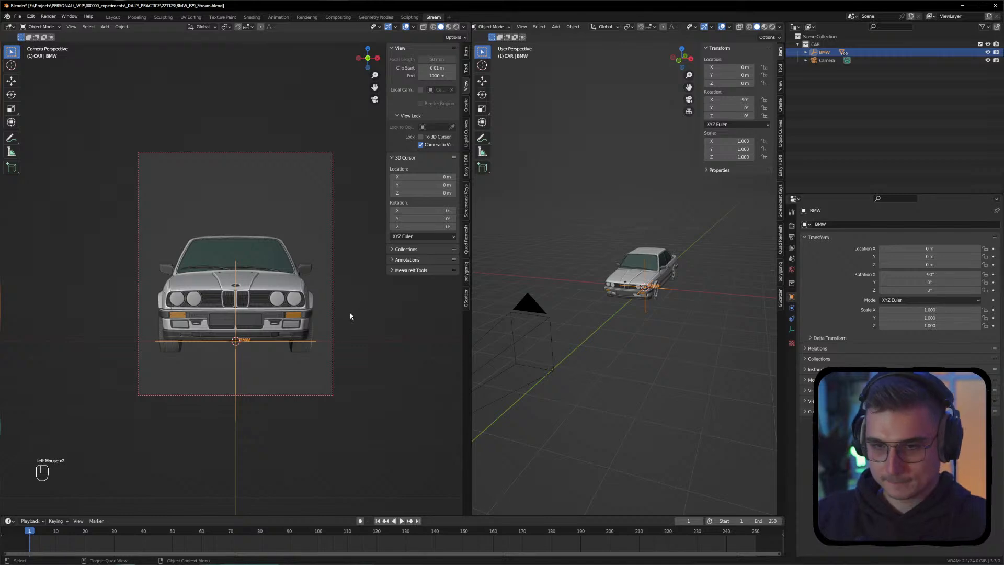
key("r")
key("z")
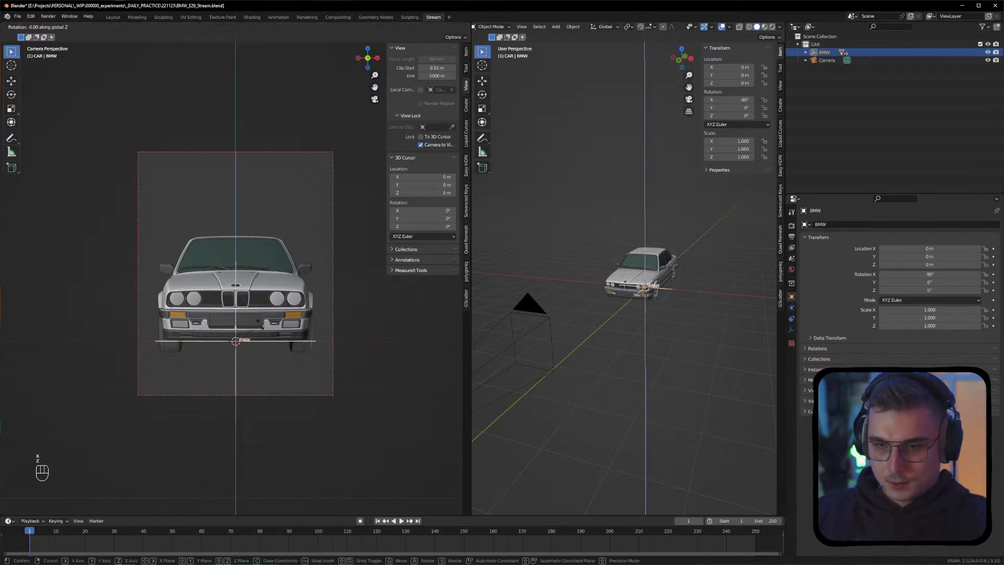
key("x")
key("Escape")
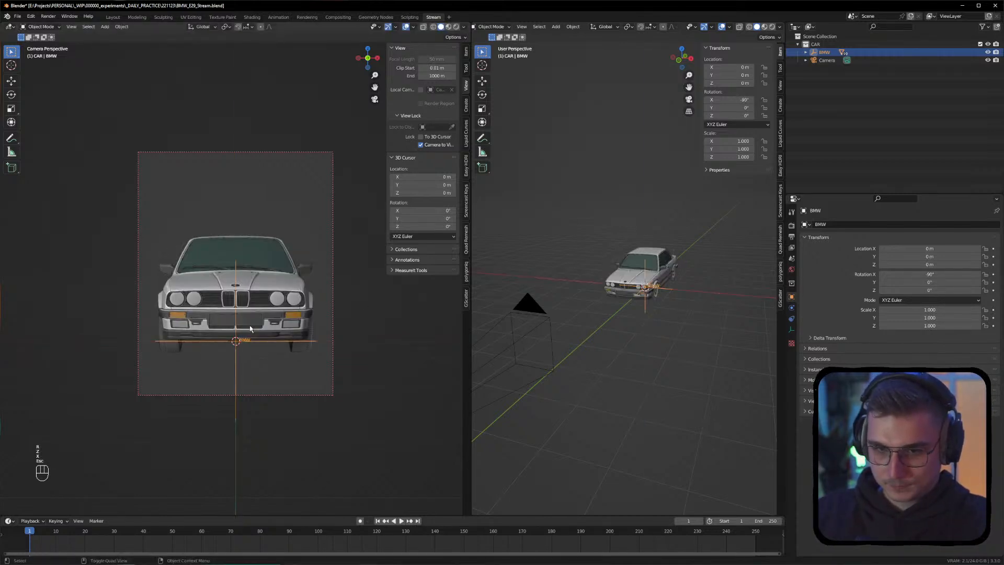
Rotate the BMW by about -19.2° around the global Z axis, then deselect it
key("r")
key("z")
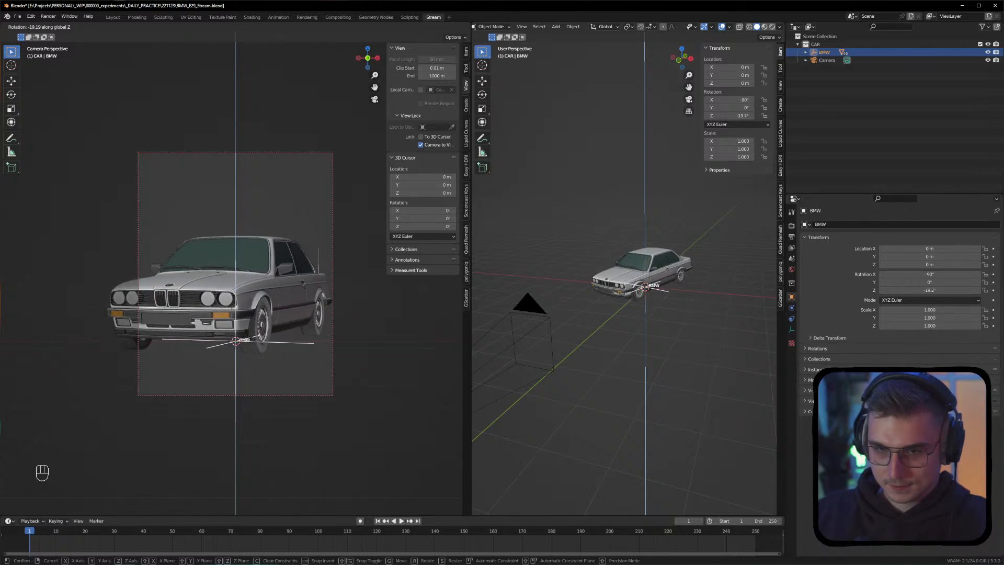
left_click(306, 328)
left_click(306, 328)
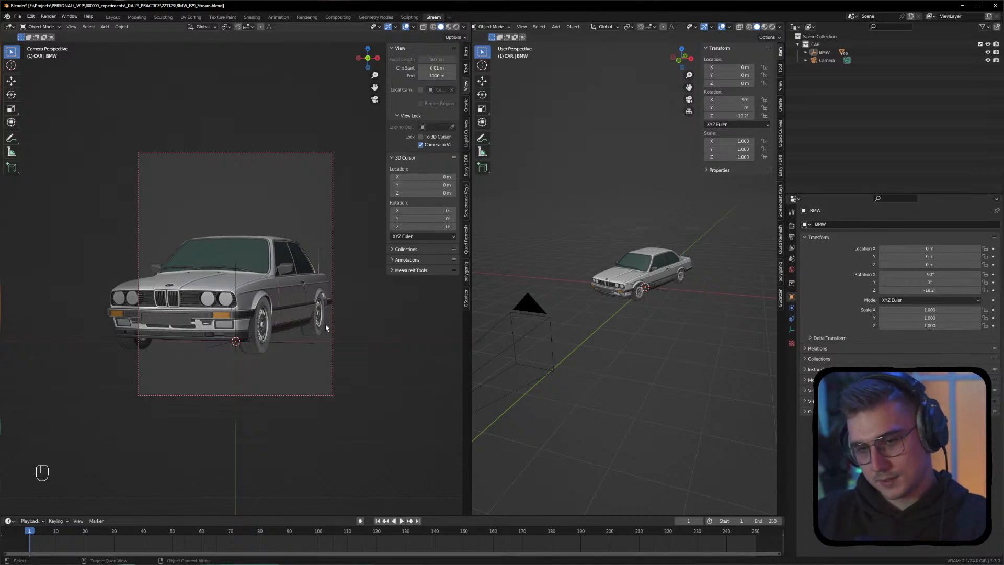
Turn off the camera-to-view lock and enlarge the camera frame in the solid-shaded viewport
scroll(358, 315, "up", 1)
scroll(352, 314, "down", 1)
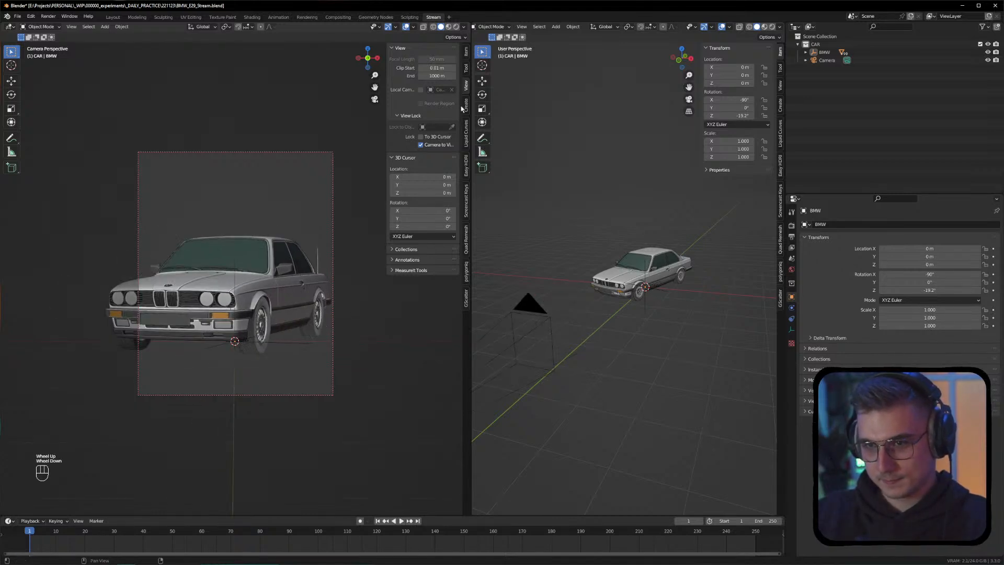
left_click(421, 144)
scroll(352, 306, "up", 1)
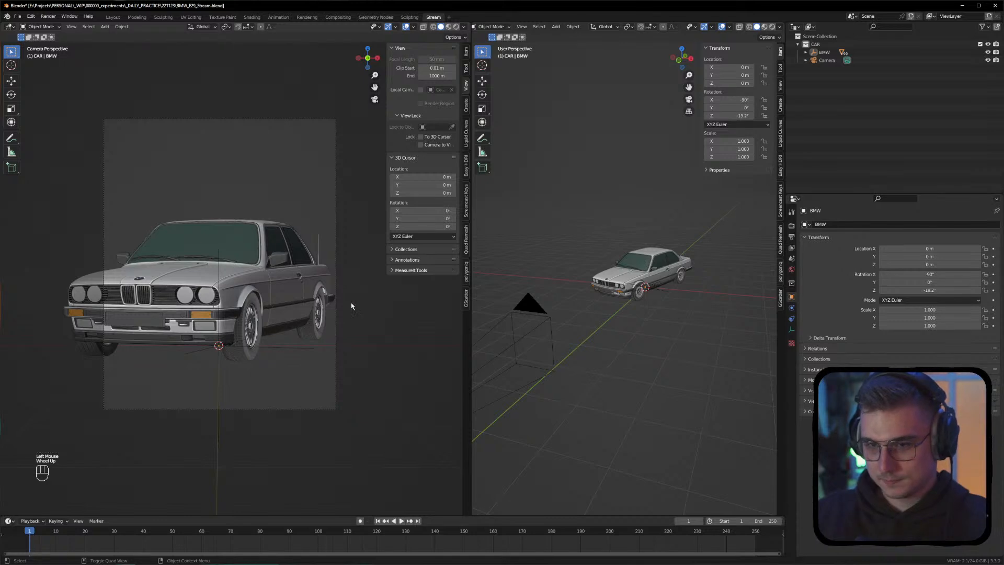
middle_click(351, 306, "alt")
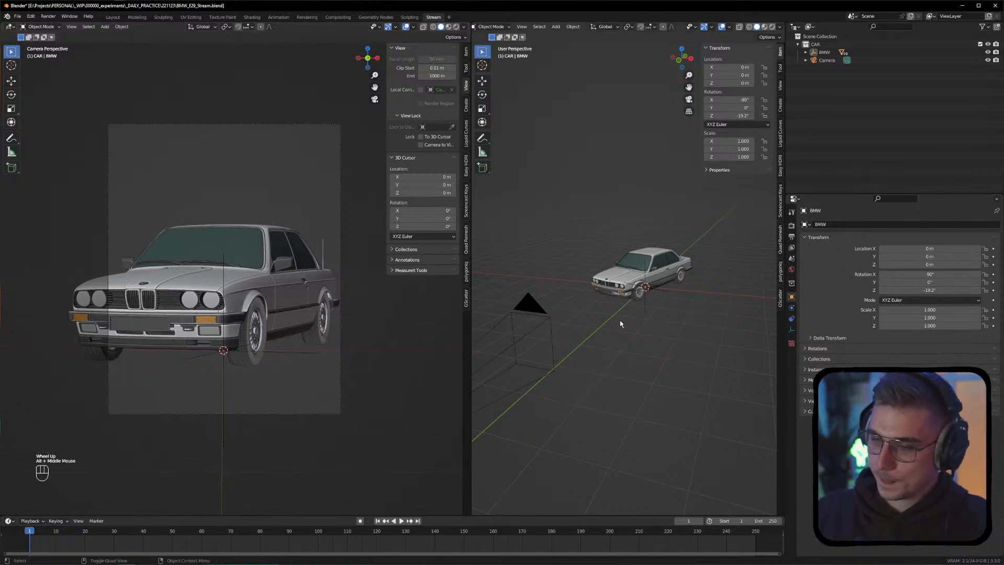
Show the second viewport through the camera in rendered shading and limit rendering to the camera frame with Render Region
key("KP_0")
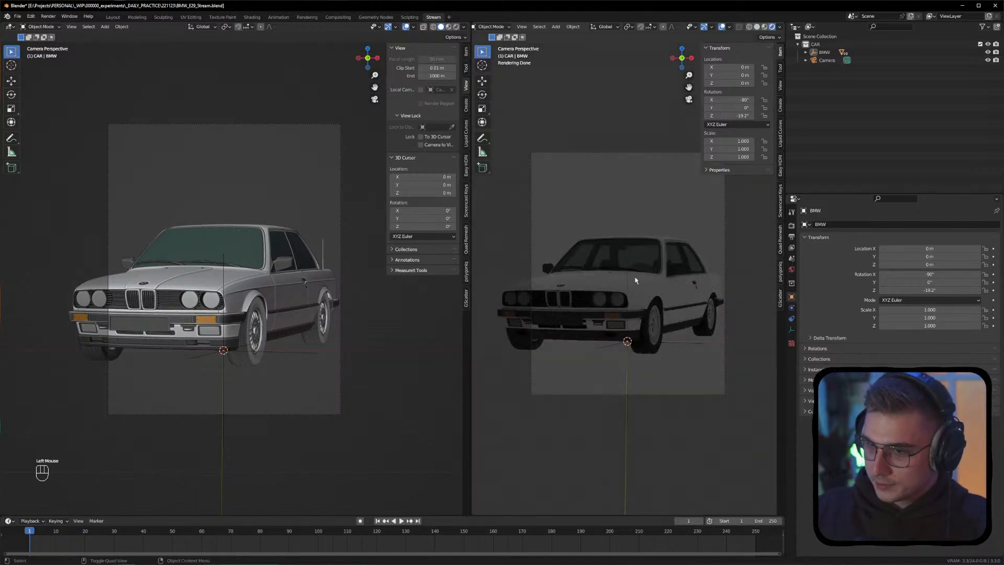
left_click(794, 238)
left_click(886, 278)
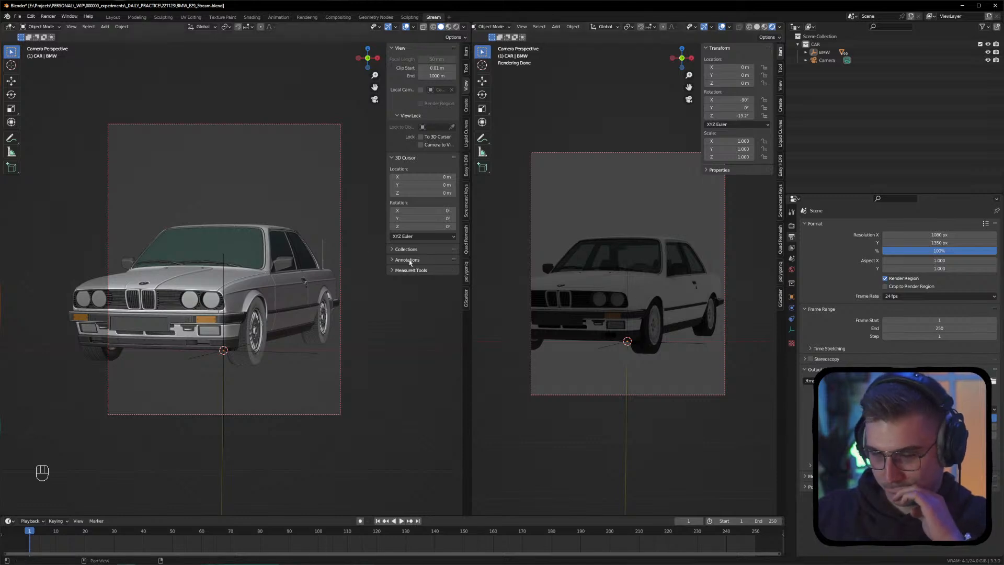
Lock the camera to the view again and shift the car slightly within the camera frame
middle_click_drag(342, 294, 450, 138, "alt")
left_click(428, 146)
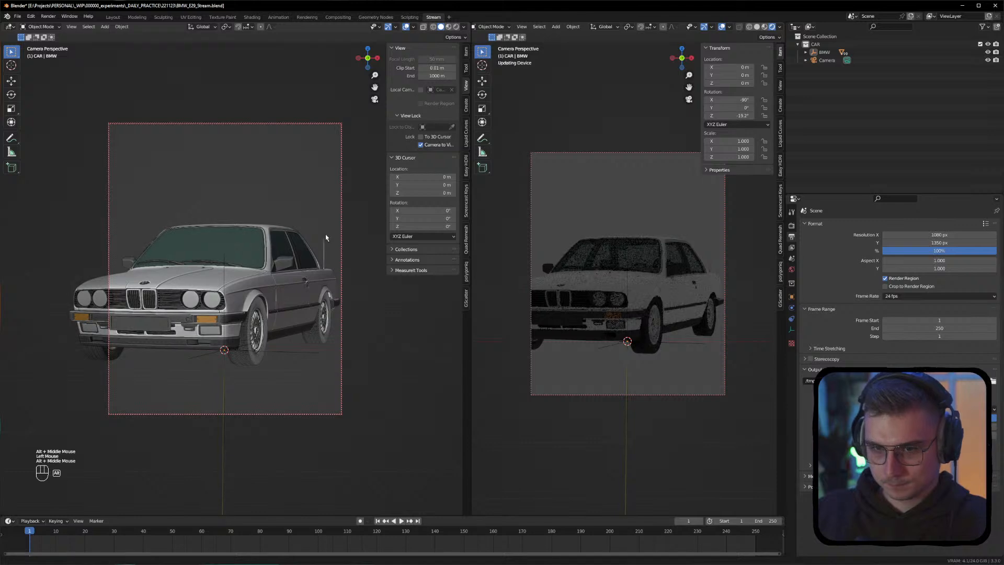
middle_click_drag(375, 197, 301, 256, "alt")
Try to adjust the BMW's Z rotation in its object transform, then undo the change
left_click(791, 297)
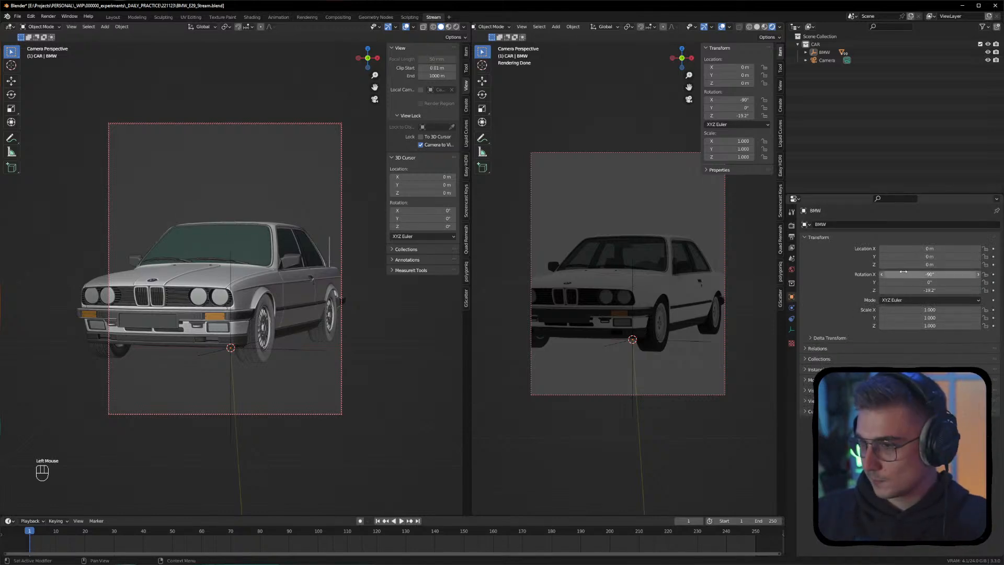
left_click_drag(930, 290, 944, 290)
left_click_drag(930, 289, 935, 290)
key("ctrl+z")
Move the camera back to about -11.89 m on Y and shift the framing so the whole car fits inside
left_click(827, 60)
left_click(377, 266)
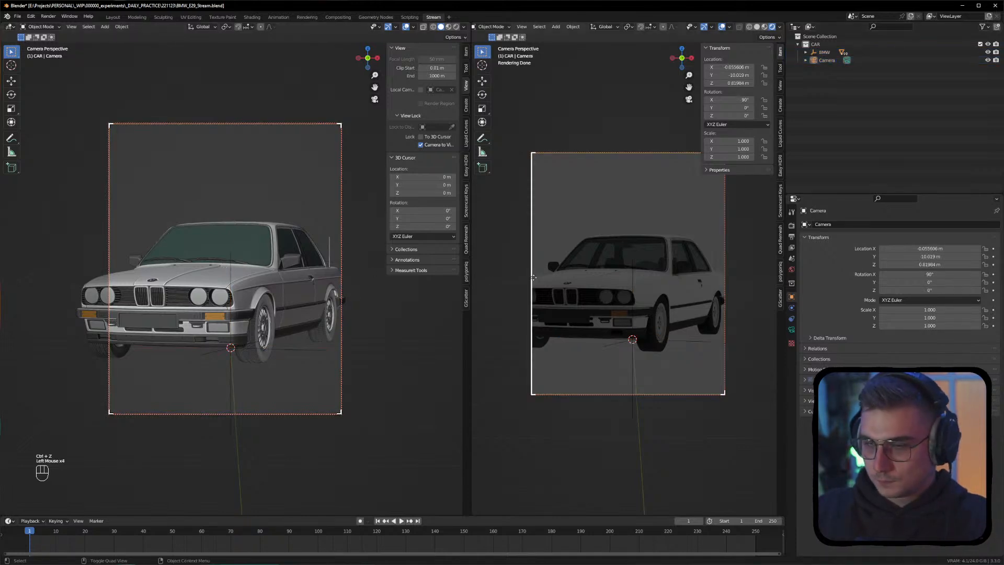
left_click(824, 52)
left_click(847, 60)
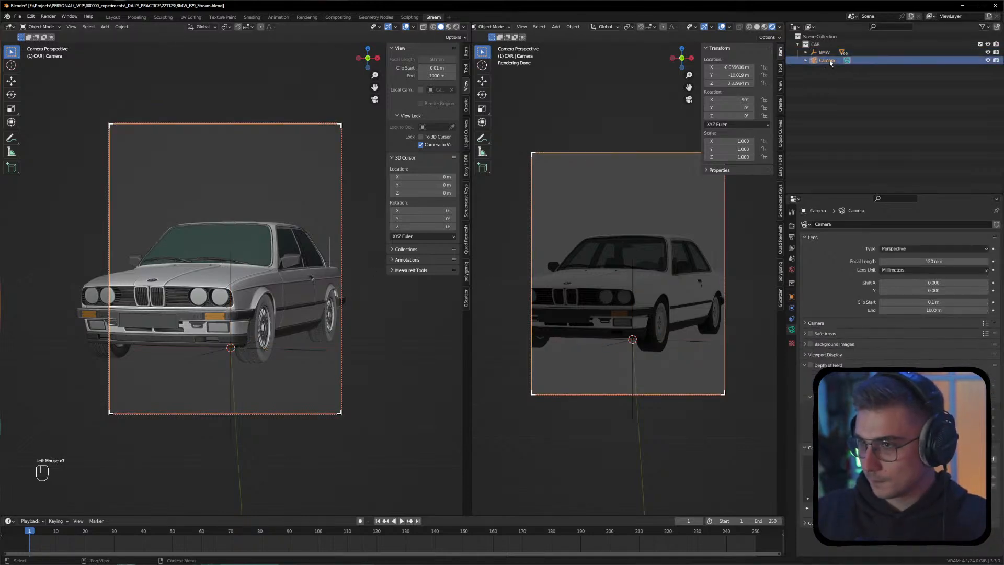
left_click(791, 296)
mouse_move(931, 257)
left_mouse_down()
mouse_move(943, 256)
mouse_move(920, 256)
left_mouse_up()
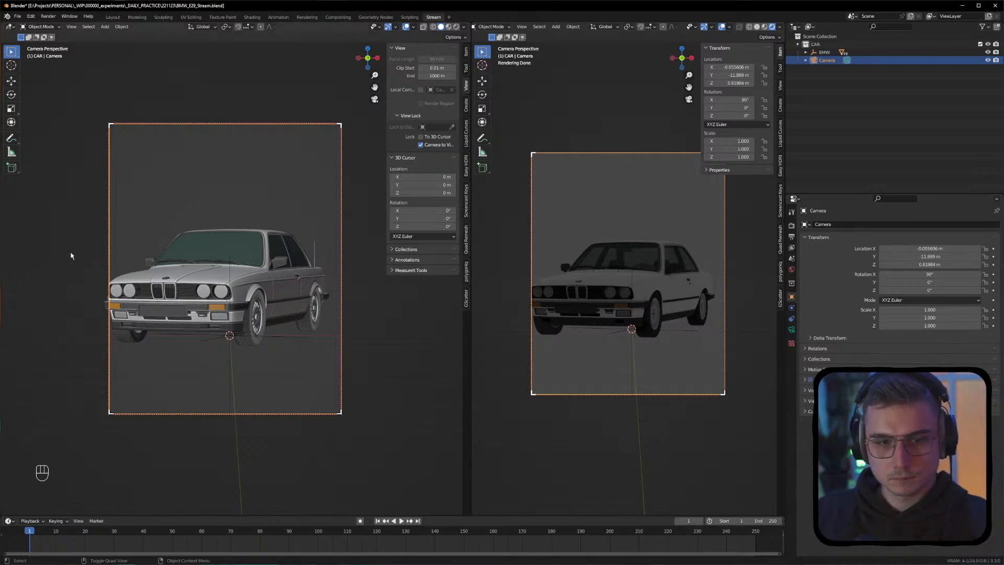
middle_click_drag(202, 284, 228, 290, "alt")
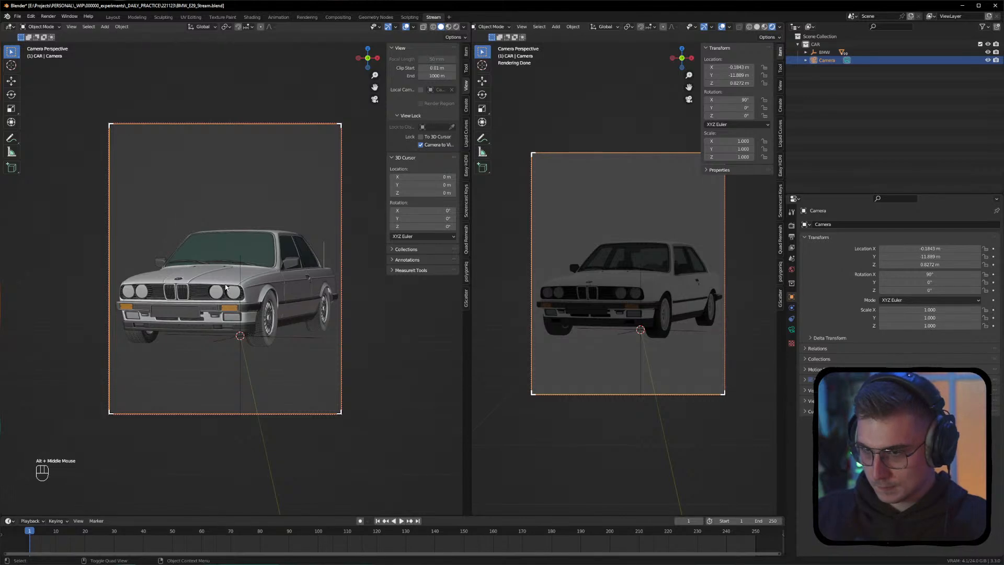
Add a ground plane under the car and scale it up to about 14.6 m square
key("shift+a")
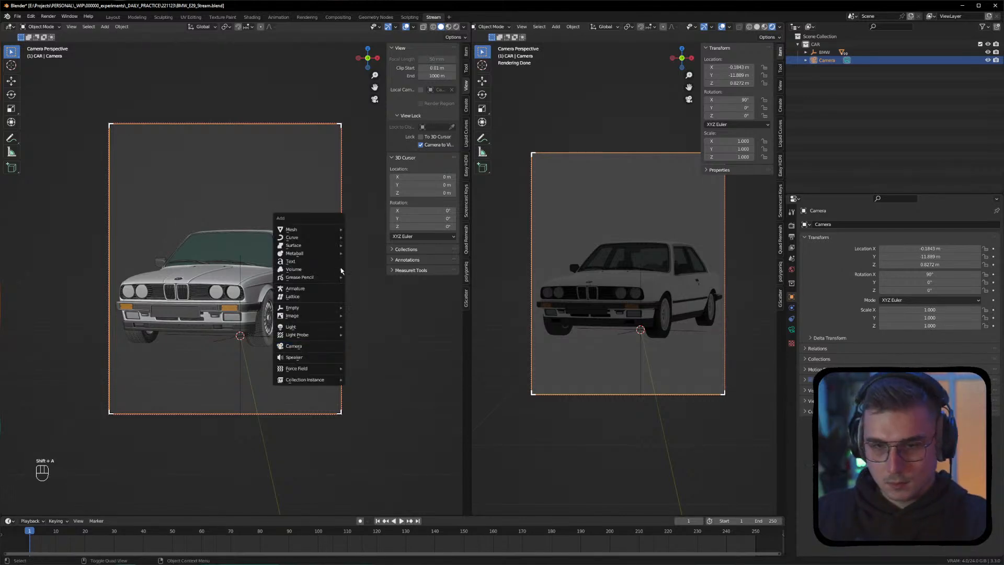
mouse_move(317, 248)
mouse_move(314, 230)
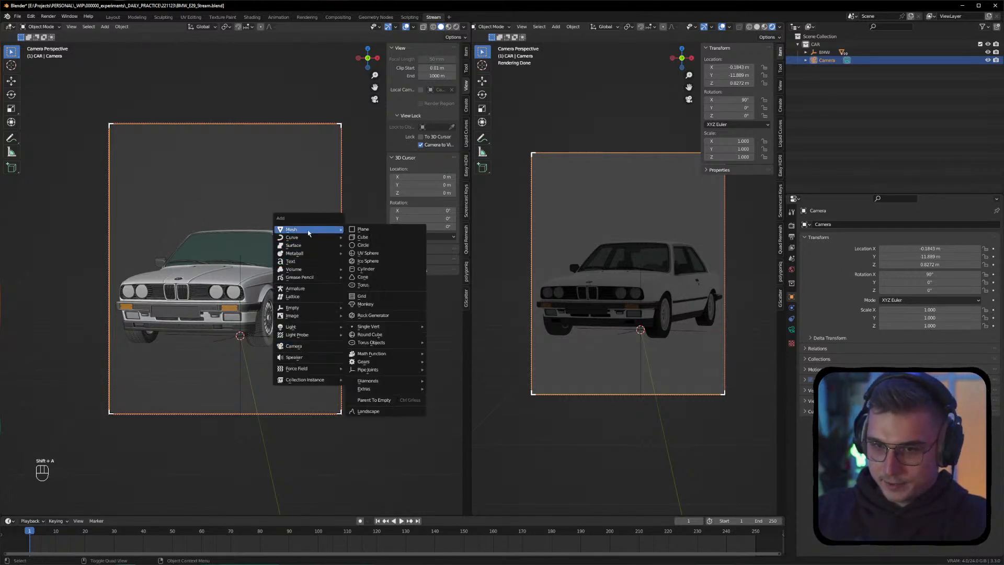
left_click(373, 232)
key("s")
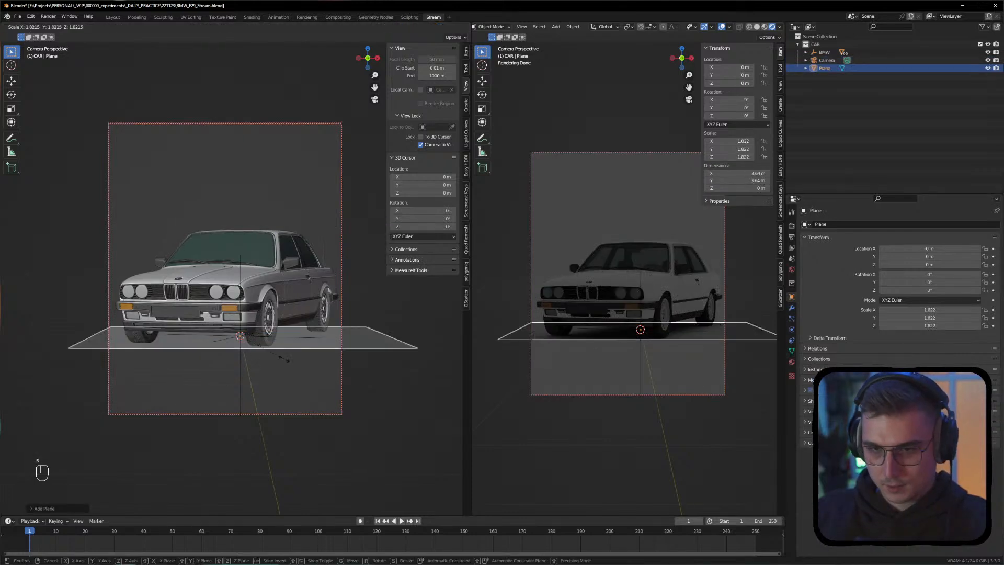
left_click(439, 353)
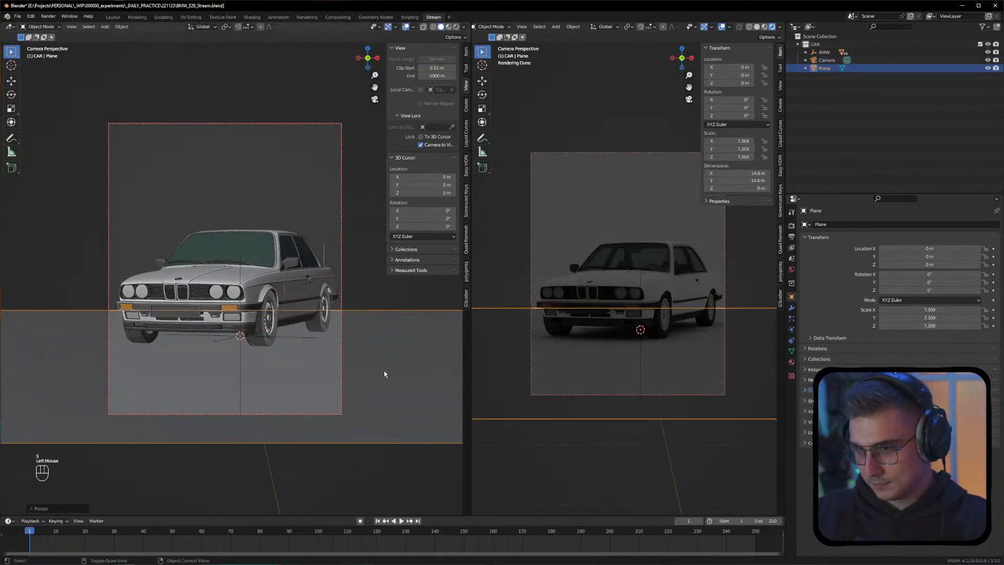
left_click(369, 278)
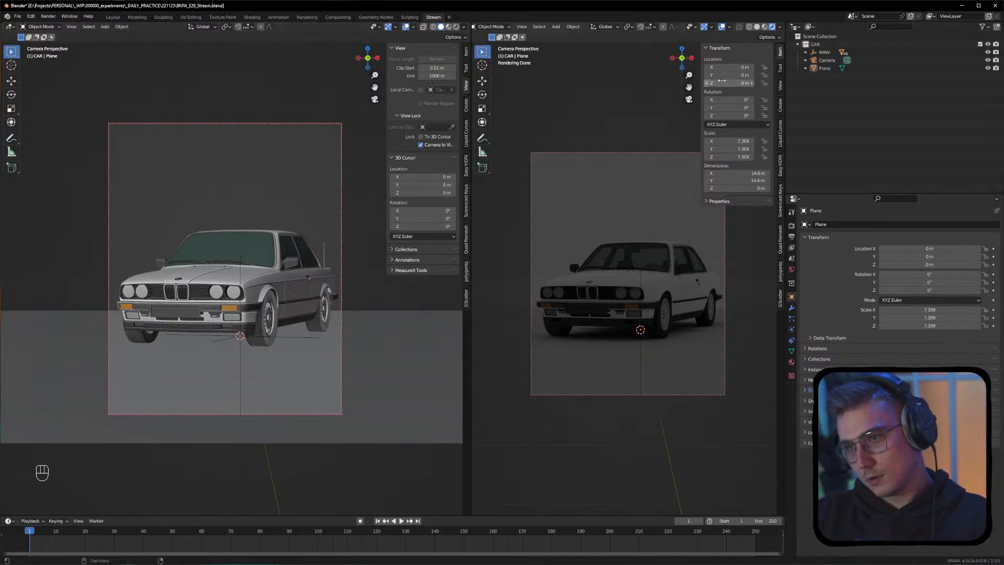
Hide the sidebars in both viewports and shift the car slightly lower in the camera frame
key("n")
key("n")
left_click(404, 150)
middle_click_drag(410, 170, 406, 178, "alt")
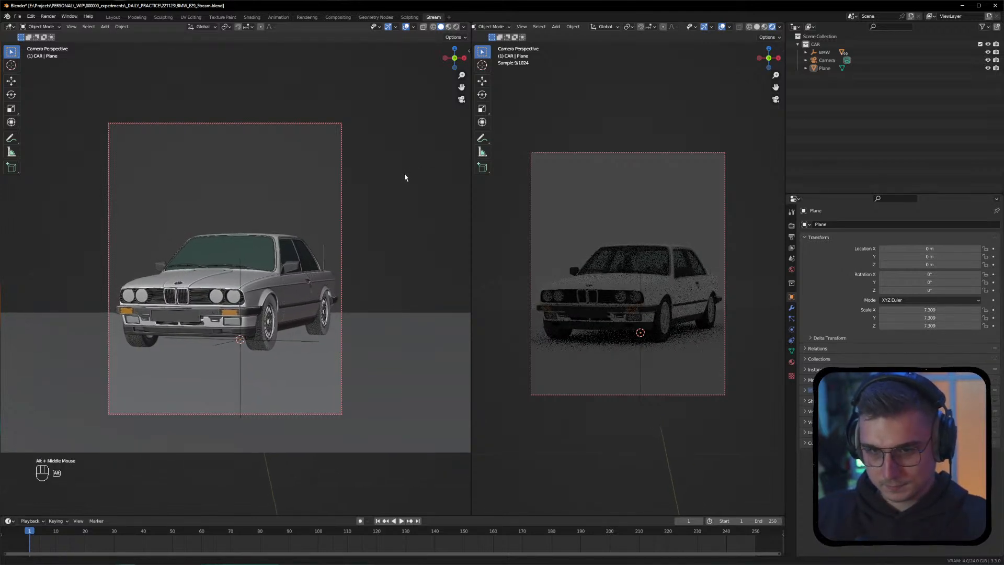
Rename the ground plane object as FLOOR
left_click(832, 60)
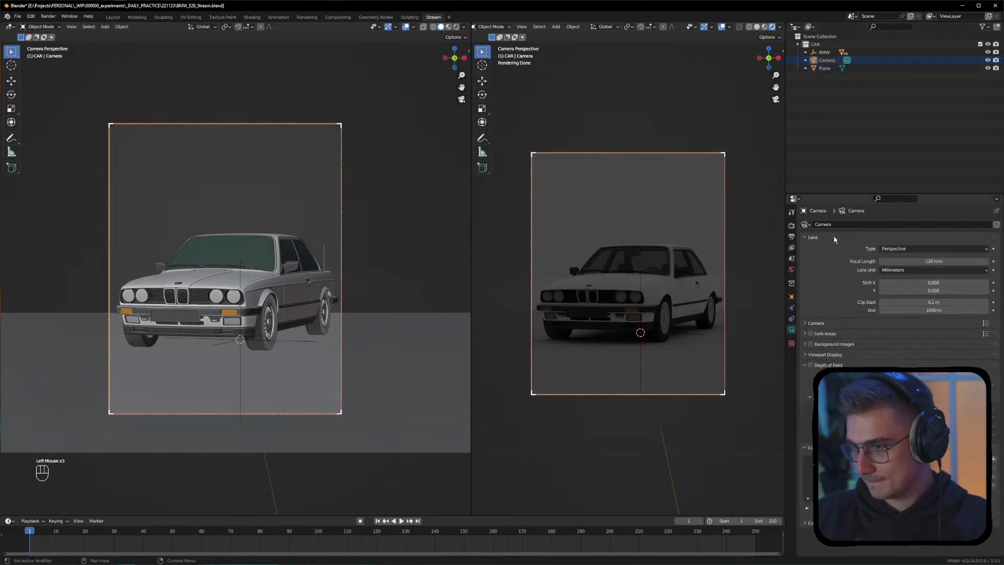
left_click(826, 69)
double_click(825, 69)
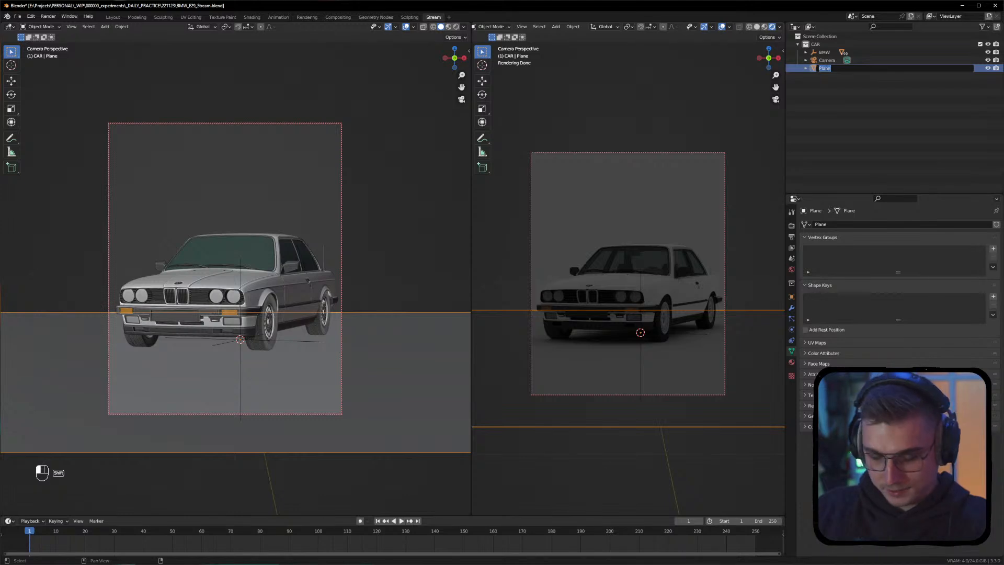
type("PLOOR")
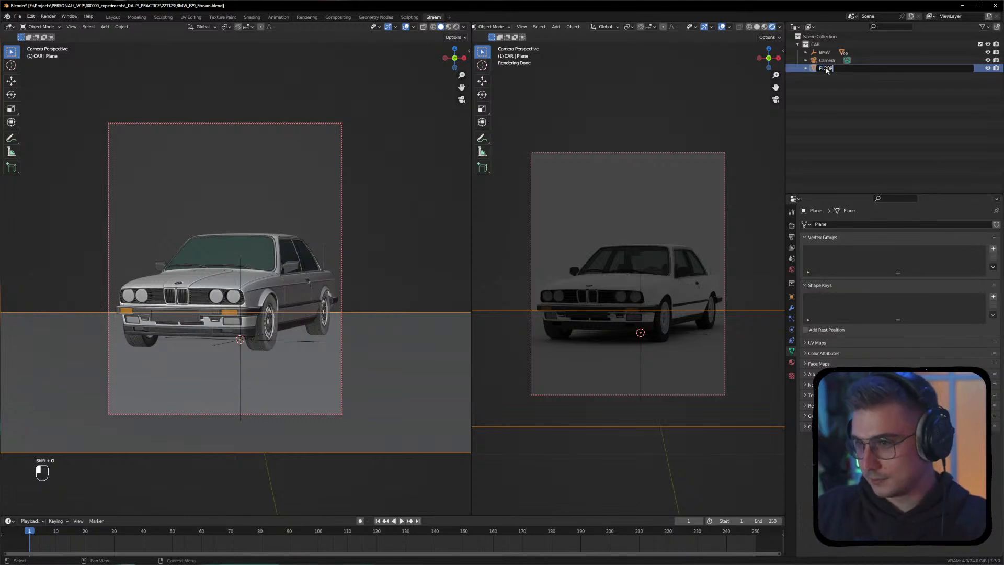
key("Return")
Rename the camera object as CAM
double_click(830, 62)
type("CAM")
key("Return")
left_click(825, 72)
left_click(825, 70)
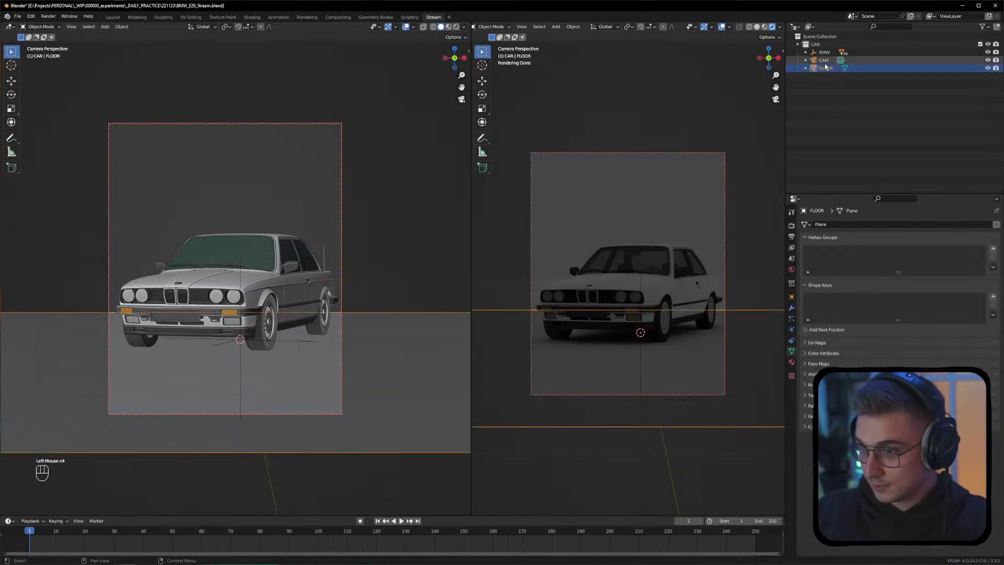
Create a new collection named LIGHTS&CAMERA and move CAM into it
left_click(824, 86)
right_click(824, 100)
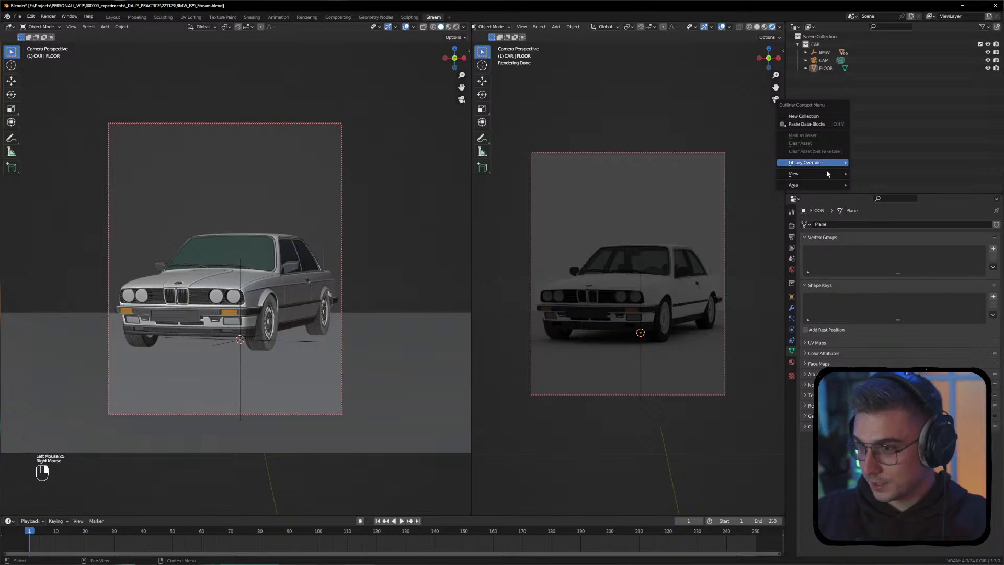
left_click(837, 119)
double_click(824, 76)
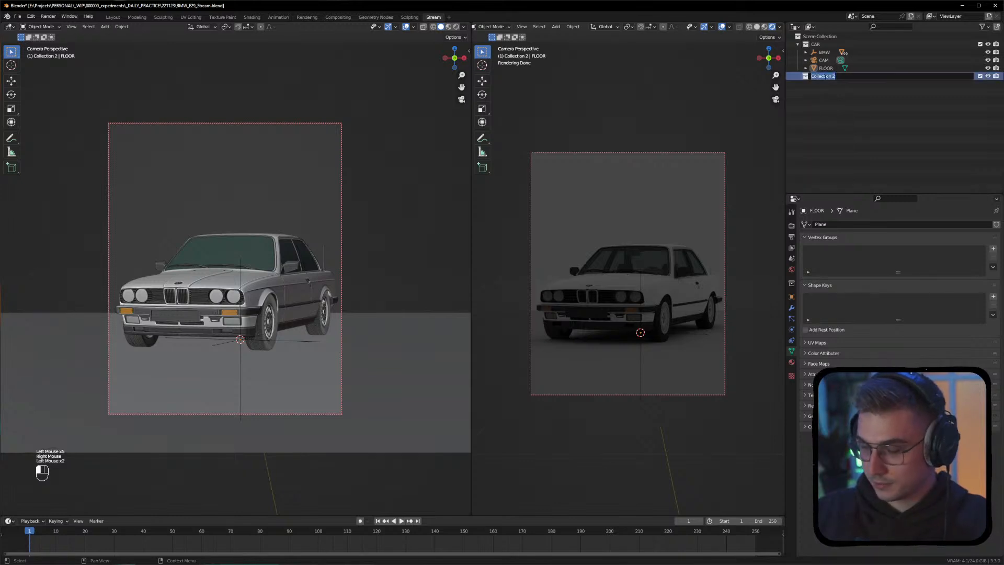
type("LIGHTS&CAMERA")
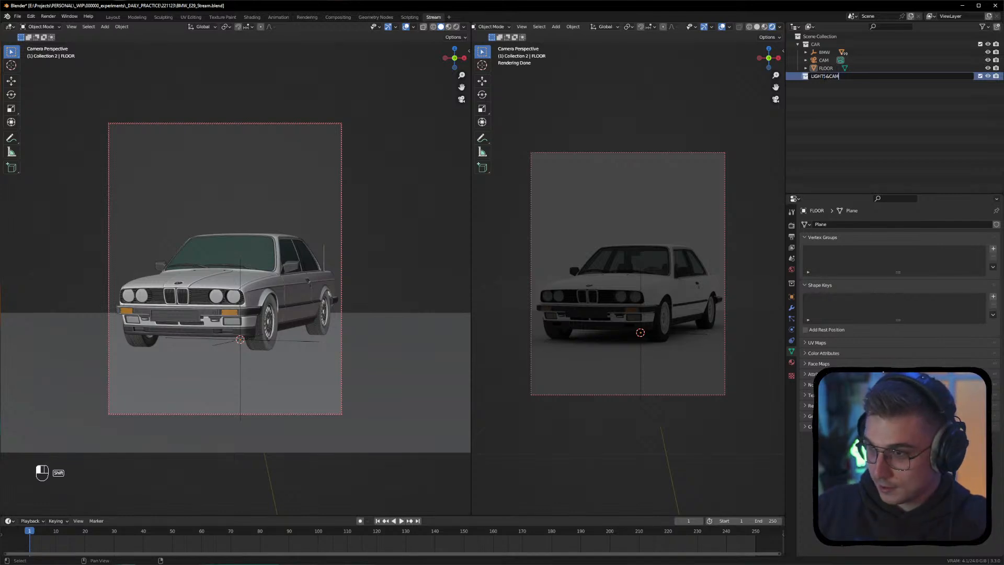
key("Return")
left_click_drag(823, 60, 829, 76)
Create another scene collection and name it ENVIRONMENT
left_click(804, 96)
right_click(803, 94)
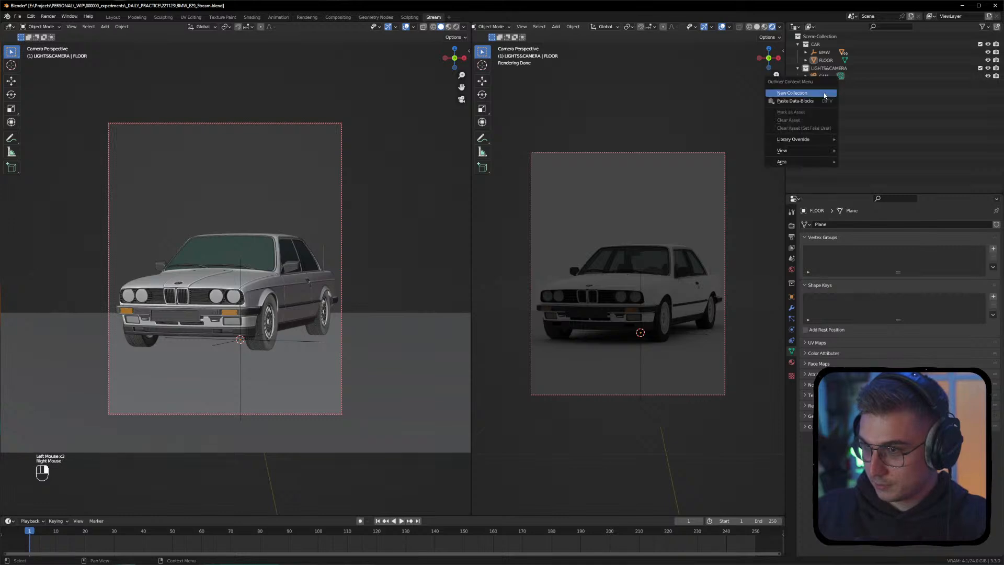
left_click(803, 94)
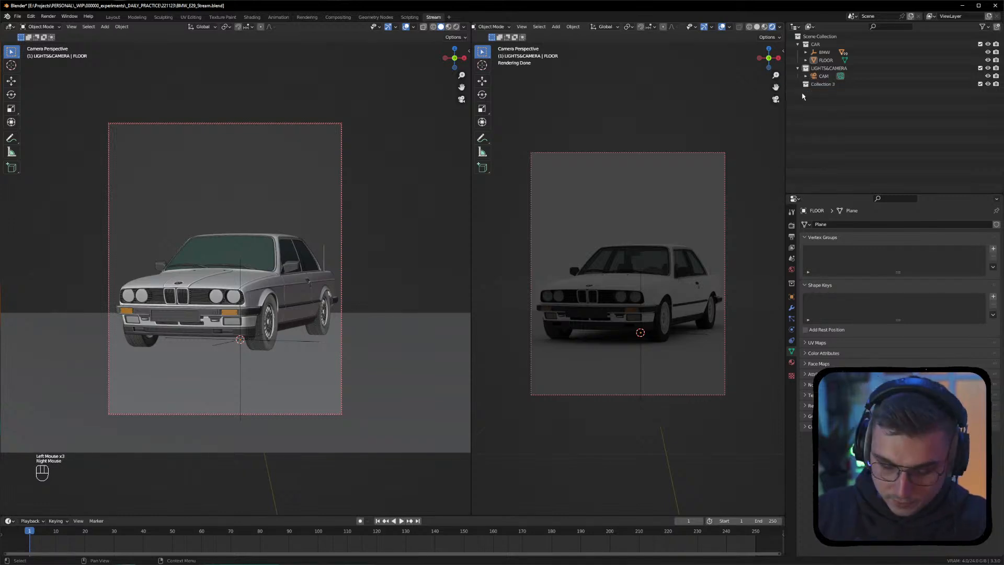
double_click(824, 84)
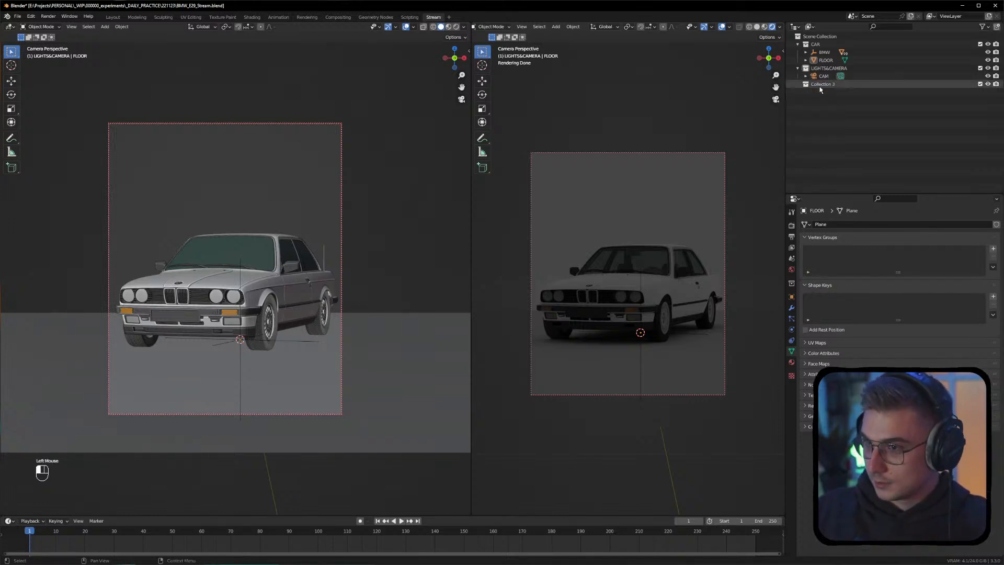
type("ENV")
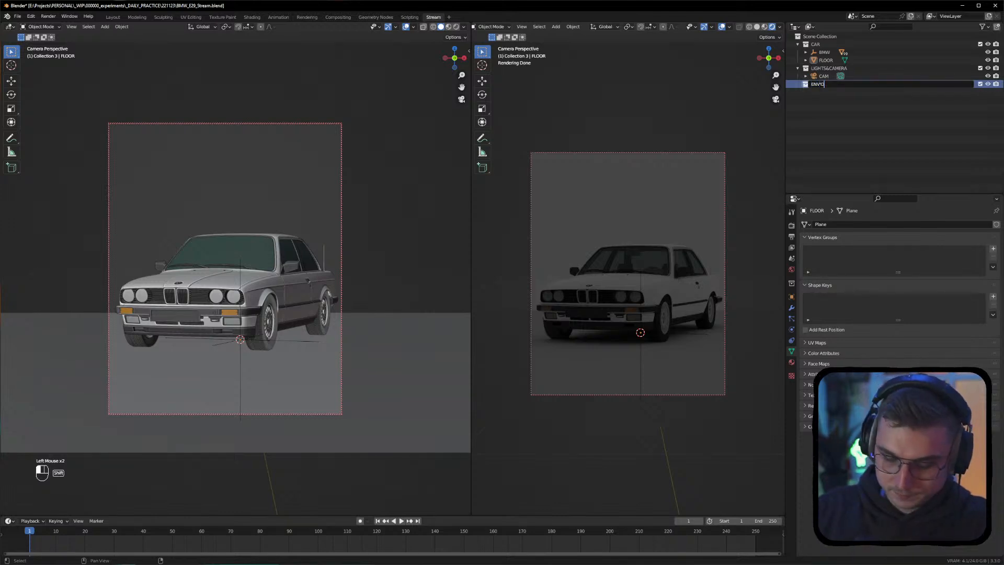
type("IRONMENT")
key("Return")
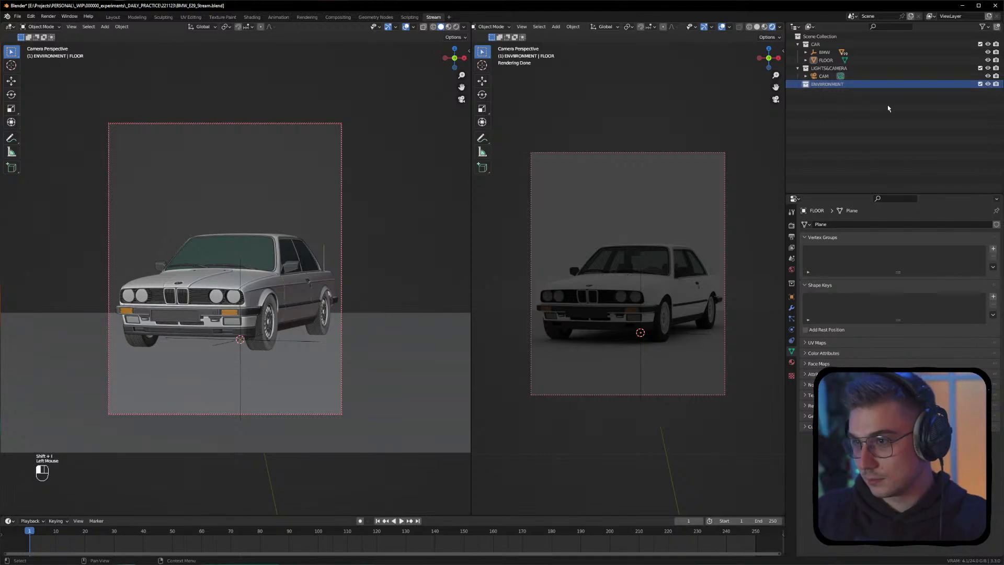
double_click(821, 84)
left_click(821, 84)
key("BackSpace")
key("Return")
left_click(848, 104)
Move FLOOR into the ENVIRONMENT collection, and collapse all collections with CAR placed last
left_click_drag(821, 62, 824, 102)
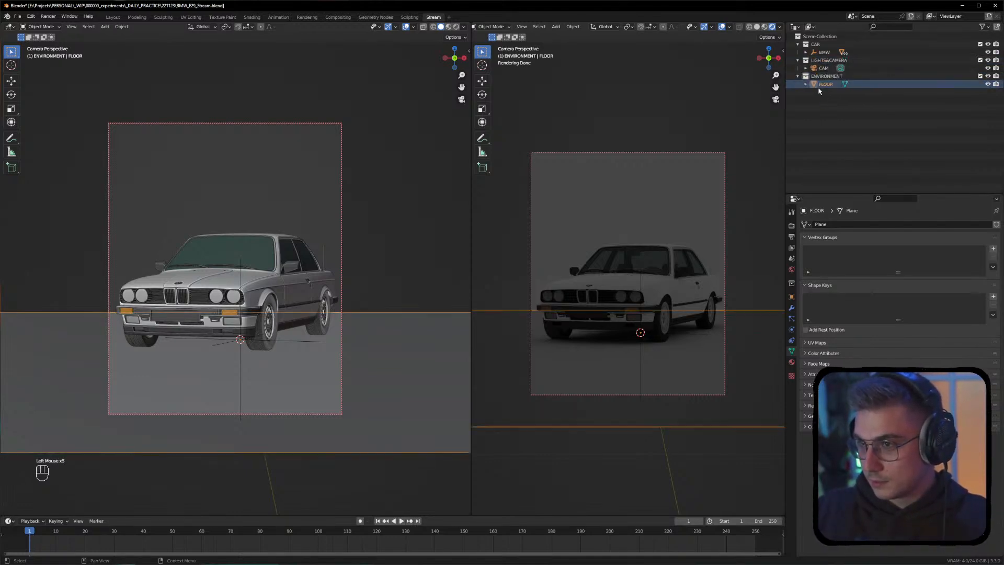
left_click_drag(798, 45, 815, 73)
left_click(798, 60)
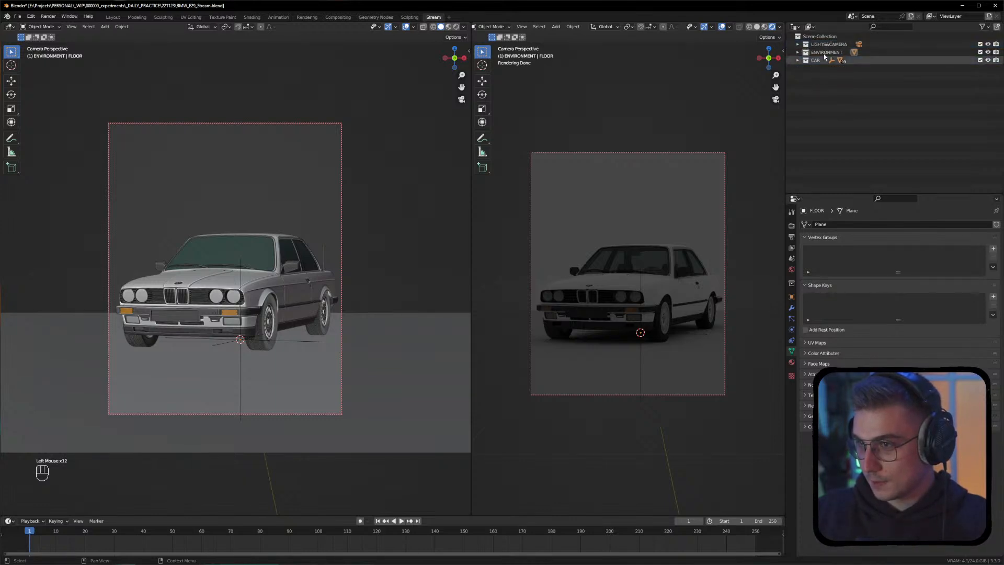
left_click(807, 70)
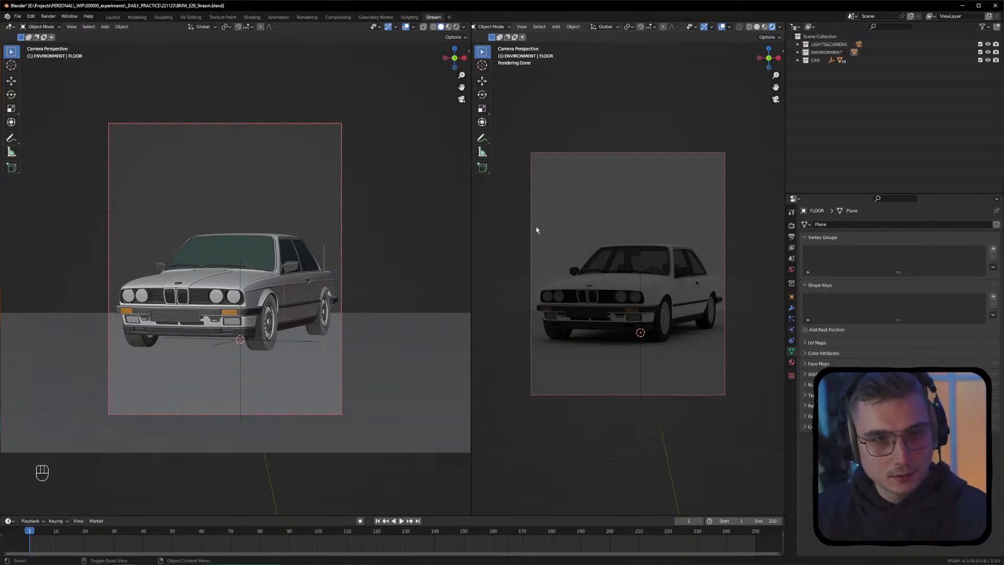
left_click(893, 137)
left_click(715, 110)
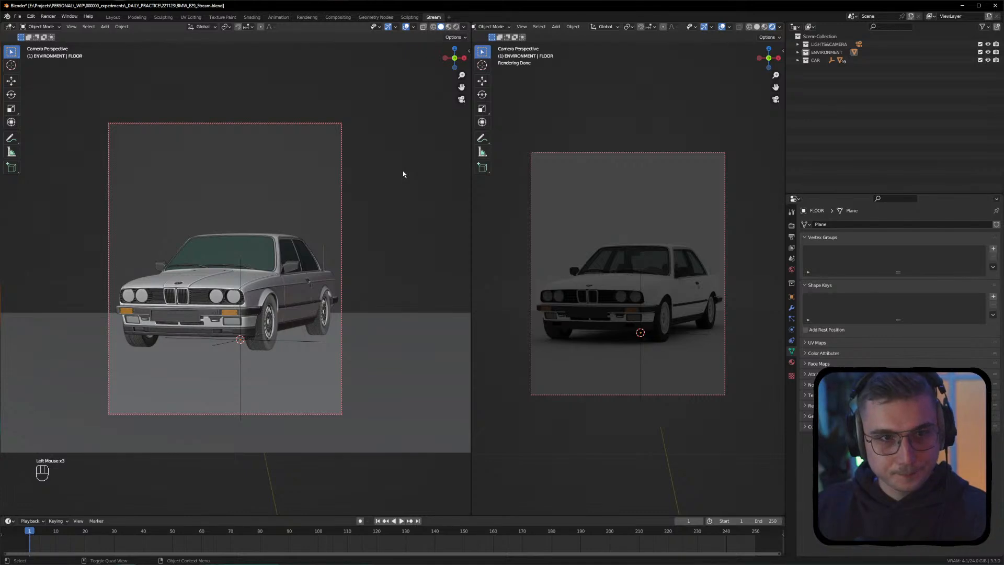
Load the Manhattan Nights Vol. 1 HDRI folder from CONTENT_BROWSER/HDRI/NEON into Easy HDRI
key("n")
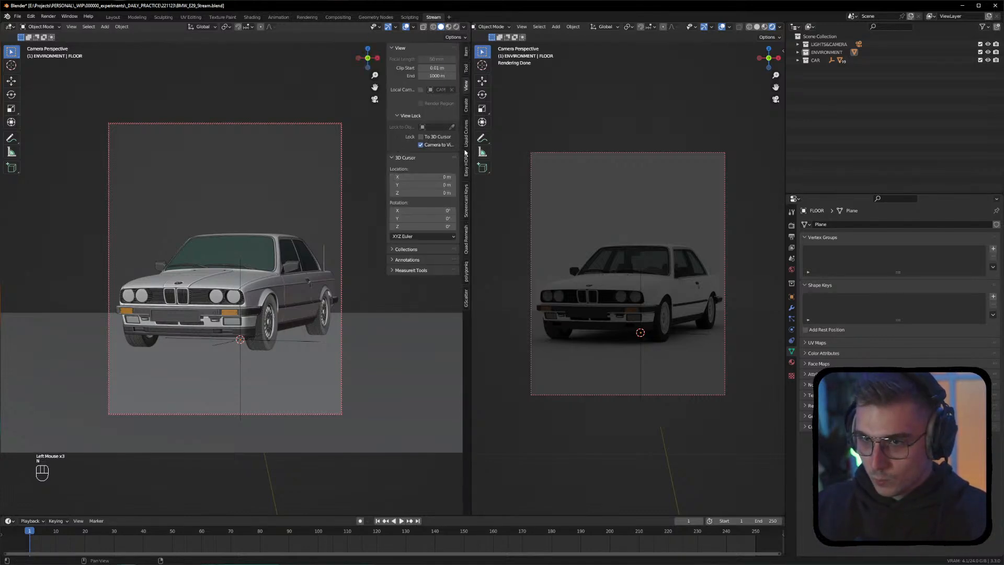
left_click(466, 166)
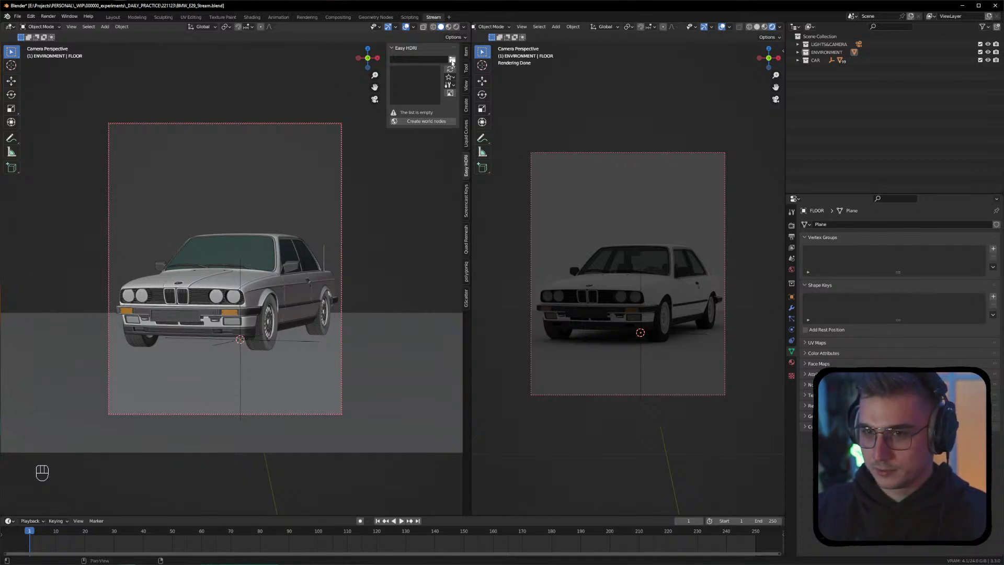
left_click(452, 60)
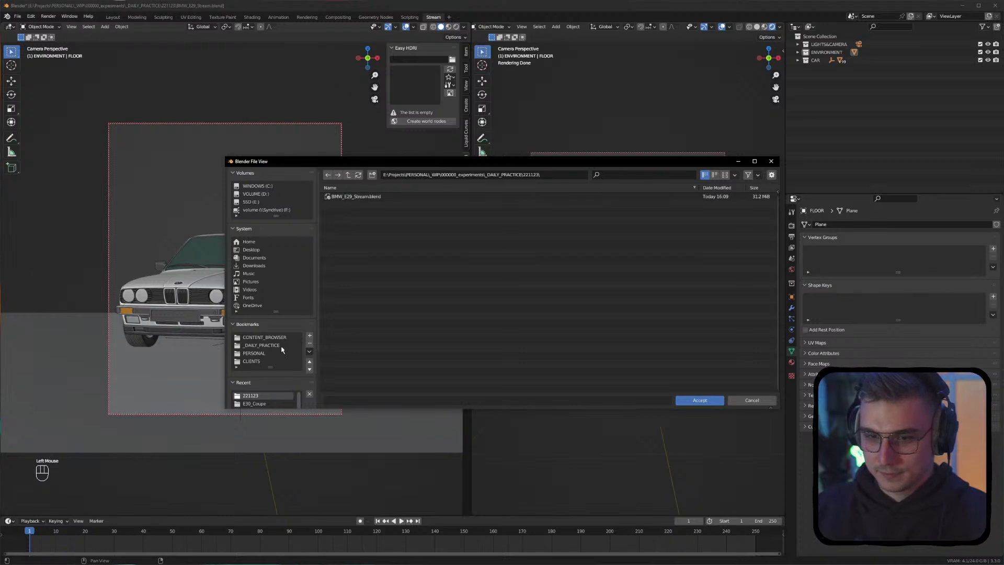
scroll(272, 349, "down", 4)
scroll(280, 338, "up", 4)
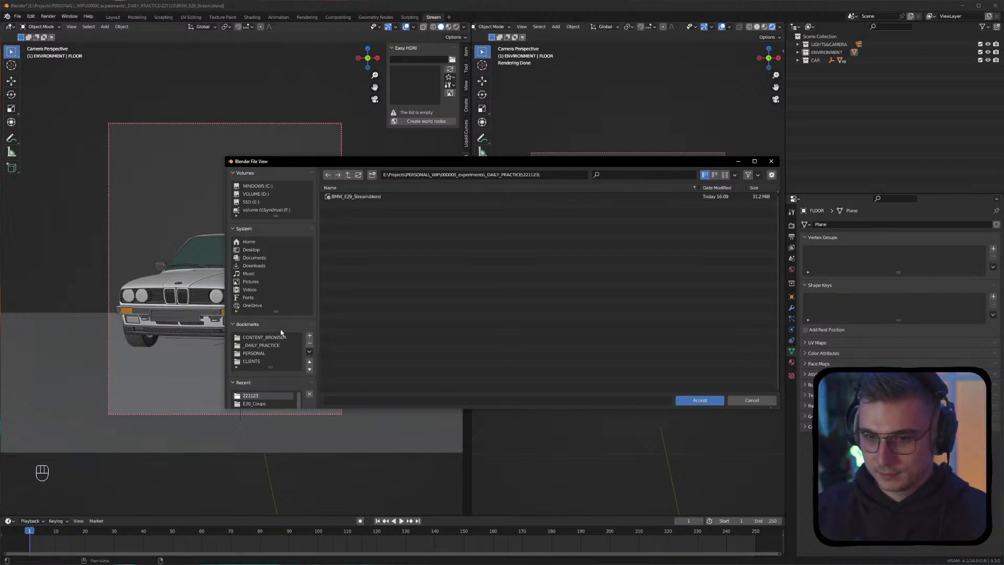
left_click(266, 337)
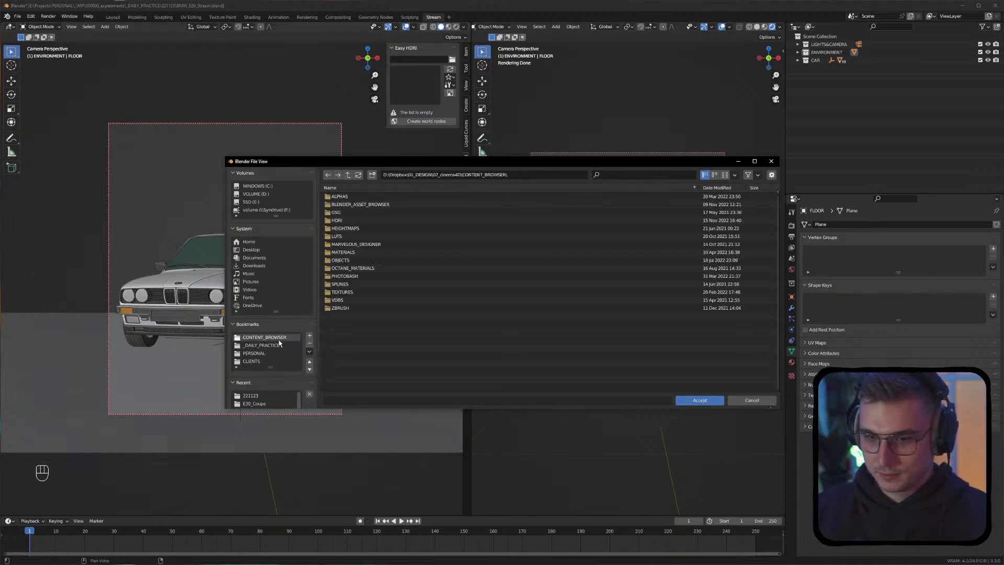
left_click(351, 220)
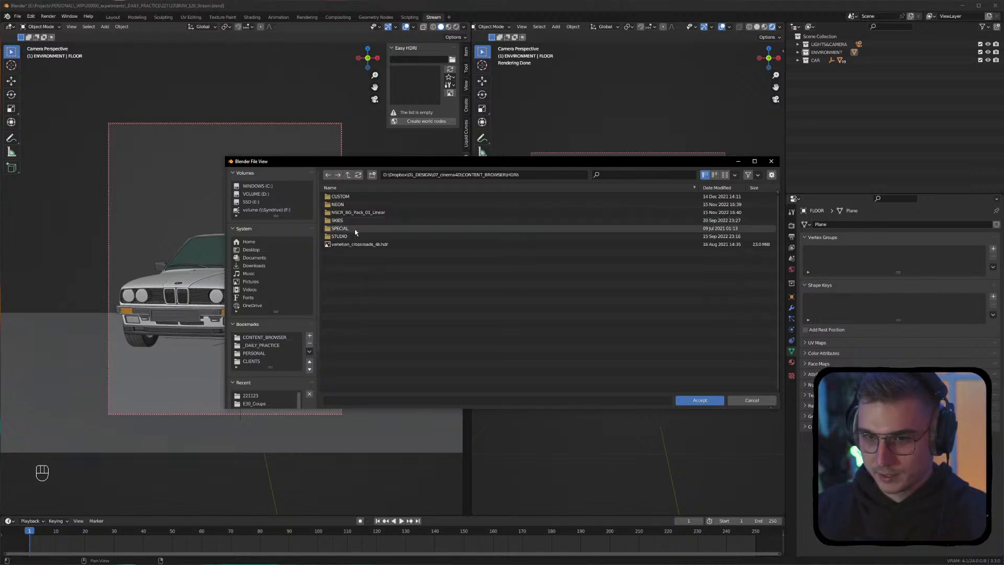
double_click(348, 205)
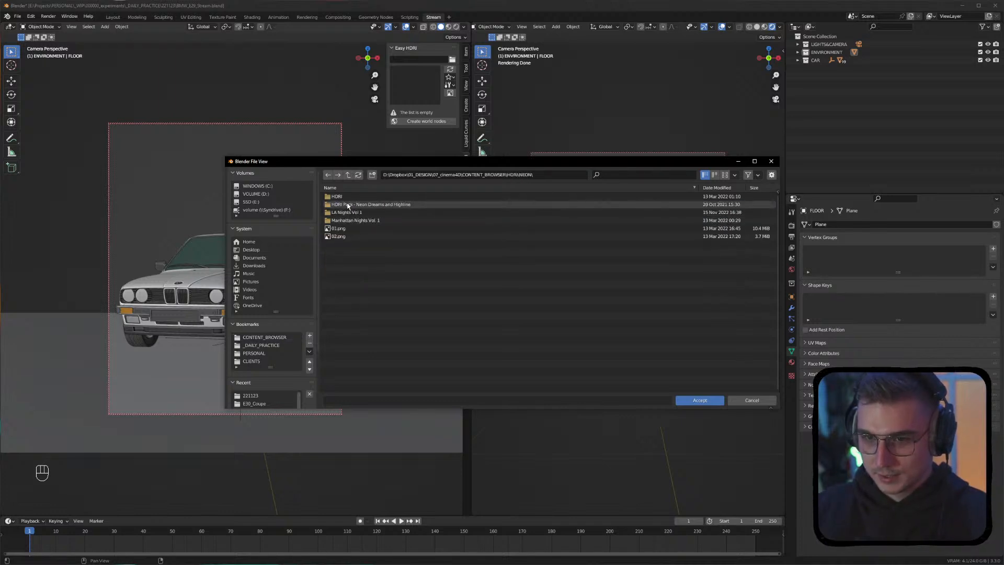
double_click(370, 220)
double_click(338, 196)
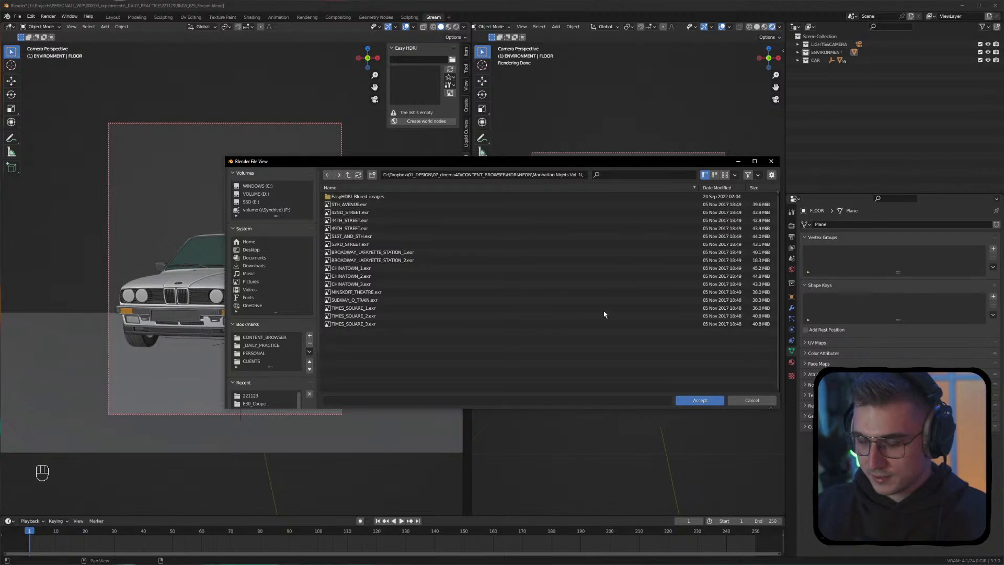
left_click(700, 401)
Browse the Easy HDRI thumbnails and create the world nodes using 42ND_STREET.exr
left_click(414, 93)
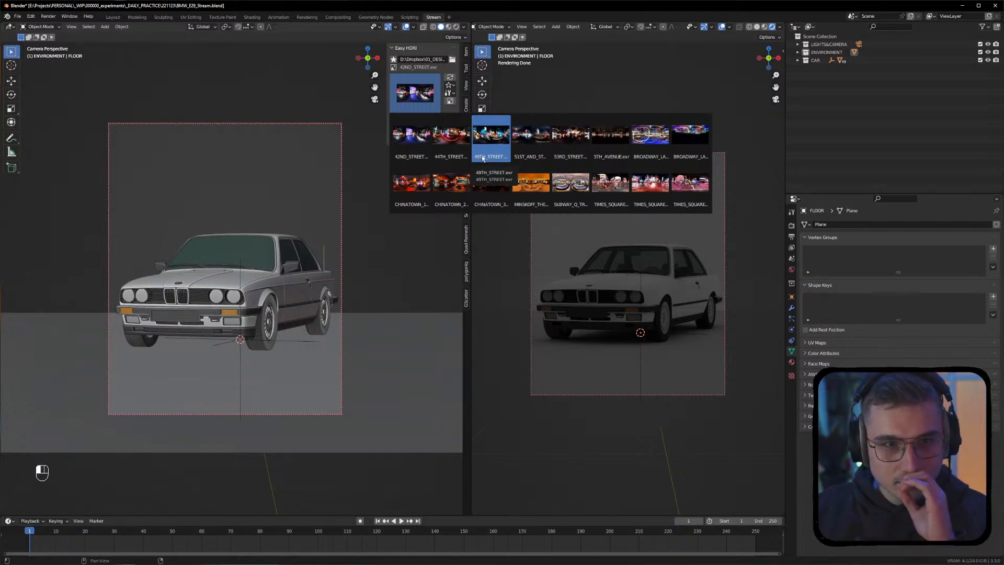
left_click(450, 108)
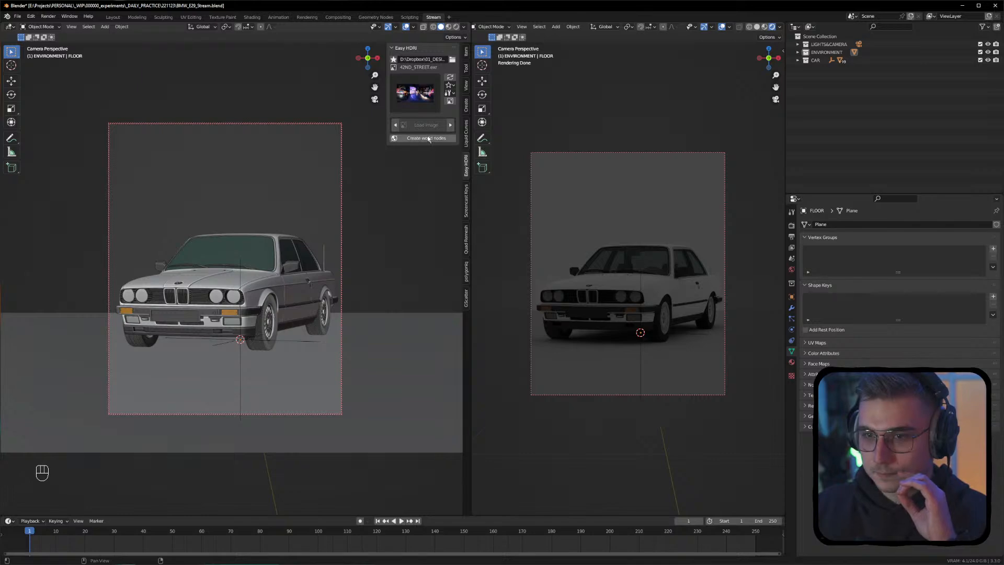
left_click(428, 139)
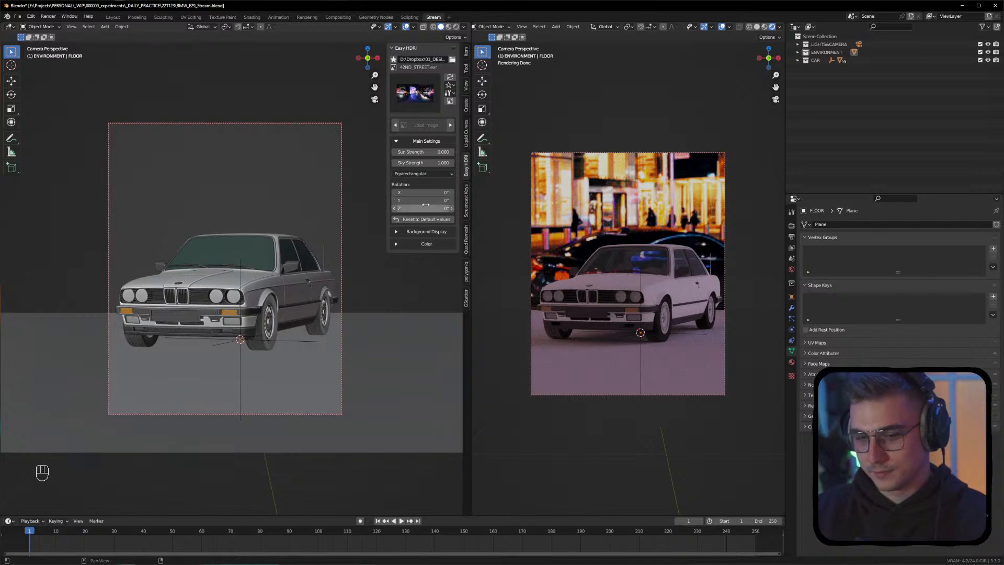
Set the HDRI's Z rotation to about -2.7° and try out a different sky strength
left_click_drag(440, 208, 432, 209)
key("ctrl+z")
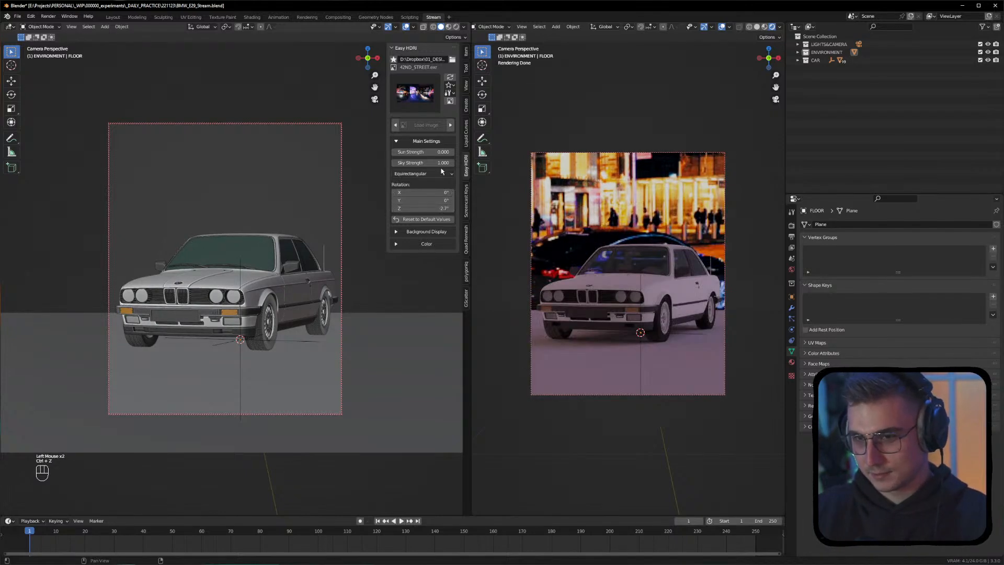
left_click_drag(423, 163, 437, 162)
key("ctrl+z")
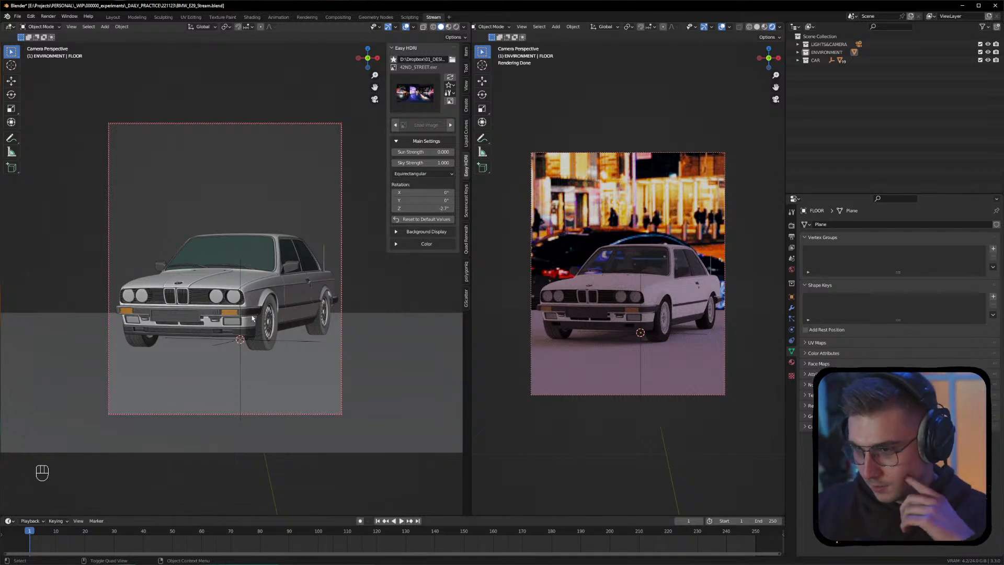
left_click(351, 372)
left_click(76, 214)
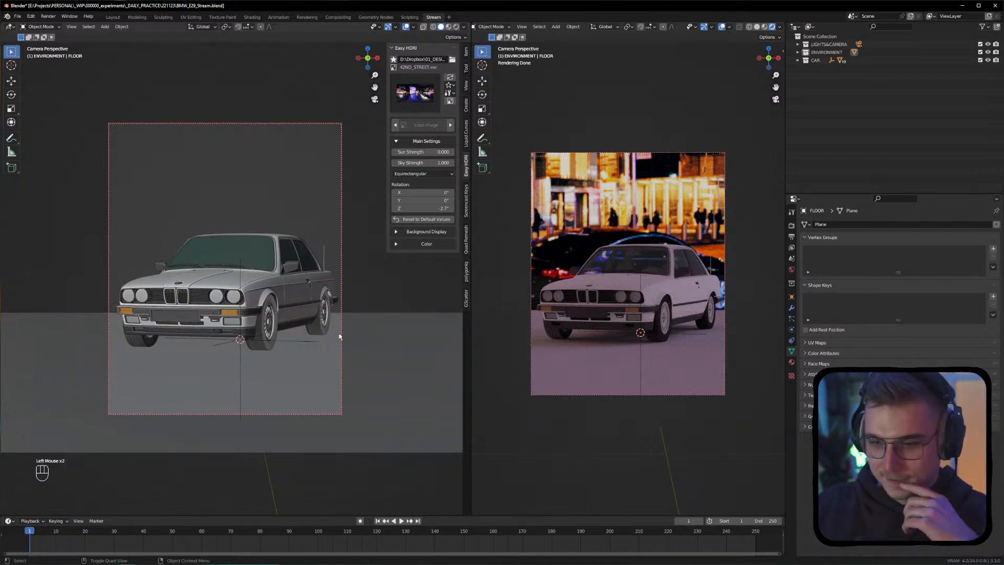
double_click(33, 253)
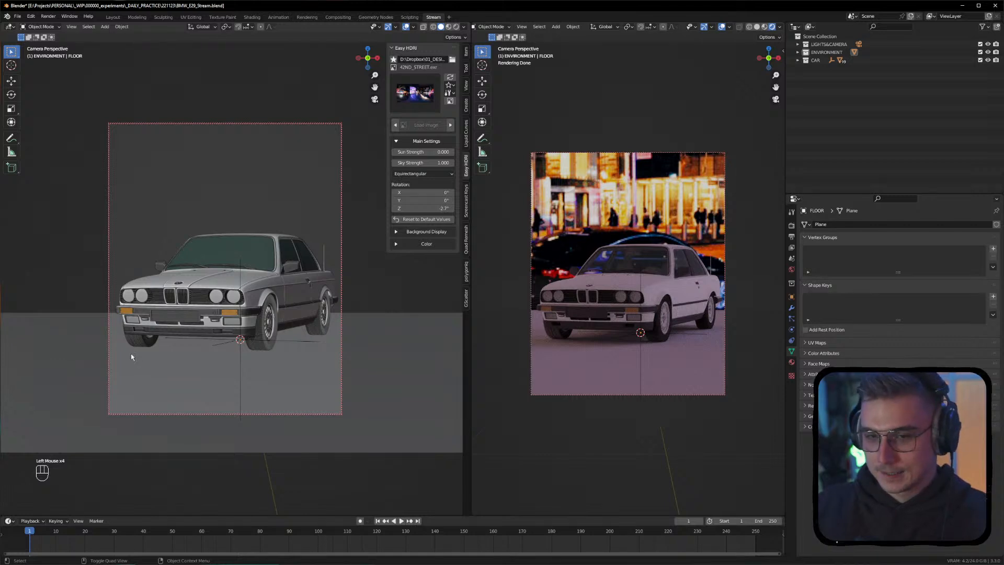
left_click(228, 358)
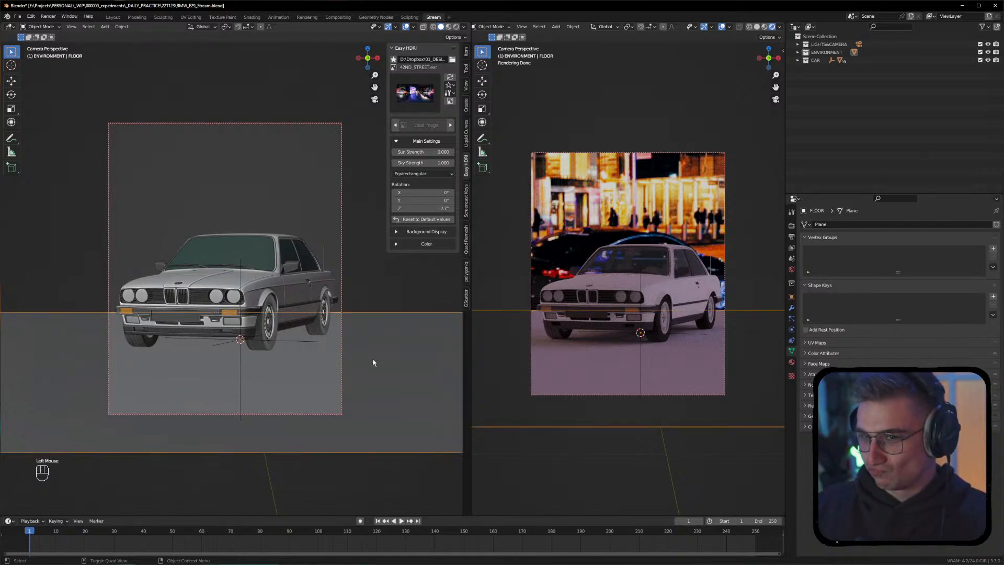
Widen the solid-shaded viewport slightly, and enlarge the camera frame inside the rendered viewport
left_click_drag(471, 257, 486, 258)
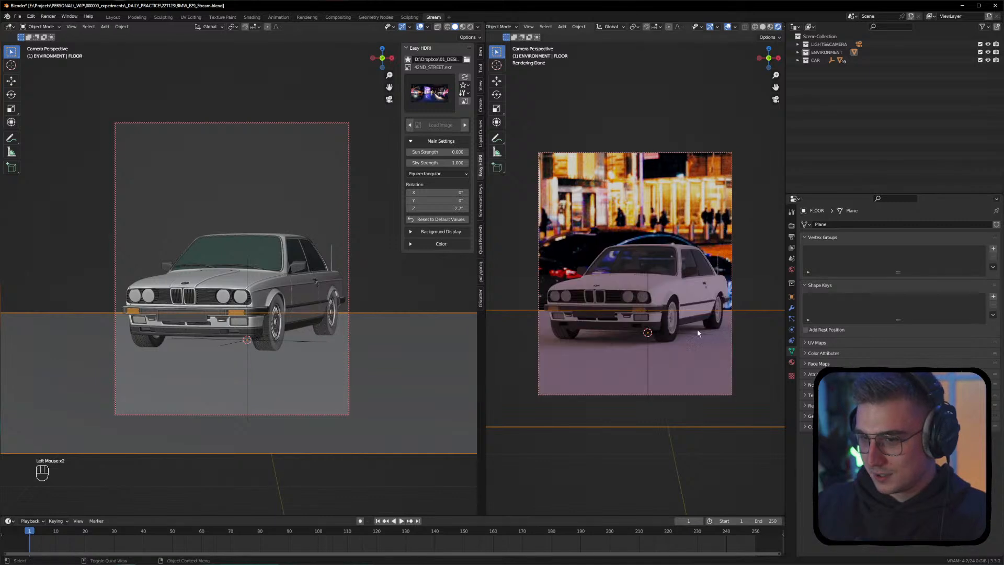
left_click(757, 272)
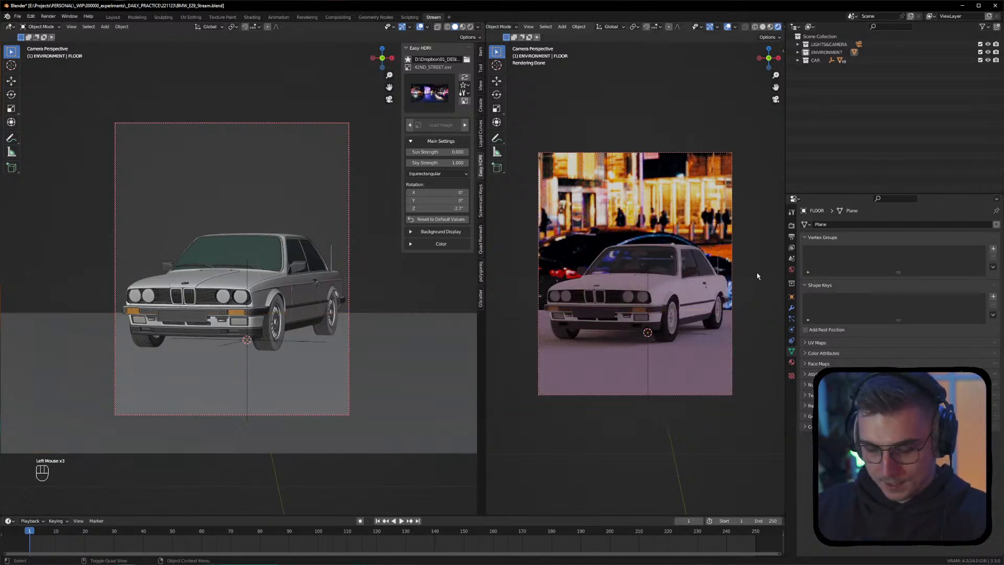
key("n")
right_click(783, 138)
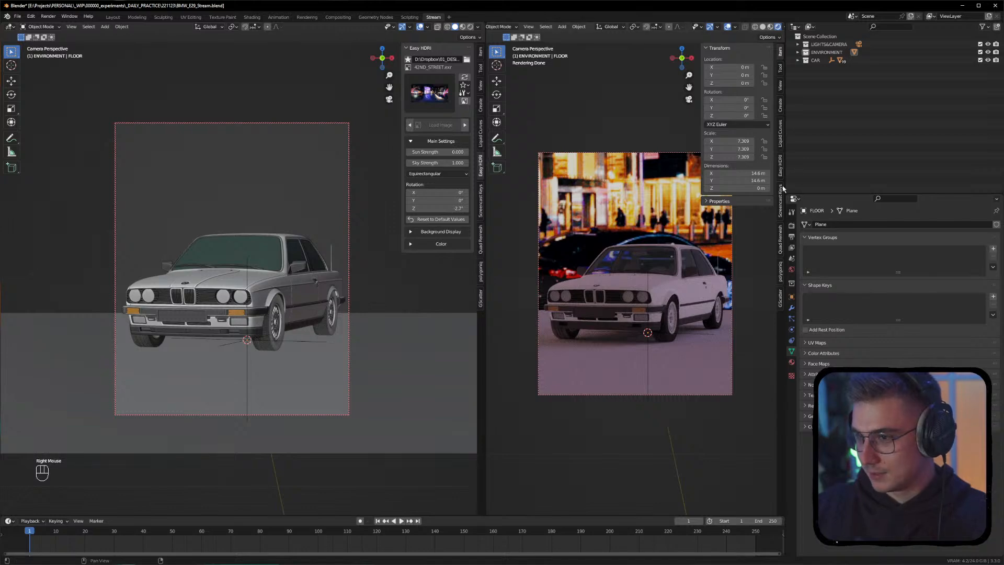
left_click(780, 86)
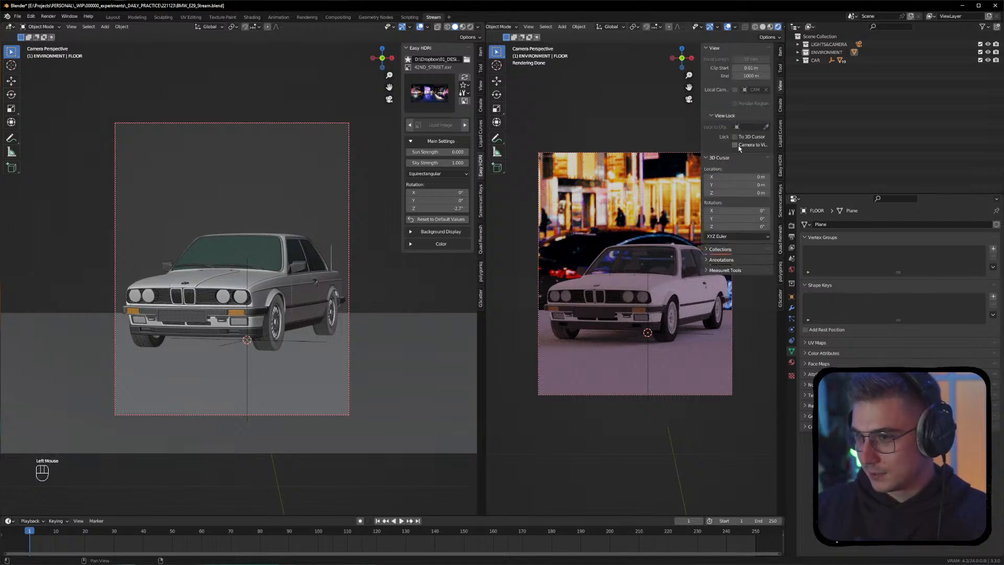
key("n")
scroll(746, 172, "up", 2)
scroll(706, 205, "down", 1)
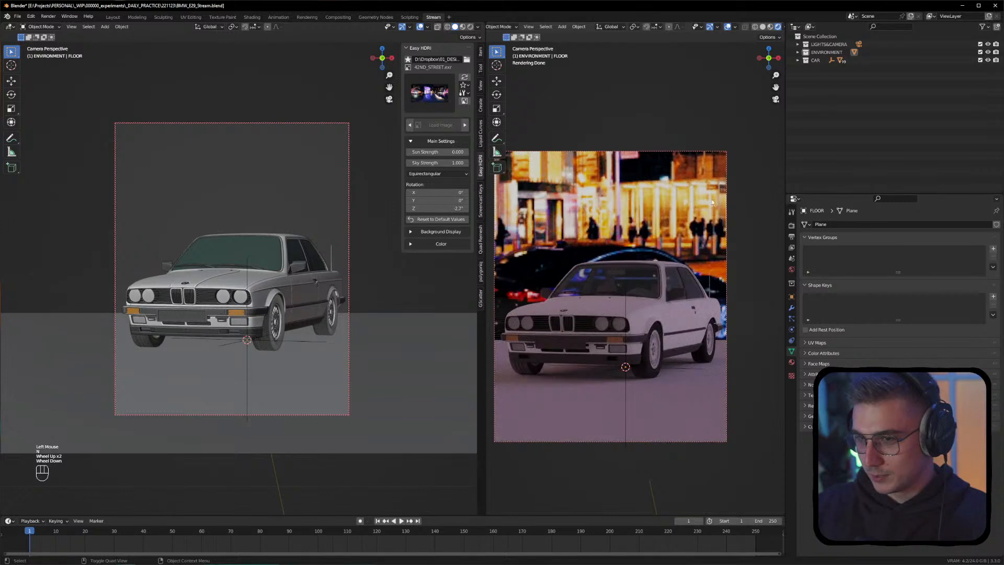
middle_click(649, 172)
middle_click(635, 117, "alt")
middle_click(675, 167)
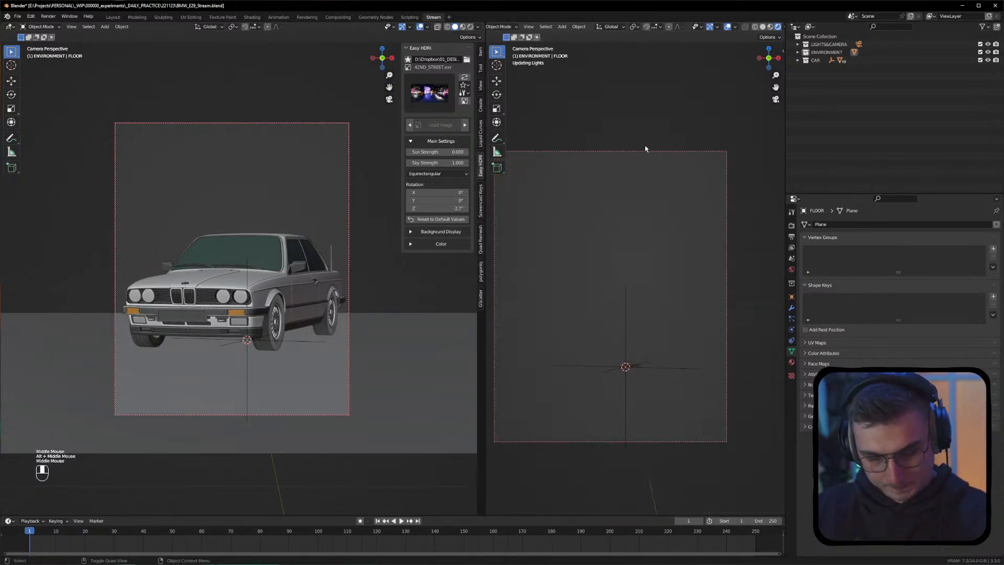
middle_click(641, 107)
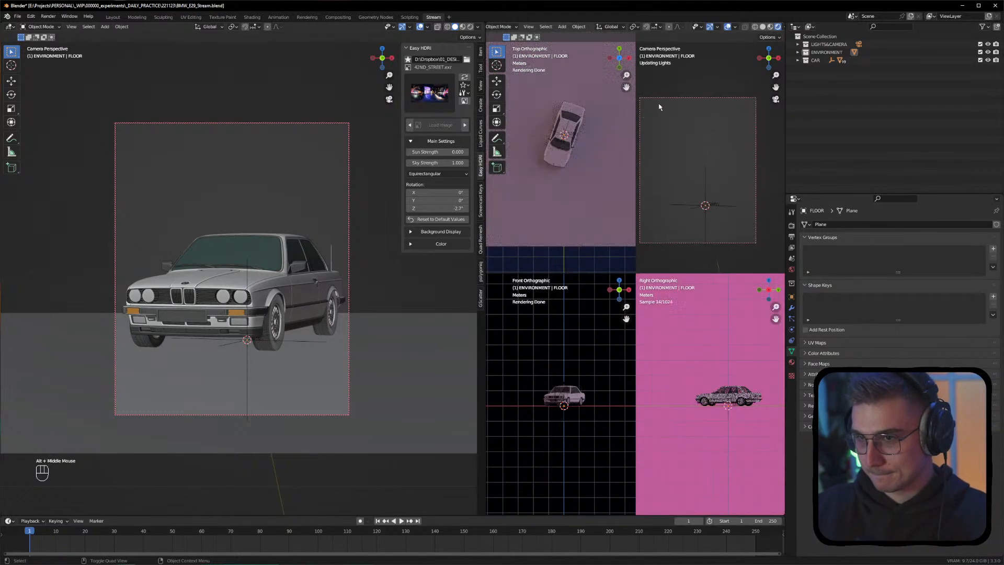
middle_click(670, 108)
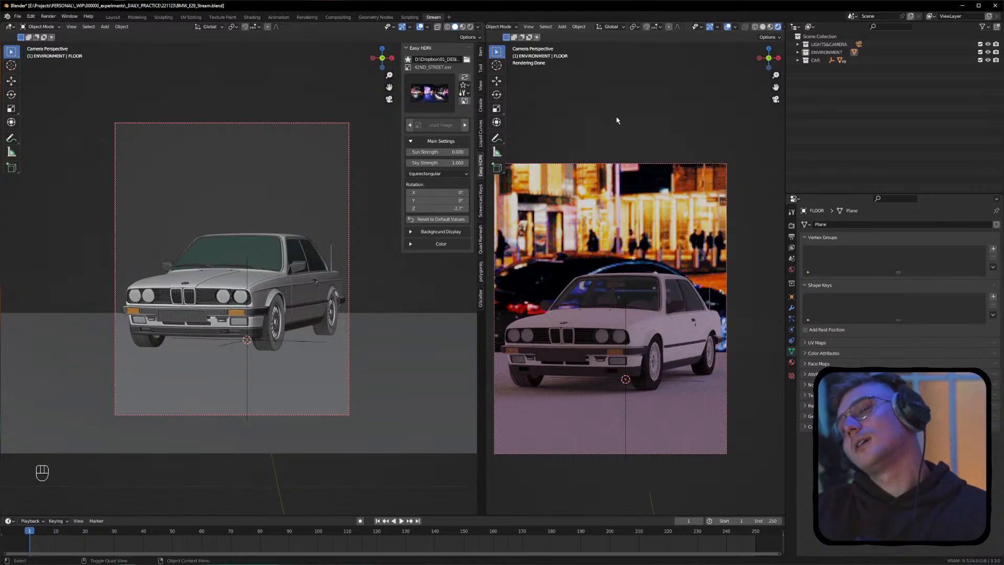
scroll(637, 100, "up", 3, "alt")
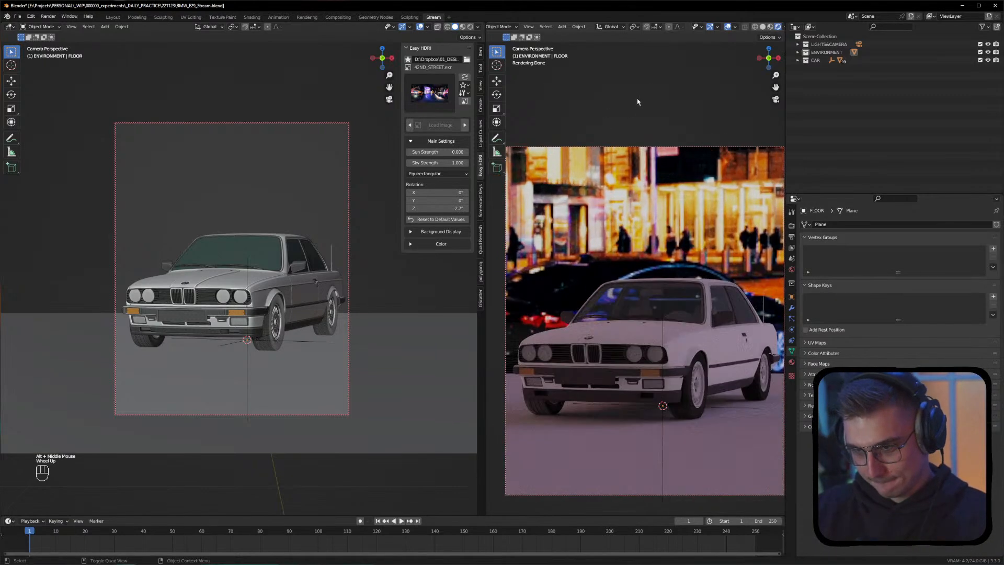
scroll(637, 101, "down", 2, "alt")
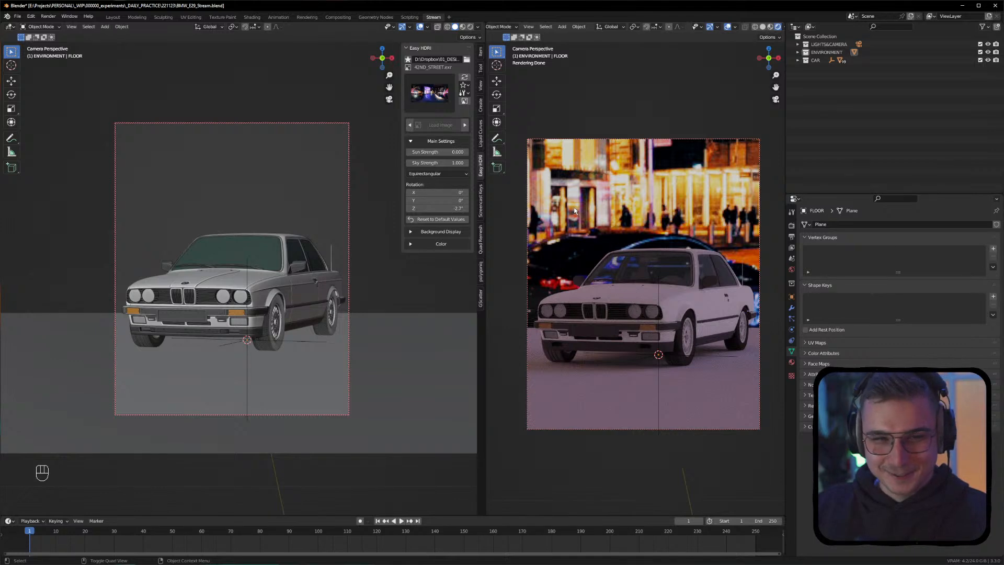
left_click(639, 463)
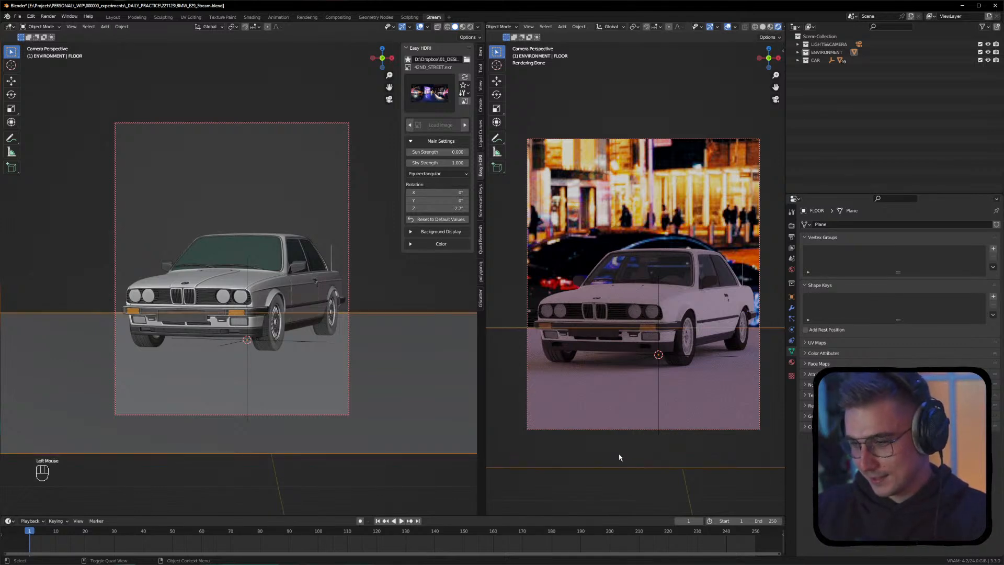
left_click(595, 100)
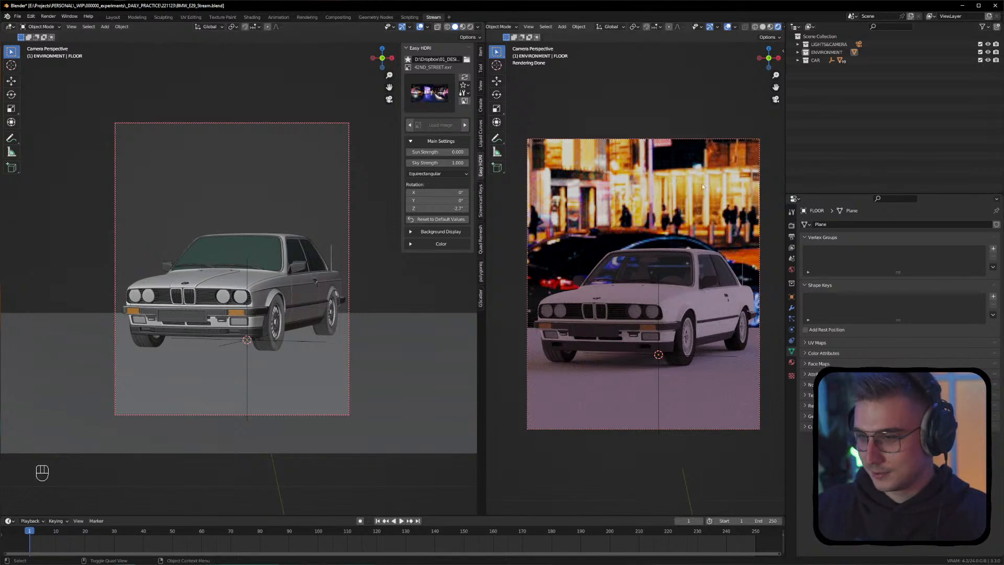
left_click(616, 394)
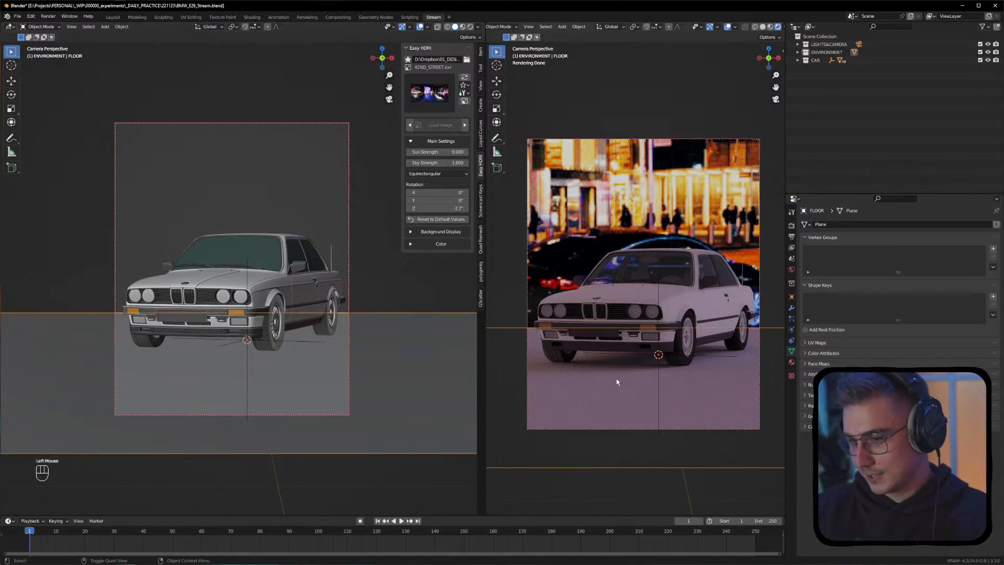
left_click(587, 115)
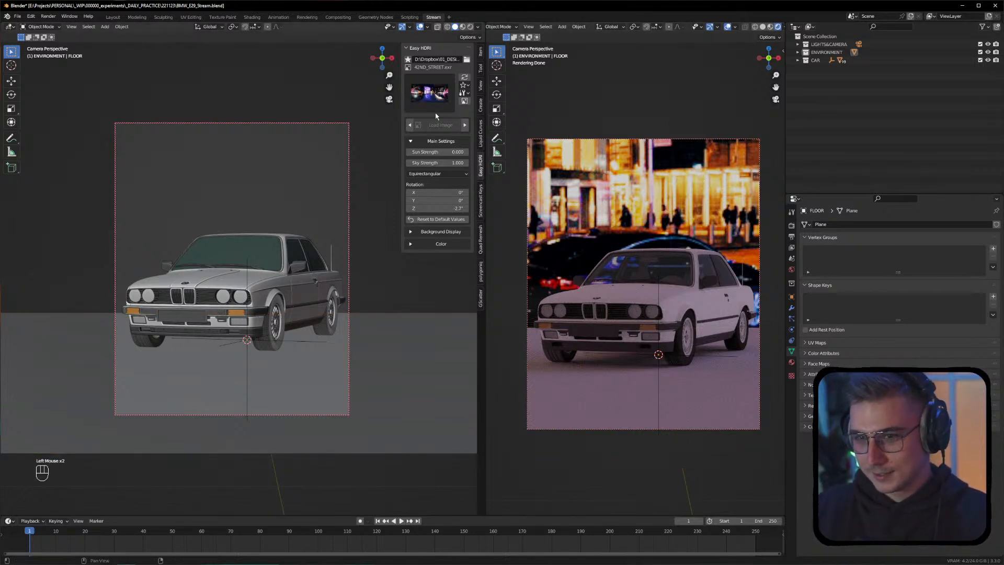
Switch the environment HDRI to 49TH_STREET.exr
left_click(437, 99)
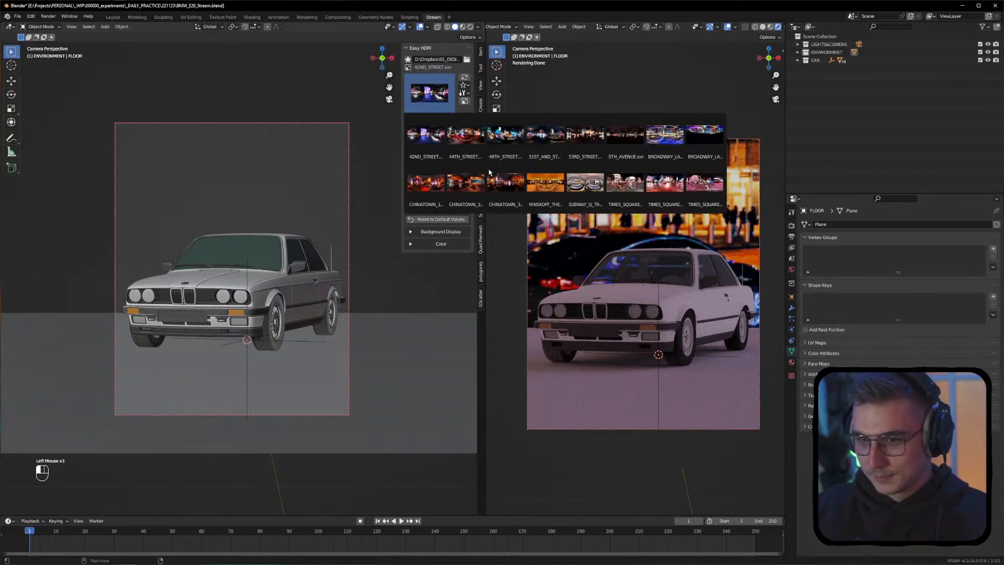
left_click(506, 134)
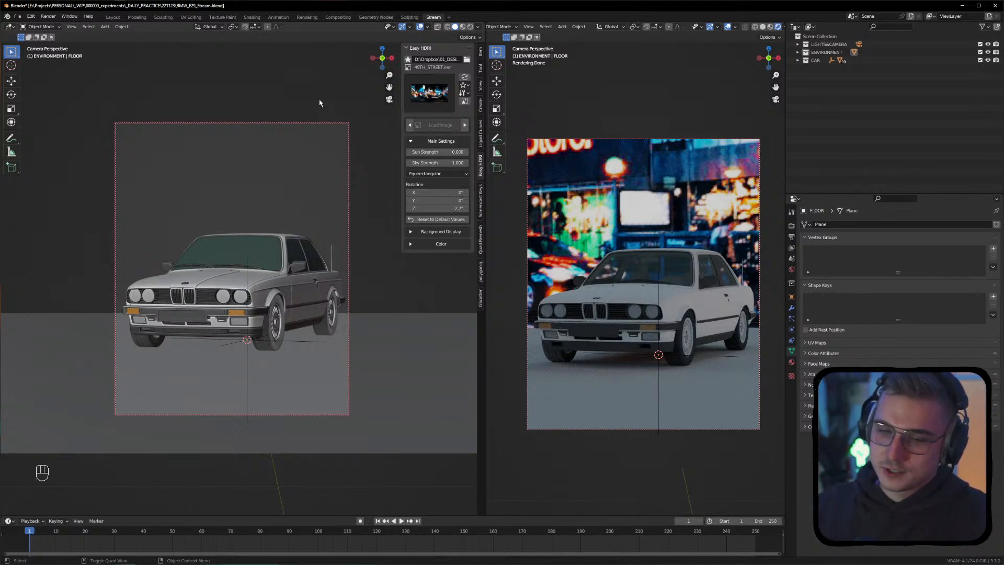
Create a new material on the floor plane and name it FLOOR
left_click(338, 385)
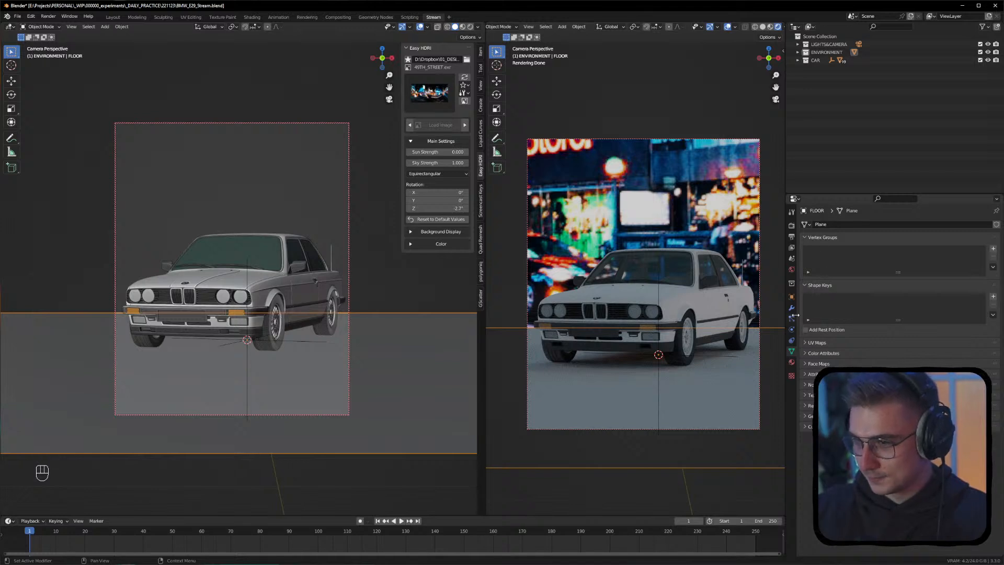
left_click(792, 363)
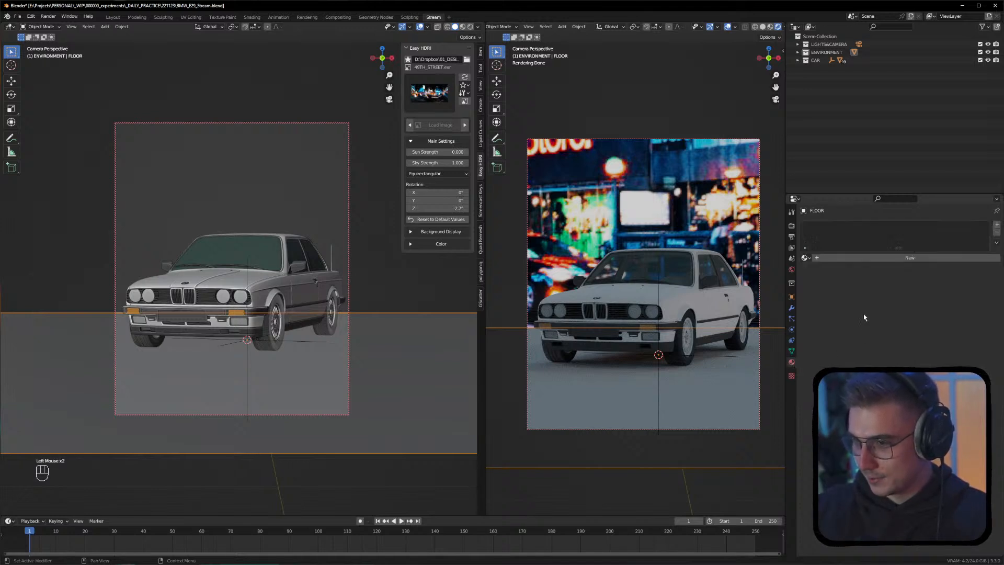
left_click(883, 259)
double_click(852, 258)
type("FlOOR")
key("Return")
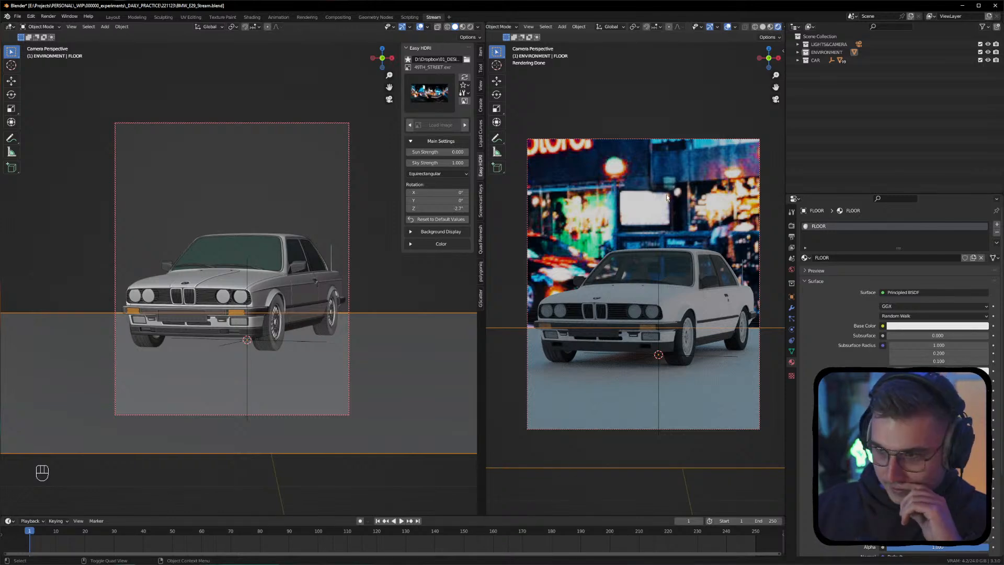
left_click(838, 236)
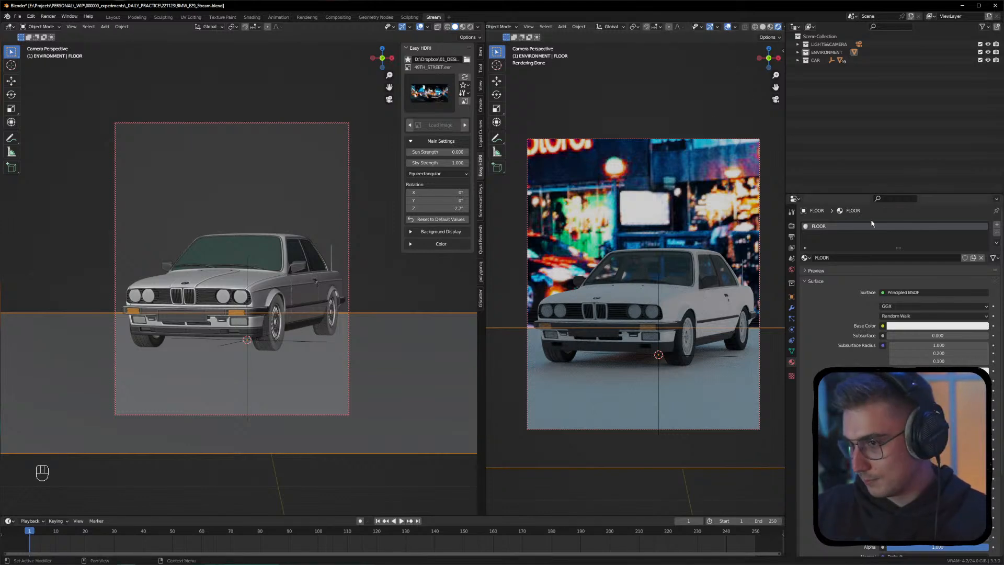
left_click(836, 234)
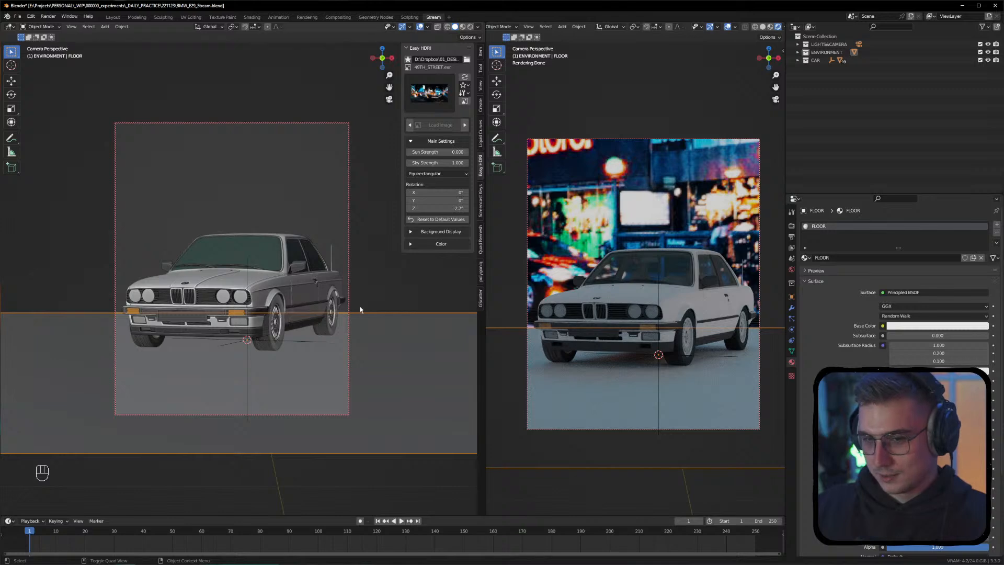
left_click(373, 300)
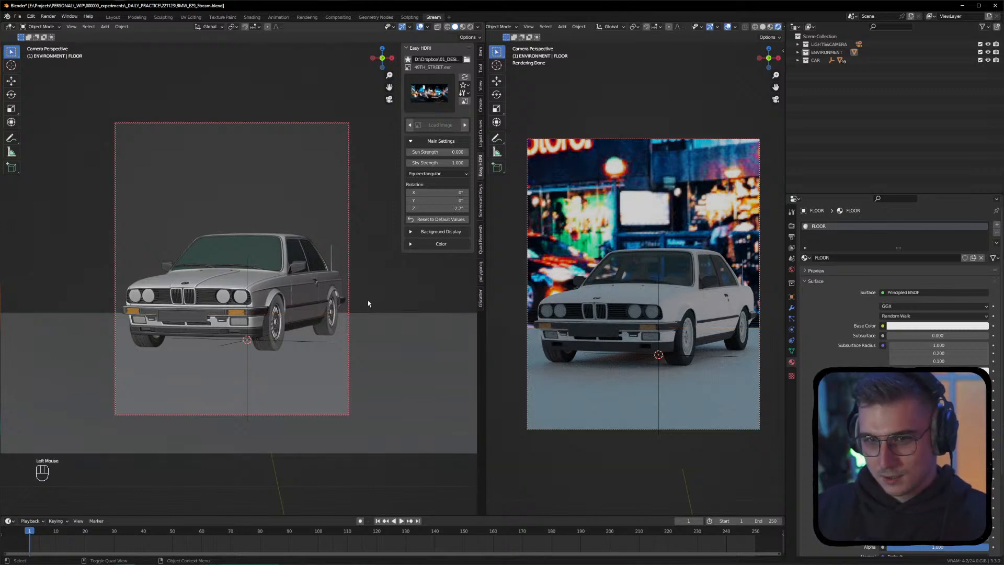
left_click(400, 356)
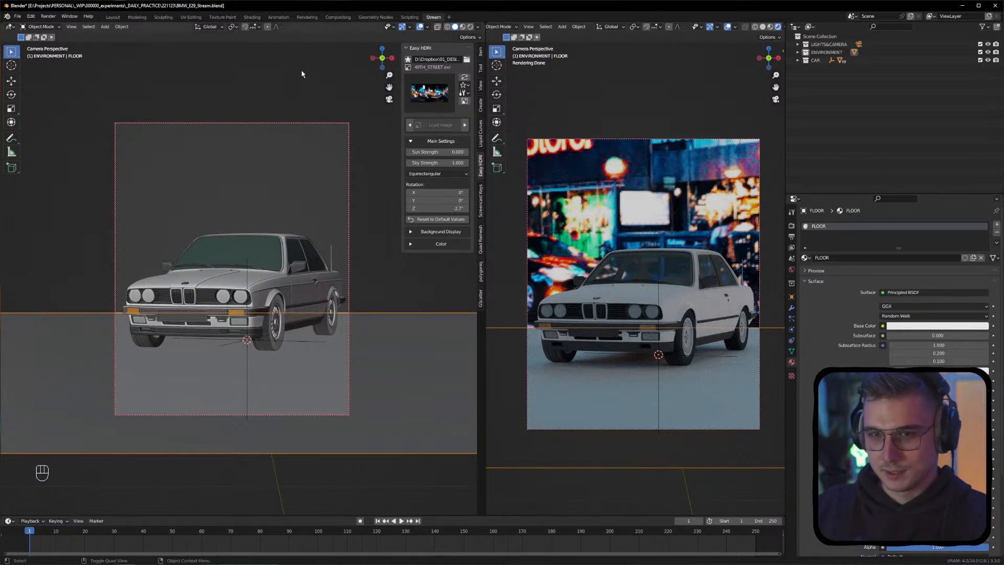
left_click(281, 82)
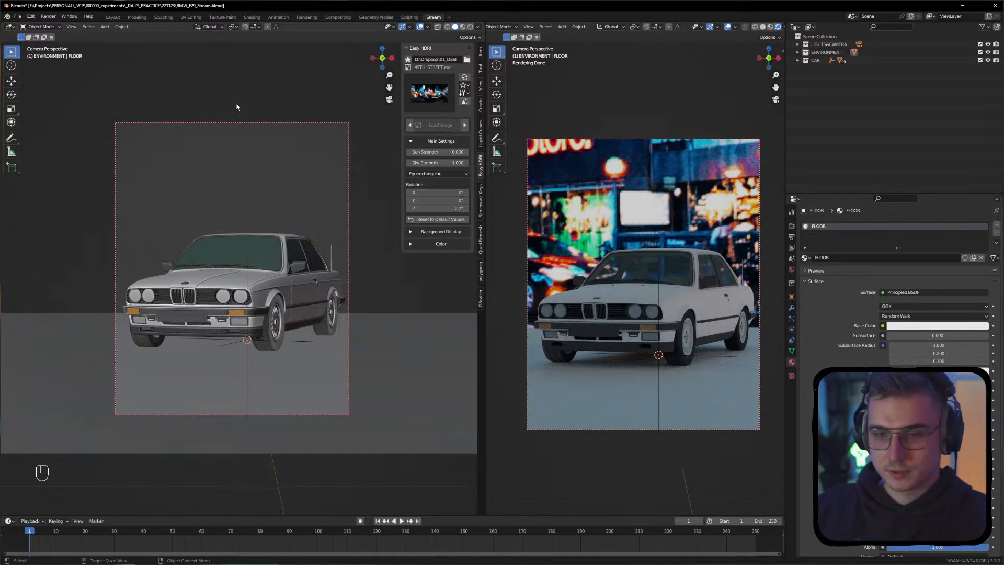
left_click(278, 202)
Raise the FLOOR material's metallic value to the maximum and lower its roughness so the floor plane becomes reflective
left_click(408, 317)
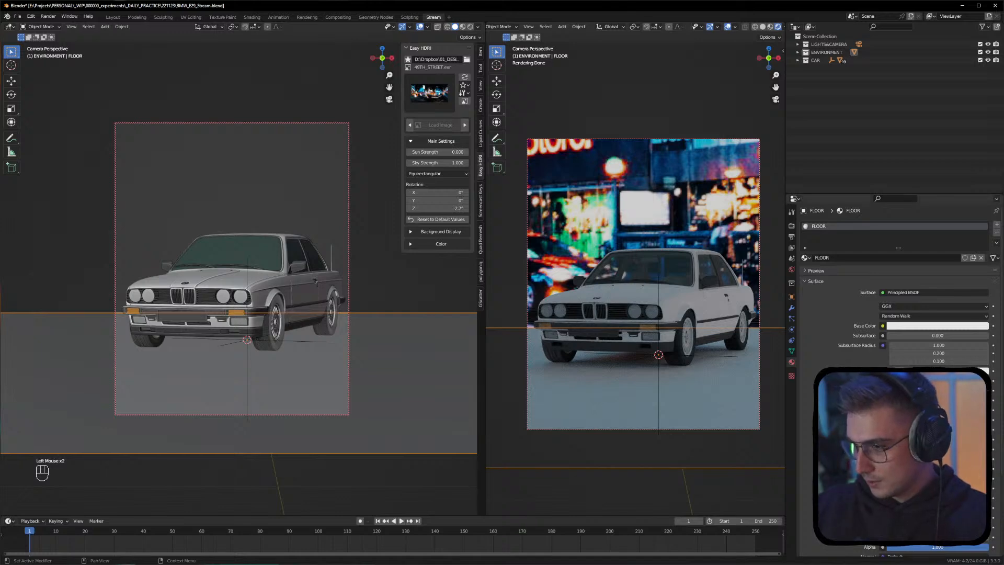
left_click(938, 429)
left_click_drag(910, 400, 987, 401)
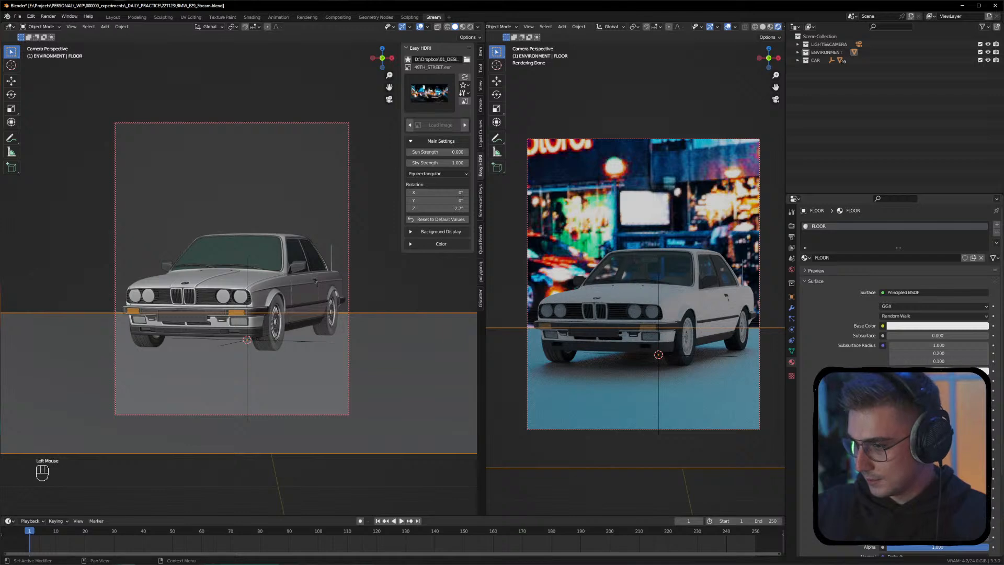
left_click_drag(938, 430, 895, 429)
Apply the floor plane's transforms
left_click(66, 365)
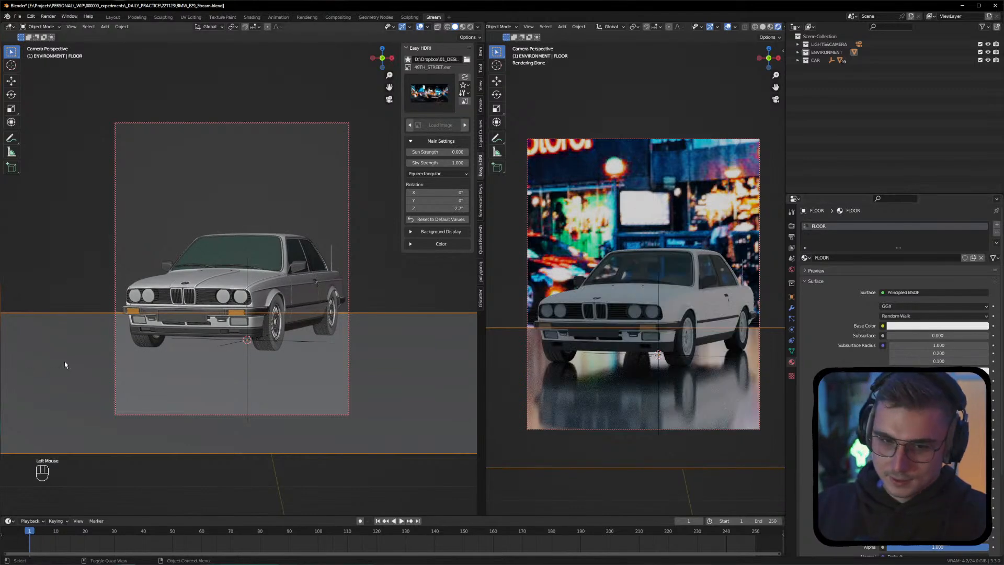
right_click(65, 364)
key("Escape")
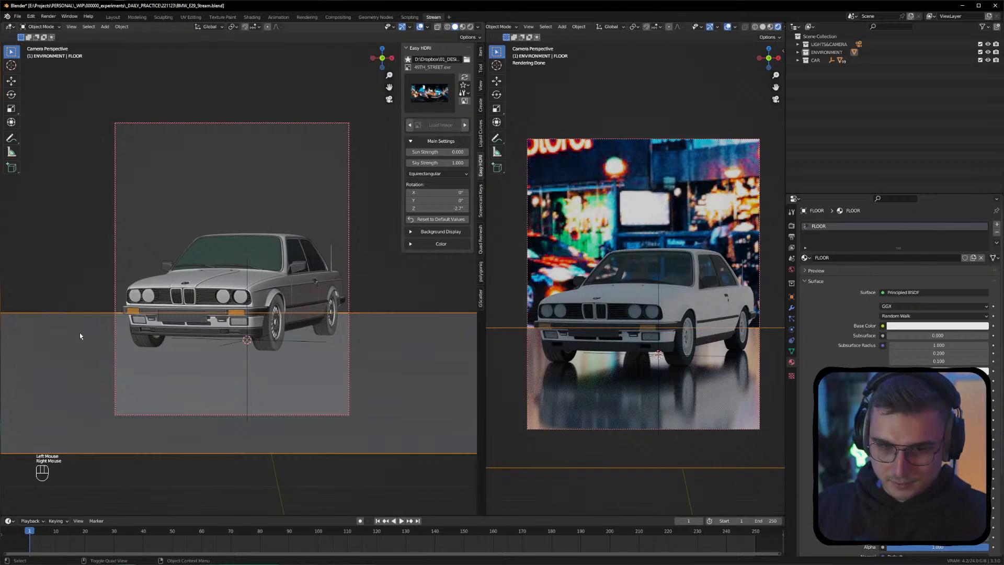
key("shift+a")
key("Escape")
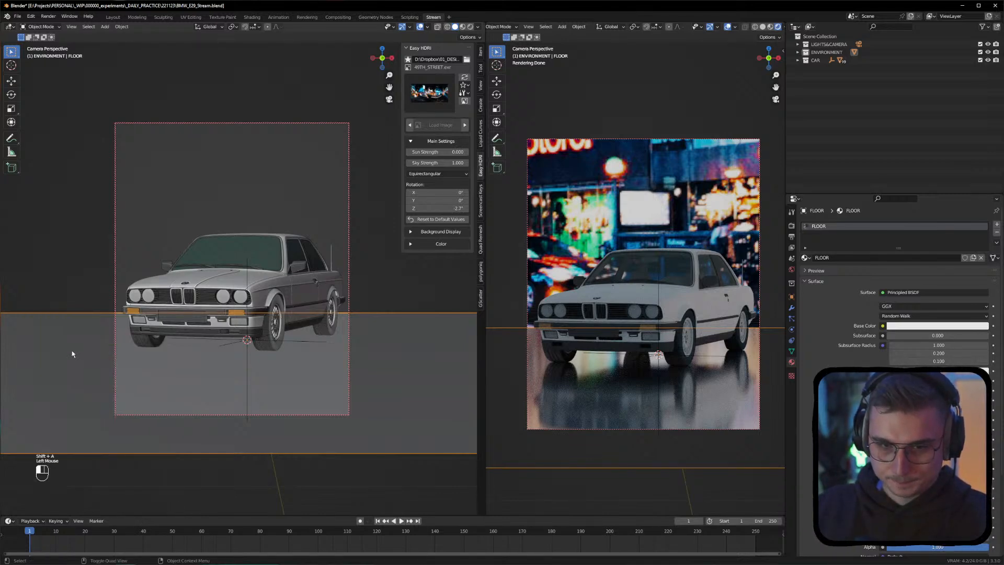
key("ctrl+a")
left_click(71, 375)
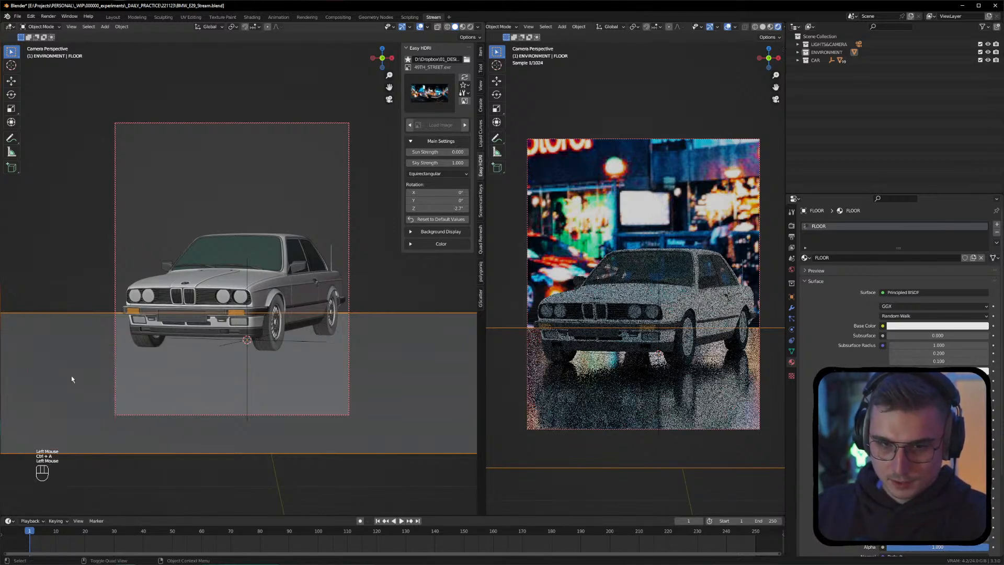
key("ctrl+a")
left_click(71, 376)
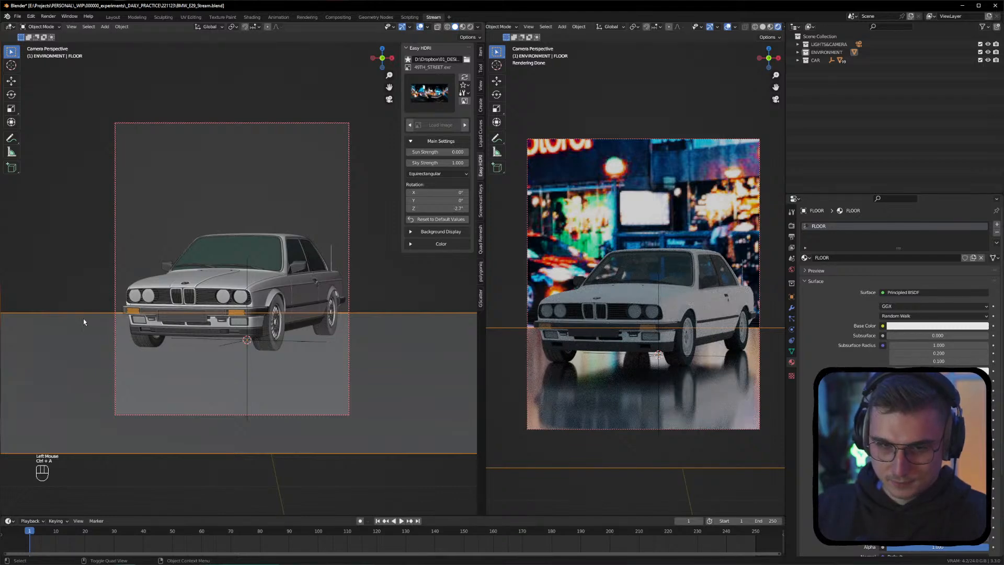
Subdivide the floor plane with 100 cuts in Edit Mode and return to Object Mode
right_click(83, 334)
left_click(83, 314)
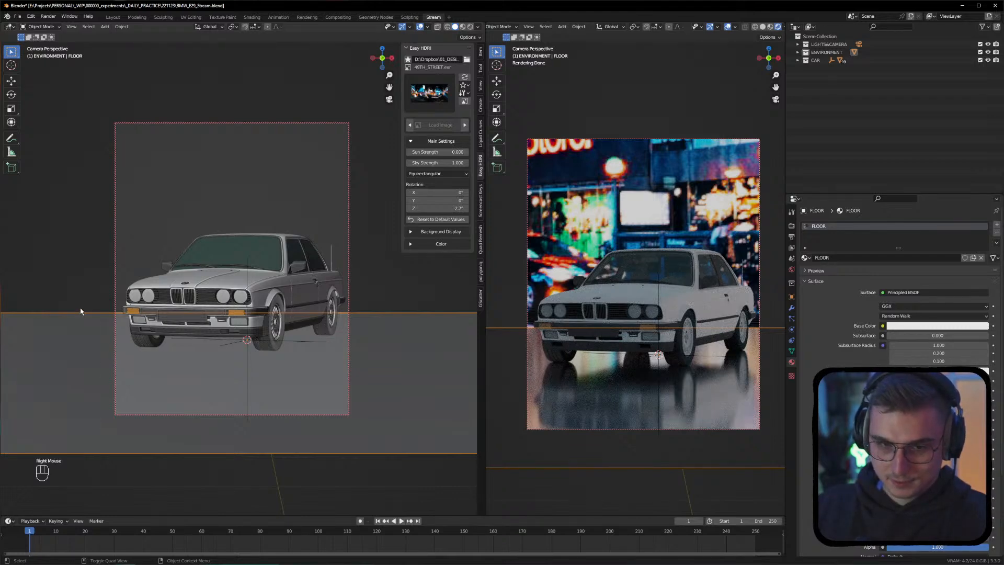
right_click(84, 338)
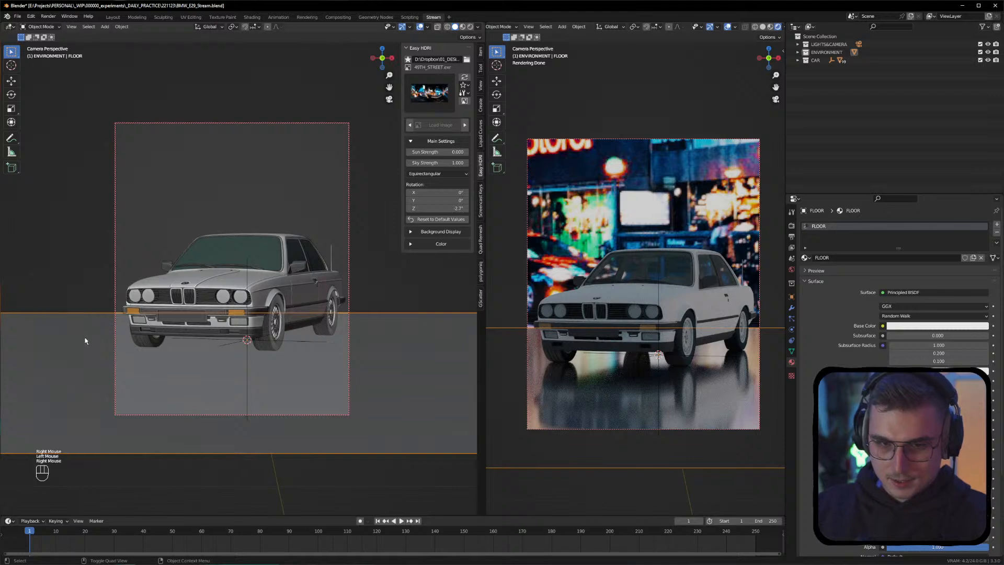
key("Tab")
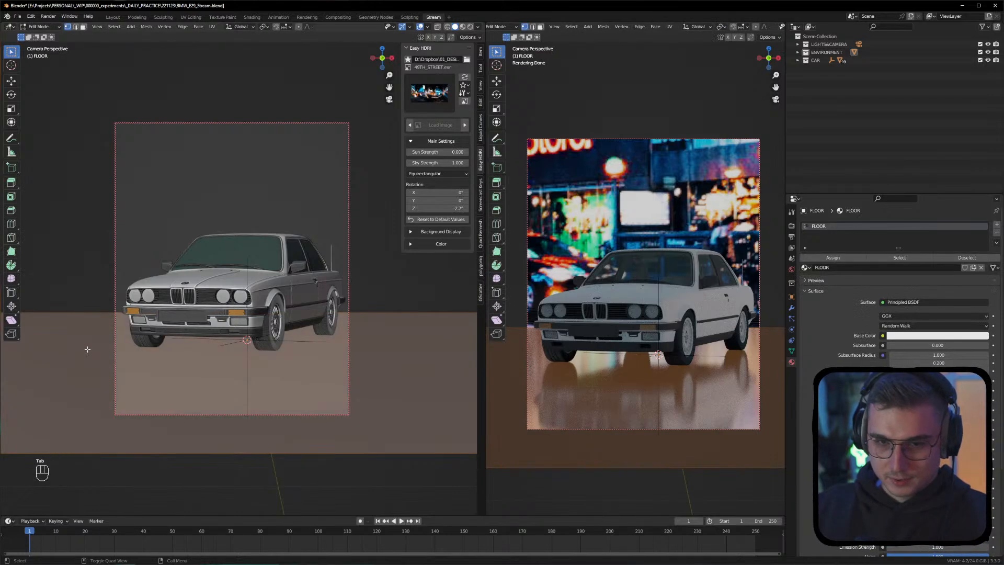
right_click(87, 349)
left_click(77, 361)
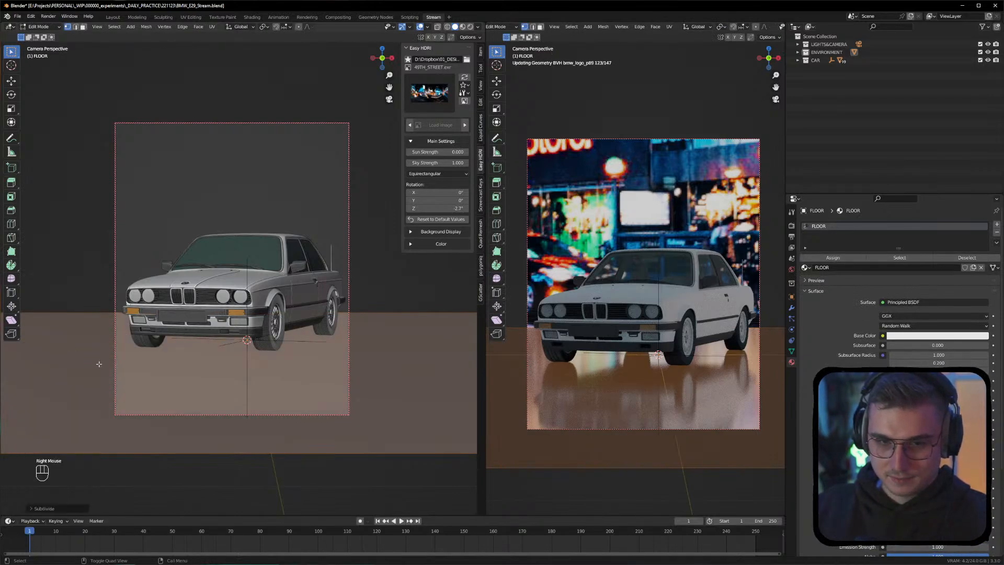
double_click(99, 454)
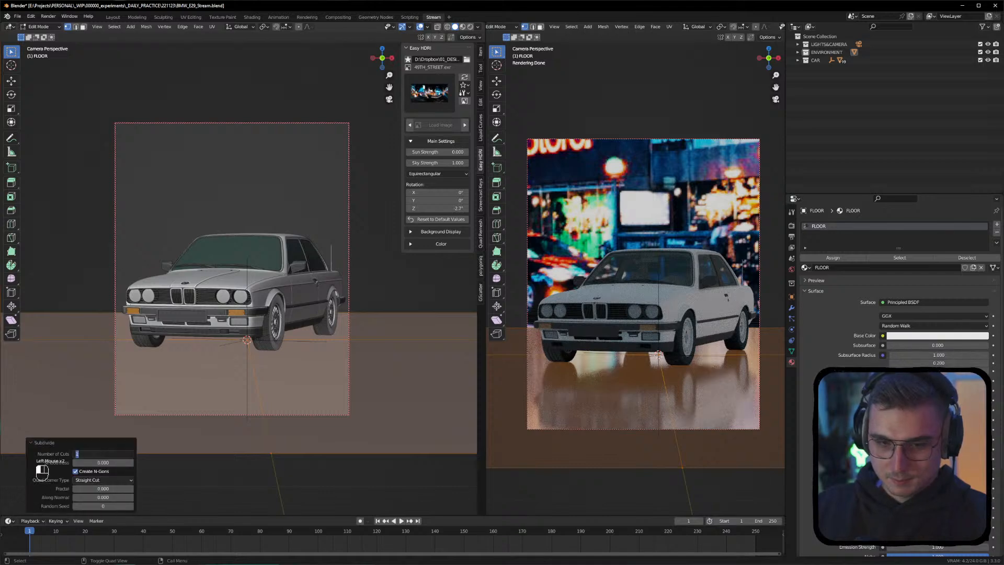
type("100")
key("Return")
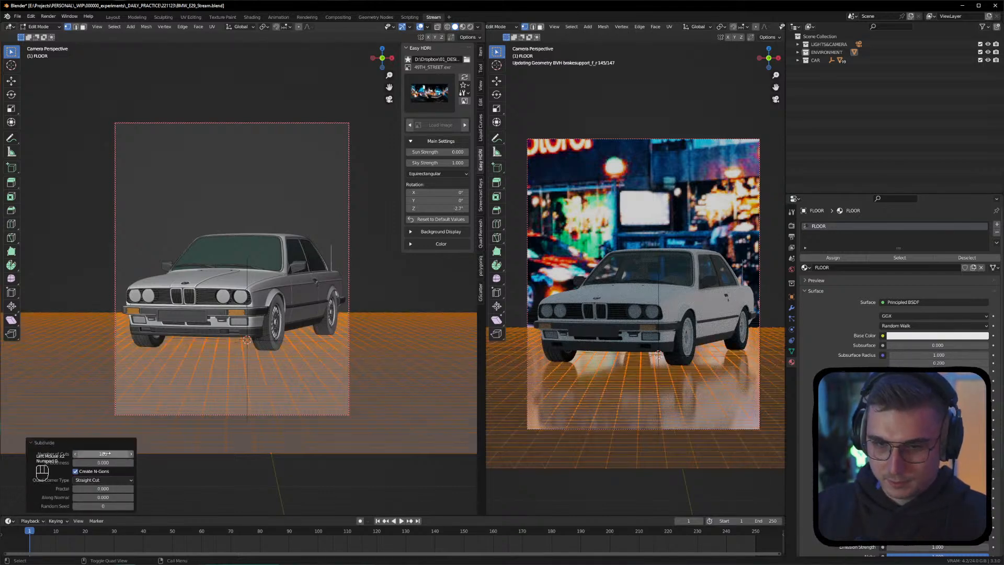
left_click(72, 262)
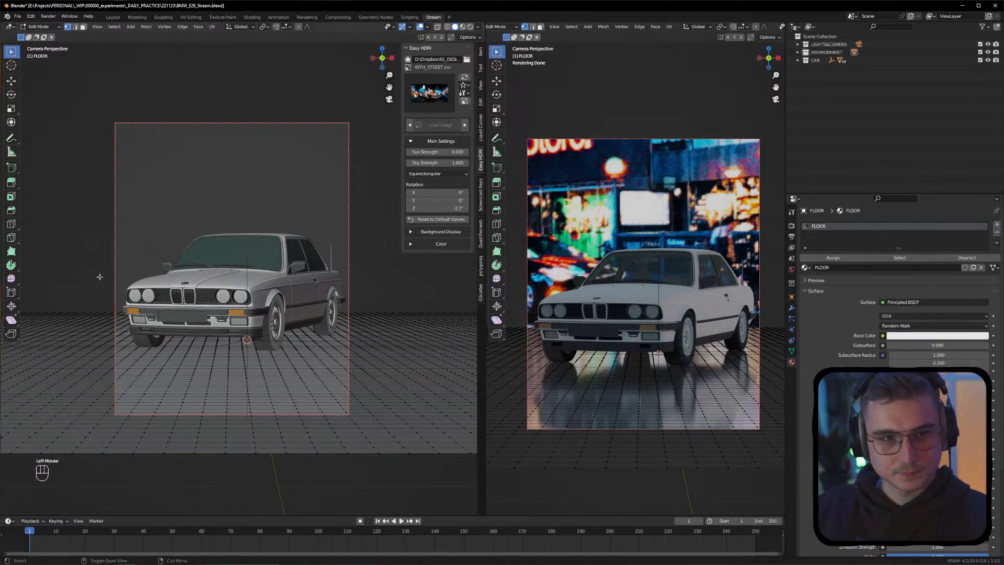
key("Tab")
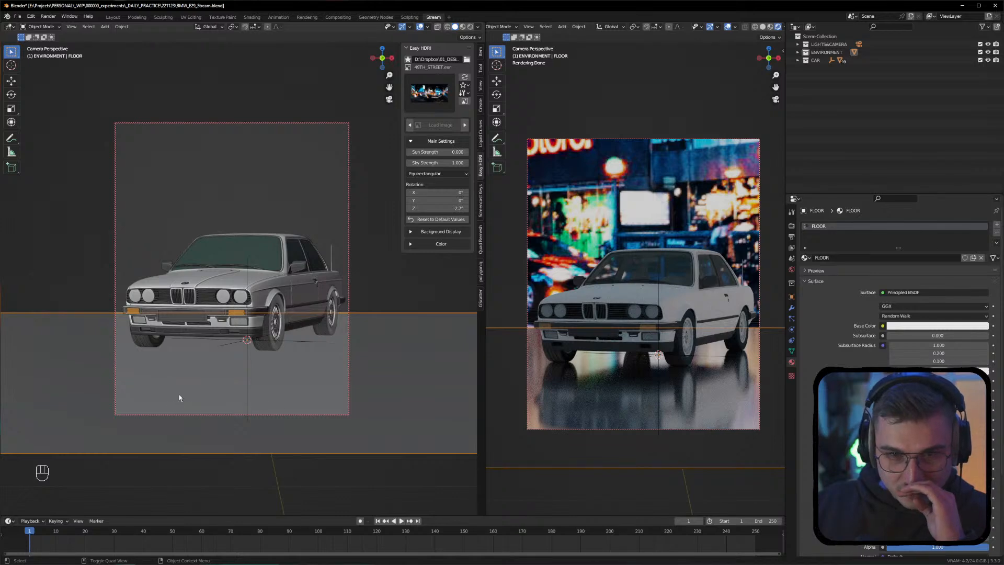
Put the floor plane in Sculpt Mode and choose the Inflate/Deflate brush
left_click(60, 343)
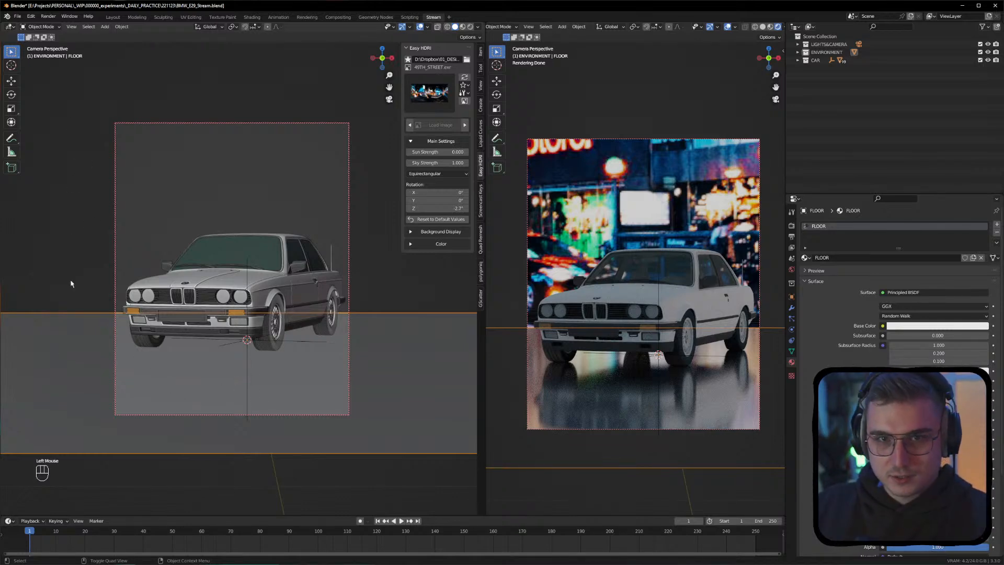
left_click(41, 27)
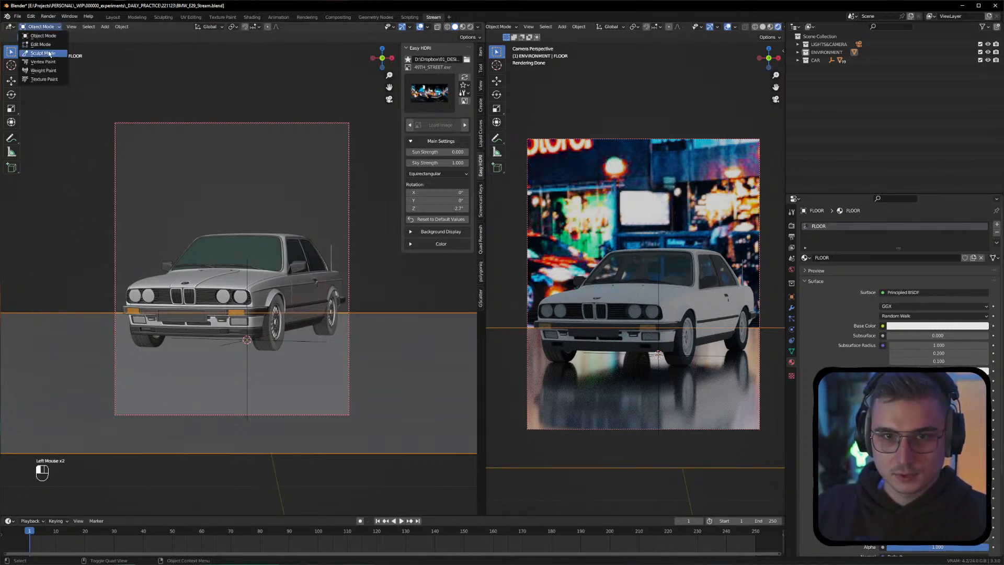
left_click(41, 53)
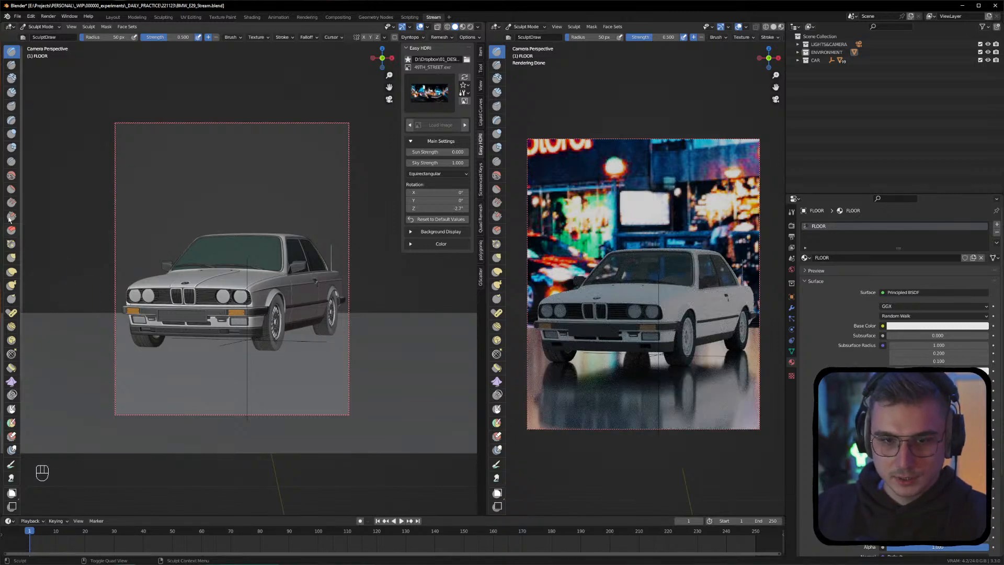
left_click(11, 134)
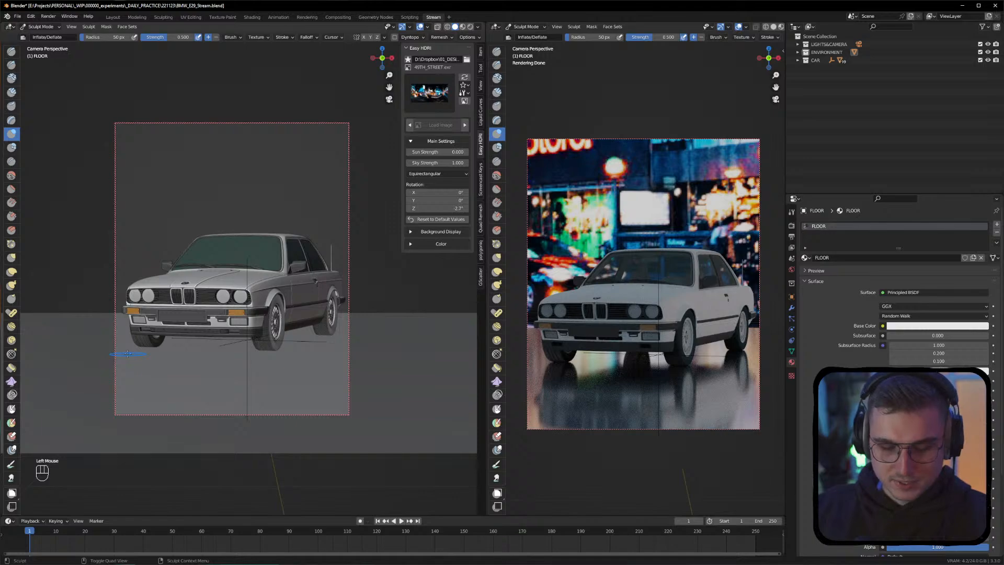
Orbit the locked camera around the car and bring it back to a front three-quarter view with the car centred in frame
left_click_drag(128, 354, 174, 357, "alt")
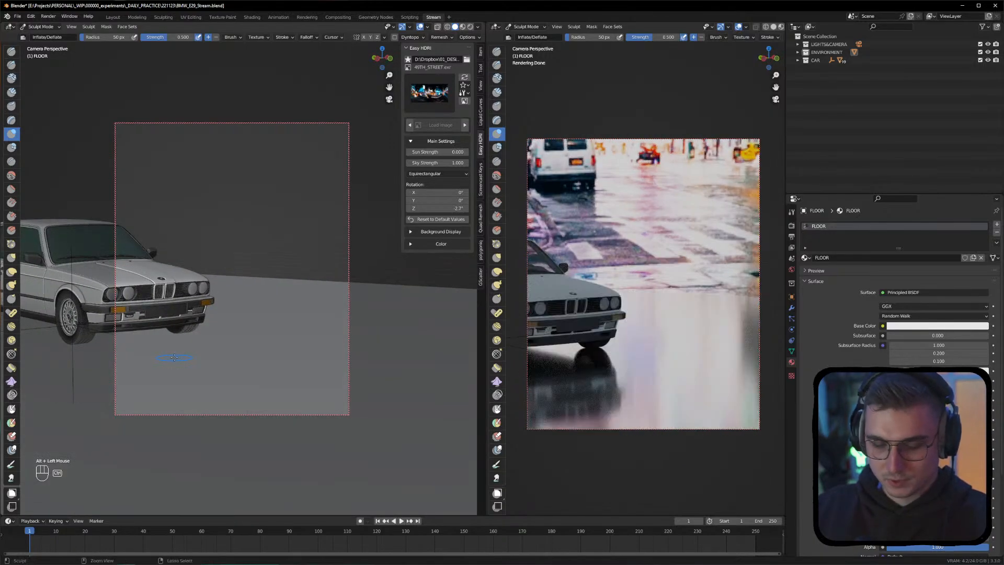
key("ctrl+z")
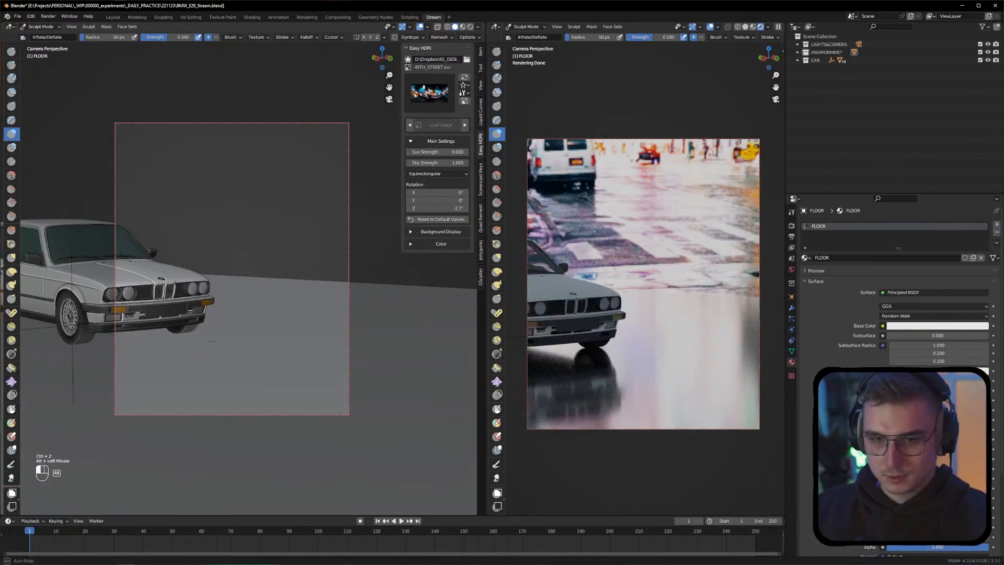
middle_click_drag(230, 325, 248, 335, "alt")
left_click_drag(248, 336, 254, 338, "alt")
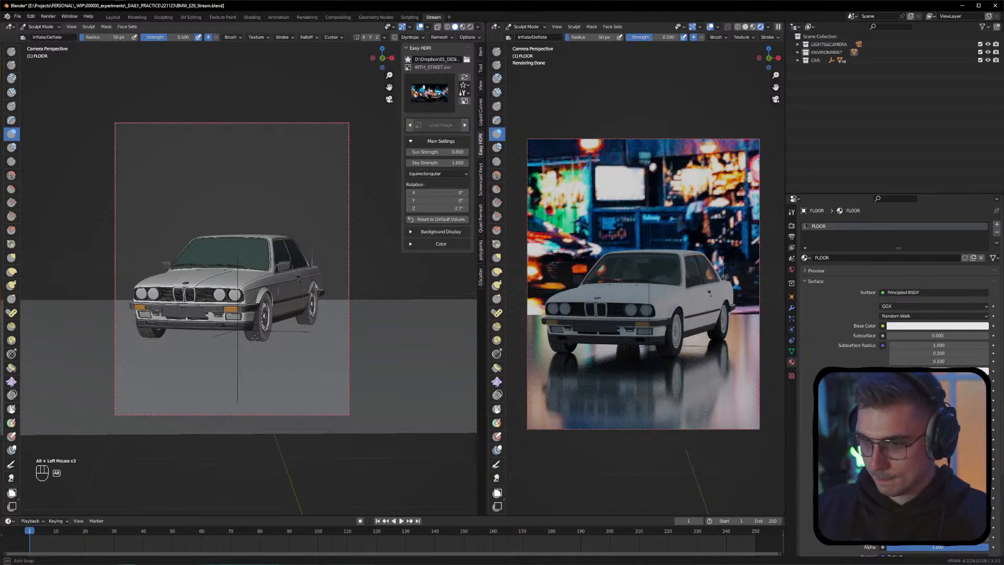
Turn off the Camera to View lock, try a free orbit, and return to the camera view
left_click(481, 85)
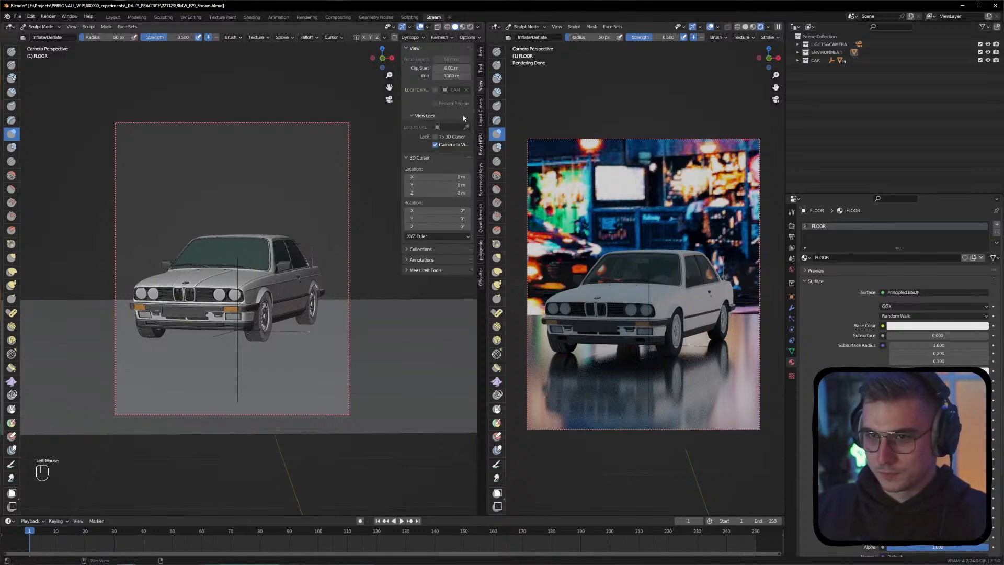
left_click(435, 145)
left_click_drag(130, 356, 157, 358, "alt")
key("KP_0")
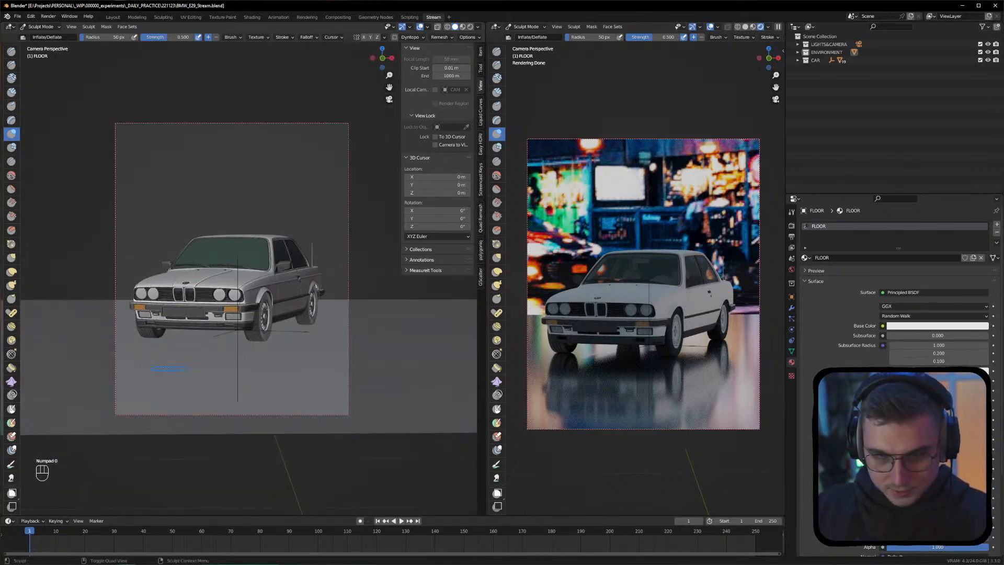
Sculpt shallow dents into the floor in front of and beside the car with smoothing and deflating strokes, undoing unwanted ones
left_click(275, 357, "shift")
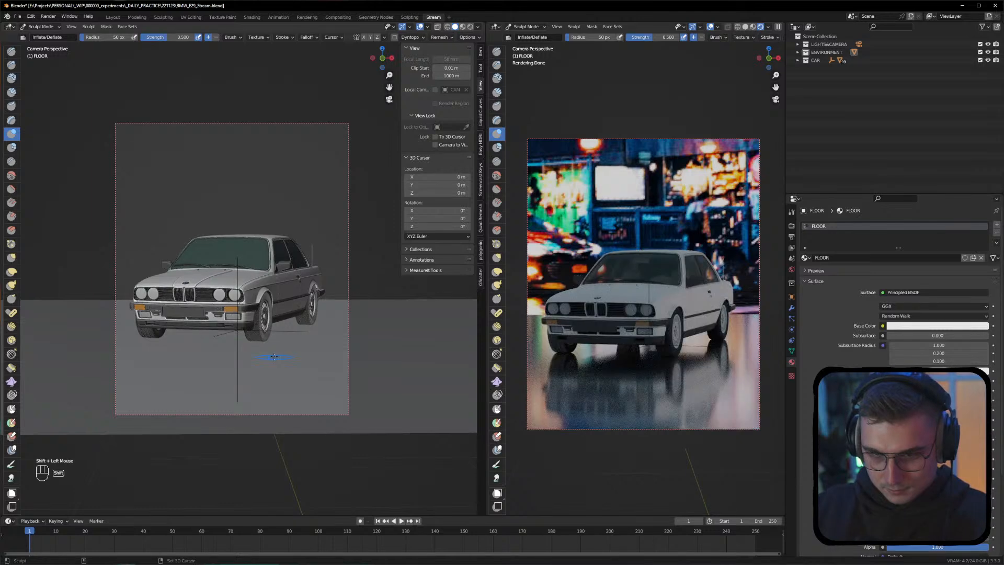
left_click(173, 359, "shift")
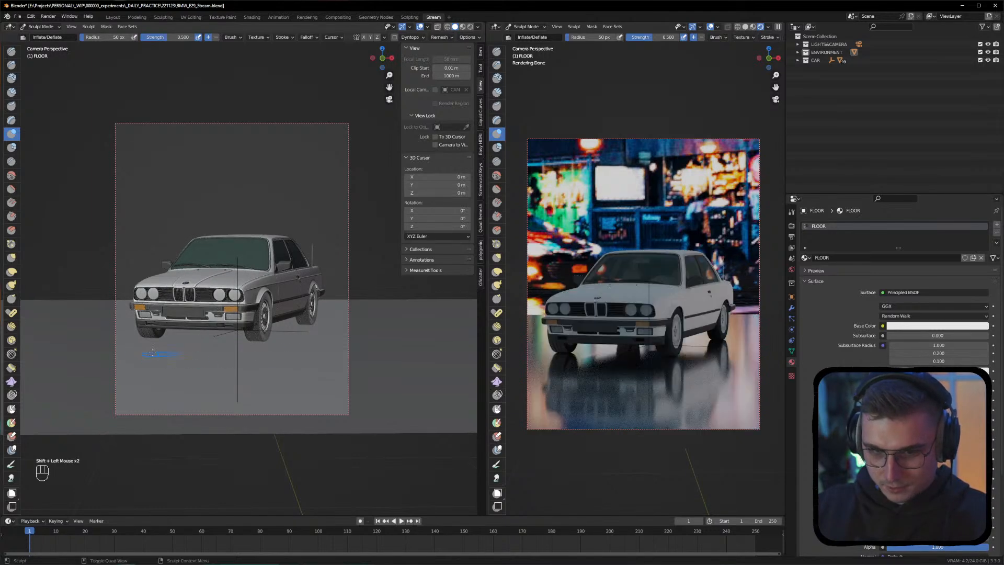
left_click(120, 347, "shift")
left_click(186, 362, "ctrl")
key("ctrl+z")
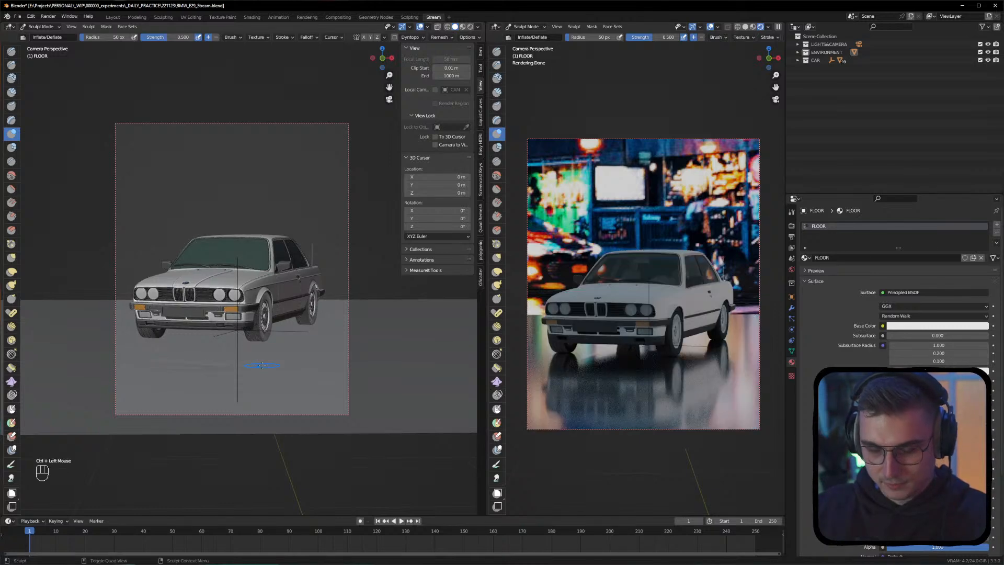
mouse_move(261, 365)
left_mouse_down("ctrl")
mouse_move(296, 349)
mouse_move(291, 368)
mouse_move(177, 348)
mouse_move(331, 347)
left_mouse_up("ctrl")
key("ctrl+z")
key("KP_0")
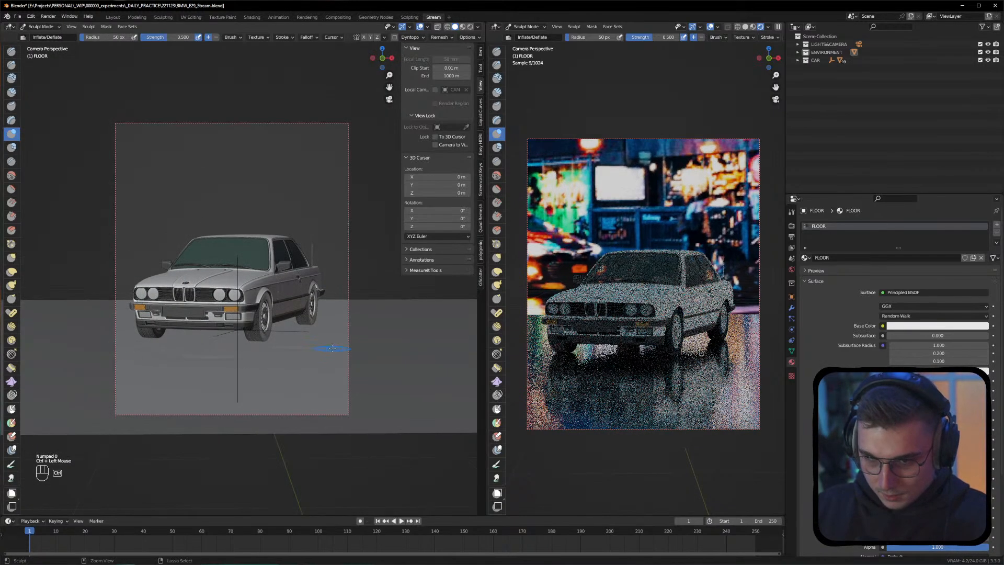
key("ctrl+z")
left_click_drag(120, 348, 113, 349, "ctrl")
Look at the sculpted floor mesh in Edit Mode and switch the floor back to Object Mode
key("Tab")
key("Tab")
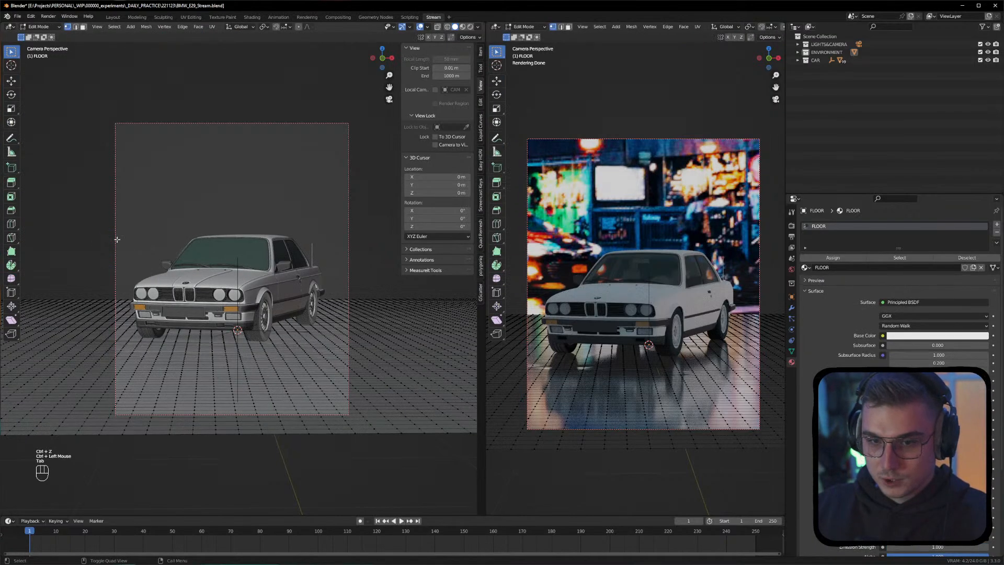
left_click(41, 27)
left_click(40, 33)
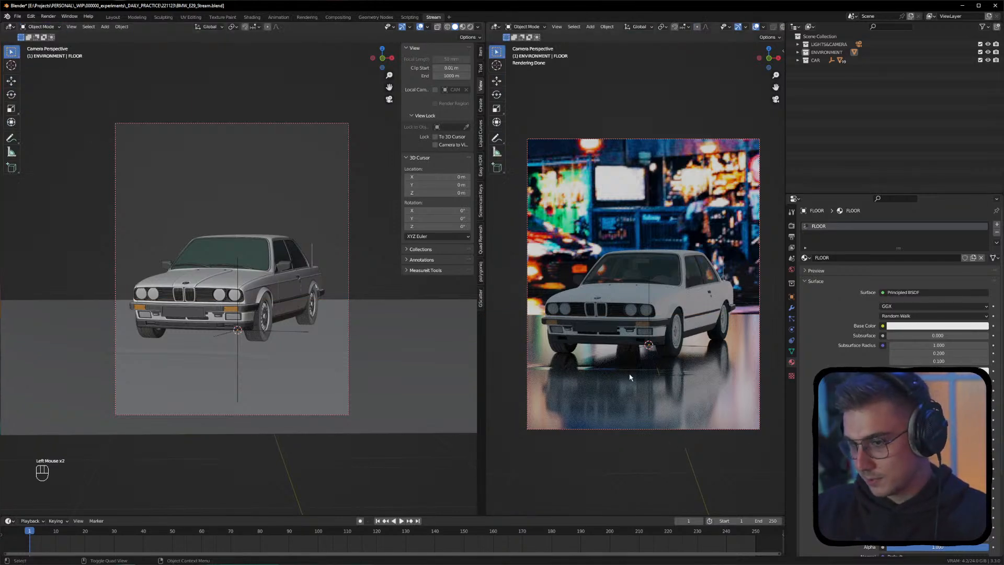
Undo the most recent sculpting changes to the floor and set the floor back to Object Mode with nothing selected
left_click(136, 243)
key("Tab")
key("Tab")
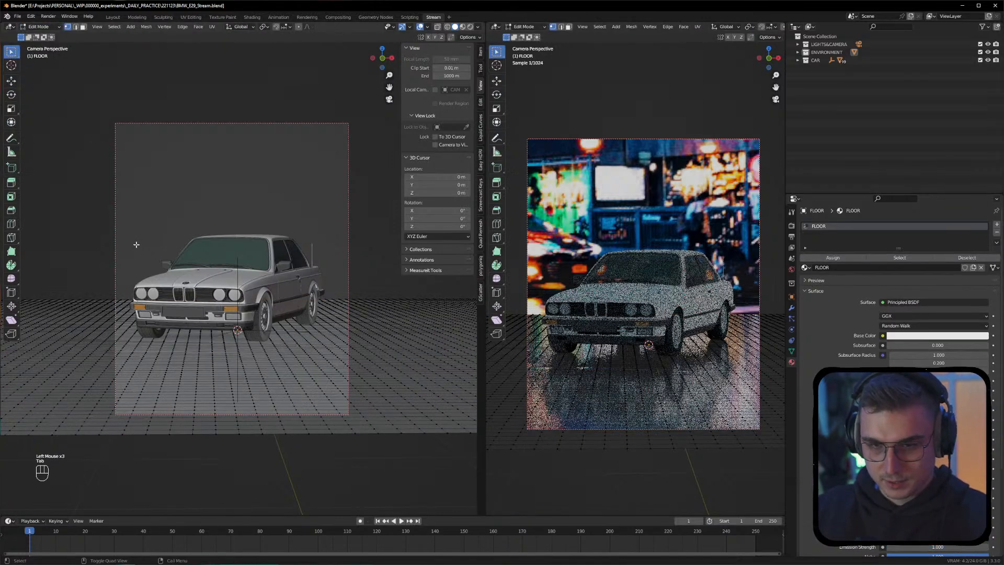
key("ctrl+z")
key("ctrl+z")
key("ctrl+z")
key("ctrl+z")
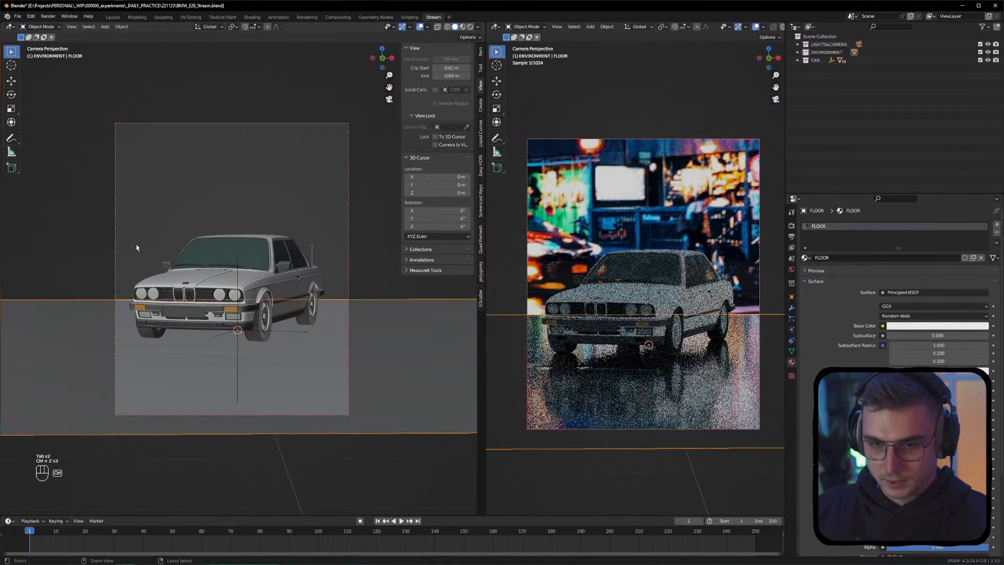
key("ctrl+z")
key("ctrl+z")
key("ctrl+z")
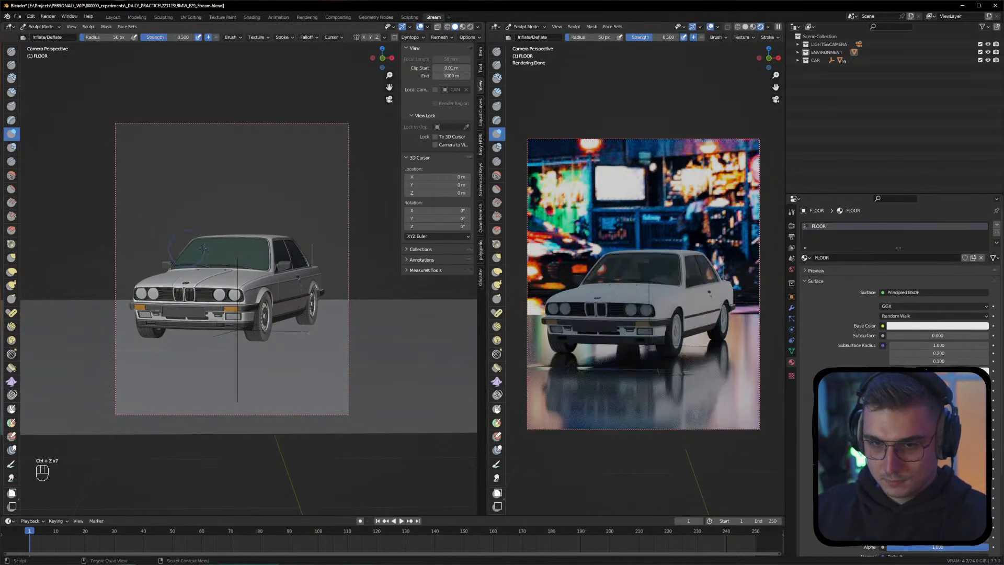
left_click(40, 26)
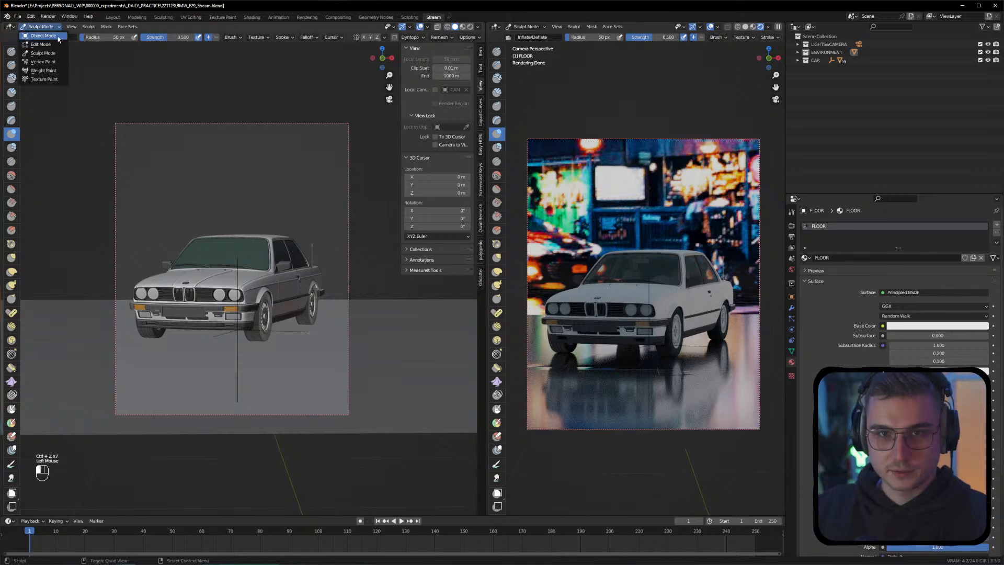
left_click(39, 38)
left_click(120, 110)
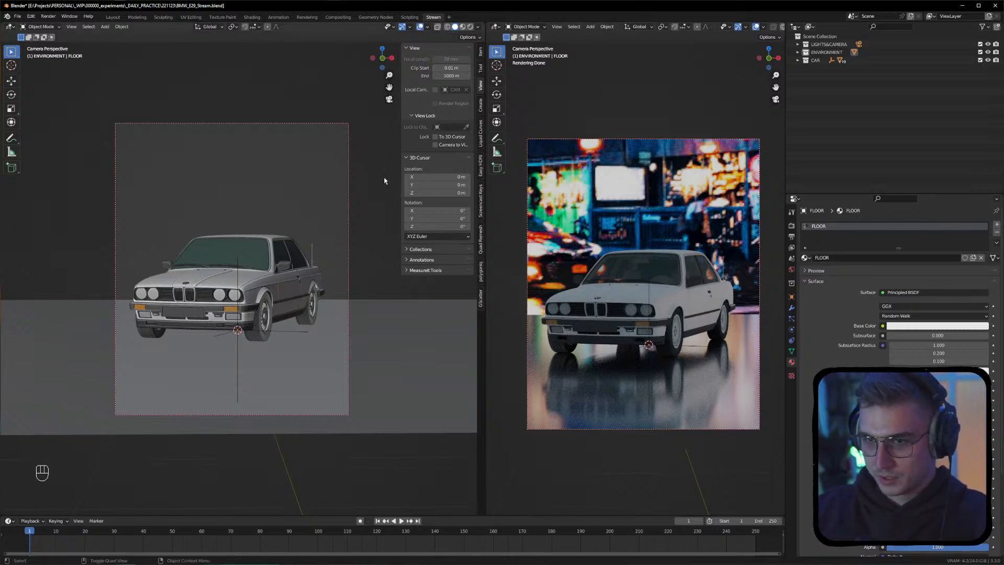
left_click(478, 139)
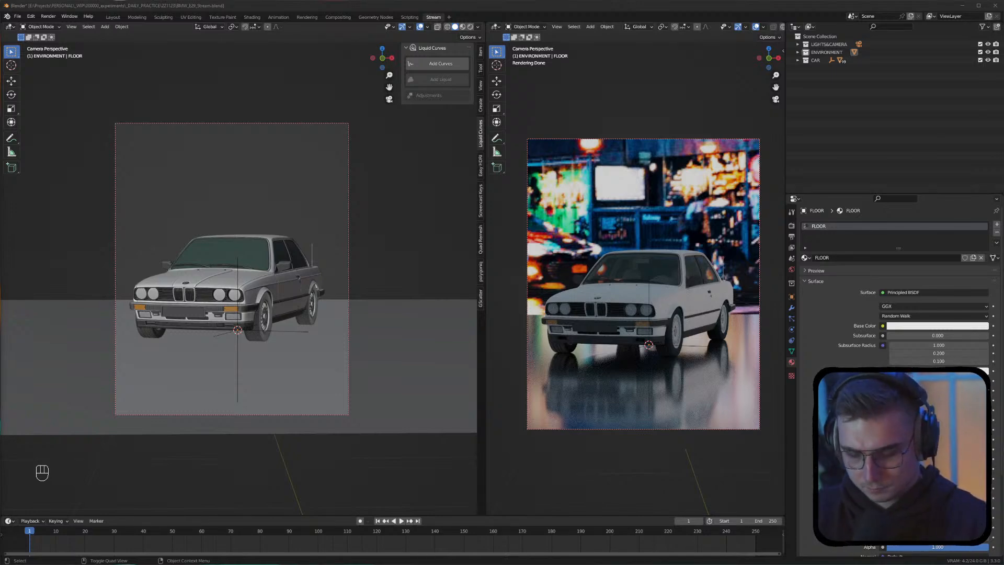
left_click(294, 8)
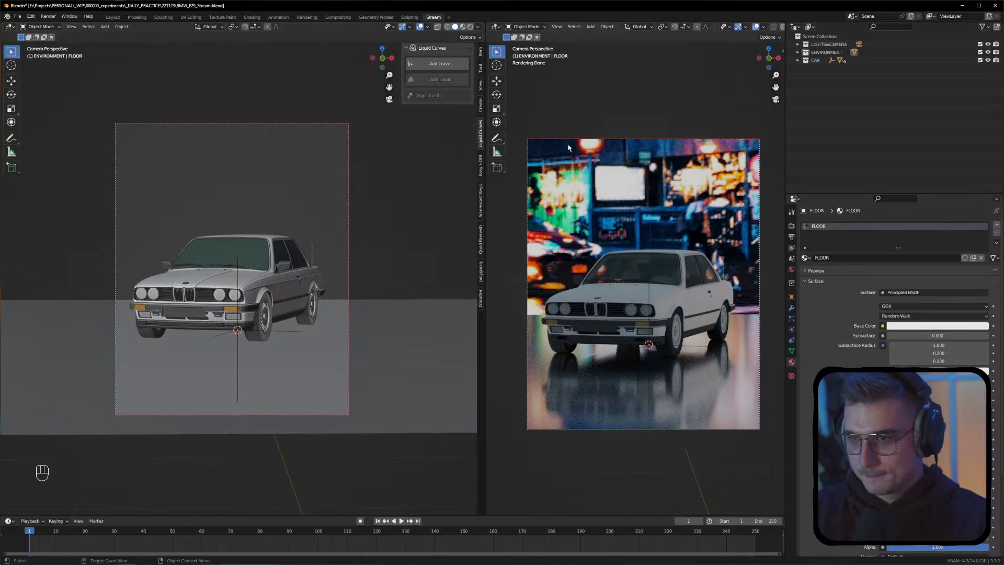
Select the rear fender body panel on the car
left_click(814, 61)
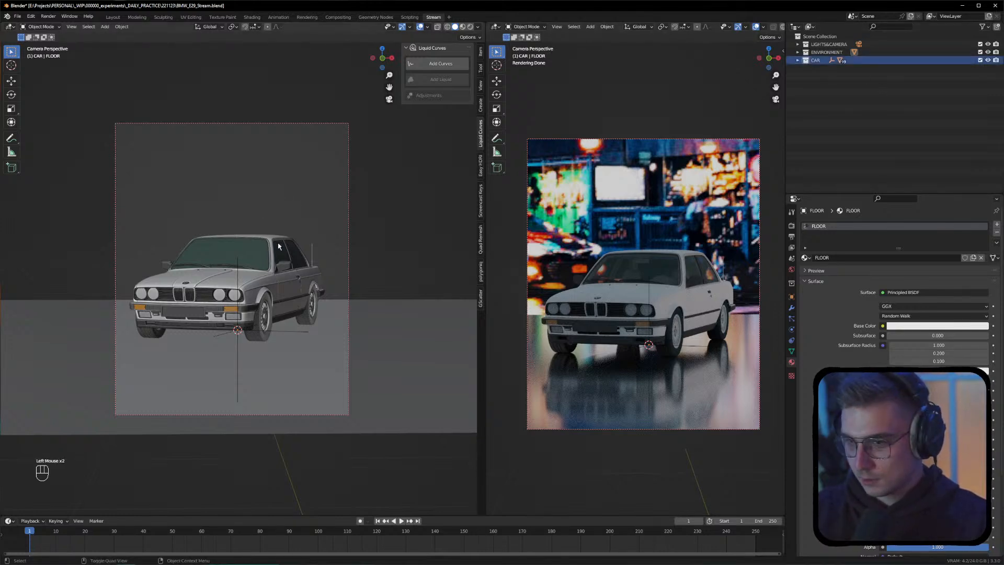
double_click(246, 283)
left_click(301, 286)
left_click(309, 286)
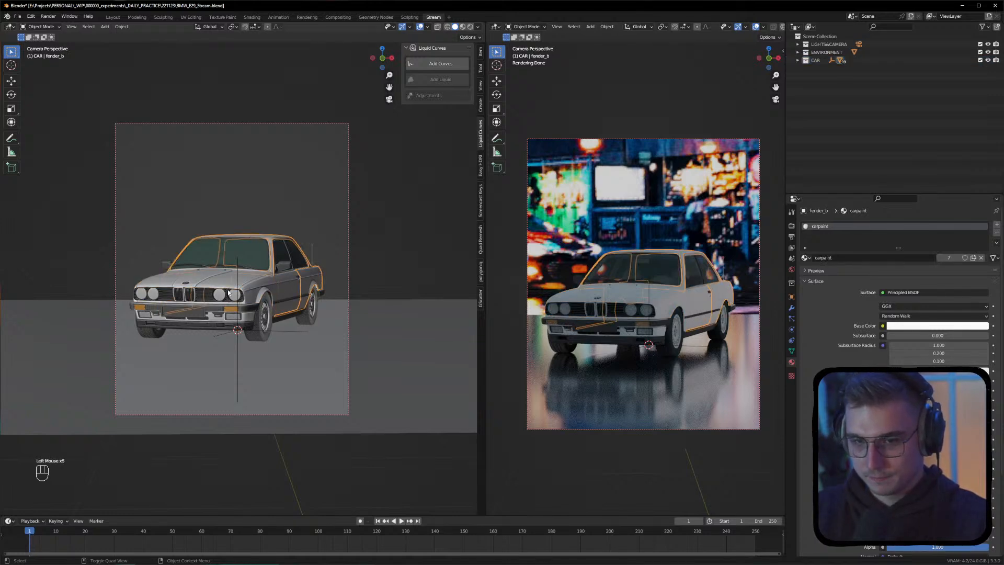
scroll(229, 292, "up", 2)
scroll(229, 293, "down", 1)
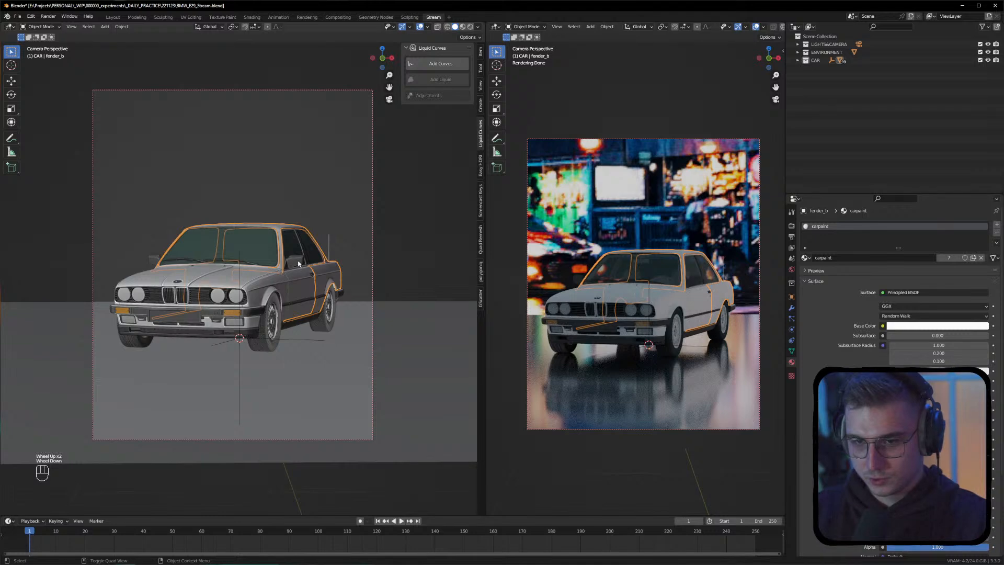
Leave the camera view and select the car's hood, front fender panel and painted front bumper part together
key("KP_0")
left_click_drag(262, 224, 272, 285, "alt")
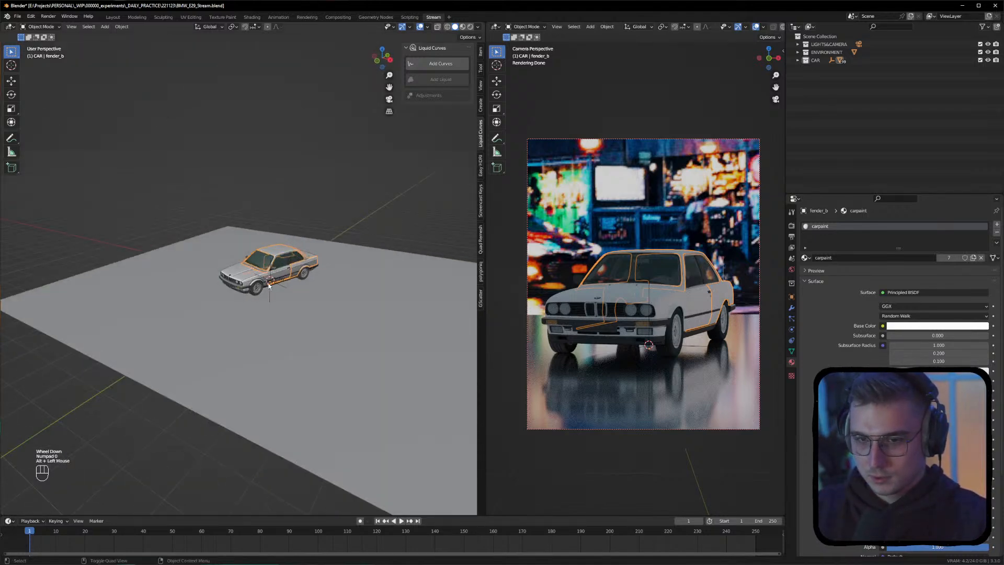
scroll(272, 285, "up", 3)
left_click(212, 268)
mouse_move(212, 268)
left_mouse_down("alt")
mouse_move(209, 282)
mouse_move(215, 274)
left_mouse_up("alt")
scroll(216, 263, "up", 2)
left_click(207, 291, "shift")
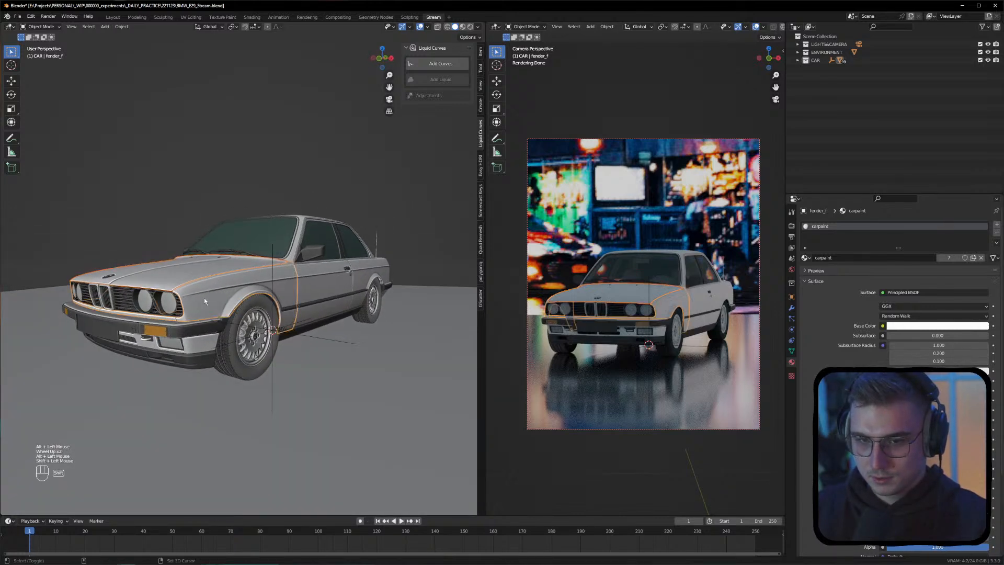
left_click(197, 351, "shift")
Add the door, rear fender, painted rear bumper and tailgate panels to the selection
left_click_drag(197, 351, 229, 319, "alt")
middle_click_drag(228, 319, 259, 312, "alt")
left_click(194, 300, "shift")
left_click_drag(259, 312, 274, 338, "alt")
left_click(332, 350, "shift")
left_click_drag(333, 350, 361, 302, "alt")
middle_click_drag(360, 302, 240, 360, "alt")
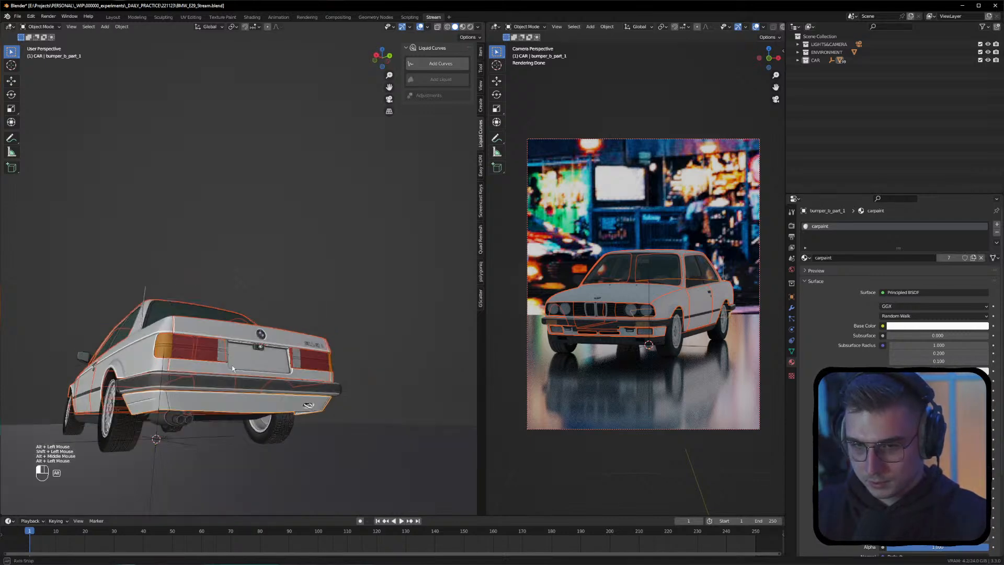
left_click(202, 383, "shift")
left_click(267, 355, "shift")
Check the selected panels from the front of the car and try to join them into one object
left_click_drag(272, 359, 130, 294, "alt")
scroll(129, 296, "down", 2, "alt")
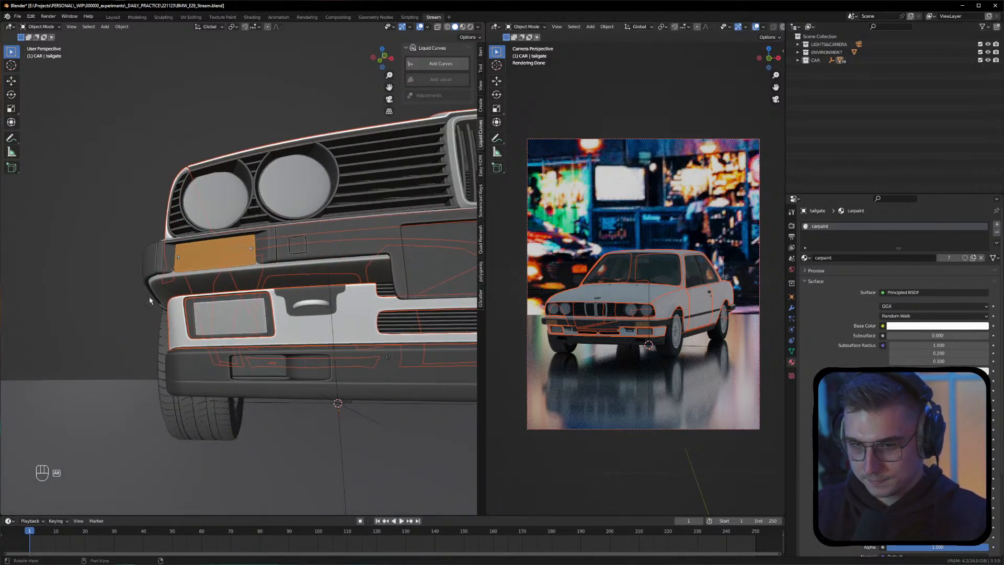
middle_click_drag(205, 300, 148, 301, "alt")
left_click_drag(148, 302, 185, 317, "alt")
scroll(167, 285, "down", 3)
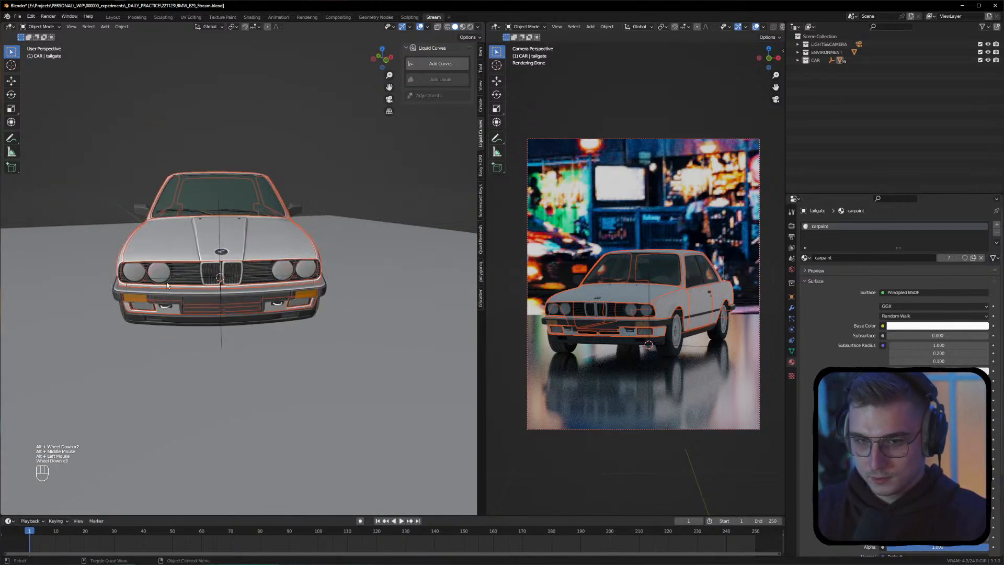
key("ctrl+j")
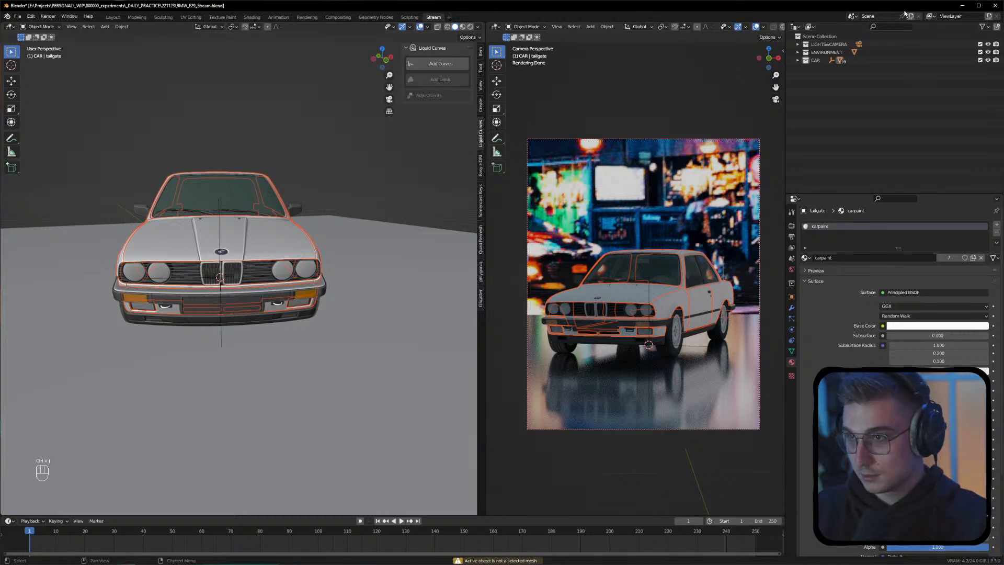
Expand the CAR collection and its BMW parent to look through the parts, and retry joining the selected panels
left_click(798, 60)
left_click(806, 69)
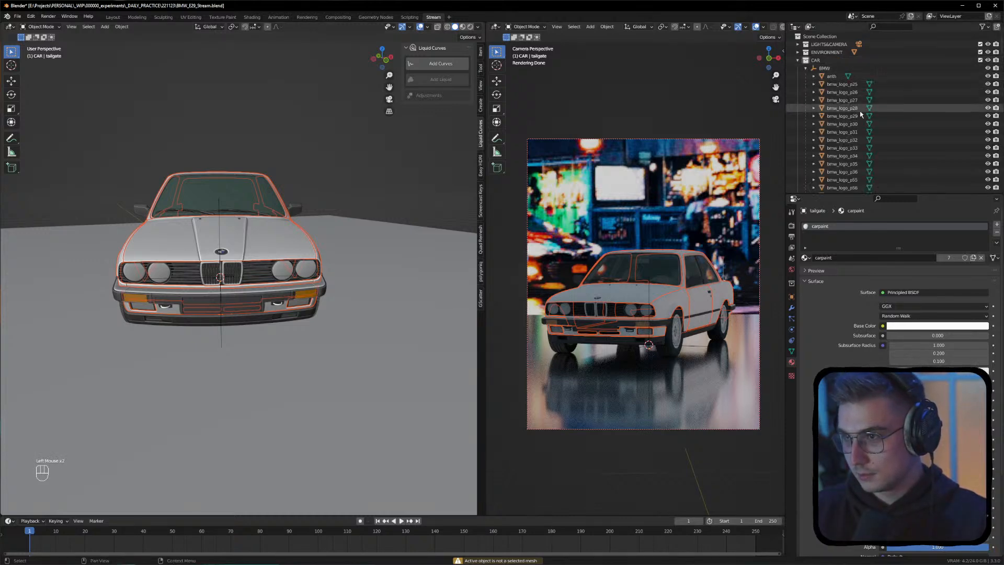
scroll(837, 104, "down", 9)
key("ctrl")
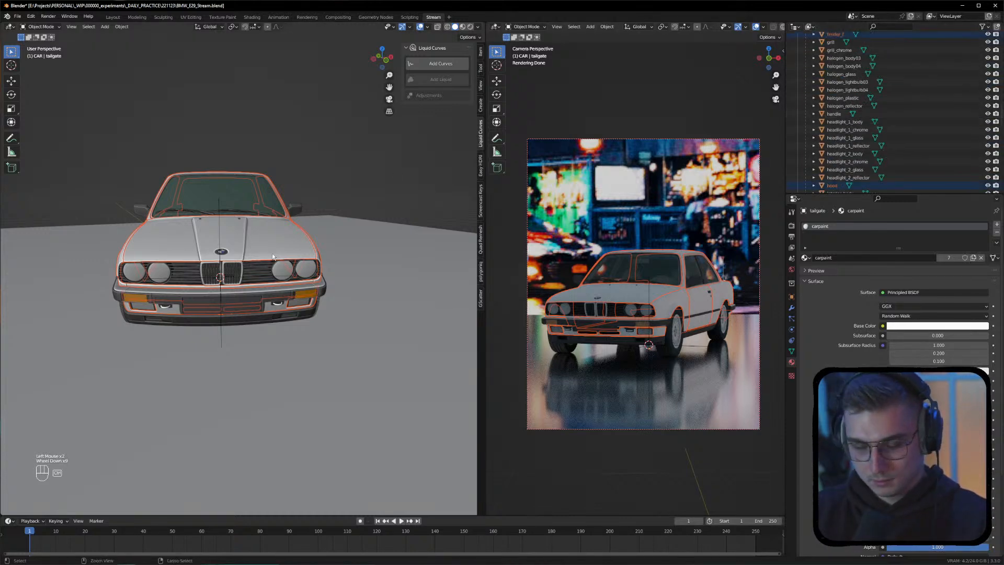
key("ctrl+j")
right_click(283, 233)
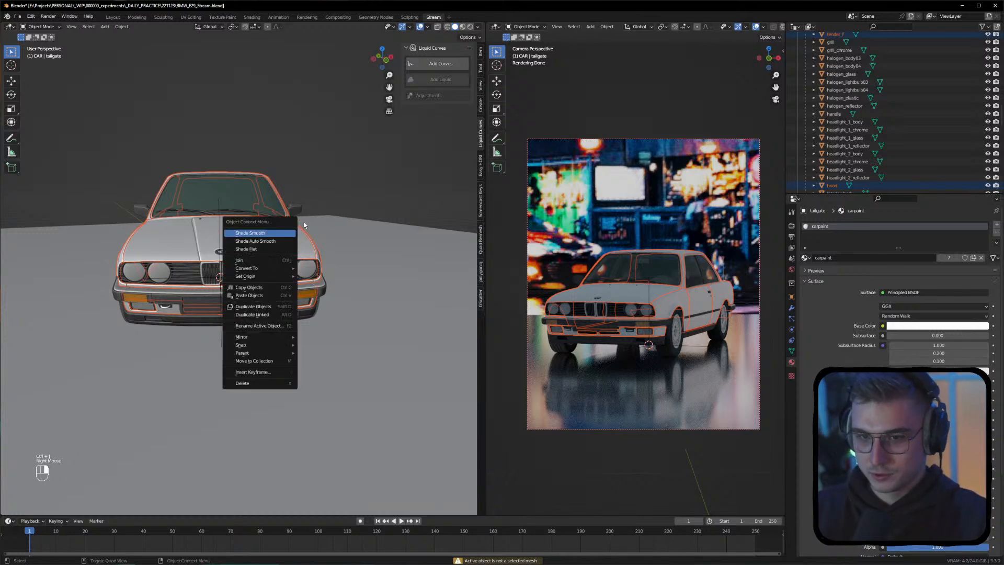
left_click(271, 261)
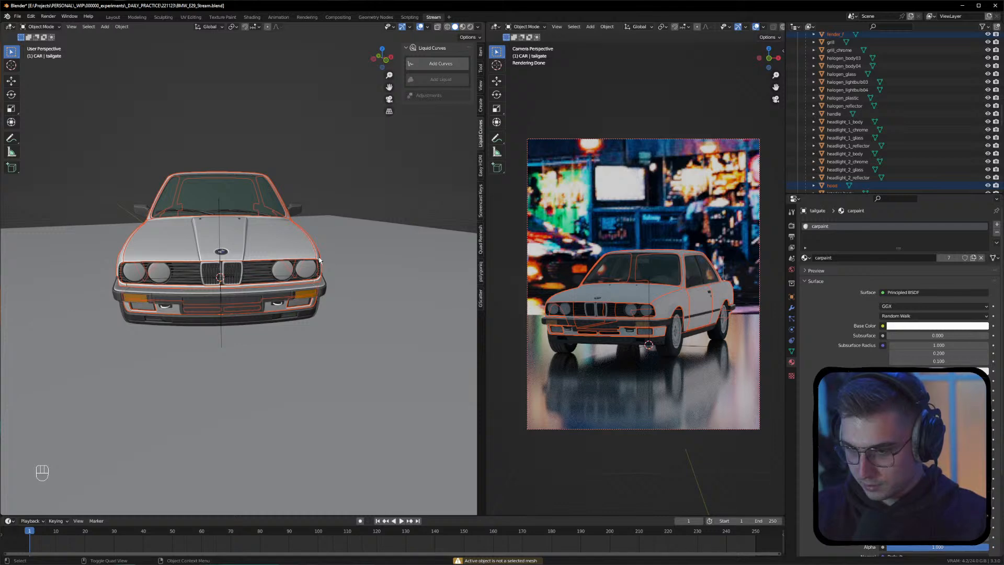
Clear the selection and reselect the painted hood, fender, door and tailgate panels from around the car
left_click_drag(249, 243, 304, 205, "alt")
left_click(346, 147)
left_click(293, 225)
left_click(301, 244, "shift")
left_click(126, 262, "shift")
middle_click_drag(106, 249, 201, 271, "alt")
left_click(125, 253, "shift")
left_click_drag(224, 192, 213, 239, "alt")
middle_click_drag(214, 239, 171, 251, "alt")
left_click(171, 250, "shift")
Add the painted rear and front bumper parts to the selection and join all selected body panels into one object
left_click_drag(171, 250, 131, 298, "alt")
left_click(208, 322, "shift")
middle_click_drag(131, 298, 266, 272, "alt")
left_click_drag(266, 272, 284, 265, "alt")
middle_click_drag(283, 266, 188, 268, "alt")
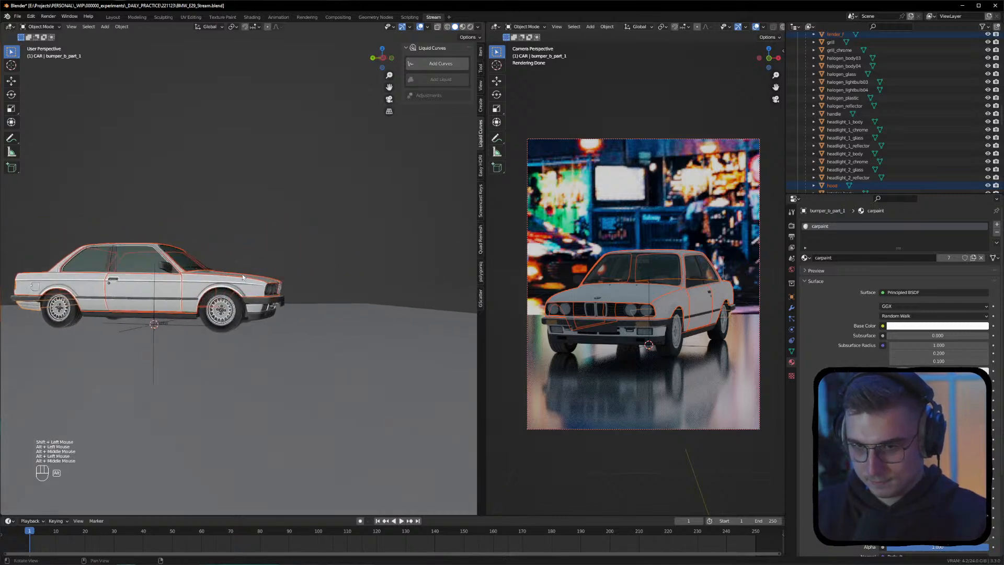
scroll(189, 268, "up", 3)
left_click(270, 314, "shift")
key("ctrl+j")
Move the joined body shell about 1.5 m upward, clear of the rest of the car
left_click_drag(271, 315, 238, 261, "alt")
scroll(238, 262, "down", 2, "alt")
middle_click_drag(238, 262, 237, 257, "alt")
left_click_drag(237, 257, 203, 280, "alt")
middle_click_drag(203, 280, 192, 285, "alt")
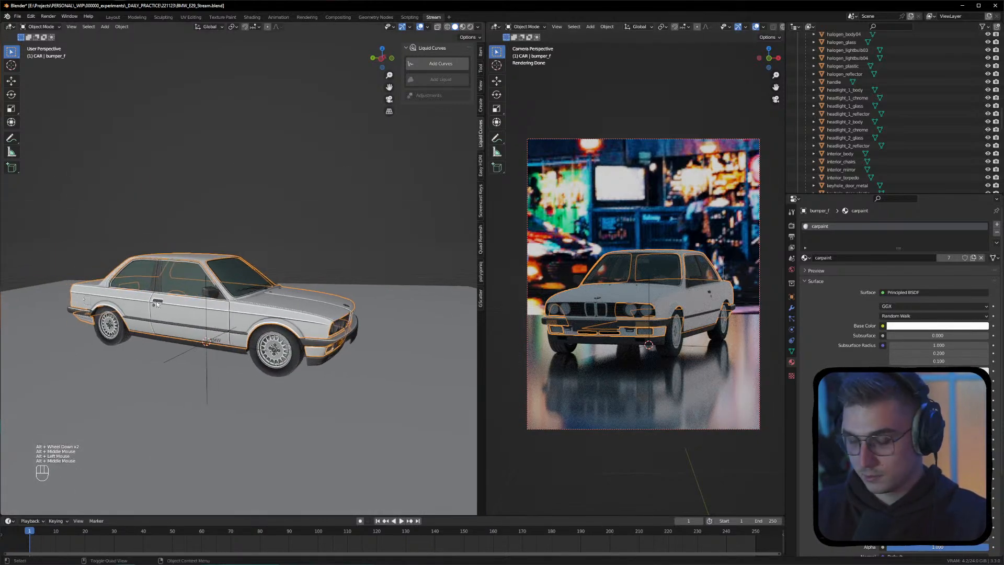
key("g")
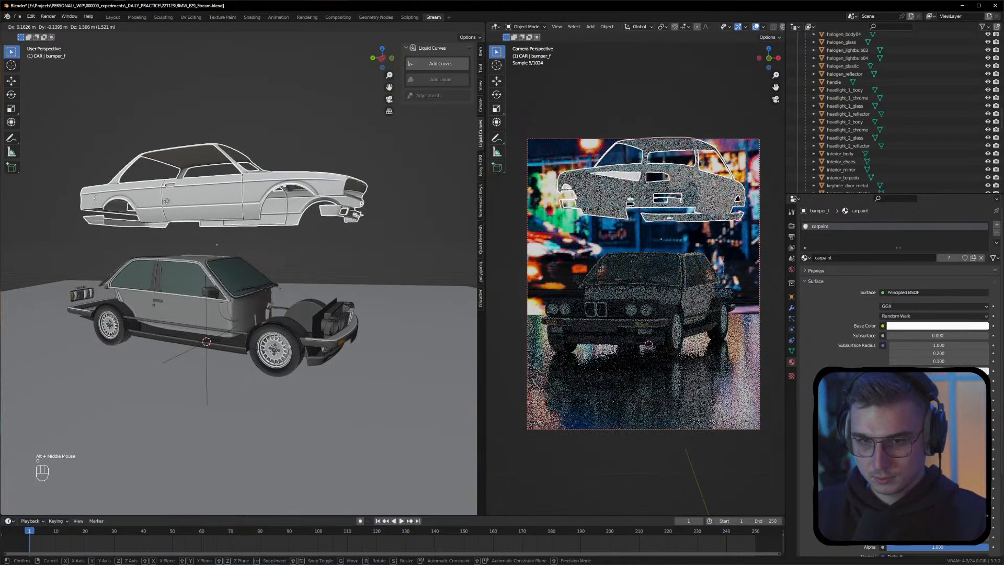
key("Return")
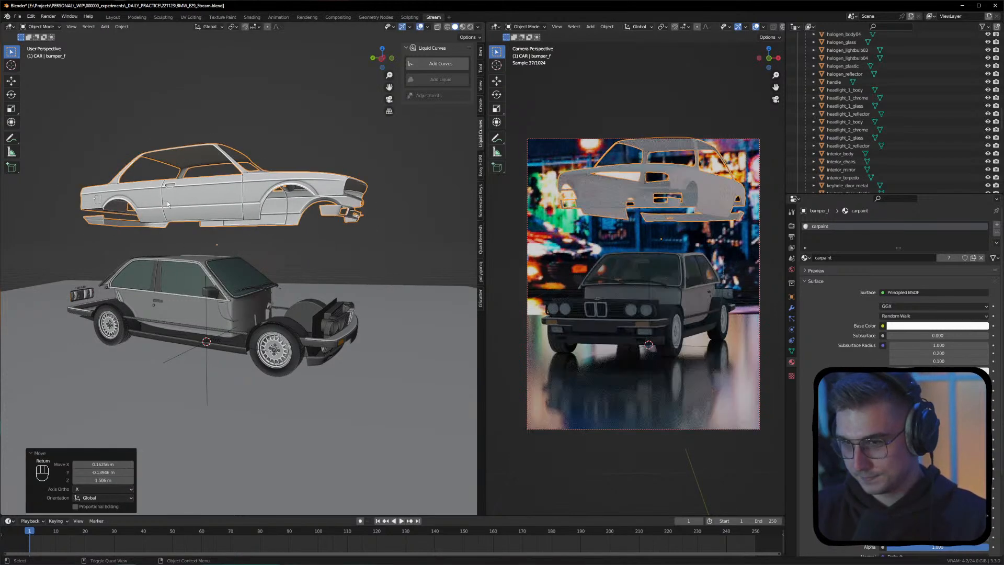
Undo the trial move of the joined body shell so it sits back on the car
key("ctrl+y")
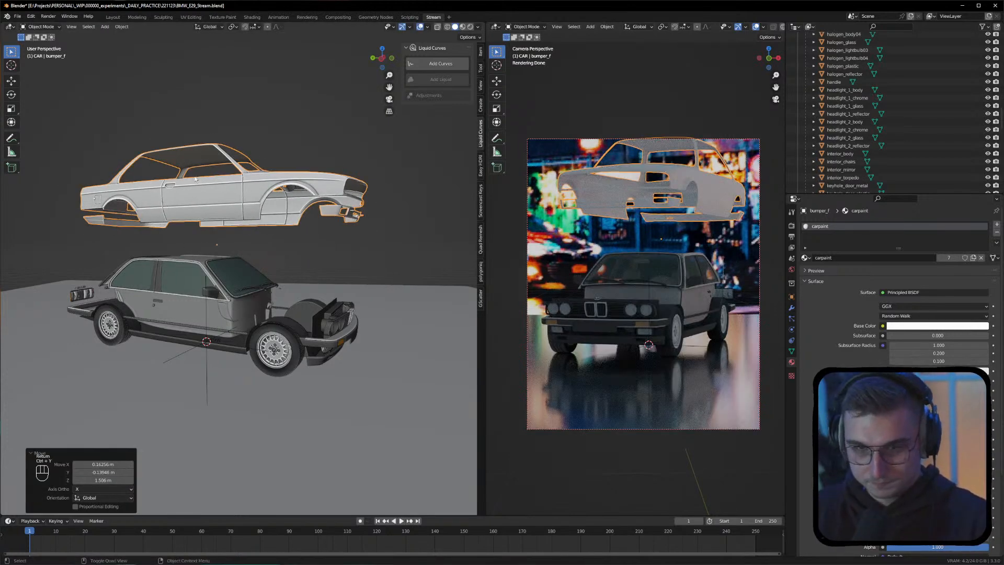
key("ctrl+y")
left_click(84, 154)
key("ctrl+y")
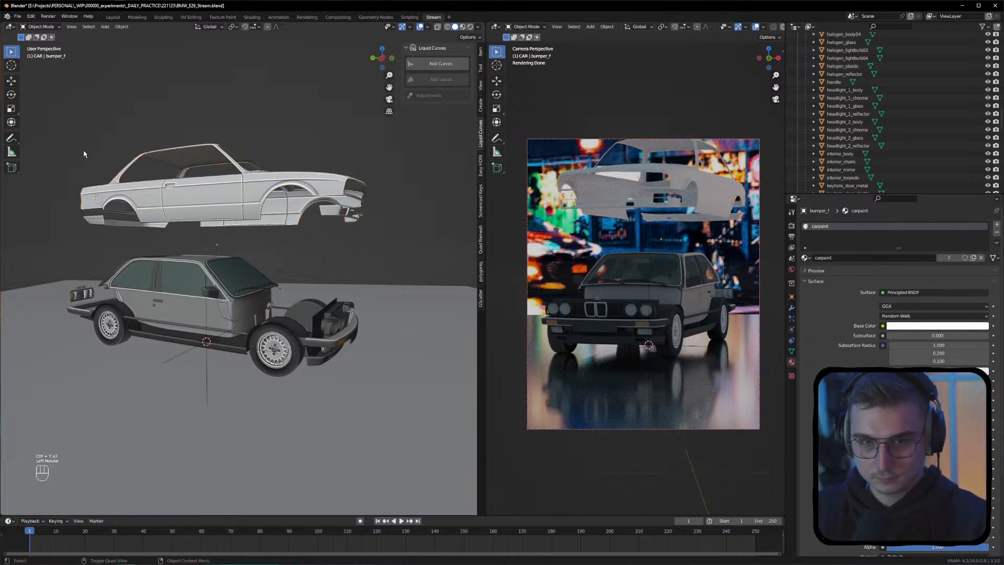
left_click(92, 150)
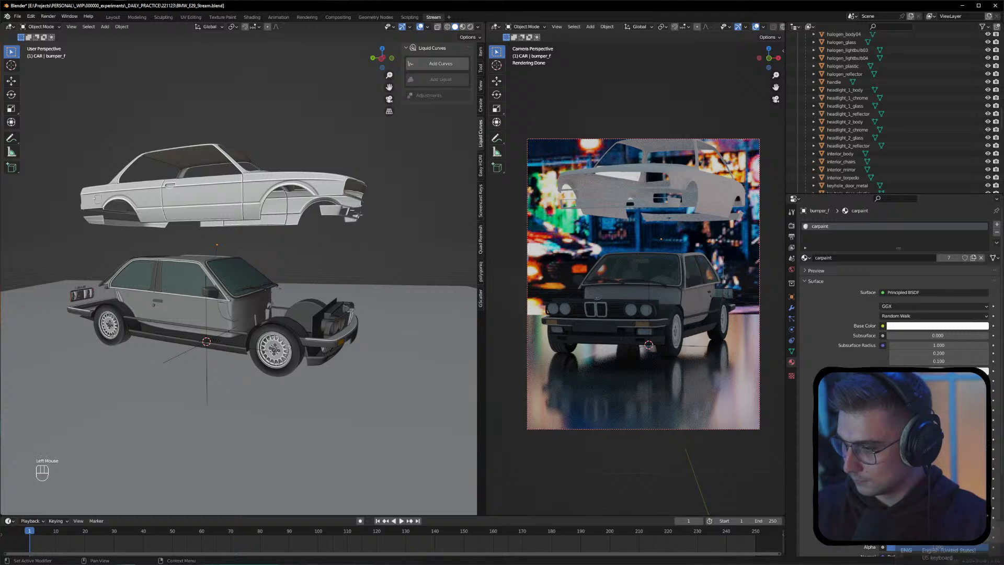
key("ctrl+z")
key("ctrl+z")
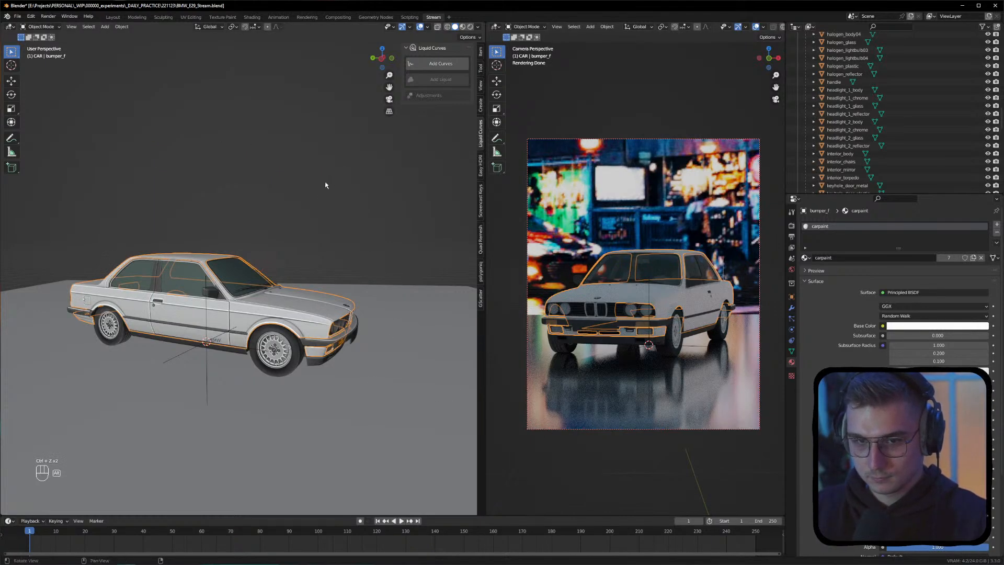
Select the joined body shell, remove its carpaint material slot and create a new material for it
left_click_drag(327, 178, 312, 197, "alt")
middle_click(314, 198, "alt")
left_click(352, 196)
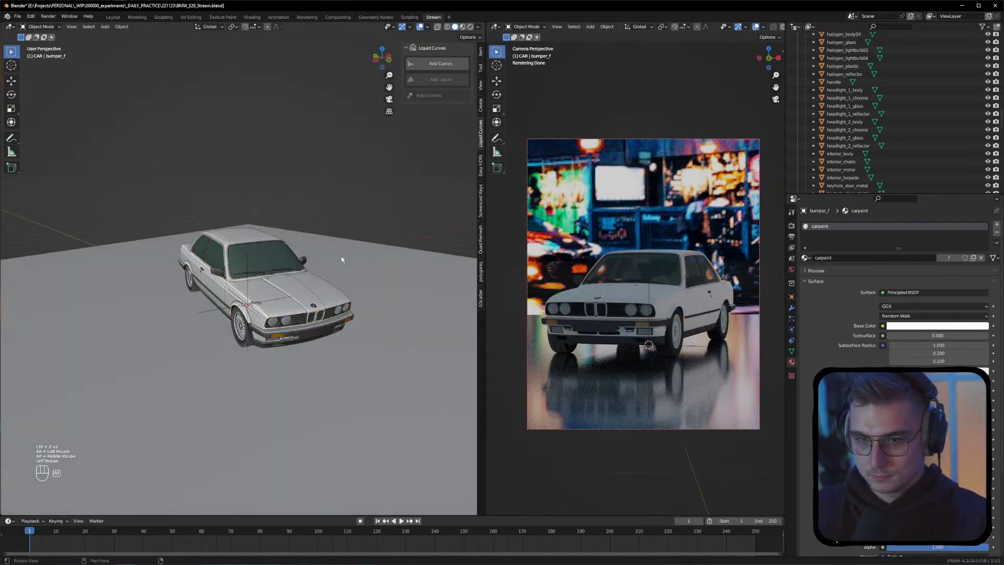
left_click_drag(343, 258, 305, 258, "alt")
middle_click_drag(306, 258, 345, 285, "alt")
scroll(233, 329, "up", 3)
left_click_drag(273, 323, 236, 301, "alt")
middle_click_drag(285, 316, 225, 326, "alt")
left_click(225, 326)
left_click(224, 326)
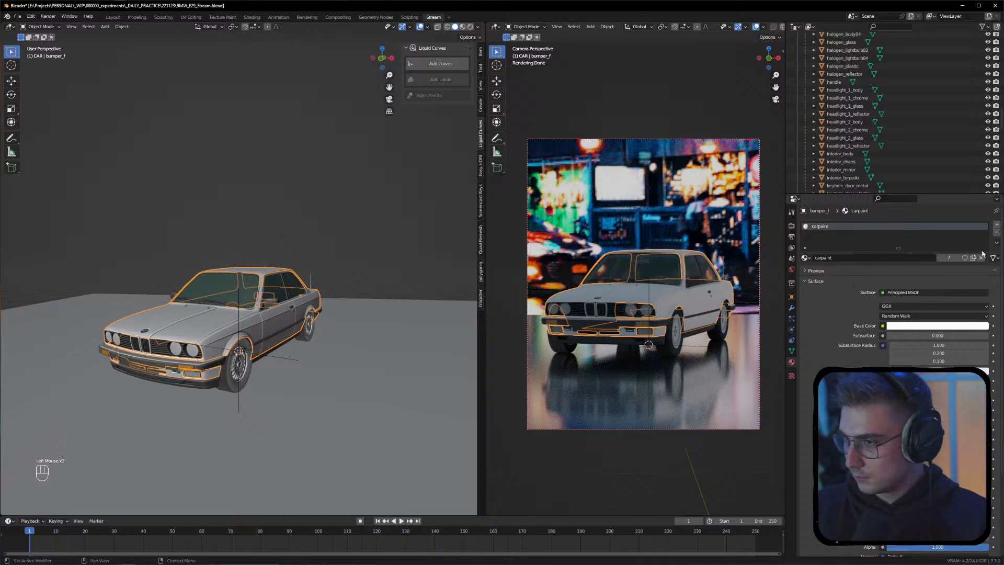
left_click(997, 232)
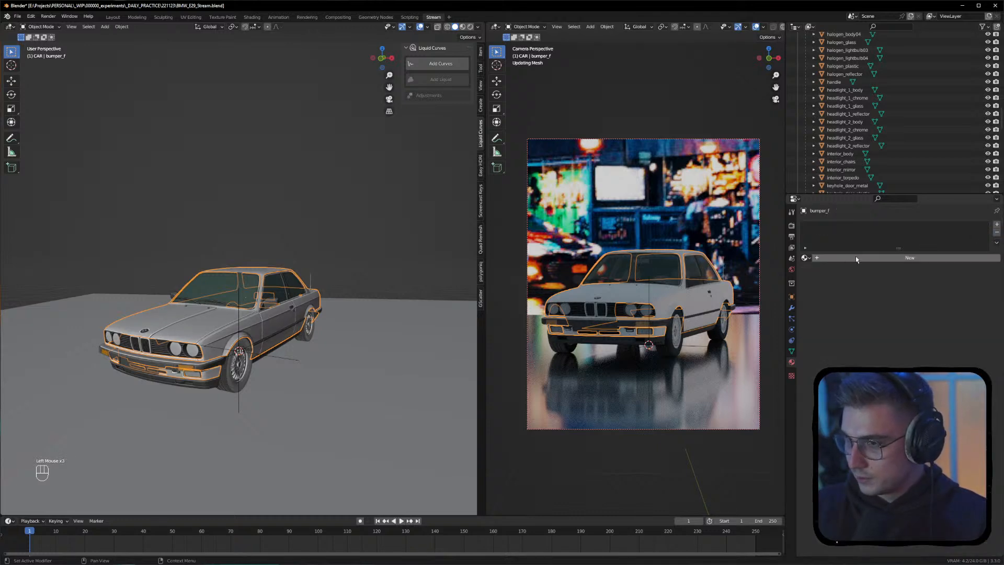
left_click(864, 256)
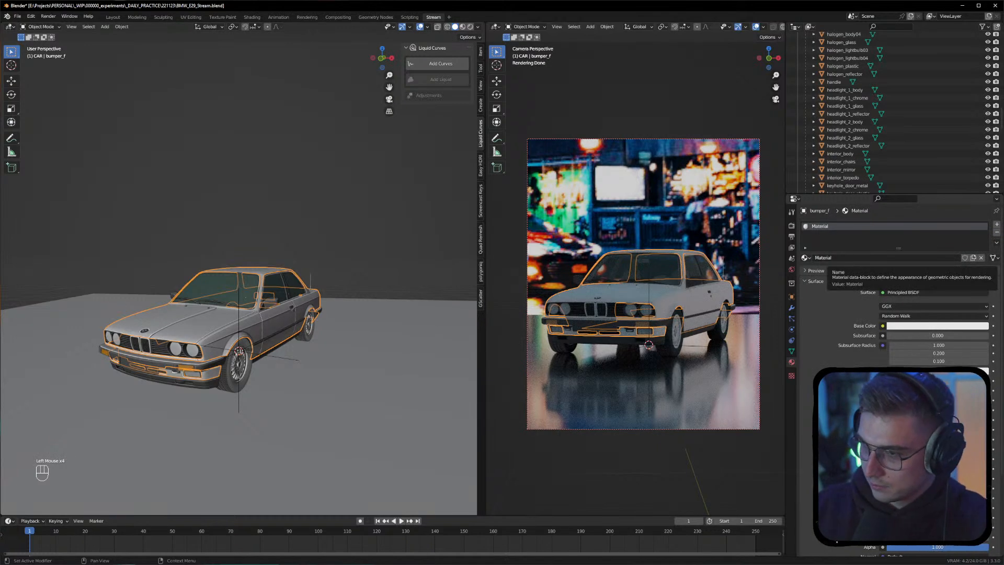
Rename the body shell's new material as CARPAINT
left_click(848, 258)
type("CARPA")
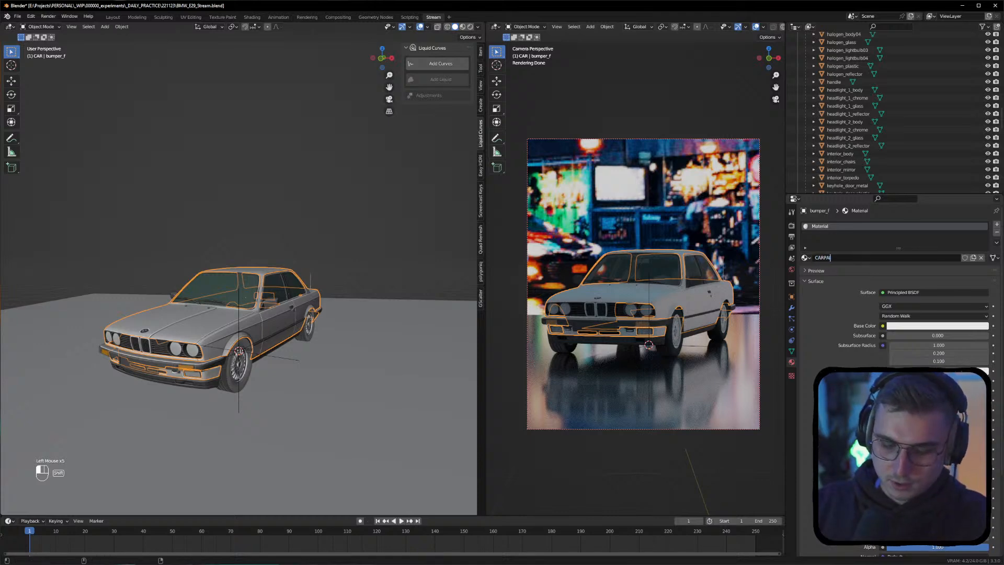
type("INT")
key("Return")
Raise the CARPAINT material's Metallic to the maximum, lower its Roughness, and deselect the body
left_click_drag(915, 400, 986, 400)
left_click_drag(938, 429, 908, 429)
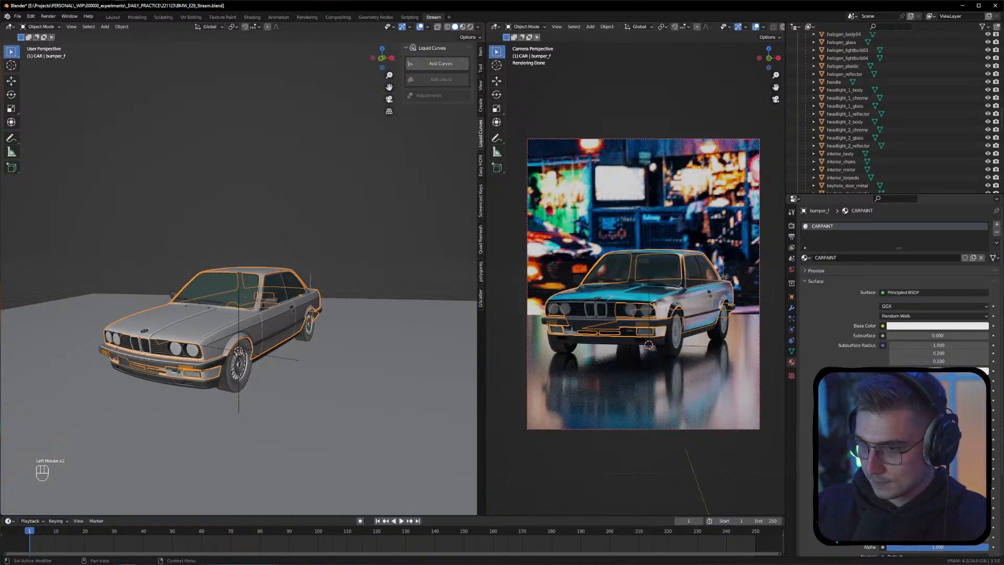
left_click(350, 239)
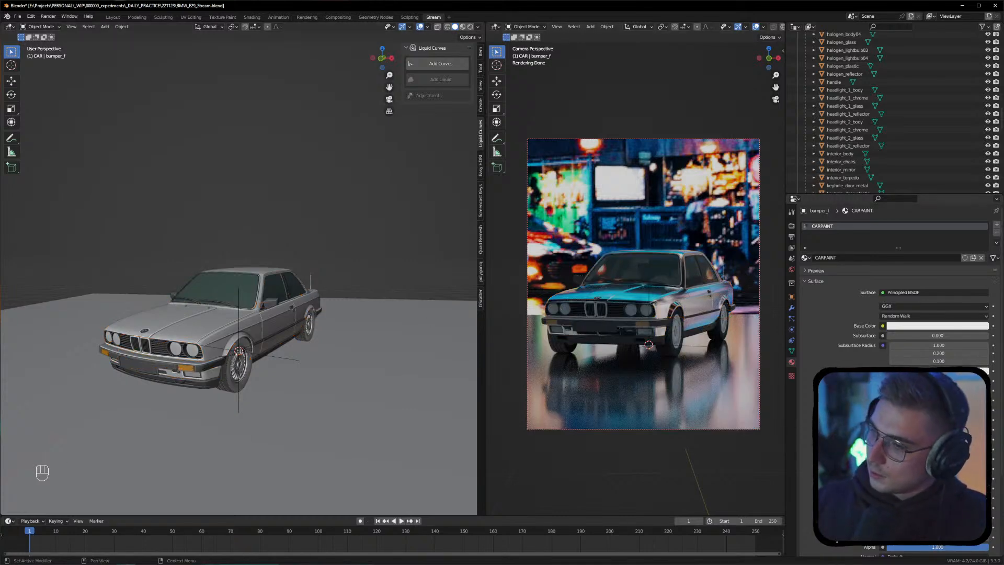
Lower the CARPAINT material's Roughness a little further
left_click_drag(936, 429, 911, 429)
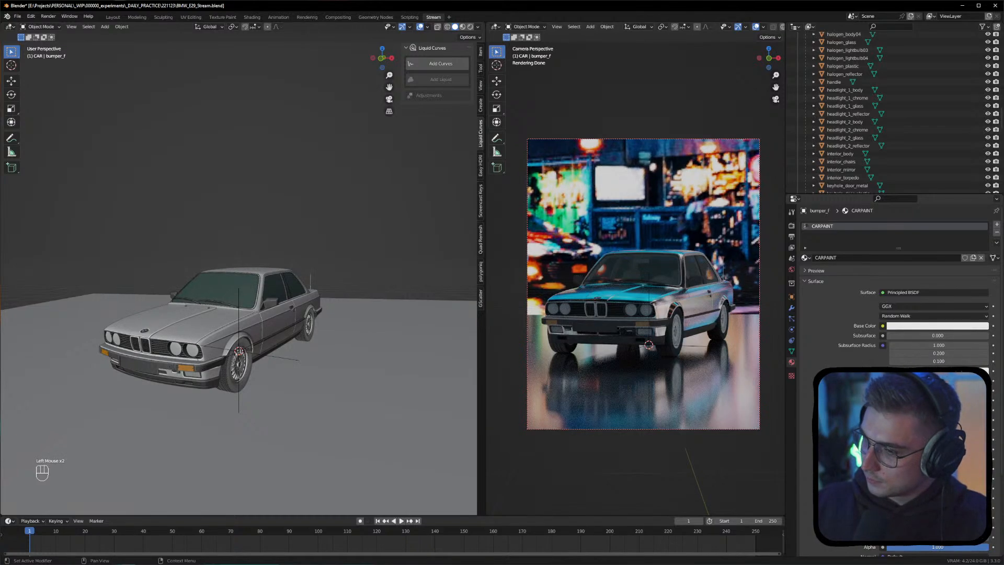
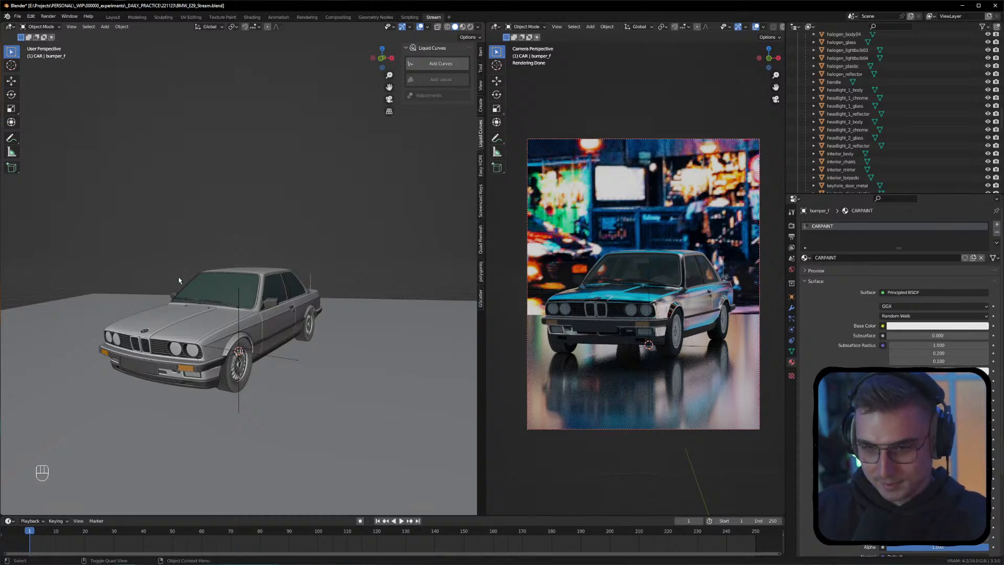
Select the kidney grille's chrome trim, rename its material as CHROME, and deselect the trim
left_click_drag(214, 255, 253, 257, "alt")
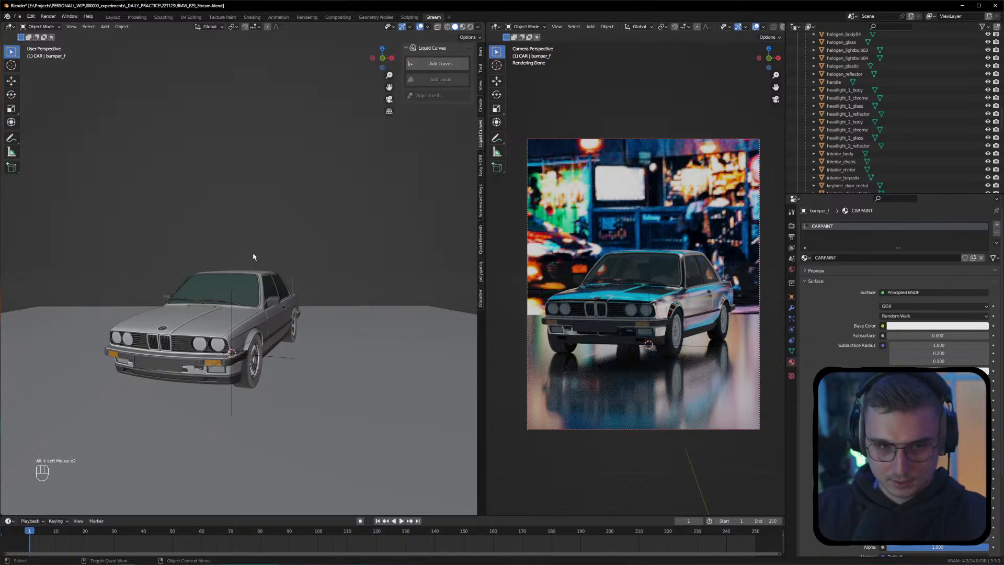
middle_click_drag(253, 257, 302, 237, "alt")
left_click_drag(303, 237, 293, 241, "alt")
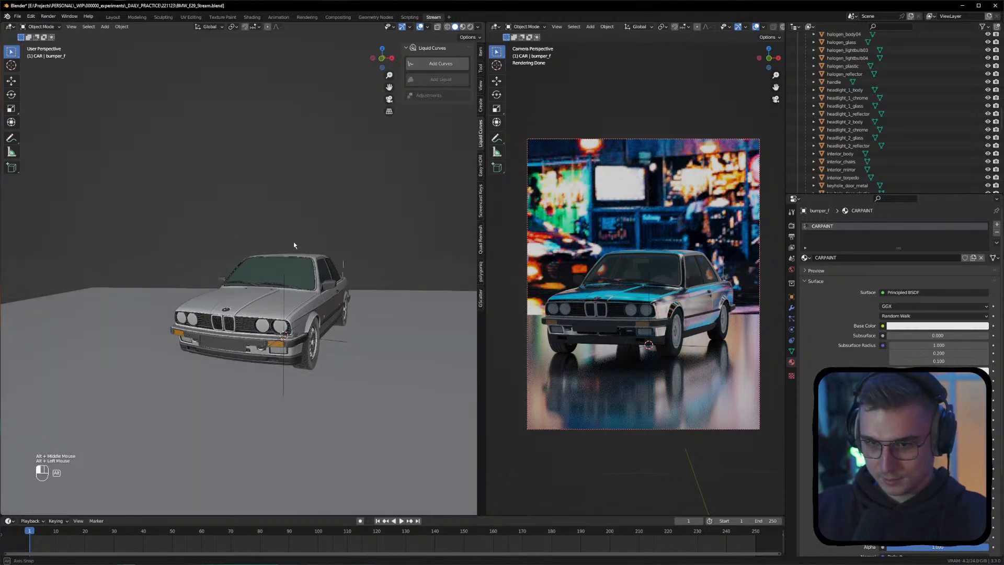
middle_click_drag(293, 242, 246, 249, "alt")
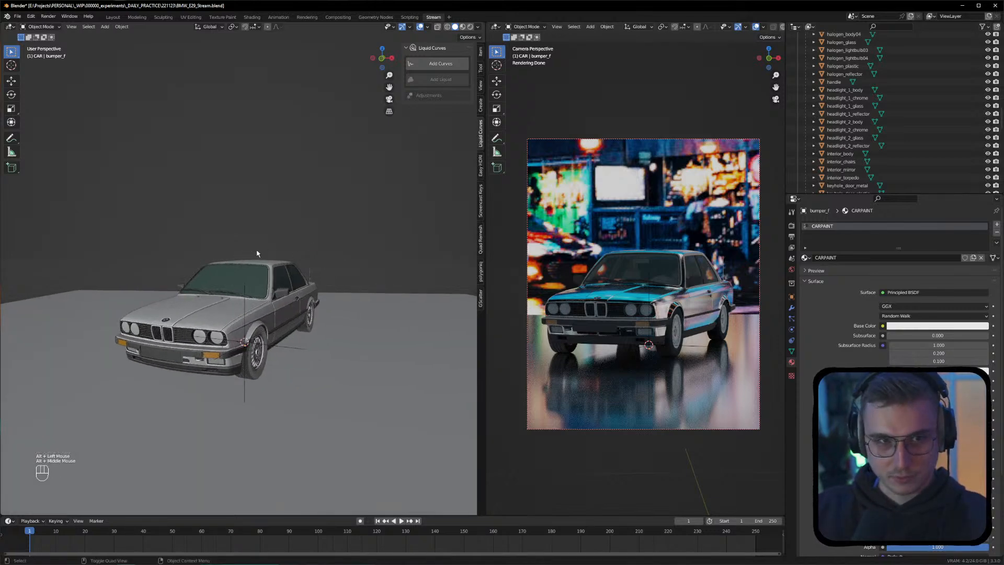
left_click_drag(268, 254, 253, 267, "alt")
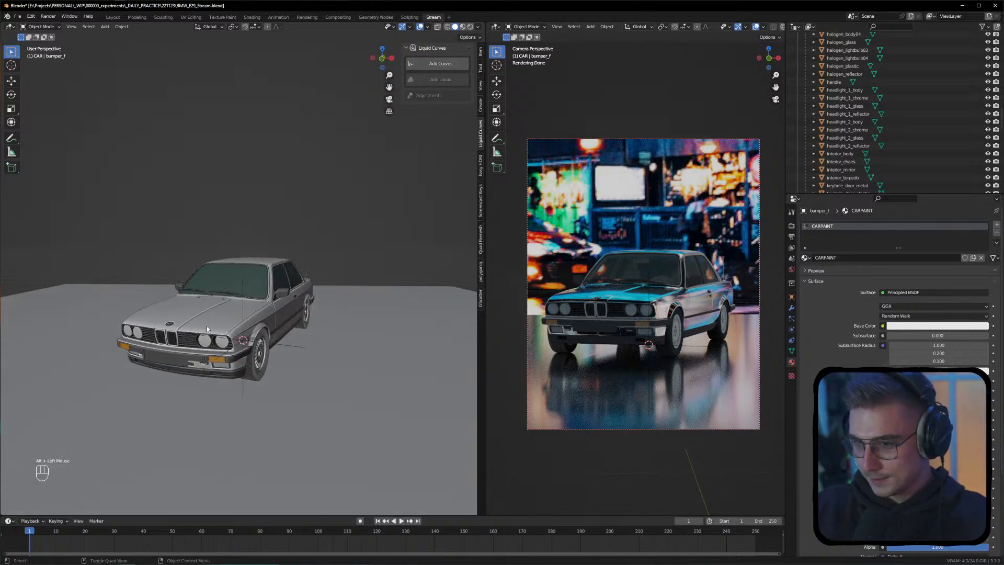
scroll(183, 352, "up", 4)
left_click_drag(210, 324, 214, 321, "alt")
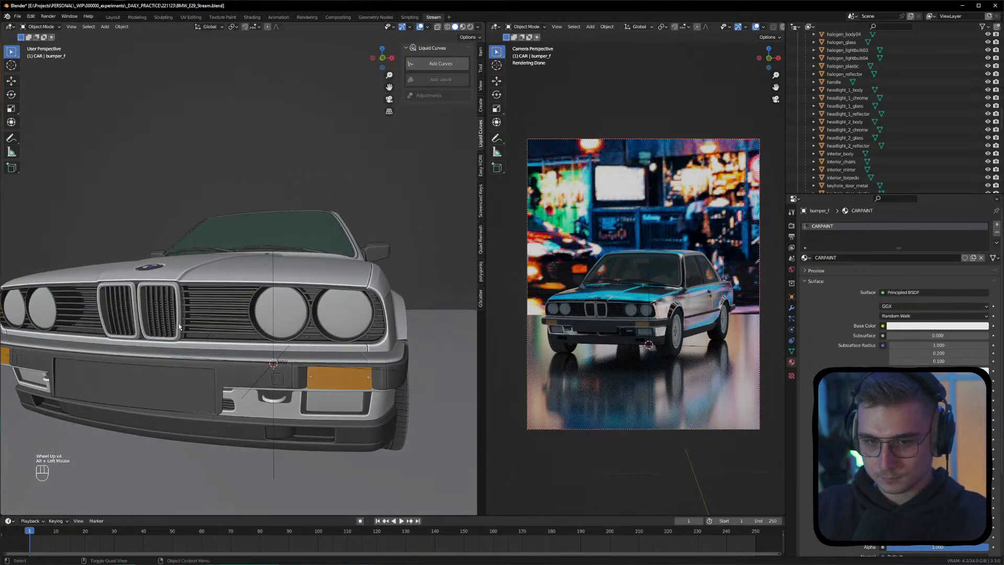
left_click(214, 322)
double_click(837, 257)
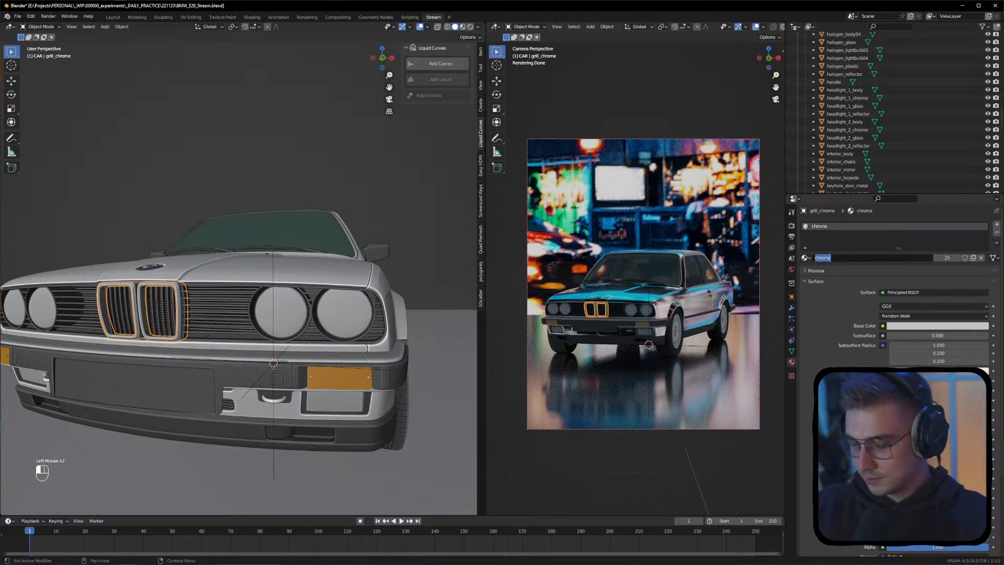
type("CHROME")
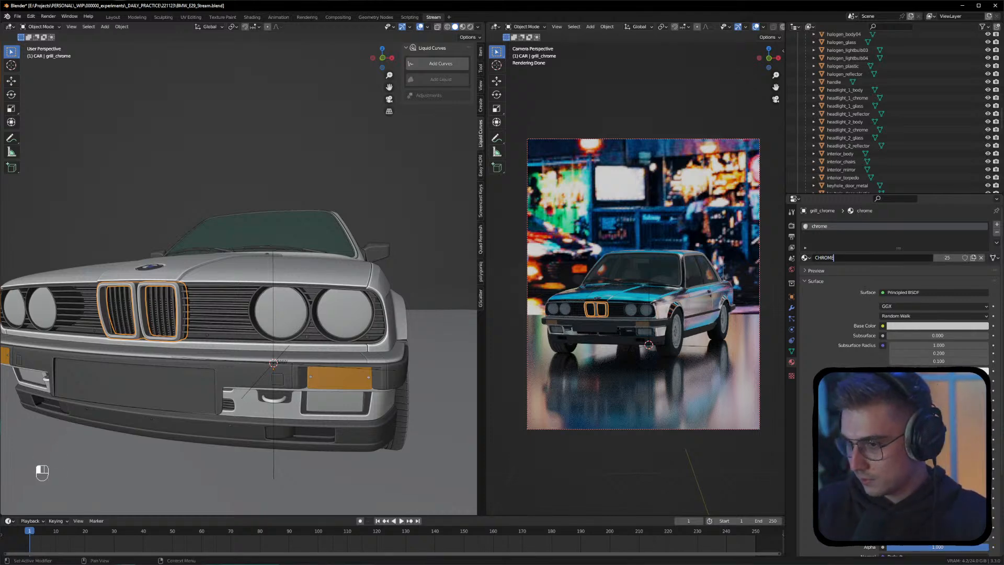
key("Return")
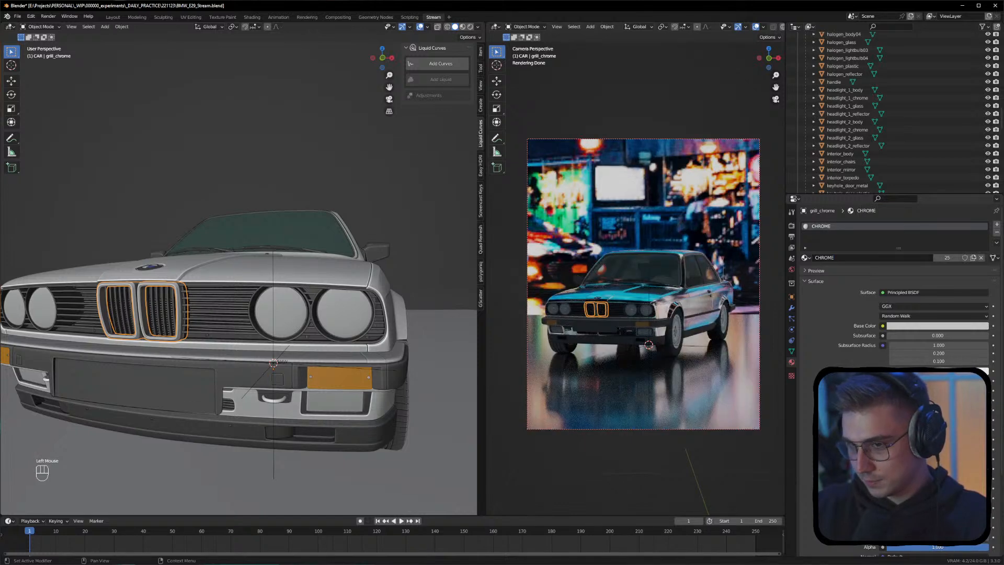
left_click(858, 226)
left_click(390, 159)
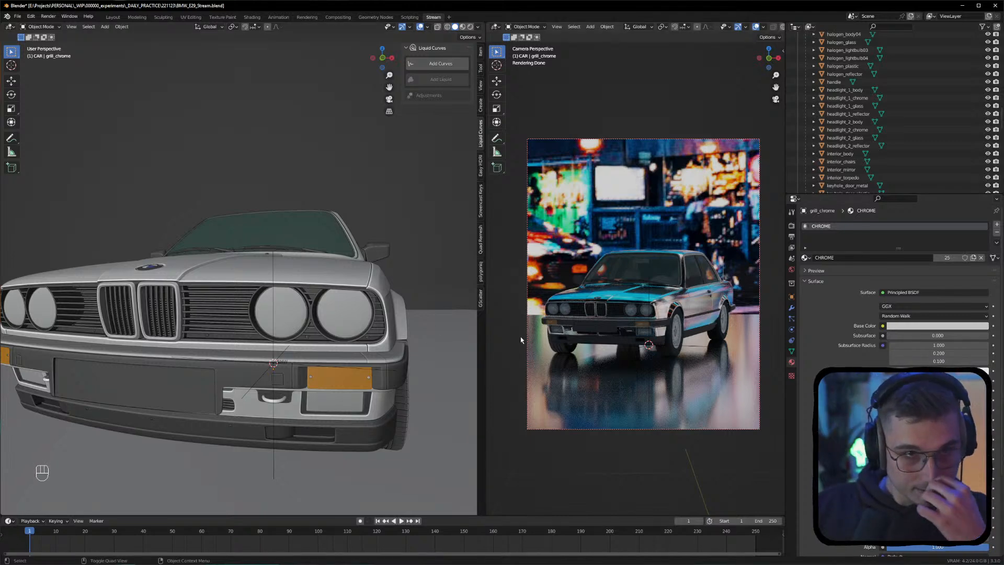
Change the headlight glass material clearglass to a Glass BSDF surface and check the material on the inner headlights
left_click(202, 145)
left_click(329, 304)
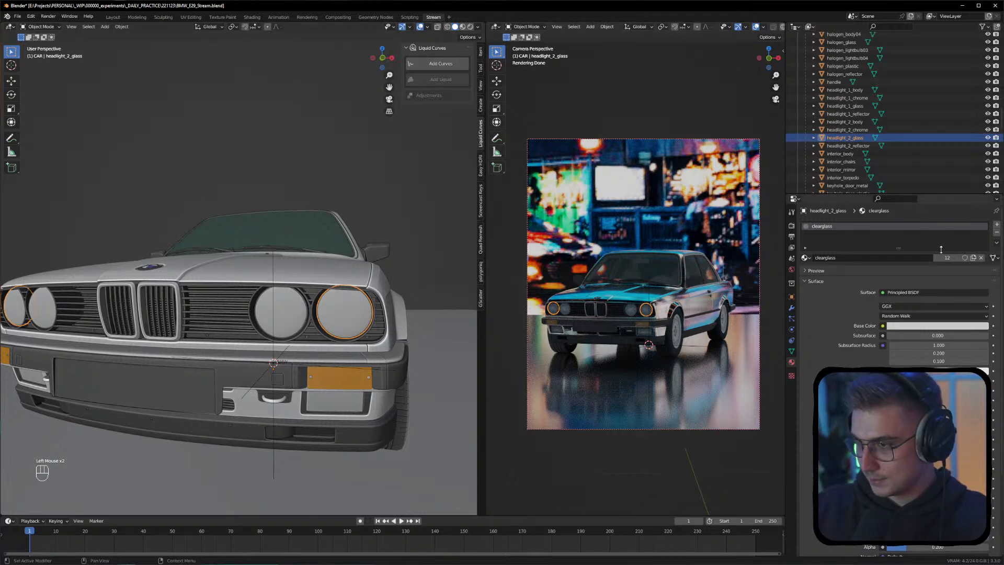
left_click(923, 293)
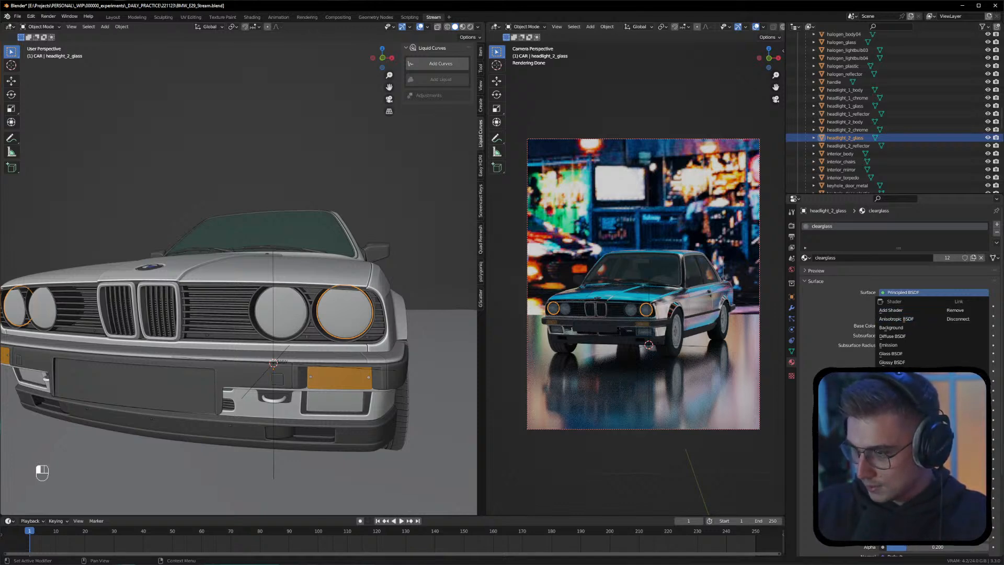
left_click(890, 355)
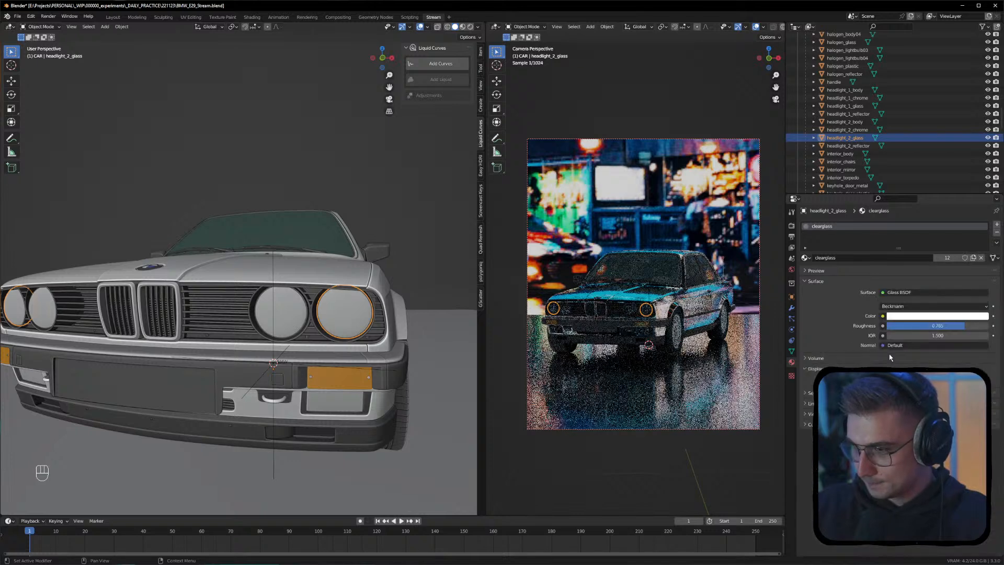
left_click(309, 324)
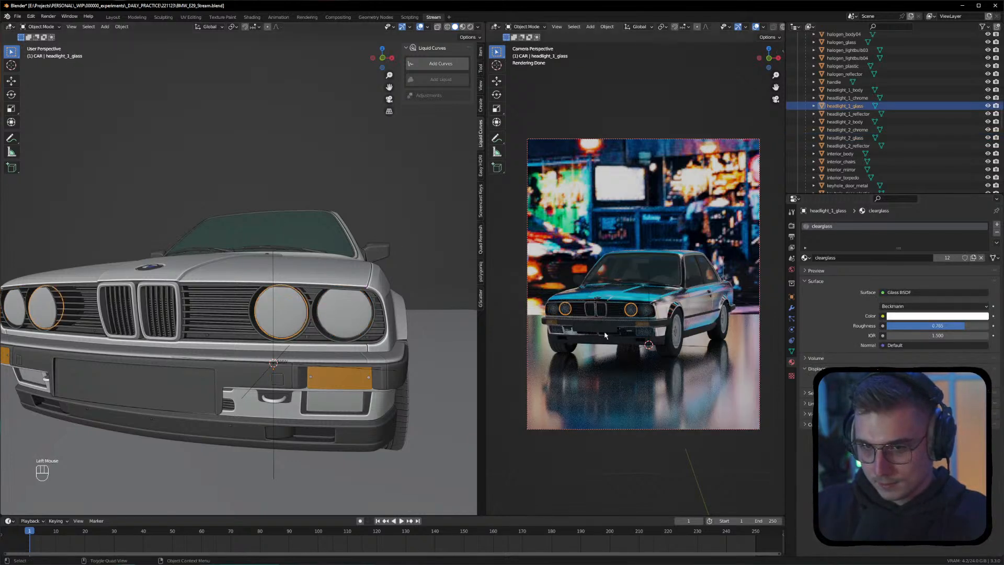
left_click(224, 152)
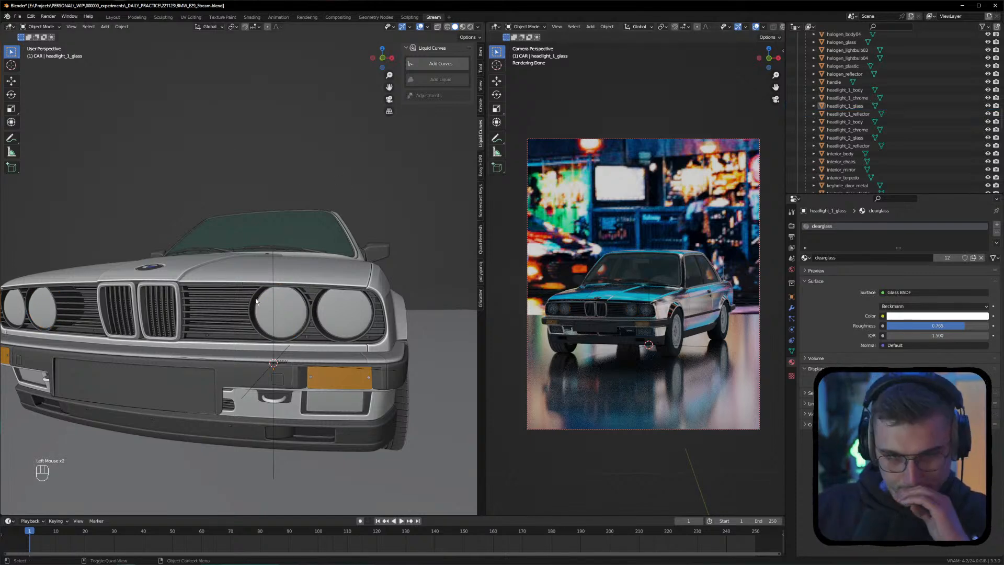
Examine the orangeglass material settings of the front turn signals
left_click(343, 378)
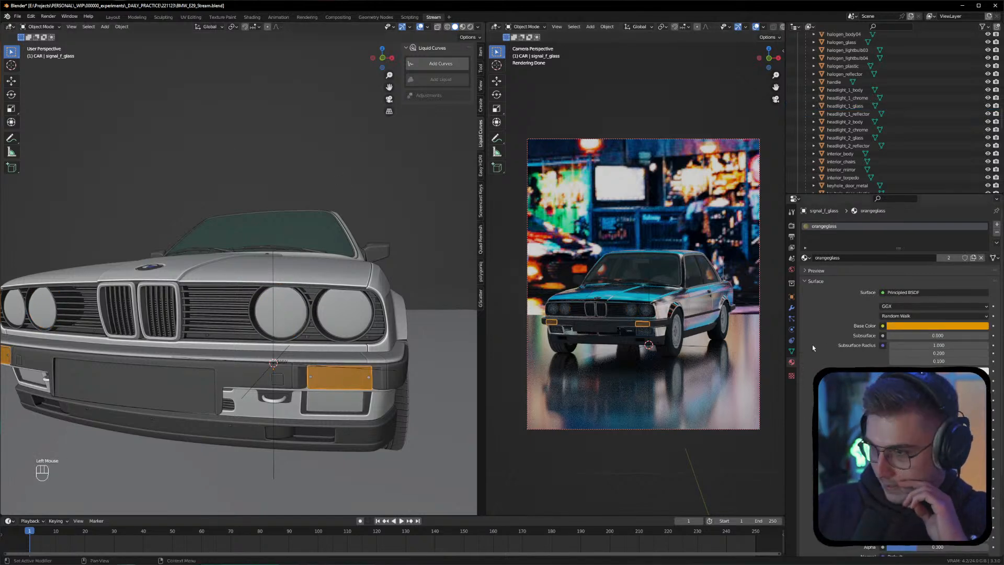
scroll(897, 293, "down", 2)
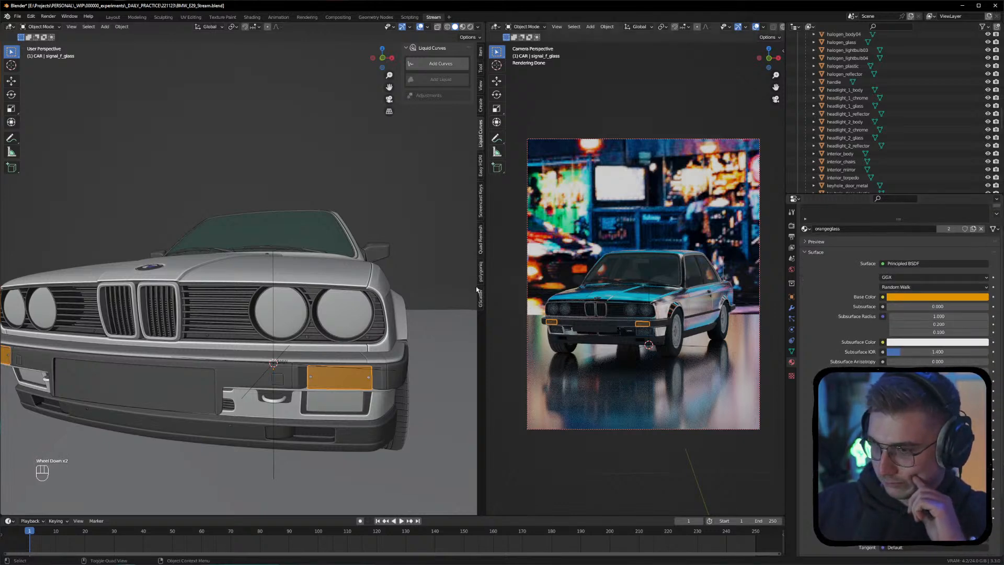
left_click(417, 238)
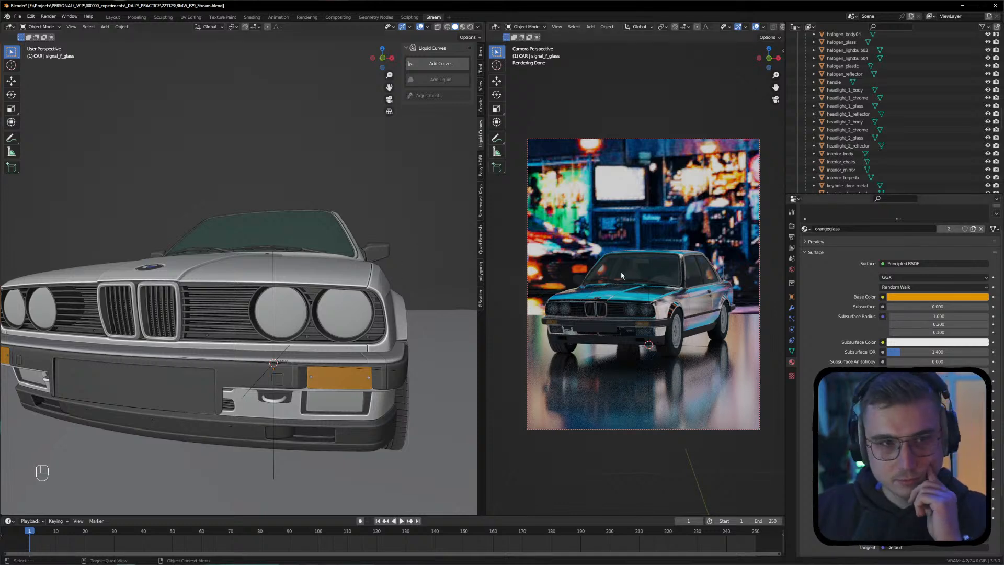
Change the windshield's windowglass material to a Glass BSDF surface
left_click_drag(351, 198, 217, 204, "alt")
middle_click_drag(218, 204, 157, 194, "alt")
left_click_drag(157, 195, 230, 223, "alt")
middle_click_drag(230, 223, 272, 220, "alt")
double_click(247, 226)
left_click_drag(272, 220, 246, 222, "alt")
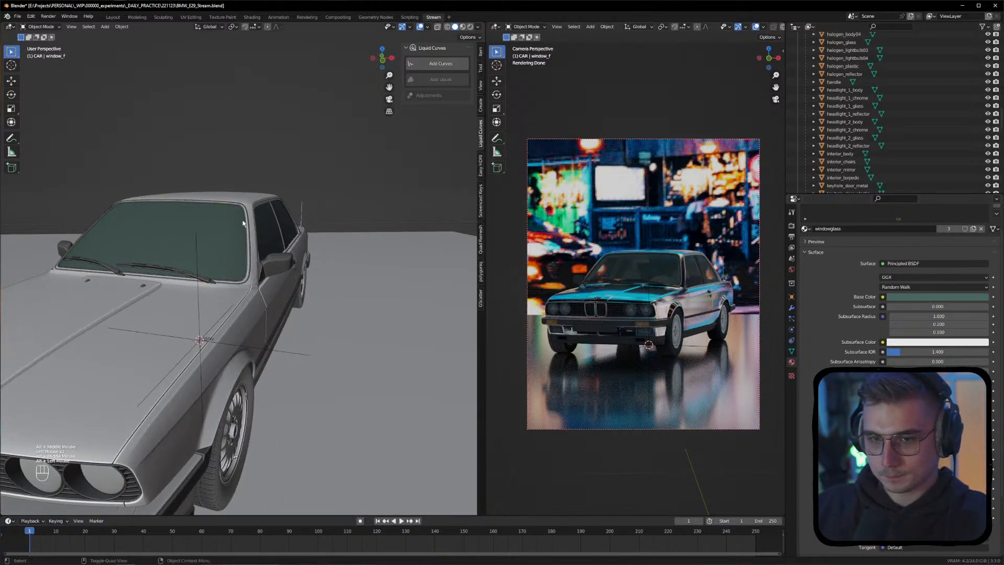
left_click(912, 264)
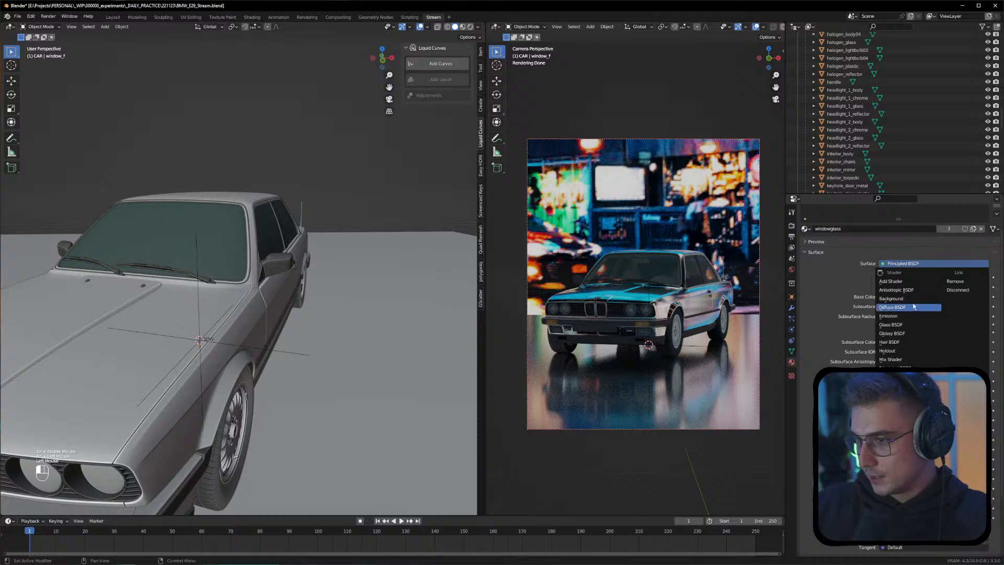
left_click(895, 325)
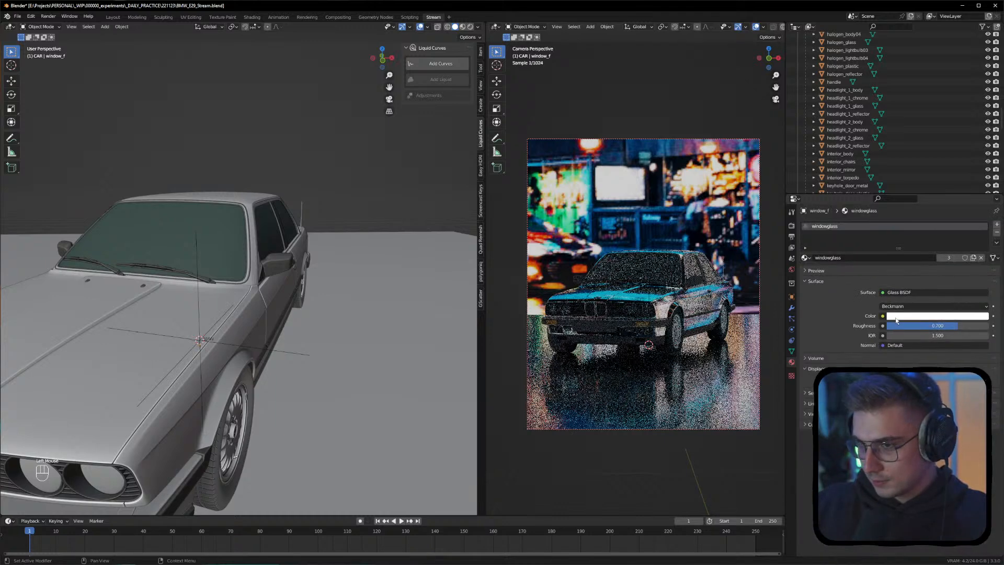
Give the windowglass material a very pale green tint and set its Roughness to 0.053
left_click(935, 316)
left_click_drag(950, 231, 948, 232)
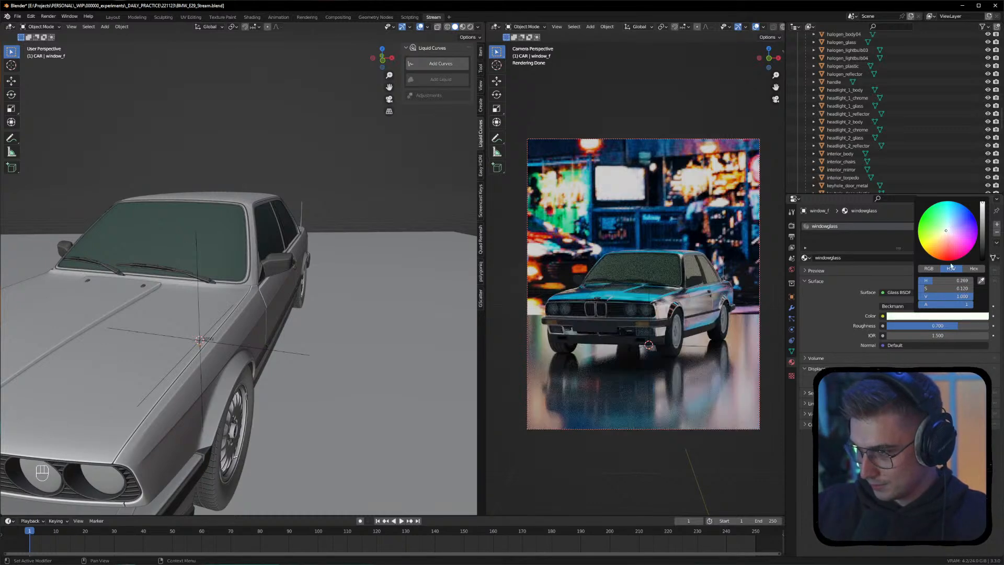
left_click_drag(947, 325, 882, 325)
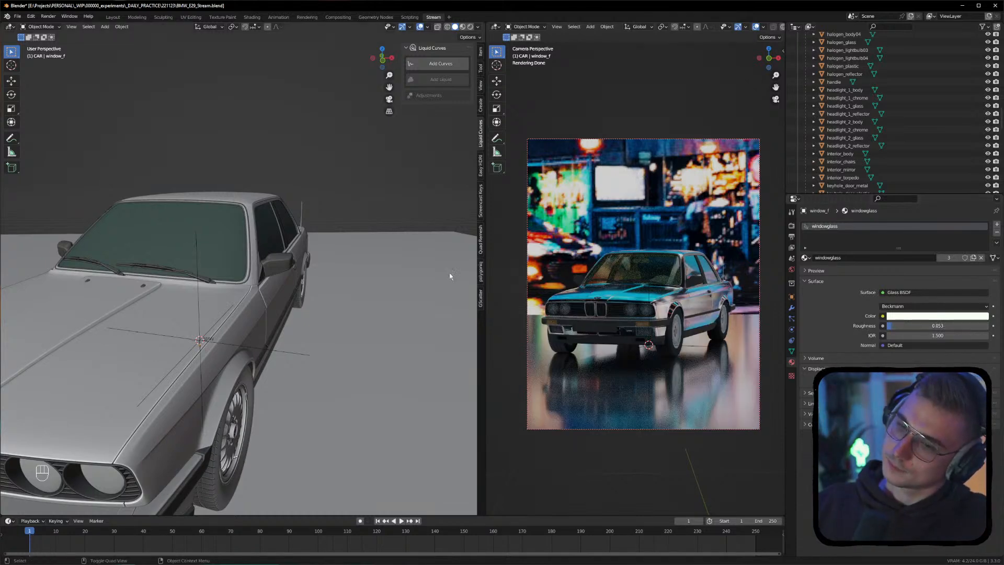
Examine the car's front end and check the material used on the front bumper's plastic part
middle_click_drag(178, 232, 228, 227, "alt")
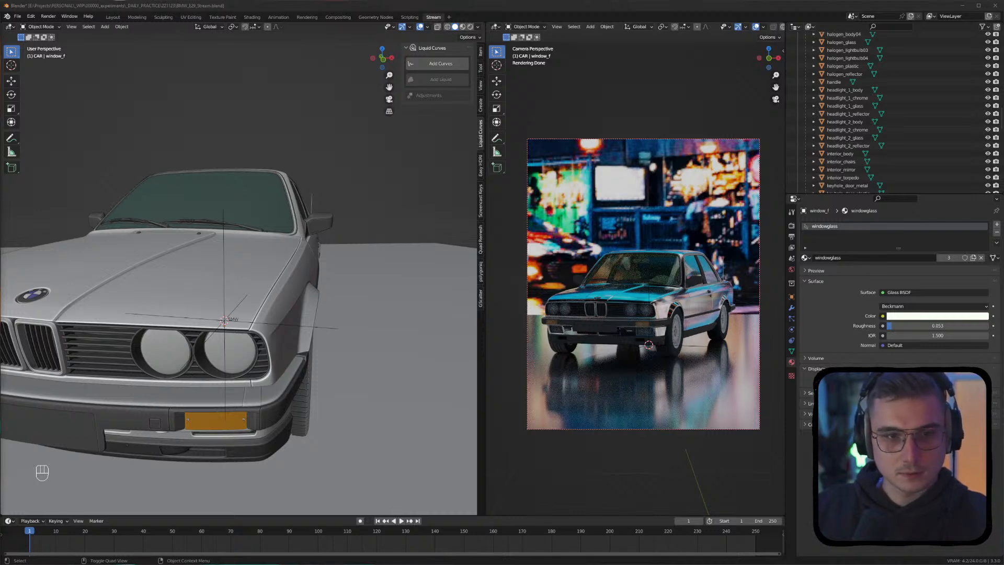
left_click_drag(207, 301, 177, 278, "alt")
mouse_move(178, 334)
middle_mouse_down("alt")
mouse_move(189, 306)
mouse_move(168, 332)
middle_mouse_up("alt")
scroll(189, 306, "down", 1)
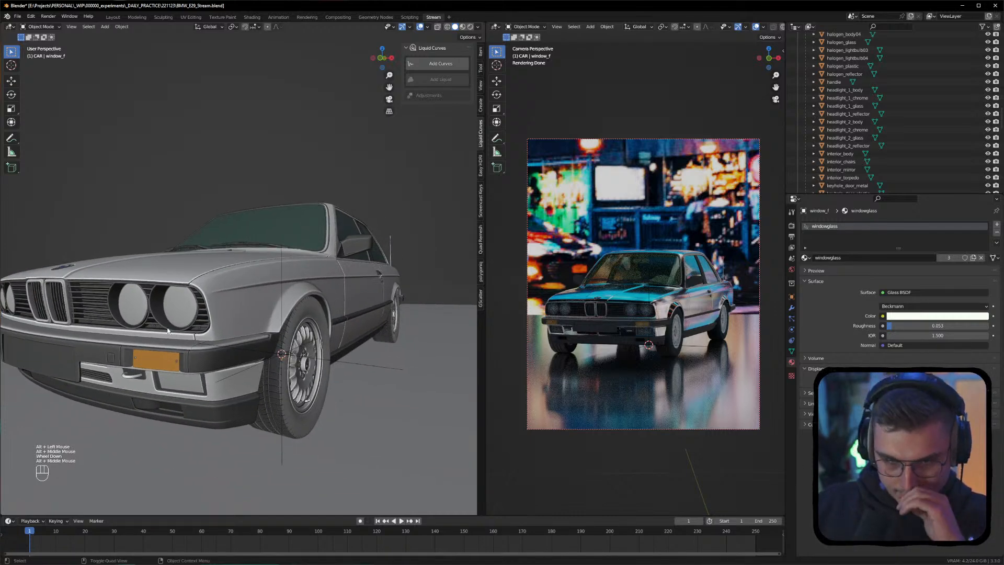
left_click_drag(204, 352, 249, 350, "alt")
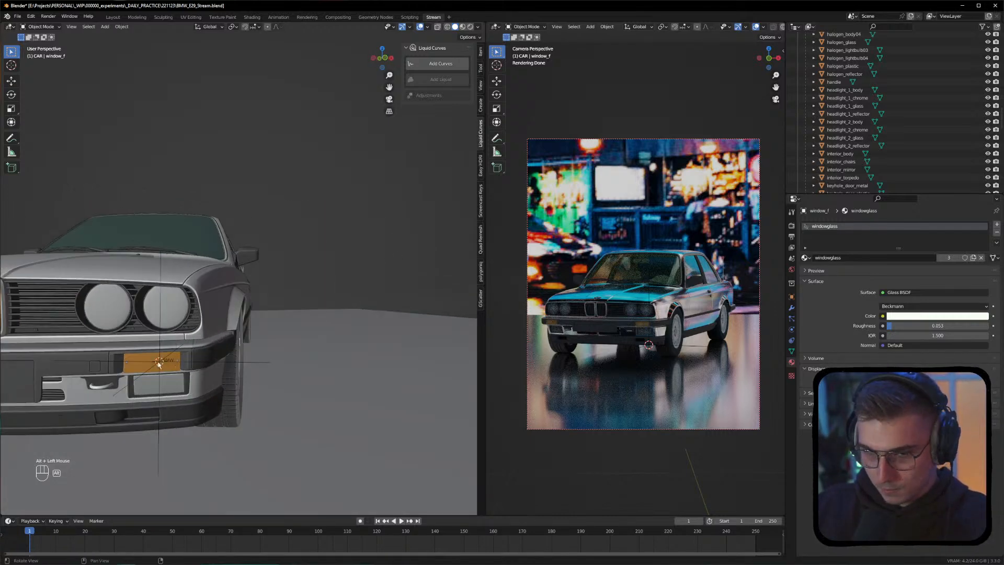
middle_click_drag(159, 363, 258, 348, "alt")
left_click(104, 358)
middle_click_drag(142, 361, 262, 361, "alt")
left_click_drag(209, 376, 162, 376, "alt")
left_click(152, 175)
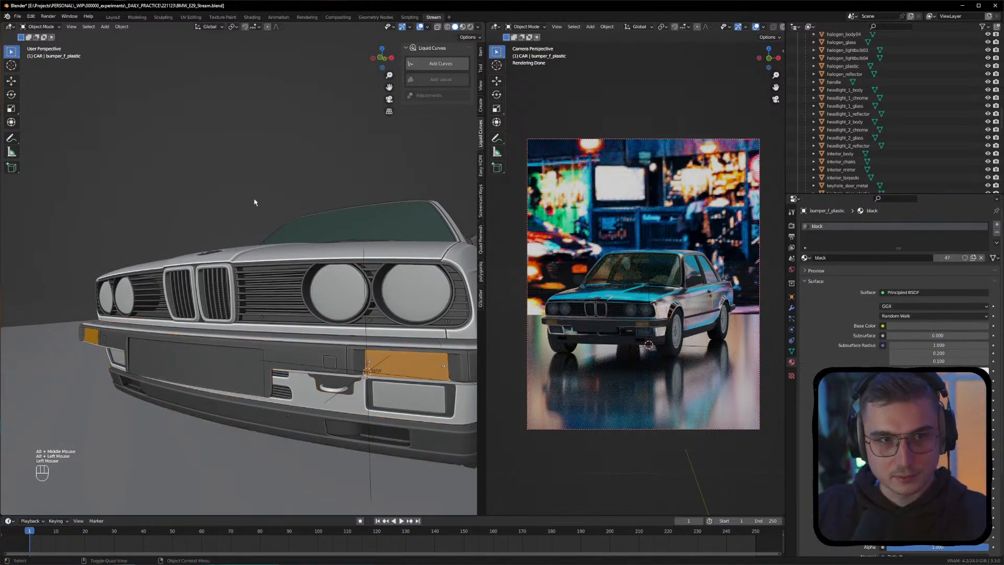
Select the front wheel's rim and rename its material as RIM_CHROME
middle_click_drag(272, 242, 87, 243, "alt")
left_click_drag(86, 243, 78, 247, "alt")
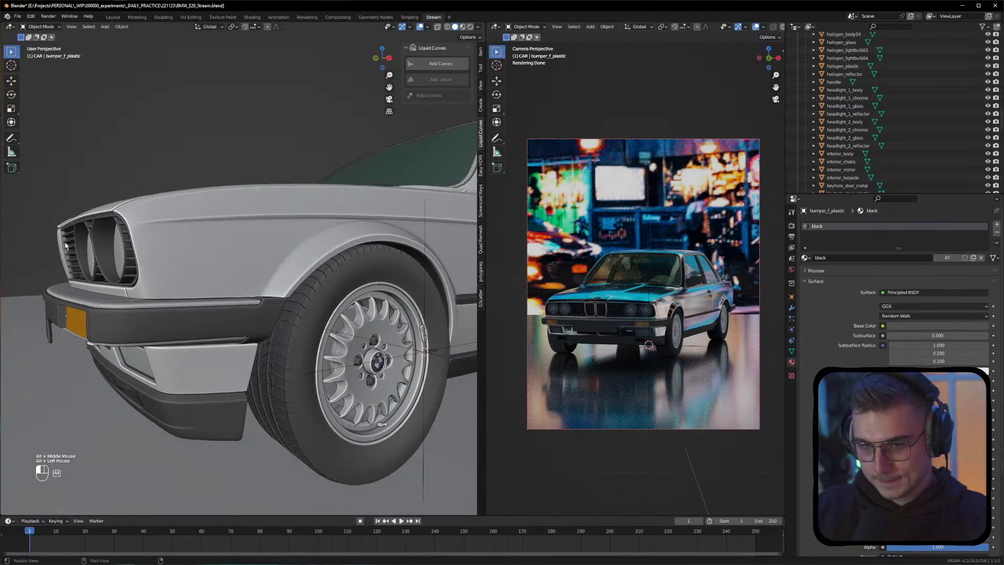
middle_click_drag(78, 247, 186, 256, "alt")
left_click_drag(186, 257, 154, 290, "alt")
left_click(152, 296)
left_click_drag(346, 283, 324, 379, "alt")
left_click(323, 379)
middle_click_drag(337, 311, 275, 341, "alt")
left_click_drag(206, 314, 208, 326, "alt")
middle_click_drag(209, 327, 272, 319, "alt")
scroll(272, 317, "up", 2)
left_click(230, 330)
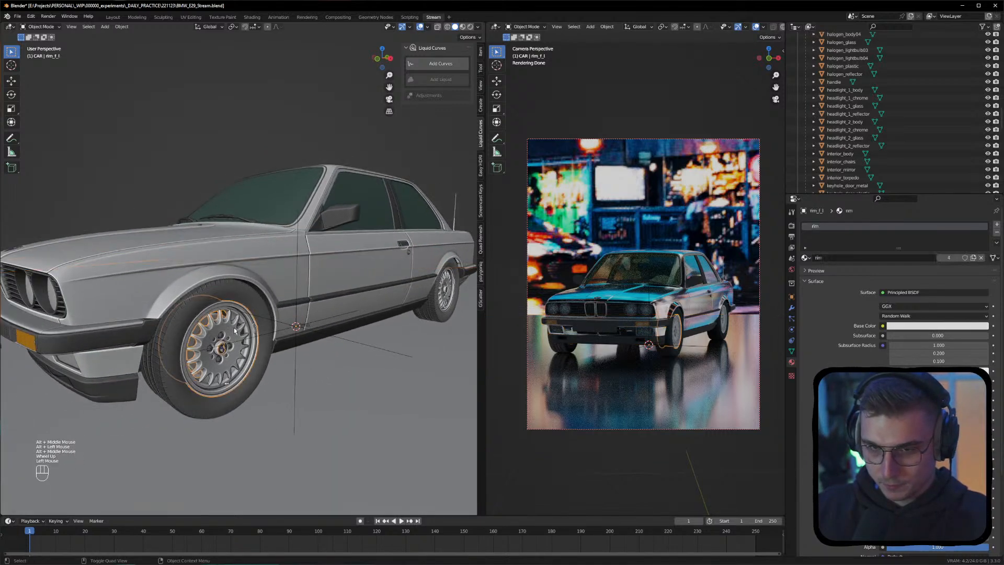
double_click(854, 258)
type("RIM")
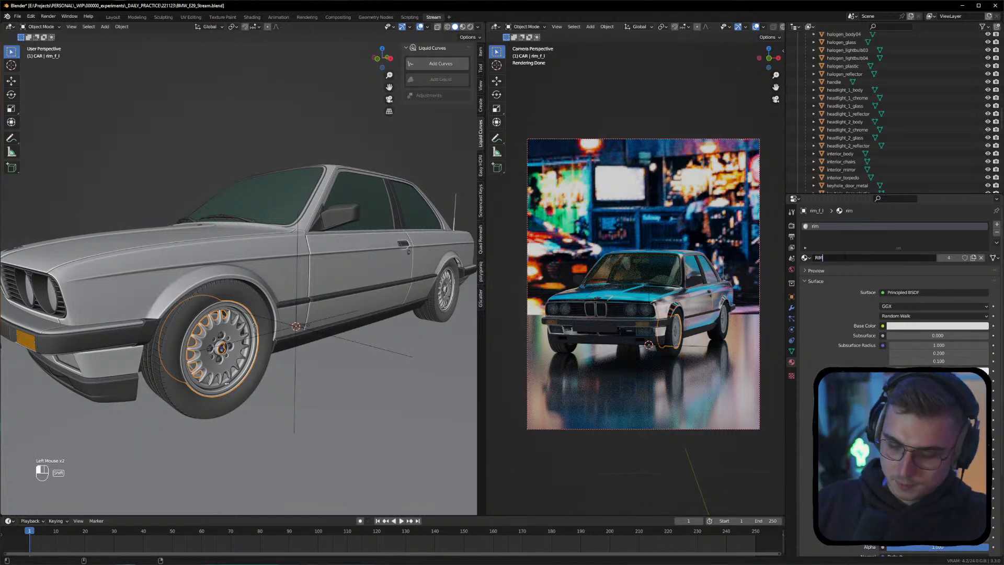
type("_CHROM")
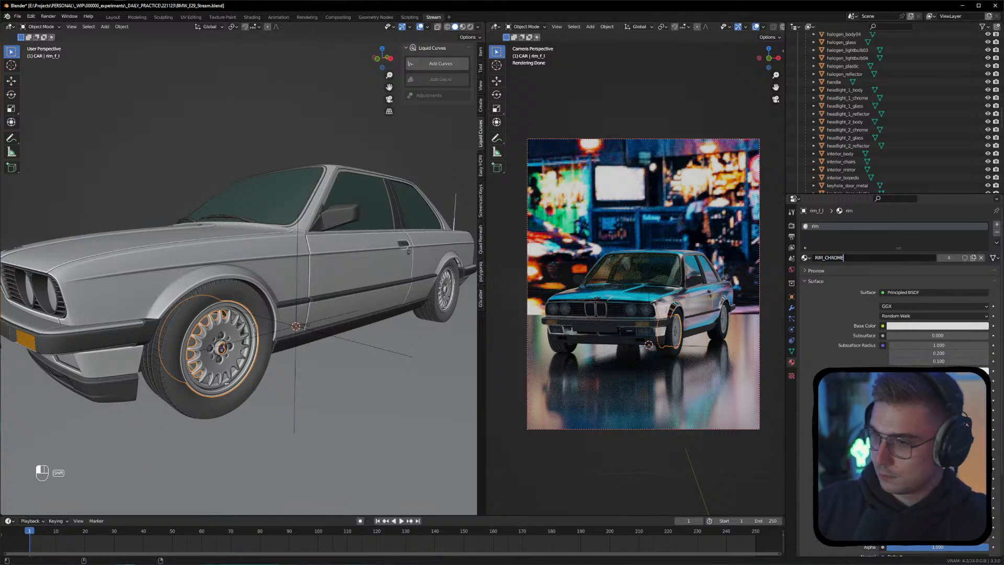
type("E")
key("Return")
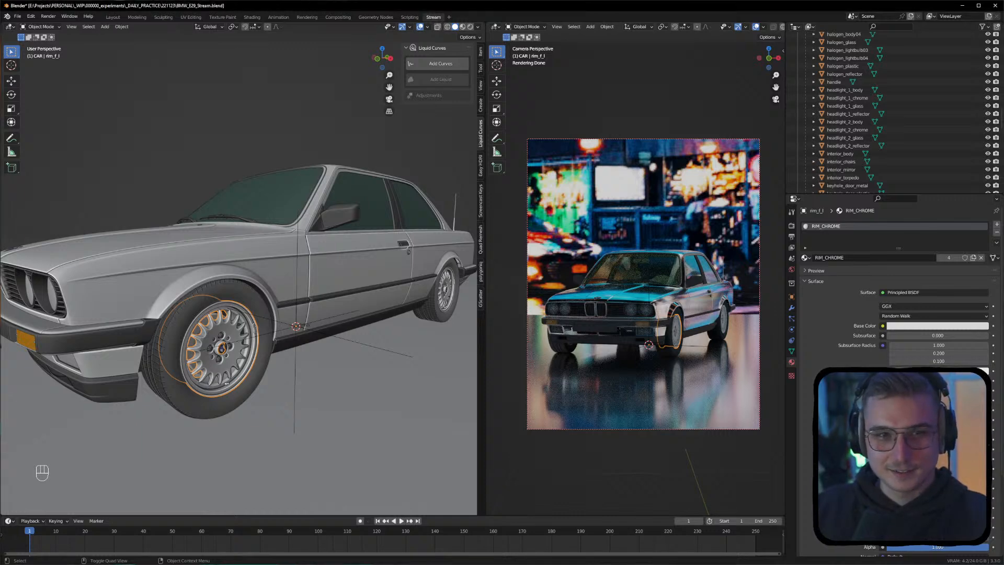
Look through the car's object list, inspect the car from several angles, and reselect the front wheel's rim
left_click(200, 344)
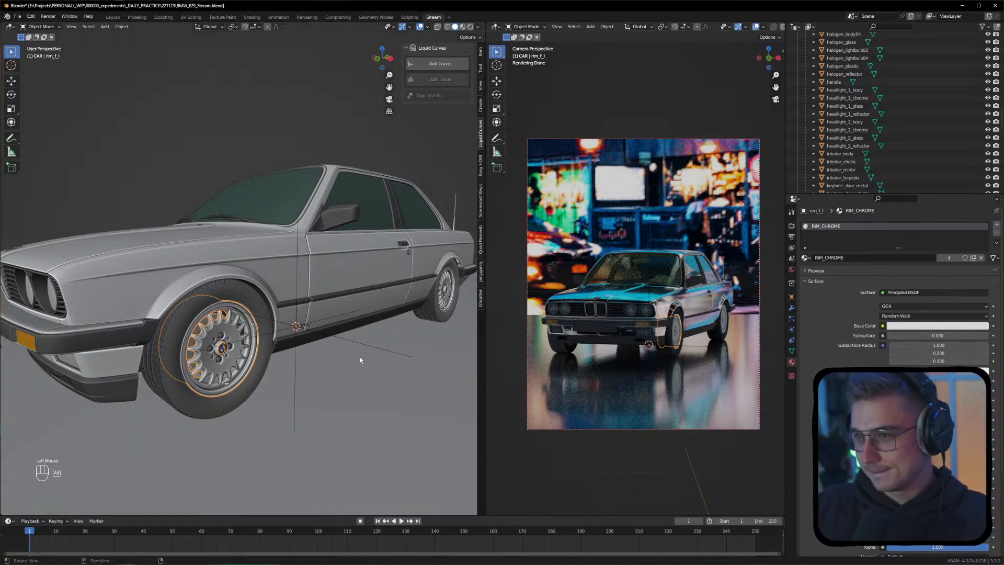
scroll(900, 112, "up", 4)
scroll(900, 112, "up", 12)
scroll(871, 105, "down", 11)
left_click(265, 144)
left_click_drag(264, 144, 323, 128, "alt")
scroll(272, 246, "down", 1, "alt")
middle_click_drag(212, 242, 236, 270, "alt")
scroll(271, 246, "down", 1, "alt")
left_click_drag(225, 335, 198, 320, "alt")
middle_click_drag(198, 320, 237, 298, "alt")
scroll(232, 300, "up", 1, "alt")
left_click_drag(329, 306, 204, 288, "alt")
middle_click_drag(158, 265, 308, 286, "alt")
scroll(211, 281, "up", 3)
left_click(183, 294)
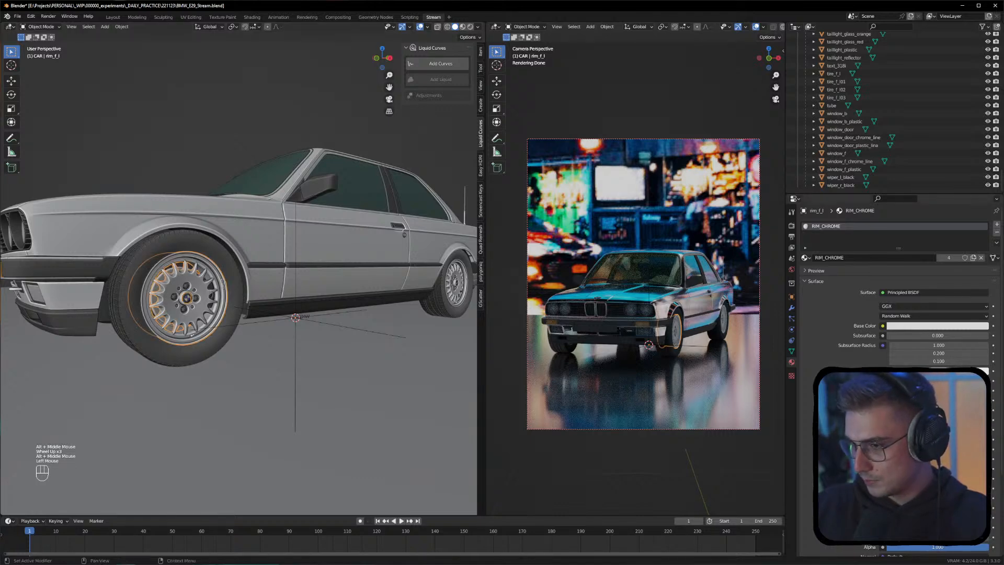
Check the materials of the side mirror body and the front bumper's plastic part while moving round to the car's front
mouse_move(915, 429)
left_mouse_down()
mouse_move(933, 429)
mouse_move(915, 429)
left_mouse_up()
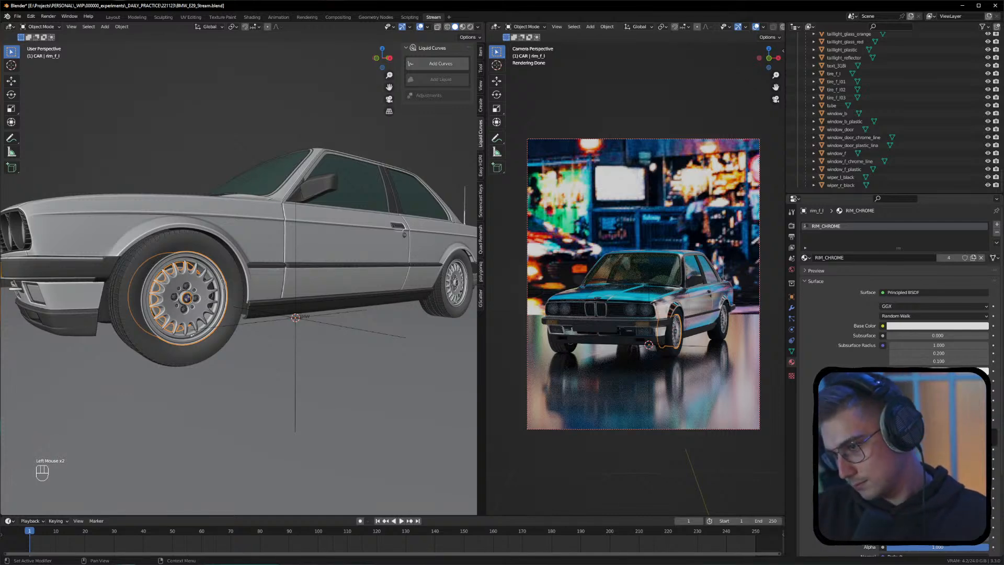
left_click(170, 156)
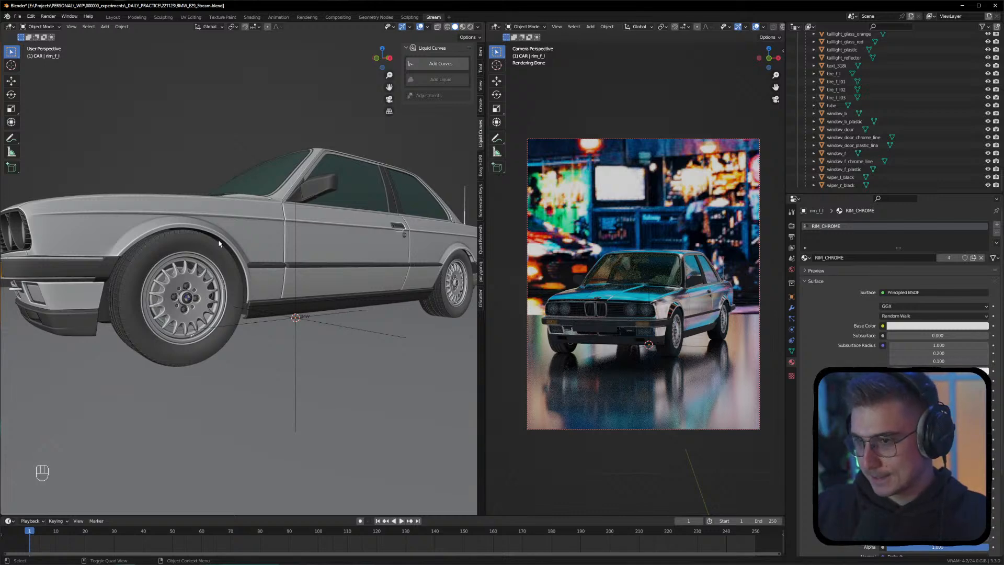
left_click(315, 187)
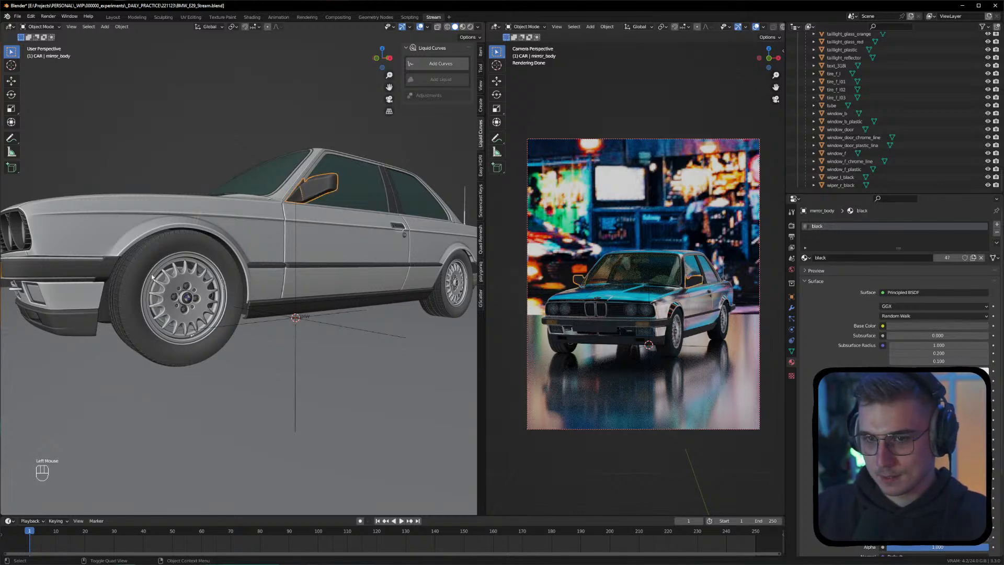
left_click(83, 276)
middle_click_drag(84, 276, 157, 293, "alt")
left_click_drag(157, 293, 220, 299, "alt")
mouse_move(219, 298)
middle_mouse_down("alt")
mouse_move(264, 301)
mouse_move(205, 284)
middle_mouse_up("alt")
left_click(152, 218)
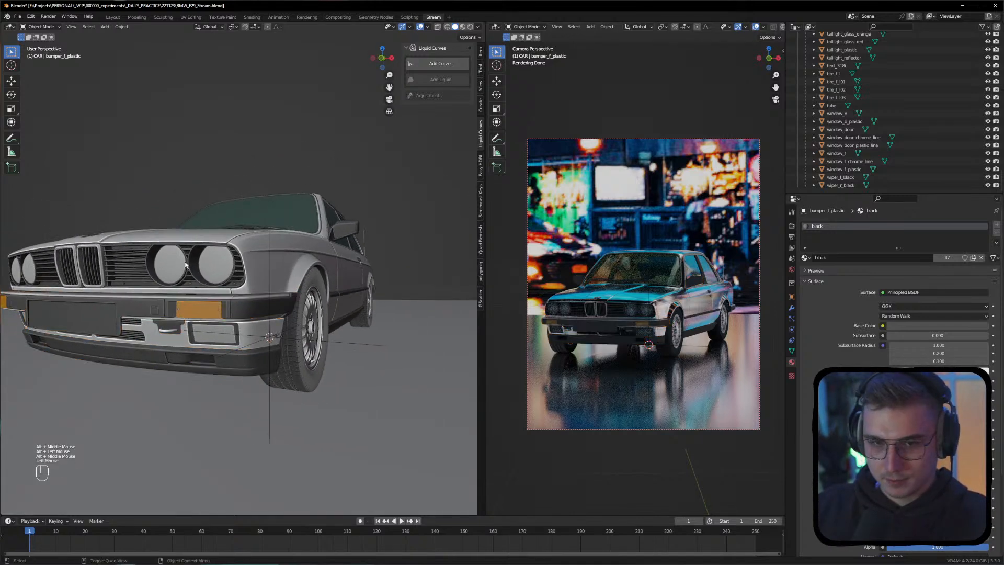
left_click(149, 312)
left_click(133, 172)
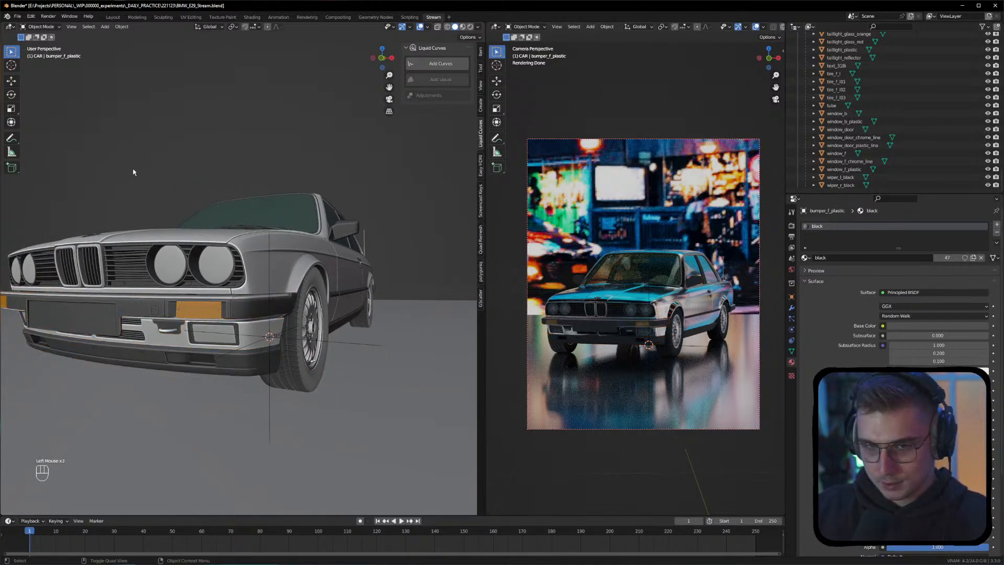
Try a different surface setting on the black material of the front bumper's plastic part and undo the change
left_click(135, 303)
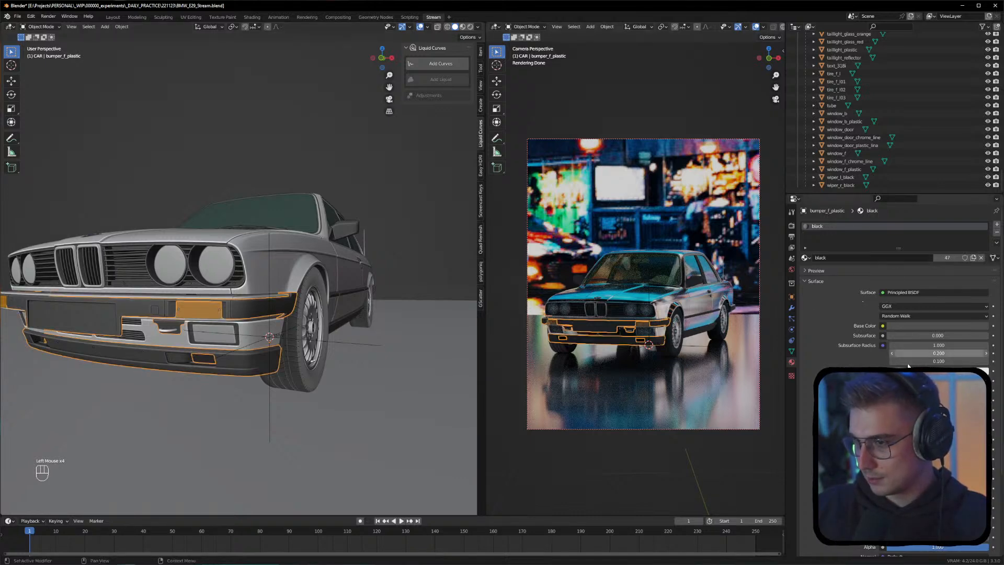
left_click(939, 392)
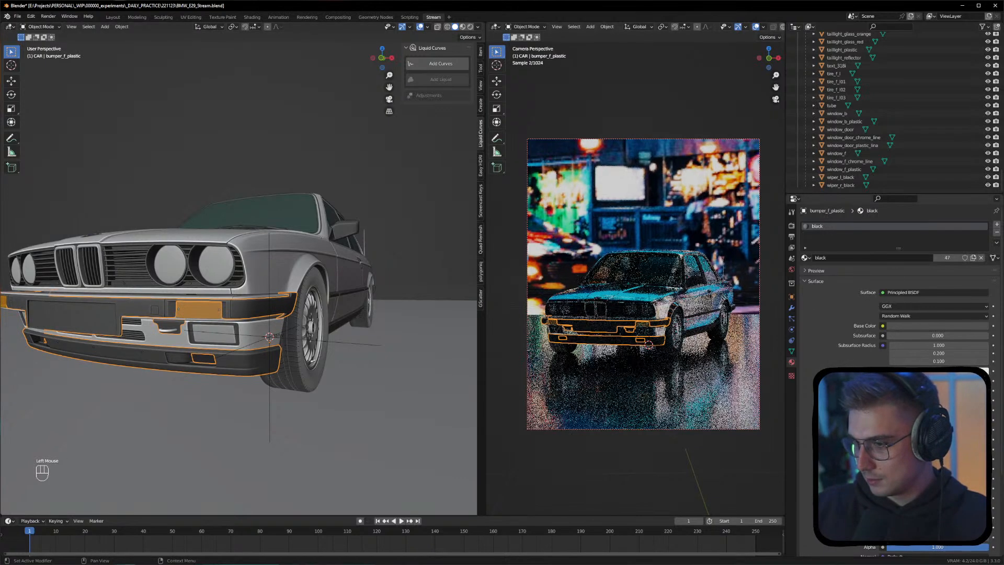
left_click(939, 393)
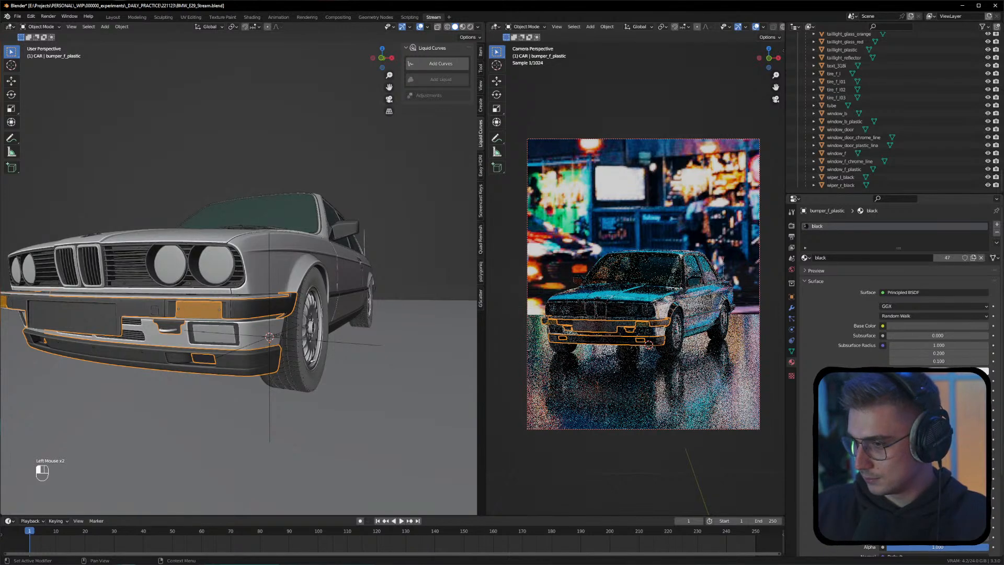
left_click(234, 137)
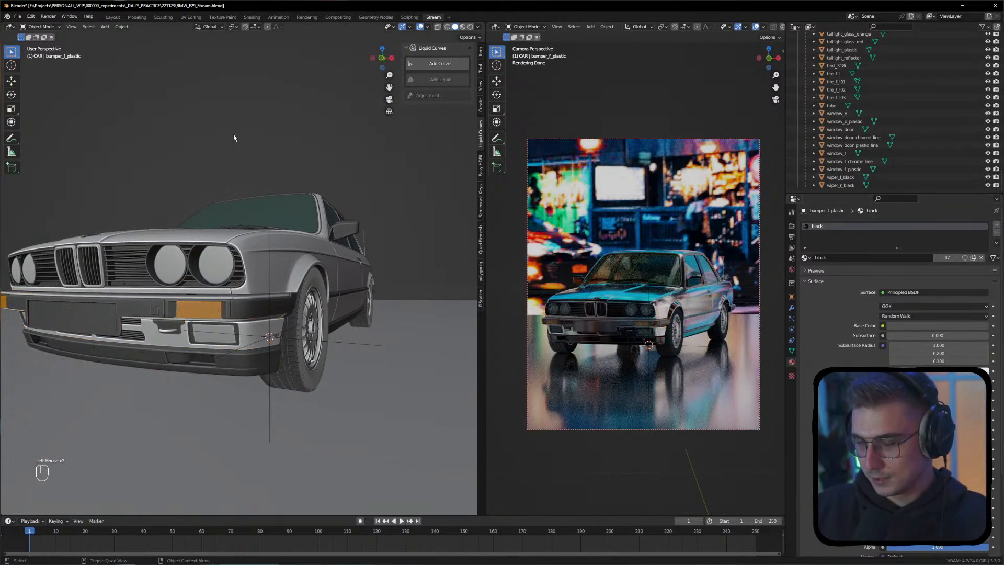
key("ctrl+z")
key("ctrl+z")
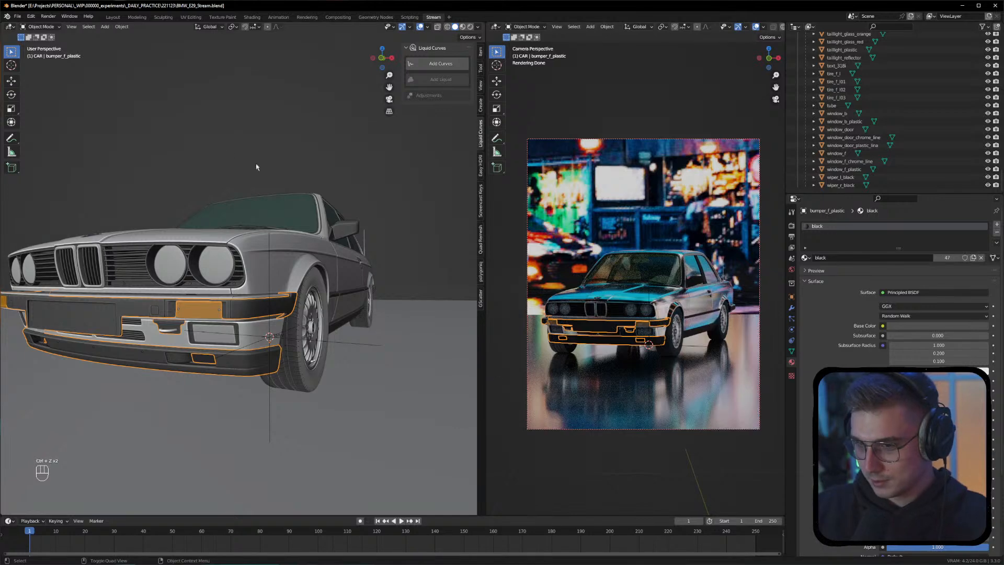
Deselect the bumper plastic and examine the car's black trim at the front end from several angles
left_click(380, 222)
left_click(75, 321)
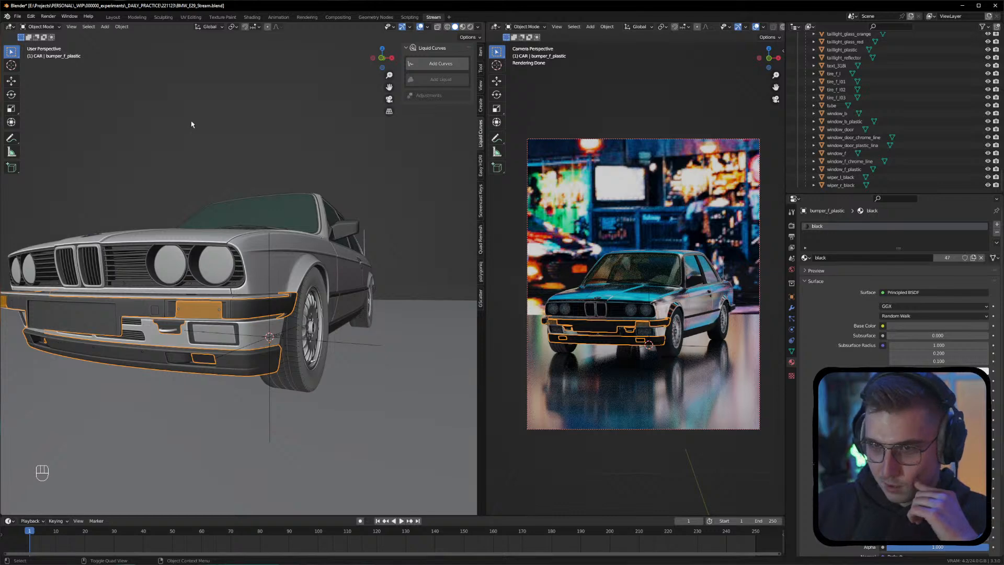
left_click(208, 123)
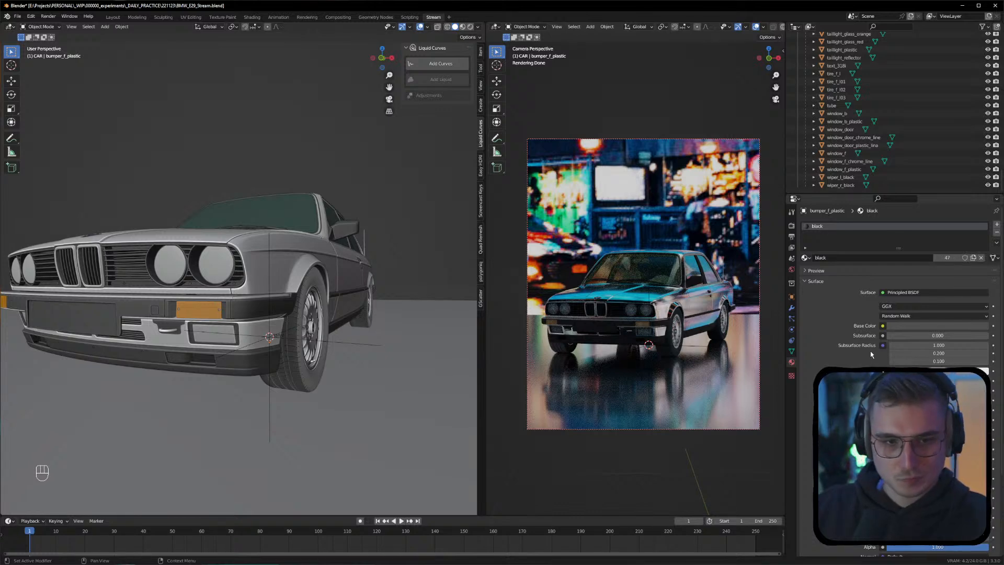
key("alt")
left_click_drag(303, 218, 433, 250, "alt")
middle_click_drag(419, 242, 277, 236, "alt")
left_click_drag(278, 236, 300, 289, "alt")
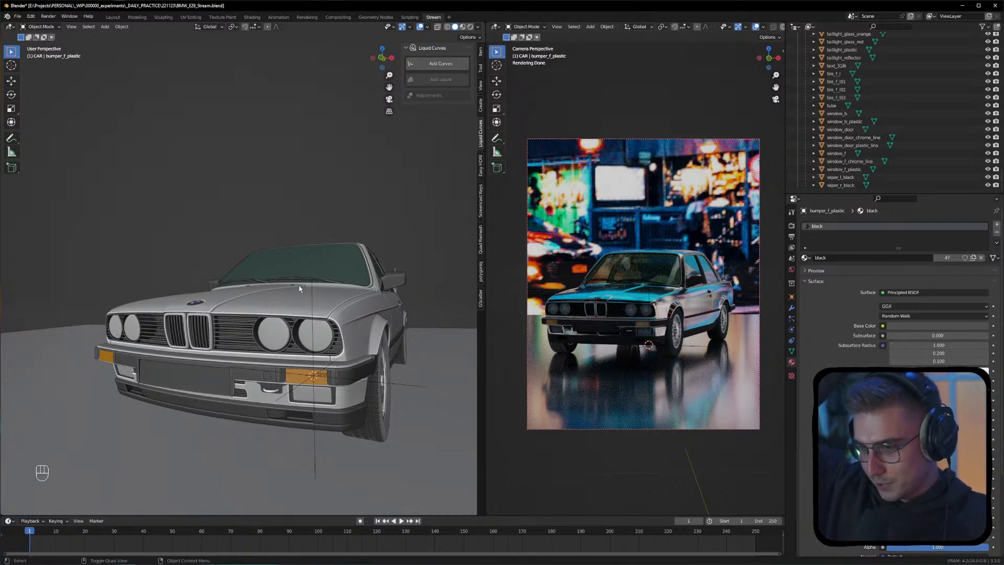
left_click_drag(311, 258, 353, 326, "alt")
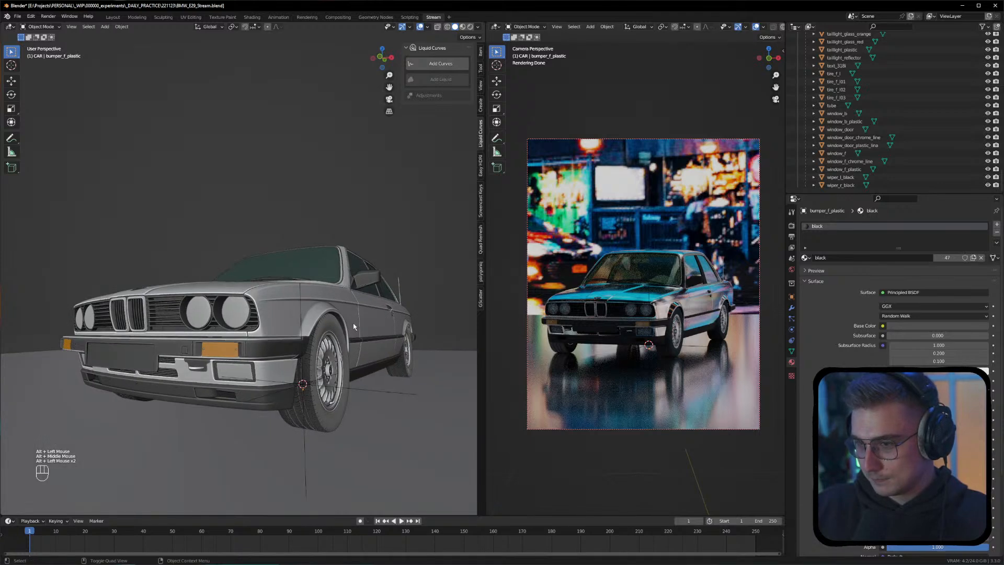
Compare the material assigned to the front grill with the one on the front bumper's plastic part
left_click(174, 311)
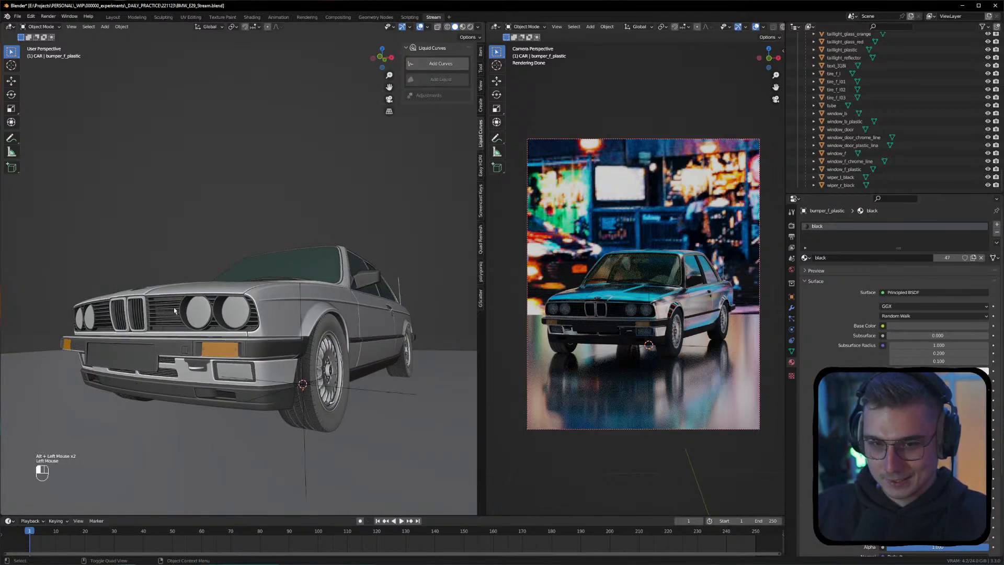
left_click_drag(164, 312, 213, 312, "alt")
scroll(213, 312, "up", 2)
left_click(213, 312)
left_click(212, 312)
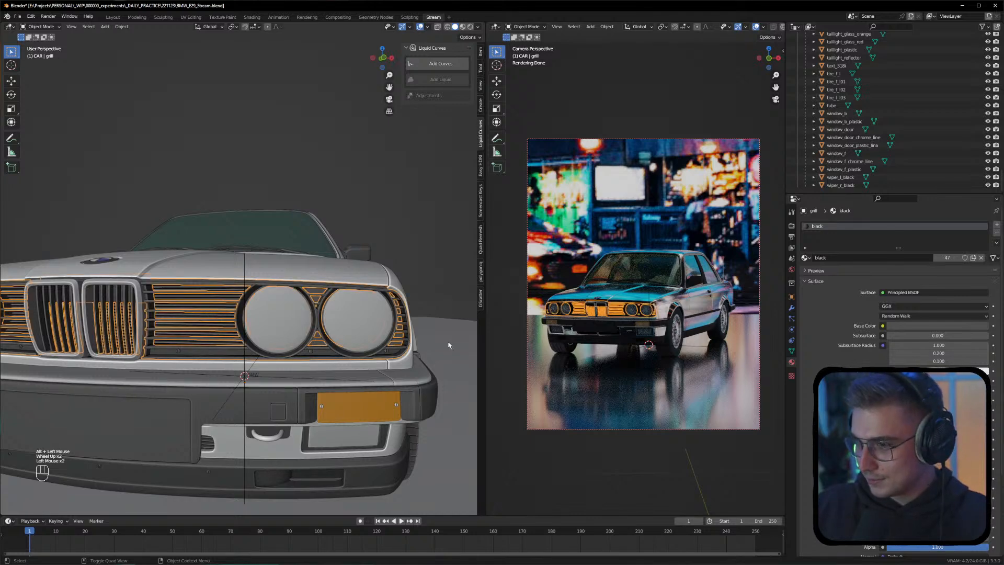
left_click(204, 442)
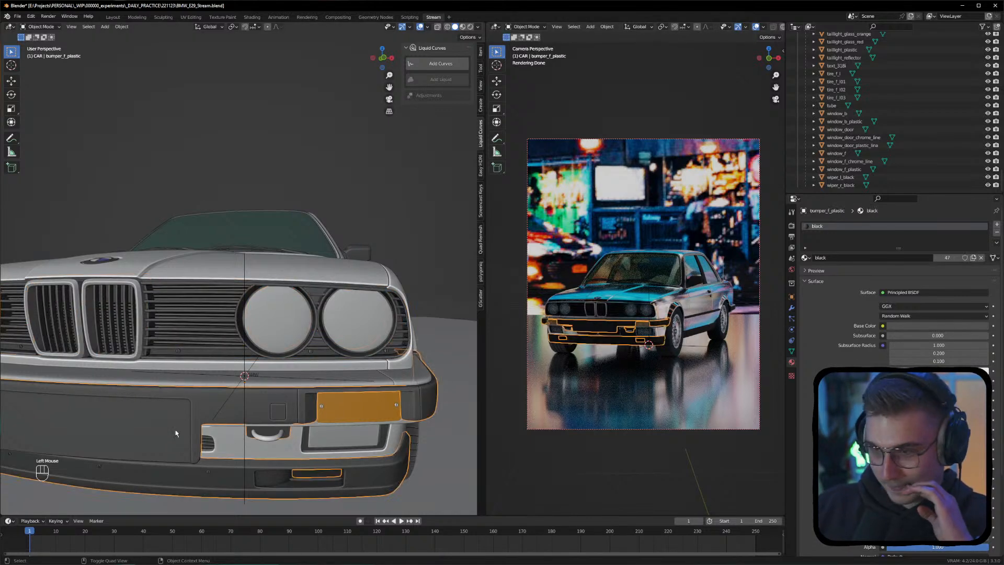
Lighten the Base Color of the front grill's black material to a Value of 0.206
left_click(189, 315)
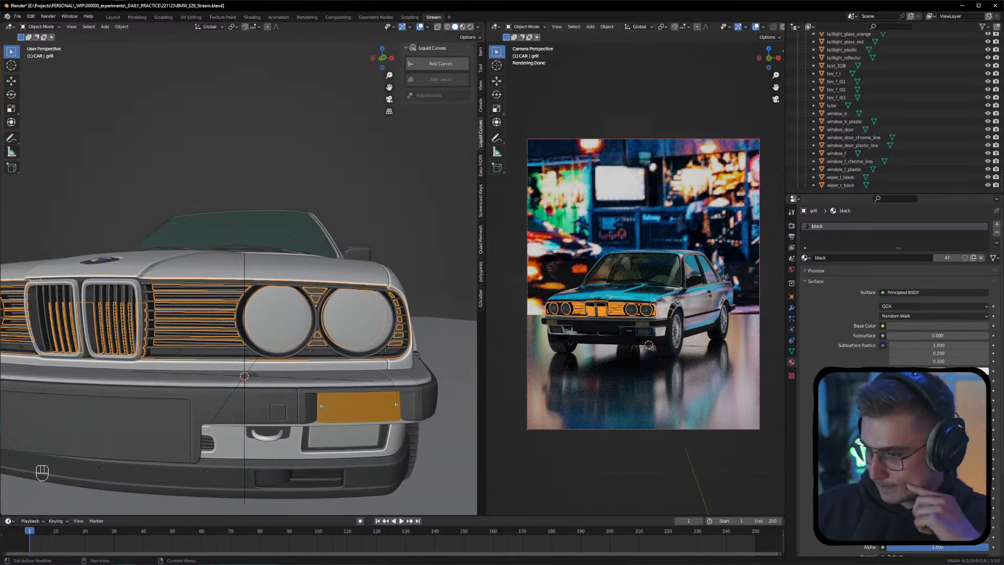
left_click(922, 326)
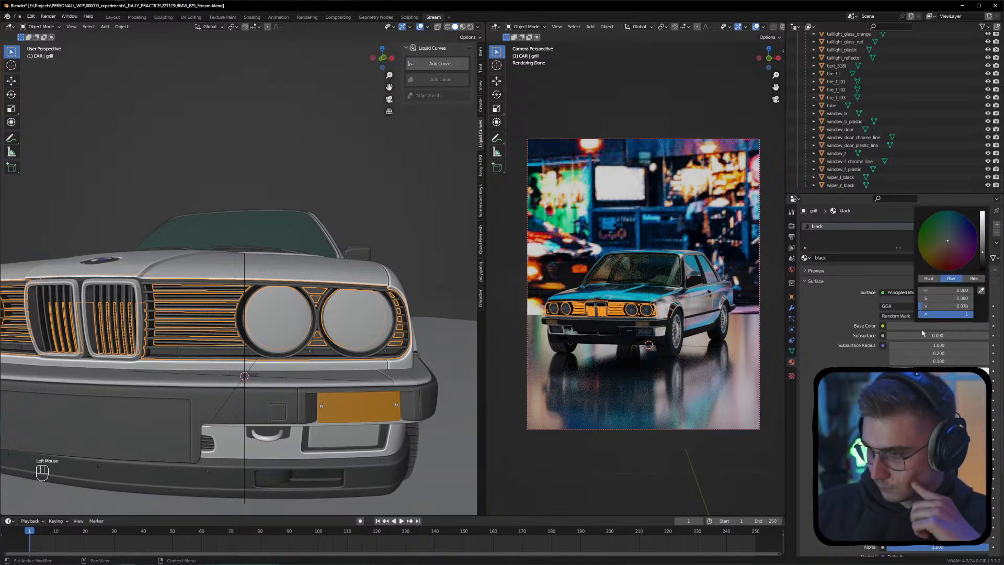
left_click_drag(982, 229, 982, 242)
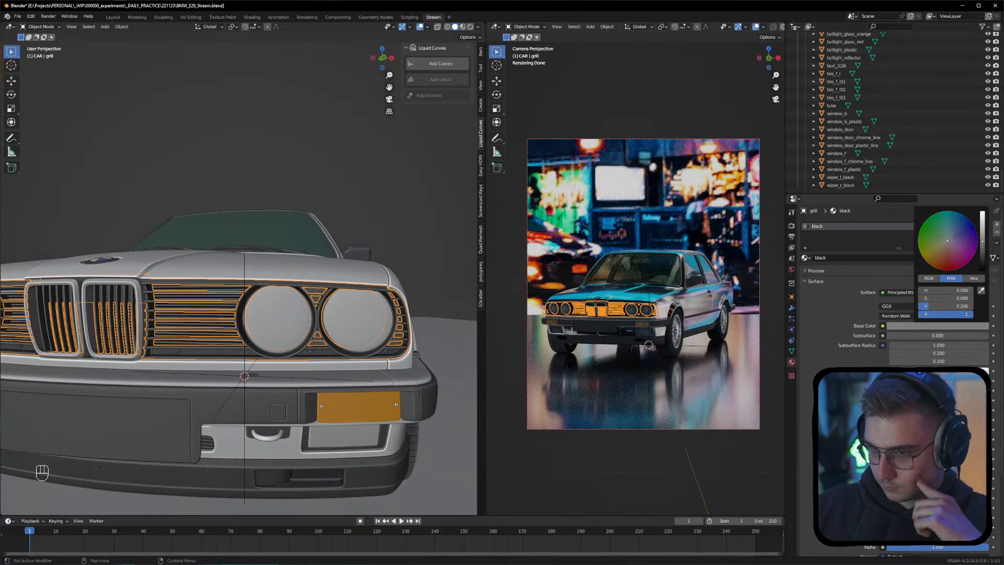
left_click(399, 164)
Examine the door's plastic trim and the rest of the bodywork from the side and front
left_click_drag(387, 204, 334, 201, "alt")
middle_click_drag(335, 201, 71, 180, "alt")
left_click(64, 289)
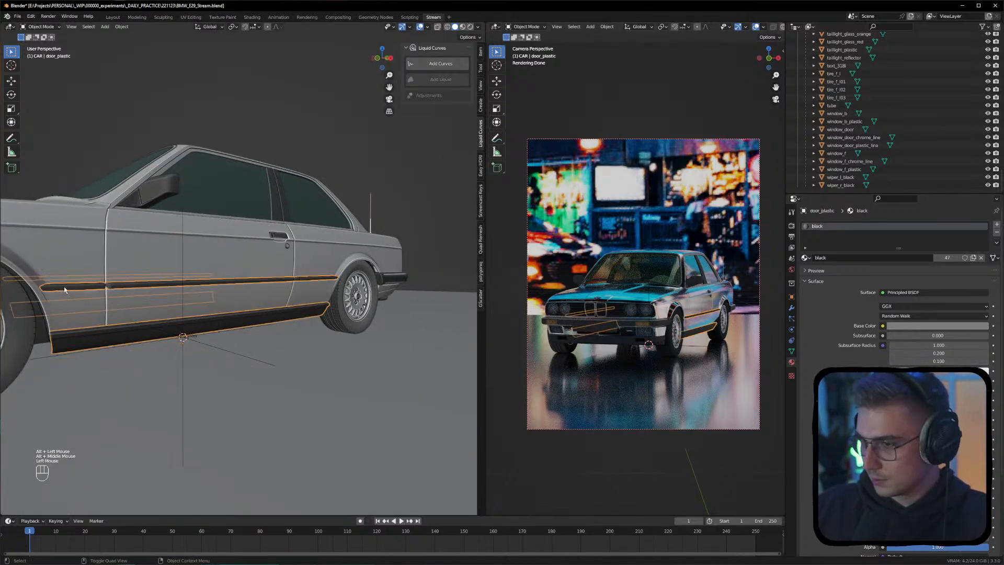
left_click_drag(71, 285, 178, 287, "alt")
scroll(178, 287, "down", 2)
middle_click_drag(178, 287, 199, 305, "alt")
left_click_drag(199, 305, 277, 301, "alt")
middle_click_drag(52, 293, 162, 293, "alt")
left_click_drag(162, 293, 185, 292, "alt")
left_click(308, 203)
left_click_drag(313, 210, 205, 202, "alt")
middle_click_drag(360, 245, 180, 230, "alt")
middle_click_drag(330, 220, 343, 253, "alt")
scroll(271, 221, "down", 1, "alt")
mouse_move(342, 253)
left_mouse_down("alt")
mouse_move(363, 258)
mouse_move(339, 267)
left_mouse_up("alt")
middle_click_drag(338, 267, 308, 273, "alt")
Collapse the BMW hierarchy in the object list, select the BMW parent, and lower it about 0.229 m along Z
scroll(900, 81, "up", 17)
scroll(899, 78, "up", 6)
left_click(806, 68)
left_click(824, 68)
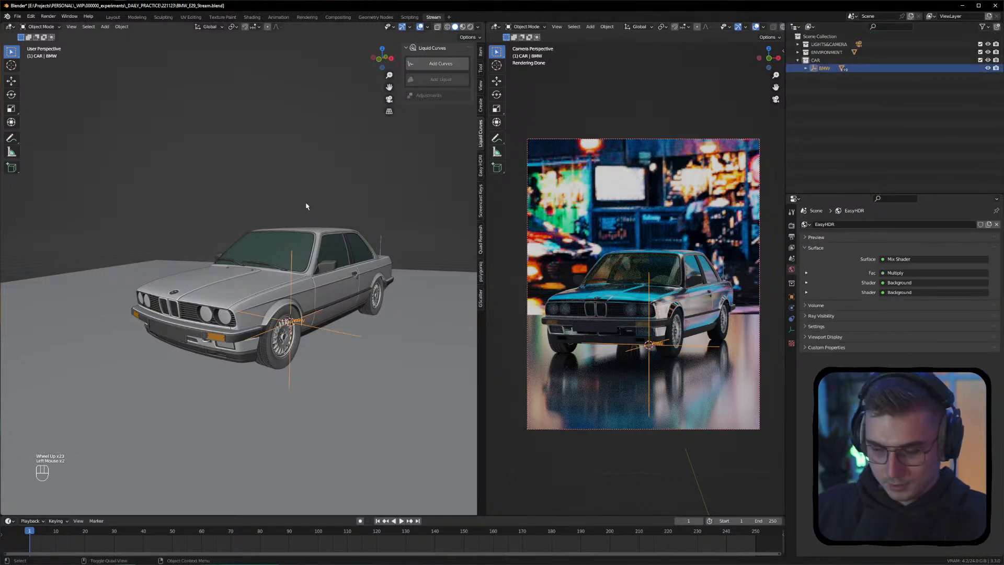
key("g")
key("z")
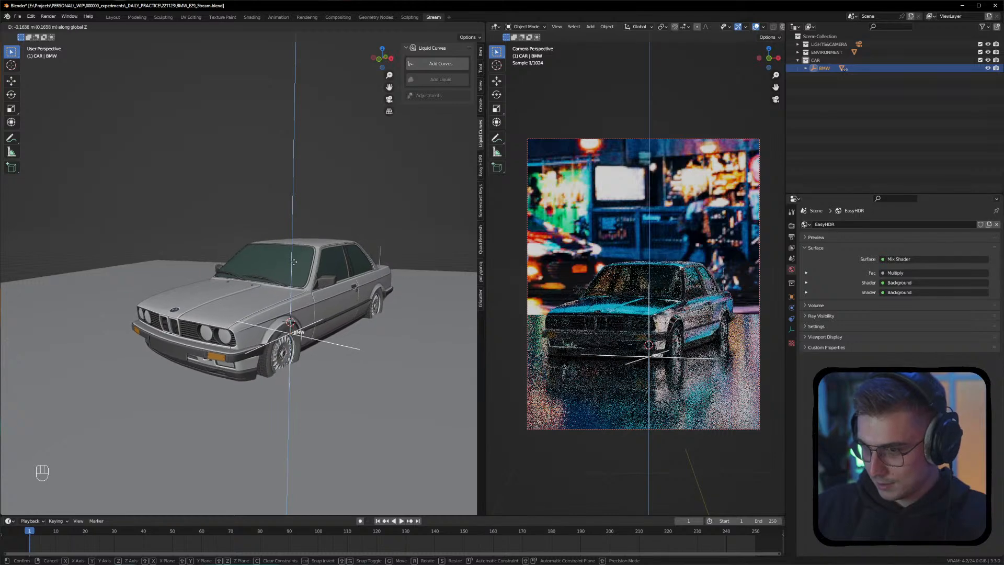
left_click(294, 267)
middle_click(295, 267, "alt")
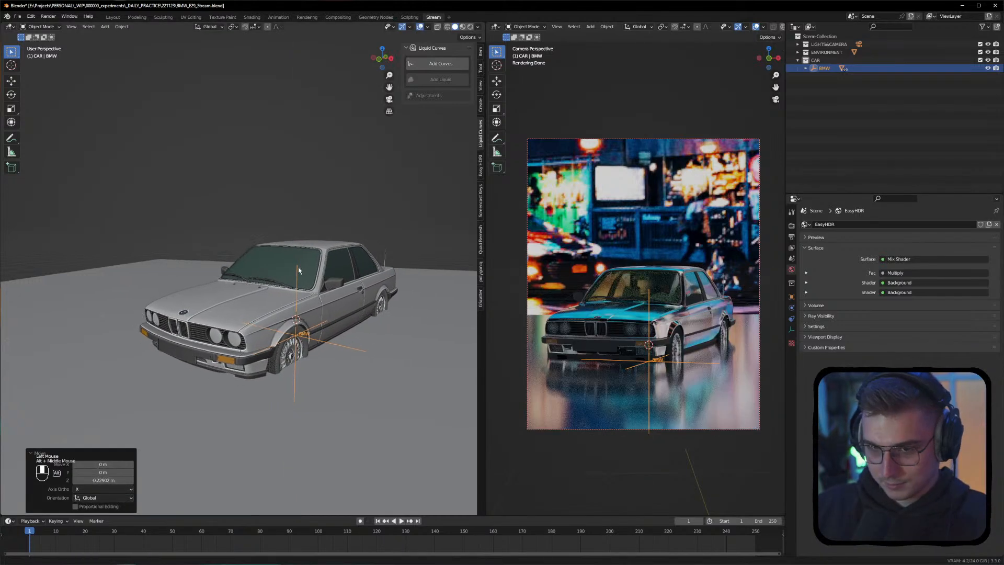
Tilt the BMW parent by about 0.688° around global X and -0.589° around global Y
left_click_drag(293, 265, 303, 251, "alt")
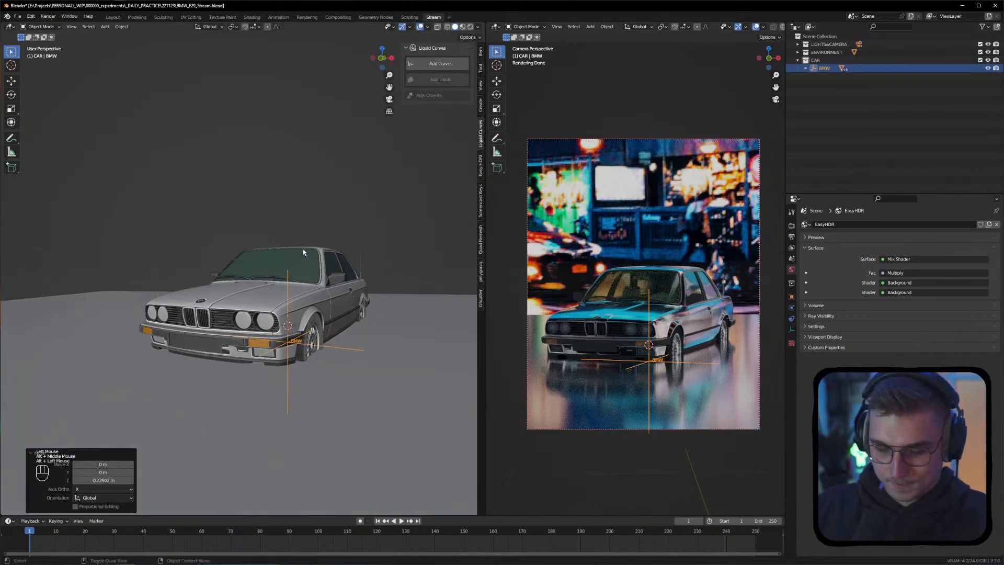
key("g")
key("r")
key("x")
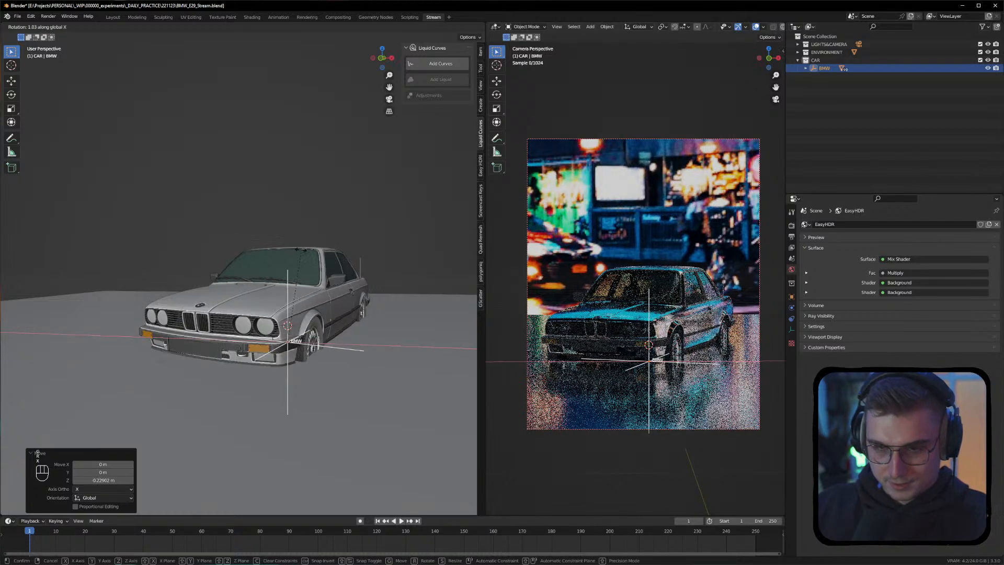
left_click(302, 248)
key("r")
key("y")
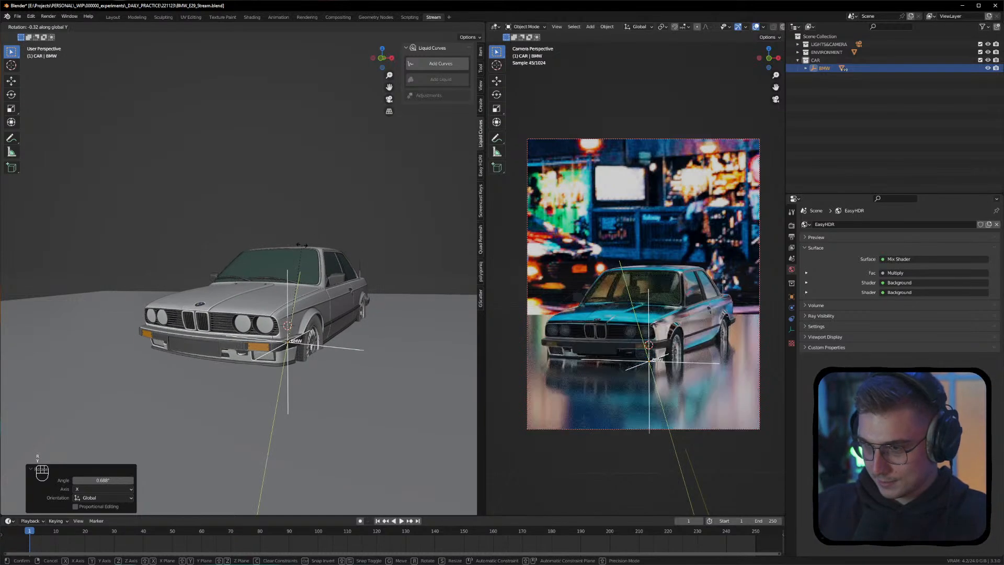
left_click(302, 249)
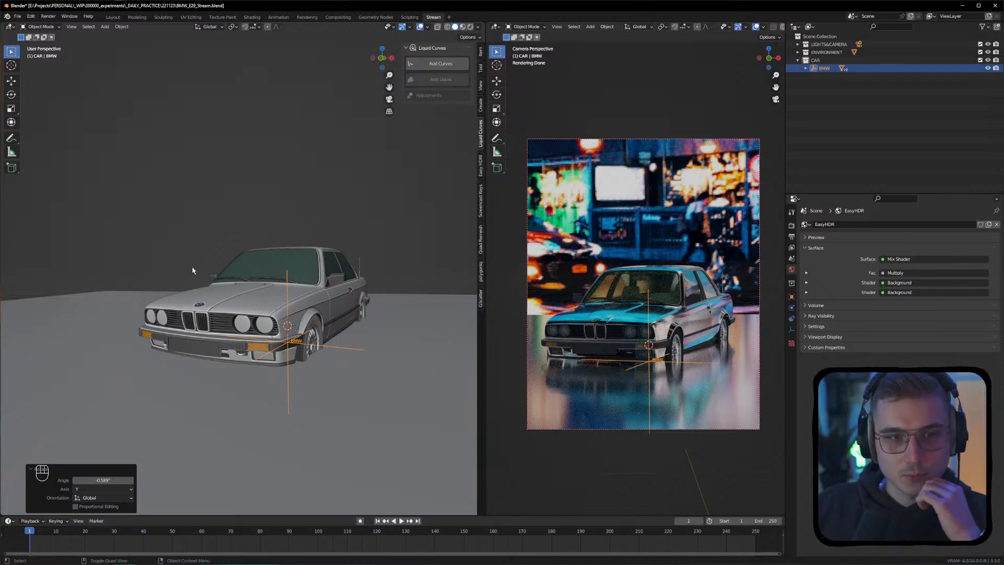
Inspect the lowered and tilted car from the front and from above to judge how it sits in the floor
mouse_move(208, 287)
middle_mouse_down("alt")
mouse_move(194, 294)
mouse_move(168, 277)
mouse_move(212, 279)
middle_mouse_up("alt")
left_click_drag(212, 280, 253, 290, "alt")
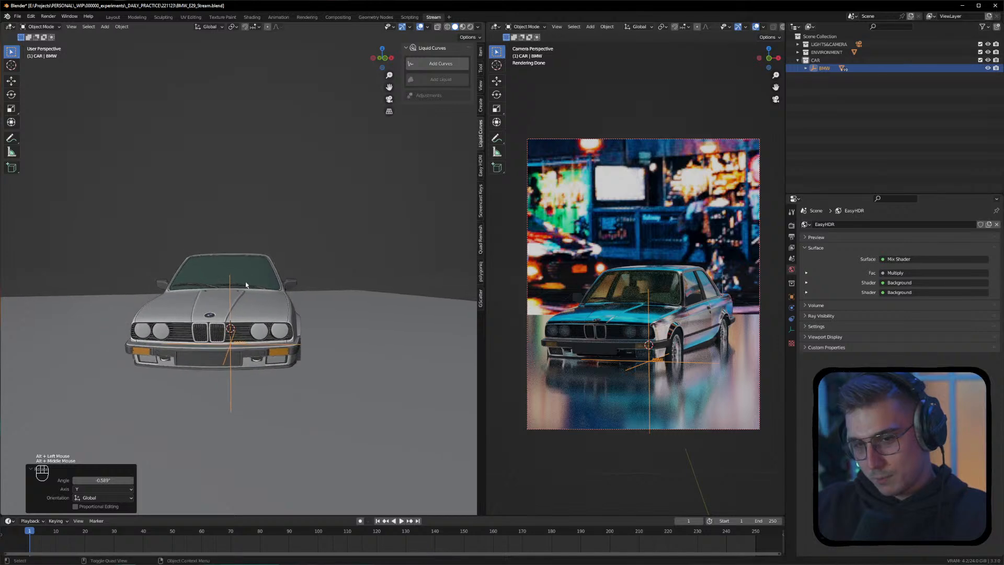
middle_click_drag(237, 271, 261, 277, "alt")
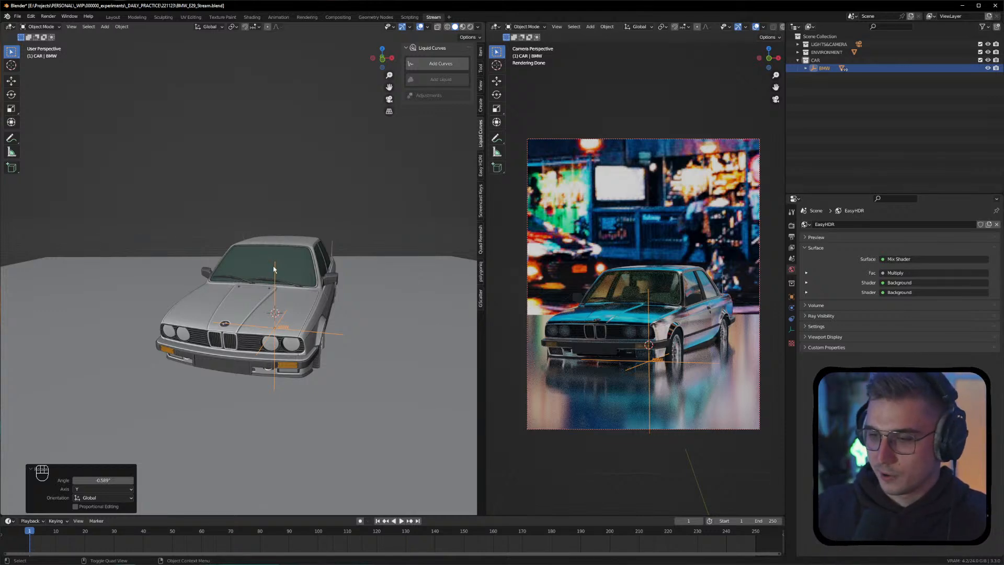
middle_click_drag(303, 297, 270, 307, "alt")
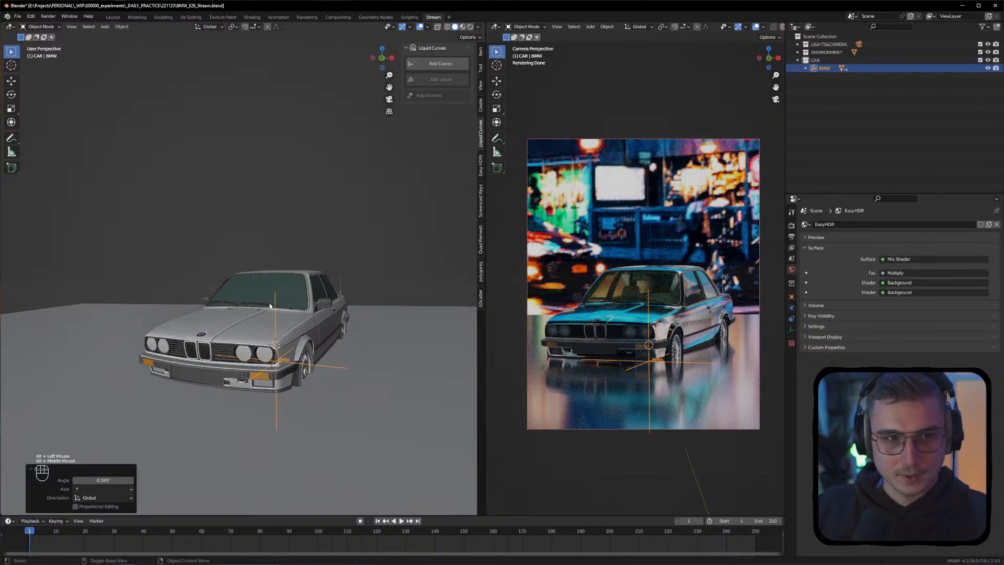
middle_click_drag(281, 312, 241, 325, "alt")
left_click_drag(241, 325, 248, 320, "alt")
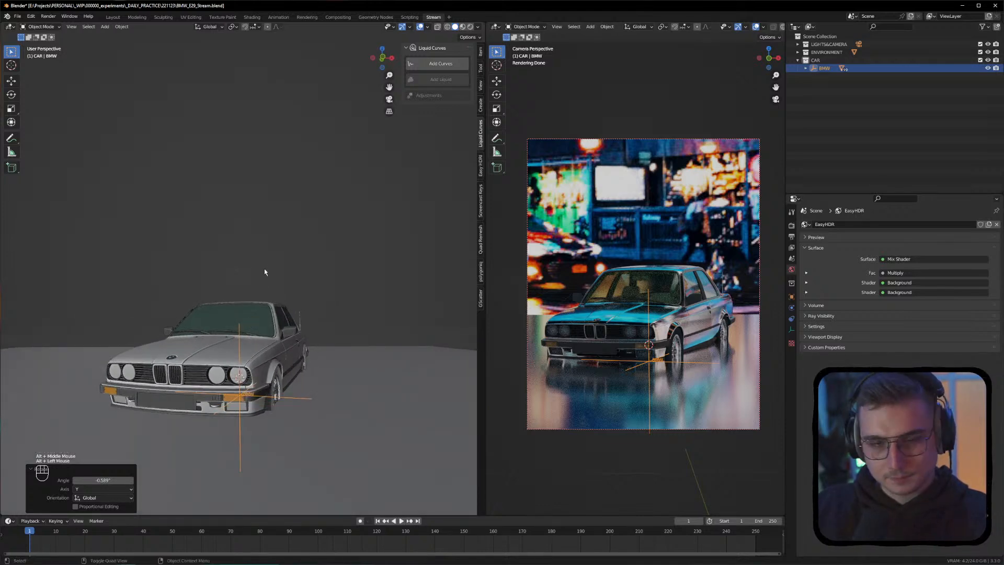
key("ctrl+alt+q")
middle_click(237, 215)
middle_click_drag(258, 287, 269, 291, "alt")
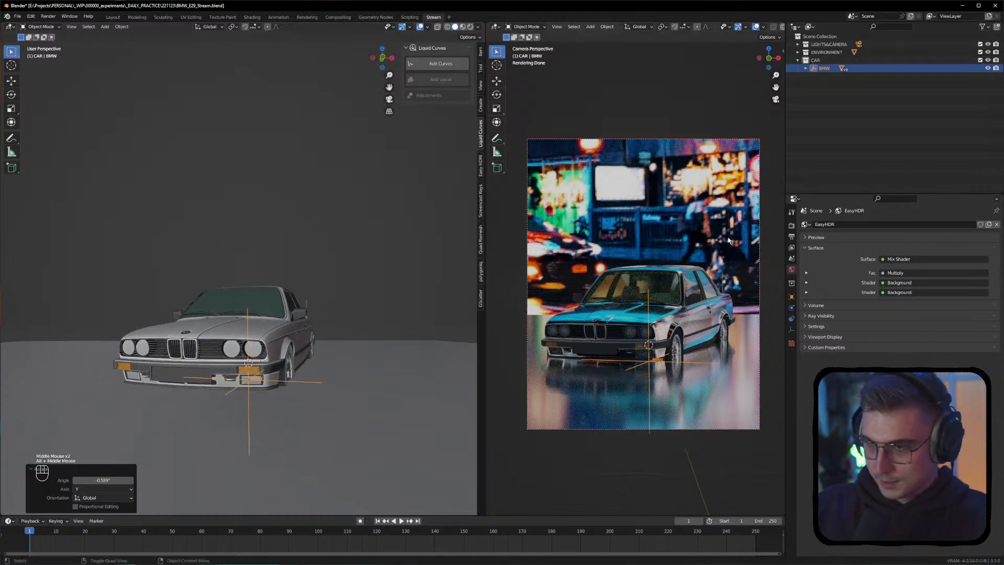
Deselect the car and lock the camera to the view in the camera viewport
left_click(760, 223)
key("n")
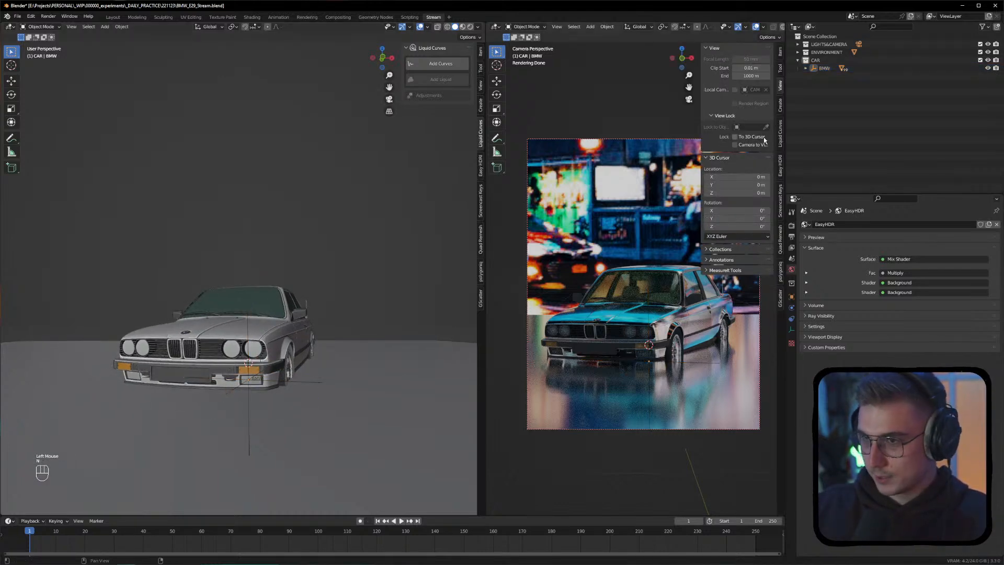
left_click(740, 146)
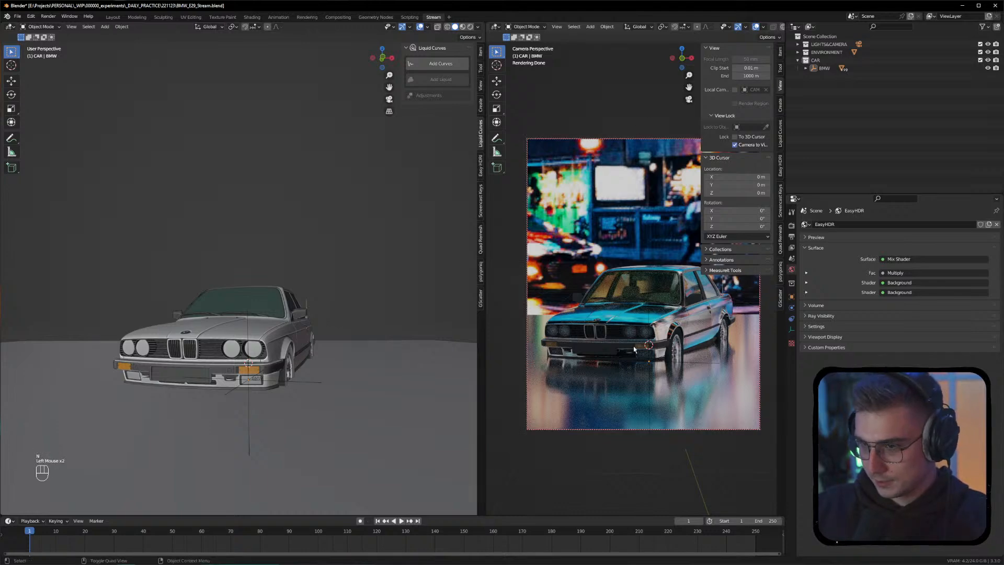
Reframe the locked camera from a slightly lower angle and closer, so the car nearly fills the frame width, and save the file
key("n")
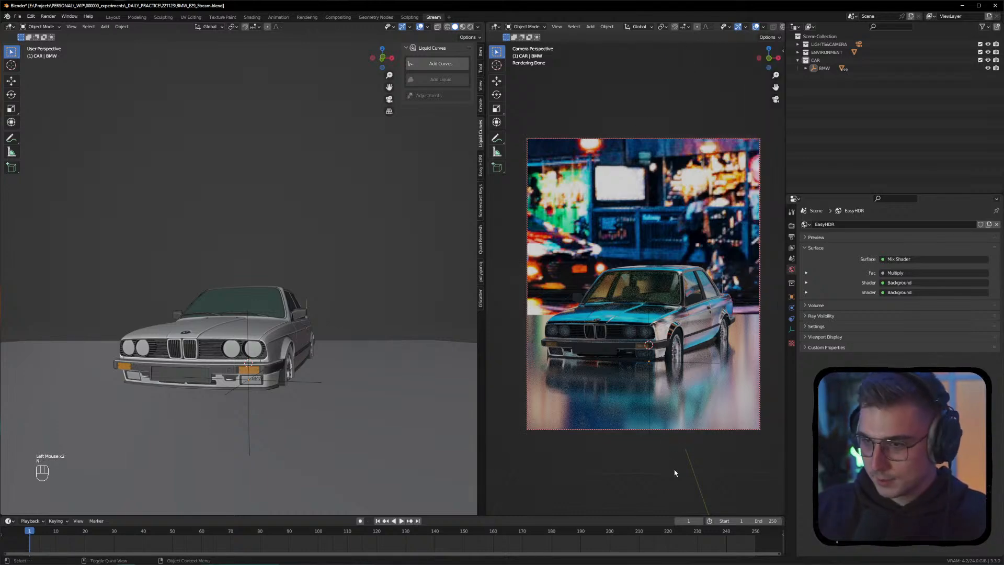
middle_click(625, 350, "alt")
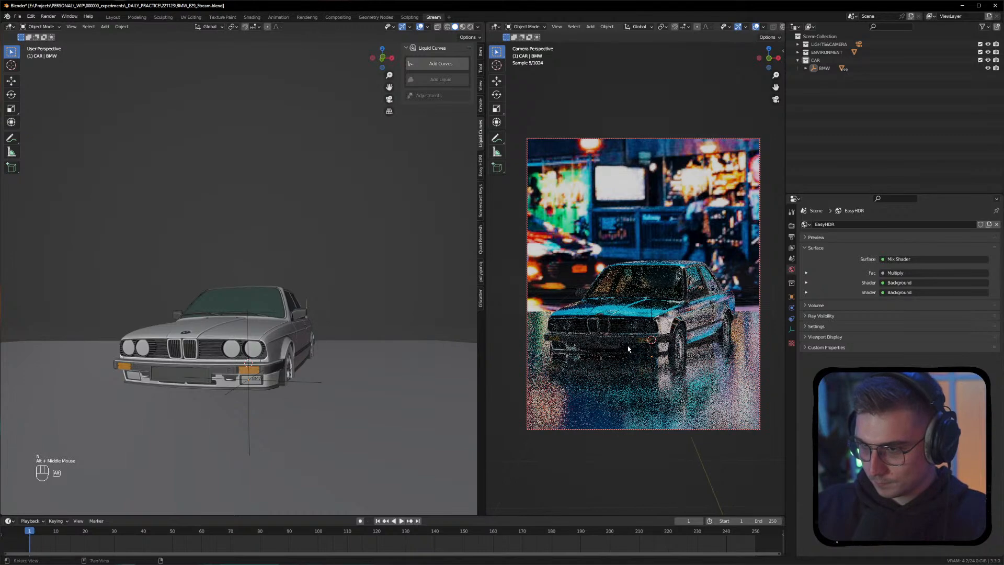
left_click_drag(626, 350, 630, 343, "alt")
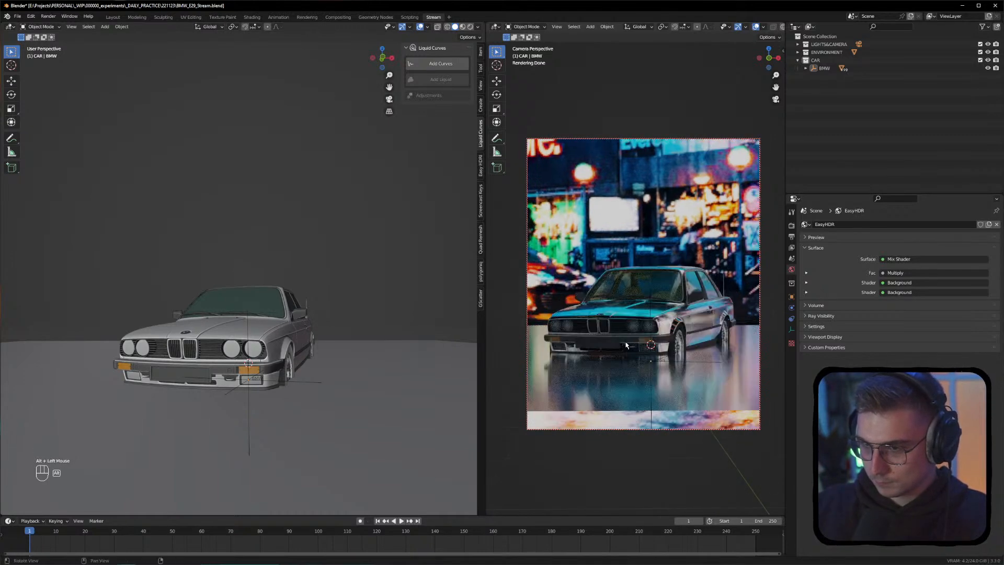
middle_click(627, 350, "alt")
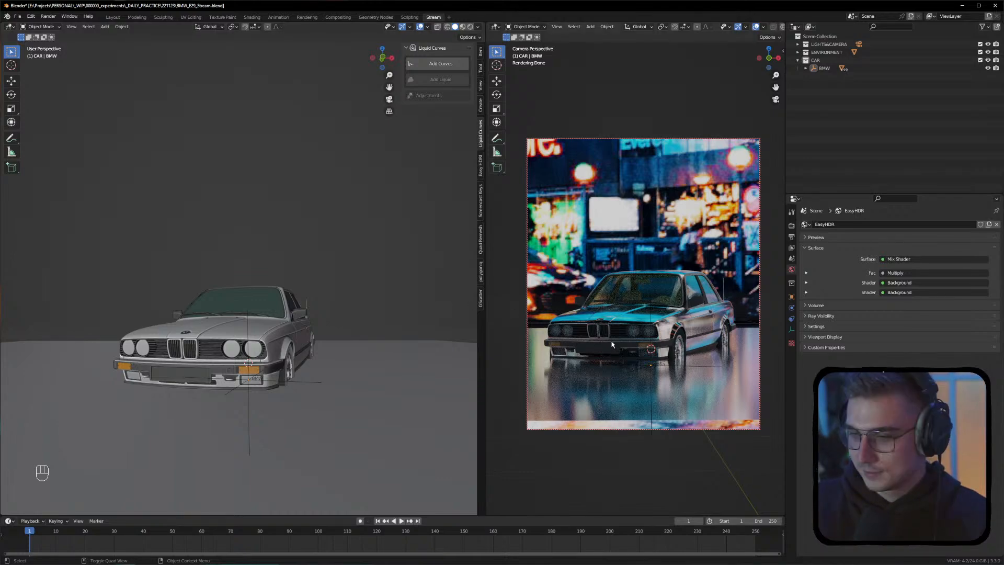
scroll(615, 345, "up", 2)
middle_click(619, 346, "alt")
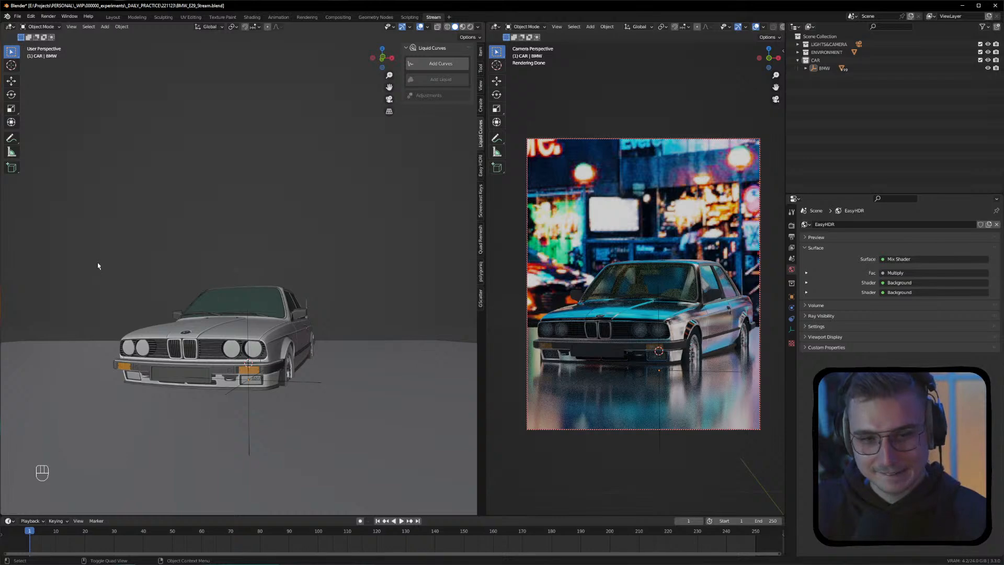
left_click(123, 250)
key("ctrl+s")
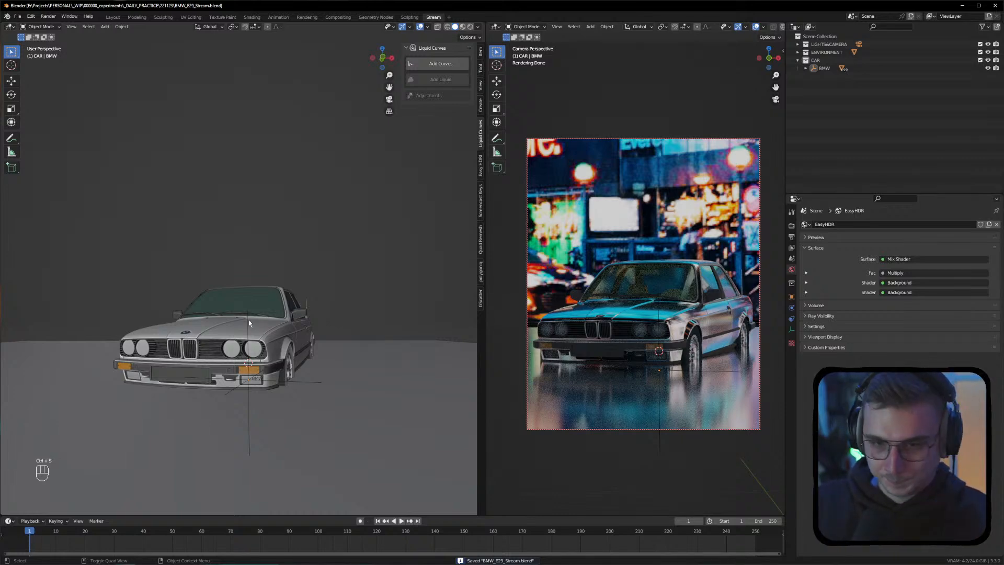
Adjust the locked camera angle so more of the neon signs and street lamps appear above the car
middle_click_drag(234, 329, 240, 327, "alt")
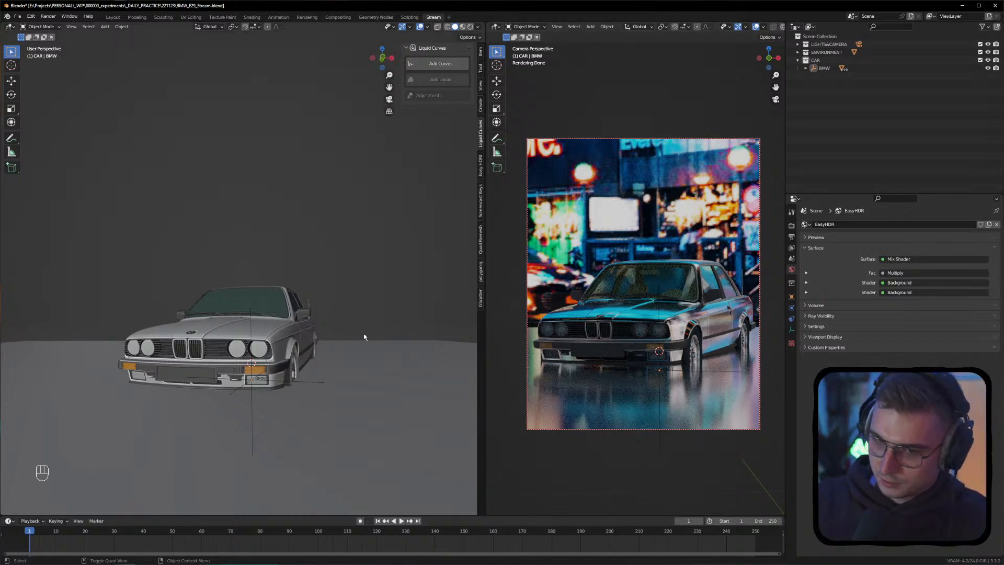
middle_click(648, 343, "alt")
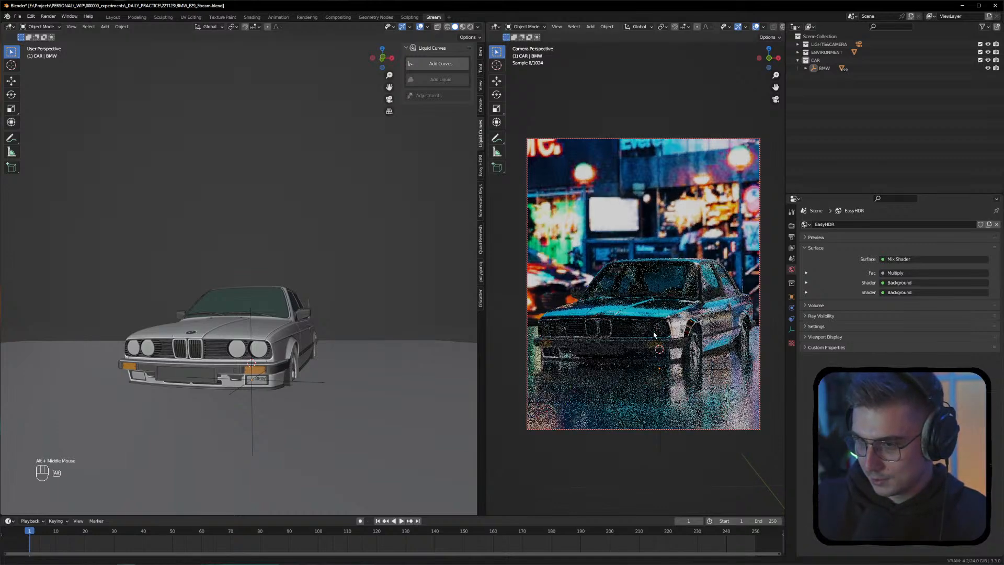
right_click(654, 333, "alt")
left_click(653, 332, "alt")
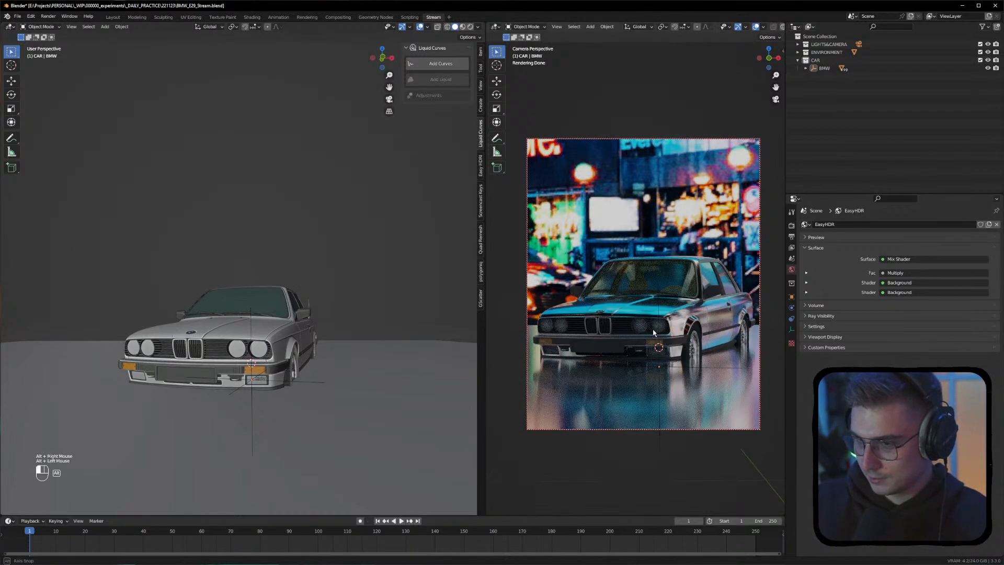
left_click(657, 322, "alt")
left_click(657, 321, "alt")
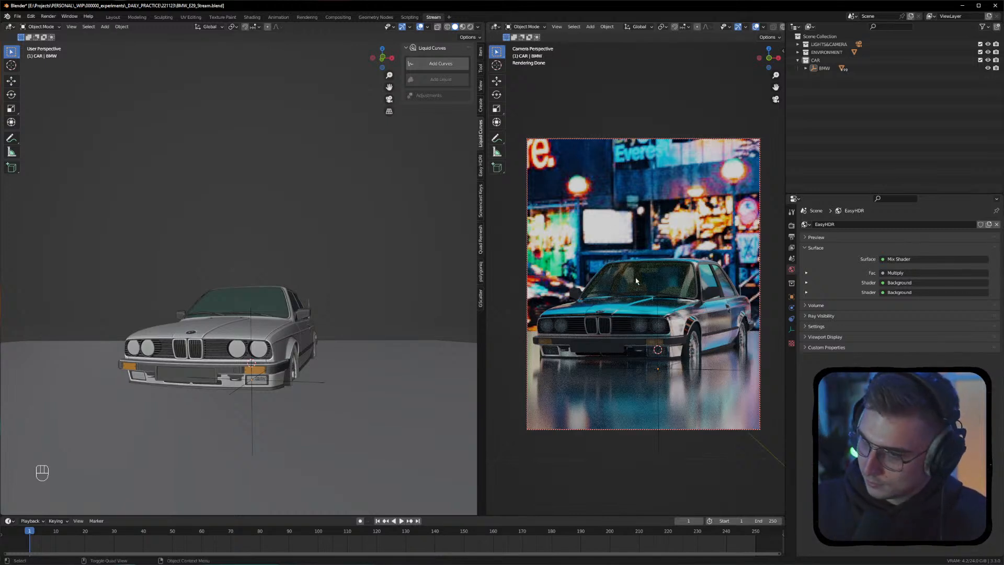
Unlock the camera from the view in the camera viewport and hide the side panels of both viewports
left_click(255, 262)
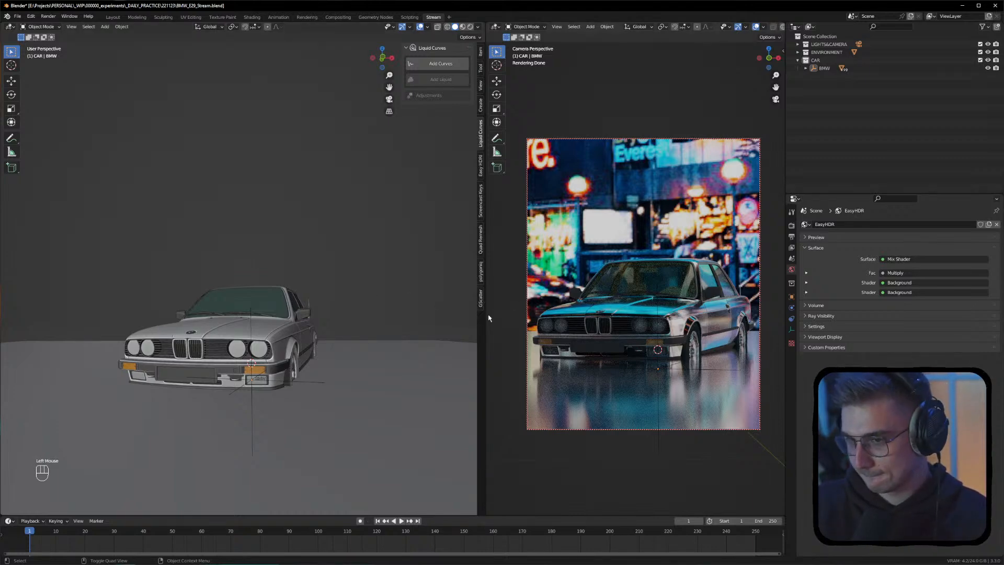
key("n")
key("n")
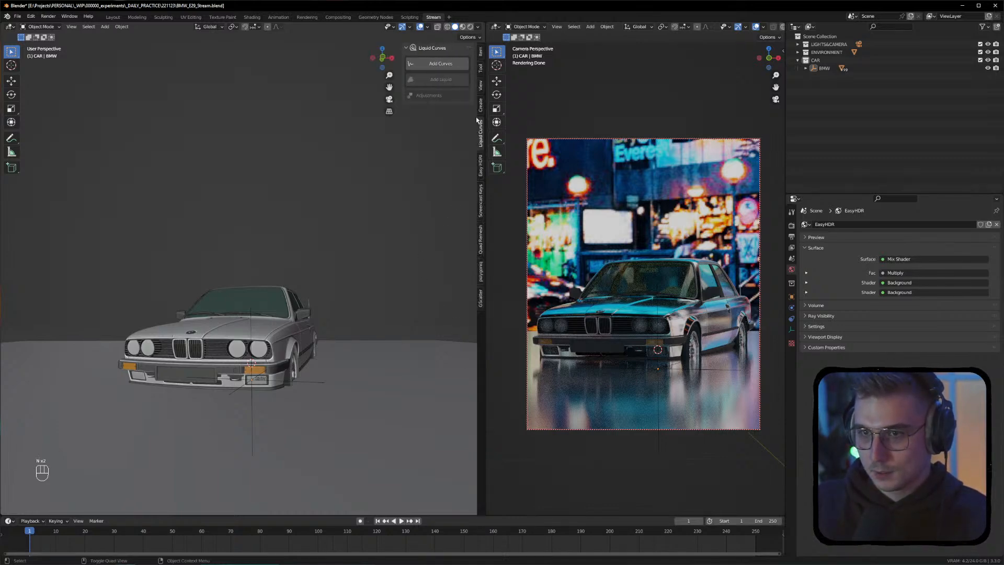
left_click(481, 88)
key("n")
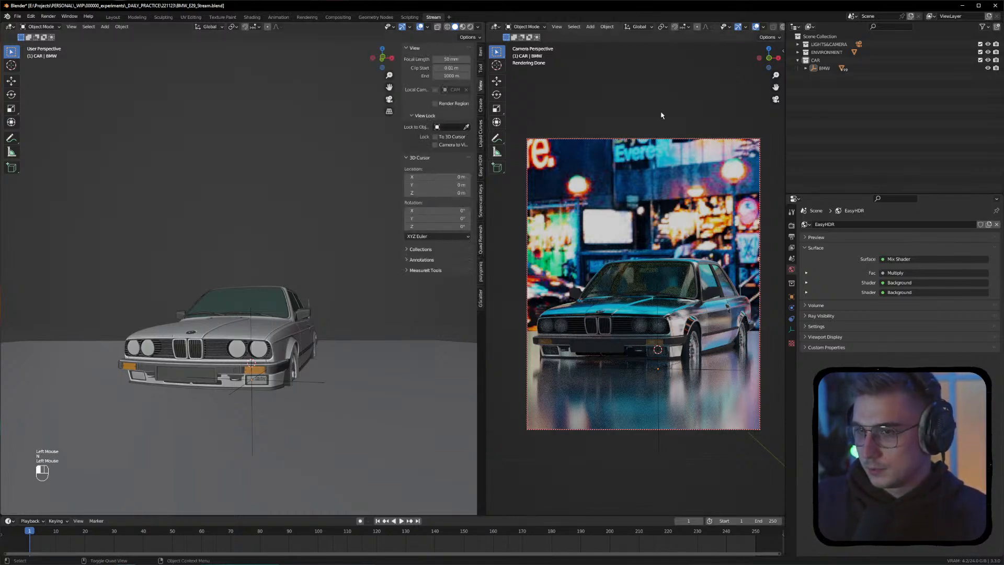
key("n")
left_click(740, 145)
key("n")
left_click(618, 99)
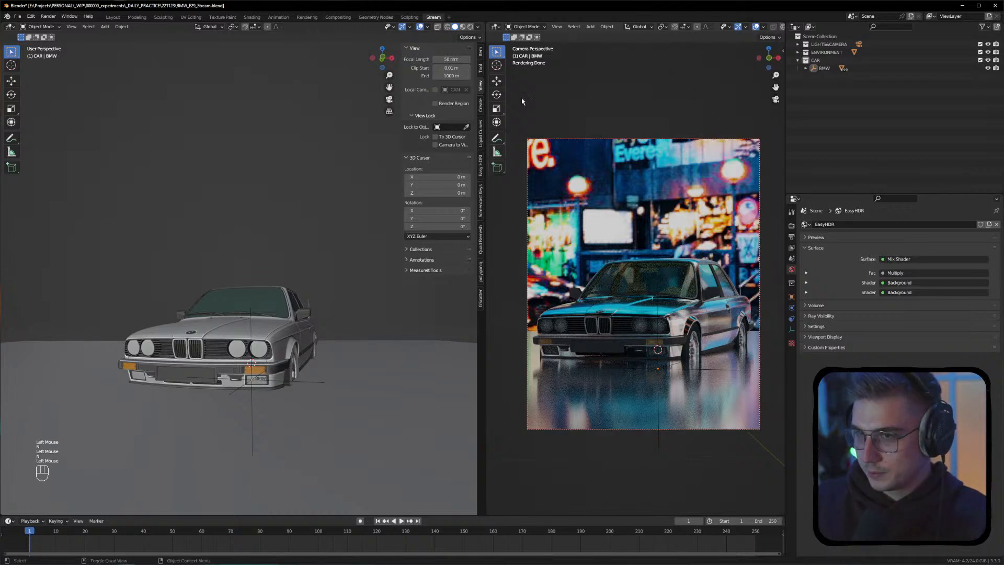
key("n")
Inspect the car from the front, rear and side, checking how the wheels sit in the floor
left_click_drag(272, 293, 277, 360, "alt")
middle_click(277, 359, "alt")
scroll(269, 364, "up", 2)
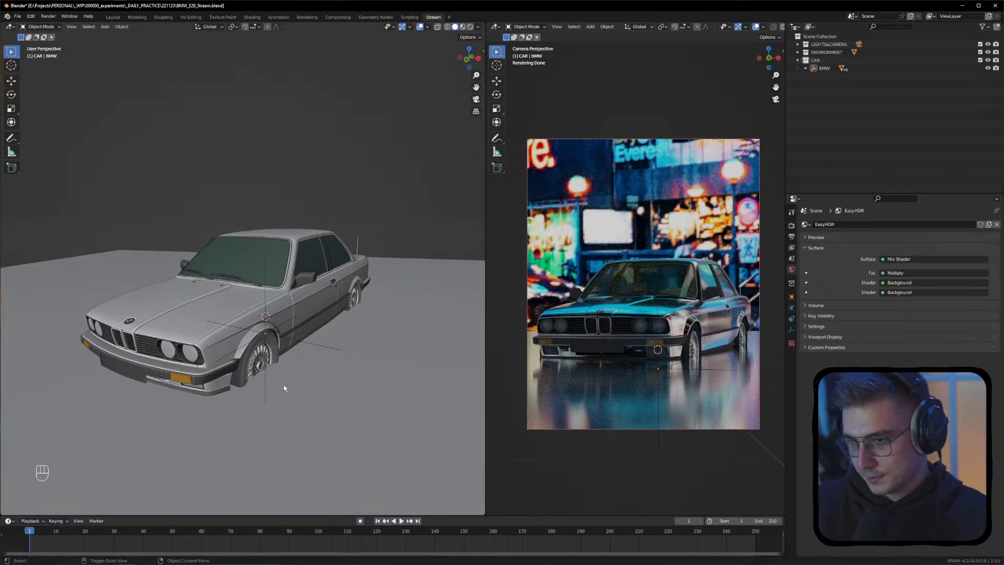
left_click_drag(121, 357, 114, 347, "alt")
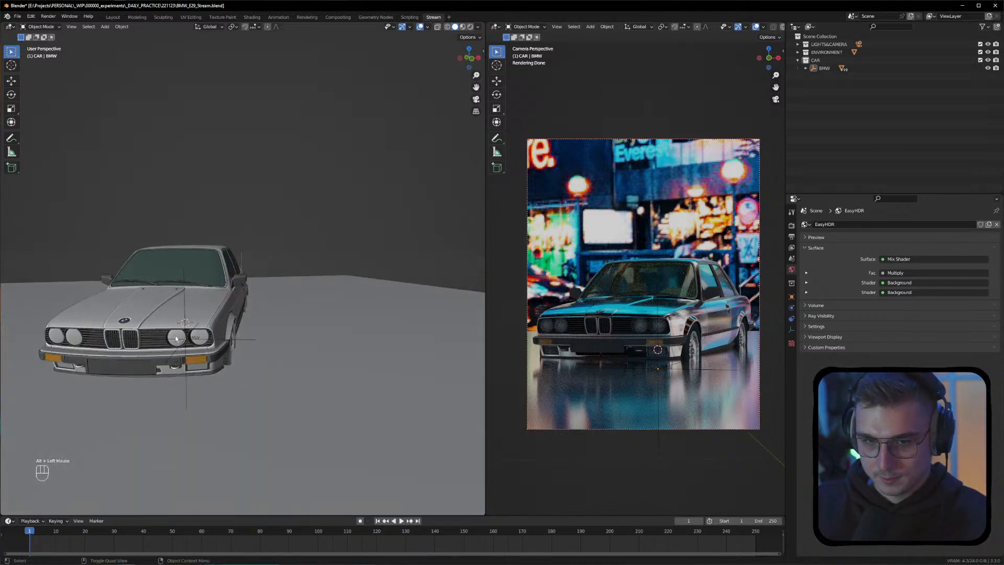
scroll(157, 342, "up", 2)
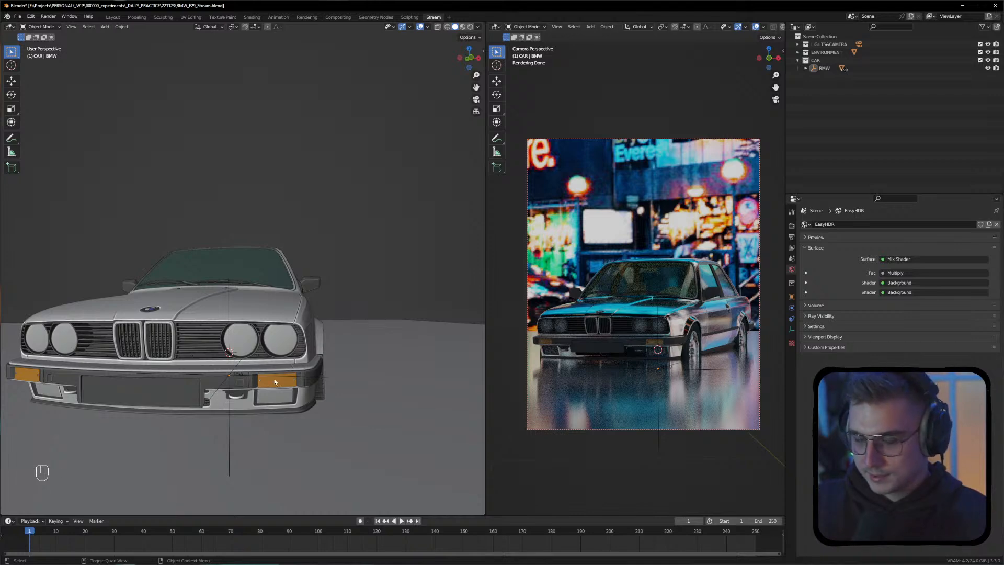
left_click_drag(278, 374, 142, 323, "alt")
scroll(282, 337, "up", 3)
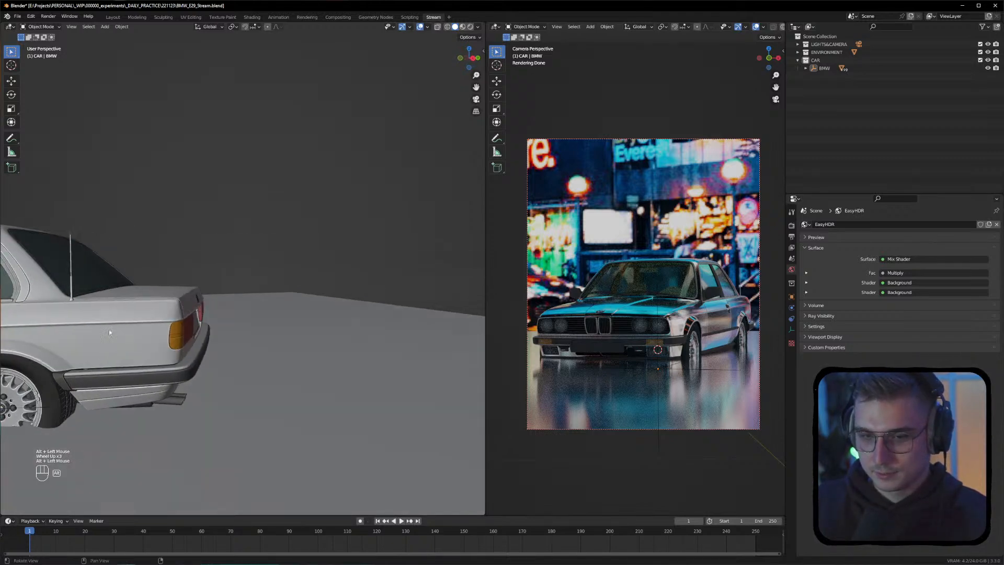
middle_click_drag(143, 323, 137, 328, "alt")
left_click_drag(137, 327, 159, 355, "alt")
scroll(159, 361, "down", 1, "alt")
scroll(159, 385, "down", 4)
middle_click_drag(159, 388, 210, 330, "alt")
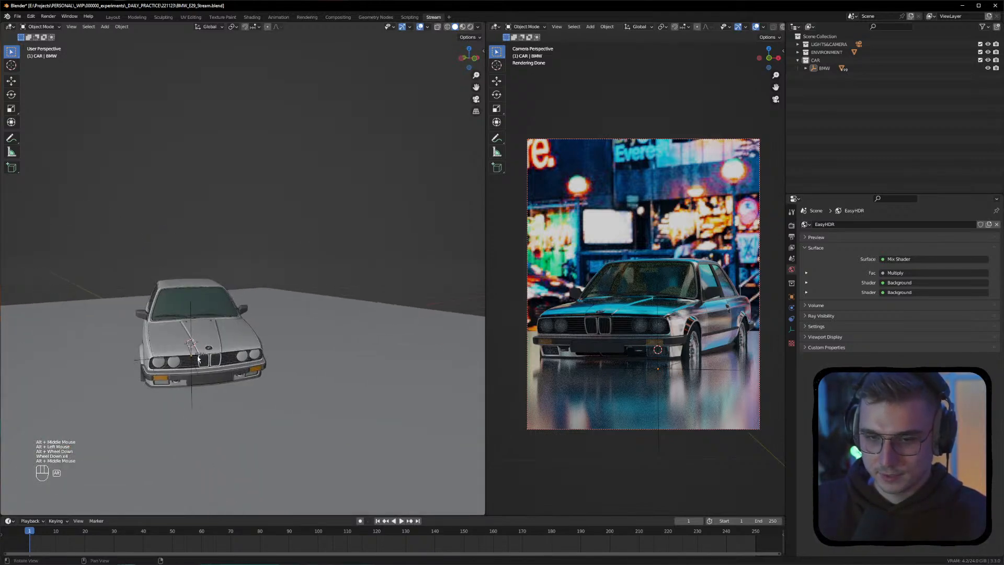
scroll(203, 337, "up", 5, "alt")
left_click_drag(201, 369, 175, 362, "alt")
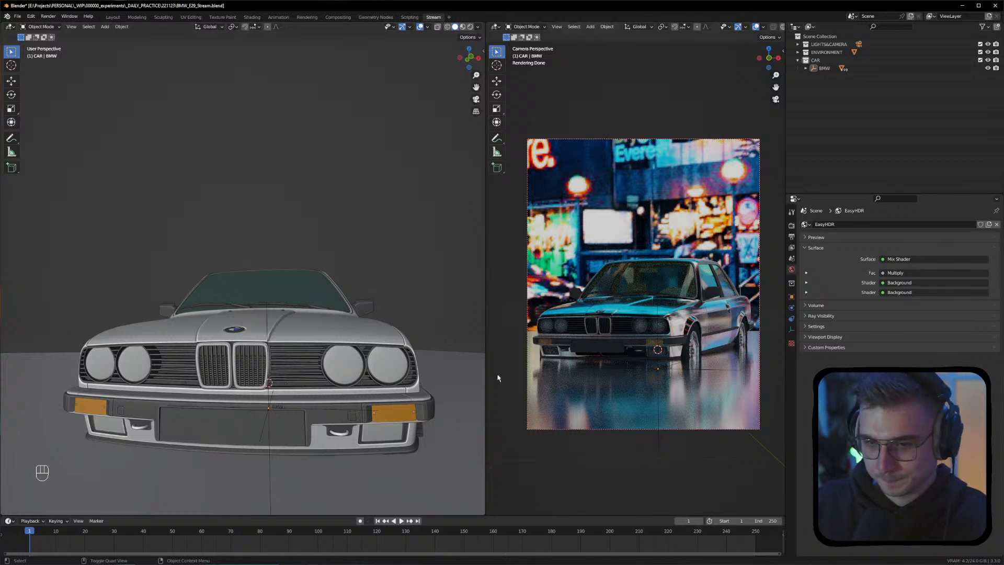
middle_click(372, 375, "alt")
middle_click(262, 355, "alt")
mouse_move(262, 355)
left_mouse_down("alt")
mouse_move(243, 354)
mouse_move(277, 374)
mouse_move(248, 360)
left_mouse_up("alt")
middle_click(287, 380, "alt")
scroll(292, 383, "up", 1)
scroll(272, 378, "down", 2)
left_click(248, 359)
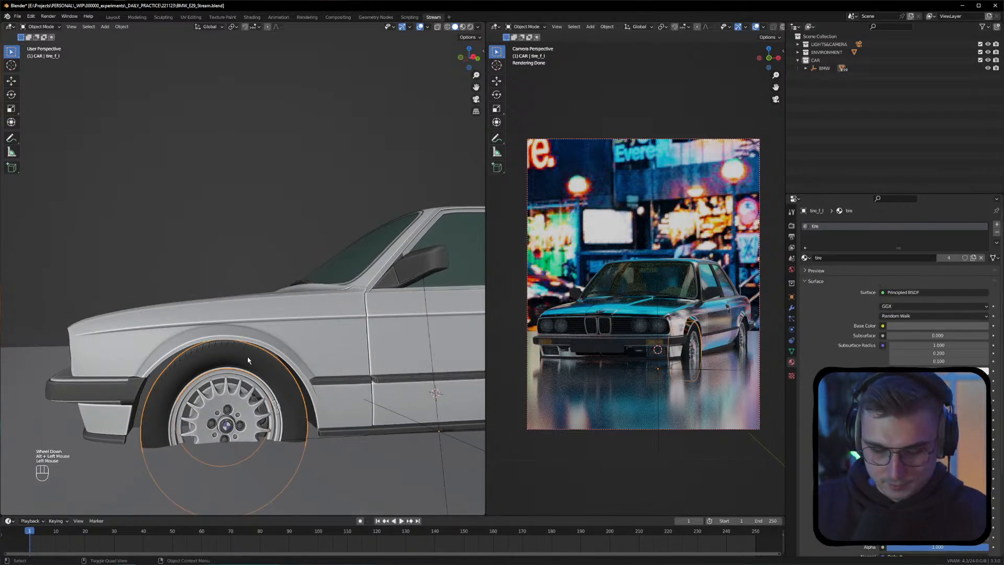
key("Tab")
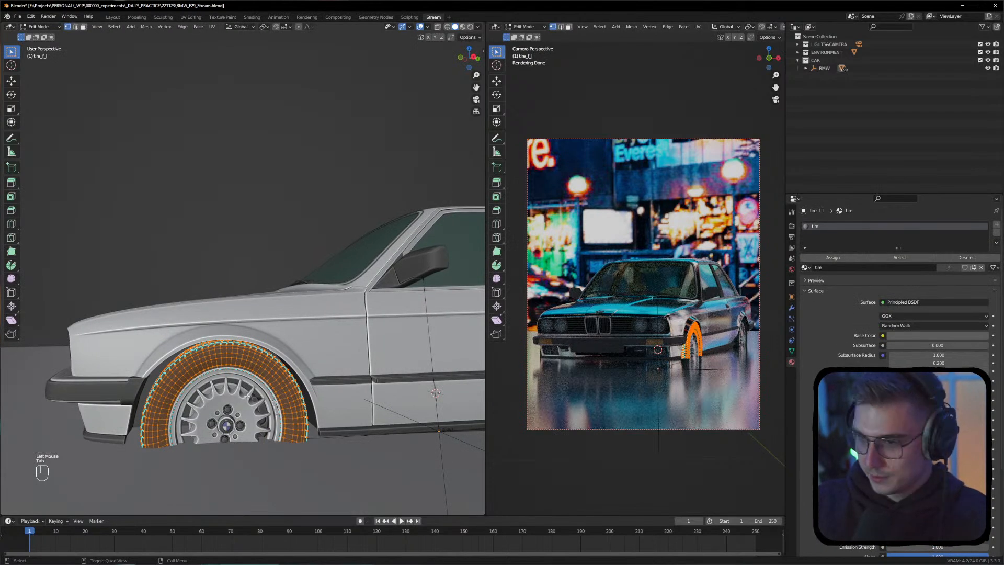
left_click_drag(248, 396, 230, 384, "alt")
left_click(253, 375)
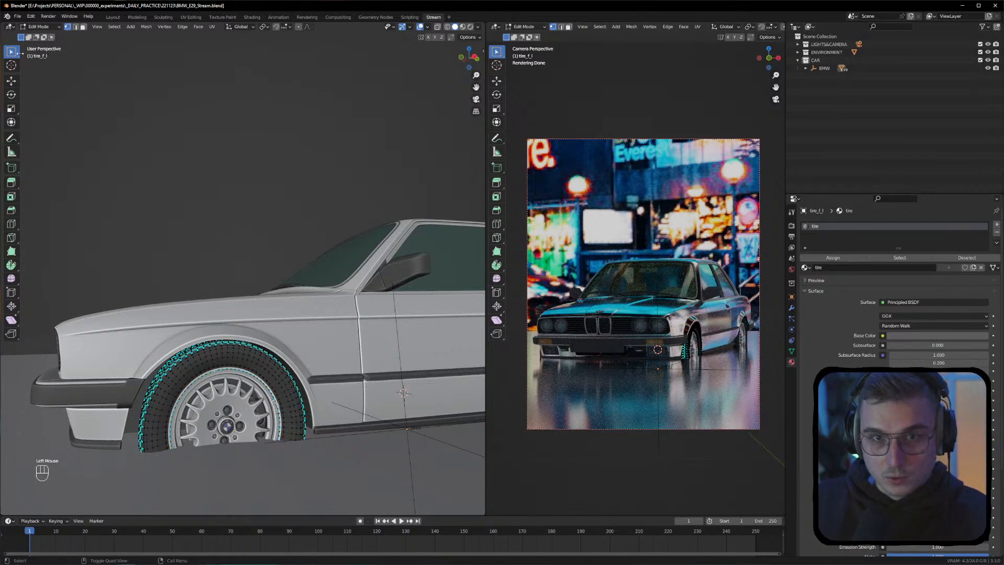
left_click(32, 64)
left_click(32, 65)
left_click(242, 344)
left_click(25, 72)
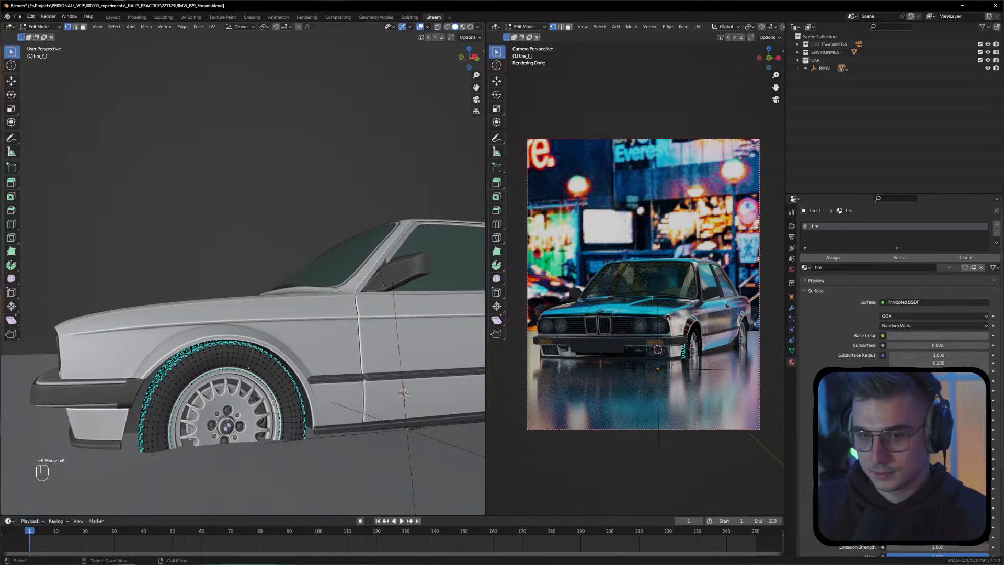
Expand the BMW hierarchy in the object list, return to Object Mode and deselect everything
left_click(824, 68)
left_click(805, 68)
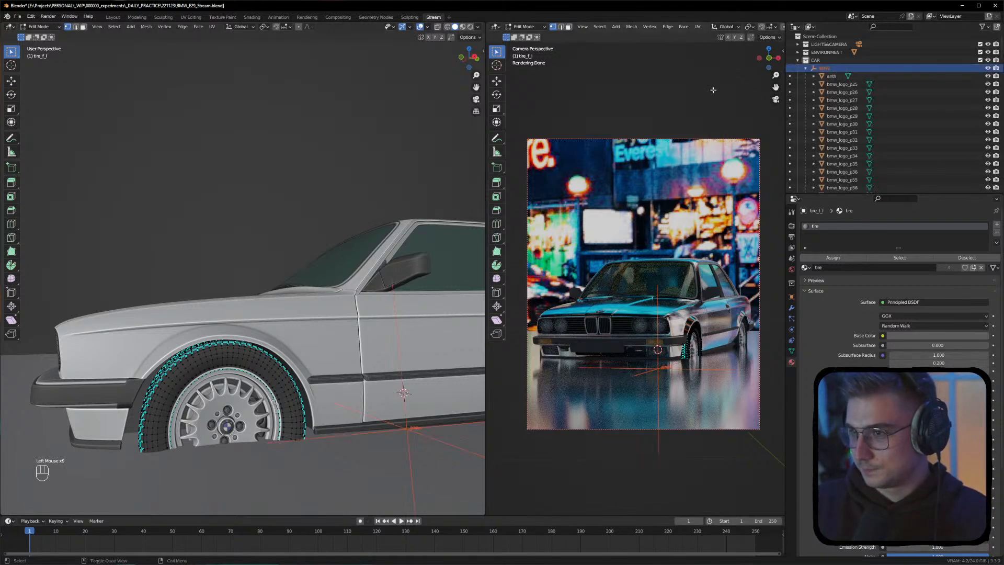
left_click(359, 81)
key("Tab")
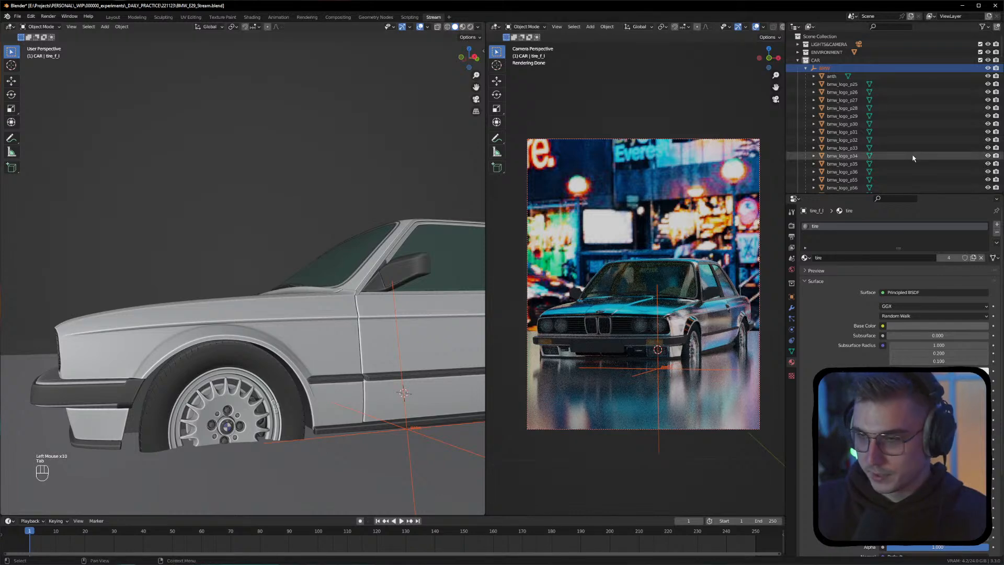
scroll(251, 241, "down", 2)
left_click_drag(251, 241, 215, 342, "alt")
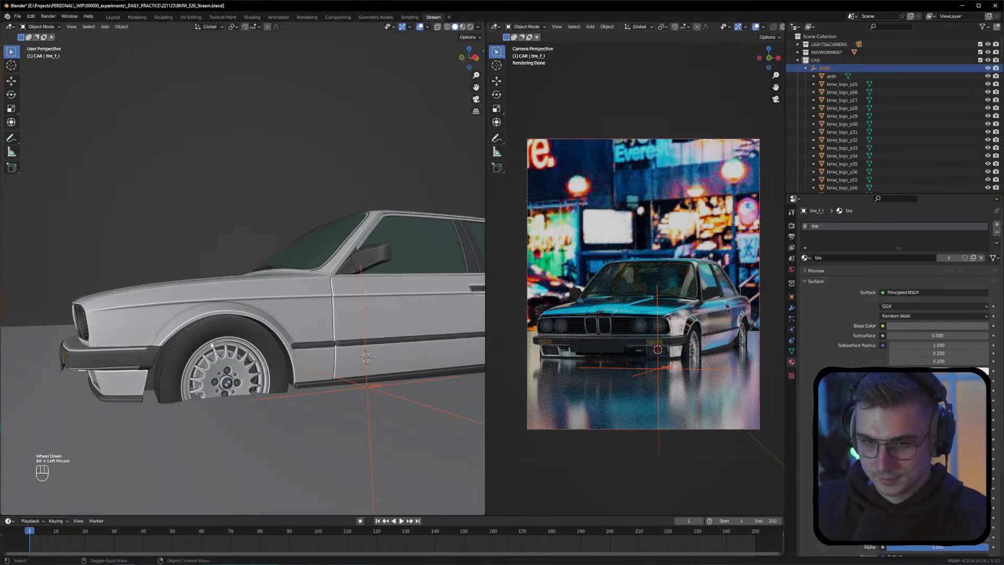
left_click(215, 343)
left_click(156, 171)
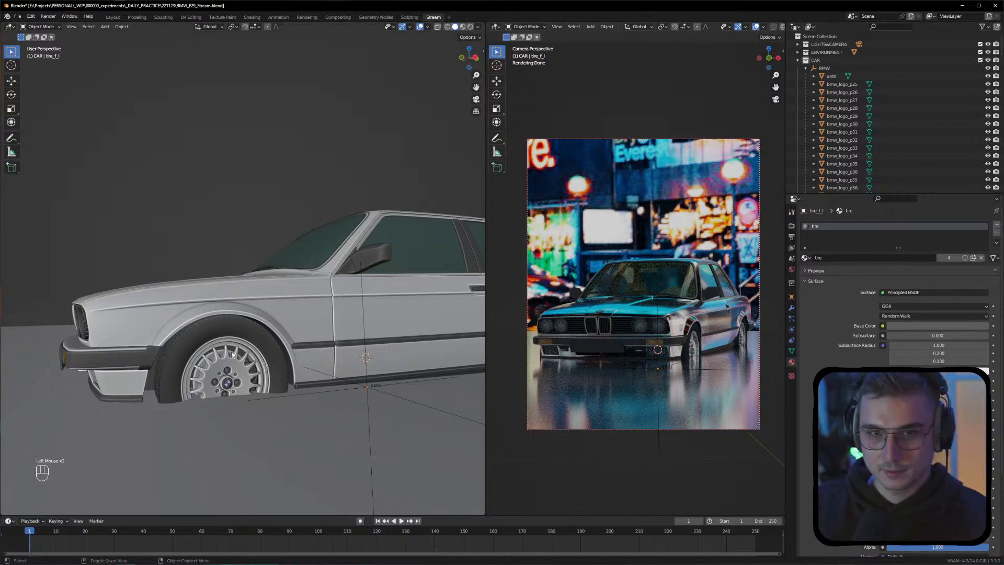
Try to select the front-left tyre, rim and hub badge parts together
scroll(202, 384, "up", 3)
left_click_drag(203, 383, 221, 361, "alt")
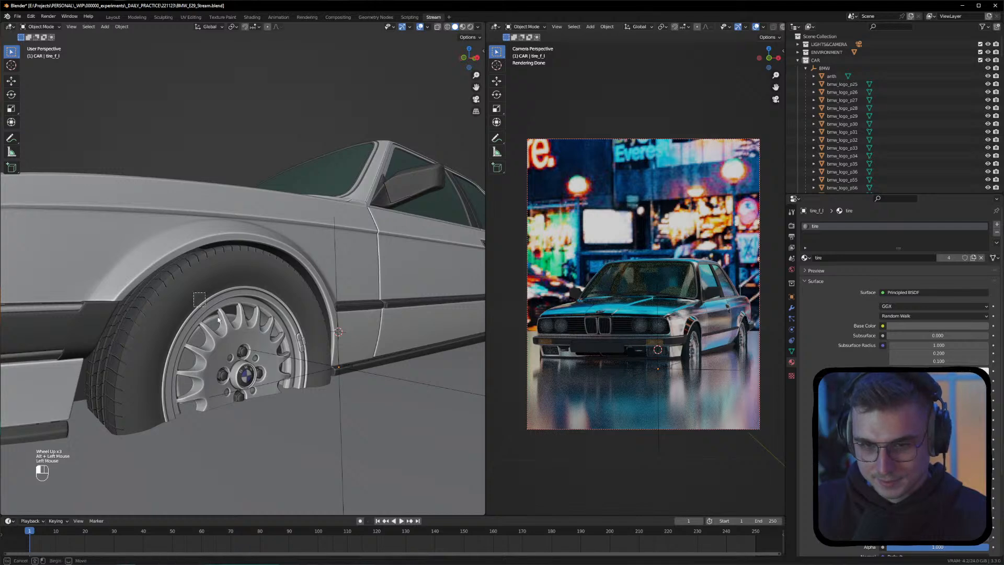
left_click(222, 361)
middle_click_drag(222, 361, 219, 323, "alt")
mouse_move(219, 323)
left_mouse_down("alt")
mouse_move(220, 306)
mouse_move(205, 300)
mouse_move(246, 327)
mouse_move(236, 307)
mouse_move(253, 283)
mouse_move(240, 254)
mouse_move(156, 280)
mouse_move(252, 297)
mouse_move(270, 311)
mouse_move(230, 313)
left_mouse_up("alt")
left_click(220, 306)
left_click(220, 305, "shift")
scroll(218, 324, "up", 2)
left_click(246, 327, "shift")
left_click(236, 307, "shift")
scroll(220, 320, "down", 2, "alt")
left_click(201, 349, "shift")
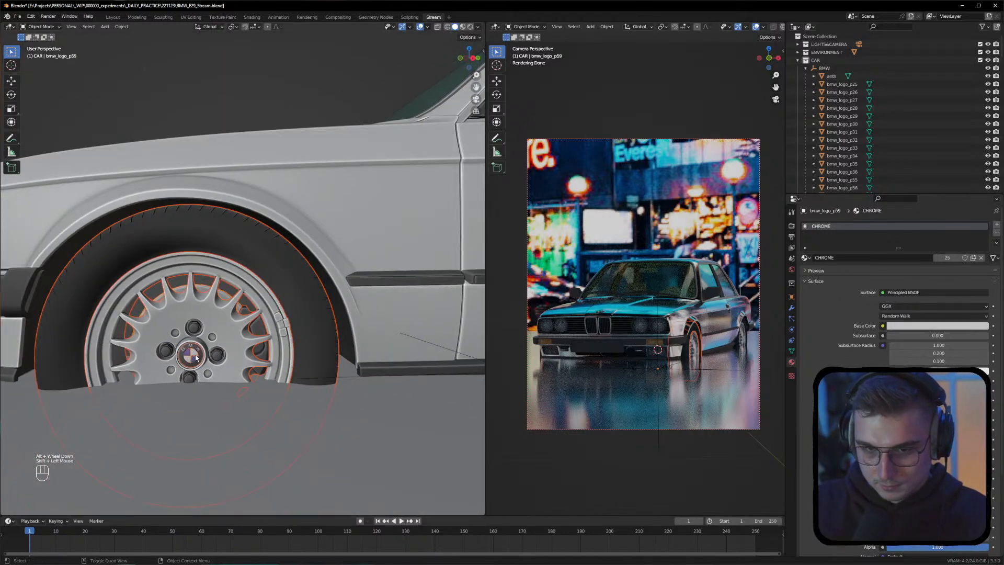
Select the logo quarters, the BMW lettering and the wheel bolts on the front-left wheel
left_click(198, 353)
scroll(198, 352, "up", 4)
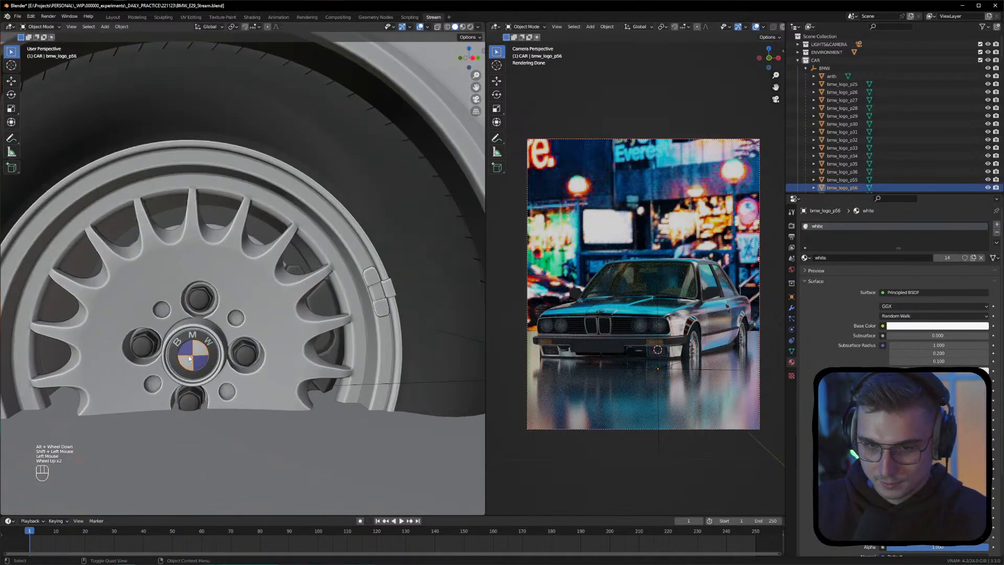
left_click(199, 368)
left_click(198, 360, "shift")
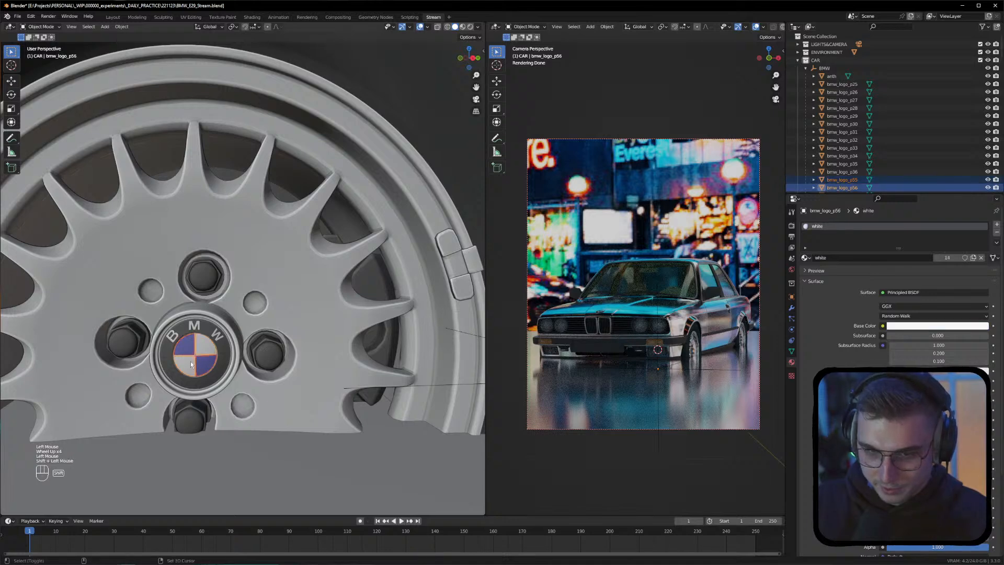
left_click(201, 328, "shift")
left_click(268, 357, "shift")
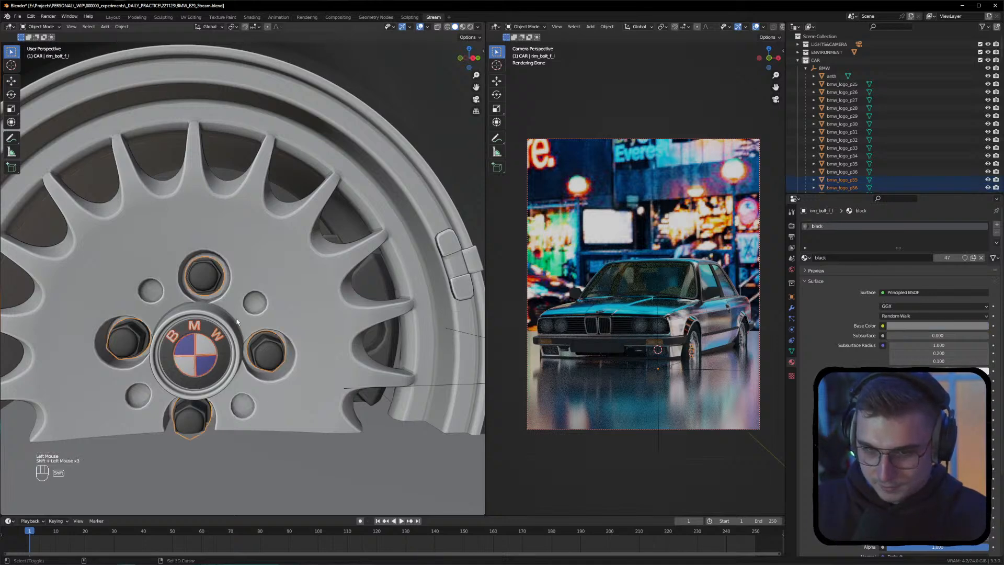
Add the front-left rim parts and the tyre to the selected hub logo and bolts
left_click(275, 285, "shift")
left_click(275, 285, "shift")
left_click_drag(275, 285, 283, 280, "alt")
left_click(394, 284, "shift")
middle_click_drag(392, 285, 269, 317, "alt")
scroll(261, 317, "down", 2)
left_click(318, 224, "shift")
scroll(319, 225, "down", 3, "alt")
Try moving the selected front-left wheel out of its arch to check which parts it includes, and cancel the move
key("g")
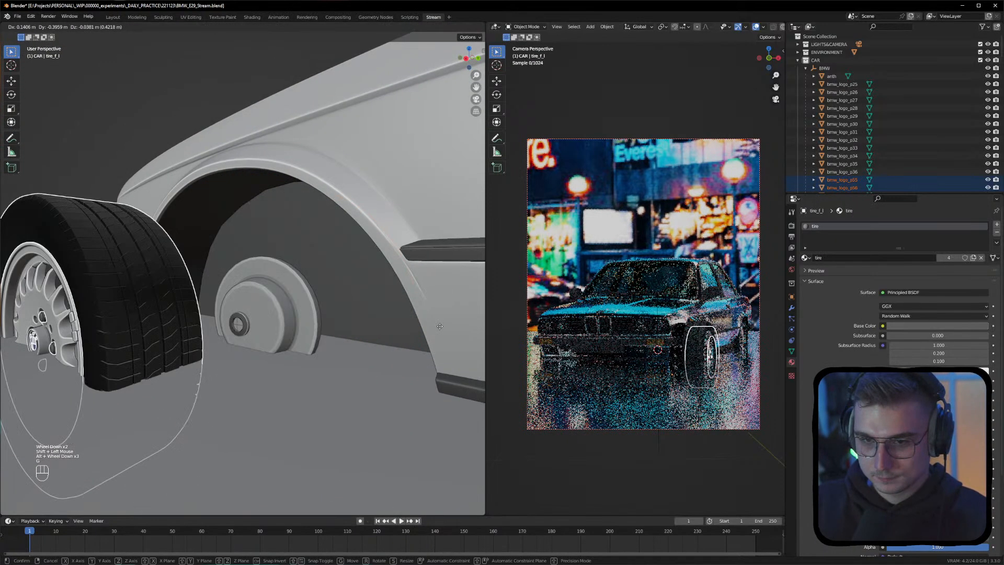
key("Escape")
left_click_drag(337, 303, 334, 301, "alt")
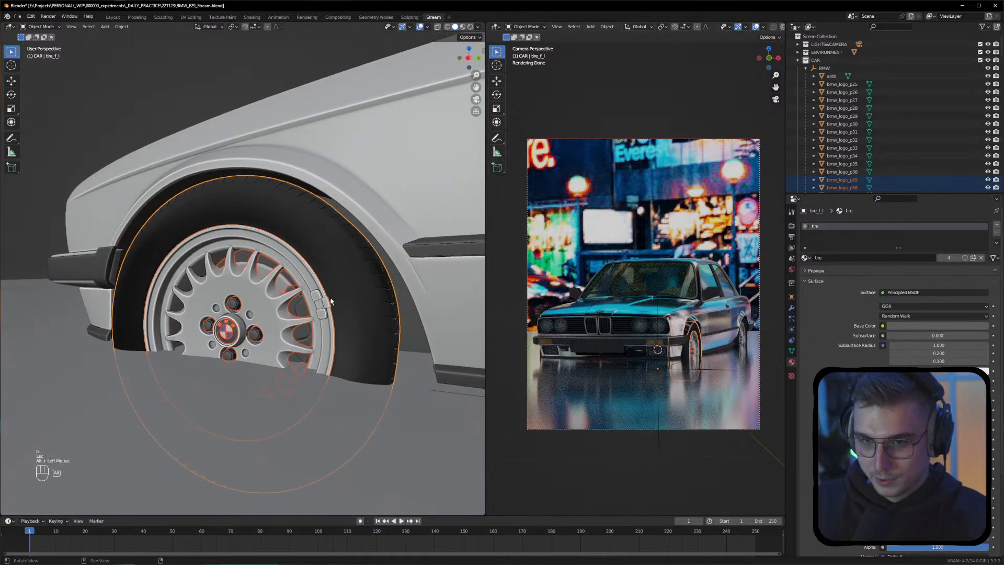
Add the front-left brake support to the wheel selection and try moving the set to check which parts follow, cancelling the move
left_click(295, 288, "shift")
key("g")
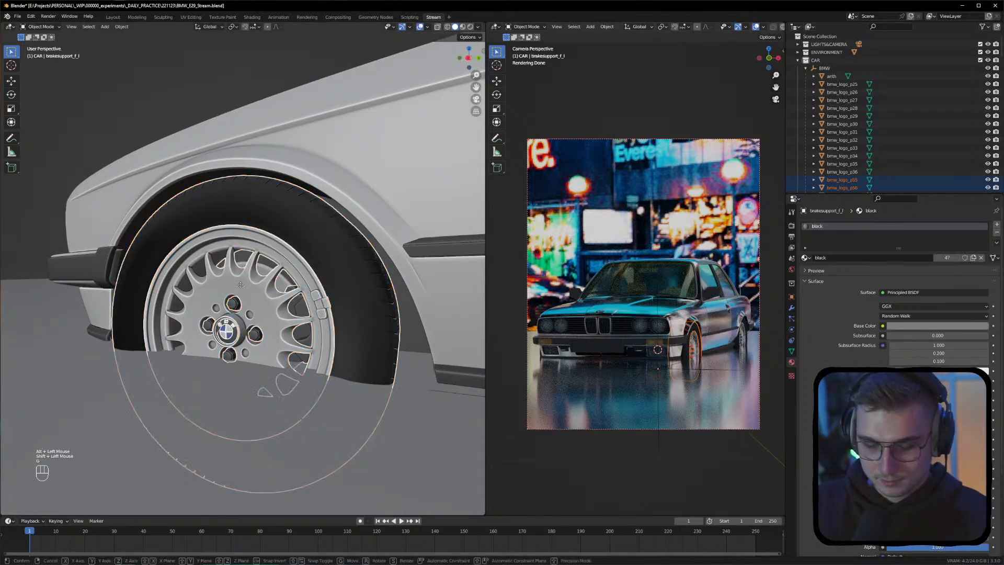
key("Escape")
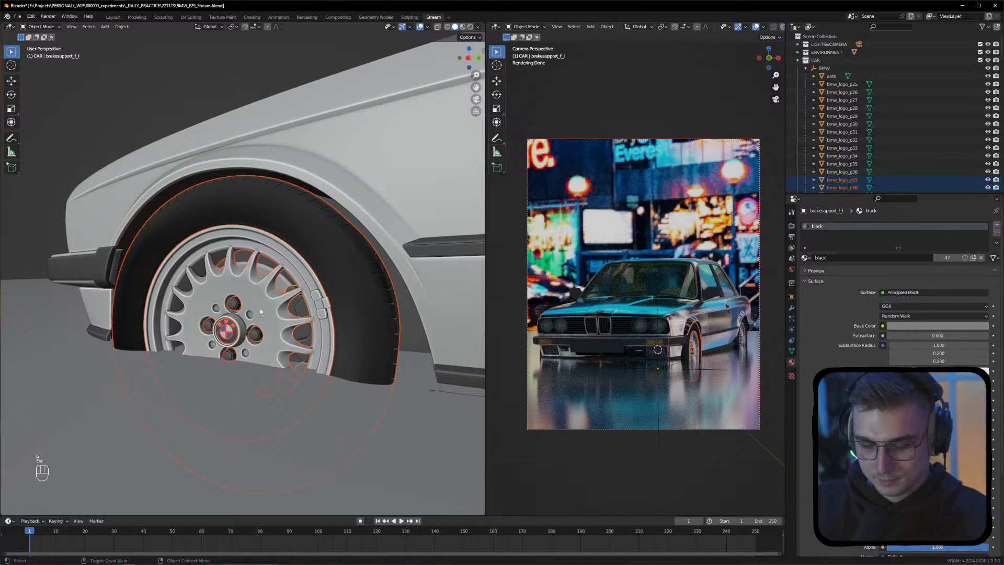
key("g")
key("Escape")
Add the remaining hub badge pieces, including the chrome logo part, to the wheel selection and test it with cancelled moves
scroll(207, 315, "up", 2, "alt")
scroll(207, 315, "up", 2, "alt")
left_click(342, 318, "shift")
key("g")
key("Escape")
left_click_drag(313, 324, 259, 327, "alt")
left_click(252, 319, "shift")
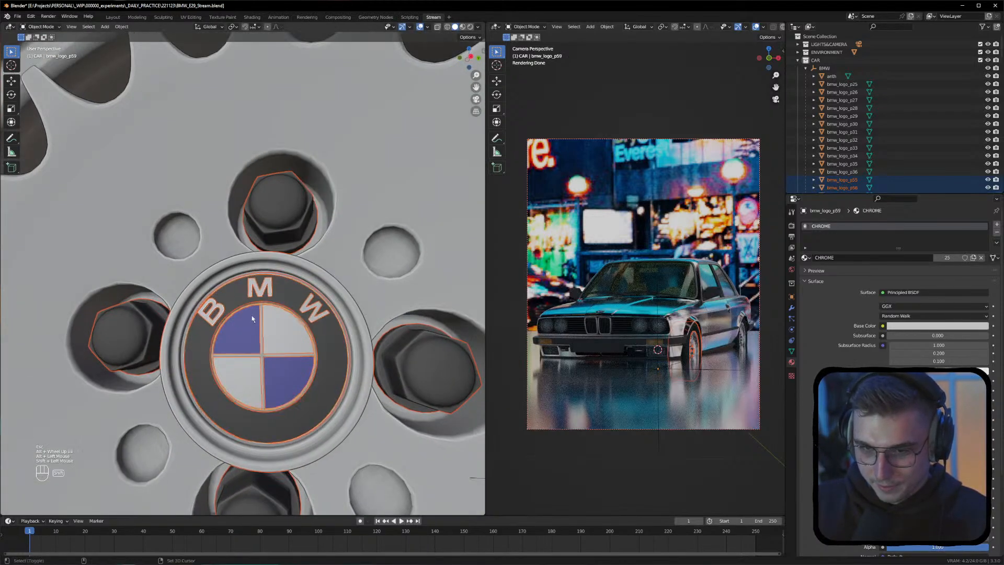
left_click(238, 282, "shift")
key("g")
key("Escape")
Add the front-left brake disc to the selected wheel parts and try moving the set, cancelling the move
scroll(300, 304, "down", 2, "alt")
scroll(309, 301, "down", 2, "alt")
left_click_drag(309, 301, 217, 286, "alt")
left_click(217, 285, "shift")
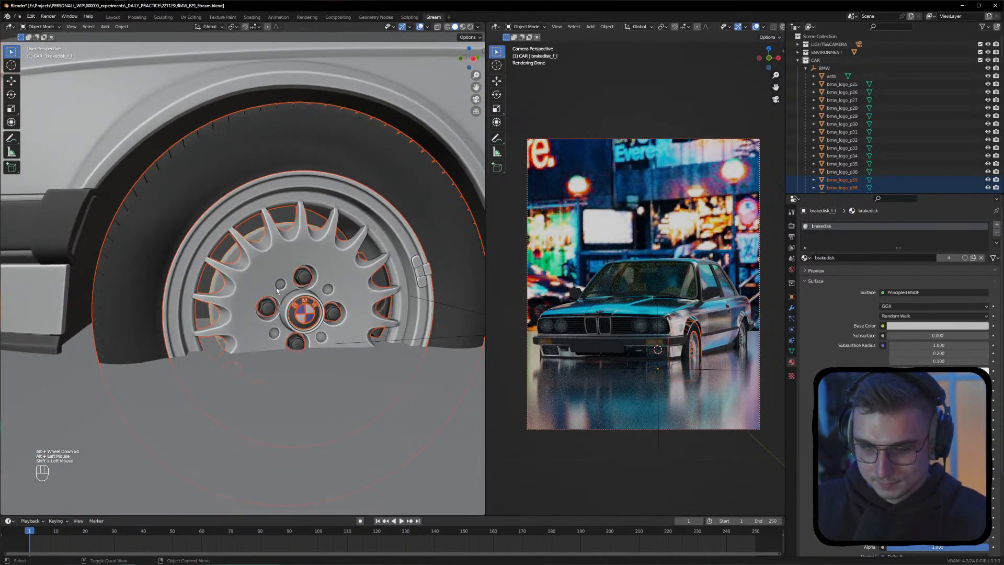
key("g")
key("Escape")
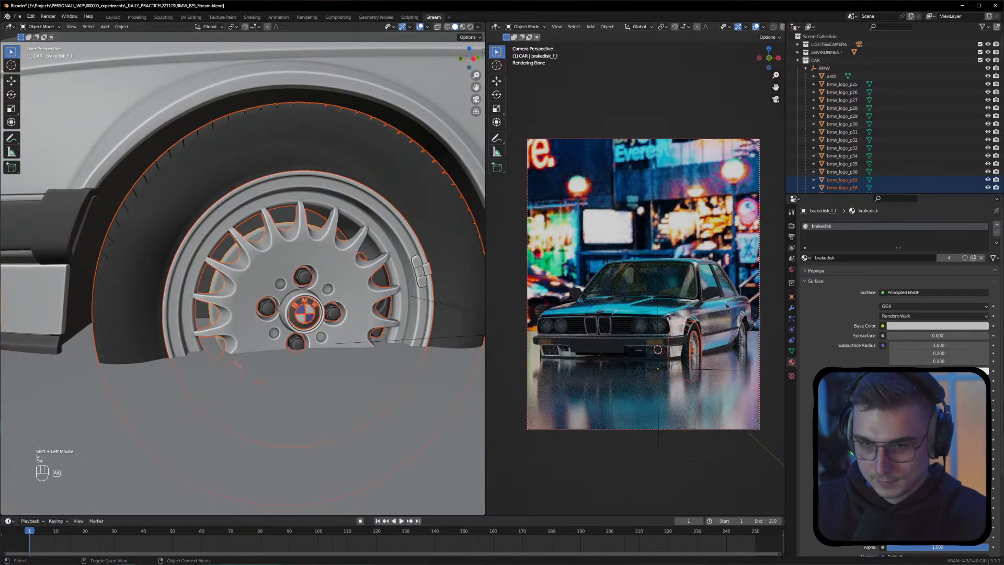
Select only the front-left rim
scroll(248, 331, "up", 2, "alt")
middle_click(249, 331, "alt")
scroll(259, 315, "up", 4)
left_click_drag(256, 312, 225, 311, "alt")
left_click(299, 304)
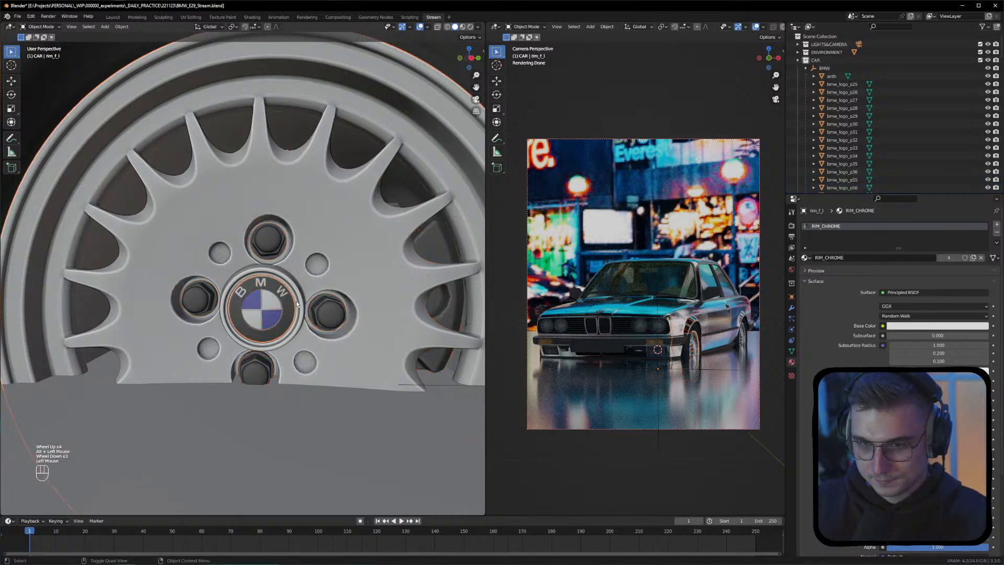
Box-select the area around the hub badge and wheel bolts of the front-left wheel and check the wider selection
scroll(299, 303, "down", 1, "alt")
left_click_drag(319, 269, 209, 344)
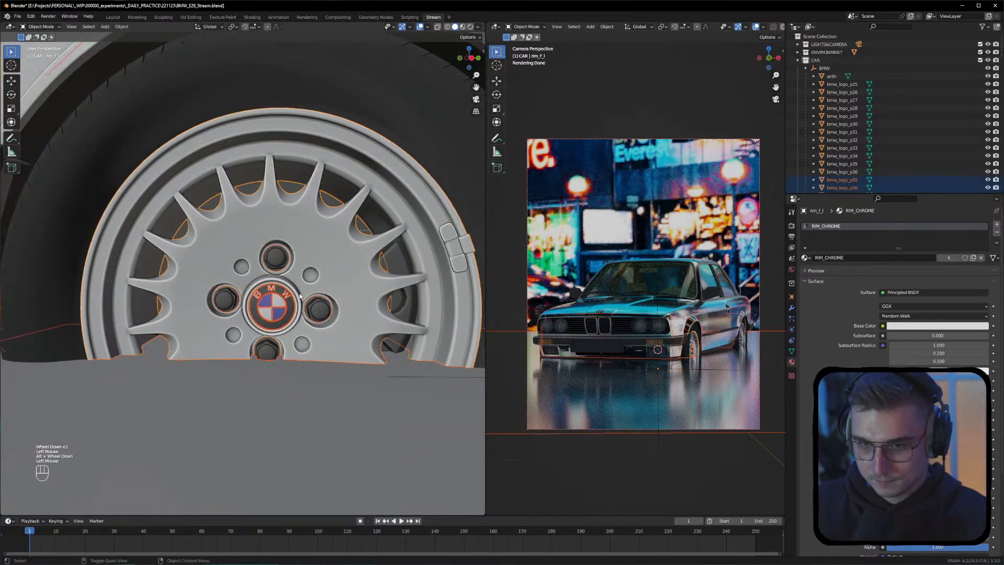
left_click_drag(261, 314, 256, 209, "alt")
scroll(229, 321, "down", 3, "alt")
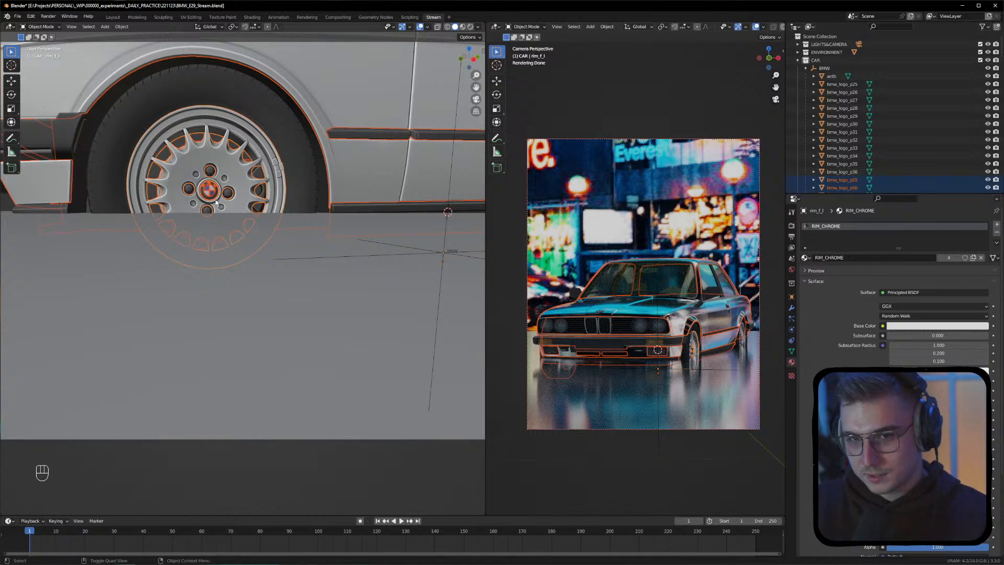
Inspect the front-left wheel where it meets the floor, up close and from farther away
scroll(217, 202, "up", 4, "alt")
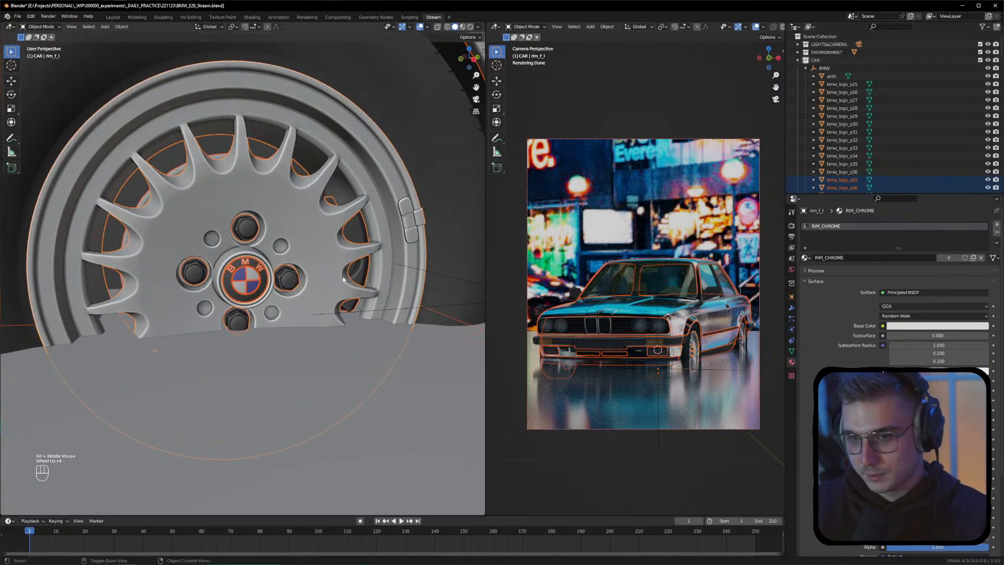
left_click(422, 343)
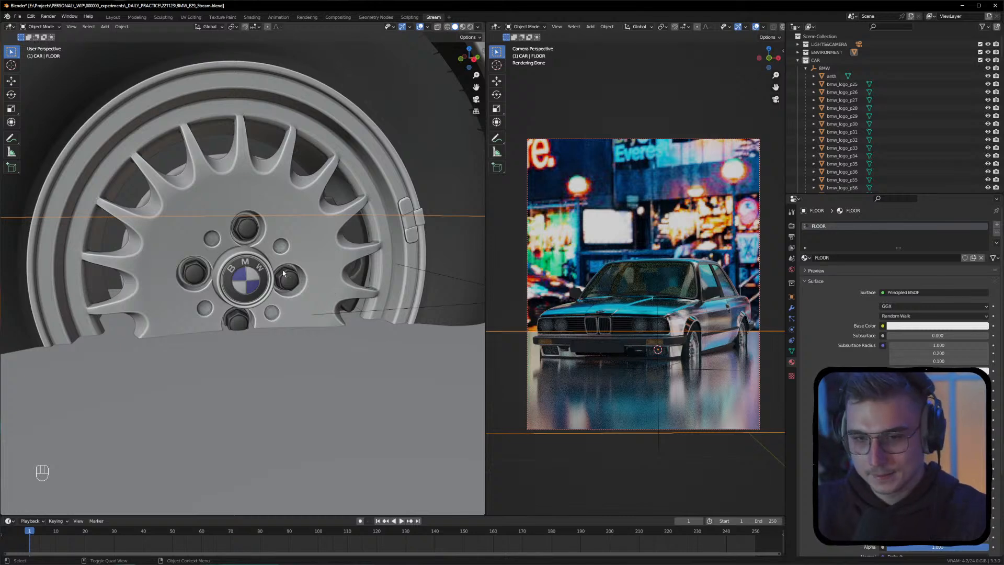
left_click(264, 276)
left_click_drag(251, 288, 366, 293, "alt")
left_click(269, 334)
scroll(276, 327, "down", 3)
scroll(276, 327, "down", 1)
scroll(276, 326, "down", 1, "alt")
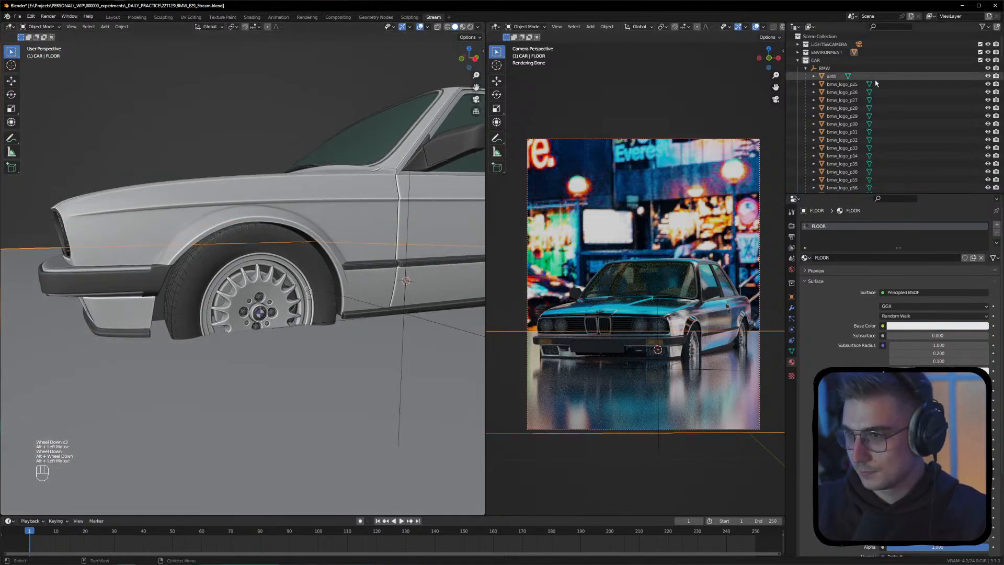
left_click(798, 61)
left_click(797, 60)
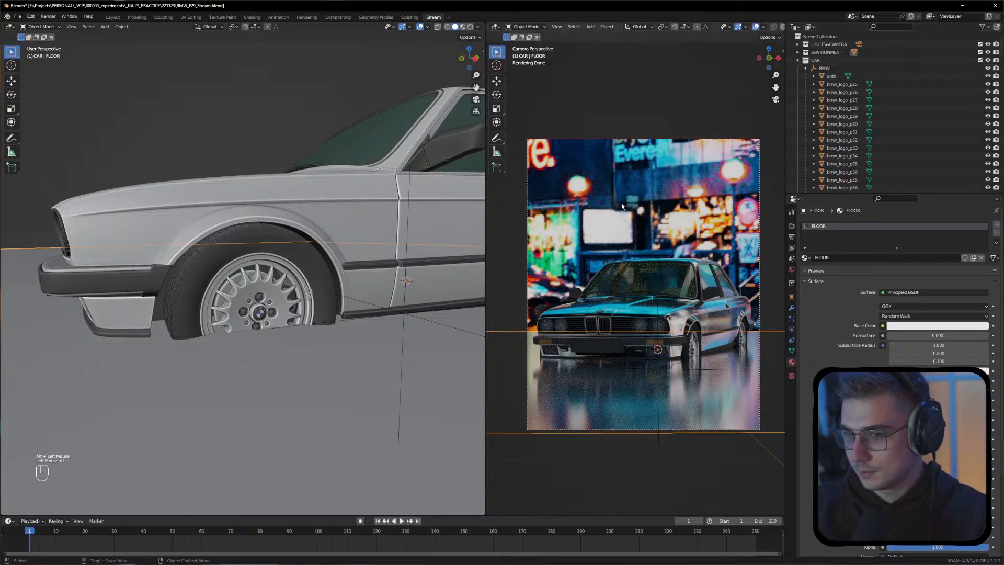
Examine the separate tire, rim and bolt objects that make up the front-left wheel
left_click(273, 288, "shift")
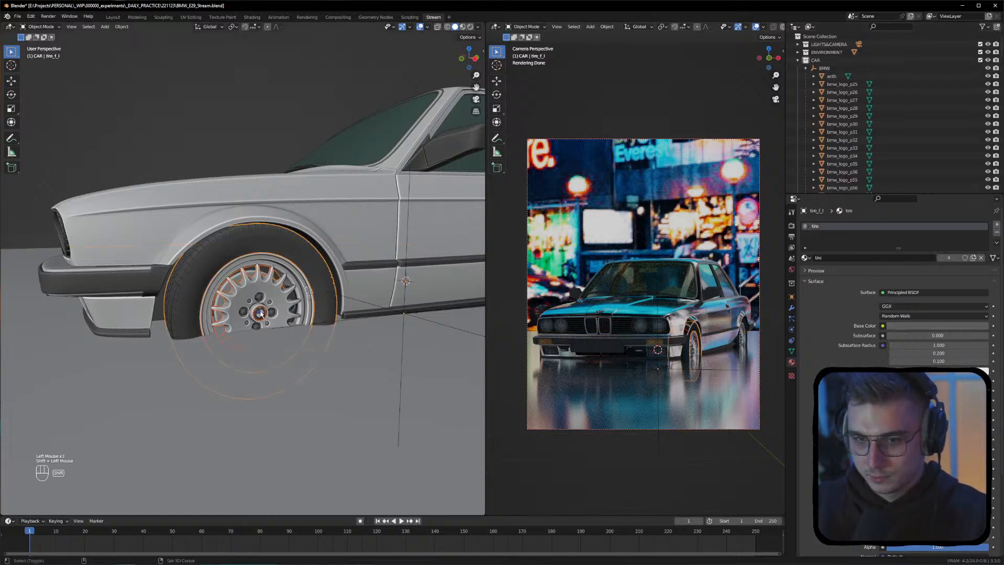
scroll(273, 287, "up", 3)
scroll(261, 313, "up", 2)
left_click_drag(262, 313, 274, 322, "alt")
left_click(274, 322)
left_click(274, 322)
left_click_drag(229, 280, 288, 293)
scroll(290, 337, "down", 2)
scroll(289, 292, "up", 3)
left_click(287, 304)
left_click(286, 303)
middle_click_drag(286, 303, 236, 307, "alt")
left_click_drag(237, 308, 272, 296, "alt")
scroll(272, 295, "down", 9)
scroll(272, 295, "down", 1)
left_click(428, 258)
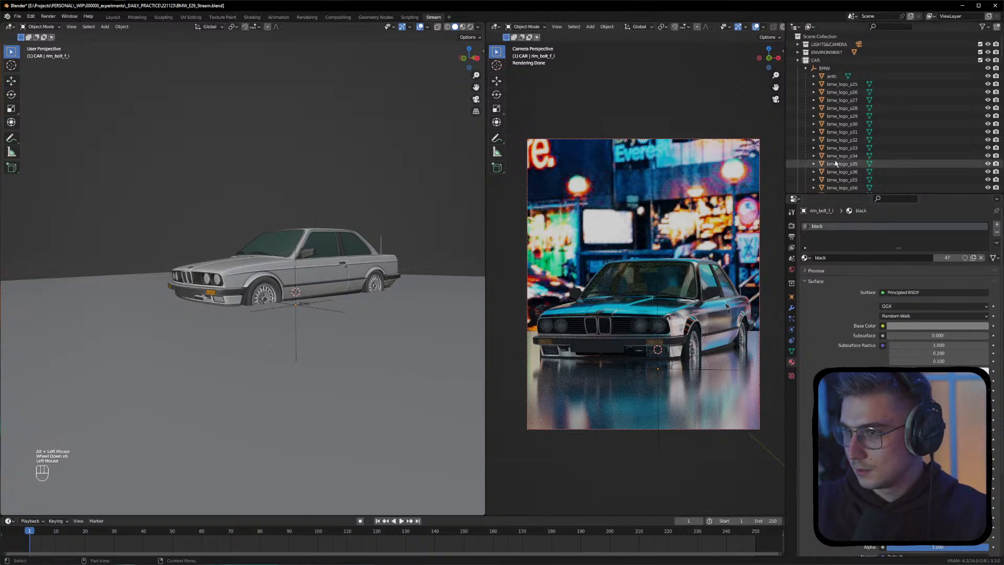
Rename the car's painted body shell object, bumper_f, as BODY
scroll(834, 96, "down", 5)
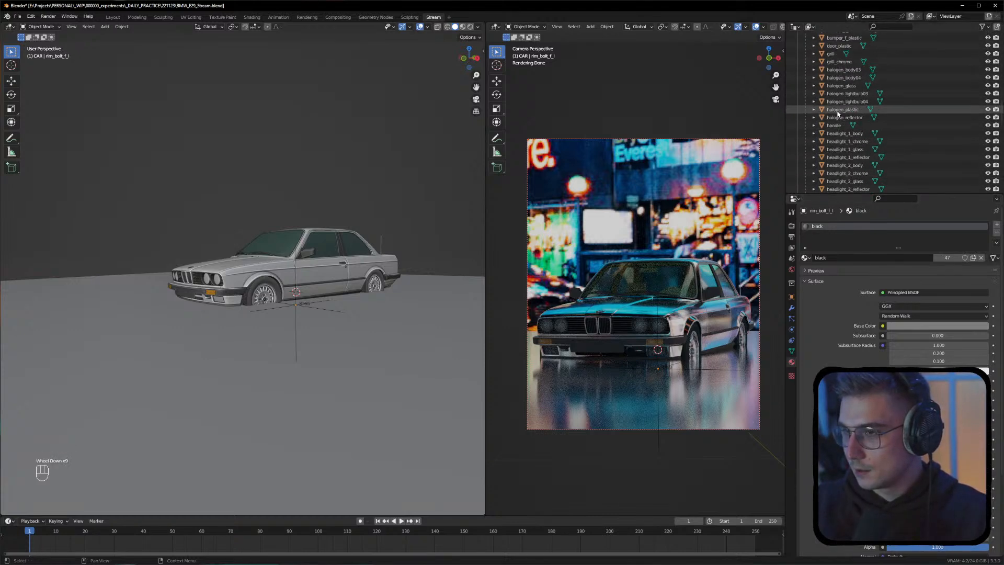
scroll(848, 136, "up", 9)
scroll(848, 138, "down", 11)
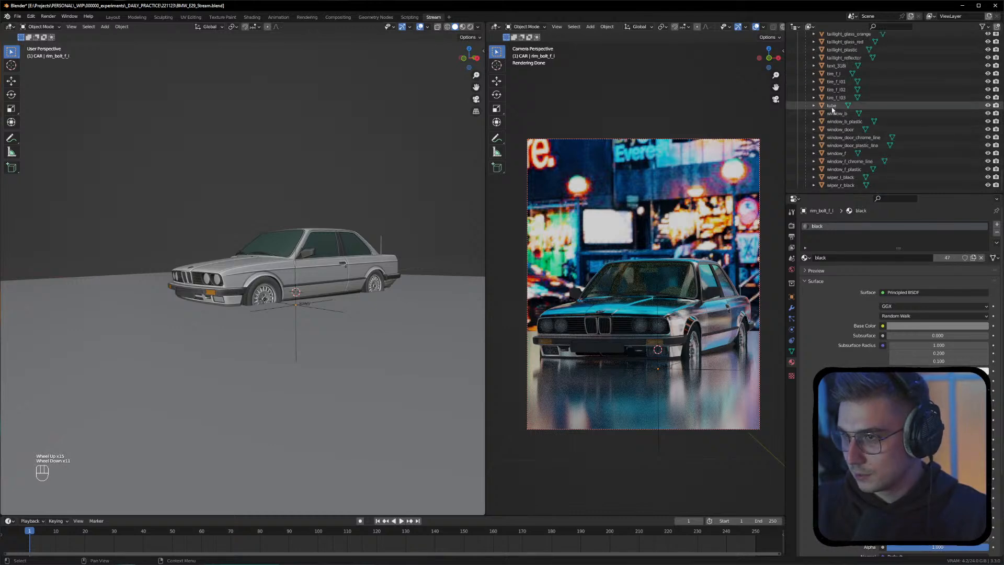
left_click(283, 272)
scroll(869, 144, "down", 1)
scroll(863, 146, "up", 10)
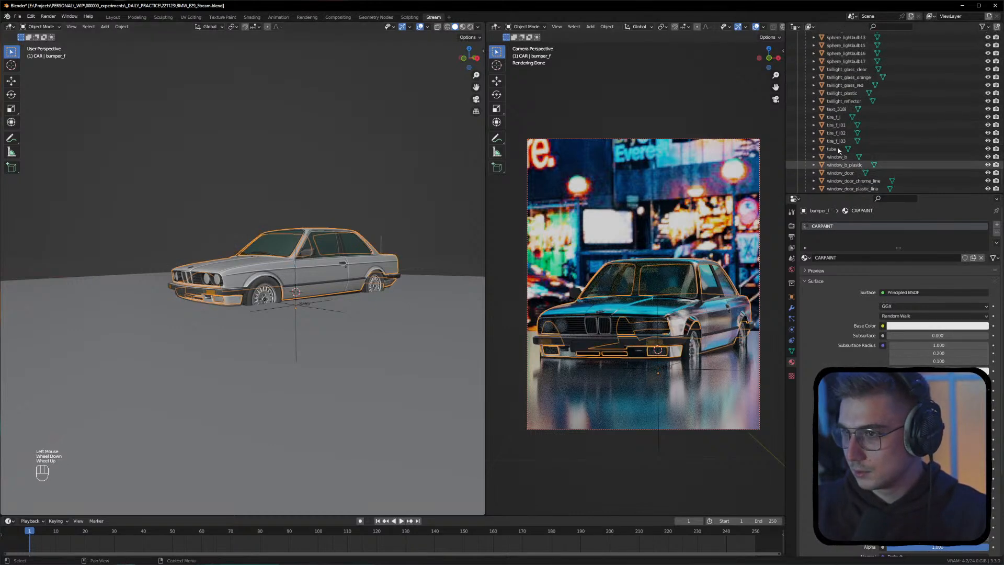
double_click(837, 108)
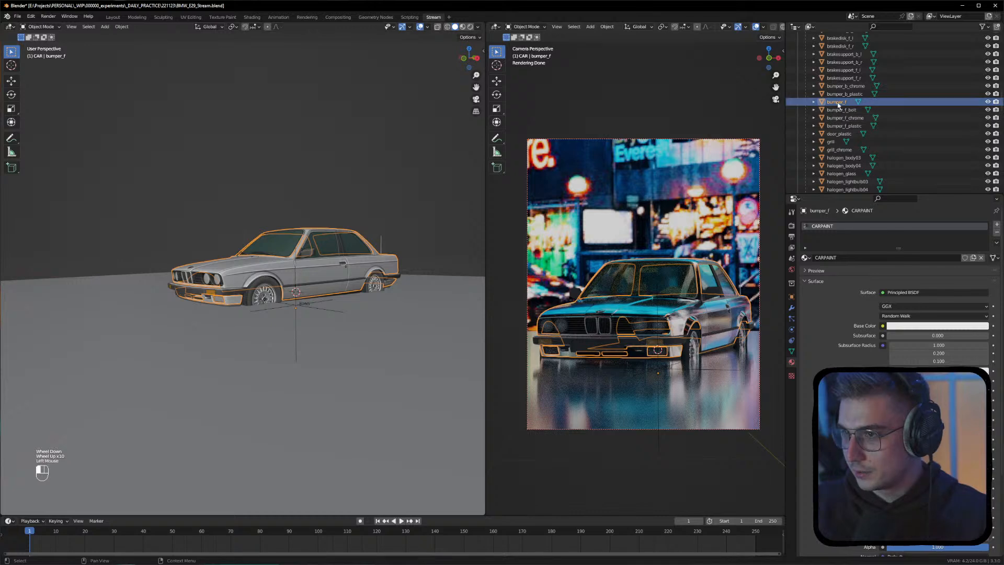
type("BOD")
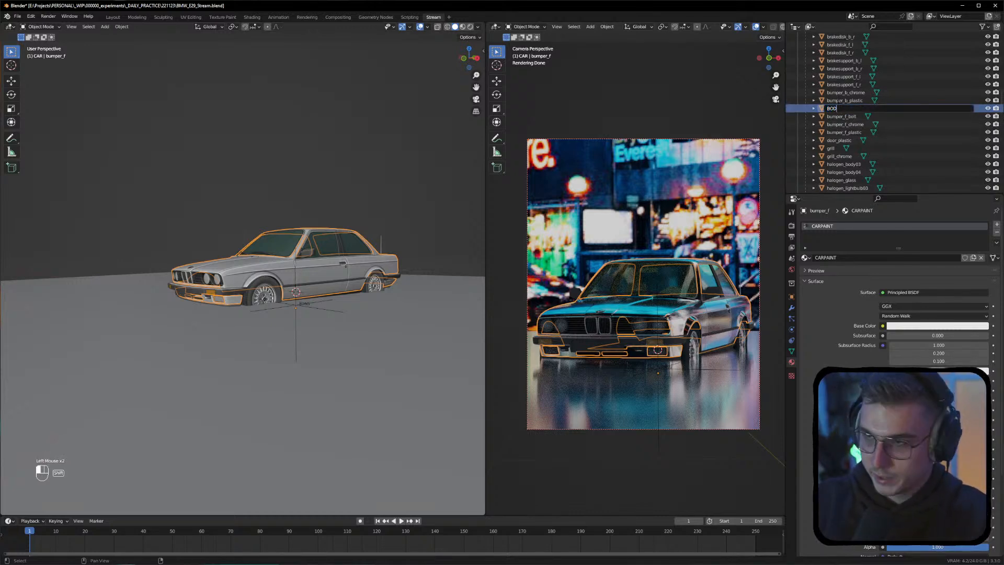
type("Y")
key("Return")
Hide the BODY object in the viewport
scroll(923, 100, "up", 6)
scroll(924, 99, "down", 2)
scroll(924, 104, "down", 3)
left_click(988, 136)
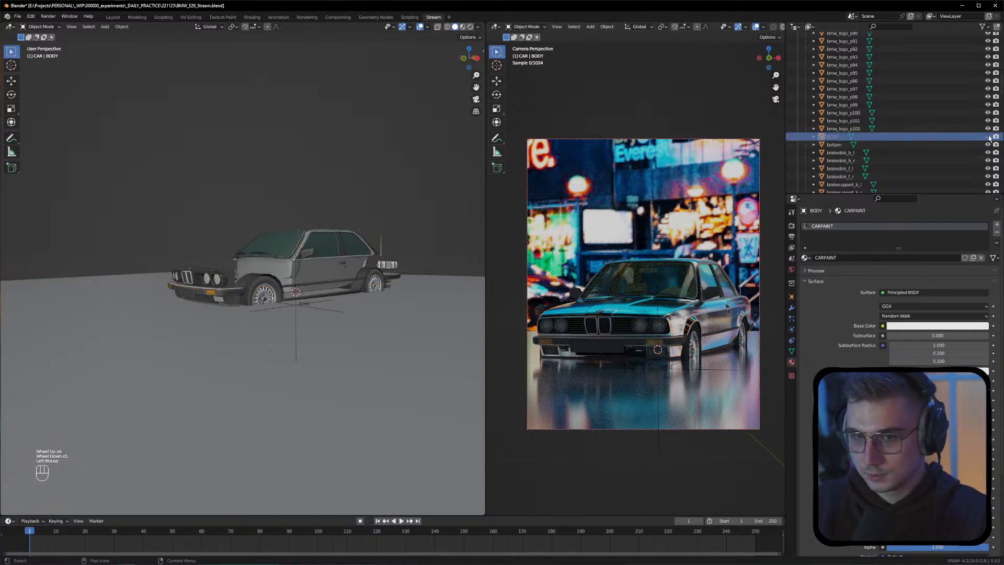
left_click(988, 137)
left_click(988, 137)
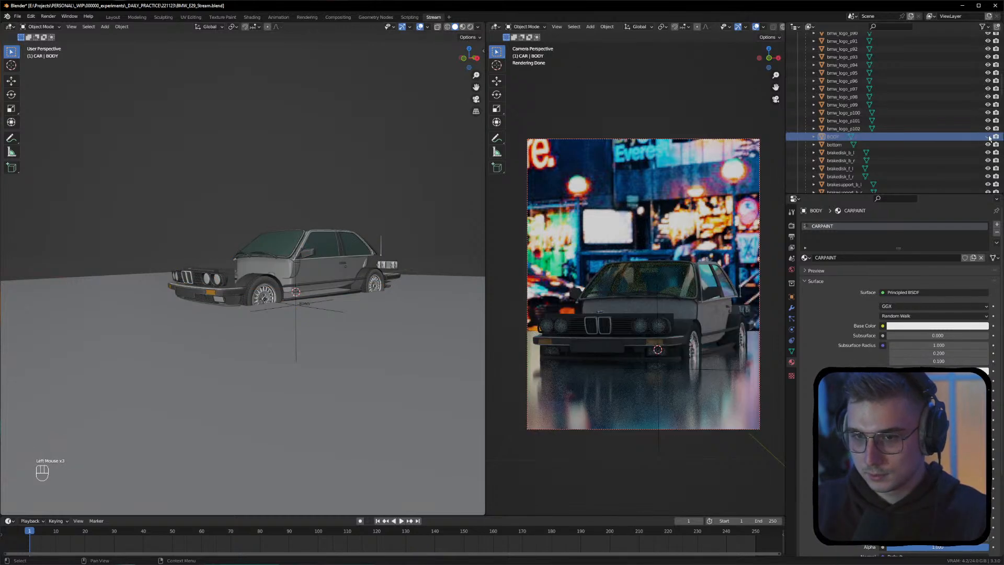
left_click(988, 137)
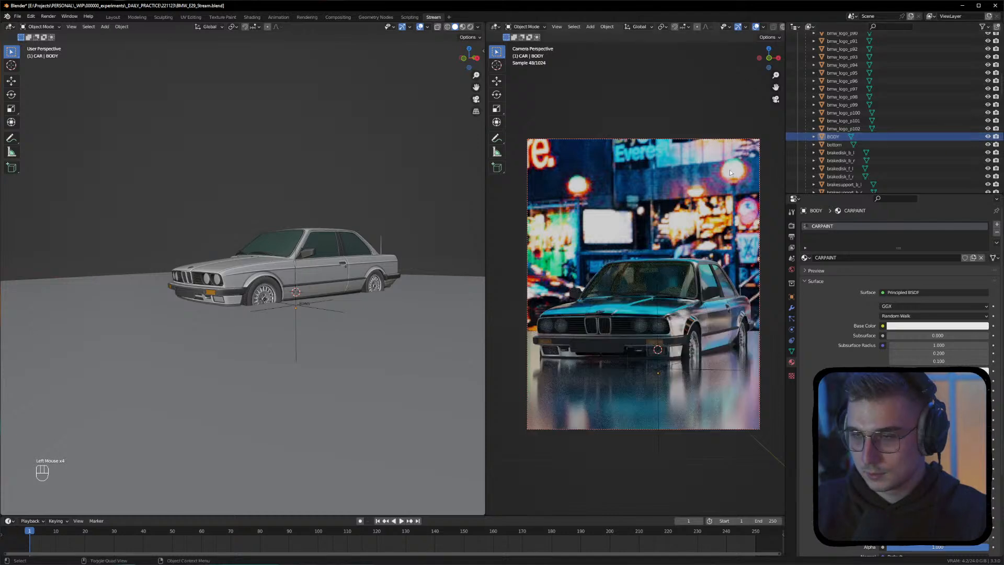
left_click(988, 137)
Collapse the BMW hierarchy and hide the ENVIRONMENT collection in the viewport
left_click(377, 352)
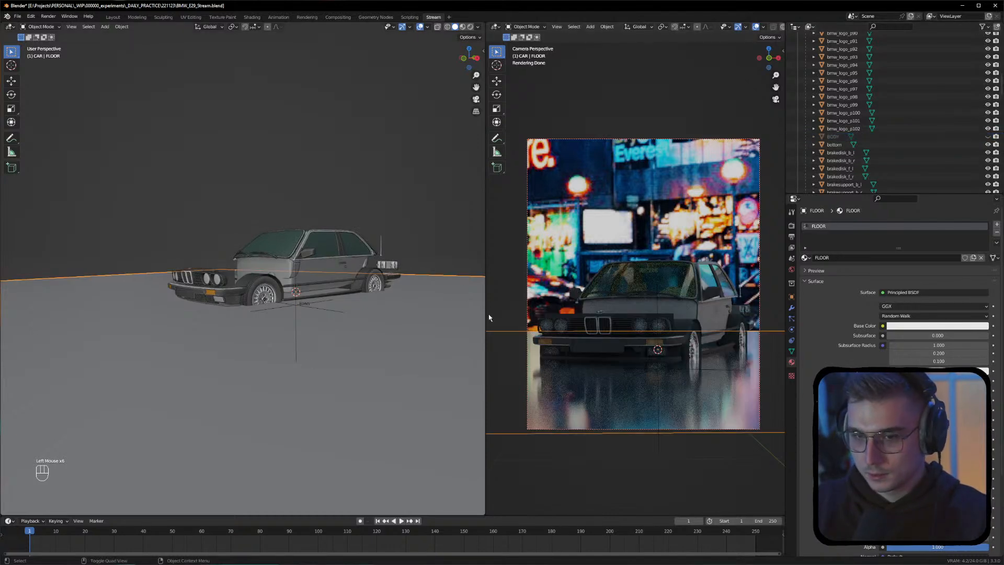
scroll(881, 138, "up", 11)
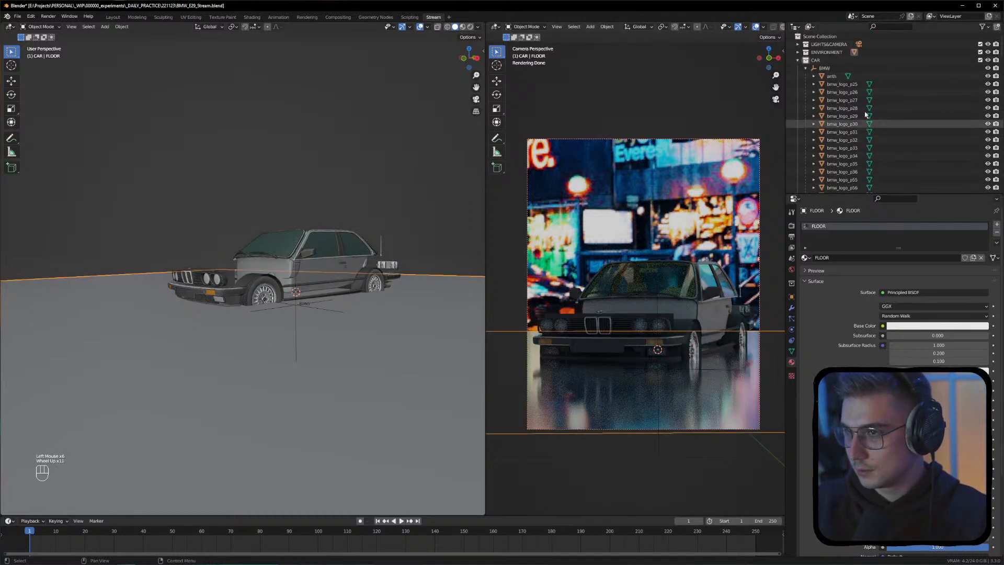
left_click(807, 70)
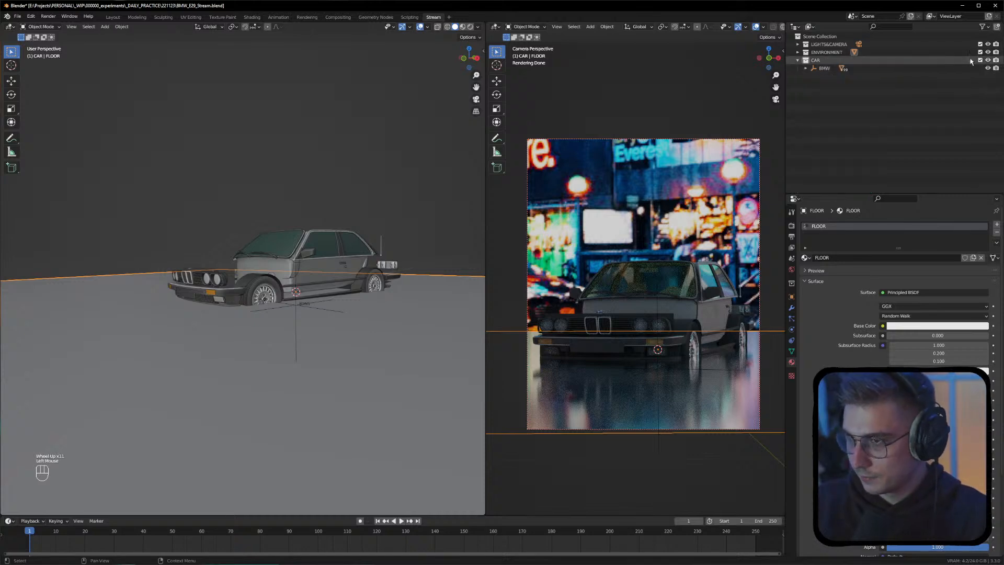
left_click(988, 52)
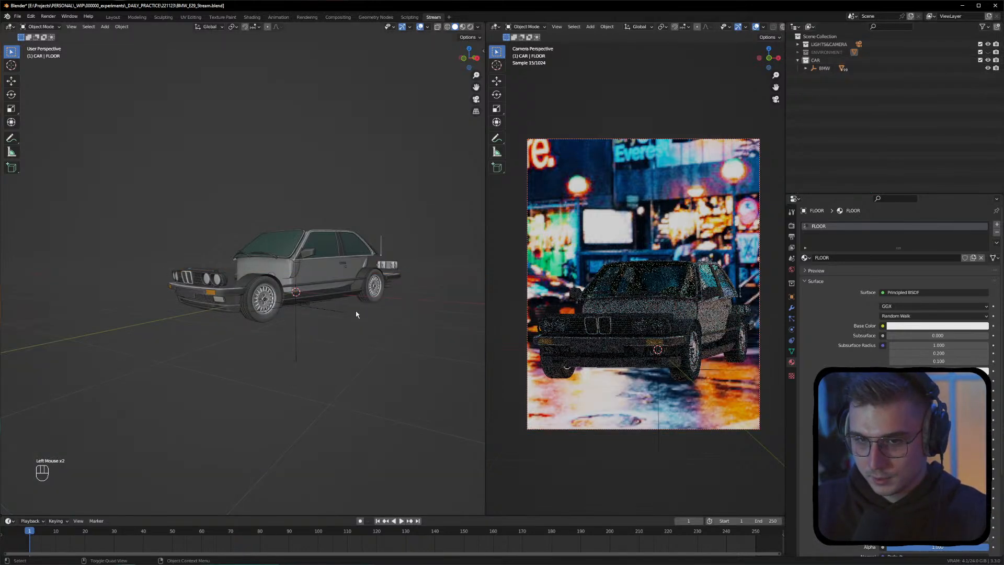
Select the front-left wheel's tire and rim
left_click(310, 314)
scroll(310, 314, "up", 5)
left_click_drag(293, 308, 230, 343, "alt")
left_click(186, 286)
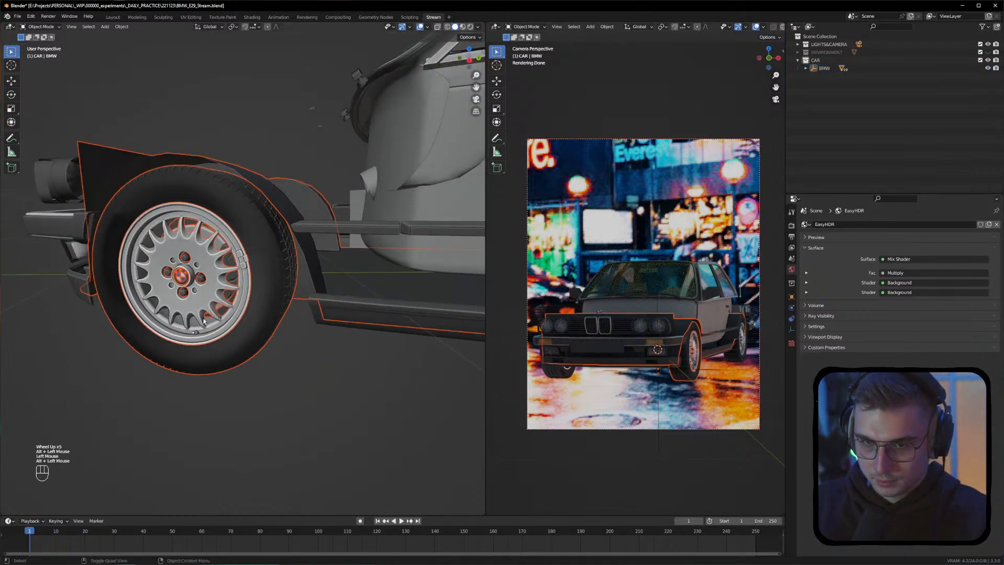
left_click(232, 344)
left_click(224, 337)
left_click(214, 330, "shift")
left_click_drag(184, 291, 174, 286, "alt")
scroll(182, 290, "up", 4)
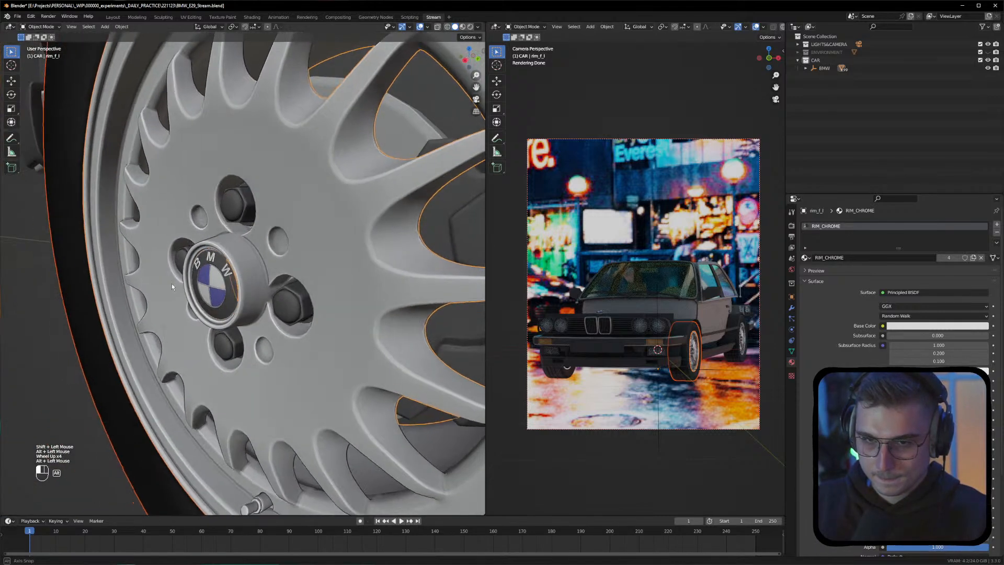
Extend the selection to all front-left wheel parts, including the bolts, centre logo and brake parts
left_click(174, 286, "shift")
scroll(174, 286, "down", 5)
left_click_drag(249, 316, 284, 306, "alt")
left_click(171, 277, "ctrl")
left_click(173, 293, "shift")
left_click(174, 298, "shift")
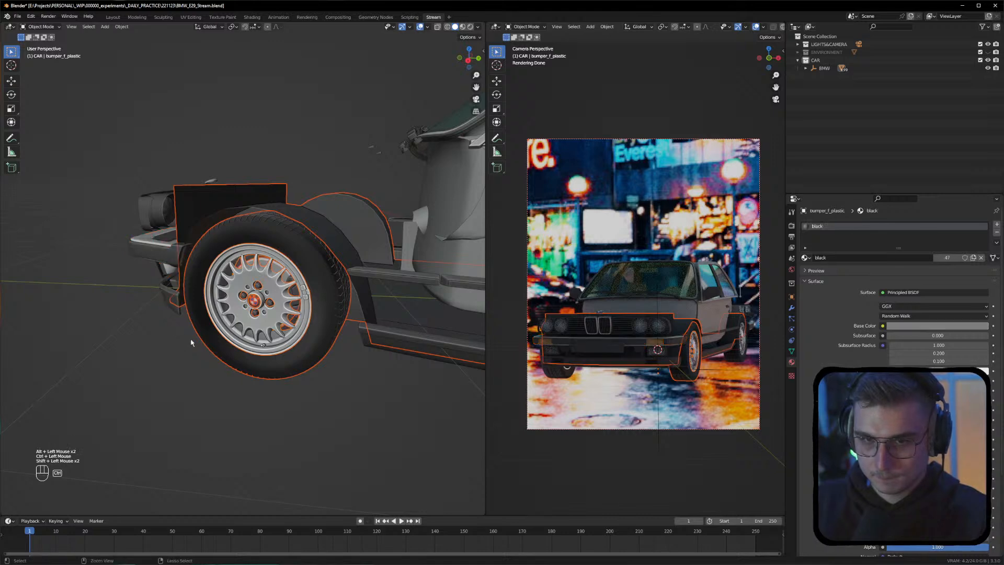
Deselect the bumper plastic, radiator and other surrounding car parts, keeping only the front-left wheel parts selected
left_click(191, 218, "shift")
left_click(190, 218, "shift")
left_click(213, 193, "shift")
left_click(211, 200, "shift")
left_click_drag(212, 201, 272, 301, "alt")
left_click(70, 233, "shift")
left_click(71, 233, "shift")
middle_click_drag(215, 324, 156, 291, "alt")
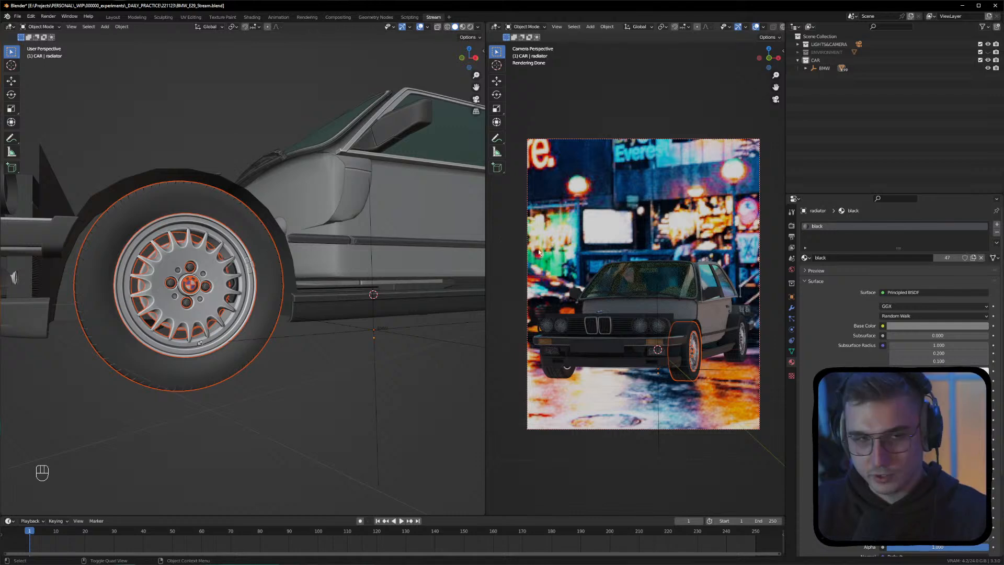
left_click_drag(238, 273, 213, 285, "alt")
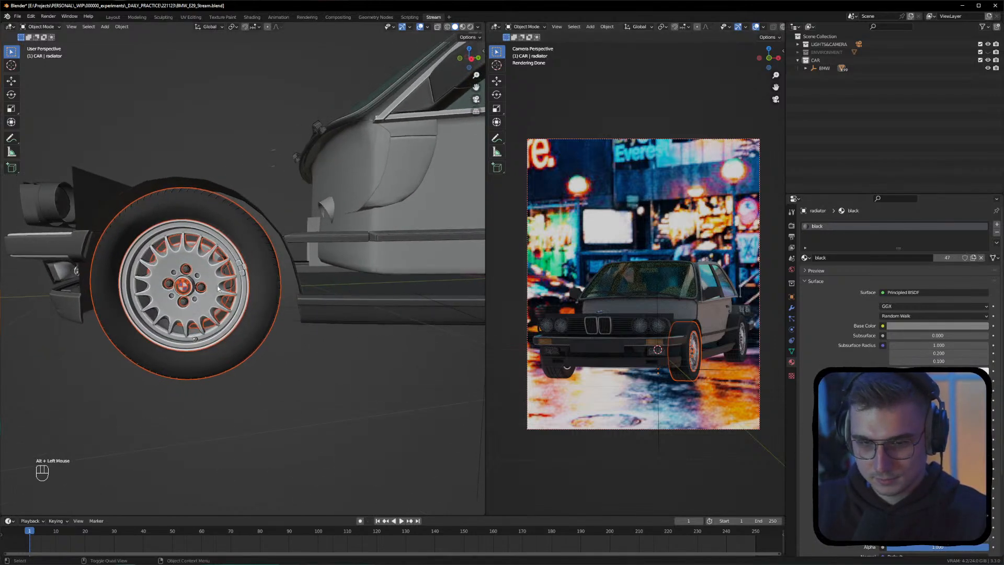
Make the front-left brake support the active object and join the selected wheel parts into it
key("g")
key("Escape")
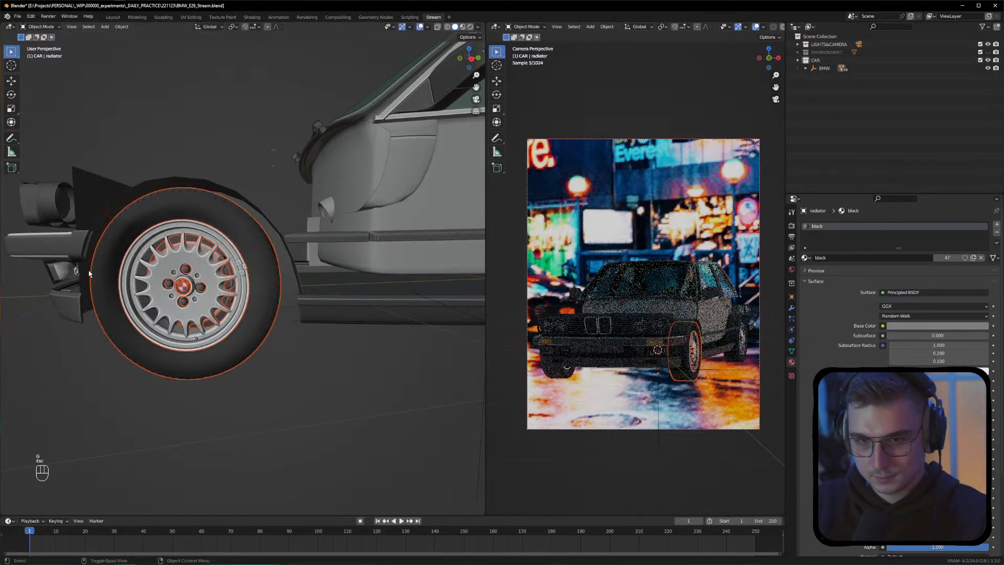
left_click(137, 274, "shift")
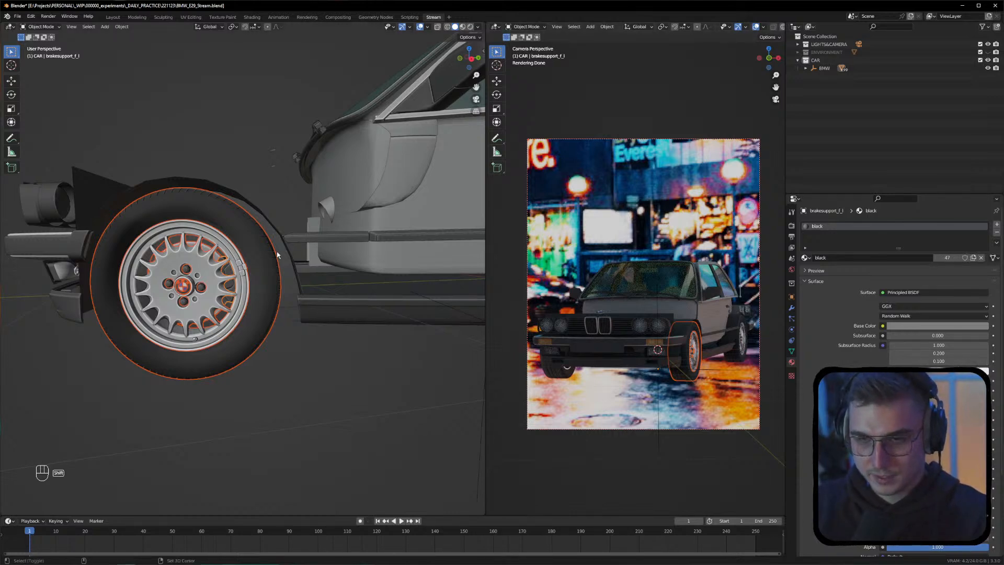
left_click(806, 68)
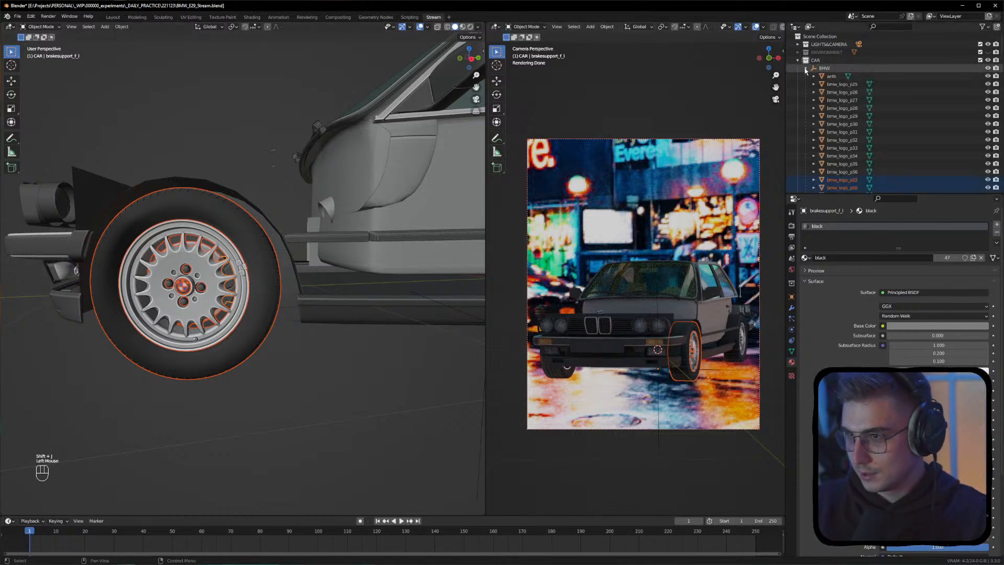
scroll(857, 143, "down", 2)
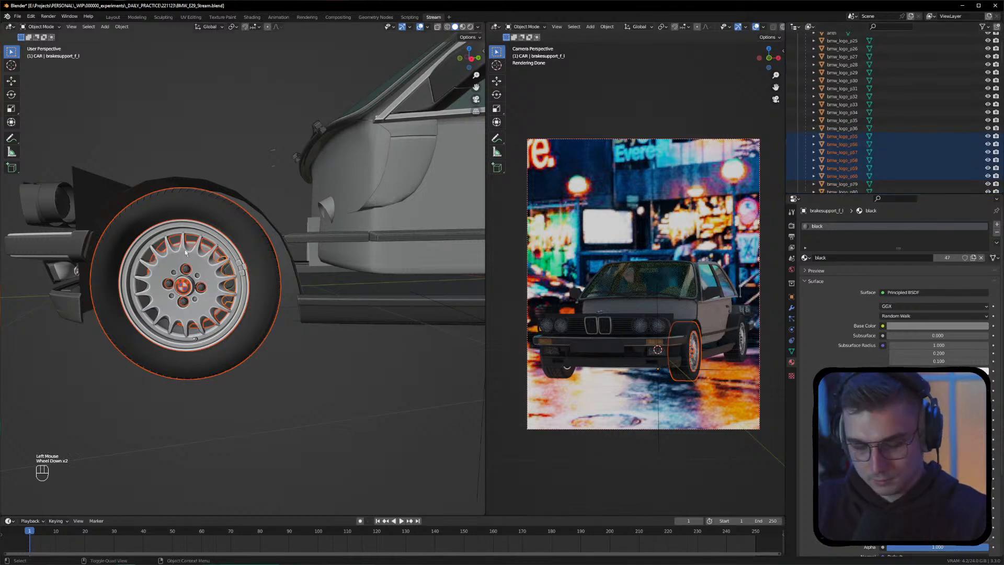
key("ctrl+j")
Rename the joined front-left wheel object as TIRE_L_FRONT
left_click(256, 270)
left_click(262, 298)
scroll(888, 121, "down", 3)
scroll(886, 125, "down", 4)
double_click(842, 108)
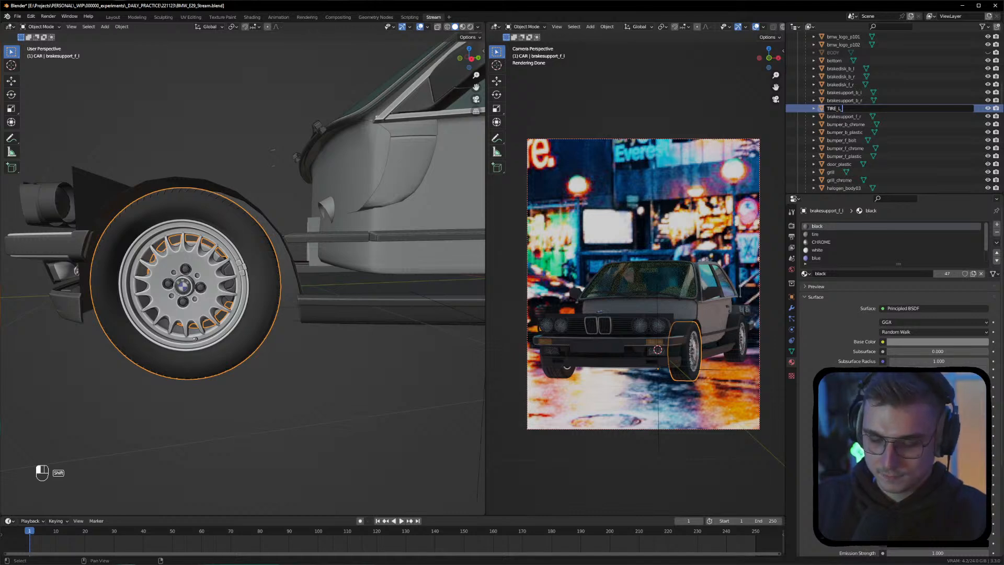
type("TIRE_L_FRONT")
key("Return")
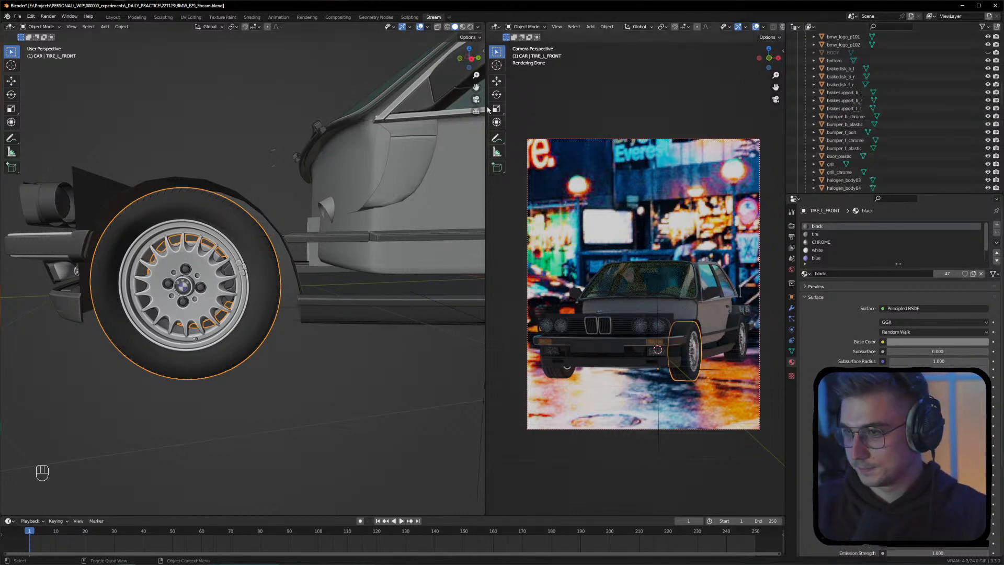
Select all the rear-left wheel parts, including the rim, tire, centre logo and brake disk
left_click_drag(272, 171, 230, 178, "alt")
scroll(950, 148, "up", 3)
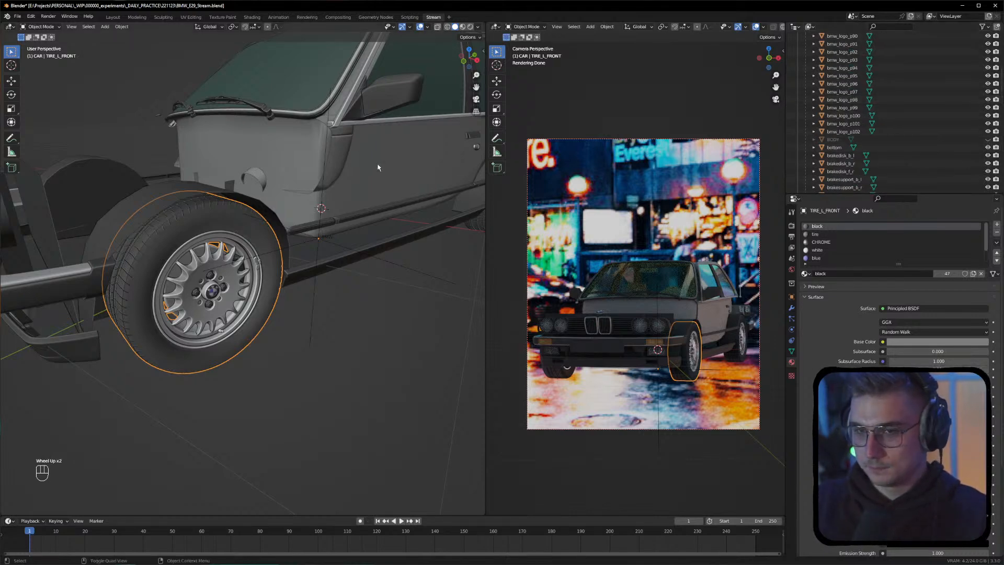
middle_click_drag(226, 300, 277, 224, "alt")
scroll(316, 215, "up", 4)
mouse_move(316, 215)
left_mouse_down("alt")
mouse_move(280, 215)
mouse_move(325, 223)
left_mouse_up("alt")
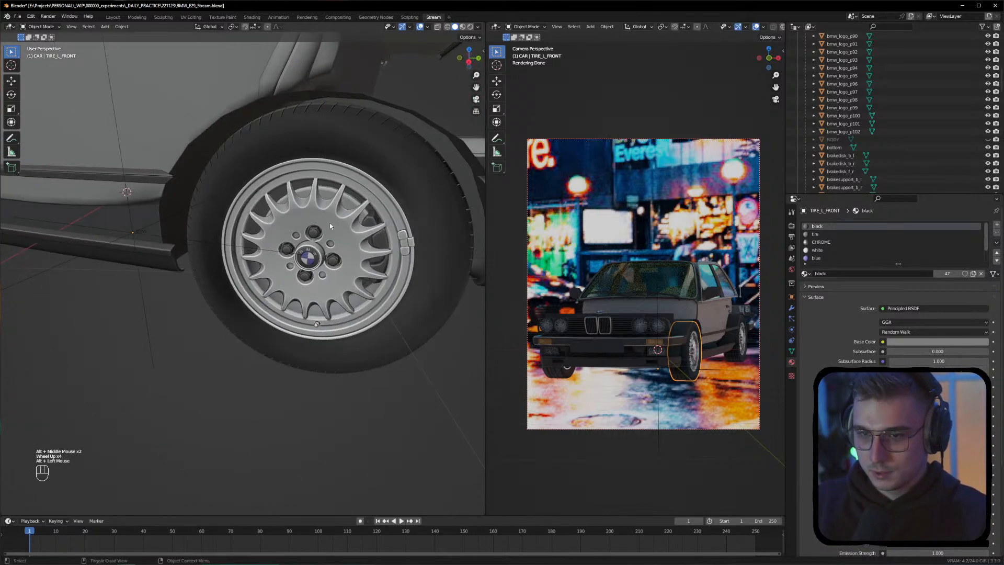
left_click(328, 221)
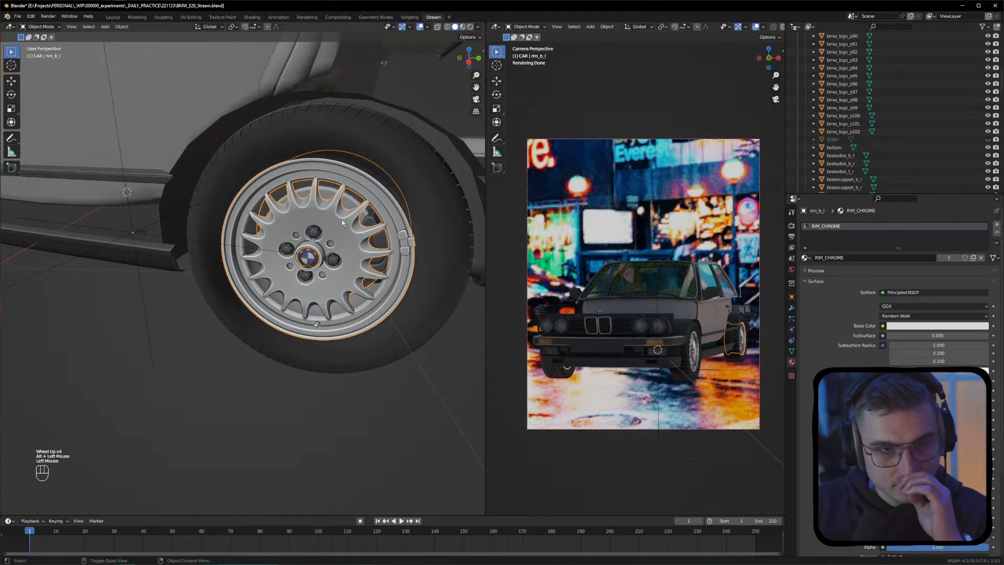
left_click(379, 242, "shift")
left_click(345, 263, "shift")
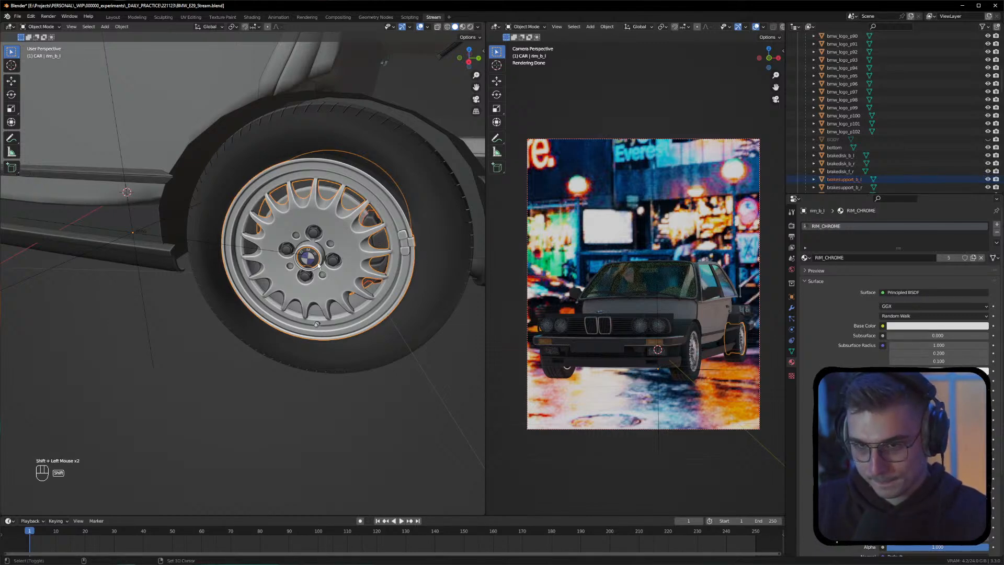
left_click(304, 400)
left_click(308, 257)
Try to deselect the car underbody and other surrounding parts from the rear-left wheel selection
left_click(185, 160, "shift")
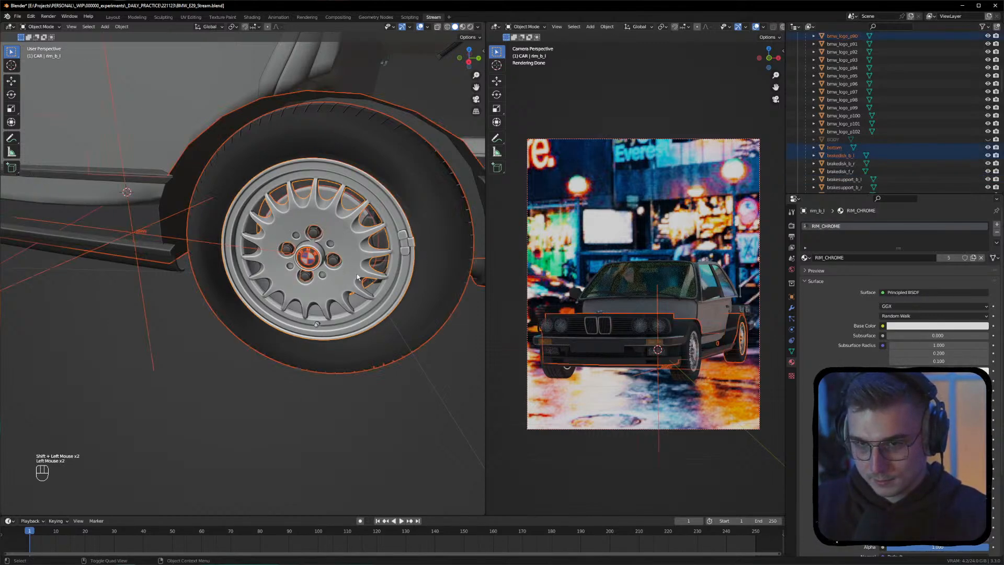
left_click(185, 161, "shift")
left_click(185, 161, "shift")
left_click(185, 161, "shift")
left_click_drag(186, 160, 215, 165, "alt")
left_click_drag(275, 156, 222, 166, "alt")
middle_click_drag(340, 167, 161, 174, "alt")
left_click(357, 263, "shift")
left_click(356, 262, "shift")
left_click(265, 226, "shift")
left_click(264, 226, "shift")
left_click(255, 225, "shift")
left_click(256, 225, "shift")
left_click_drag(258, 226, 259, 225, "alt")
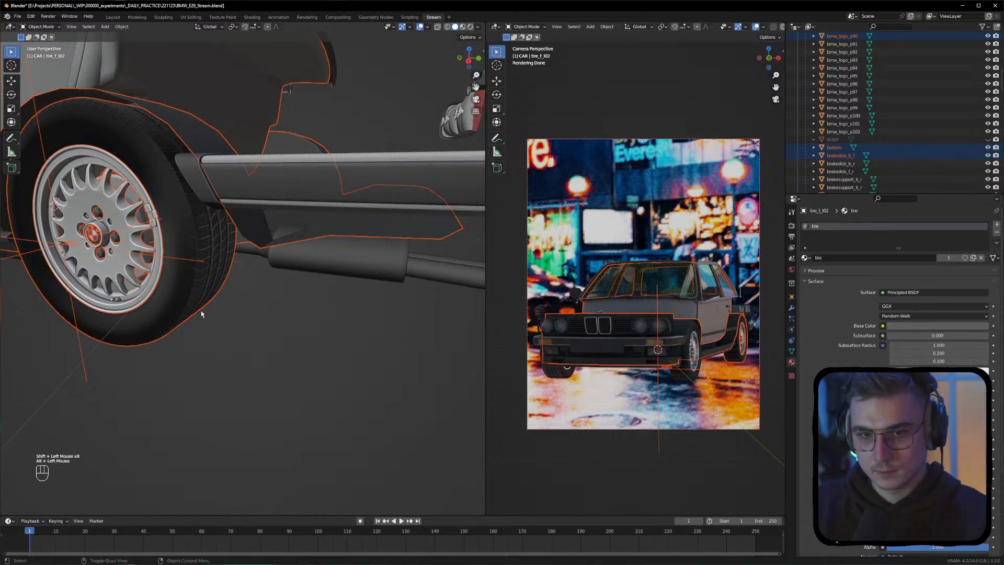
Reselect only the rear-left wheel parts, including the tire, rim, centre logo, brake disk and brake support
left_click(236, 332)
left_click_drag(232, 341, 84, 294)
left_click(104, 257, "shift")
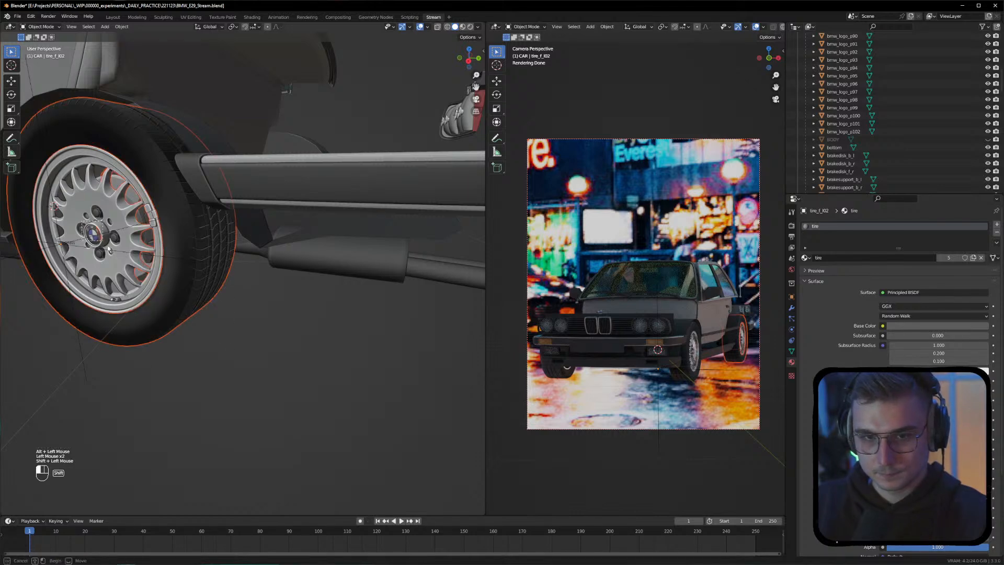
middle_click(181, 308)
middle_click(187, 307)
left_click_drag(121, 299, 161, 286, "alt")
middle_click_drag(161, 286, 285, 323, "alt")
middle_click(285, 323, "alt")
left_click_drag(285, 323, 291, 348, "alt")
left_click(285, 341)
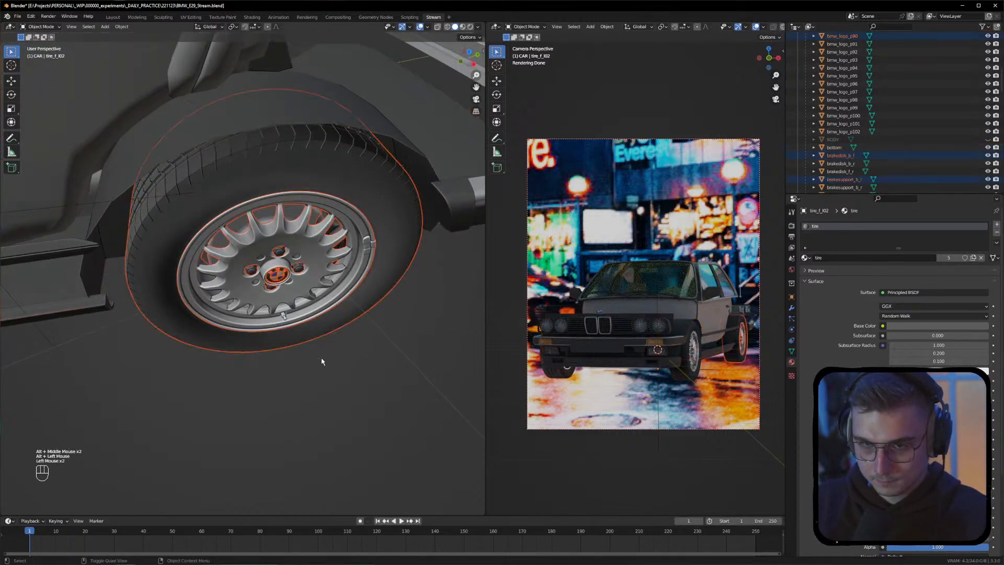
Make the rear-left rim the active object and join the selected wheel parts into it
left_click_drag(283, 328, 321, 248, "alt")
left_click(293, 289, "shift")
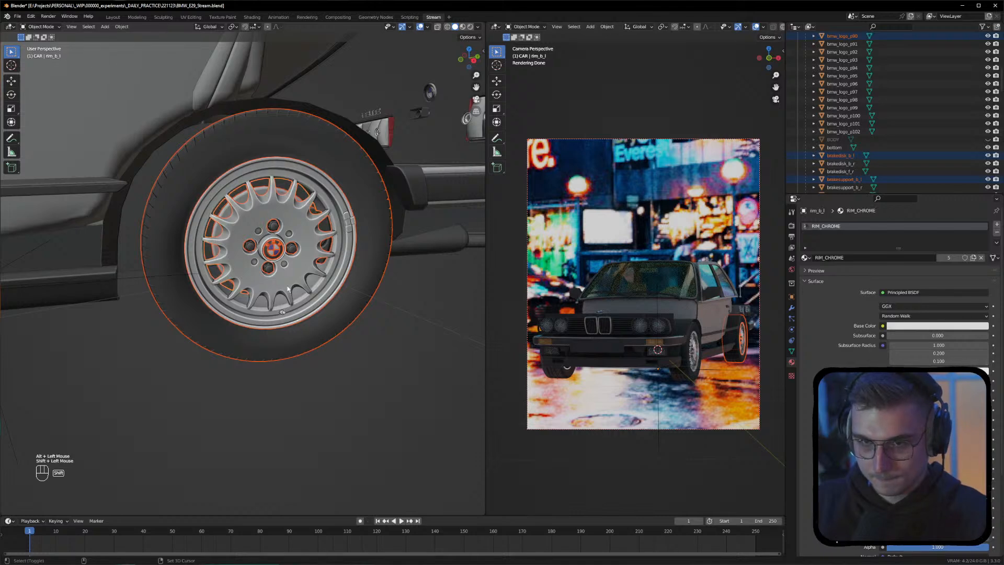
left_click_drag(293, 288, 327, 307, "alt")
key("g")
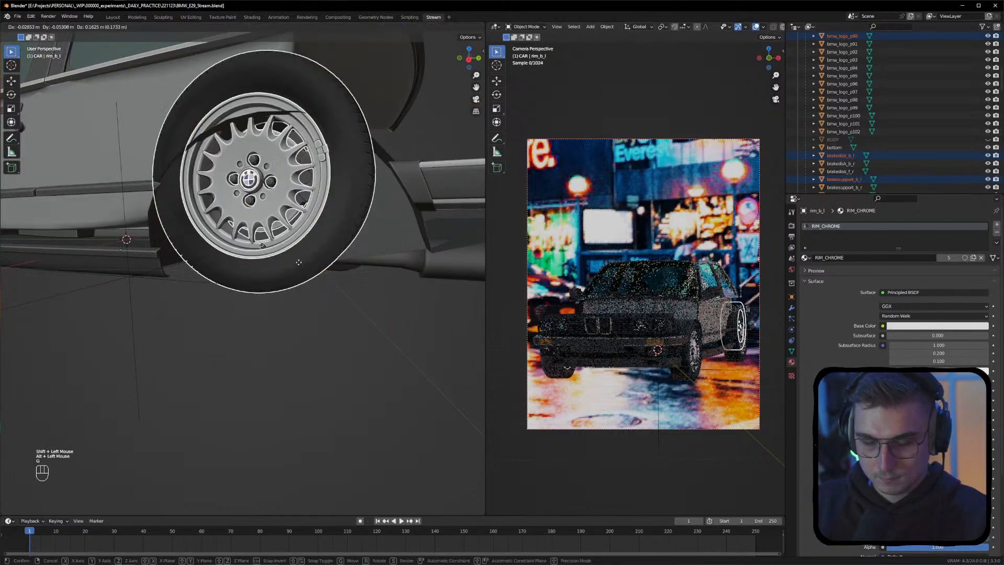
key("Escape")
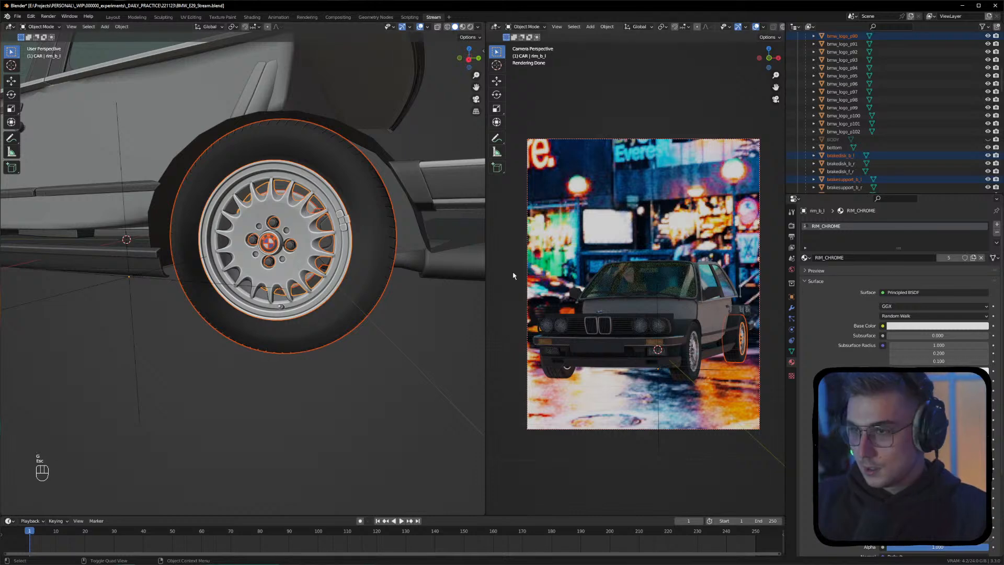
key("ctrl+j")
Rename the joined rear-left wheel object as TIRE_L_BACK
scroll(918, 121, "up", 6)
scroll(918, 121, "up", 4)
scroll(918, 121, "down", 9)
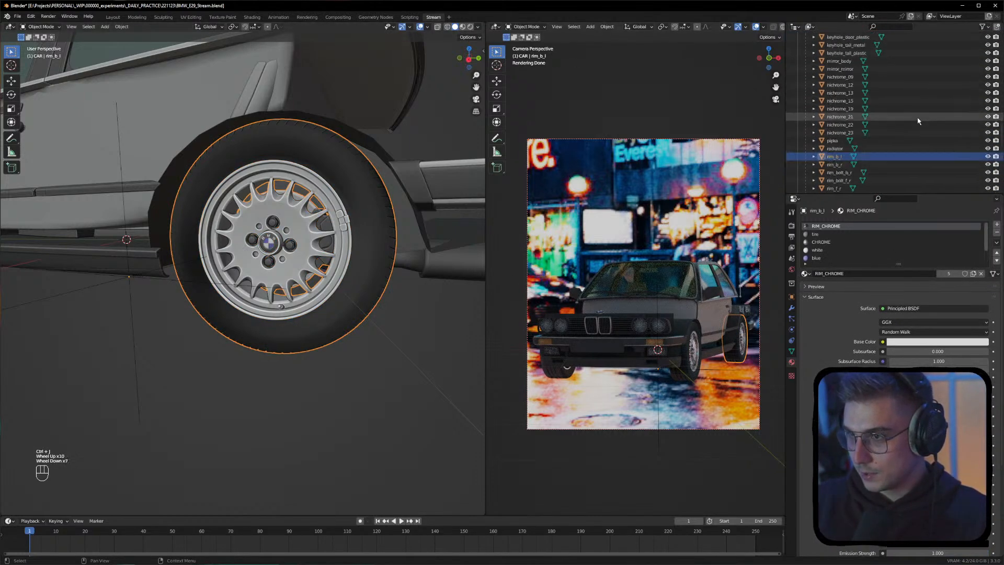
left_click(836, 85)
double_click(836, 84)
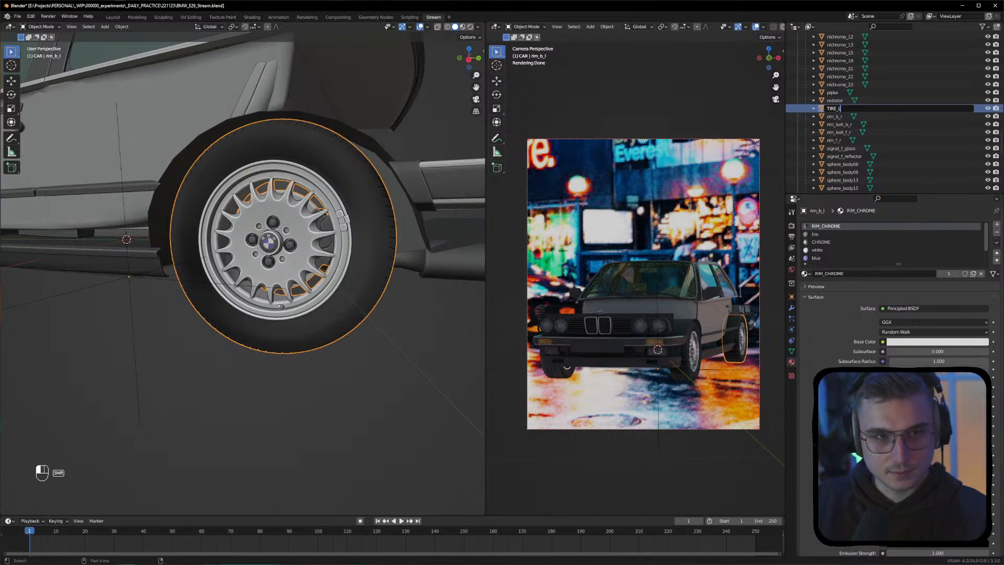
type("TIRE_L_BACK")
key("Return")
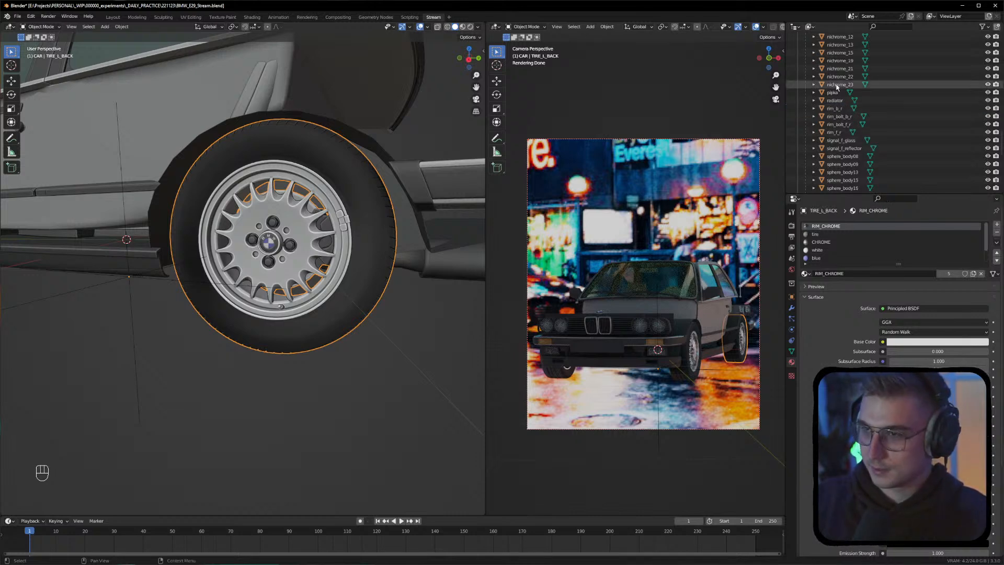
Unhide the BODY object of the car
scroll(864, 83, "up", 7)
scroll(868, 94, "down", 8)
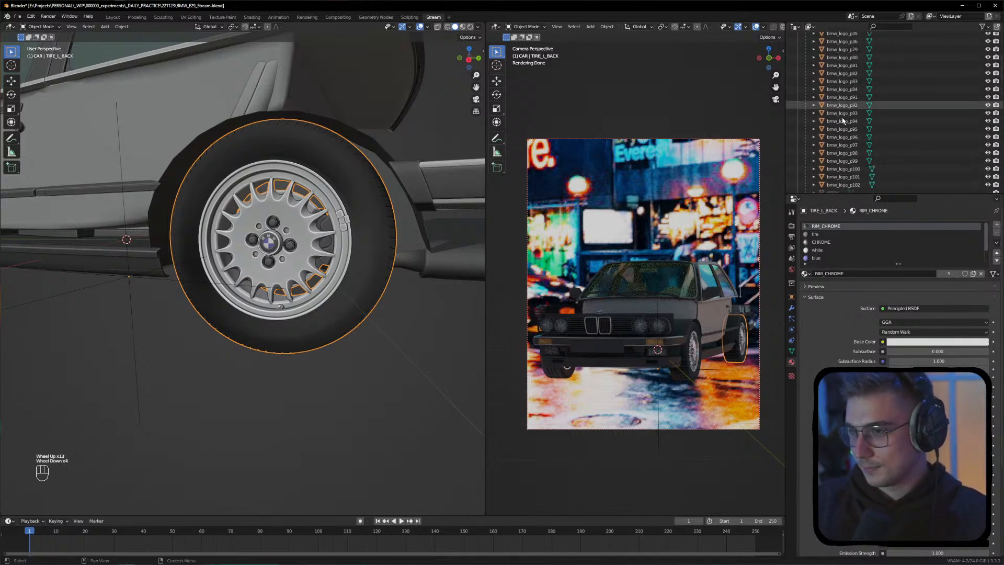
scroll(884, 126, "up", 5)
left_click(988, 76)
Check the joined front-left and rear-left wheels by selecting each one, then clear the selection
left_click_drag(347, 175, 321, 264, "alt")
scroll(320, 264, "down", 4)
middle_click_drag(272, 256, 361, 241, "alt")
left_click_drag(295, 251, 356, 274, "alt")
left_click(294, 324)
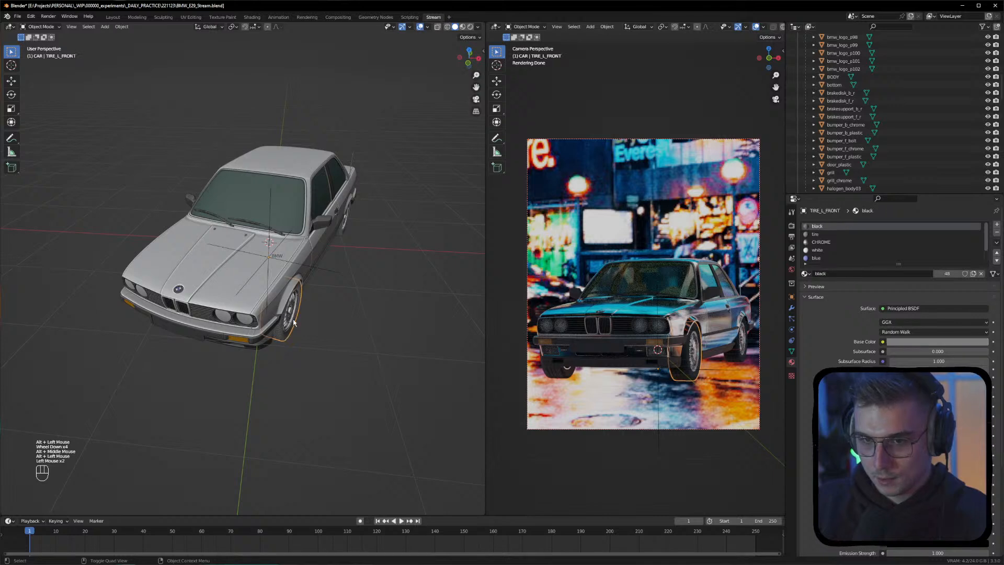
left_click(293, 322)
left_click(292, 319)
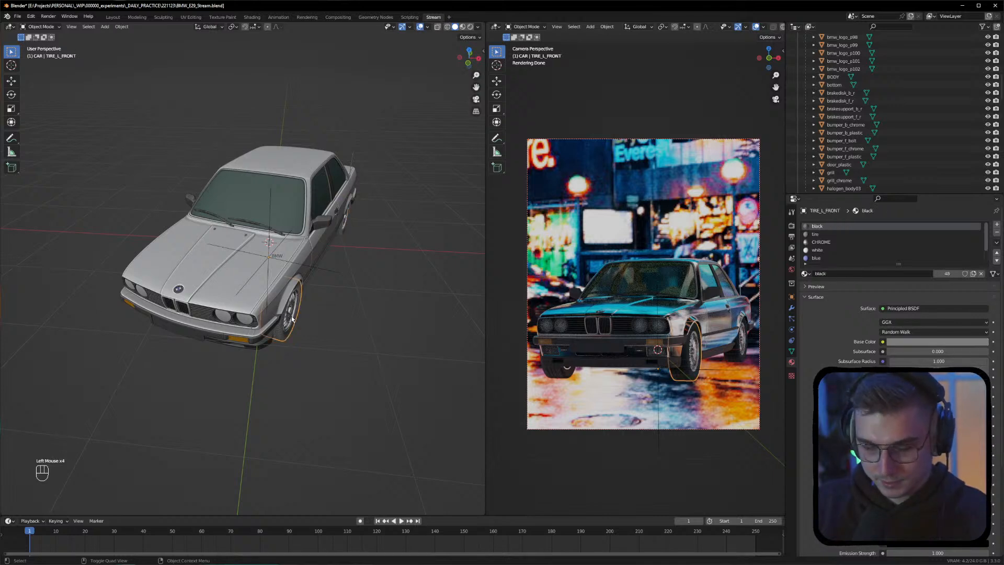
key("g")
key("Escape")
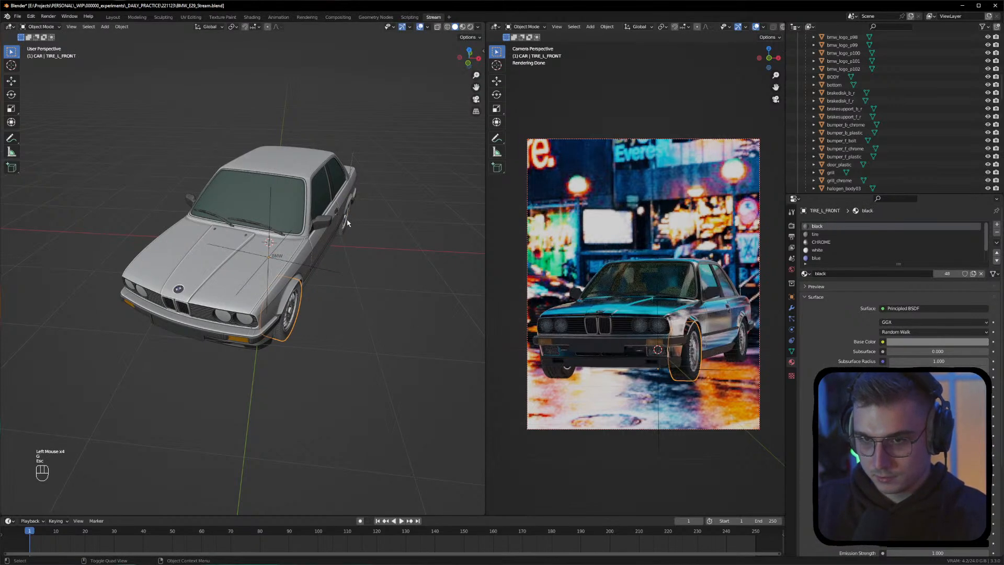
left_click(347, 223)
left_click(434, 272)
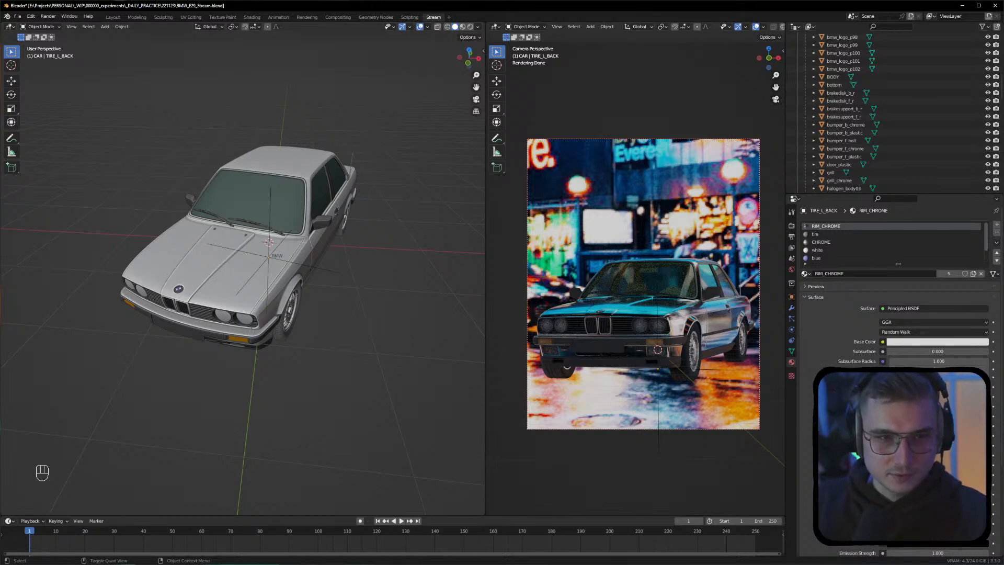
middle_click_drag(325, 253, 340, 285, "alt")
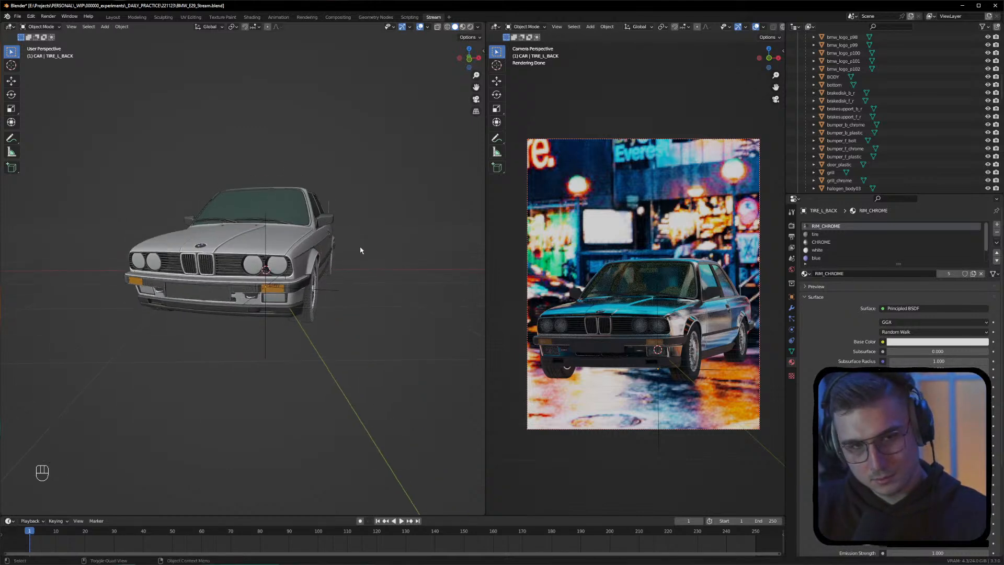
middle_click_drag(360, 250, 358, 308, "alt")
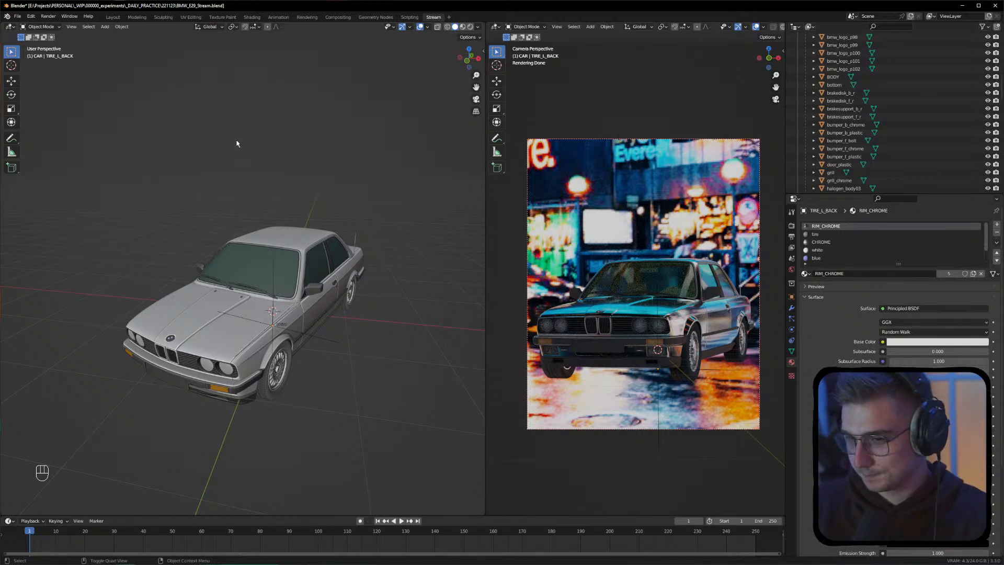
left_click_drag(260, 253, 304, 281, "alt")
middle_click_drag(307, 270, 260, 281, "alt")
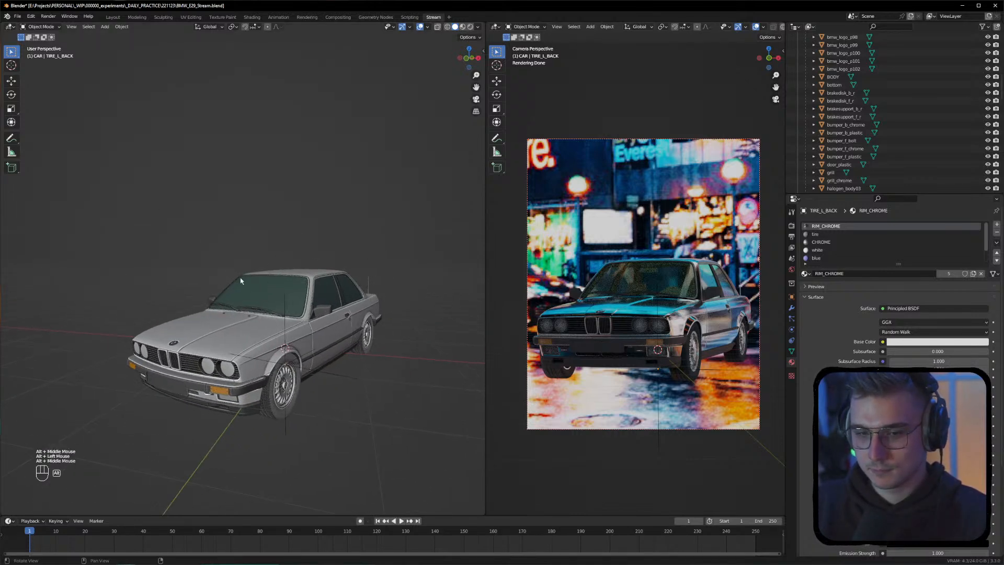
left_click_drag(204, 263, 208, 266, "alt")
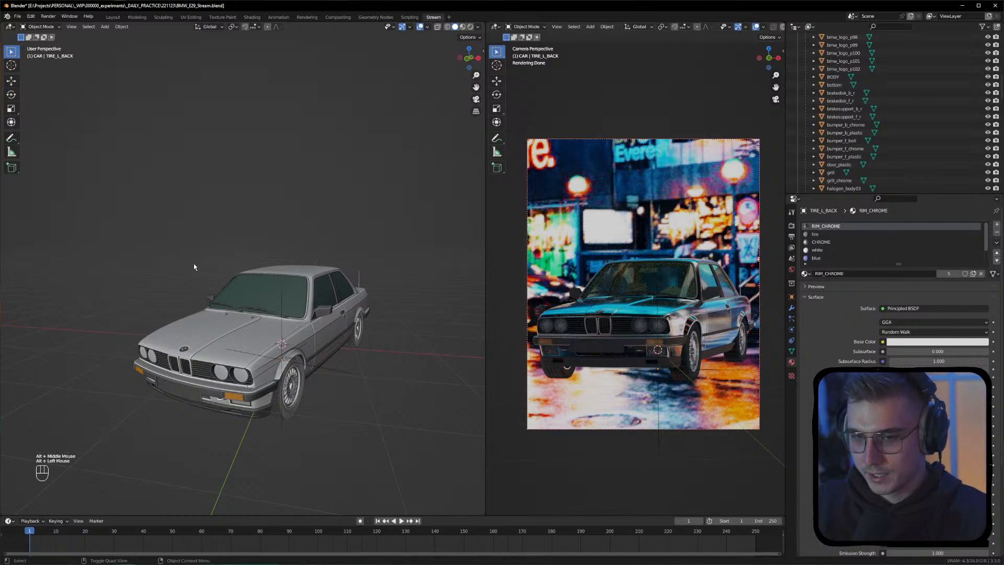
middle_click_drag(182, 294, 168, 313, "alt")
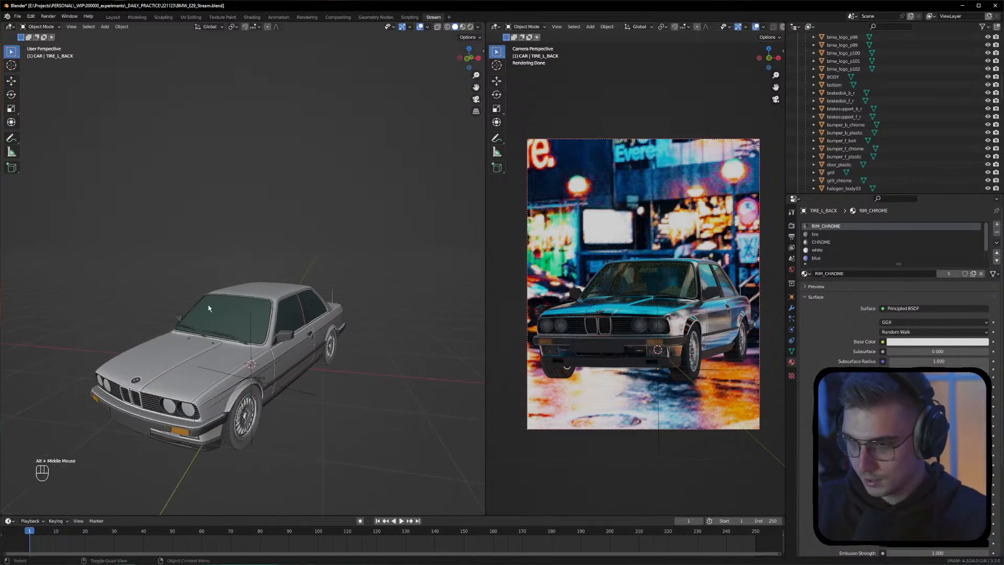
left_click_drag(199, 303, 208, 291, "alt")
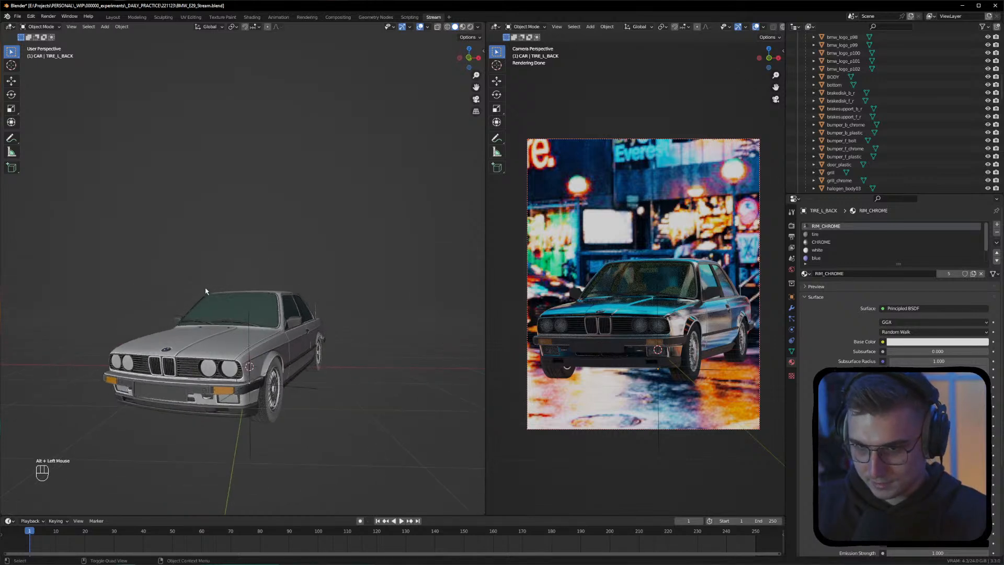
Collapse the BMW hierarchy and the CAR collection, and make the ENVIRONMENT collection visible in the viewport
scroll(826, 131, "up", 10)
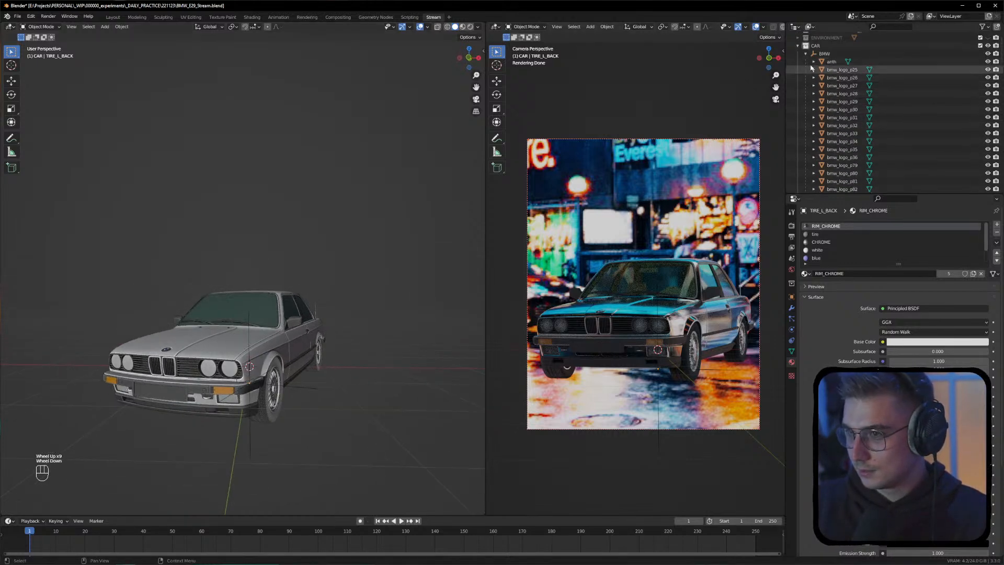
left_click(806, 68)
left_click(797, 60)
left_click(988, 52)
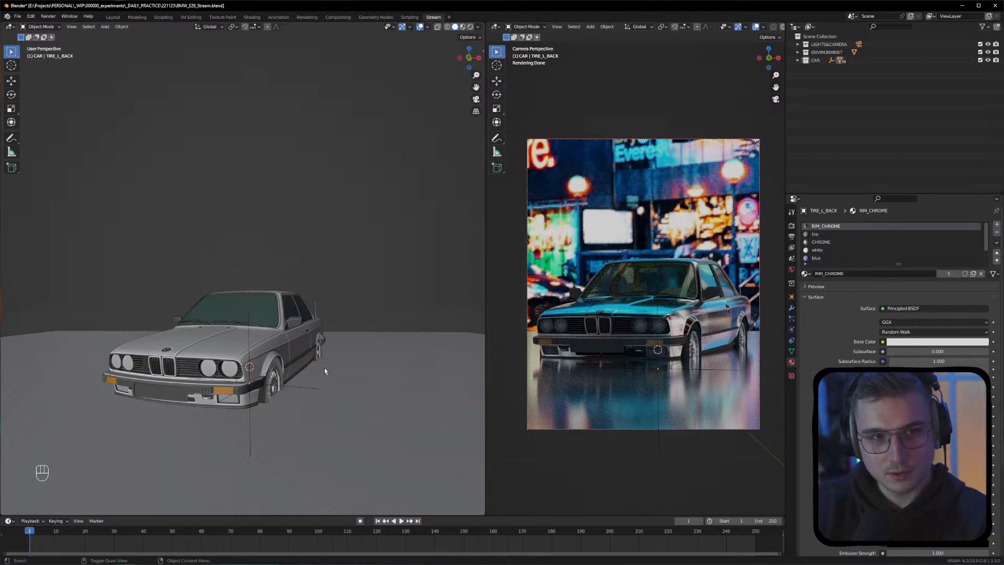
Select the TIRE_L_FRONT object and enter Edit Mode on its mesh
left_click(338, 309)
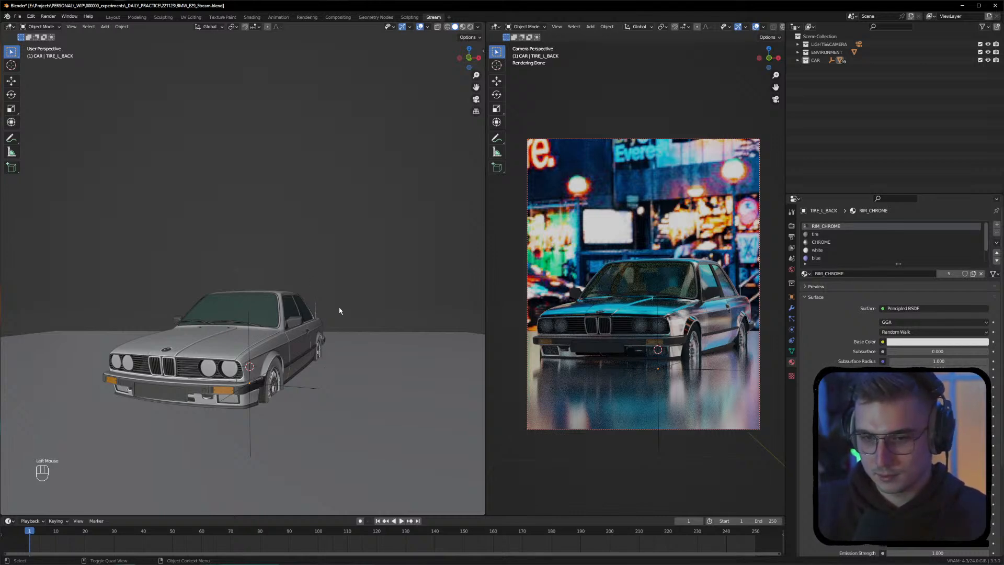
middle_click_drag(341, 311, 359, 287, "alt")
left_click_drag(359, 287, 346, 302, "alt")
scroll(330, 368, "up", 2)
left_click(262, 334)
left_click(262, 335)
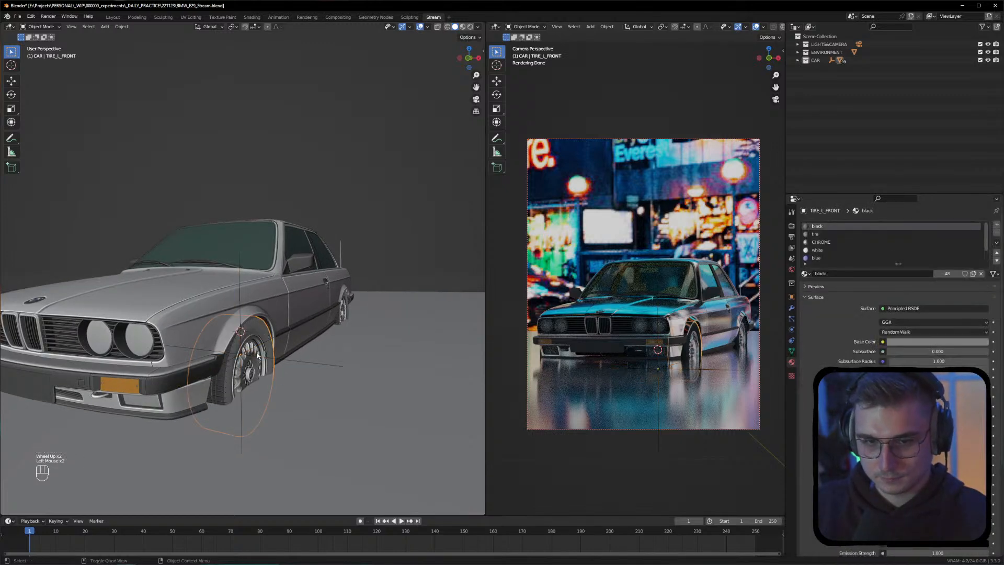
scroll(253, 381, "up", 1, "alt")
scroll(253, 380, "down", 1, "alt")
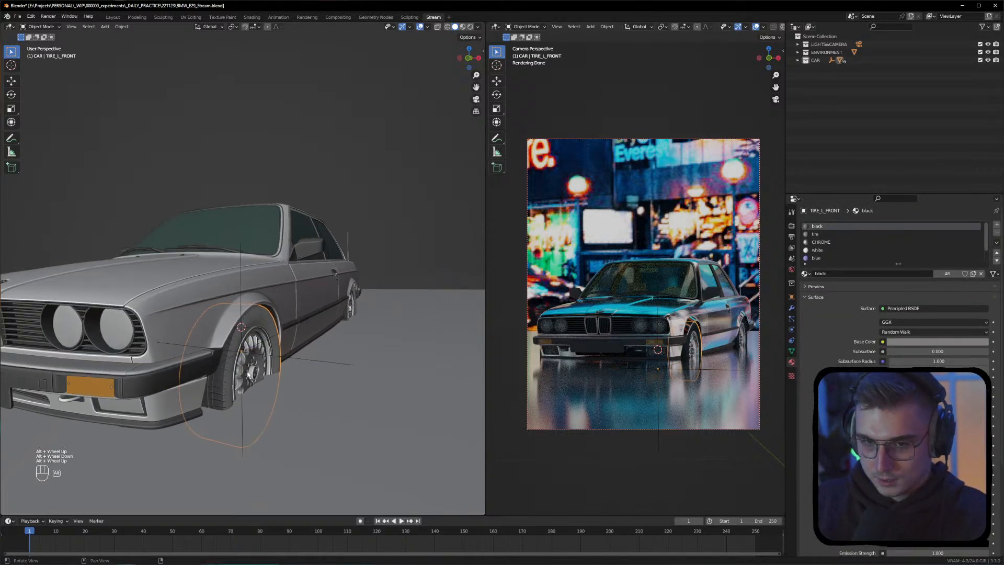
scroll(253, 381, "up", 3, "alt")
left_click_drag(253, 381, 250, 371, "alt")
key("Tab")
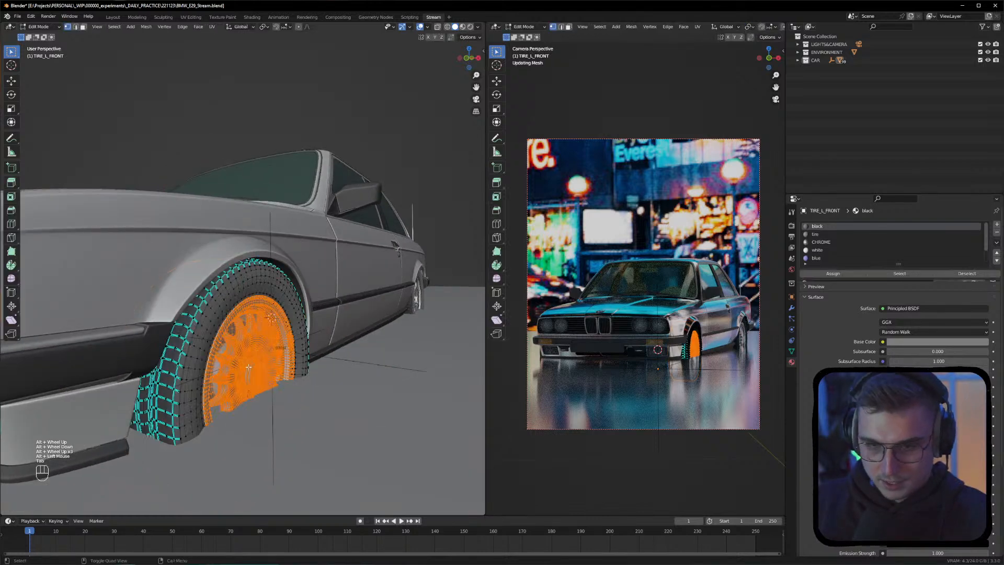
Box-select a narrow vertical strip of tire and rim vertices on the upper part of the front-left wheel
left_click_drag(238, 285, 280, 351)
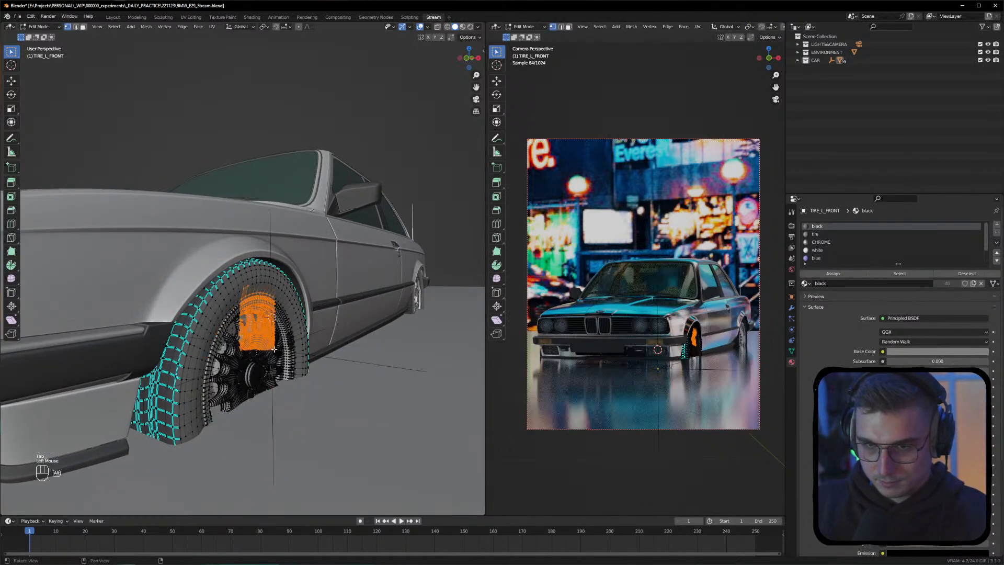
middle_click_drag(280, 349, 225, 333, "alt")
left_click_drag(225, 333, 187, 329, "alt")
left_click(114, 27)
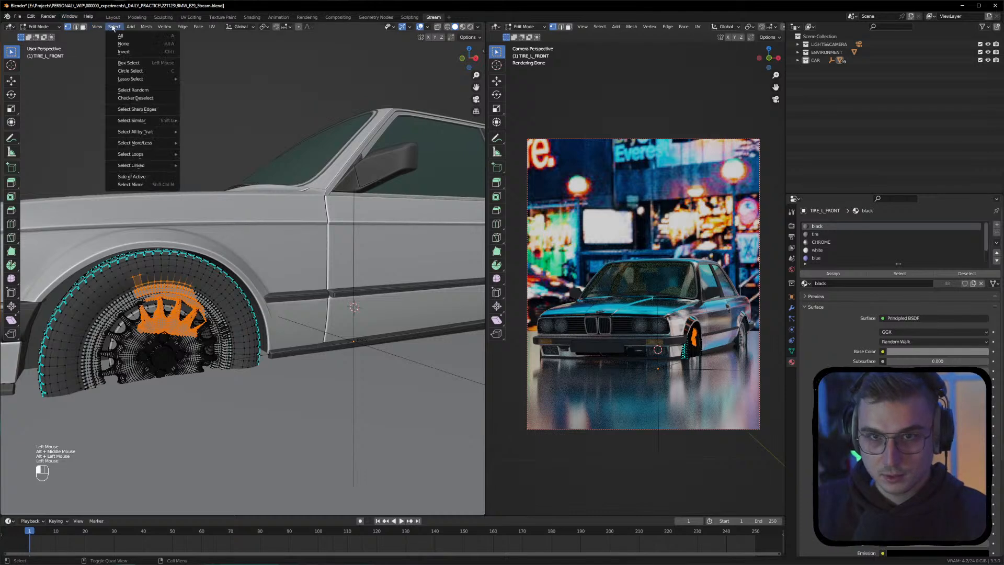
left_click(161, 336)
left_click_drag(150, 252, 185, 333)
key("ctrl+alt+q")
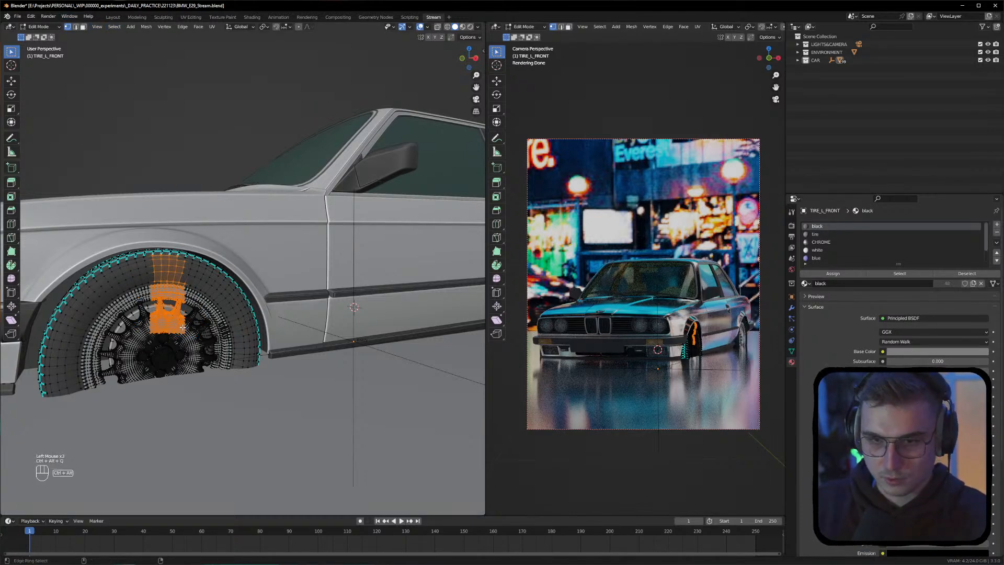
key("ctrl+alt+q")
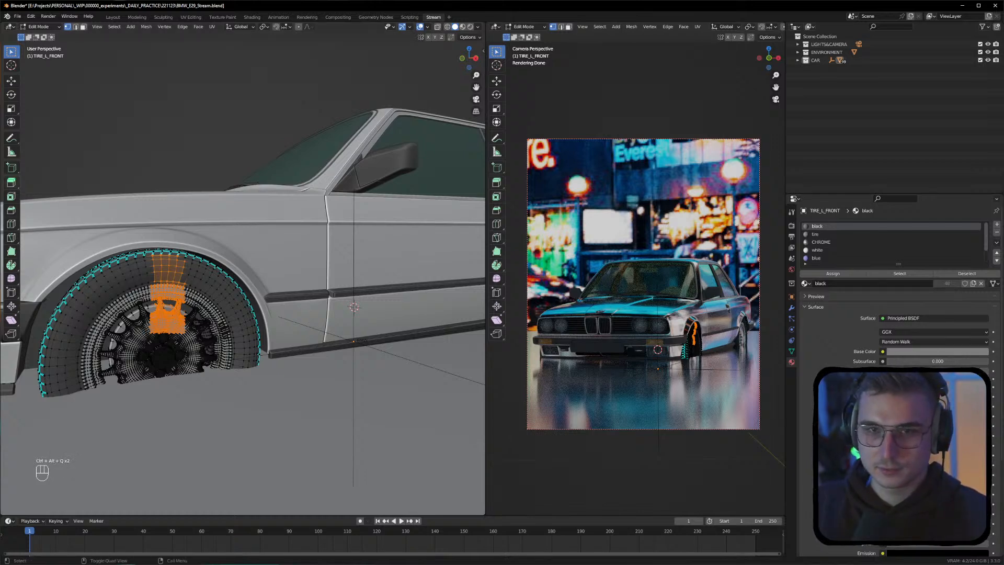
Extend the selection to all geometry linked to the selected front-left wheel vertices
left_click(114, 26)
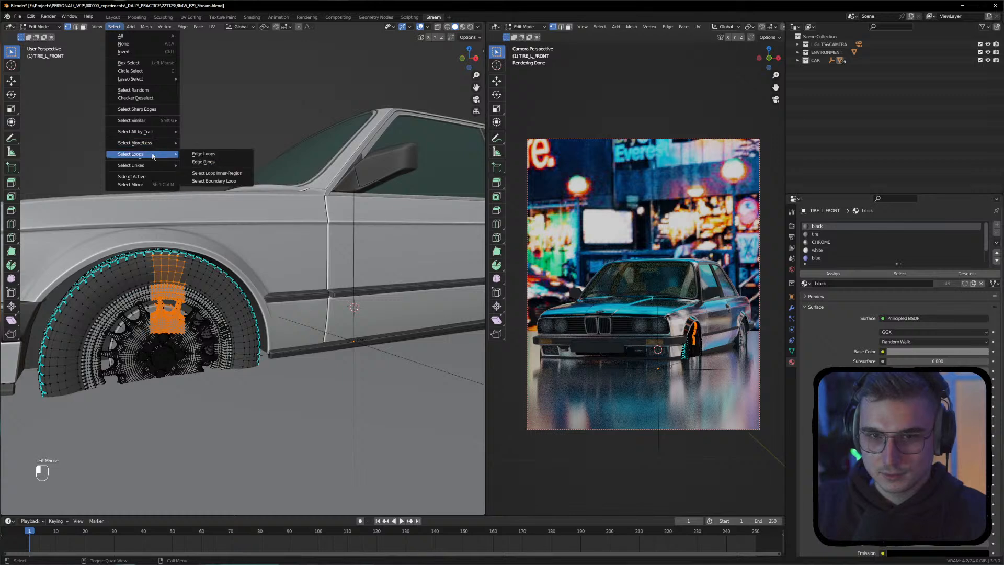
mouse_move(157, 165)
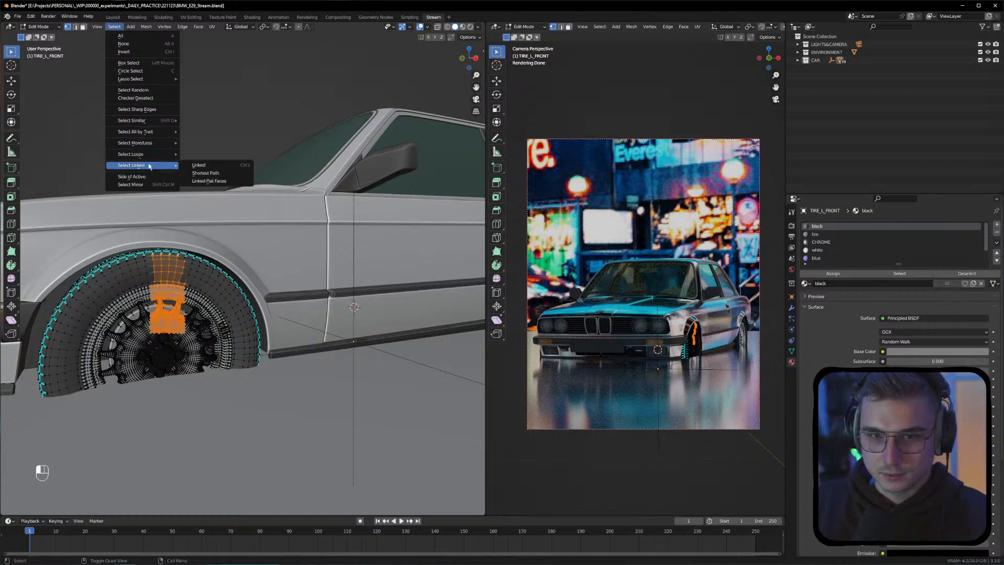
left_click(241, 166)
middle_click_drag(125, 298, 92, 279)
left_click_drag(93, 278, 206, 317, "alt")
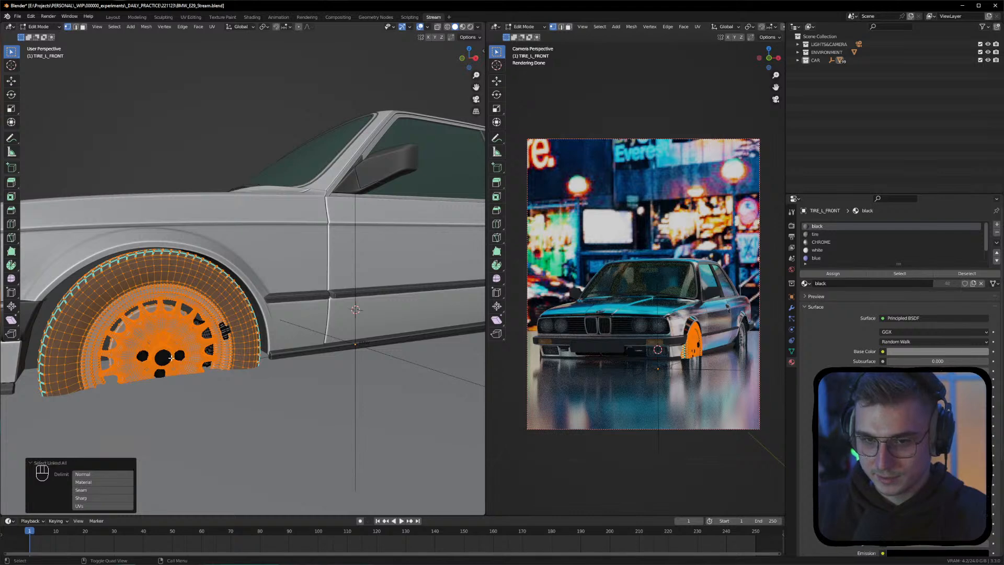
middle_click_drag(171, 358, 144, 327, "alt")
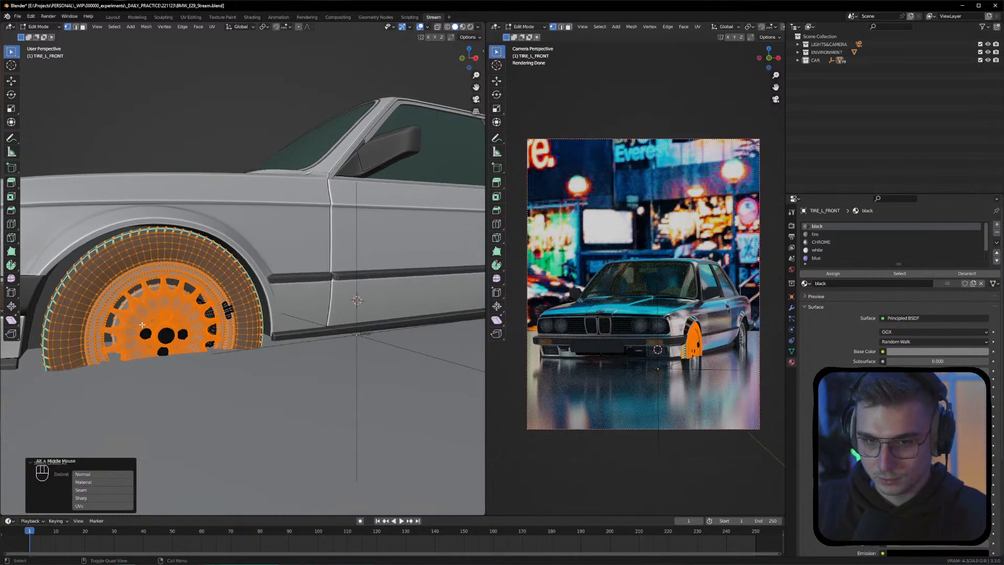
Add the remaining hub vertices of the front-left wheel to the selection and extend it to all linked geometry
left_click(142, 324, "shift")
left_click(144, 325, "shift")
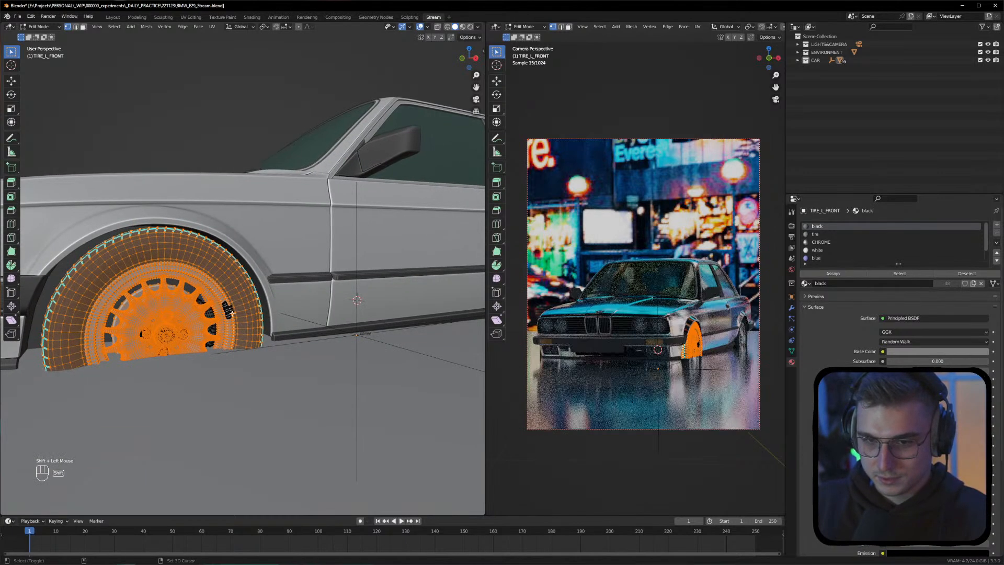
left_click_drag(238, 320, 238, 321, "shift")
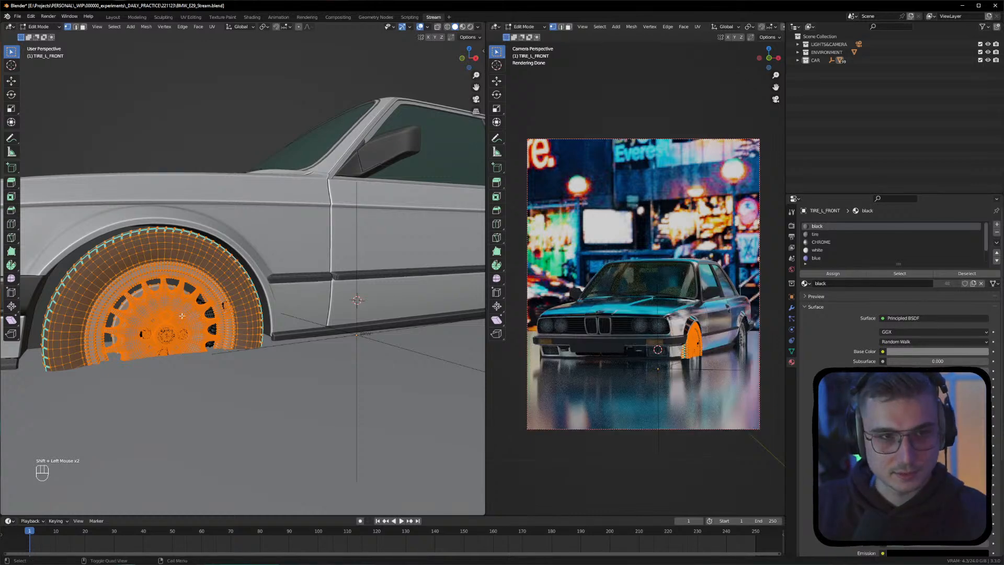
left_click(114, 27)
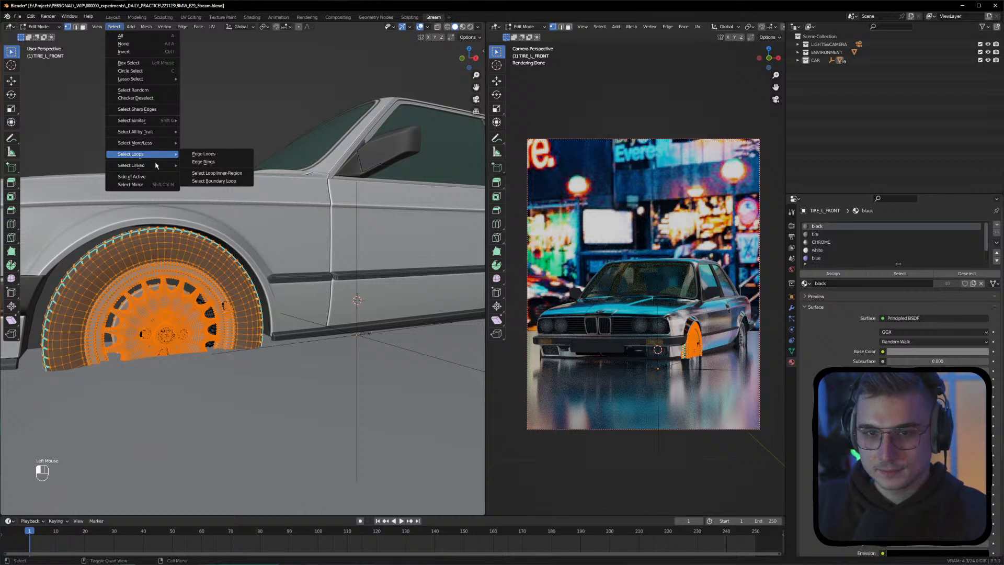
mouse_move(157, 165)
left_click(194, 166)
Undo the accidental box selection on the rim, restoring the whole-wheel selection, and extend it again with Select Linked
left_click_drag(210, 260, 187, 263, "alt")
left_click_drag(207, 302, 226, 332)
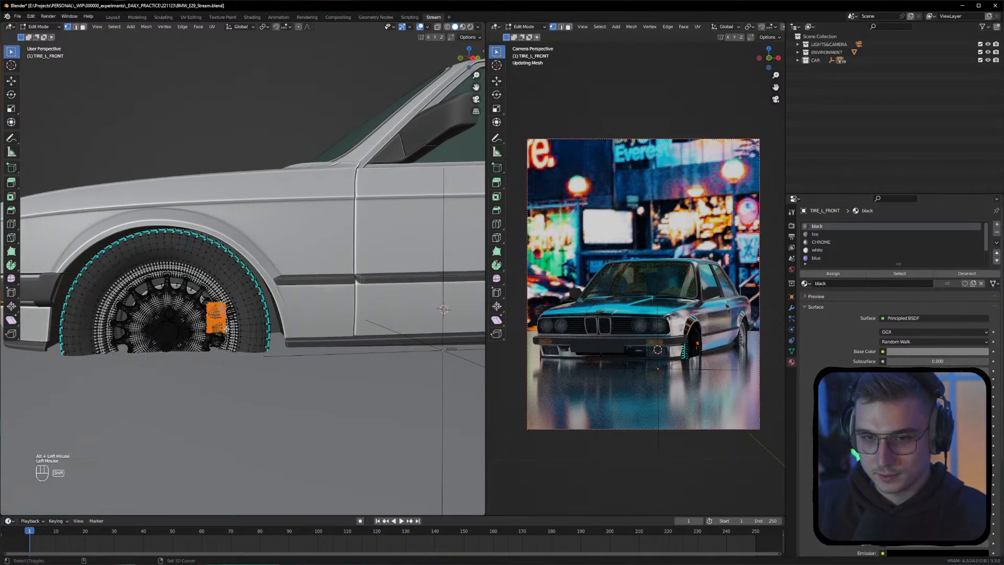
key("ctrl+z")
left_click(207, 303, "shift")
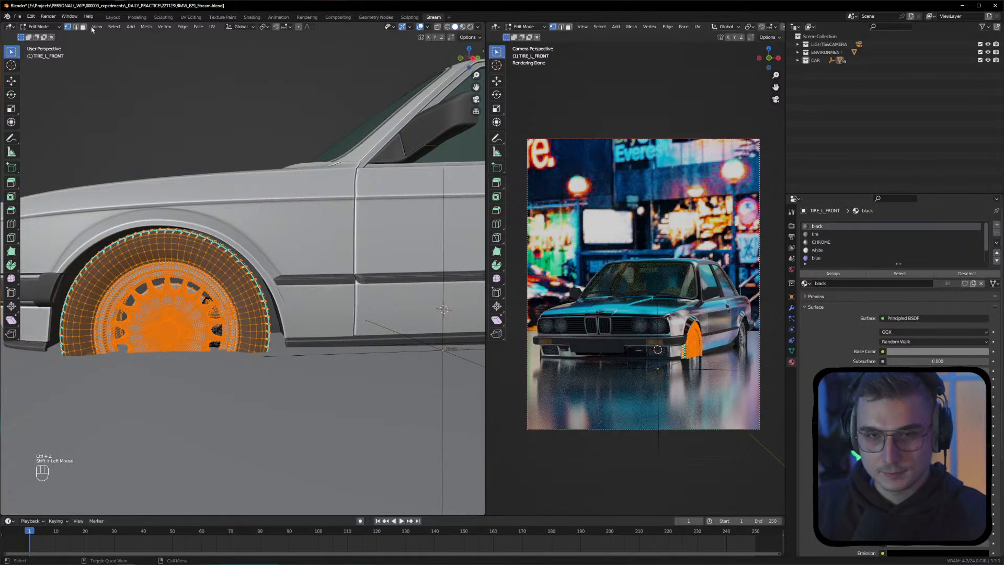
left_click(115, 26)
mouse_move(146, 163)
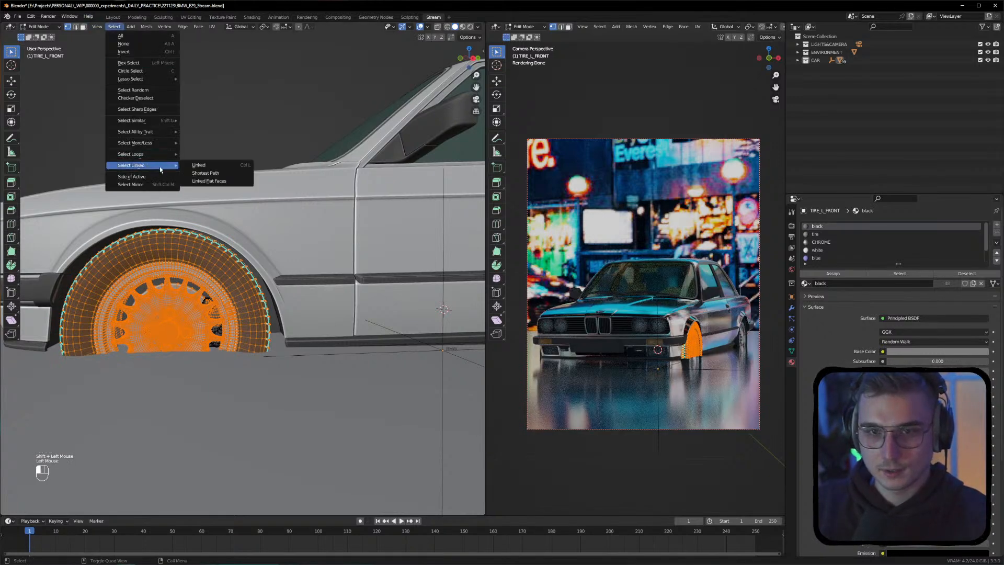
left_click(204, 167)
mouse_move(187, 285)
left_mouse_down("alt")
mouse_move(222, 309)
mouse_move(186, 287)
mouse_move(199, 300)
left_mouse_up("alt")
middle_click_drag(198, 303, 266, 282, "alt")
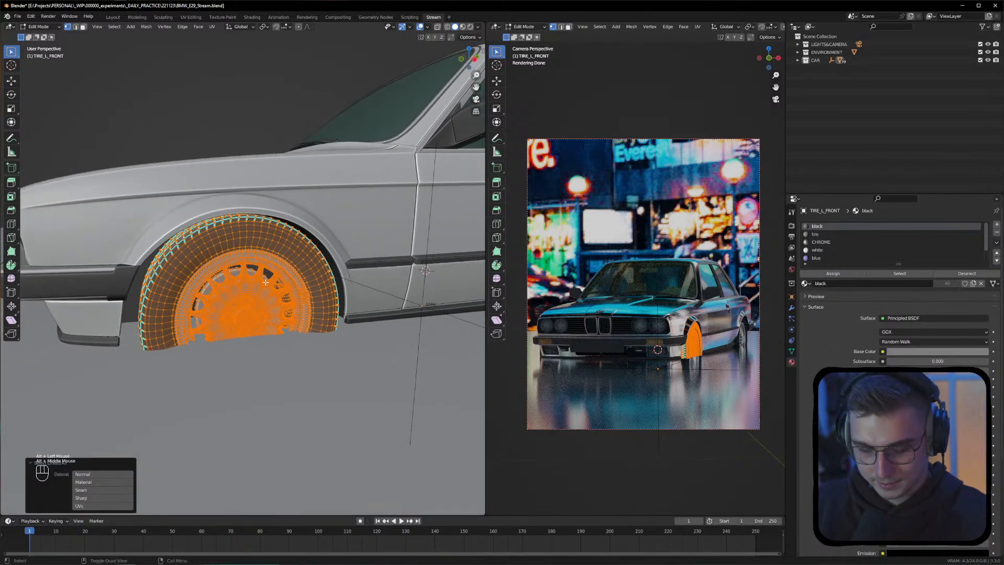
key("r")
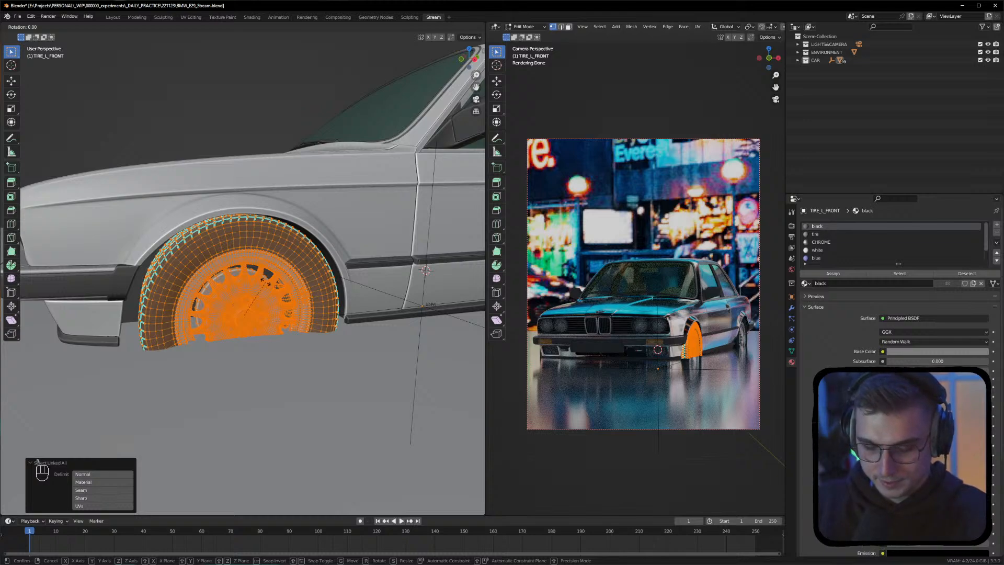
key("x")
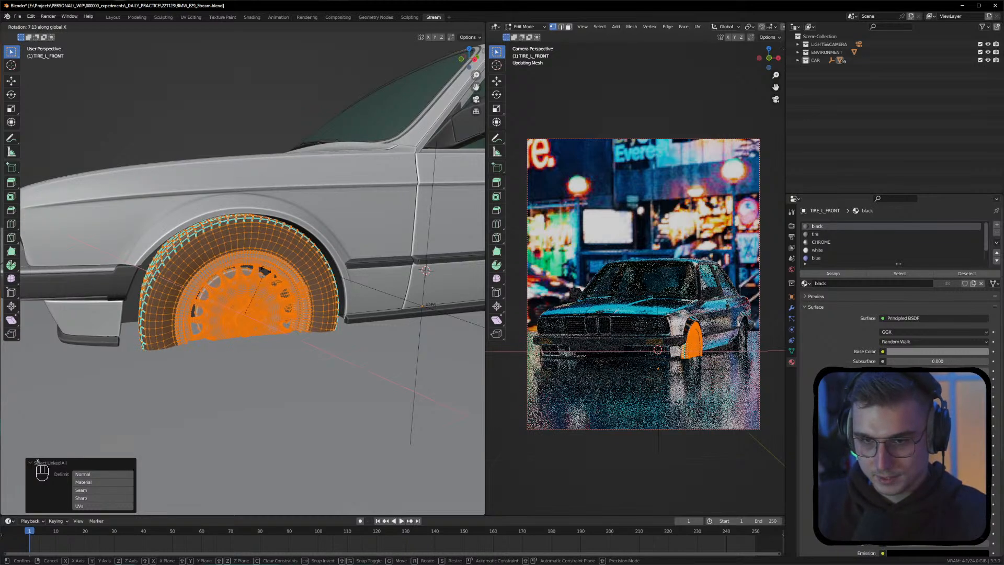
key("Escape")
Rotate the selected front-left wheel geometry about -26.7° around the global Y axis
left_click_drag(426, 270, 245, 269, "alt")
key("r")
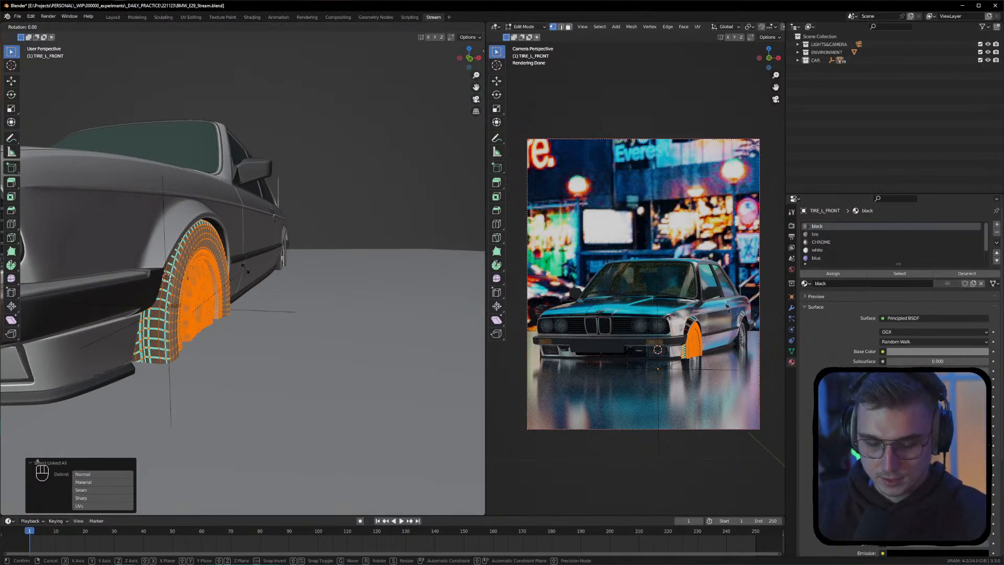
key("y")
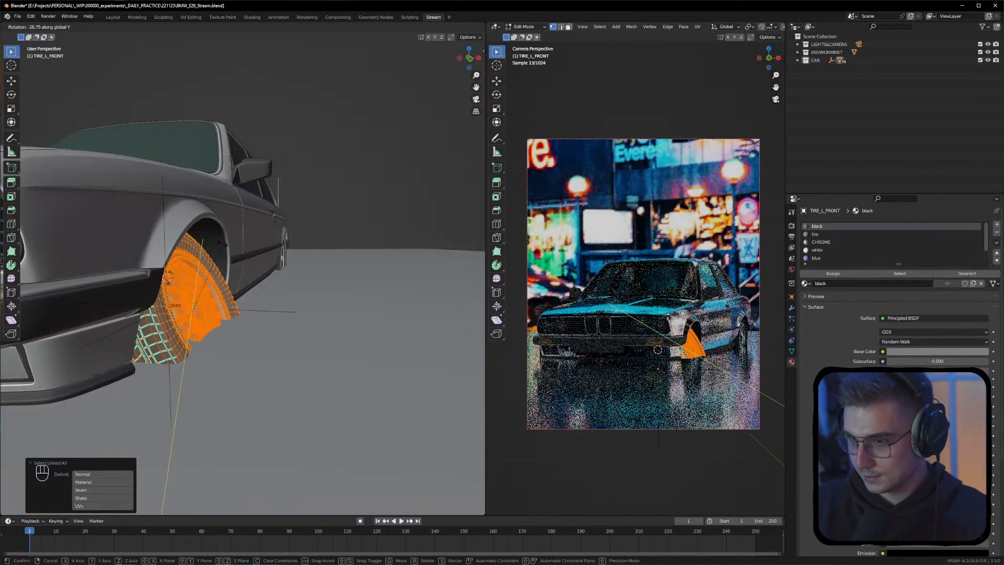
left_click(223, 244)
Reposition the tilted front-left wheel within its wheel arch, adjusting it from the front and from the side
key("g")
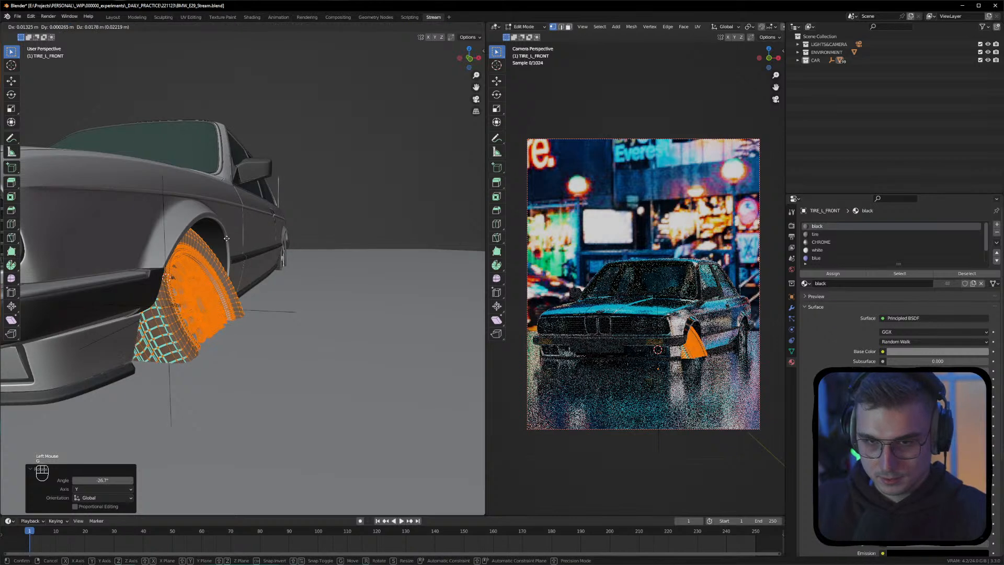
left_click(235, 236)
left_click_drag(234, 236, 346, 293, "alt")
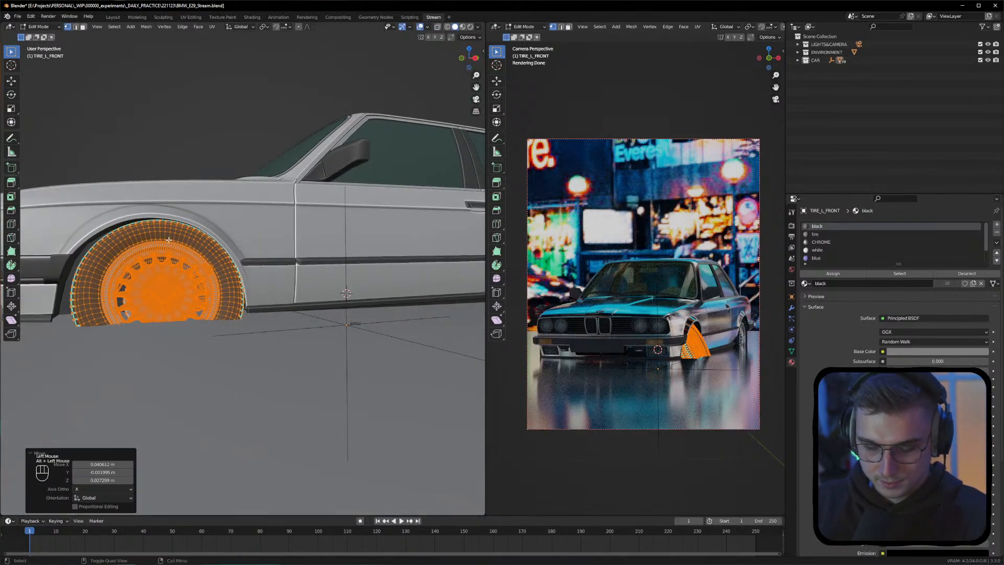
key("g")
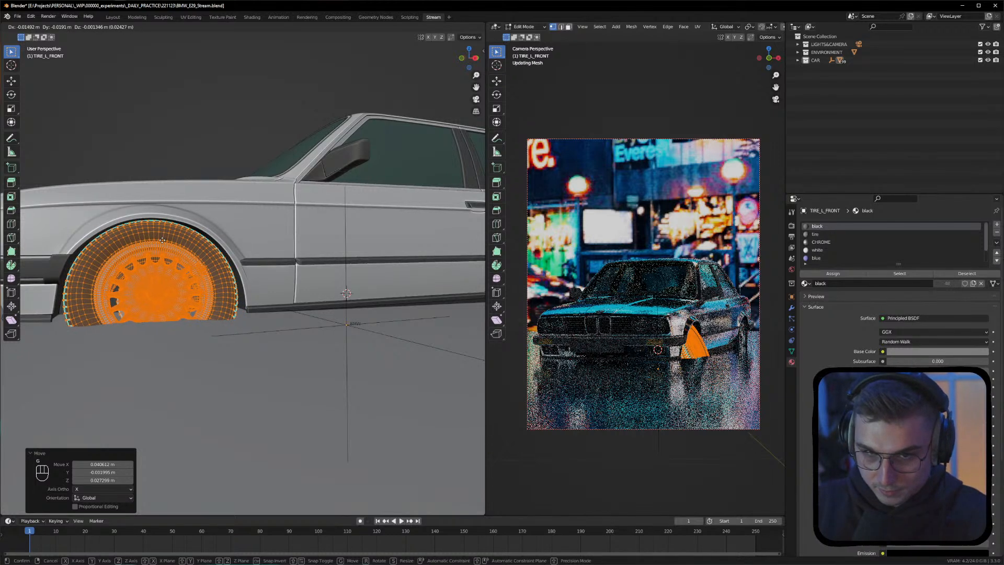
left_click(162, 240)
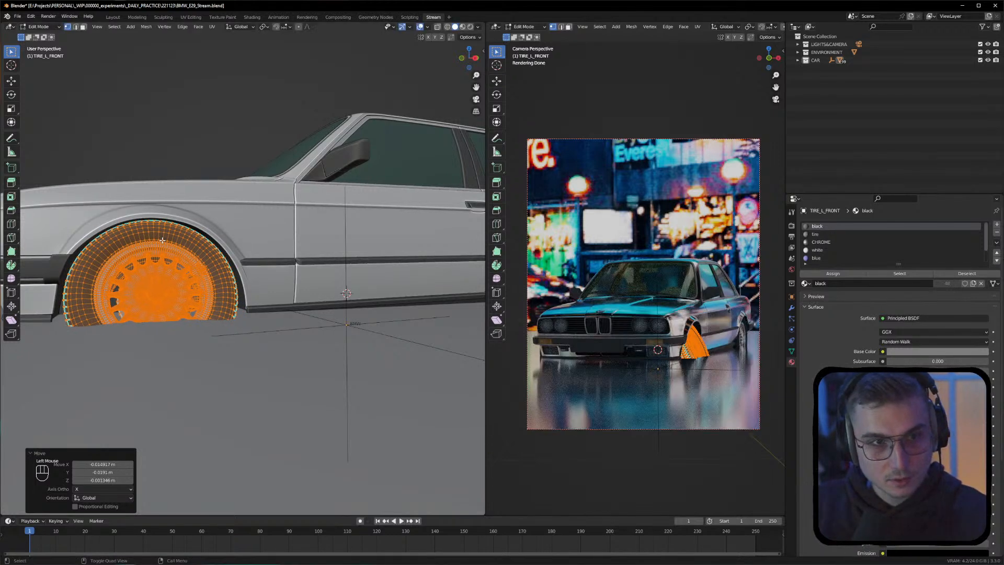
Clear the wheel selection, box-select a small area of the rim and select its linked parts
left_click_drag(120, 179, 136, 162, "alt")
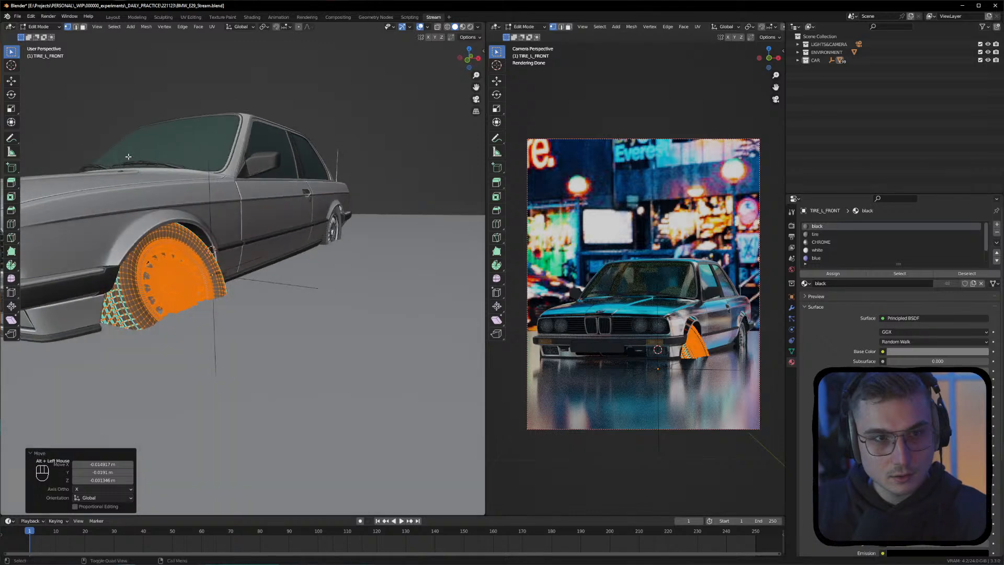
double_click(179, 264)
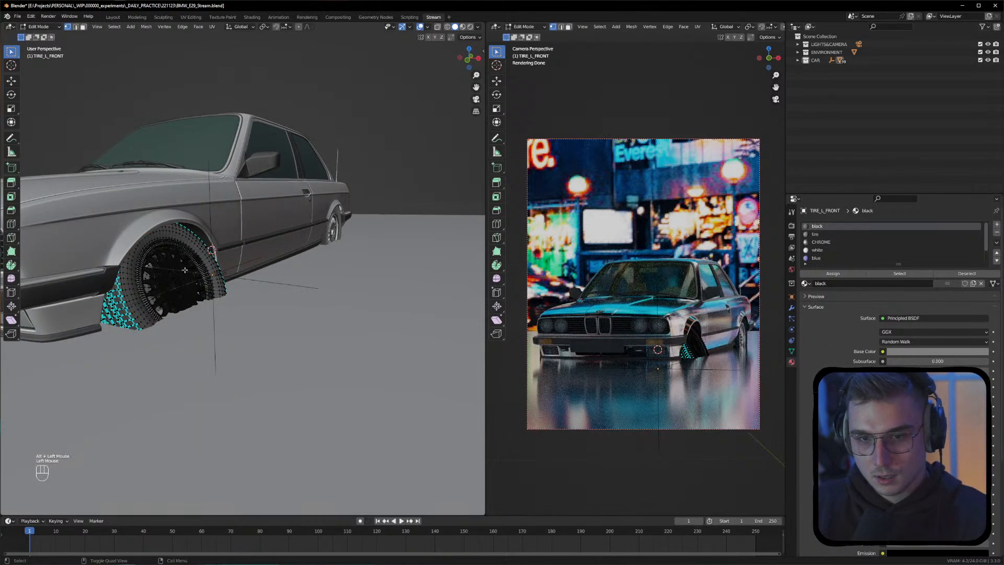
left_click_drag(164, 253, 160, 280)
key("l")
scroll(183, 255, "up", 3)
left_click(214, 233)
key("l")
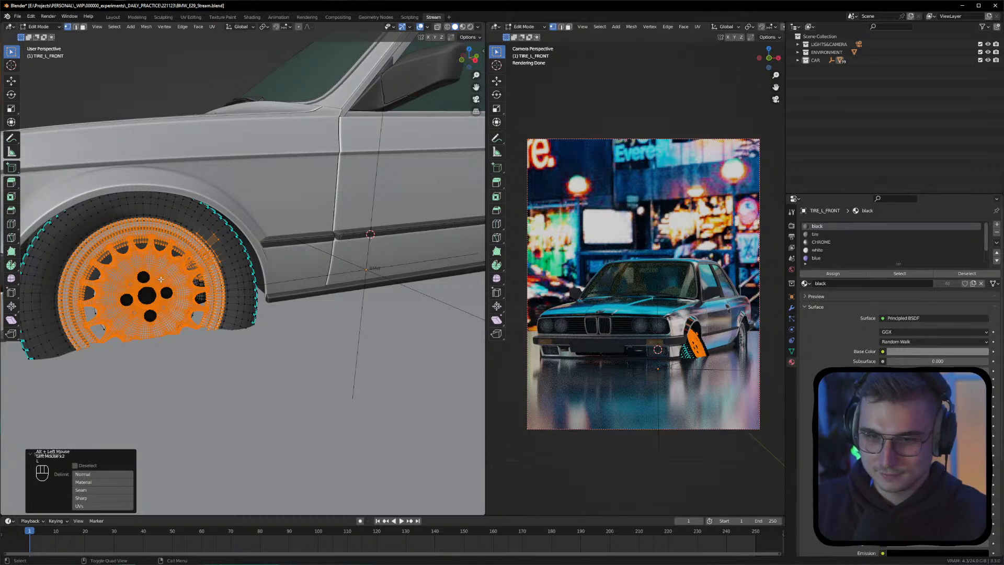
Replace the selection with a box over the rim's upper rear section and pick its linked geometry
left_click(132, 274)
left_click_drag(233, 237, 166, 283)
key("l")
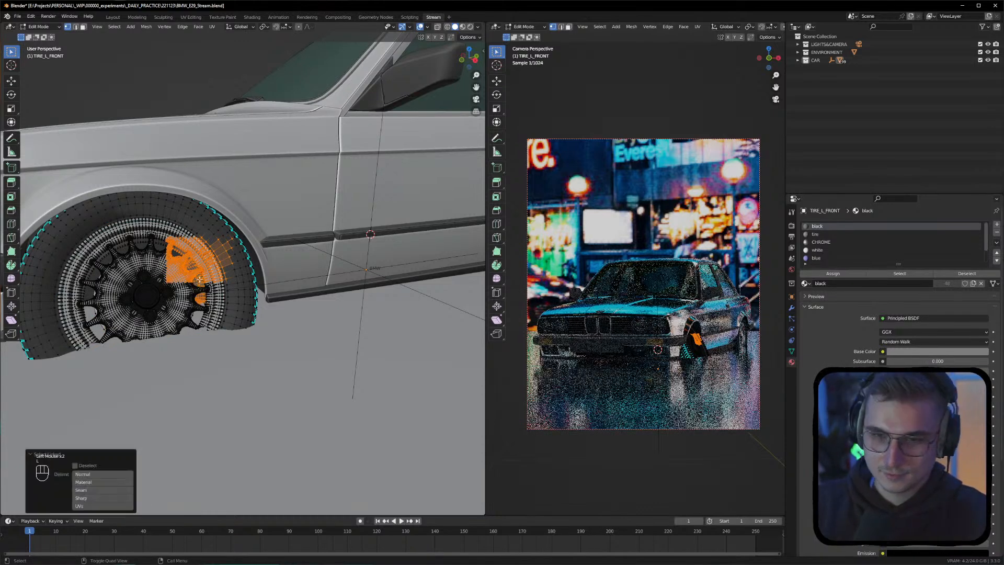
key("l")
key("l")
key("l")
Add a larger boxed area of the rim with its linked parts and extend the selection to the whole wheel
left_click_drag(112, 215, 198, 290, "shift")
key("l")
key("l")
key("l")
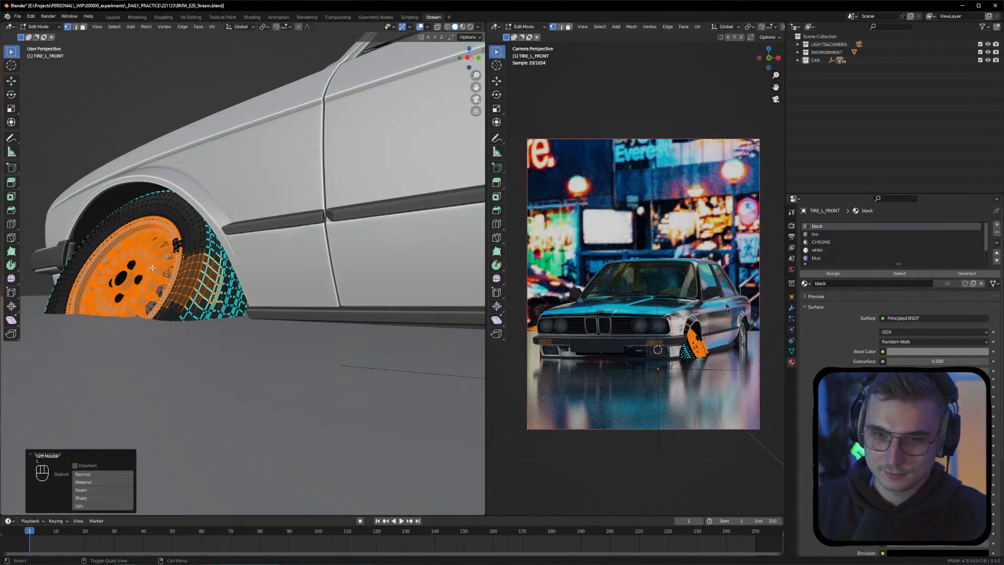
left_click_drag(152, 268, 120, 46, "alt")
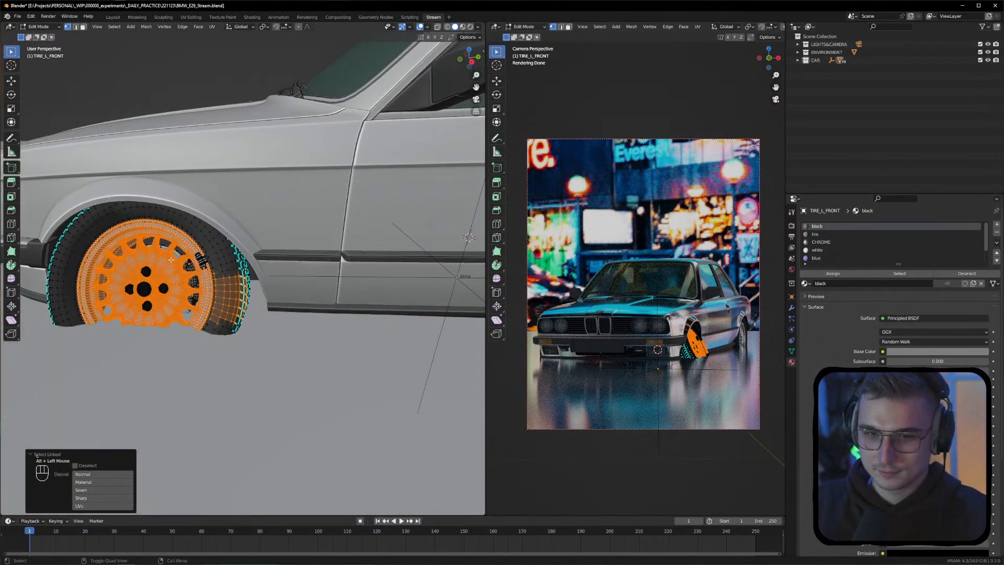
left_click(114, 26)
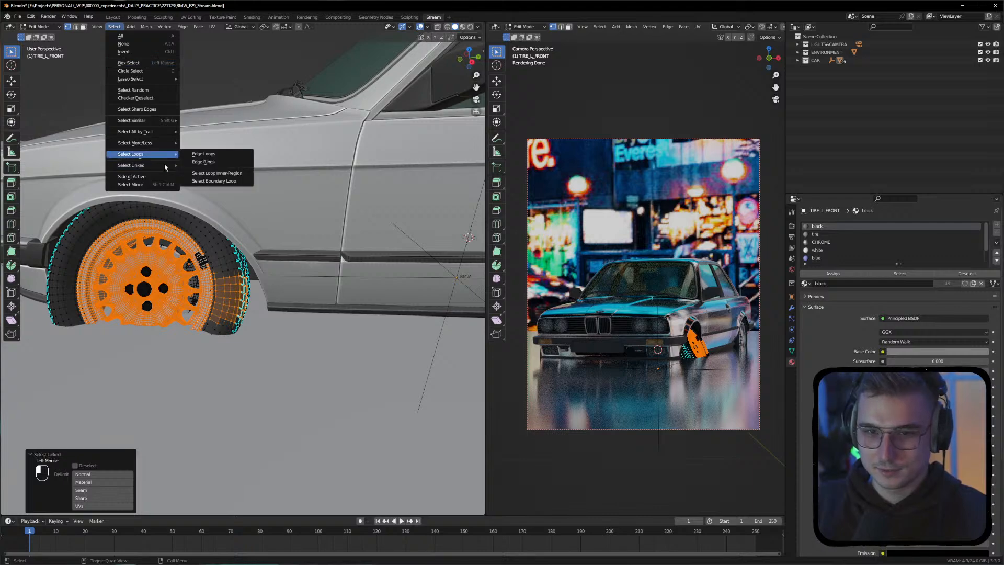
mouse_move(162, 166)
left_click(198, 167)
left_click_drag(198, 167, 205, 204, "alt")
middle_click_drag(233, 228, 226, 232)
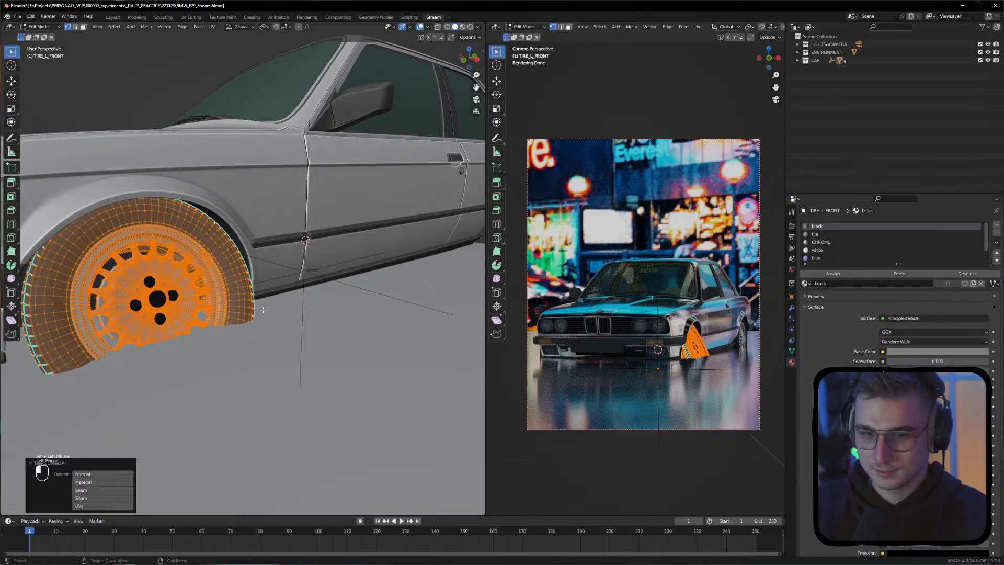
Box-select the front half of the front-left wheel, including the tire, rim and hub vertices
left_click(226, 232)
left_click_drag(208, 258, 91, 335)
left_click_drag(195, 203, 24, 373)
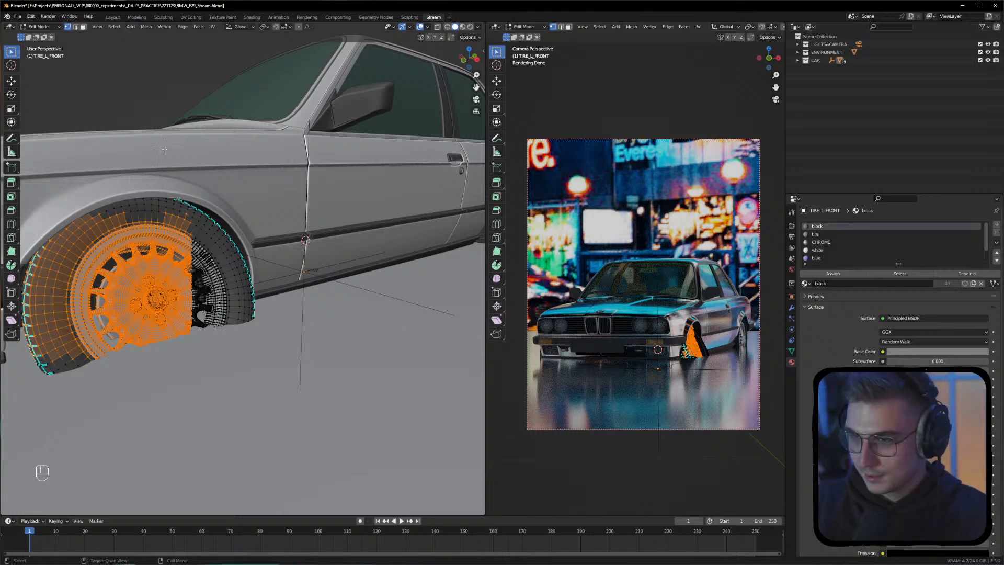
middle_click_drag(154, 209, 208, 206, "alt")
left_click_drag(208, 205, 187, 210, "alt")
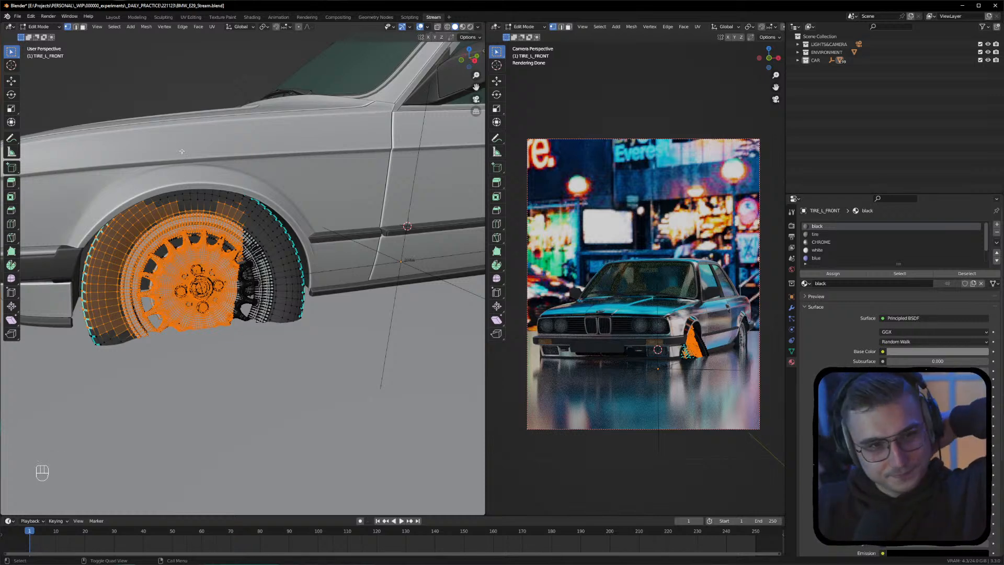
Box-select the upper half of the rim and extend the selection to all linked geometry
middle_click_drag(304, 250, 293, 255, "alt")
left_click_drag(265, 240, 105, 299)
left_click(119, 27)
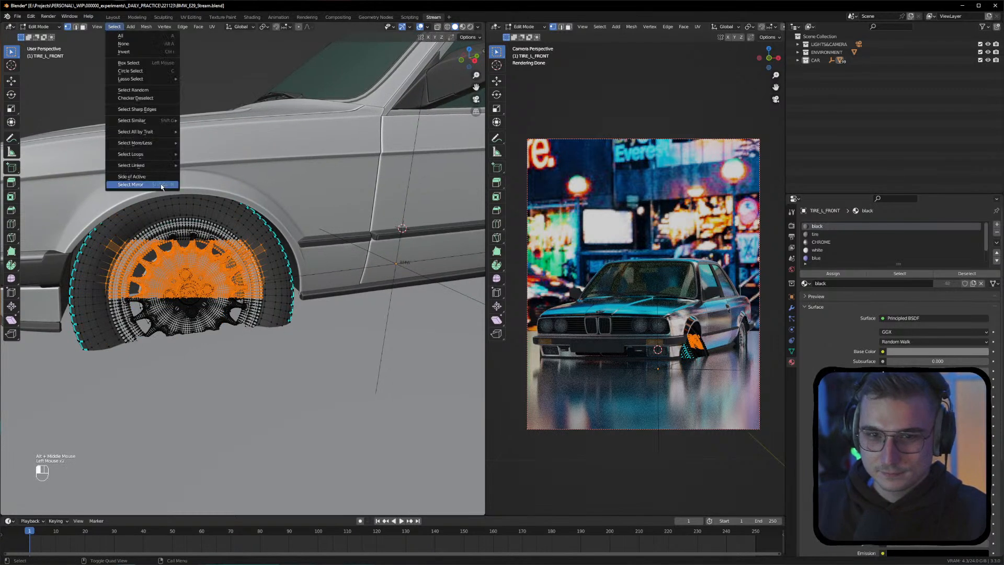
left_click(200, 168)
left_click_drag(201, 168, 249, 277, "alt")
Clear the selection, box-select the middle of the rim and pick the linked rim parts
left_click(251, 279)
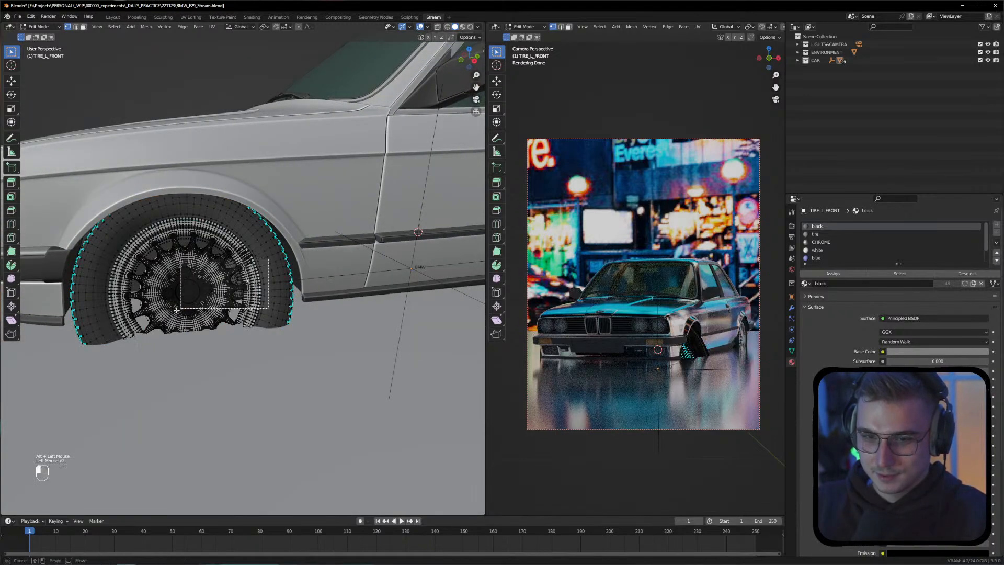
double_click(188, 287)
double_click(157, 303, "shift")
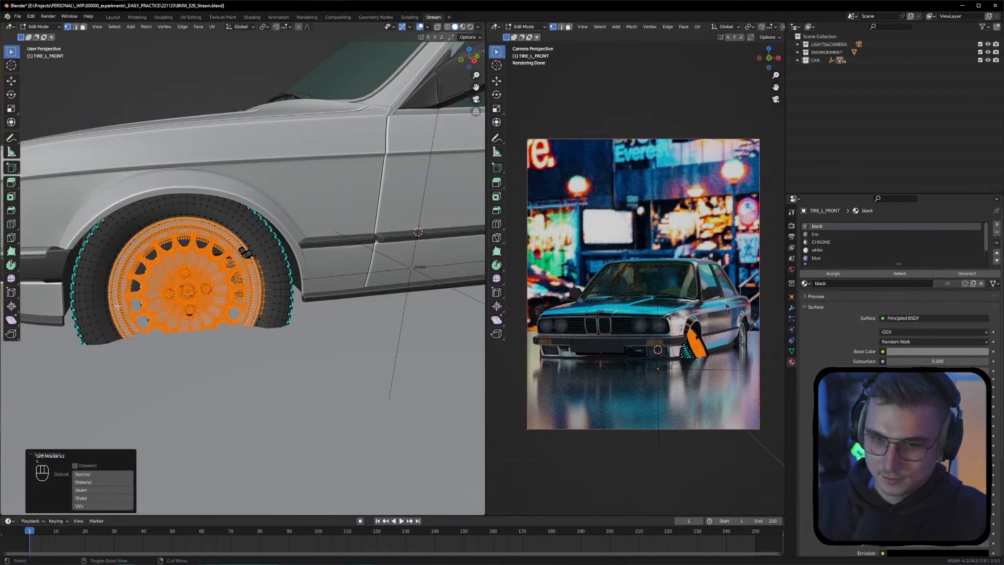
Box-select the rear edge of the rim, deselect linked parts individually and clear the remaining selection
scroll(246, 273, "up", 4, "alt")
left_click_drag(246, 273, 268, 192, "alt")
left_click(269, 192)
double_click(267, 220)
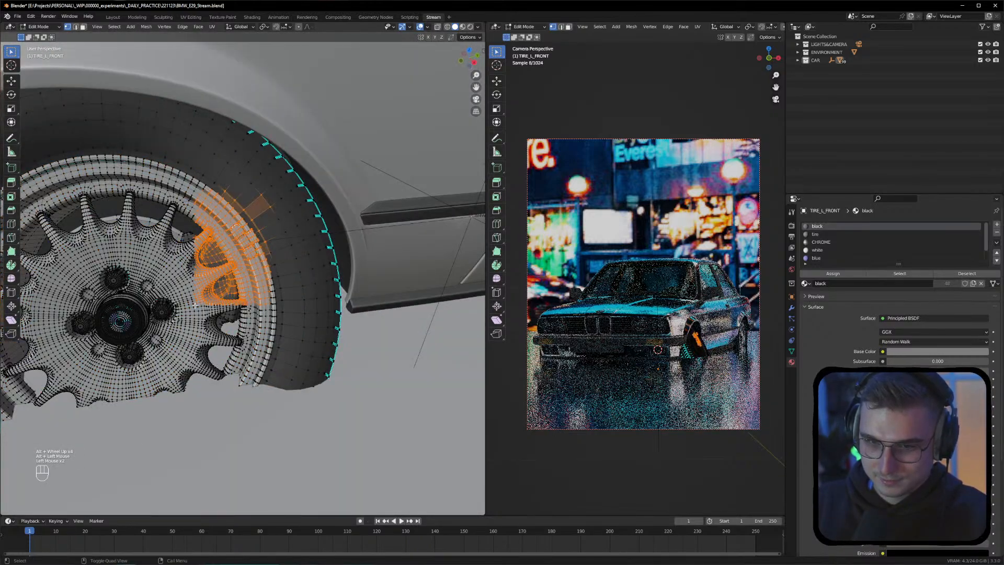
double_click(275, 242, "shift")
key("alt+a")
double_click(186, 348, "shift")
double_click(185, 348, "ctrl")
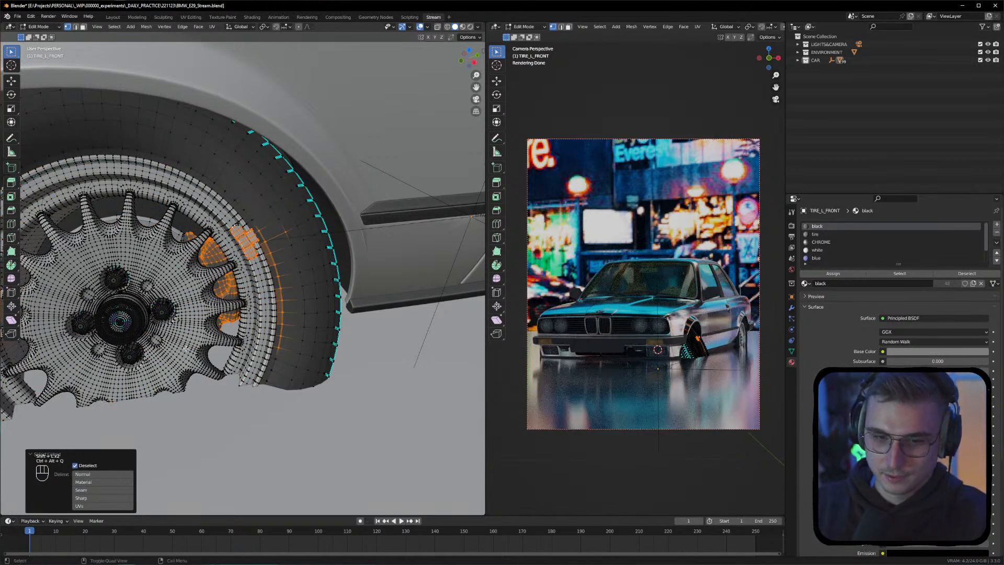
left_click(283, 245)
Leave Edit Mode on the TIRE_L_FRONT mesh with nothing selected in it
scroll(217, 305, "down", 4, "alt")
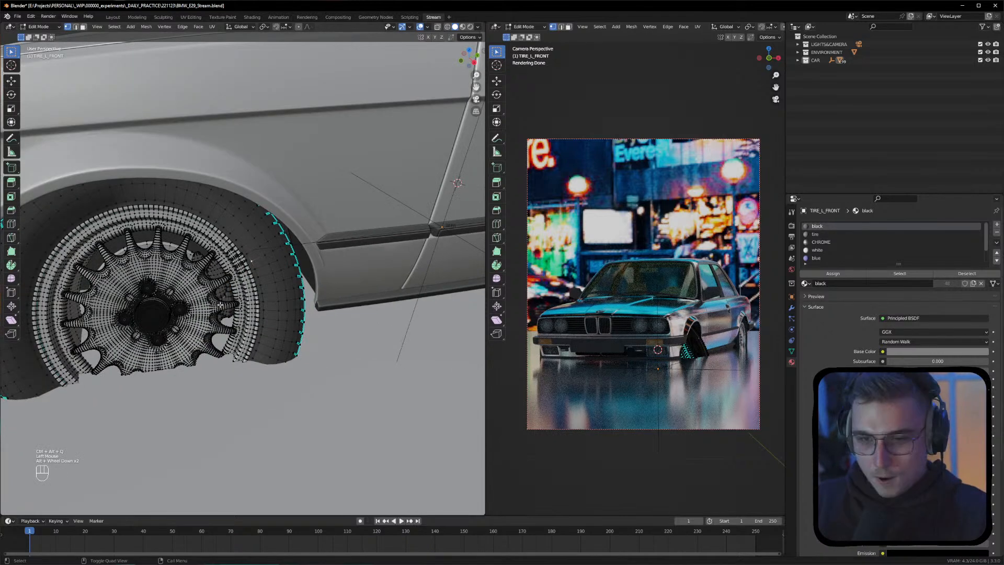
left_click_drag(217, 305, 172, 219, "alt")
scroll(172, 220, "down", 3, "alt")
double_click(146, 70)
left_click_drag(145, 70, 260, 94, "alt")
left_click(260, 94)
key("Tab")
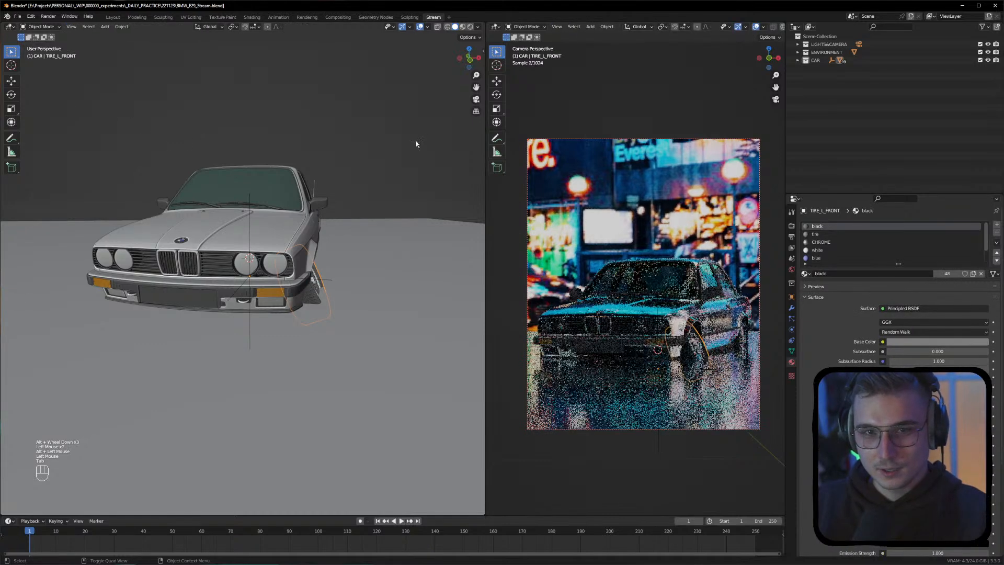
Select the BMW parent empty from the front-side view and clear the selection
middle_click(388, 143, "alt")
left_click_drag(301, 156, 246, 159, "alt")
left_click(323, 112)
left_click_drag(430, 236, 384, 205, "alt")
left_click(180, 290)
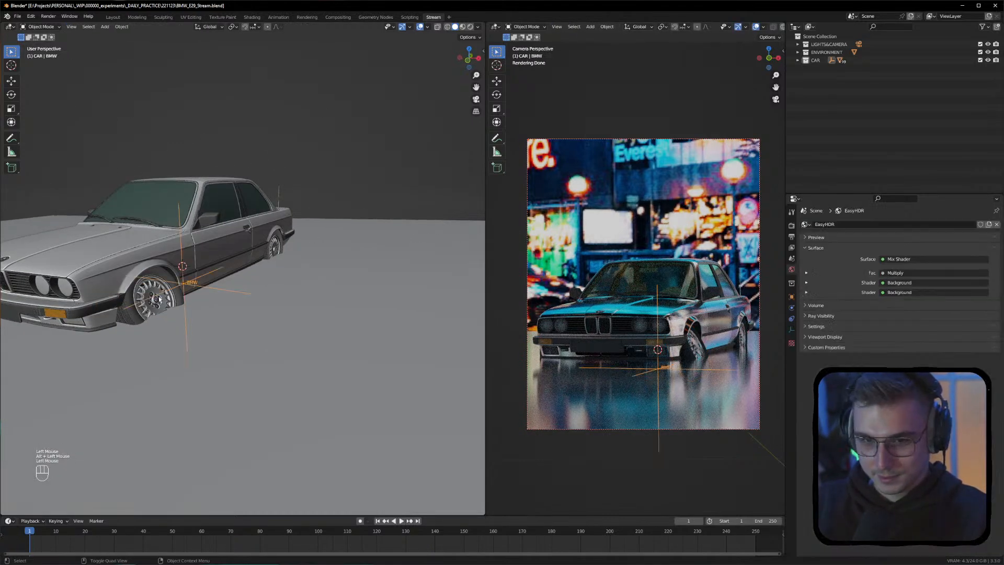
left_click(278, 134)
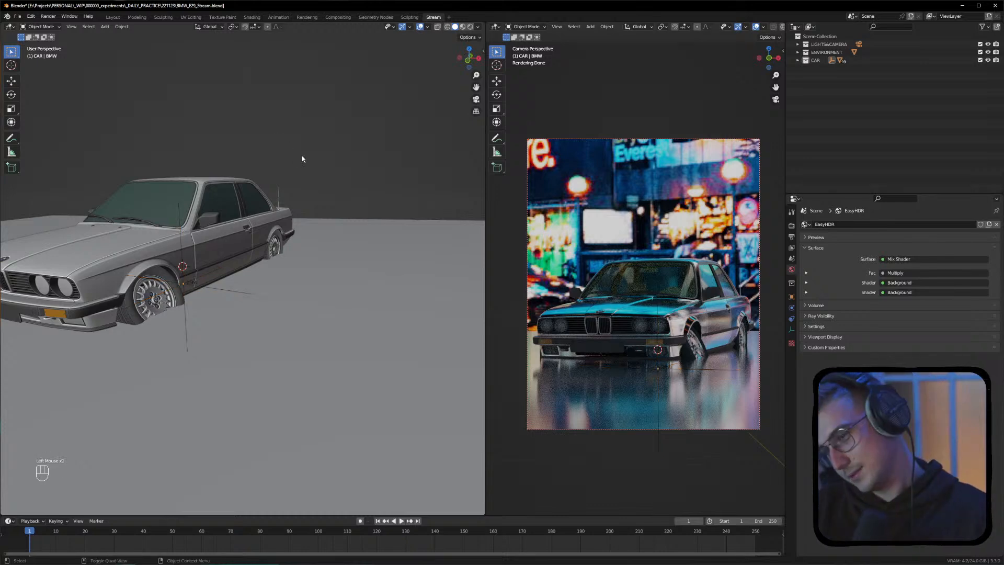
Select the TIRE_L_FRONT object in a close view of the front-left wheel
left_click_drag(102, 320, 130, 304, "alt")
scroll(112, 315, "up", 2, "alt")
scroll(120, 310, "up", 3)
left_click(206, 302)
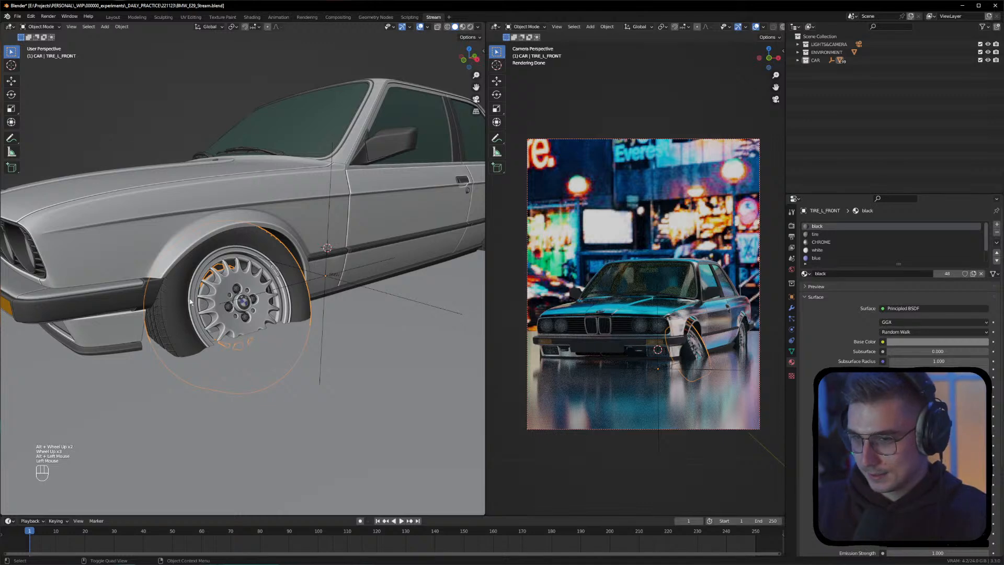
Shift the TIRE_L_FRONT wheel slightly in free space and move it up along the global Z axis by about 0.016 m
key("g")
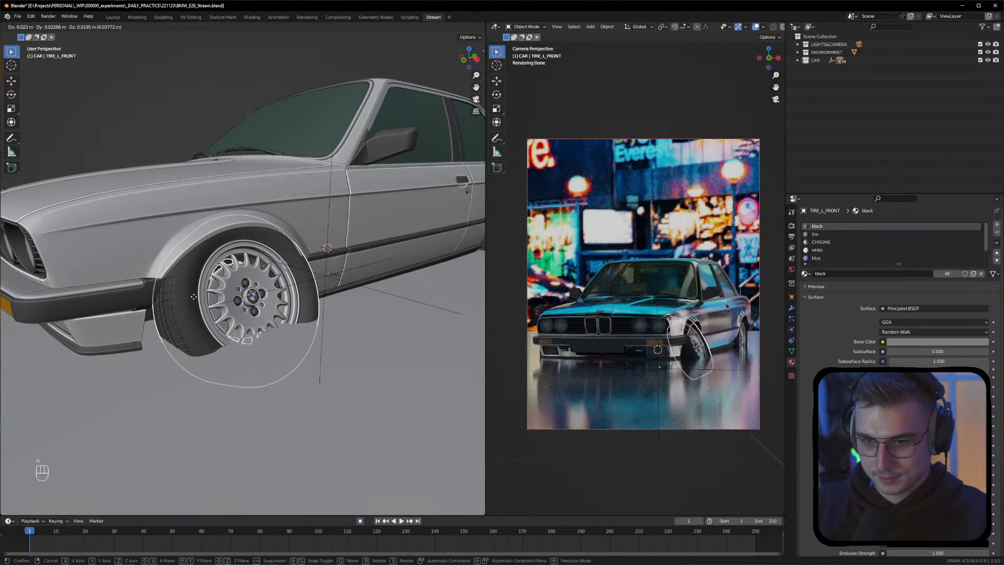
left_click(191, 298)
left_click_drag(191, 298, 267, 309, "alt")
key("g")
key("z")
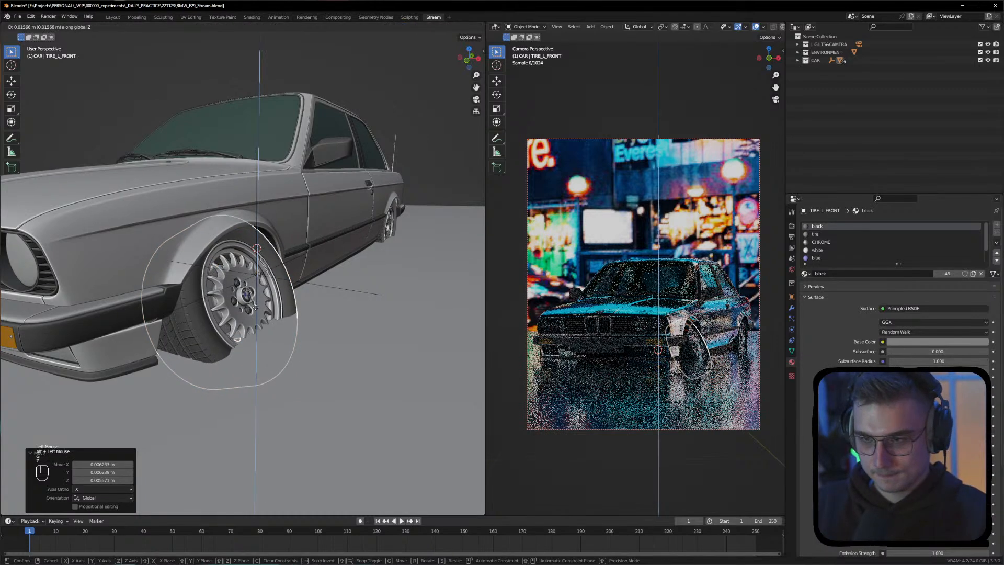
left_click(256, 308)
Clear the object selection, pick the TIRE_L_FRONT wheel again and select its entire mesh in Edit Mode
left_click(198, 155)
left_click(140, 107)
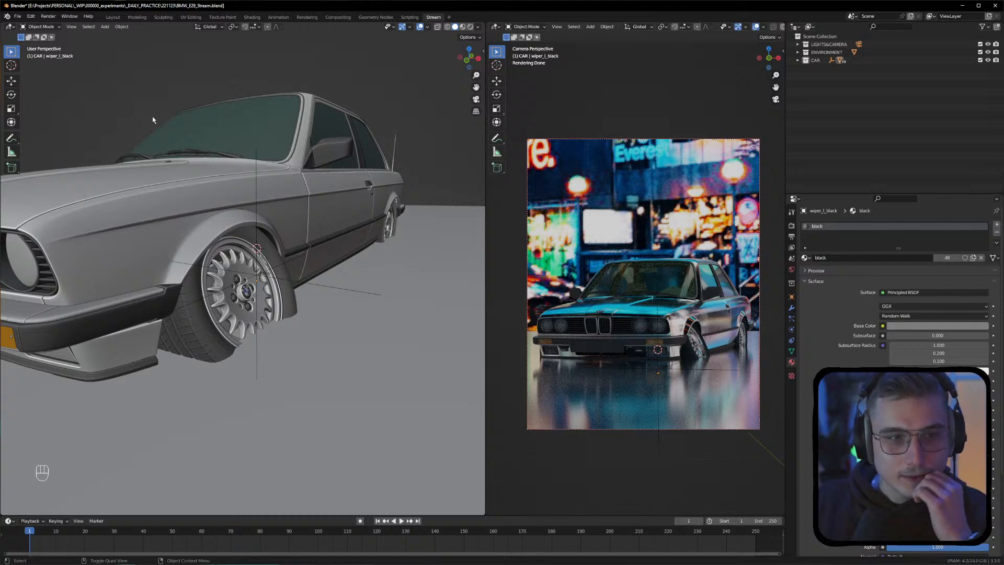
left_click(284, 303)
left_click_drag(283, 304, 246, 306, "alt")
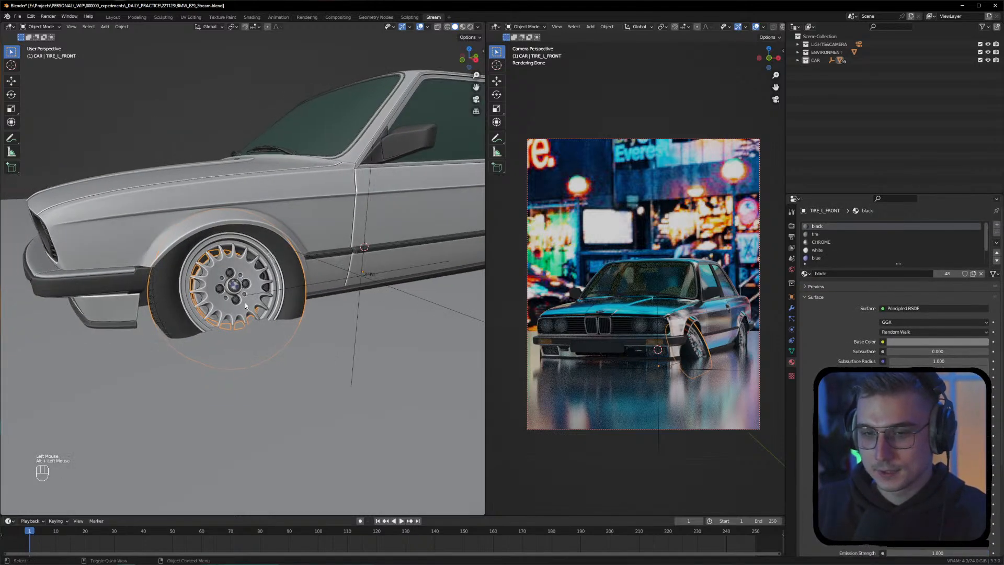
key("Tab")
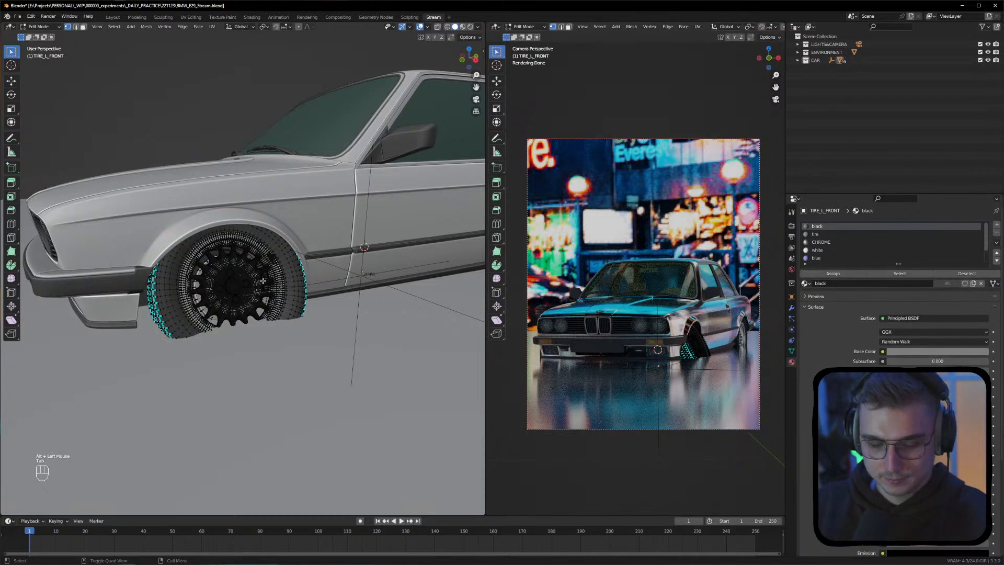
key("a")
key("a")
key("a")
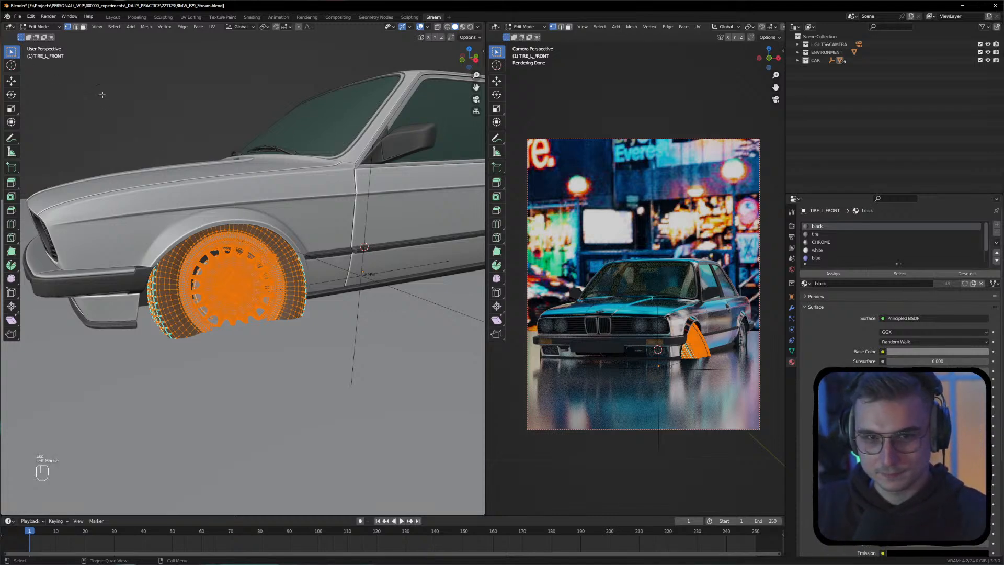
Box-select part of the front-left wheel's rim and tire, and extend the selection to the whole wheel mesh
double_click(273, 278)
left_click_drag(273, 279, 304, 308)
key("a")
key("a")
key("a")
key("a")
key("a")
key("Escape")
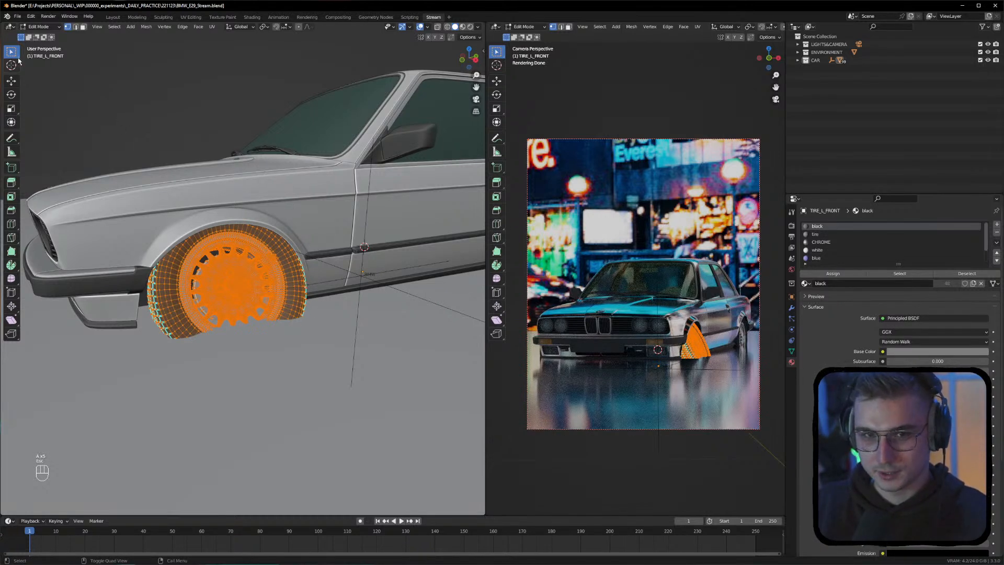
Repeat the partial box selection on the front-left rim, clear the mesh selection and return to Object Mode
double_click(184, 108)
left_click_drag(243, 263, 280, 302)
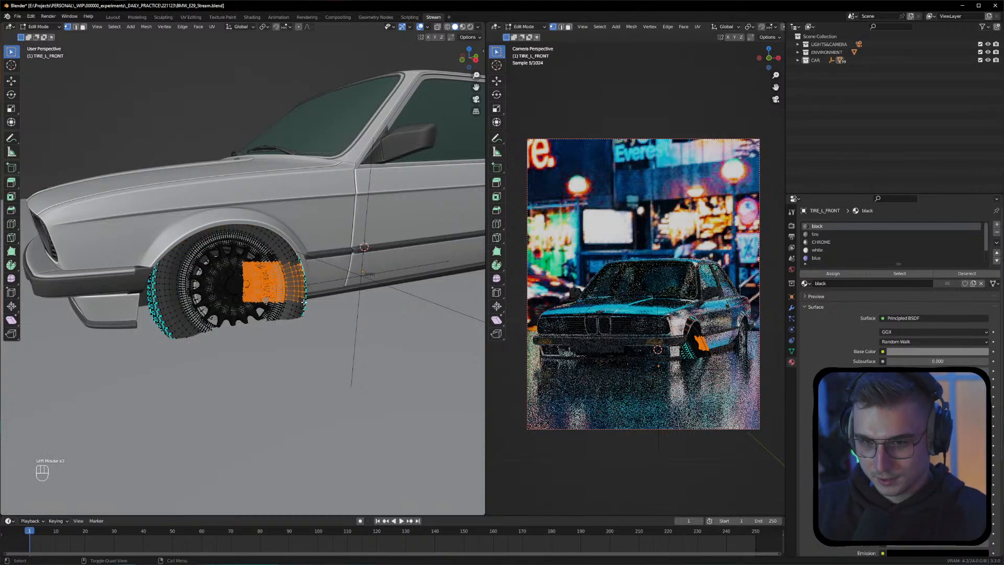
key("a")
key("a")
key("Escape")
left_click(149, 72)
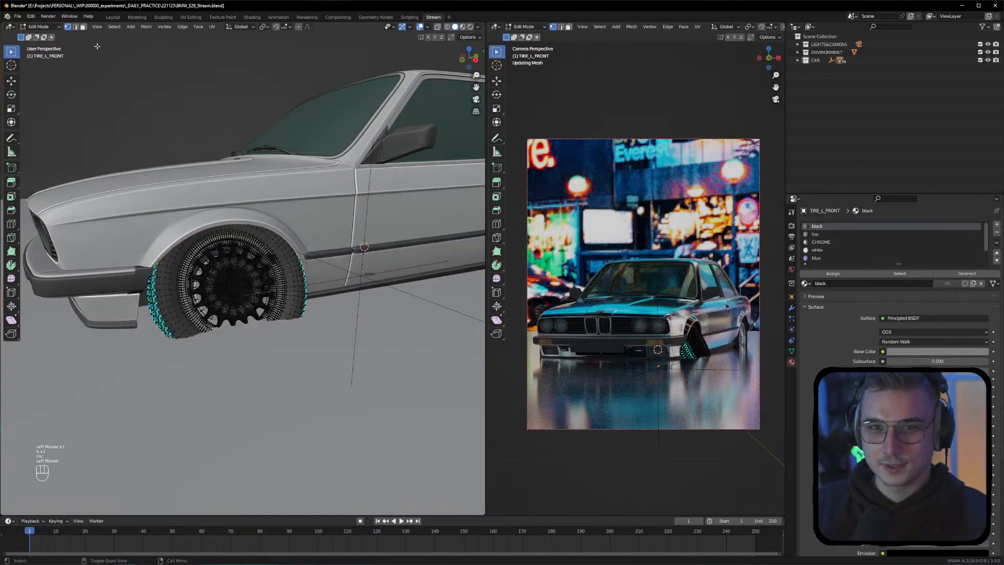
key("Tab")
Select the TIRE_L_BACK wheel at the rear of the car's left side
left_click_drag(203, 164, 242, 169, "alt")
middle_click_drag(242, 170, 198, 202, "alt")
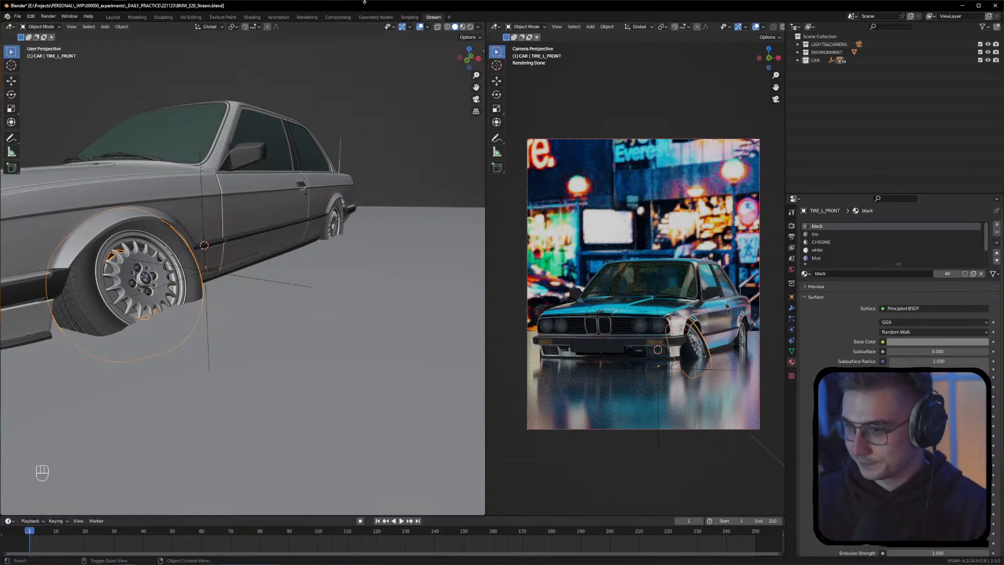
middle_click_drag(197, 200, 306, 239, "alt")
scroll(317, 199, "up", 2)
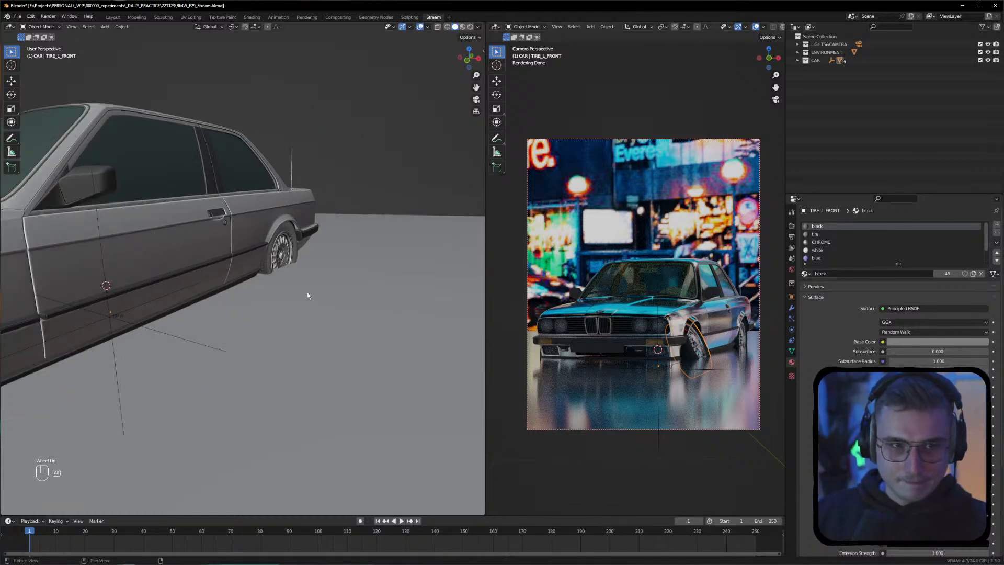
middle_click_drag(294, 298, 268, 274, "alt")
left_click(246, 242)
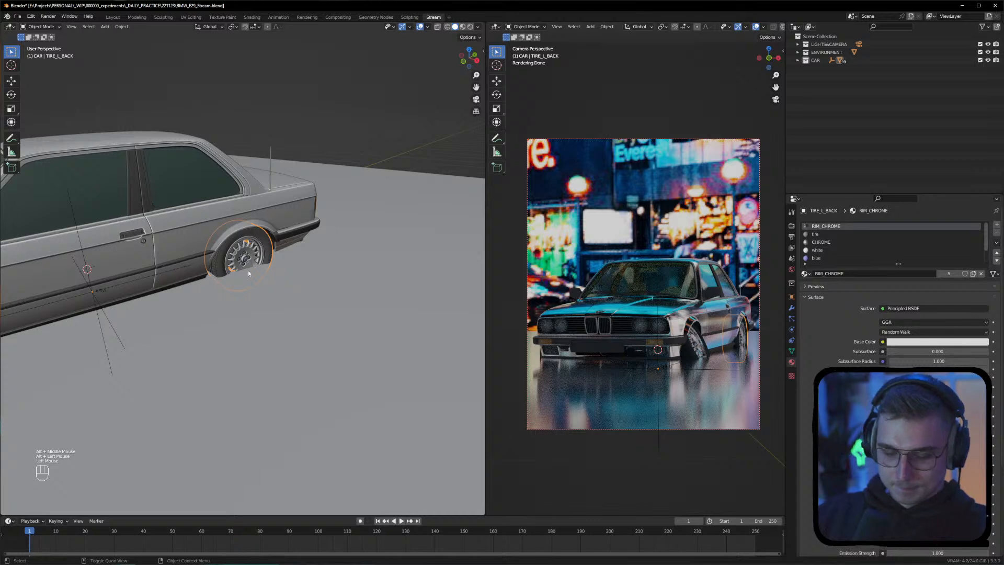
scroll(248, 271, "up", 1, "alt")
left_click_drag(248, 272, 251, 245, "alt")
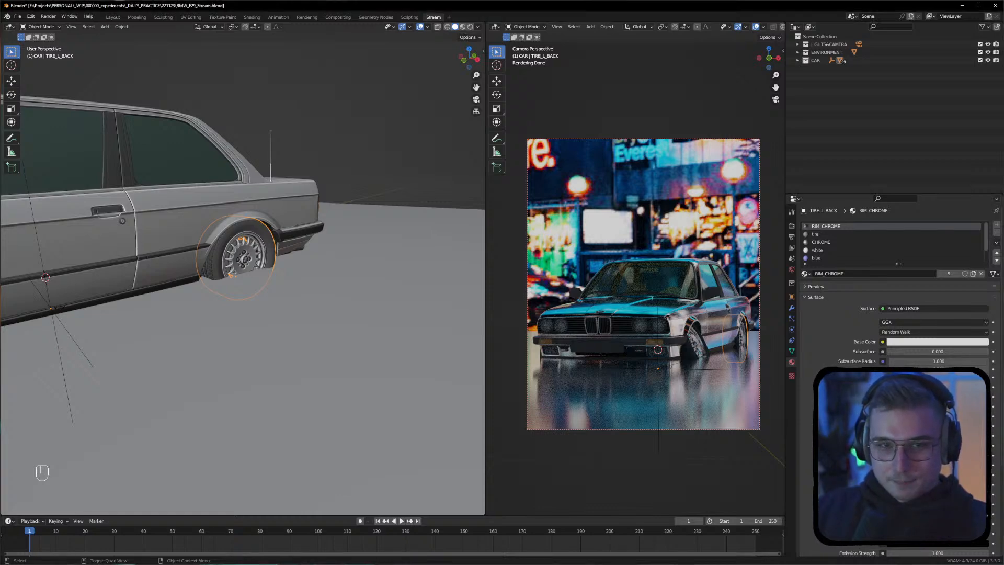
Bring the rear-left wheel into a close side view and save the BMW scene file
middle_click(250, 250, "alt")
scroll(230, 272, "up", 2)
middle_click(202, 301, "alt")
left_click_drag(202, 300, 204, 309, "alt")
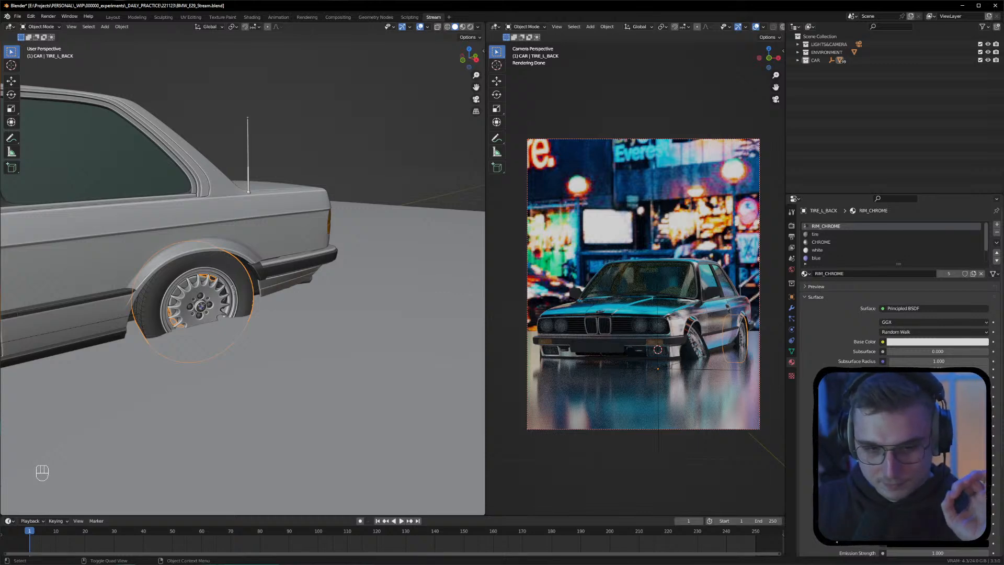
key("ctrl+s")
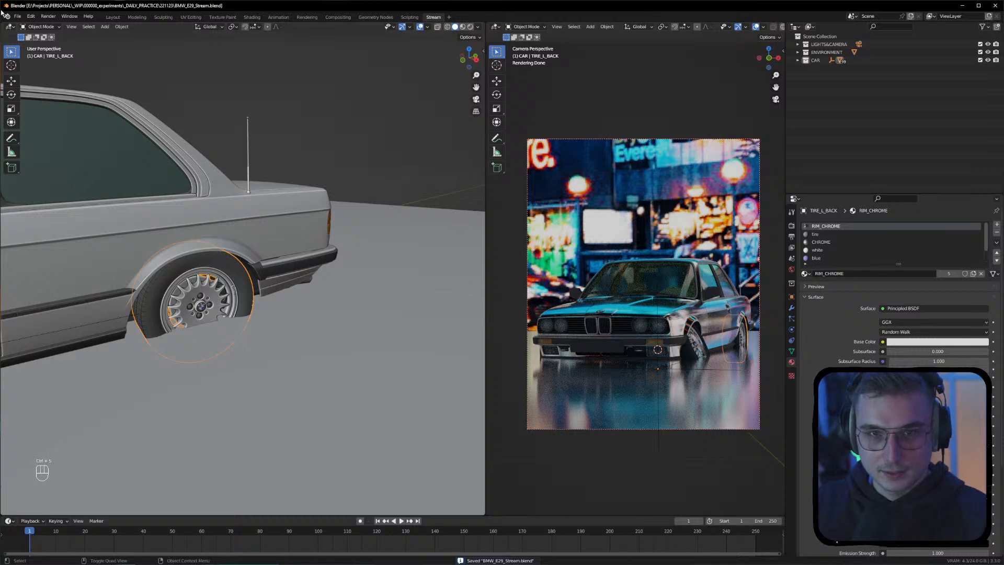
Open the recent file PINO&ROBBY_LOGO1.blend, force-closing the program and loading the file in a new session, and view the letters at an angle
left_click(17, 16)
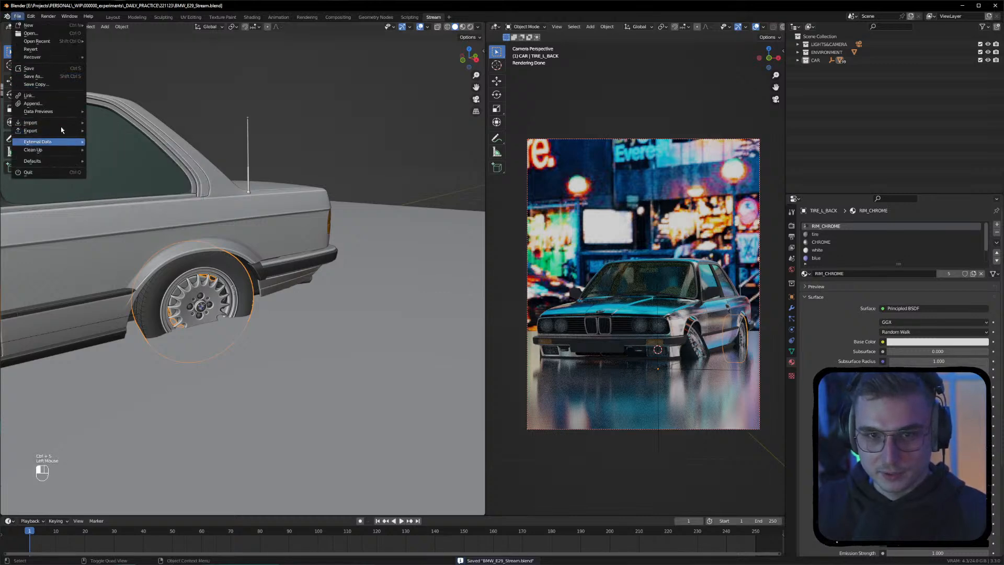
mouse_move(52, 40)
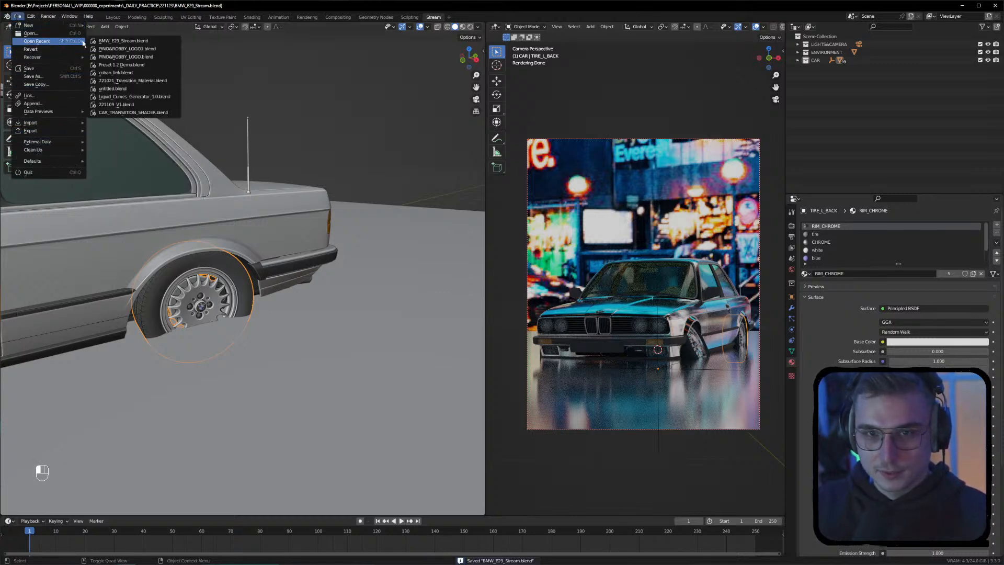
left_click(147, 48)
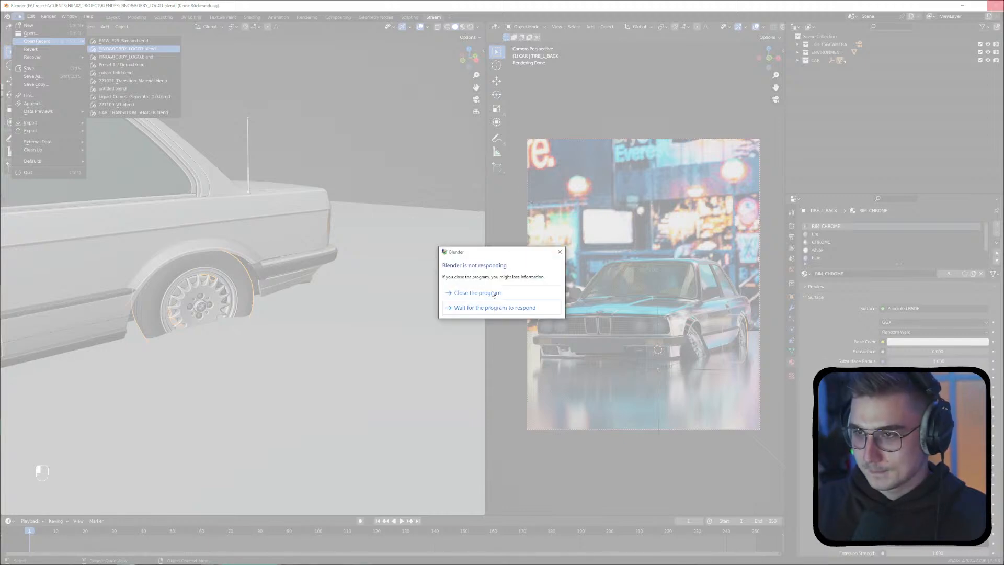
left_click(493, 293)
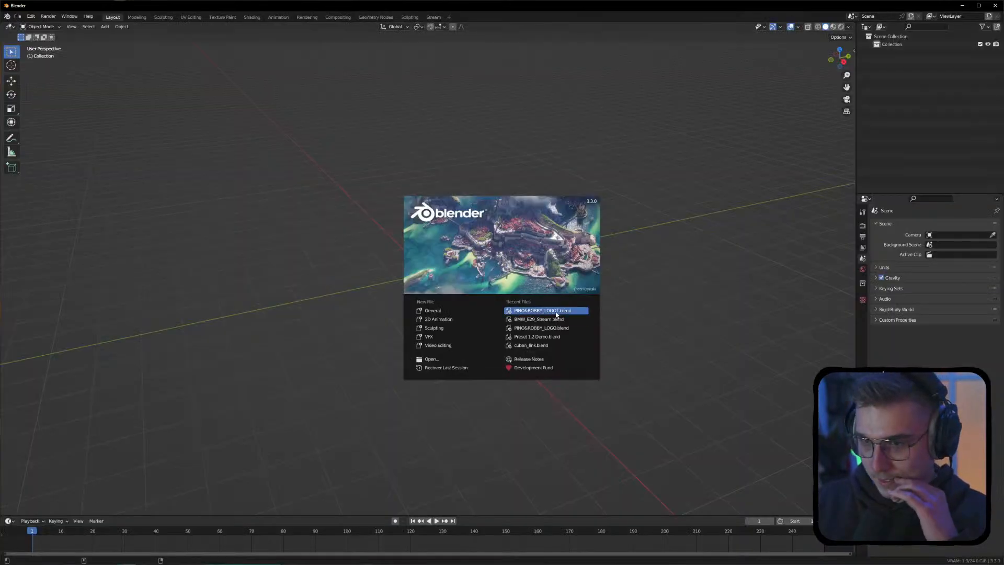
left_click(557, 312)
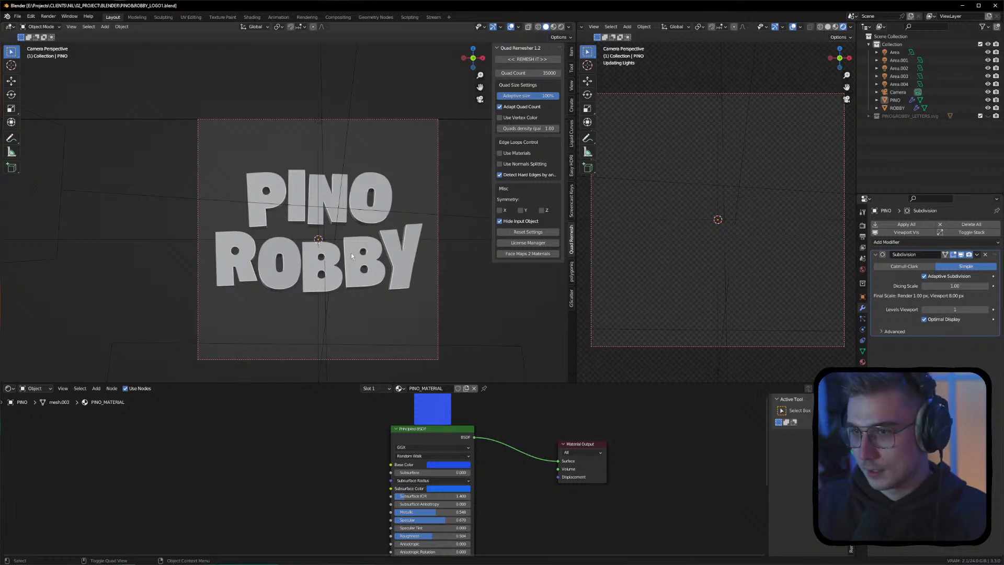
middle_click_drag(394, 244, 288, 232)
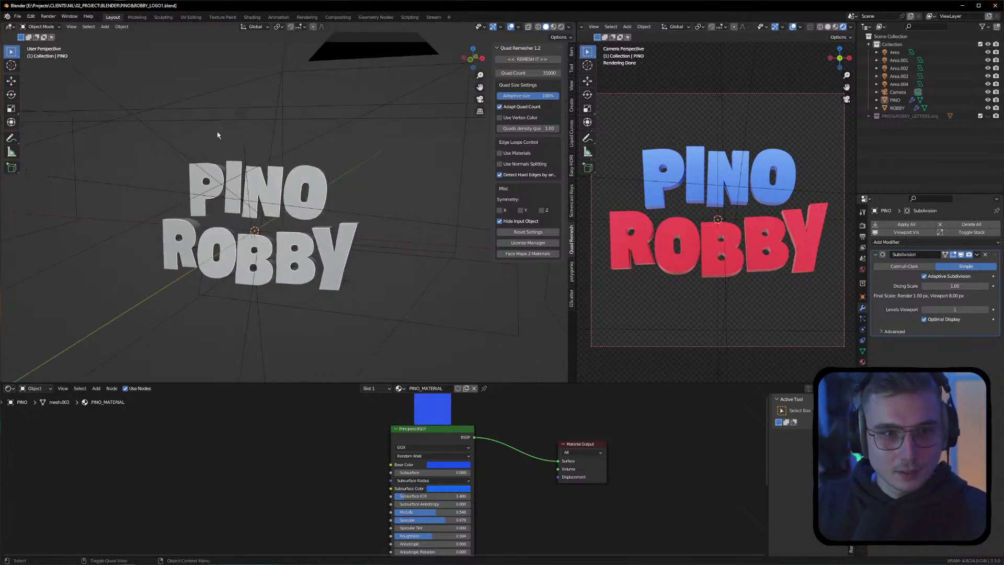
Reopen BMW_E29_Stream.blend from the recent files
left_click(20, 19)
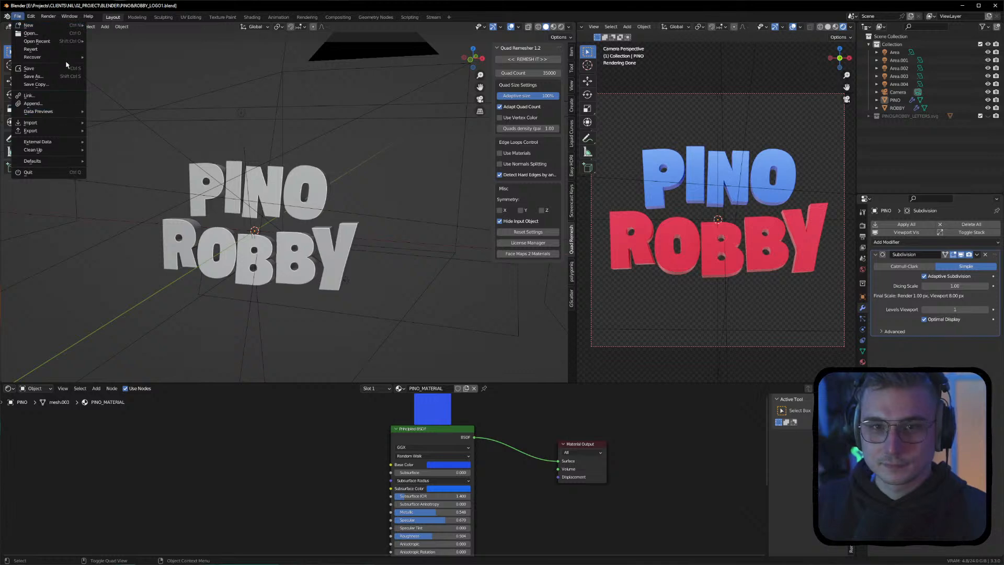
mouse_move(57, 41)
left_click(150, 50)
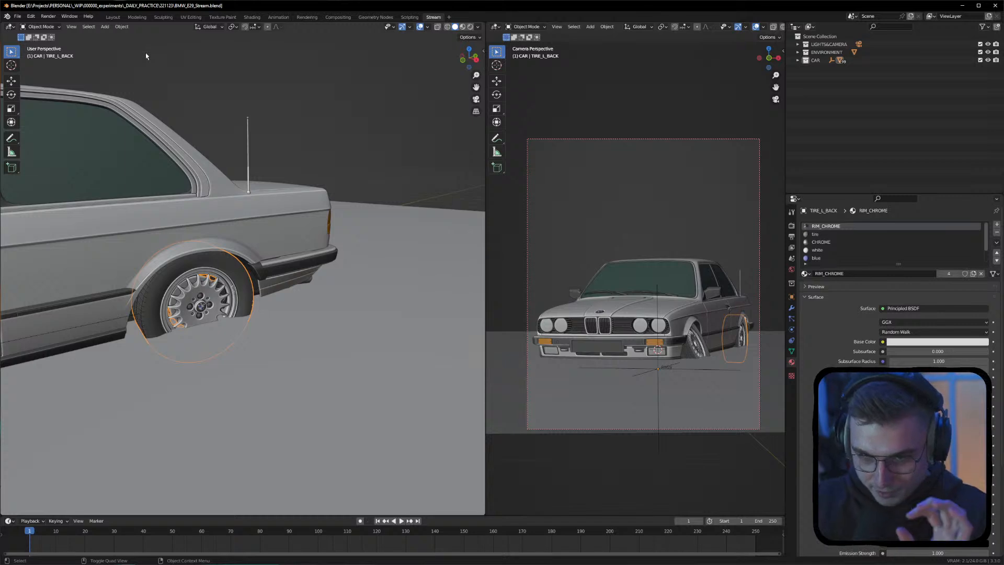
Try a small free move of the TIRE_L_BACK wheel in a close view and undo it
middle_click_drag(157, 152, 220, 203)
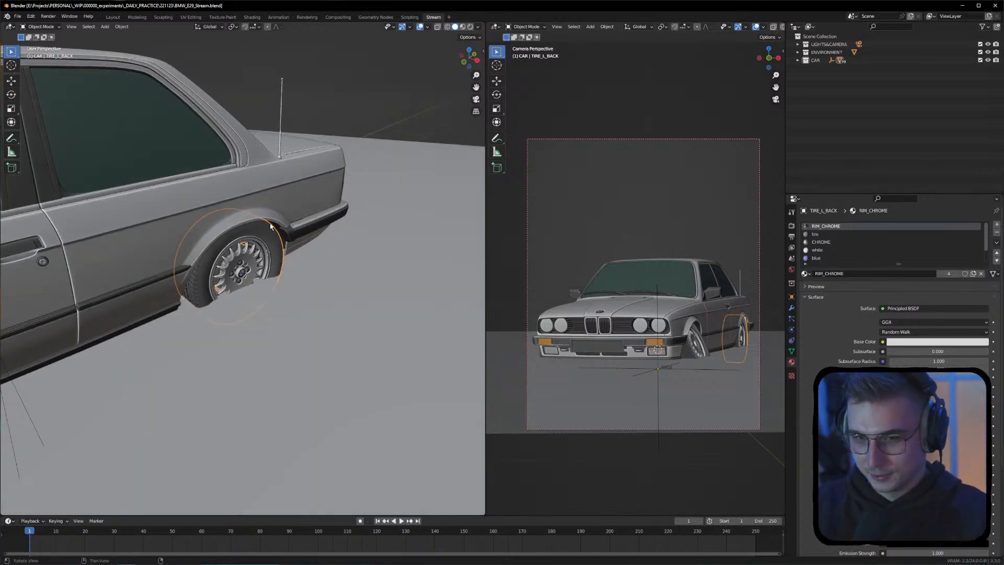
key("KP_Decimal")
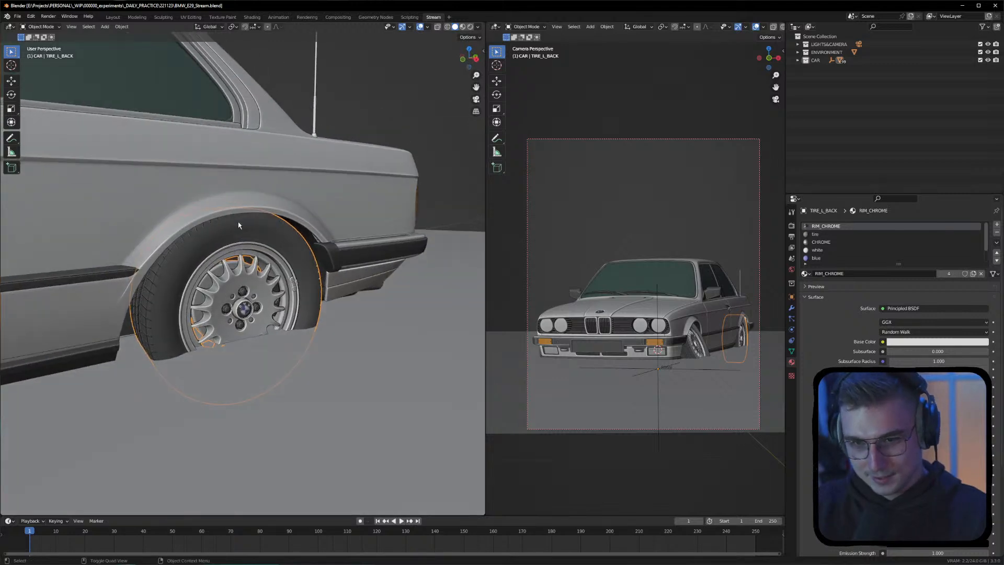
key("g")
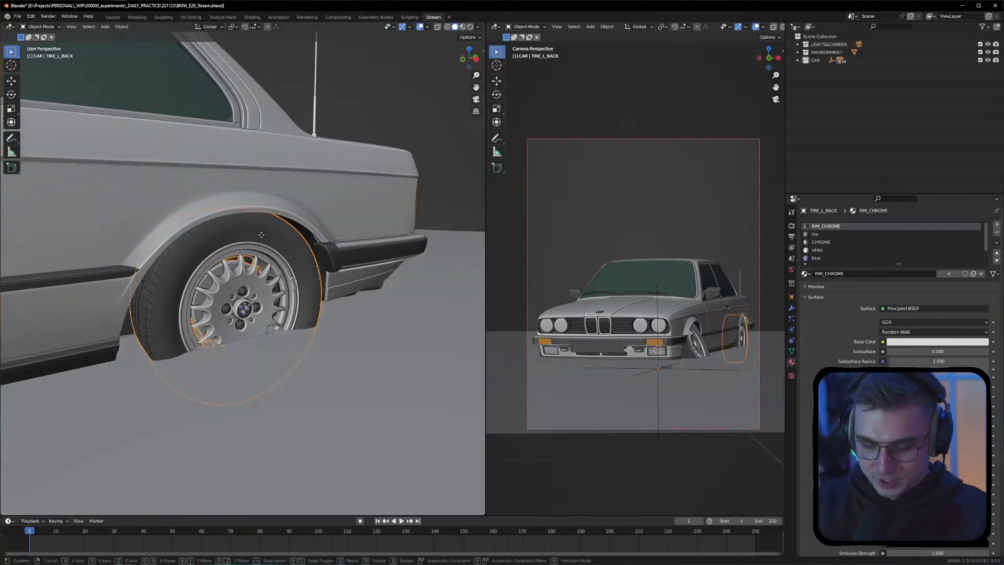
left_click(257, 235)
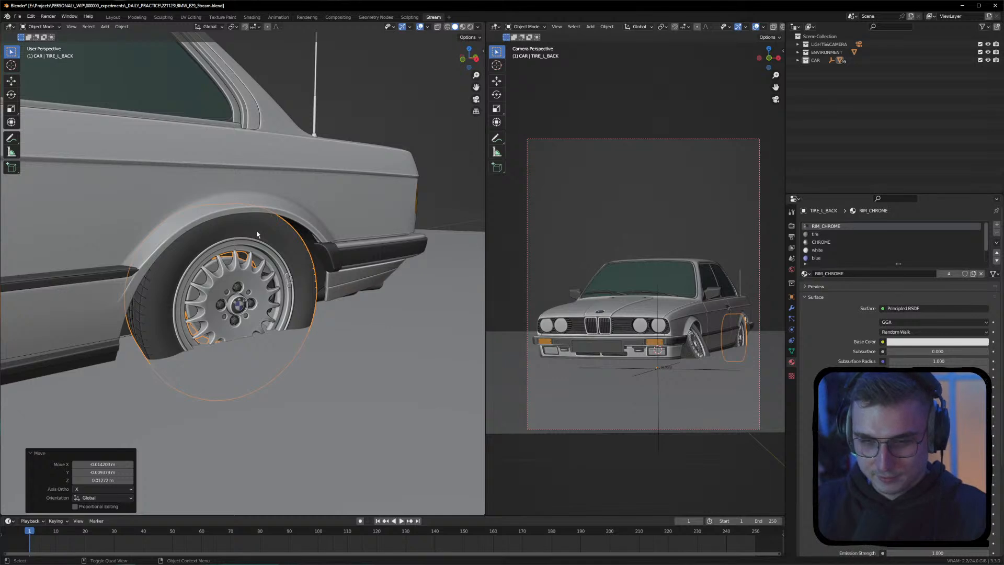
middle_click_drag(256, 231, 196, 226, "shift")
key("ctrl+z")
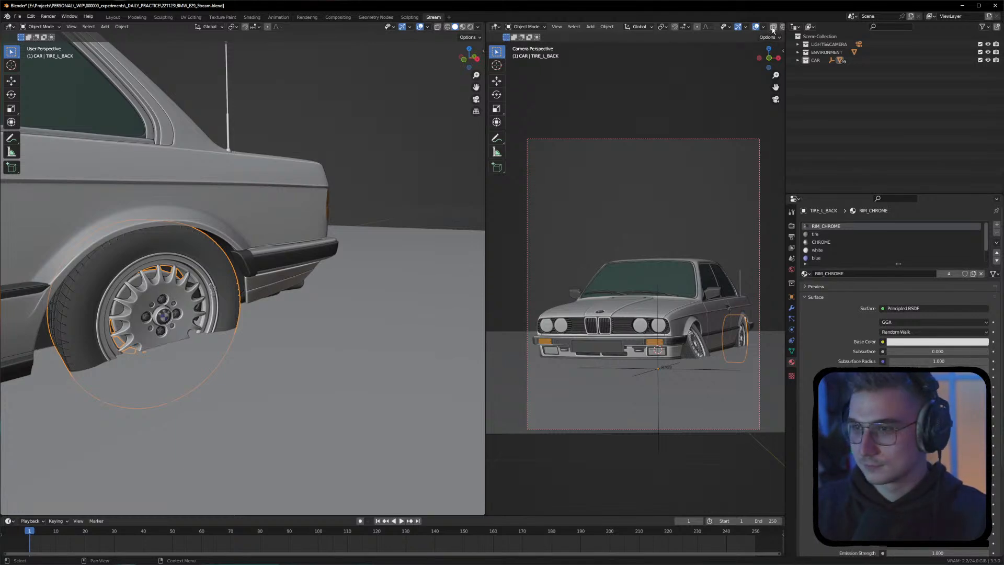
Switch the camera viewport to rendered shading and select the TIRE_L_BACK wheel
scroll(623, 28, "down", 2)
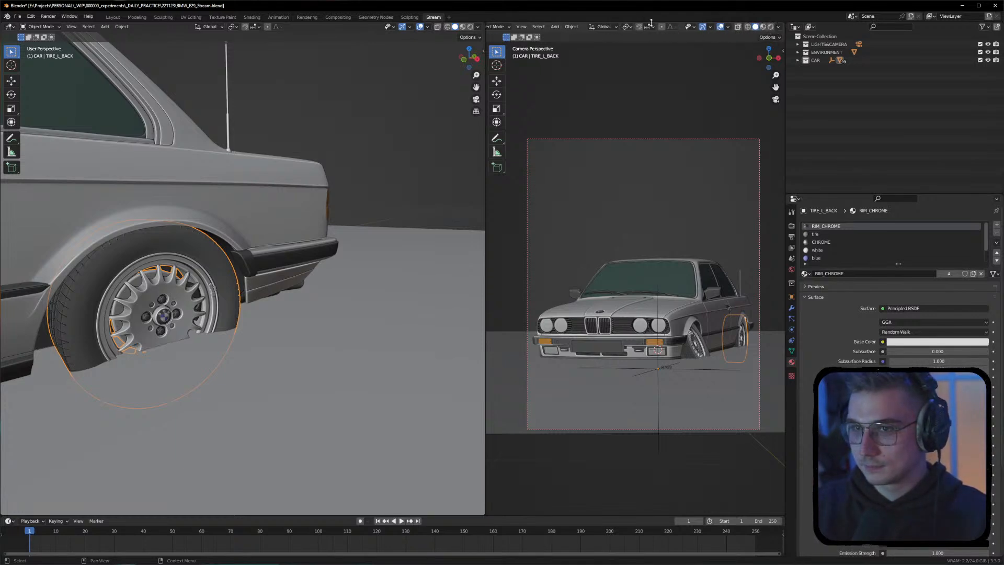
left_click(771, 27)
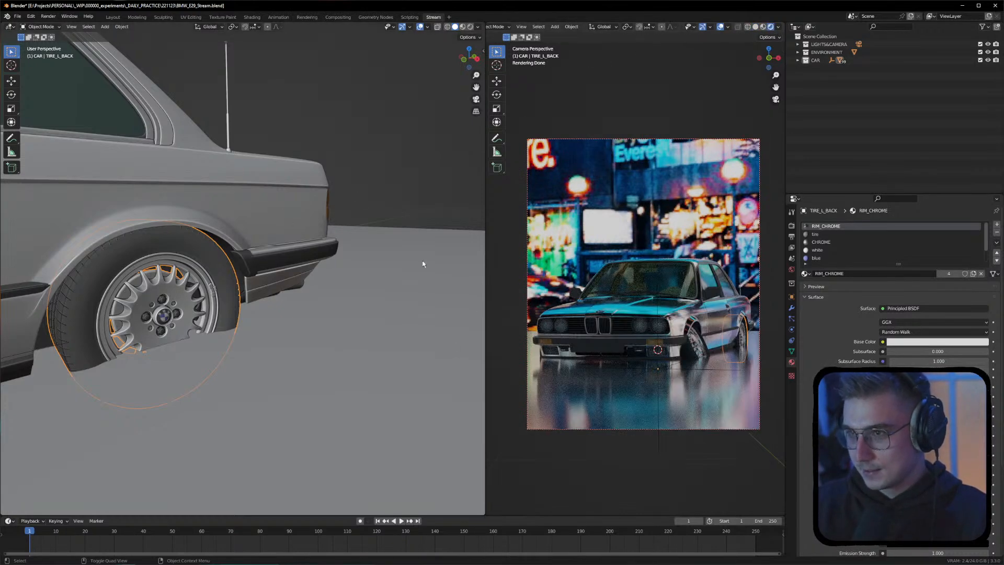
left_click(250, 337)
left_click(147, 278)
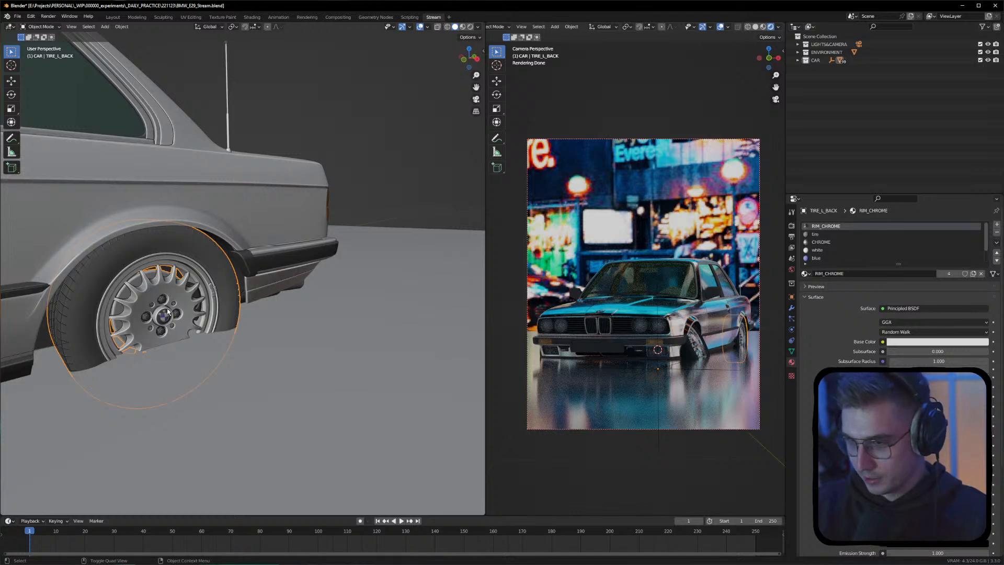
Try rotating the entire TIRE_L_BACK mesh about the global X axis in Edit Mode and cancel the rotation
key("Tab")
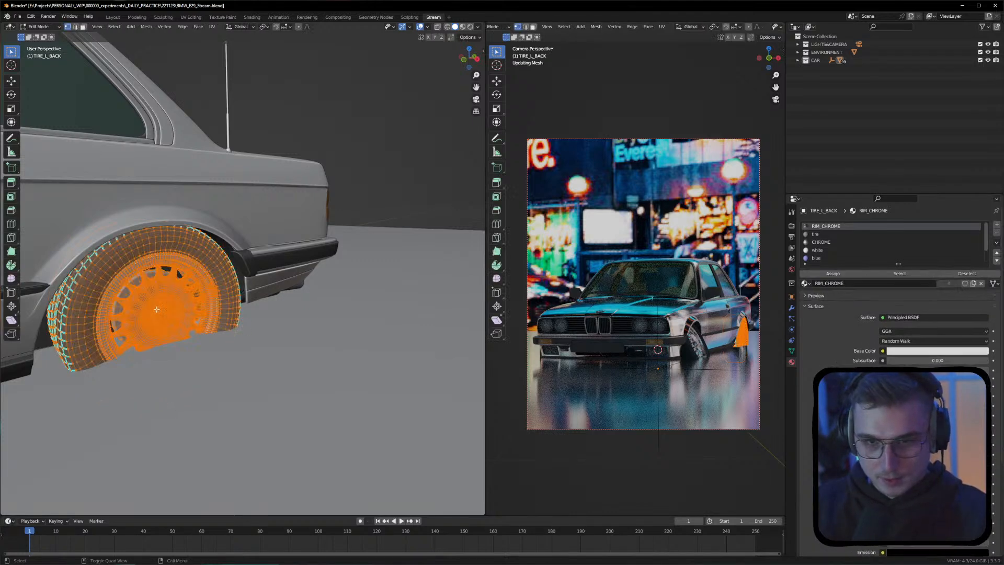
key("alt+a")
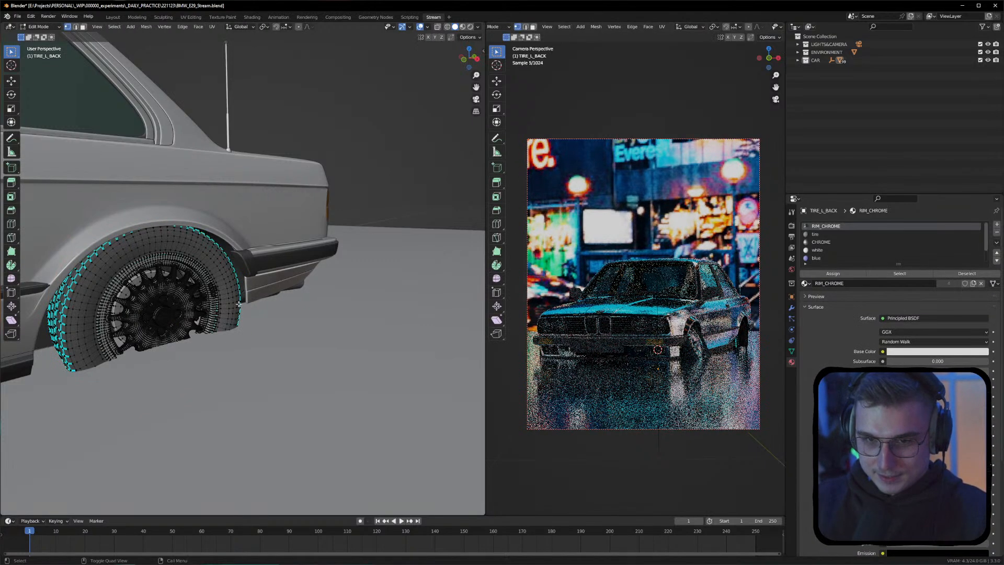
key("a")
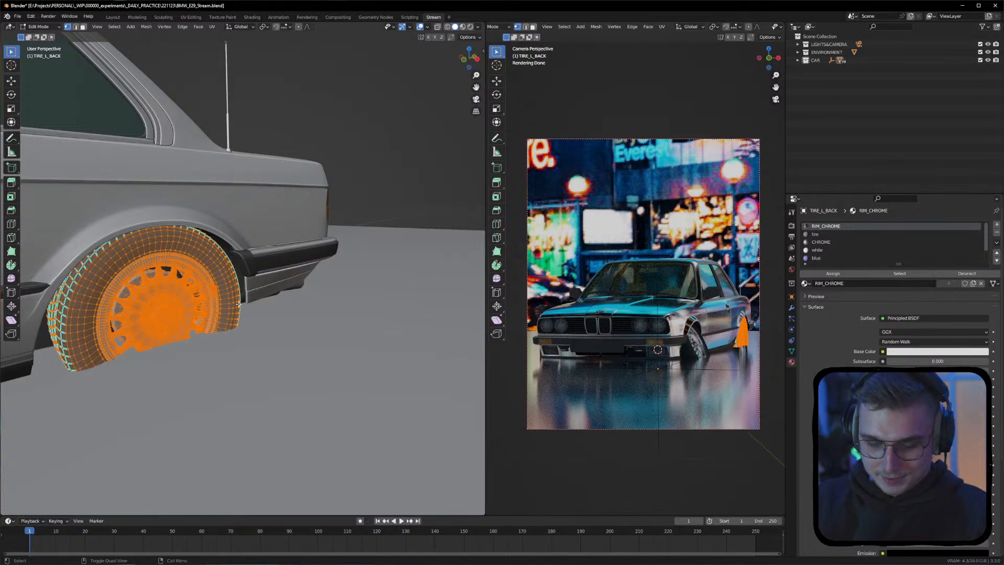
middle_click_drag(187, 295, 154, 301)
key("r")
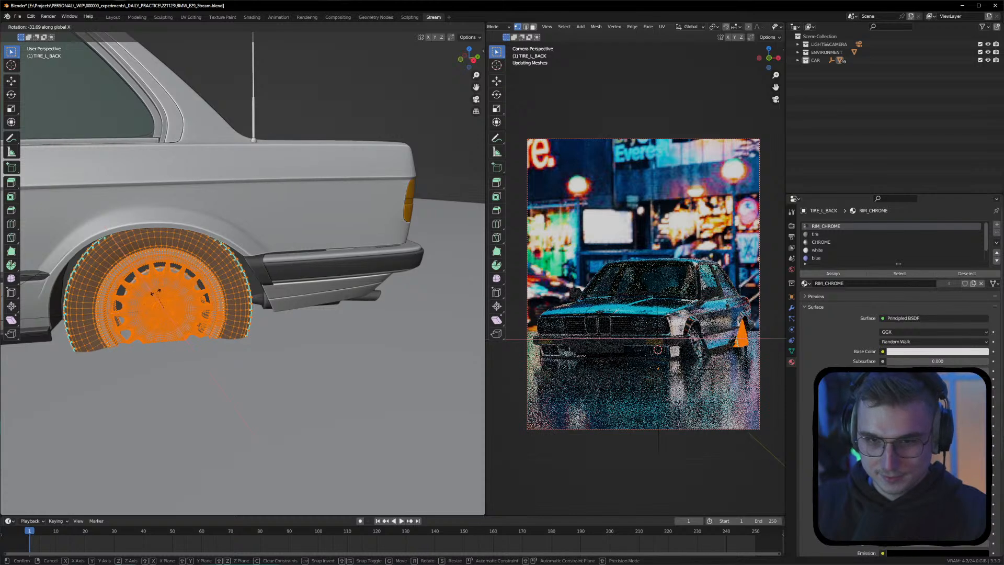
right_click(152, 299)
Try tilting the entire TIRE_L_BACK mesh about 9° around the global Y axis and nudging it slightly in free space
middle_click_drag(153, 299, 215, 296)
key("r")
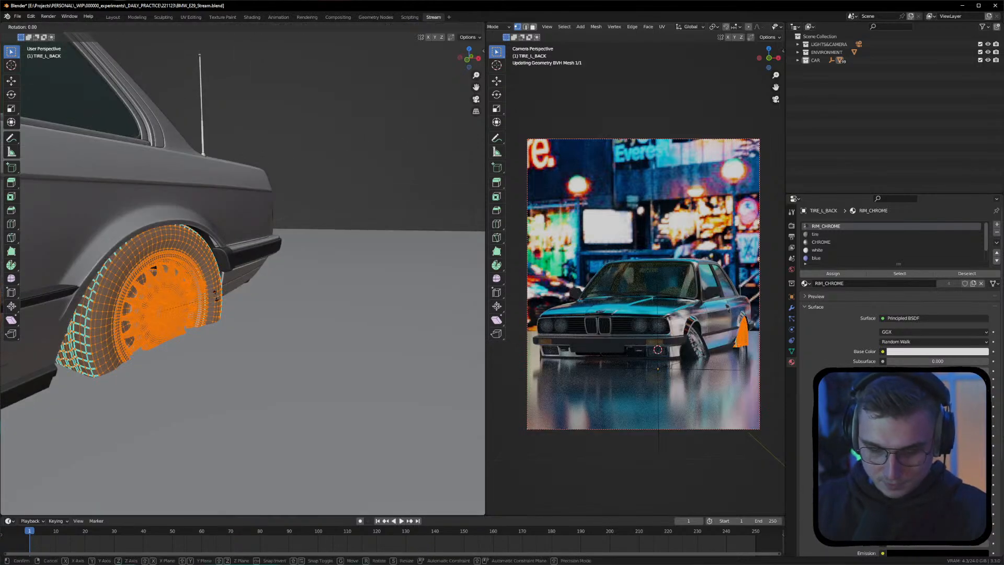
key("y")
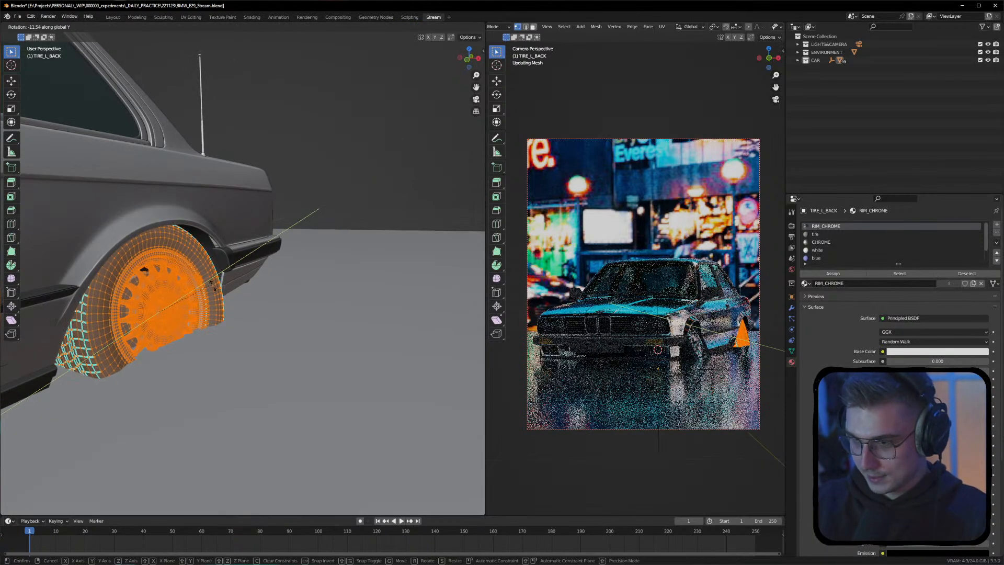
left_click(213, 283)
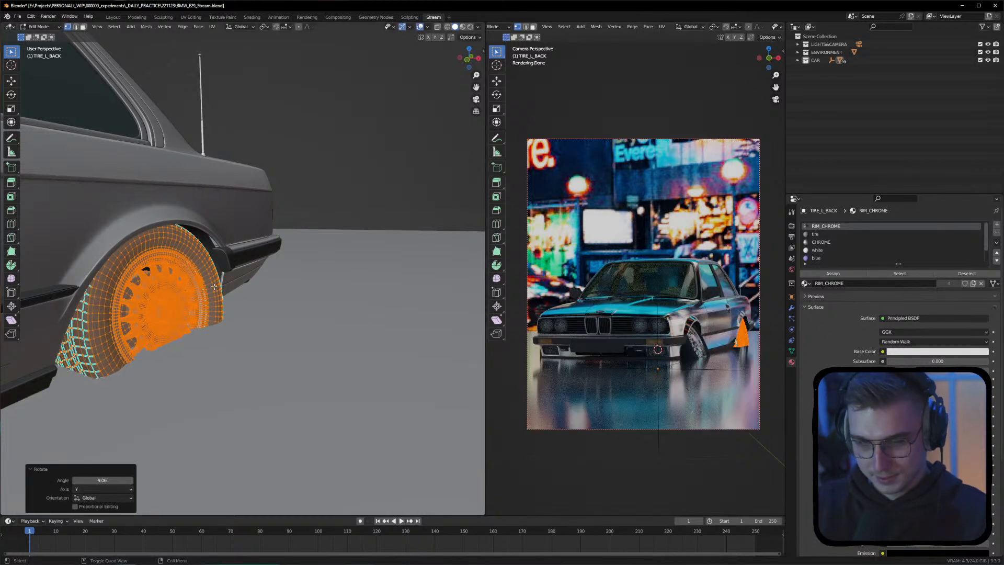
key("g")
left_click(218, 281)
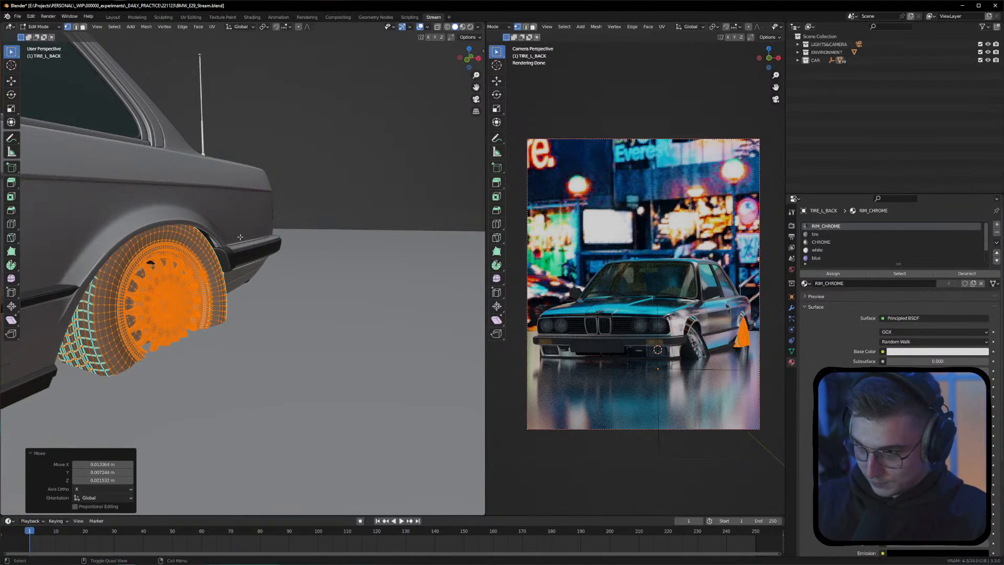
left_click(305, 100)
key("Tab")
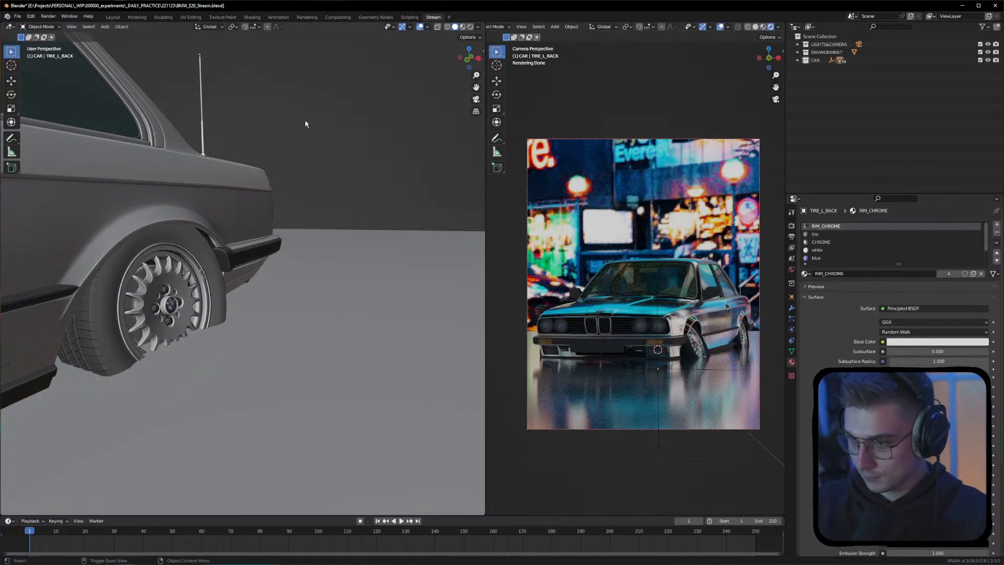
Undo the tilt and move of the TIRE_L_BACK mesh and return to Object Mode
key("Tab")
key("a")
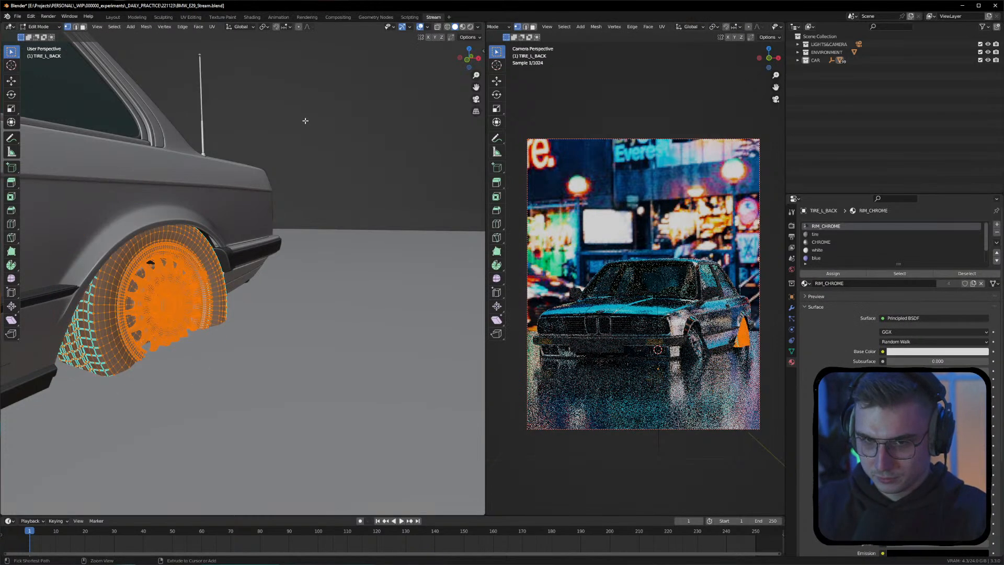
key("ctrl+z")
left_click(331, 130)
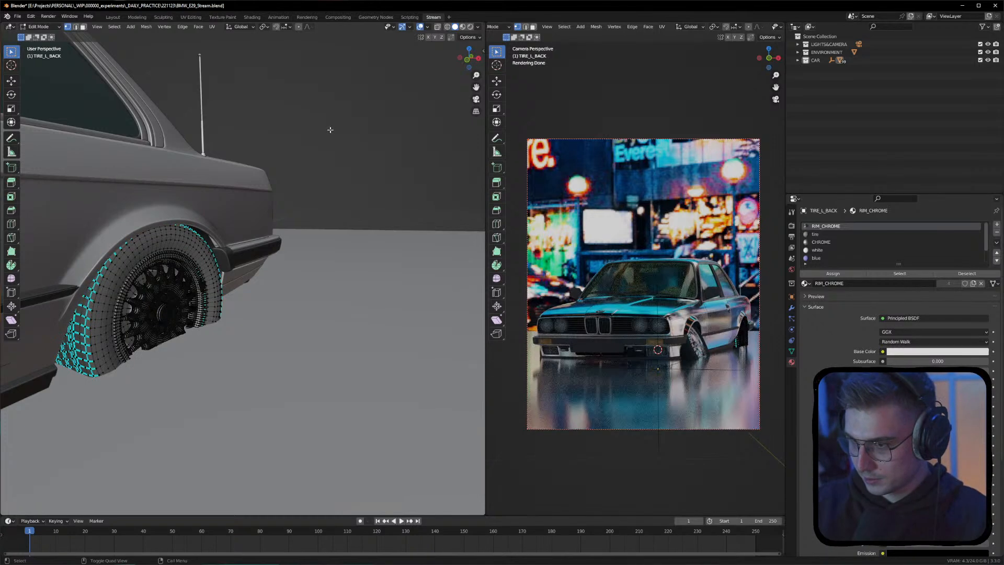
key("Tab")
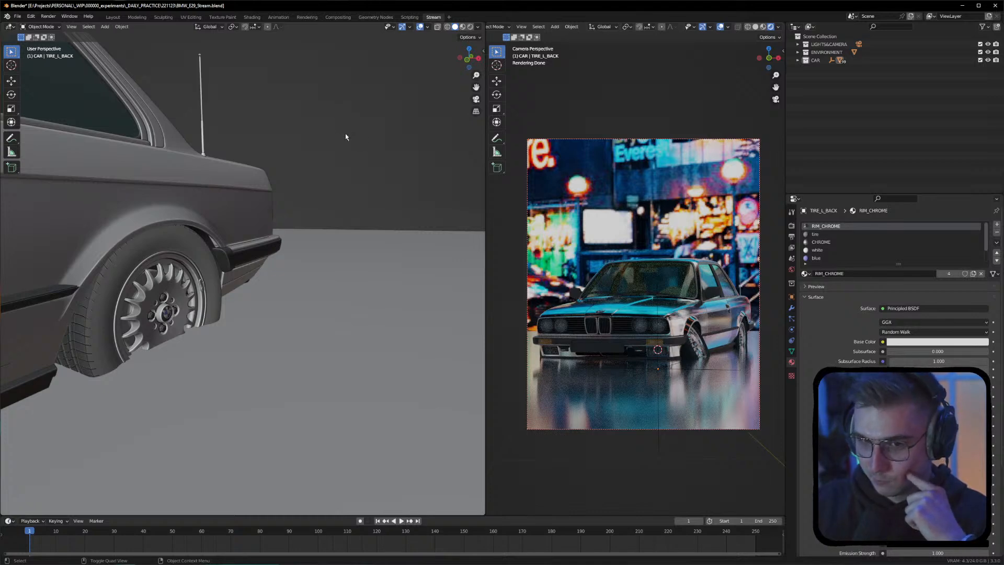
Look over the whole car from the front and the wheel side, dismissing the browser window in front
middle_click_drag(307, 134, 291, 172)
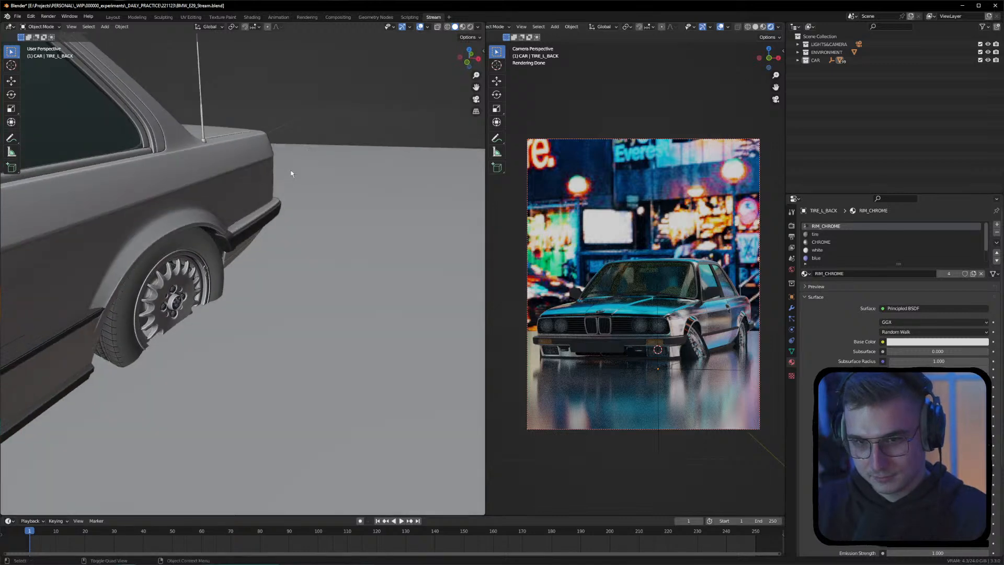
scroll(287, 179, "down", 8)
scroll(257, 228, "up", 4)
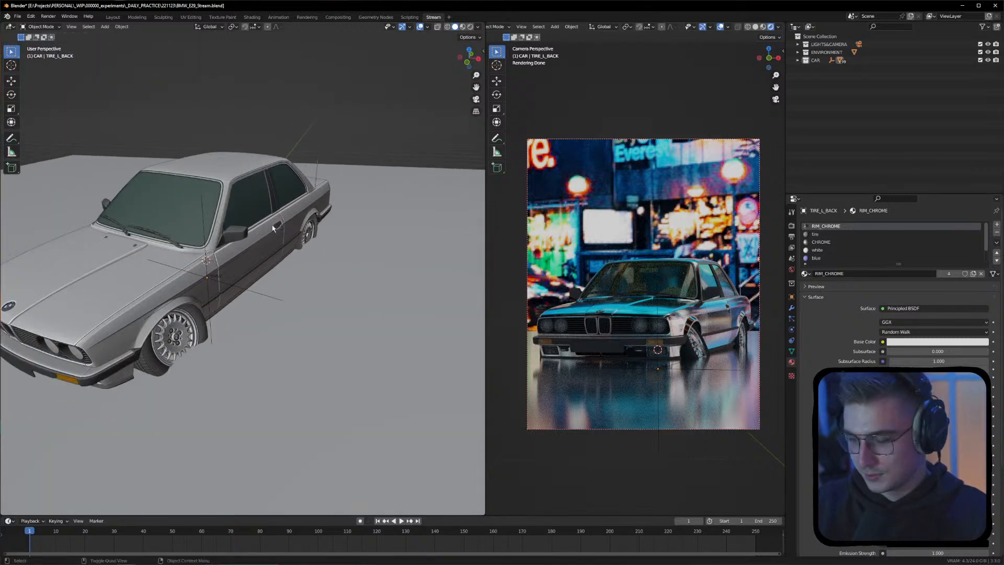
middle_click_drag(249, 208, 74, 157)
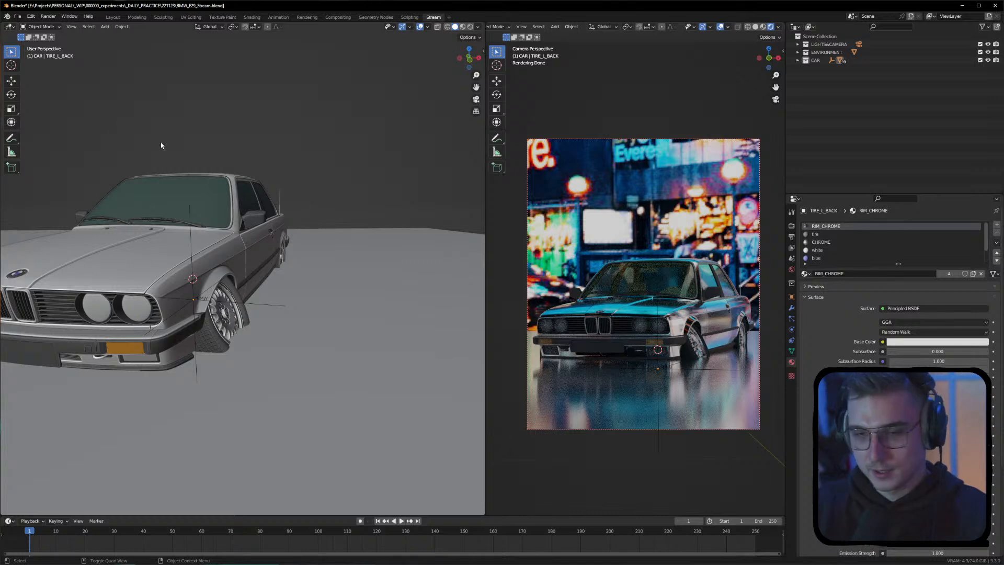
middle_click_drag(261, 166, 213, 240)
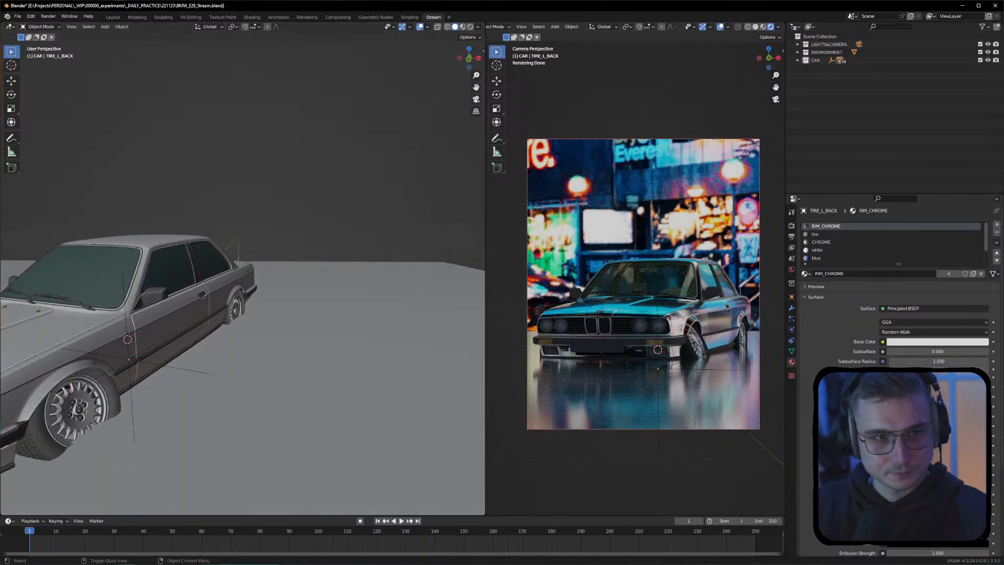
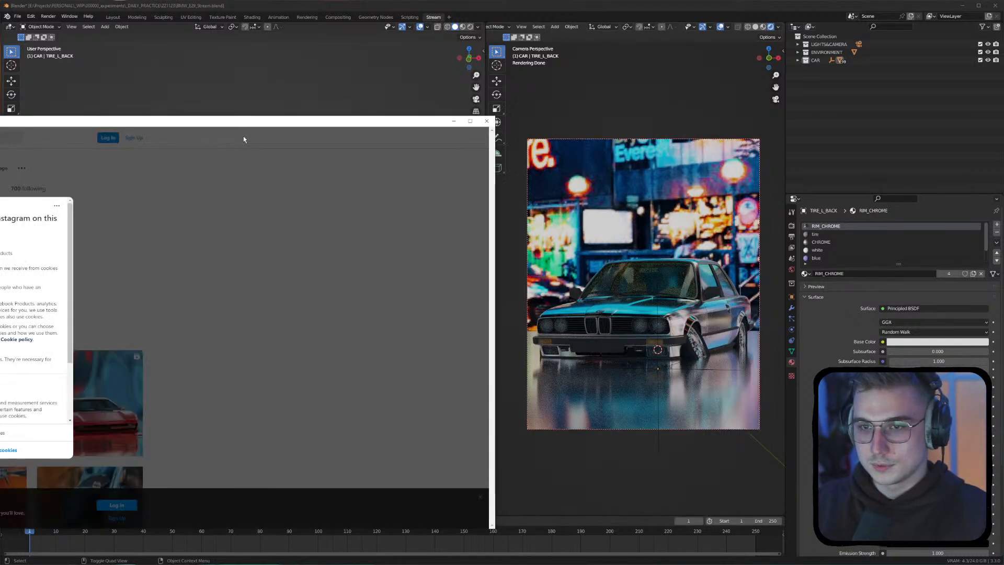
left_click(284, 135)
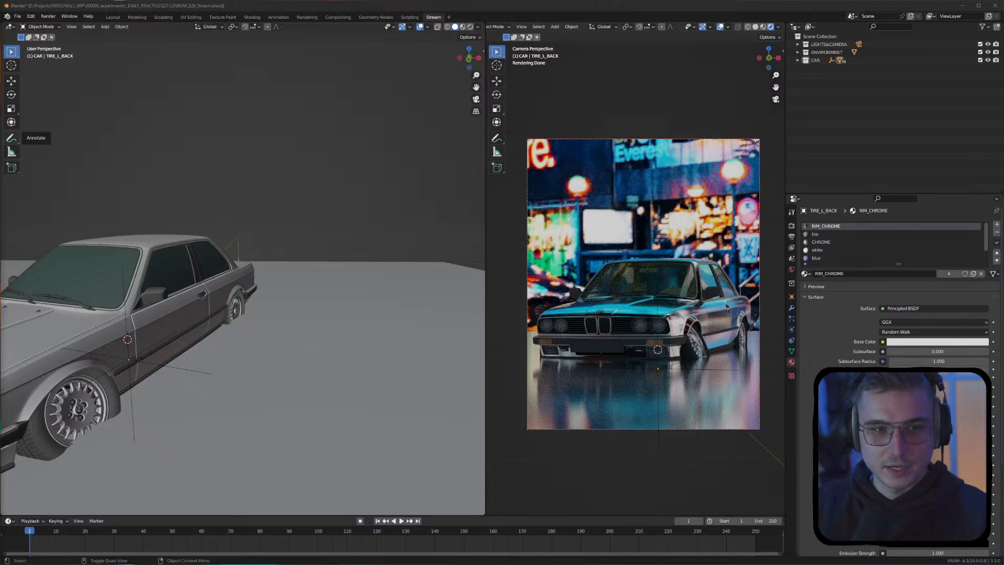
left_click(244, 201)
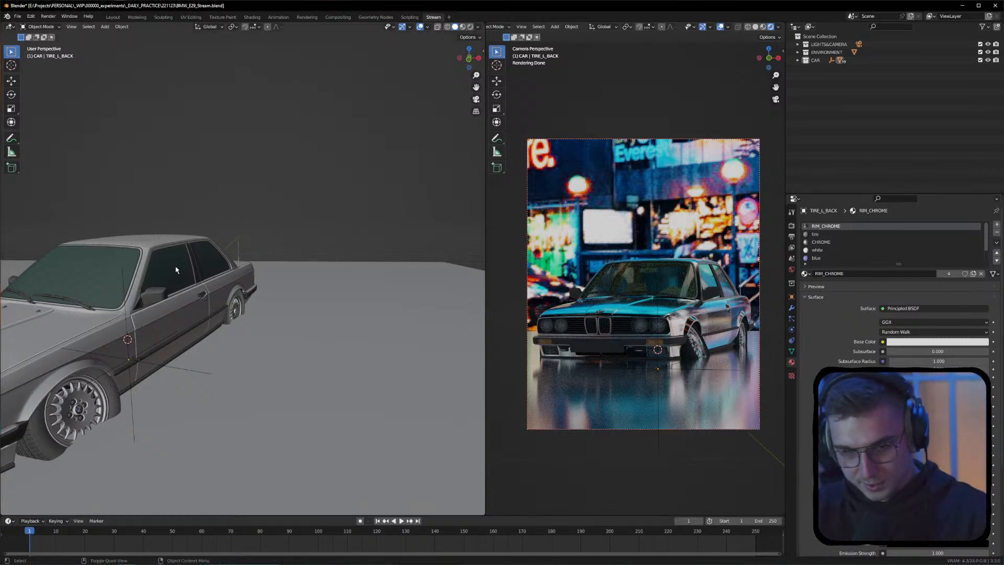
middle_click_drag(177, 268, 229, 247, "shift")
middle_click_drag(22, 278, 191, 289)
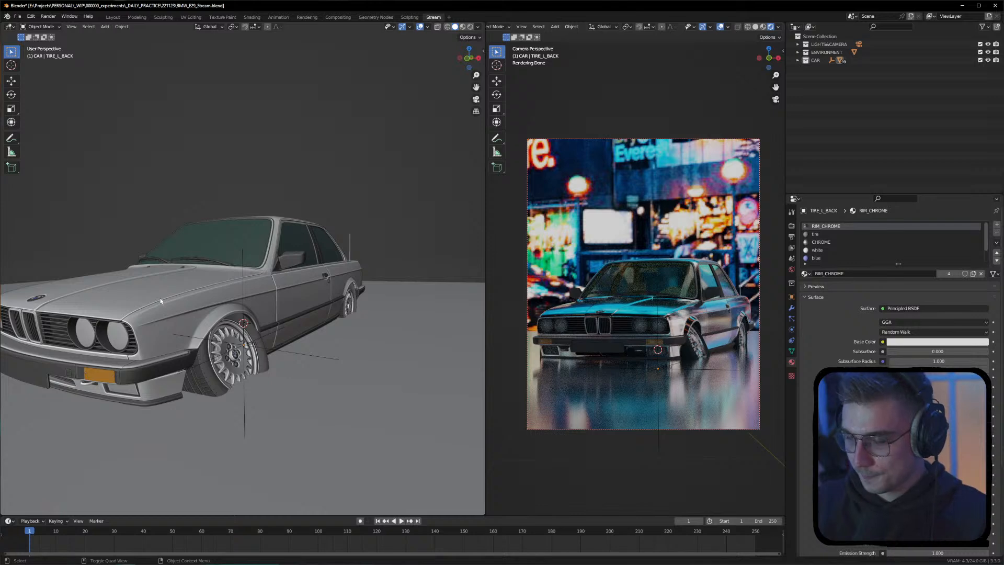
Add a new curve object to the scene with the Liquid Curves add-on
left_click(271, 237)
left_click_drag(270, 236, 182, 271, "alt")
left_click(312, 175)
left_click_drag(269, 306, 300, 277, "alt")
key("n")
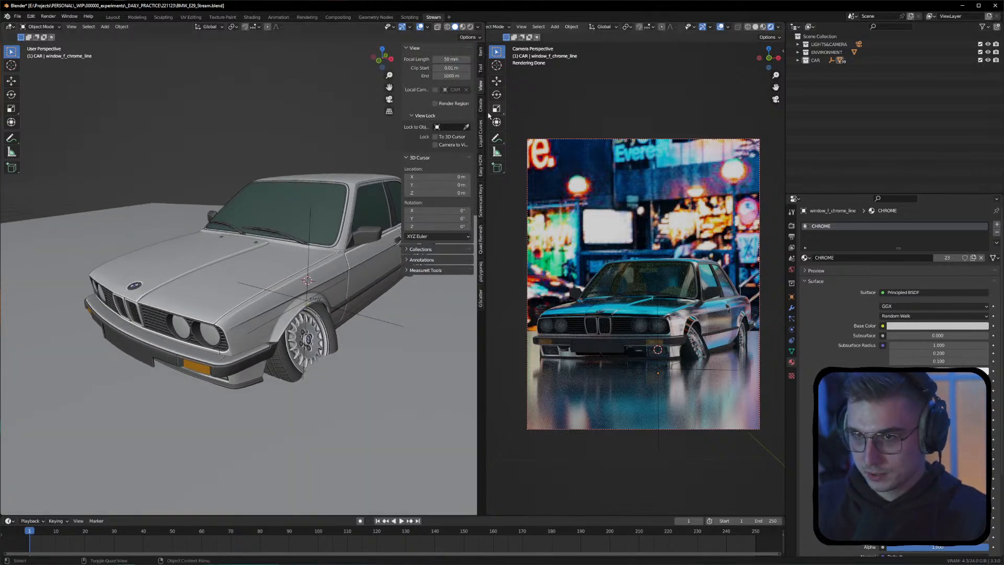
left_click(482, 140)
left_click_drag(423, 141, 369, 139, "alt")
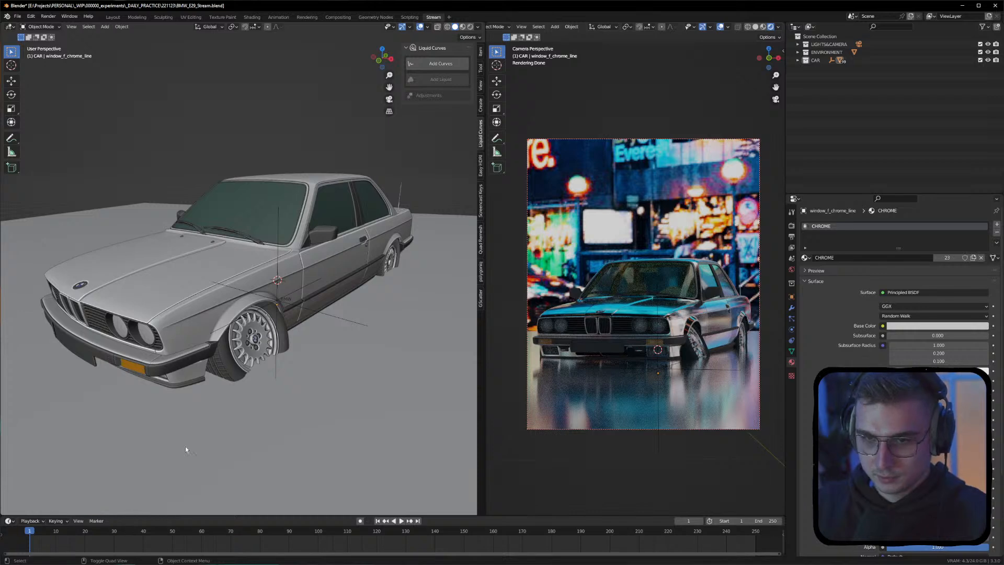
left_click(441, 64)
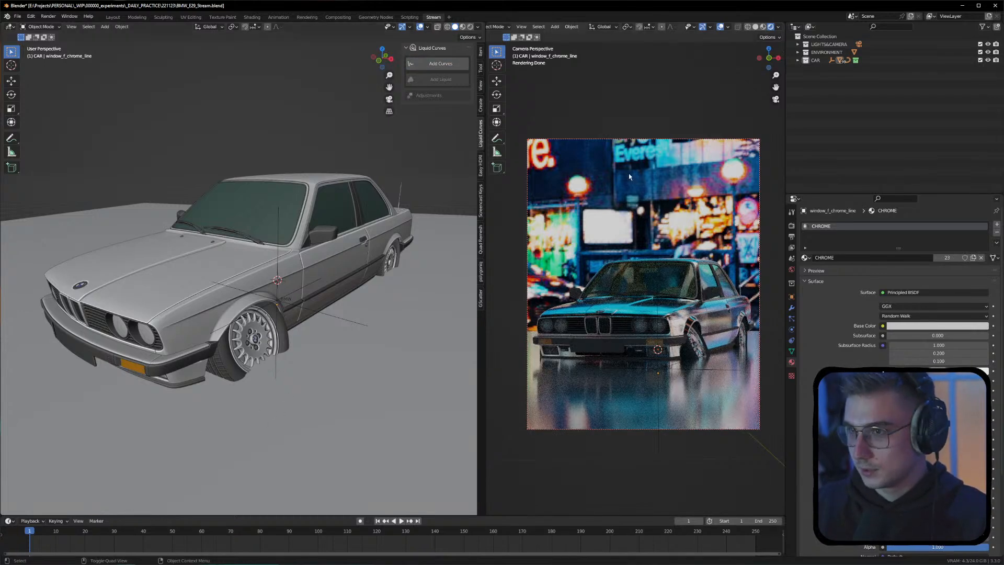
middle_click_drag(366, 206, 345, 209)
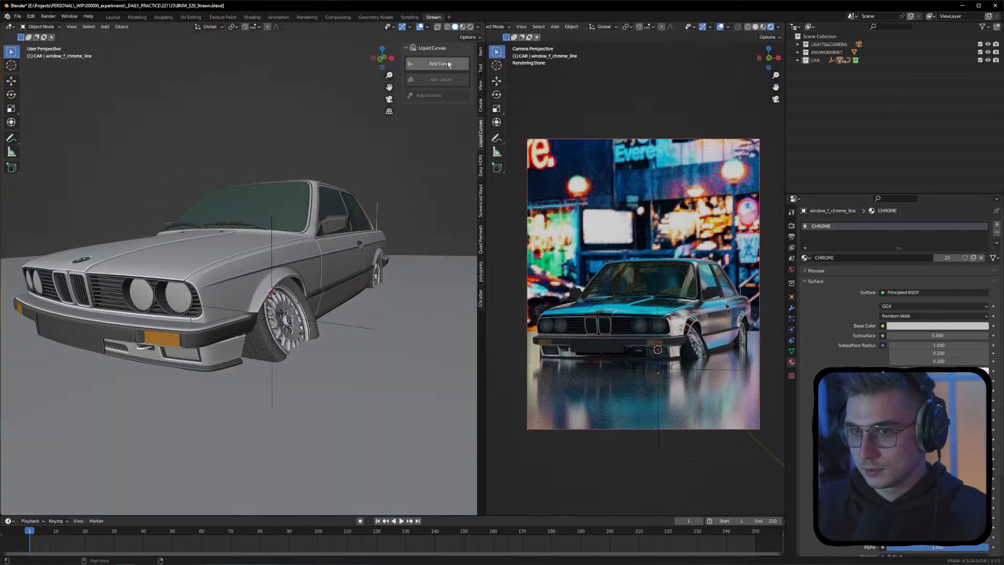
Move the Liquid Curves Collection out of CAR to the top level of the scene and rename it LIQUID
left_click(798, 60)
left_click(805, 65)
left_click_drag(824, 75, 836, 112)
left_click(842, 103)
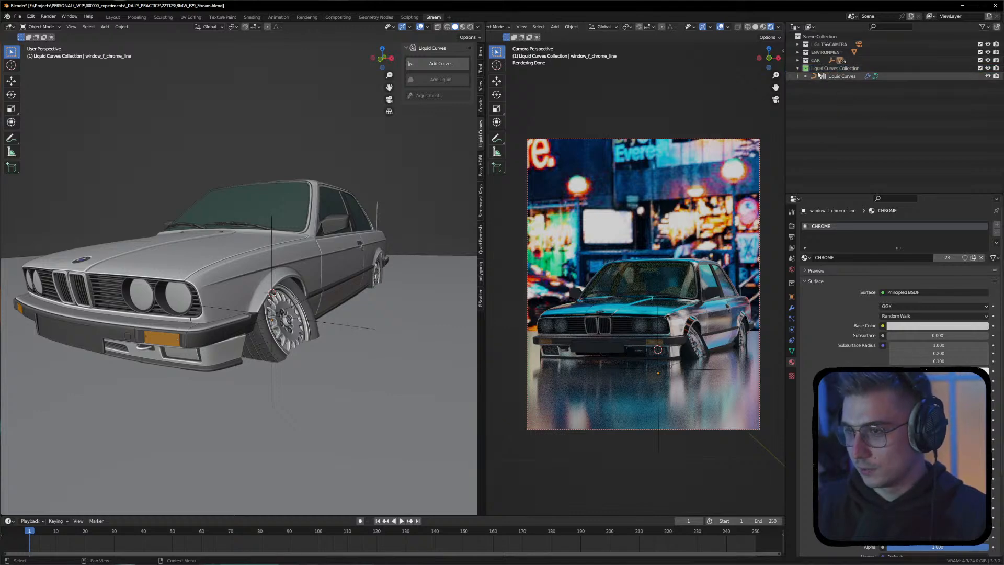
double_click(836, 69)
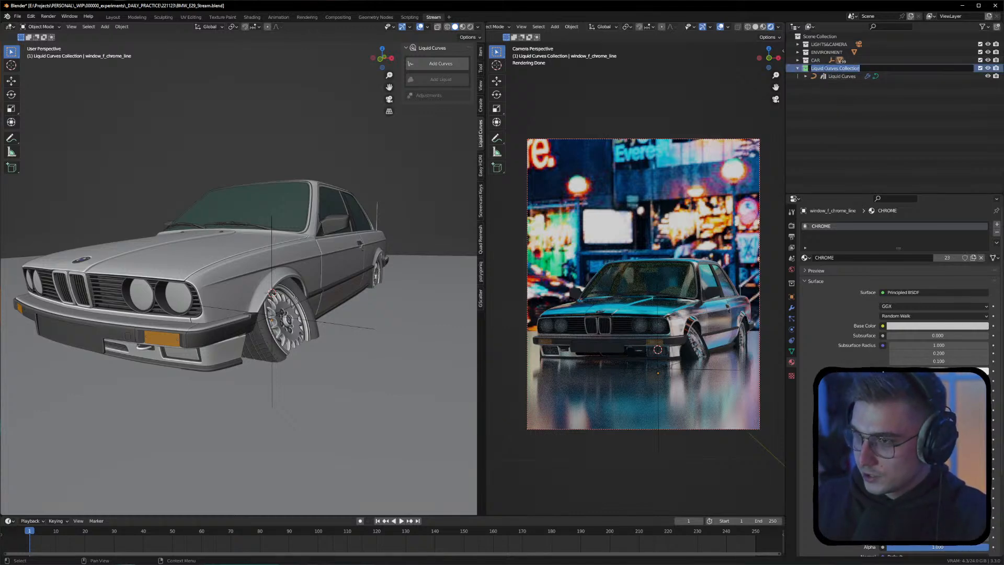
type("LIQU")
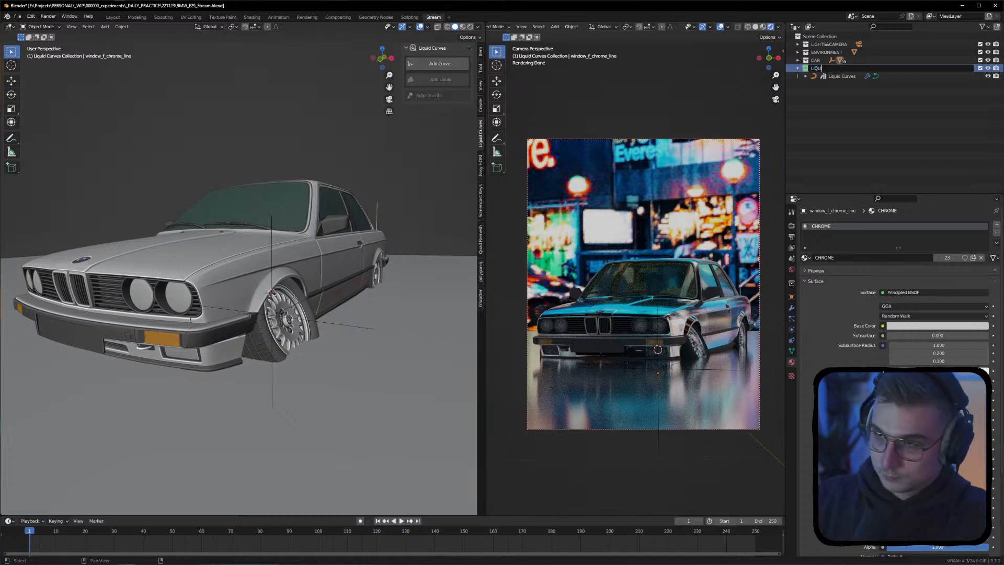
type("ID")
key("Return")
Open the Liquid Curves object in Edit Mode and set the curve Draw tool to project strokes onto the surface
left_click(841, 76)
key("Tab")
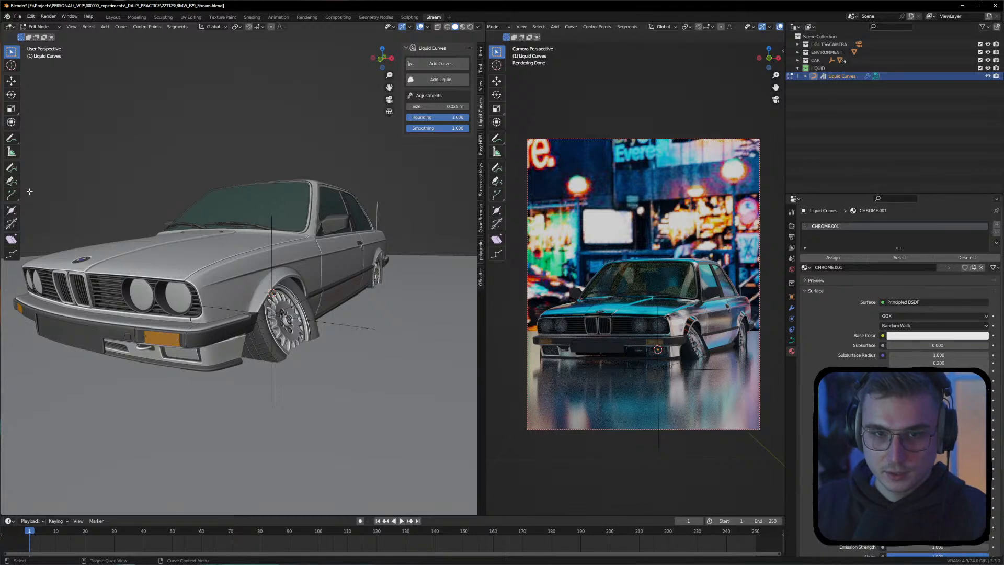
left_click(11, 168)
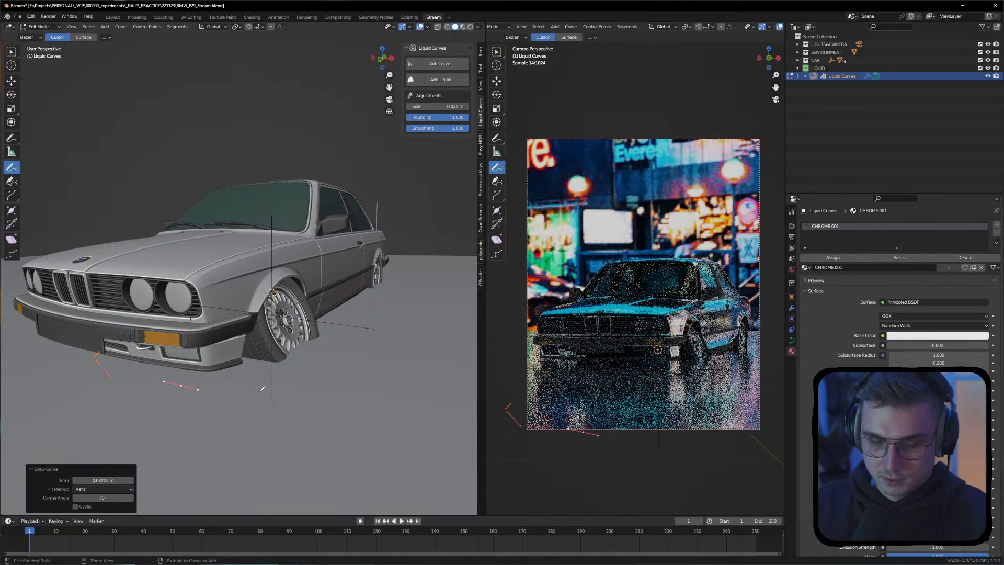
left_click(83, 38)
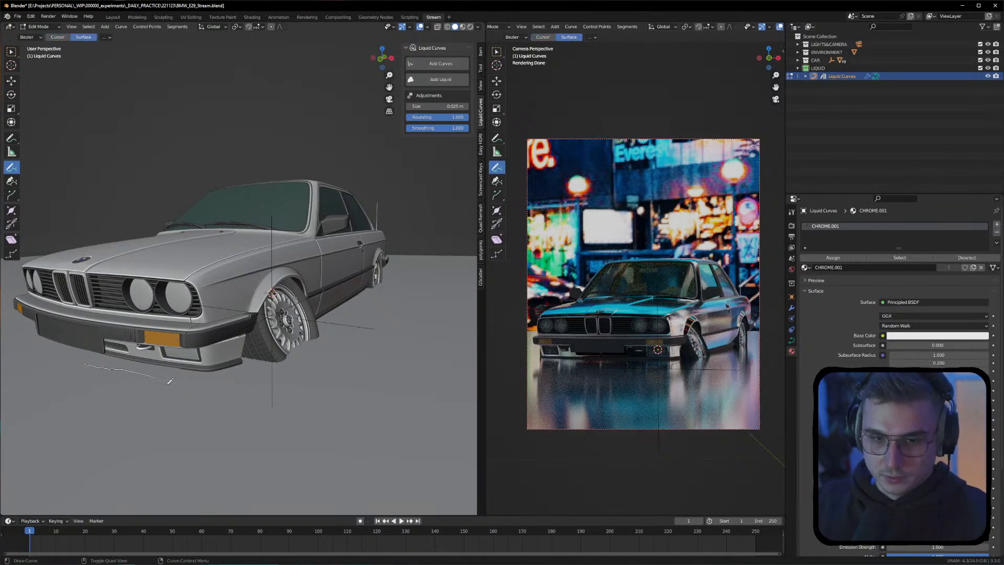
Try a curve stroke along the ground beneath the front bumper and undo it
left_click_drag(76, 359, 253, 388)
mouse_move(299, 391)
middle_mouse_down()
mouse_move(242, 385)
mouse_move(224, 363)
mouse_move(230, 340)
mouse_move(304, 349)
mouse_move(128, 306)
middle_mouse_up()
key("ctrl+z")
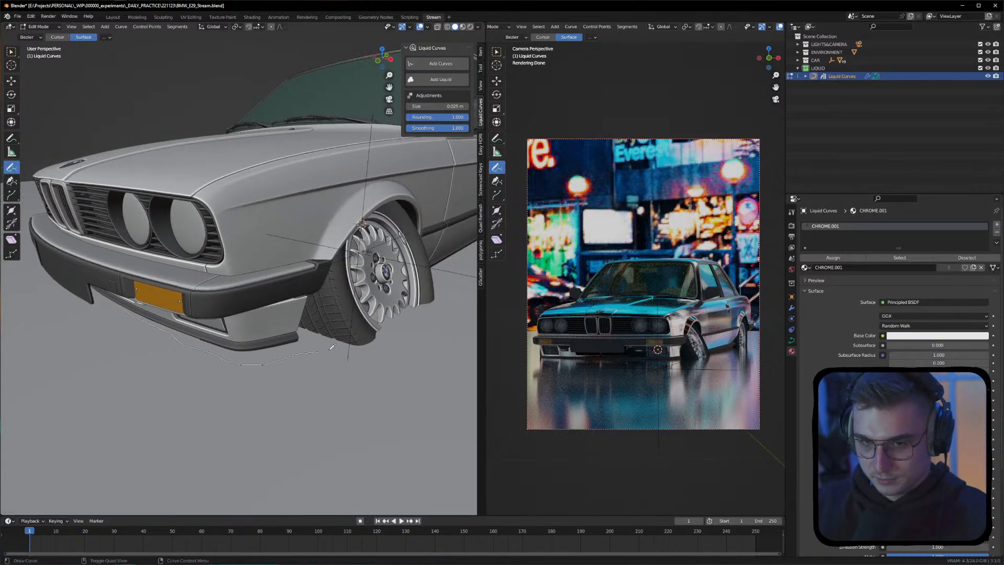
Try several liquid strokes on the ground beneath the front bumper and in front of the front tire, and undo them
left_click_drag(322, 348, 322, 348)
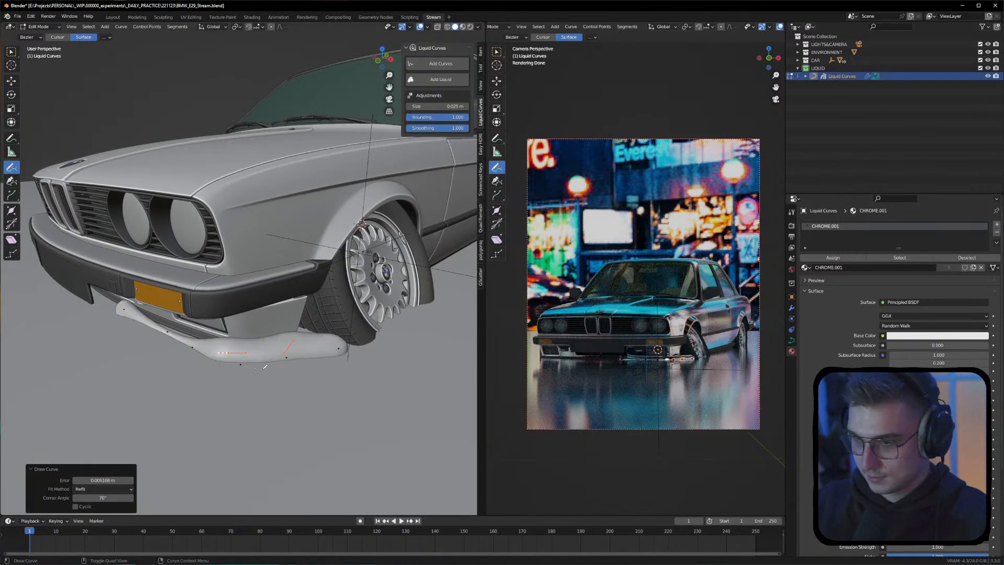
middle_click_drag(260, 365, 235, 349)
left_click_drag(231, 347, 250, 375)
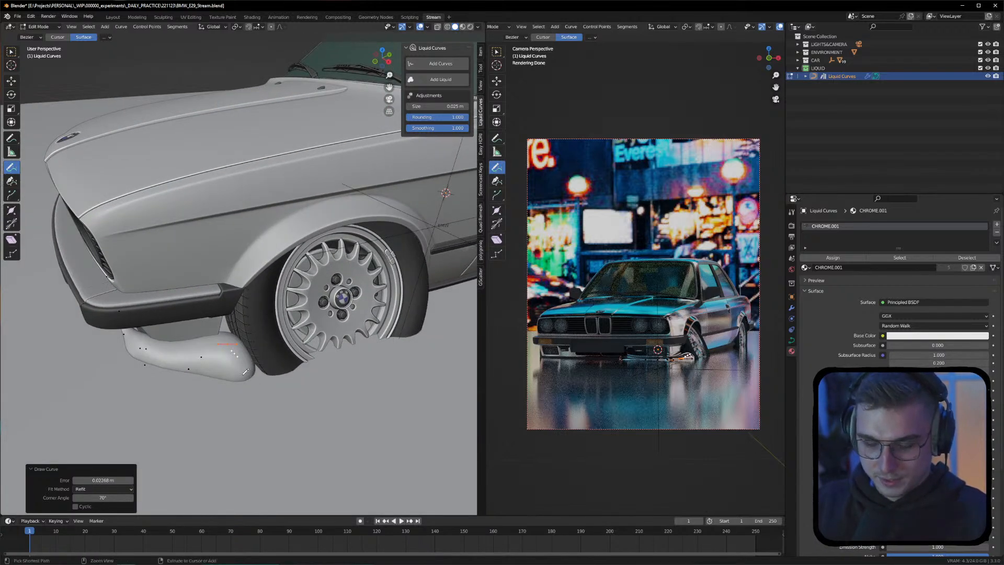
left_click_drag(227, 394, 230, 345)
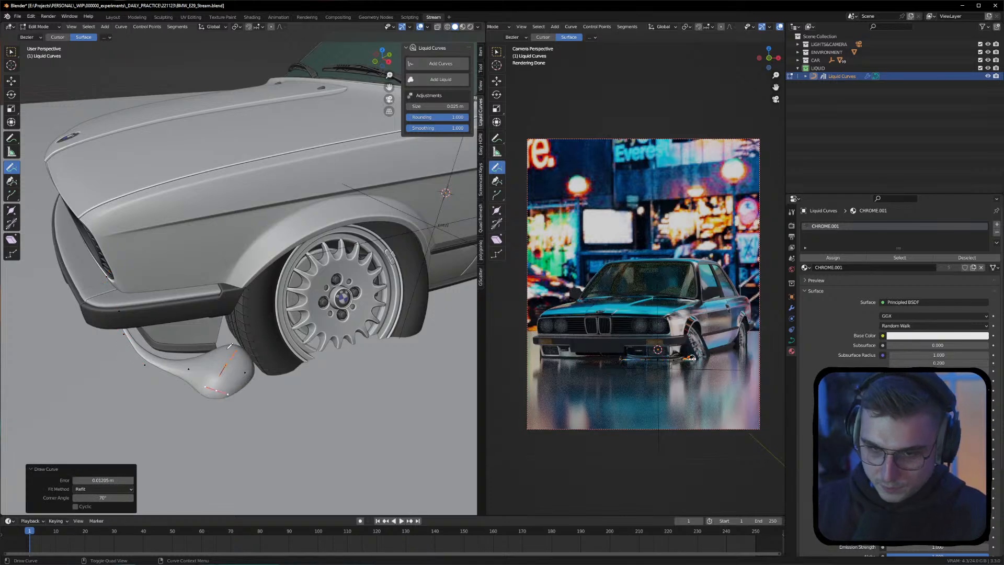
middle_click_drag(230, 345, 203, 388)
left_click_drag(203, 388, 217, 359)
middle_click_drag(217, 359, 225, 351)
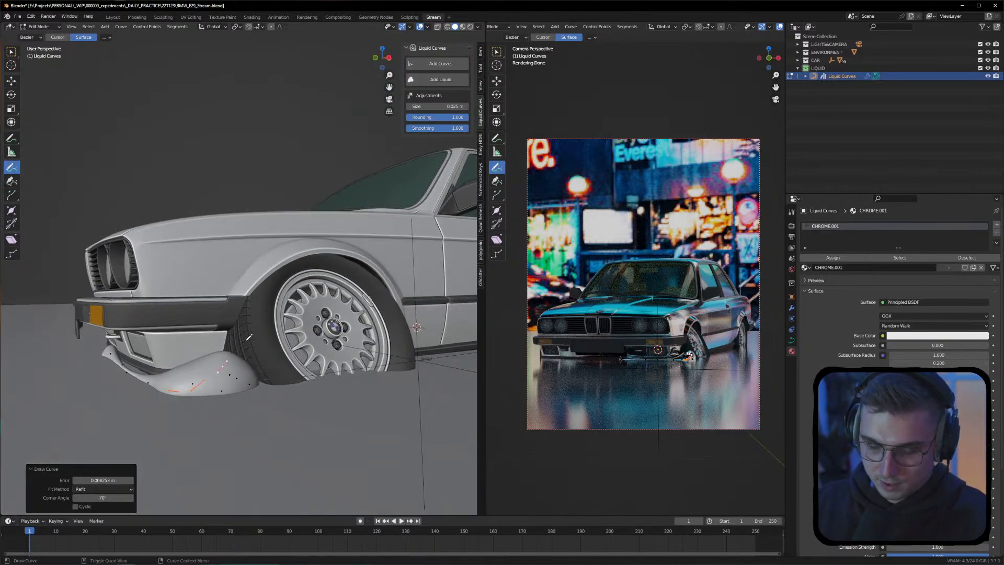
key("ctrl+z")
middle_click_drag(137, 373, 156, 371)
left_click_drag(199, 374, 298, 384)
key("ctrl+z")
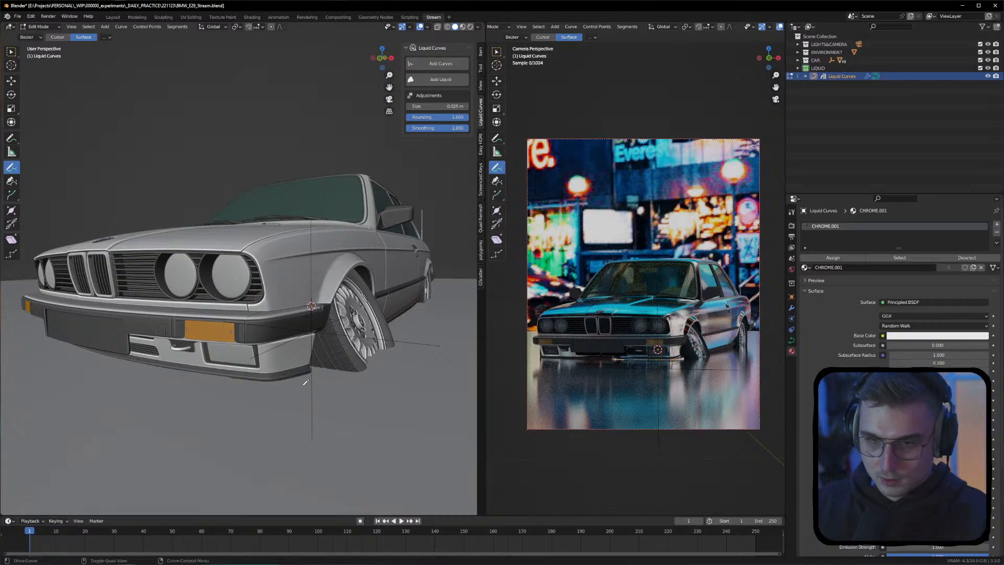
Try liquid strokes from below the front bumper up across the fender and onto the hood, and undo them
middle_click_drag(300, 383, 282, 384)
left_click_drag(274, 366, 323, 250)
mouse_move(323, 250)
middle_mouse_down()
mouse_move(316, 308)
mouse_move(325, 209)
middle_mouse_up()
left_click_drag(327, 181, 310, 255)
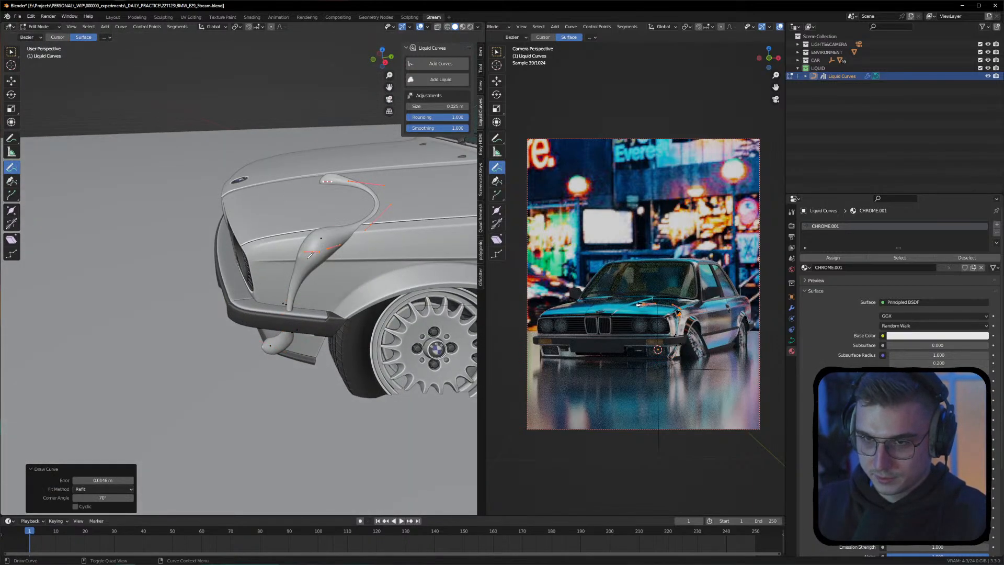
middle_click_drag(310, 255, 369, 366)
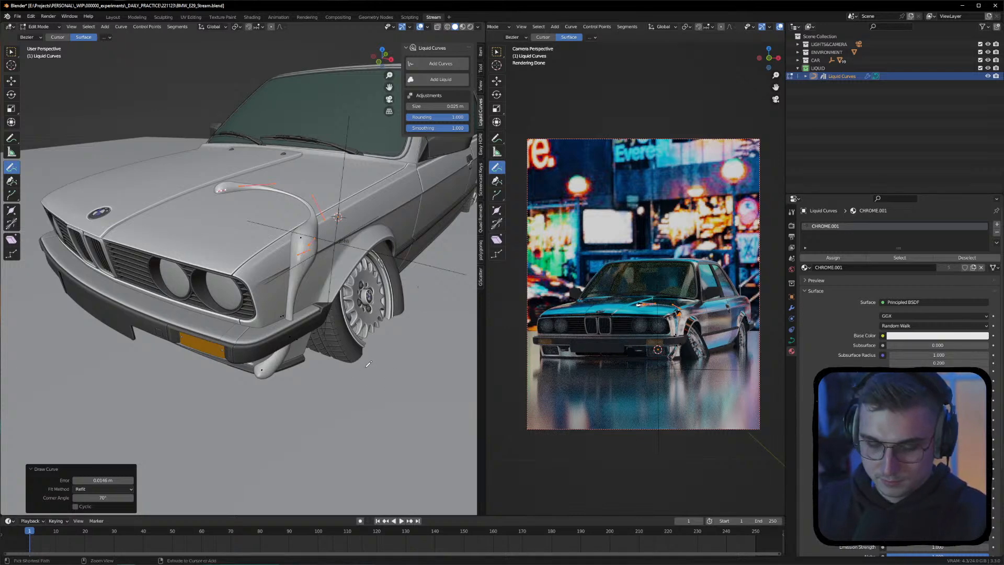
key("ctrl+z")
Draw overlapping liquid strokes on the ground along the full width of the front bumper
mouse_move(369, 366)
middle_mouse_down()
mouse_move(247, 324)
mouse_move(228, 336)
mouse_move(259, 326)
mouse_move(235, 338)
mouse_move(66, 327)
middle_mouse_up()
left_click_drag(68, 319, 151, 329)
left_click_drag(317, 337, 325, 337)
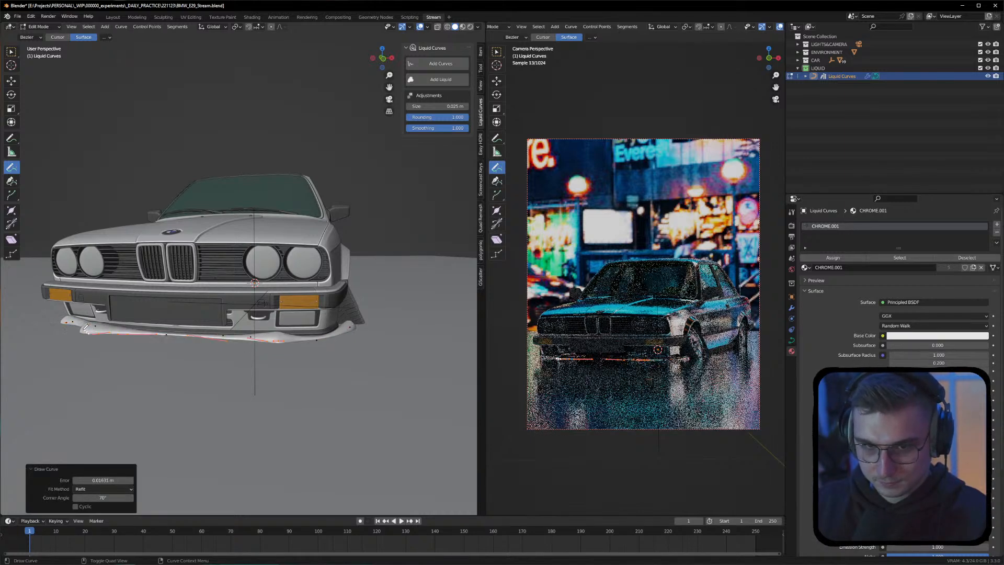
middle_click_drag(72, 327, 112, 342)
left_click_drag(64, 332, 251, 336)
middle_click_drag(288, 330, 227, 340)
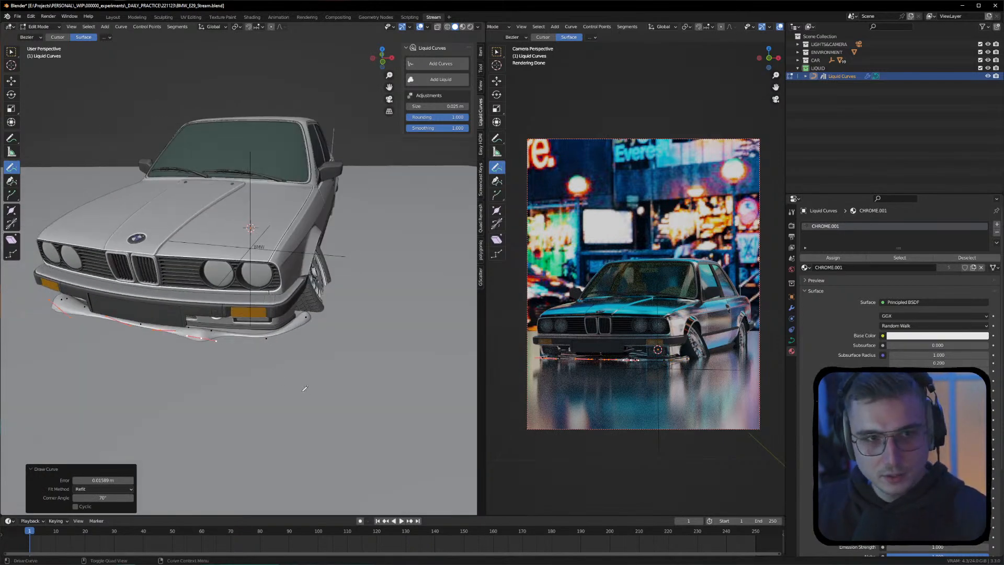
Try an additional liquid stroke on the ground below the bumper corner and undo it
middle_click_drag(282, 375, 254, 373)
left_click_drag(242, 338, 273, 330)
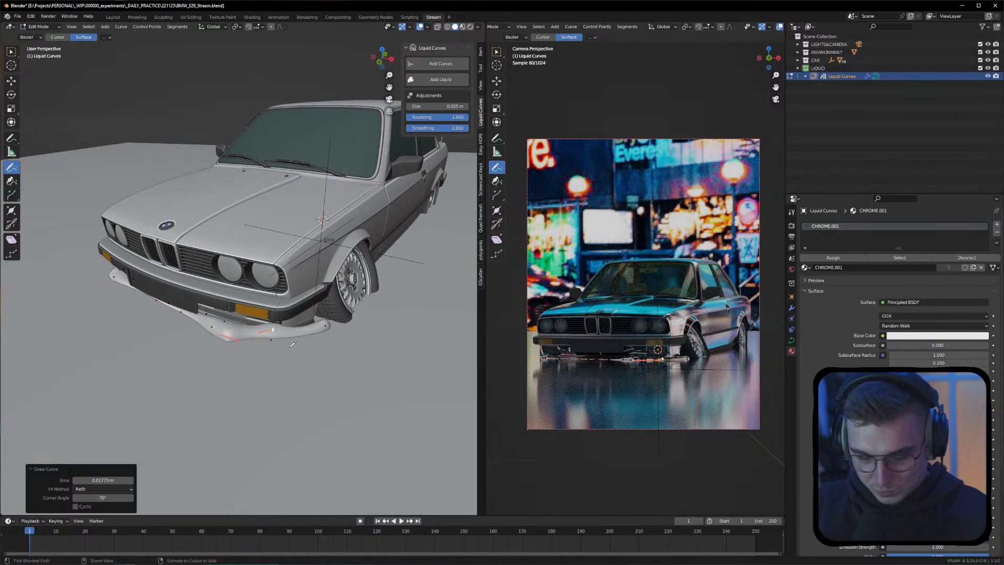
key("ctrl+z")
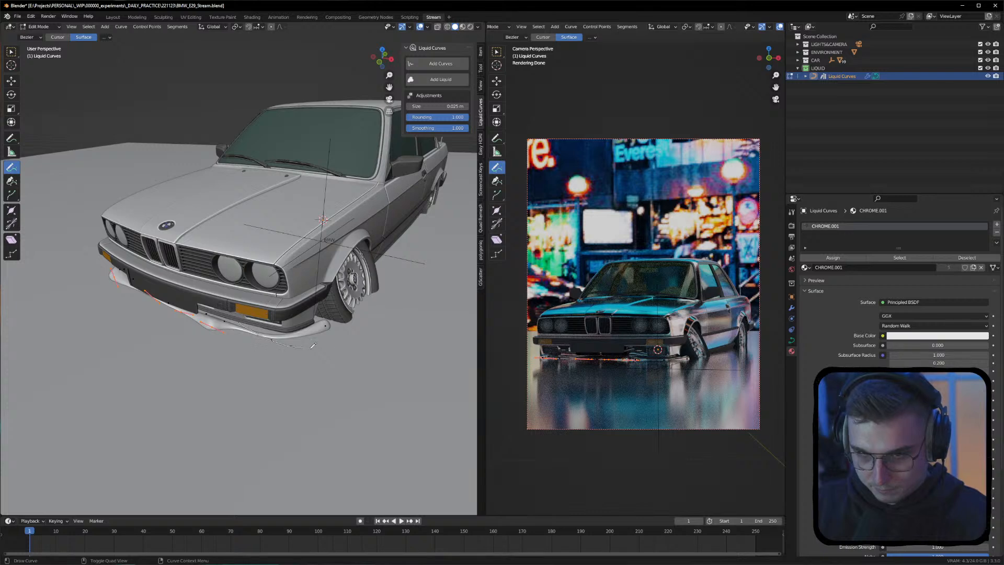
Draw liquid strokes on the ground around the bumper corner, reaching the front tire
left_click_drag(354, 324, 354, 324)
middle_click_drag(355, 325, 320, 339)
left_click_drag(266, 331, 277, 331)
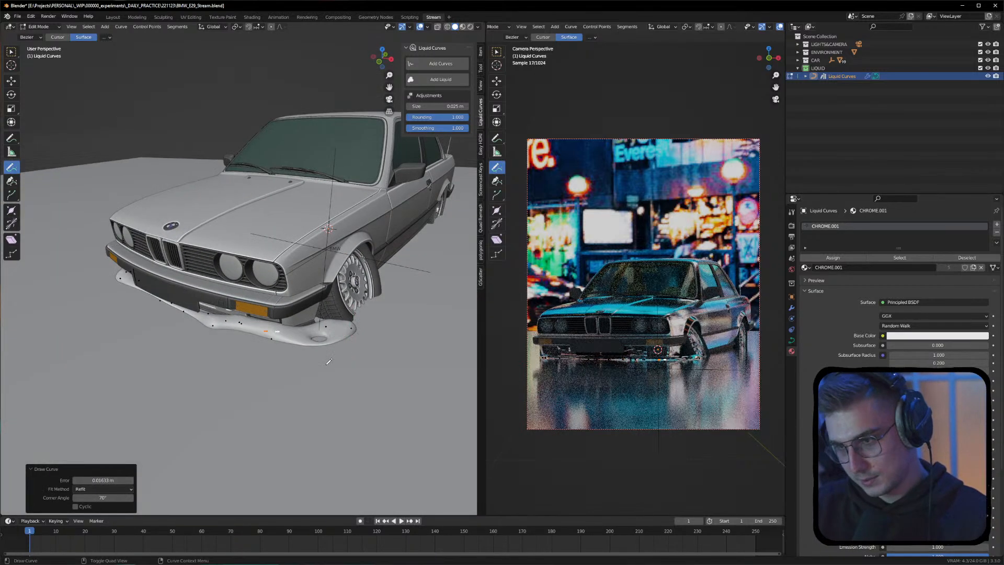
Try liquid strokes on the ground along the outer side of the front wheel and undo them
middle_click_drag(402, 351, 230, 345)
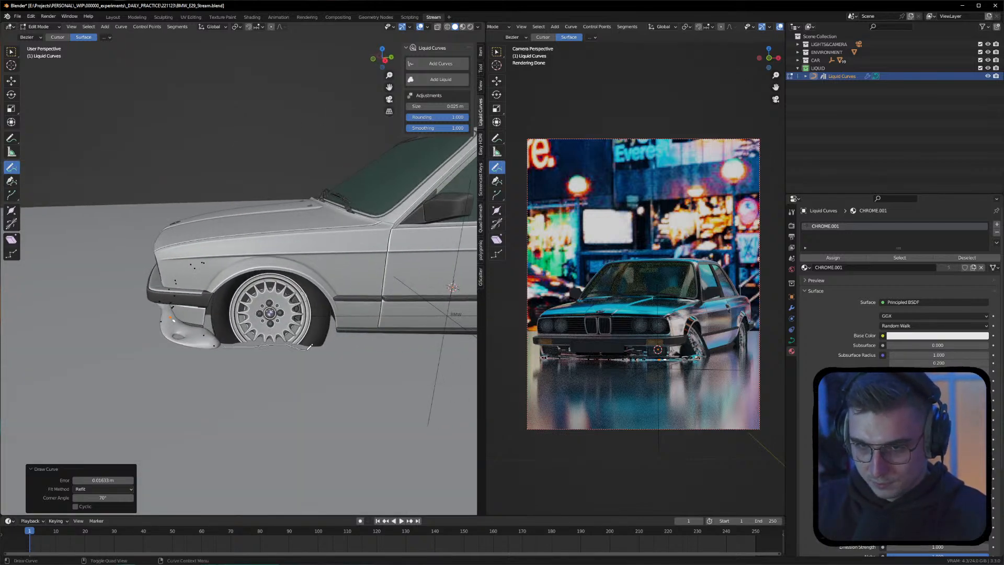
left_click_drag(337, 341, 338, 341)
mouse_move(338, 341)
middle_mouse_down()
mouse_move(335, 370)
mouse_move(325, 352)
middle_mouse_up()
scroll(314, 362, "up", 4)
left_click_drag(240, 358, 318, 335)
middle_click_drag(320, 338, 341, 362)
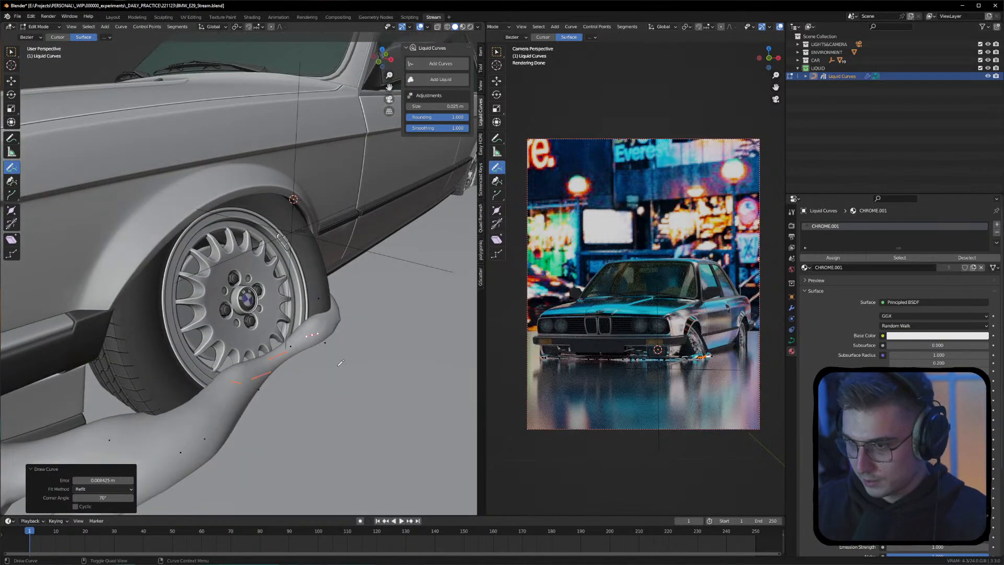
key("ctrl+z")
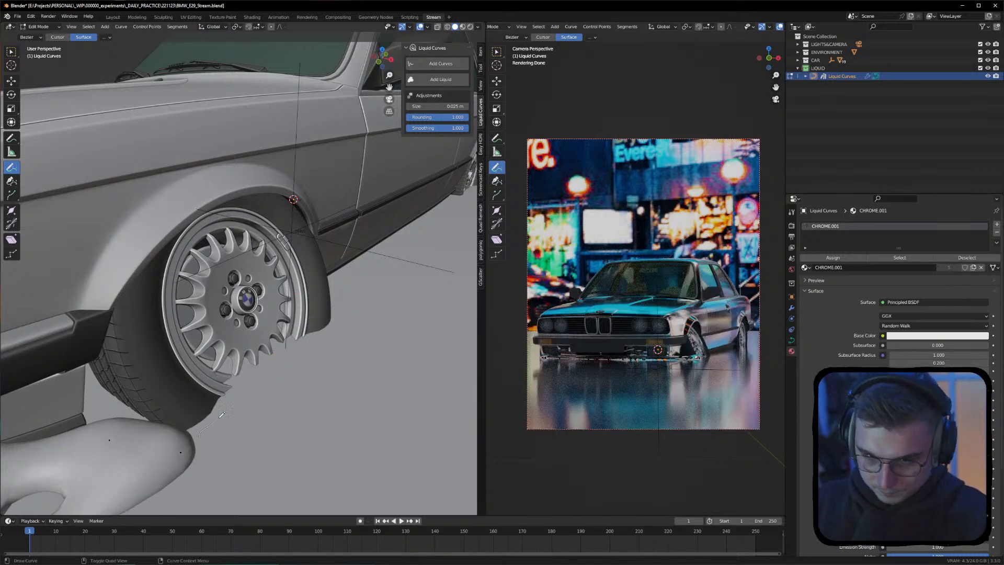
Draw a liquid stroke on the ground past the front wheel, curling up behind the tire
left_click_drag(337, 327, 335, 287)
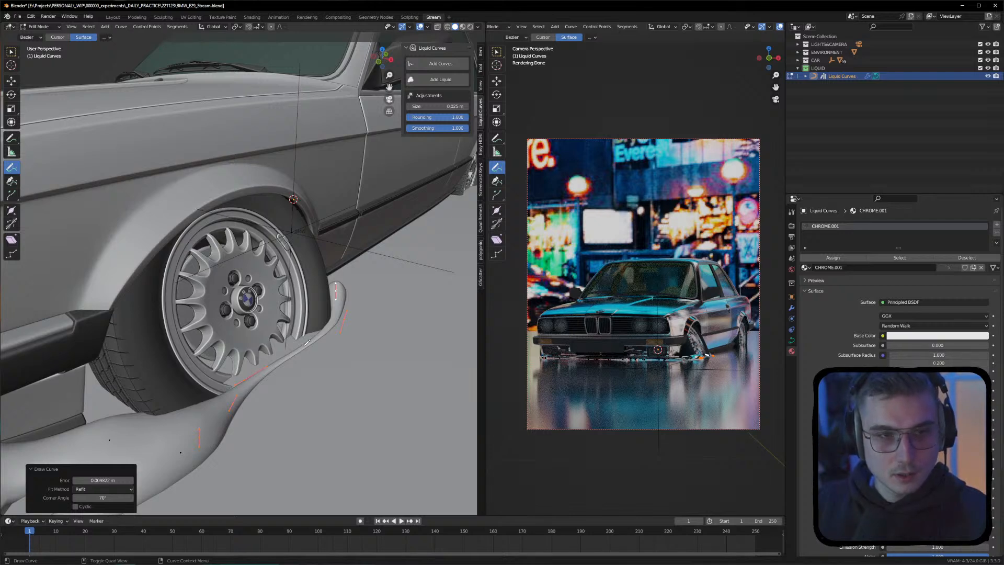
middle_click_drag(332, 336, 284, 373)
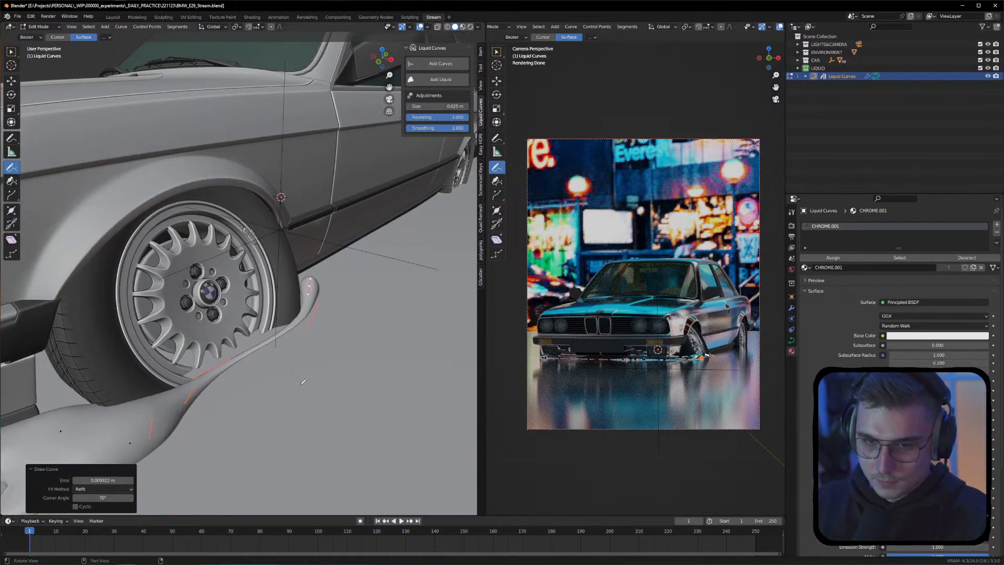
mouse_move(291, 366)
middle_mouse_down()
mouse_move(265, 342)
mouse_move(241, 358)
middle_mouse_up()
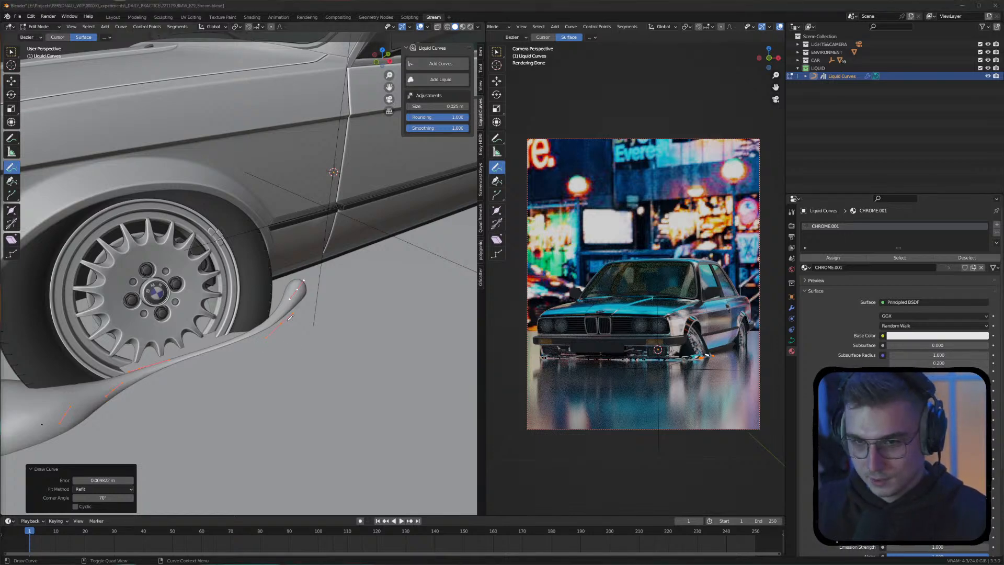
Draw liquid strokes on the ground beneath the door sill, continuing from the front wheel toward the rear
key("ctrl+alt+q")
key("ctrl+alt+q")
mouse_move(216, 296)
middle_mouse_down()
mouse_move(200, 311)
mouse_move(221, 300)
middle_mouse_up()
left_click_drag(409, 257, 445, 248)
middle_click_drag(446, 248, 346, 264, "shift")
left_click(212, 289)
left_click(284, 279)
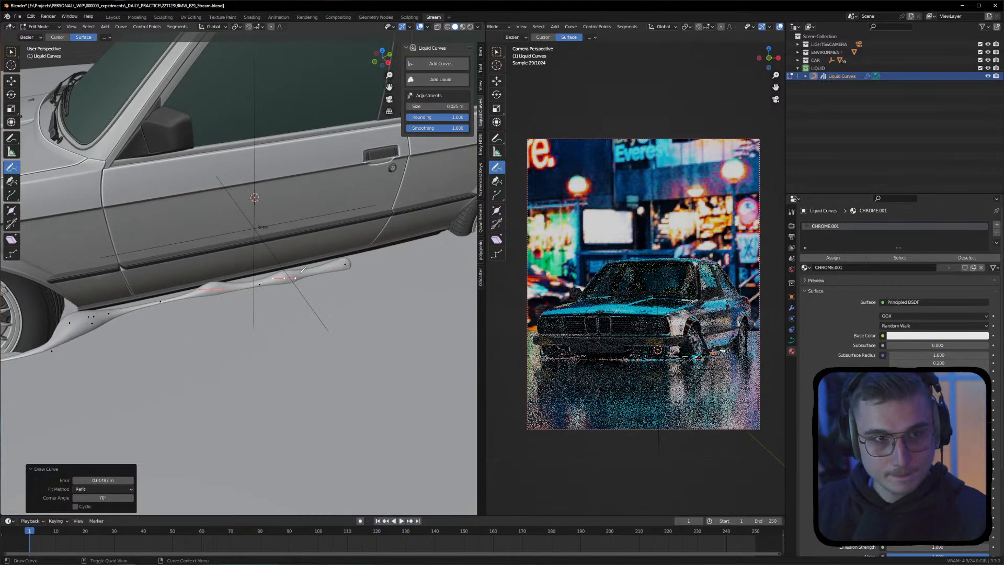
Extend the liquid along the rest of the side sill up to the rear wheel
middle_click_drag(298, 277, 214, 305)
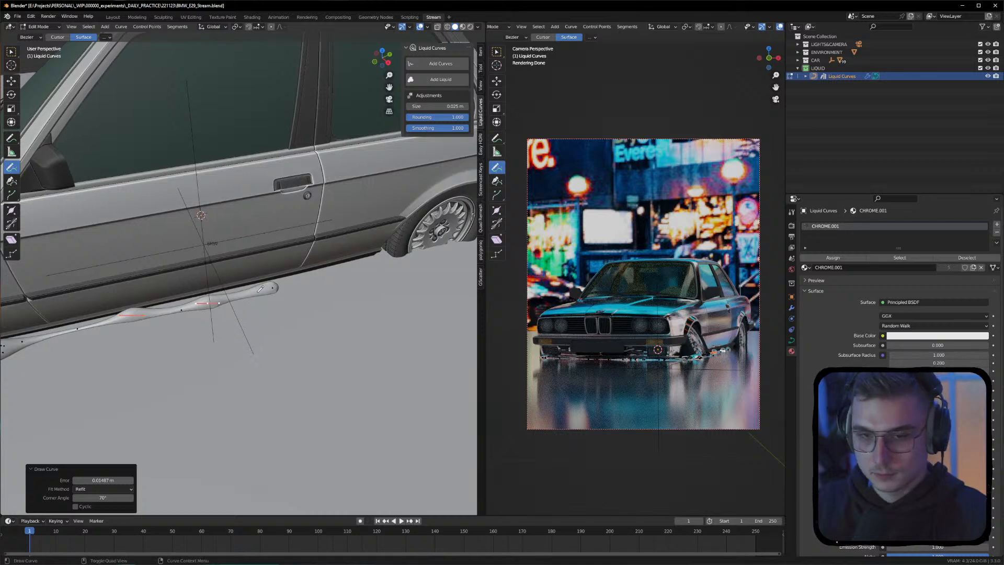
left_click_drag(294, 279, 386, 249)
middle_click_drag(381, 268, 315, 319, "shift")
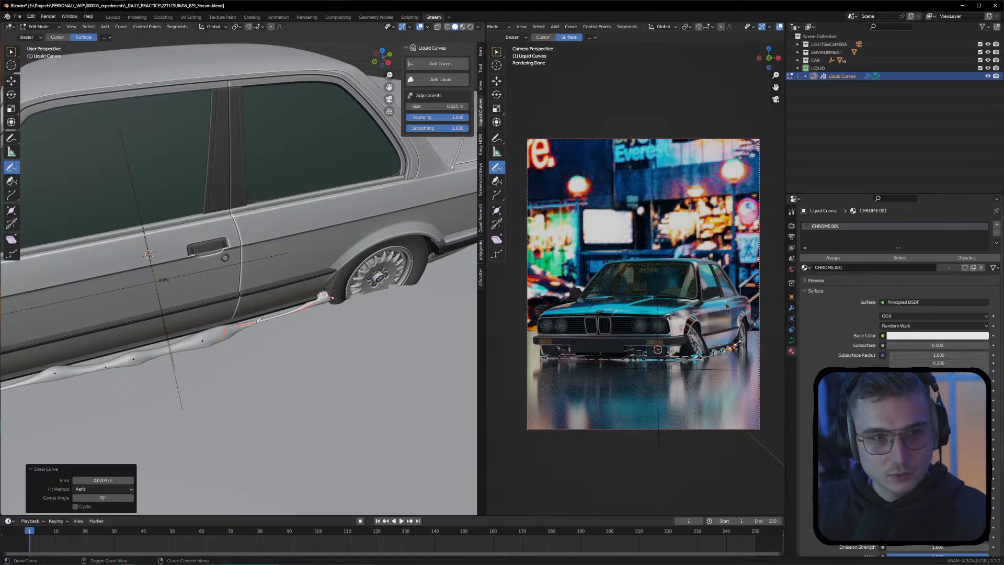
middle_click_drag(262, 315, 278, 278)
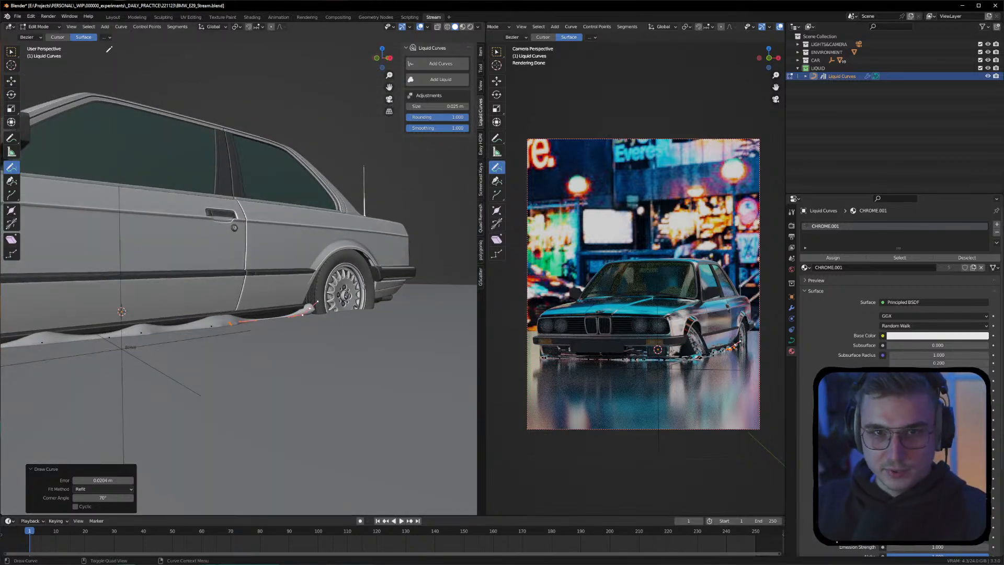
Switch from the curve Draw tool to the selection tool and clear the curve selection
left_click(11, 52)
left_click(172, 74)
mouse_move(173, 76)
middle_mouse_down()
mouse_move(217, 119)
mouse_move(245, 183)
middle_mouse_up()
scroll(224, 134, "down", 5)
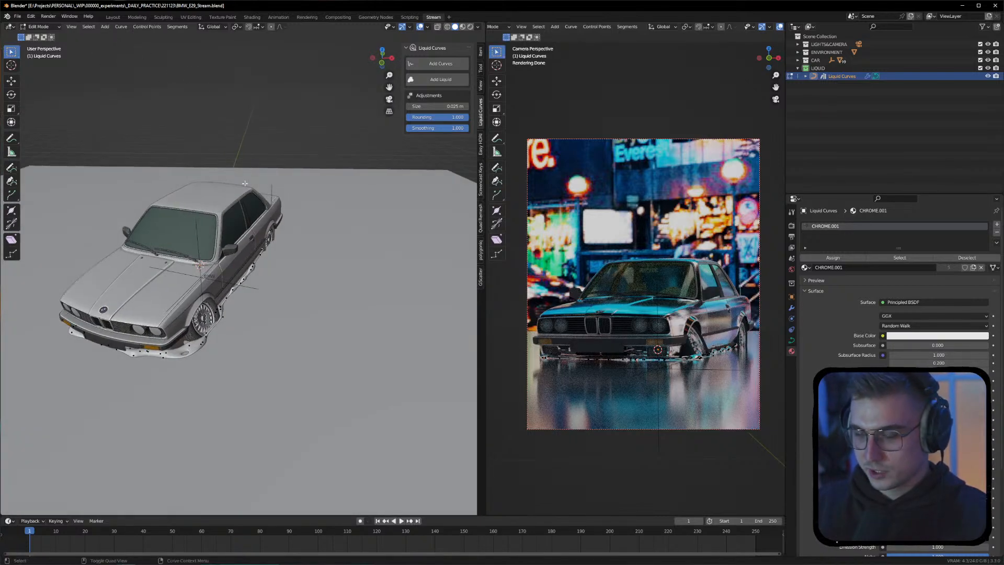
scroll(331, 304, "down", 5)
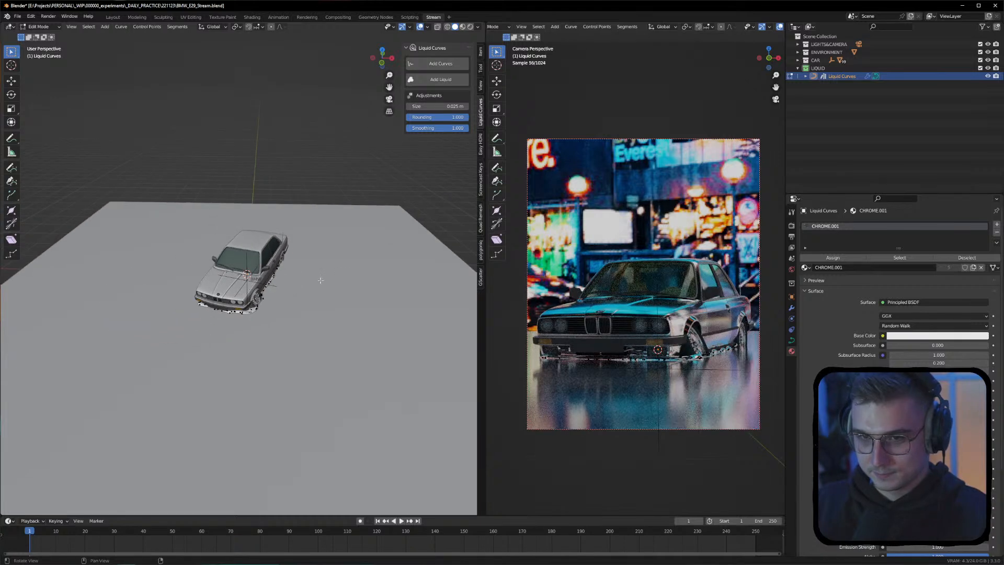
Expand the ENVIRONMENT collection, leave Edit Mode and make FLOOR the active selected object
left_click(798, 69)
left_click(798, 52)
left_click(805, 52)
left_click(825, 61)
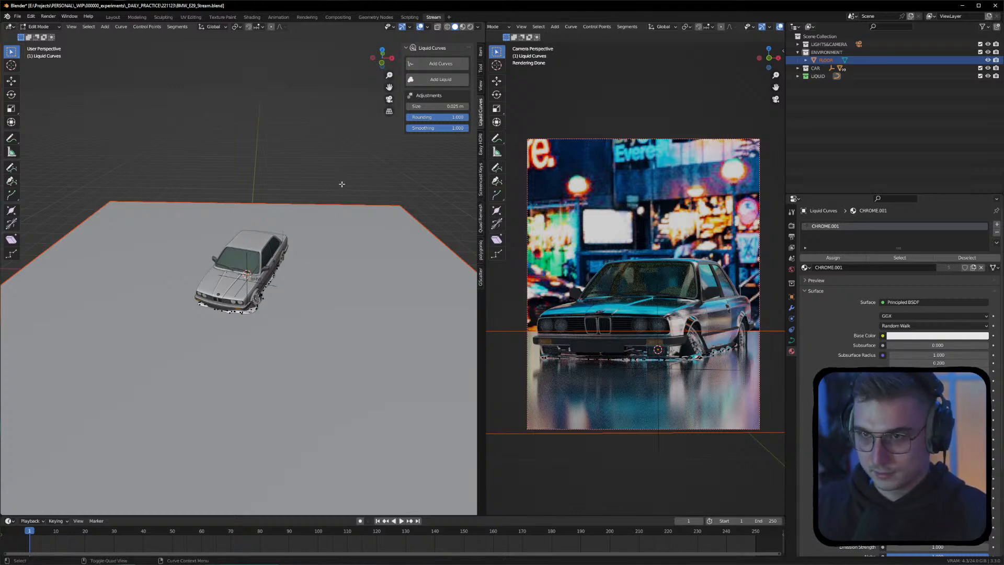
key("x")
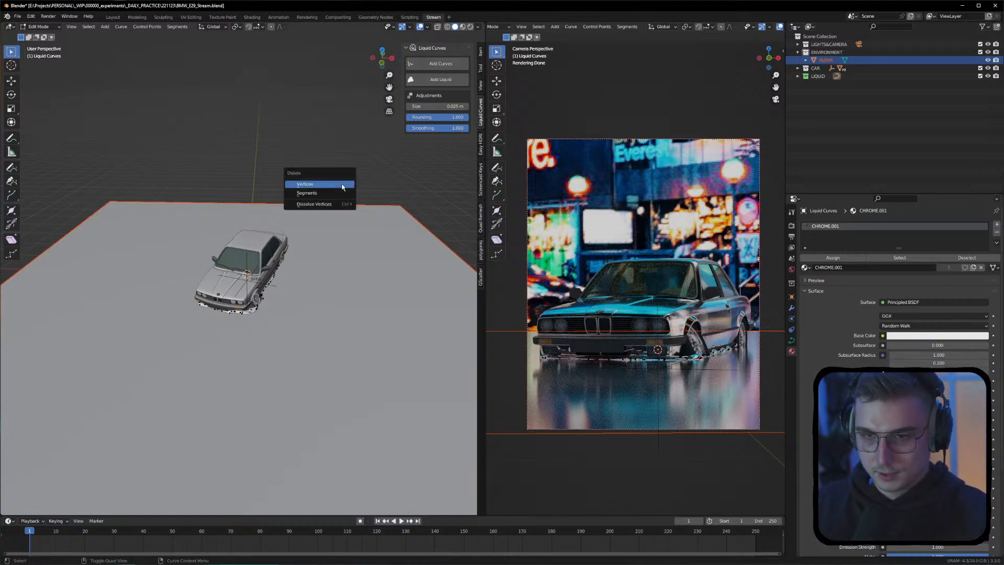
left_click(342, 187)
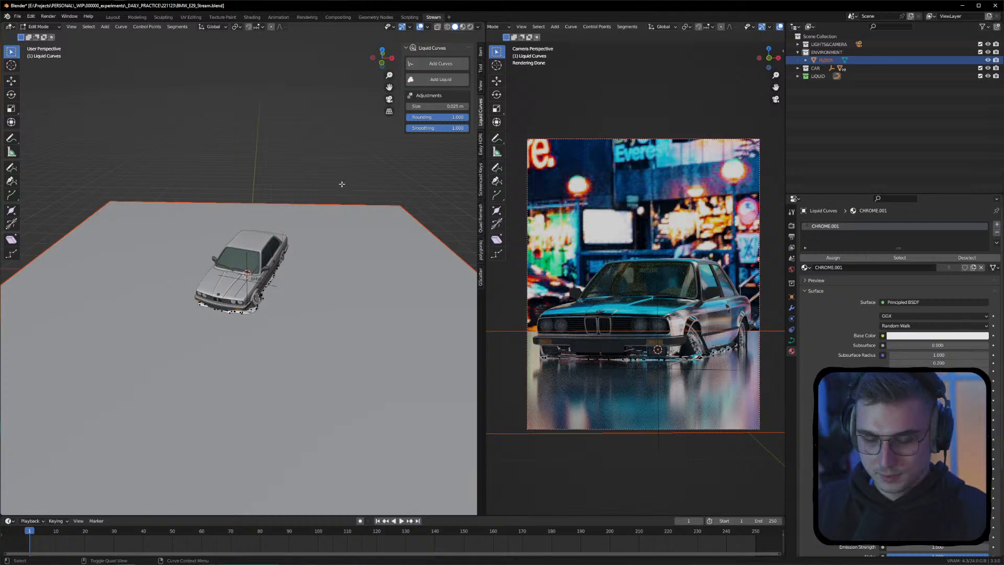
key("Tab")
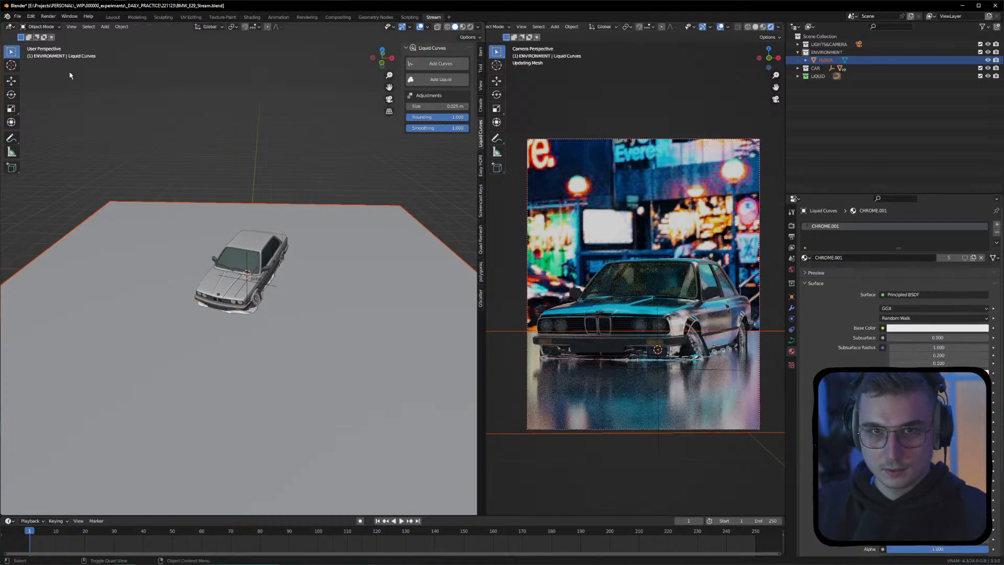
left_click(377, 265)
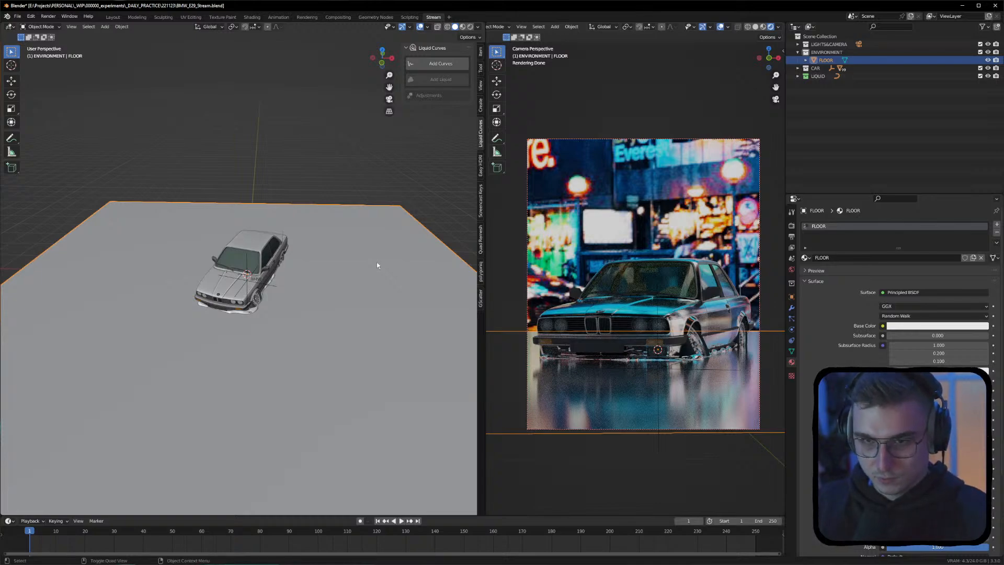
Duplicate the FLOOR plane and rotate the copy 90° about the global X axis
key("shift+d")
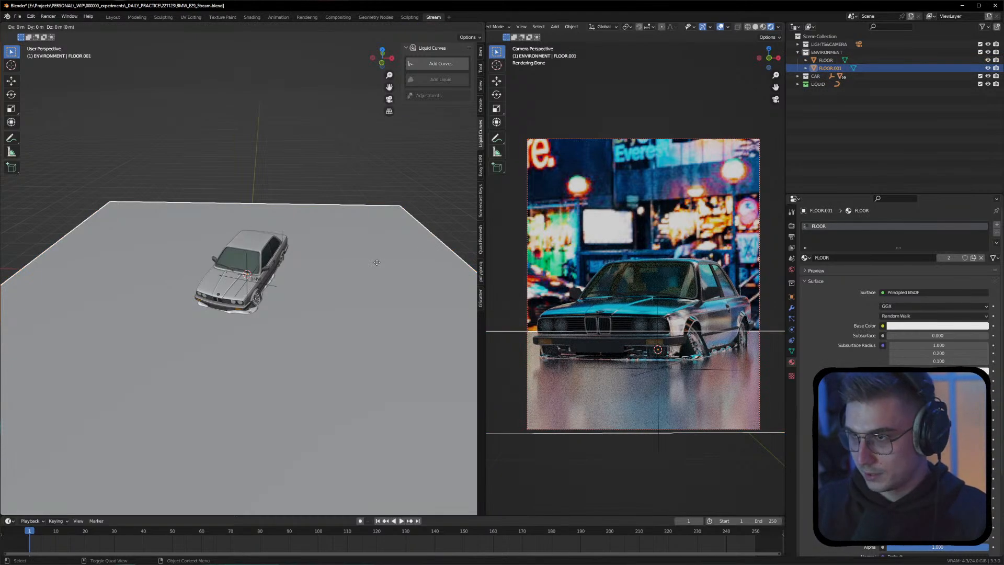
key("r")
key("x")
key("9")
key("0")
key("Return")
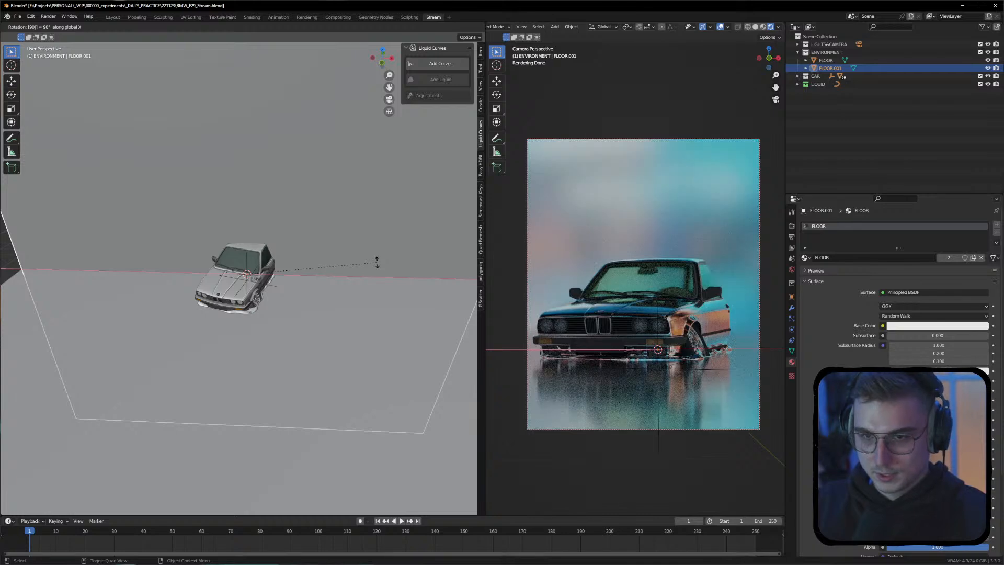
Move the upright floor copy about 6.5 m along the Y axis to stand as a wall behind the car
key("g")
key("x")
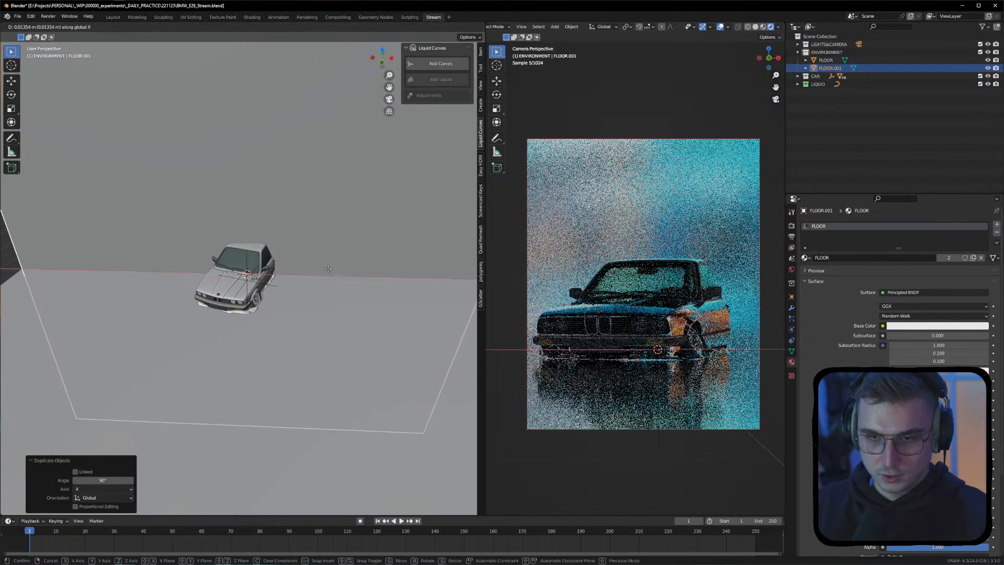
key("y")
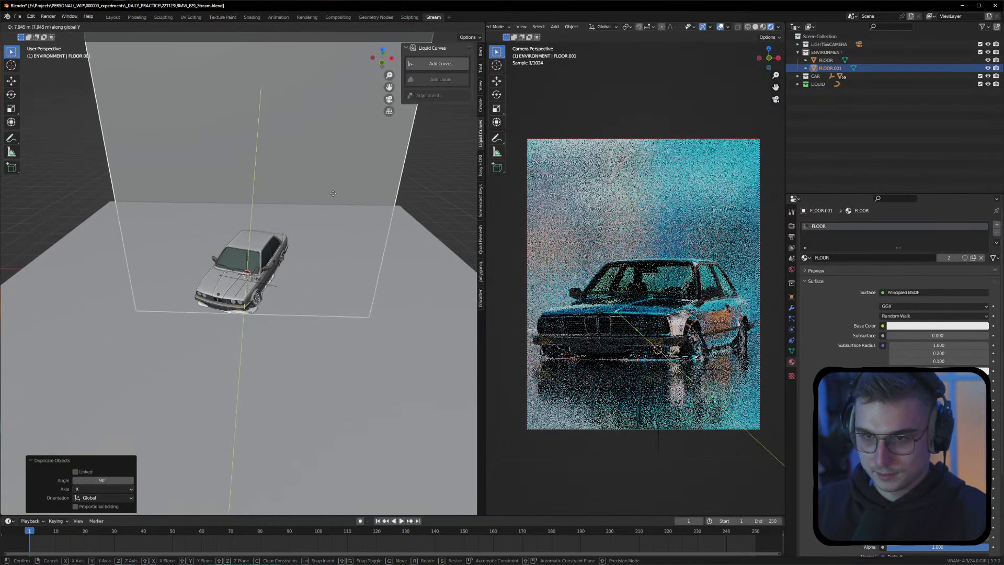
left_click(333, 202)
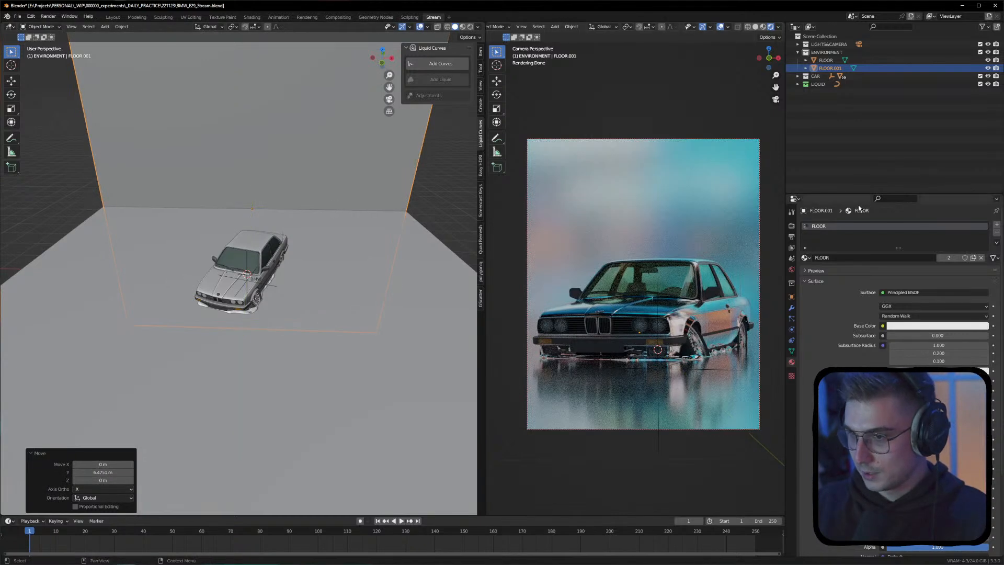
left_click(375, 146)
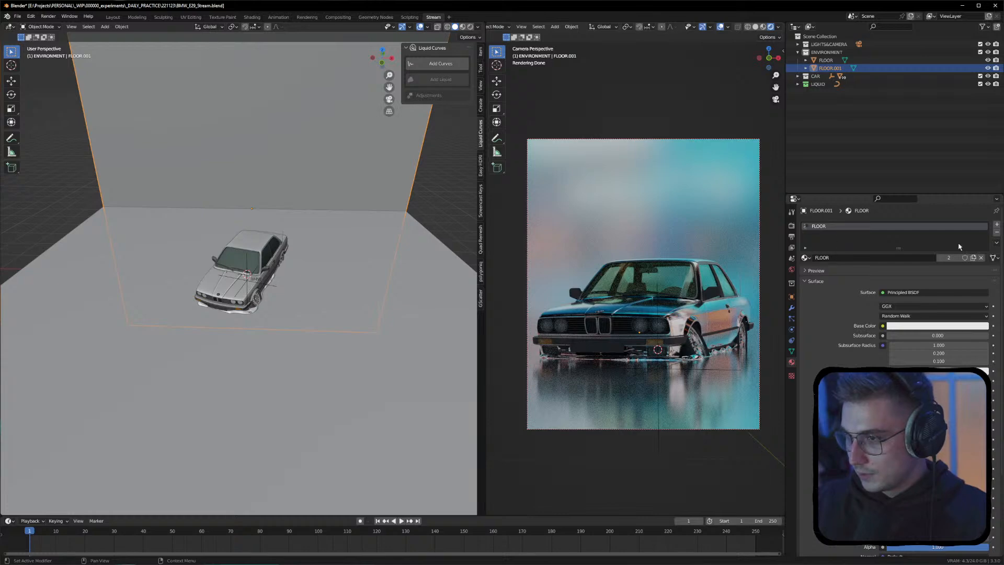
Give the upright floor copy a new material named WALL and remove its FLOOR material slot
left_click(997, 224)
left_click(860, 271)
double_click(860, 271)
type("WALL")
key("Return")
left_click(866, 227)
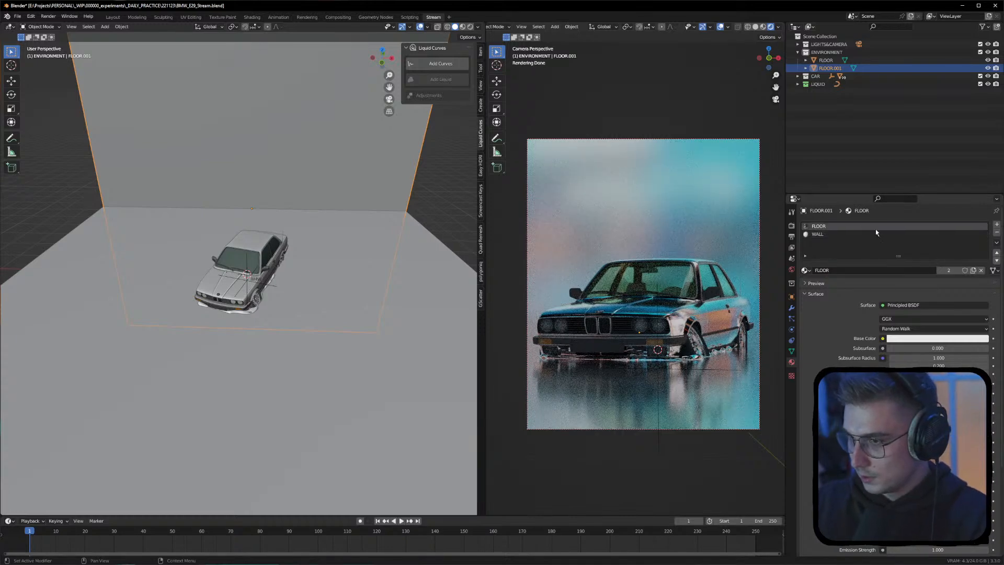
left_click(997, 233)
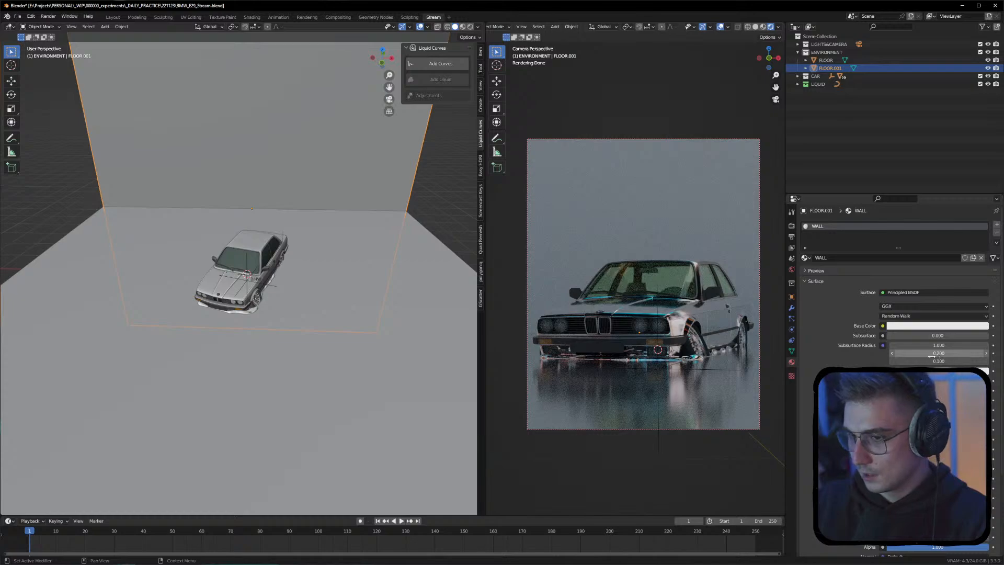
Lower the WALL material's roughness to give the backdrop soft reflections of the environment
key("Return")
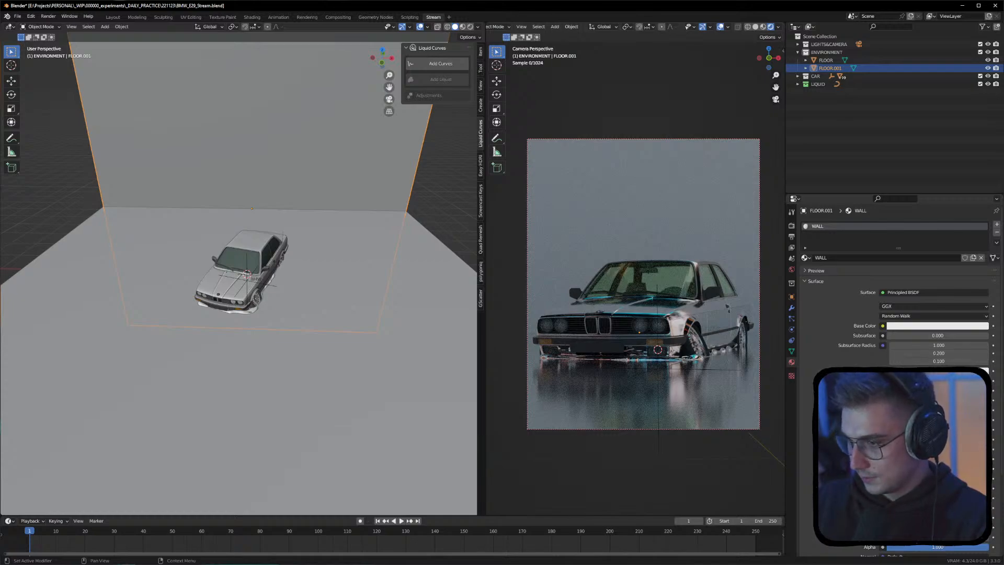
left_click_drag(938, 430, 905, 430)
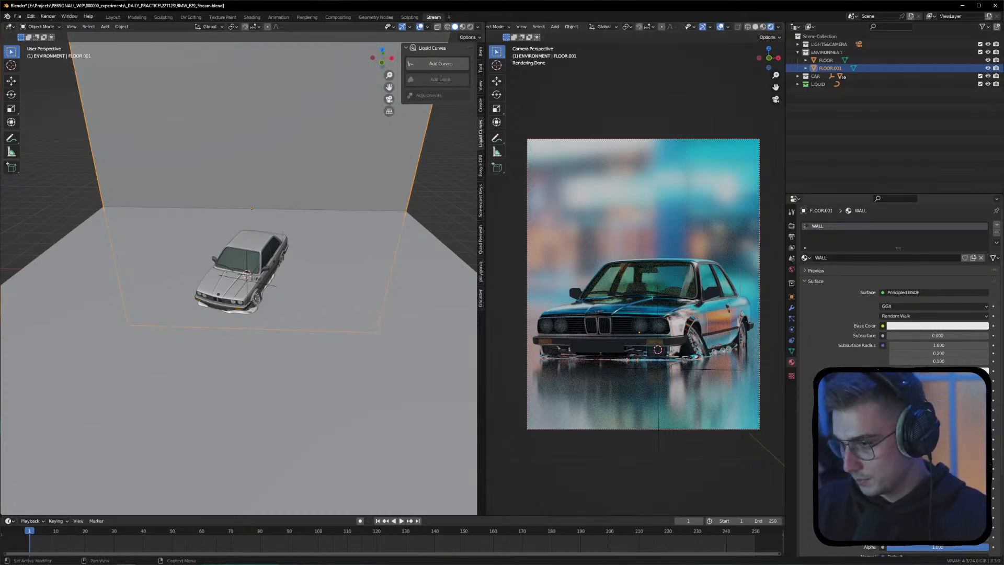
left_click_drag(921, 430, 915, 430)
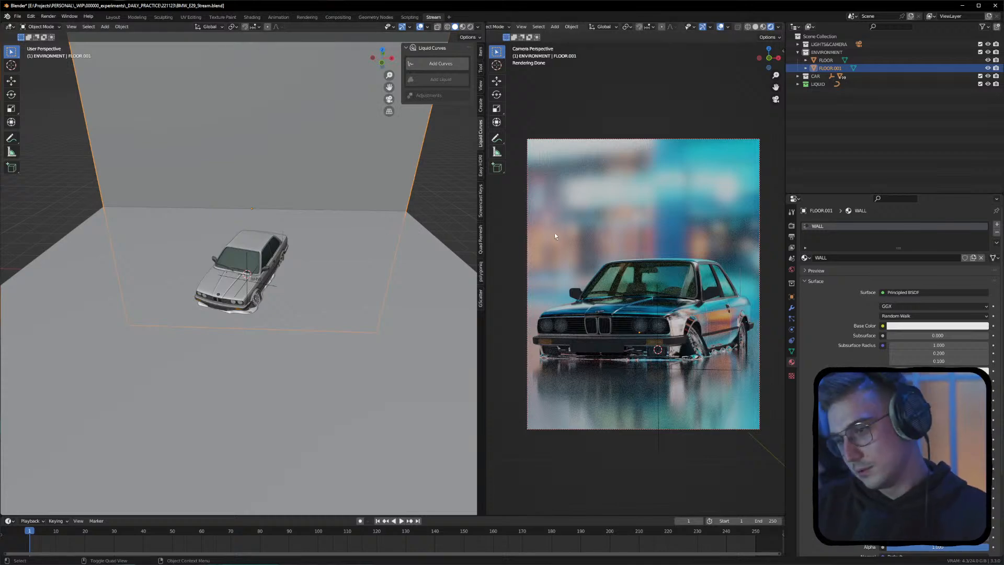
Expand the LIGHTS&CAMERA collection and select CAM to show its camera settings
left_click(819, 113)
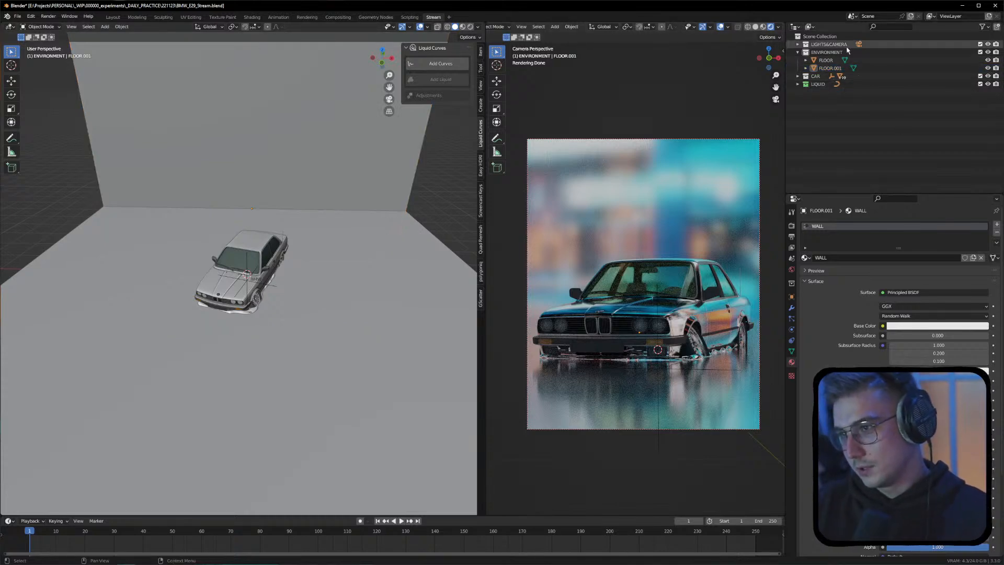
left_click(797, 44)
left_click(824, 52)
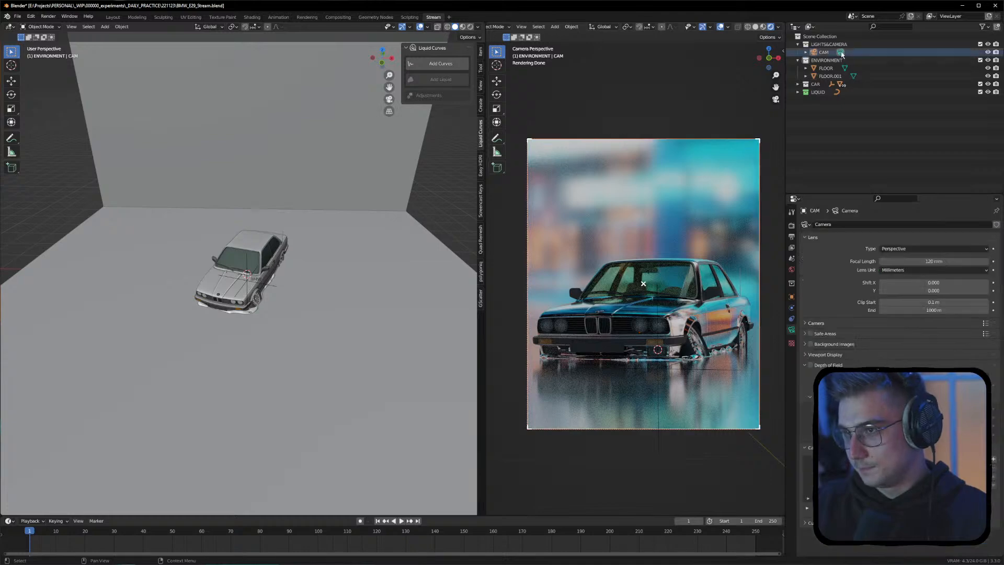
Add a Plain Axes empty with a 1 m radius at the world origin
middle_click_drag(241, 282, 252, 296)
scroll(251, 295, "up", 3)
key("shift+a")
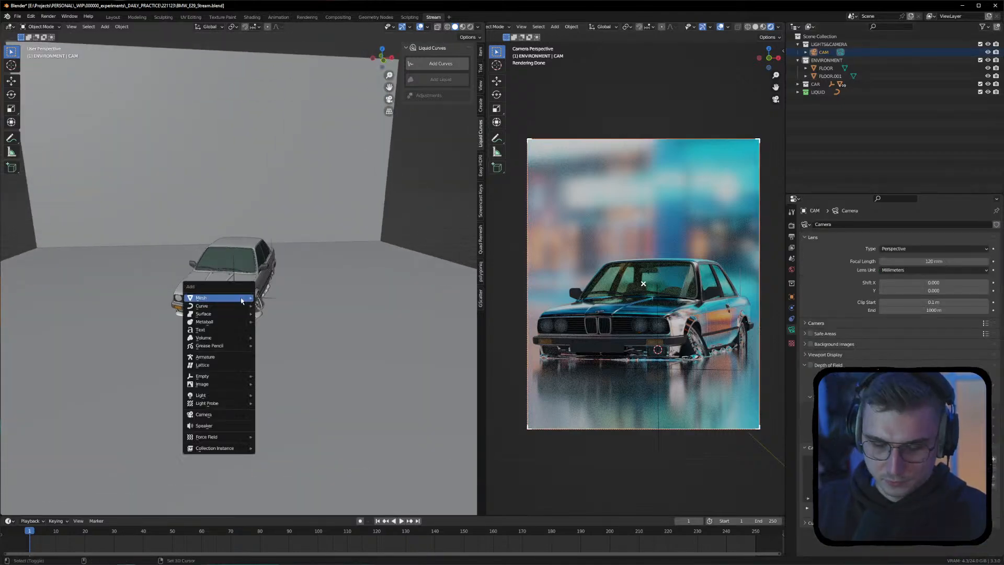
mouse_move(220, 377)
left_click(281, 381)
Switch to quad view and move the empty about -0.66 m in X and -2.01 m in Y to the car's front
middle_click_drag(283, 381, 350, 324)
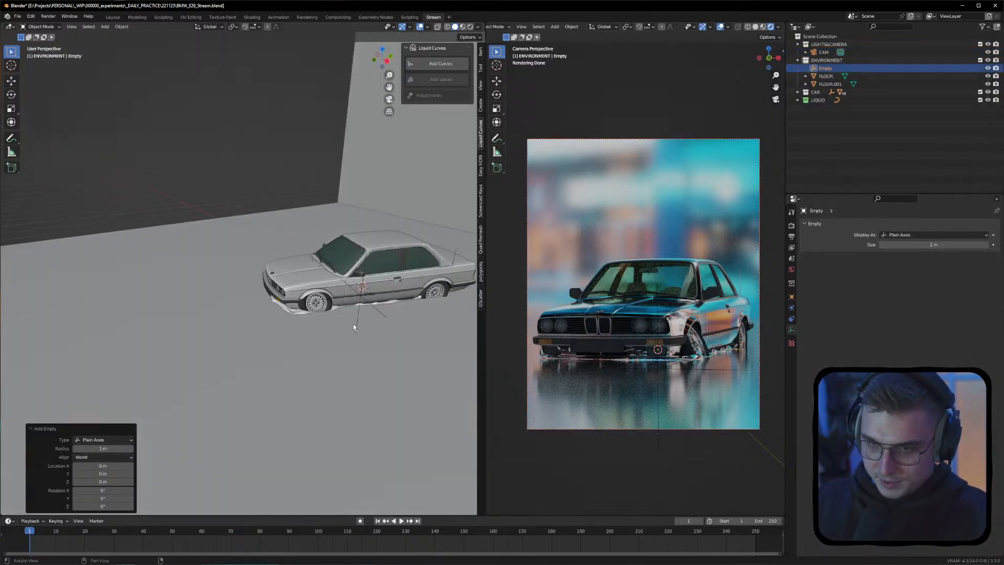
key("ctrl+alt+q")
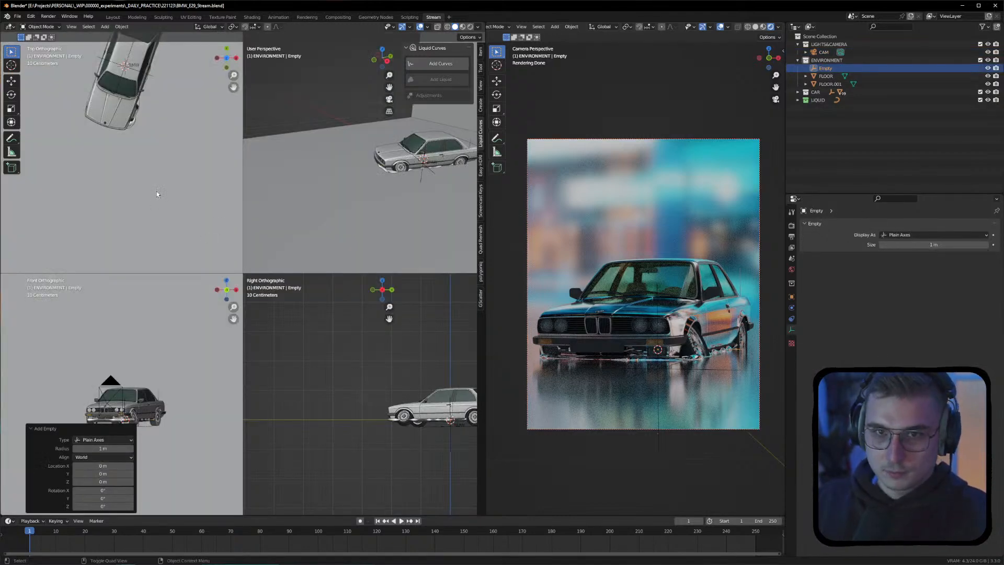
key("g")
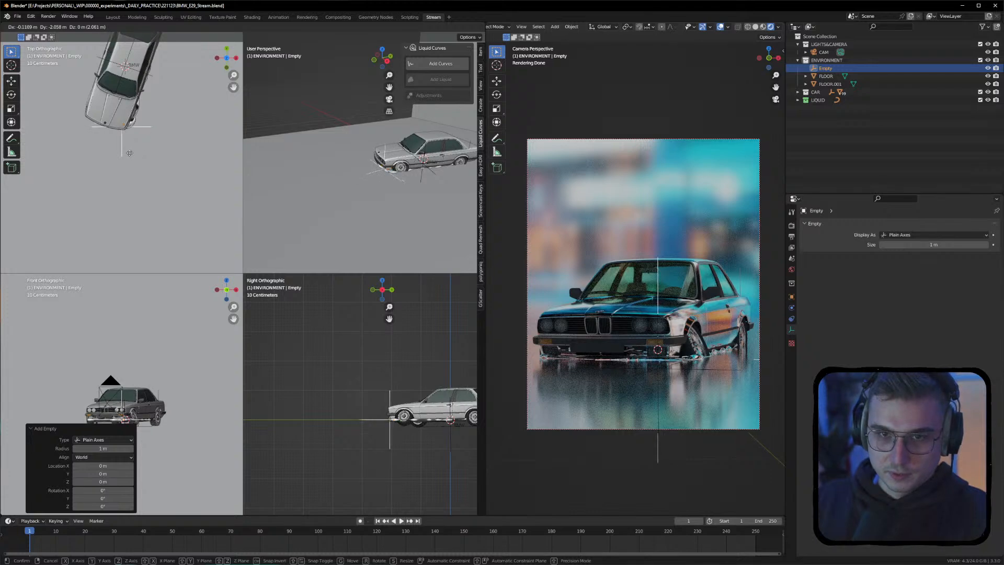
left_click(116, 153)
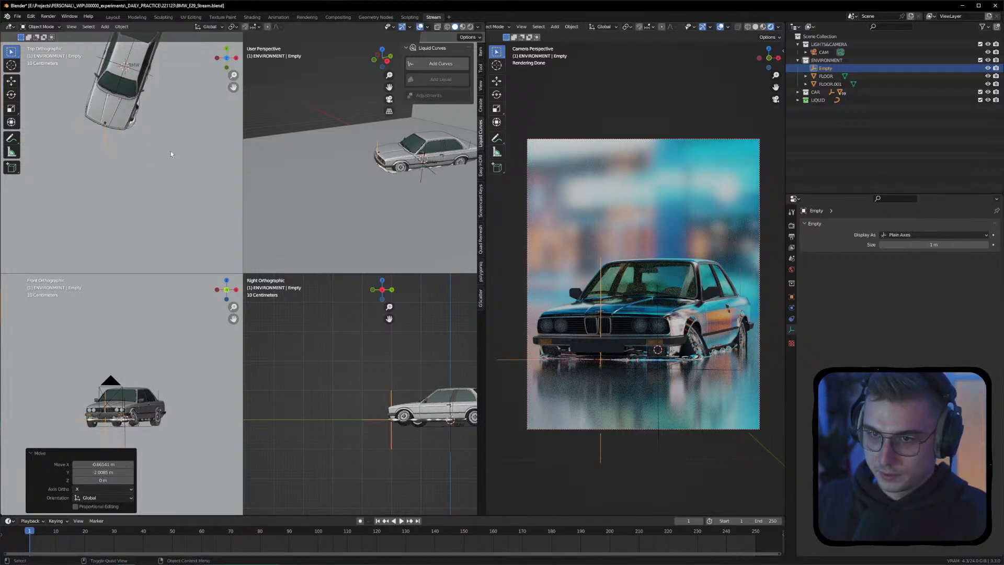
Raise the empty about 0.42 m along Z to the car's grille and return to the single perspective view
scroll(109, 417, "up", 2)
key("g")
key("z")
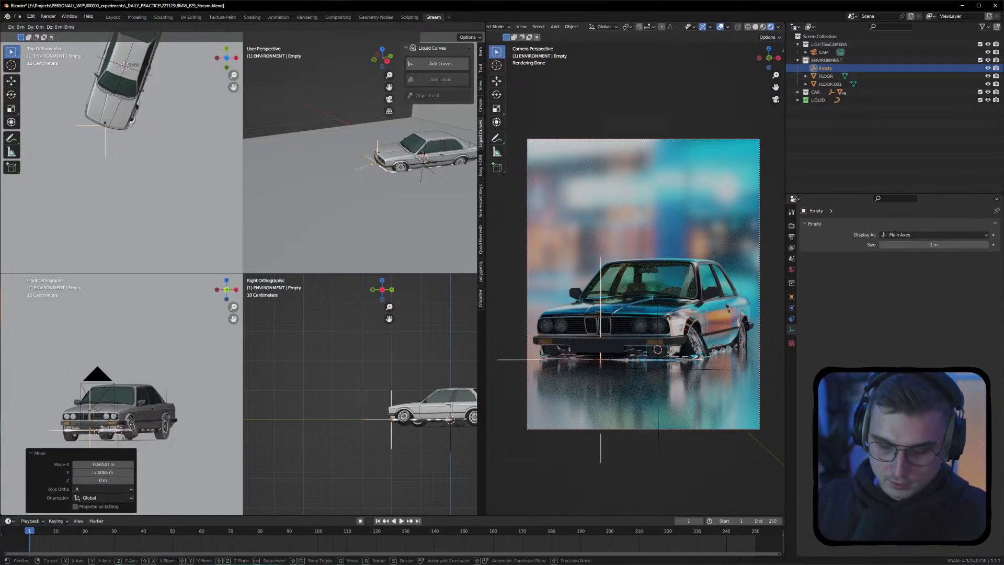
left_click(101, 417)
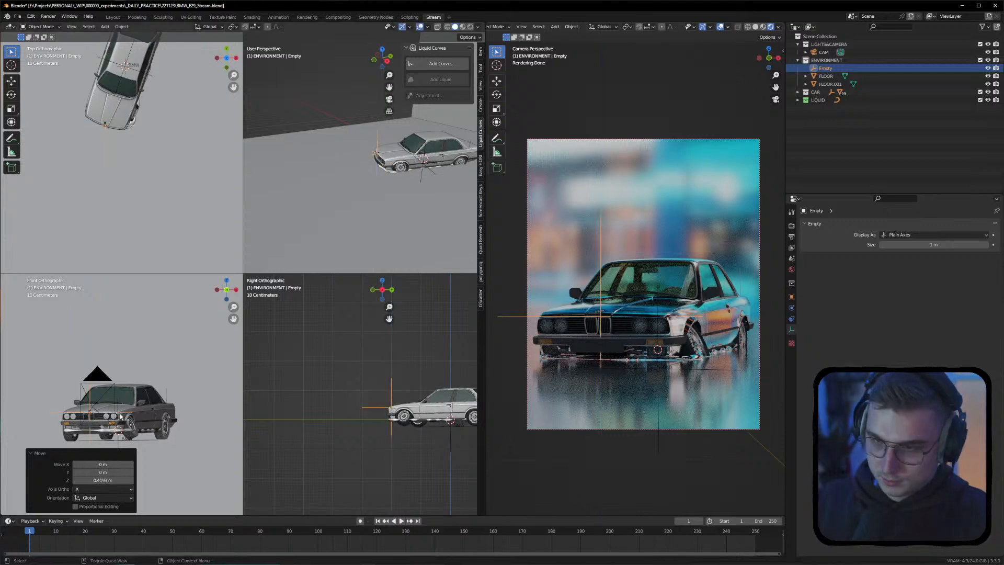
scroll(109, 128, "up", 5)
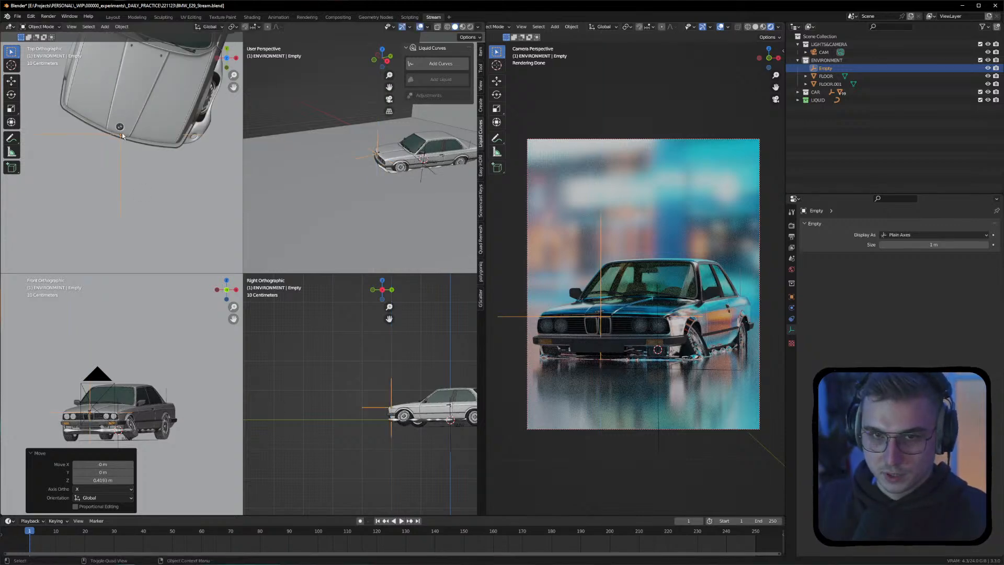
key("ctrl+alt+q")
middle_click_drag(341, 202, 367, 199)
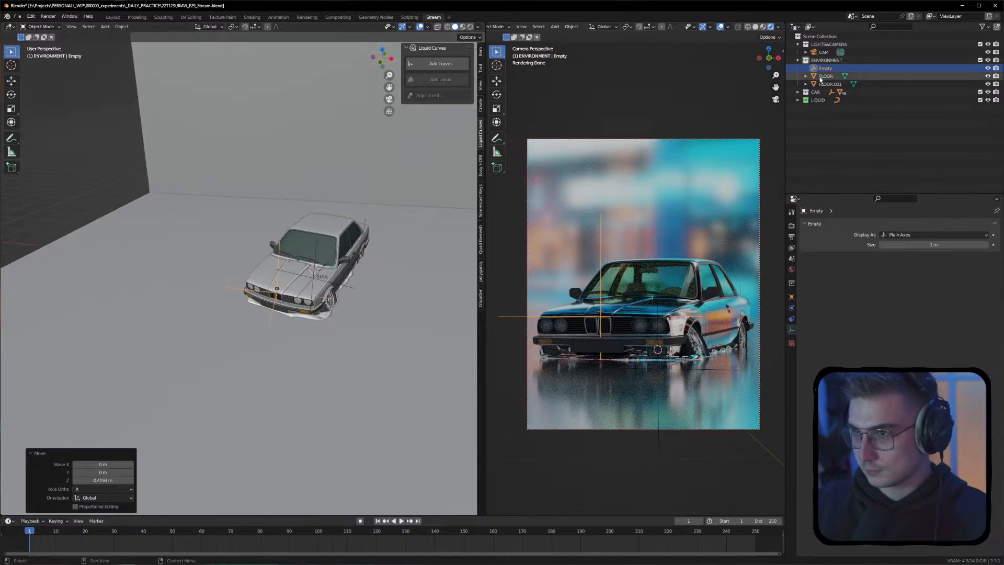
Move the empty into the LIGHTS&CAMERA collection and rename it FOCUS
left_click_drag(814, 69, 826, 44)
double_click(824, 61)
type("FOCUS")
key("Return")
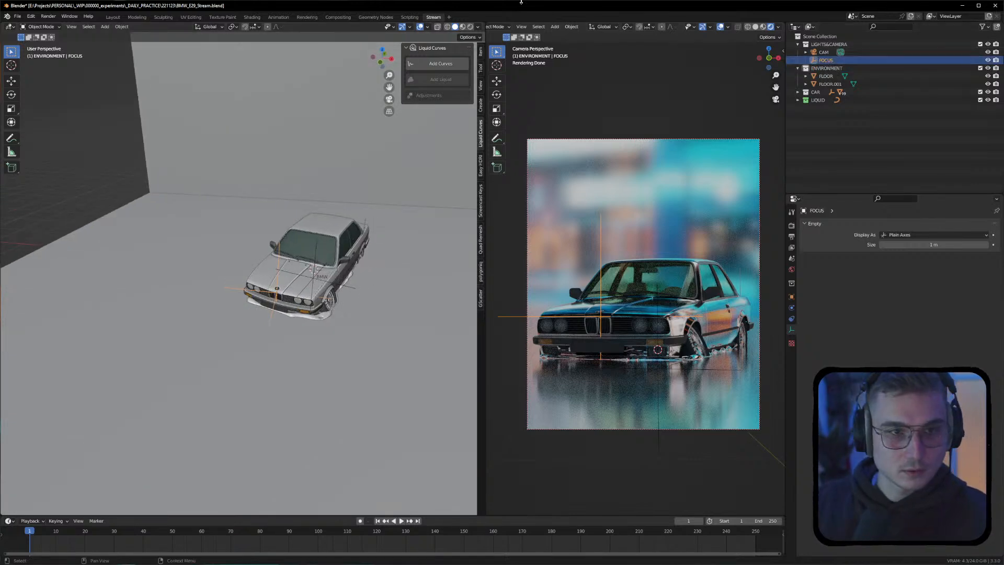
Enable depth of field on CAM and lower its aperture F-Stop to blur the rear of the car and the background
left_click(824, 52)
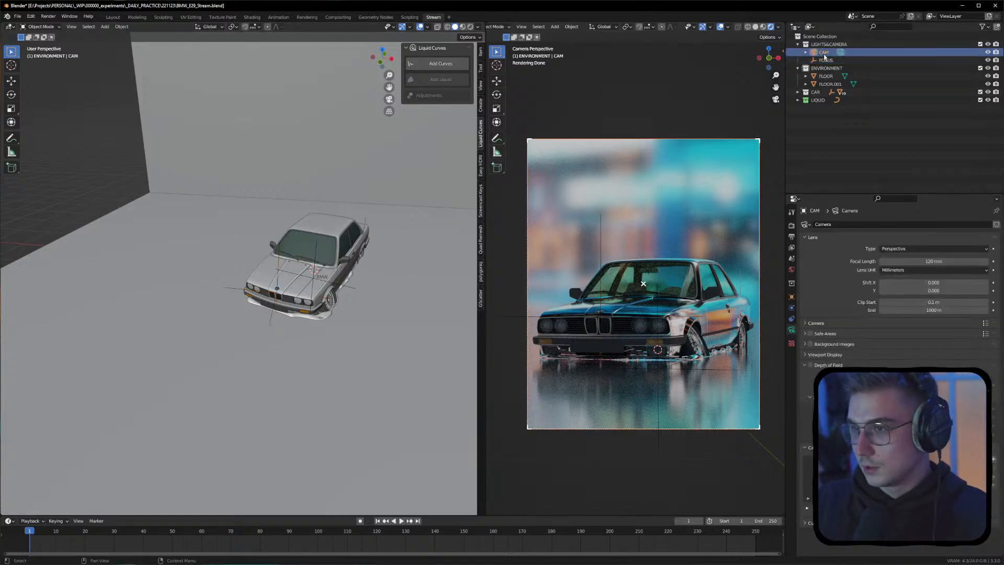
left_click(811, 365)
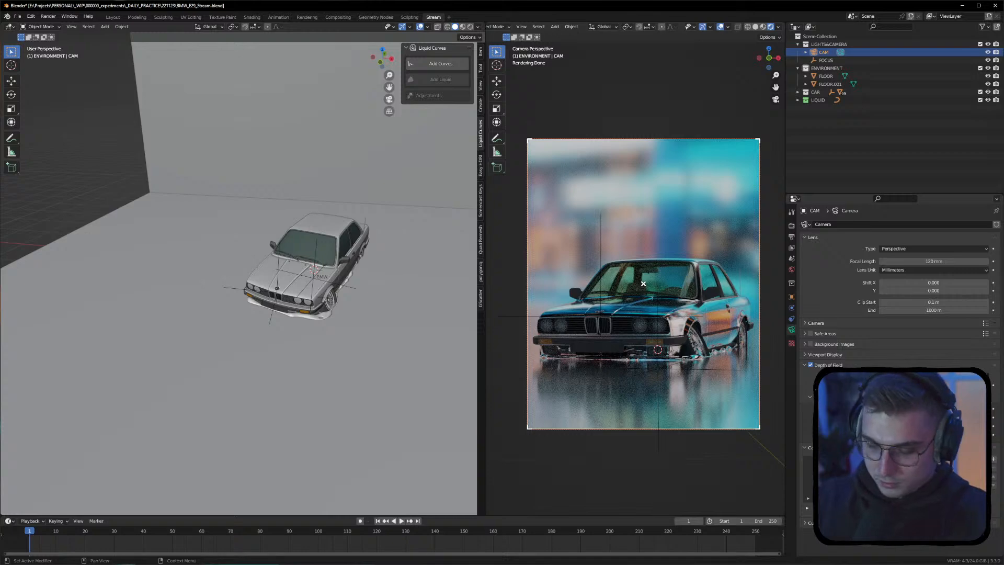
left_click(810, 397)
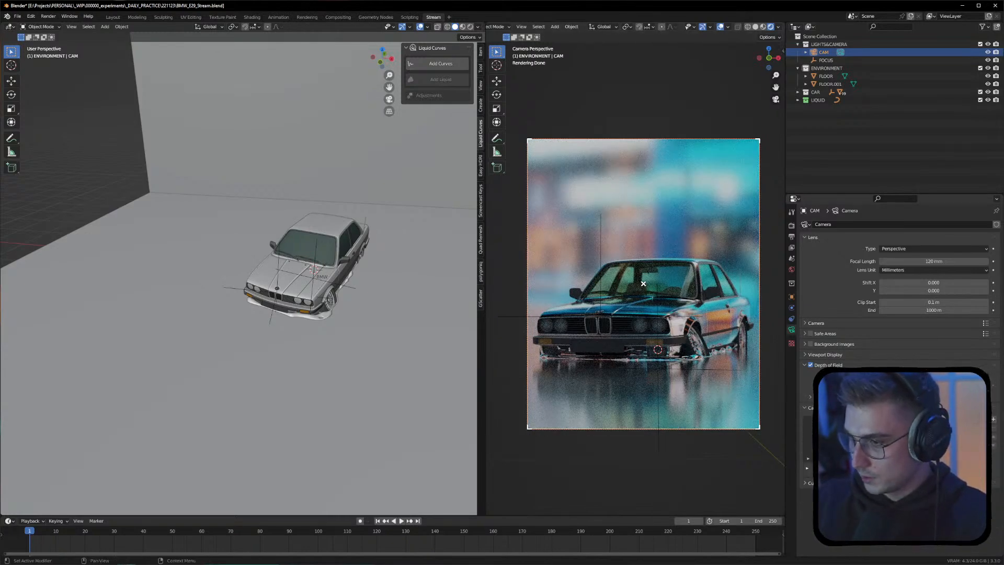
left_click(811, 397)
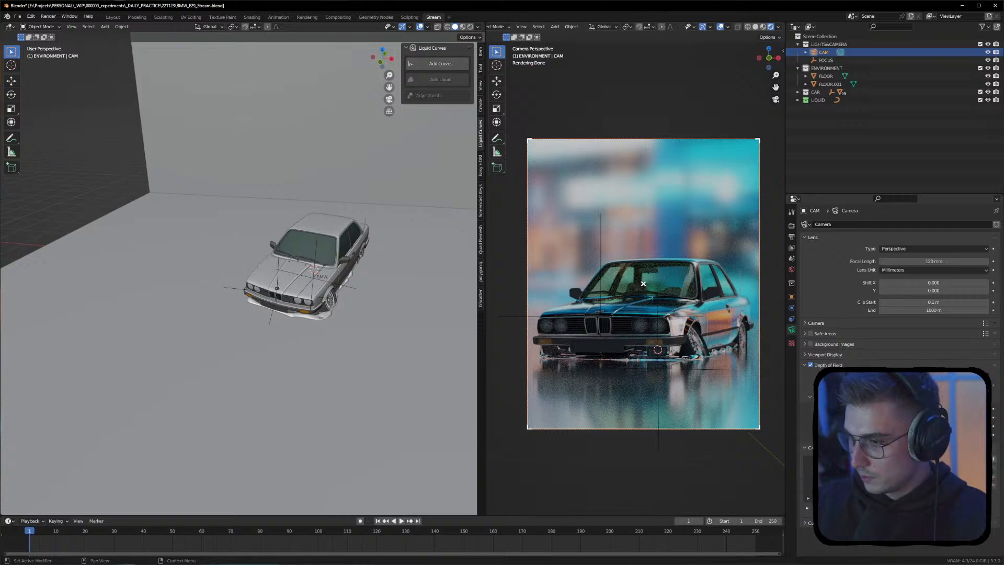
mouse_move(934, 408)
left_mouse_down()
mouse_move(912, 409)
mouse_move(931, 408)
left_mouse_up()
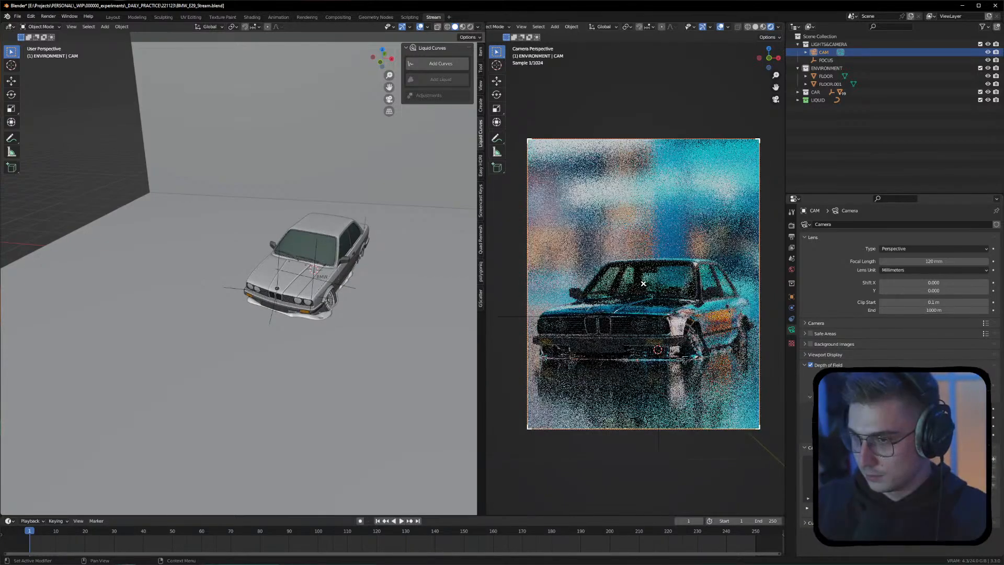
Hide the FLOOR.001 backdrop in the viewports and rename it WALL
left_click(948, 84)
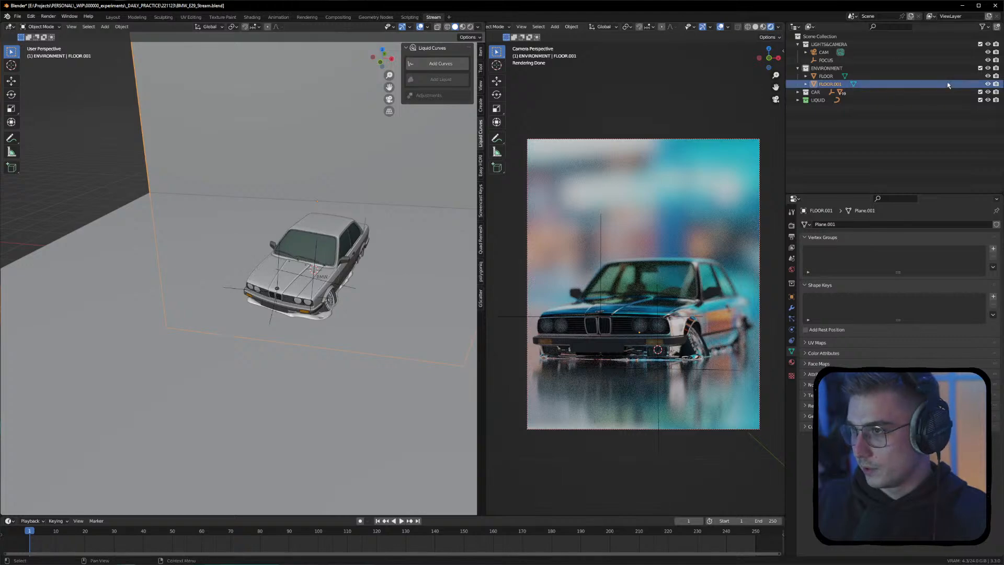
key("h")
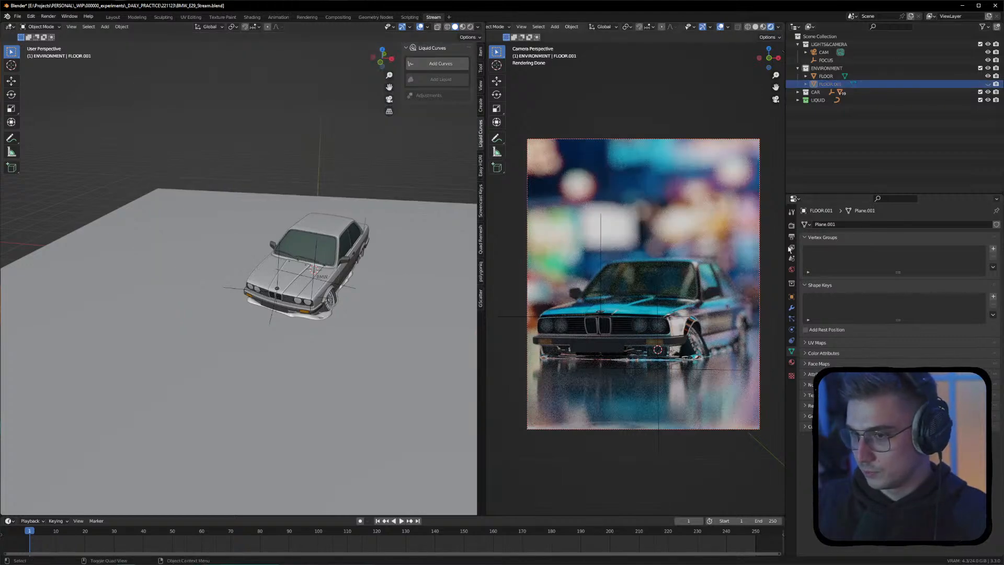
left_click(825, 52)
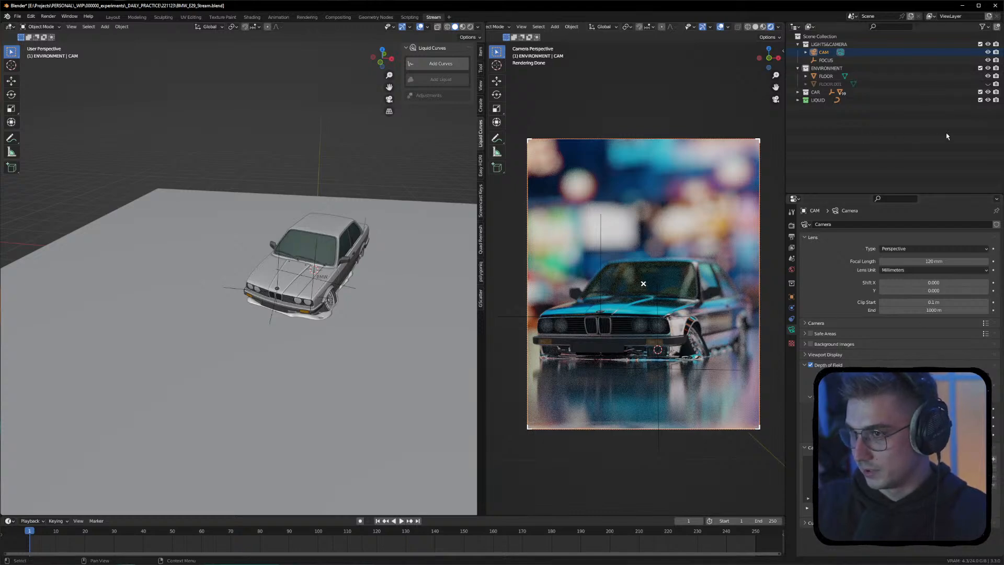
double_click(830, 84)
type("WA")
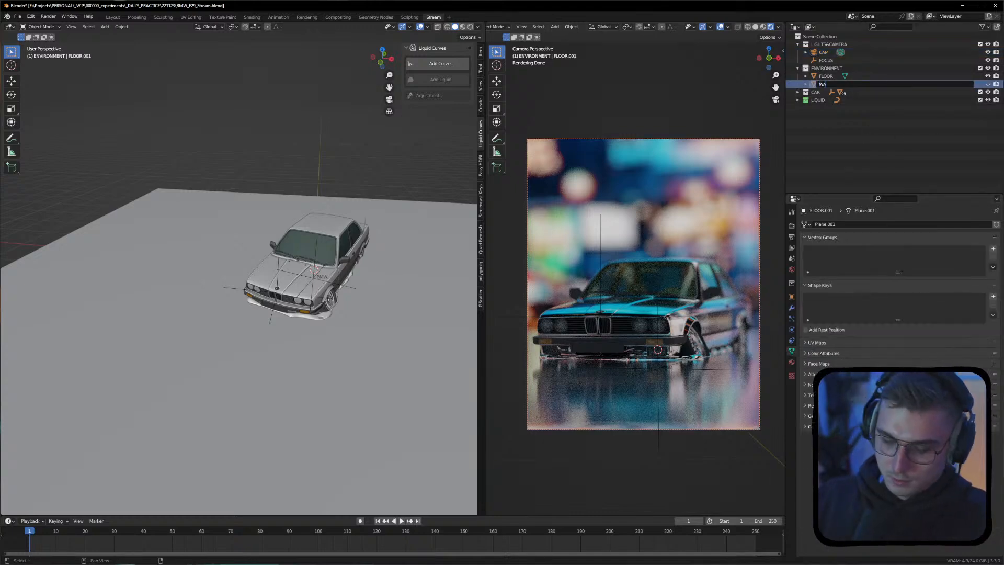
type("LL")
key("Return")
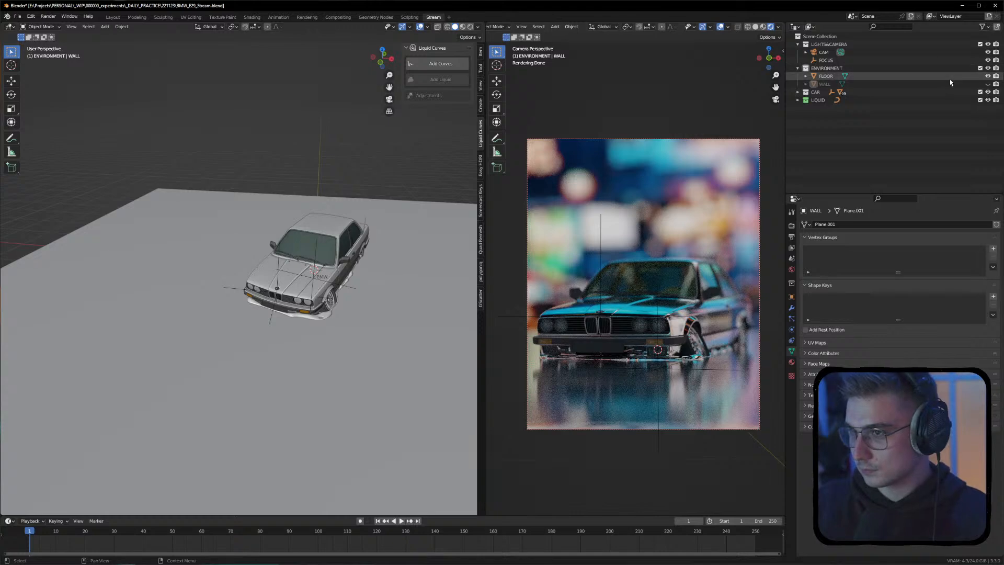
Strengthen CAM's depth-of-field blur with a lower F-Stop and unhide WALL
left_click(841, 53)
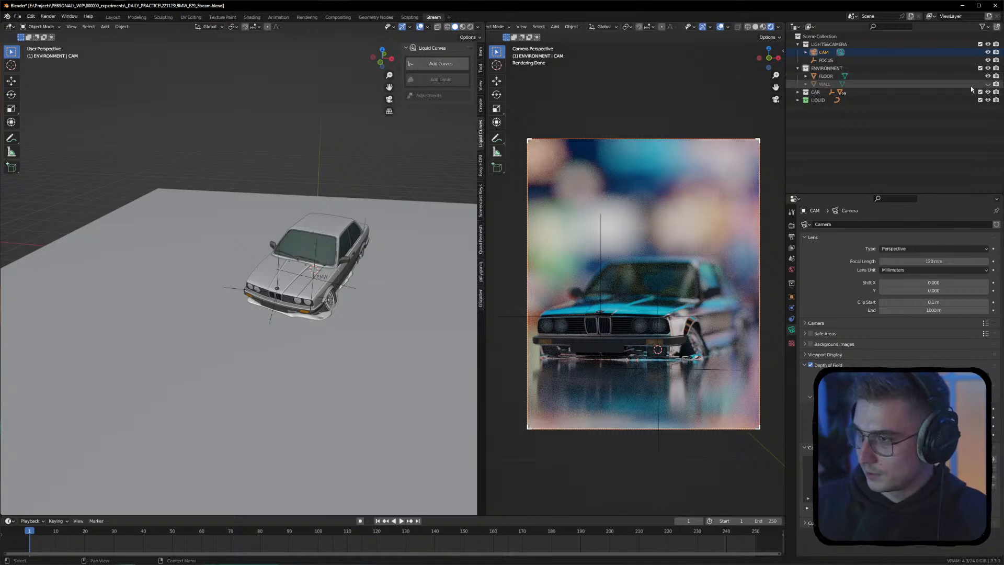
left_click(988, 84)
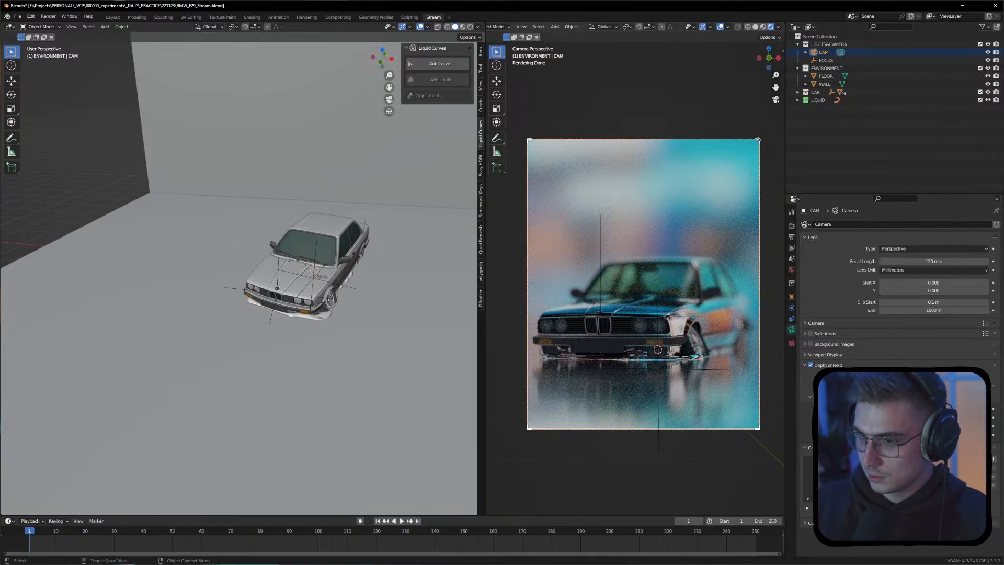
Select WALL and hide the viewport sidebar to inspect the whole backdrop behind the car
left_click(296, 126)
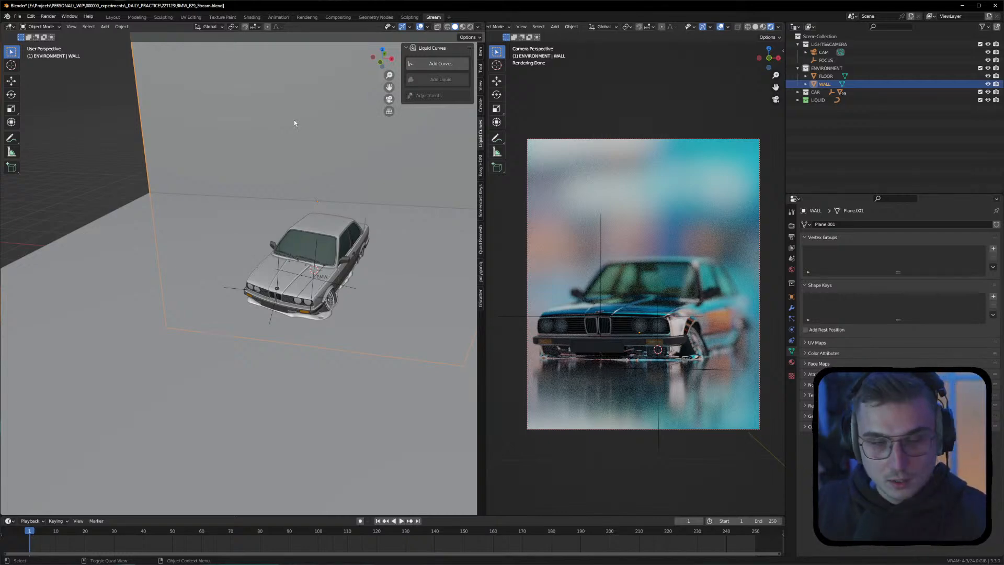
middle_click_drag(337, 166, 291, 168)
key("n")
key("n")
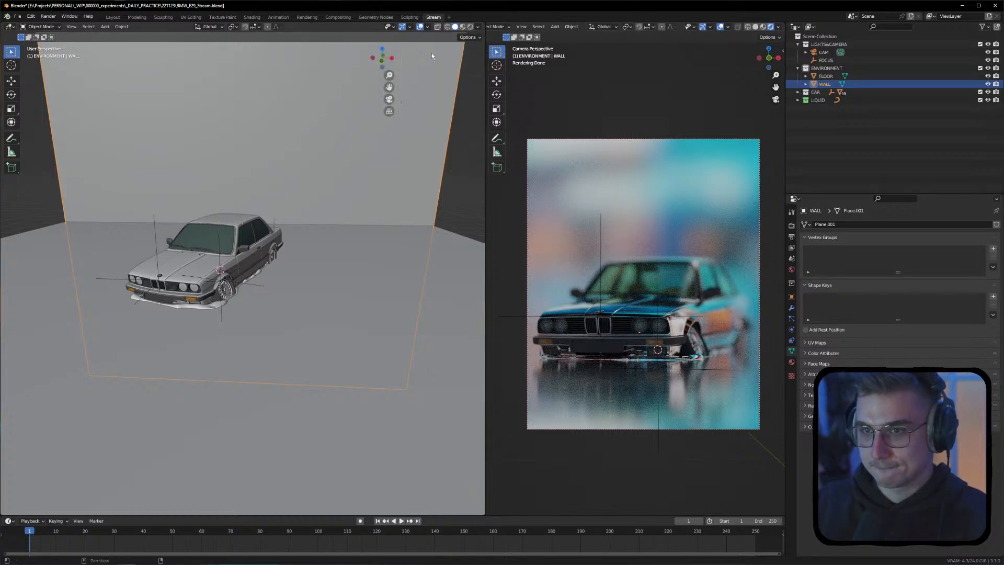
middle_click_drag(244, 180, 253, 180)
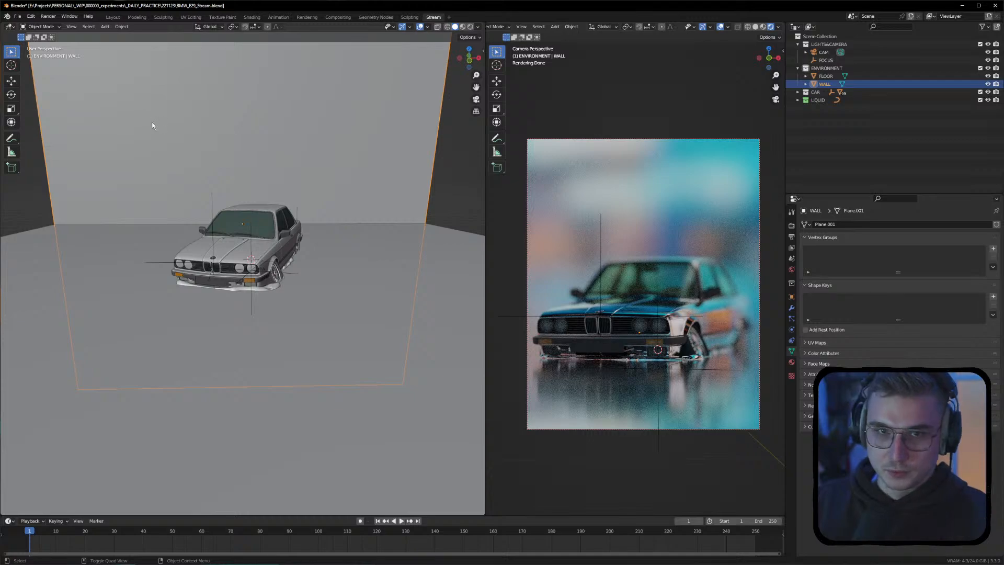
middle_click_drag(224, 130, 269, 212)
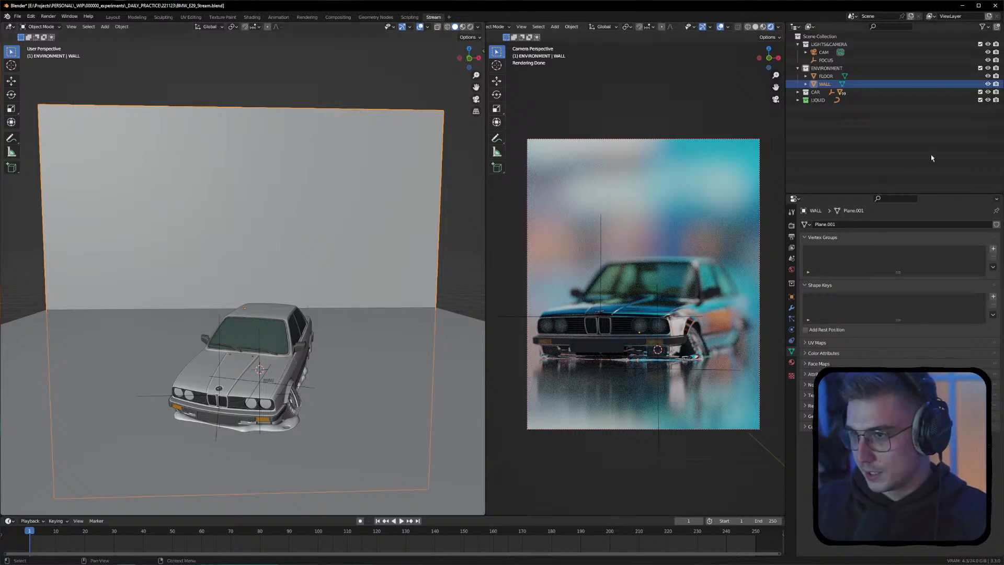
Raise CAM's aperture F-Stop to bring the whole car into sharper focus
left_click(839, 52)
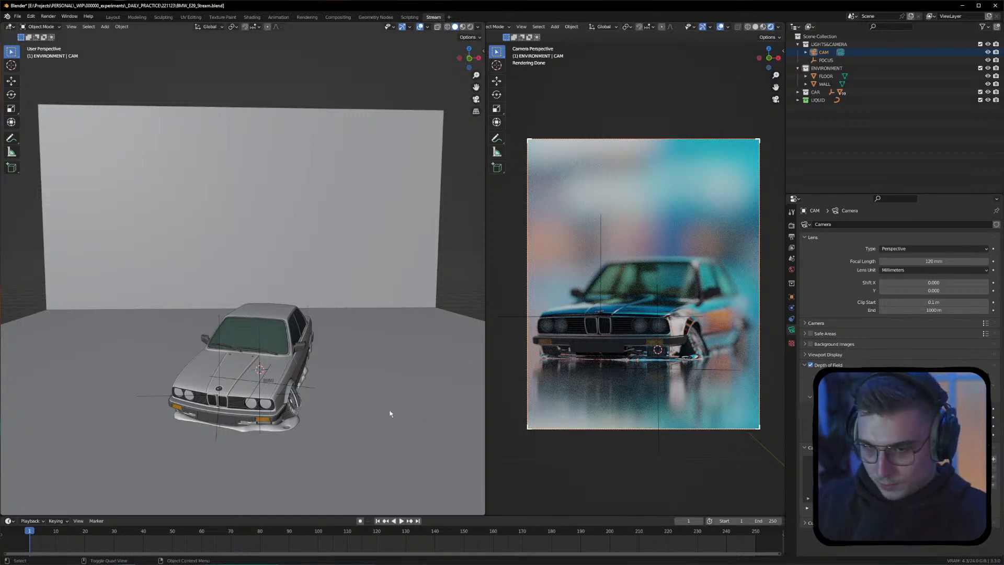
left_click_drag(934, 408, 953, 408)
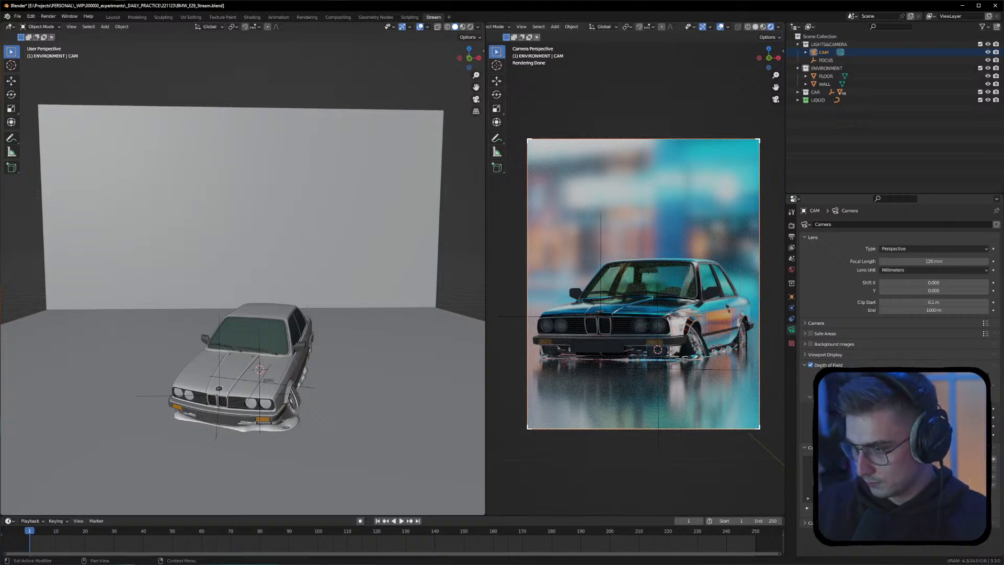
Fine-tune CAM's depth-of-field F-Stop to keep the whole car sharp against a softly blurred backdrop
mouse_move(953, 409)
left_mouse_down()
mouse_move(941, 409)
mouse_move(953, 408)
left_mouse_up()
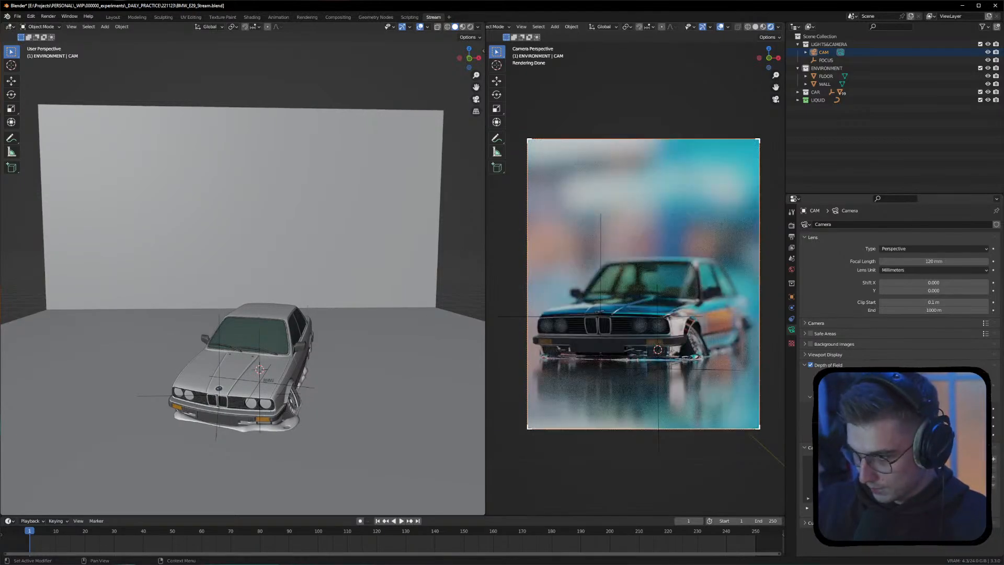
left_click_drag(934, 408, 945, 408)
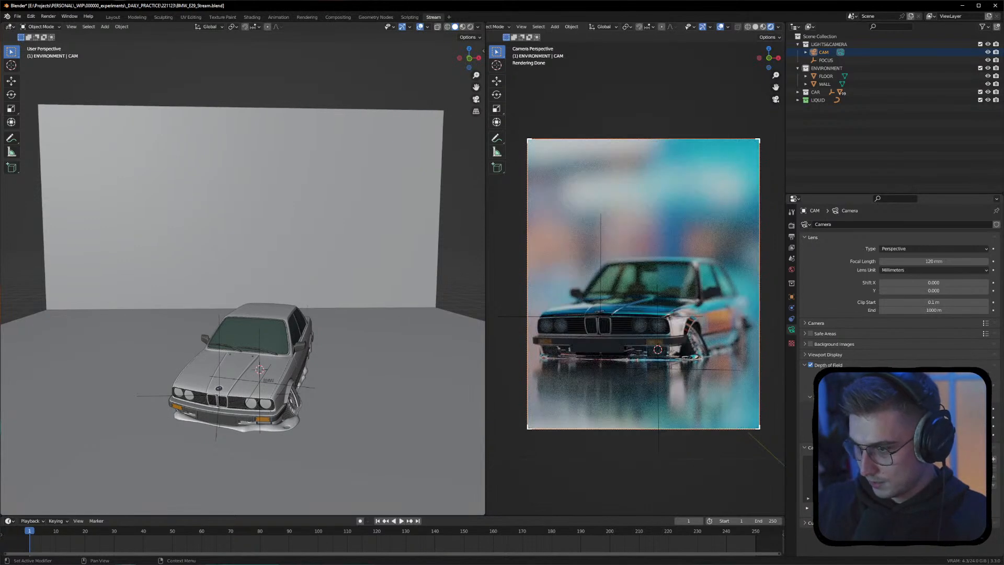
left_click_drag(934, 409, 947, 408)
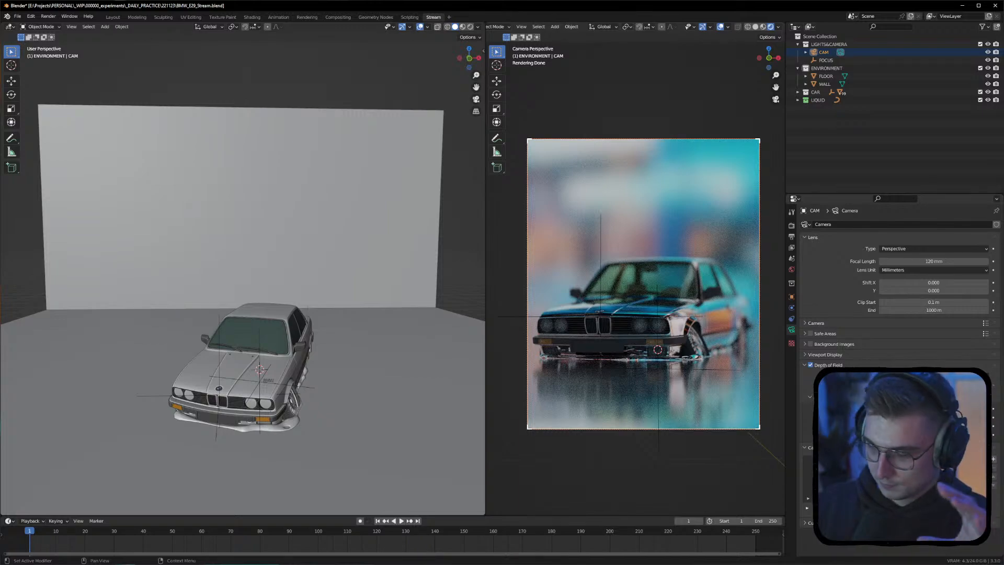
left_click_drag(934, 408, 945, 409)
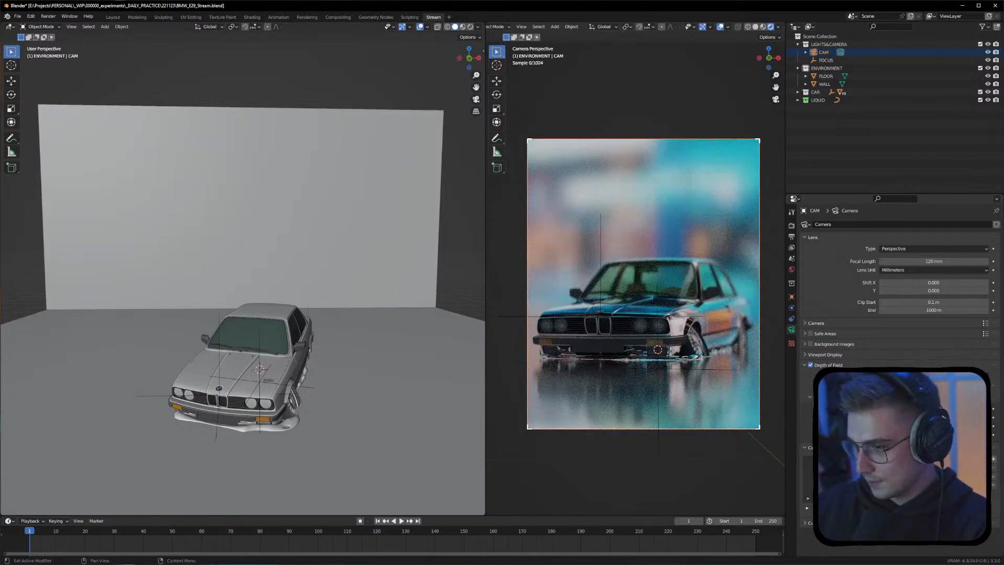
left_click_drag(934, 408, 954, 409)
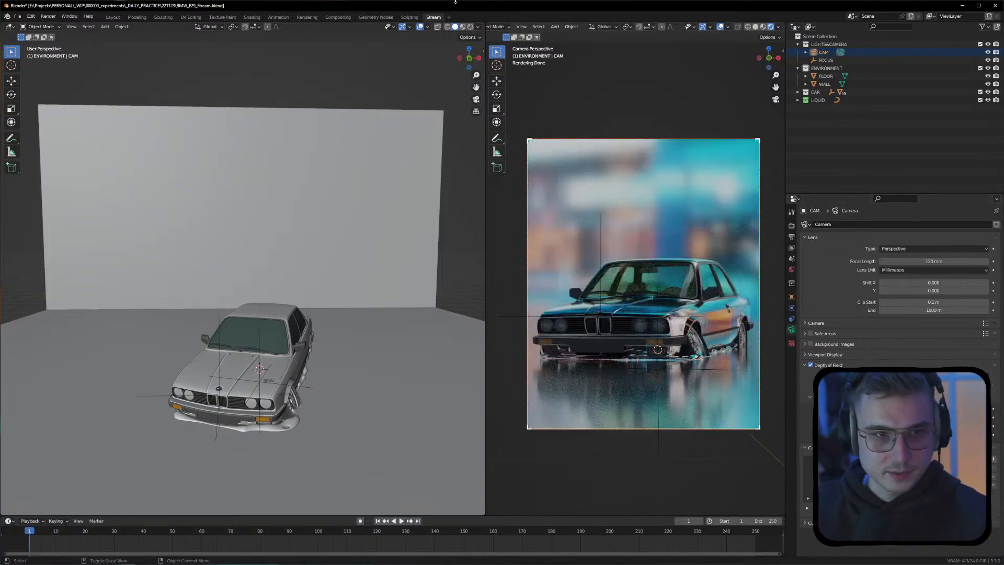
Open Liquid Curves from the LIQUID collection in Edit Mode and activate the Draw tool at the car's side
middle_click_drag(246, 341, 294, 360)
scroll(293, 360, "up", 2)
left_click_drag(293, 359, 286, 358, "alt")
left_click(798, 99)
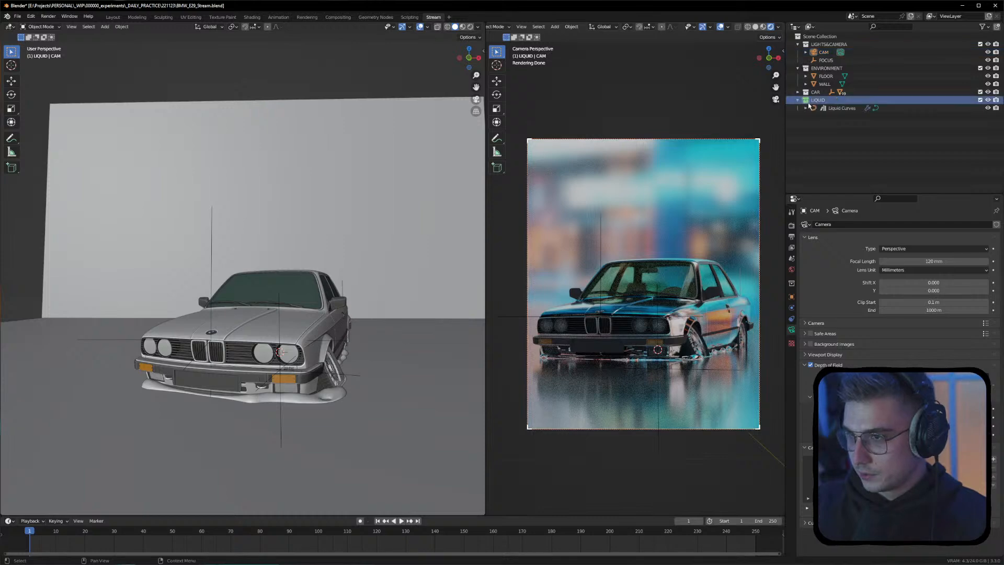
left_click(841, 108)
middle_click_drag(292, 361, 371, 339)
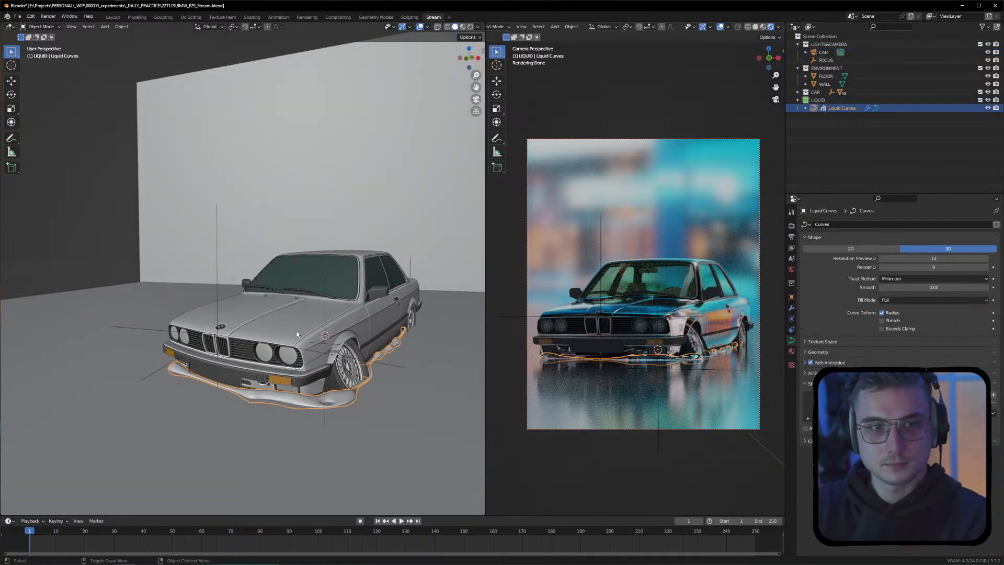
key("Tab")
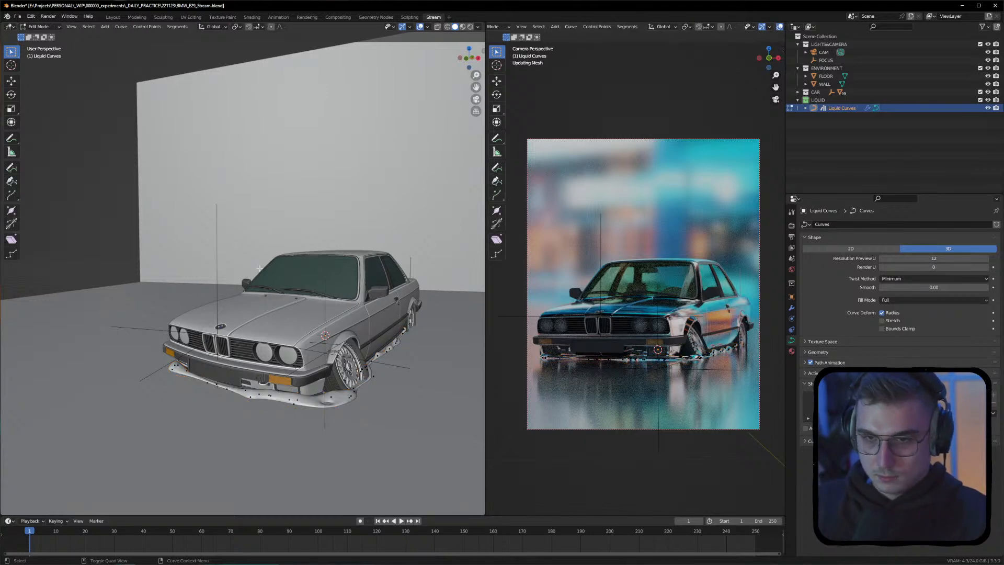
left_click(11, 167)
middle_click_drag(219, 261, 253, 264)
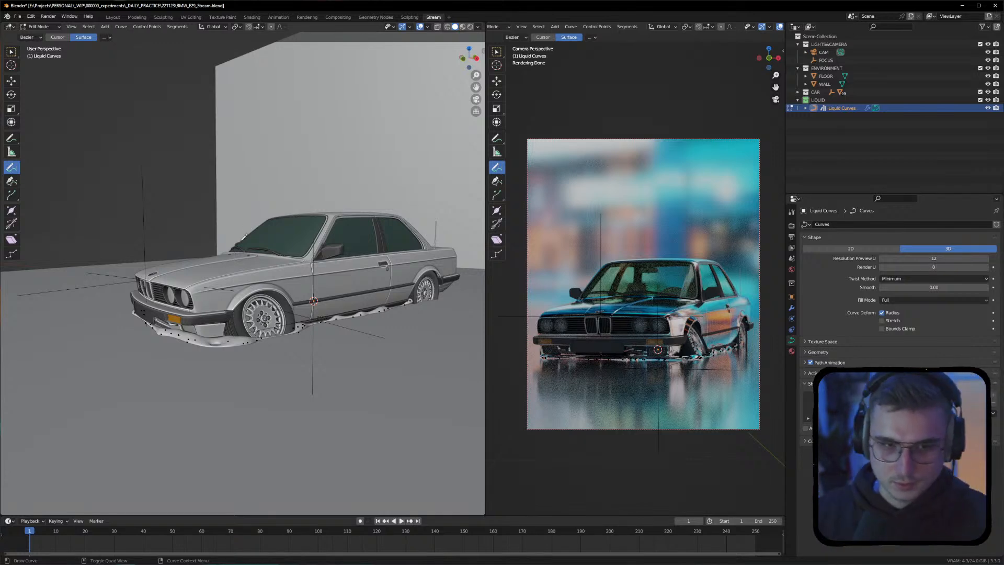
middle_click_drag(373, 297, 366, 307)
scroll(365, 309, "up", 5)
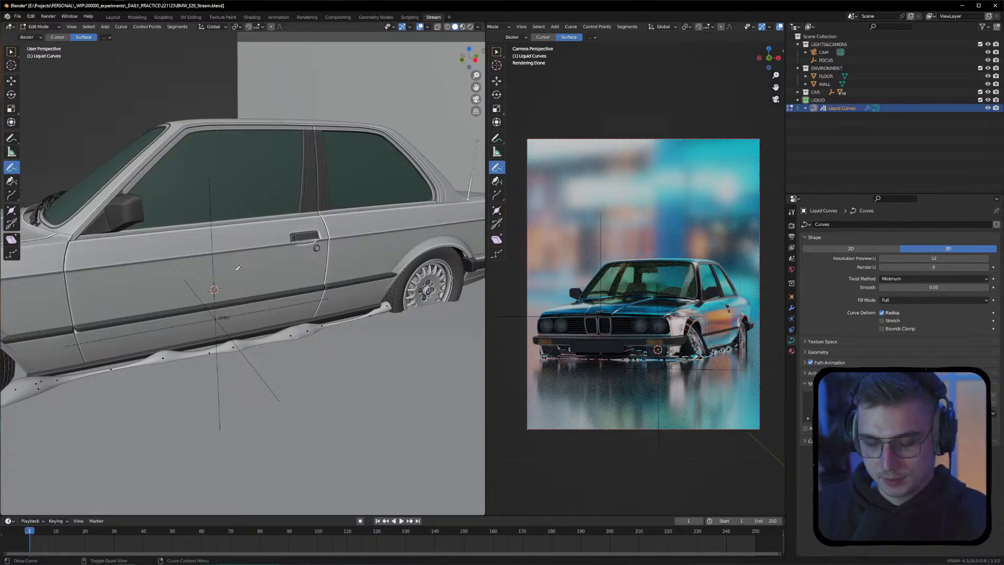
Look through the Liquid Curves, Easy HDRI and Gscatter add-on options and return to the selection tool
key("n")
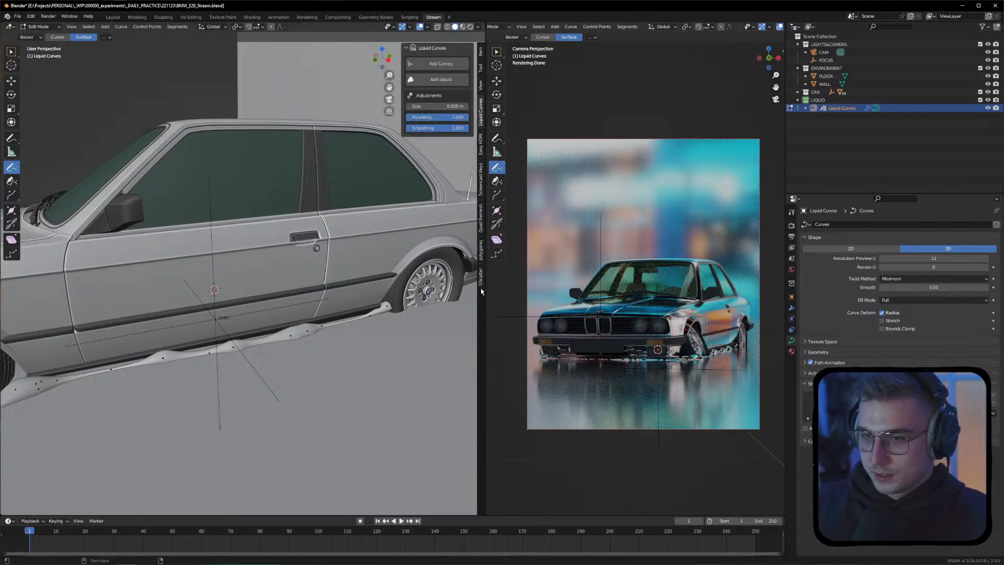
left_click(481, 147)
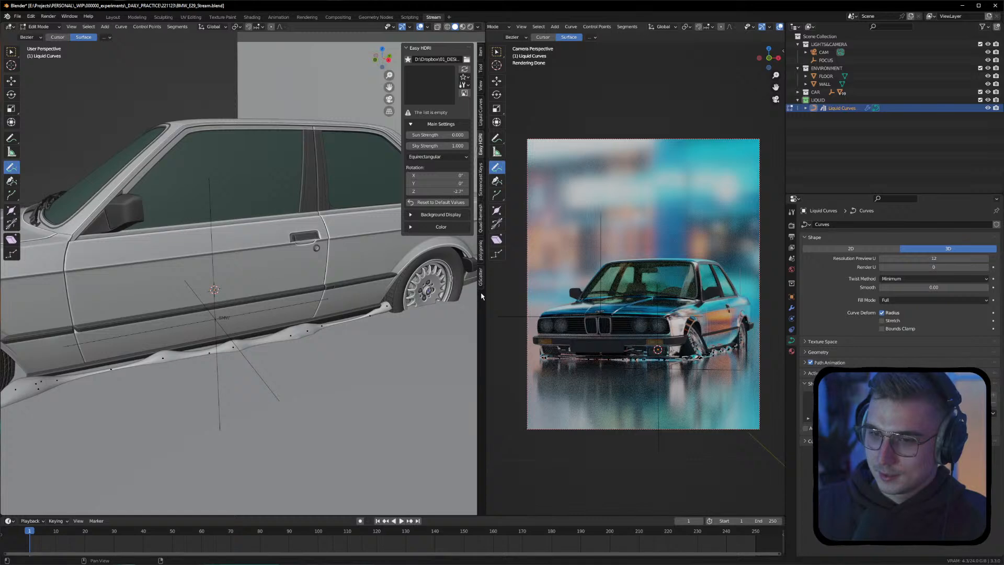
left_click(481, 277)
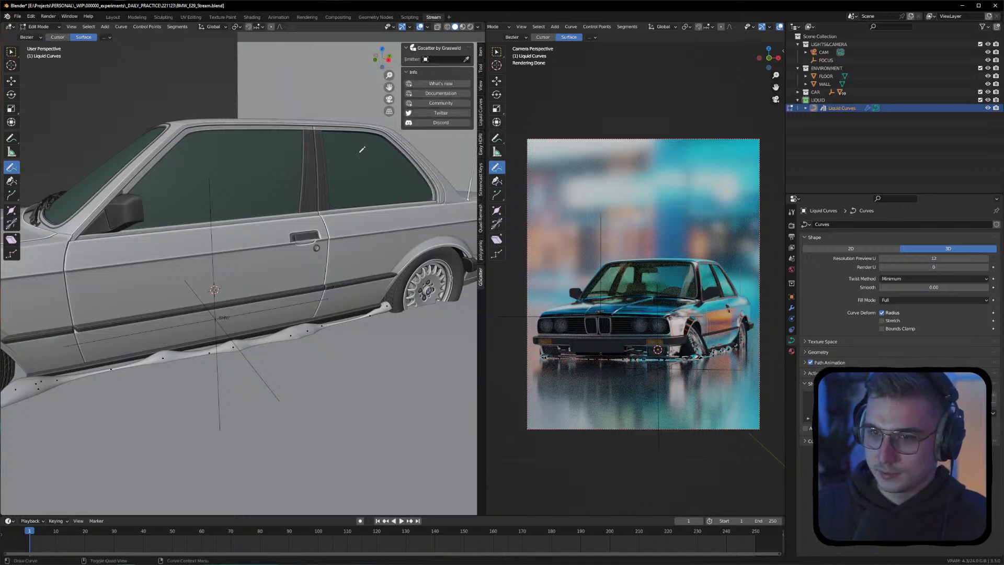
middle_click_drag(365, 145, 303, 232)
scroll(335, 204, "down", 3)
scroll(314, 233, "down", 3)
left_click(11, 56)
middle_click_drag(271, 318, 255, 307)
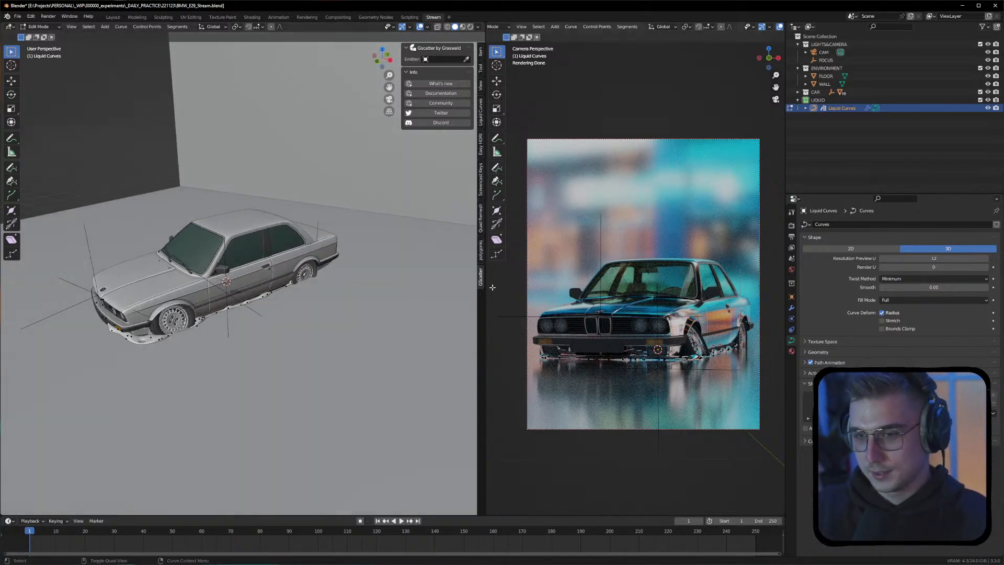
Look through the botaniq, traffiq and Quad Remesher add-on options, and hide the viewport sidebar
left_click(481, 256)
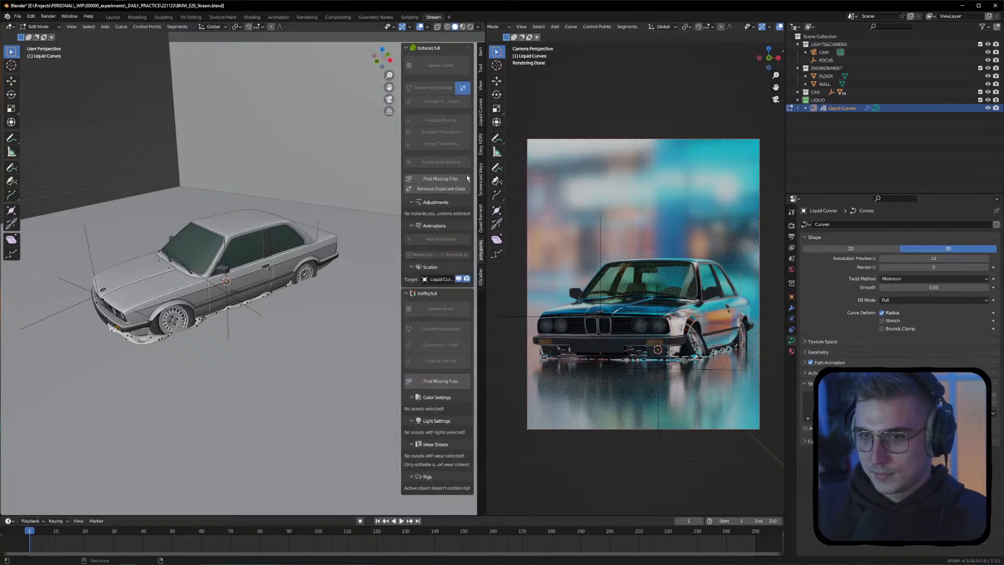
left_click(407, 47)
left_click(408, 59)
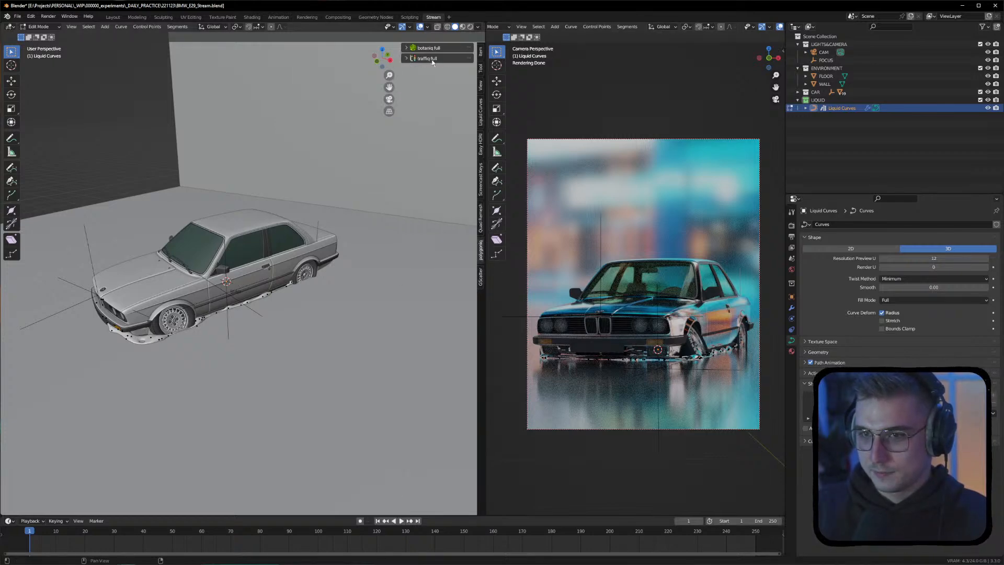
left_click(408, 49)
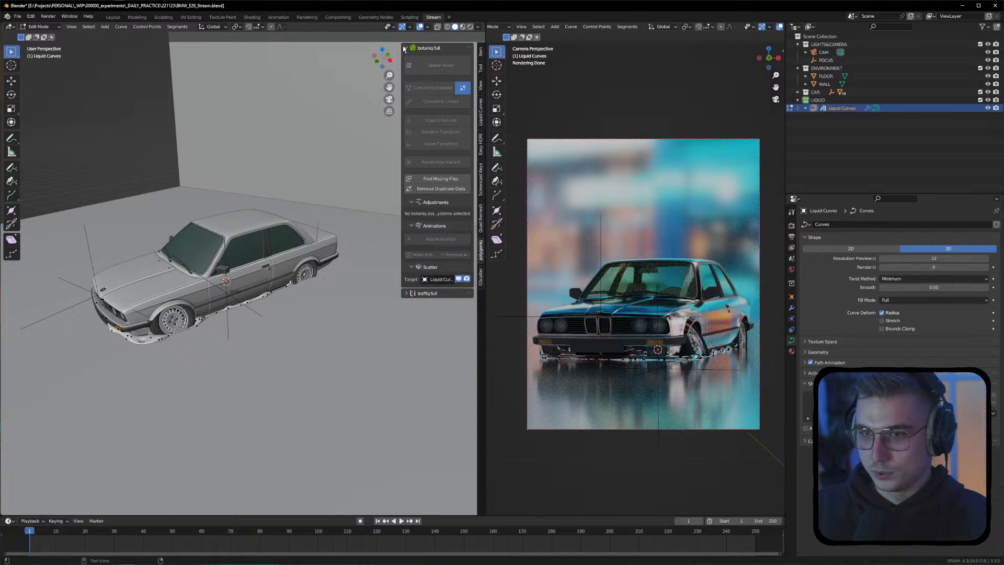
left_click(408, 48)
left_click(408, 59)
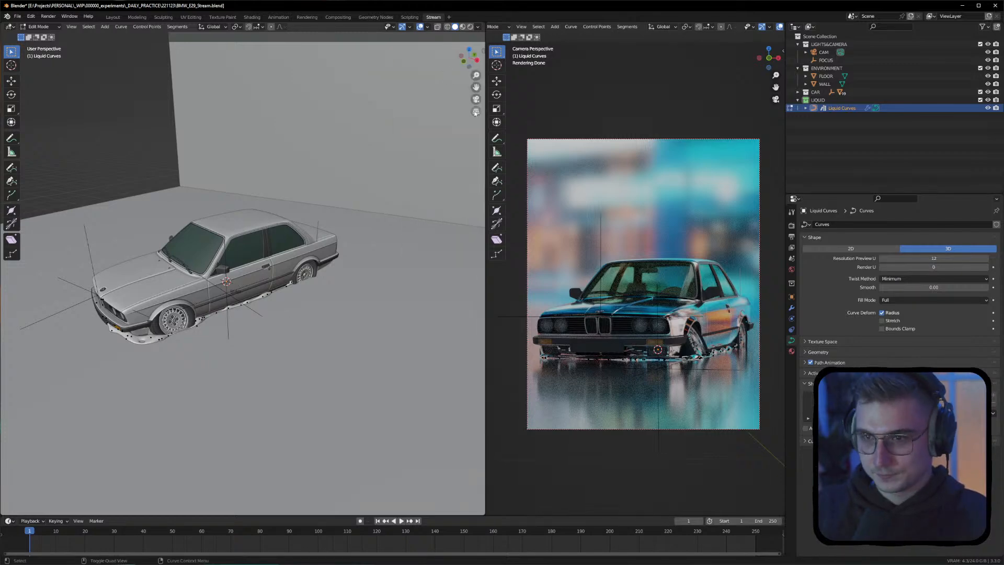
left_click(481, 218)
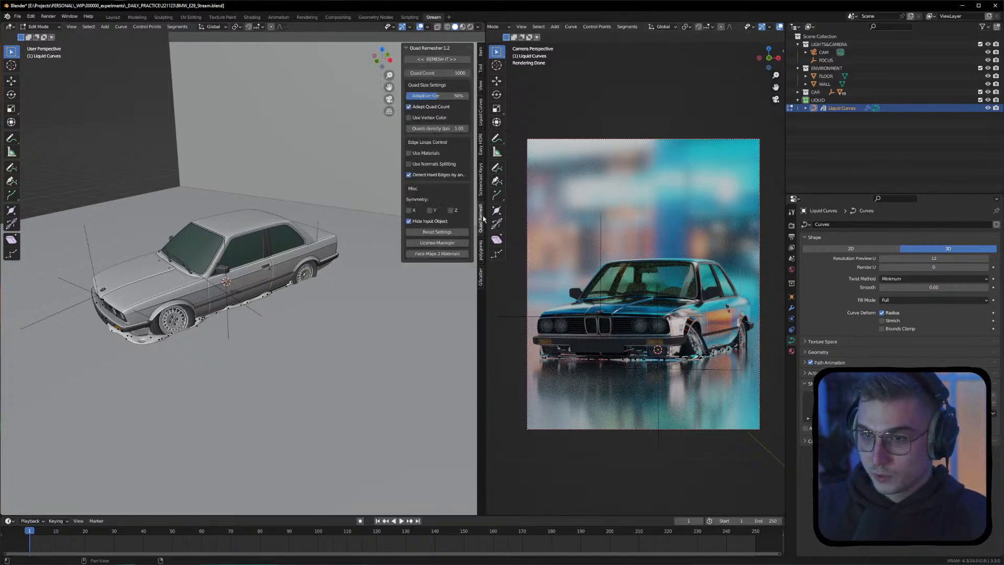
middle_click_drag(251, 219, 366, 210)
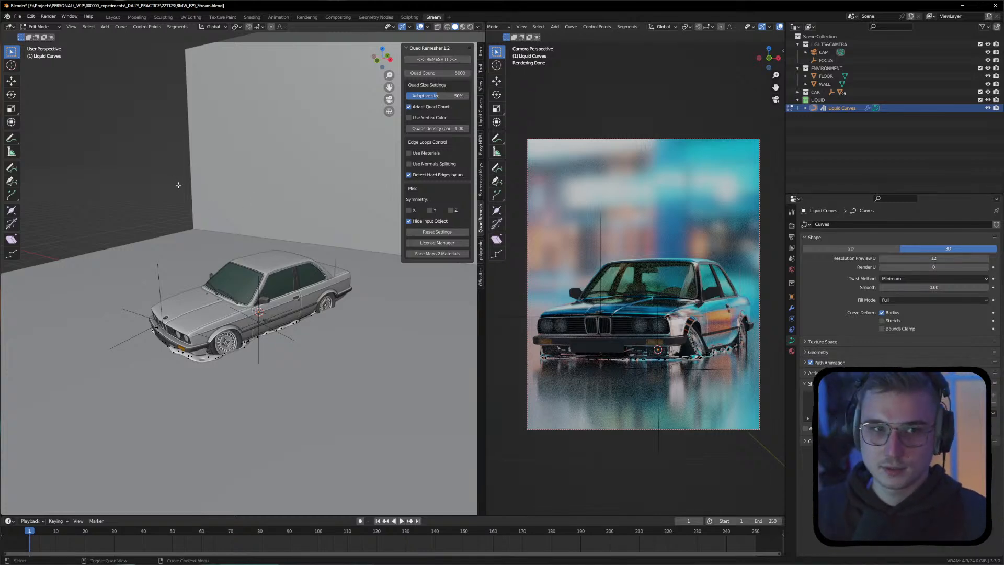
middle_click_drag(178, 185, 279, 196)
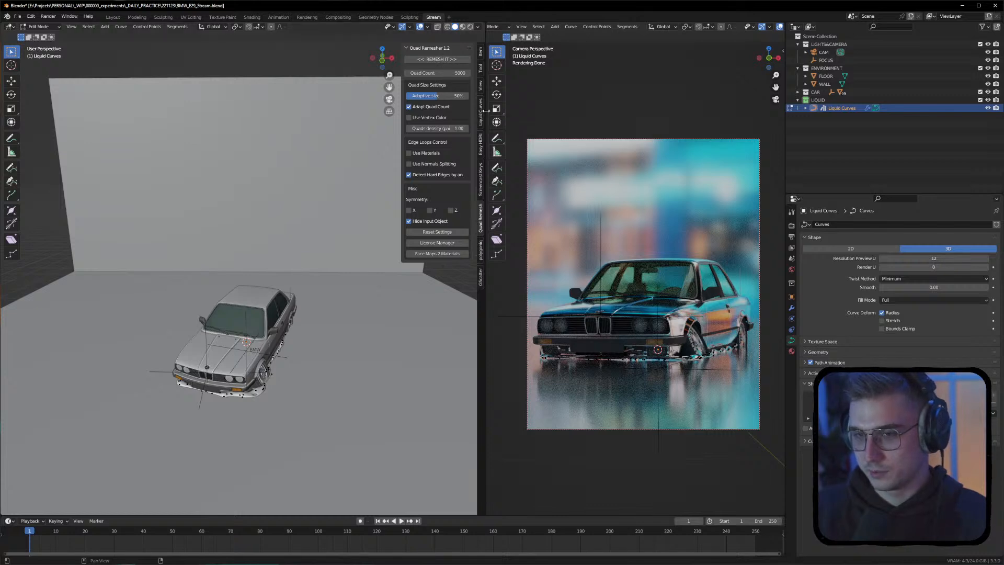
key("n")
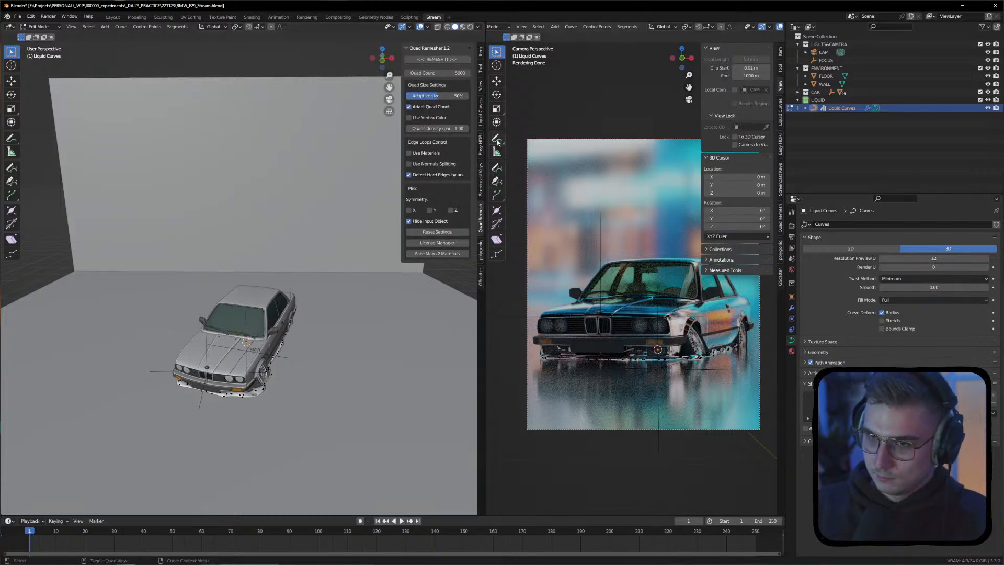
key("n")
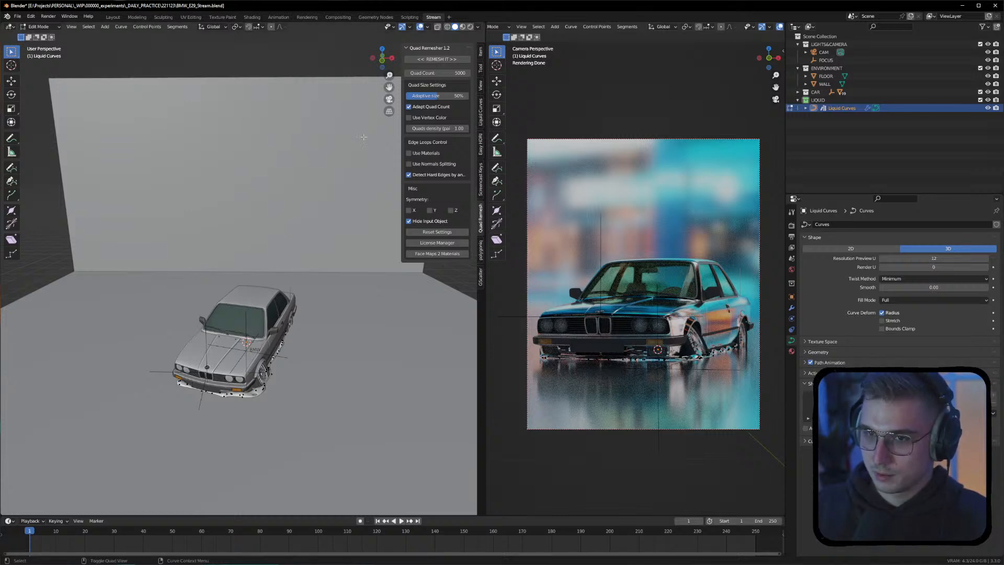
key("n")
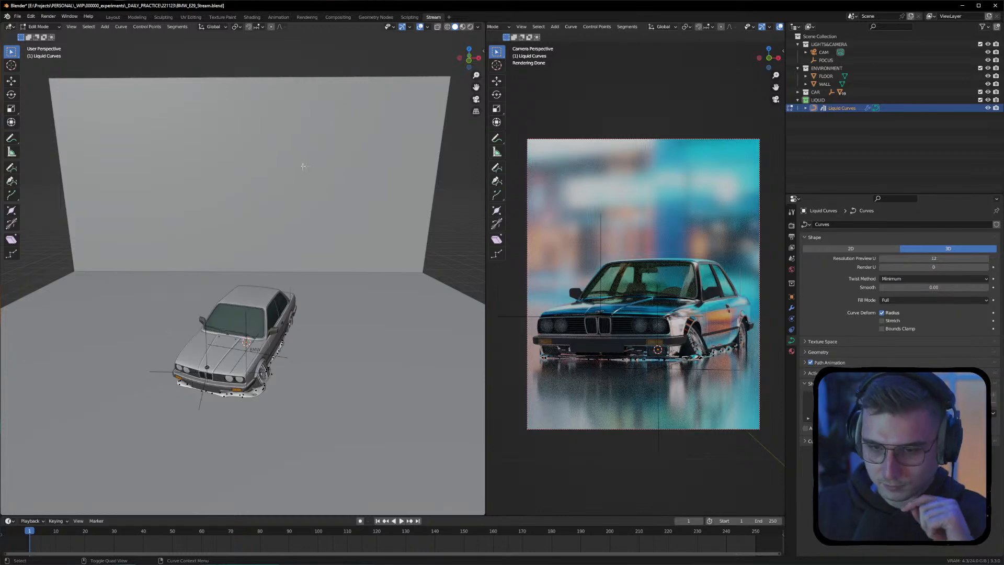
Draw a surface-projected liquid curve along the floor at the base of the car's rear wheel
middle_click_drag(309, 152, 296, 299)
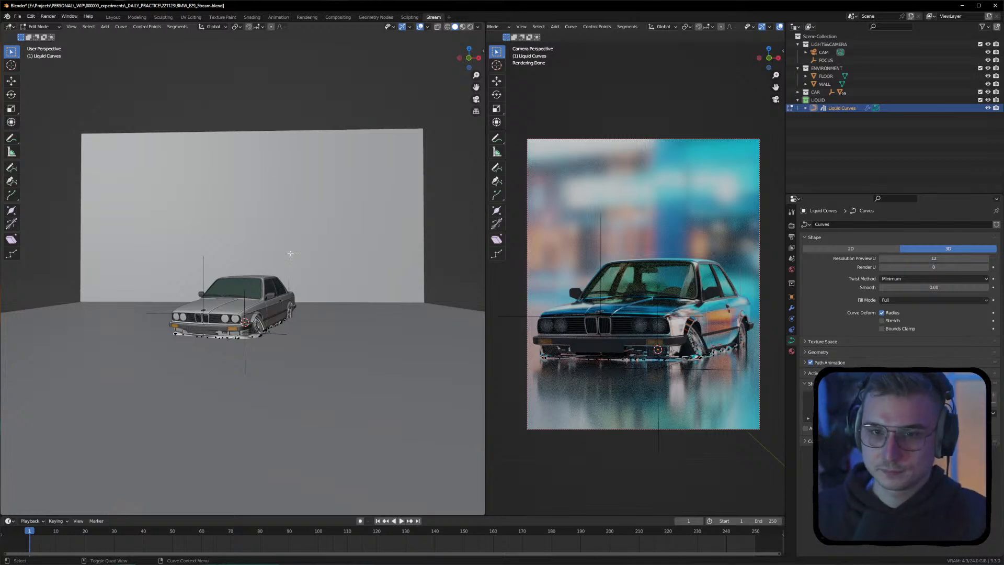
middle_click_drag(241, 228, 189, 207, "shift")
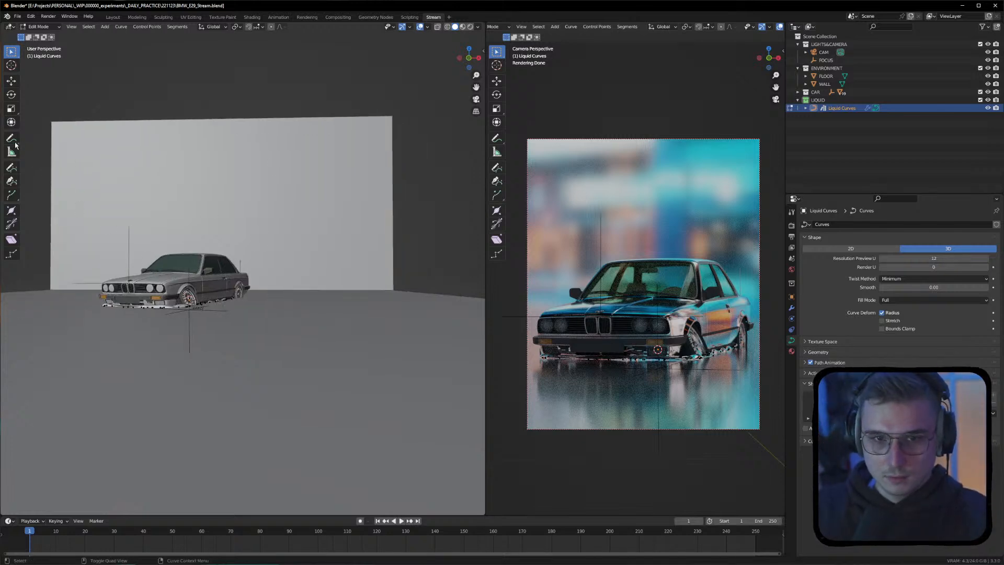
left_click(11, 167)
scroll(266, 298, "up", 6)
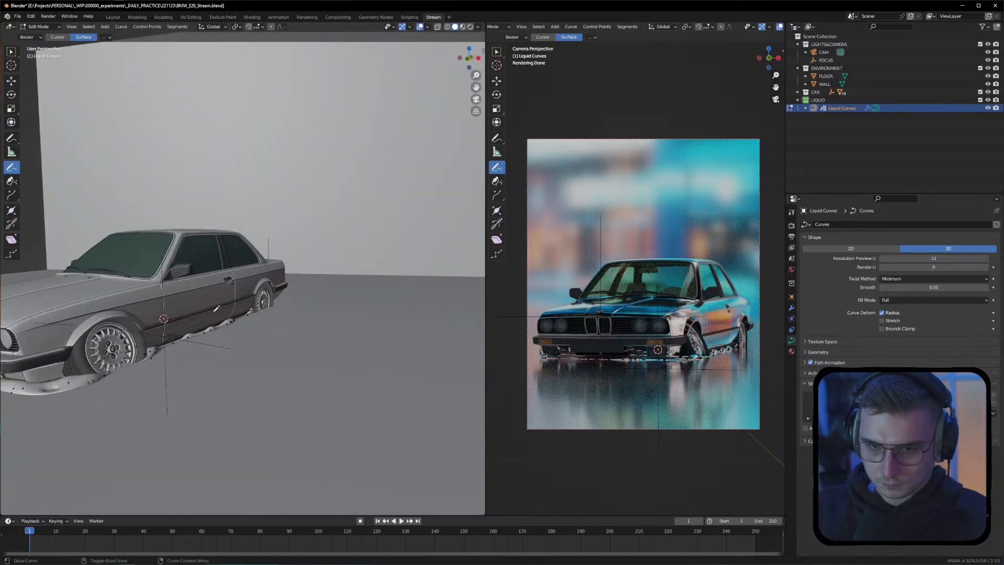
middle_click_drag(266, 298, 198, 324)
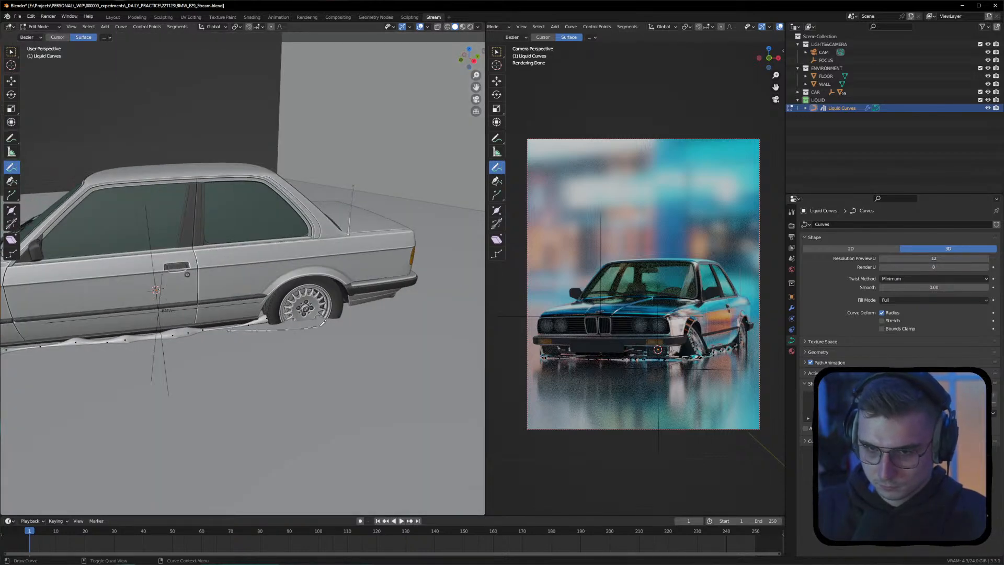
left_click_drag(361, 307, 358, 308)
scroll(359, 309, "up", 3)
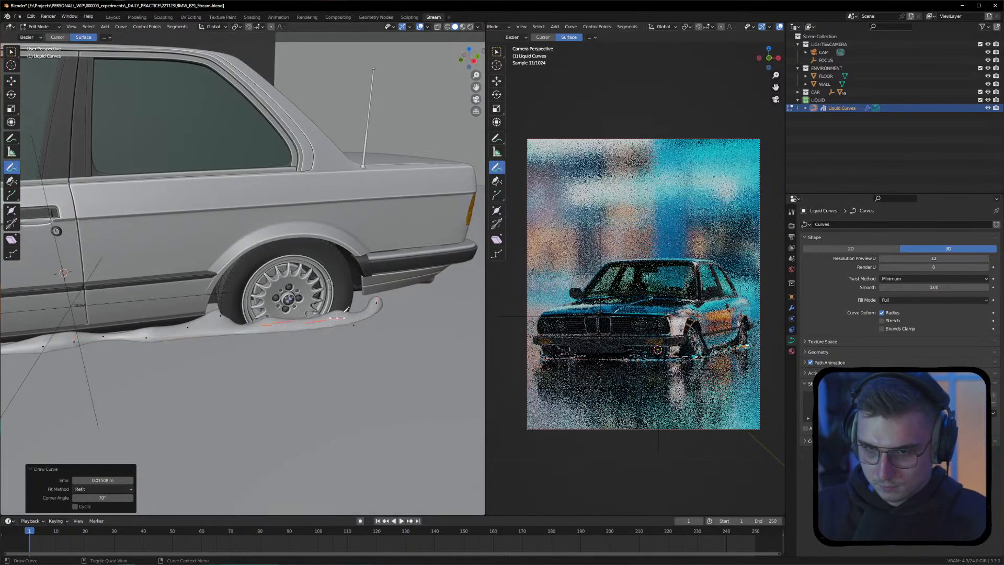
Draw more liquid curves on the floor beneath the door sill to widen the puddle with irregular lobes
middle_click_drag(261, 311, 458, 271, "alt")
middle_click_drag(61, 302, 172, 296)
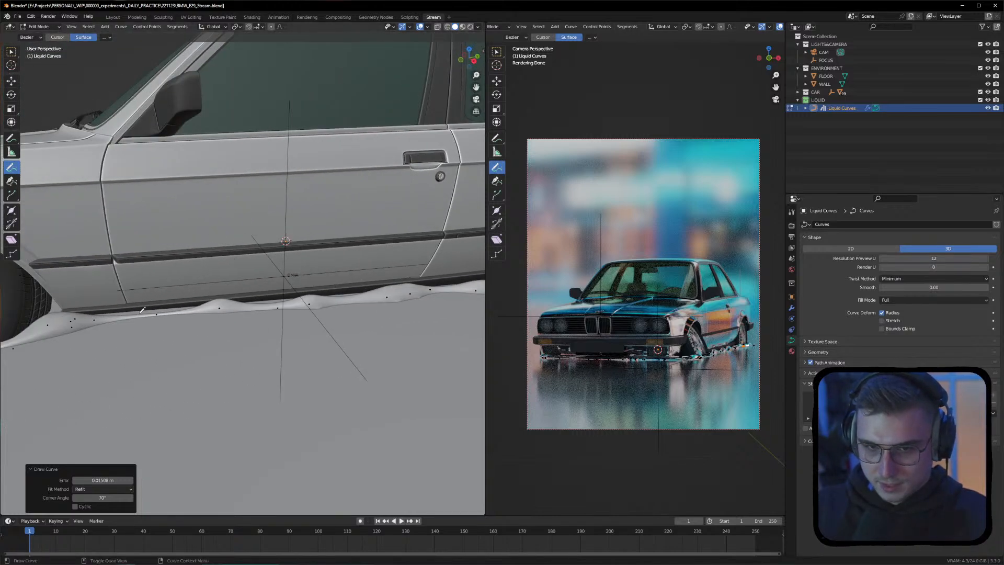
left_click_drag(245, 327, 369, 312)
left_click_drag(191, 365, 192, 365)
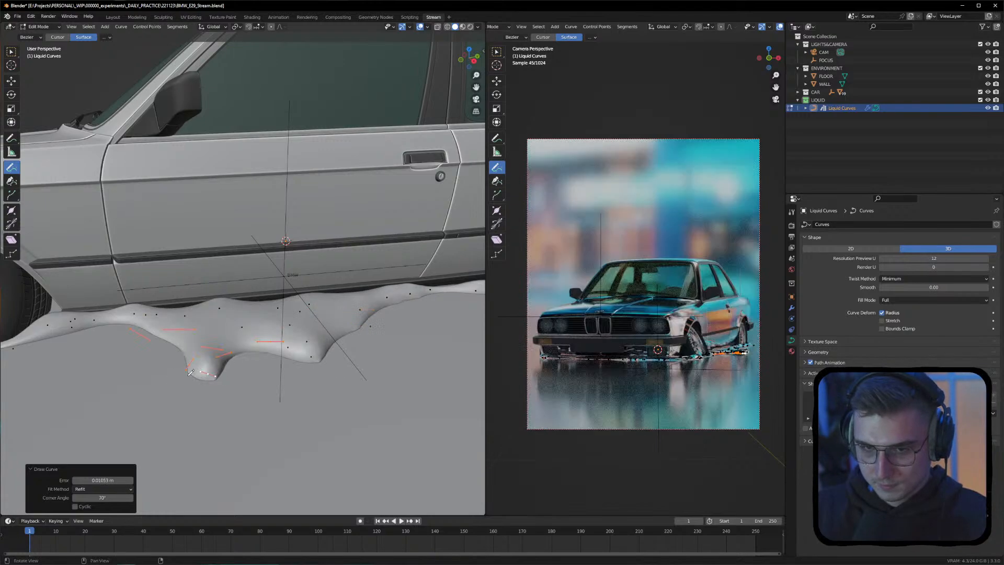
middle_click_drag(191, 365, 187, 318)
Extend the liquid with drawn curves around the front wheel and forward to the bumper's corner
left_click_drag(171, 360, 179, 362)
middle_click_drag(183, 357, 283, 334, "shift")
left_click_drag(107, 343, 183, 361)
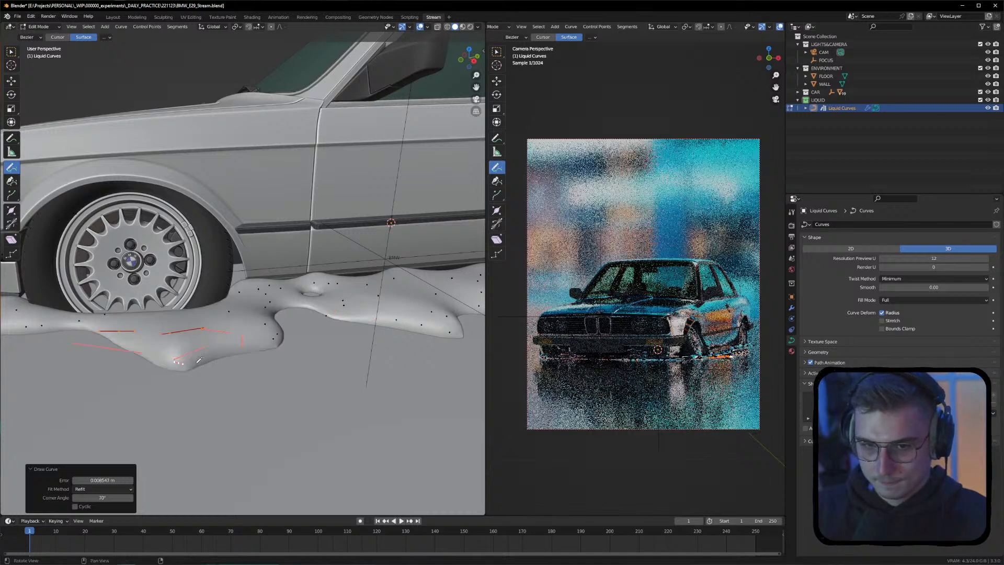
middle_click_drag(184, 361, 345, 337, "shift")
left_click_drag(289, 328, 43, 297)
Draw liquid curves on the floor along the front bumper, with a forward-pointing lobe, across to its opposite corner
middle_click_drag(48, 293, 293, 305)
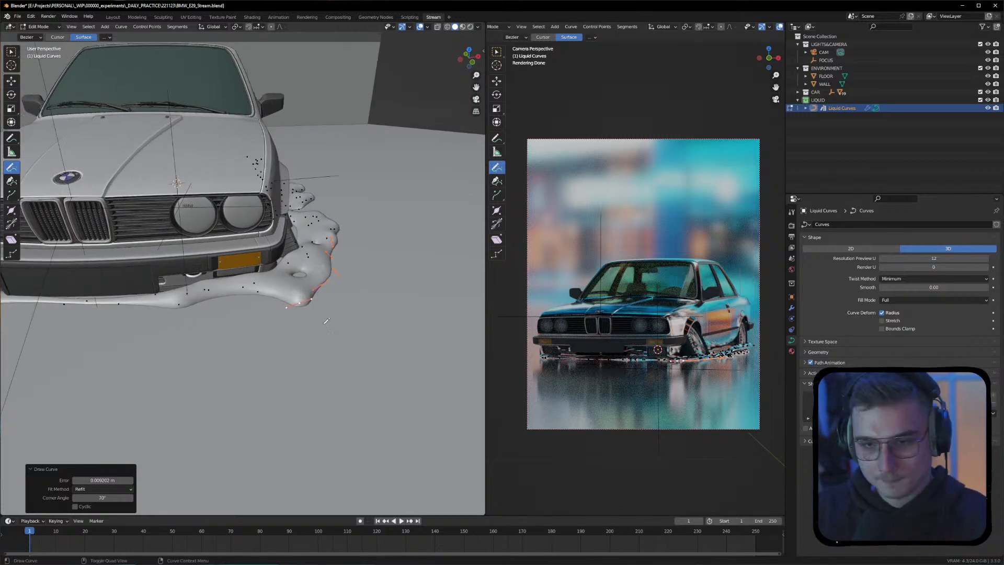
left_click_drag(271, 341, 272, 342)
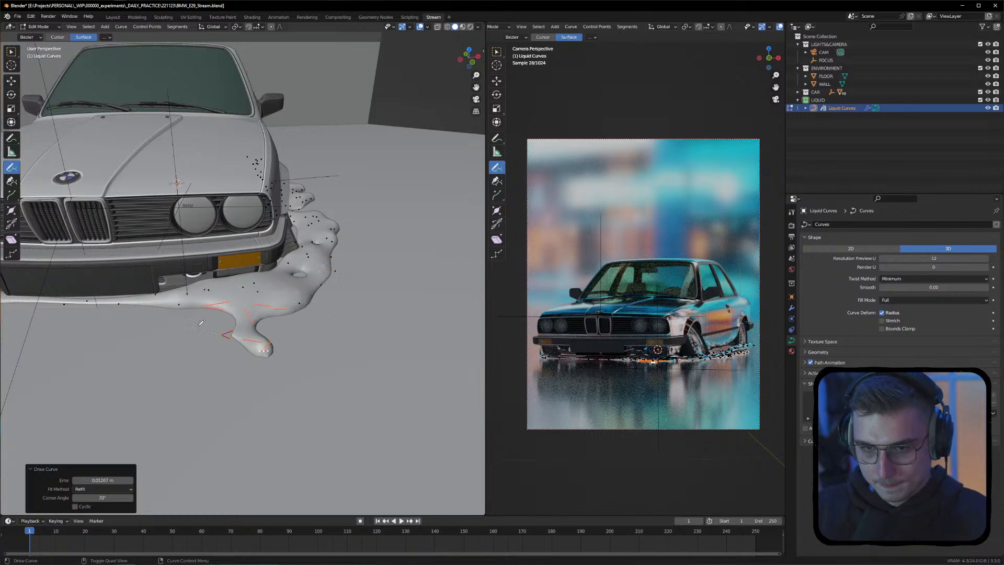
left_click_drag(34, 310, 33, 310)
middle_click_drag(34, 310, 205, 310)
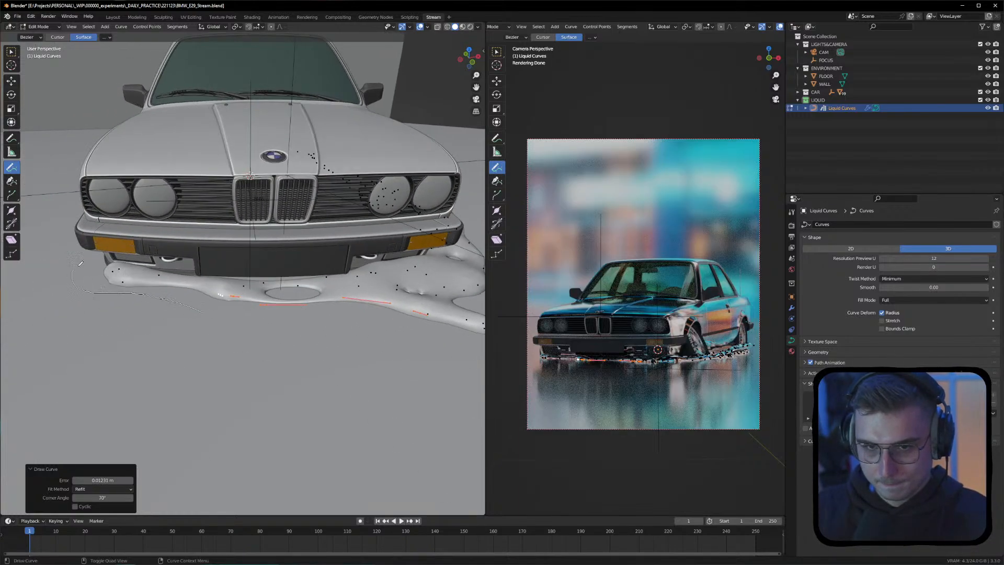
left_click_drag(77, 267, 77, 266)
middle_click_drag(77, 267, 191, 270)
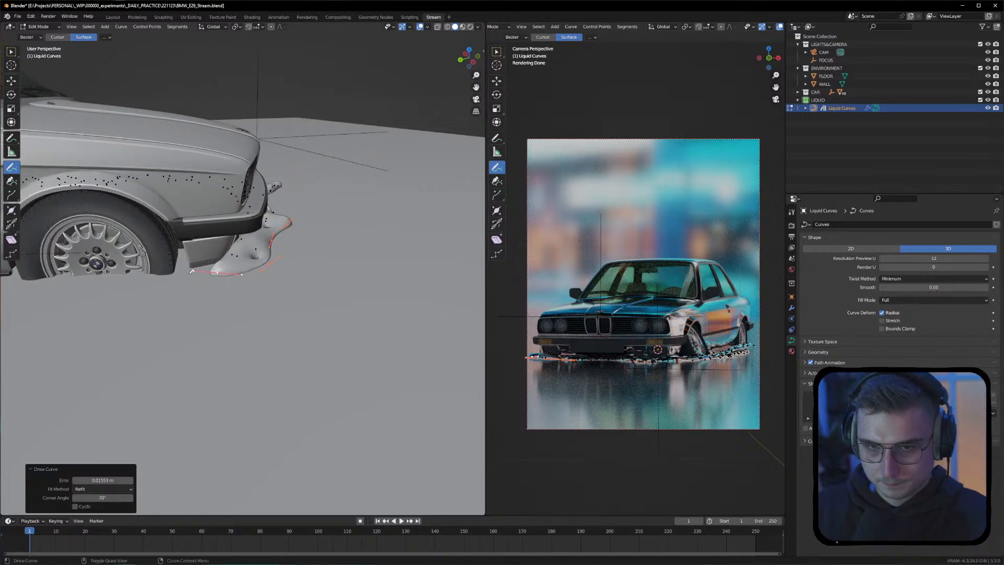
Draw liquid curves around the front wheel on the car's opposite side and back toward its door sill
left_click_drag(49, 281, 50, 281)
middle_click_drag(49, 281, 216, 277)
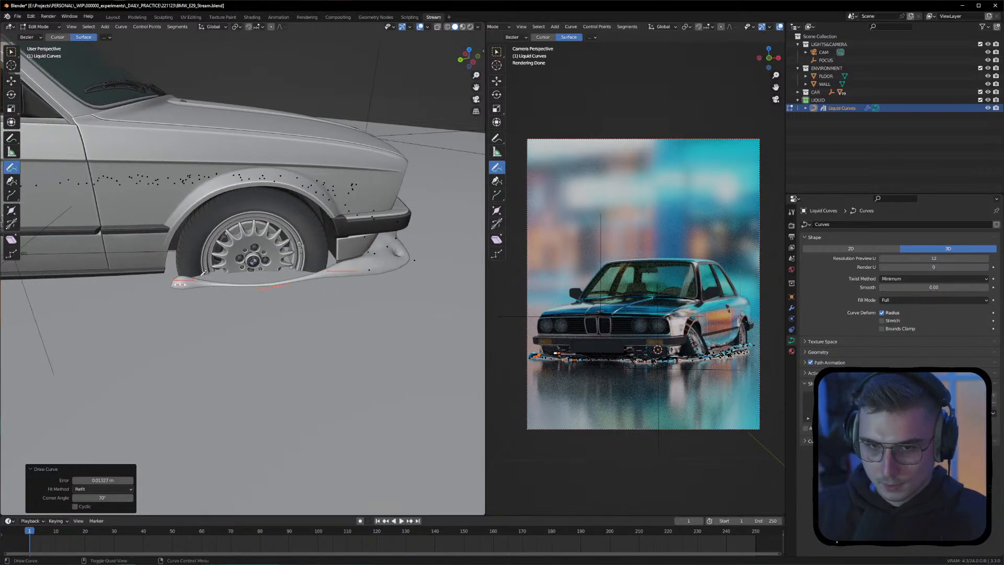
left_click_drag(272, 275, 271, 276)
middle_click_drag(272, 276, 261, 267)
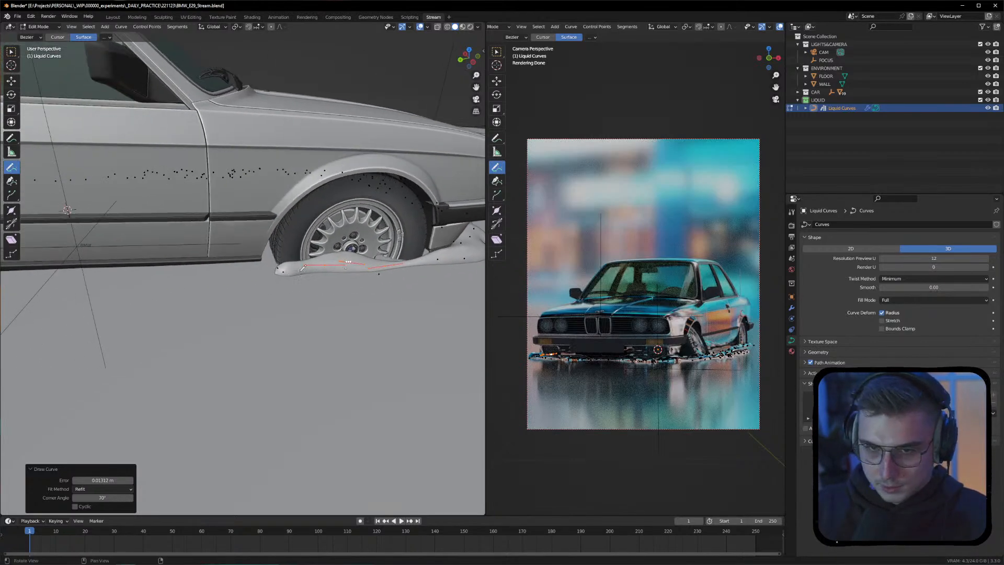
left_click_drag(235, 264, 280, 270)
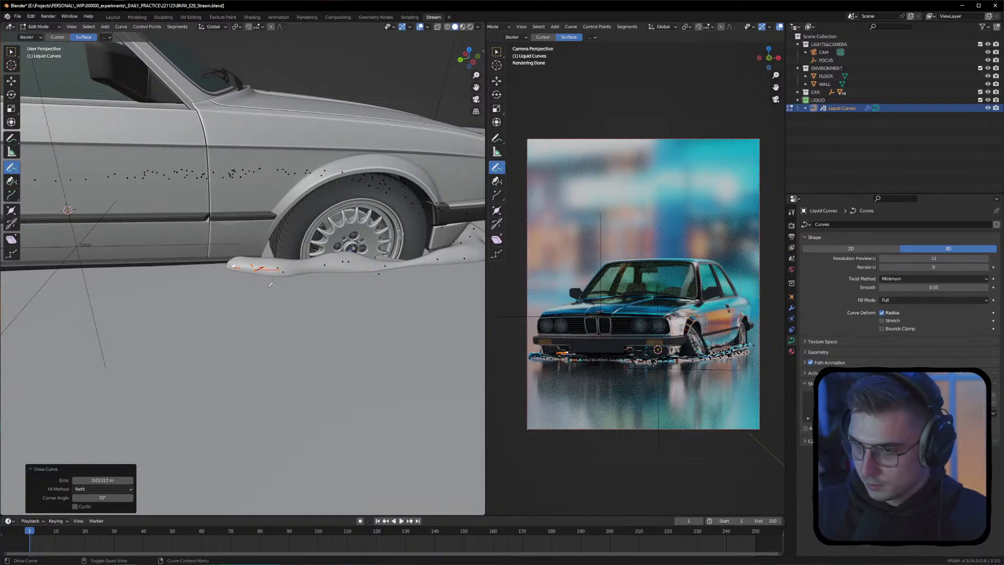
key("ctrl+z")
key("ctrl+z")
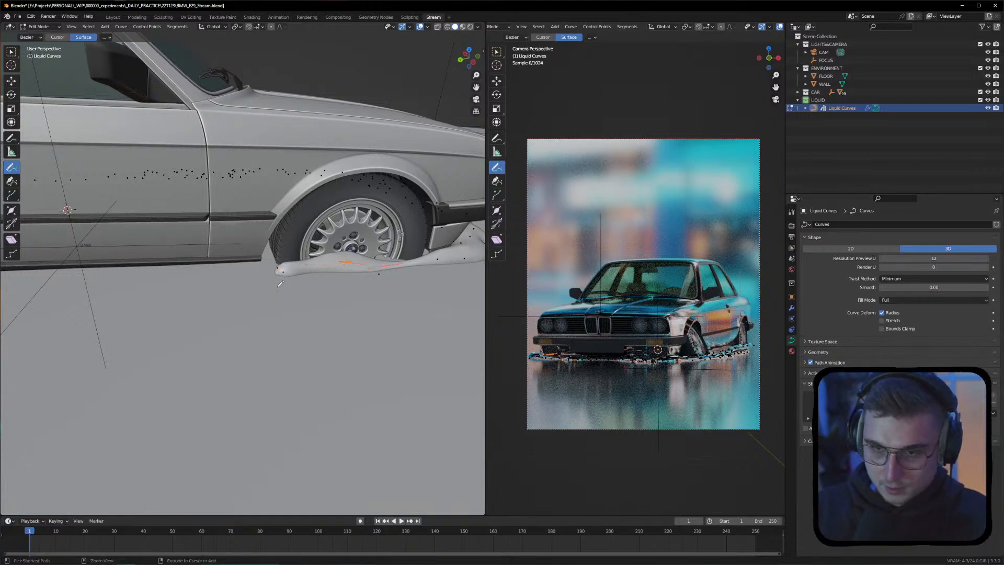
left_click_drag(373, 262, 182, 266)
mouse_move(182, 267)
middle_mouse_down()
mouse_move(372, 273)
mouse_move(285, 276)
middle_mouse_up()
scroll(335, 264, "down", 5)
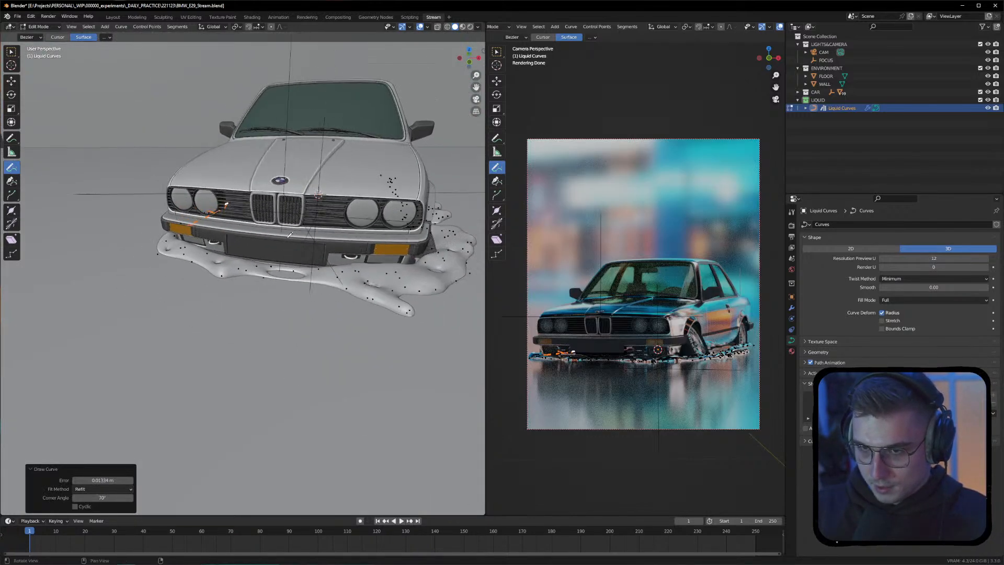
Draw a liquid curve with a forward-pointing lobe on the floor in front of the bumper's middle
left_click_drag(308, 311, 318, 334)
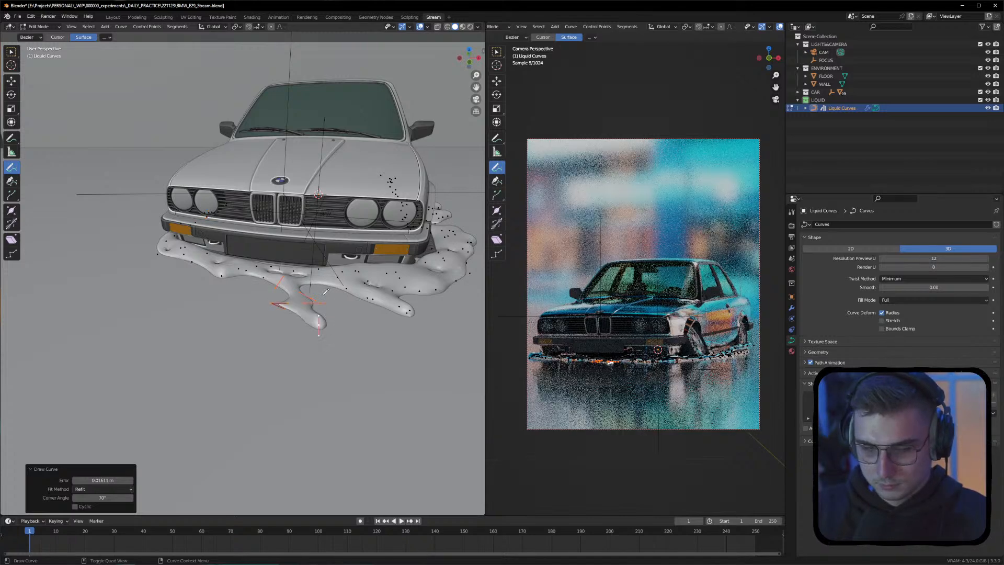
key("ctrl+z")
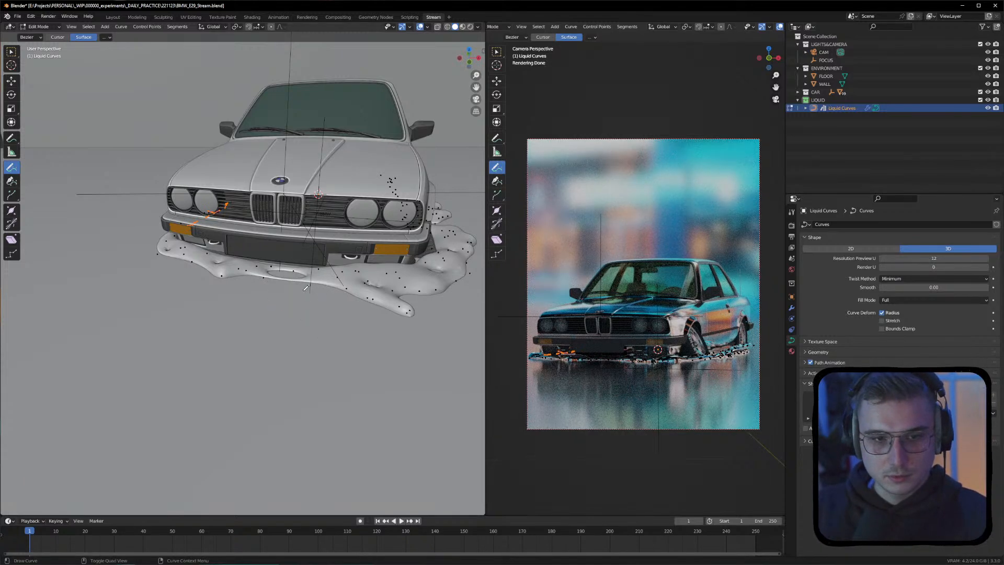
left_click_drag(246, 284, 327, 304)
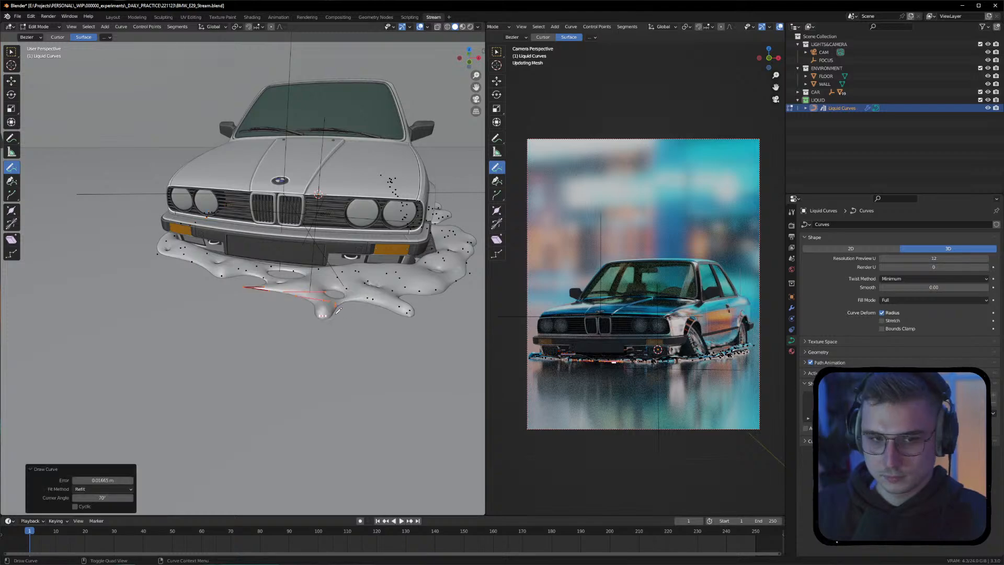
mouse_move(168, 275)
left_mouse_down()
mouse_move(152, 256)
mouse_move(244, 289)
left_mouse_up()
middle_click_drag(385, 293, 301, 289)
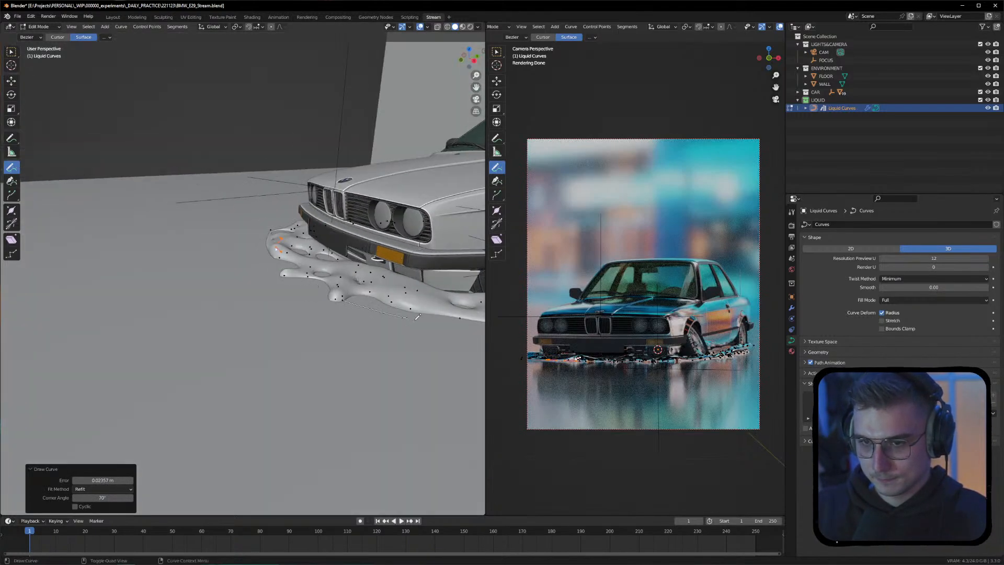
left_click_drag(343, 300, 417, 320)
key("ctrl+z")
key("ctrl+z")
Draw more liquid curves along the puddle's front edge and around its corner toward the front wheel to fill it out
middle_click_drag(438, 316, 390, 309)
mouse_move(180, 280)
middle_mouse_down()
mouse_move(255, 304)
mouse_move(228, 285)
middle_mouse_up()
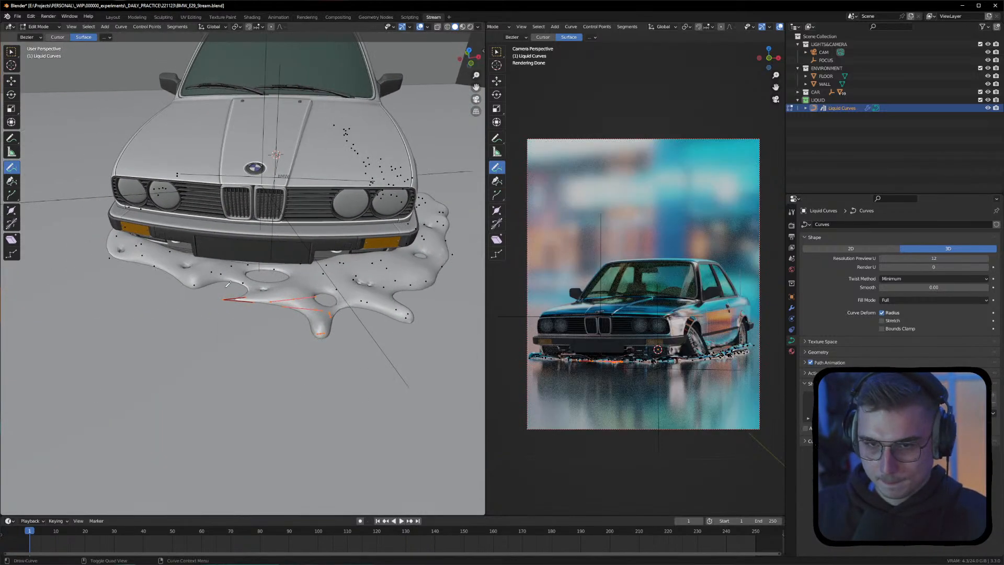
left_click_drag(139, 277, 90, 261)
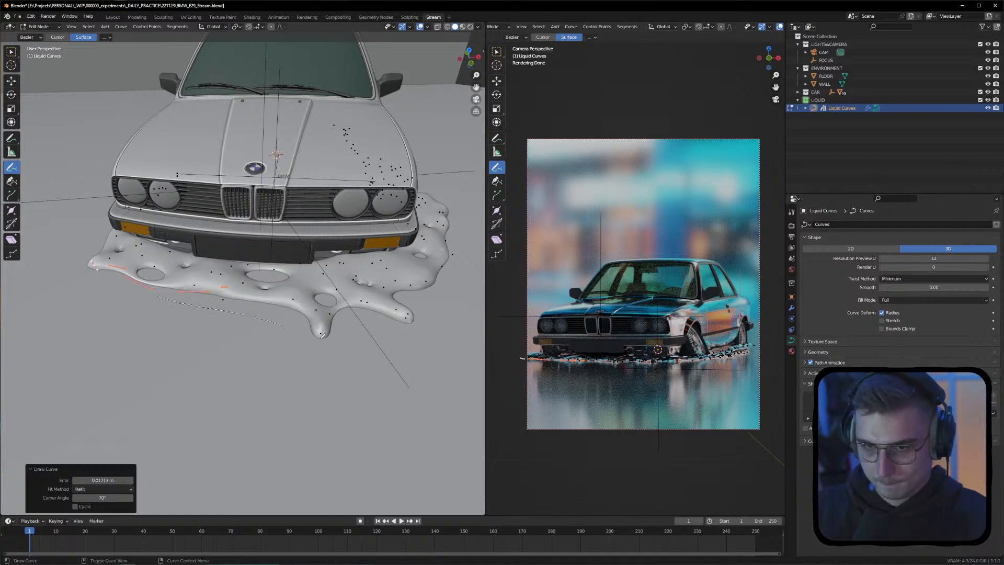
left_click_drag(315, 333, 316, 335)
middle_click_drag(397, 321, 300, 328)
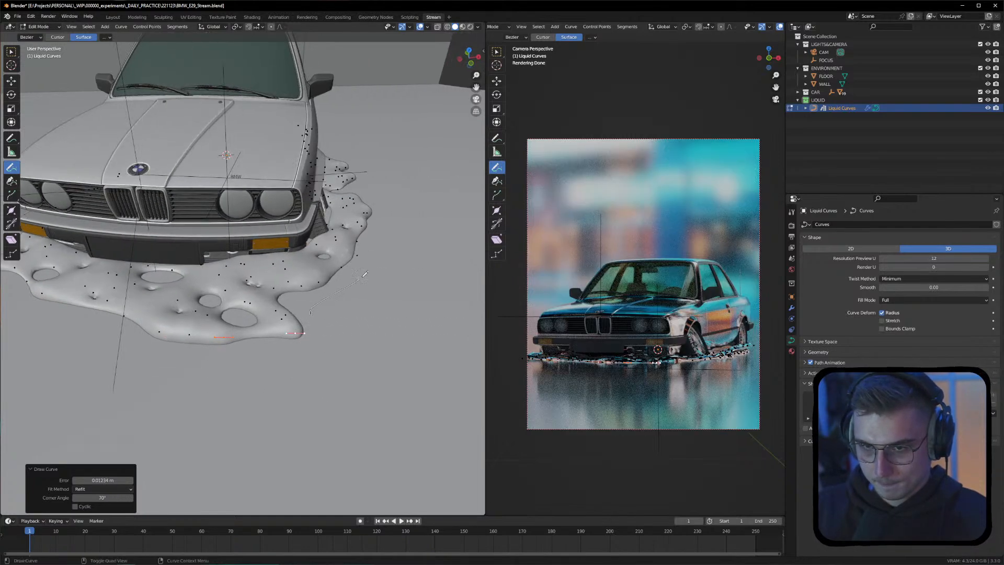
left_click_drag(358, 281, 368, 213)
middle_click_drag(403, 273, 372, 273)
Leave curve drawing, reselect the liquid curves and reopen them for editing their control points
key("Tab")
left_click(405, 134)
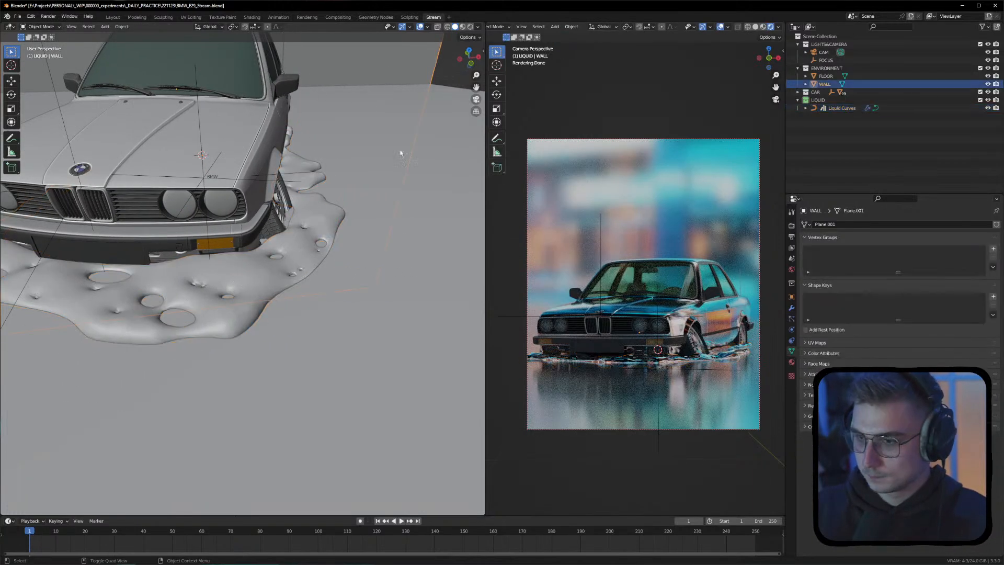
middle_click_drag(332, 159, 185, 232)
left_click(172, 238)
key("Tab")
middle_click_drag(125, 262, 170, 293)
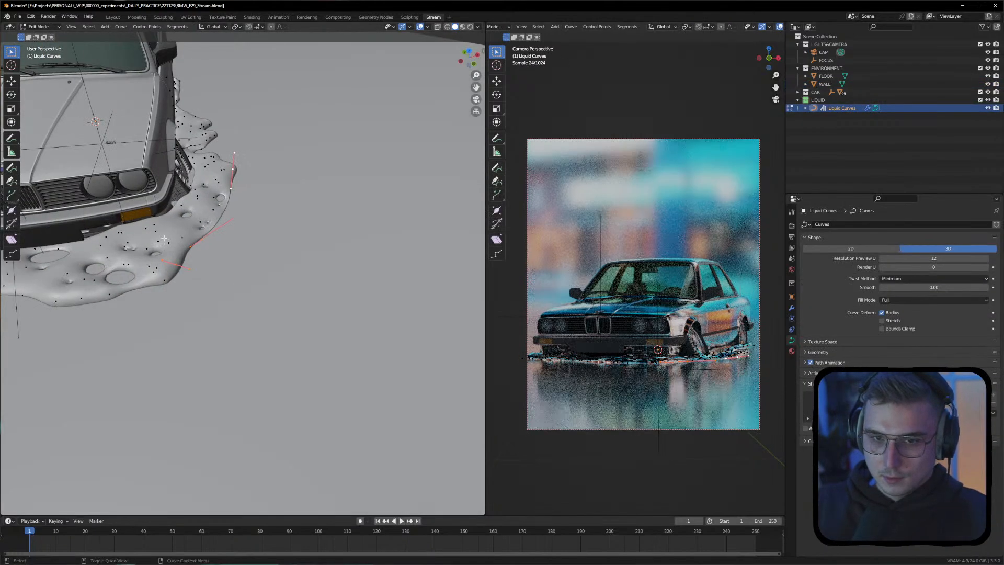
Move the selected control point at the puddle's front corner about -0.006 m along global Y
scroll(170, 296, "up", 1)
key("g")
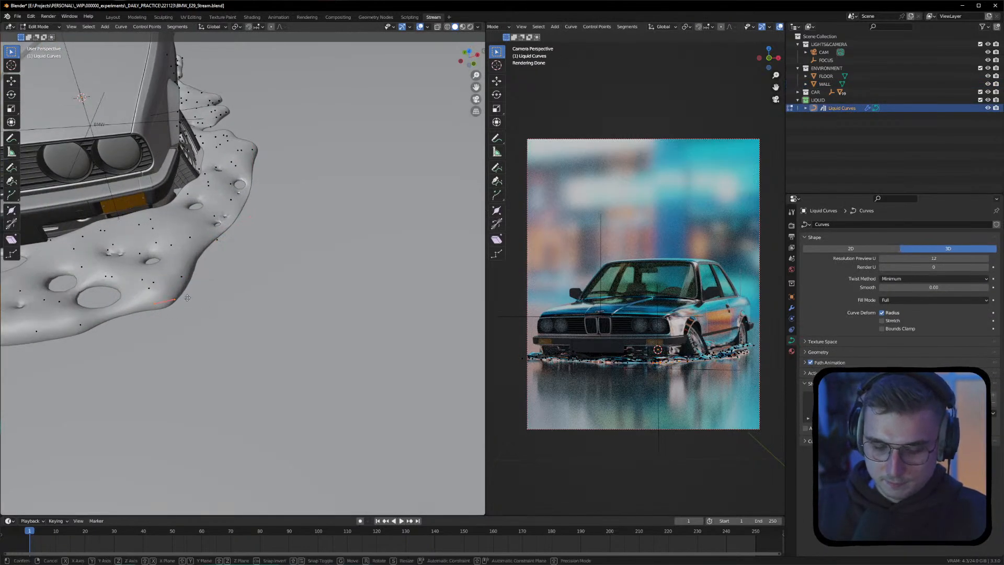
key("x")
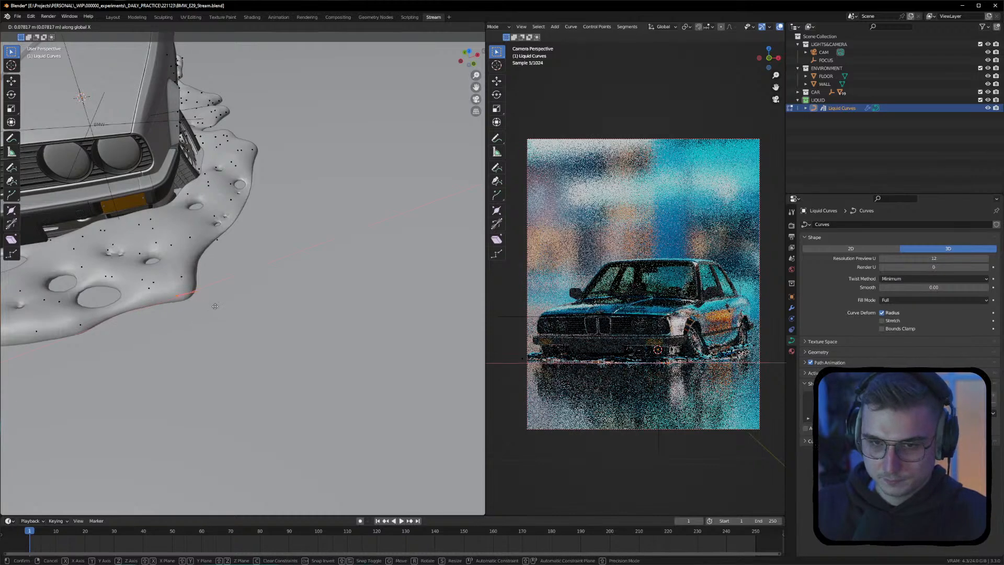
key("y")
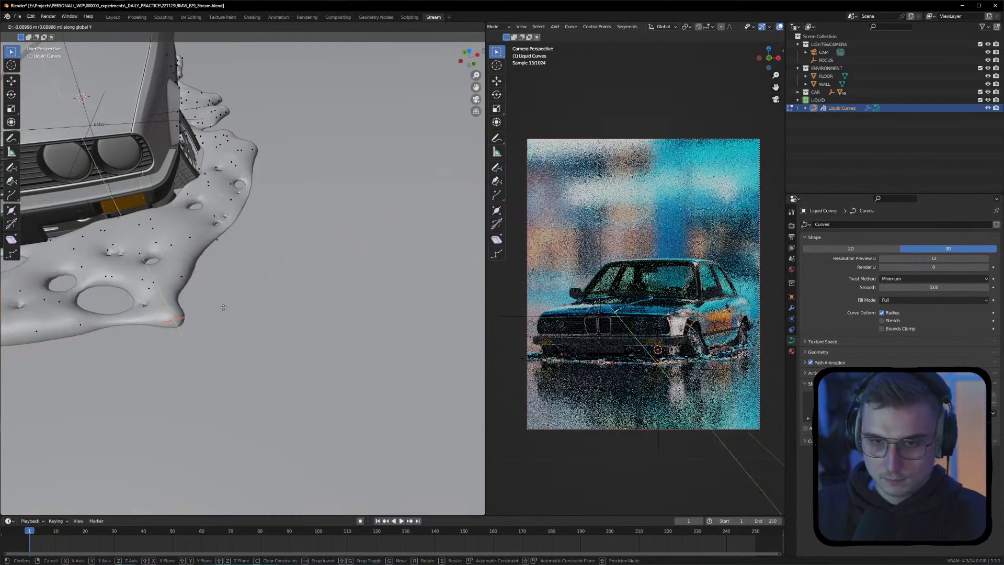
left_click(206, 289)
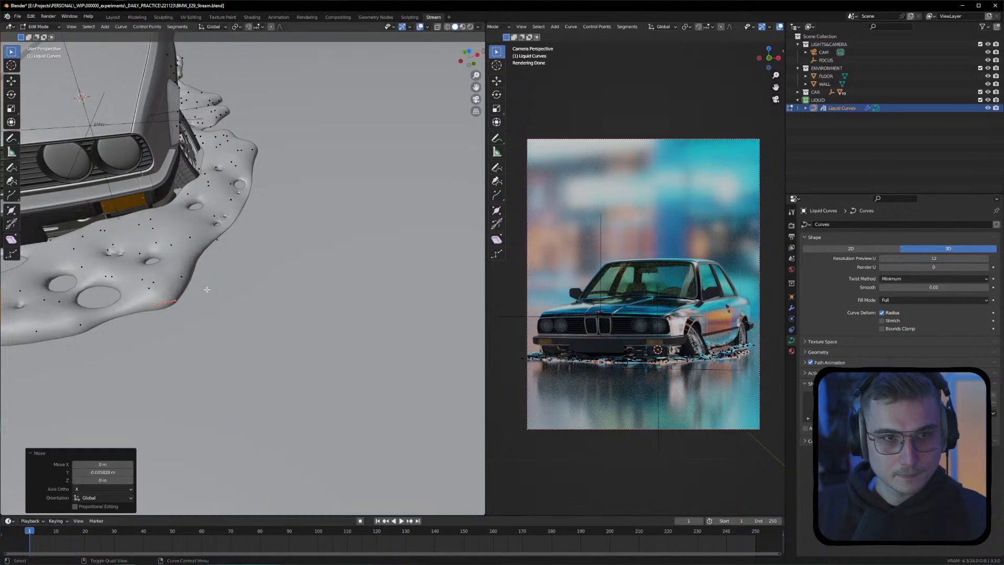
Select the control point at the puddle's edge beside the front wheel and move it about 0.06 m along global X
middle_click_drag(156, 294, 237, 277, "shift")
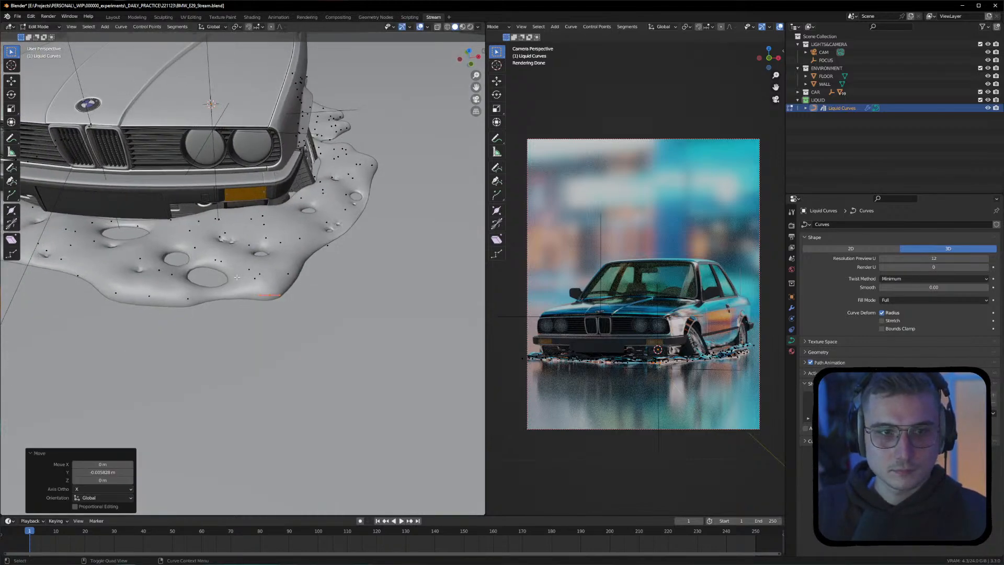
middle_click_drag(407, 226, 283, 309)
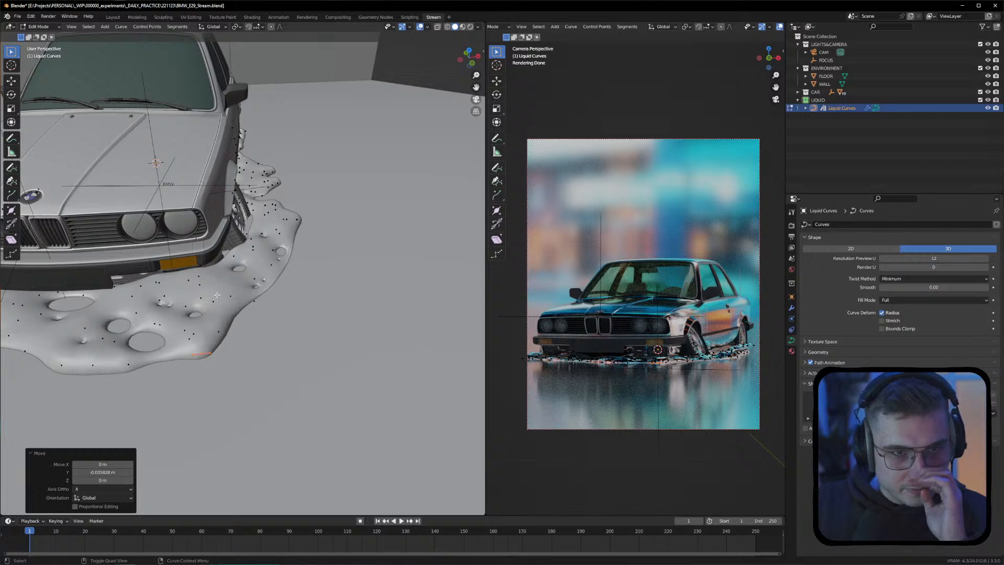
middle_click_drag(194, 291, 349, 267)
left_click_drag(350, 267, 237, 255, "alt")
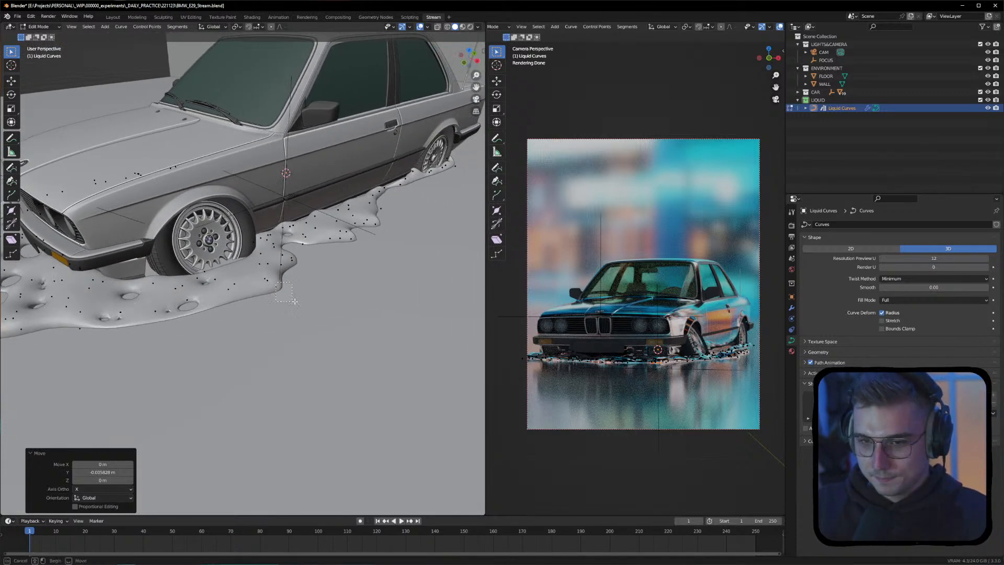
left_click(276, 288)
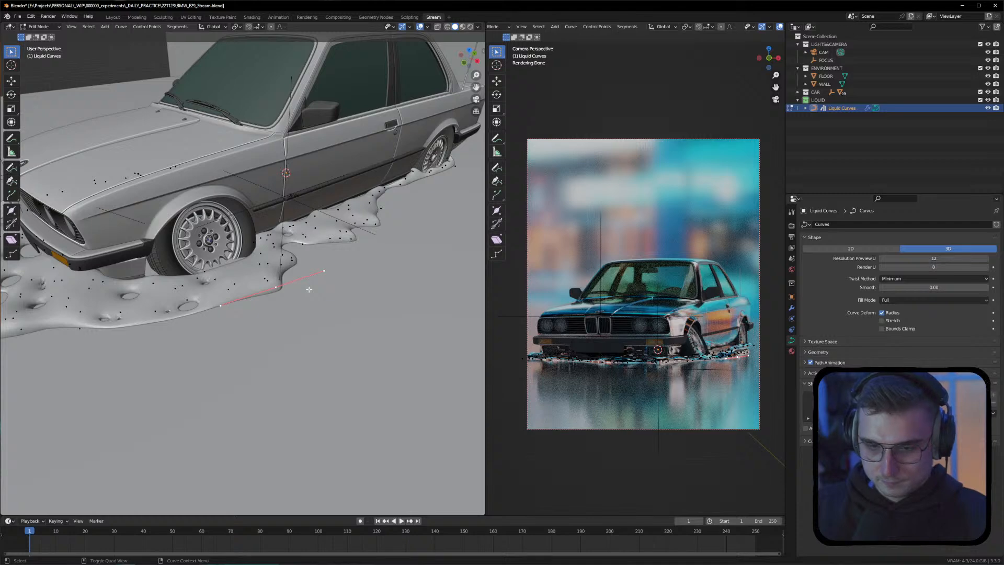
key("g")
key("x")
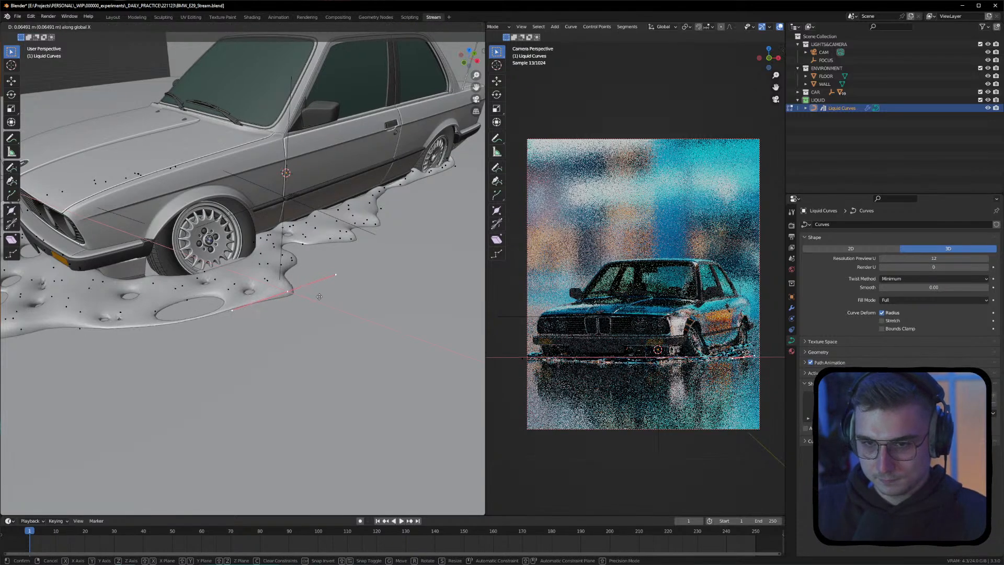
left_click(319, 296)
left_click_drag(319, 296, 263, 294, "alt")
Show the control points' transform properties and try adjusting the radius of a point in the puddle beneath the door
middle_click_drag(403, 246, 297, 258, "alt")
scroll(297, 258, "up", 3)
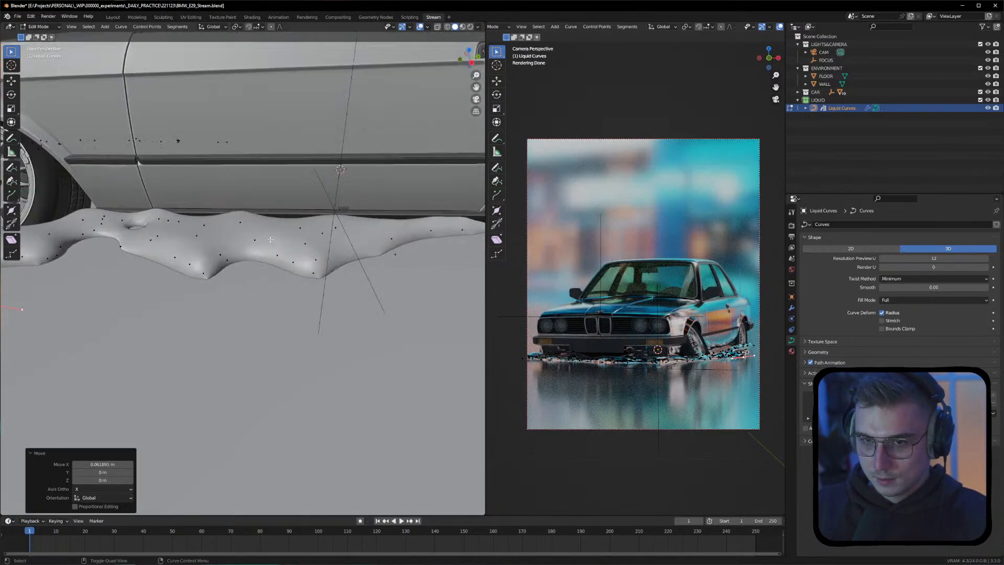
key("n")
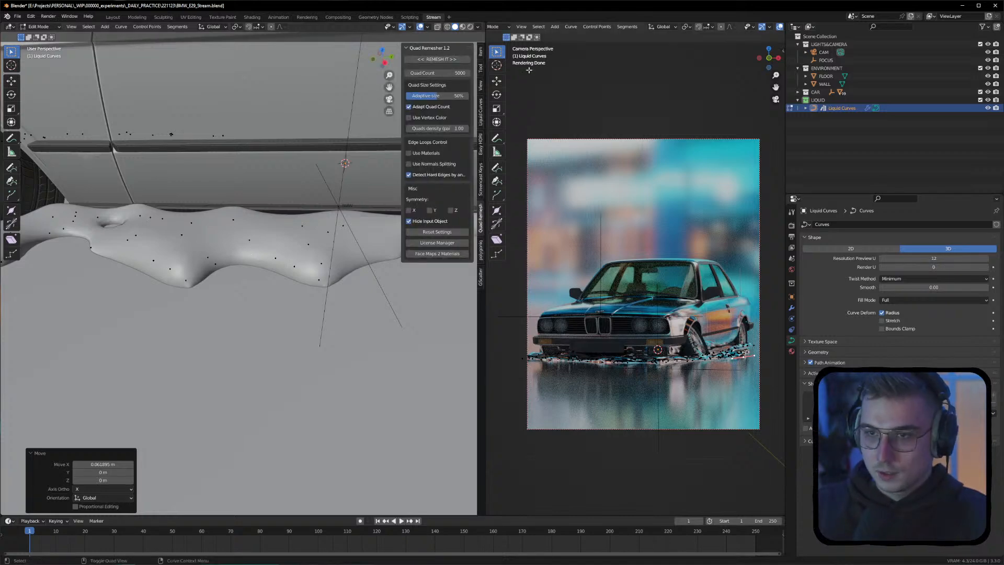
left_click(481, 86)
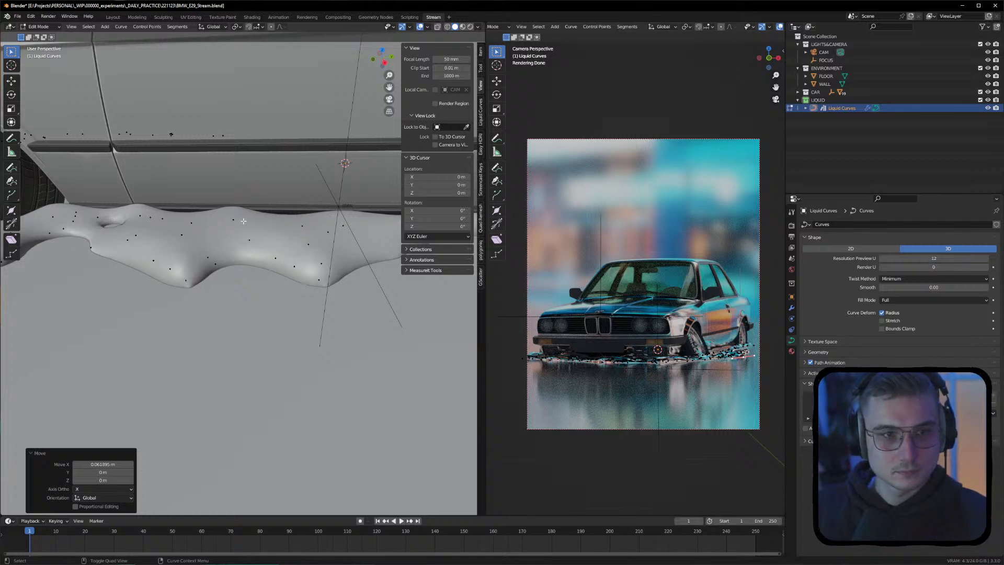
left_click(481, 69)
left_click(482, 90)
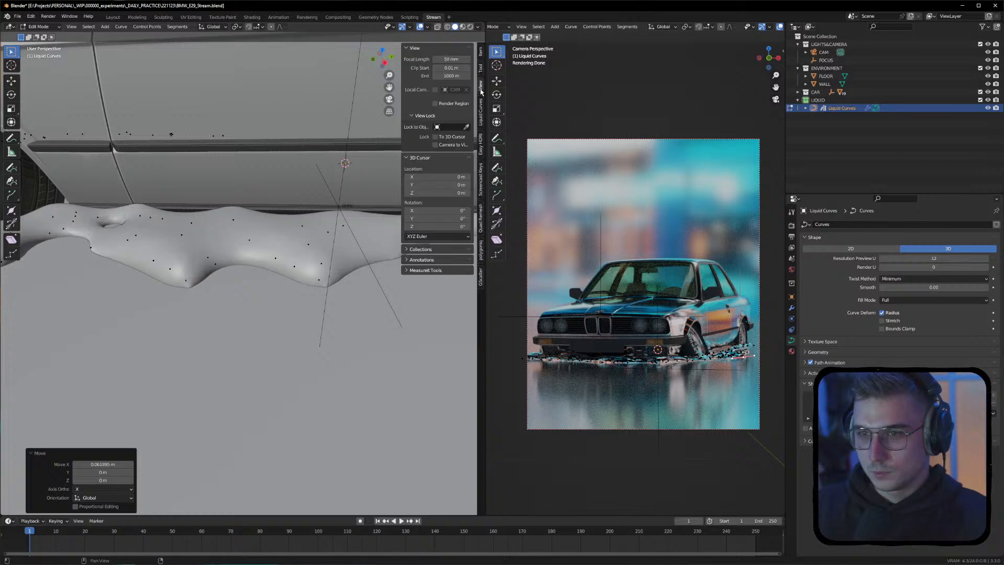
left_click(481, 53)
middle_click_drag(293, 289, 237, 309, "shift")
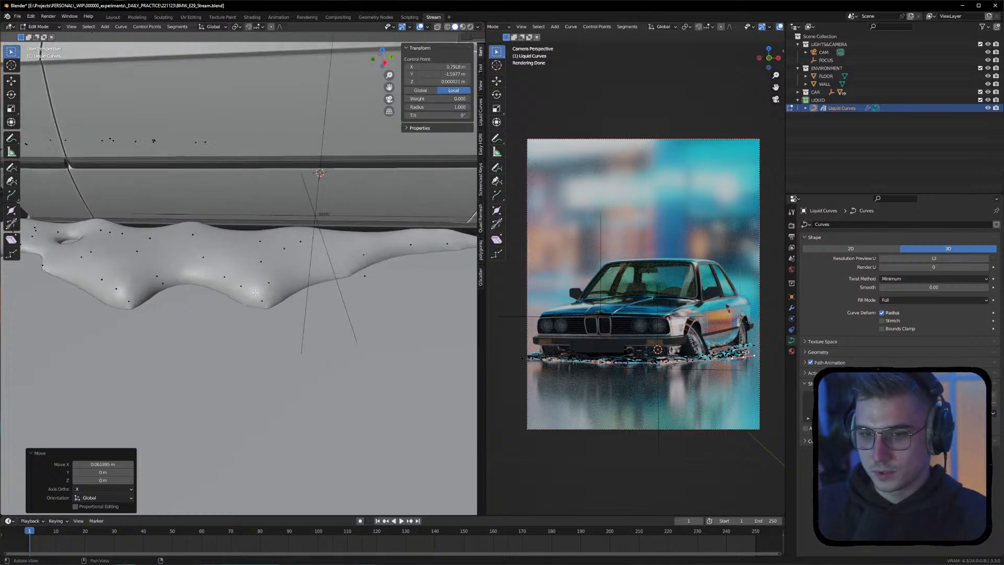
left_click(242, 285)
left_click_drag(439, 107, 405, 107)
Select the control point at the tip of the lobe beneath the door and move it about 0.07 m along global X
middle_click_drag(173, 324, 240, 283)
left_click(193, 277)
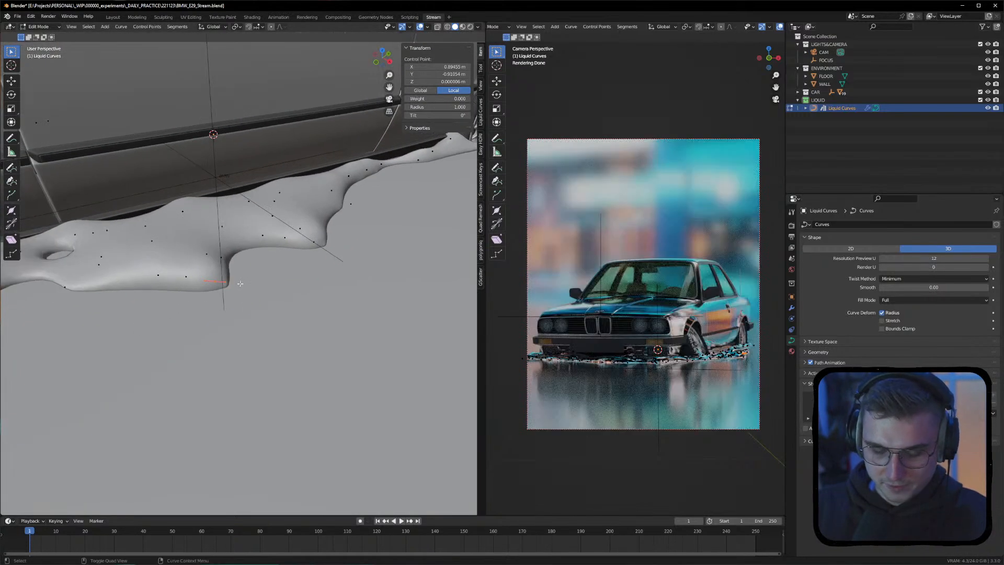
key("g")
key("x")
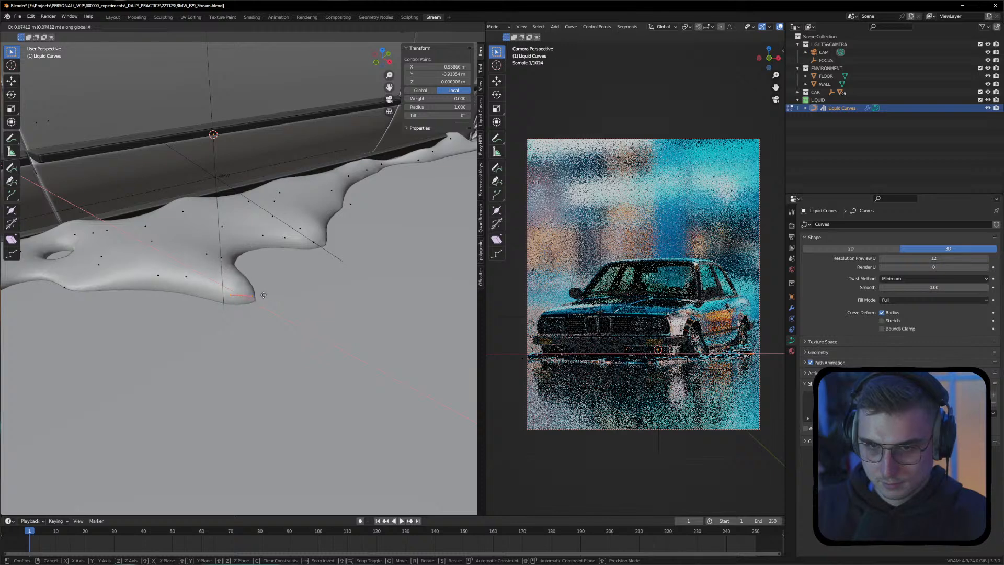
left_click(263, 295)
Select the control point behind the lobe's tip beneath the door and move it about 0.09 m along global X
left_click(248, 284)
middle_click_drag(248, 284, 236, 314, "alt")
left_click_drag(215, 269, 199, 293)
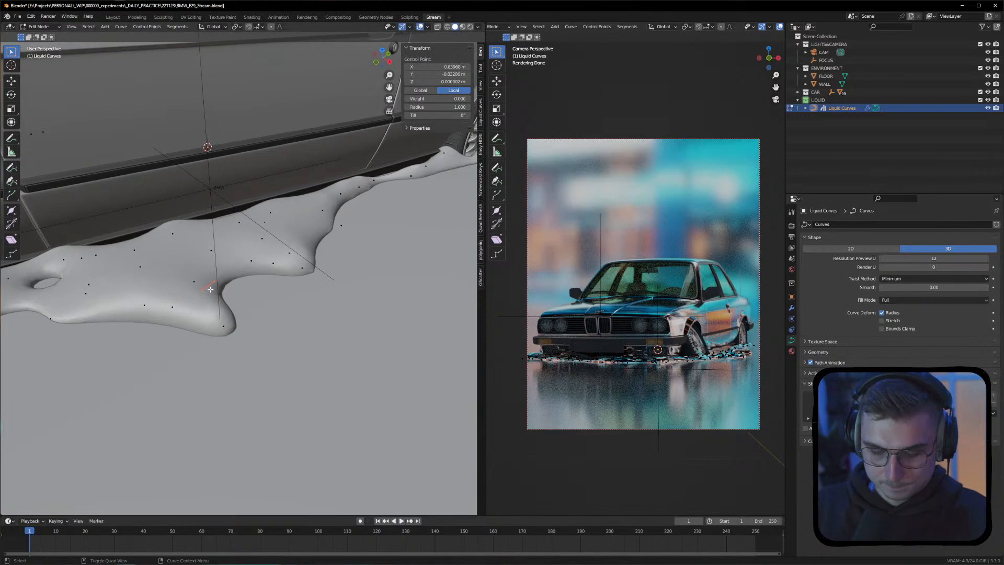
key("g")
key("x")
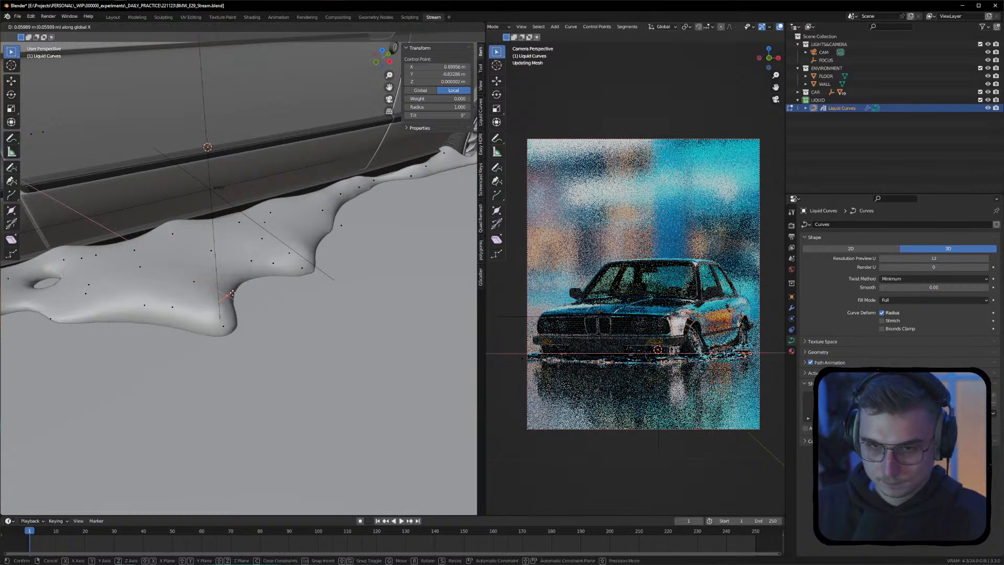
key("y")
key("x")
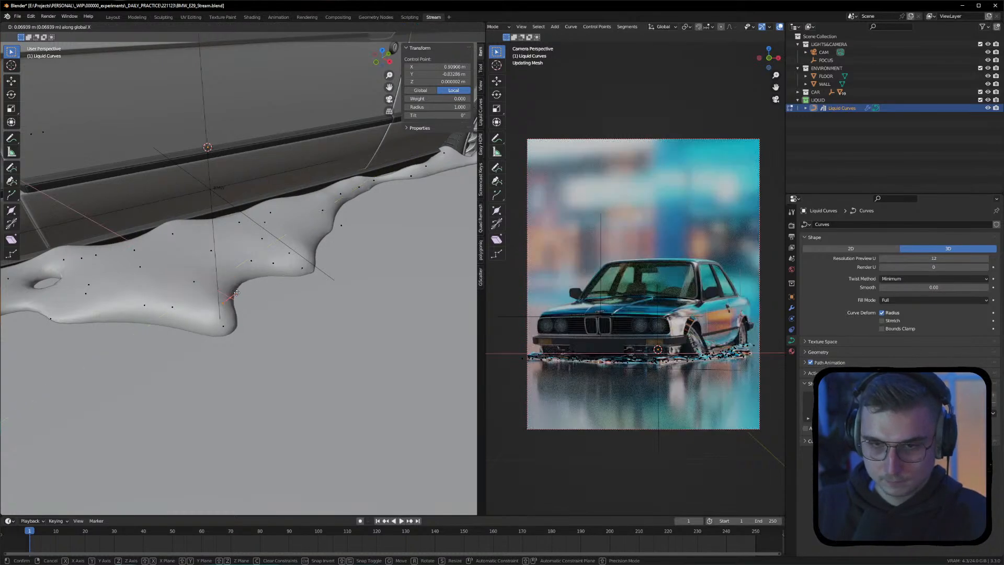
left_click(244, 297)
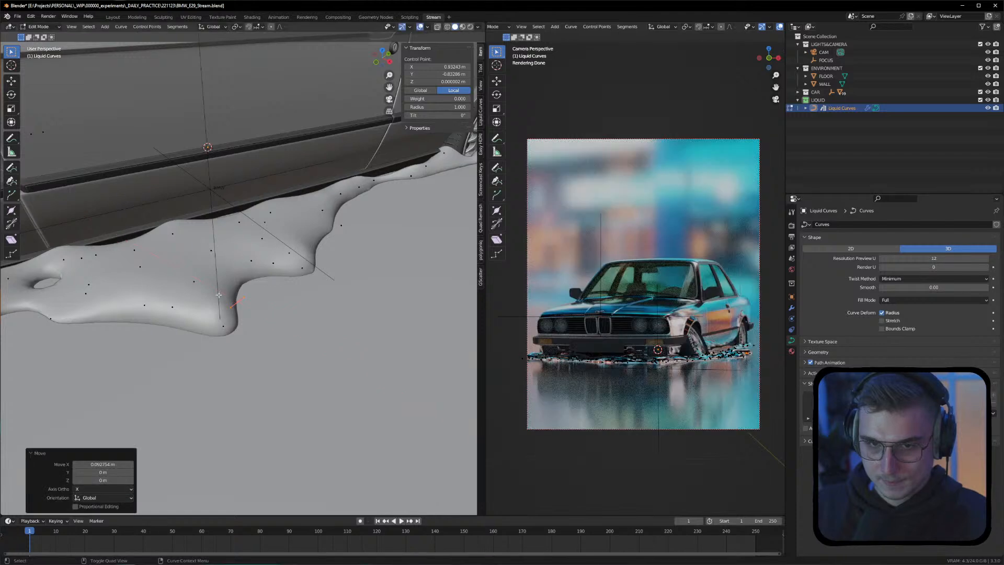
Move the control point near the door sill along global Z and select the point beside the small hole
middle_click_drag(244, 297, 197, 251)
left_click(197, 251)
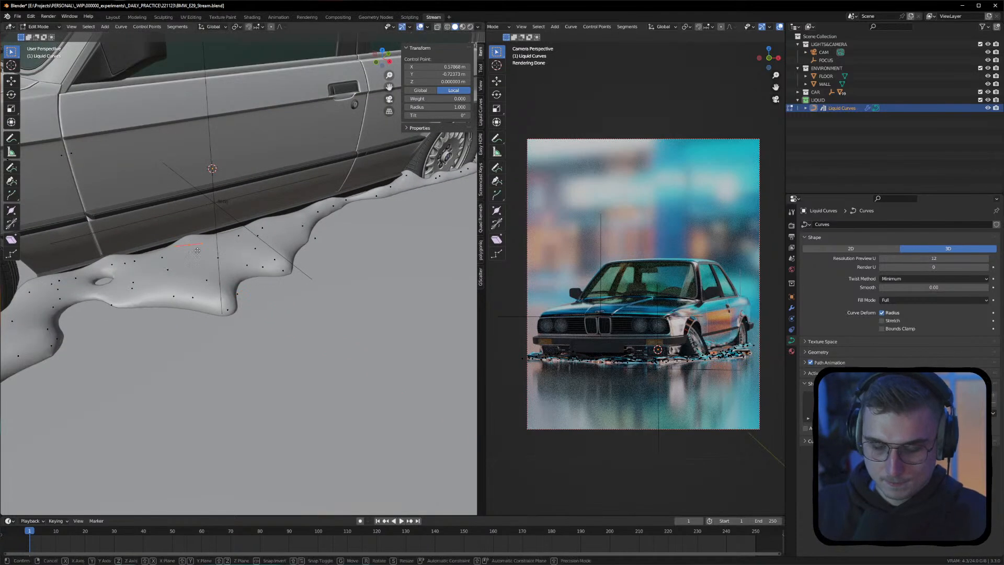
key("g")
key("z")
left_click(119, 253)
left_click(123, 263)
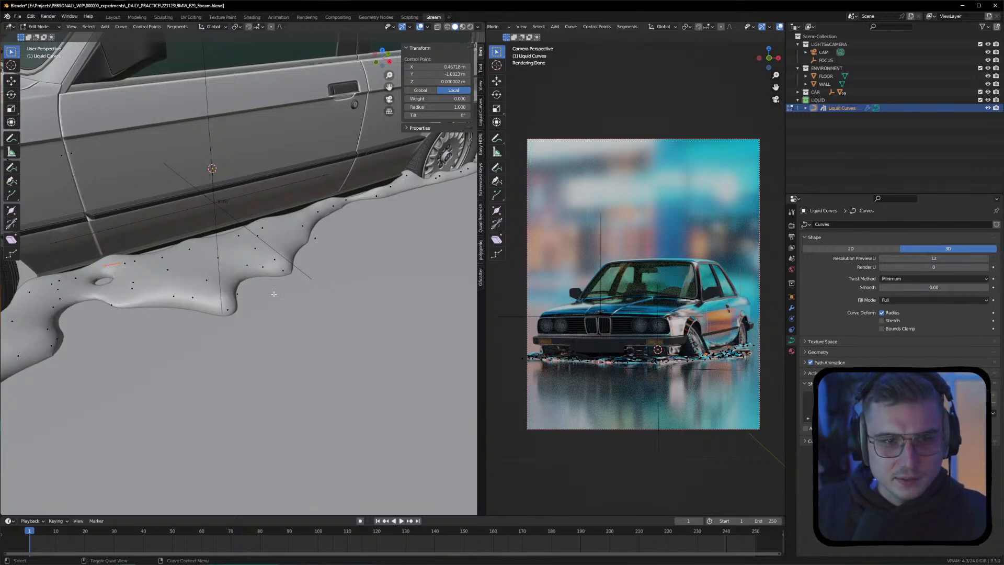
Select the control point at the base of the front wheel and move it freely
middle_click_drag(360, 267, 115, 346)
middle_click_drag(184, 338, 199, 355)
left_click(198, 355)
key("g")
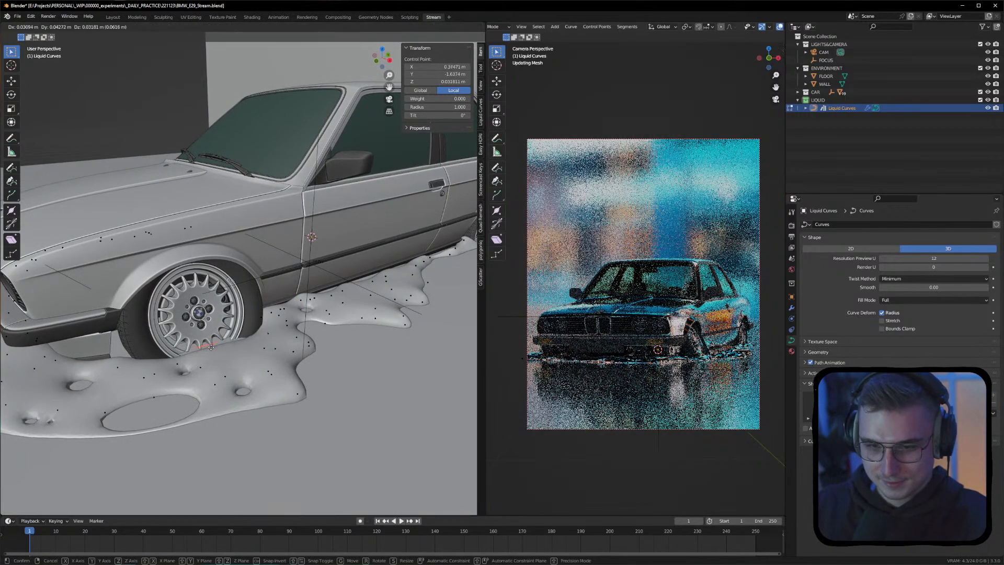
left_click(210, 355)
Select the control point in the puddle beside the front wheel, leave curve editing and deselect everything
middle_click_drag(210, 355, 265, 320)
left_click_drag(221, 339, 247, 360)
middle_click_drag(357, 351, 140, 341, "shift")
scroll(284, 352, "down", 3)
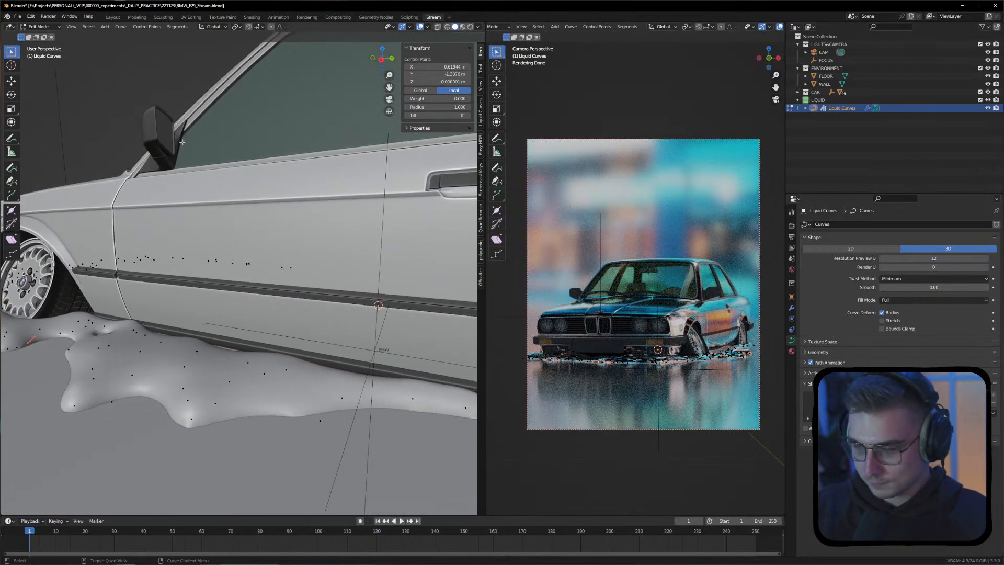
key("Tab")
key("alt+a")
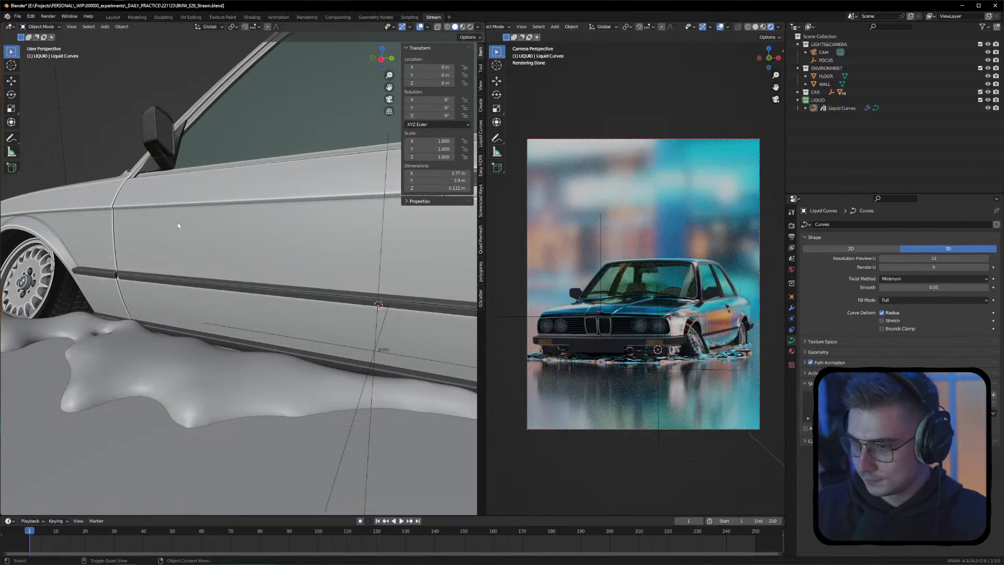
middle_click_drag(168, 218, 259, 247)
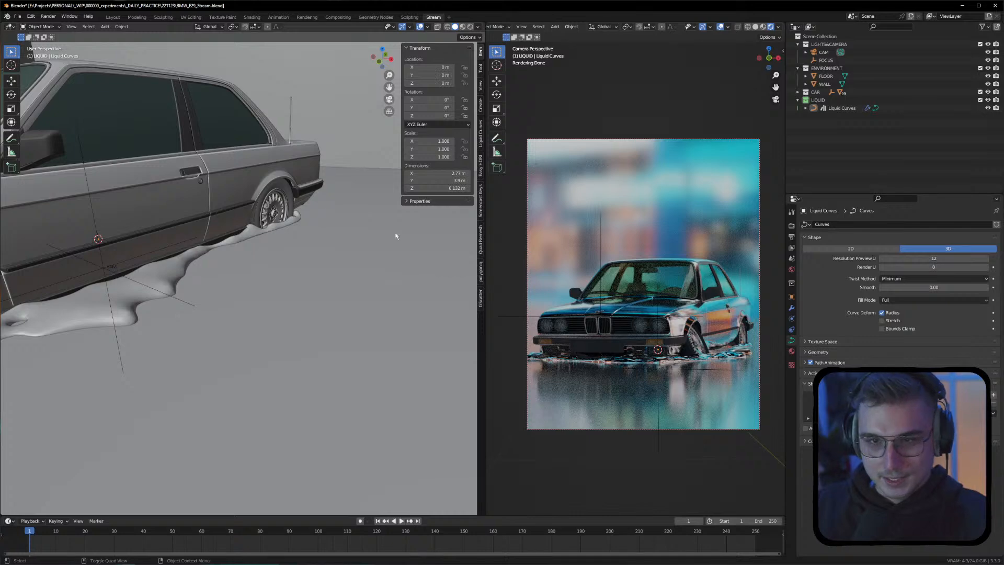
Reopen the Liquid Curves object for editing, try an annotation stroke beside the rear wheel and undo it
left_click(840, 109)
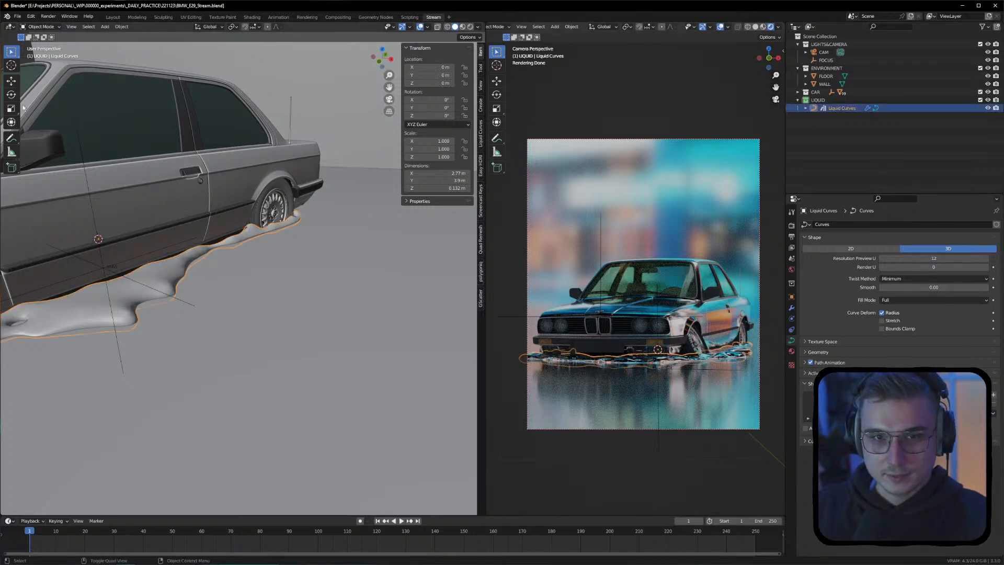
key("Tab")
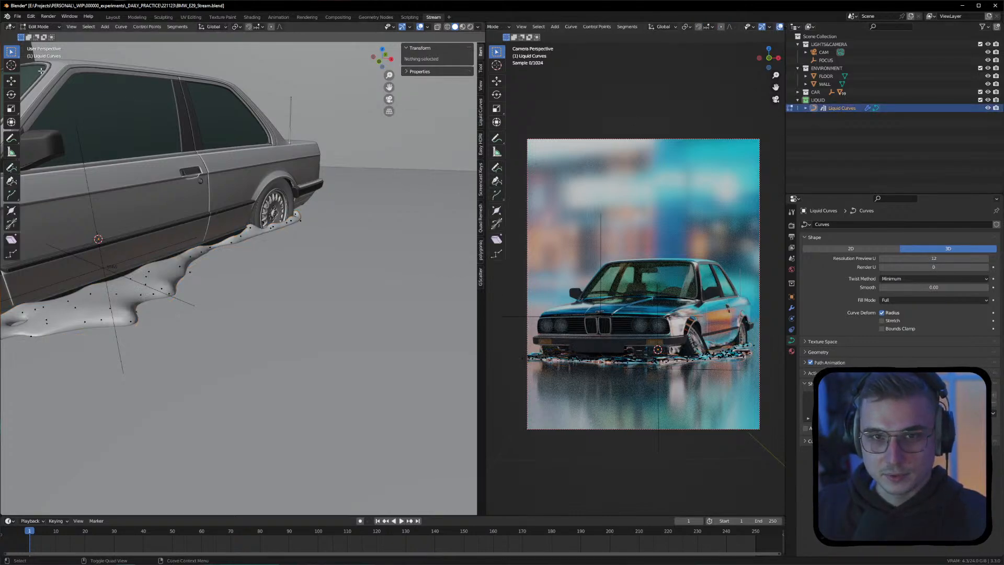
left_click(11, 138)
middle_click_drag(199, 251, 253, 256)
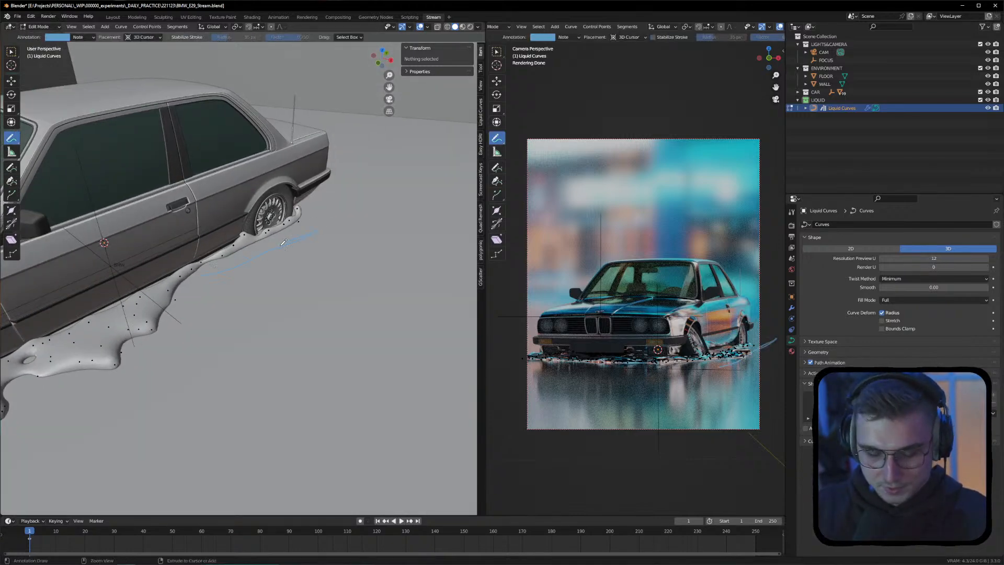
key("ctrl+z")
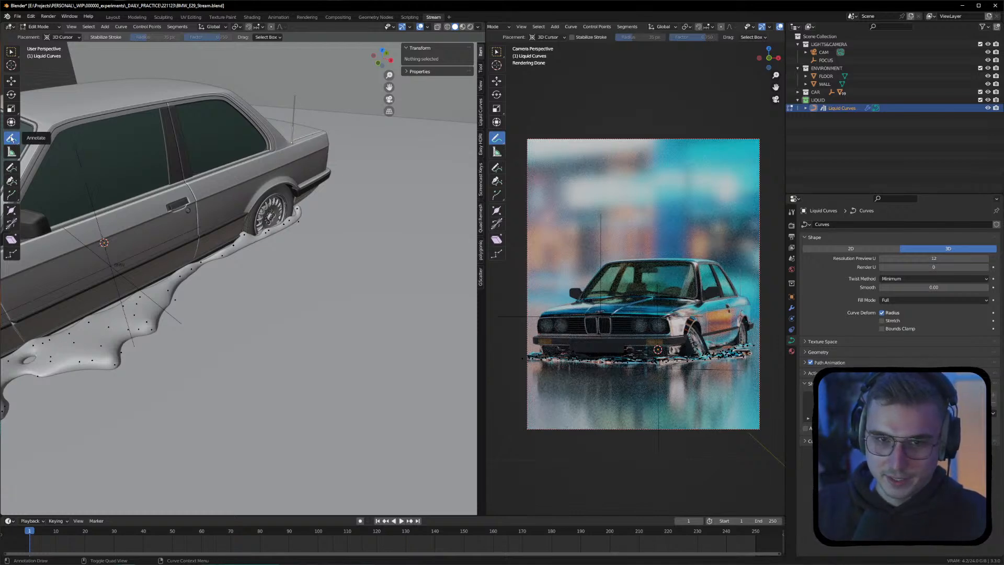
Draw freehand curves on the floor around the rear wheel, extending the puddle outward and behind the rear bumper
left_click(11, 168)
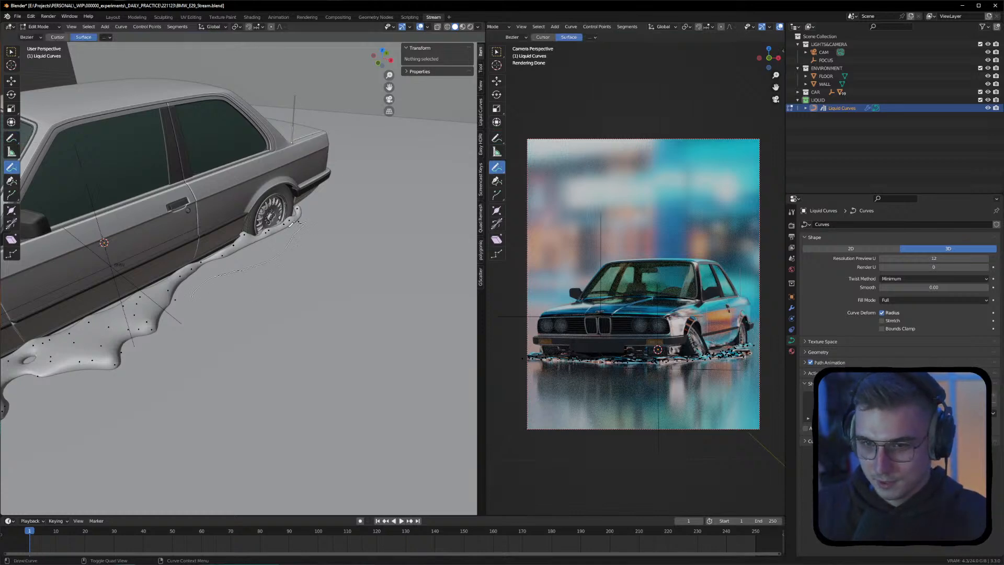
left_click_drag(325, 271, 324, 271)
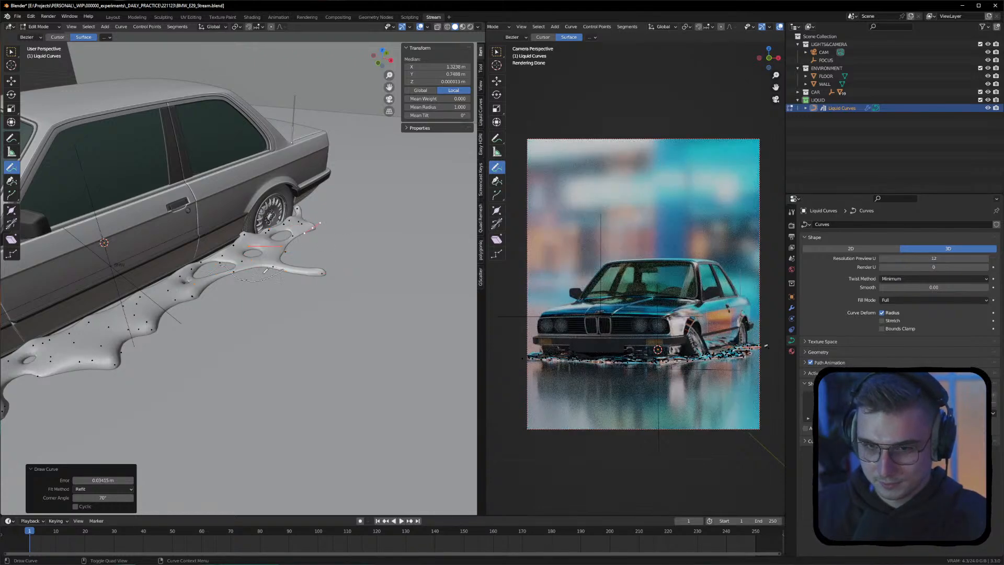
left_click_drag(252, 287, 258, 286)
mouse_move(340, 287)
middle_mouse_down()
mouse_move(275, 267)
mouse_move(299, 268)
middle_mouse_up()
left_click_drag(299, 268, 403, 267)
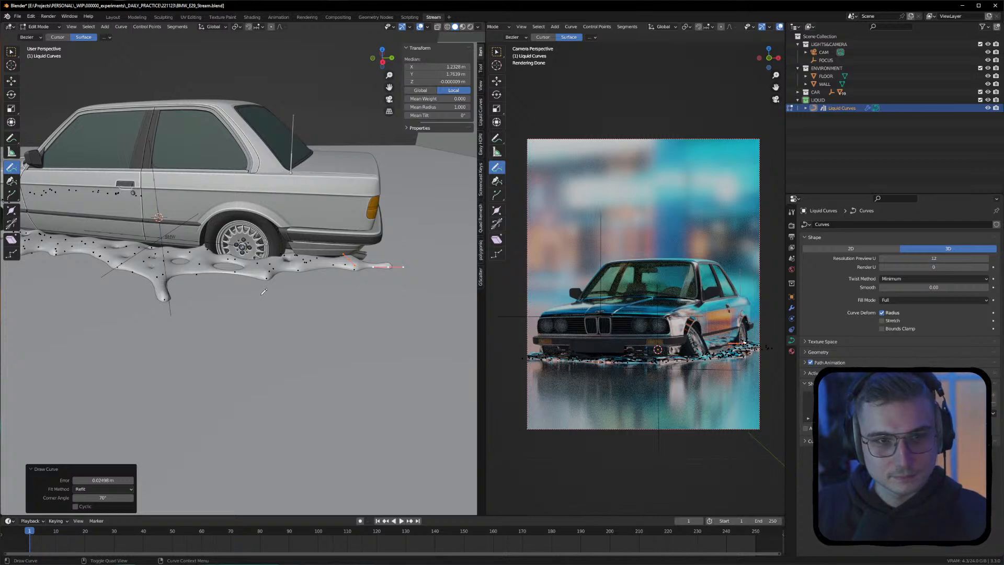
Draw another freehand curve in the puddle between the rear wheel and the door, and undo the last stray stroke
mouse_move(253, 287)
middle_mouse_down("shift")
mouse_move(290, 287)
mouse_move(323, 304)
middle_mouse_up("shift")
left_click_drag(264, 267, 201, 284)
left_click(203, 286)
key("ctrl+z")
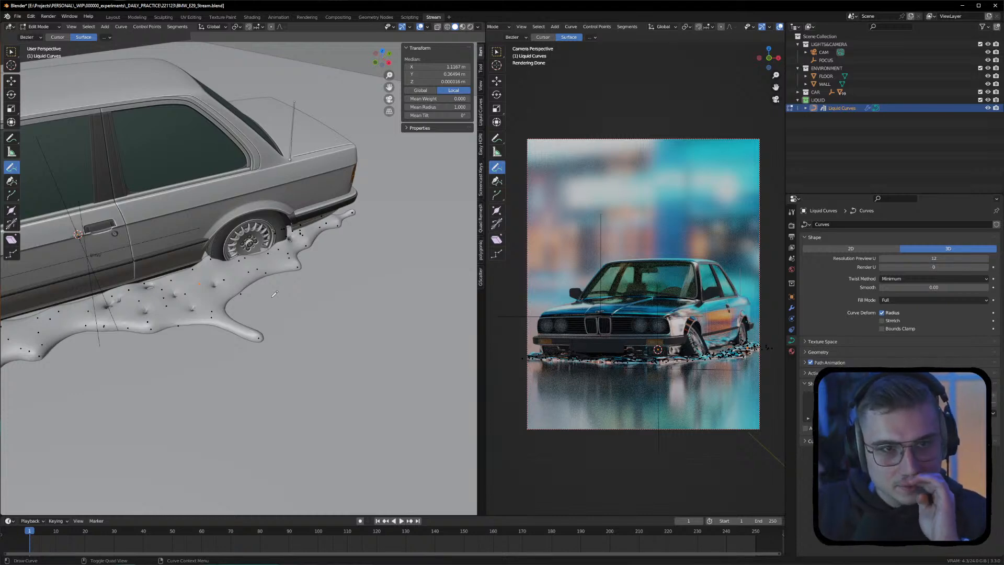
Inspect the puddle's shape along the car's side and around the front bumper, both in and out of curve editing
mouse_move(317, 258)
middle_mouse_down()
mouse_move(306, 266)
mouse_move(259, 212)
mouse_move(248, 219)
middle_mouse_up()
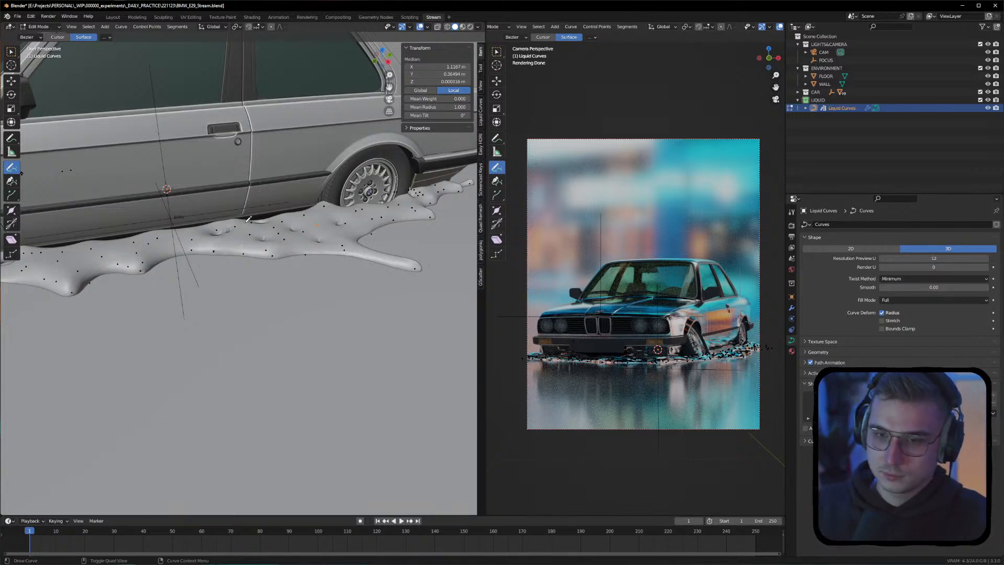
middle_click_drag(248, 219, 197, 239)
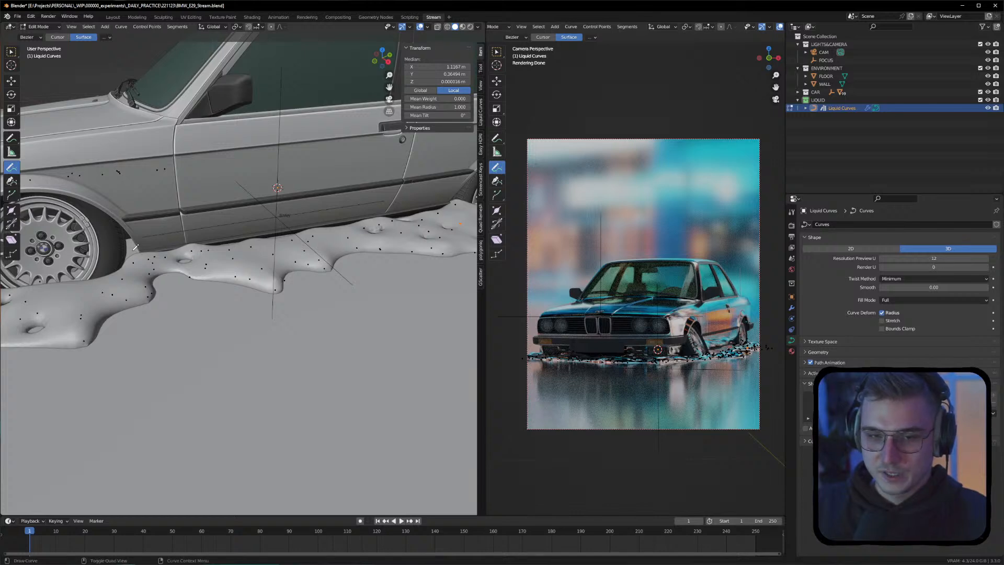
mouse_move(135, 247)
middle_mouse_down()
mouse_move(204, 269)
mouse_move(201, 284)
middle_mouse_up()
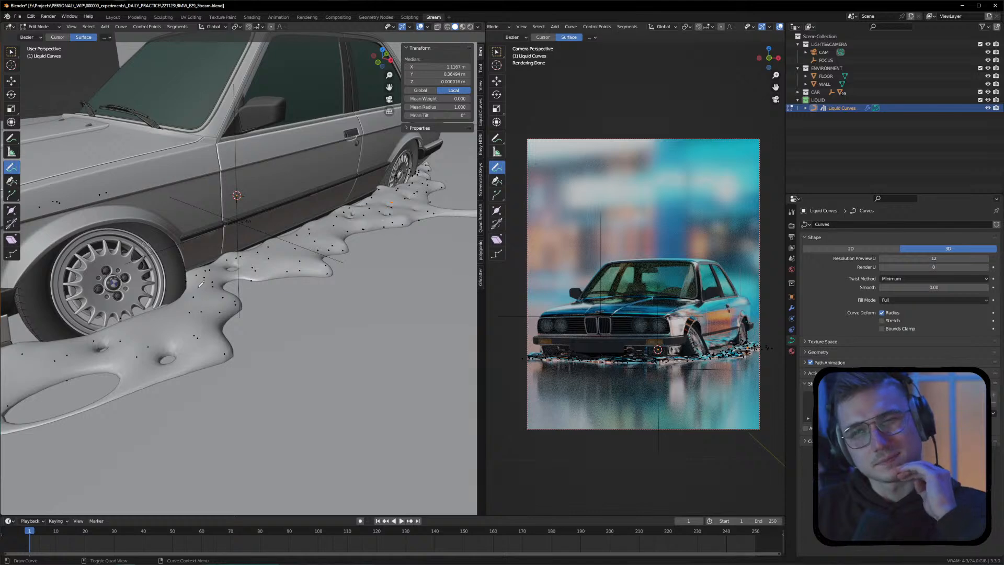
mouse_move(201, 284)
middle_mouse_down()
mouse_move(145, 297)
mouse_move(241, 263)
middle_mouse_up()
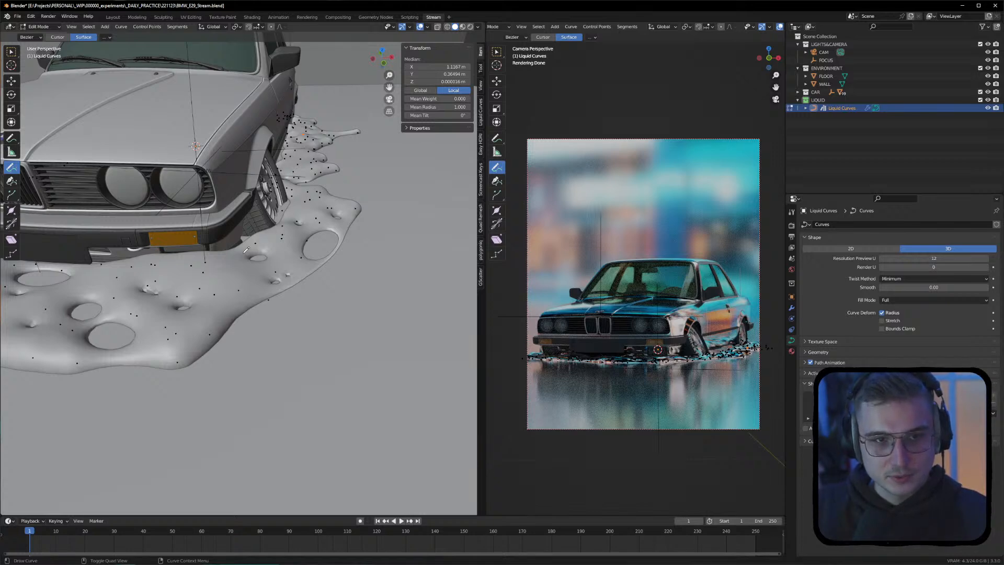
middle_click_drag(303, 257, 189, 261)
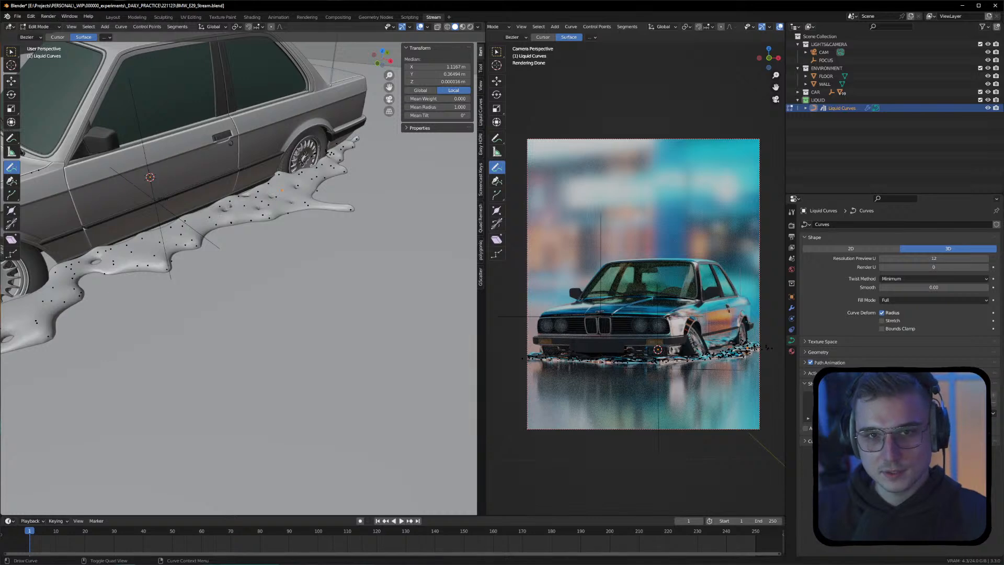
key("Tab")
middle_click_drag(264, 250, 276, 253)
left_click(272, 66)
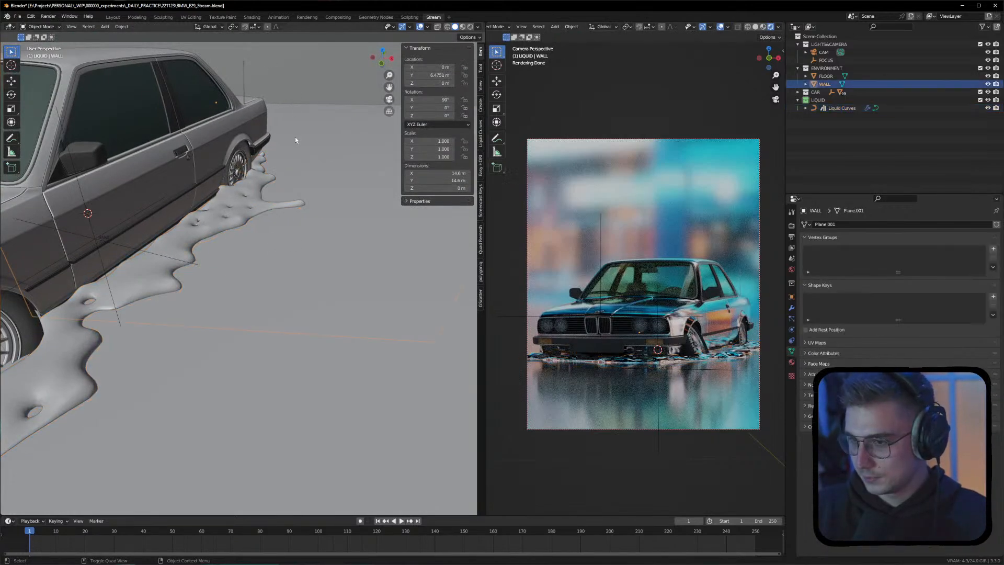
middle_click_drag(295, 137, 221, 270)
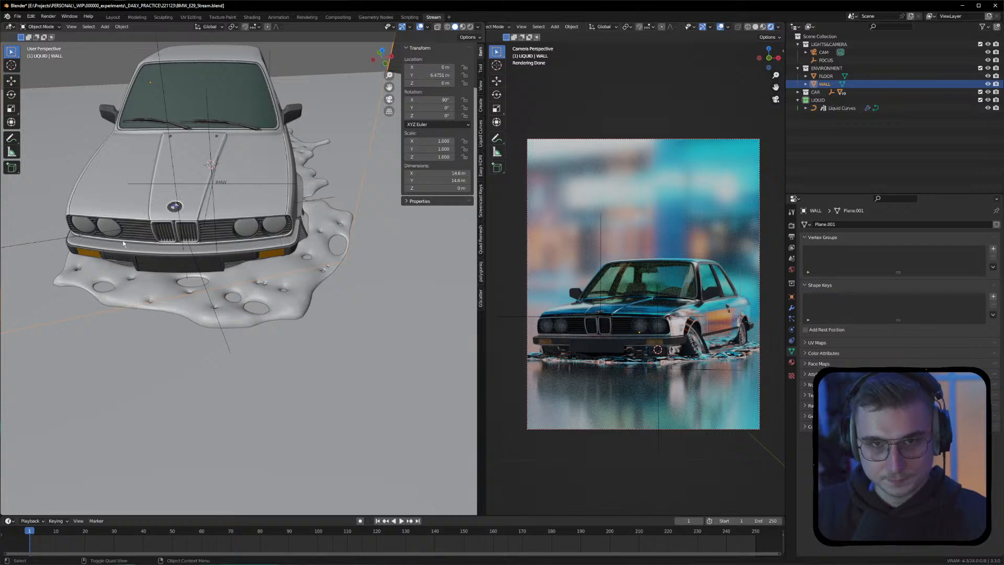
Leave editing of the WALL object, make Liquid Curves the selected object and open it for curve editing
key("Tab")
left_click(224, 328)
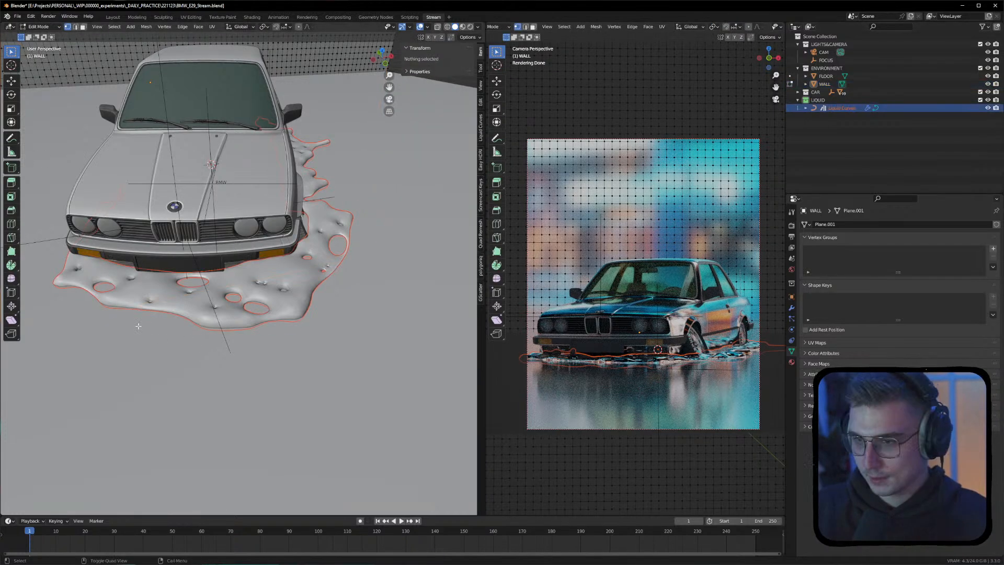
key("Tab")
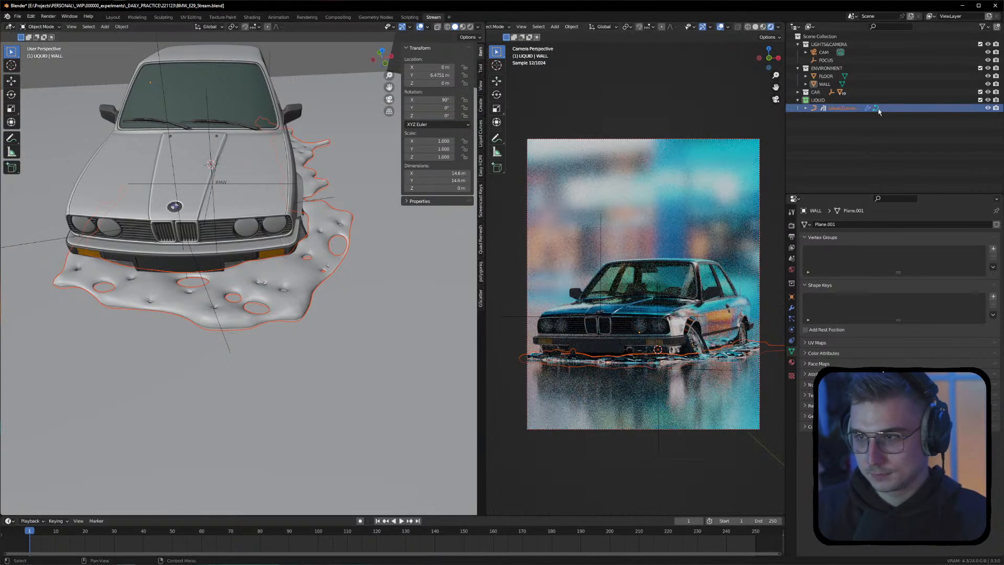
left_click(843, 108)
key("Tab")
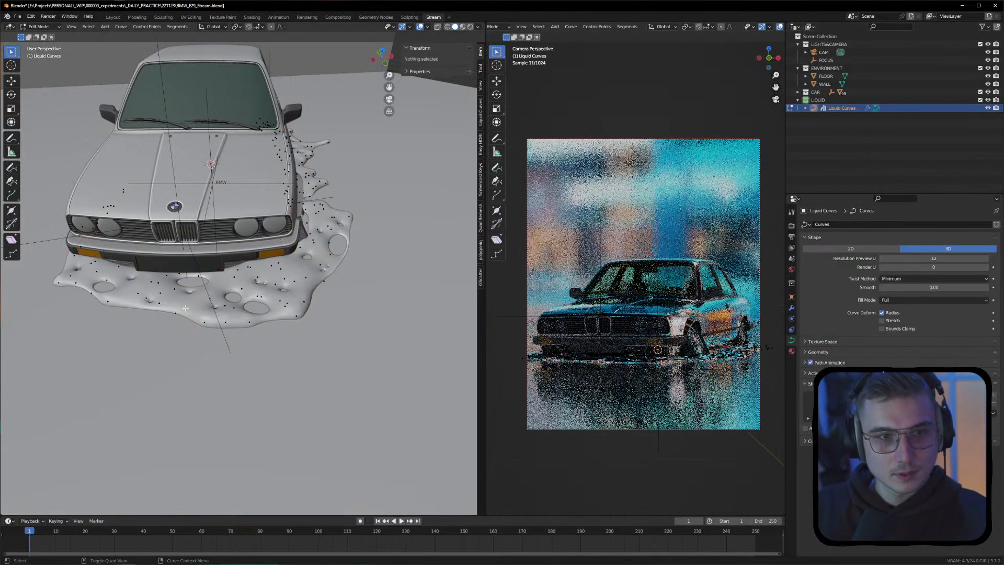
Try to move the control points at the puddle's front edge outward along global Y
middle_click_drag(195, 309, 162, 323)
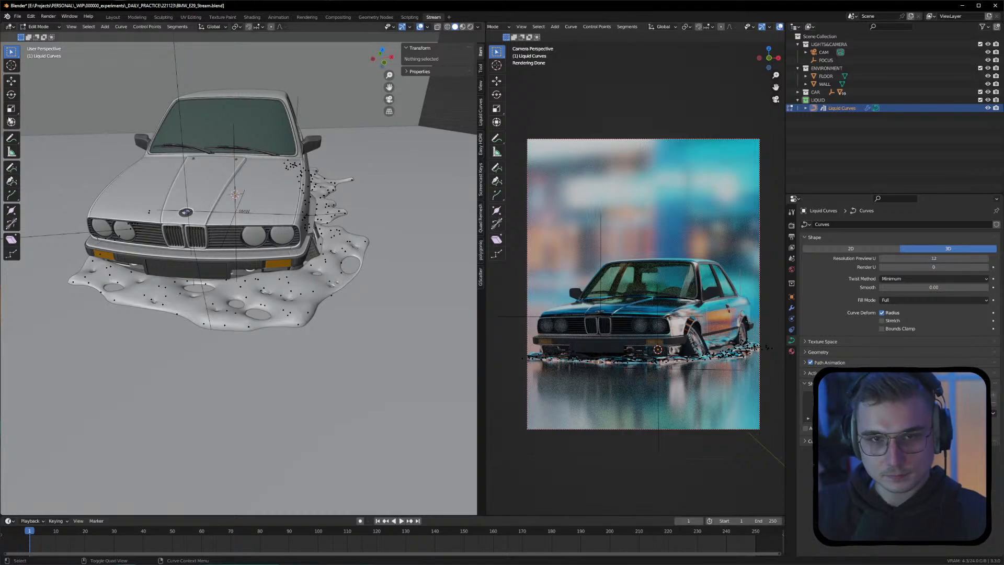
middle_click_drag(58, 200, 56, 220)
left_click_drag(162, 307, 292, 362)
key("g")
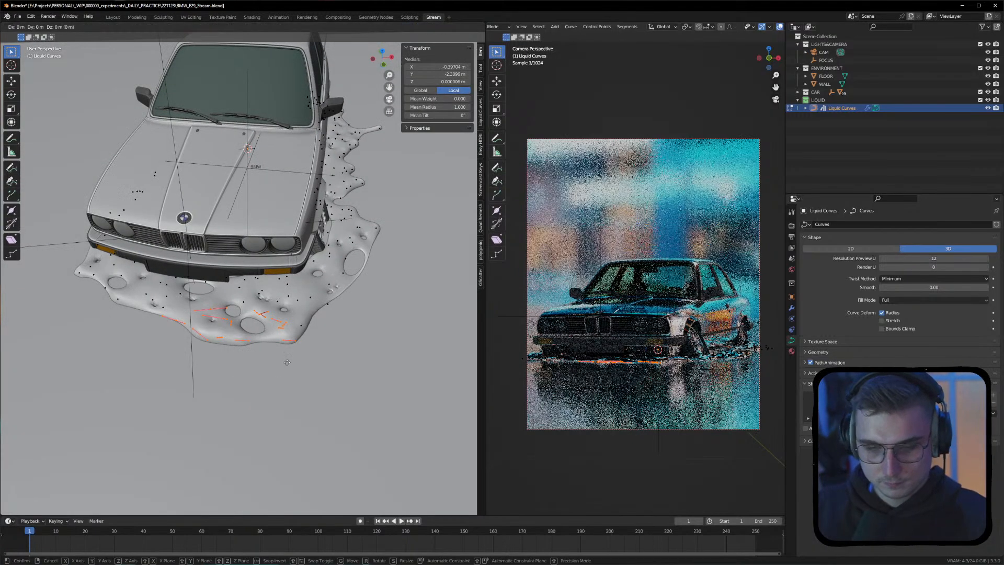
key("y")
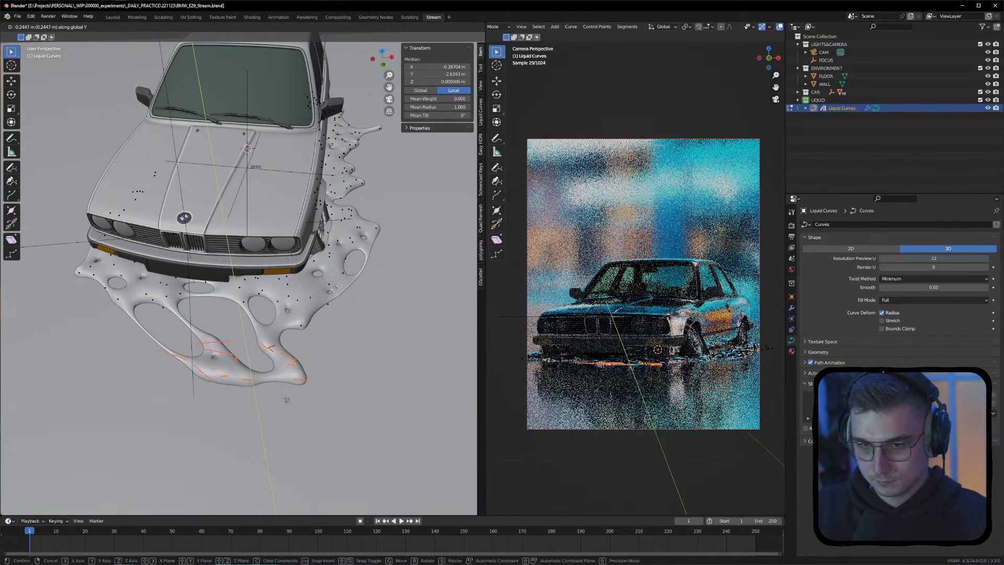
left_click(286, 397)
key("ctrl+z")
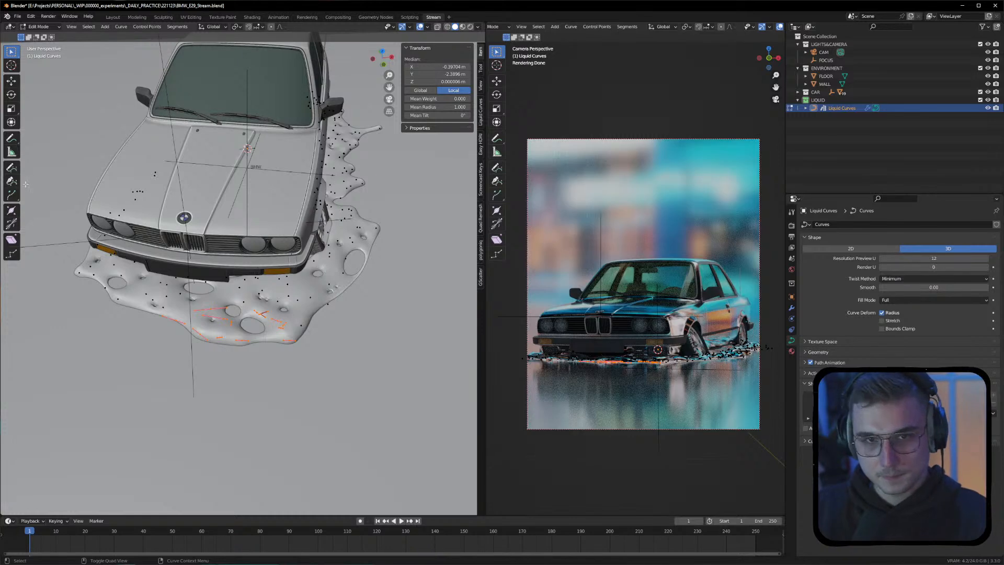
Draw freehand curves on the floor in front of the bumper to extend the puddle's front edge from corner to corner
left_click(11, 167)
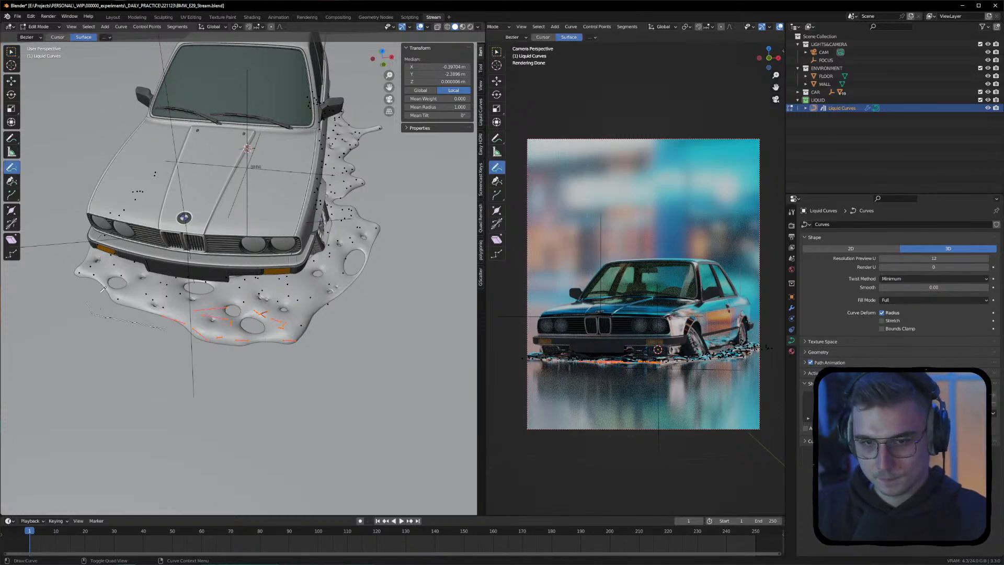
left_click_drag(103, 289, 287, 354)
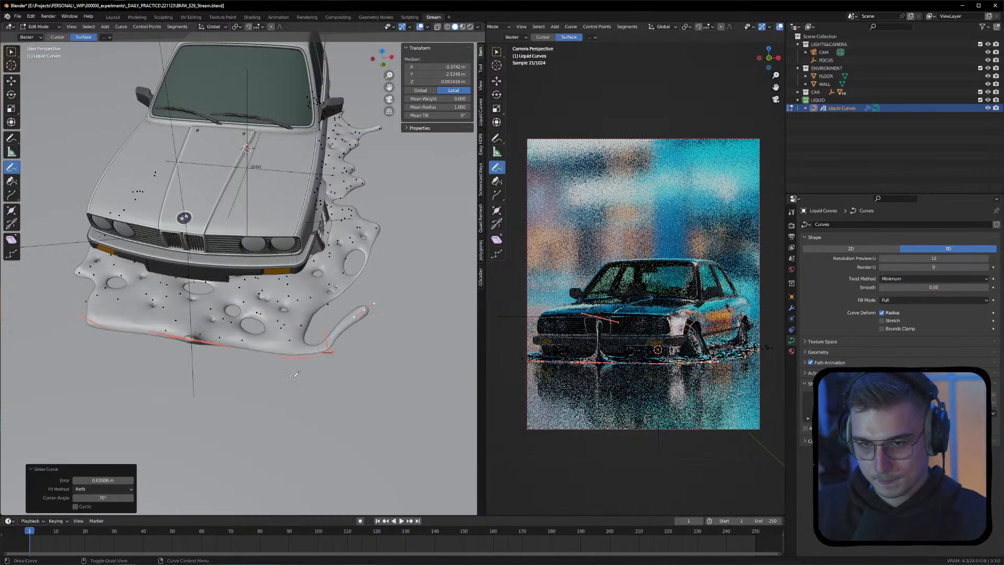
middle_click_drag(308, 338, 102, 296)
mouse_move(132, 324)
left_mouse_down()
mouse_move(306, 339)
mouse_move(374, 287)
left_mouse_up()
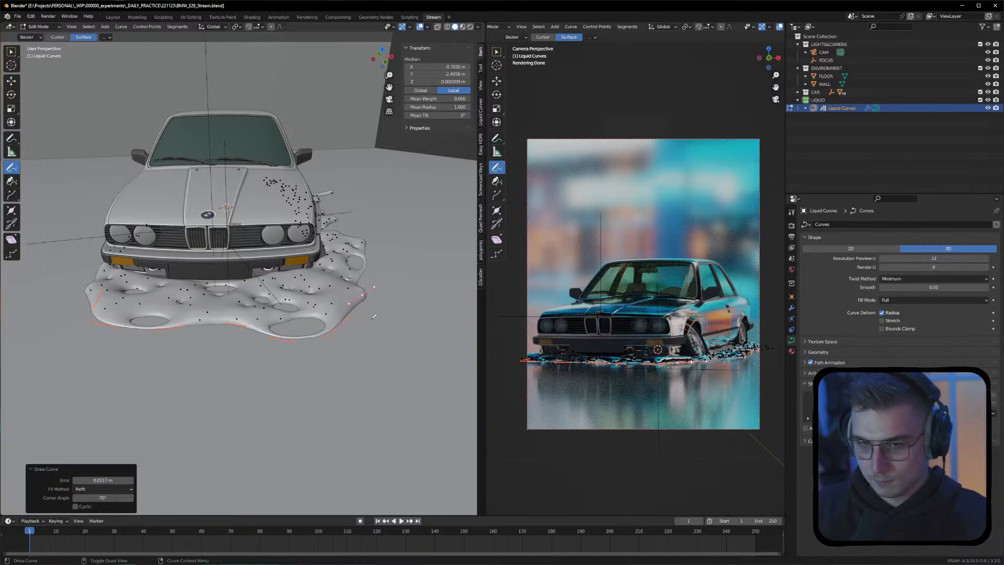
Draw further freehand curves just outside the puddle's front edge to push it farther ahead of the bumper, and clear the selection
left_click_drag(316, 361, 314, 362)
left_click_drag(240, 341, 152, 342)
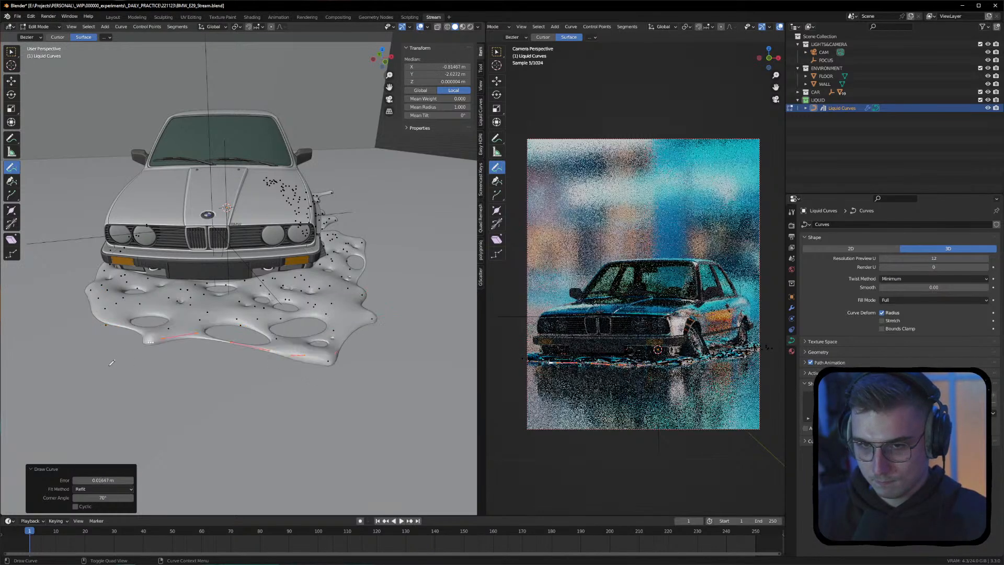
left_click(11, 51)
left_click(423, 197)
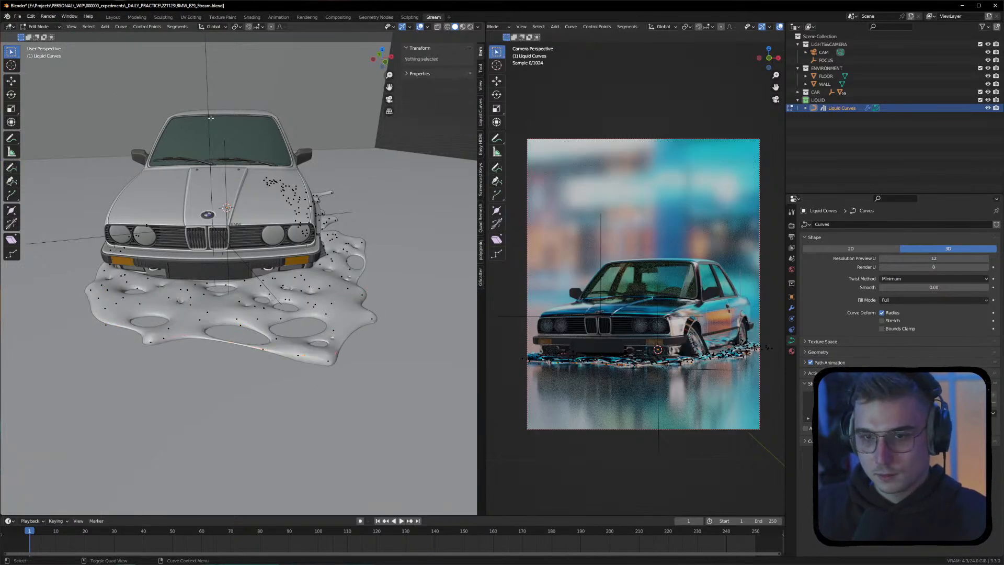
Leave curve editing and convert the Liquid Curves object to a mesh
middle_click_drag(409, 126, 330, 140)
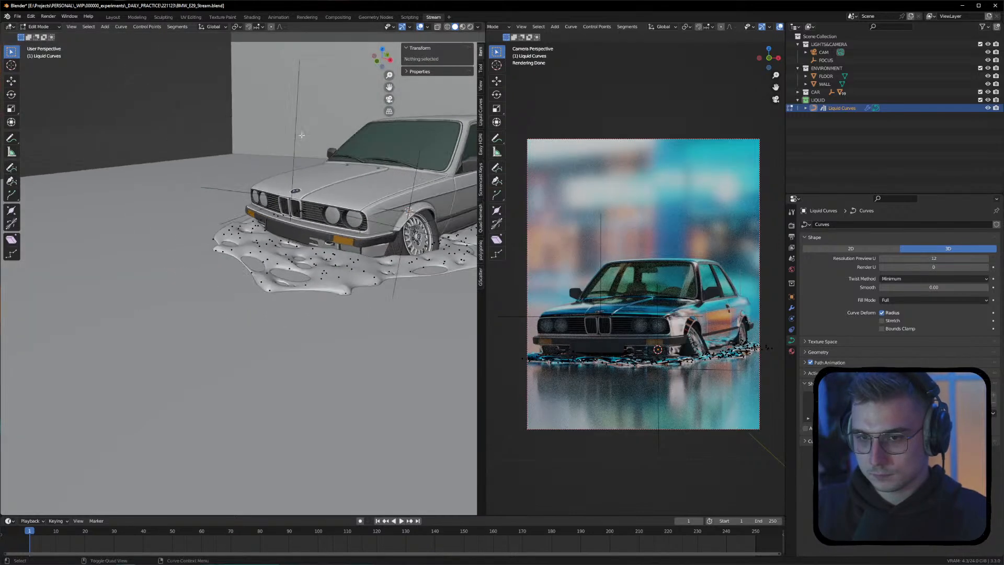
key("Tab")
key("KP_Decimal")
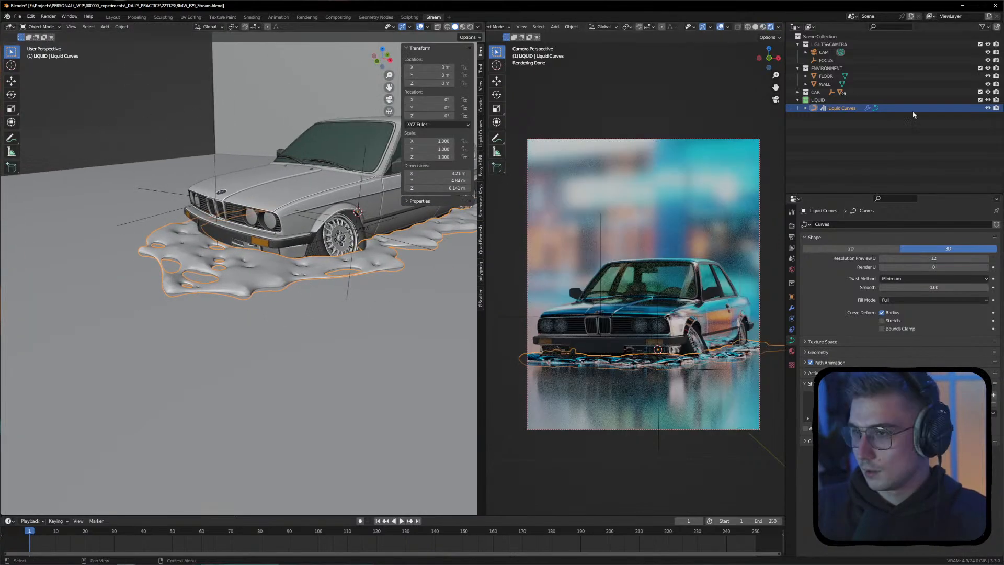
right_click(234, 278)
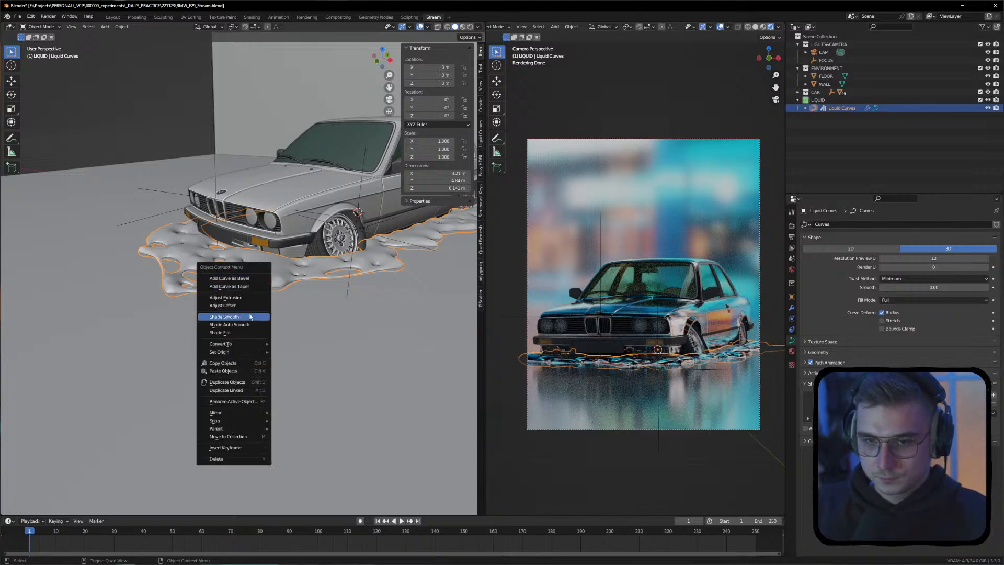
right_click(238, 282)
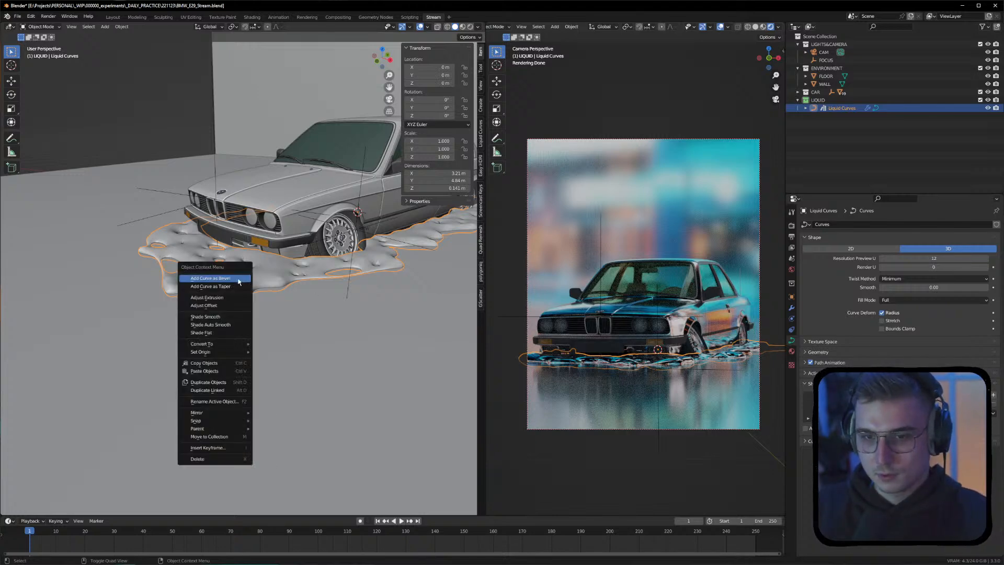
mouse_move(238, 343)
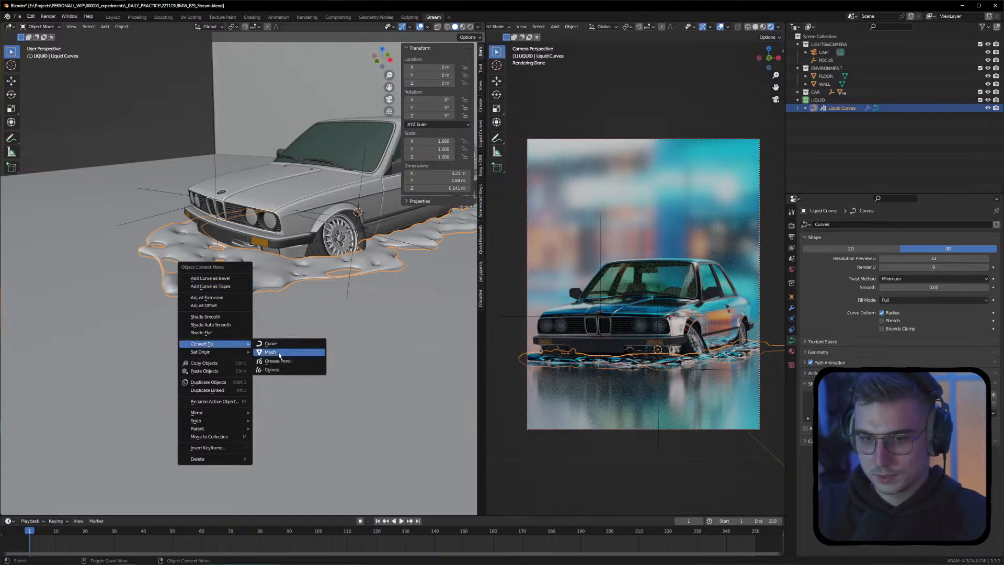
left_click(272, 352)
Switch the converted liquid mesh to Sculpt Mode with the car's front and puddle in view
middle_click_drag(356, 269, 204, 281, "shift")
middle_click_drag(201, 287, 109, 226)
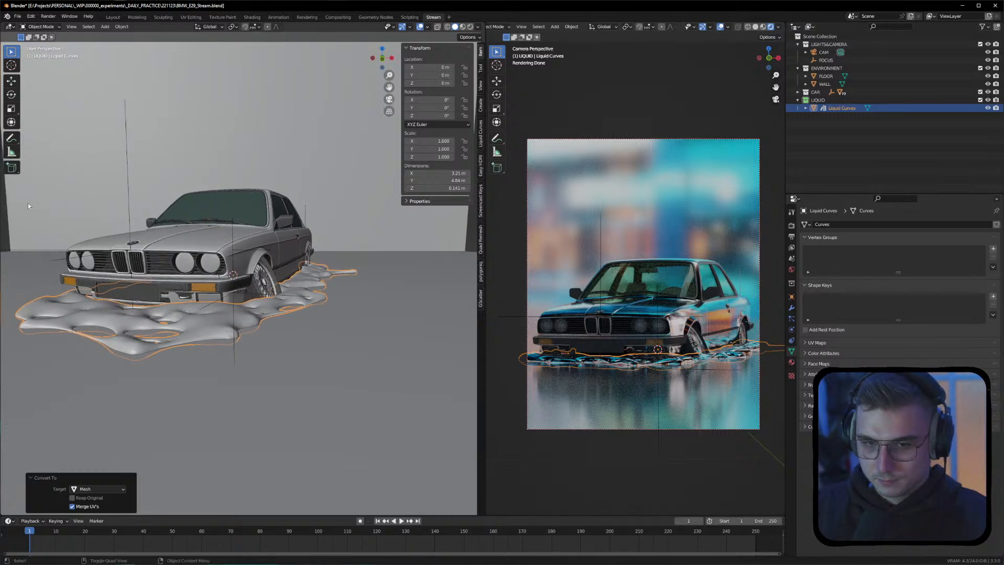
left_click(41, 26)
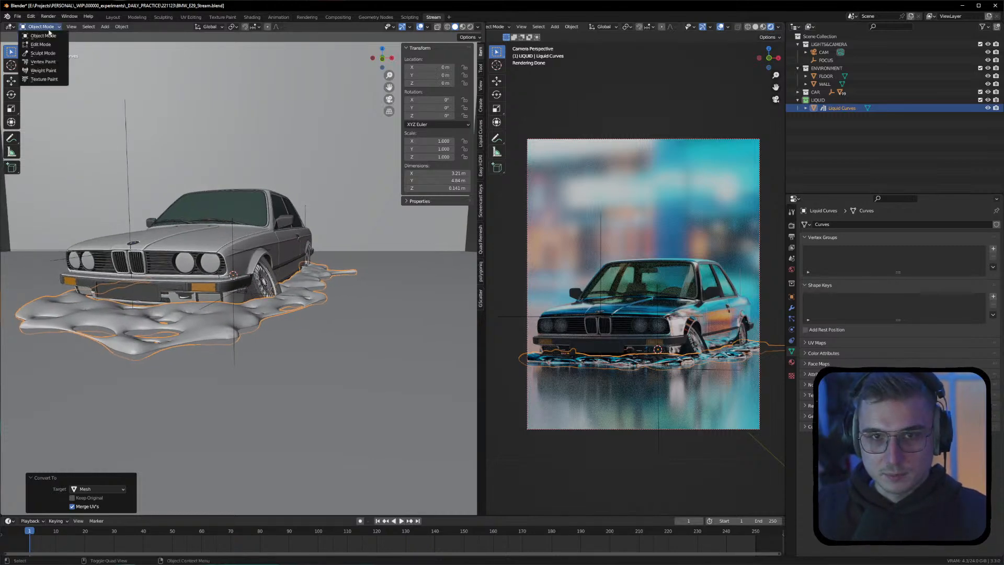
left_click(39, 56)
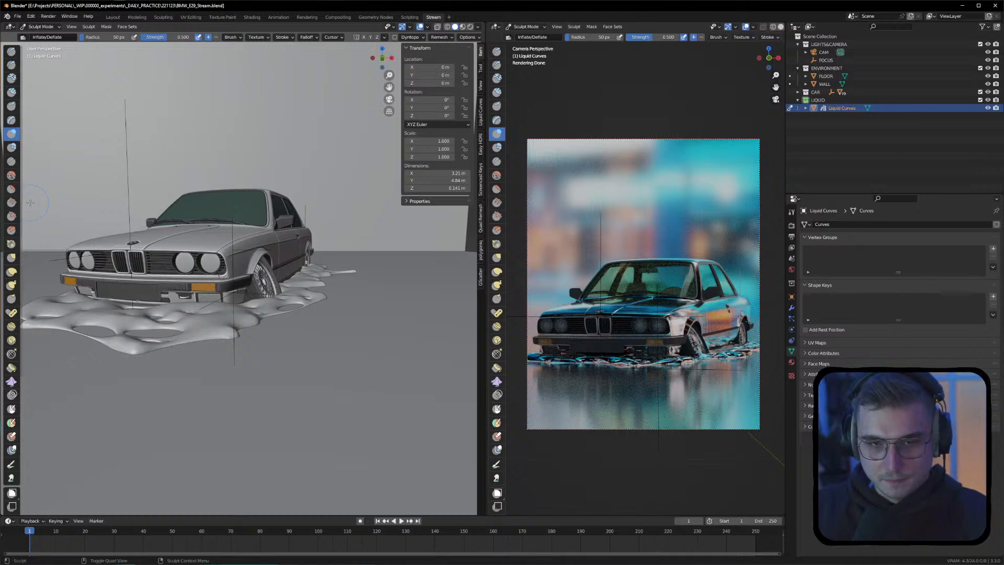
left_click(12, 79)
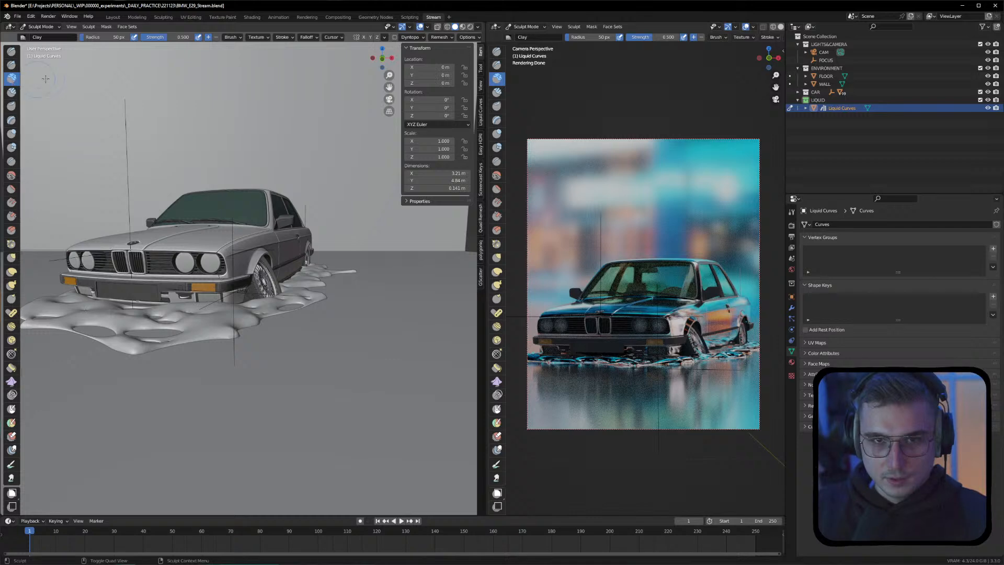
left_click(11, 177)
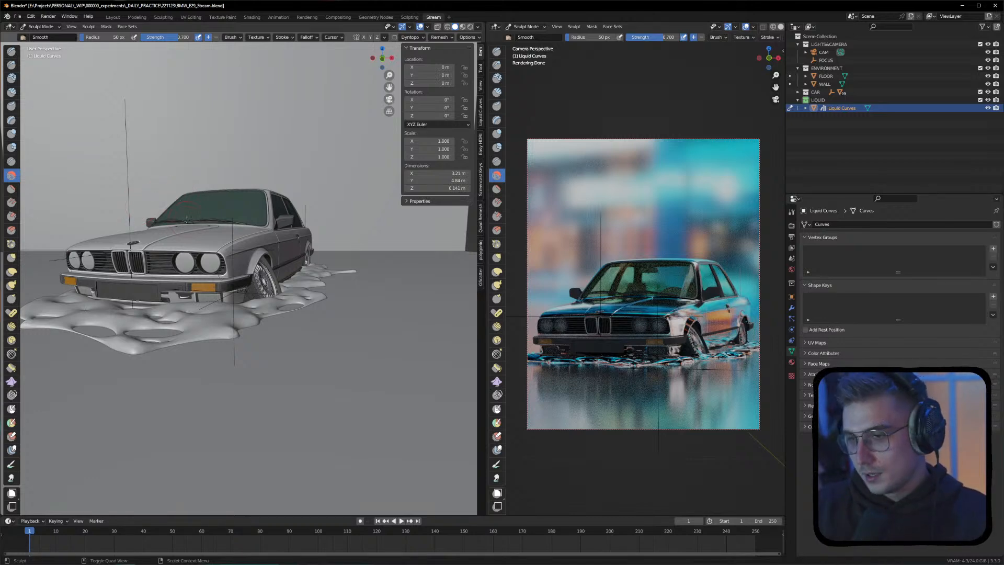
middle_click_drag(86, 128, 170, 141)
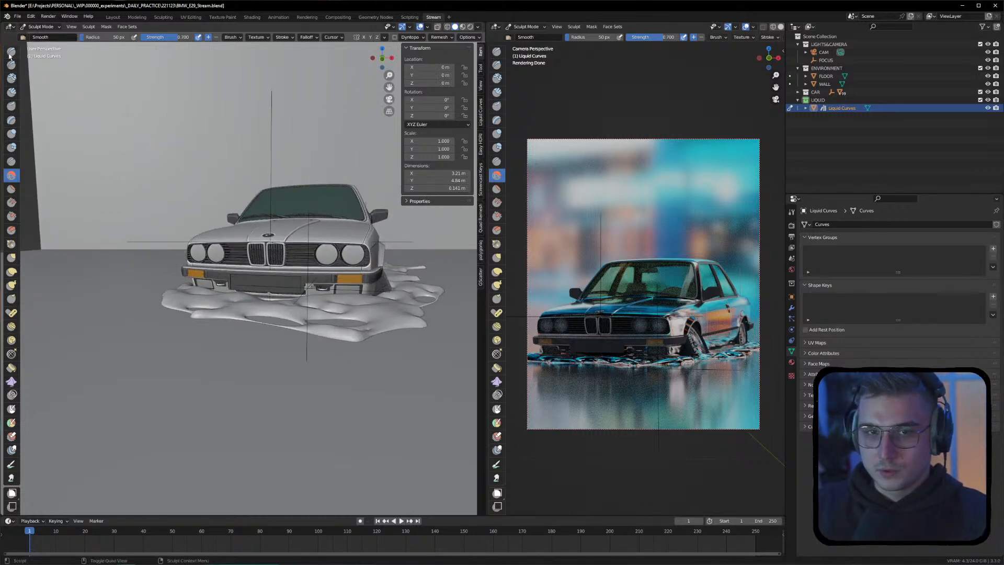
Leave the liquid mesh and open the FLOOR plane in Edit Mode
key("Tab")
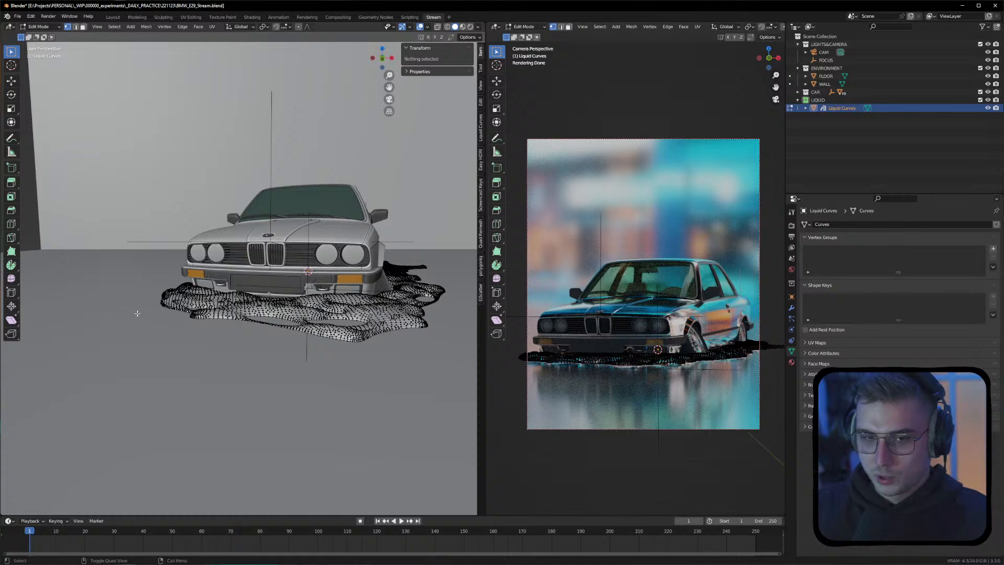
left_click(43, 27)
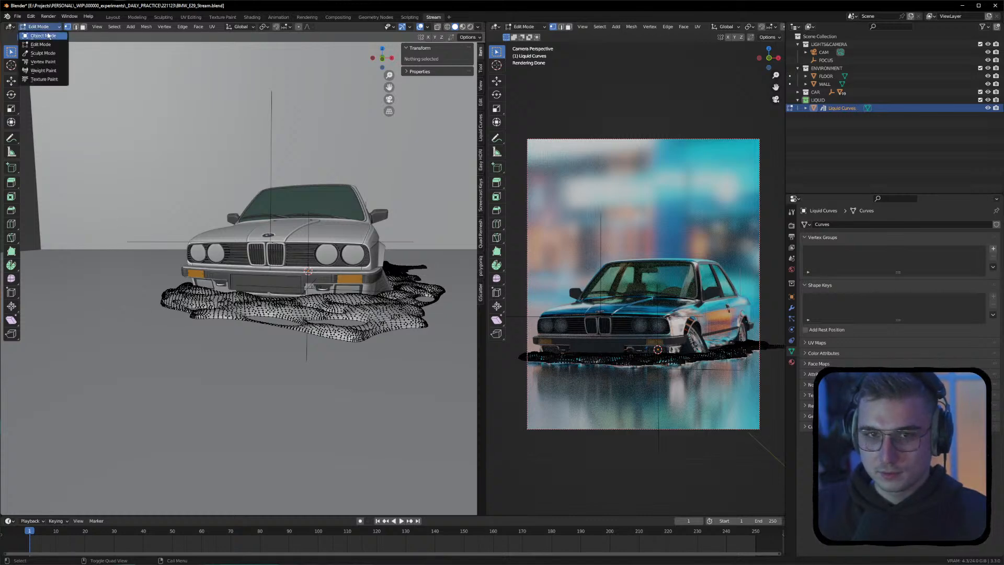
left_click(41, 35)
left_click(96, 314)
key("Tab")
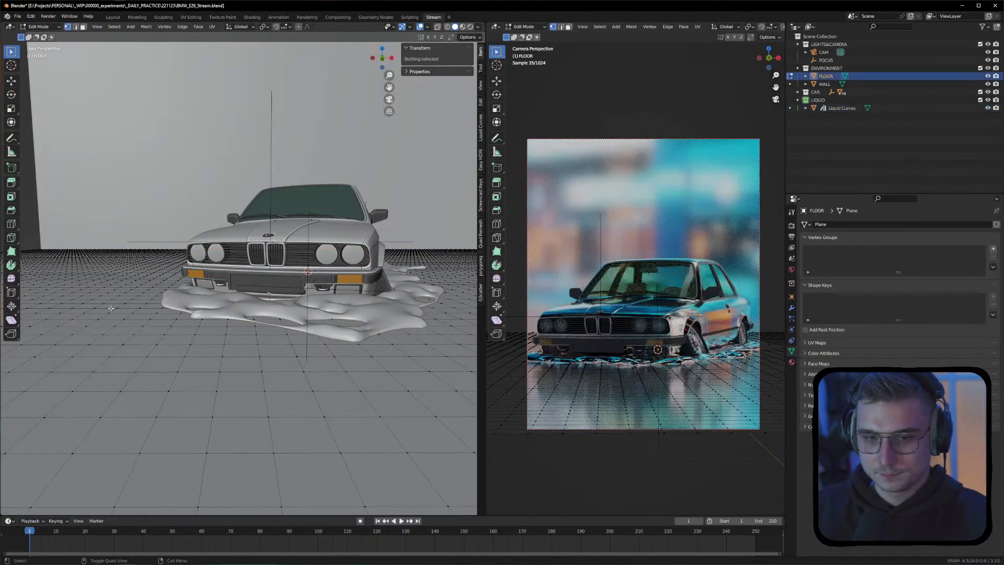
Try the Inflate/Deflate brush on the FLOOR plane in Sculpt Mode and return to Object Mode
middle_click_drag(179, 371, 137, 346)
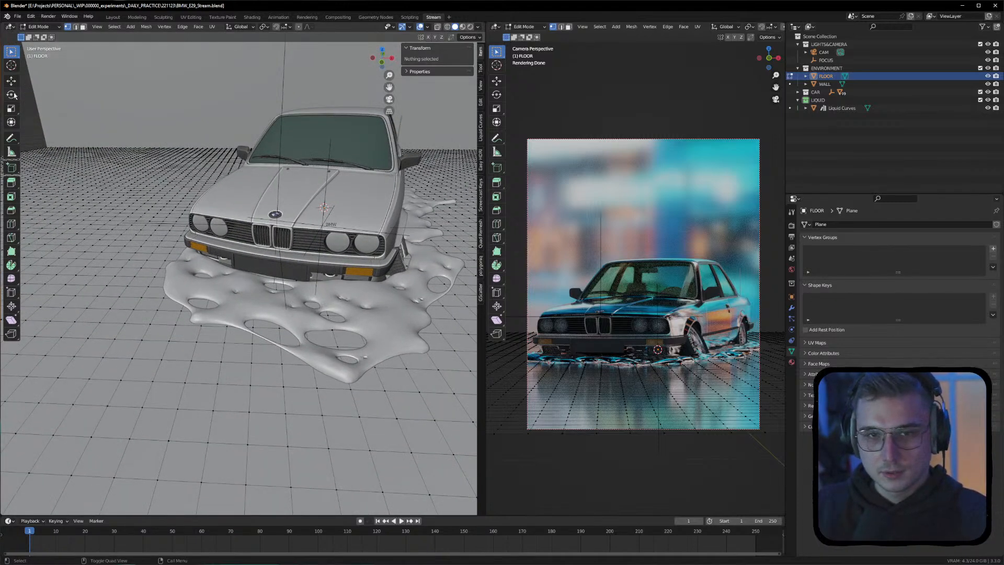
left_click(36, 27)
left_click(43, 53)
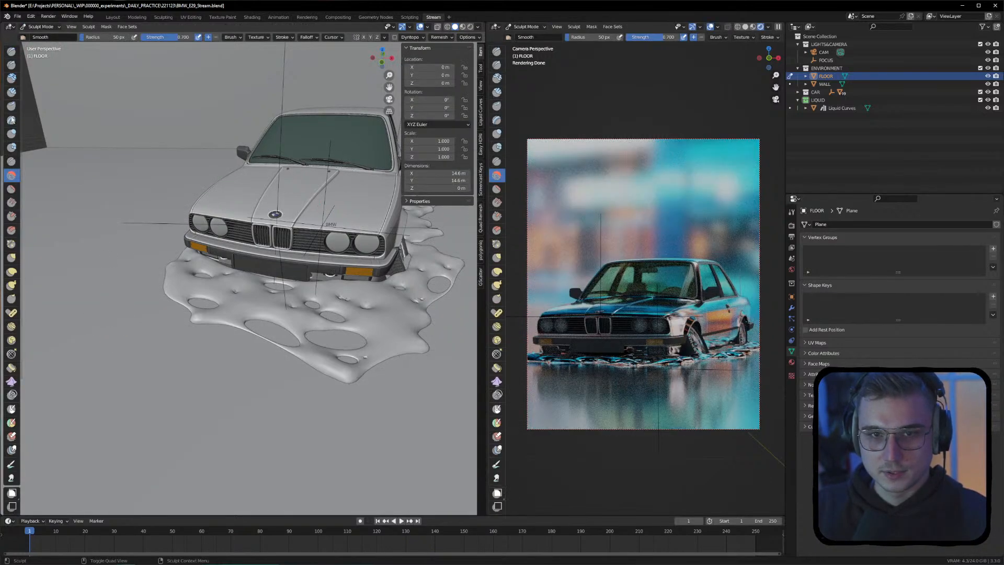
key("i")
left_click_drag(96, 346, 120, 301)
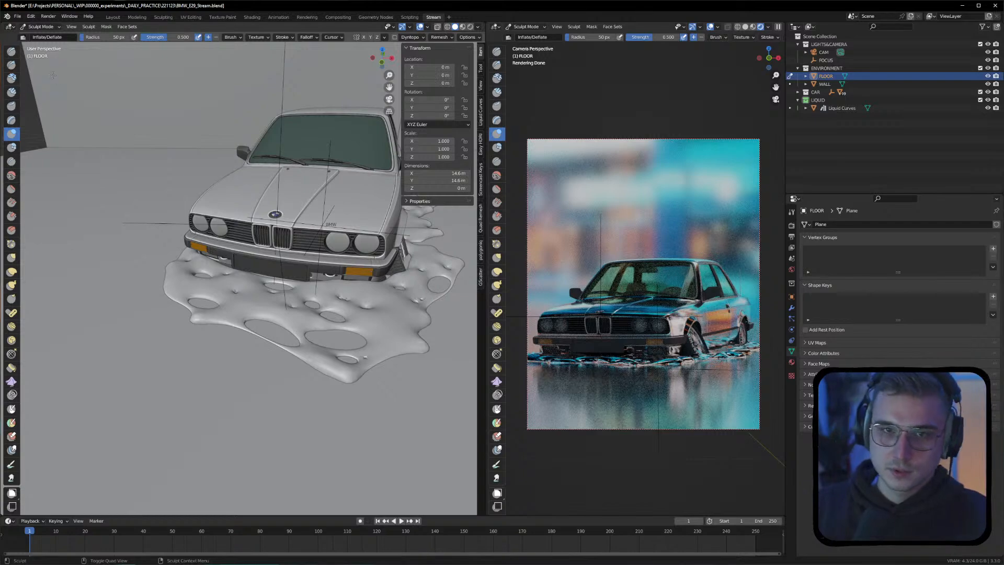
key("Tab")
left_click(39, 26)
left_click(39, 35)
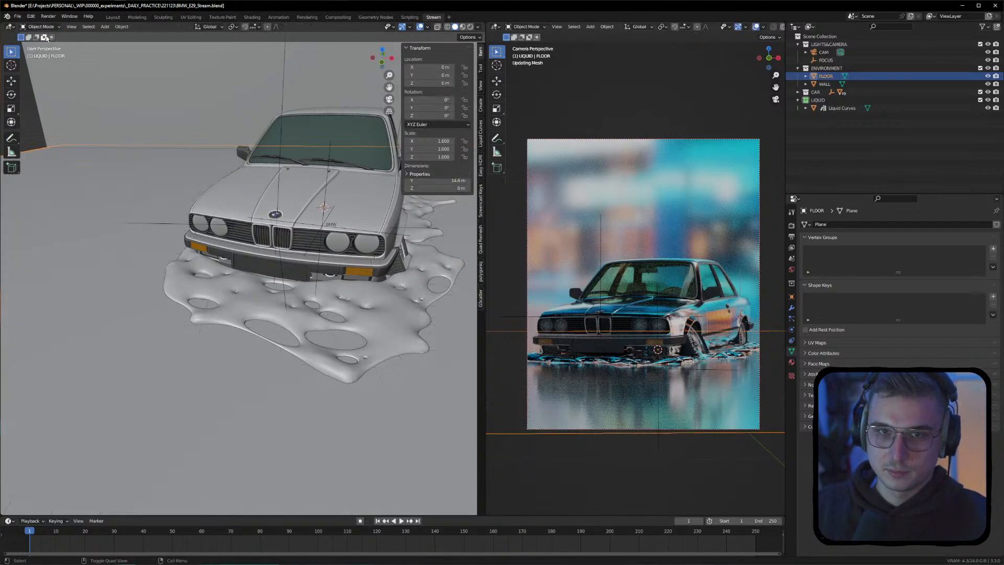
middle_click_drag(162, 177, 145, 190)
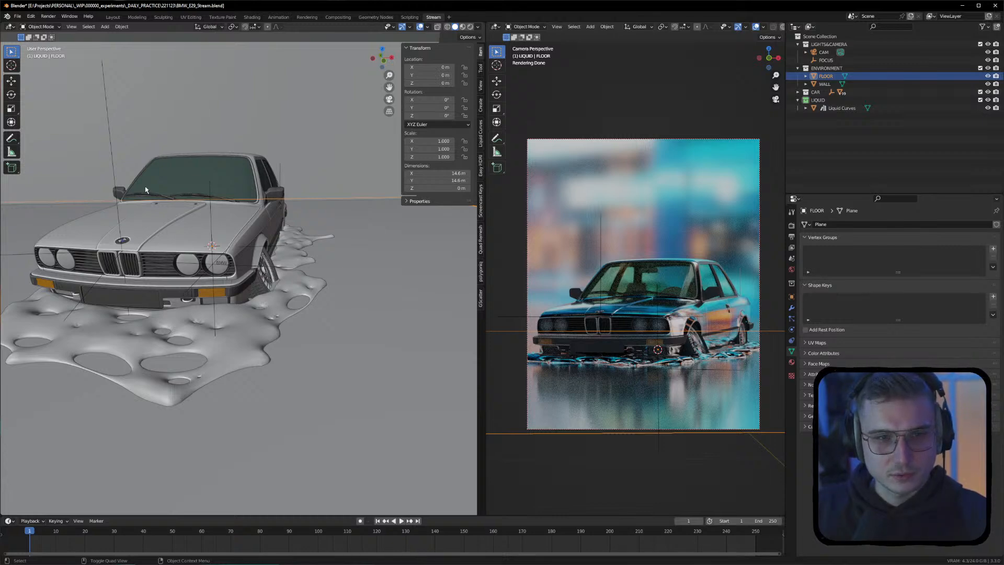
middle_click_drag(168, 187, 189, 278)
left_click(330, 168)
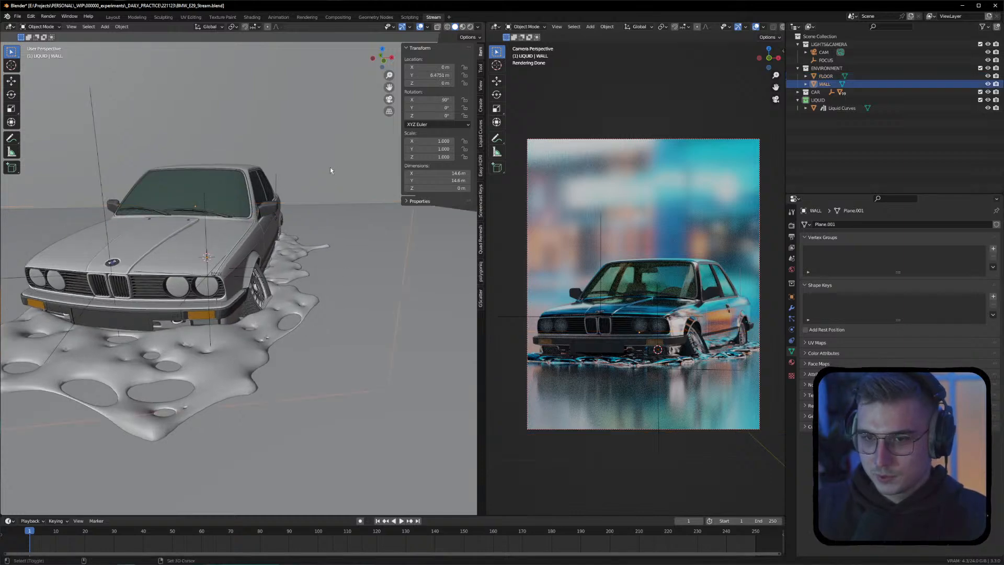
left_click(356, 238, "shift")
right_click(314, 146)
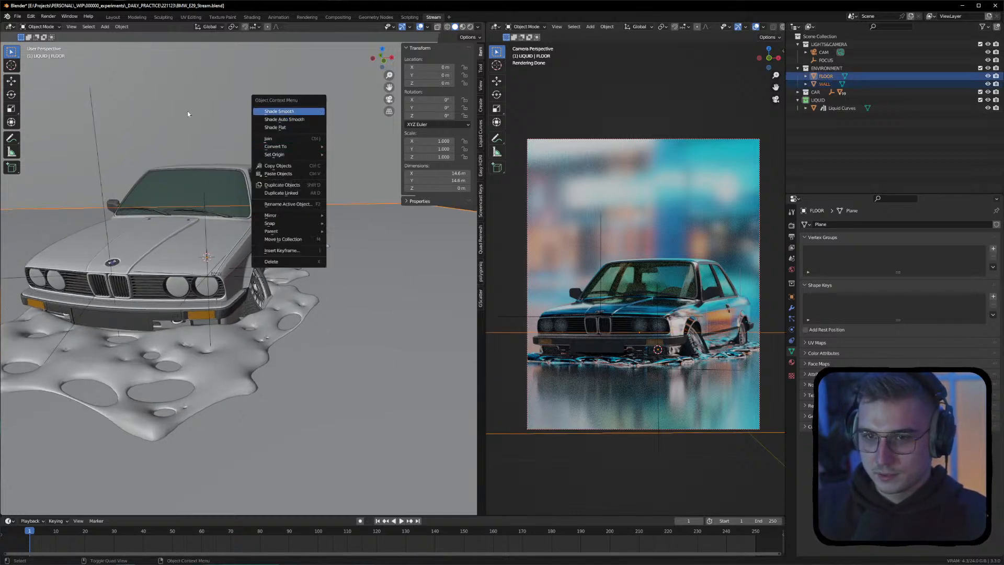
left_click(215, 156)
middle_click_drag(214, 156, 239, 209)
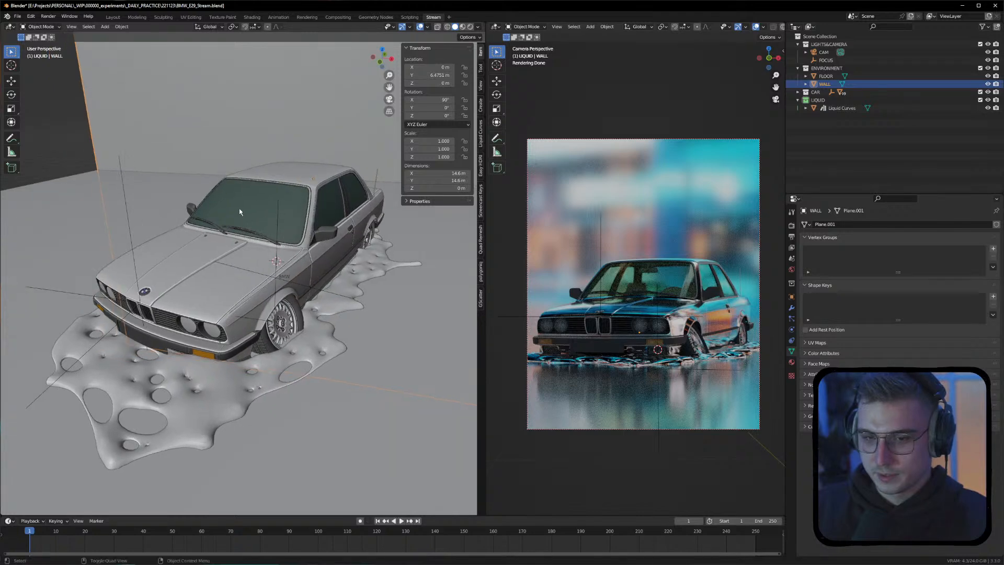
Select the Liquid Curves mesh around the car and switch it to Sculpt Mode
left_click(225, 371)
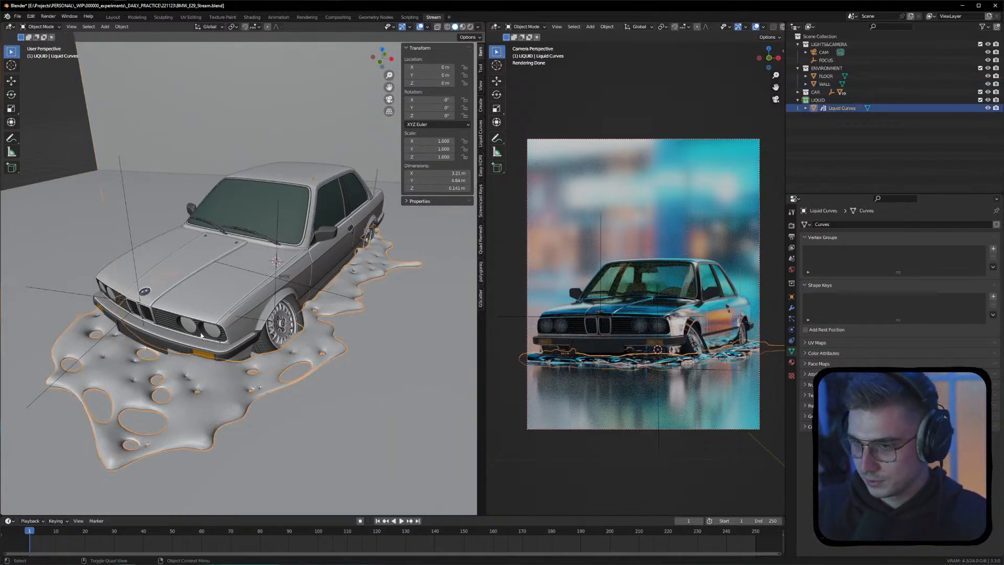
middle_click_drag(250, 415, 120, 287)
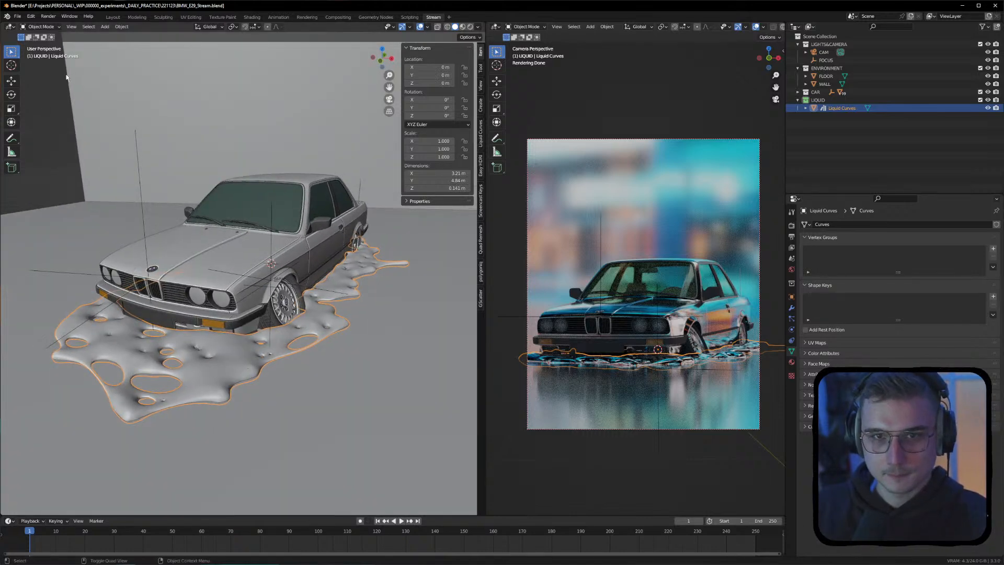
left_click(40, 27)
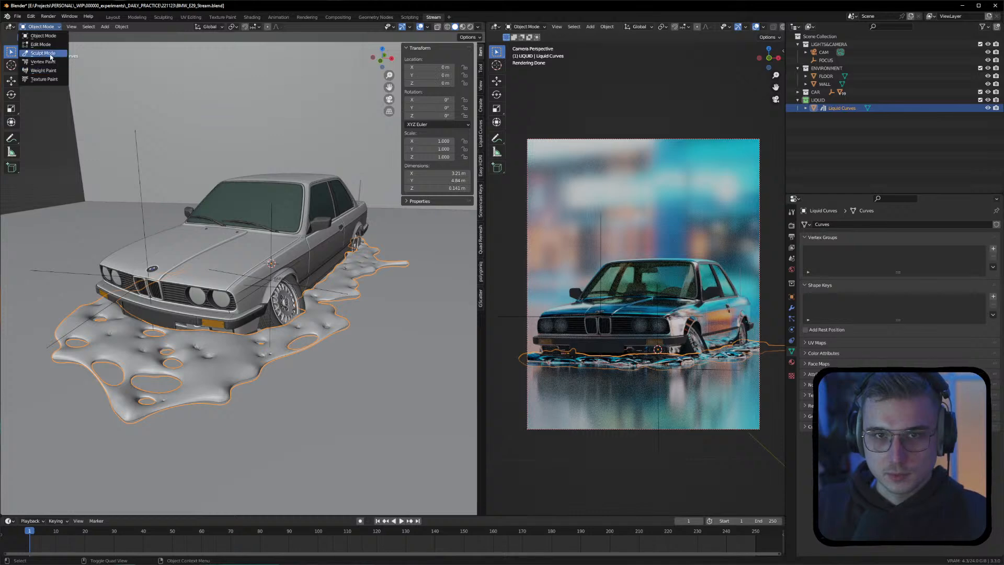
left_click(42, 53)
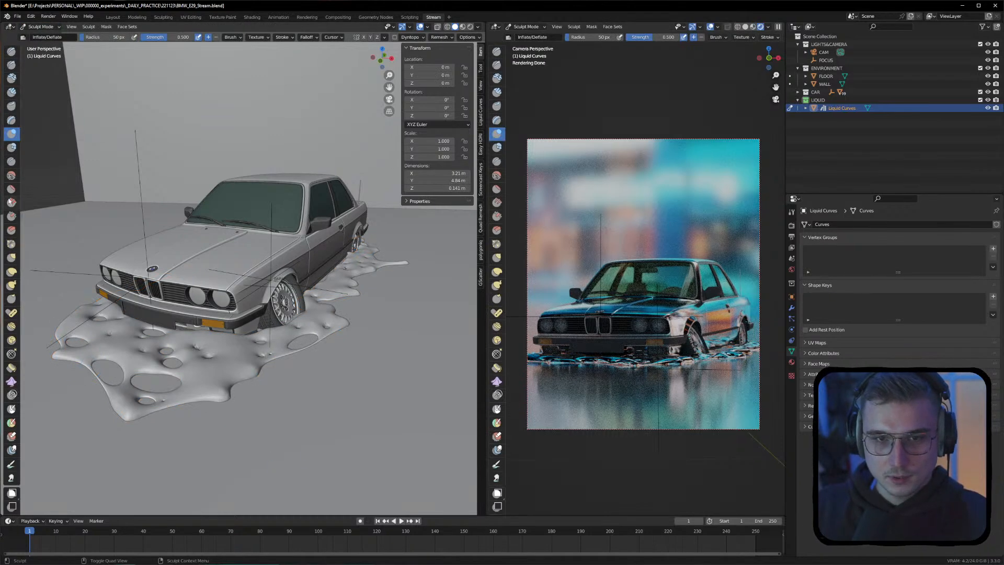
Smooth the liquid in front of the car's bumper using the Smooth brush with a 127 px radius
left_click(12, 177)
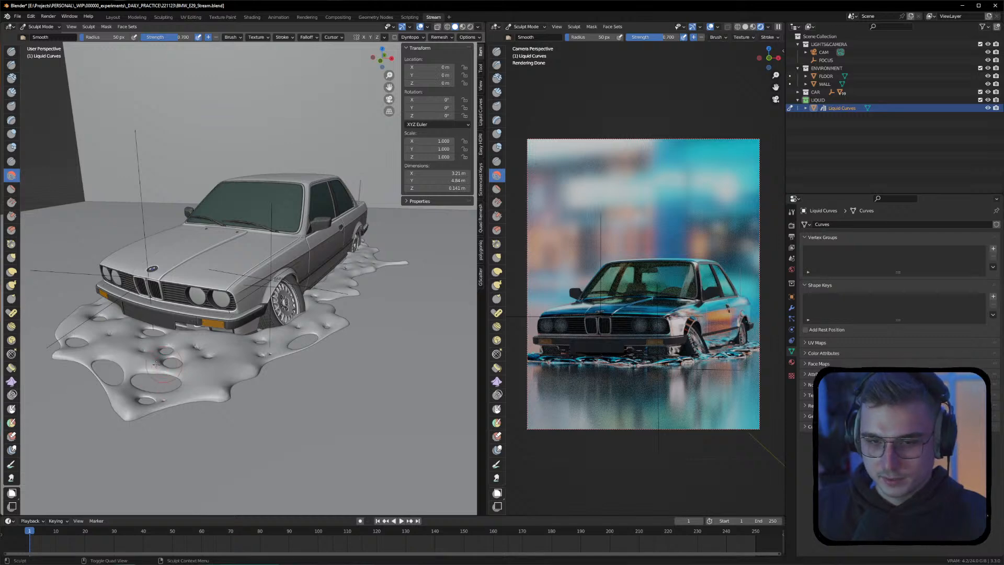
right_click(117, 362)
left_click_drag(61, 365, 69, 365)
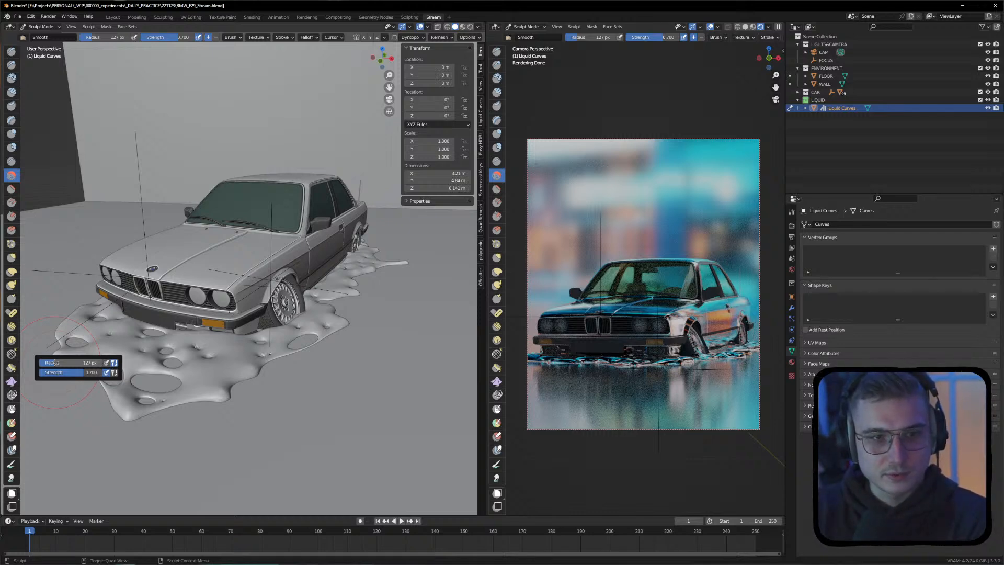
middle_click_drag(110, 355, 241, 381)
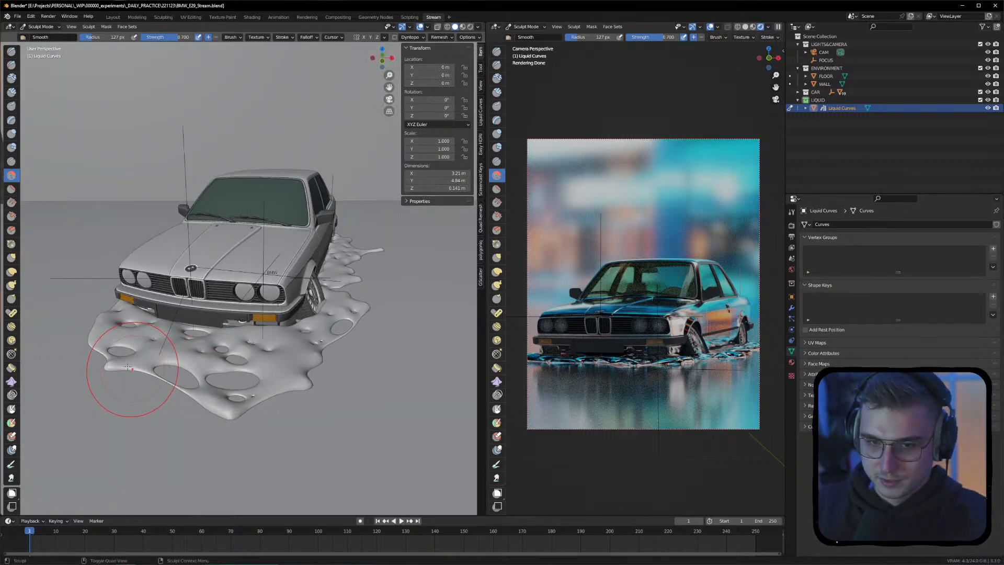
left_click_drag(109, 334, 228, 347)
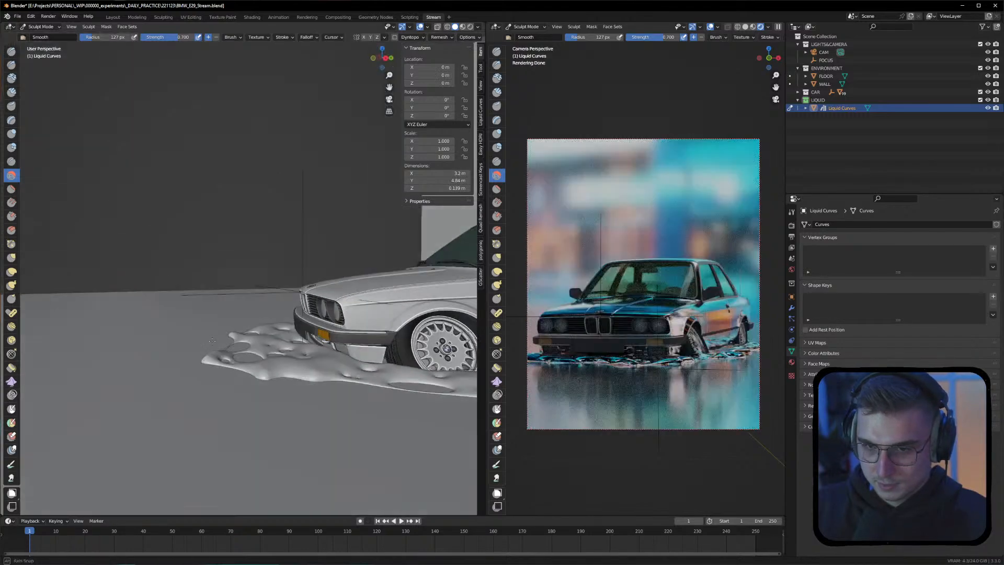
Smooth the liquid's surface along the side of the car from the front wheel towards the rear
middle_click_drag(261, 360, 277, 360)
mouse_move(278, 359)
left_mouse_down()
mouse_move(305, 365)
mouse_move(265, 368)
left_mouse_up()
middle_click_drag(335, 366, 277, 366, "shift")
middle_click_drag(277, 366, 241, 367)
mouse_move(248, 369)
left_mouse_down()
mouse_move(285, 381)
mouse_move(275, 367)
mouse_move(319, 368)
mouse_move(310, 370)
left_mouse_up()
middle_click_drag(345, 364, 55, 347, "shift")
mouse_move(83, 352)
left_mouse_down()
mouse_move(126, 353)
mouse_move(62, 349)
left_mouse_up()
middle_click_drag(361, 343, 288, 342, "alt")
left_click_drag(324, 339, 374, 337)
middle_click_drag(392, 328, 332, 351, "alt")
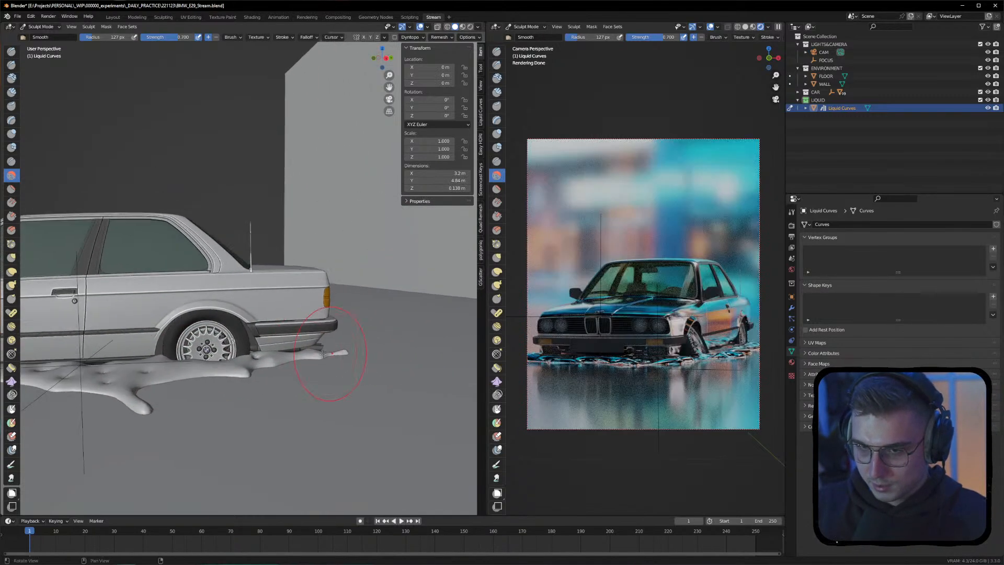
Smooth the liquid around the rear wheel and below the door
left_click_drag(207, 348, 230, 348, "alt")
middle_click_drag(126, 388, 253, 348, "alt")
left_click_drag(247, 347, 301, 343, "alt")
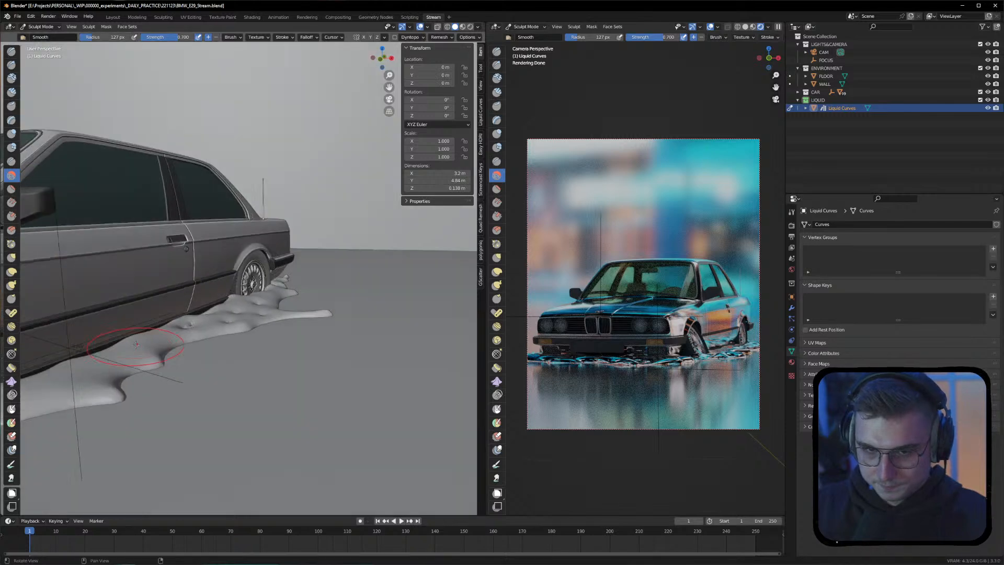
middle_click_drag(188, 339, 290, 334, "alt")
scroll(289, 334, "down", 3)
left_click_drag(274, 343, 306, 332, "alt")
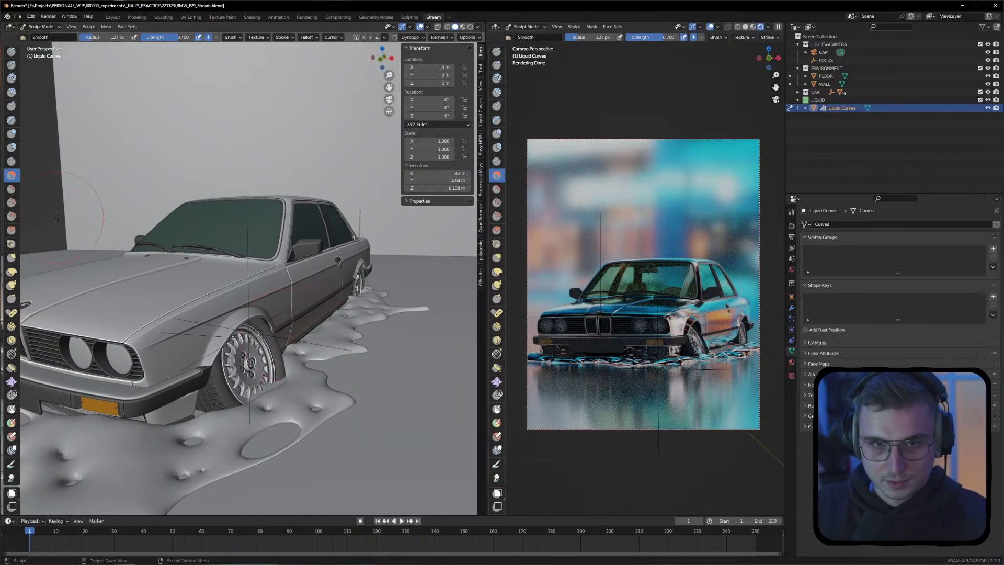
Flatten the raised bumps of the liquid in front of the car with the Flatten/Contrast brush
left_click(11, 189)
mouse_move(130, 334)
left_mouse_down("alt")
mouse_move(168, 324)
mouse_move(122, 338)
mouse_move(126, 317)
left_mouse_up("alt")
mouse_move(190, 337)
left_mouse_down()
mouse_move(191, 315)
mouse_move(219, 321)
mouse_move(231, 303)
mouse_move(276, 287)
left_mouse_up()
left_click_drag(248, 287, 235, 289)
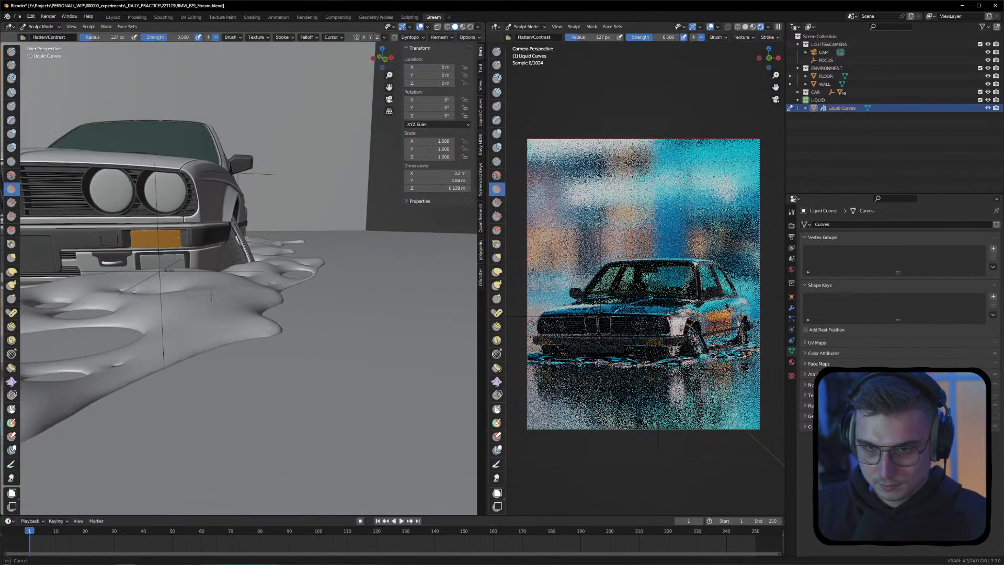
left_click_drag(154, 301, 172, 296)
scroll(190, 291, "down", 5)
mouse_move(154, 329)
left_mouse_down("alt")
mouse_move(118, 339)
mouse_move(166, 297)
left_mouse_up("alt")
left_click_drag(96, 302, 86, 301)
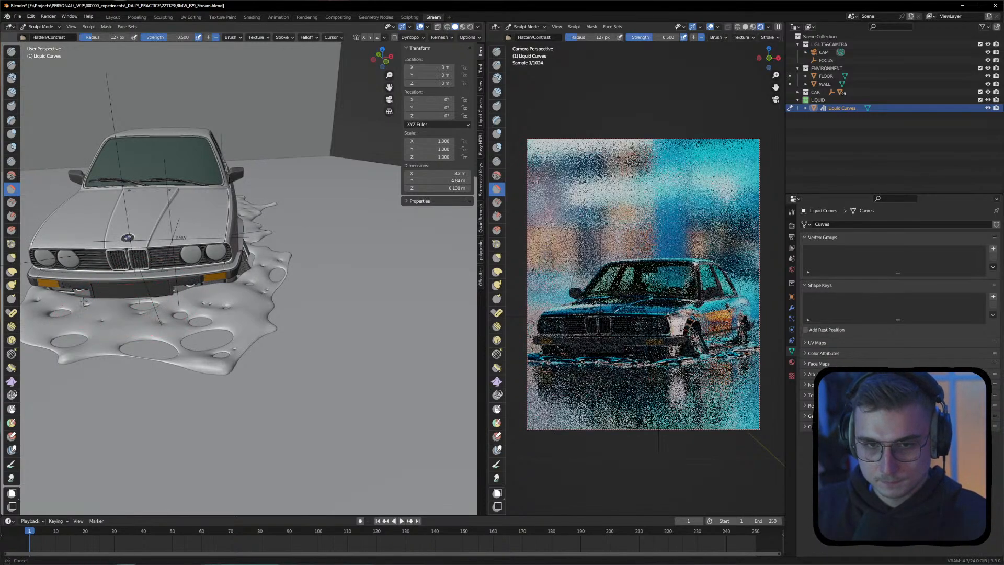
middle_click_drag(88, 302, 142, 326)
mouse_move(146, 328)
left_mouse_down()
mouse_move(83, 320)
mouse_move(55, 300)
left_mouse_up()
Flatten the liquid along the side of the car between the front and rear wheels
middle_click_drag(51, 285, 336, 313)
left_click_drag(296, 302, 360, 297)
middle_click_drag(372, 291, 283, 303, "shift")
mouse_move(262, 300)
left_mouse_down()
mouse_move(372, 285)
mouse_move(360, 288)
left_mouse_up()
mouse_move(355, 290)
left_mouse_down()
mouse_move(337, 287)
mouse_move(361, 285)
left_mouse_up()
left_click_drag(451, 264, 440, 264)
mouse_move(456, 252)
middle_mouse_down()
mouse_move(418, 261)
mouse_move(429, 246)
mouse_move(467, 278)
middle_mouse_up()
left_click_drag(467, 278, 454, 285)
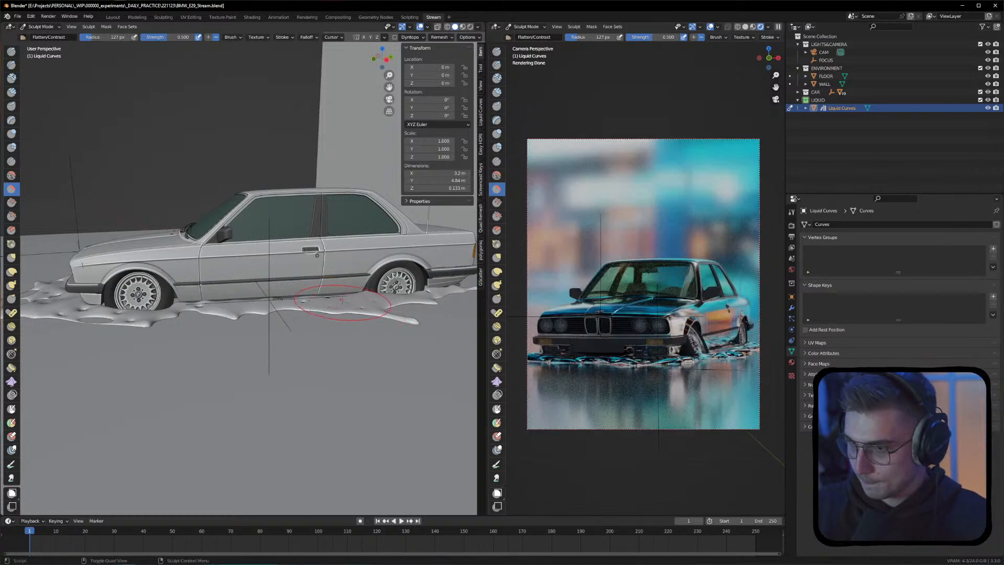
left_click_drag(393, 305, 364, 311)
mouse_move(230, 311)
left_mouse_down()
mouse_move(175, 313)
mouse_move(229, 316)
left_mouse_up()
Flatten the remaining high areas of the liquid around the front bumper
middle_click_drag(88, 318, 216, 321)
left_click_drag(138, 357, 193, 361)
left_click_drag(99, 320, 175, 326)
middle_click_drag(175, 325, 186, 320)
mouse_move(205, 308)
left_mouse_down()
mouse_move(220, 315)
mouse_move(203, 315)
left_mouse_up()
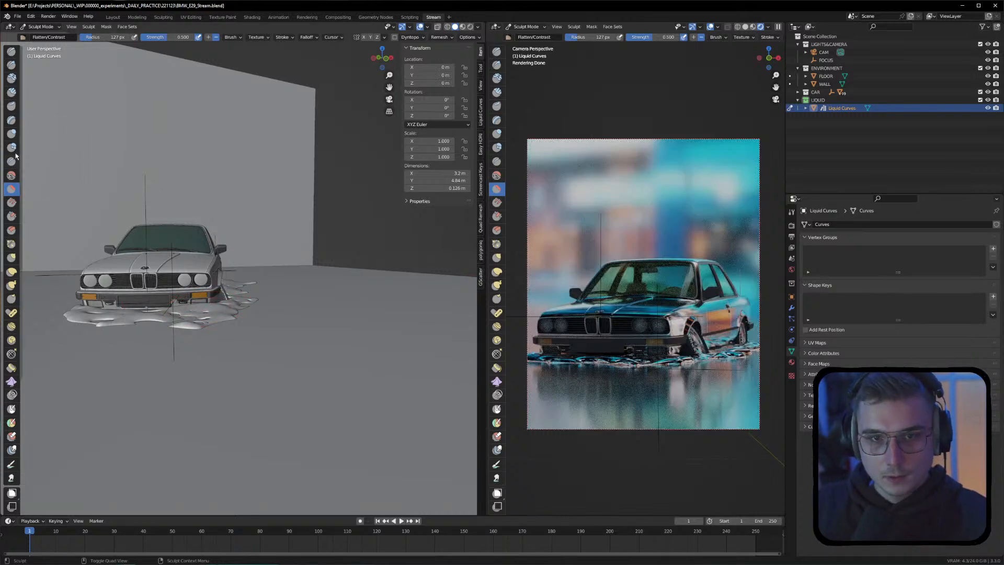
Switch to the Grab brush and set its radius to 79 px
left_click(11, 258)
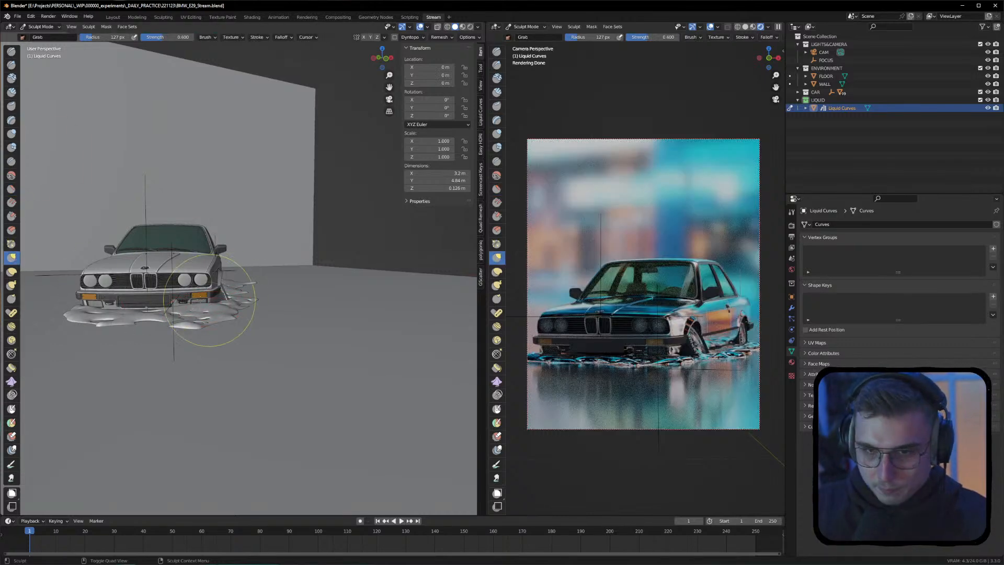
left_click(11, 272)
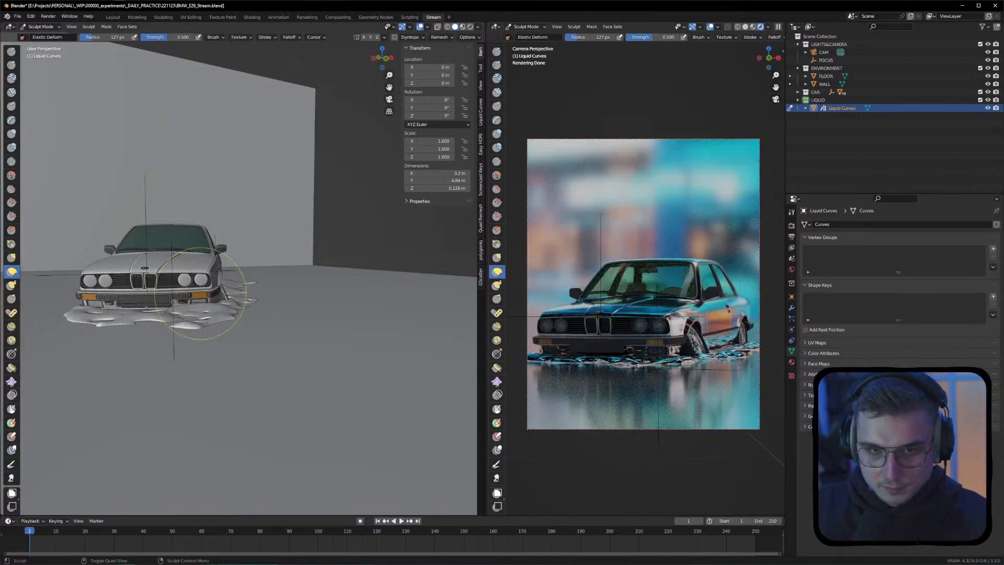
left_click(11, 257)
mouse_move(256, 292)
middle_mouse_down()
mouse_move(276, 286)
mouse_move(190, 314)
middle_mouse_up()
right_click(131, 314)
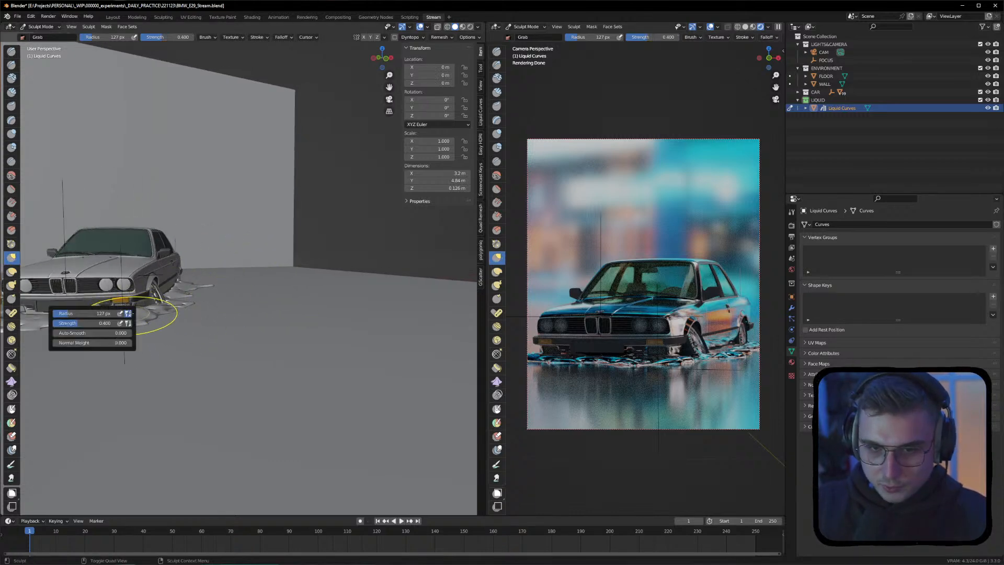
left_click_drag(112, 313, 97, 315)
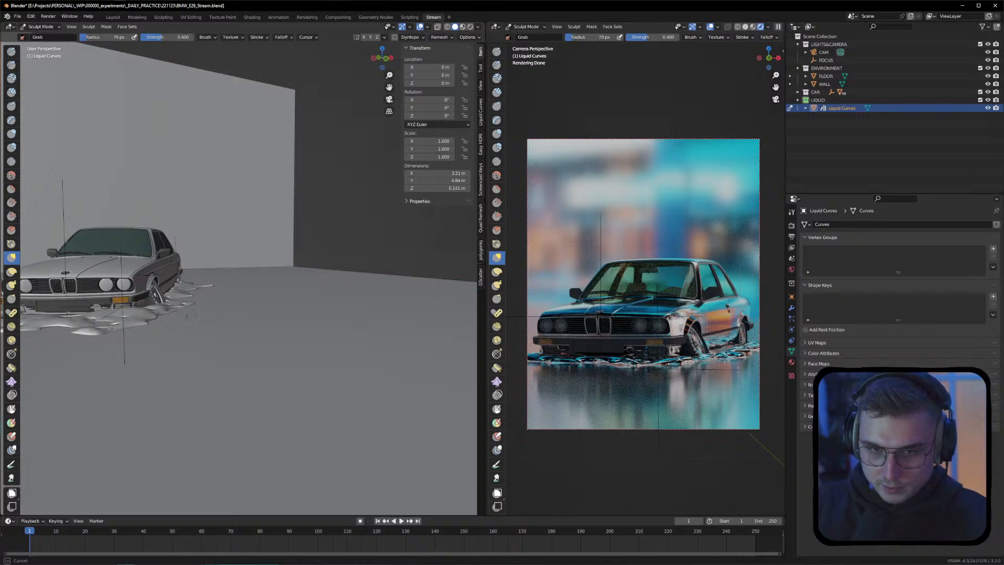
Reshape the liquid's outer edge near the front wheel and bumper with the Grab brush
middle_click_drag(195, 327, 244, 334, "shift")
scroll(235, 330, "up", 3)
scroll(191, 335, "up", 4)
scroll(195, 332, "down", 3)
mouse_move(196, 313)
left_mouse_down()
mouse_move(134, 326)
mouse_move(204, 319)
left_mouse_up()
mouse_move(204, 319)
middle_mouse_down()
mouse_move(220, 314)
mouse_move(211, 318)
middle_mouse_up()
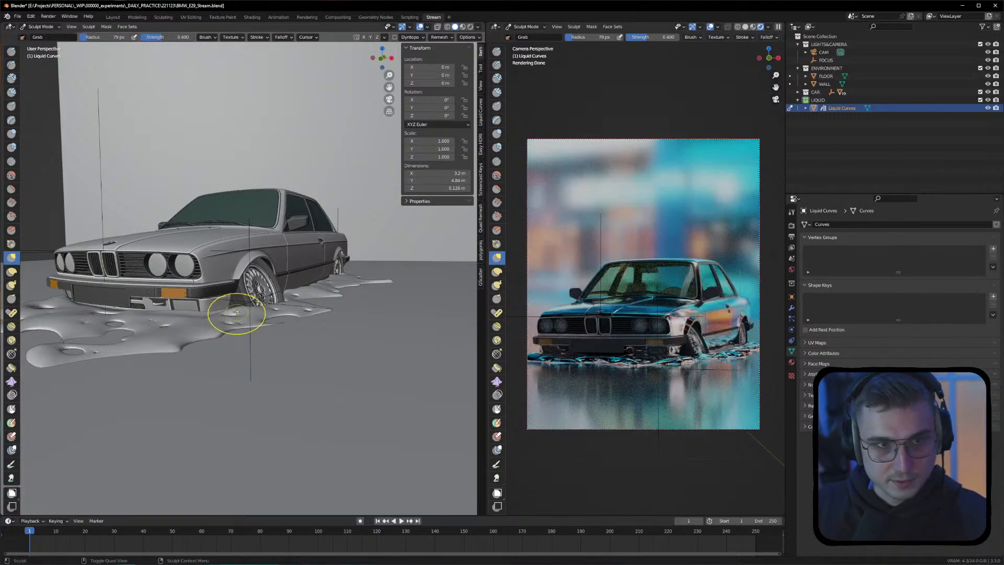
middle_click_drag(240, 313, 152, 363)
left_click_drag(158, 371, 167, 365)
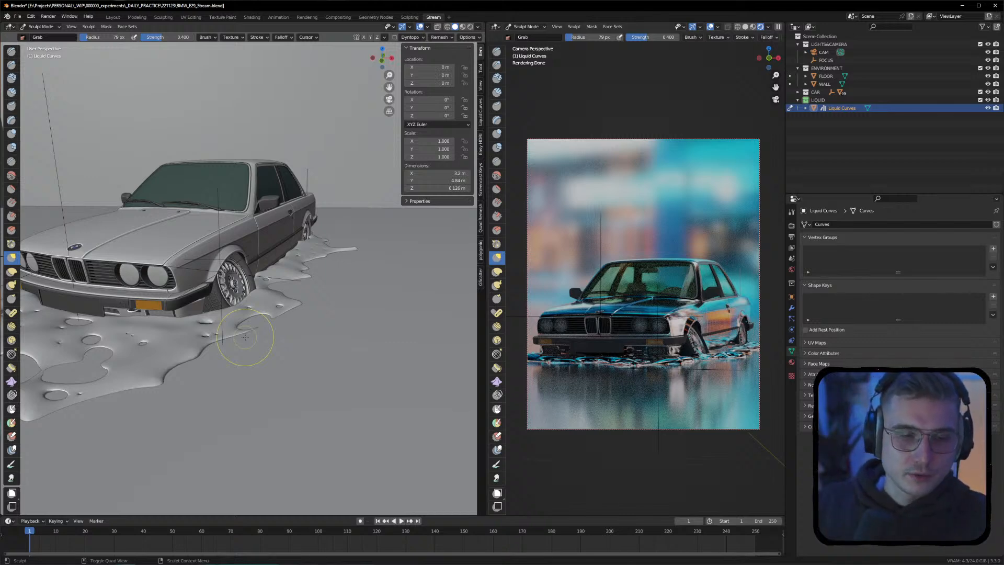
Push the liquid down along the door sill and just behind the rear wheel with the Grab brush
mouse_move(337, 281)
middle_mouse_down()
mouse_move(202, 269)
mouse_move(236, 325)
mouse_move(230, 311)
mouse_move(181, 310)
middle_mouse_up()
scroll(235, 326, "up", 2)
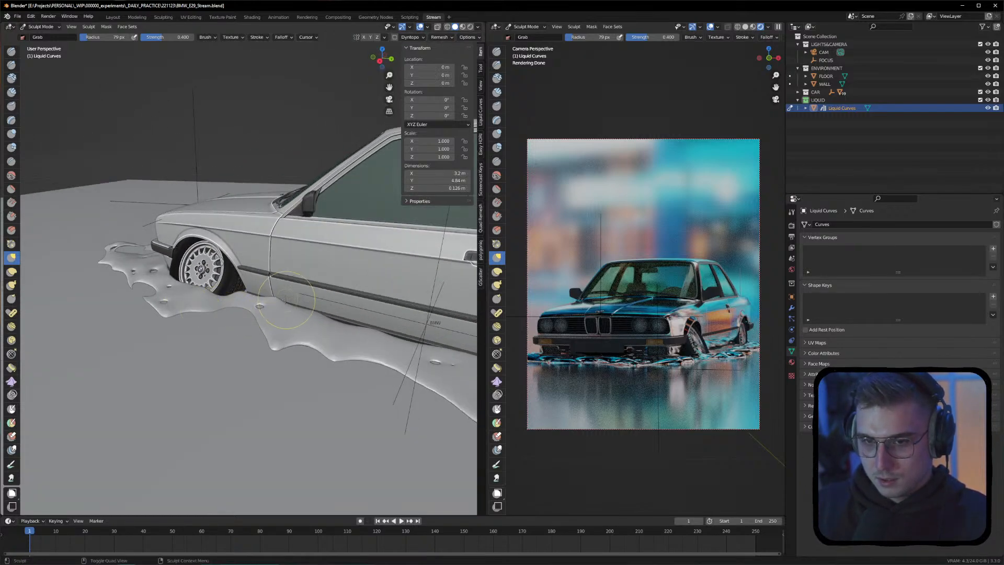
left_click_drag(276, 298, 276, 301)
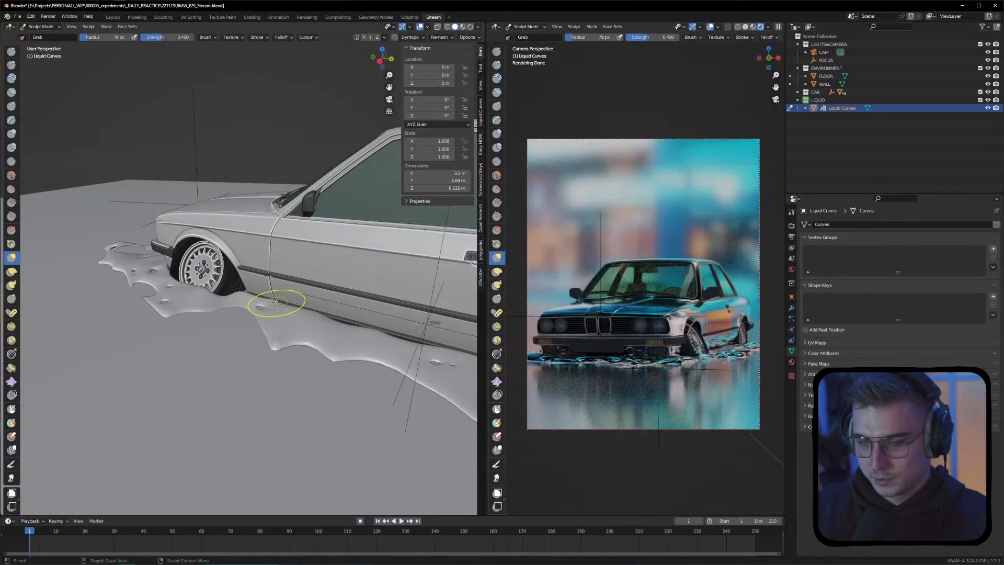
scroll(280, 314, "up", 5)
middle_click_drag(345, 386, 280, 352)
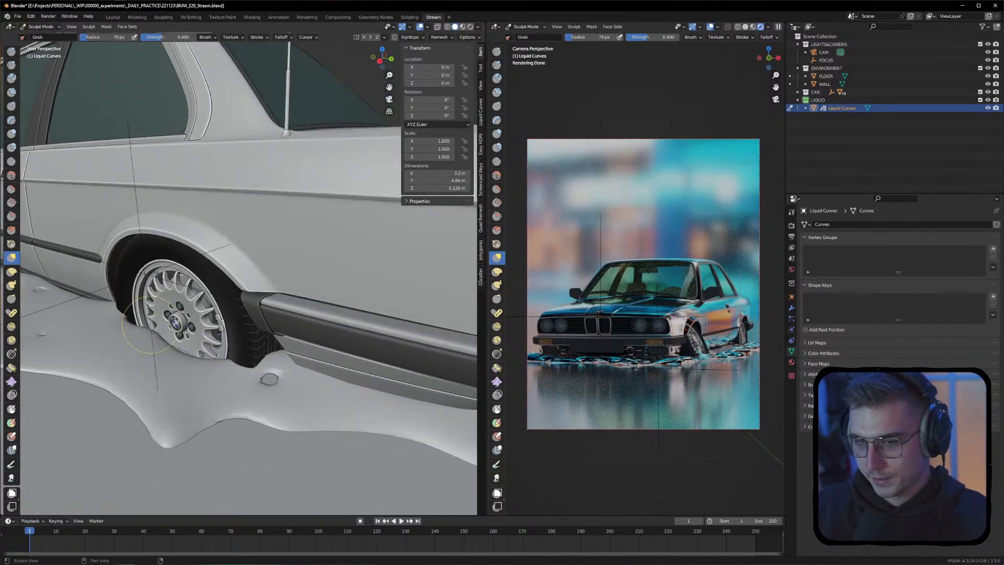
mouse_move(280, 352)
left_mouse_down()
mouse_move(265, 352)
mouse_move(279, 359)
left_mouse_up()
middle_click_drag(279, 358, 321, 347)
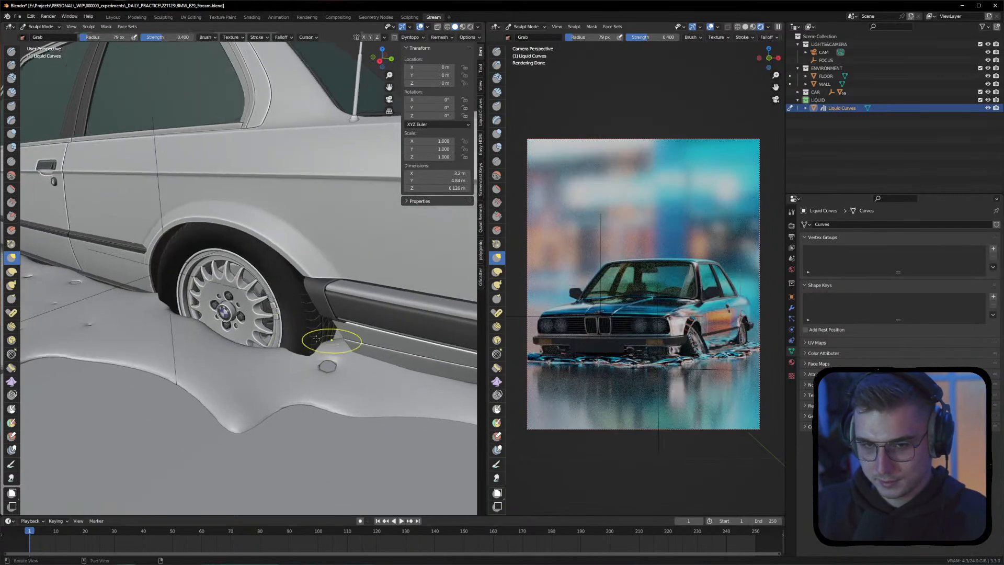
Stretch the tip of the liquid strand sticking out behind the rear bumper
mouse_move(208, 325)
middle_mouse_down()
mouse_move(141, 315)
mouse_move(139, 333)
mouse_move(214, 309)
mouse_move(220, 329)
middle_mouse_up()
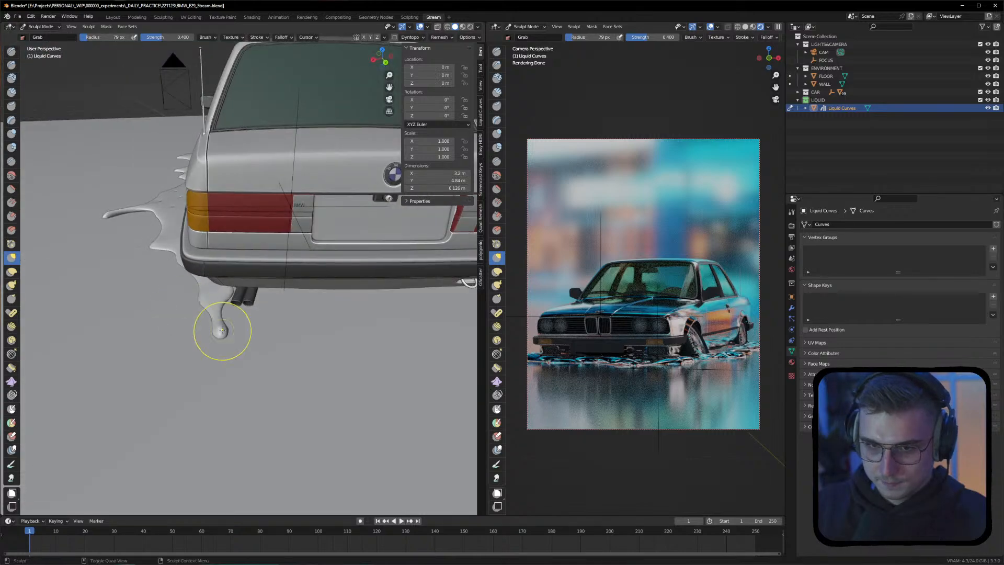
left_click_drag(231, 335, 234, 335)
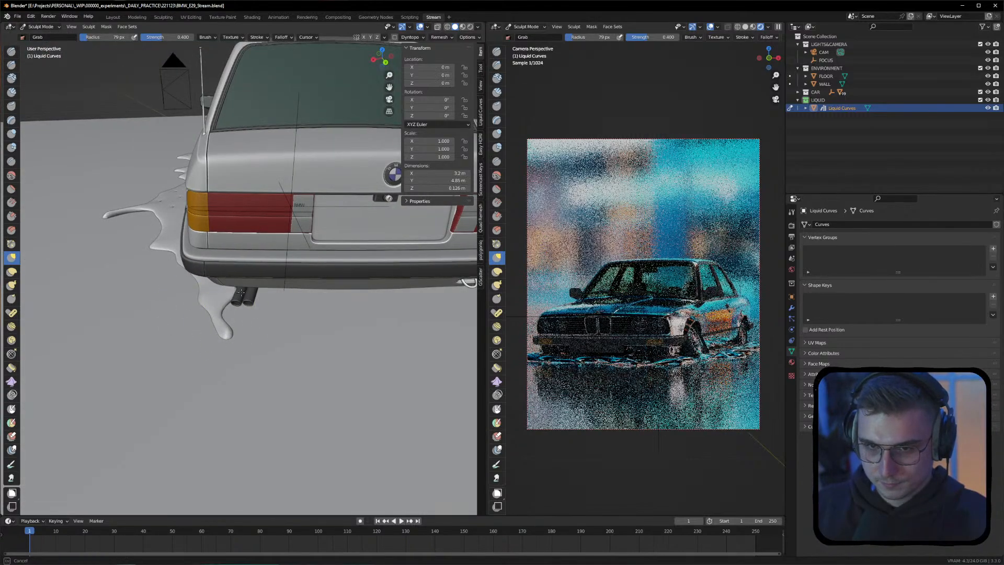
mouse_move(201, 290)
middle_mouse_down()
mouse_move(336, 309)
mouse_move(324, 359)
middle_mouse_up()
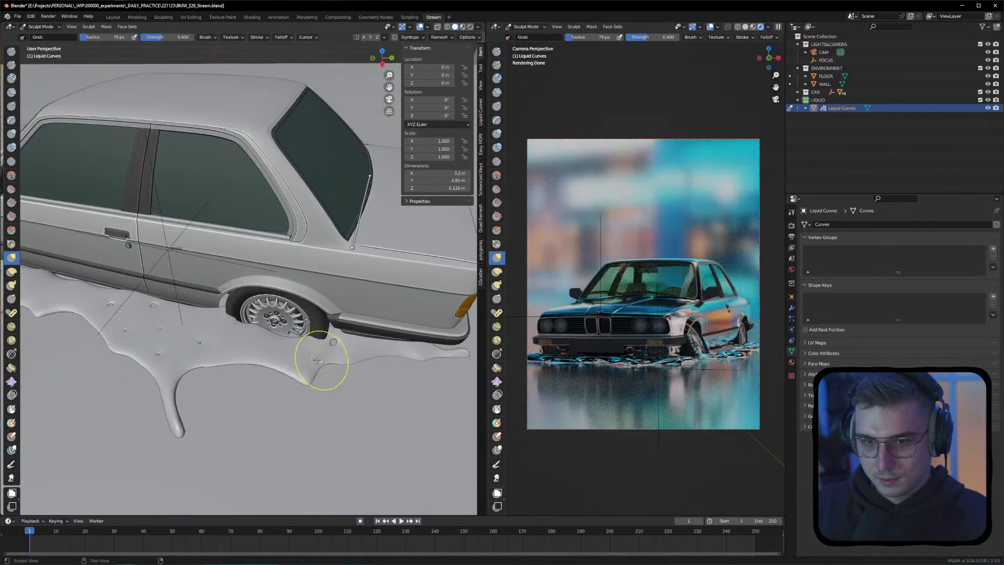
Lower the liquid beside the car door between the front and rear wheels
mouse_move(141, 337)
middle_mouse_down()
mouse_move(101, 363)
mouse_move(134, 352)
middle_mouse_up()
left_click_drag(66, 349, 67, 359)
middle_click_drag(67, 359, 225, 355)
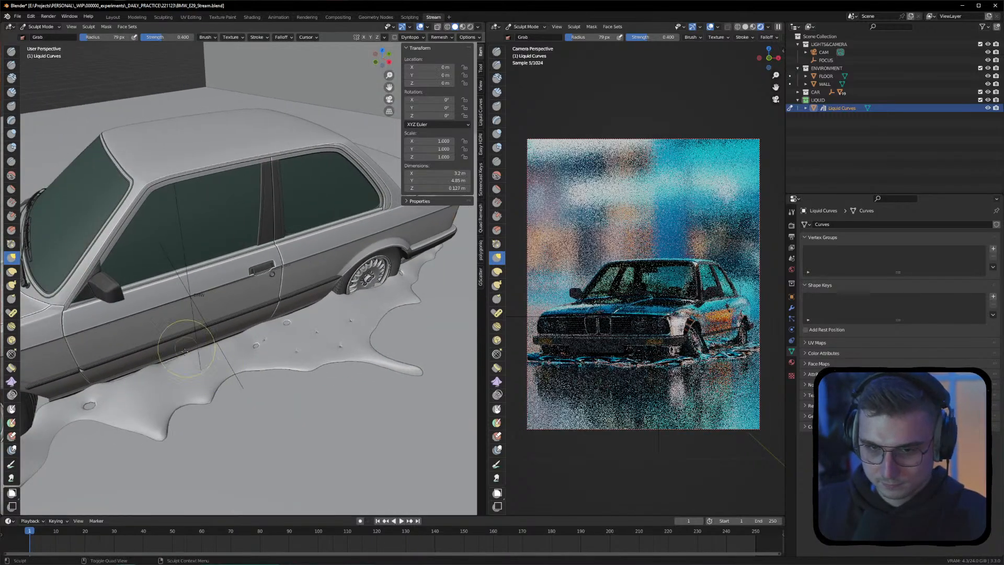
middle_click_drag(90, 399, 191, 340)
middle_click_drag(121, 397, 183, 360)
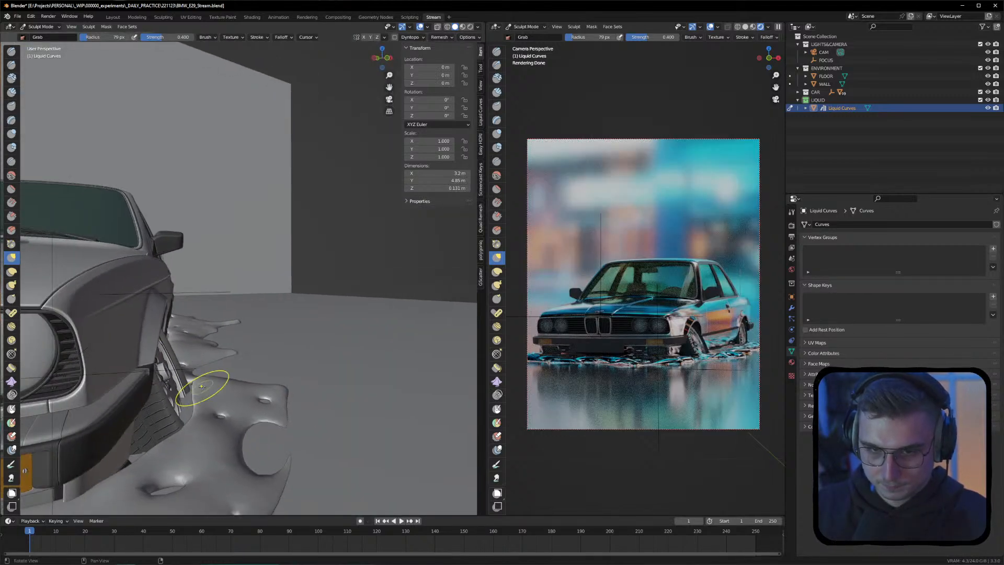
Reshape the liquid around the base of the front wheel and the adjacent bumper corner
mouse_move(197, 382)
left_mouse_down()
mouse_move(186, 390)
mouse_move(201, 382)
left_mouse_up()
middle_click_drag(200, 381, 222, 401)
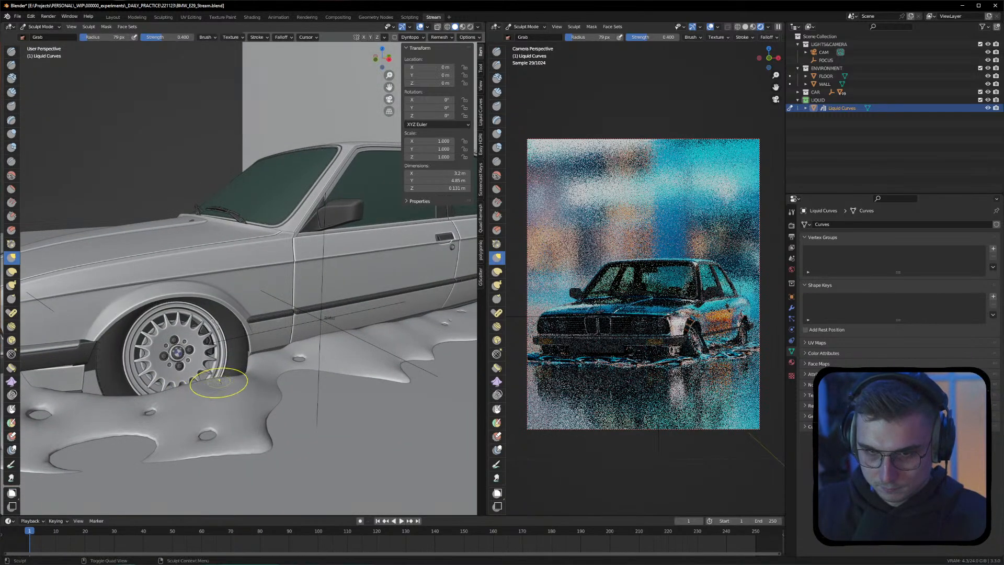
mouse_move(154, 406)
middle_mouse_down()
mouse_move(213, 403)
mouse_move(152, 399)
middle_mouse_up()
left_click_drag(152, 399, 127, 393)
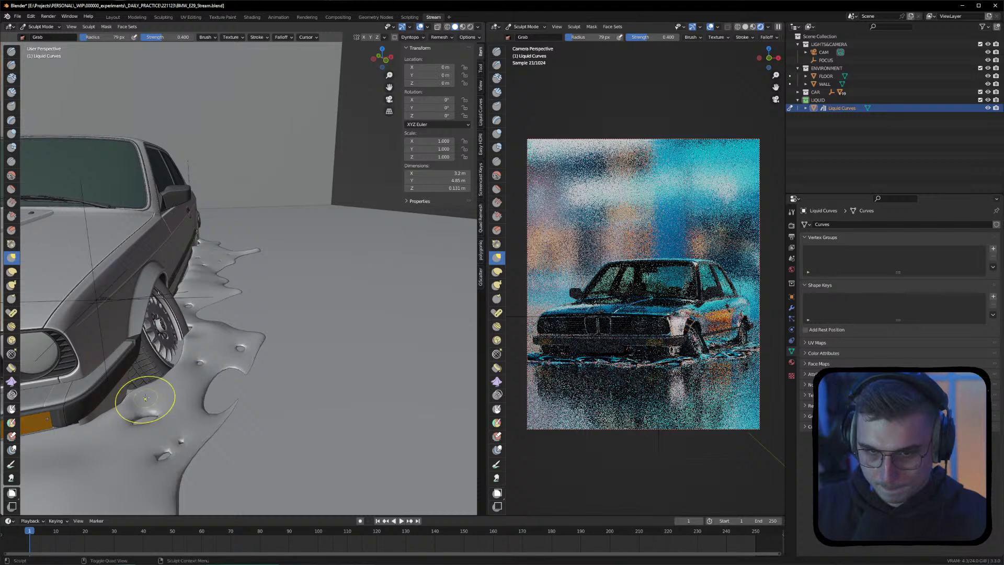
mouse_move(125, 407)
middle_mouse_down()
mouse_move(213, 381)
mouse_move(242, 347)
mouse_move(251, 352)
mouse_move(162, 403)
mouse_move(193, 368)
mouse_move(51, 381)
middle_mouse_up()
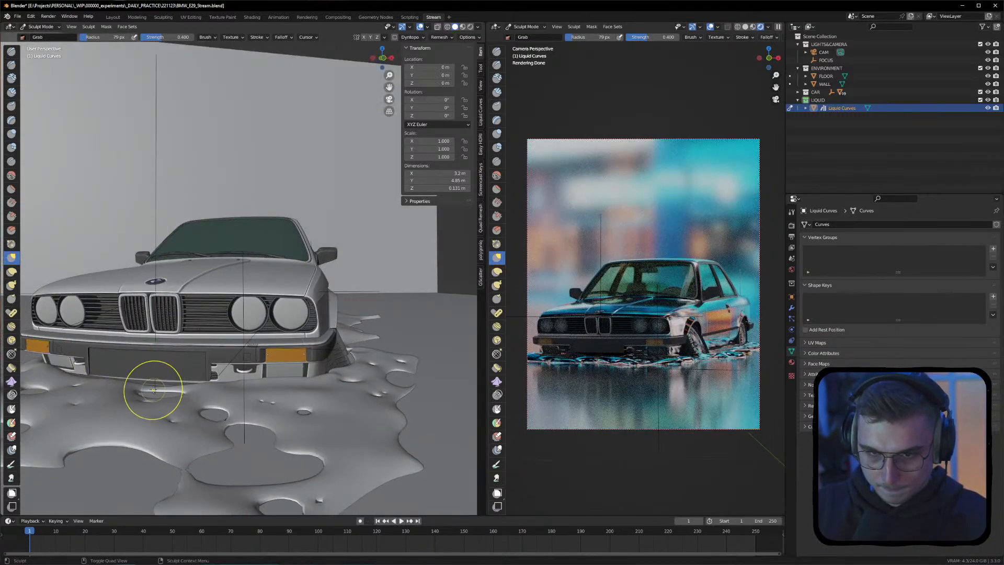
Adjust the liquid surface across the full width below the front bumper with the Grab brush
mouse_move(190, 426)
middle_mouse_down()
mouse_move(179, 383)
mouse_move(168, 389)
mouse_move(123, 342)
mouse_move(113, 356)
middle_mouse_up()
left_click_drag(112, 356, 166, 349)
middle_click_drag(178, 349, 269, 348)
mouse_move(269, 348)
left_mouse_down()
mouse_move(273, 338)
mouse_move(320, 347)
left_mouse_up()
mouse_move(320, 347)
middle_mouse_down()
mouse_move(273, 359)
mouse_move(197, 356)
middle_mouse_up()
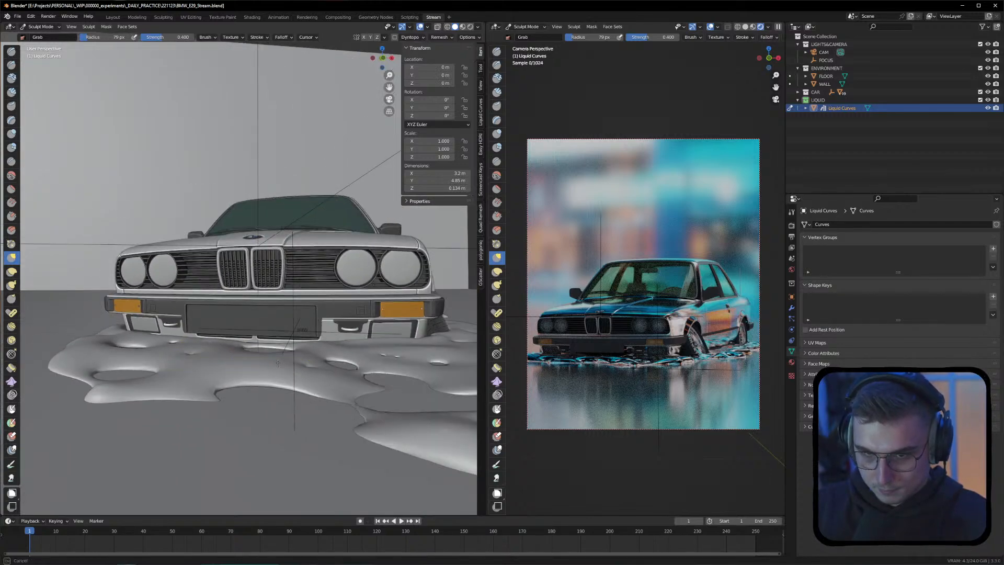
left_click_drag(278, 361, 258, 361)
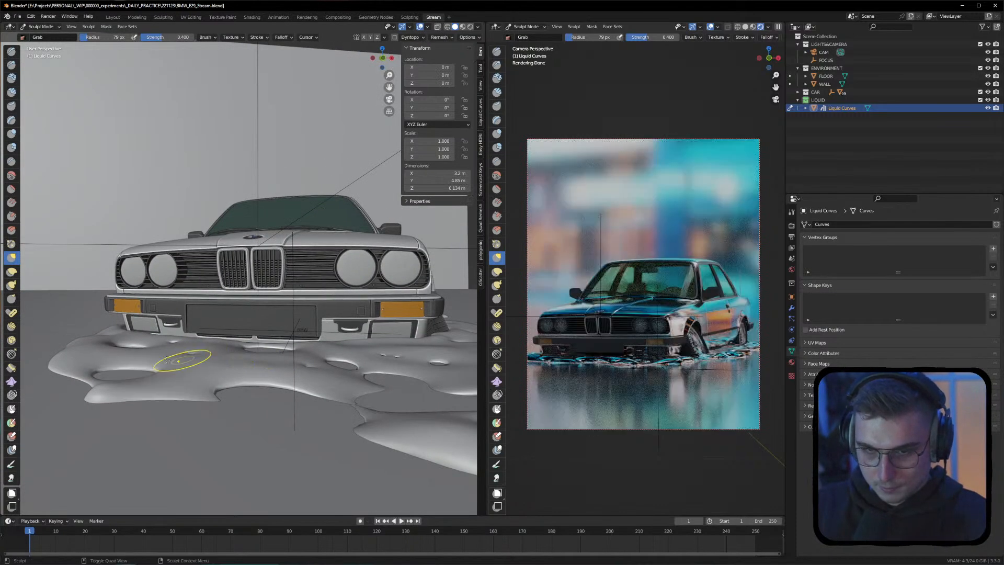
left_click_drag(87, 347, 83, 359)
Push the liquid down beneath the front bumper corner on the opposite side of the car
middle_click_drag(113, 360, 239, 359)
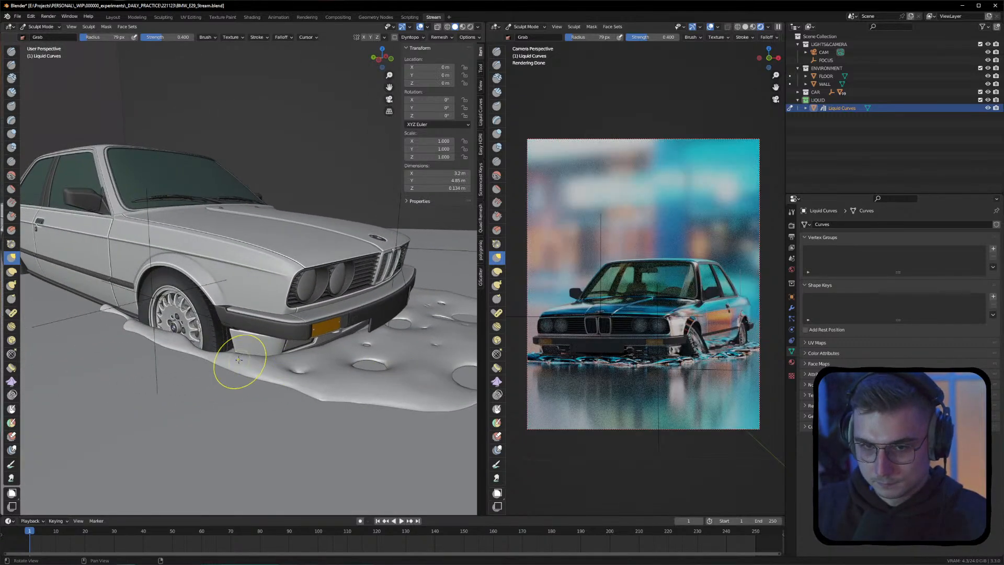
scroll(230, 356, "up", 10)
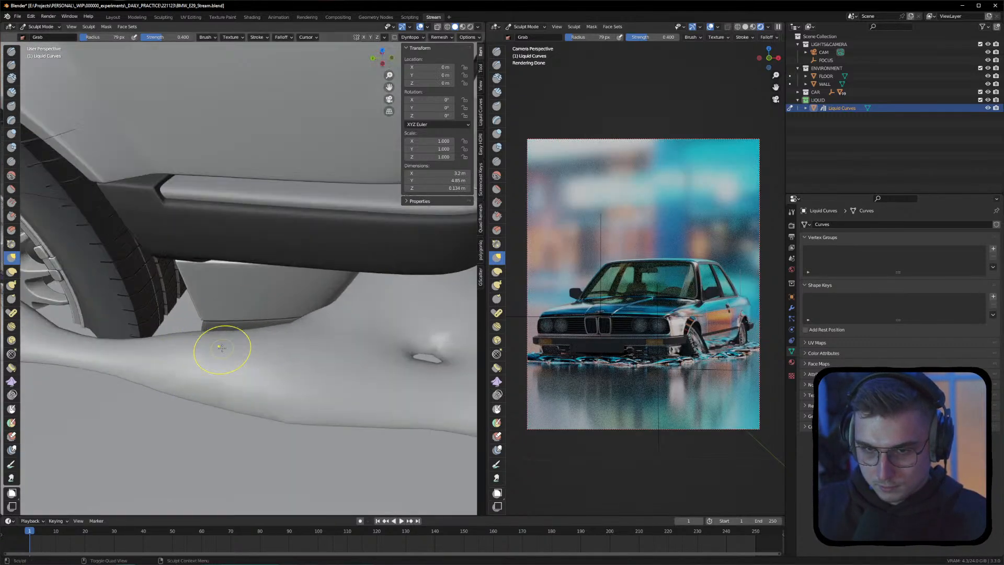
mouse_move(233, 335)
left_mouse_down()
mouse_move(233, 323)
mouse_move(298, 341)
mouse_move(254, 360)
mouse_move(234, 340)
left_mouse_up()
scroll(298, 340, "down", 4)
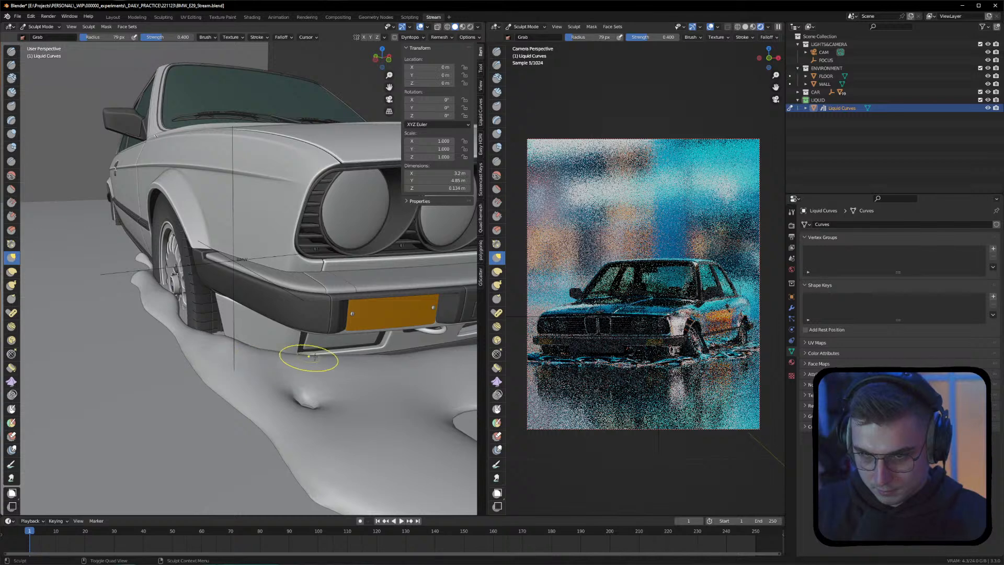
Reshape the liquid edge around the front wheel on the car's opposite side
left_click_drag(176, 316, 178, 314)
left_click_drag(175, 314, 181, 332, "alt")
middle_click_drag(181, 332, 241, 373)
scroll(152, 372, "up", 6)
left_click_drag(193, 368, 197, 357)
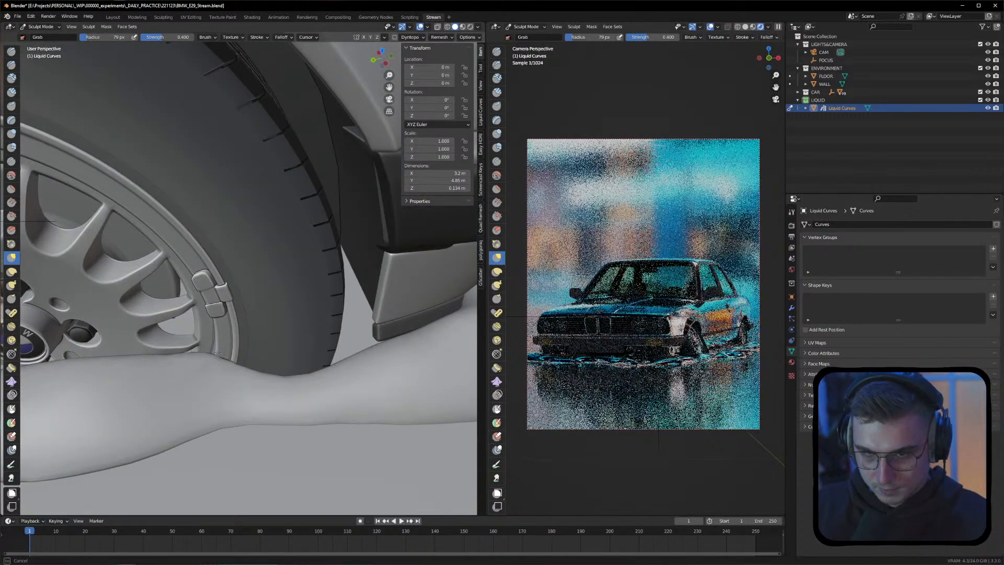
middle_click_drag(179, 363, 397, 344, "alt")
mouse_move(200, 371)
left_mouse_down("alt")
mouse_move(229, 379)
mouse_move(154, 375)
mouse_move(180, 399)
mouse_move(127, 400)
left_mouse_up("alt")
scroll(265, 369, "down", 3)
Reshape the liquid directly below the number plate area of the front bumper
mouse_move(291, 353)
middle_mouse_down()
mouse_move(290, 336)
mouse_move(135, 318)
middle_mouse_up()
scroll(275, 341, "down", 4)
scroll(135, 317, "up", 4)
middle_click_drag(413, 330, 277, 341)
middle_click_drag(447, 353, 330, 362)
left_click_drag(225, 356, 237, 351)
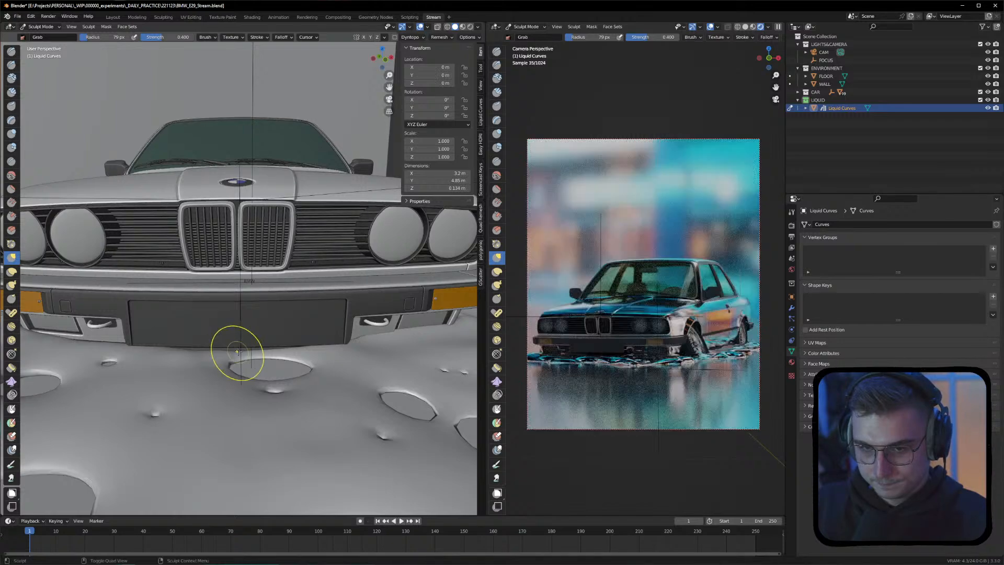
mouse_move(385, 352)
middle_mouse_down()
mouse_move(255, 358)
mouse_move(340, 356)
middle_mouse_up()
scroll(340, 355, "down", 5)
Switch to Object Mode and inspect the liquid around the car from the front and side
left_click(39, 27)
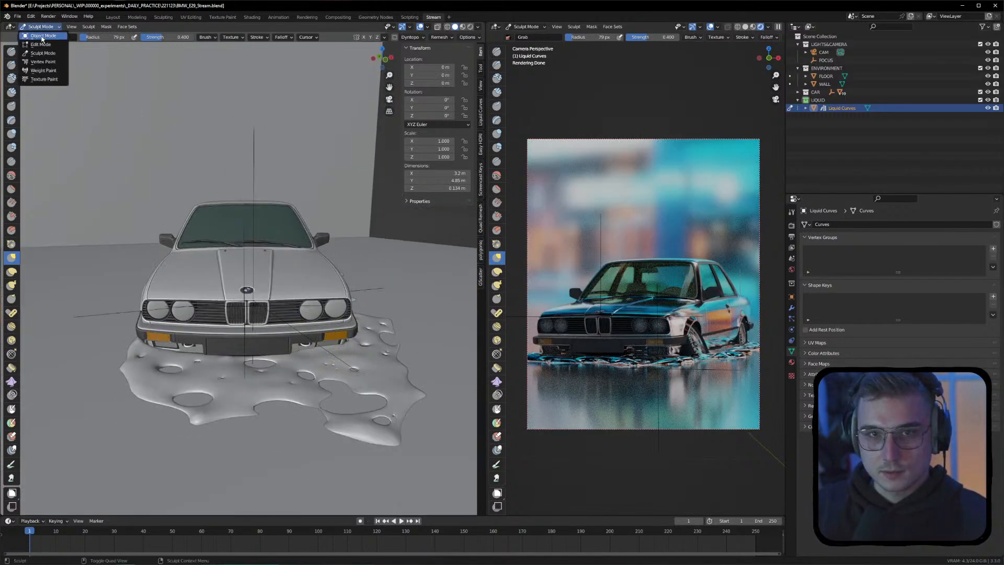
left_click(41, 37)
left_click(314, 169)
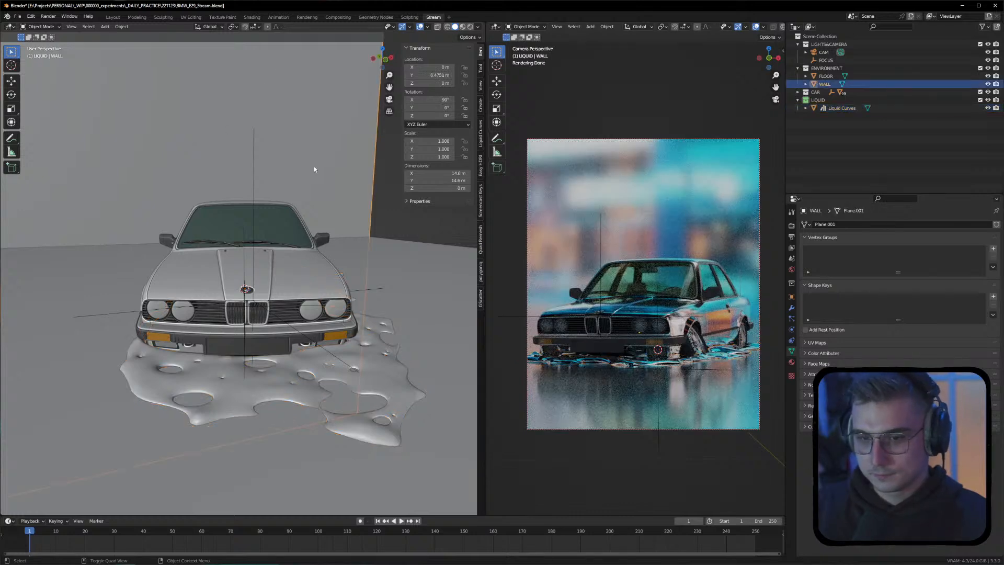
middle_click_drag(333, 248, 269, 248)
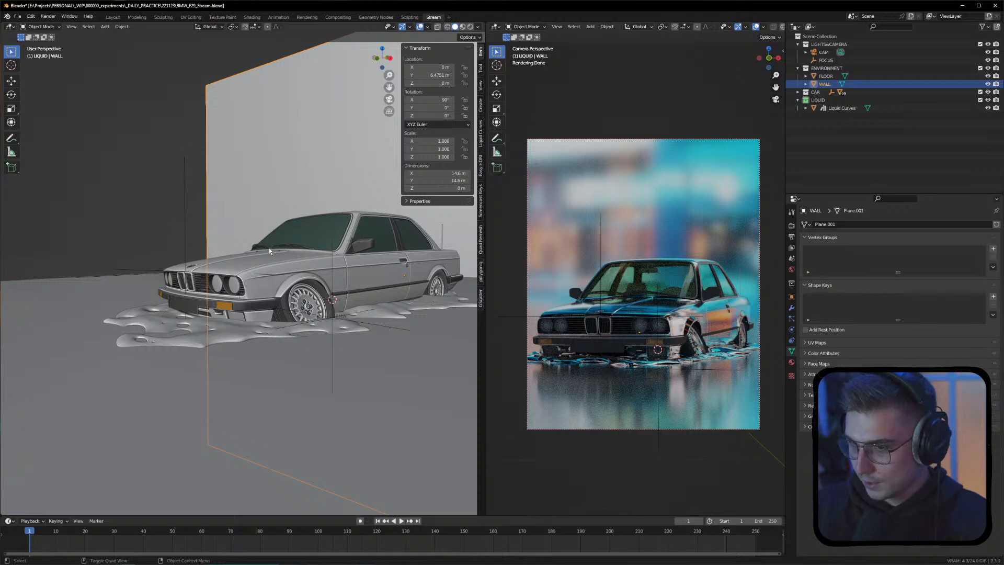
middle_click_drag(284, 260, 278, 298)
middle_click_drag(357, 303, 259, 287)
Select the liquid mesh beside the car and return it to Sculpt Mode
left_click(276, 304)
scroll(284, 298, "up", 5)
key("Tab")
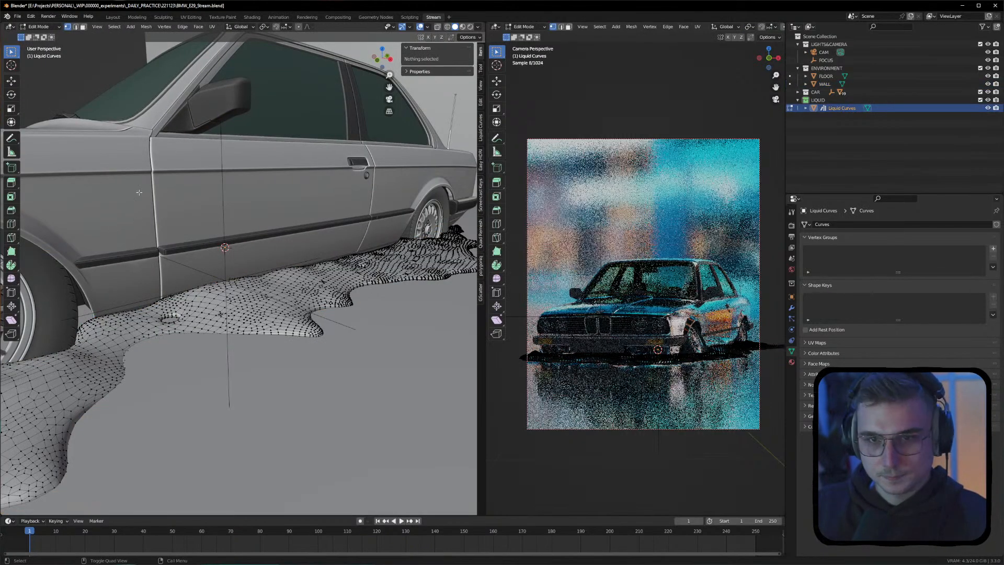
key("Tab")
left_click(41, 26)
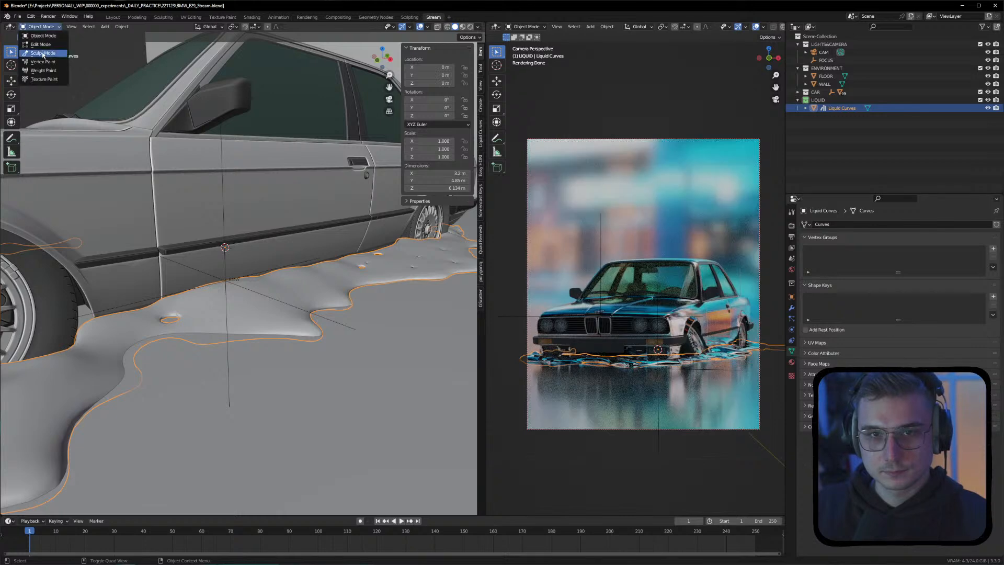
left_click(43, 54)
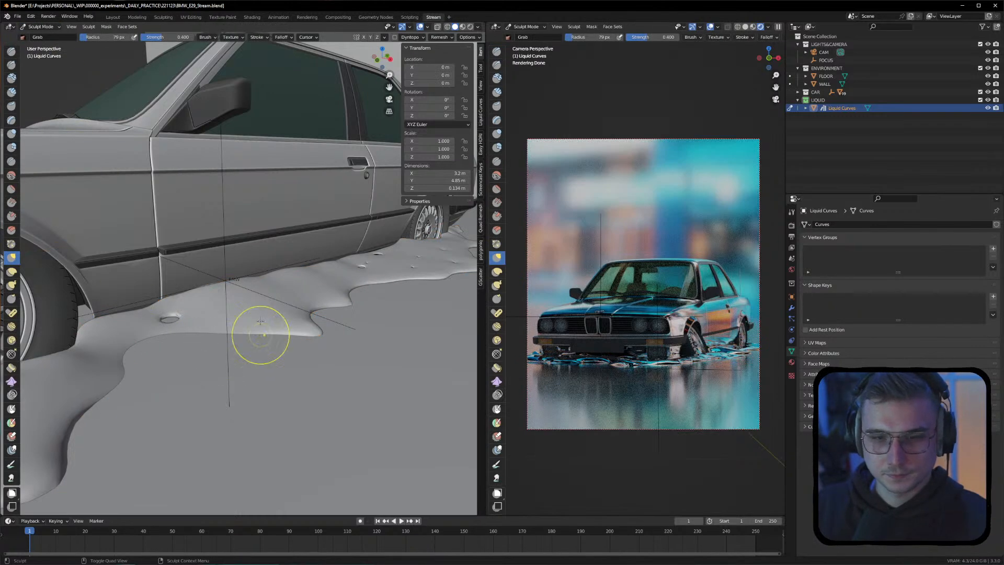
Lower the liquid's inner edge along the door sill from the front wheel towards the rear wheel
right_click(233, 294)
mouse_move(203, 294)
left_mouse_down()
mouse_move(226, 289)
mouse_move(197, 303)
left_mouse_up()
left_click_drag(253, 284, 251, 289)
left_click_drag(268, 276, 267, 283)
left_click_drag(292, 269, 292, 277)
left_click_drag(237, 284, 234, 291)
left_click_drag(333, 261, 331, 265)
left_click_drag(398, 248, 396, 250)
middle_click_drag(286, 283, 369, 243, "shift")
In the camera view, reshape the liquid below the front bumper using the Grab brush with a 90 px radius
scroll(103, 324, "down", 5)
middle_click_drag(157, 312, 225, 306)
key("KP_0")
left_click_drag(172, 356, 116, 355)
right_click(172, 358)
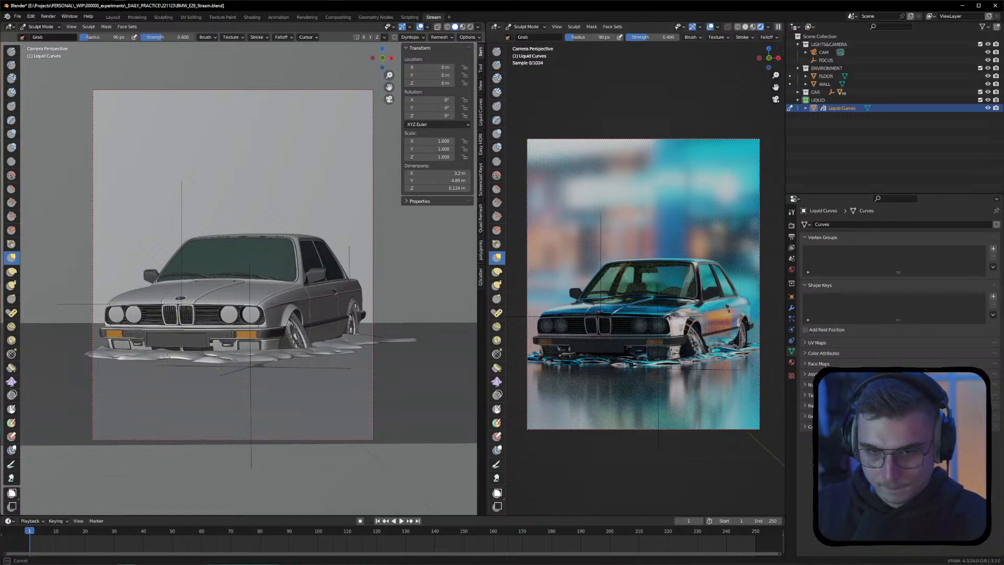
key("ctrl+z")
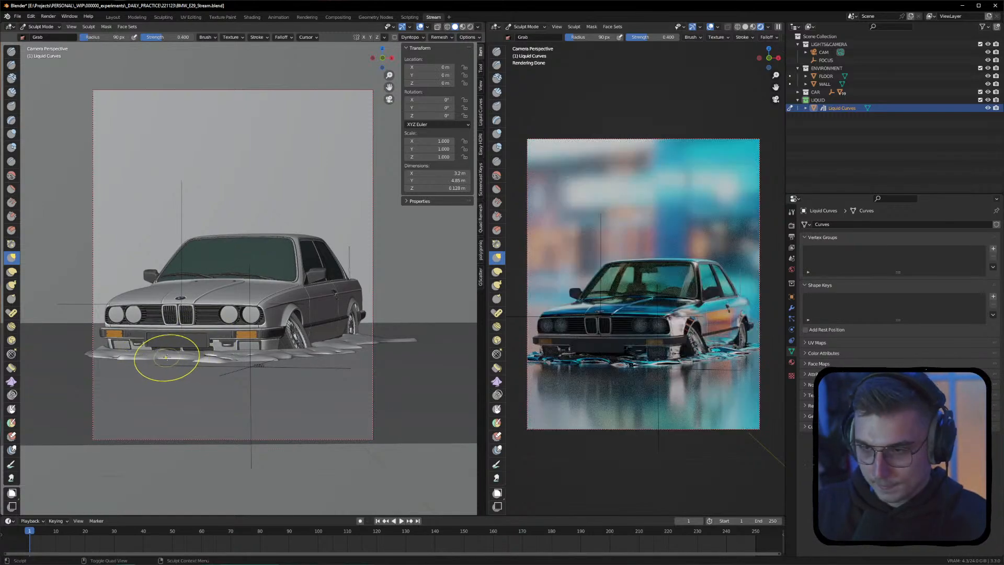
mouse_move(175, 359)
left_mouse_down()
mouse_move(158, 349)
mouse_move(116, 355)
left_mouse_up()
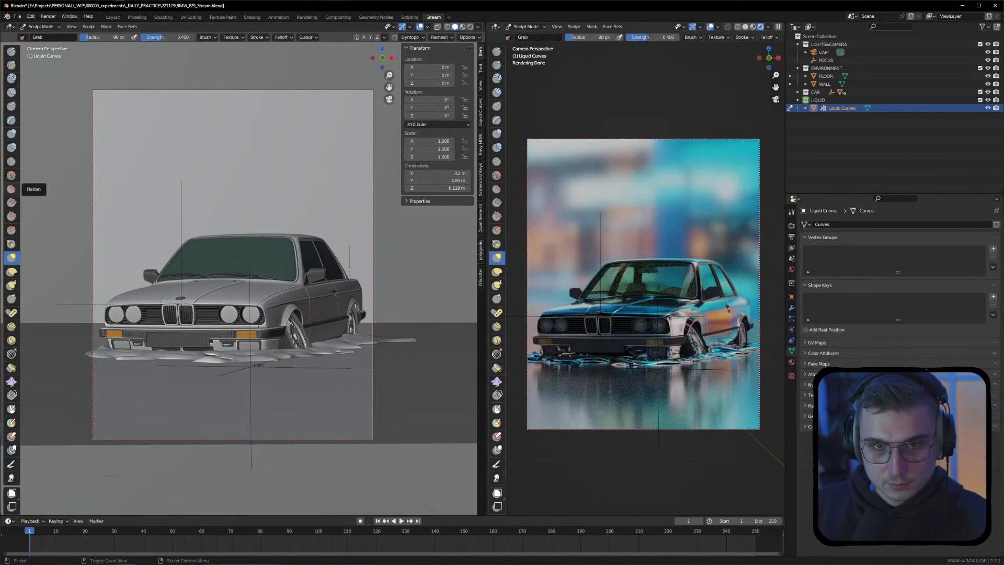
Smooth the liquid below the front bumper and near the front wheel with the Smooth brush
left_click(11, 176)
left_click_drag(204, 349, 200, 354)
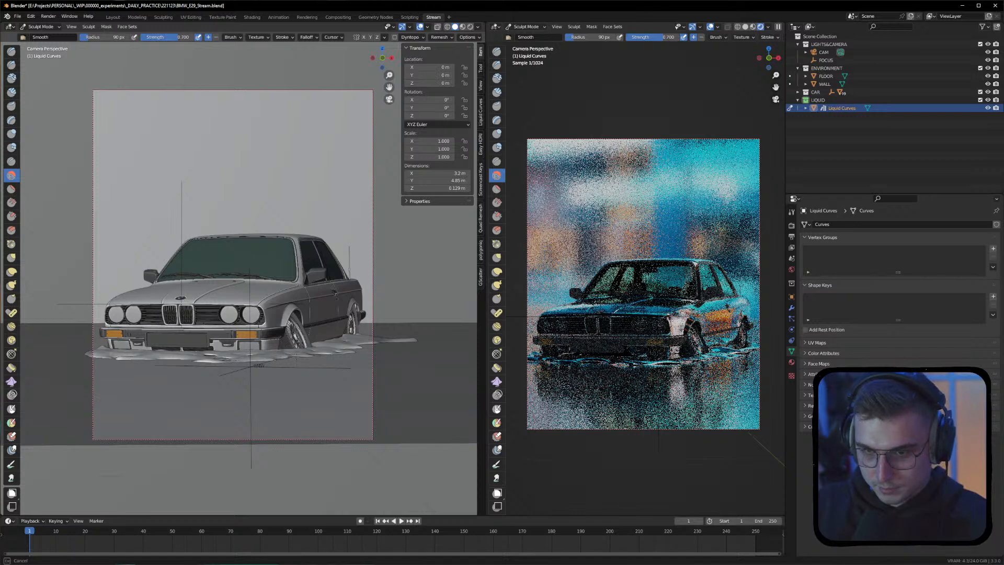
left_click_drag(289, 357, 285, 358)
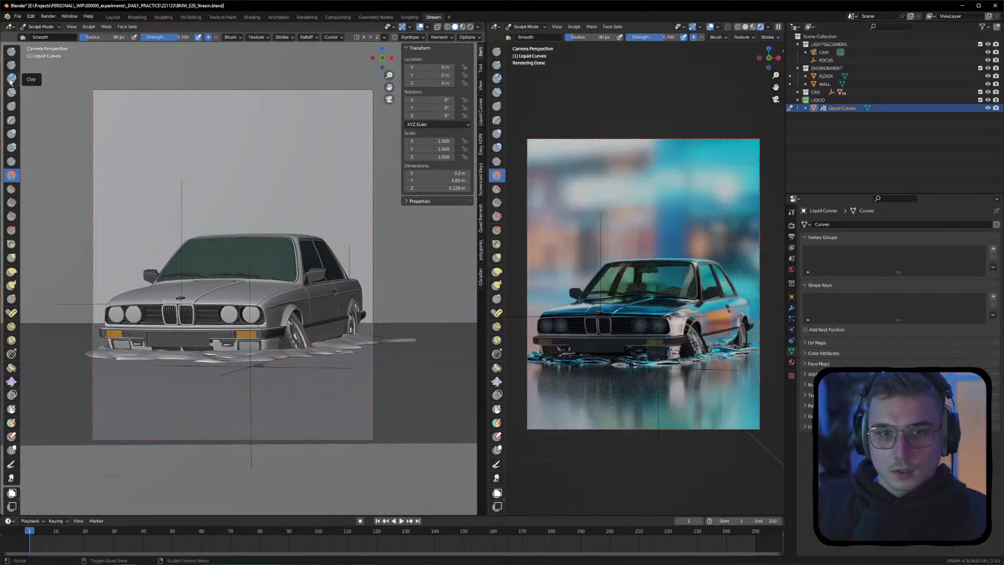
Try to thicken the liquid below the front bumper with the Inflate/Deflate brush
left_click(12, 134)
middle_click_drag(179, 361, 152, 353, "alt")
scroll(177, 354, "up", 2)
key("KP_0")
left_click_drag(175, 355, 129, 349)
key("ctrl+z")
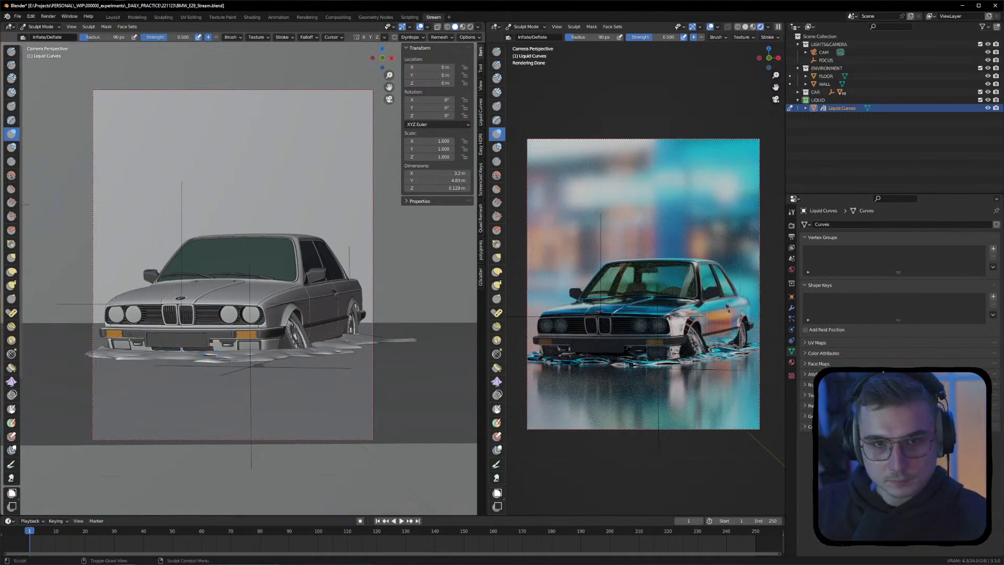
Flatten the liquid below the front bumper with the Flatten/Contrast brush, reducing its radius to 53 px for the corner
left_click(11, 188)
left_click_drag(200, 352, 157, 353)
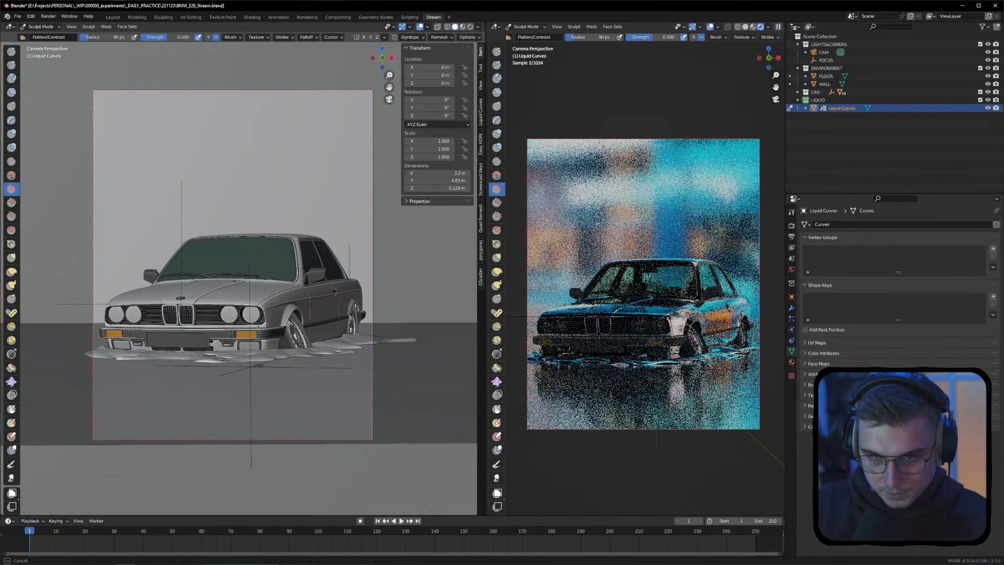
right_click(113, 347)
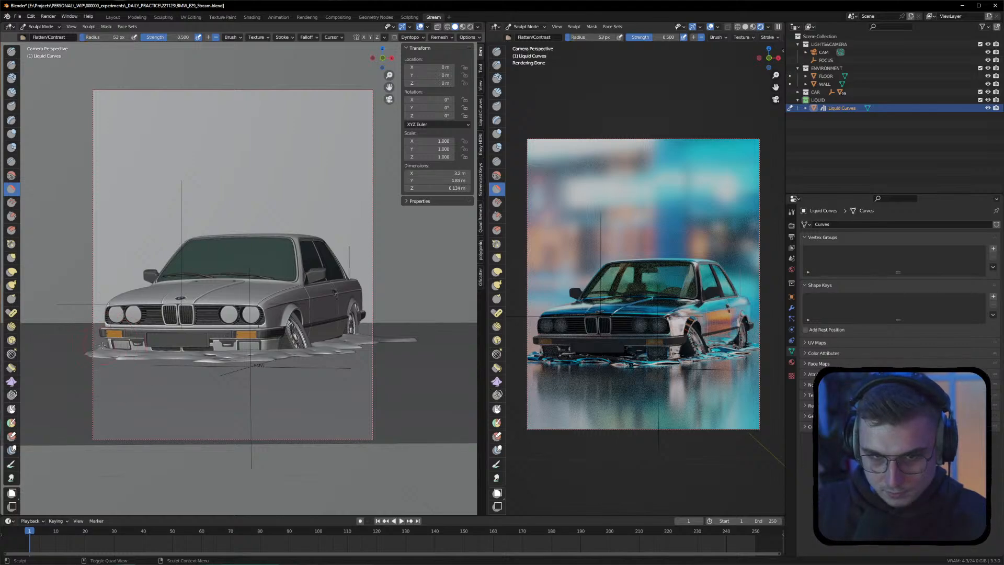
mouse_move(103, 347)
left_mouse_down()
mouse_move(112, 348)
mouse_move(100, 345)
left_mouse_up()
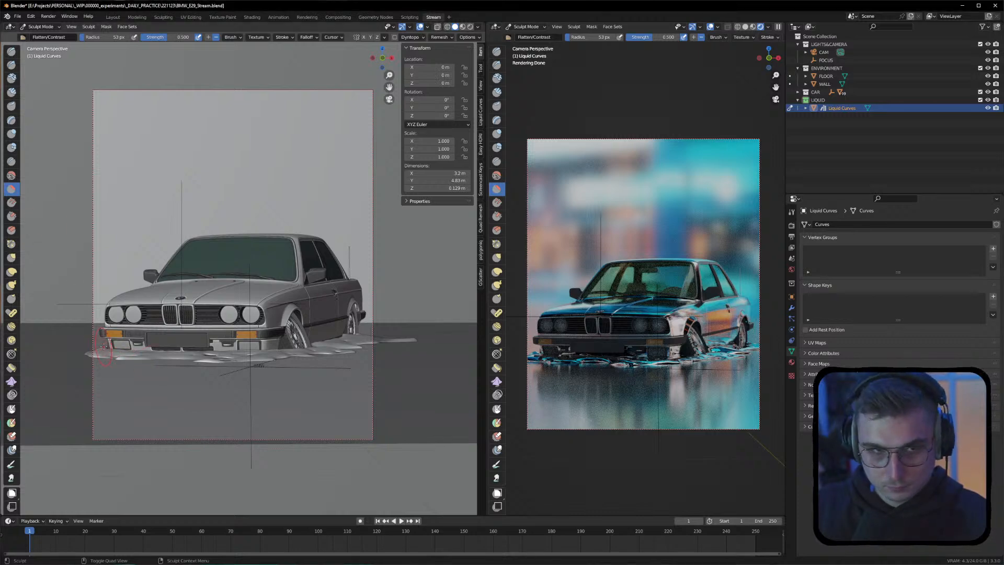
left_click_drag(104, 346, 126, 358)
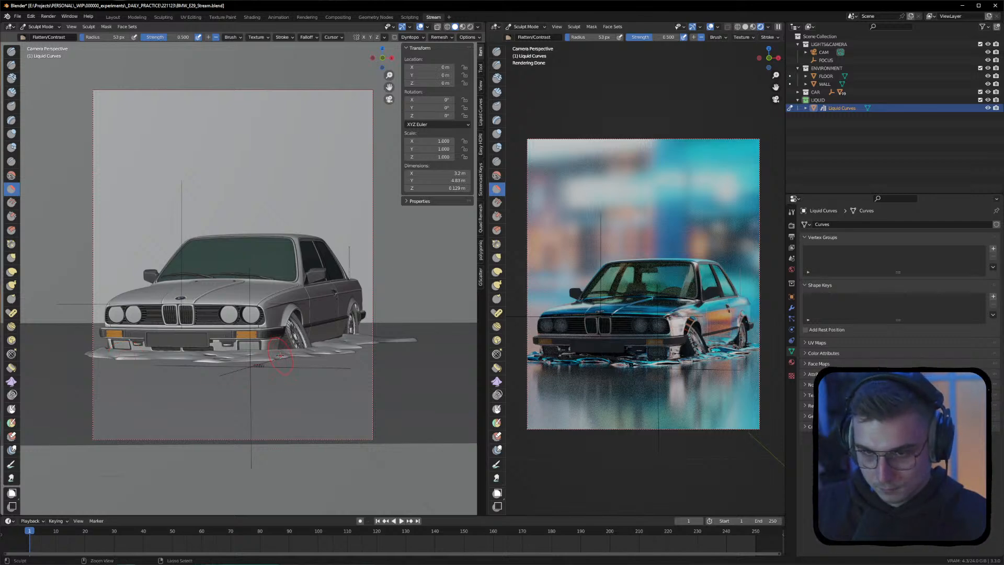
Finish flattening the liquid near the front wheel, and reshape it along the front bumper and wheel with the Grab brush at 53 px radius
left_click_drag(281, 355, 281, 354)
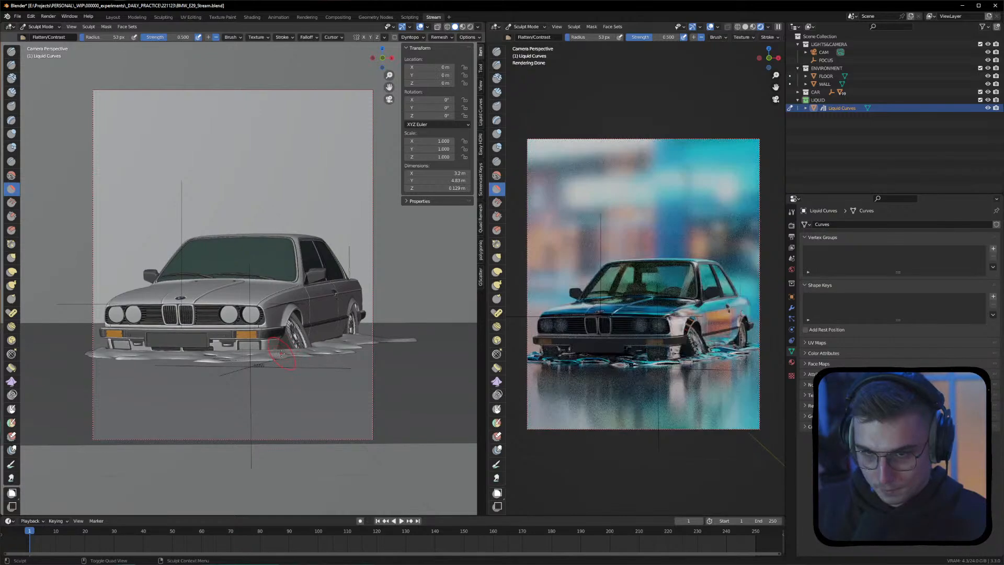
left_click(11, 258)
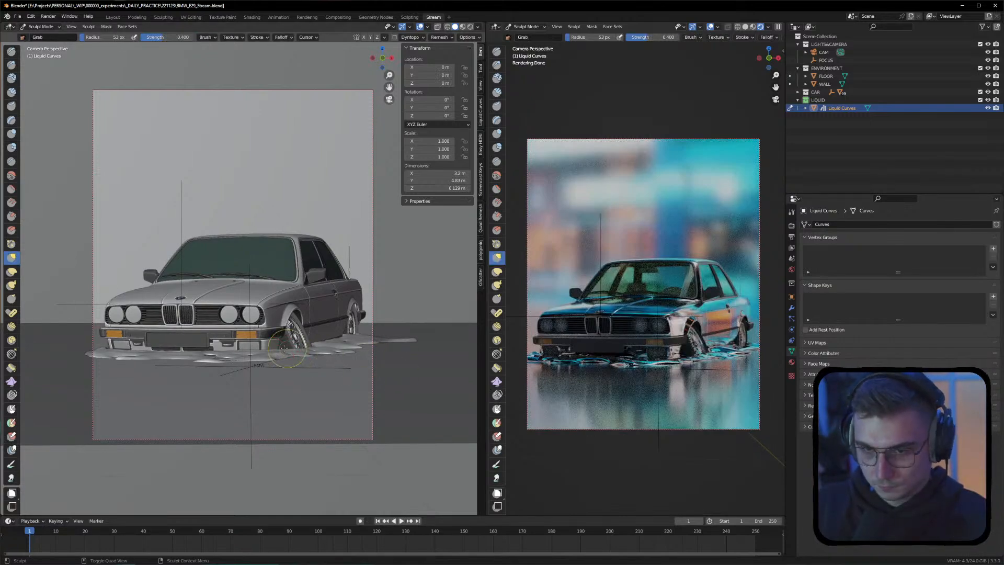
left_click_drag(276, 348, 300, 358)
left_click_drag(283, 358, 326, 350)
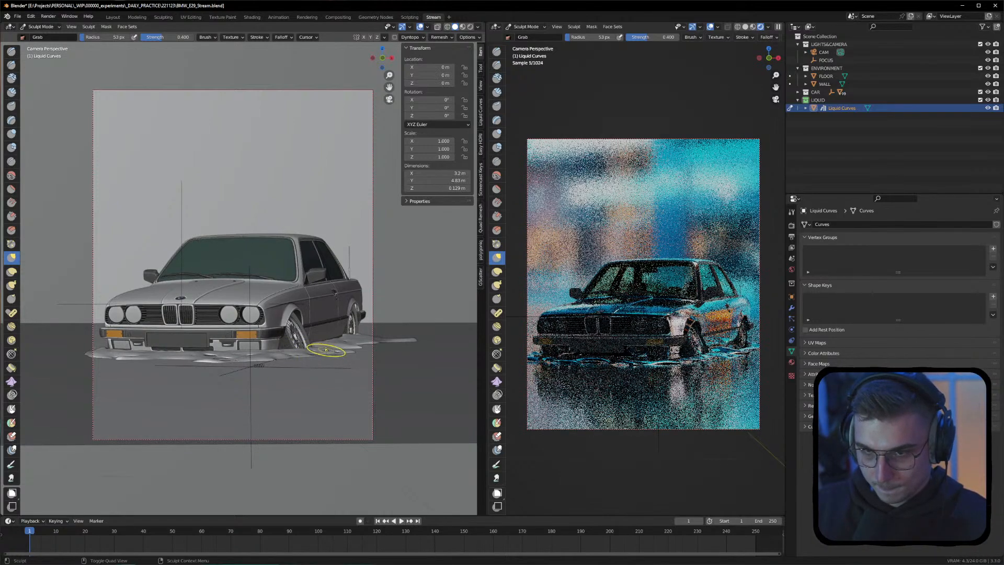
left_click_drag(217, 356, 222, 353)
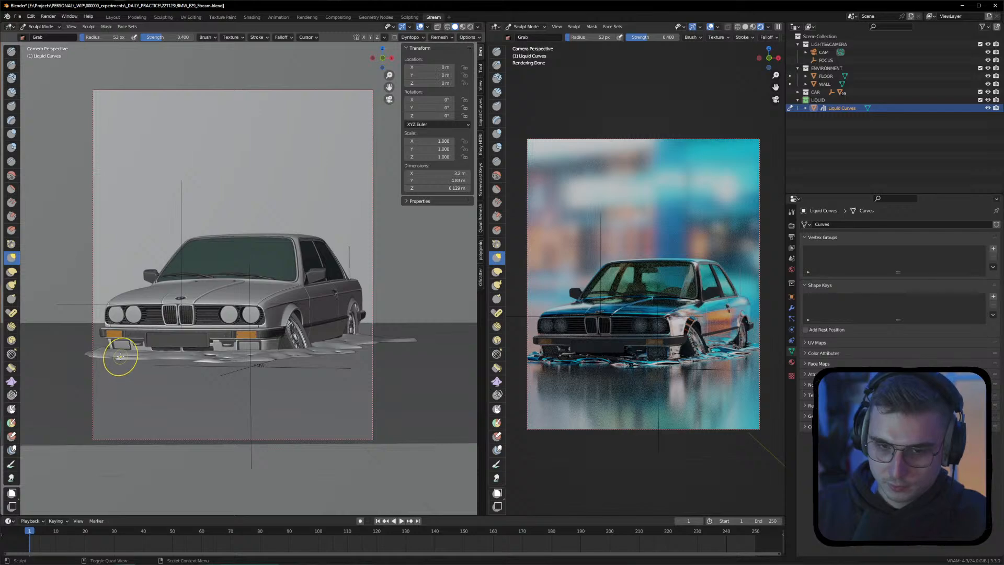
left_click_drag(119, 356, 120, 355)
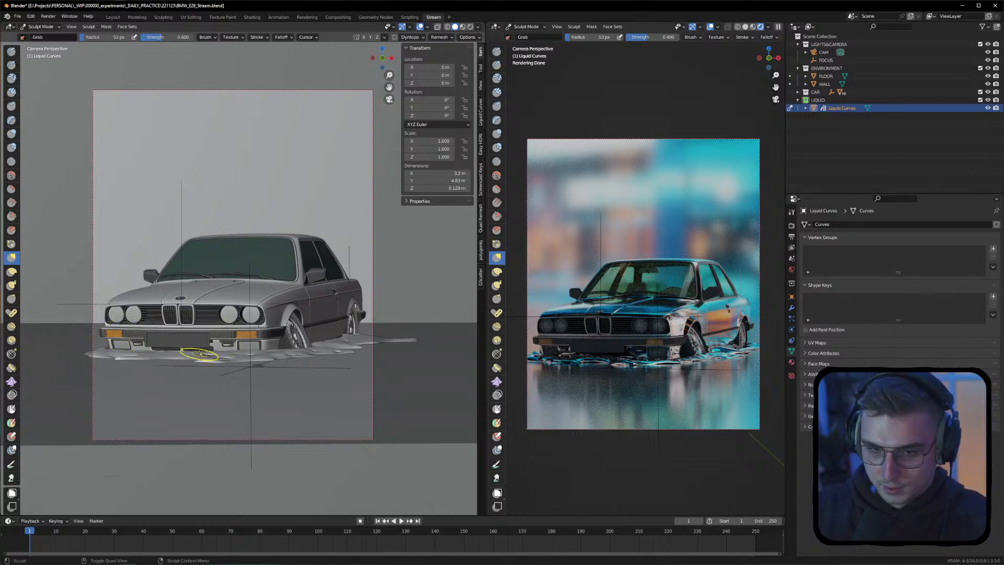
mouse_move(208, 355)
left_mouse_down()
mouse_move(220, 358)
mouse_move(191, 354)
mouse_move(214, 356)
left_mouse_up()
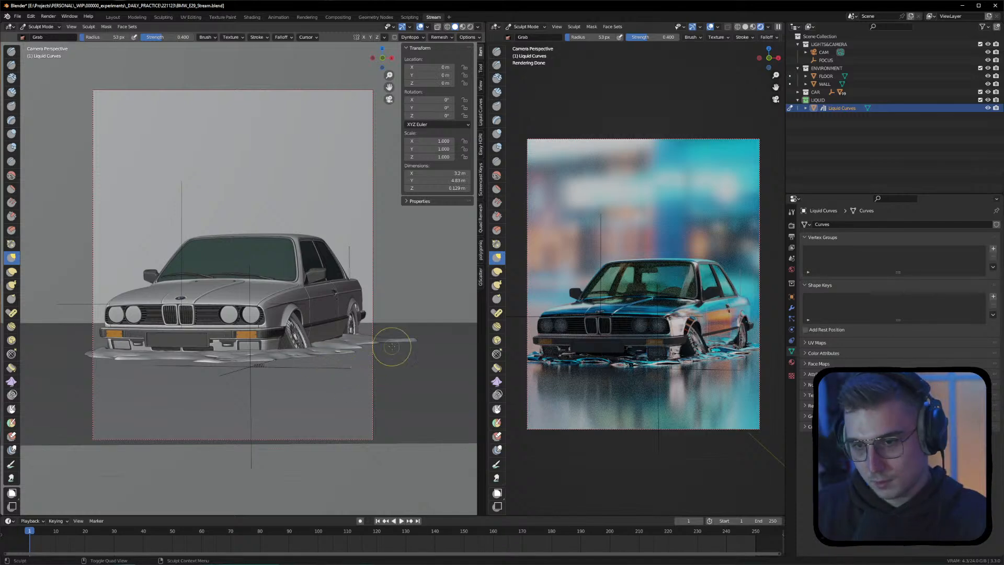
Reshape the liquid beside the rear wheel and in front of the front wheel with the Grab brush, and return to Object Mode
mouse_move(399, 343)
left_mouse_down()
mouse_move(452, 349)
mouse_move(366, 346)
left_mouse_up()
left_click(358, 344)
mouse_move(277, 361)
left_mouse_down()
mouse_move(297, 364)
mouse_move(284, 348)
left_mouse_up()
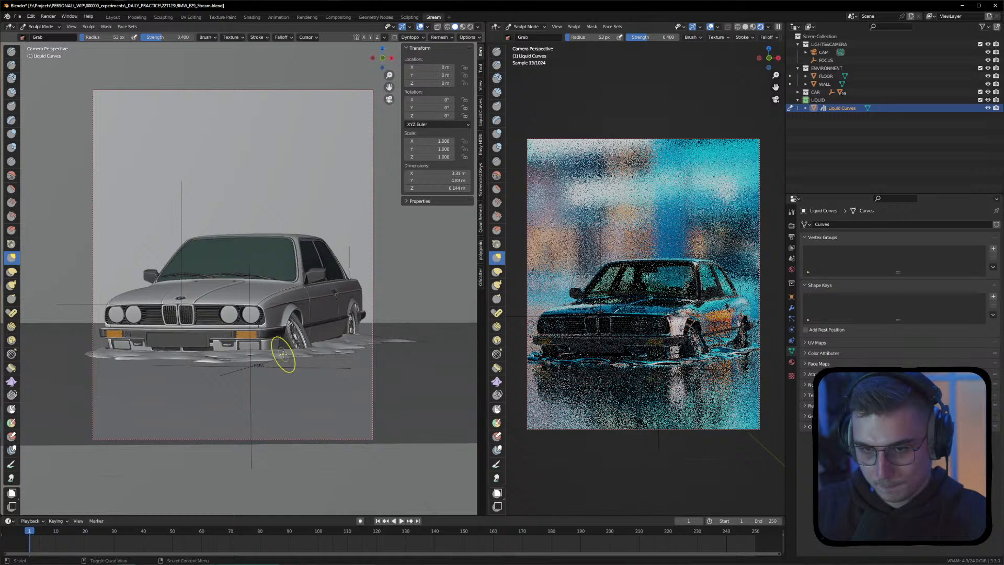
left_click(41, 26)
left_click(38, 34)
left_click(118, 70)
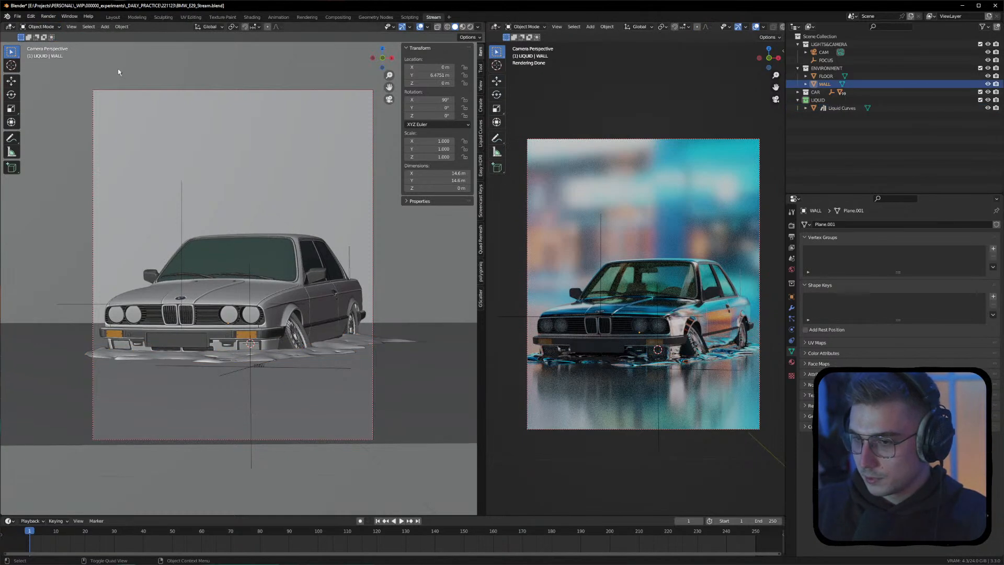
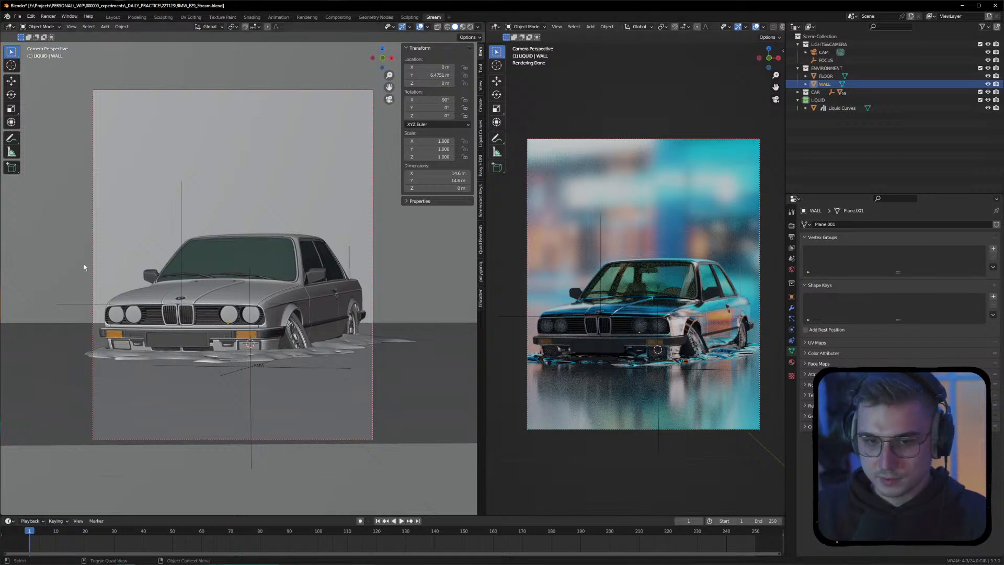
Put Liquid Curves back into Sculpt Mode and adjust the liquid's outer edge at the front bumper corner with the Grab brush
left_click(46, 115)
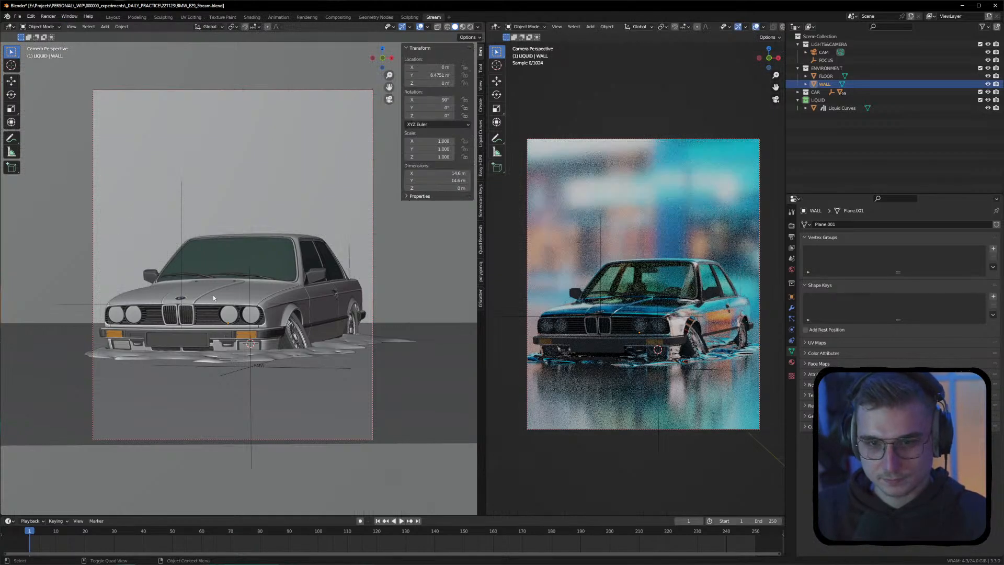
left_click(831, 109)
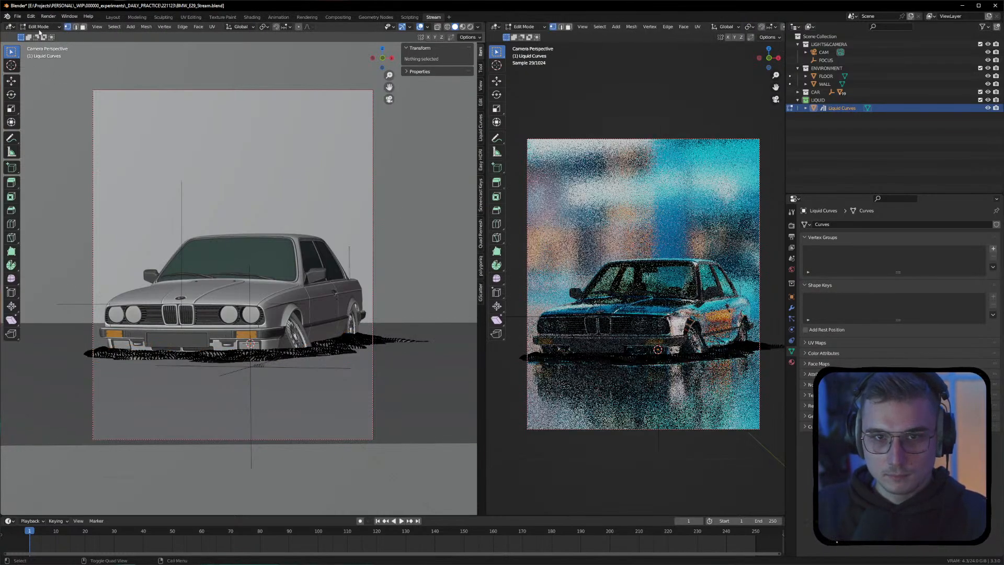
left_click(41, 27)
left_click(42, 54)
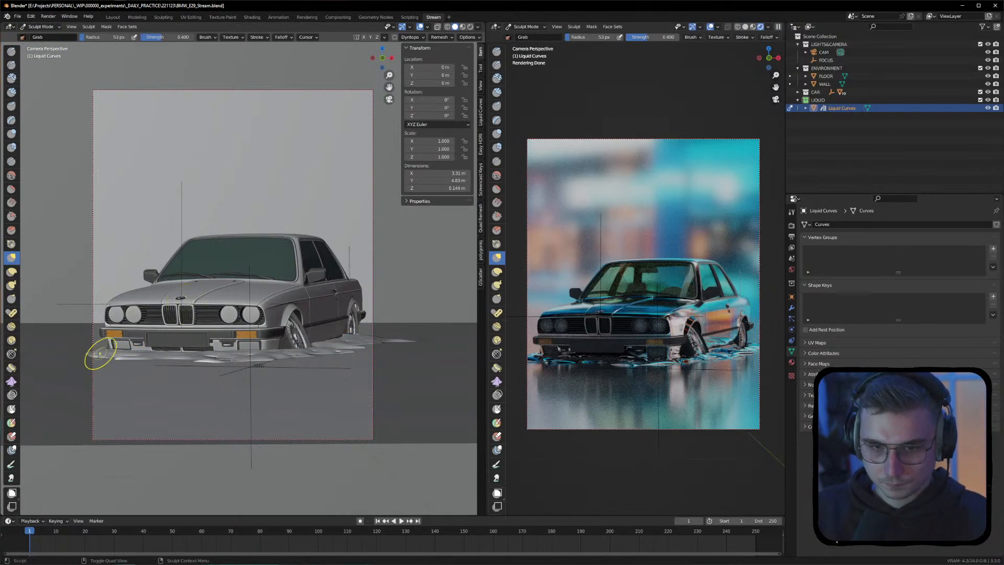
left_click_drag(100, 353, 96, 355)
left_click_drag(84, 356, 85, 358)
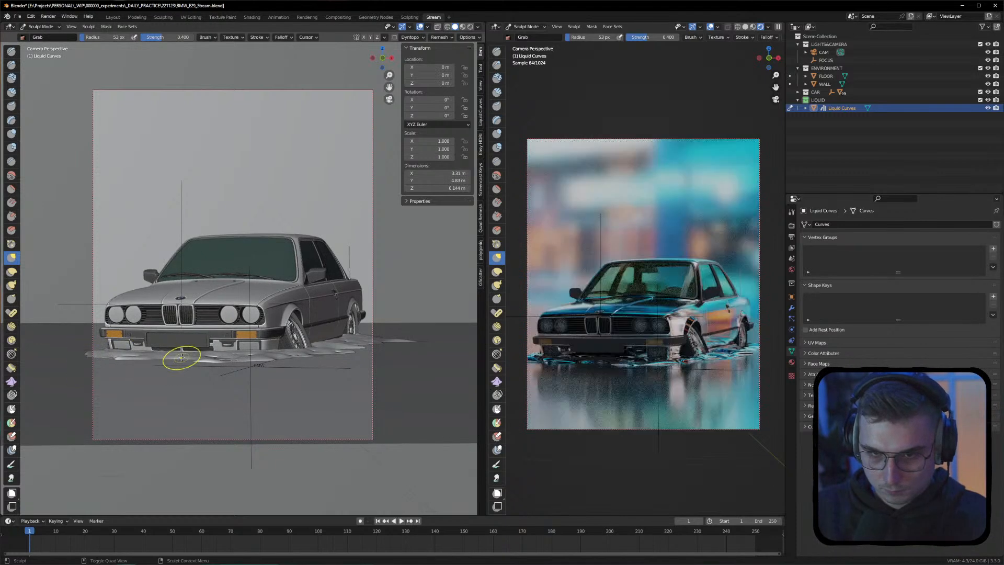
In the top view of the quad layout, reshape the liquid's outline in front of the bumper using the Grab brush
key("ctrl+alt+q")
scroll(111, 150, "up", 8)
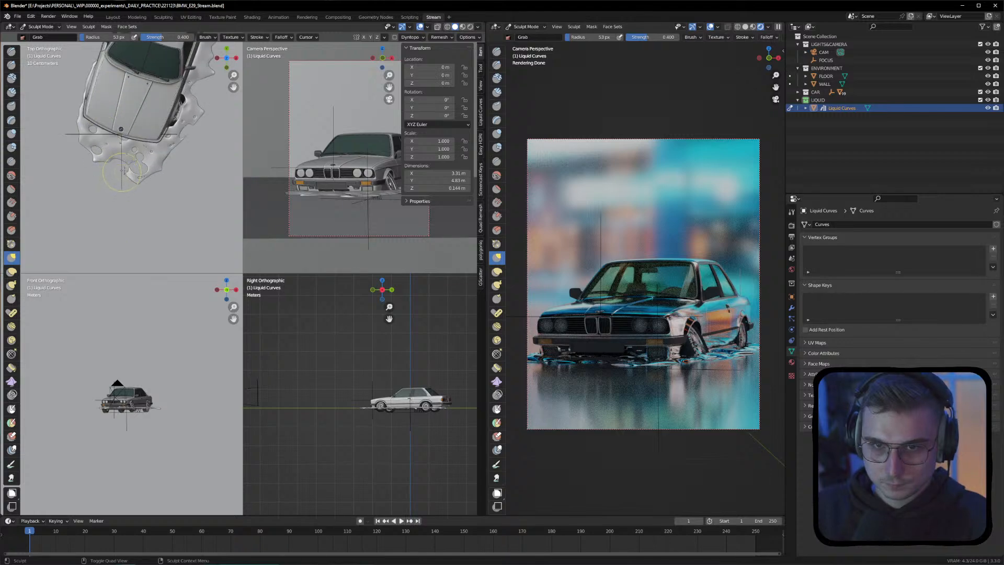
mouse_move(119, 160)
left_mouse_down()
mouse_move(121, 180)
mouse_move(109, 160)
mouse_move(108, 170)
left_mouse_up()
mouse_move(106, 158)
left_mouse_down()
mouse_move(109, 175)
mouse_move(131, 154)
mouse_move(178, 178)
left_mouse_up()
mouse_move(162, 178)
left_mouse_down()
mouse_move(156, 196)
mouse_move(149, 184)
left_mouse_up()
left_click_drag(82, 153, 81, 166)
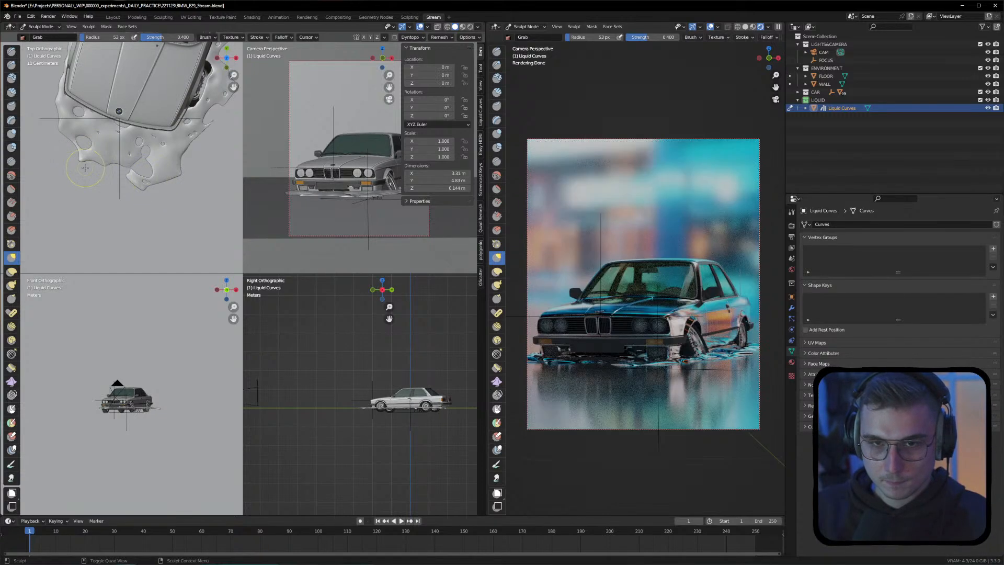
Back in the single camera view, touch up the liquid below the front bumper with the Grab brush and return to Object Mode
key("ctrl+alt+q")
left_click_drag(119, 360, 93, 353)
left_click_drag(208, 350, 210, 353)
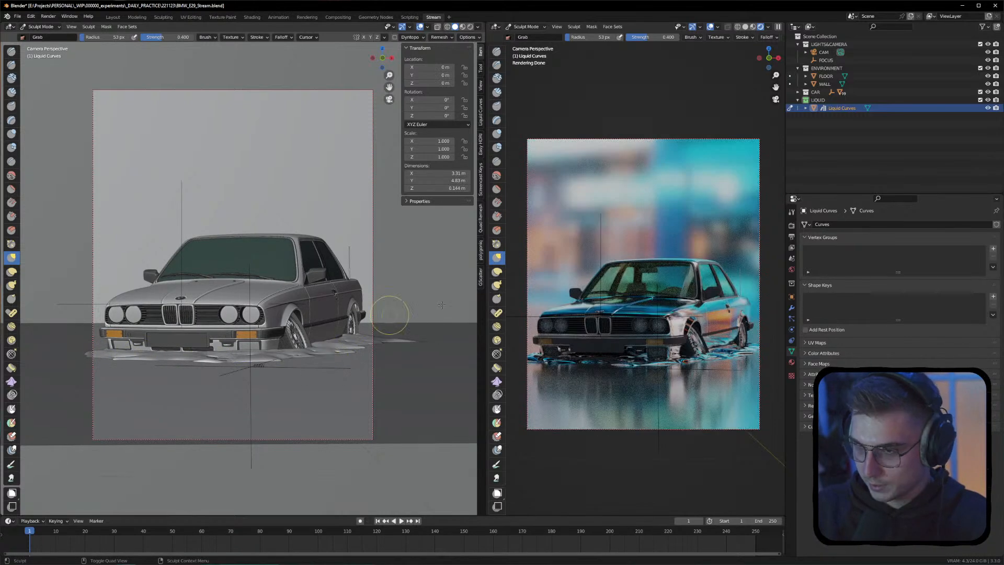
left_click(46, 27)
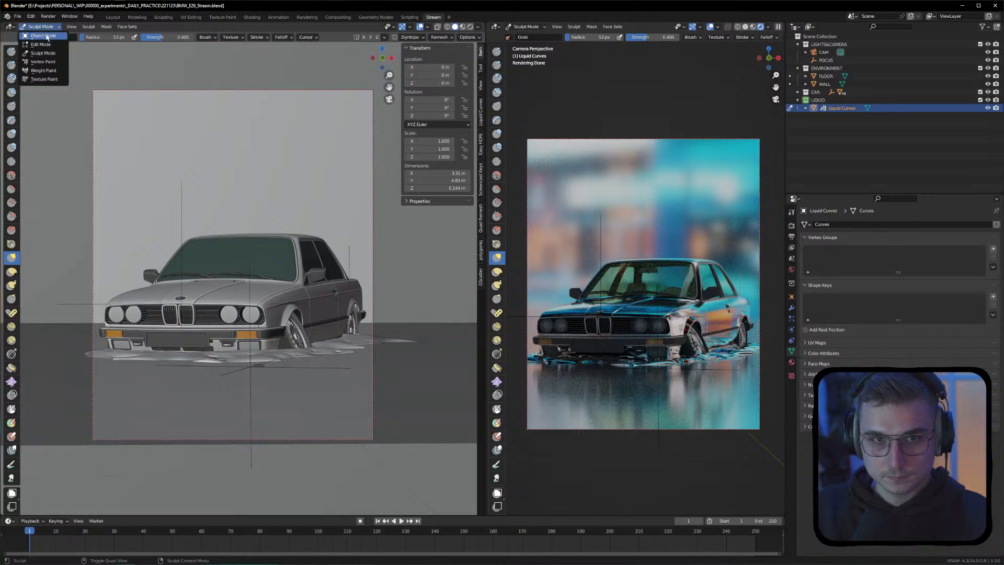
left_click(40, 37)
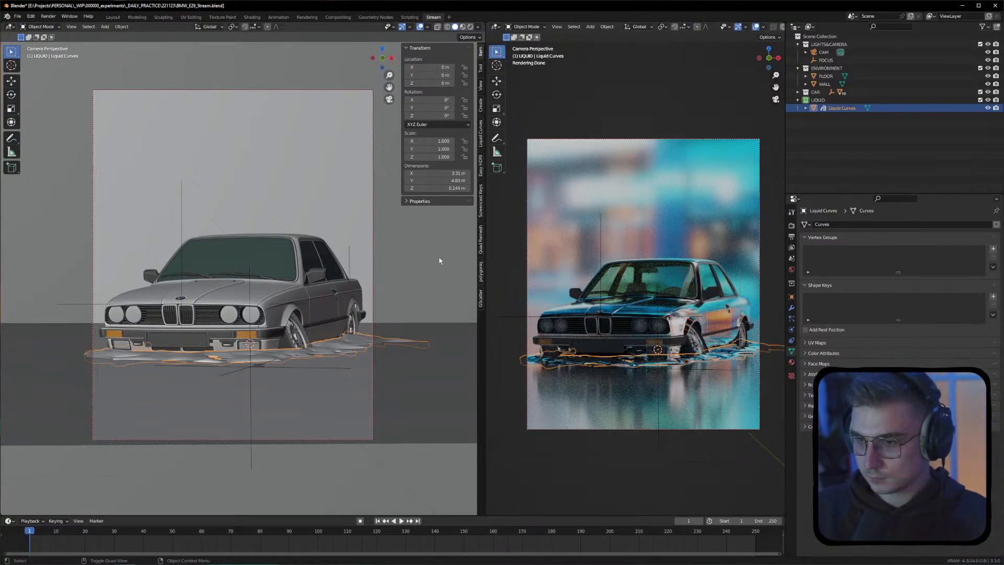
Lower the BMW empty by about 0.018 m and rotate it about 0.82° around the global X axis
left_click(825, 84)
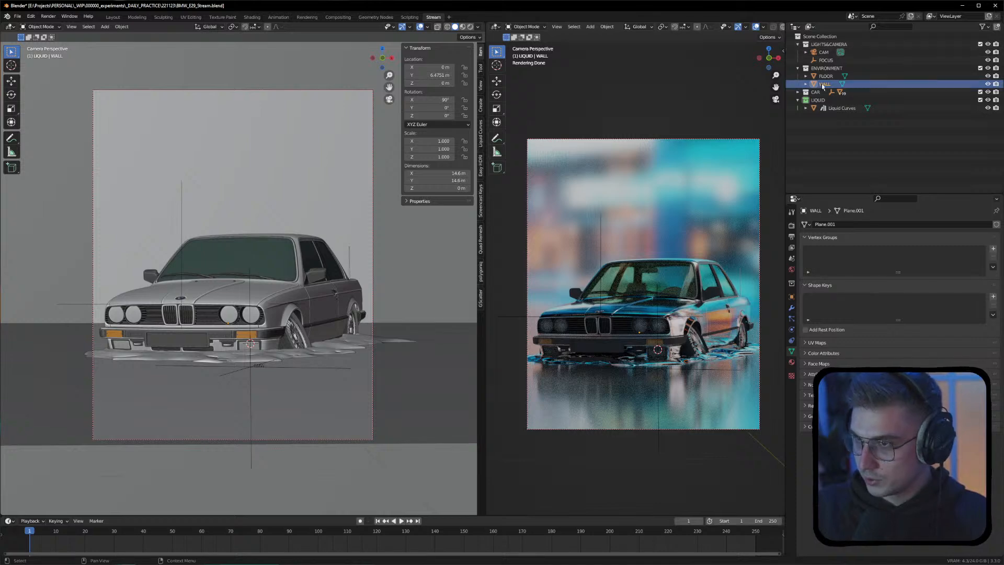
left_click(797, 99)
left_click(798, 92)
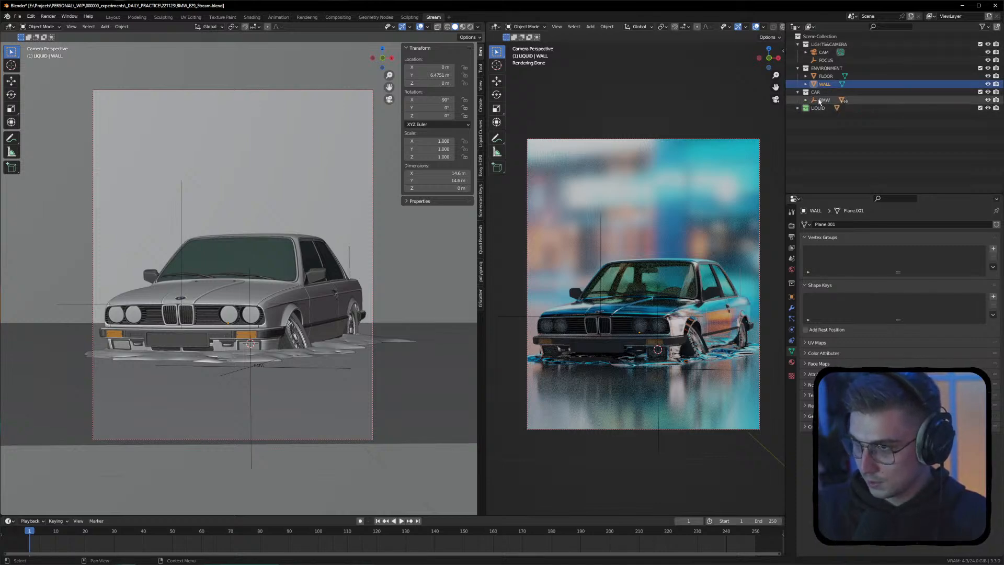
left_click(824, 100)
key("g")
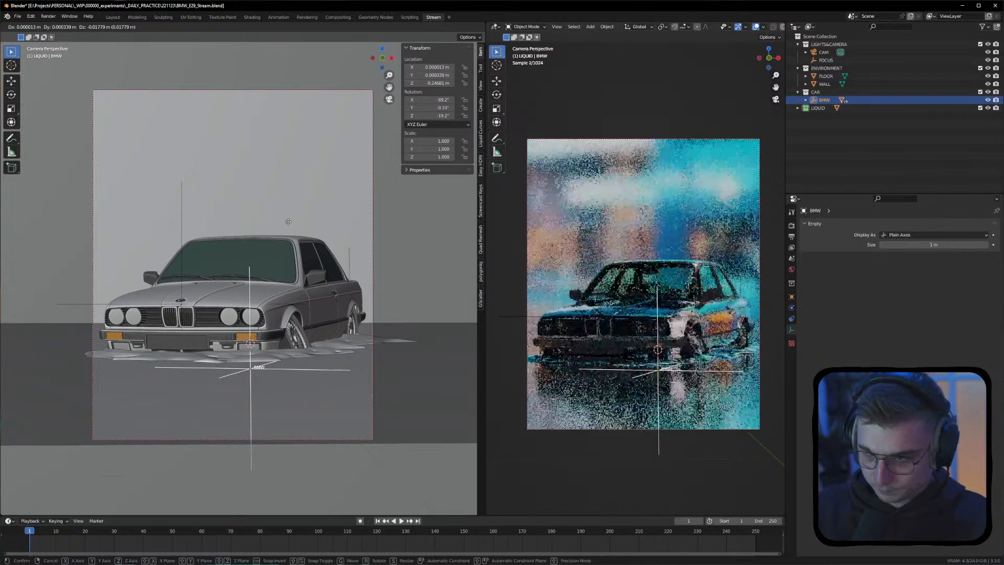
left_click(288, 225)
key("r")
key("x")
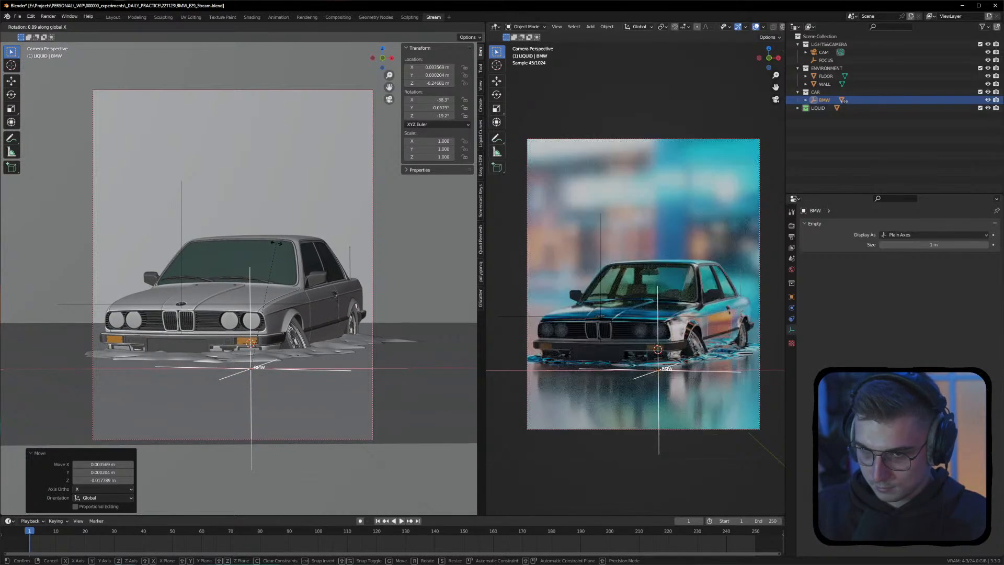
left_click(425, 347)
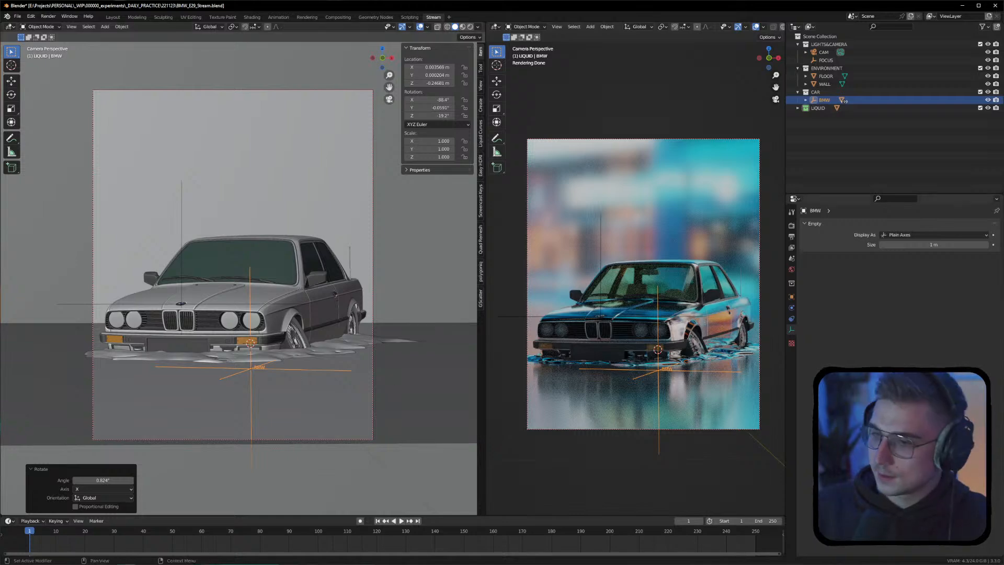
Examine how the liquid mesh sits around the front bumper and wheels from several perspective angles outside the camera
left_click(418, 474)
left_click(217, 361)
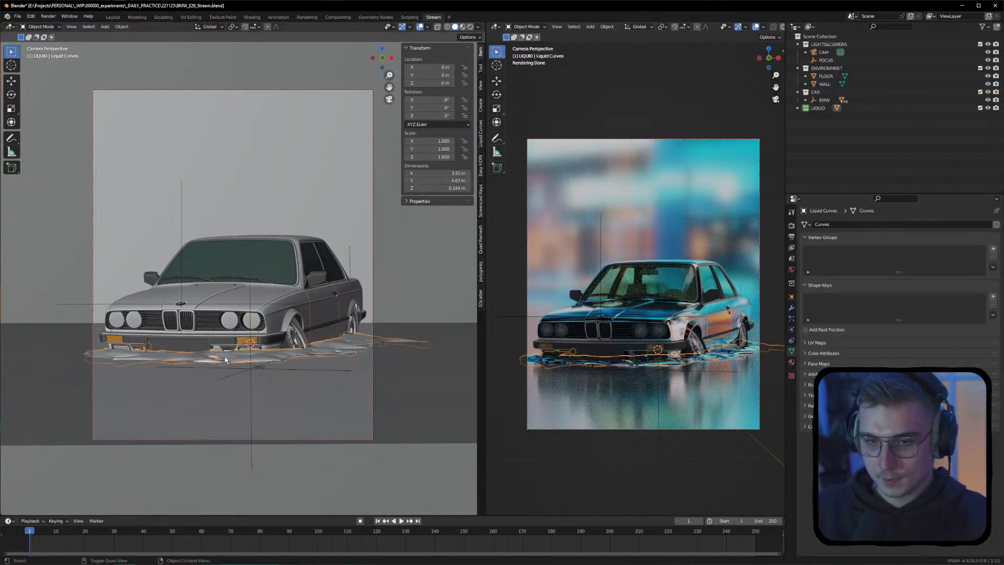
middle_click_drag(309, 352, 238, 308)
scroll(247, 354, "up", 8)
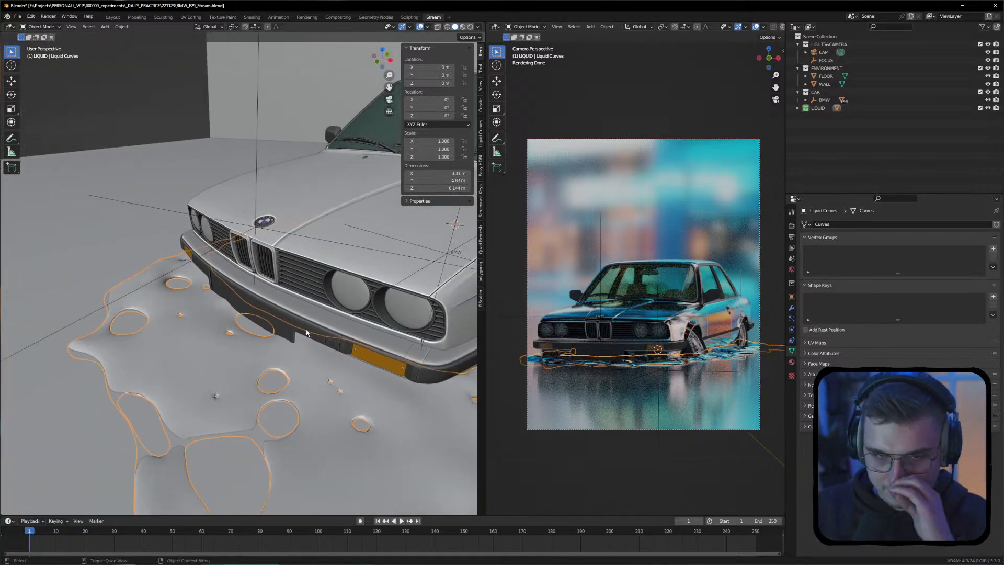
middle_click_drag(302, 346, 265, 282)
left_click(380, 231)
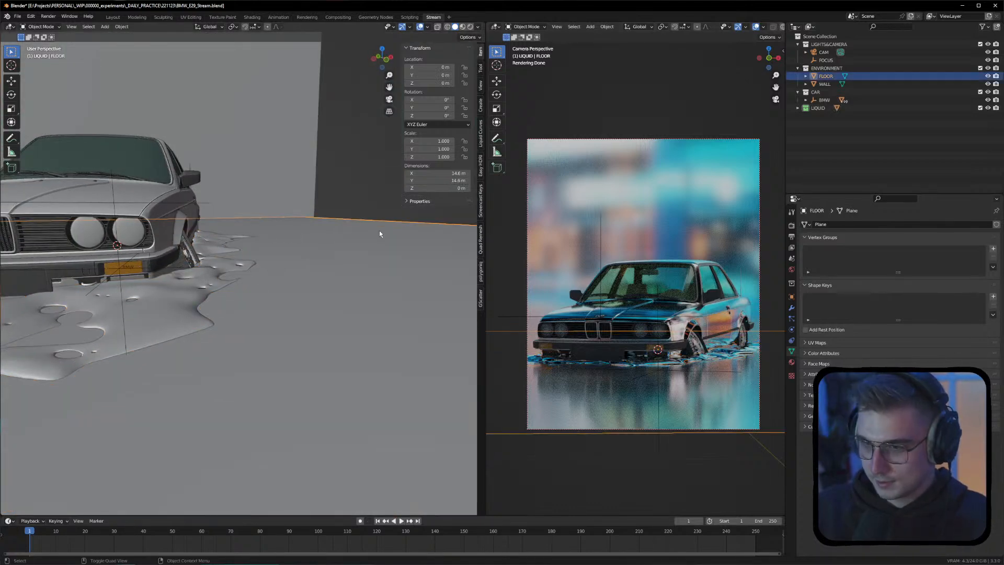
middle_click_drag(259, 253, 190, 271)
left_click(188, 270)
middle_click_drag(98, 258, 273, 282)
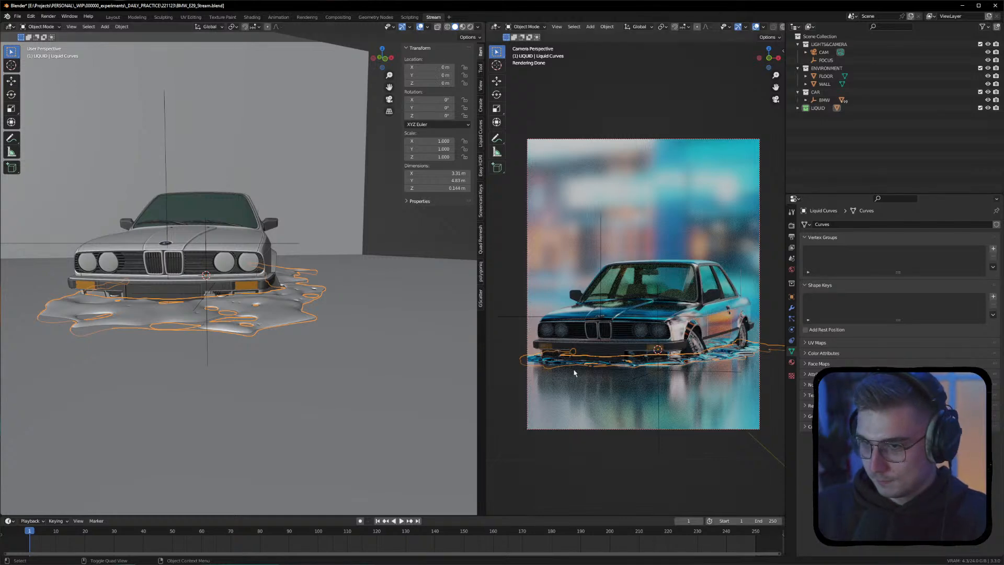
left_click(462, 353)
middle_click_drag(416, 240, 403, 276)
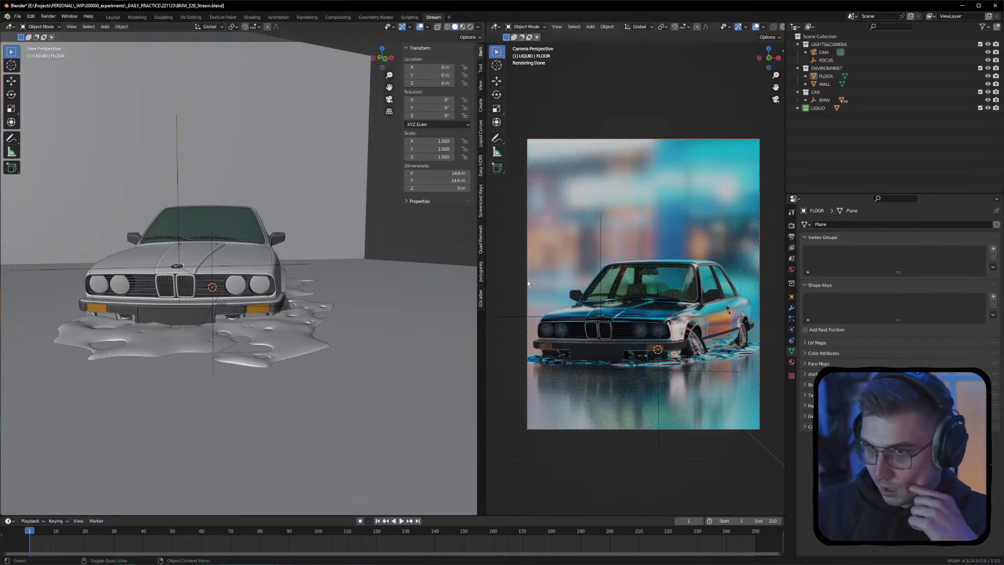
In the Easy HDRI settings, try a sky strength of 1.5 and settle on 1.4
key("n")
key("n")
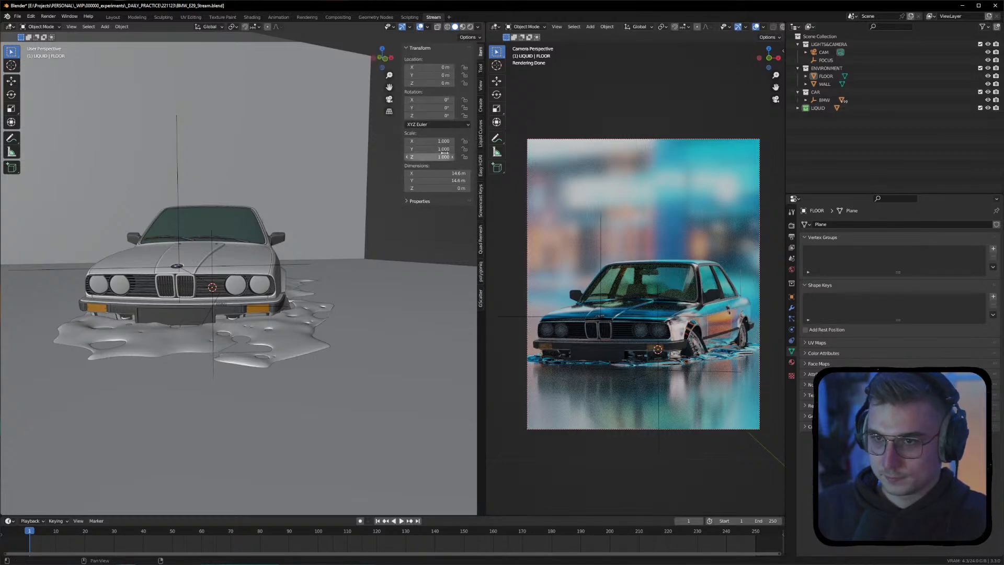
left_click(480, 166)
left_click(454, 146)
type("1")
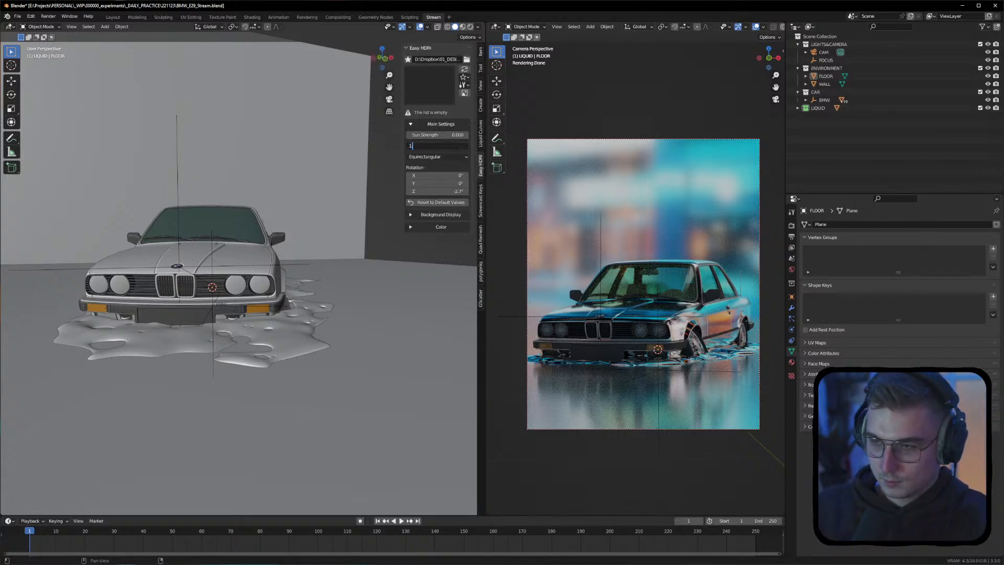
type(".5")
key("Return")
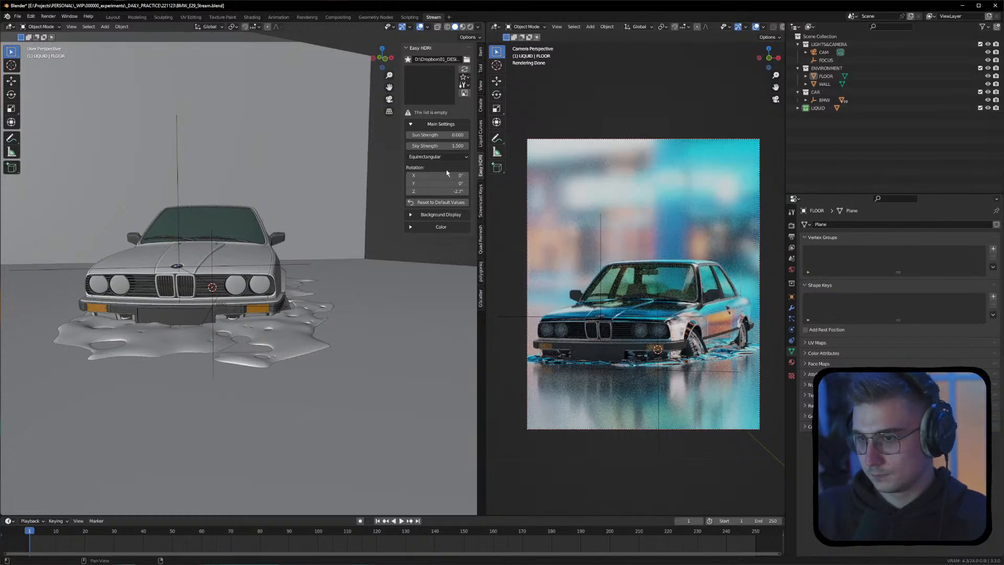
left_click(443, 146)
type("1.4")
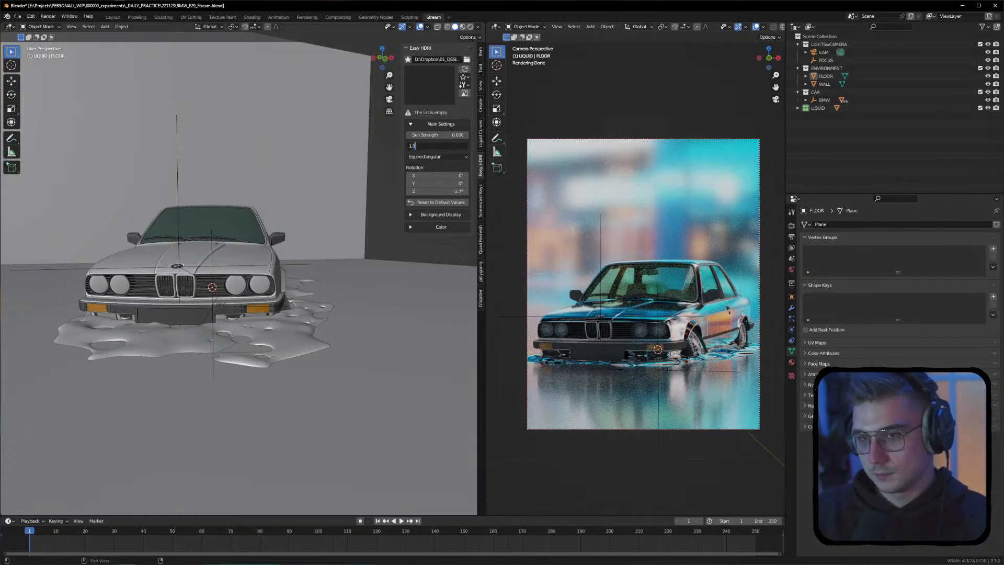
key("Return")
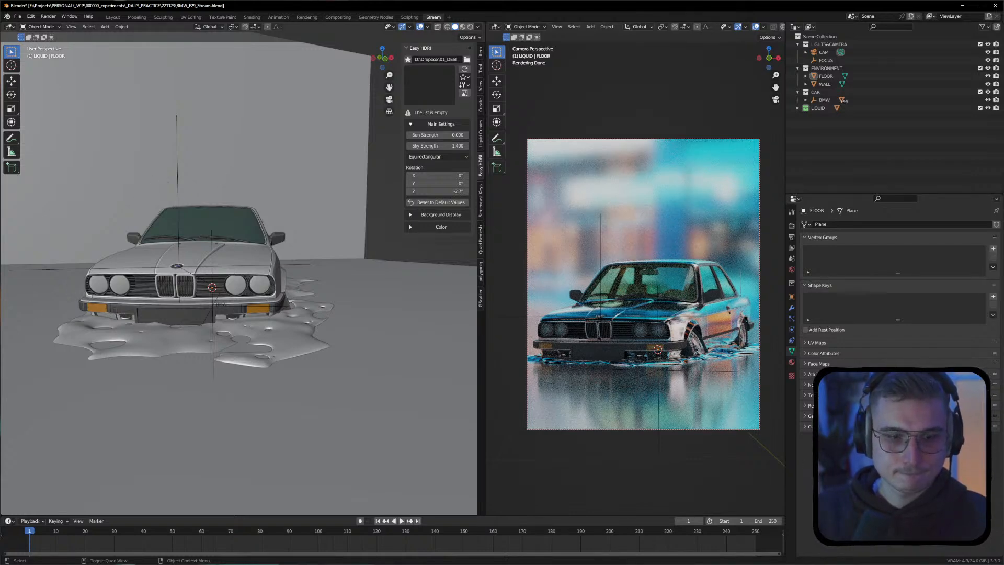
Select the liquid mesh, enter Sculpt Mode and reshape the liquid along the front bumper with the Grab brush
left_click(245, 184)
middle_click_drag(245, 184, 191, 221)
middle_click_drag(122, 324, 168, 369)
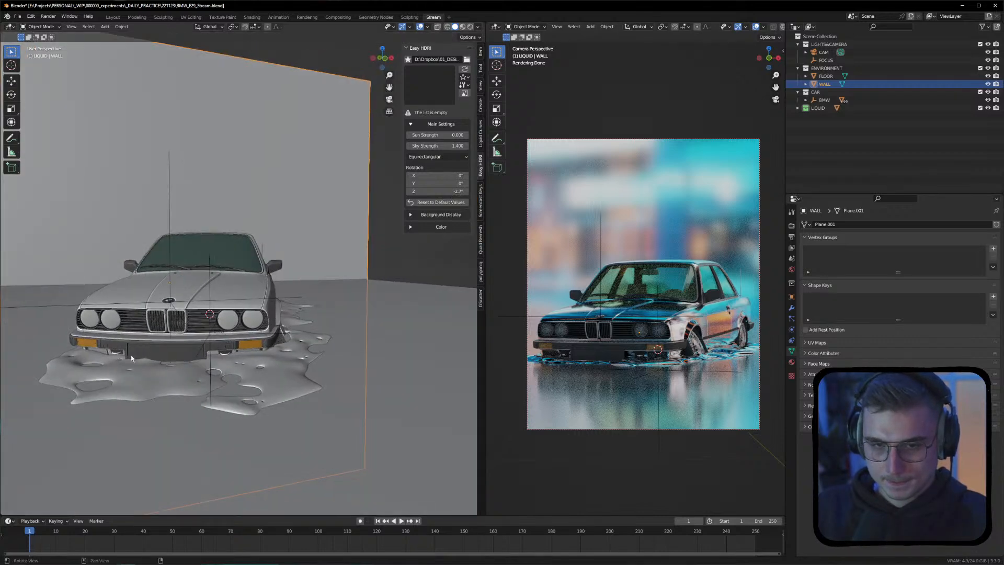
left_click(168, 371)
left_click(41, 26)
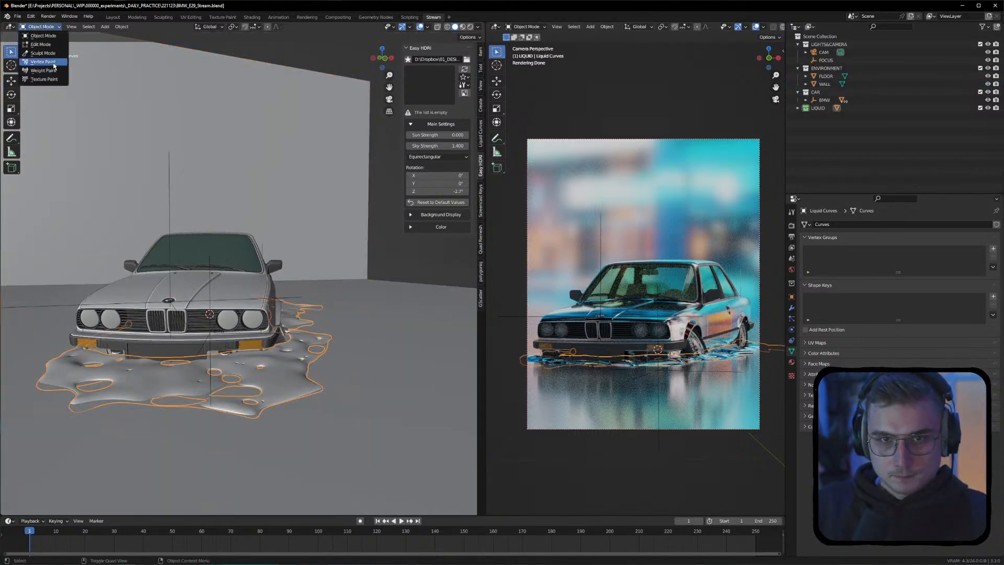
left_click(39, 57)
left_click_drag(60, 361, 90, 360)
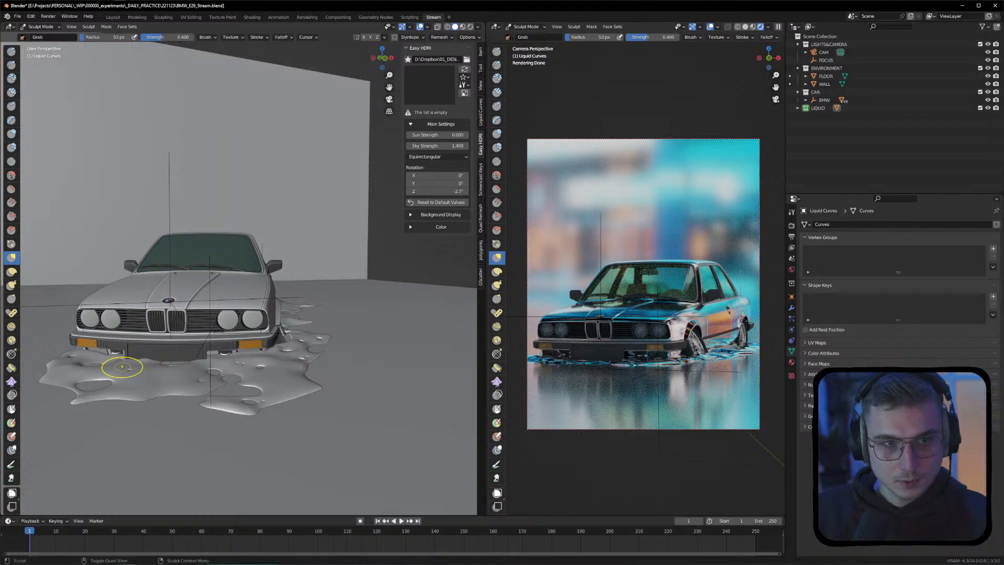
middle_click_drag(139, 353, 147, 362)
left_click_drag(146, 362, 164, 375)
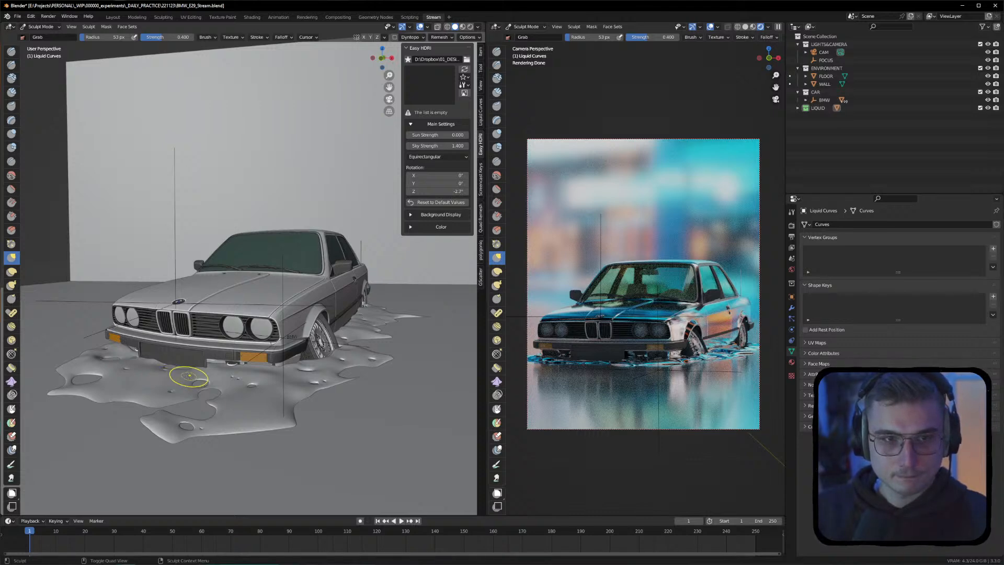
Pull the liquid closer around the corners and underside of the front bumper with the Grab brush
middle_click_drag(190, 376, 177, 369)
scroll(196, 361, "up", 2)
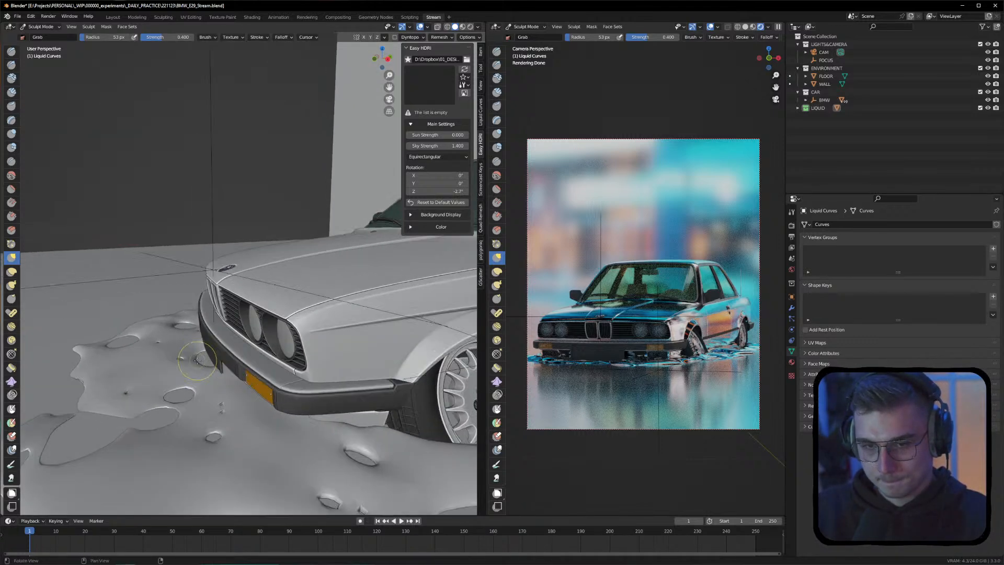
scroll(196, 361, "up", 1)
left_click_drag(196, 360, 213, 353)
middle_click_drag(212, 353, 264, 353)
left_click_drag(152, 347, 155, 345)
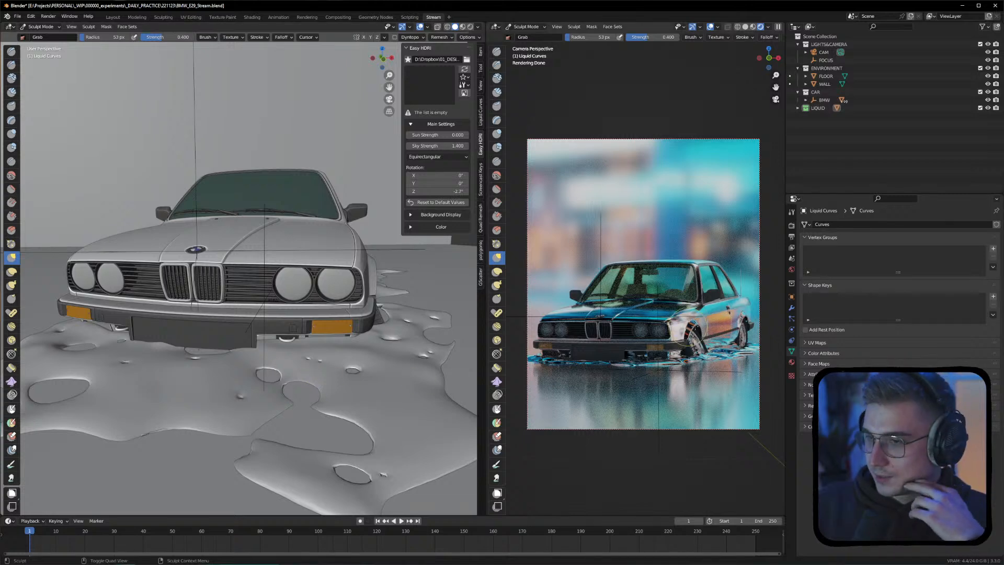
Check the scene's render and output settings and the liquid mesh's material slots
left_click(792, 227)
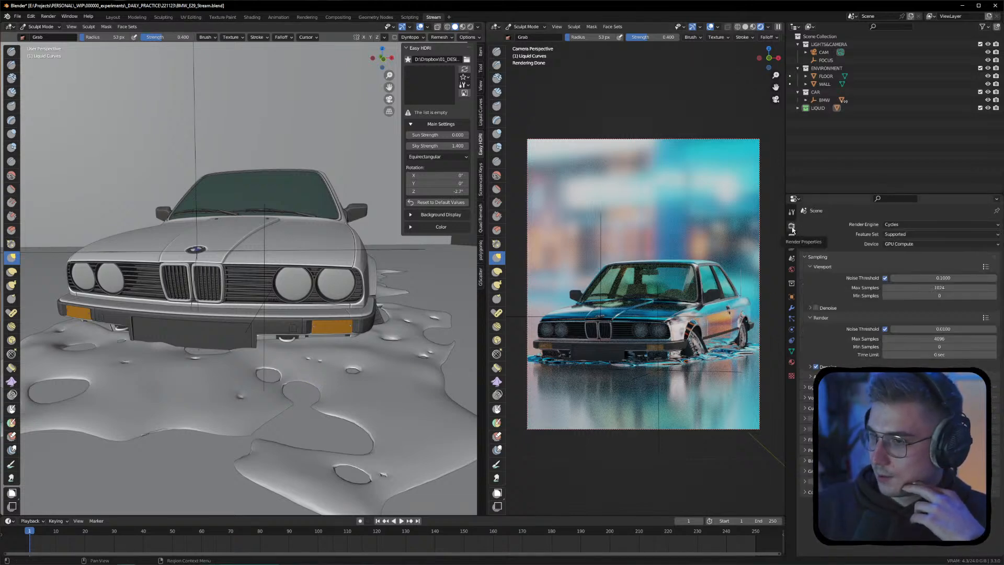
left_click(792, 238)
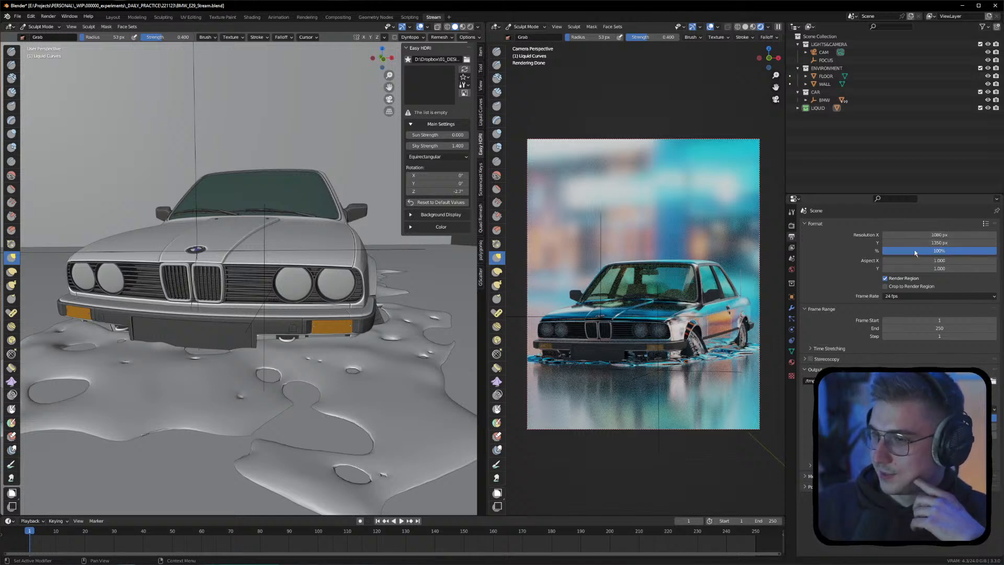
mouse_move(373, 360)
middle_mouse_down()
mouse_move(403, 347)
mouse_move(246, 345)
mouse_move(335, 355)
middle_mouse_up()
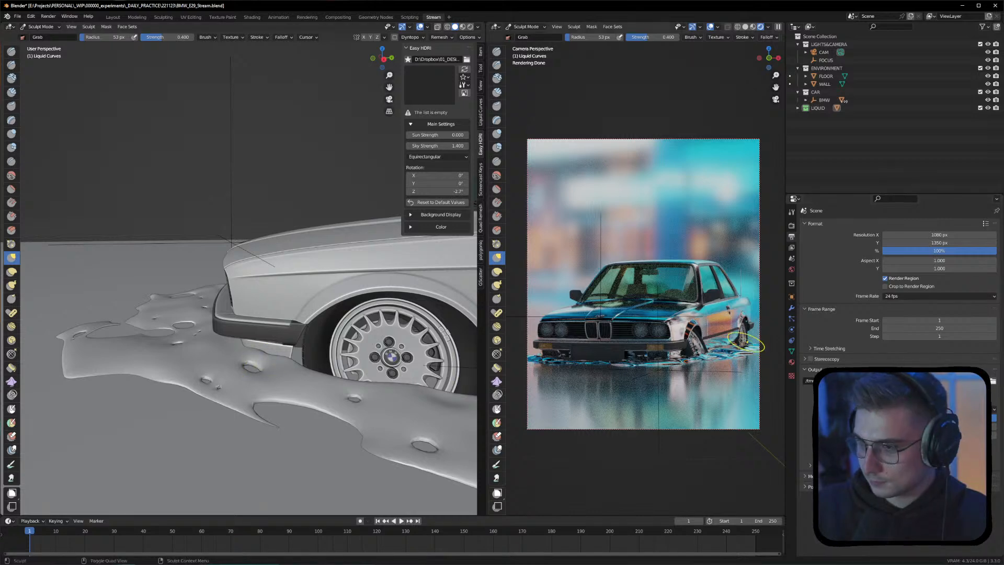
left_click(792, 362)
Adjust the liquid between the front bumper and the front wheel with further Grab strokes
middle_click_drag(261, 337, 209, 361)
left_click_drag(235, 372, 248, 381)
middle_click_drag(209, 375, 304, 378, "shift")
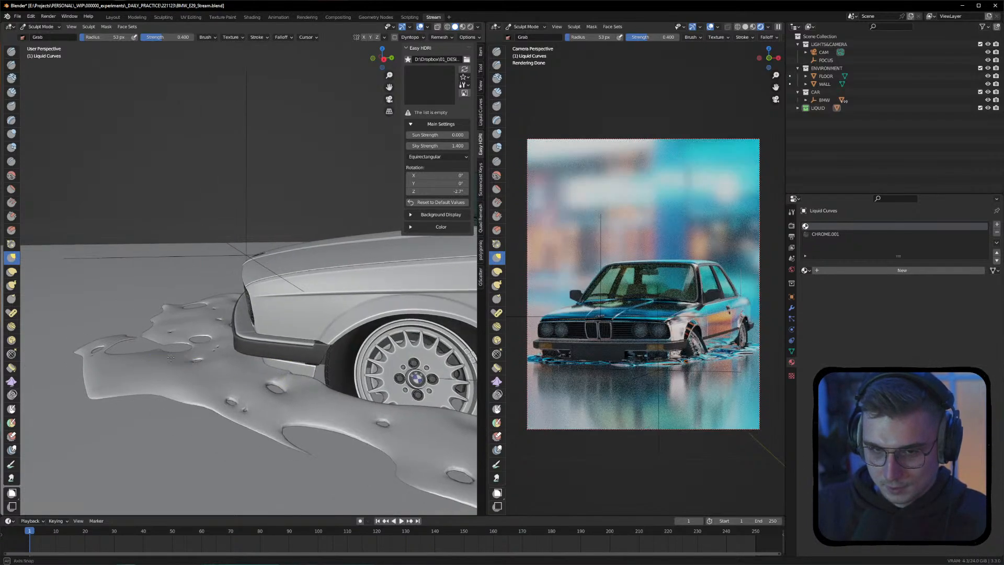
middle_click_drag(167, 357, 251, 368)
mouse_move(231, 353)
left_mouse_down()
mouse_move(209, 335)
mouse_move(234, 341)
left_mouse_up()
Switch to the Flatten brush and level the raised liquid below the headlight side of the front bumper
key("shift+t")
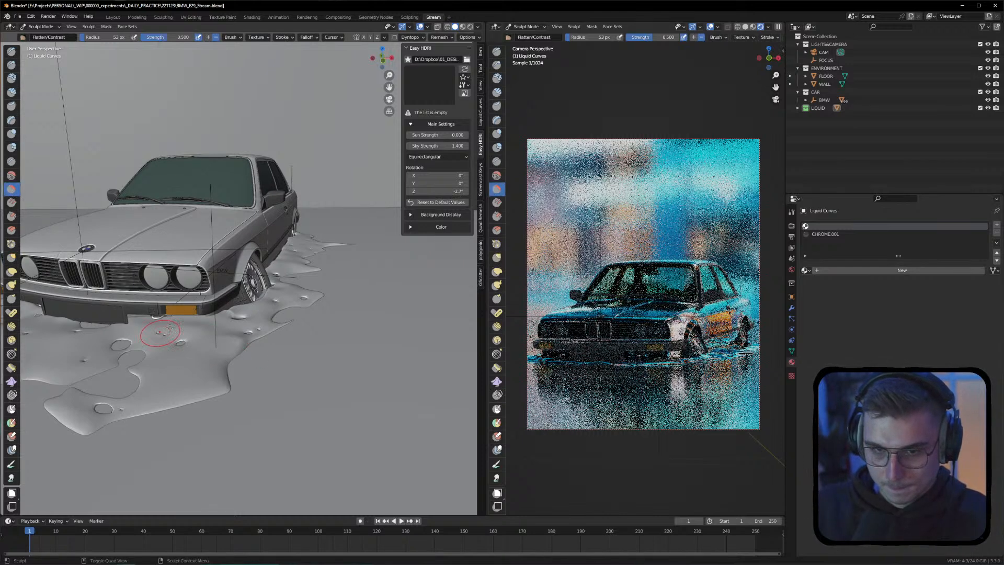
middle_click_drag(126, 321, 179, 326)
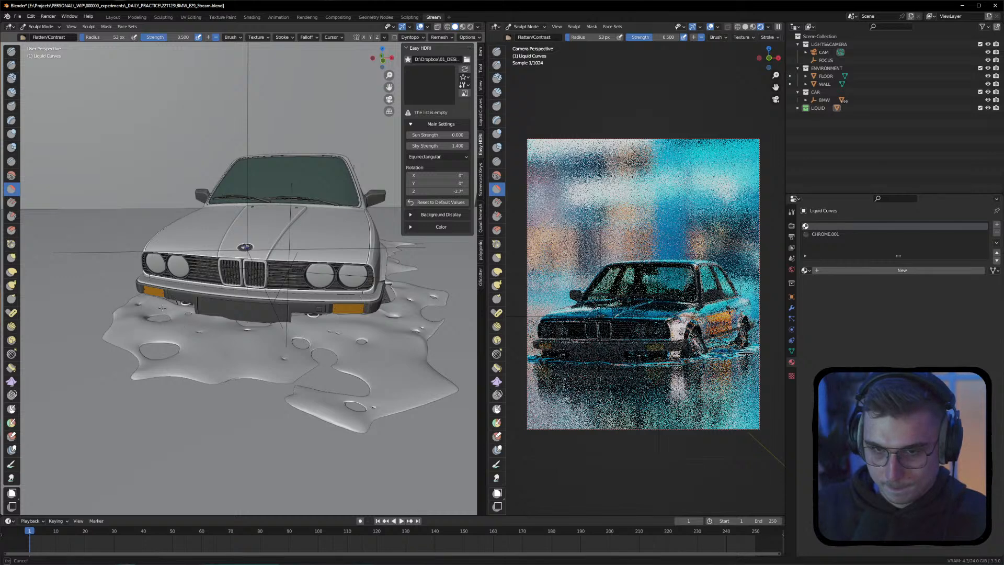
scroll(124, 321, "up", 5)
middle_click_drag(124, 321, 305, 326)
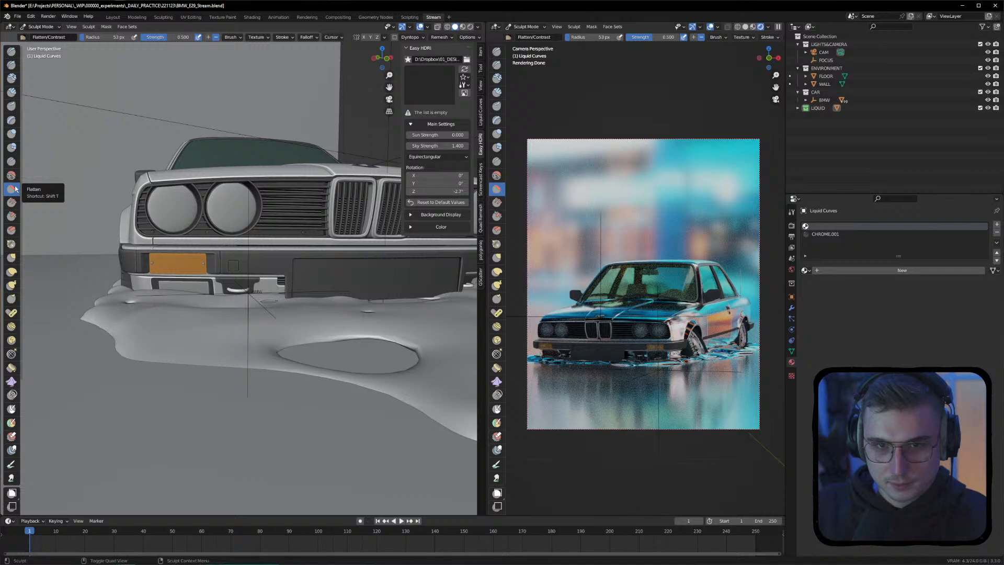
left_click_drag(347, 332, 256, 312)
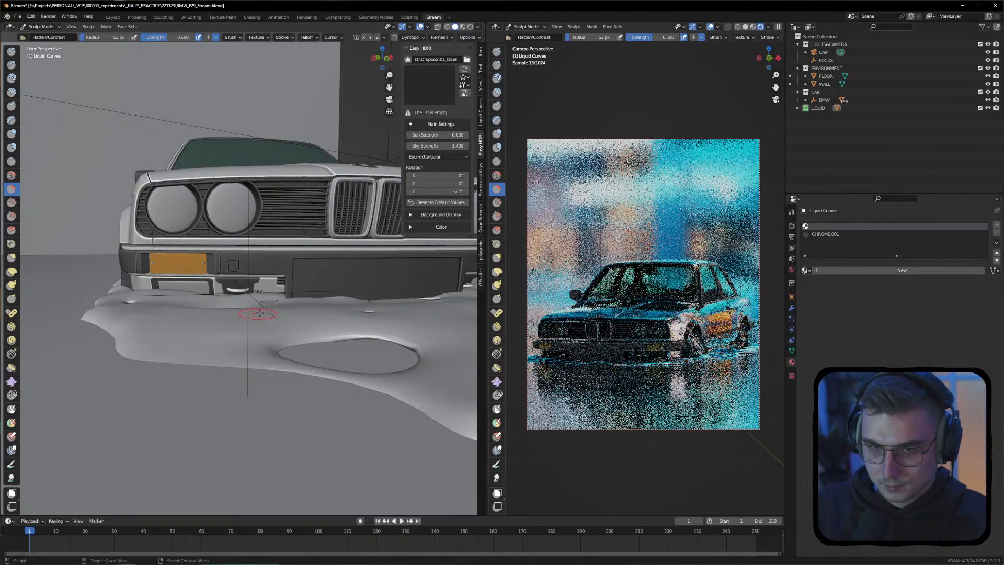
Enlarge the Flatten brush radius to 132 px and even out the liquid in front of the car
scroll(305, 313, "down", 4)
middle_click_drag(305, 312, 246, 316)
scroll(308, 315, "down", 3)
right_click(322, 319)
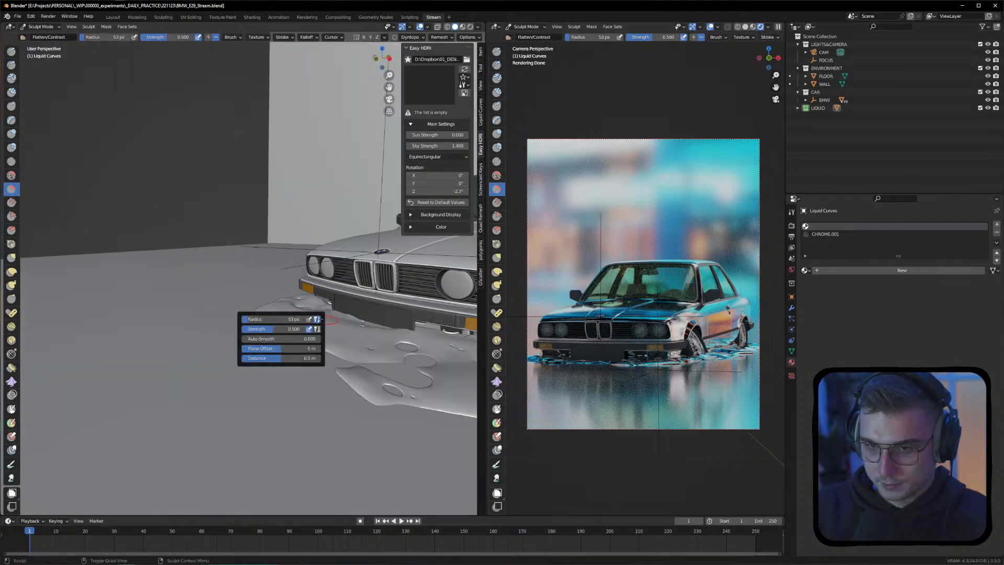
left_click_drag(277, 320, 284, 323)
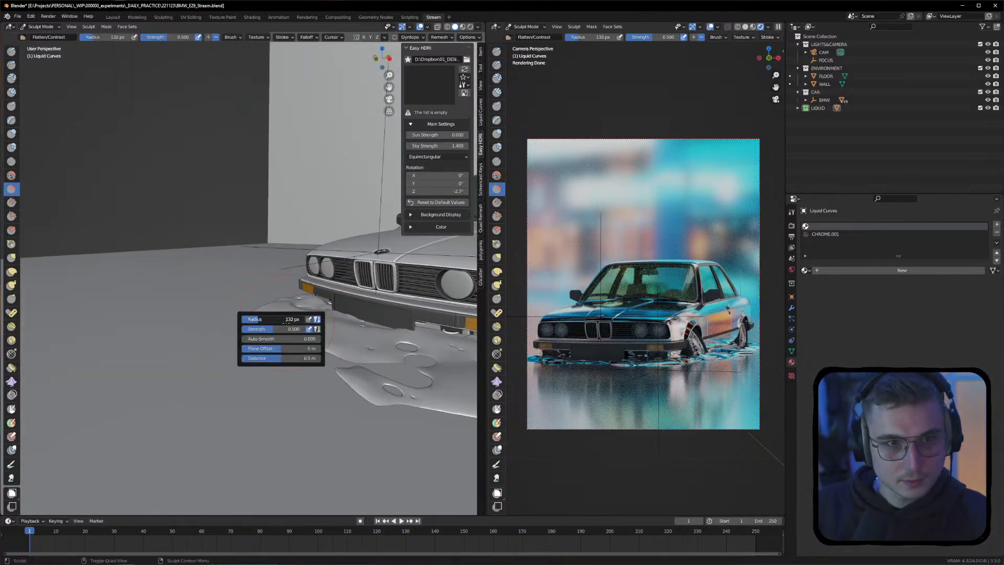
left_click_drag(225, 315, 263, 313, "alt")
mouse_move(262, 313)
middle_mouse_down("alt")
mouse_move(149, 298)
mouse_move(178, 302)
middle_mouse_up("alt")
scroll(177, 302, "up", 3)
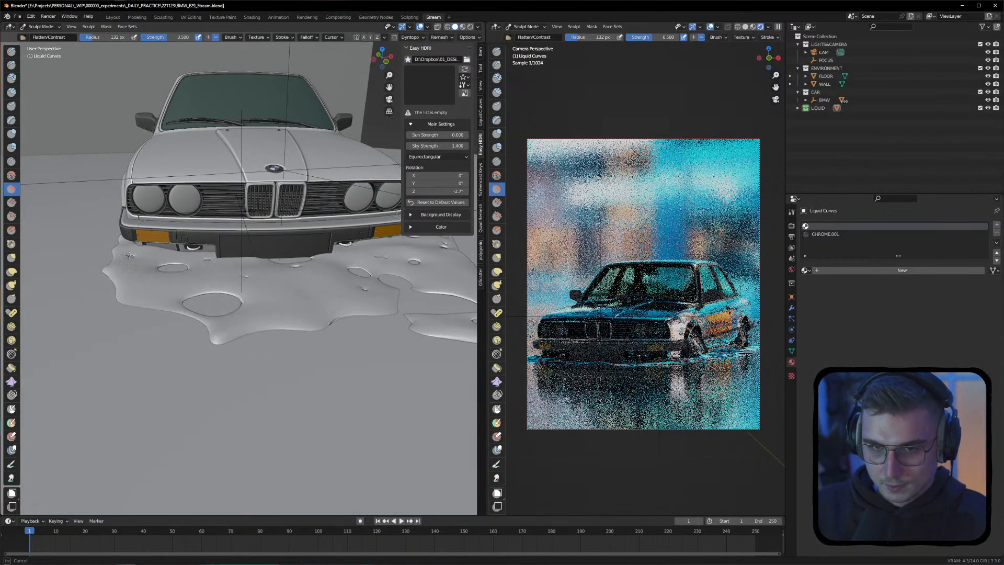
mouse_move(147, 293)
middle_mouse_down()
mouse_move(301, 289)
mouse_move(225, 277)
middle_mouse_up()
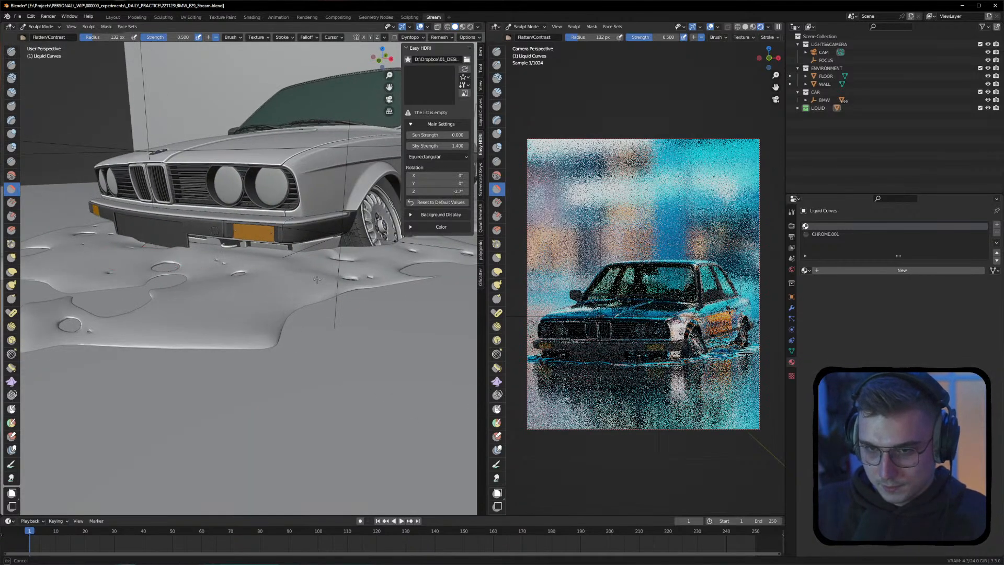
mouse_move(299, 284)
middle_mouse_down()
mouse_move(287, 265)
mouse_move(235, 266)
middle_mouse_up()
left_click_drag(235, 267, 225, 262)
Flatten the liquid from the front bumper back along the side of the car toward the rear wheel
mouse_move(224, 262)
middle_mouse_down()
mouse_move(185, 260)
mouse_move(224, 268)
middle_mouse_up()
mouse_move(224, 269)
left_mouse_down()
mouse_move(250, 249)
mouse_move(123, 257)
left_mouse_up()
middle_click_drag(136, 258, 88, 253)
left_click_drag(104, 259, 338, 256)
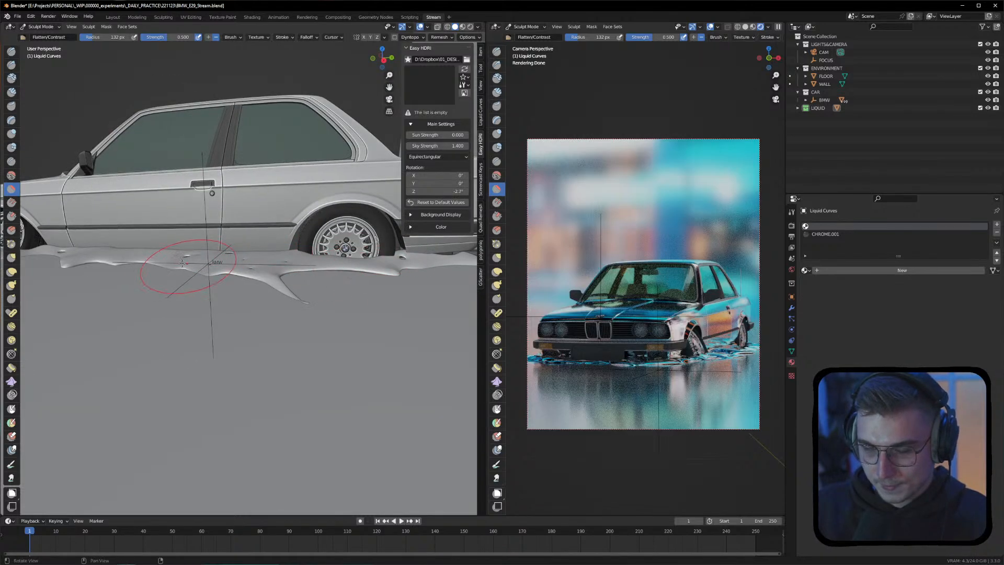
middle_click_drag(220, 272, 311, 277)
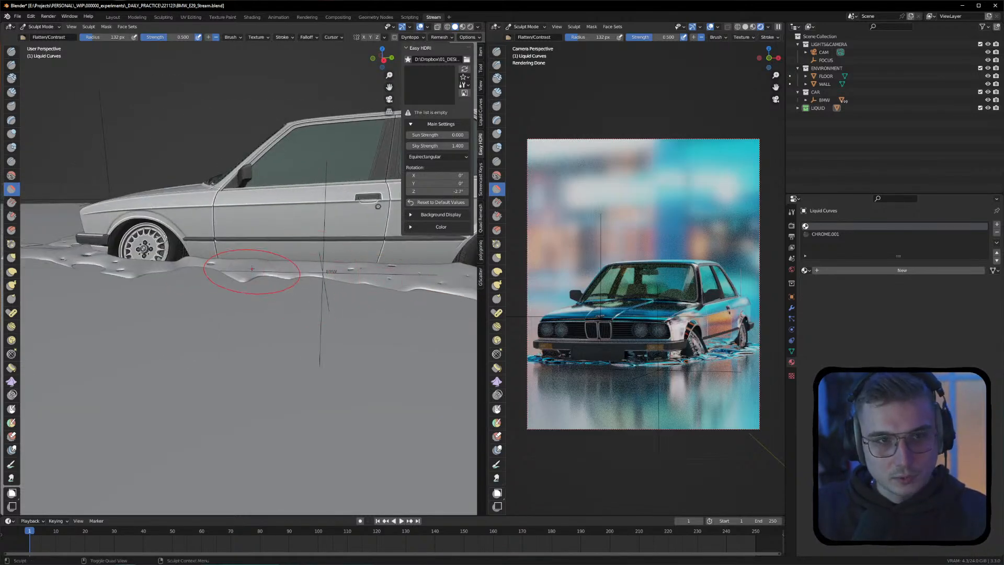
mouse_move(202, 269)
middle_mouse_down()
mouse_move(294, 315)
mouse_move(279, 297)
mouse_move(260, 306)
mouse_move(275, 335)
mouse_move(129, 330)
mouse_move(222, 310)
middle_mouse_up()
Touch up the liquid directly below the front bumper with the Flatten brush from several angles
key("Caps_Lock")
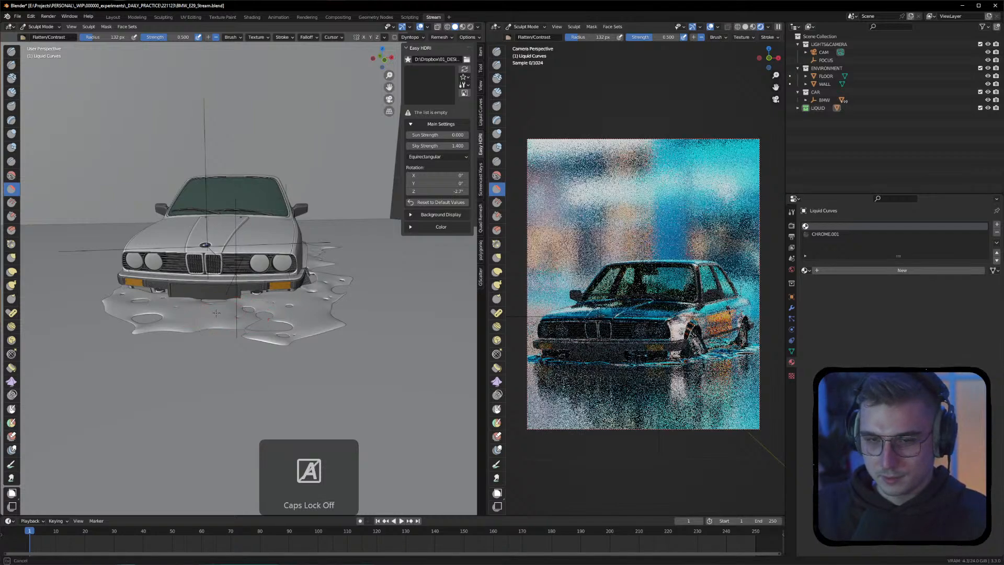
mouse_move(221, 312)
middle_mouse_down()
mouse_move(254, 313)
mouse_move(205, 313)
mouse_move(319, 313)
middle_mouse_up()
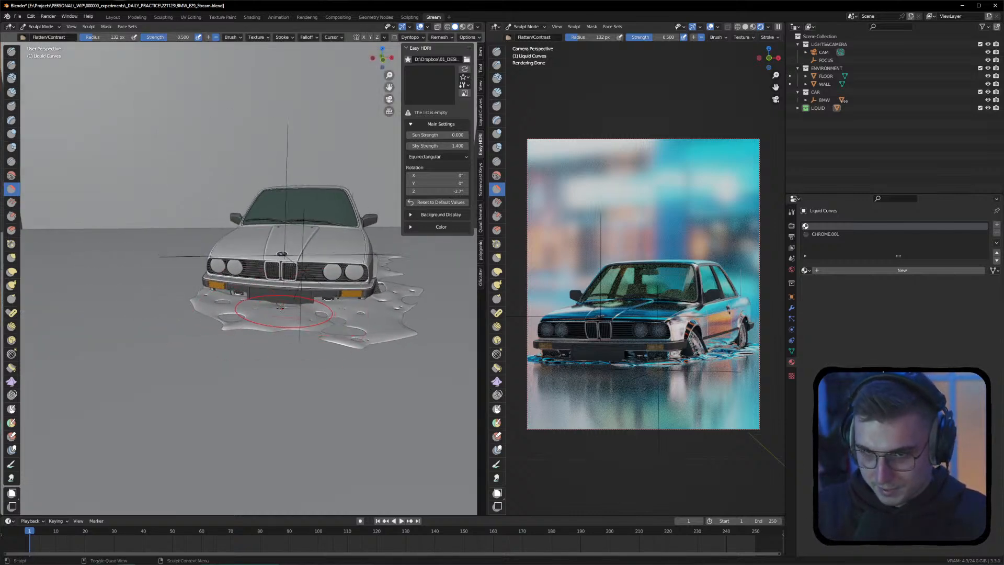
scroll(294, 302, "up", 3)
left_click_drag(292, 304, 273, 303, "alt")
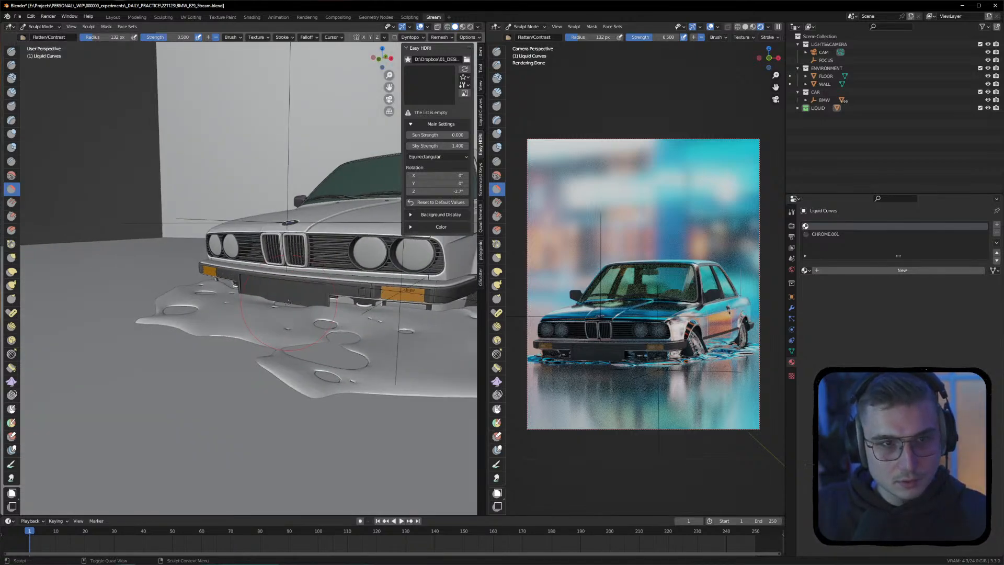
middle_click_drag(293, 300, 197, 302, "alt")
left_click_drag(197, 301, 242, 292, "alt")
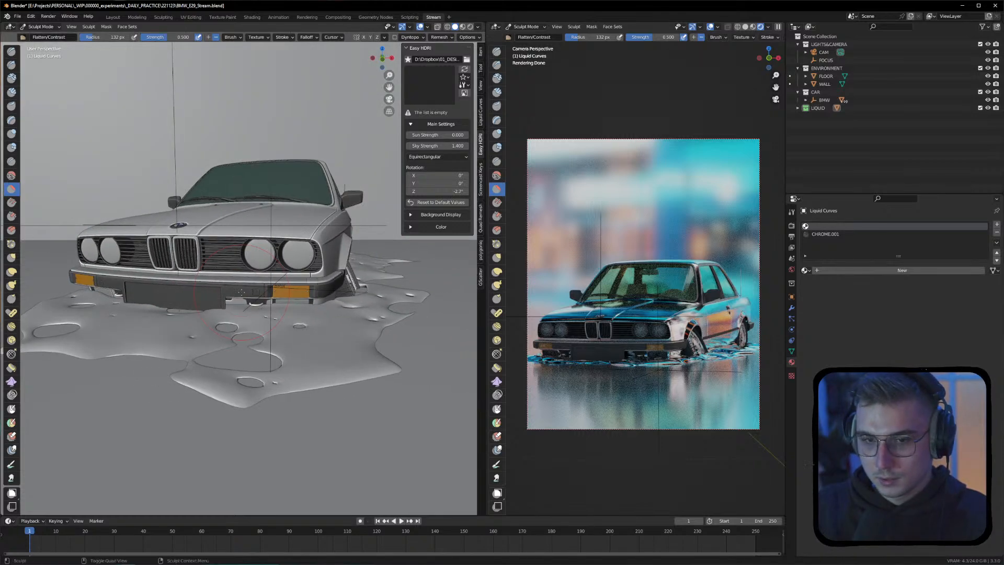
middle_click_drag(241, 292, 314, 318, "alt")
mouse_move(337, 318)
left_mouse_down("alt")
mouse_move(300, 330)
mouse_move(202, 318)
mouse_move(219, 326)
left_mouse_up("alt")
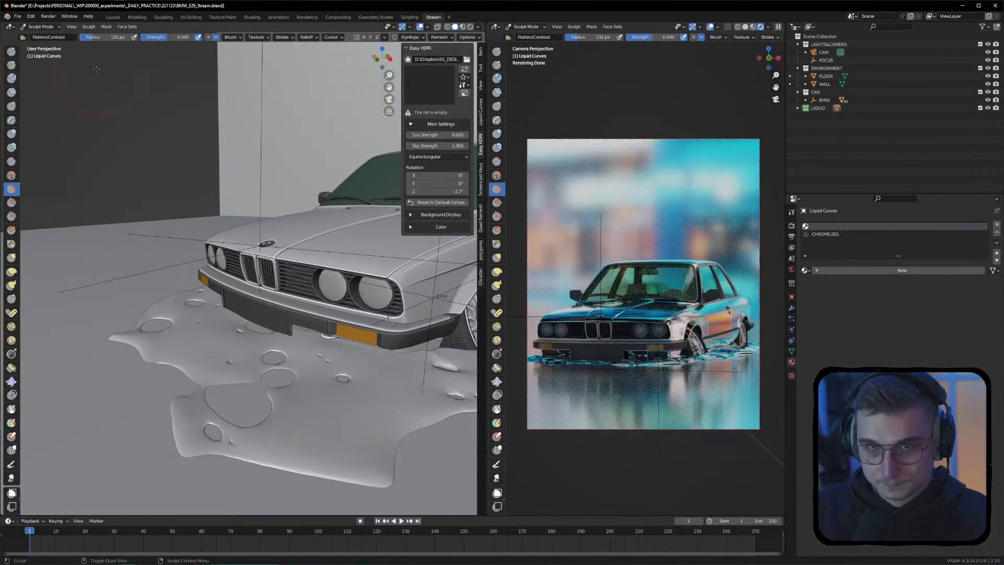
Return to Object Mode and deselect the liquid mesh
left_click(54, 30)
left_click(54, 35)
left_click(167, 162)
mouse_move(283, 232)
middle_mouse_down("shift")
mouse_move(262, 182)
mouse_move(300, 230)
middle_mouse_up("shift")
scroll(277, 204, "down", 3)
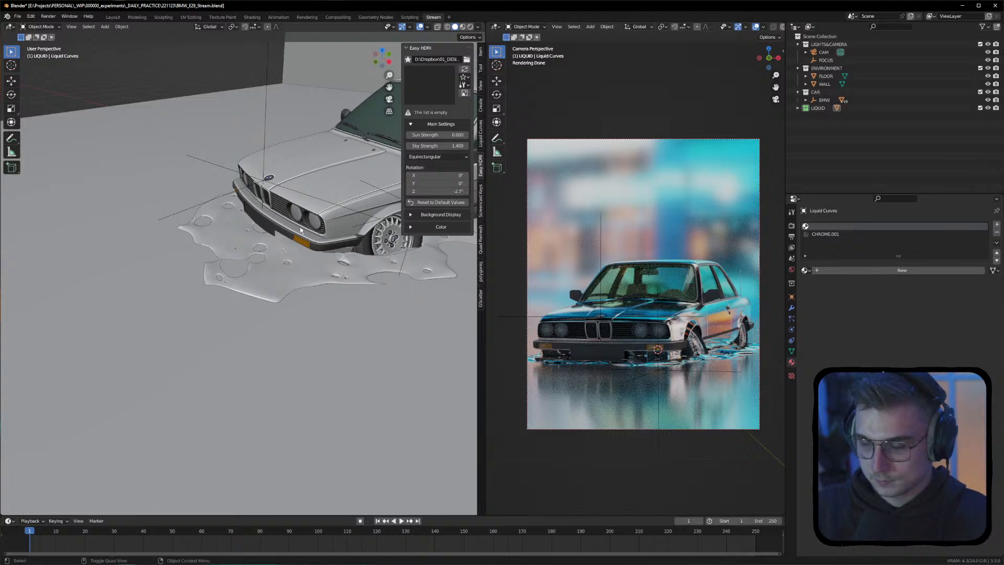
scroll(301, 230, "up", 2)
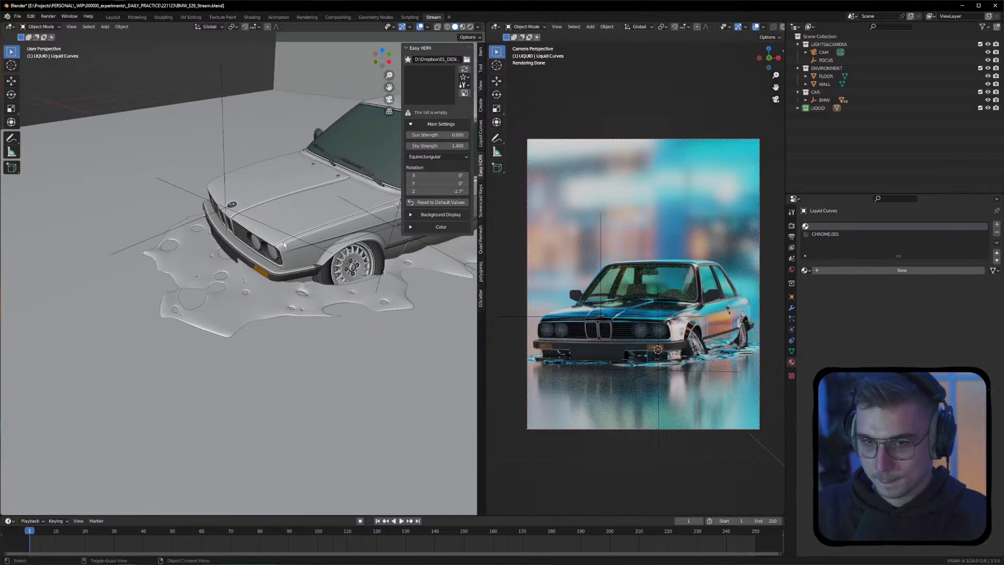
Duplicate the liquid mesh in the LIQUID collection and move the copy forward along the global Y axis, ahead of the car
left_click(252, 281)
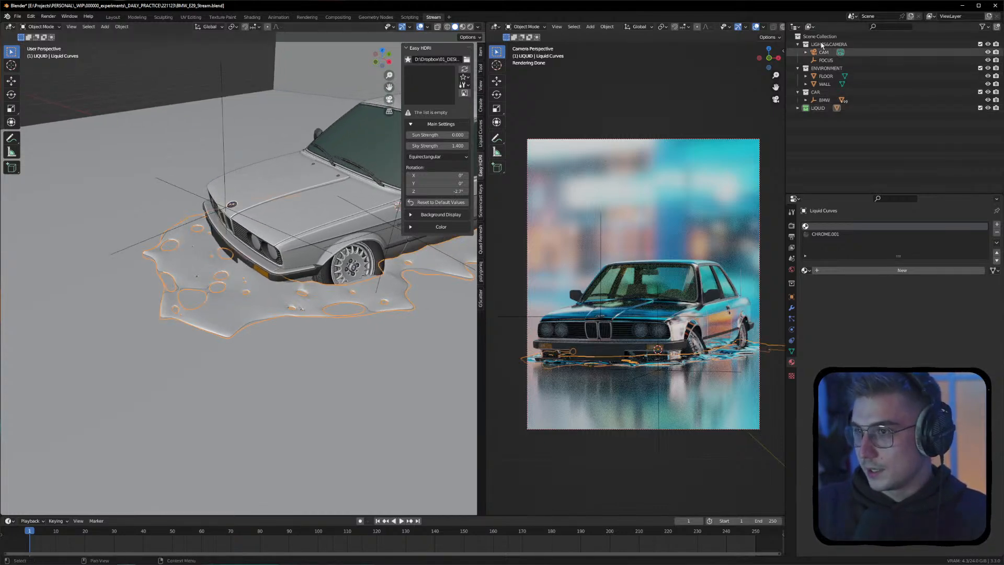
left_click(798, 108)
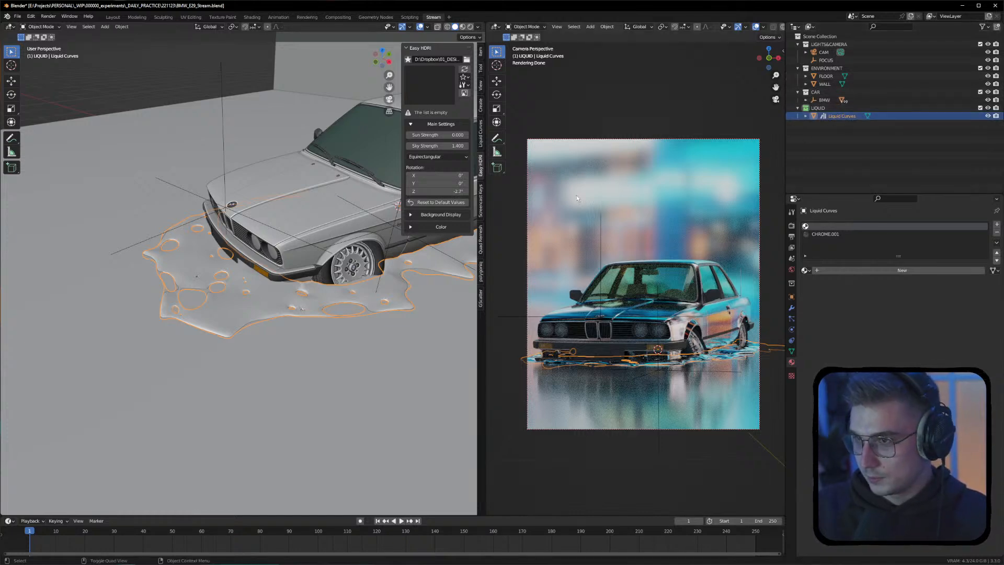
key("ctrl+c")
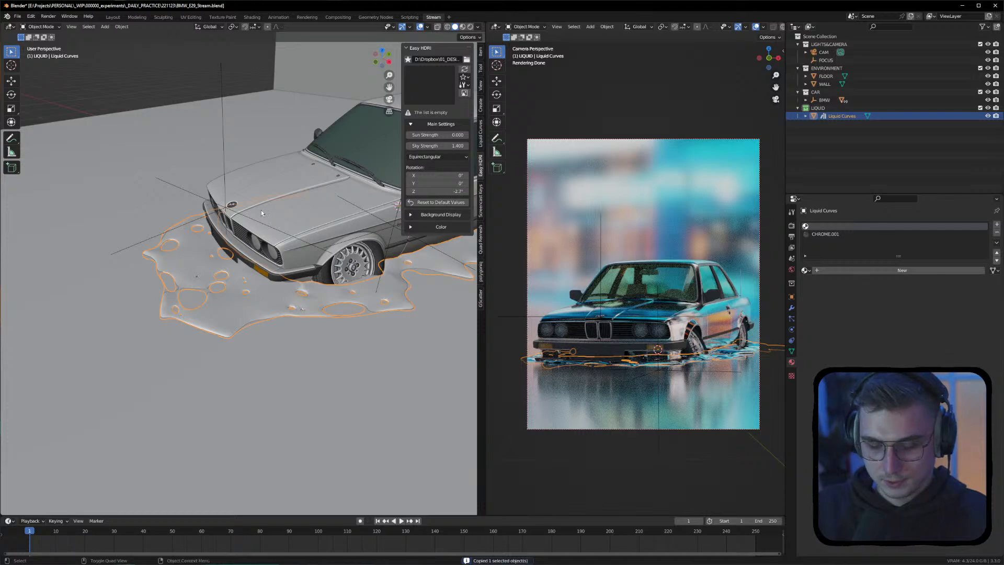
key("shift+d")
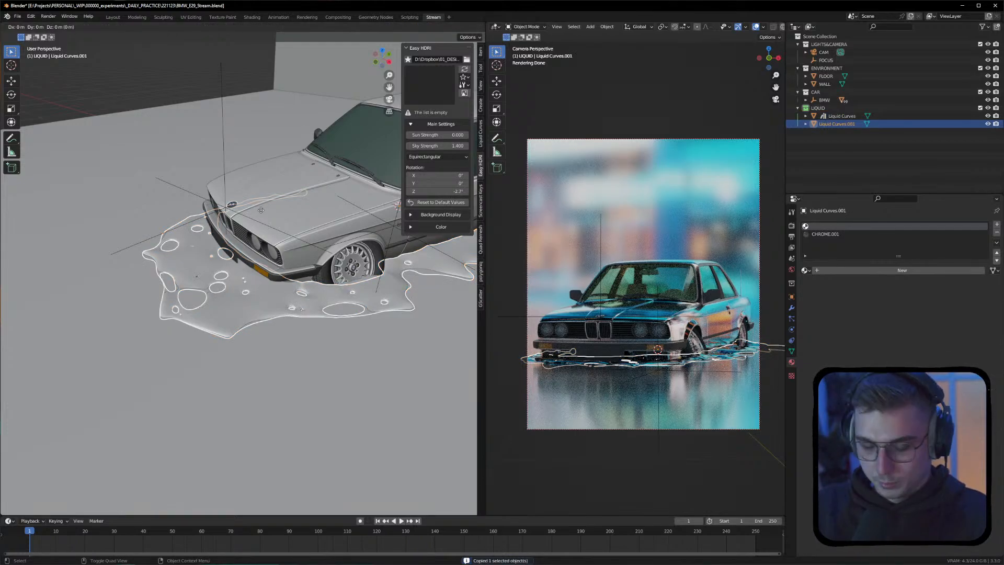
key("y")
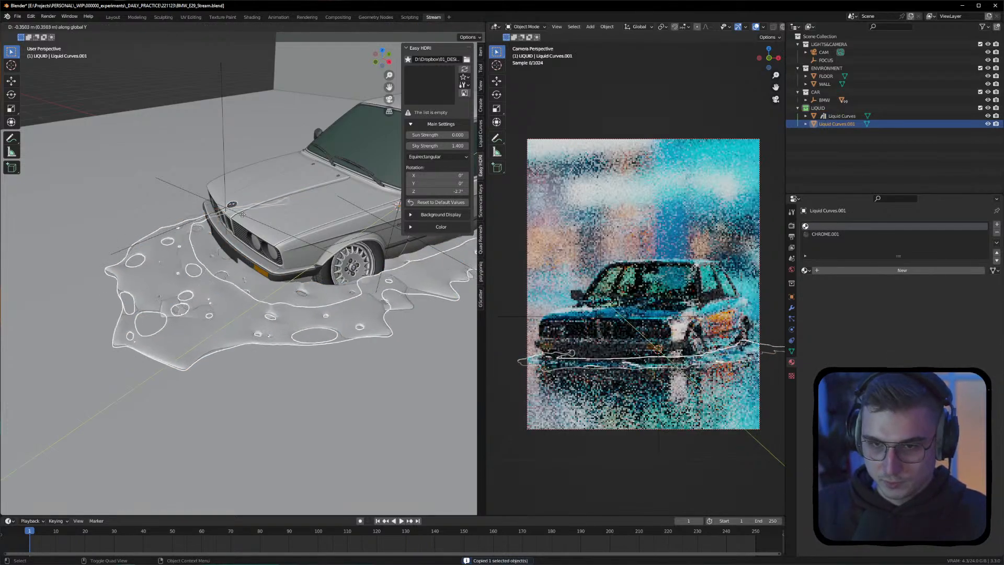
left_click(160, 262)
left_click(97, 92)
Move the duplicated liquid in front of the car about -0.26 m along the global X axis
middle_click_drag(101, 209, 141, 192)
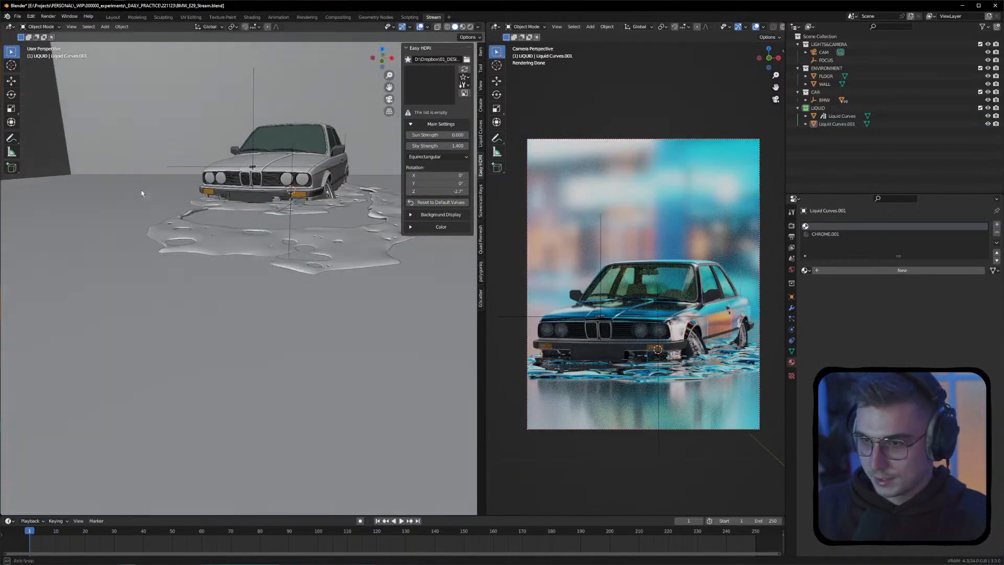
left_click(303, 255)
middle_click_drag(302, 256, 297, 332)
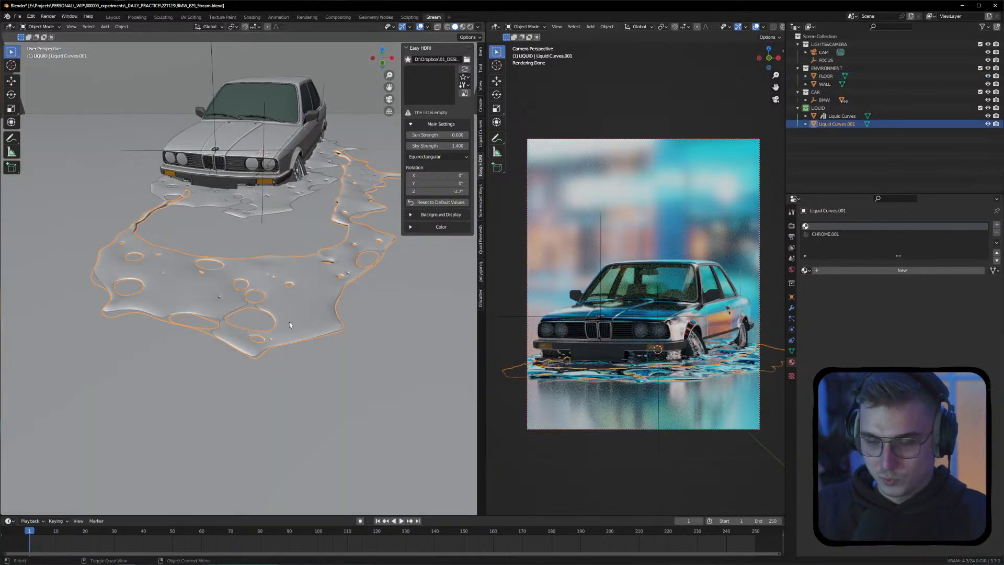
key("g")
key("Escape")
key("g")
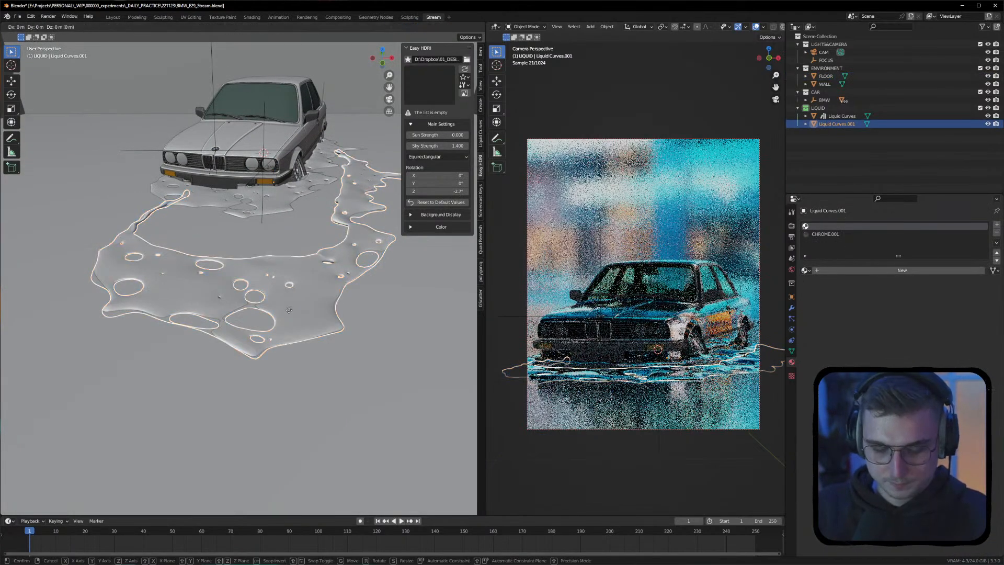
left_click(268, 297)
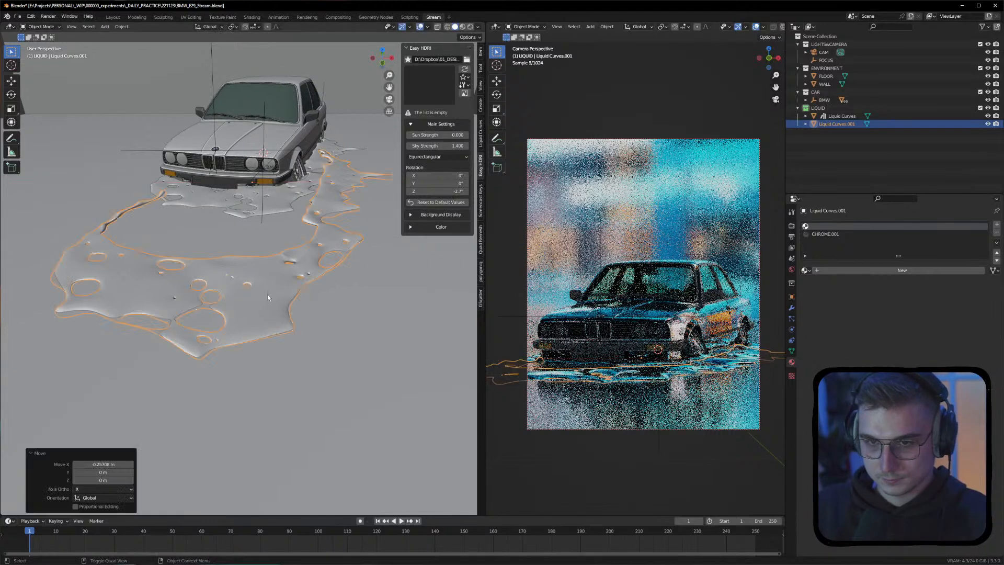
Move the duplicated liquid about 1.02 m along global Y toward the car and about 0.13 m along global X
key("g")
key("y")
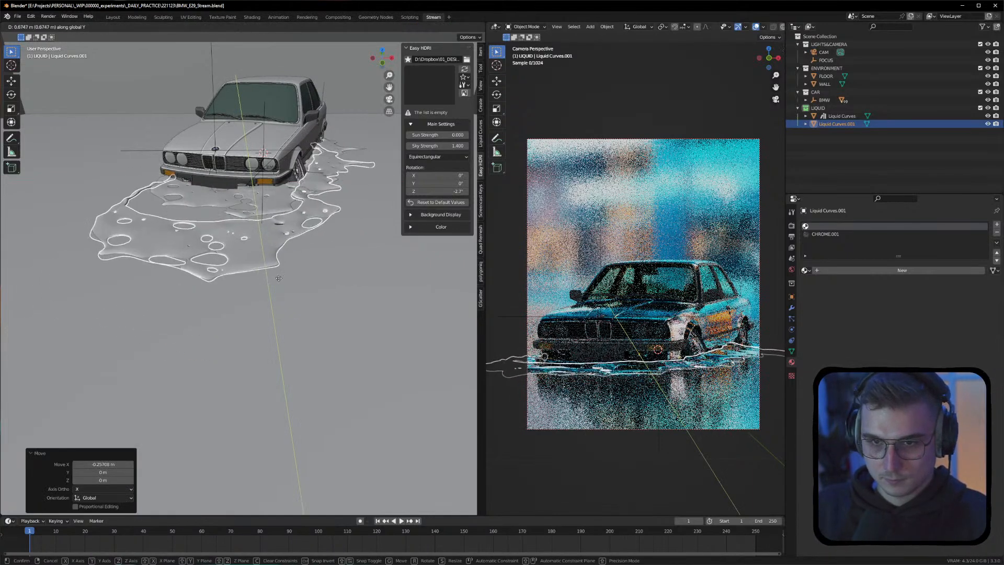
left_click(262, 247)
key("g")
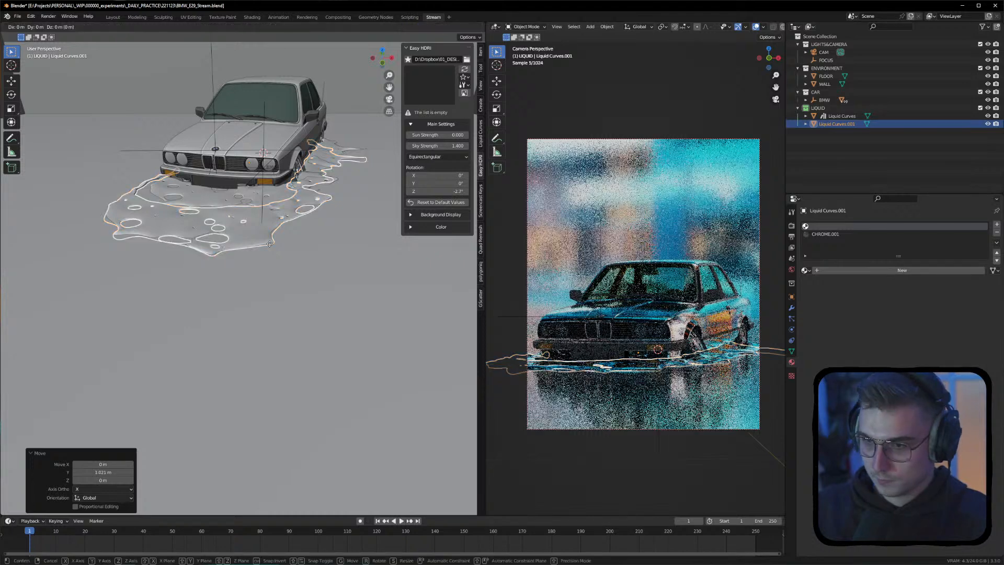
key("x")
left_click(282, 244)
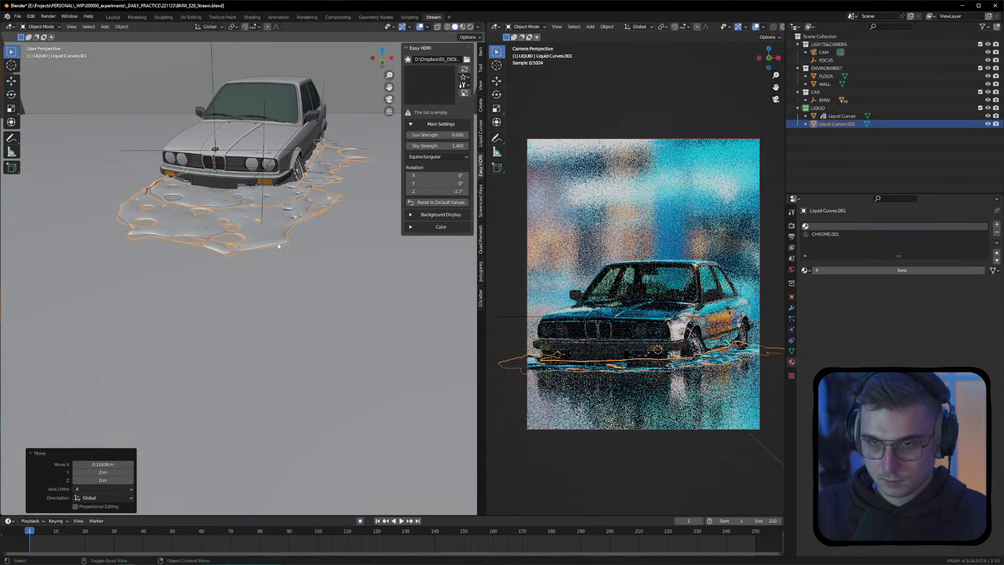
Deselect the liquid copy and examine the layered liquid around the car from several angles
left_click(130, 116)
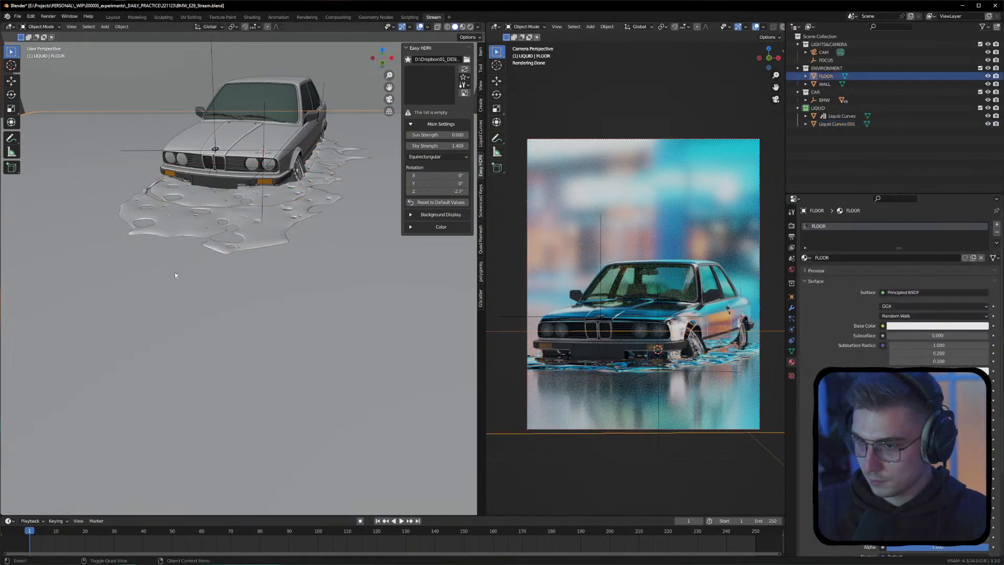
left_click_drag(94, 213, 130, 200, "alt")
scroll(196, 208, "down", 5)
left_click_drag(196, 209, 117, 272, "alt")
middle_click_drag(144, 240, 233, 227, "alt")
scroll(173, 247, "up", 3)
middle_click_drag(172, 247, 149, 250, "alt")
left_click(106, 167)
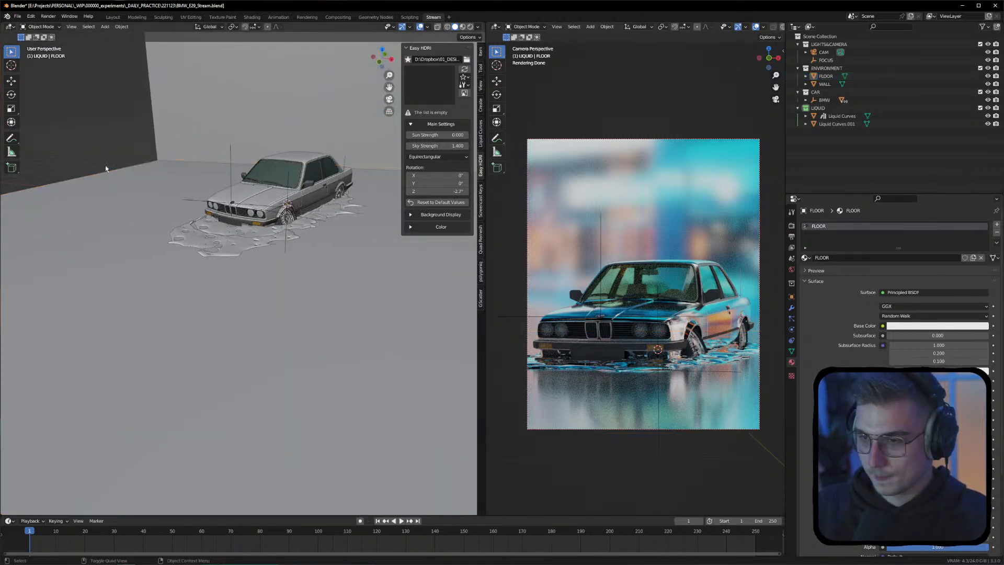
Enter Sculpt Mode on the duplicated liquid and try reshaping its front area with the Elastic Deform brush
left_click(226, 250)
key("KP_Decimal")
left_click(41, 26)
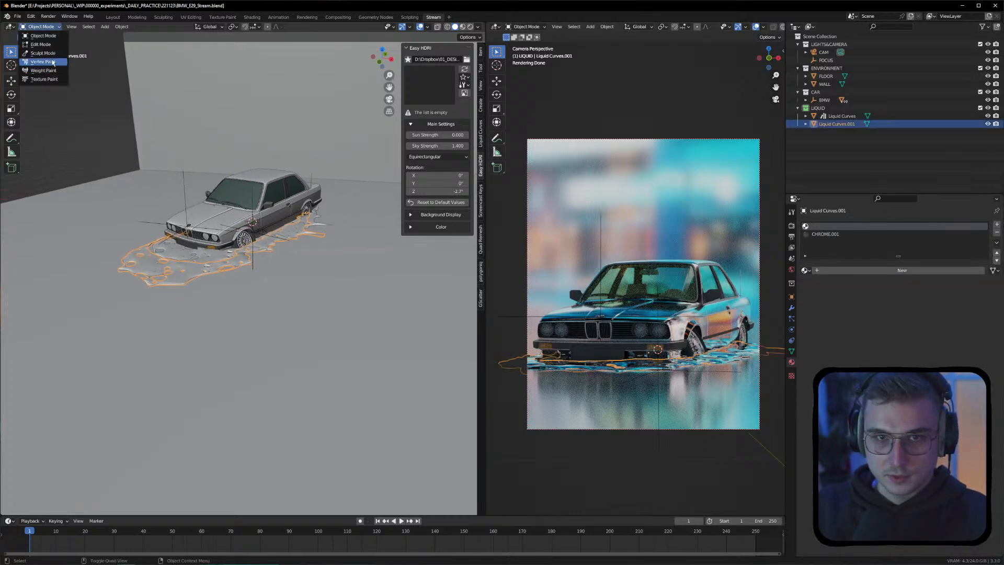
left_click(43, 53)
middle_click_drag(157, 262, 73, 270)
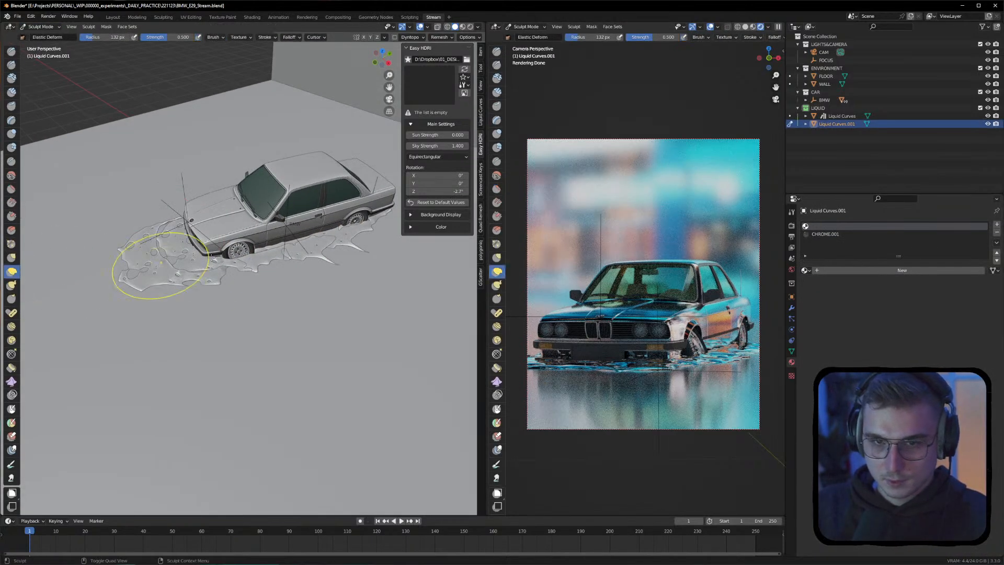
mouse_move(128, 253)
left_mouse_down()
mouse_move(149, 253)
mouse_move(120, 253)
mouse_move(265, 262)
left_mouse_up()
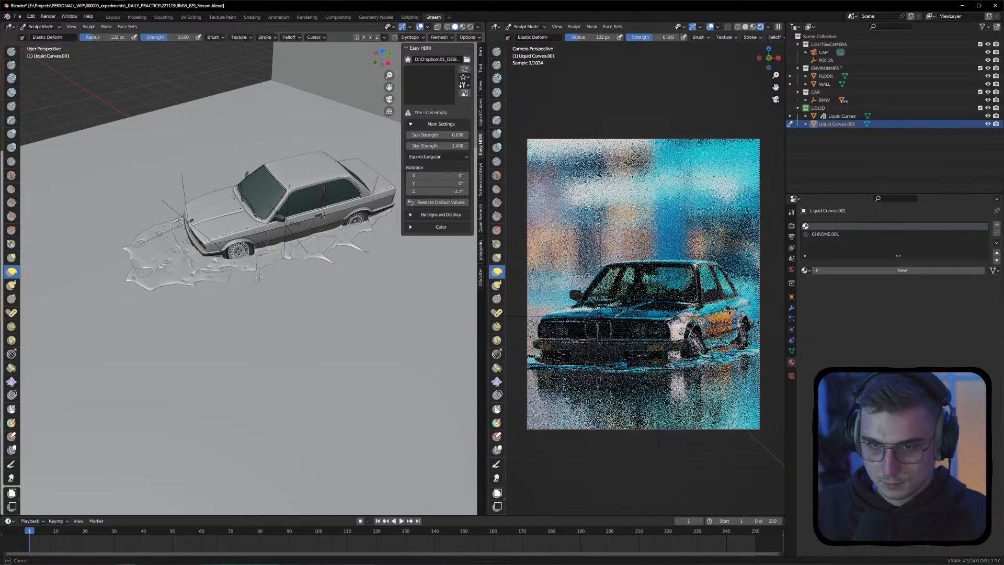
middle_click_drag(268, 254, 269, 281)
Switch to the quad view and try Elastic Deform strokes from above on the liquid copy around the front bumper
key("ctrl+alt+q")
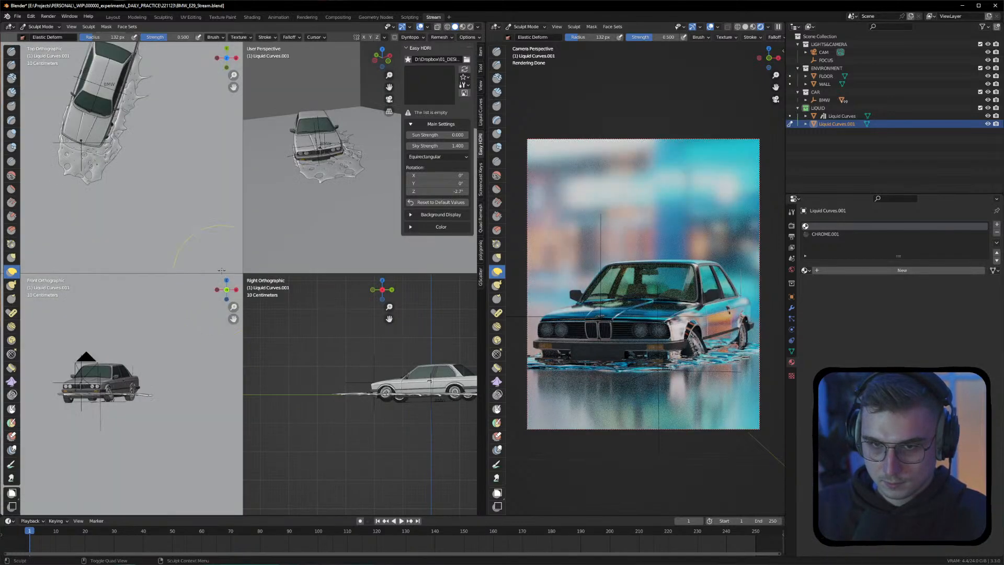
left_click_drag(92, 179, 92, 224)
left_click_drag(121, 151, 115, 119)
left_click_drag(90, 167, 74, 152)
left_click_drag(106, 155, 99, 151)
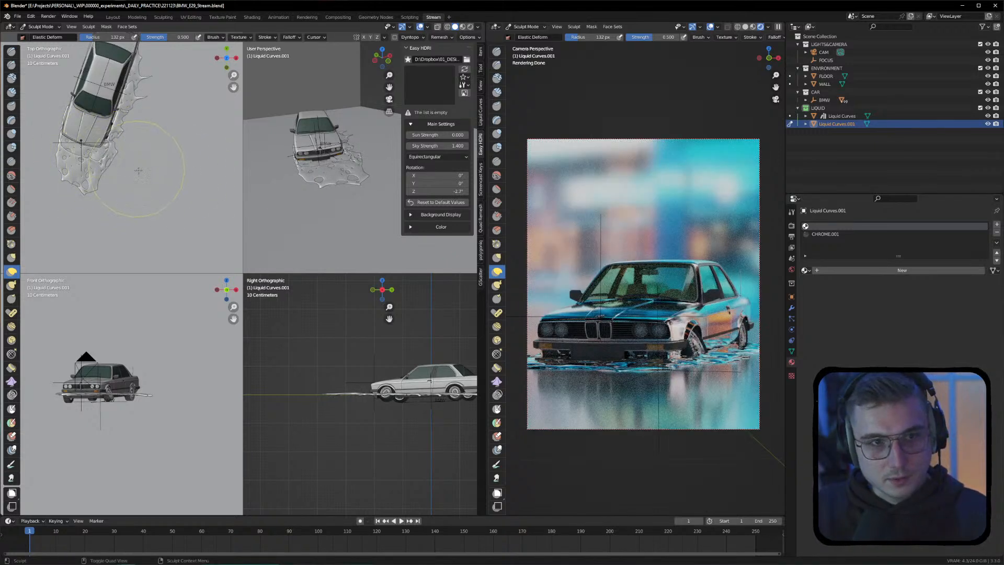
middle_click_drag(107, 165, 146, 195, "shift")
left_click_drag(144, 176, 168, 190)
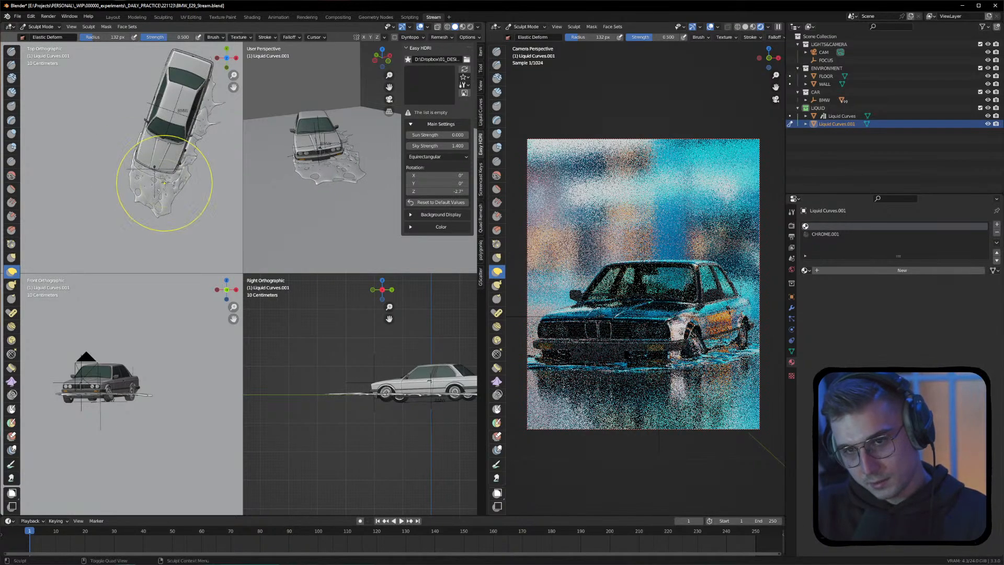
middle_click_drag(172, 181, 144, 183, "shift")
left_click_drag(143, 185, 115, 219)
Try pulling the liquid copy beside the front of the car into shape with the Grab brush
key("shift+s")
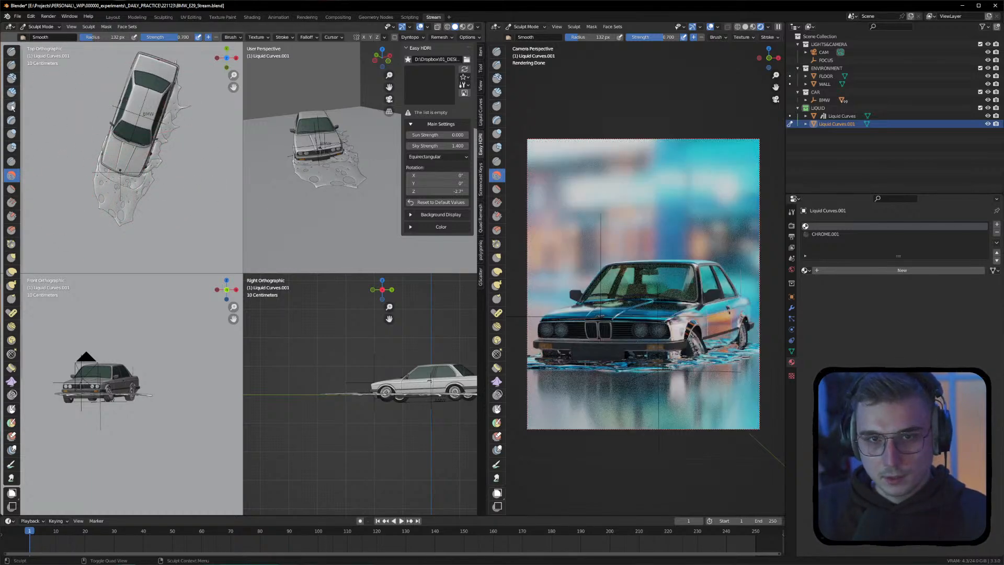
key("g")
left_click_drag(163, 125, 137, 168)
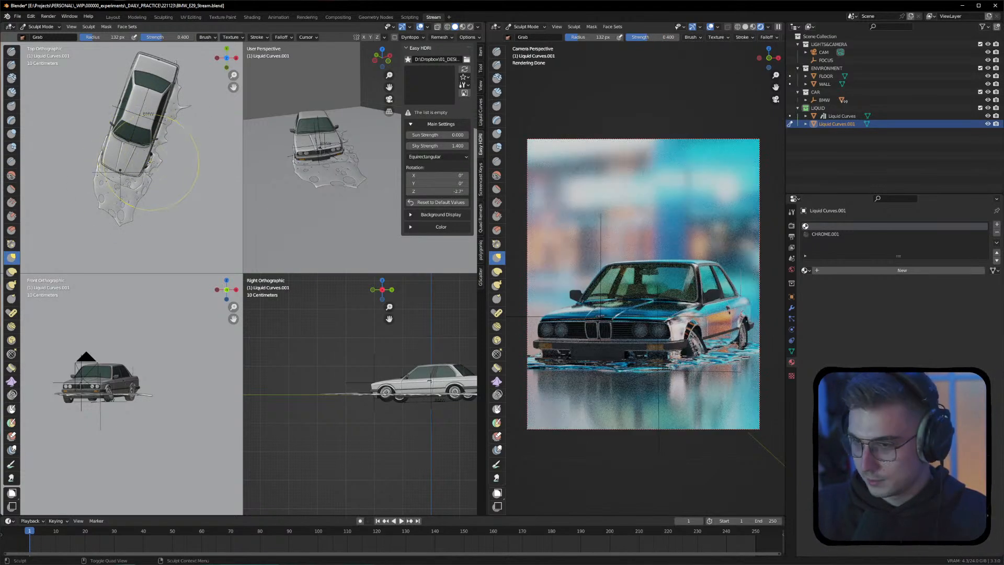
left_click_drag(155, 180, 148, 185)
left_click_drag(146, 192, 151, 179)
Return to Object Mode and the single view, and try shifting the liquid copy slightly along the global Z axis
left_click(41, 26)
left_click(42, 32)
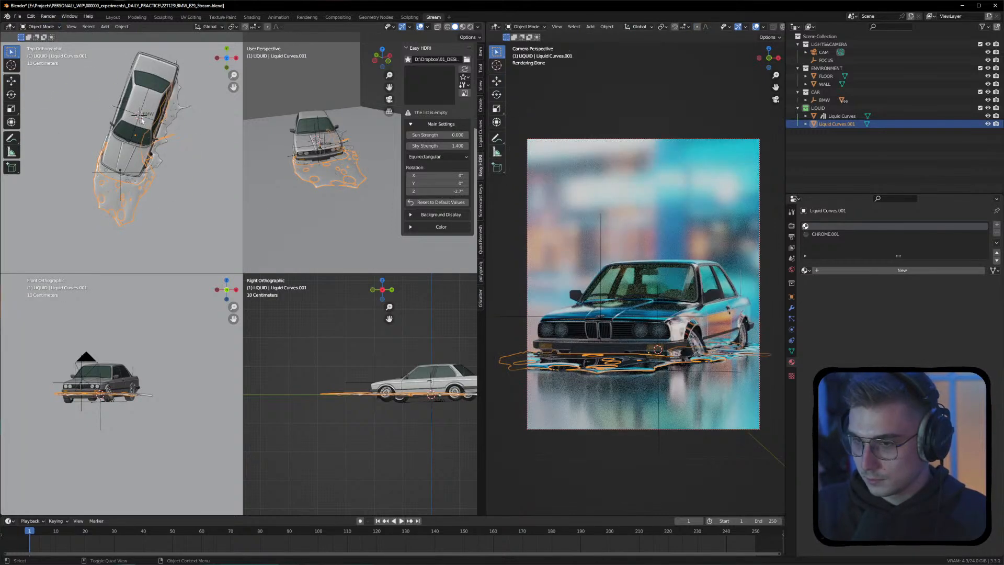
left_click(87, 105)
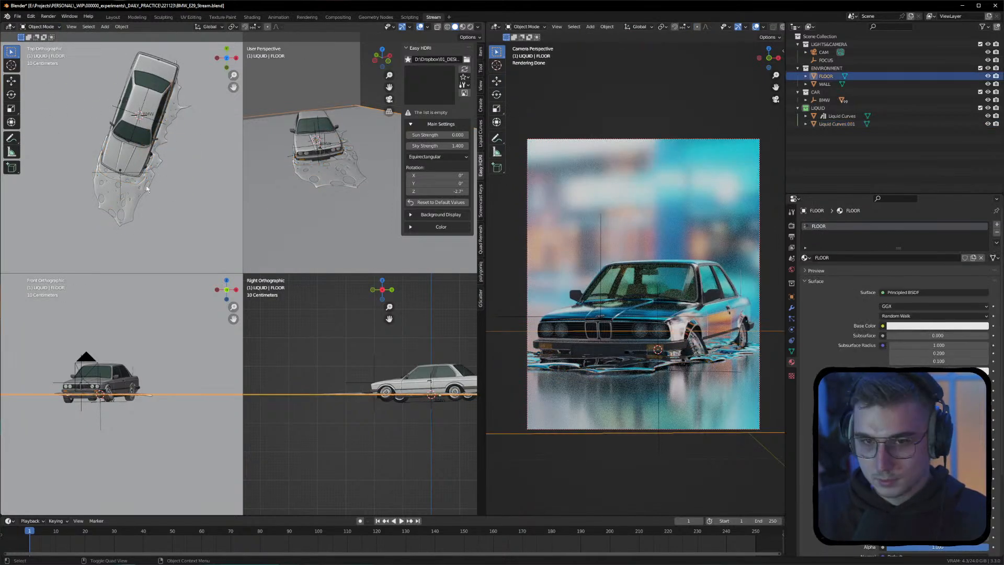
key("ctrl+alt+q")
left_click(216, 301)
middle_click_drag(218, 300, 168, 269)
key("g")
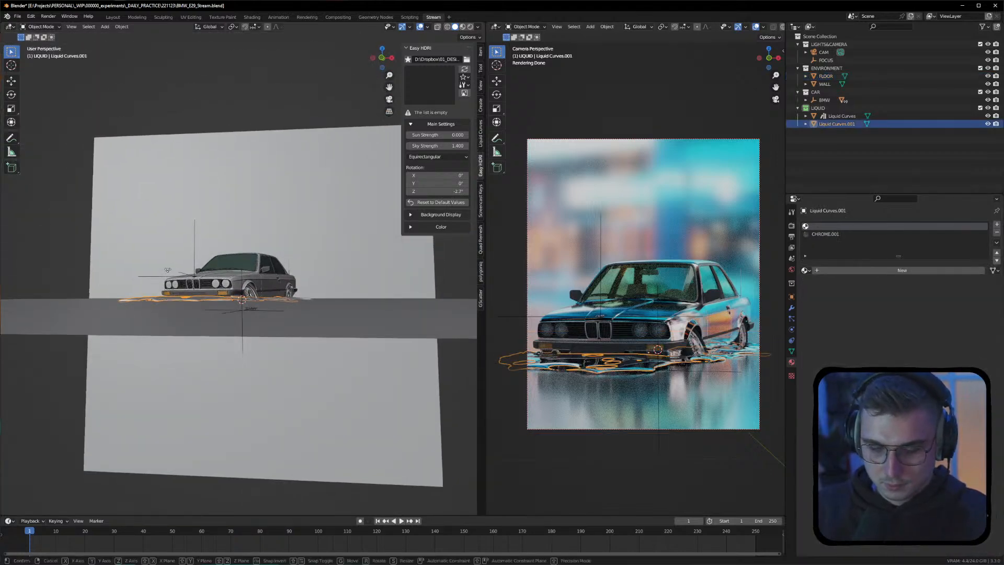
key("z")
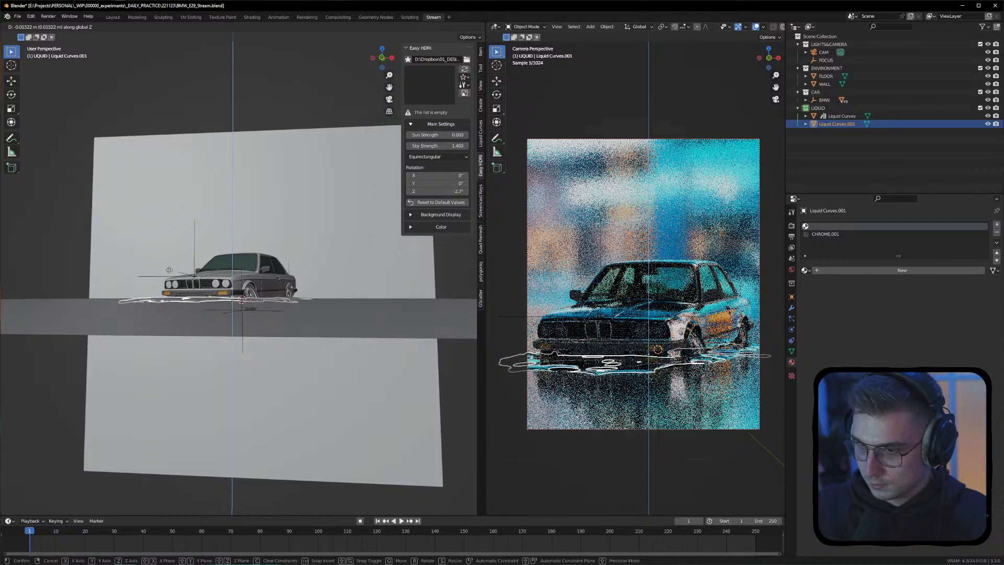
left_click(169, 270)
Undo the vertical move and the sculpt strokes on the liquid copy, and return to Object Mode with it deselected
left_click(177, 106)
middle_click_drag(177, 106, 210, 238)
left_click(225, 321)
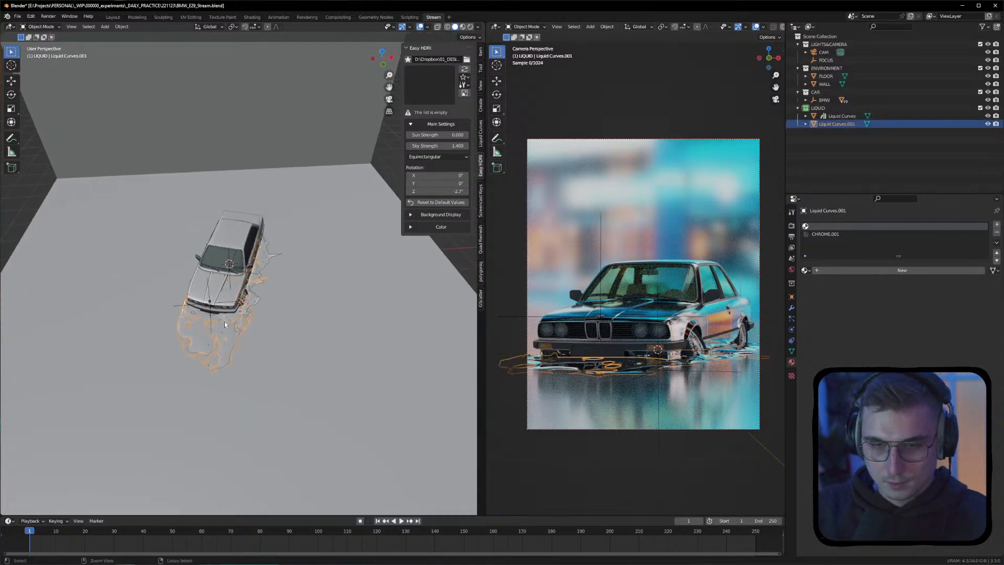
key("ctrl+Tab")
key("ctrl+z")
key("ctrl+z")
key("ctrl+z")
key("ctrl+z")
key("ctrl+z")
key("ctrl+z")
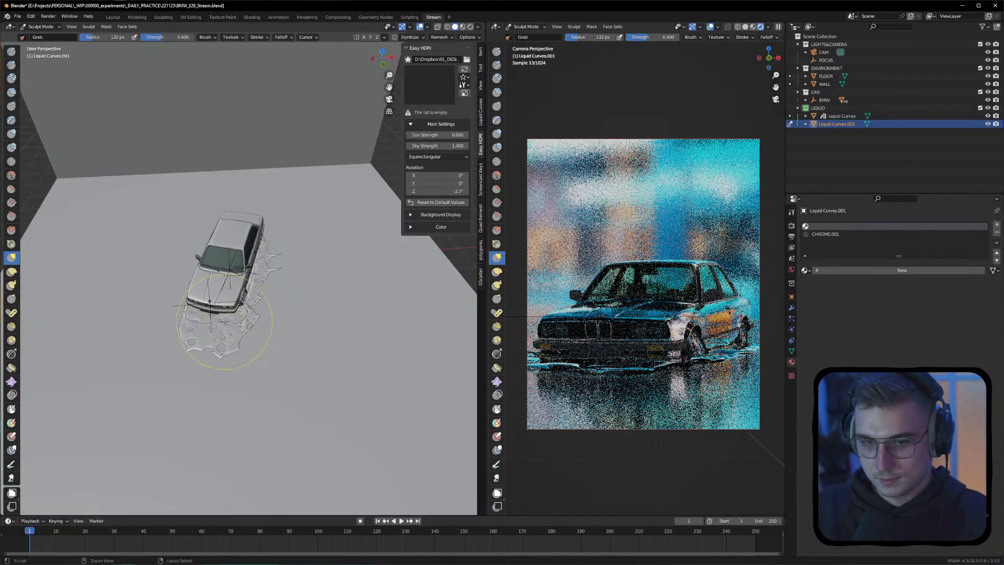
key("ctrl+Tab")
left_click(278, 349)
mouse_move(277, 349)
middle_mouse_down()
mouse_move(218, 289)
mouse_move(203, 290)
mouse_move(224, 303)
middle_mouse_up()
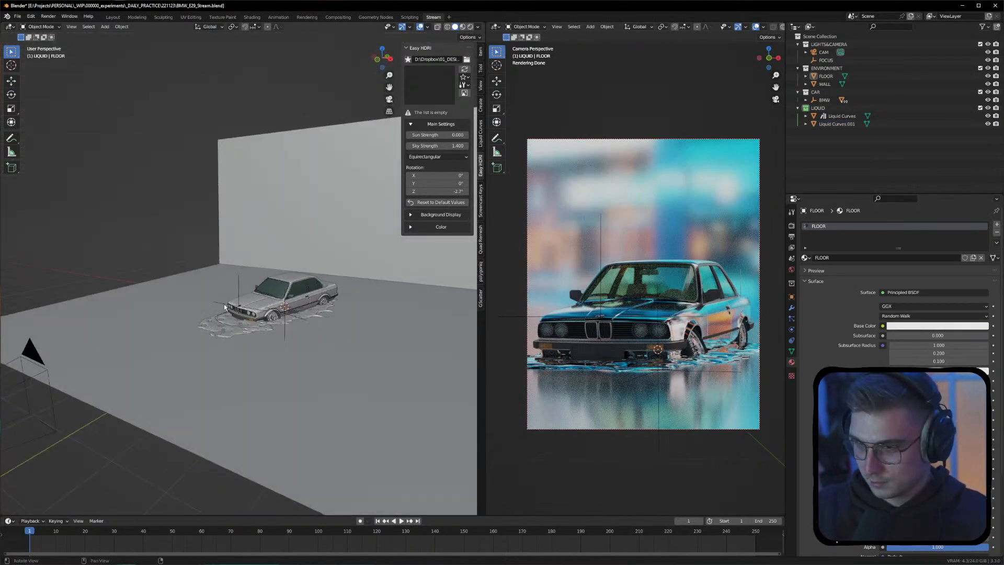
Try to reshape the liquid copy with the Grab brush from above in the quad view
left_click(41, 26)
left_click(42, 52)
middle_click_drag(167, 135, 287, 283)
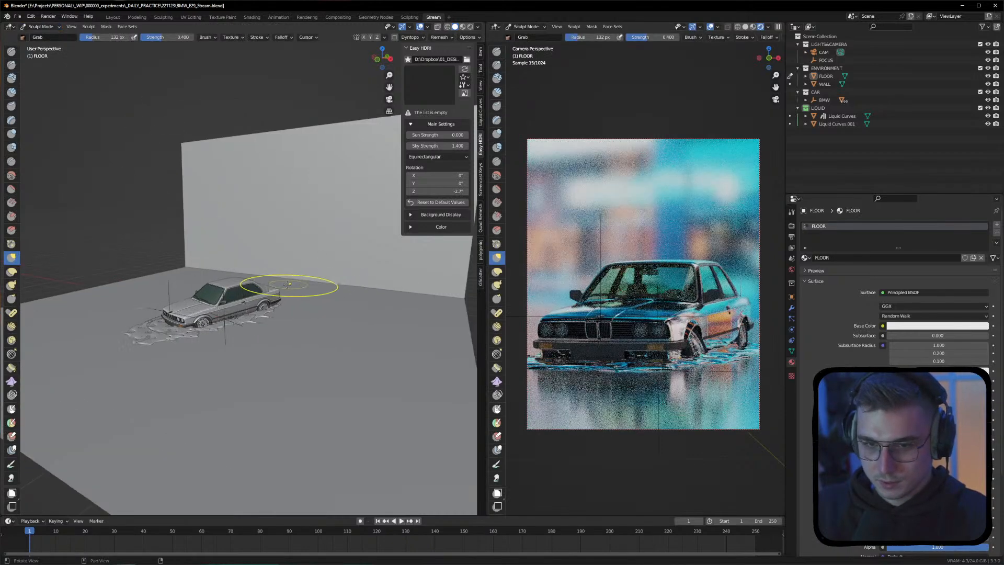
key("ctrl+alt+q")
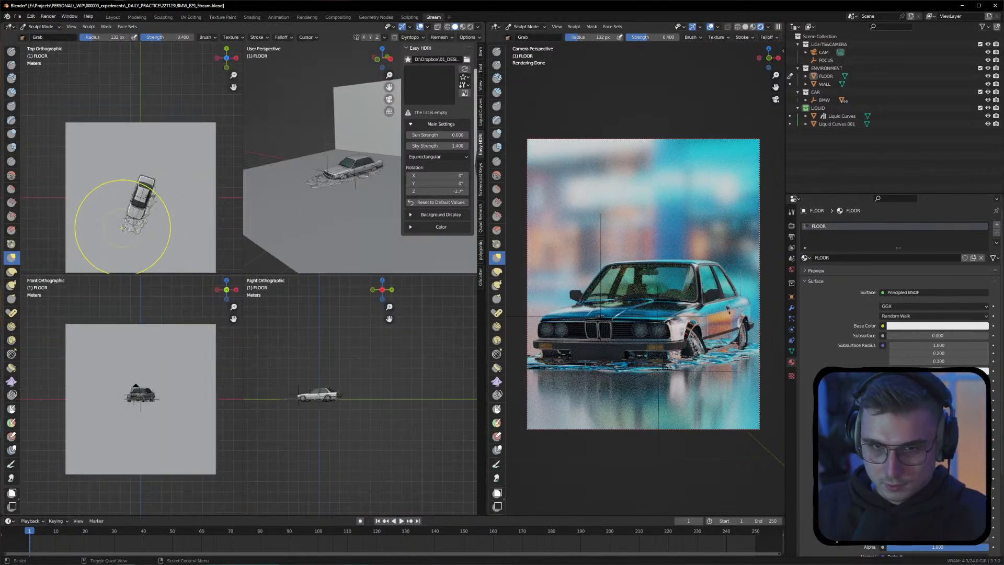
scroll(157, 220, "up", 5)
scroll(161, 226, "down", 3)
mouse_move(161, 228)
middle_mouse_down("shift")
mouse_move(140, 195)
mouse_move(94, 186)
middle_mouse_up("shift")
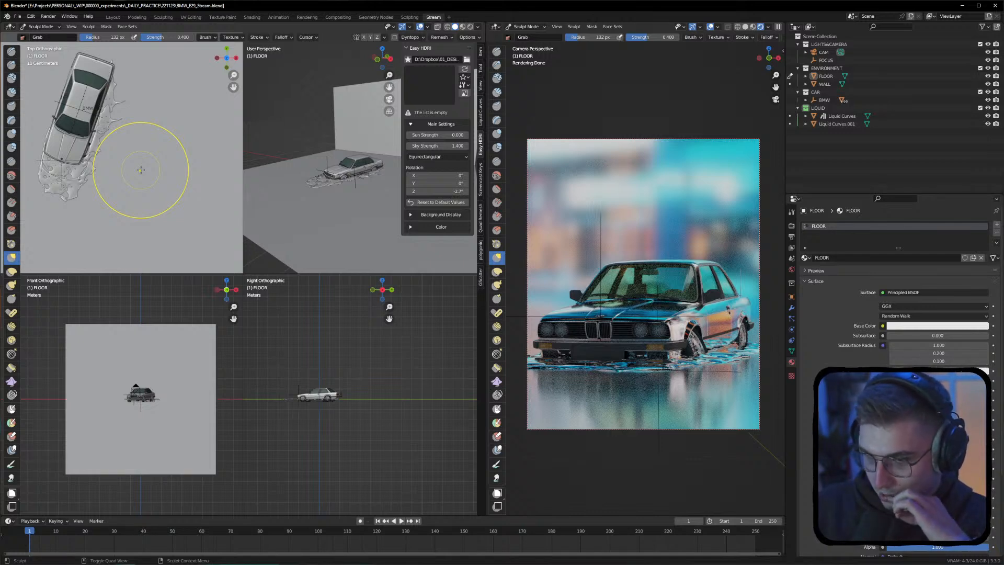
mouse_move(68, 179)
left_mouse_down()
mouse_move(75, 168)
mouse_move(74, 179)
left_mouse_up()
left_click(846, 124)
middle_click_drag(74, 179, 120, 179, "shift")
left_click_drag(114, 181, 112, 171)
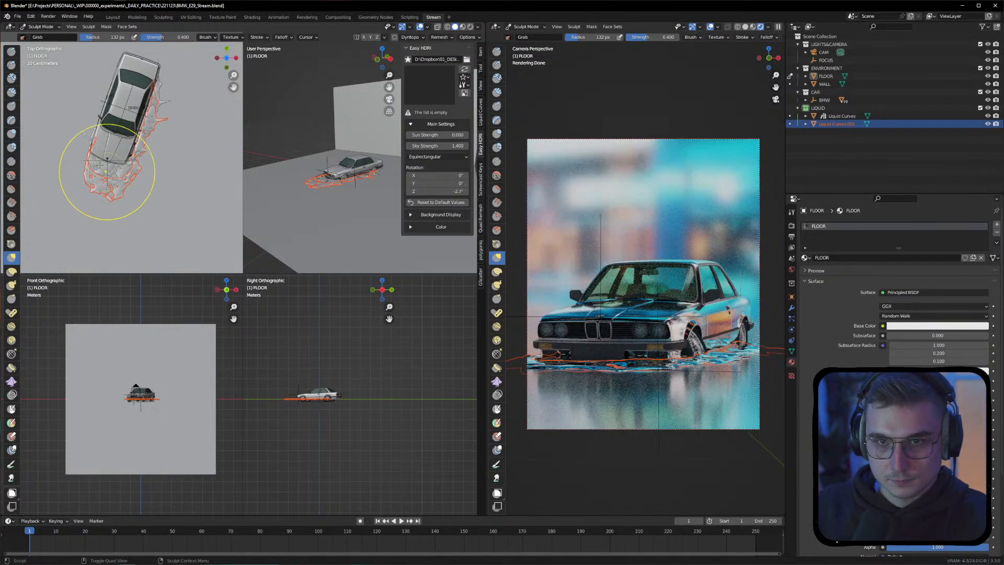
left_click(908, 151)
Make Liquid Curves.001 the active object and reshape its front with the Grab brush in Sculpt Mode from above
left_click(50, 29)
left_click(49, 36)
left_click(841, 124)
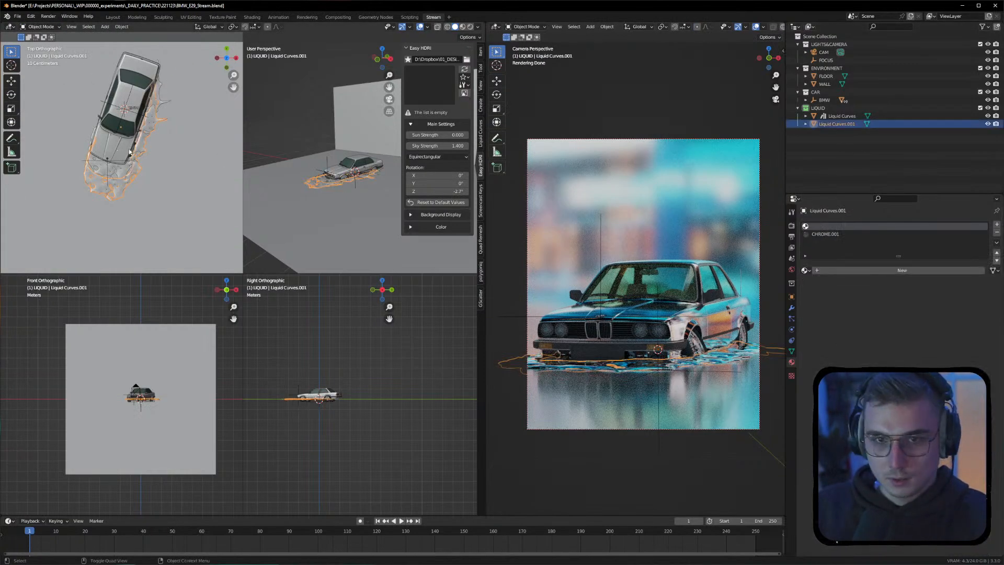
left_click(42, 26)
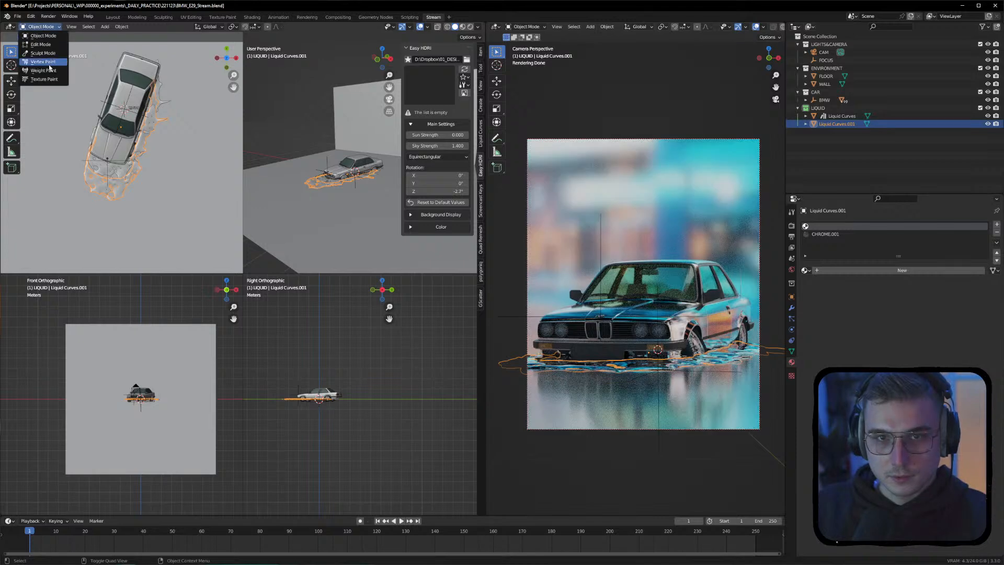
left_click(47, 53)
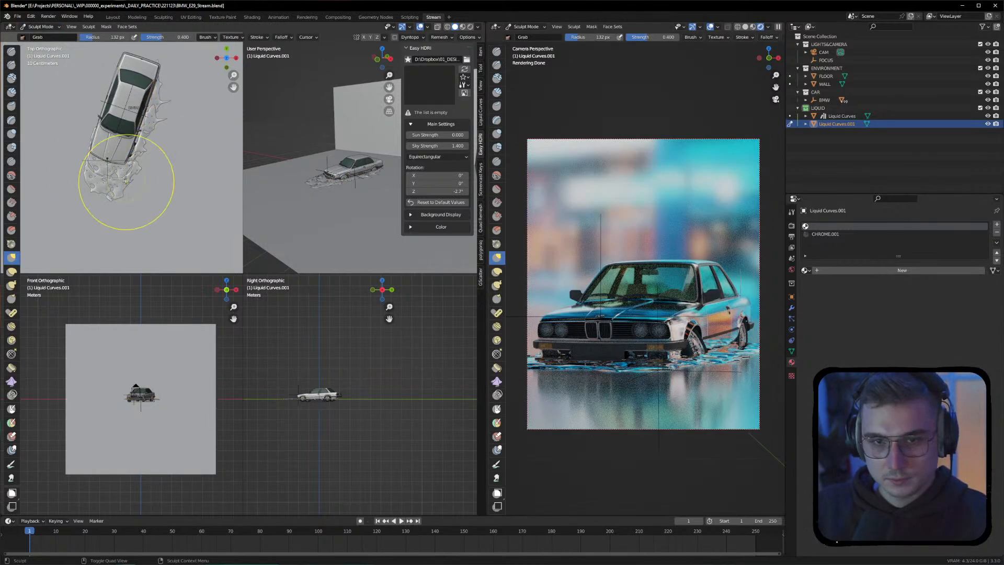
mouse_move(118, 169)
left_mouse_down()
mouse_move(125, 160)
mouse_move(100, 162)
mouse_move(111, 183)
left_mouse_up()
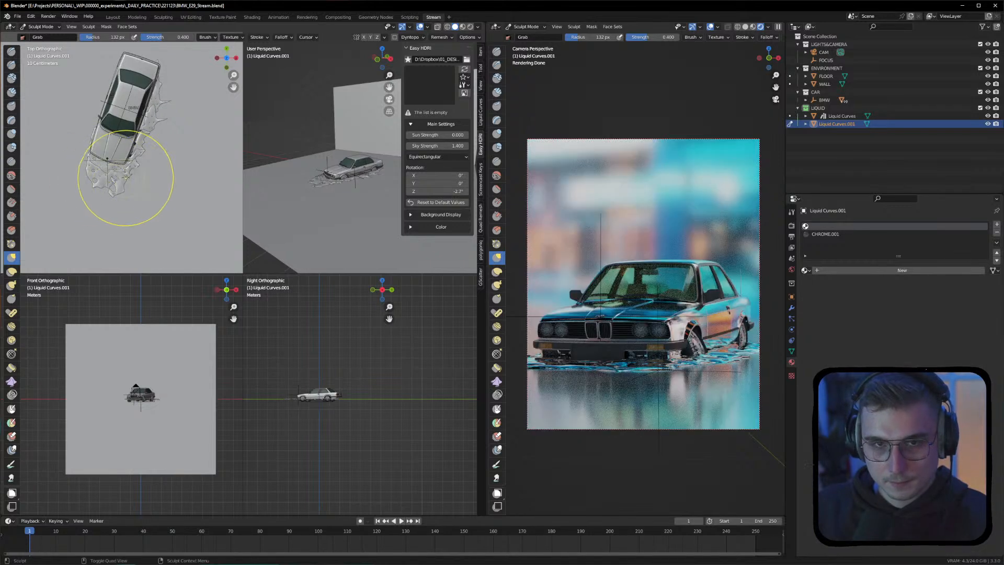
Activate the Smooth brush, return to Object Mode and restore the single perspective view
left_click(11, 175)
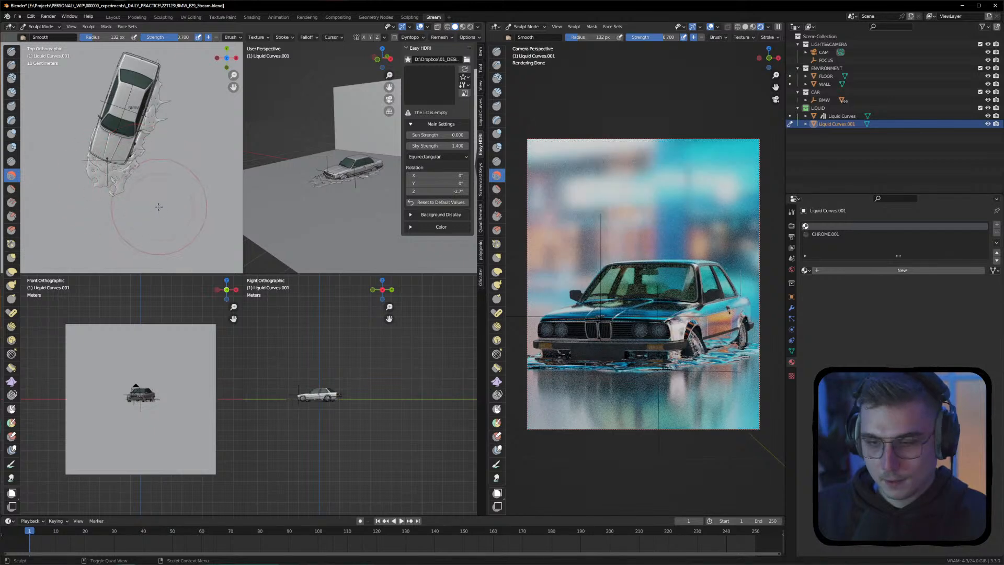
left_click(45, 30)
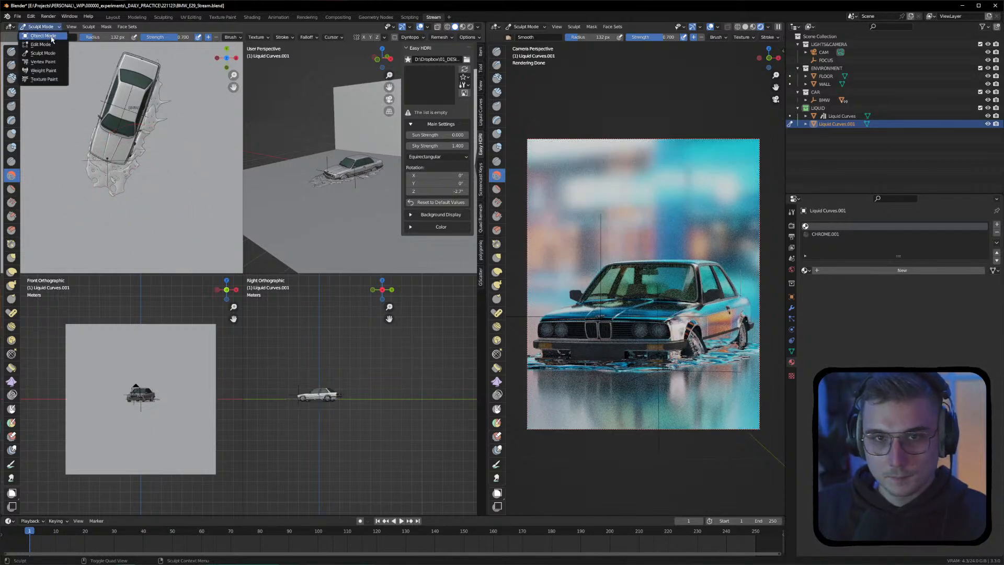
left_click(42, 36)
key("ctrl+alt+q")
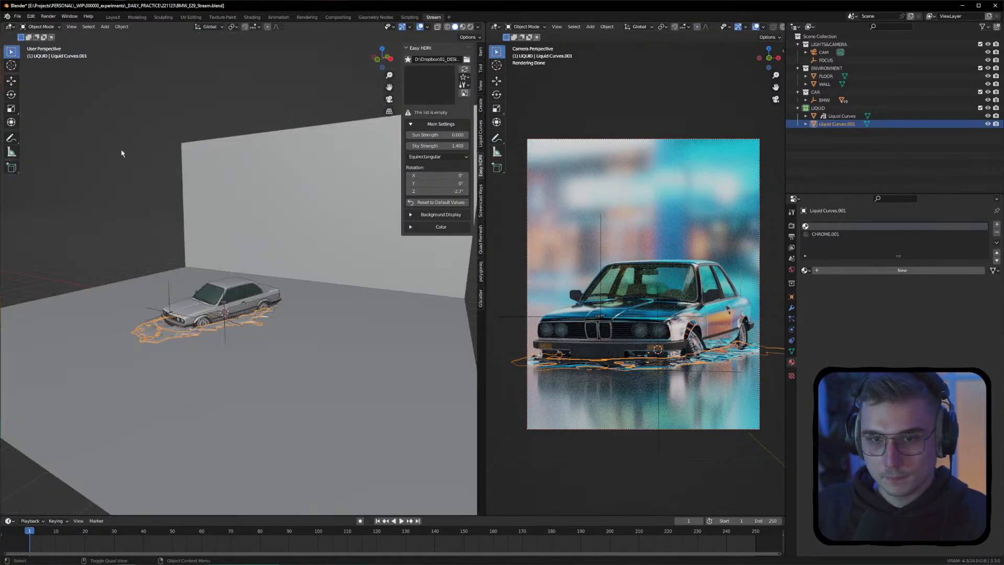
Deselect the liquid copy, make FLOOR the active object and enter Edit Mode to inspect its mesh around the car
left_click(123, 208)
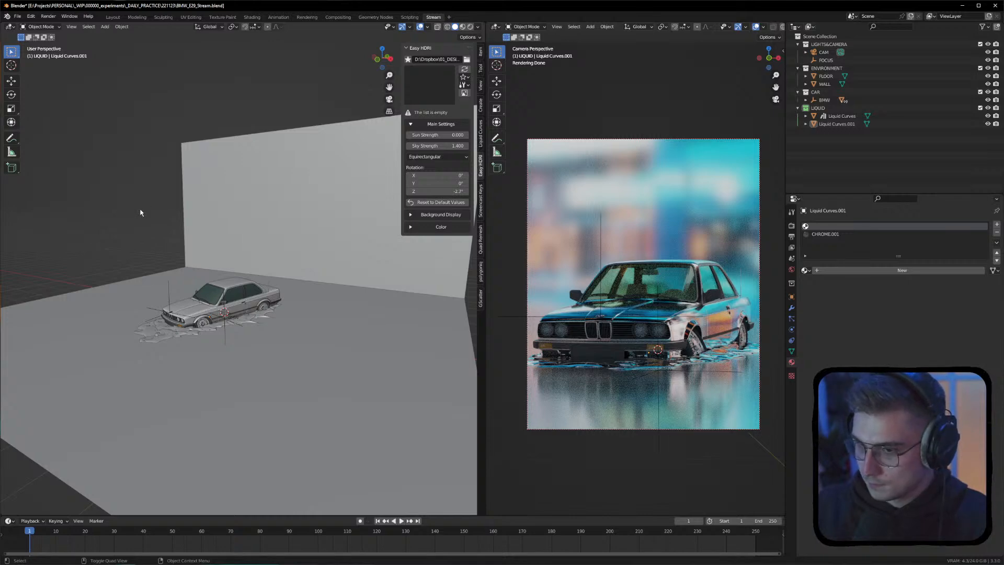
middle_click_drag(126, 232, 217, 293)
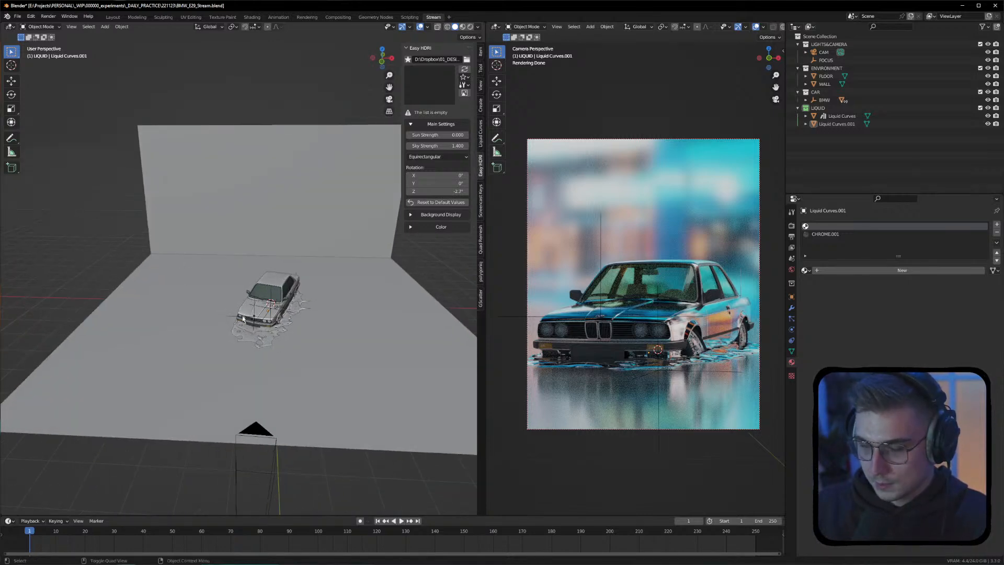
left_click(293, 357)
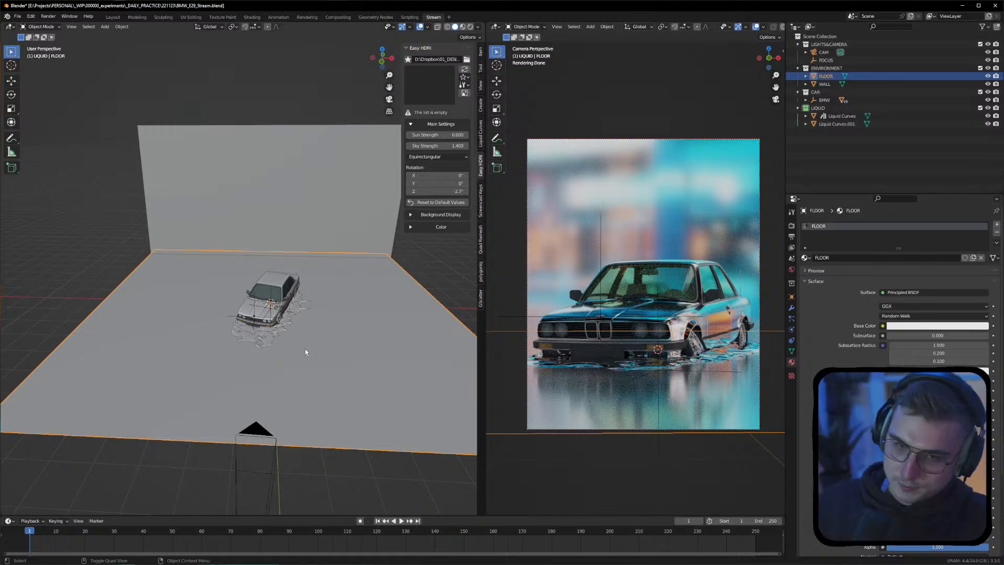
key("Tab")
middle_click_drag(325, 351, 296, 328)
scroll(260, 348, "up", 5)
scroll(260, 347, "down", 5)
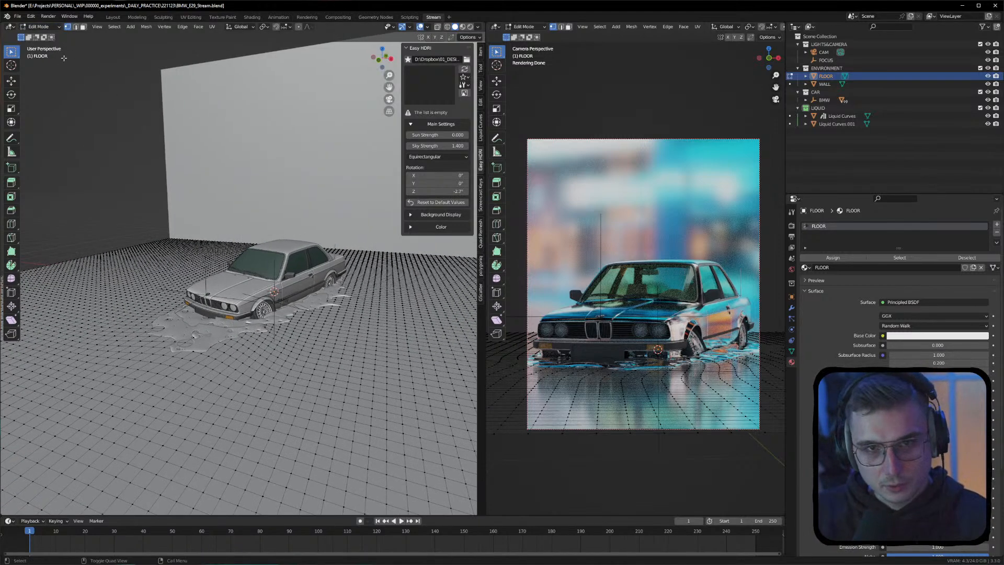
left_click(38, 26)
left_click(40, 55)
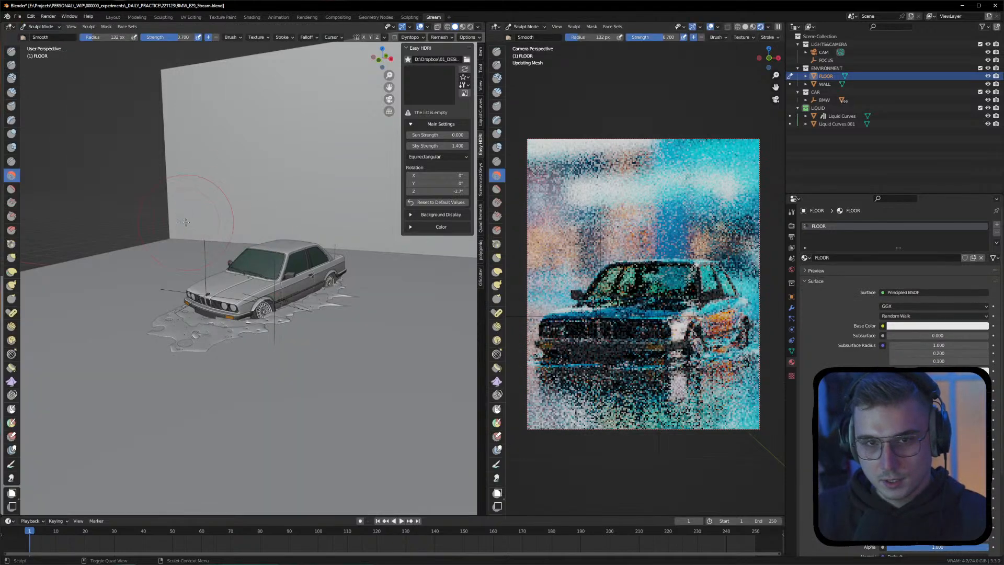
left_click(38, 26)
left_click(41, 45)
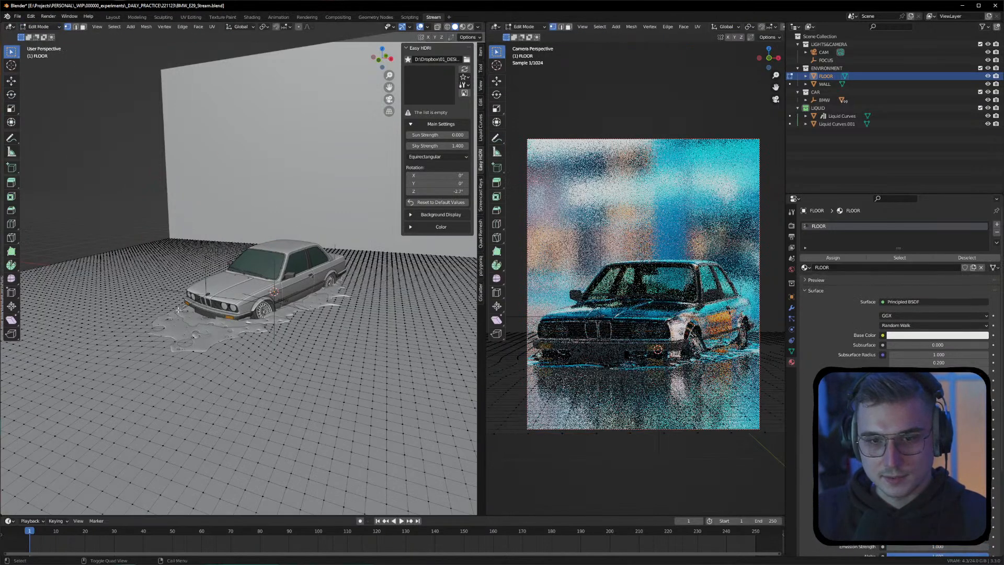
Subdivide the entire floor mesh with 2 cuts, clear the selection and save the file
key("a")
right_click(102, 322)
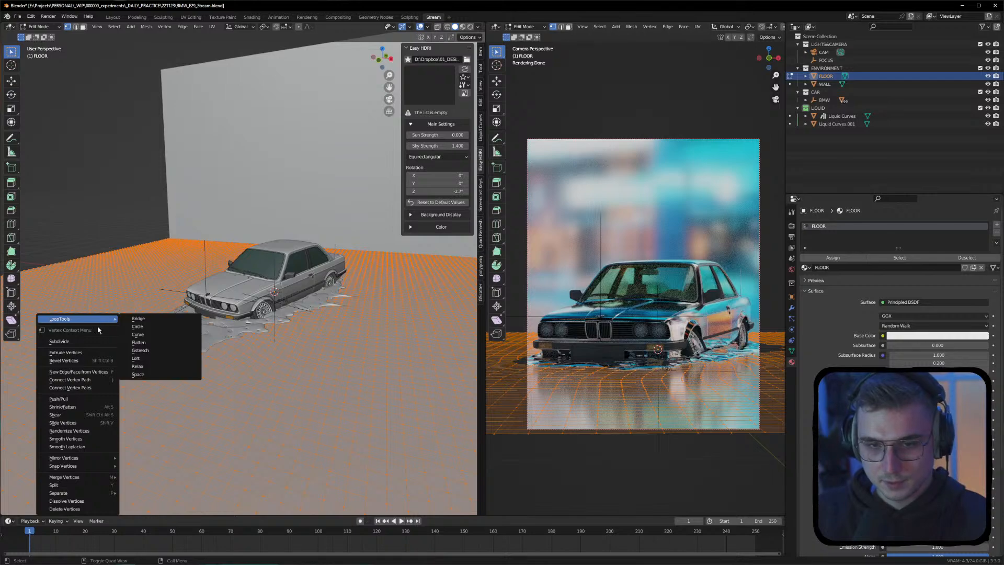
left_click(102, 341)
left_click(103, 454)
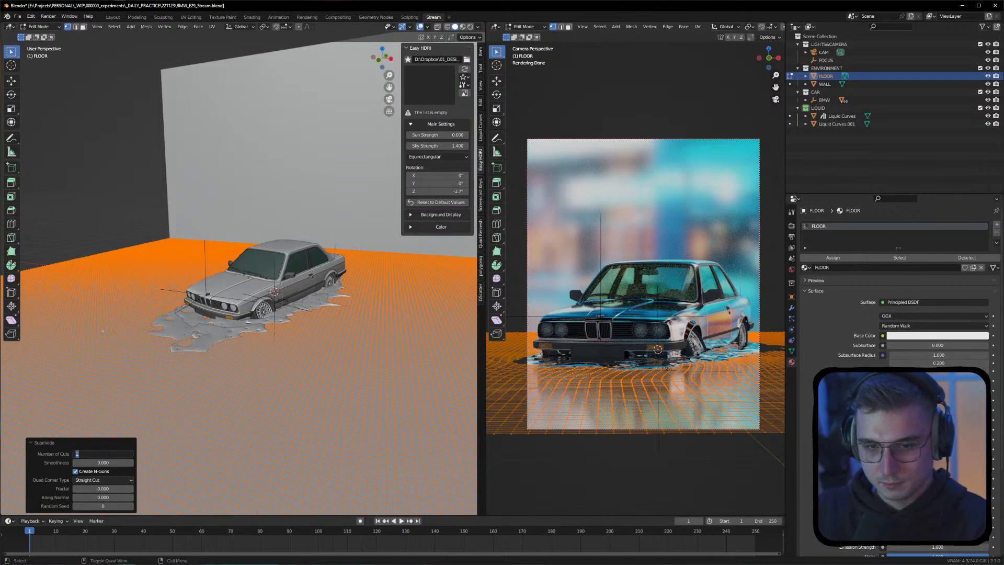
type("2")
key("Return")
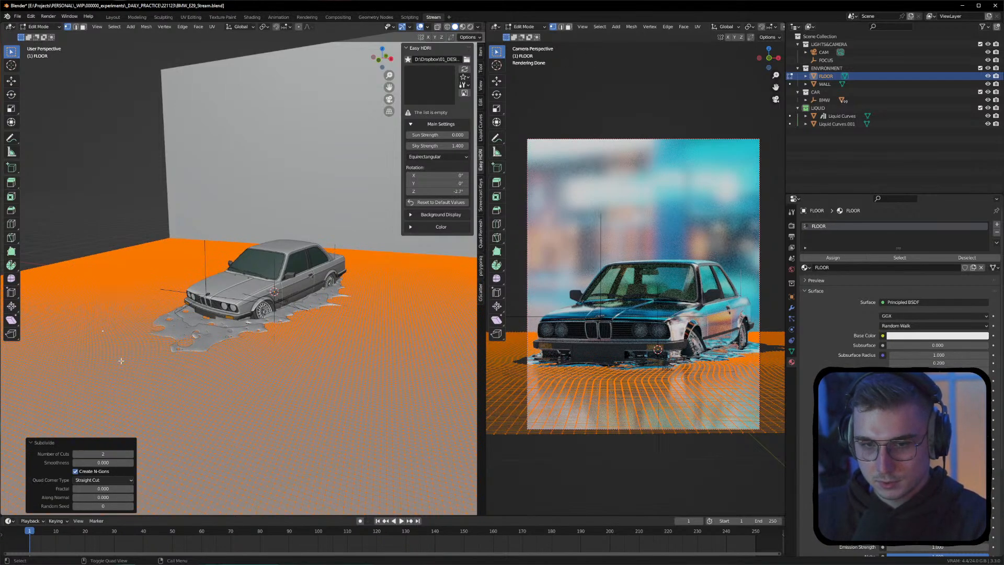
key("alt+a")
key("ctrl+s")
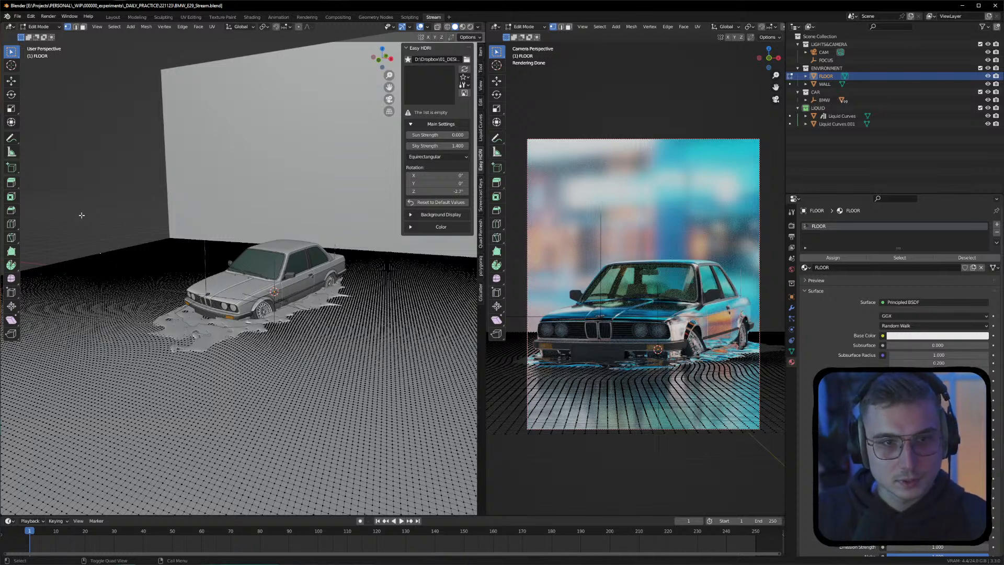
Switch the floor to Sculpt Mode and activate the Inflate/Deflate brush
middle_click_drag(124, 234, 136, 288)
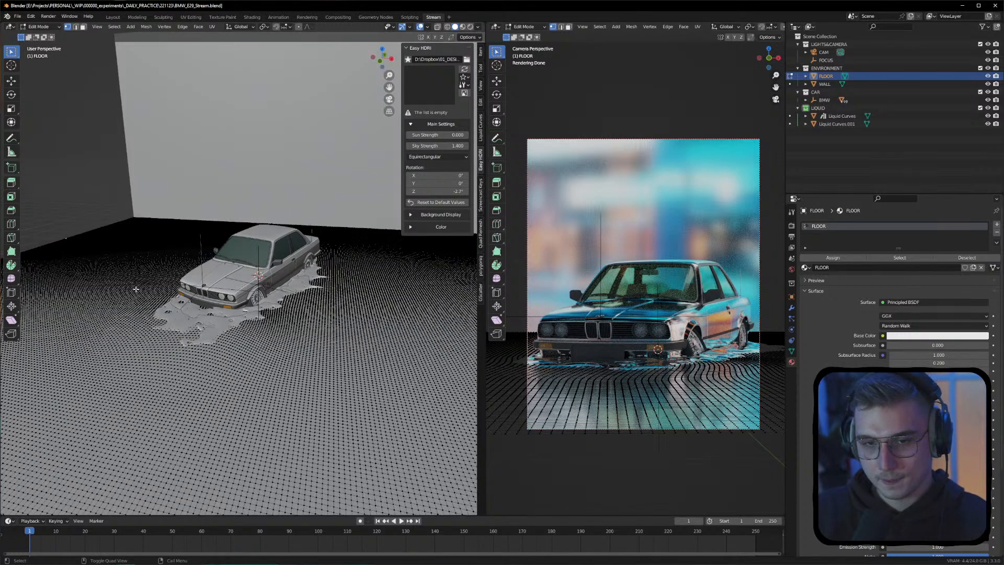
left_click(38, 27)
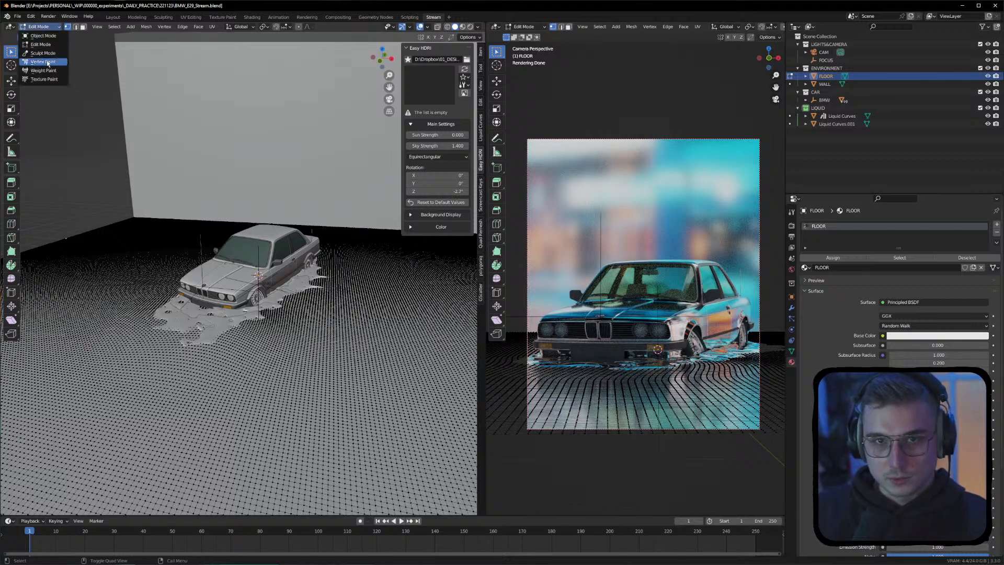
left_click(39, 55)
mouse_move(204, 333)
middle_mouse_down()
mouse_move(124, 331)
mouse_move(157, 354)
mouse_move(171, 337)
middle_mouse_up()
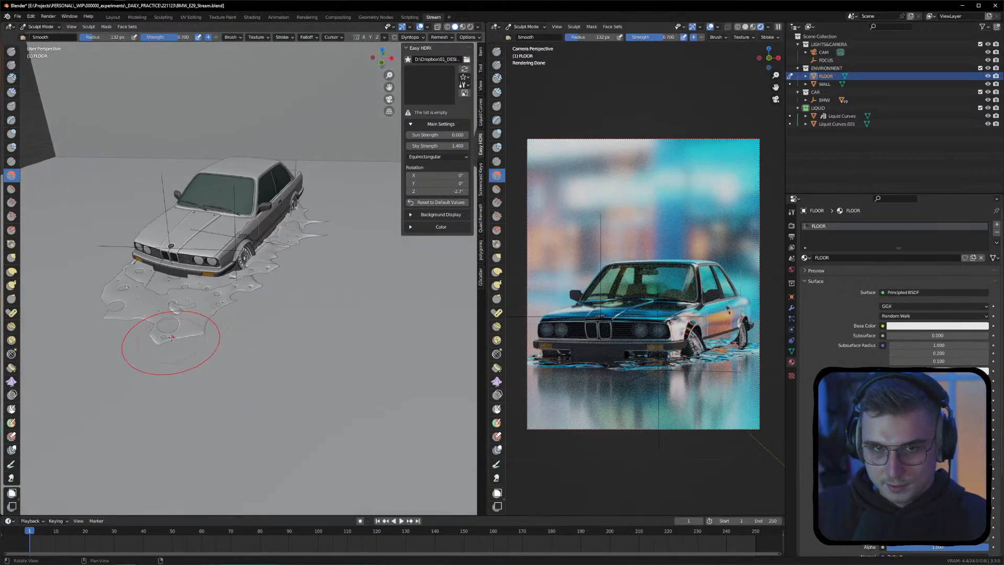
left_click(13, 136)
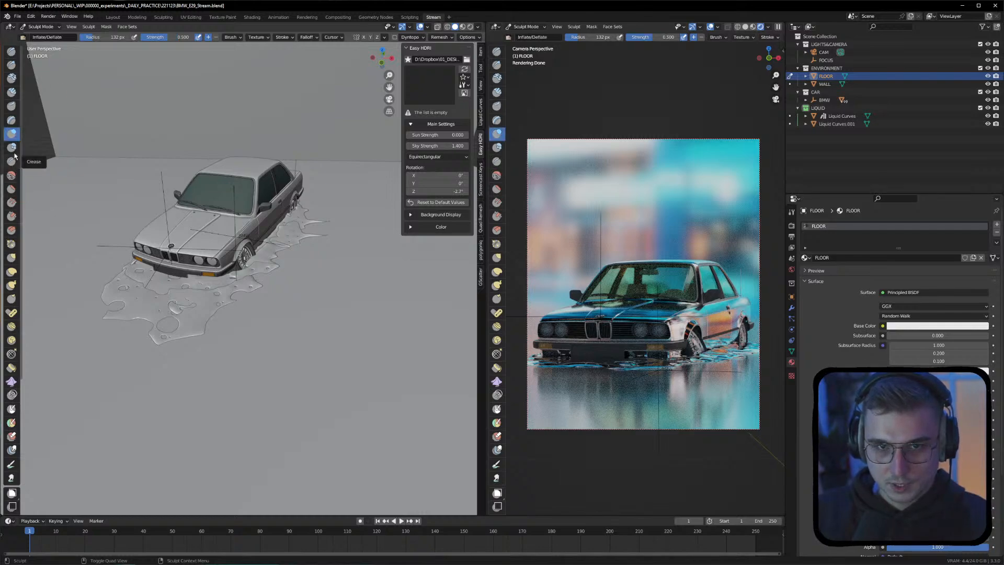
Try the Inflate/Deflate brush on the floor in front of the car and undo the test strokes
key("ctrl+z")
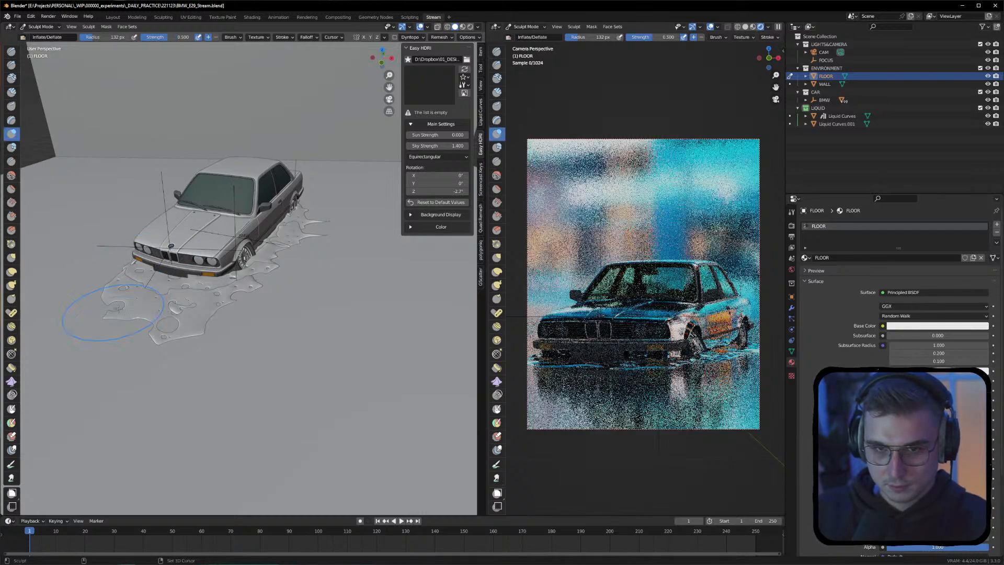
key("ctrl+z")
key("ctrl+z")
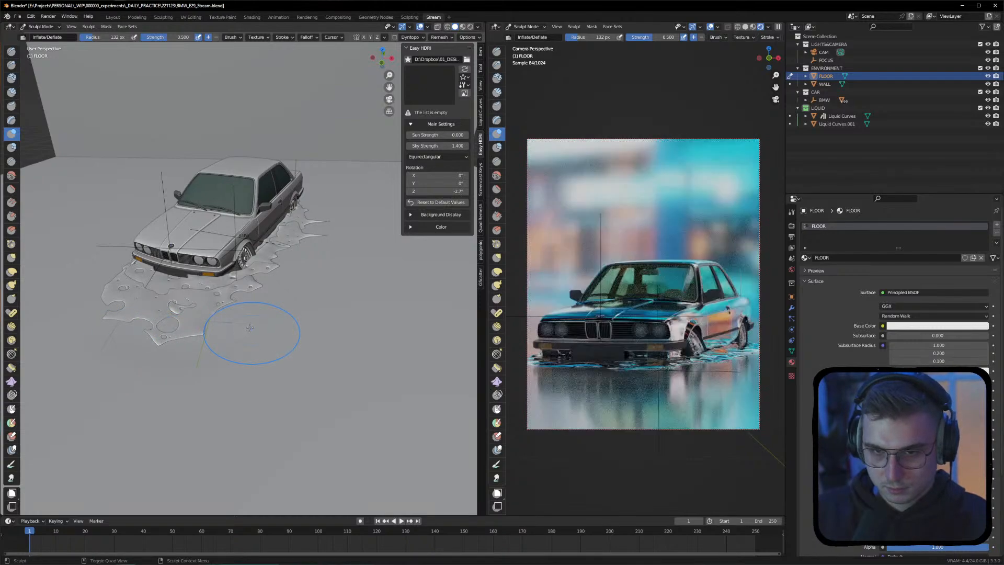
key("ctrl")
key("ctrl")
key("ctrl+z")
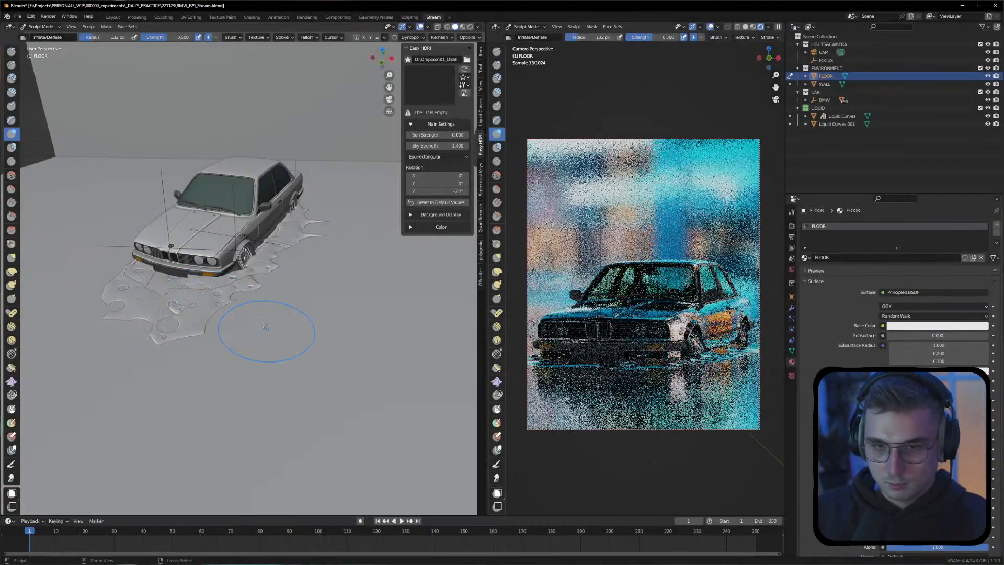
Set the Inflate/Deflate brush radius to 120 px and carve inverted strokes into the floor in front of and beside the car
right_click(213, 325)
left_click_drag(211, 326, 192, 325)
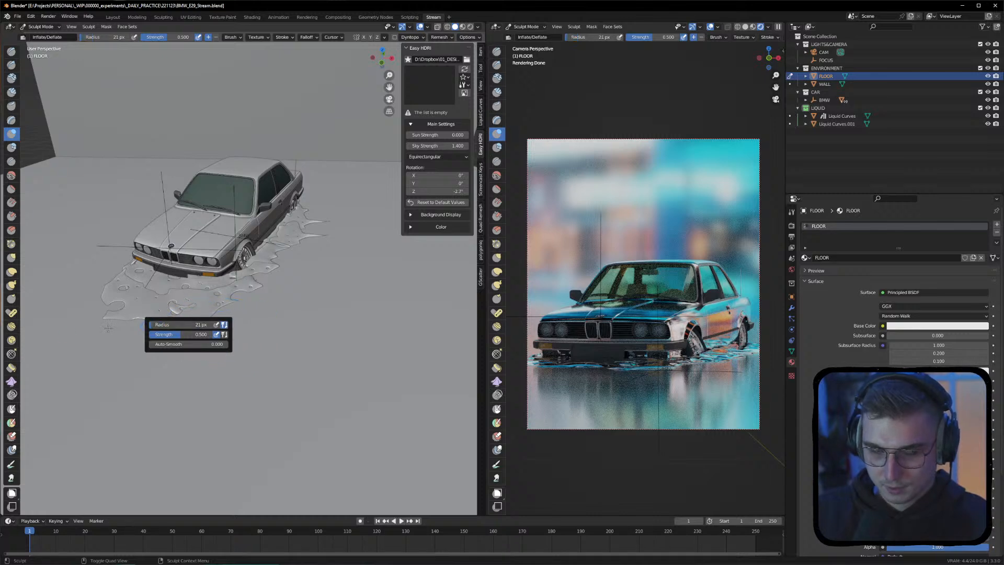
right_click(84, 281)
left_click_drag(84, 280, 112, 298)
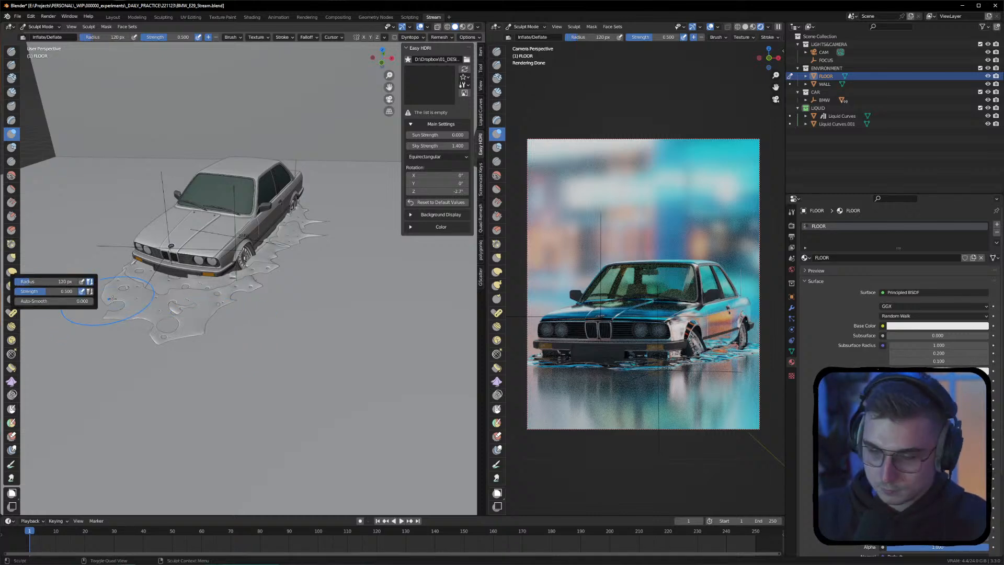
middle_click_drag(219, 292, 266, 280)
mouse_move(240, 301)
left_mouse_down("ctrl")
mouse_move(183, 345)
mouse_move(107, 340)
left_mouse_up("ctrl")
middle_click_drag(83, 326, 175, 339)
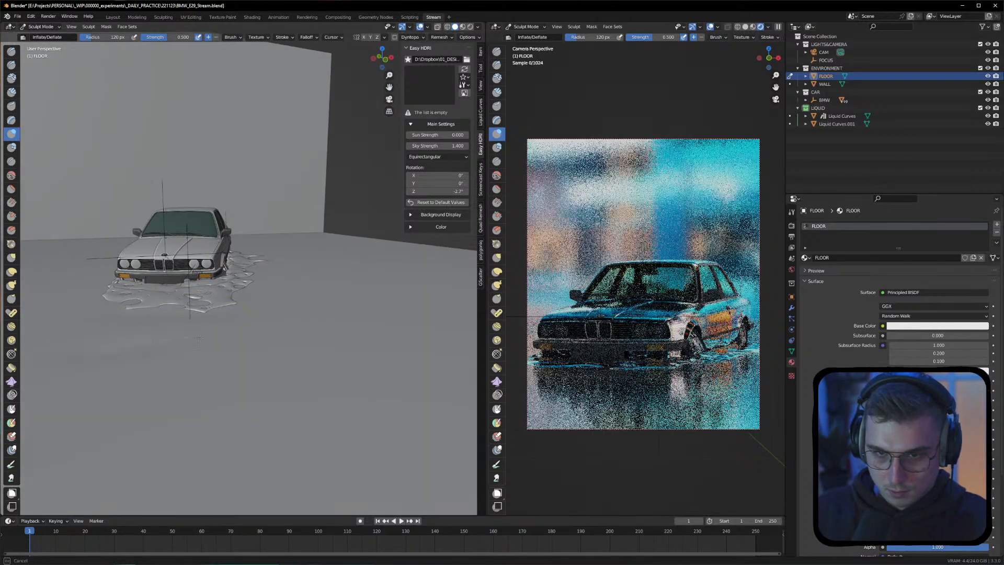
left_click_drag(354, 342, 251, 366, "ctrl")
left_click_drag(313, 290, 437, 269, "ctrl")
Return to Object Mode, check the floor ripples in the render and make FLOOR the active object again
left_click(40, 26)
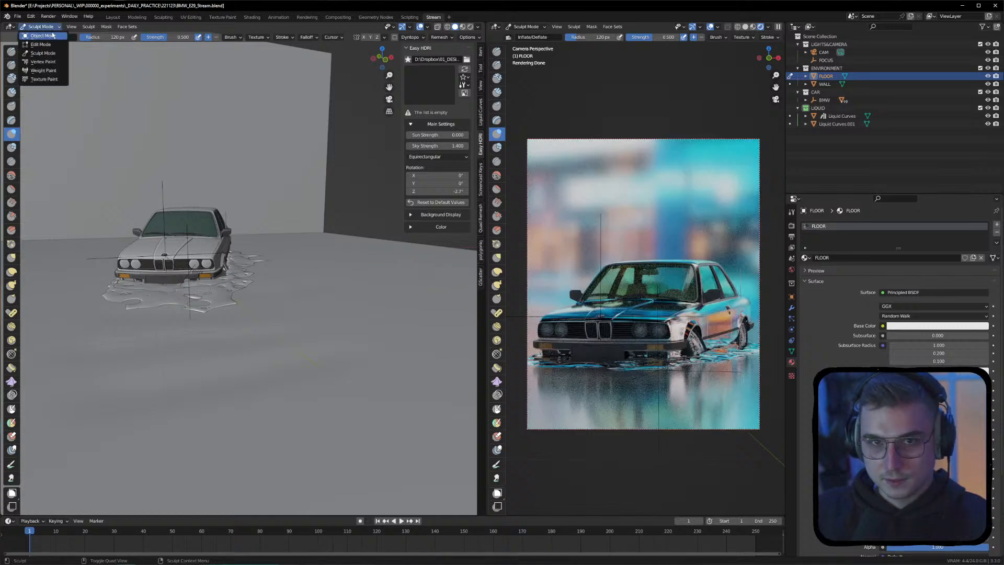
left_click(42, 36)
left_click(588, 470)
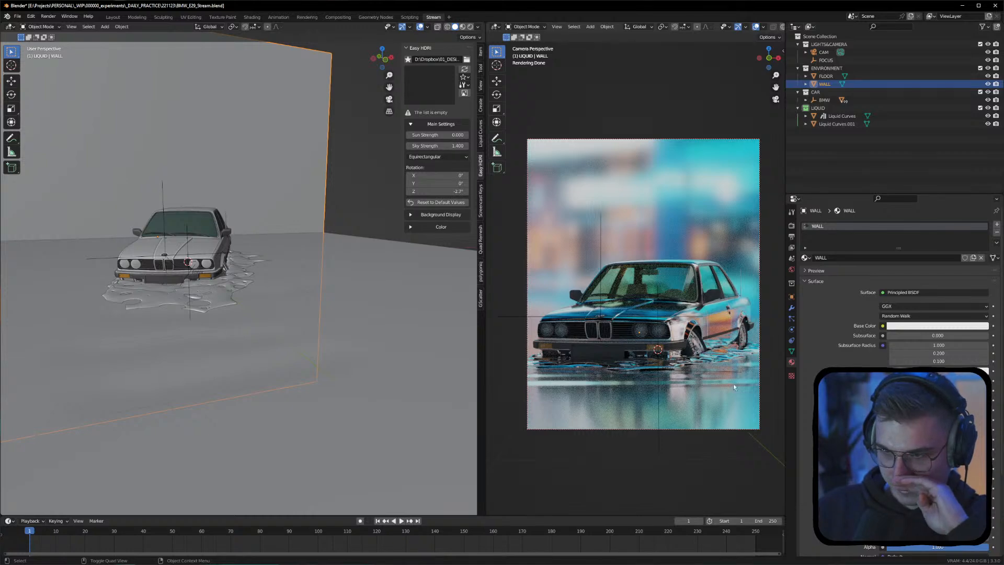
middle_click_drag(238, 390, 209, 362)
left_click(292, 335)
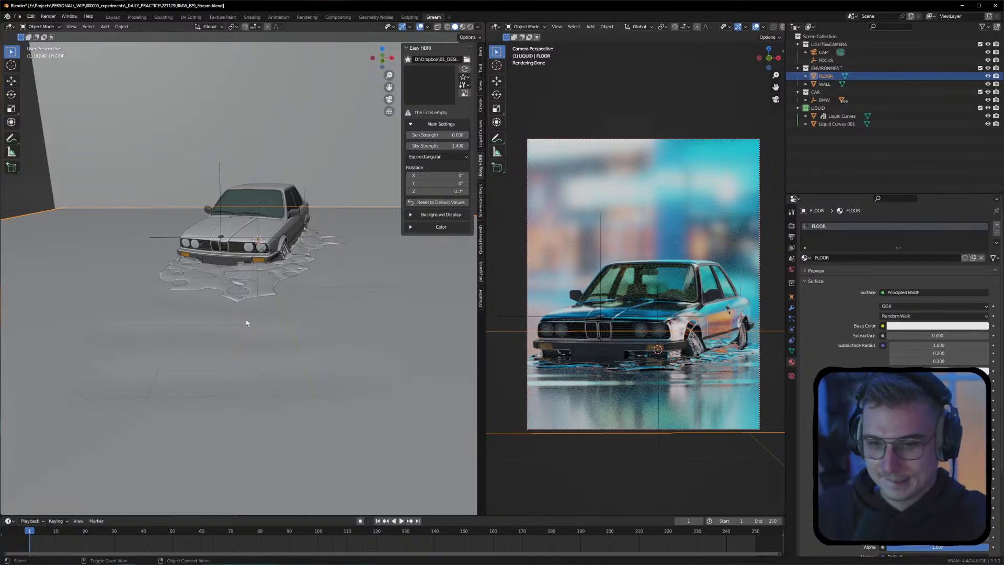
Put the floor back in Sculpt Mode and reduce the Inflate/Deflate brush radius for finer strokes
middle_click_drag(205, 306, 295, 306)
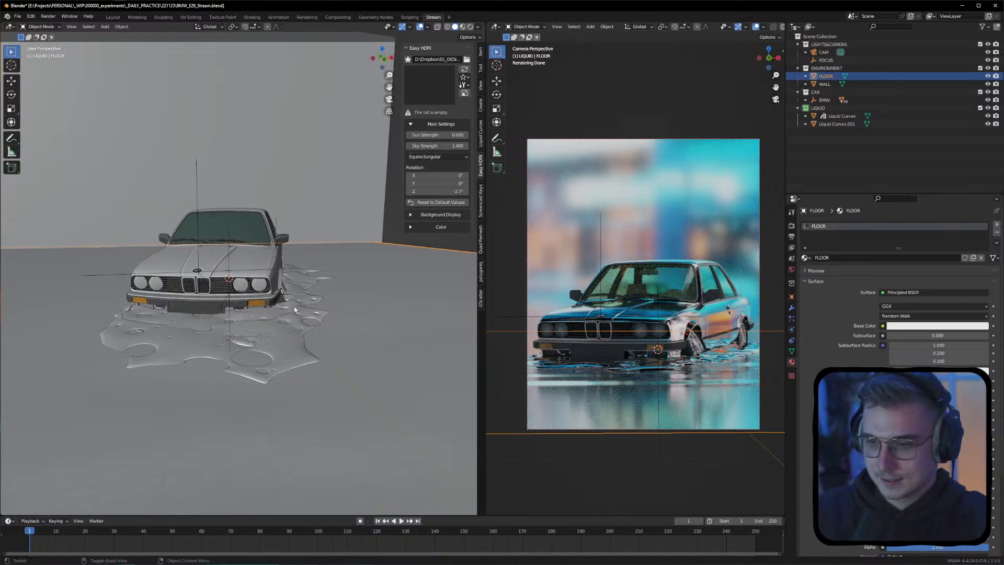
scroll(295, 306, "down", 5)
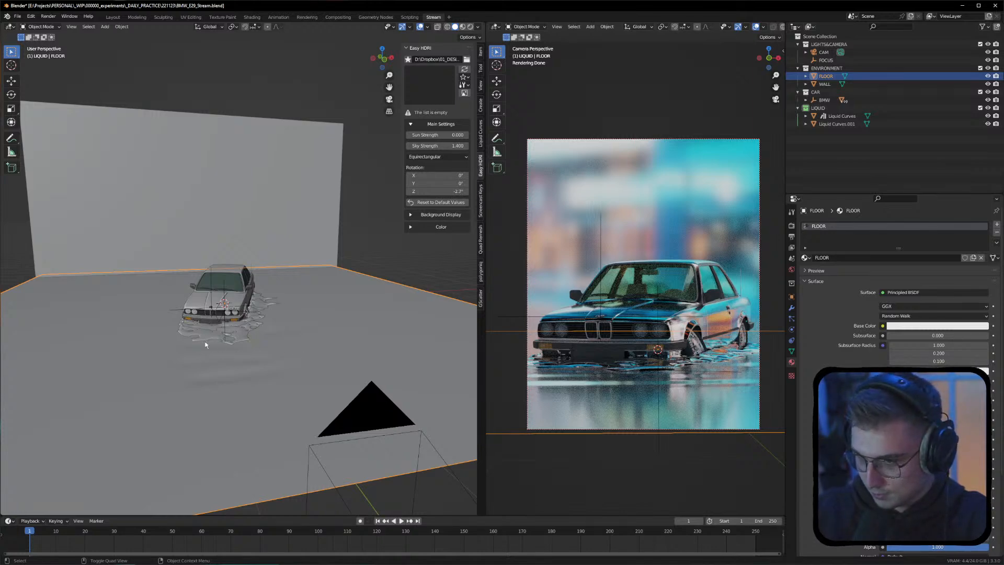
middle_click_drag(239, 341, 226, 342)
scroll(225, 342, "up", 2)
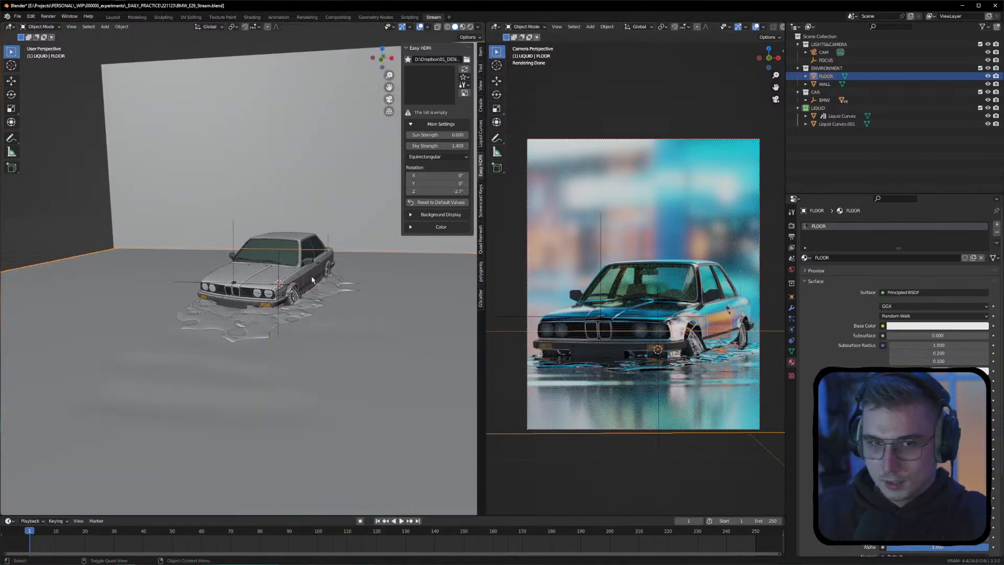
left_click(57, 29)
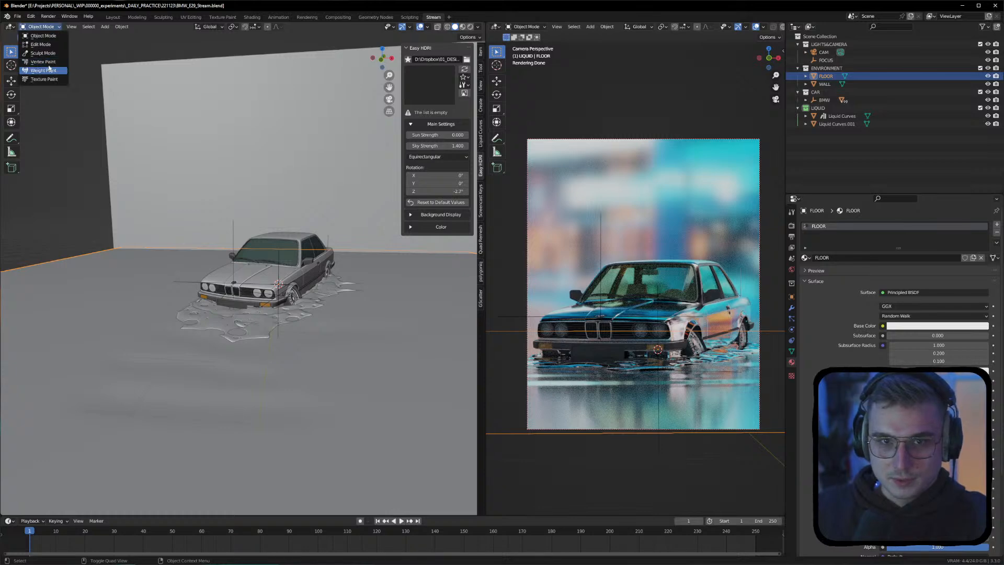
left_click(49, 54)
middle_click_drag(220, 308, 215, 333)
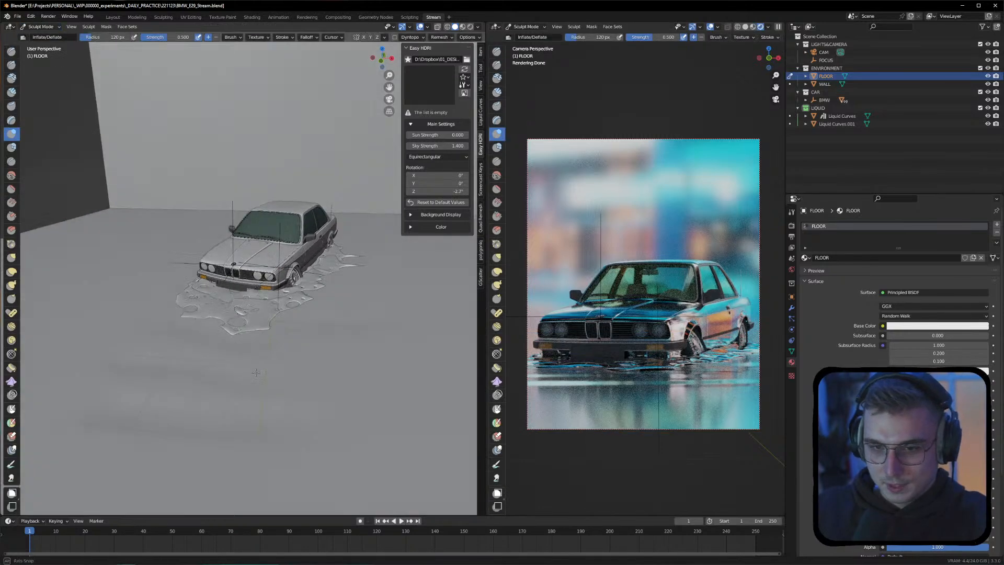
right_click(215, 333)
left_click_drag(204, 328, 167, 328)
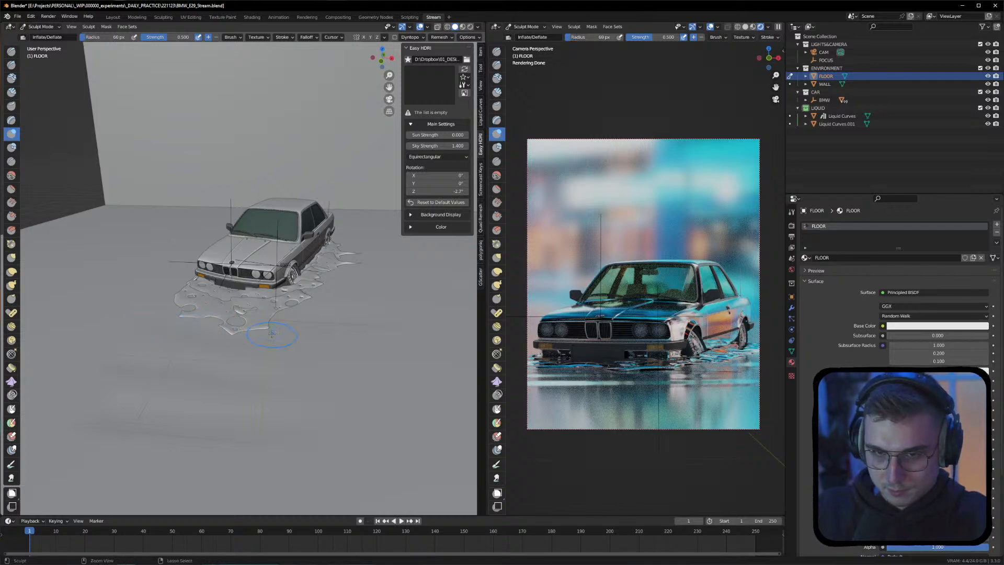
Carve smaller inverted Inflate/Deflate strokes into the floor around the splash, and return to Object Mode
scroll(225, 327, "up", 2)
left_click_drag(203, 337, 168, 318, "ctrl")
mouse_move(168, 317)
left_mouse_down("ctrl")
mouse_move(155, 300)
mouse_move(180, 300)
left_mouse_up("ctrl")
mouse_move(333, 324)
left_mouse_down("ctrl")
mouse_move(318, 321)
mouse_move(351, 299)
left_mouse_up("ctrl")
left_click(48, 29)
left_click(41, 36)
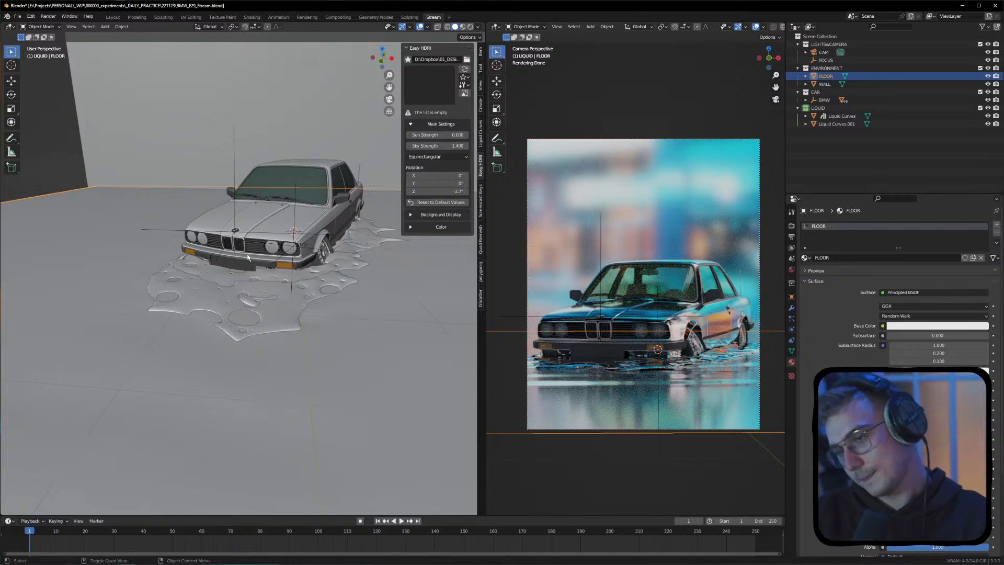
Show the camera view in the solid-shaded viewport and put the floor in Sculpt Mode
middle_click_drag(337, 271, 340, 274)
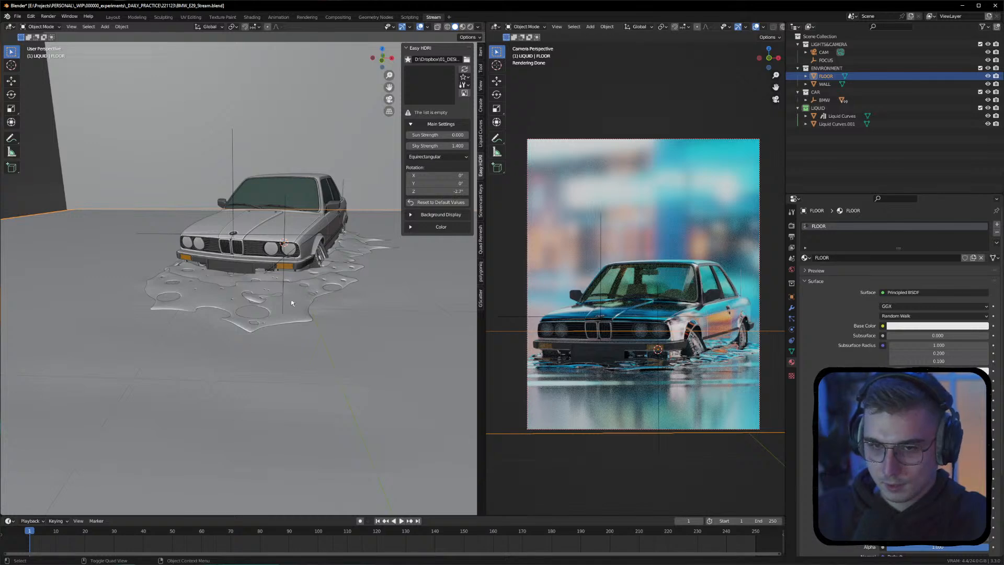
middle_click_drag(290, 299, 288, 294)
key("KP_0")
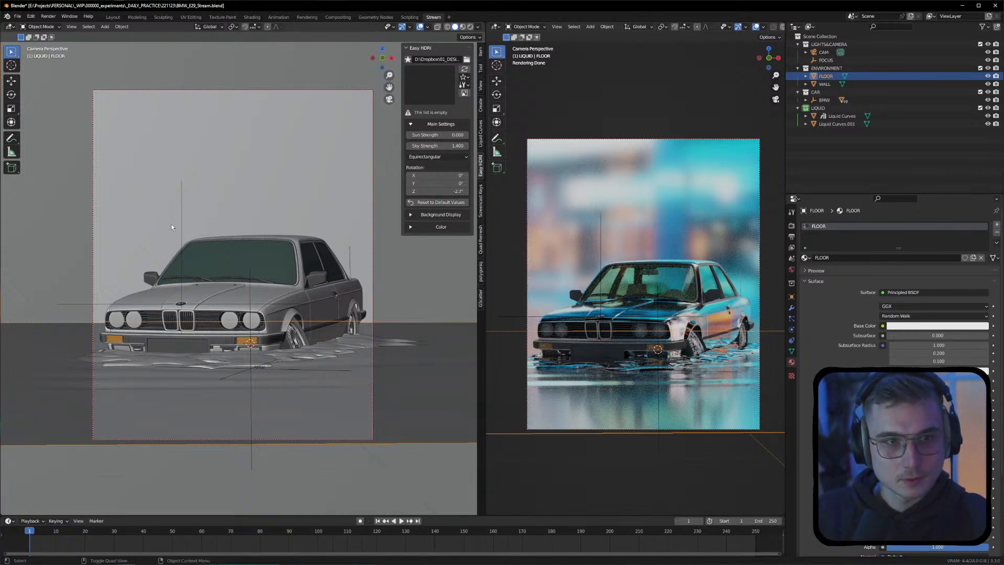
left_click(40, 26)
left_click(49, 54)
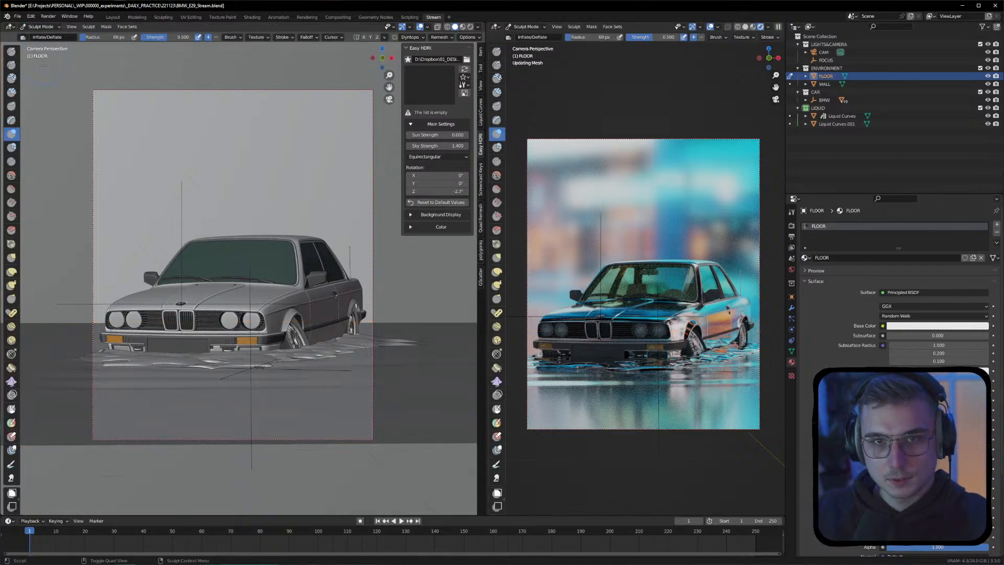
Enlarge the brush radius to 137 px and try a stroke across the foreground floor, undoing the stroke
right_click(128, 402)
right_click(108, 409)
left_click_drag(108, 411, 420, 418)
key("ctrl+z")
Set the brush strength to 0.375 and carve an inverted stroke across the foreground floor below the car, undoing the first attempt
right_click(309, 397)
left_click_drag(264, 407, 251, 407)
left_click_drag(47, 405, 434, 405, "ctrl")
key("ctrl+z")
left_click_drag(60, 425, 365, 426, "ctrl")
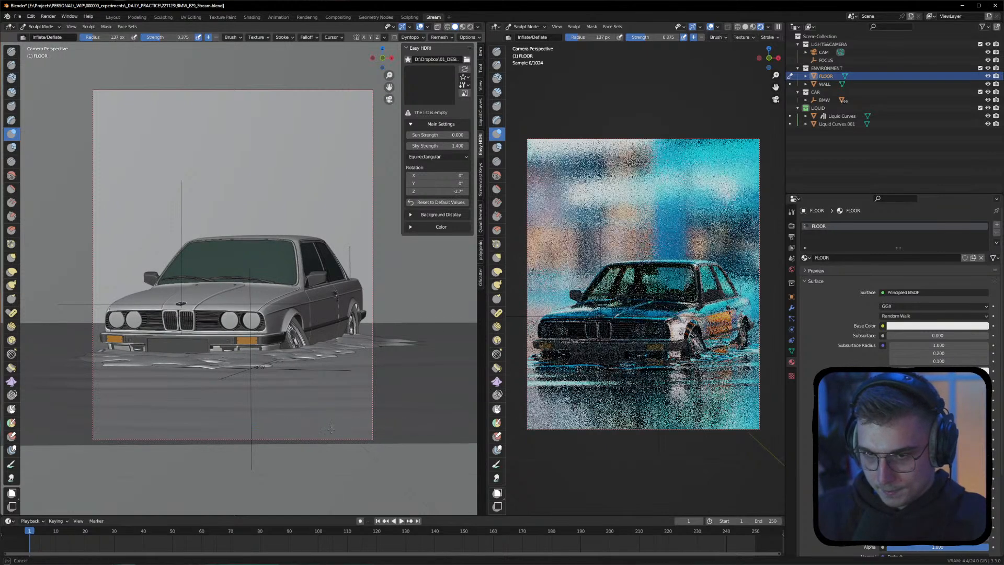
left_click(40, 27)
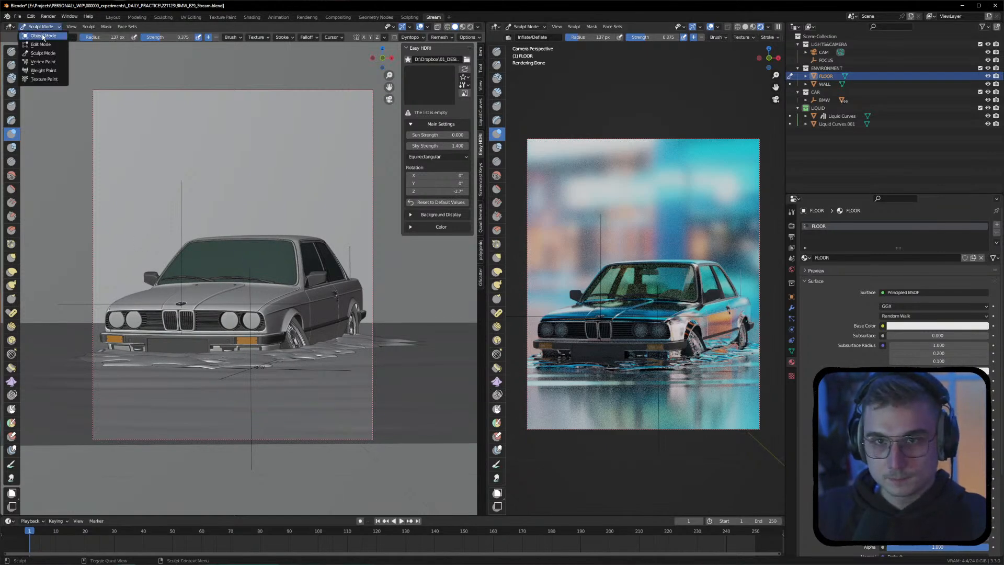
Undo the latest stroke on the foreground floor and return the floor to Object Mode
left_click(38, 37)
key("ctrl+z")
key("ctrl+z")
key("ctrl+z")
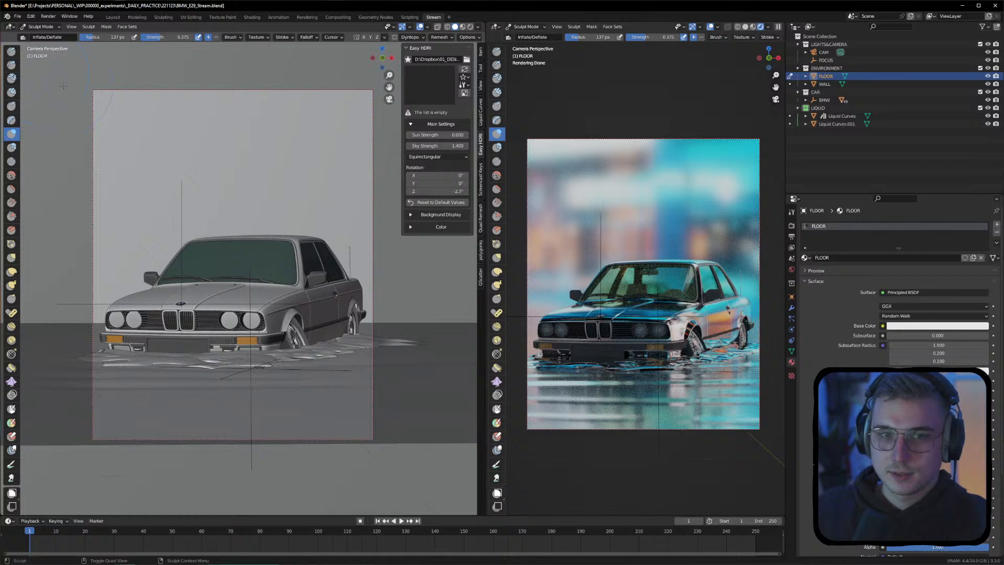
left_click(40, 26)
left_click(40, 35)
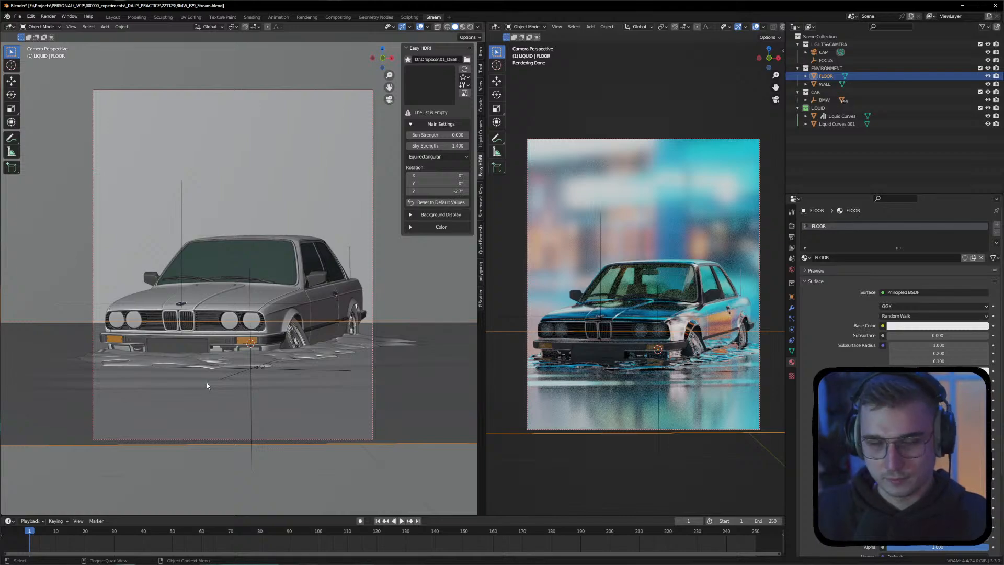
key("Tab")
key("Tab")
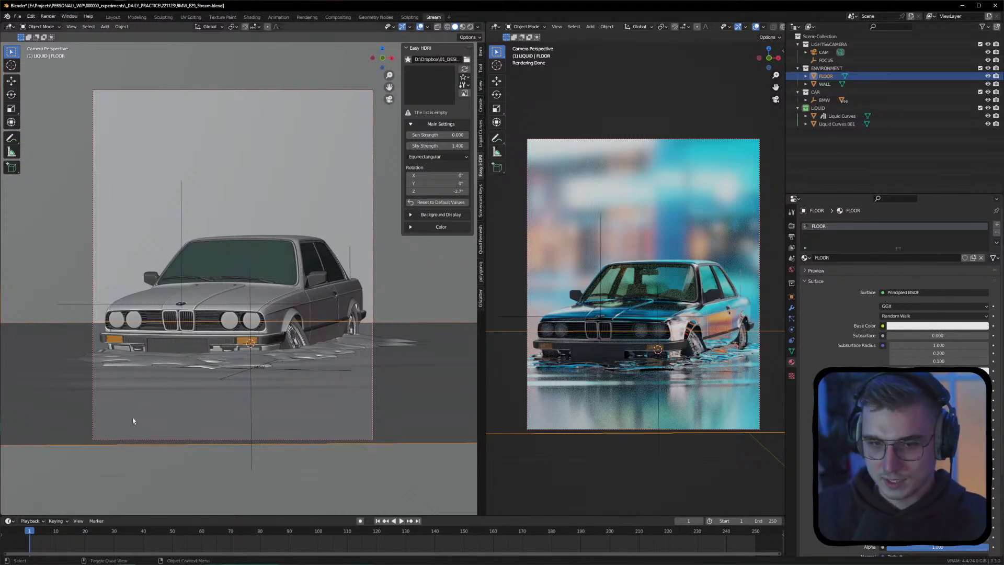
left_click(42, 27)
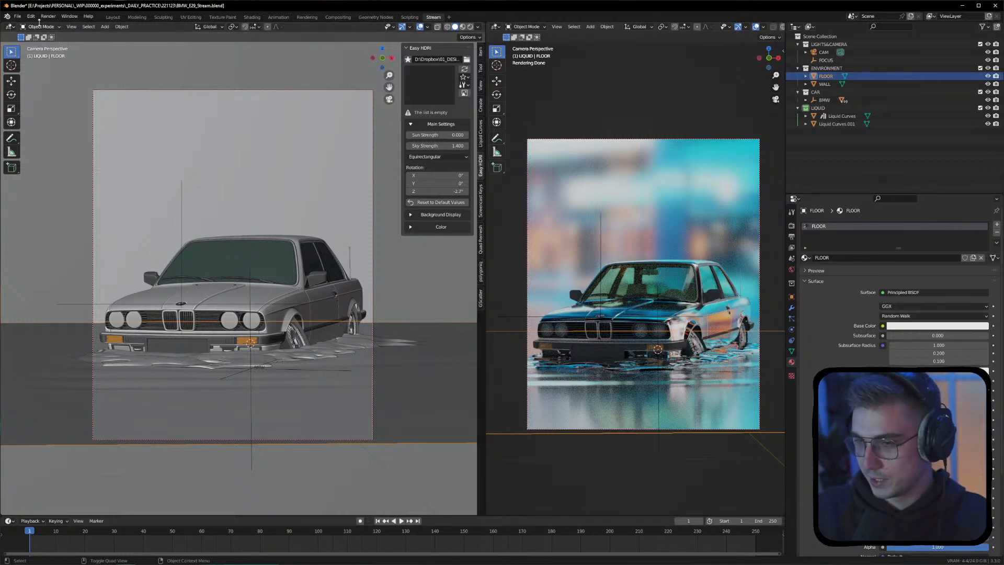
left_click(822, 155)
left_click(826, 77)
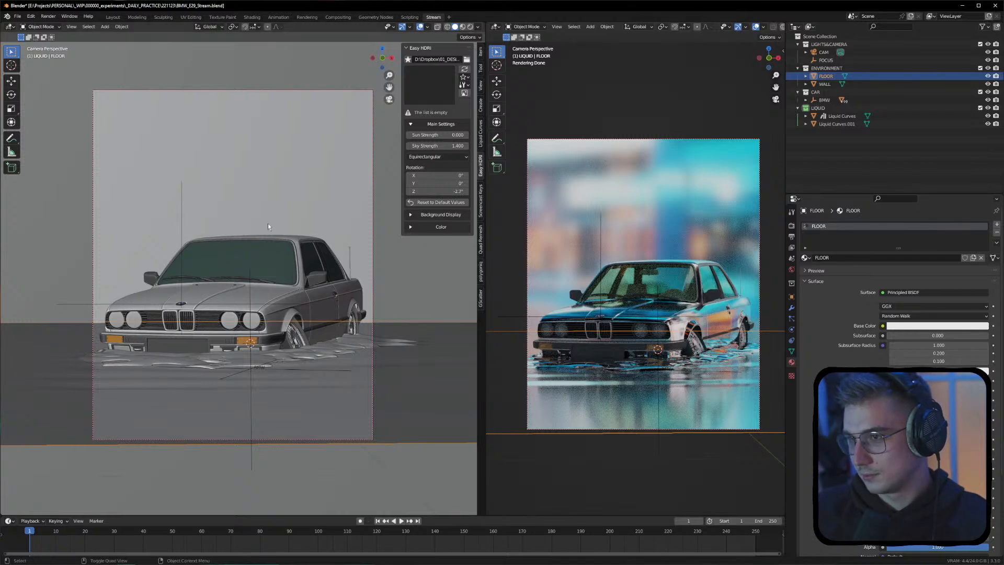
Put the floor back in Sculpt Mode and reduce the Inflate/Deflate brush radius to 103 px
middle_click_drag(308, 268, 216, 272)
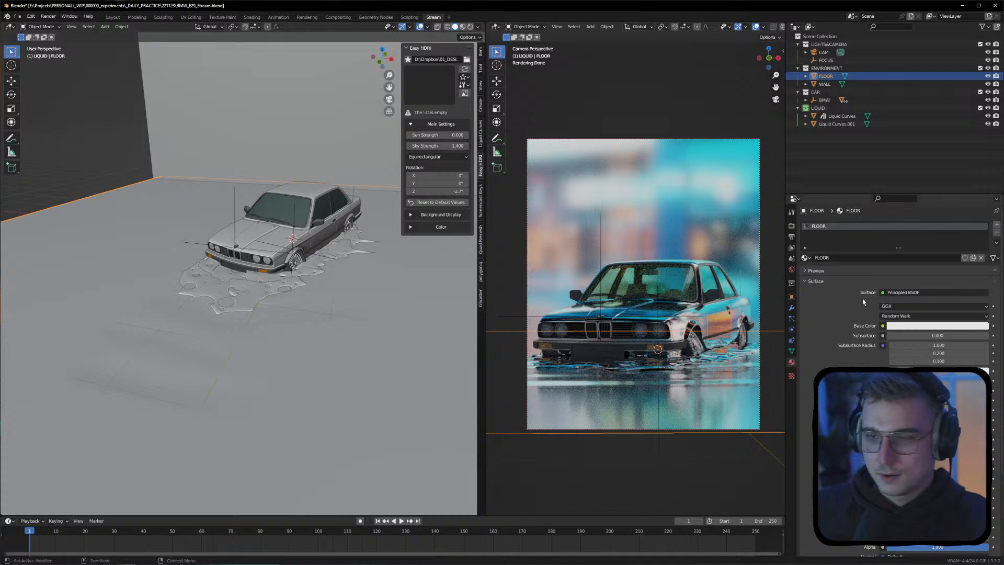
left_click(45, 26)
left_click(42, 52)
mouse_move(220, 308)
middle_mouse_down()
mouse_move(229, 291)
mouse_move(219, 337)
middle_mouse_up()
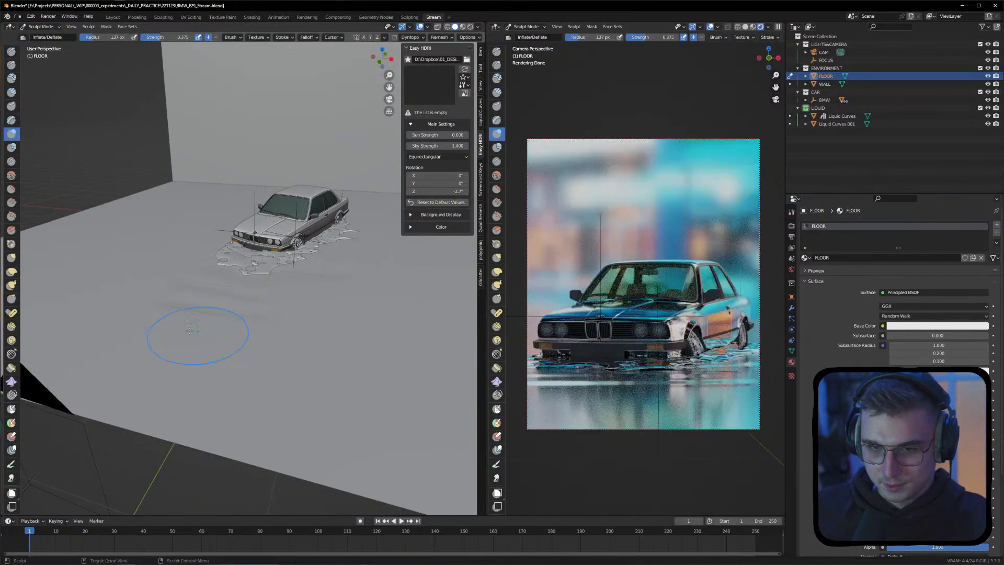
right_click(246, 349)
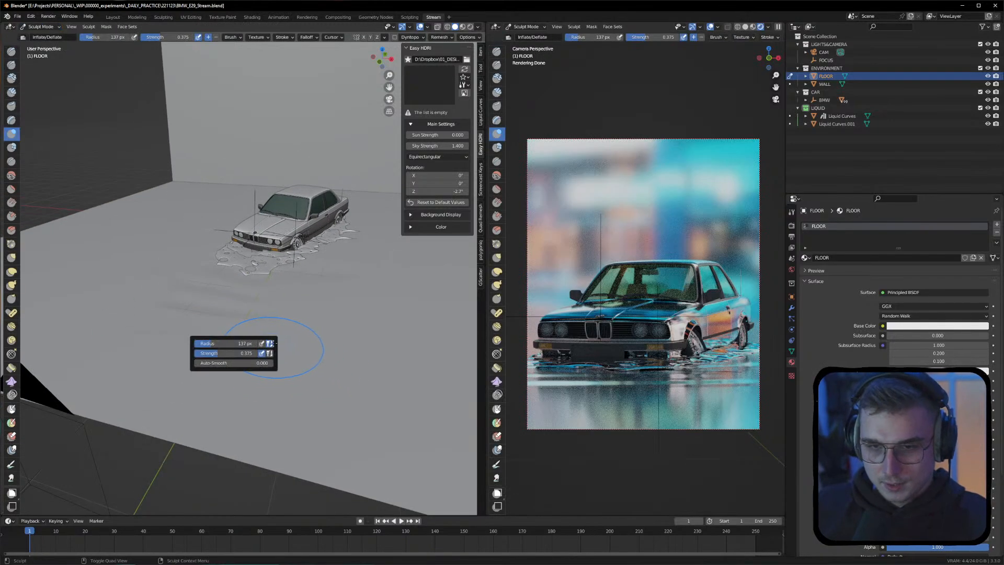
left_click_drag(237, 343, 222, 344)
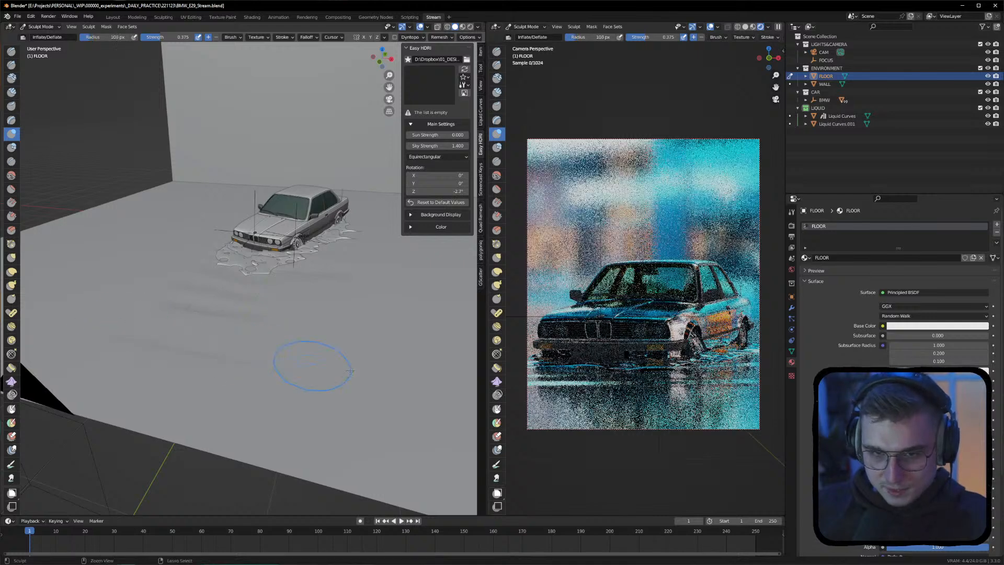
middle_click_drag(345, 371, 302, 306)
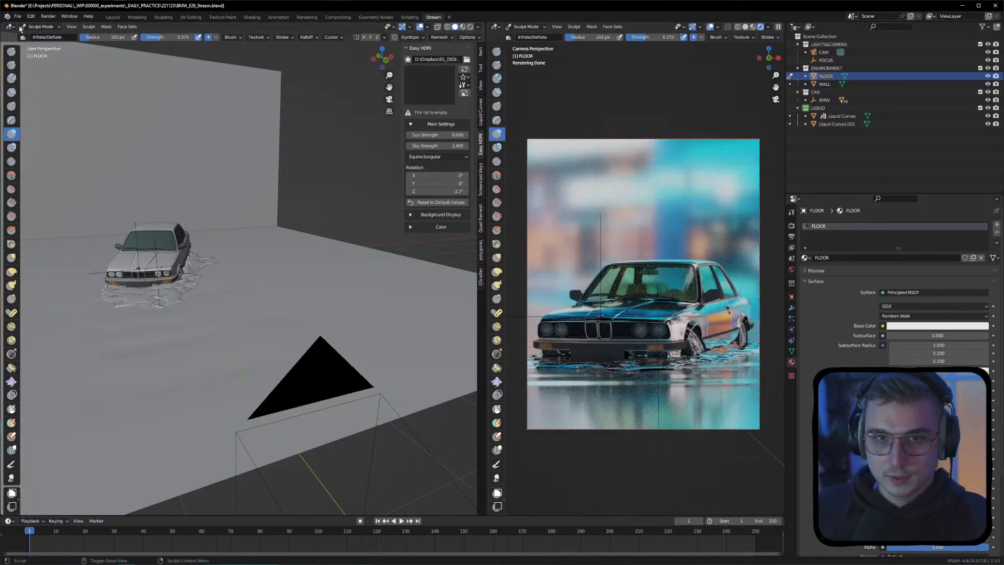
left_click(49, 28)
left_click(49, 35)
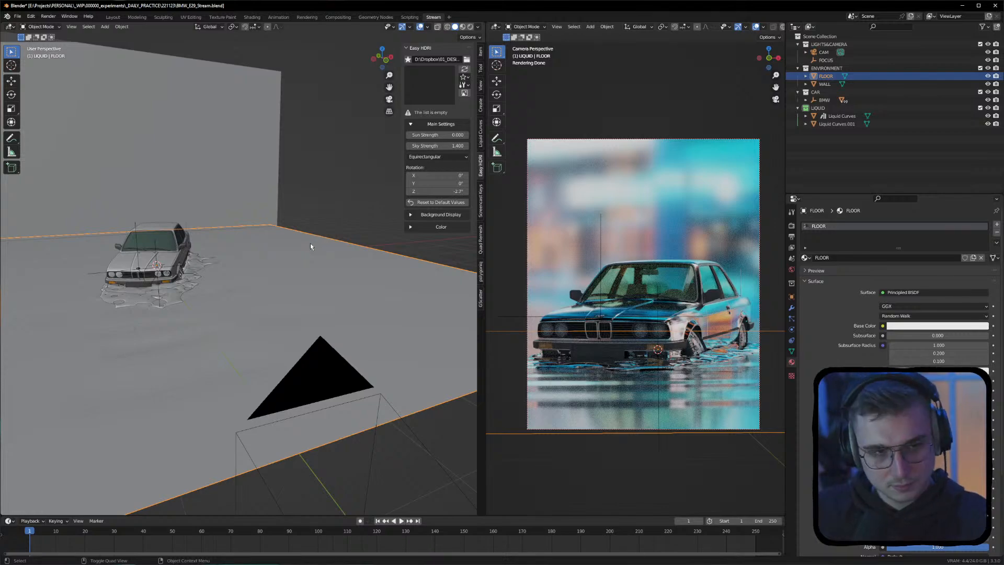
key("ctrl+z")
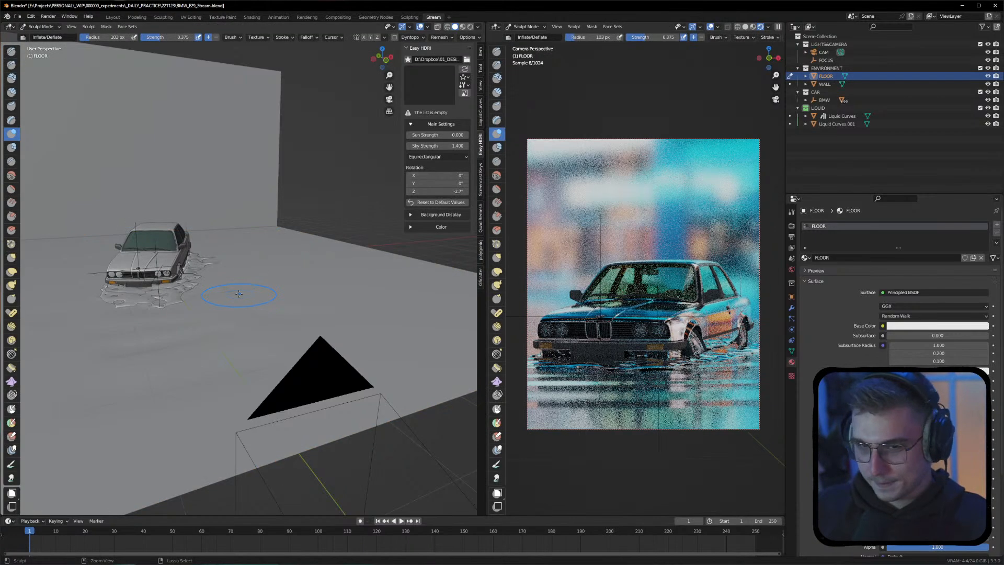
Lower the brush strength to about 0.16, carve an inverted stroke across the foreground floor, and return to Object Mode
middle_click_drag(246, 293, 236, 348)
right_click(190, 360)
left_click_drag(190, 361, 171, 360)
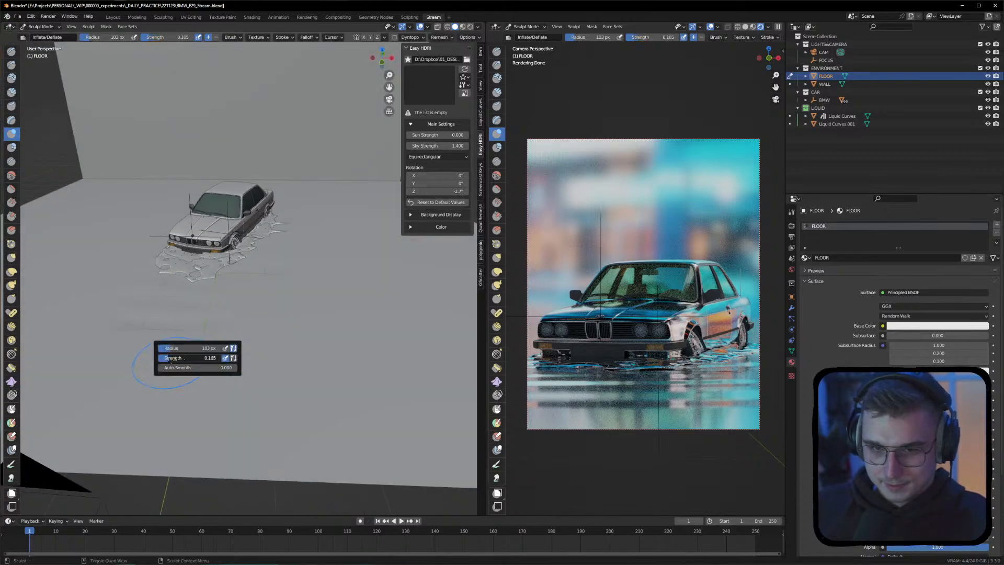
left_click_drag(101, 348, 325, 358, "ctrl")
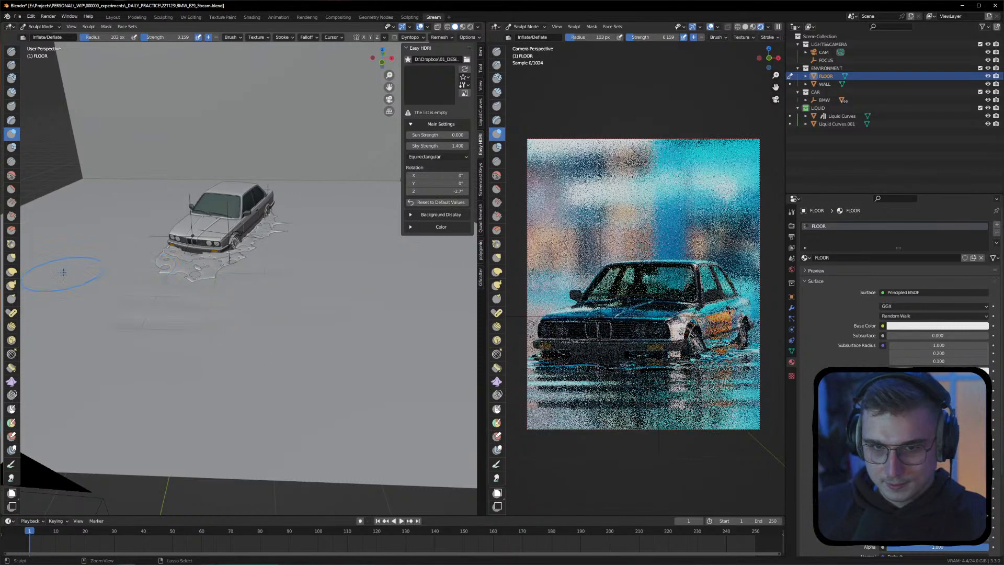
left_click(41, 26)
left_click(42, 36)
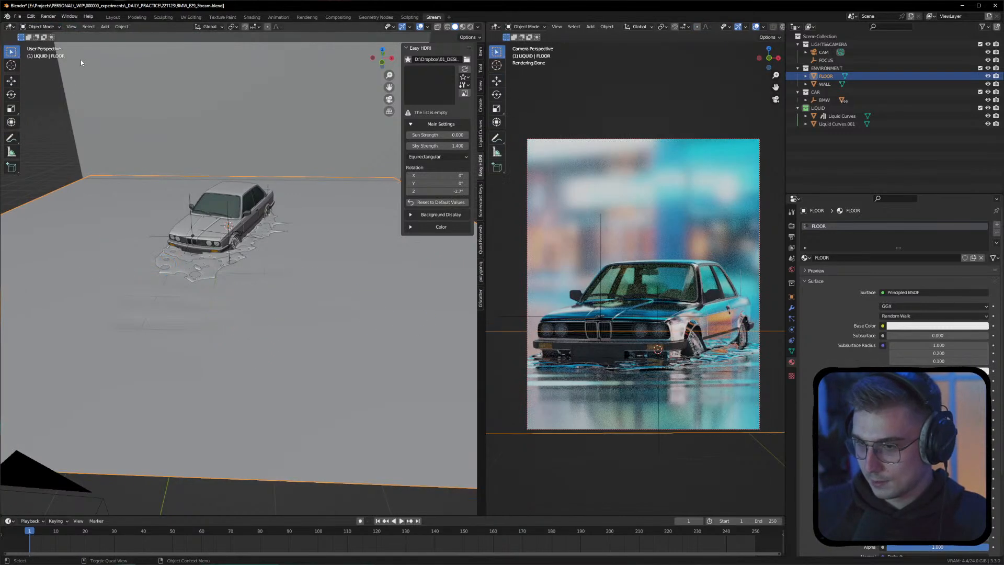
Try a non-inverted Inflate/Deflate stroke on the foreground floor in Sculpt Mode, undo it, and return to Object Mode
left_click(41, 27)
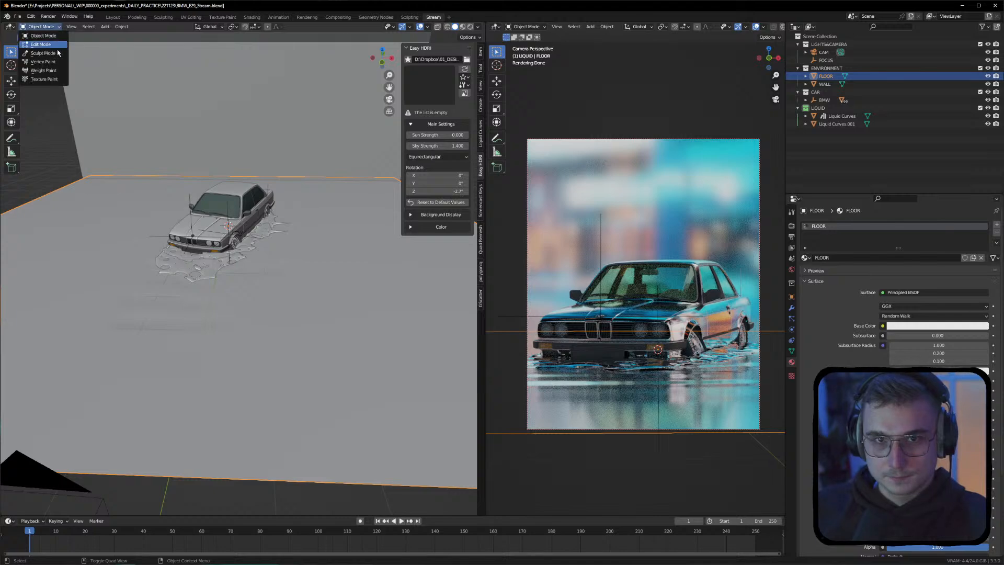
left_click(40, 52)
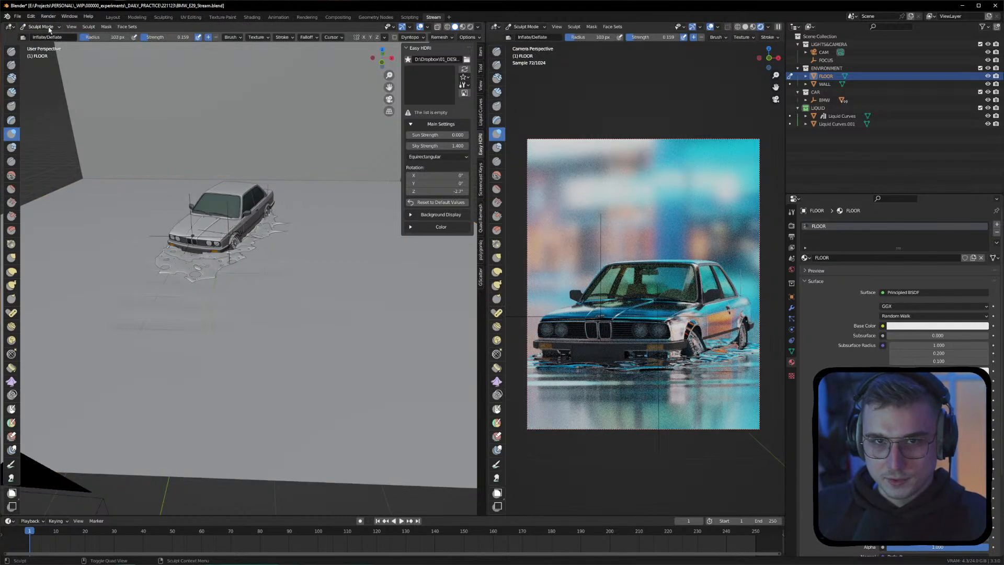
left_click(41, 27)
left_click(50, 54)
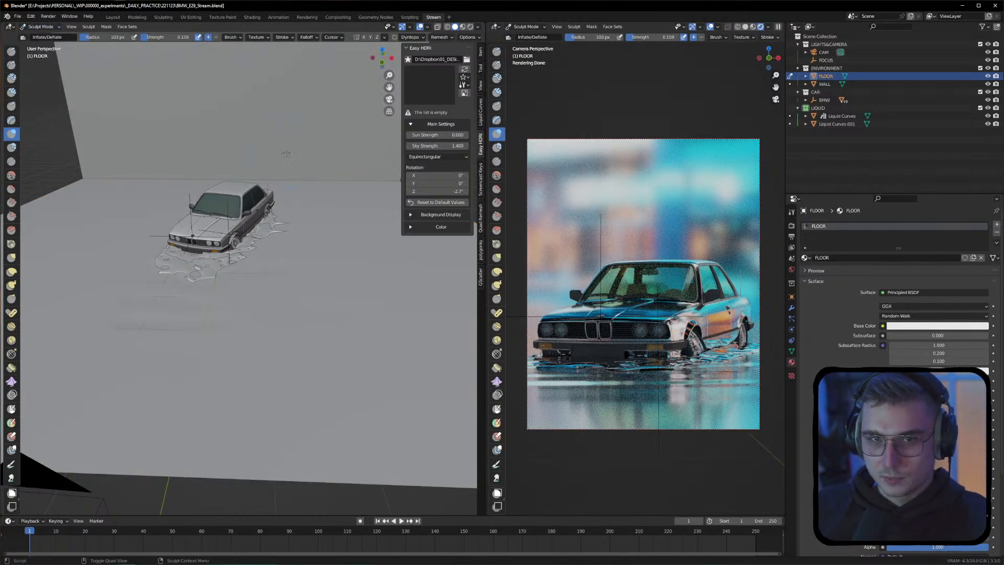
mouse_move(135, 343)
left_mouse_down()
mouse_move(293, 360)
mouse_move(116, 370)
mouse_move(262, 401)
left_mouse_up()
key("ctrl+z")
key("ctrl+z")
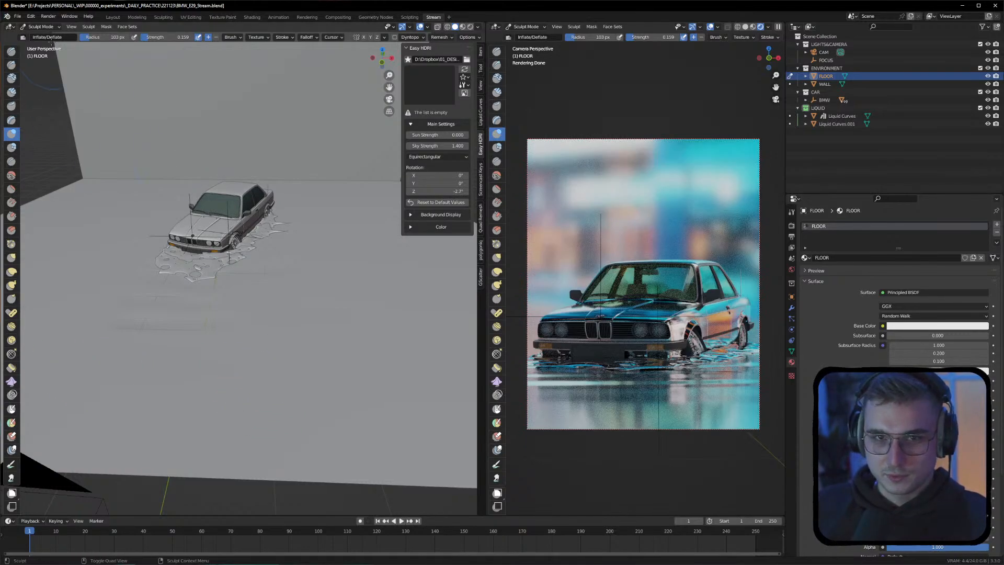
left_click(41, 26)
left_click(41, 37)
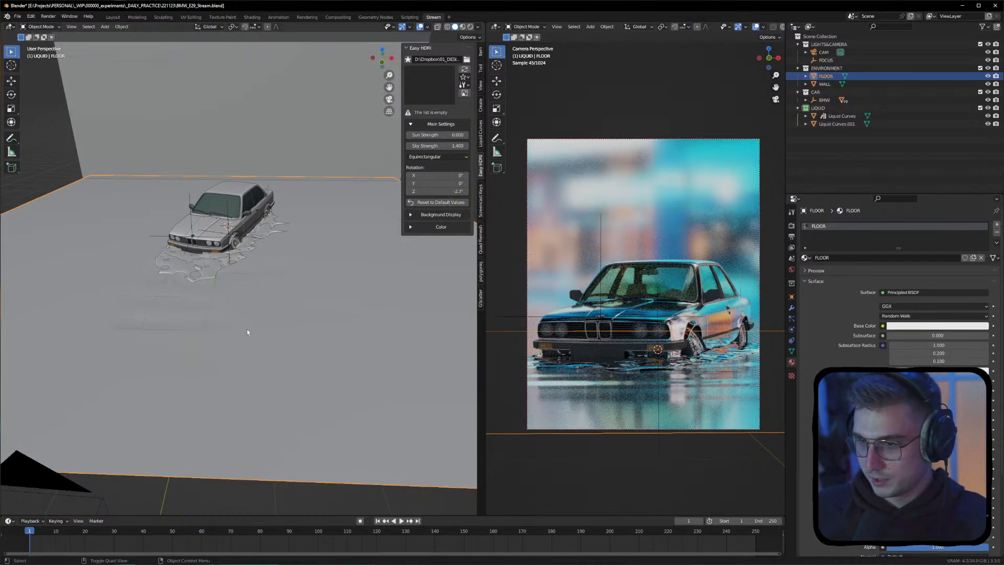
Sculpt further light strokes into the foreground floor in Sculpt Mode and return to Object Mode
left_click(41, 27)
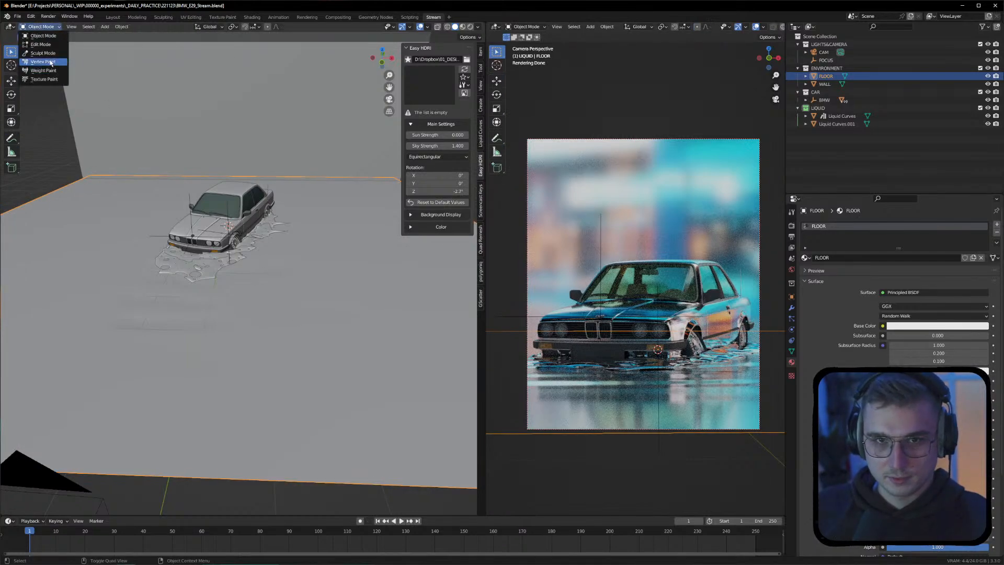
left_click(43, 53)
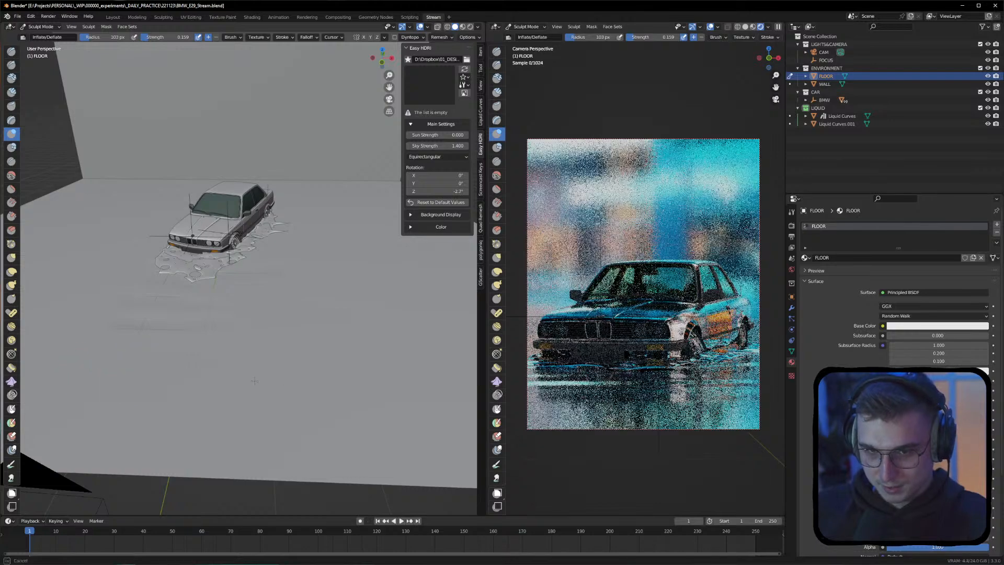
left_click(216, 414)
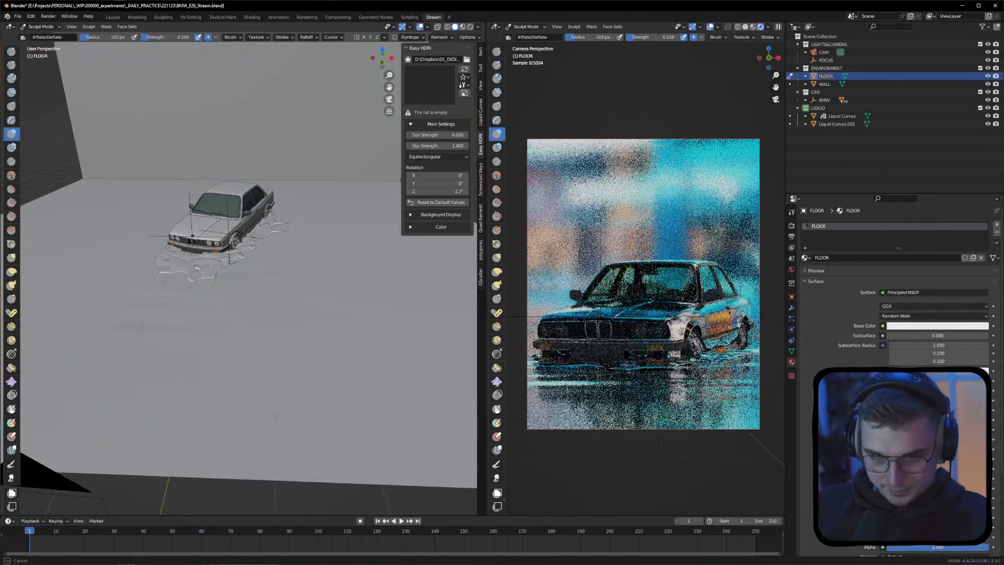
middle_click_drag(139, 399, 184, 352)
left_click_drag(184, 351, 163, 201)
left_click(44, 27)
left_click(43, 37)
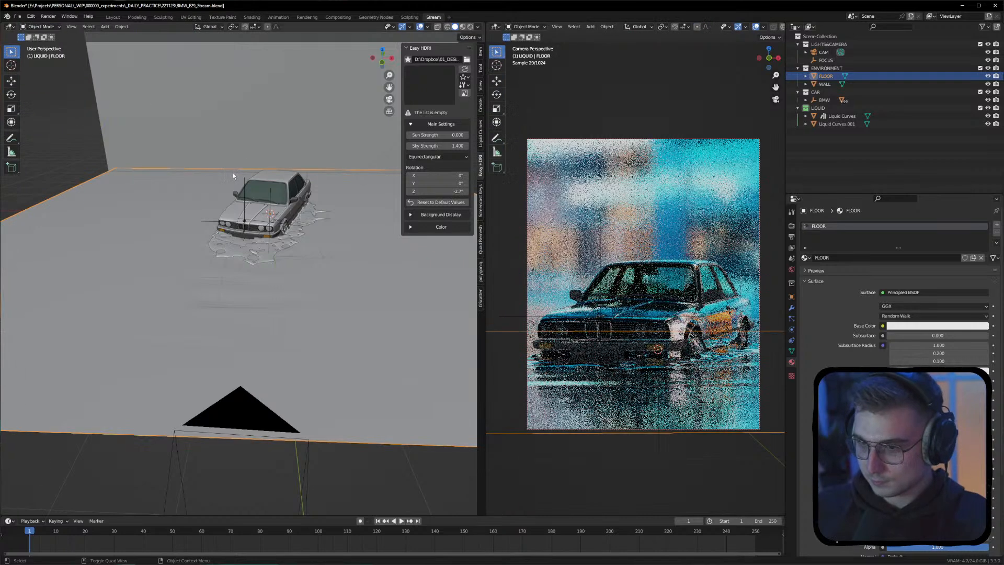
Put the floor in Sculpt Mode and raise the Inflate/Deflate brush strength to 0.261
middle_click_drag(270, 216, 301, 288)
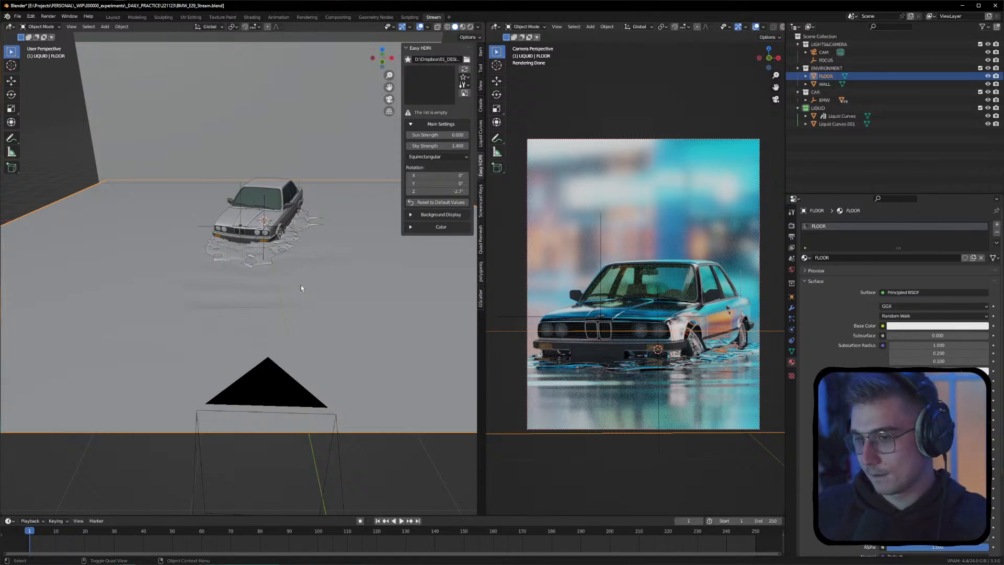
key("KP_0")
key("KP_0")
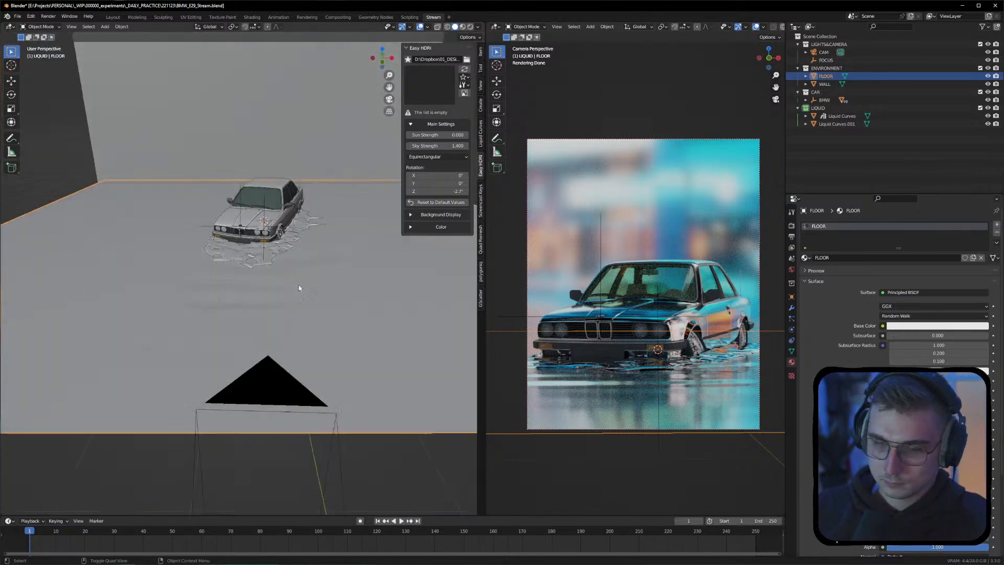
left_click(41, 26)
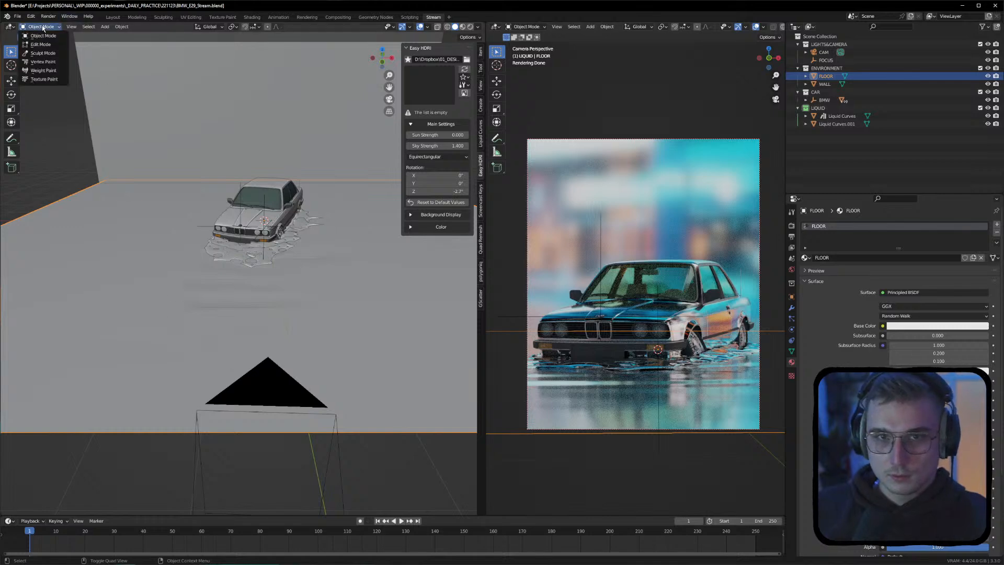
left_click(41, 60)
right_click(209, 339)
left_click_drag(143, 350, 149, 349)
Sculpt several long horizontal strokes across the floor between the car and the camera, and return to Object Mode
left_click_drag(119, 406, 398, 408)
left_click_drag(201, 344, 453, 347)
left_click_drag(209, 379, 449, 384)
left_click_drag(128, 414, 398, 416)
left_click_drag(47, 416, 414, 418)
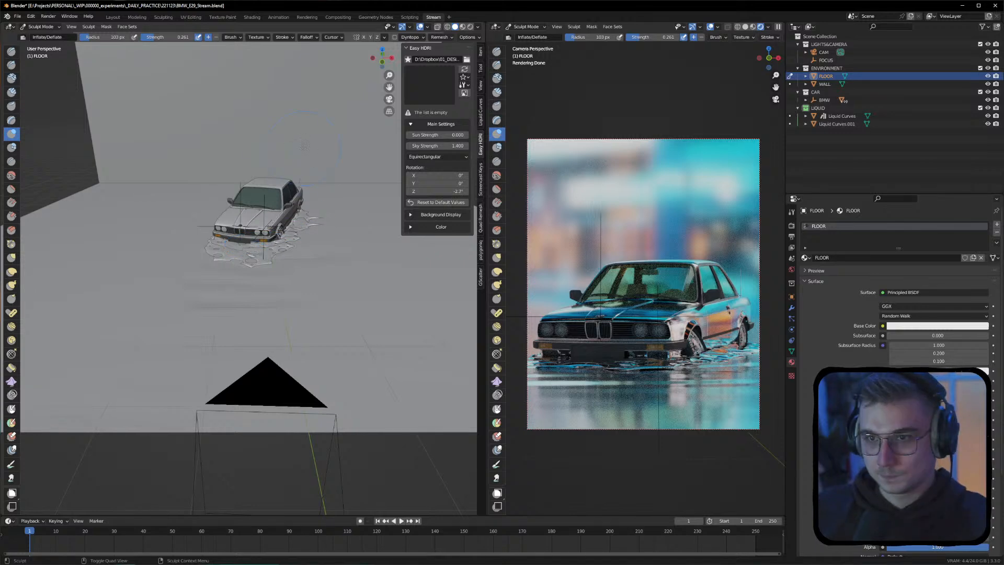
left_click(41, 27)
left_click(39, 38)
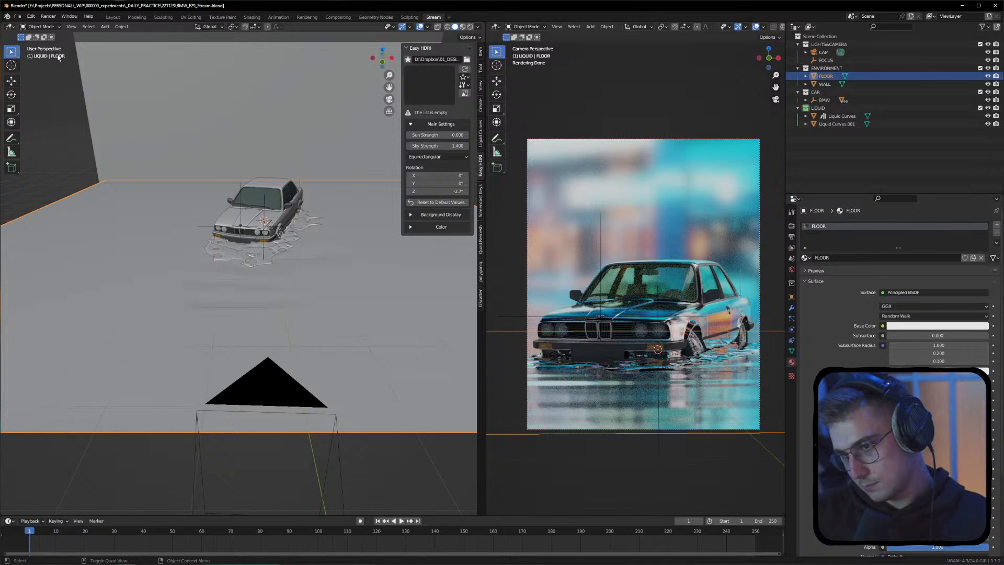
Save the file and check the floor's mesh in Edit Mode, returning to Object Mode
key("ctrl+s")
left_click(149, 229)
key("Tab")
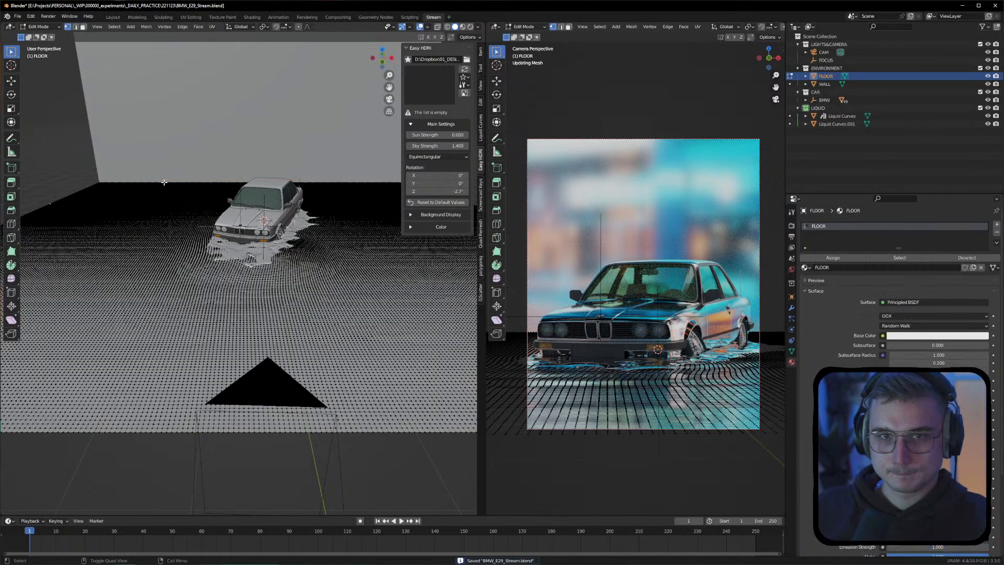
key("Tab")
left_click(69, 124)
left_click(220, 96)
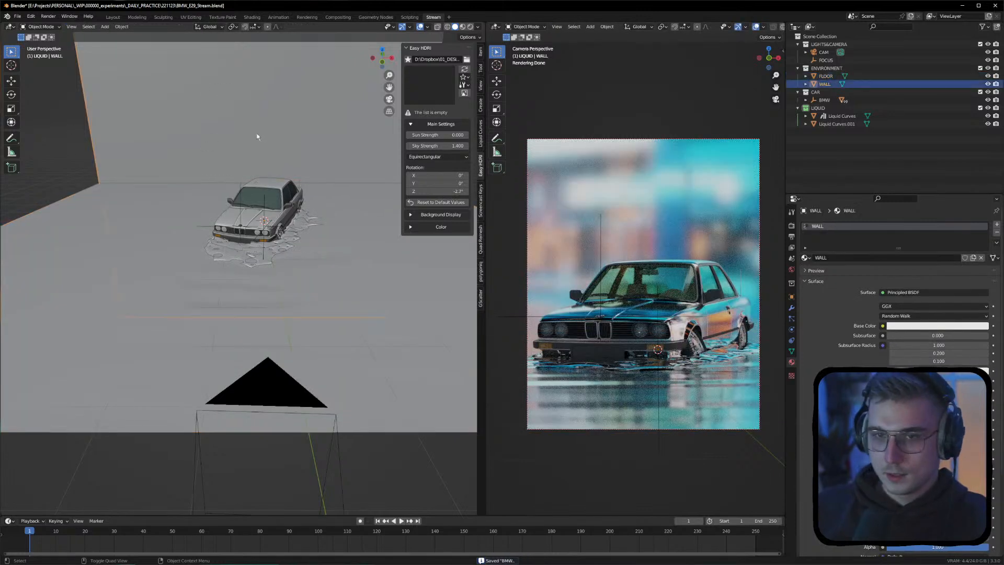
Rotate the rear wheel's whole mesh by about 15 degrees around global Y in Edit Mode, and return to Object Mode
scroll(297, 213, "up", 5)
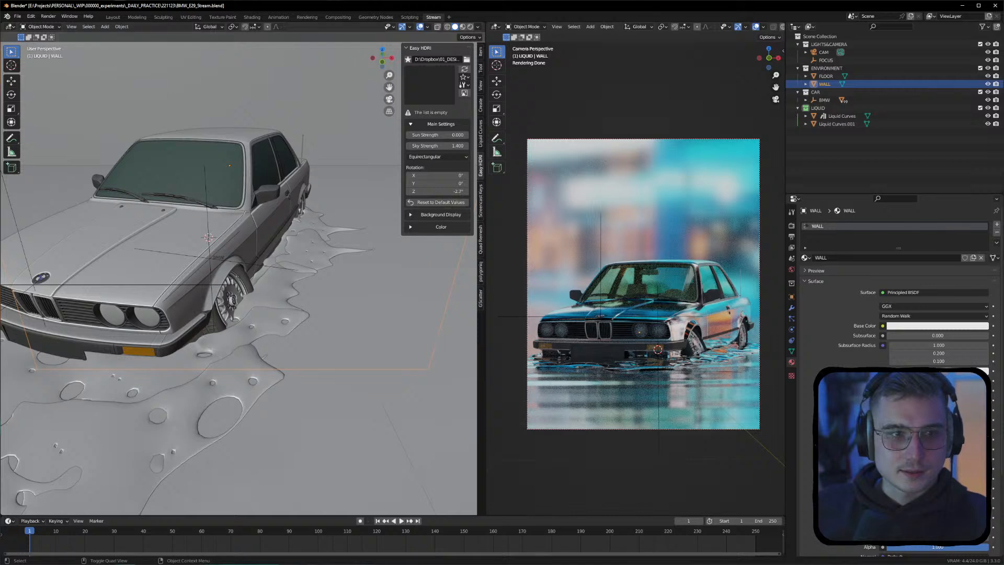
mouse_move(329, 220)
middle_mouse_down()
mouse_move(319, 224)
mouse_move(323, 216)
middle_mouse_up()
left_click(322, 214)
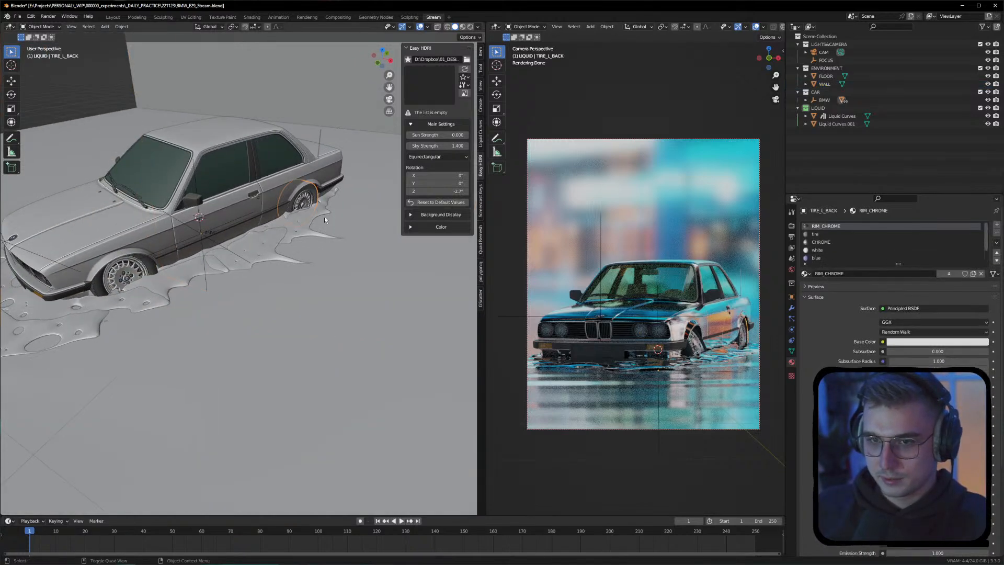
key("Tab")
key("a")
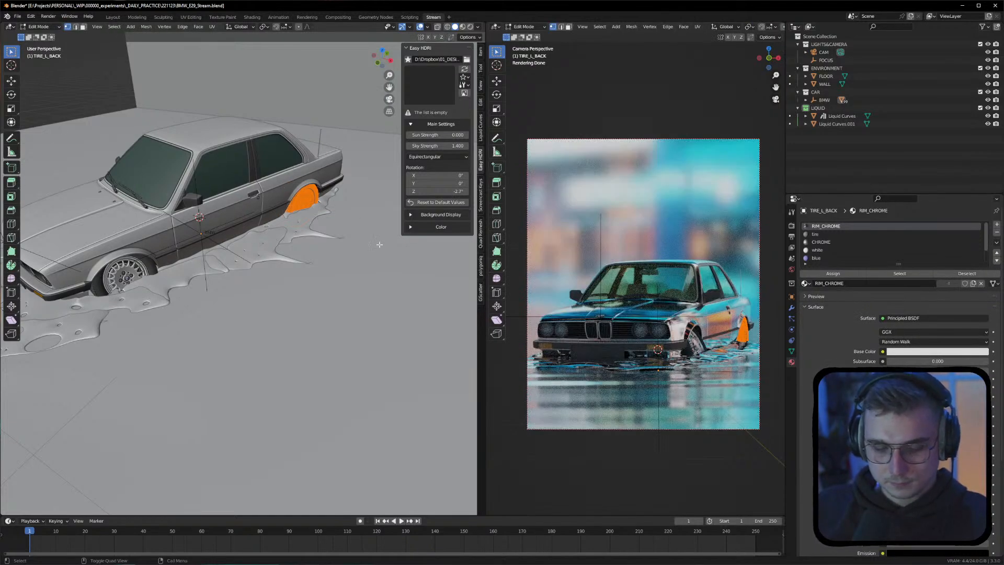
key("r")
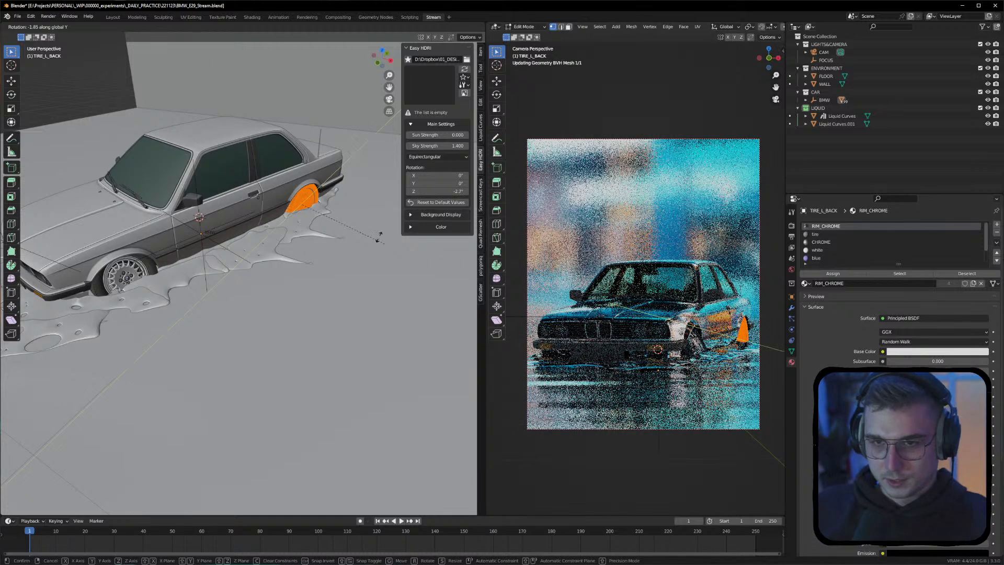
key("y")
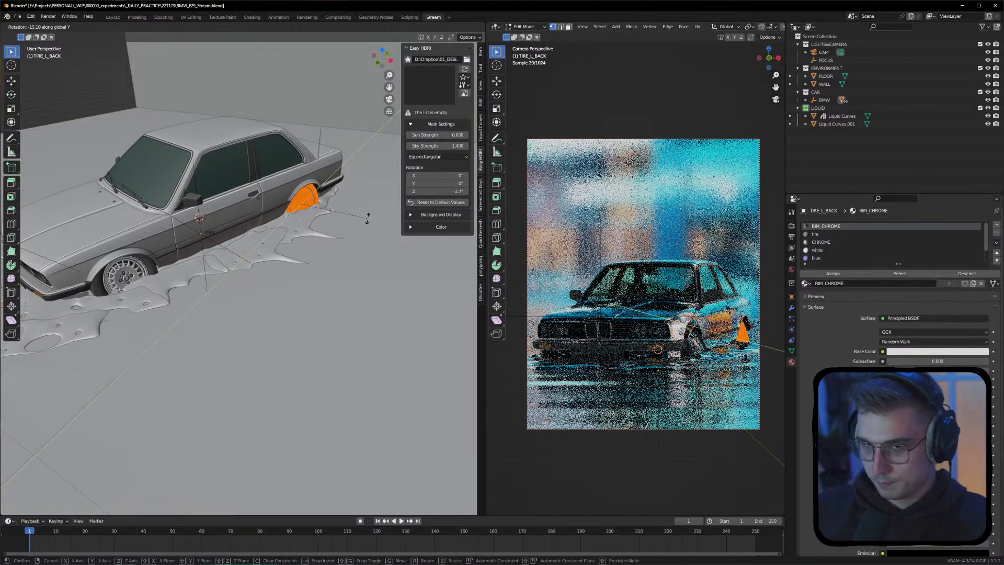
left_click(366, 222)
key("alt+a")
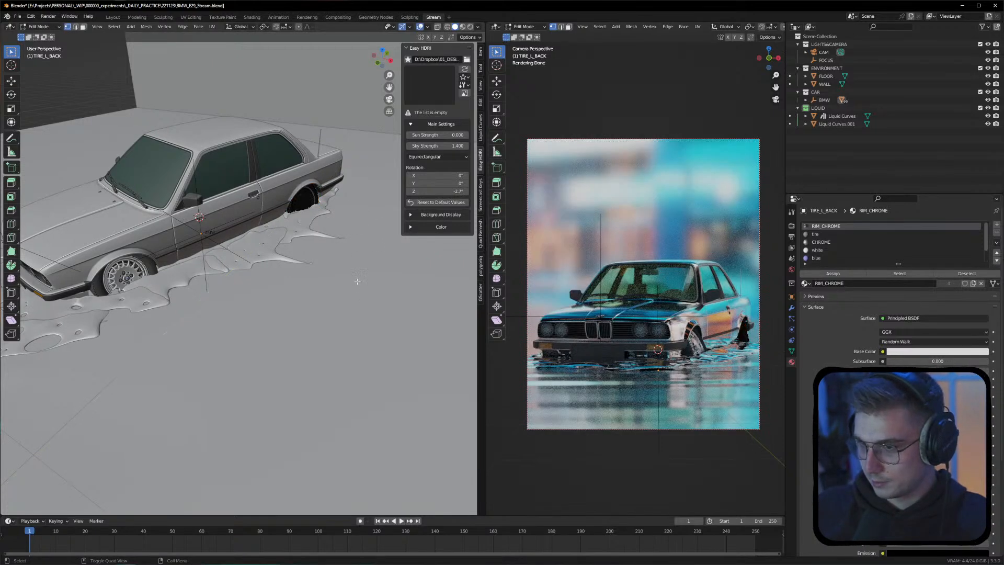
key("Tab")
left_click(365, 341)
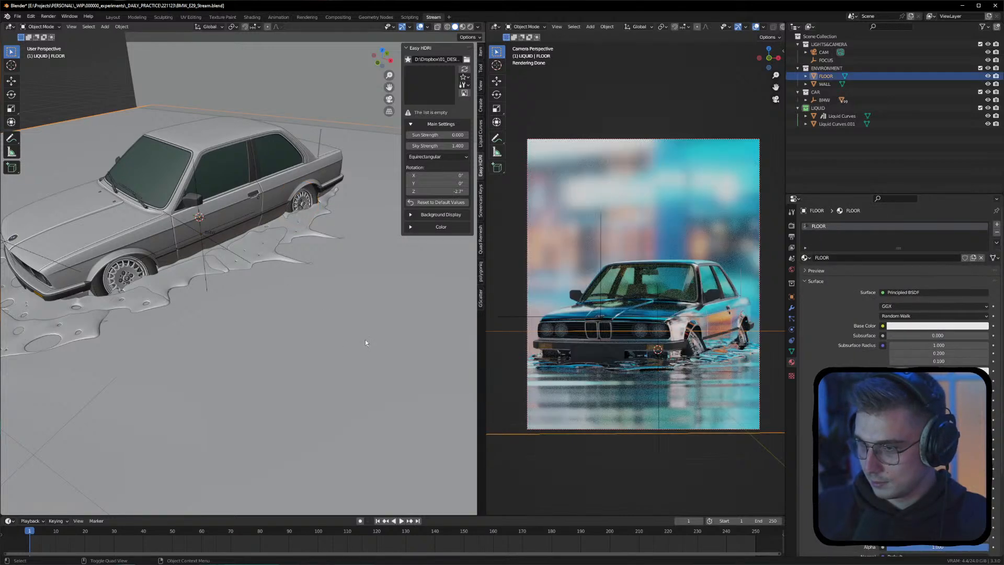
Raise the rear wheel about 0.036 m along Z and shift it slightly outward along X in its wheel arch
left_click(301, 203)
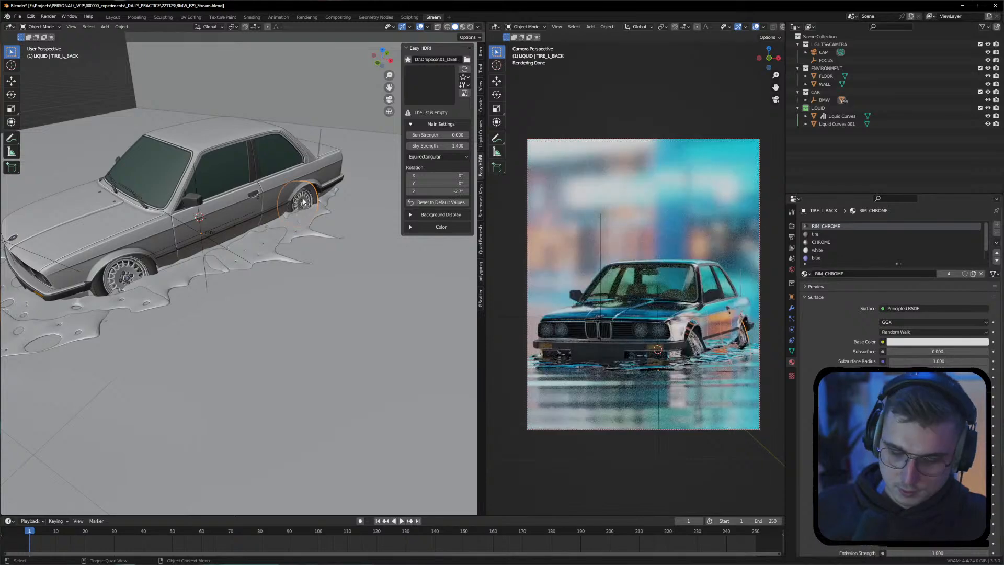
key("g")
key("z")
left_click(307, 199)
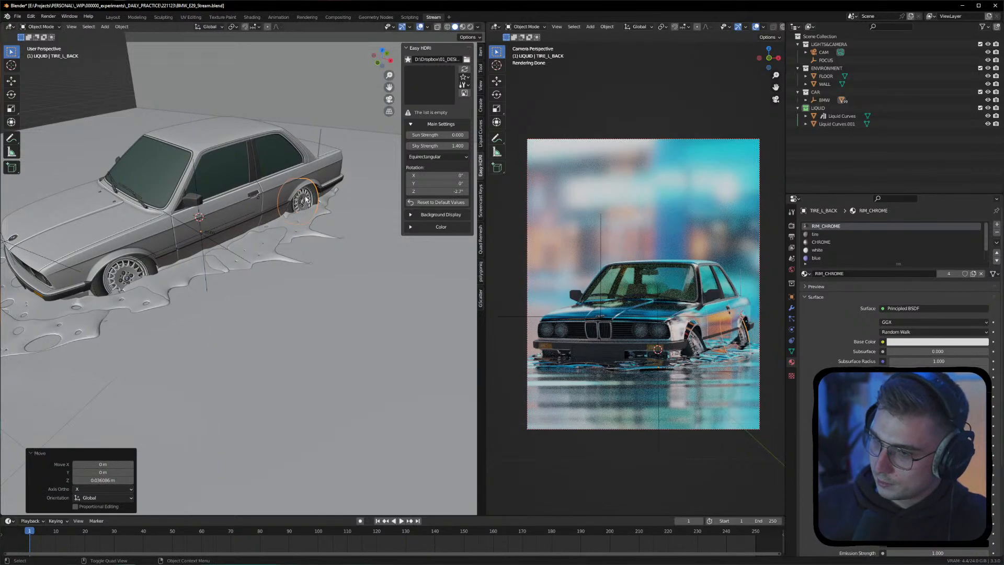
key("g")
key("x")
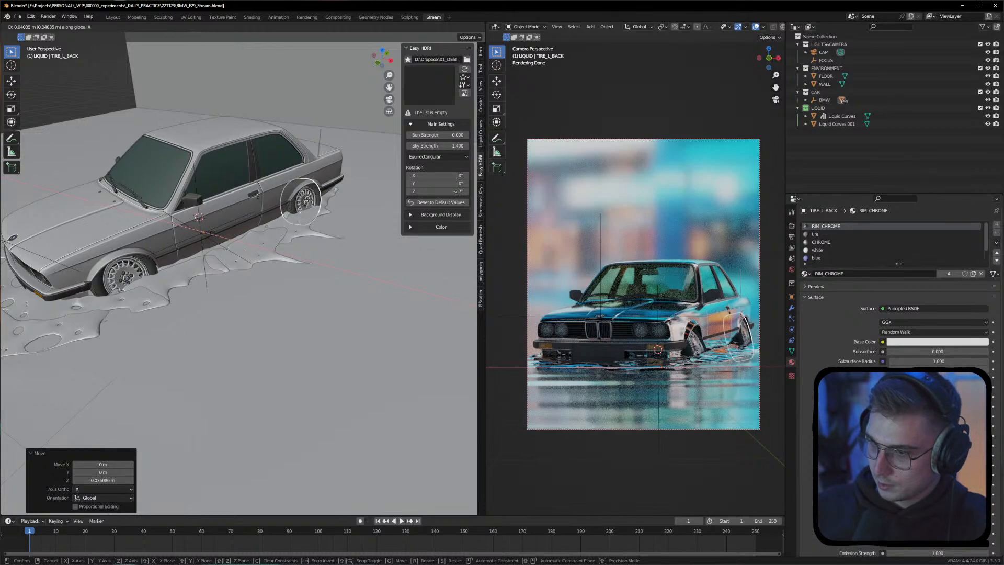
left_click(333, 252)
left_click(332, 253)
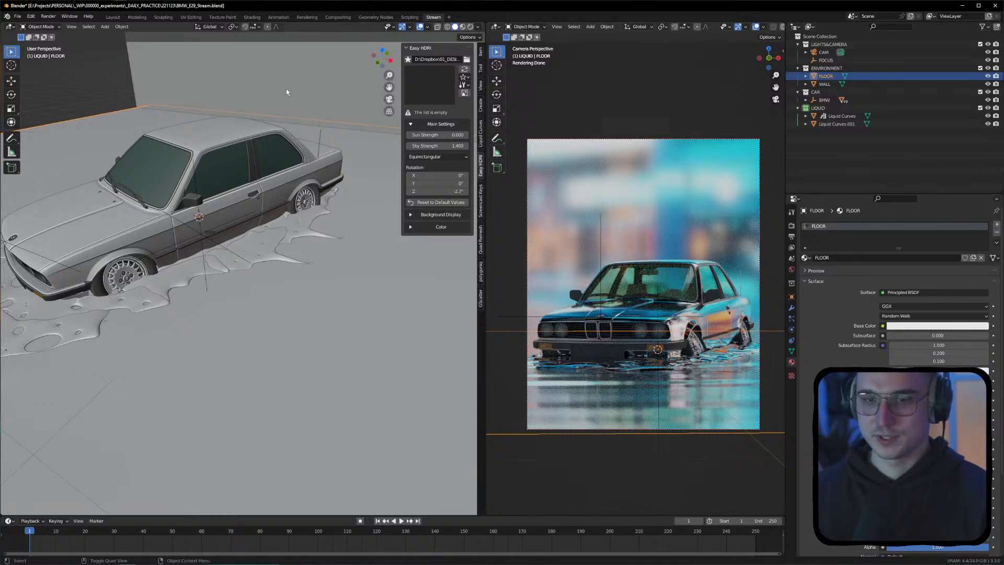
Join the two liquid splash meshes around the car into a single object
middle_click_drag(234, 196, 283, 180)
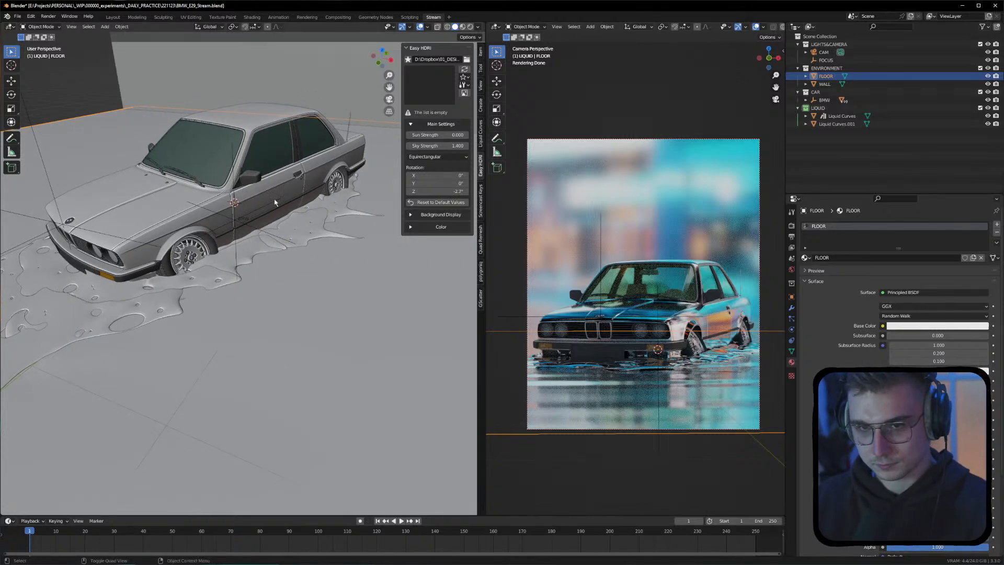
left_click(158, 299)
left_click(213, 286, "shift")
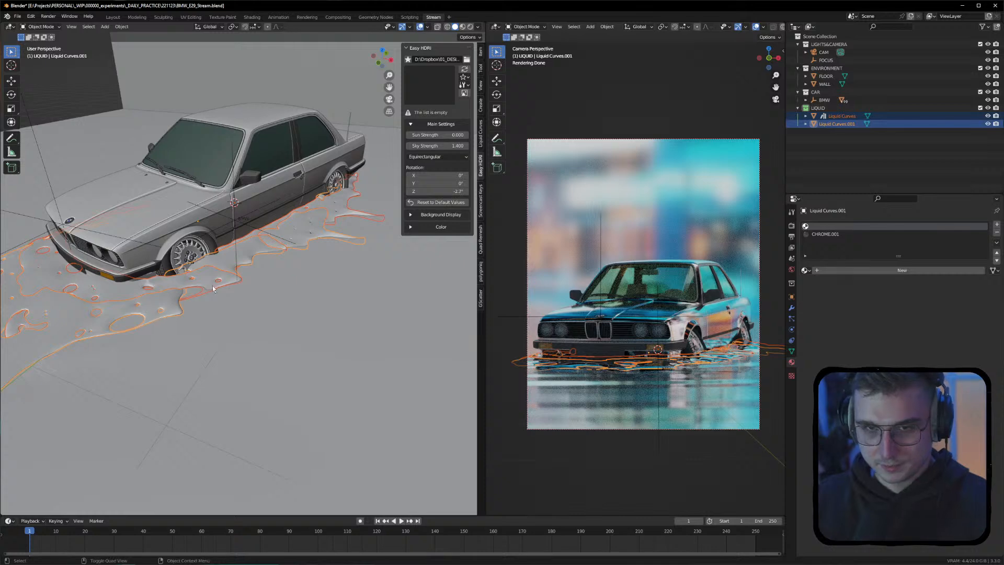
left_click_drag(206, 279, 219, 292, "alt")
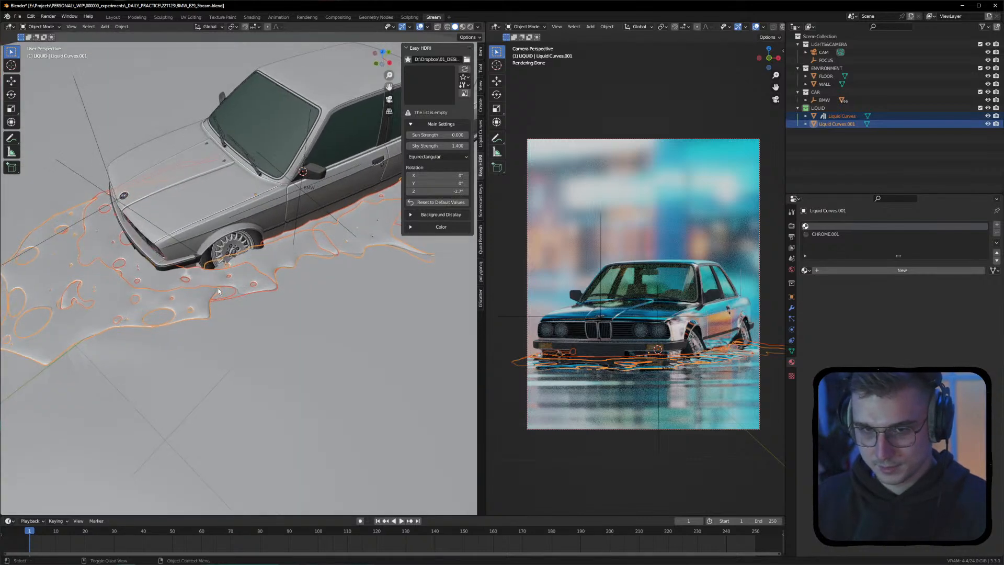
left_click_drag(160, 310, 258, 310, "alt")
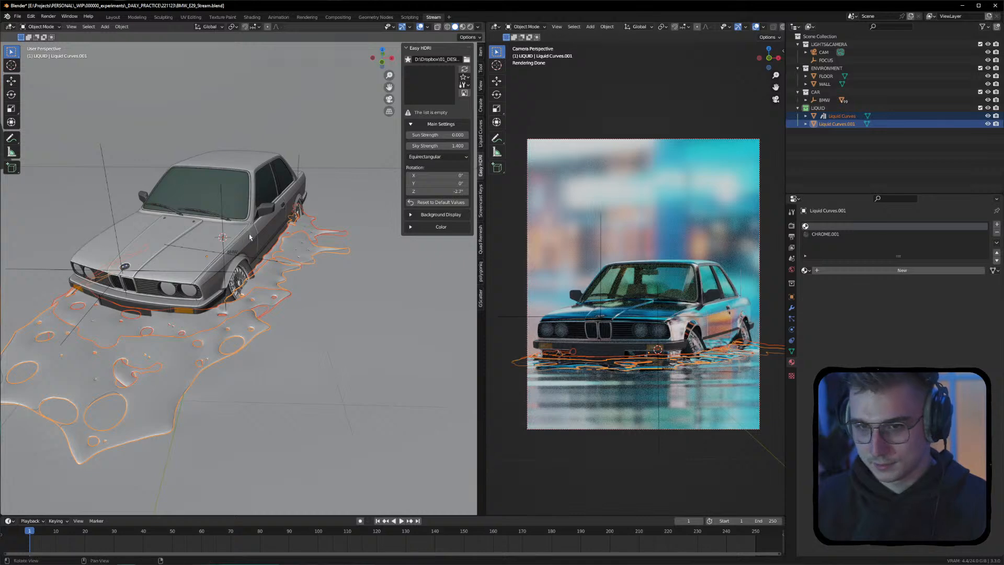
left_click_drag(243, 241, 241, 230, "alt")
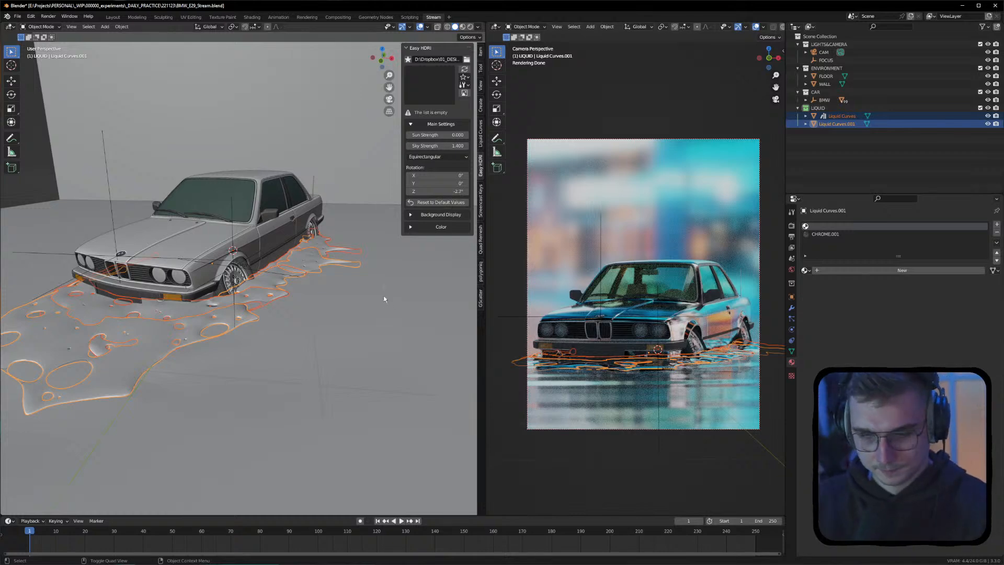
key("Delete")
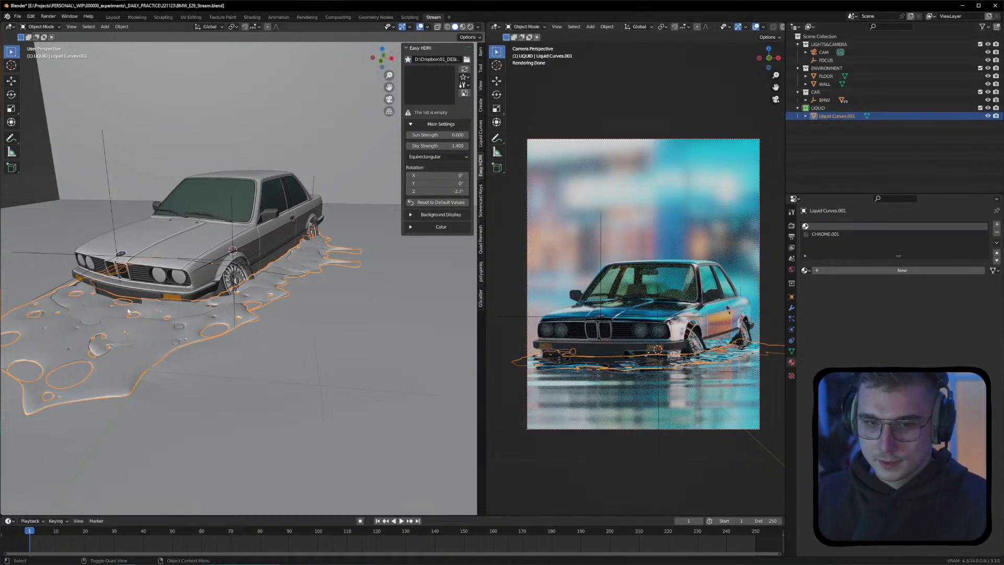
middle_click_drag(111, 292, 36, 221)
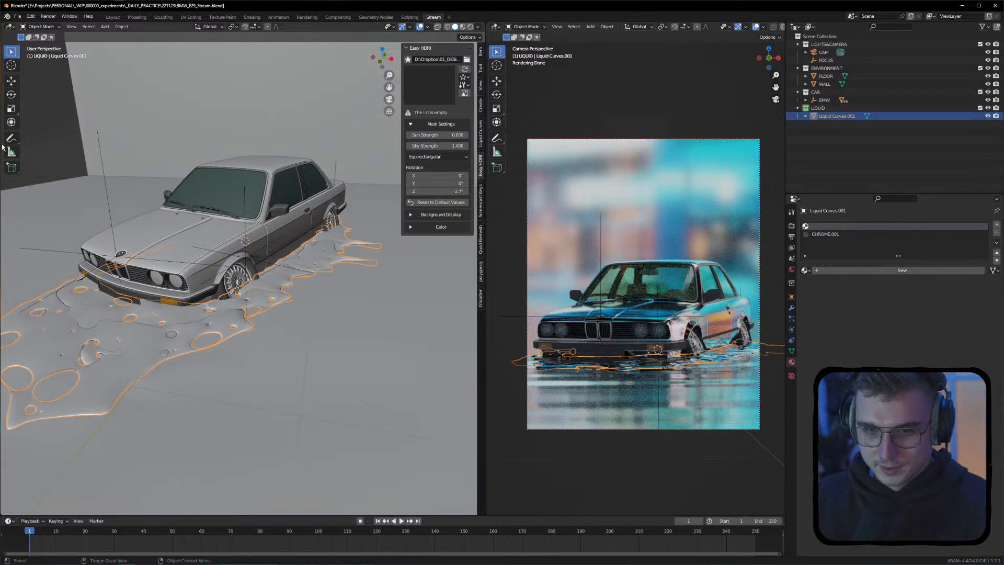
Try Inflate/Deflate strokes on the joined liquid in front of the car in Sculpt Mode, and undo the strokes and the join
left_click(40, 26)
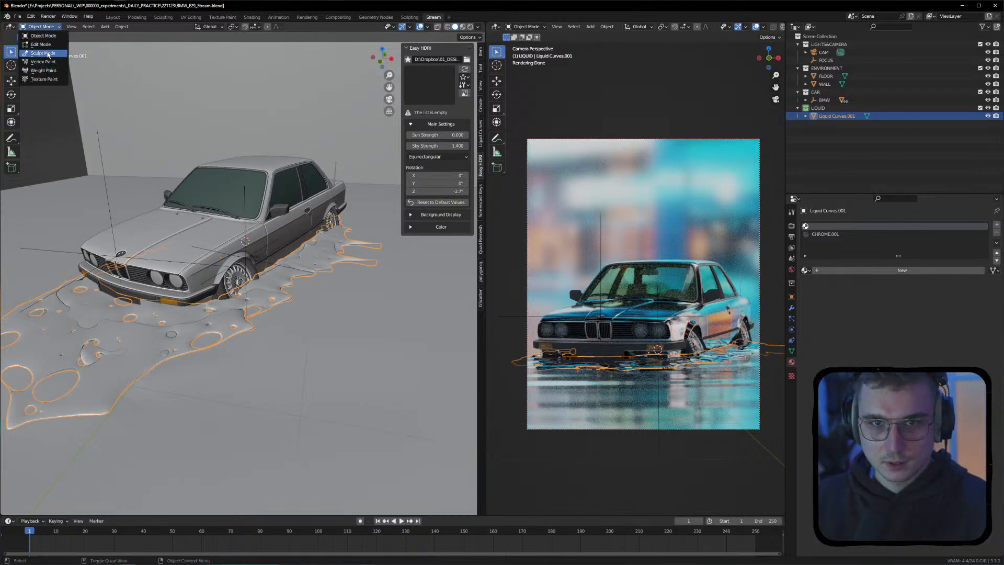
left_click(43, 55)
left_click_drag(166, 331, 164, 323)
left_click_drag(167, 323, 178, 321)
key("ctrl+z")
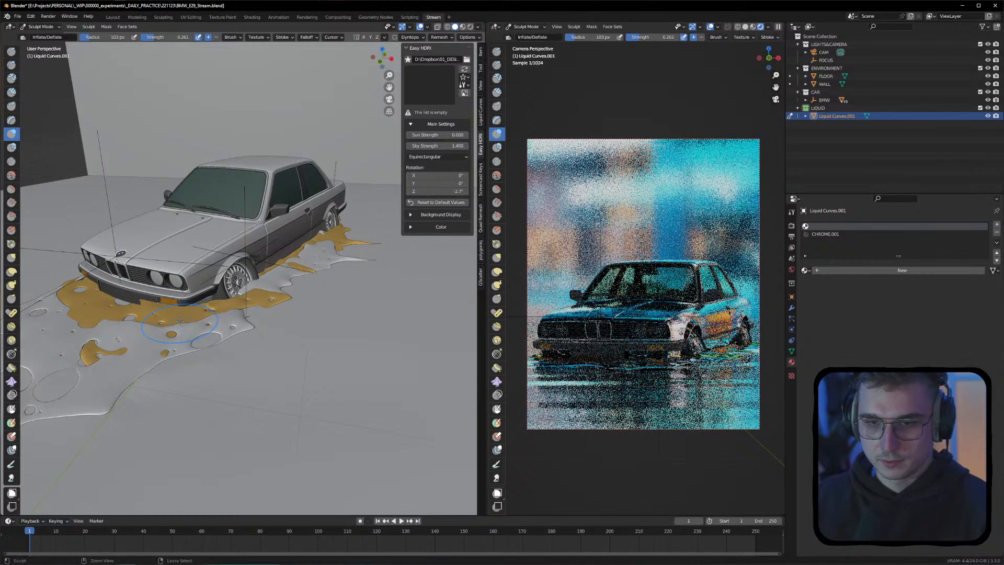
key("ctrl+z")
key("ctrl+z")
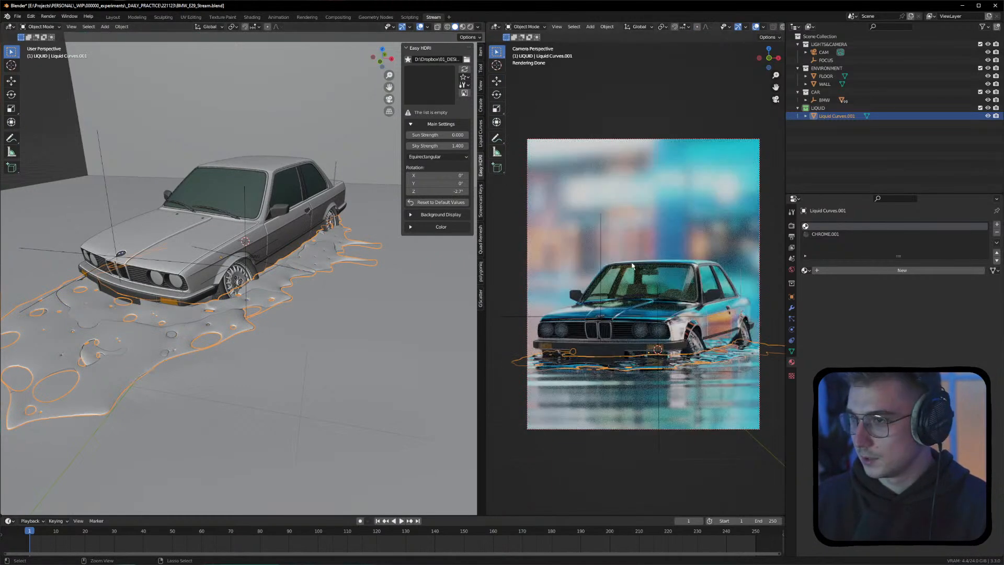
Lower the larger splash mesh, Liquid Curves.001, by about 0.024 m along Z and deselect it
left_click(840, 117)
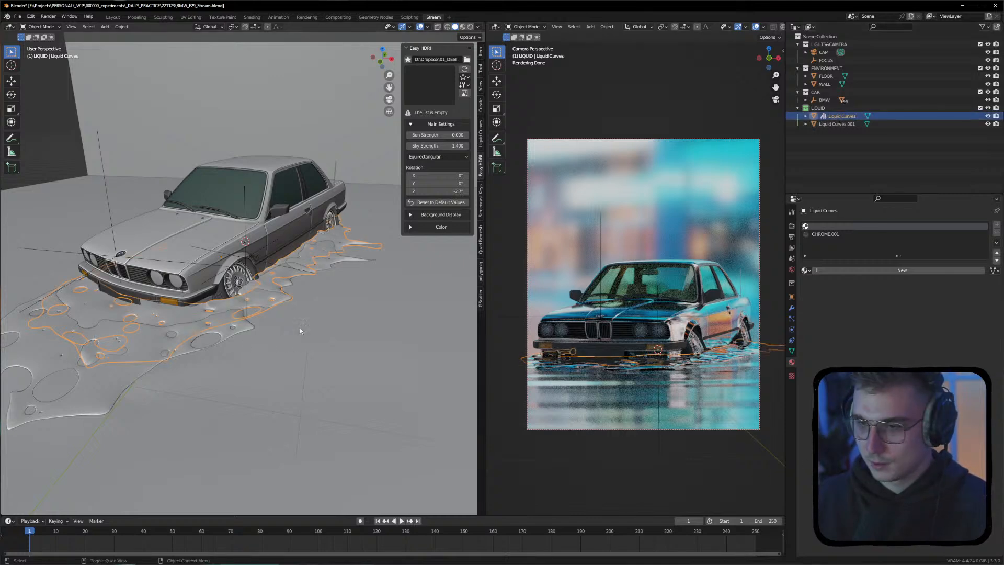
left_click(83, 387)
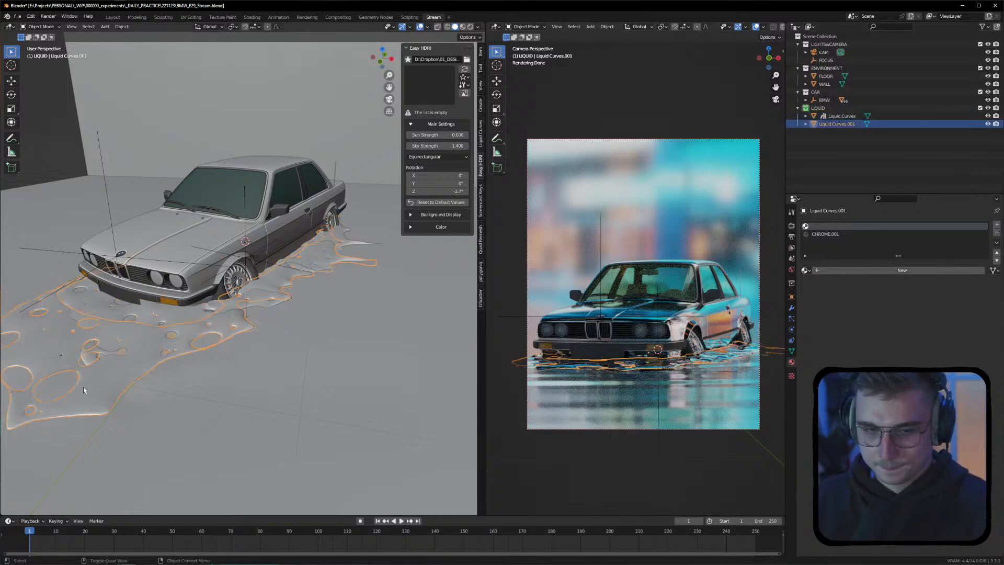
key("g")
key("z")
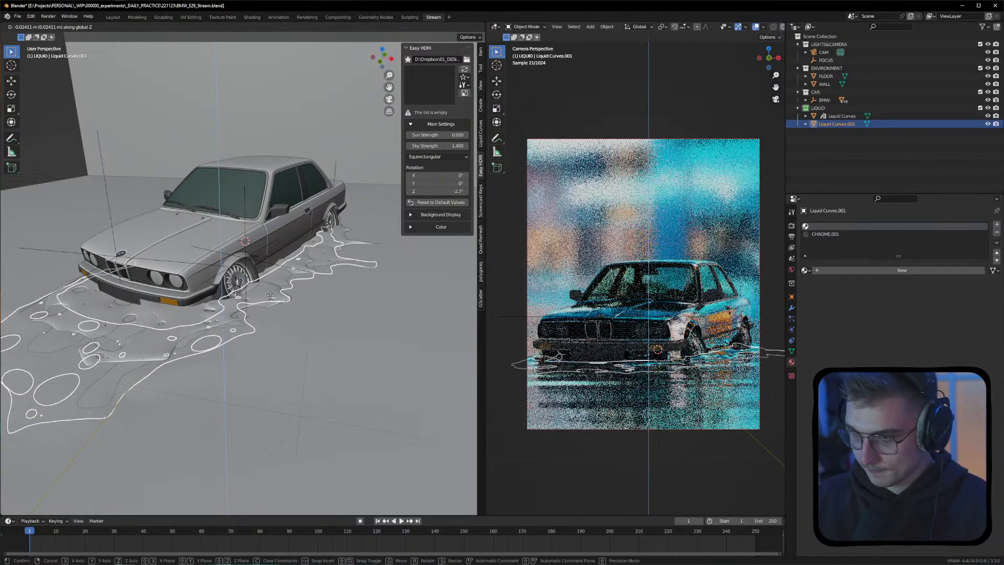
left_click(270, 294)
left_click(92, 167)
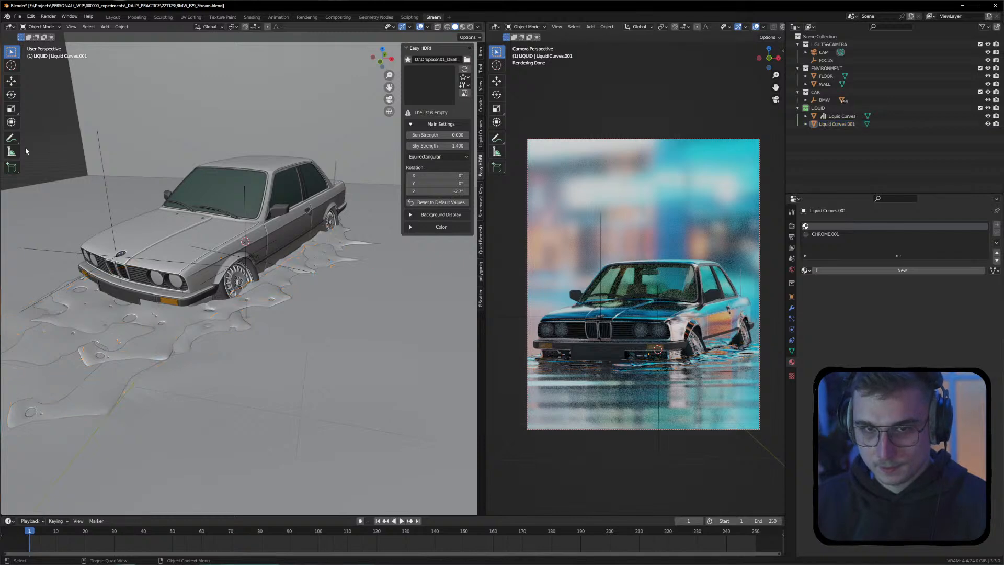
Smooth the Liquid Curves mesh in front of the car with the Smooth brush in Sculpt Mode, and return to Object Mode
left_click(167, 329)
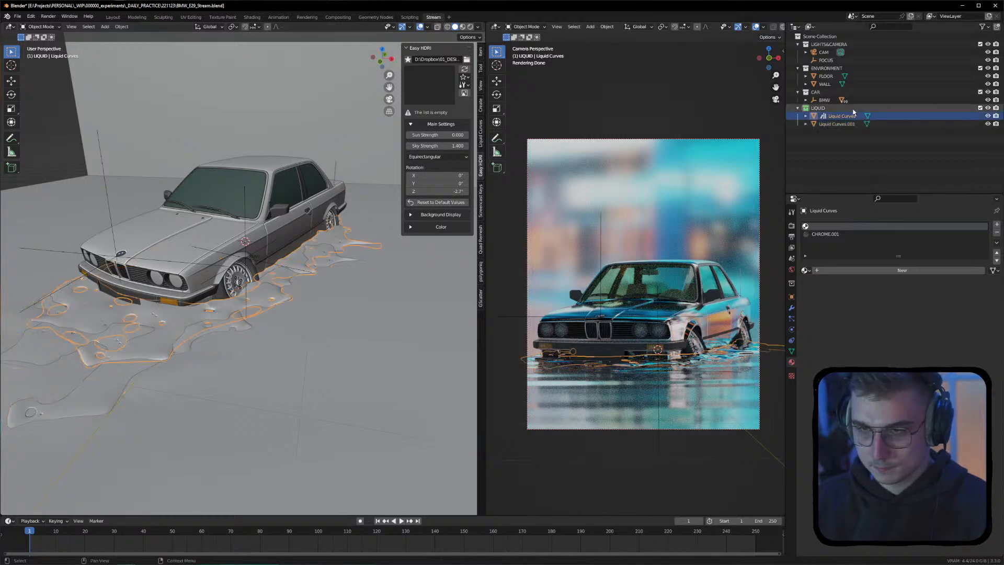
left_click(40, 27)
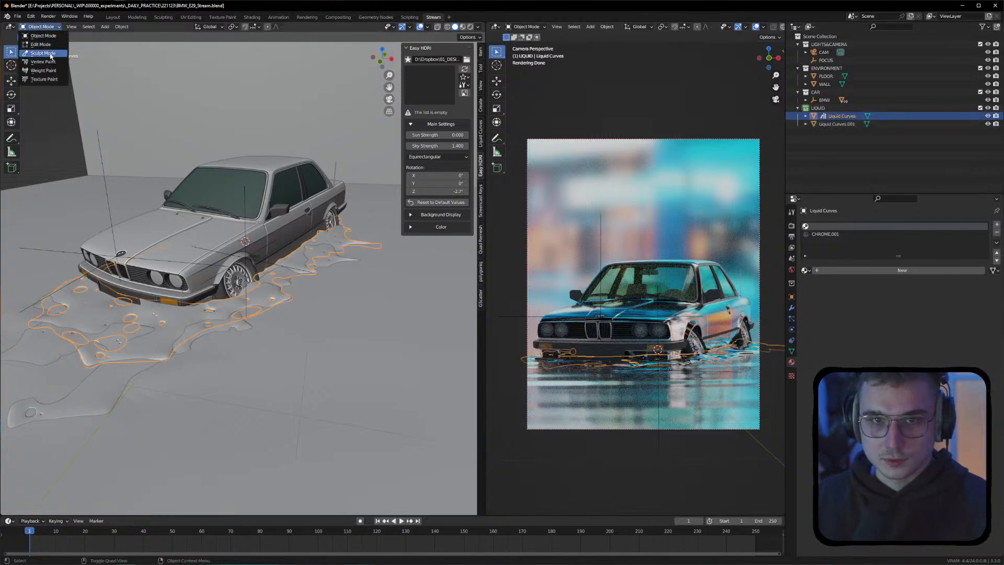
left_click(42, 55)
left_click(11, 202)
left_click(11, 216)
left_click(11, 175)
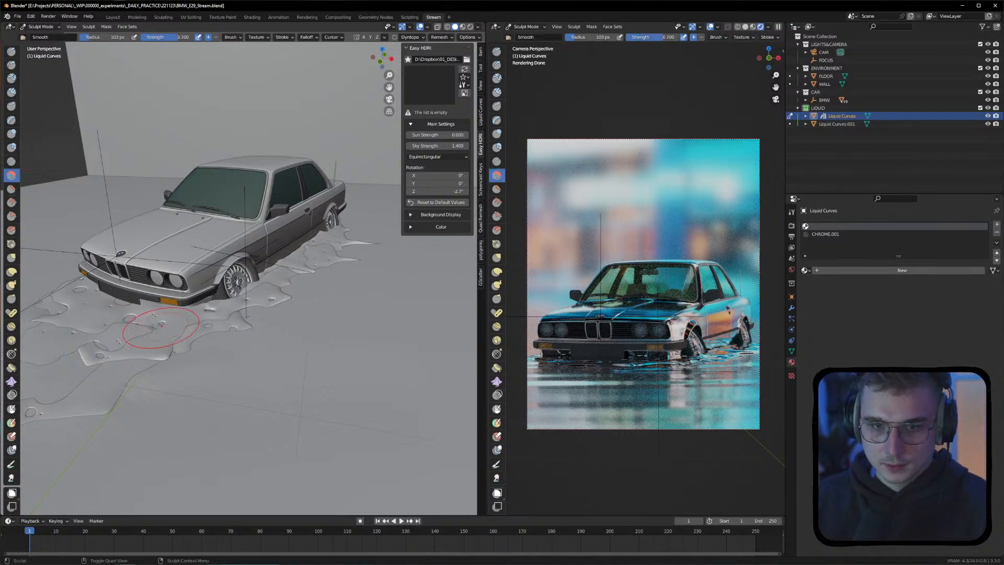
mouse_move(89, 325)
left_mouse_down()
mouse_move(57, 302)
mouse_move(201, 314)
mouse_move(94, 356)
left_mouse_up()
mouse_move(308, 338)
middle_mouse_down()
mouse_move(293, 314)
mouse_move(356, 272)
middle_mouse_up()
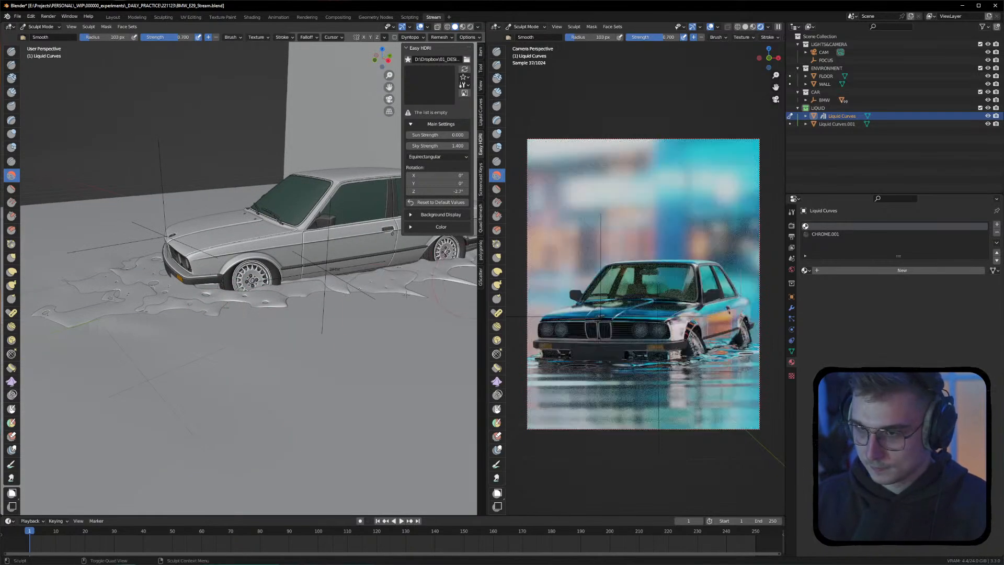
left_click(41, 26)
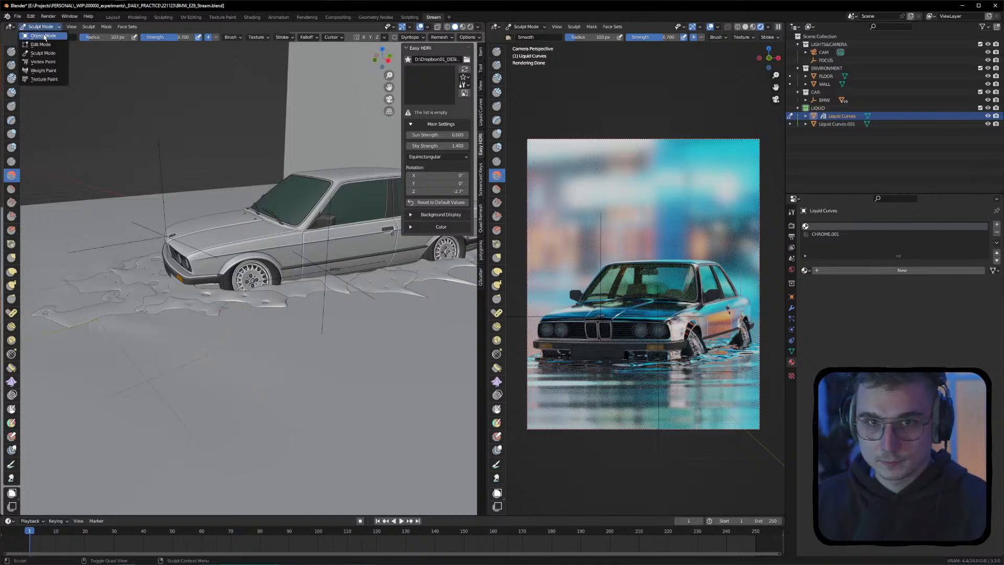
left_click(39, 35)
left_click(100, 131)
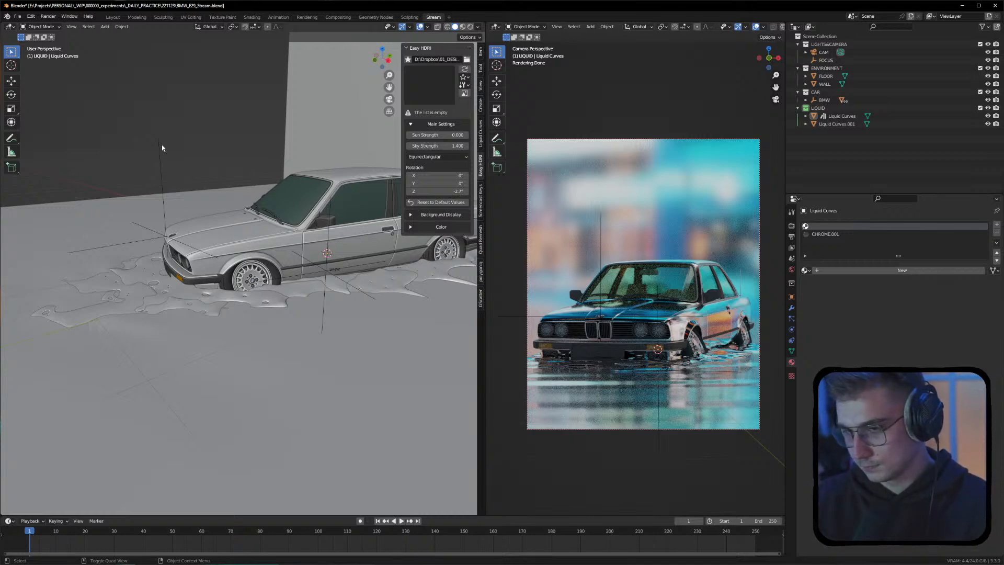
Examine the front bumper's plastic part up close above the liquid, deselect it and save the file
left_click(186, 284)
scroll(182, 277, "up", 5)
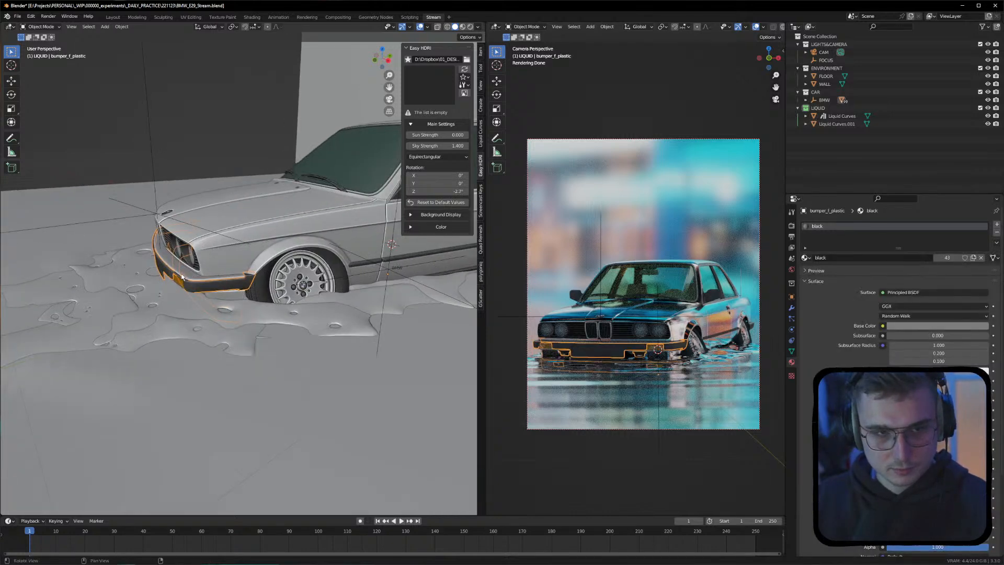
middle_click_drag(182, 274, 83, 284)
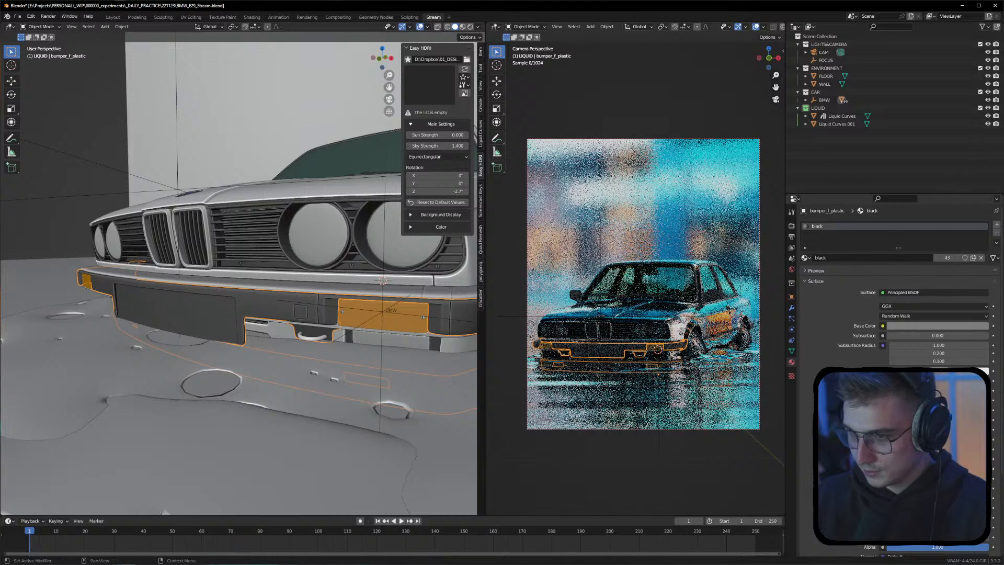
left_click(94, 152)
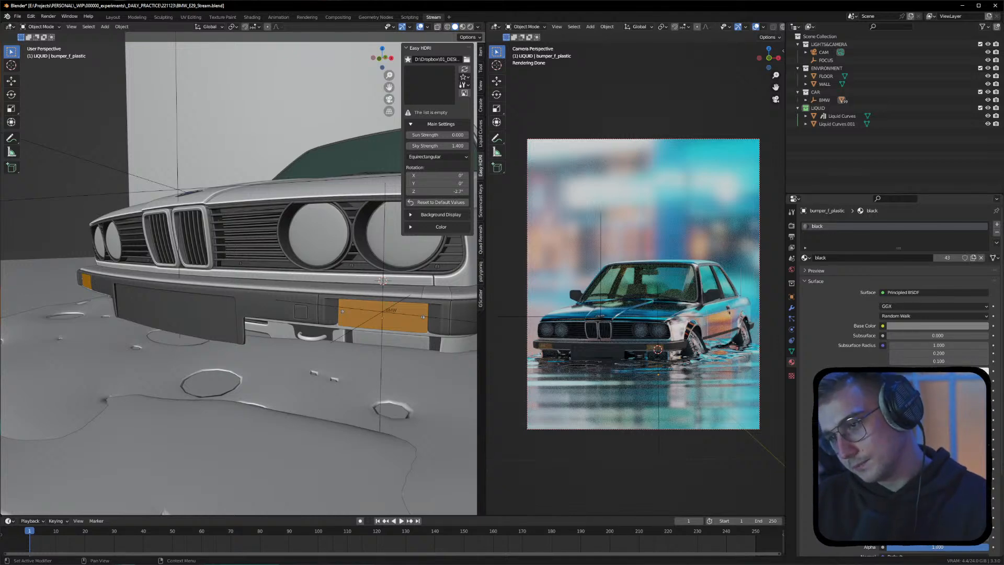
key("ctrl+s")
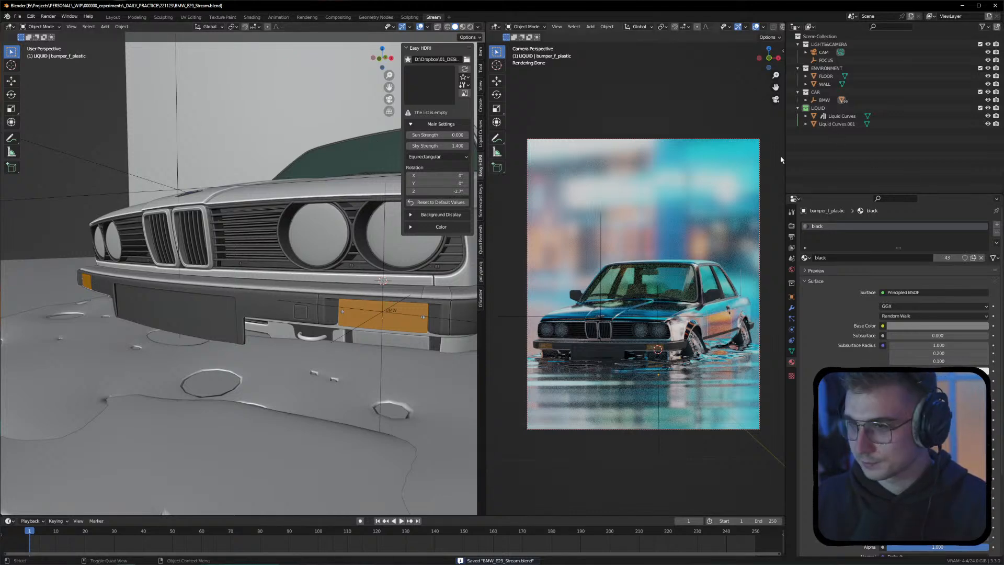
Join the two Liquid Curves meshes into one object, rename it LIQUID and save the file
left_click(837, 124)
left_click(841, 115, "ctrl")
key("ctrl+j")
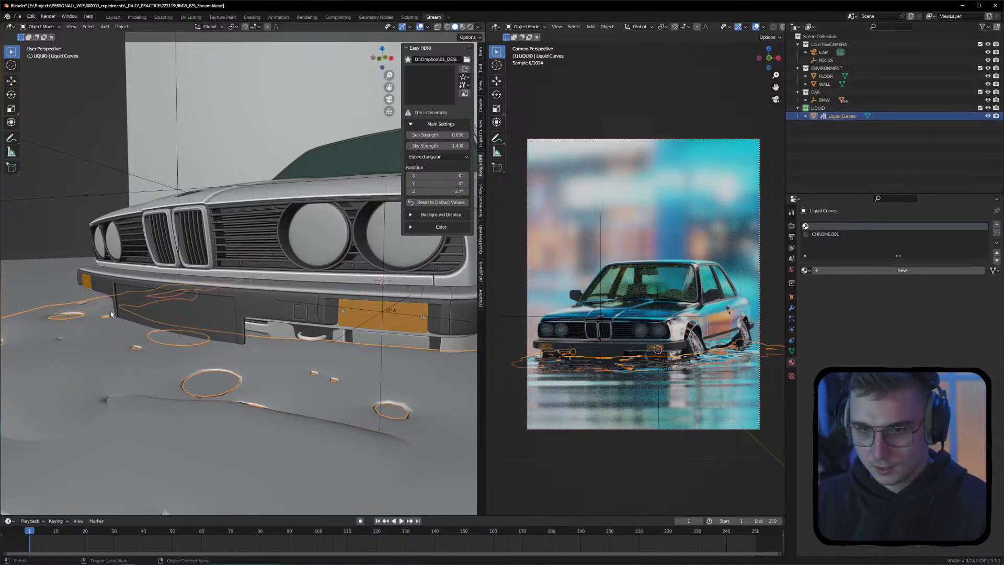
double_click(842, 116)
type("LIQUID")
key("Return")
key("ctrl+s")
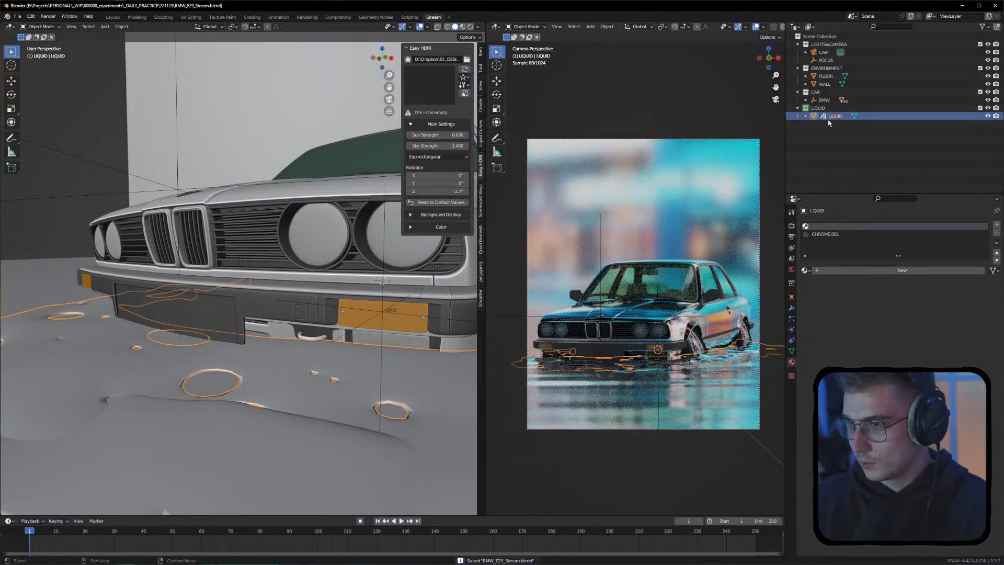
Rename the liquid's CHROME.001 material as LIQUID and remove the object's empty material slot
left_click(827, 235)
double_click(829, 270)
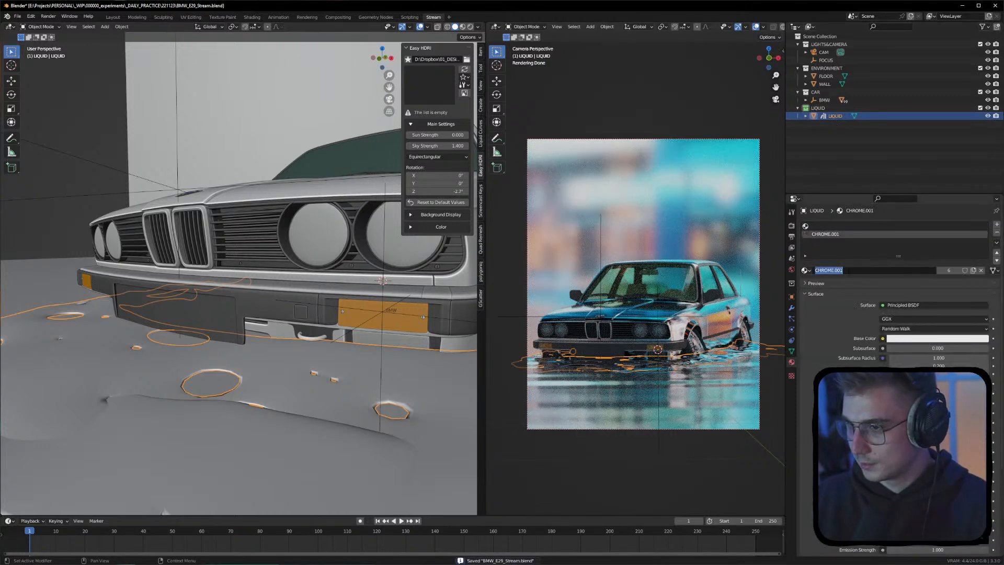
type("LIQUID")
key("Return")
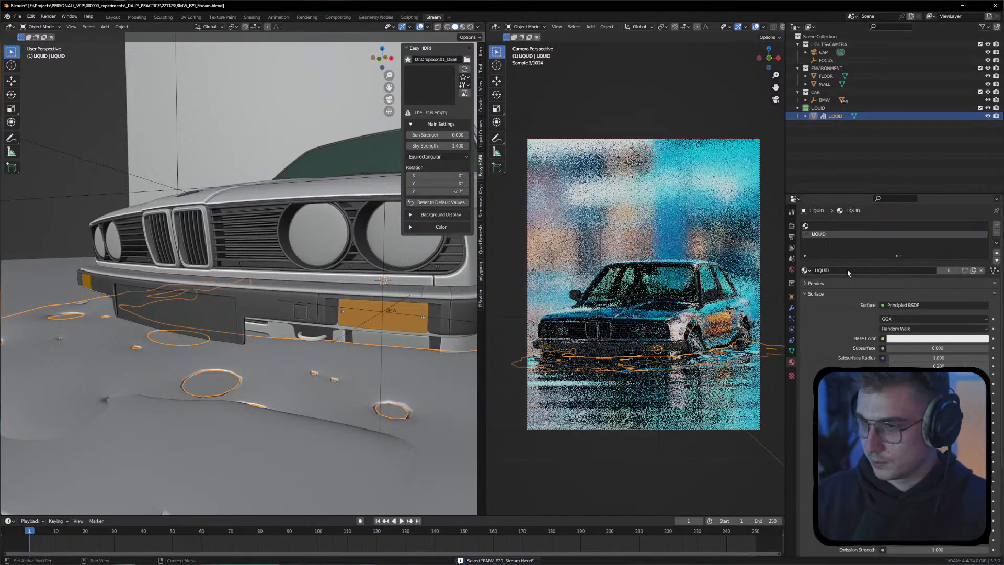
left_click(876, 227)
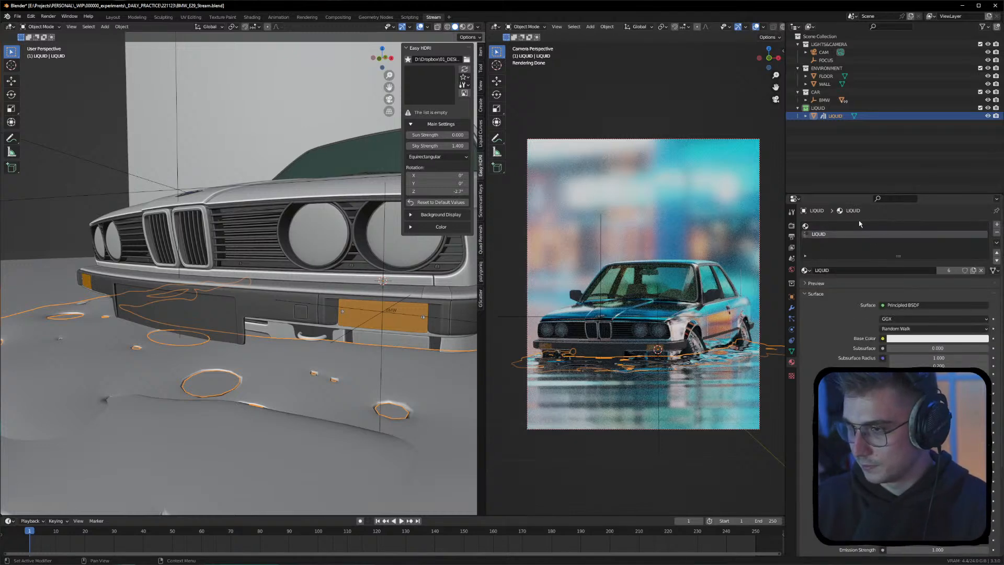
left_click(997, 231)
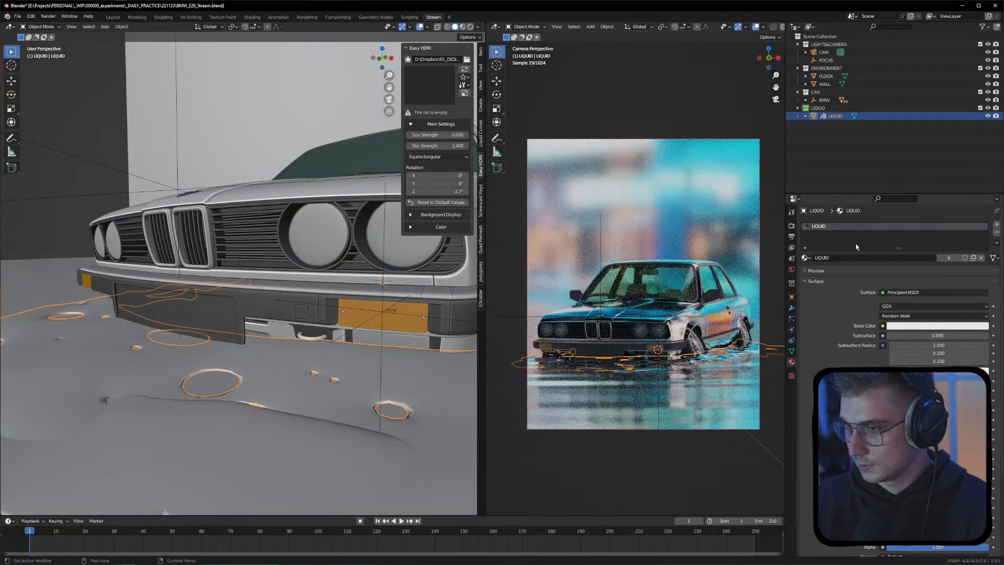
Deselect the liquid, save the file and select the WALL backdrop behind the car
left_click(85, 123)
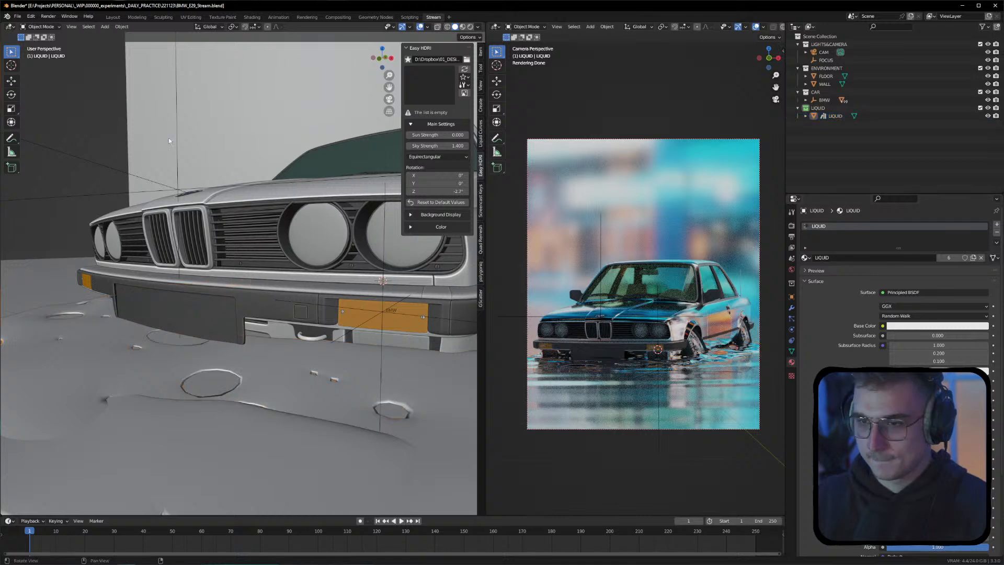
scroll(146, 127, "down", 6)
middle_click_drag(134, 168, 300, 231)
key("ctrl+s")
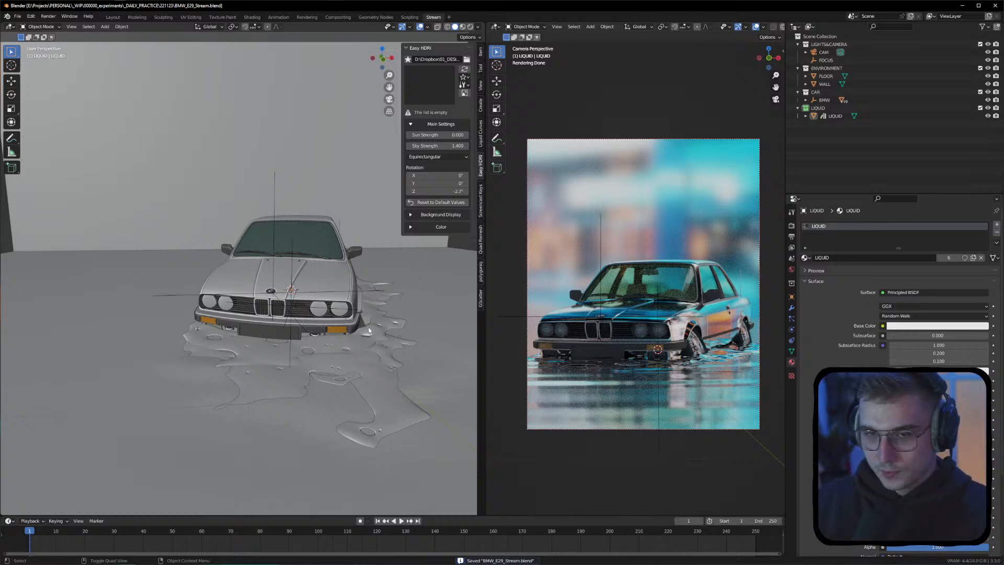
left_click(311, 210)
middle_click_drag(361, 358, 322, 309)
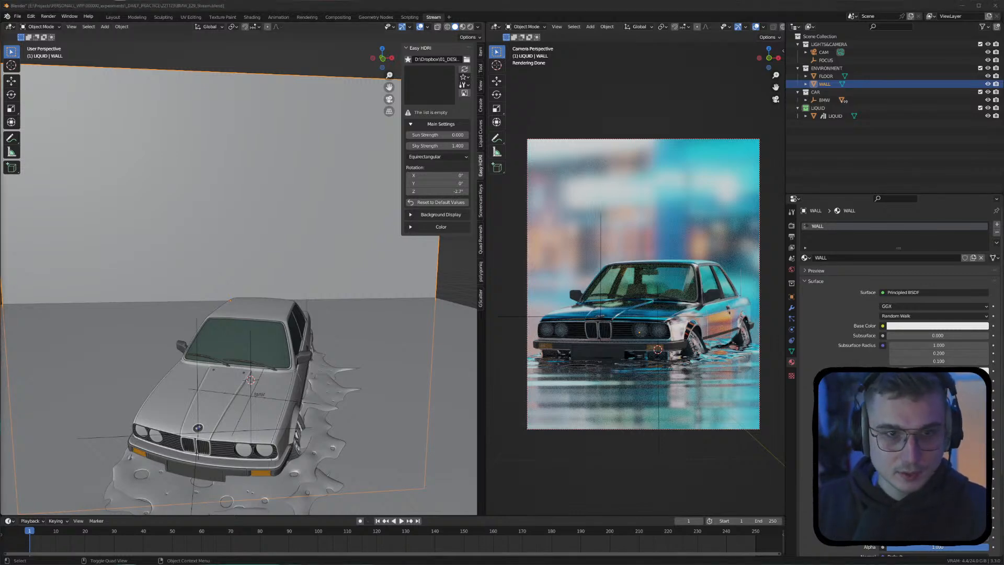
Switch to Pinterest in the browser and examine the blue Gentle Monster x AMBUSH sunglasses pin and its related pins
left_click_drag(0, 44, 390, 33)
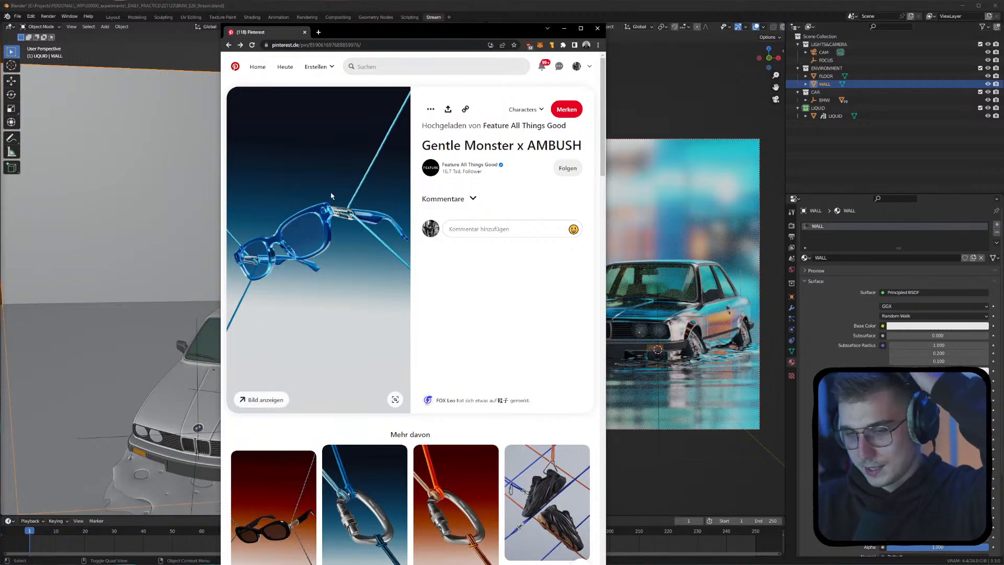
scroll(341, 244, "down", 3)
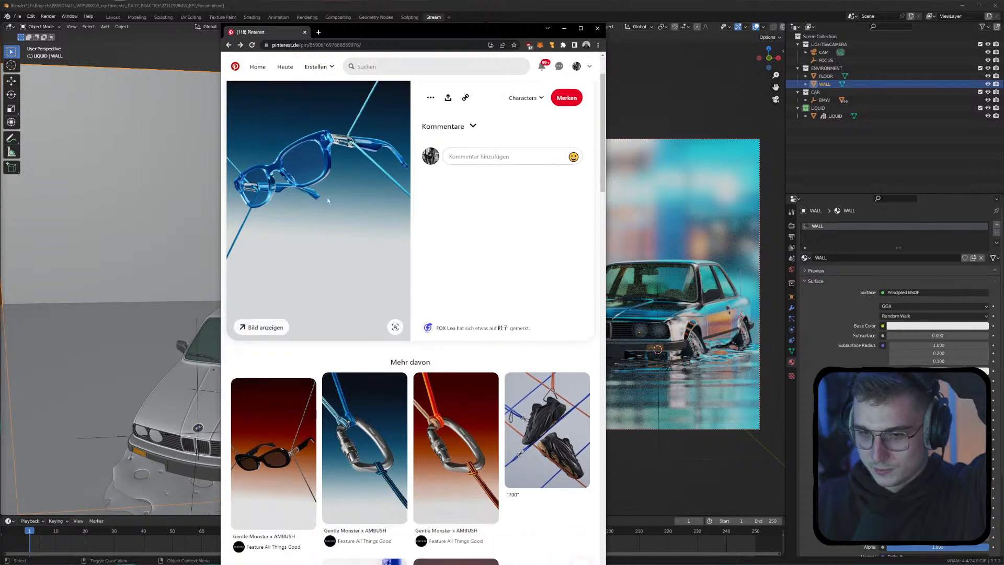
left_click_drag(220, 23, 87, 92)
left_click_drag(301, 94, 379, 22)
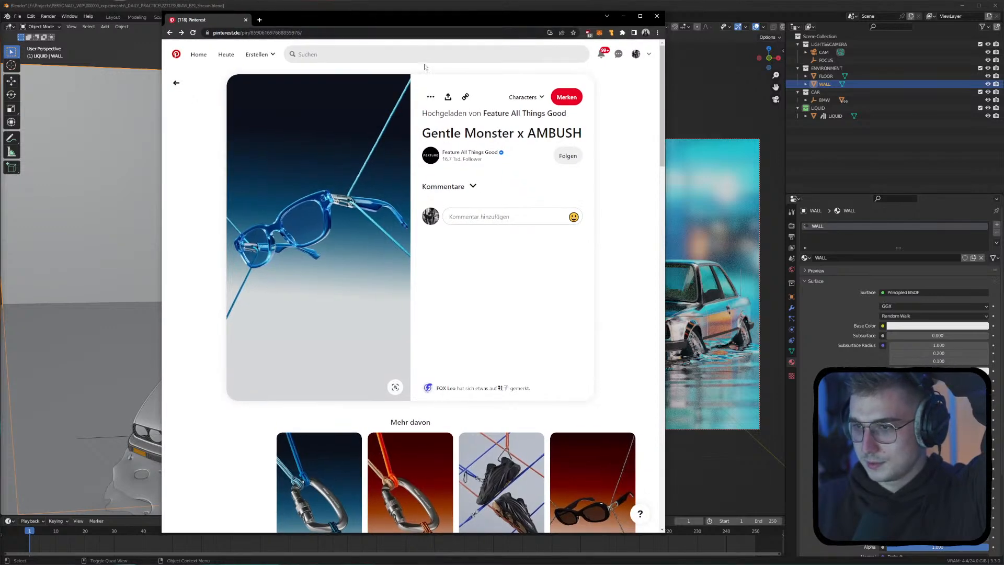
scroll(385, 279, "down", 3)
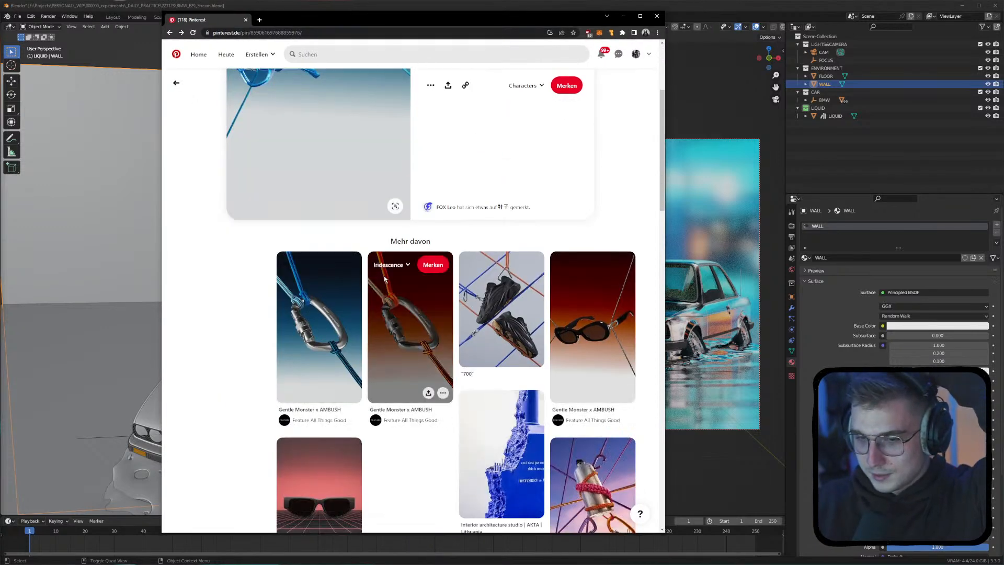
scroll(385, 279, "down", 2)
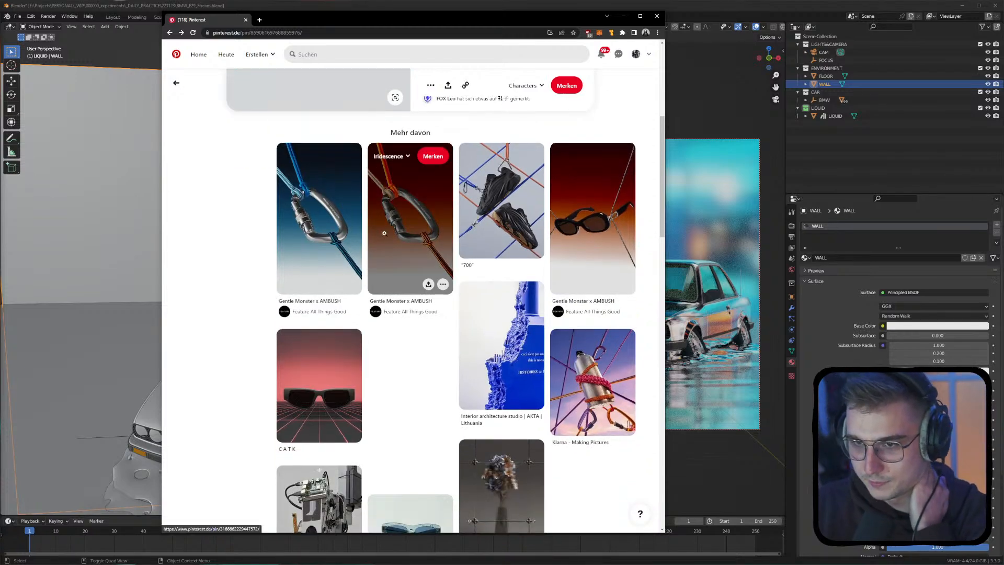
scroll(417, 215, "down", 4)
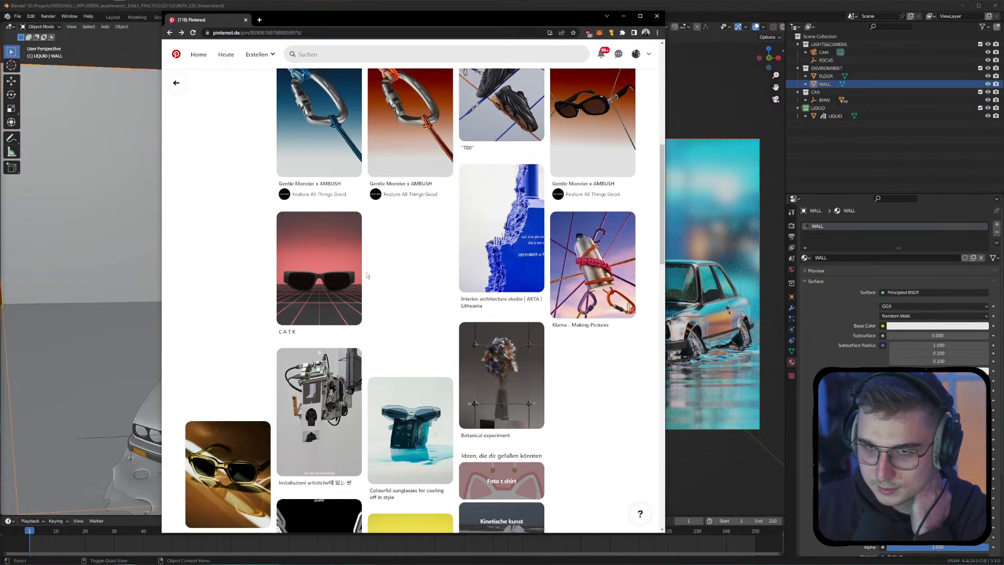
scroll(366, 272, "up", 9)
scroll(423, 346, "down", 2)
View the orange carabiner, MSI SUPRIM, boxed Gentle Monster carabiner and T Magazine - Water pins as references, and close the page
left_click(402, 388)
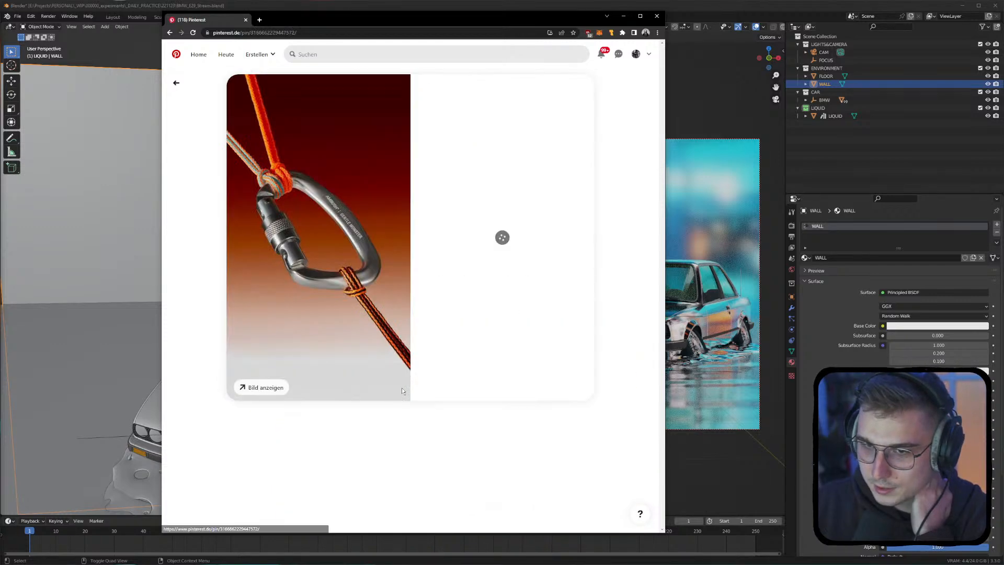
scroll(345, 271, "down", 3)
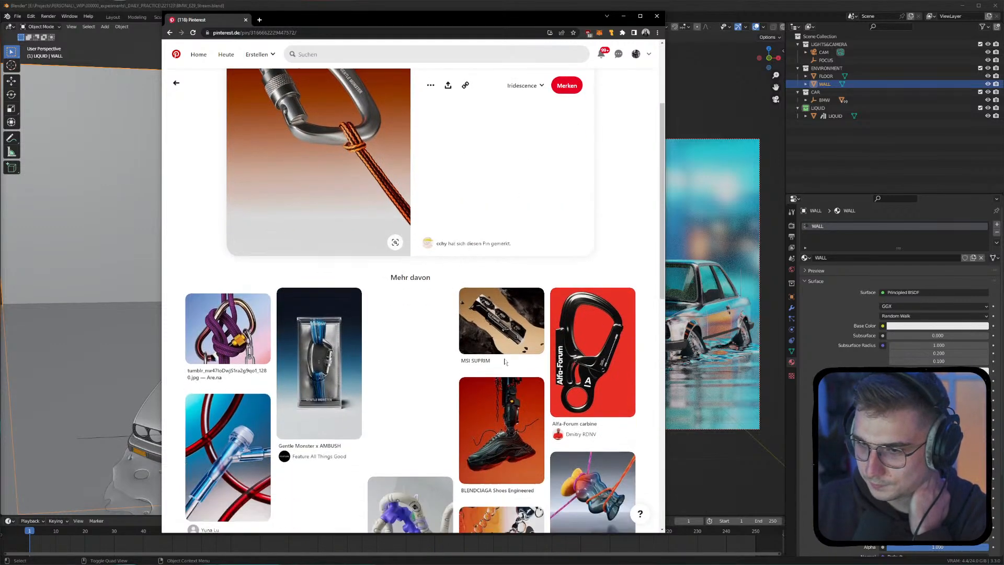
left_click(497, 329)
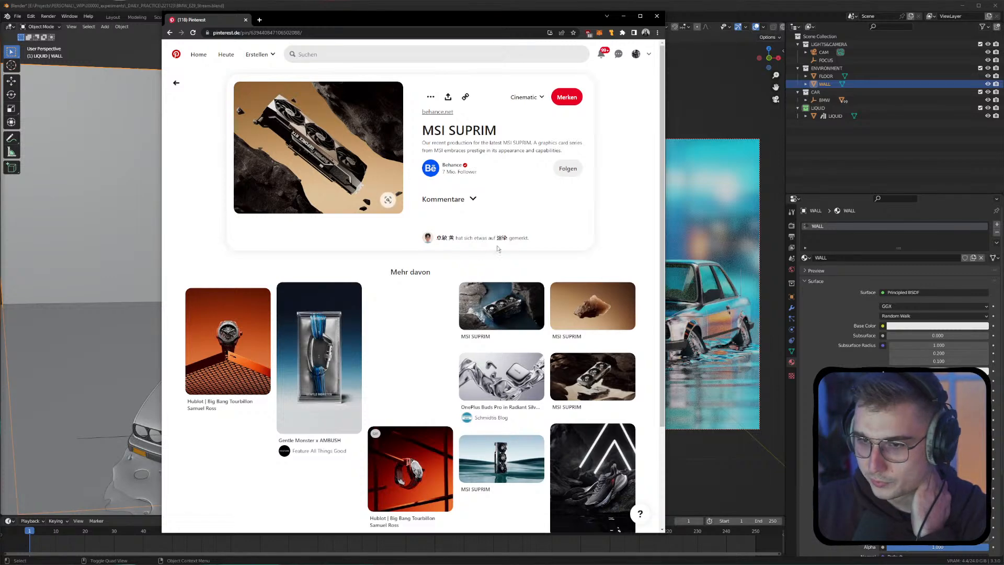
scroll(434, 322, "down", 1)
left_click(324, 345)
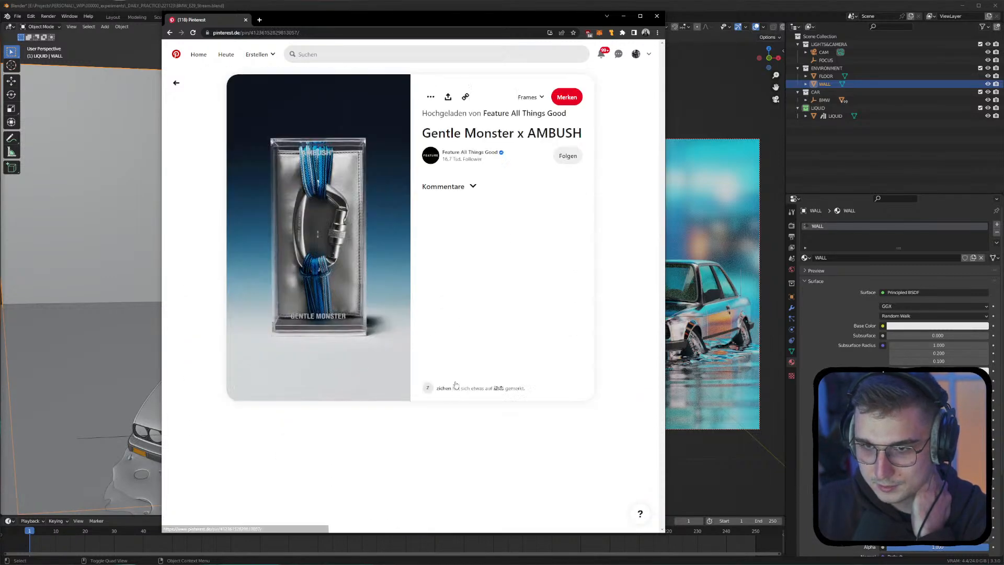
scroll(403, 251, "down", 4)
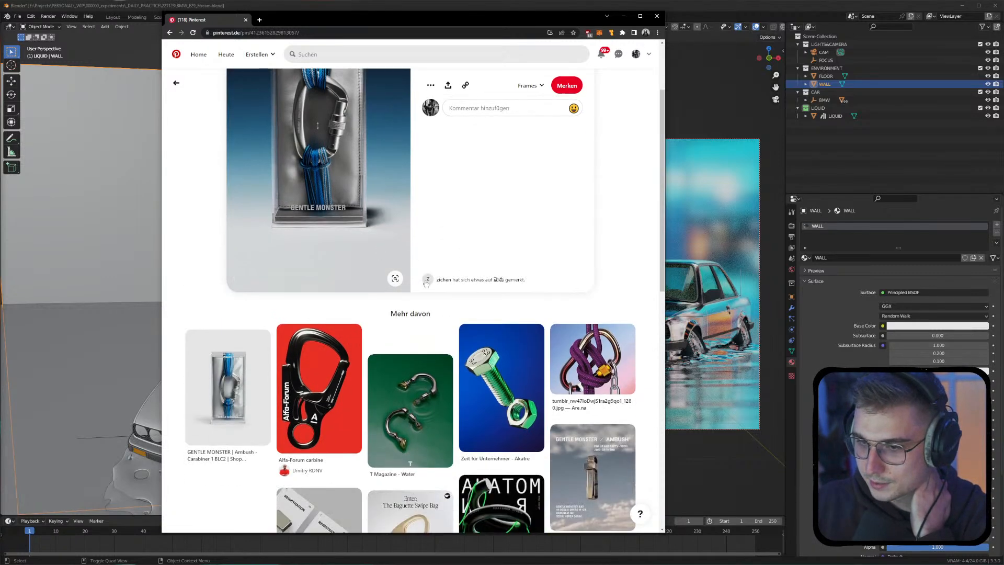
left_click(410, 304)
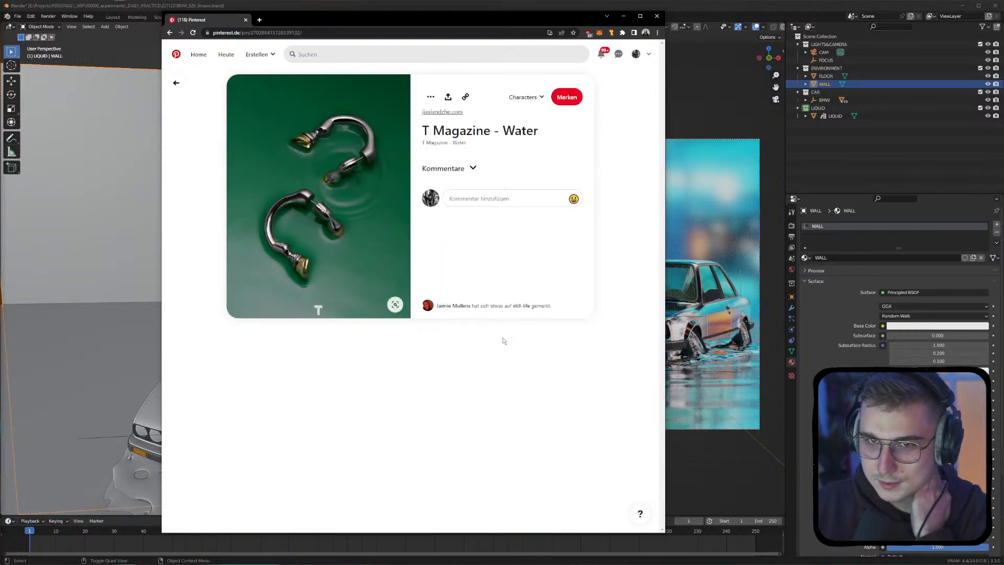
left_click(246, 20)
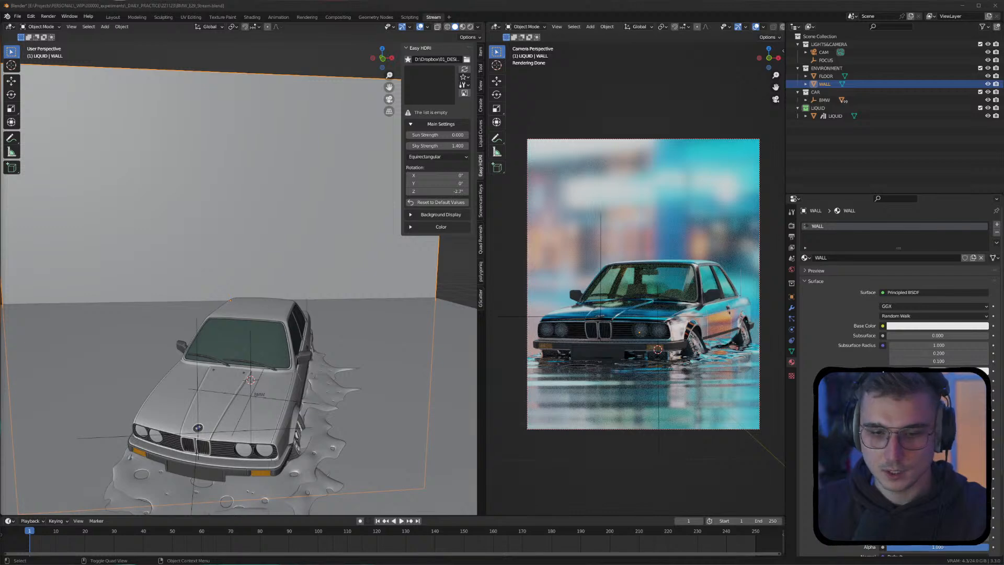
Subdivide the entire WALL mesh with 2 cuts in Edit Mode and return to Object Mode
mouse_move(217, 300)
middle_mouse_down()
mouse_move(297, 265)
mouse_move(291, 280)
mouse_move(248, 259)
mouse_move(233, 277)
mouse_move(236, 294)
middle_mouse_up()
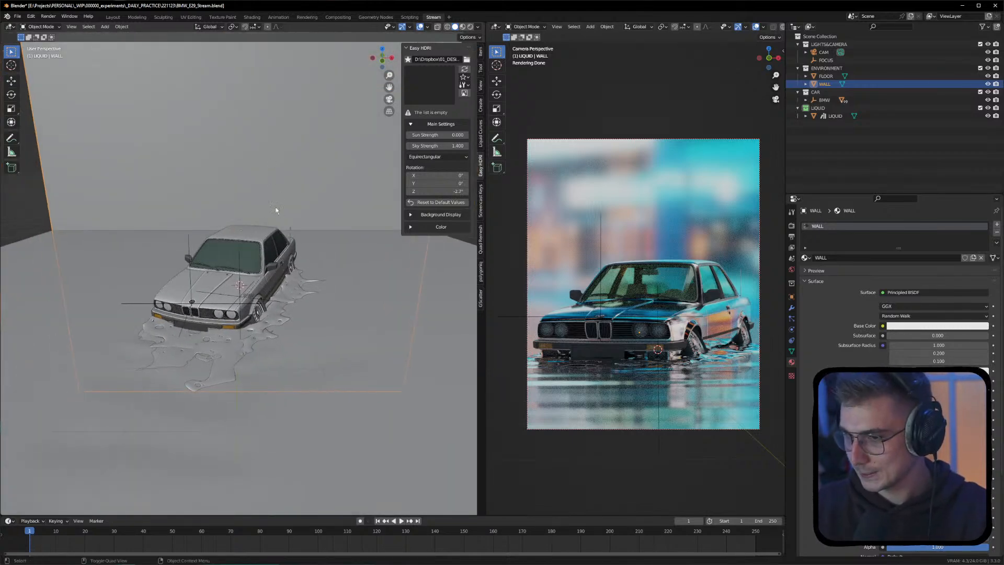
middle_click_drag(180, 83, 229, 234)
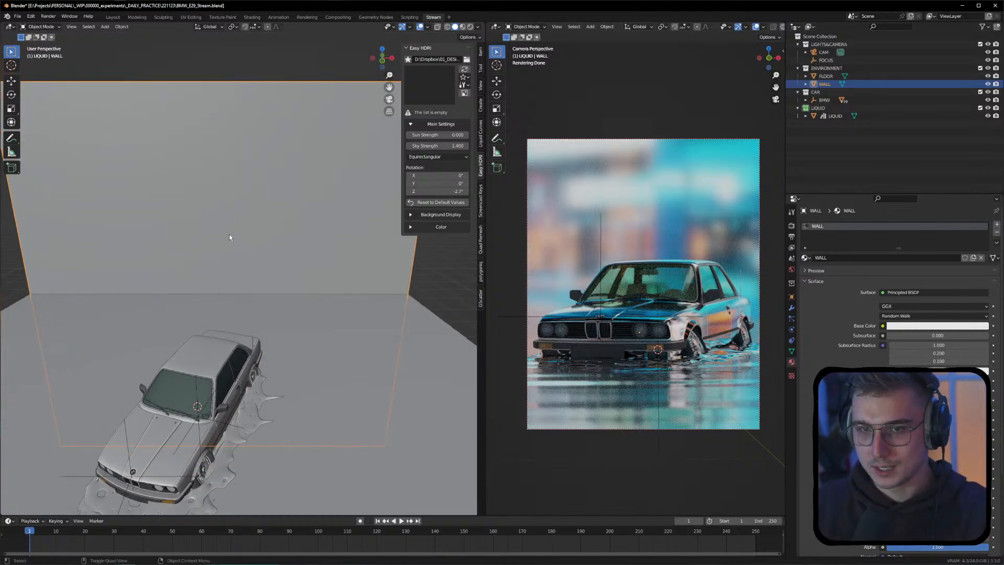
key("Tab")
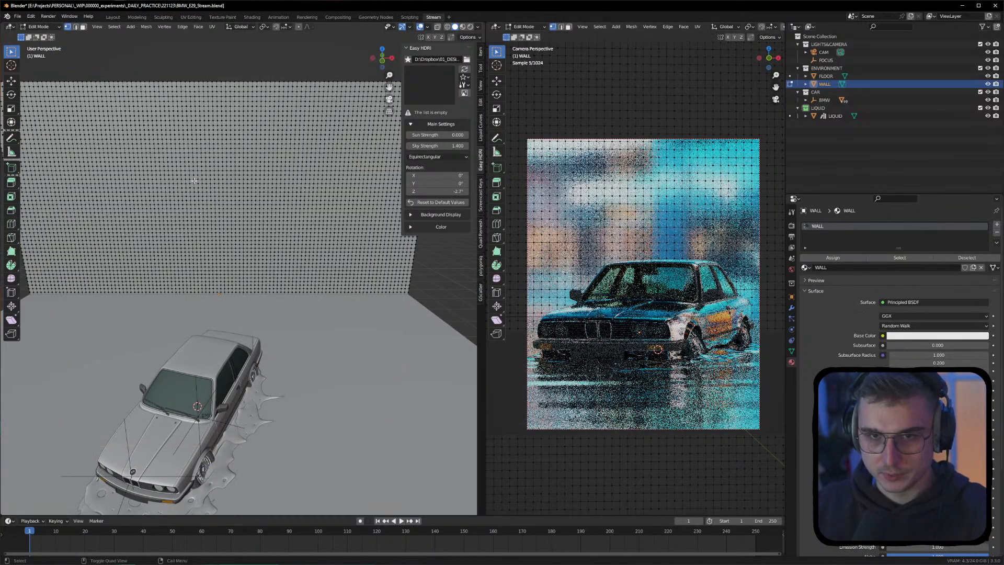
key("a")
right_click(193, 180)
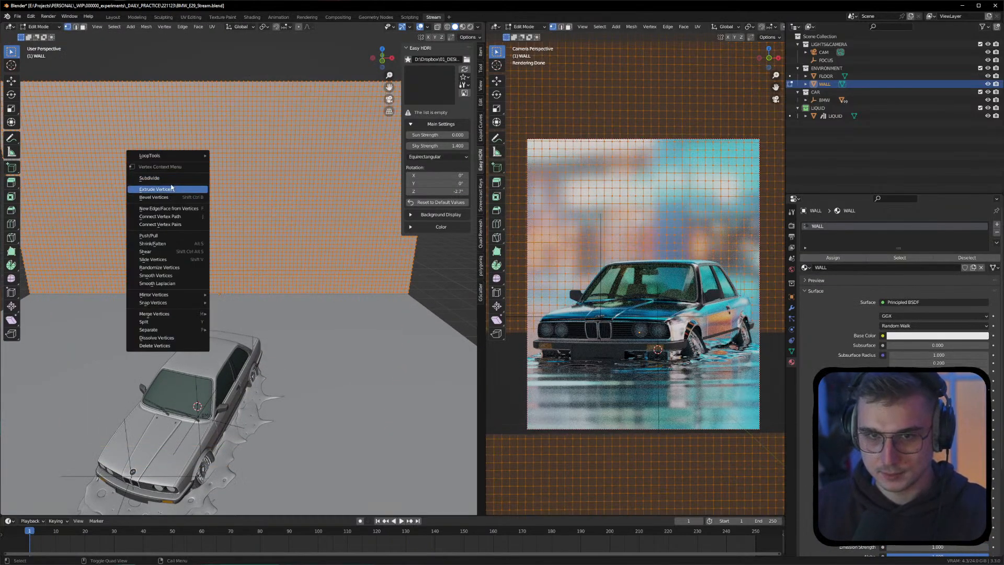
left_click(193, 179)
left_click(102, 453)
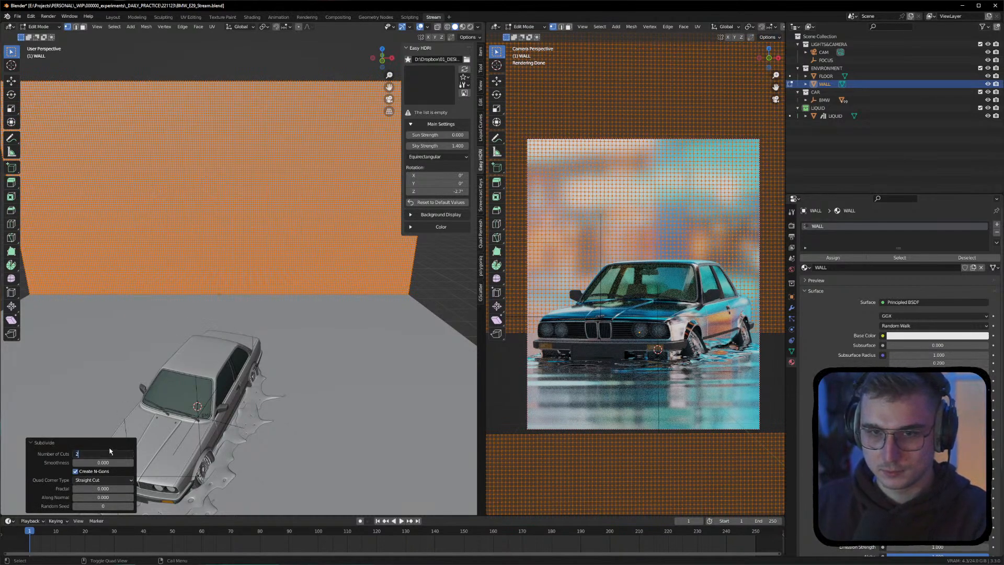
key("Return")
key("Tab")
Raise the WALL backdrop by about 1.57 m along Z
middle_click_drag(232, 80, 146, 197)
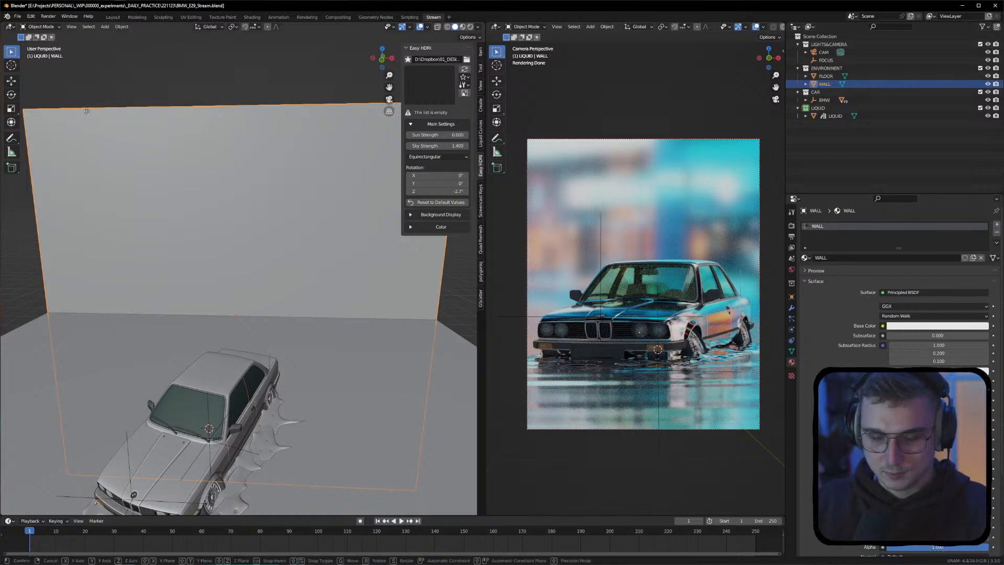
key("g")
key("z")
left_click(218, 160)
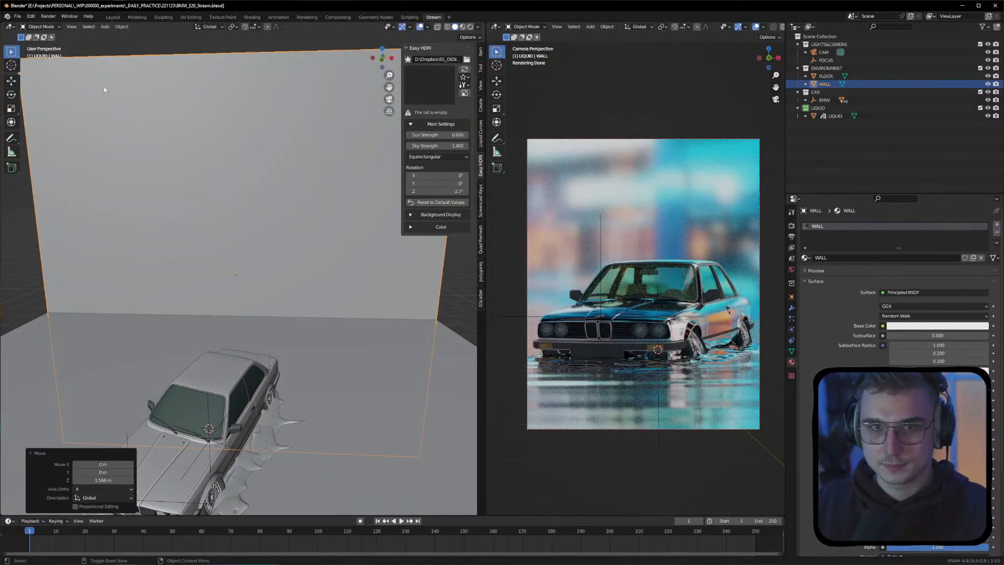
Enter Sculpt Mode on the WALL backdrop and activate the Cloth brush
left_click(48, 27)
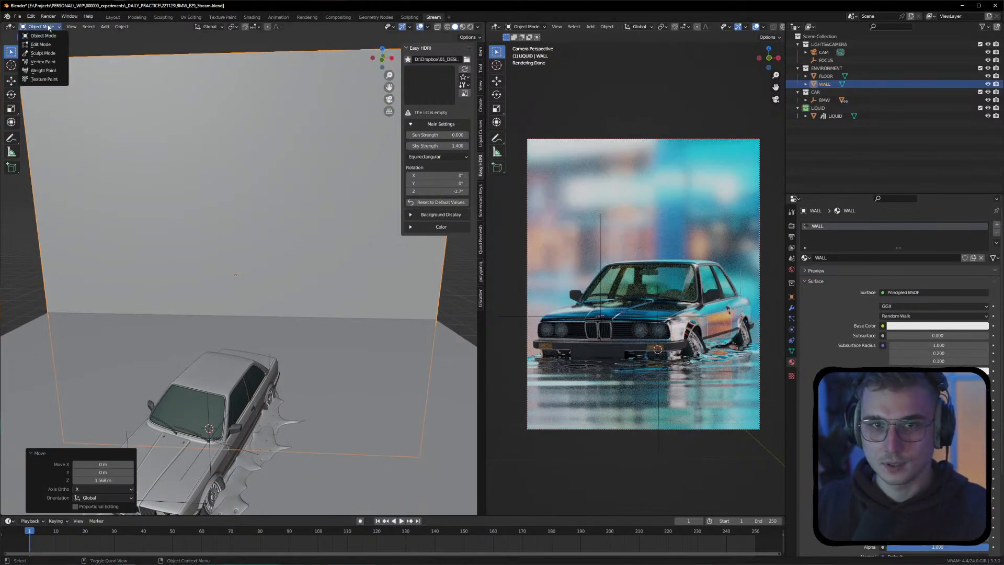
left_click(41, 52)
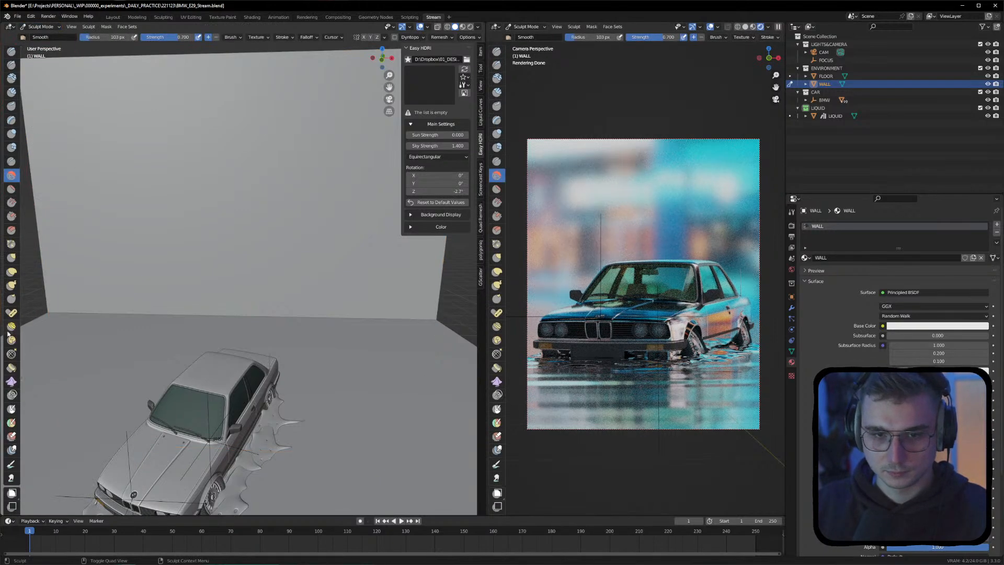
scroll(9, 332, "down", 1)
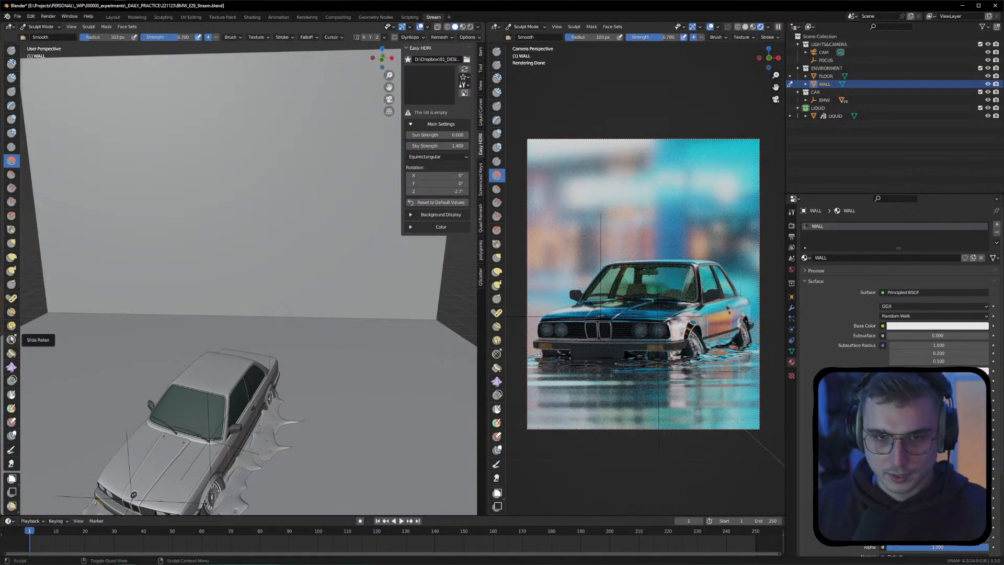
left_click(12, 367)
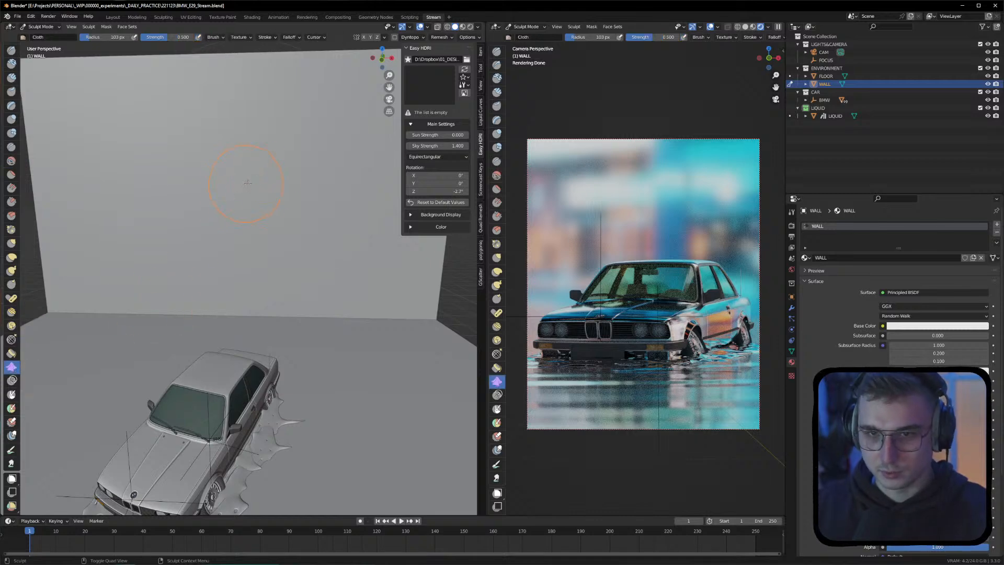
Try a Cloth brush stroke on the WALL at strength 0.500 and undo it
middle_click_drag(243, 186, 229, 191)
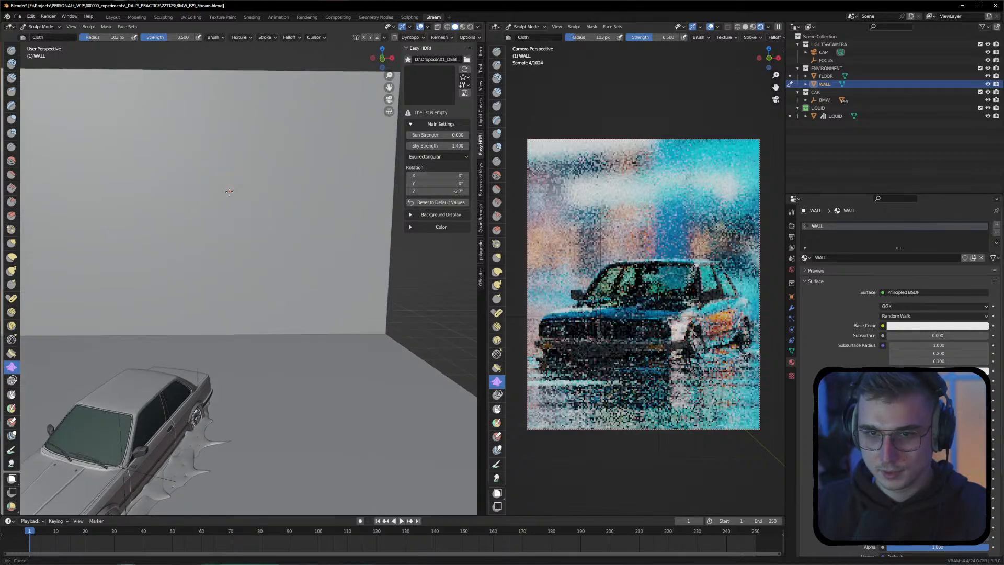
mouse_move(242, 187)
left_mouse_down()
mouse_move(192, 182)
mouse_move(241, 200)
left_mouse_up()
scroll(238, 202, "up", 3)
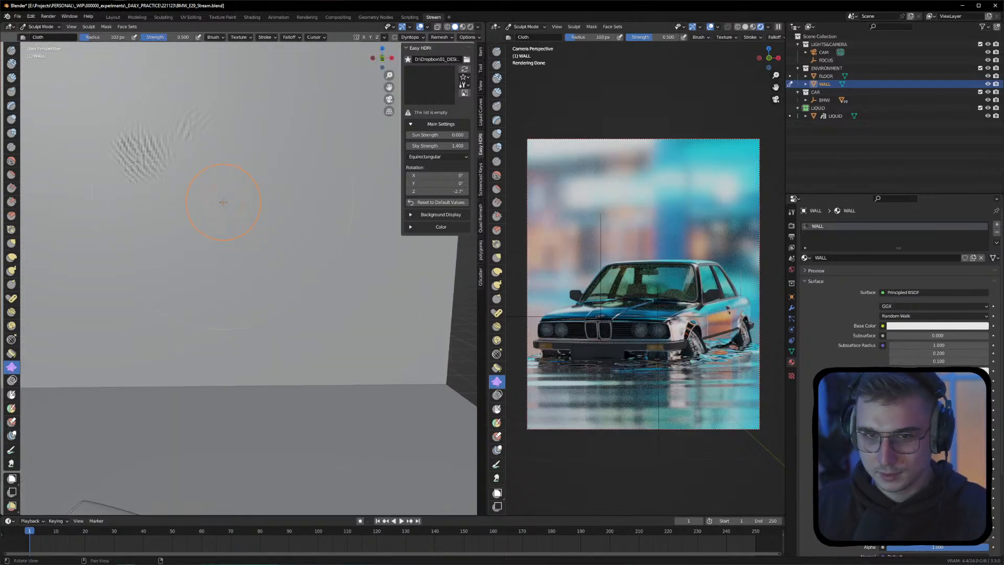
key("ctrl+z")
Set the Cloth brush strength to 0.375, try wrinkle strokes across the WALL, and undo them in camera view
right_click(222, 214)
left_click_drag(184, 225, 176, 225)
mouse_move(272, 192)
left_mouse_down()
mouse_move(253, 181)
mouse_move(287, 175)
mouse_move(253, 203)
mouse_move(247, 237)
mouse_move(292, 223)
left_mouse_up()
mouse_move(260, 173)
left_mouse_down()
mouse_move(223, 155)
mouse_move(245, 204)
mouse_move(226, 241)
mouse_move(240, 168)
mouse_move(251, 274)
mouse_move(230, 201)
left_mouse_up()
middle_click_drag(231, 202, 284, 211)
mouse_move(71, 218)
left_mouse_down()
mouse_move(69, 251)
mouse_move(49, 263)
mouse_move(102, 213)
mouse_move(101, 224)
left_mouse_up()
key("KP_0")
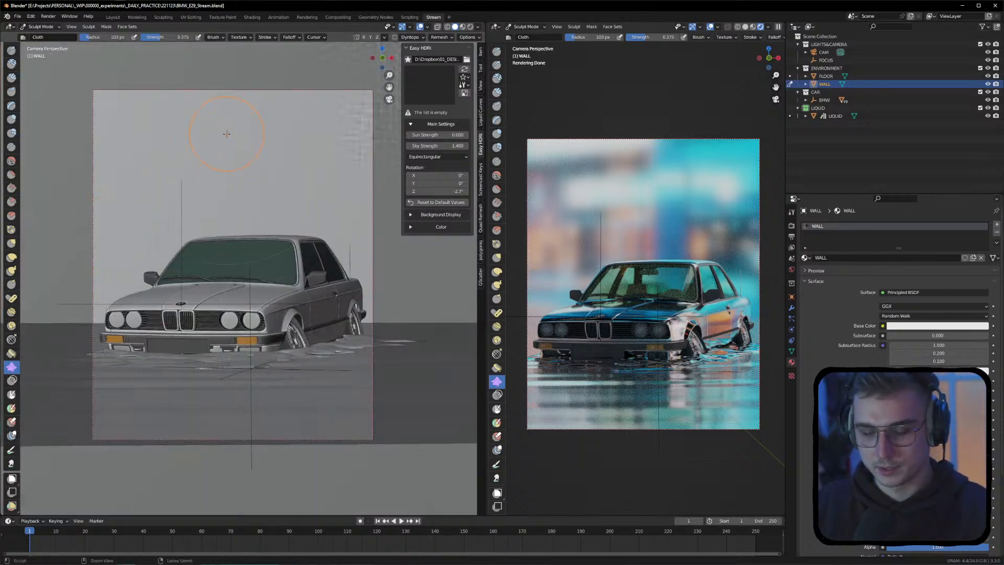
key("ctrl+z")
key("ctrl+z")
Sculpt cloth wrinkles across the WALL area behind and above the car from the camera view, and return to Object Mode
mouse_move(158, 177)
left_mouse_down()
mouse_move(170, 171)
mouse_move(139, 206)
mouse_move(161, 163)
mouse_move(136, 185)
left_mouse_up()
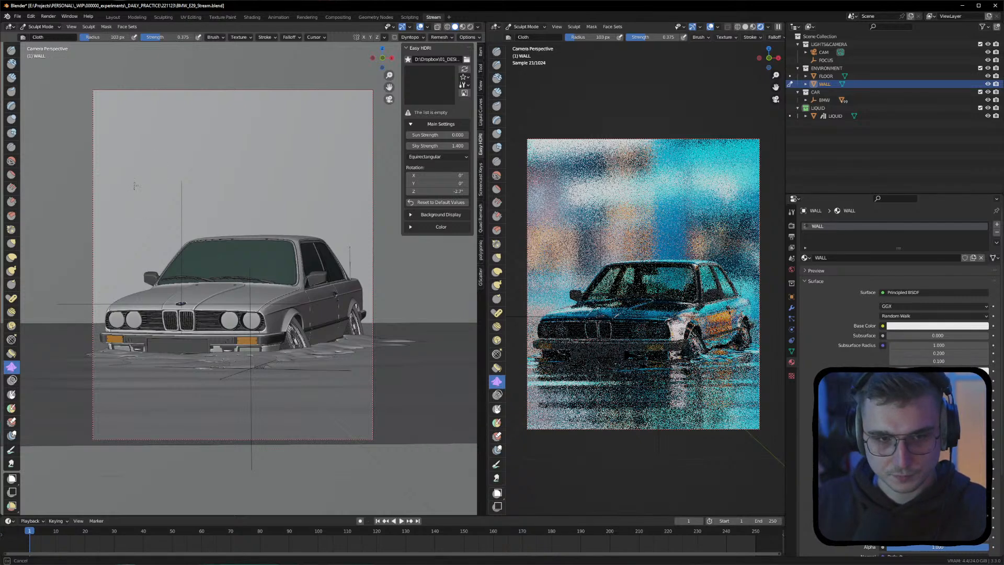
left_click_drag(104, 245, 120, 178)
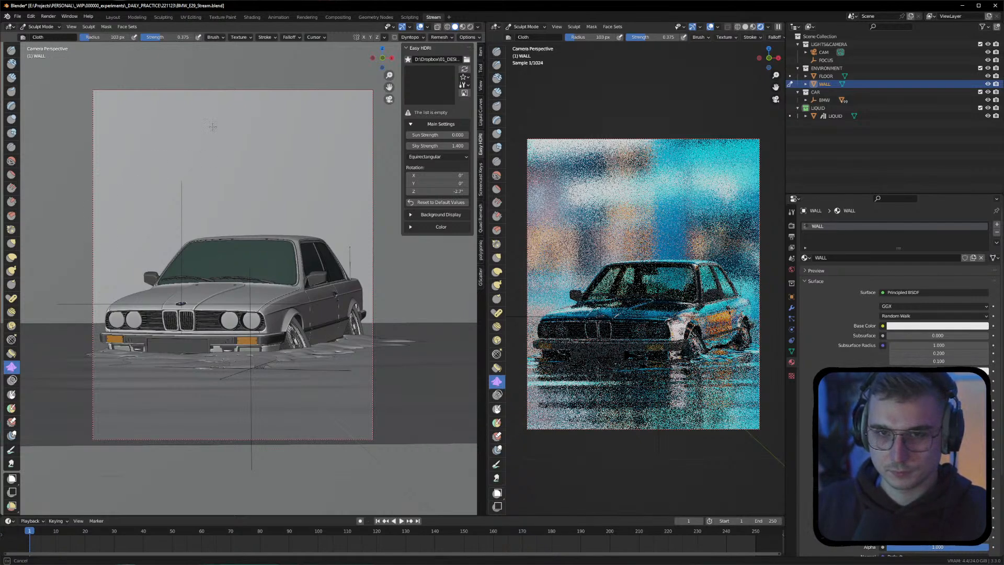
mouse_move(180, 138)
left_mouse_down()
mouse_move(158, 130)
mouse_move(183, 109)
mouse_move(239, 104)
mouse_move(252, 88)
mouse_move(289, 97)
left_mouse_up()
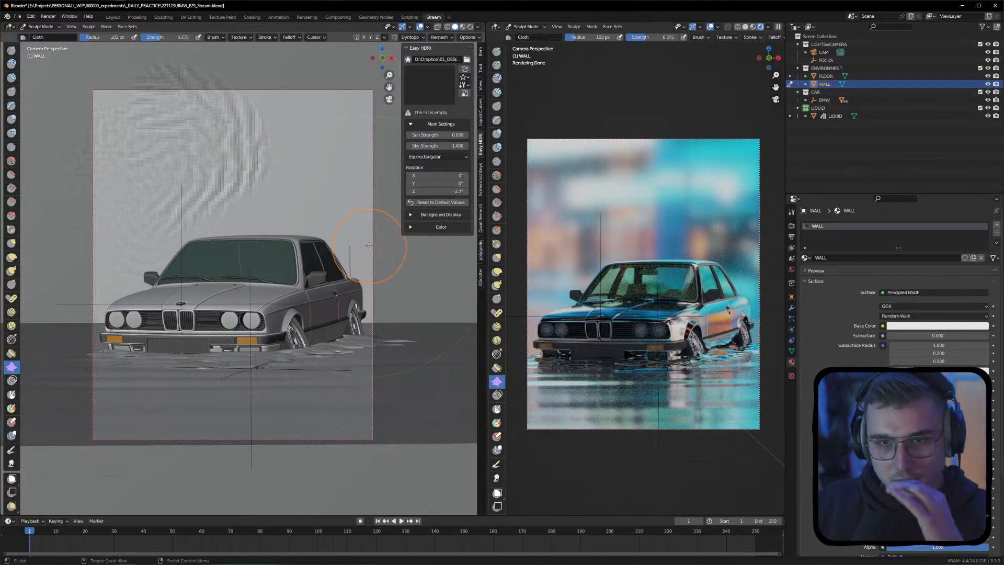
mouse_move(322, 243)
left_mouse_down()
mouse_move(309, 165)
mouse_move(356, 222)
left_mouse_up()
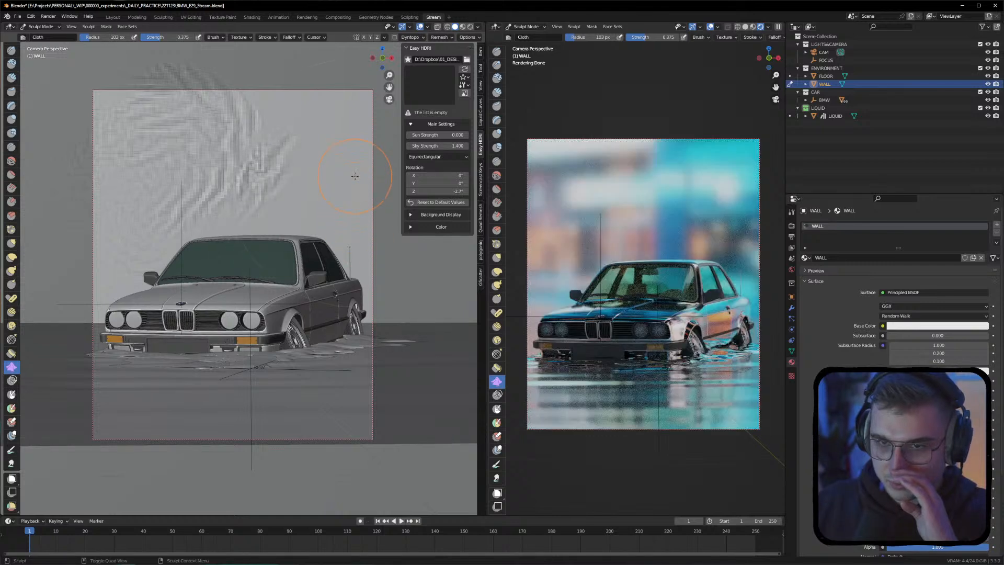
mouse_move(361, 136)
left_mouse_down()
mouse_move(353, 172)
mouse_move(273, 172)
mouse_move(322, 92)
mouse_move(325, 278)
mouse_move(290, 196)
mouse_move(301, 136)
mouse_move(336, 204)
mouse_move(298, 157)
mouse_move(303, 141)
mouse_move(355, 155)
mouse_move(356, 230)
mouse_move(357, 141)
mouse_move(369, 133)
mouse_move(400, 157)
left_mouse_up()
left_click(41, 27)
left_click(44, 38)
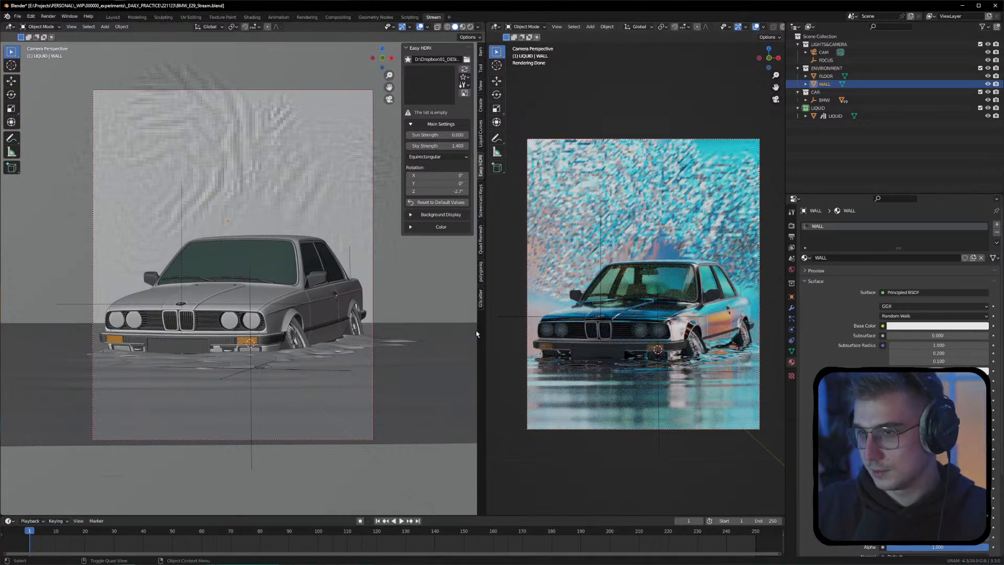
Apply smooth shading to the WALL backdrop
left_click(43, 26)
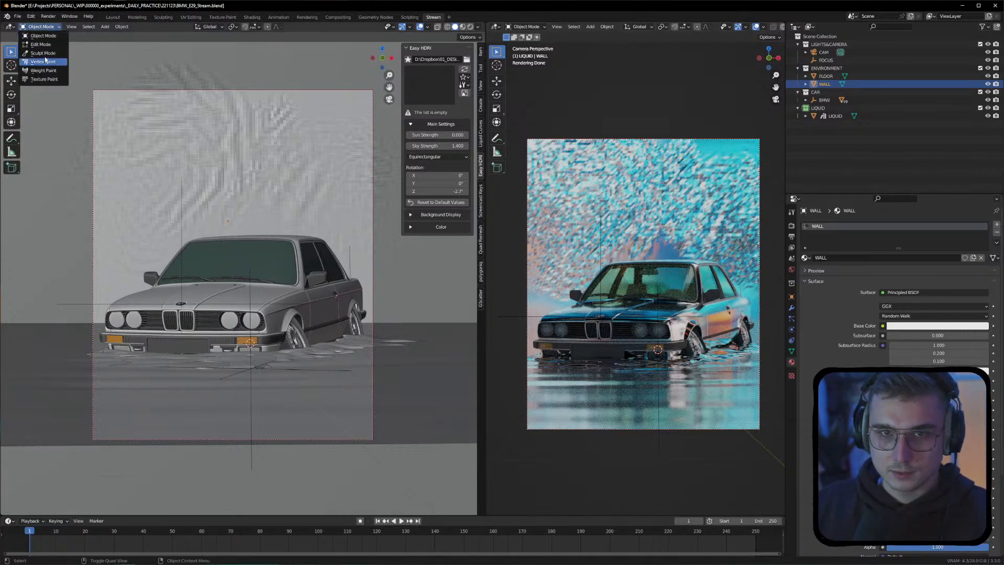
right_click(129, 104)
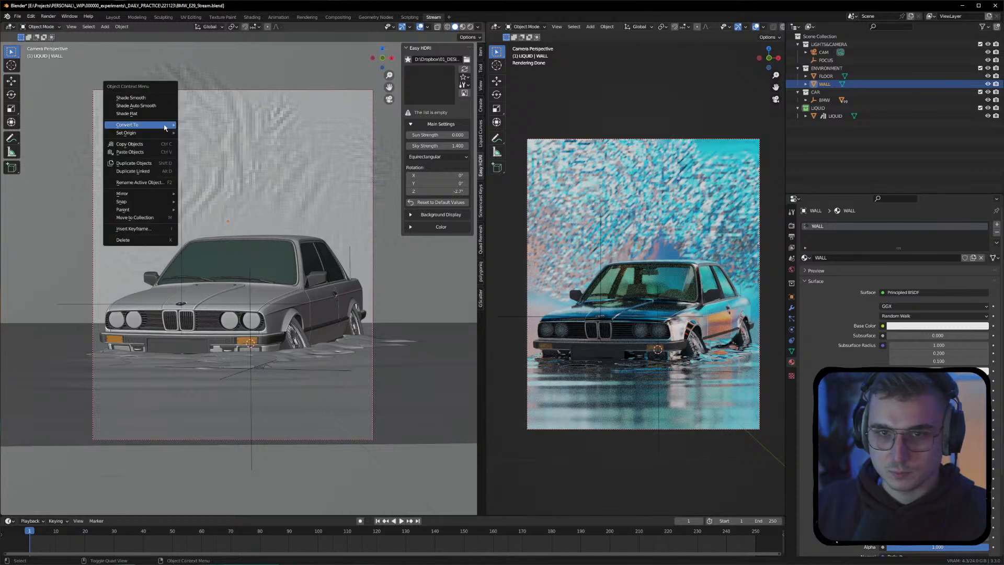
left_click(130, 97)
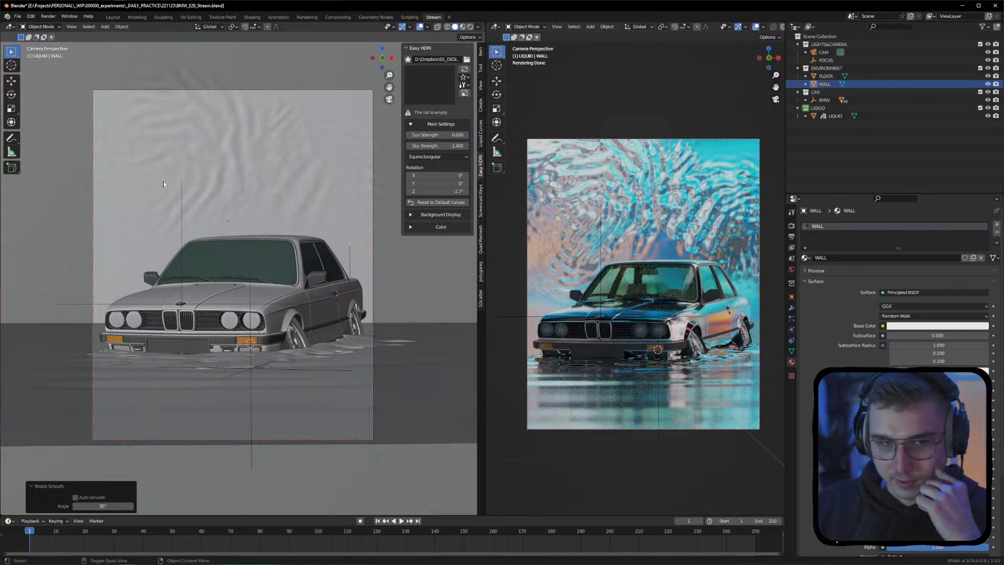
left_click(172, 140)
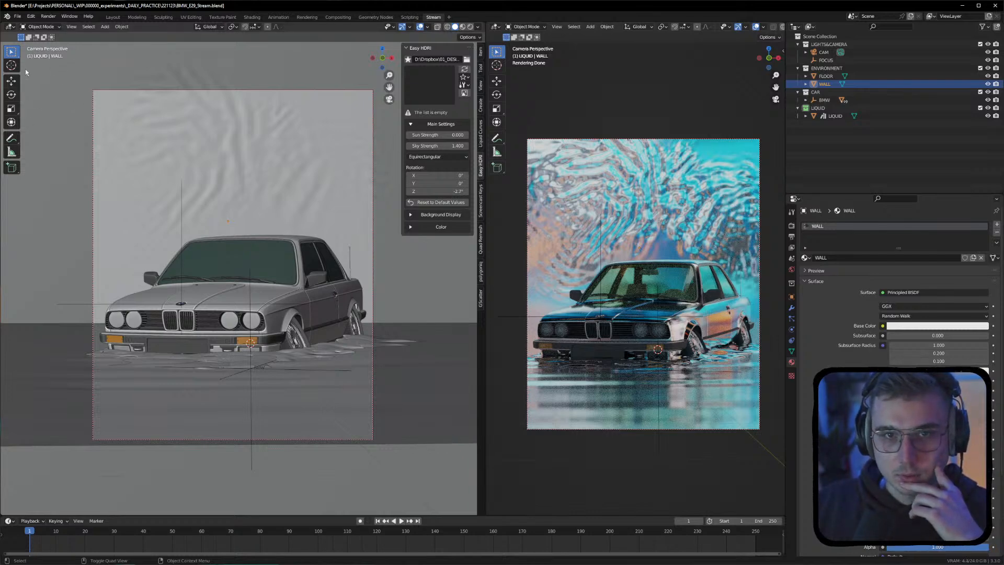
key("Tab")
key("Tab")
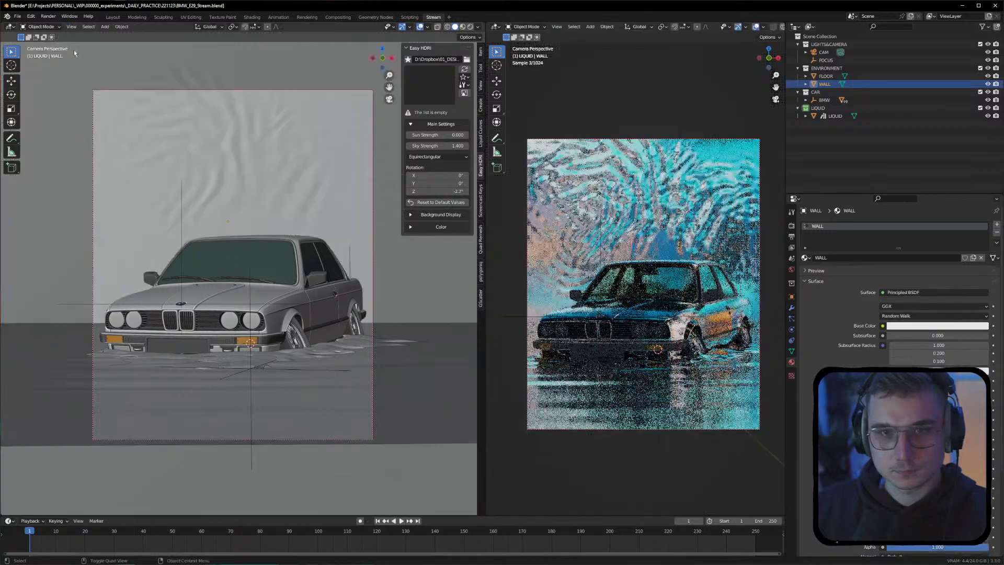
Try the Smooth brush on the WALL wrinkles at strength 0.700 and at a reduced strength, undoing both strokes
left_click(41, 26)
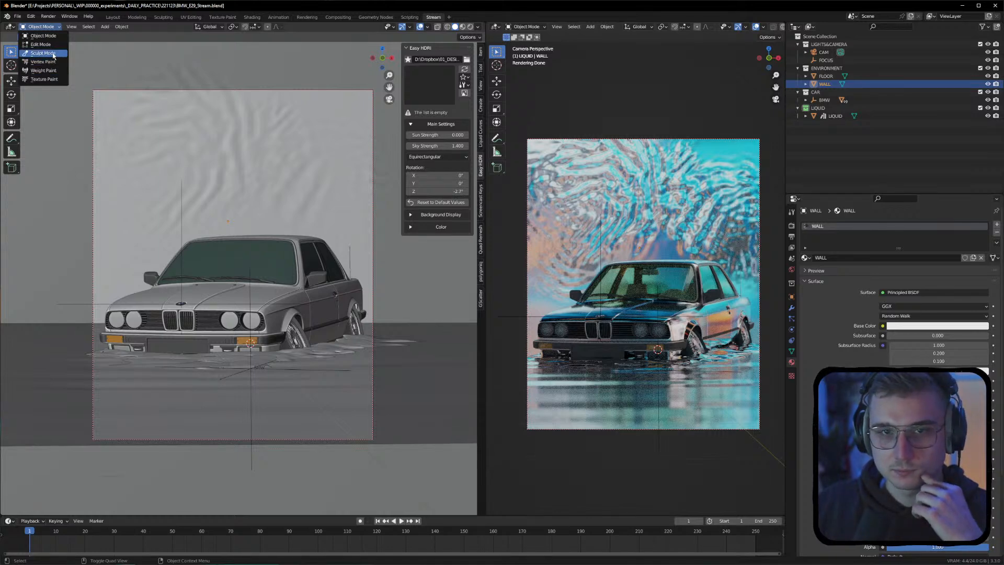
left_click(43, 53)
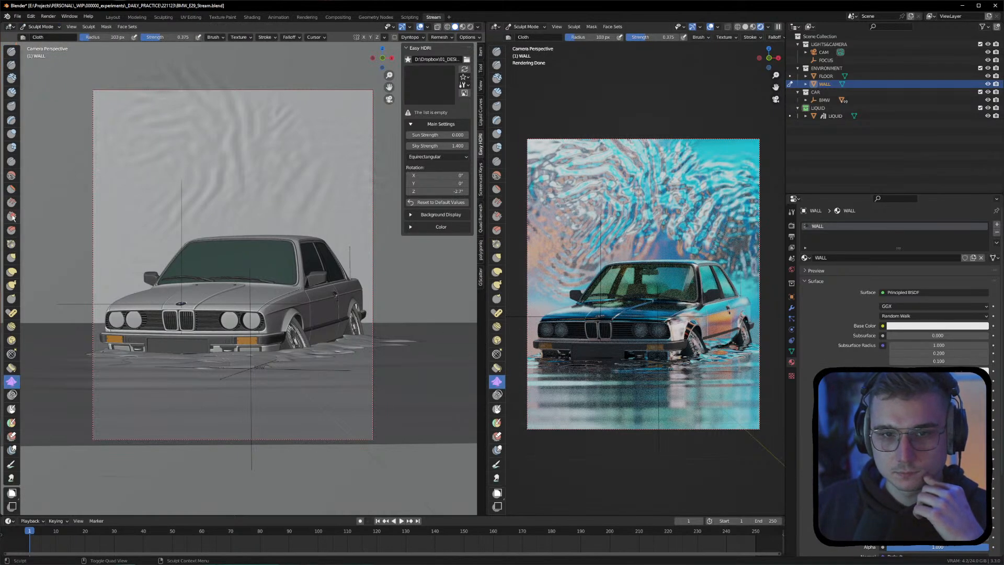
left_click(12, 175)
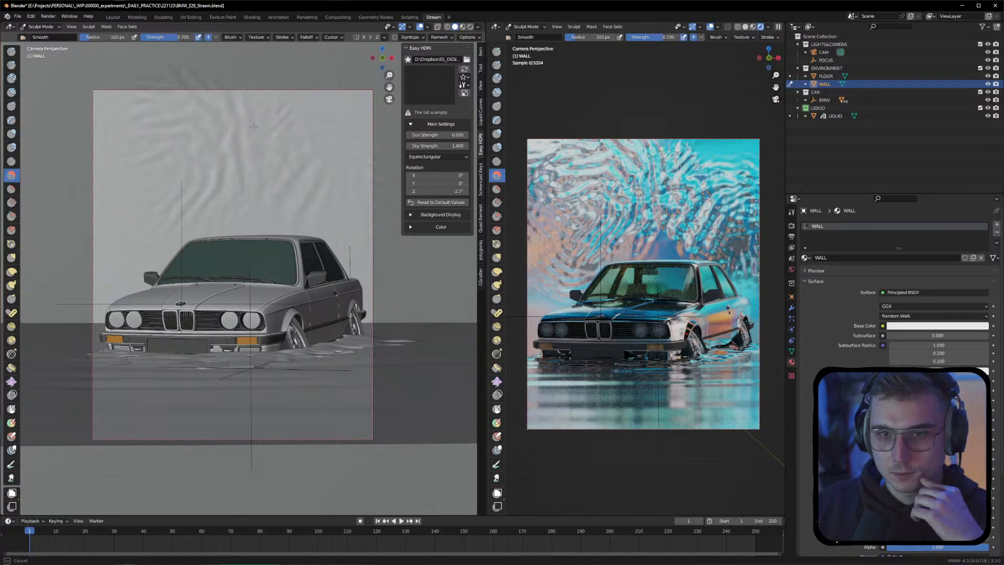
mouse_move(236, 98)
left_mouse_down()
mouse_move(157, 162)
mouse_move(183, 218)
mouse_move(165, 226)
left_mouse_up()
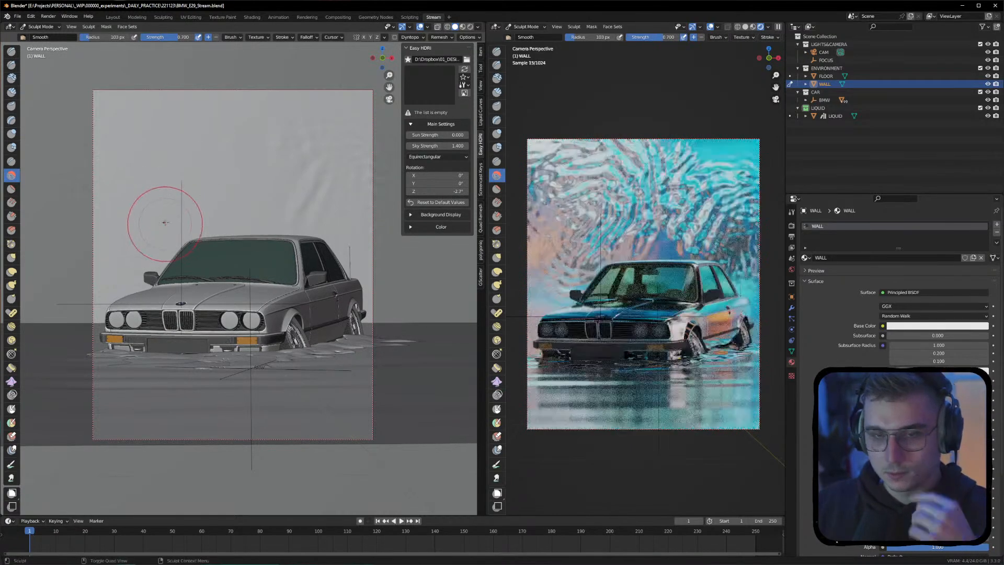
key("ctrl+z")
right_click(303, 134)
left_click_drag(268, 145, 232, 150)
mouse_move(176, 124)
left_mouse_down()
mouse_move(204, 177)
mouse_move(198, 229)
left_mouse_up()
key("ctrl+z")
Set the Smooth brush strength to 0.109, soften the WALL wrinkles with several strokes, and return to Object Mode
right_click(256, 196)
left_click_drag(262, 198, 247, 199)
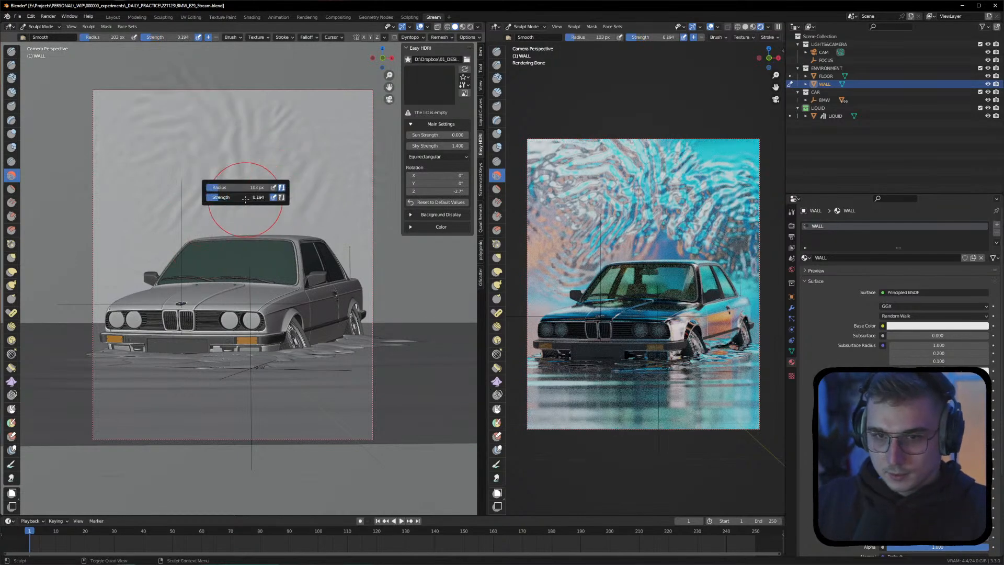
left_click_drag(105, 134, 247, 111)
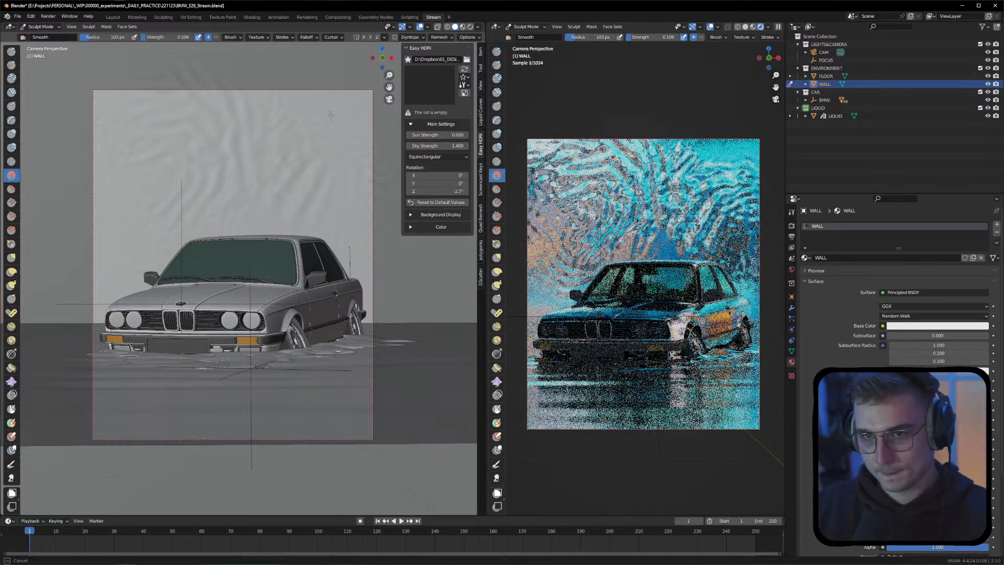
left_click_drag(51, 105, 128, 123)
mouse_move(154, 191)
left_mouse_down()
mouse_move(194, 142)
mouse_move(230, 152)
left_mouse_up()
left_click_drag(239, 161, 231, 134)
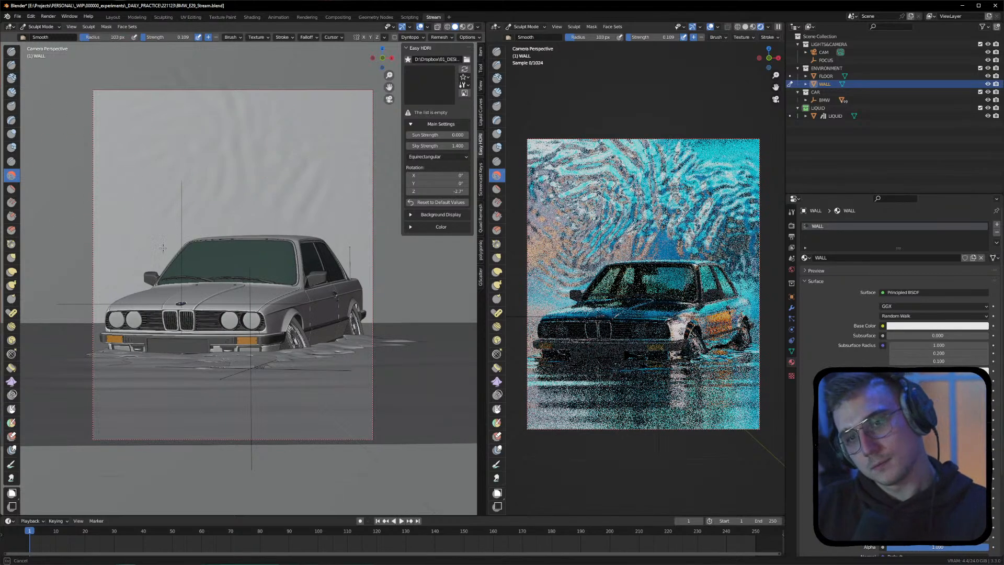
left_click(40, 27)
left_click(43, 37)
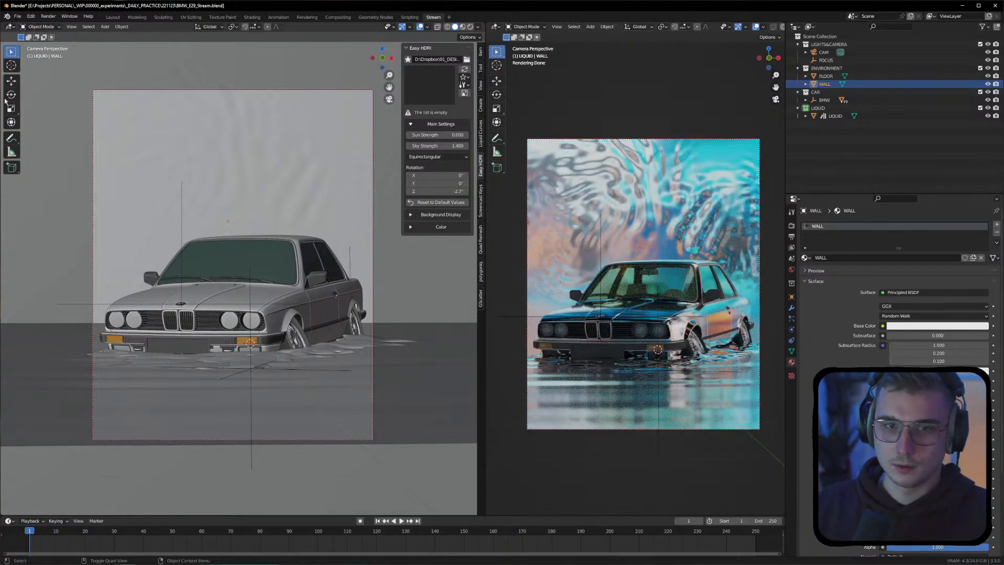
Flatten the WALL wrinkles in Sculpt Mode with the Smooth brush at strength 0.467, and return to Object Mode
left_click(41, 27)
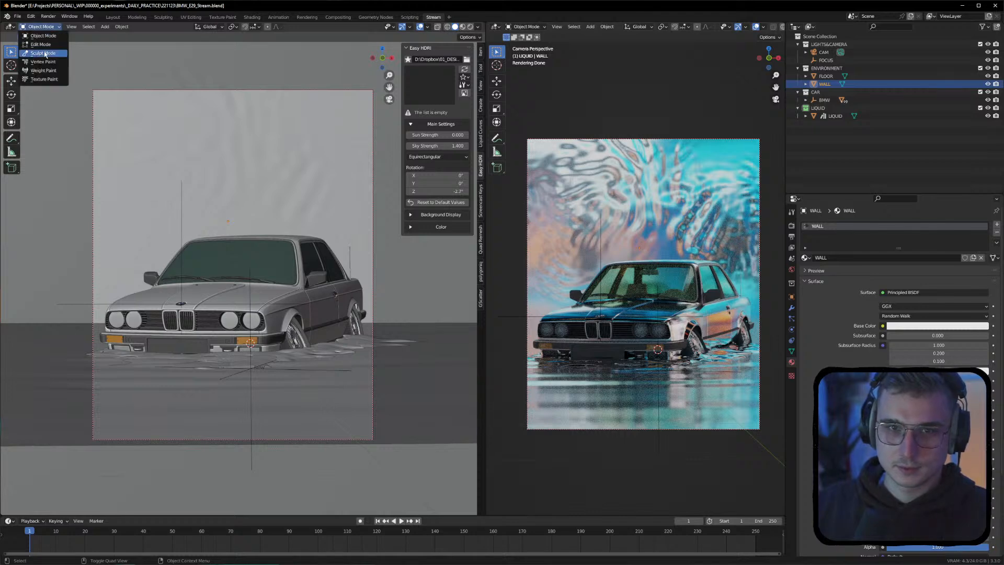
left_click(44, 55)
right_click(171, 149)
right_click(198, 169)
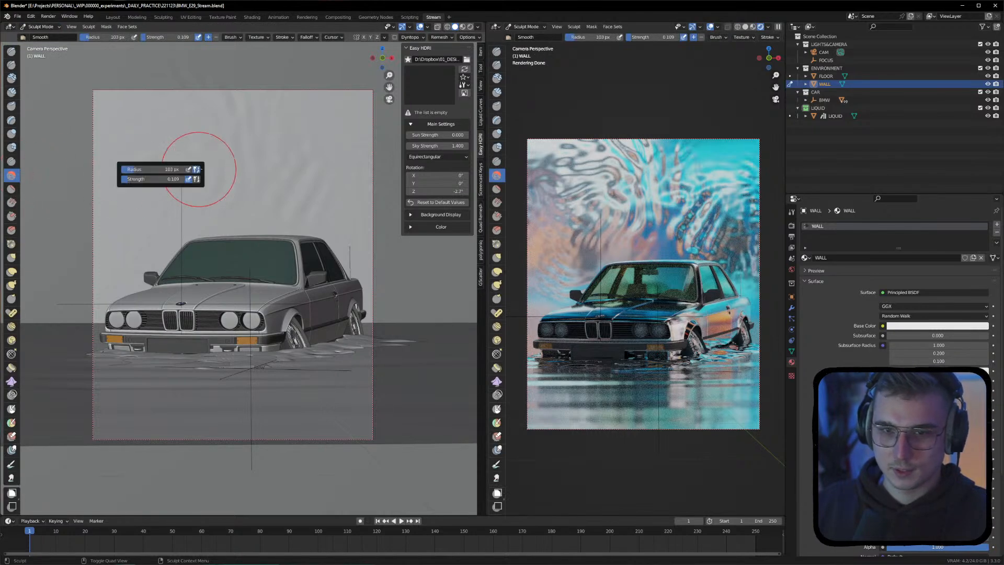
left_click_drag(166, 179, 190, 180)
mouse_move(257, 127)
left_mouse_down()
mouse_move(230, 116)
mouse_move(195, 152)
mouse_move(293, 172)
mouse_move(225, 178)
mouse_move(109, 251)
mouse_move(128, 203)
left_mouse_up()
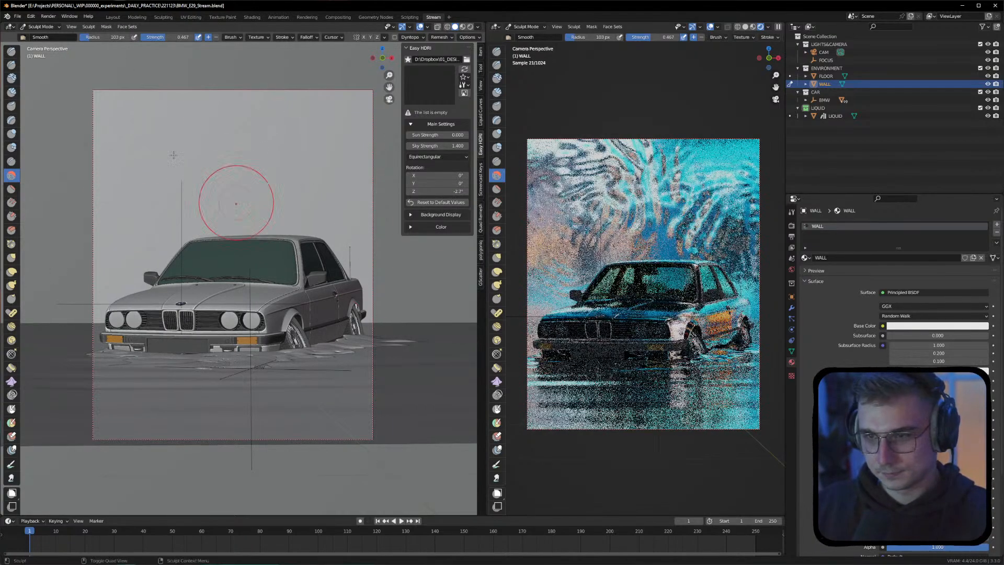
left_click(40, 26)
left_click(40, 32)
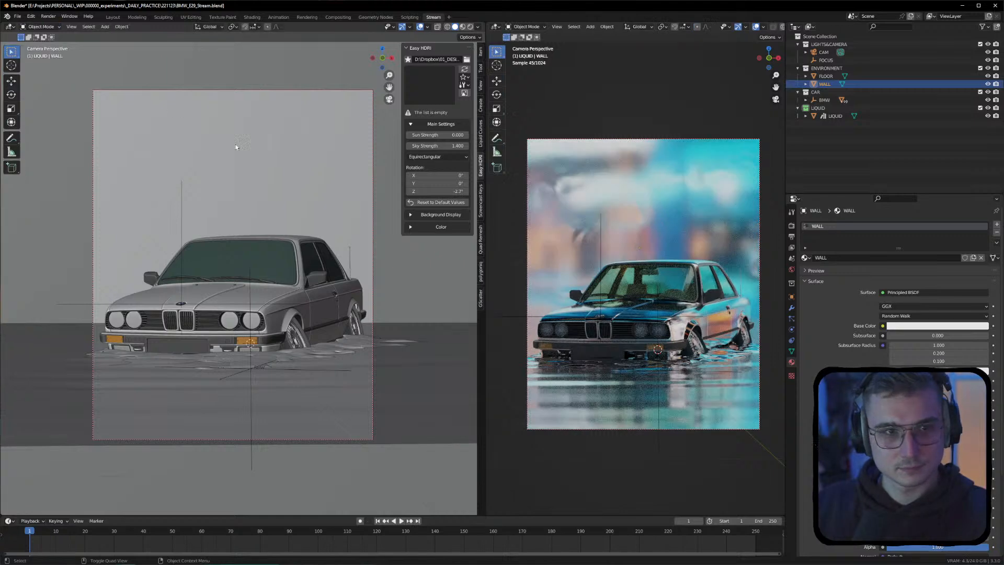
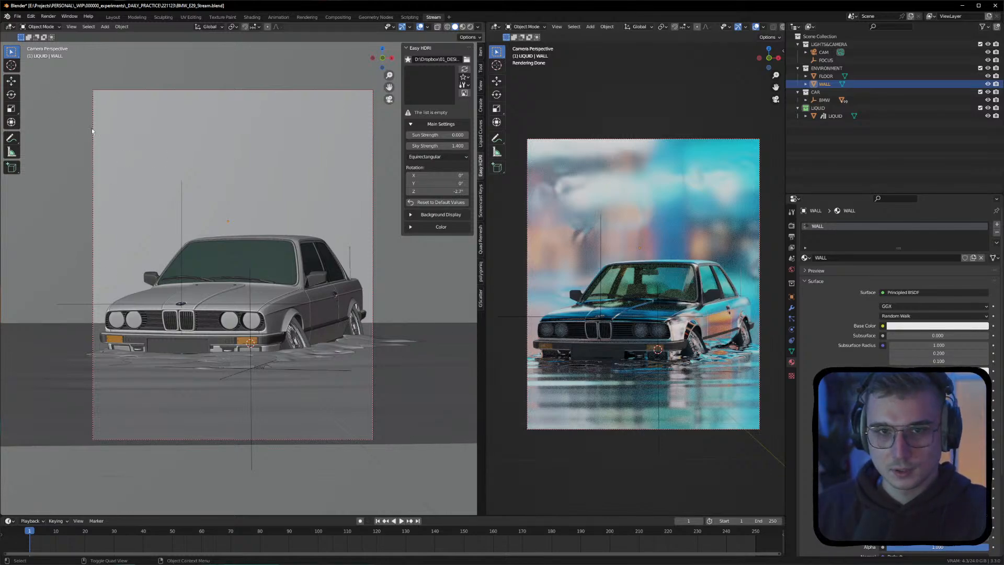
Clear the leftover wrinkles from the WALL in Sculpt Mode and go back to Object Mode
left_click(41, 27)
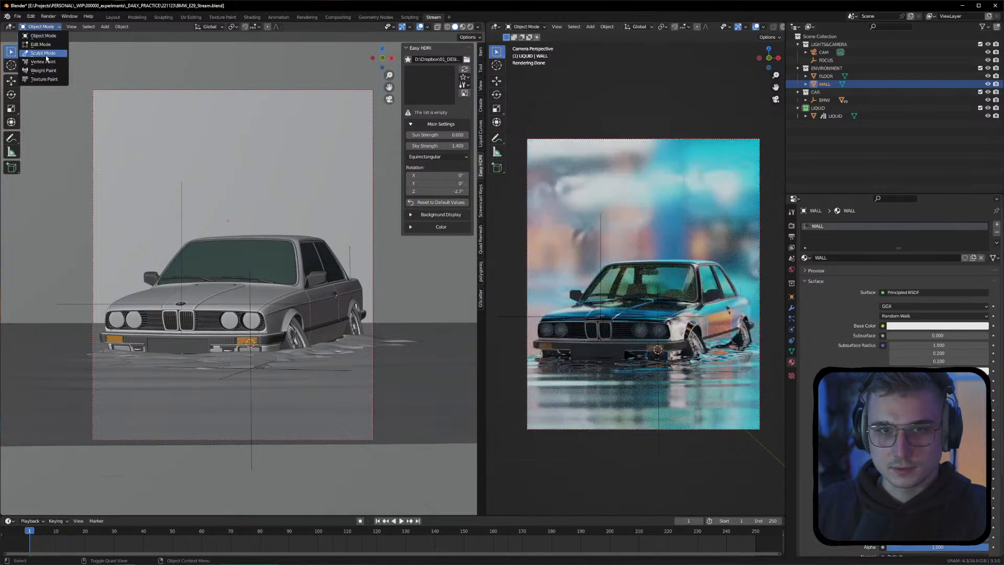
left_click(43, 53)
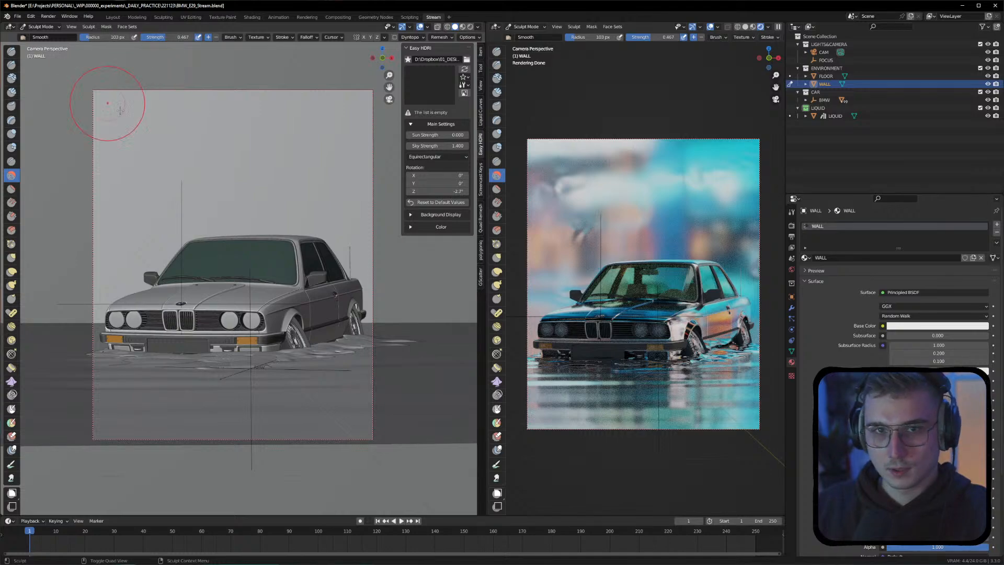
key("Tab")
key("Tab")
left_click(41, 26)
left_click(40, 35)
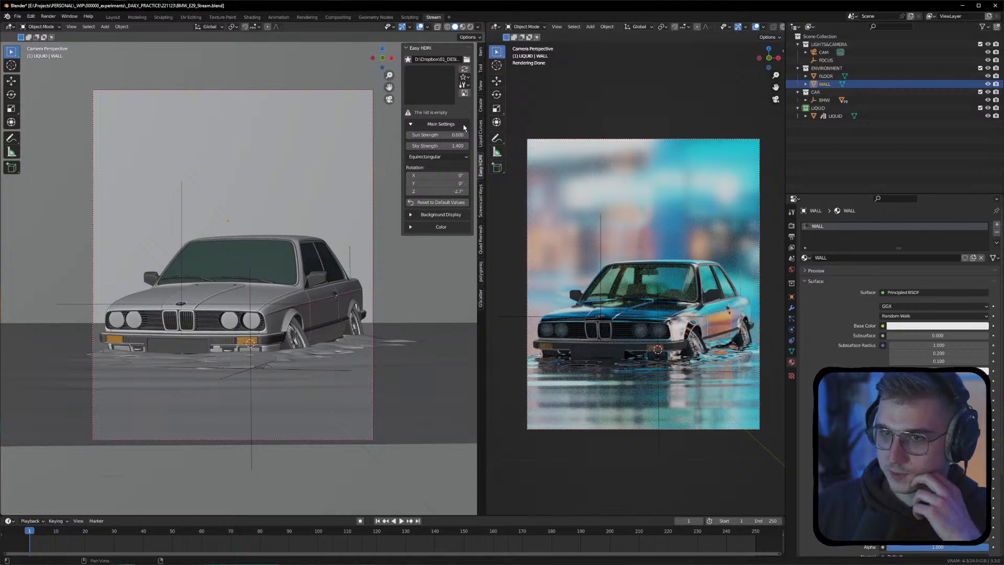
Rotate the HDRI environment to 9.8° on X and 6.5° on Z, undoing the trial Y rotation
left_click_drag(445, 190, 358, 192)
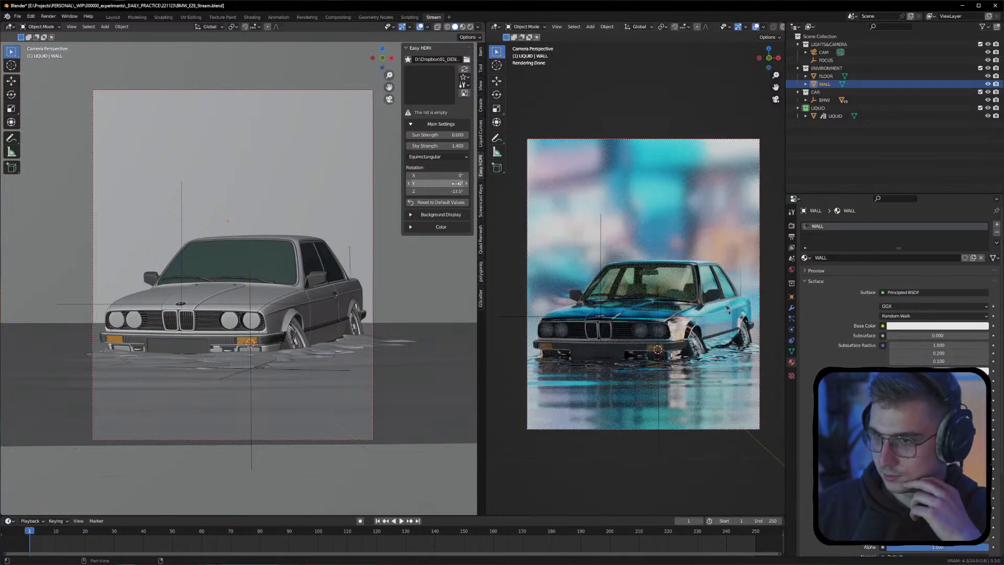
left_click_drag(453, 190, 571, 190)
left_click_drag(447, 183, 497, 175)
key("ctrl+z")
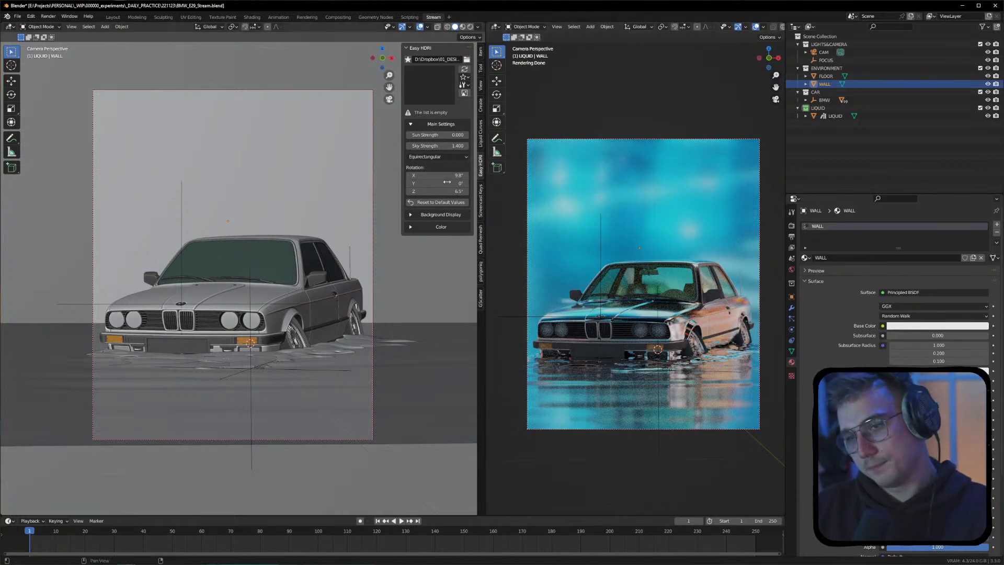
Set the HDRI environment's Z rotation to 4°
mouse_move(454, 191)
left_mouse_down()
mouse_move(497, 191)
mouse_move(450, 191)
mouse_move(467, 191)
left_mouse_up()
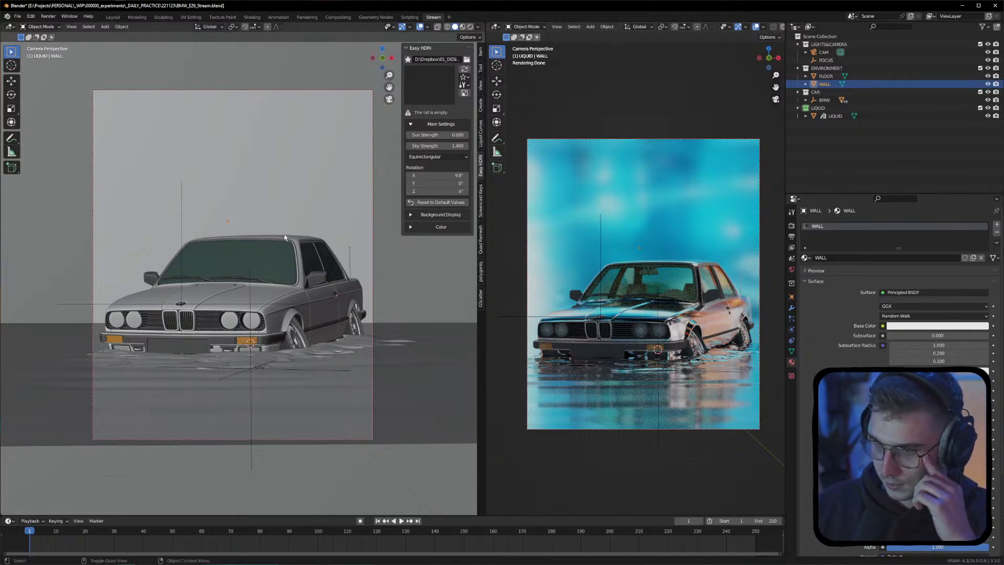
left_click(169, 356)
left_click(135, 163)
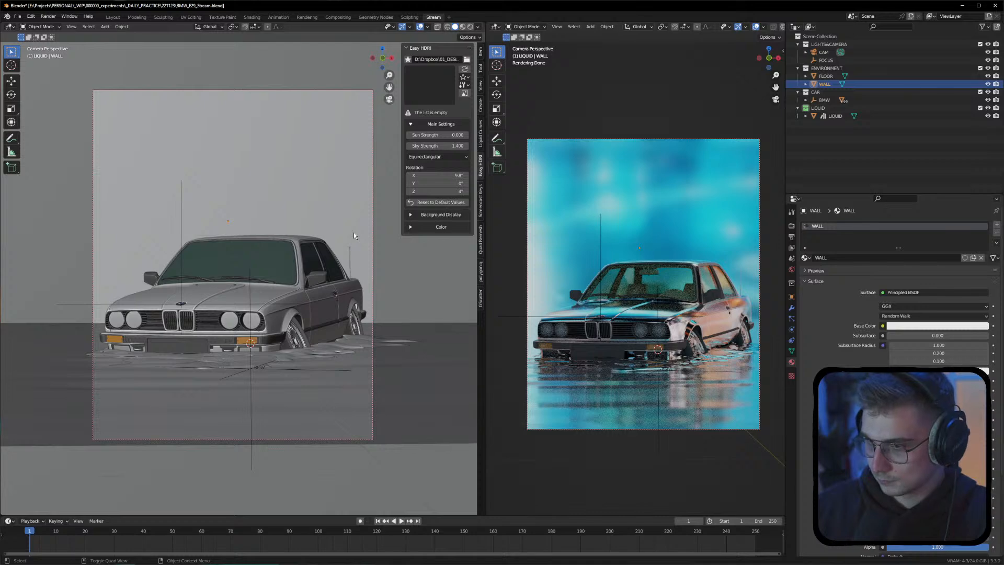
Select the LIQUID mesh, enter Sculpt Mode, and smooth the water beside the car's front wheel with the Smooth brush
left_click(310, 358)
middle_click_drag(256, 353, 215, 302)
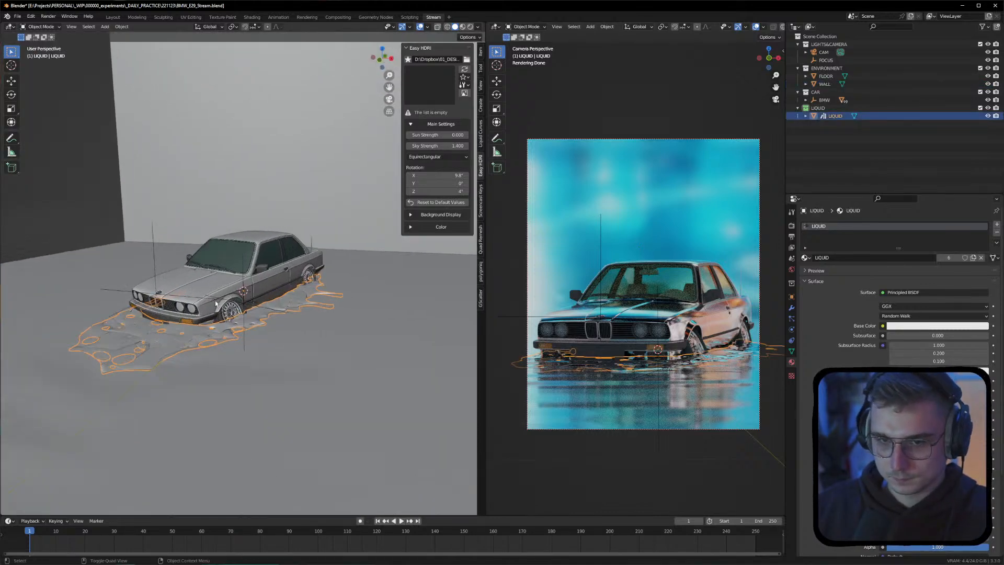
scroll(215, 302, "up", 8)
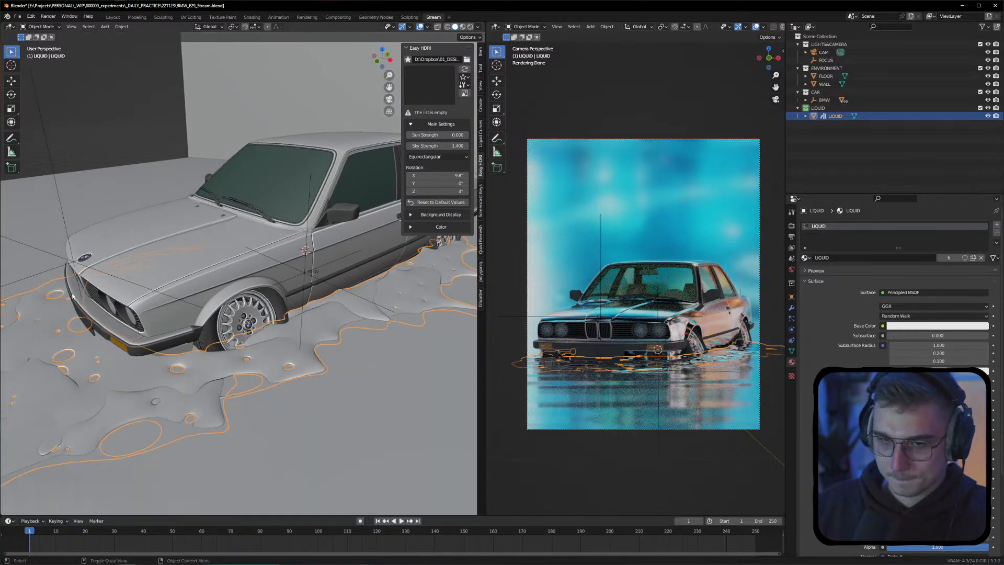
key("Tab")
left_click(39, 27)
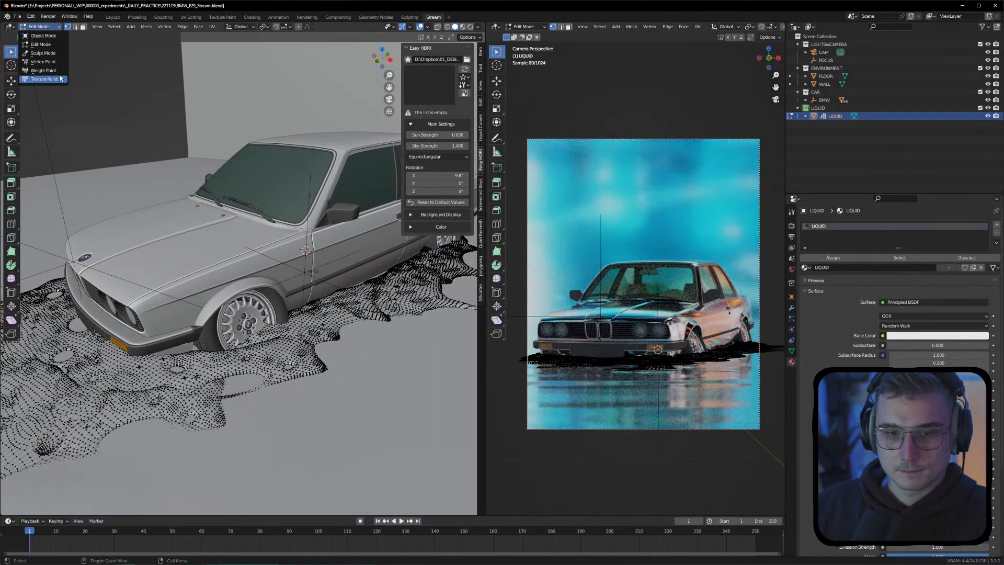
left_click(43, 53)
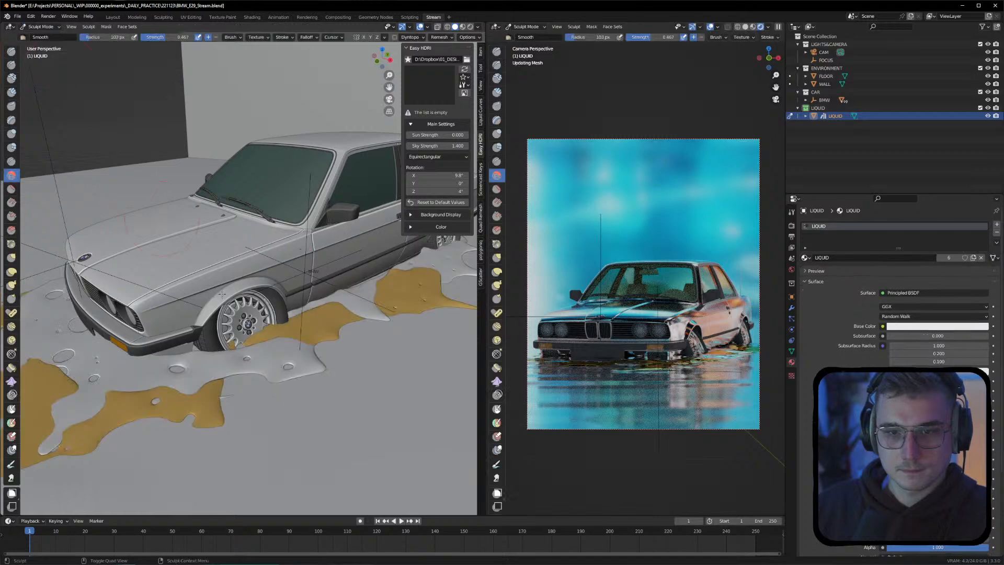
mouse_move(297, 336)
left_mouse_down()
mouse_move(260, 349)
mouse_move(289, 345)
left_mouse_up()
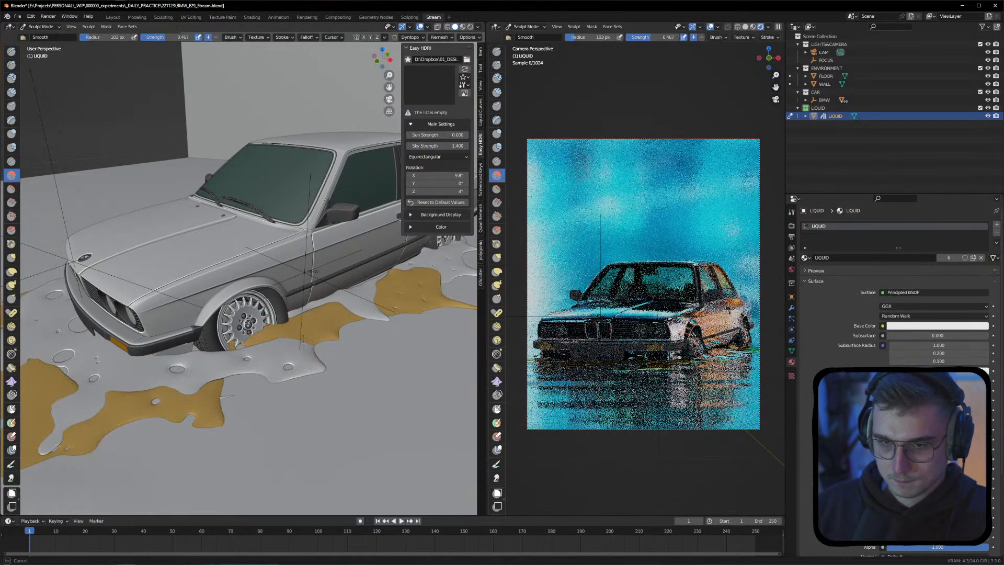
Apply an inverted stroke with the Flatten/Contrast brush to the LIQUID surface near the front wheel
mouse_move(288, 343)
middle_mouse_down()
mouse_move(239, 346)
mouse_move(199, 325)
middle_mouse_up()
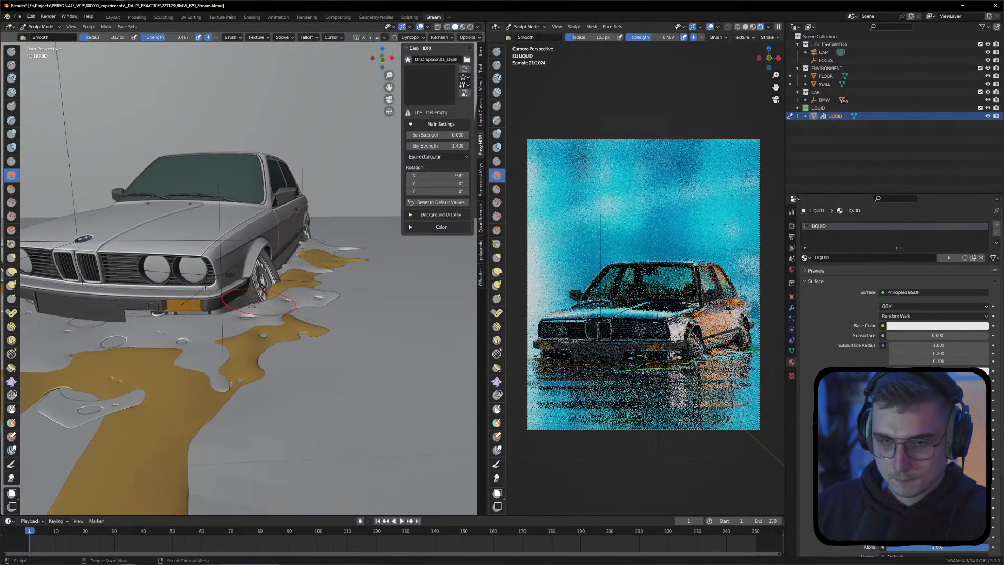
left_click(11, 189)
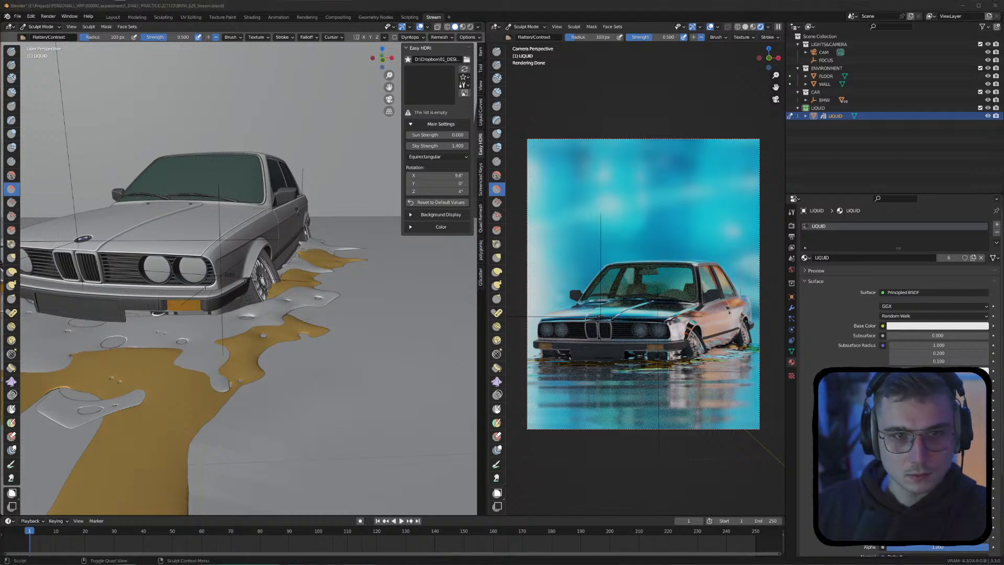
left_click_drag(253, 304, 245, 316, "ctrl")
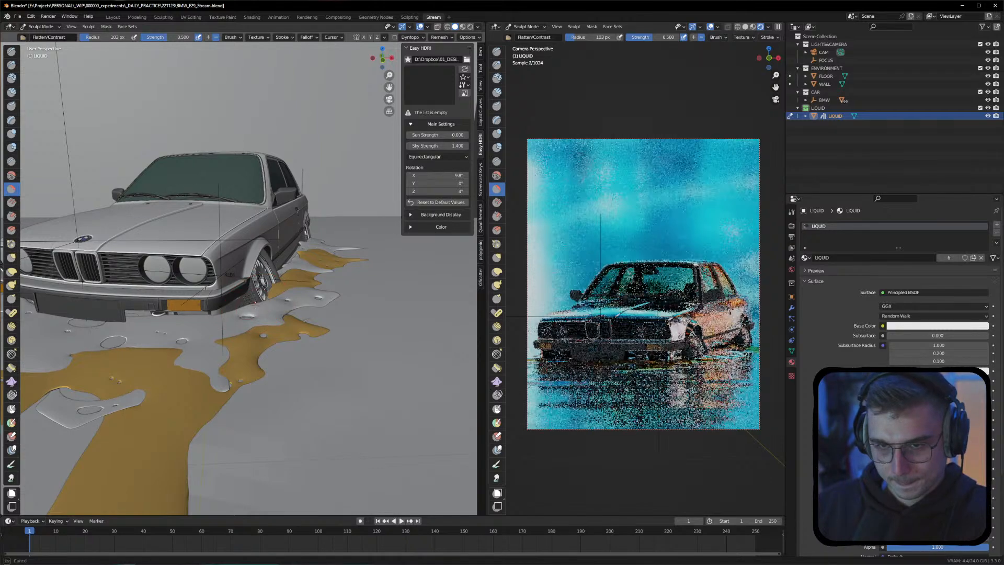
middle_click_drag(183, 330, 243, 320)
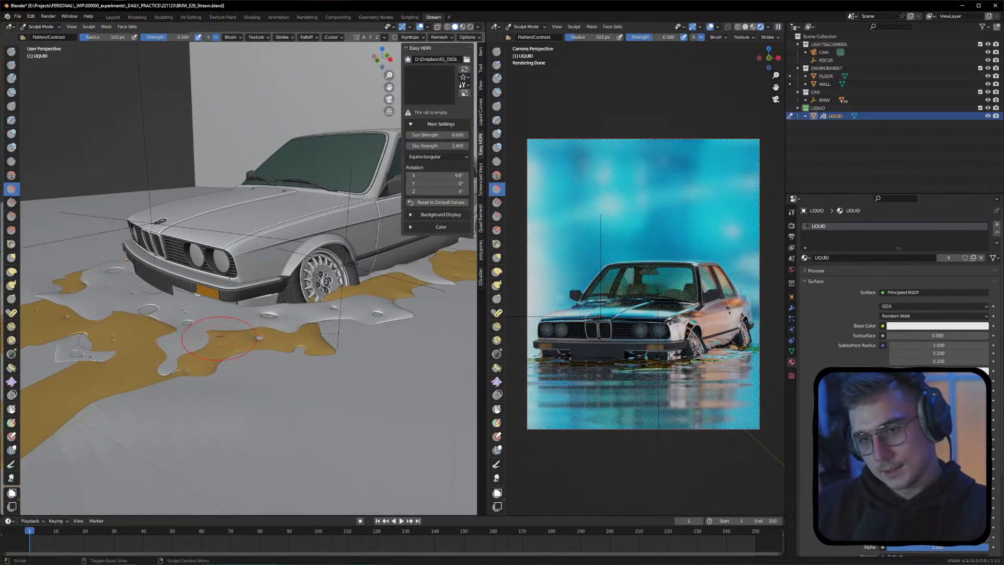
Switch the liquid mesh from Sculpt Mode to Object Mode and deselect it
key("Tab")
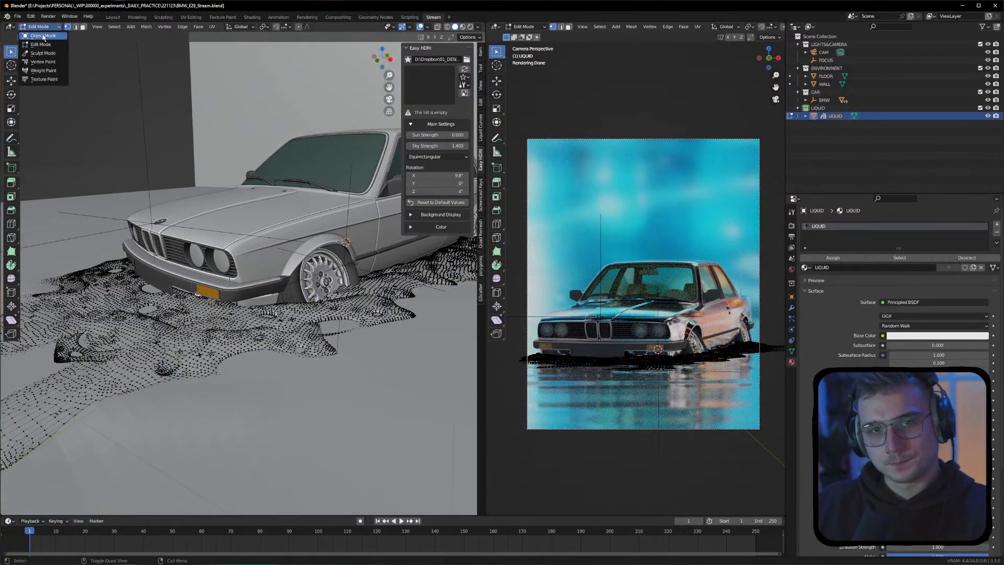
key("Tab")
middle_click_drag(222, 218, 234, 245)
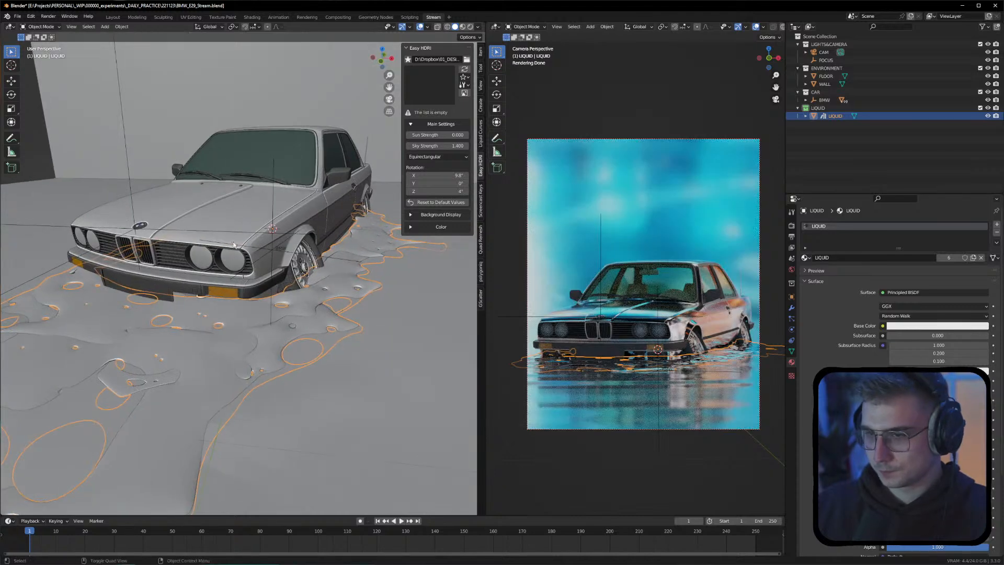
left_click(39, 159)
Add an area light to the scene
middle_click_drag(151, 292, 209, 294)
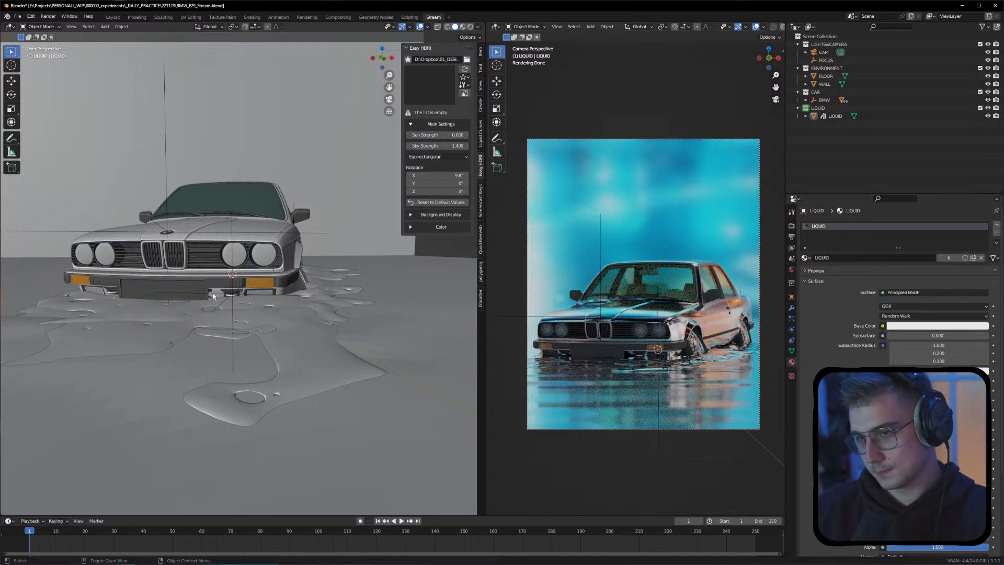
middle_click_drag(306, 316, 231, 343)
scroll(228, 341, "down", 2)
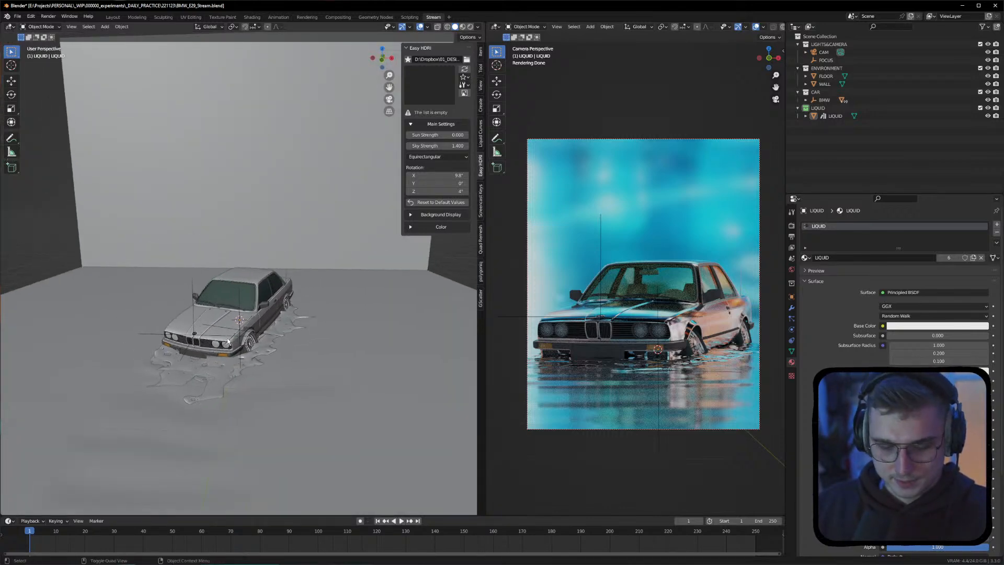
key("shift+a")
mouse_move(208, 359)
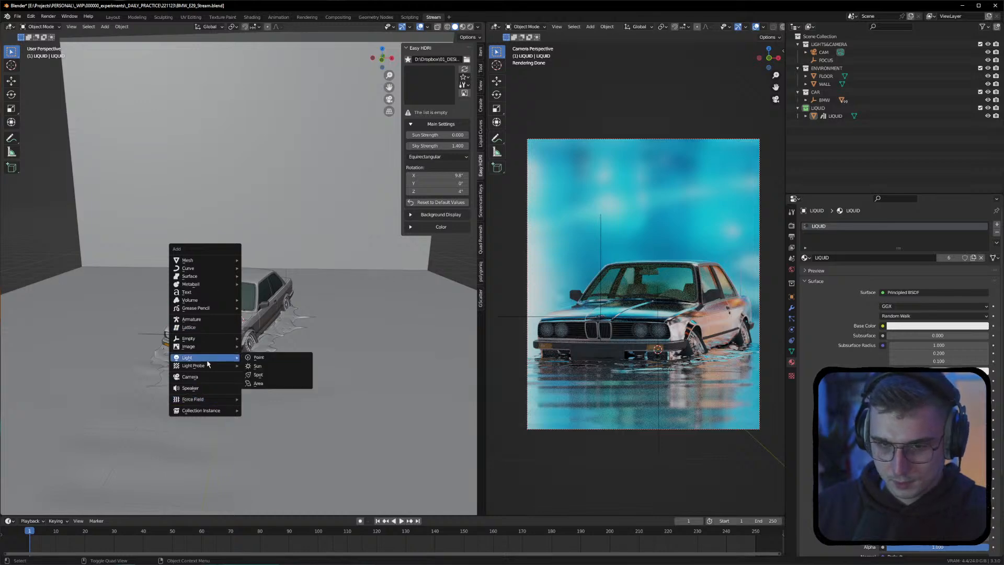
left_click(262, 383)
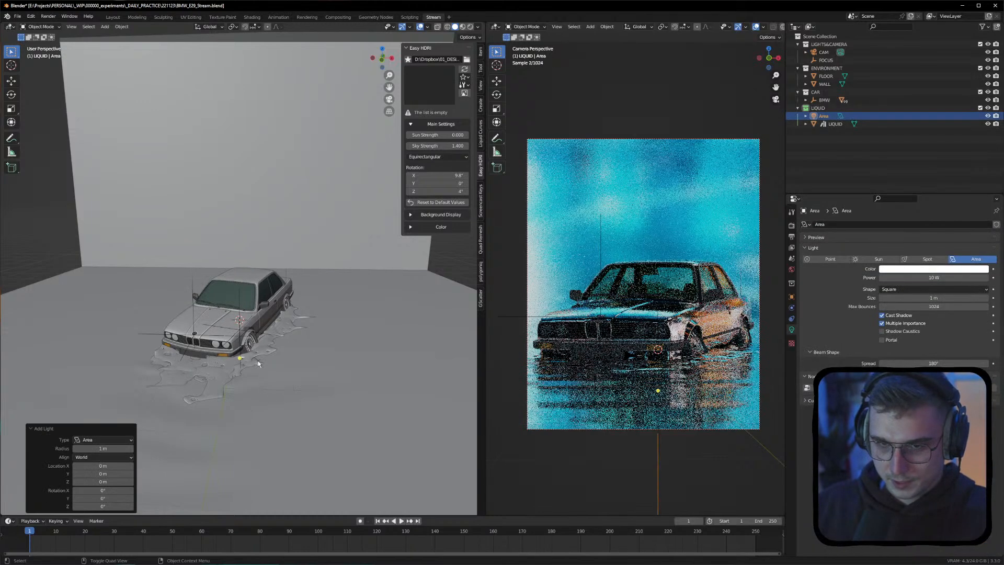
Raise the area light about 1.75 m and move it about 2.9 m along negative X, beside the car
key("g")
key("z")
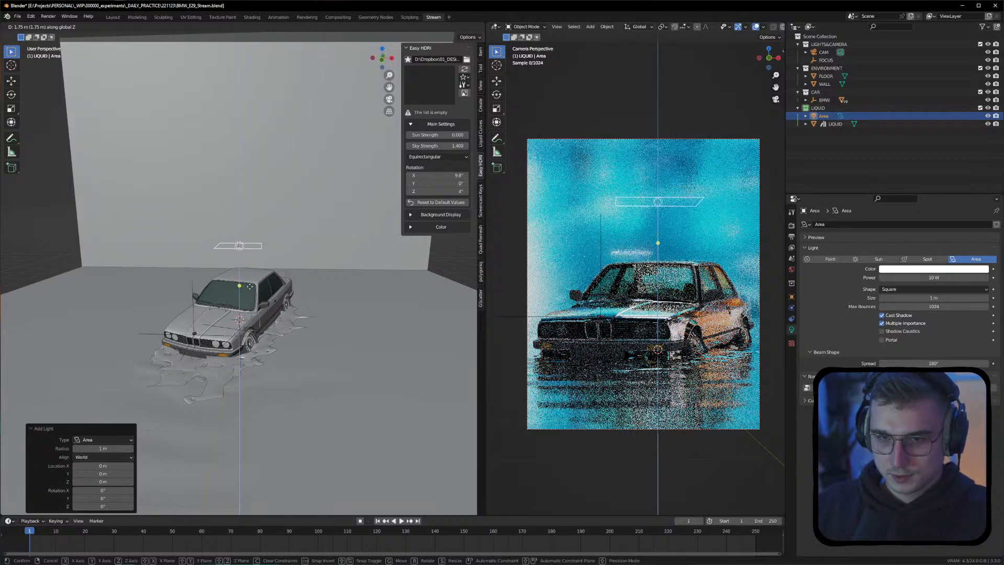
left_click(259, 296)
key("g")
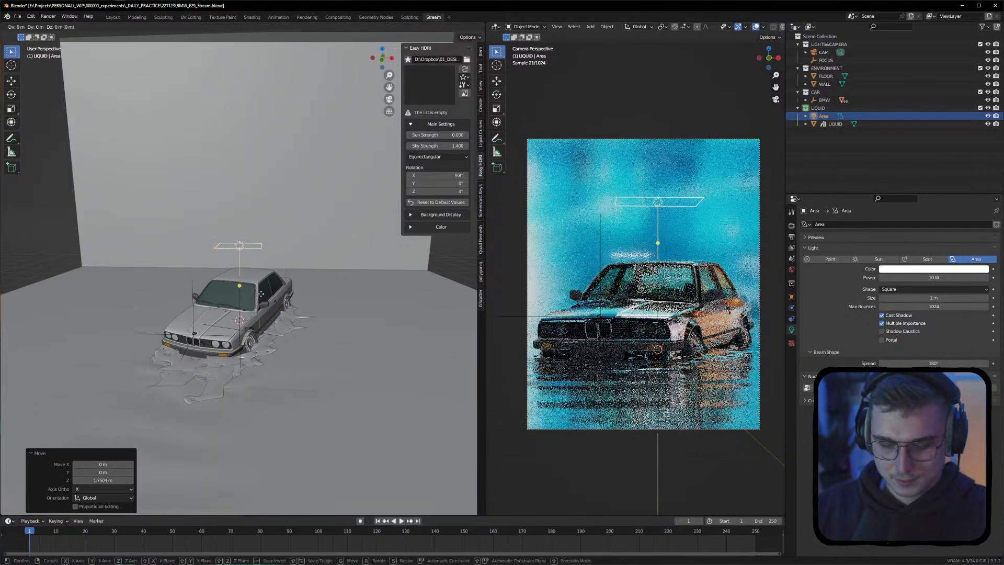
key("x")
left_click(131, 284)
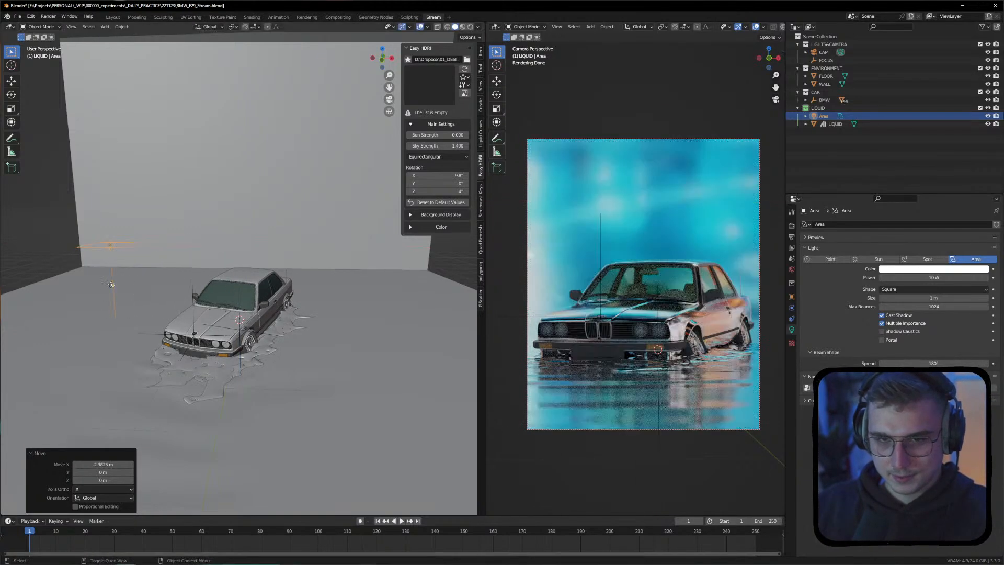
Aim the area light at the car in the front quad view and set its power to 108.1 W
key("ctrl+alt+q")
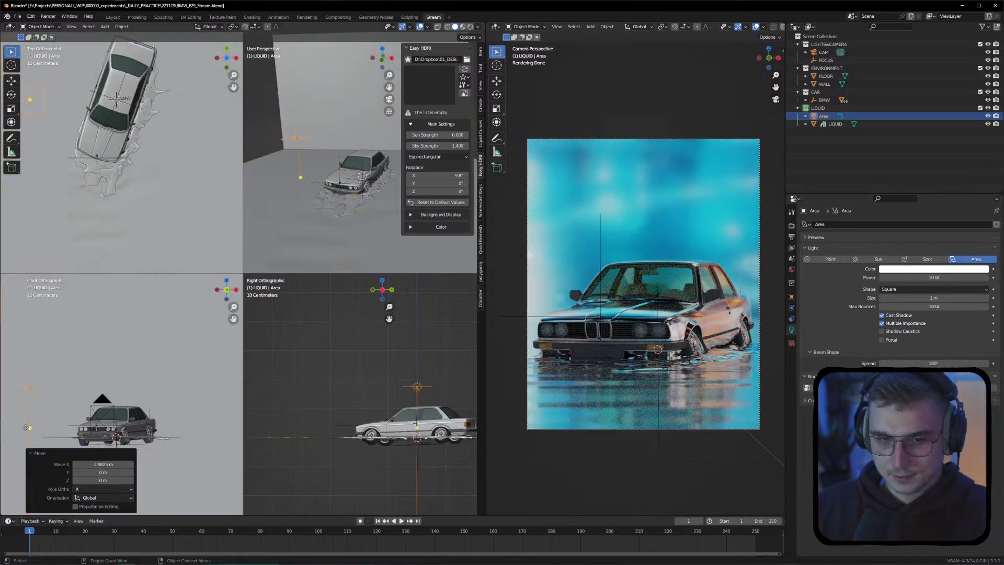
key("shift+t")
left_click(106, 411)
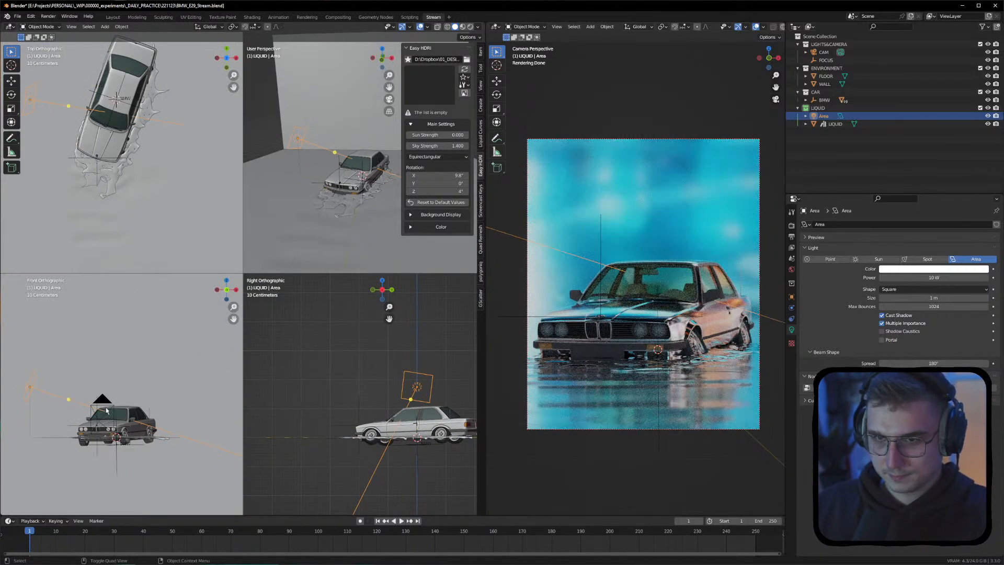
mouse_move(920, 277)
left_mouse_down()
mouse_move(957, 277)
mouse_move(935, 277)
left_mouse_up()
key("ctrl+alt+q")
Move the area light about 0.14 m in X and 0.05 m up, and enlarge it by a factor of 1.356
middle_click_drag(134, 281, 235, 265)
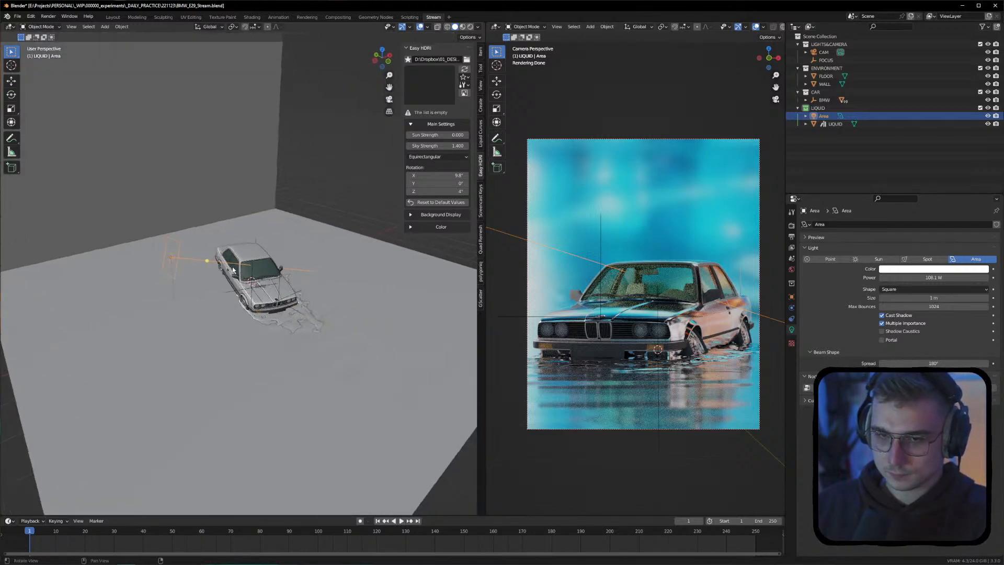
key("ctrl+alt+q")
key("g")
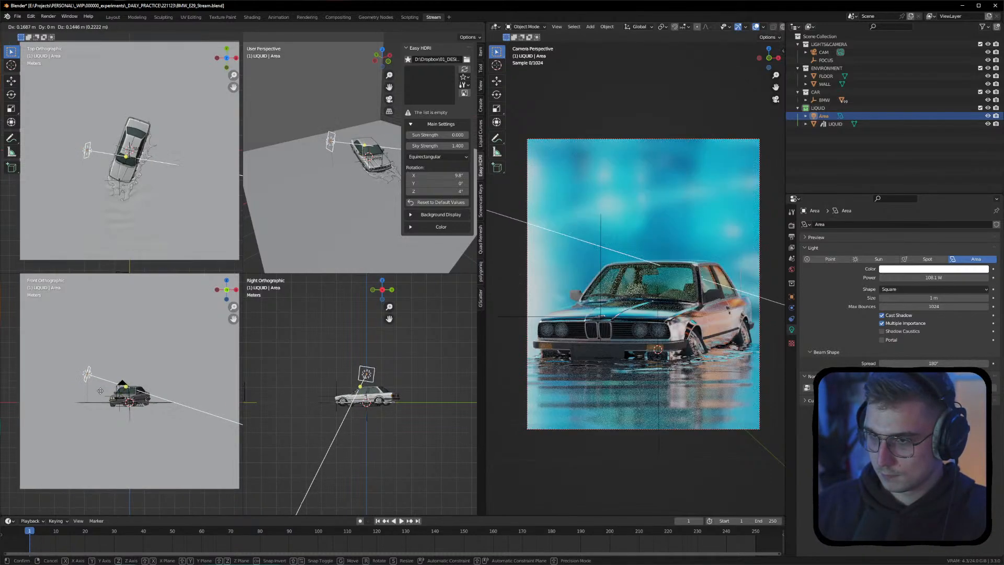
left_click(111, 388)
key("s")
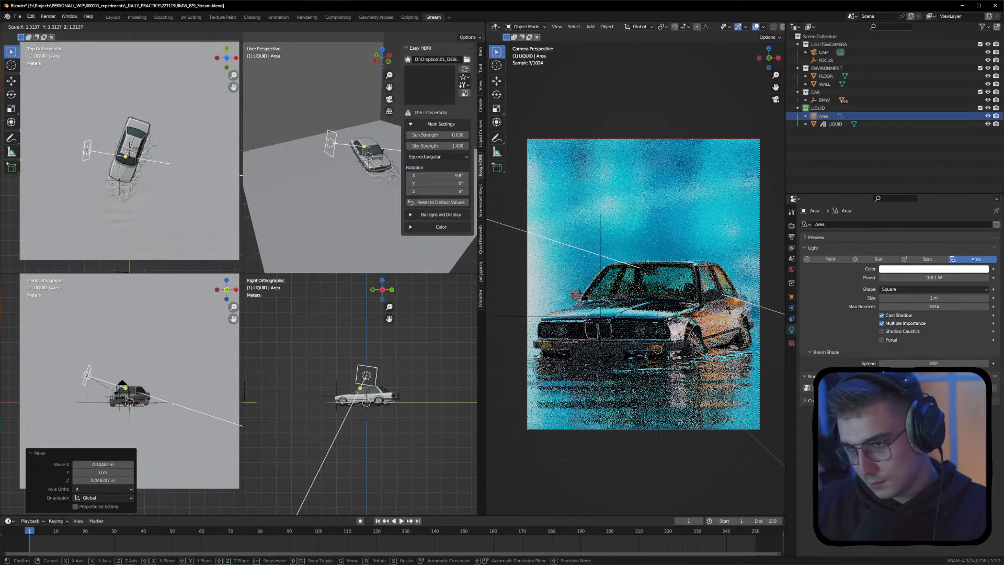
left_click(498, 353)
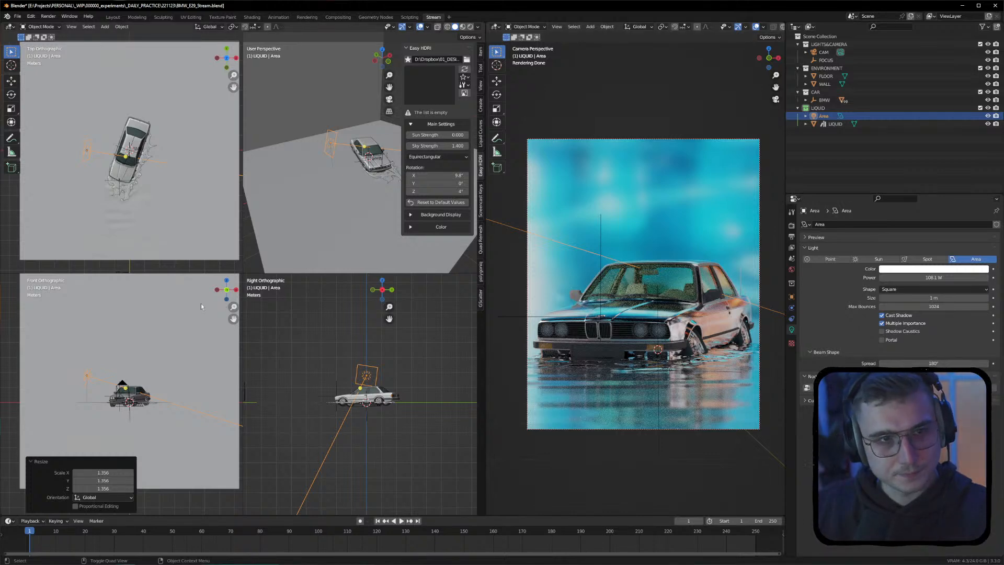
Add a second area light and move it about 2.4 m along negative Y, in front of the car
left_click_drag(162, 328, 406, 340, "alt")
key("ctrl+alt+q")
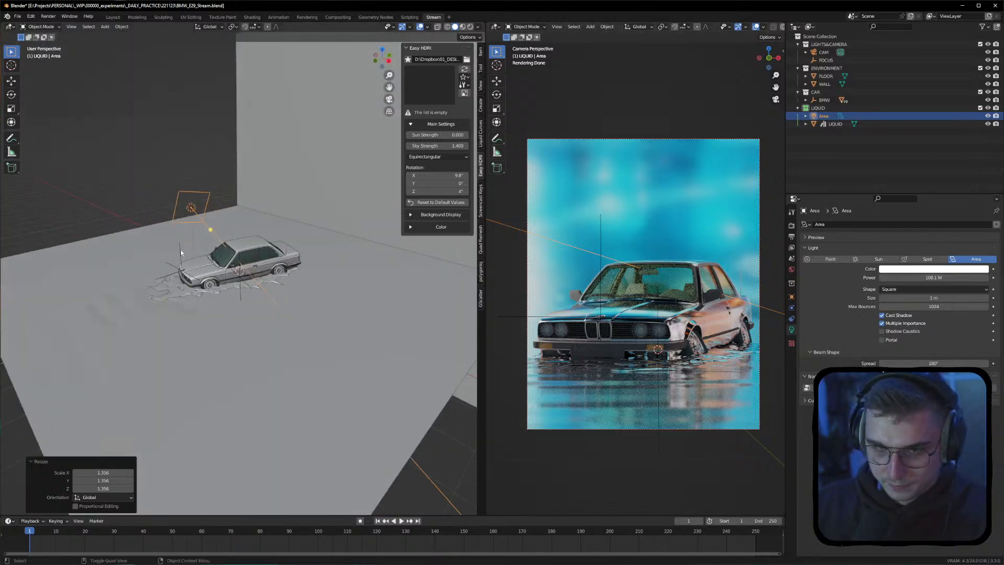
key("shift+a")
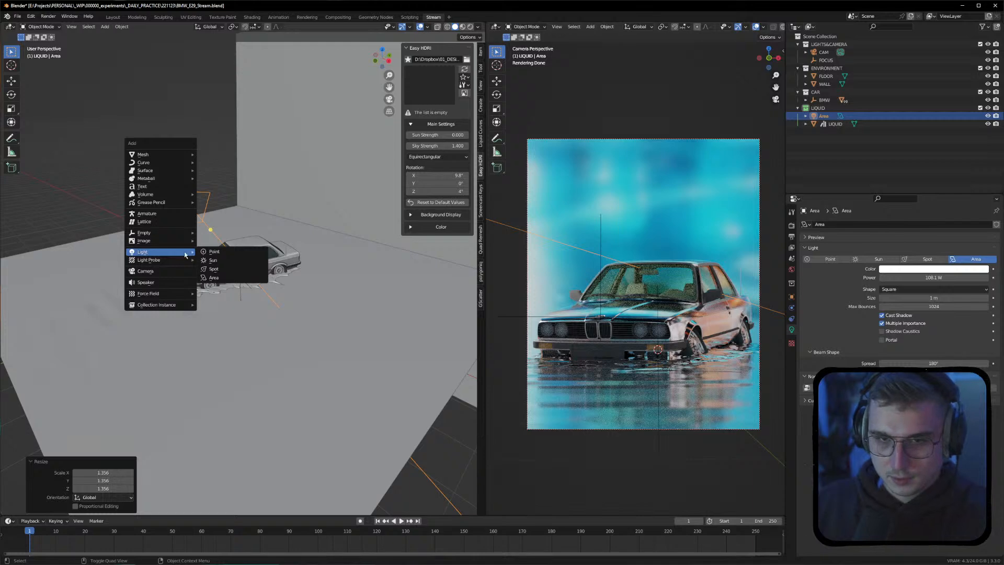
left_click(251, 277)
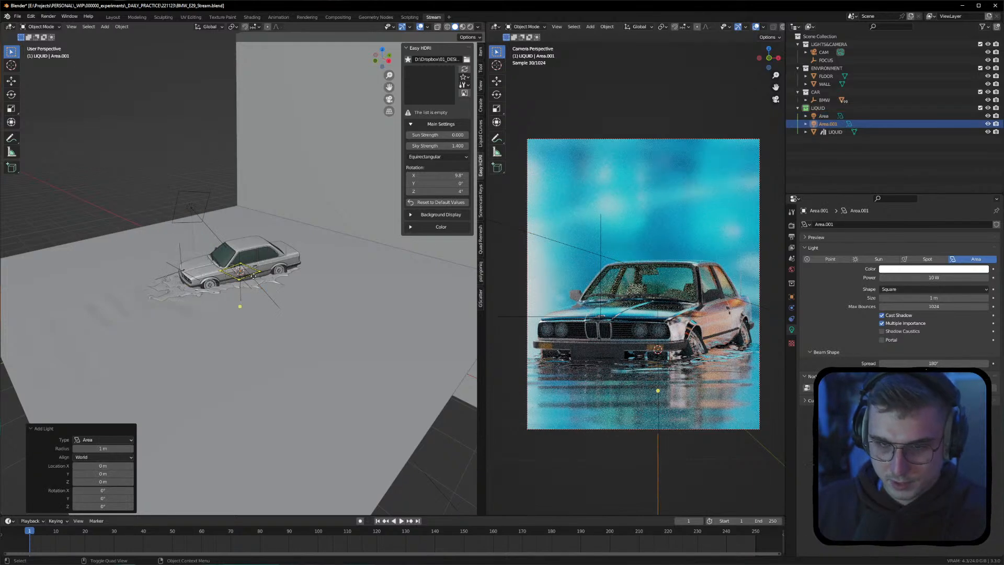
key("g")
key("y")
left_click(196, 291)
Rotate the second area light about 85° around X to face the car's front, and move it about 0.78 m along negative X
mouse_move(196, 290)
middle_mouse_down()
mouse_move(238, 304)
mouse_move(178, 290)
middle_mouse_up()
key("r")
key("x")
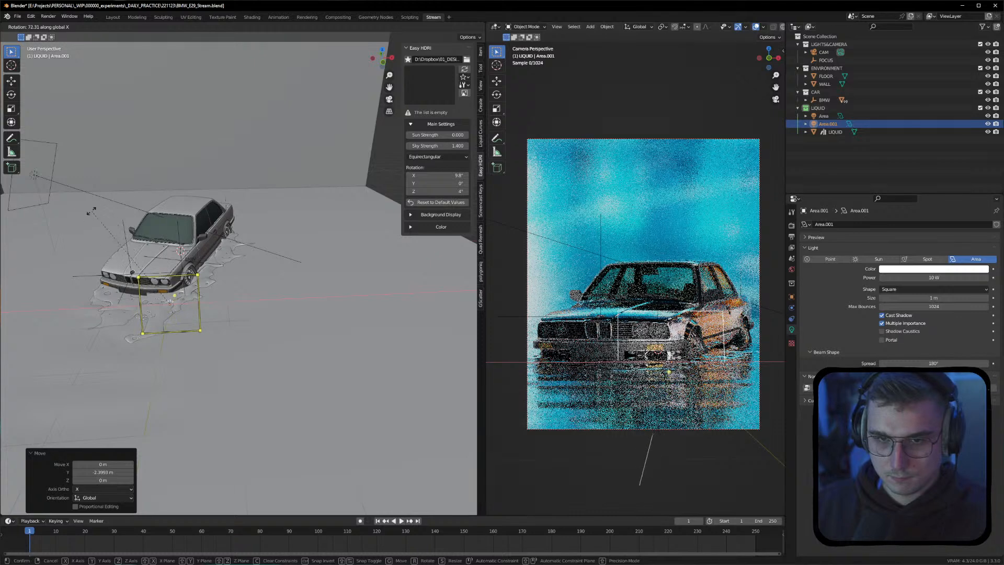
left_click(137, 261)
key("g")
key("x")
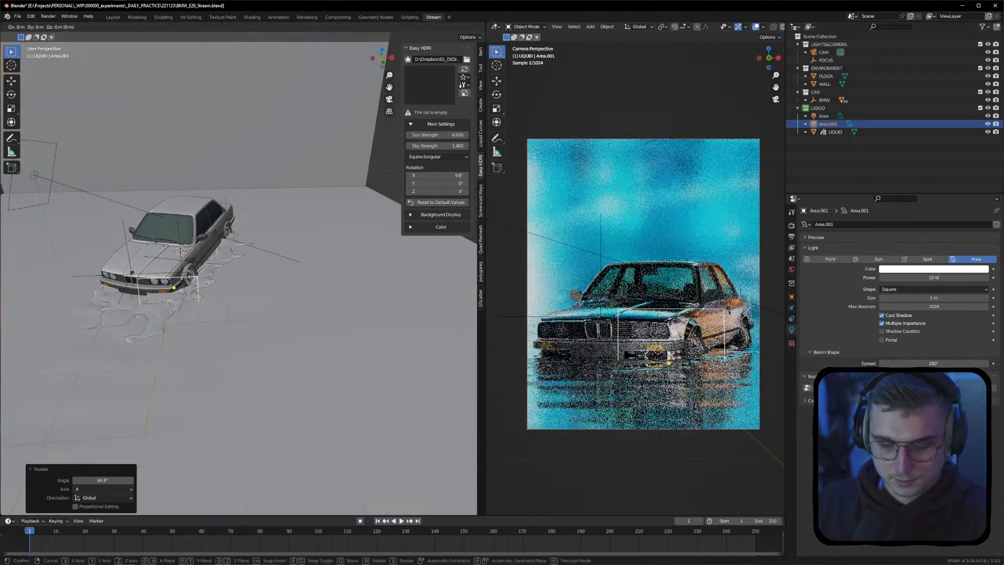
left_click(138, 295)
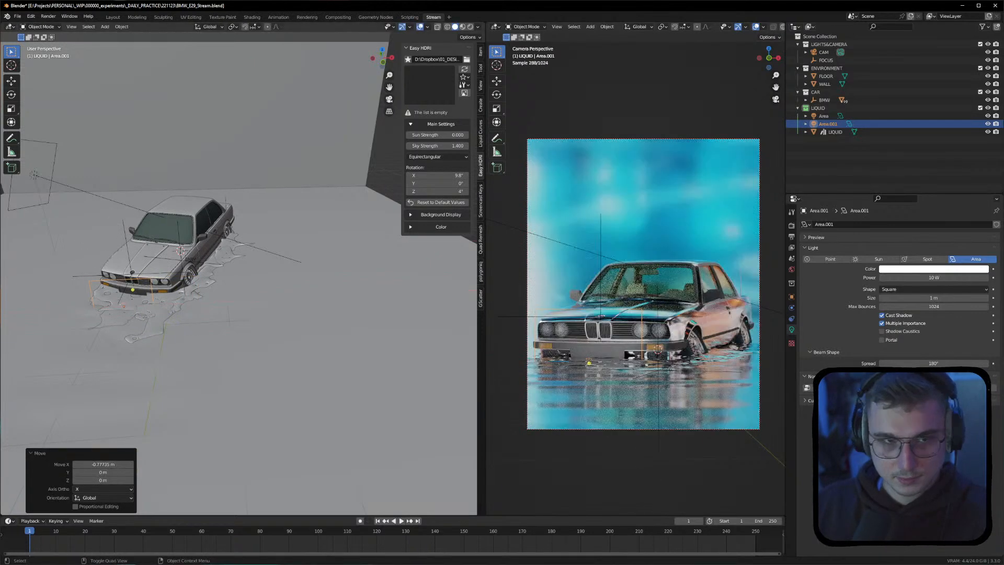
Scale the front area light by 2.157 along X and try scaling it along Y
key("s")
key("x")
left_click(165, 299)
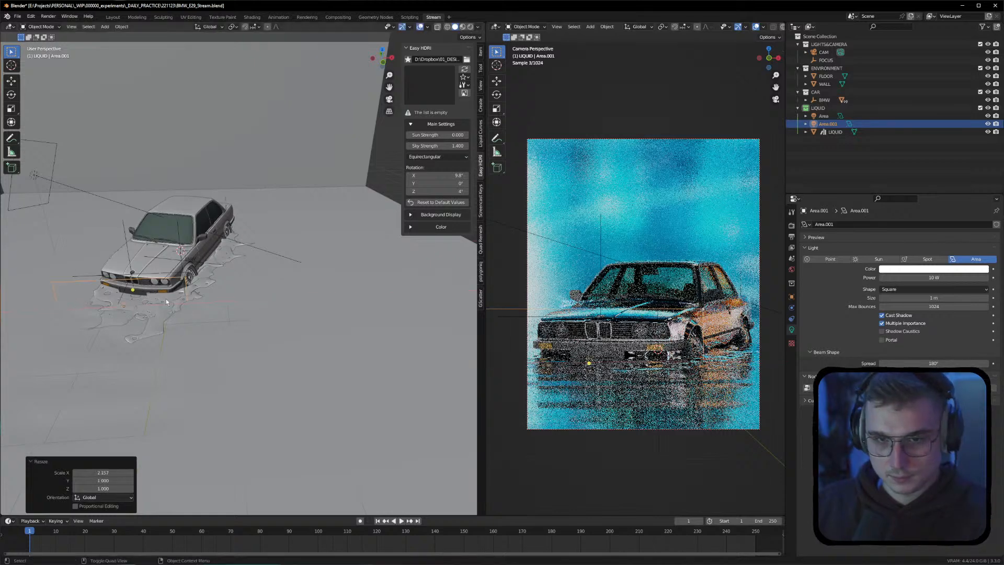
key("s")
key("y")
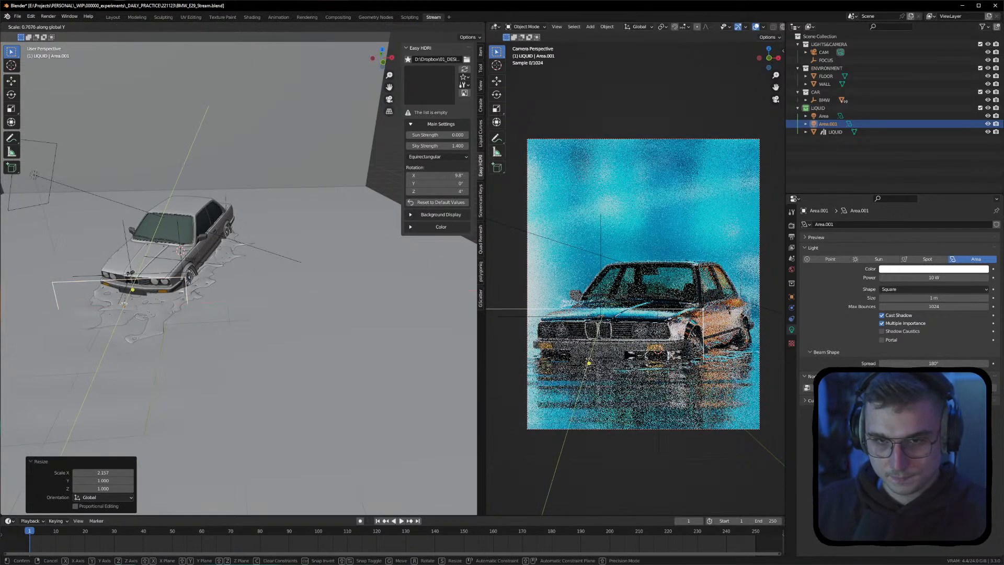
right_click(134, 297)
middle_click_drag(134, 297, 161, 295)
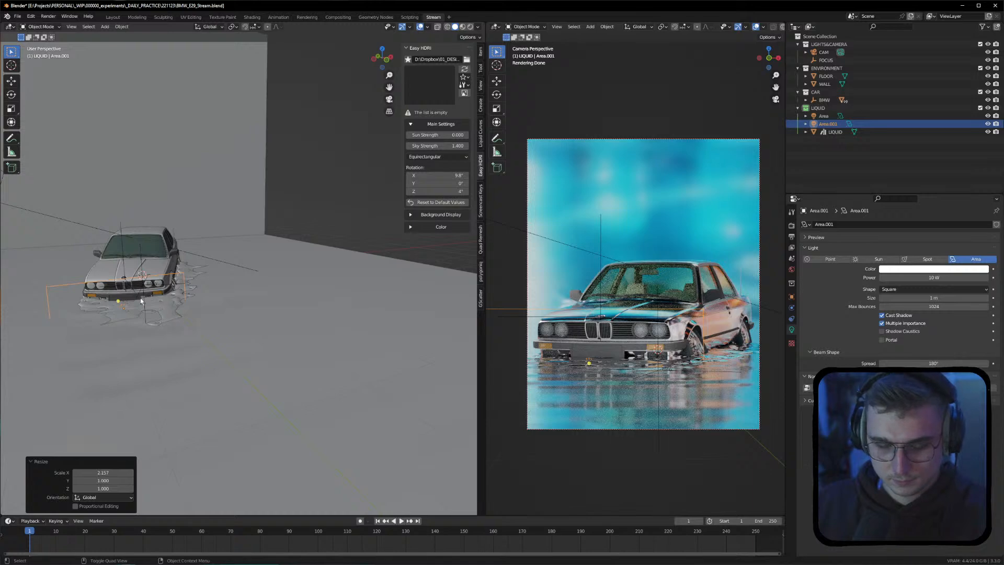
Raise the front area light about 1.04 m and flatten it by scaling Z to 0.312
key("g")
key("z")
left_click(139, 245)
key("s")
key("y")
key("z")
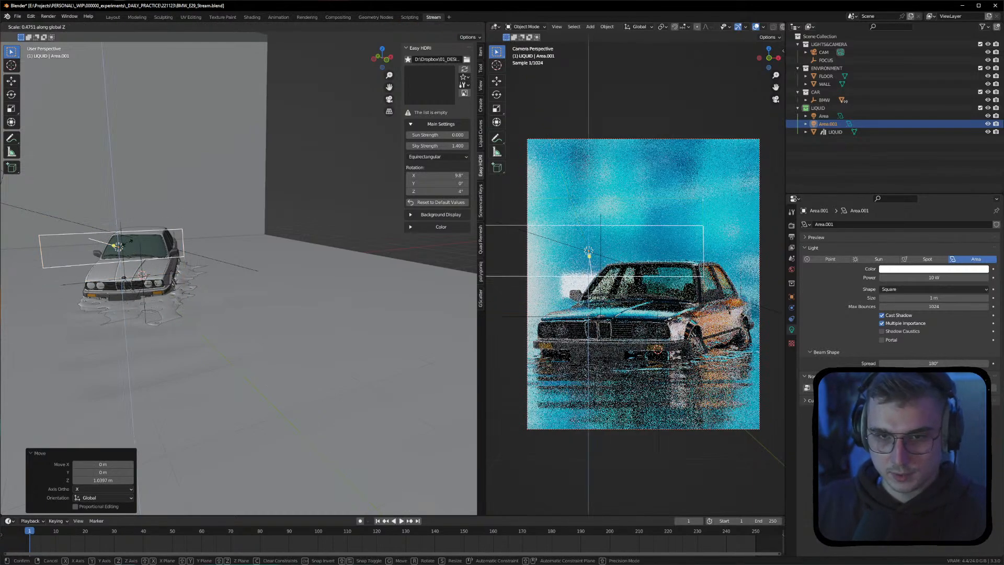
key("Return")
Narrow the front area light by scaling X to 0.441 and lower it about 0.75 m to grille height
key("s")
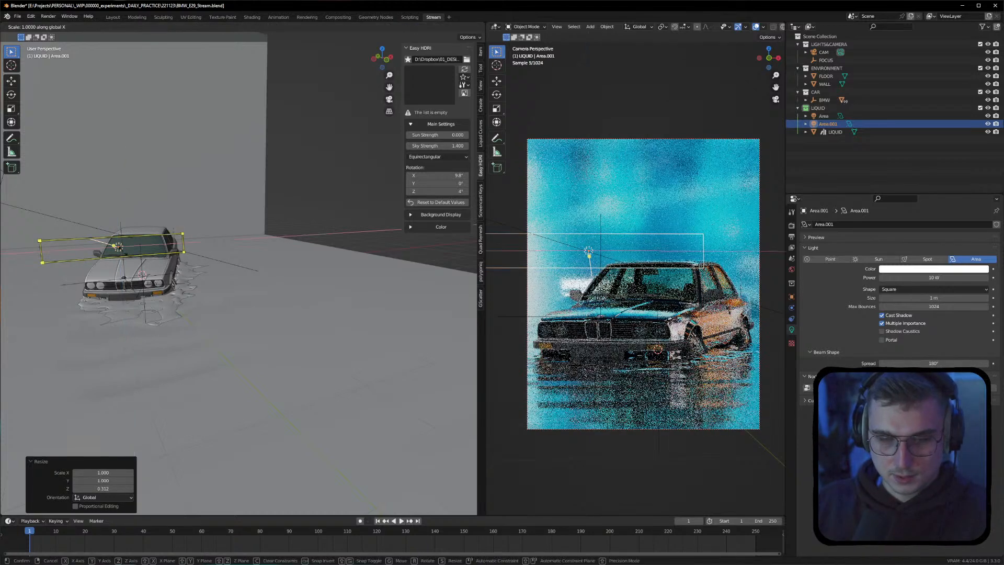
key("x")
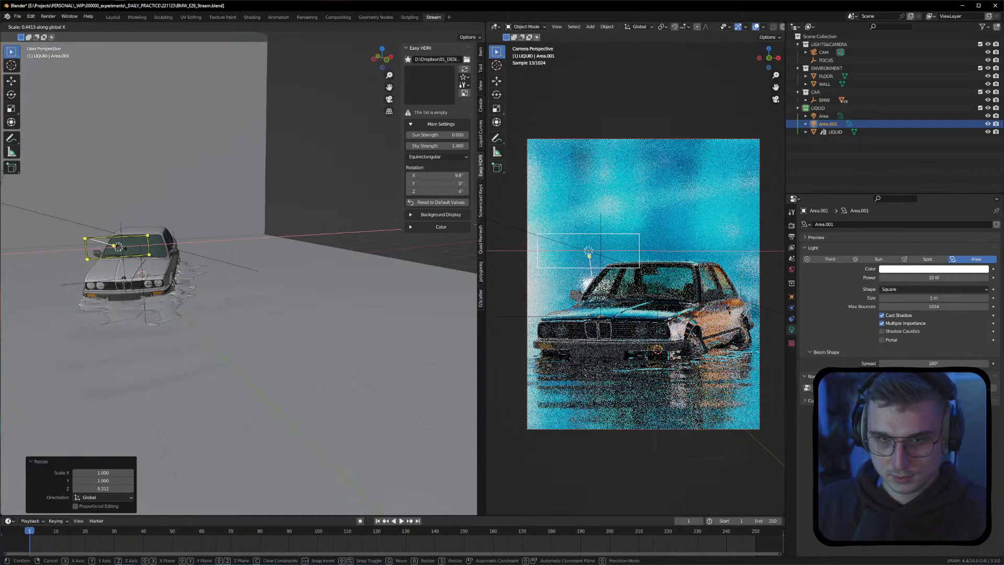
left_click(122, 251)
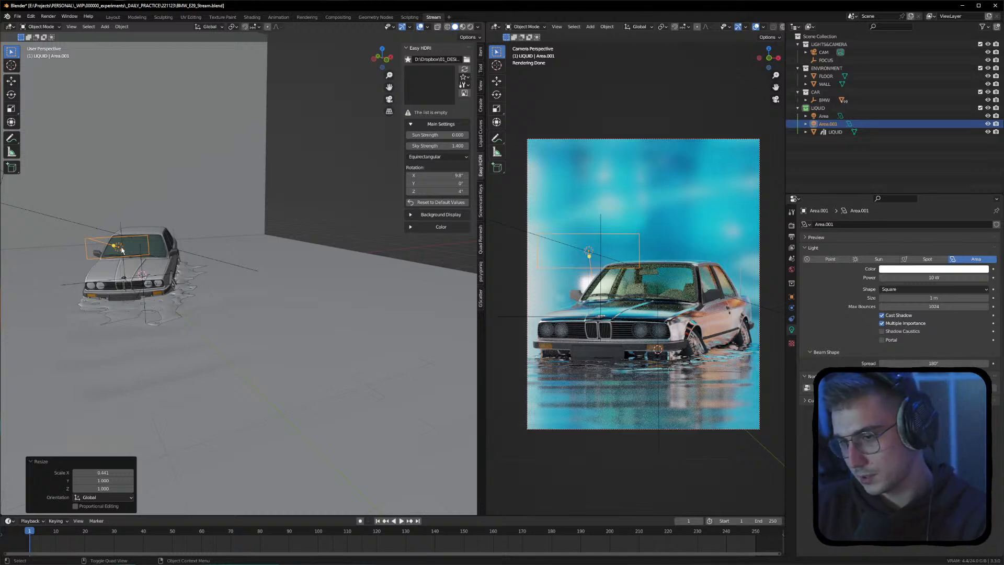
middle_click_drag(170, 233, 140, 255)
key("g")
key("z")
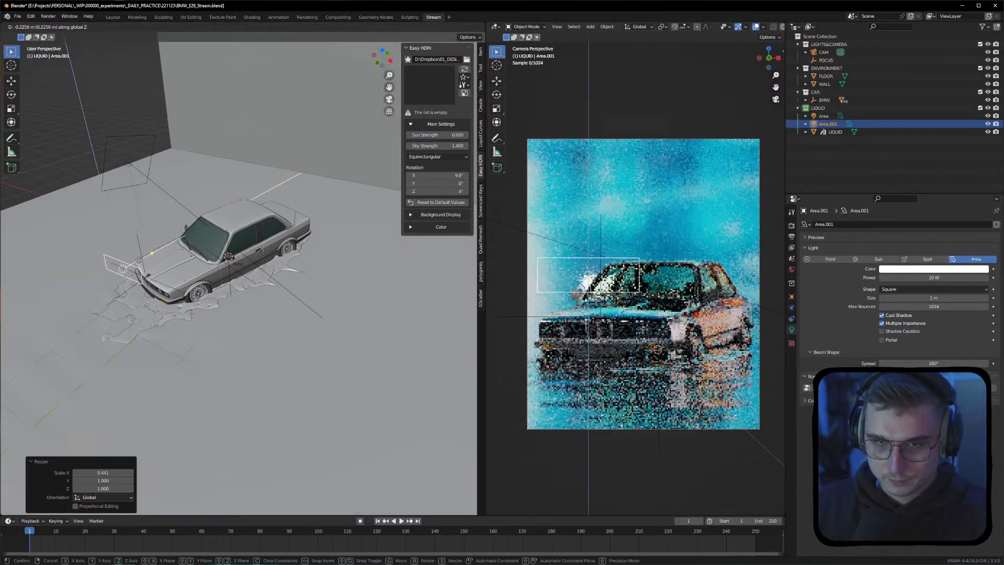
left_click(137, 282)
Rotate the front area light about -23° around the global Z axis to align it with the car's front
middle_click_drag(137, 281, 175, 300)
key("r")
key("z")
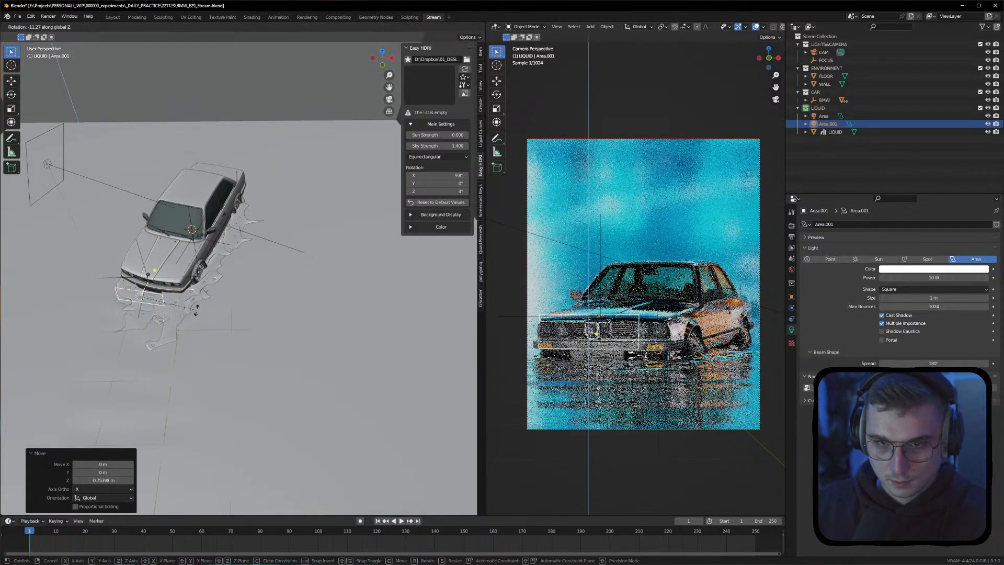
left_click(223, 335)
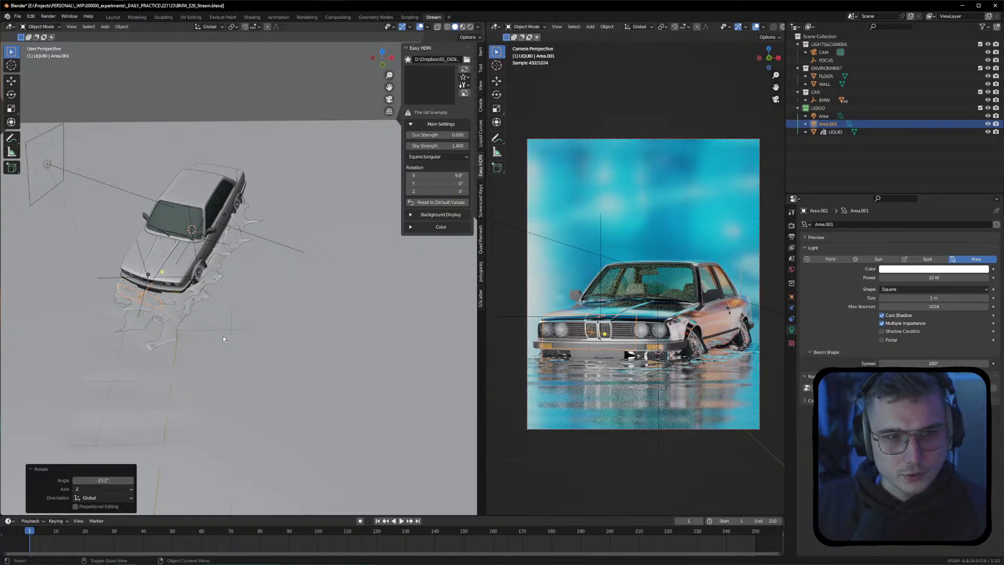
Set the front area light's power to 2 W
middle_click_drag(211, 307, 251, 273)
scroll(157, 314, "up", 3)
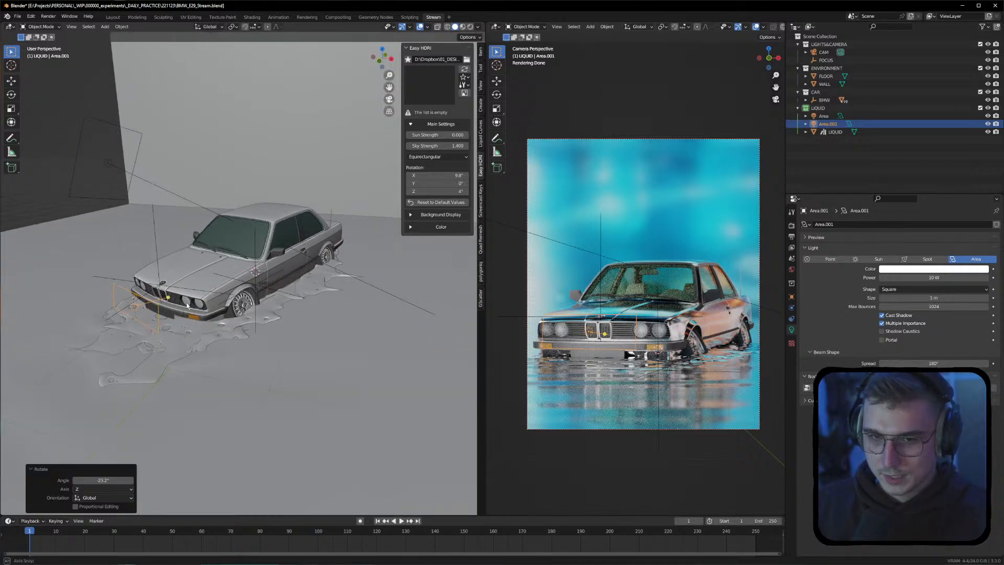
middle_click_drag(189, 306, 170, 306)
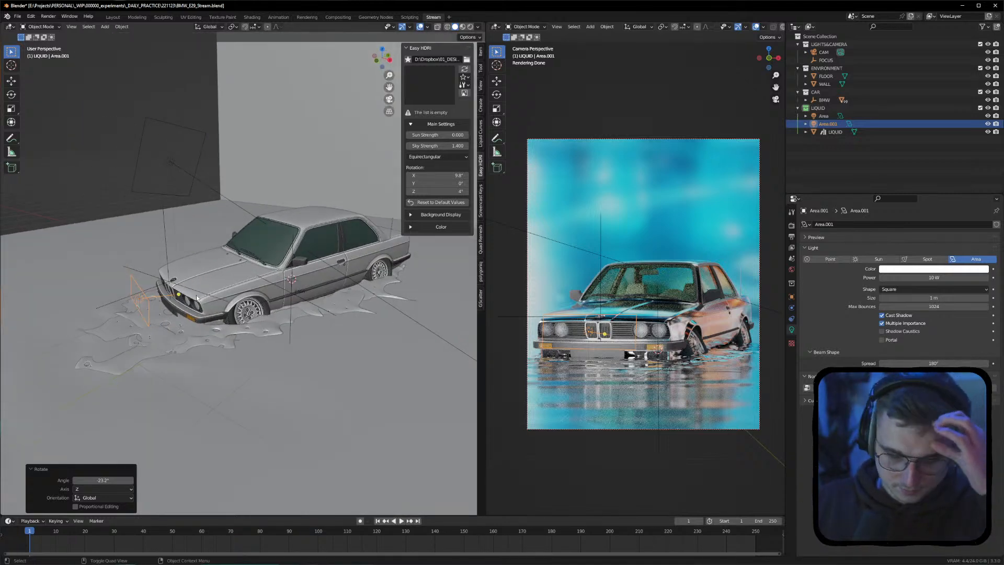
middle_click_drag(440, 348, 818, 271)
left_click_drag(958, 279, 915, 278)
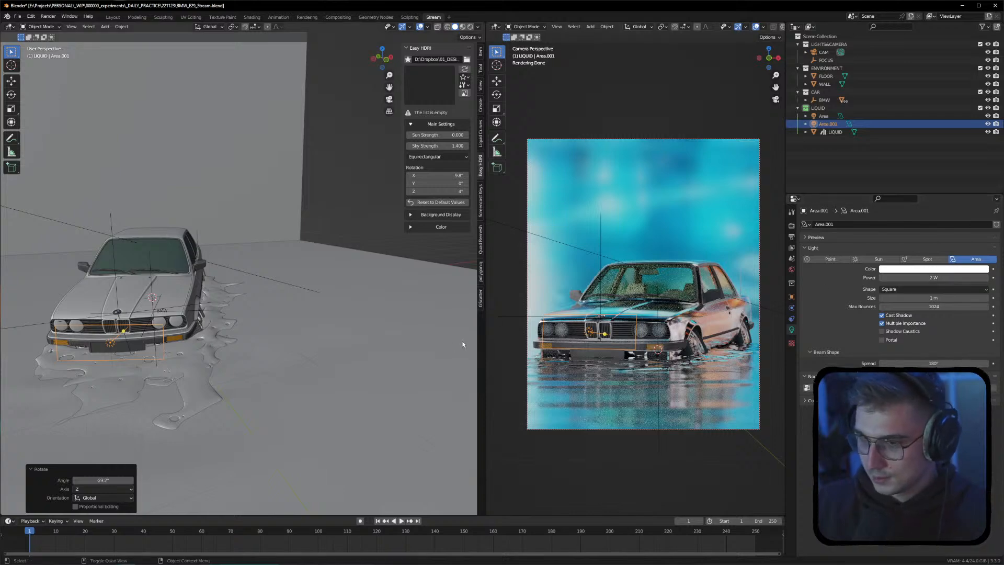
middle_click_drag(213, 330, 136, 314)
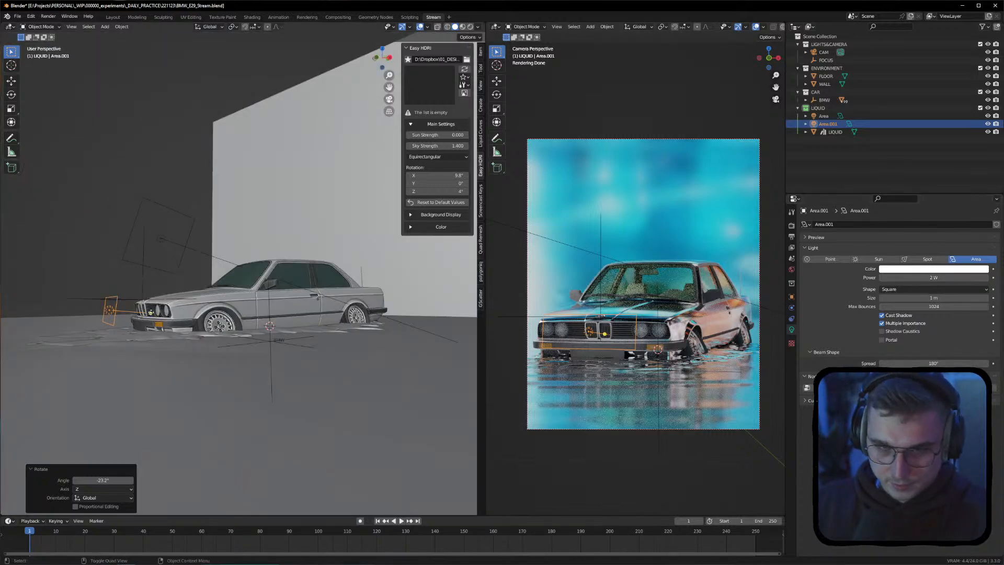
Tilt the front area light about 9° around the global X axis and return to the camera view
left_click(151, 312)
key("ctrl+z")
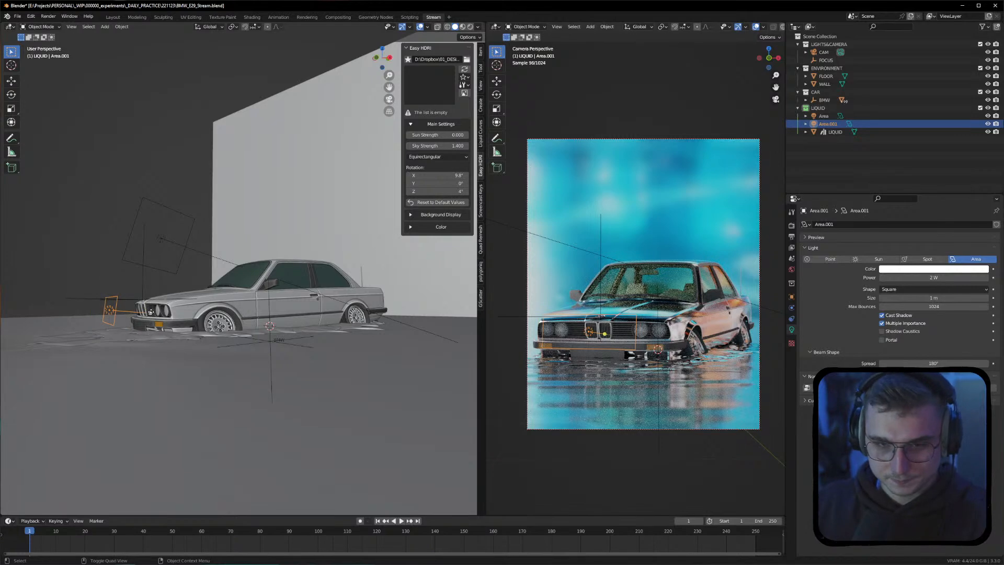
left_click_drag(151, 310, 151, 307)
key("r")
key("x")
right_click(153, 303)
left_click_drag(162, 312, 257, 338, "alt")
key("KP_0")
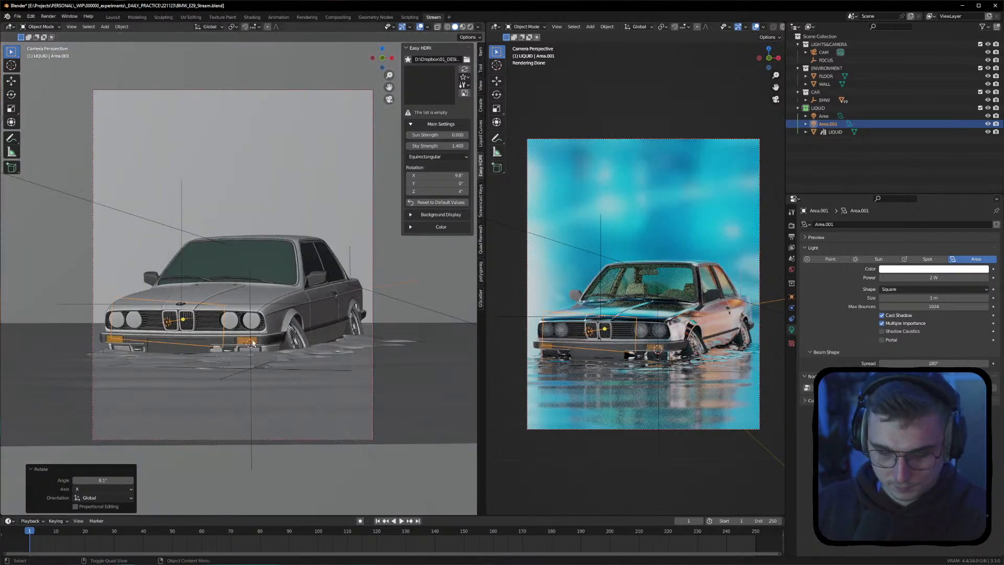
Rotate the front area light about 14.7° around the global Z axis and about -2.3° around the global Y axis
key("r")
key("z")
left_click(169, 321)
key("r")
key("y")
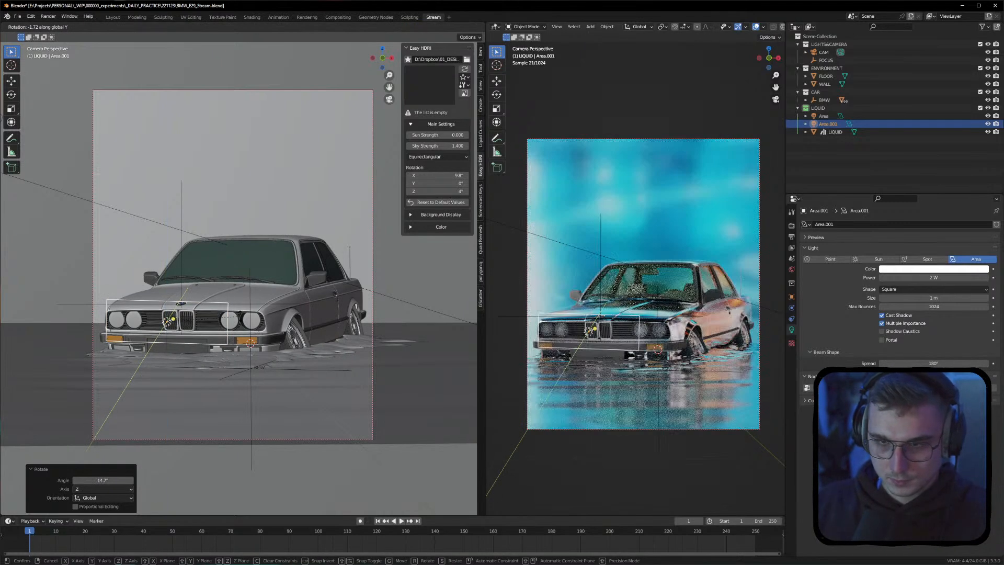
left_click(169, 321)
Scale the front area light along the global Y axis by about 1.66
key("s")
key("y")
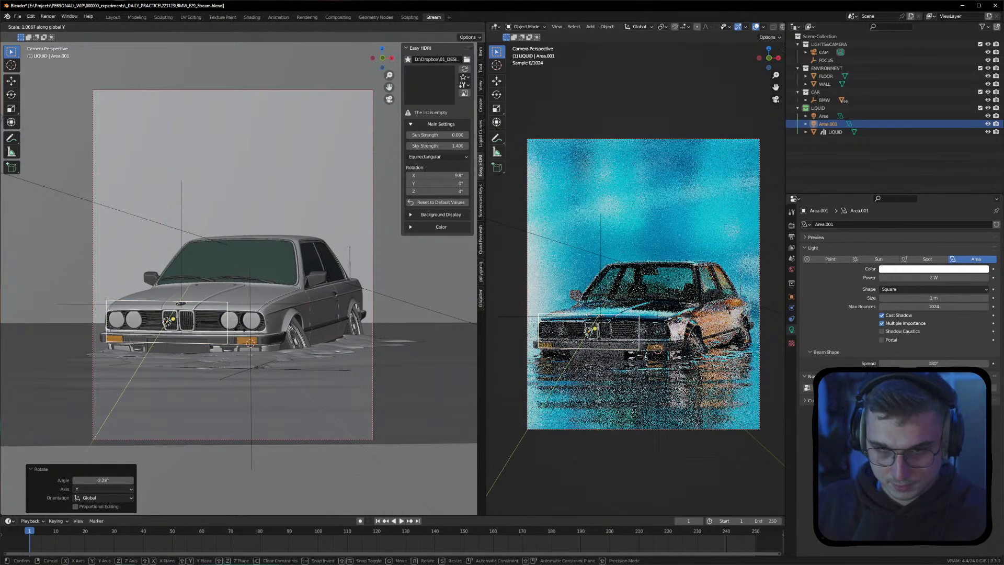
left_click(279, 316)
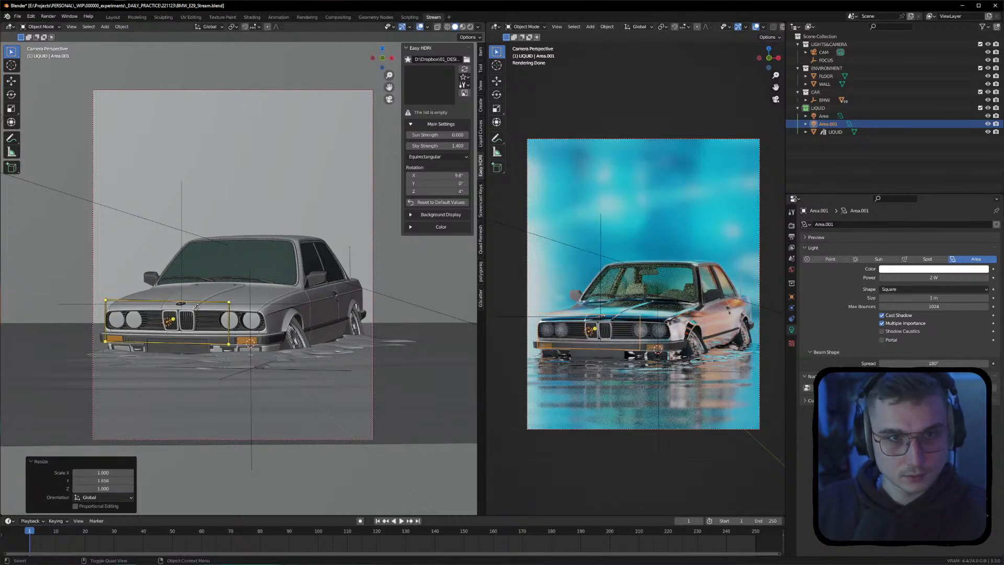
key("r")
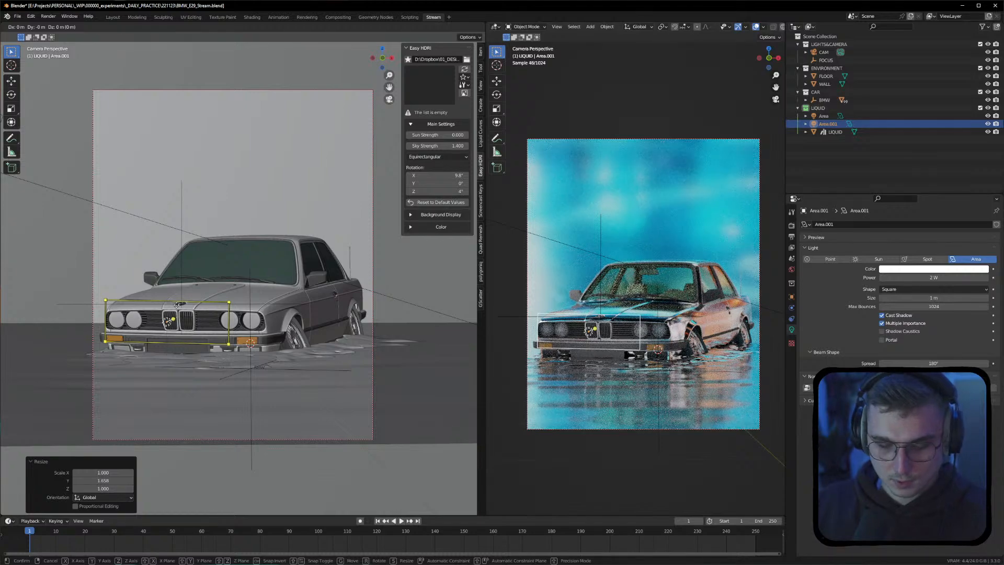
key("Escape")
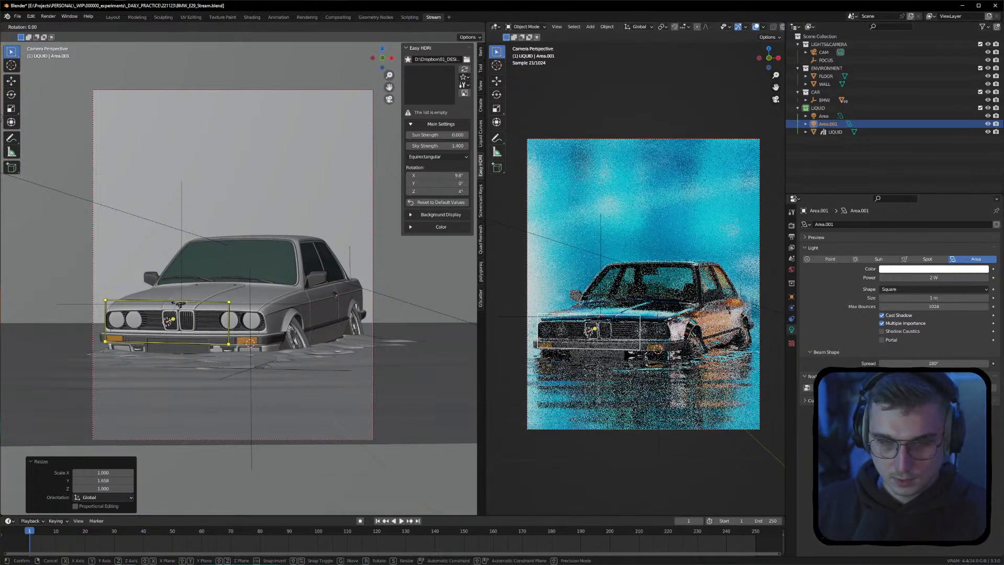
Scale the front area light by about 1.08 along global X and flatten it to about 0.49 along global Z
key("s")
key("x")
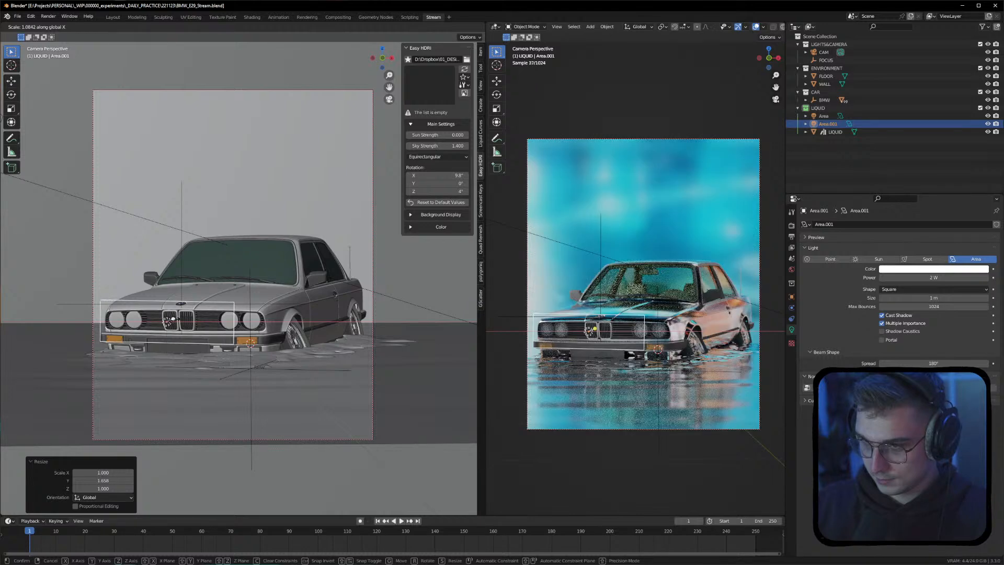
key("Return")
key("s")
key("y")
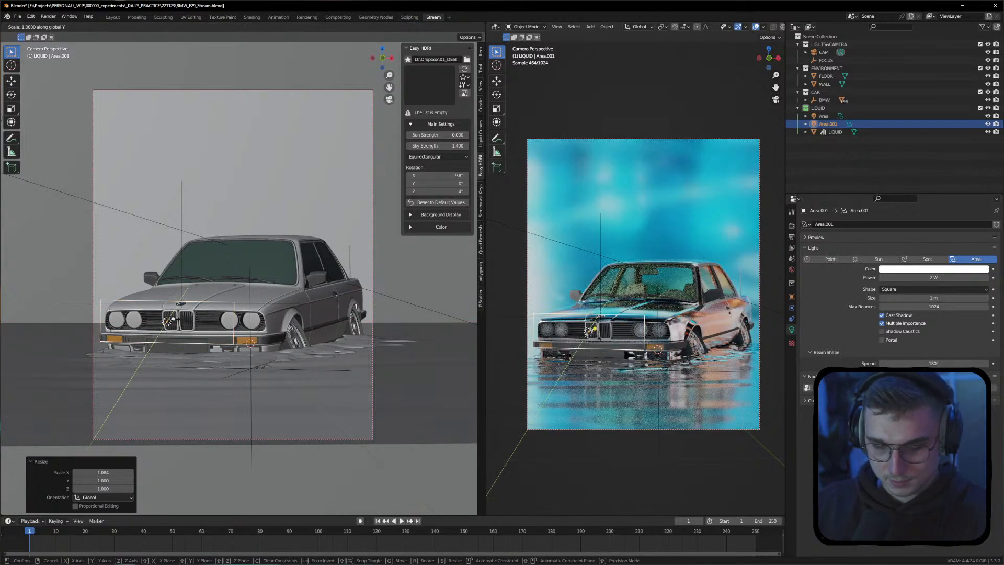
key("z")
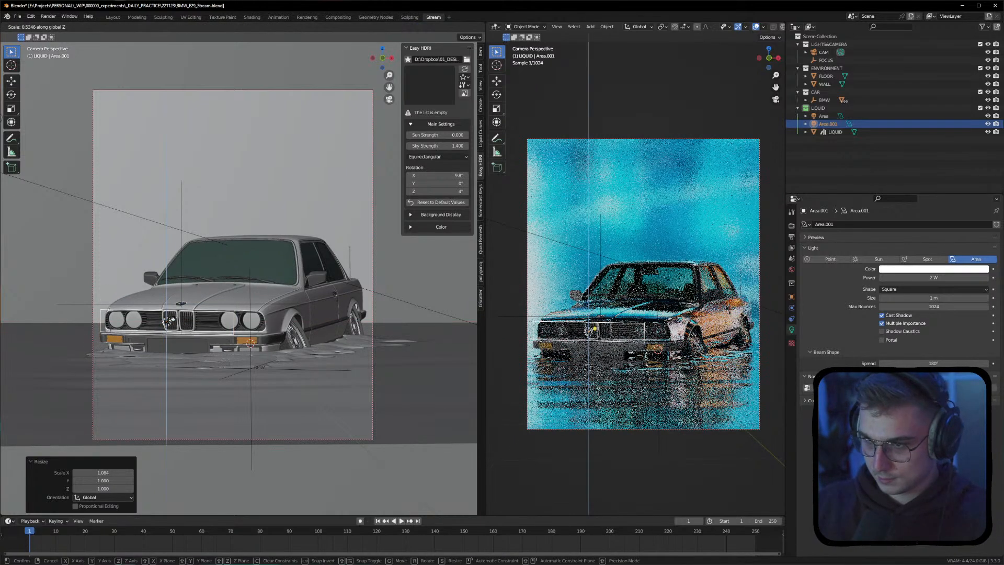
left_click(170, 319)
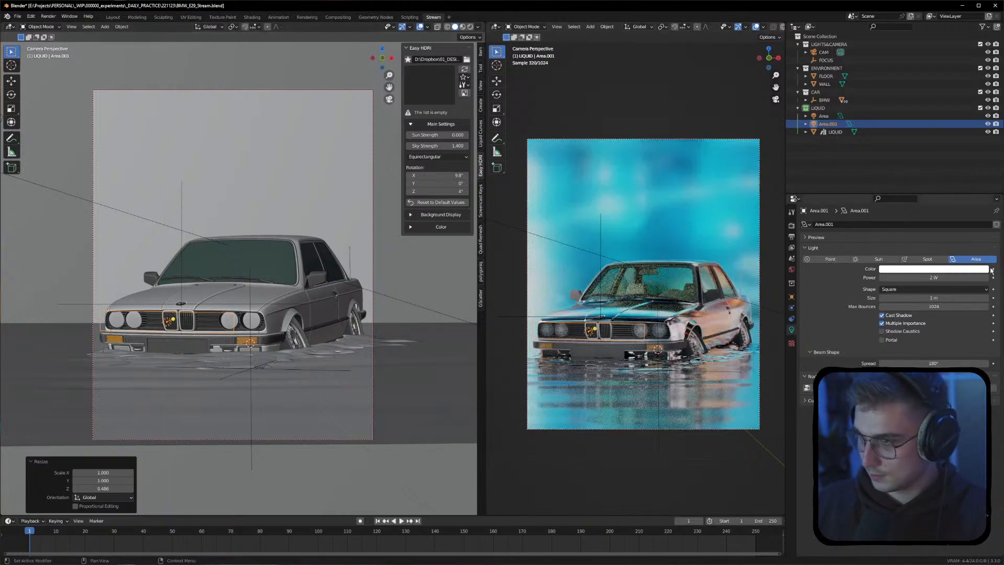
Hide and reshow the front area light to compare the render, and set its power to 1 W
left_click(988, 124)
left_click(988, 124)
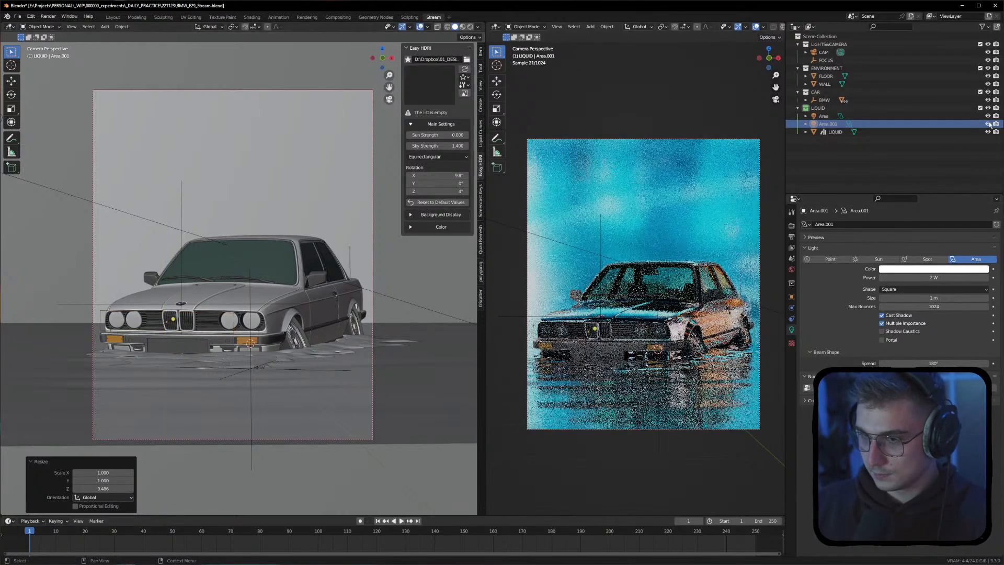
left_click(858, 126)
left_click(934, 277)
type("1")
key("Return")
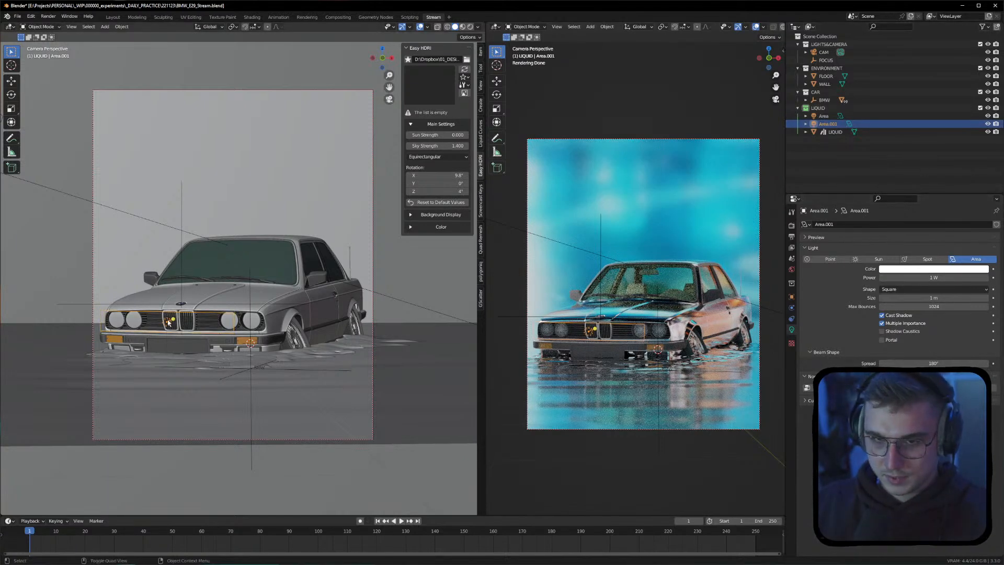
Move both area lights into the LIGHTS&CAMERA collection and nest the LIQUID collection inside ENVIRONMENT
left_click(825, 116, "ctrl")
left_click_drag(825, 117, 831, 45)
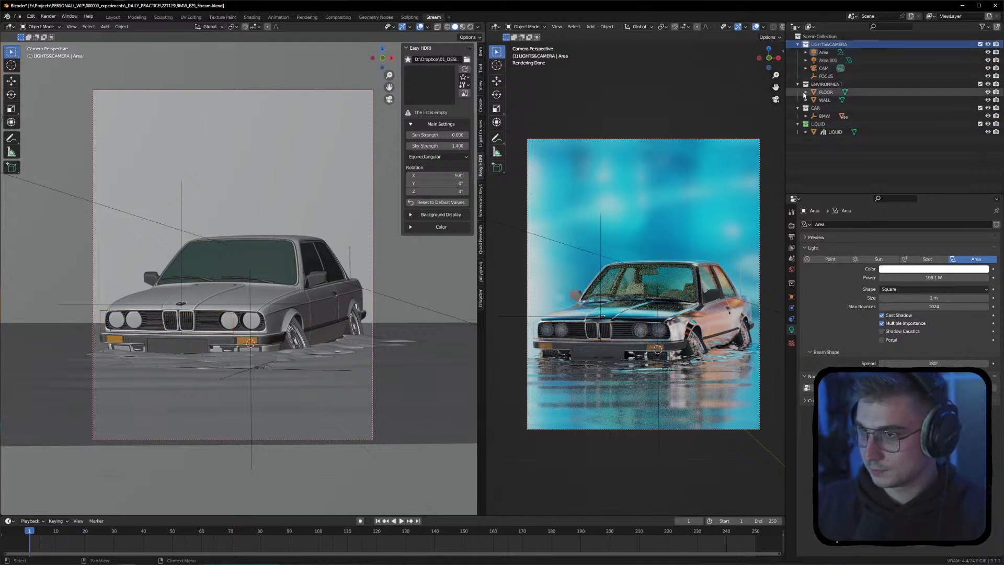
left_click(797, 108)
left_click_drag(811, 116, 824, 85)
left_click(797, 85)
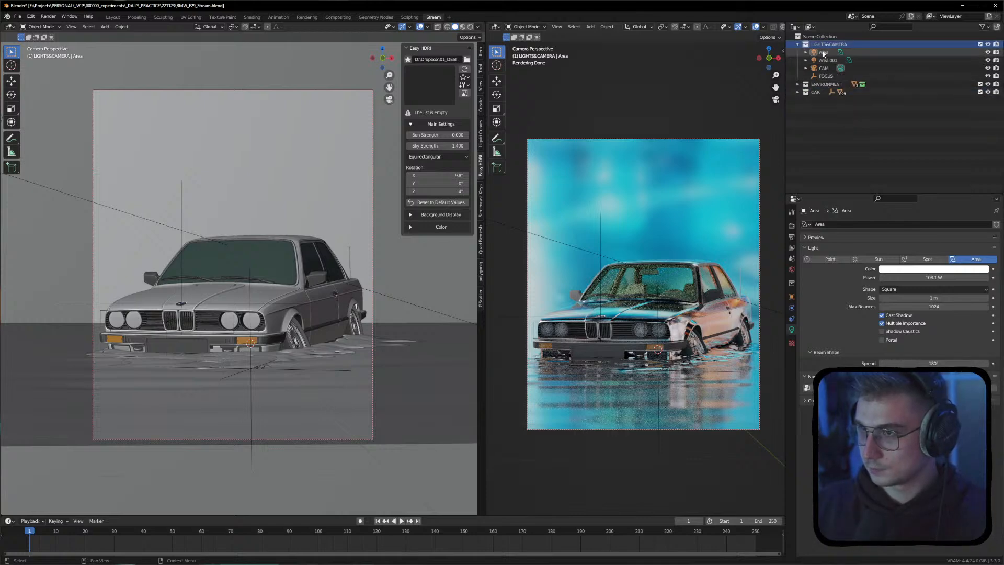
Move the front area light Area.001 about -1.85 m along global Y and about -0.13 m along global X
left_click(828, 60)
key("g")
key("y")
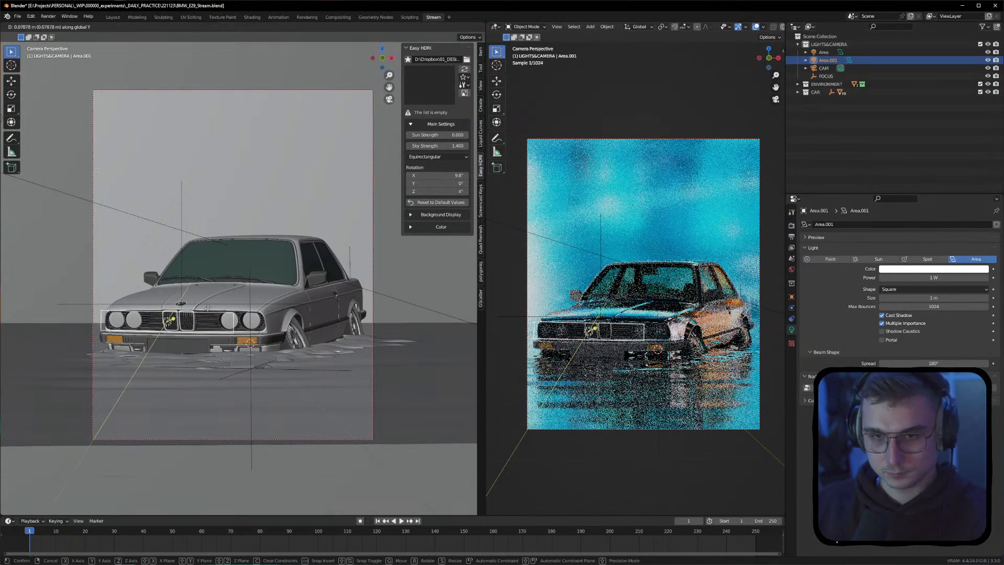
left_click(234, 197)
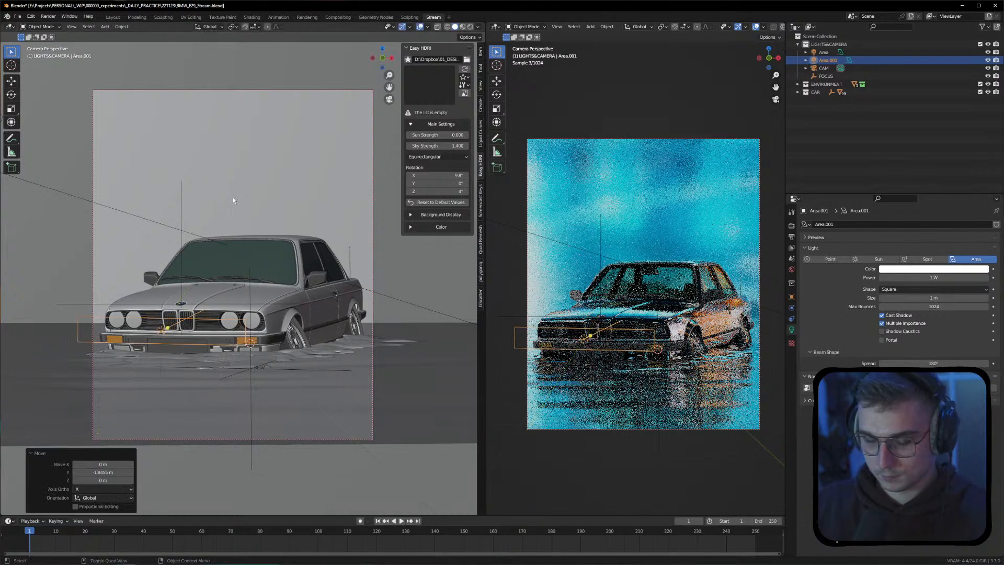
key("g")
key("x")
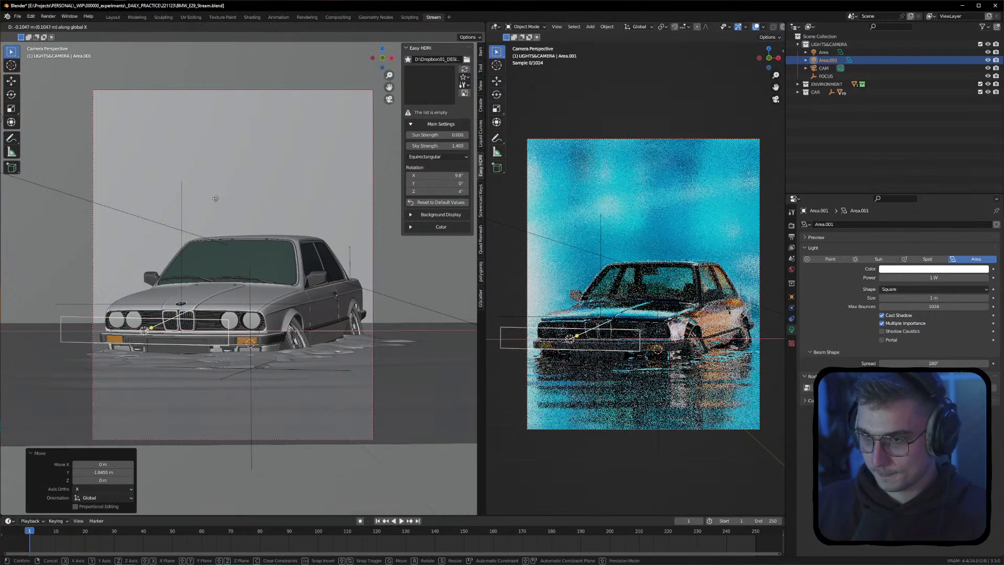
left_click(217, 199)
Set the front area light's power to 2 W and toggle its visibility to compare the render
left_click(921, 277)
type("2")
key("Return")
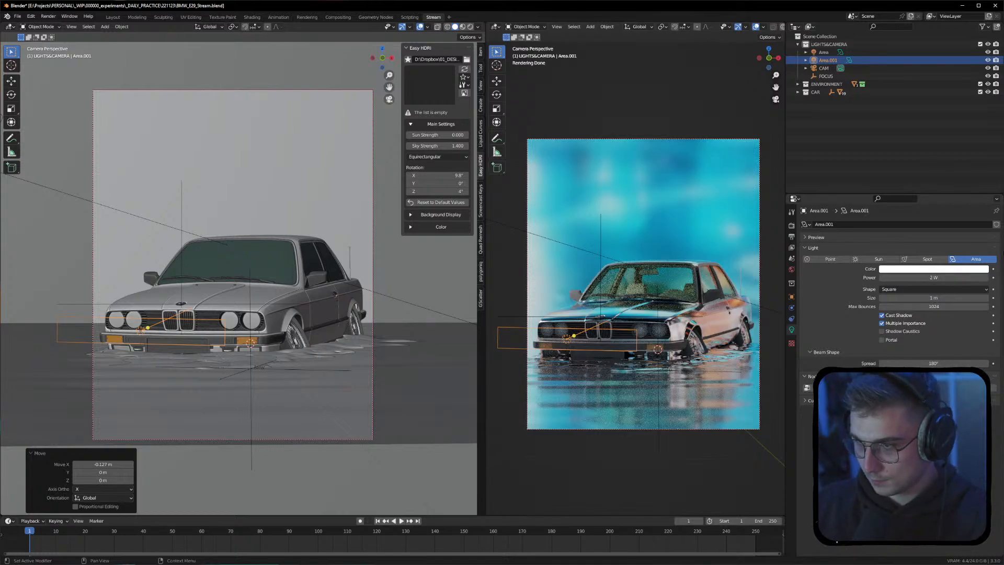
left_click(989, 60)
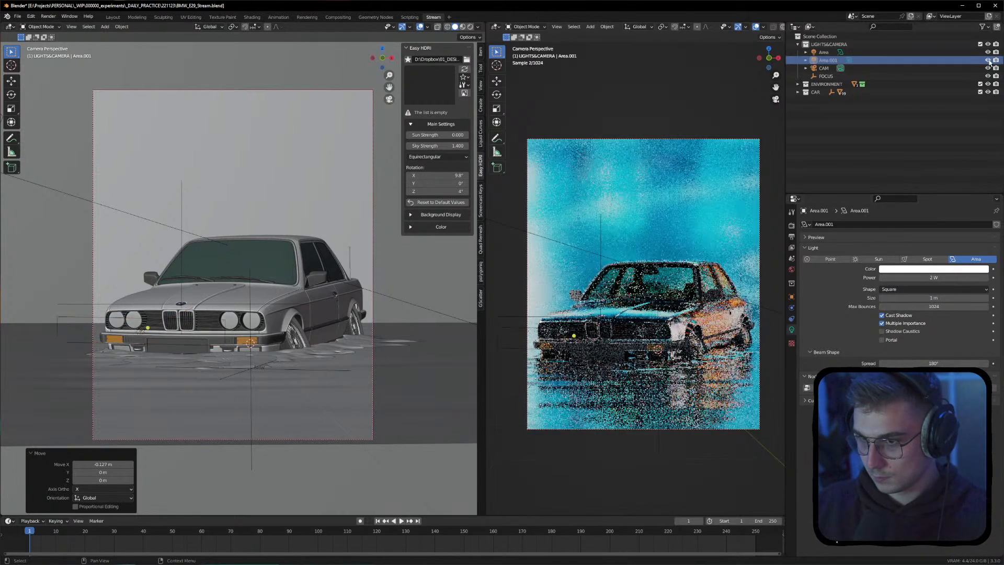
left_click(988, 61)
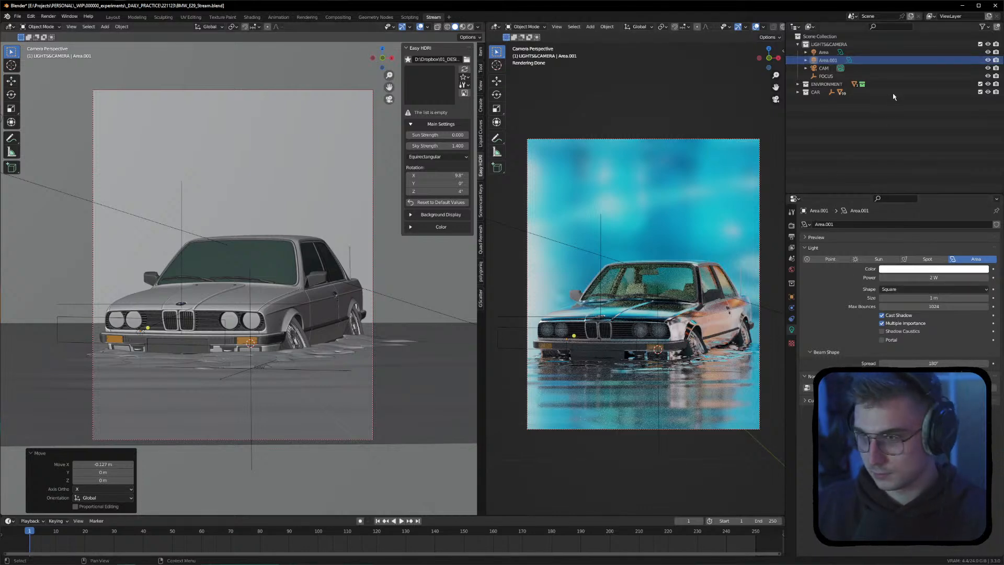
Move the front area light Area.001 about 0.96 m along global Y, back toward the car
left_click(837, 60)
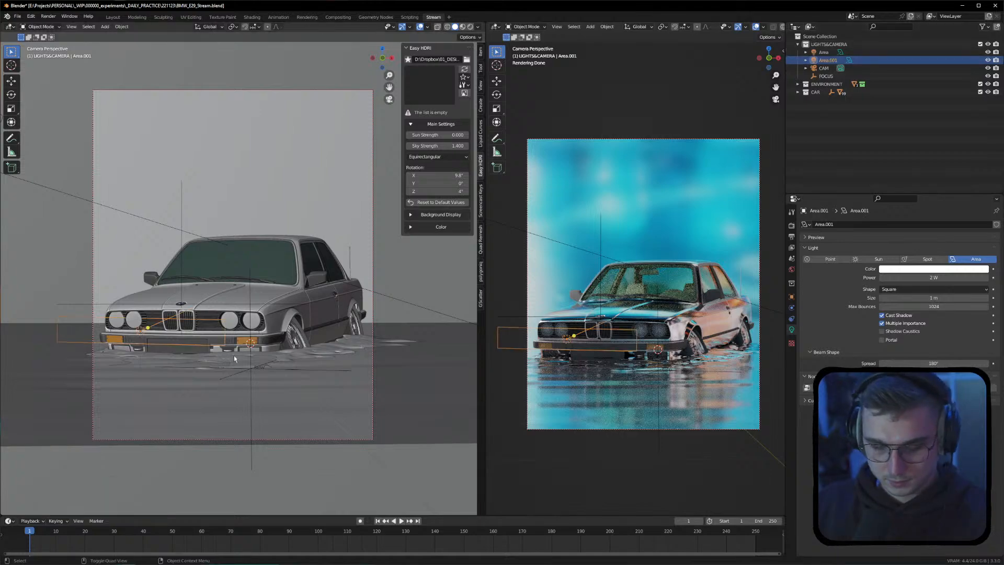
key("g")
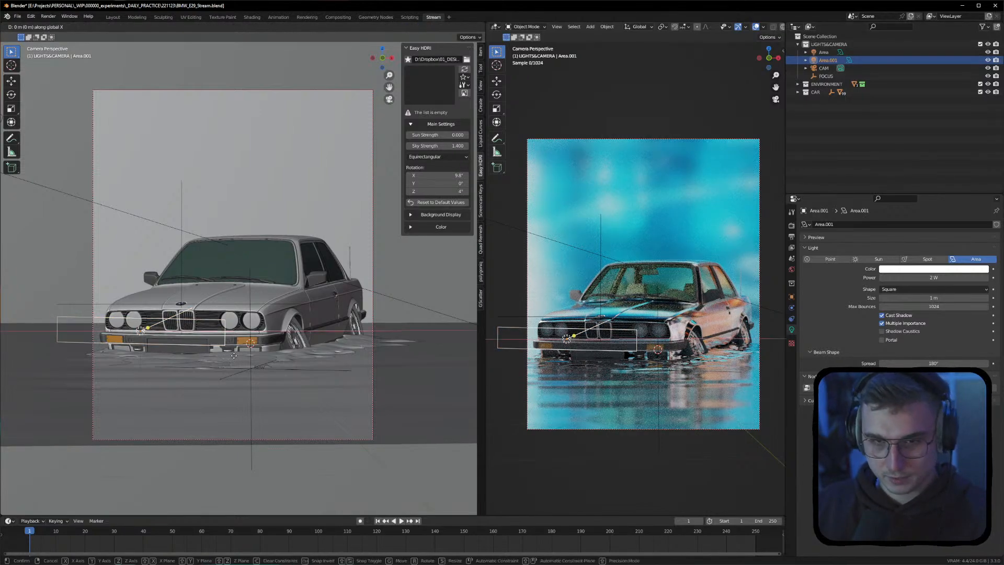
key("x")
key("y")
left_click(184, 425)
middle_click_drag(184, 425, 214, 314)
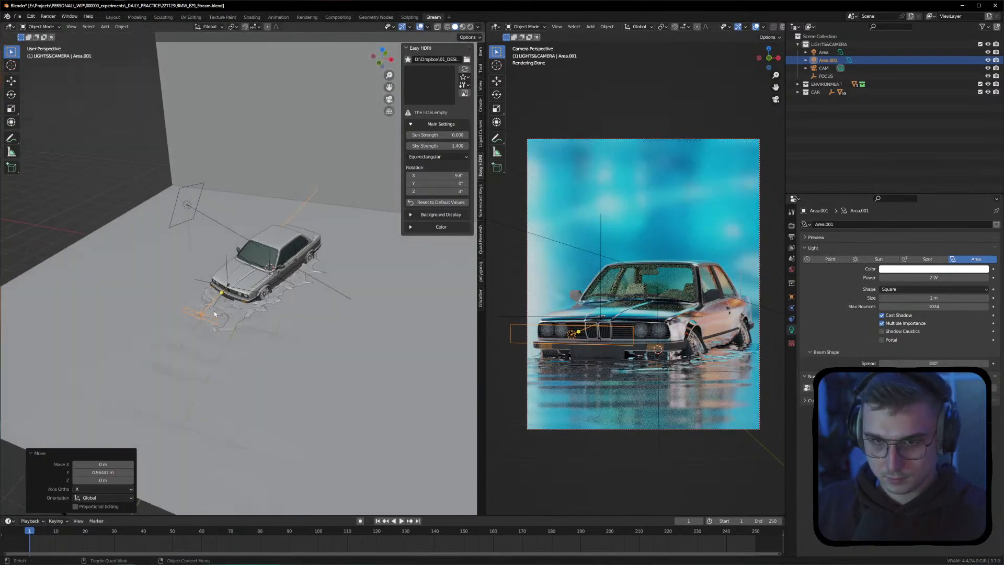
Move the front area light about 0.58 m closer along global Y and about 0.14 m along global X
key("g")
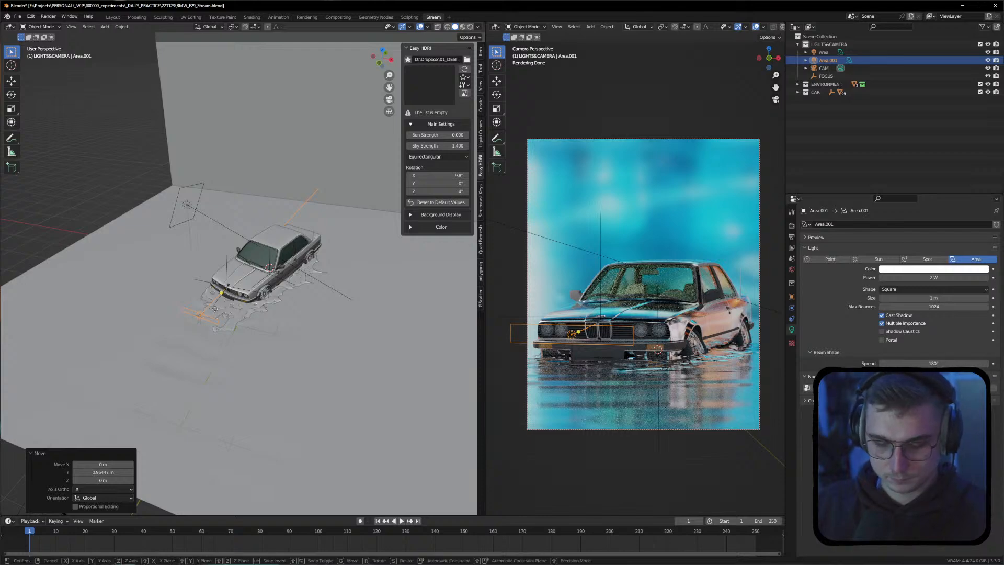
key("y")
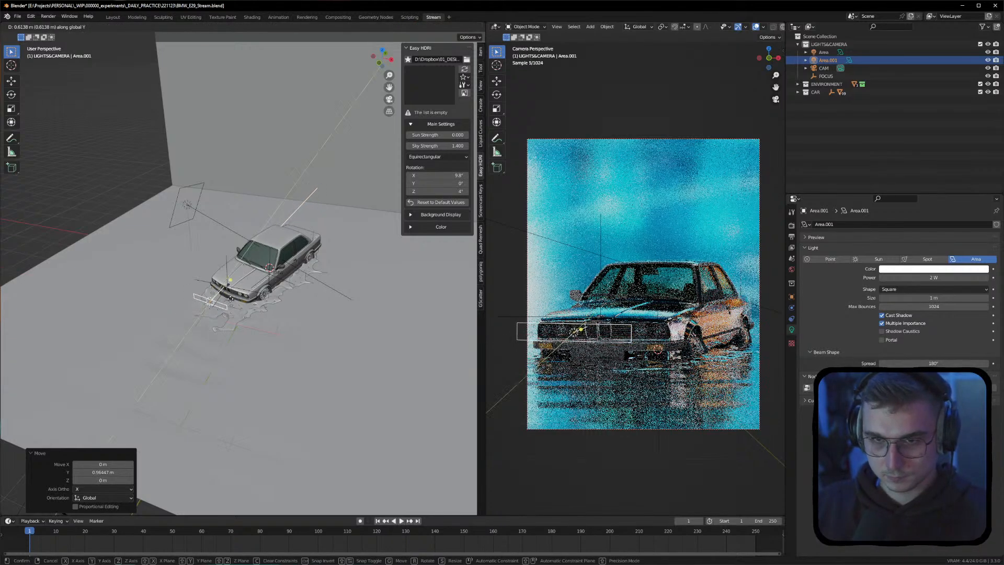
left_click(231, 300)
key("g")
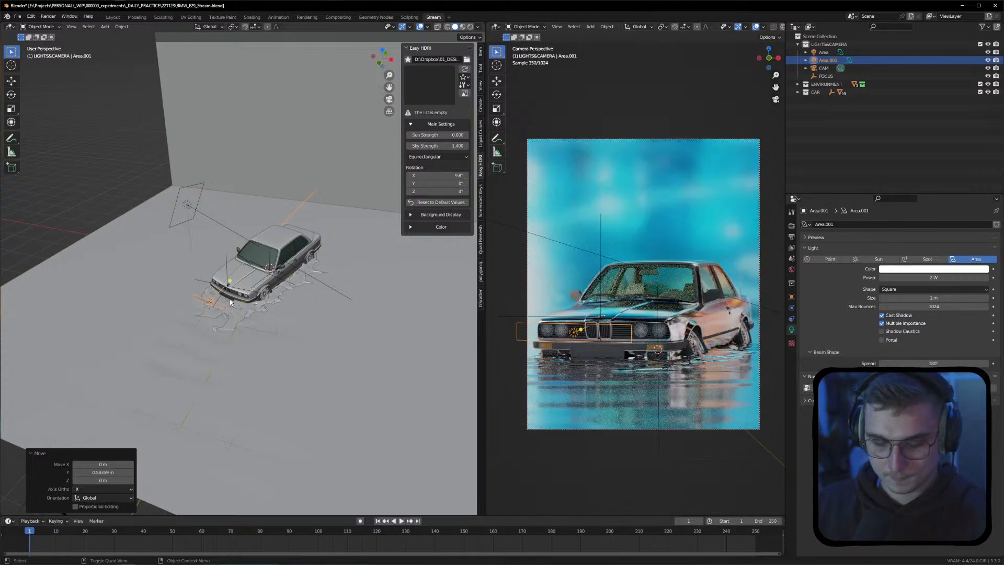
key("x")
left_click(234, 306)
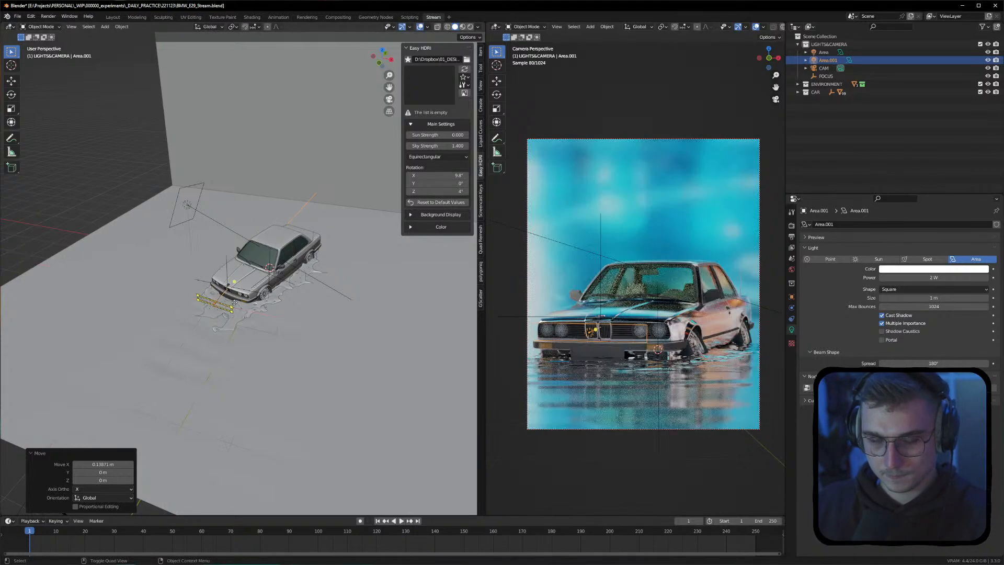
Rotate the front area light about -5.8° around the global Z axis to line it up with the bumper
key("r")
key("z")
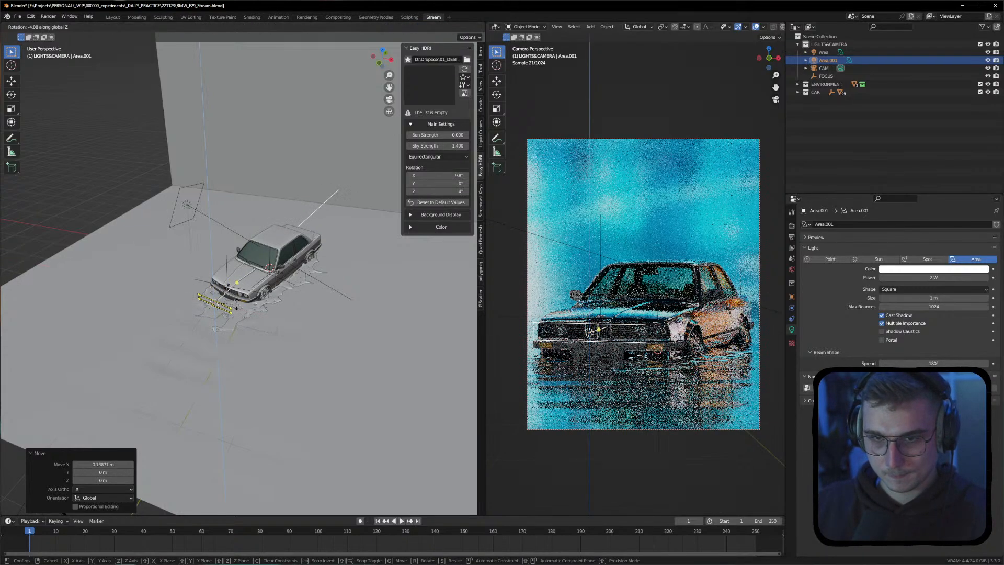
key("Return")
Toggle the front area light's visibility to judge its effect, and reduce its power to 1 W
left_click(988, 60)
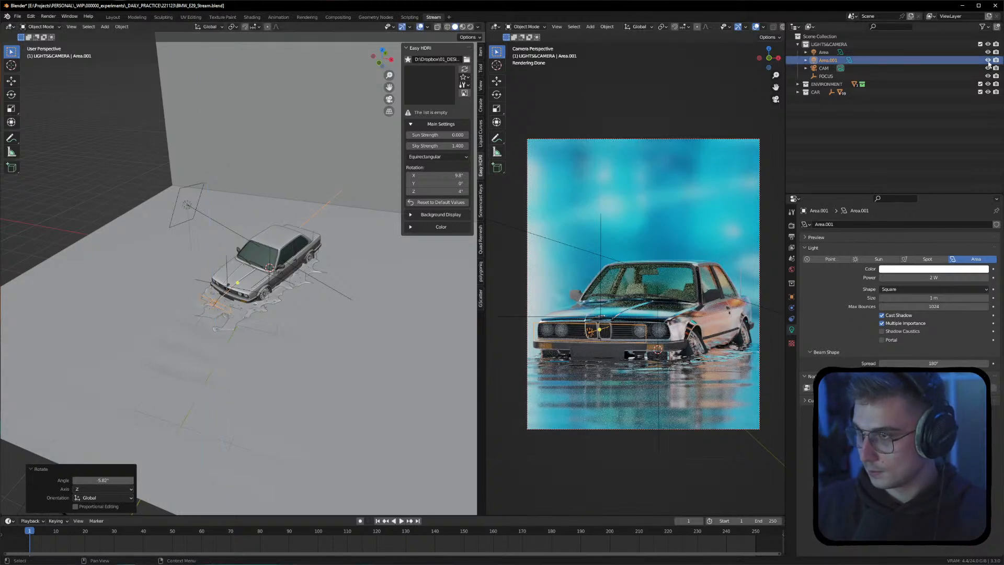
left_click(988, 60)
double_click(934, 277)
type("1")
key("Return")
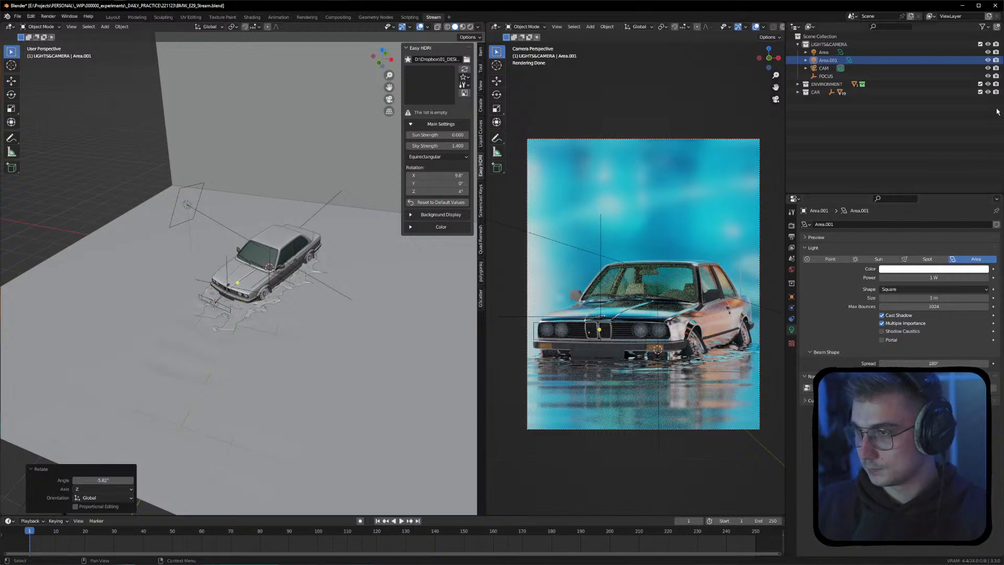
Compare the render with the front area light hidden and shown, leave it visible, and save the file
left_click(988, 60)
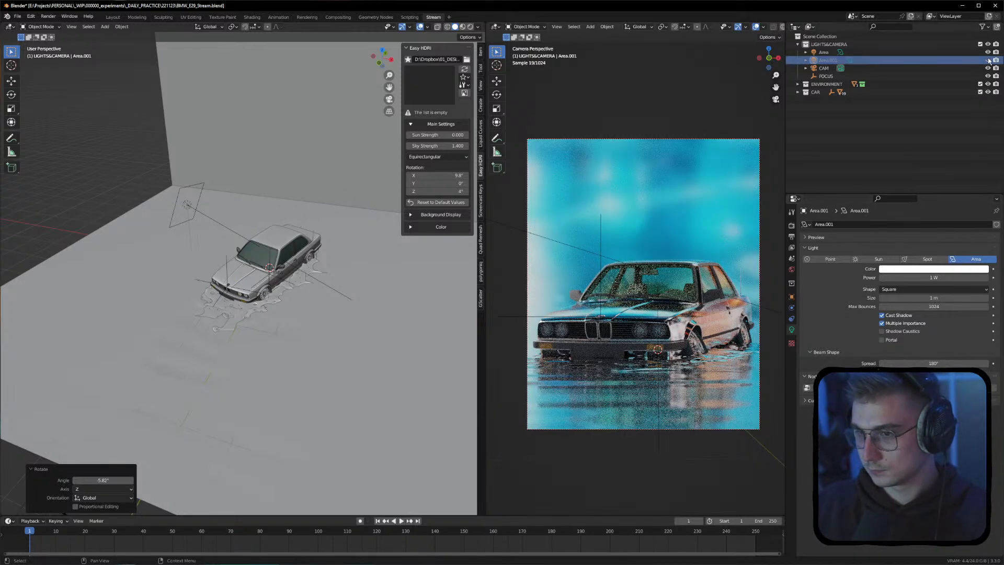
left_click(989, 61)
left_click(989, 60)
left_click(989, 60)
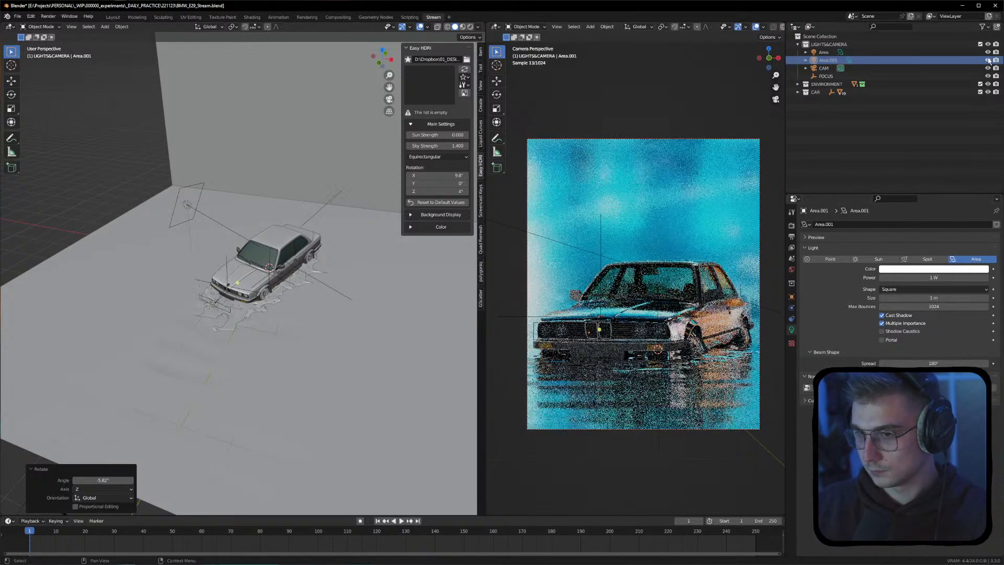
key("ctrl+s")
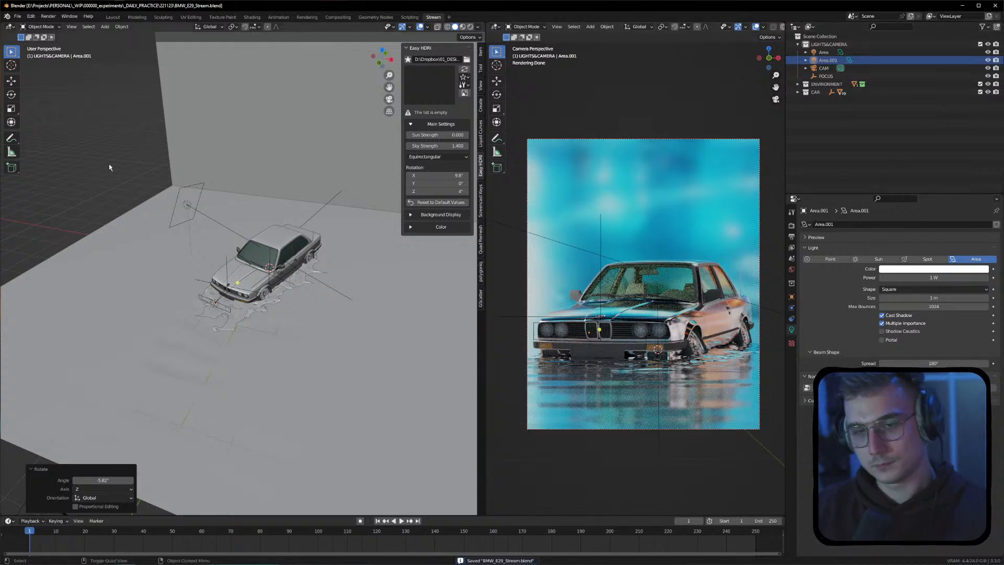
left_click_drag(228, 310, 243, 264, "alt")
scroll(230, 291, "up", 6)
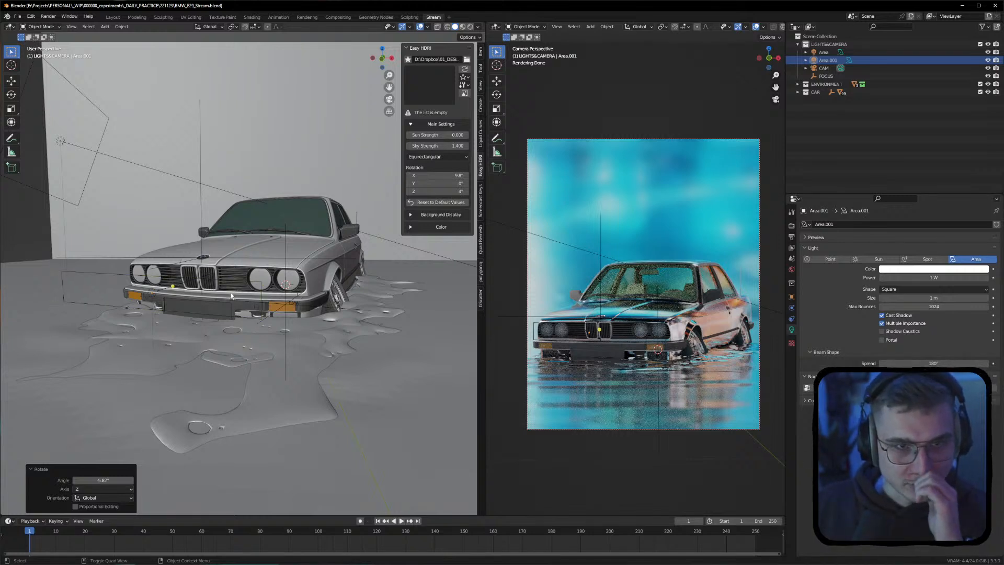
Hide the outer headlight glass, headlight_2_glass, to expose the bulb inside
left_click(292, 286)
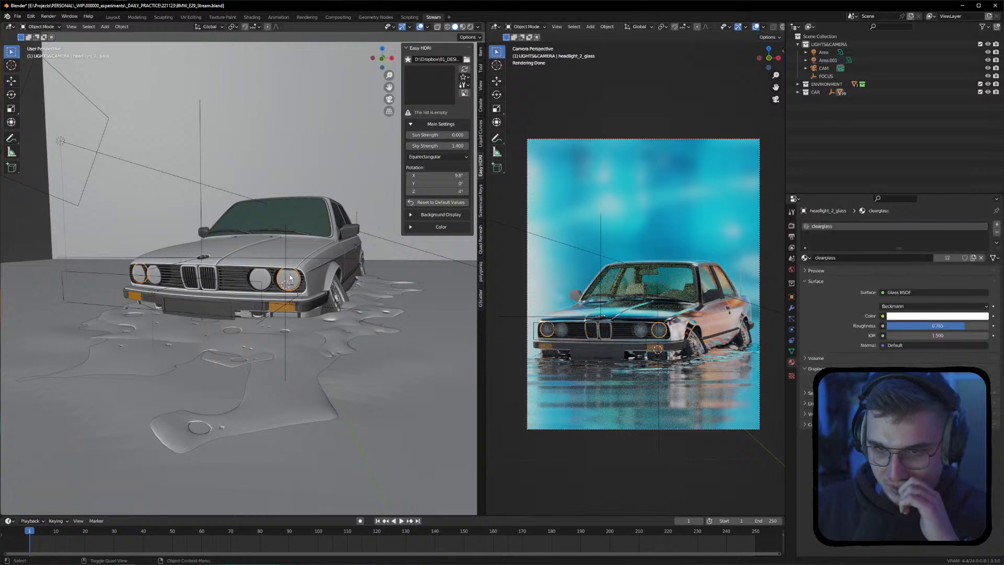
scroll(290, 292, "up", 8)
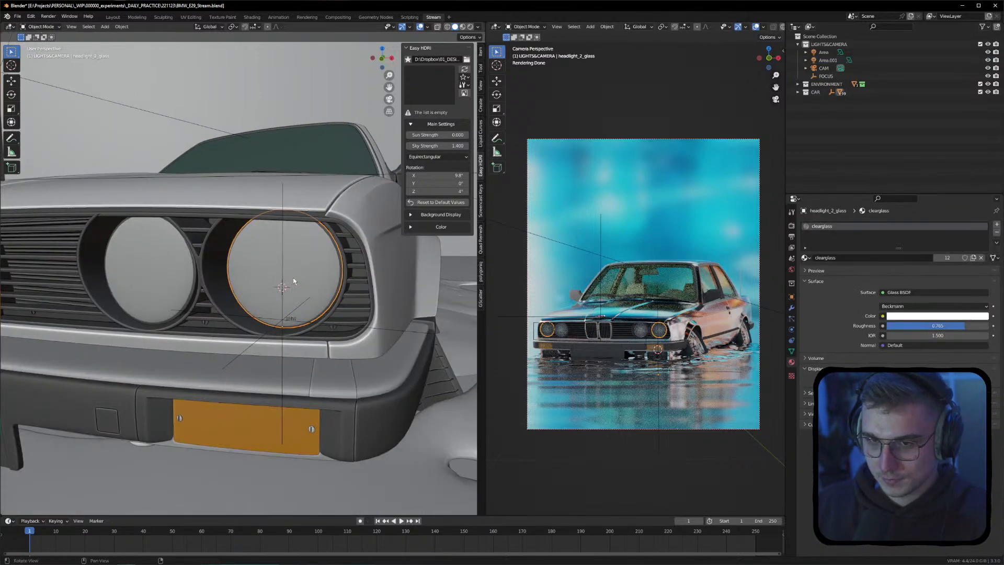
key("g")
key("Escape")
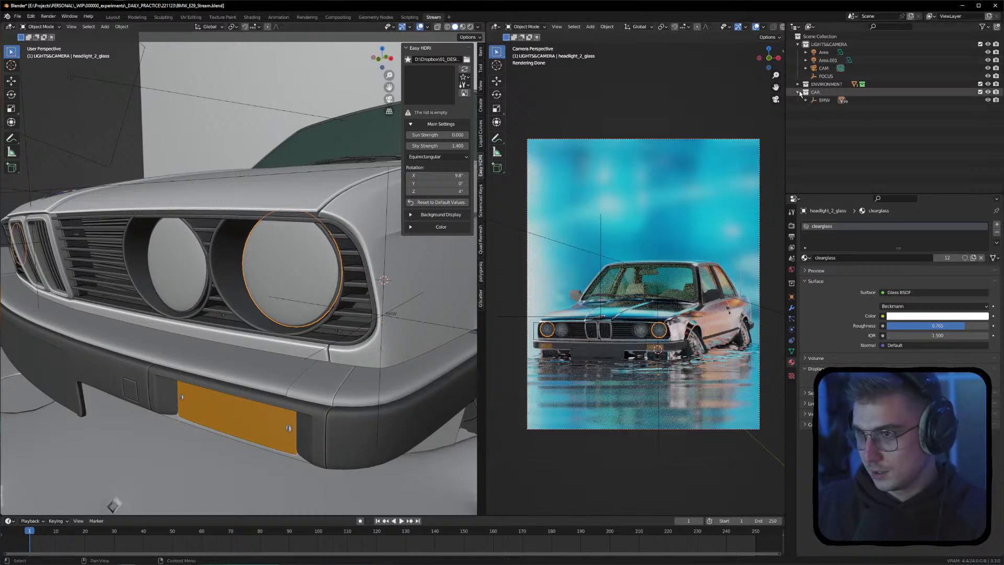
left_click(806, 100)
scroll(836, 131, "down", 15)
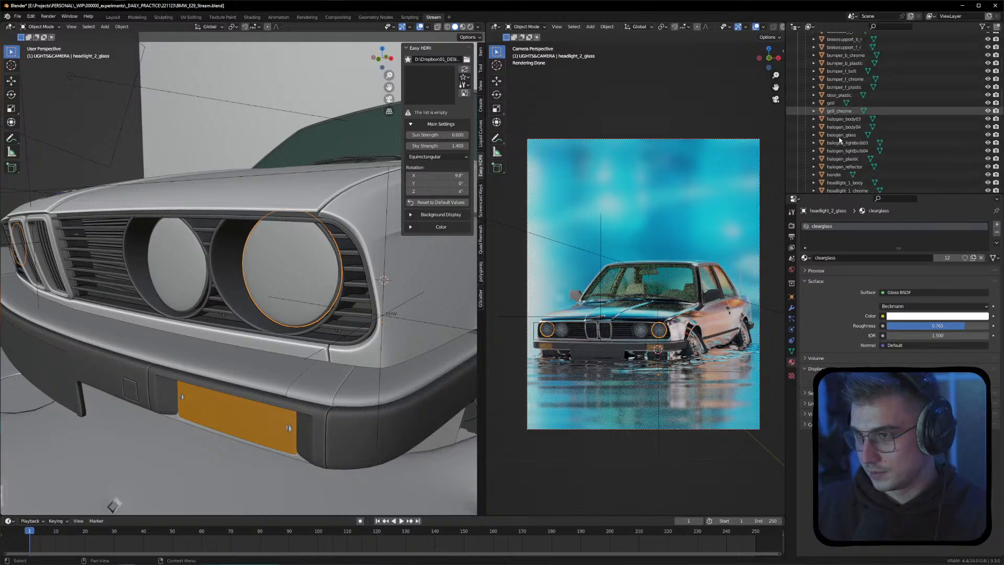
scroll(839, 137, "down", 8)
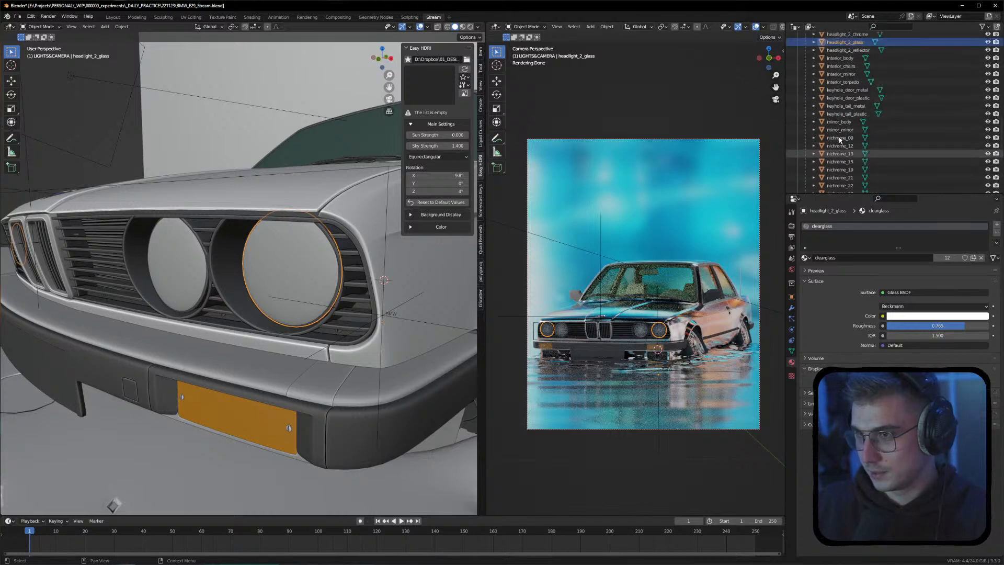
left_click(988, 143)
Select the halogen bulb body in the outer headlight, then enlarge the timeline area and turn it into a Shader Editor
left_click(296, 270)
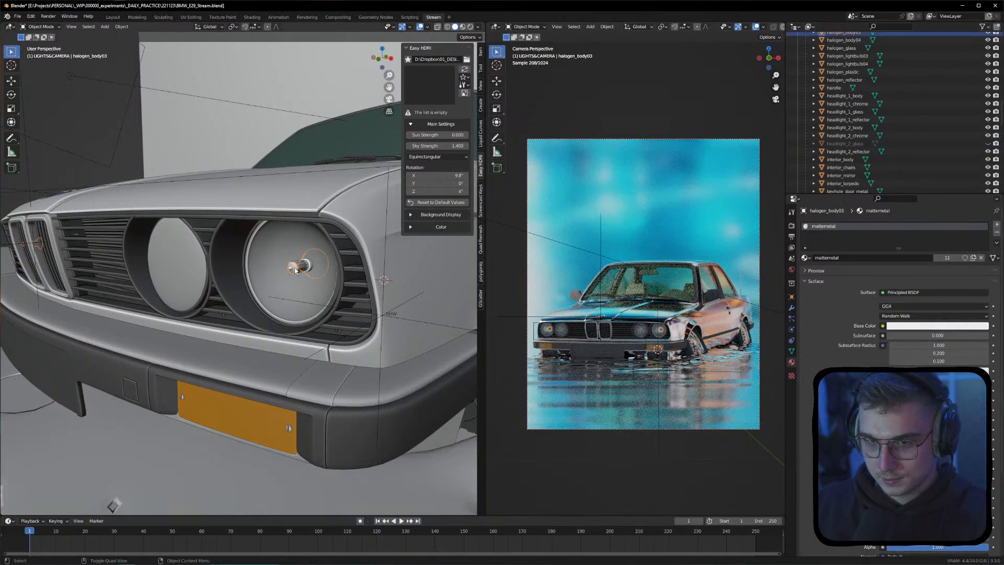
scroll(297, 271, "up", 10)
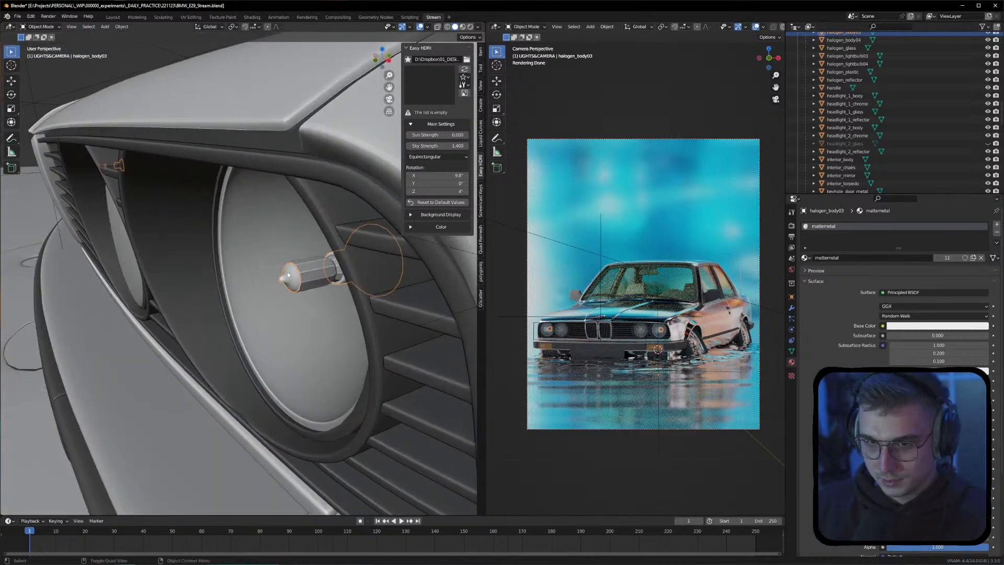
middle_click_drag(298, 282, 460, 278)
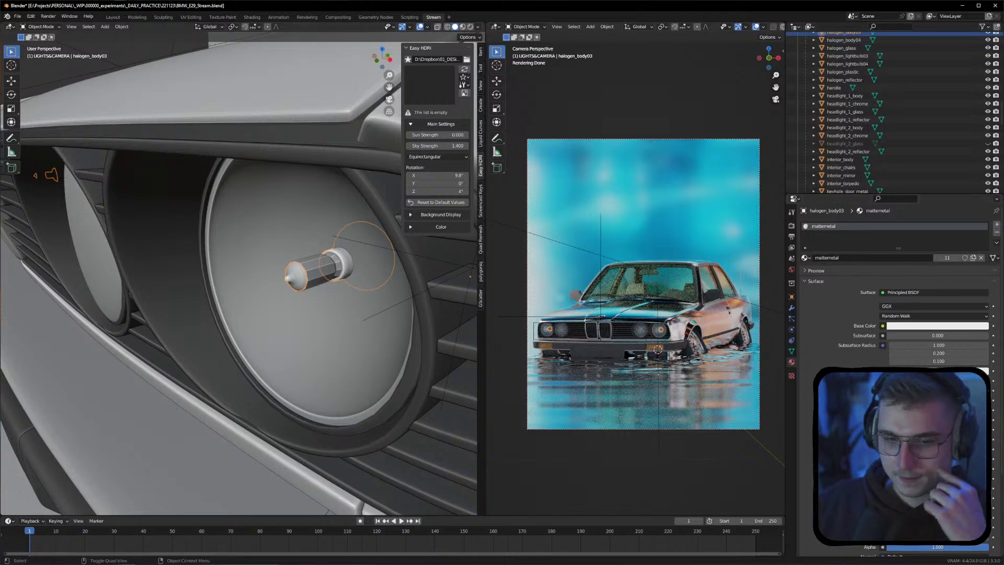
left_click_drag(91, 516, 93, 256)
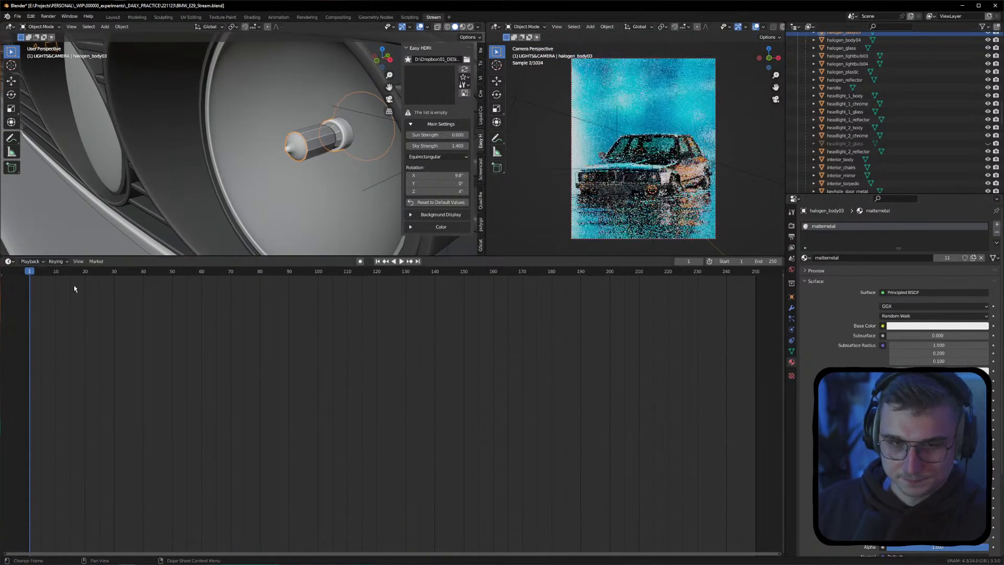
left_click(9, 261)
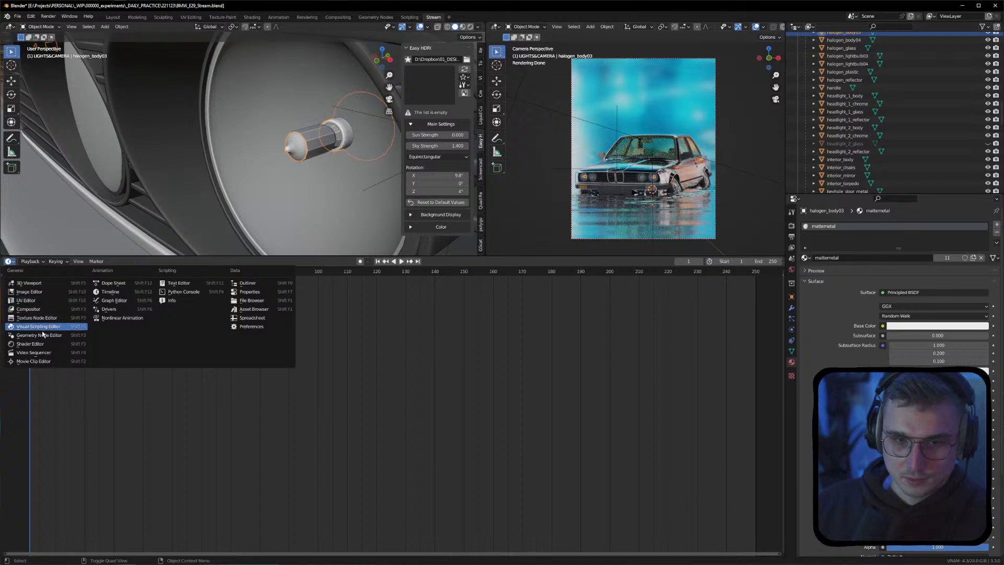
left_click(29, 343)
Try to light the bulb by adding an Emission node and connecting it to the Principled BSDF's Emission input
key("shift+a")
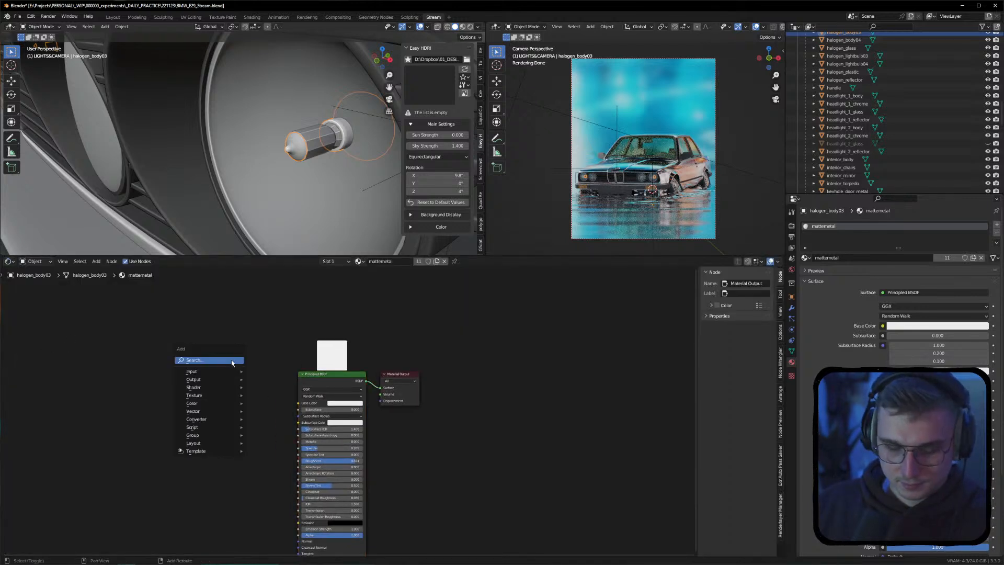
left_click(231, 360)
type("emi")
key("Return")
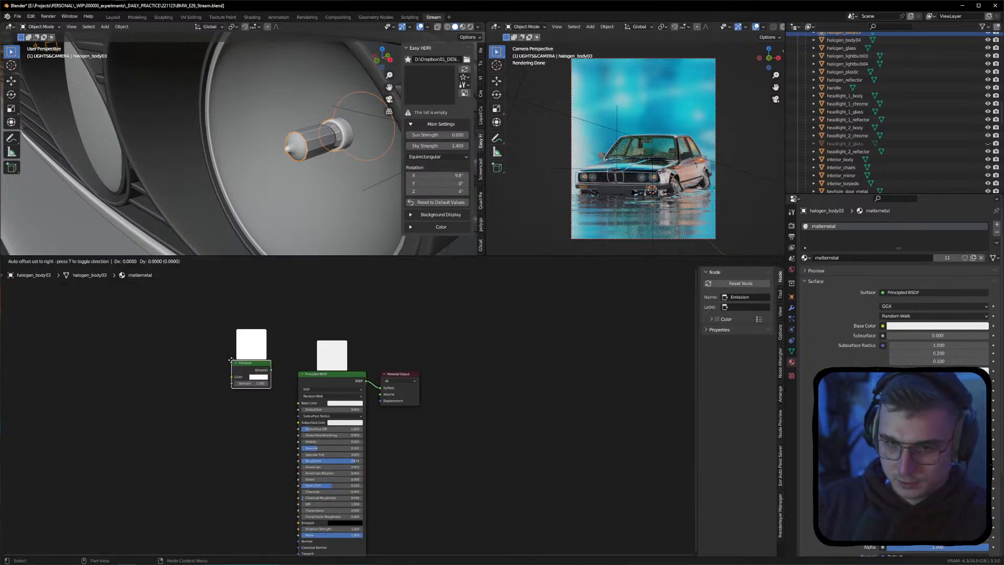
left_click(177, 446)
middle_click_drag(225, 422, 235, 338)
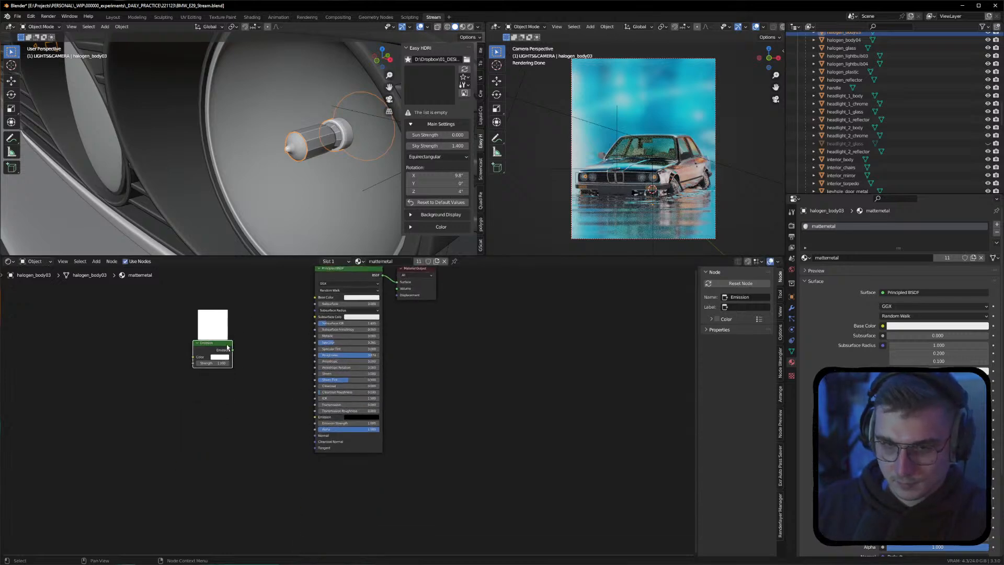
left_click_drag(233, 352, 318, 418)
key("g")
left_click(250, 374)
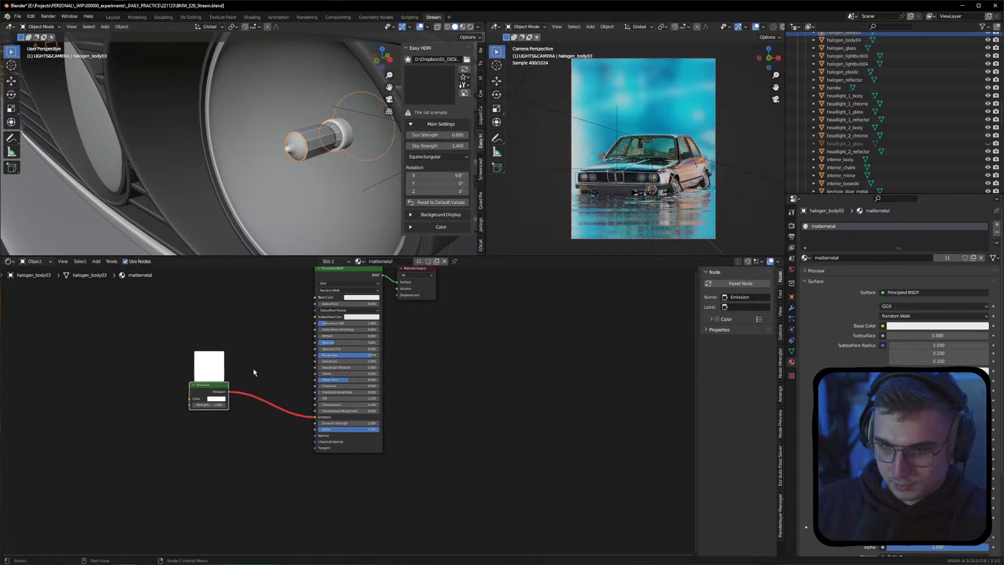
Cut the emission link, try the Emission node on the Emission Strength input, and delete the node
right_click_drag(263, 377, 262, 441, "ctrl")
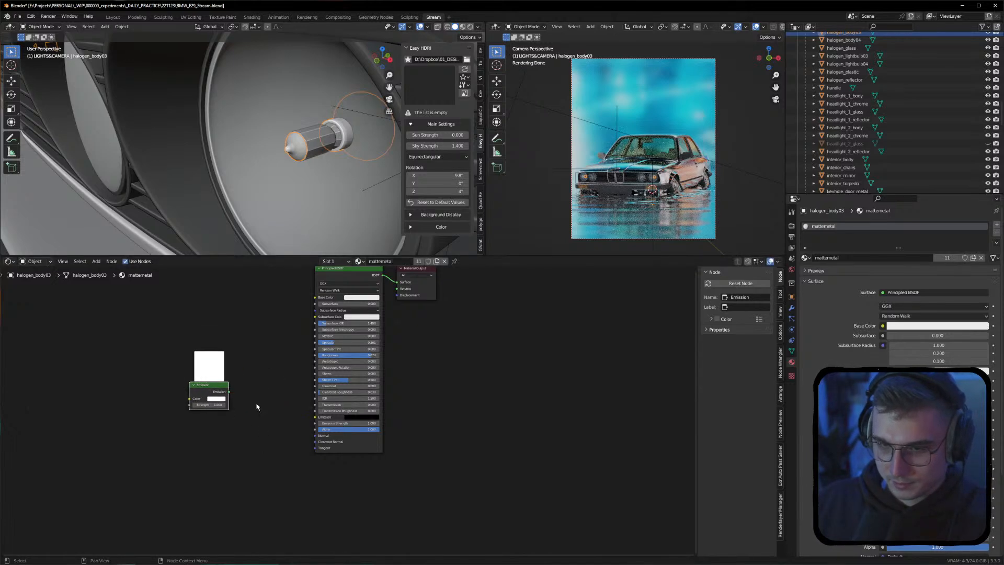
left_click(364, 417)
mouse_move(230, 408)
left_mouse_down()
mouse_move(244, 427)
mouse_move(315, 424)
left_mouse_up()
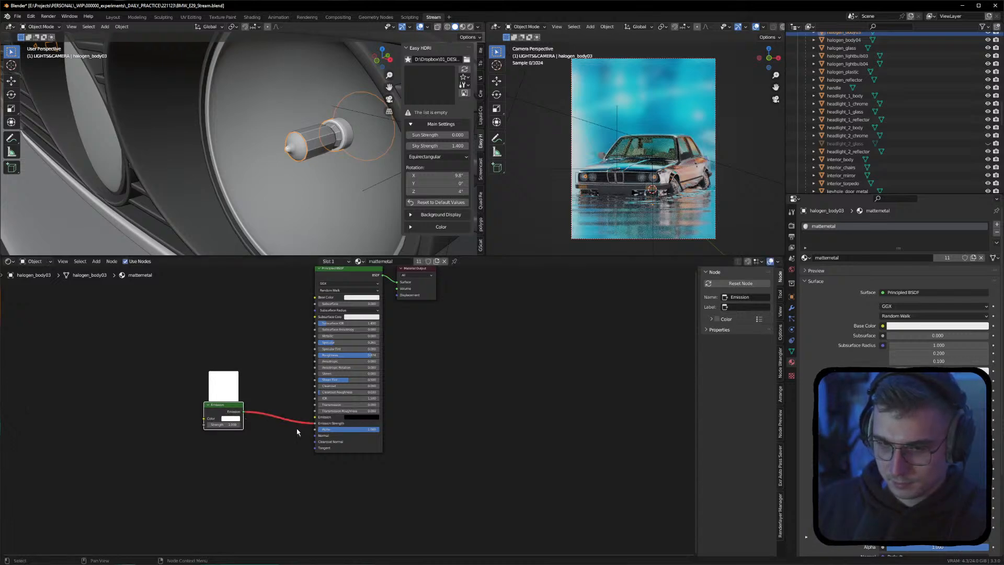
right_click_drag(291, 410, 288, 438, "ctrl")
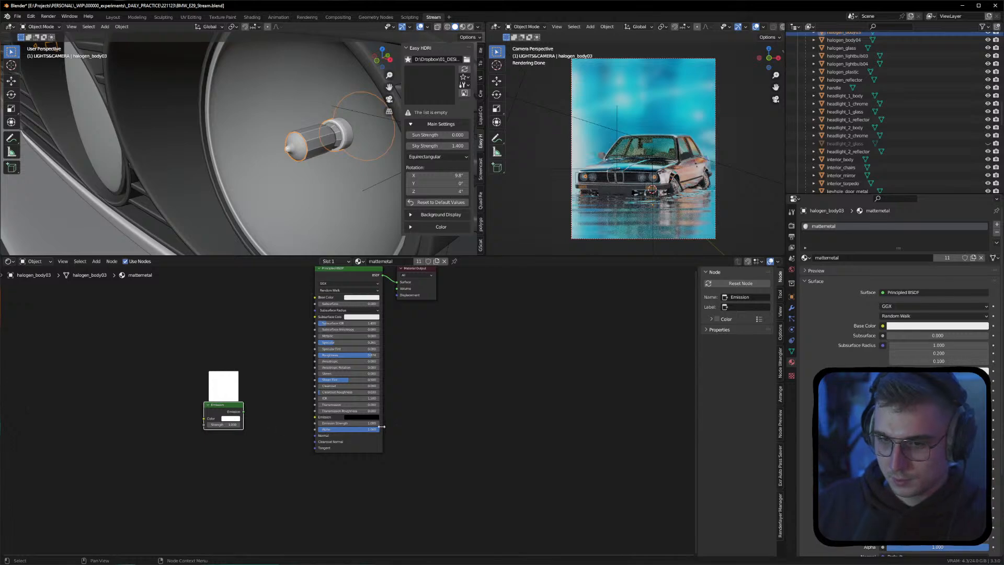
key("x")
Set the bulb material's emission colour to white and raise its emission strength in the Principled BSDF
left_click(362, 417)
scroll(393, 373, "up", 20)
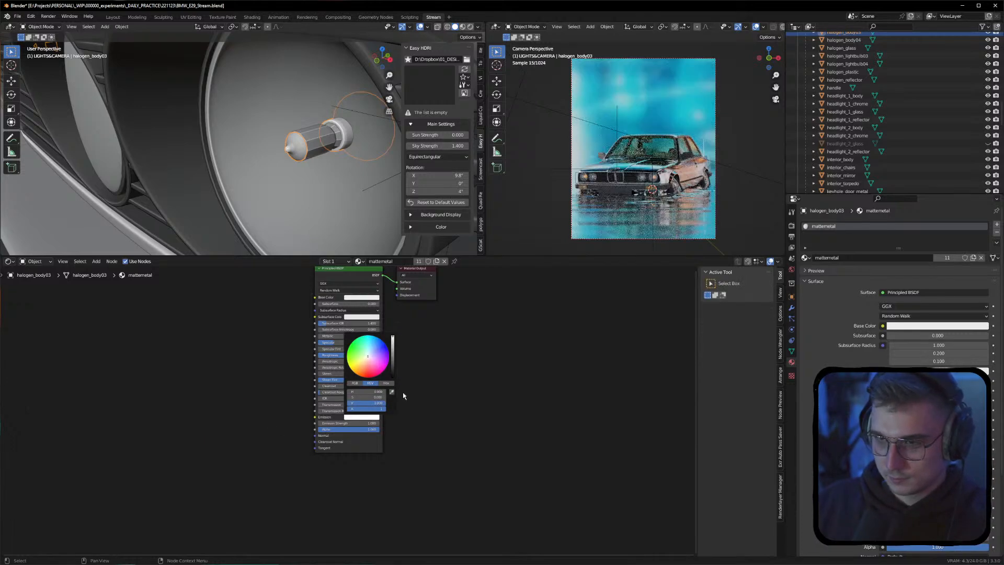
left_click_drag(350, 424, 377, 424)
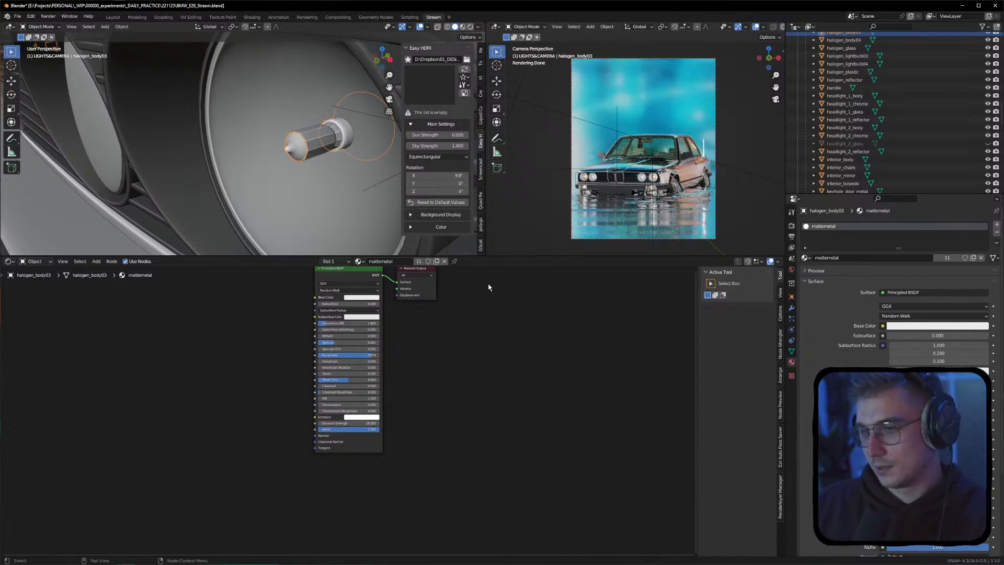
Select the antenna at the rear of the car and remove its material slot so it stops glowing
scroll(349, 151, "down", 7)
middle_click_drag(348, 151, 226, 151, "shift")
scroll(293, 155, "down", 5)
scroll(225, 150, "down", 6)
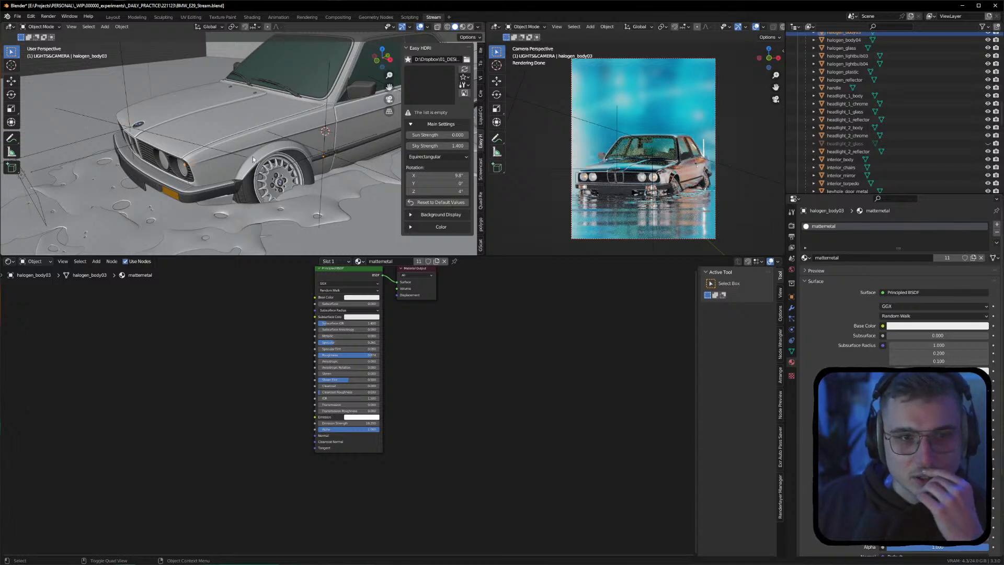
middle_click_drag(303, 151, 212, 192, "alt")
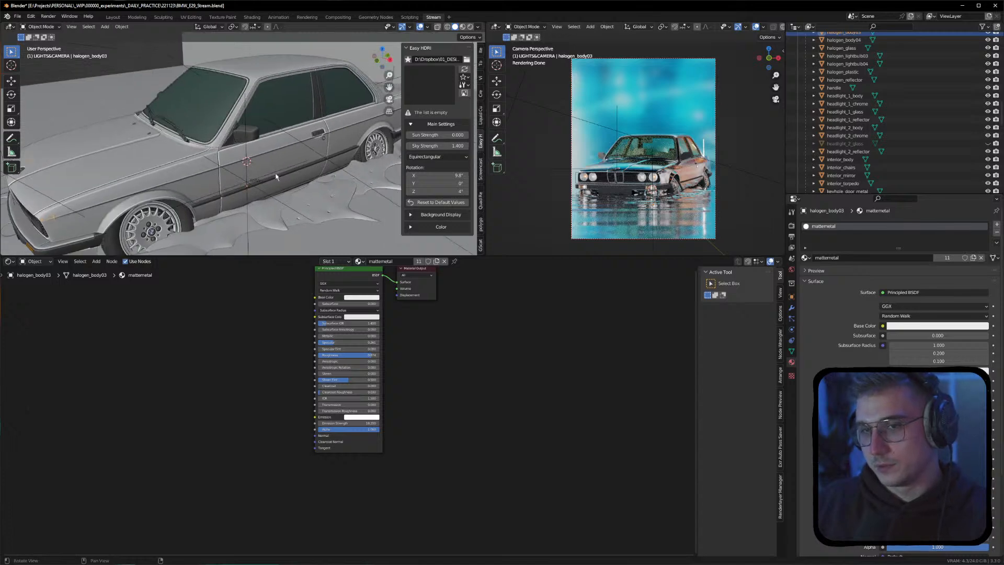
left_click_drag(272, 188, 218, 193, "alt")
left_click_drag(285, 176, 267, 170, "alt")
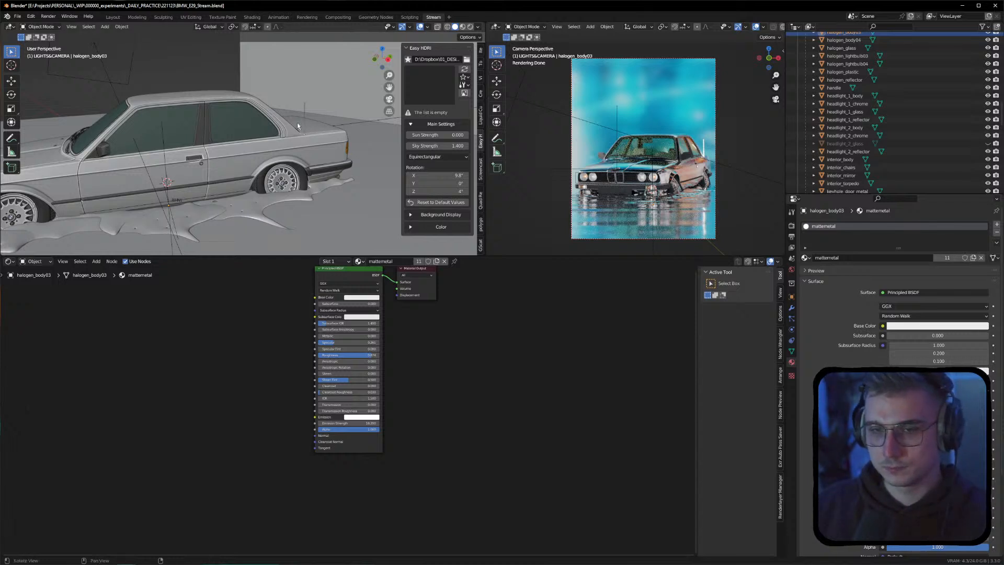
scroll(301, 125, "up", 2)
left_click_drag(301, 125, 258, 108, "alt")
scroll(257, 108, "up", 3)
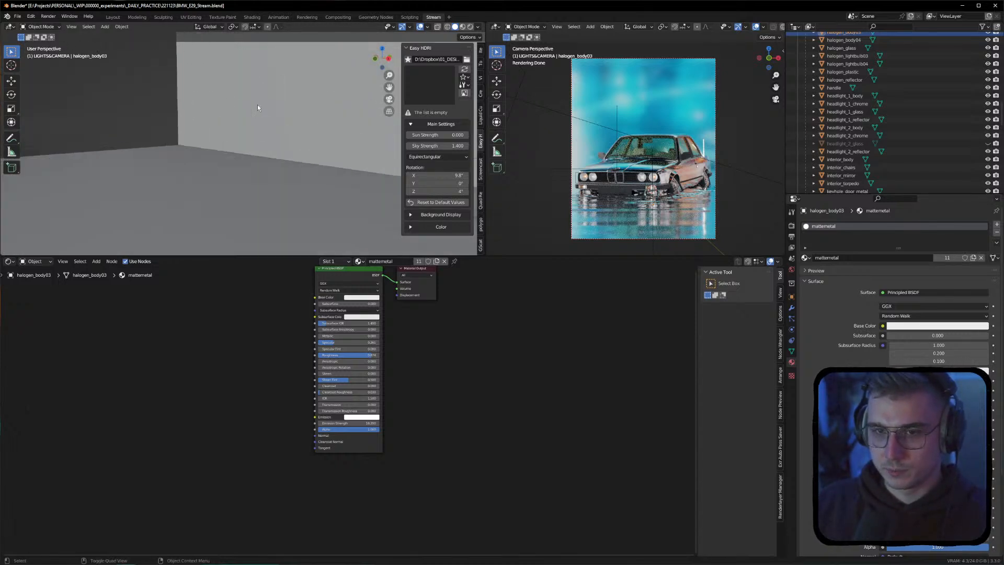
scroll(240, 127, "down", 3)
middle_click_drag(221, 159, 243, 141, "alt")
left_click_drag(243, 141, 257, 153, "alt")
left_click(244, 155)
left_click(997, 232)
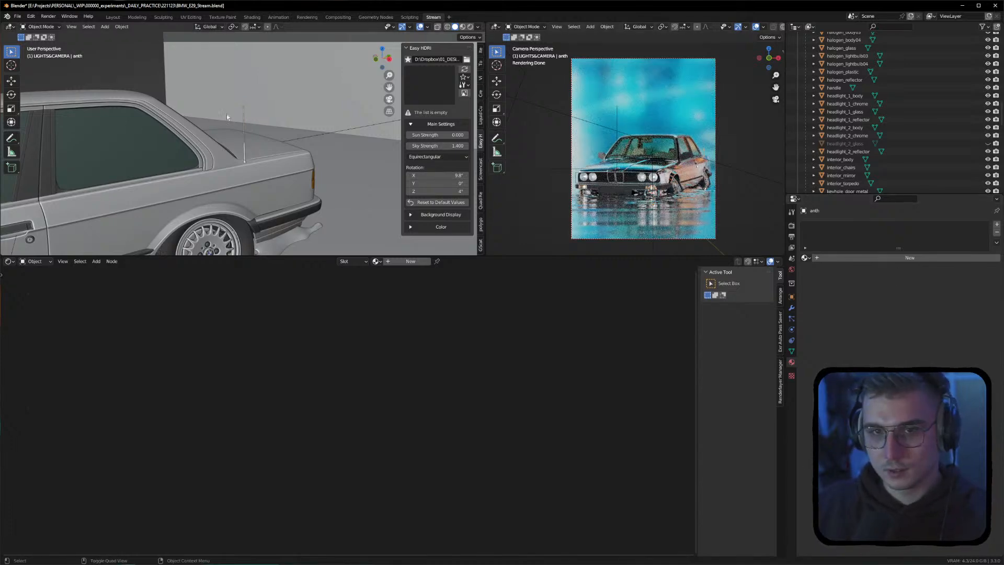
Enlarge the 3D viewports and unhide headlight_2_glass to judge the lit headlights from the front of the car
left_click_drag(335, 255, 337, 385)
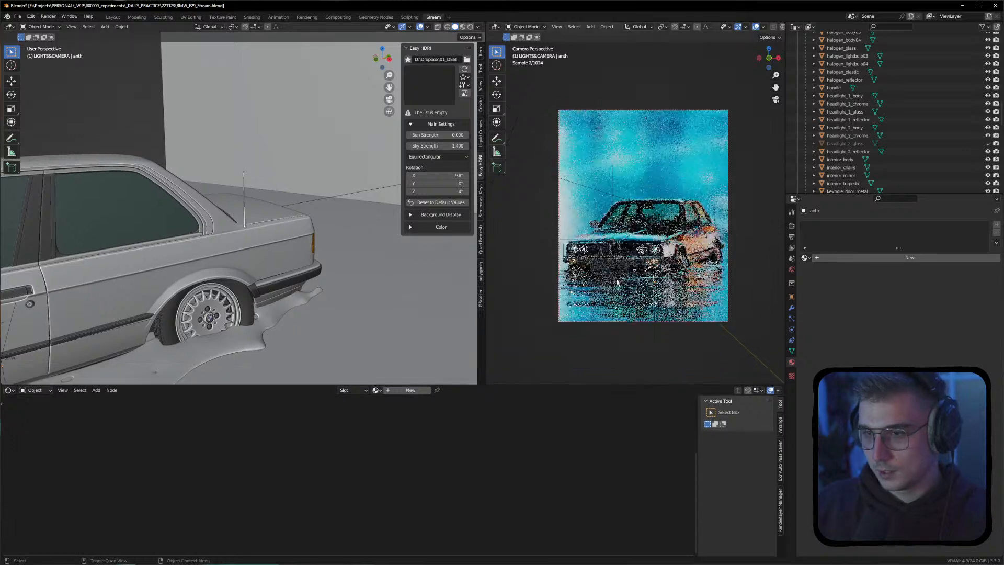
middle_click_drag(450, 262, 251, 261)
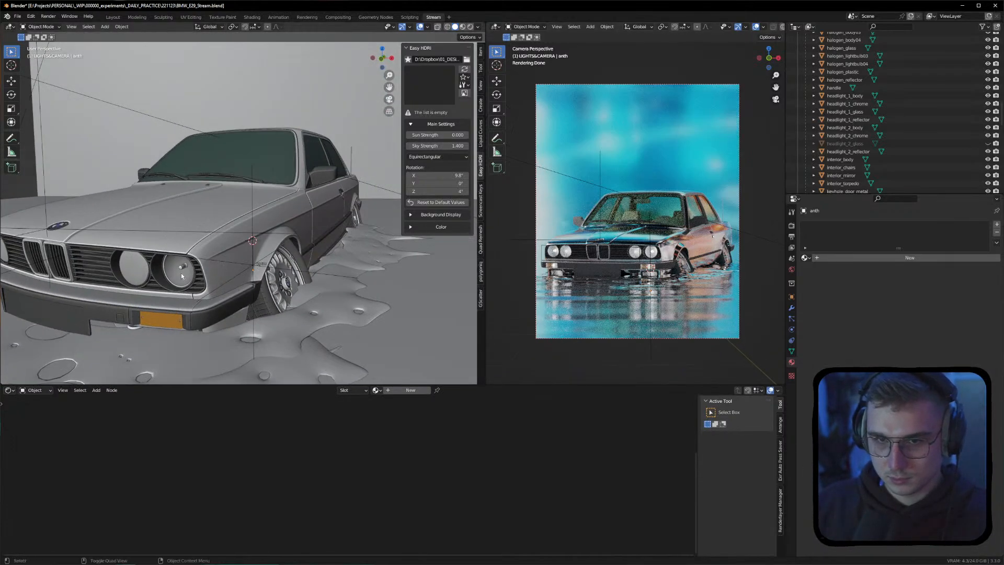
left_click(988, 143)
middle_click_drag(335, 153, 96, 160, "shift")
middle_click_drag(196, 161, 25, 155, "shift")
middle_click_drag(215, 177, 192, 185)
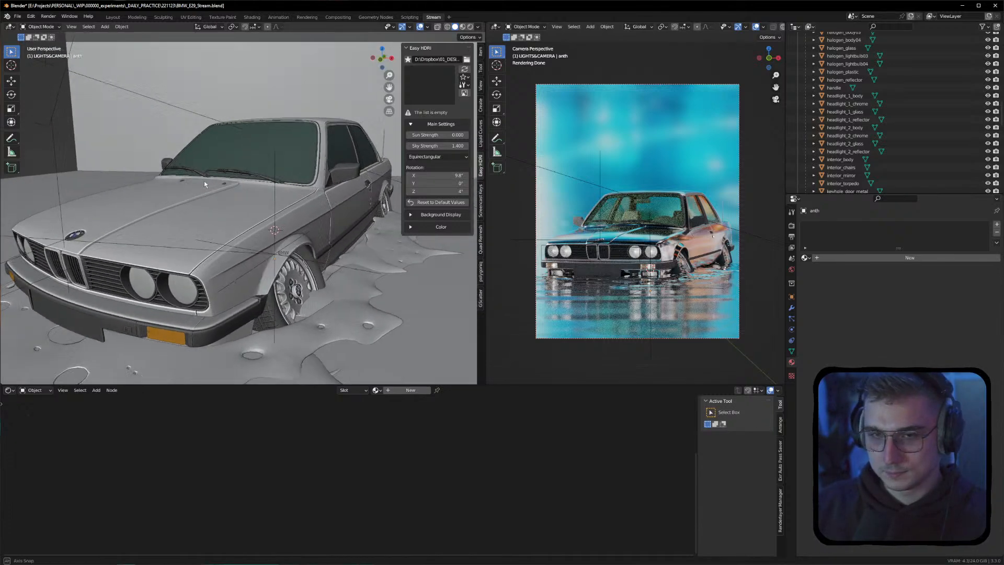
scroll(192, 185, "down", 2)
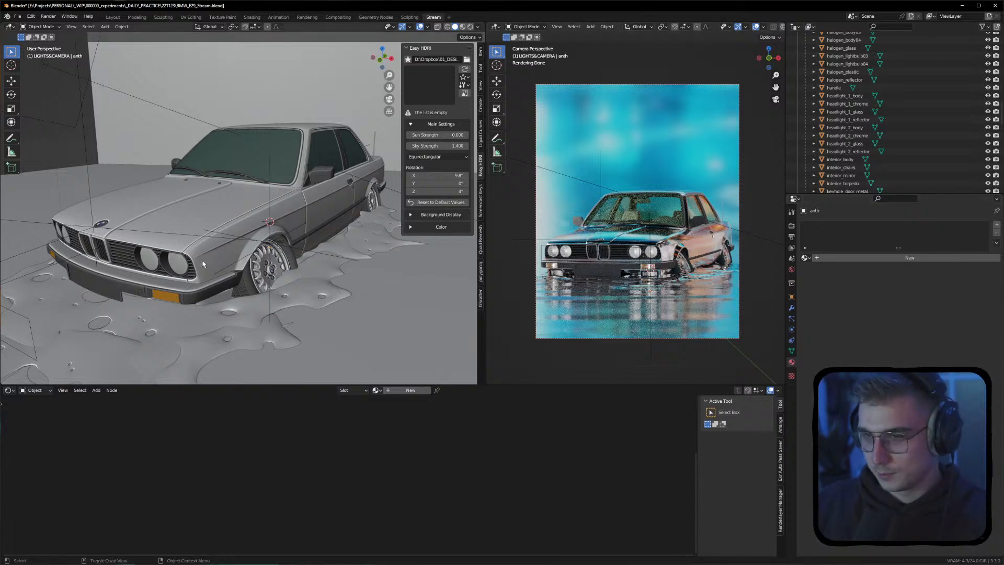
middle_click_drag(165, 265, 174, 261)
Hide headlight_2_glass again and switch off the bulb material's glow by lowering its emission strength and setting its emission colour to black
left_click(180, 265)
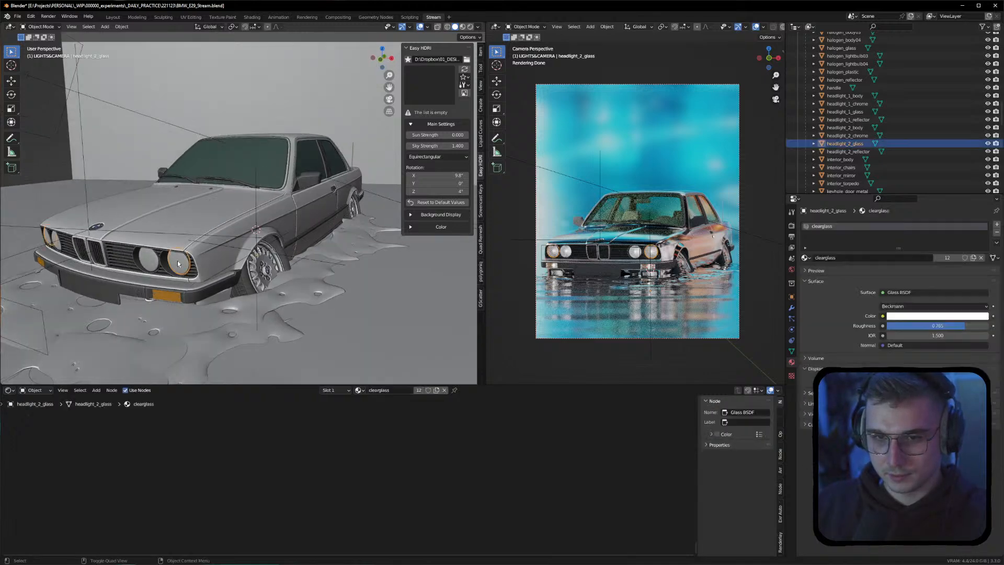
left_click(988, 144)
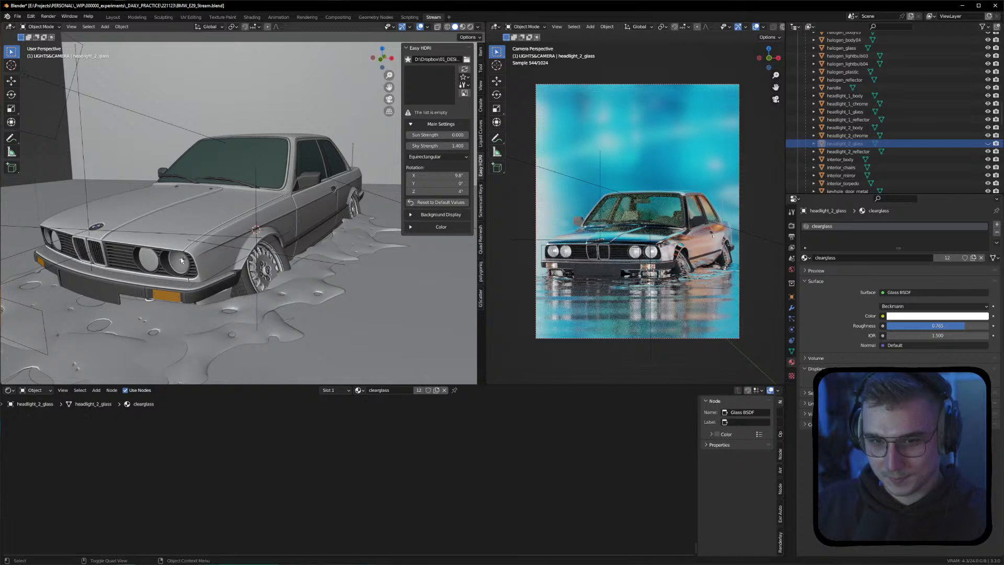
left_click(181, 262)
left_click_drag(364, 488, 327, 488)
left_click(367, 482)
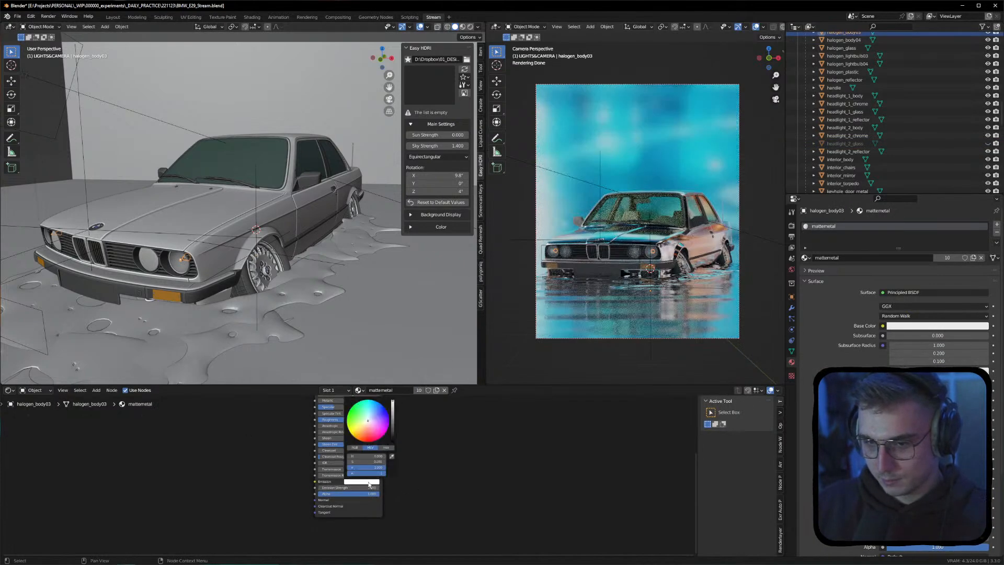
left_click_drag(393, 426, 393, 445)
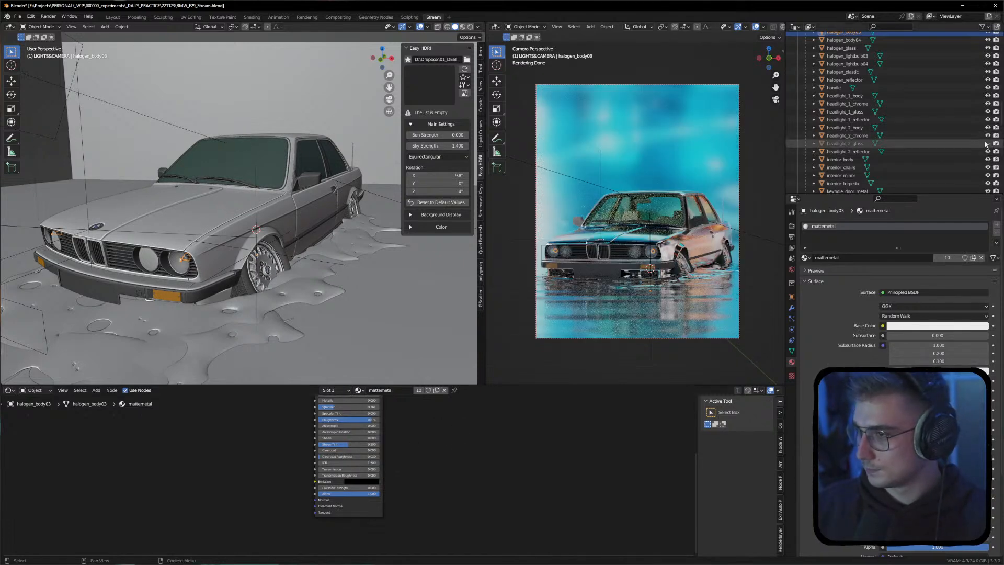
Raise the bulb material's roughness to its maximum and set the clearglass roughness on headlight_2_glass to 0
scroll(951, 147, "up", 15)
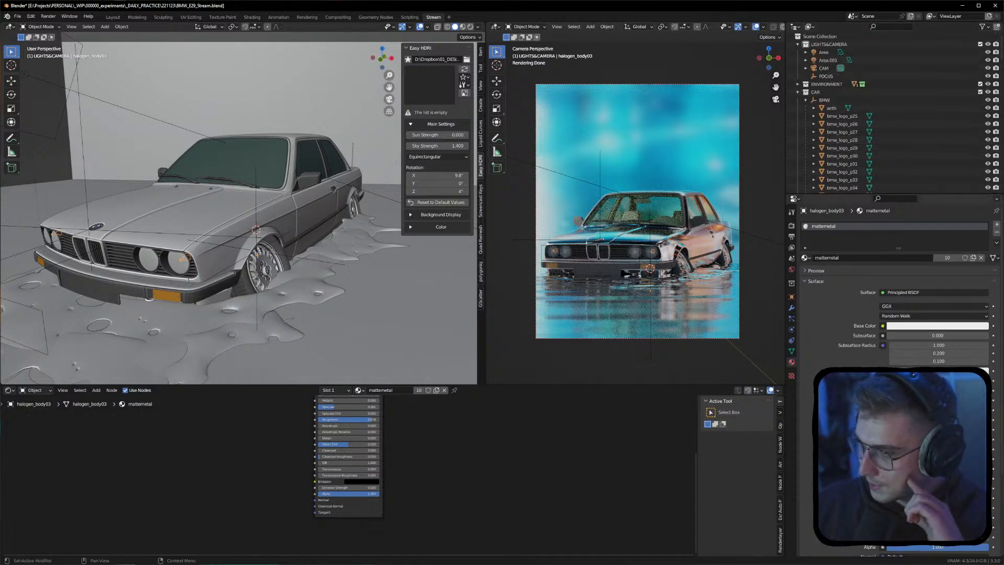
left_click_drag(953, 429, 983, 430)
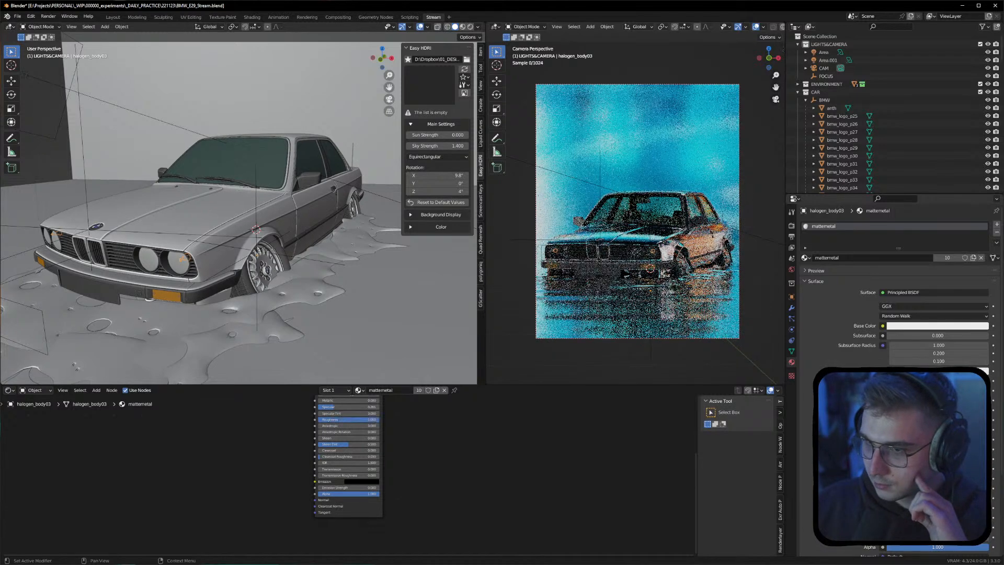
left_click(178, 266)
left_click_drag(964, 326, 888, 328)
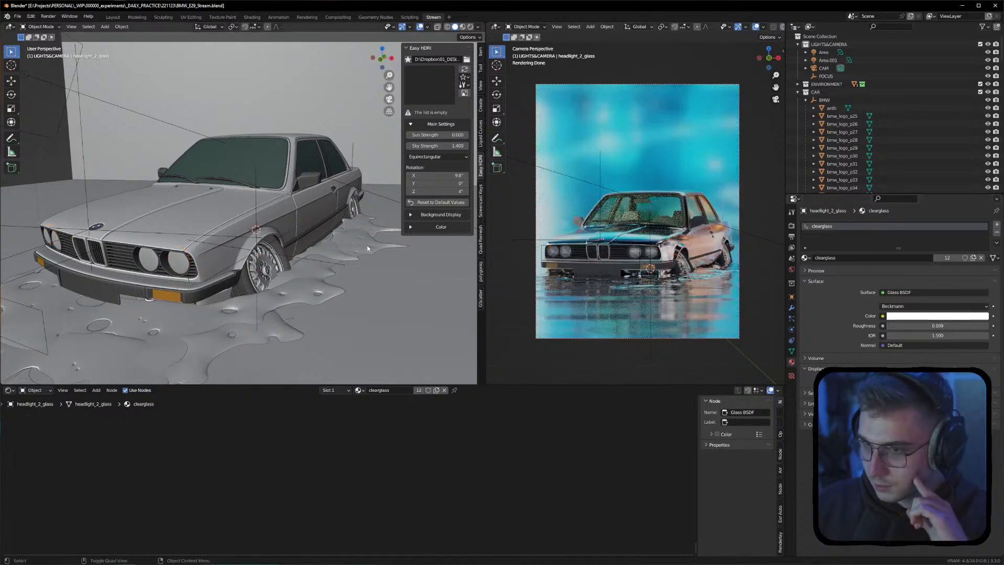
Inspect the car's front end and save the scene file
middle_click_drag(320, 281, 190, 224)
scroll(190, 223, "up", 5)
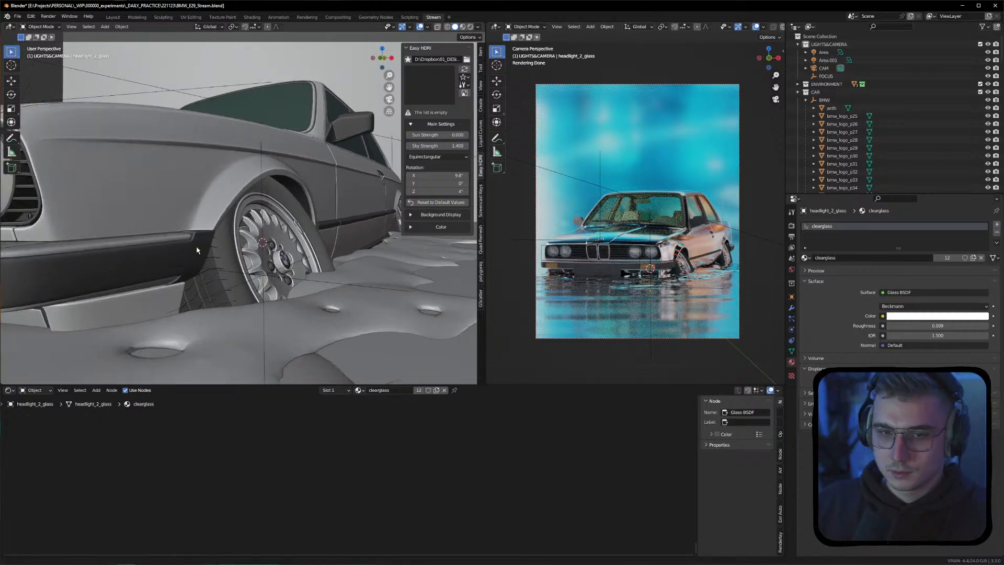
key("ctrl+s")
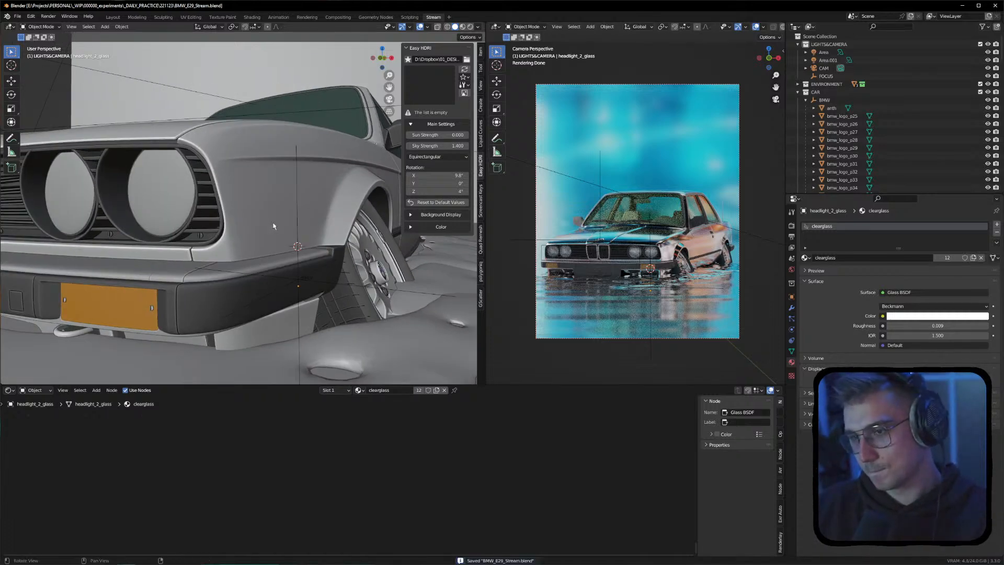
scroll(273, 226, "down", 5)
middle_click_drag(275, 216, 276, 219)
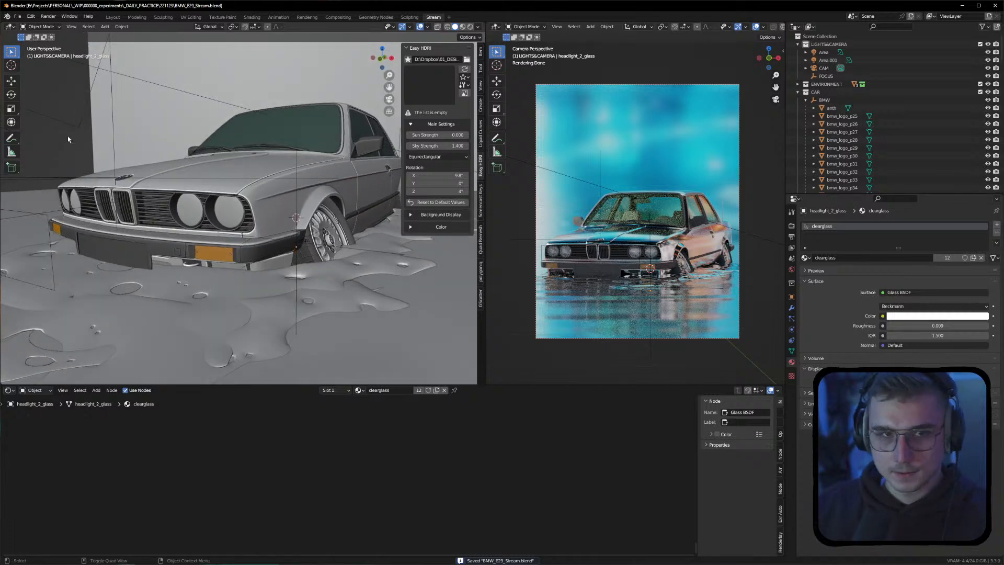
Enlarge the 3D viewports by shrinking the shader editor and frame the whole set from the front
scroll(68, 139, "down", 6)
middle_click_drag(172, 219, 231, 244)
left_click_drag(246, 386, 242, 545)
middle_click_drag(205, 343, 245, 340)
scroll(219, 343, "up", 3)
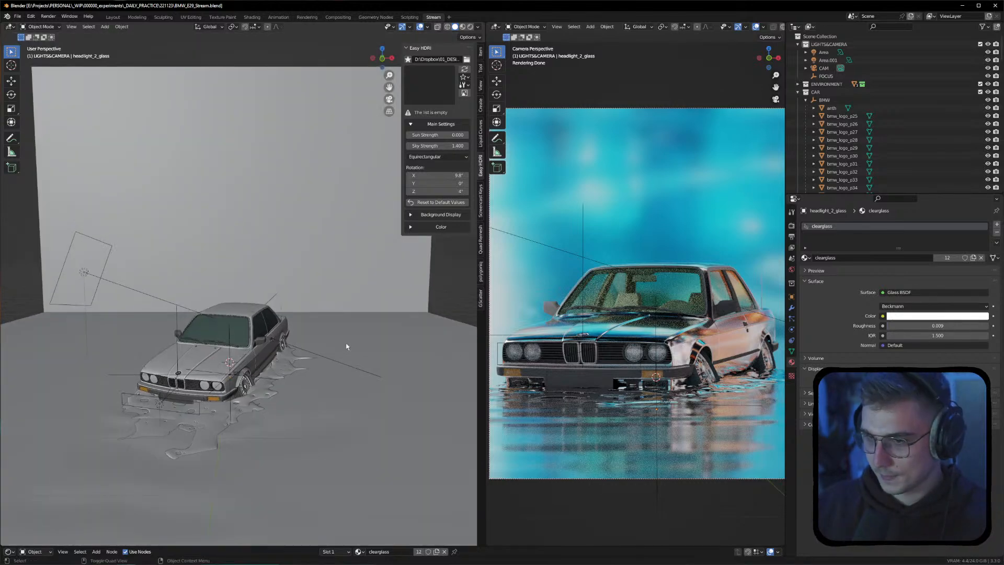
scroll(656, 363, "down", 1)
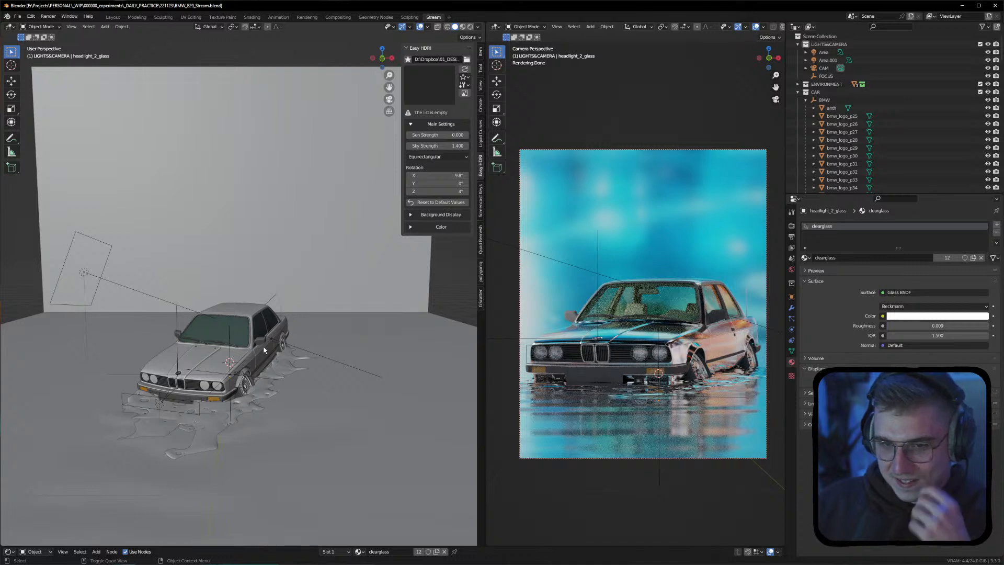
middle_click_drag(331, 341, 313, 322)
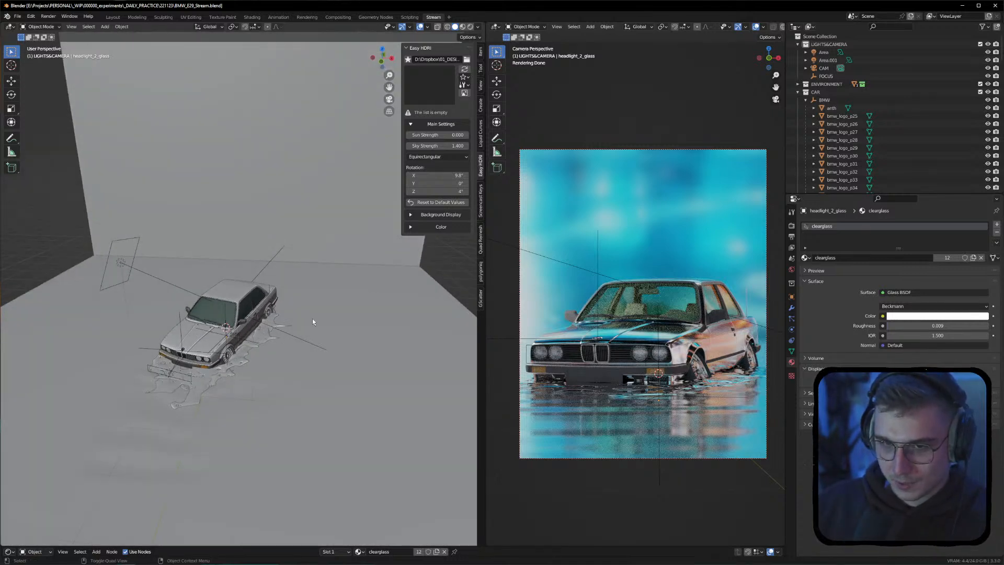
Duplicate the area light beside the car and place the copy about 5.8 m away along X, on the car's opposite side
left_click(120, 263)
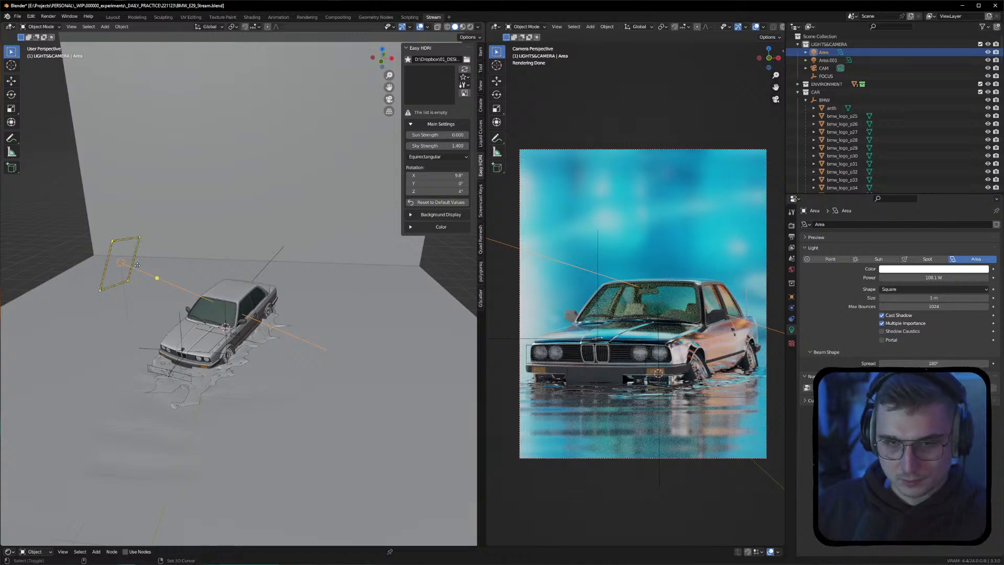
key("shift+d")
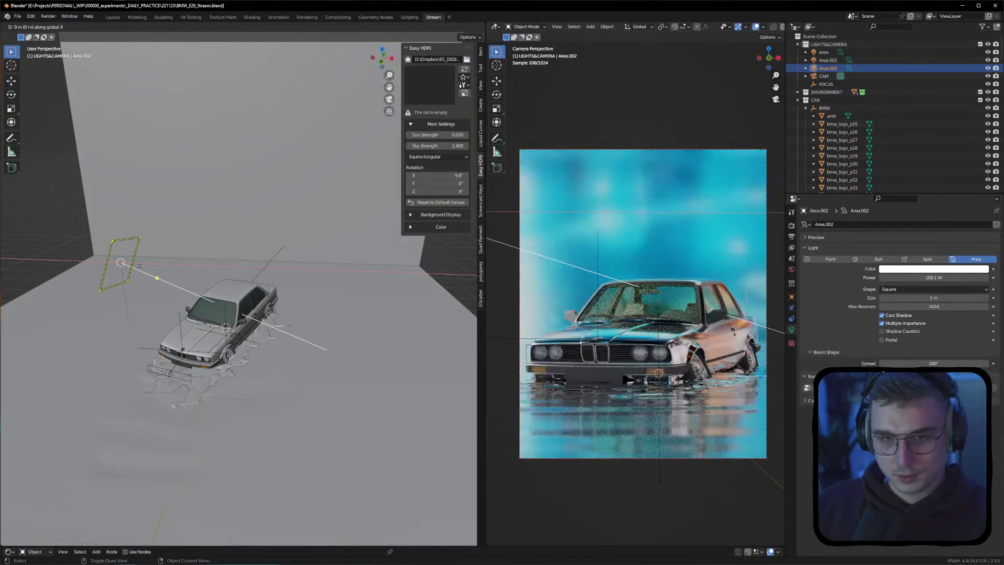
key("x")
left_click(355, 285)
Rotate the duplicated area light about Z to face the car and move it about 1.3 m further out along X
key("r")
key("x")
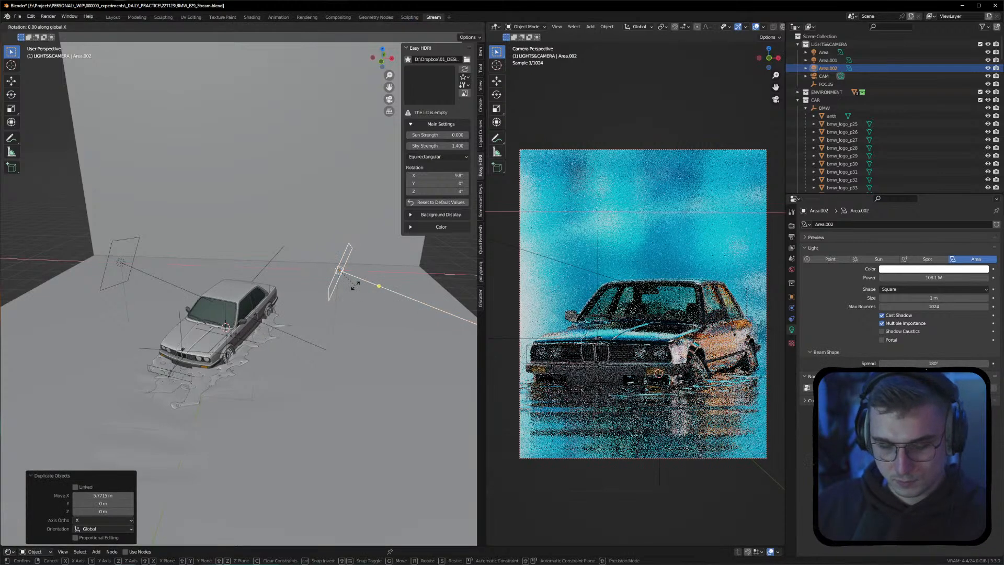
key("z")
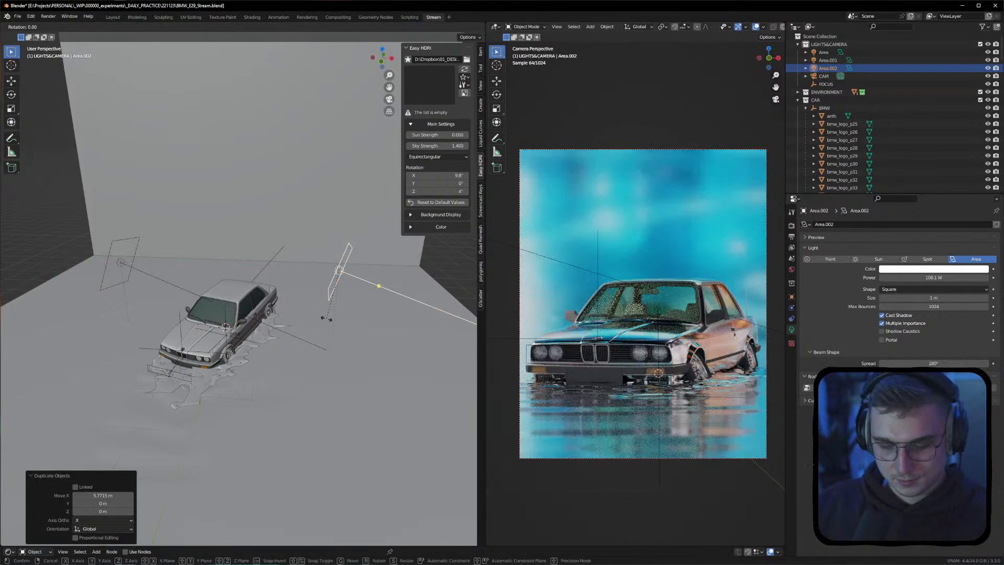
left_click(337, 212)
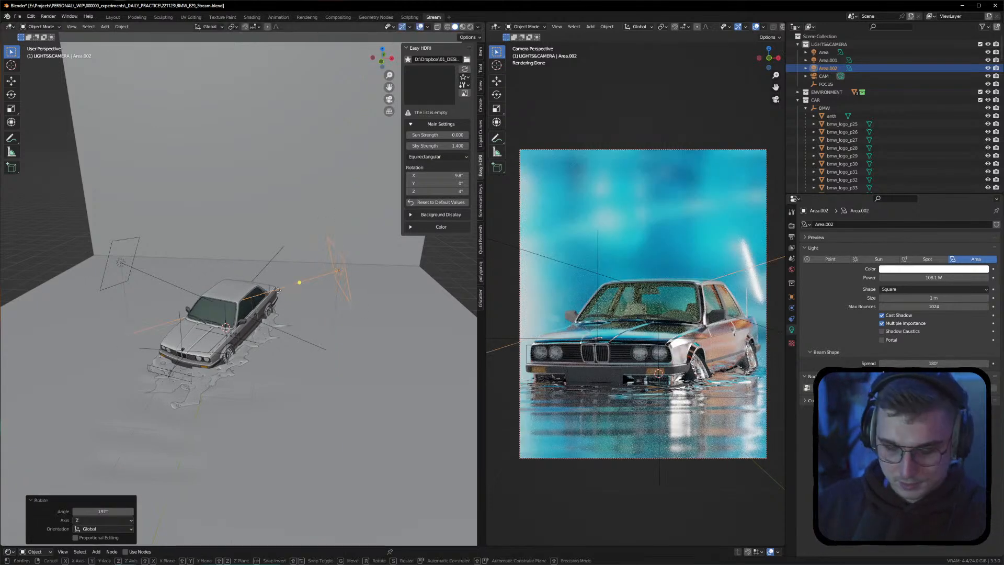
key("g")
key("x")
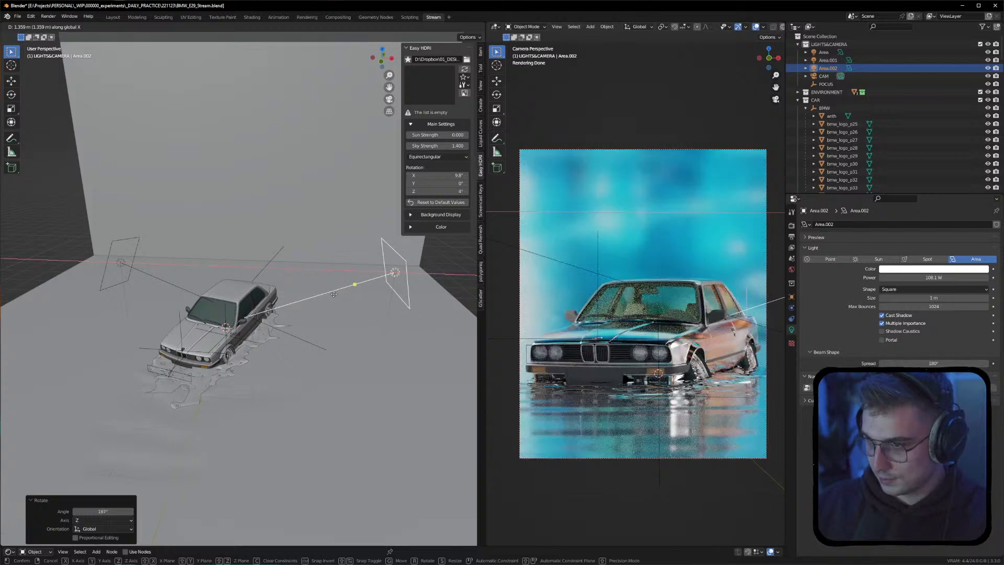
left_click(339, 294)
Shift the duplicated area light about -0.18 m along Y beside the car
middle_click_drag(340, 293, 274, 303)
left_click_drag(274, 304, 207, 311, "alt")
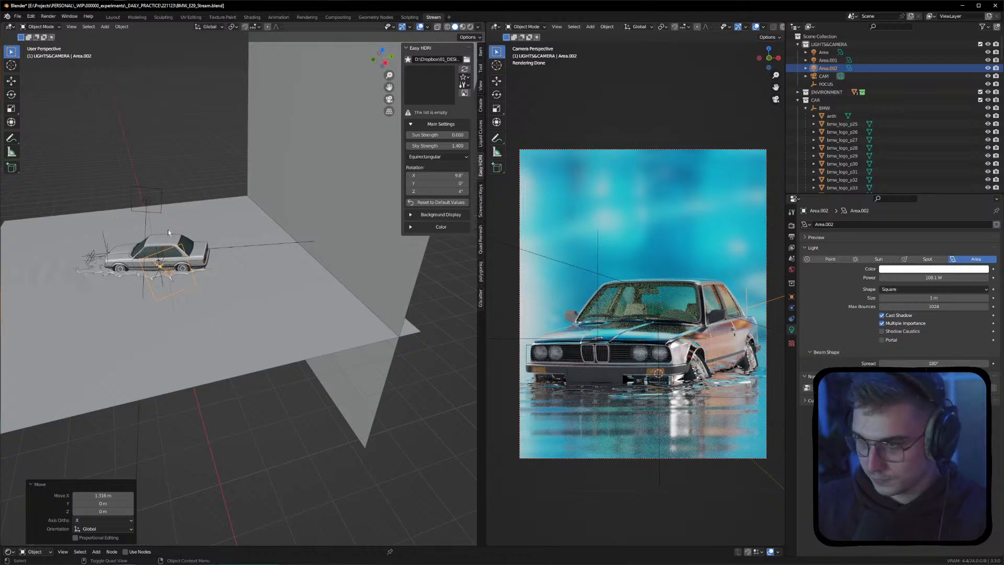
key("g")
key("x")
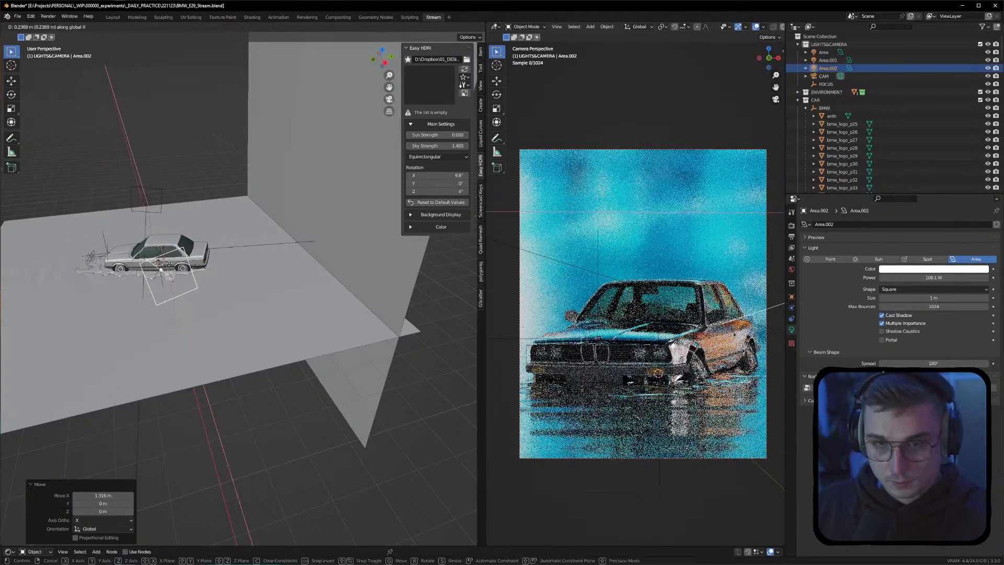
key("y")
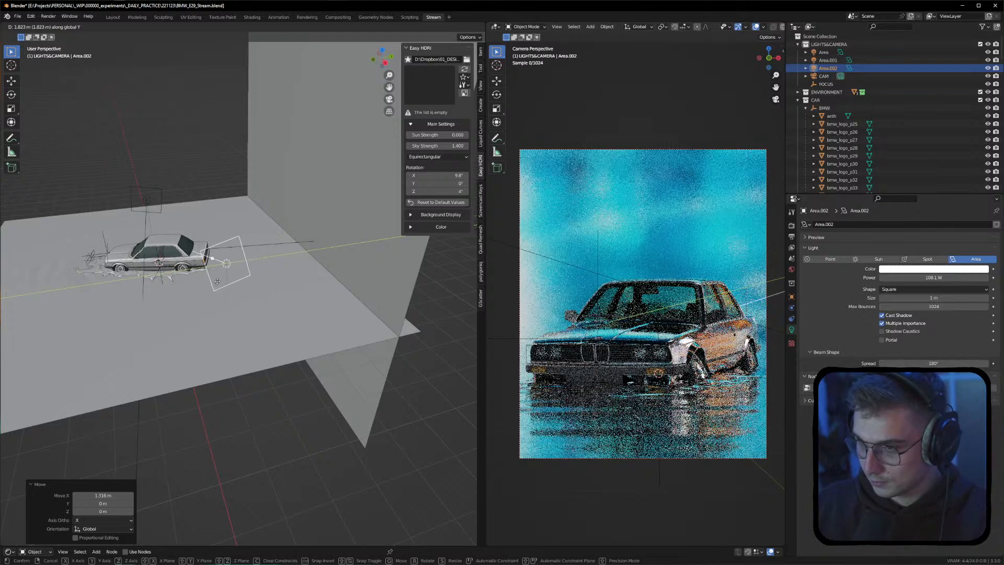
left_click(160, 314)
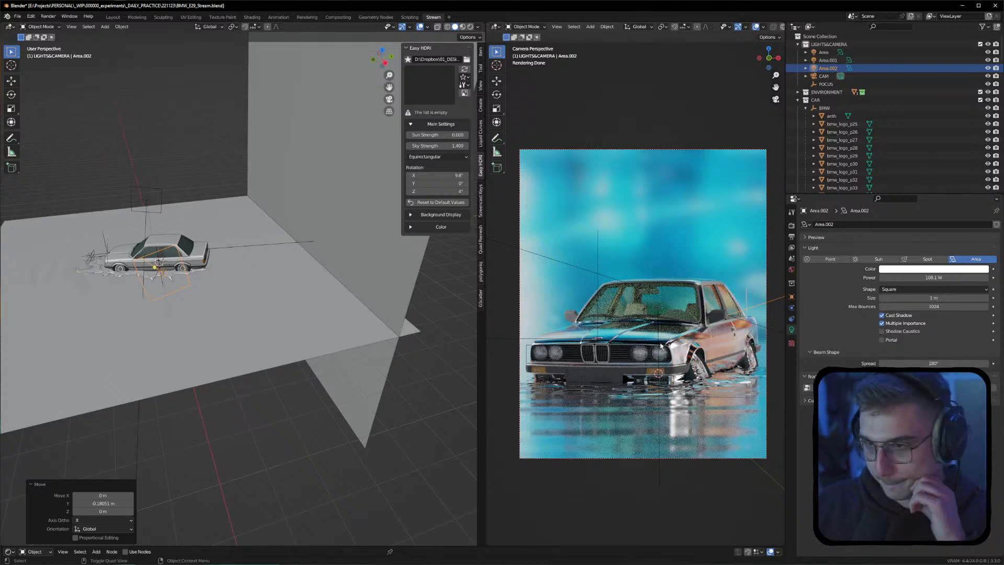
middle_click_drag(250, 273, 169, 282)
key("s")
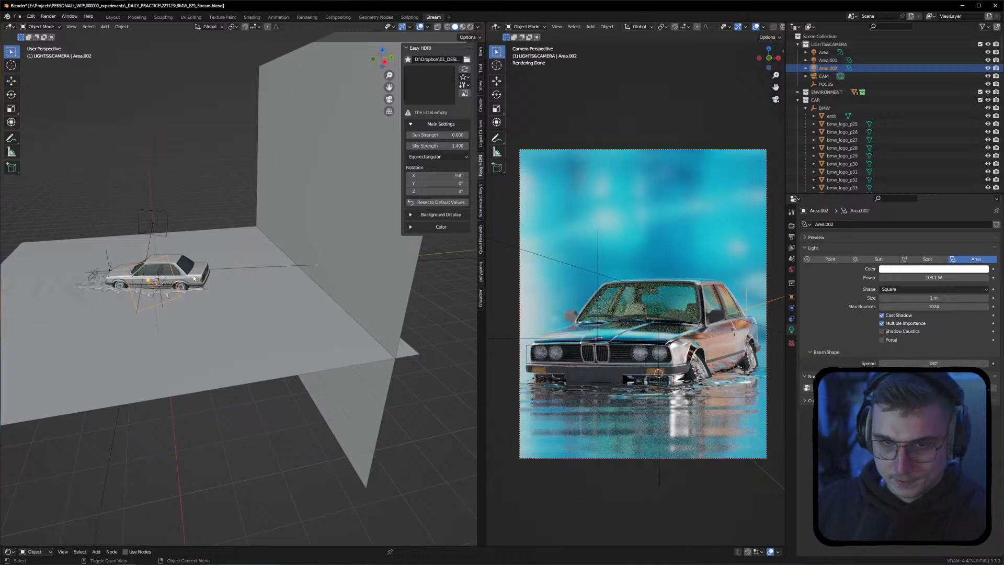
key("x")
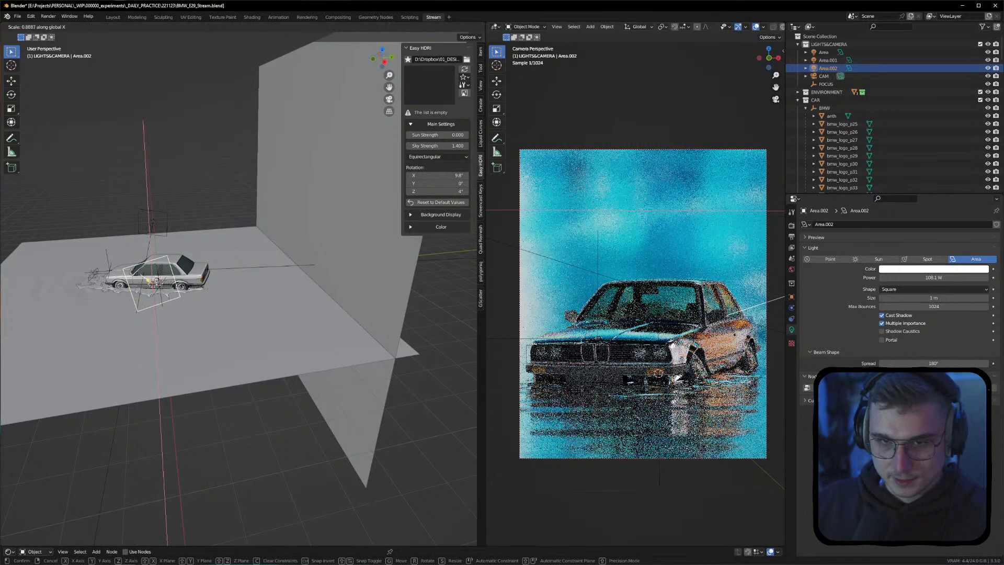
right_click(181, 279)
key("s")
key("x")
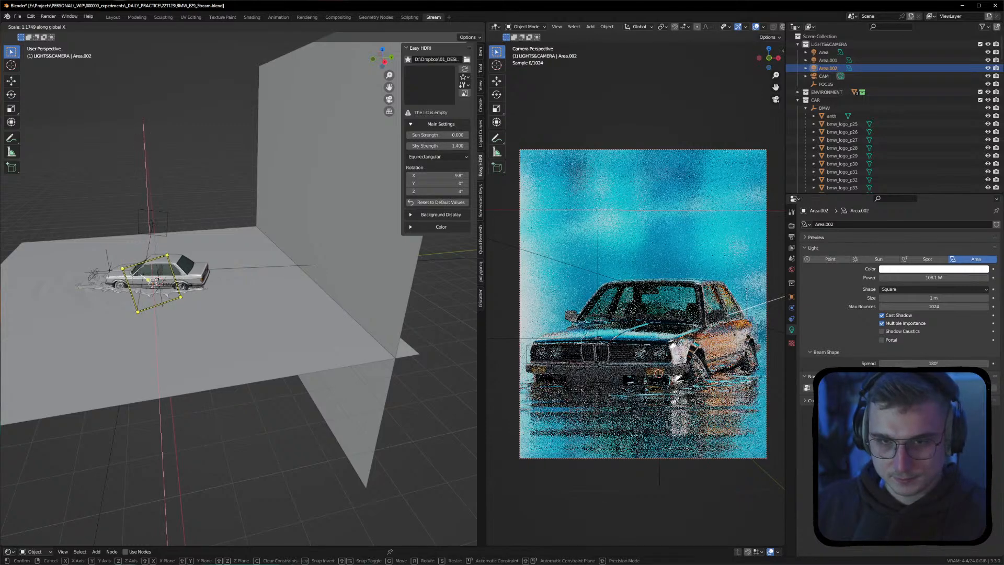
right_click(137, 273)
Scale the duplicated area light to about 0.22 along Z and about 1.7 along Y to form a long strip
scroll(137, 273, "up", 3)
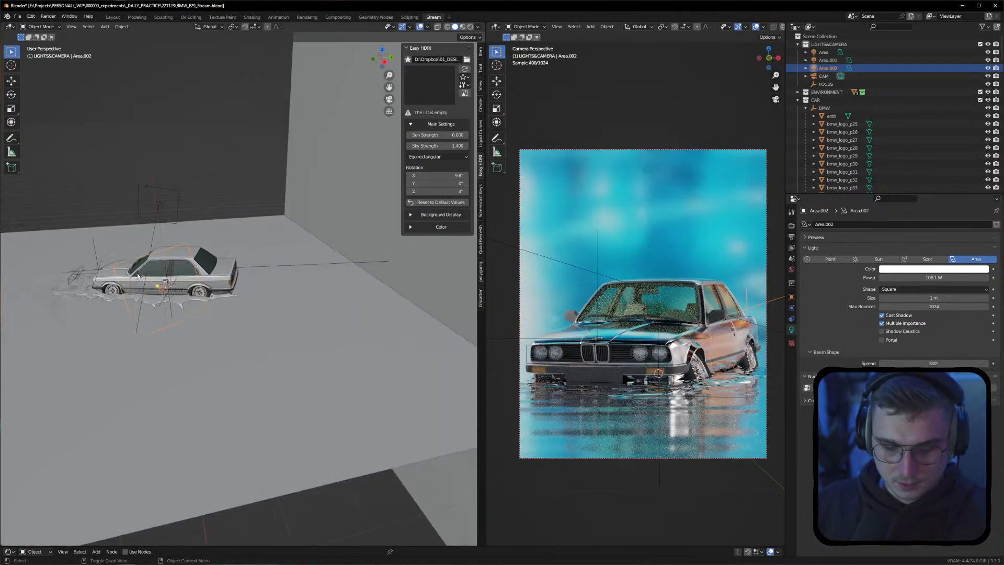
key("s")
key("z")
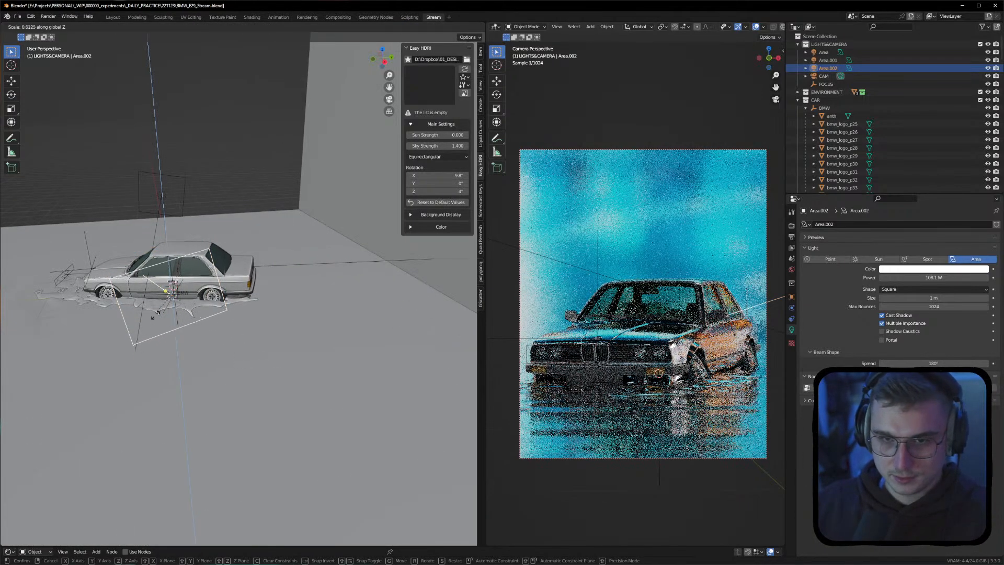
left_click(184, 297)
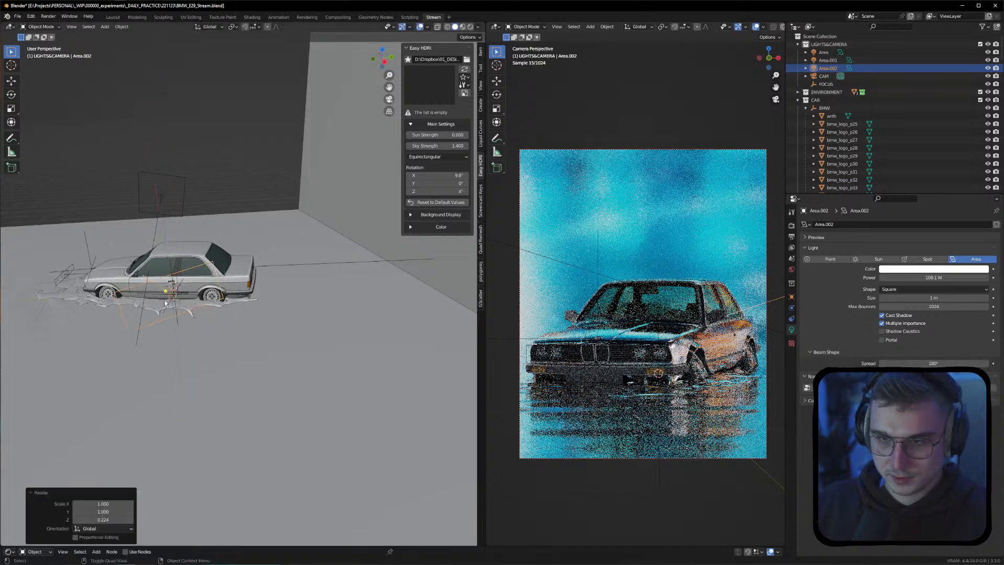
key("s")
key("y")
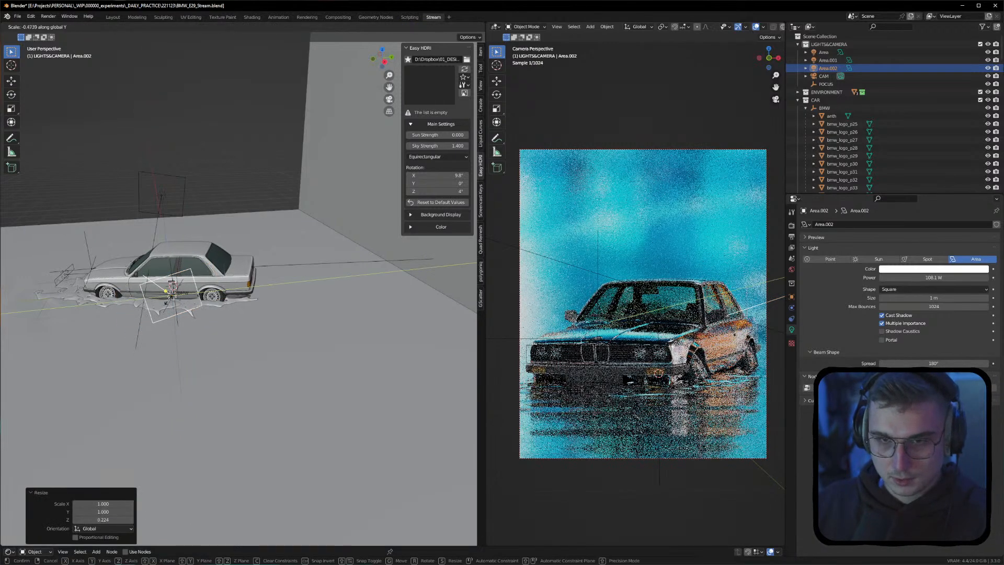
key("Return")
key("r")
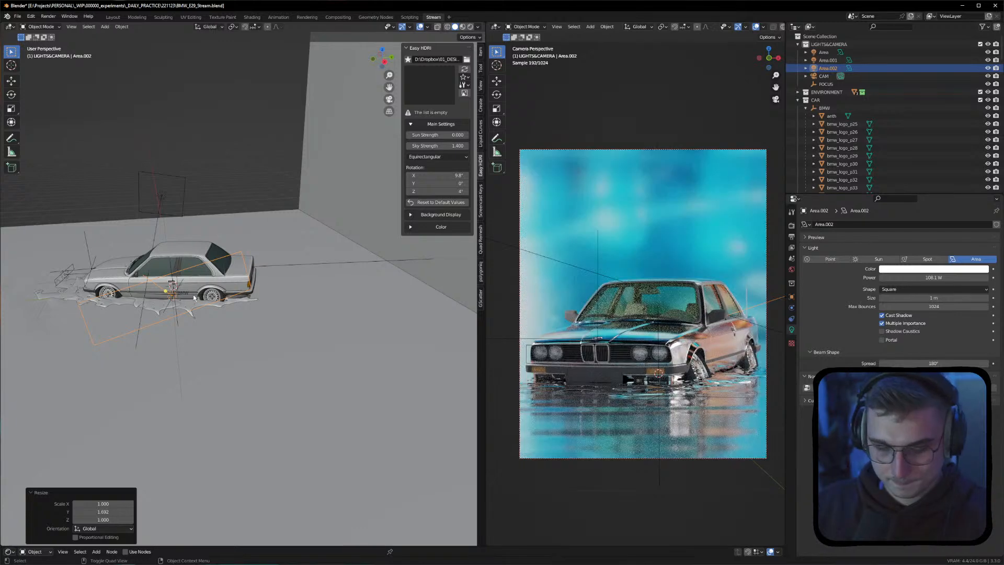
key("z")
right_click(182, 300)
Rotate the strip light about -12° around X to level it along the car's side
key("r")
key("x")
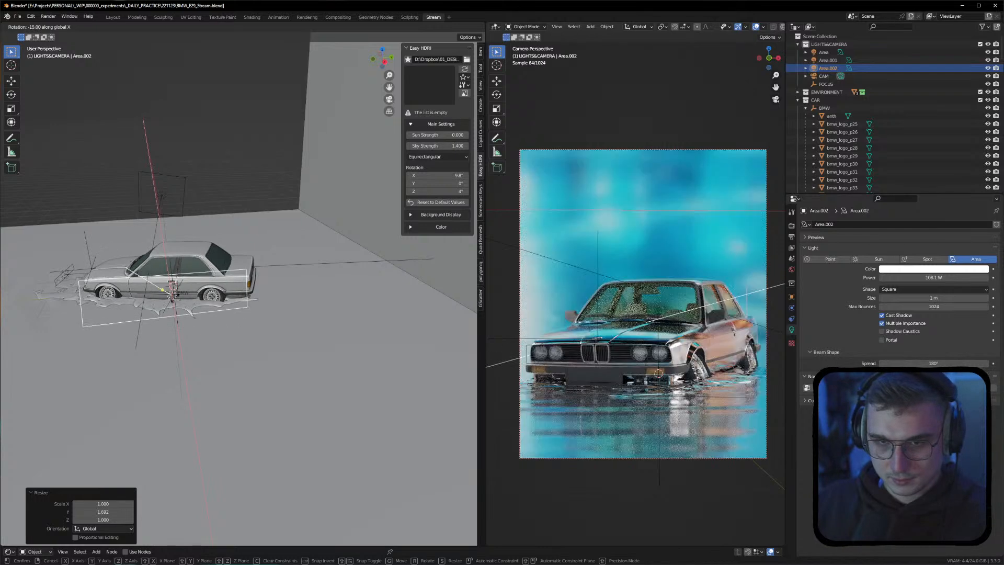
left_click(196, 299)
Nudge the strip light towards the car's rear and raise it about 1.5 m along Z
mouse_move(196, 299)
middle_mouse_down()
mouse_move(230, 300)
mouse_move(203, 302)
middle_mouse_up()
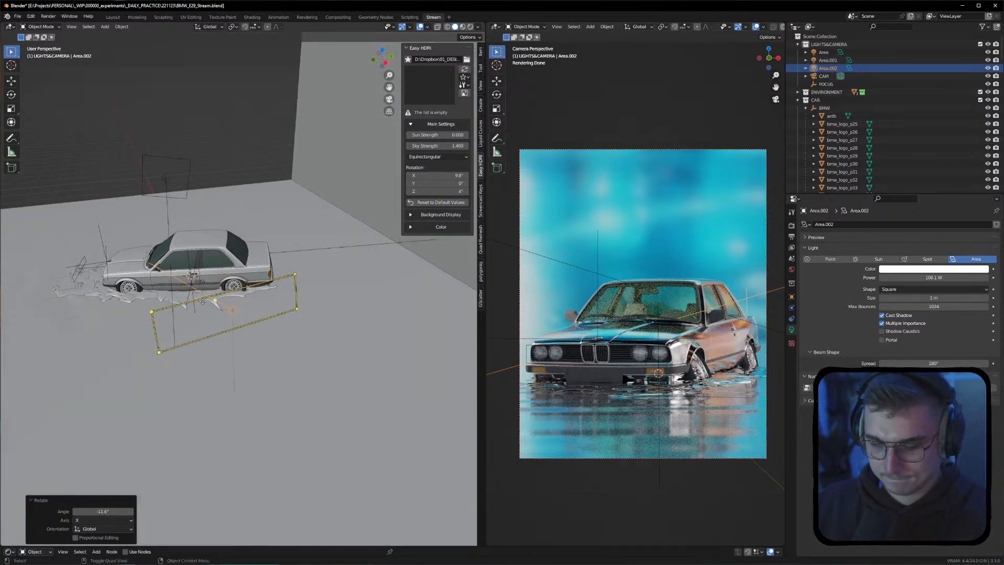
key("g")
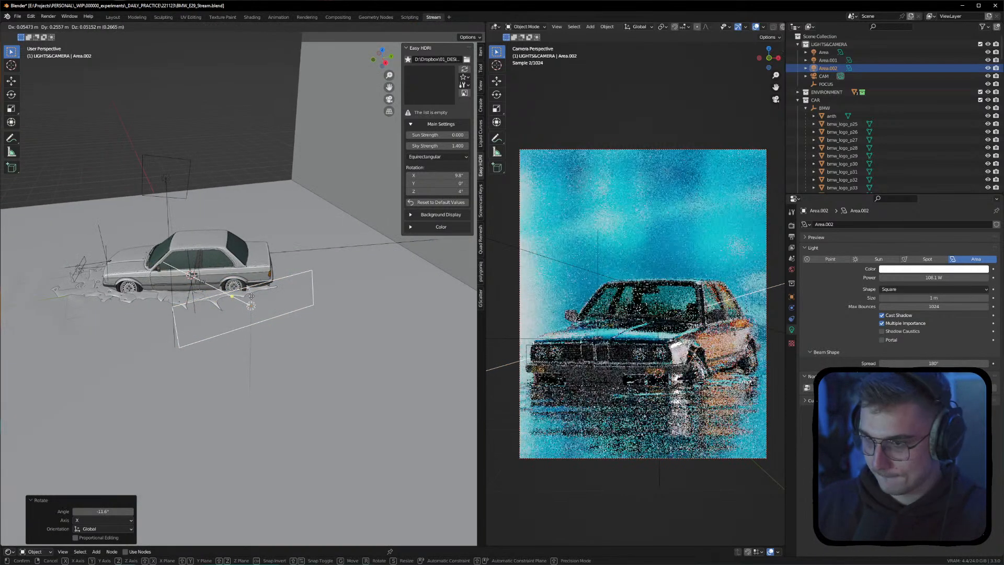
left_click(260, 297)
key("g")
key("z")
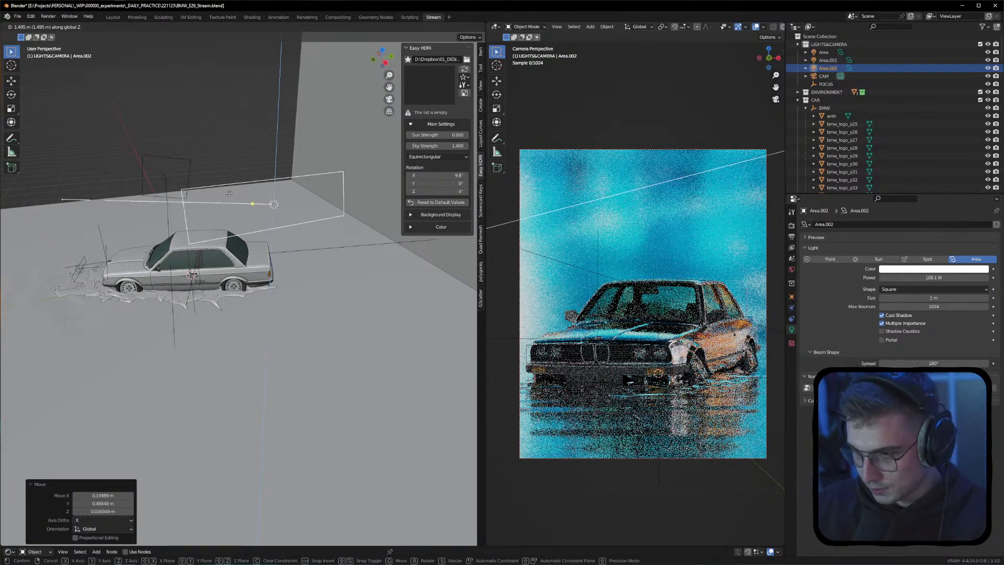
left_click(238, 248)
Tilt the raised strip light about -15° around Y so it angles down towards the car
middle_click_drag(238, 248, 221, 251)
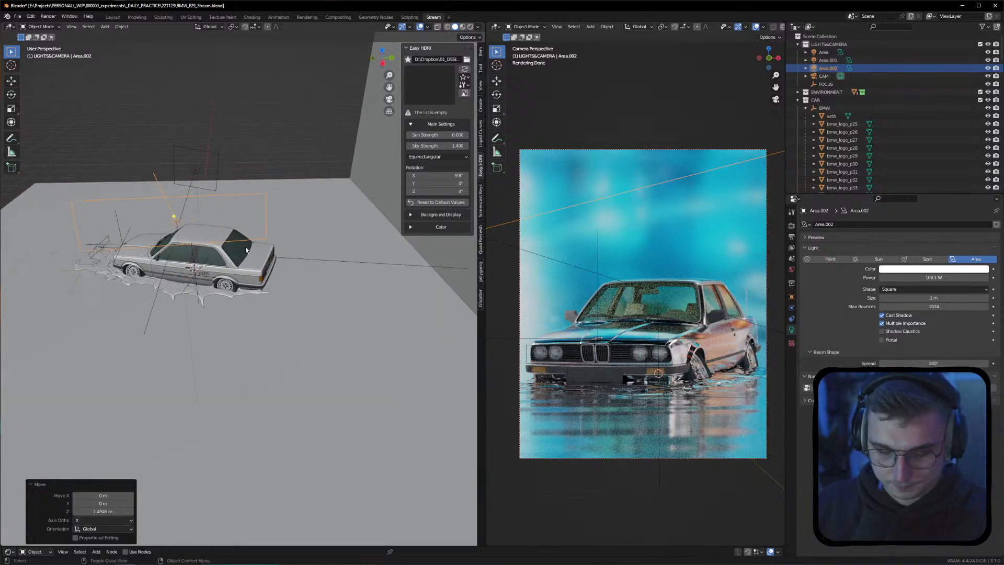
key("r")
key("x")
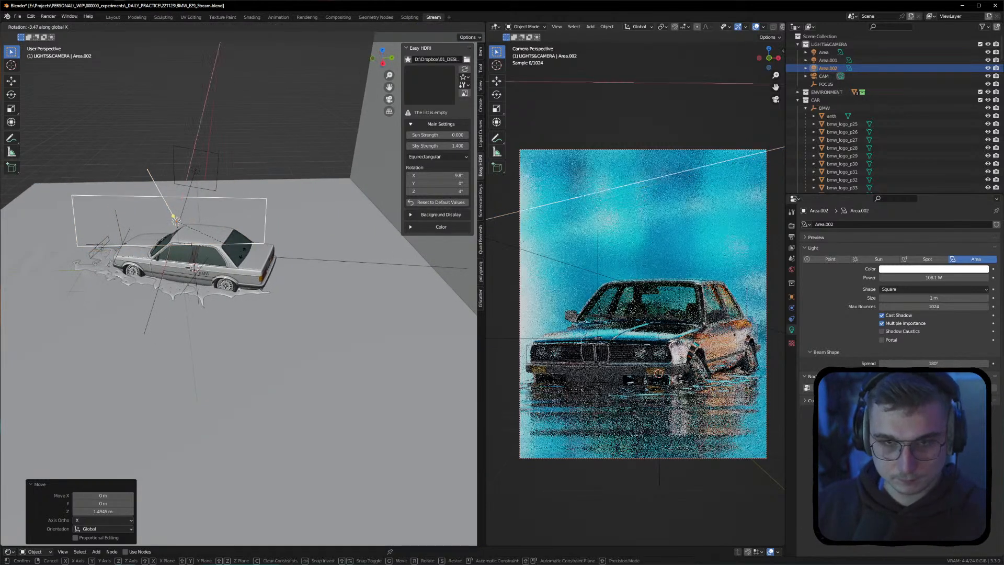
key("y")
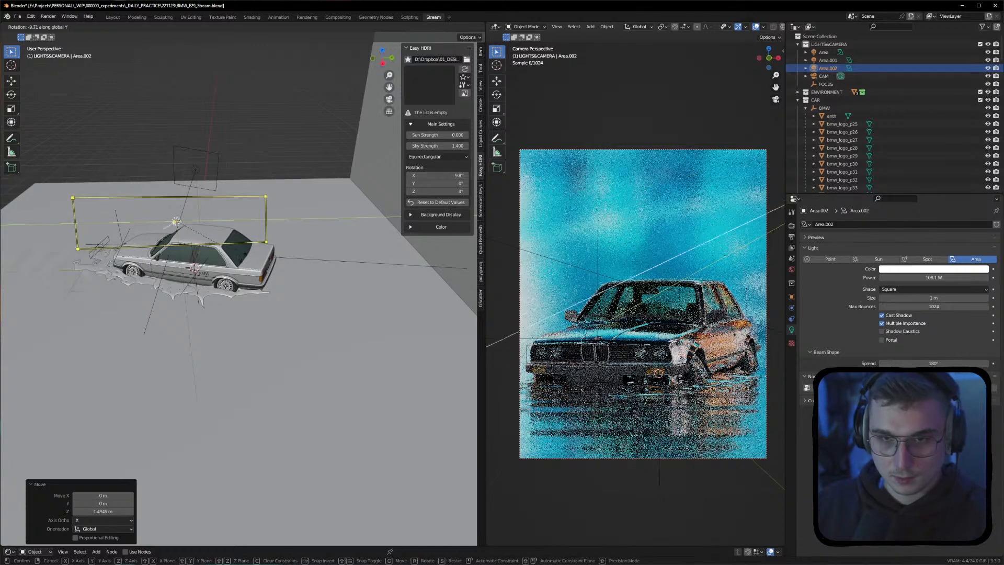
left_click(246, 268)
Aim the strip light directly at the car and set its power to 119.8 W
middle_click_drag(246, 268, 265, 239)
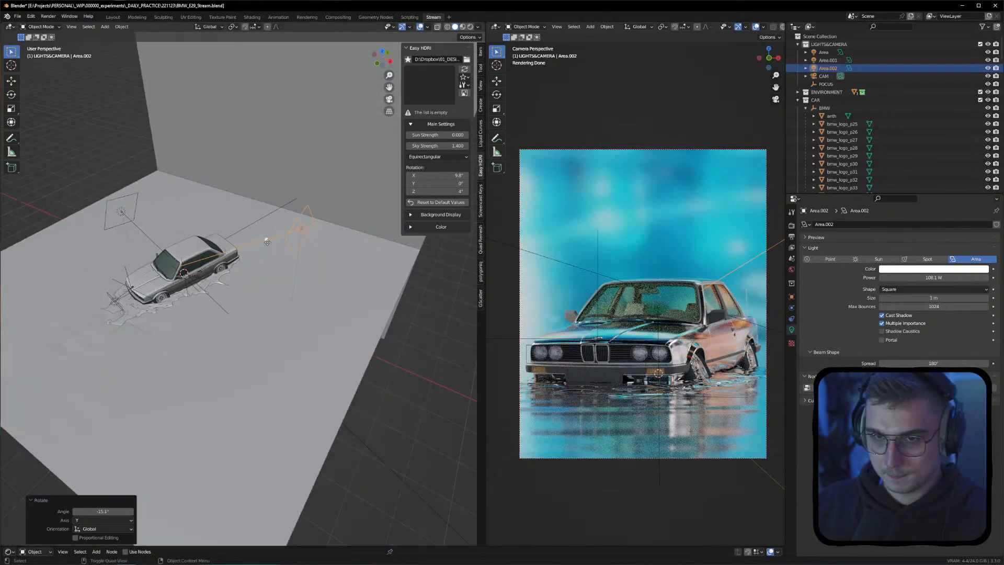
left_click_drag(264, 238, 219, 262)
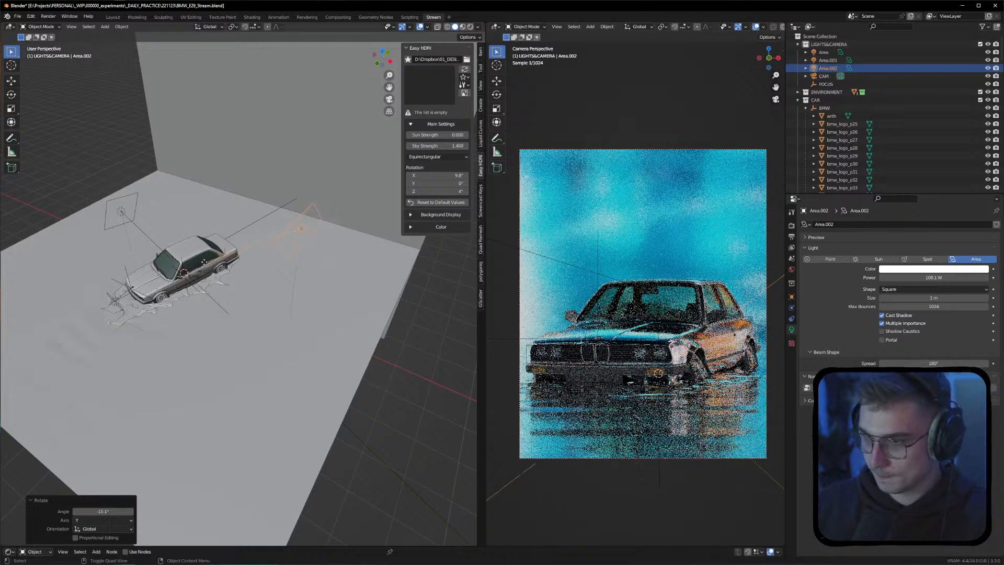
middle_click_drag(199, 262, 241, 260)
mouse_move(933, 277)
left_mouse_down()
mouse_move(892, 277)
mouse_move(935, 277)
left_mouse_up()
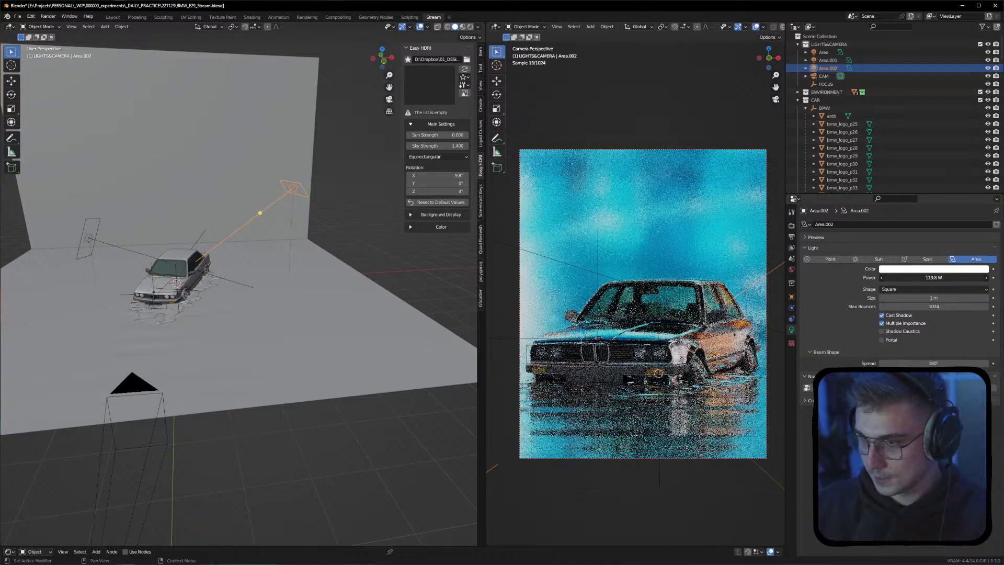
Toggle the strip light's viewport visibility to compare the render with and without it
left_click(988, 68)
left_click(988, 68)
left_click(988, 68)
left_click(988, 68)
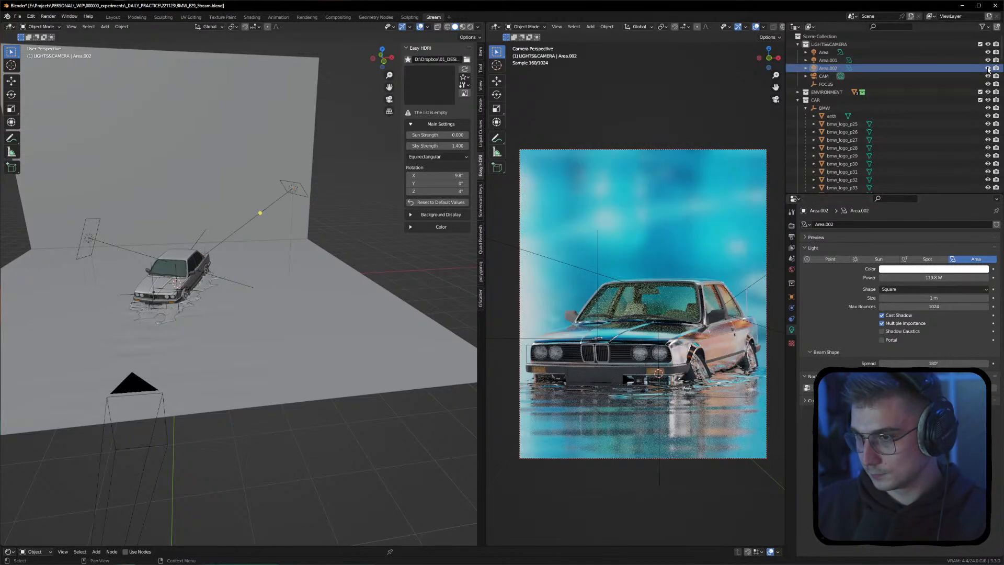
Hide and show the strip light again to compare its effect on the car and liquid in the render
left_click(988, 68)
left_click(988, 68)
left_click(988, 68)
left_click(988, 68)
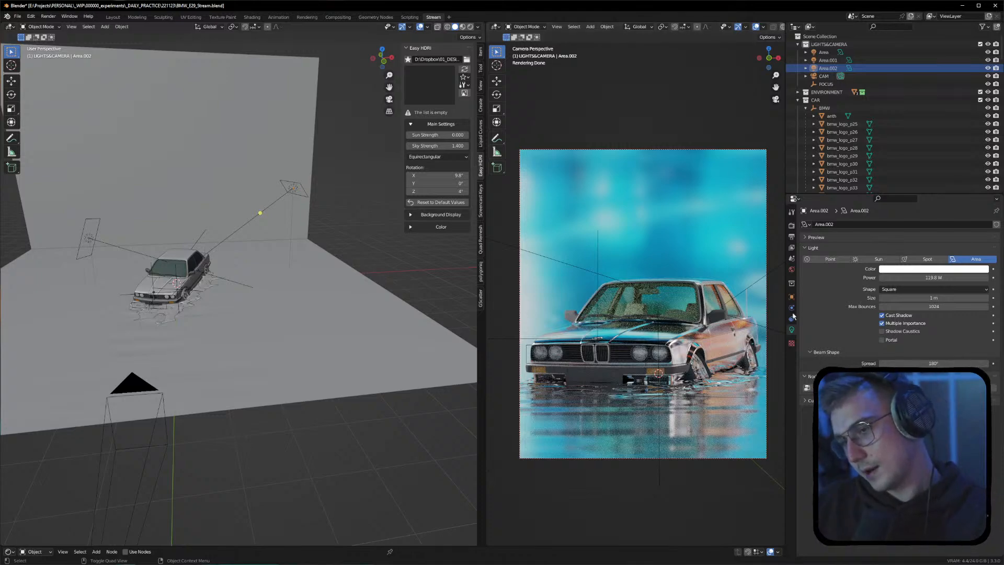
left_click(988, 68)
left_click(988, 68)
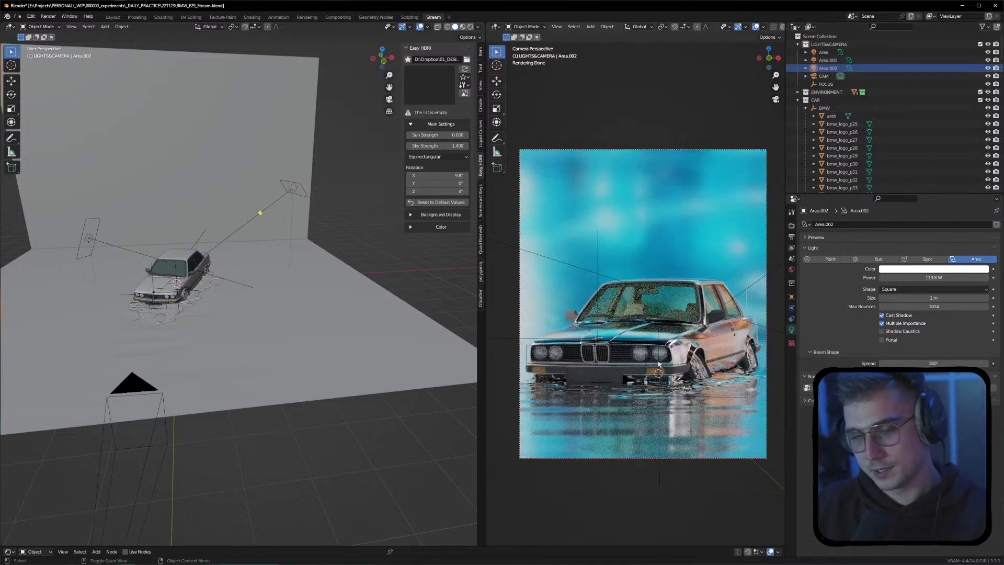
Move the strip light slightly along the global Y axis towards the car
middle_click_drag(266, 335, 145, 334)
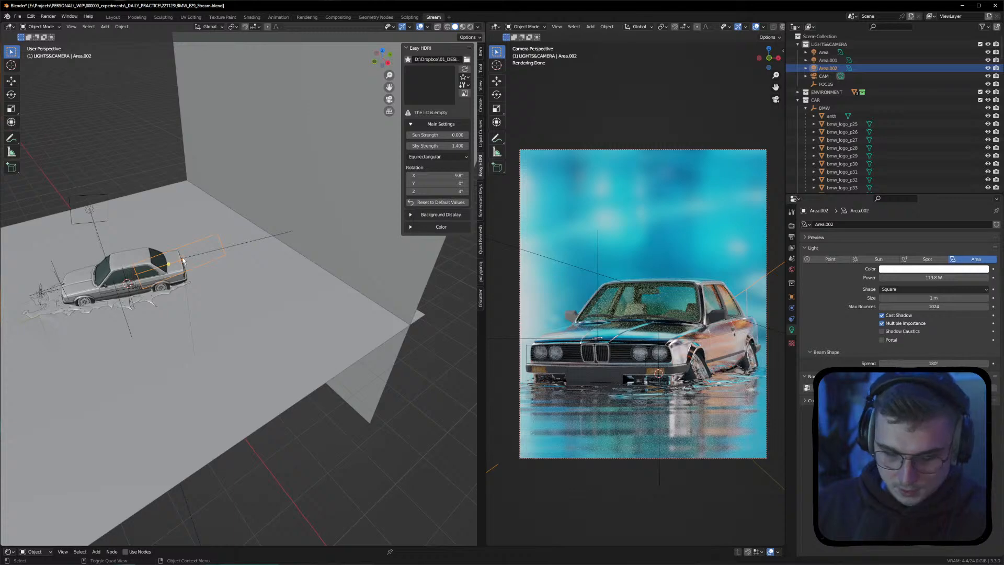
key("g")
key("y")
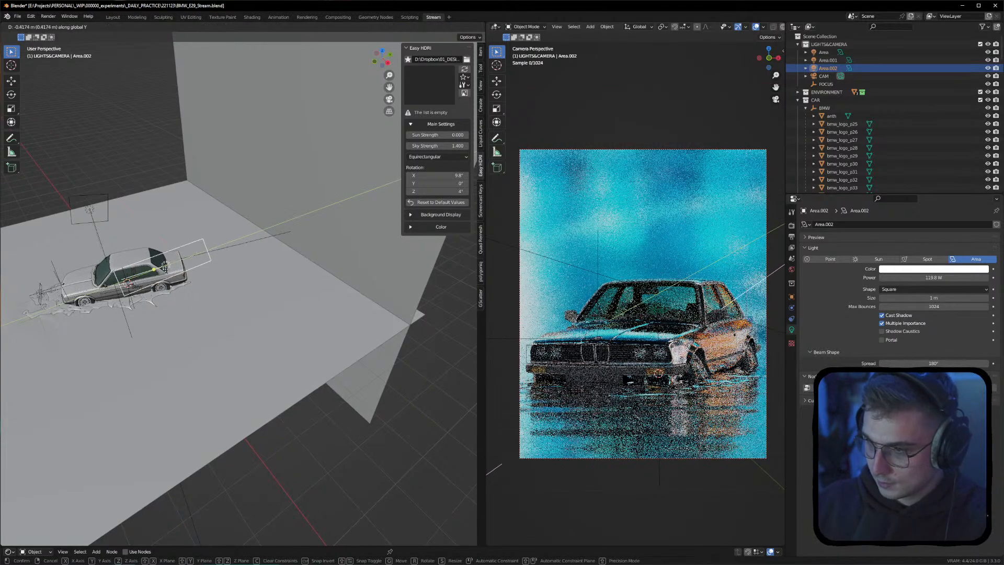
key("Return")
middle_click_drag(209, 277, 215, 257)
left_click_drag(137, 298, 136, 297)
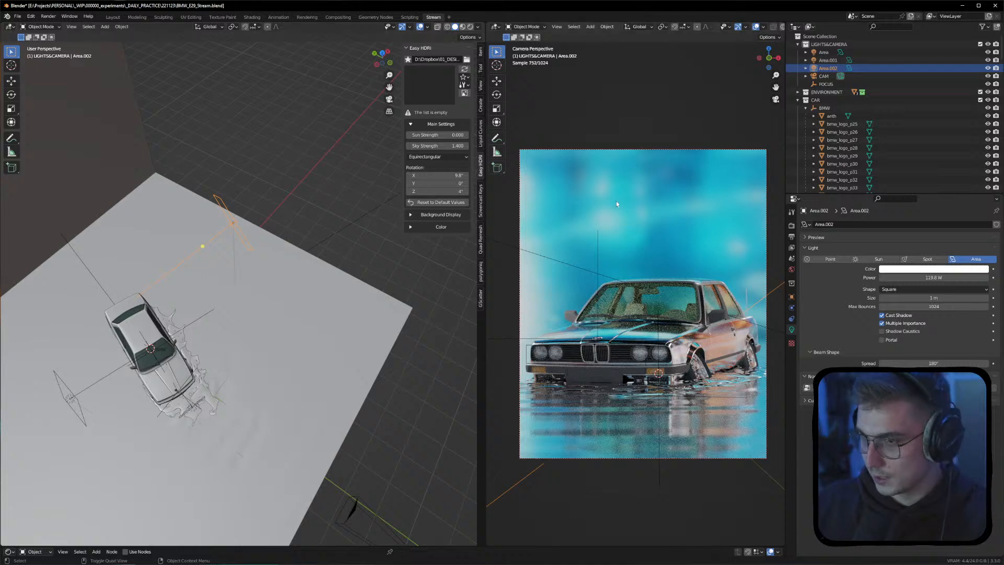
Check the moved strip light by toggling its visibility and inspecting its placement around the car
left_click(986, 69)
left_click(987, 69)
middle_click_drag(290, 312, 255, 209)
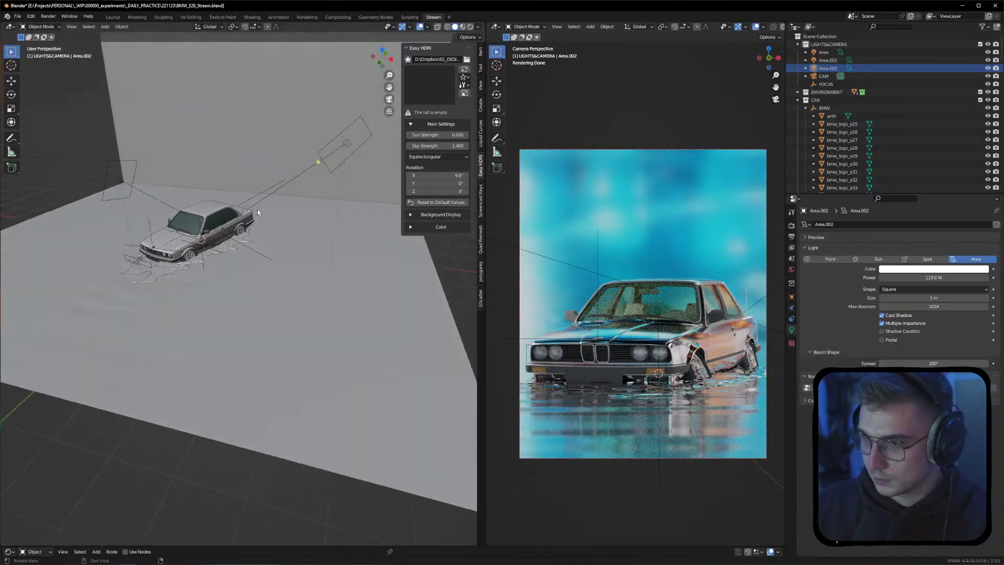
middle_click_drag(319, 236, 219, 275)
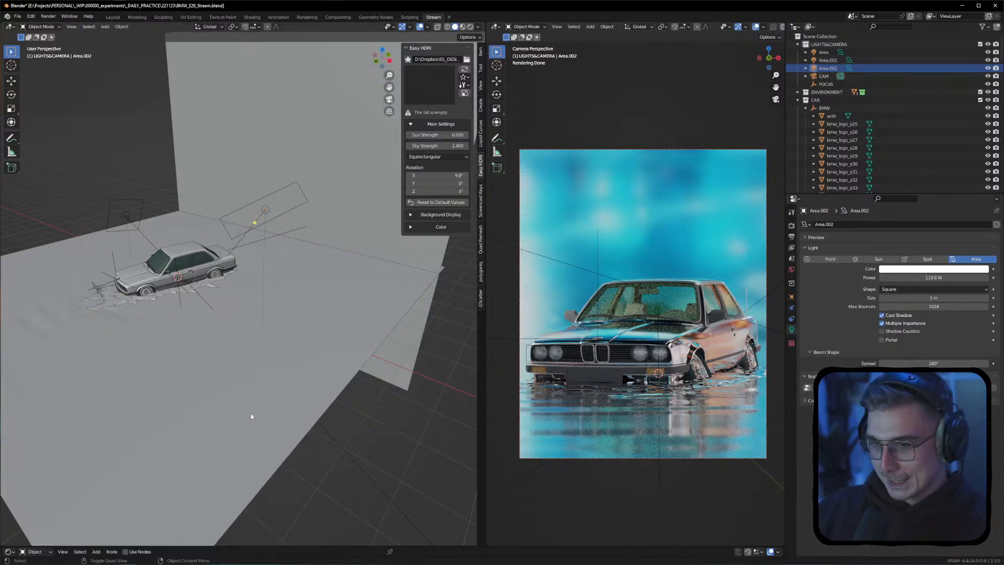
middle_click_drag(252, 357, 239, 346)
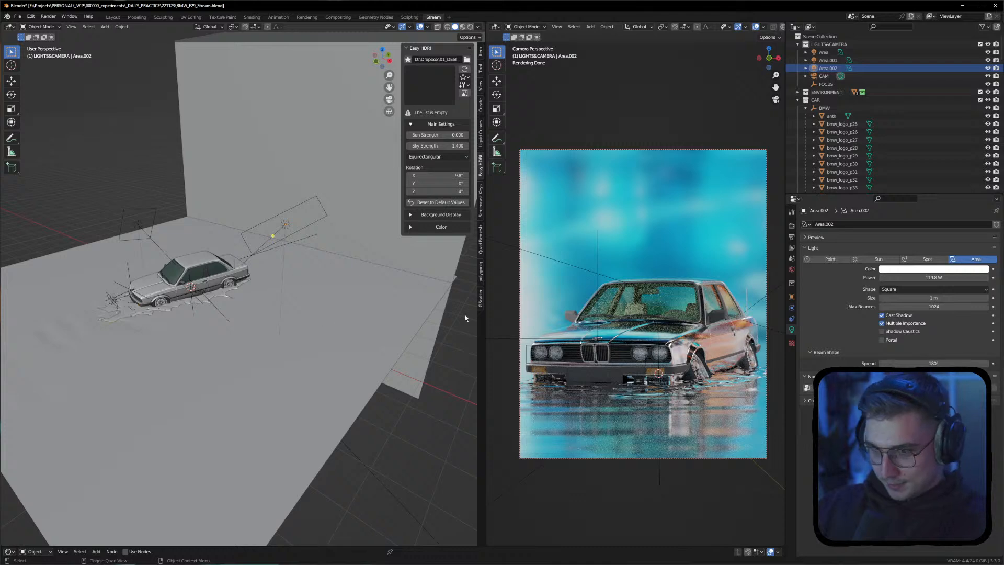
middle_click_drag(280, 282, 309, 281)
Examine the car's front bumper and license plate area up close
scroll(196, 315, "up", 8)
left_click_drag(203, 301, 231, 289, "alt")
left_click(231, 289)
middle_click_drag(231, 289, 211, 309, "alt")
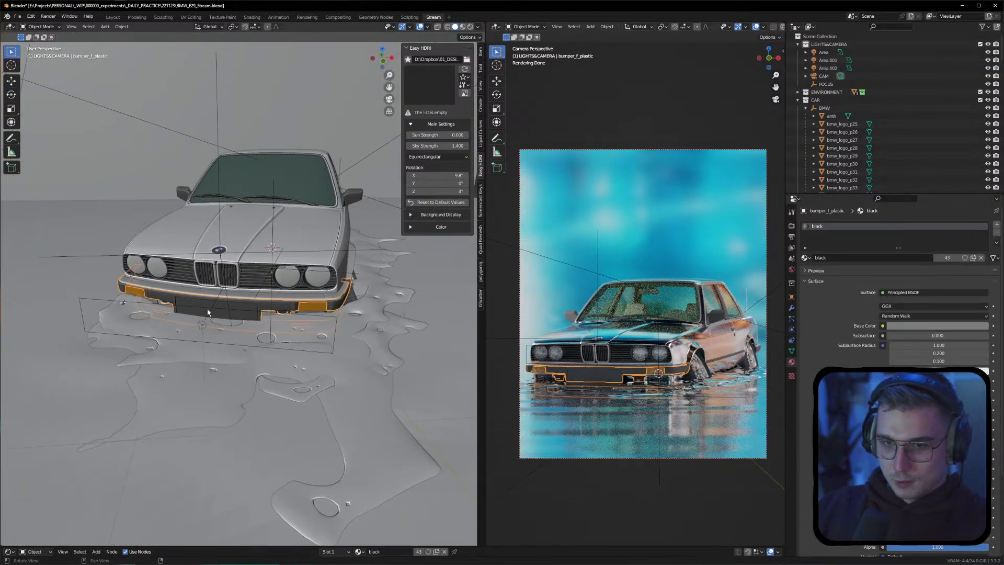
left_click_drag(211, 309, 243, 293, "alt")
middle_click_drag(247, 300, 231, 312, "alt")
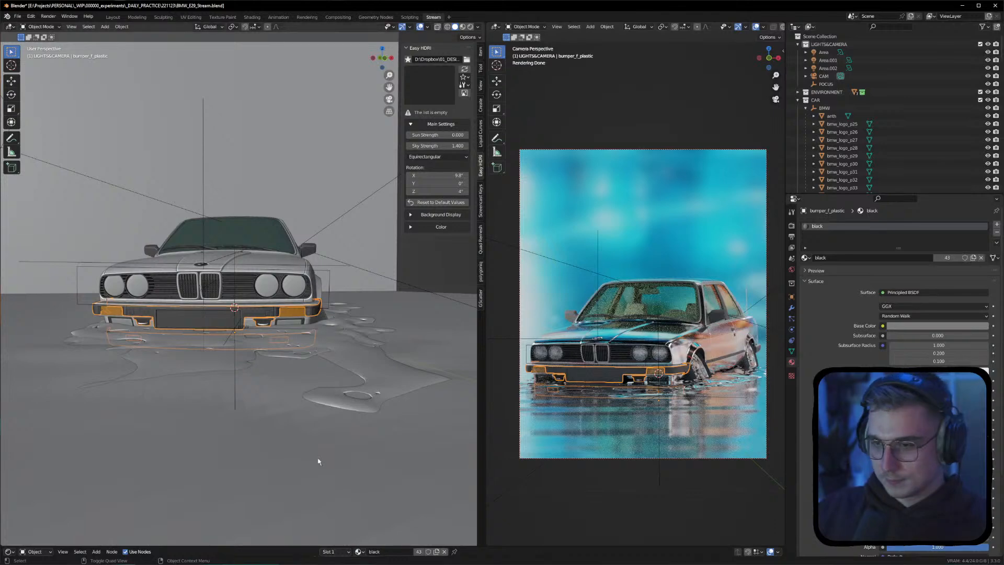
left_click_drag(262, 423, 272, 414, "alt")
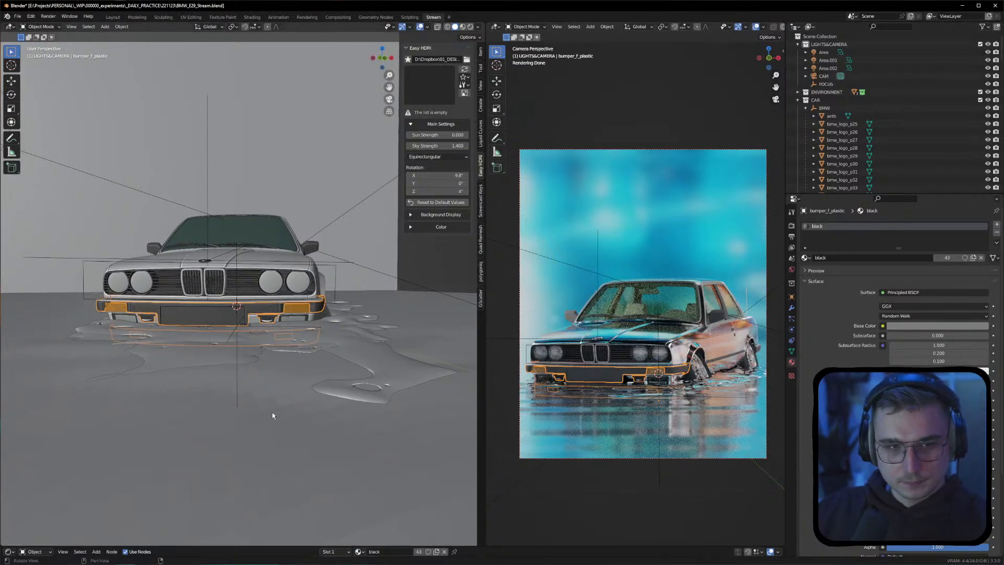
middle_click_drag(221, 401, 266, 408, "alt")
left_click_drag(280, 403, 235, 373, "alt")
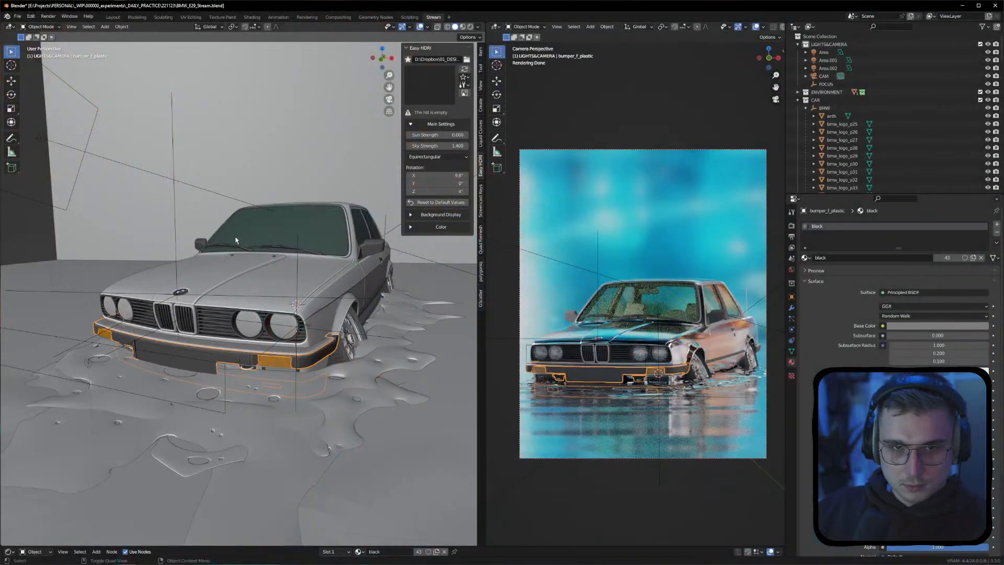
Switch to File Explorer and look at the folder of wallpaper images
key("alt+Tab")
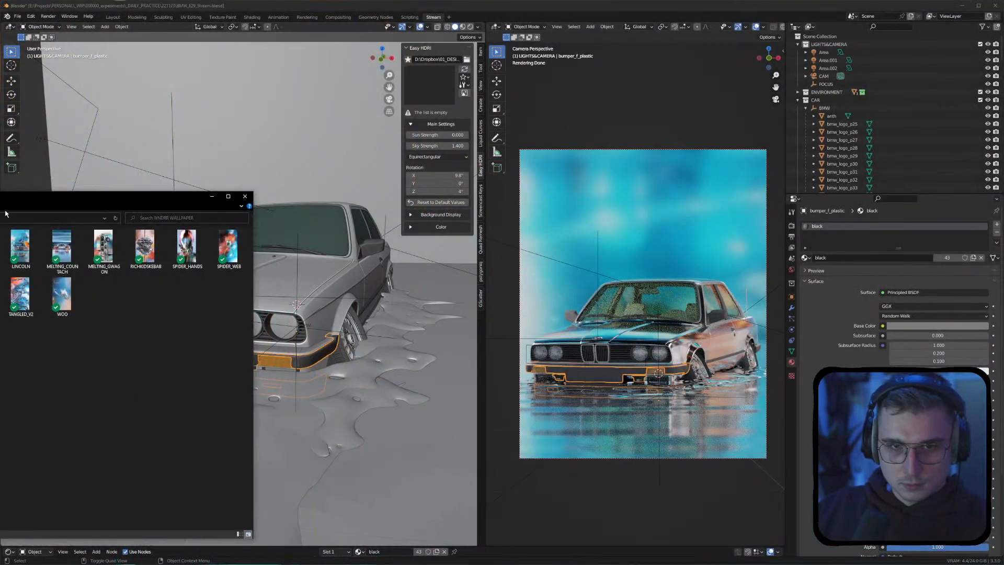
left_click_drag(2, 216, 0, 171)
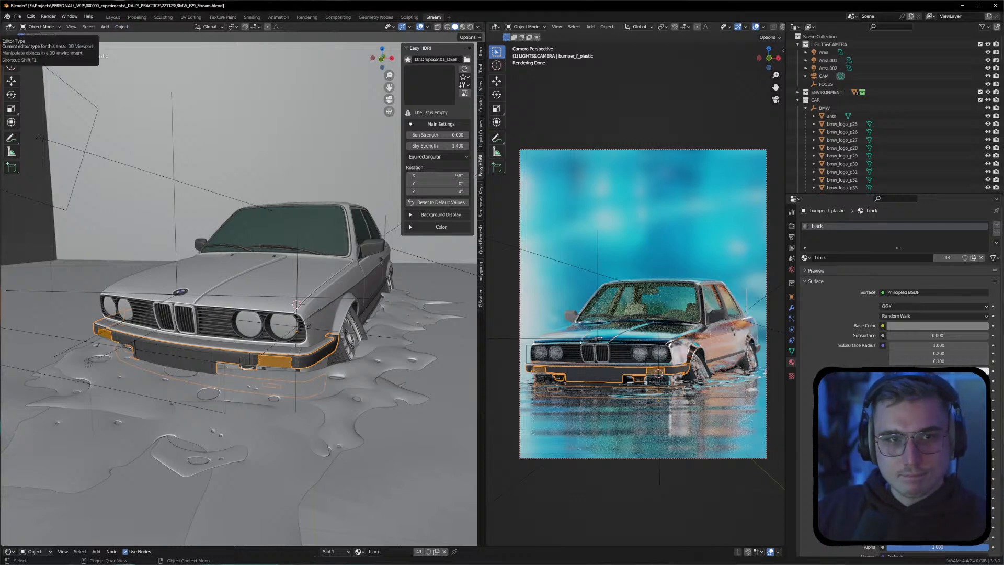
Save the current scene file before importing a model
left_click(17, 16)
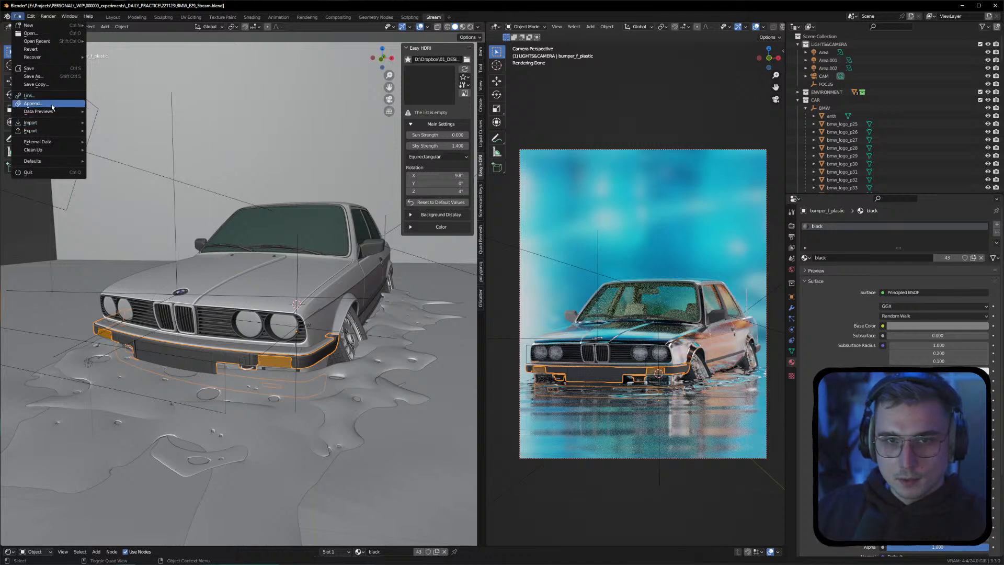
mouse_move(58, 122)
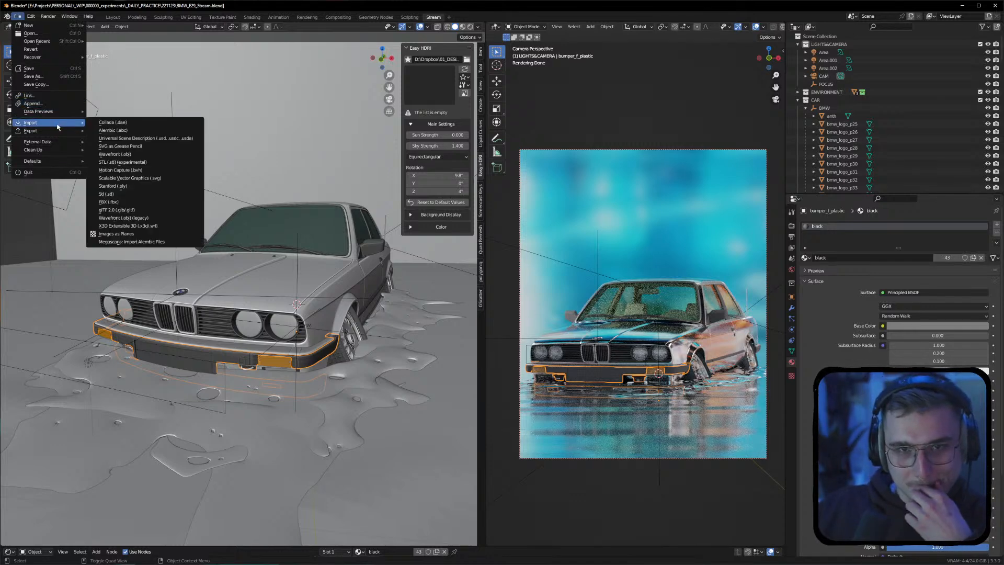
left_click(246, 140)
key("ctrl+s")
left_click(18, 17)
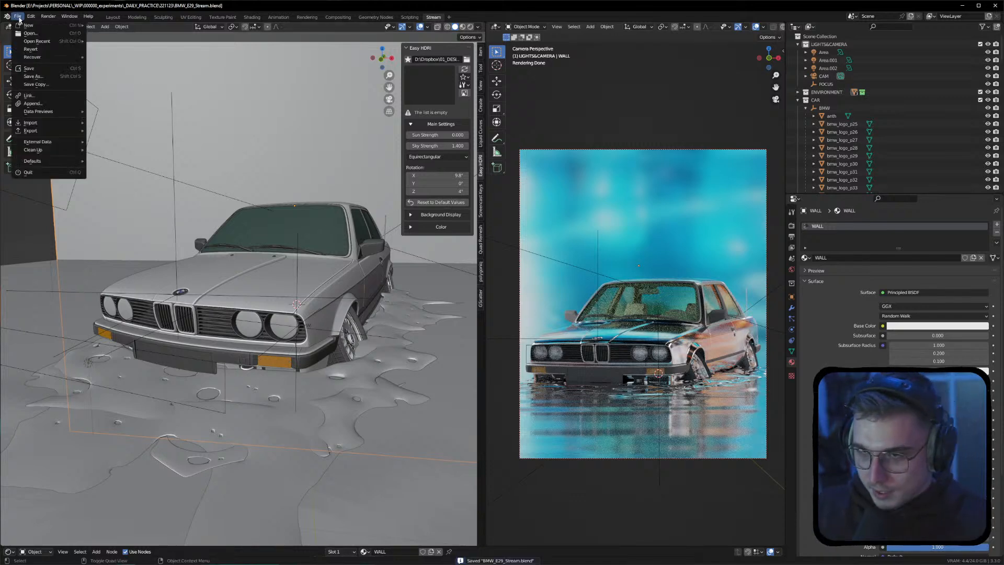
mouse_move(53, 123)
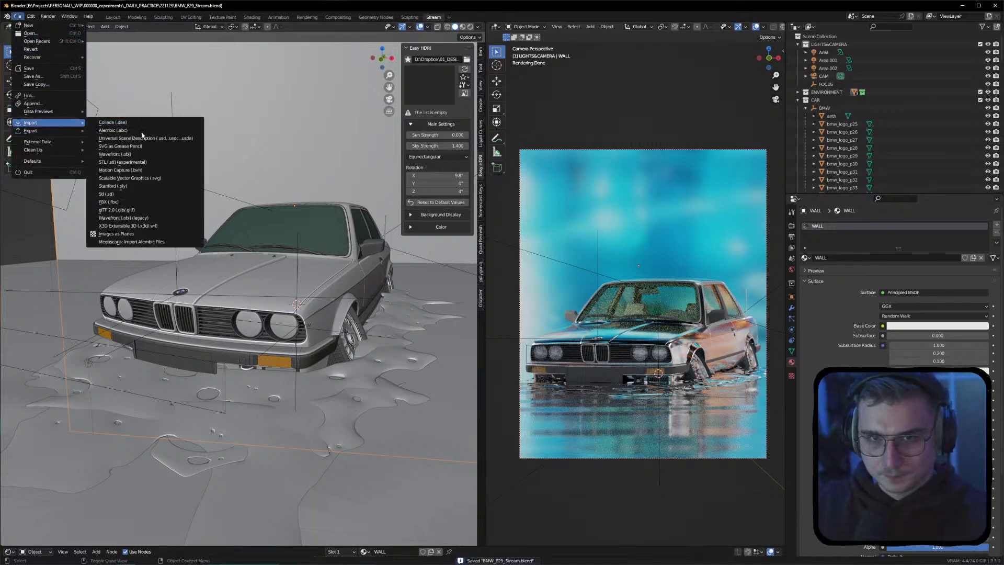
left_click(164, 217)
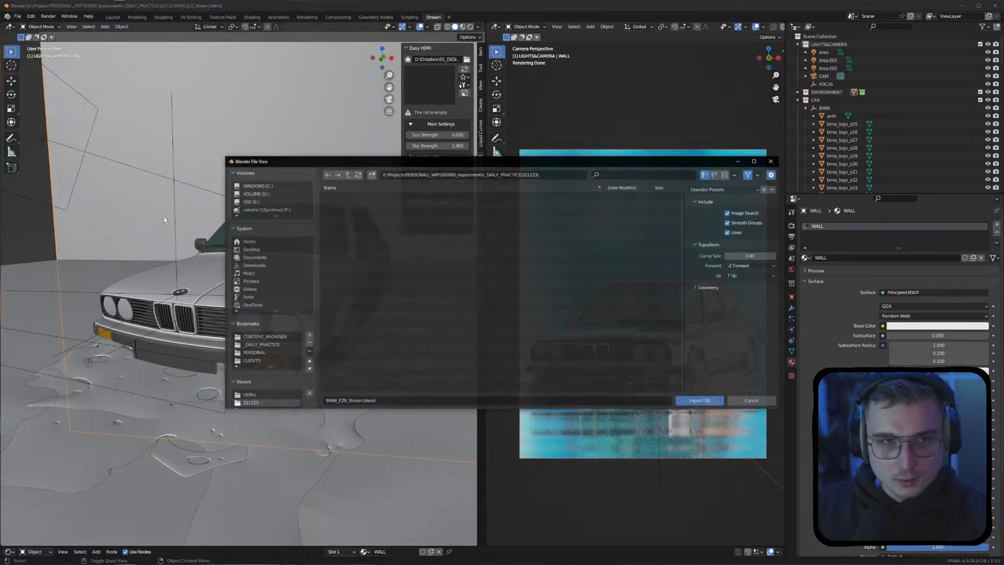
left_click(264, 336)
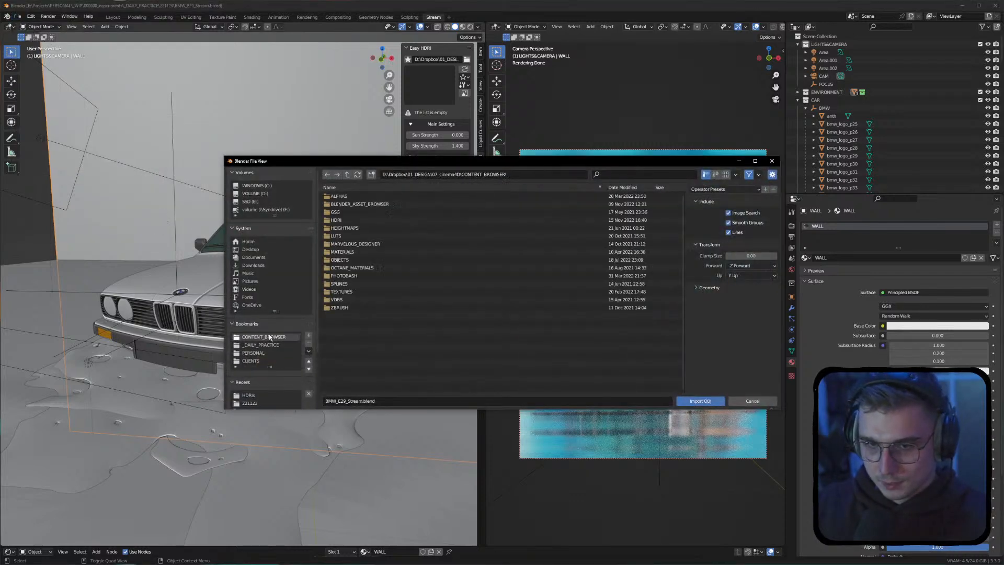
left_click_drag(374, 161, 269, 168)
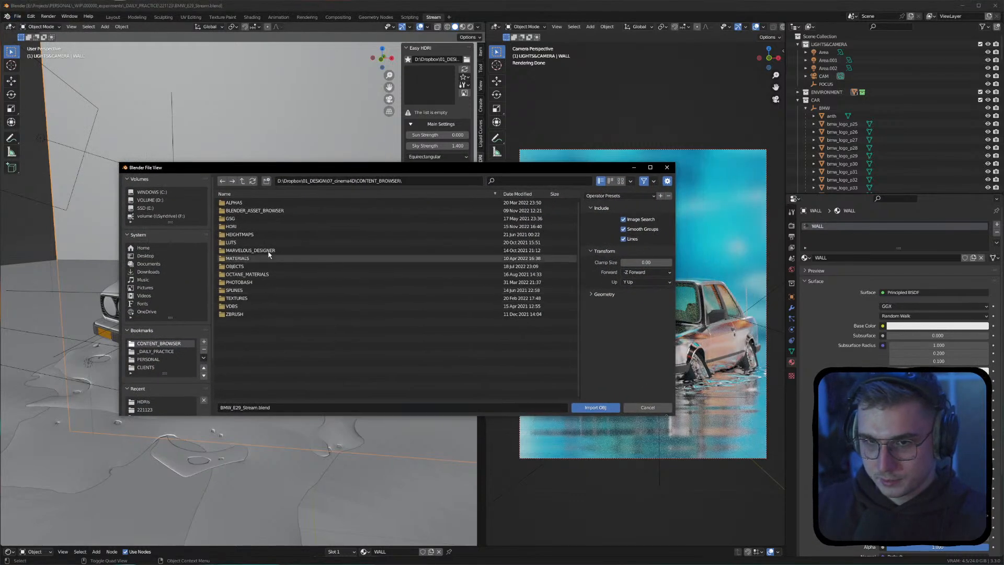
left_click(239, 267)
left_click(235, 290)
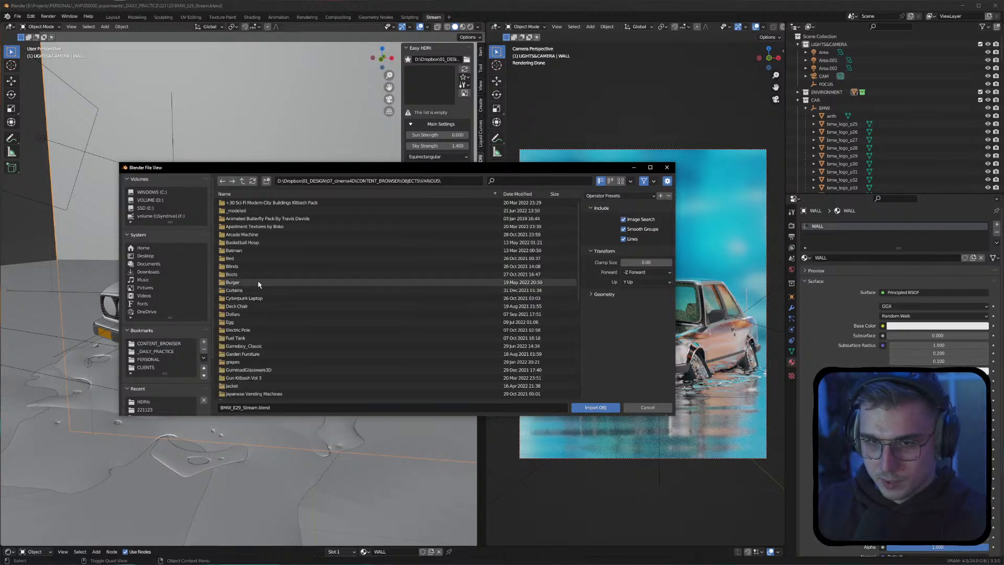
scroll(264, 262, "down", 3)
left_click(259, 299)
scroll(251, 302, "down", 5)
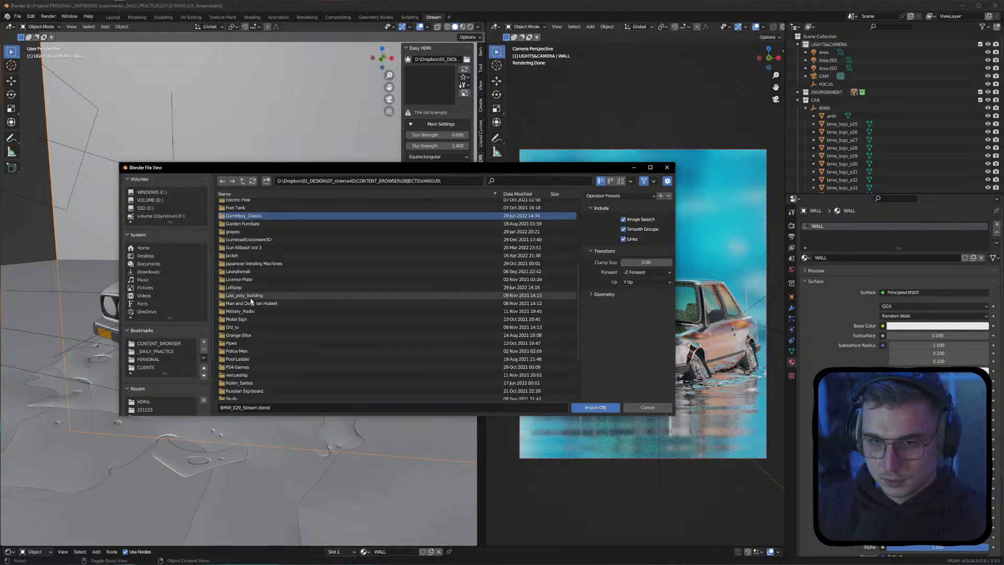
left_click(245, 280)
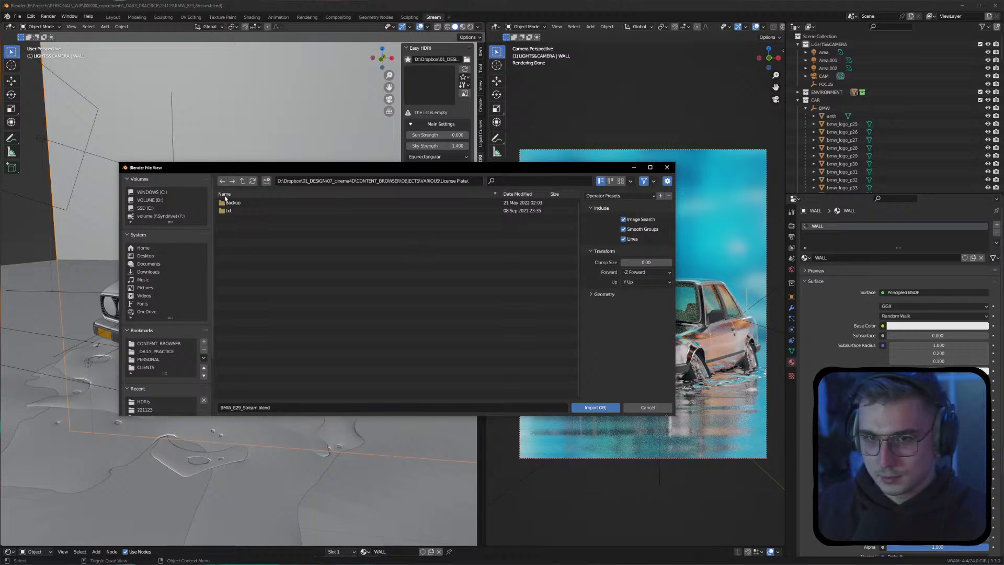
left_click(666, 167)
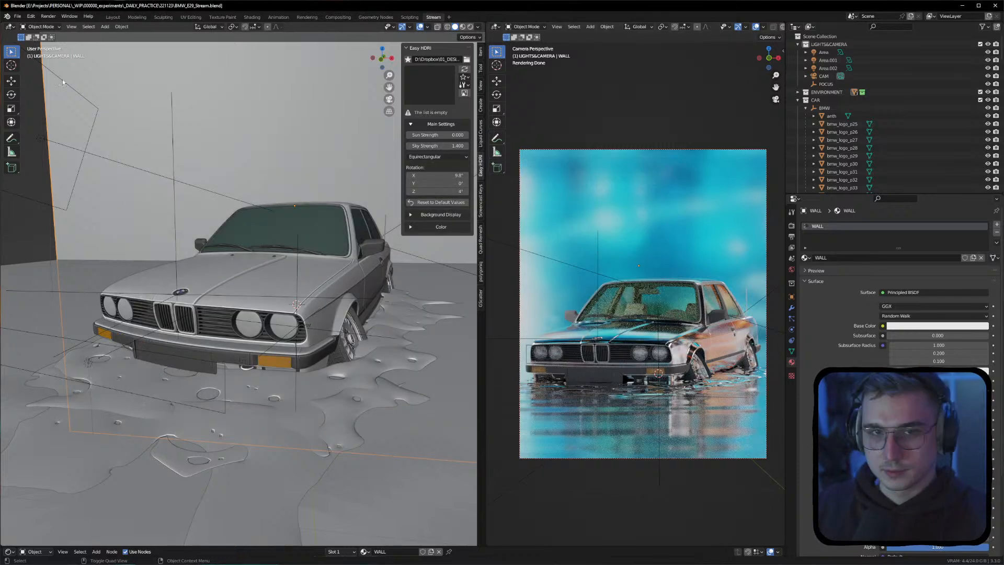
Import the license plate FBX model from CONTENT_BROWSER\OBJECTS\VARIOUS\License Plate with the default import settings
left_click(17, 17)
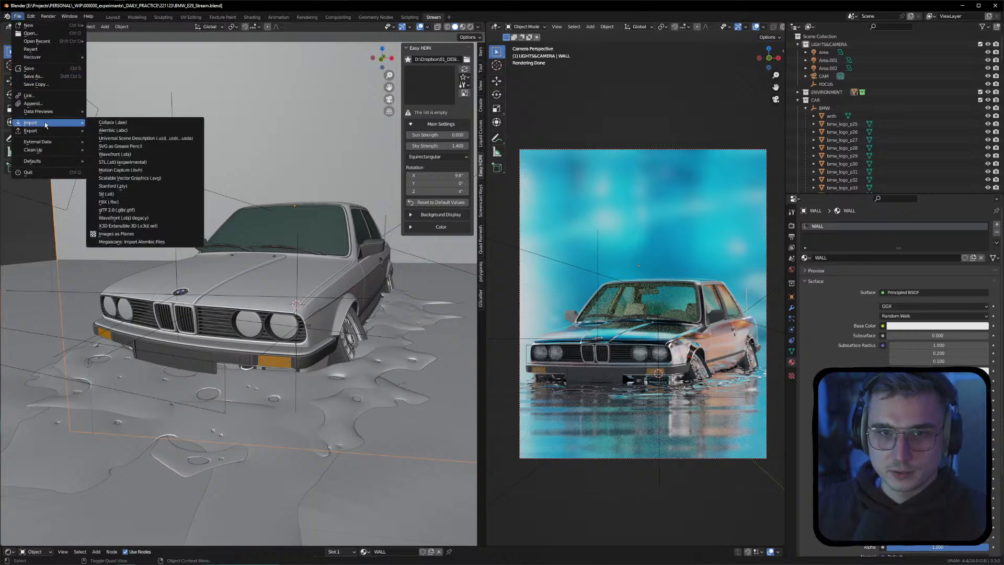
mouse_move(51, 125)
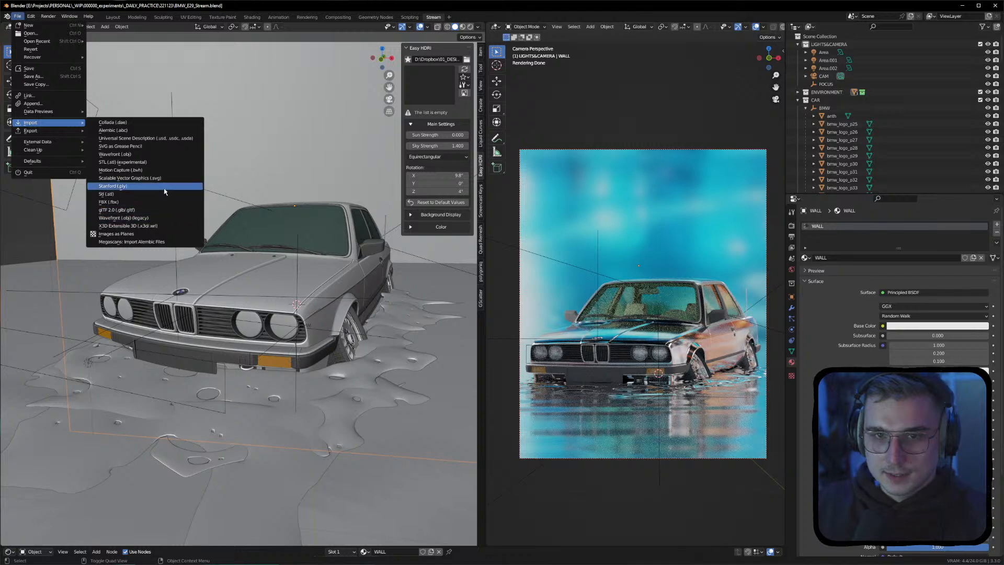
left_click(139, 202)
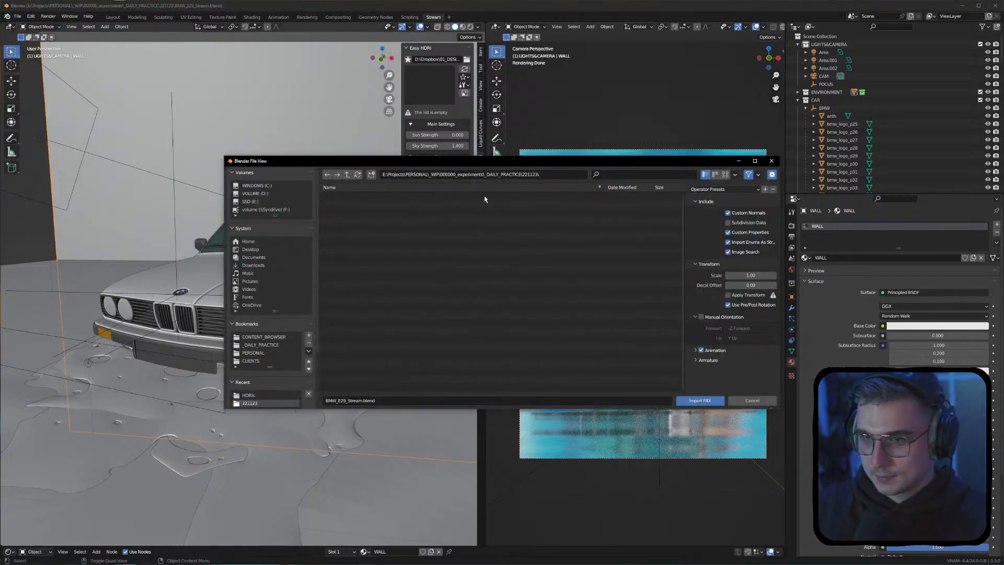
left_click(265, 337)
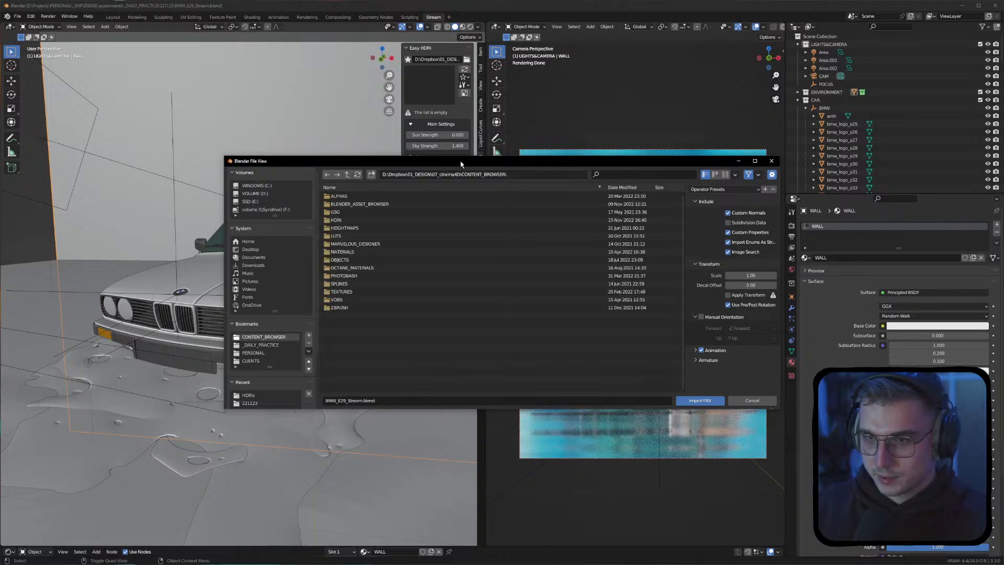
left_click_drag(459, 162, 357, 171)
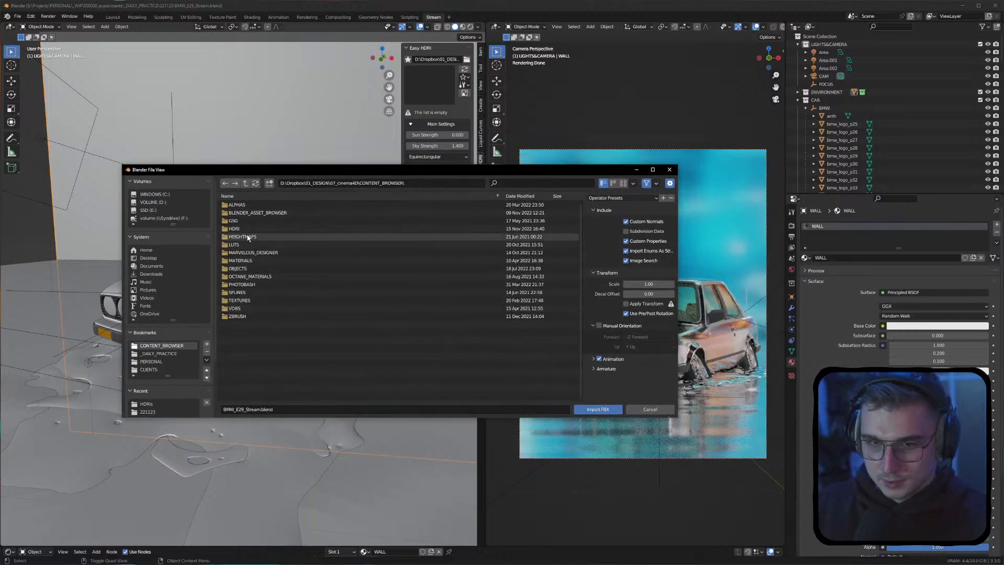
double_click(238, 268)
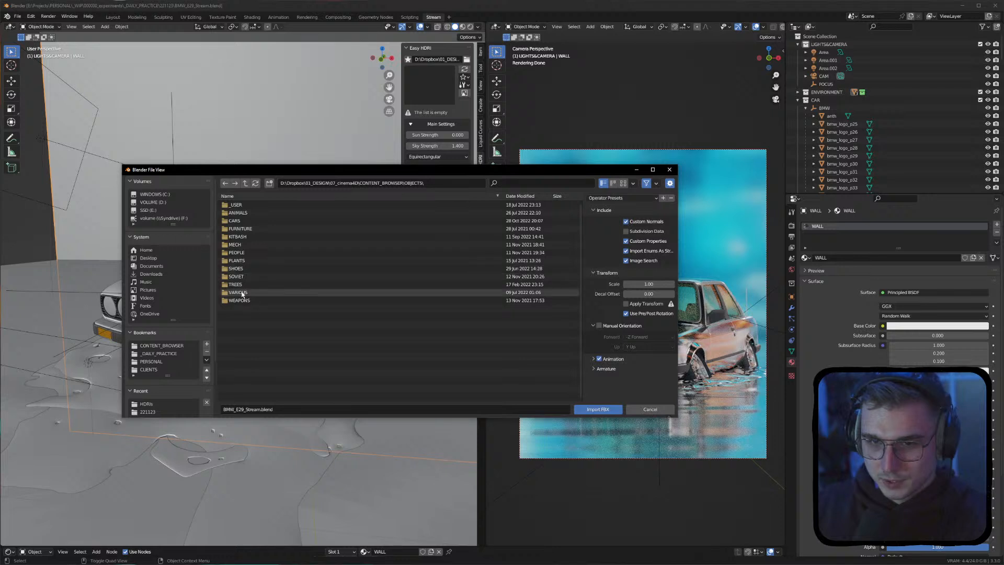
double_click(240, 292)
scroll(276, 295, "down", 3)
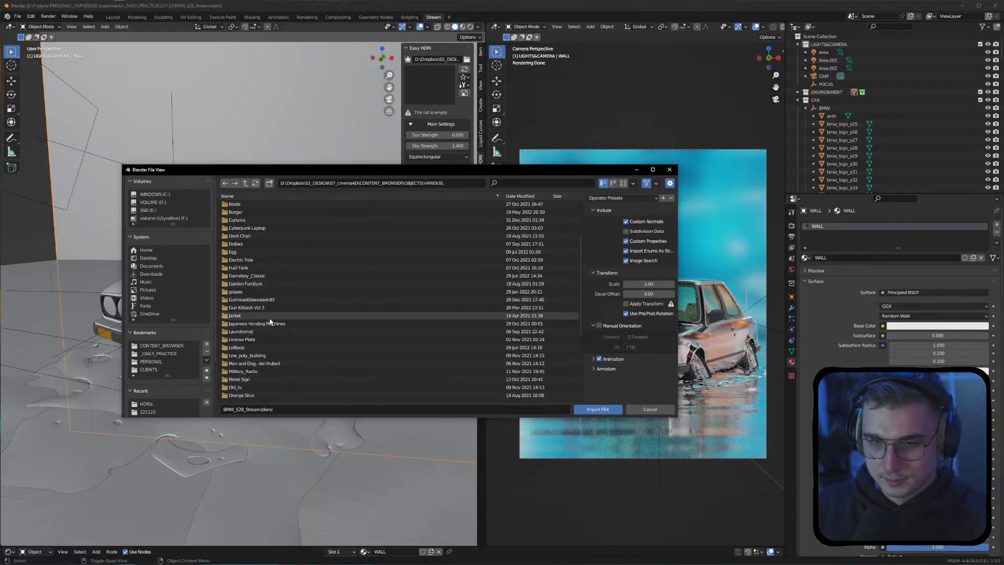
double_click(246, 340)
left_click(269, 222)
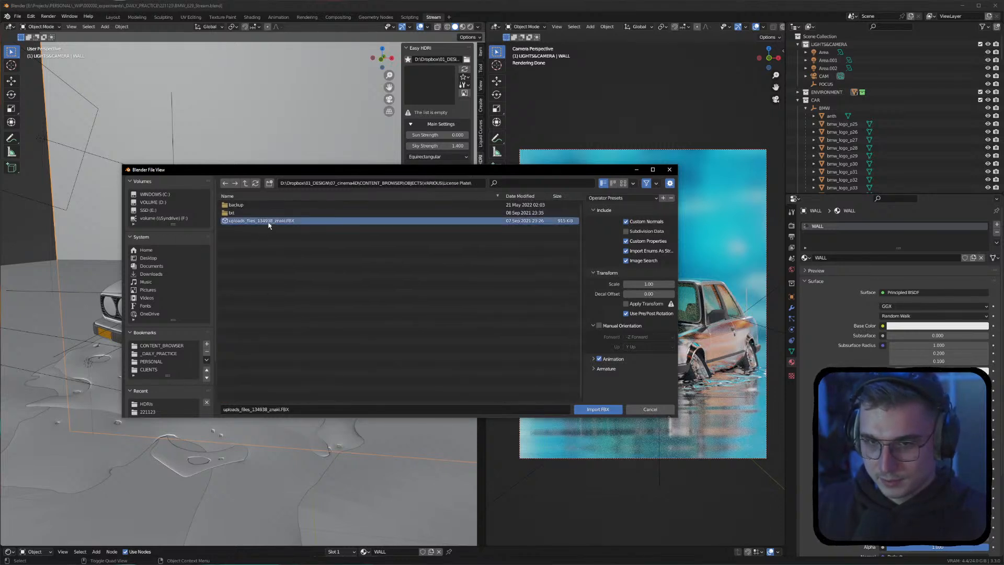
double_click(267, 222)
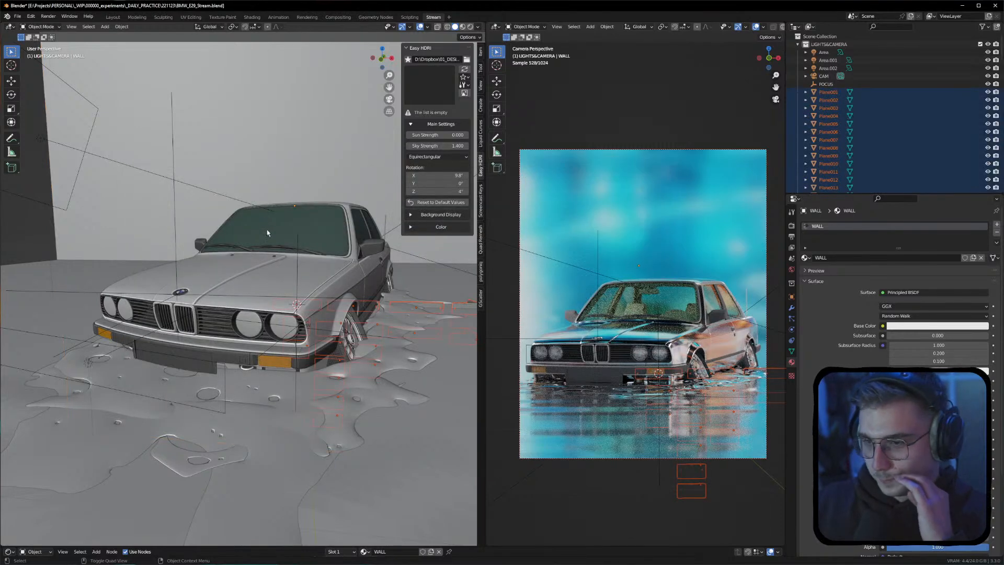
Move the imported license plates together along Z and select only the wide plate Plane003 in the upper row
middle_click_drag(279, 256, 161, 352)
scroll(123, 349, "up", 5)
key("g")
key("z")
left_click(271, 396)
middle_click_drag(271, 396, 217, 322)
left_click(211, 324)
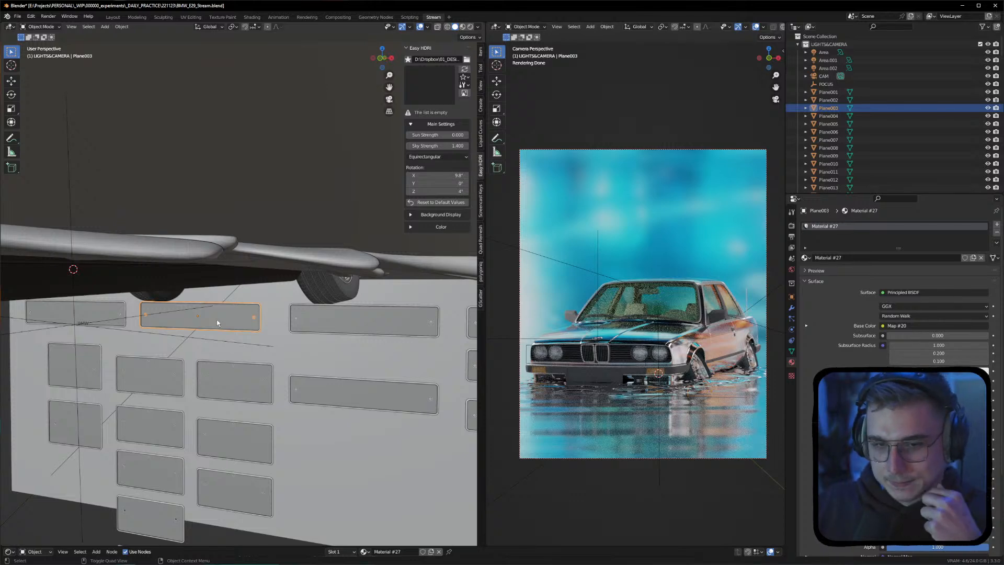
Move the wide plate in top view to in front of the car's nose, about 1.23 m in X and 2.01 m in Y
key("ctrl+alt+q")
key("g")
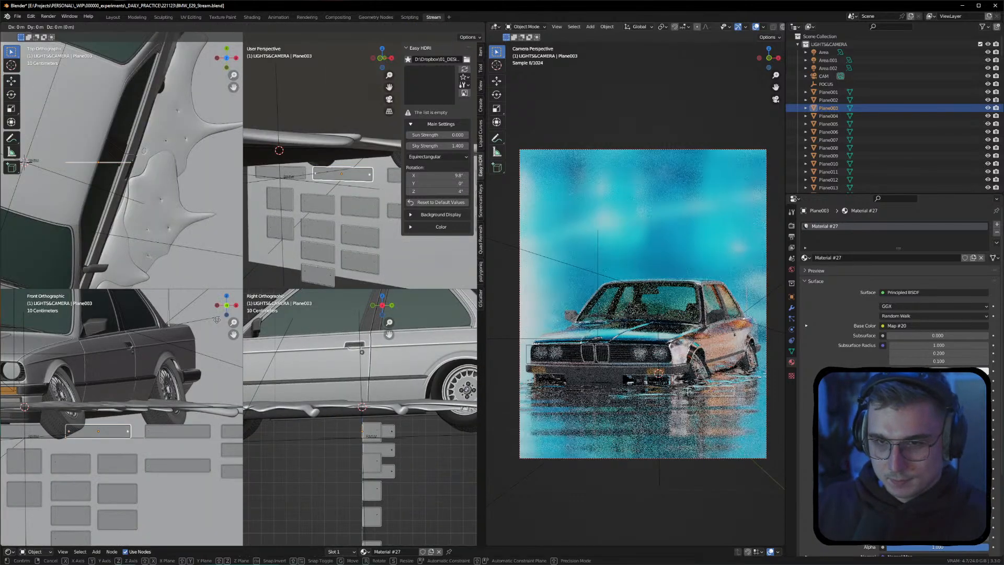
left_click(170, 455)
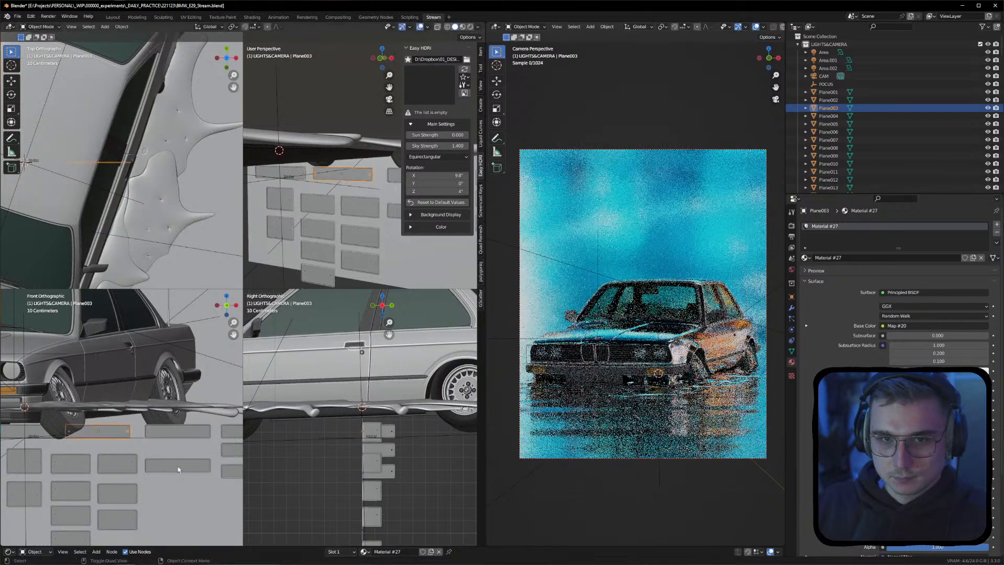
middle_click_drag(170, 455, 188, 481)
scroll(155, 98, "down", 8)
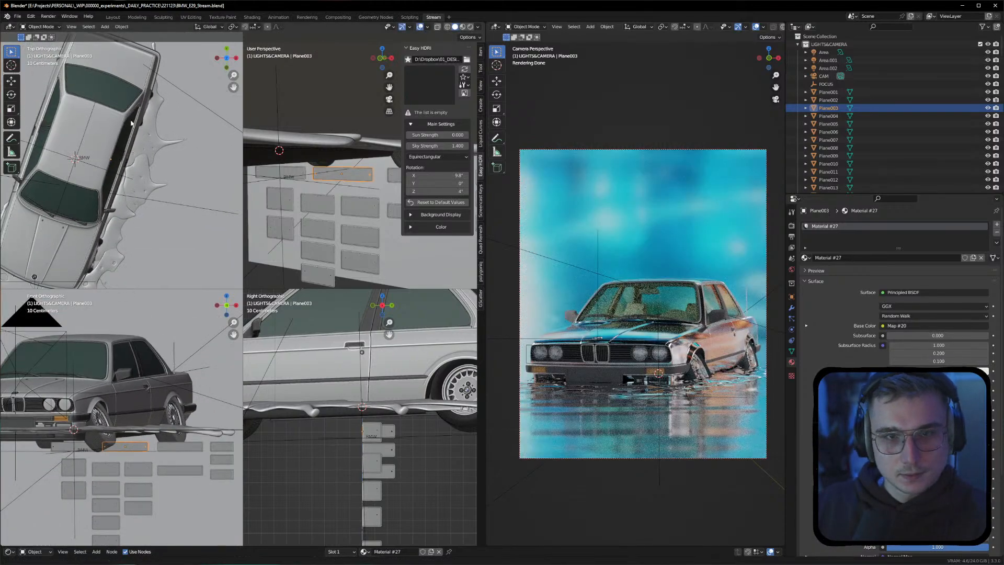
scroll(156, 97, "down", 1)
key("g")
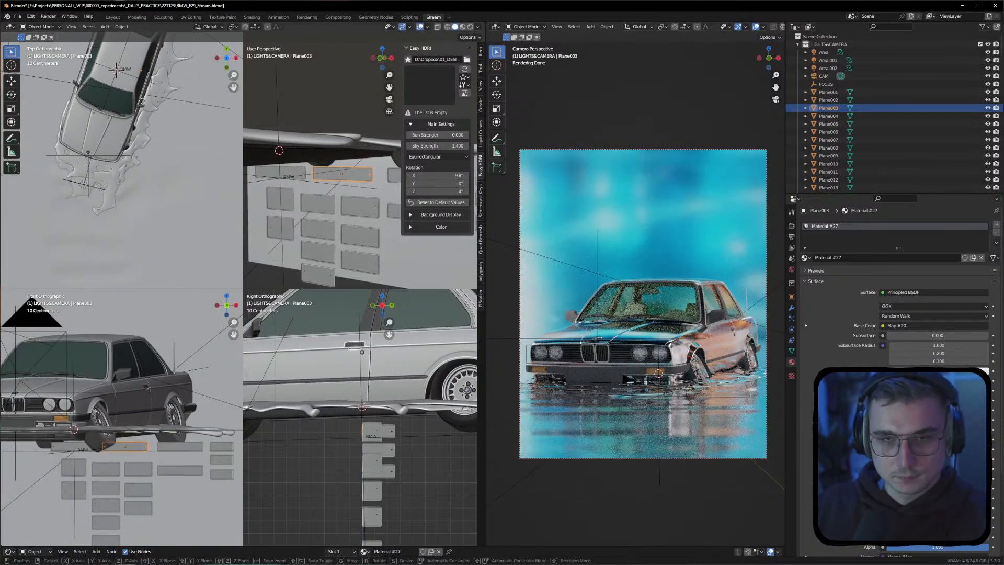
left_click(92, 184)
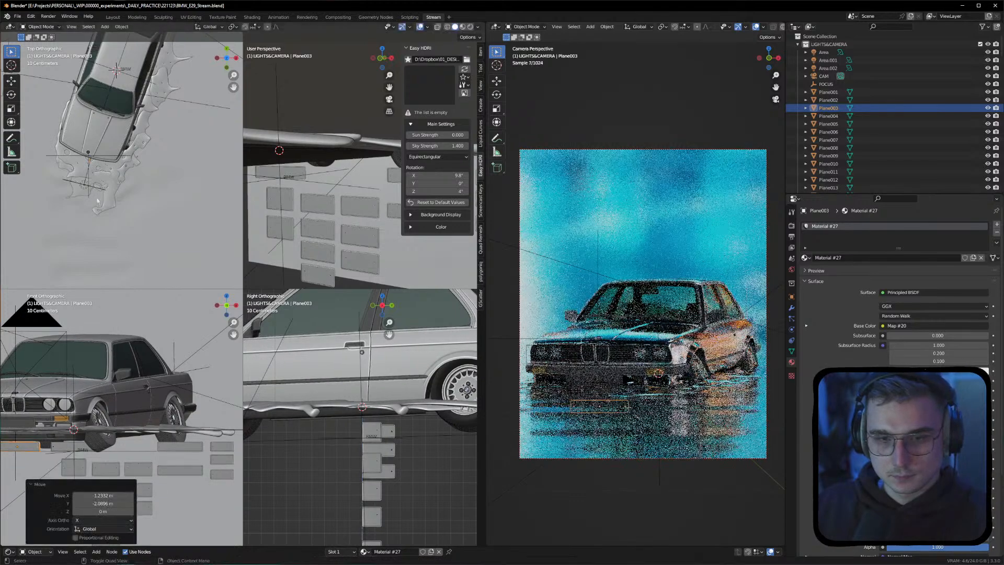
Raise the plate about 0.31 m along Z to the height of the front bumper
key("ctrl+alt+q")
middle_click_drag(111, 338, 188, 346)
key("g")
key("z")
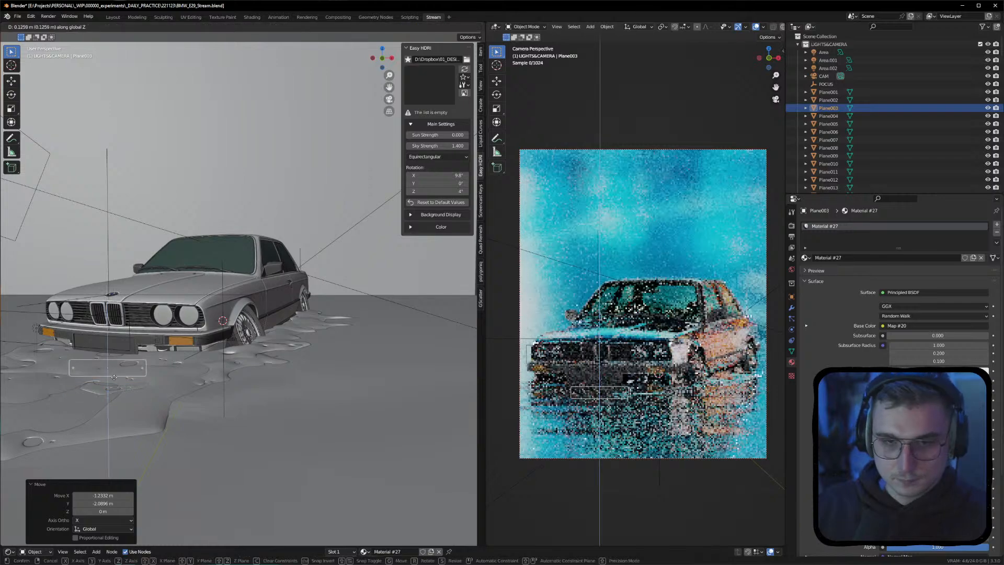
left_click(153, 374)
middle_click_drag(135, 367, 112, 349)
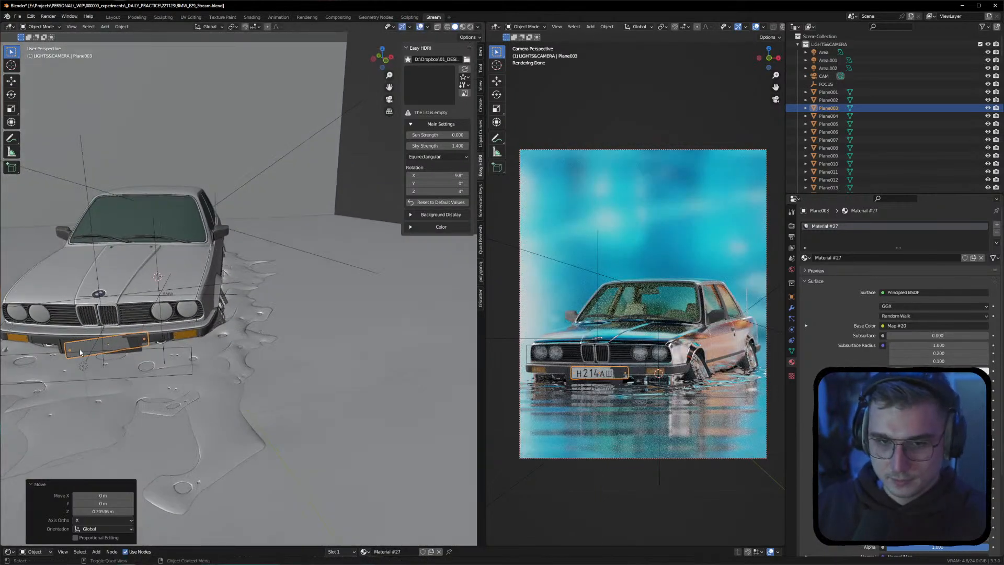
Rotate the plate about -20.7° around Z to follow the direction of the front bumper
key("r")
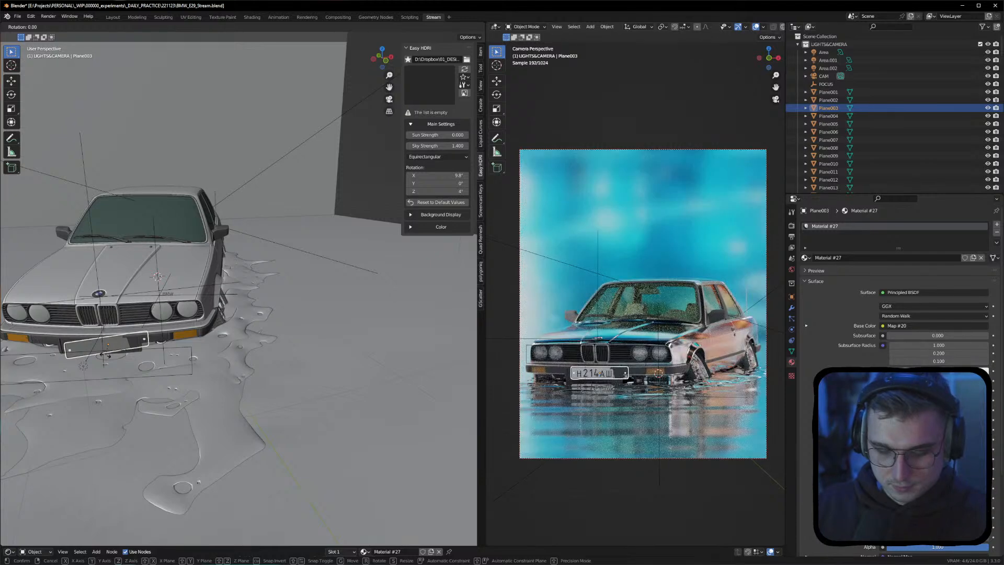
key("x")
key("z")
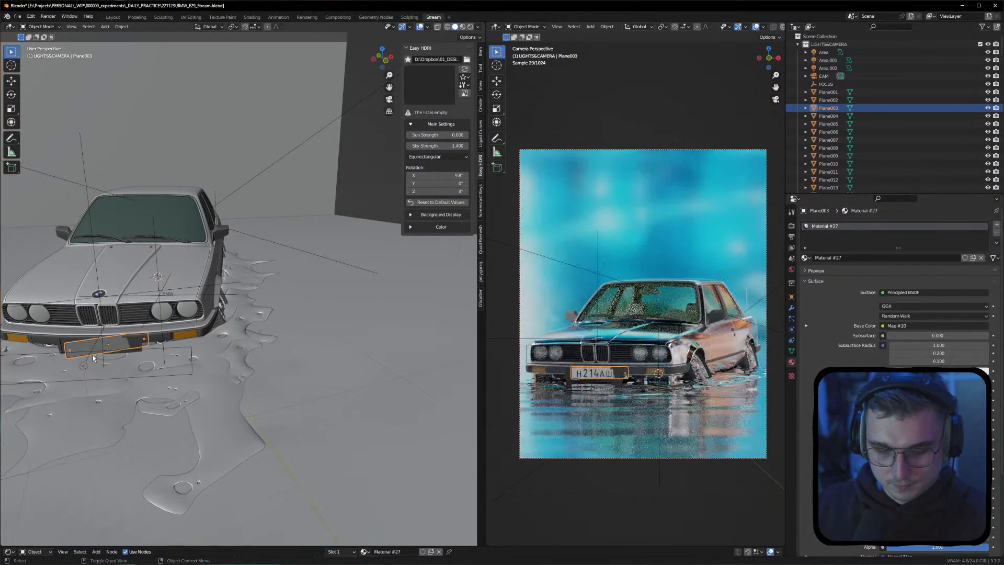
left_click(79, 355)
middle_click_drag(58, 354, 106, 350)
key("ctrl+alt+q")
key("ctrl+alt+q")
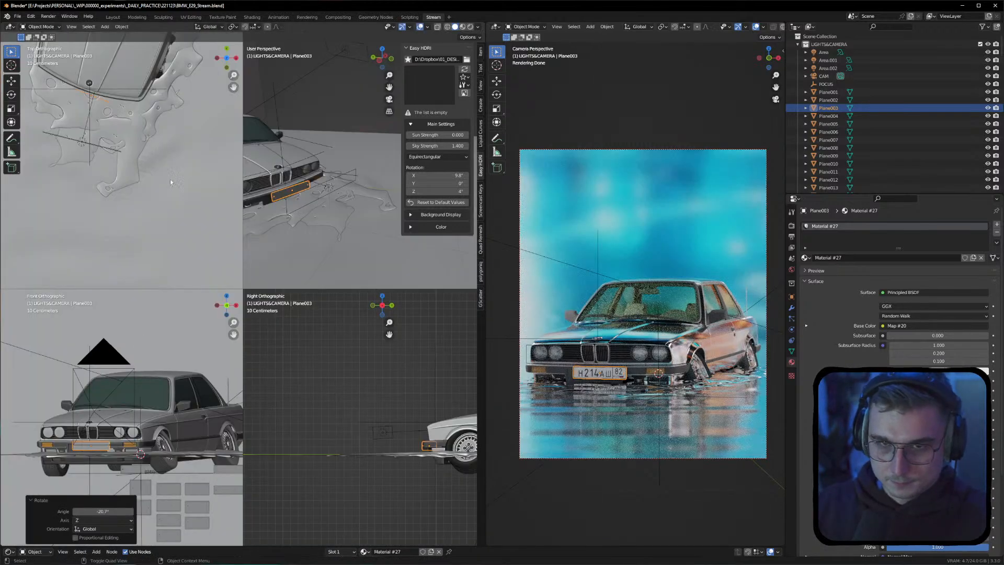
Shift the plate in top view against the bumper, about -0.08 m in X and 0.06 m in Y
key("ctrl+alt+q")
scroll(148, 186, "up", 8)
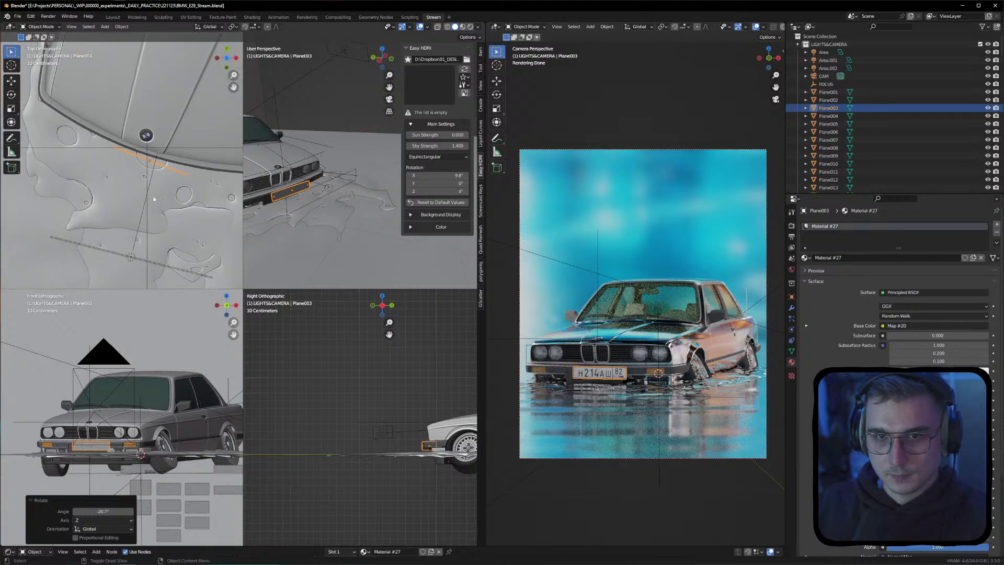
middle_click_drag(153, 187, 174, 213, "shift")
key("g")
left_click(153, 224)
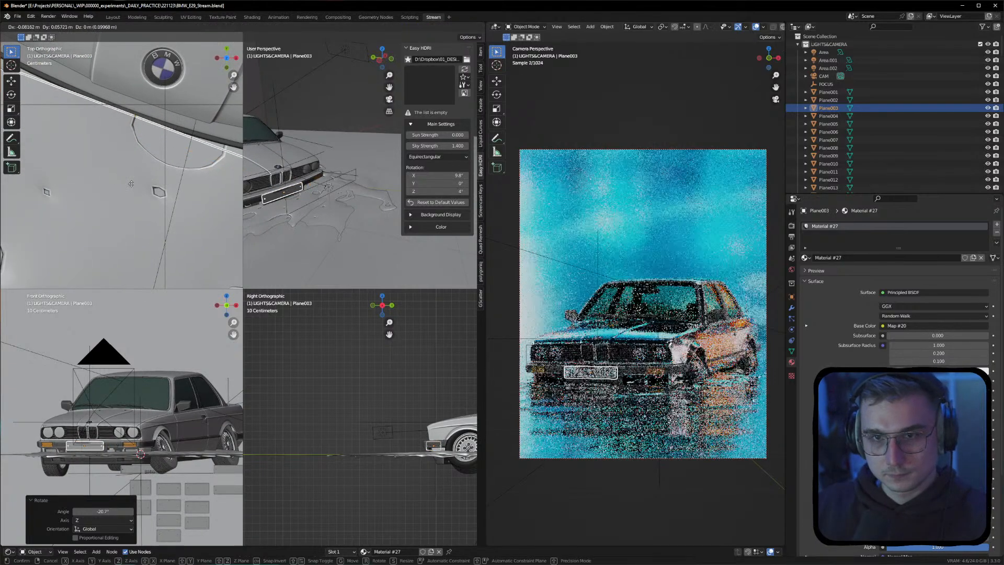
key("ctrl+alt+q")
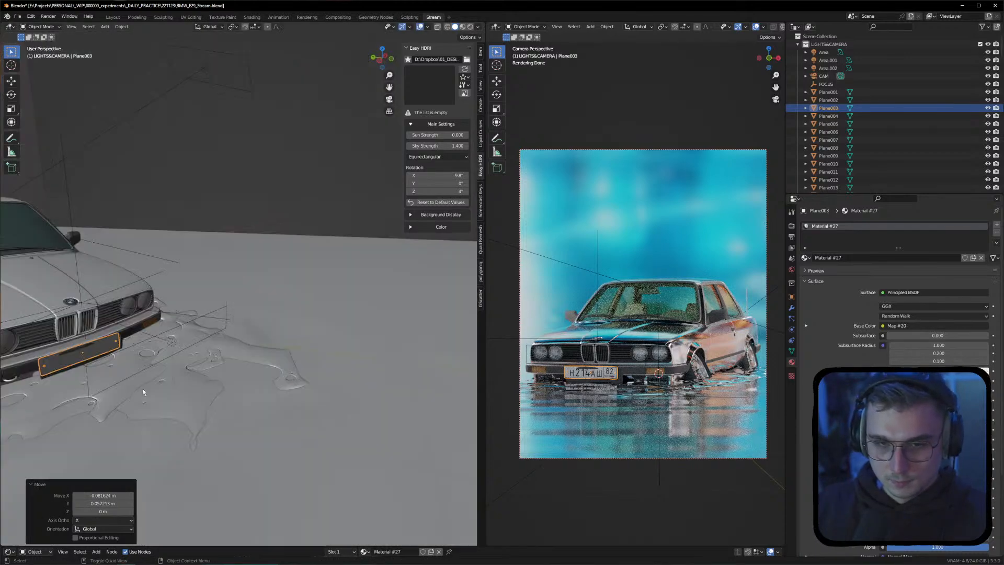
Lower the plate about 0.03 m along Z on the front bumper
scroll(71, 348, "up", 4)
middle_click_drag(71, 347, 82, 320)
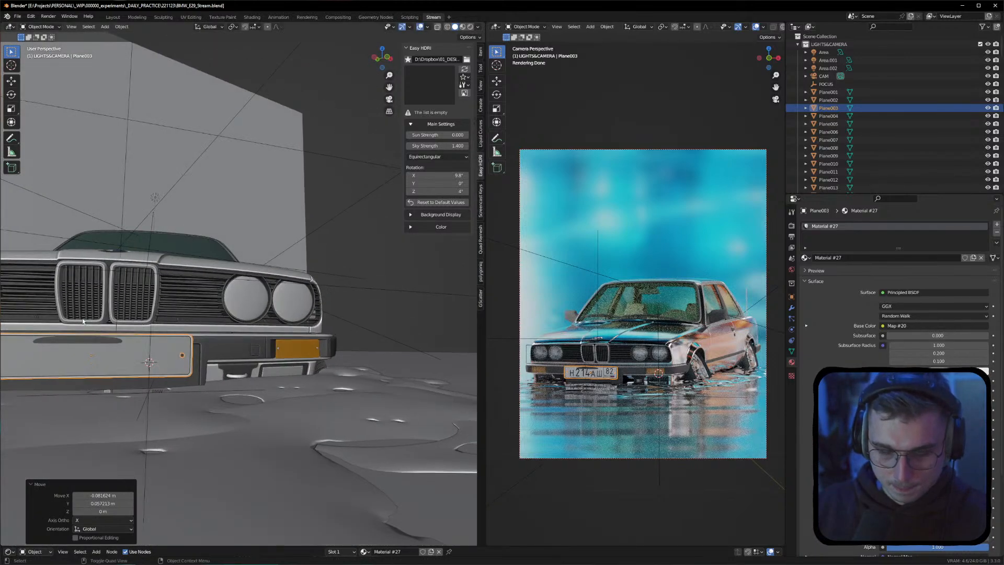
key("g")
key("z")
left_click(90, 333)
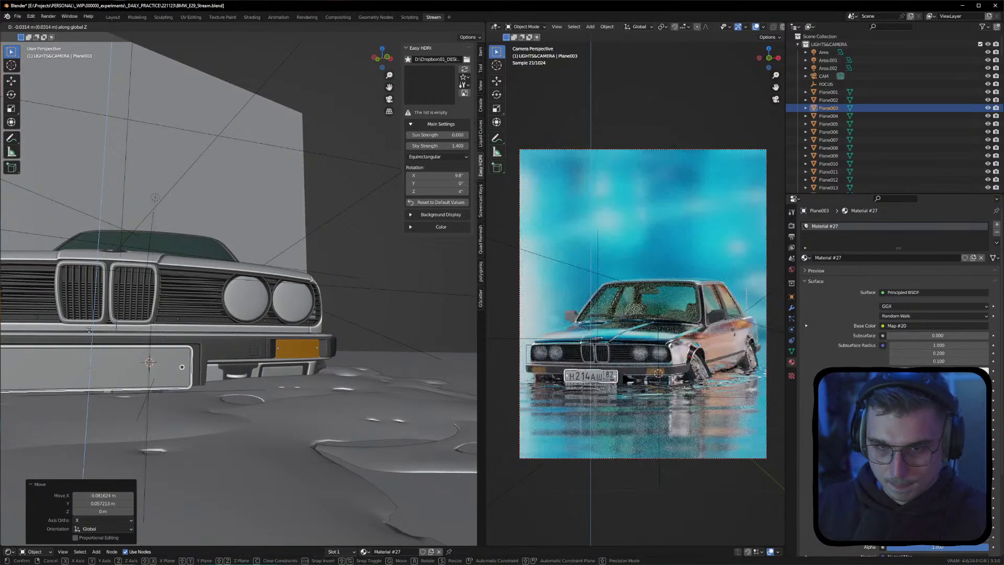
Nudge the plate about 0.01 m along X, plus a small free move, to centre it under the grille
key("g")
key("x")
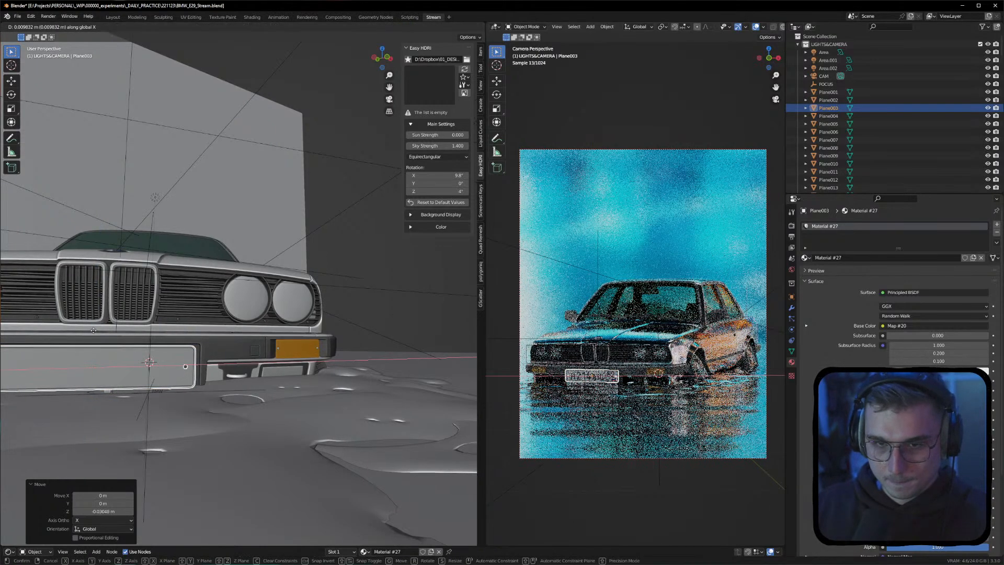
left_click(93, 330)
middle_click_drag(93, 330, 201, 328, "shift")
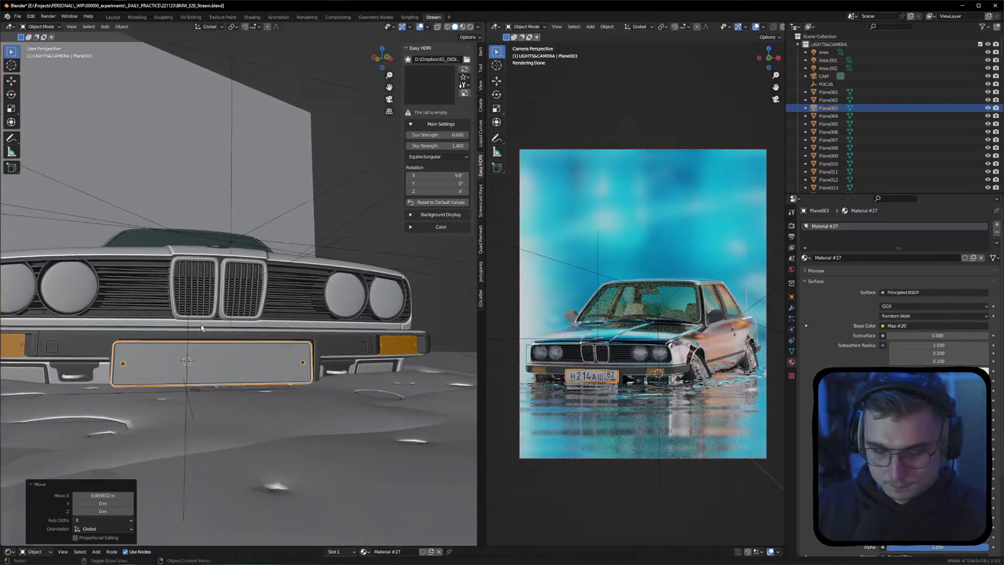
key("g")
left_click(205, 326)
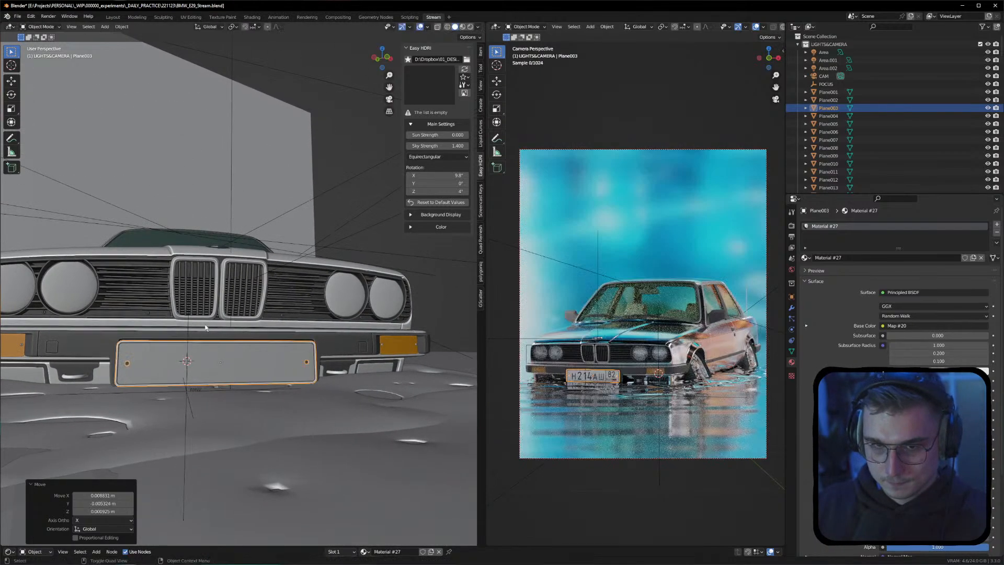
middle_click_drag(205, 324, 224, 344)
Rename the bumper plate object Plane003 as LIC
double_click(828, 108)
type("LP")
key("Return")
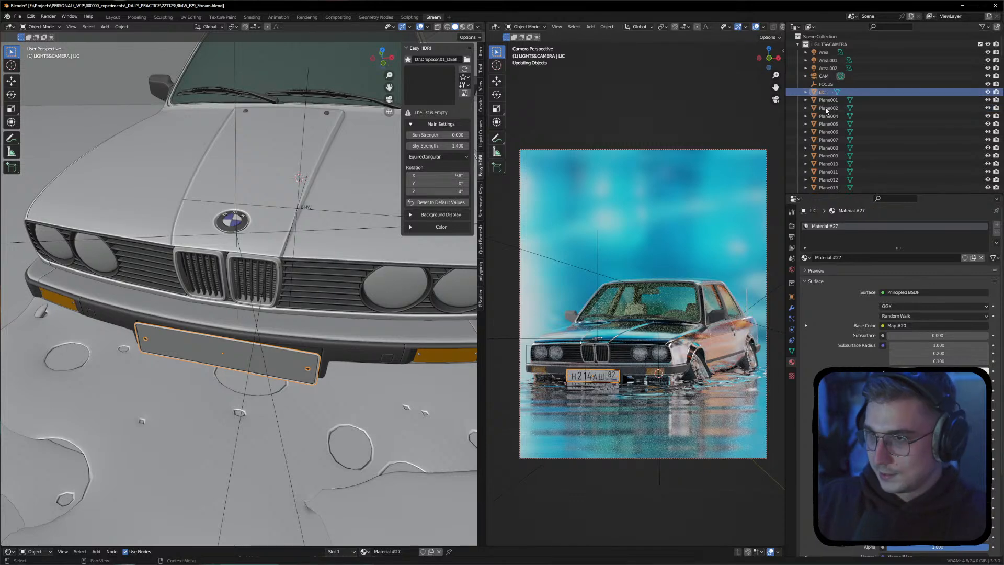
Delete all unused license plates from Plane001 through Plane024, keeping only LIC
left_click(841, 101)
scroll(834, 125, "down", 15)
scroll(833, 135, "down", 10)
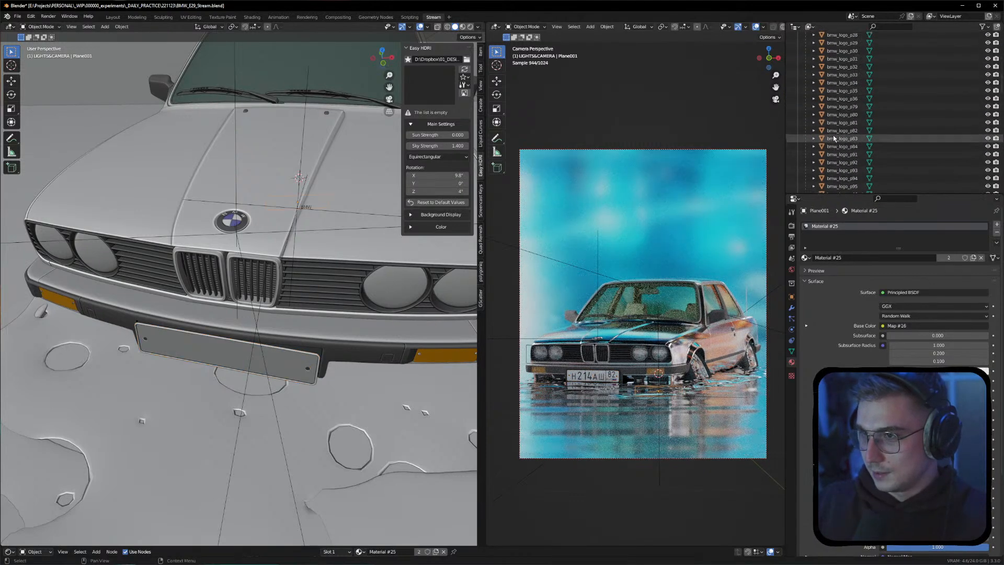
left_click(829, 159, "shift")
right_click(829, 158)
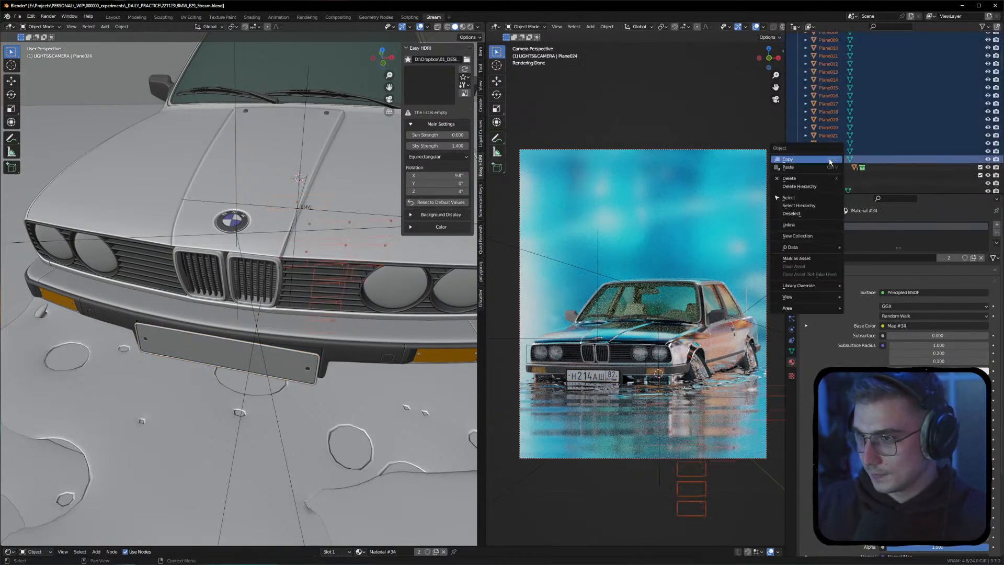
left_click(812, 179)
scroll(845, 89, "up", 8)
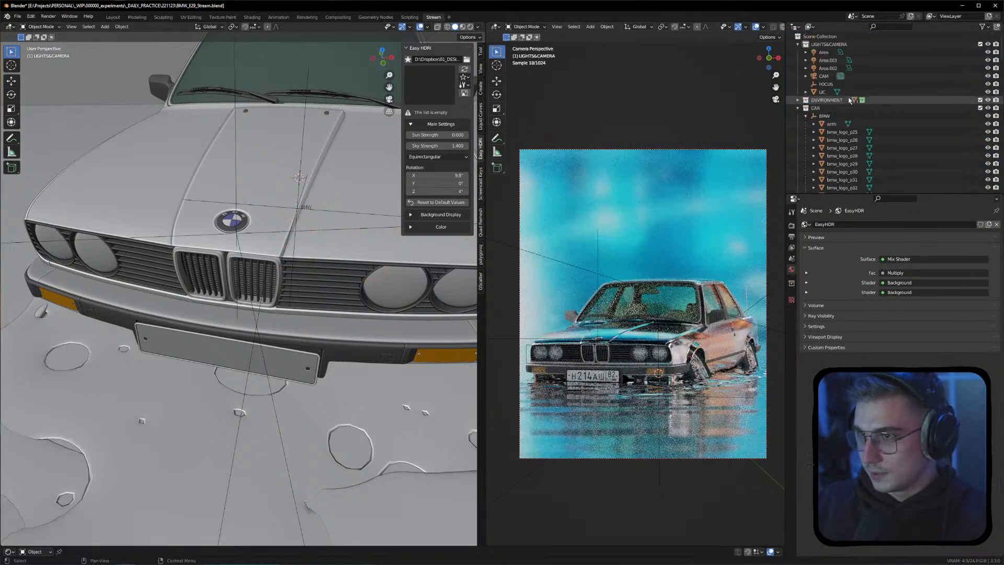
Place LIC in the CAR collection, collapse the BMW hierarchy, and select the plate
mouse_move(823, 91)
left_mouse_down()
mouse_move(827, 119)
mouse_move(823, 109)
left_mouse_up()
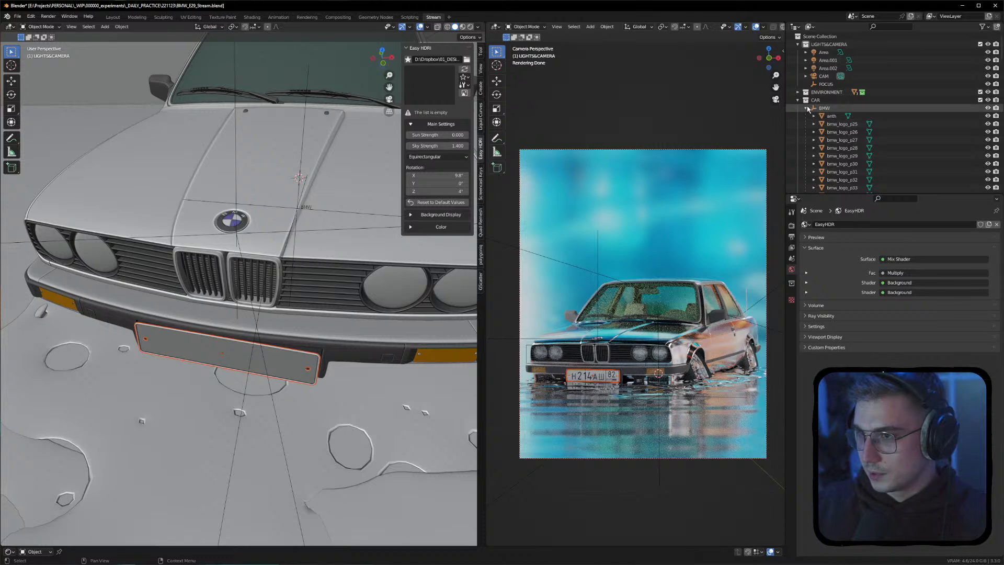
left_click(808, 108)
left_click(822, 116)
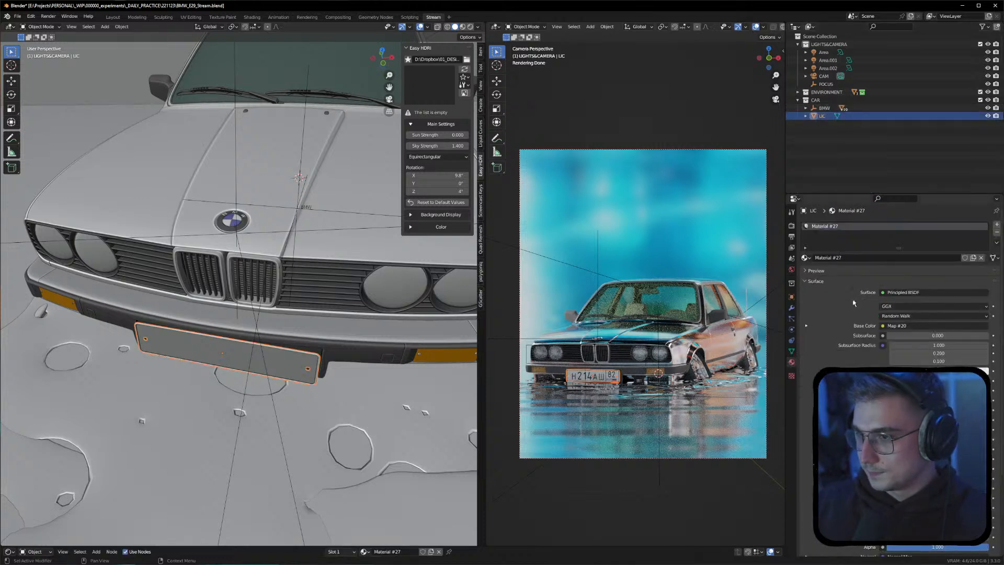
Enlarge the shader editor and load zn_eu1.jpg into the image texture feeding the plate material's Normal Map
left_click_drag(172, 546, 171, 347)
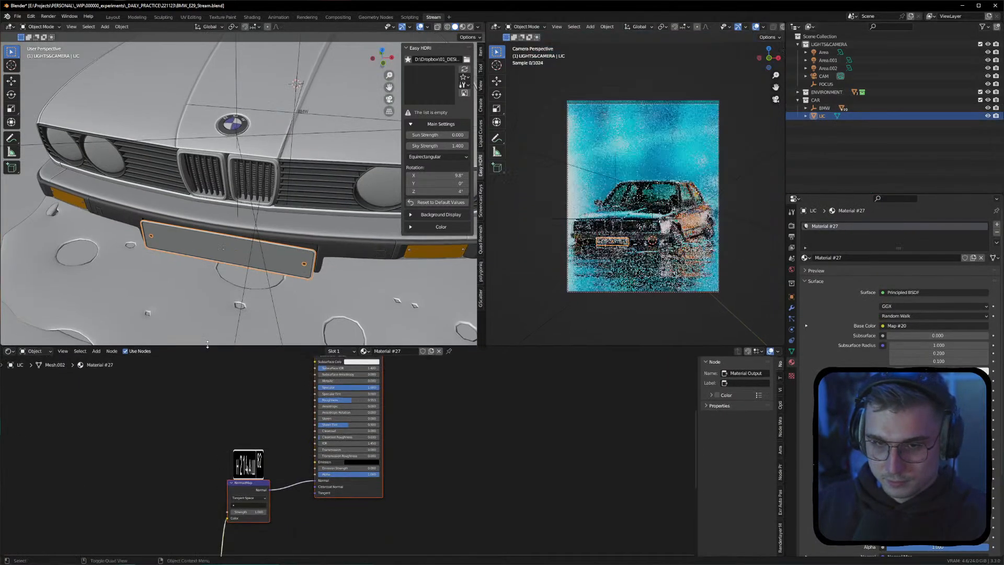
middle_click_drag(206, 523, 211, 413)
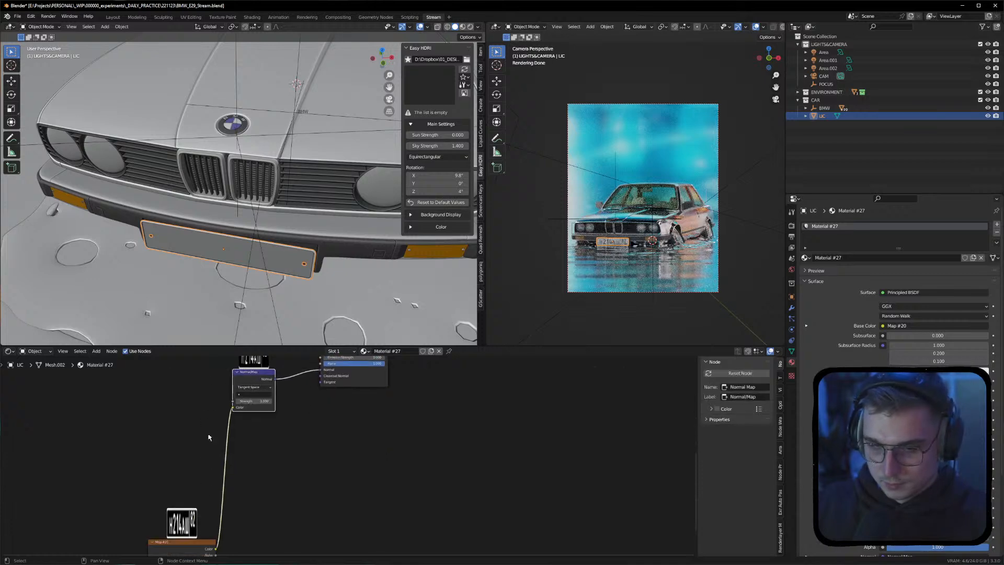
left_click_drag(191, 544, 179, 421)
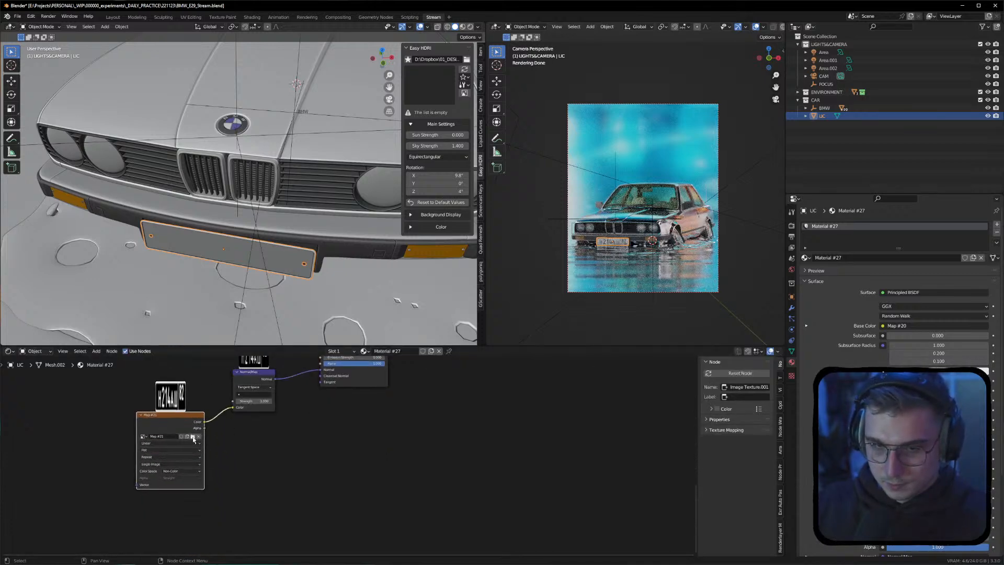
left_click(192, 437)
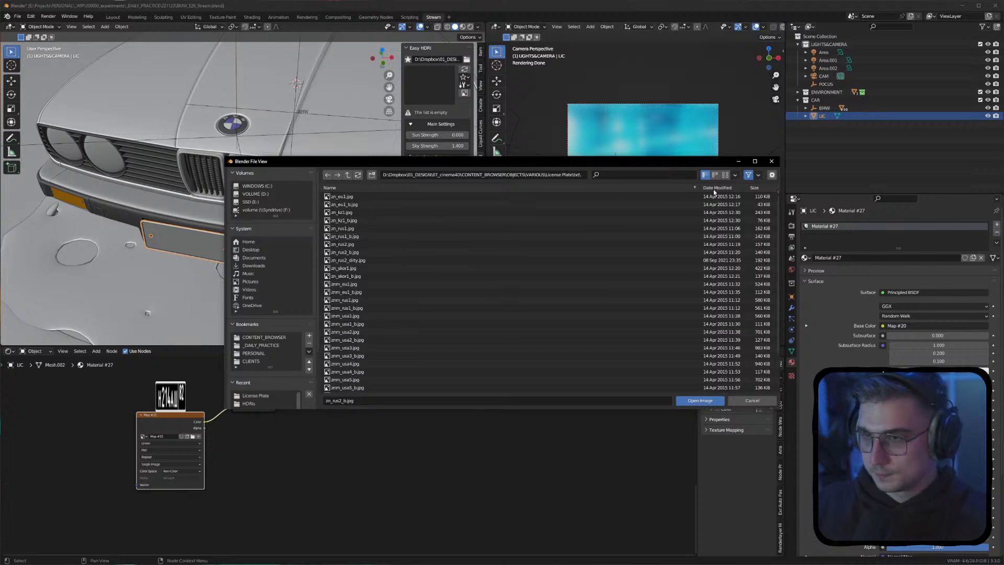
left_click(725, 175)
double_click(359, 216)
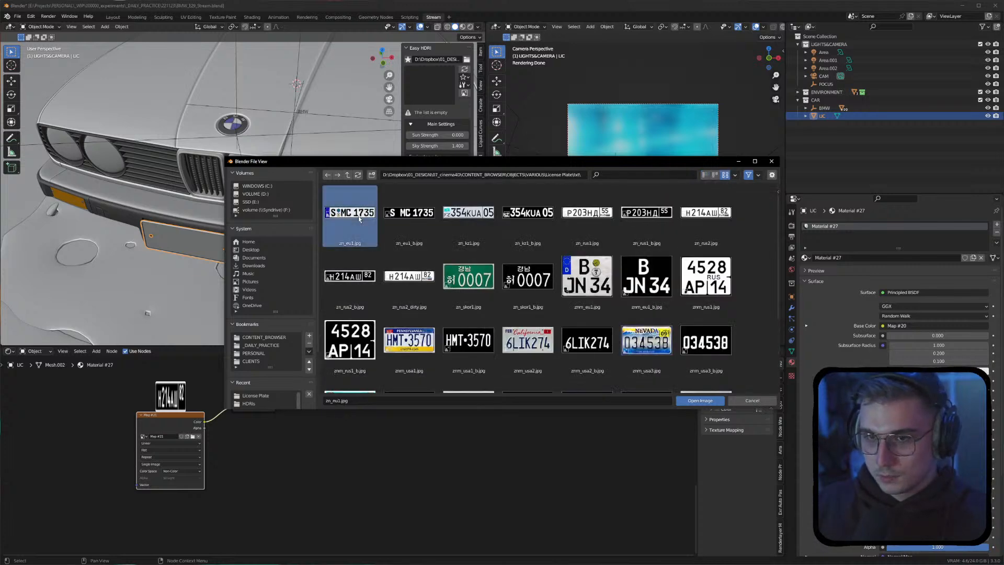
Load zn_eu1.jpg into the image texture feeding the plate material's Base Color
left_click_drag(250, 397, 255, 403)
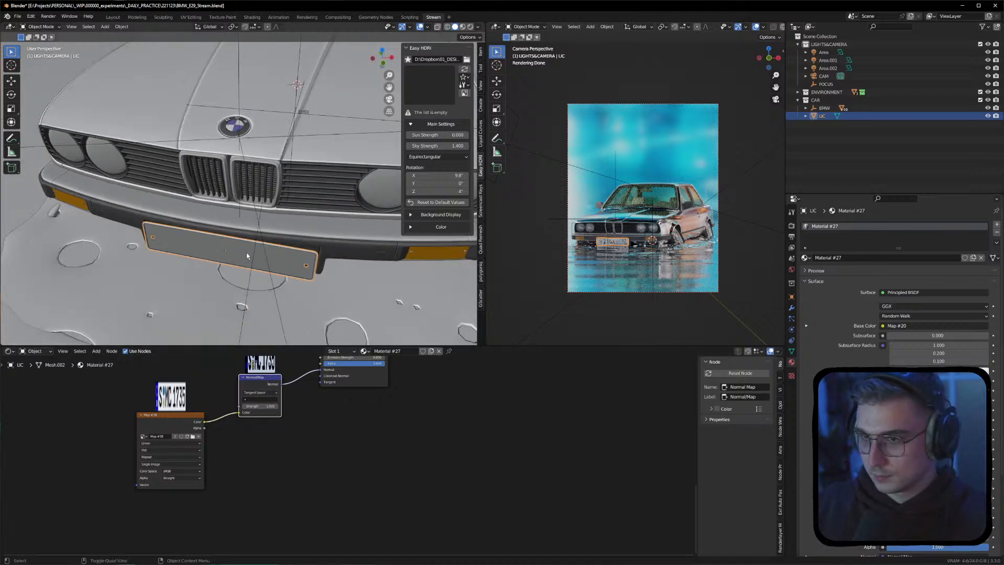
middle_click_drag(350, 424, 313, 554)
middle_click_drag(395, 446, 388, 554)
left_click_drag(251, 381, 221, 427)
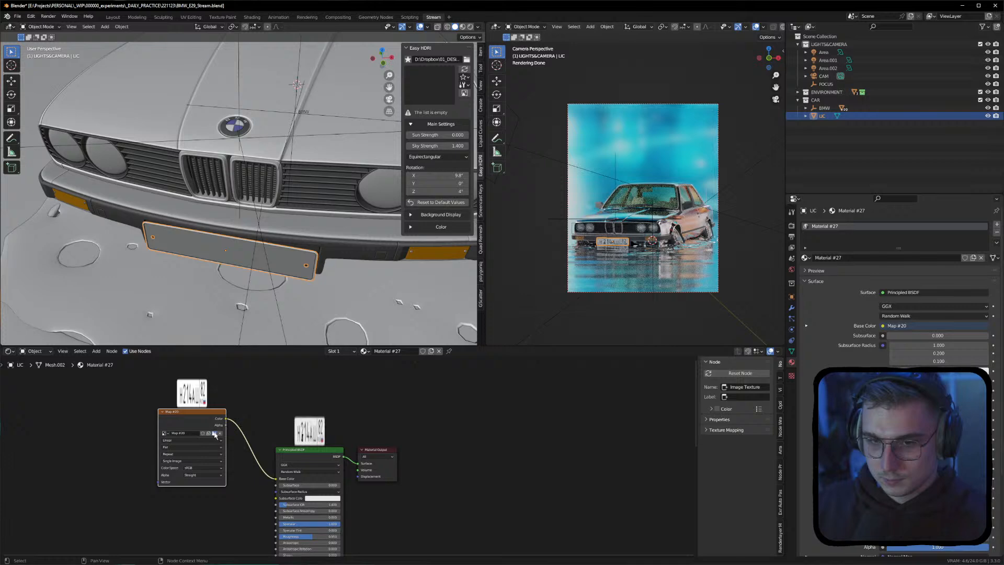
left_click(215, 433)
double_click(347, 225)
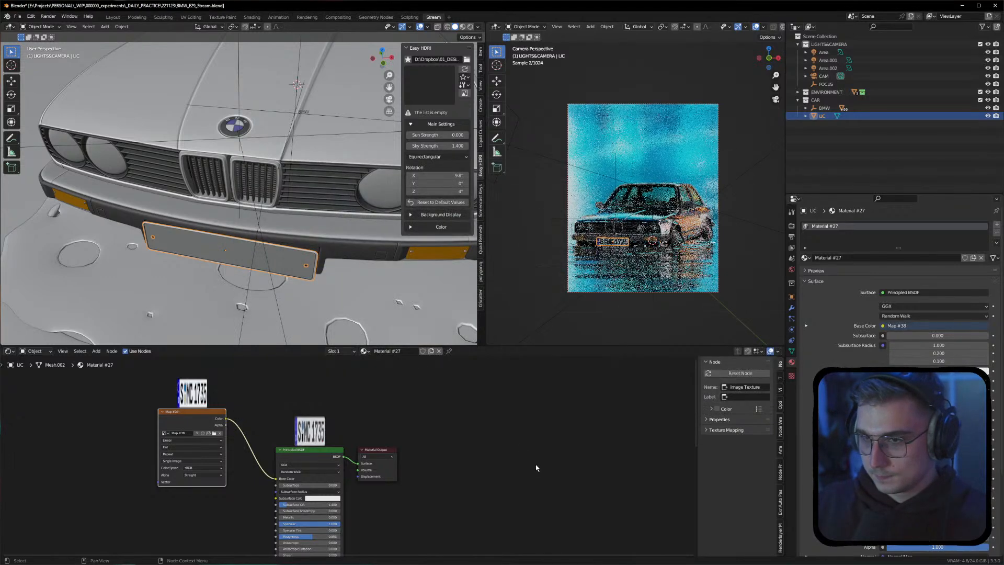
Browse the license plate texture folder for alternative plate images and leave without loading one
left_click(214, 433)
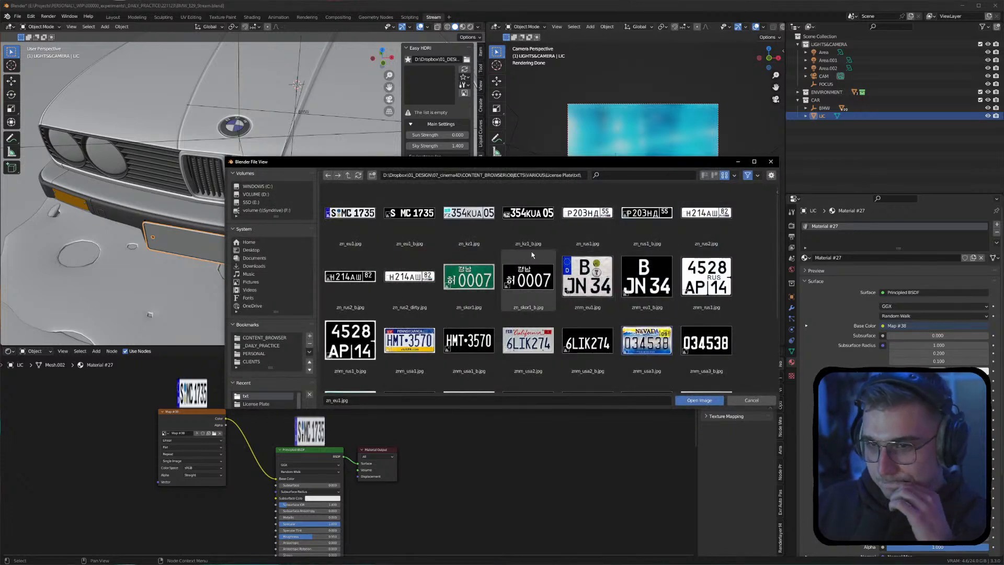
scroll(596, 240, "down", 1)
scroll(595, 240, "down", 7)
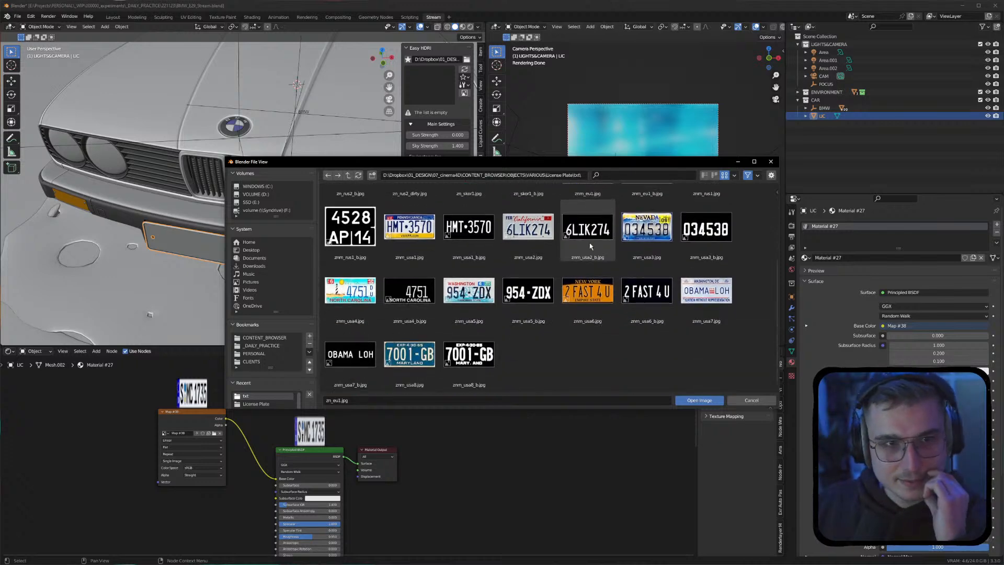
scroll(586, 261, "up", 8)
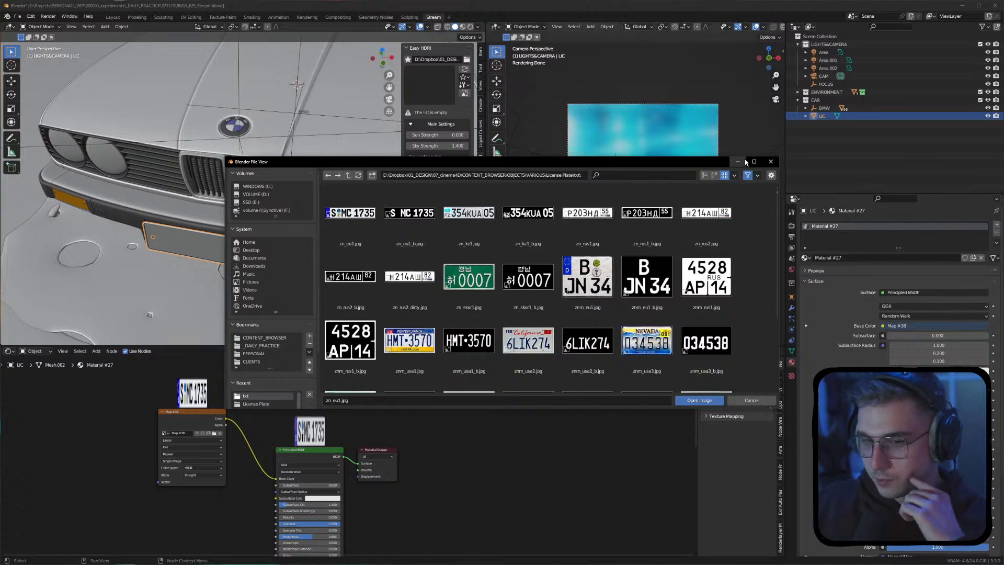
left_click(770, 162)
Duplicate the image texture node feeding the plate's Base Color and load zn_eu1_b.jpg into the copy
middle_click_drag(555, 439, 597, 367)
middle_click_drag(523, 497, 536, 441)
middle_click_drag(501, 483, 505, 455)
middle_click_drag(334, 498, 353, 555)
middle_click_drag(279, 465, 223, 503)
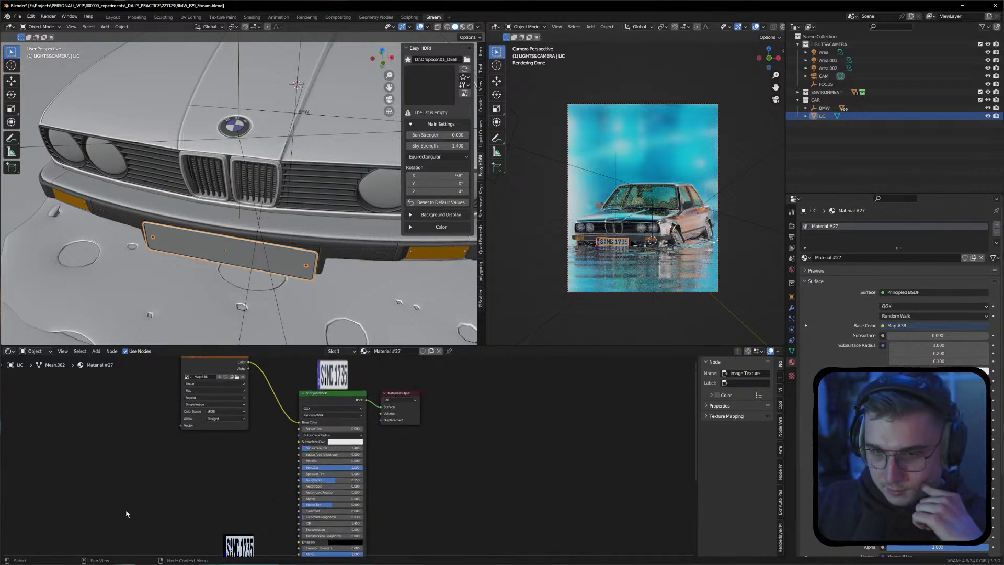
left_click_drag(198, 369, 150, 387)
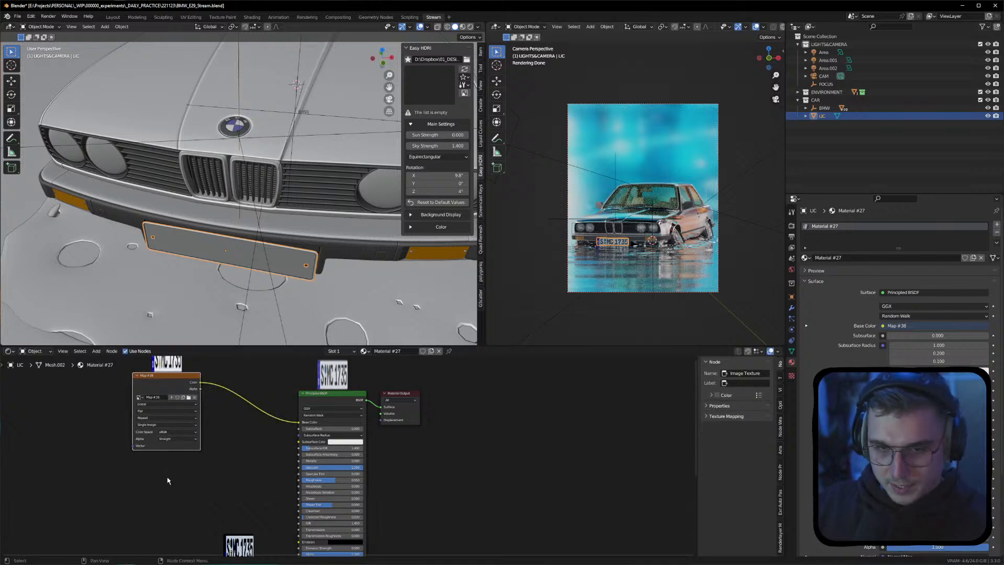
key("shift+d")
left_click(123, 473)
left_click(142, 491)
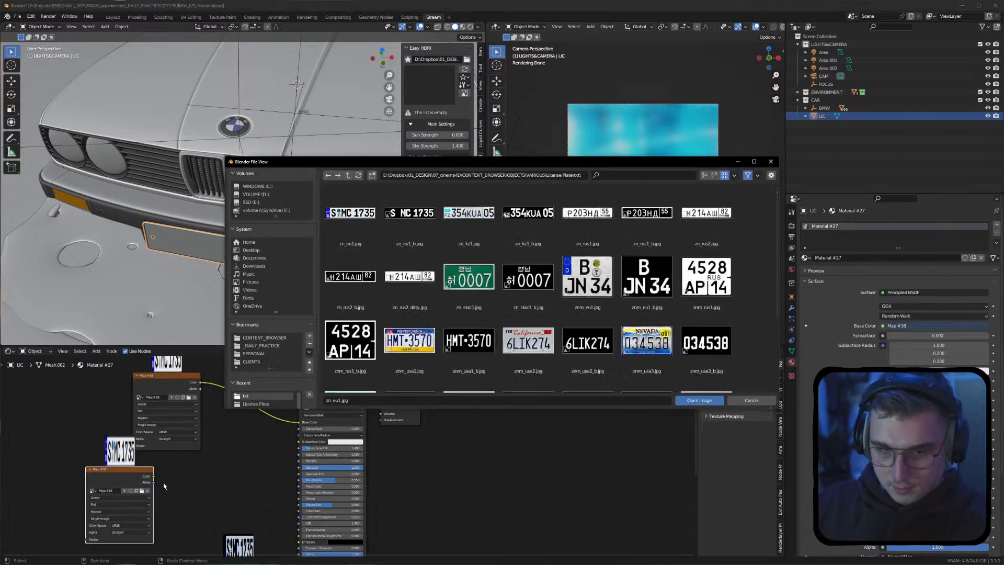
double_click(410, 215)
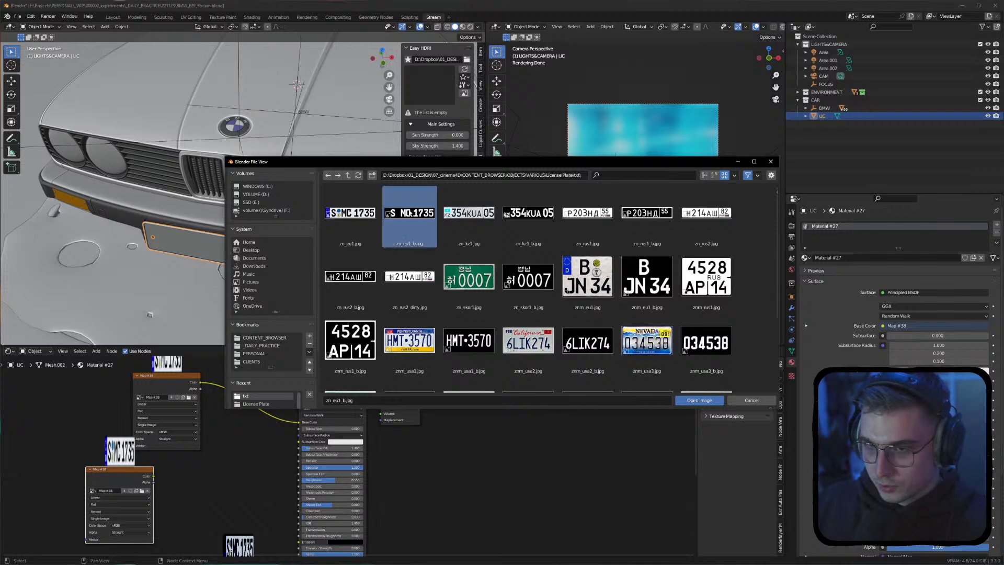
Load zn_eu1_b.jpg into the image texture that feeds the plate material's Normal Map
middle_click_drag(202, 459, 160, 410)
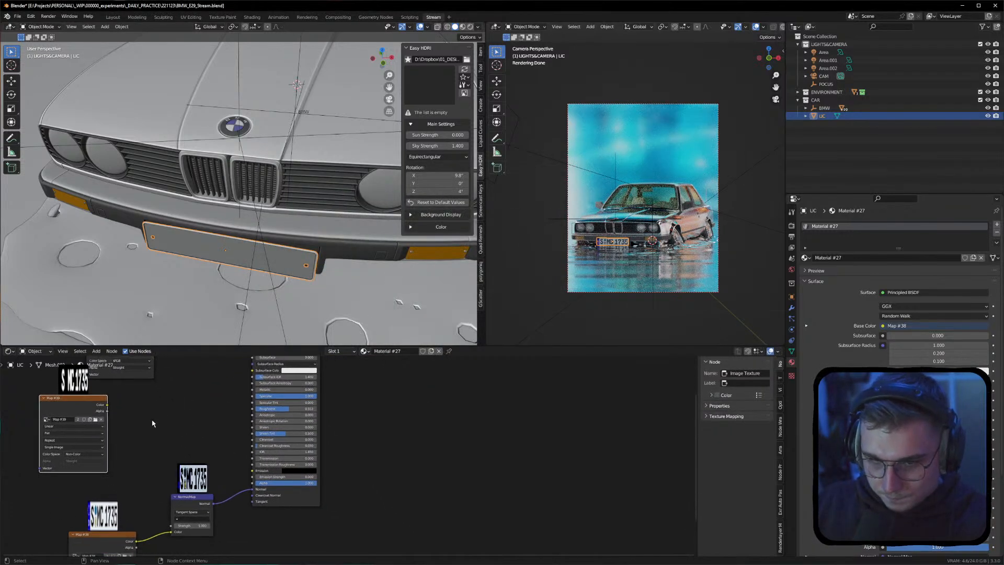
middle_click_drag(152, 420, 156, 393)
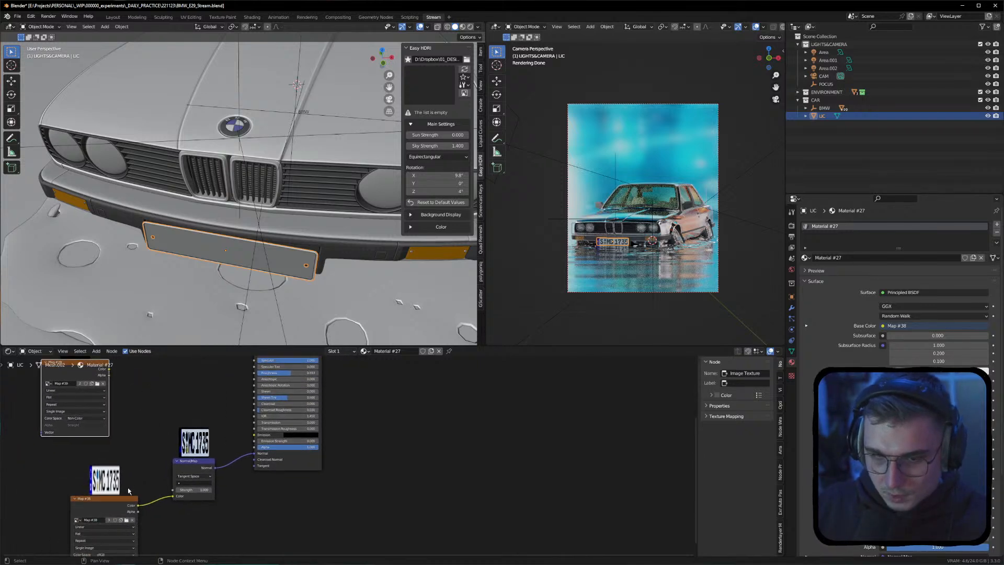
left_click(126, 521)
double_click(416, 218)
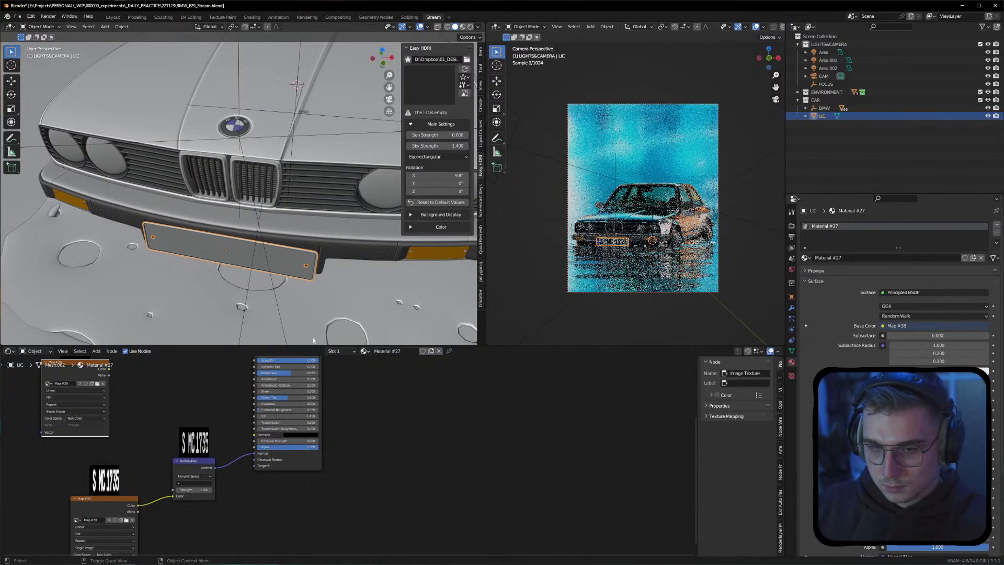
Delete the unconnected duplicate image texture node and shrink the shader editor to enlarge the 3D viewports
middle_click_drag(157, 397, 140, 447)
key("x")
left_click_drag(155, 417, 153, 421)
left_click(187, 273)
left_click(219, 246)
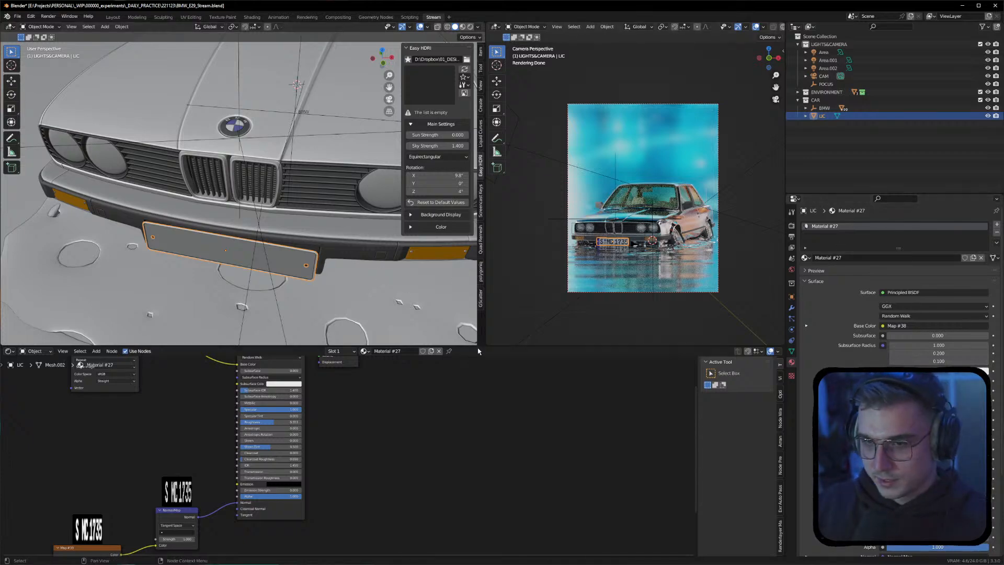
left_click_drag(475, 346, 474, 546)
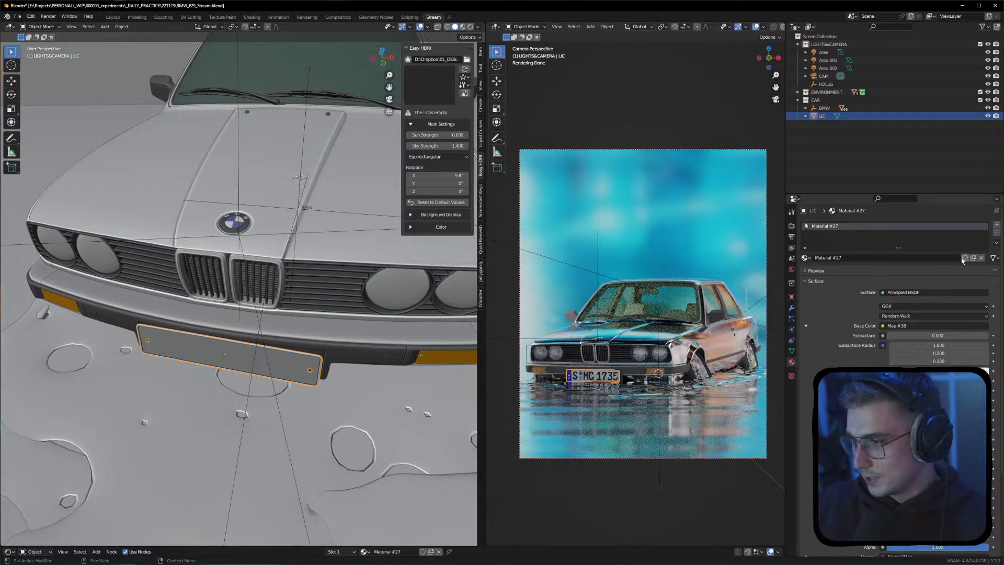
Rename the plate's material to LICENSE PLATE
double_click(868, 260)
type("LICENSE PLA")
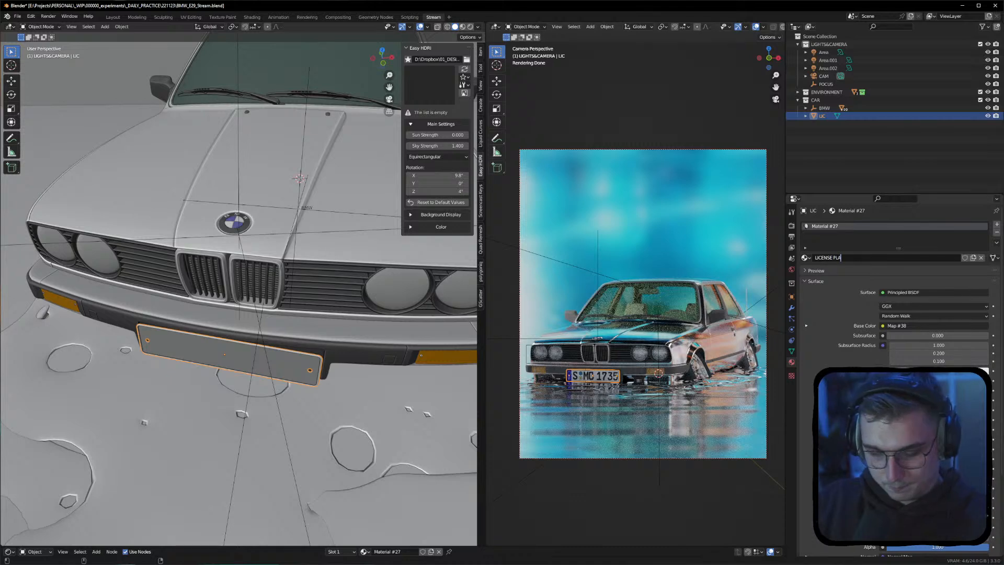
type("TE")
key("Return")
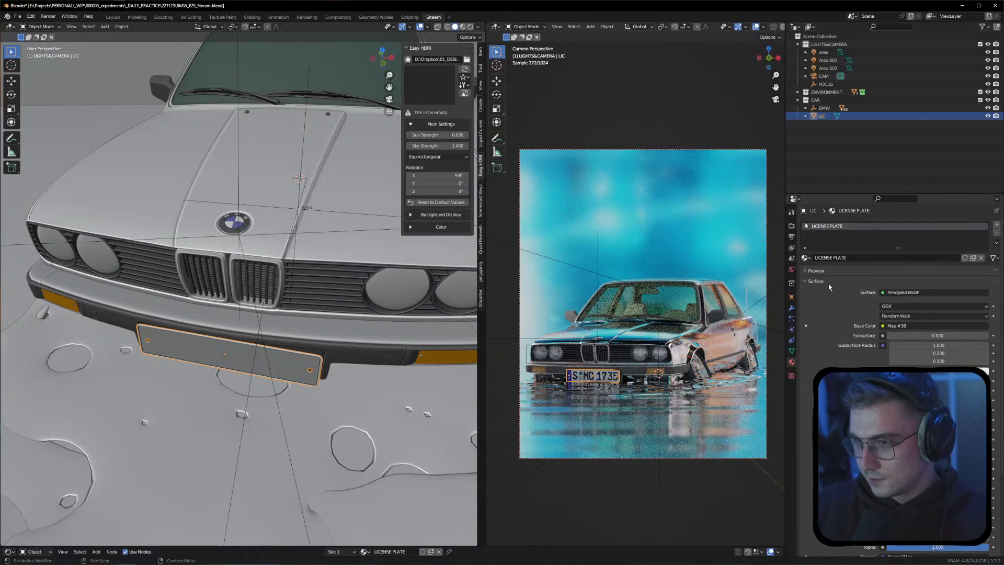
Add a Simple Deform modifier to the license plate and set it to Bend
left_click(792, 309)
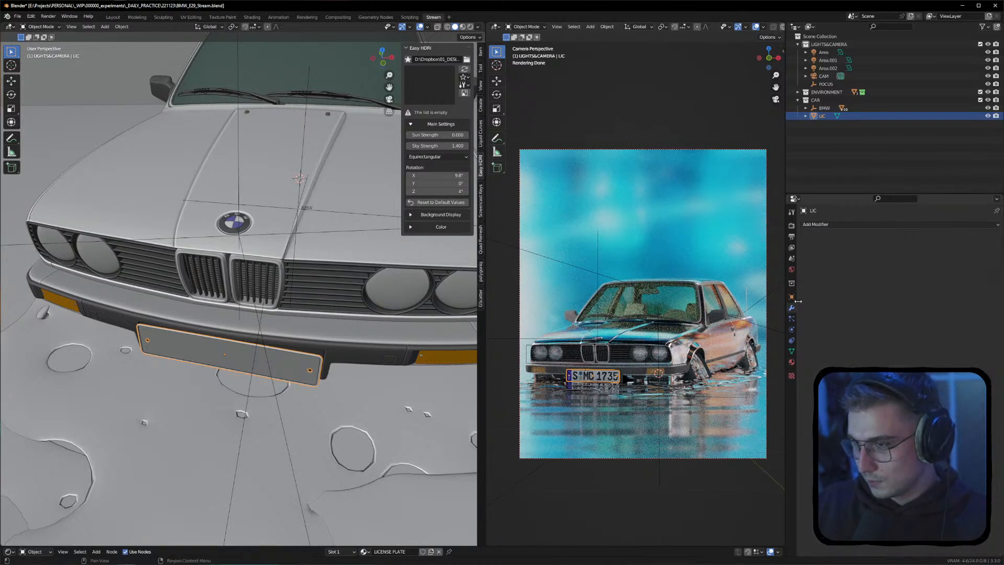
left_click(833, 226)
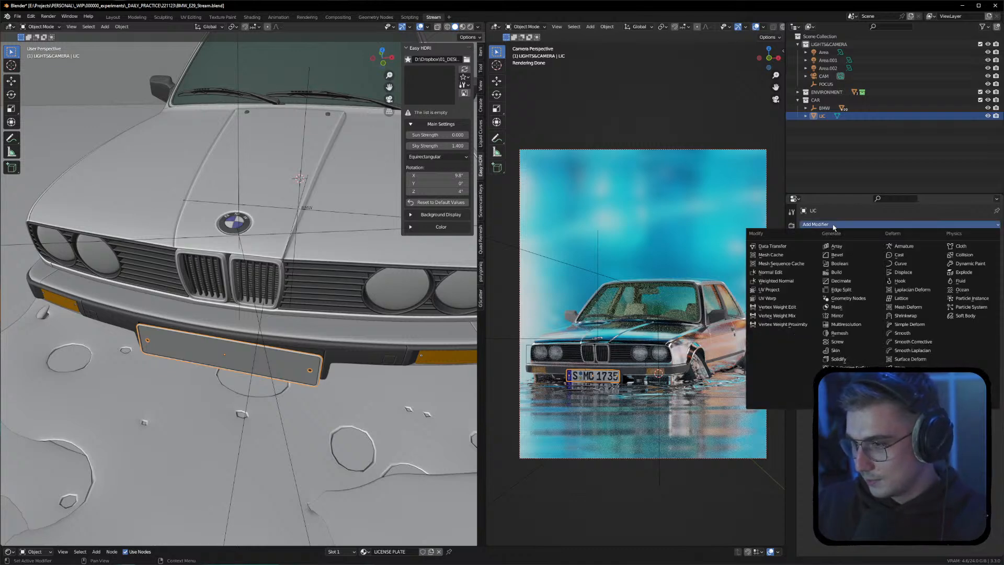
left_click(911, 325)
left_click(882, 267)
middle_click_drag(241, 343, 309, 332)
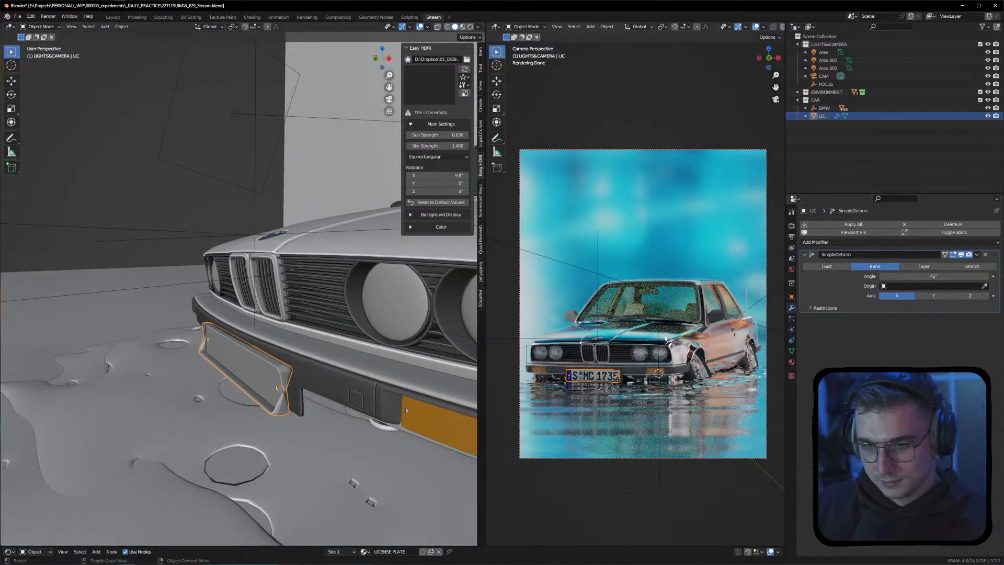
Try a bend angle of -16.6° on the plate along the Z and Y axes
left_click_drag(939, 277, 823, 277)
left_click(942, 298)
left_click(977, 297)
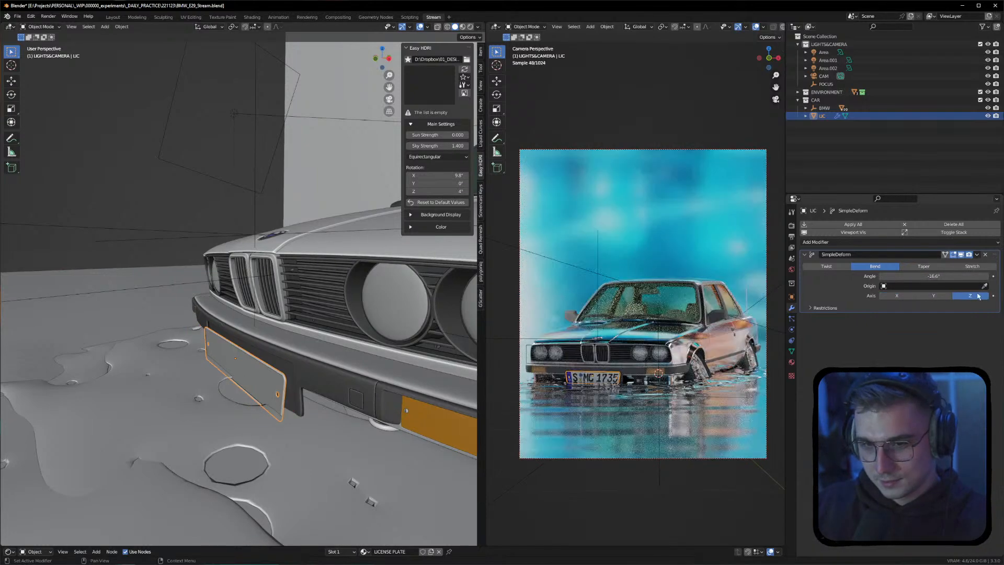
left_click(933, 295)
mouse_move(933, 276)
left_mouse_down()
mouse_move(952, 276)
mouse_move(934, 277)
left_mouse_up()
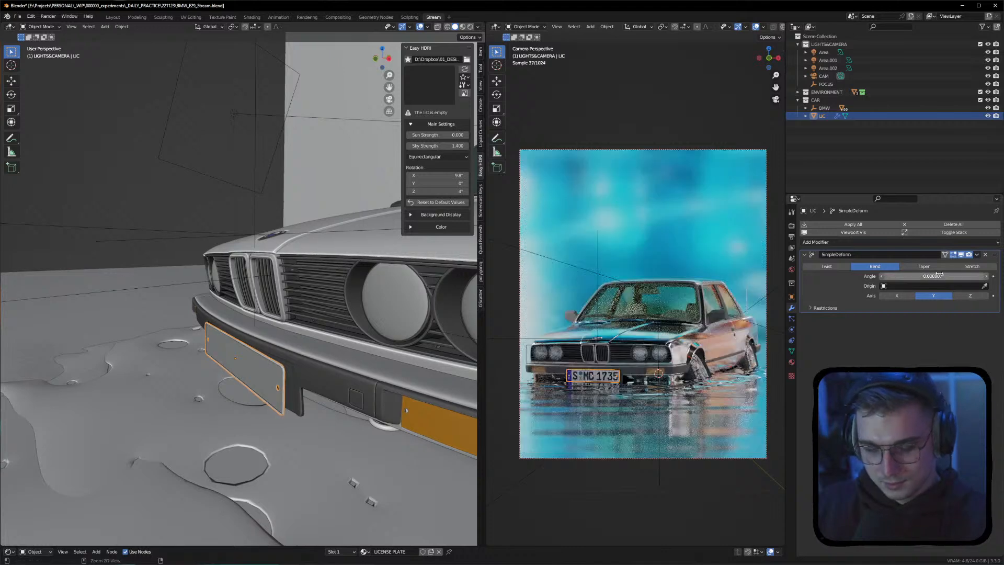
key("ctrl+z")
middle_click_drag(298, 323, 361, 338)
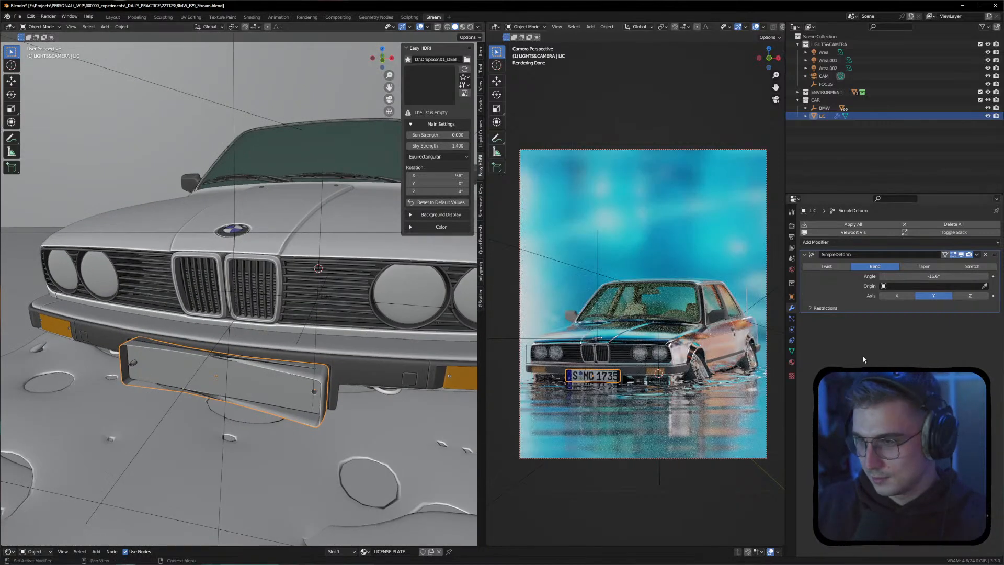
Try the Taper deformation on the plate and return the modifier to Bend
left_click(927, 268)
middle_click_drag(277, 374, 214, 359)
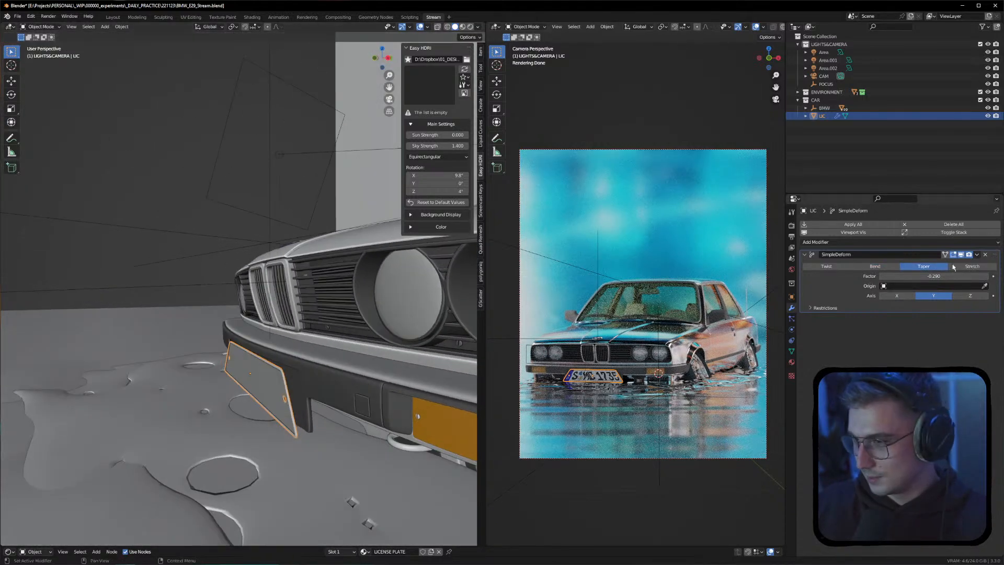
left_click(875, 266)
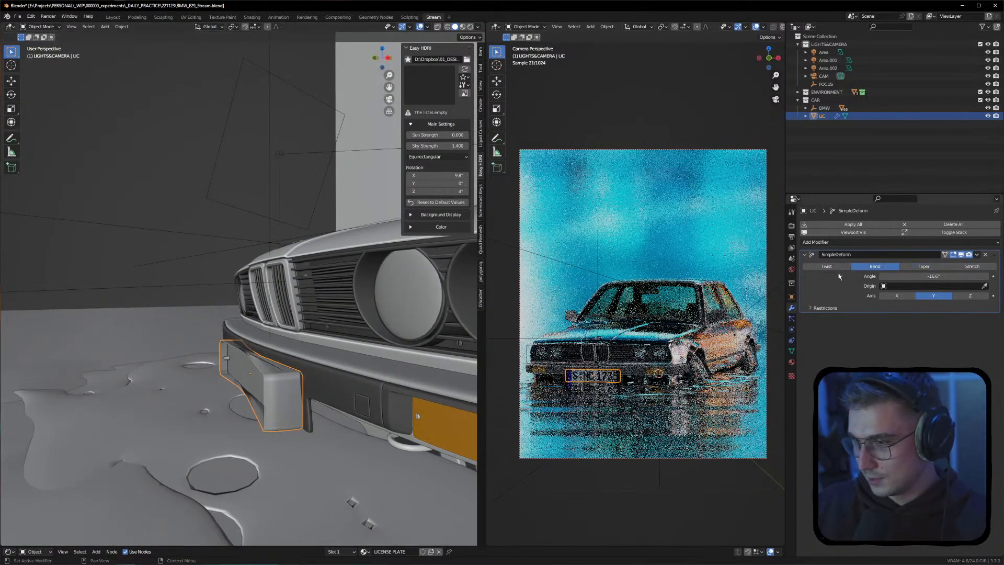
middle_click_drag(353, 415, 371, 417)
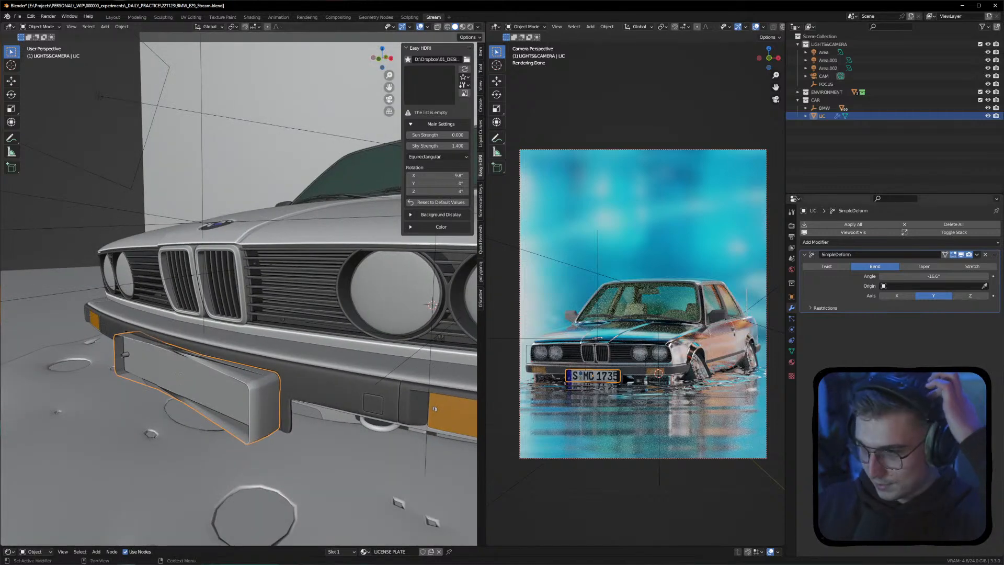
Try the anth object as the bend origin and undo the assignment
left_click(915, 286)
left_click(910, 298)
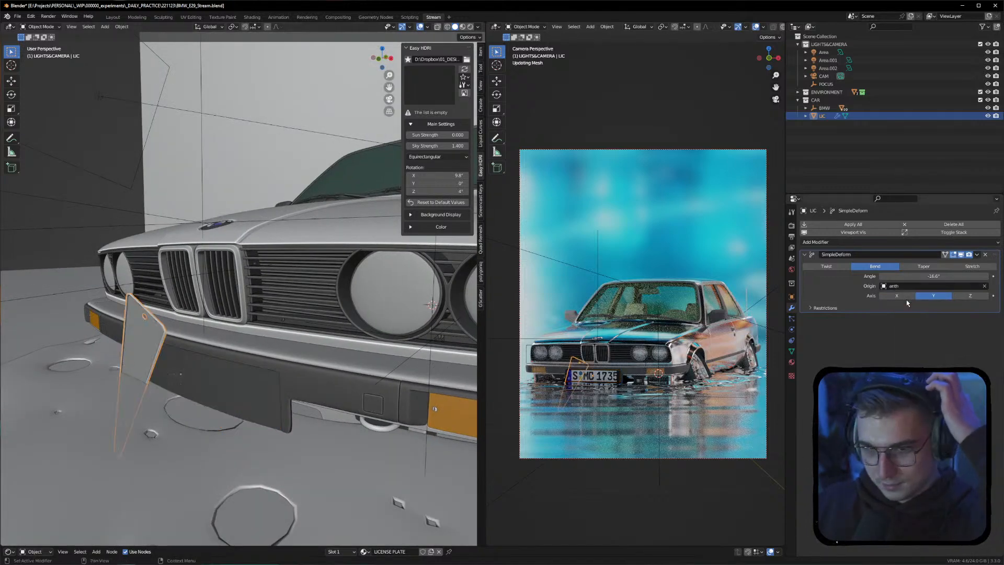
key("ctrl+z")
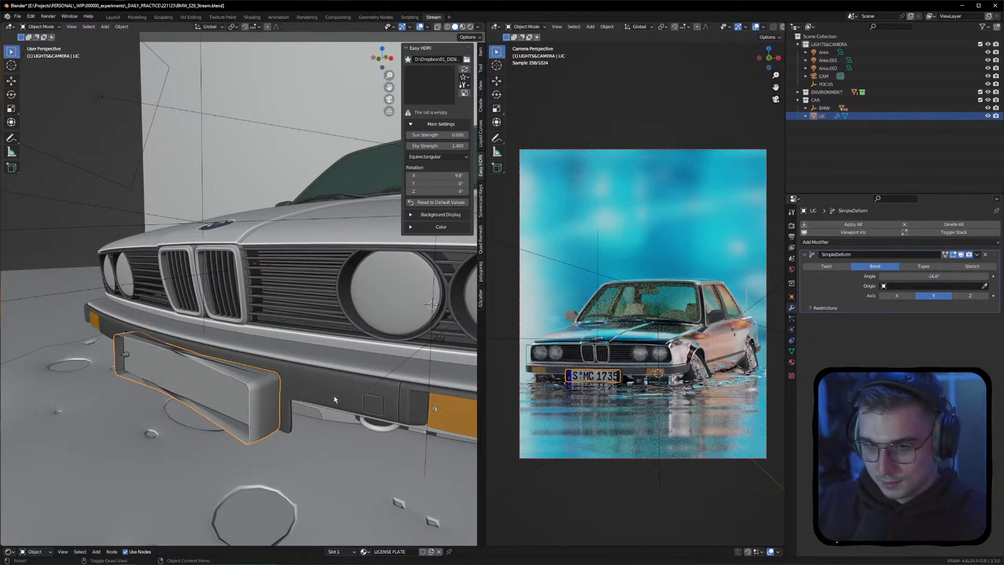
Select the front bumper's plastic part, find it in the BMW hierarchy, and copy its name, bumper_f_plastic
left_click(336, 399)
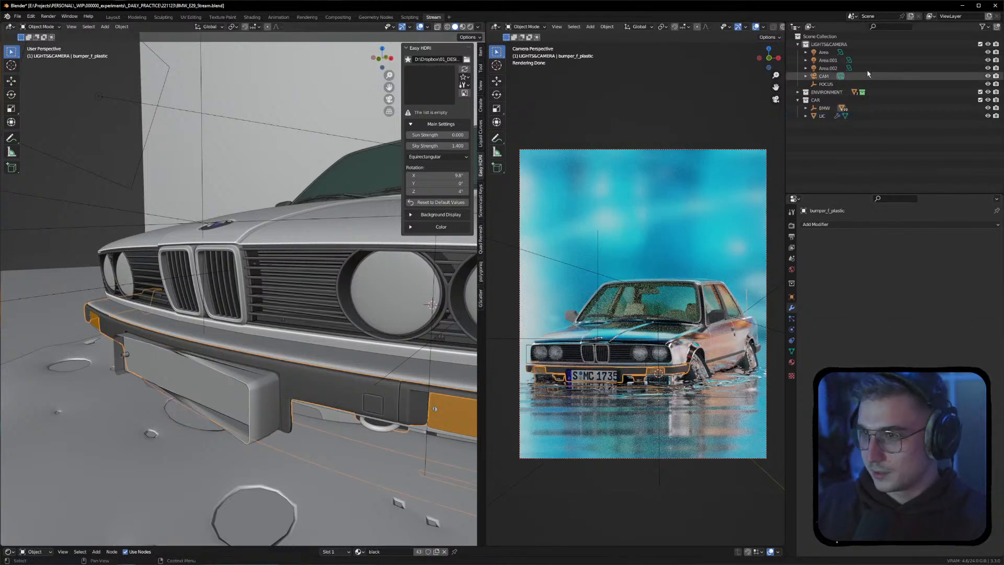
left_click(806, 107)
scroll(853, 149, "down", 5)
scroll(852, 151, "down", 6)
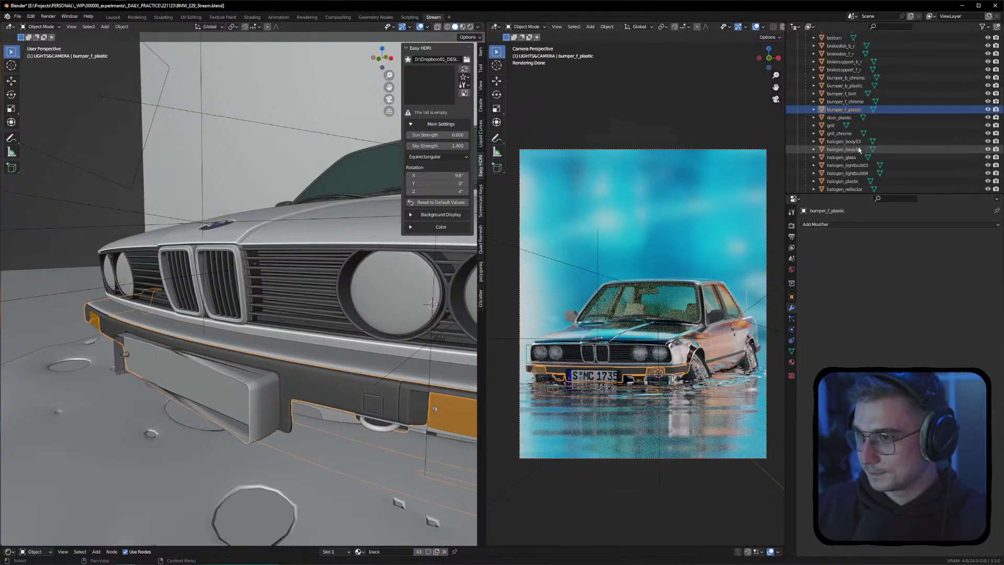
double_click(844, 110)
key("ctrl+c")
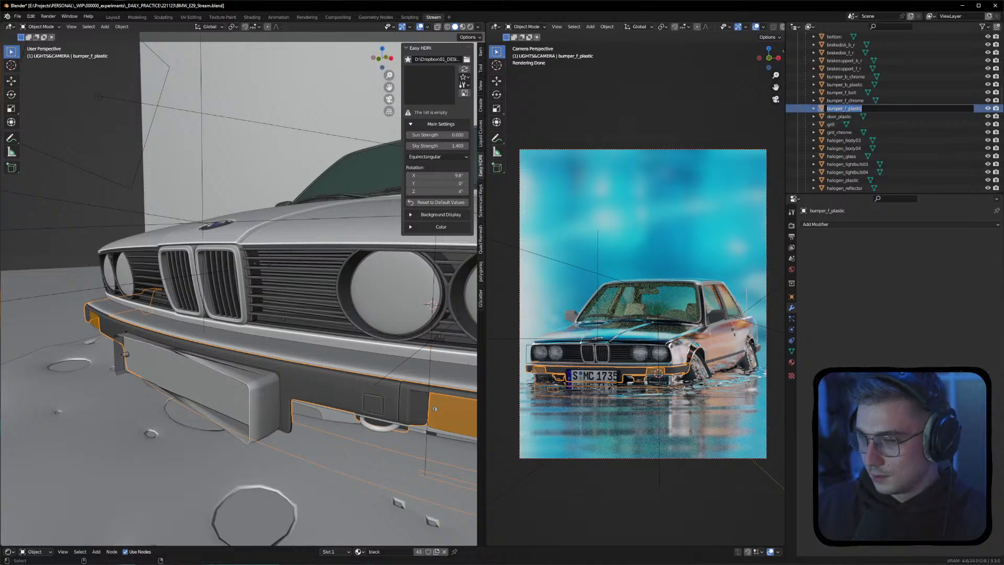
left_click(866, 267)
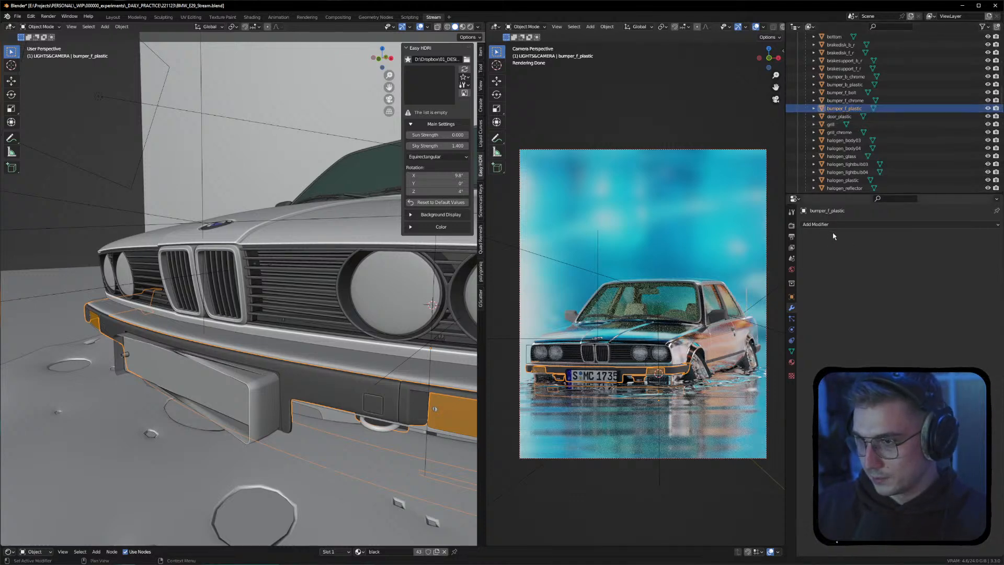
Select the license plate and assign bumper_f_plastic as its bend origin
left_click(204, 392)
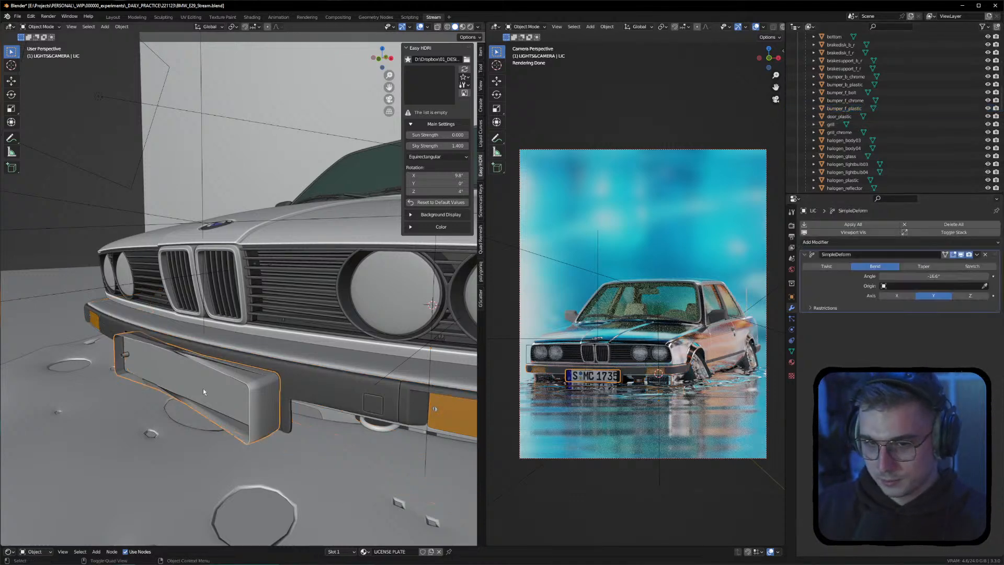
left_click(922, 288)
key("ctrl+v")
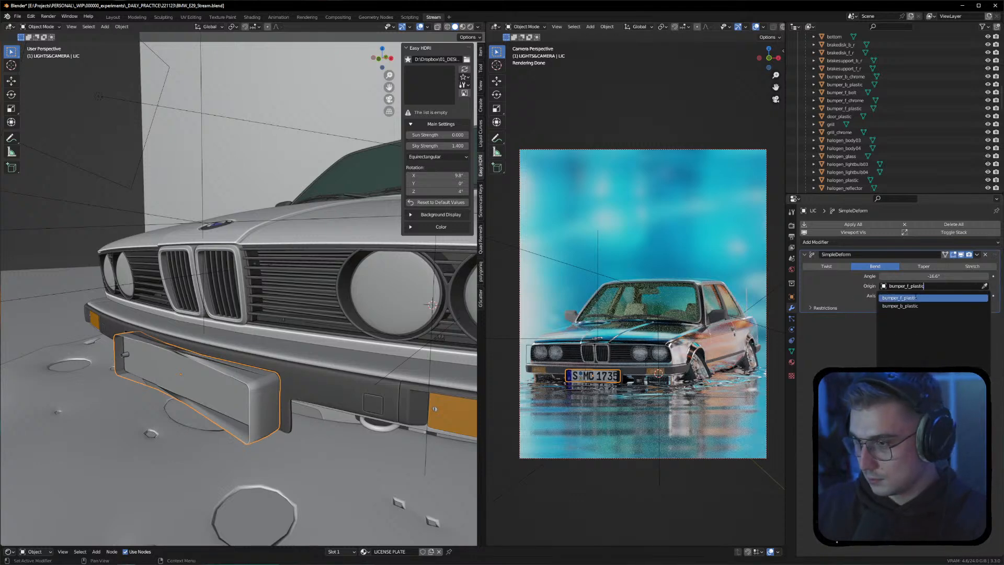
left_click(915, 297)
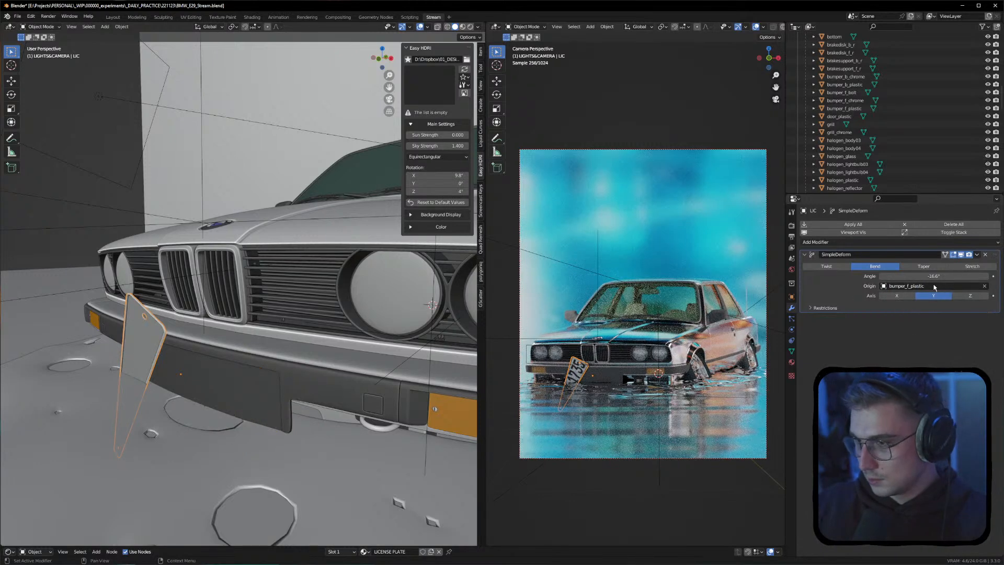
Set the plate's bend angle to -0.4° and clear the modifier's origin object
left_click_drag(926, 276, 978, 276)
left_click(980, 286)
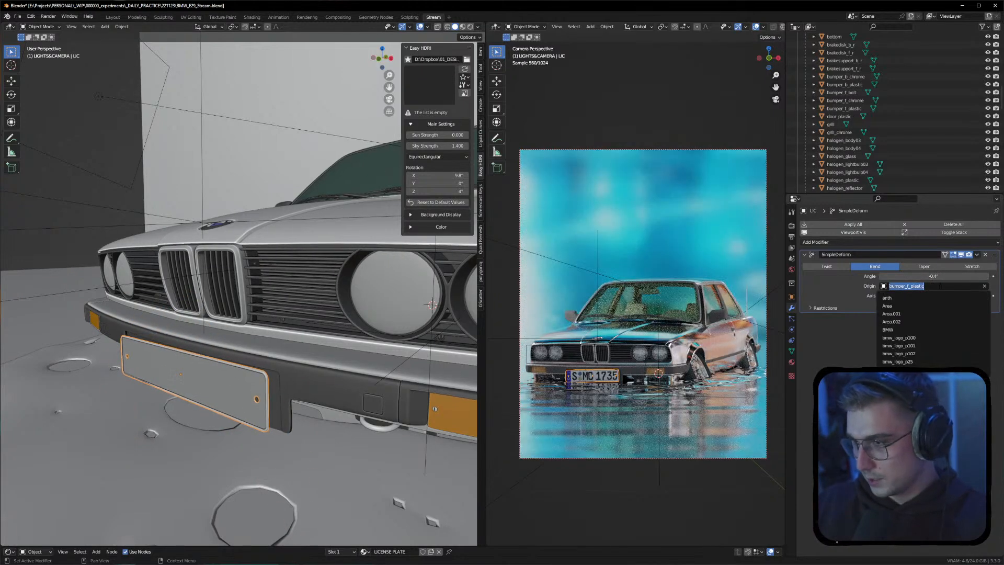
left_click(986, 285)
left_click(985, 286)
Set the bend axis to Z, try an angle of -12.6°, and undo that angle change
left_click(970, 296)
mouse_move(942, 277)
left_mouse_down()
mouse_move(921, 276)
mouse_move(930, 276)
left_mouse_up()
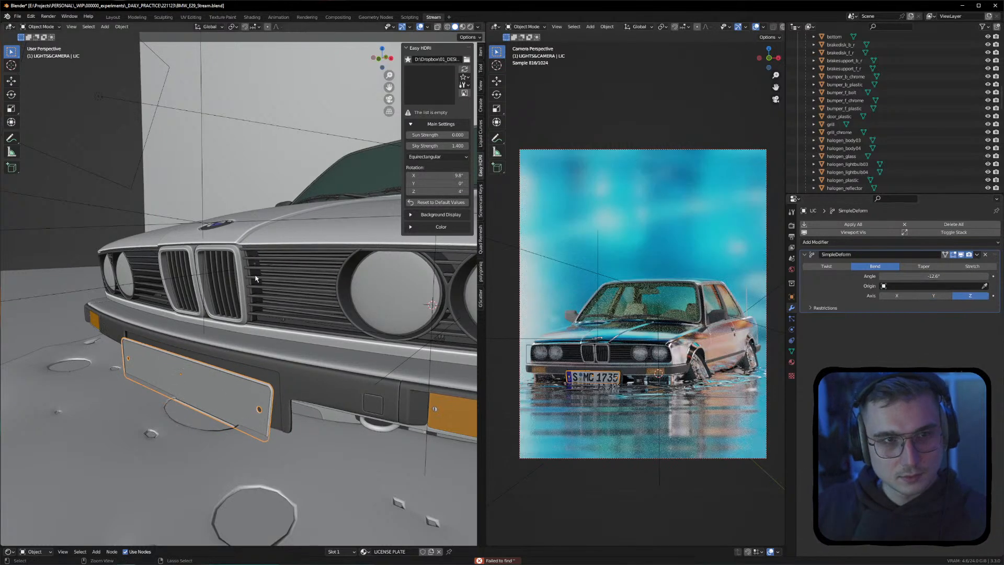
key("ctrl+z")
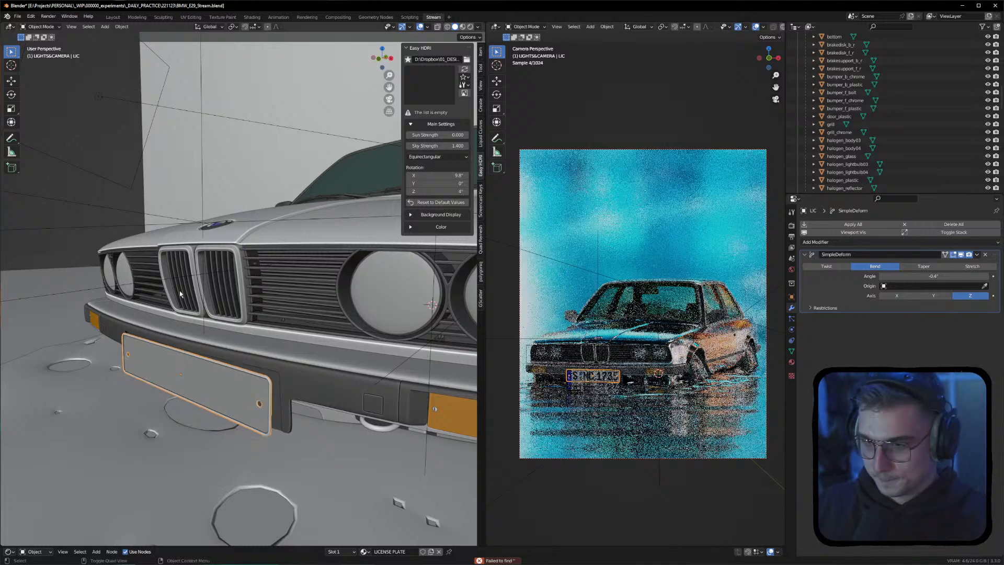
Select the license plate on the front bumper and lower it about 0.024 m along Z
middle_click_drag(256, 278, 359, 365)
left_click(114, 140)
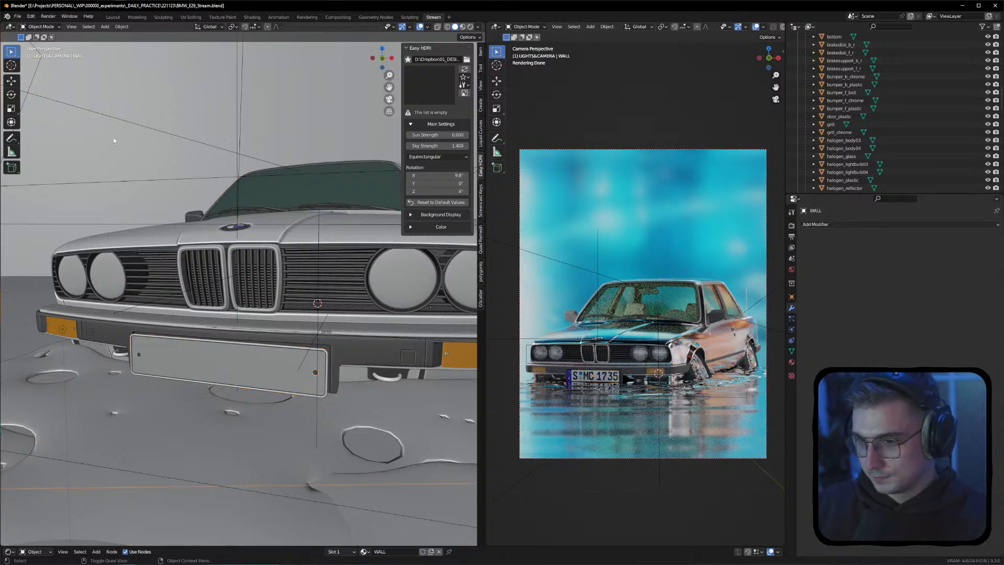
middle_click_drag(188, 359, 243, 310)
left_click(251, 301)
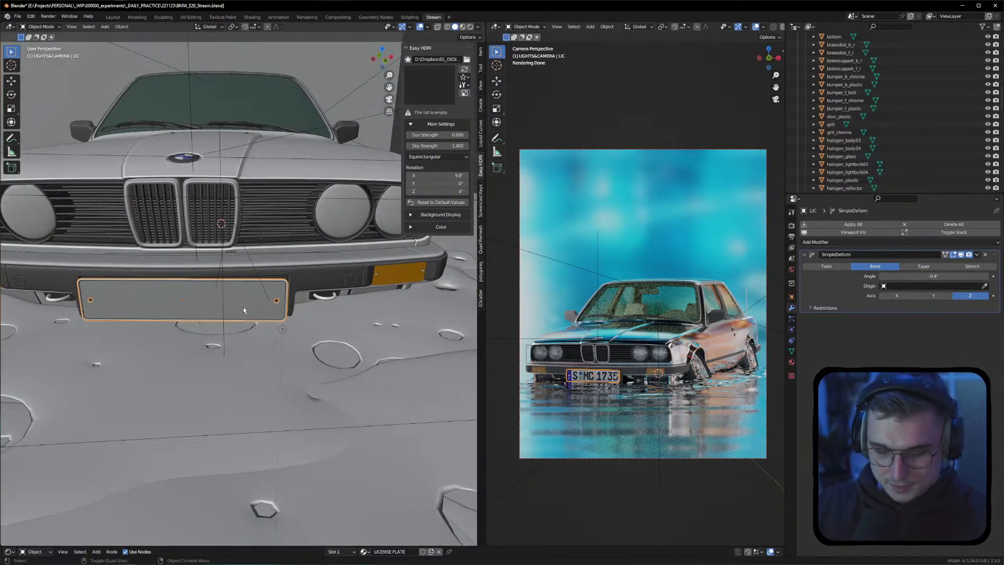
key("g")
key("z")
left_click(243, 316)
Try rotating the license plate about 3° around the global Y axis
key("r")
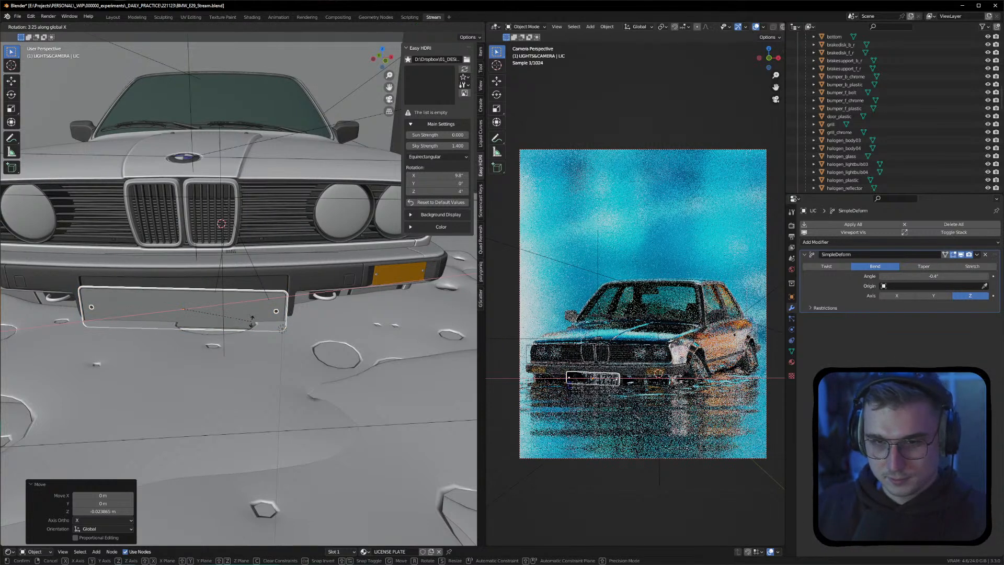
right_click(261, 324)
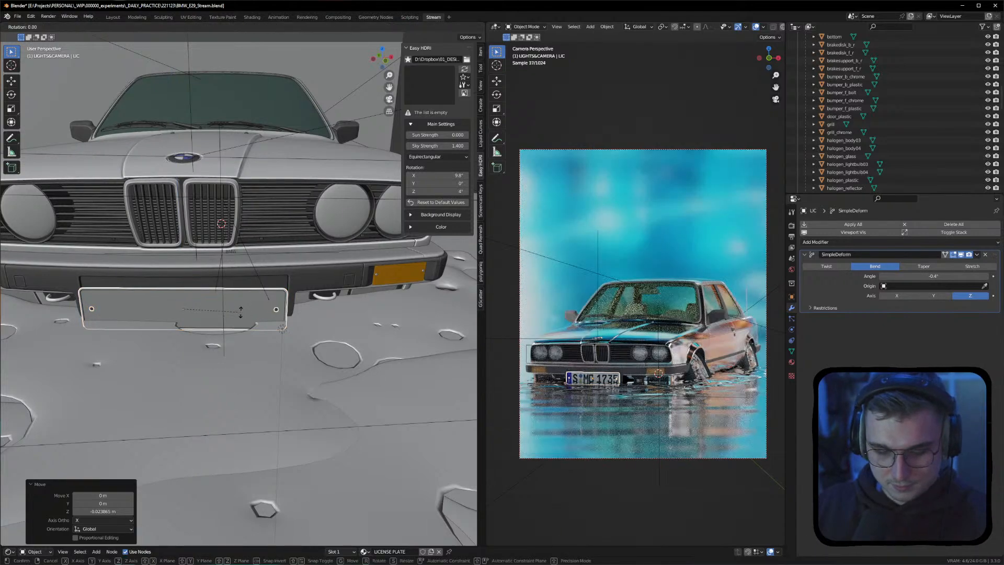
key("r")
key("y")
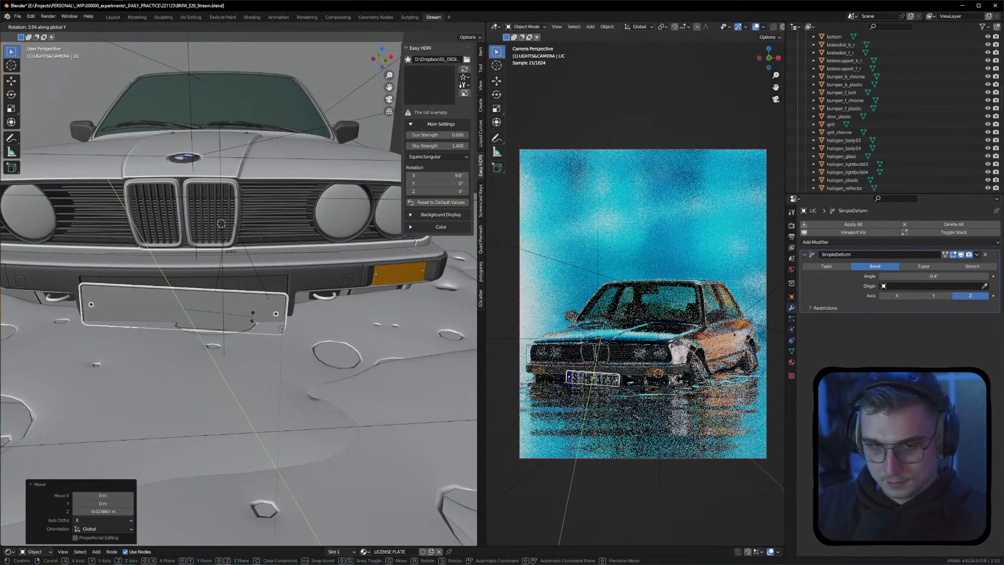
left_click(255, 314)
Rotate the license plate about -9.4° around global X and shift it about -0.04 m along Y
key("r")
key("z")
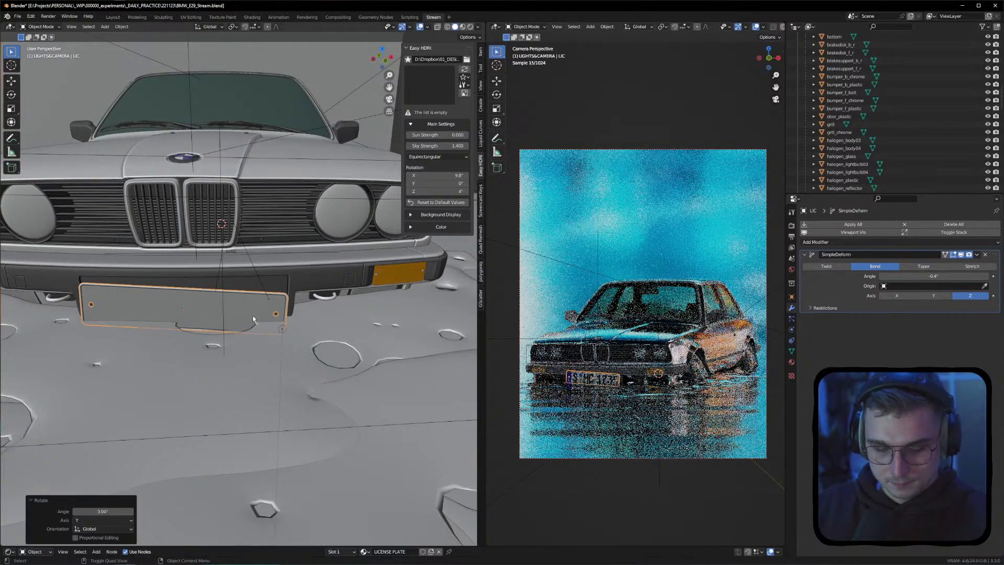
key("x")
left_click(255, 305)
key("g")
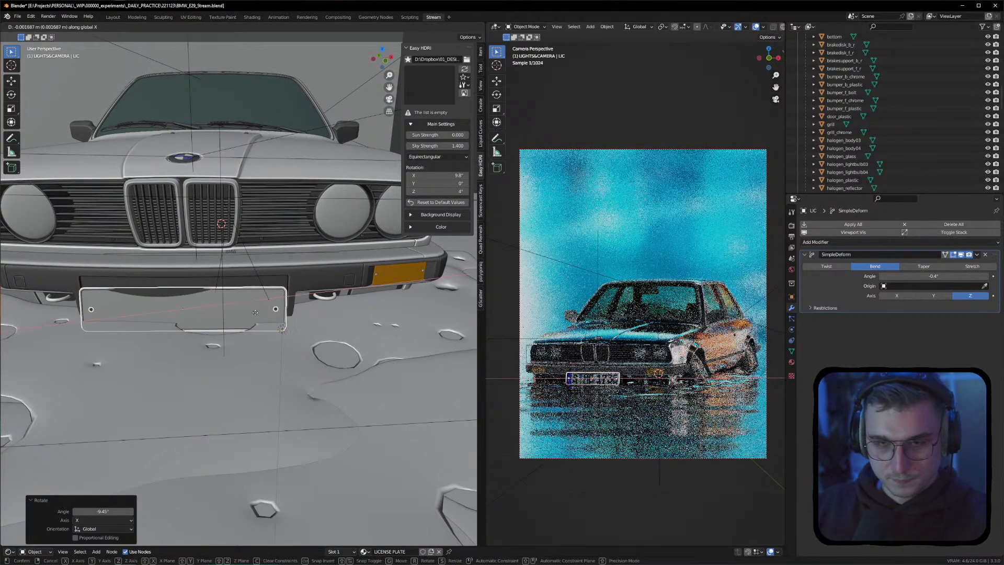
key("y")
left_click(255, 312)
Move the license plate along Y back toward the front bumper and adjust its tilt freehand
middle_click_drag(256, 312, 165, 297)
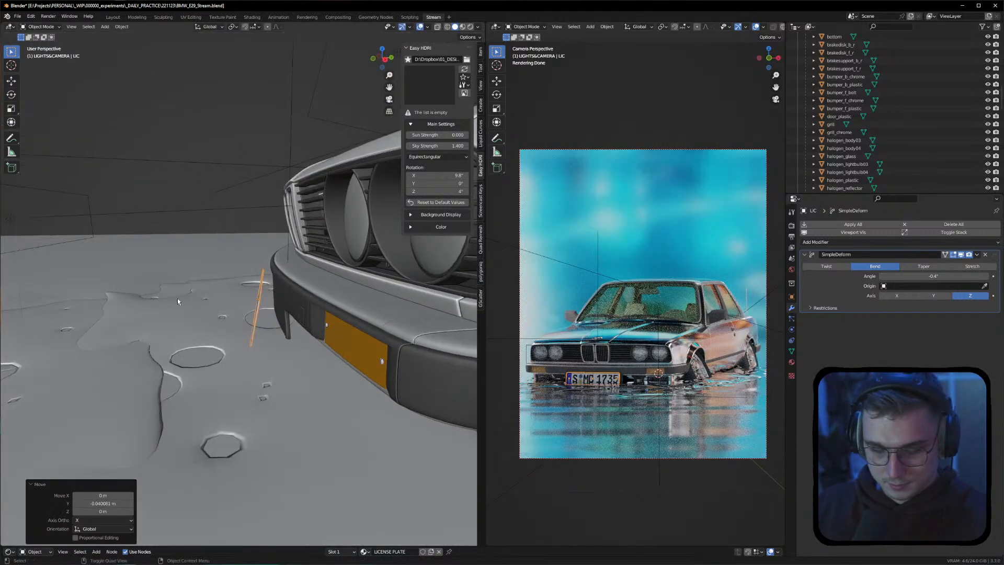
key("g")
key("y")
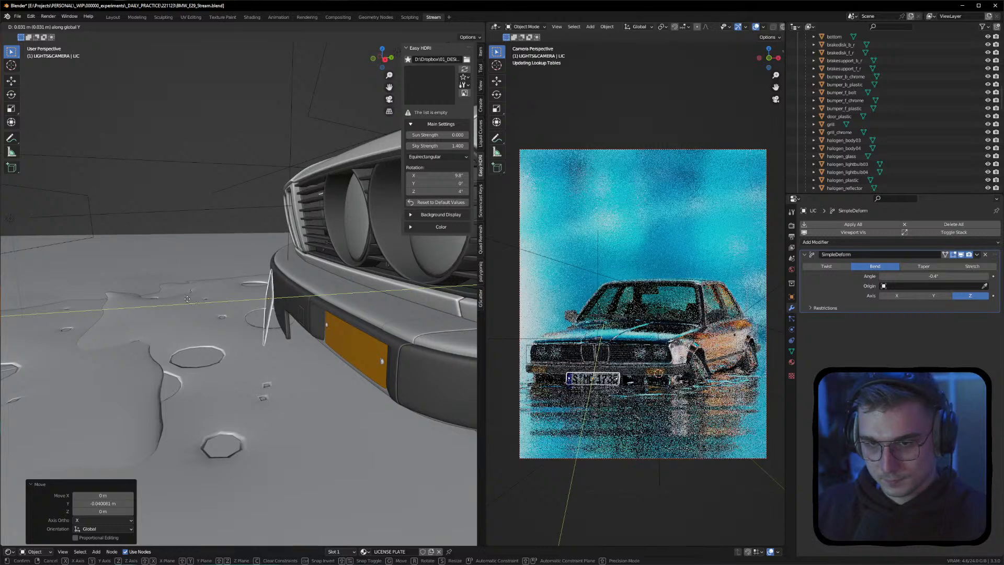
left_click(234, 306)
key("r")
left_click(259, 302)
Tilt the license plate about 5° around global X, lower it slightly along Z, and deselect it
middle_click_drag(259, 300, 322, 308)
key("r")
key("z")
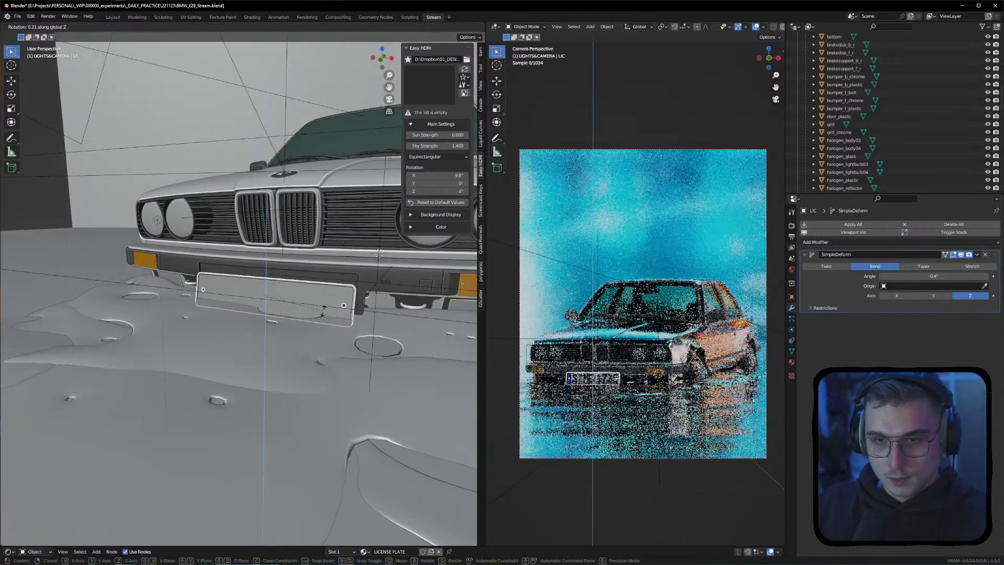
key("x")
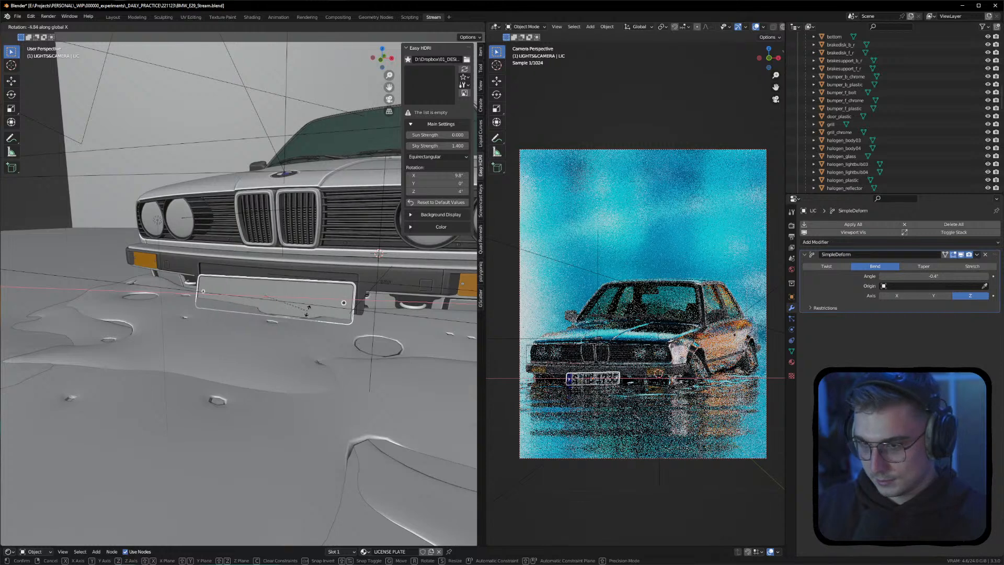
left_click(309, 311)
key("g")
key("z")
left_click(277, 313)
left_click(57, 205)
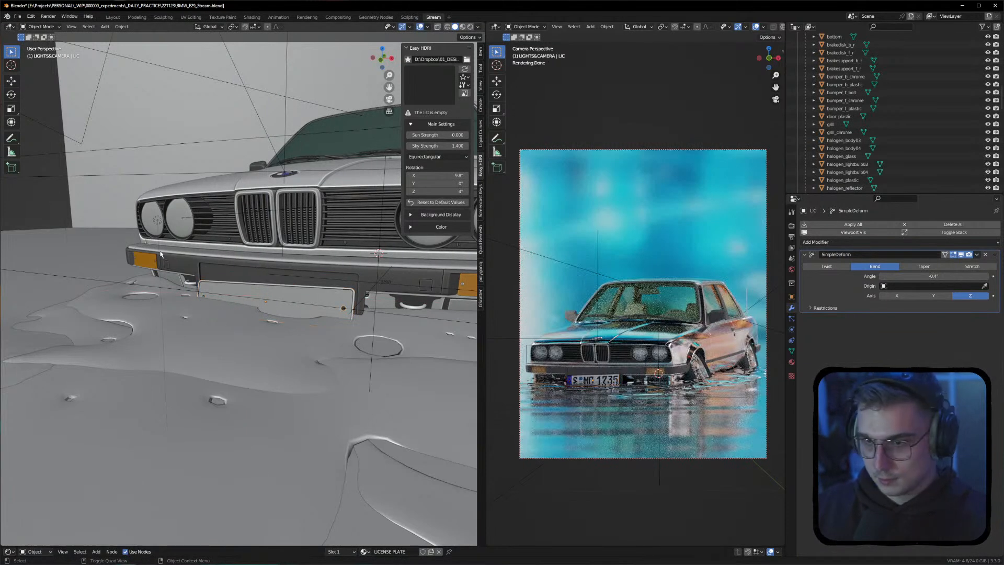
Check the license plate's fit against the front bumper from several angles and save the file
middle_click_drag(203, 264, 205, 278)
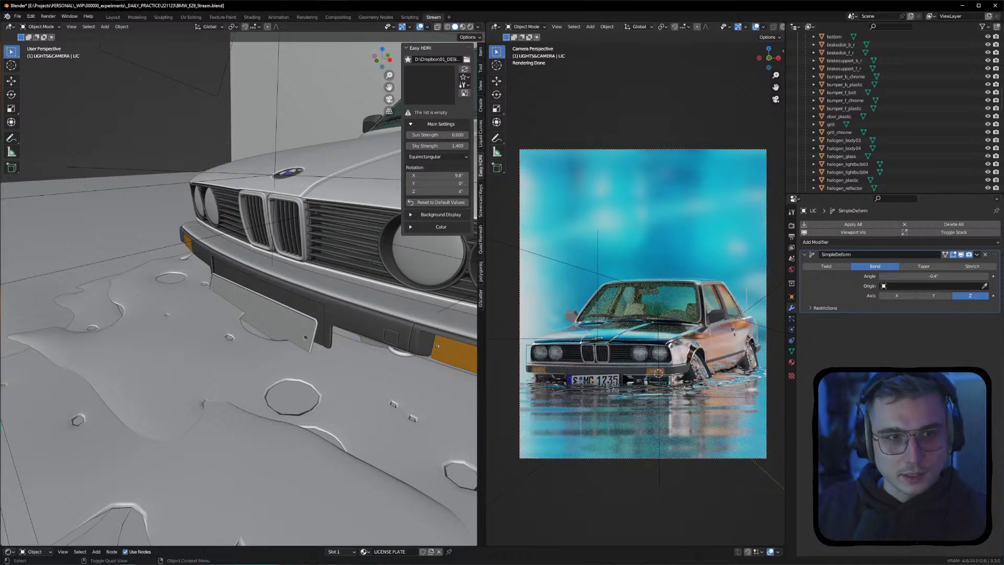
middle_click_drag(136, 374, 212, 362)
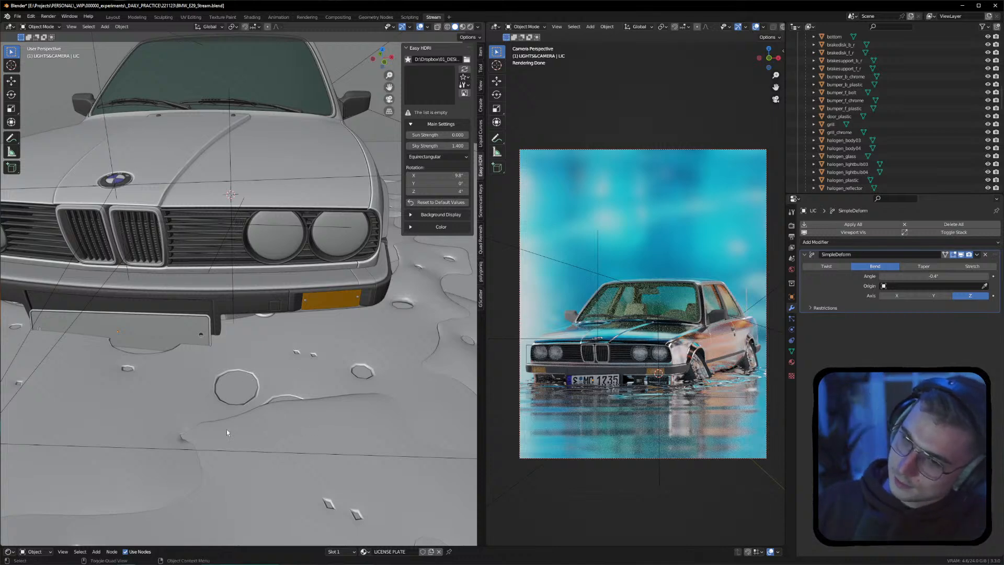
middle_click_drag(227, 429, 108, 315)
key("ctrl+s")
middle_click_drag(178, 326, 206, 321)
scroll(206, 320, "down", 2)
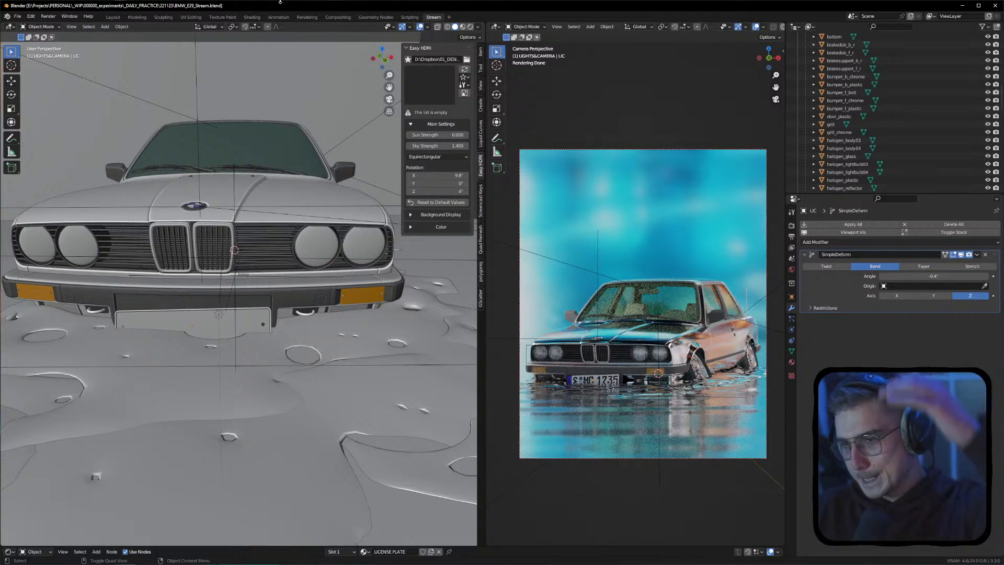
middle_click_drag(26, 313, 171, 331)
scroll(171, 328, "down", 1)
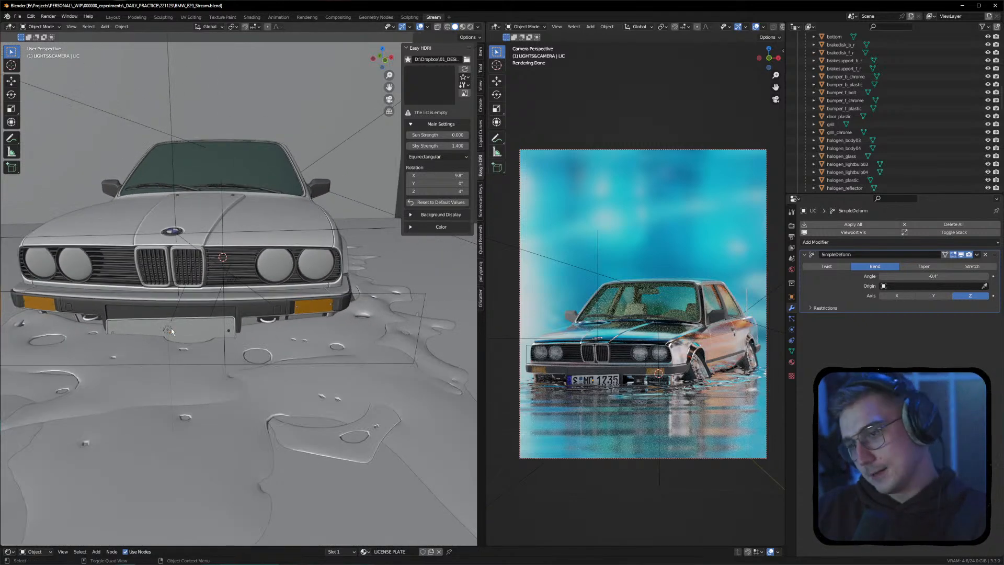
middle_click_drag(171, 331, 171, 362)
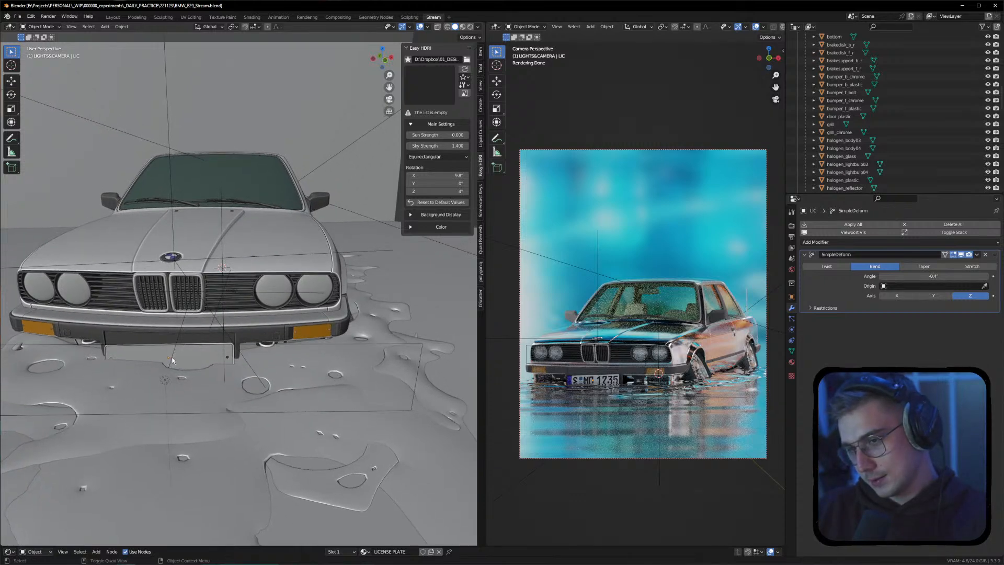
middle_click_drag(173, 360, 170, 380)
key("ctrl+s")
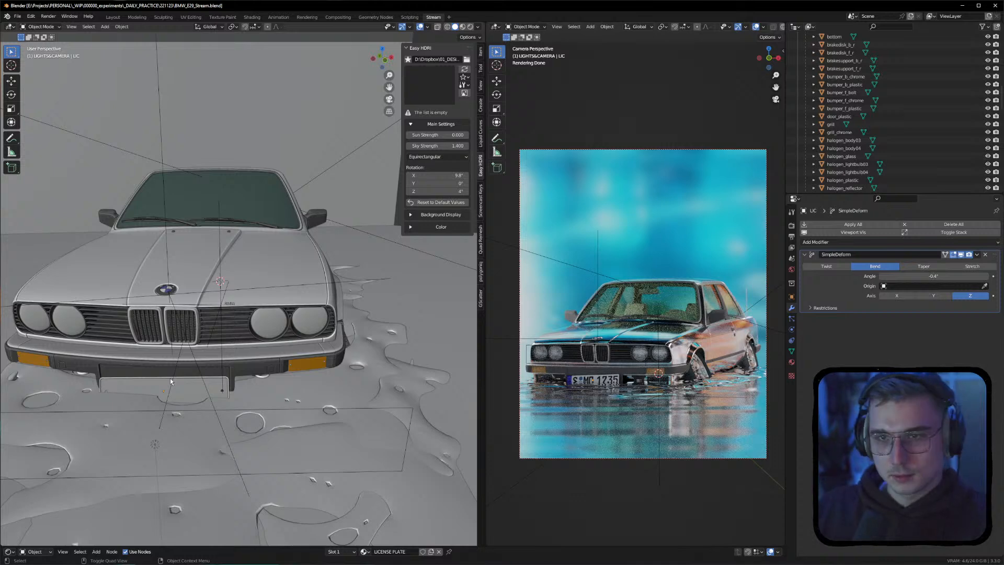
Hide the modelling viewport's sidebar and save the file again
key("n")
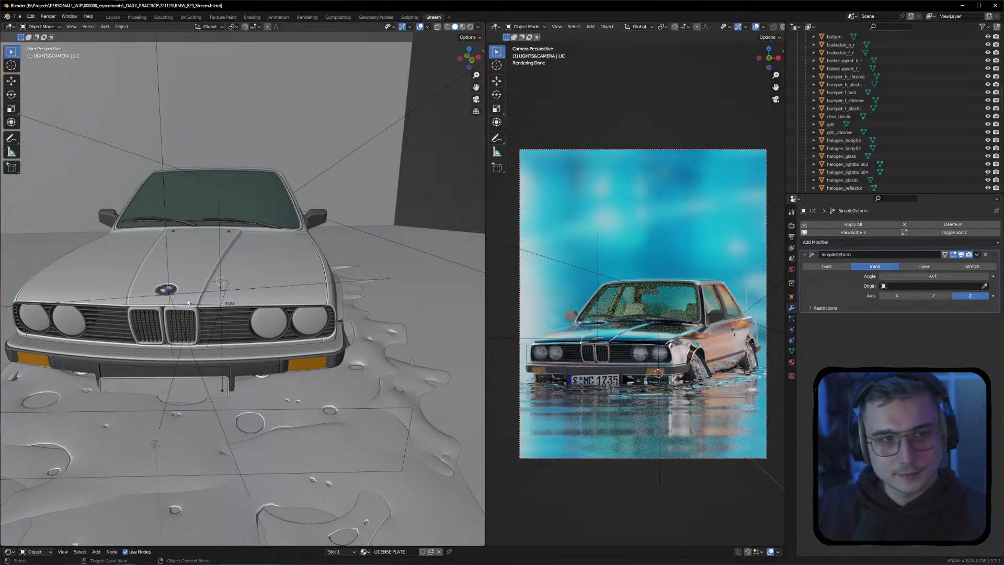
middle_click_drag(211, 428, 116, 410)
middle_click_drag(193, 434, 257, 353)
key("ctrl+s")
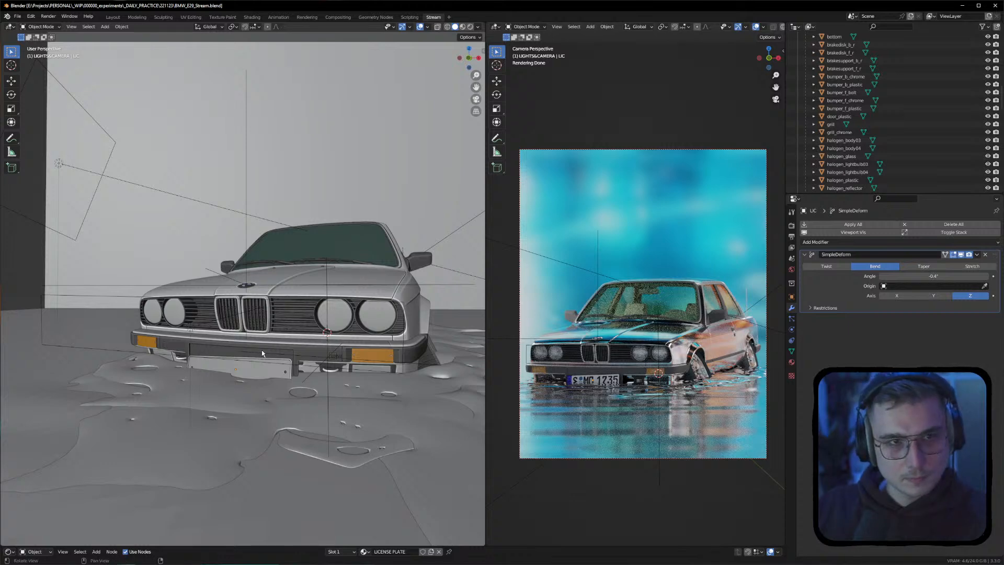
Select the car's front grill and examine its slats up close
left_click_drag(256, 352, 242, 343, "alt")
left_click(242, 329)
right_click_drag(242, 330, 248, 318, "alt")
scroll(248, 318, "up", 2)
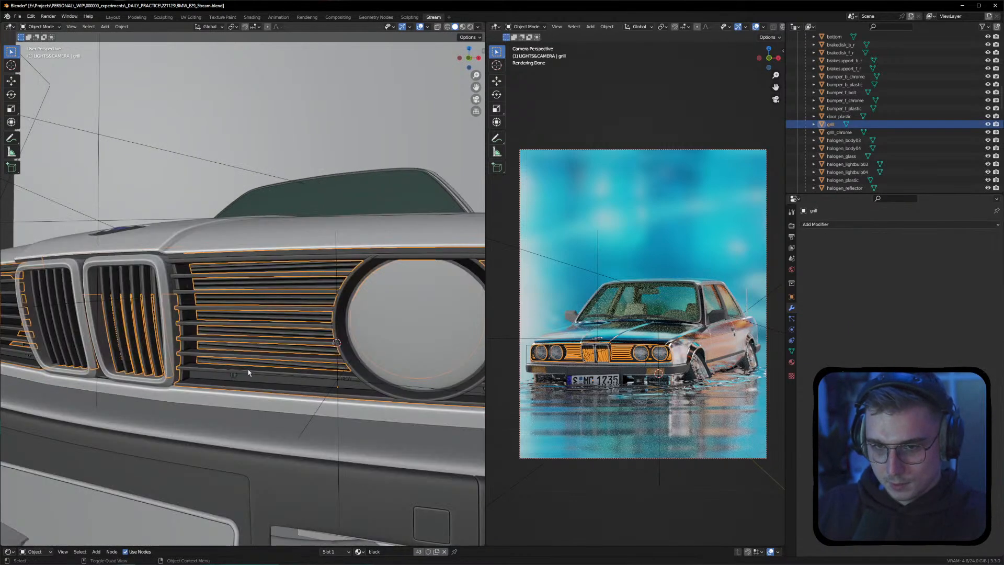
left_click(247, 370)
left_click_drag(249, 372, 220, 380, "alt")
left_click(224, 400)
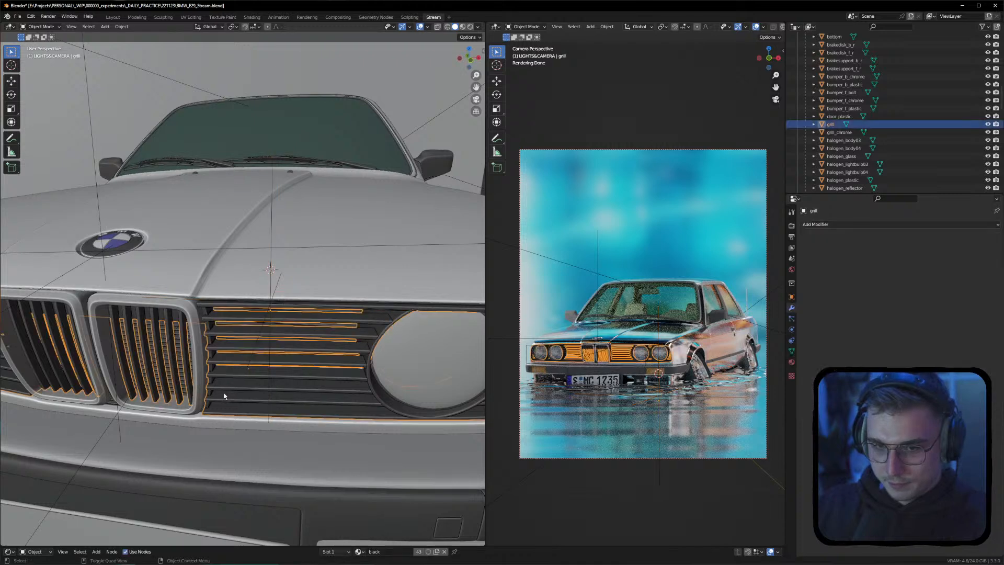
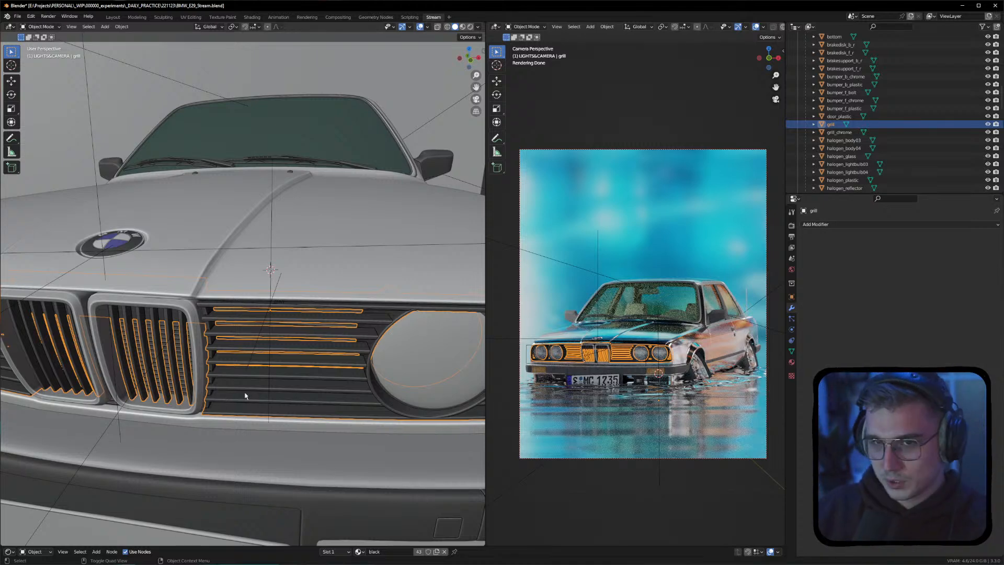
Bring back the viewport sidebar and show the Liquid Curves settings with the whole scene in view
scroll(233, 414, "down", 8)
middle_click_drag(272, 349, 223, 321)
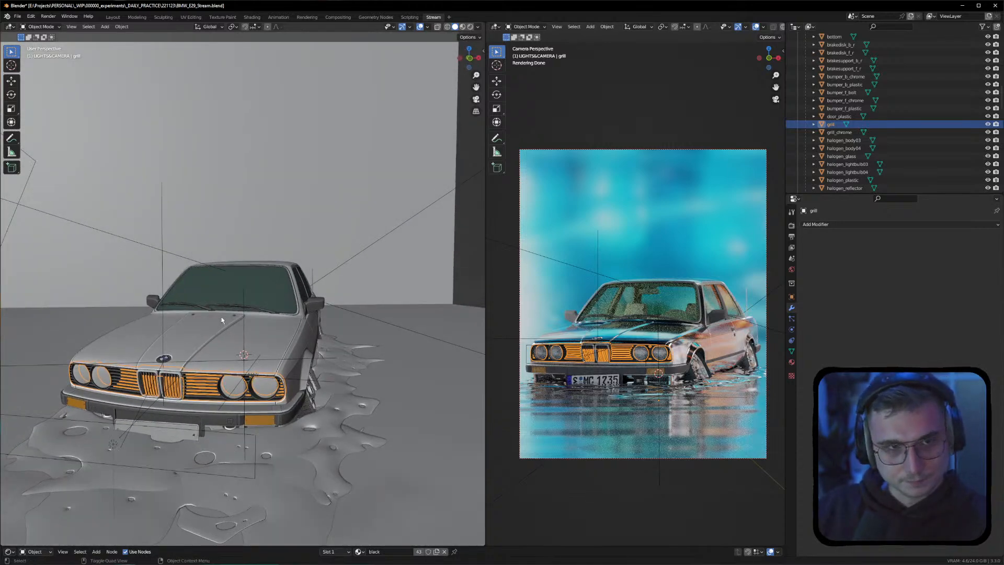
middle_click_drag(289, 337, 289, 376)
key("n")
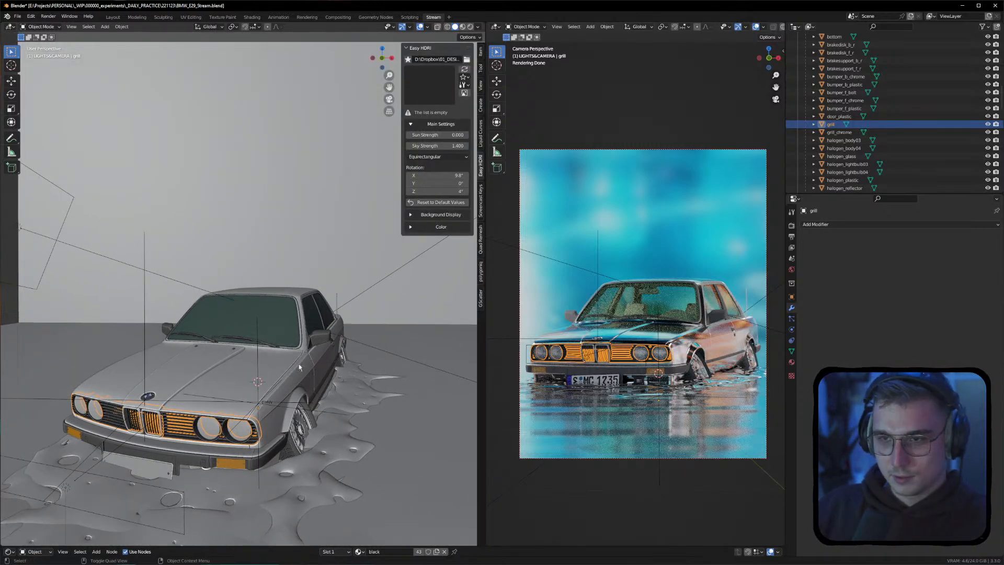
left_click(481, 146)
mouse_move(407, 183)
middle_mouse_down()
mouse_move(385, 216)
mouse_move(393, 196)
middle_mouse_up()
middle_click_drag(387, 155, 314, 212)
middle_click(350, 165)
middle_click(210, 193)
middle_click_drag(209, 193, 98, 306)
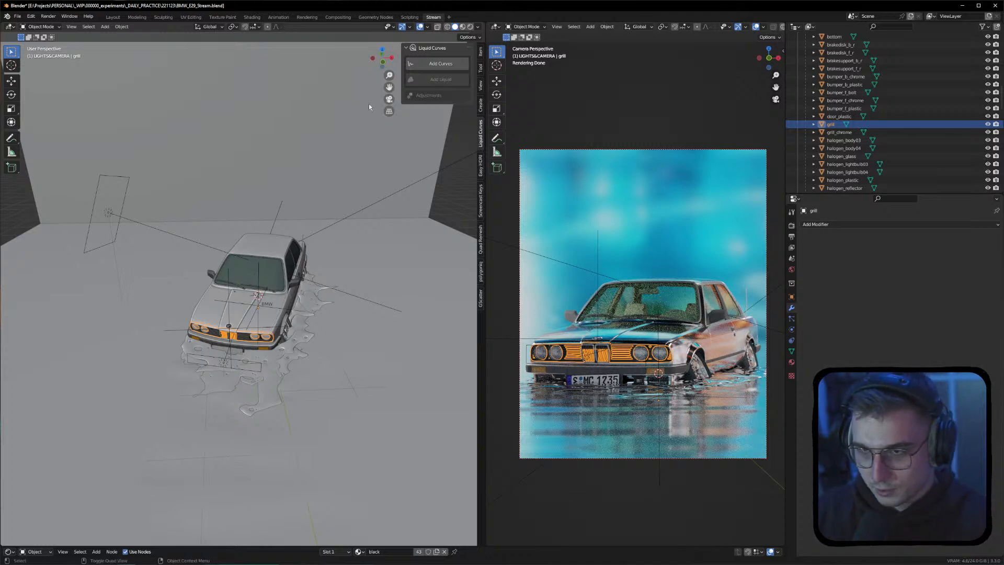
Add a Bezier circle, collapse the CAR collection, and raise the circle about 1.6 m above the car
key("shift+a")
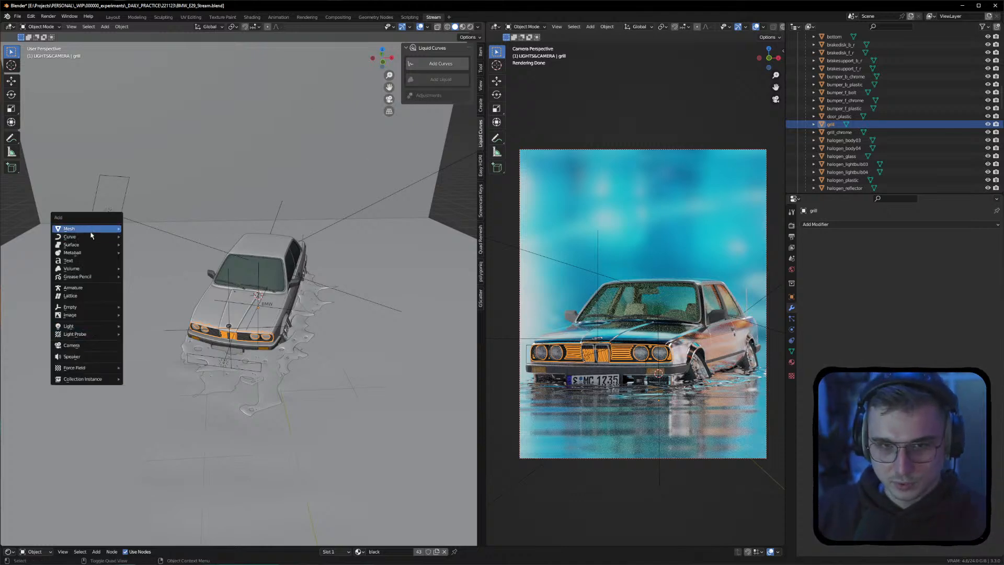
mouse_move(89, 237)
left_click(152, 244)
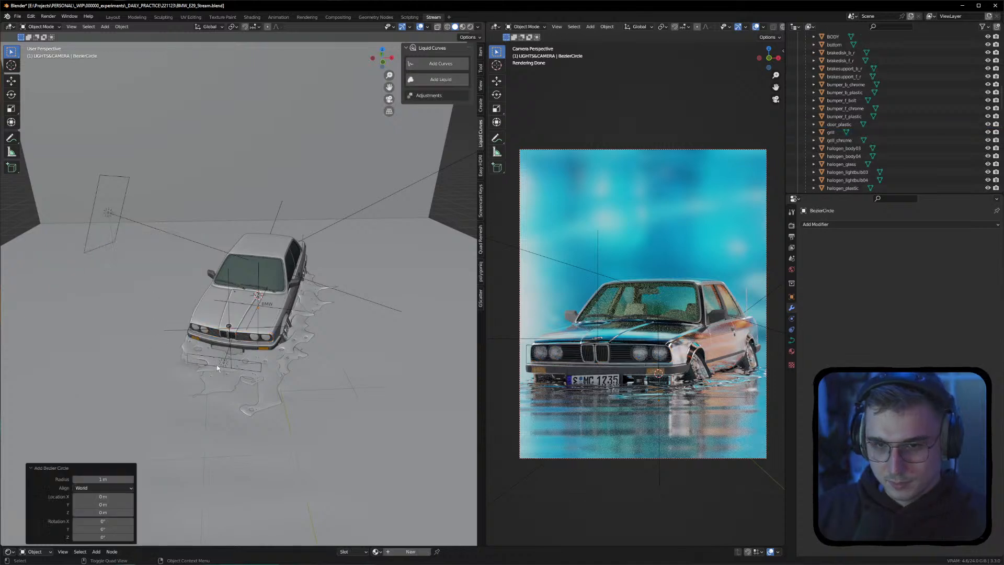
scroll(878, 144, "up", 15)
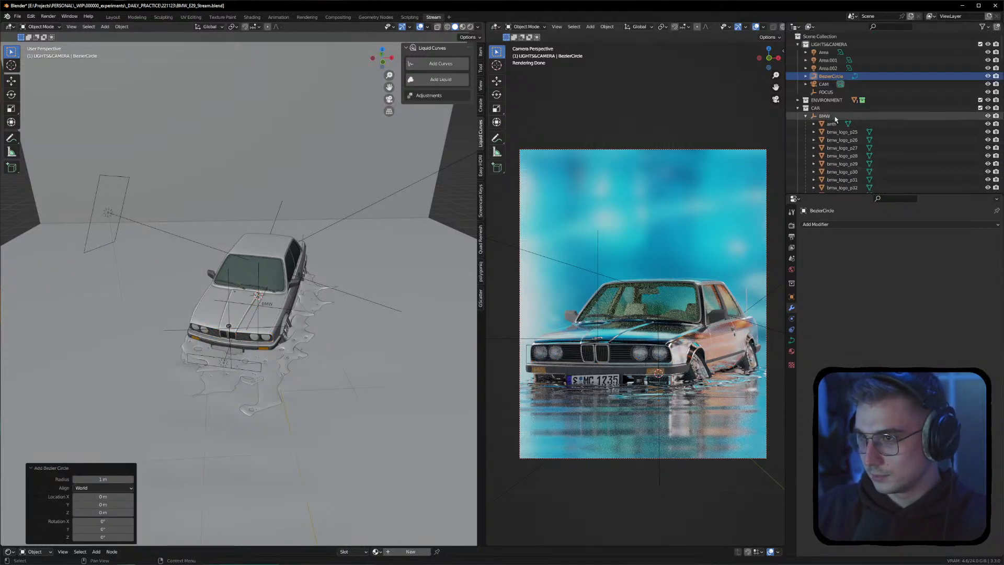
left_click(798, 108)
middle_click_drag(300, 402, 292, 330)
key("g")
key("z")
left_click(287, 262)
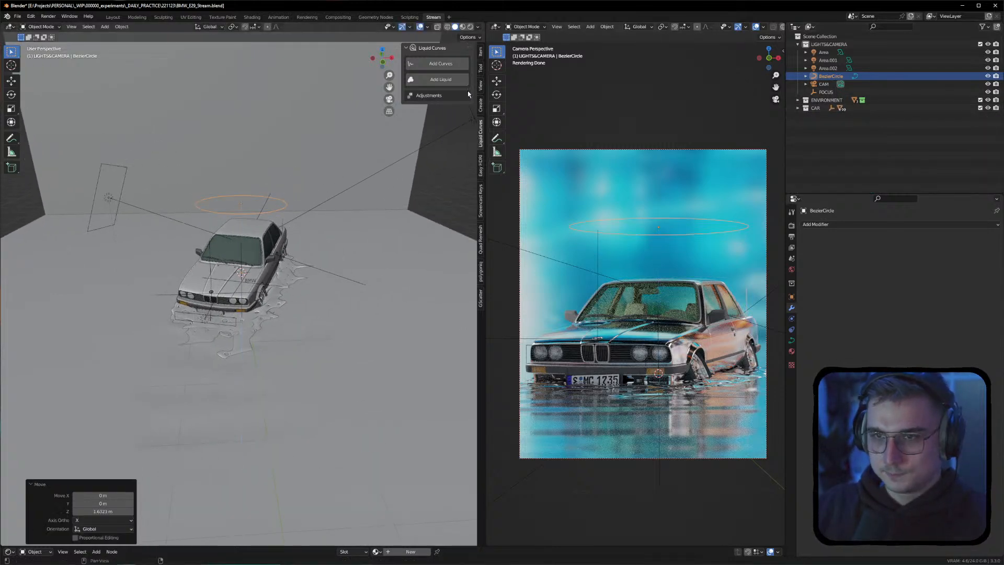
Add liquid to the Bezier circle with Liquid Curves and inspect the resulting ring from above
left_click(440, 79)
middle_click_drag(302, 166, 324, 231)
scroll(253, 296, "down", 6)
middle_click_drag(252, 297, 228, 306)
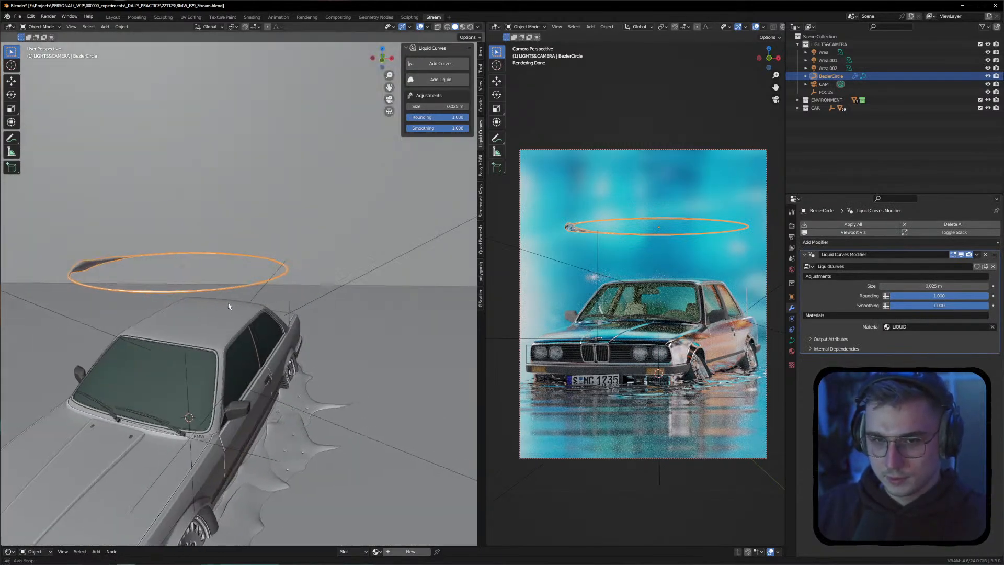
left_click(366, 309)
middle_click_drag(370, 314, 251, 310)
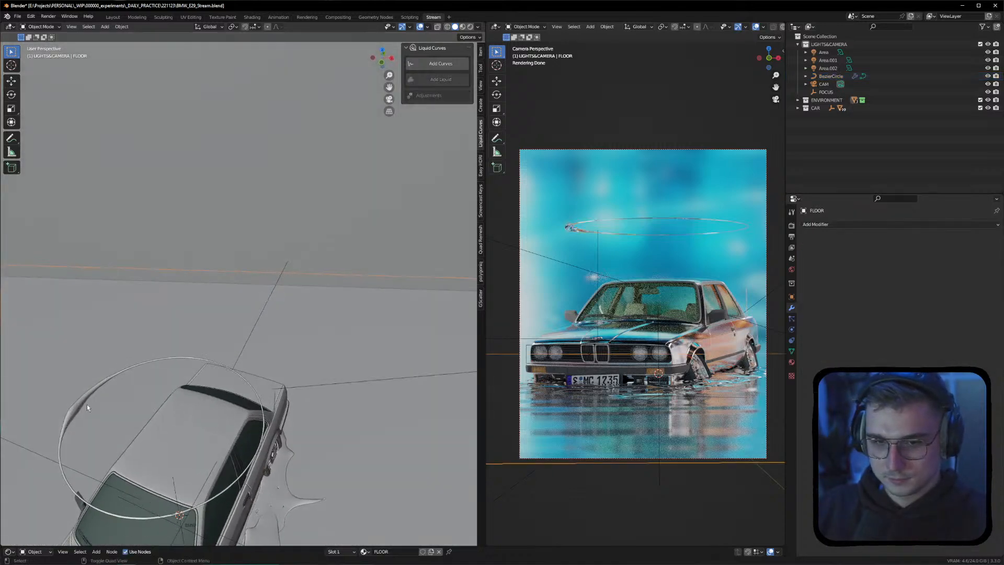
Delete the liquid Bezier circle above the car
left_click(71, 415)
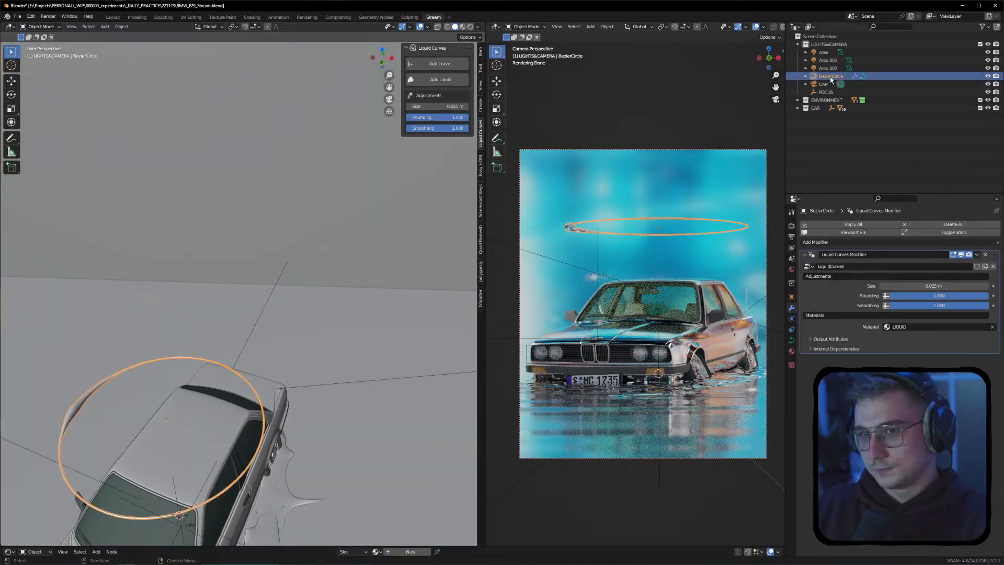
key("Delete")
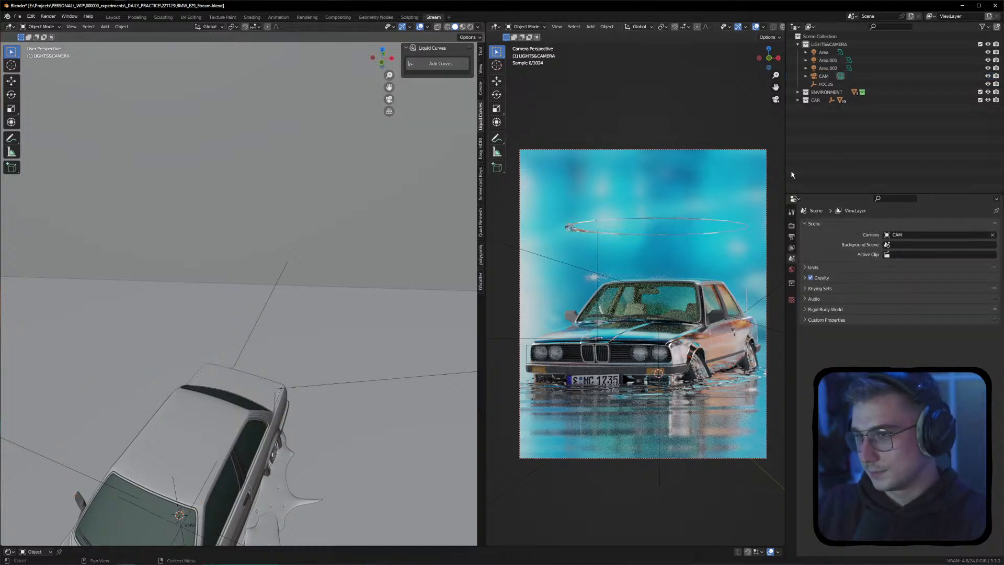
middle_click_drag(205, 299, 227, 322)
scroll(227, 288, "up", 1)
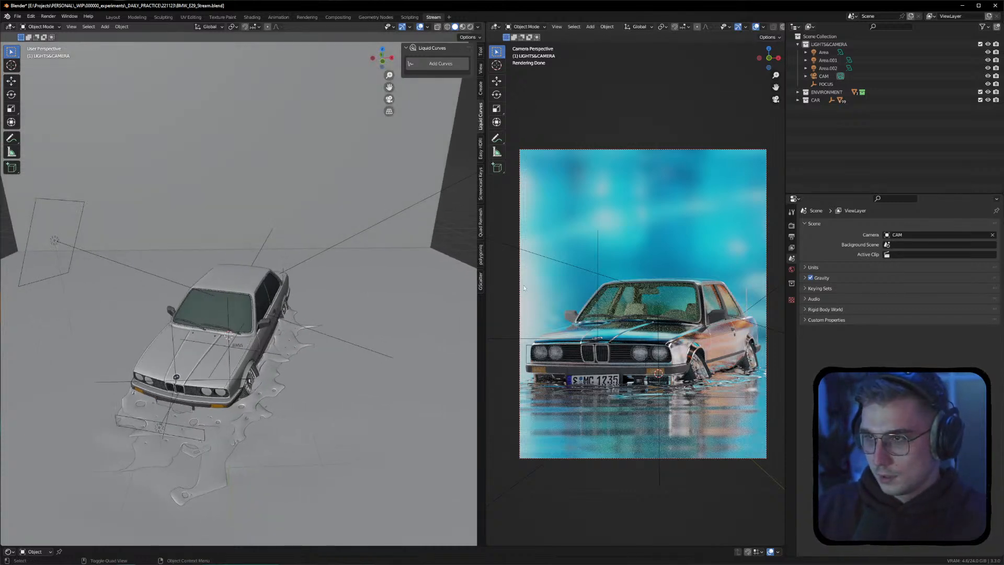
Rename the windshield's glass material to GLASS
left_click(328, 320)
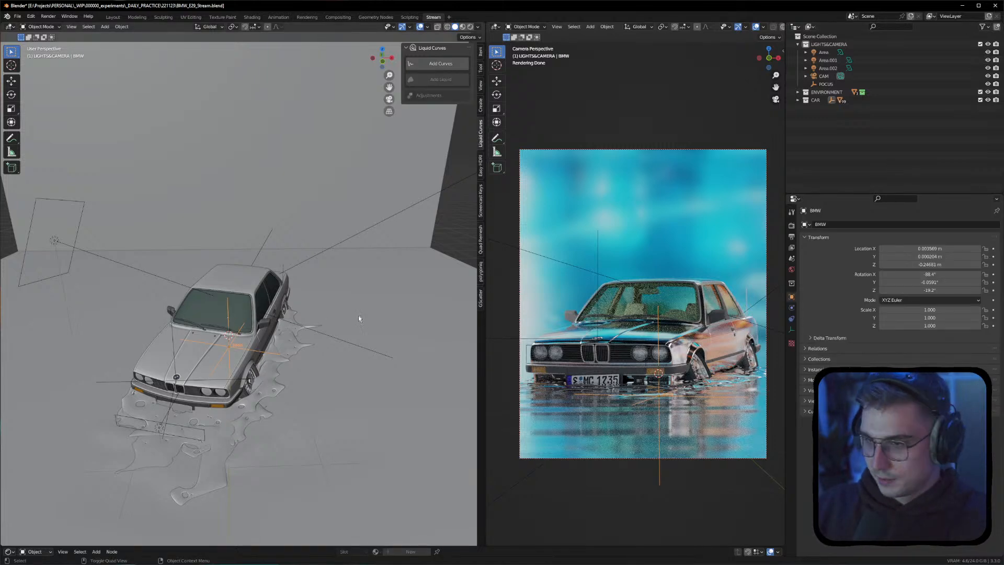
left_click(220, 311)
left_click(791, 308)
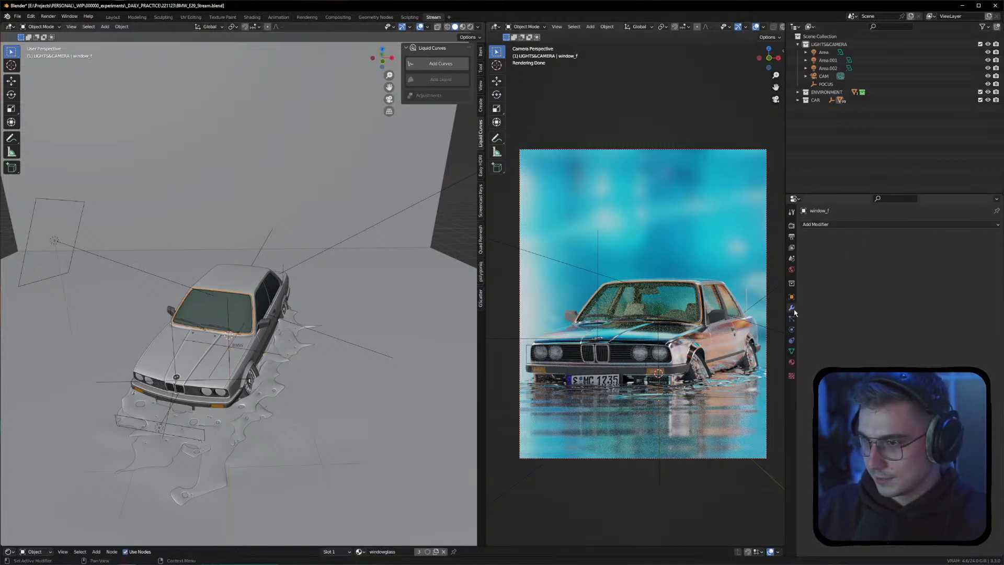
left_click(792, 362)
double_click(859, 257)
type("GLASS")
key("Return")
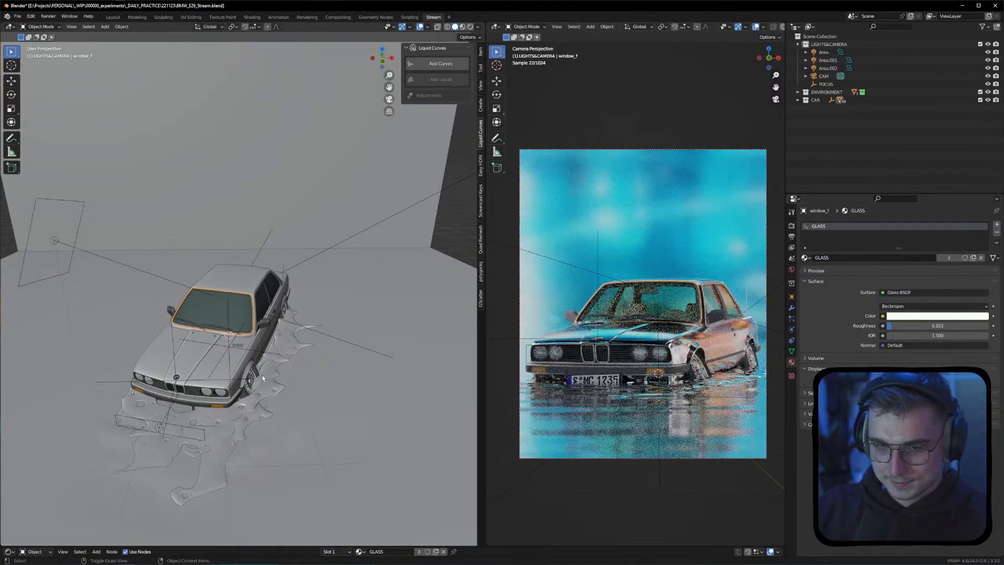
Rename the front grille's black material to GRILL
scroll(162, 402, "up", 3)
middle_click_drag(162, 402, 178, 374)
scroll(246, 378, "up", 3)
left_click(249, 368)
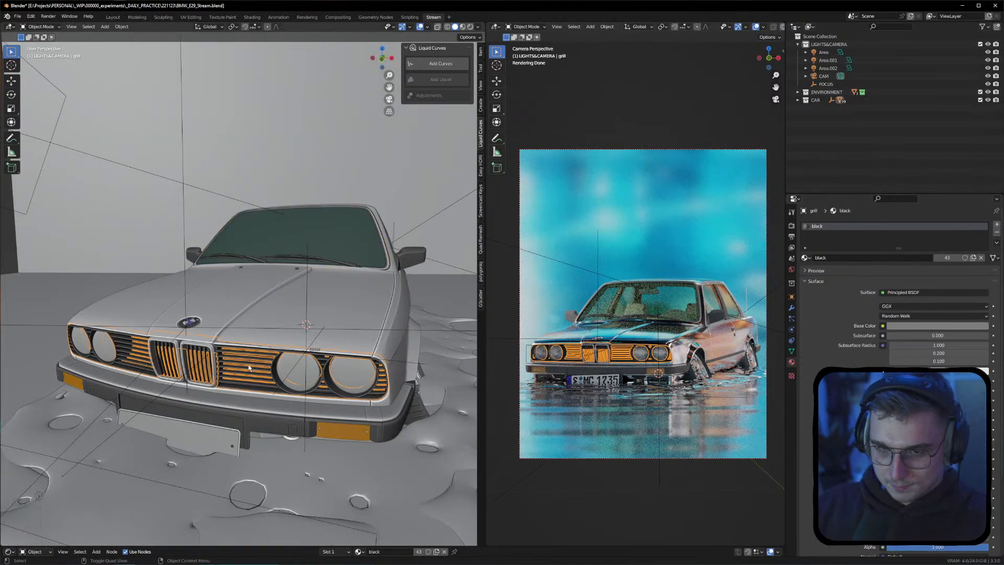
double_click(889, 258)
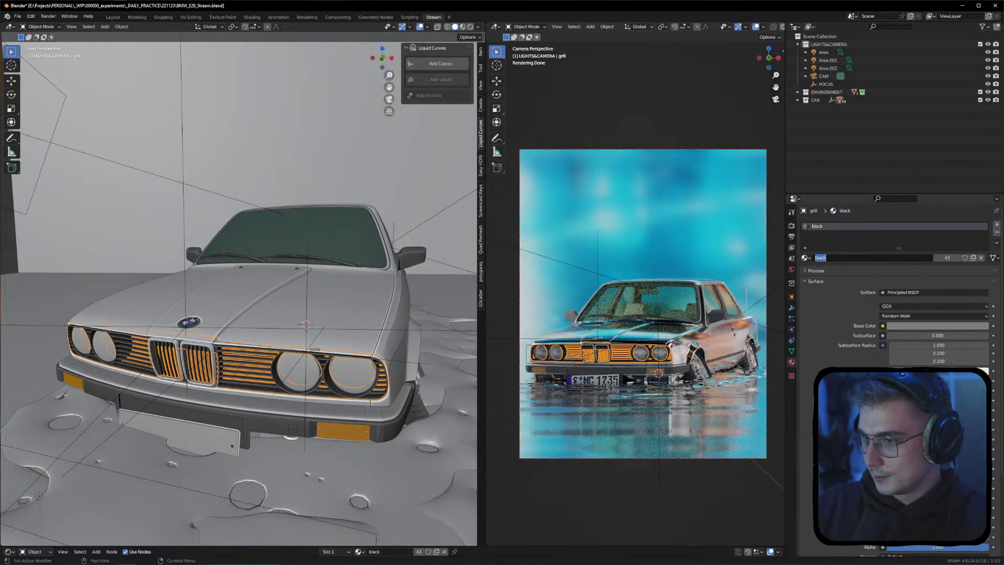
type("GRILL")
key("Return")
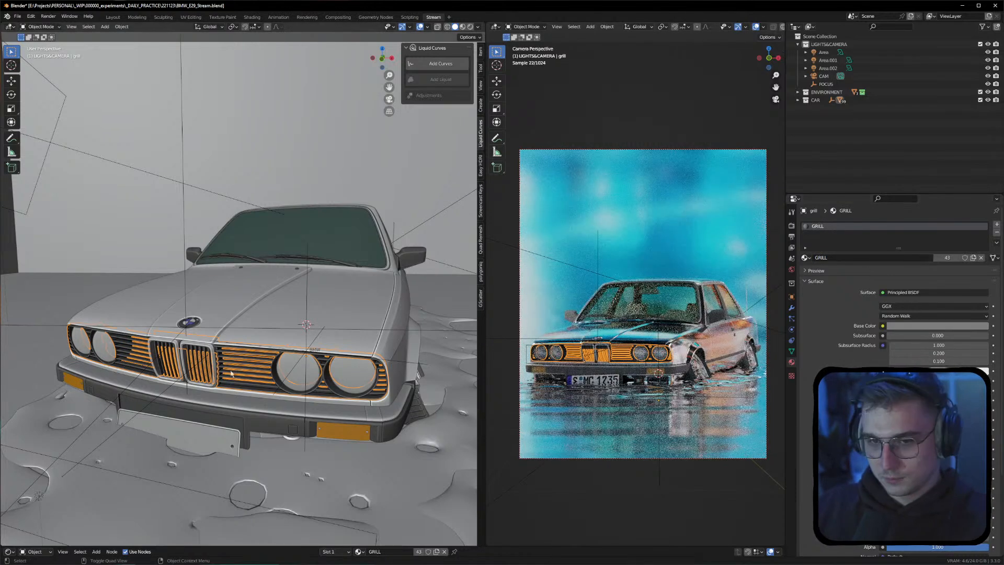
Check which materials are assigned to the front bumper parts, the door trim and the windshield wiper
left_click(256, 412)
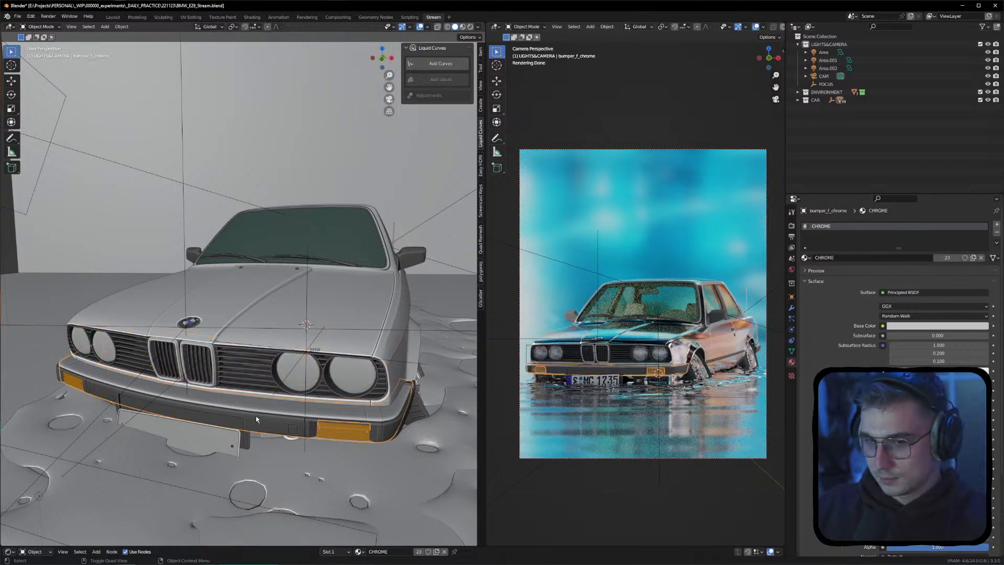
left_click(259, 417)
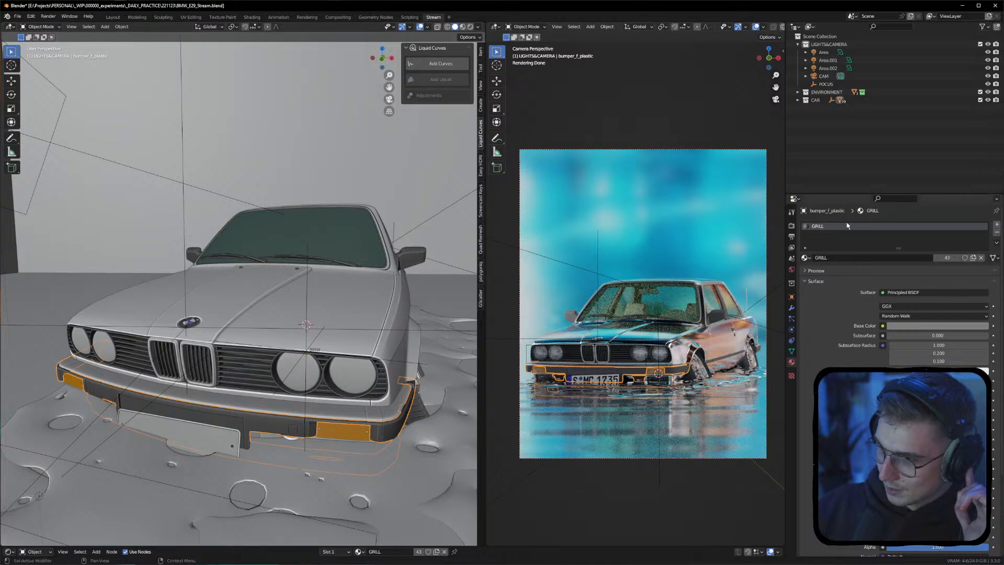
middle_click_drag(342, 271, 238, 278)
left_click(239, 325)
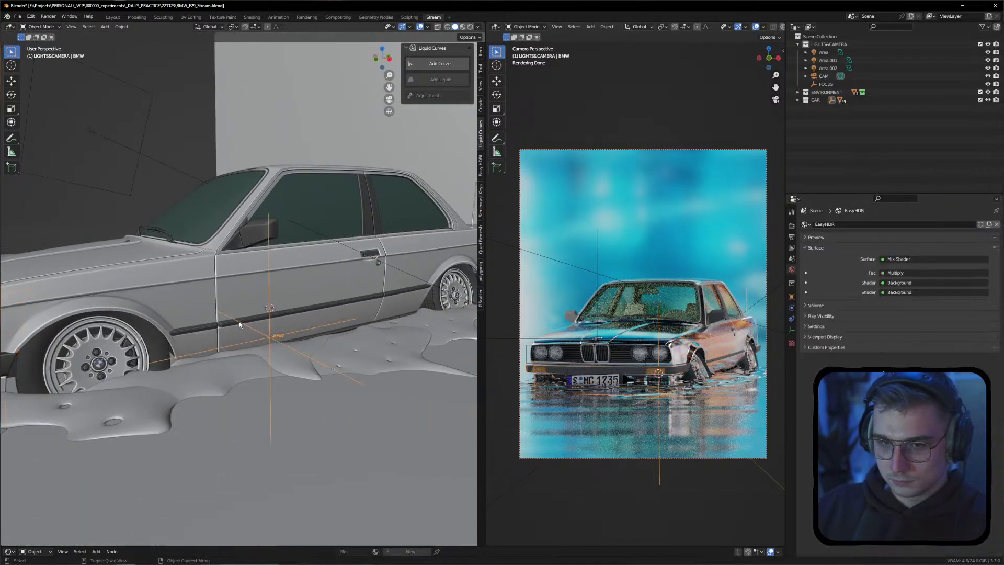
left_click(200, 330)
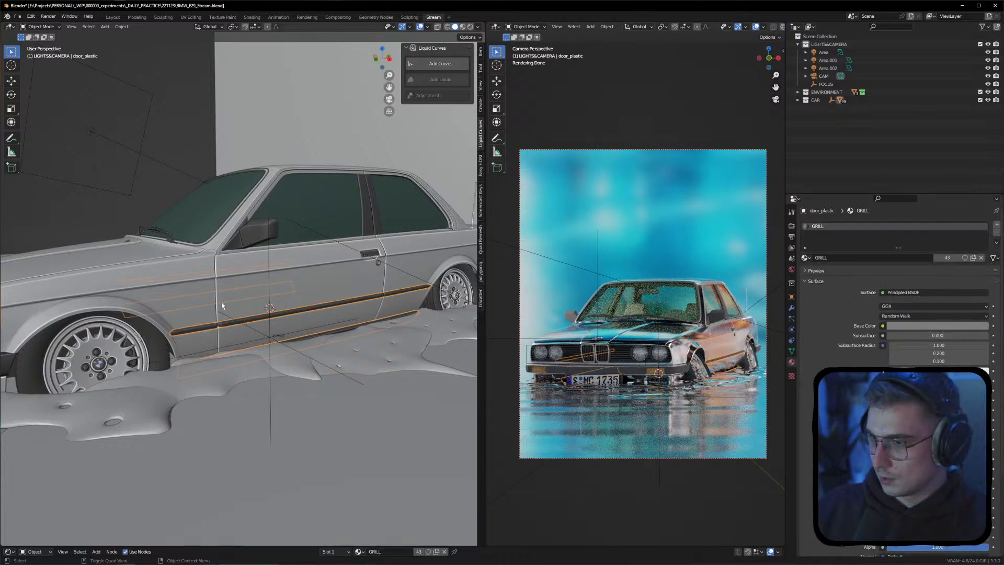
middle_click_drag(225, 303, 151, 315)
left_click(253, 269)
left_click(133, 321)
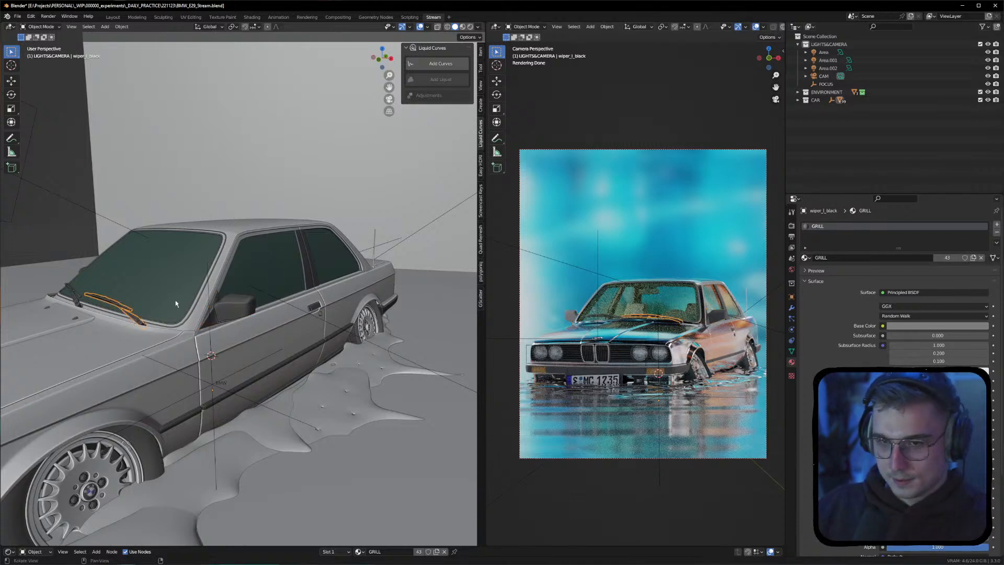
Rename the tire material on the rear wheel to TIRE and look through its remaining material slots
middle_click_drag(174, 304, 395, 252)
left_click(394, 250)
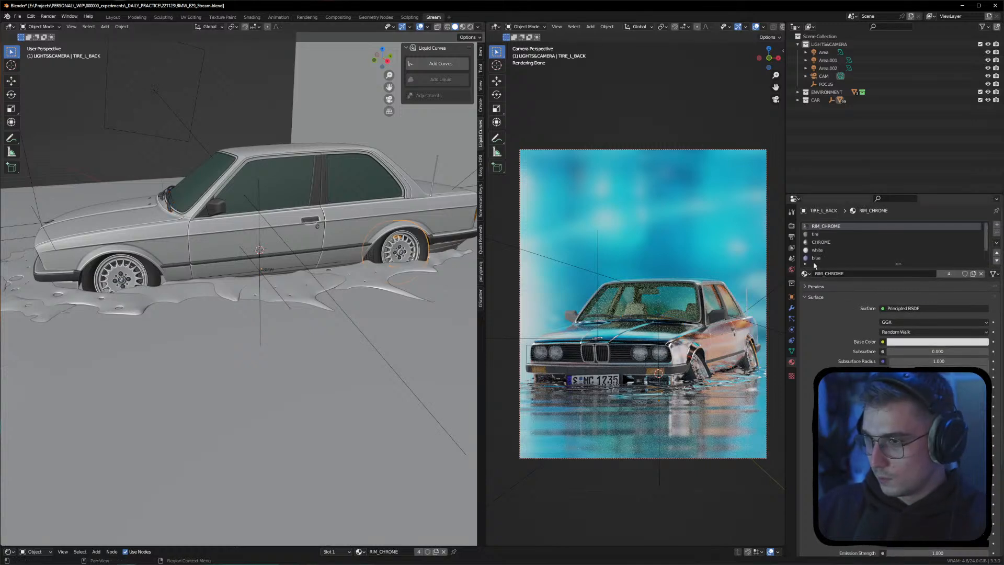
left_click(834, 235)
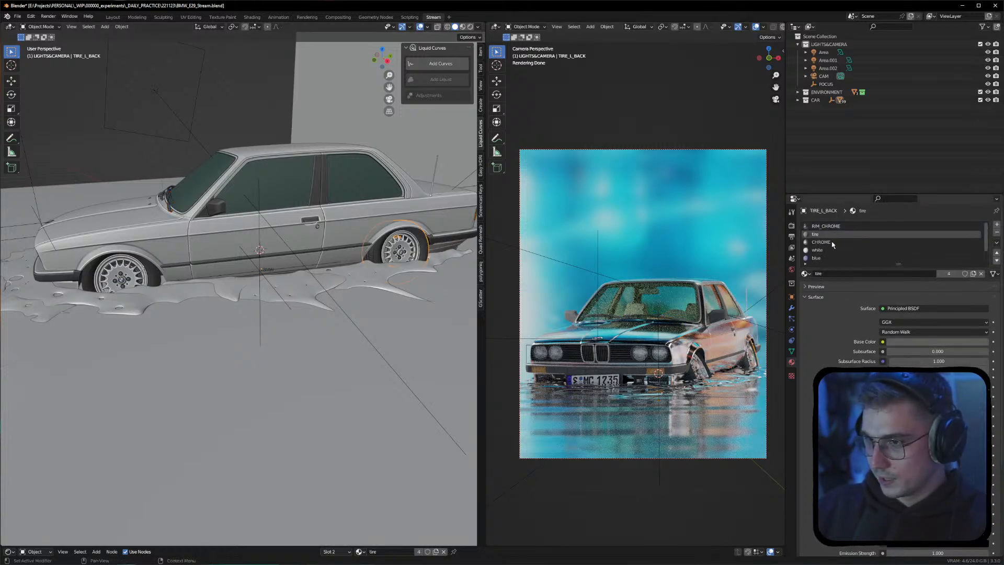
double_click(818, 274)
type("TIRE")
key("Return")
left_click(832, 250)
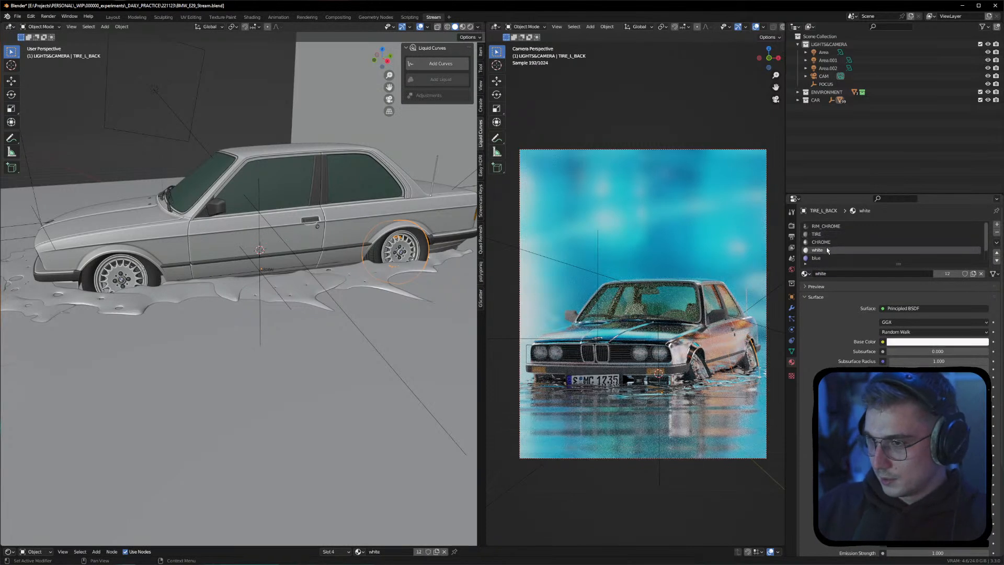
scroll(823, 259, "down", 2)
Hide the viewport sidebar, clear the selection, and frame the whole car with its liquid and backdrop wall
middle_click_drag(232, 315, 296, 297)
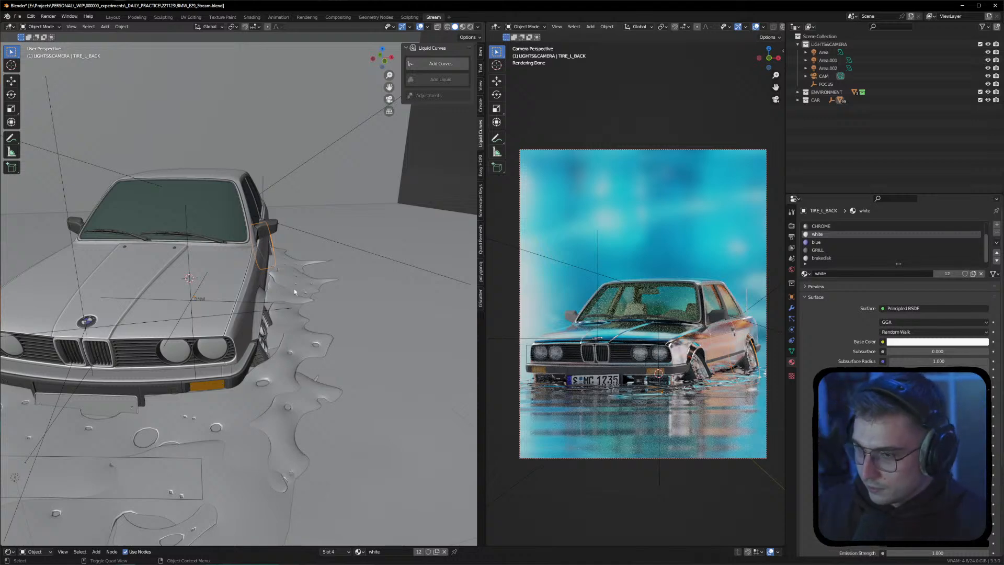
middle_click_drag(296, 297, 274, 275)
key("n")
scroll(337, 242, "down", 3)
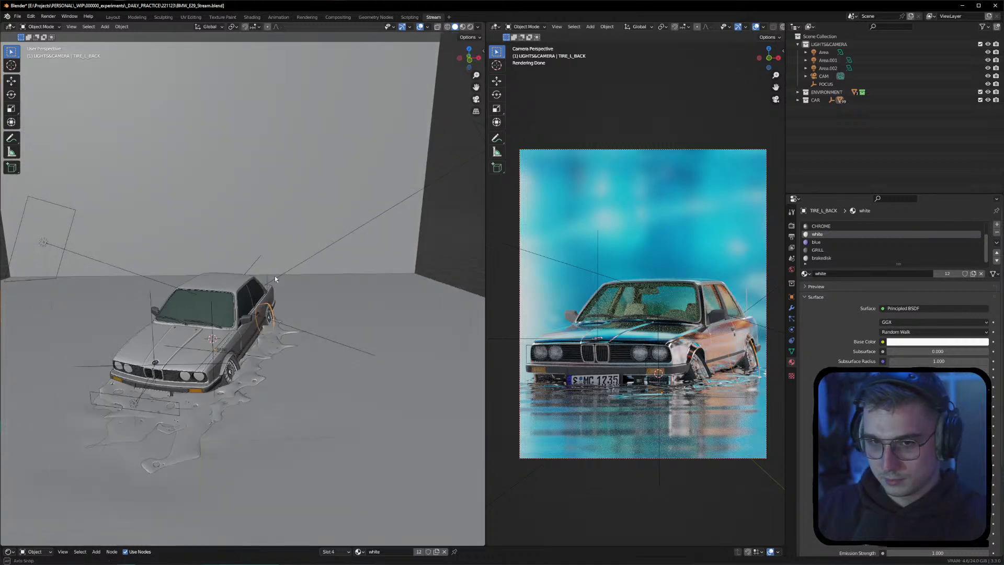
left_click(474, 242)
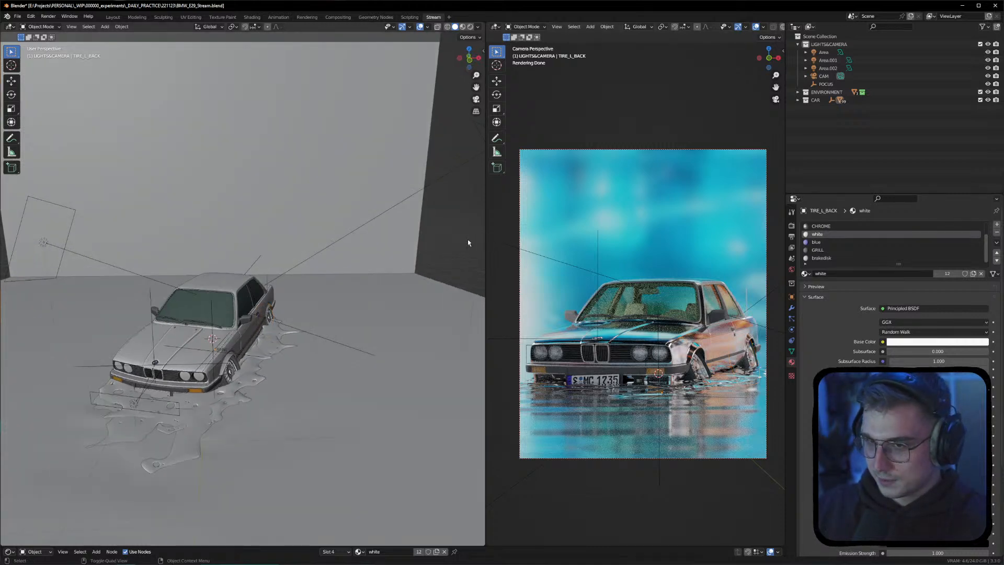
middle_click_drag(362, 252, 327, 316)
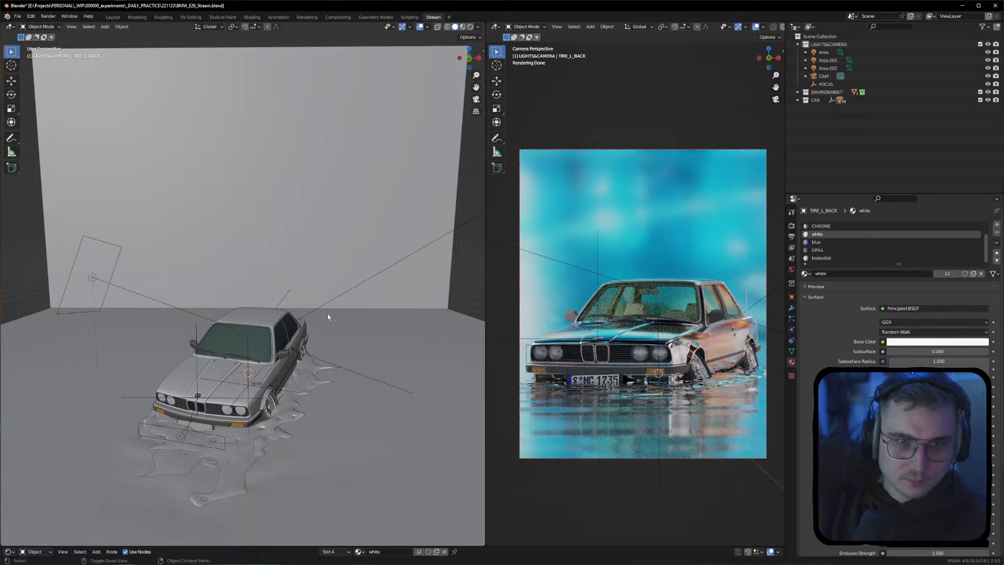
middle_click_drag(339, 313, 325, 329)
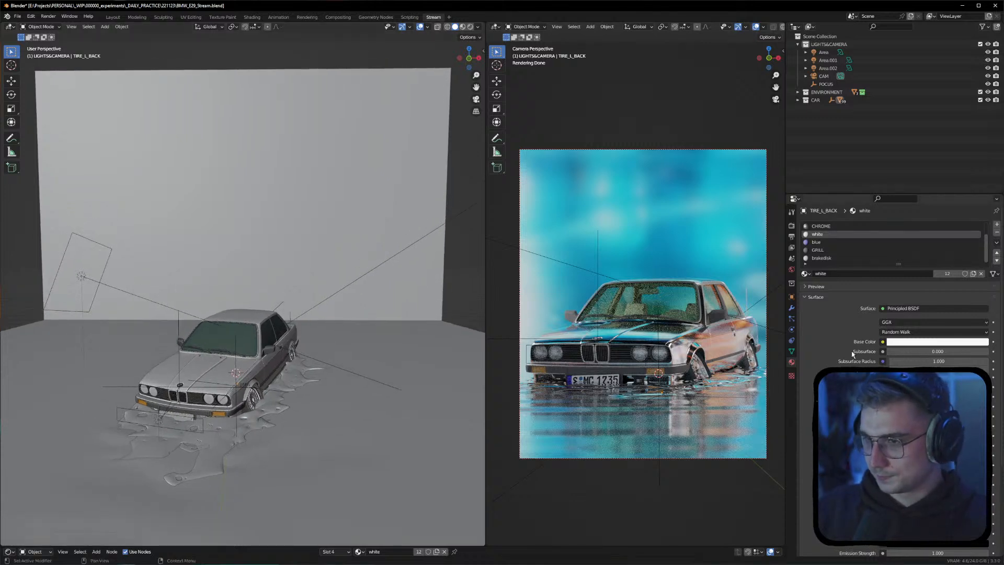
Select the backdrop wall and review the view layer's data and light passes
left_click(669, 483)
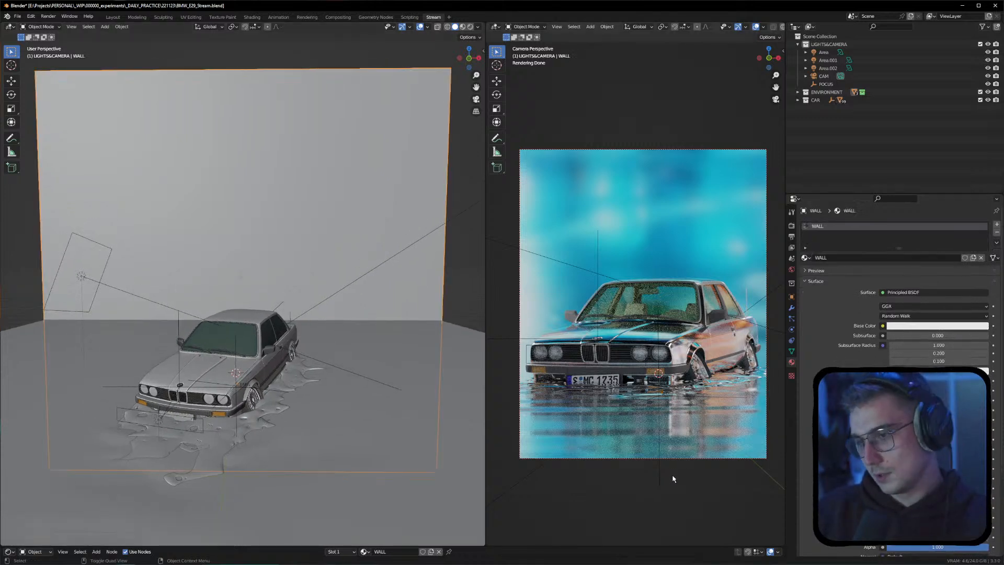
left_click(791, 247)
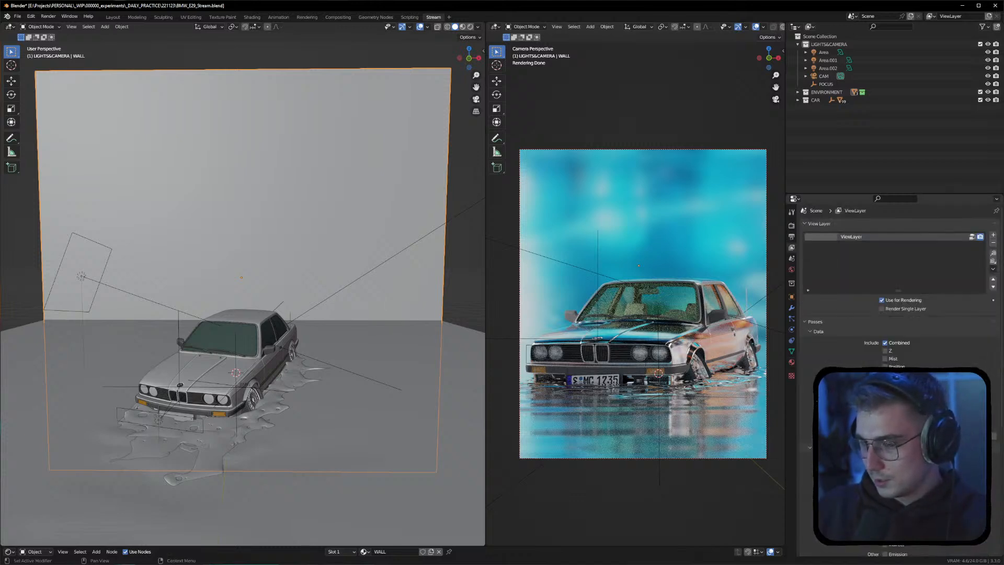
scroll(889, 287, "down", 4)
scroll(900, 288, "down", 3)
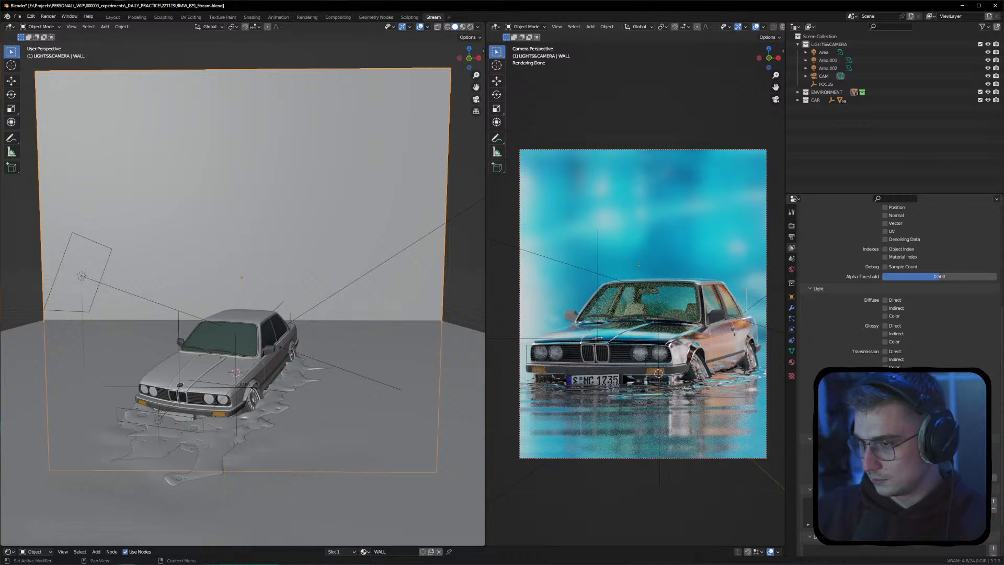
scroll(897, 288, "up", 5)
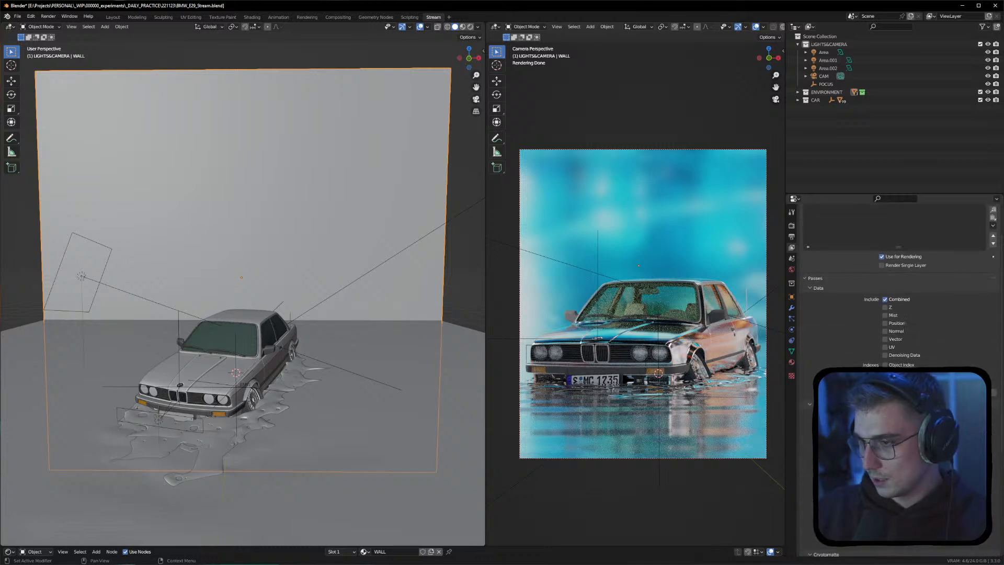
scroll(899, 288, "down", 3)
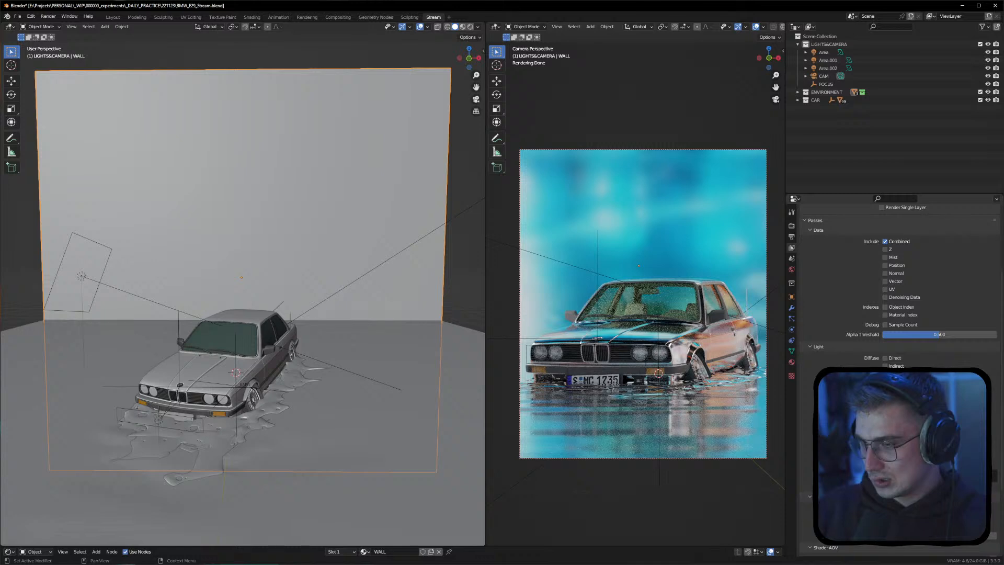
scroll(899, 288, "up", 5)
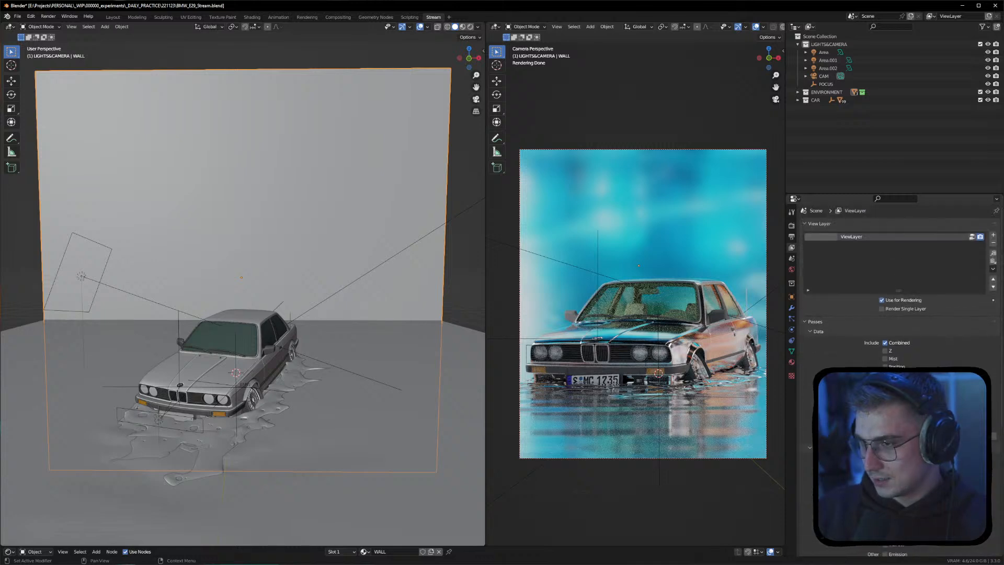
Check the Cycles sampling settings, including the maximum samples for the final render
left_click(791, 226)
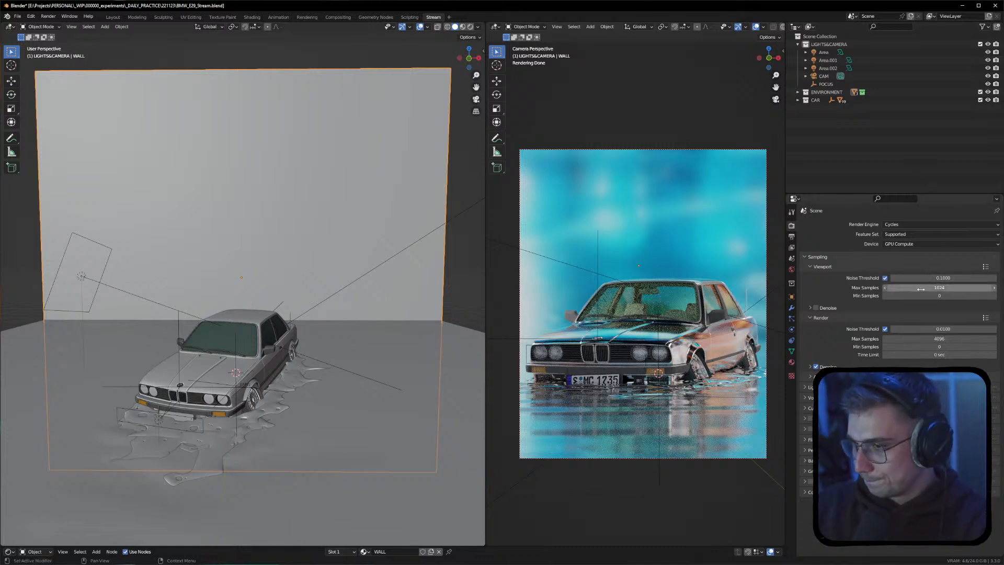
left_click(939, 338)
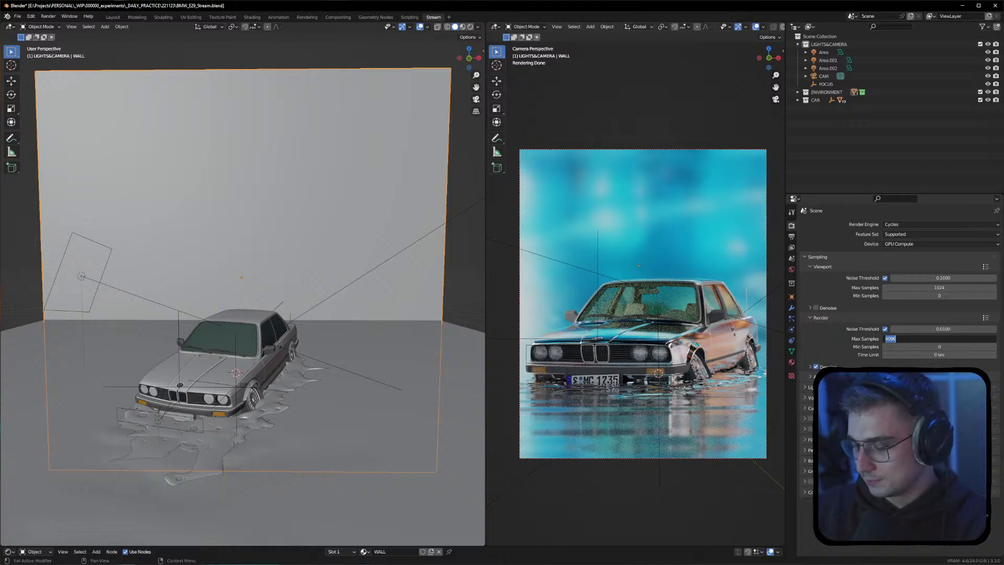
key("Return")
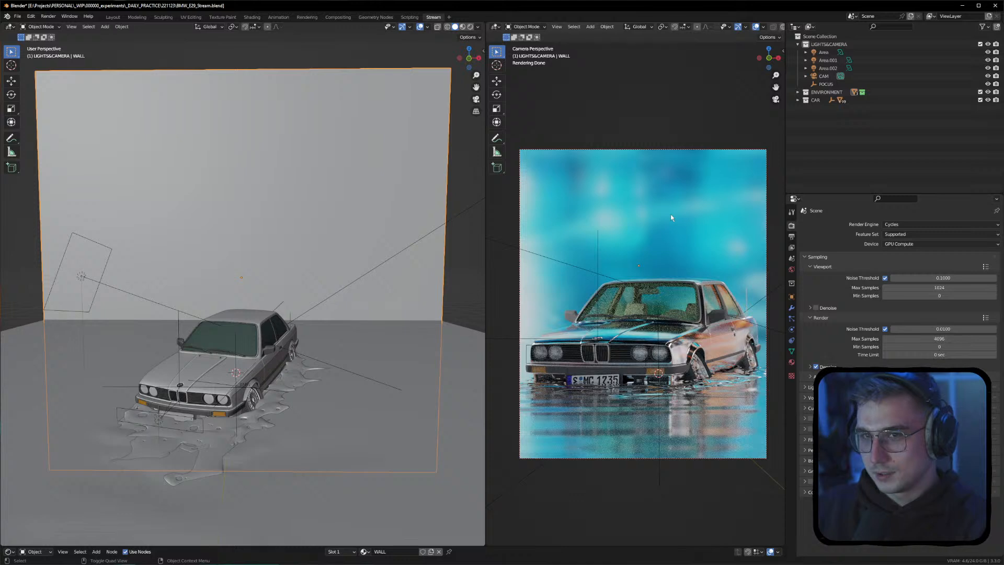
Switch to the Compositing workspace, enable nodes, and move the Render Layers node farther from the Composite node
left_click(338, 17)
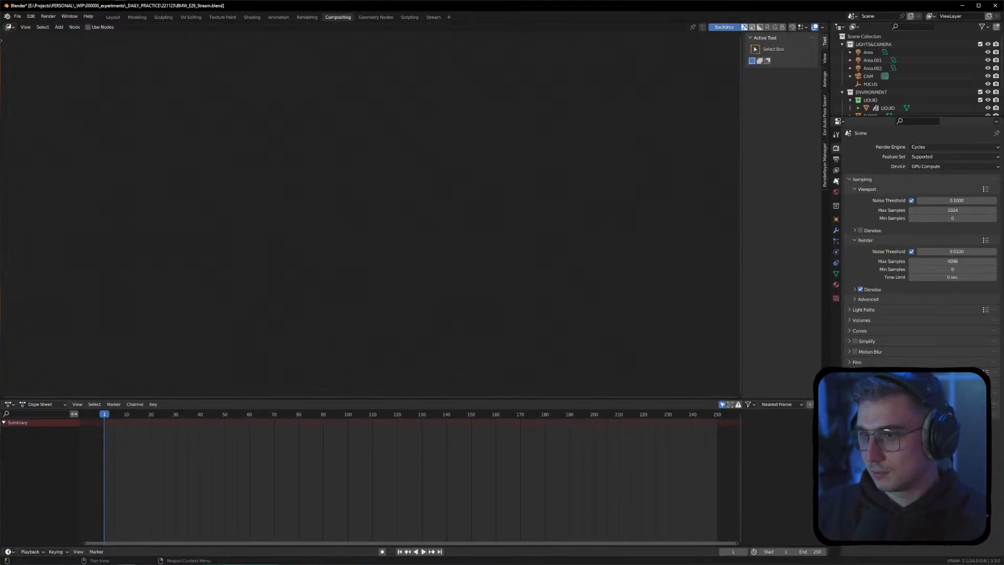
left_click(96, 27)
mouse_move(451, 127)
left_mouse_down()
mouse_move(464, 117)
mouse_move(444, 114)
left_mouse_up()
left_click(341, 103)
left_click_drag(327, 113, 242, 111)
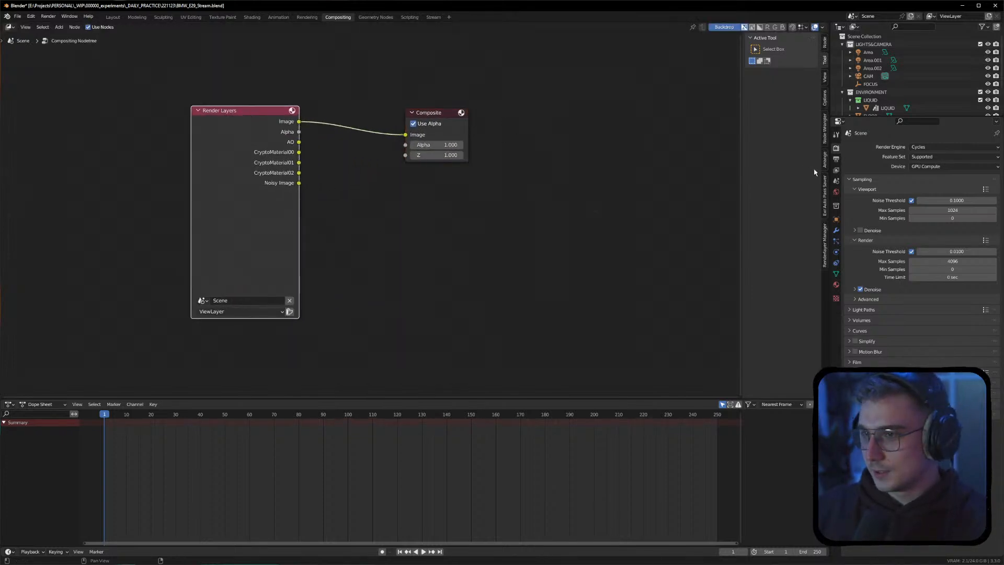
Generate a linked multilayer EXR output with Exr Auto Pass Saver and delete the original Render Layers and Composite nodes
left_click(826, 210)
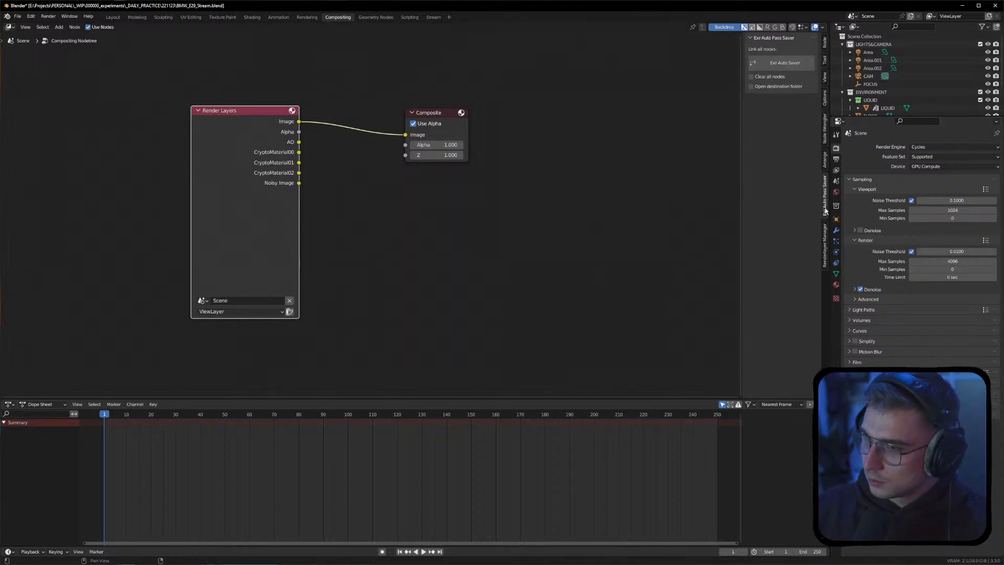
left_click(780, 60)
left_click_drag(325, 123, 224, 120)
key("x")
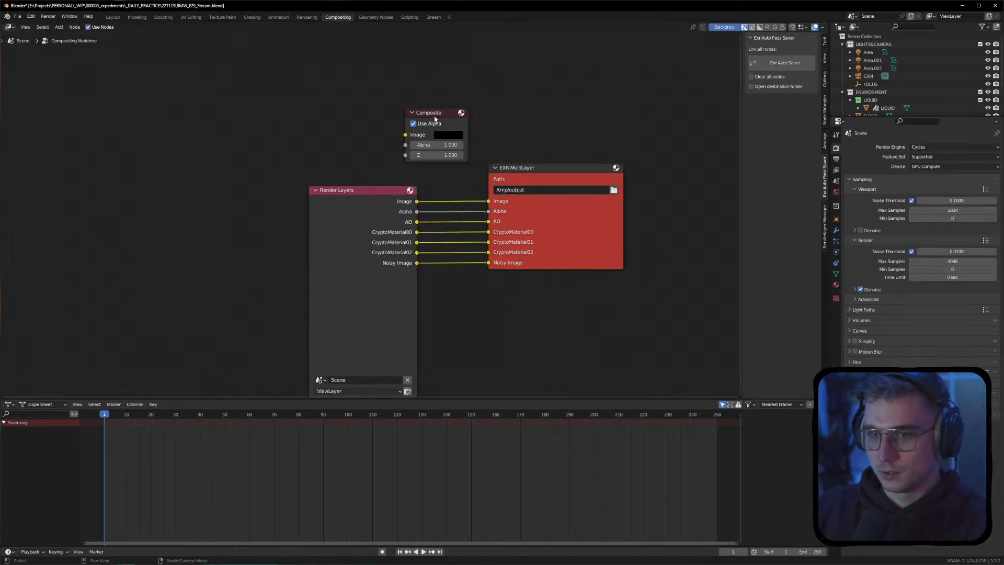
left_click(429, 120)
key("x")
Rearrange the Render Layers and EXR-MultiLayer nodes side by side with a wide gap between them
left_click_drag(366, 190, 249, 158)
left_click_drag(571, 179, 490, 147)
left_click_drag(286, 192, 242, 182)
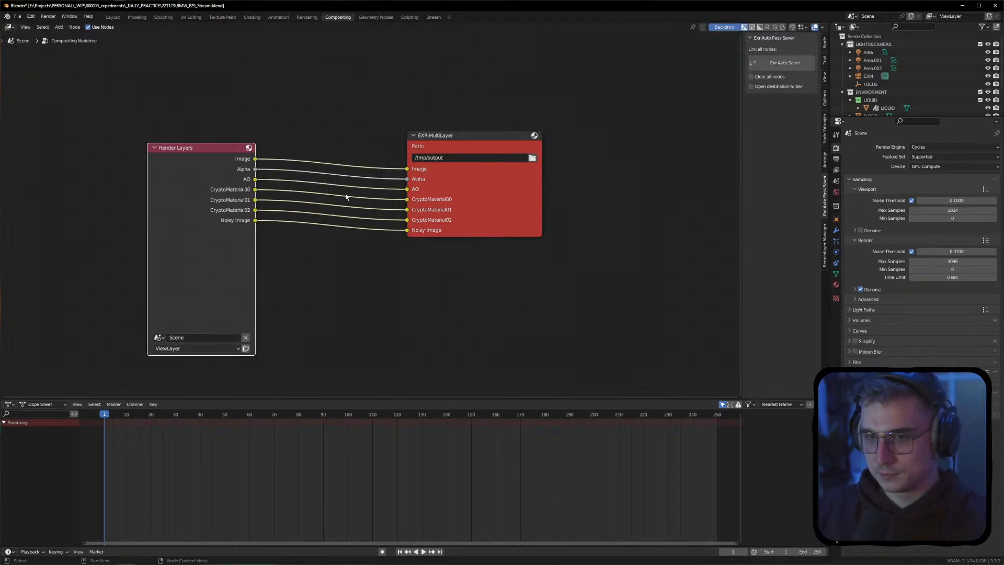
left_click_drag(449, 156, 436, 144)
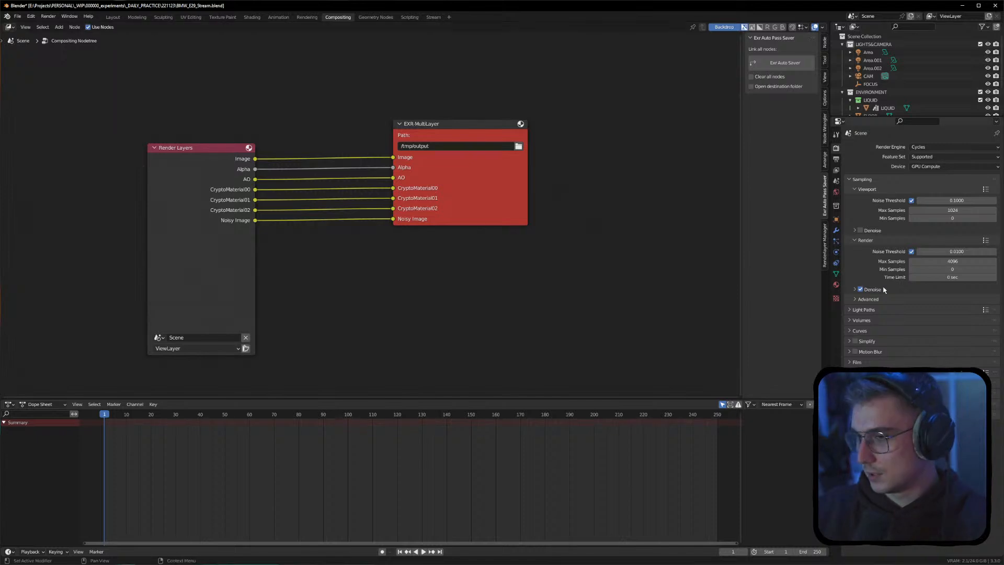
left_click_drag(214, 152, 187, 142)
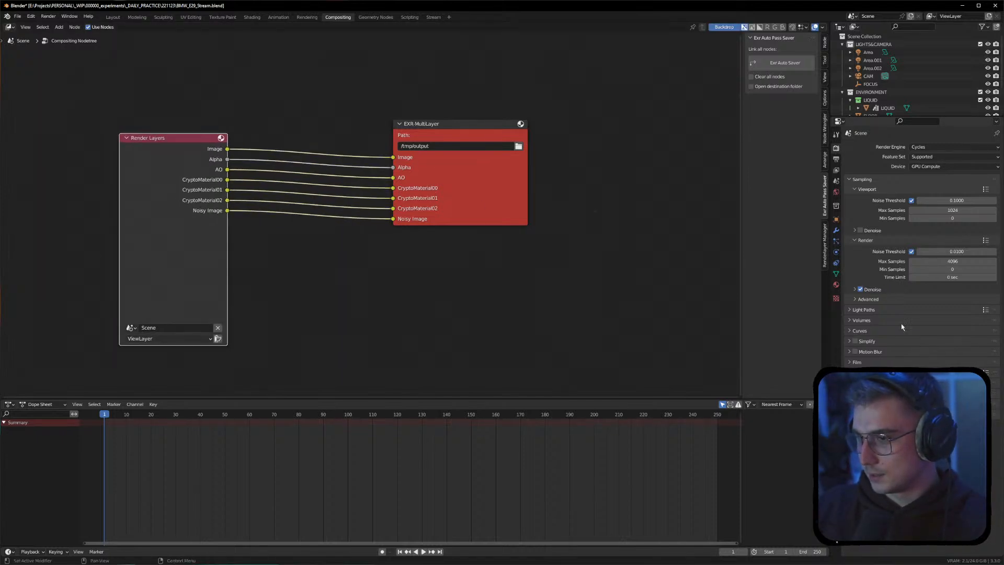
Browse for the render output location in the _DAILY_PRACTICE 221123 folder and create a folder named OUTPUT there
left_click(836, 159)
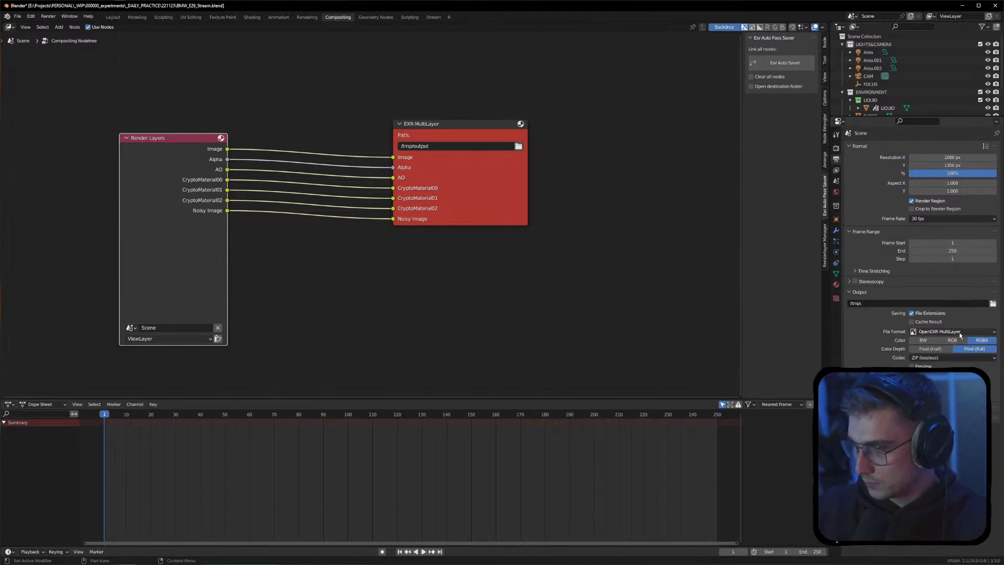
left_click(993, 303)
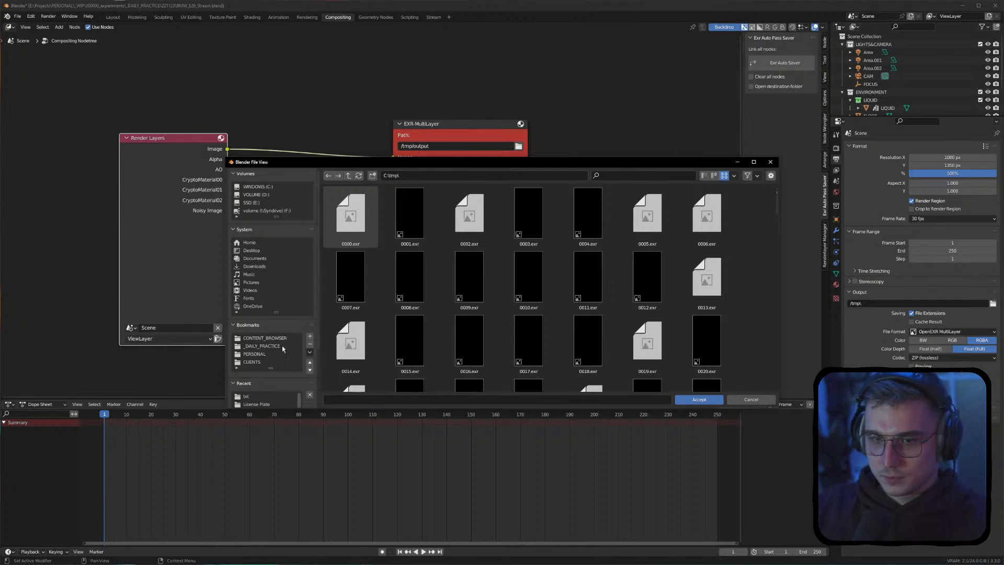
left_click(261, 345)
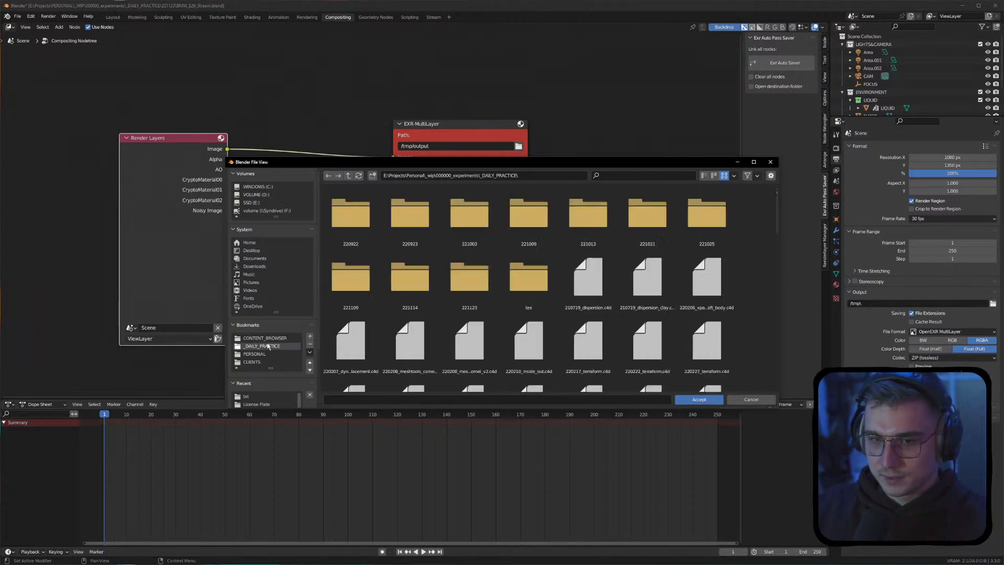
double_click(470, 277)
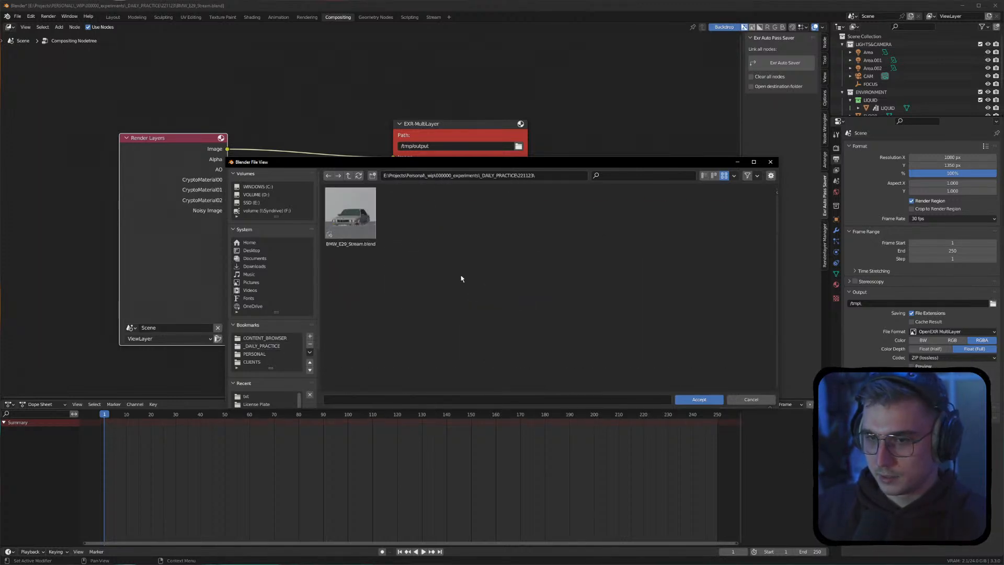
left_click(372, 175)
type("OUTPUT")
key("Return")
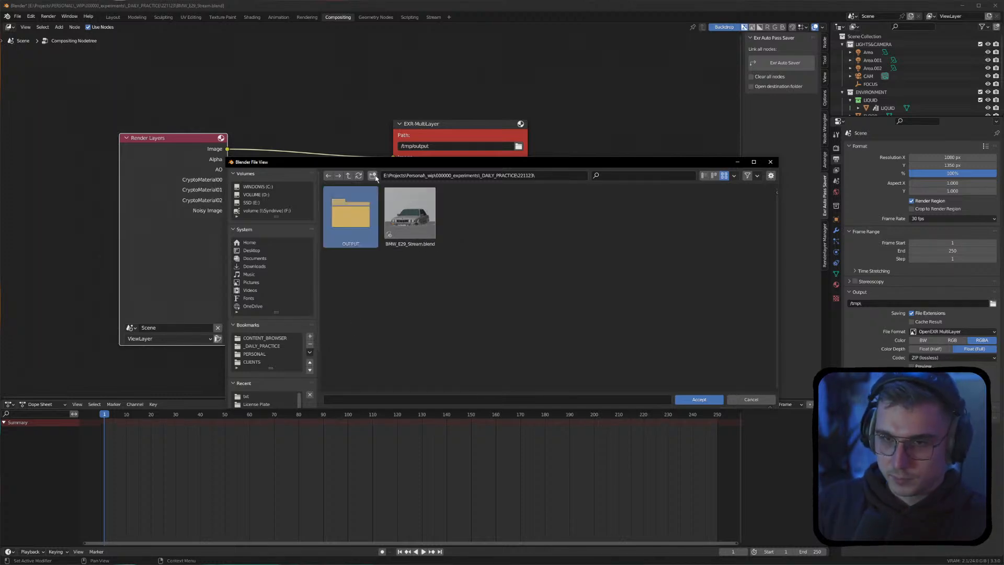
left_click(377, 258)
right_click(351, 225)
left_click(331, 286)
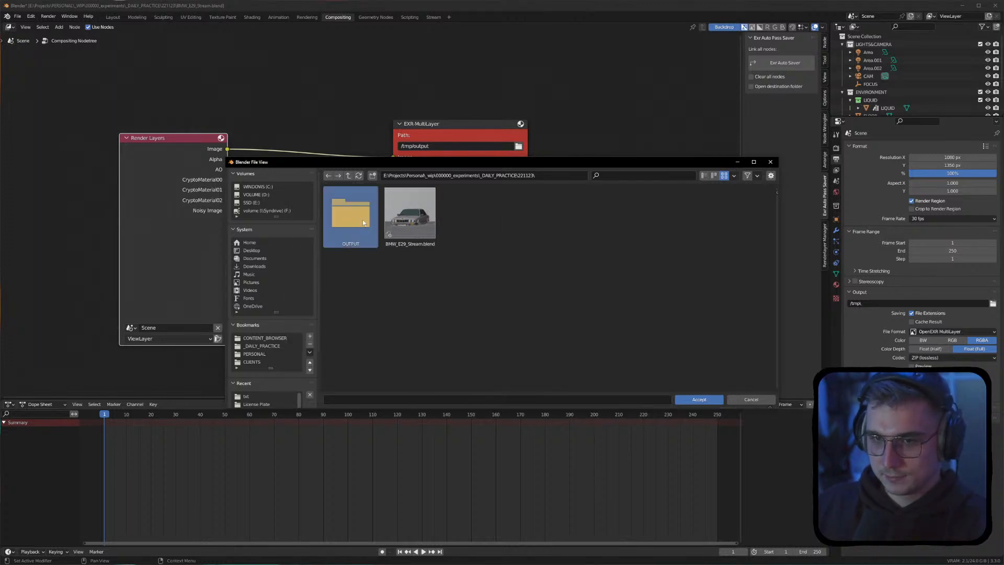
Set the render output path to the new OUTPUT folder with BMW as the file name
double_click(363, 223)
type("BMW")
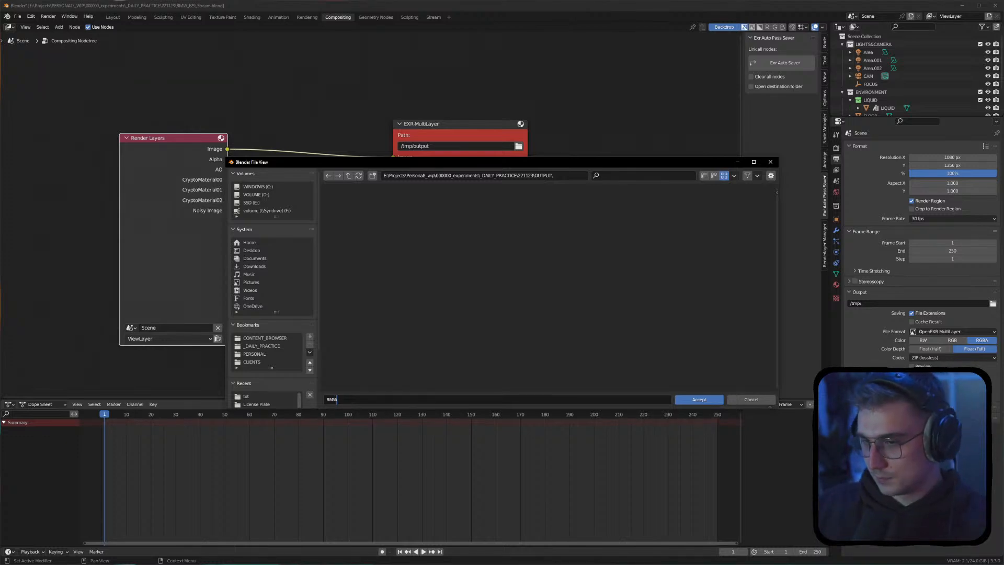
left_click(698, 399)
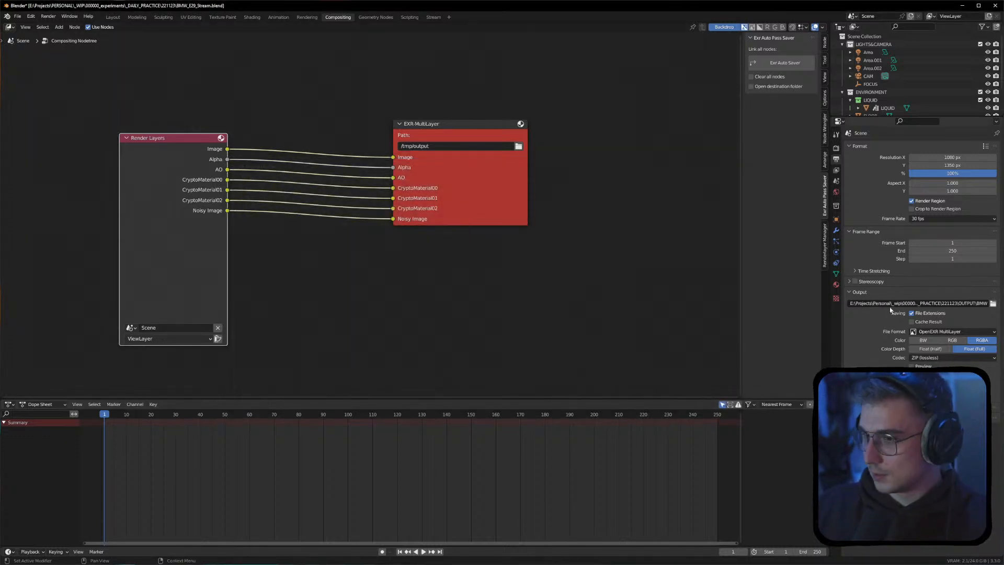
Set the EXR-MultiLayer node's path to the same 221123\OUTPUT\BMW location as the render output
left_click(450, 147)
type("E:\\Projects\\Personal\\_wip\\000000_experiments\\_DAILY_PRACTICE\\221123\\OUTPUT\\BMW")
key("Return")
left_click(516, 202)
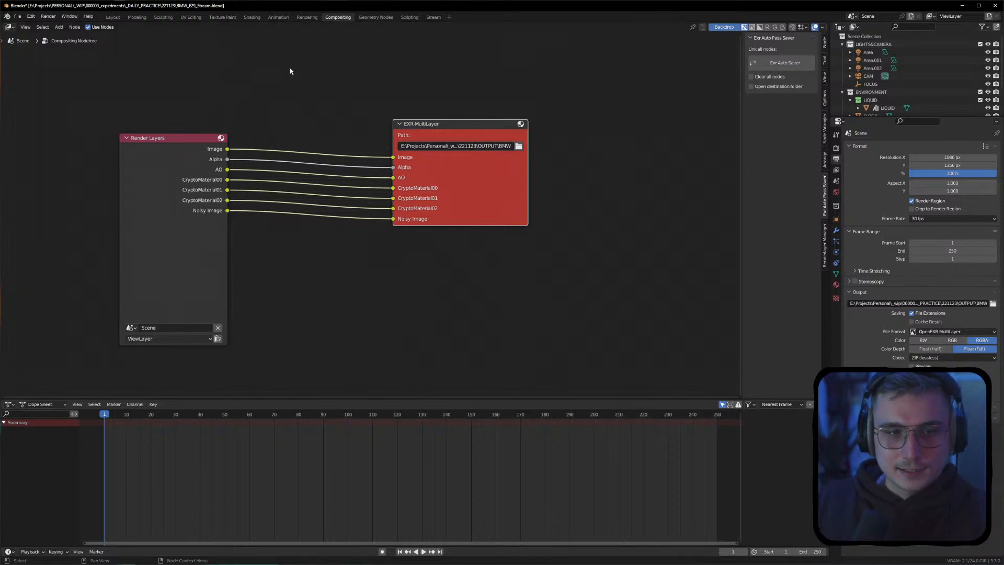
left_click(292, 83)
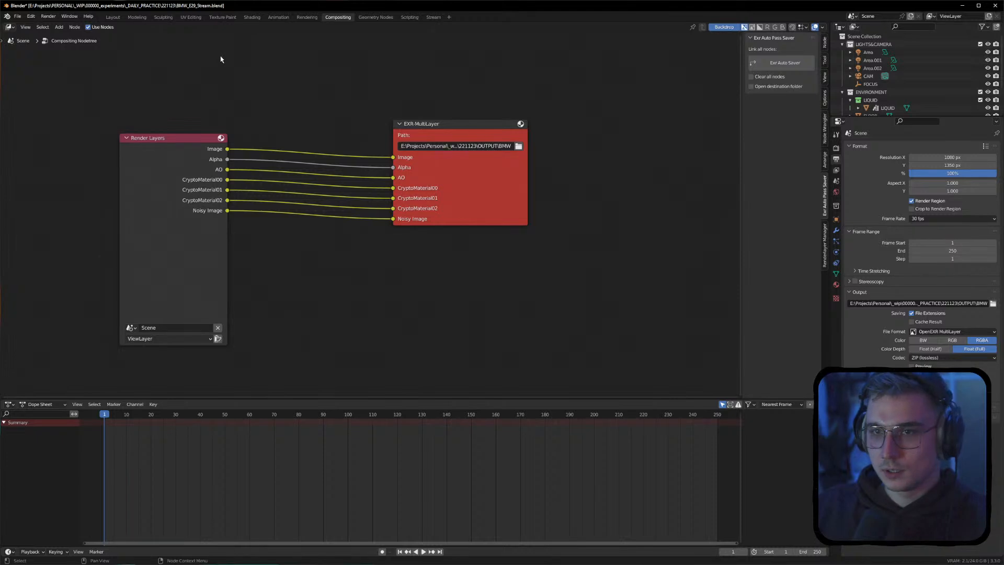
Render the final still image with its window moved to mid-screen and close the finished render
left_click(48, 16)
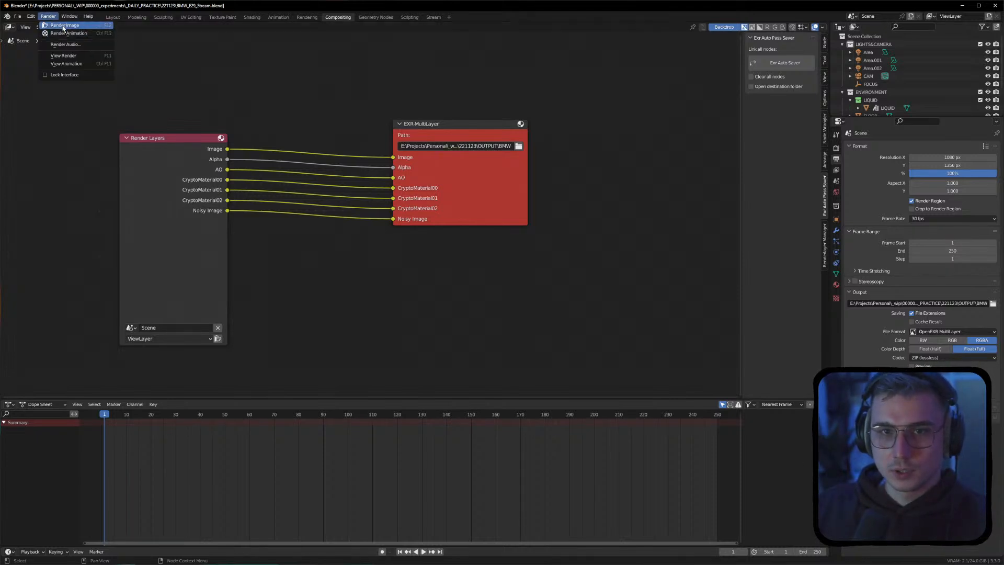
left_click(63, 27)
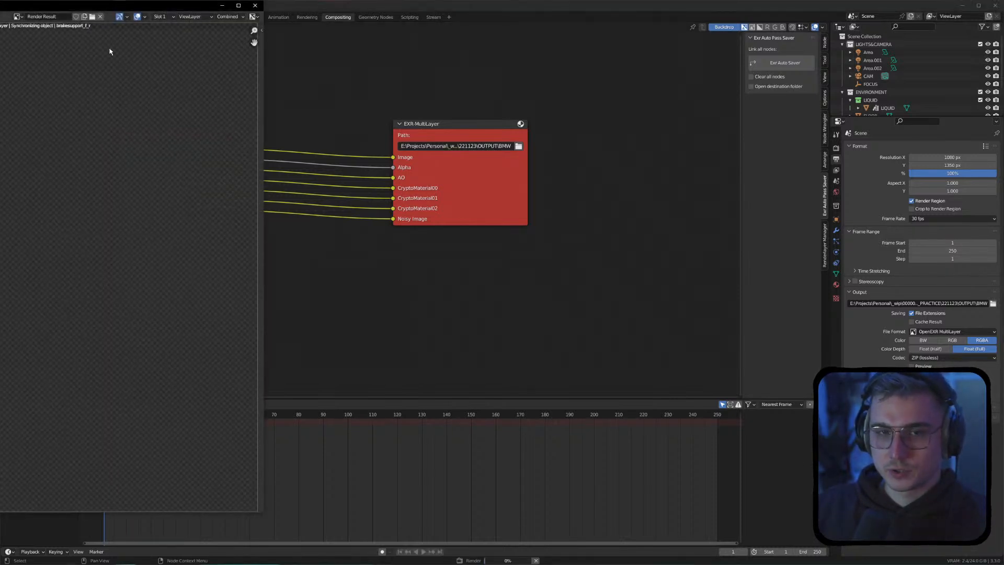
left_click_drag(107, 10, 583, 37)
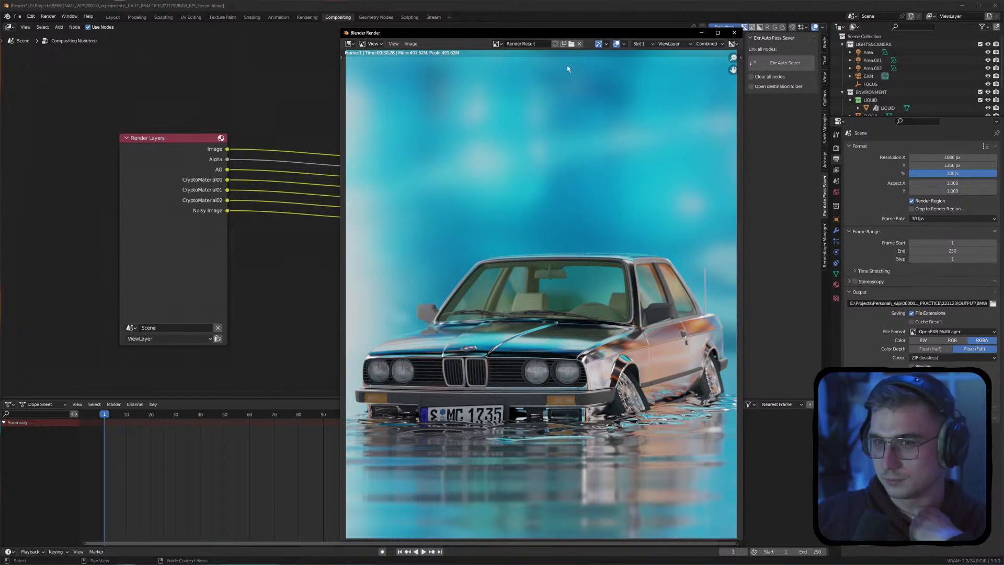
left_click(733, 34)
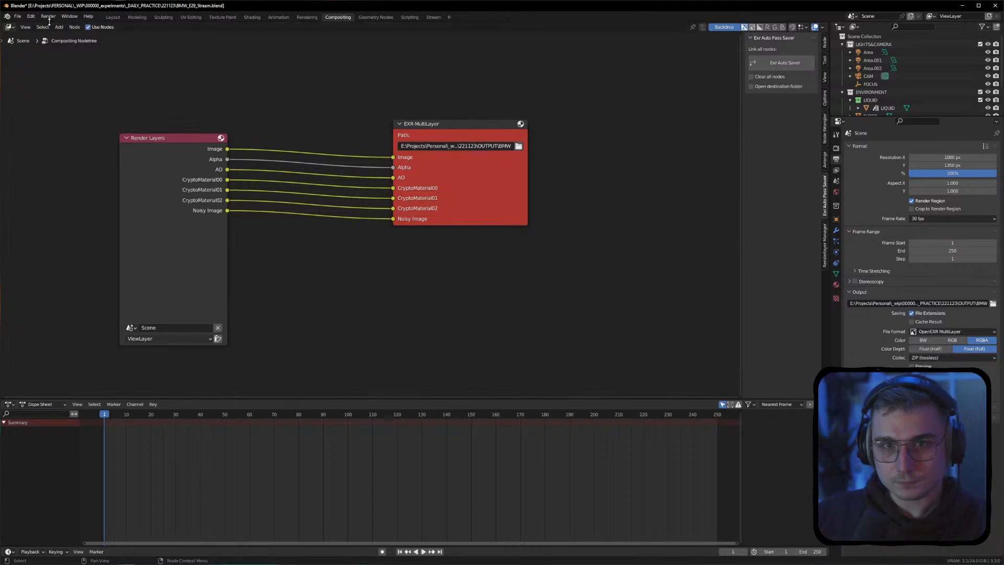
Return to the Stream workspace and save the scene file
left_click(113, 17)
key("ctrl+Page_Up")
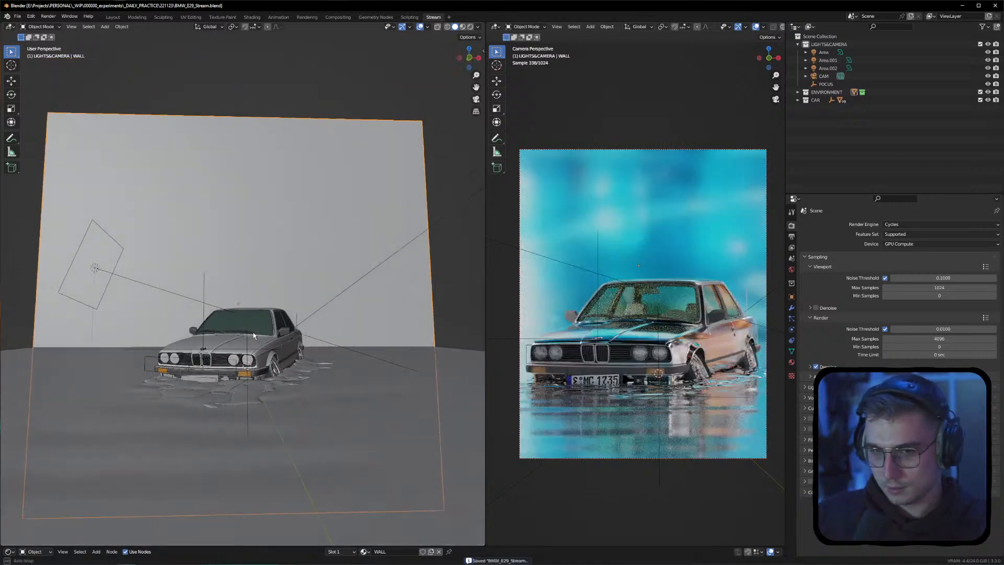
middle_click_drag(253, 335, 227, 369)
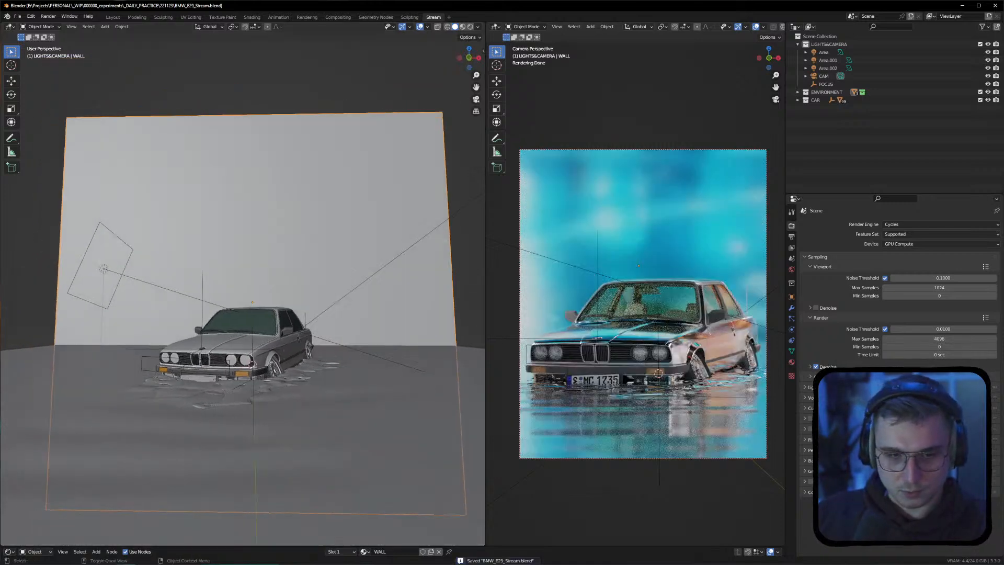
Switch to Photoshop, maximize it, and open BMW0001.exr through Exr-IO with transparent Cryptomatte masks and layer groups enabled
key("alt+Tab")
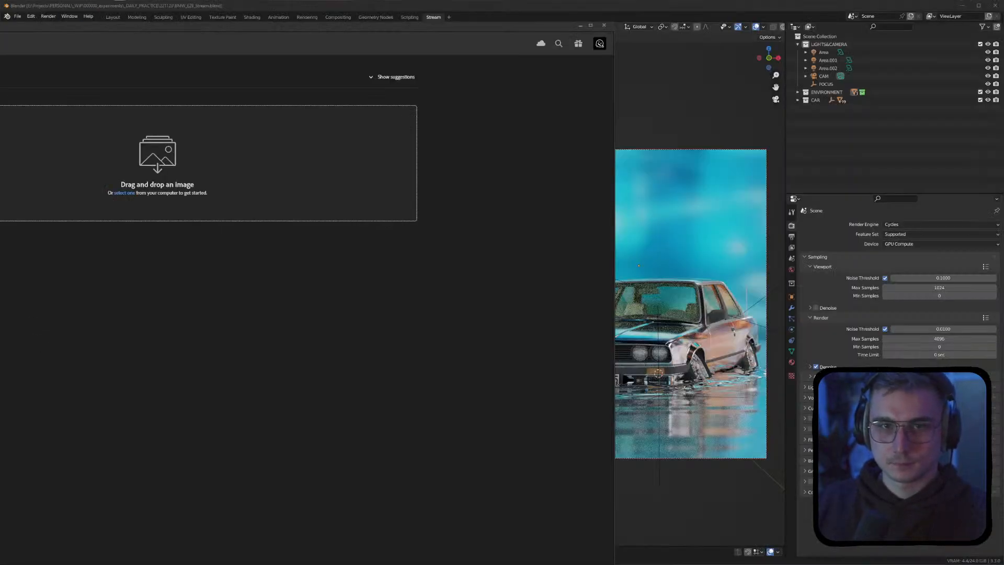
left_click_drag(0, 33, 244, 58)
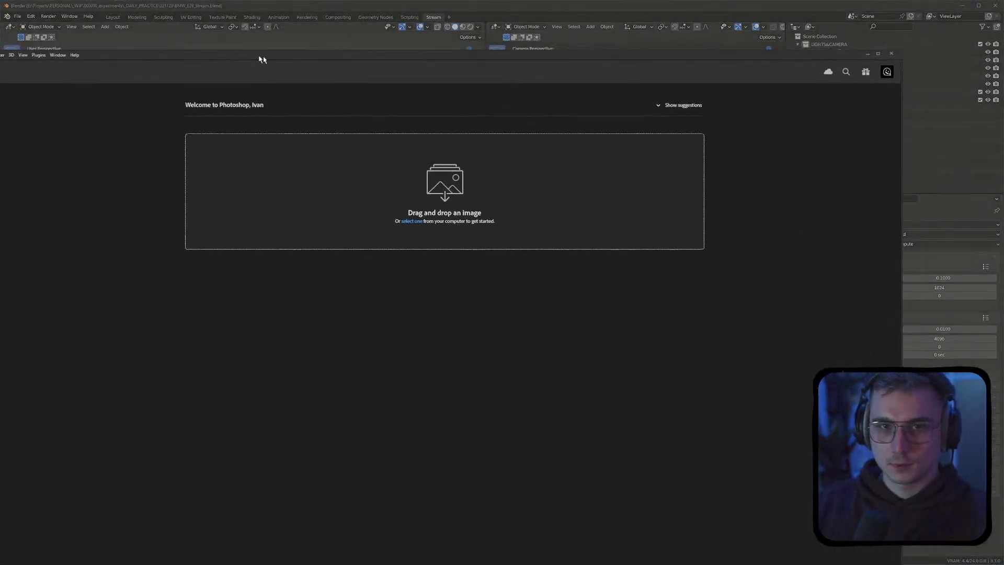
double_click(244, 57)
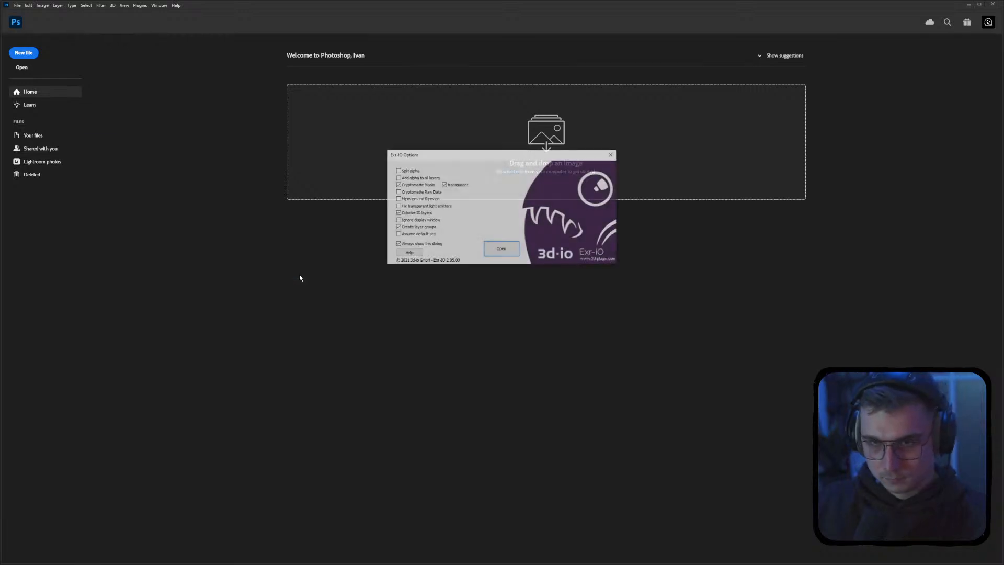
left_click(501, 250)
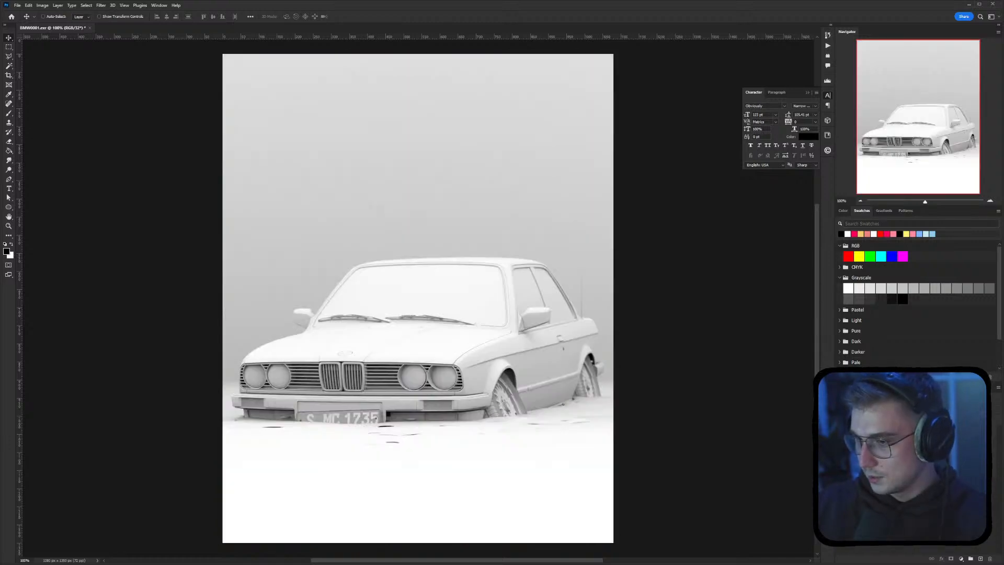
Expand Group 1 and hide the mask and ambient occlusion layers covering the color render
left_click_drag(884, 428, 884, 425)
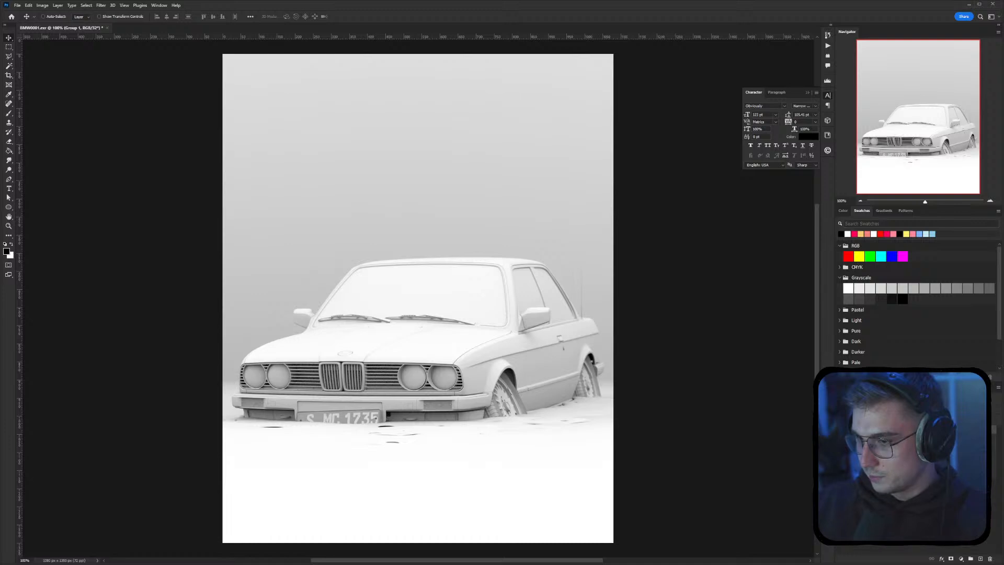
left_click(851, 430)
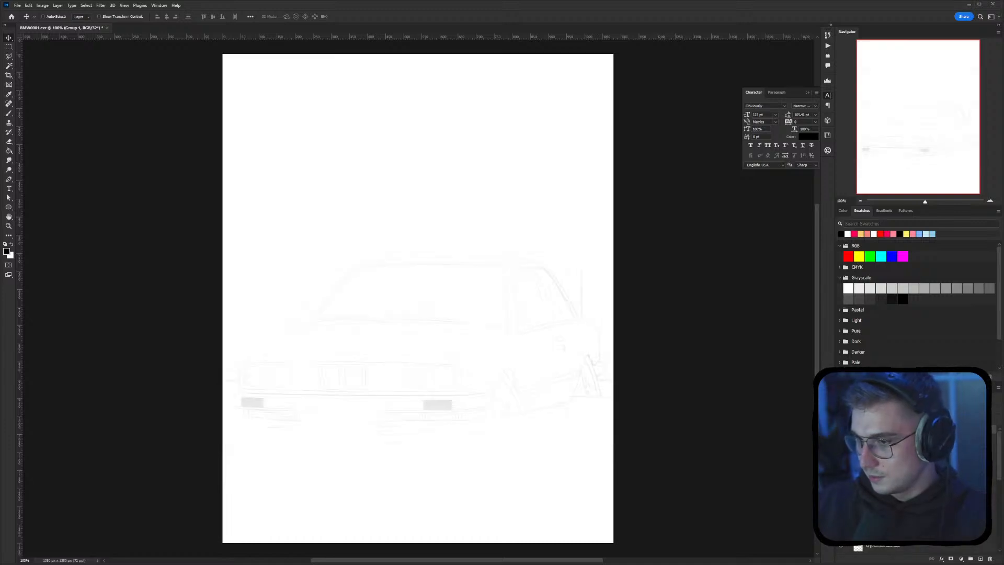
left_click(841, 547)
scroll(842, 523, "down", 3)
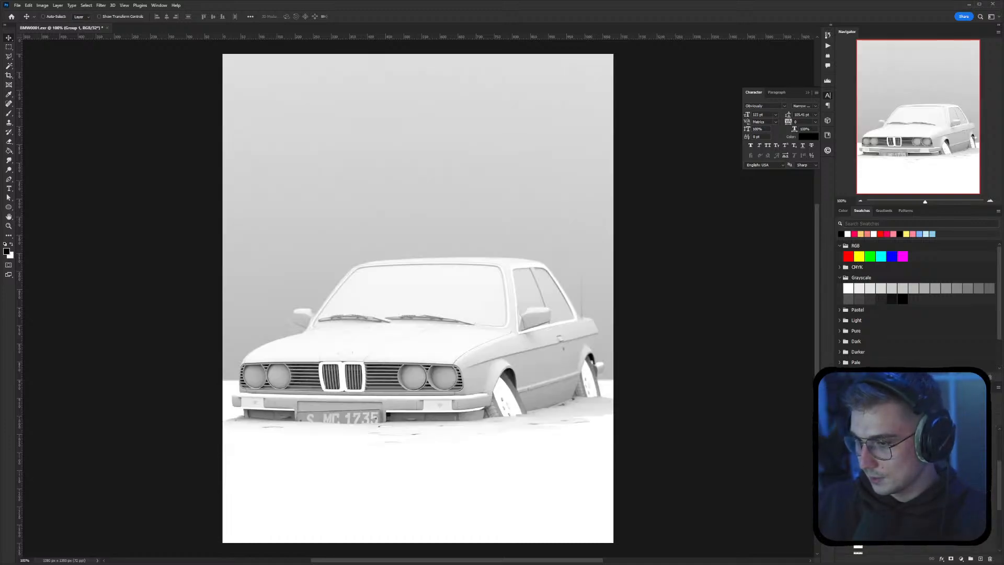
left_click(842, 549)
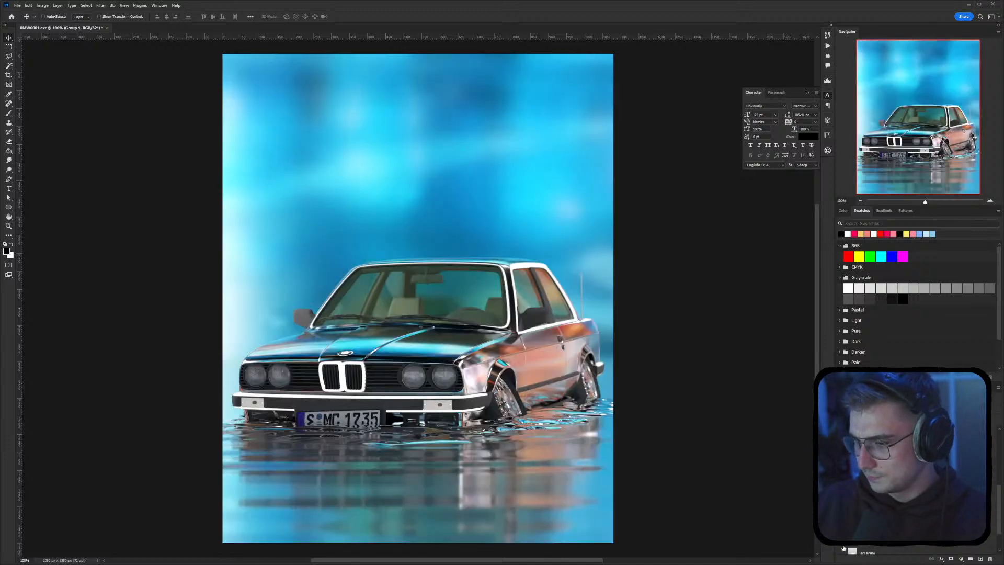
Select the AO.RGBA layer and hide the remaining render passes to isolate the cryptomatte masks
left_click(842, 540)
scroll(841, 534, "down", 3)
scroll(868, 544, "down", 1)
left_click(869, 547)
left_click(840, 536)
scroll(840, 534, "up", 3)
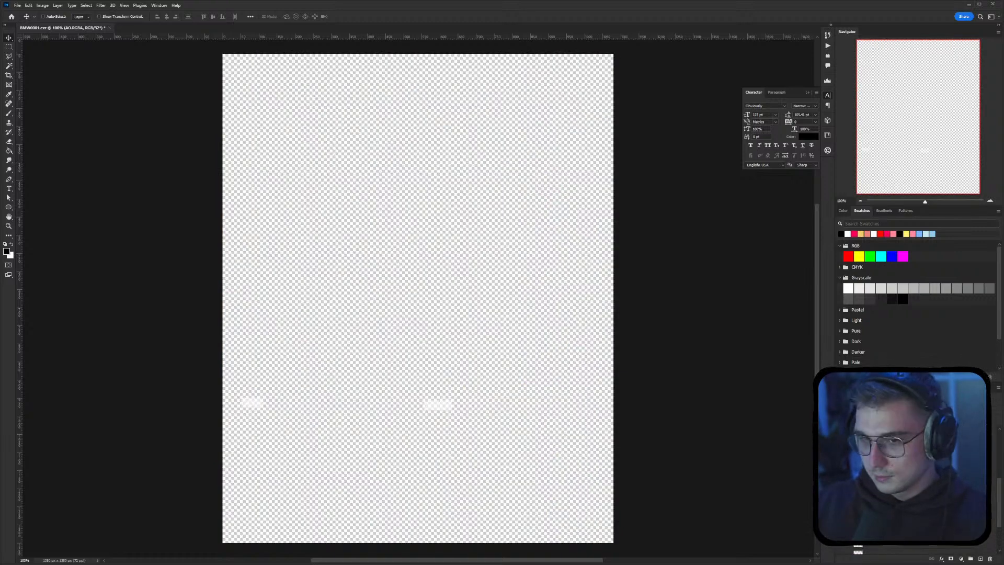
Toggle individual cryptomatte masks to inspect the indicator and rim chrome areas, and hide them
left_click(839, 512)
left_click(839, 527)
left_click(839, 527)
left_click(889, 511)
left_click(840, 511)
left_click(839, 511)
left_click(839, 512)
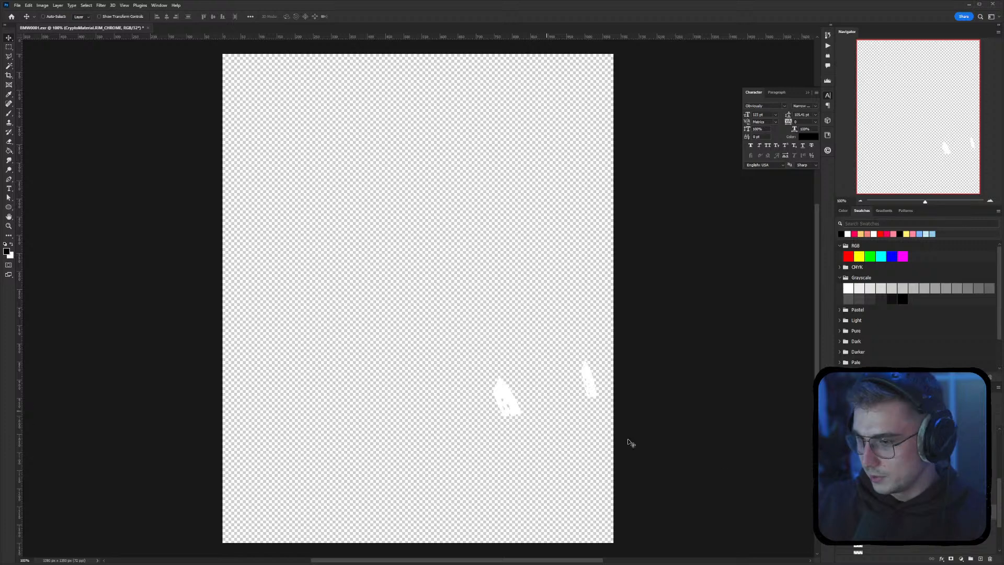
left_click(840, 511)
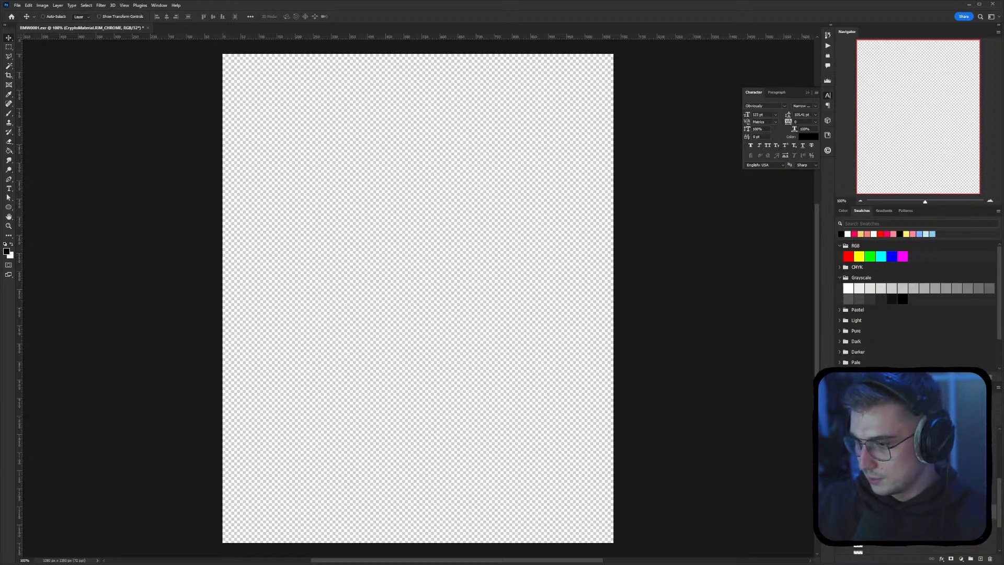
Preview the background wall's cryptomatte mask by toggling its visibility, and hide it again
scroll(889, 511, "up", 3)
scroll(837, 541, "up", 1)
left_click(839, 508)
left_click(839, 507)
left_click(840, 508)
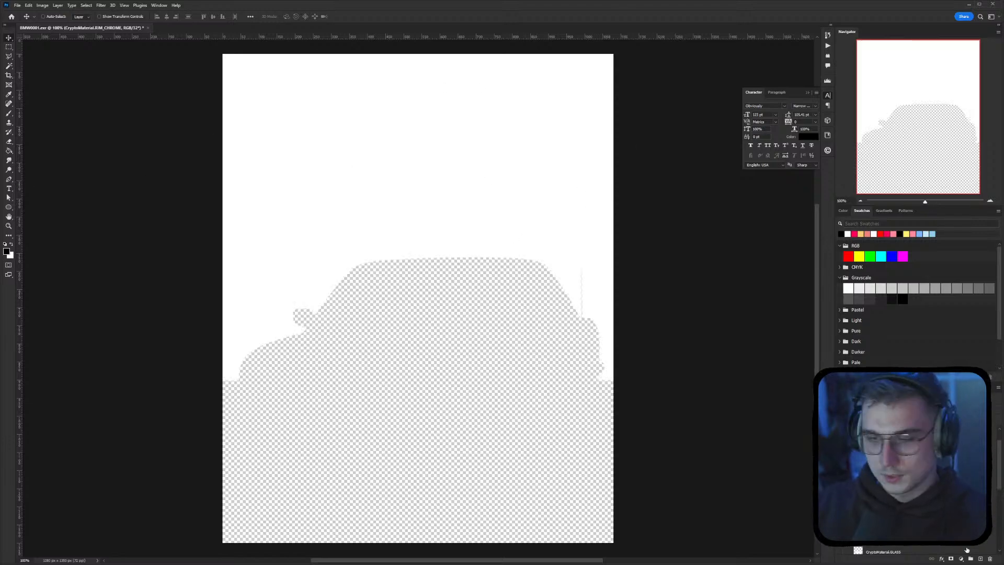
left_click(839, 507)
scroll(839, 508, "up", 1)
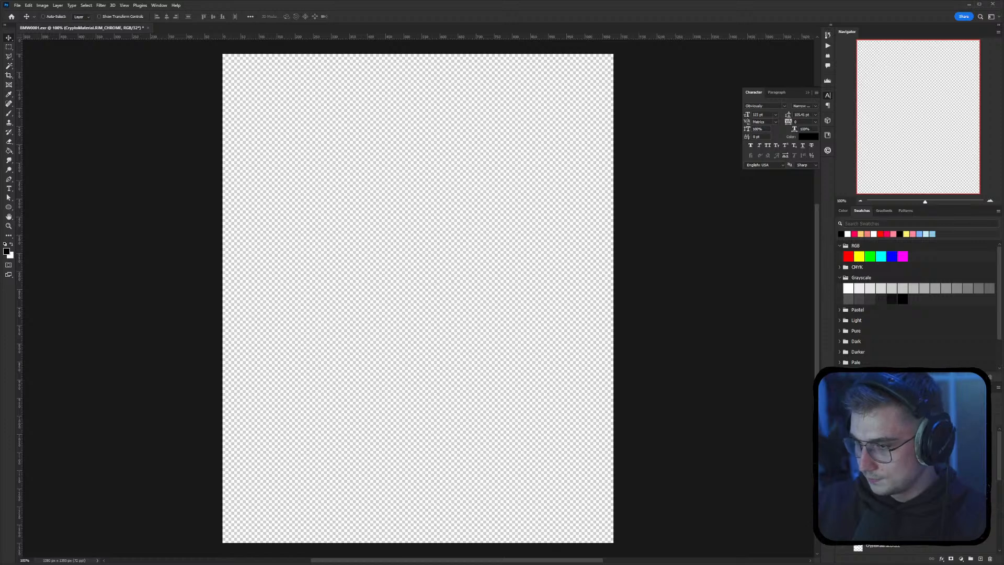
Group the cryptomatte mask layers as CRYPTO, placed lower in the layer stack, and show the color render
key("ctrl+g")
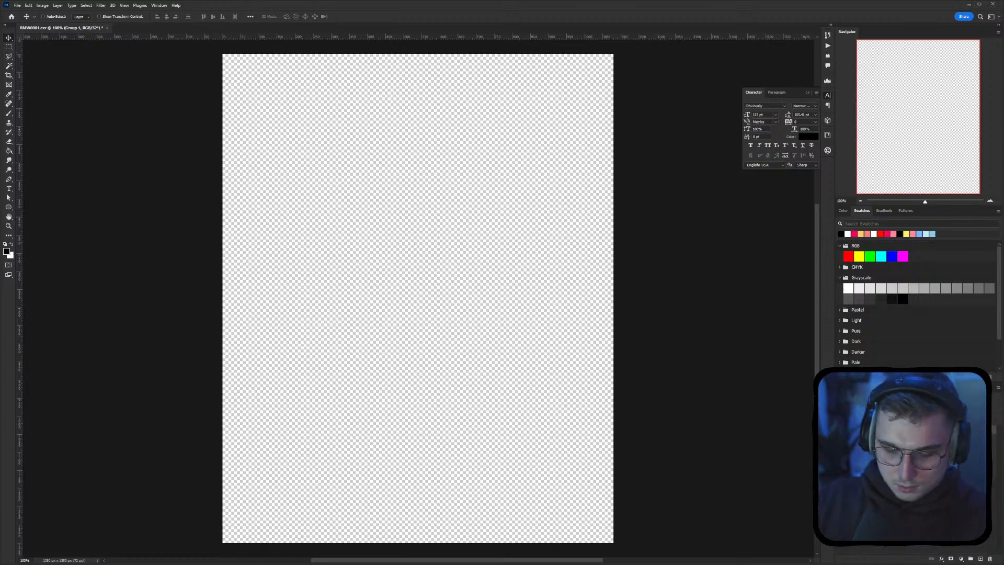
key("Return")
left_click_drag(889, 430, 890, 481)
left_click(841, 460)
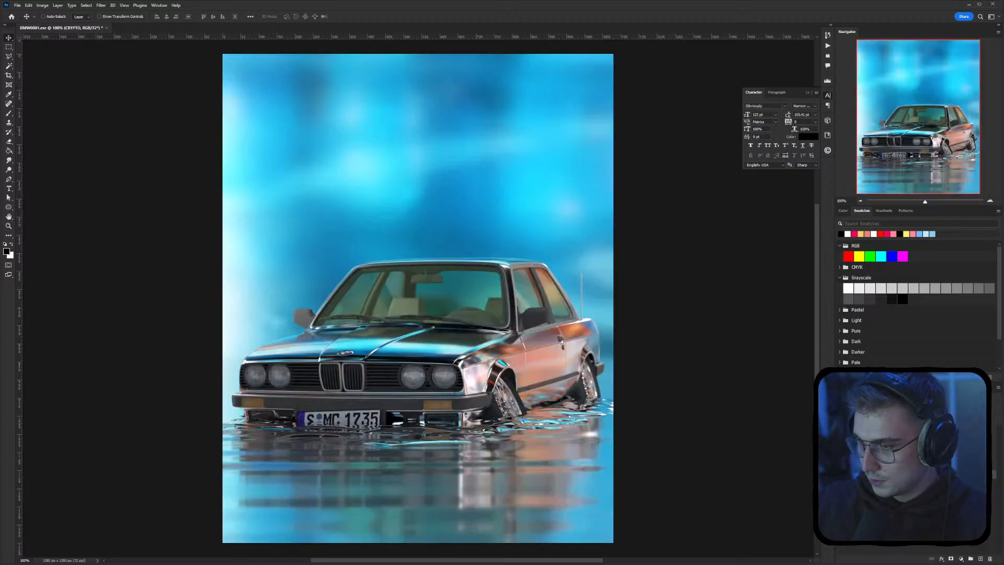
Select the Image.RGBA layer and examine the windshield and hood of the car up close
left_click(889, 447)
left_click(889, 432)
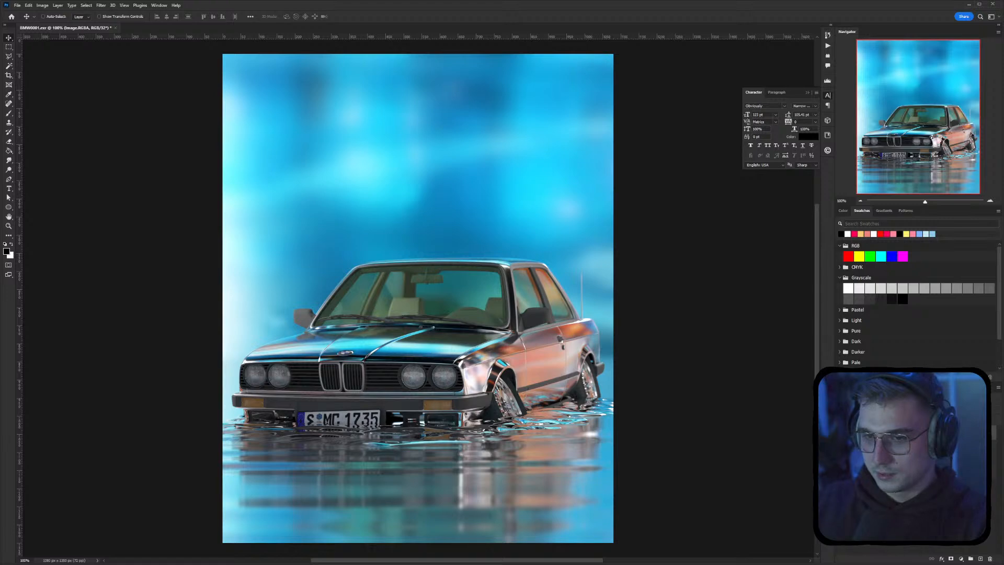
scroll(410, 331, "up", 5, "alt")
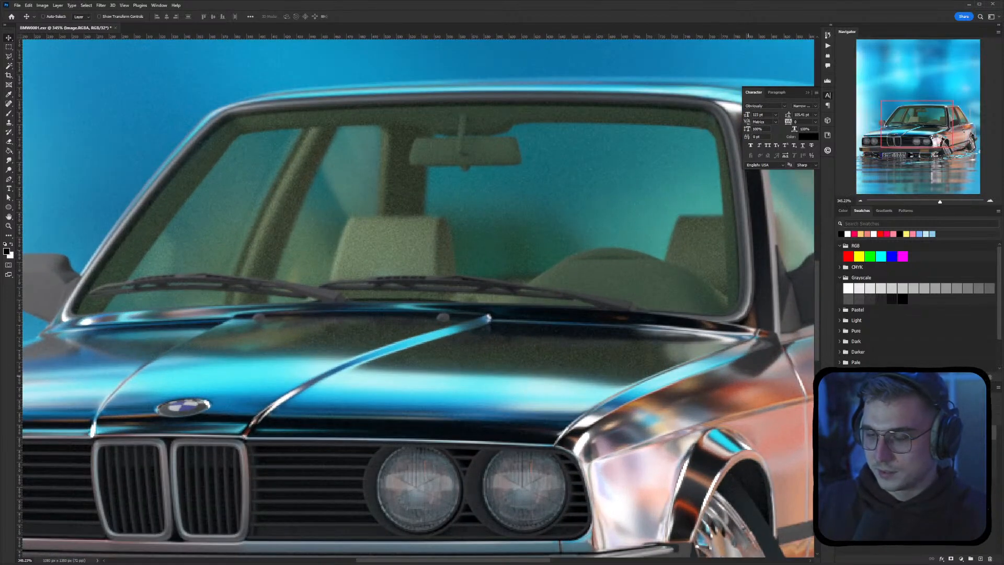
Select the AO.RGBA layer and turn on its visibility over the car render
scroll(507, 387, "down", 5, "alt")
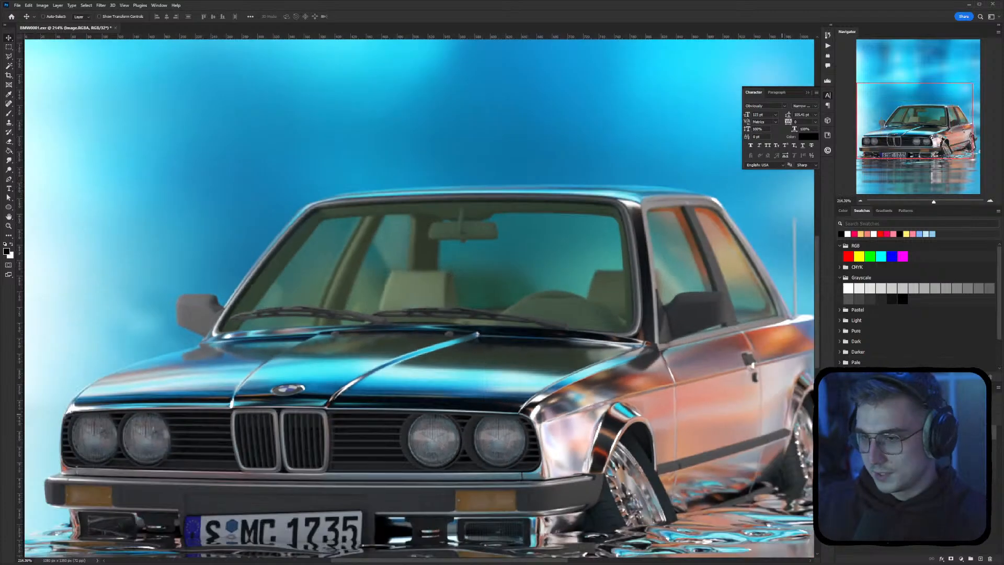
key("alt+[")
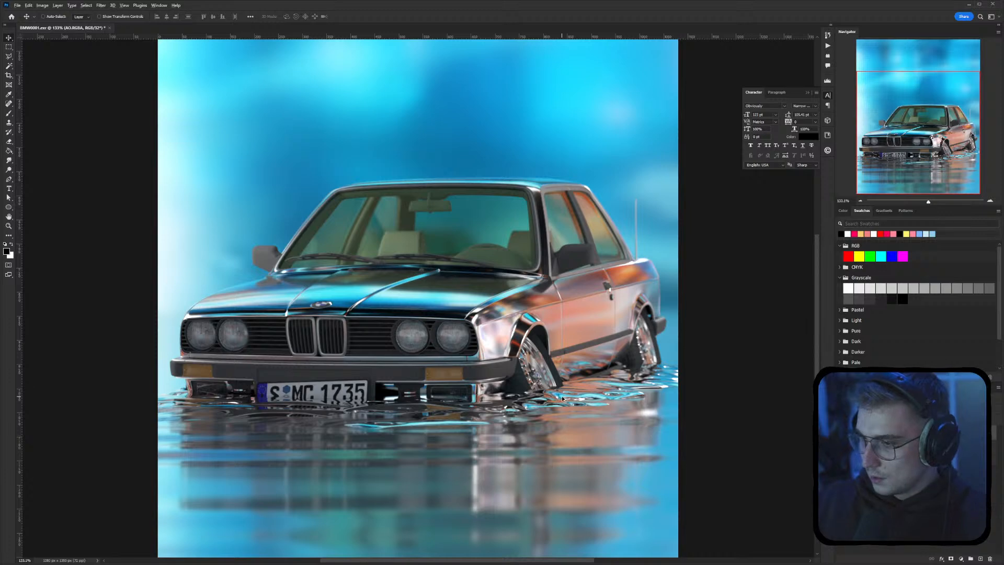
scroll(528, 397, "down", 1, "alt")
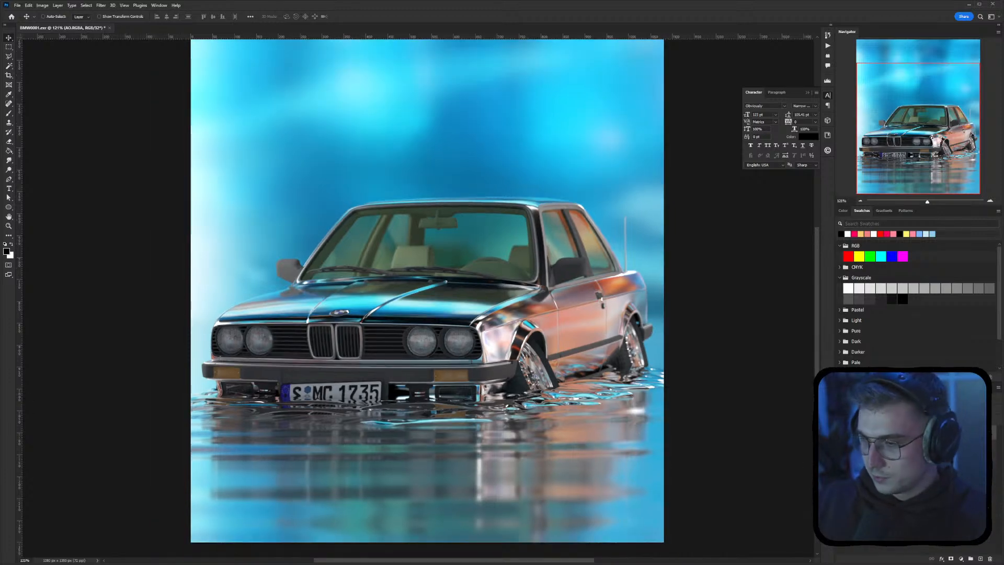
scroll(518, 405, "down", 3, "alt")
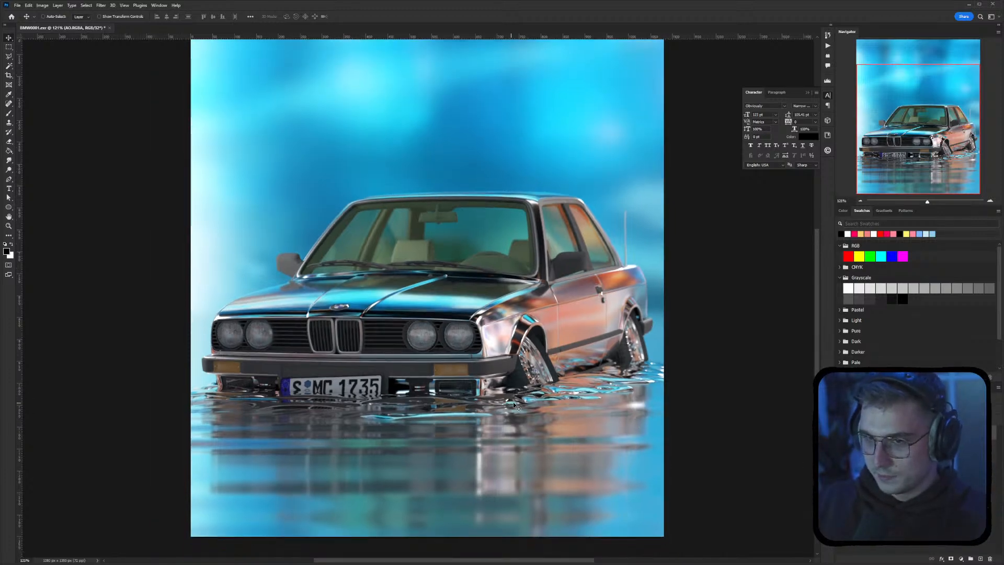
scroll(537, 398, "down", 1, "alt")
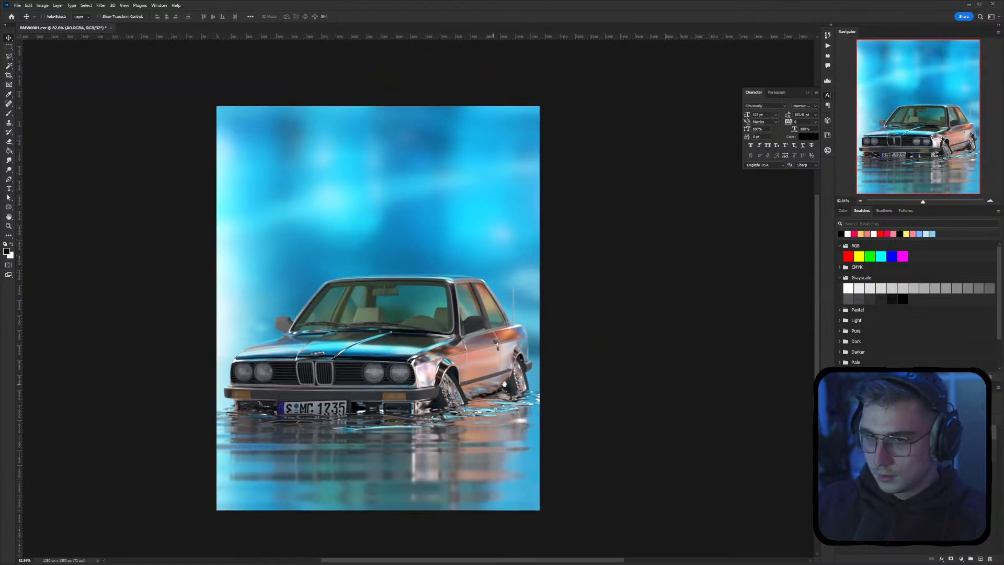
left_click(840, 432)
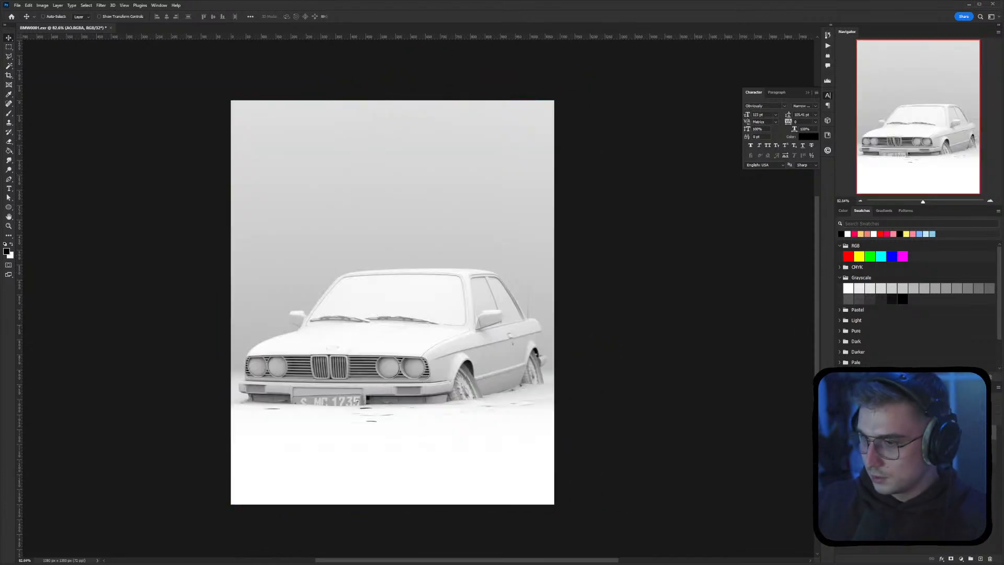
Convert the document to 16 Bits/Channel without merging its layers
left_click(43, 7)
mouse_move(75, 17)
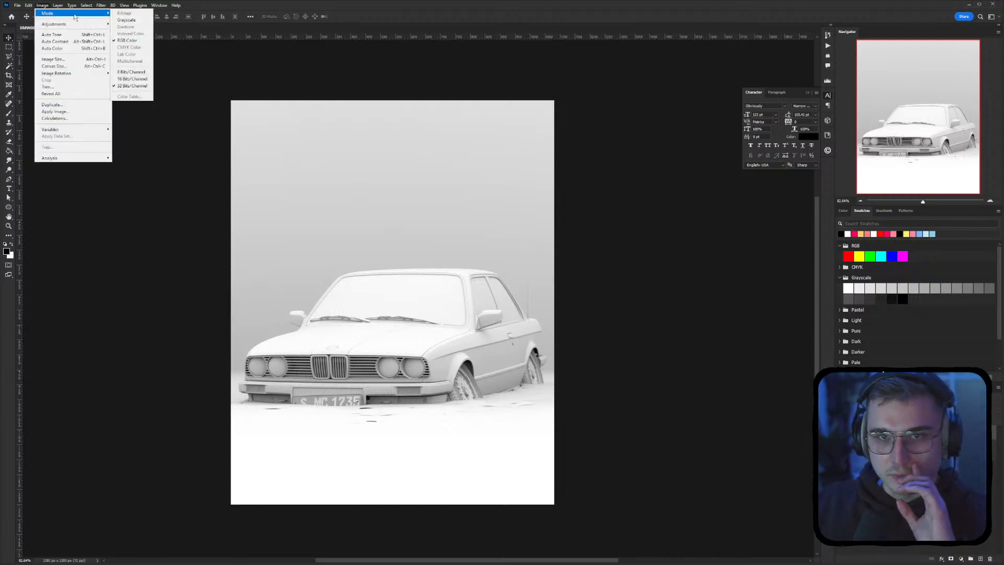
left_click(132, 79)
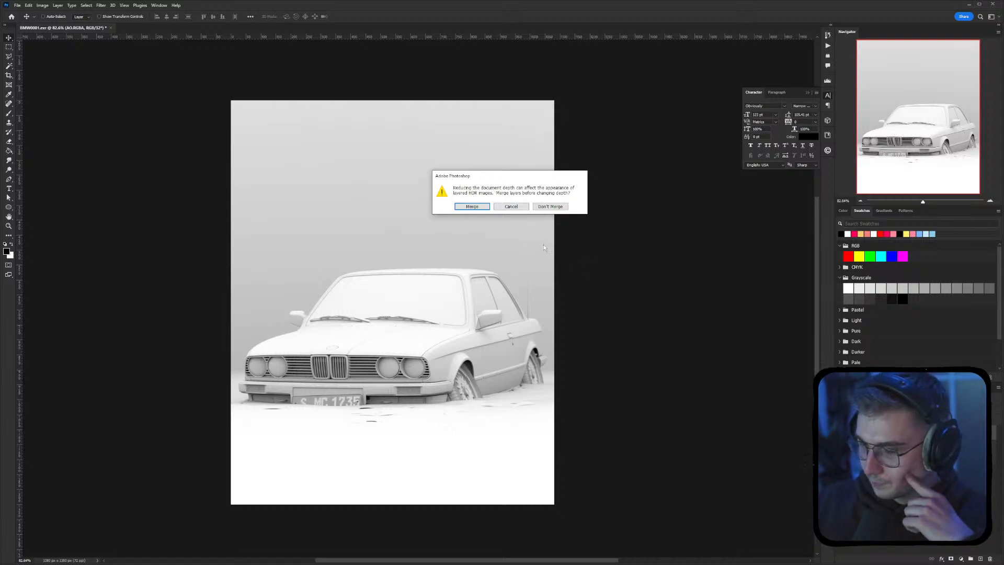
left_click(551, 207)
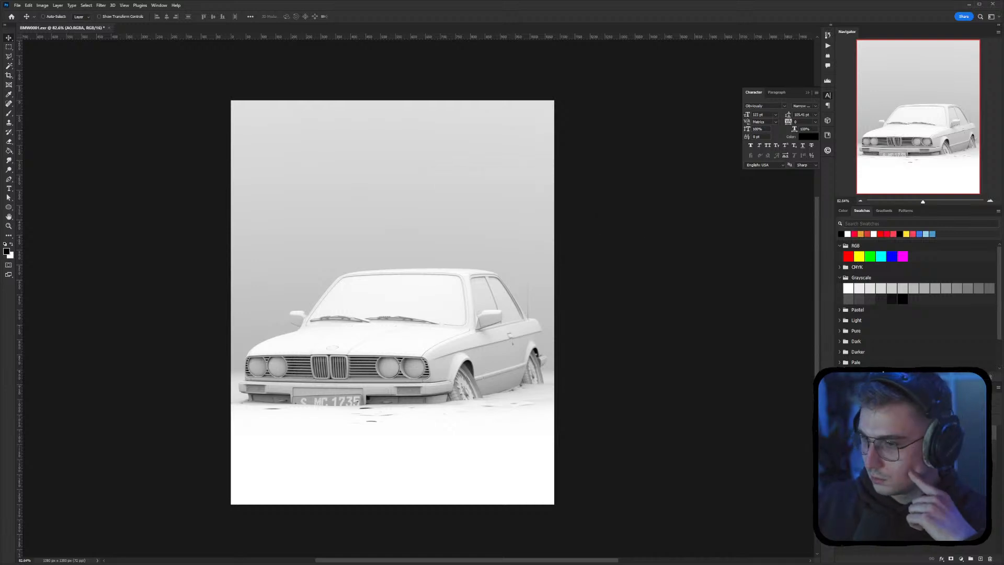
Change the AO.RGBA layer's blending mode so its shading darkens the render, and compare the image with and without the layer
left_click(859, 405)
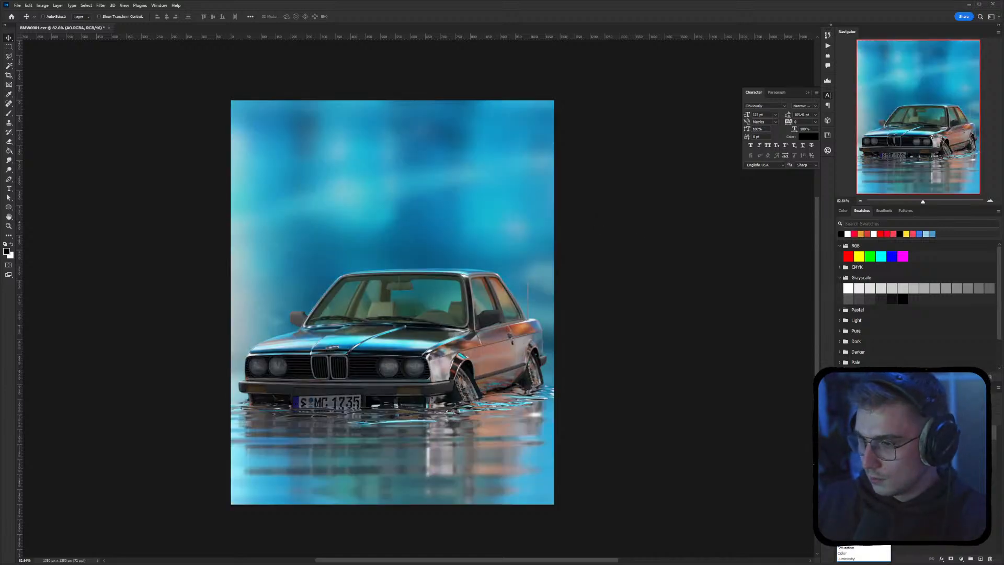
left_click(854, 432)
left_click(840, 432)
left_click(840, 433)
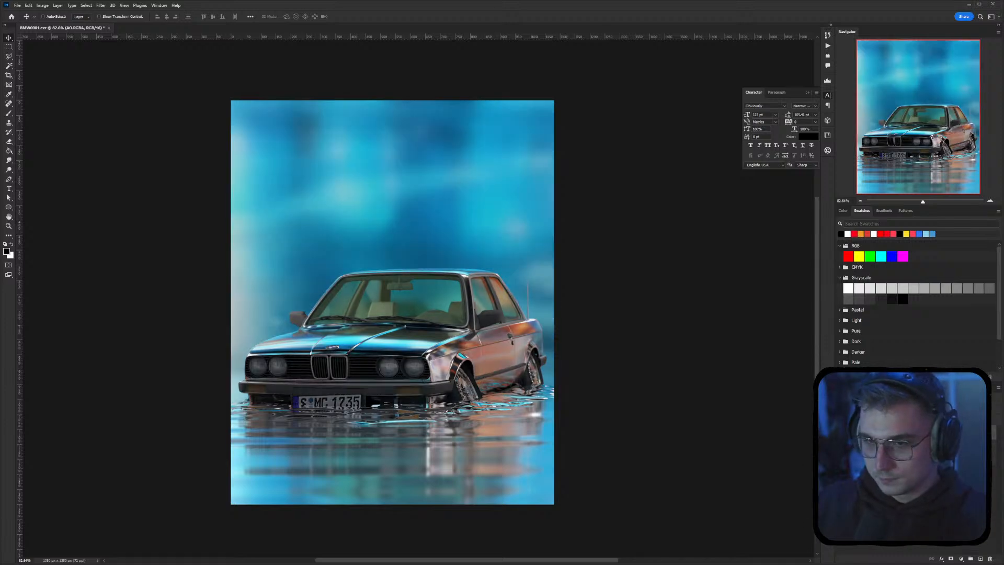
Apply Curves to the AO.RGBA layer with a midtone point at input 116, output 121 and raised highlights, and compare before and after
key("ctrl+m")
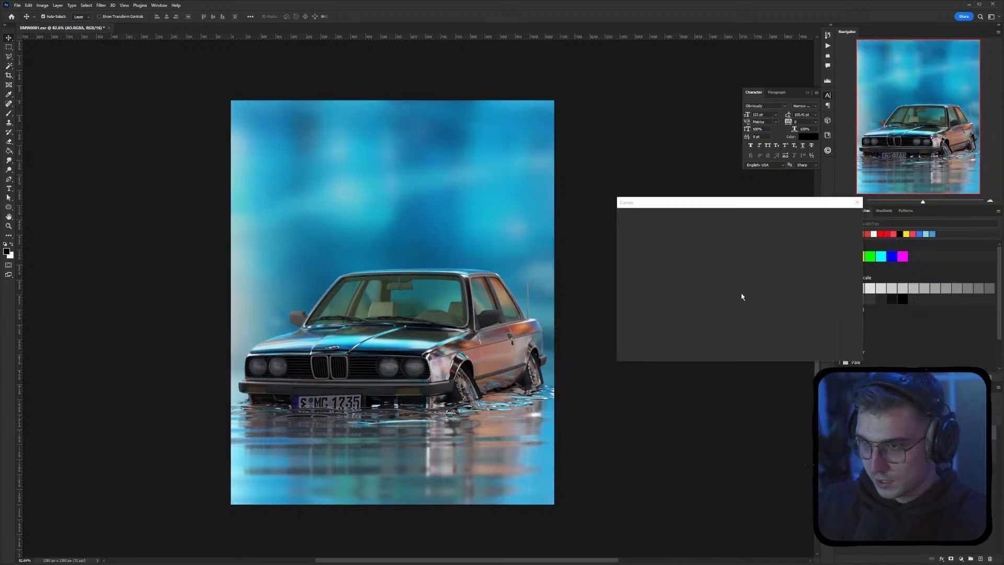
left_click_drag(704, 280, 680, 291)
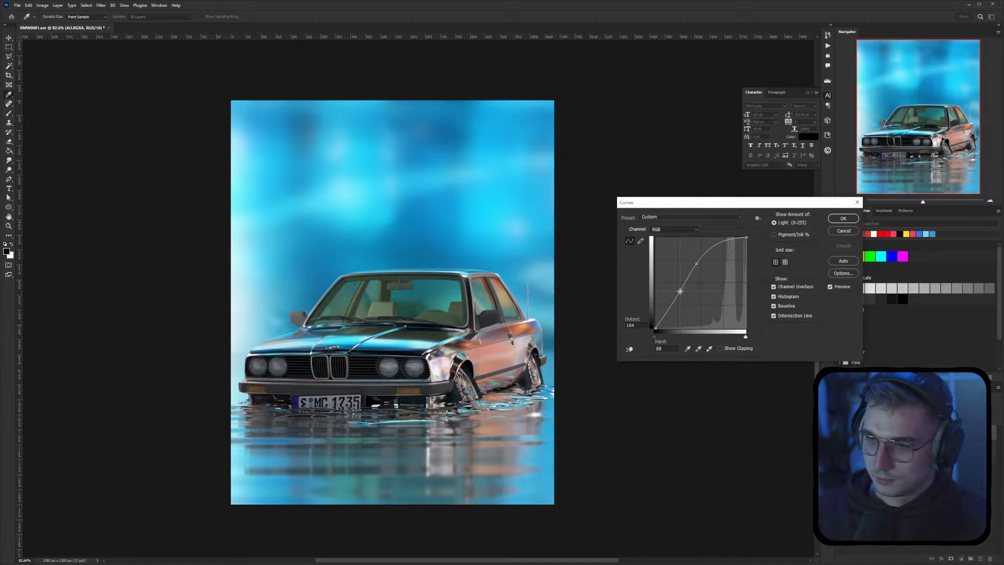
mouse_move(696, 263)
left_mouse_down()
mouse_move(701, 244)
mouse_move(714, 254)
left_mouse_up()
left_click_drag(682, 291, 692, 291)
left_click_drag(720, 256, 720, 252)
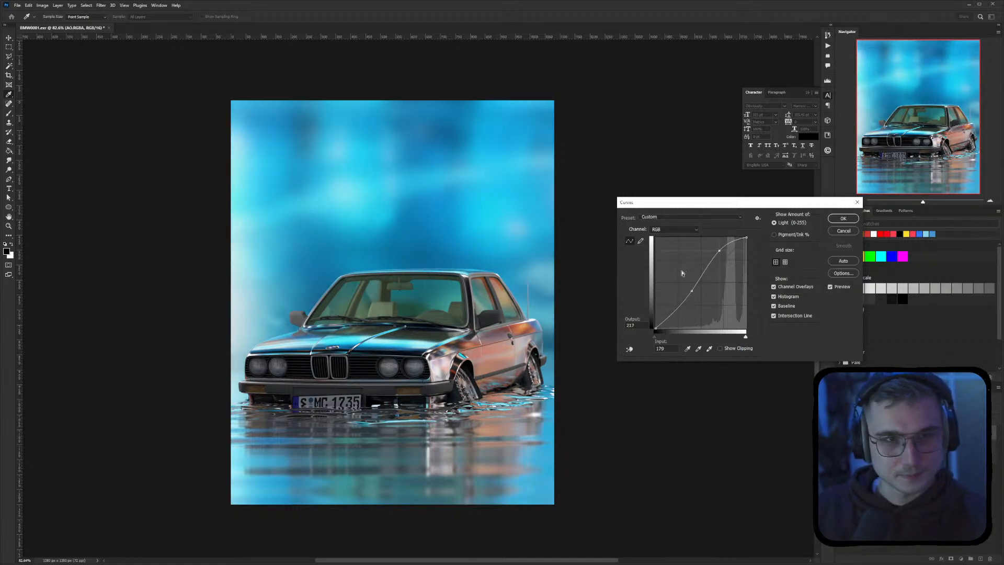
left_click_drag(692, 291, 696, 283)
left_click_drag(720, 251, 727, 247)
left_click_drag(696, 284, 698, 287)
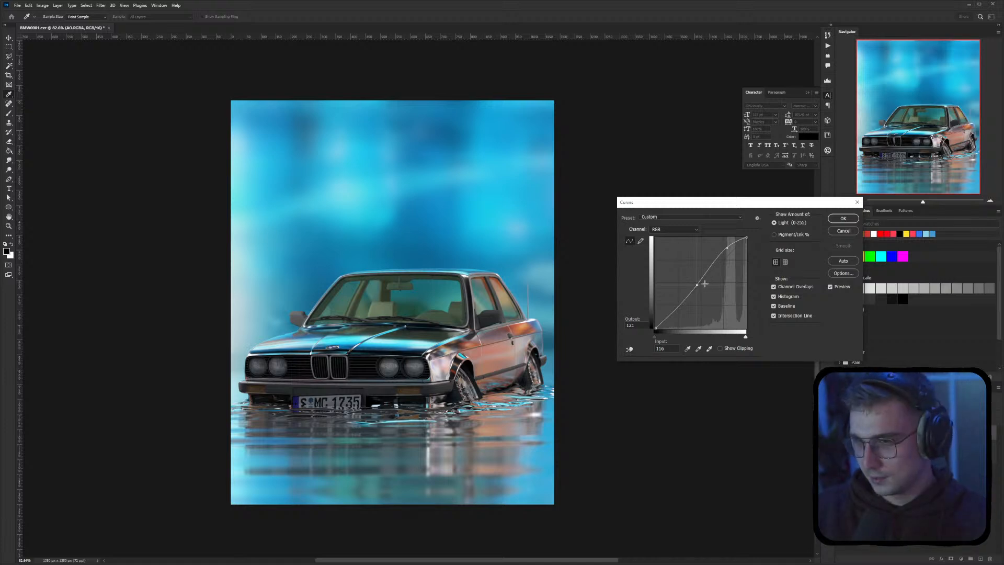
left_click_drag(731, 205, 671, 198)
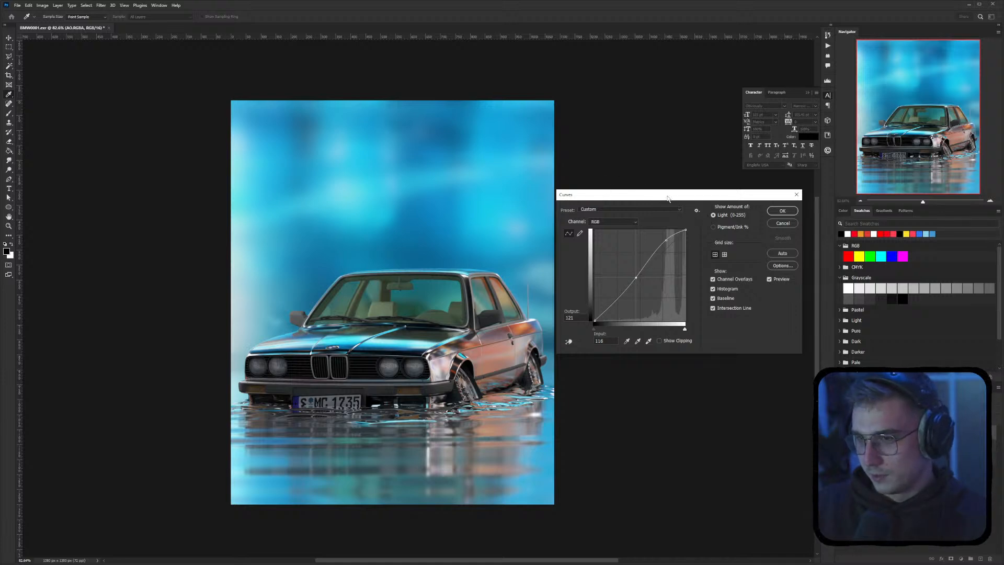
left_click(781, 211)
left_click(841, 433)
left_click(841, 433)
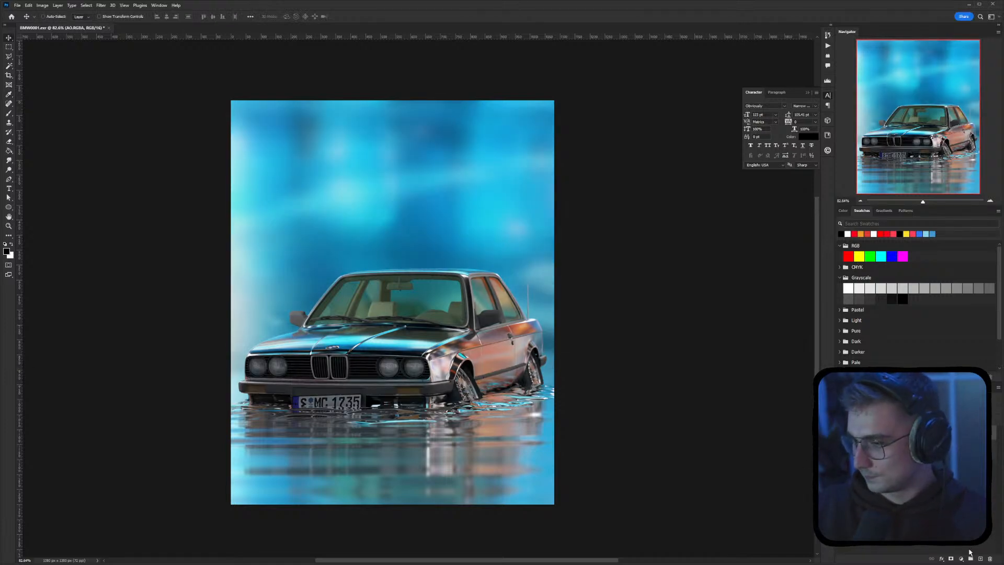
Add a layer mask to the AO.RGBA layer and adjust the Brush tool's size for painting on the car front
left_click(951, 558)
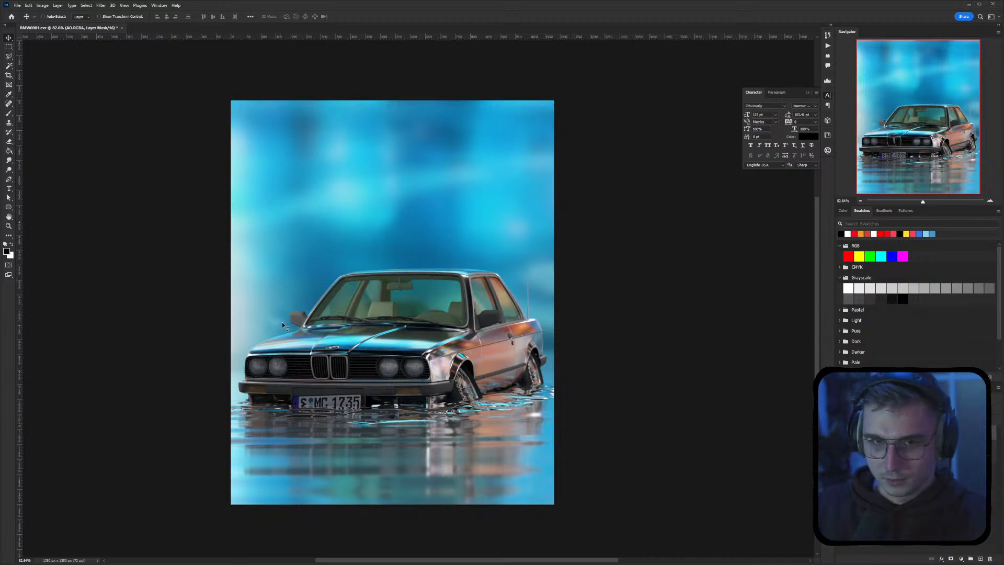
left_click(9, 112)
scroll(401, 367, "up", 5, "alt")
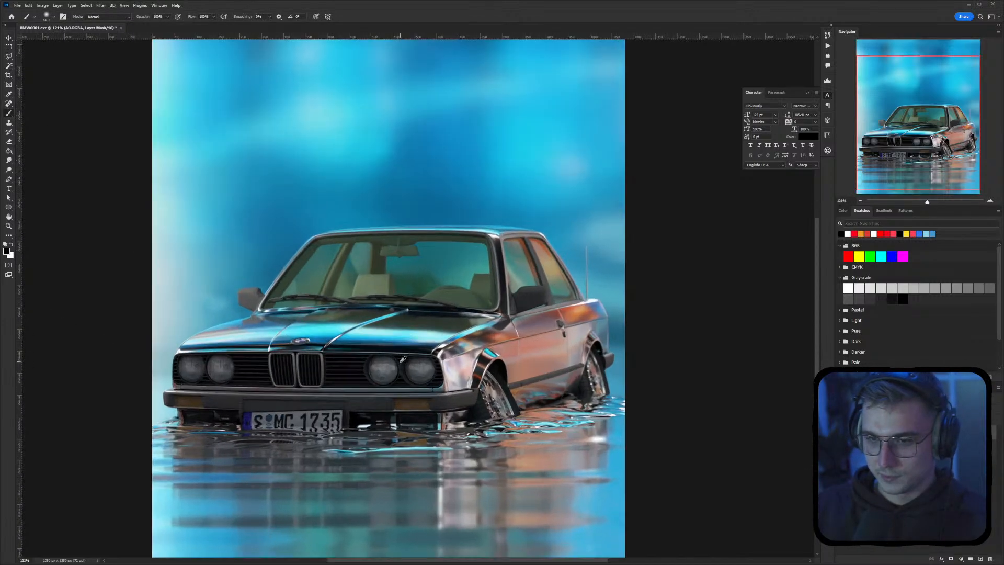
right_click(402, 359)
left_click_drag(467, 319, 457, 318)
Try painting on the AO mask along the car's front grille and bumper, and undo both strokes
left_click_drag(168, 385, 299, 380)
left_click_drag(329, 380, 444, 383)
key("ctrl+z")
key("ctrl+z")
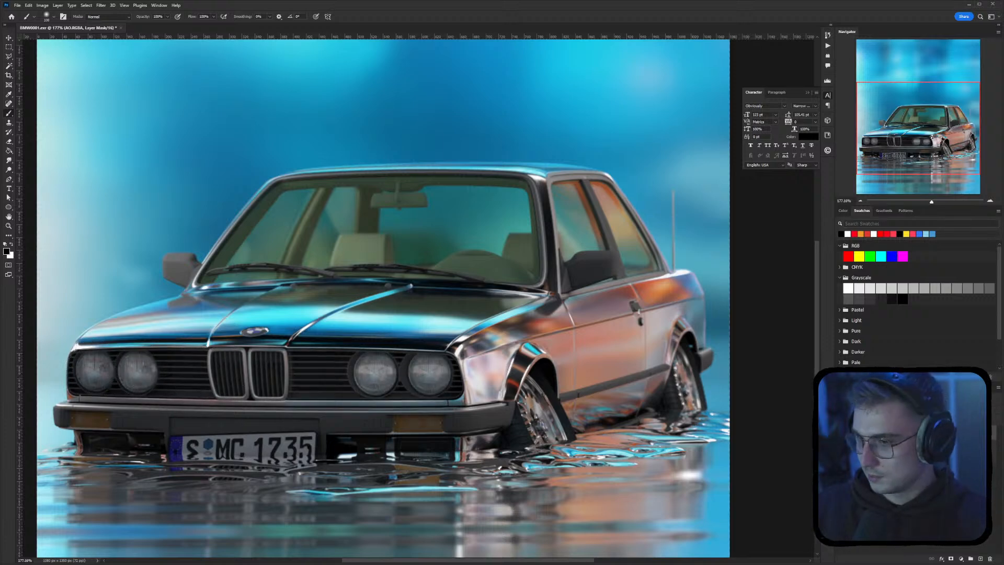
Compare the render with and without the AO.RGBA layer by switching its visibility repeatedly
left_click(841, 439)
left_click(841, 440)
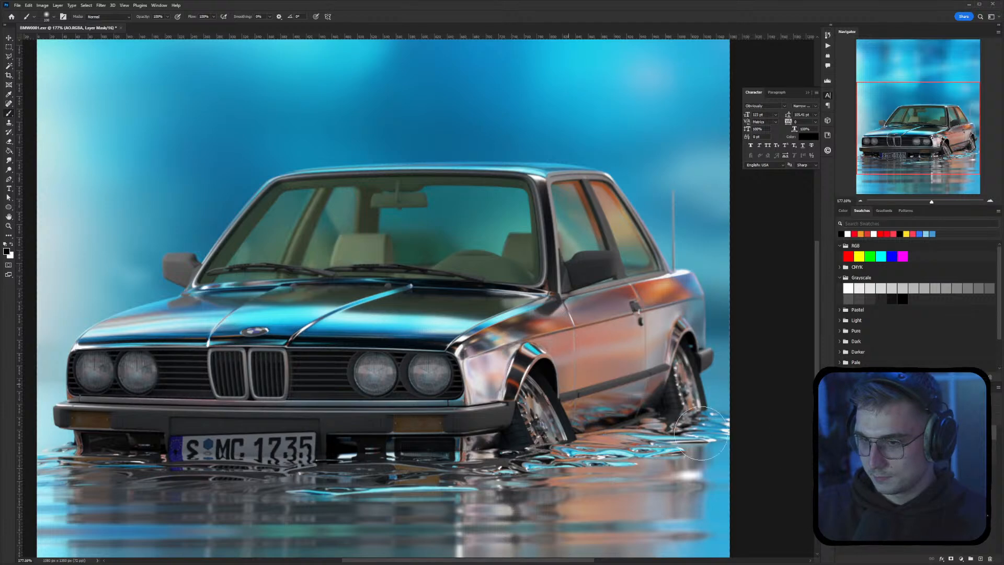
left_click(841, 439)
left_click(841, 439)
left_click(841, 440)
left_click(841, 440)
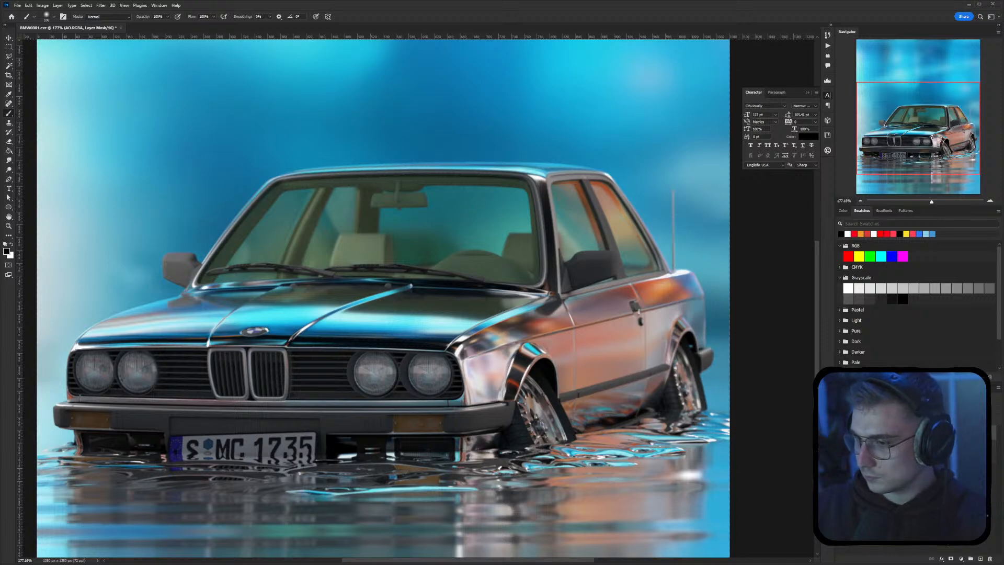
Load a selection of the car's dark trim parts from the CRYPTO layers
left_click(905, 458)
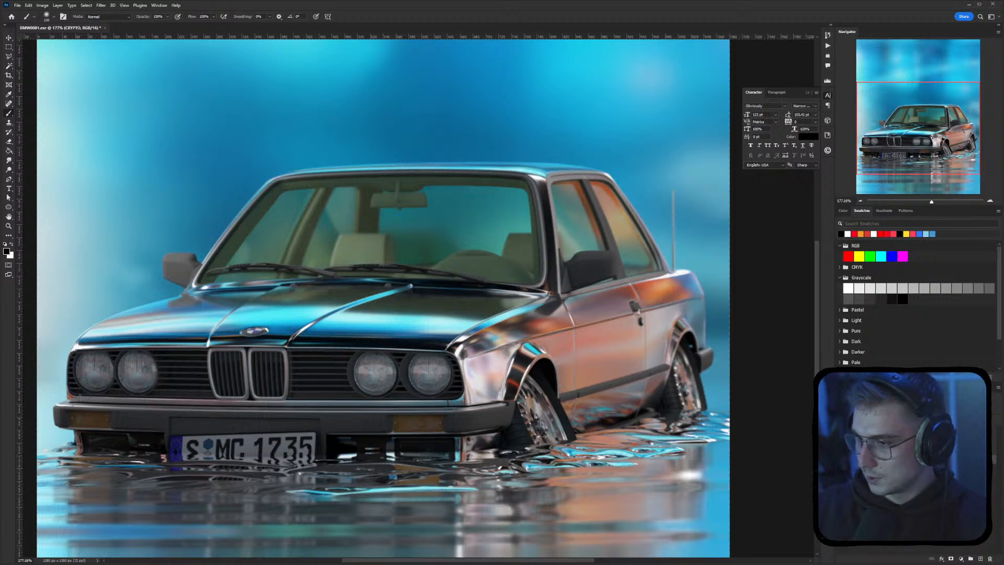
left_click(905, 512)
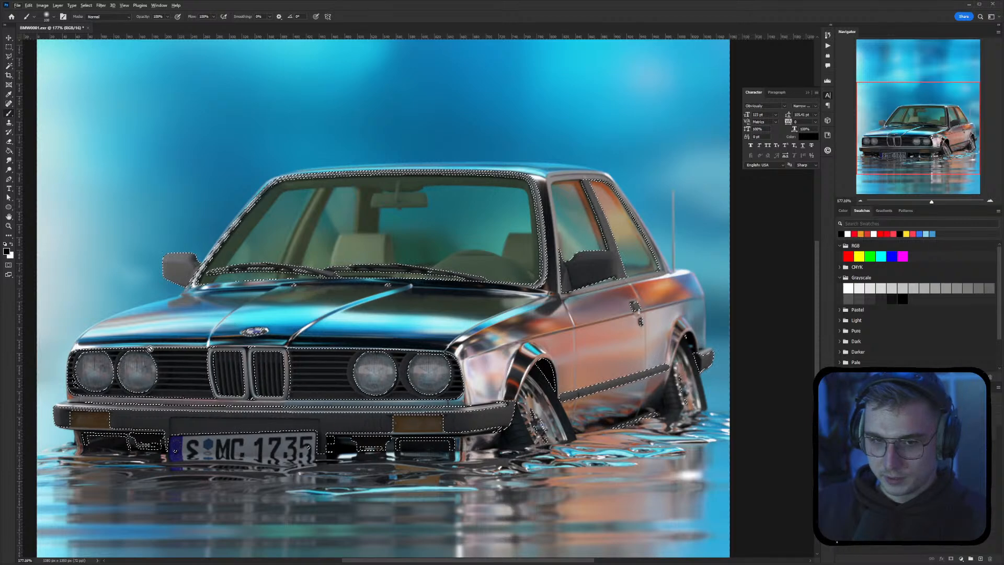
Subtract the bumper, lower body, window trim and mirrors from the selection with the Polygonal Lasso, keeping the front grille
left_click(9, 57)
key("alt")
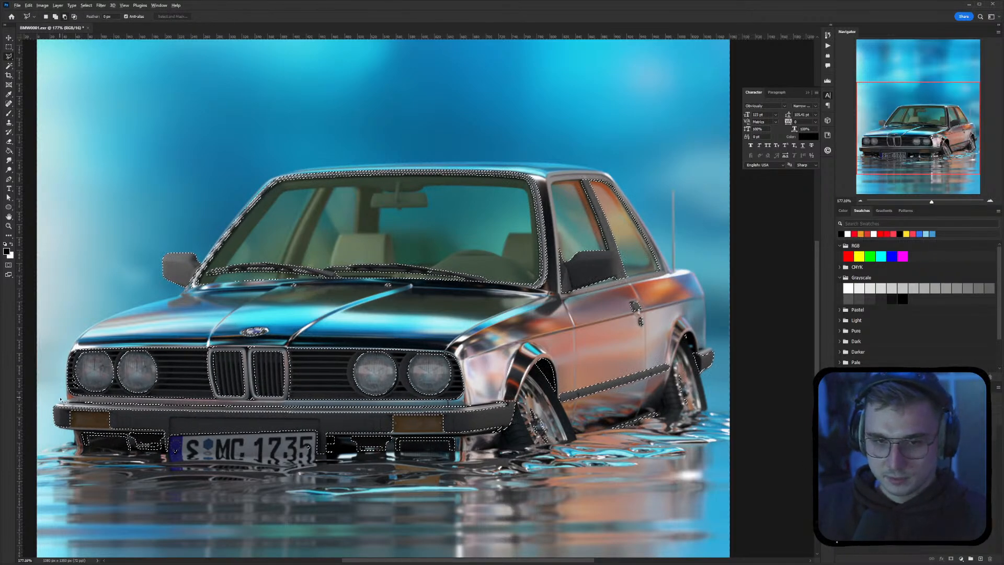
left_click(452, 403)
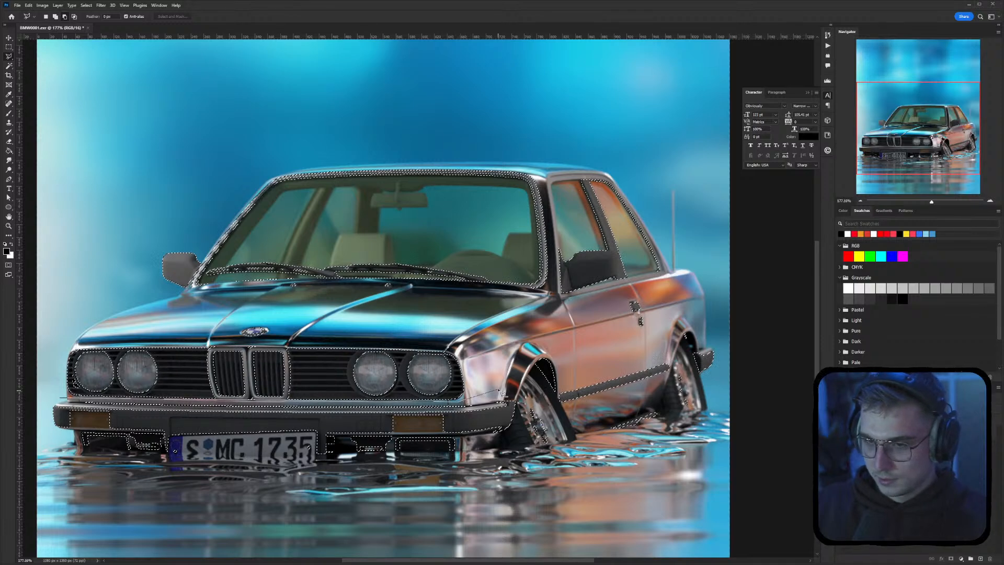
left_click(704, 310)
left_click(718, 316)
left_click(756, 410)
scroll(677, 511, "down", 1)
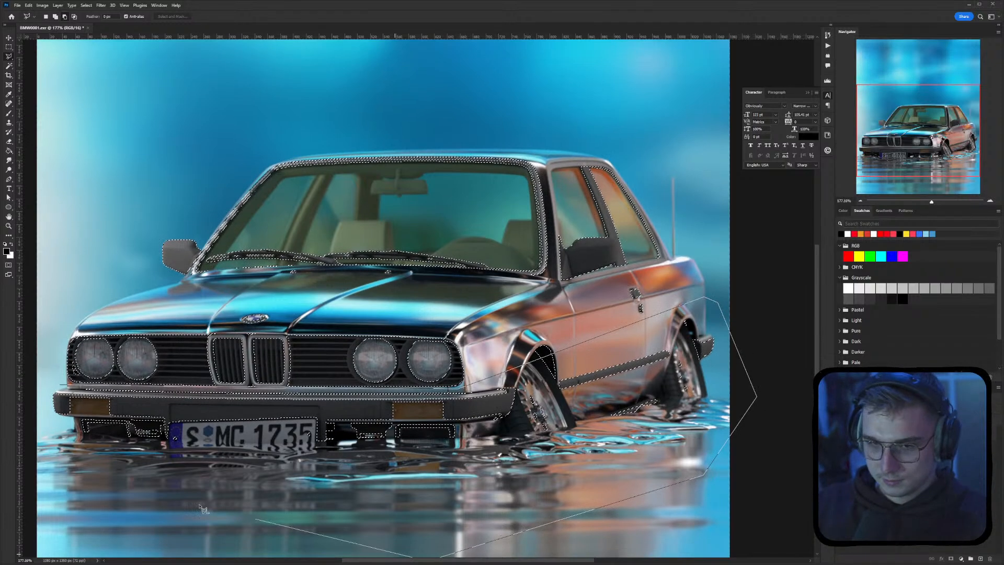
left_click(46, 382)
left_click(72, 277)
mouse_move(354, 323)
left_mouse_down("alt")
mouse_move(662, 282)
mouse_move(689, 126)
mouse_move(409, 86)
mouse_move(103, 125)
left_mouse_up("alt")
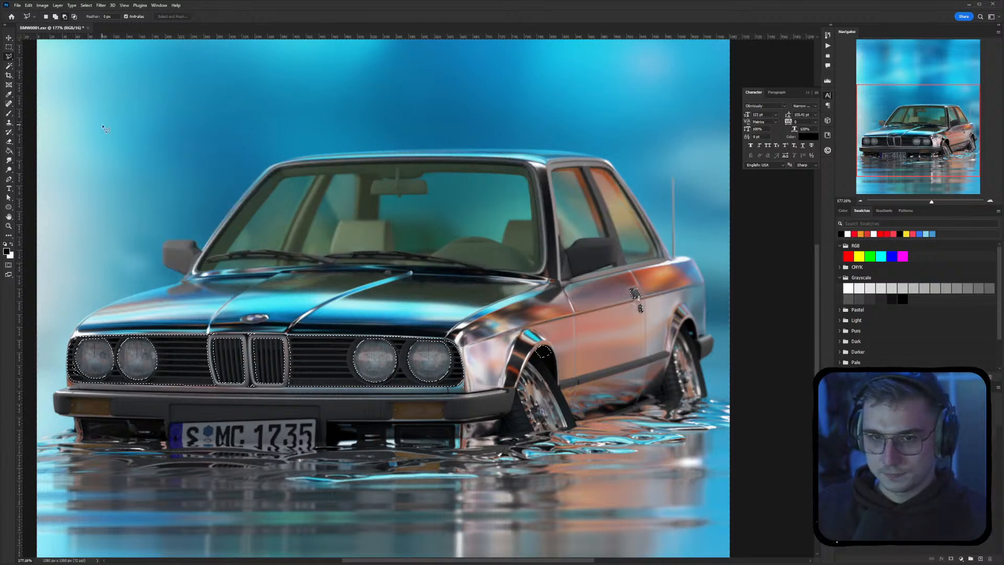
scroll(213, 188, "down", 2, "alt")
scroll(244, 333, "up", 1, "alt")
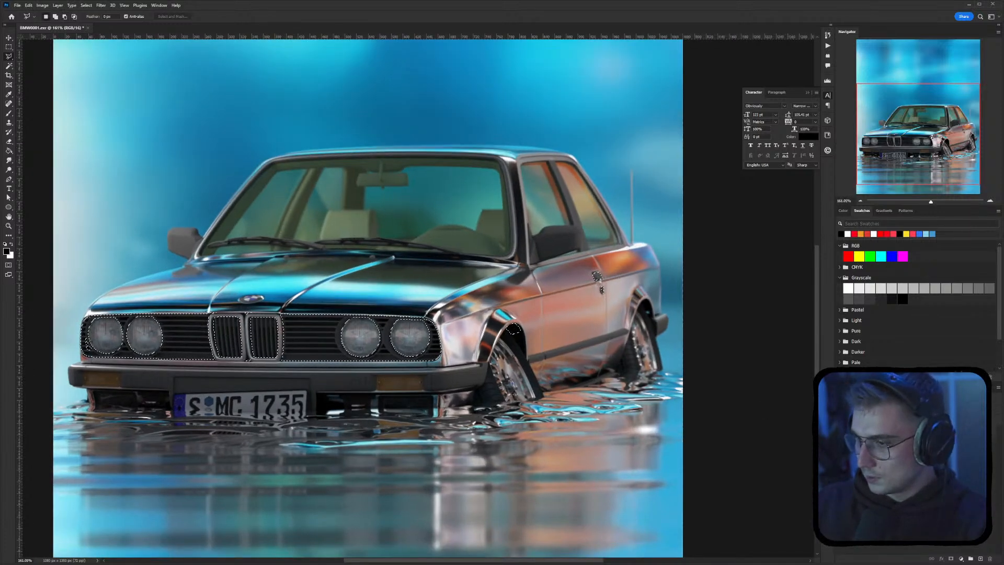
Add a Curves adjustment layer above Image.RGBA from the grille selection and raise its curve to brighten the grille
left_click(899, 447)
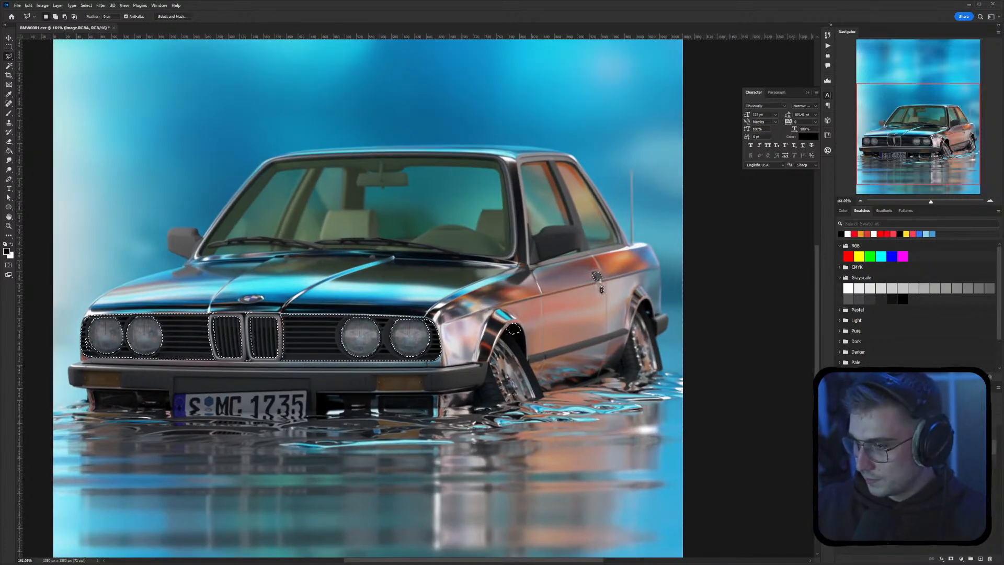
left_click(962, 559)
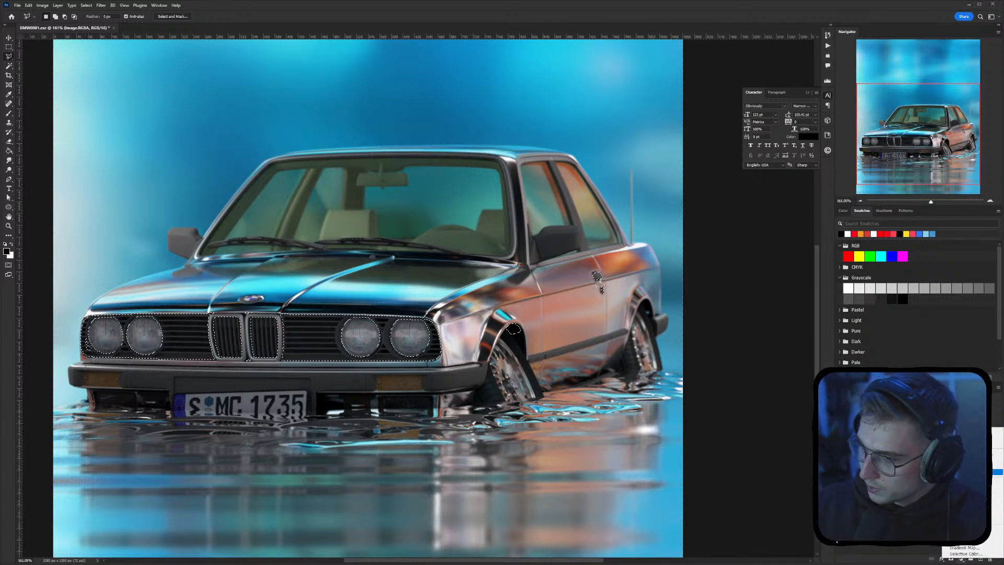
left_click(967, 466)
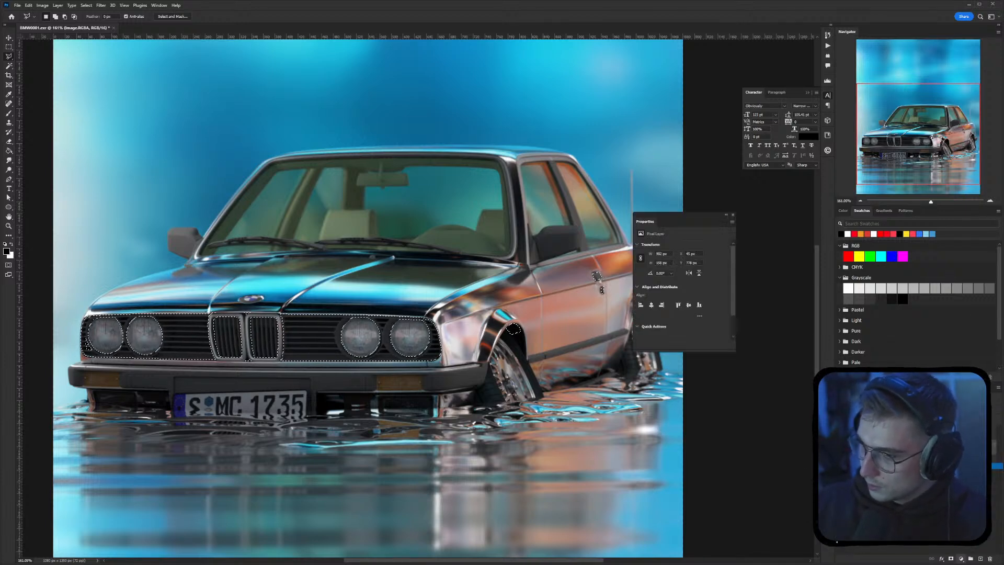
mouse_move(689, 299)
left_mouse_down()
mouse_move(684, 287)
mouse_move(700, 276)
mouse_move(676, 311)
left_mouse_up()
scroll(416, 242, "down", 2, "alt")
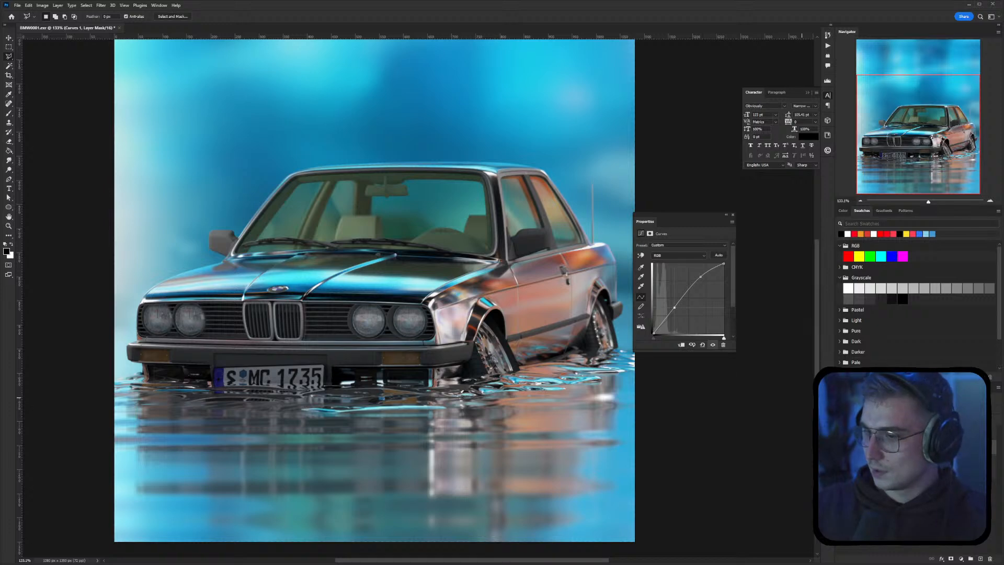
Check the Curves layer's mask settings, return to its curve, and rename the adjustment layer as GRILL
left_click(650, 234)
key("b")
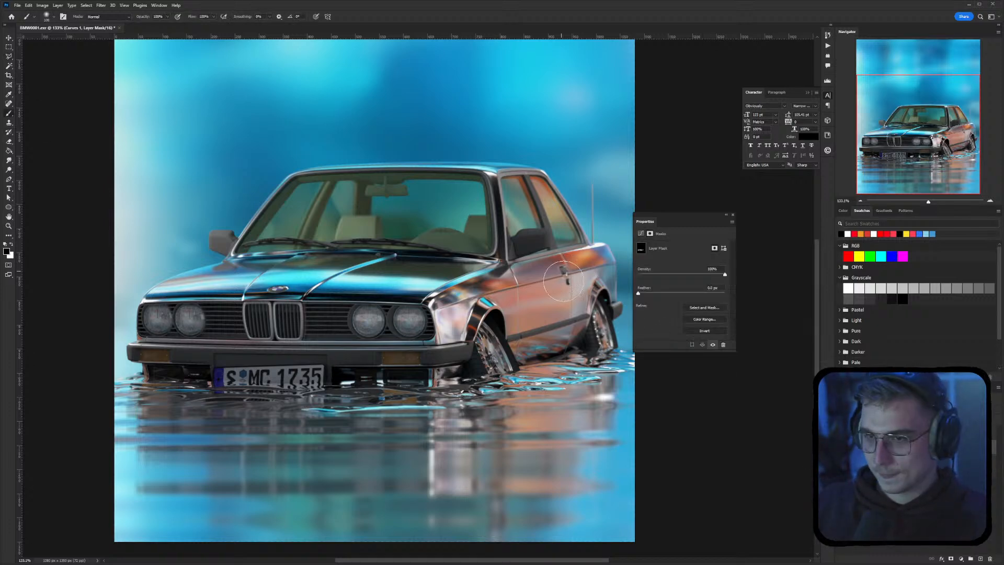
left_click(640, 233)
key("alt+bracketleft")
scroll(400, 342, "down", 2, "alt")
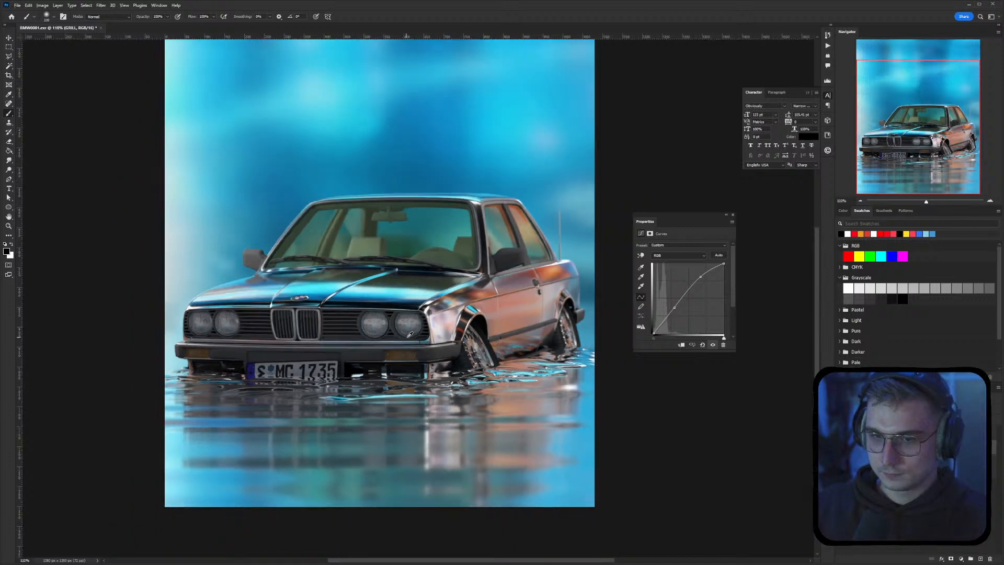
key("v")
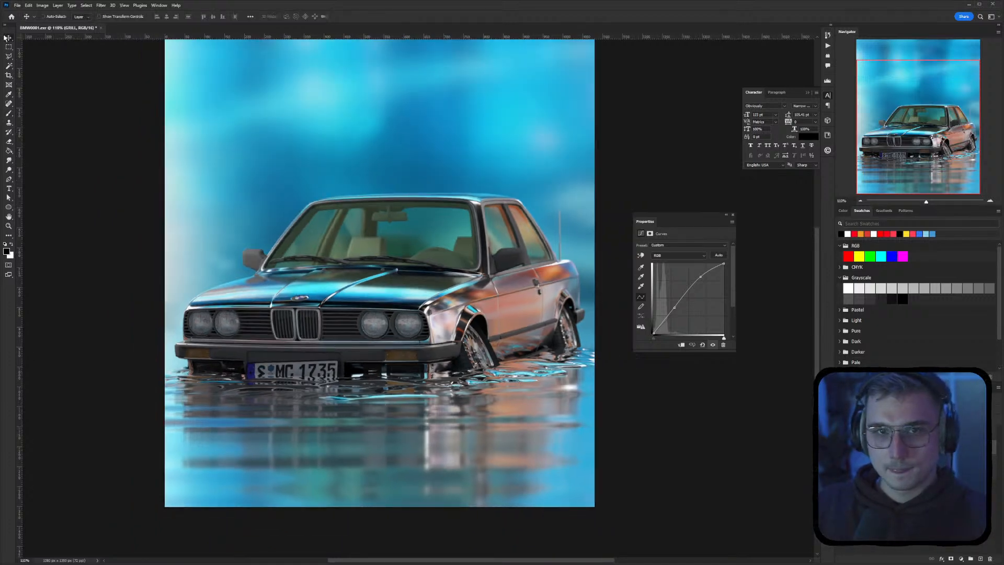
left_click_drag(419, 207, 382, 210, "alt")
key("ctrl+z")
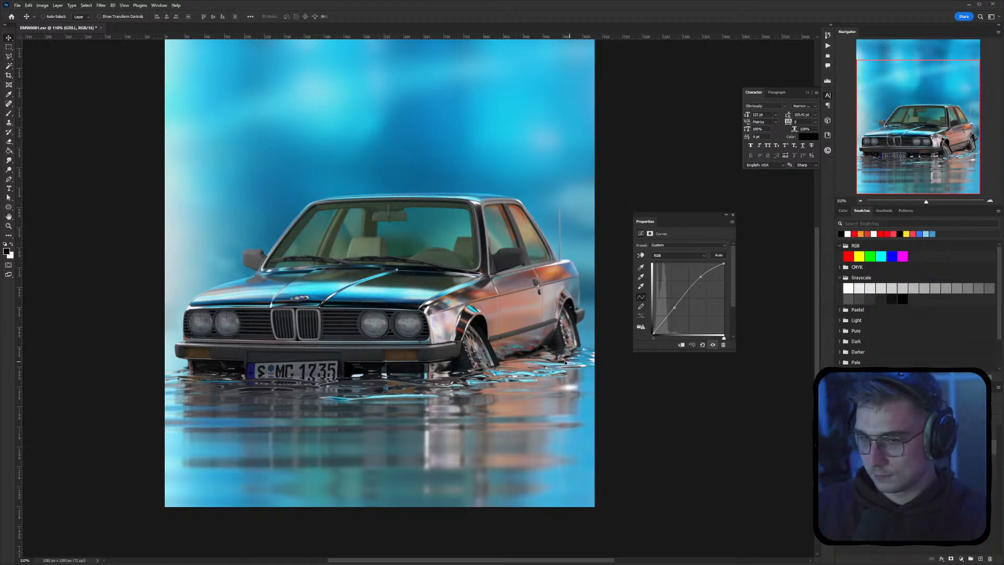
Add a Curves adjustment layer from the headlight and fog light selection and raise its curve to brighten the lamps
left_click(992, 499)
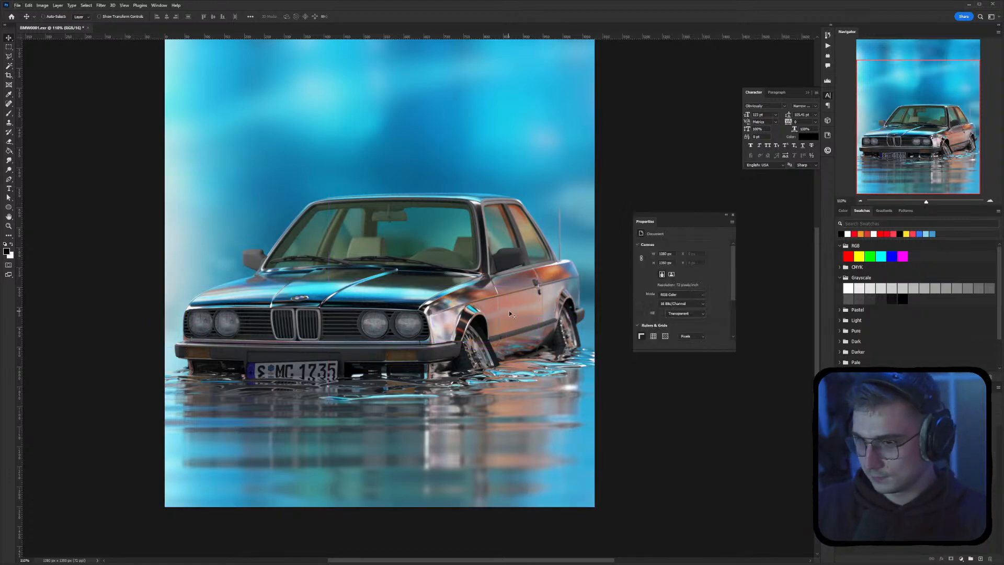
left_click_drag(567, 269, 508, 314)
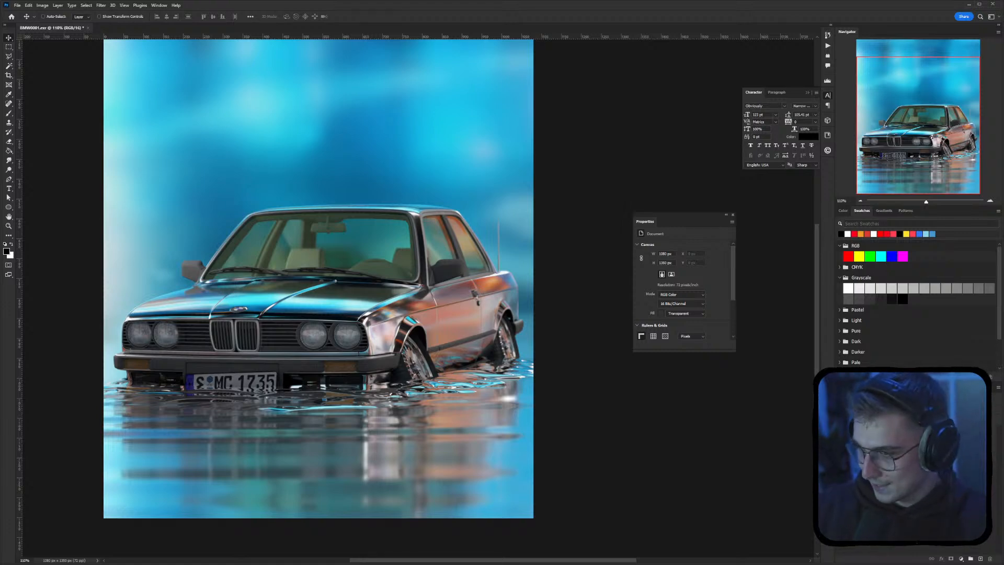
key("ctrl+shift+d")
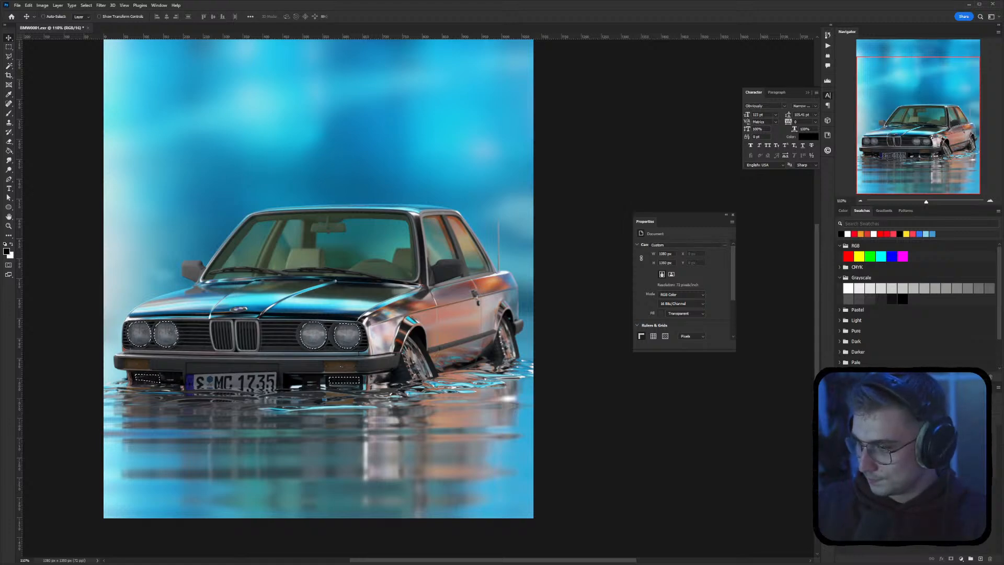
left_click(872, 470)
left_click(962, 557)
left_click(959, 460)
mouse_move(685, 299)
left_mouse_down()
mouse_move(685, 281)
mouse_move(667, 304)
mouse_move(690, 283)
left_mouse_up()
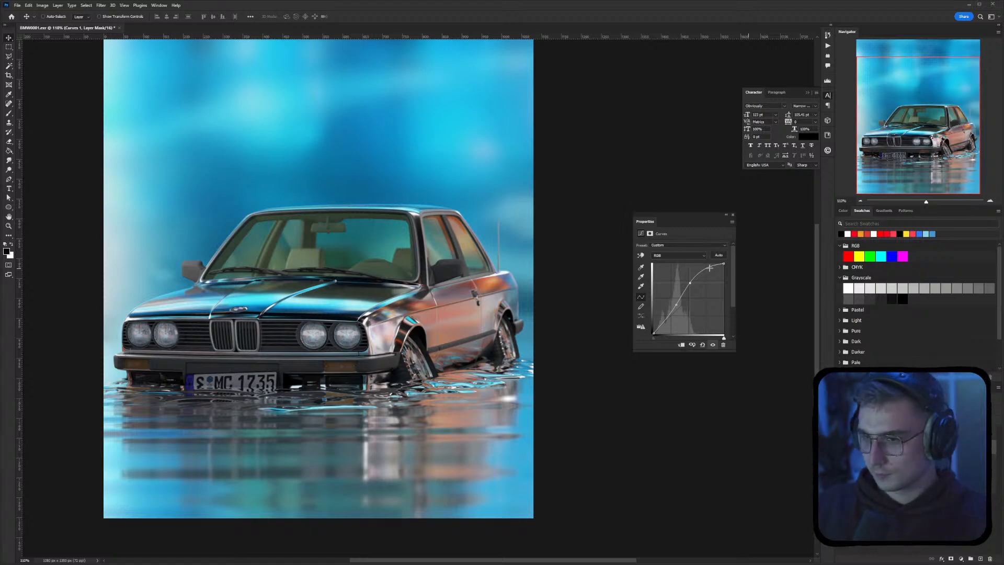
left_click_drag(690, 283, 694, 285)
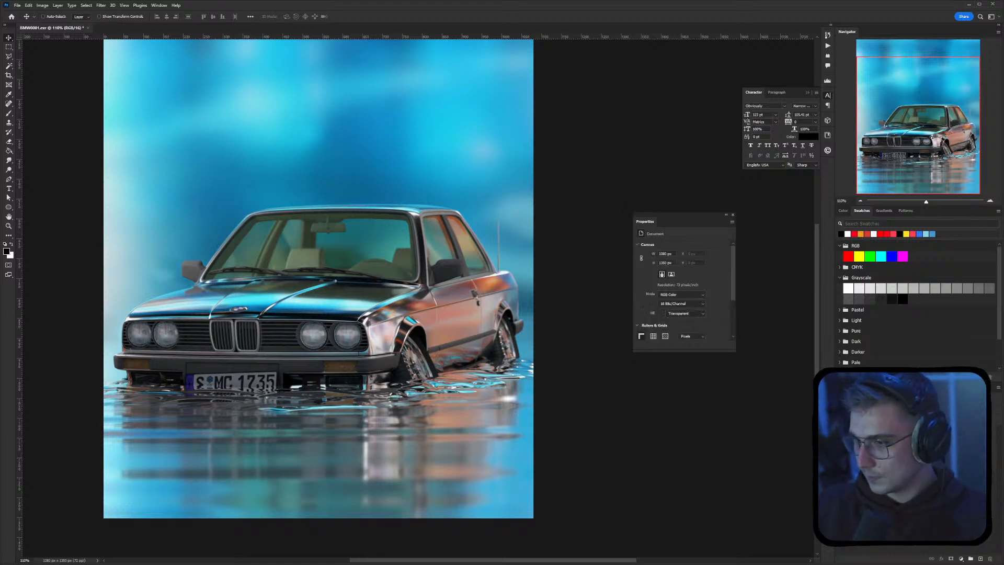
Load the car's window glass selection and add a Curves adjustment layer with a gentle S-curve to increase the glass contrast
left_click(858, 455, "ctrl")
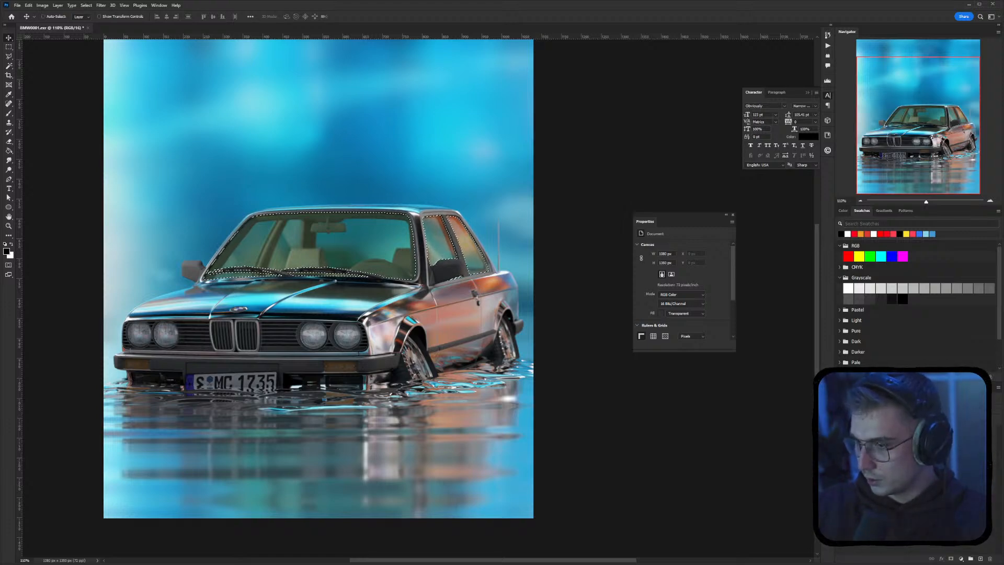
left_click(889, 455)
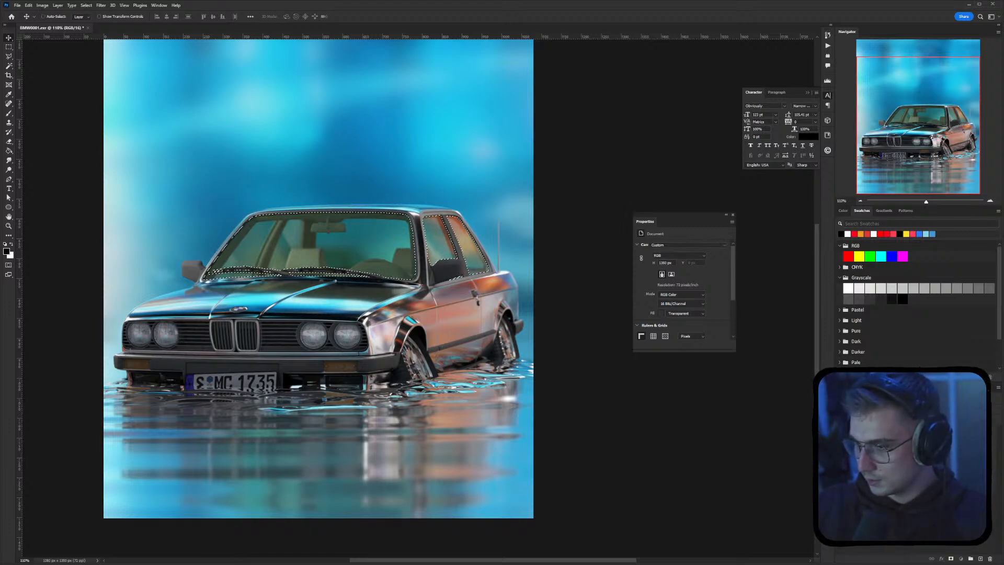
left_click(961, 558)
left_click(965, 465)
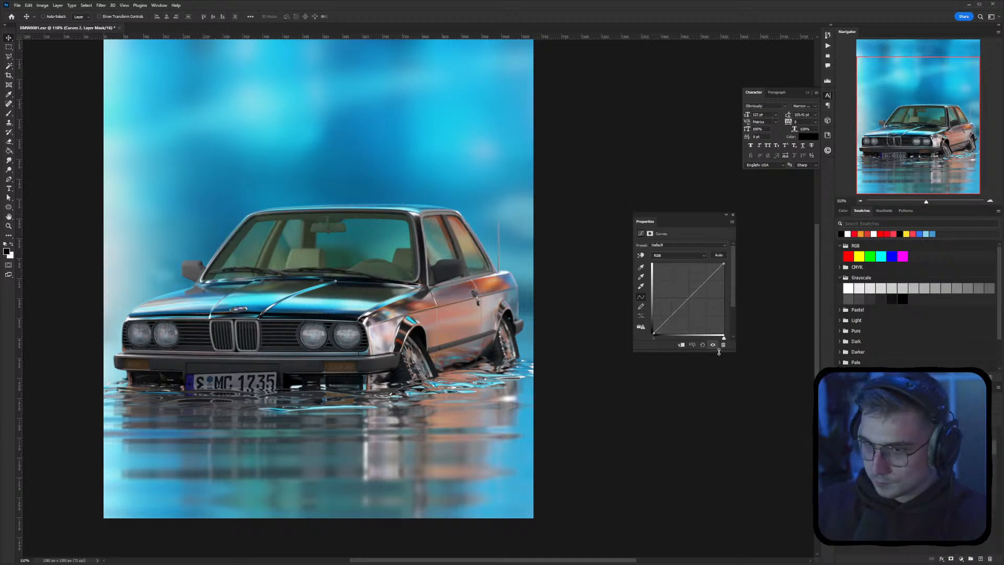
mouse_move(689, 298)
left_mouse_down()
mouse_move(683, 287)
mouse_move(680, 311)
mouse_move(697, 287)
mouse_move(682, 307)
left_mouse_up()
scroll(505, 315, "down", 1, "alt")
scroll(504, 316, "down", 1, "alt")
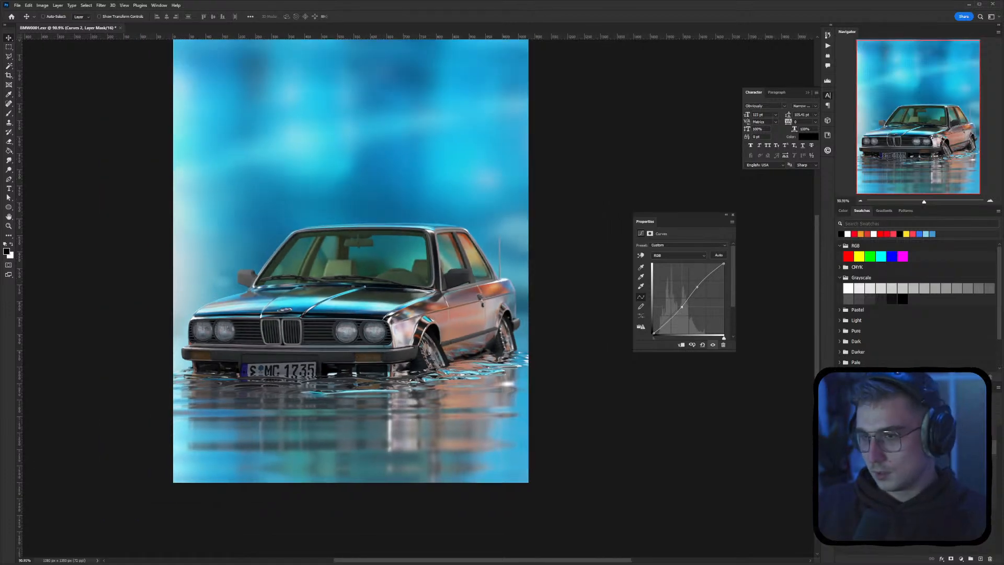
Create a new empty layer and load the car's window glass as the selection
left_click(860, 447)
left_click(981, 559)
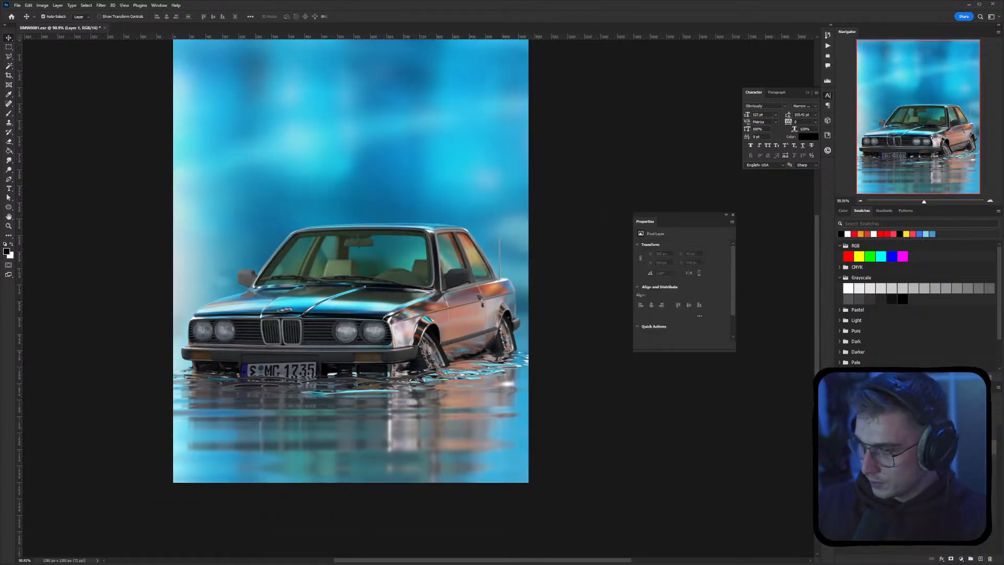
left_click(879, 457, "ctrl")
Set up an enlarged Soft Round brush with a white foreground colour and clear the window selection
left_click(9, 112)
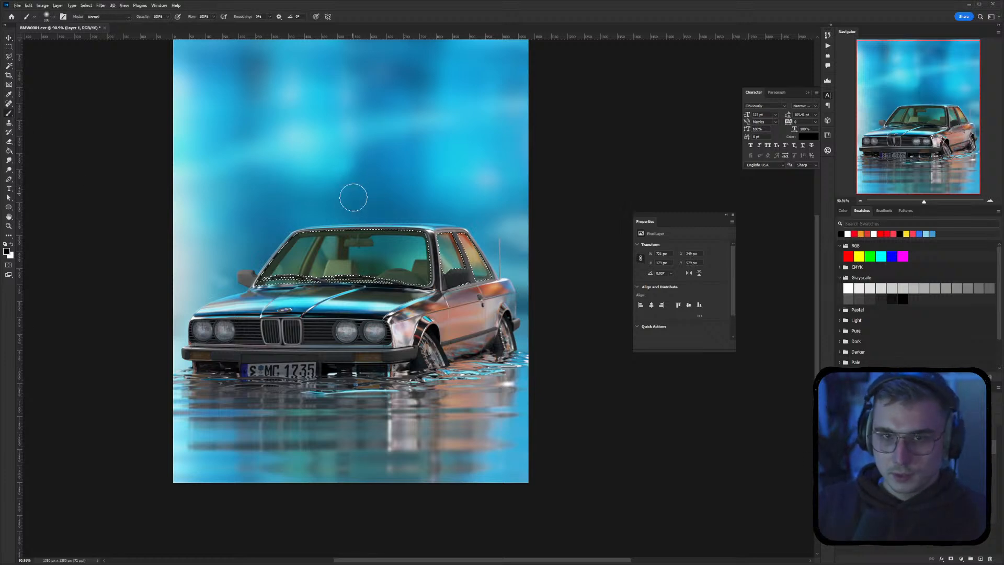
right_click(358, 210)
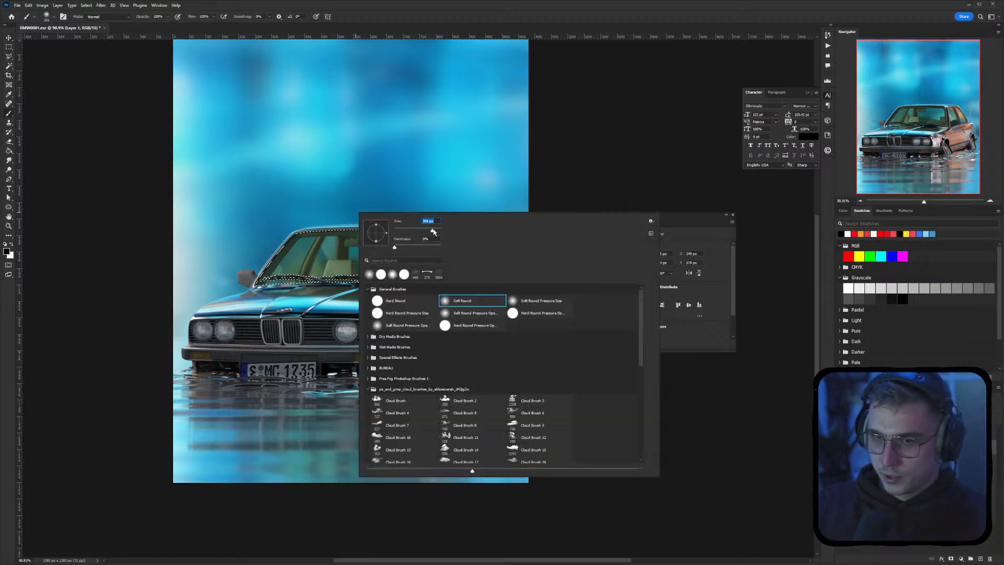
left_click_drag(418, 231, 437, 230)
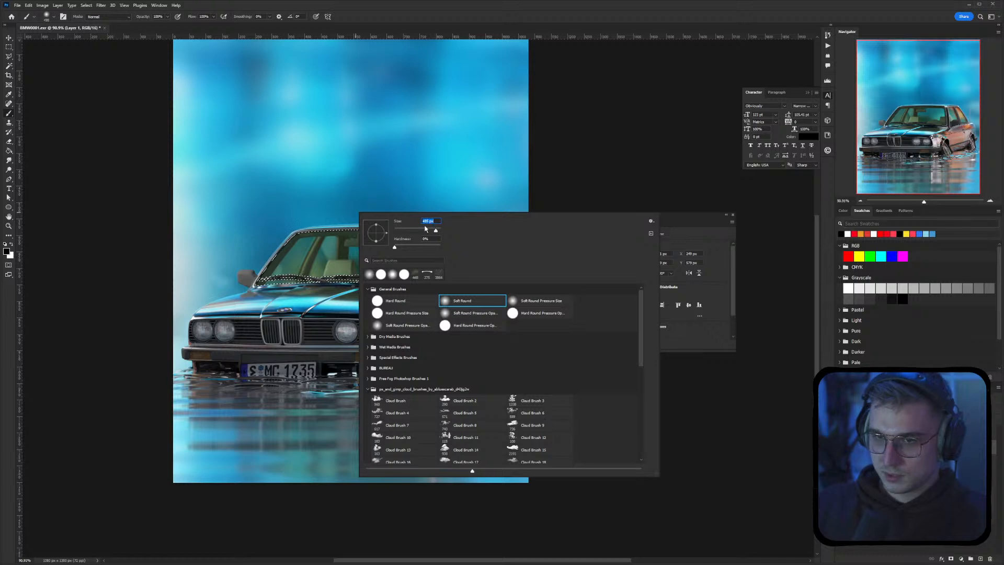
left_click(12, 244)
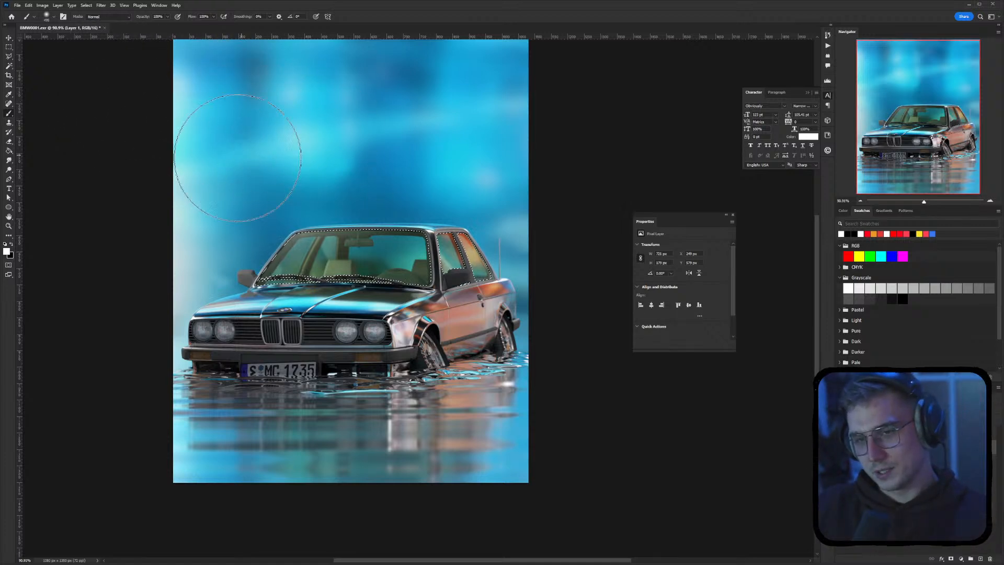
key("ctrl+d")
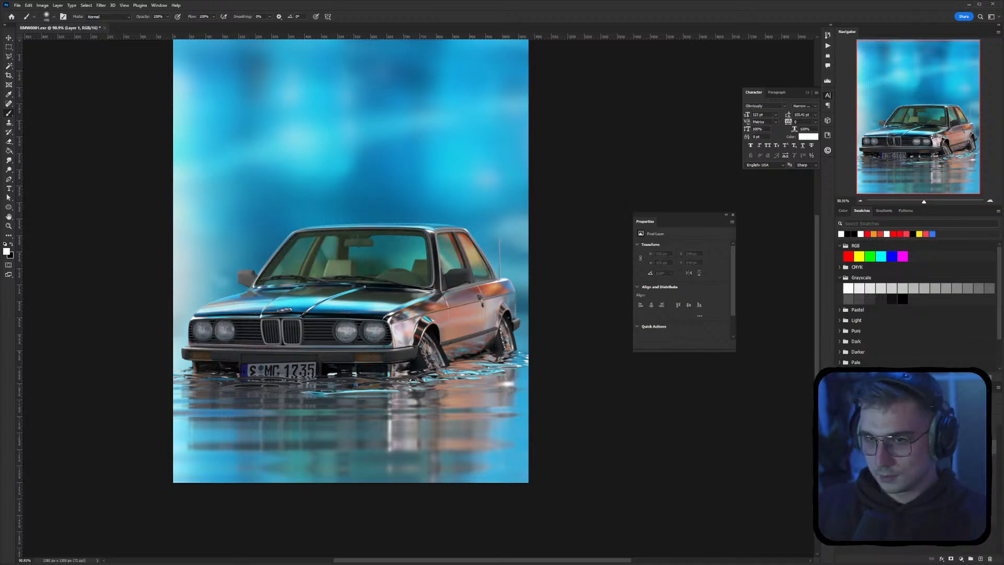
scroll(343, 306, "down", 2, "alt")
scroll(343, 303, "up", 2, "alt")
left_click_drag(465, 270, 416, 296)
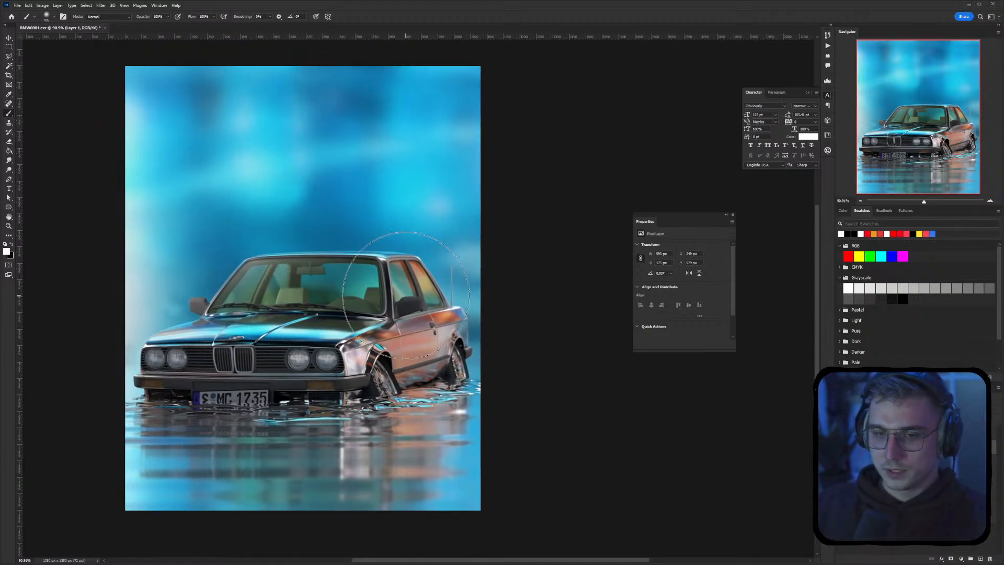
scroll(407, 297, "down", 1, "alt")
Load the licence plate selection, add a Curves adjustment layer above the window Curves layer, and raise its curve to brighten the plate
left_click(904, 515)
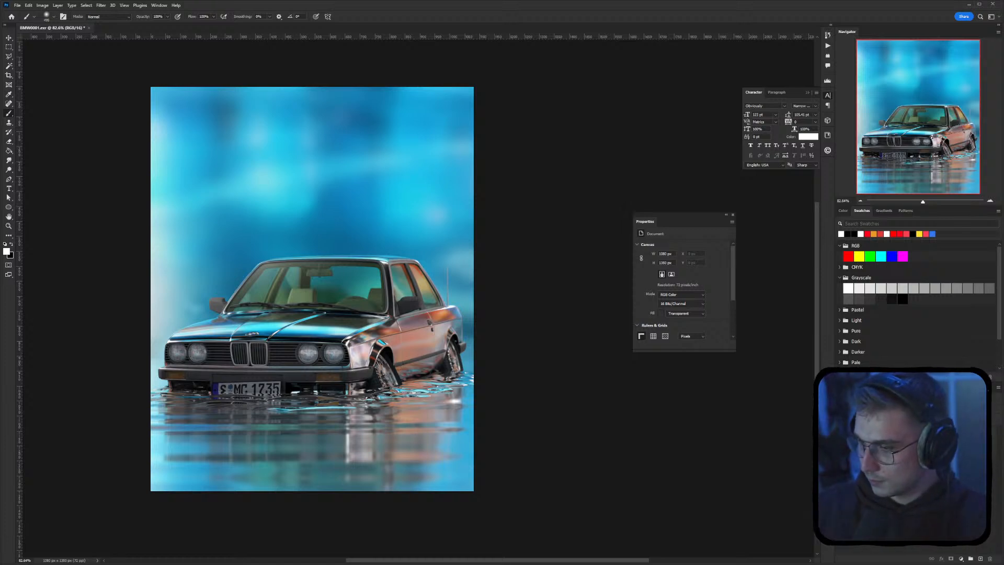
left_click(858, 449, "ctrl")
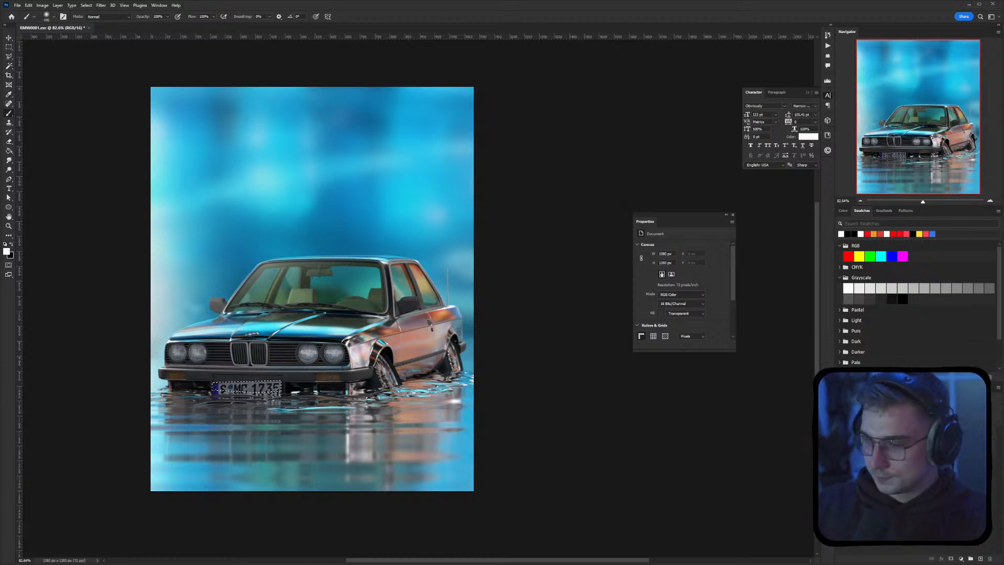
left_click(905, 463)
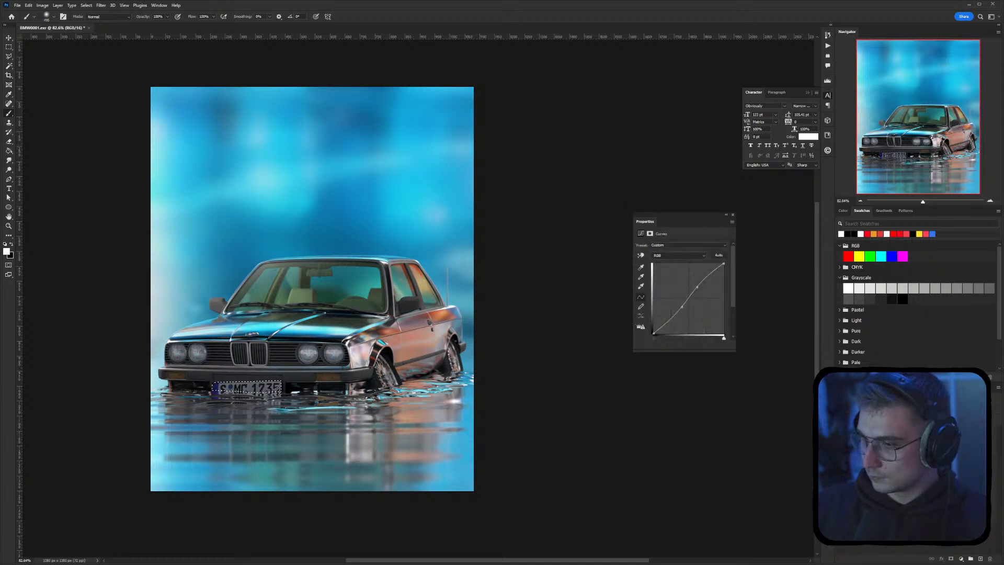
left_click(962, 559)
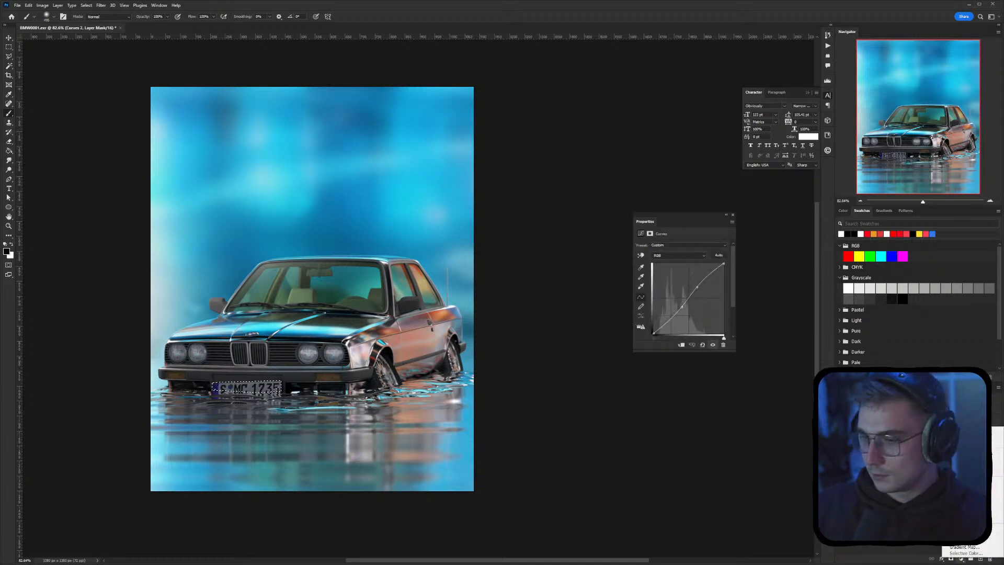
left_click(965, 465)
mouse_move(690, 298)
left_mouse_down()
mouse_move(690, 285)
mouse_move(677, 299)
mouse_move(673, 289)
mouse_move(678, 297)
left_mouse_up()
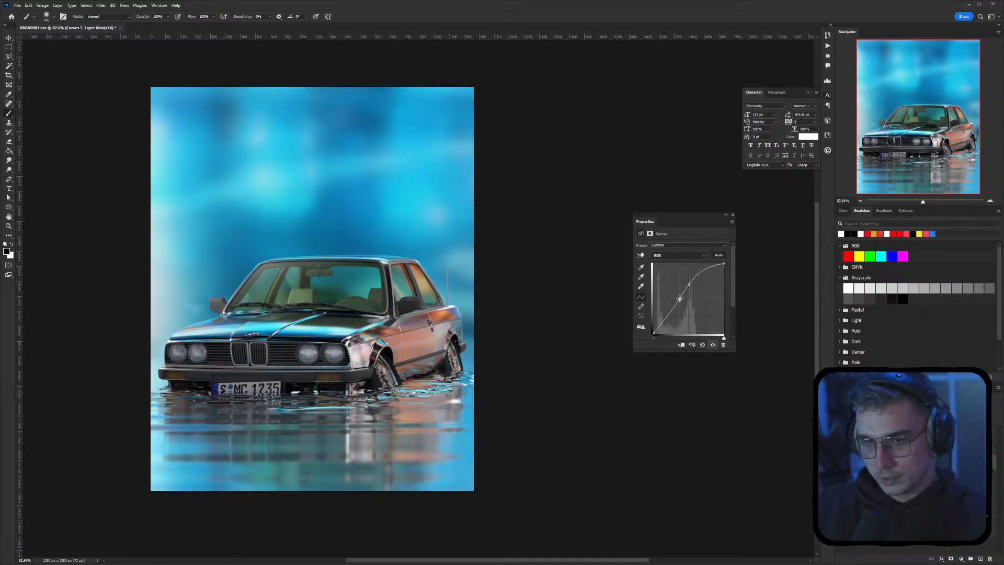
left_click(733, 215)
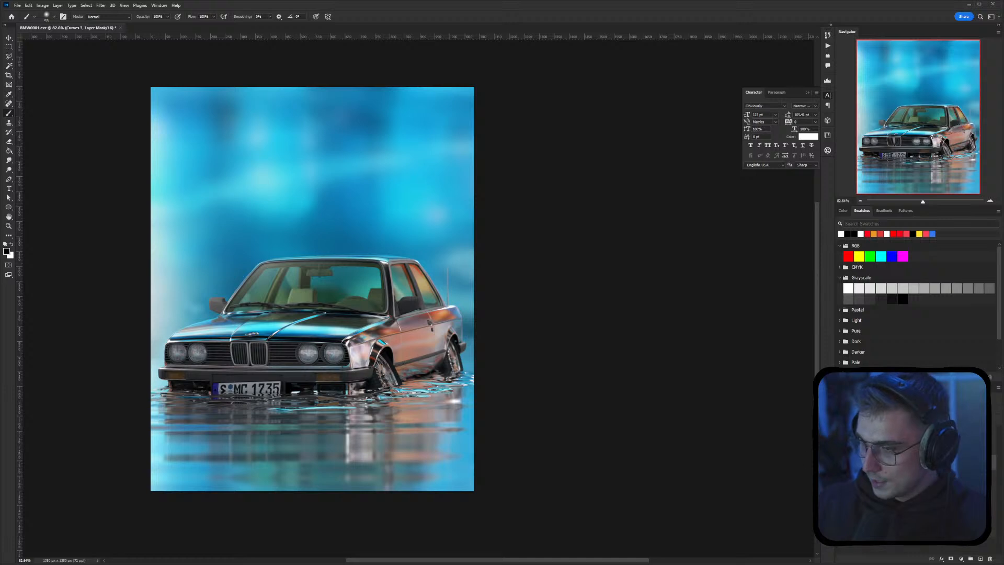
Extract the car's painted bodywork from Image.RGBA onto its own layer using its CRYPTO selection, and check it by toggling the render's visibility
left_click(837, 541)
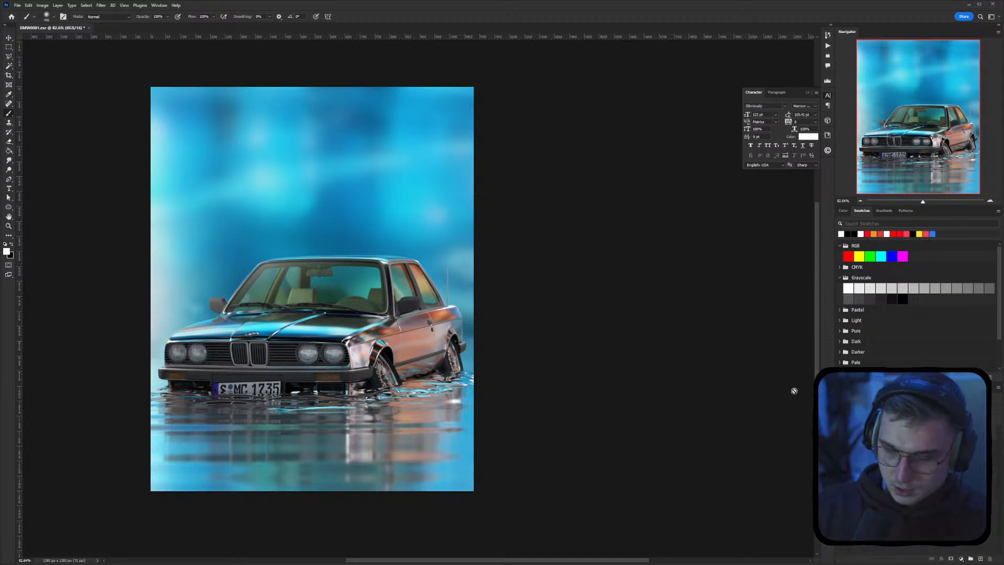
left_click(856, 432, "ctrl")
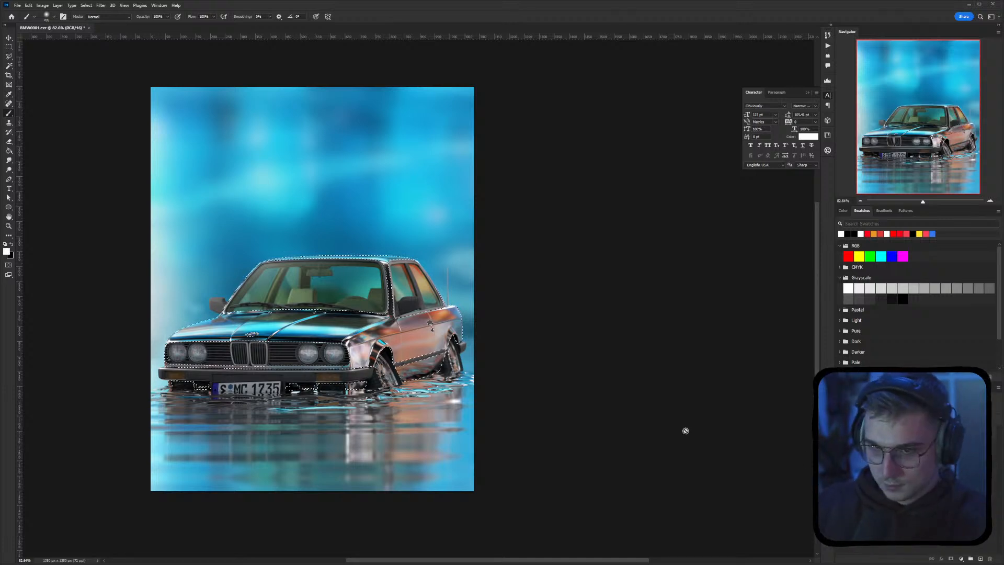
left_click(900, 507)
left_click(899, 521)
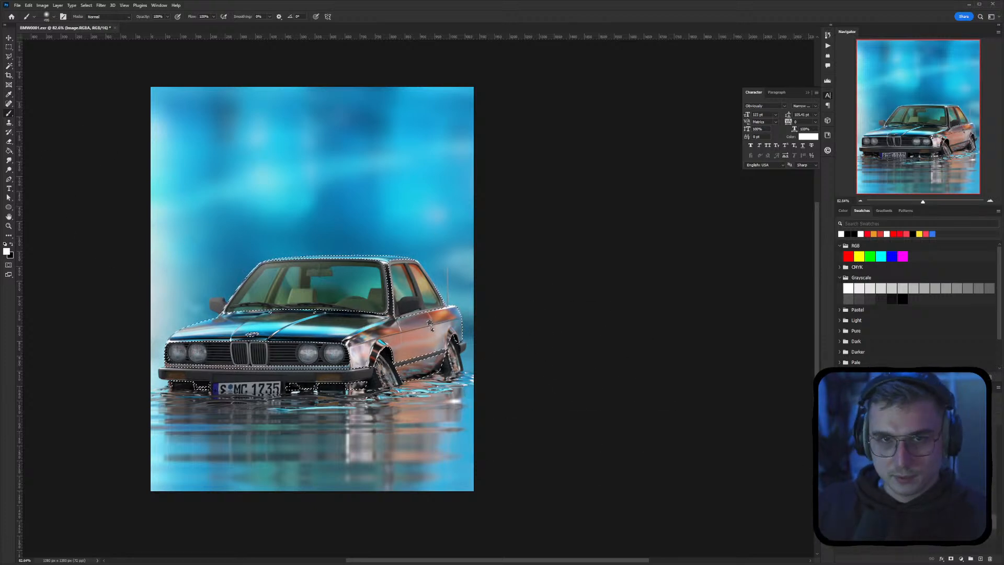
key("m")
right_click(354, 329)
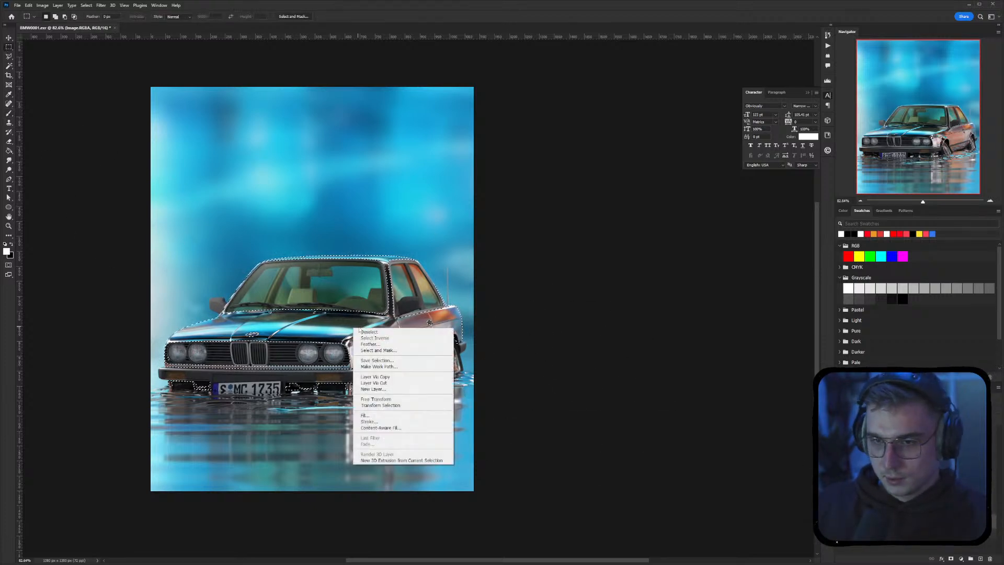
left_click(404, 383)
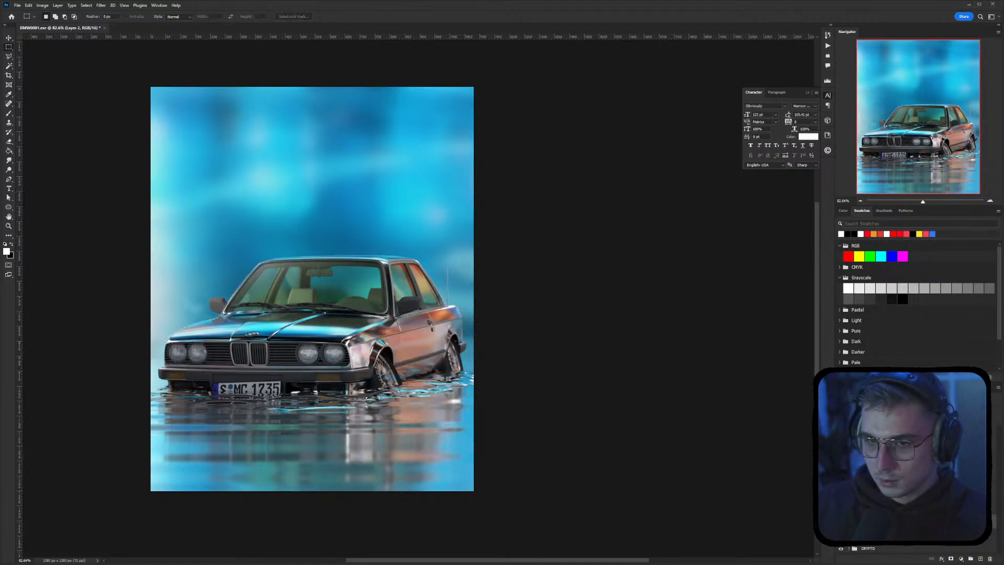
left_click(841, 521, "alt")
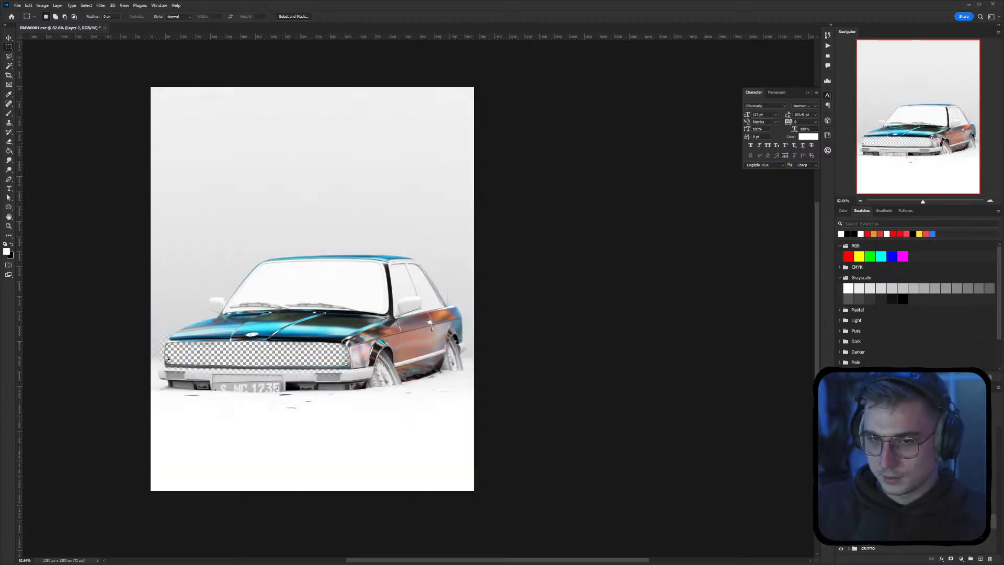
left_click(841, 521)
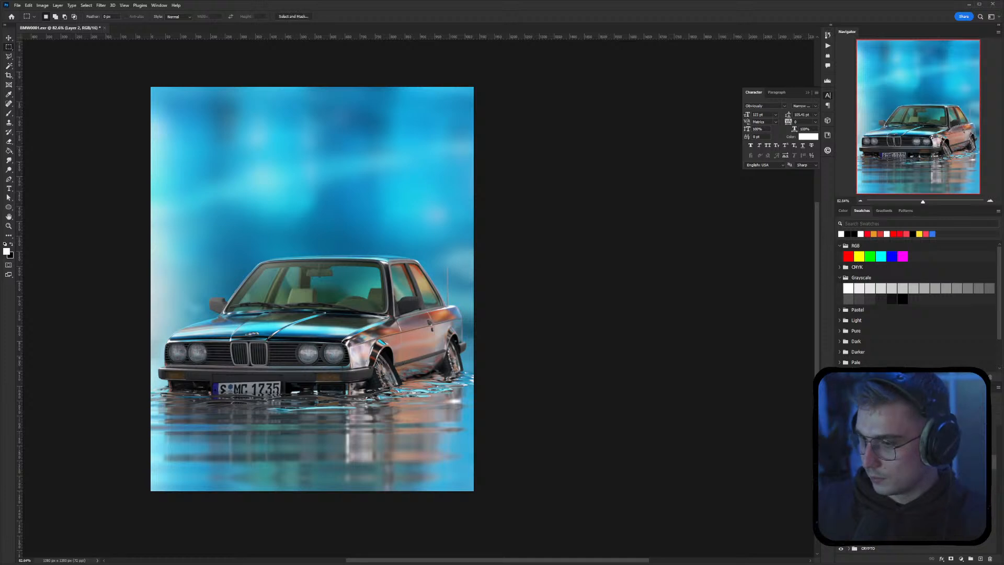
left_click(841, 537)
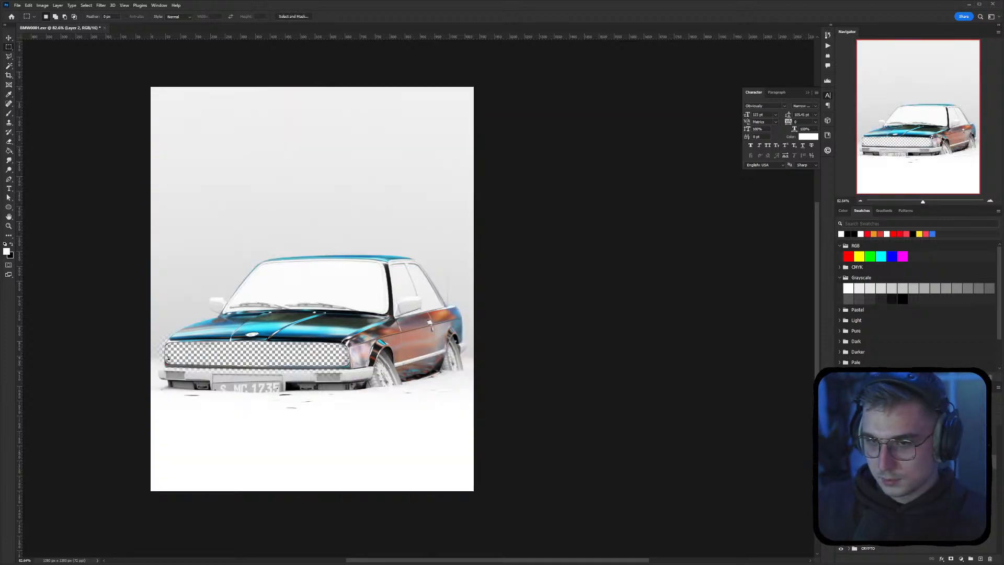
left_click(840, 538)
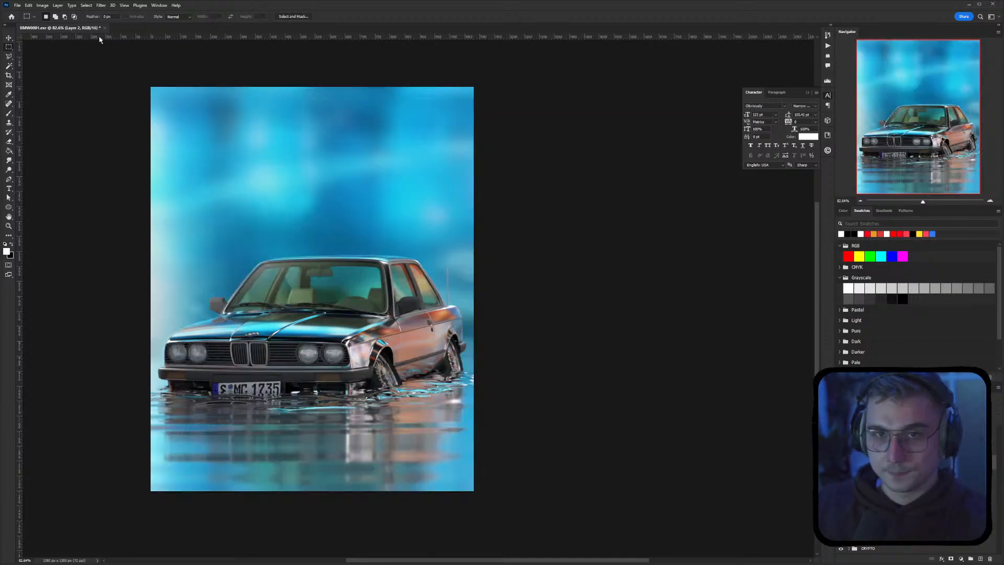
Open the extracted bodywork layer in Topaz Studio 2 and add a Smudge filter to it
left_click(101, 6)
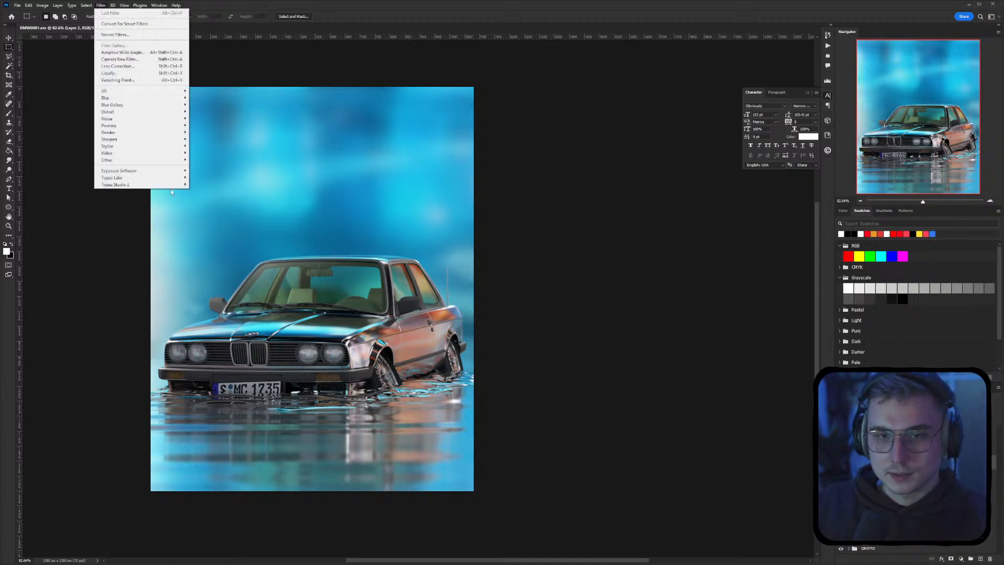
mouse_move(151, 184)
left_click(209, 184)
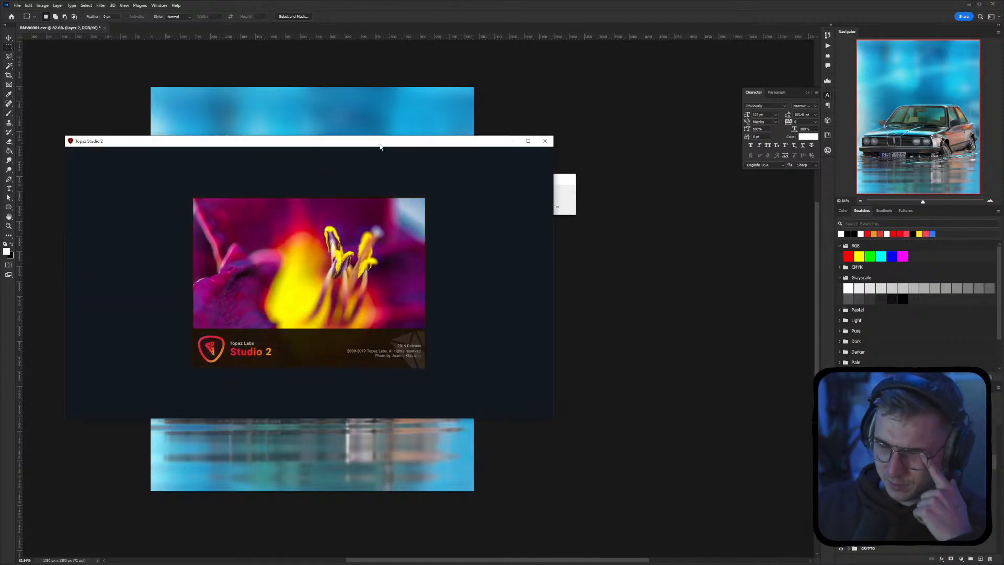
left_click(544, 189)
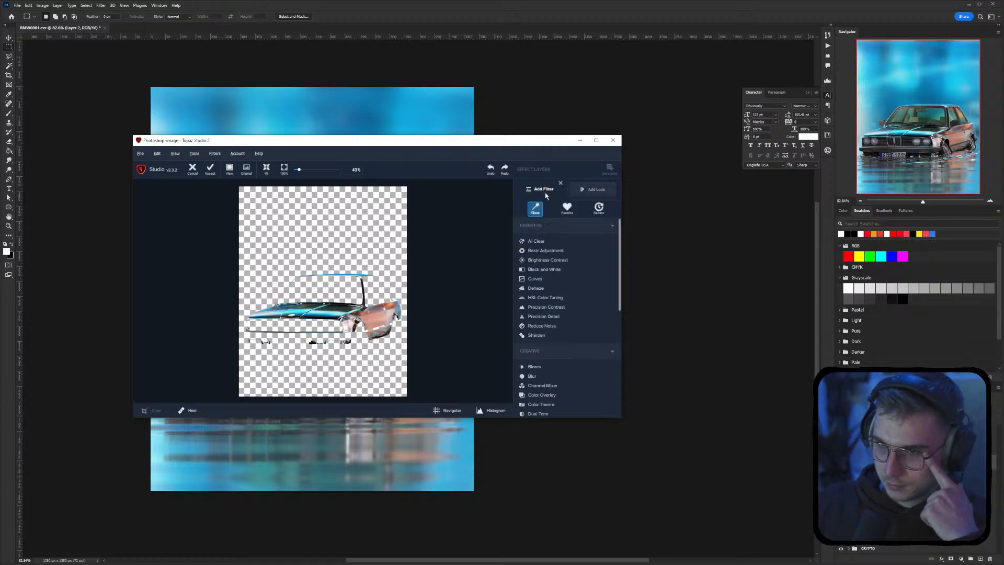
scroll(575, 356, "down", 5)
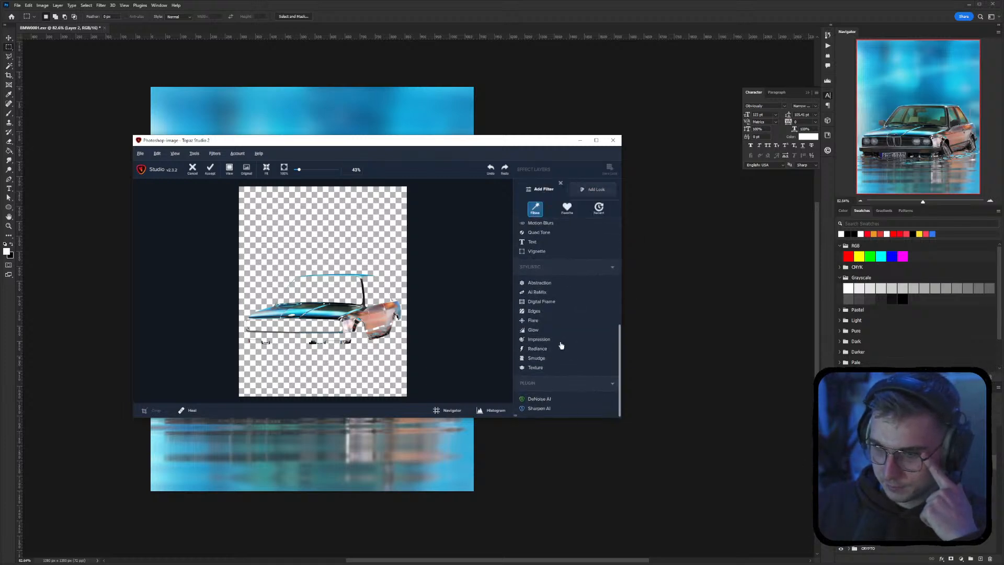
scroll(560, 342, "down", 3)
scroll(558, 343, "up", 3)
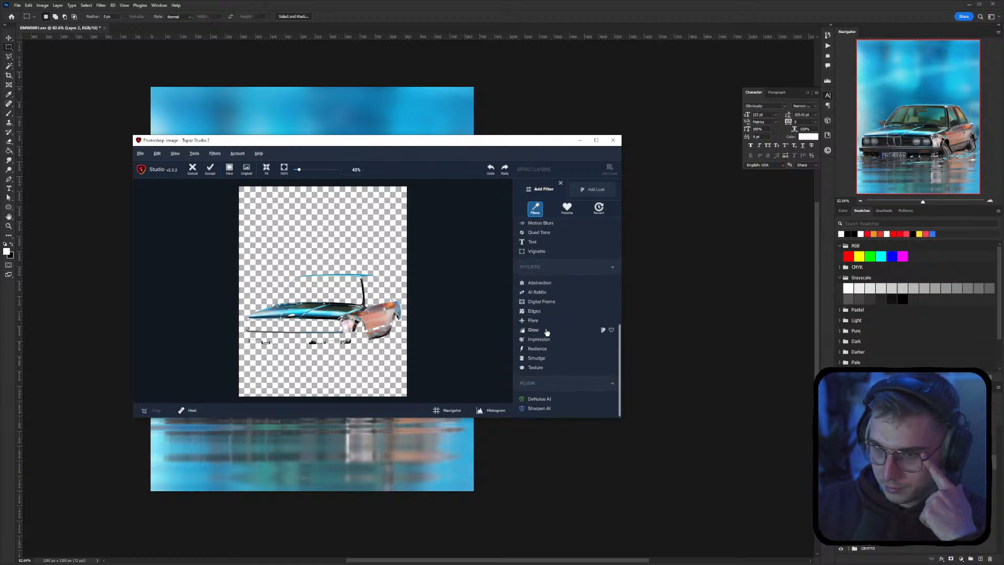
left_click(537, 358)
scroll(345, 314, "up", 2)
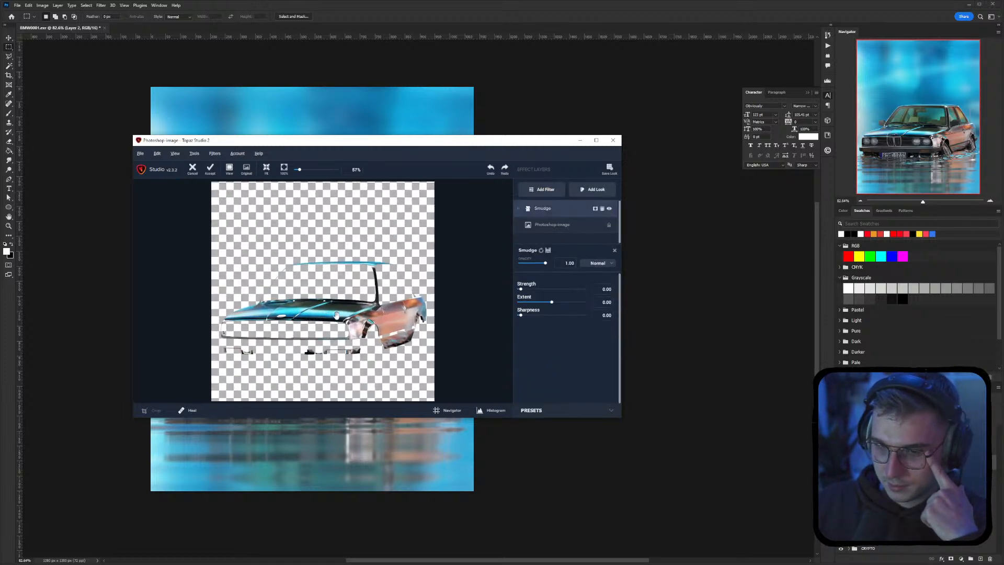
Set the Smudge strength to 0.37 and extent to -0.79, and accept the result back into Photoshop
scroll(328, 316, "up", 1)
mouse_move(521, 289)
left_mouse_down()
mouse_move(554, 291)
mouse_move(531, 310)
mouse_move(541, 310)
mouse_move(520, 311)
mouse_move(545, 292)
left_mouse_up()
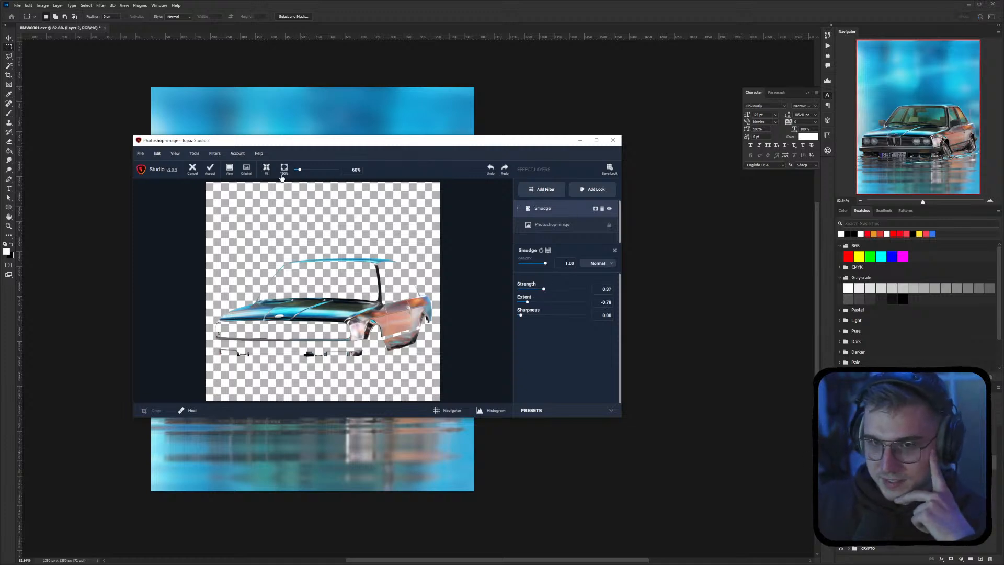
left_click(210, 169)
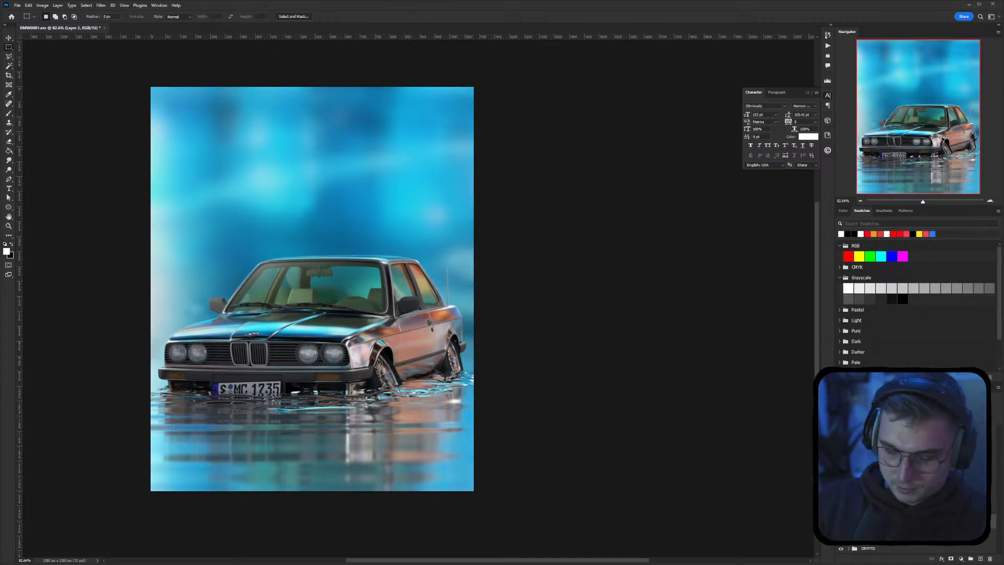
Rename the processed bodywork layer as CARPAINT_TOPAZ and add a layer mask to it
key("Return")
left_click(952, 559)
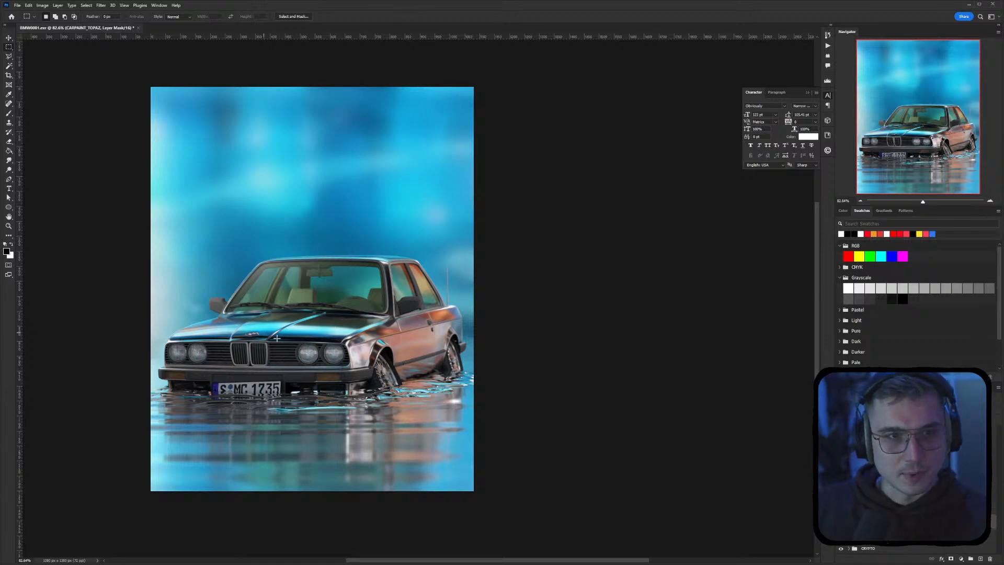
scroll(312, 357, "up", 2, "alt")
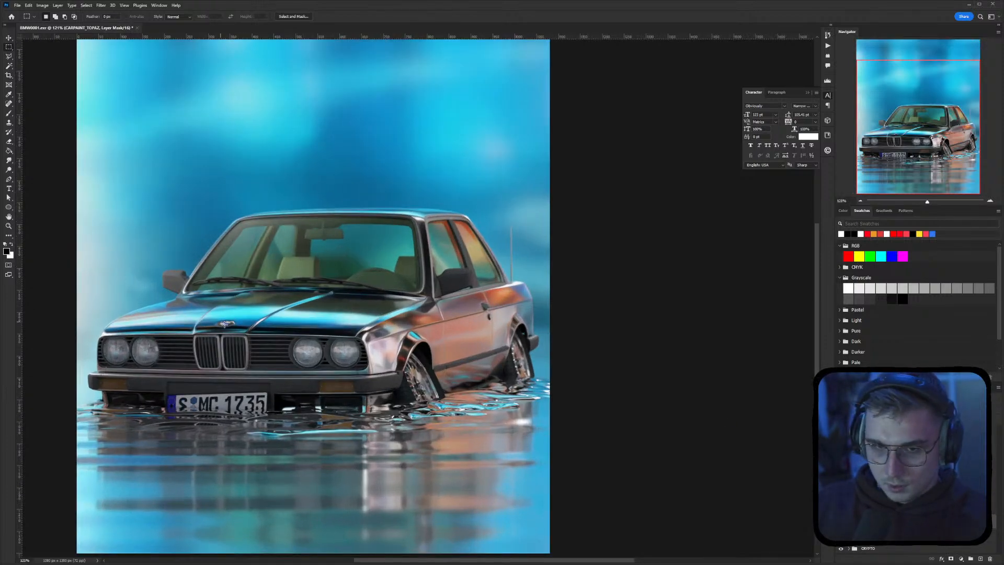
scroll(230, 323, "up", 1, "alt")
Set up a smaller brush with a black foreground colour for the CARPAINT_TOPAZ layer mask and inspect the bodywork
left_click(9, 112)
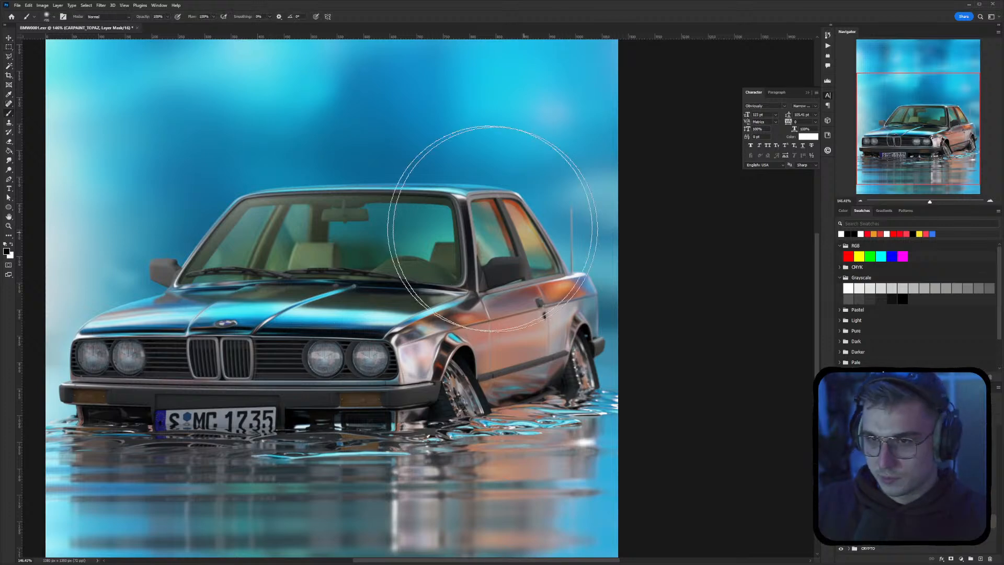
right_click(463, 241)
left_click_drag(521, 259, 519, 259)
left_click(470, 200)
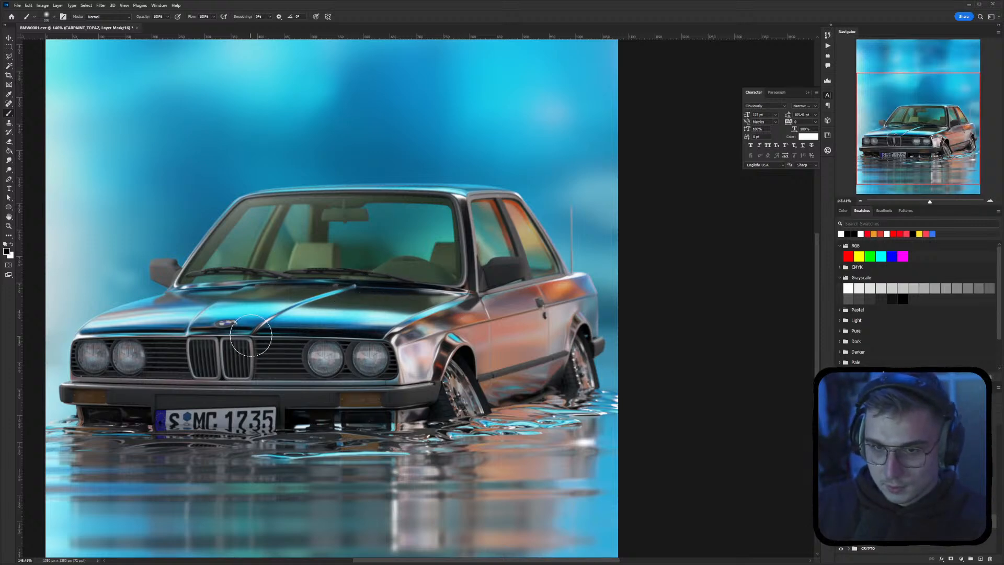
scroll(371, 399, "down", 1, "alt")
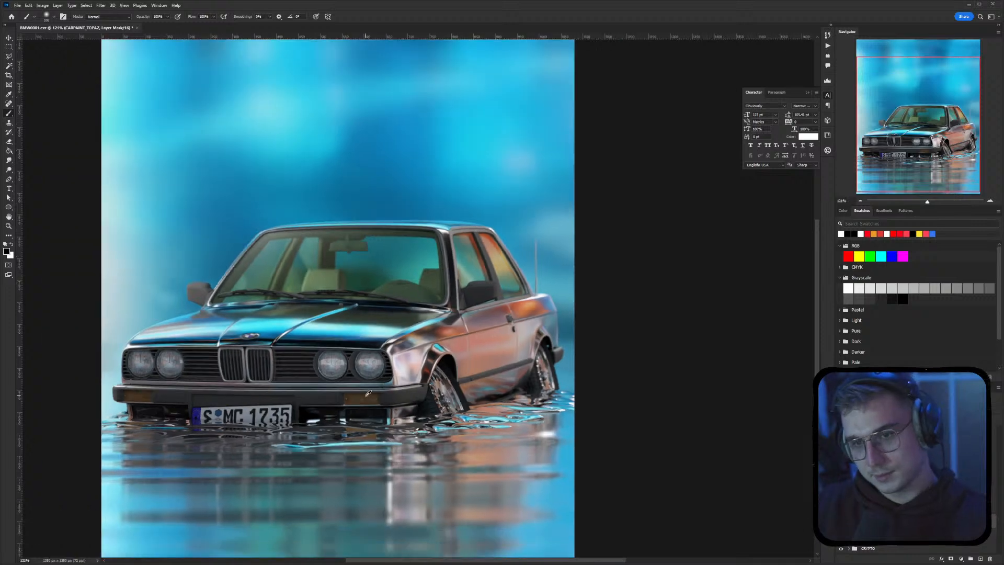
scroll(372, 390, "up", 2, "alt")
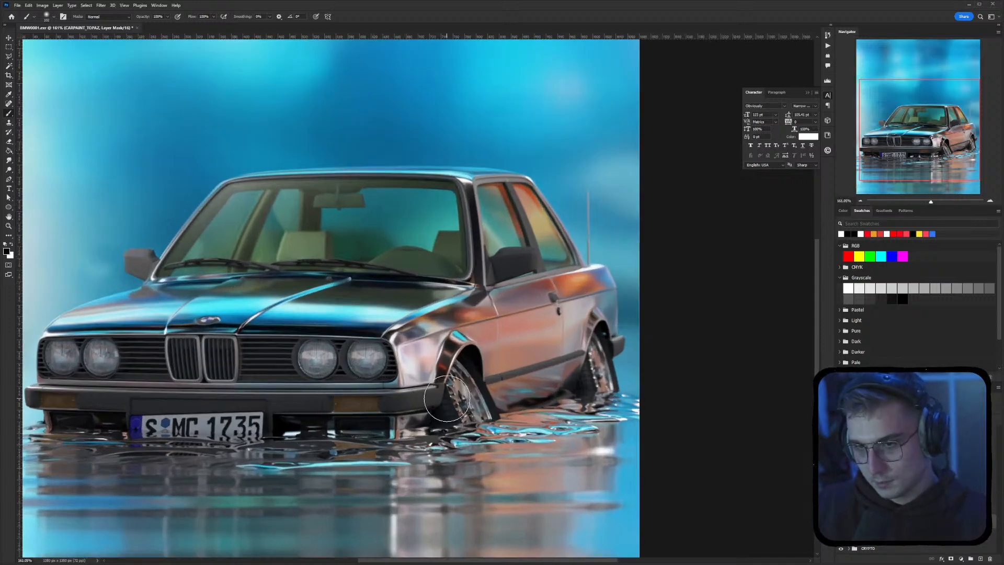
scroll(436, 376, "down", 4, "alt")
scroll(437, 377, "down", 1, "alt")
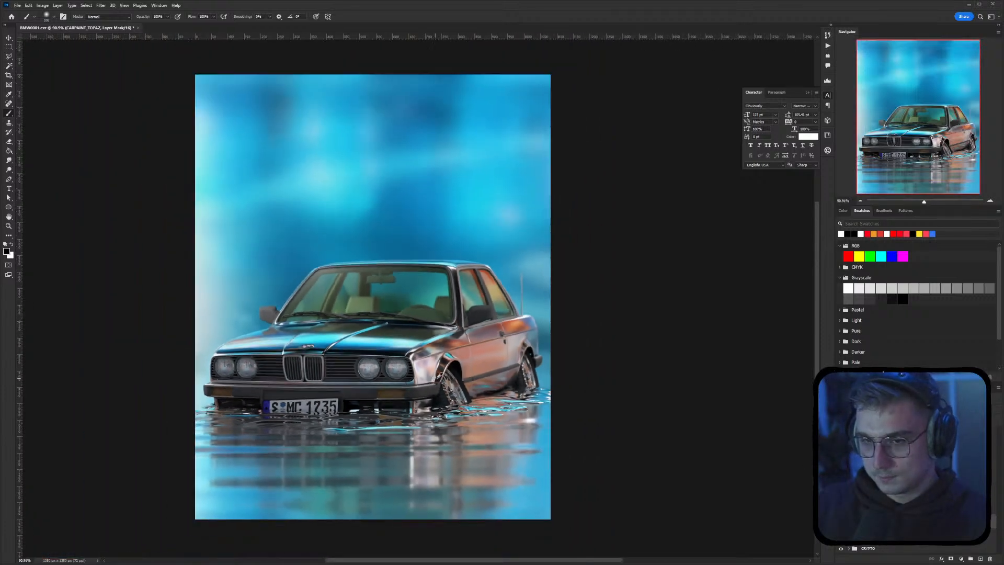
Load the wheel rims as a selection from the CRYPTO layers and add a Curves adjustment layer above the existing Curves layers
left_click(9, 39)
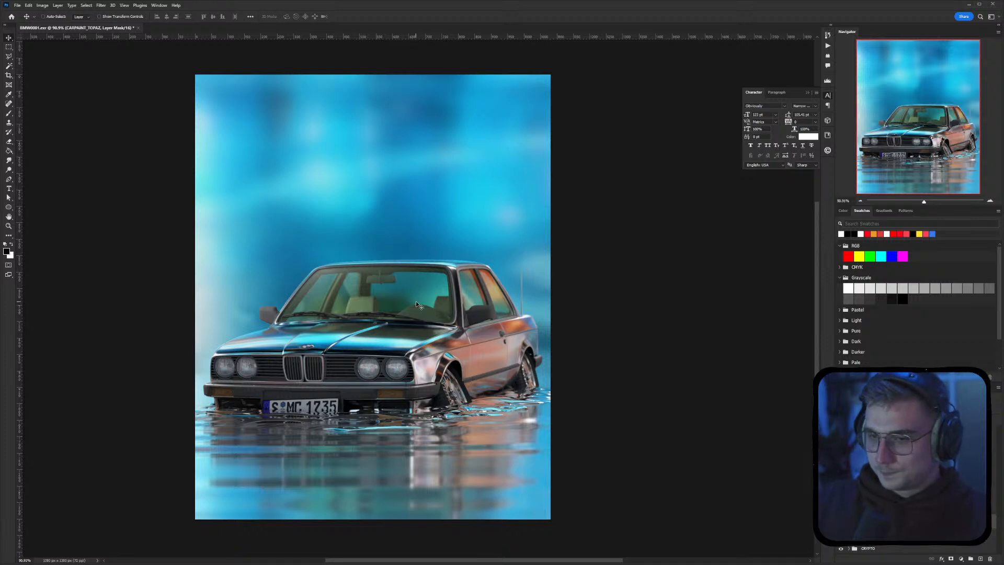
scroll(915, 471, "up", 3)
scroll(916, 471, "down", 5)
left_click(915, 536)
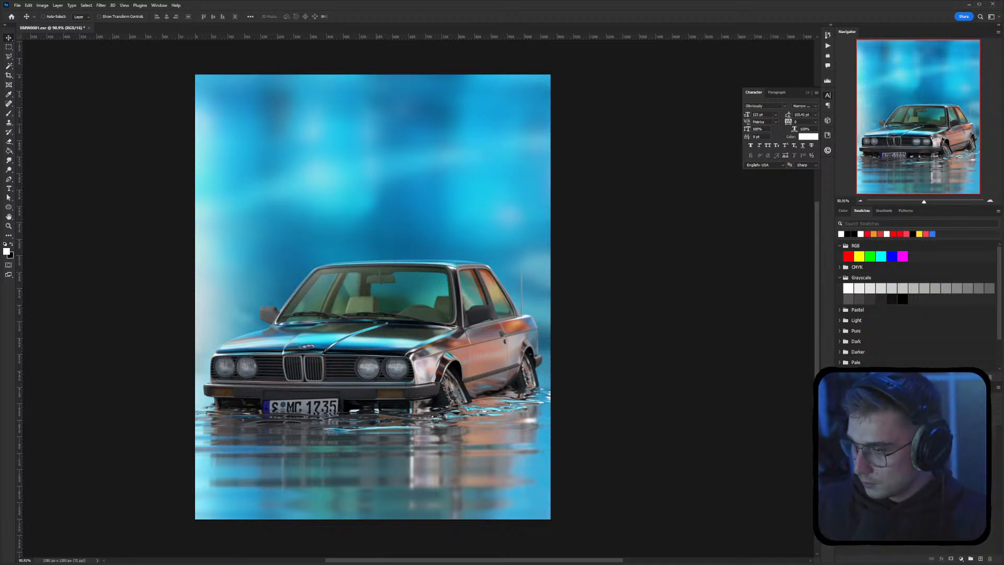
left_click(858, 471, "ctrl")
scroll(859, 471, "up", 2)
left_click(961, 558)
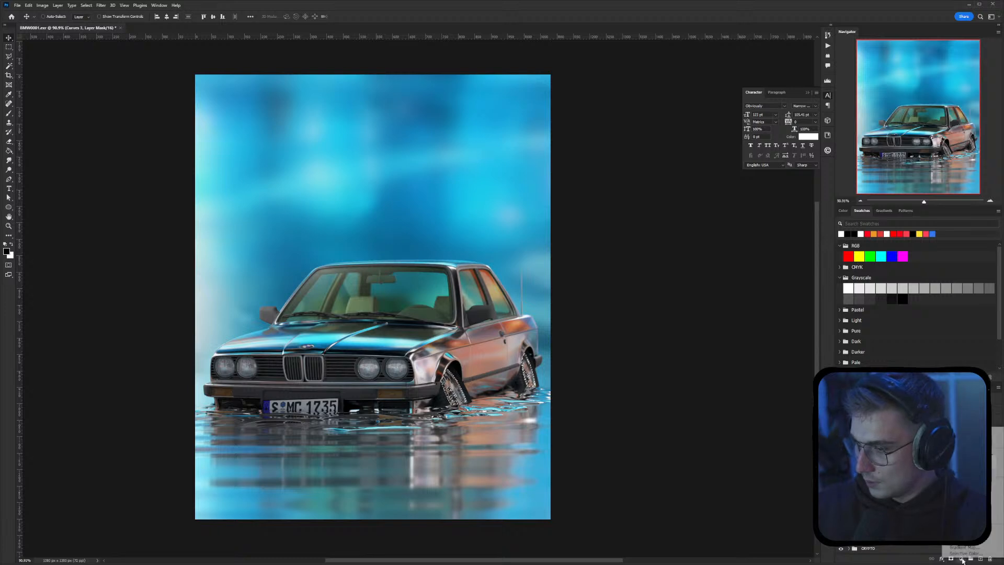
left_click(962, 473)
Raise the rims' curve with two points to brighten the wheels, and compare by toggling the adjustment's visibility
left_click_drag(686, 300, 680, 285)
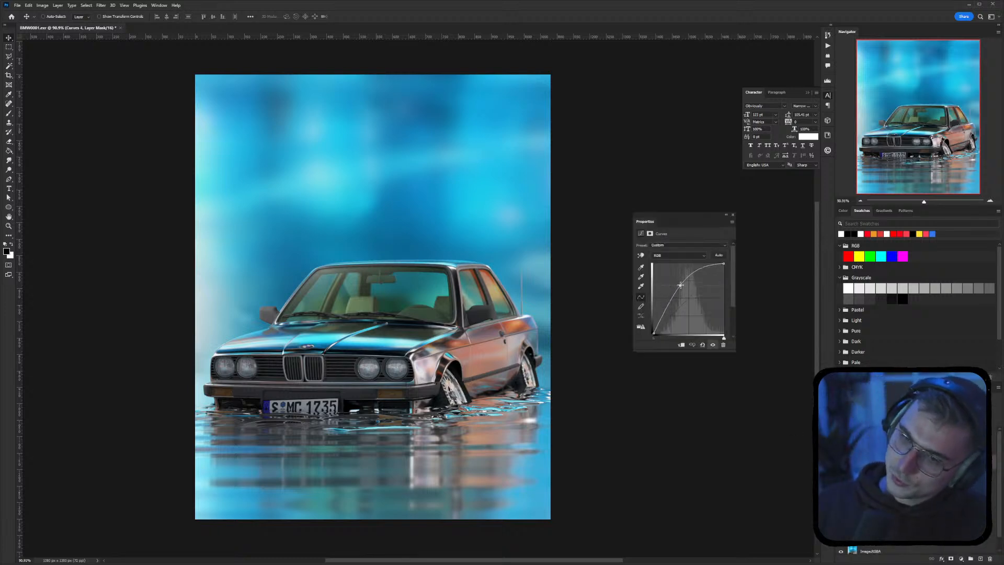
left_click(668, 306)
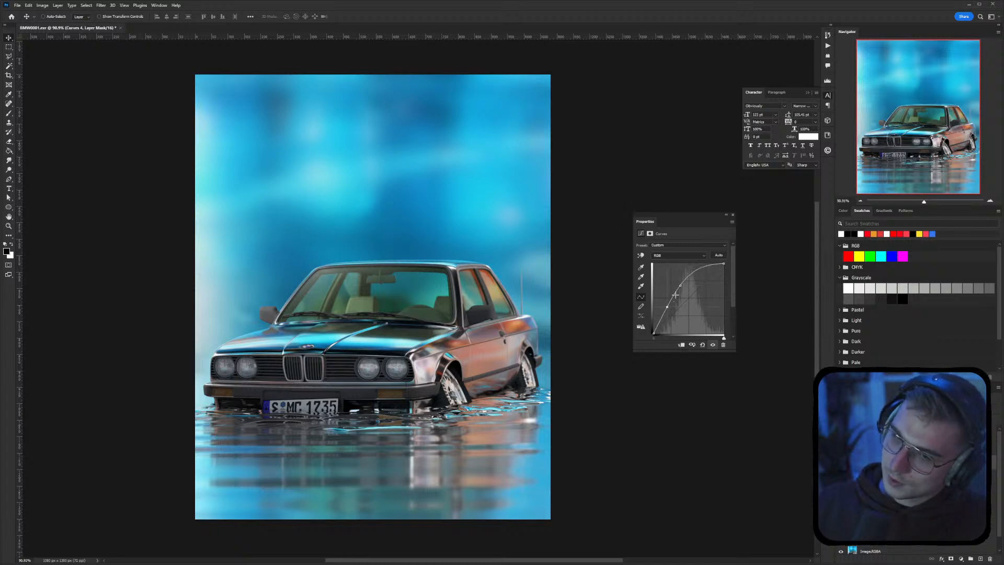
left_click(840, 533)
left_click(841, 533)
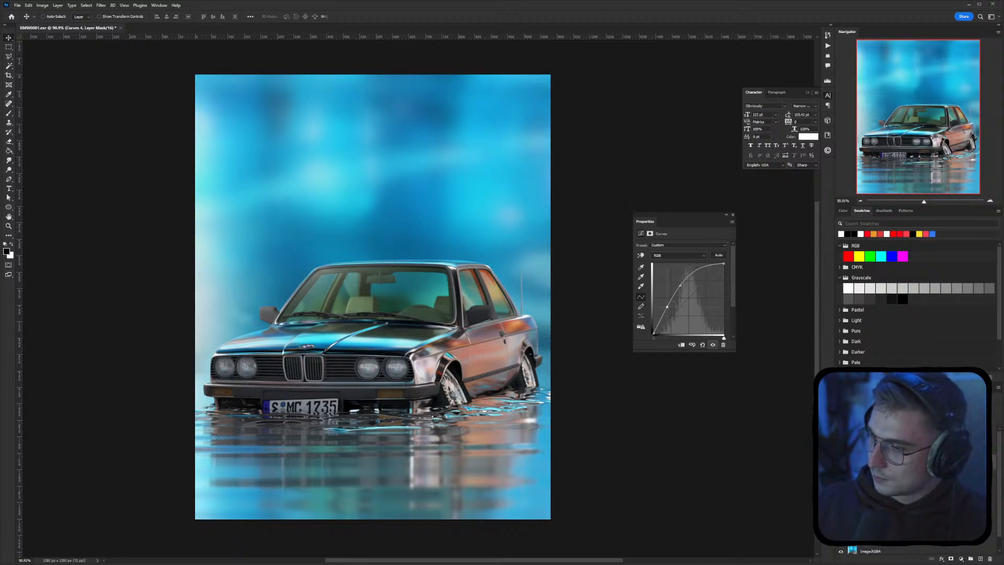
Load the tyre selection, add another Curves adjustment layer, and raise its curve moderately to brighten the tyres
left_click(847, 528)
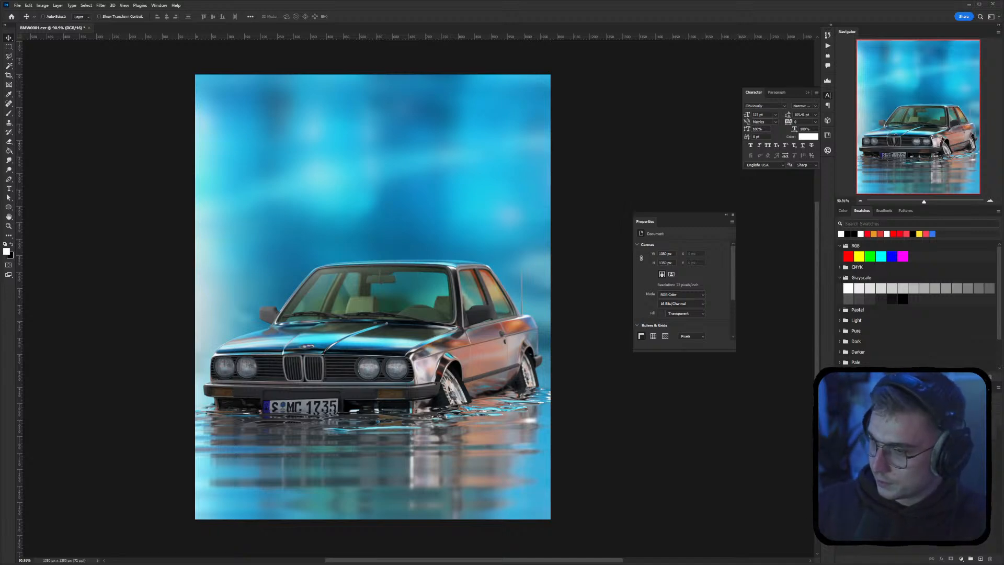
left_click(873, 471, "ctrl")
left_click(848, 471)
left_click(884, 447)
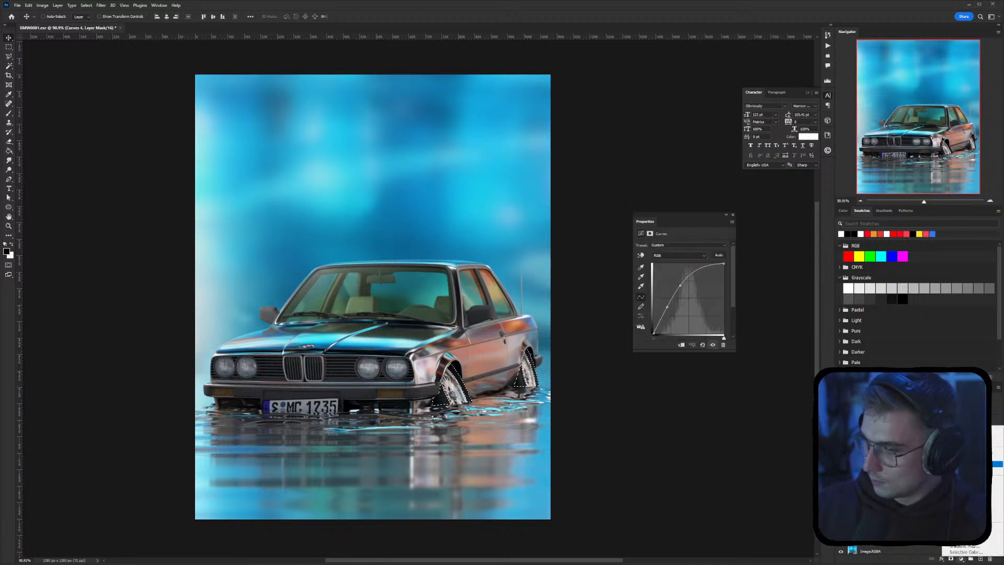
left_click_drag(687, 299, 686, 282)
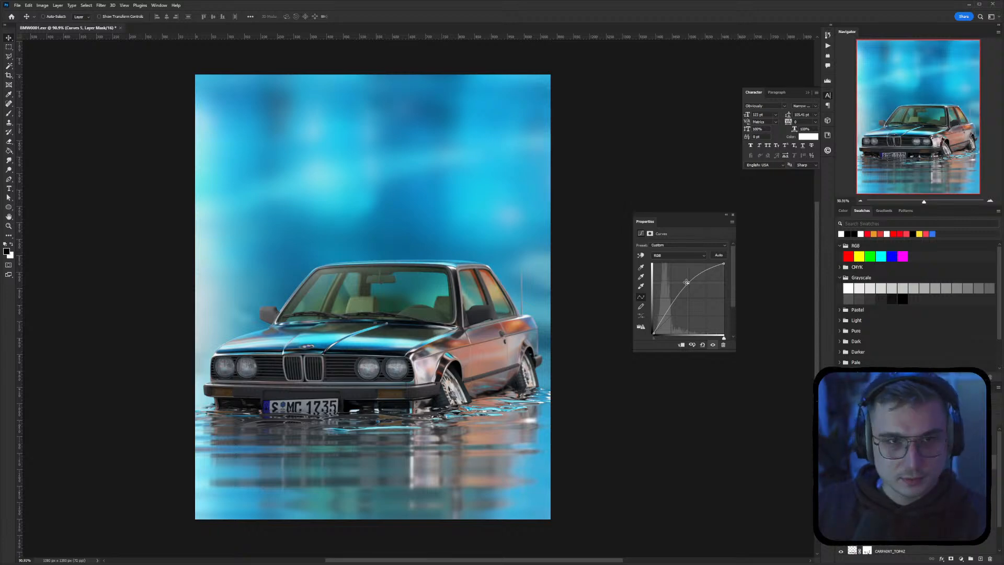
left_click_drag(687, 282, 690, 284)
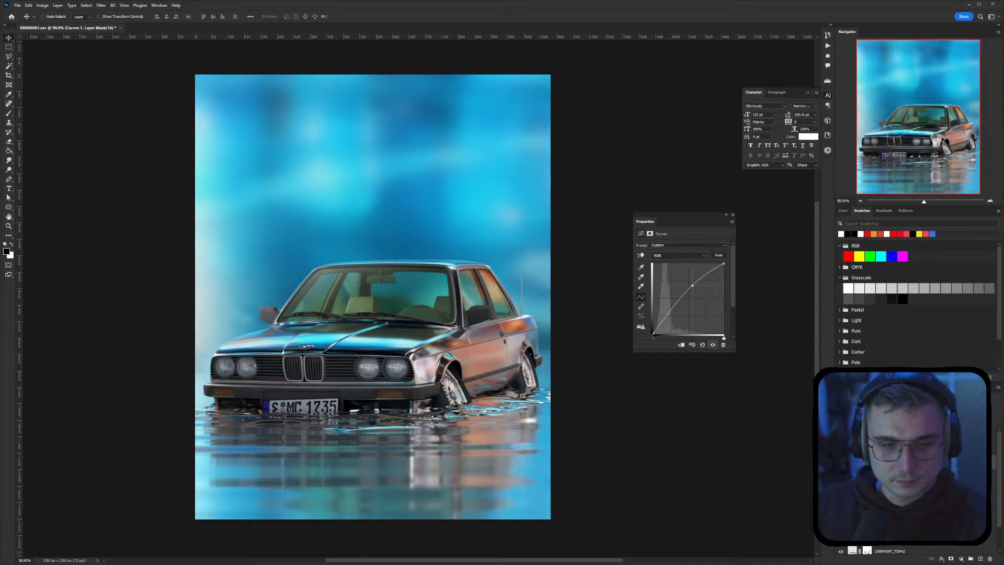
key("alt+Tab")
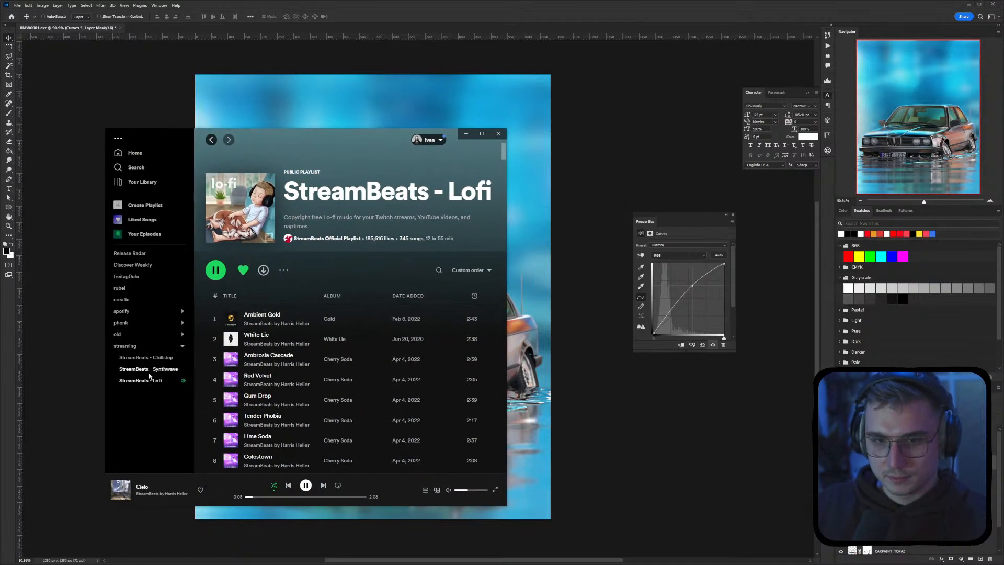
left_click_drag(305, 140, 258, 145)
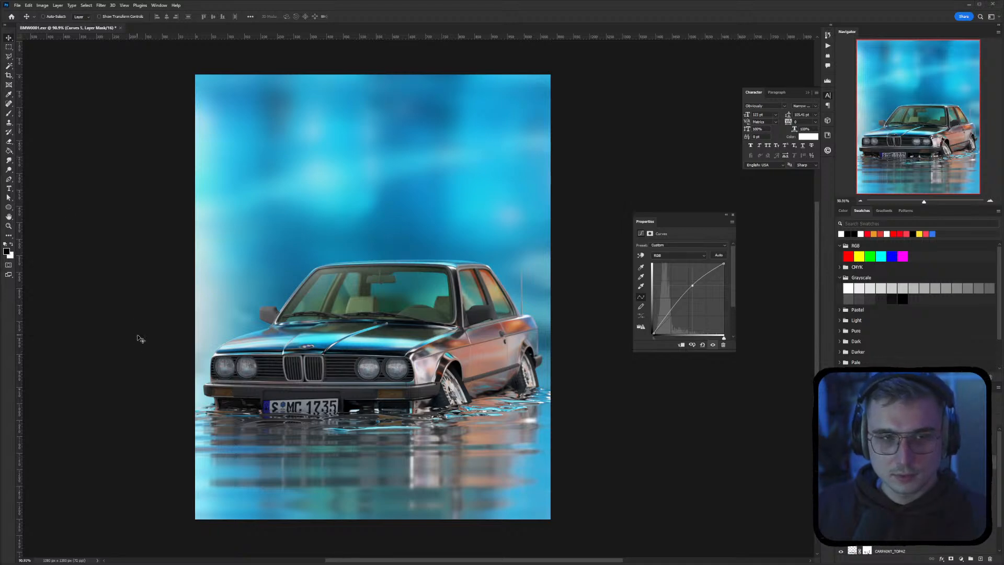
left_click_drag(463, 343, 427, 338)
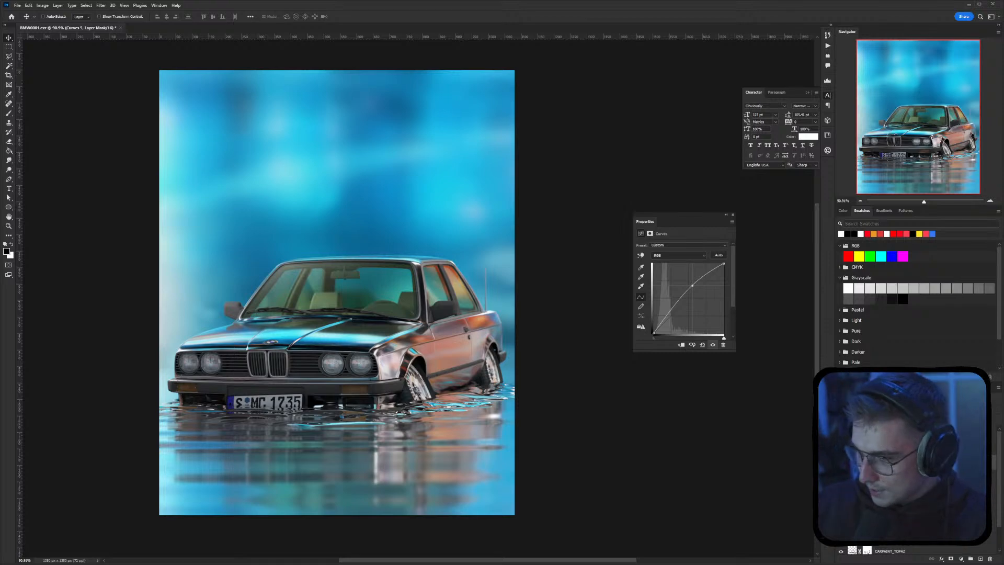
Check Layer 1 by toggling its visibility and rename it as WINDSHIELD_LIGHT
left_click(889, 447)
left_click(841, 447)
left_click(841, 447)
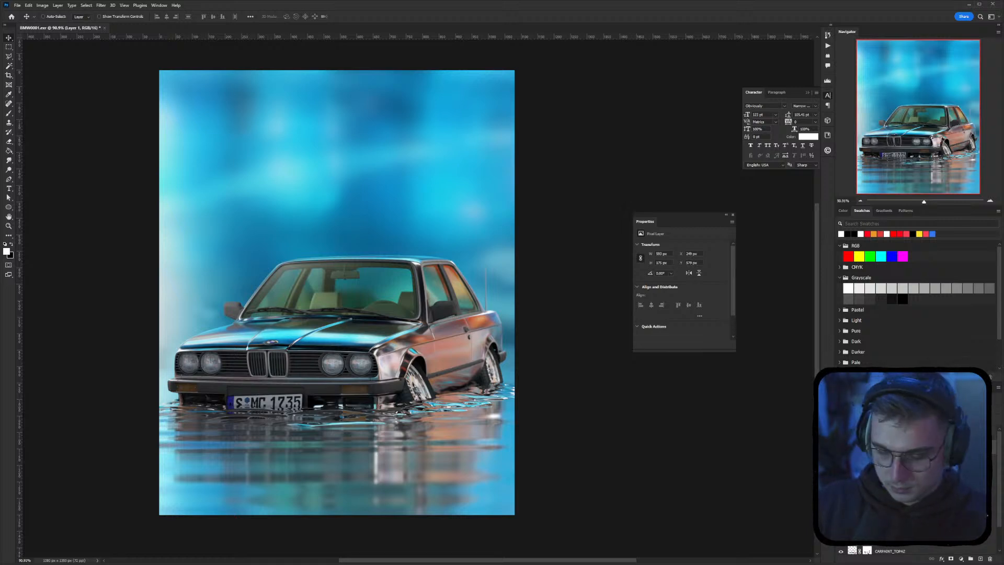
key("Return")
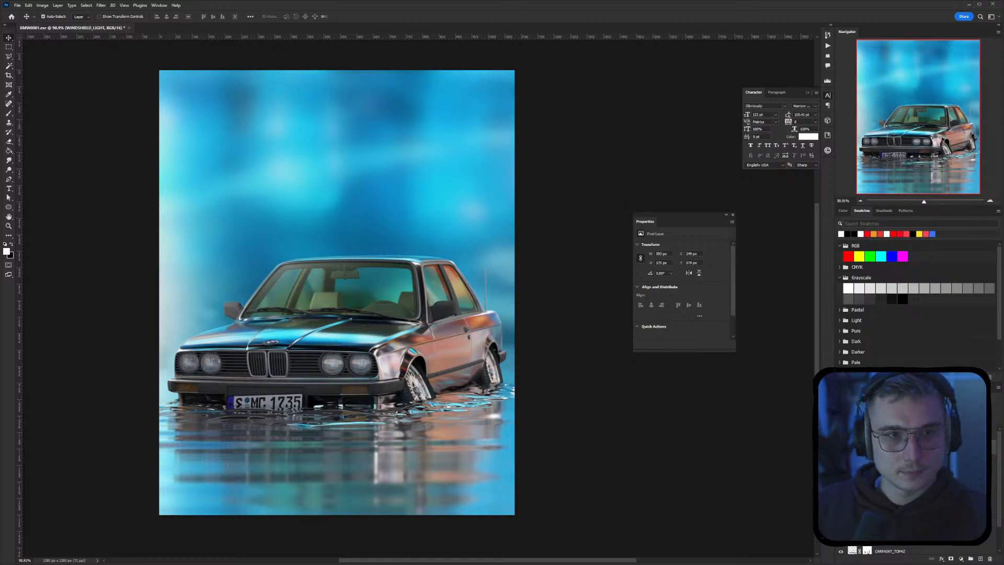
Save the document to Creative Cloud as BMW0001_EDIT
key("ctrl+s")
left_click(612, 155)
key("ctrl+shift+s")
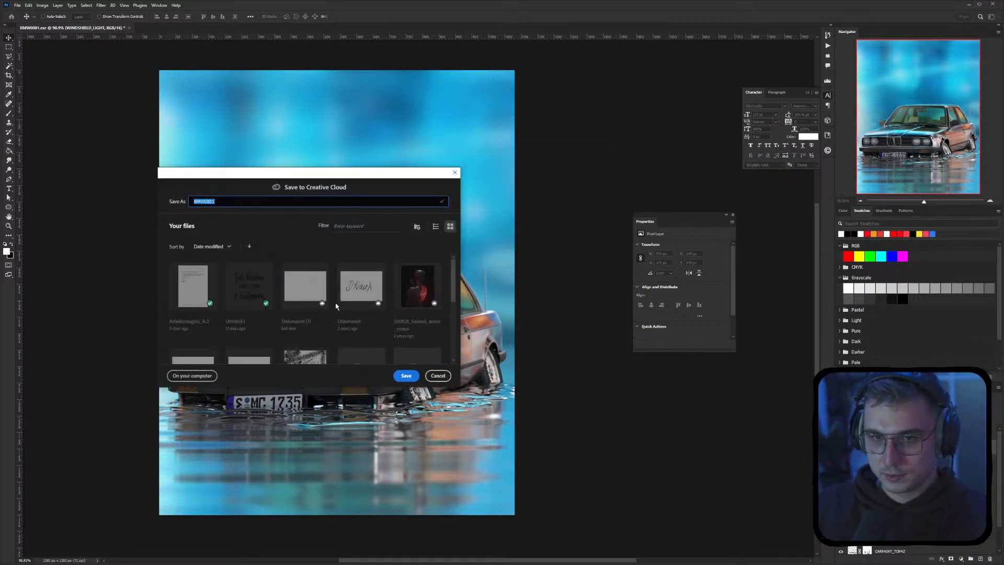
left_click(244, 197)
type("_EDIT")
key("Return")
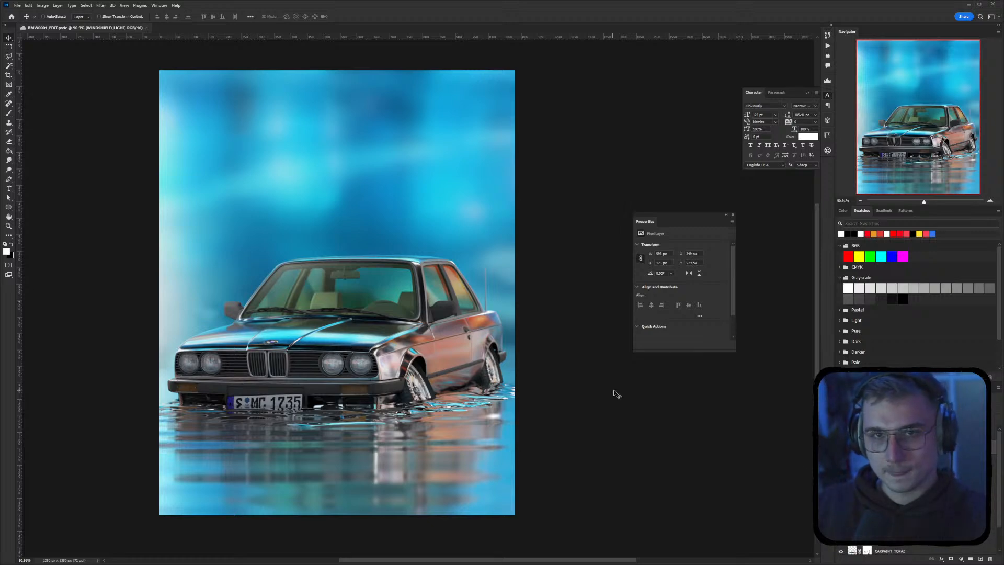
Compare the image with and without the WINDSHIELD_LIGHT layer
left_click(841, 470)
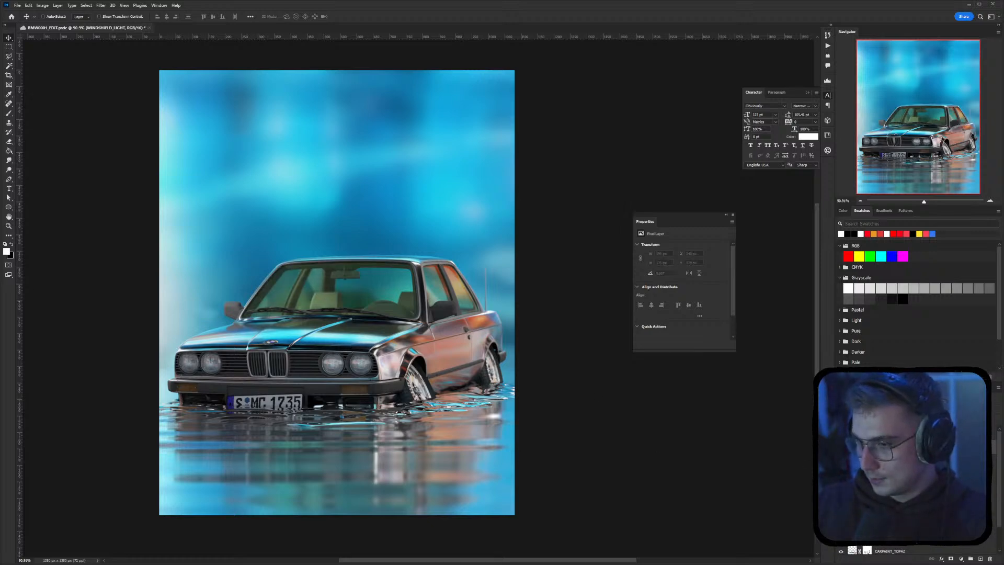
left_click(841, 471)
left_click(841, 471)
left_click(841, 471)
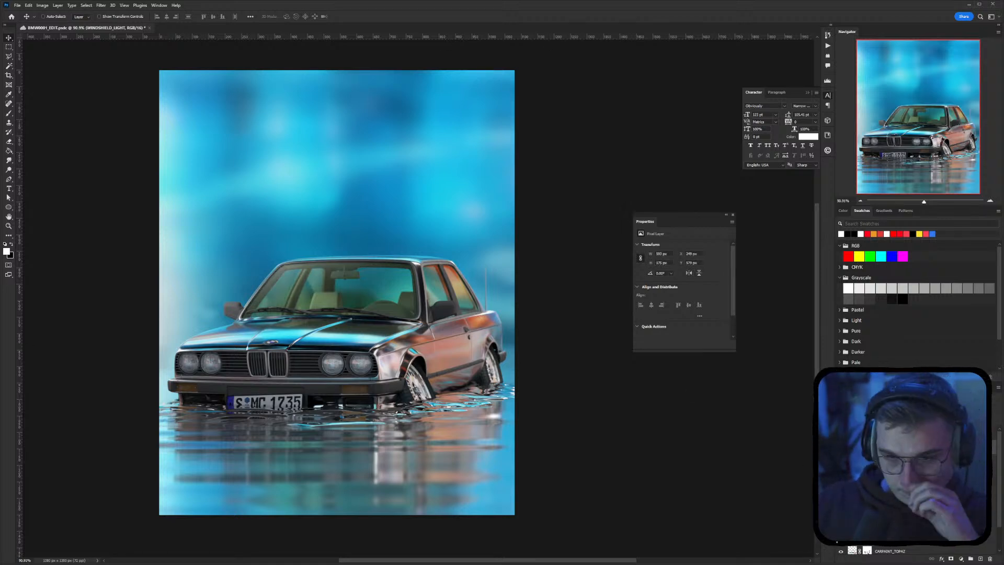
Select the Image.RGBA layer, set up the Smudge tool with a smaller Soft Round brush, and undo the last test stroke
scroll(905, 471, "down", 3)
left_click(889, 537)
scroll(398, 393, "up", 11, "alt")
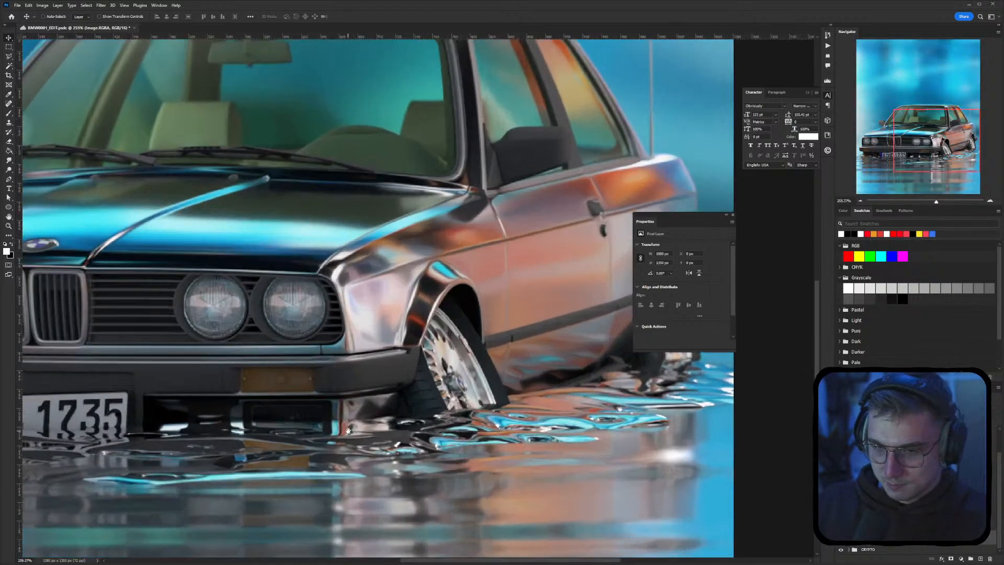
left_click_drag(348, 431, 407, 381)
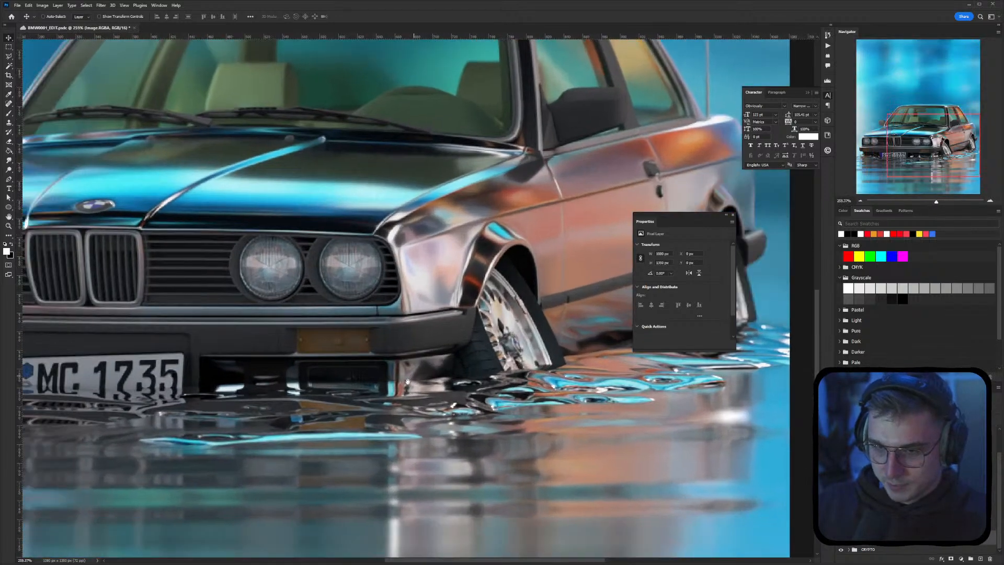
left_click(8, 162)
right_click(469, 473)
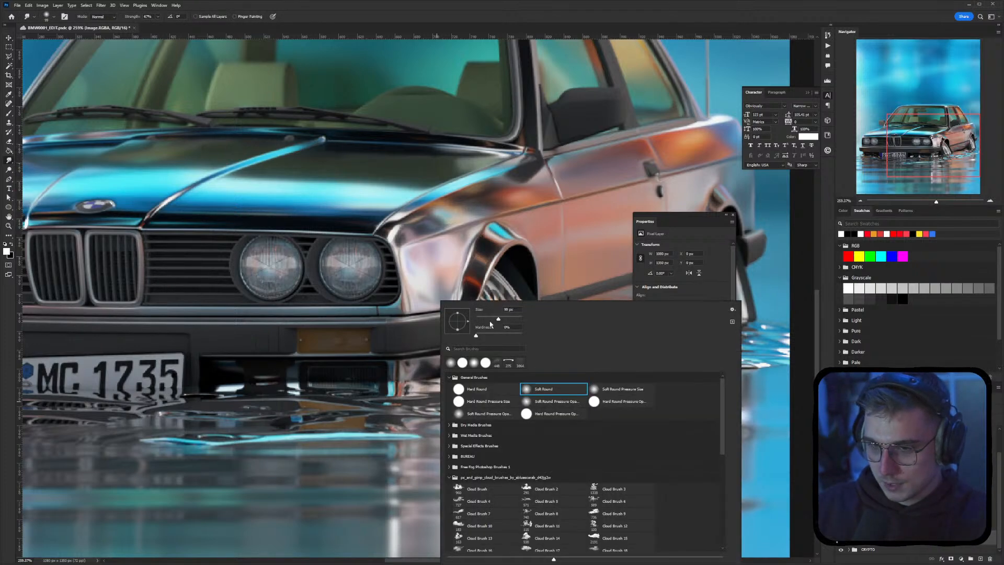
left_click_drag(508, 321, 492, 321)
left_click(377, 434)
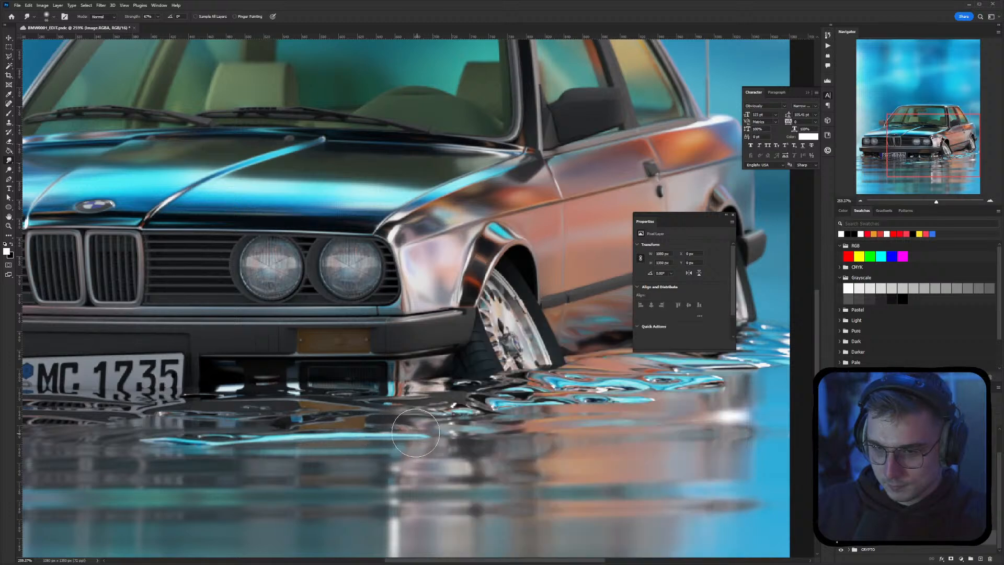
right_click(419, 435)
left_click_drag(466, 320, 463, 321)
left_click(401, 382)
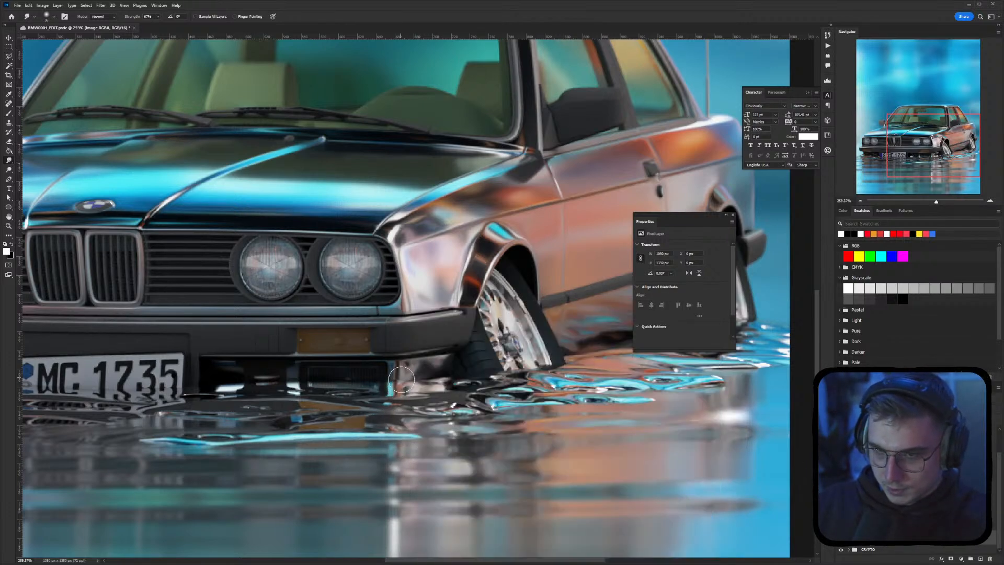
key("ctrl+z")
Smudge the CARPAINT_TOPAZ layer along the waterline below the front bumper, beside the front wheel, and under the side sill
left_click_drag(609, 346, 426, 367)
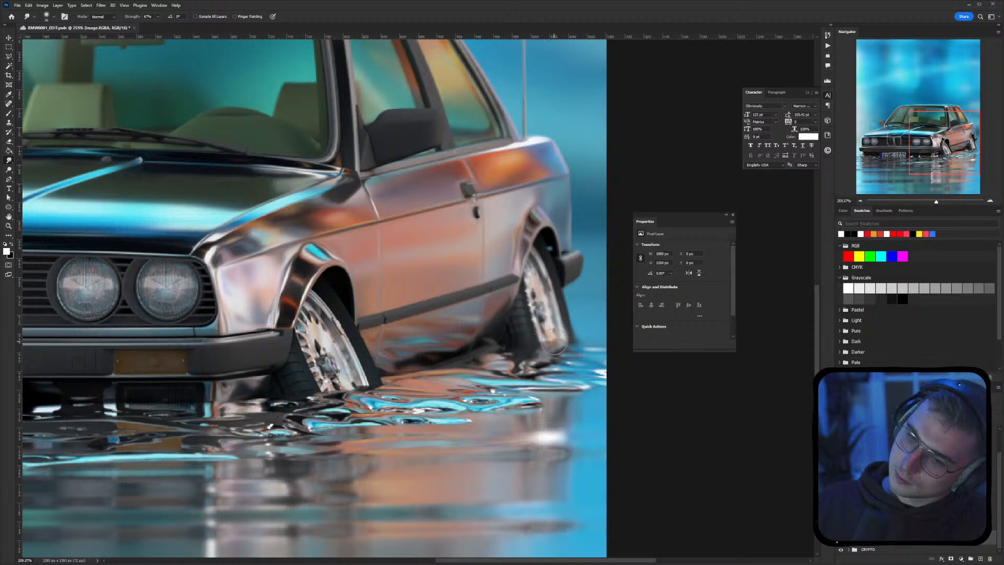
left_click_drag(387, 371, 471, 355)
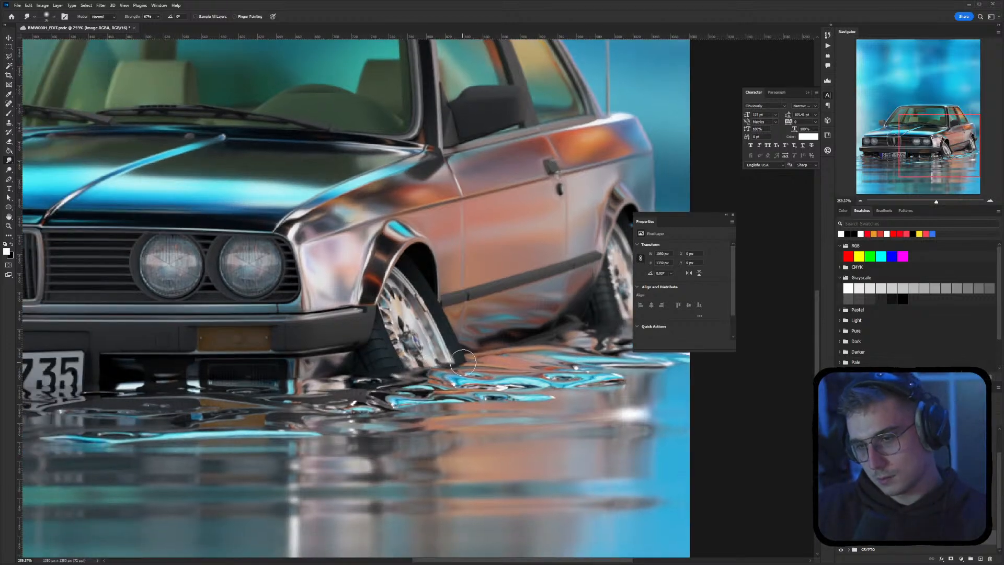
scroll(344, 406, "left", 10)
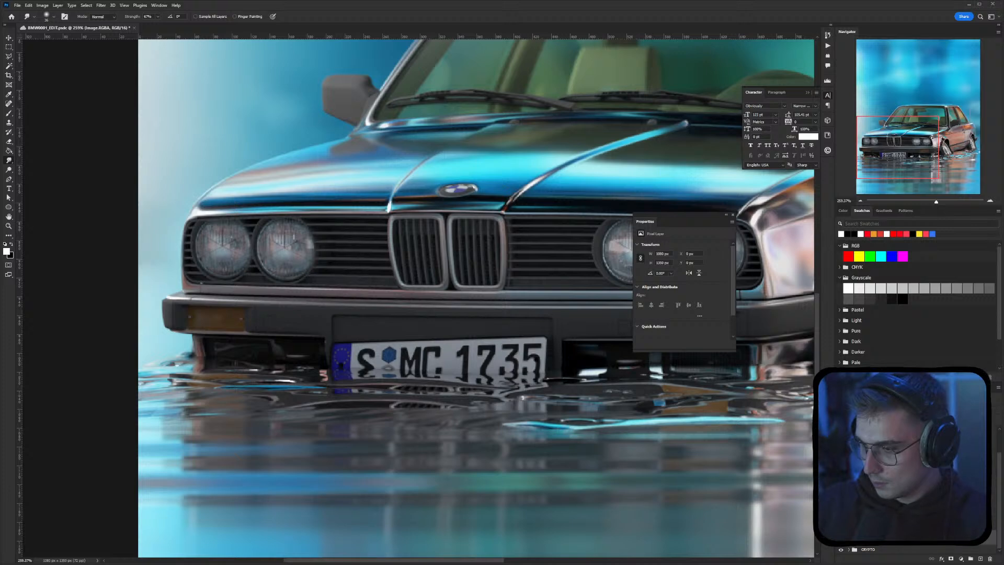
left_click(902, 522)
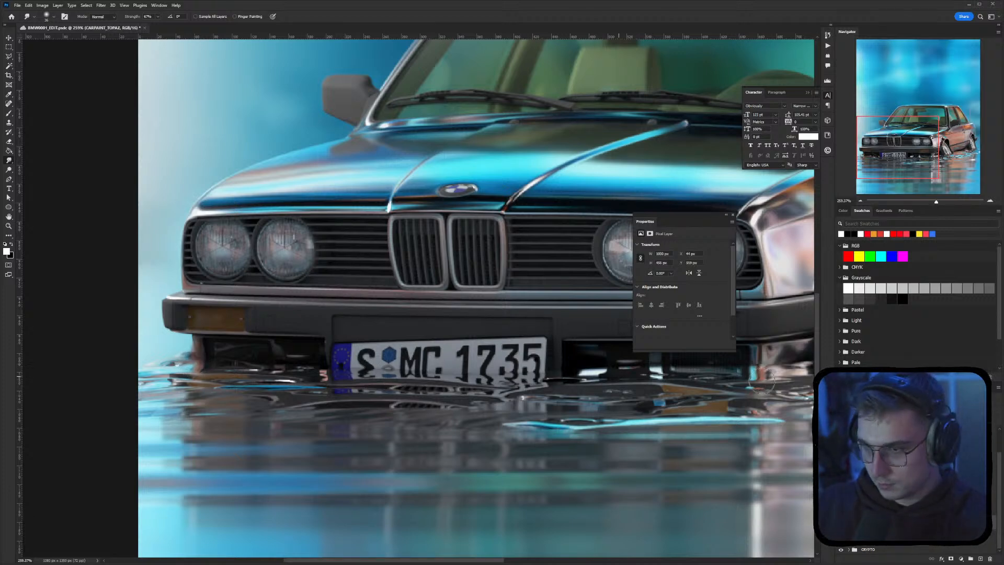
left_click_drag(756, 376, 765, 373)
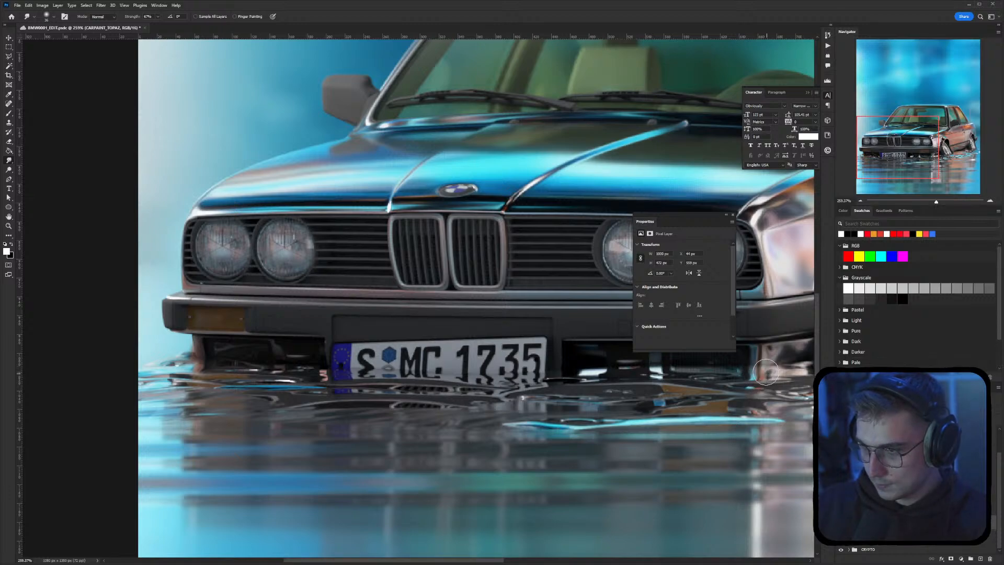
left_click_drag(804, 425, 308, 432)
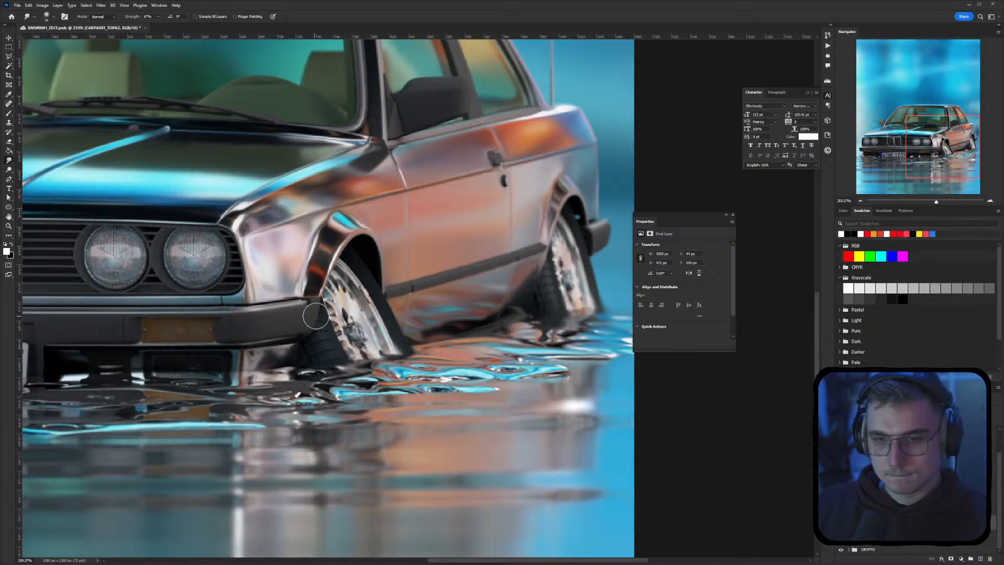
mouse_move(273, 378)
left_mouse_down()
mouse_move(246, 377)
mouse_move(291, 374)
left_mouse_up()
left_click_drag(406, 360, 276, 371)
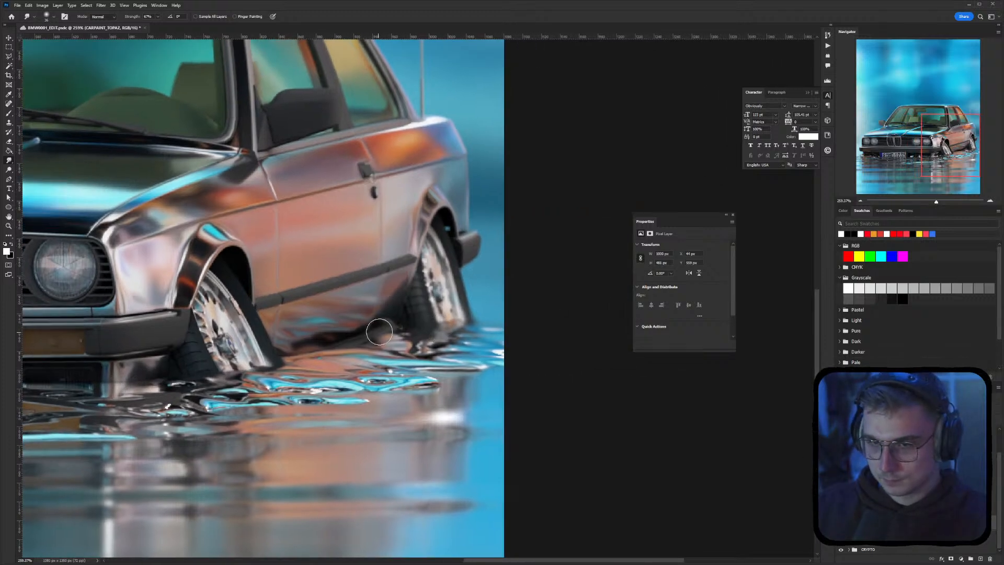
mouse_move(312, 358)
left_mouse_down()
mouse_move(288, 366)
mouse_move(491, 317)
mouse_move(516, 322)
left_mouse_up()
left_click_drag(273, 338, 411, 320)
left_click_drag(251, 340, 323, 325)
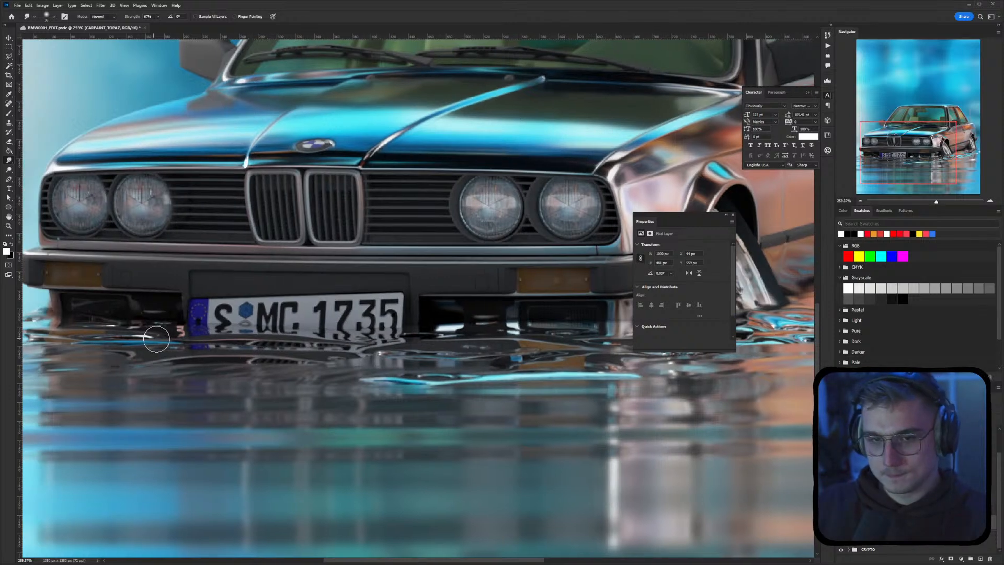
Smudge the cyan ripple and the water beneath the front bumper and licence plate on the Image.RGBA layer
left_click(876, 537)
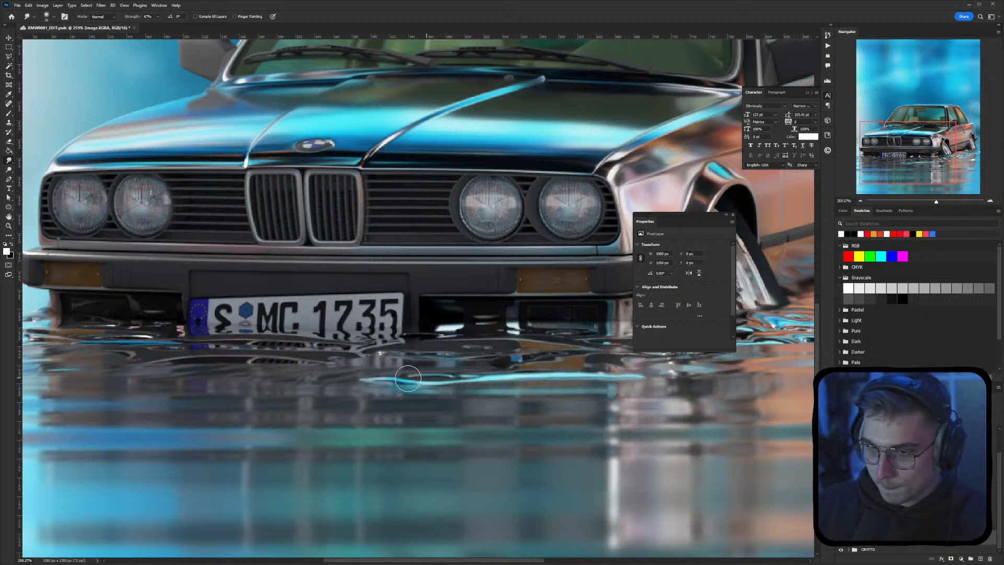
left_click_drag(362, 365, 426, 362)
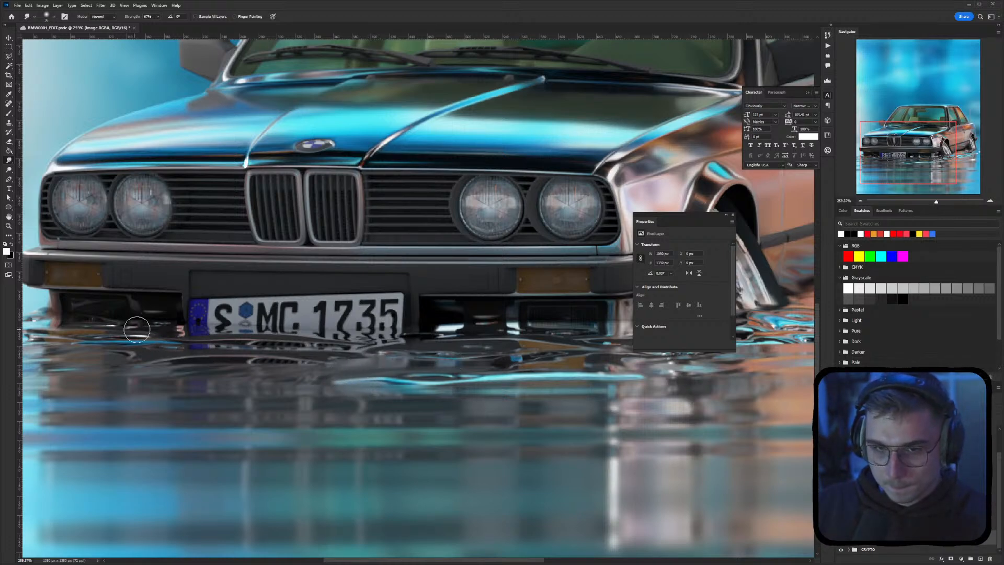
scroll(157, 335, "left", 10, "ctrl")
left_click_drag(223, 335, 268, 339)
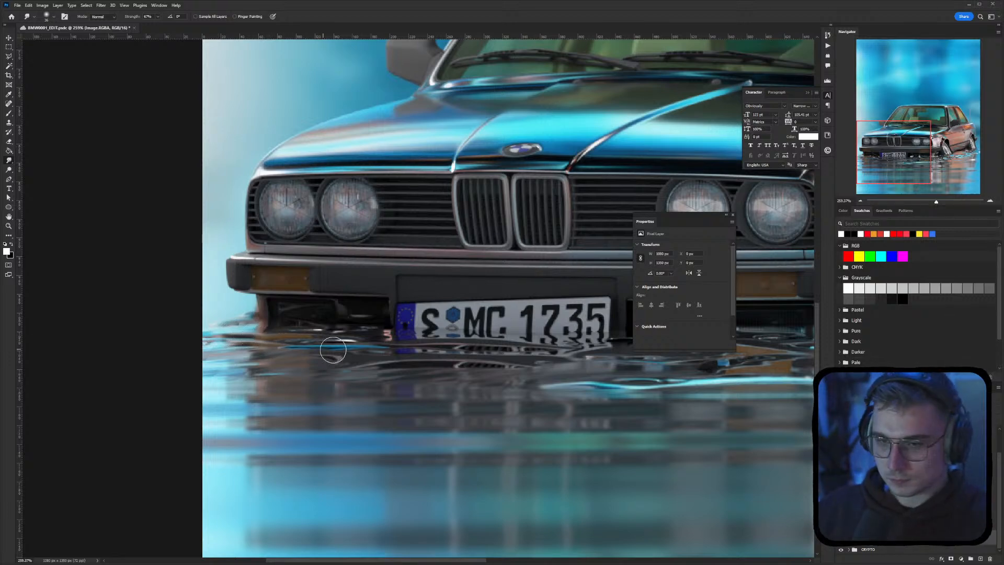
Smudge the water ripples around the front and rear wheels on the Image.RGBA layer and check the whole image
mouse_move(499, 294)
left_mouse_down()
mouse_move(168, 366)
mouse_move(147, 404)
mouse_move(41, 422)
mouse_move(434, 394)
mouse_move(308, 380)
mouse_move(305, 355)
left_mouse_up()
left_click_drag(459, 377, 285, 366)
left_click_drag(551, 374, 484, 374)
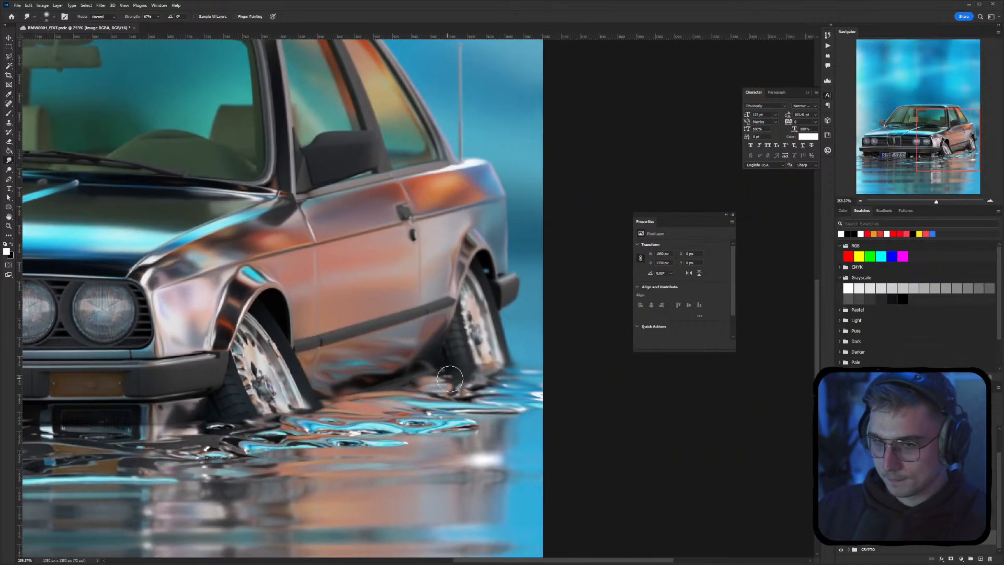
left_click_drag(290, 424, 486, 424)
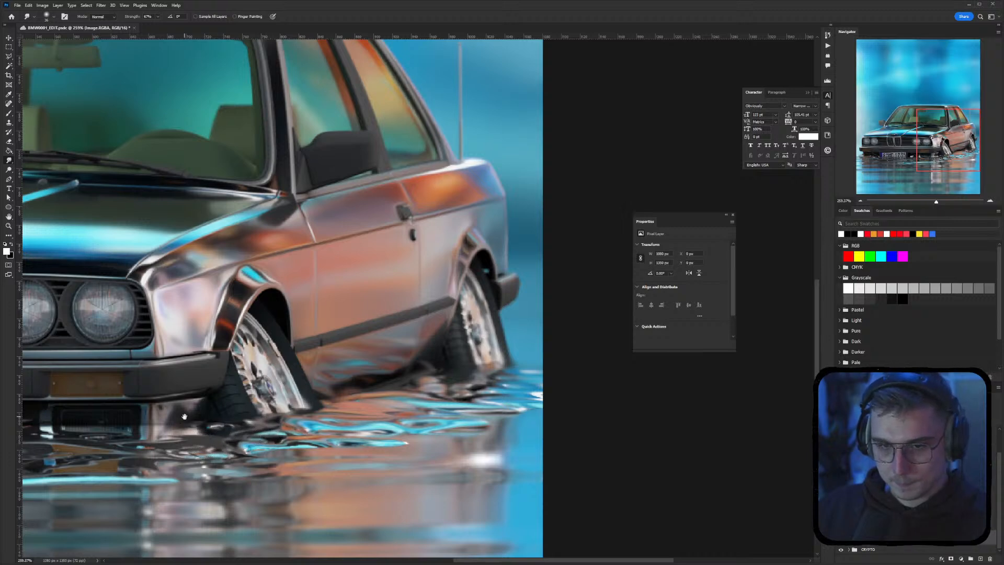
left_click_drag(223, 443, 327, 430)
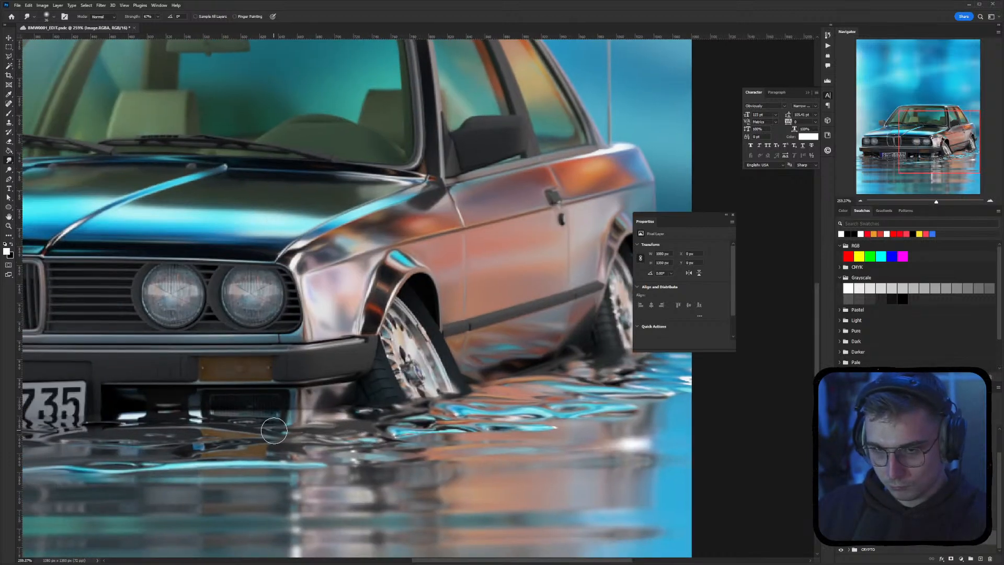
scroll(218, 443, "down", 4, "alt")
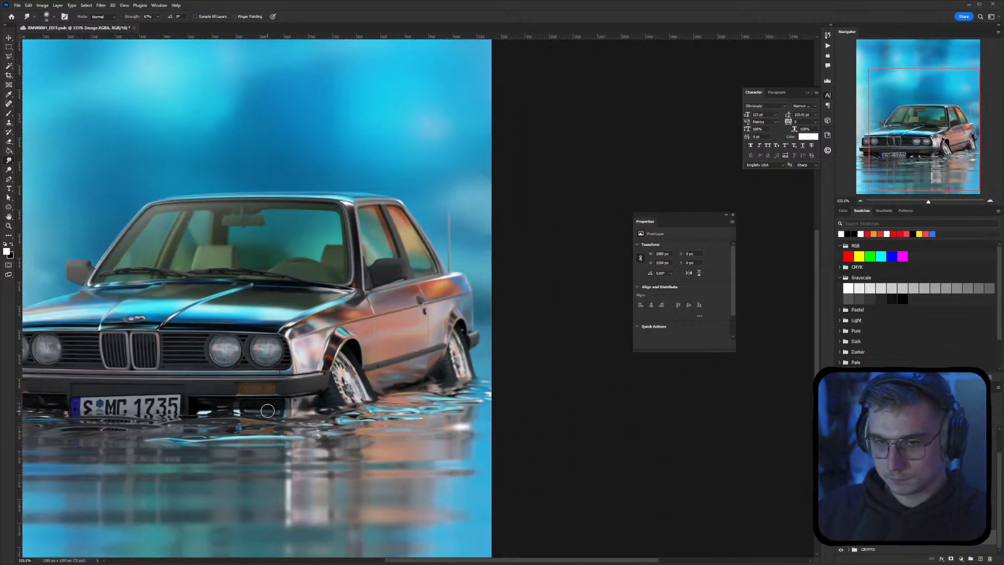
scroll(267, 411, "up", 1, "alt")
left_click_drag(238, 396, 320, 392)
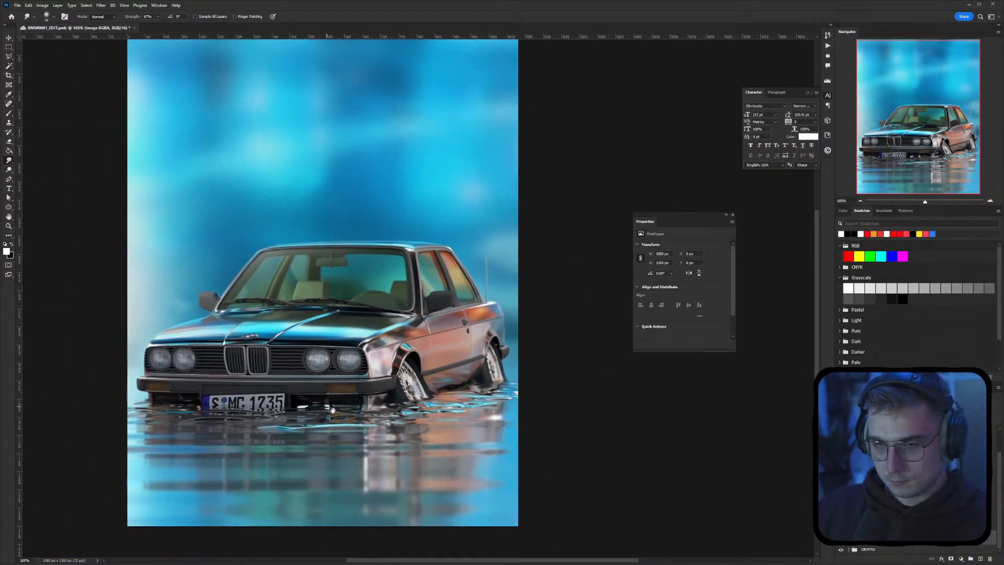
scroll(492, 401, "up", 5, "alt")
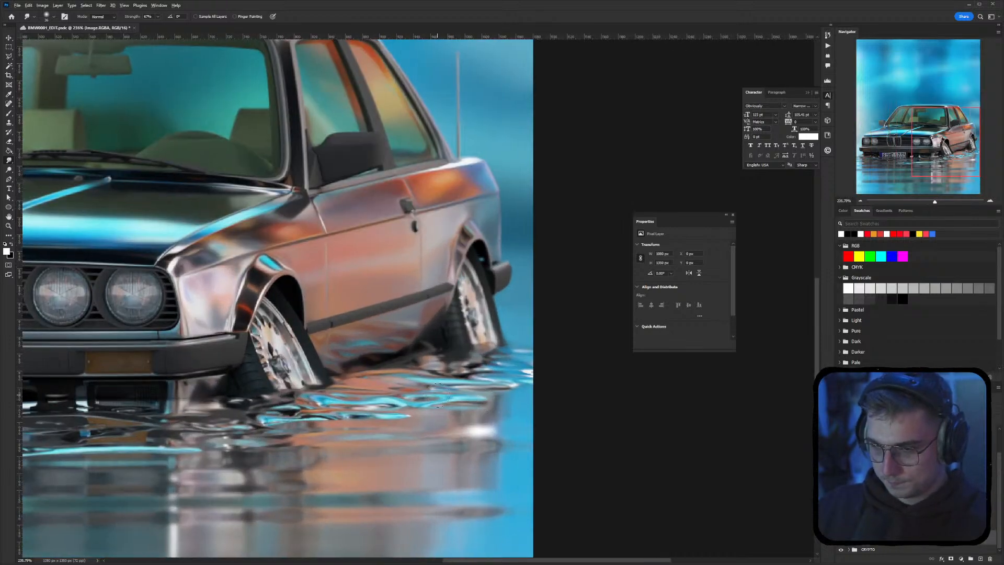
scroll(367, 371, "down", 7, "alt")
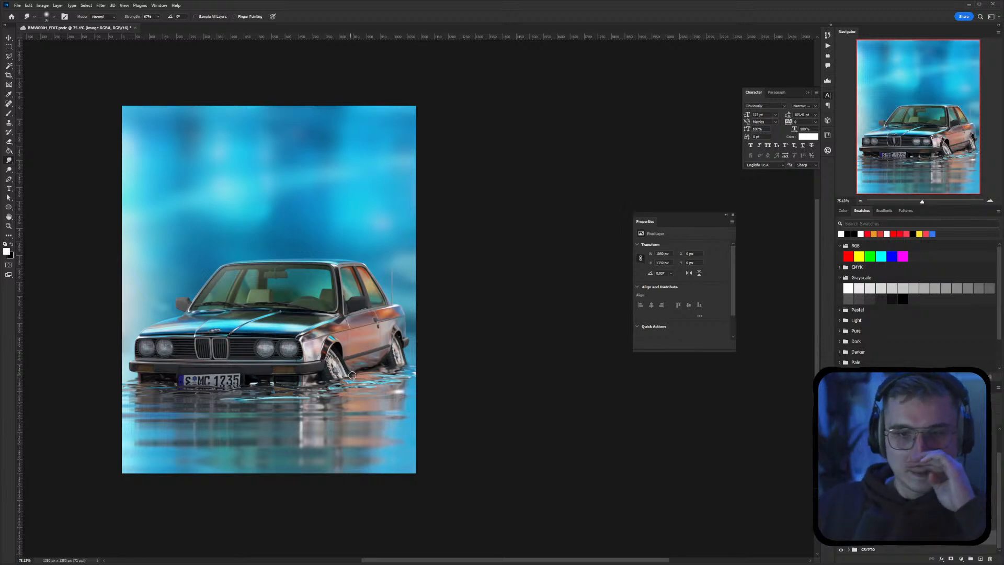
Add a Curves layer masked to the CARPAINT_TOPAZ selection, shape a gentle S-curve for more contrast, and save the document
left_click(889, 522)
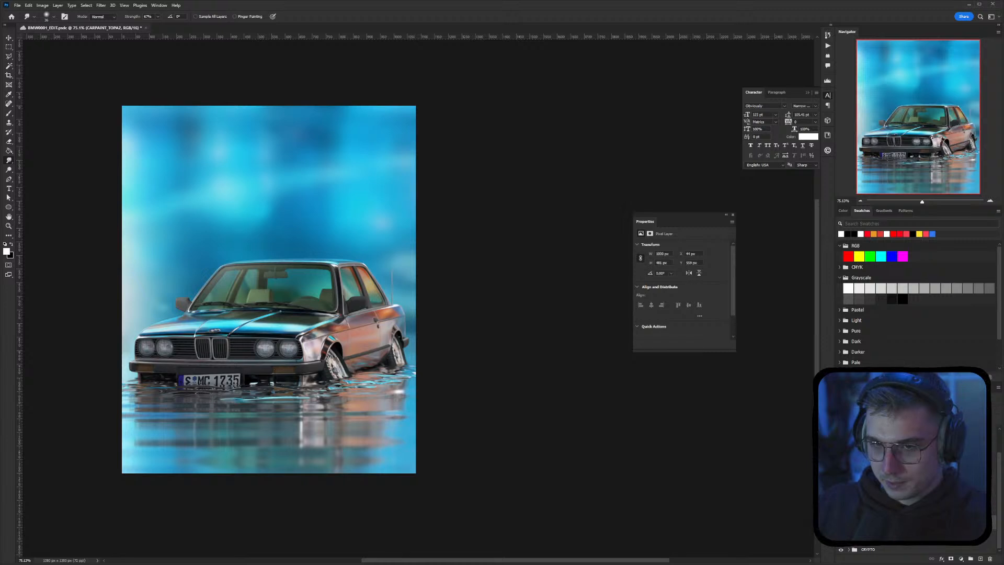
left_click(862, 522, "ctrl")
left_click(962, 559)
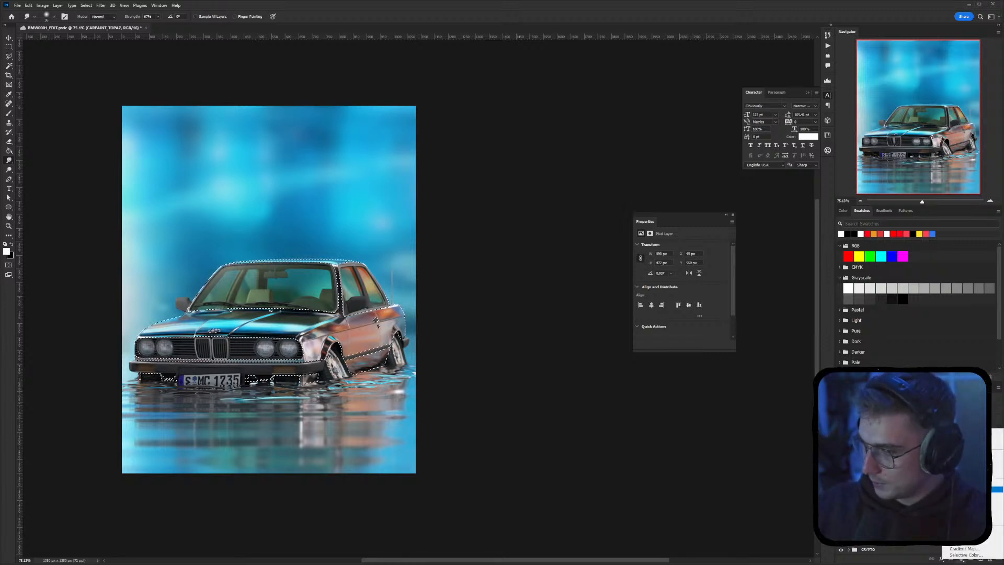
left_click(962, 467)
mouse_move(689, 292)
left_mouse_down()
mouse_move(679, 305)
mouse_move(698, 284)
mouse_move(685, 301)
left_mouse_up()
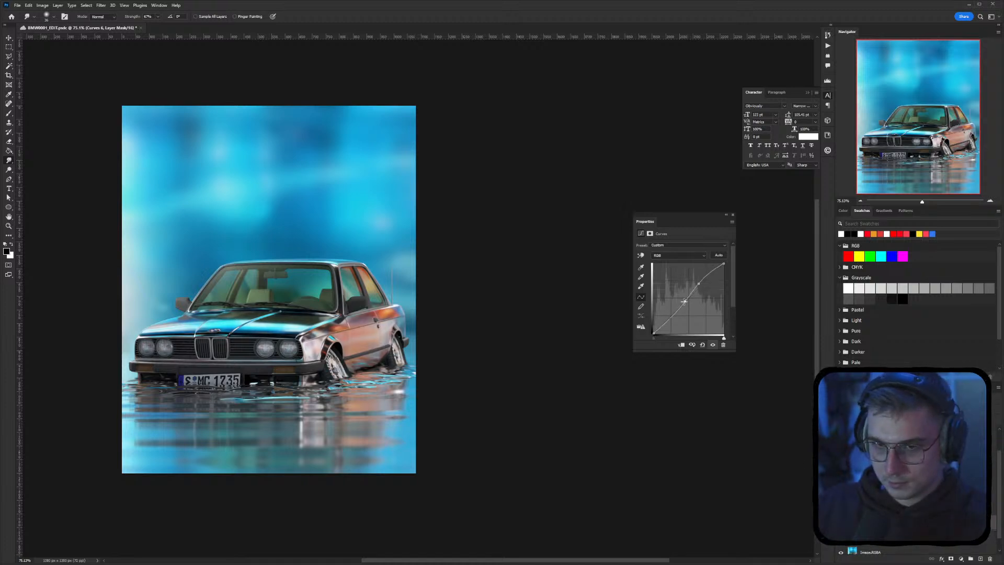
left_click(733, 214)
key("ctrl+s")
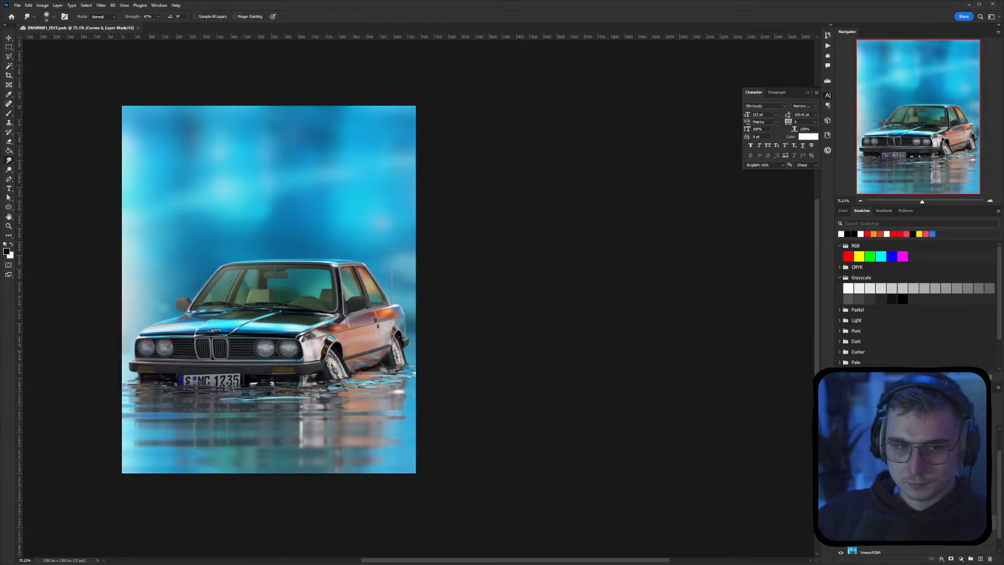
Add a Color Lookup adjustment layer directly above the AO.RGBA layer
left_click_drag(322, 275, 347, 280)
scroll(988, 515, "up", 2)
left_click(905, 433)
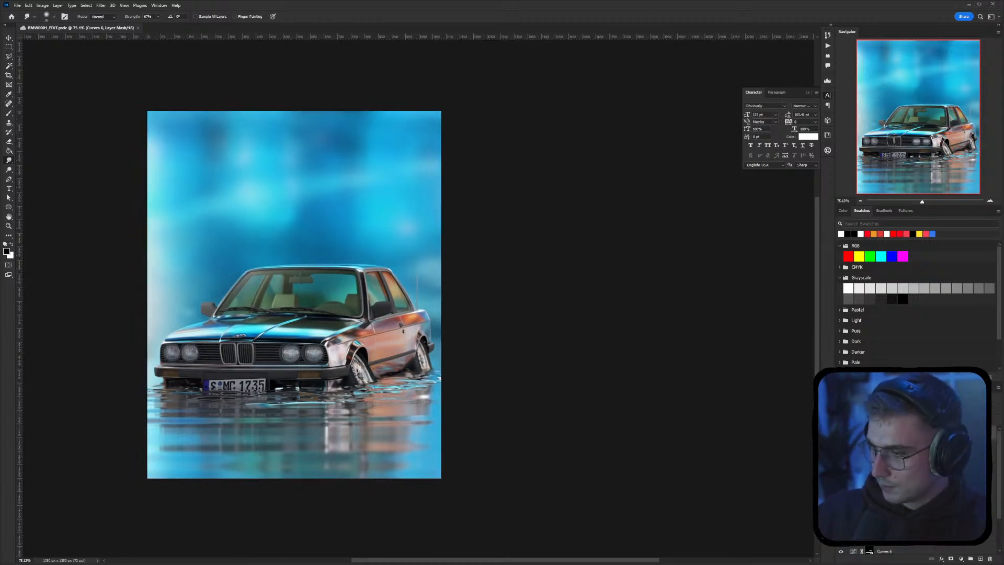
left_click(962, 558)
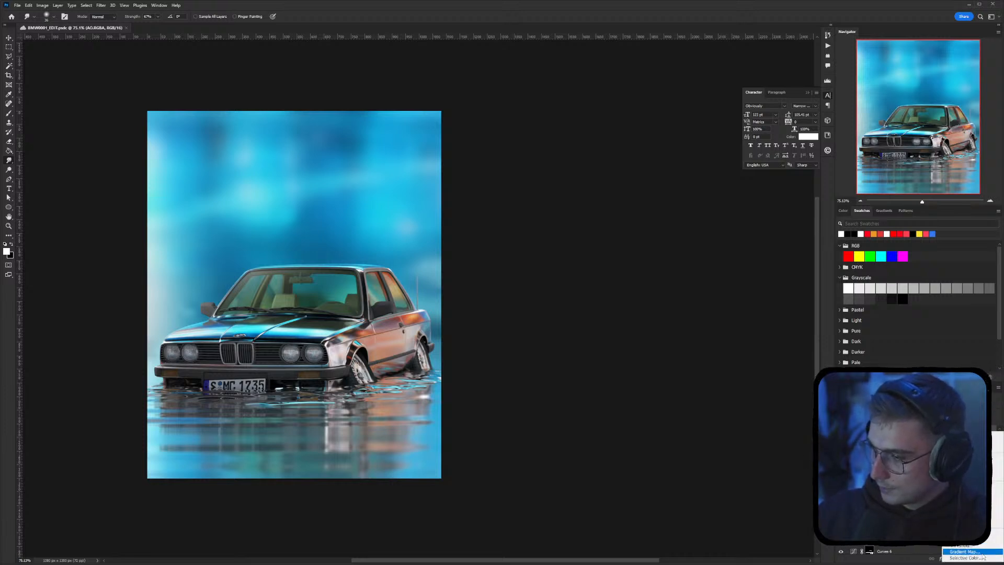
left_click(996, 525)
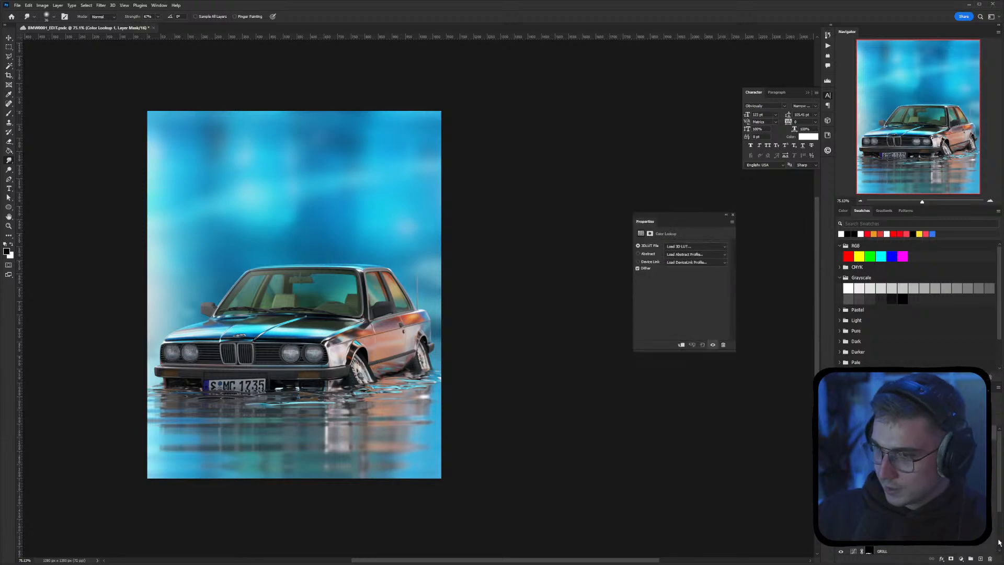
Load the M31 - LOG.cube 3D LUT file into the Color Lookup adjustment and target the layer instead of its mask
left_click(679, 250)
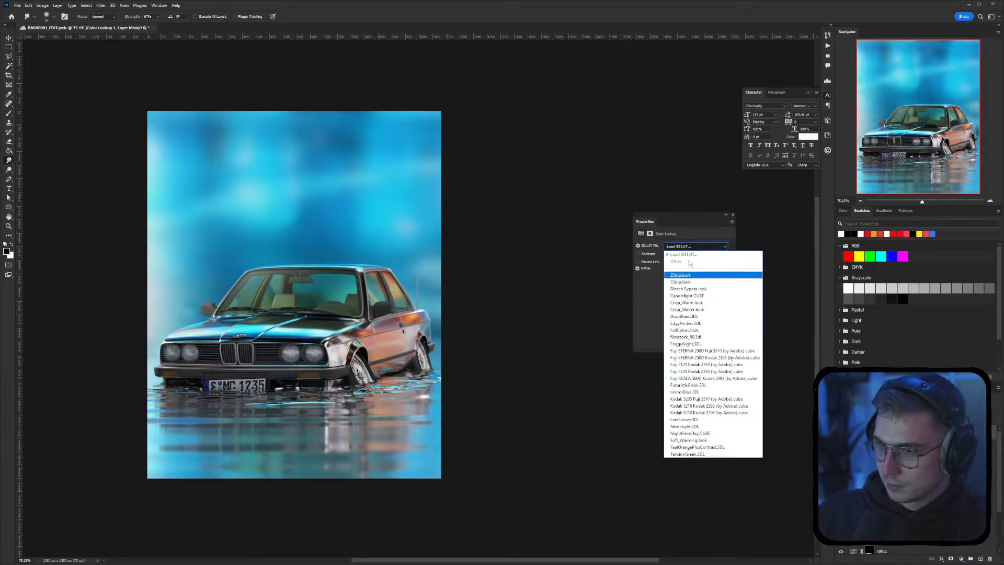
left_click(694, 258)
key("Caps_Lock")
left_click_drag(181, 7, 0, 105)
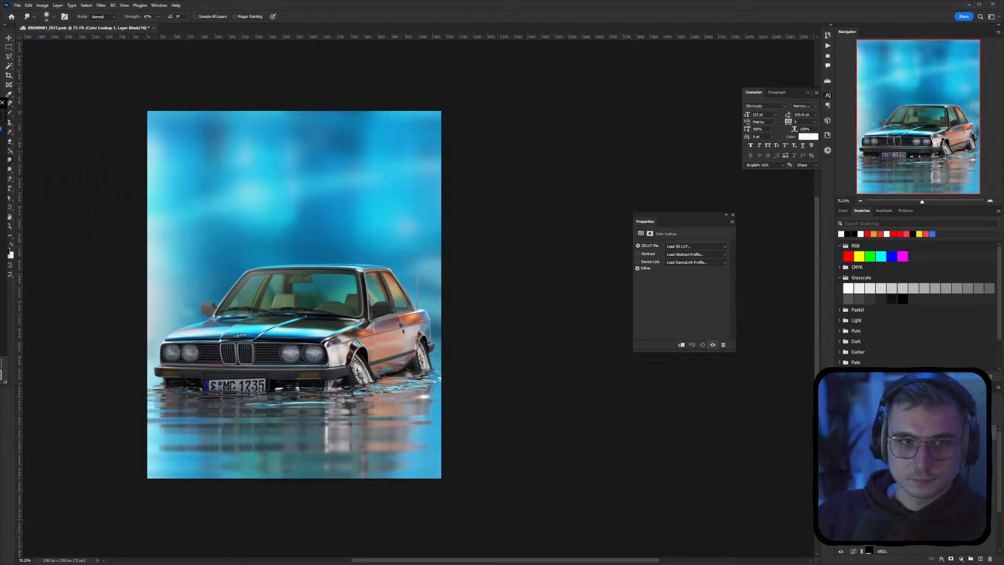
key("Return")
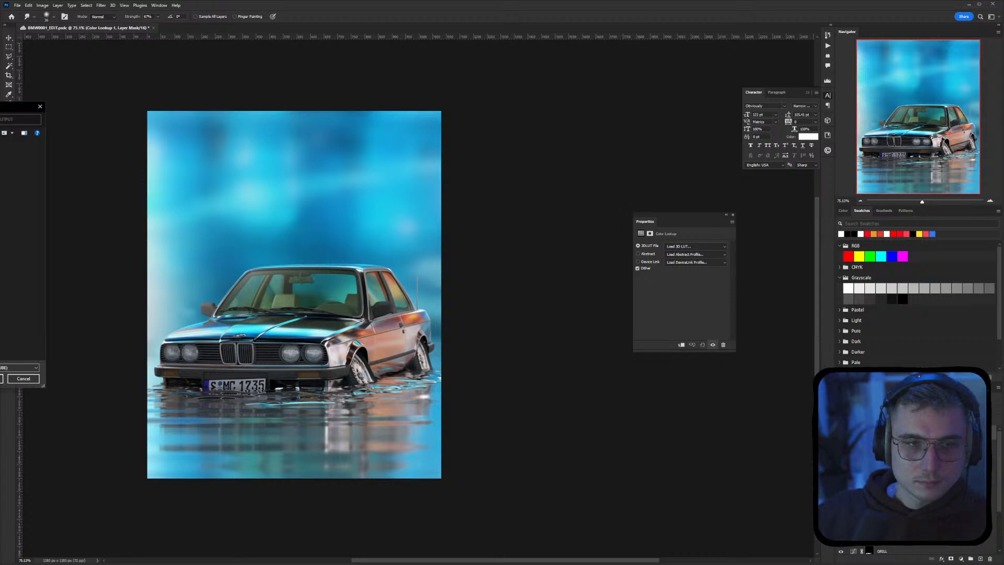
left_click(24, 378)
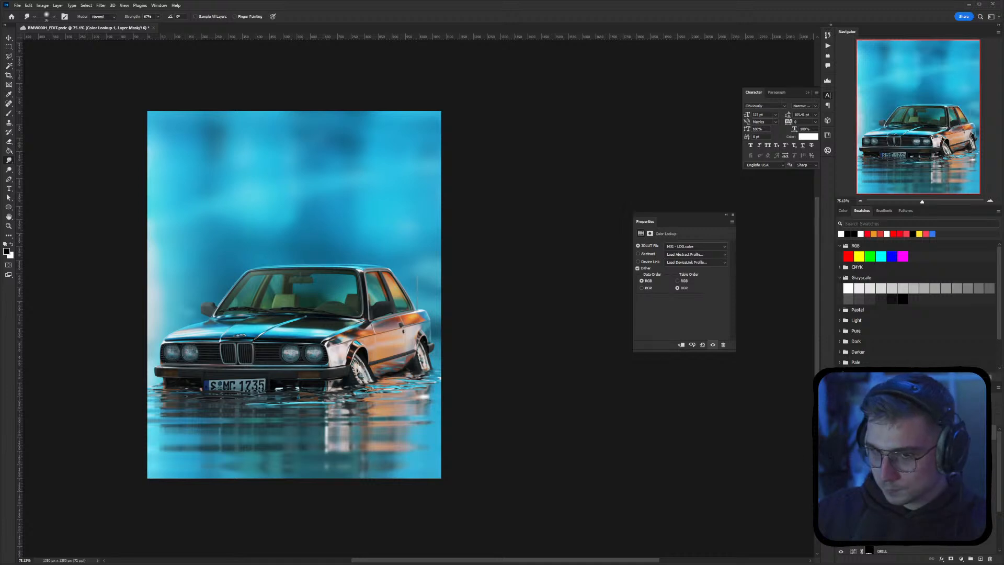
left_click(854, 433)
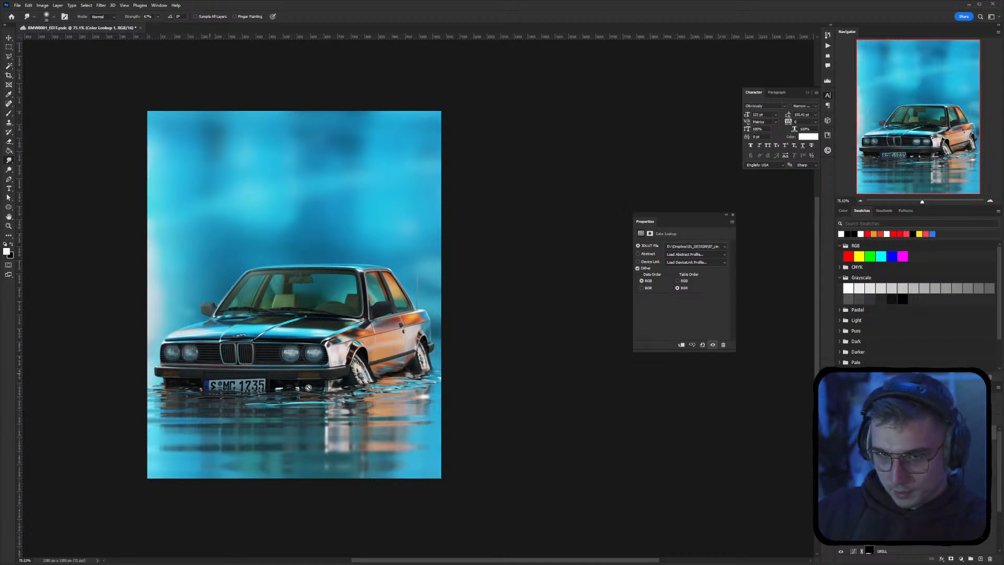
Add a Selective Color adjustment layer and set Reds to cyan -12, magenta -4, yellow +7 and black +1
left_click(961, 558)
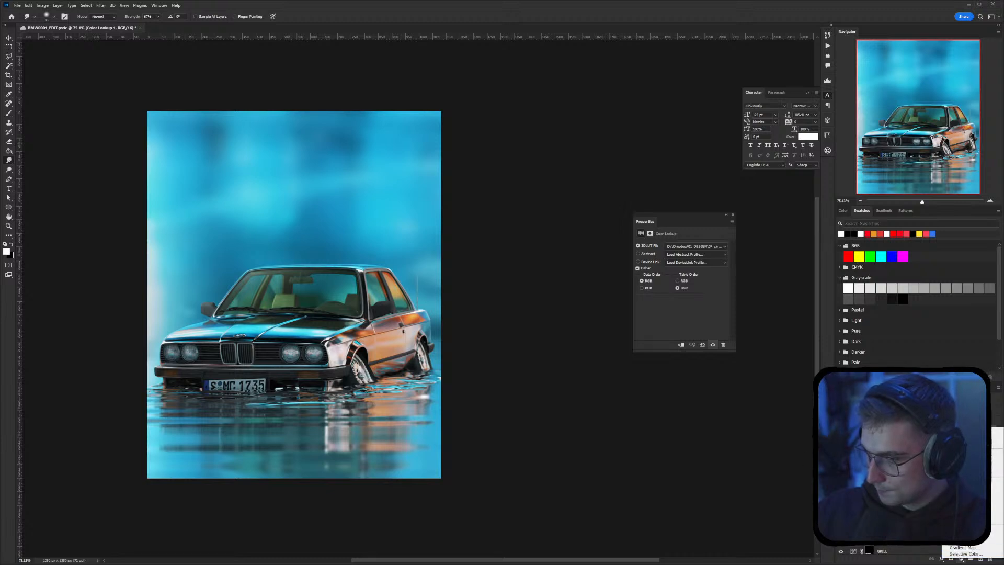
left_click(965, 554)
left_click_drag(682, 270, 691, 317)
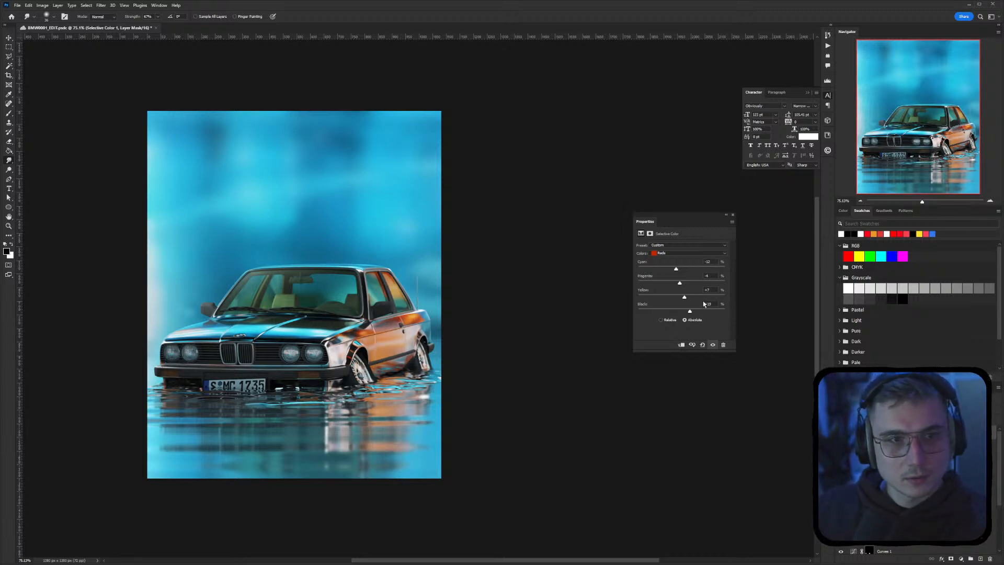
left_click_drag(690, 311, 680, 314)
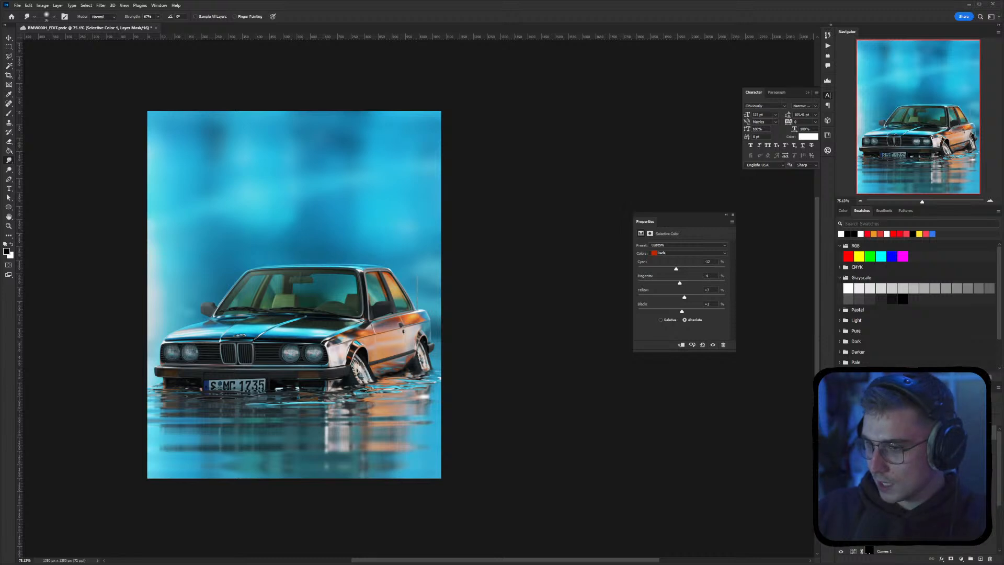
In the Selective Color adjustment, set cyan to -17 and reduce magenta to about -10 for the Yellows
left_click(664, 252)
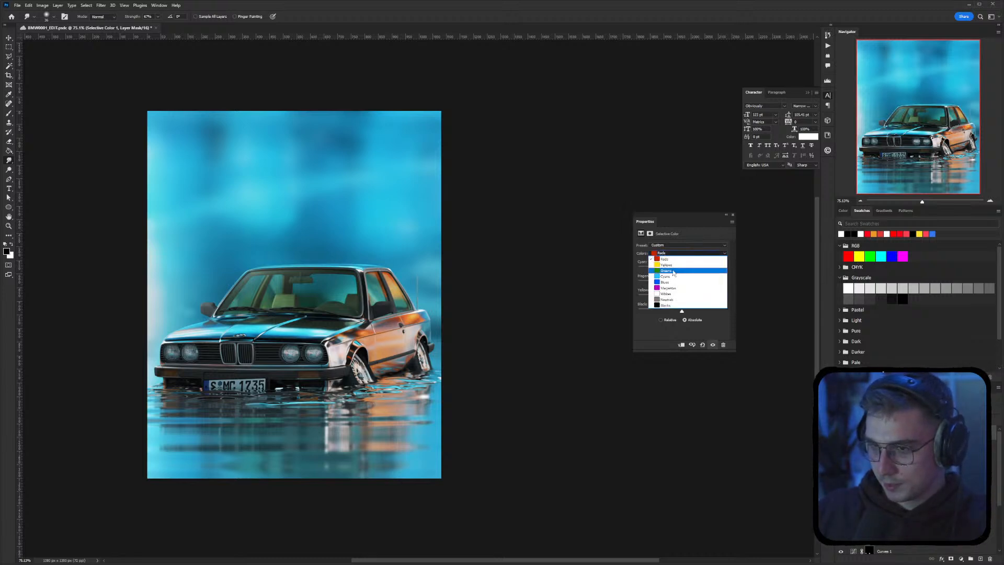
left_click(672, 265)
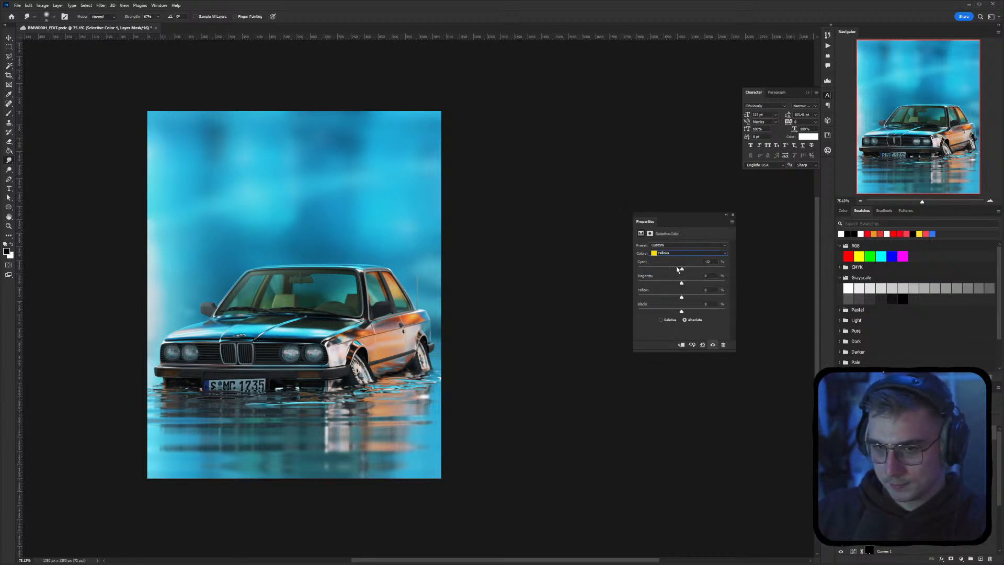
left_click(675, 268)
left_click_drag(681, 283, 678, 283)
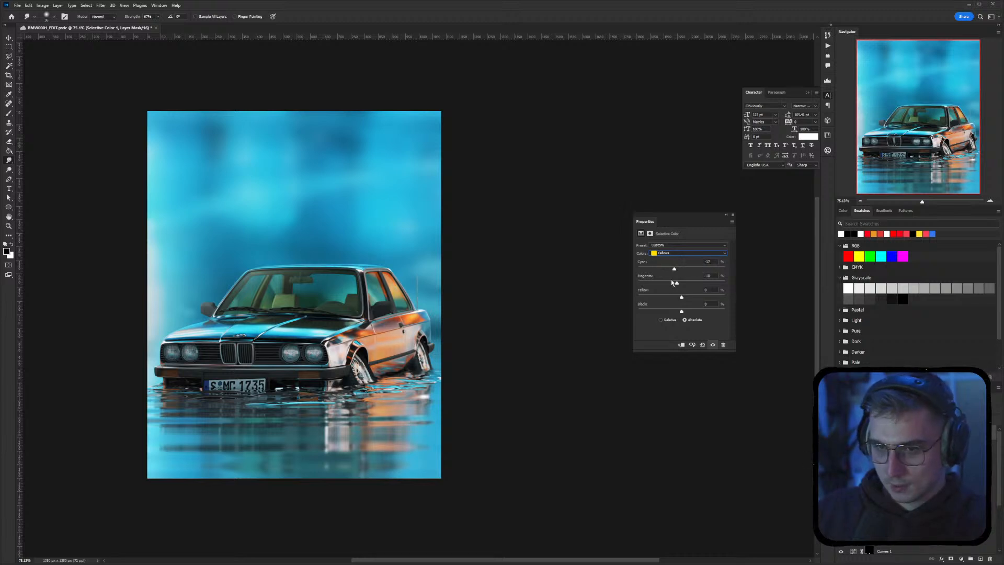
For the Blues in the Selective Color adjustment, set cyan to -24 and black to -22
left_click(675, 253)
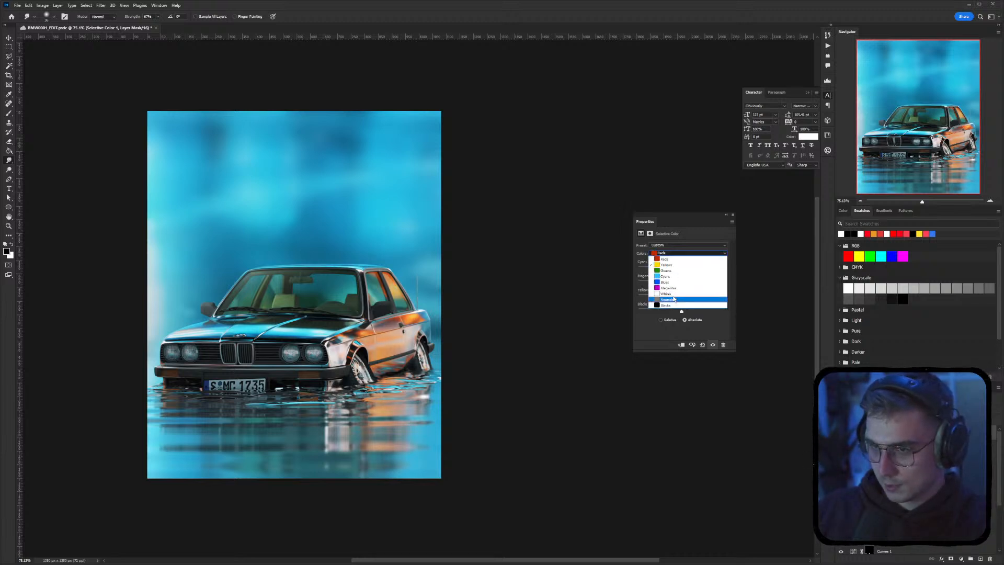
left_click(683, 283)
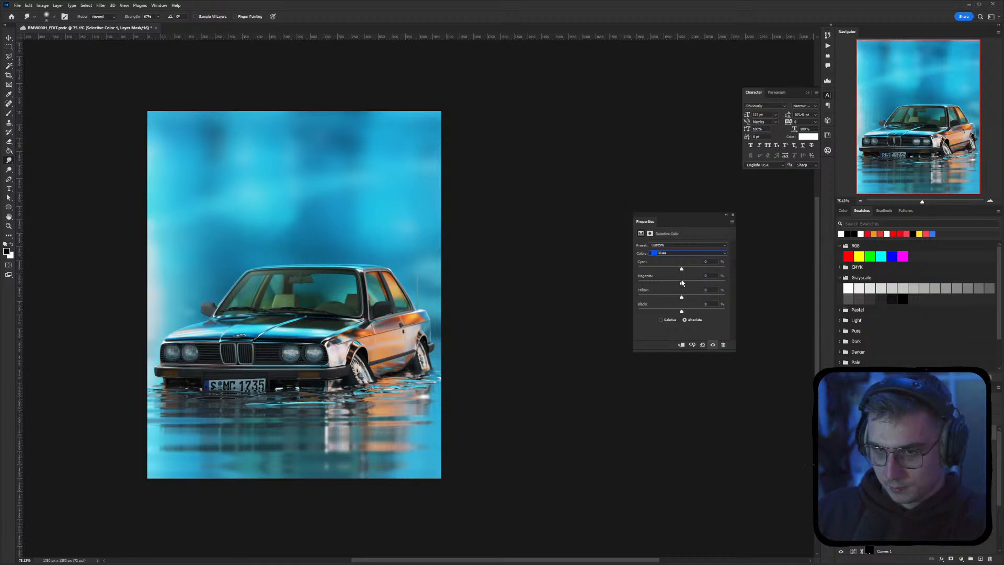
left_click_drag(682, 269, 662, 276)
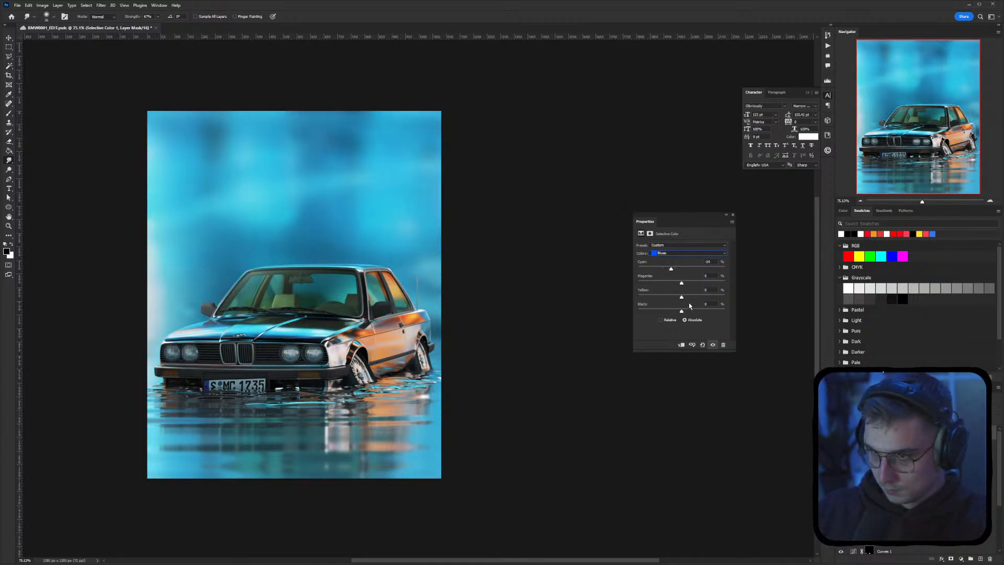
left_click_drag(693, 311, 673, 311)
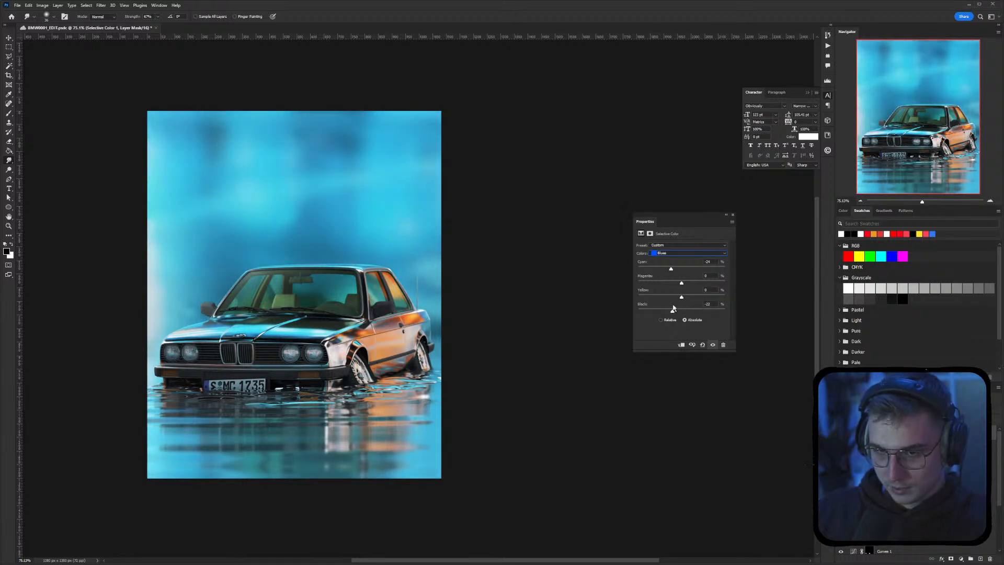
Shift the cyan amount of the Magentas slightly, switch the Selective Color range to Blacks, and close the adjustment's properties
left_click(680, 253)
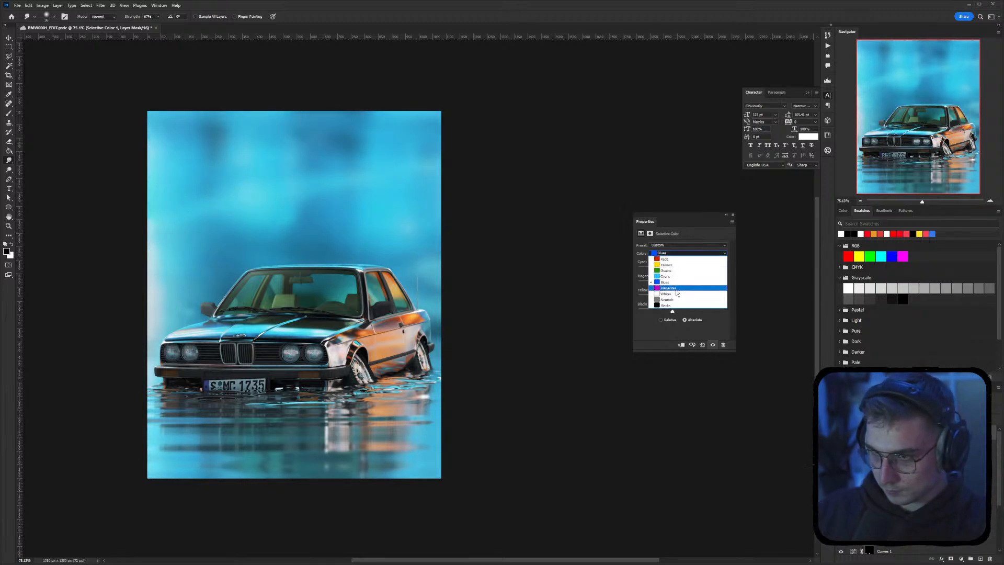
left_click(680, 291)
left_click_drag(683, 269, 677, 269)
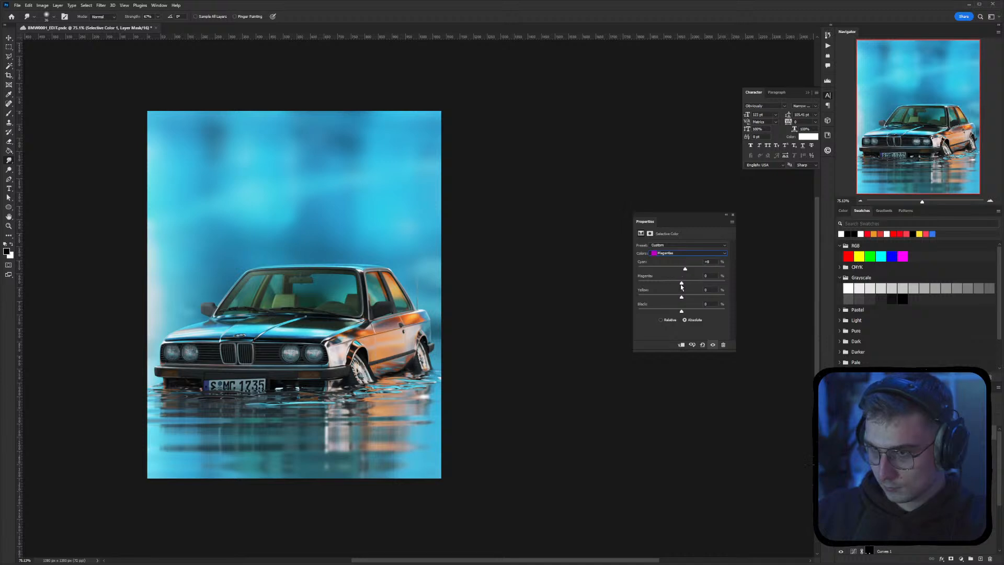
left_click(665, 253)
left_click(669, 301)
left_click(733, 215)
Open the Camera Raw filter on the Image.RGBA layer; set Texture +29, Clarity +7, Highlights -21, Shadows +17, Blacks +10, and raise Vibrance
scroll(915, 470, "down", 5)
left_click(889, 537)
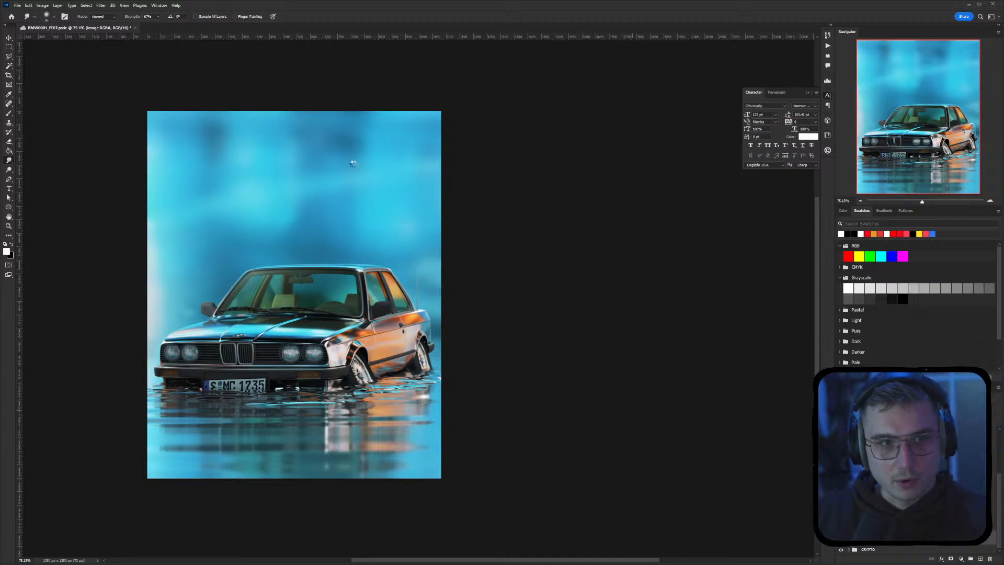
key("ctrl+shift+a")
left_click_drag(0, 1, 320, 122)
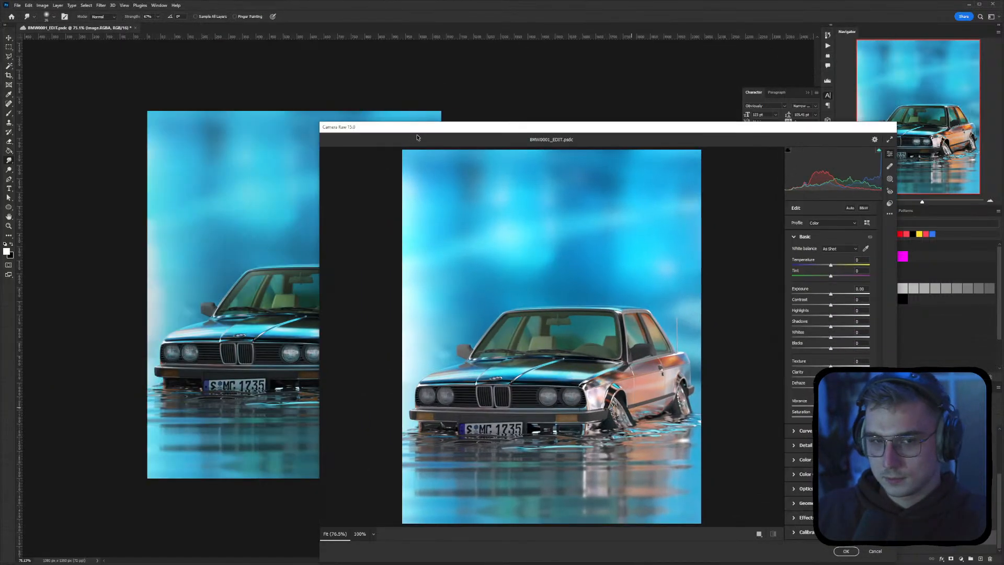
left_click_drag(409, 121, 287, 67)
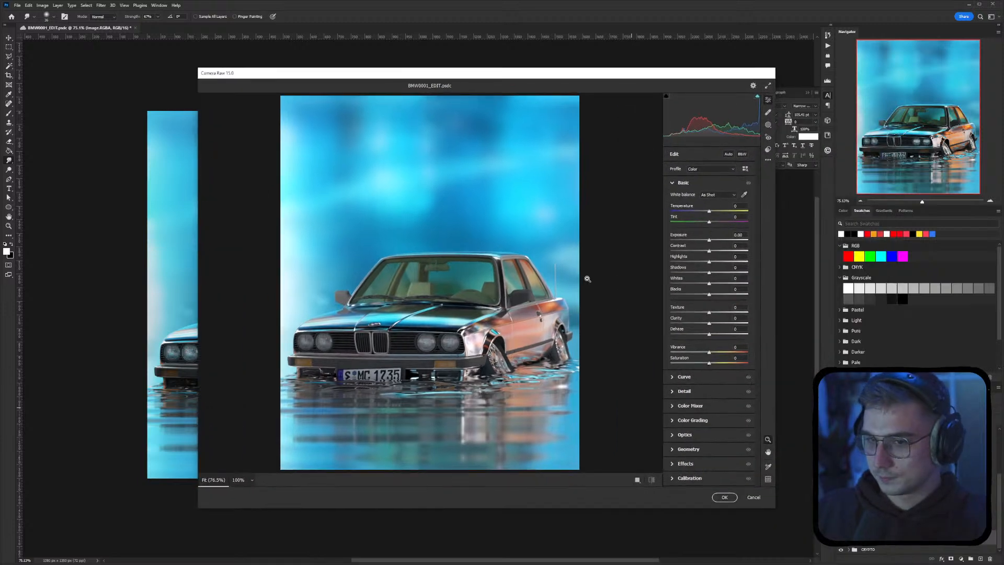
mouse_move(710, 313)
left_mouse_down()
mouse_move(721, 314)
mouse_move(712, 327)
left_mouse_up()
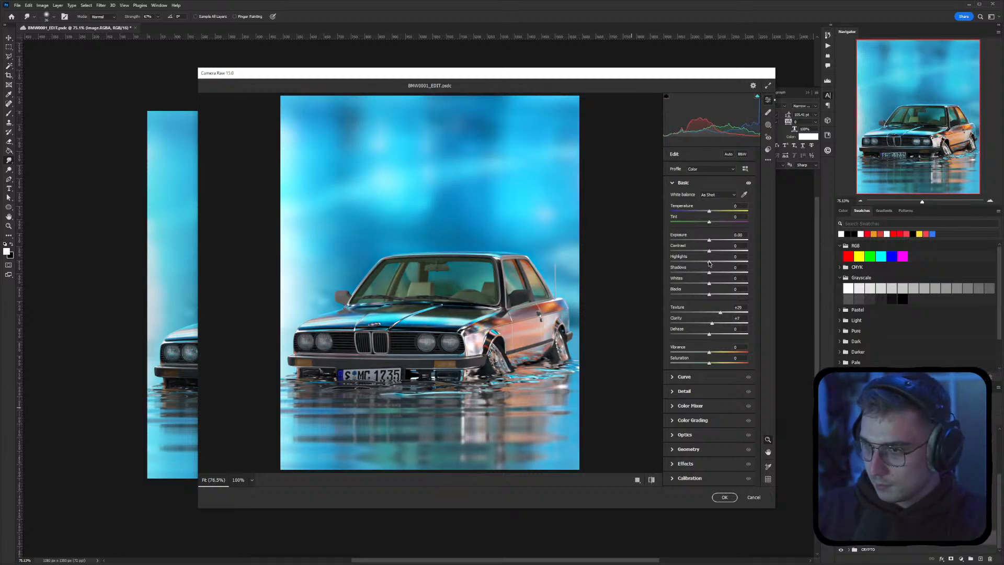
left_click_drag(709, 262, 715, 295)
left_click_drag(710, 354, 719, 355)
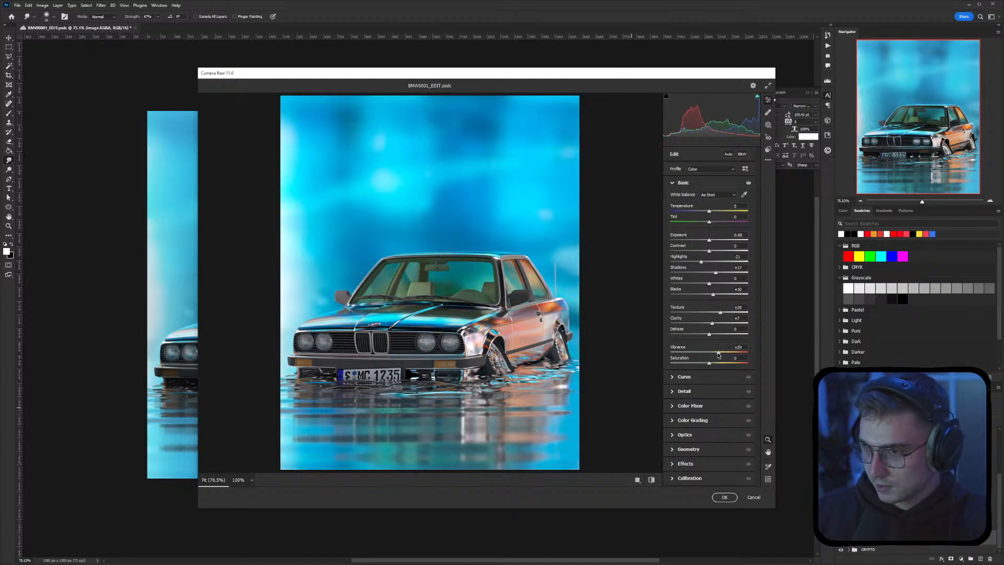
Set the Camera Raw detail values to Sharpening 28 and Noise Reduction 11, and apply the filter
left_click(673, 391)
mouse_move(671, 229)
left_mouse_down()
mouse_move(689, 233)
mouse_move(681, 245)
left_mouse_up()
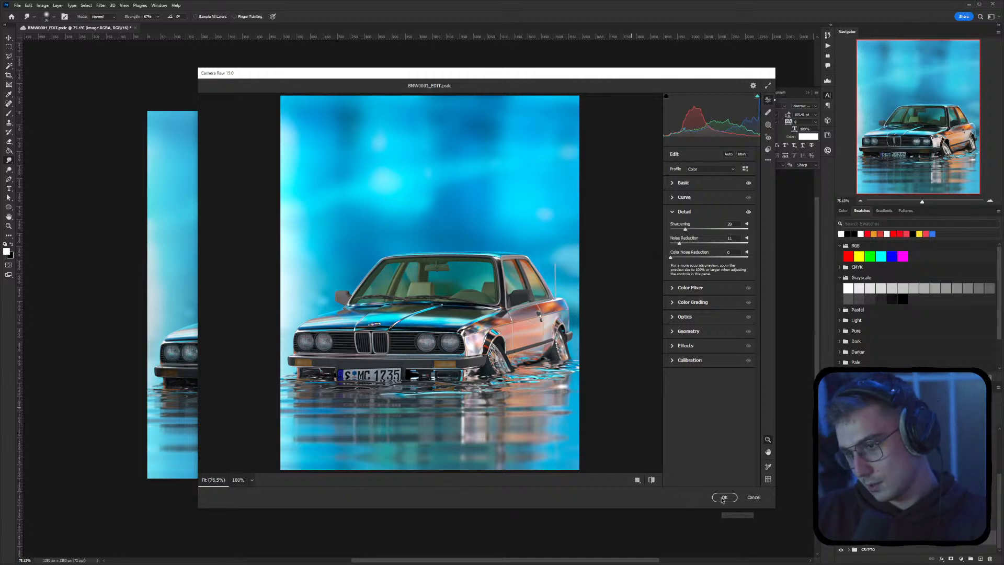
left_click(725, 496)
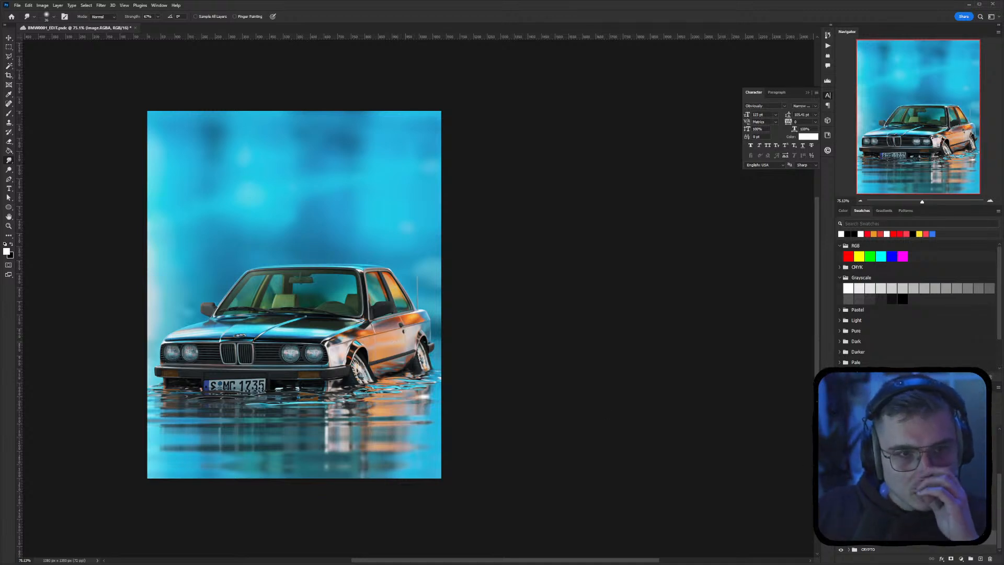
Compare the image with and without the Selective Color 1 layer by switching its visibility off and on
scroll(915, 487, "up", 4)
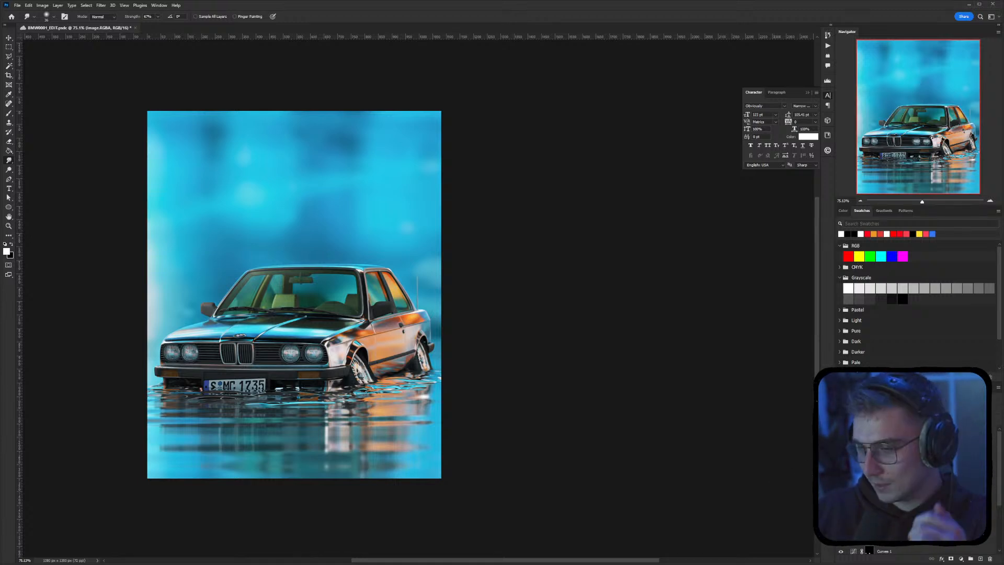
left_click(905, 432)
left_click(841, 432)
left_click(841, 433)
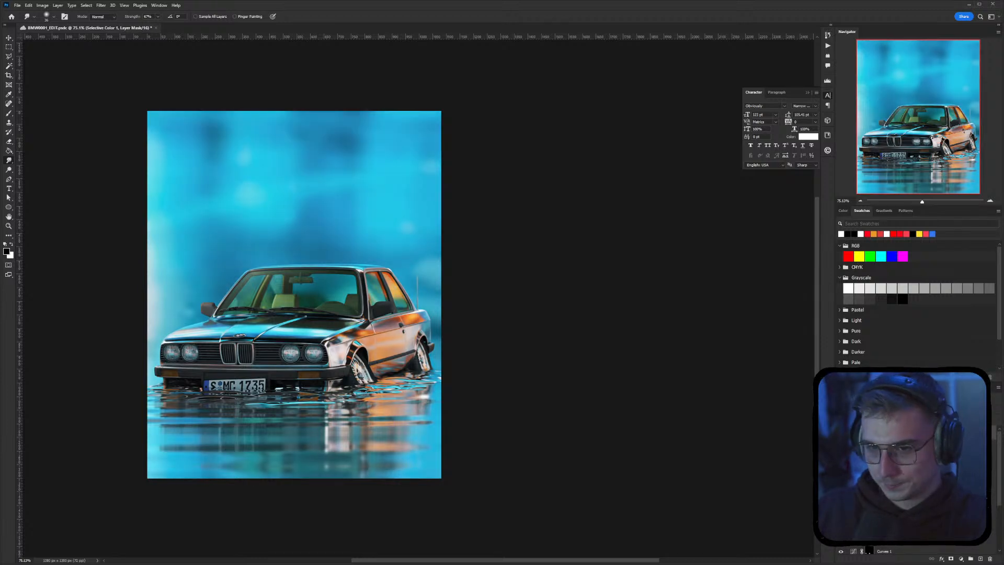
left_click_drag(283, 345, 357, 351)
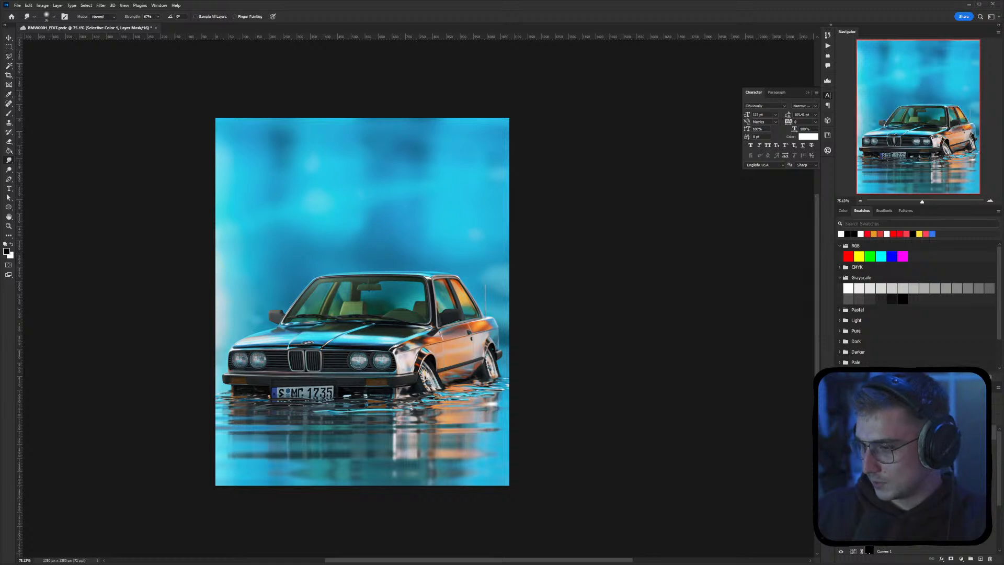
left_click(841, 432)
left_click(841, 433)
Reopen the Selective Color 1 adjustment and set the Blacks to cyan +2, magenta 0 and black about -5
left_click(854, 433)
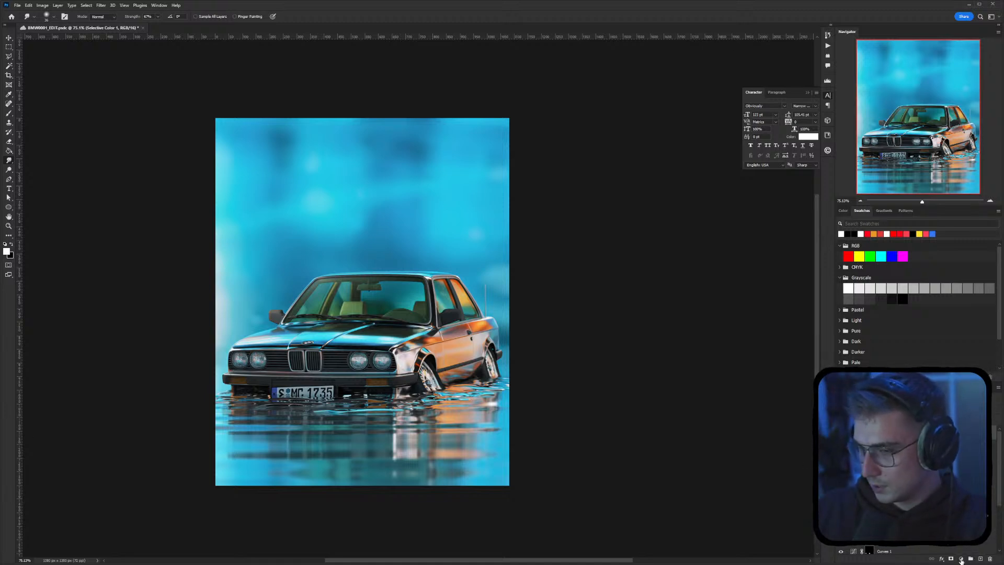
double_click(854, 433)
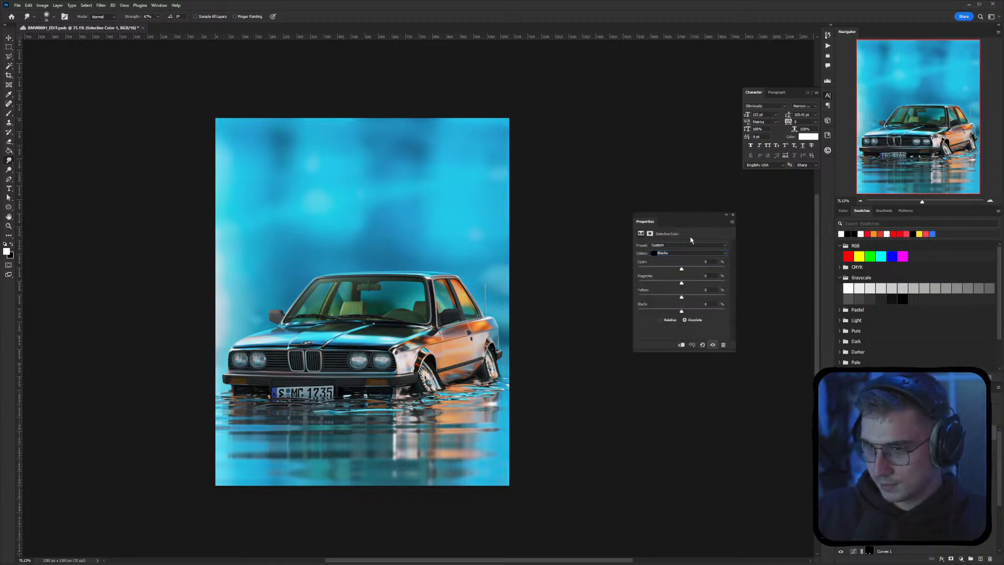
mouse_move(682, 312)
left_mouse_down()
mouse_move(696, 312)
mouse_move(680, 309)
left_mouse_up()
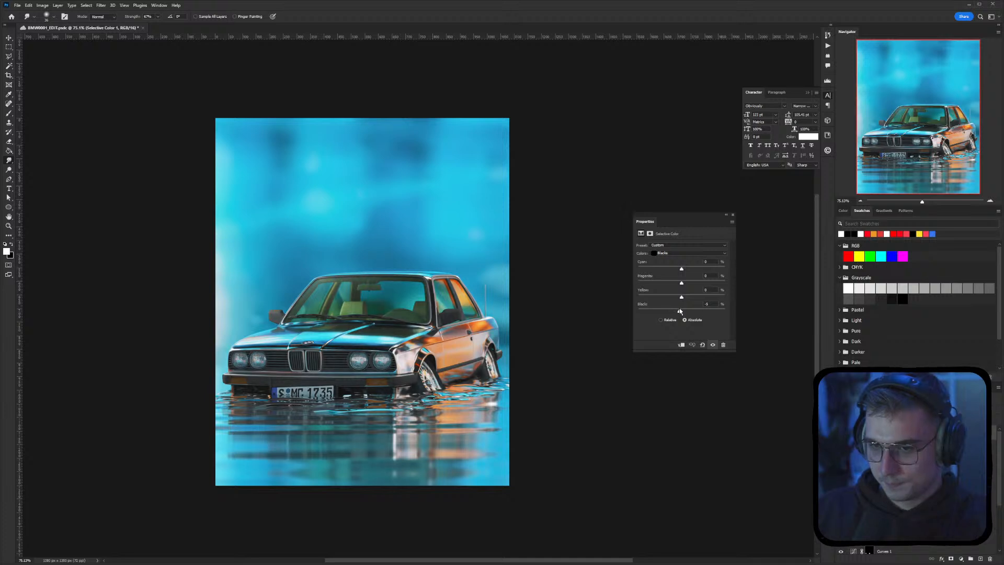
left_click_drag(681, 269, 683, 286)
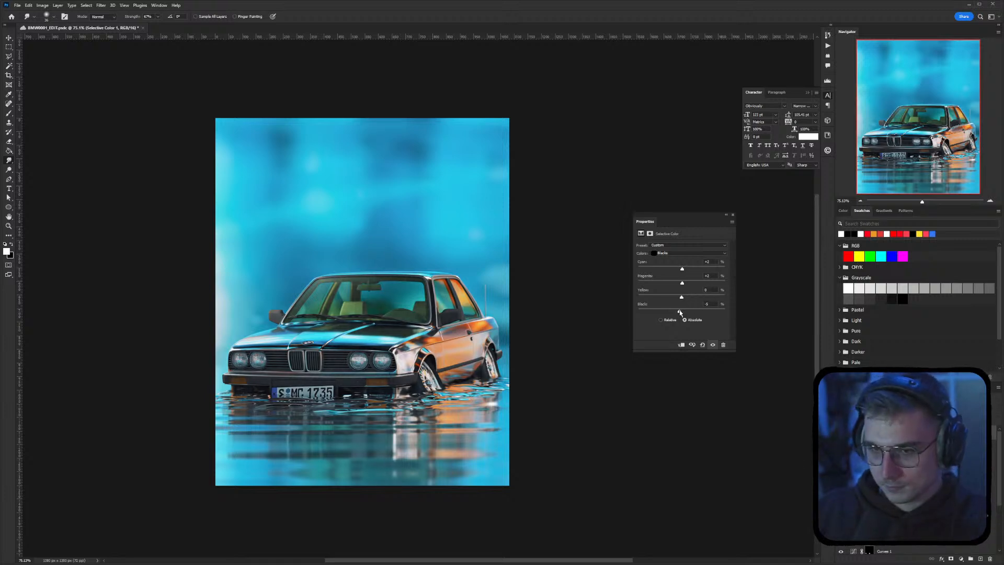
left_click_drag(683, 284, 682, 285)
left_click(707, 275)
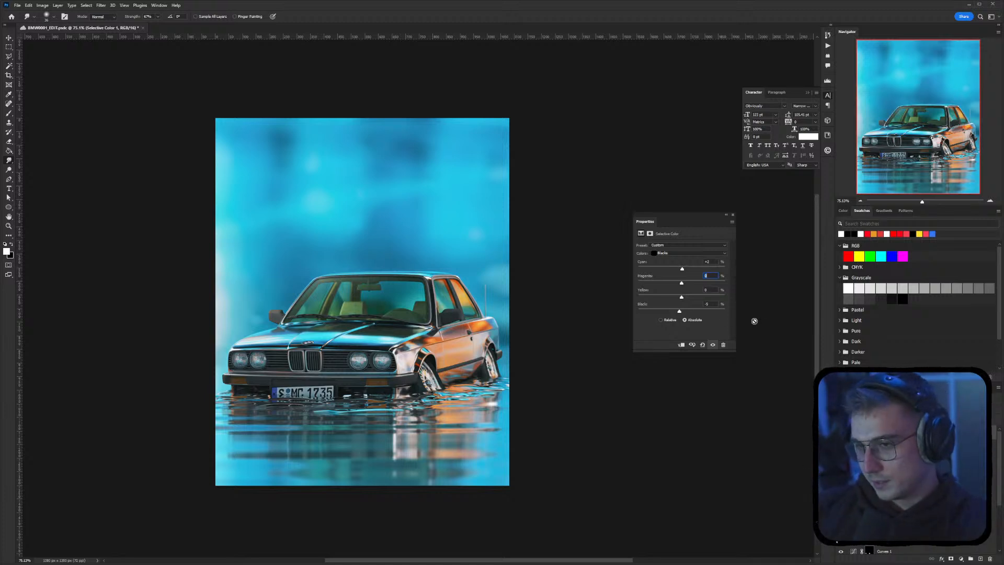
left_click_drag(673, 216, 597, 185)
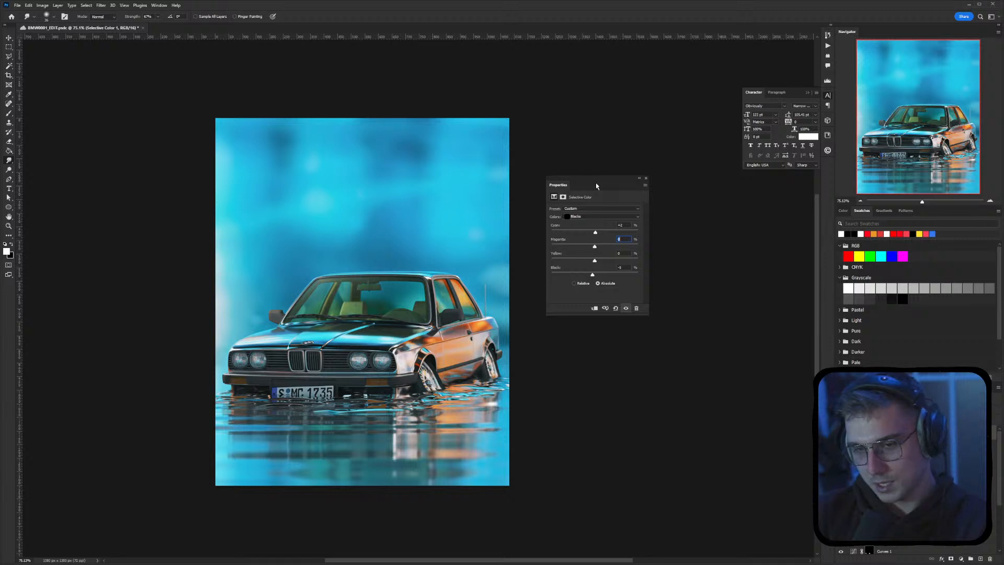
left_click_drag(595, 183, 608, 196)
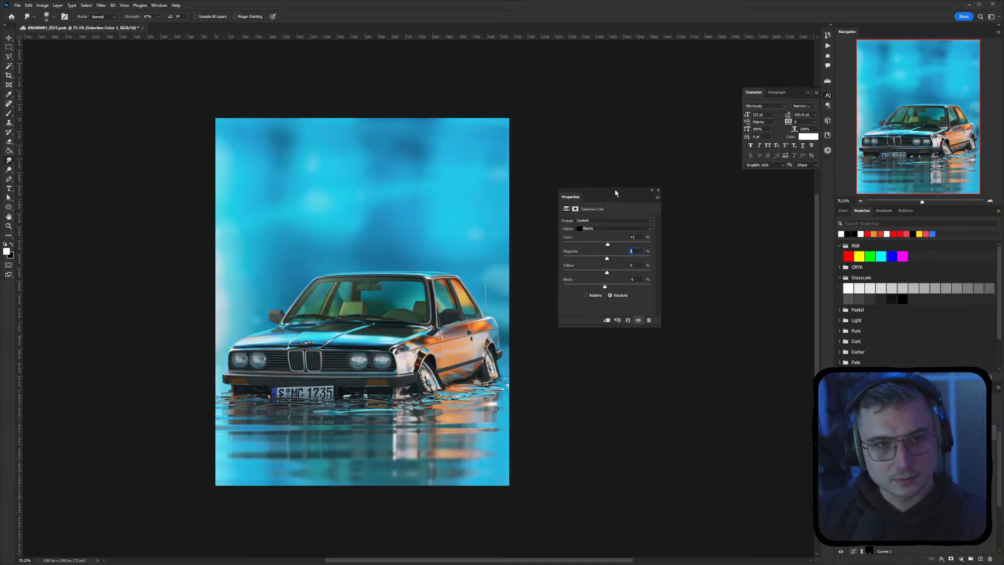
left_click_drag(616, 193, 608, 241)
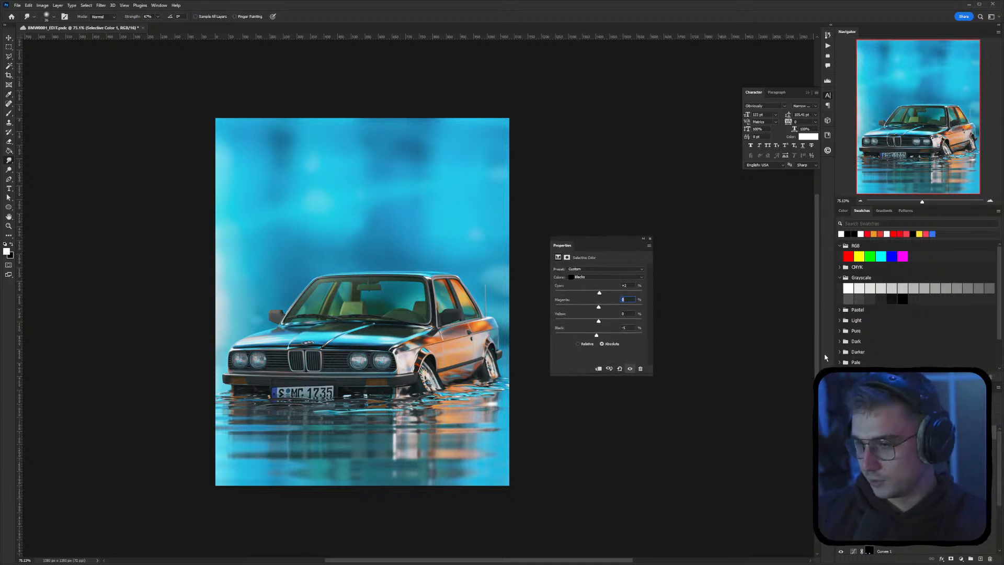
key("Up")
key("Down")
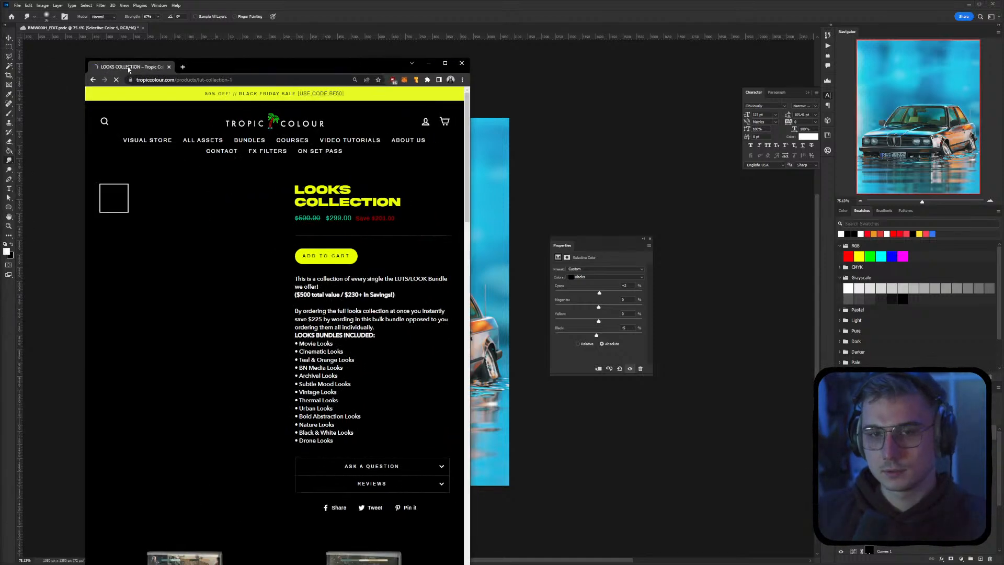
Switch to the browser with the Tropic Colour store and search it for "ORANGE TEAL"
left_click_drag(87, 63, 74, 135)
left_click_drag(231, 141, 278, 61)
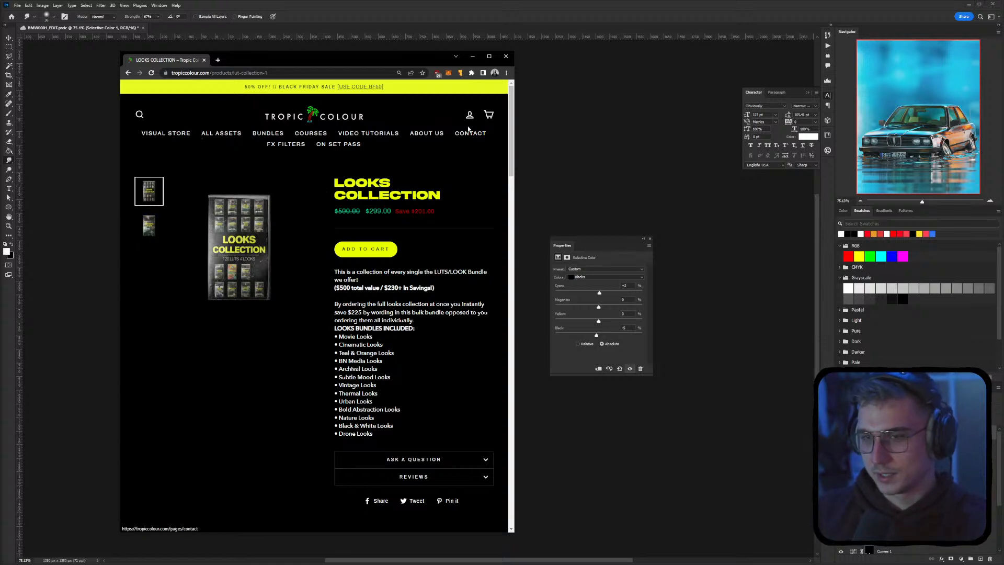
left_click(140, 114)
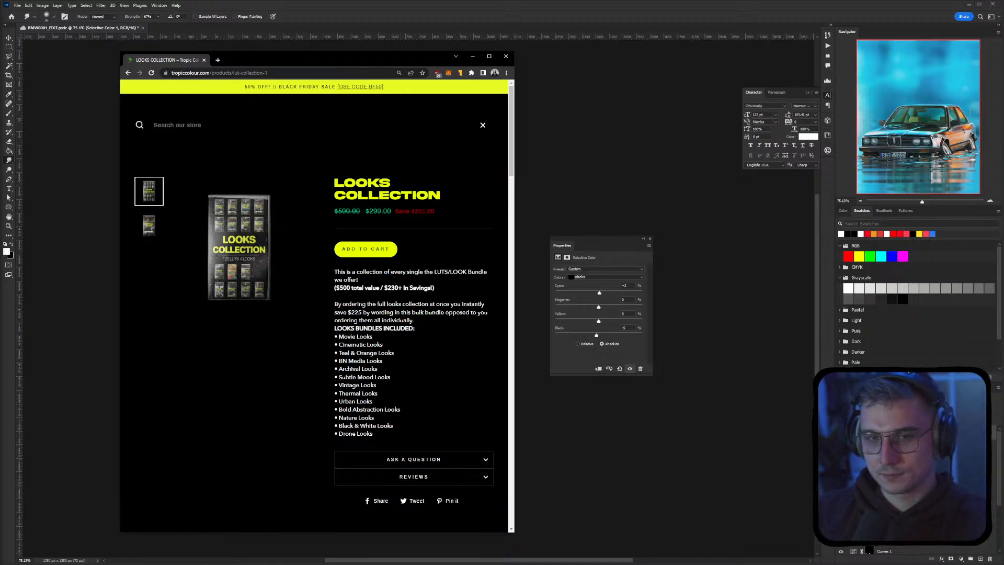
type("ORANGE TEAL")
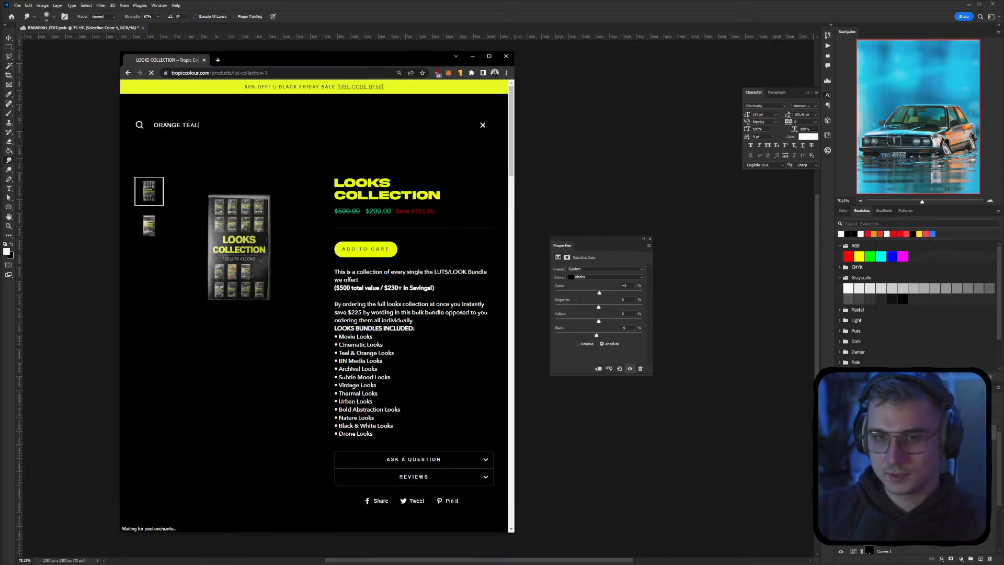
key("Return")
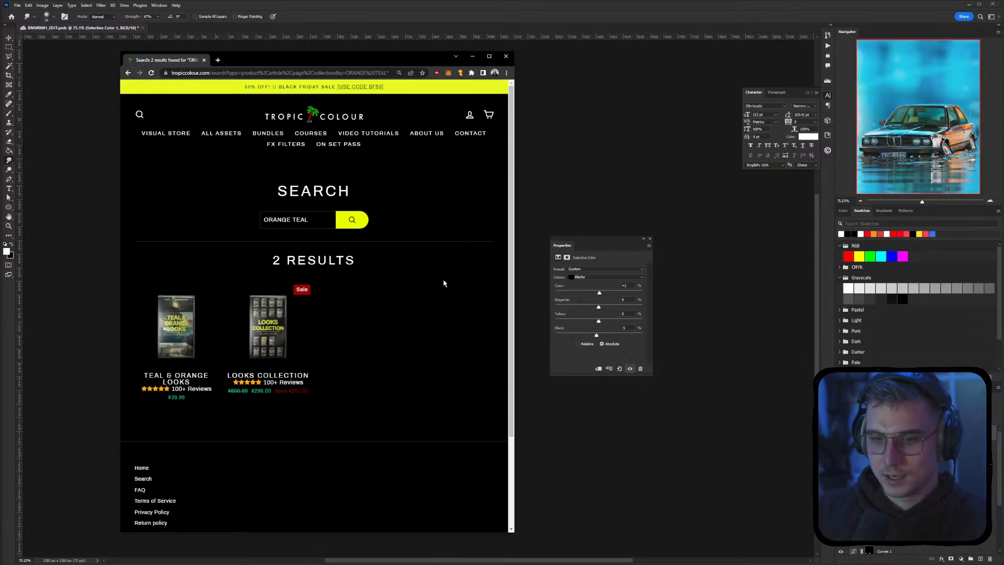
Open the Teal & Orange Looks product page and look through its sample images
left_click(176, 326)
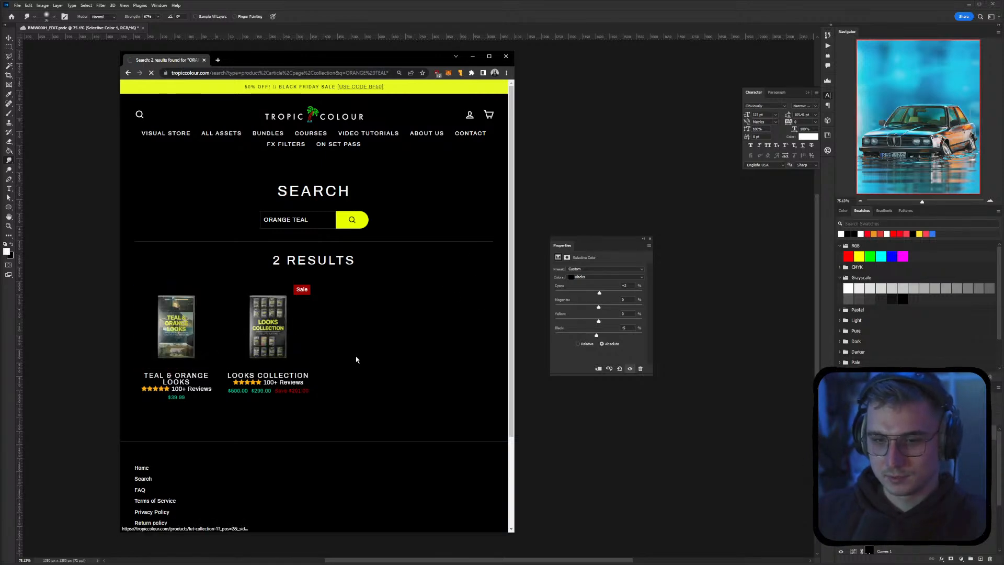
scroll(251, 326, "down", 6)
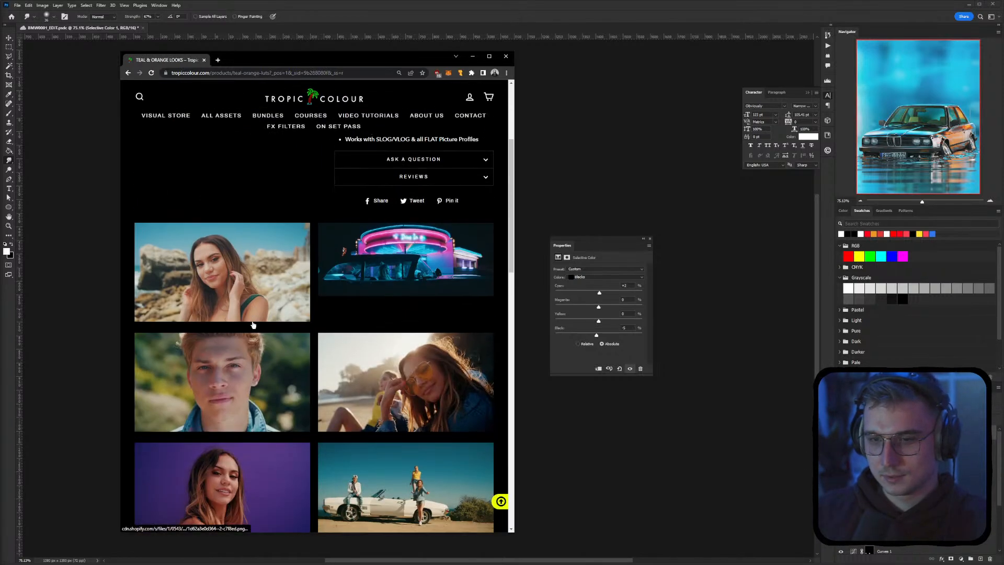
scroll(253, 326, "down", 8)
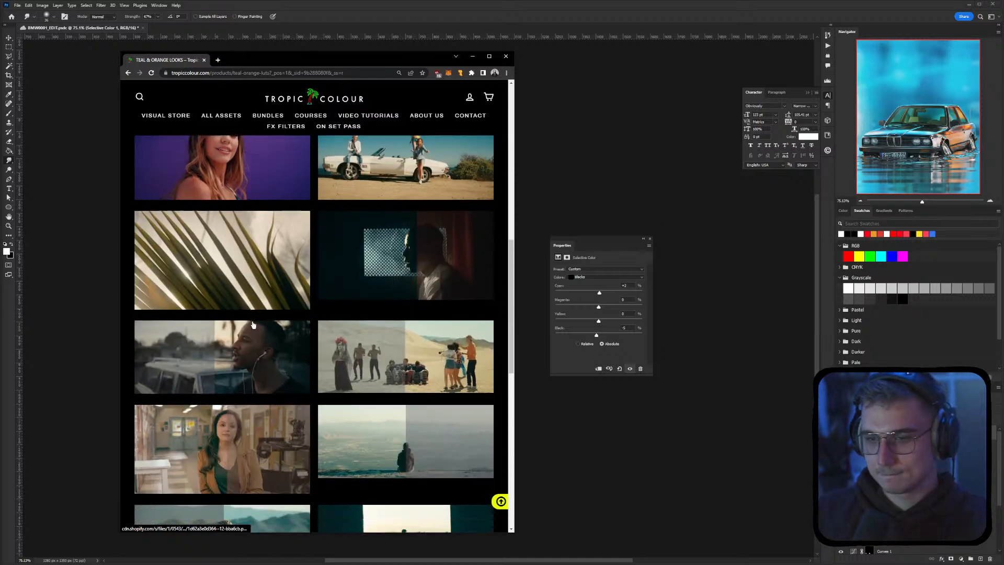
scroll(253, 325, "up", 15)
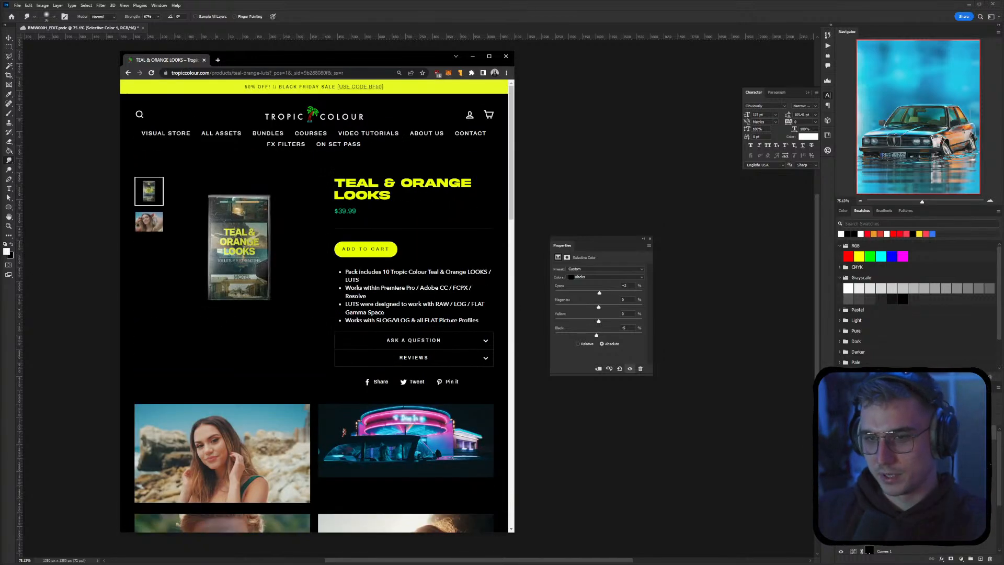
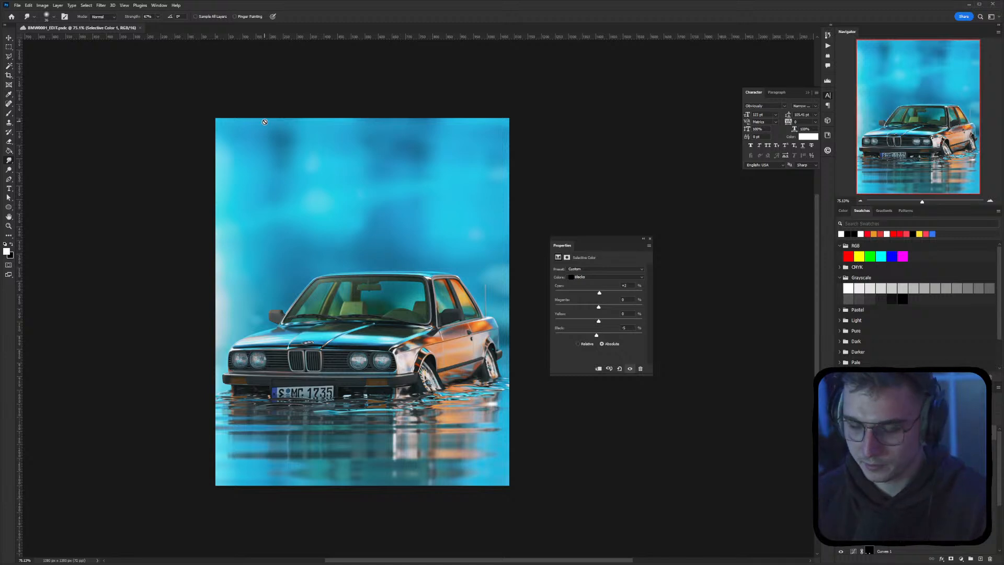
left_click_drag(359, 343, 362, 341)
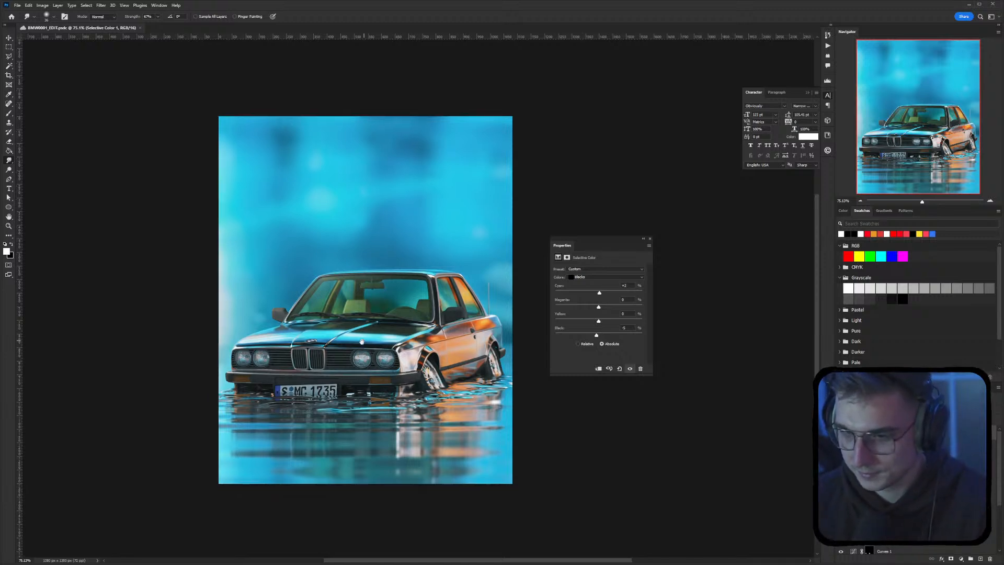
scroll(905, 470, "down", 5)
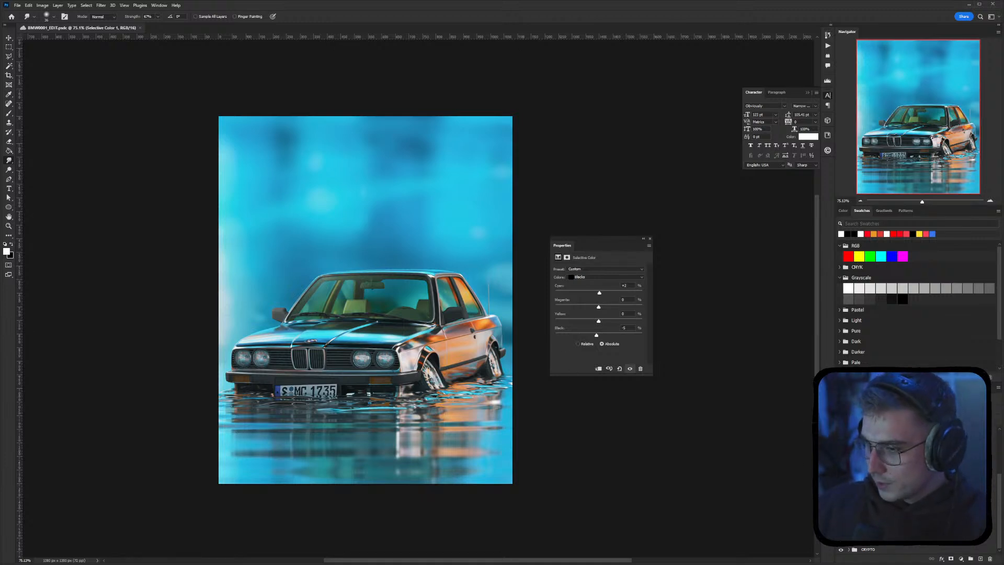
scroll(910, 486, "up", 4)
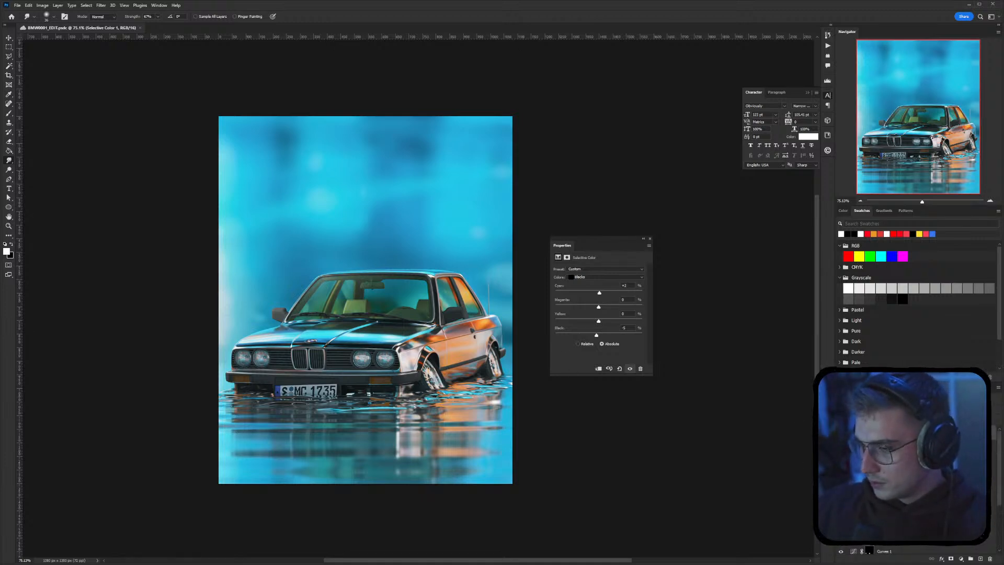
scroll(910, 487, "down", 4)
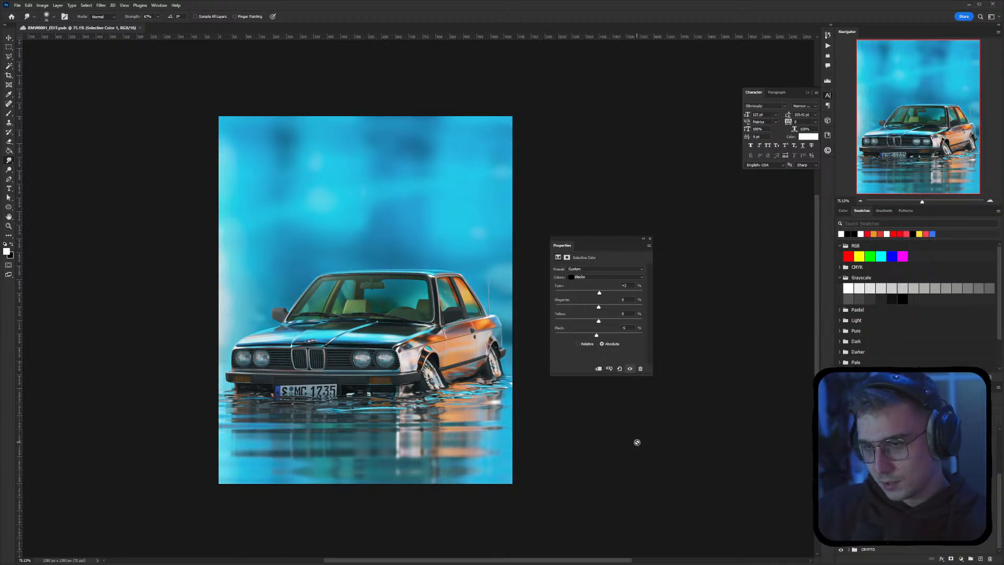
left_click_drag(590, 243, 658, 236)
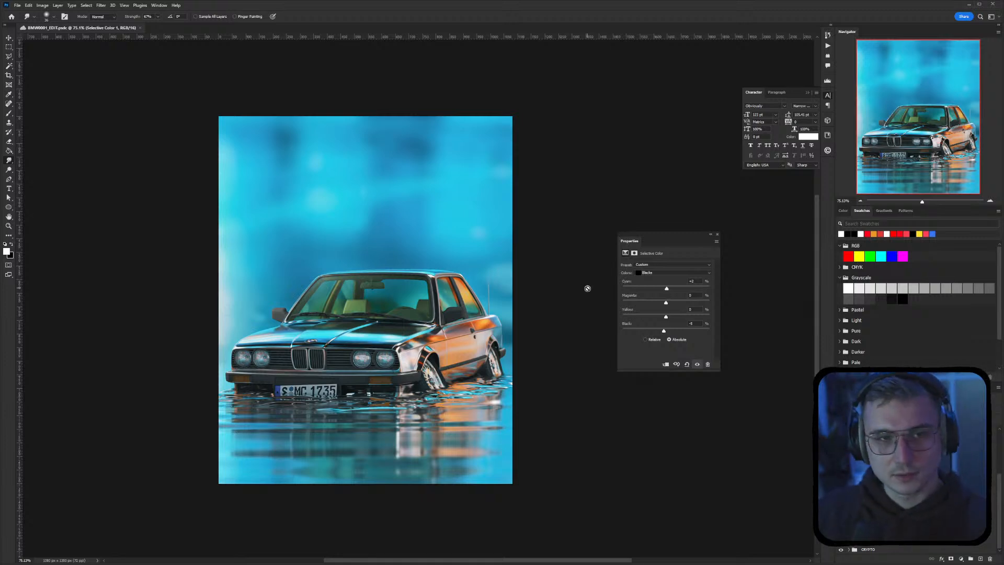
left_click_drag(540, 316, 531, 325)
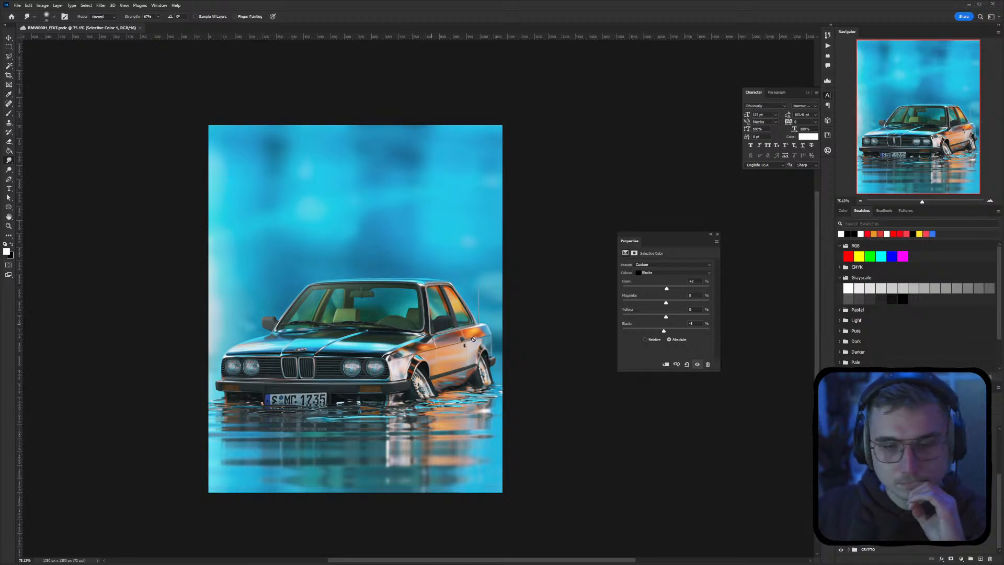
left_click(515, 343)
left_click(497, 207)
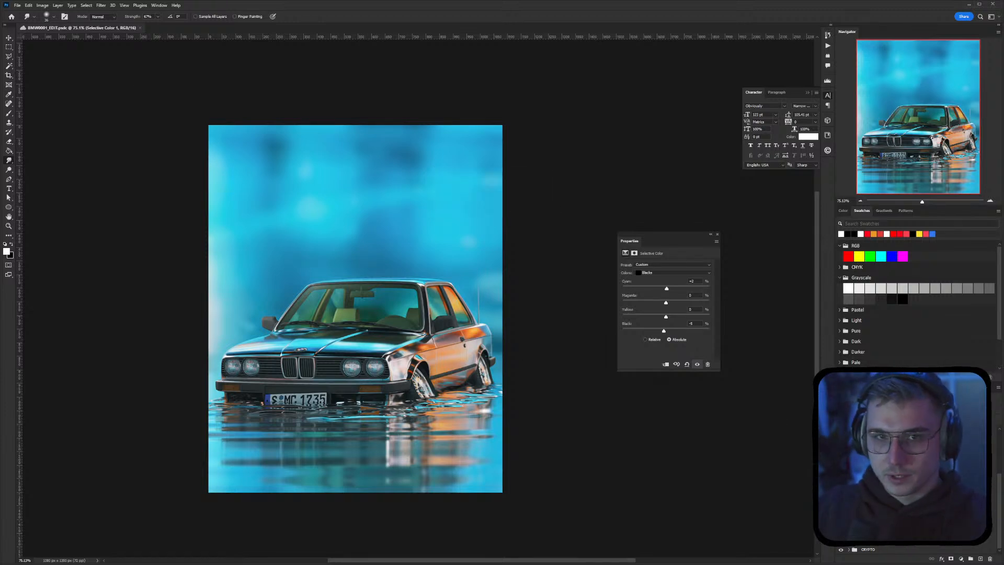
Load the water surface as a selection from its cryptomatte layer in the CRYPTO group
key("v")
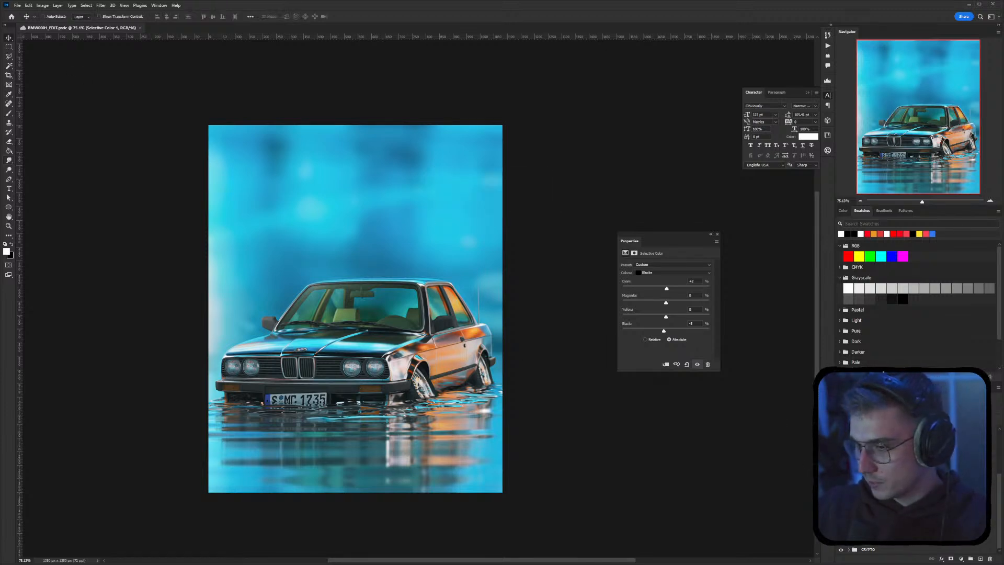
left_click(852, 549)
left_click(849, 549)
scroll(861, 553, "down", 3)
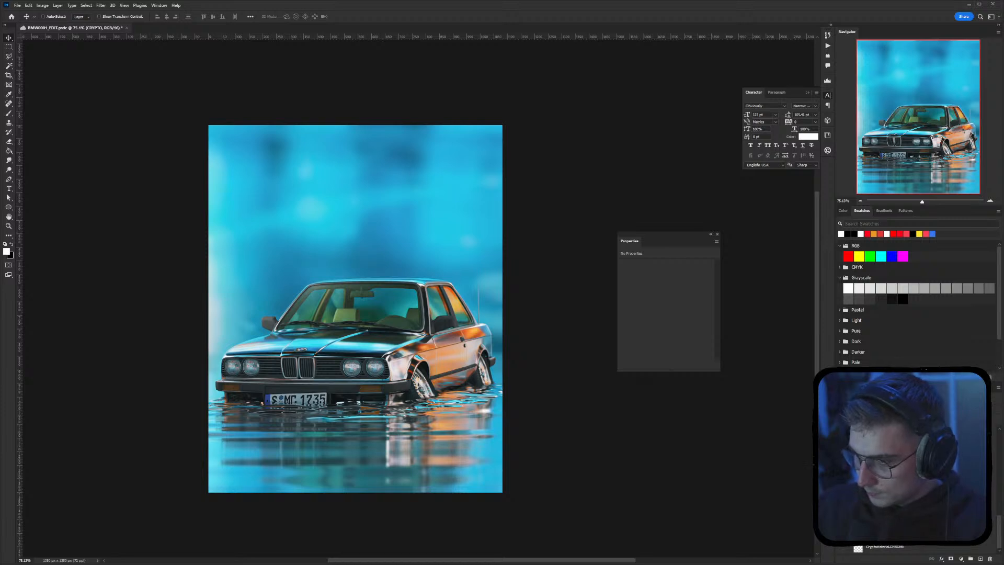
left_click(858, 502, "ctrl")
scroll(868, 502, "up", 5)
scroll(868, 502, "down", 1)
scroll(868, 503, "down", 1)
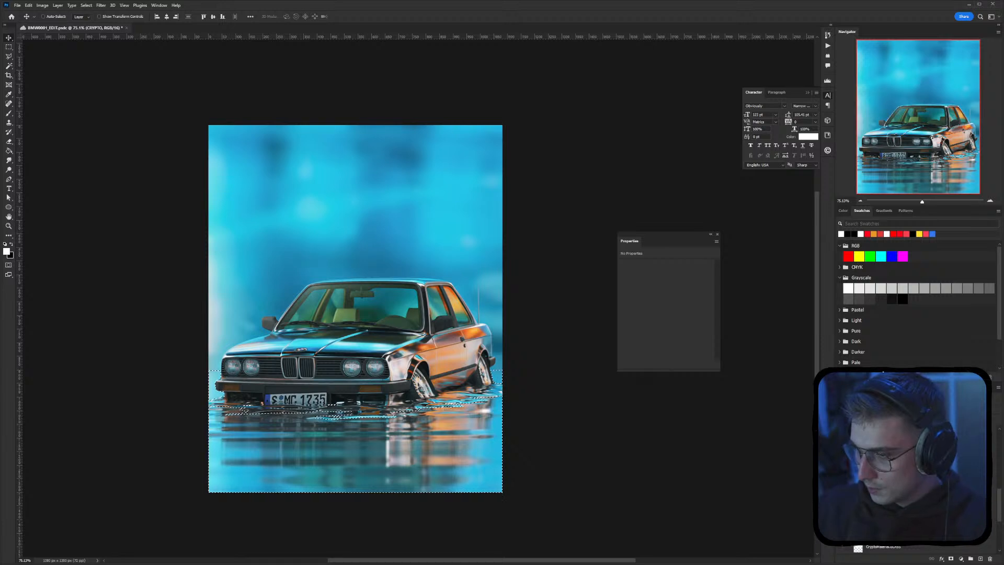
scroll(868, 502, "down", 2)
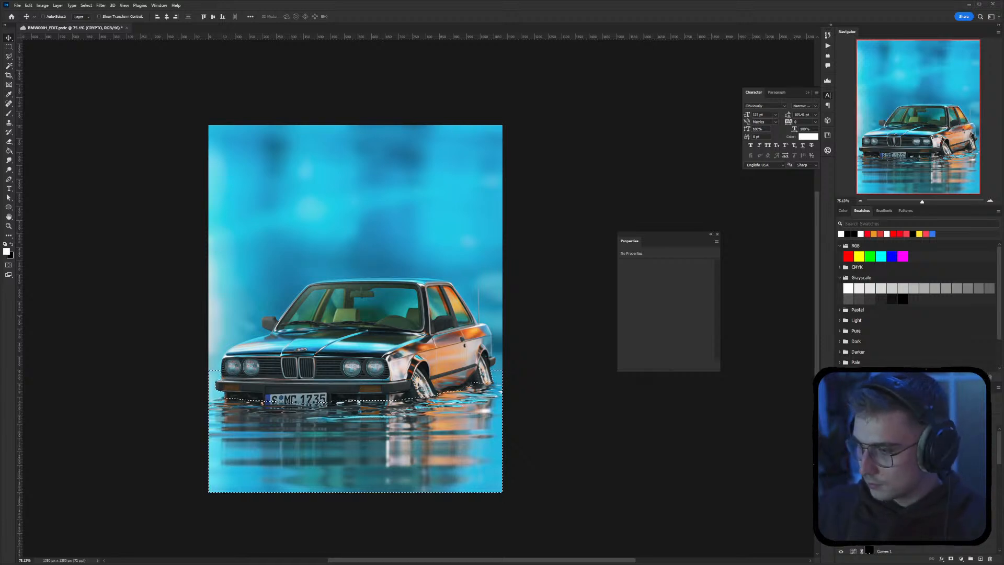
Add a Curves adjustment masked to the water selection and shape it with two points, brightening the highlights and holding the shadows
left_click(889, 516)
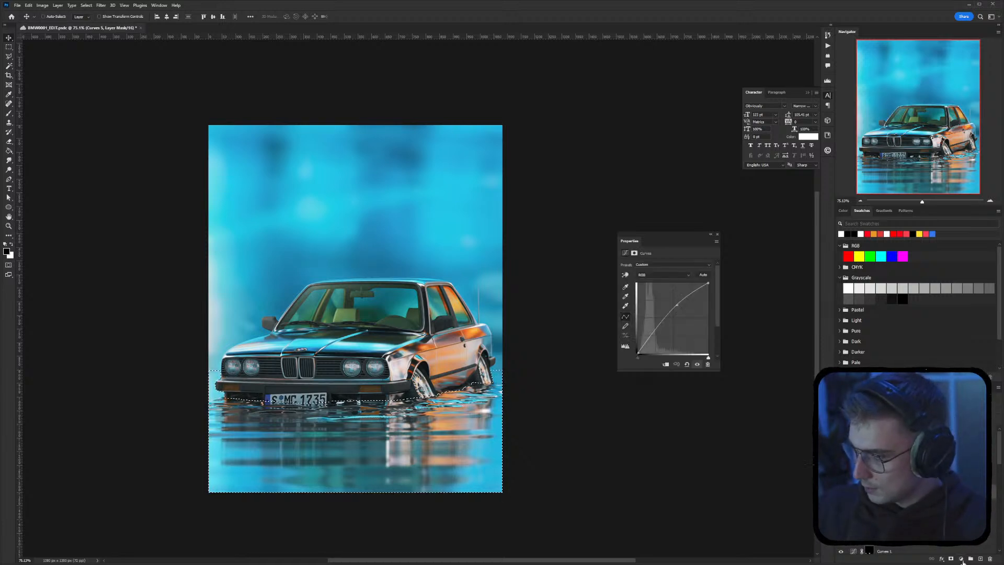
left_click(961, 559)
left_click(965, 467)
left_click_drag(673, 320, 669, 312)
mouse_move(661, 325)
left_mouse_down()
mouse_move(678, 308)
mouse_move(665, 327)
left_mouse_up()
left_click(677, 308)
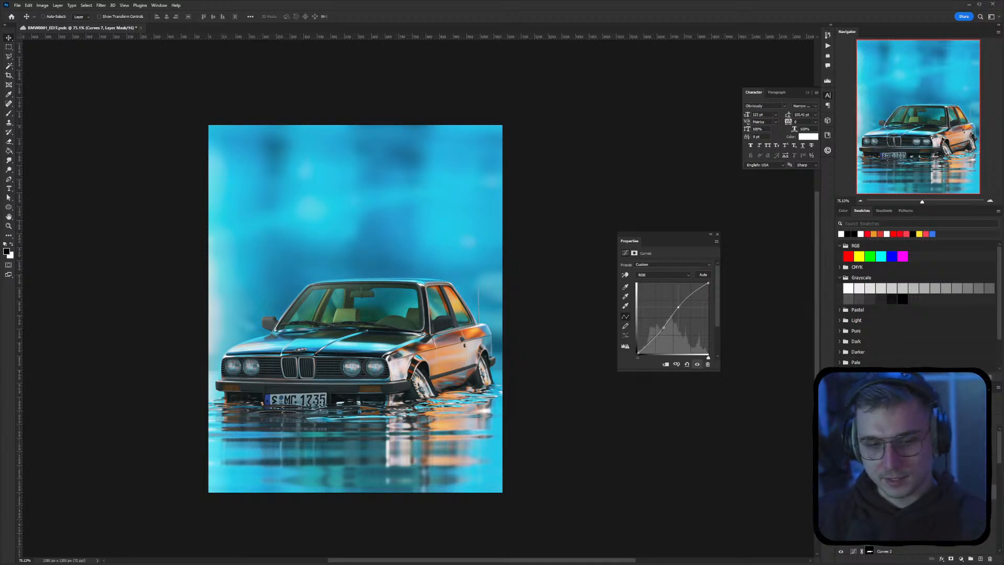
Switch to Blender and examine the BMW scene from several angles, deselecting the wall and picking the car's windshield
key("alt+Tab")
key("ctrl+alt+space")
key("ctrl+alt+q")
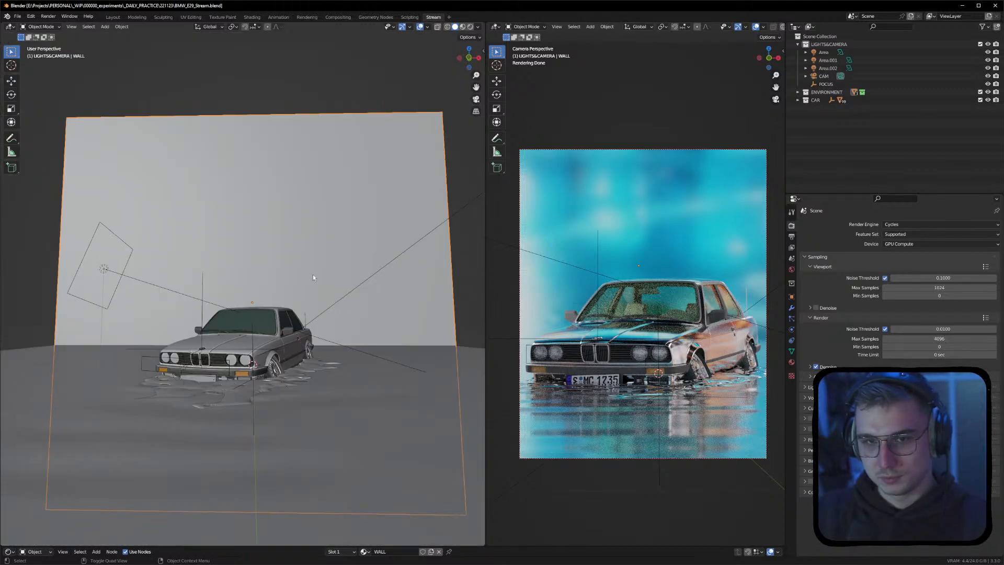
middle_click_drag(268, 292, 252, 327)
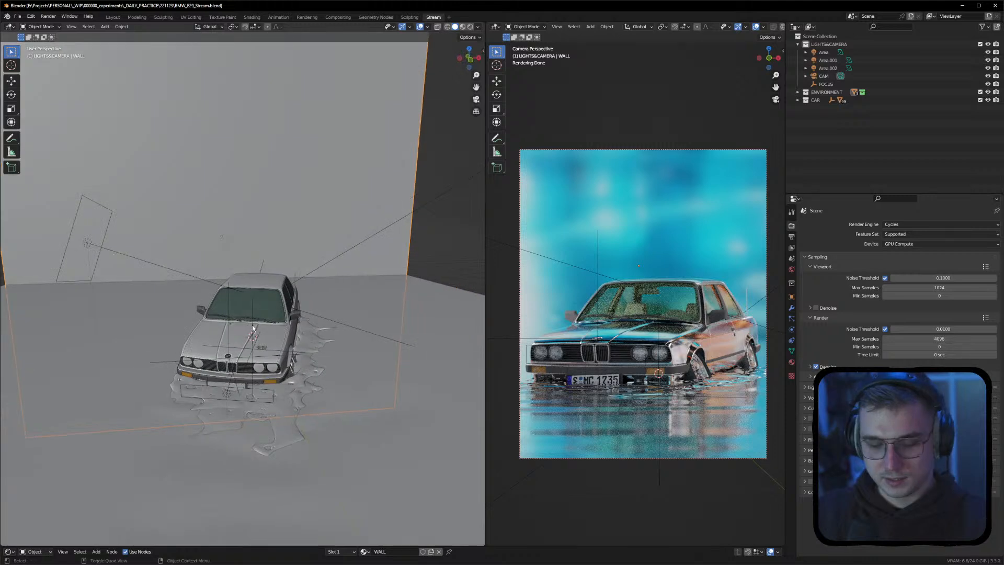
key("Caps_Lock")
key("alt+a")
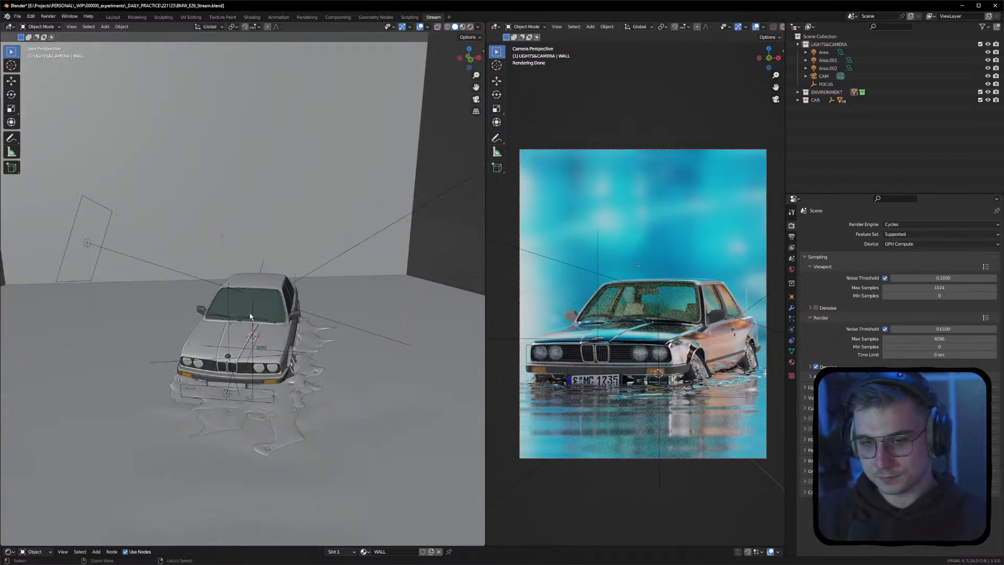
middle_click_drag(275, 308, 225, 339)
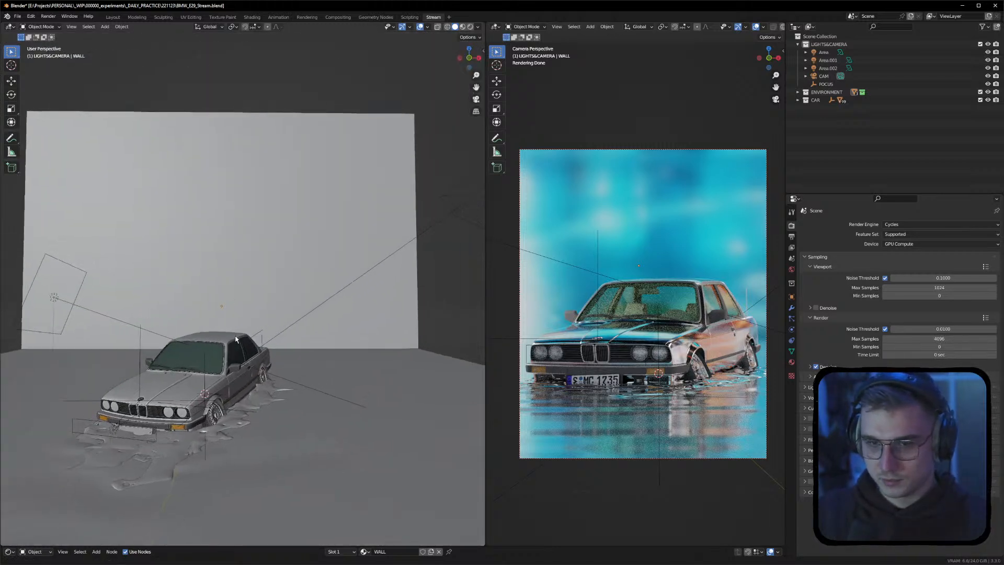
left_click(210, 347)
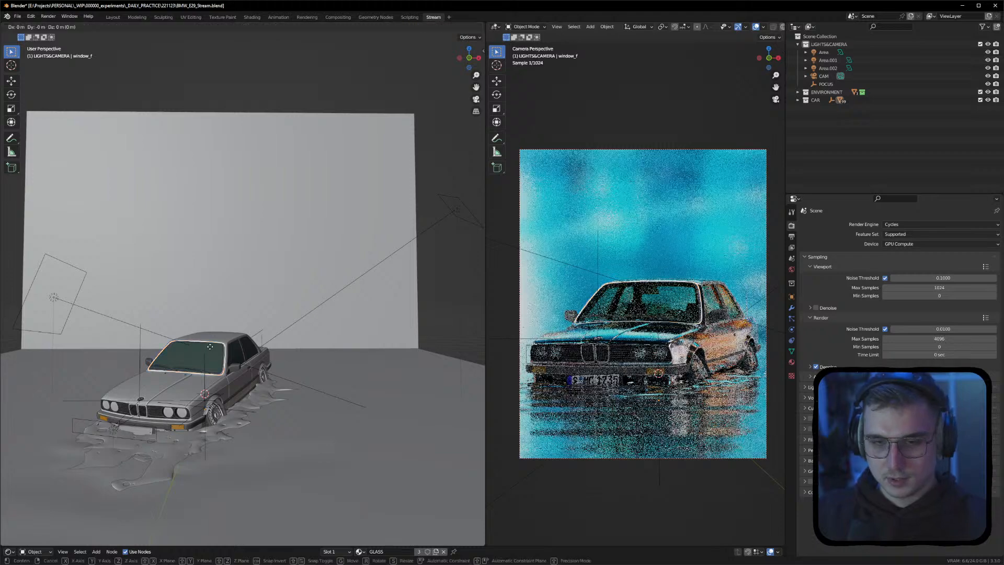
middle_click_drag(210, 349, 245, 343)
left_click(444, 286)
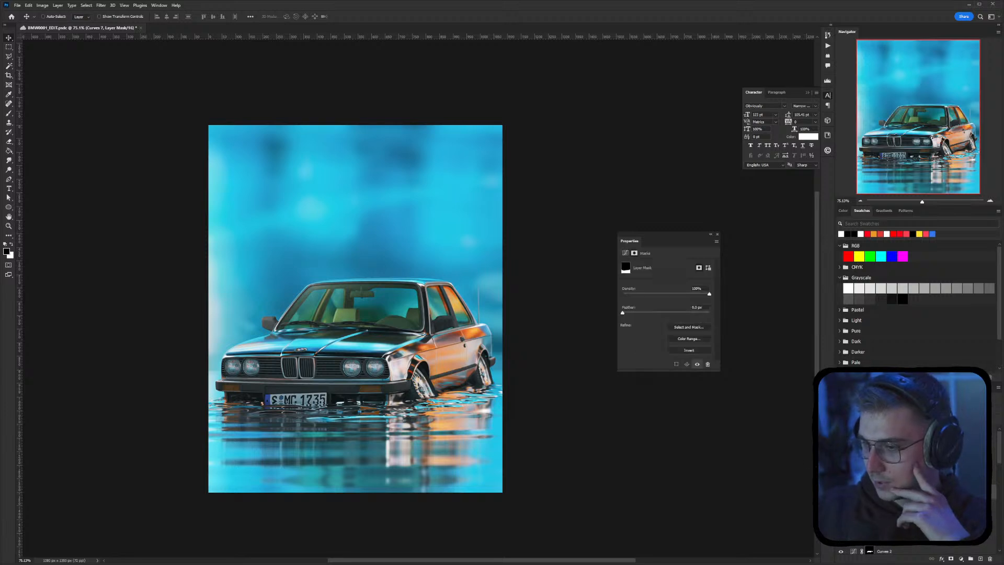
Reopen the water's Curves 7 adjustment and raise its upper curve point slightly
left_click(854, 491)
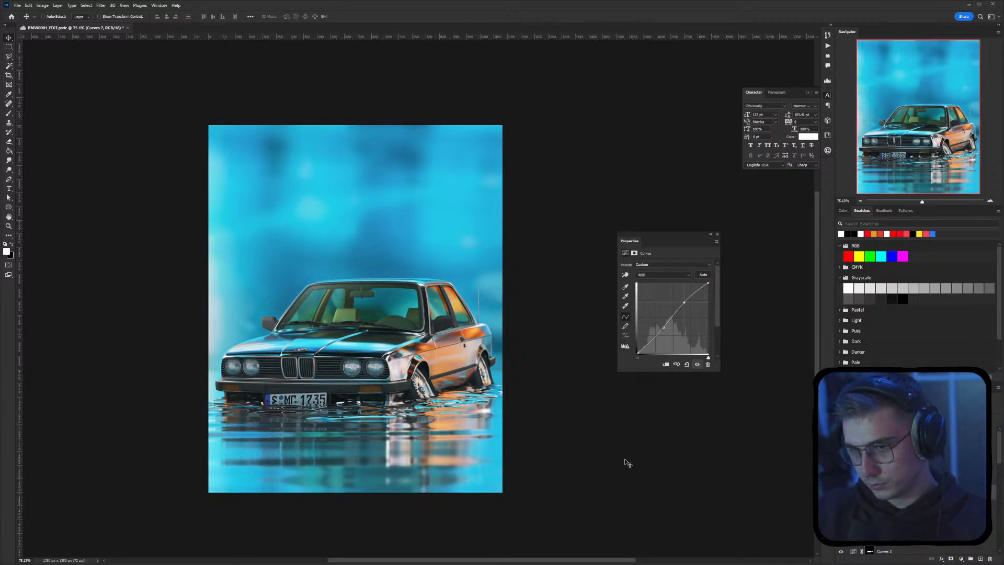
left_click_drag(316, 354, 273, 341)
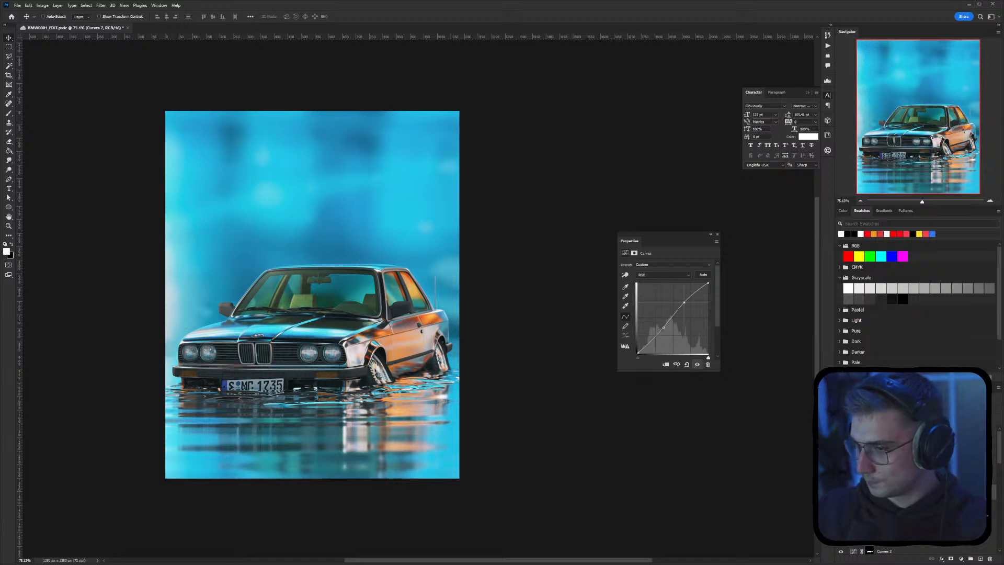
Load the background wall behind the car as a selection from its cryptomatte layer
left_click(849, 446)
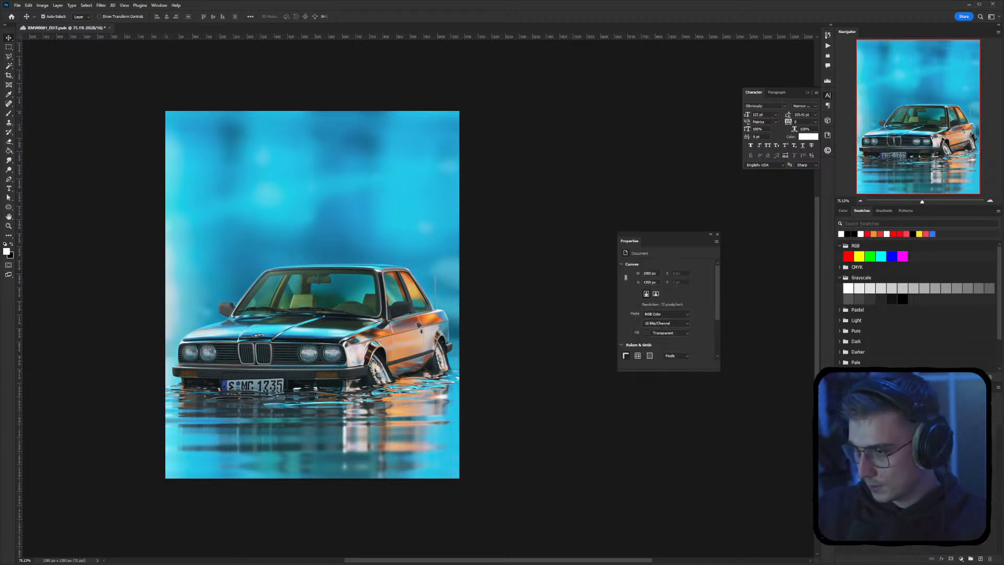
left_click(866, 446, "ctrl")
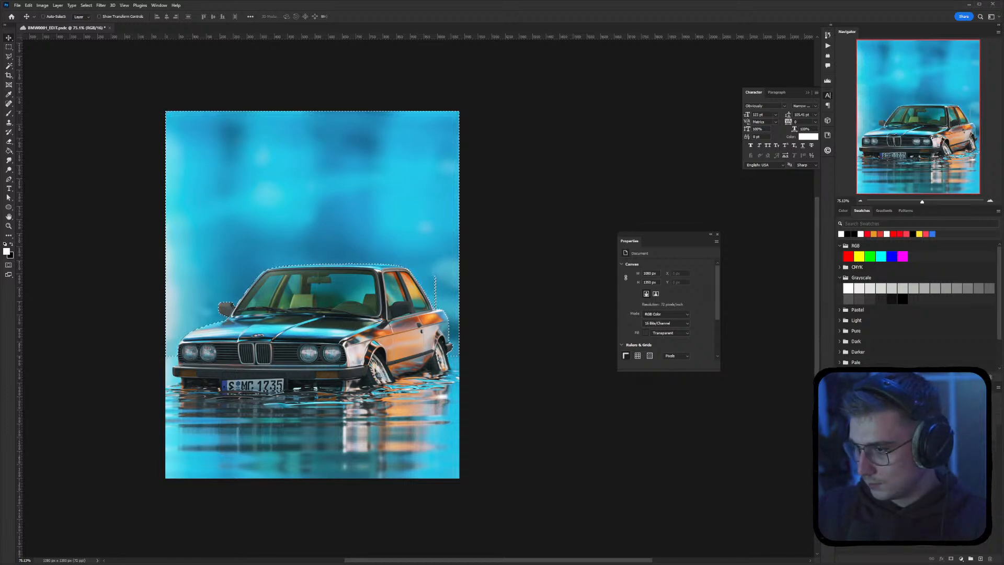
left_click(848, 447)
scroll(918, 489, "down", 10)
scroll(918, 489, "up", 9)
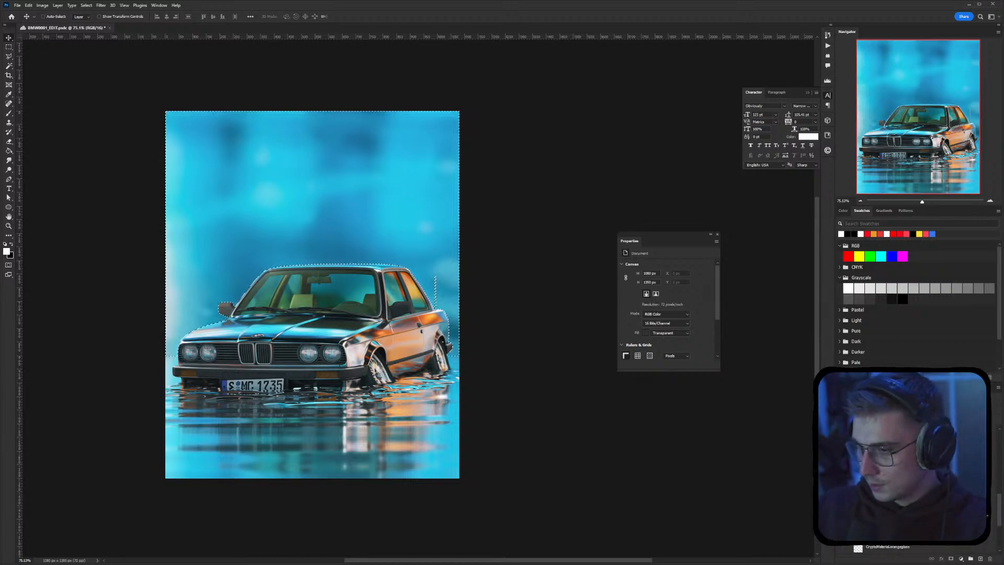
scroll(918, 471, "up", 2)
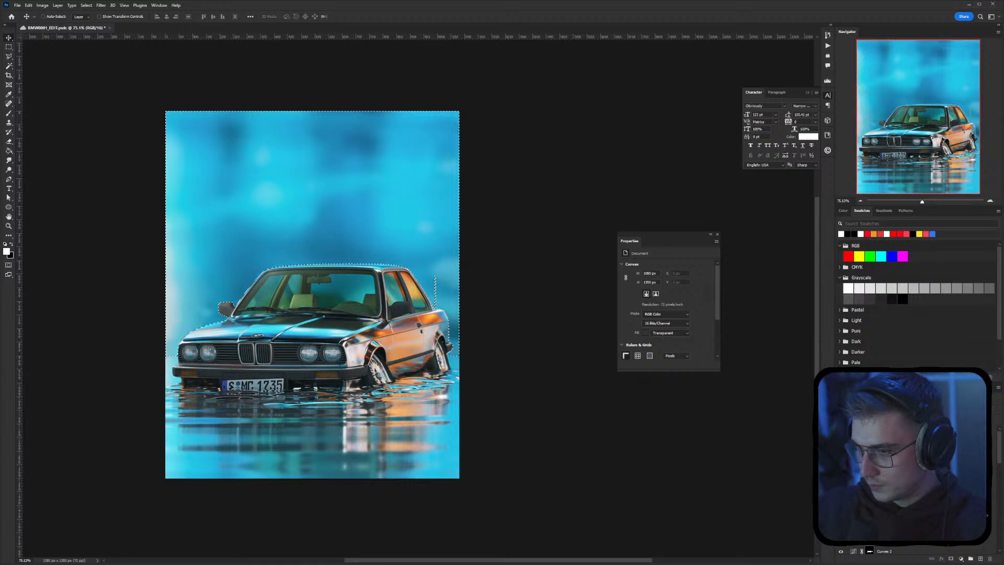
Add a new layer, fill the wall selection with white using the Paint Bucket, and name the layer MASK
left_click(903, 462)
left_click(981, 559)
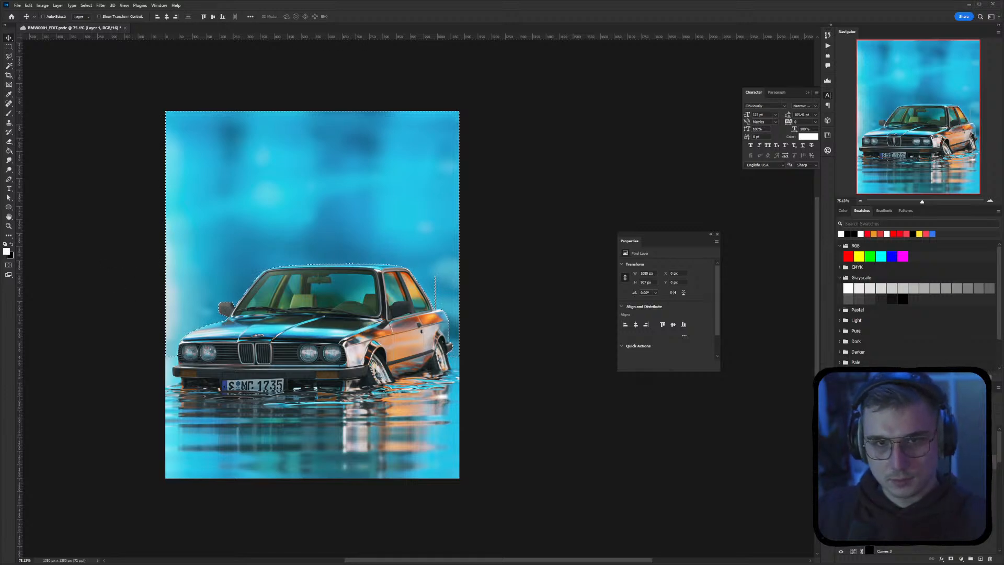
left_click(9, 151)
left_click(426, 224)
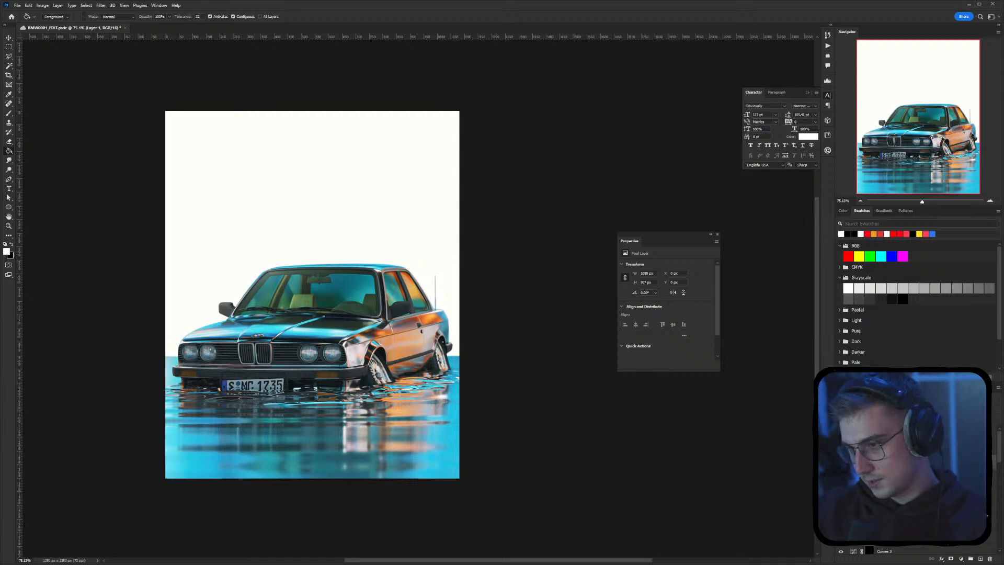
key("Return")
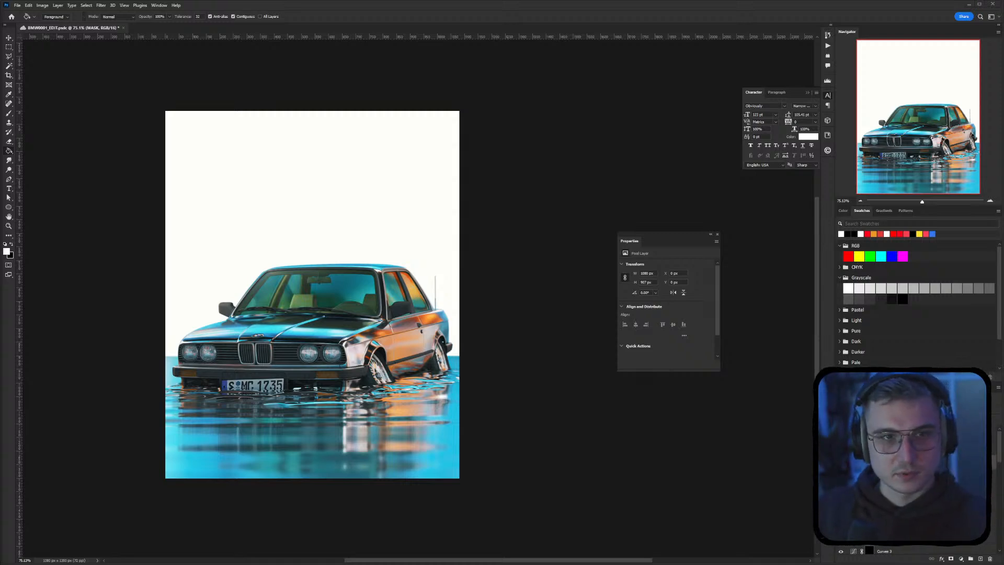
Switch to Pinterest in the browser, browse the home feed for references, and open the pin of the man in a white cowboy hat
left_click_drag(1, 113, 386, 39)
left_click_drag(159, 31, 64, 65)
left_click_drag(245, 71, 274, 22)
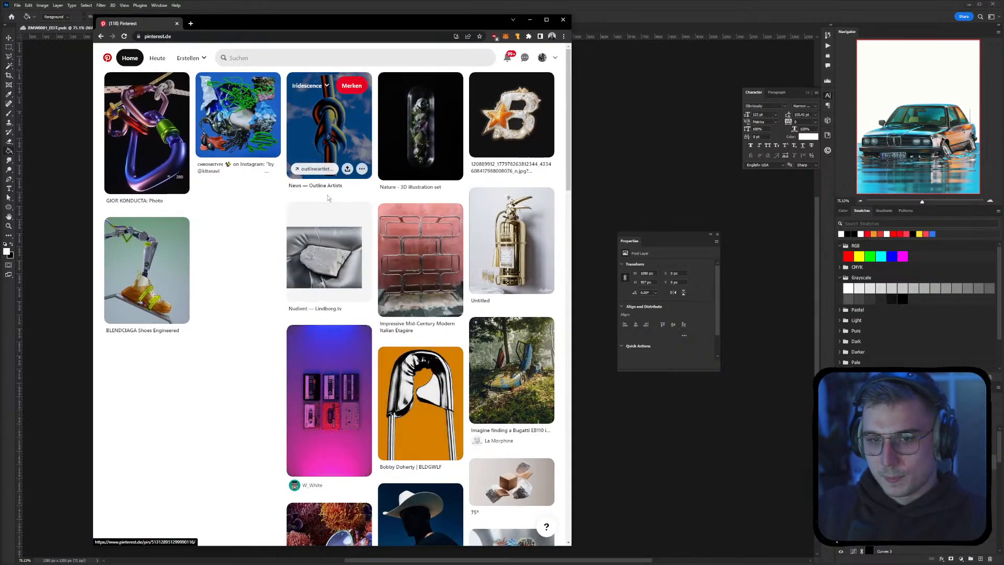
scroll(434, 362, "down", 3)
left_click(434, 363)
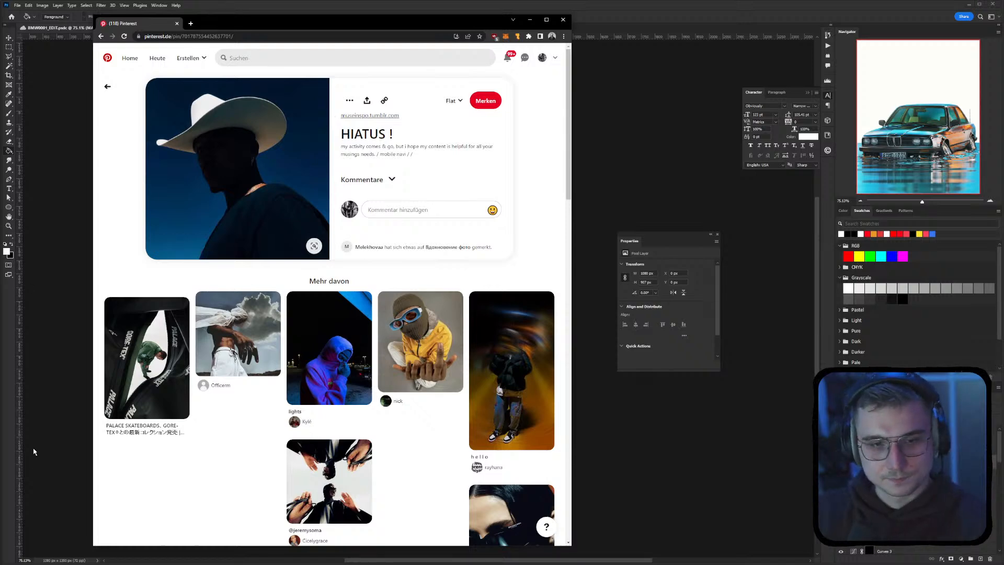
Switch back to Photoshop, add a new layer, and paint the selected wall with the water's cyan using a very large Soft Round brush
left_click(529, 20)
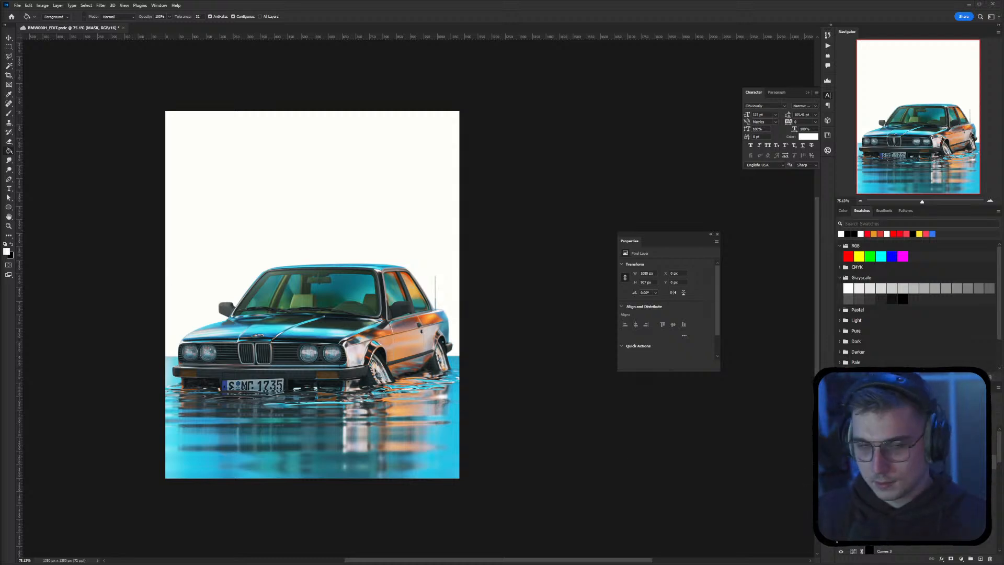
left_click(459, 355, "alt")
left_click(981, 558)
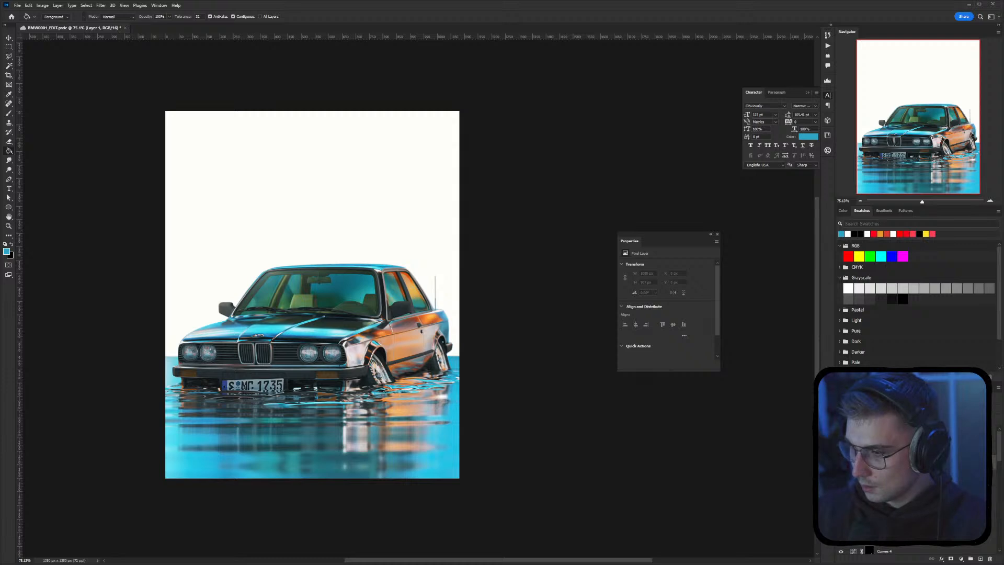
left_click(13, 114)
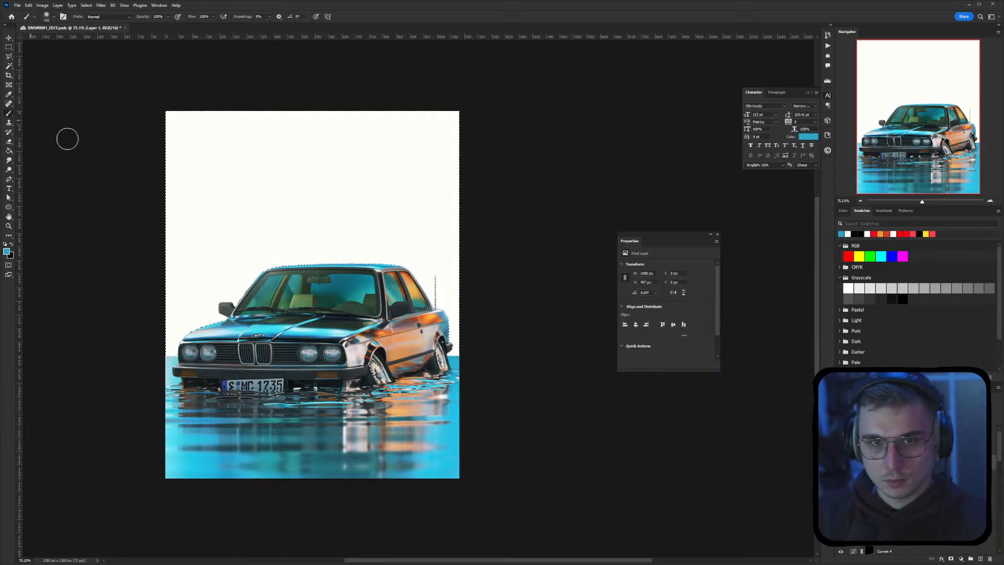
right_click(383, 285)
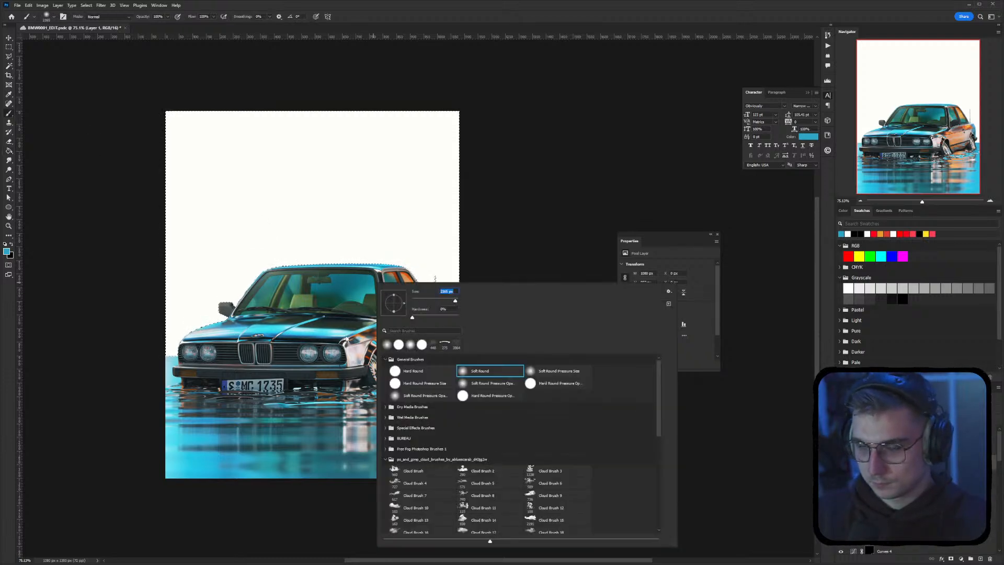
mouse_move(217, 496)
left_mouse_down()
mouse_move(344, 497)
mouse_move(397, 475)
mouse_move(325, 493)
mouse_move(341, 433)
mouse_move(340, 254)
mouse_move(101, 213)
mouse_move(527, 336)
mouse_move(336, 325)
mouse_move(52, 175)
left_mouse_up()
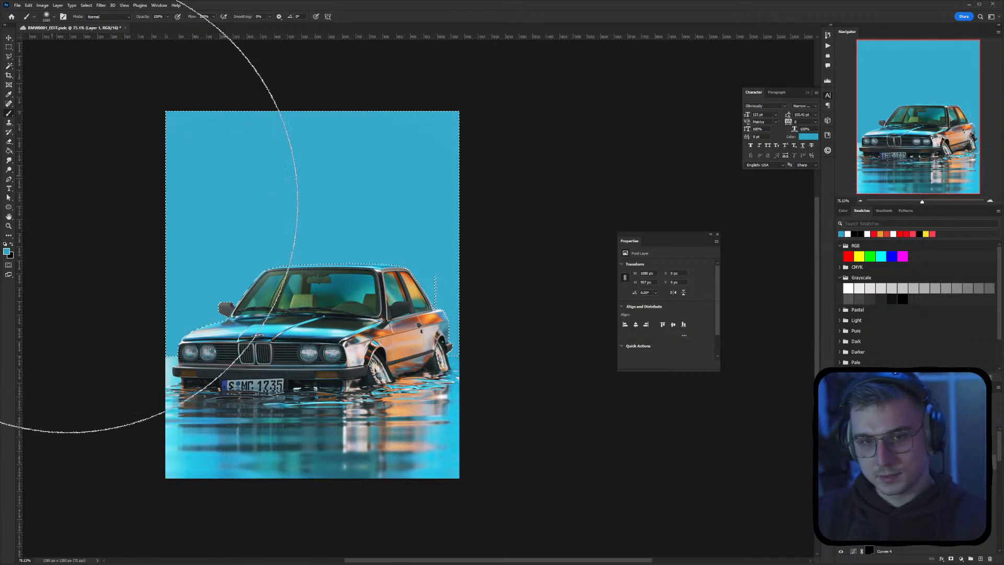
Brush black over the upper part of the cyan wall to form a dark-to-cyan gradient behind the car, and clear the selection
key("x")
scroll(215, 233, "down", 2, "alt")
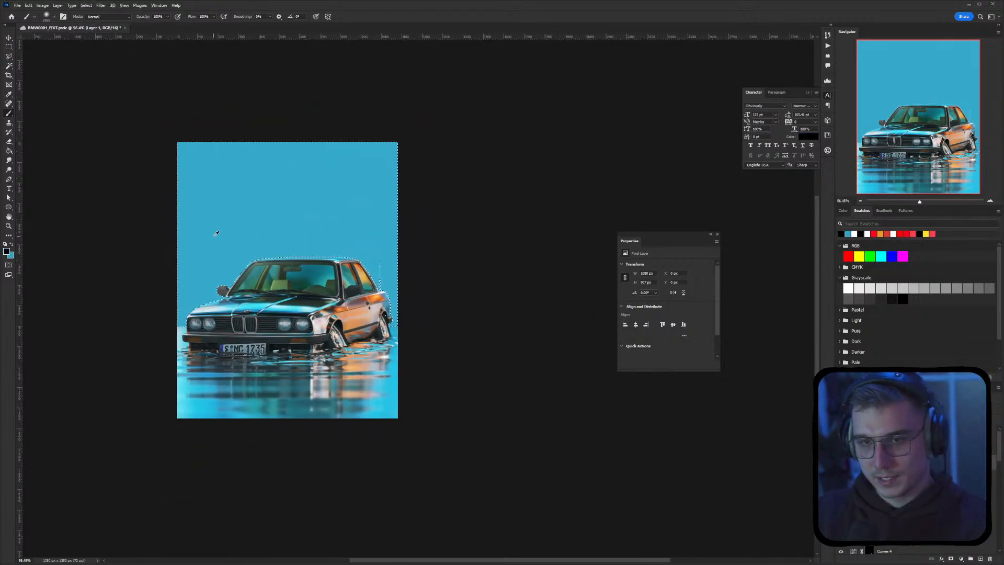
scroll(215, 234, "down", 1, "alt")
mouse_move(184, 96)
left_mouse_down()
mouse_move(177, 112)
mouse_move(307, 102)
mouse_move(419, 150)
mouse_move(322, 123)
mouse_move(111, 128)
mouse_move(137, 126)
left_mouse_up()
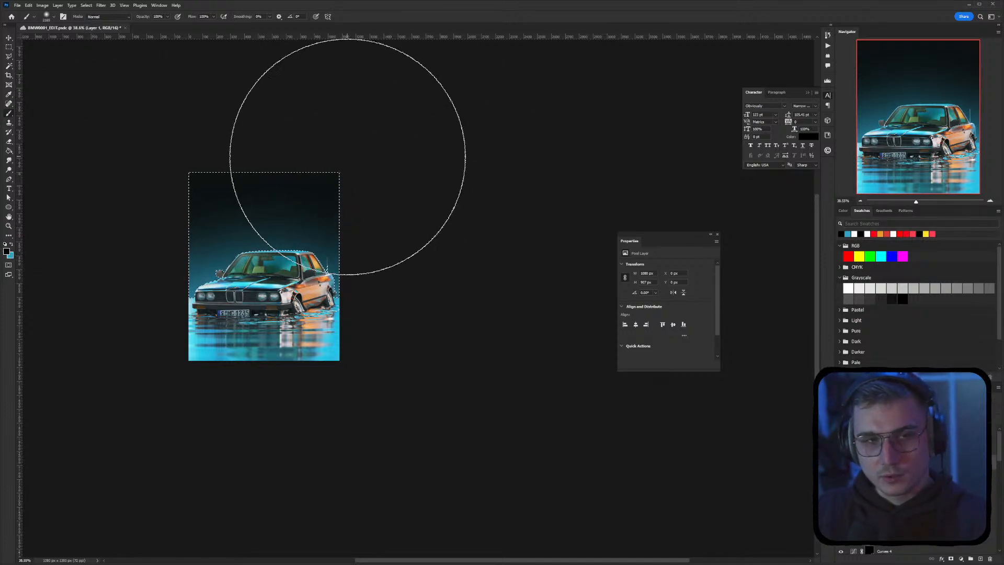
scroll(250, 201, "up", 2, "alt")
scroll(250, 201, "up", 1, "alt")
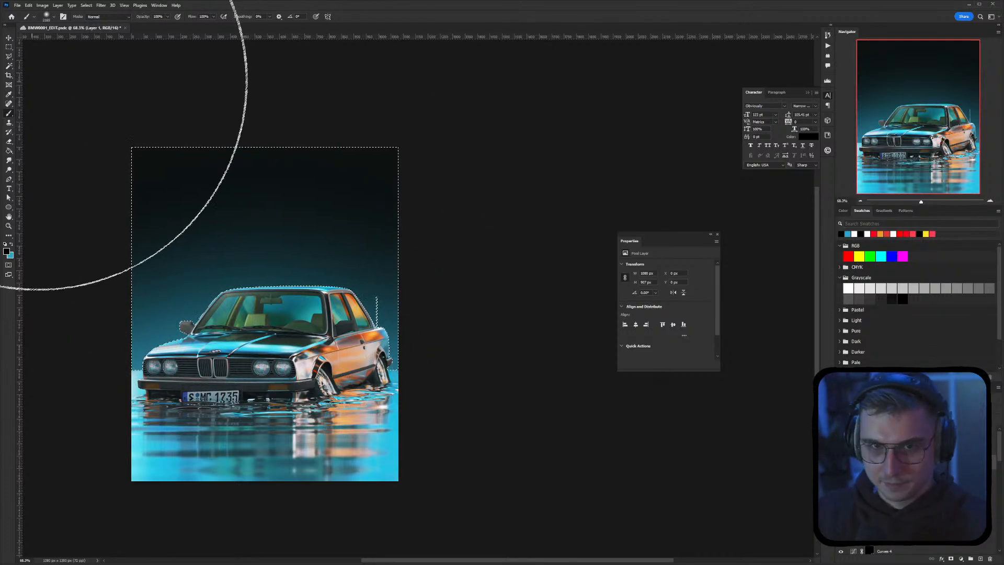
key("v")
key("ctrl+d")
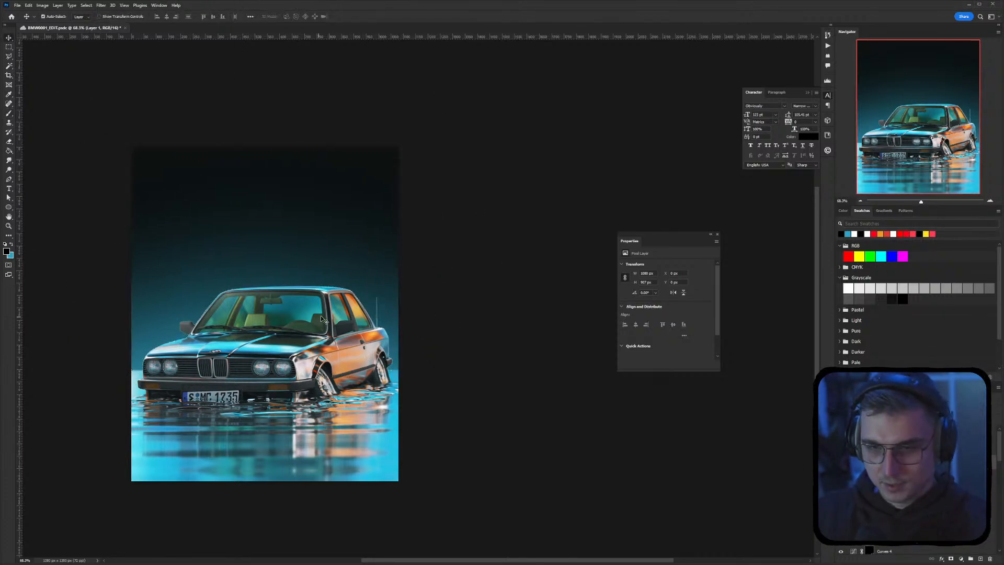
Examine the car against the new background, toggling the WINDSHIELD_LIGHT layer and the painted gradient layer to compare their effect
scroll(386, 369, "up", 3, "alt")
scroll(392, 372, "down", 3, "alt")
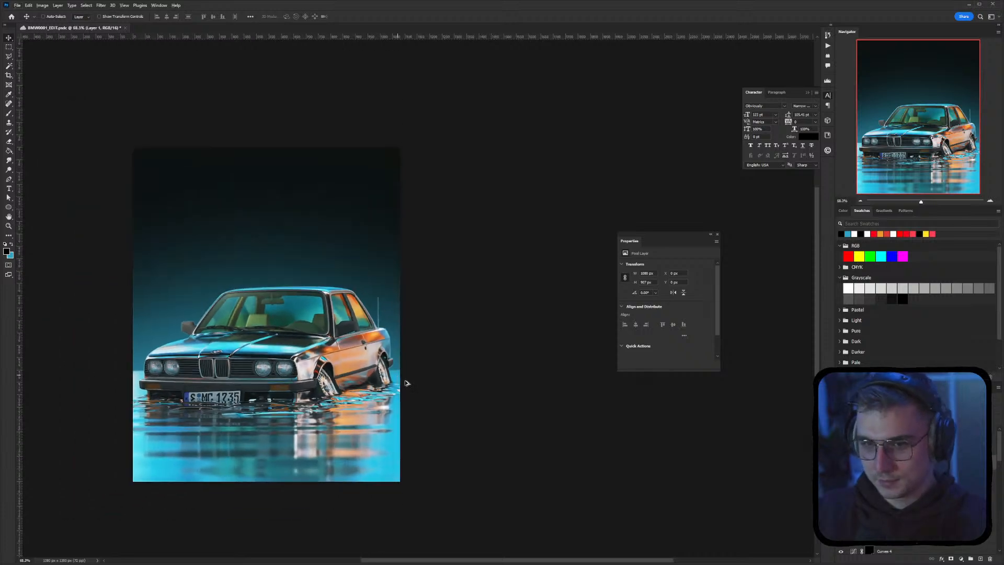
scroll(352, 372, "up", 2, "alt")
left_click_drag(342, 373, 402, 370)
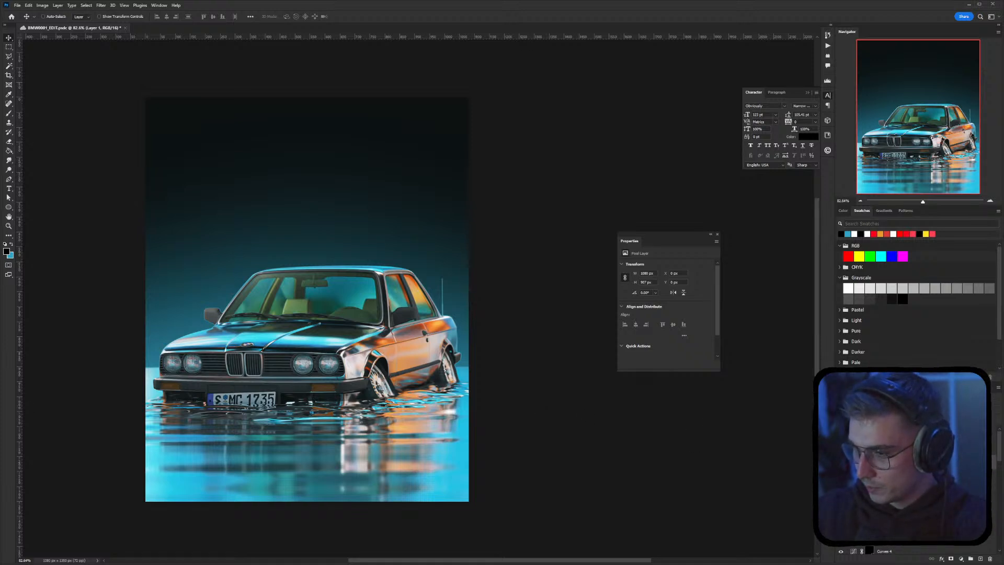
left_click(895, 506)
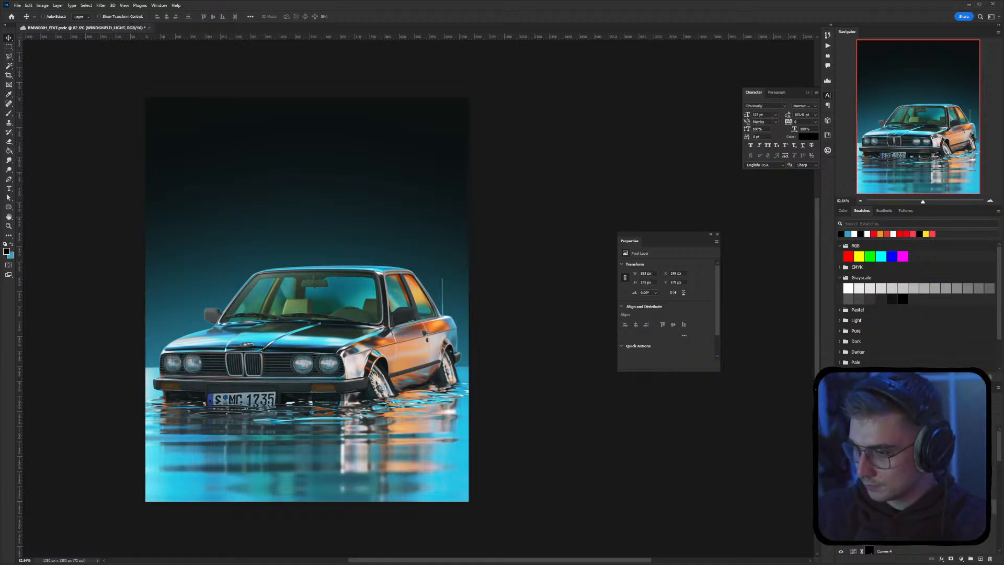
left_click(841, 506)
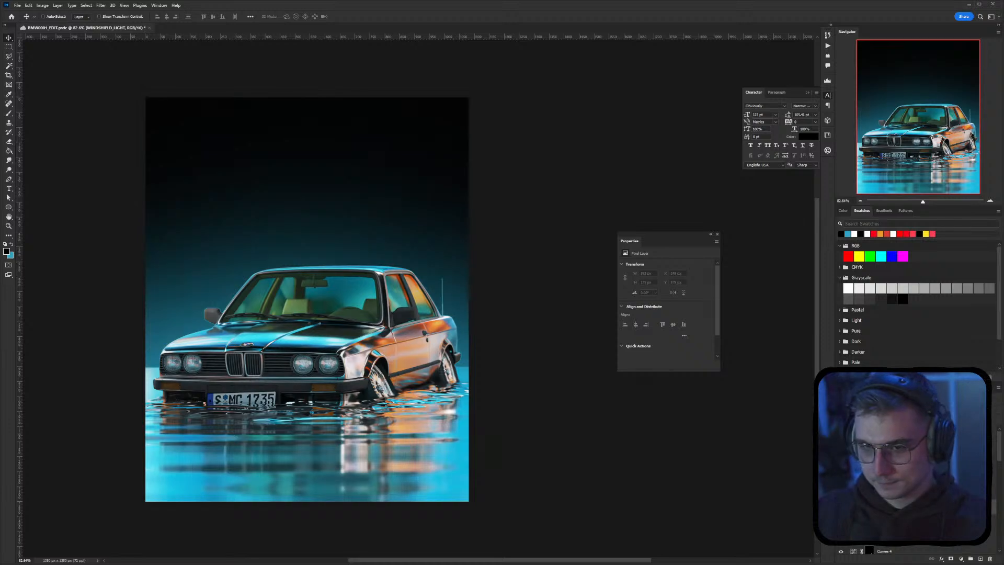
left_click(900, 463)
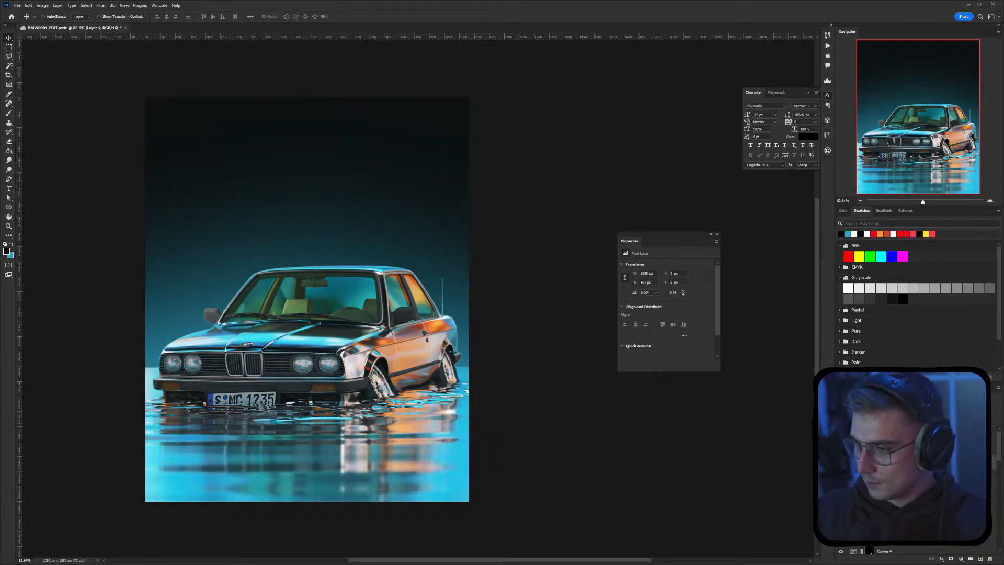
left_click(841, 462)
left_click(841, 463)
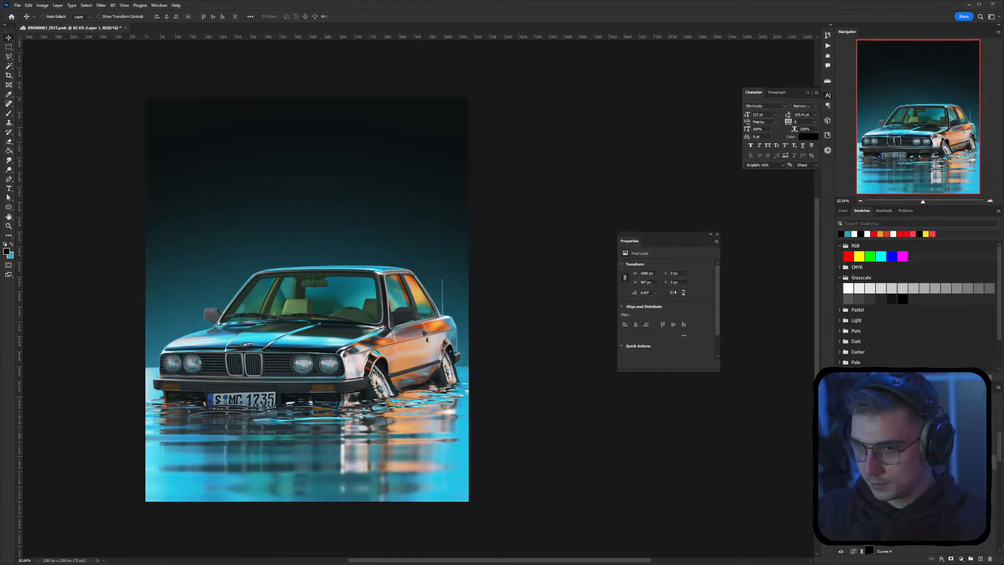
Brighten the painted gradient layer with RGB Curves, using a raised upper midtone point and a point at input 72, output about 128
key("ctrl+m")
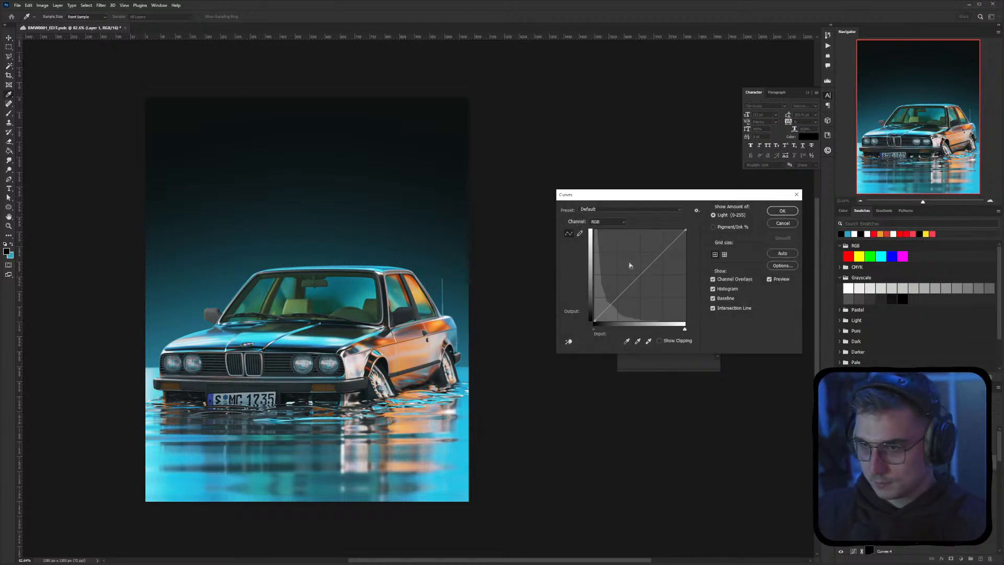
left_click_drag(634, 285, 629, 251)
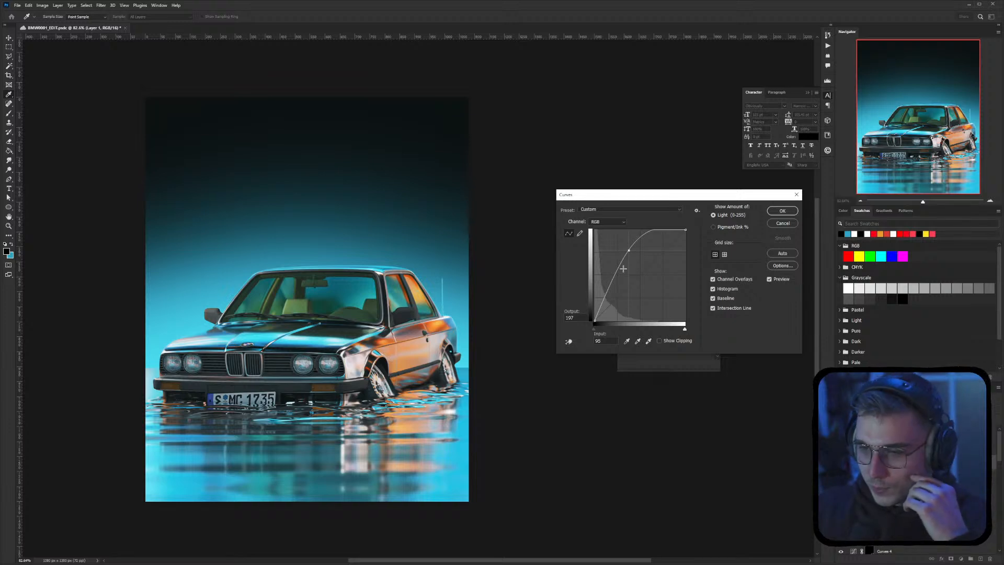
left_click_drag(629, 251, 621, 275)
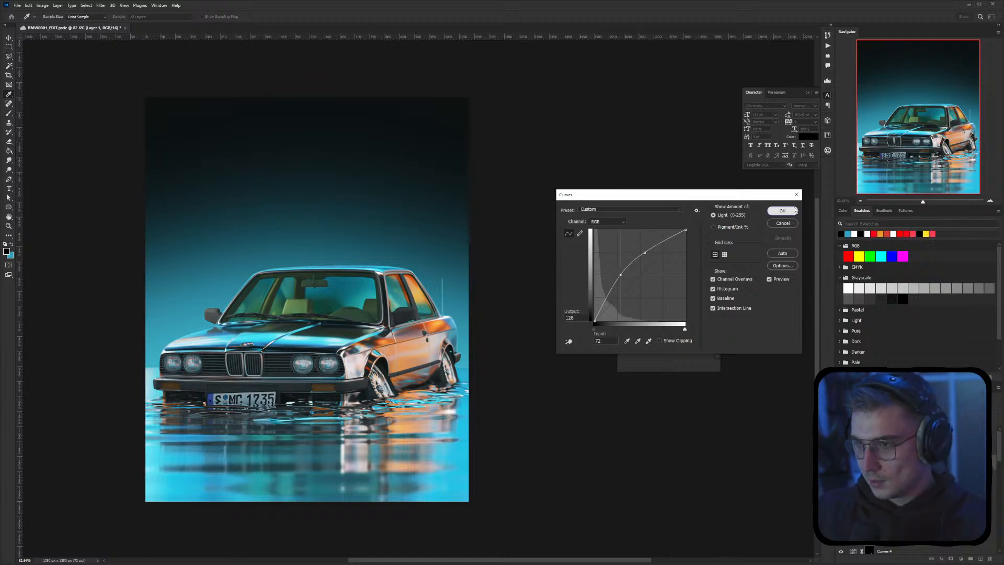
left_click(796, 210)
Shift the gradient layer's hue slightly towards blue with Hue/Saturation
key("ctrl+u")
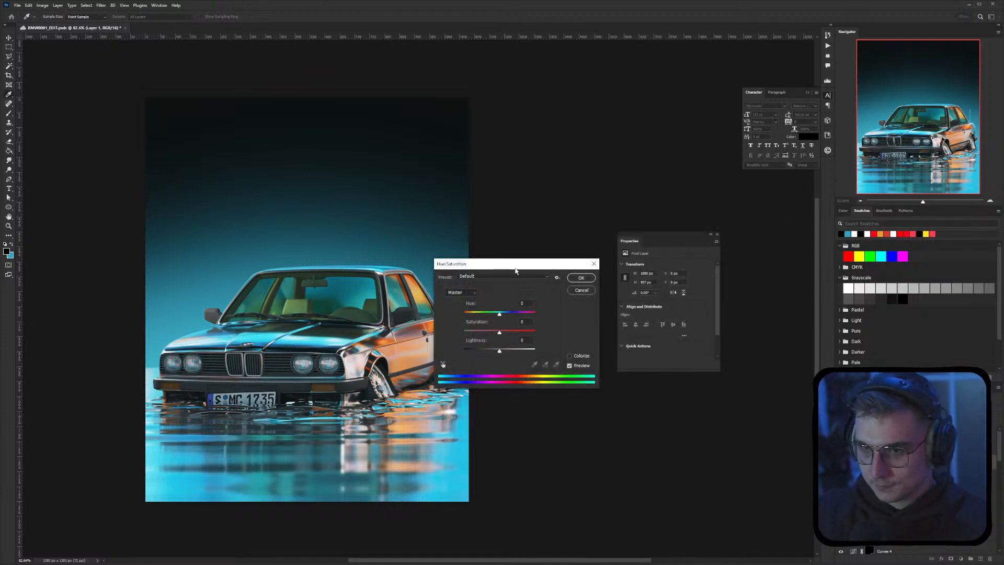
left_click_drag(515, 265, 661, 244)
left_click_drag(646, 294, 648, 295)
left_click(728, 261)
Duplicate the Image.RGBA render layer
scroll(921, 486, "down", 5)
left_click(904, 506)
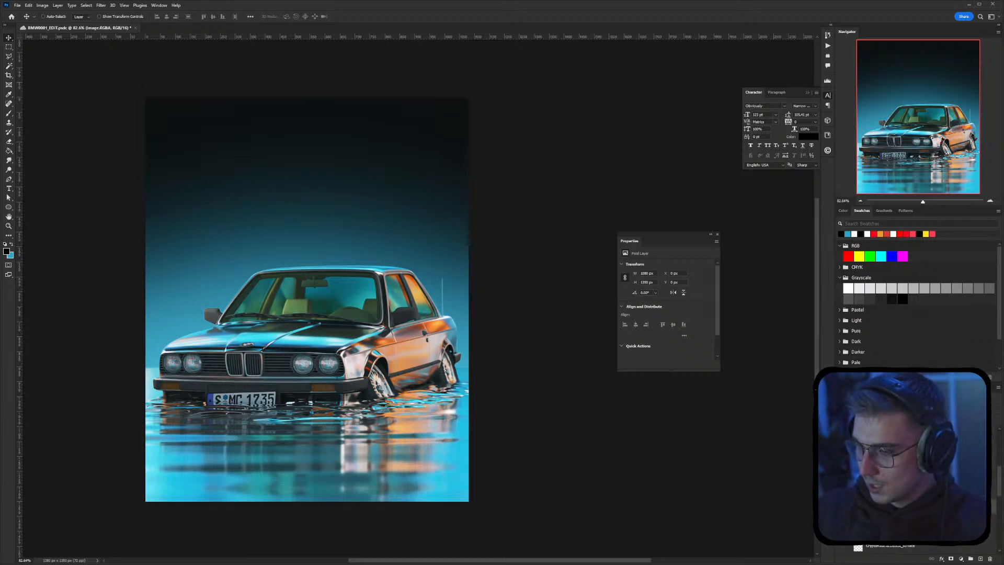
scroll(921, 486, "up", 3)
scroll(920, 486, "down", 4)
key("ctrl+j")
Load the wall mask as a selection, delete that area from the Image.RGBA copy, and deselect
scroll(920, 487, "up", 4)
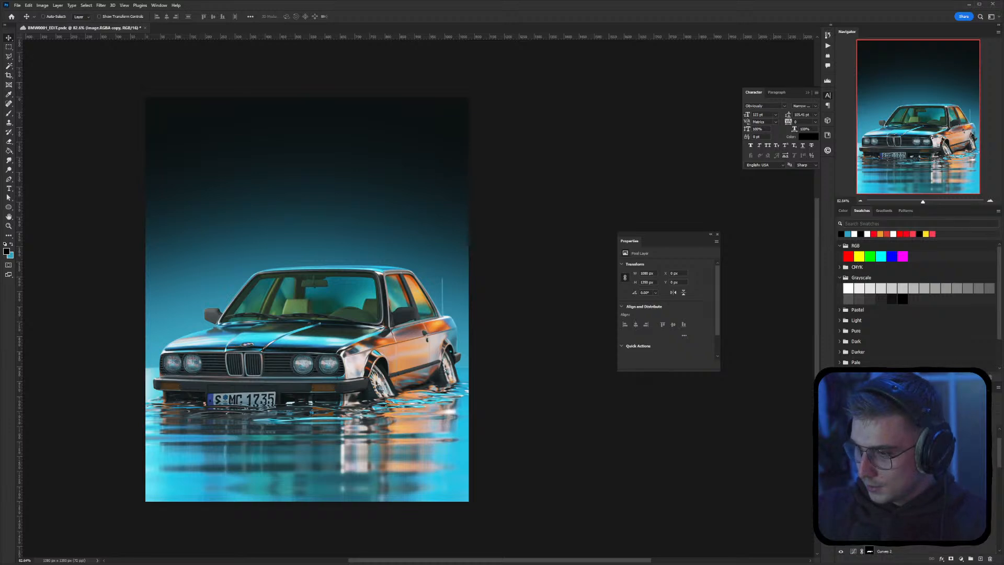
left_click(869, 486, "ctrl")
scroll(920, 487, "down", 4)
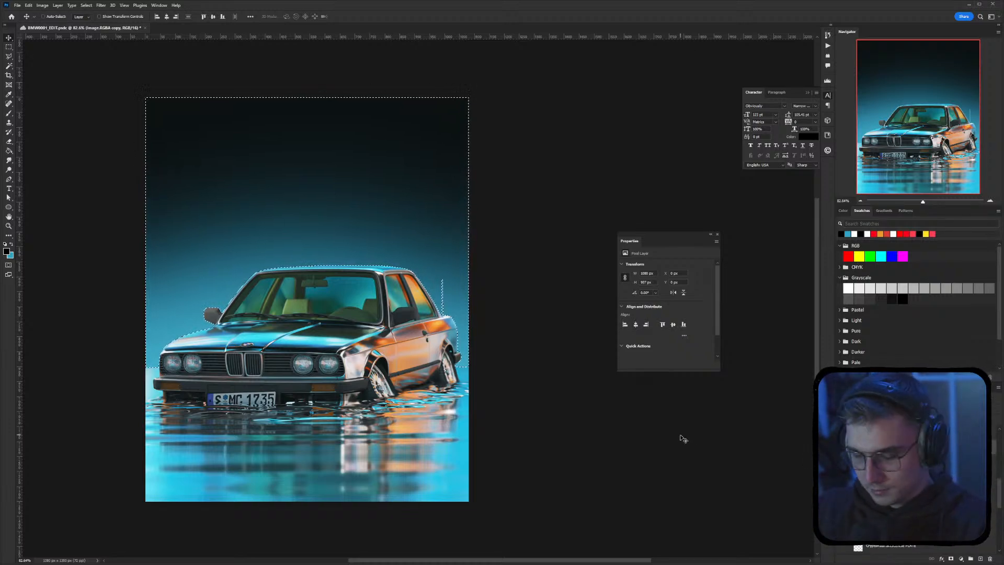
key("Delete")
key("ctrl+d")
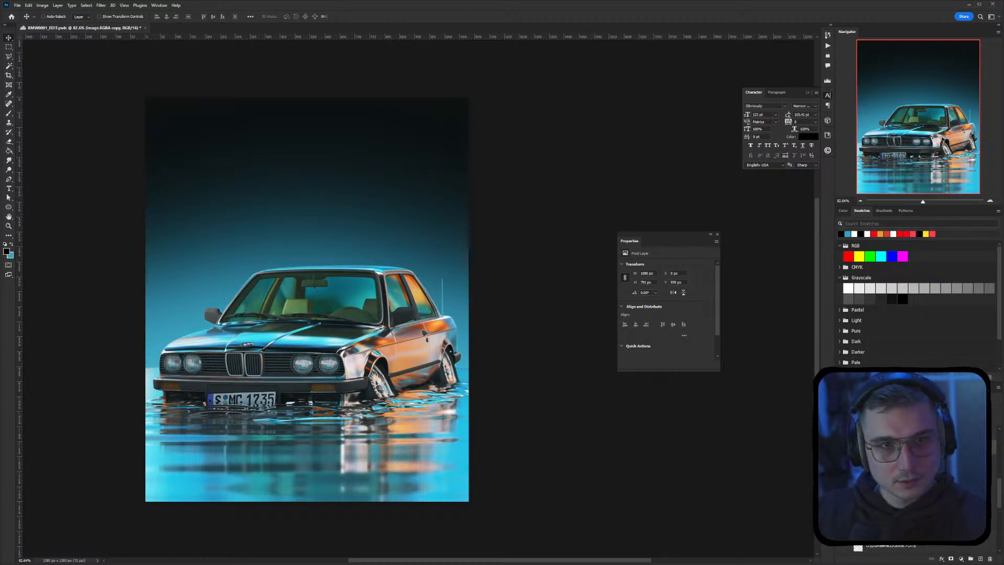
Rename the painted gradient layer GRADIENT and move it down the stack to sit directly above Image.RGBA
scroll(920, 486, "down", 3)
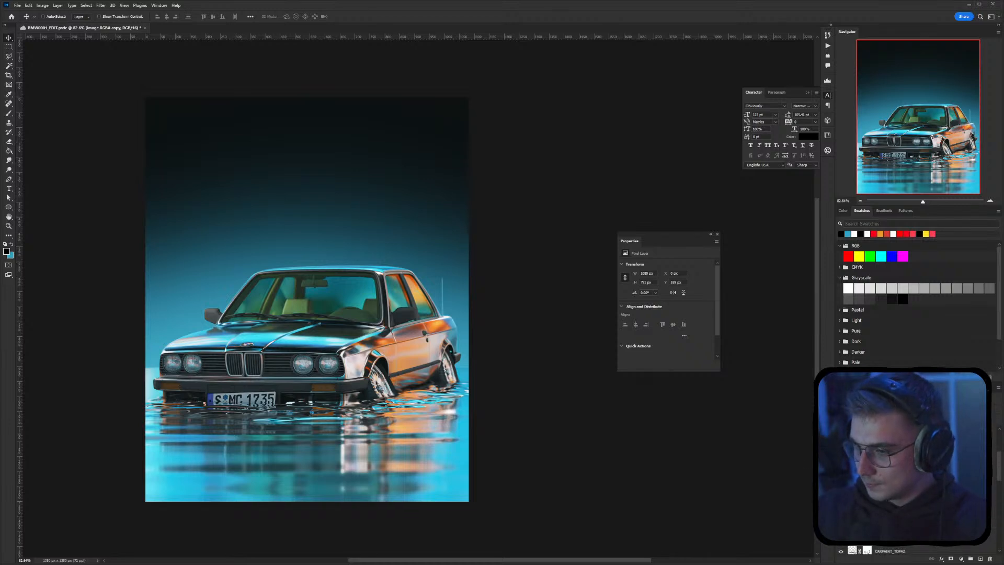
scroll(921, 486, "up", 3)
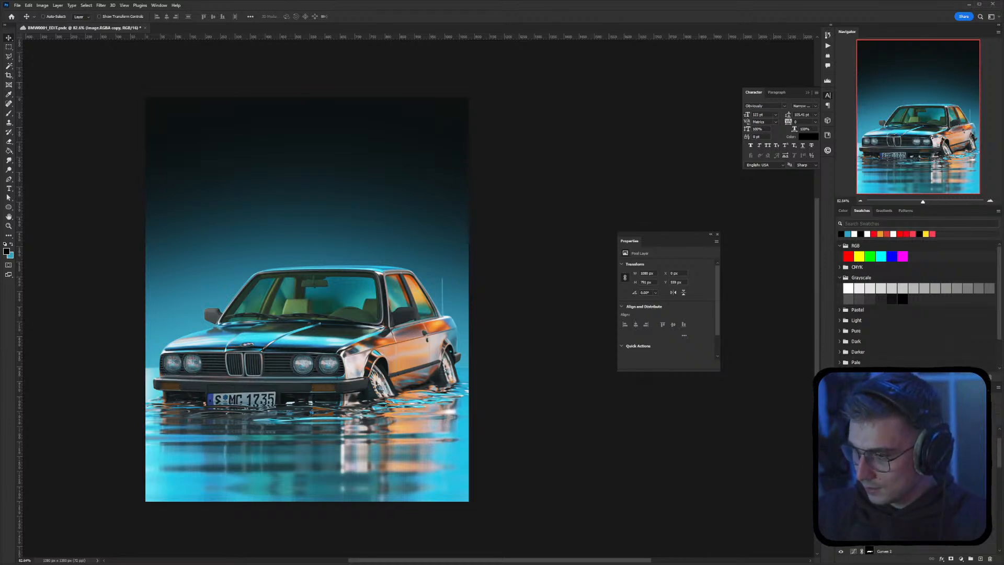
left_click(910, 433)
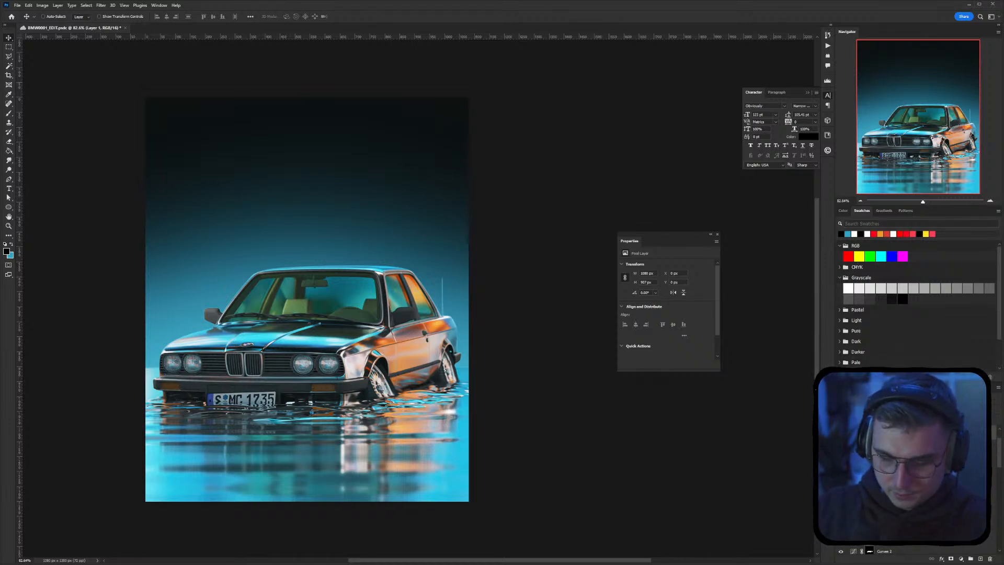
key("Return")
left_click_drag(910, 433, 895, 538)
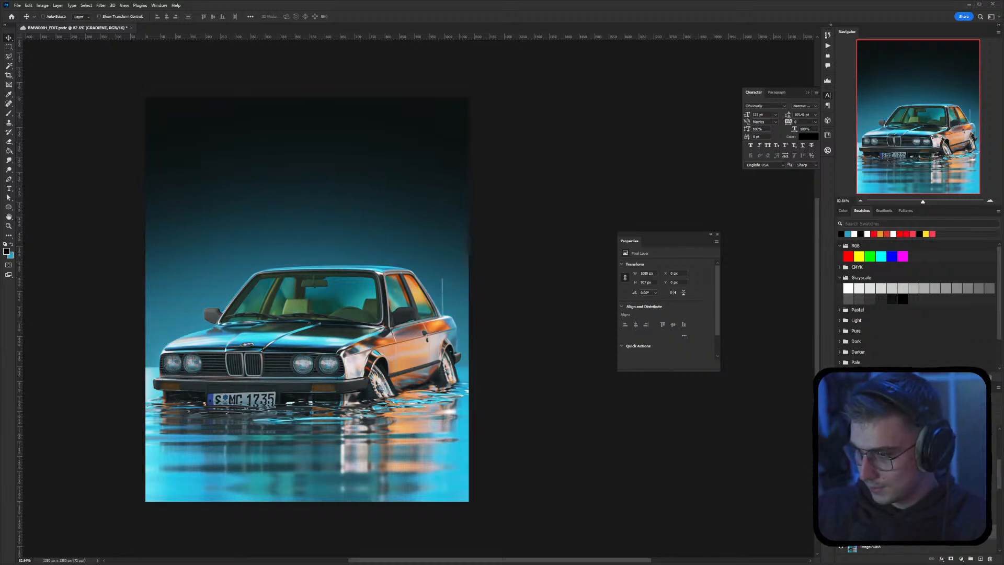
Compare the composite with the GRADIENT layer hidden and shown, checking the horizon beside the car
left_click(841, 532)
left_click(841, 532)
left_click(840, 532)
left_click(841, 532)
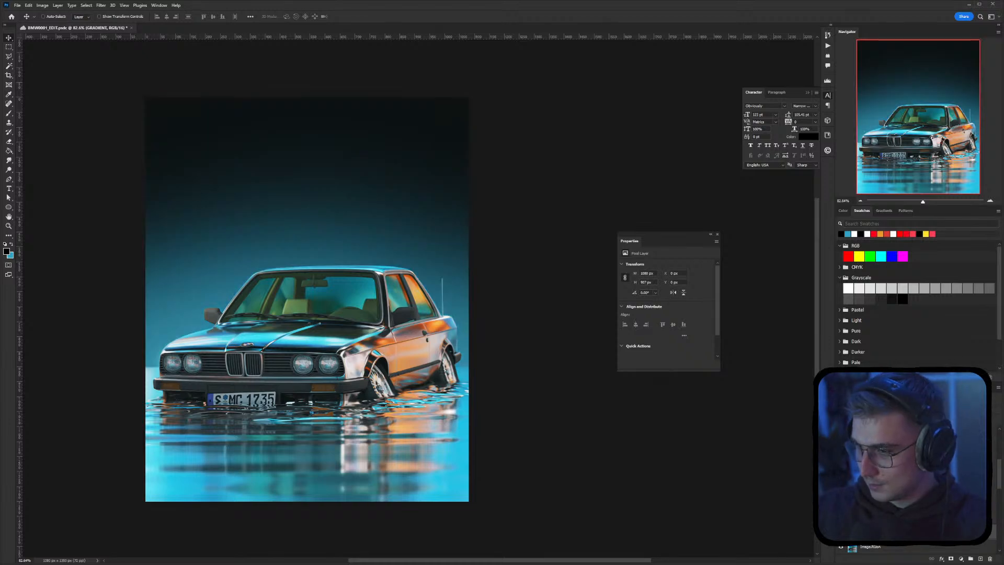
mouse_move(970, 409)
left_mouse_down()
mouse_move(924, 409)
mouse_move(979, 409)
left_mouse_up()
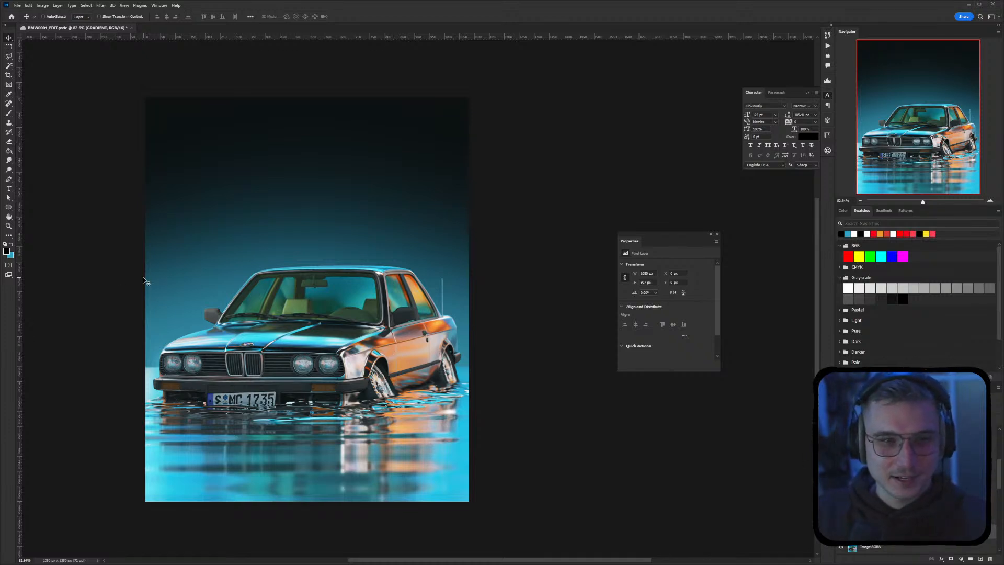
left_click_drag(451, 349, 479, 345)
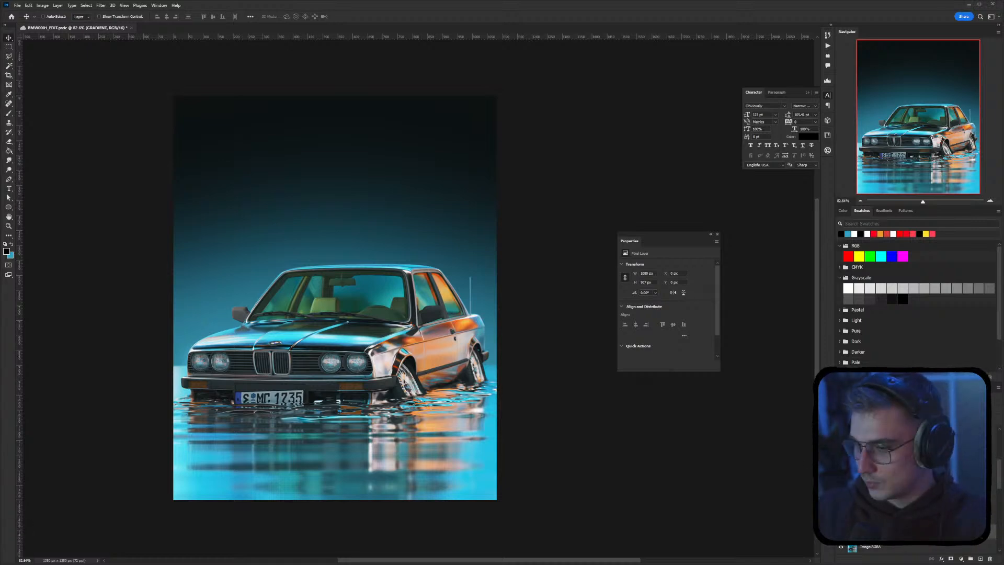
Duplicate the cut-out Image.RGBA copy layer
left_click(884, 517)
key("ctrl+j")
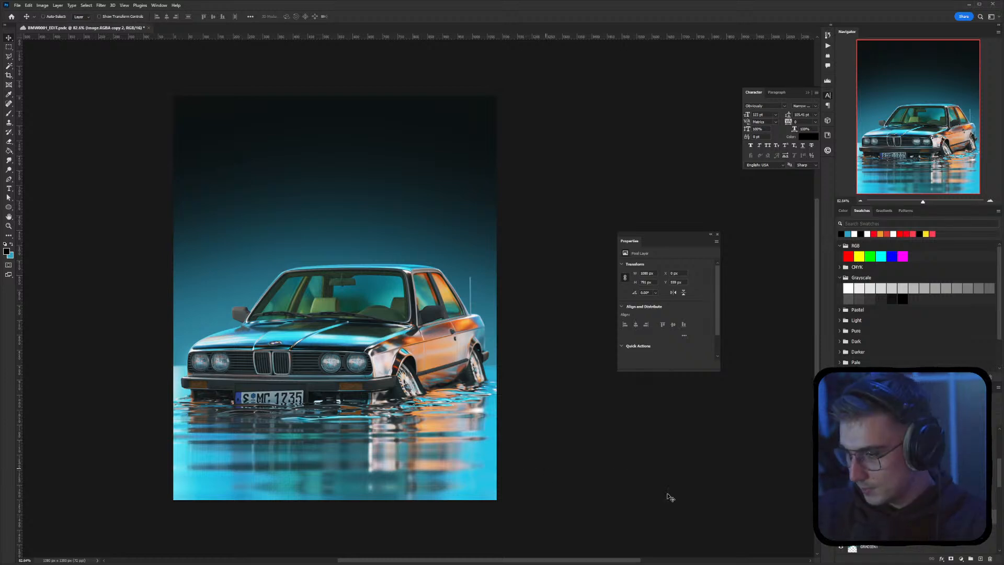
scroll(889, 502, "down", 2)
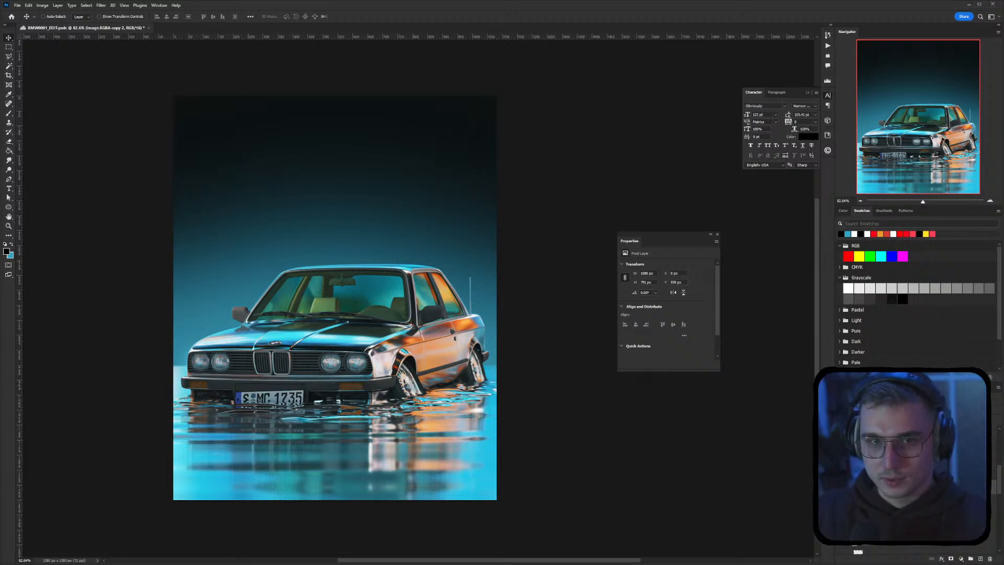
Enlarge the Smudge tool's brush and smudge the duplicate upward at the image's left edge where the water meets the background
left_click(11, 160)
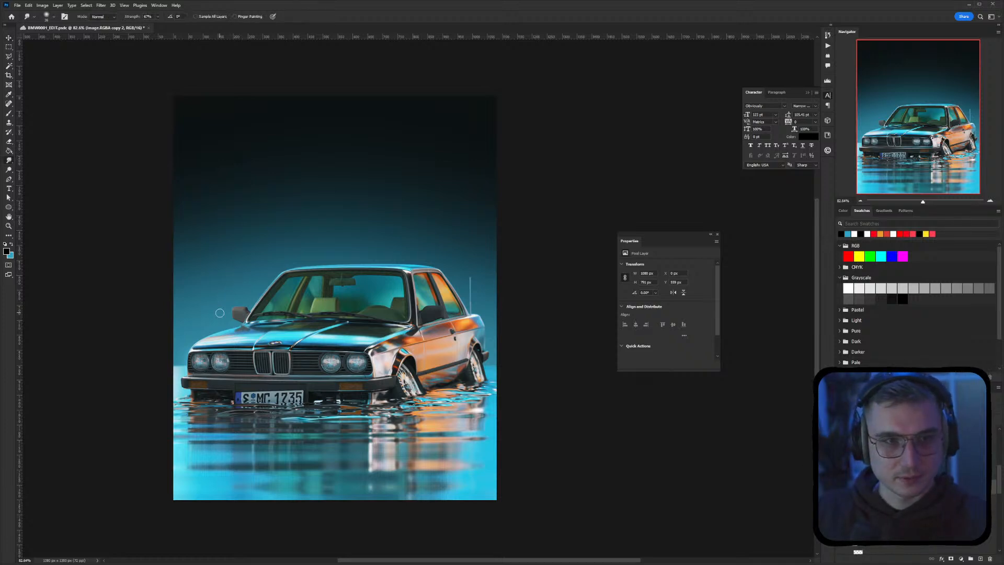
right_click(308, 348)
left_click_drag(372, 316, 373, 316)
left_click_drag(164, 358, 162, 330)
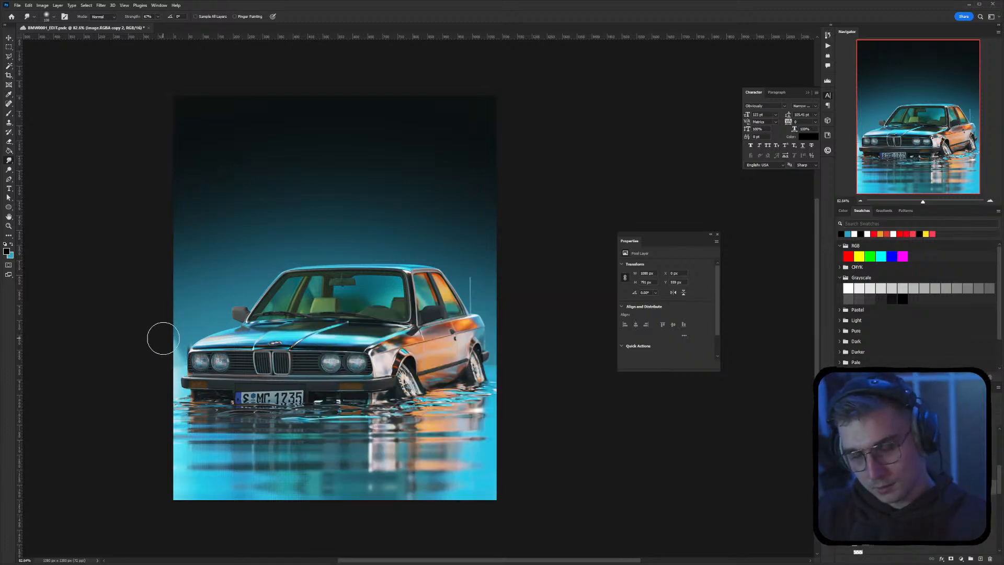
key("ctrl+u")
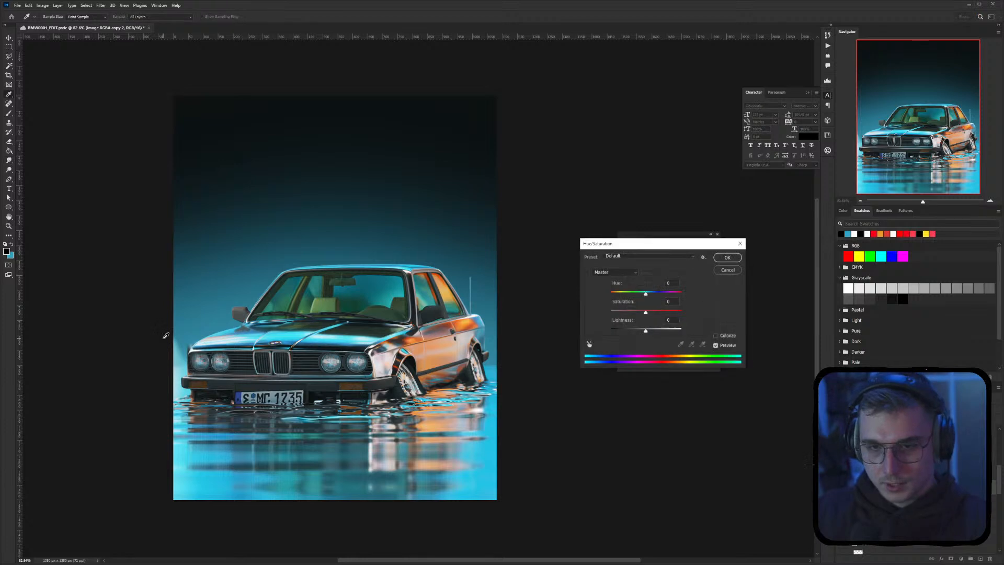
left_click(720, 270)
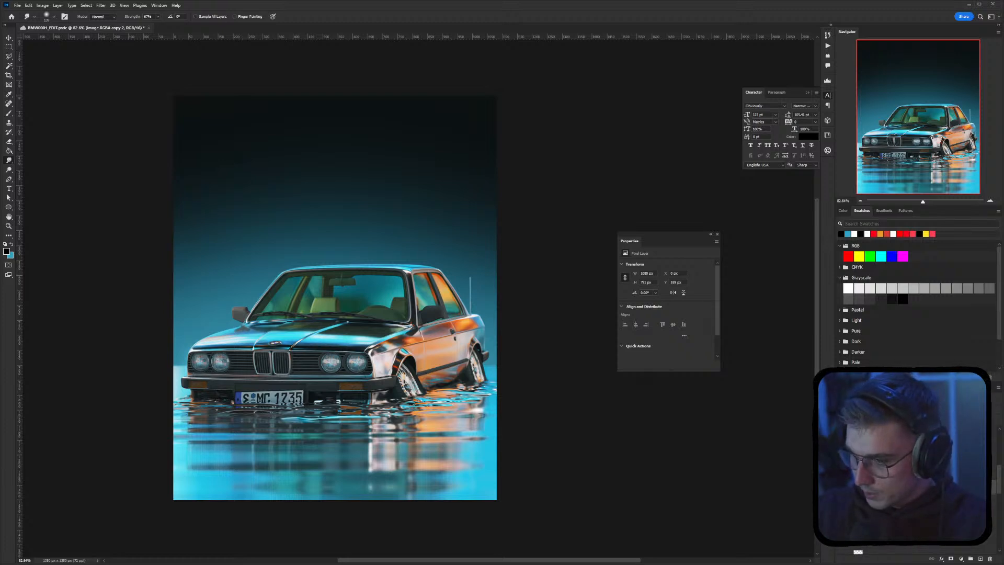
scroll(910, 470, "down", 2)
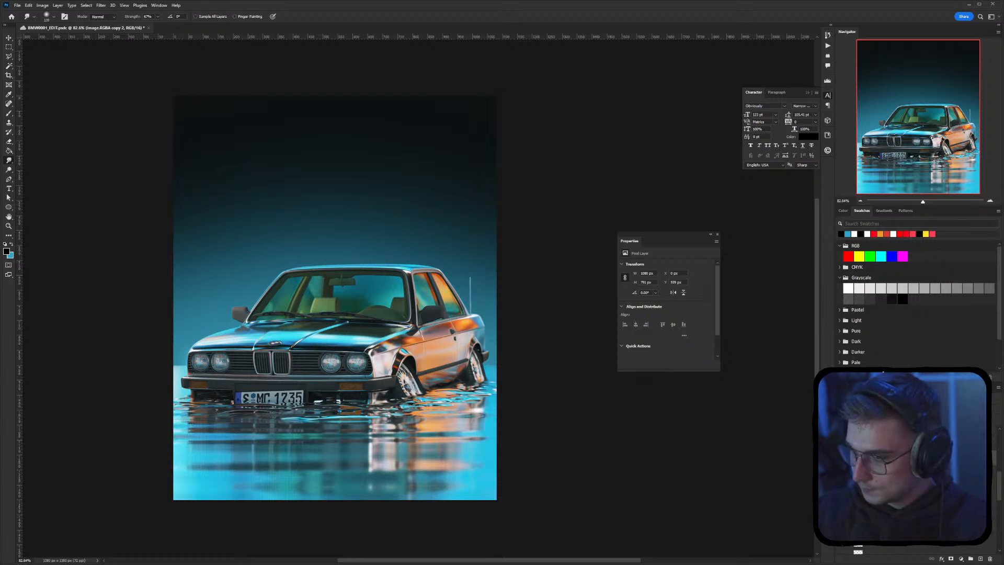
scroll(910, 471, "up", 2)
Load the car's cut-out shape as a selection and invert it to isolate everything around the car
left_click(858, 471, "ctrl")
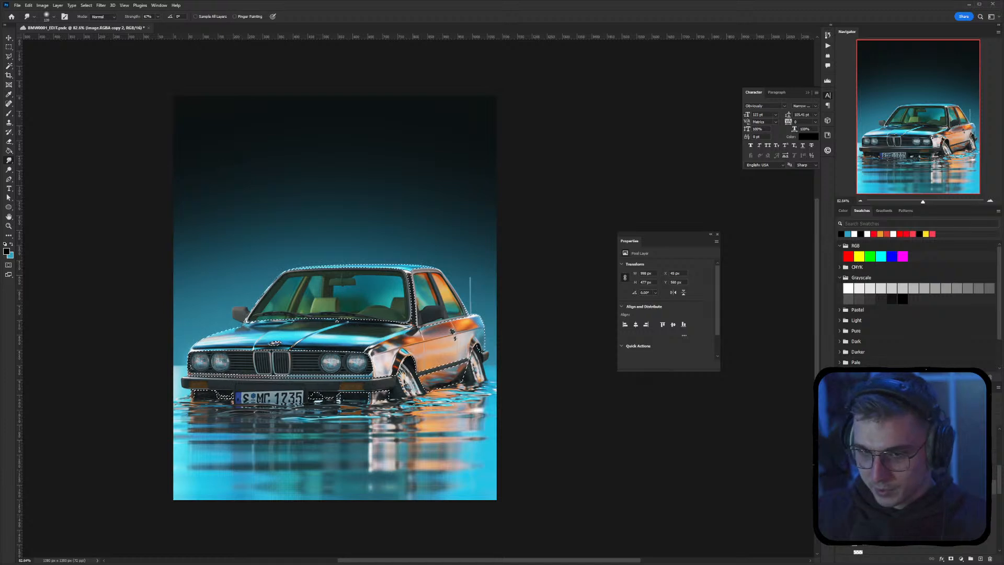
scroll(859, 470, "down", 1)
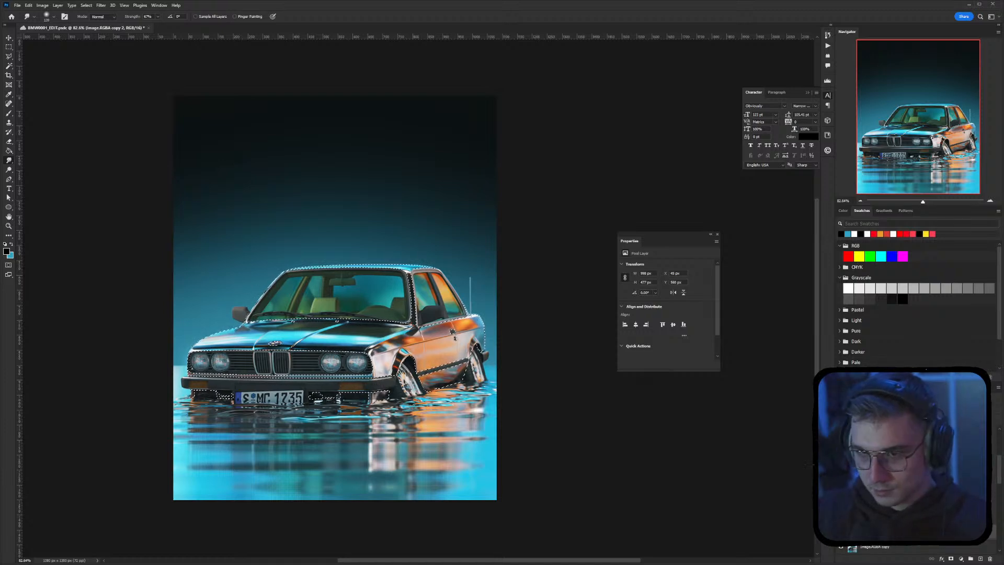
left_click(841, 532)
left_click(841, 532)
scroll(858, 523, "down", 2)
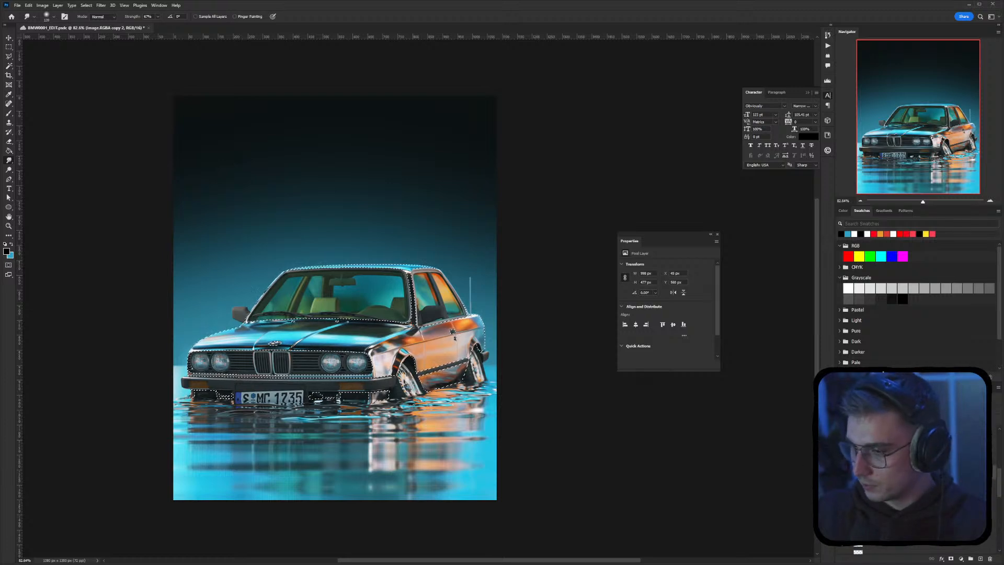
left_click(9, 47)
right_click(336, 318)
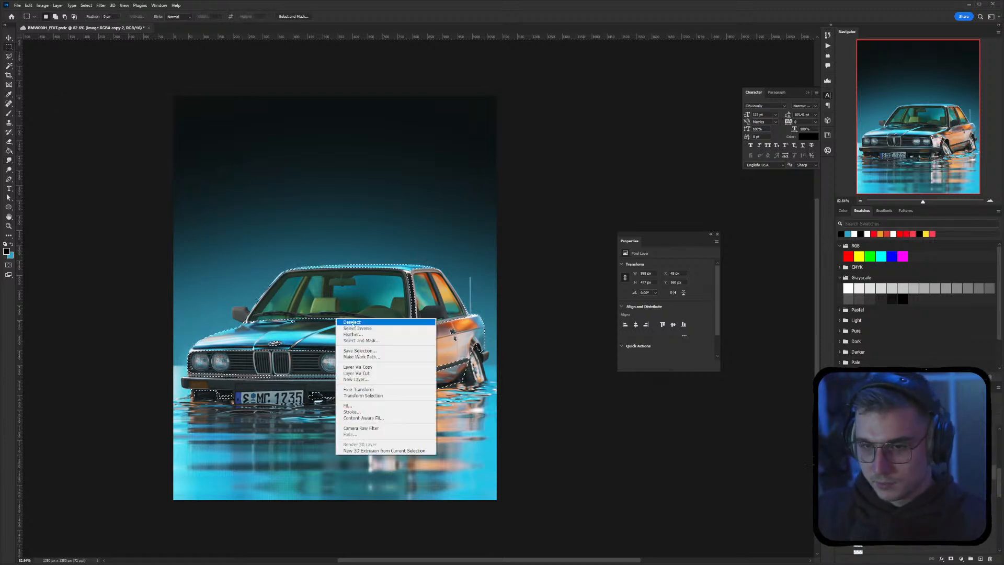
left_click(356, 328)
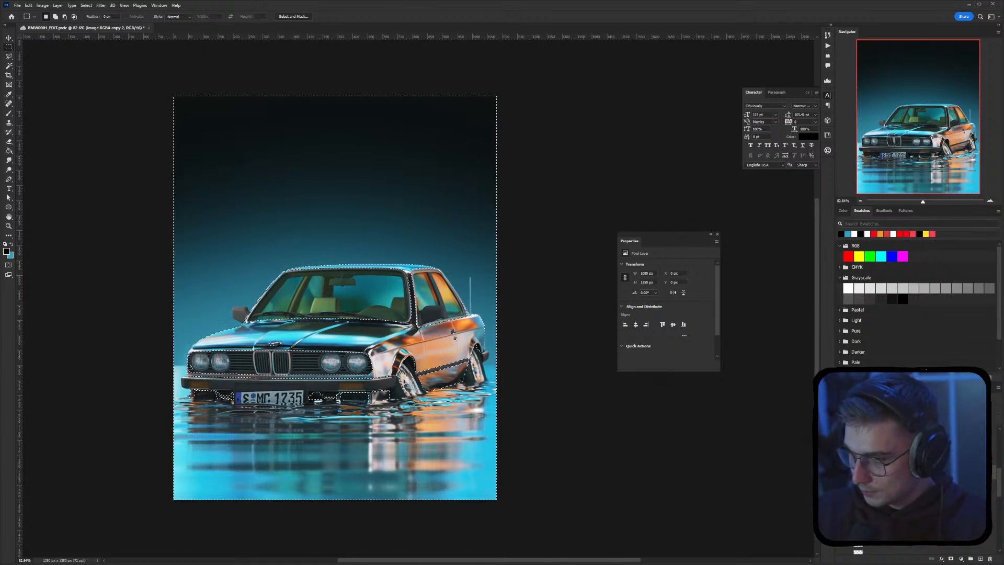
Try smudging beside the left headlight within the inverted selection, undo the stroke and deselect
left_click(9, 161)
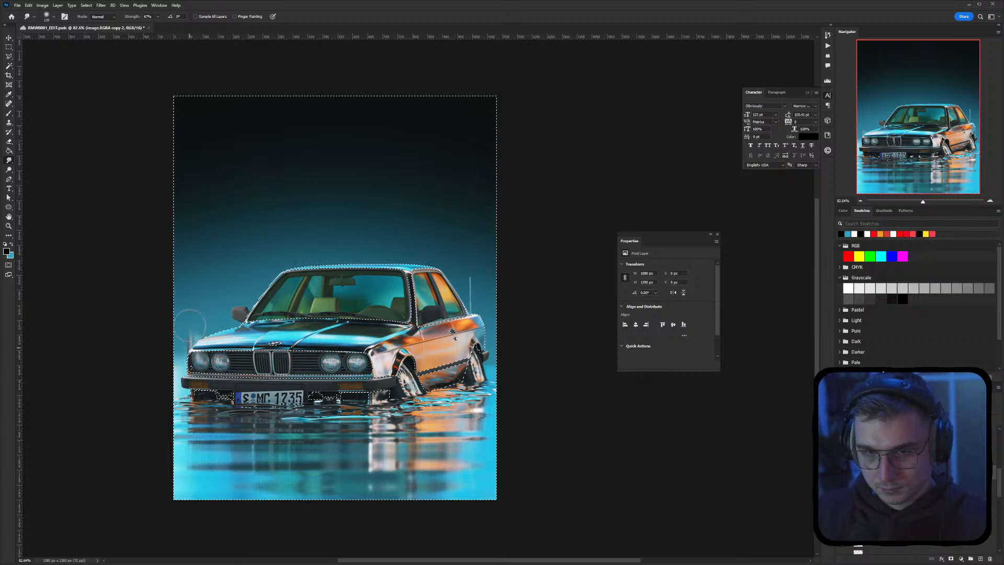
key("ctrl+z")
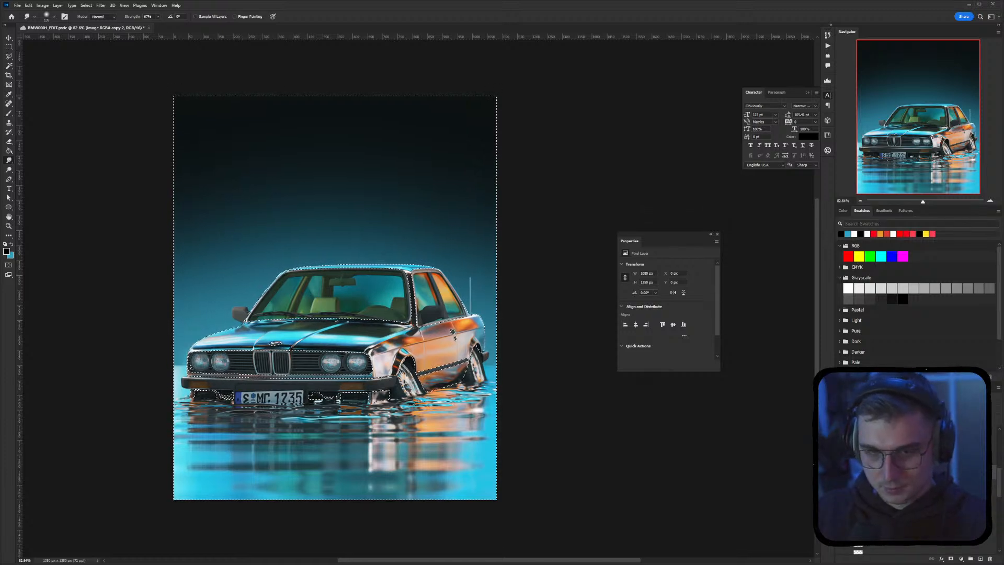
key("ctrl+d")
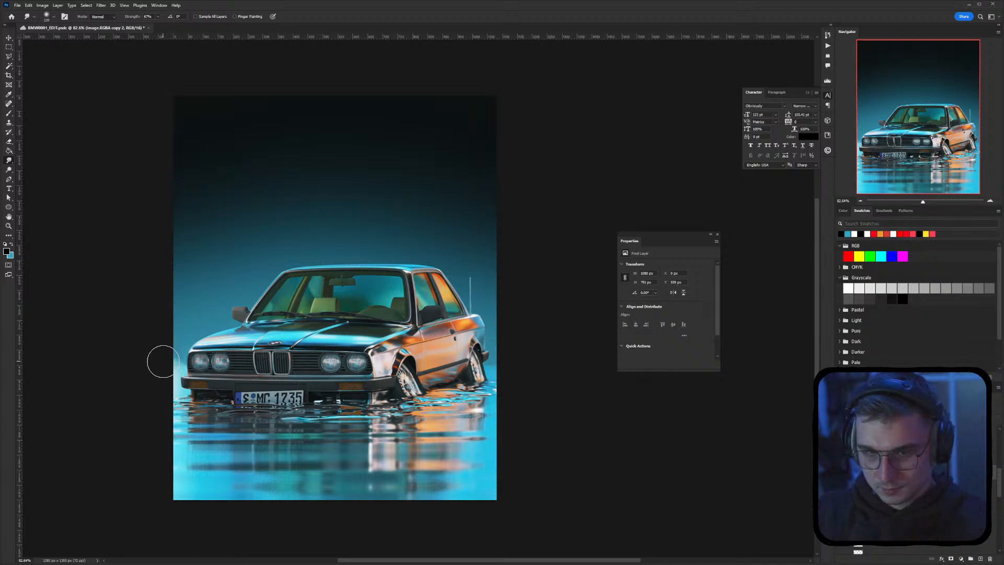
Reduce the Smudge brush size and smudge the hard water edge beside the left headlight into the background
scroll(180, 366, "up", 5, "alt")
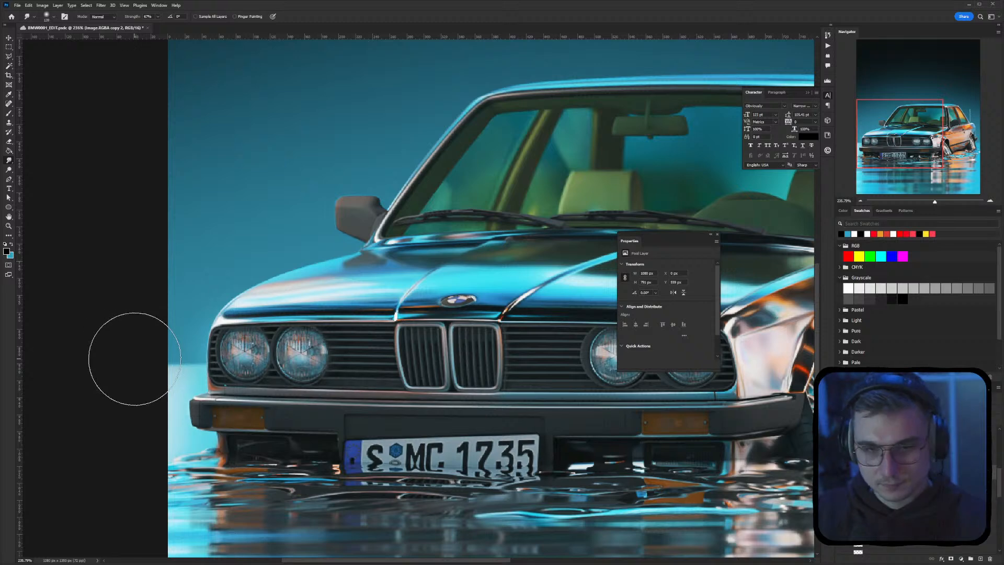
right_click(225, 359)
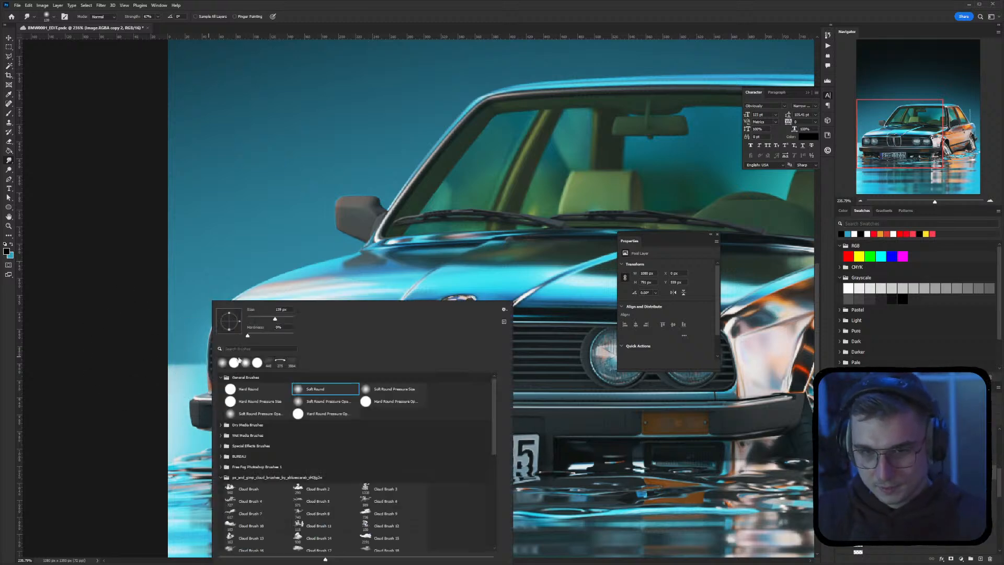
left_click(150, 356)
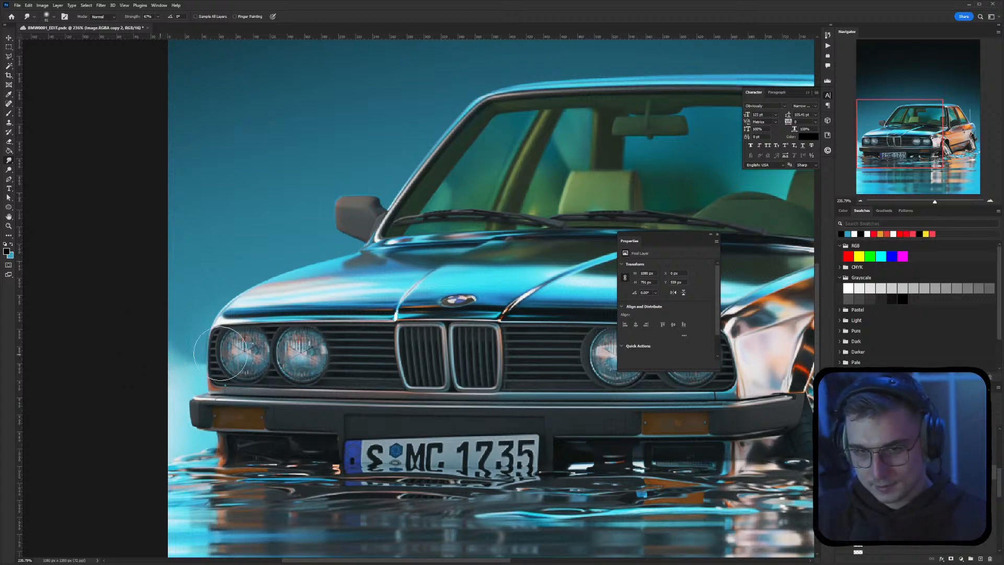
Examine how the water blends into the background at the image's right edge and across the whole composite
scroll(167, 354, "right", 10)
scroll(63, 324, "left", 1)
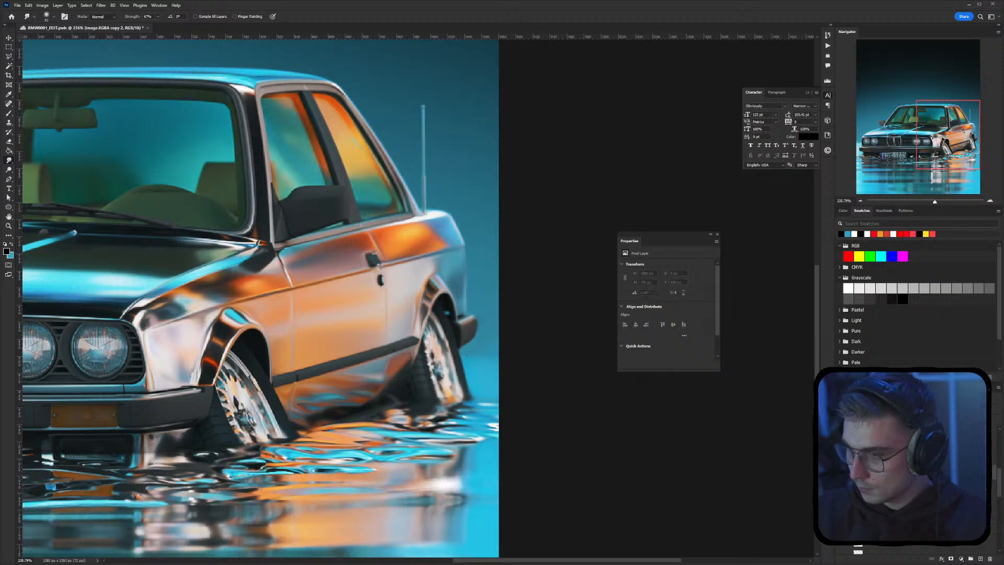
key("ctrl+z")
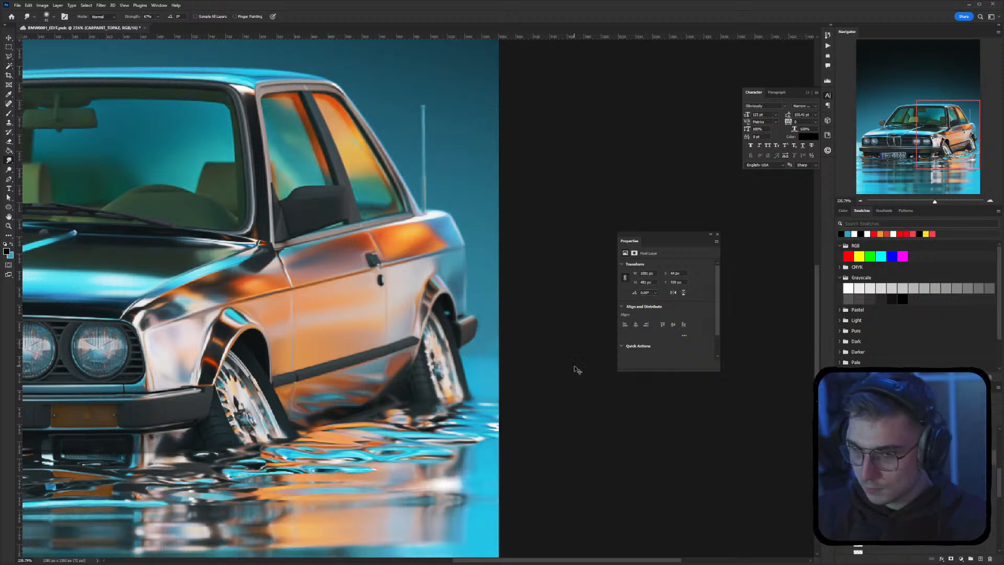
scroll(361, 315, "down", 5, "alt")
scroll(361, 315, "down", 2, "alt")
scroll(316, 298, "up", 2, "alt")
left_click_drag(370, 303, 432, 322)
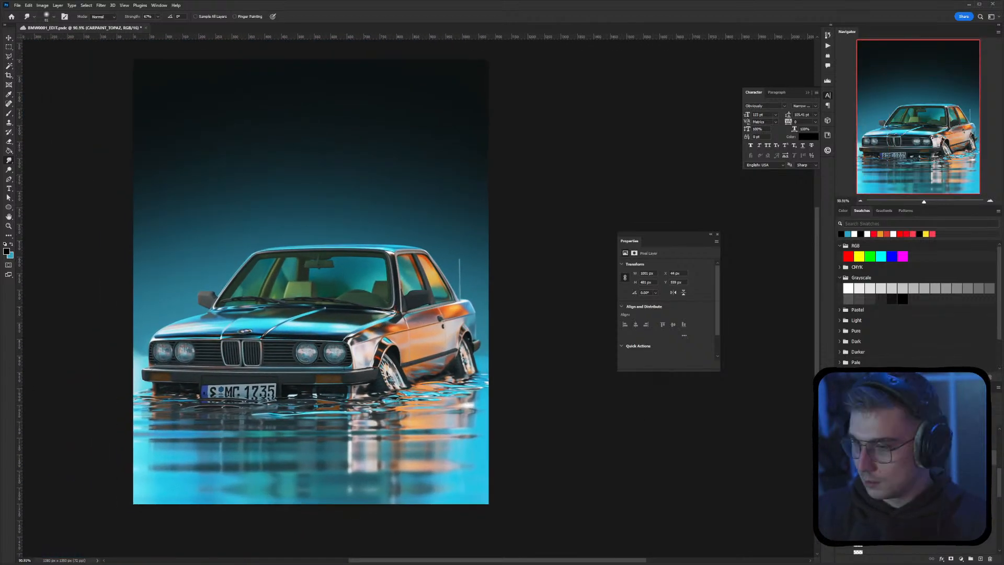
scroll(411, 375, "down", 2, "alt")
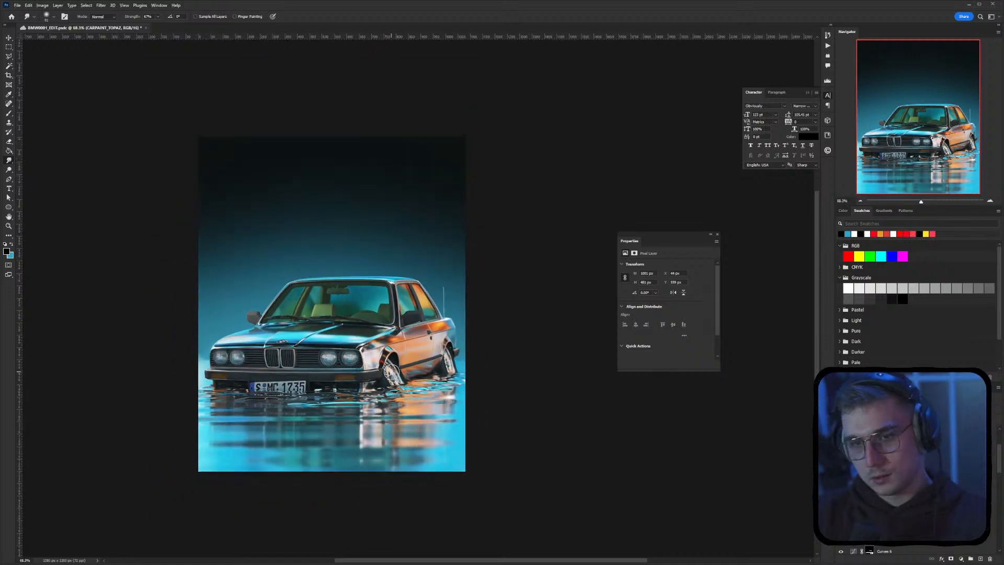
scroll(390, 374, "up", 1, "alt")
Load the GRADIENT layer's background area as a selection and copy that area of Image.RGBA to a new layer
scroll(899, 471, "down", 2)
scroll(900, 470, "down", 2)
left_click(889, 521)
left_click(889, 536)
left_click(869, 521, "ctrl")
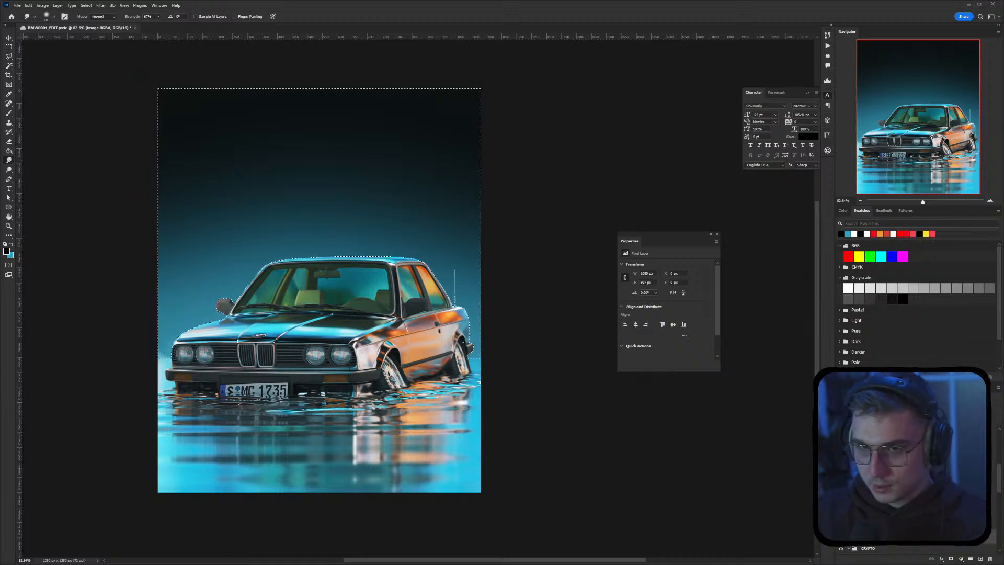
key("l")
right_click(291, 244)
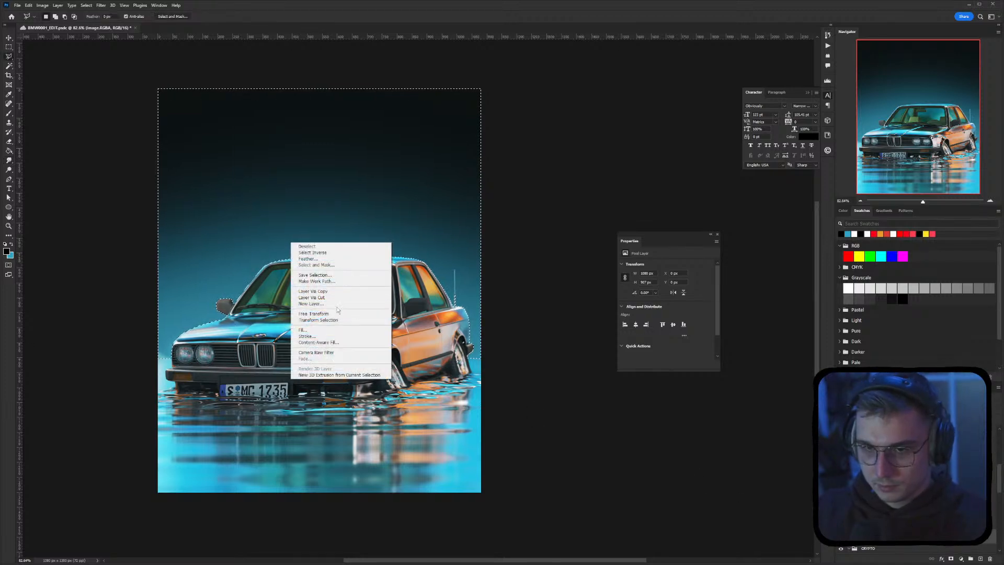
left_click(349, 293)
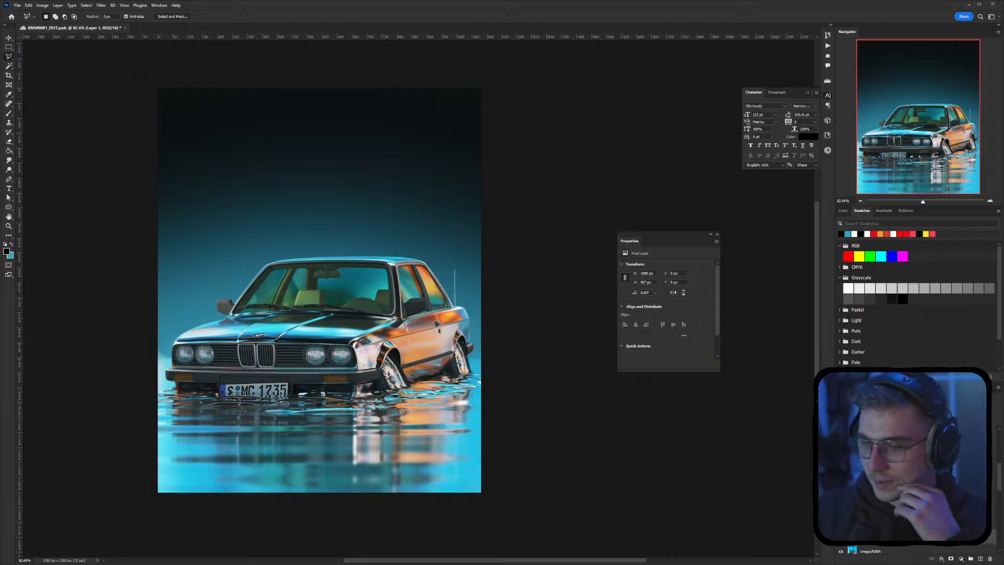
Move the copied background layer above GRADIENT and change its blend mode to mix its texture into the dark gradient
left_click_drag(872, 535, 872, 515)
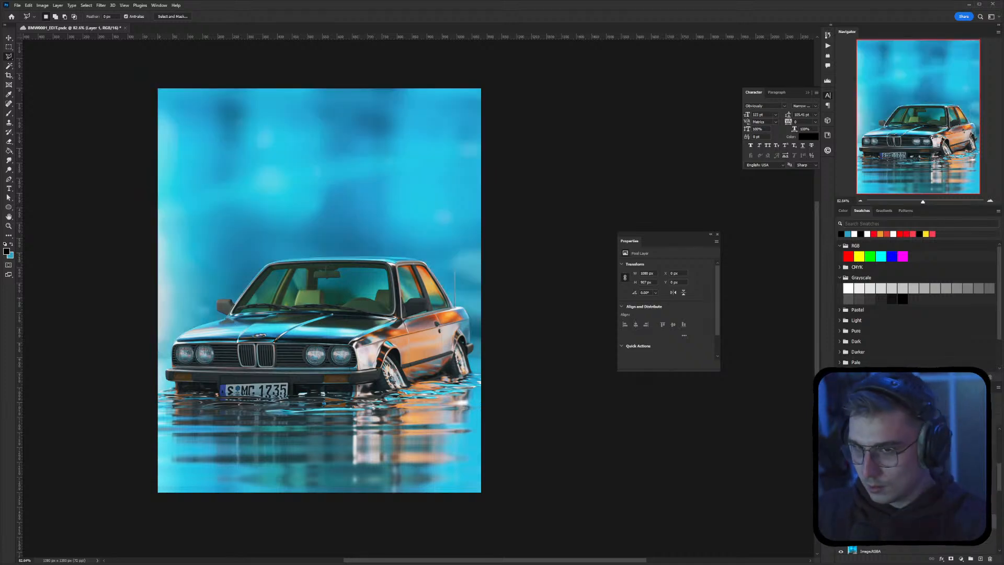
left_click(863, 407)
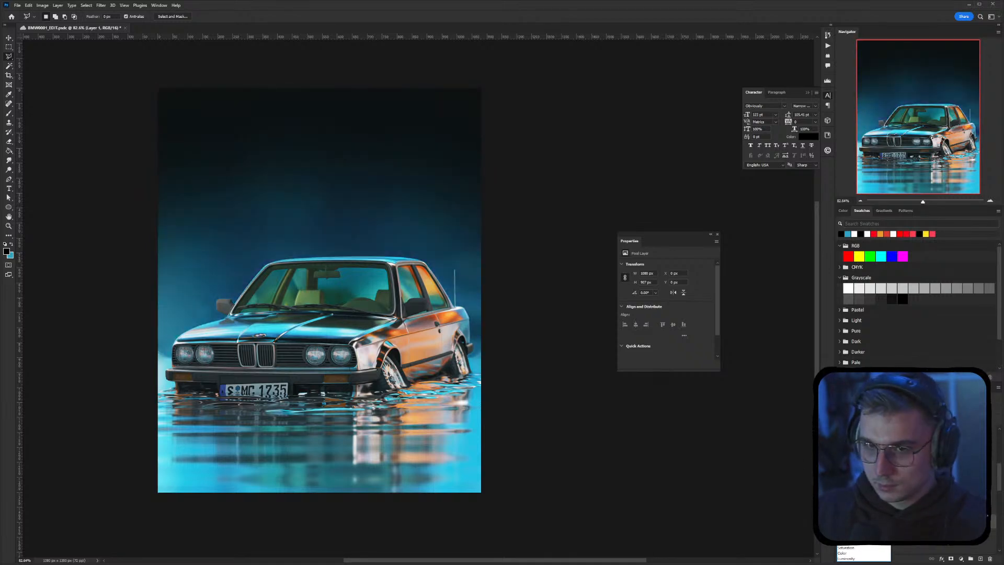
left_click(863, 485)
Brighten the copied background layer with Curves, raising the midpoint at input 128 to output 171
key("ctrl+m")
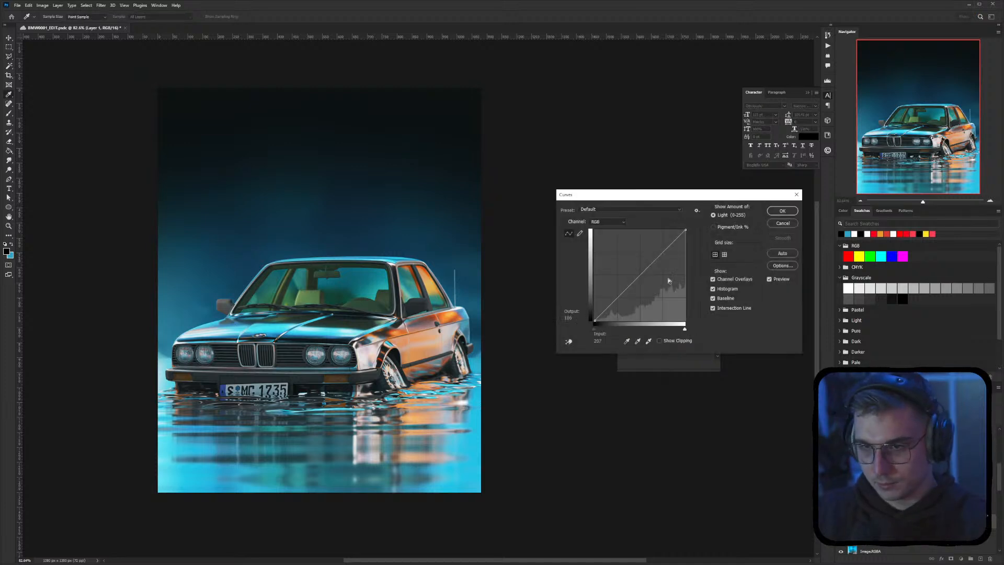
mouse_move(637, 273)
left_mouse_down()
mouse_move(634, 245)
mouse_move(640, 260)
left_mouse_up()
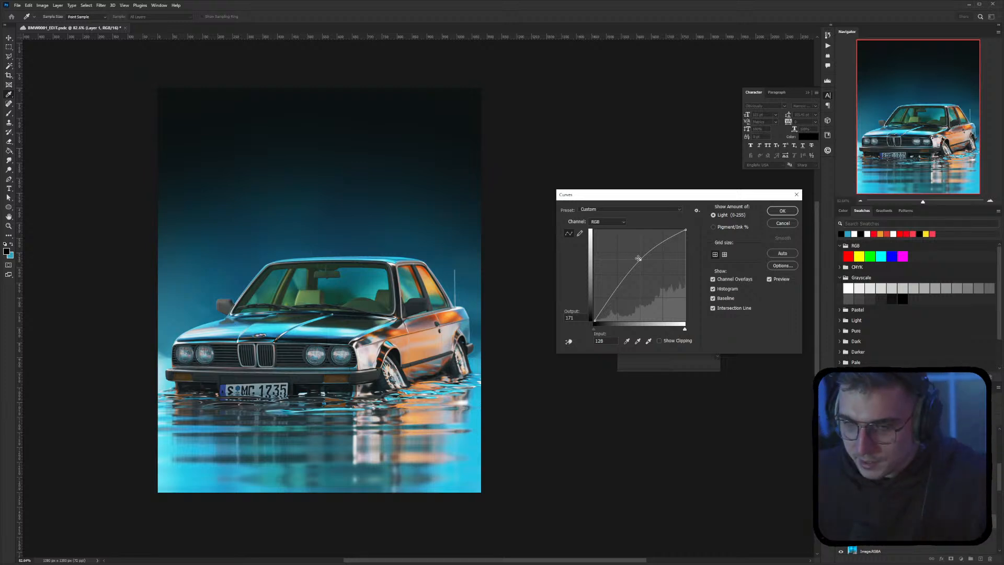
left_click(783, 210)
Apply Hue/Saturation to the copied background layer and save the document
key("ctrl+u")
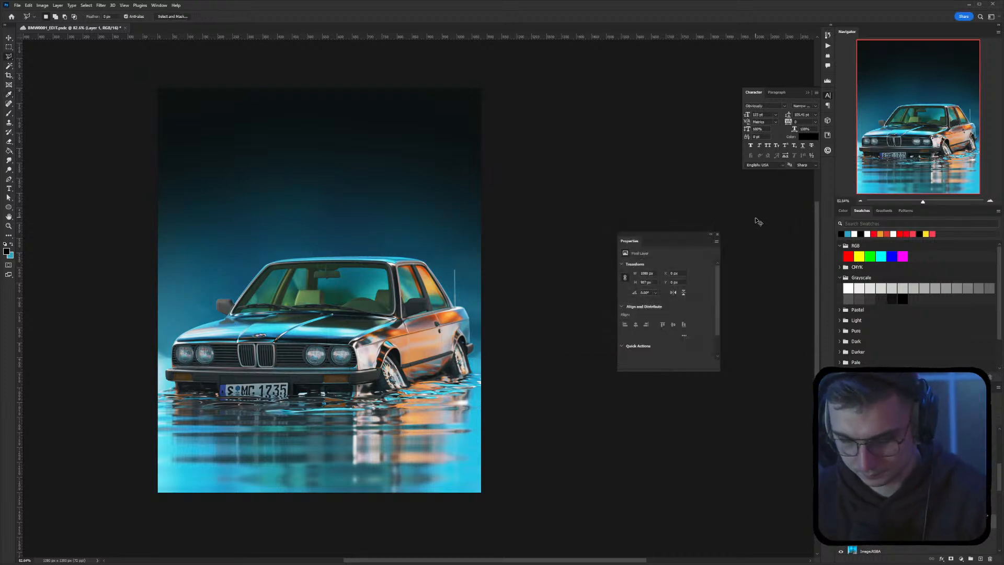
left_click(728, 257)
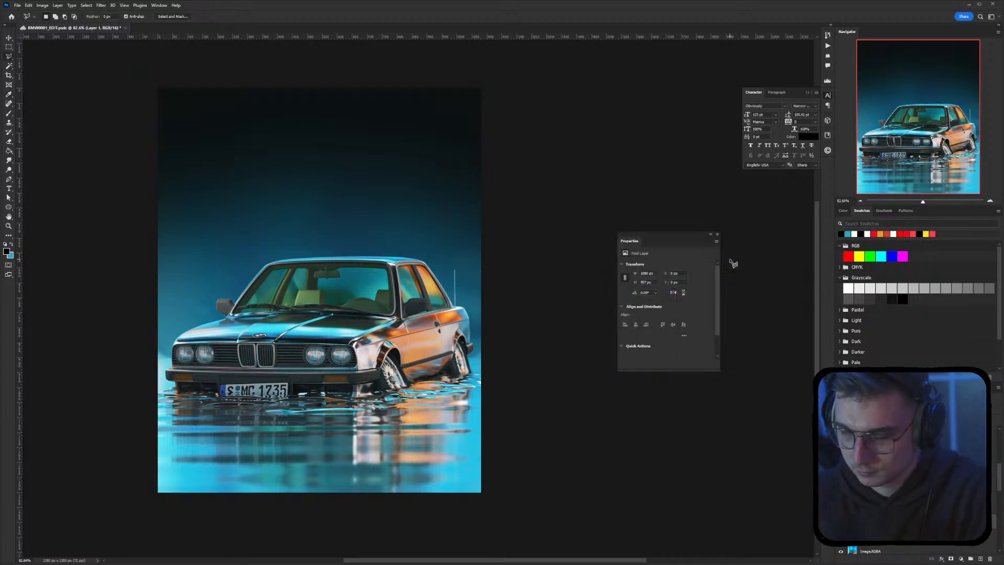
key("ctrl+s")
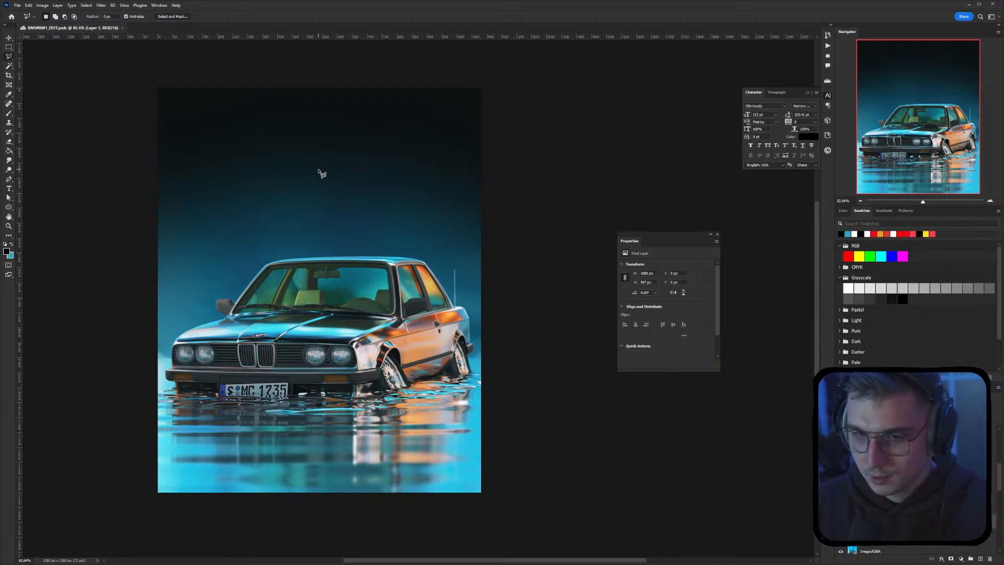
mouse_move(366, 263)
left_mouse_down()
mouse_move(398, 255)
mouse_move(387, 264)
left_mouse_up()
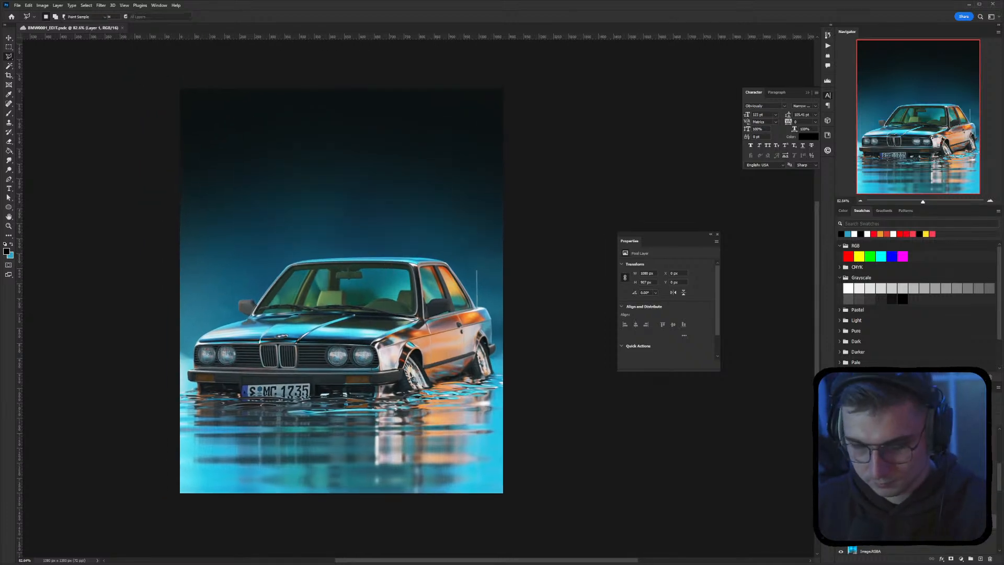
key("ctrl+m")
mouse_move(638, 276)
left_mouse_down()
mouse_move(637, 247)
mouse_move(654, 267)
left_mouse_up()
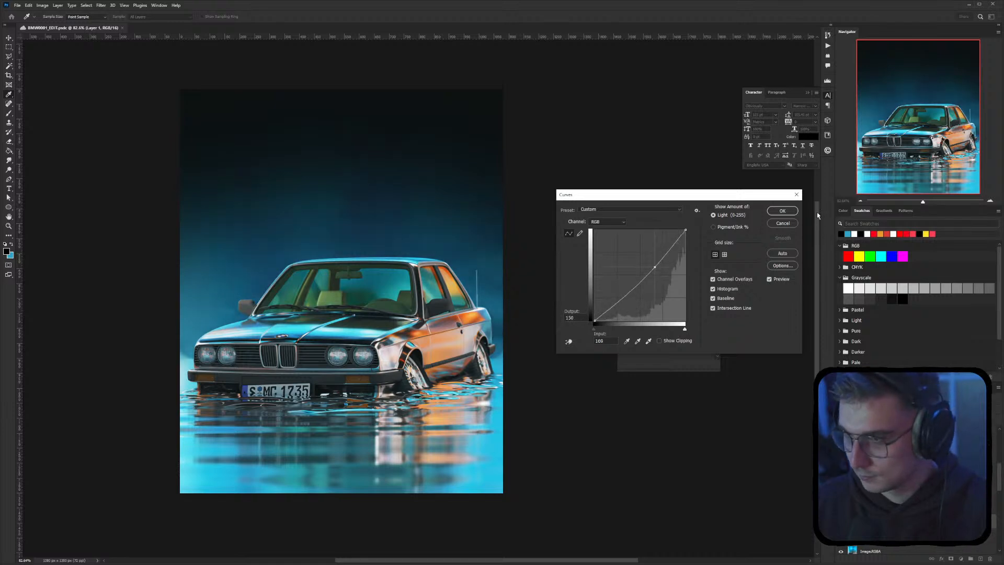
left_click(788, 223)
Shift the copied background layer's hue by +1 and apply another Curves adjustment to it
key("ctrl+u")
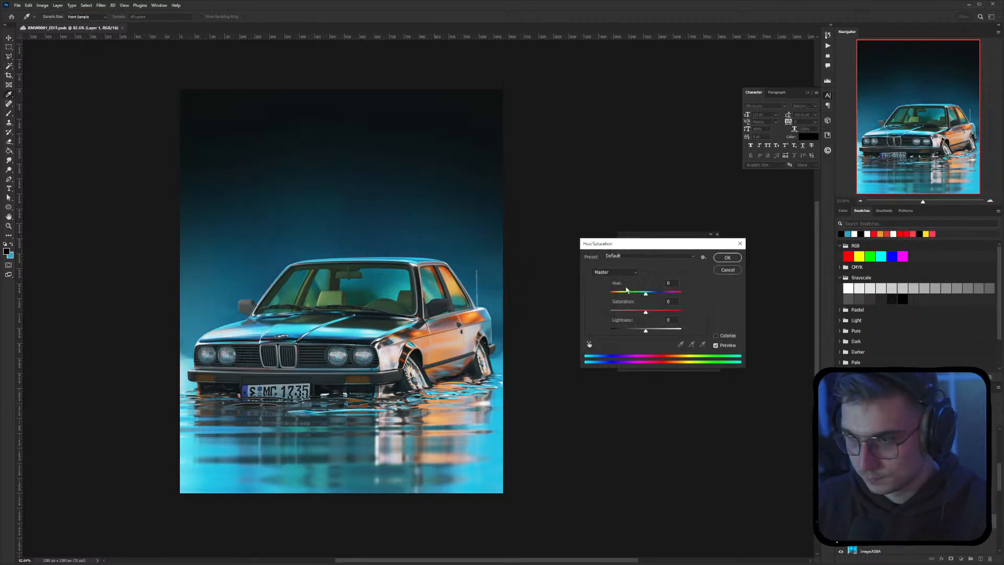
left_click_drag(644, 295, 647, 297)
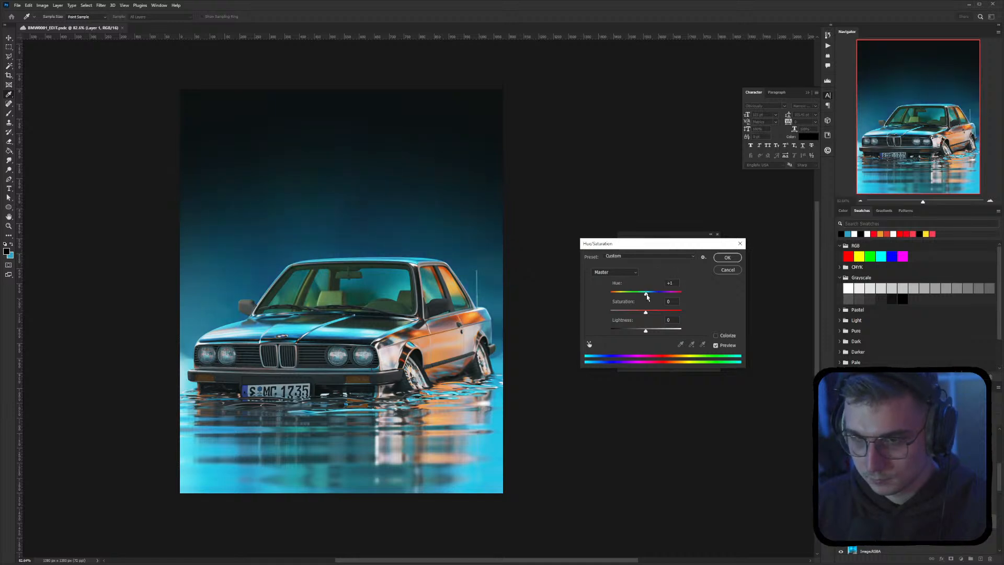
left_click(727, 257)
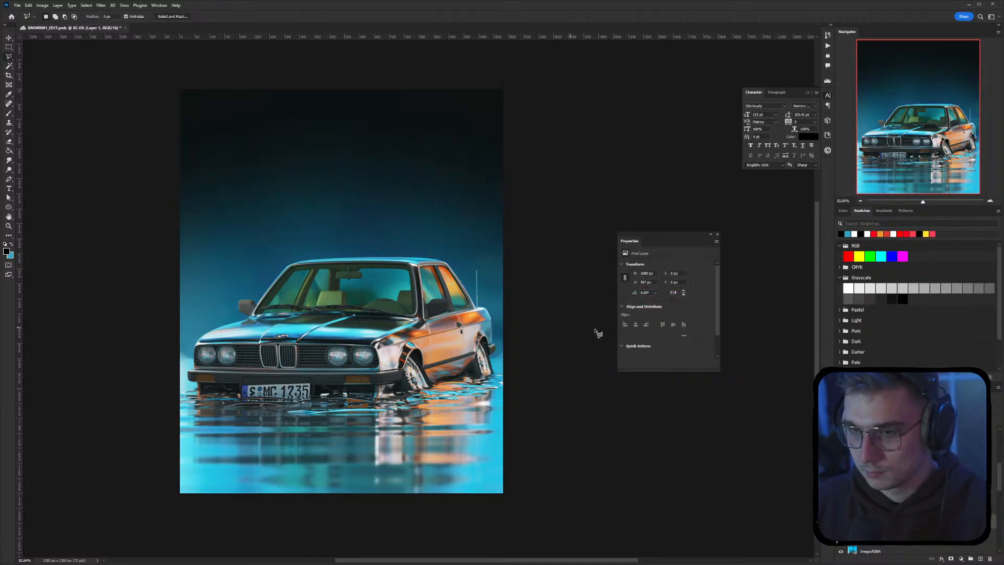
key("ctrl+m")
left_click(783, 212)
Select the Image.RGBA copy 2 layer and toggle its visibility off and on to check its contribution to the composite
scroll(917, 470, "up", 8)
scroll(917, 470, "down", 10)
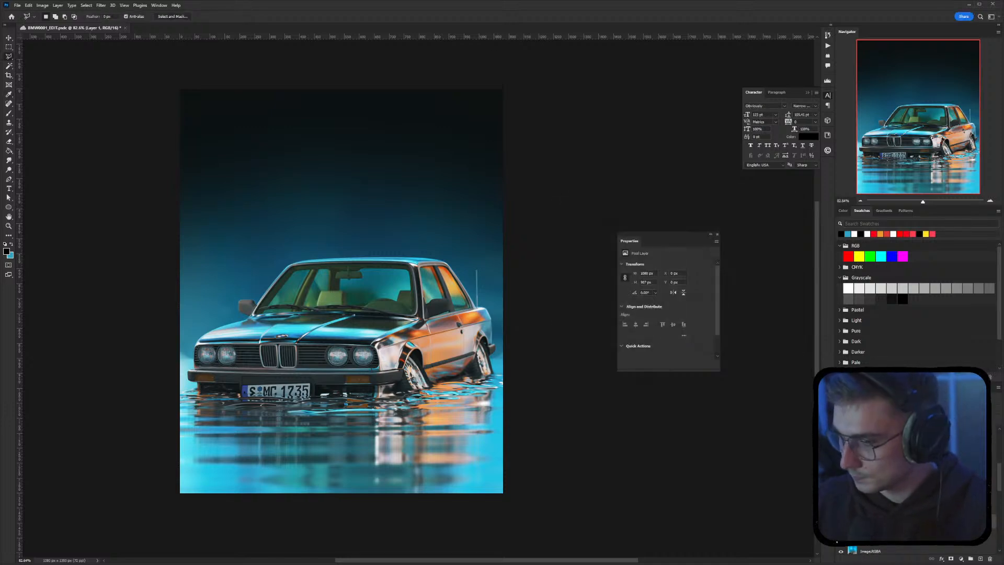
left_click(910, 462)
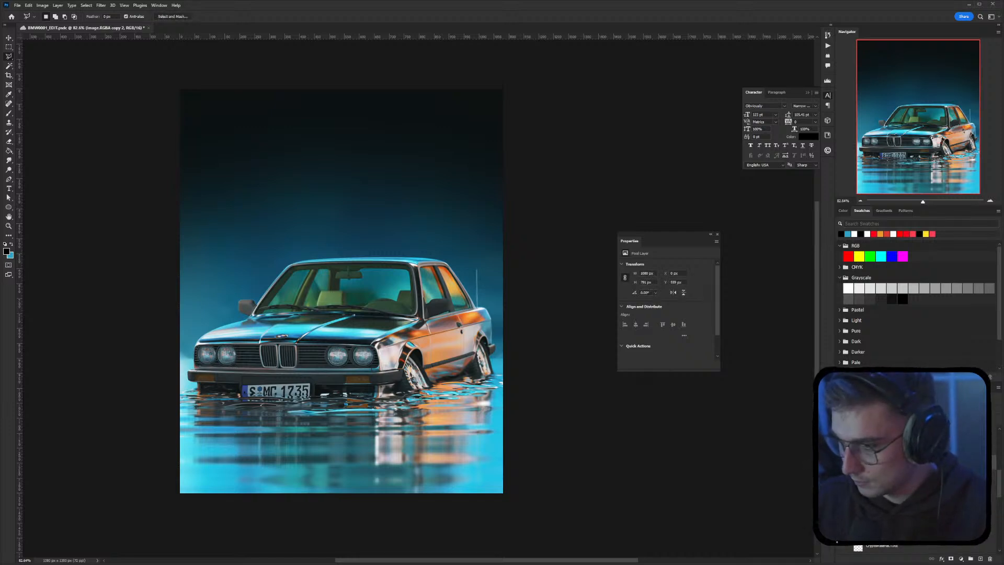
left_click(841, 462)
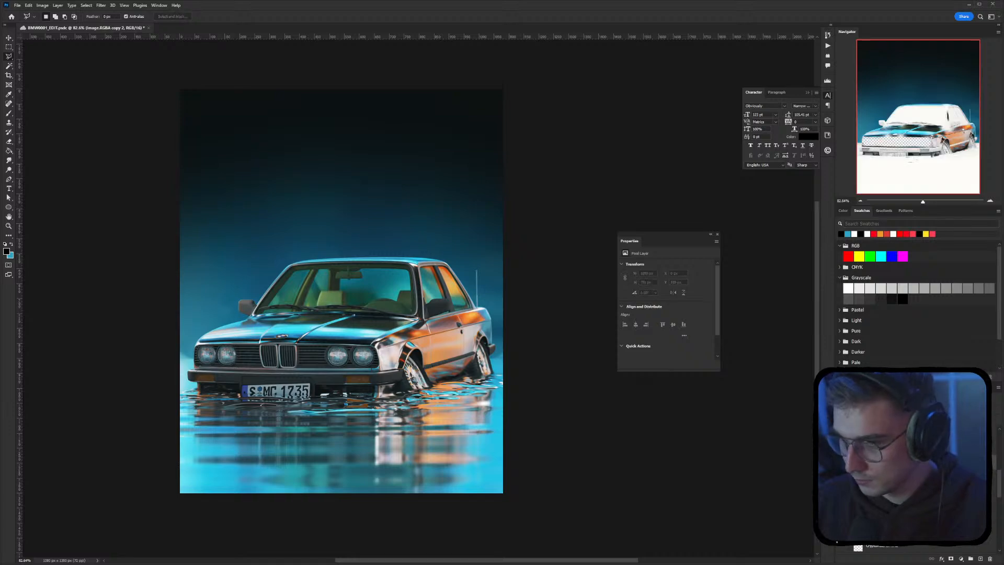
left_click(841, 462)
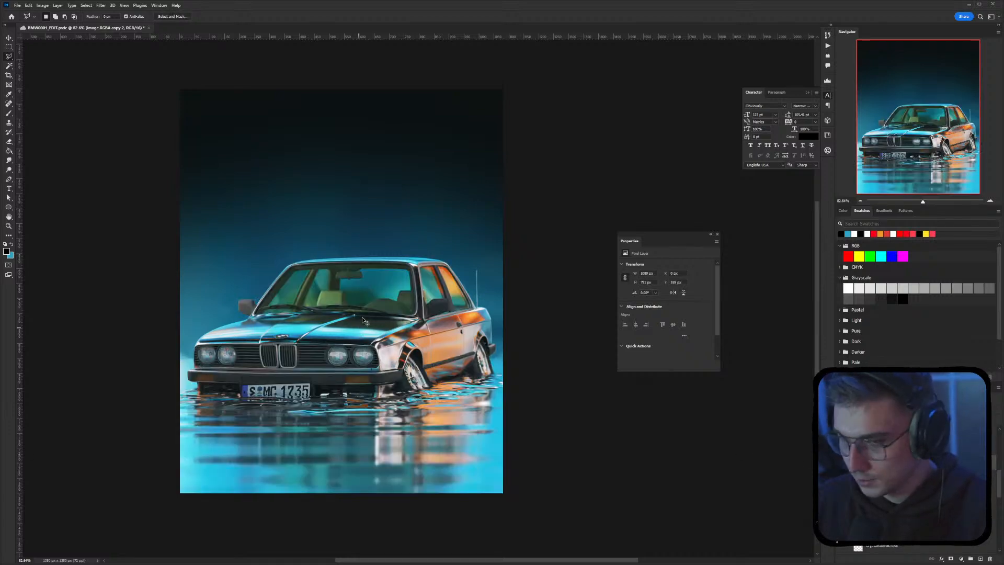
Lighten the hood and windshield pillar on the CARPAINT_TOPAZ layer using a smaller soft Dodge brush with the range on Shadows
scroll(361, 328, "up", 5, "alt")
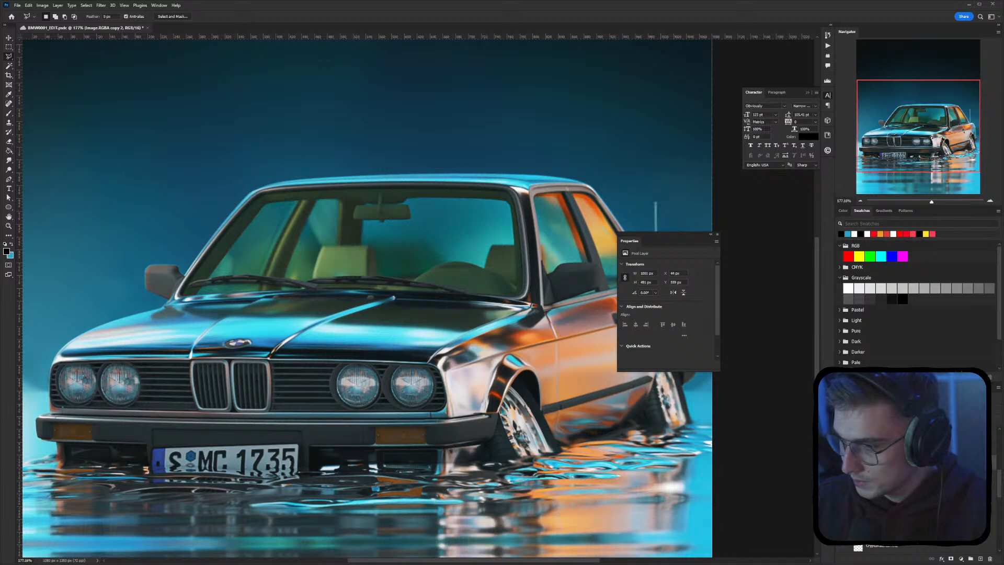
left_click(894, 447)
left_click(9, 170)
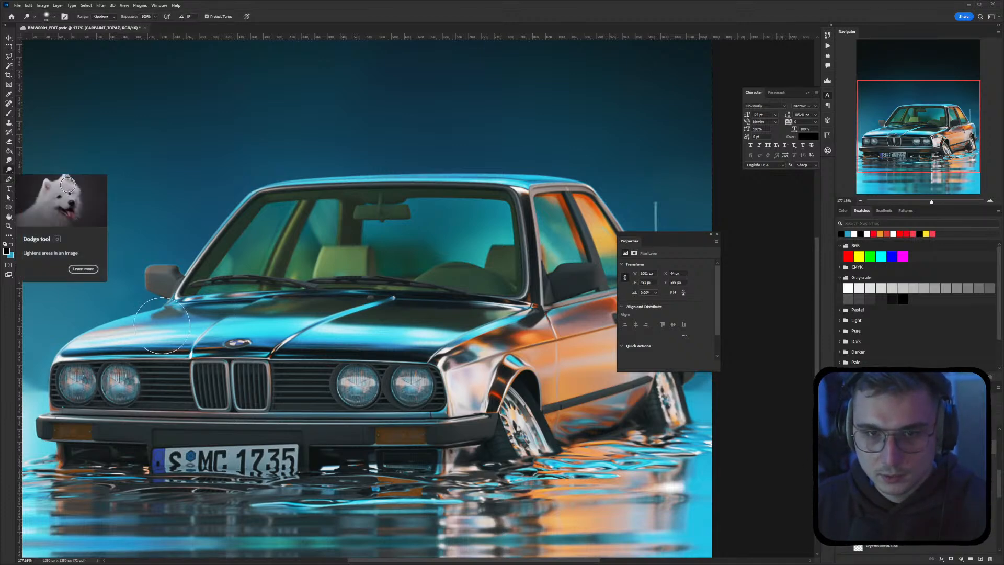
right_click(314, 355)
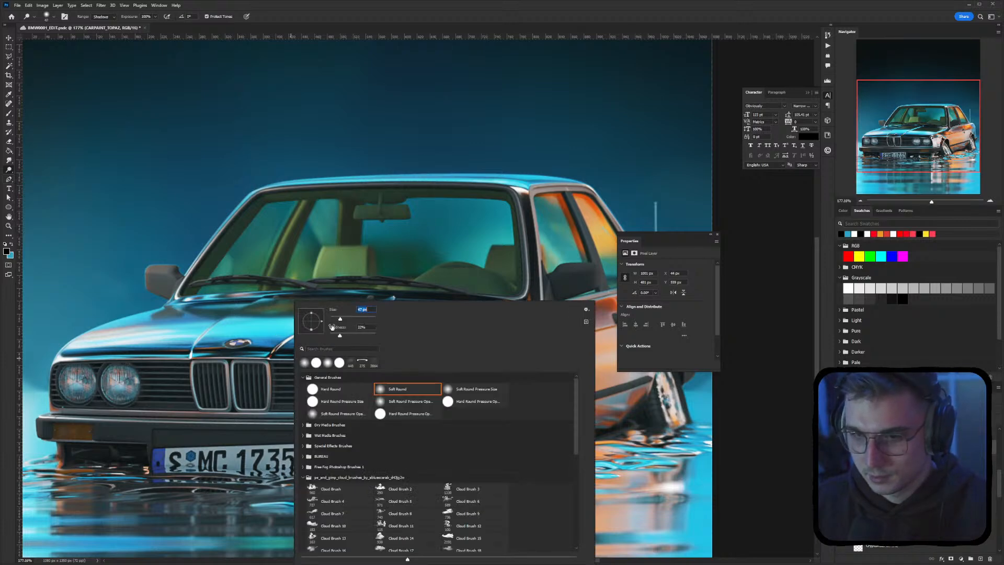
left_click(277, 356)
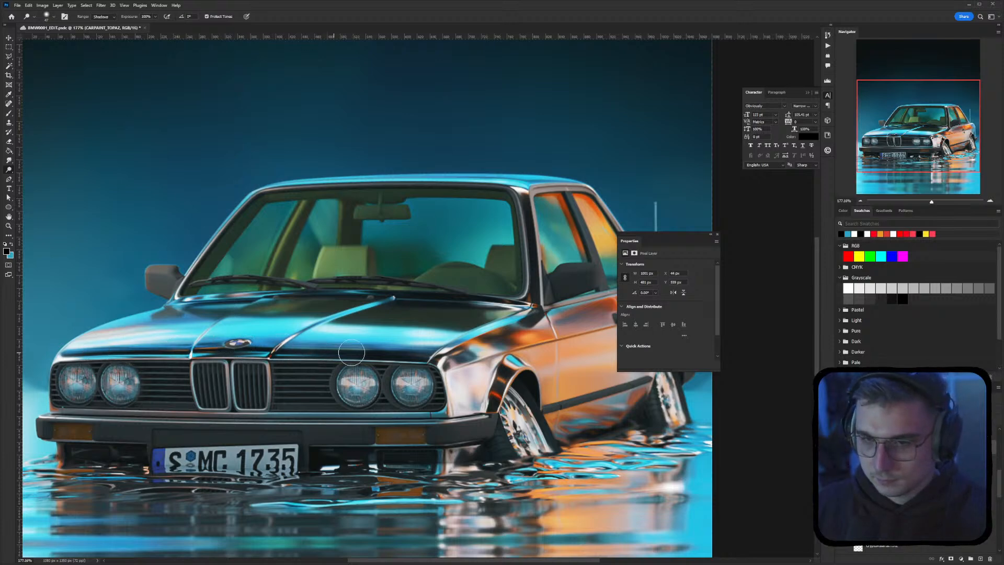
mouse_move(552, 224)
left_mouse_down()
mouse_move(427, 235)
mouse_move(451, 247)
left_mouse_up()
right_click(406, 227)
left_click(399, 207)
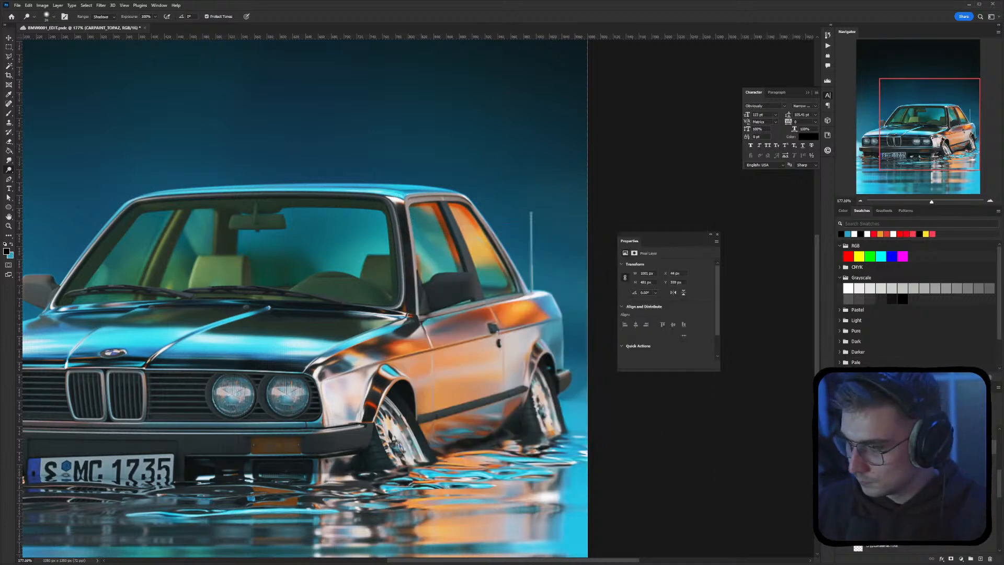
Dodge the shadows on the Image.RGBA copy 2 layer along the windshield pillar and in the dark openings beneath the front bumper
left_click(900, 462)
left_click_drag(396, 205, 402, 212)
scroll(402, 212, "up", 2, "alt")
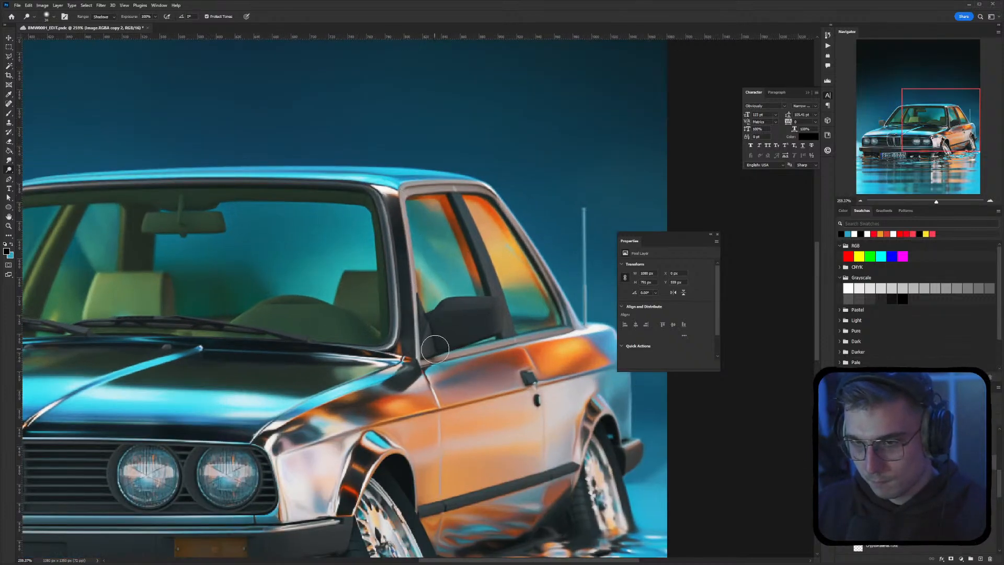
left_click_drag(373, 384, 435, 331)
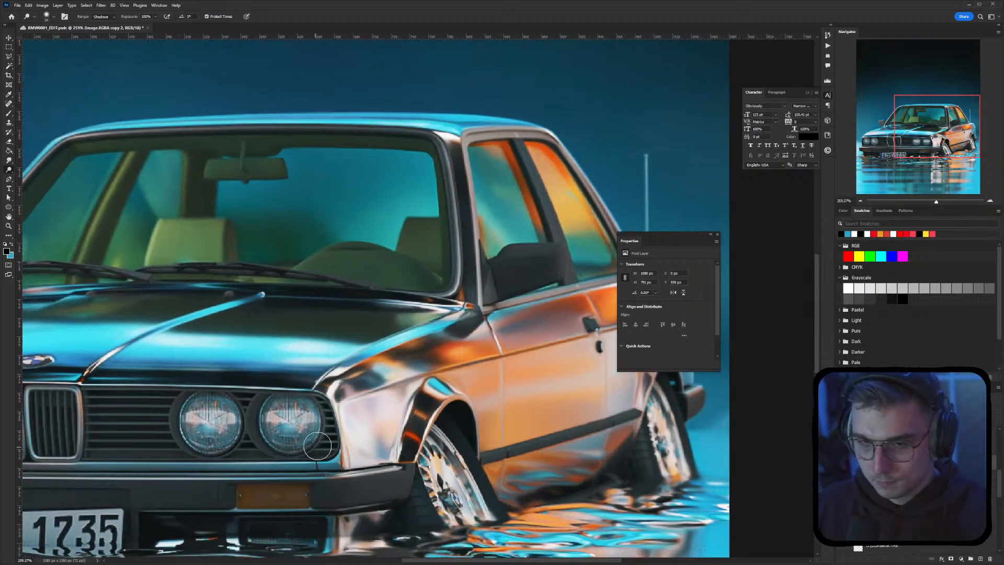
left_click_drag(74, 370, 334, 355)
scroll(313, 349, "down", 3, "alt")
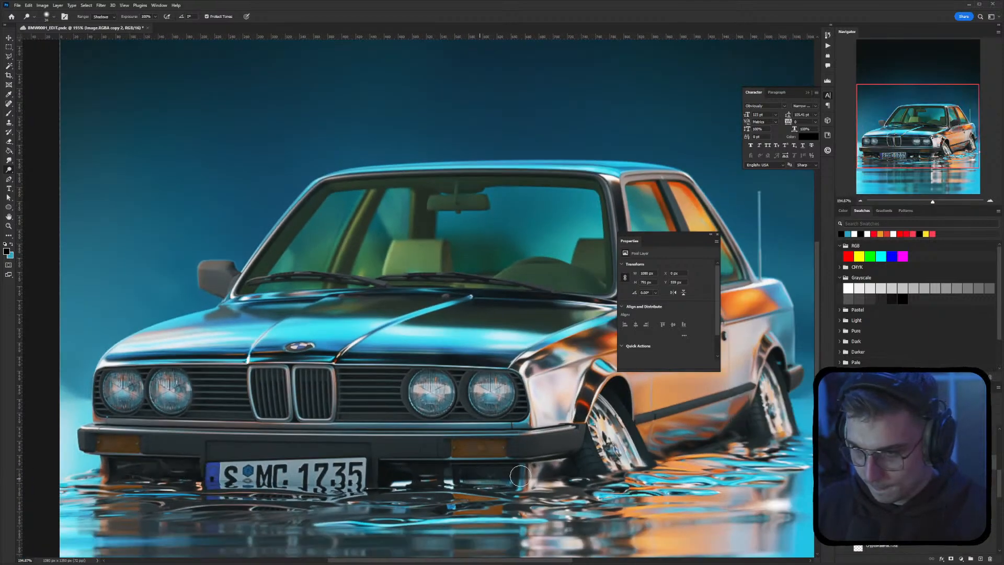
scroll(414, 476, "up", 5, "alt")
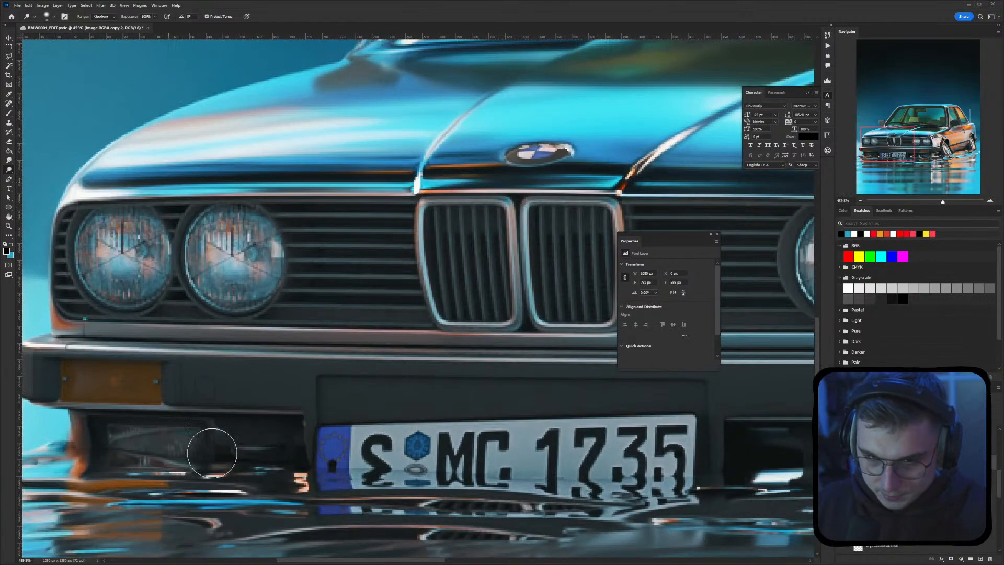
scroll(267, 454, "down", 4, "alt")
left_click_drag(674, 454, 450, 443)
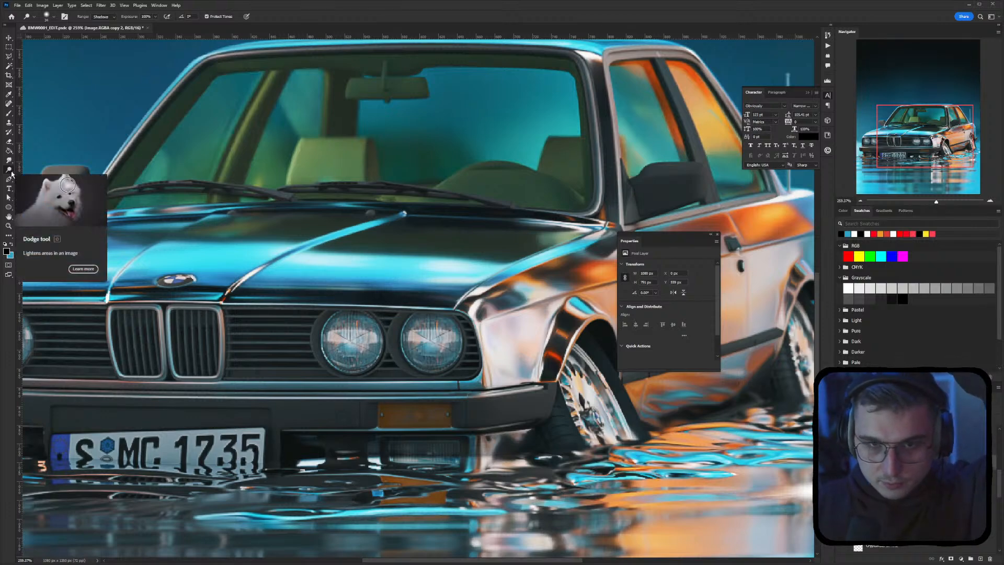
left_click_drag(321, 440, 330, 427)
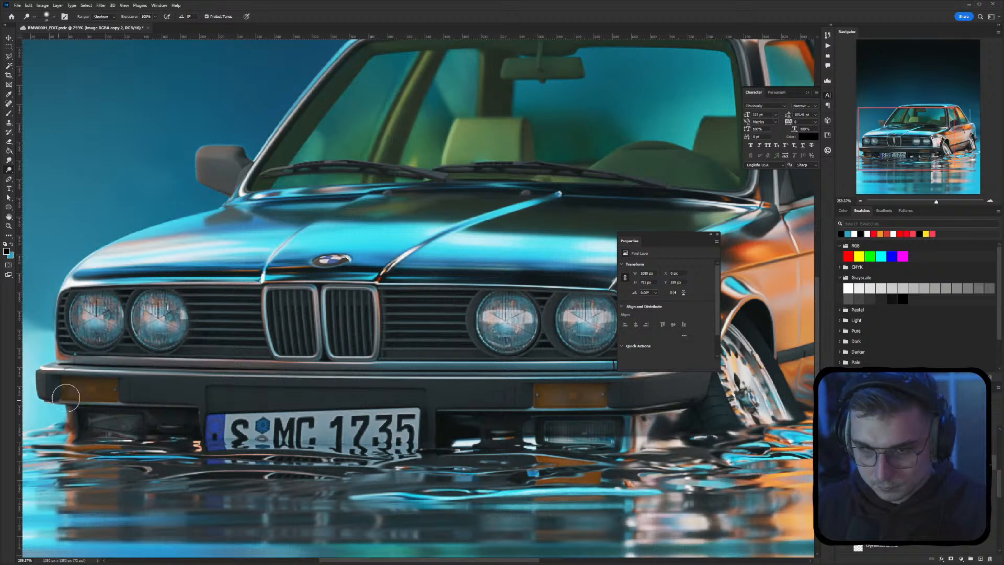
Switch the Dodge range to Midtones and lighten the lower bumper area and front corner near the waterline
left_click(102, 16)
left_click(103, 25)
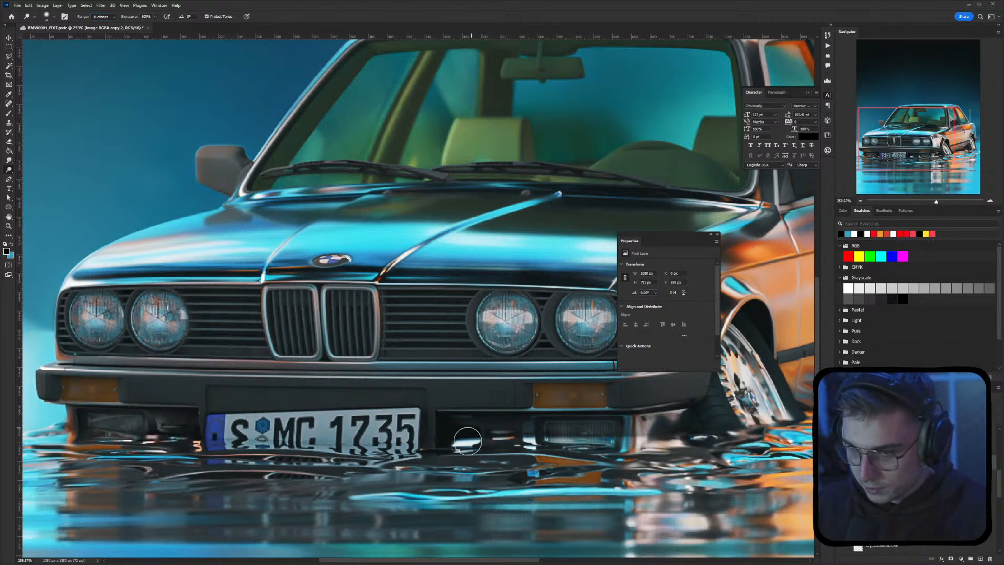
left_click_drag(543, 434, 462, 435)
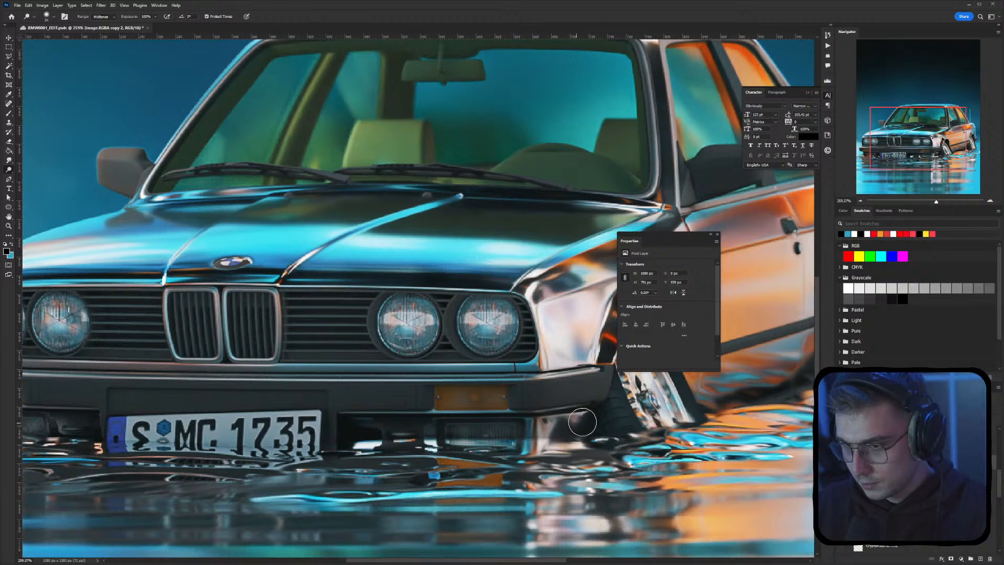
mouse_move(577, 345)
left_mouse_down()
mouse_move(459, 408)
mouse_move(377, 422)
left_mouse_up()
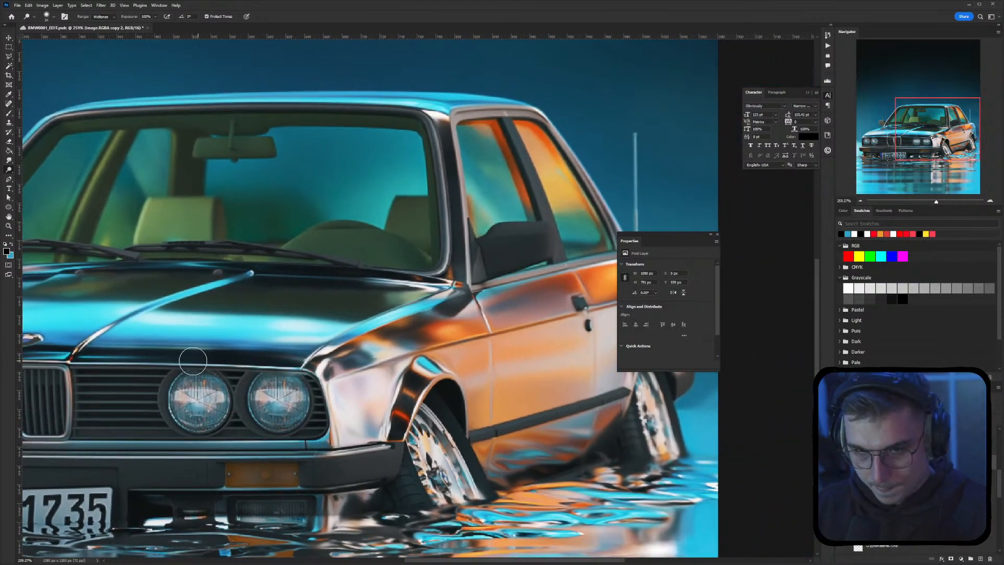
scroll(264, 367, "down", 3, "alt")
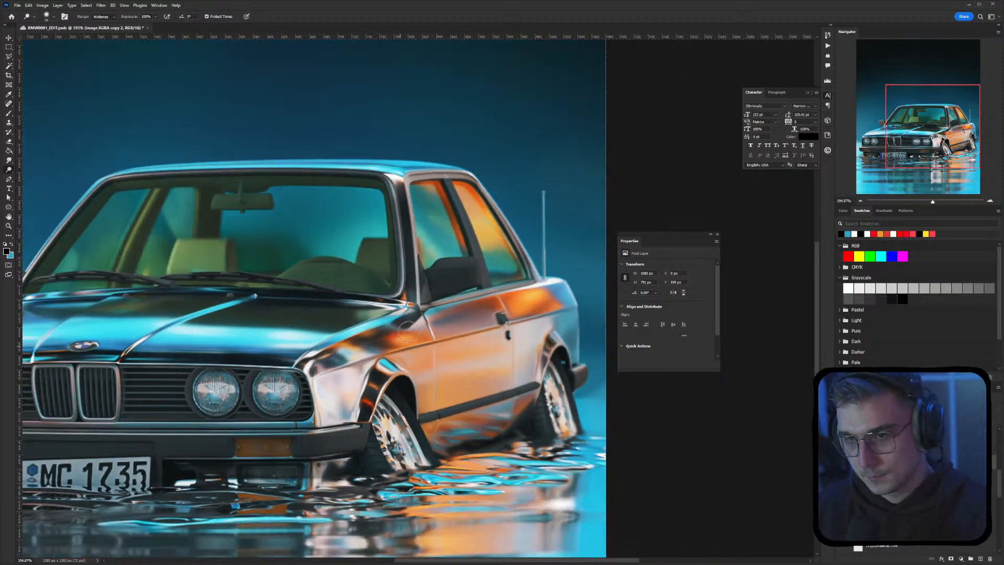
scroll(400, 298, "down", 4, "alt")
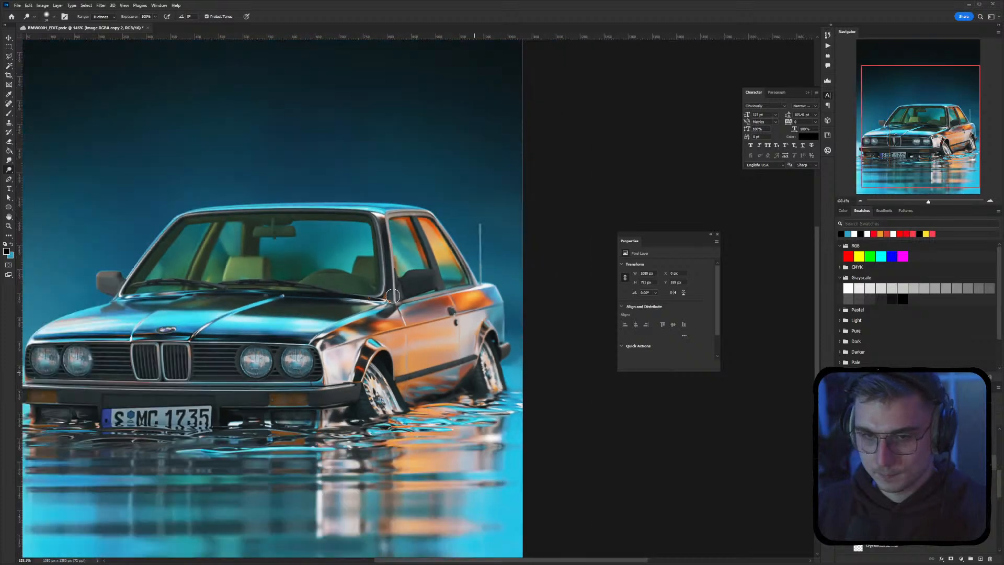
scroll(399, 314, "up", 2, "alt")
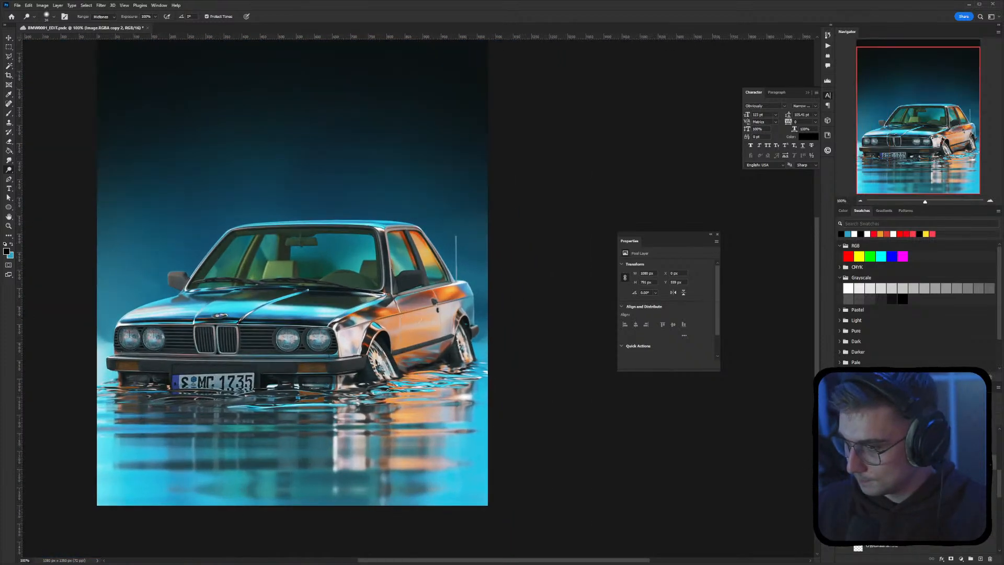
Add a Curves adjustment layer above Selective Color 1 and raise its midtones to brighten the whole image
scroll(910, 471, "up", 2)
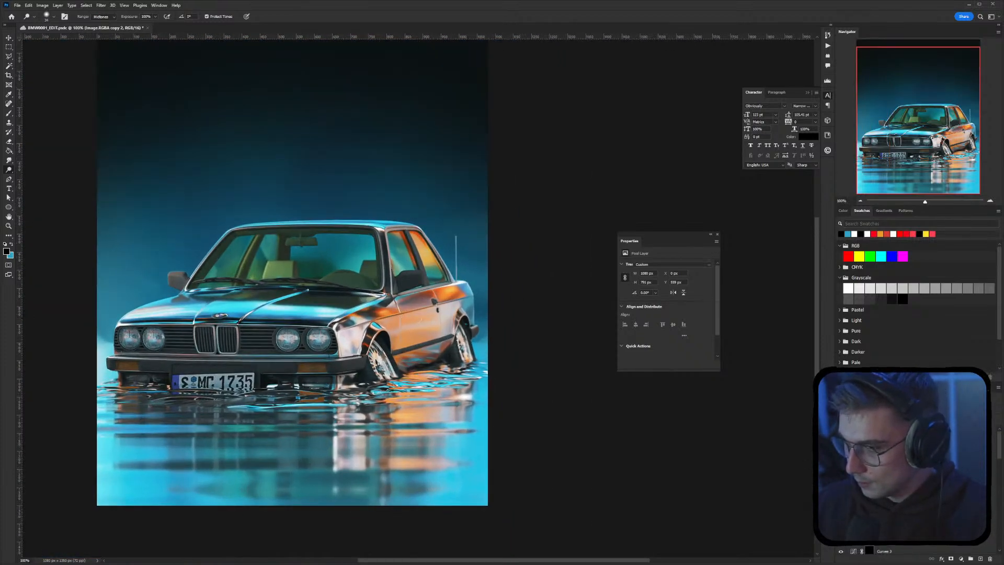
left_click(907, 442)
left_click(961, 559)
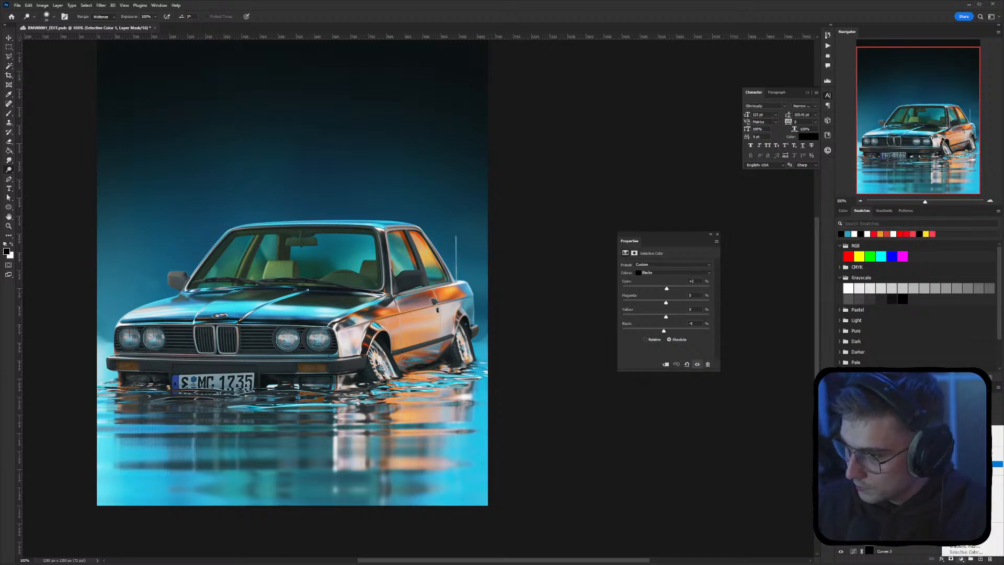
left_click(967, 462)
left_click_drag(667, 322, 667, 315)
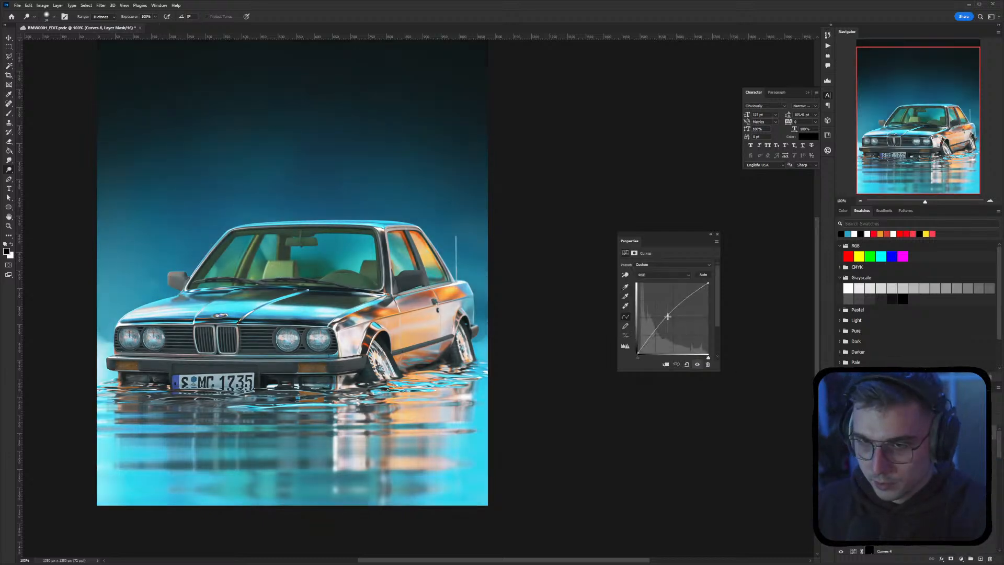
scroll(358, 286, "down", 1, "alt")
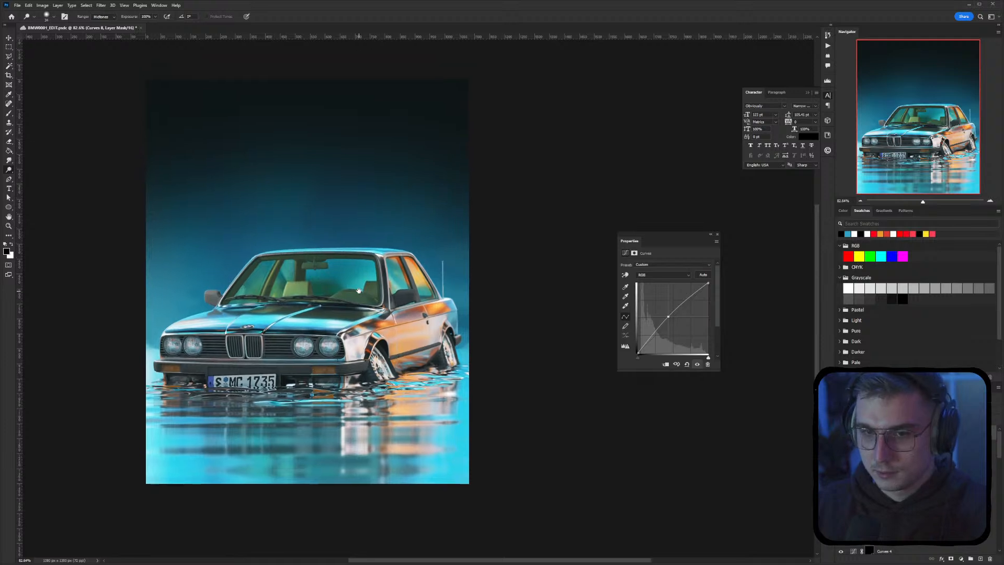
left_click_drag(668, 316, 675, 309)
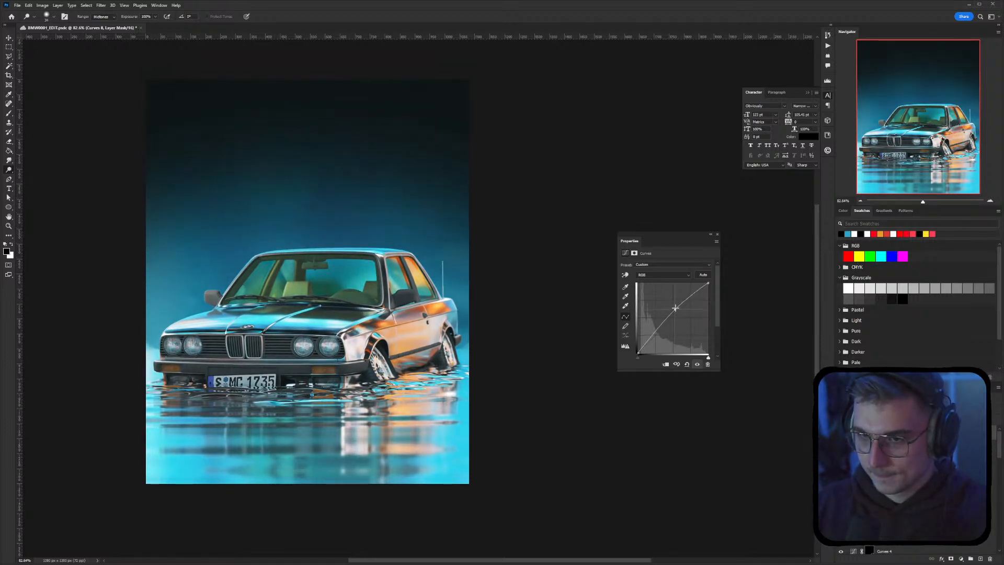
left_click_drag(297, 297, 314, 301)
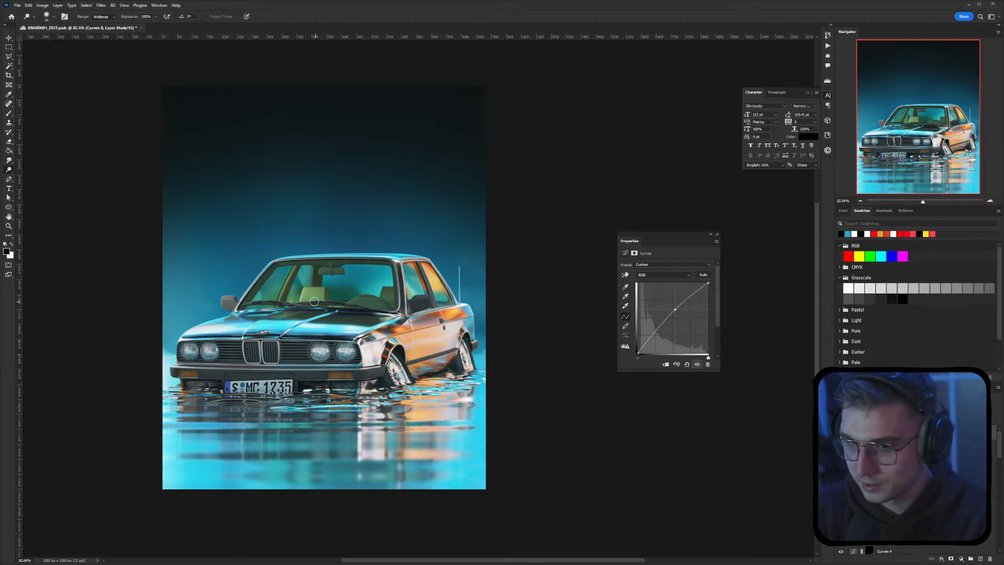
Lower the midtone point of the new Curves layer, add a slightly raised highlight point, and save the document
mouse_move(675, 309)
left_mouse_down()
mouse_move(690, 295)
mouse_move(664, 323)
left_mouse_up()
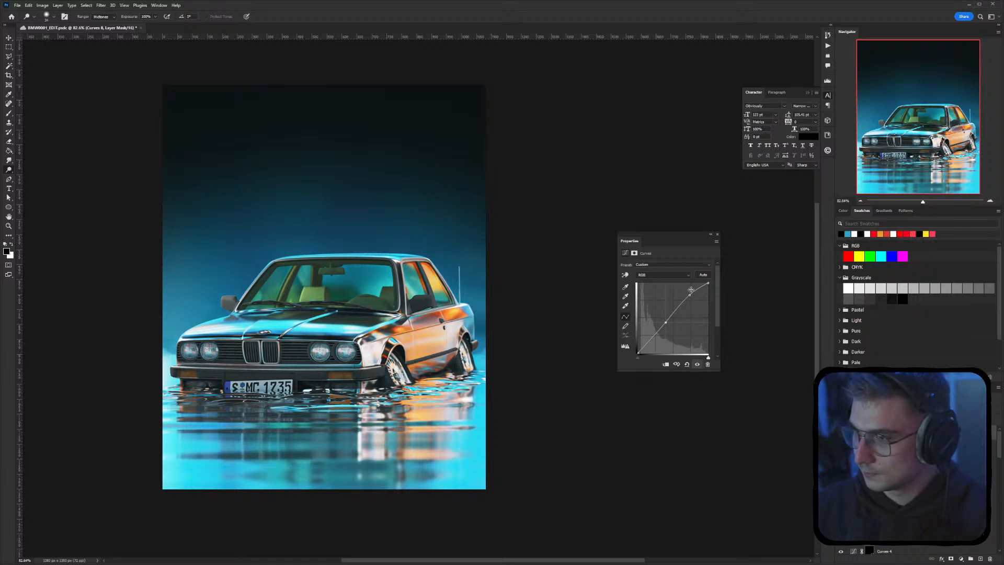
left_click_drag(689, 294, 692, 296)
left_click_drag(420, 305, 359, 281)
scroll(241, 388, "up", 3, "alt")
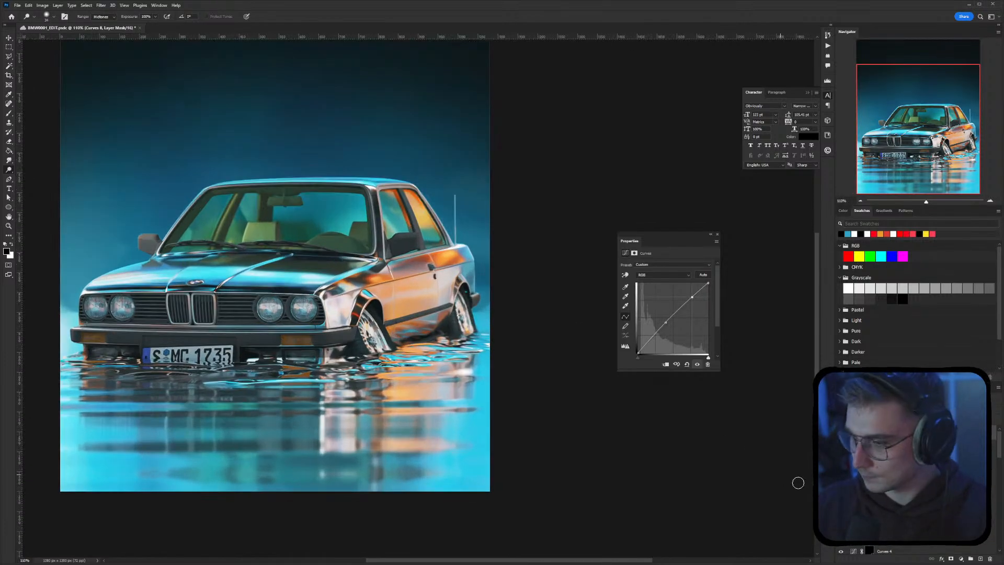
scroll(785, 478, "down", 1)
left_click_drag(282, 362, 327, 371)
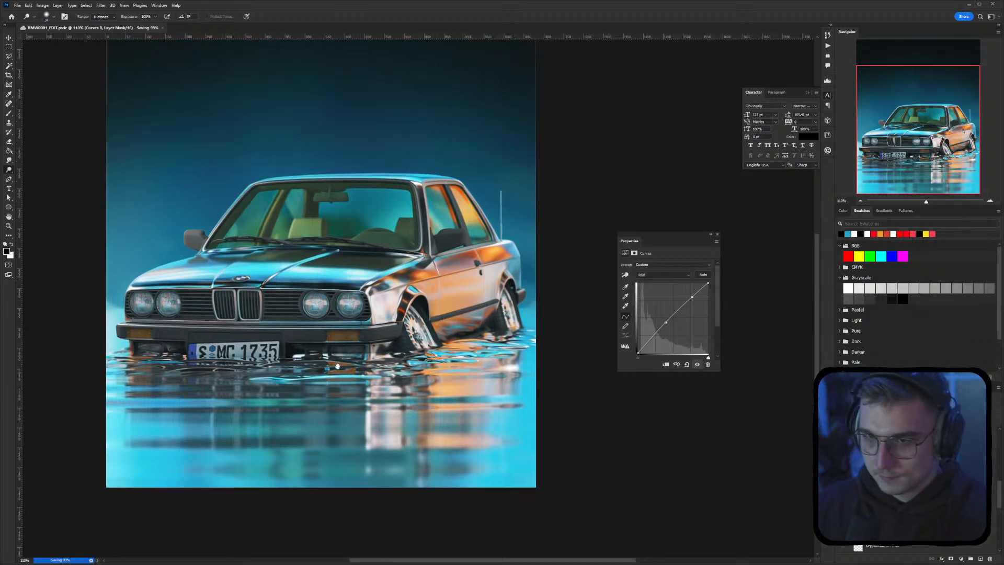
Select the Image.RGBA copy 2 layer and examine the front bumper, fog light and water reflections along the waterline up close
scroll(338, 364, "up", 3, "alt")
scroll(338, 365, "up", 1, "alt")
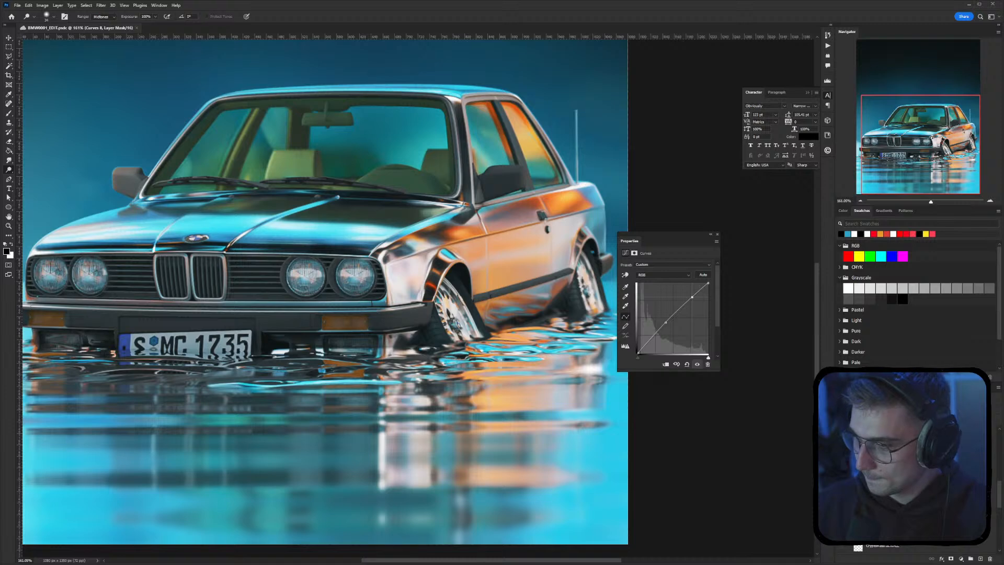
left_click(900, 437)
scroll(900, 438, "up", 3)
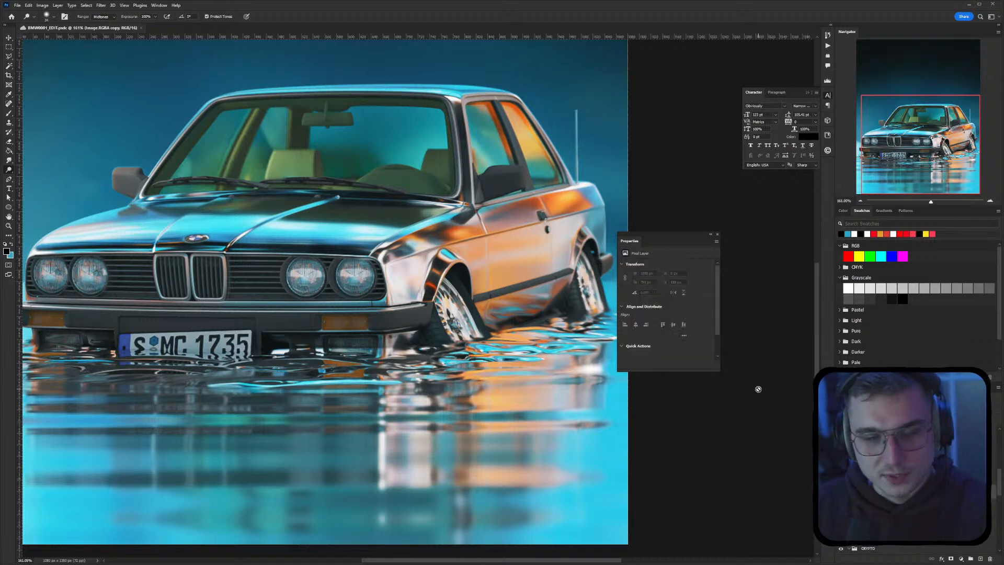
key("ctrl+j")
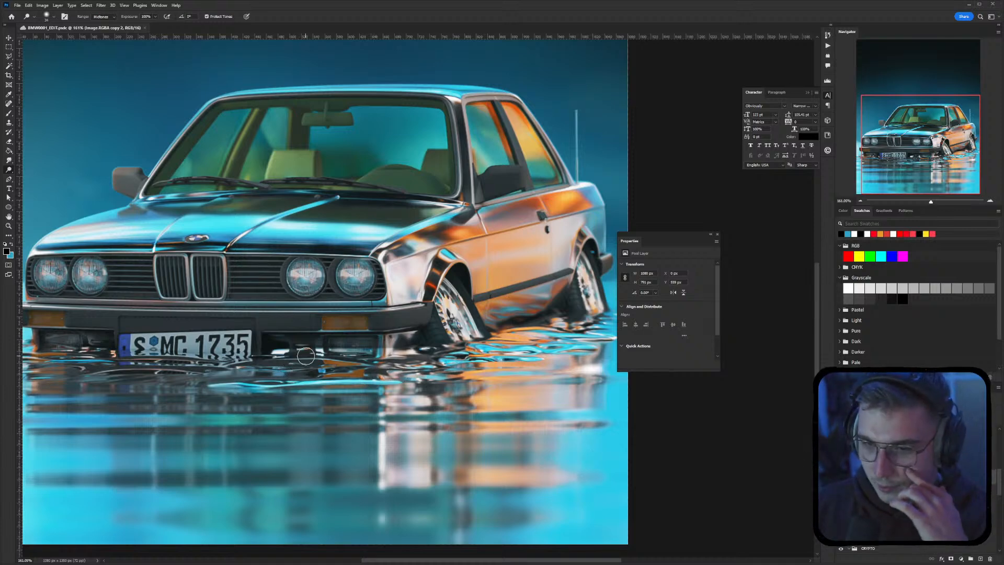
mouse_move(153, 360)
left_mouse_down()
mouse_move(250, 372)
mouse_move(153, 345)
left_mouse_up()
scroll(124, 356, "up", 4, "alt")
scroll(126, 356, "up", 1, "alt")
scroll(227, 352, "up", 3, "alt")
scroll(465, 352, "right", 10, "ctrl")
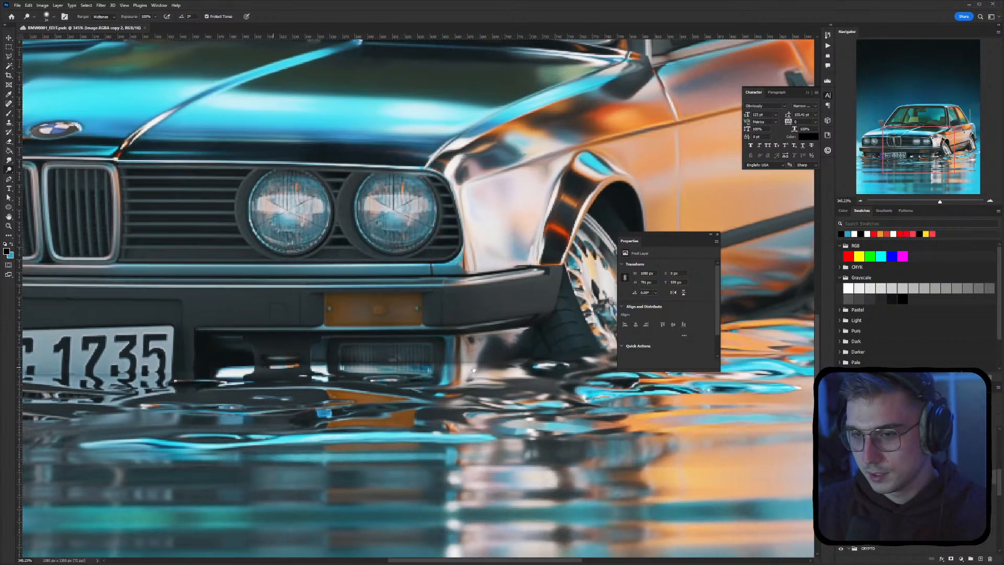
left_click_drag(474, 370, 432, 392)
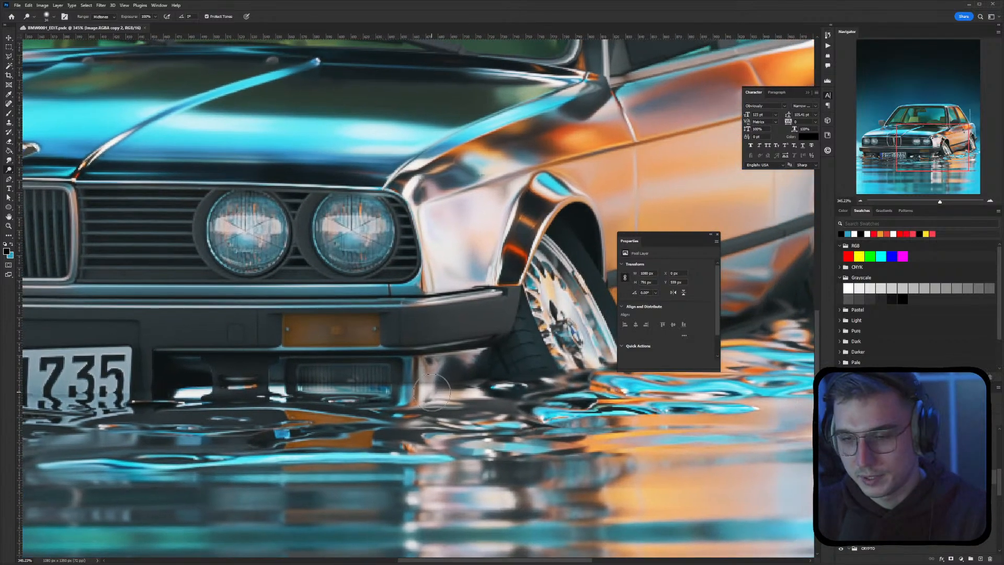
Switch to the Smudge tool, shrink its brush and smudge the waterline below the front bumper corner beside the fog light
scroll(432, 392, "right", 2, "ctrl")
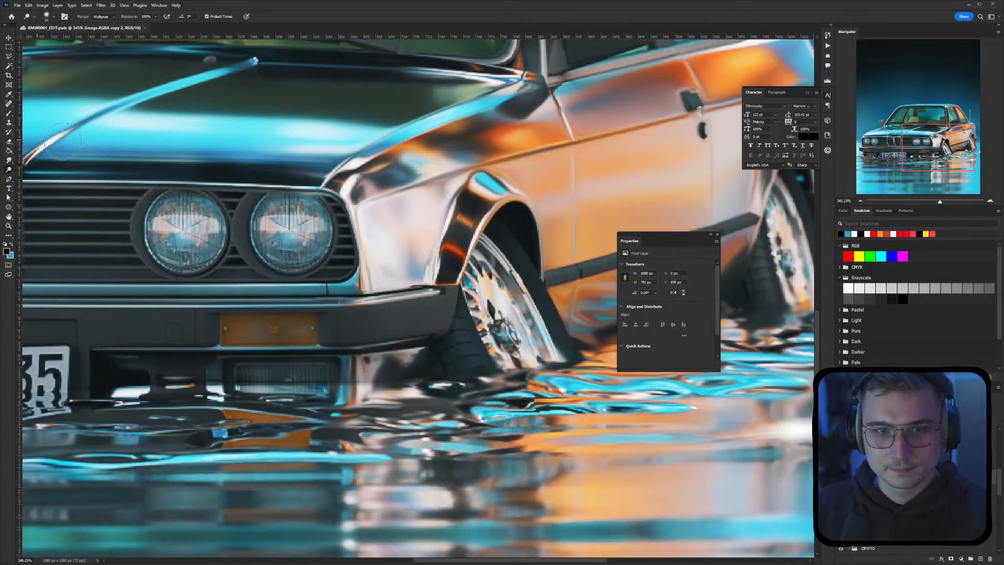
left_click(9, 160)
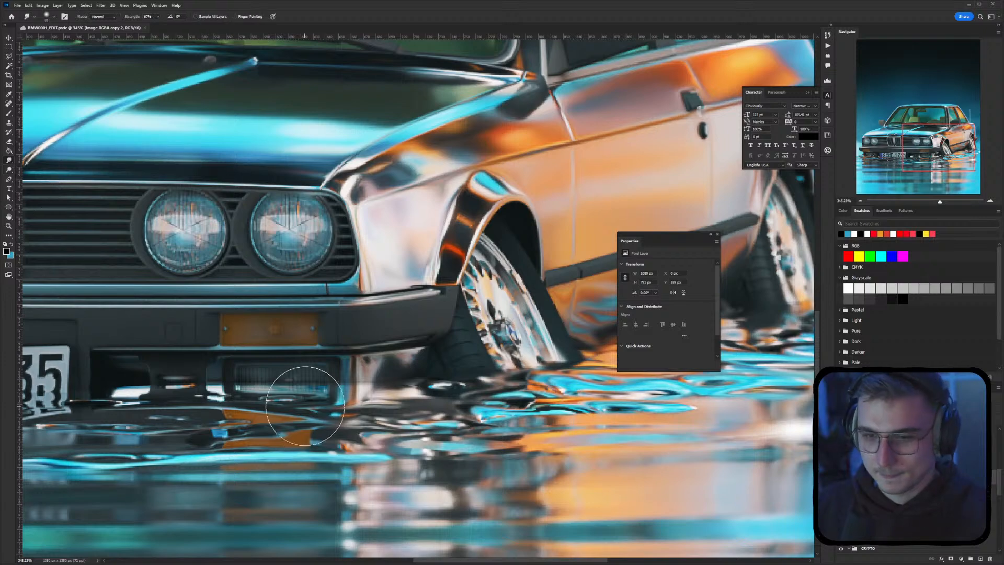
right_click(408, 396)
left_click(403, 319)
left_click_drag(344, 383, 351, 382)
left_click_drag(263, 382, 379, 376)
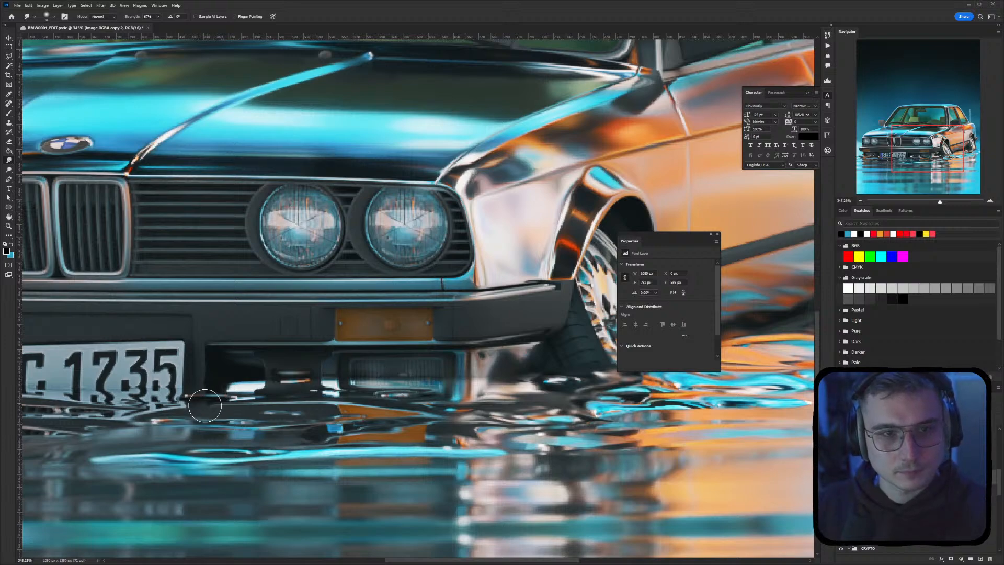
Examine the waterline along the licence plate, both fog lights and the front wheel up close
left_click_drag(193, 398, 414, 407)
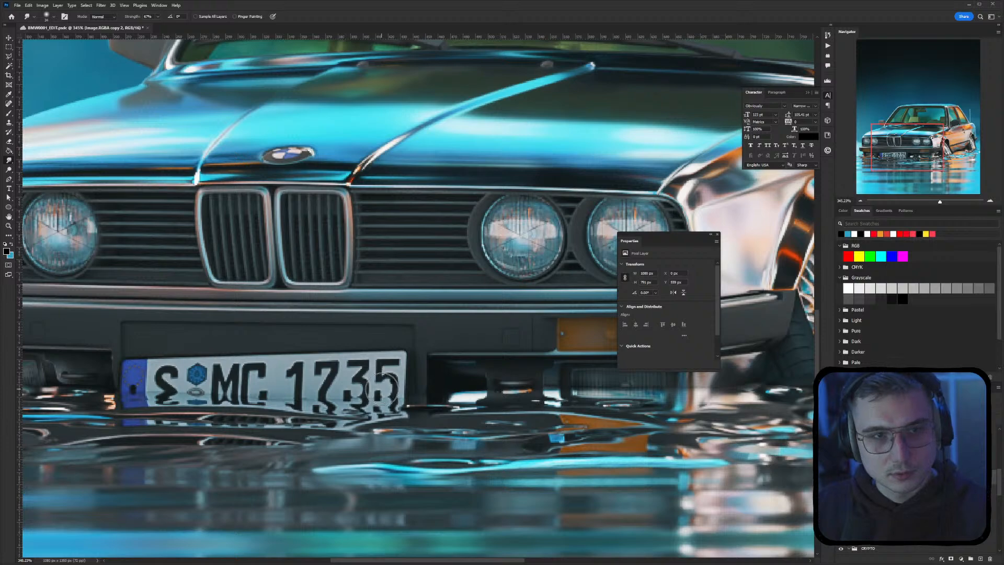
left_click_drag(177, 360, 282, 365)
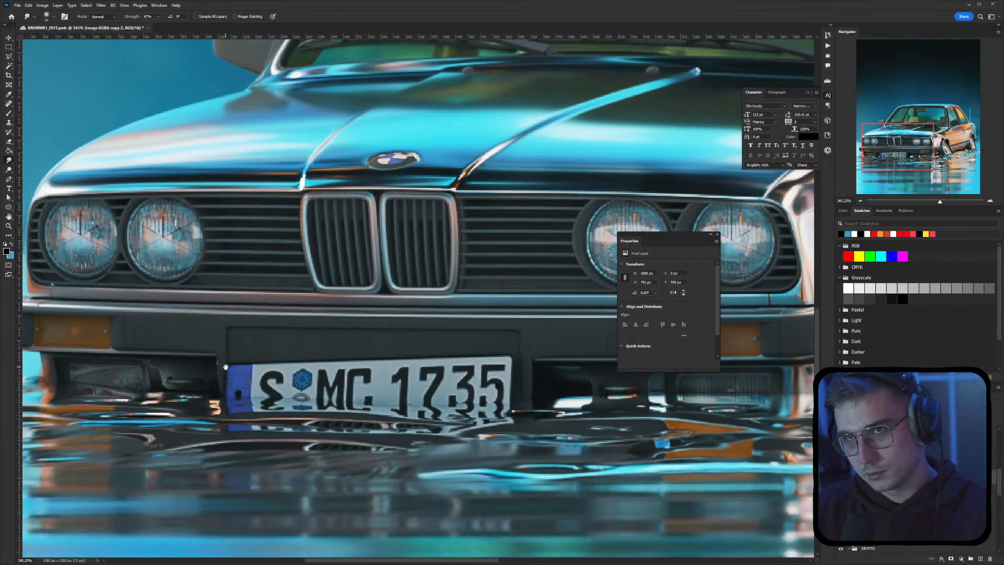
left_click_drag(219, 366, 313, 374)
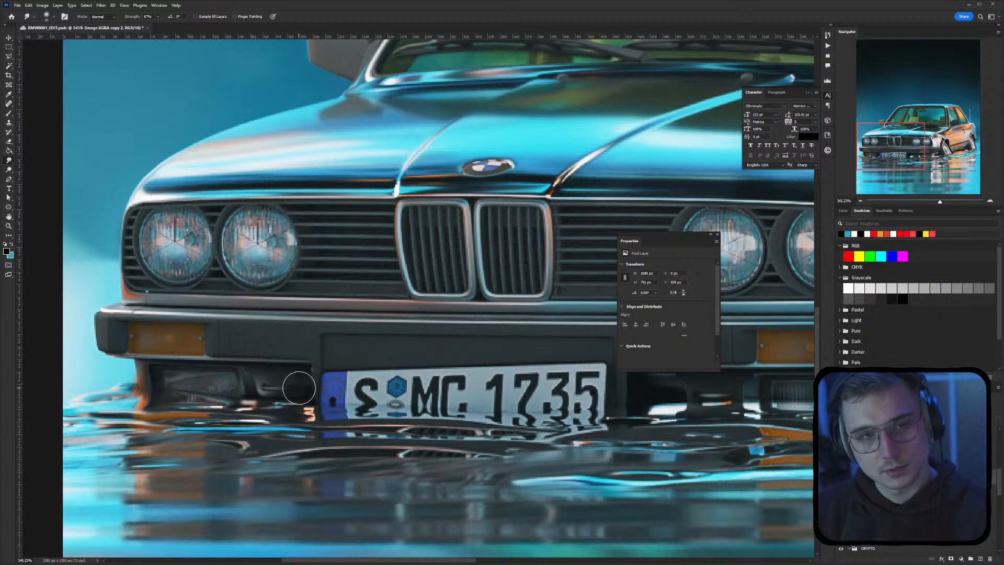
scroll(299, 388, "right", 10)
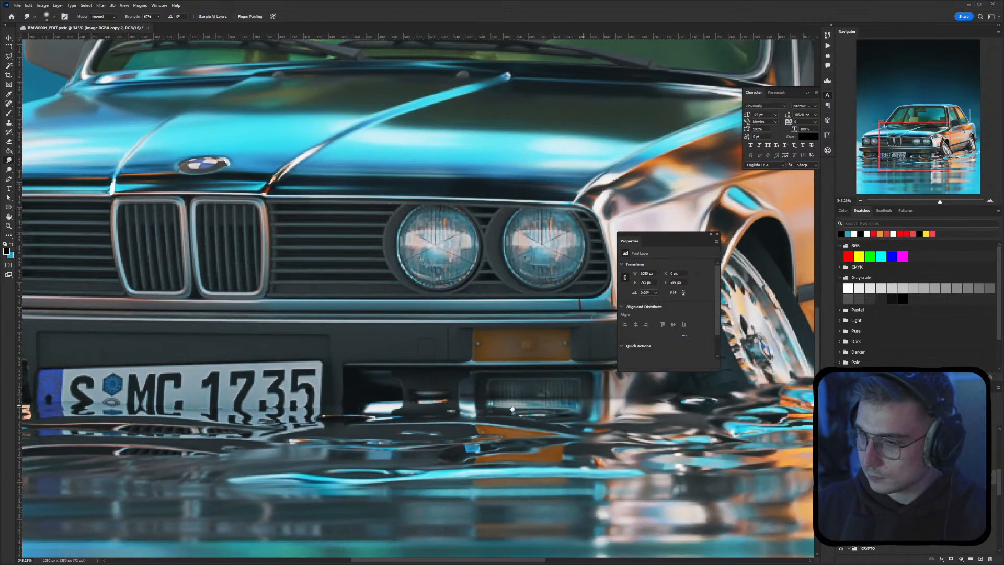
scroll(436, 421, "down", 2, "alt")
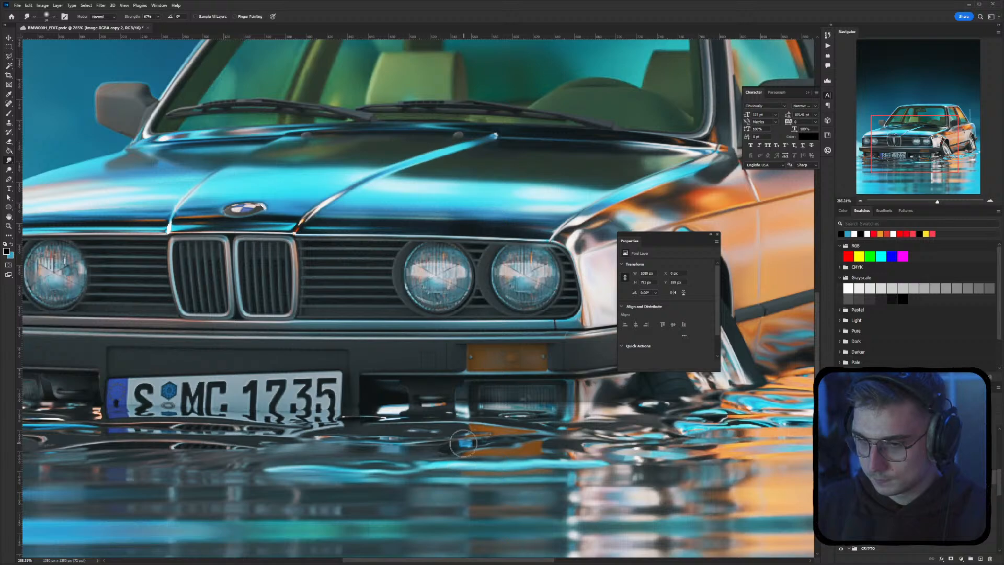
left_click_drag(480, 427, 376, 419)
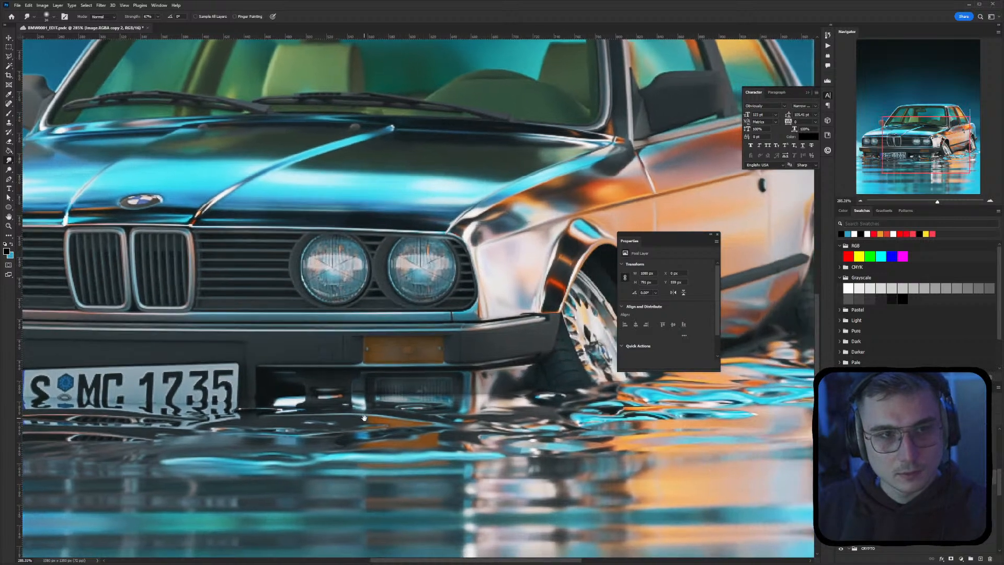
scroll(409, 421, "down", 1, "alt")
left_click_drag(584, 400, 378, 408)
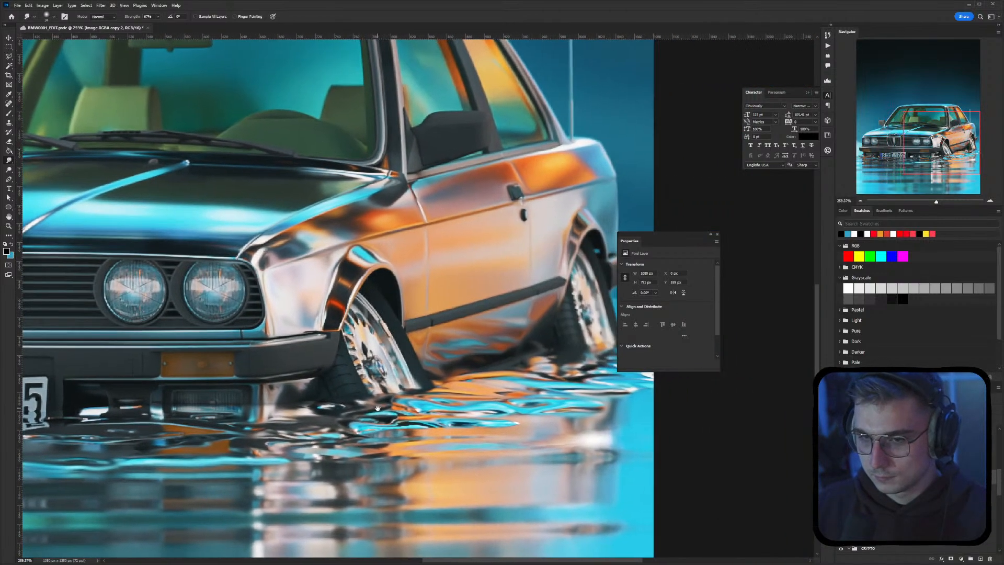
scroll(314, 360, "down", 3, "alt")
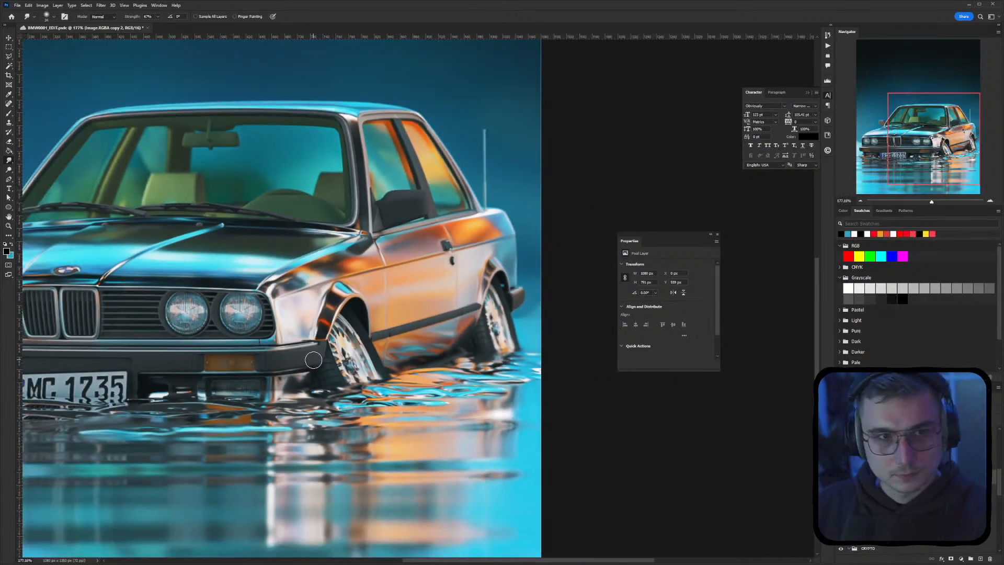
scroll(314, 360, "up", 1, "alt")
left_click_drag(254, 349, 475, 370)
left_click_drag(414, 365, 402, 364)
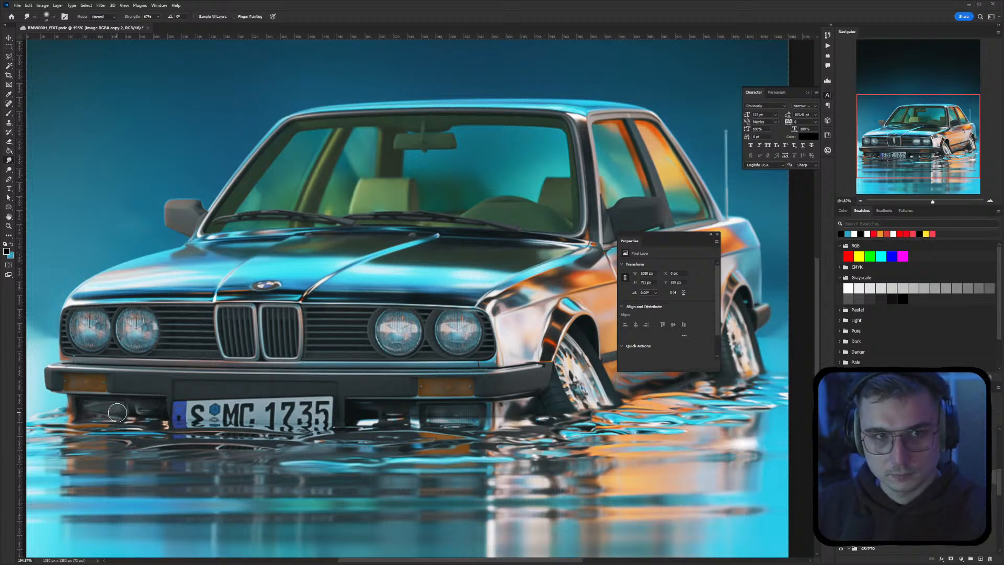
Review the whole car, its reflections and the water edges from side to side, and check the full composition
scroll(246, 398, "right", 3, "ctrl")
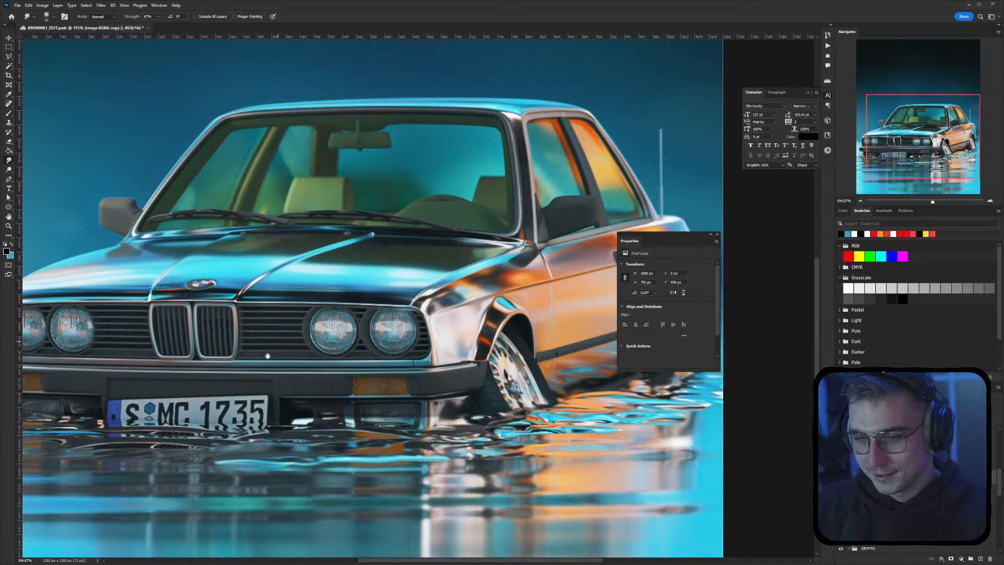
left_click_drag(241, 369, 269, 382)
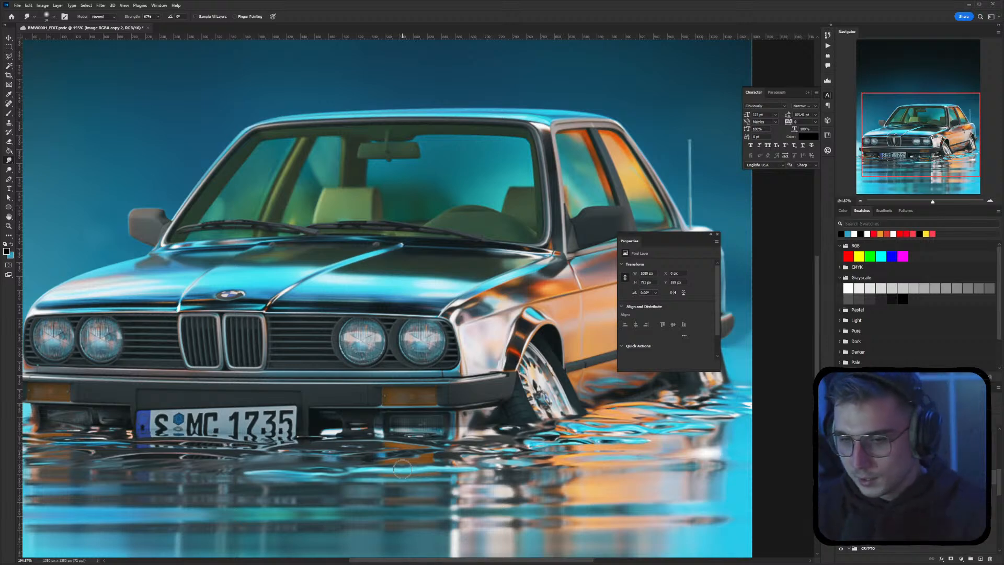
left_click_drag(504, 427, 383, 422)
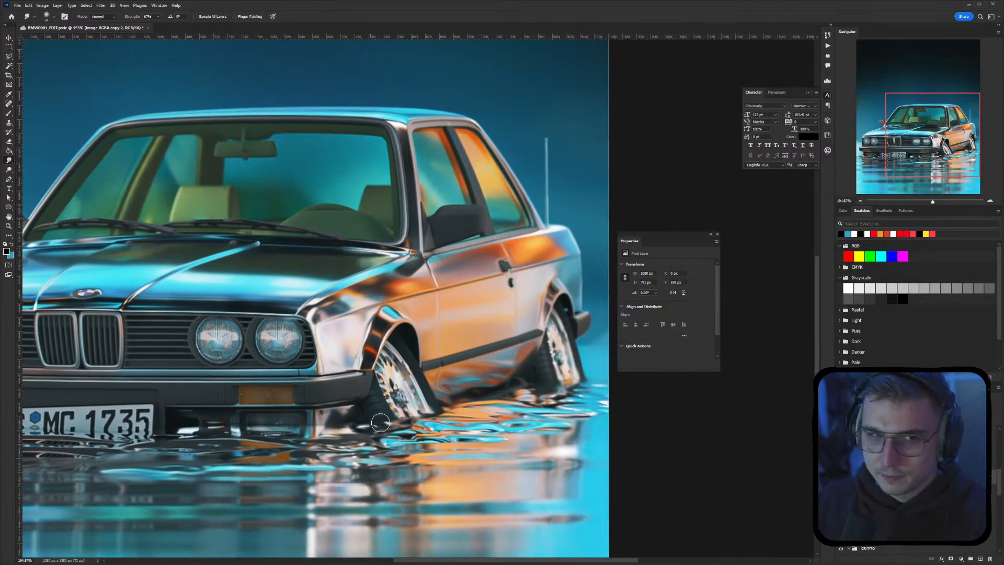
left_click_drag(342, 413, 416, 416)
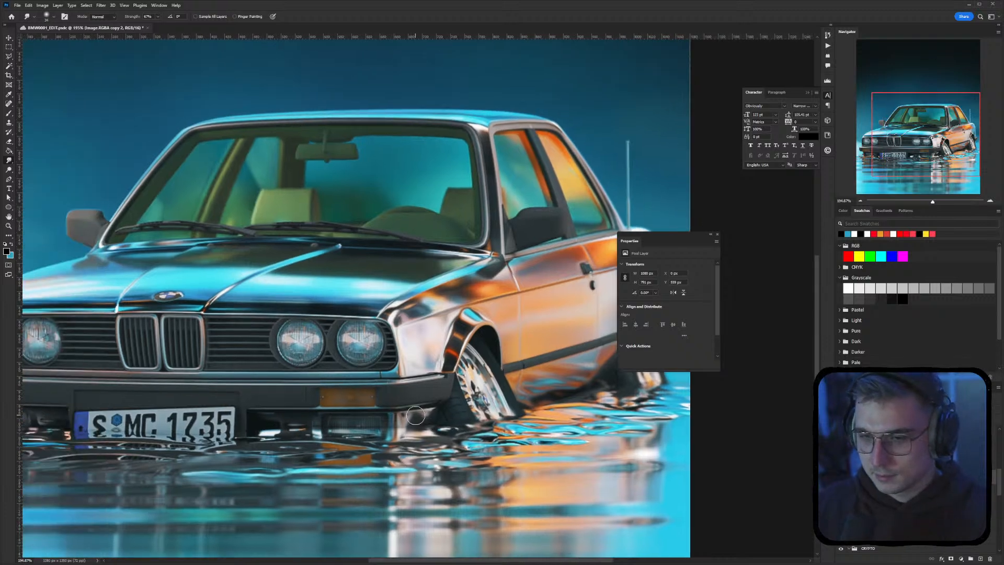
scroll(344, 411, "down", 2, "alt")
left_click_drag(253, 396, 331, 400)
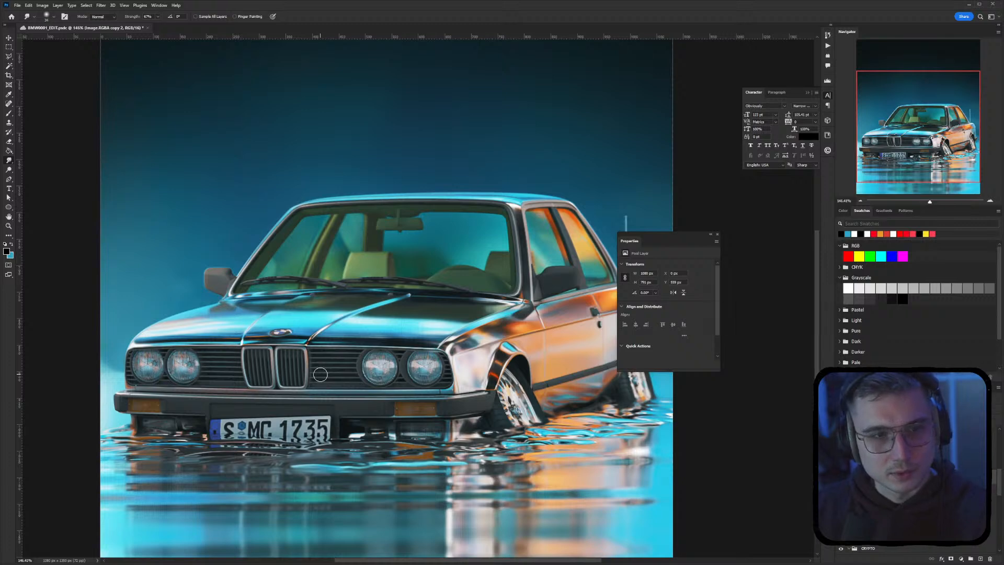
left_click_drag(293, 376, 317, 380)
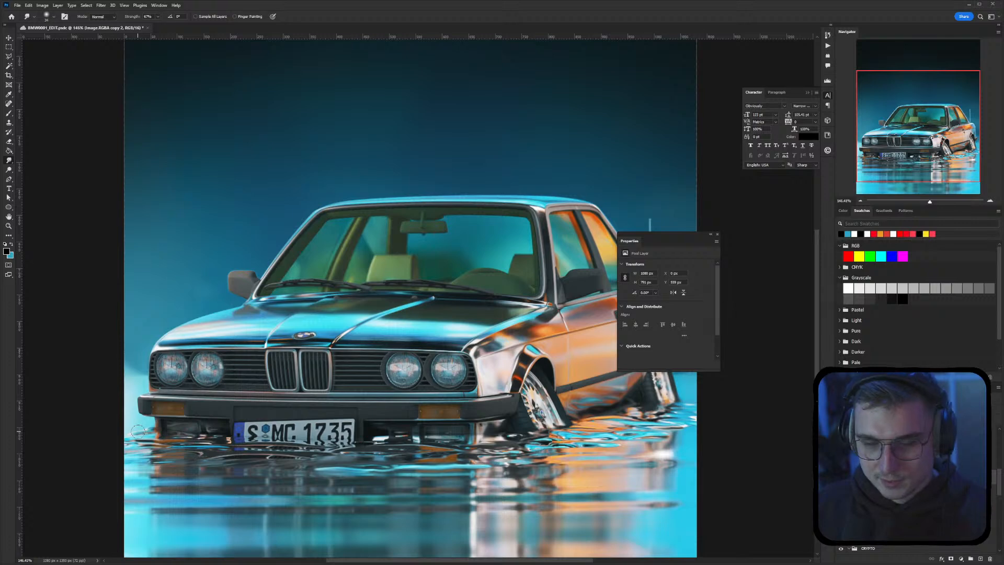
left_click_drag(176, 432, 193, 418)
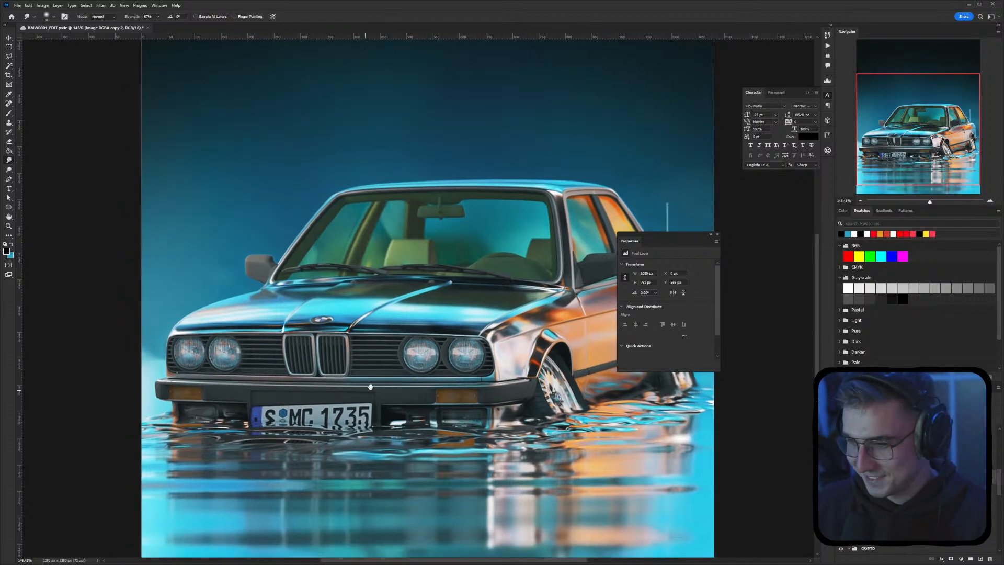
left_click_drag(371, 389, 252, 393)
left_click_drag(454, 437, 505, 437)
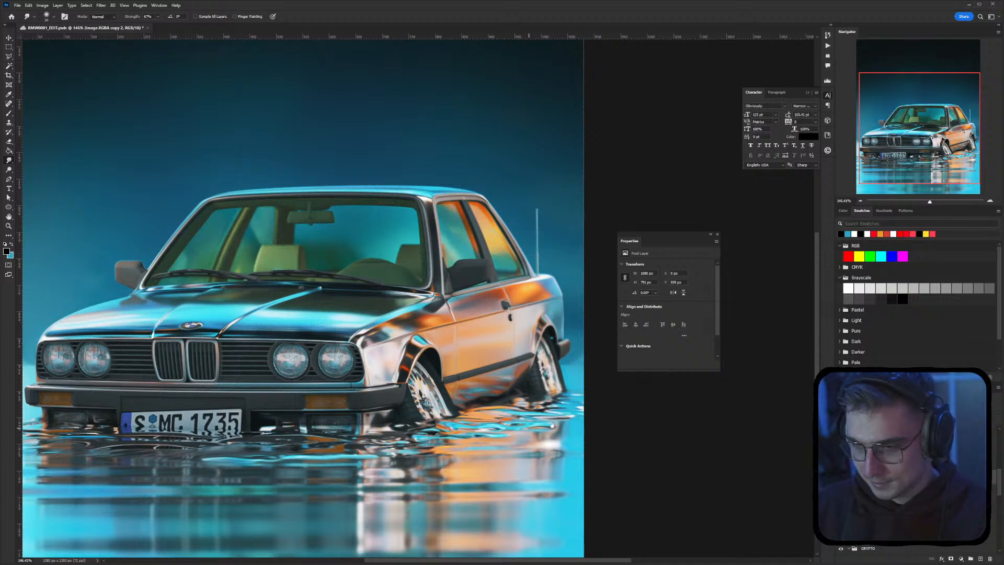
scroll(528, 429, "right", 2, "ctrl")
scroll(273, 375, "left", 2, "ctrl")
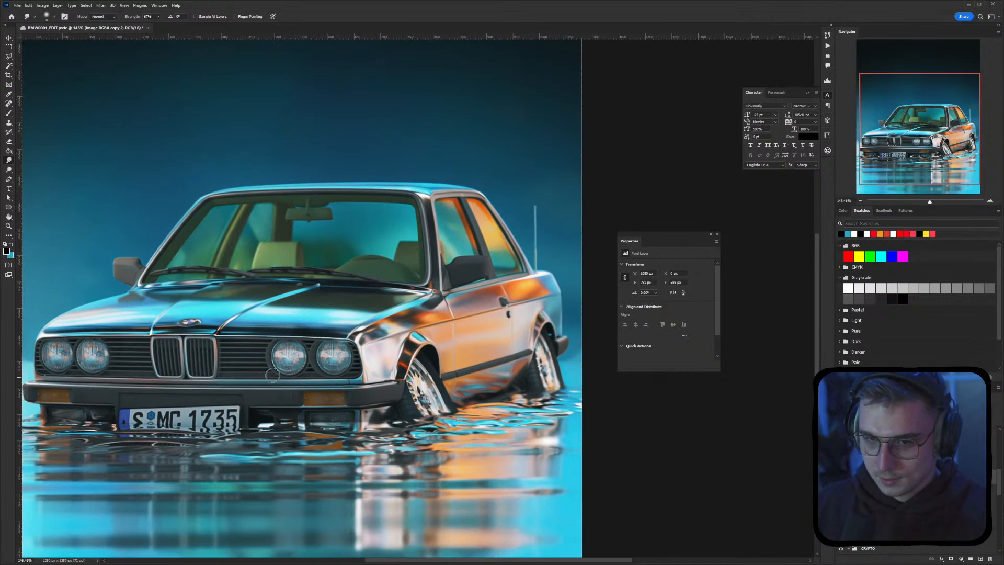
scroll(273, 375, "down", 6, "alt")
scroll(272, 375, "up", 2, "alt")
scroll(884, 479, "up", 2)
Place the Element Caustic image above the GRILL layer and give it a lightening blend mode that hides its black background
left_click(883, 479)
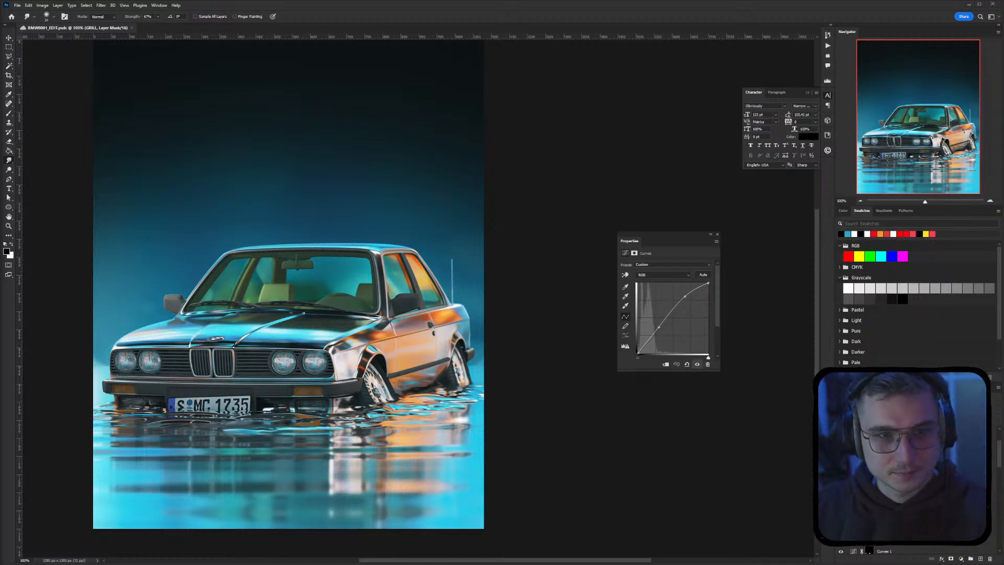
left_click_drag(309, 234, 308, 234)
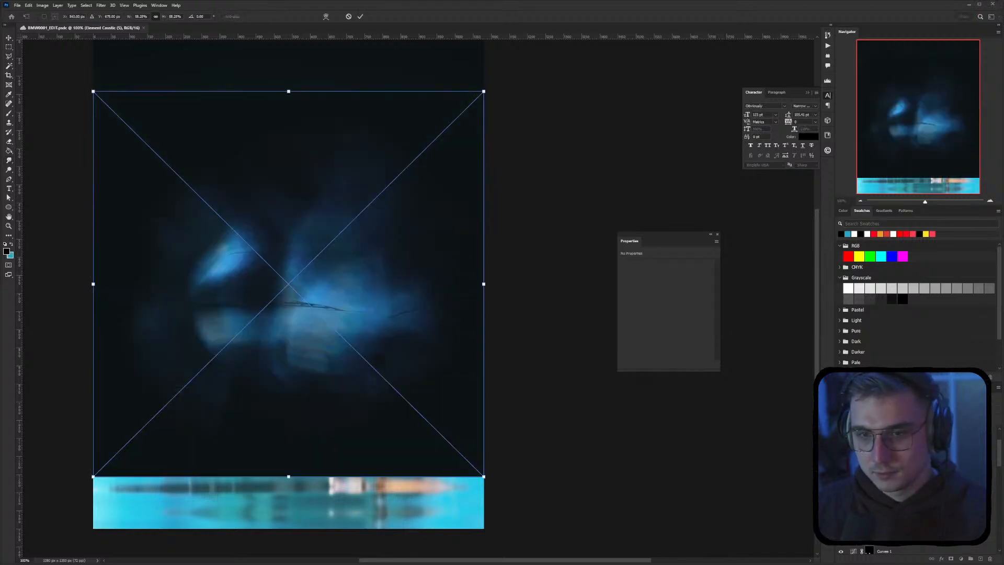
key("Return")
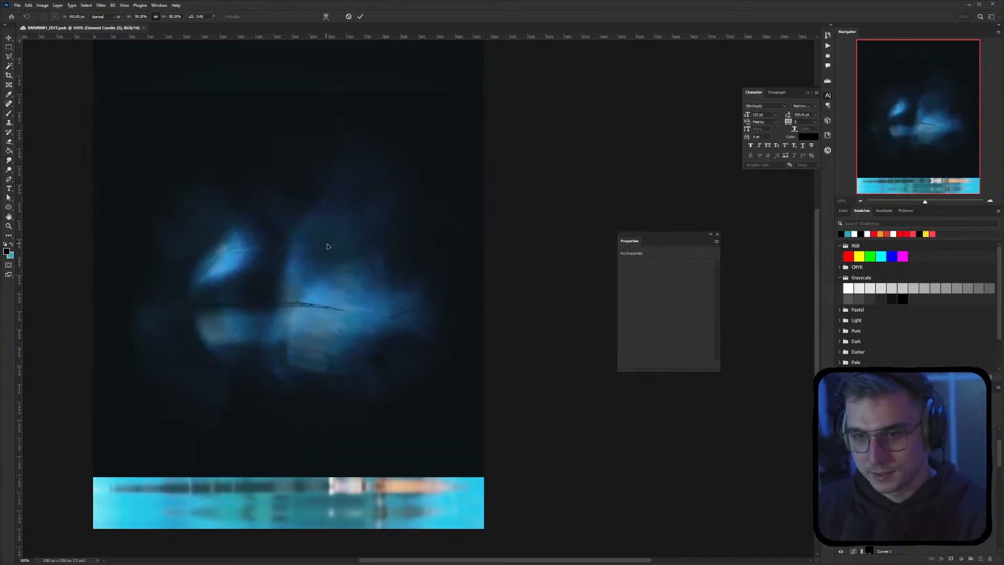
left_click(859, 405)
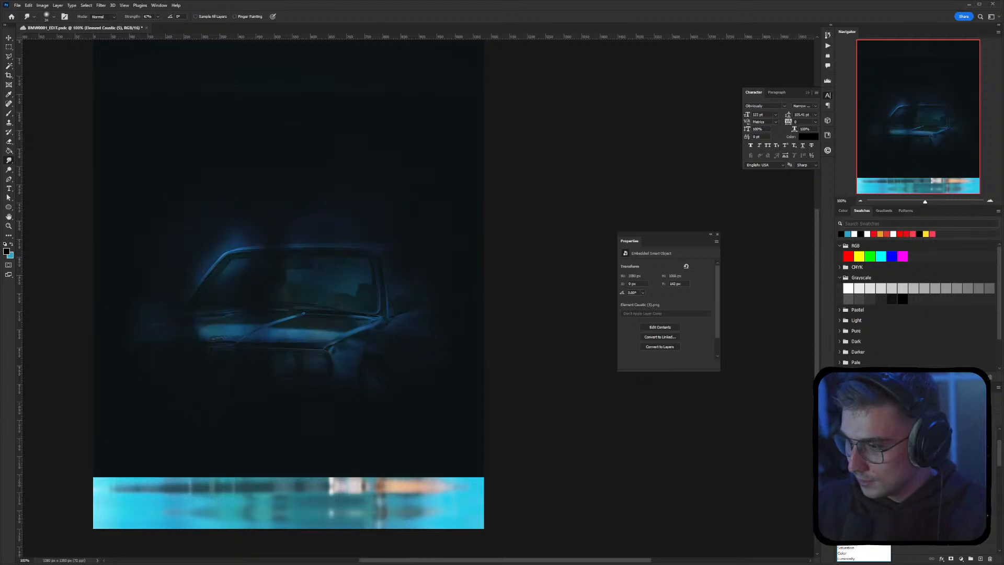
left_click(853, 457)
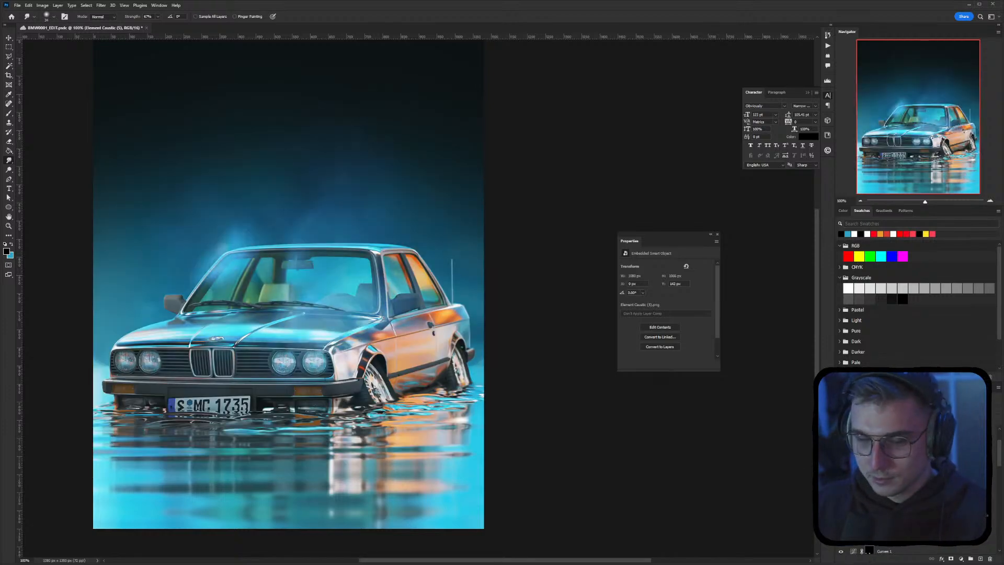
Scale the Element Caustic layer down to about 462 px high and place it at the car's rear by the image edge
key("v")
key("ctrl+t")
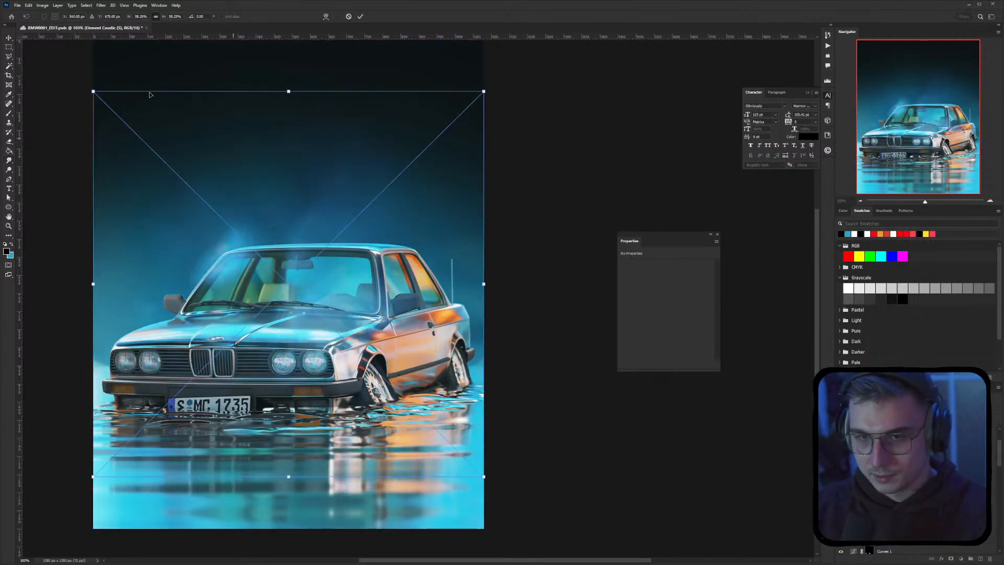
left_click_drag(94, 92, 488, 327)
key("Return")
Select the CARPAINT_TOPAZ layer and duplicate it
scroll(488, 327, "right", 2, "ctrl")
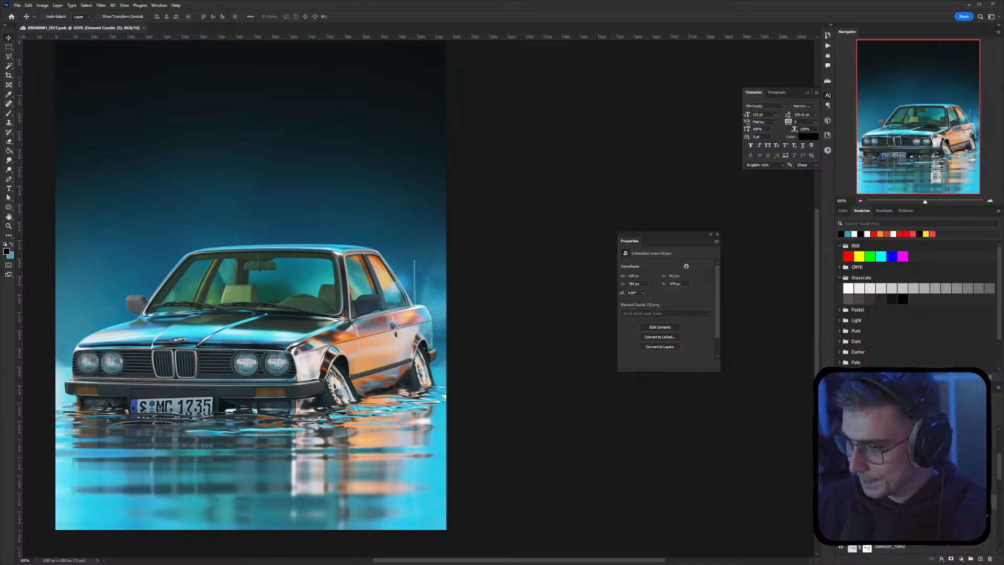
left_click(884, 532)
left_click(884, 517)
key("ctrl+j")
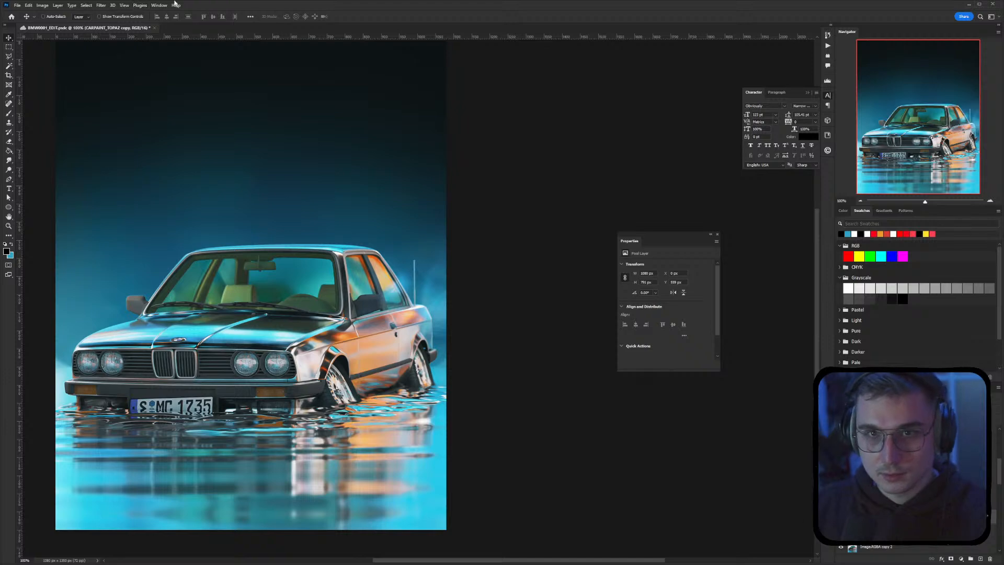
Try a Gaussian Blur with a 3.1 px radius on the CARPAINT_TOPAZ copy and undo it
left_click(101, 5)
mouse_move(110, 98)
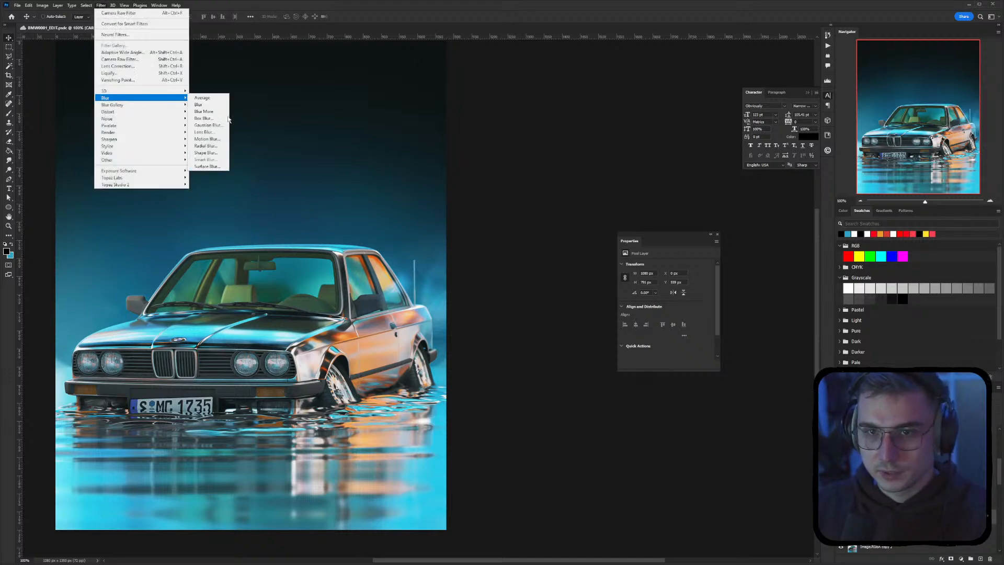
left_click(208, 125)
left_click_drag(503, 437, 514, 438)
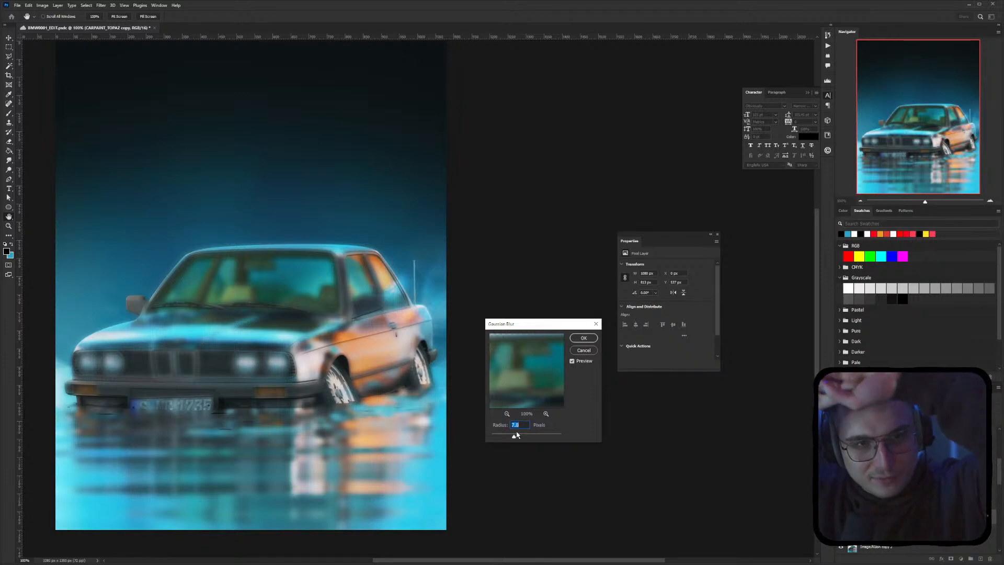
left_click_drag(516, 435, 504, 438)
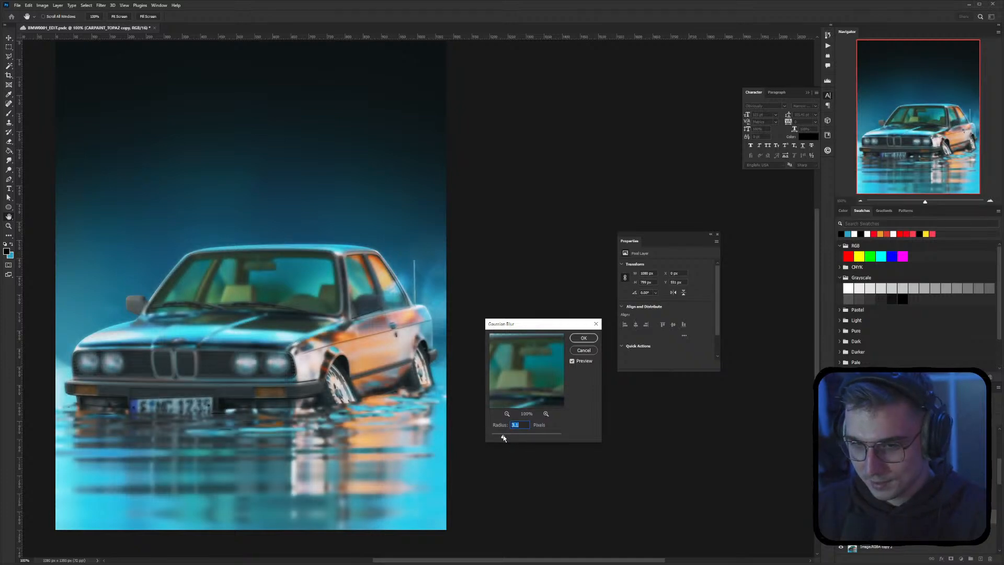
left_click(584, 338)
key("ctrl")
key("ctrl+z")
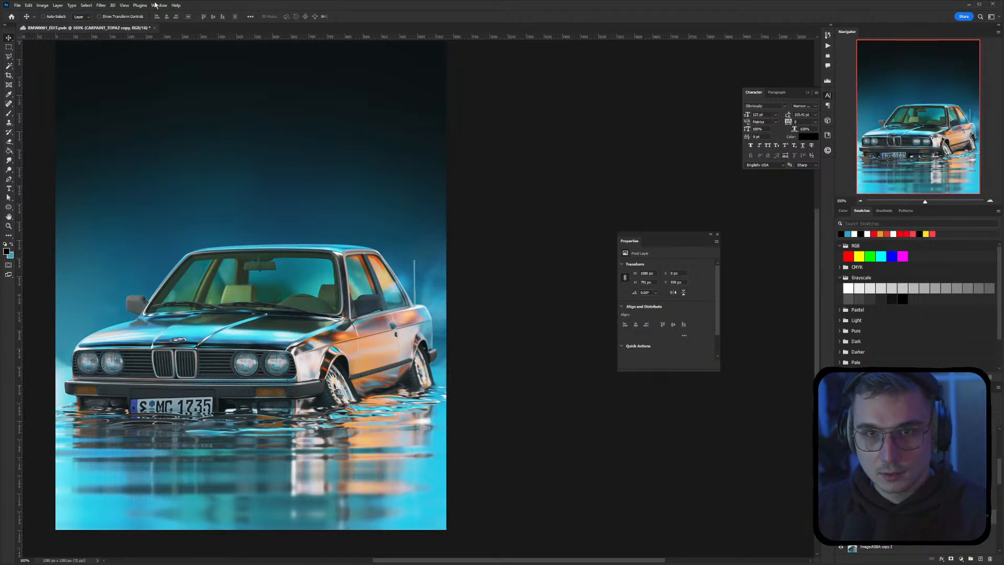
Apply a Gaussian Blur with a radius of about 9.4 px to the CARPAINT_TOPAZ copy layer
left_click(101, 5)
mouse_move(157, 98)
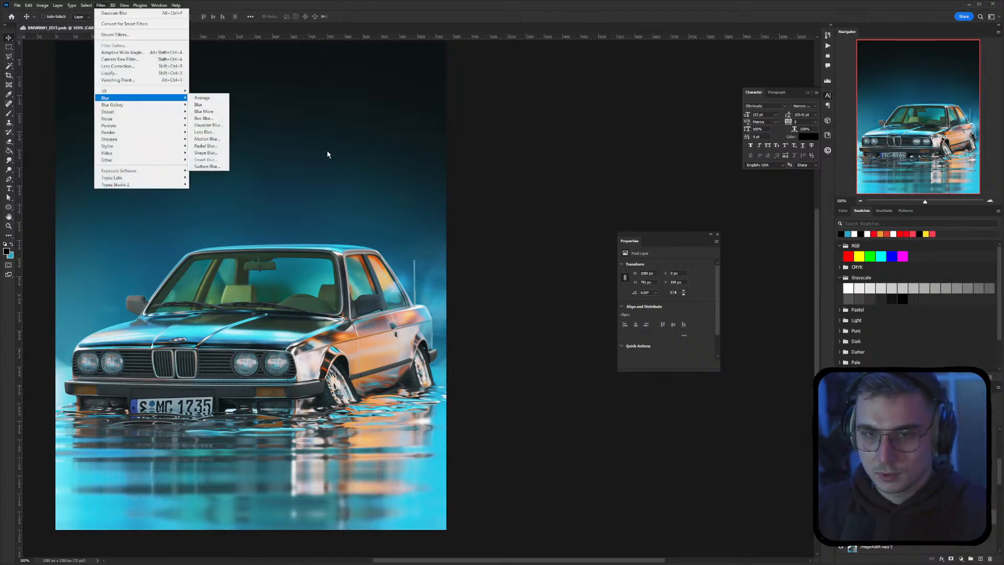
left_click(207, 125)
left_click_drag(511, 439, 518, 437)
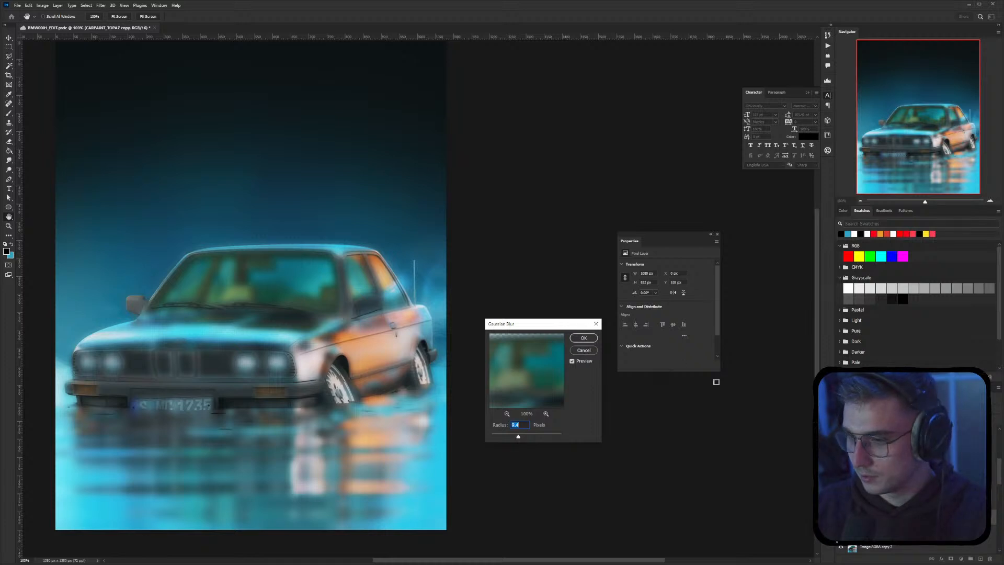
left_click(591, 340)
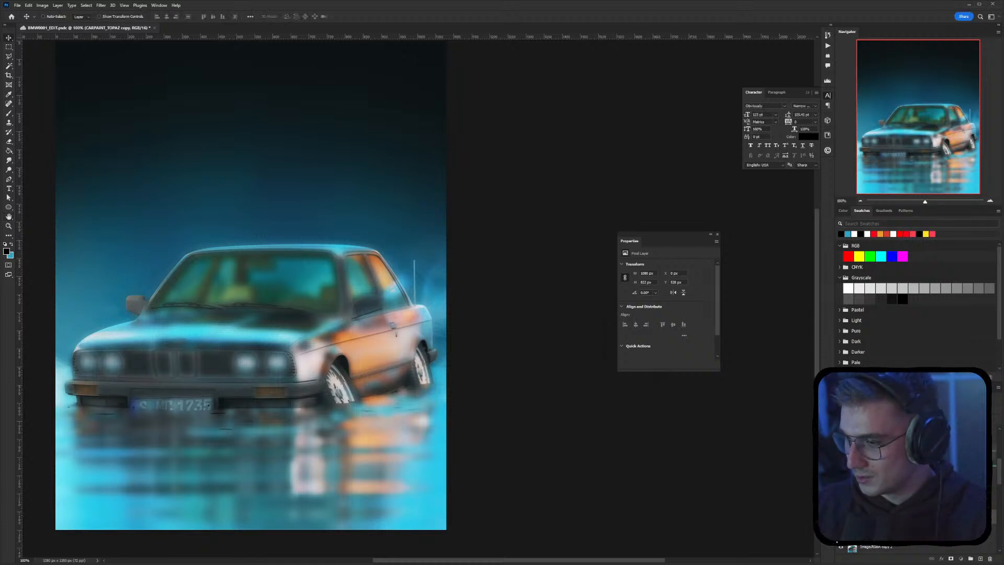
scroll(910, 496, "up", 2)
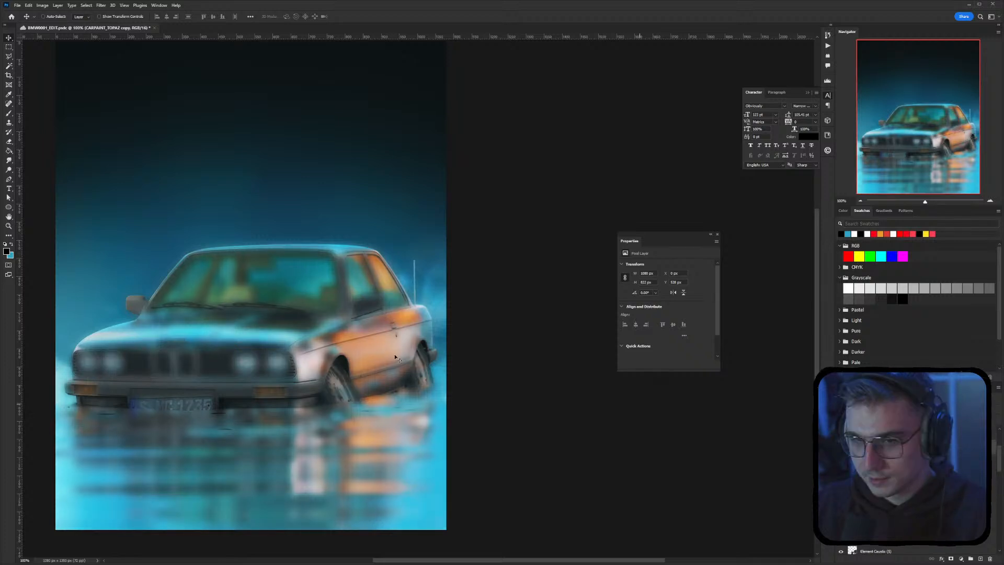
left_click(136, 5)
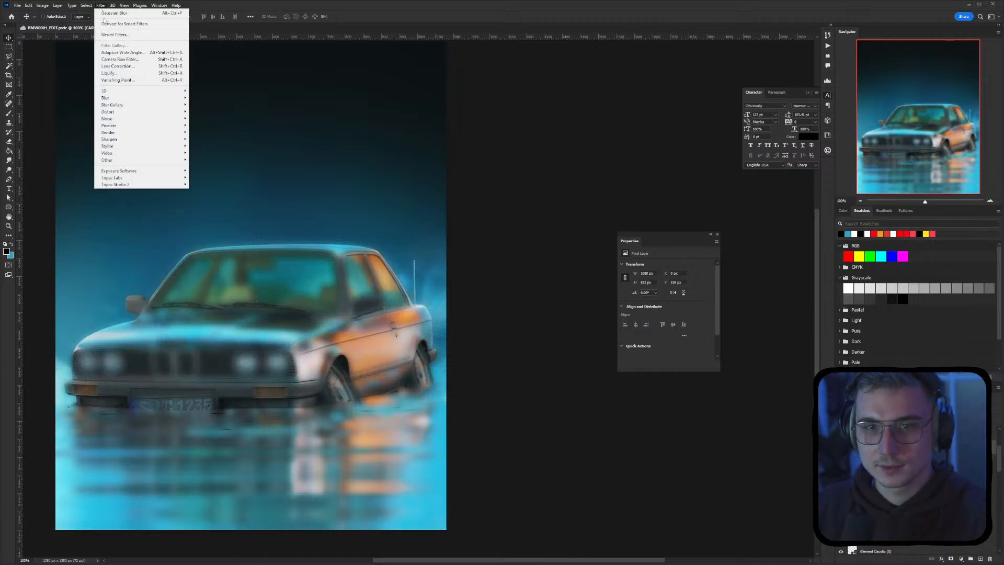
mouse_move(121, 99)
left_click(572, 119)
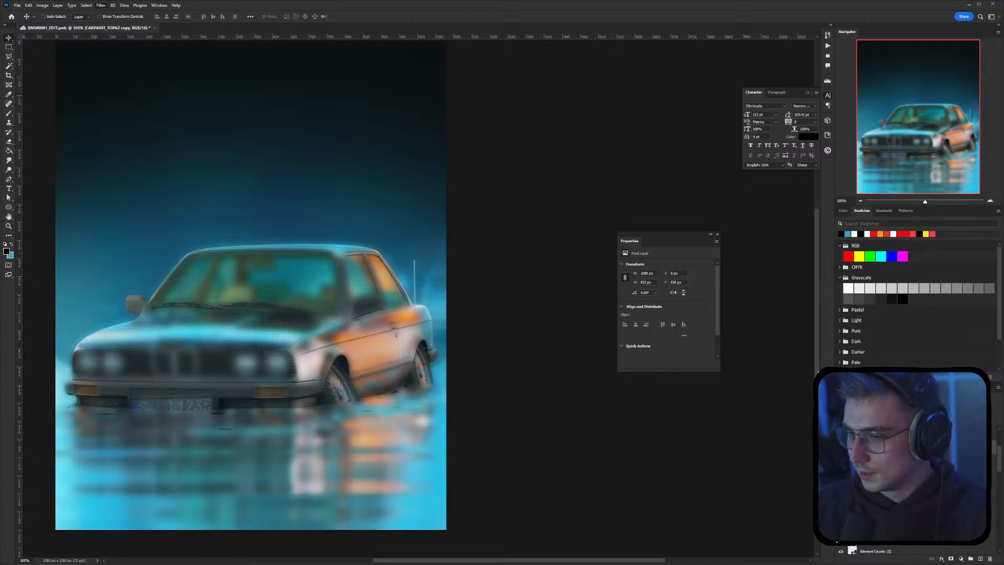
Change the blurred car paint copy's blend mode for a soft glow and set its opacity to 30%
left_click(859, 403)
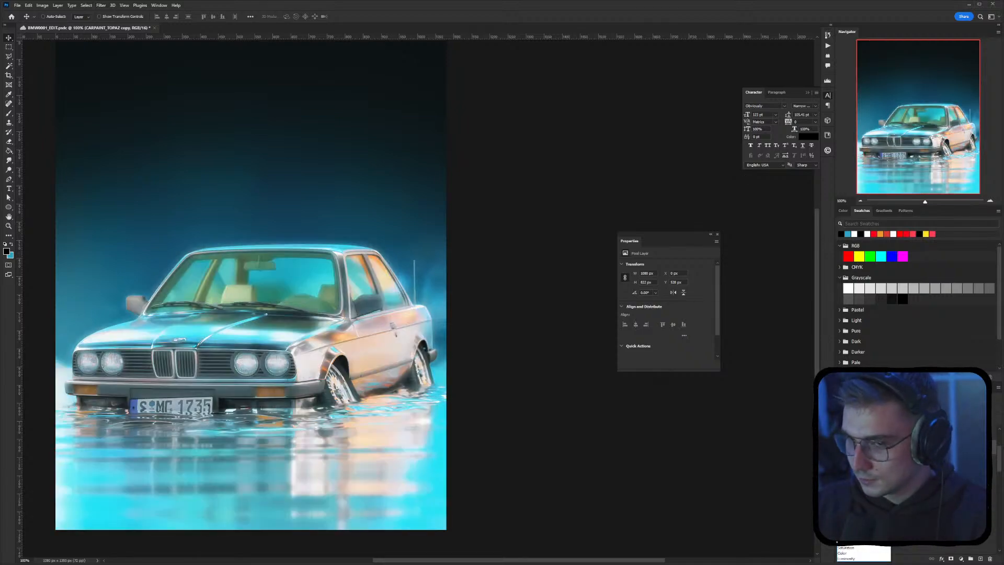
left_click(856, 458)
key("2")
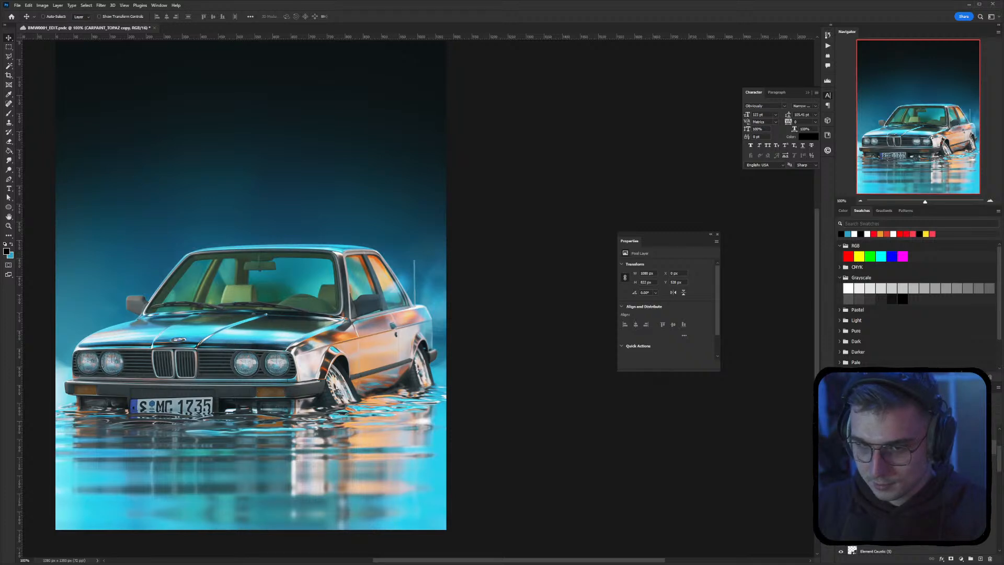
key("1")
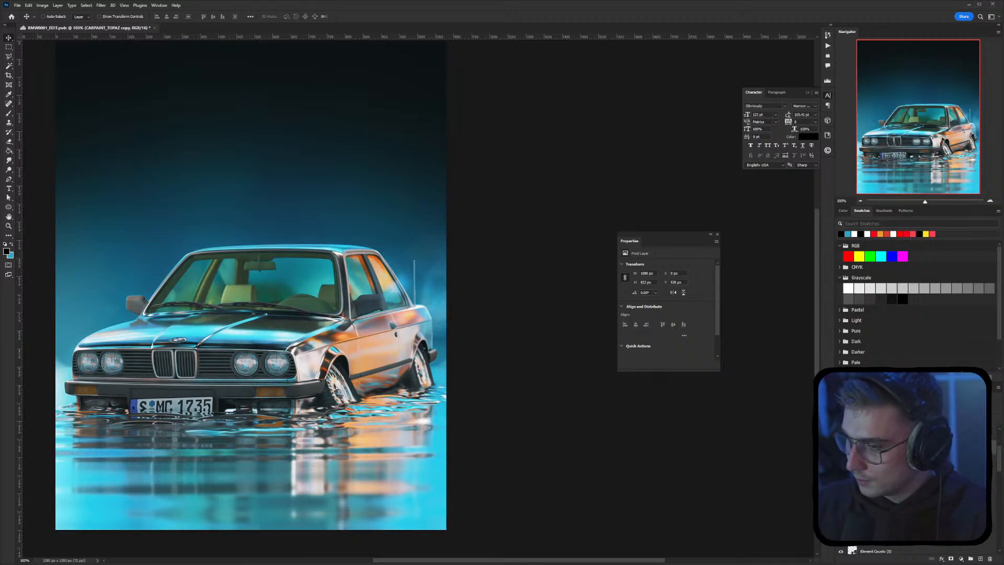
key("3")
key("2")
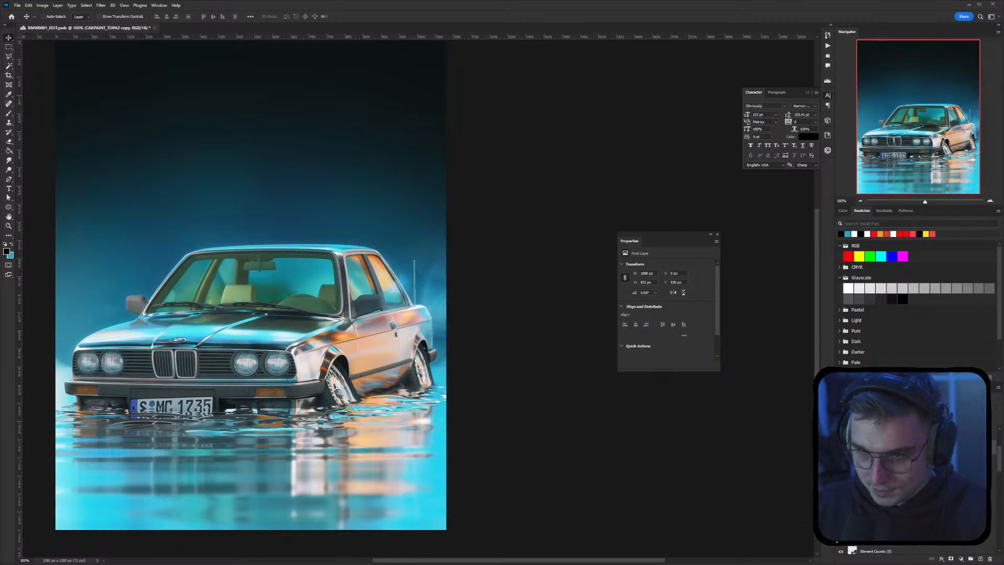
key("3")
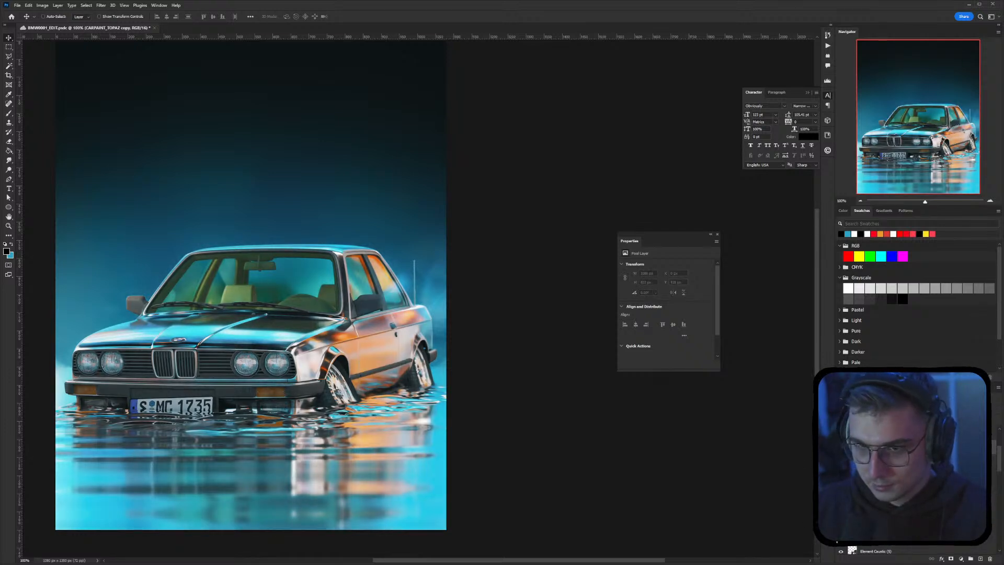
Darken the car paint copy with a Curves adjustment, pulling a midtone point to about input 104, output 84
scroll(380, 299, "down", 2, "alt")
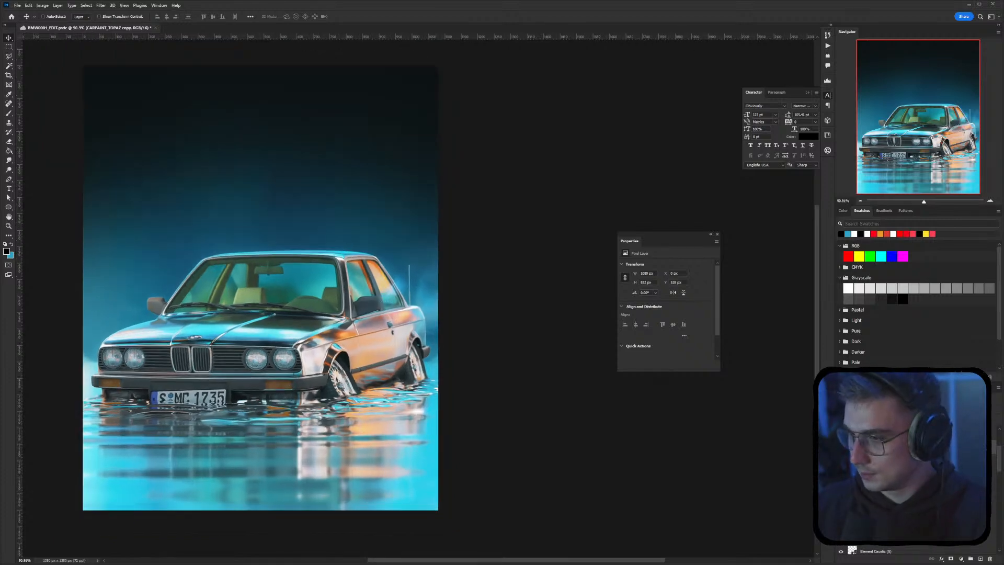
key("ctrl+m")
left_click_drag(642, 283, 632, 291)
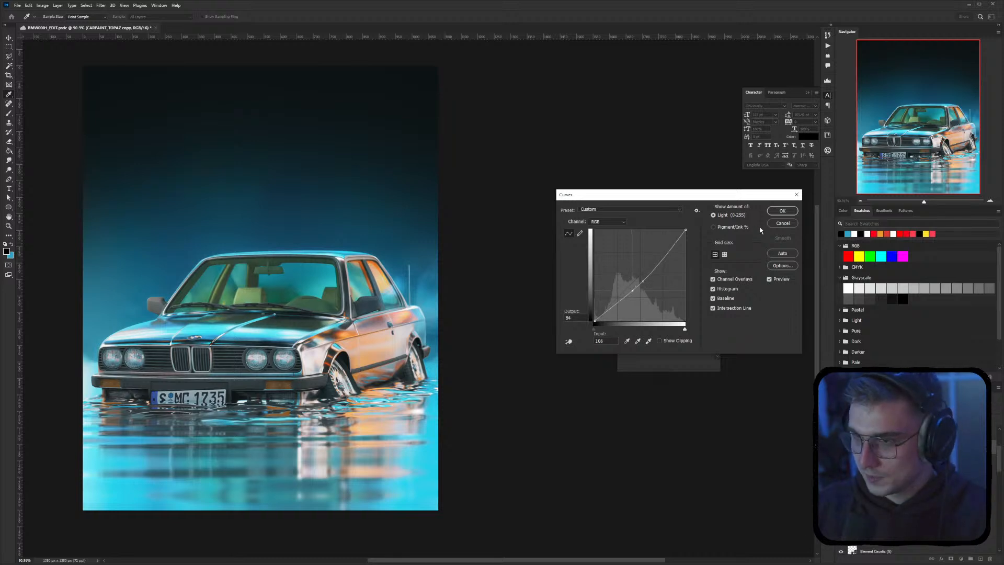
left_click(782, 211)
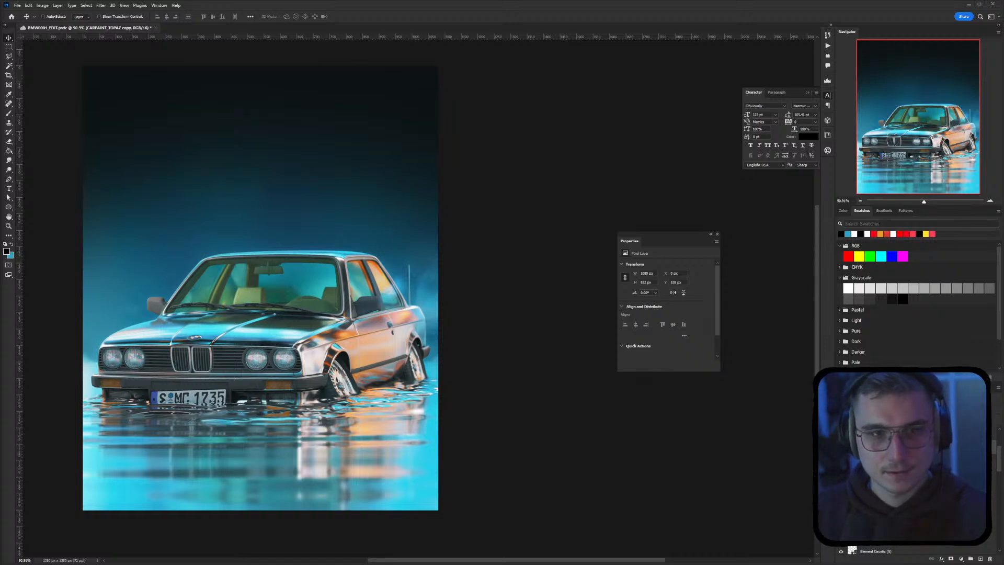
Place the rainbow Element Caustic image tilted over the car and choose a blend mode that hides its black background
left_click_drag(1, 235, 145, 240)
key("Return")
key("ctrl+t")
left_click_drag(384, 330, 237, 416)
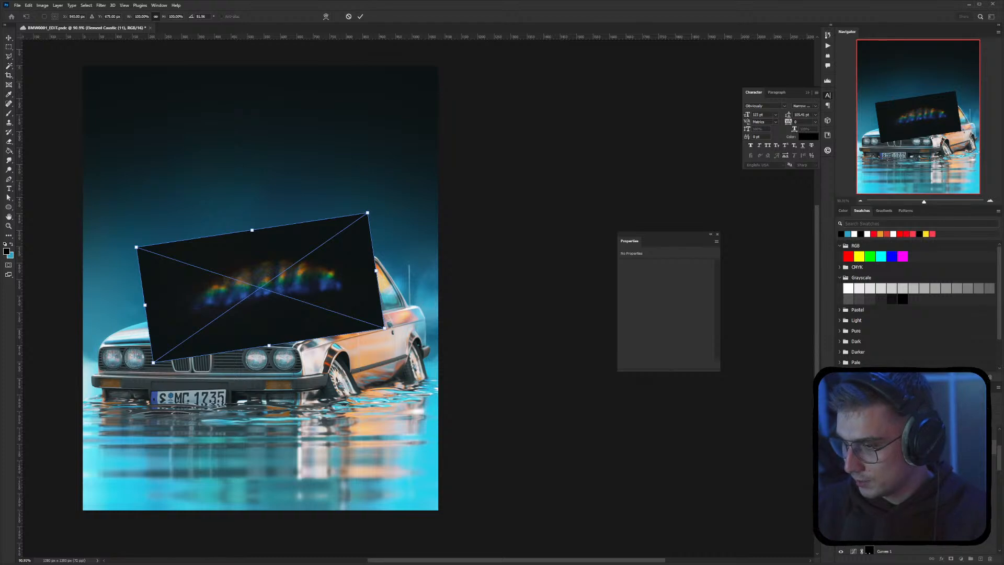
left_click(863, 407)
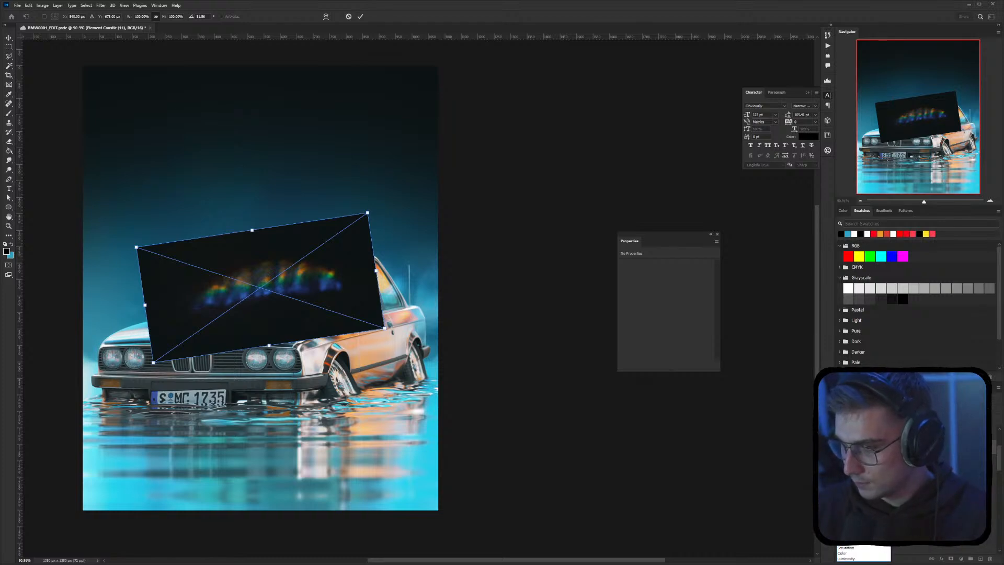
left_click(858, 455)
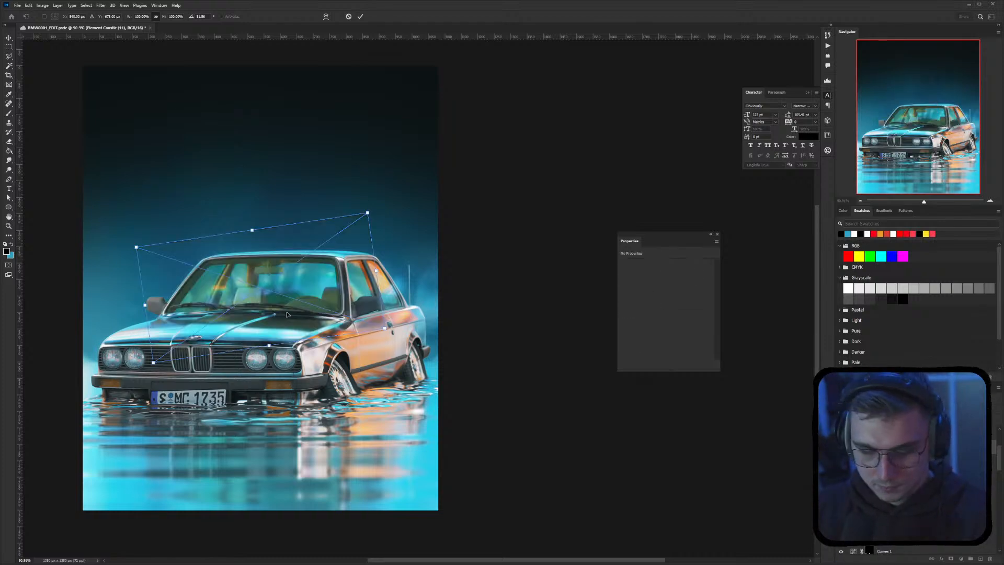
Scale the caustic flare down, move it to the car's front corner by the headlights, and distort its shape
left_click_drag(368, 213, 272, 280)
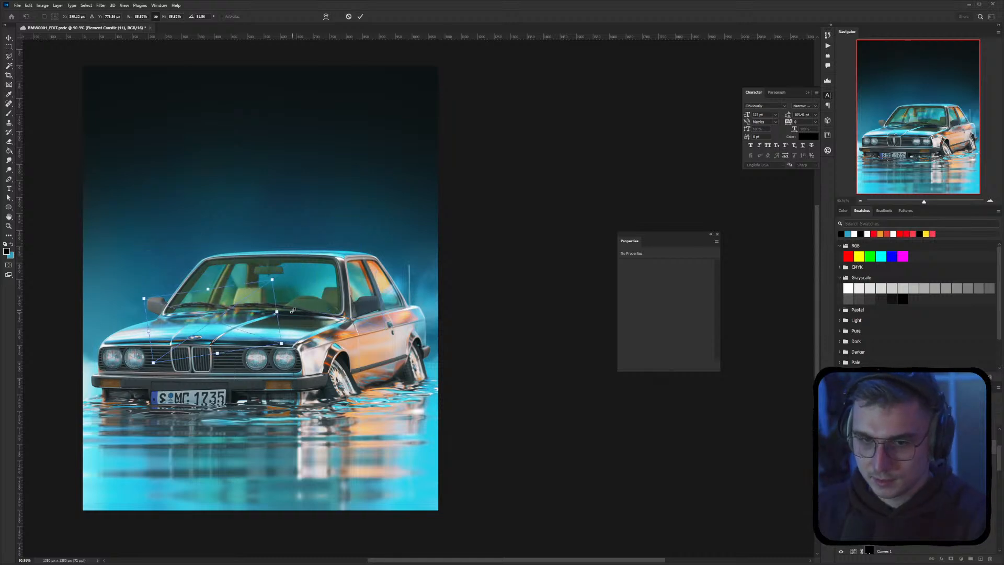
key("Return")
left_click_drag(271, 319, 171, 316)
key("ctrl+t")
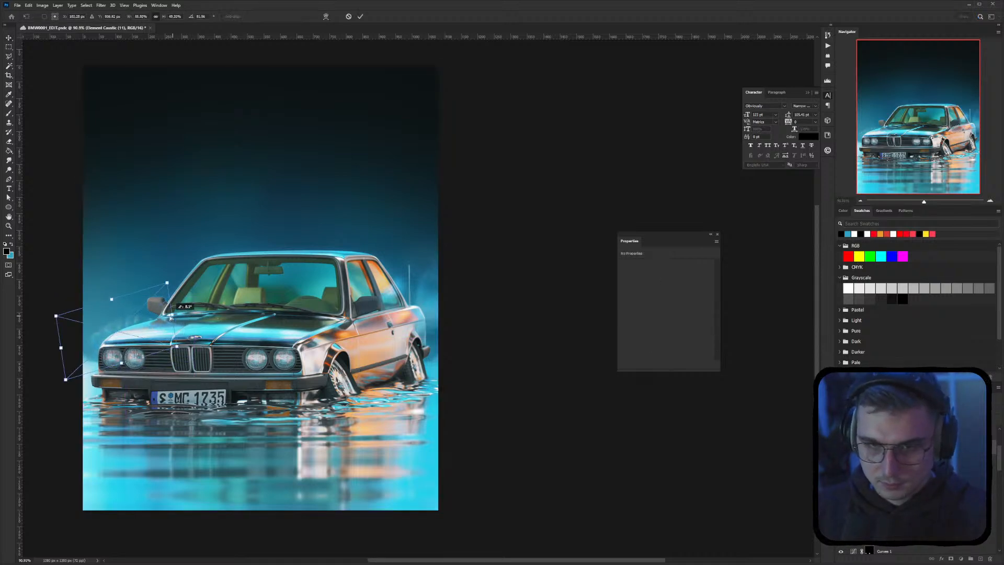
left_click_drag(121, 363, 139, 372, "ctrl")
left_click_drag(200, 363, 203, 358)
key("Return")
Try the caustic flare in other spots on the headlight and rear side of the car, and delete its layer
mouse_move(133, 331)
left_mouse_down()
mouse_move(122, 343)
mouse_move(147, 336)
left_mouse_up()
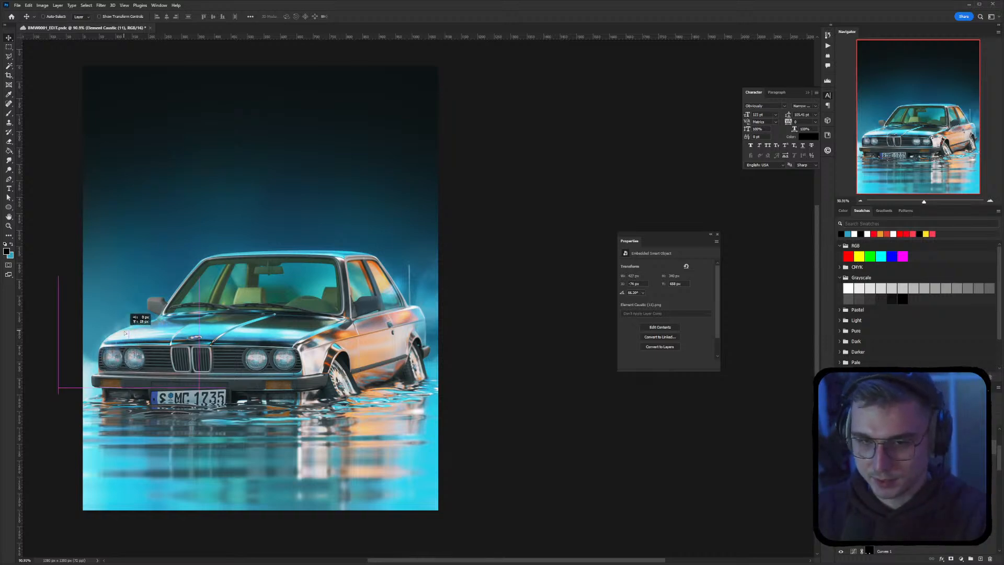
left_click_drag(123, 333, 389, 371)
key("Delete")
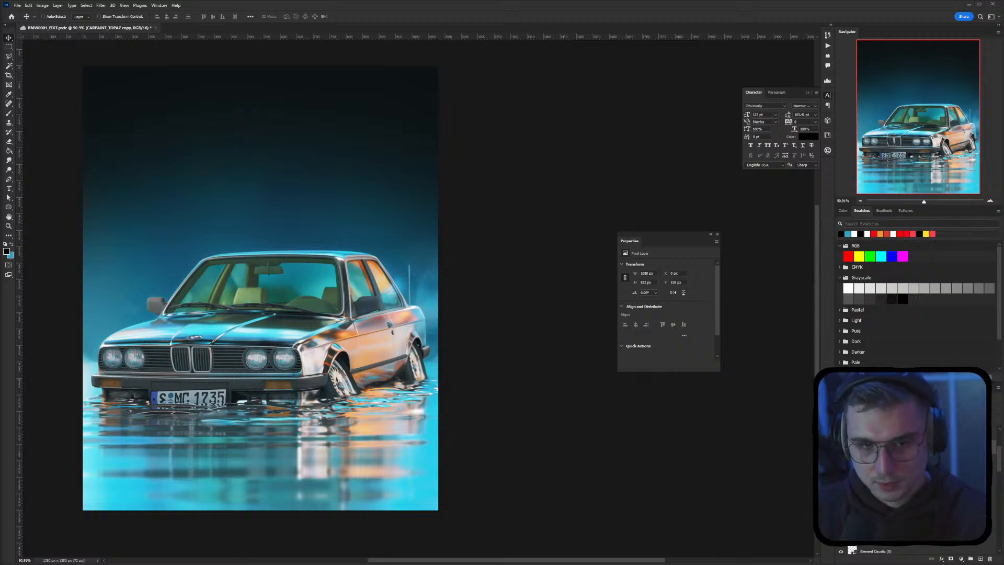
Place the Element Iris (17) flare, blend away its black background, and move it beside the car's windshield and mirror
left_click_drag(1, 326, 314, 337)
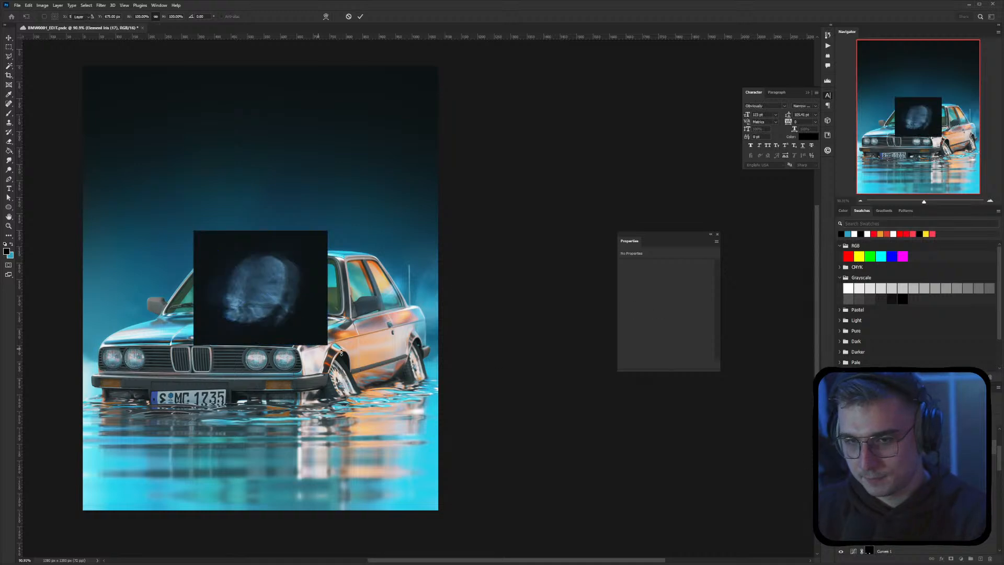
left_click(858, 405)
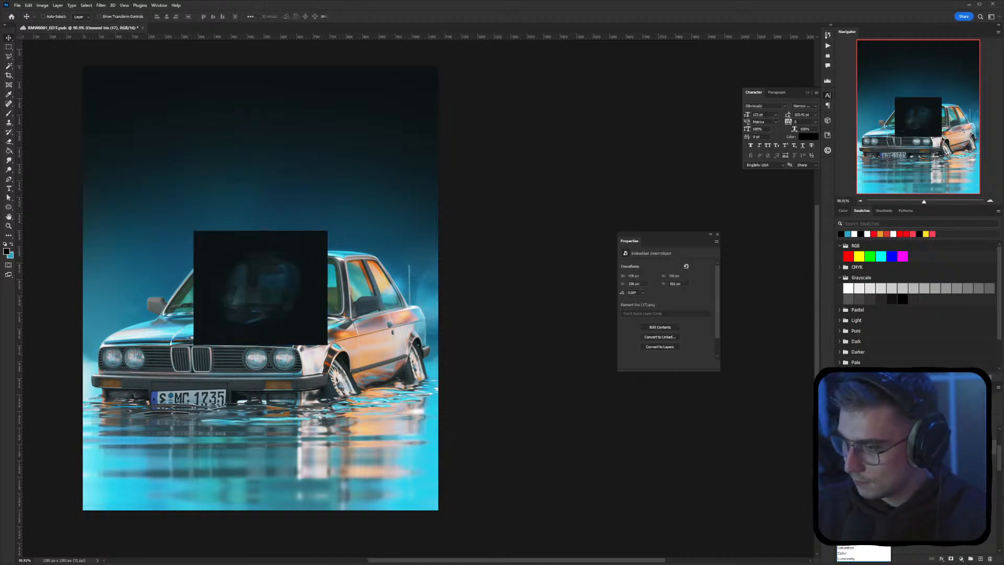
left_click(855, 457)
left_click_drag(339, 312, 210, 312)
key("ctrl+s")
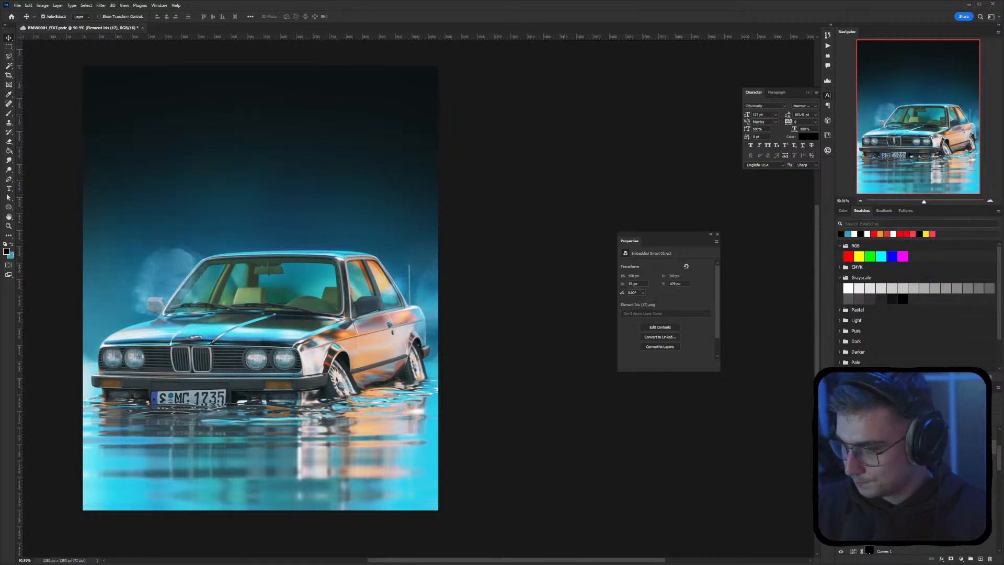
Try the iris flare masked behind the car and shifted toward the canvas edge, and delete its layer
left_click(953, 559)
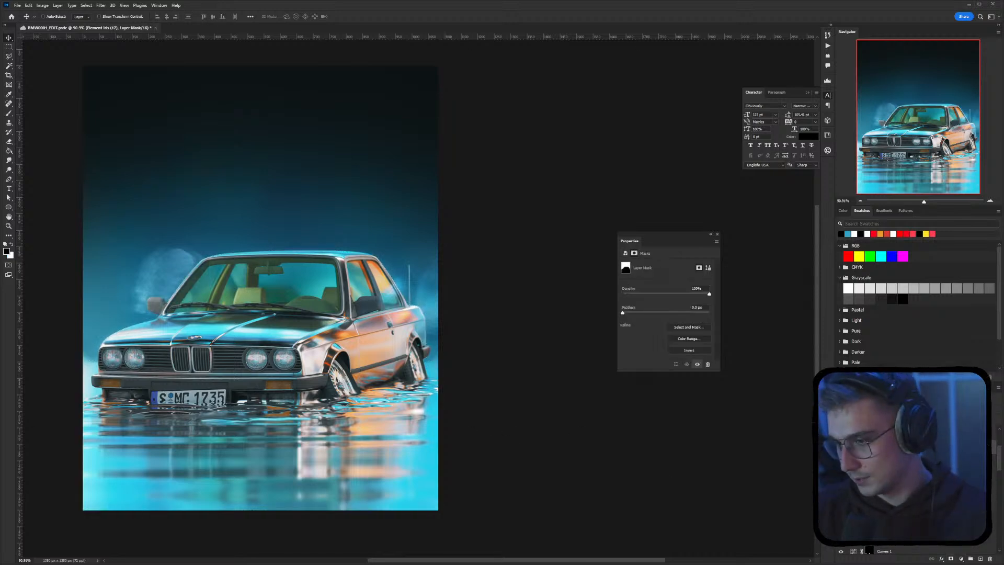
key("XF86AudioRaiseVolume")
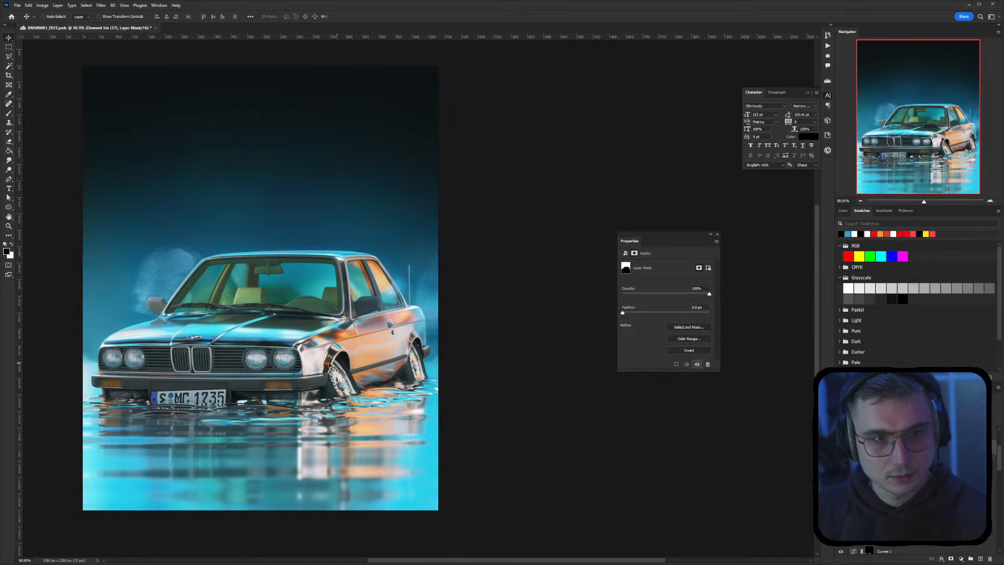
left_click_drag(178, 274, 120, 276)
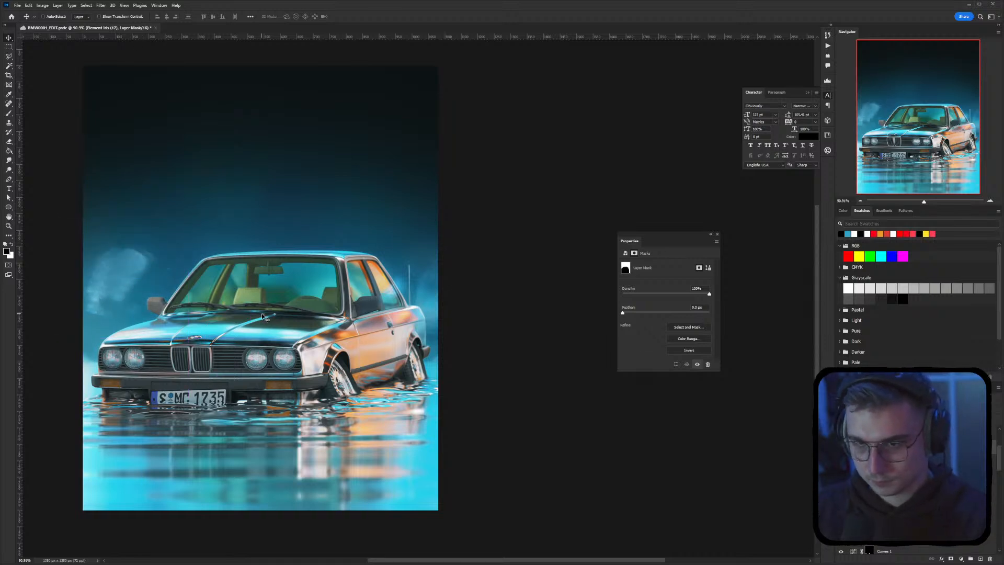
key("Delete")
key("Delete")
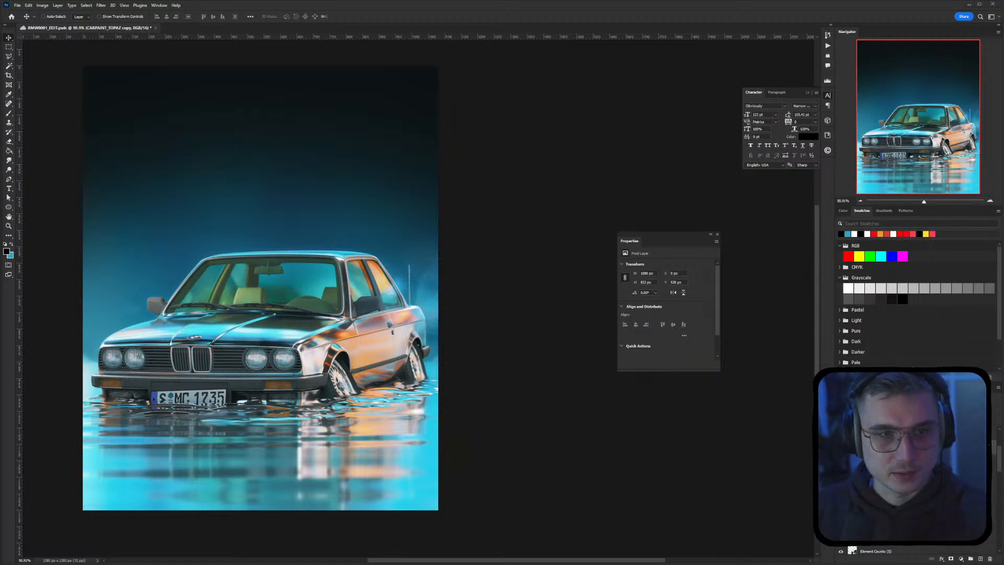
Browse the Lens Flares folder in File Explorer for another flare image to overlay on the car
left_click_drag(0, 83, 614, 100)
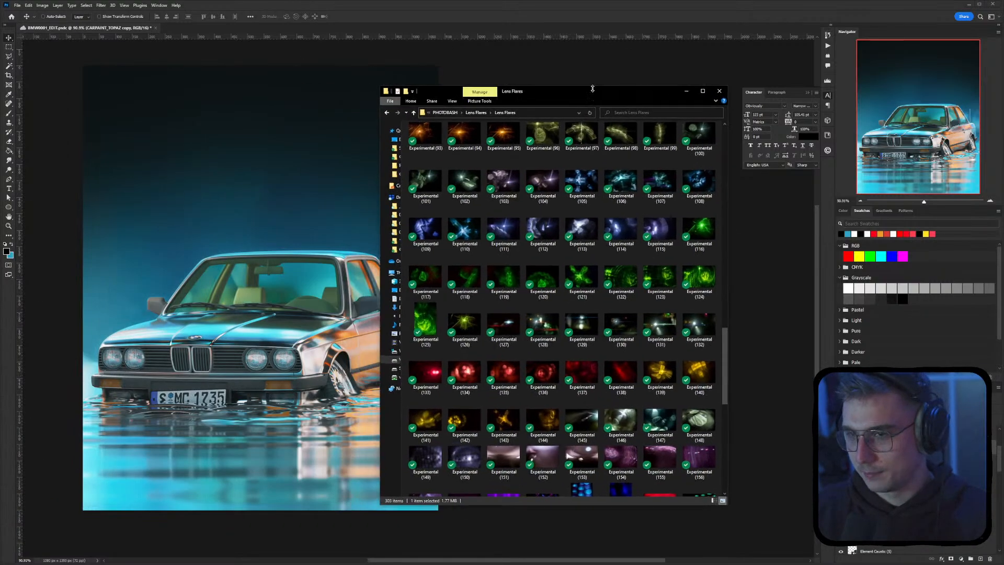
scroll(592, 303, "up", 10)
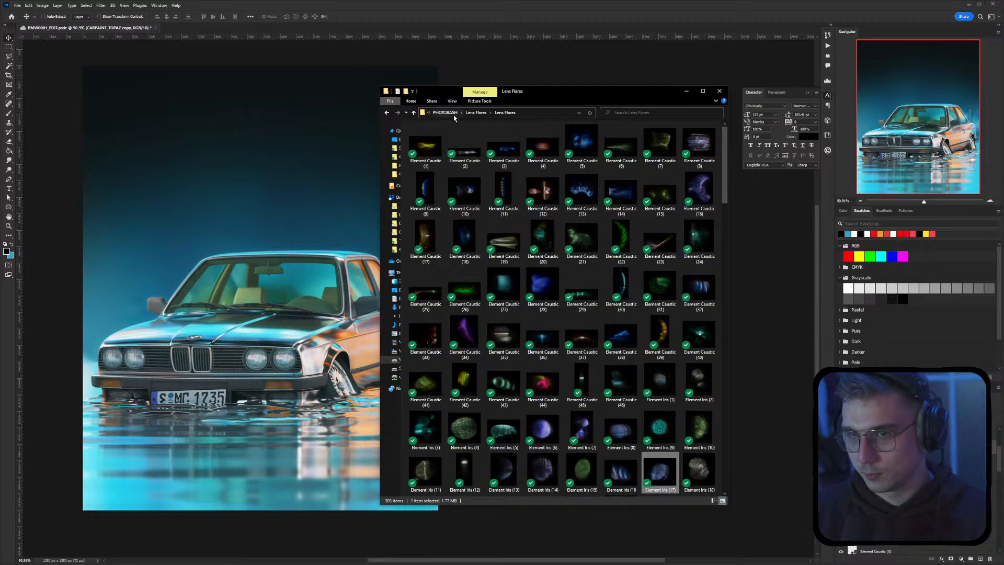
left_click(591, 288)
scroll(594, 286, "down", 15)
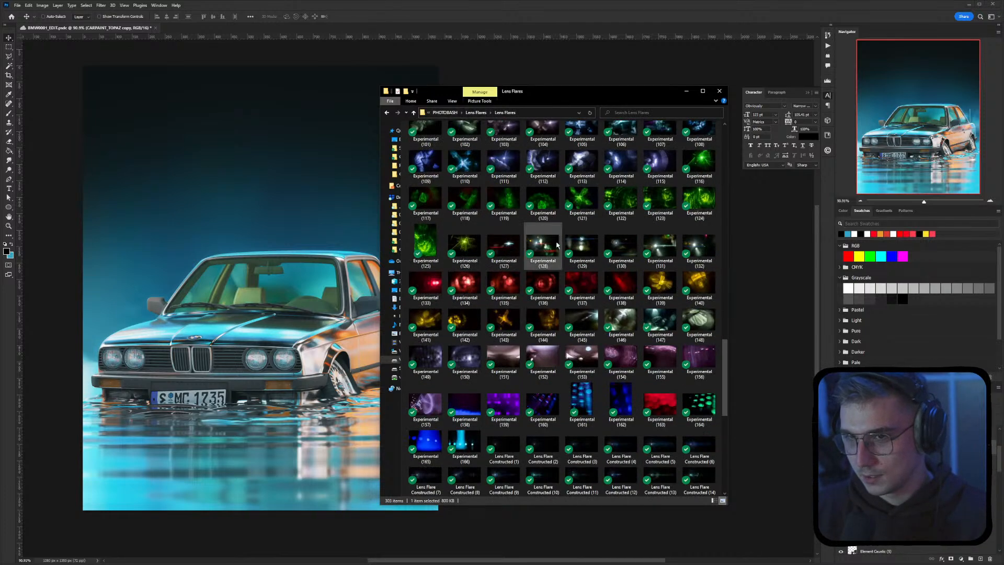
left_click_drag(381, 87, 299, 91)
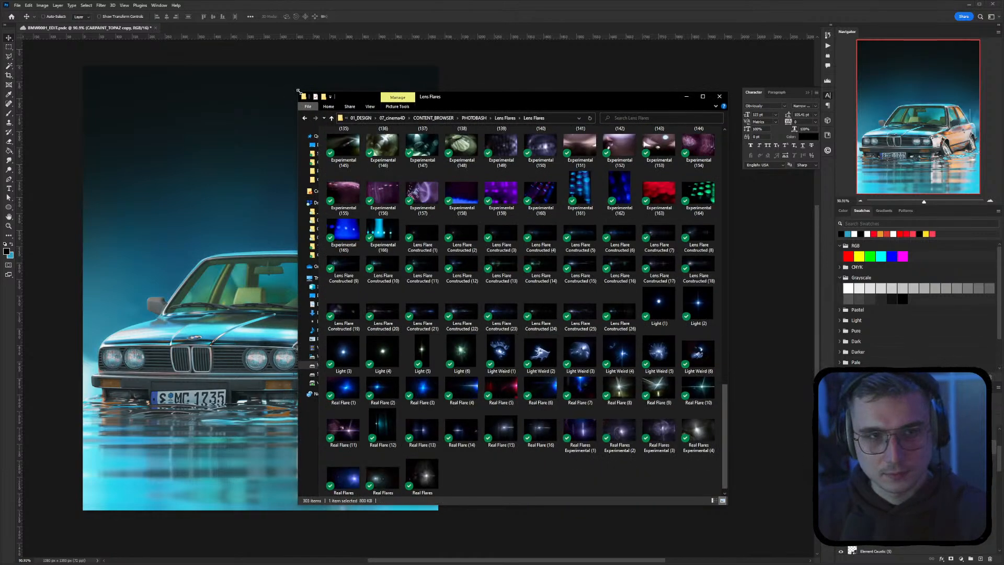
scroll(545, 312, "up", 15)
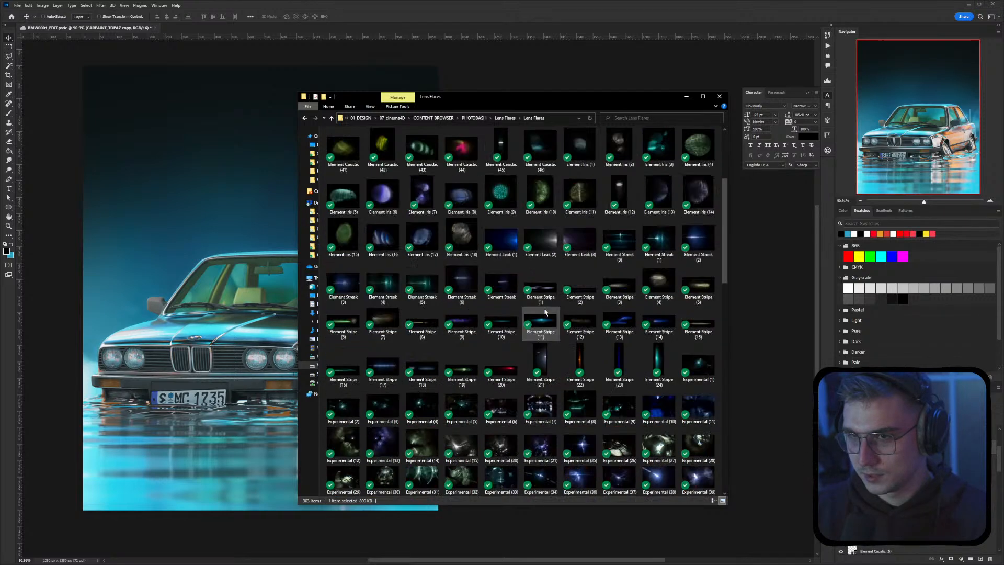
scroll(544, 312, "up", 5)
left_click(608, 167)
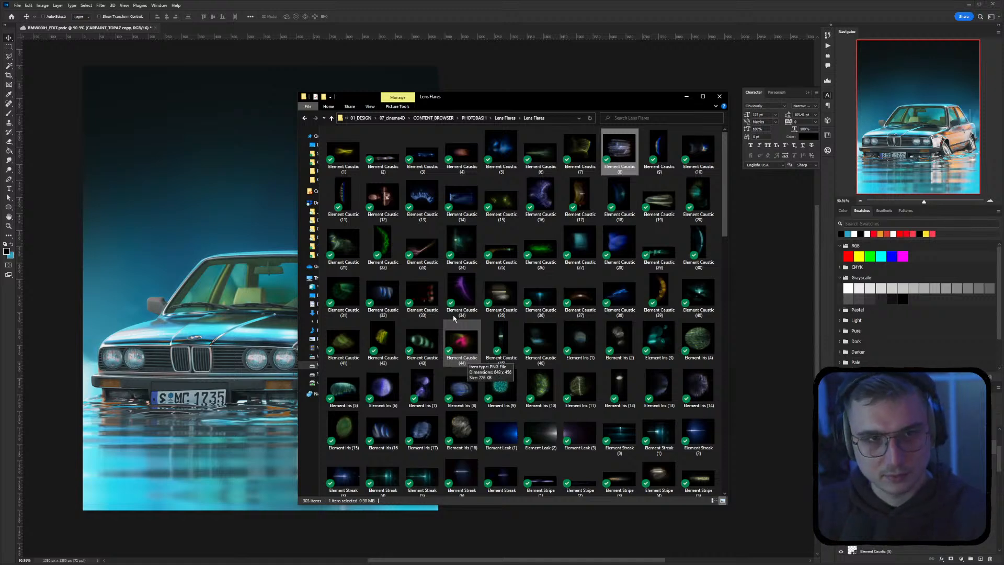
scroll(444, 307, "down", 10)
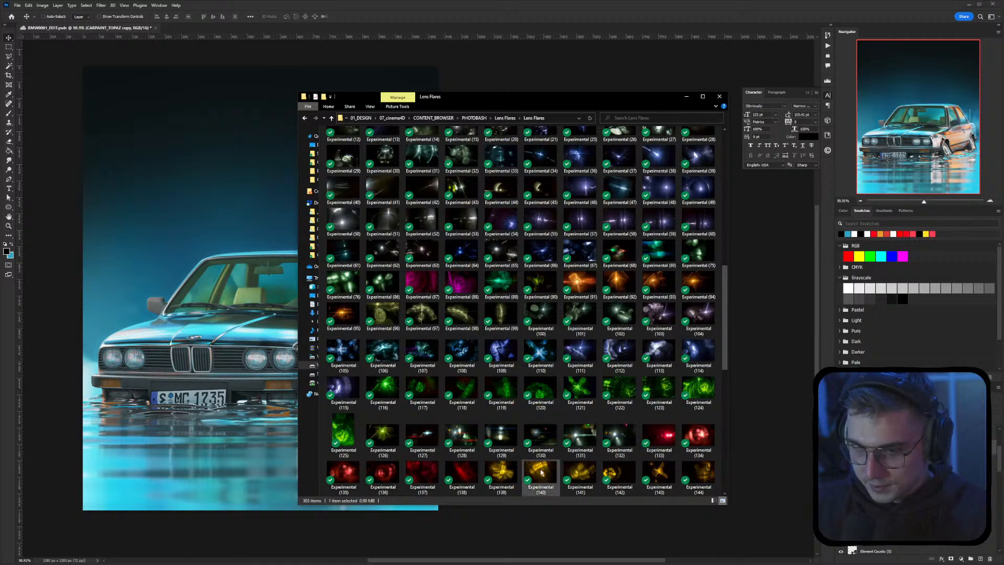
Place the red Experimental (135) bokeh flare image across the full canvas width over the car
left_click_drag(406, 480, 230, 263)
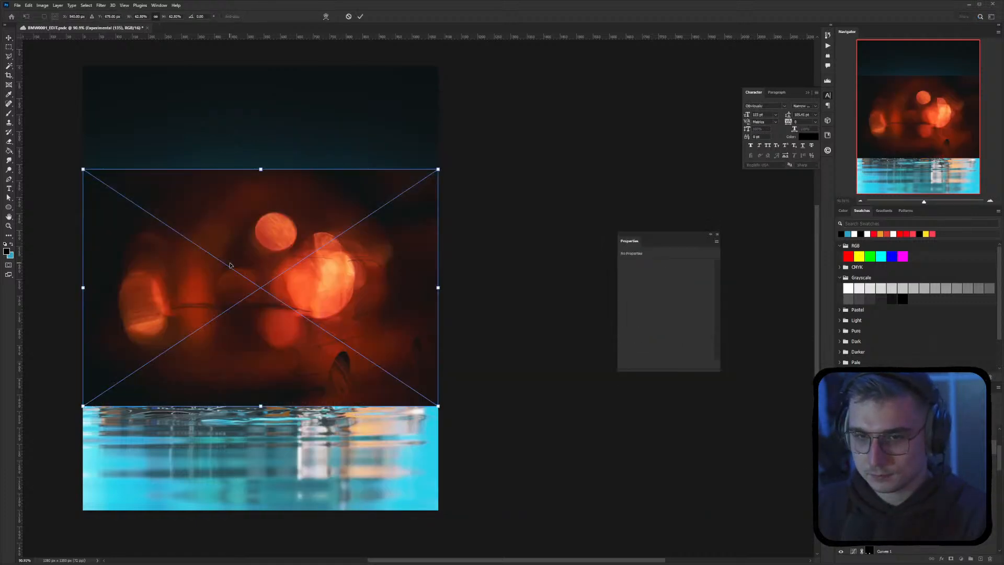
key("Return")
left_click_drag(438, 408, 524, 462)
left_click_drag(347, 361, 336, 316)
key("Escape")
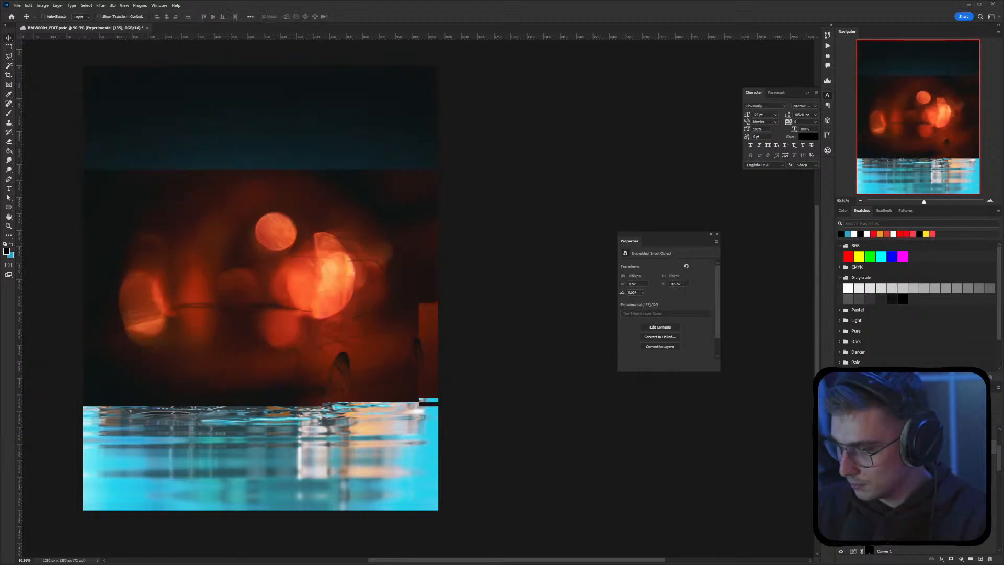
Load the outline of the car and water as a selection, and clear it
left_click(869, 465, "ctrl")
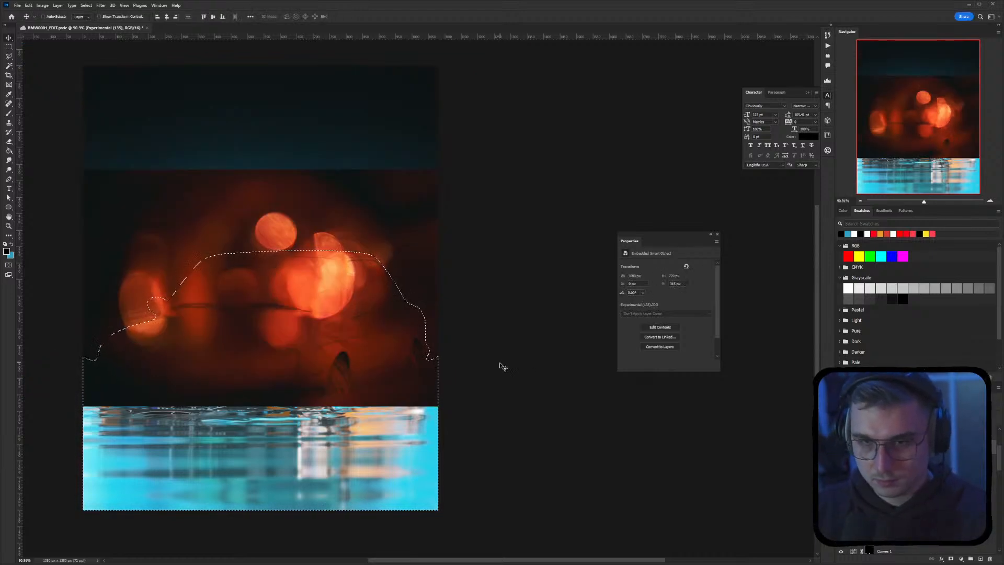
key("ctrl+d")
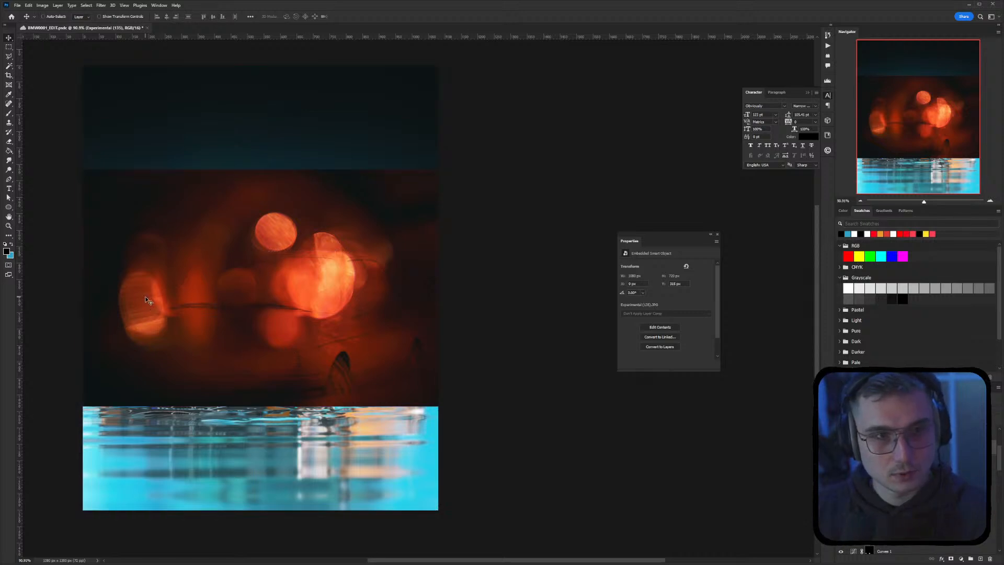
Try enlarging the red Experimental (135) flare around its centre and moving it up to the canvas's upper edge
key("ctrl+z")
key("ctrl+d")
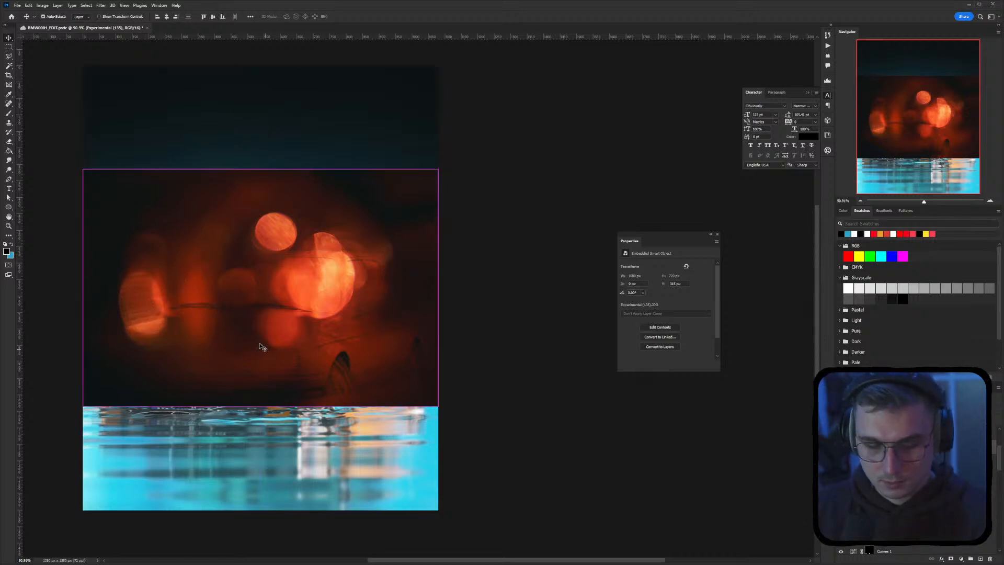
key("ctrl+t")
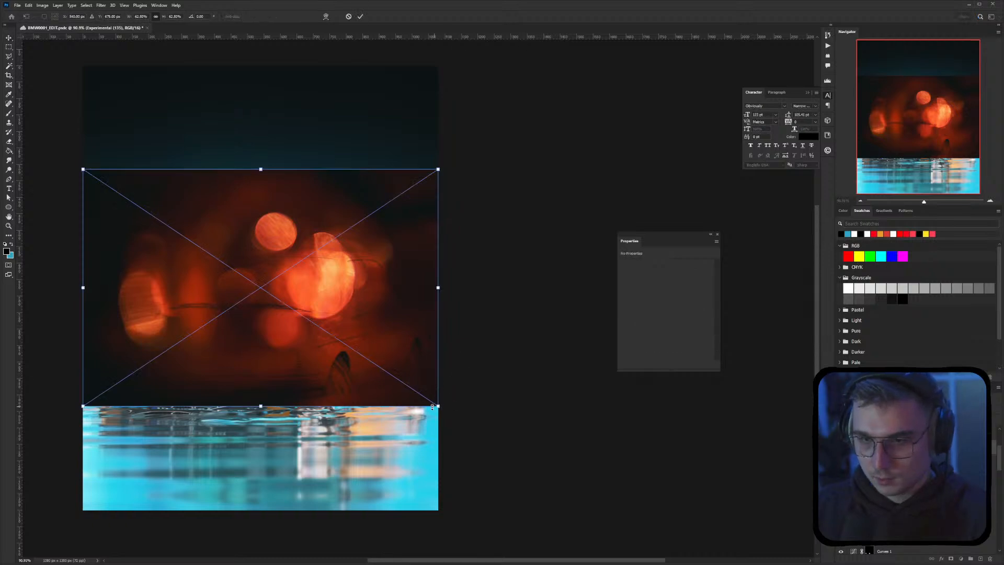
left_click_drag(437, 406, 511, 457, "alt")
left_click_drag(360, 365, 359, 316)
key("Return")
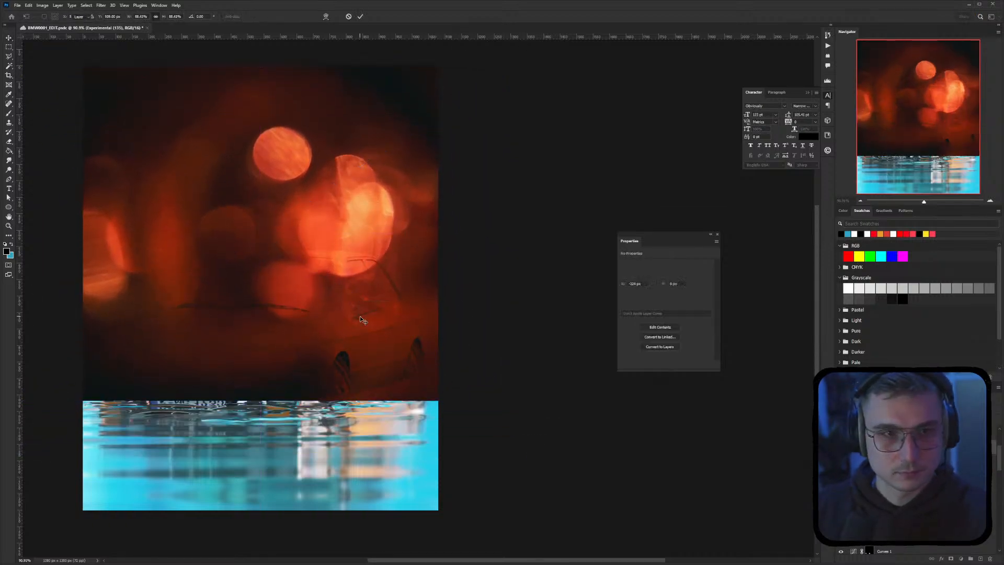
Mask the flare with the outline of the car and water so it stays behind them, and set a lightening blend mode
left_click(870, 481, "ctrl")
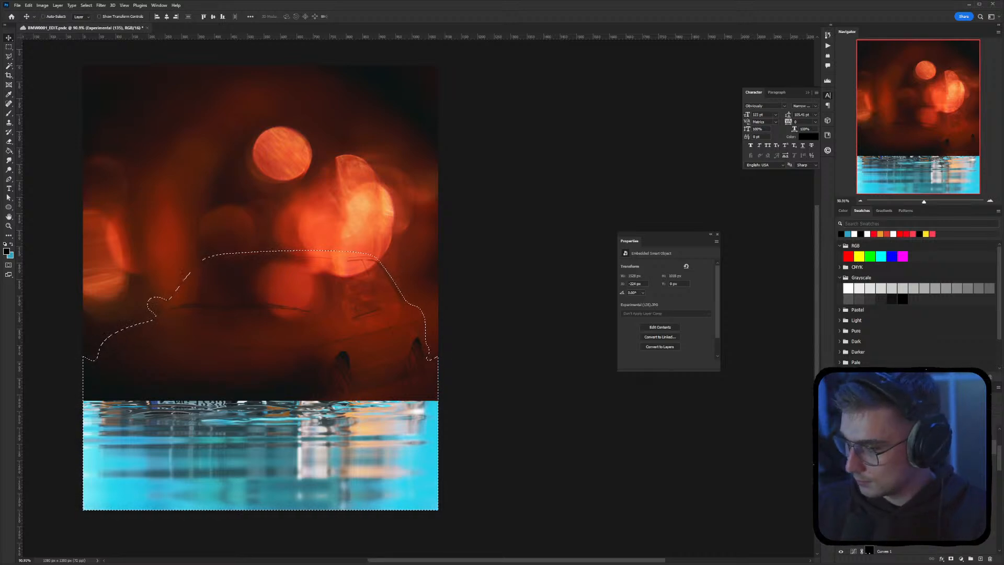
left_click(950, 559)
left_click(853, 463)
left_click(862, 406)
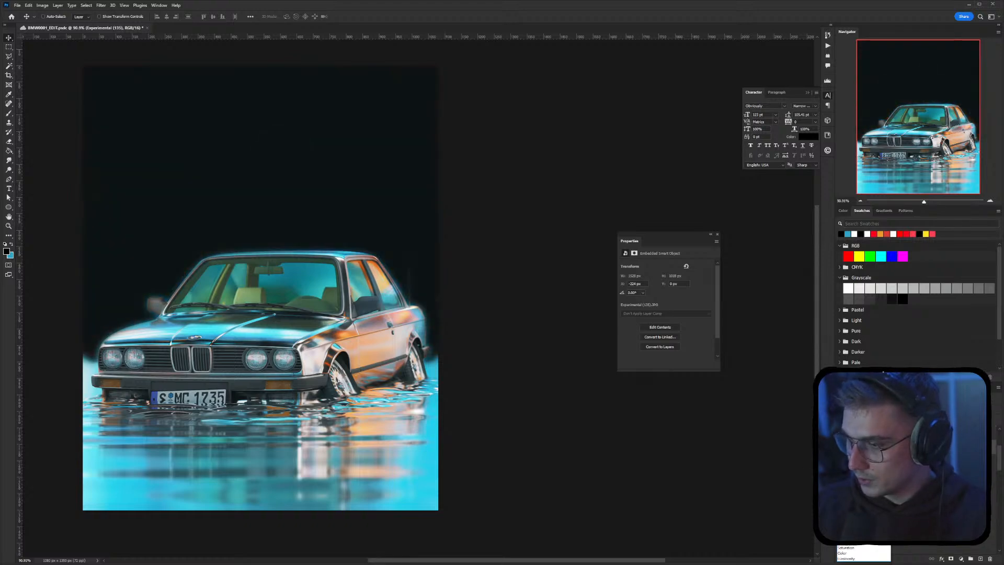
left_click(854, 457)
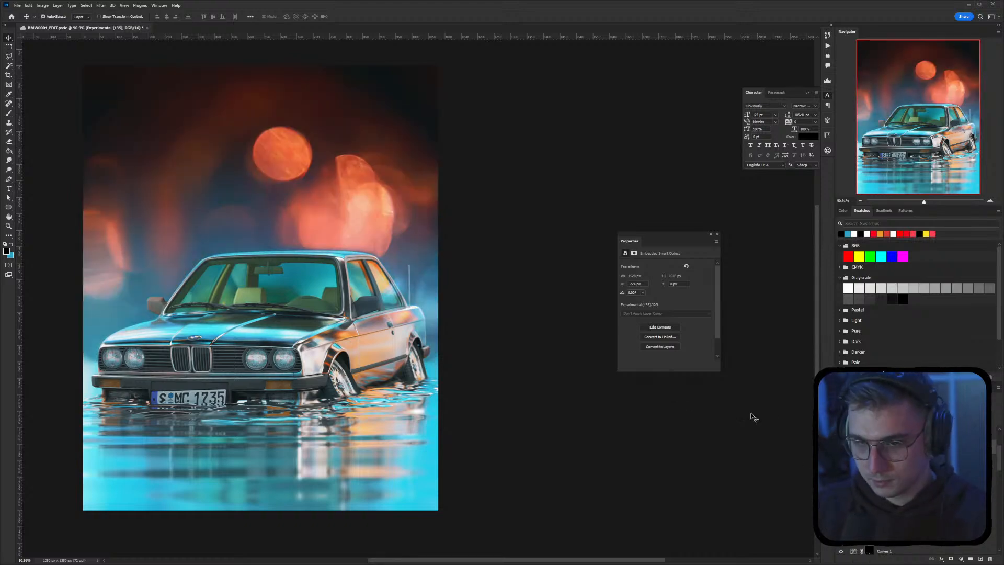
Try shifting the red flare's hue to blue with Hue/Saturation
key("ctrl+u")
left_click_drag(399, 144, 569, 191)
left_click_drag(553, 241, 525, 246)
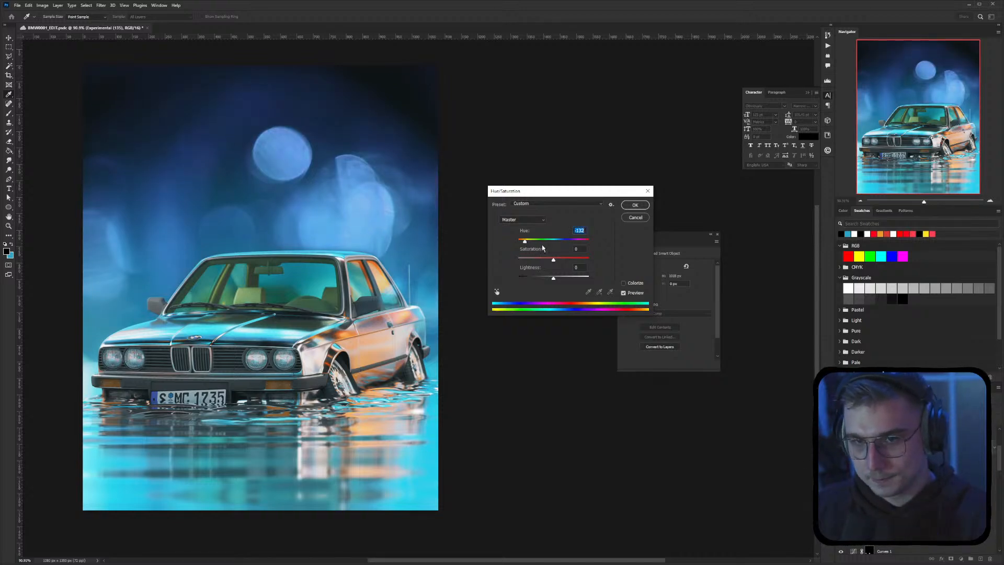
left_click(635, 205)
Try a Curves contrast adjustment on the flare with slightly darker midtones and a highlight point at input 199, output 213
key("ctrl+m")
left_click_drag(317, 131, 467, 171)
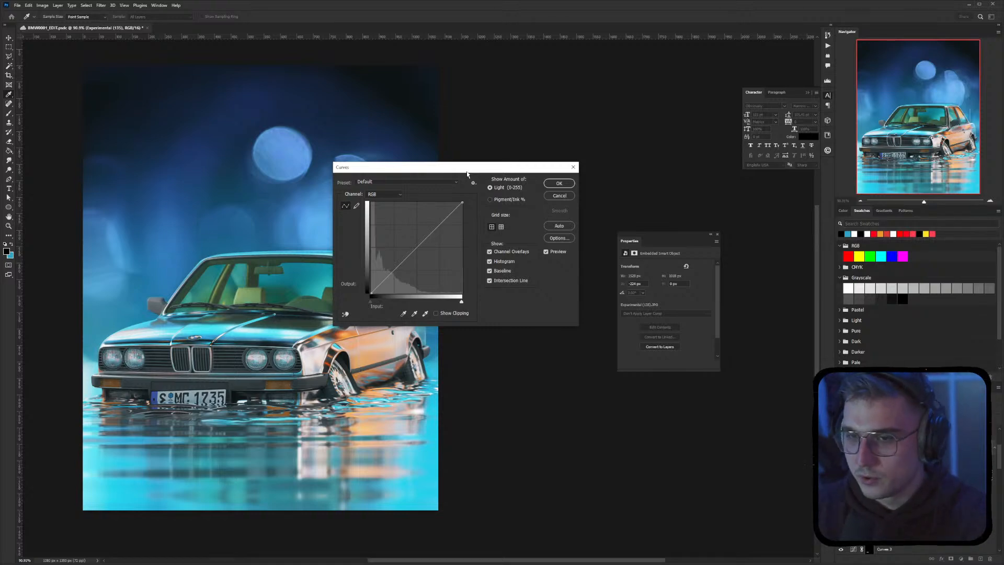
left_click_drag(467, 174, 478, 208)
left_click_drag(457, 262, 435, 287)
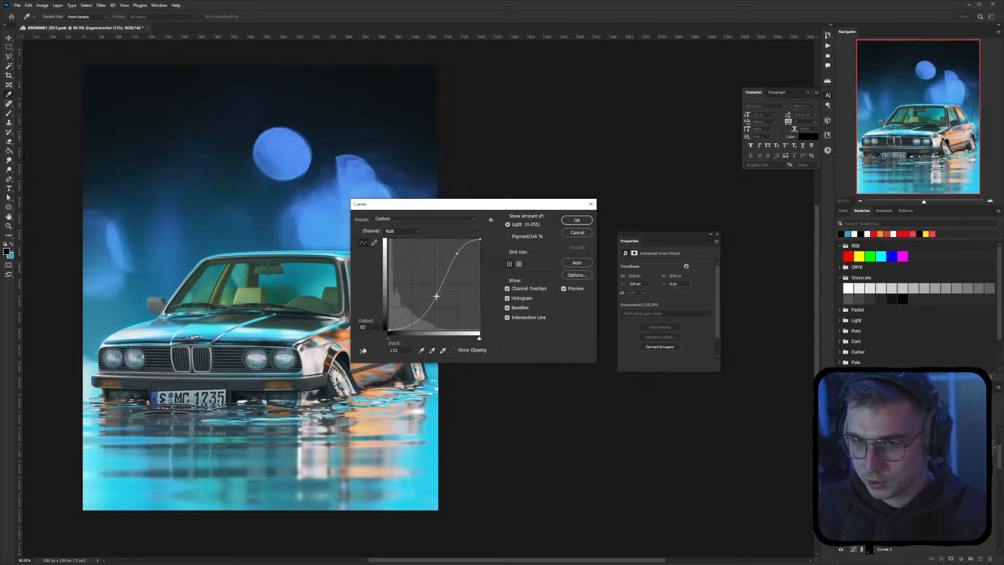
left_click_drag(457, 254, 460, 254)
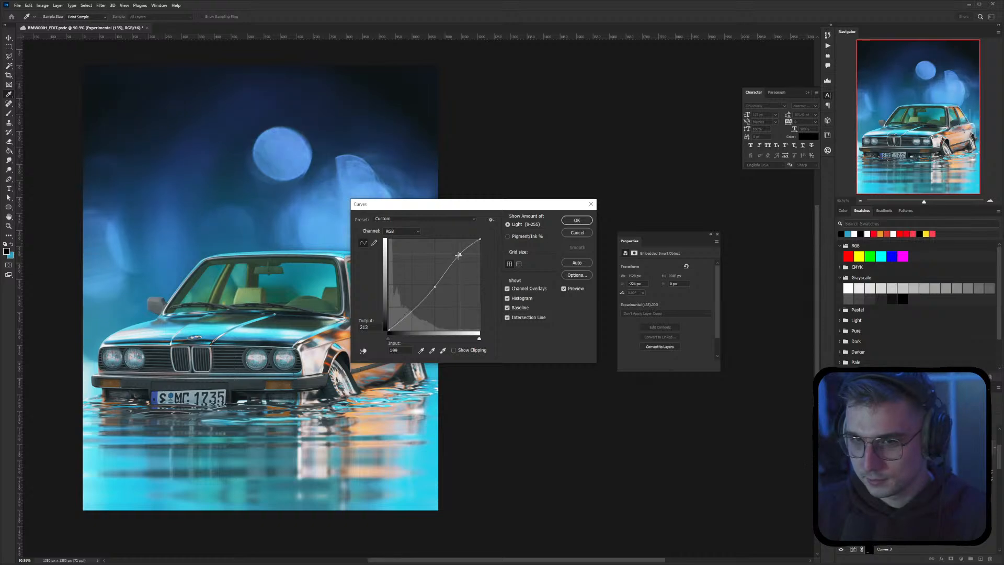
left_click(577, 220)
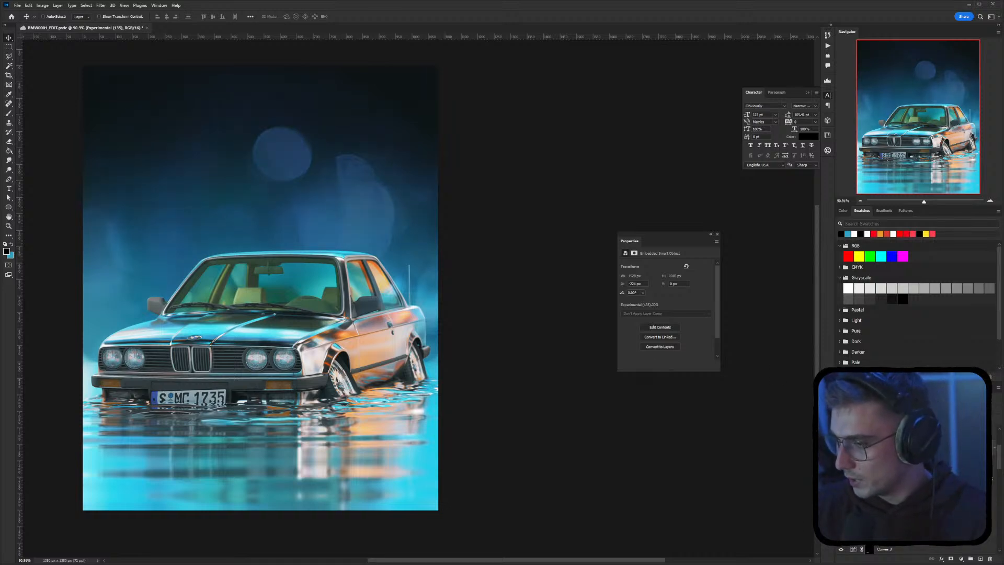
Try moving the flare down to just above the car roof while keeping its mask aligned with the car outline
left_click(980, 558)
left_click(936, 462)
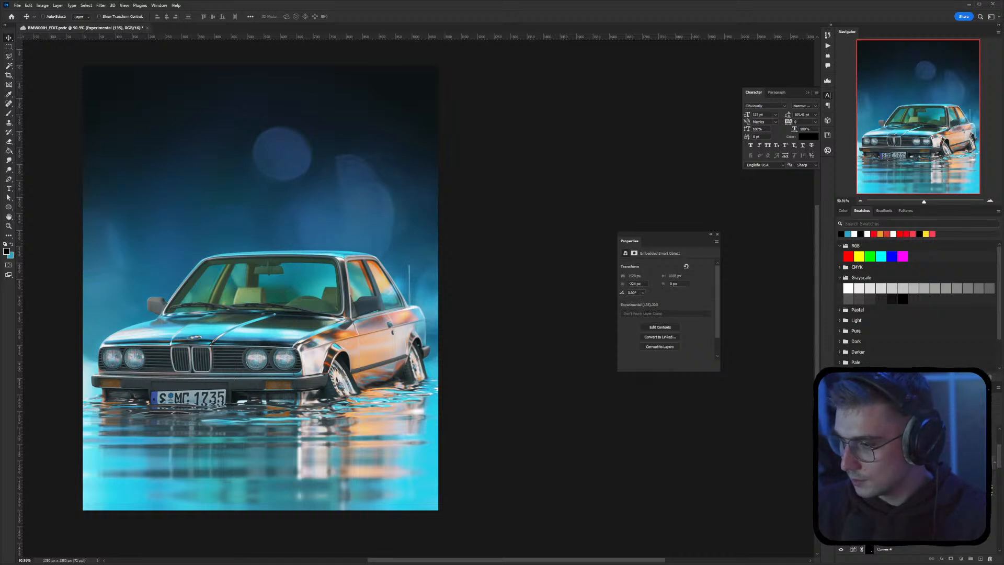
left_click_drag(313, 215, 327, 284)
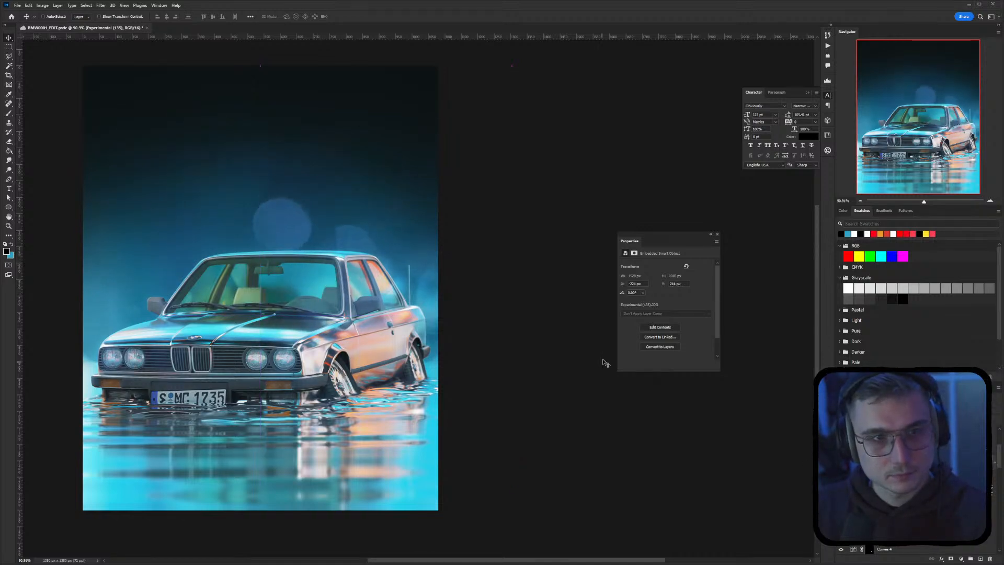
left_click_drag(905, 444, 905, 486)
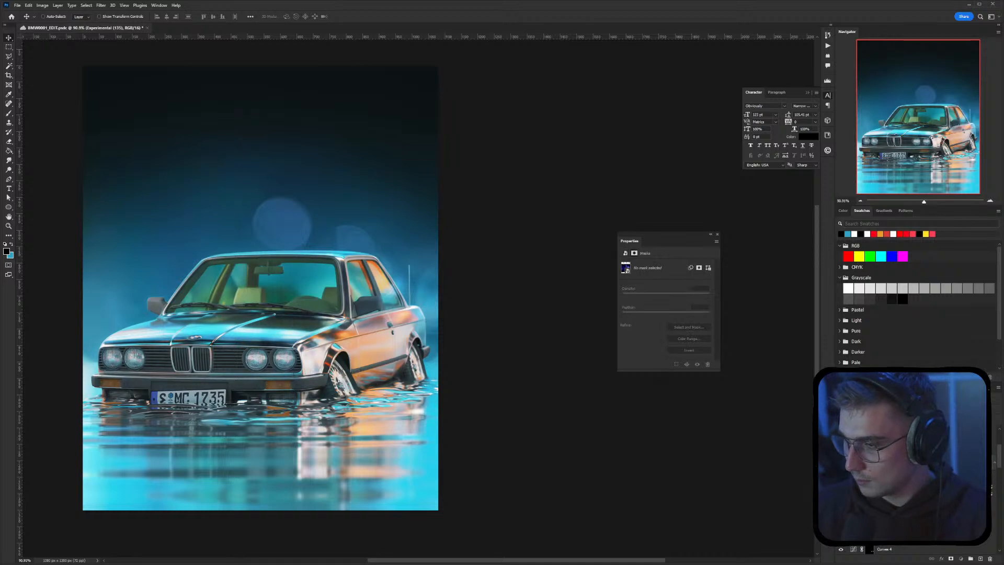
Try successive blend modes on the Experimental (135) flare layer
left_click(905, 470)
left_click(905, 460)
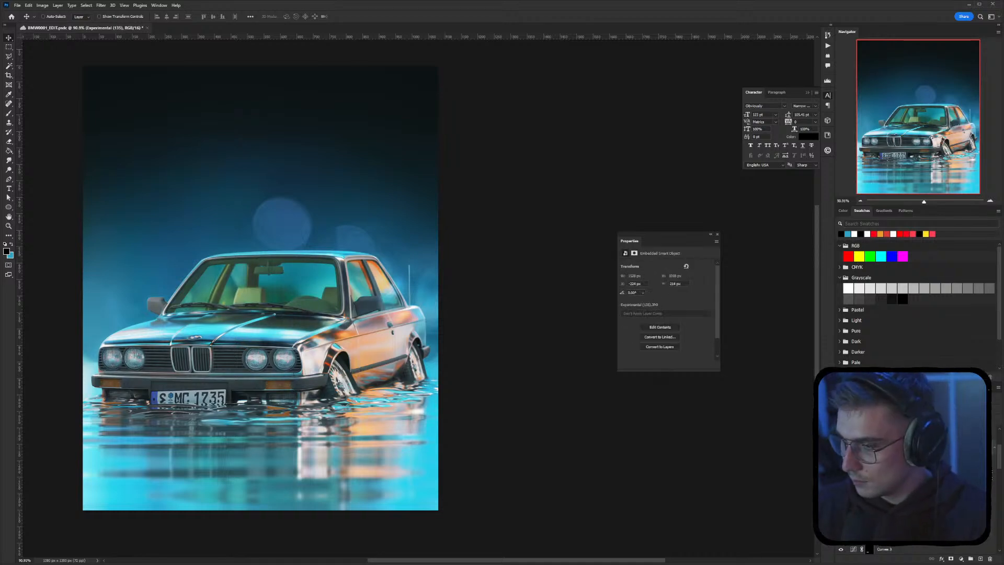
key("shift+plus")
key("shift+plus")
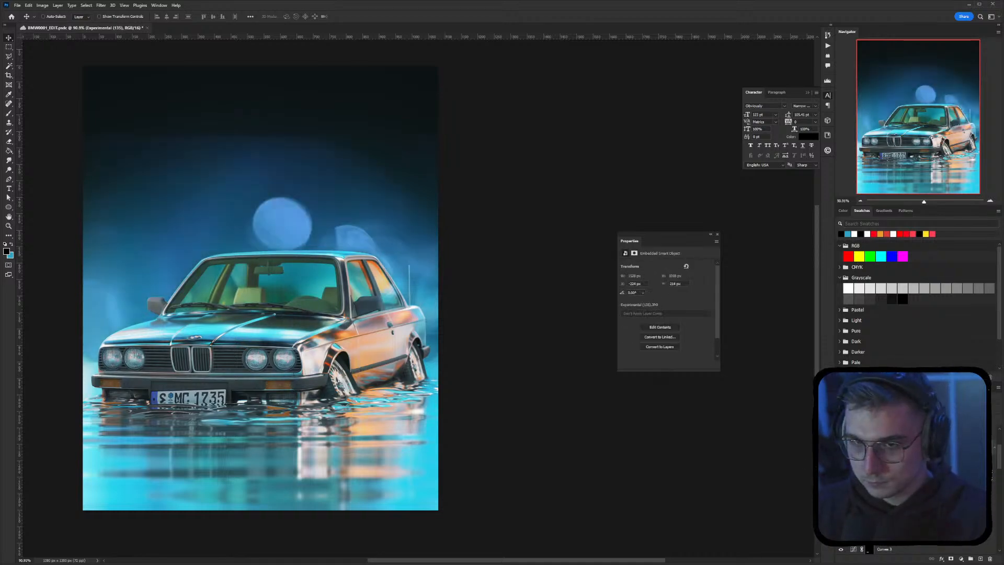
key("shift+plus")
Try shifting the flare's hue slightly towards cyan and applying a Curves point at input 146, output 143
key("ctrl+u")
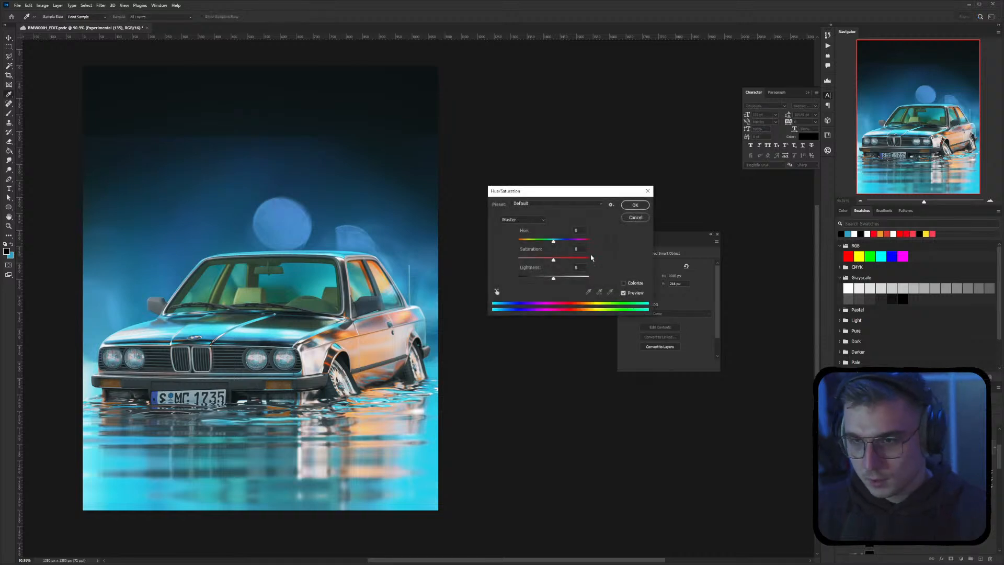
left_click_drag(553, 241, 550, 241)
left_click(634, 205)
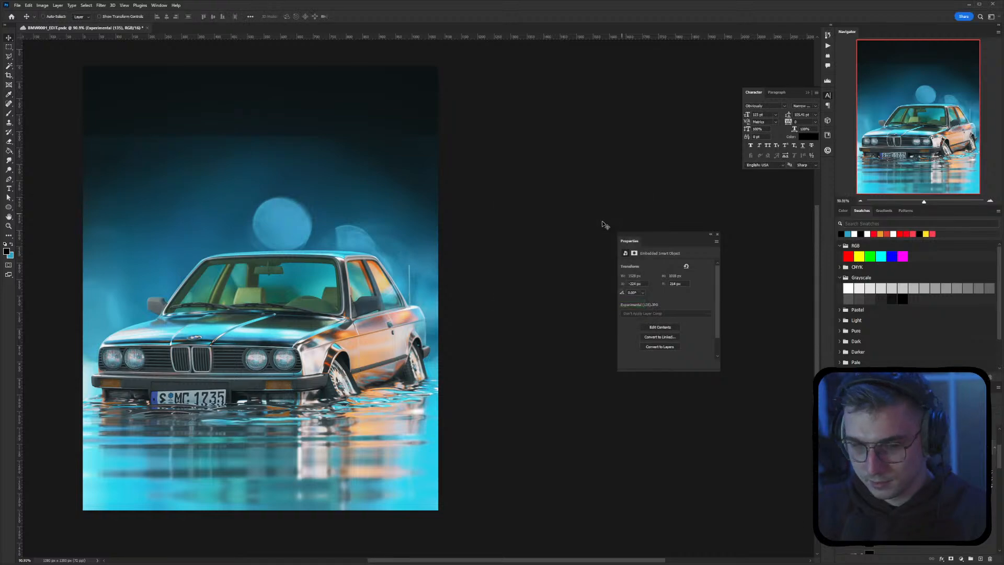
key("ctrl+m")
mouse_move(436, 283)
left_mouse_down()
mouse_move(435, 274)
mouse_move(441, 307)
mouse_move(442, 280)
left_mouse_up()
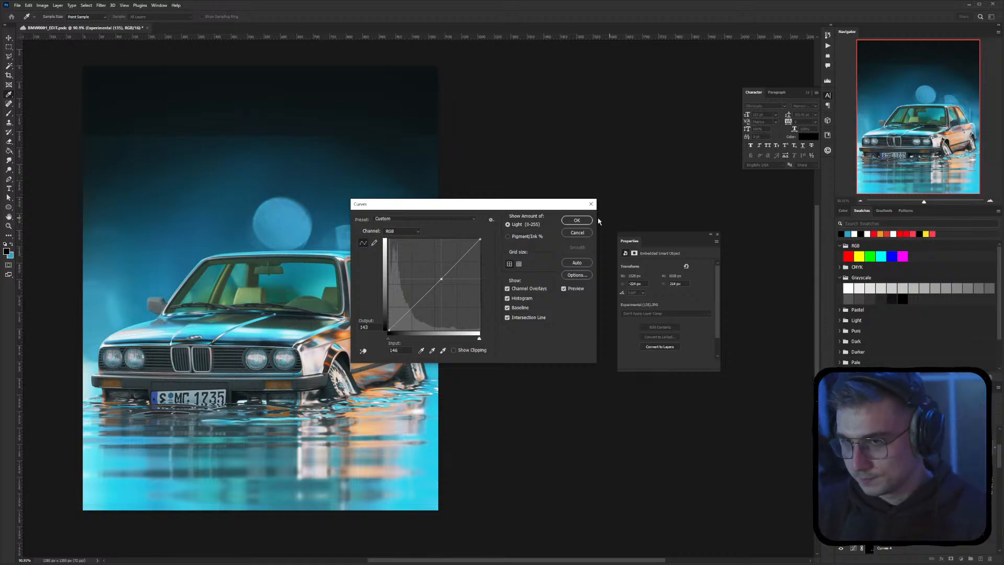
left_click(576, 221)
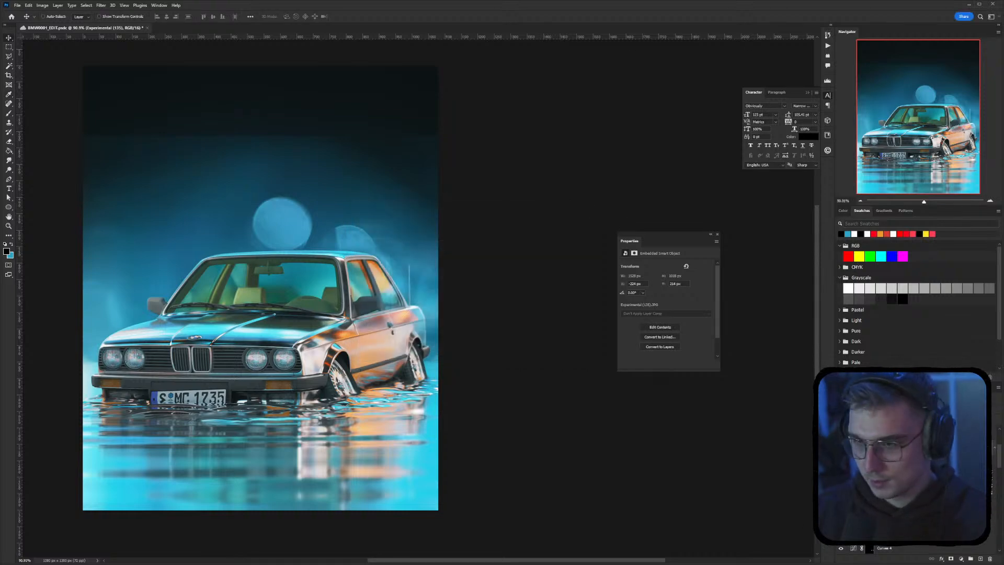
Compare the composite with and without the Experimental (135) flare, and leave the flare hidden
left_click(841, 448)
left_click(841, 448)
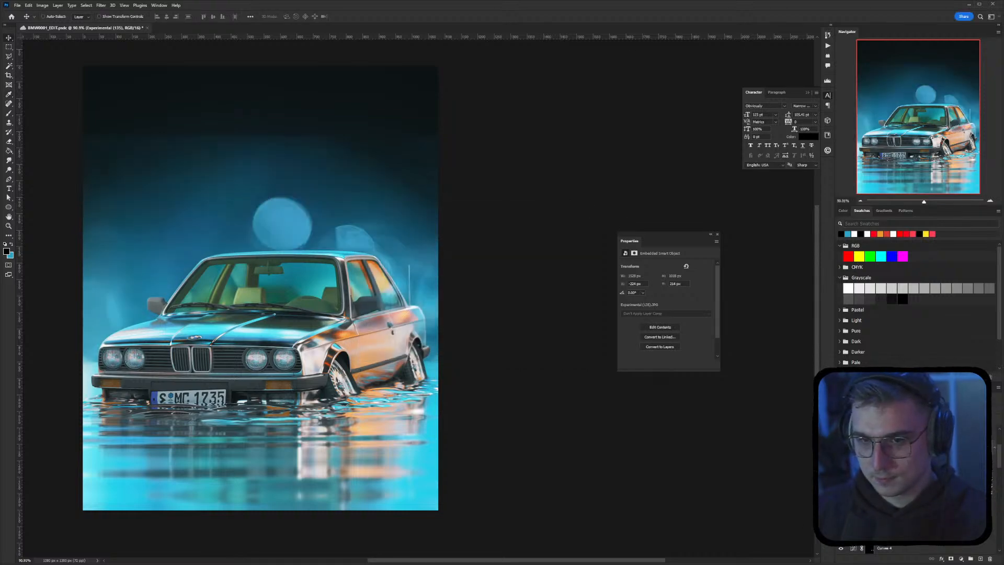
left_click(841, 448)
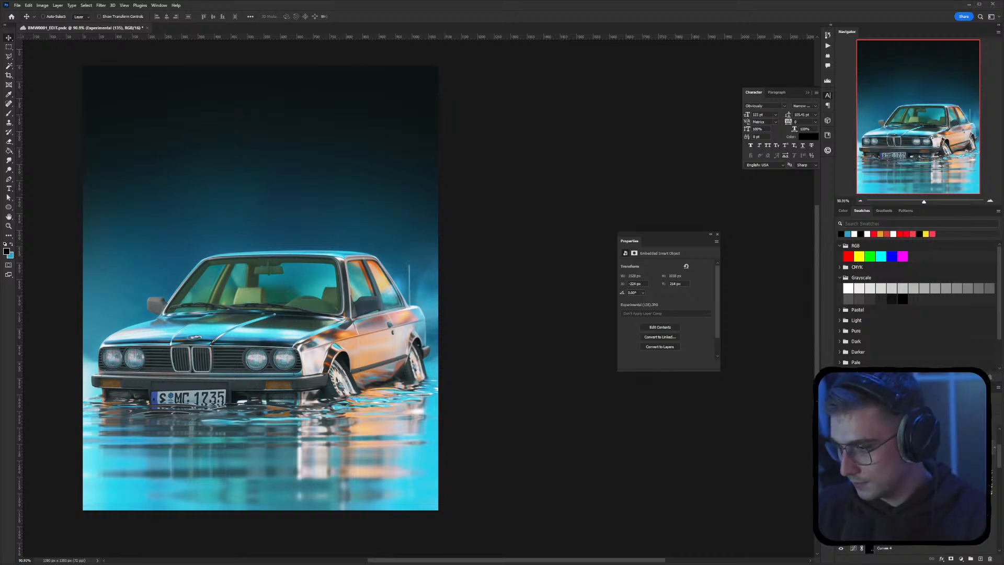
Move the car outline mask onto a new layer and delete the hidden Experimental (135) flare layer
left_click(980, 558)
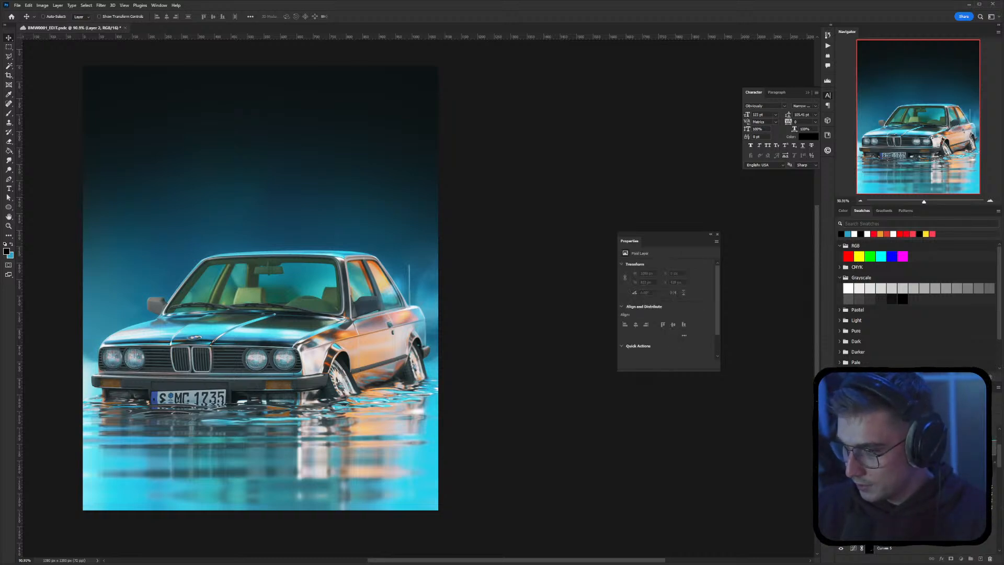
left_click(900, 463)
scroll(900, 471, "down", 1)
left_click(900, 491)
left_click(899, 463)
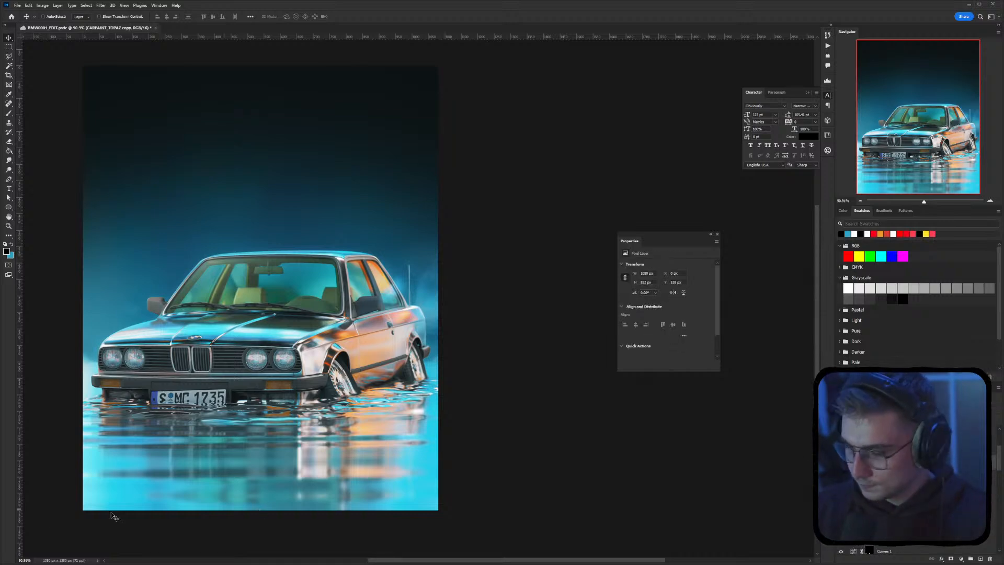
Place the red Experimental (137) flare image from the Lens Flares folder above the CARPAINT_TOPAZ copy layer
key("alt+Tab")
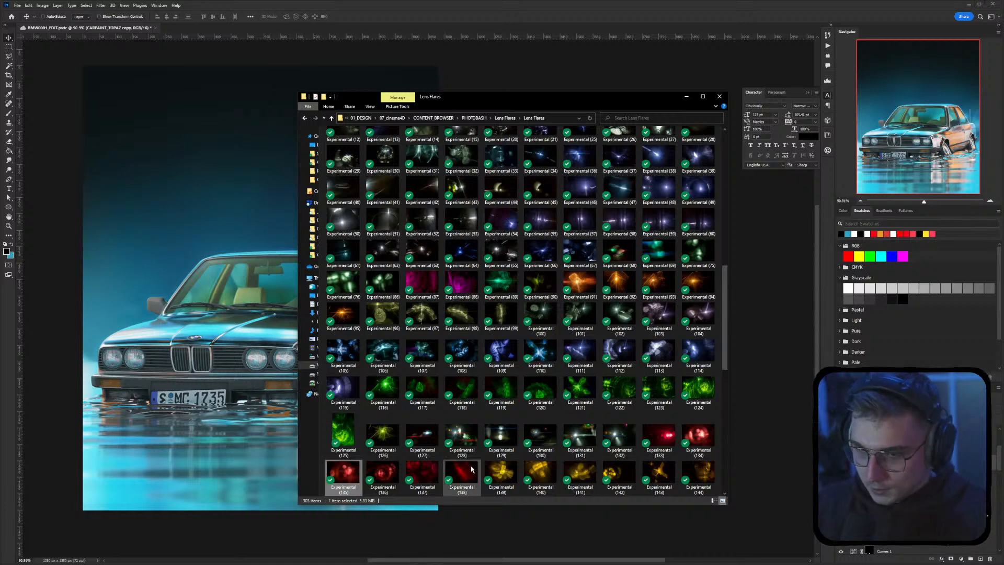
left_click_drag(421, 476, 254, 264)
key("Return")
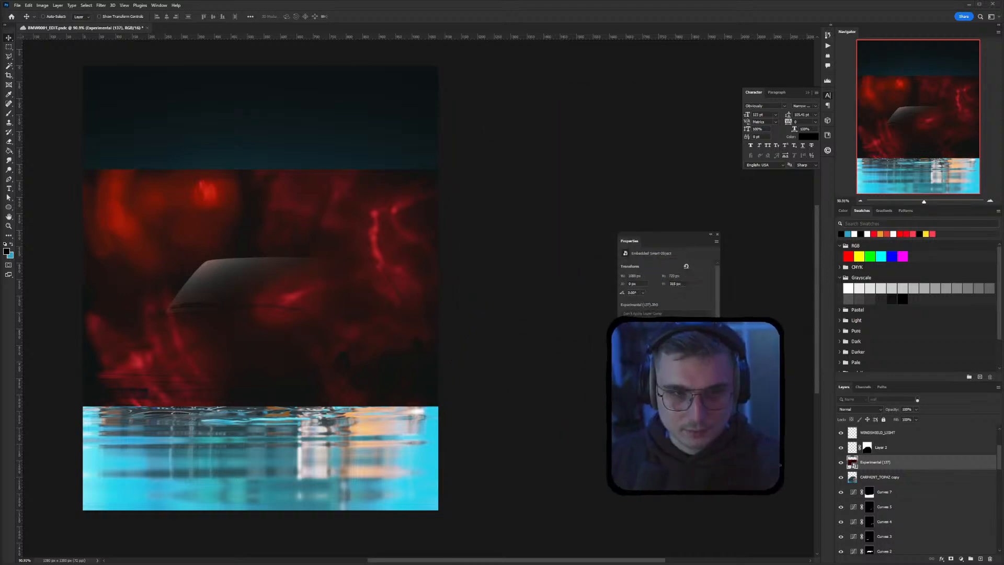
Enlarge the Experimental (137) flare to about 1380 px wide and move it up over the upper part of the canvas
left_click_drag(663, 236, 578, 149)
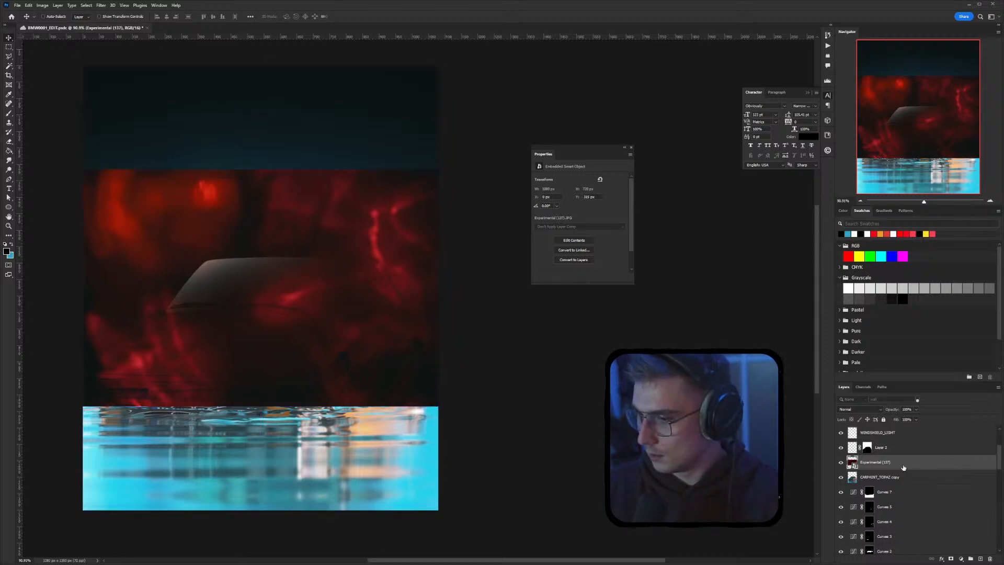
key("ctrl+t")
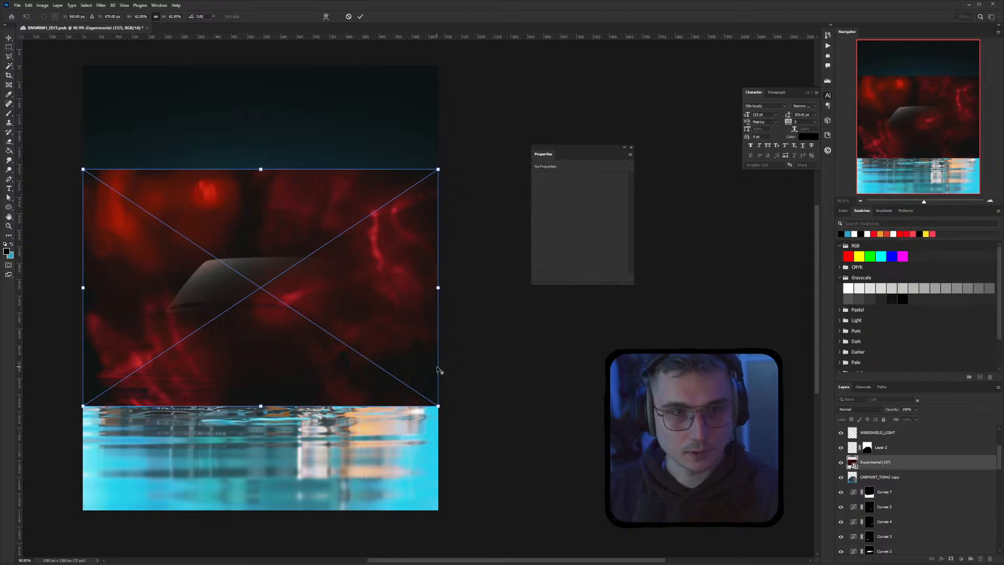
left_click_drag(438, 407, 483, 435, "alt")
left_click_drag(327, 362, 321, 315)
left_click_drag(218, 340, 222, 324)
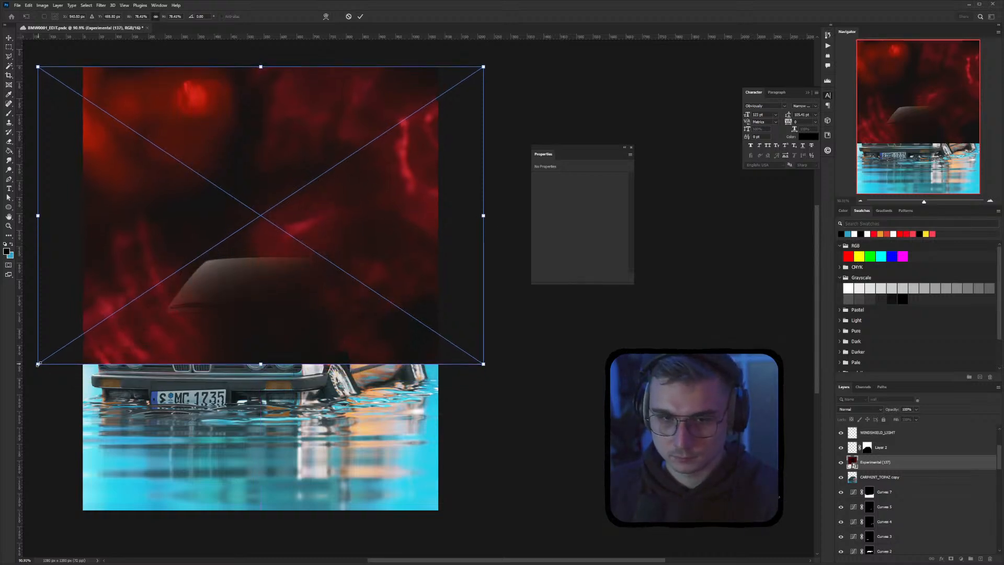
left_click_drag(36, 366, 30, 370)
key("Return")
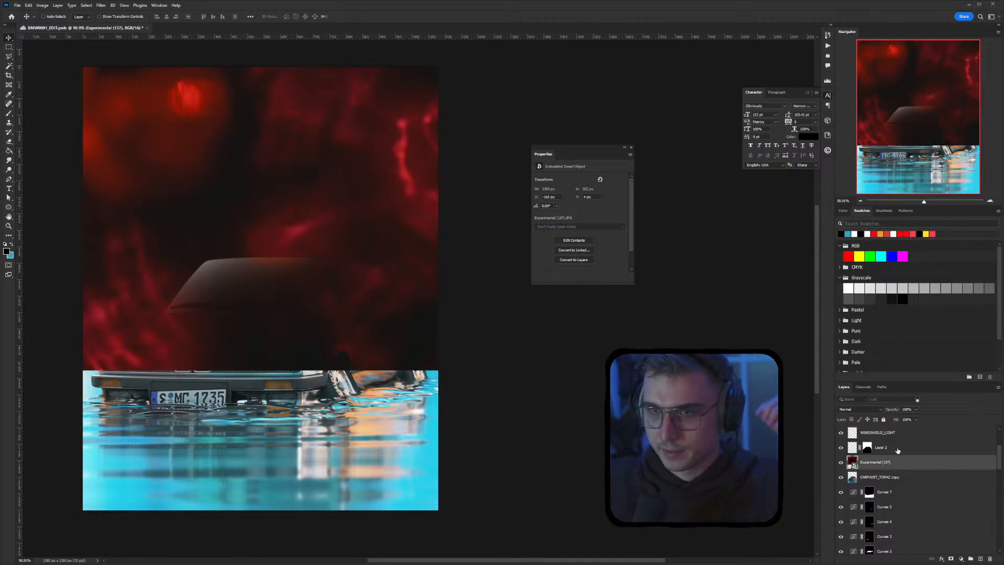
Nudge the flare 6 px upward so that it covers the canvas's upper edge
key("Up")
key("Up")
key("Up")
key("Up")
key("Up")
key("Up")
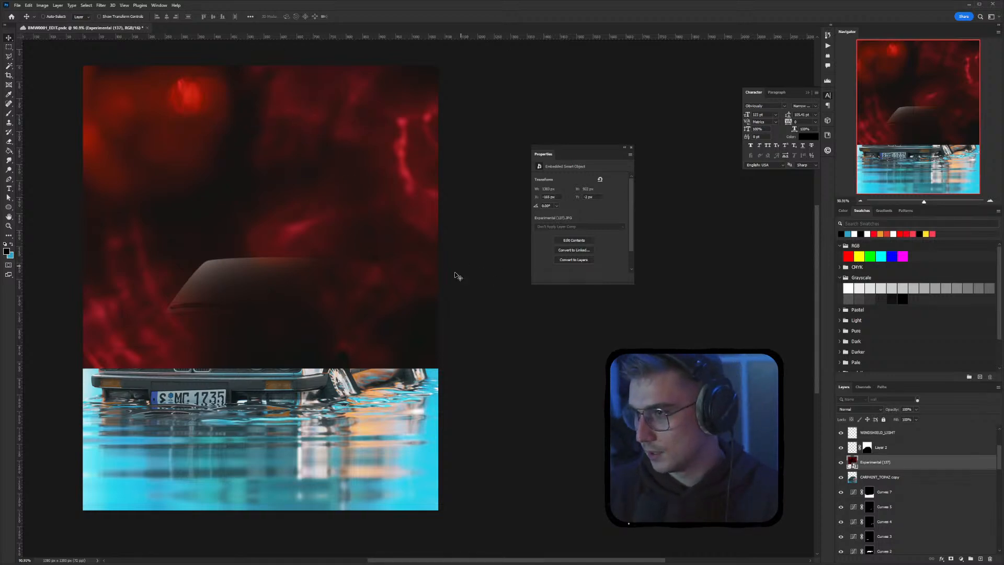
Transfer the outline mask from Layer 2 to the Experimental (137) flare and set the flare's blend mode to Screen
left_click_drag(874, 449, 868, 463)
left_click(852, 461)
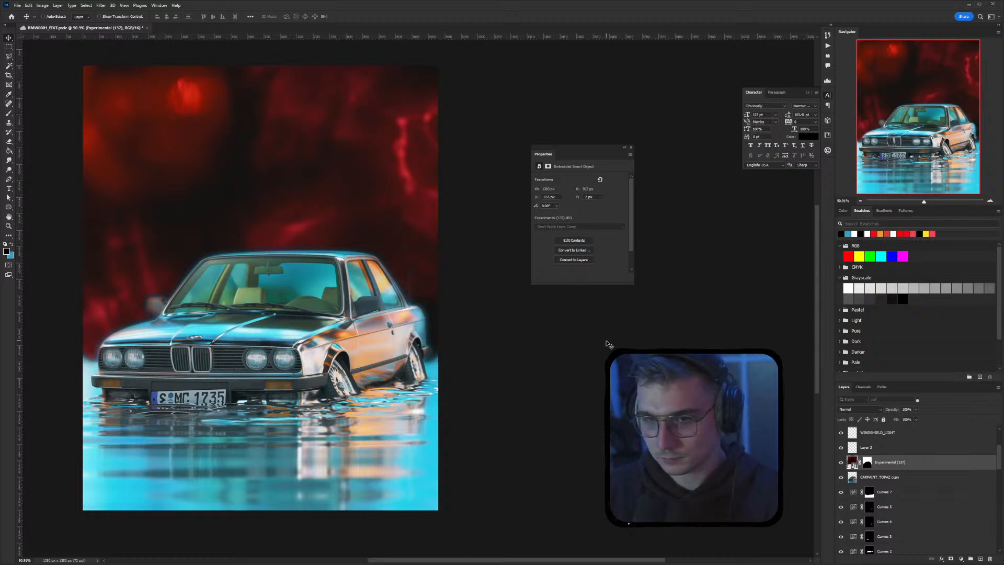
left_click(871, 409)
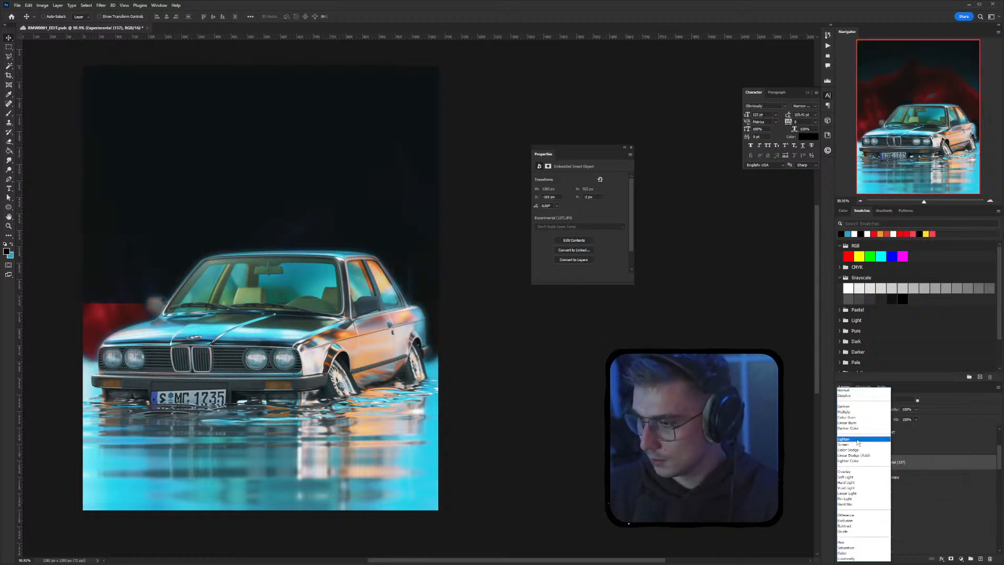
left_click(856, 446)
Try desaturating the Experimental (137) flare to -100 with Hue/Saturation and blending it in Multiply mode, and undo both changes
key("ctrl+u")
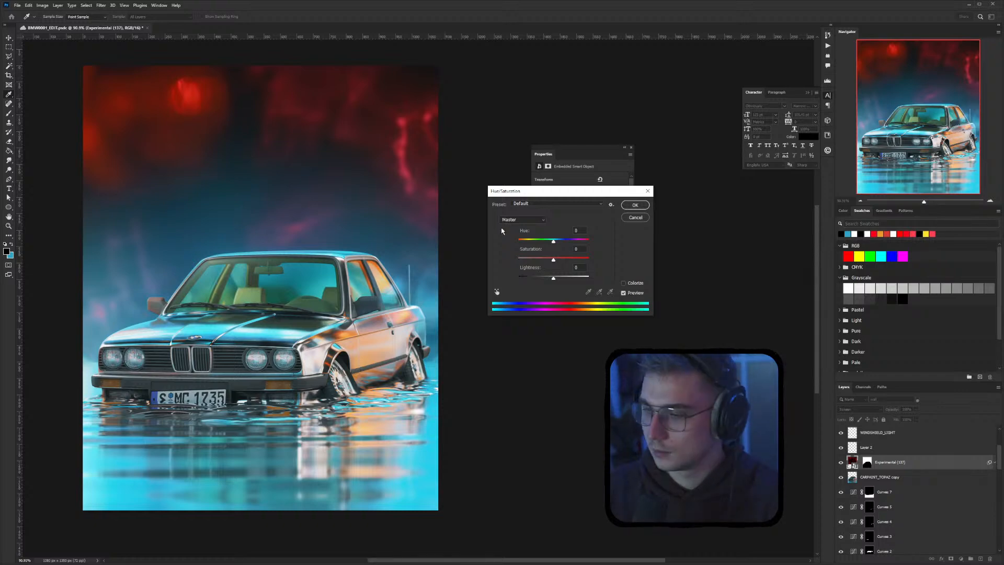
left_click_drag(554, 259, 503, 262)
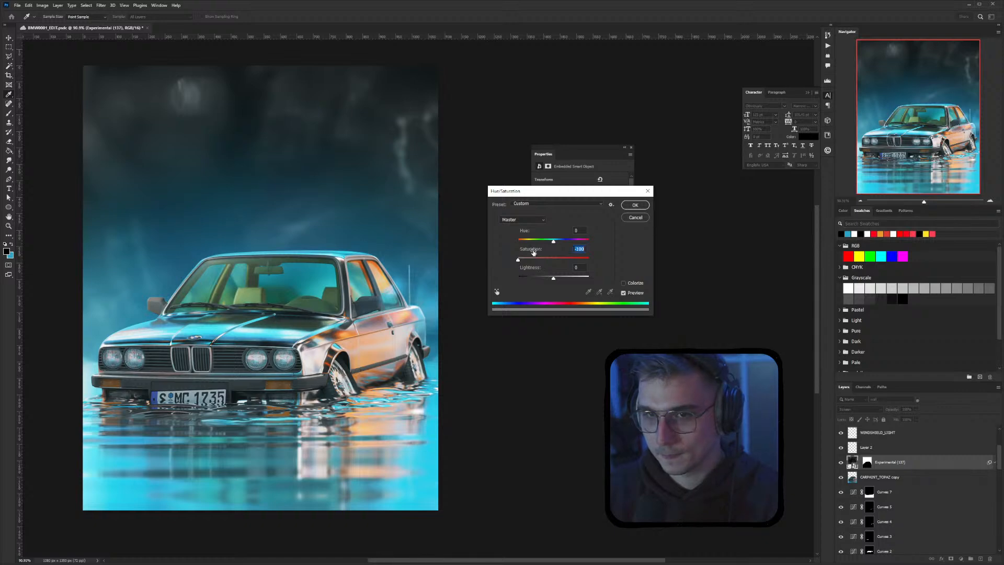
left_click(634, 204)
left_click(855, 409)
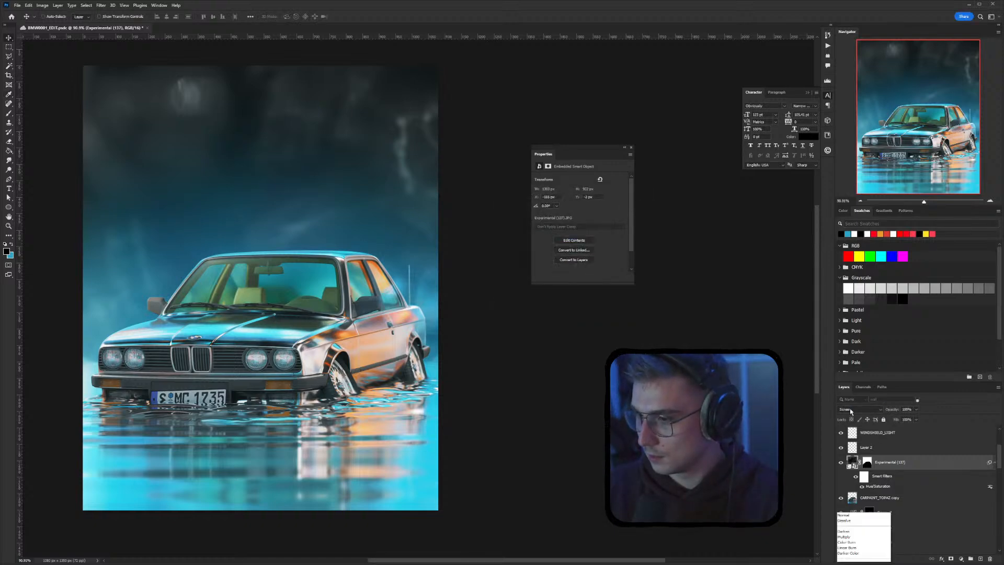
left_click(855, 412)
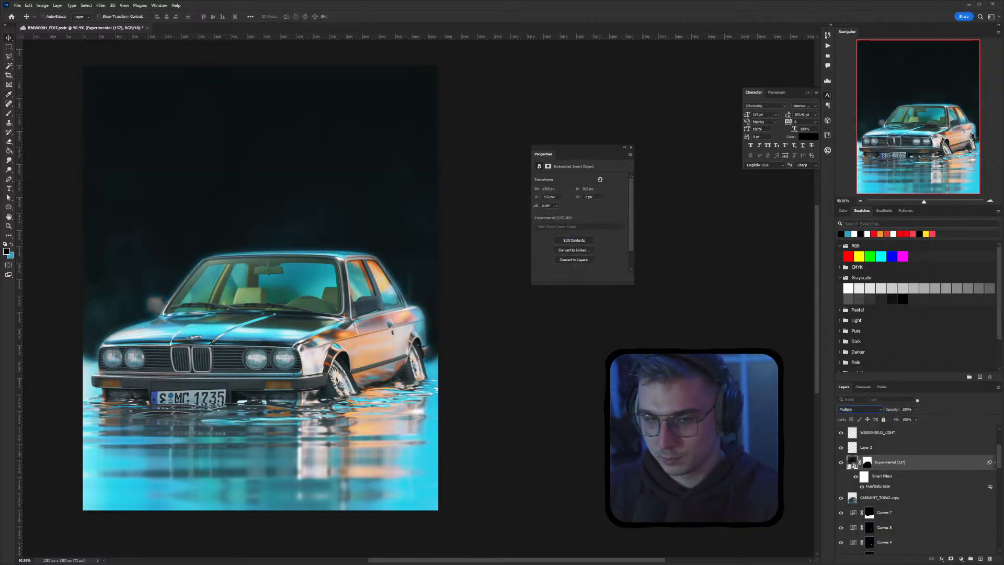
key("ctrl+z")
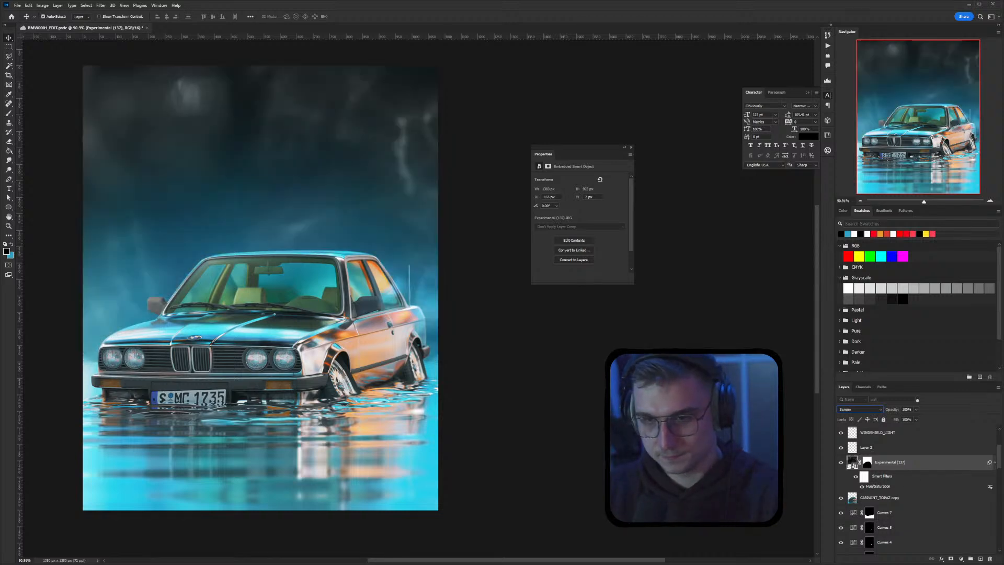
key("ctrl+z")
Set the Experimental (137) flare's blend mode to Color Dodge and compare the image with and without the flare
left_click(854, 409)
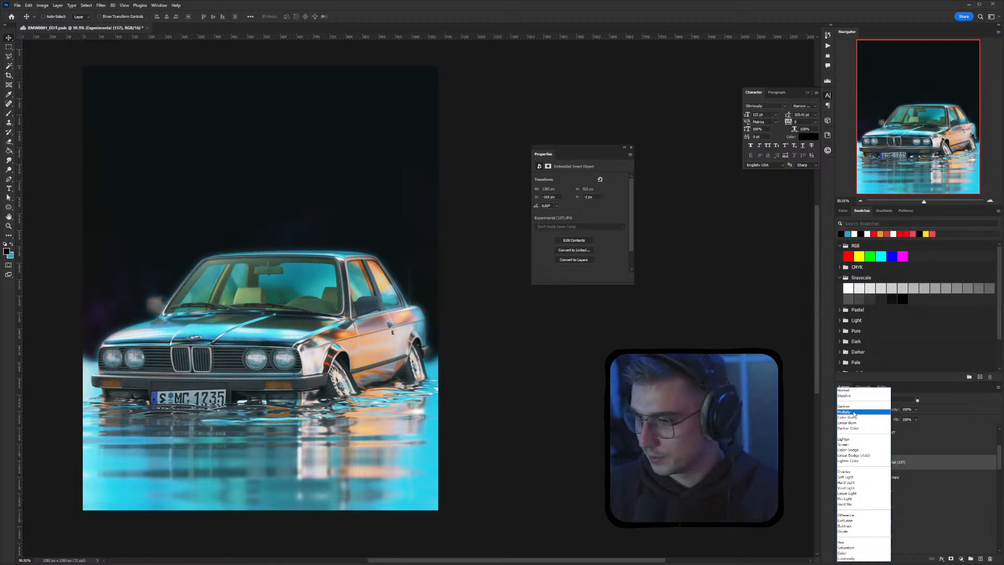
left_click(855, 414)
left_click(853, 410)
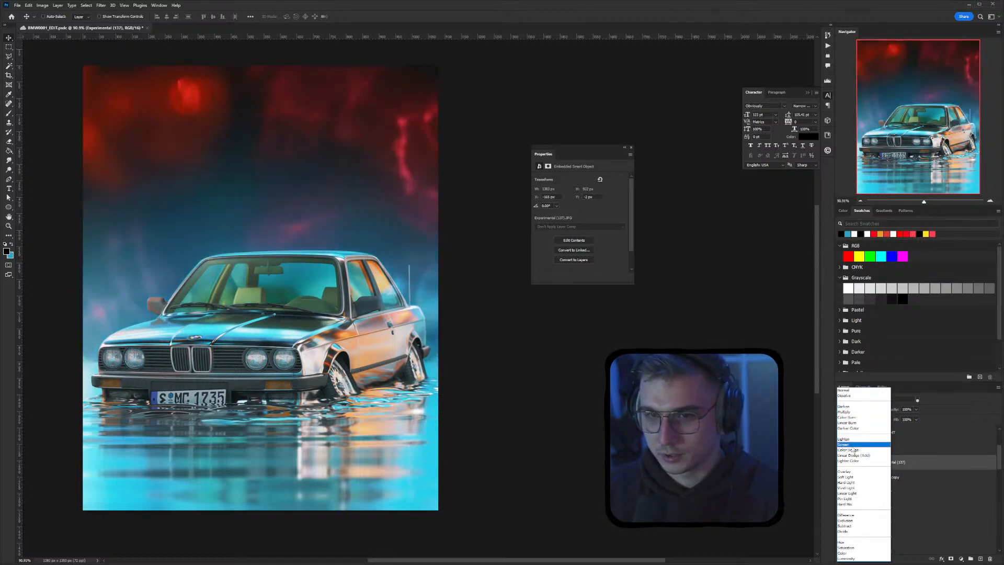
left_click(852, 450)
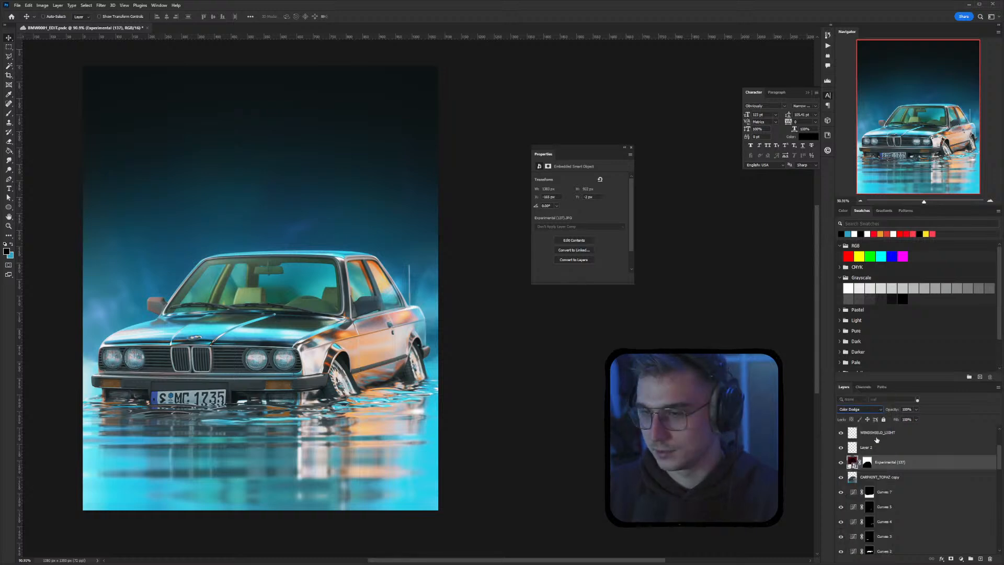
left_click(841, 463)
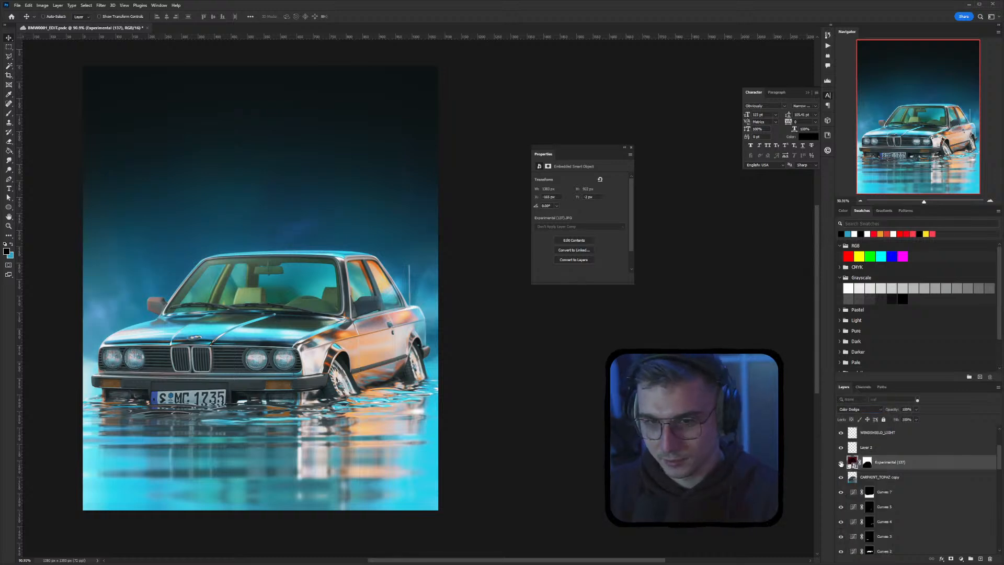
left_click(841, 463)
left_click(841, 463)
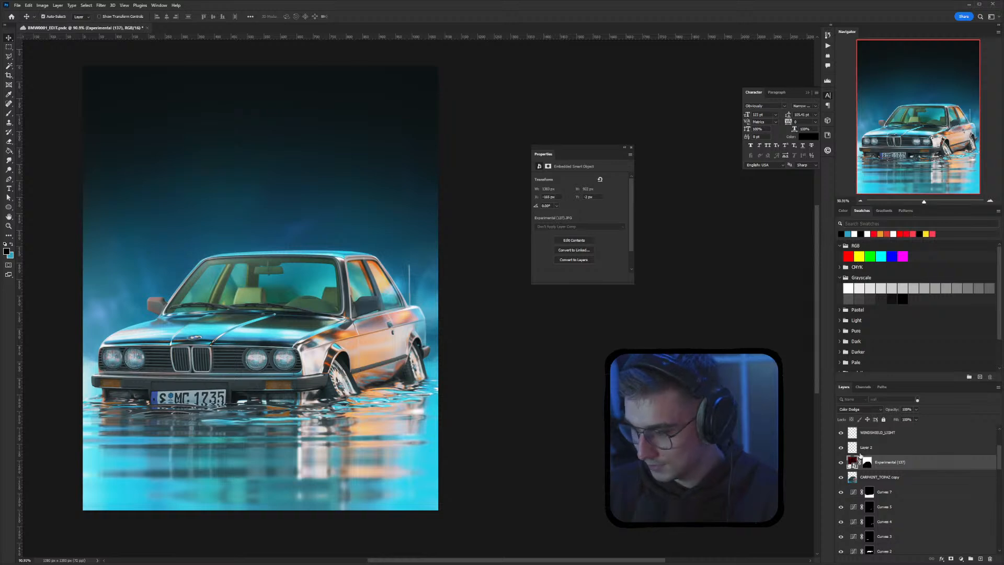
Start a Curves adjustment on the flare, raising the RGB midtones to output 147 and lowering red from input 162 to output 104
key("ctrl+m")
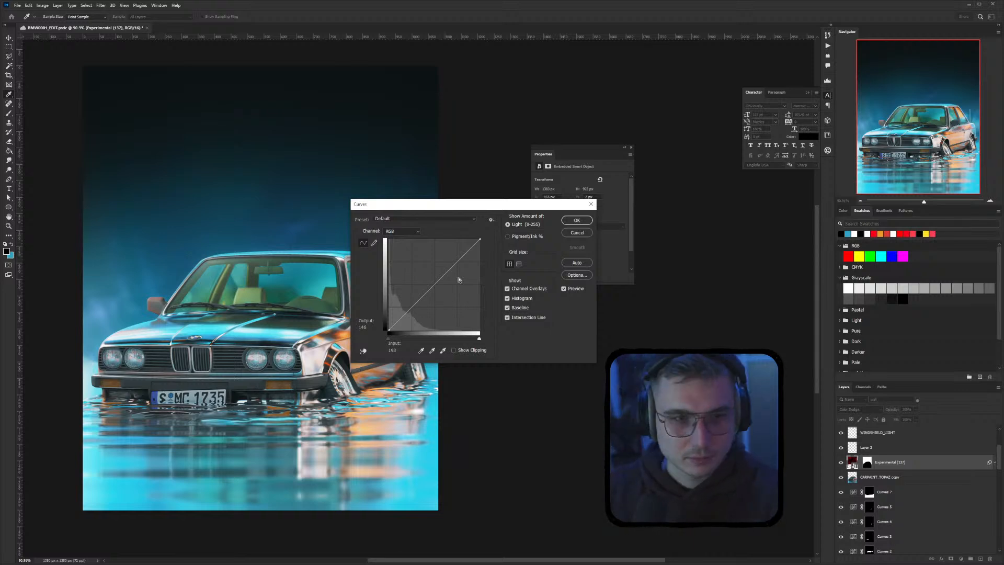
mouse_move(440, 281)
left_mouse_down()
mouse_move(438, 264)
mouse_move(437, 277)
left_mouse_up()
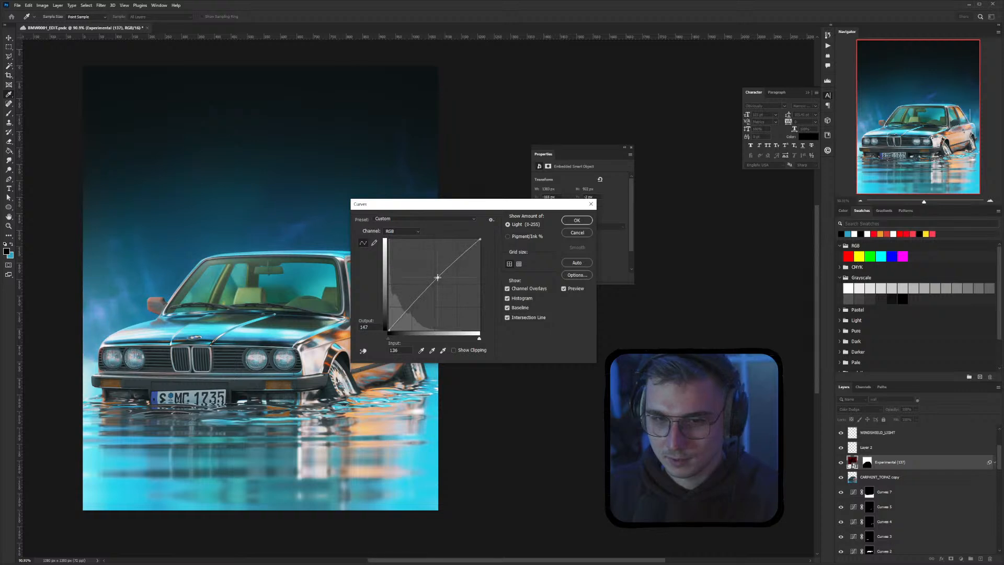
left_click(402, 231)
left_click(400, 242)
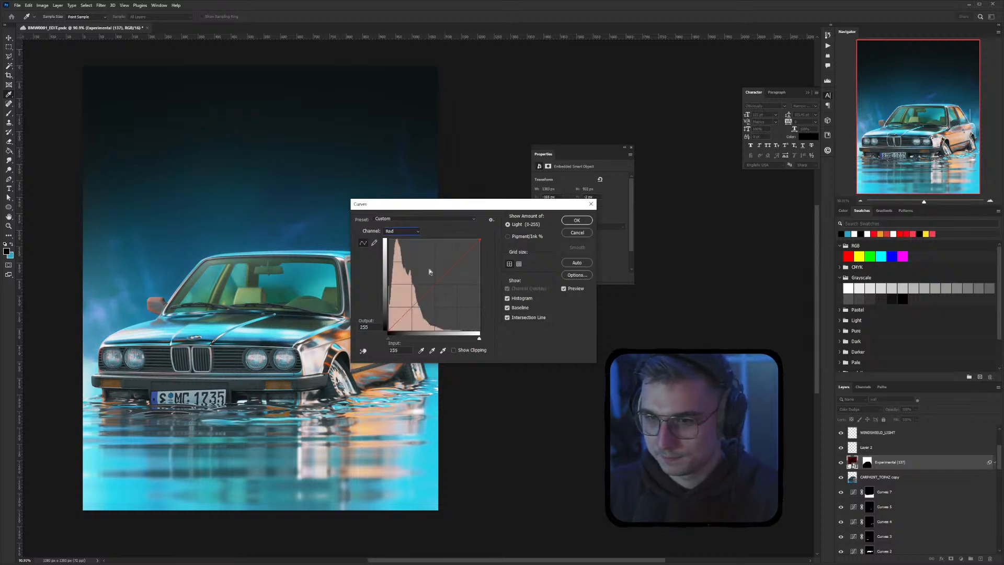
left_click_drag(441, 280, 447, 294)
left_click_drag(435, 204, 582, 236)
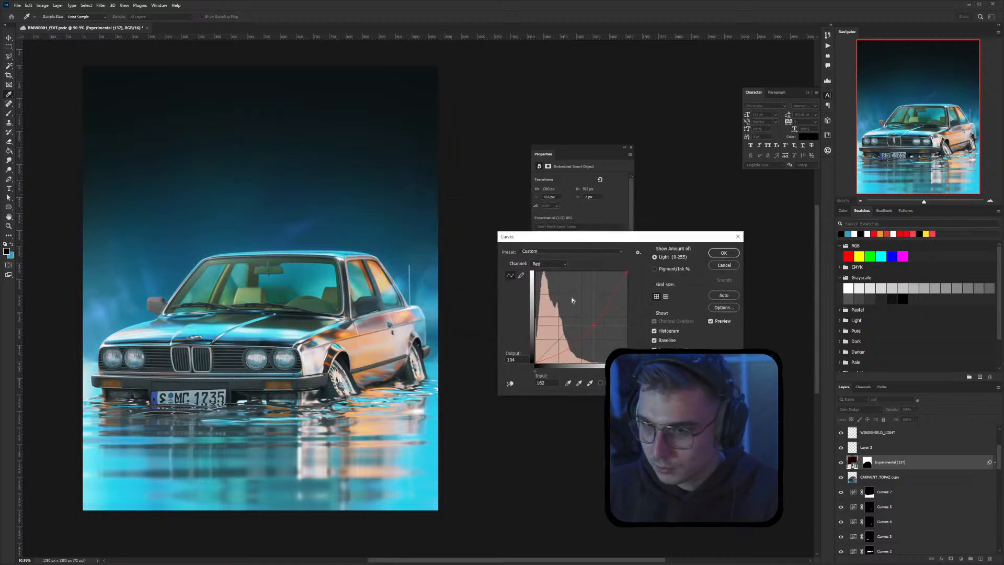
Lower the flare's green curve in the midtones, raise the blue curve slightly, and apply the Curves adjustment
left_click(549, 264)
left_click(547, 281)
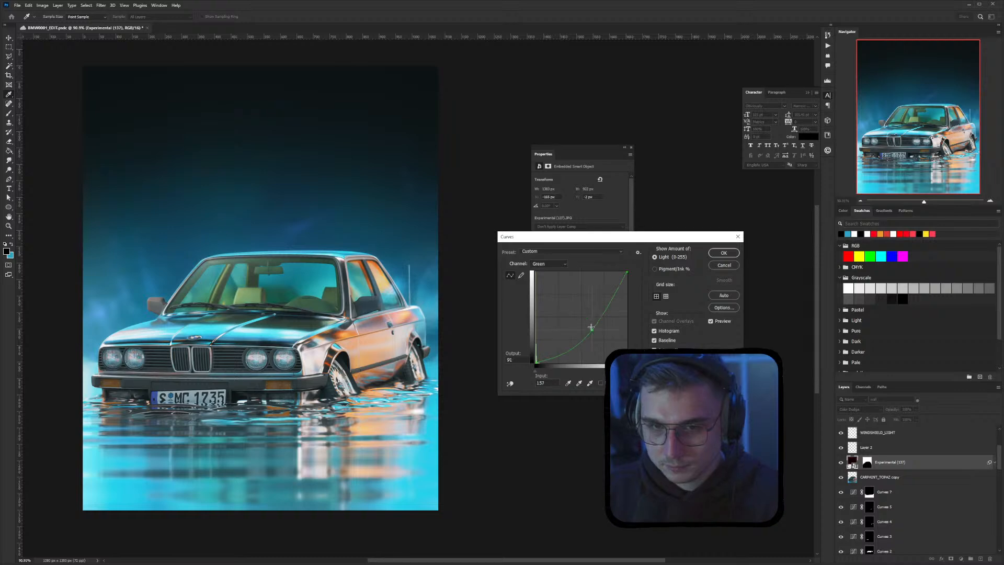
left_click(549, 264)
left_click(550, 293)
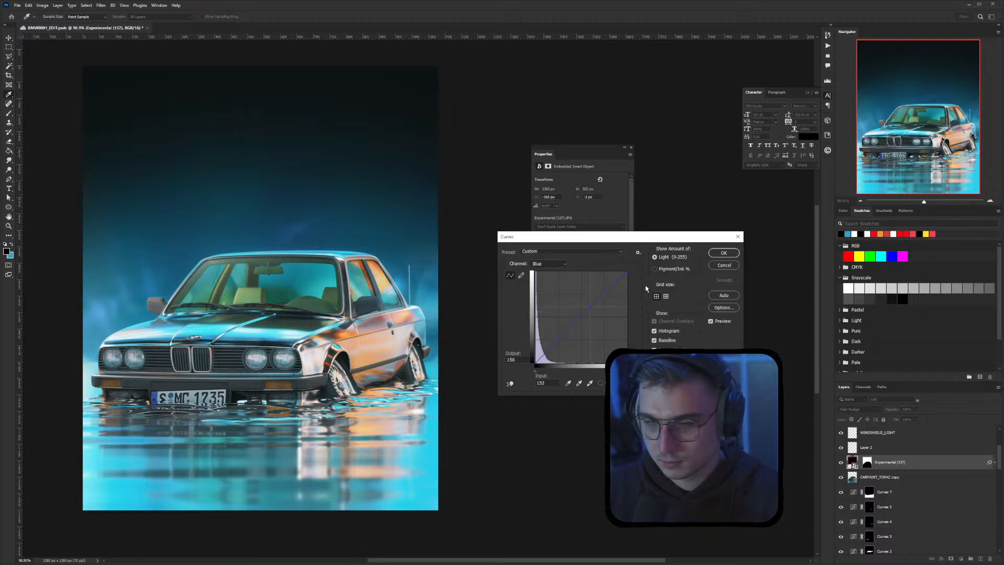
left_click(724, 252)
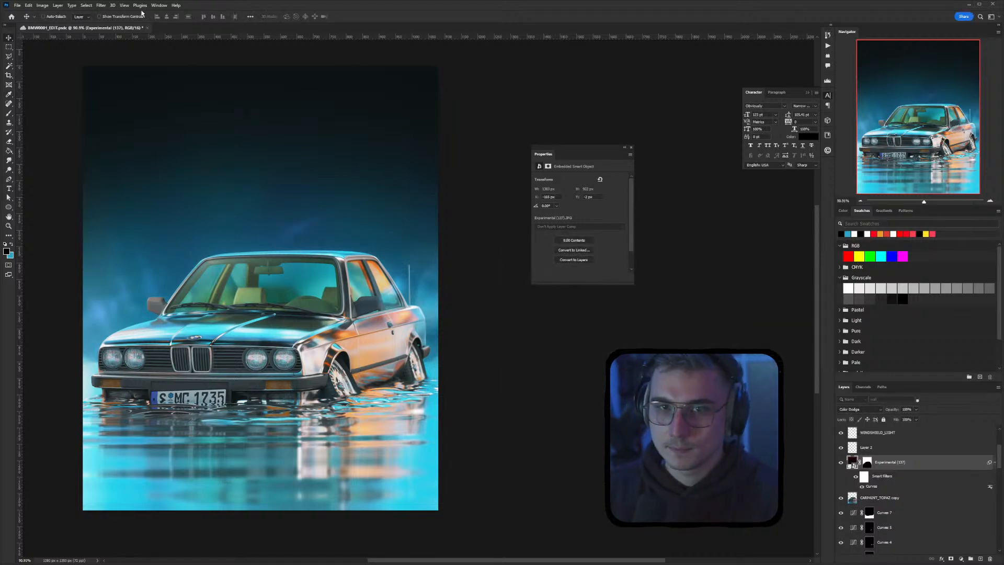
Apply a Gaussian Blur with a 0.2 pixel radius to the Experimental (137) flare
left_click(101, 5)
mouse_move(157, 98)
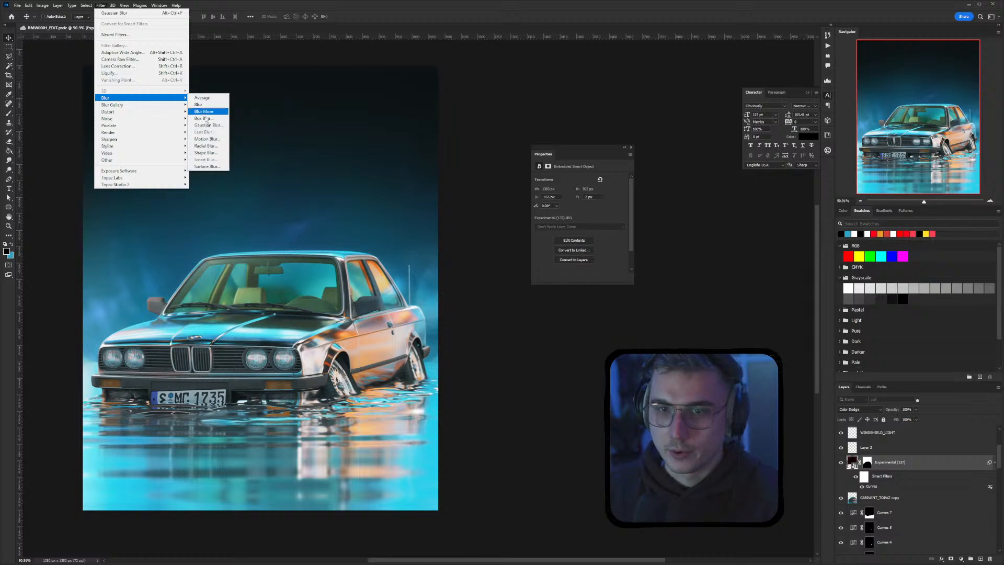
left_click(209, 125)
left_click_drag(516, 438, 491, 438)
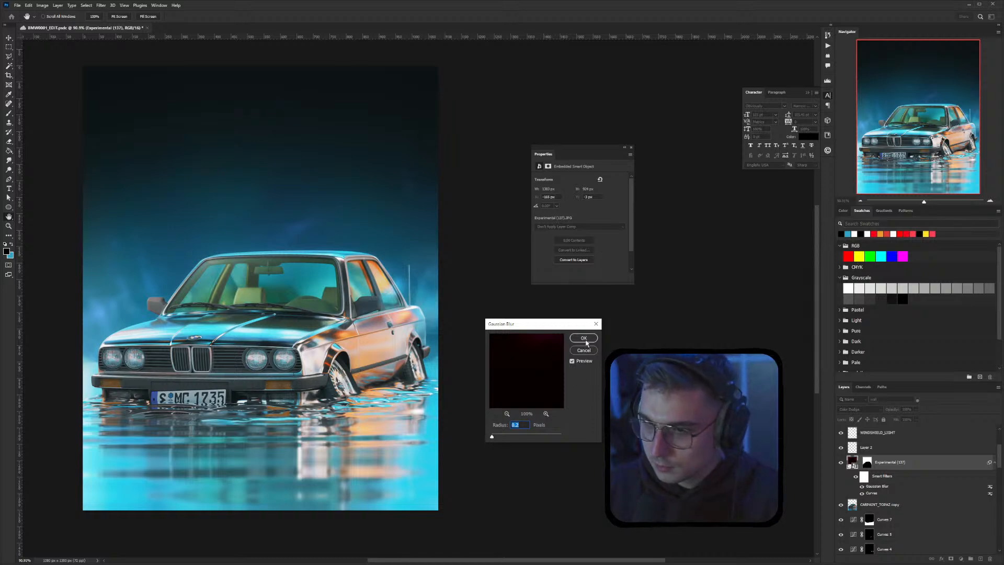
left_click(583, 339)
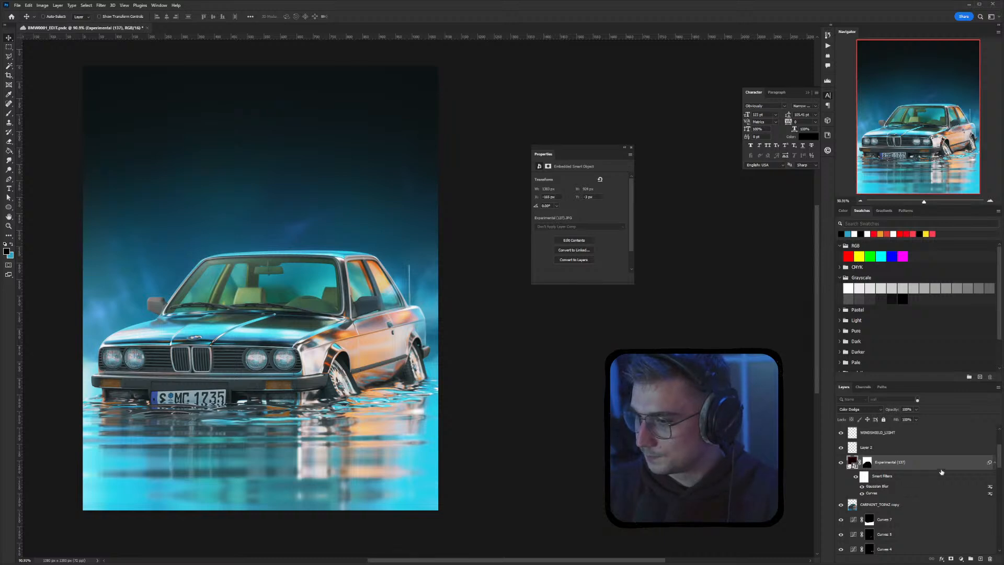
Look through the layer stack, turn on filtering by layer name and clear the old search text
scroll(925, 485, "down", 5)
scroll(935, 486, "down", 3)
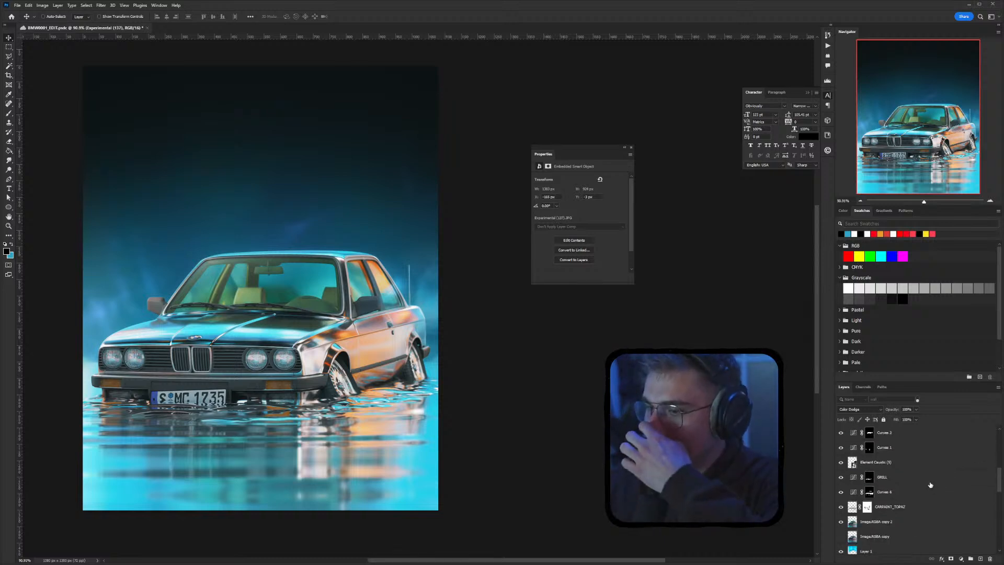
left_click(917, 400)
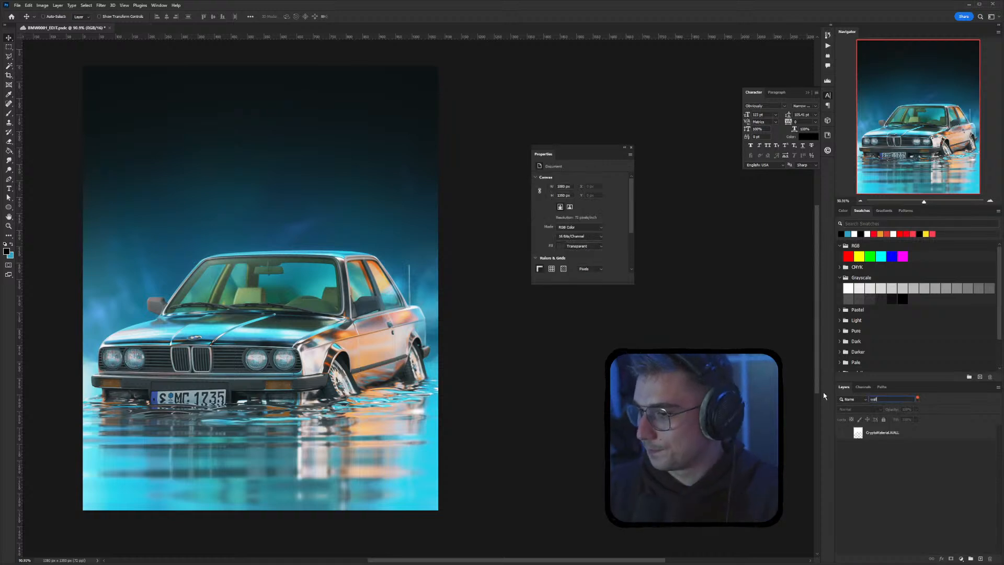
key("BackSpace")
key("BackSpace")
key("BackSpace")
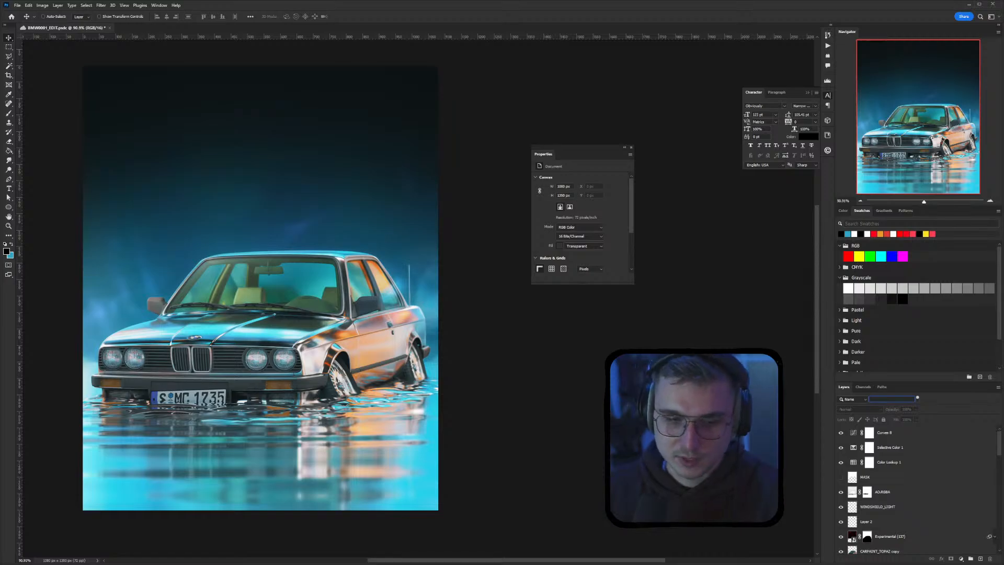
Switch to Blender and examine which materials are assigned to the liquid, the car body, the windshield and the car's front
key("alt+Tab")
middle_click_drag(288, 347, 235, 416)
left_click(206, 421)
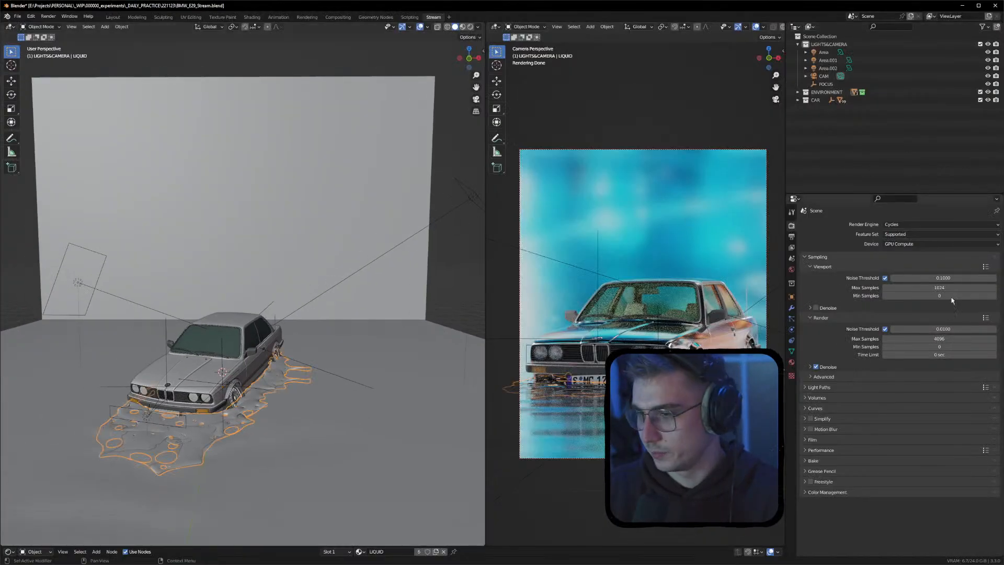
left_click(791, 362)
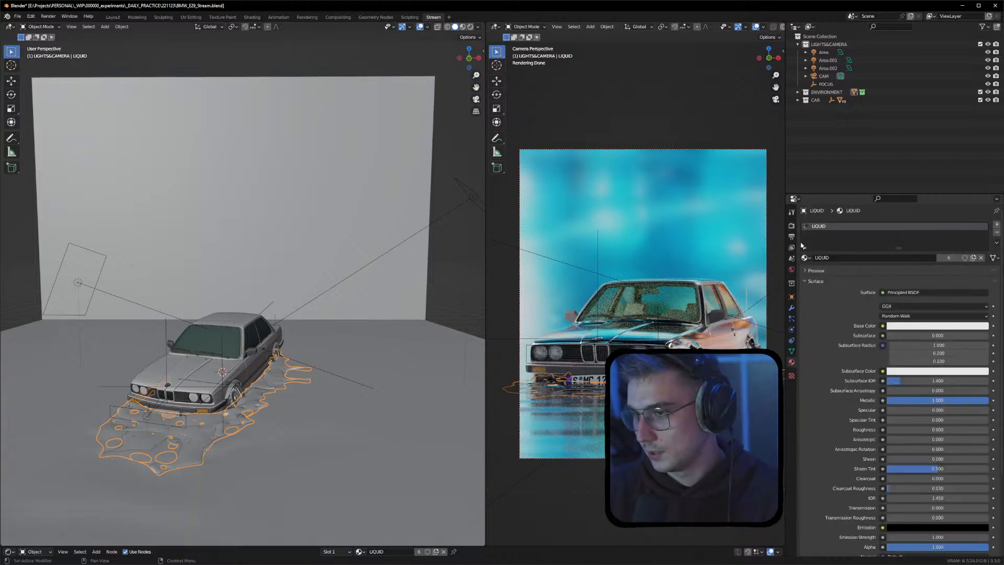
middle_click_drag(254, 266, 268, 255)
left_click(277, 346)
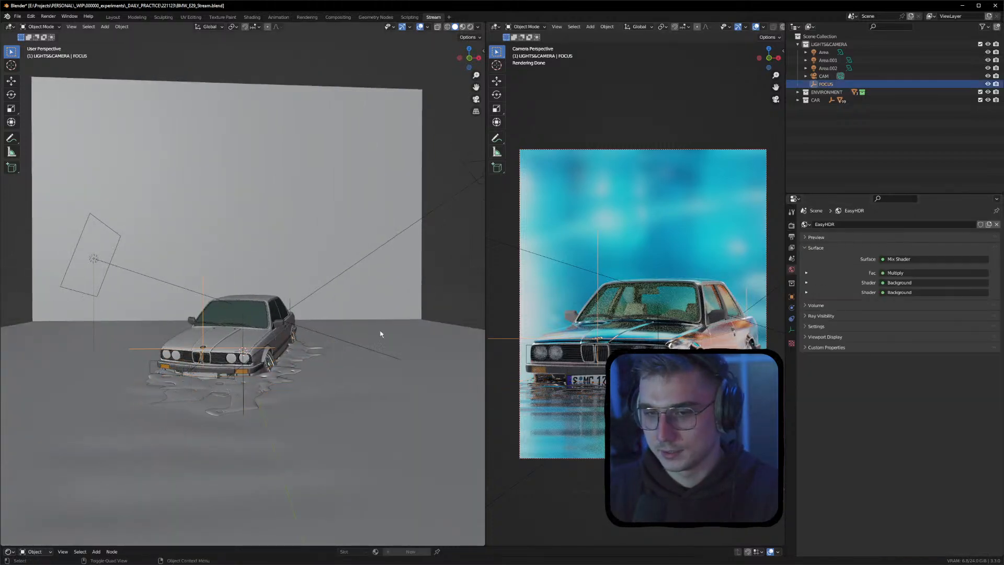
left_click(293, 337)
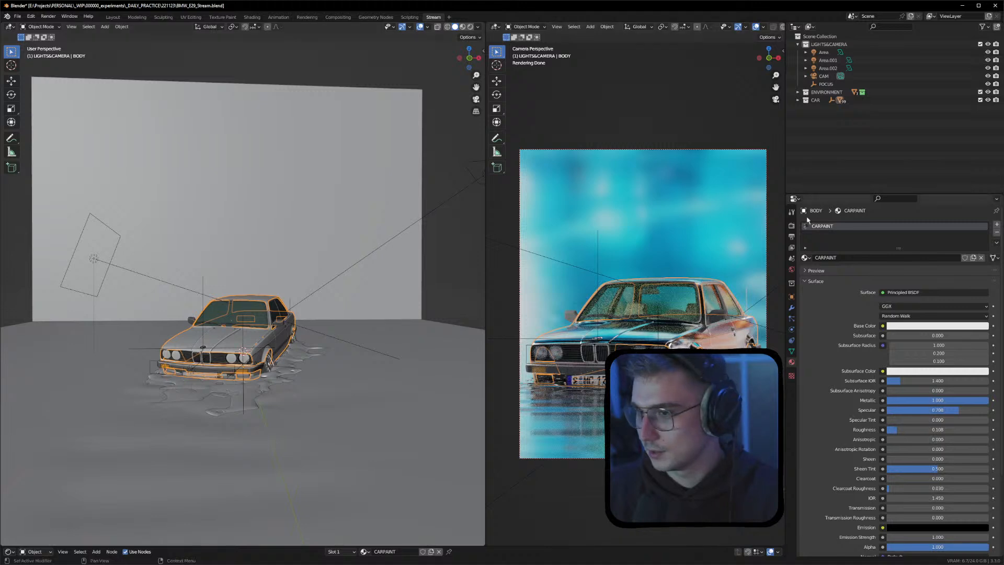
left_click(251, 326)
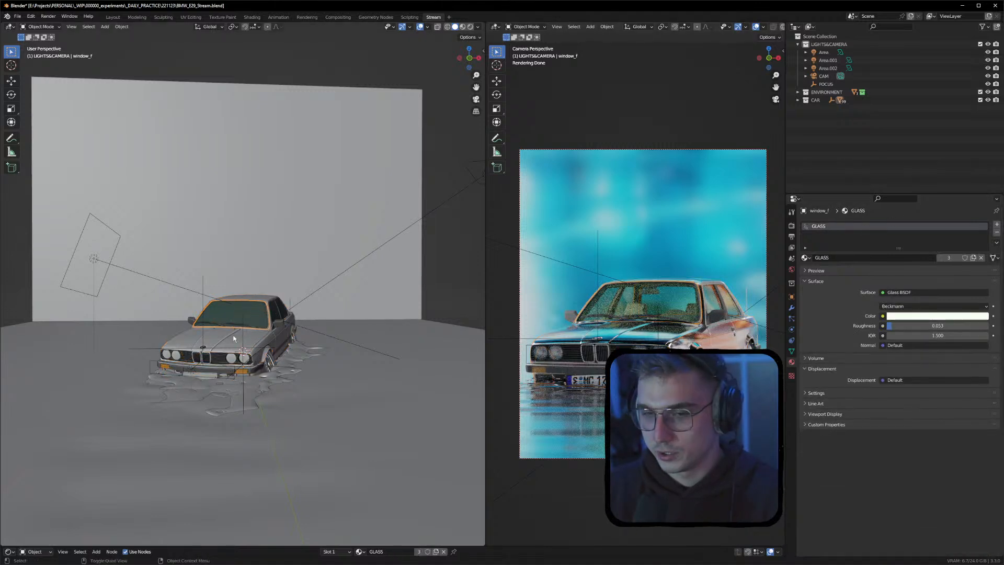
left_click(214, 361)
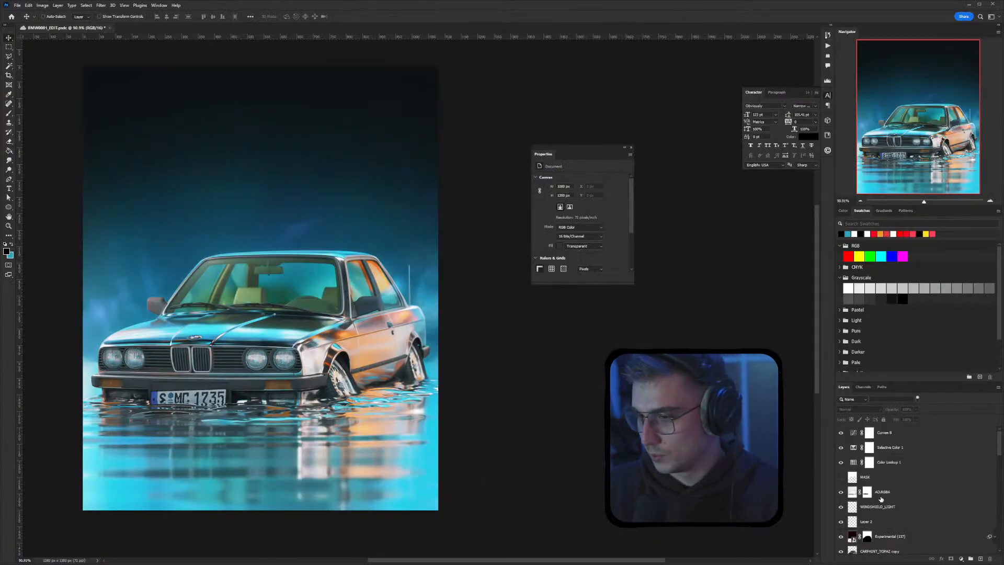
Back in Photoshop, search the layers by name for "glass" and turn the layer filter off again
scroll(884, 503, "down", 8)
scroll(884, 503, "up", 3)
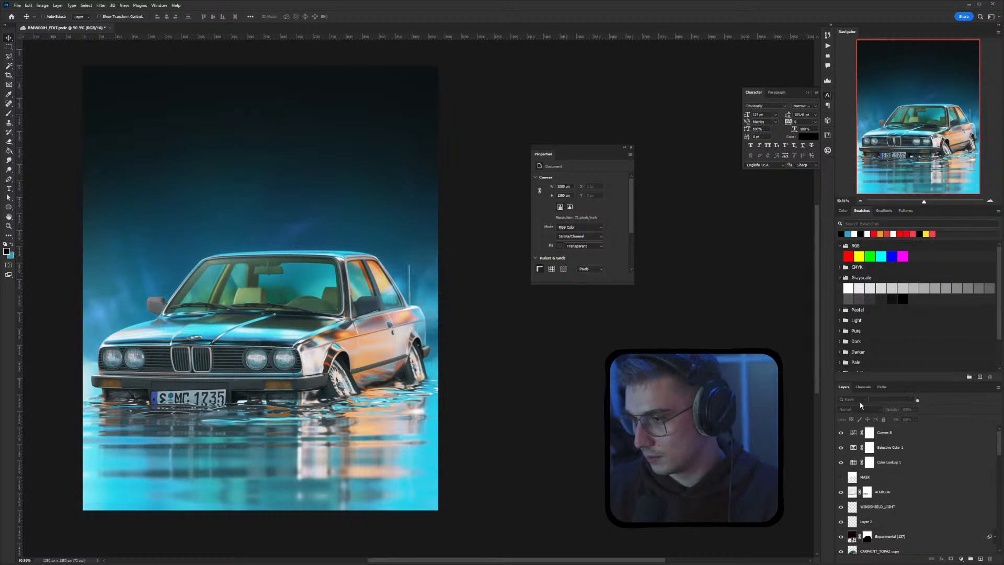
left_click(917, 399)
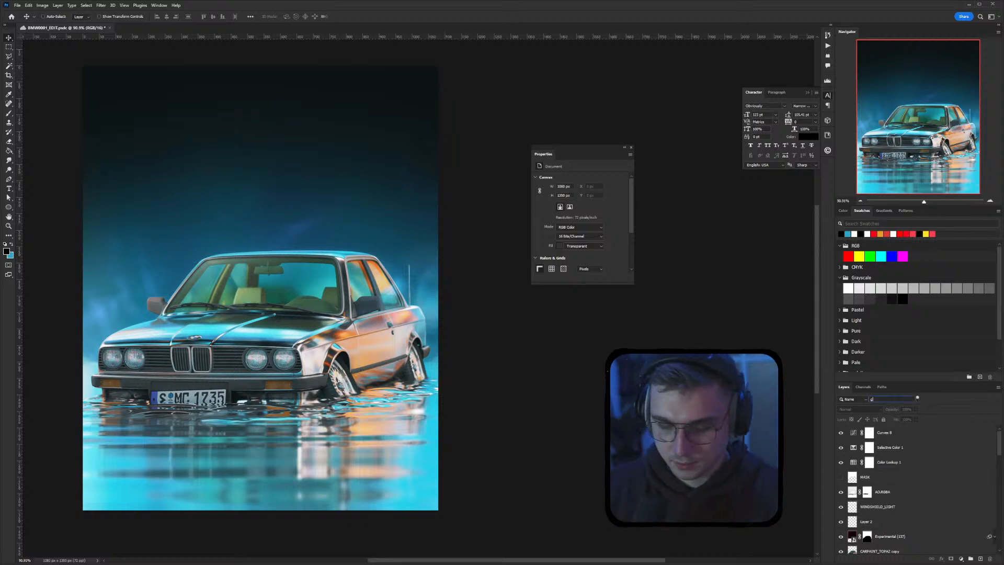
type("glass")
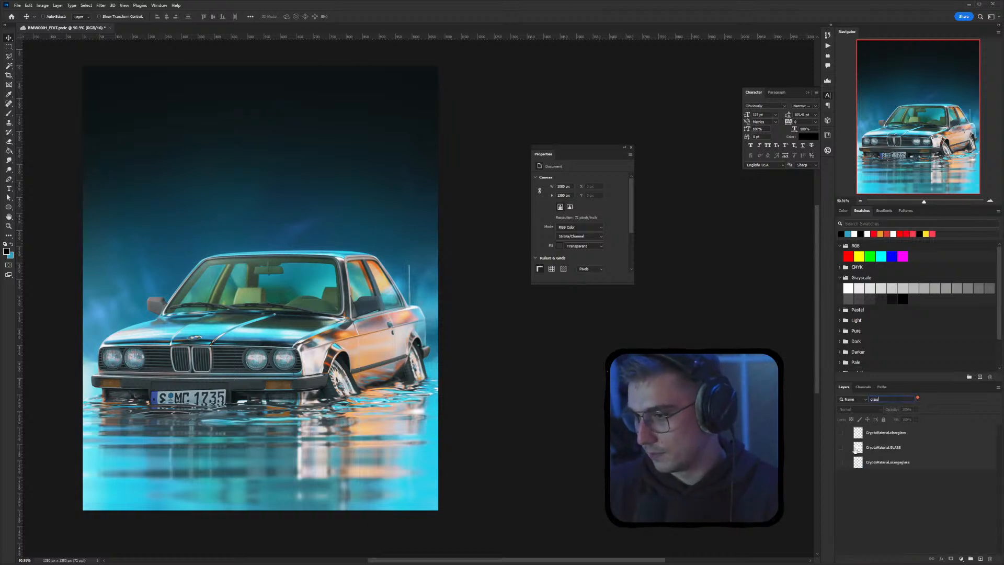
left_click(917, 400)
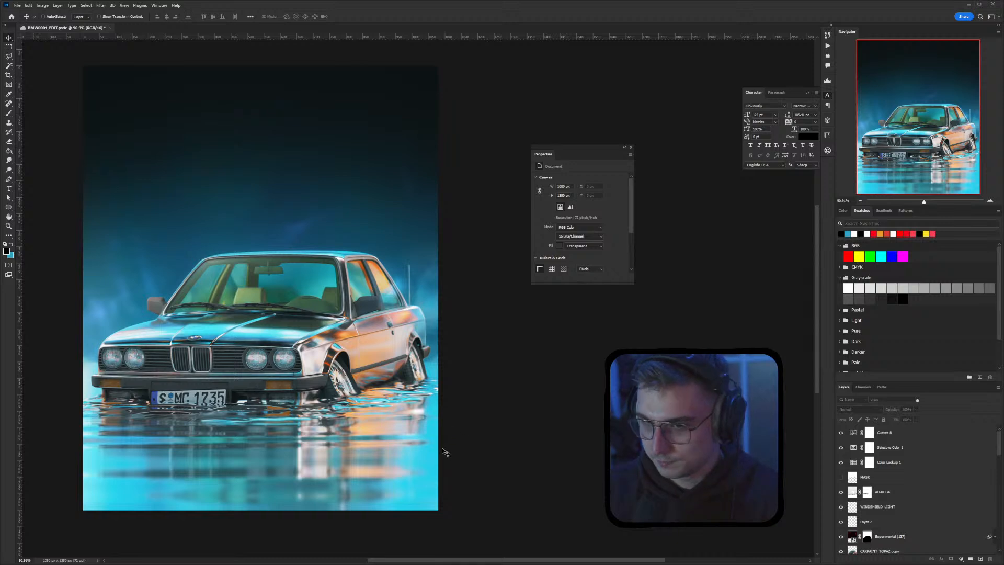
Compare the image with and without the Experimental (137) flare, and shift its hue to -80 with Hue/Saturation
scroll(474, 399, "left", 2)
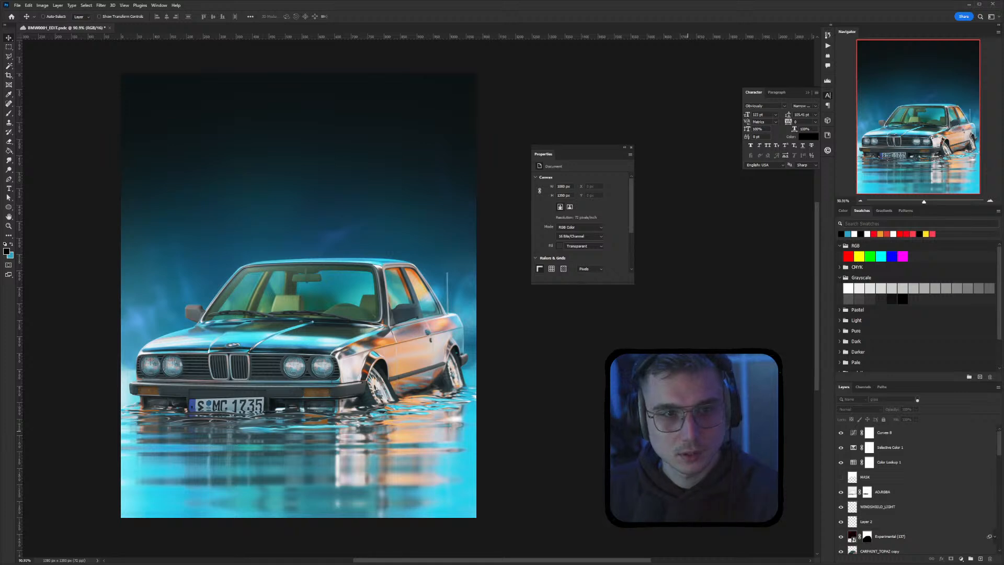
left_click(907, 433)
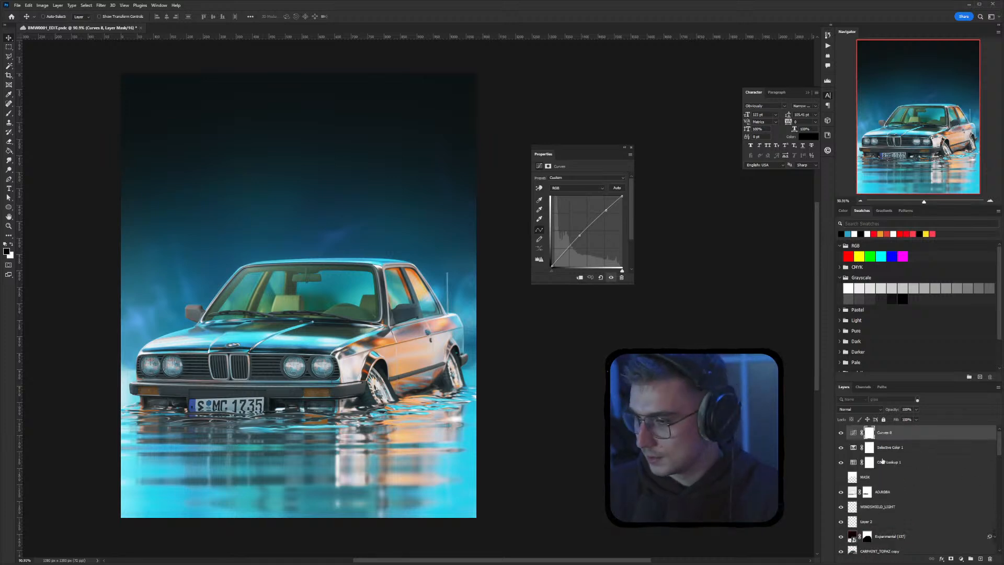
scroll(901, 506, "down", 1)
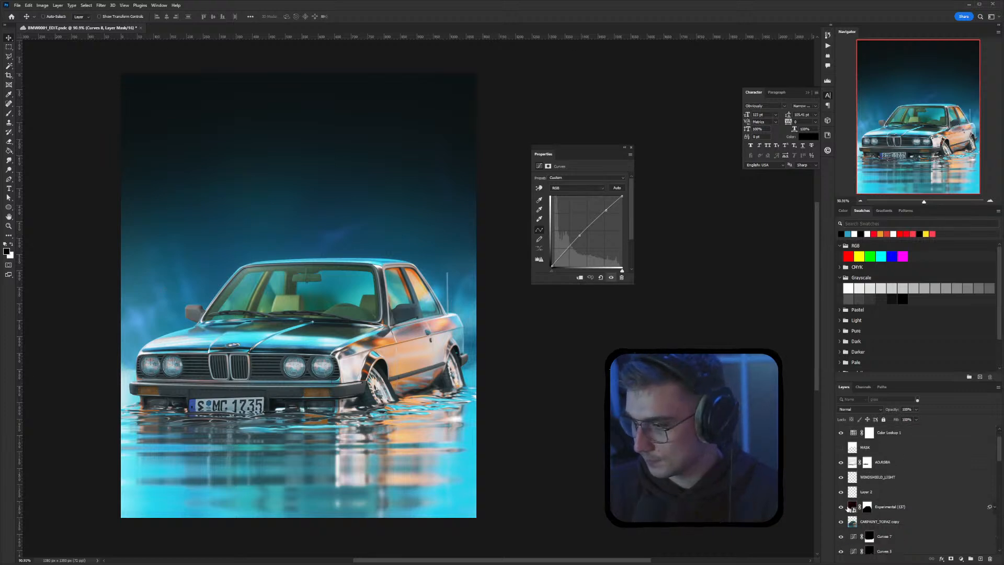
left_click(899, 506)
left_click(841, 508)
left_click(841, 509)
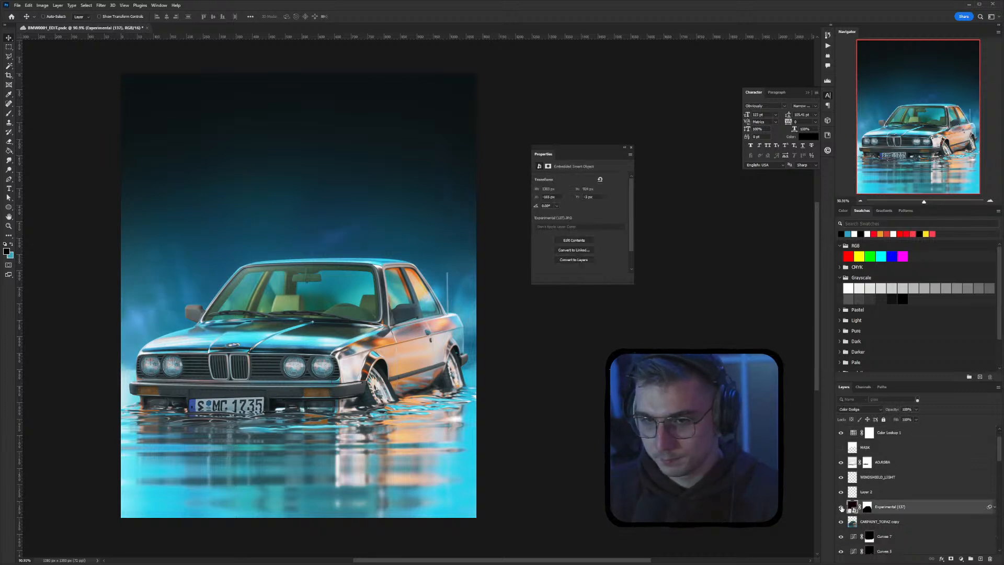
key("ctrl+u")
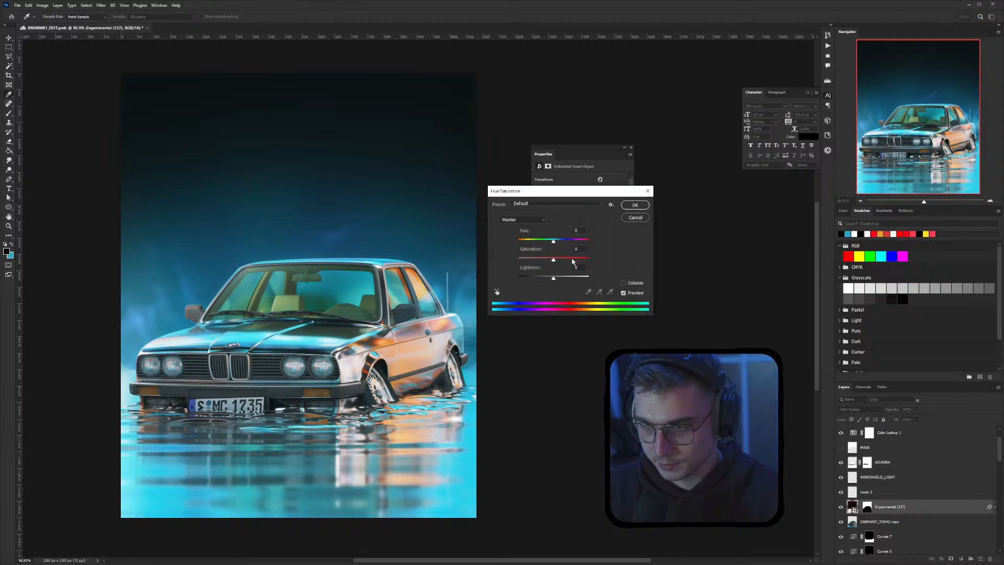
left_click_drag(554, 242, 532, 242)
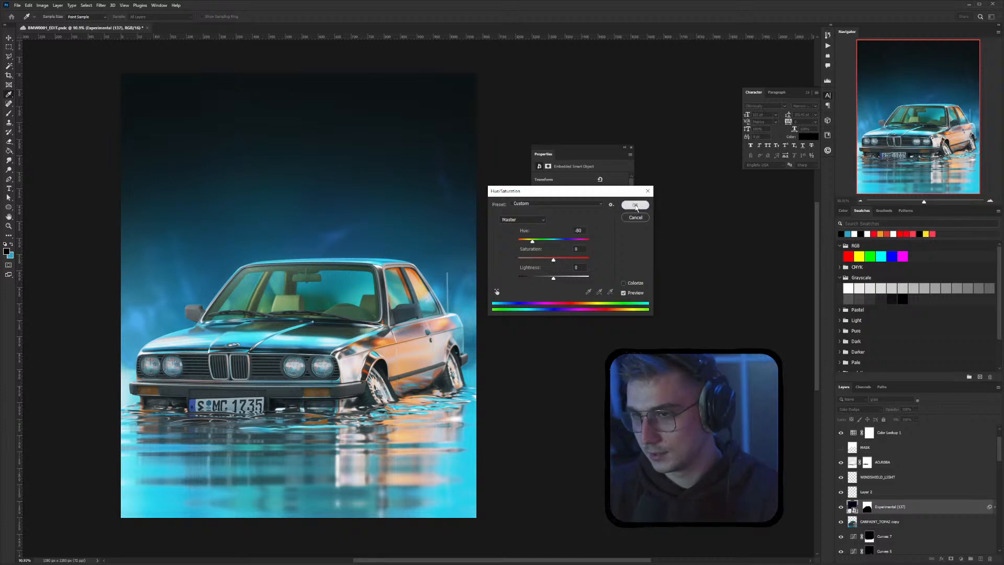
left_click(635, 207)
Move the flare to about X -178 px, Y 78 px while its mask stays in place, and delete Layer 2
left_click(867, 507)
left_click(853, 506)
left_click_drag(867, 506, 867, 491)
mouse_move(275, 311)
left_mouse_down()
mouse_move(272, 332)
mouse_move(273, 316)
left_mouse_up()
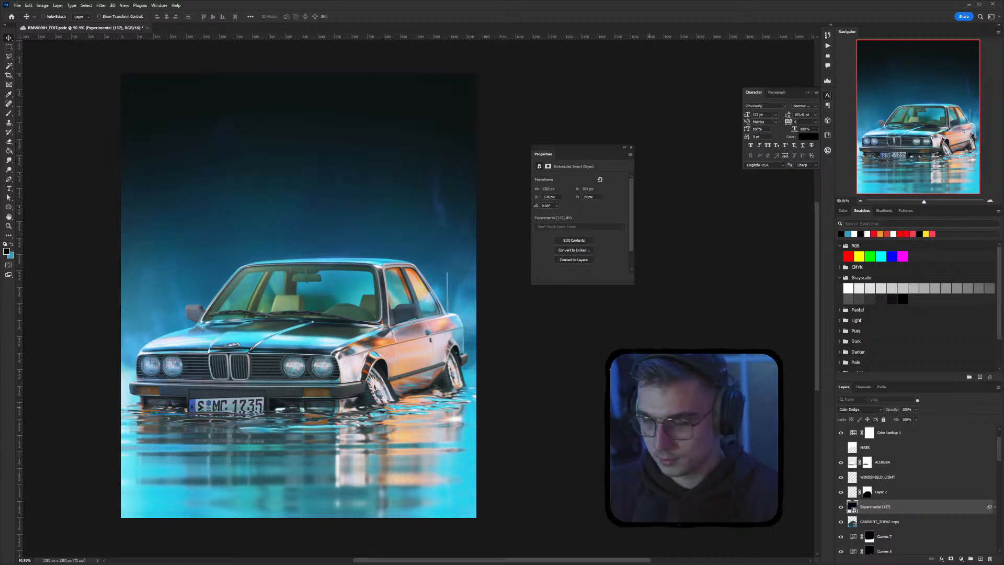
left_click_drag(869, 492, 867, 506)
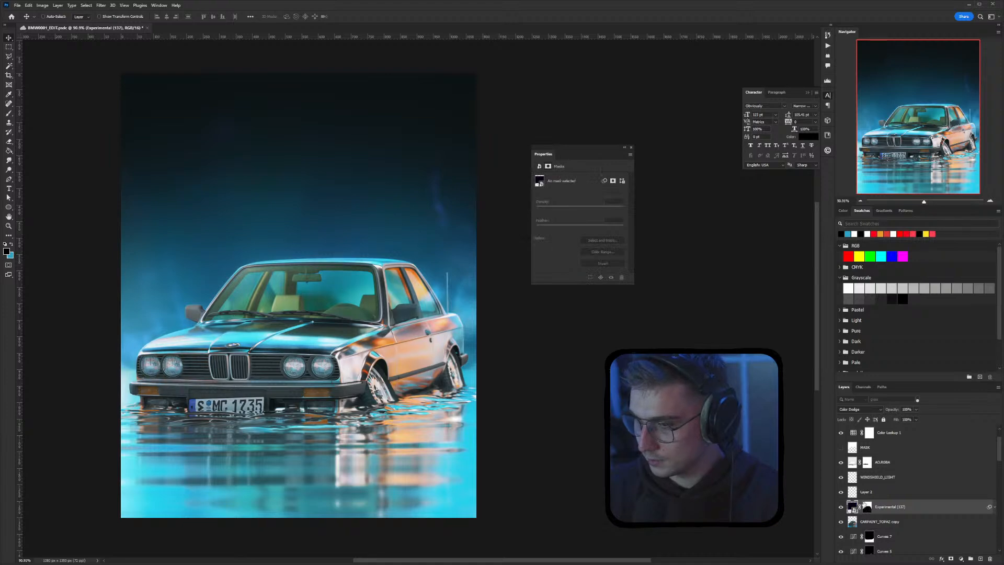
left_click(871, 493)
key("Delete")
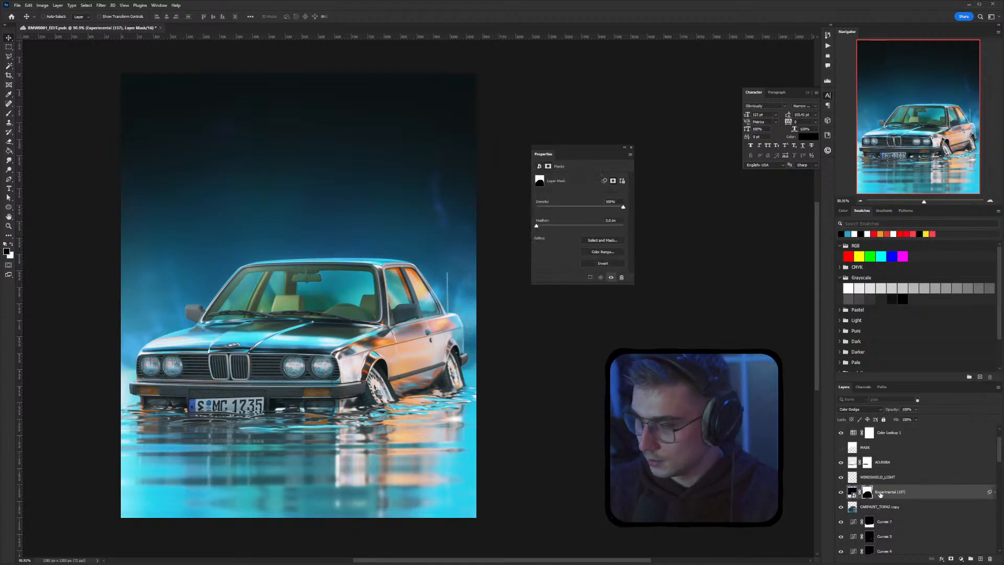
Paint black on the flare's layer mask over the dark background above the car with a smaller Soft Round brush, and save the document
key("b")
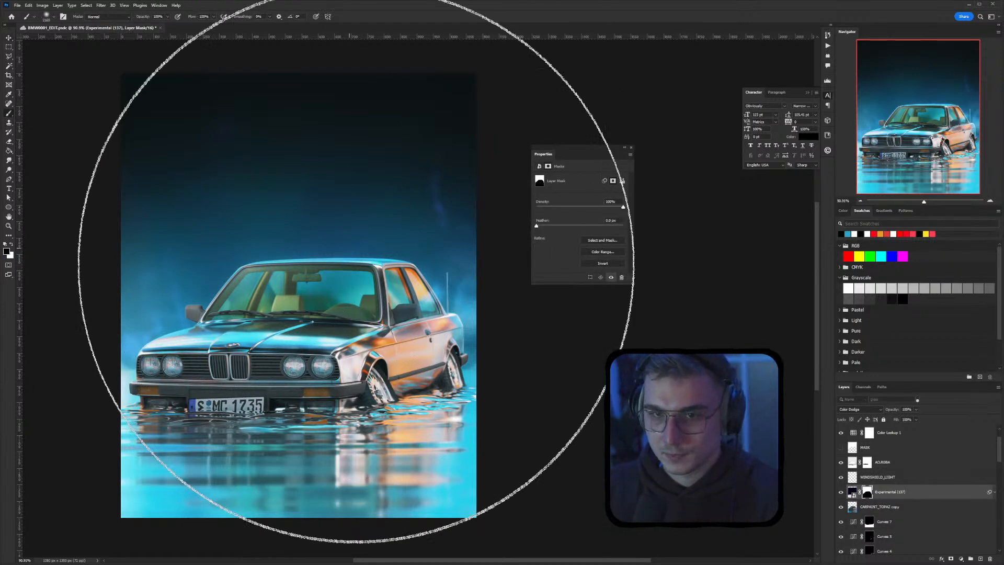
right_click(465, 272)
left_click_drag(438, 287, 419, 286)
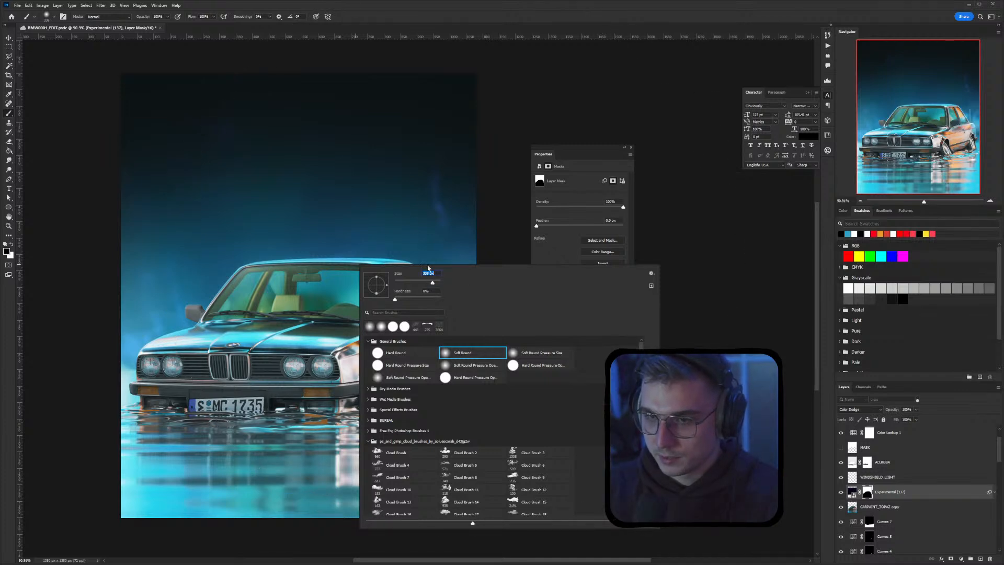
key("Return")
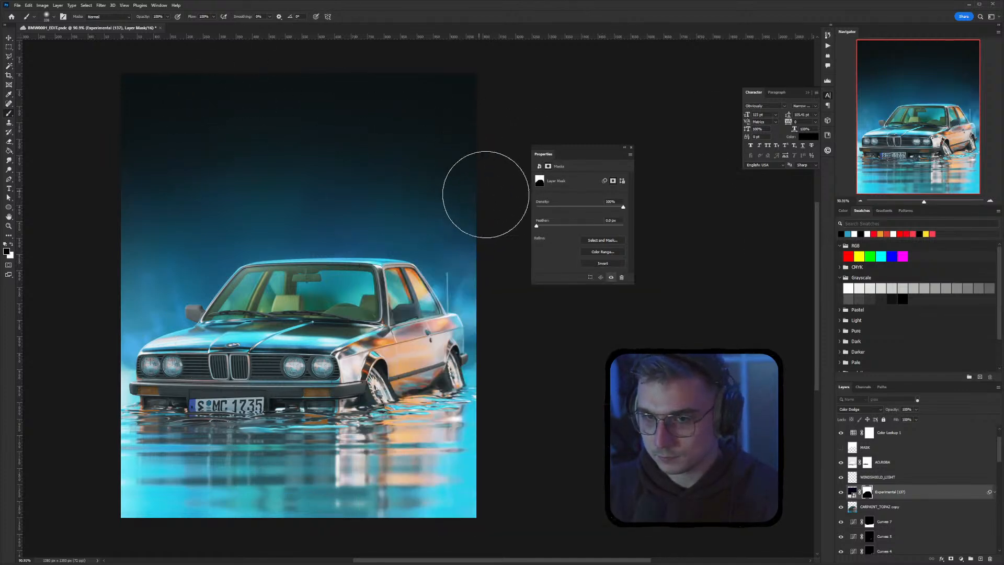
left_click_drag(408, 179, 373, 172)
scroll(376, 218, "down", 3, "alt")
scroll(376, 218, "up", 2, "alt")
left_click_drag(353, 208, 329, 211)
key("ctrl+s")
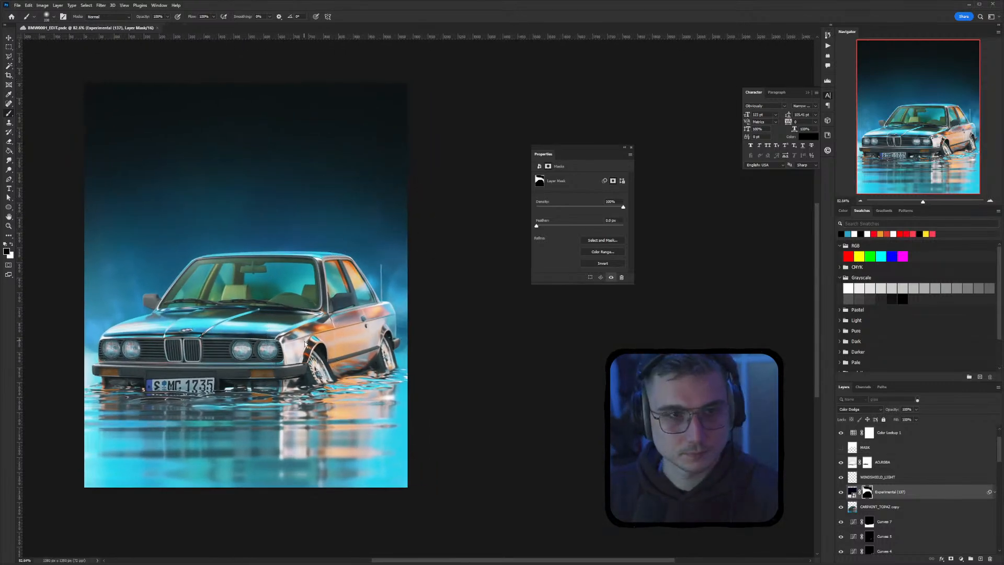
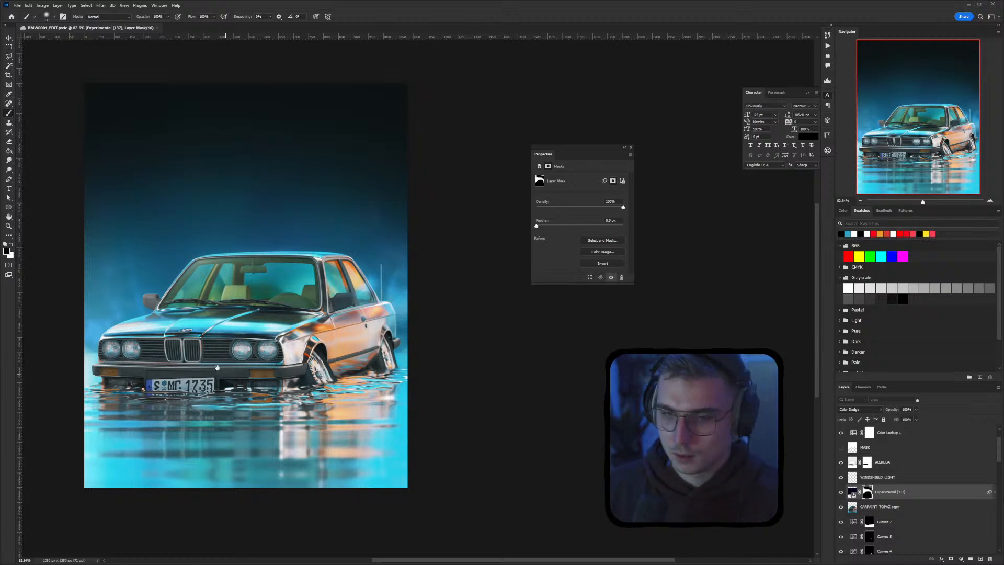
Switch to Blender and examine the view layer's passes and the materials of the car body, grill, headlights and front wheel
left_click_drag(199, 429, 246, 425)
left_click(905, 492)
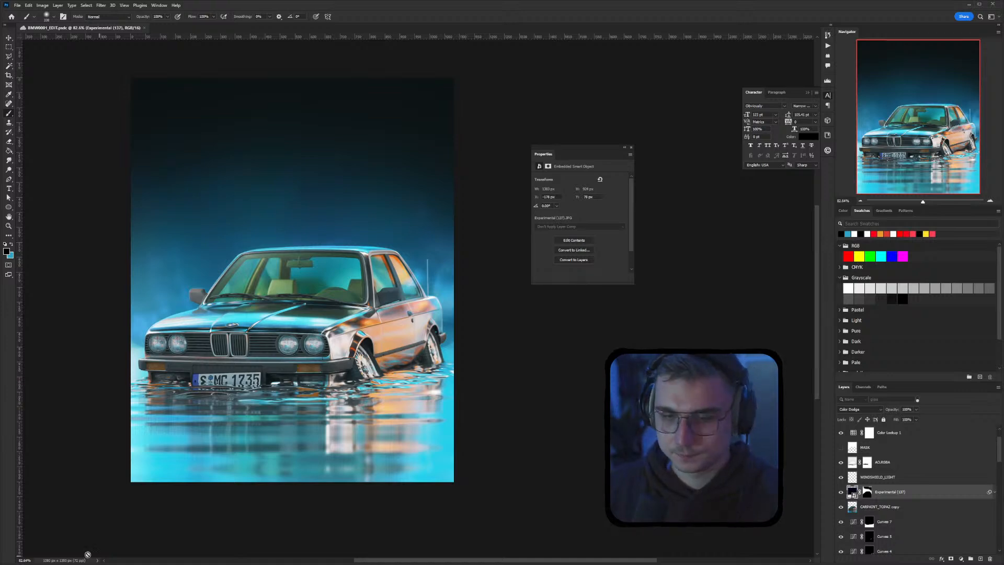
key("alt+Tab")
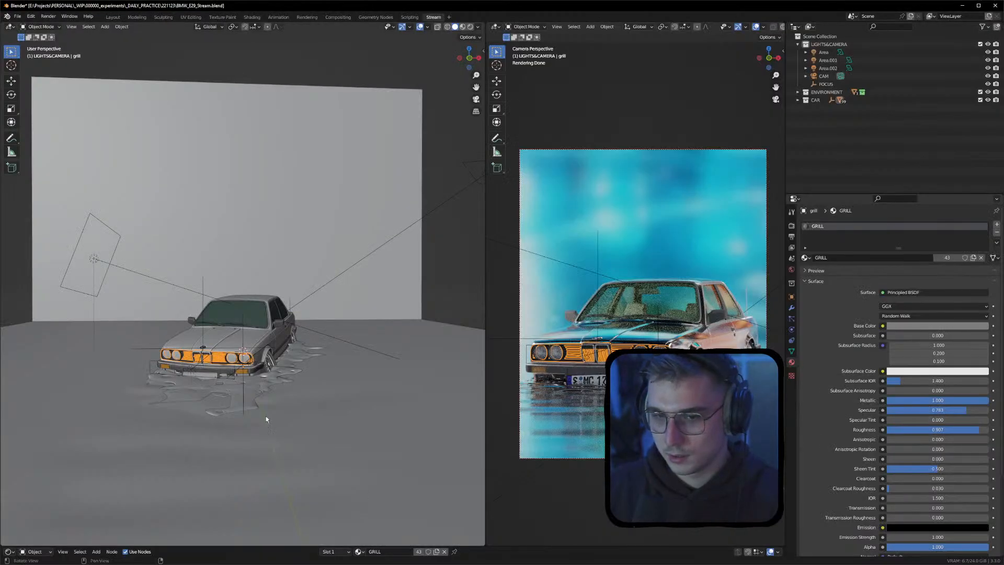
middle_click_drag(262, 423, 288, 418)
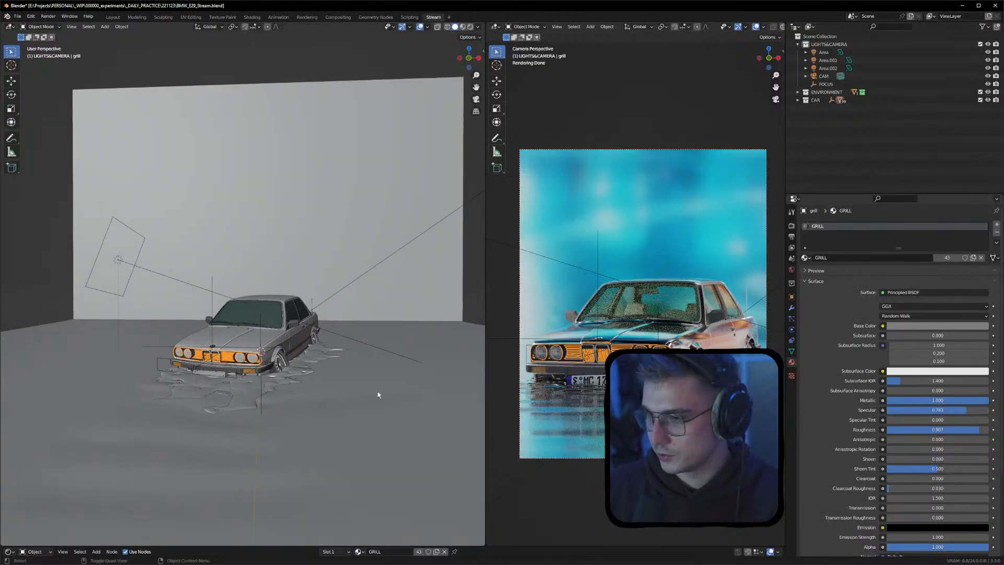
left_click(792, 248)
scroll(892, 424, "down", 8)
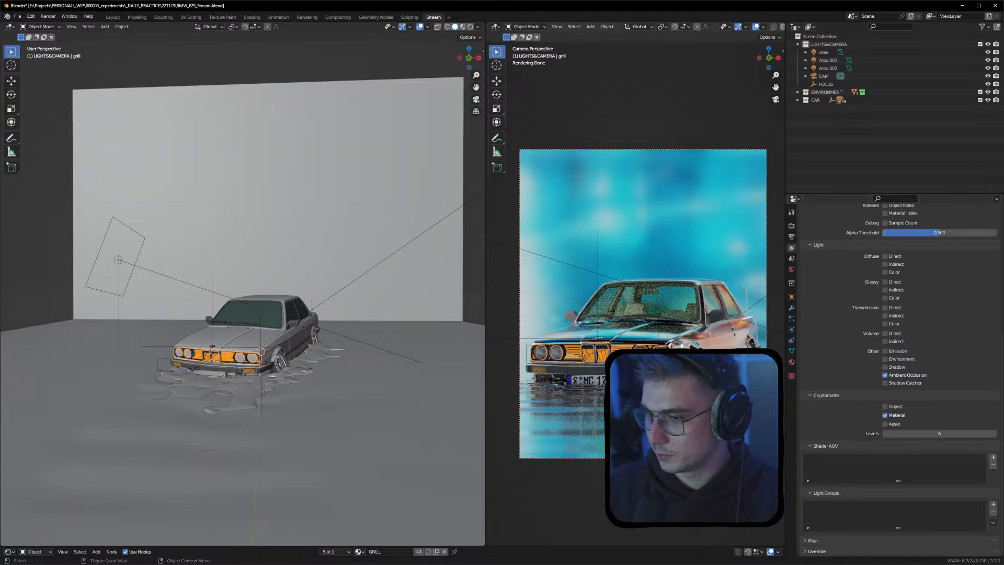
left_click(232, 343)
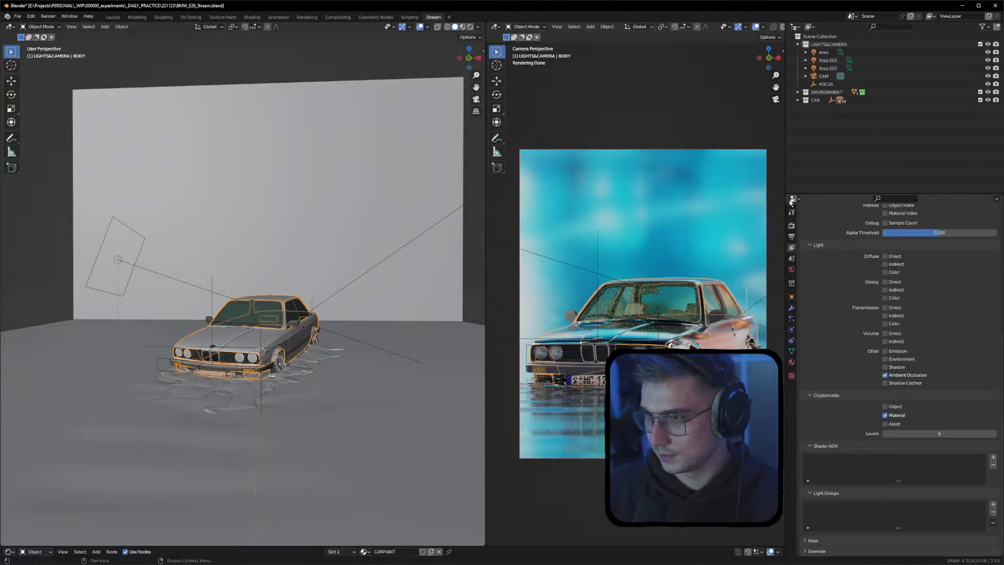
left_click(216, 360)
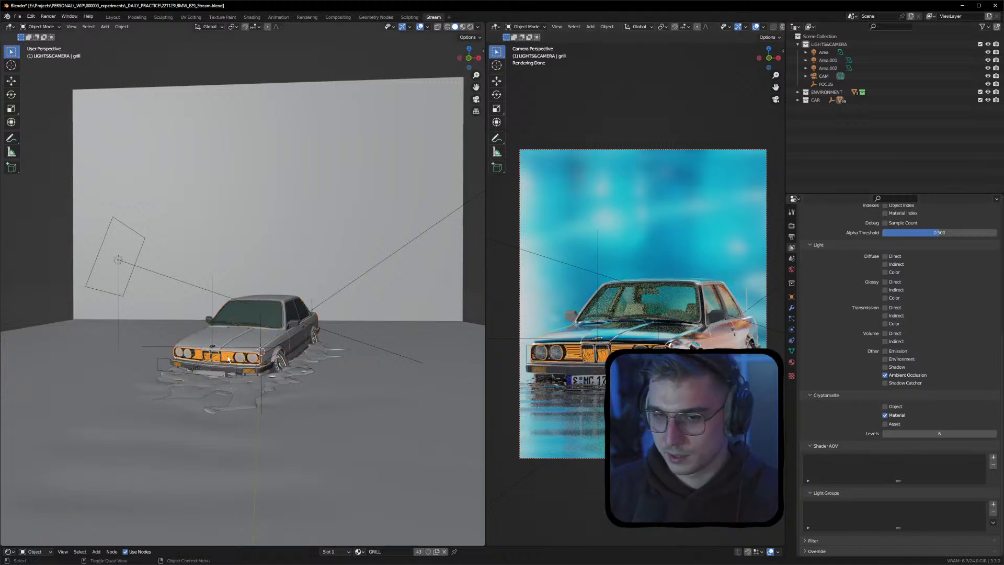
left_click(195, 355)
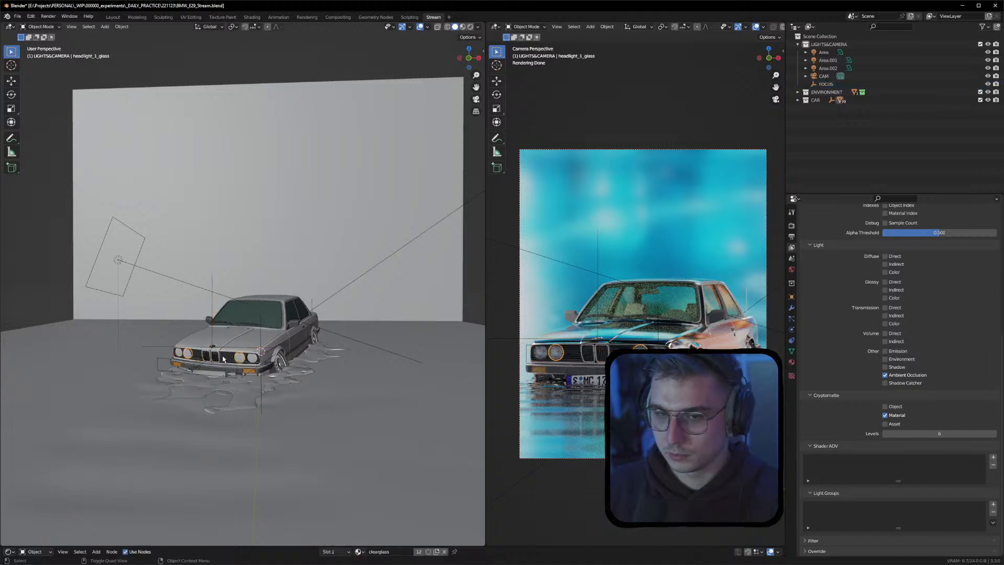
left_click(255, 360)
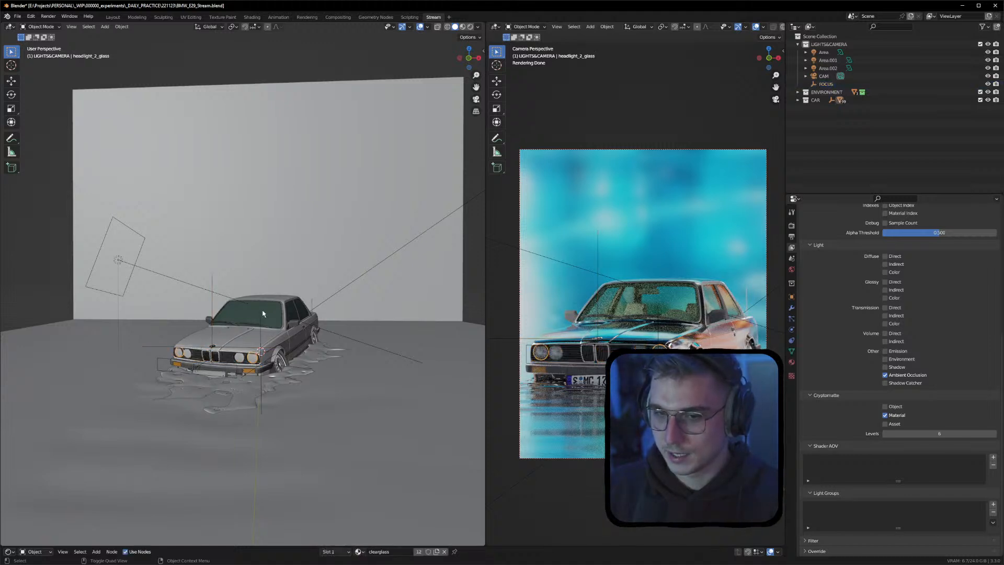
left_click(281, 364)
key("F3")
Back in Photoshop, look through the layer stack, search the layers by name for "rim" and clear the search text
key("alt+Tab")
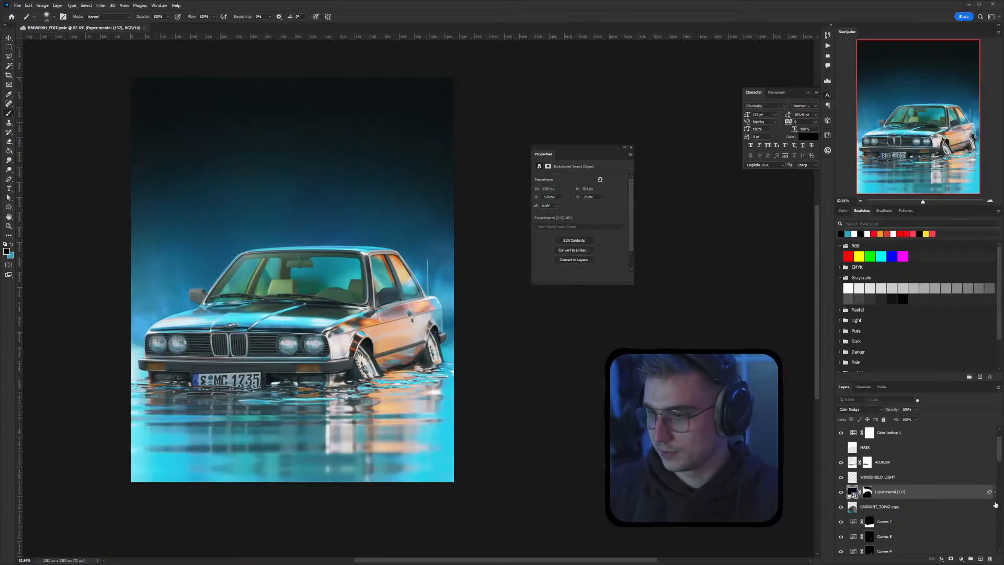
scroll(931, 497, "down", 10)
left_click(897, 502)
left_click(893, 486)
left_click(893, 442)
left_click(894, 429)
scroll(901, 460, "up", 1)
left_click(917, 401)
left_click_drag(903, 401, 833, 403)
type("rim")
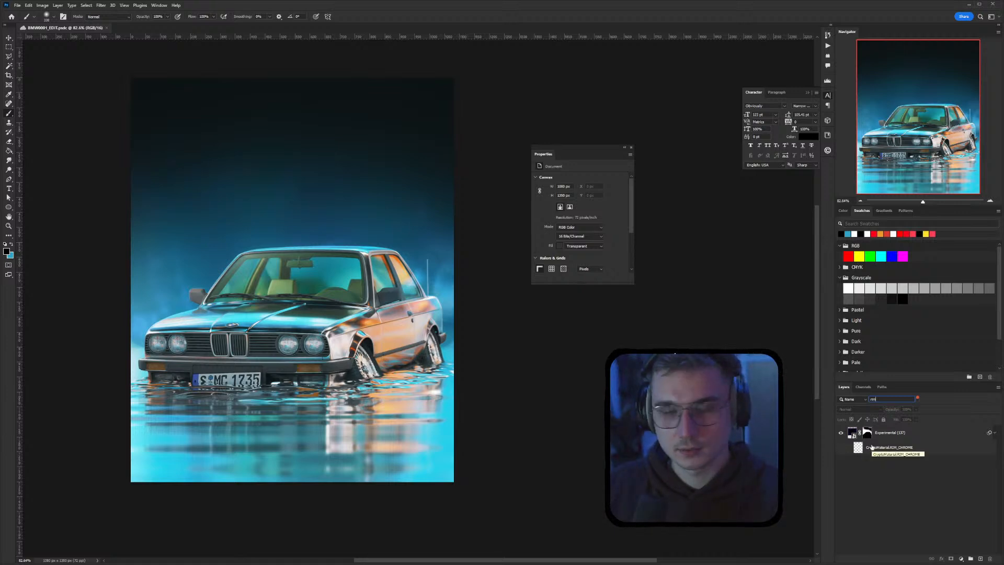
key("BackSpace")
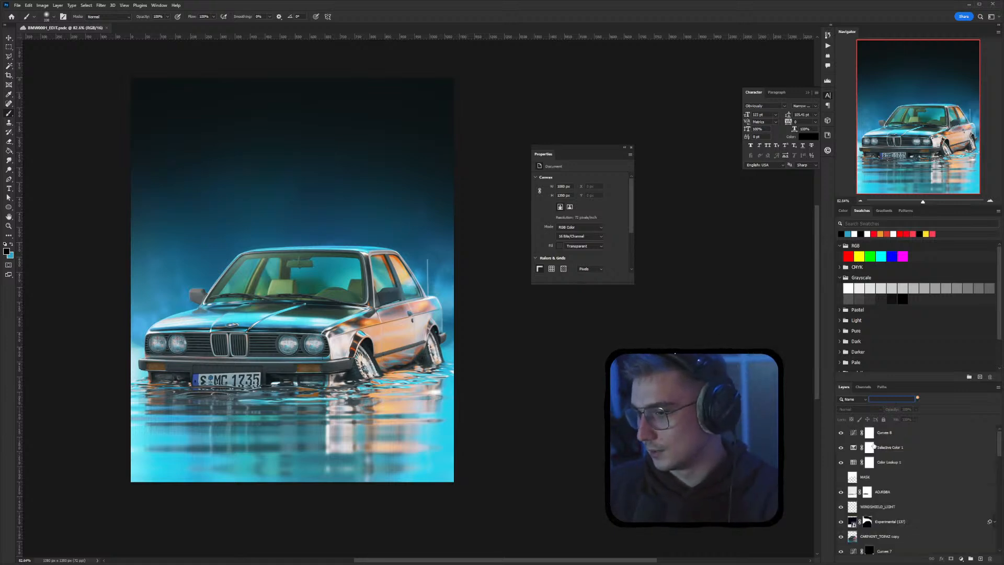
left_click_drag(463, 381, 497, 401)
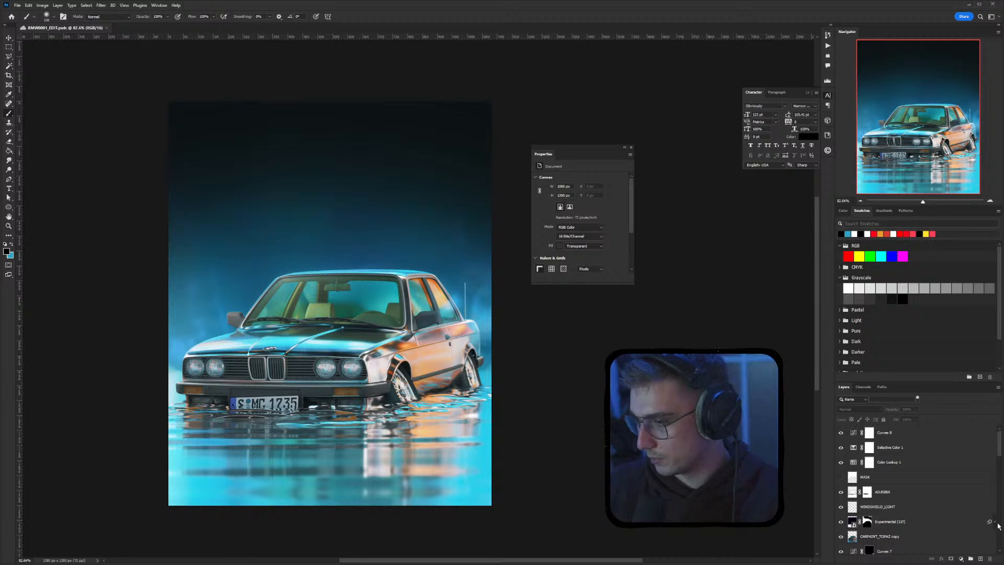
scroll(999, 525, "down", 3)
scroll(952, 478, "up", 3)
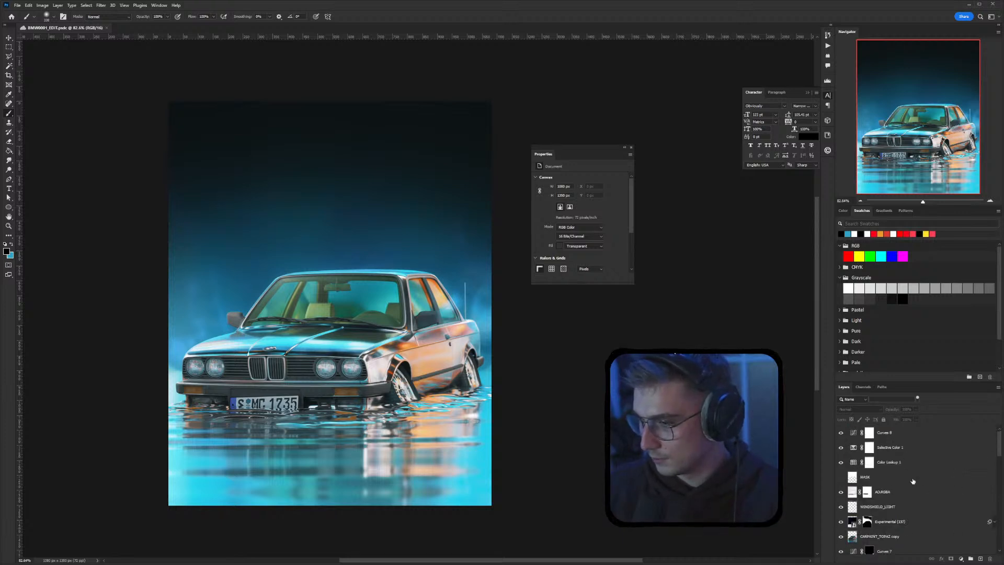
scroll(365, 386, "up", 2, "alt")
scroll(365, 387, "down", 1, "alt")
left_click_drag(400, 369, 351, 368)
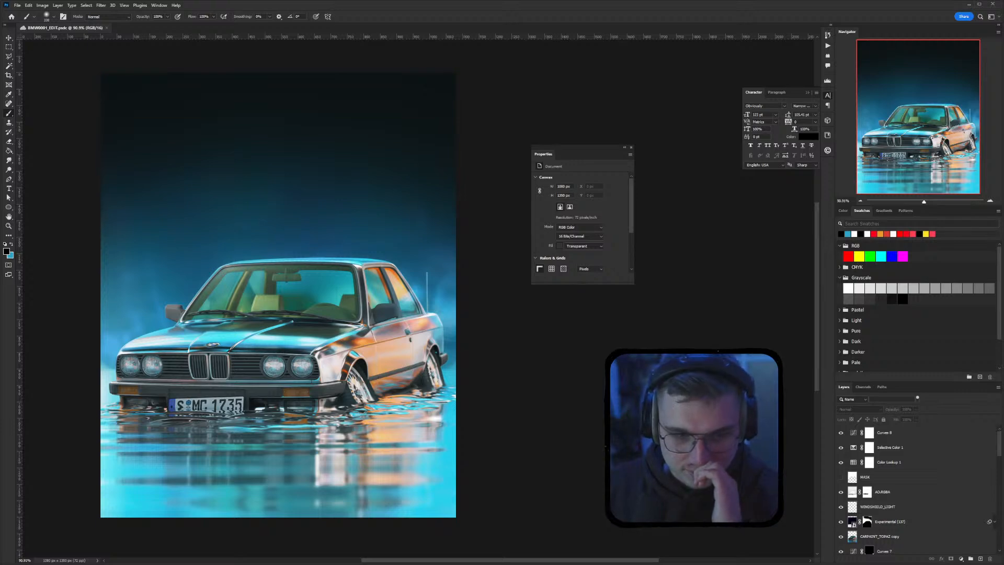
Browse the Lens Flares folder in File Explorer and place the Element Caustic (14) image into the Photoshop document
key("alt+Tab")
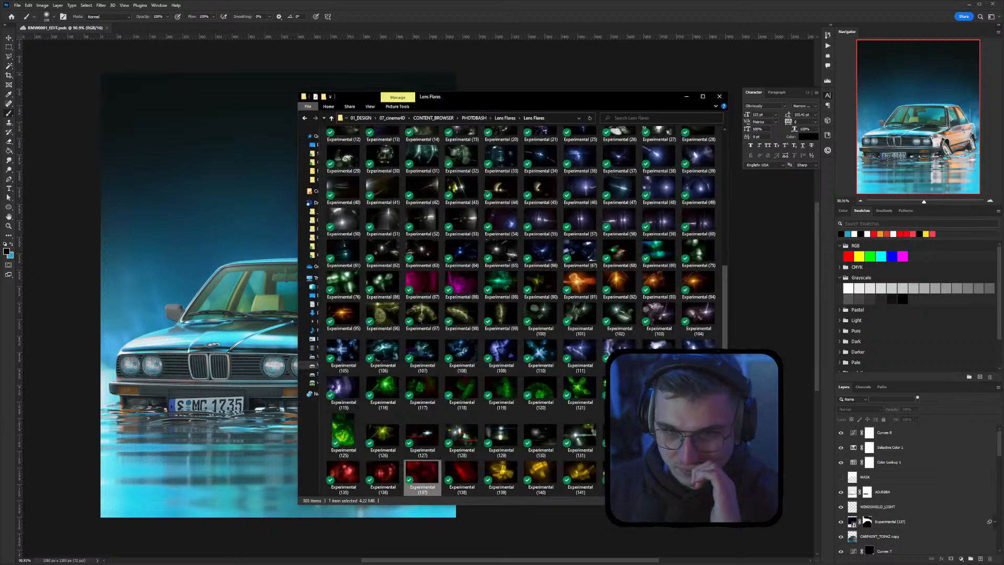
scroll(506, 321, "up", 10)
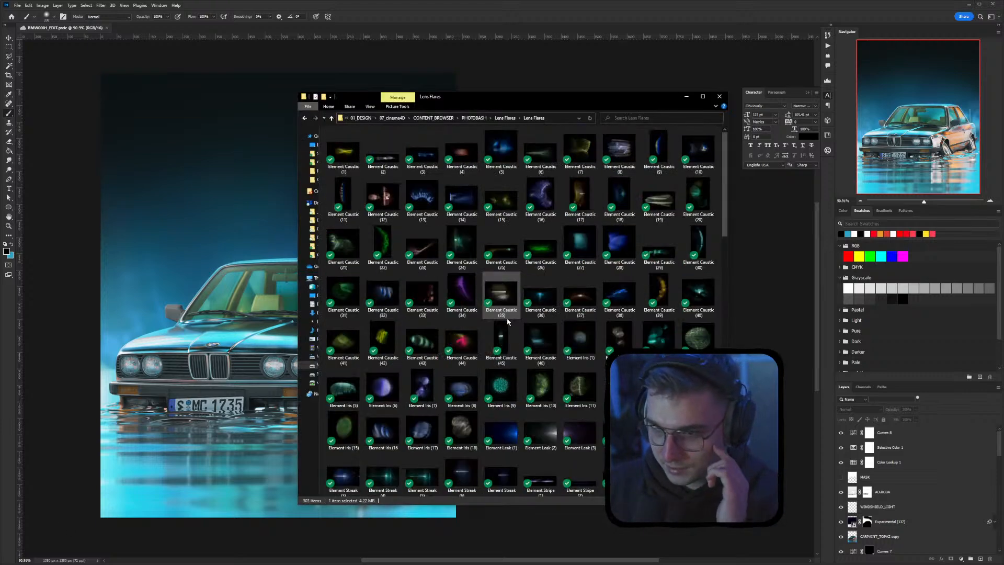
left_click(466, 204)
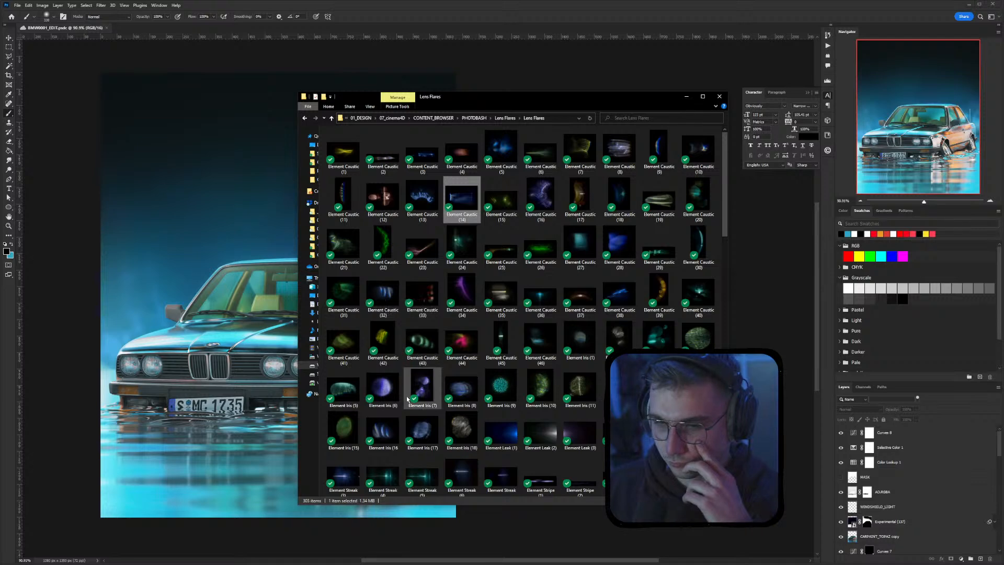
scroll(463, 355, "down", 3)
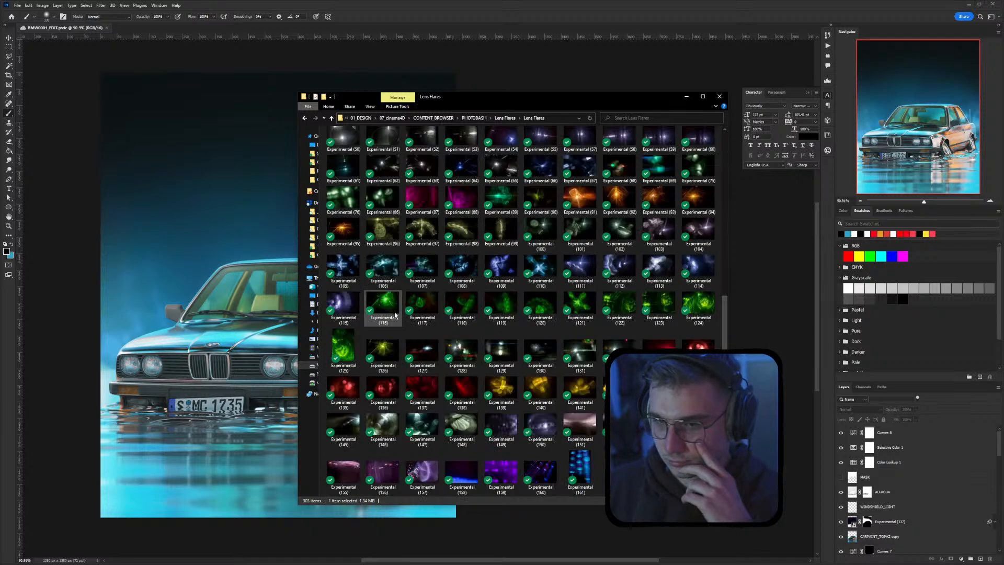
scroll(464, 354, "up", 3)
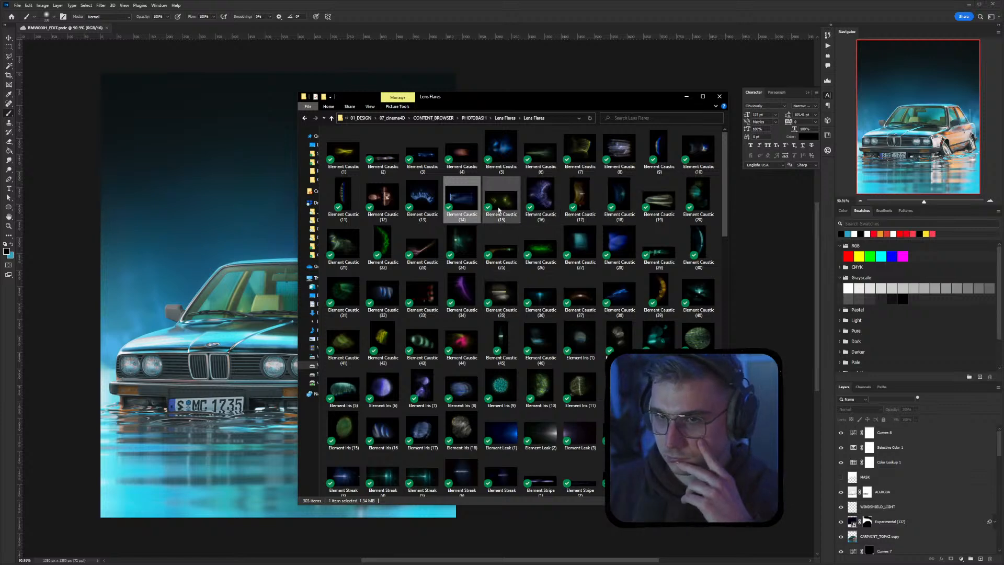
left_click_drag(468, 210, 199, 230)
key("Return")
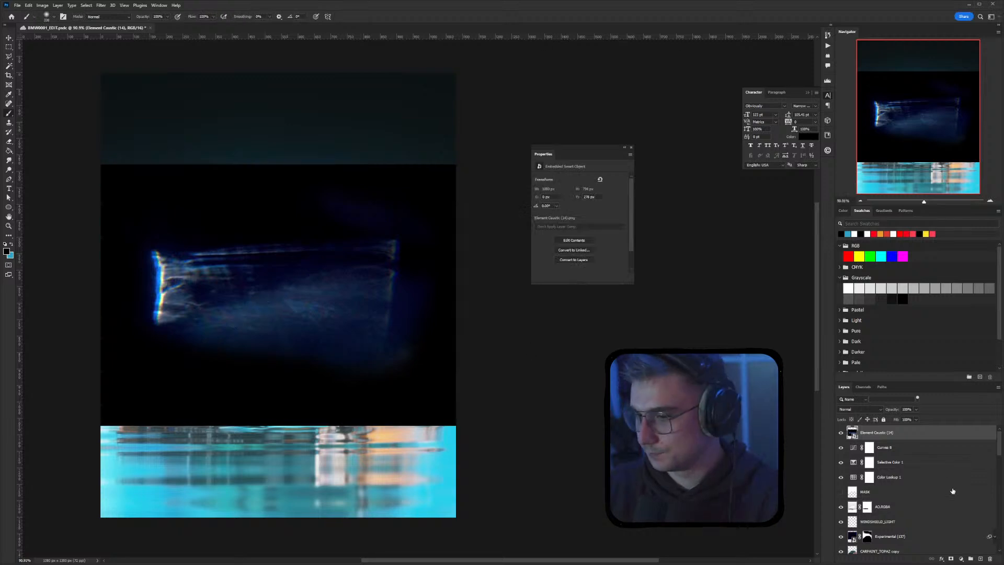
Set the Element Caustic (14) layer's blend mode to Screen and activate the Move tool
left_click(862, 409)
left_click(852, 441)
left_click(8, 38)
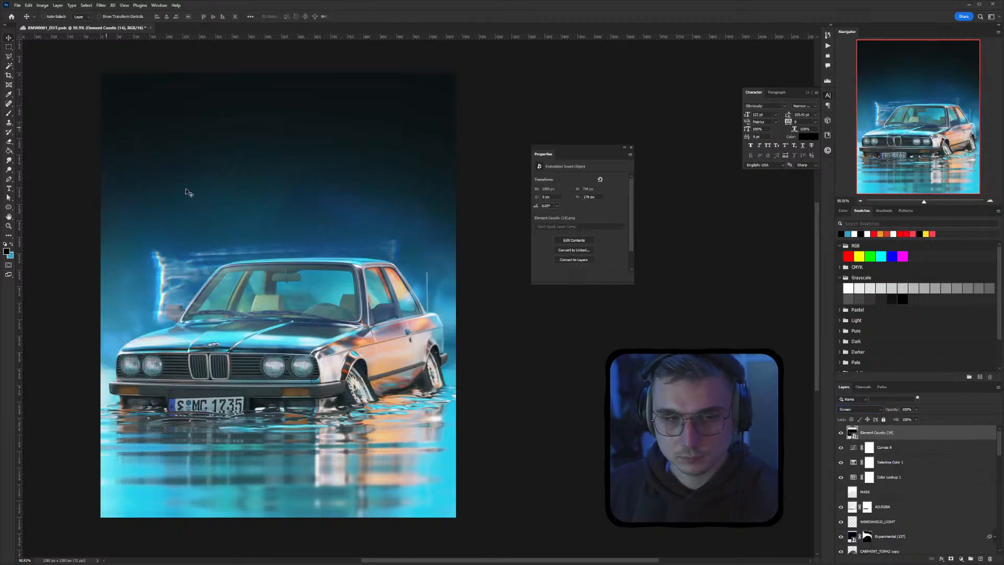
Scale down the Element Caustic (14) layer and move it over the water beside the car's rear wheel
key("ctrl+t")
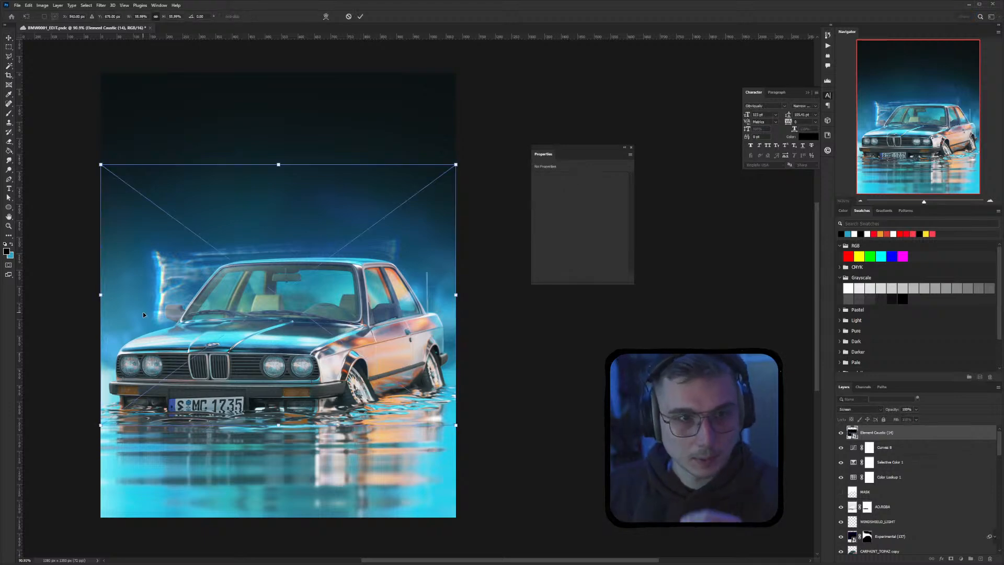
left_click_drag(100, 164, 246, 271)
key("Return")
left_click_drag(367, 398, 502, 416)
key("ctrl+t")
left_click_drag(611, 454, 563, 422)
key("Return")
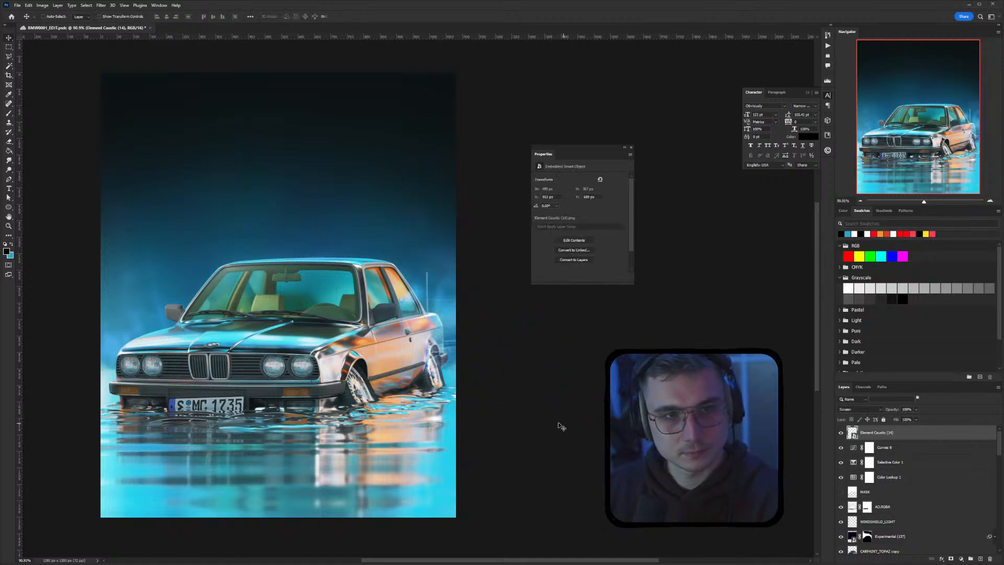
Shift and skew the caustic element so it follows the water surface at the car's rear
scroll(360, 395, "up", 4, "alt")
left_click_drag(471, 377, 491, 418)
key("ctrl+t")
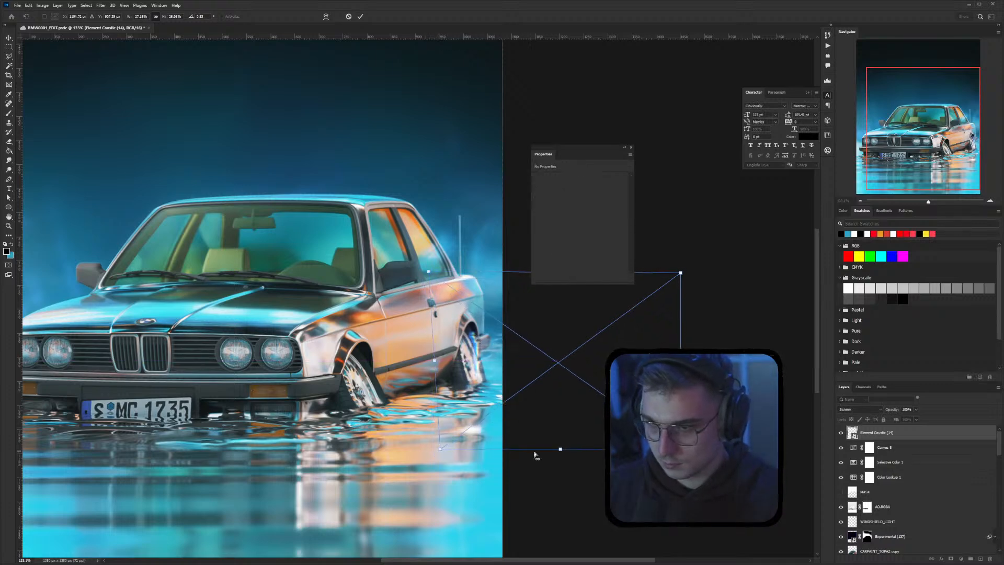
left_click_drag(559, 449, 570, 448, "ctrl")
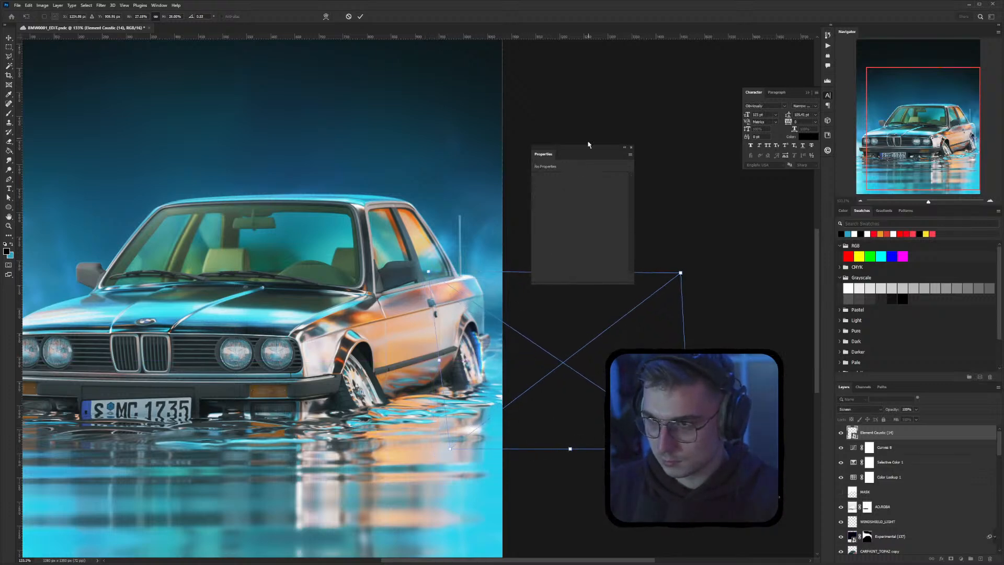
left_click_drag(592, 150, 664, 115)
mouse_move(555, 273)
left_mouse_down("ctrl")
mouse_move(554, 283)
mouse_move(542, 282)
left_mouse_up("ctrl")
left_click_drag(571, 448, 574, 449, "ctrl")
key("Return")
scroll(523, 434, "down", 5, "alt")
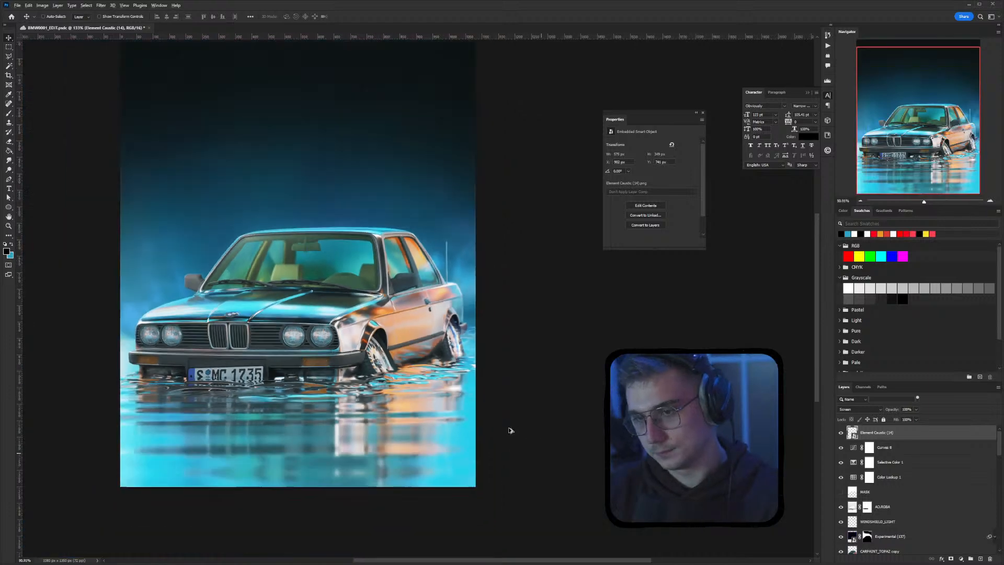
Resize the caustic element to about 712 px wide, move it to the image's left edge beside the car's front and save the document
left_click_drag(473, 357, 505, 314)
key("ctrl+t")
left_click_drag(472, 233, 453, 231)
key("Return")
left_click_drag(472, 293, 215, 337)
key("ctrl+s")
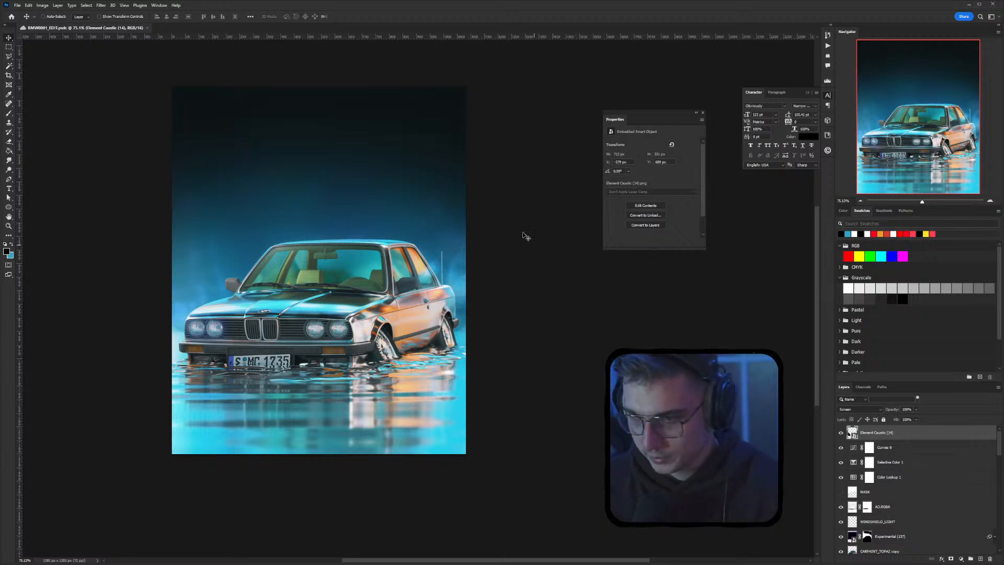
Look through the layer stack and browse the Lens Flares folder in File Explorer for another flare element
left_click_drag(320, 364, 301, 365)
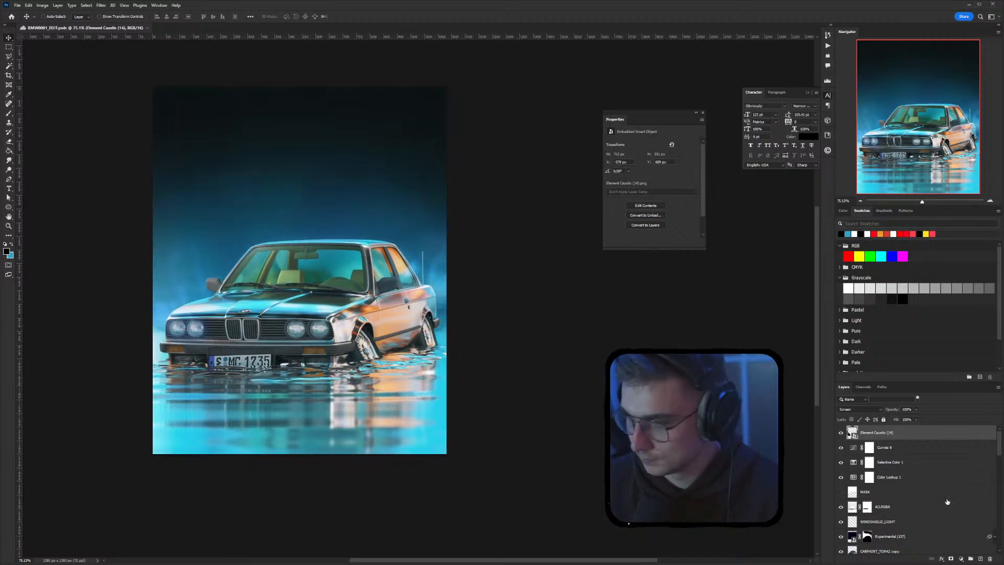
scroll(848, 491, "down", 3)
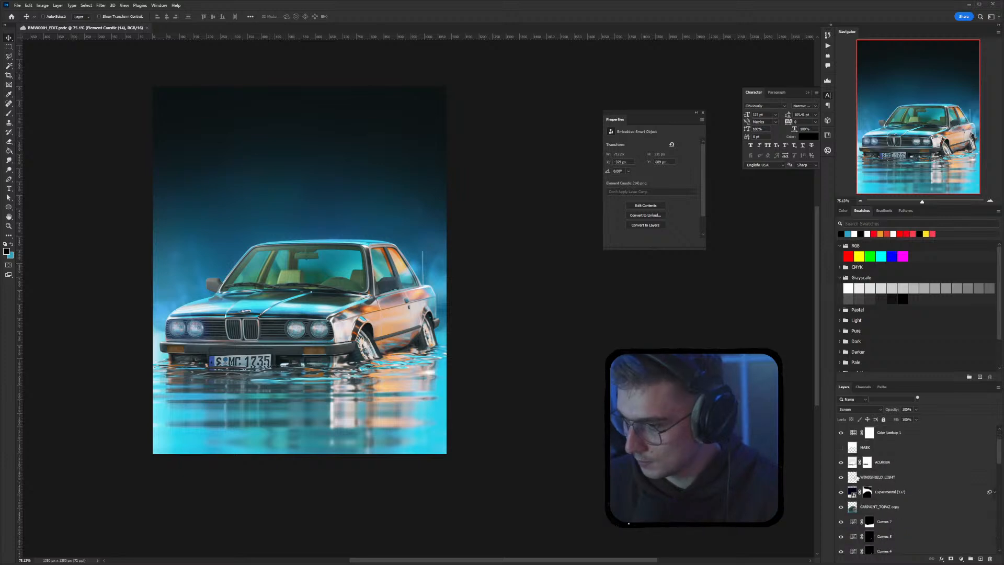
scroll(857, 499, "down", 2)
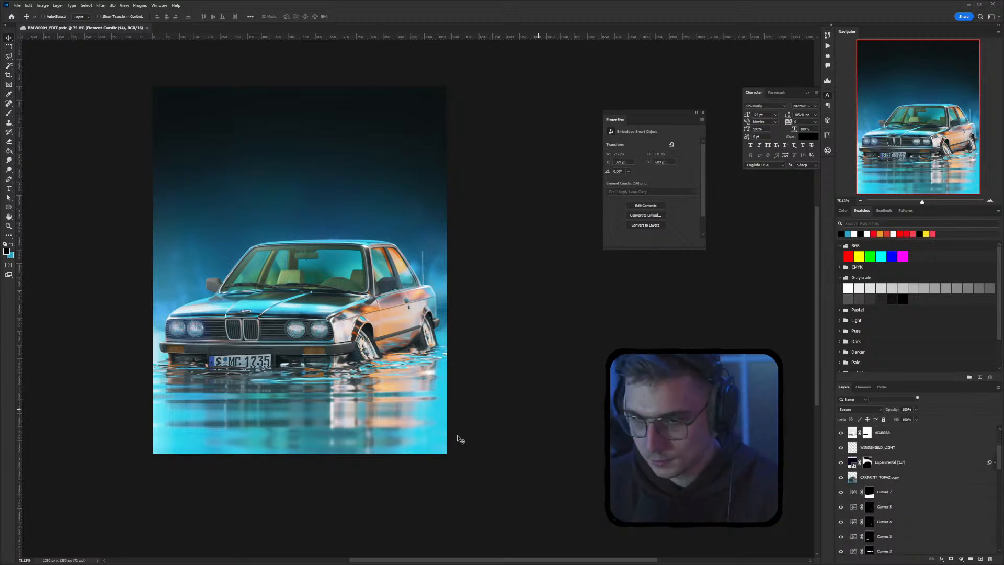
key("alt+Tab")
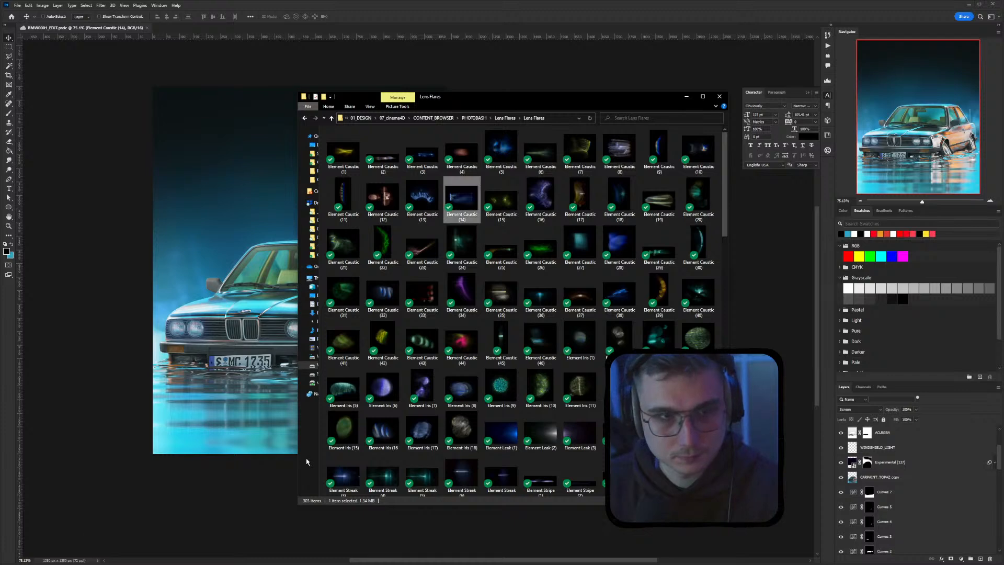
scroll(583, 270, "down", 12)
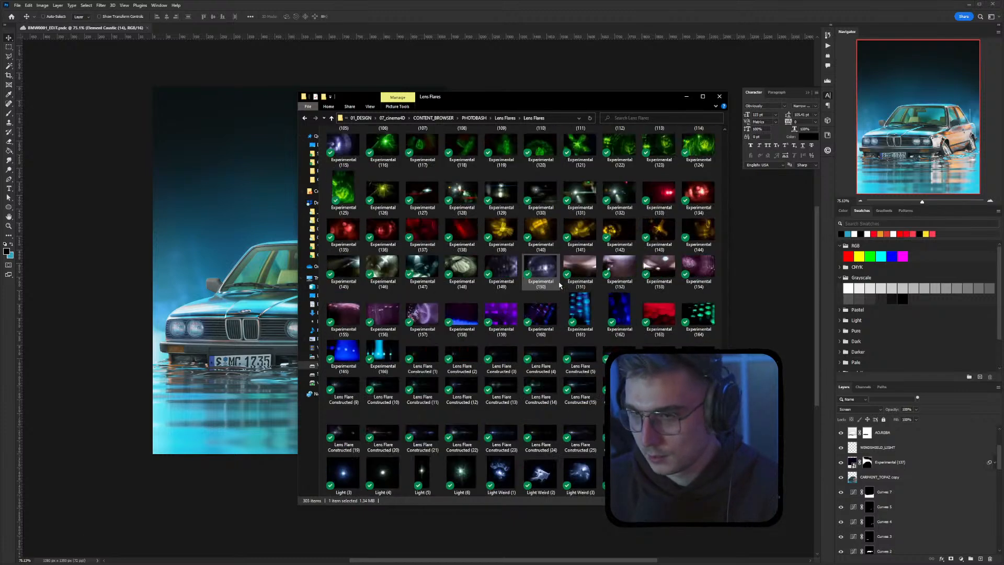
scroll(559, 285, "down", 2)
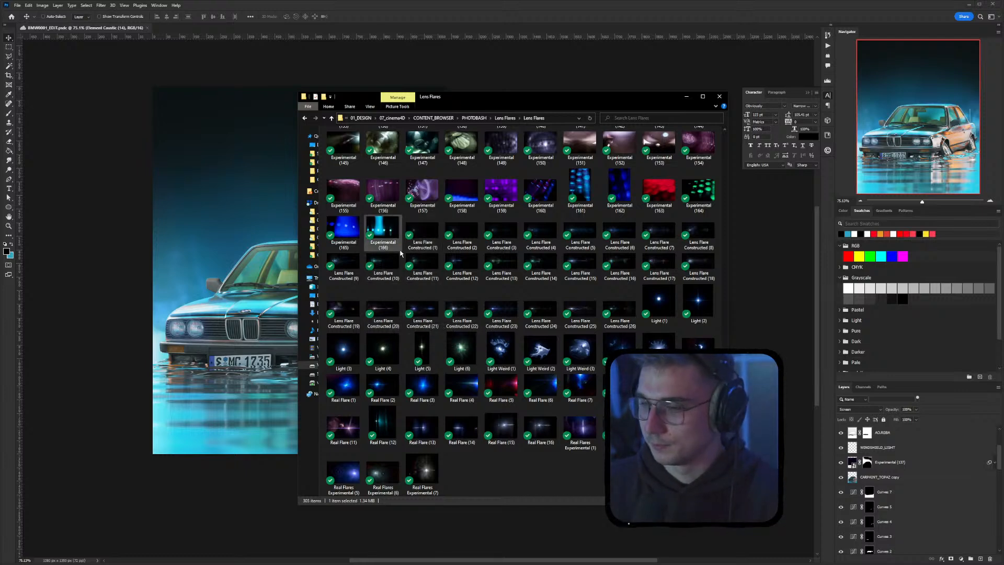
scroll(401, 253, "up", 15)
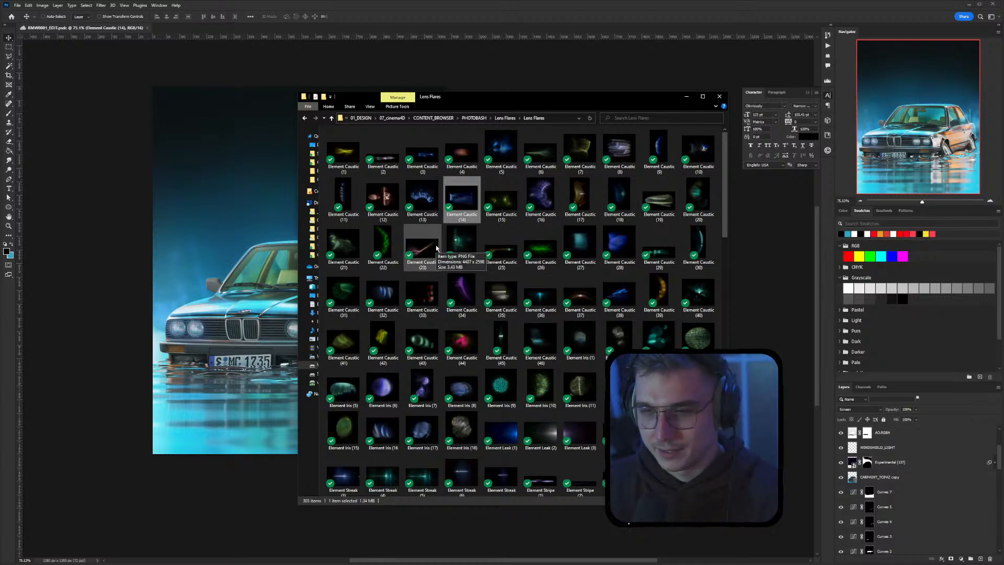
left_click(543, 194)
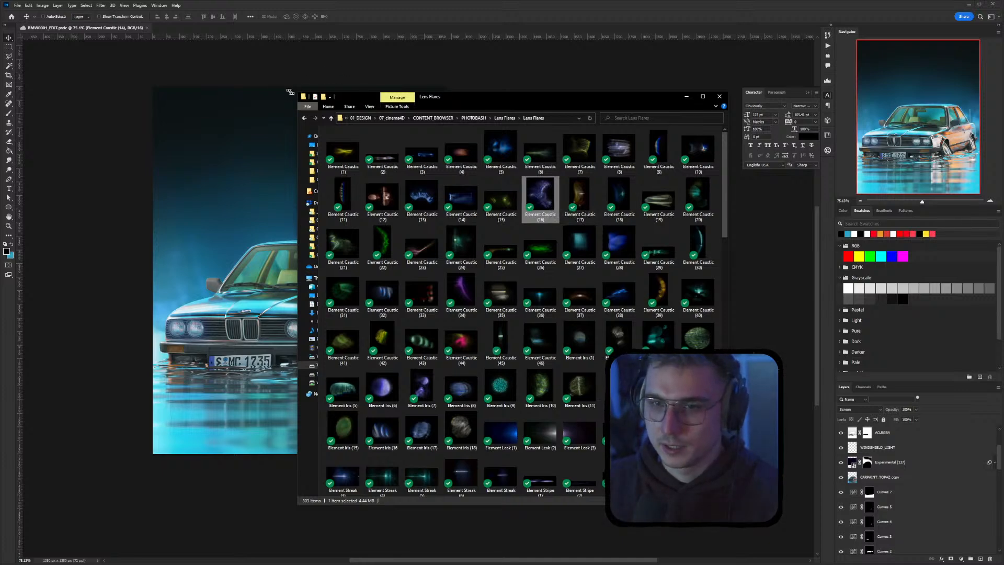
left_click_drag(297, 91, 250, 88)
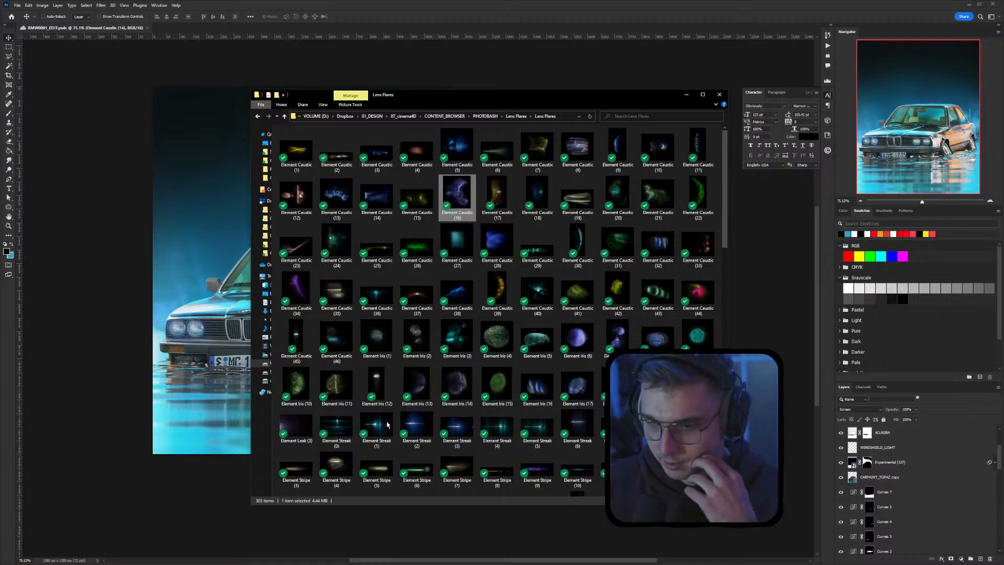
left_click(896, 494)
scroll(898, 493, "down", 8)
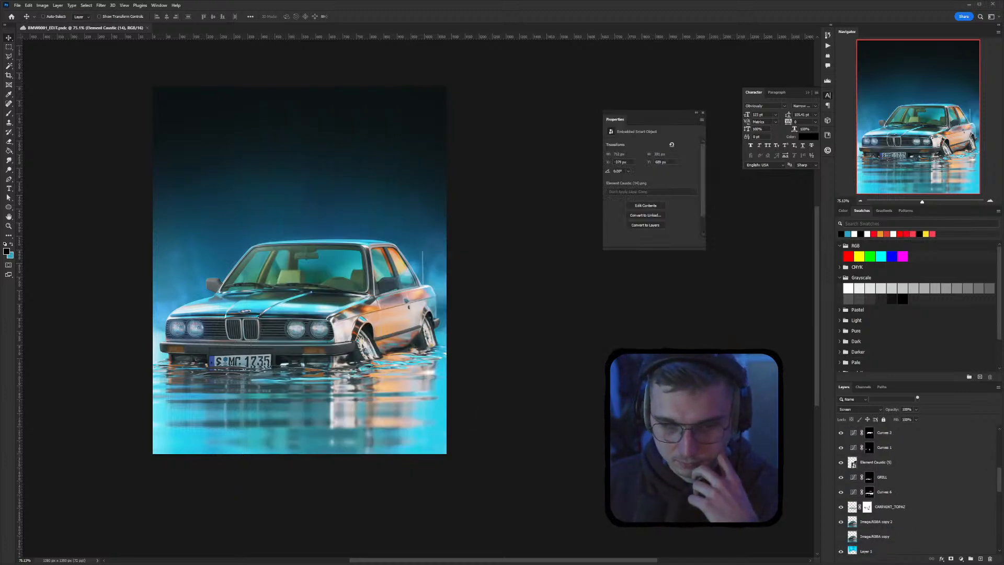
Switch to Blender and examine the scene's output settings, the car body and the area light at the grill
key("alt+Tab")
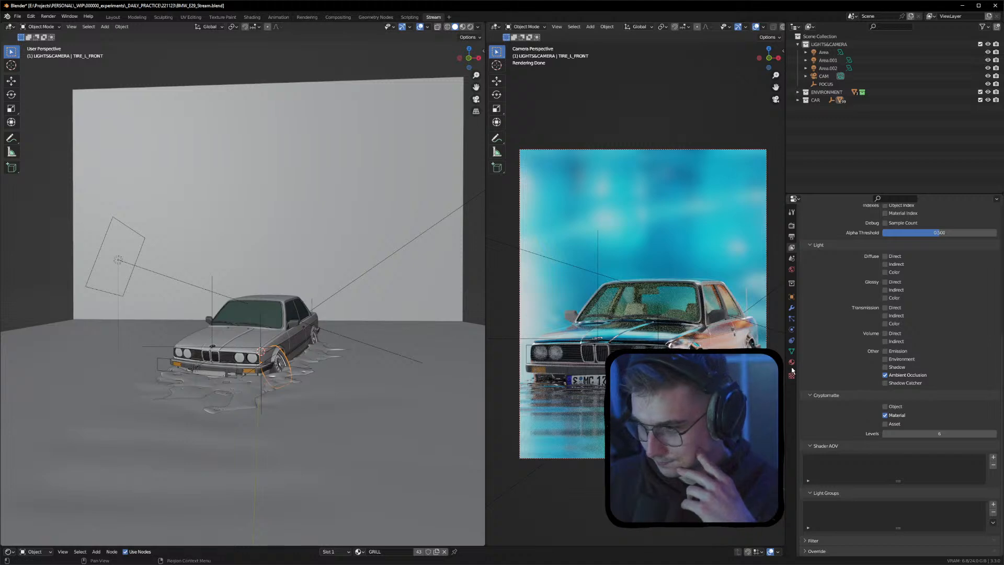
left_click(792, 236)
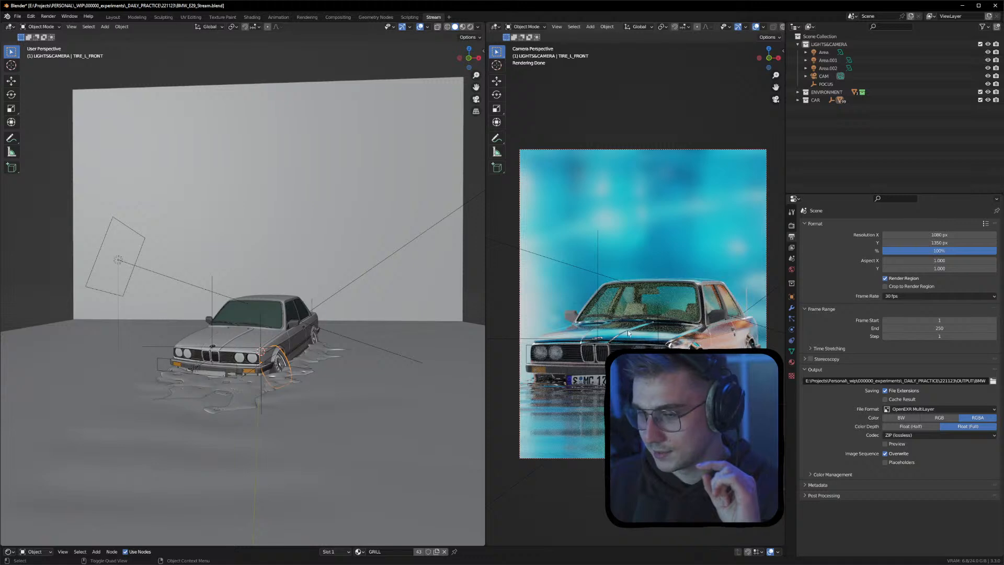
left_click(687, 342)
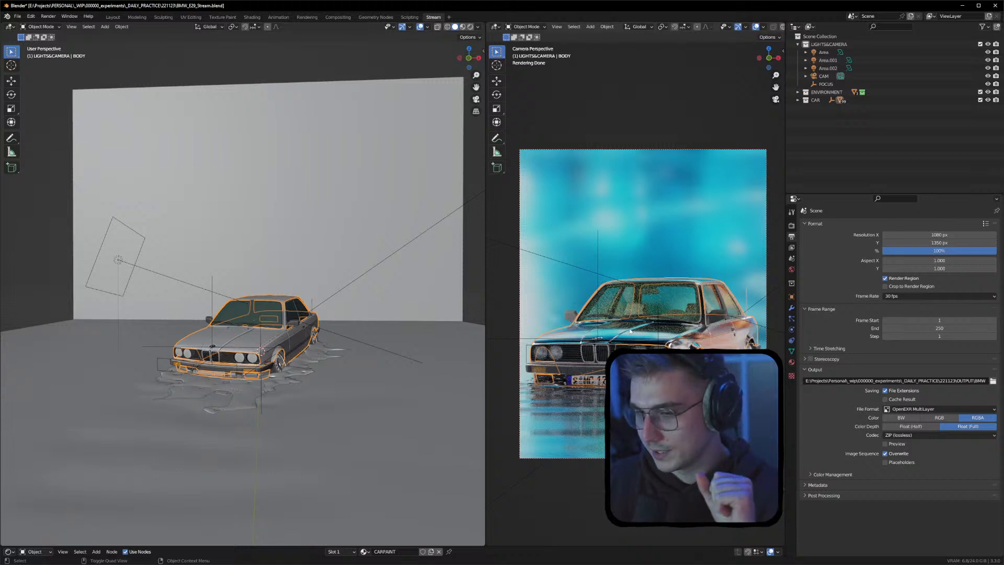
left_click(574, 363)
left_click(575, 353)
left_click(586, 355)
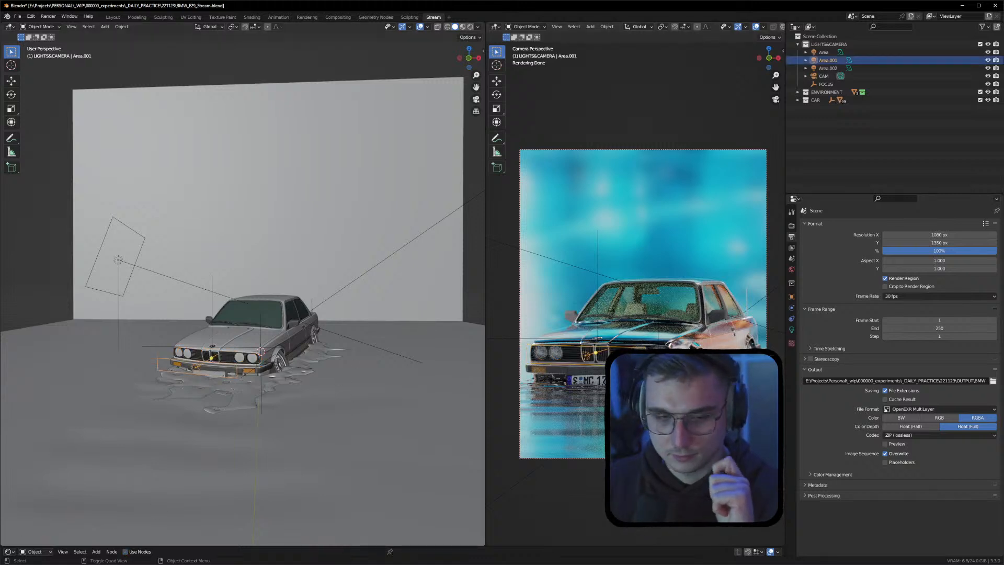
Back in Photoshop, move the CRYPTO group to the top of the layer stack
key("alt+Tab")
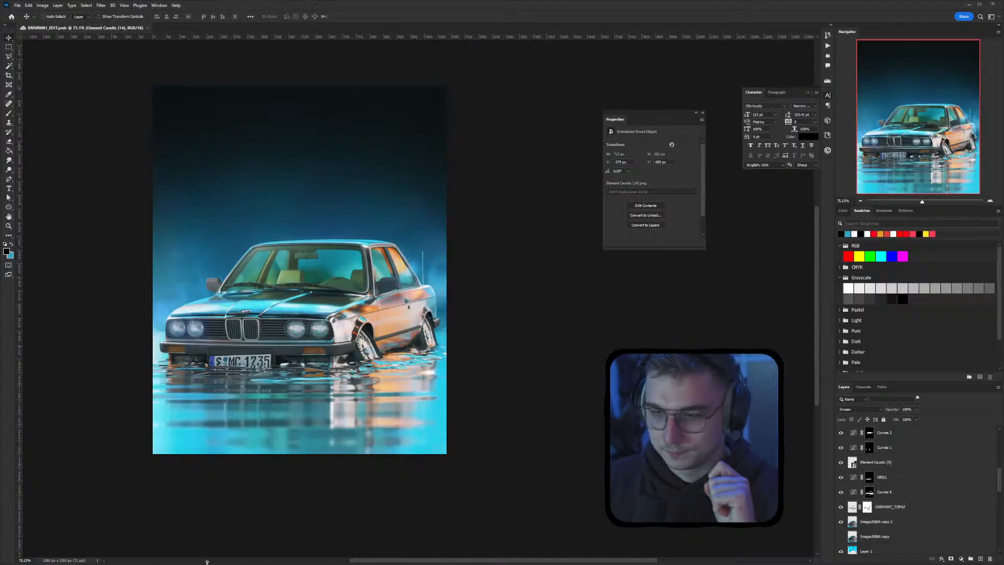
scroll(888, 487, "down", 10)
scroll(854, 487, "up", 10)
left_click_drag(872, 478, 899, 425)
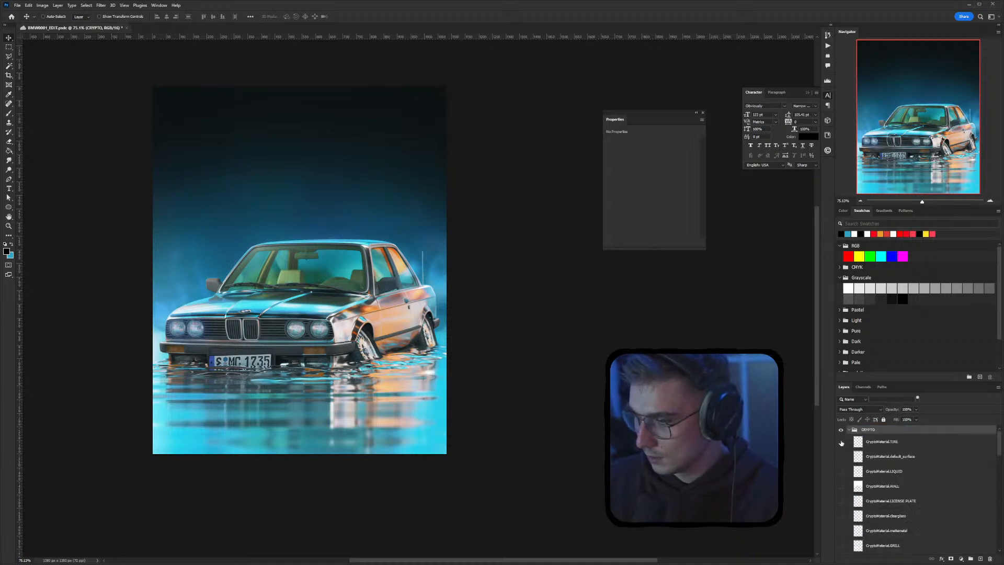
Preview the CryptoMaterial LIQUID matte, load it as a selection, hide the matte and collapse the CRYPTO group
left_click(841, 471)
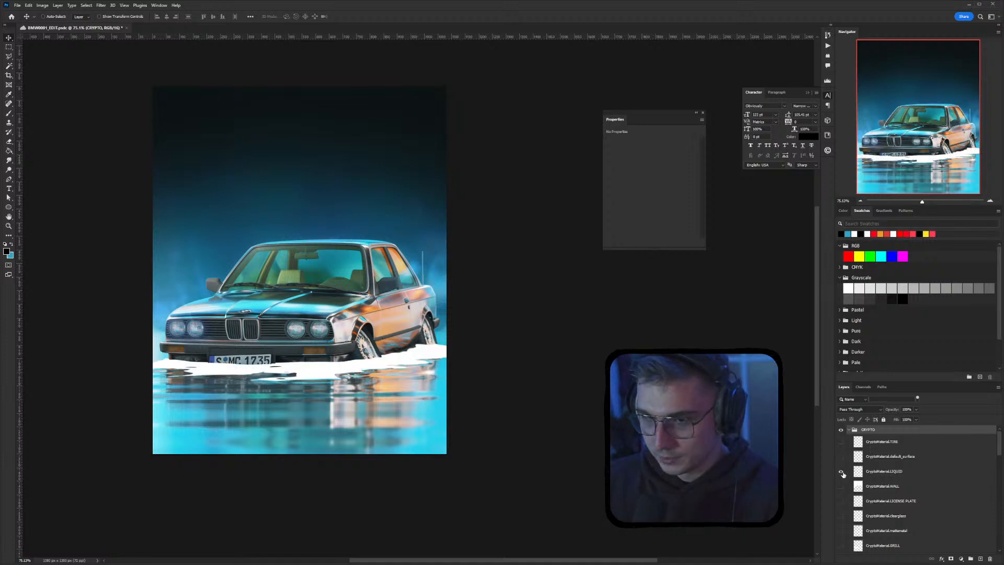
left_click(842, 473)
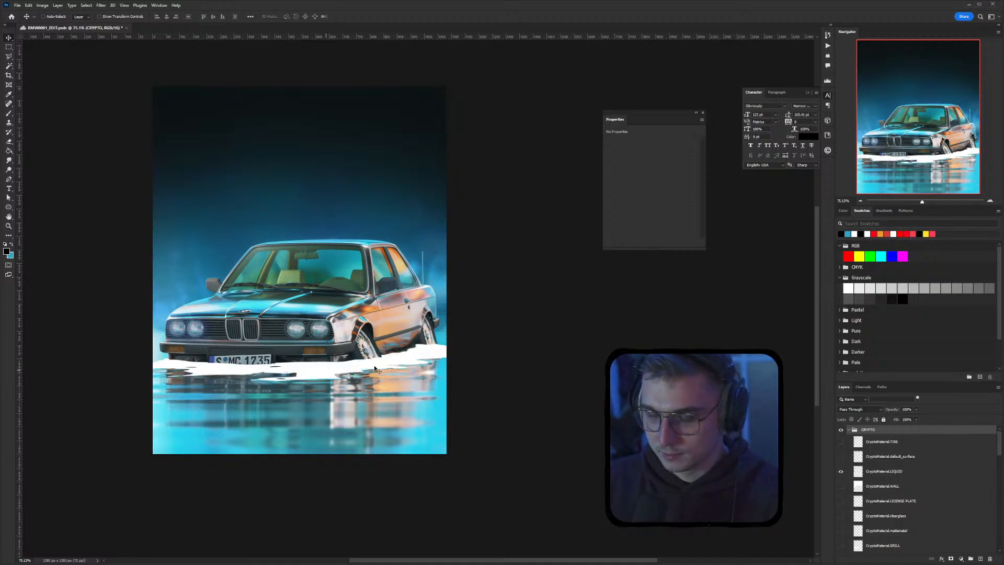
left_click(859, 473, "ctrl")
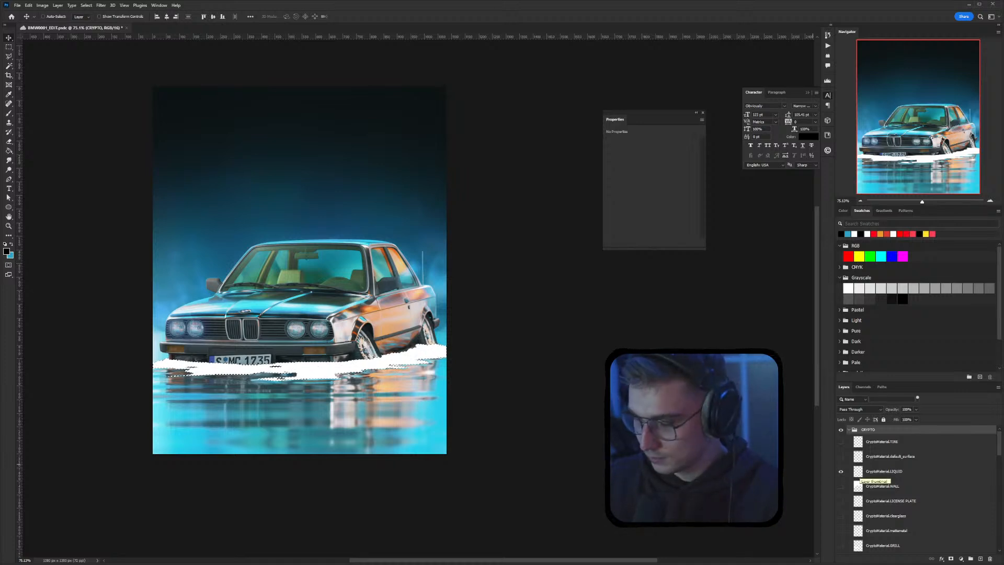
left_click(841, 472)
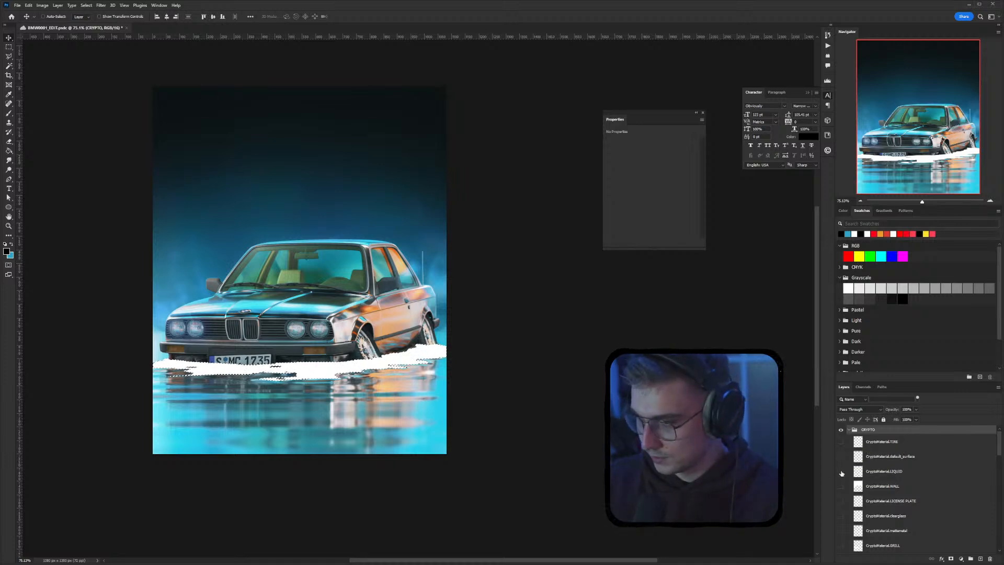
left_click(849, 429)
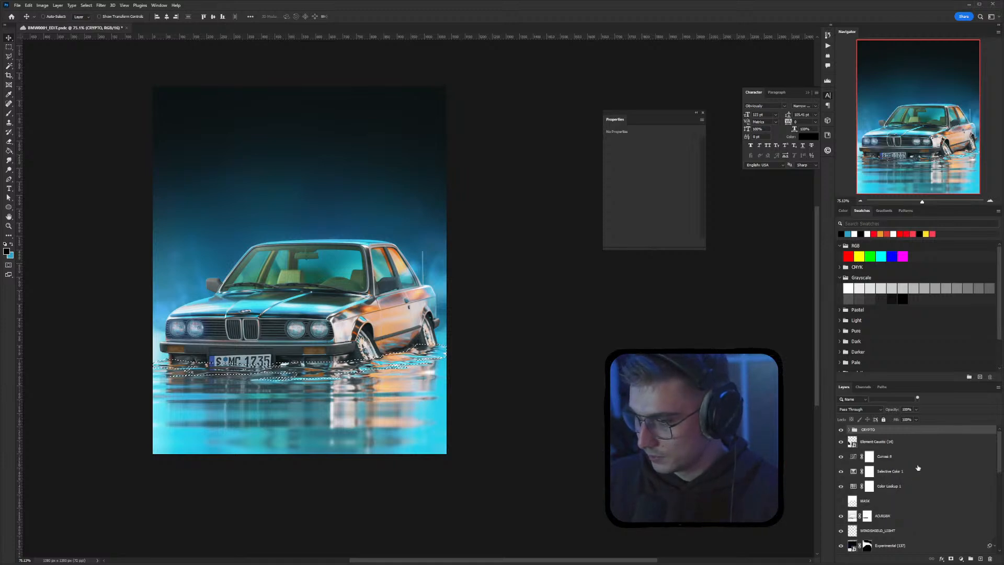
Try to brighten the liquid with a Curves adjustment masked by the selection above the CARPAINT_TOPAZ copy layer
scroll(919, 466, "down", 1)
scroll(910, 512, "down", 3)
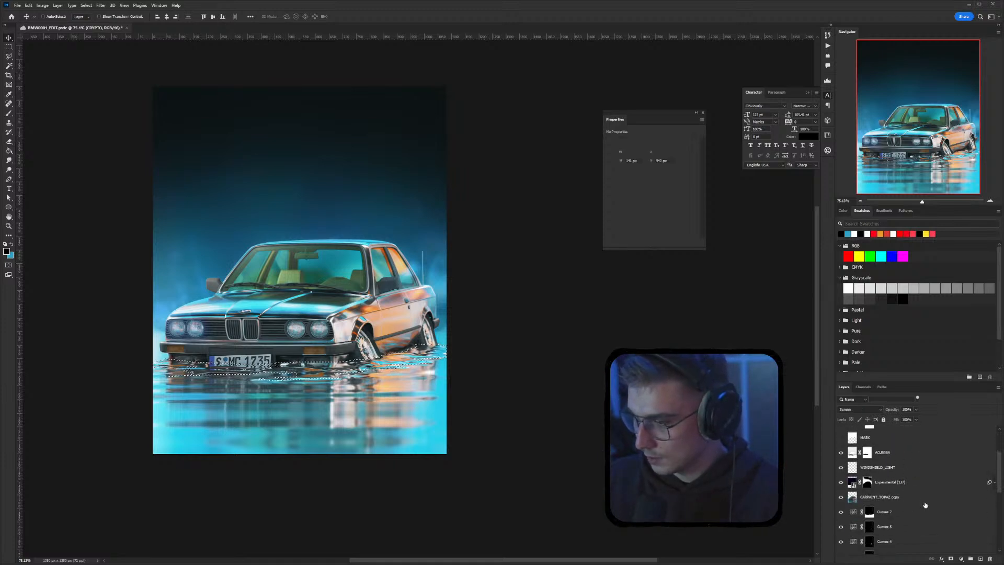
left_click(918, 497)
left_click(962, 559)
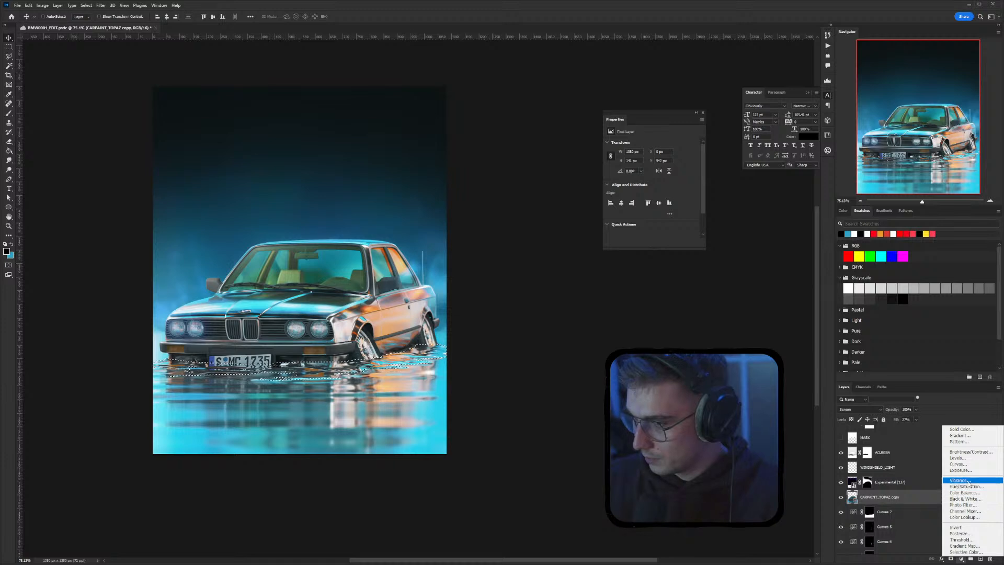
left_click(959, 464)
mouse_move(655, 199)
left_mouse_down()
mouse_move(644, 166)
mouse_move(665, 208)
mouse_move(661, 189)
left_mouse_up()
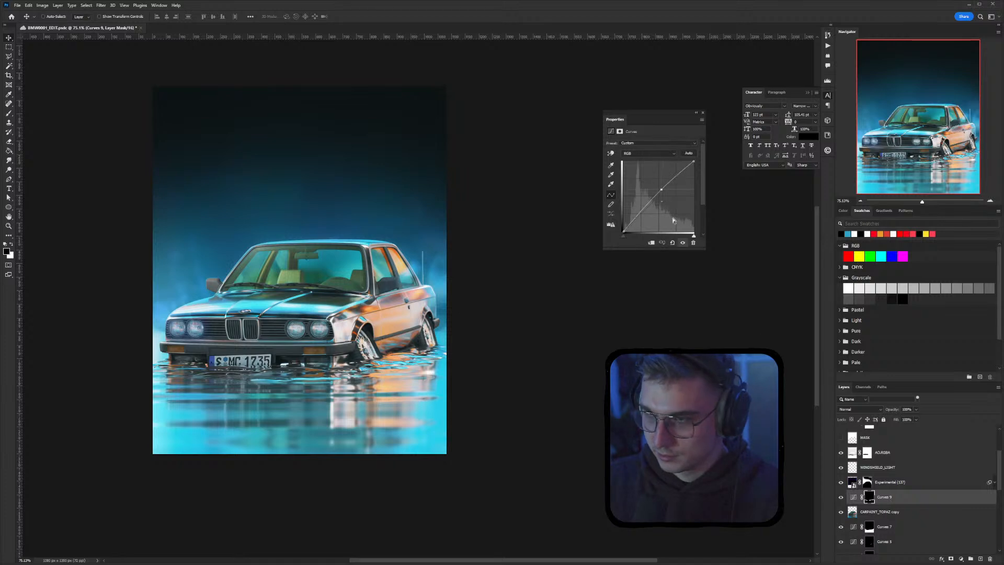
left_click(899, 508)
Move the CRYPTO group back to the bottom of the layer stack and select the Image.RGBA layer
scroll(902, 497, "up", 3)
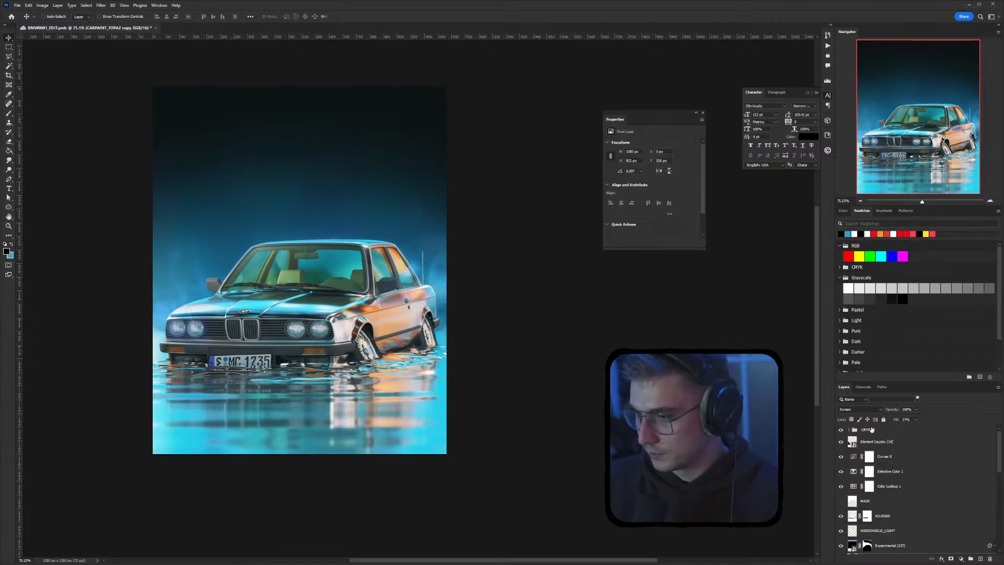
scroll(888, 555, "down", 2)
scroll(887, 555, "down", 5)
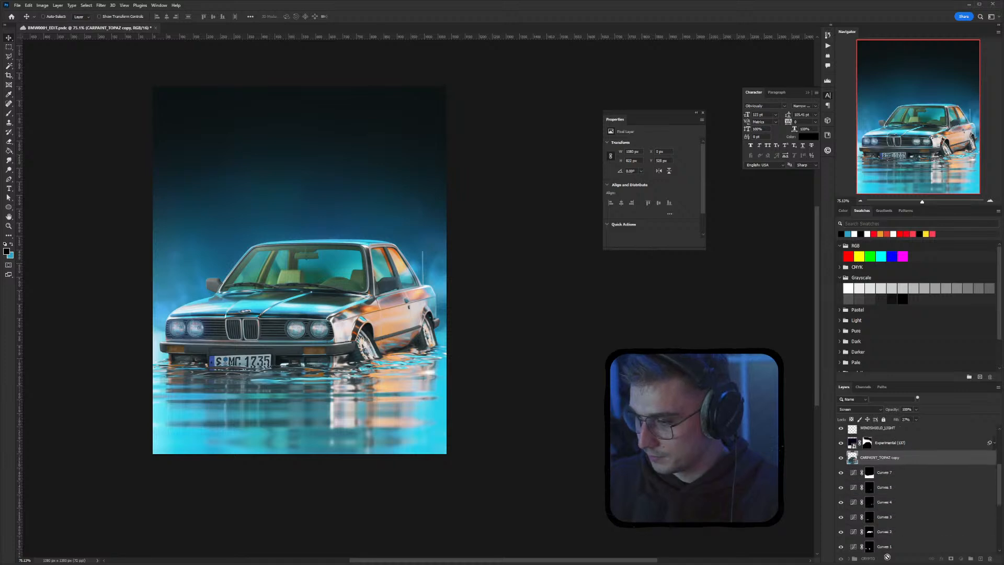
left_click_drag(888, 556, 877, 531)
left_click(877, 534)
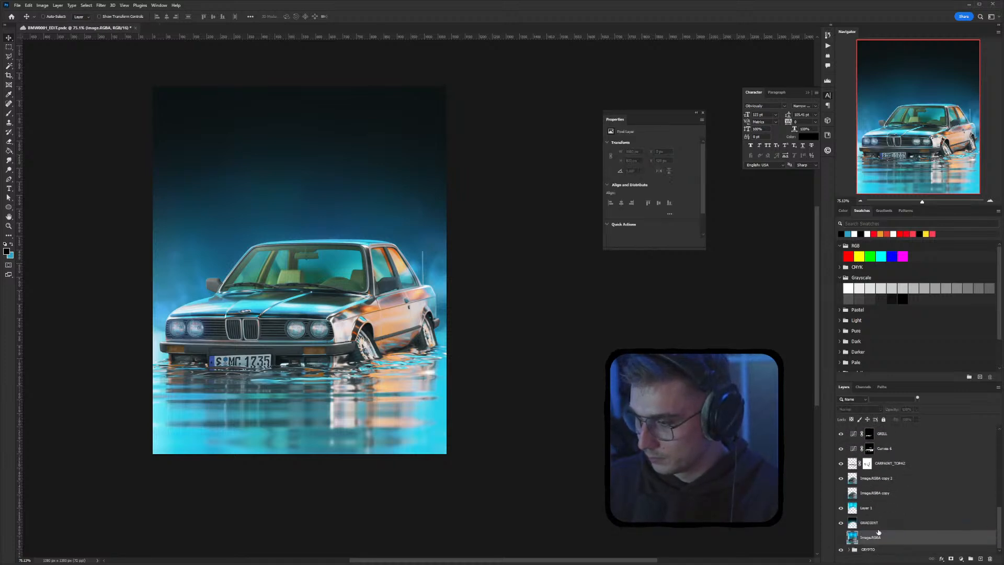
Filter the layers by the name "gla" and clear the search text
scroll(873, 547, "up", 10)
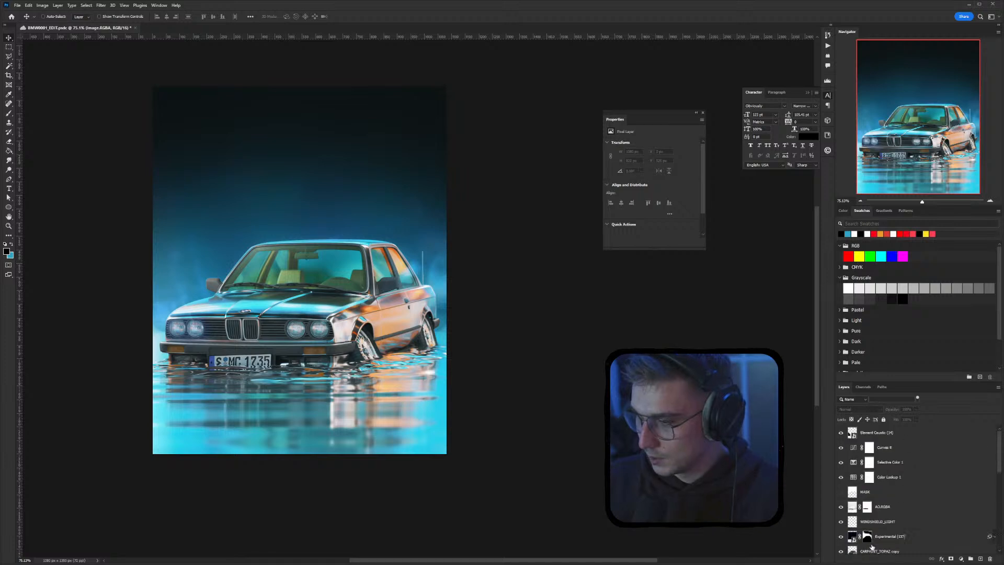
left_click(919, 399)
left_click(918, 399)
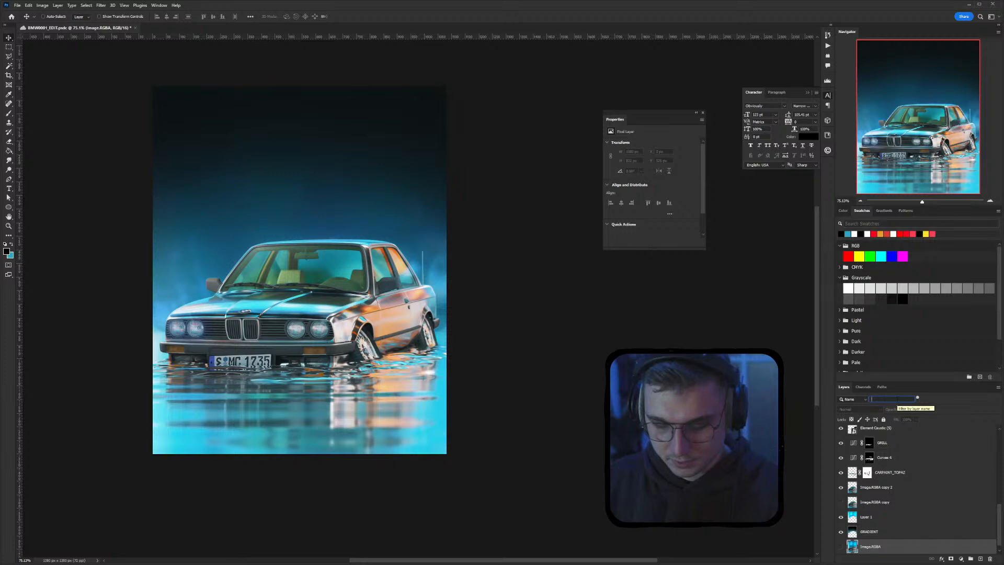
type("gla")
key("BackSpace")
key("BackSpace")
key("BackSpace")
key("BackSpace")
Expand the CRYPTO group, filter the layers by "li", select the CryptoMaterial LIQUID layer and clear the search text
scroll(929, 505, "down", 5)
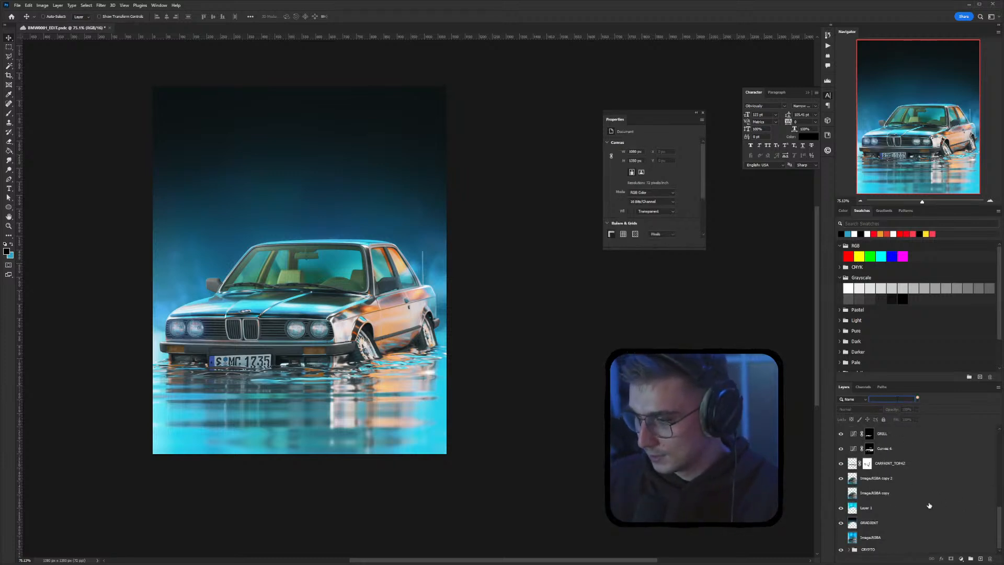
left_click(850, 549)
scroll(858, 523, "down", 5)
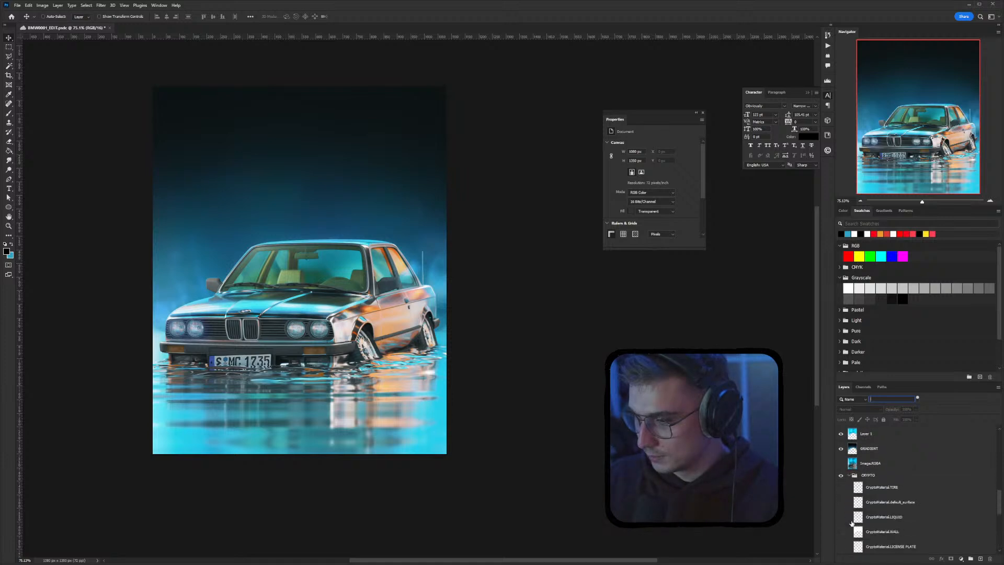
type("li")
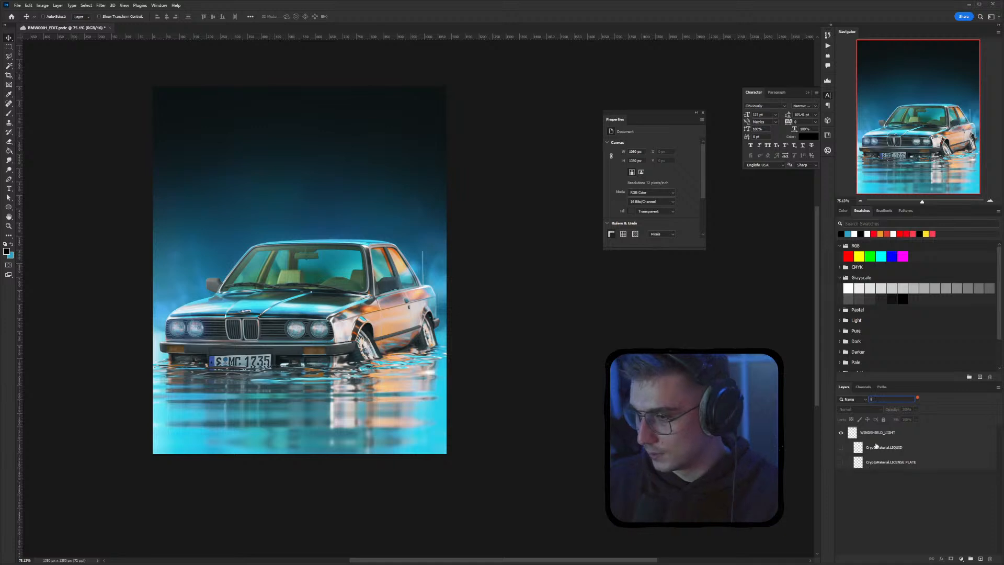
left_click(877, 450)
key("BackSpace")
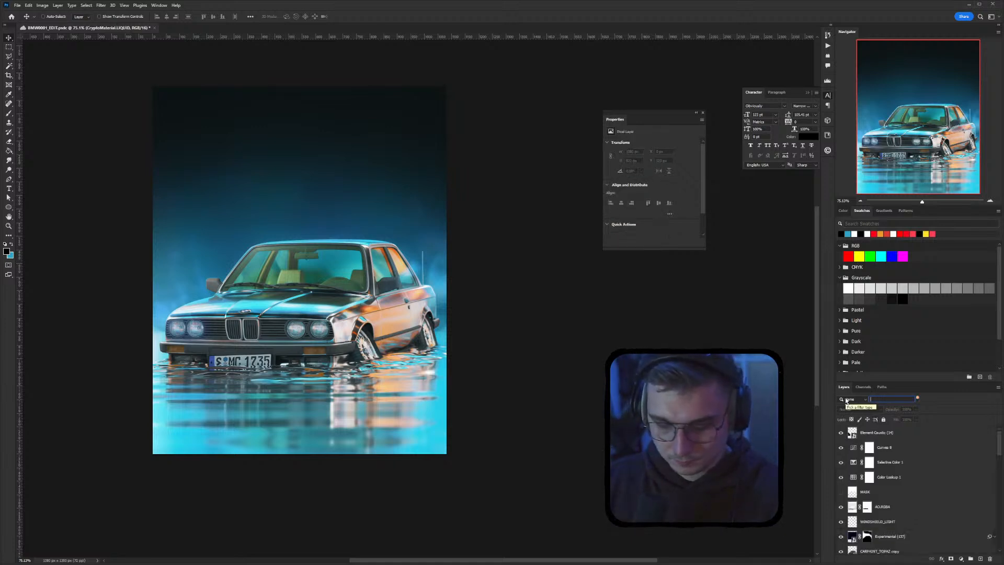
Filter the layers by "rim", load the CryptoMaterial RIM_CHROME matte as a selection and turn layer filtering off
type("rim")
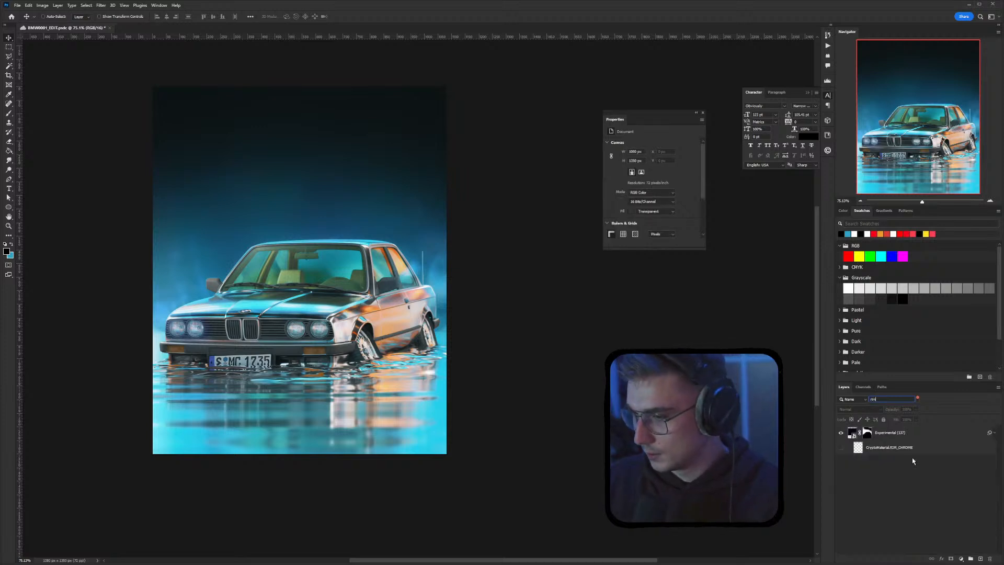
left_click(922, 448)
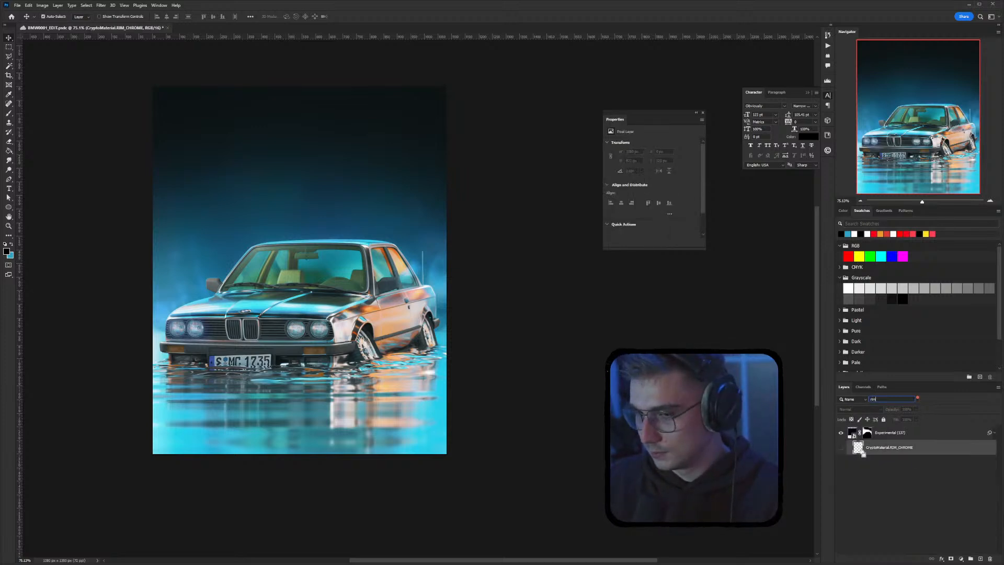
left_click(918, 400)
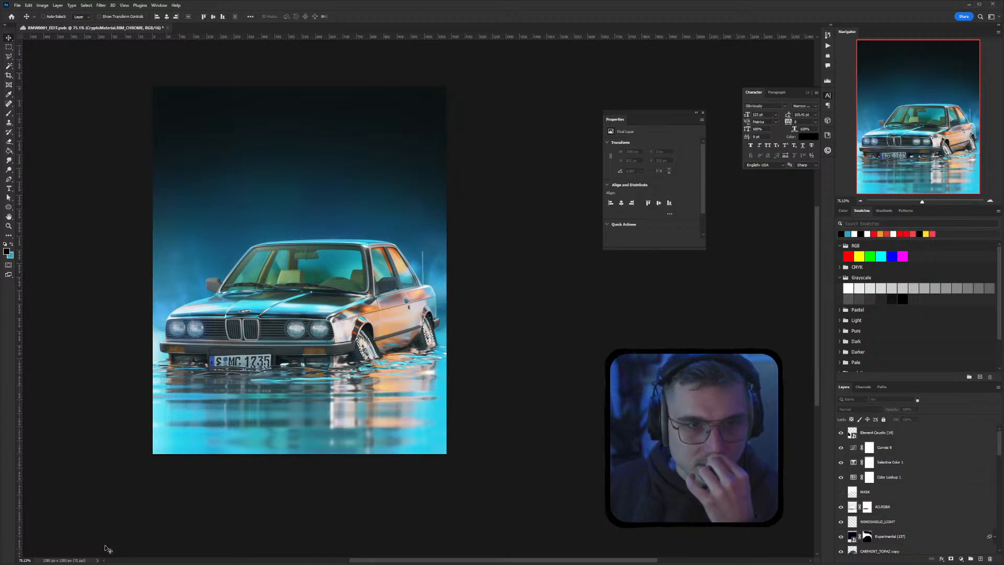
Check the document's dimensions in the Canvas Size settings and cancel without changing them
left_click(42, 6)
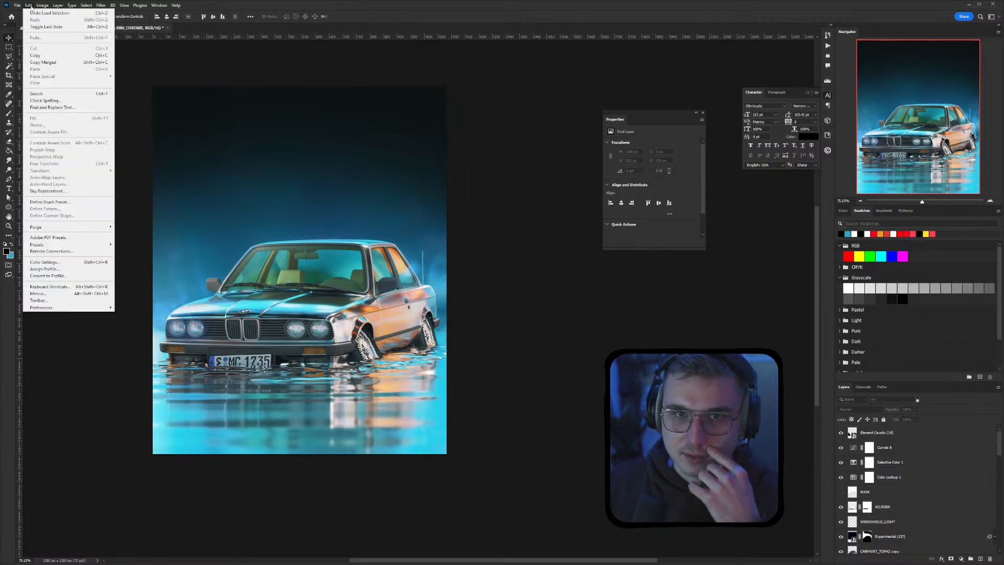
left_click(28, 5)
left_click(42, 5)
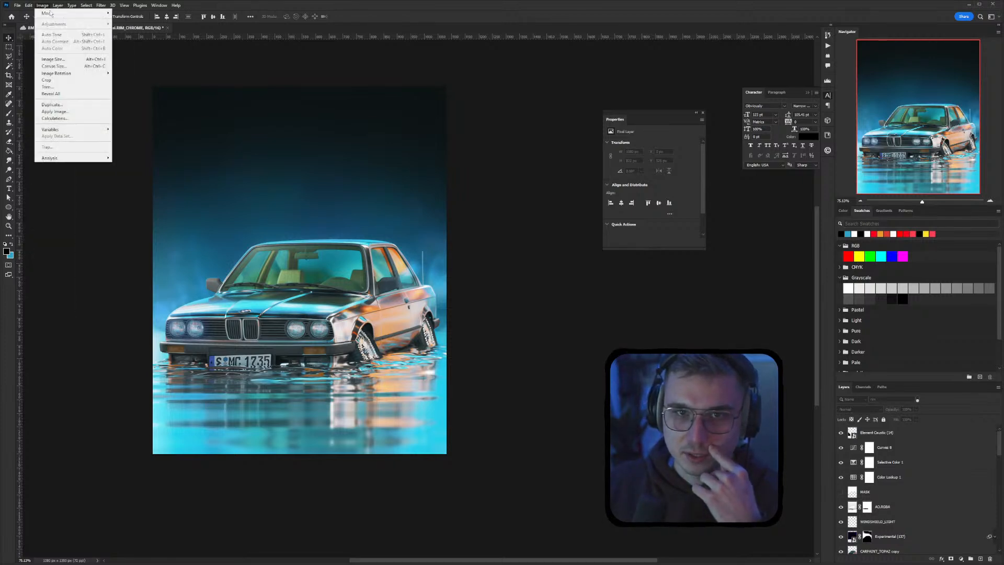
left_click(54, 67)
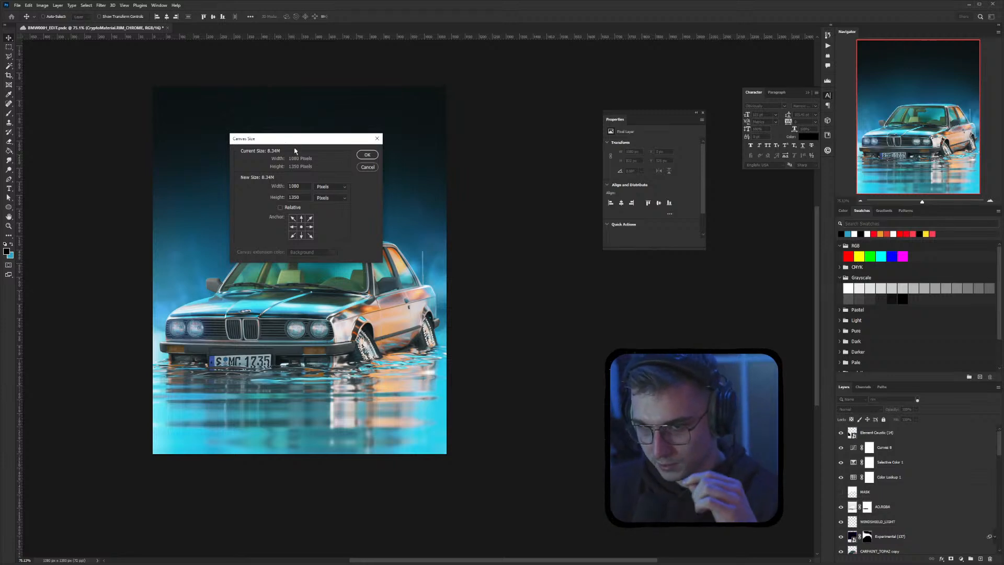
left_click(362, 168)
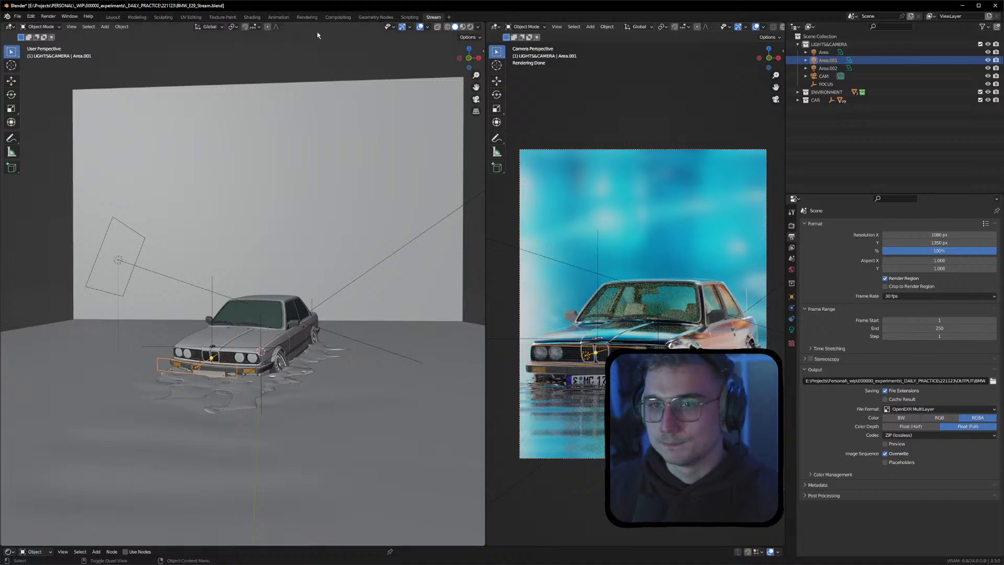
In Blender's Compositing workspace, examine the passes linked from Render Layers to the EXR-MultiLayer node, shifting both nodes around
left_click(333, 17)
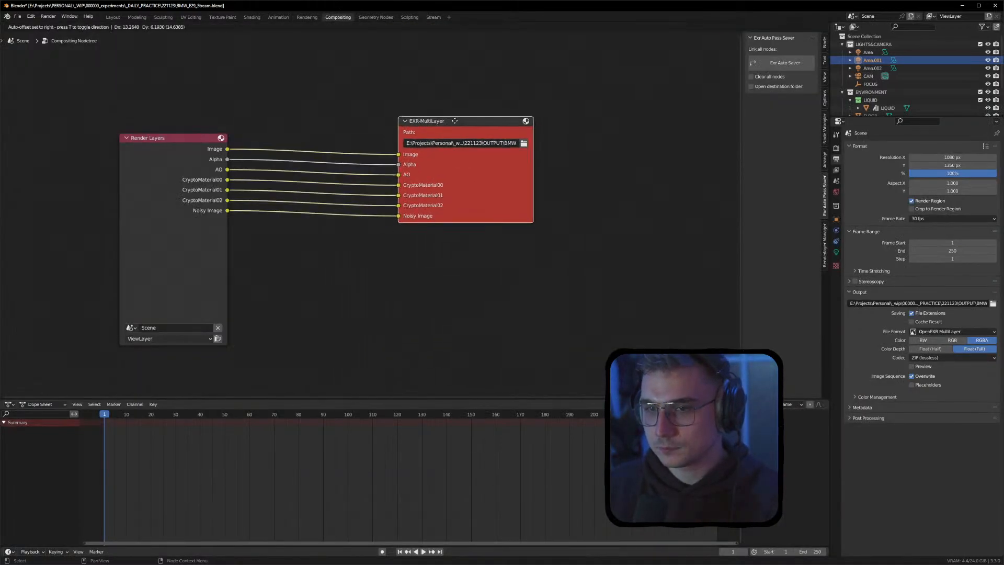
left_click_drag(196, 132, 145, 112)
left_click_drag(461, 114, 398, 89)
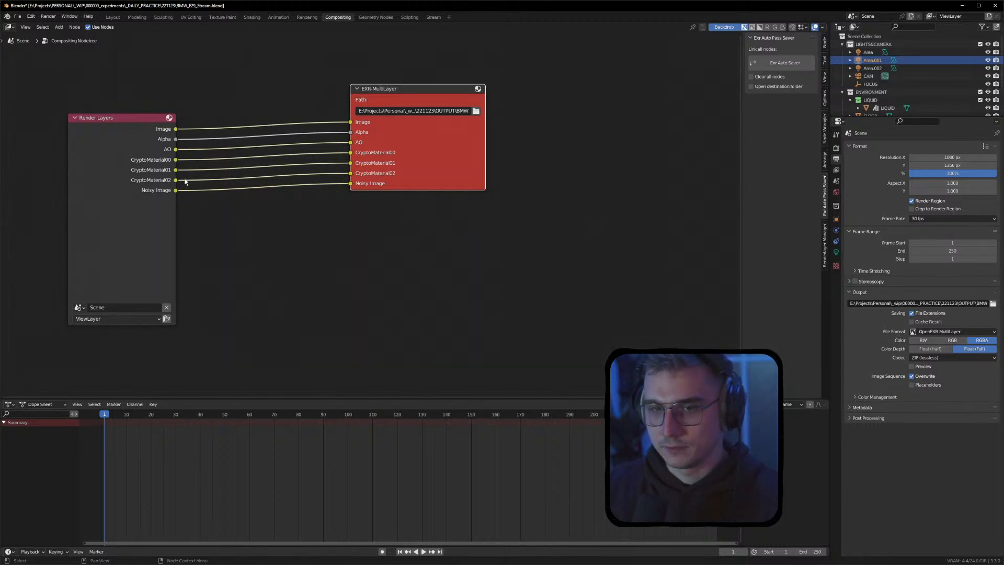
left_click_drag(147, 154, 151, 112)
left_click_drag(411, 89, 432, 97)
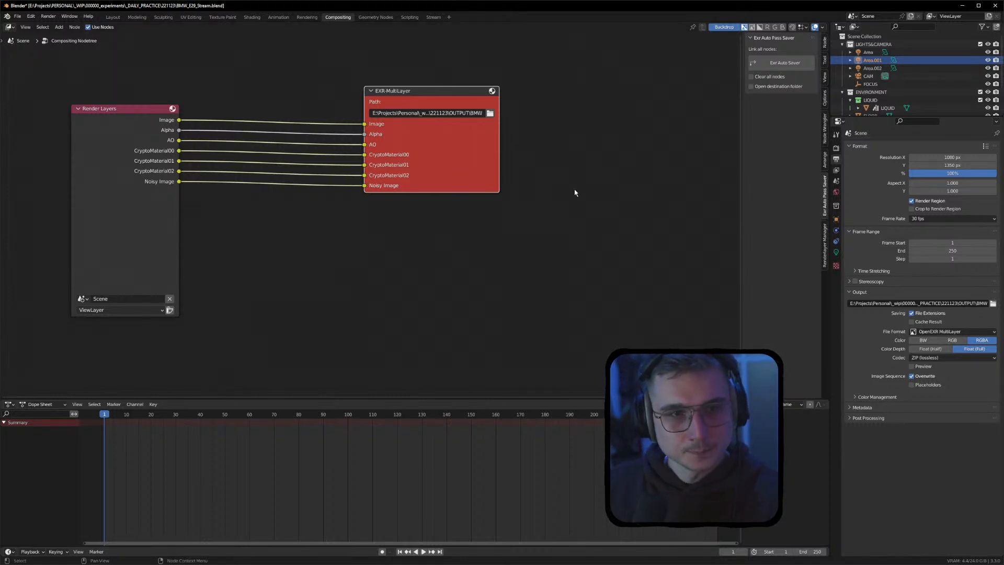
left_click_drag(411, 91, 344, 90)
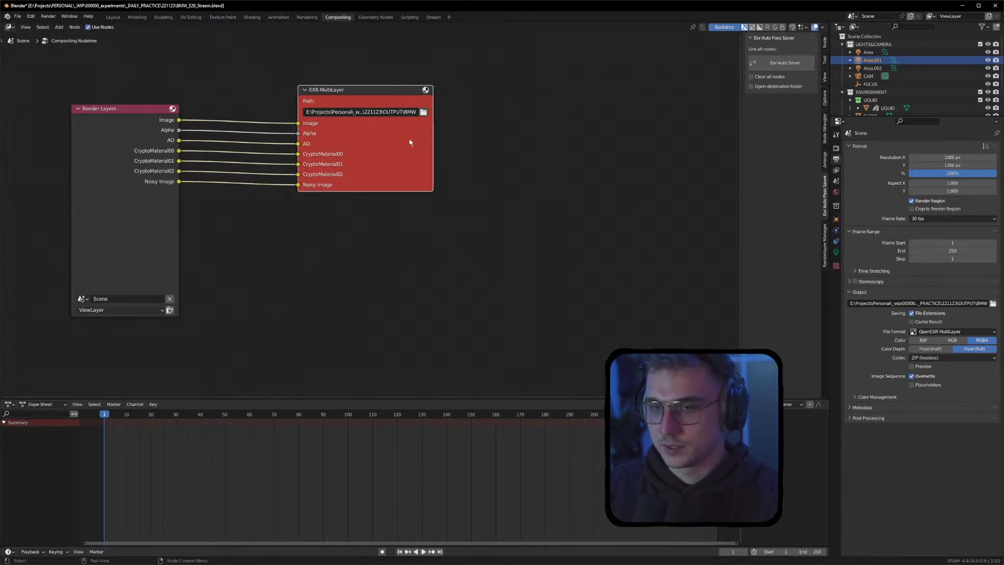
left_click_drag(329, 94, 325, 86)
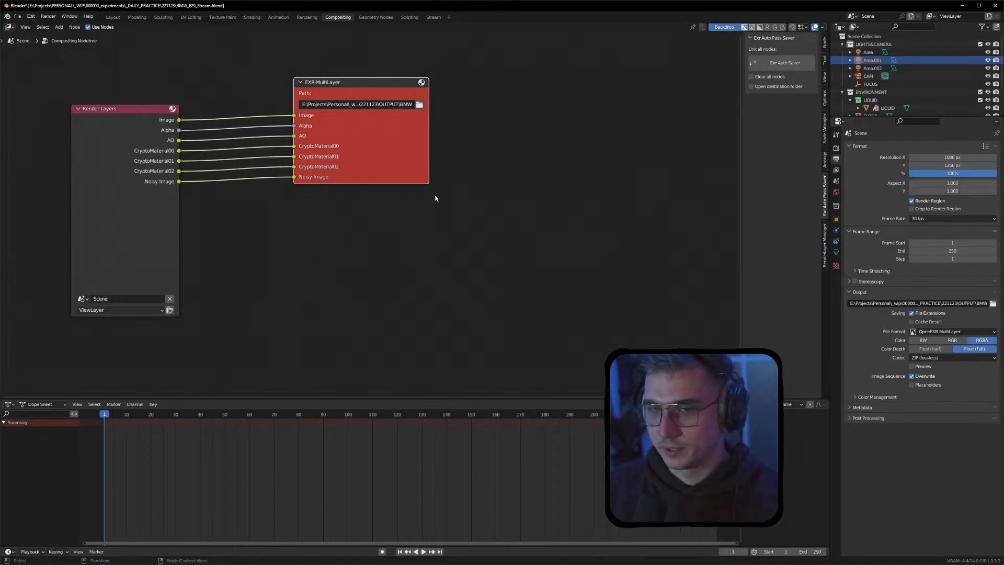
left_click_drag(124, 116, 144, 114)
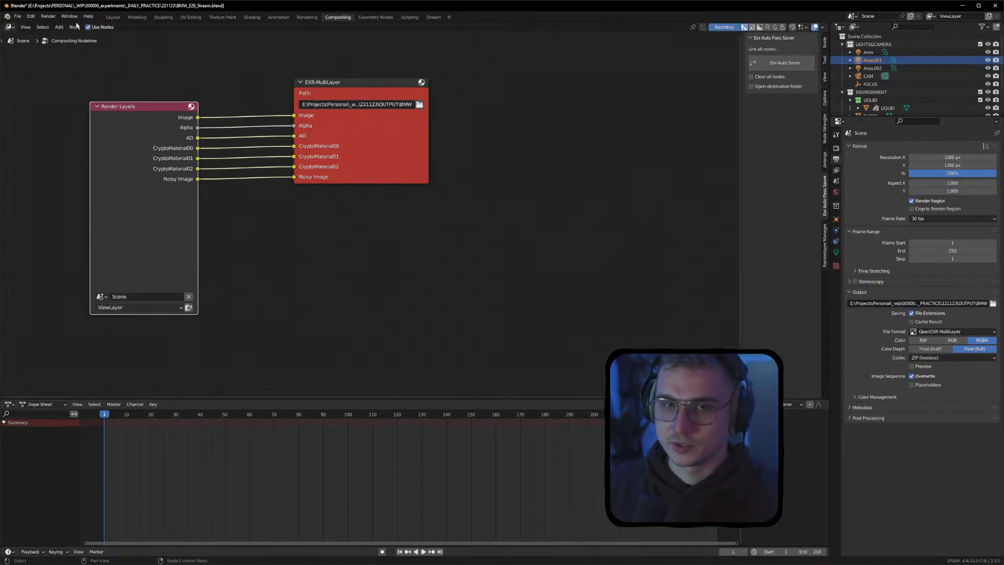
left_click_drag(325, 83, 312, 85)
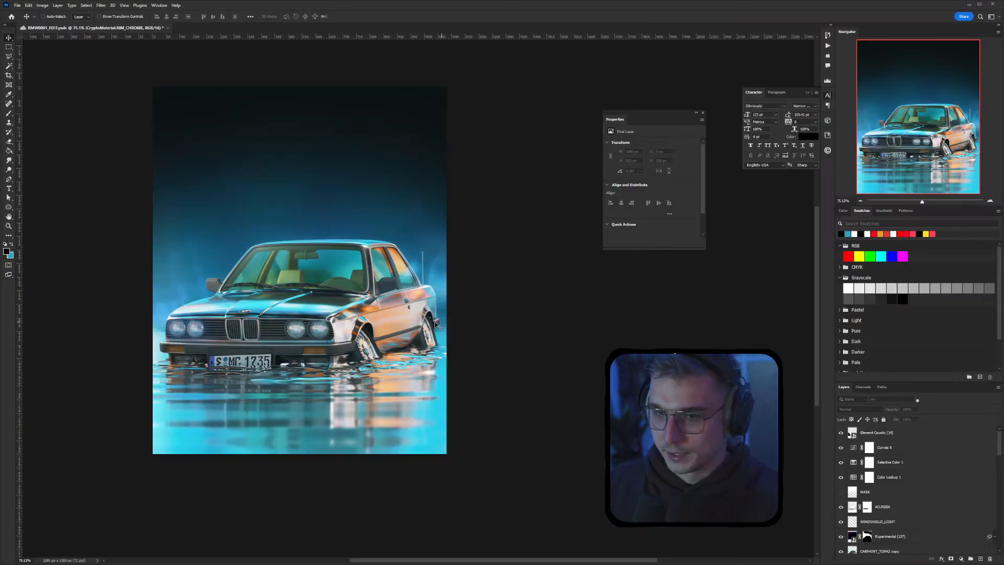
Back in Photoshop, save the BMW document and look through its layer stack
key("ctrl+s")
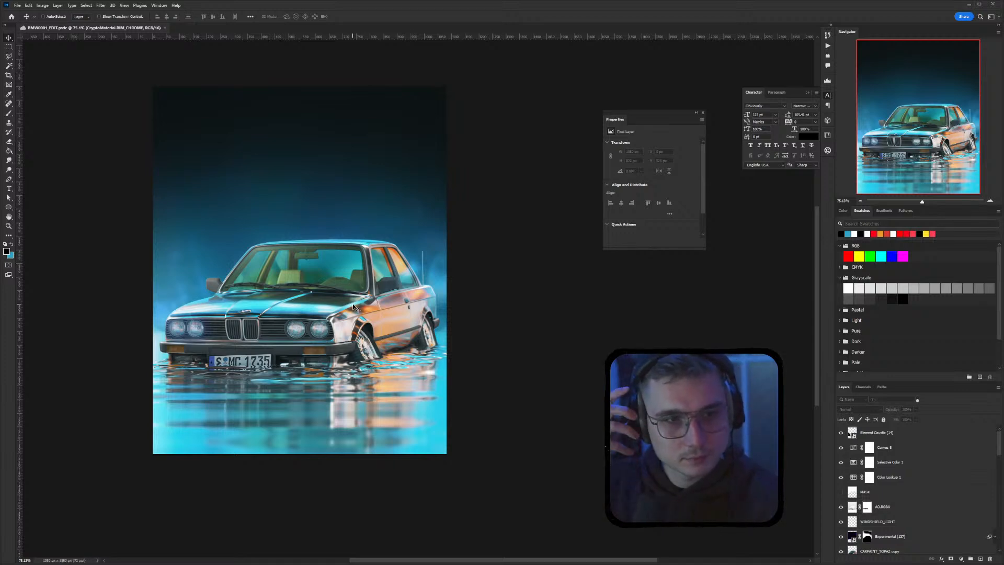
mouse_move(574, 313)
left_mouse_down()
mouse_move(552, 312)
mouse_move(588, 310)
left_mouse_up()
scroll(918, 494, "down", 10)
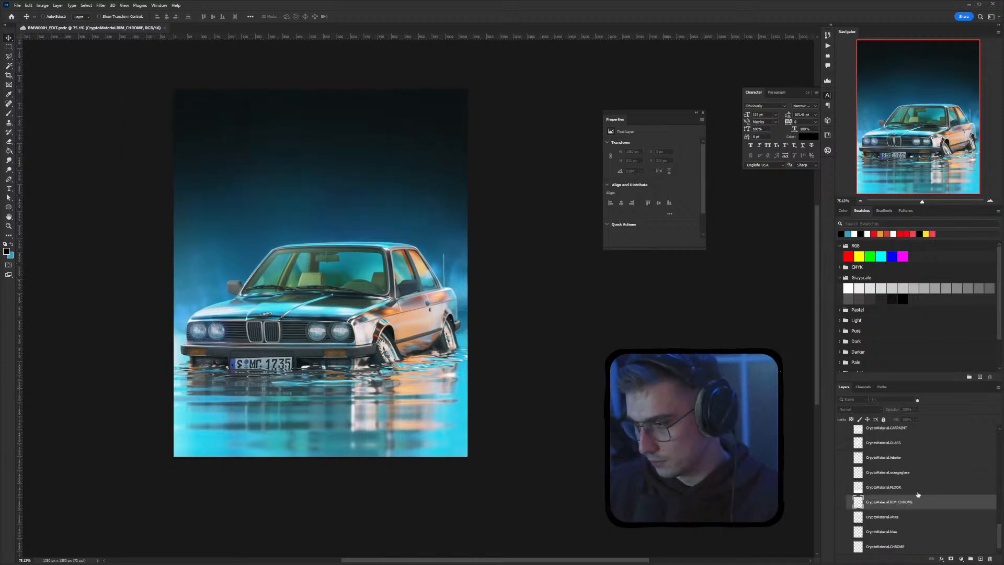
scroll(903, 523, "up", 3)
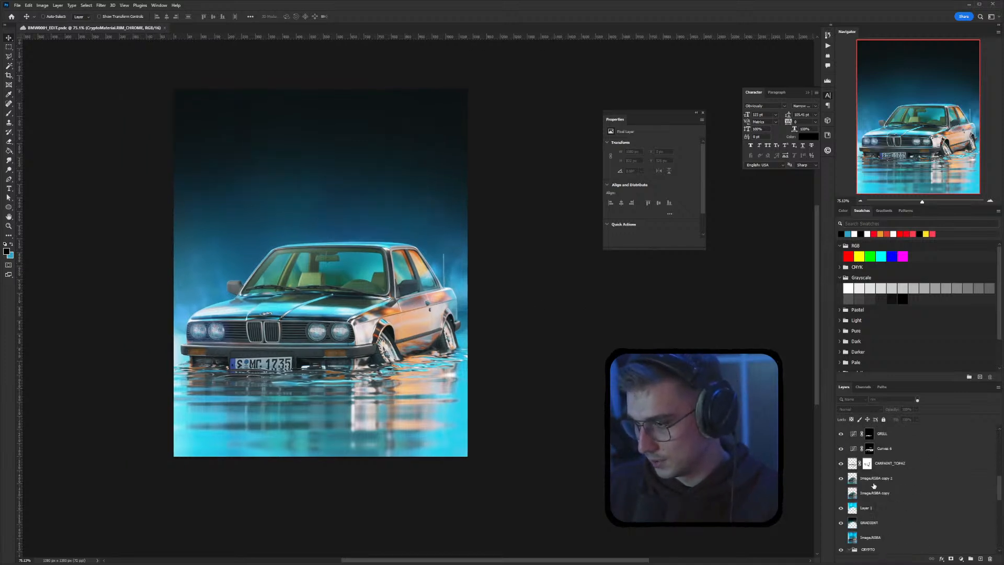
scroll(873, 486, "up", 10)
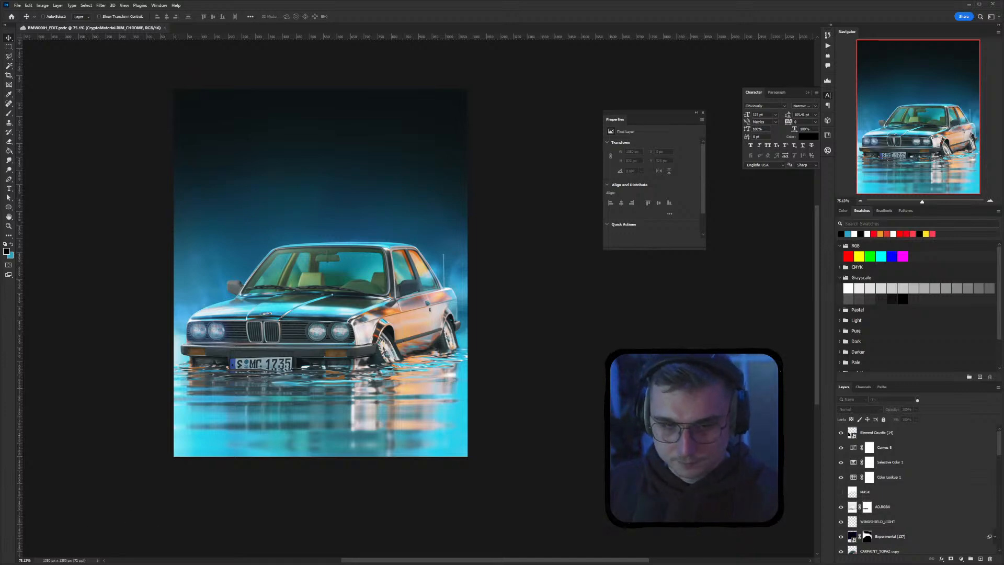
Browse the Lens Flares folder in File Explorer and place Element Caustic (38) into the Photoshop document at its default size
key("alt+Tab")
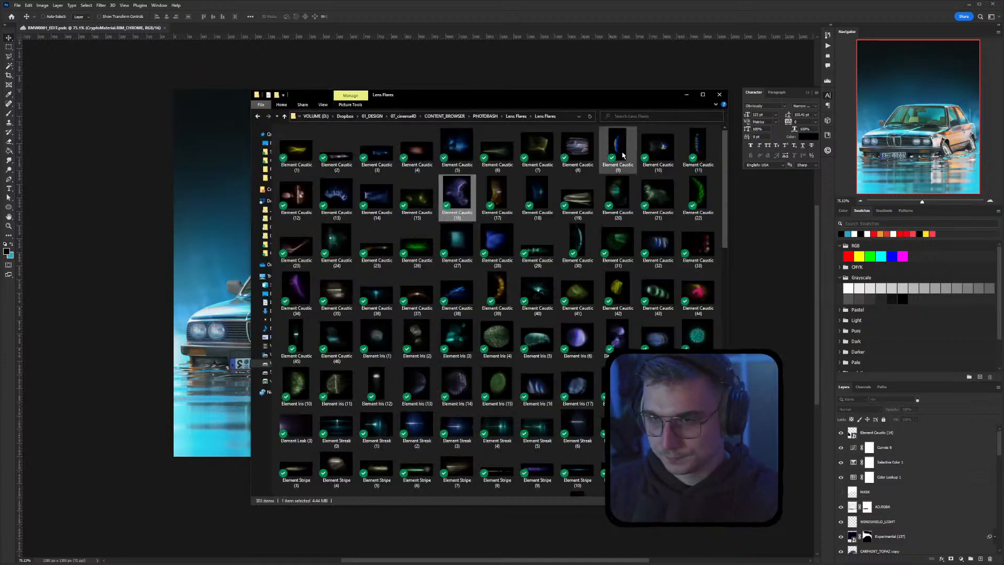
left_click_drag(548, 105, 510, 103)
scroll(546, 291, "down", 5)
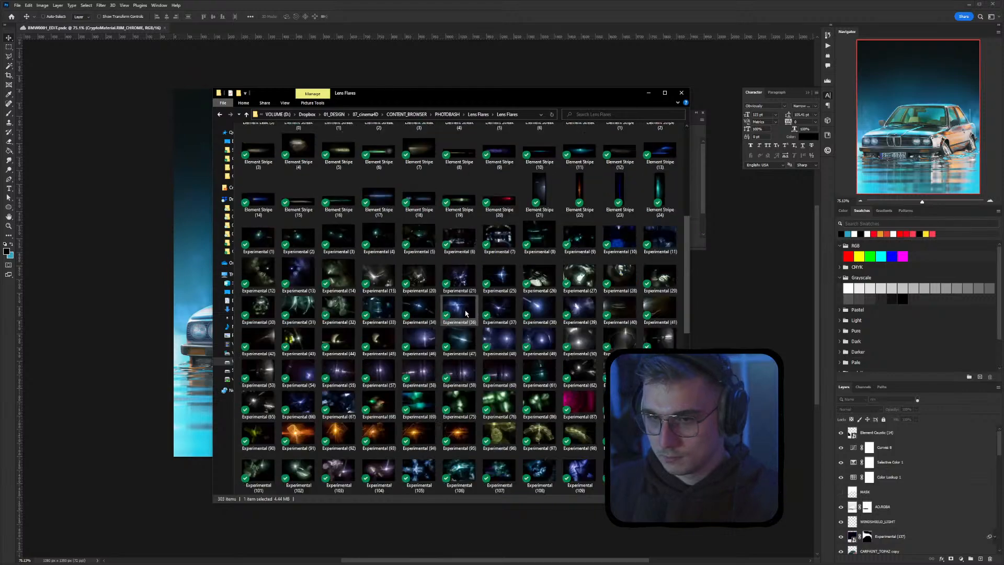
scroll(462, 312, "down", 6)
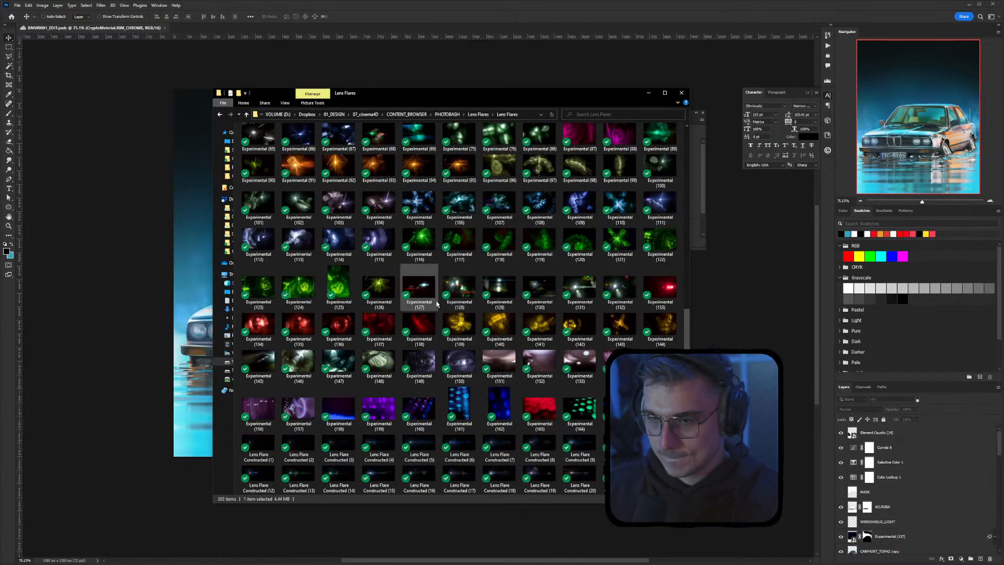
scroll(461, 286, "down", 3)
scroll(435, 301, "up", 14)
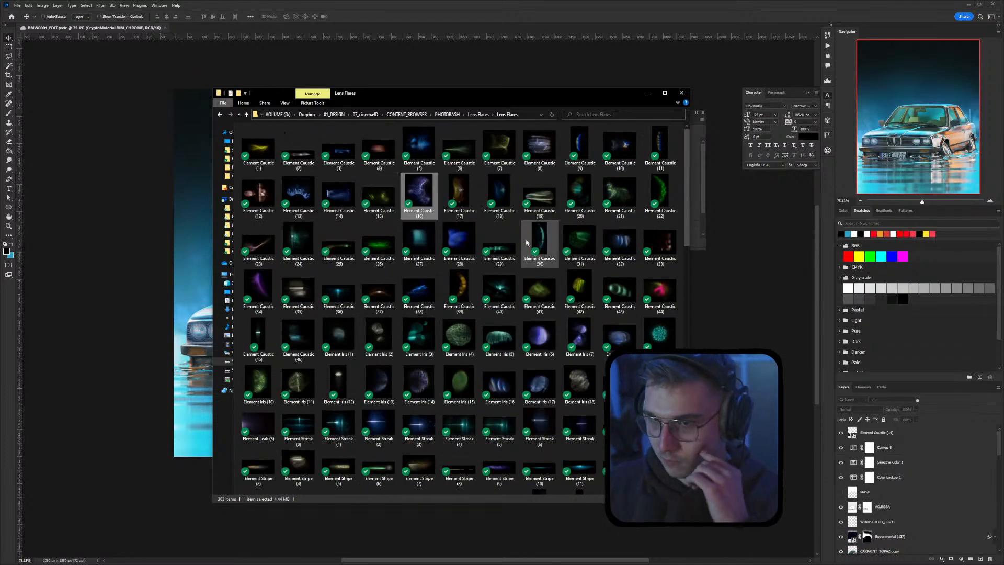
left_click(423, 287)
left_click_drag(423, 288, 193, 272)
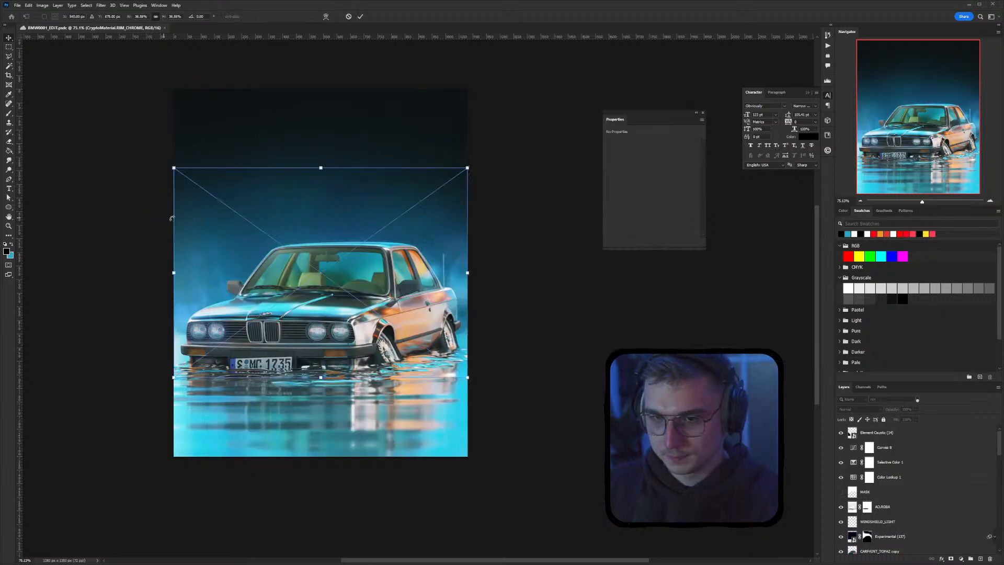
key("Return")
scroll(916, 503, "down", 10)
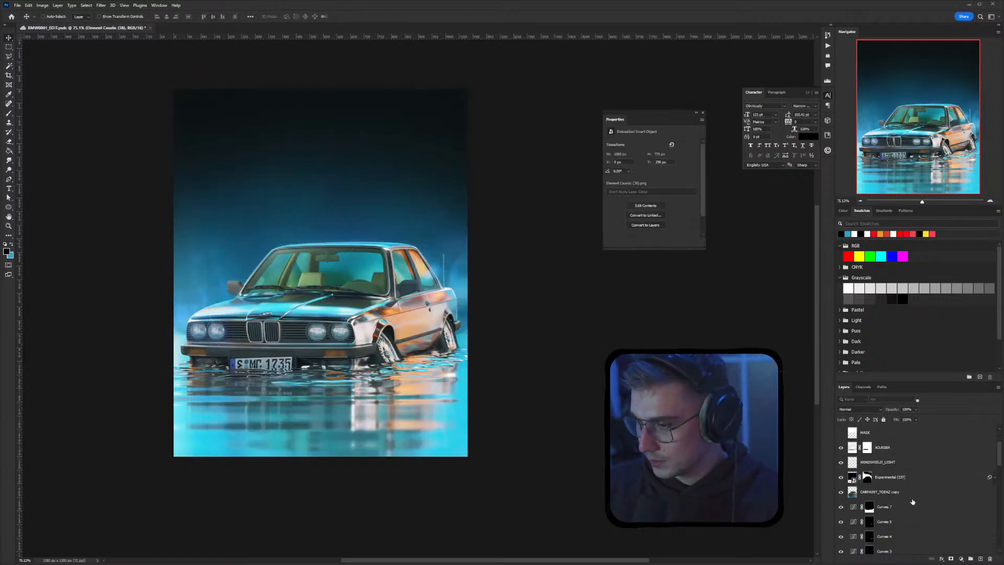
scroll(912, 501, "up", 8)
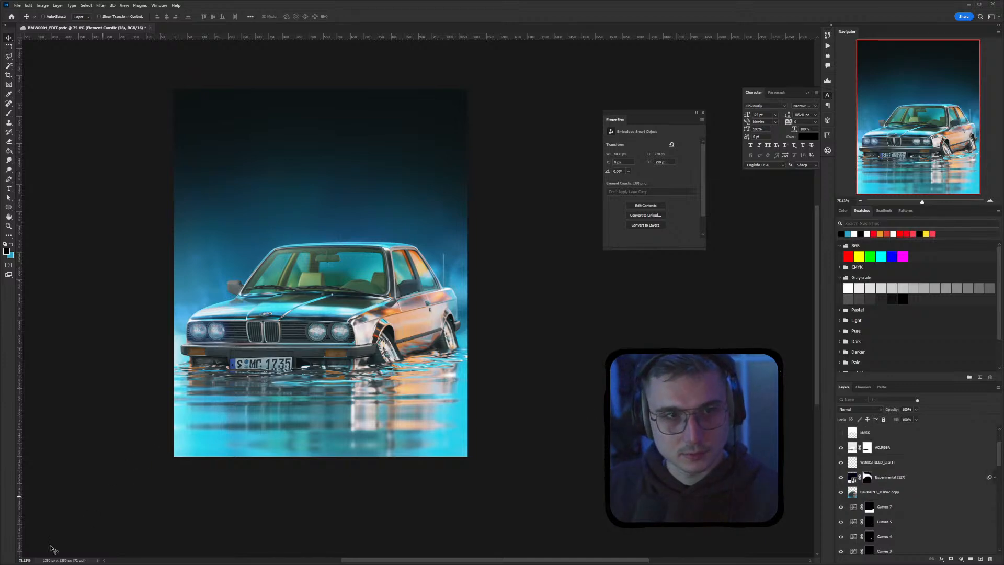
Place Element Caustic (38) from the Lens Flares folder again and delete the duplicate layer inside the CRYPTO group
key("alt+Tab")
left_click_drag(421, 287, 99, 196)
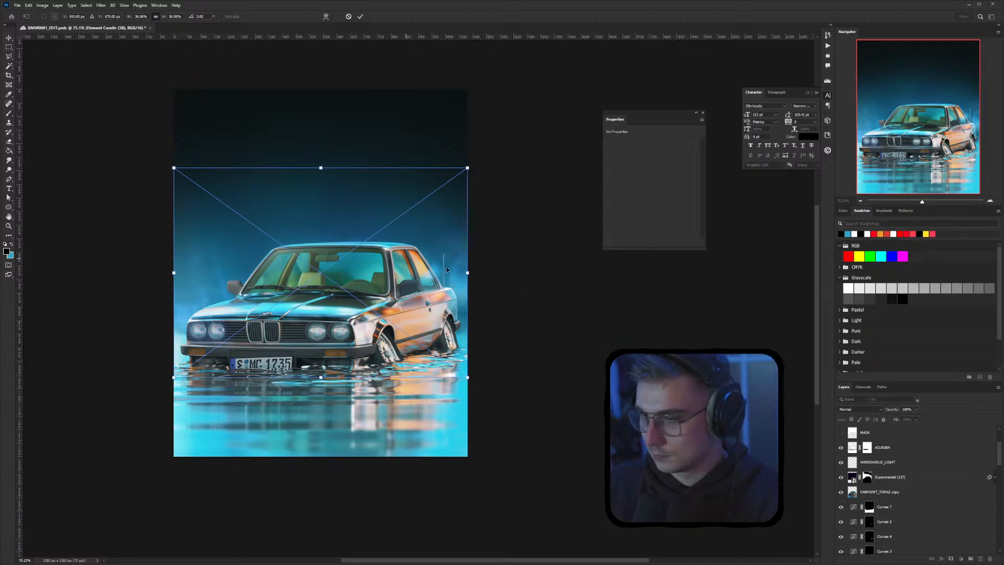
key("Return")
scroll(888, 487, "down", 5)
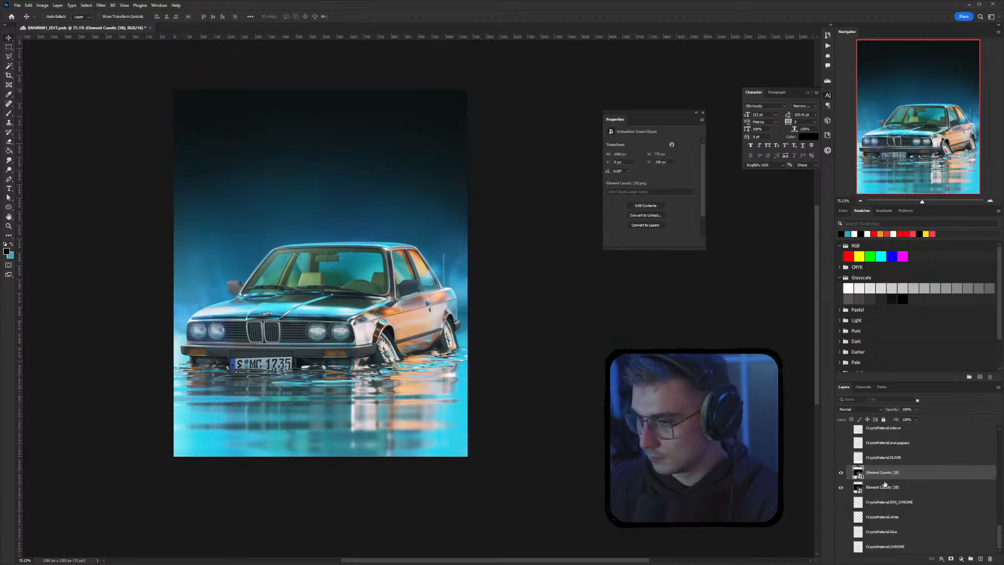
left_click(893, 487)
key("Delete")
Move the Element Caustic (38) layer out of the CRYPTO group to directly below MASK and set its blend mode to Screen
mouse_move(890, 489)
left_mouse_down()
mouse_move(902, 406)
mouse_move(891, 398)
mouse_move(891, 500)
left_mouse_up()
left_click_drag(413, 313, 306, 309)
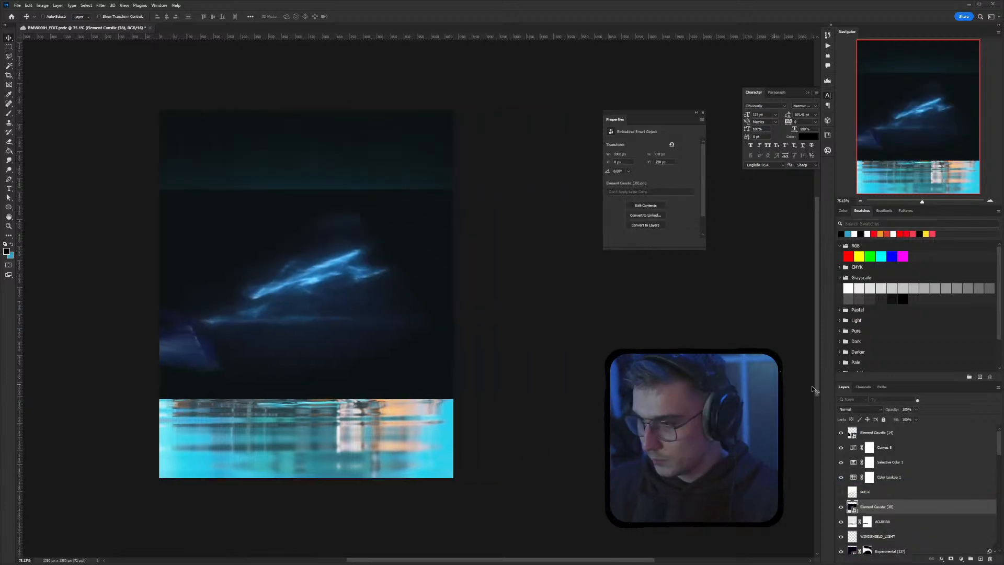
left_click(860, 409)
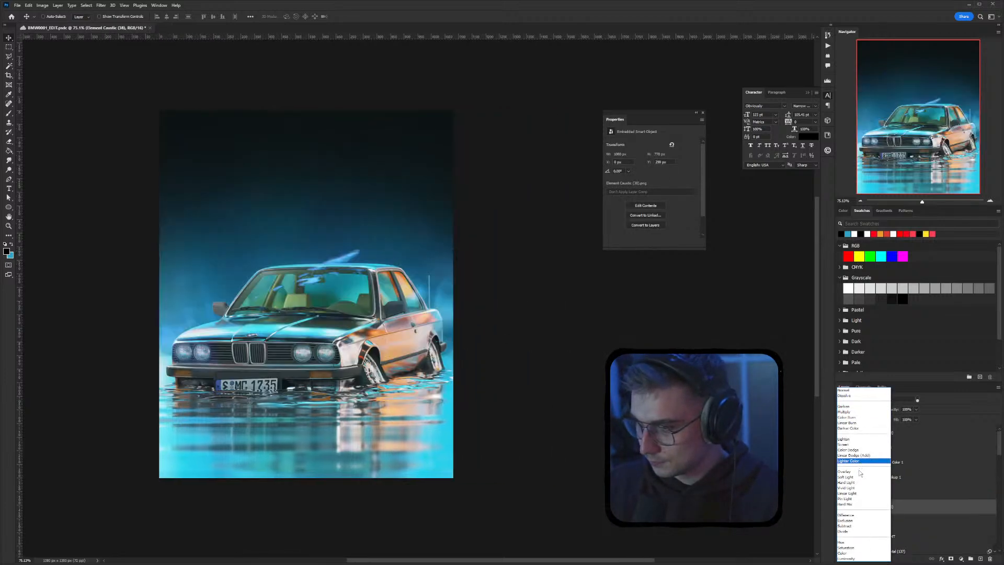
left_click(844, 444)
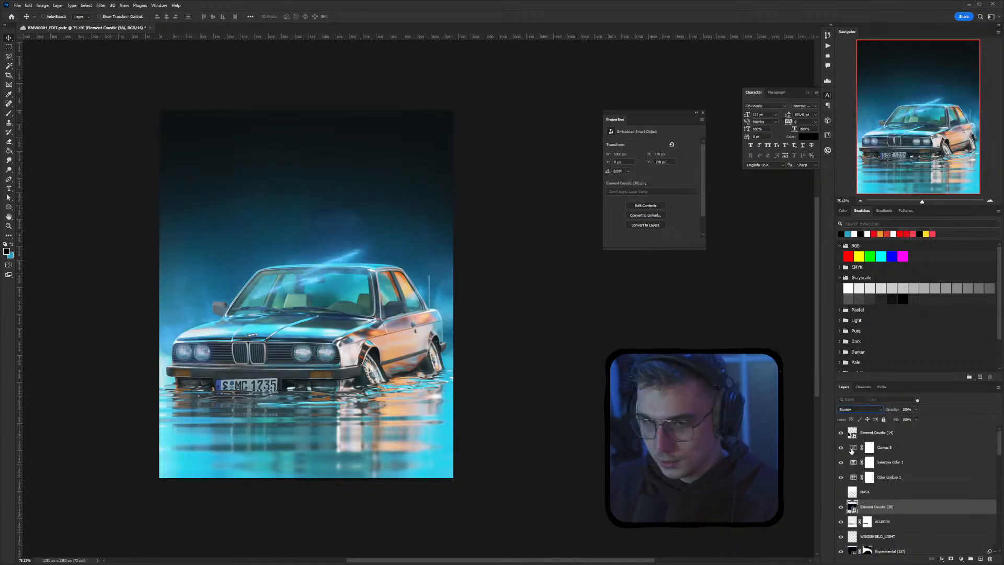
Scale the Element Caustic (38) light streak down and position it at the car's front corner beside the outer headlights
left_click_drag(382, 298, 441, 413)
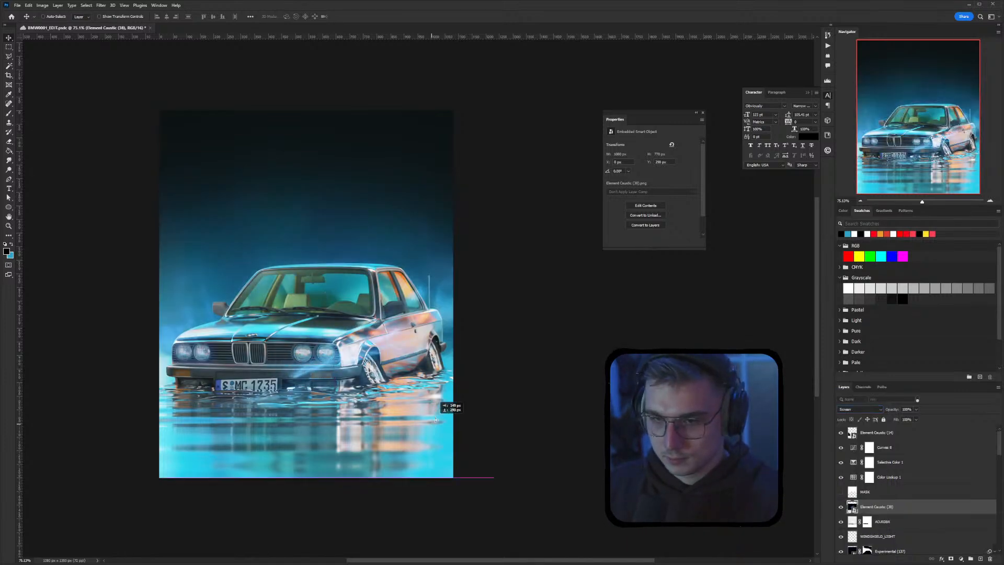
key("ctrl+t")
left_click_drag(494, 268, 373, 360)
key("Return")
left_click_drag(305, 418, 193, 374)
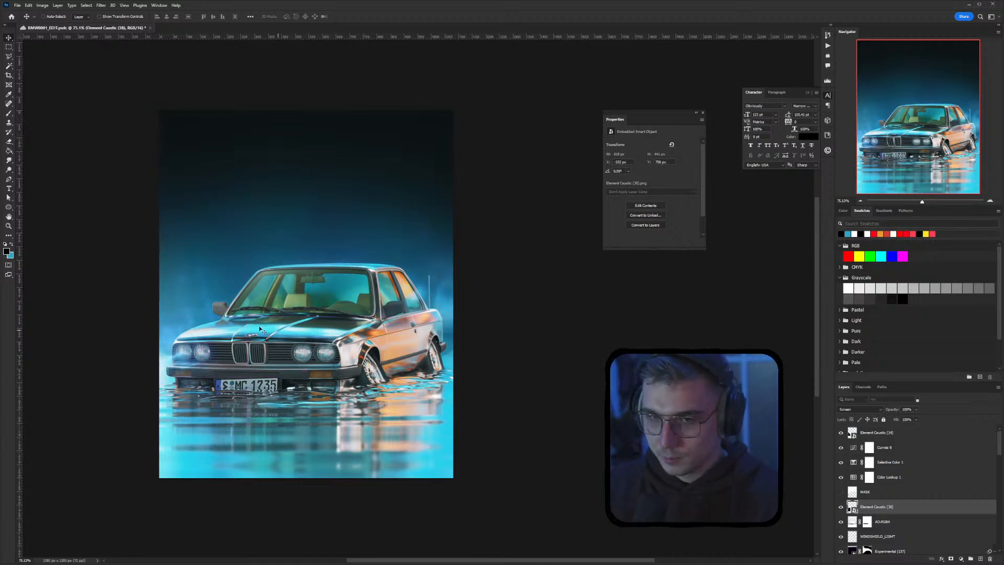
scroll(920, 535, "down", 3)
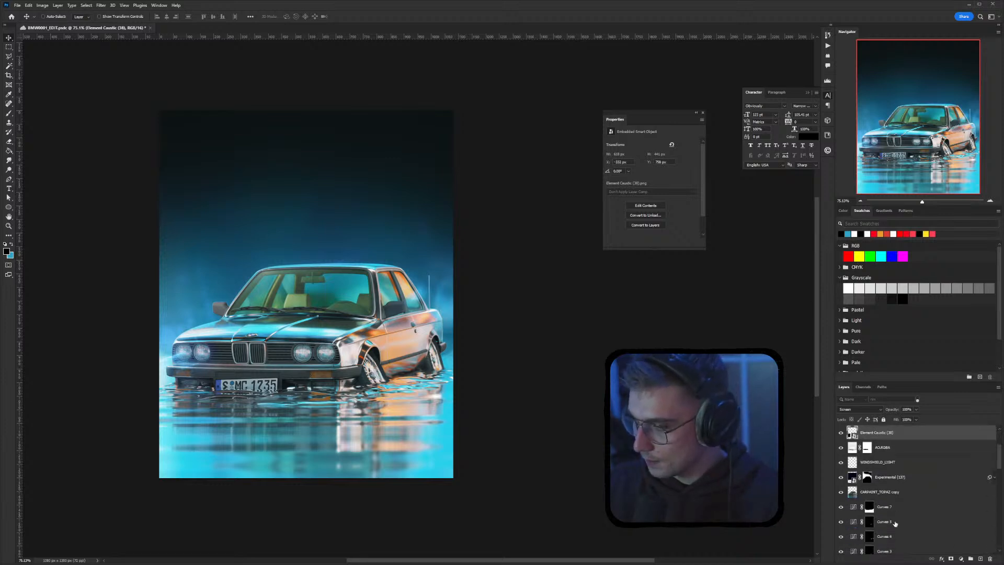
scroll(900, 503, "down", 5)
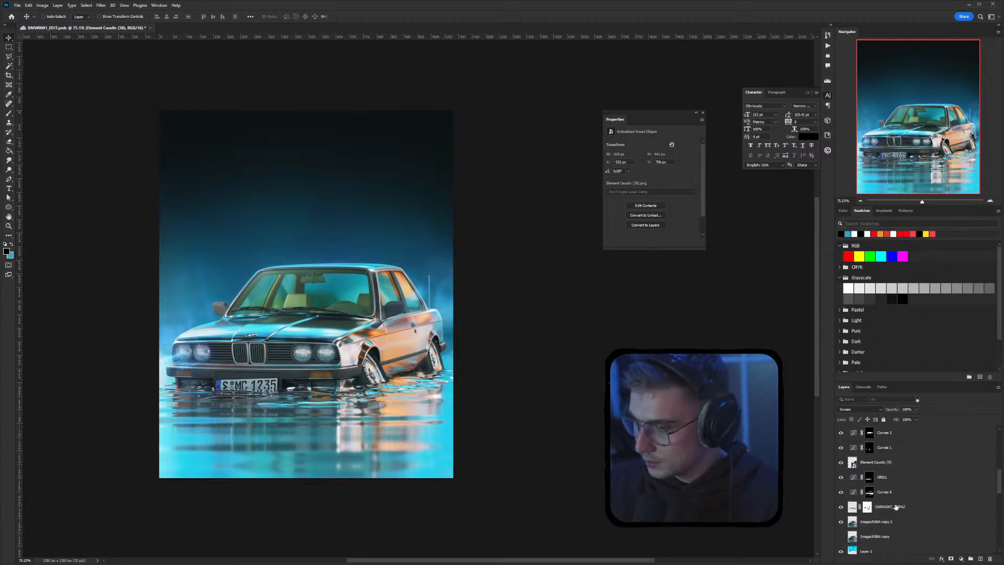
left_click(907, 507)
key("ctrl+m")
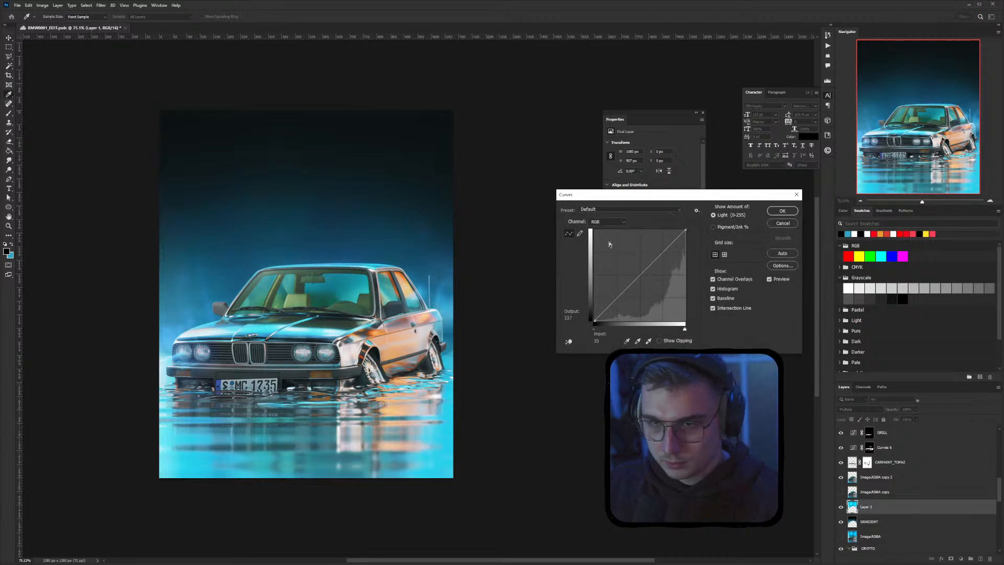
left_click_drag(638, 277, 642, 284)
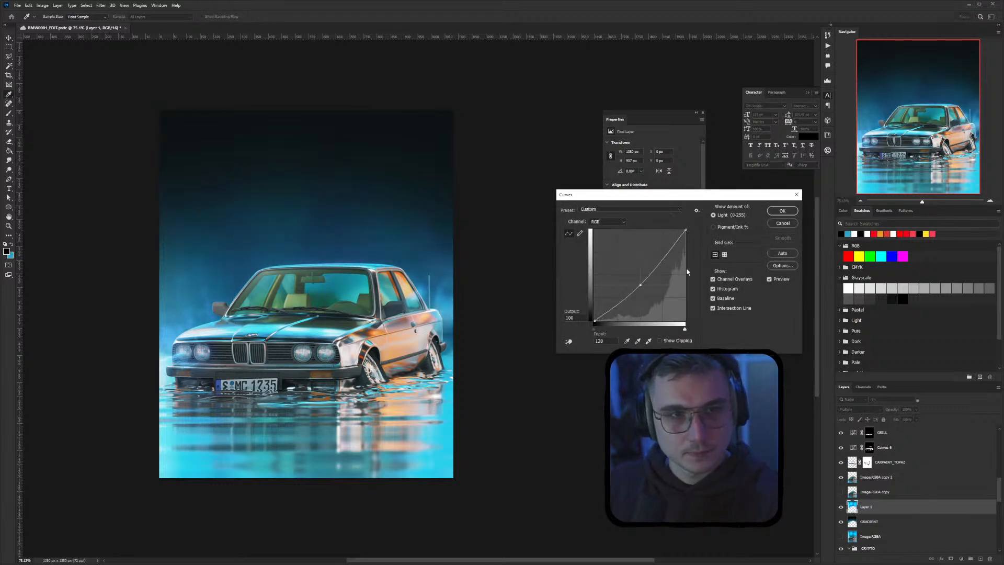
left_click(788, 227)
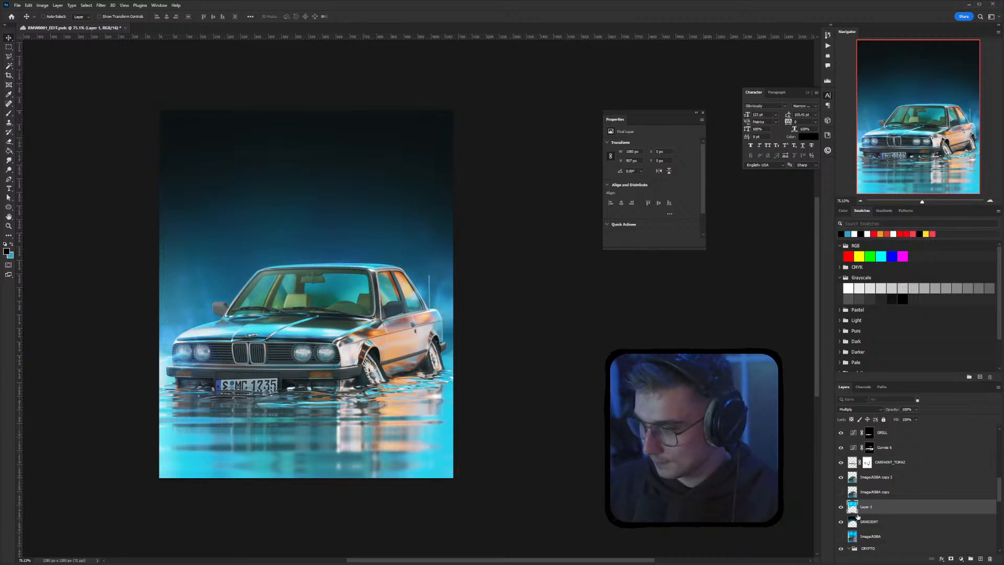
Check the GRADIENT layer's effect and brighten it with Curves, lifting the midtones and highlights and setting a point at input 60, output 90
left_click(841, 522)
left_click(841, 522)
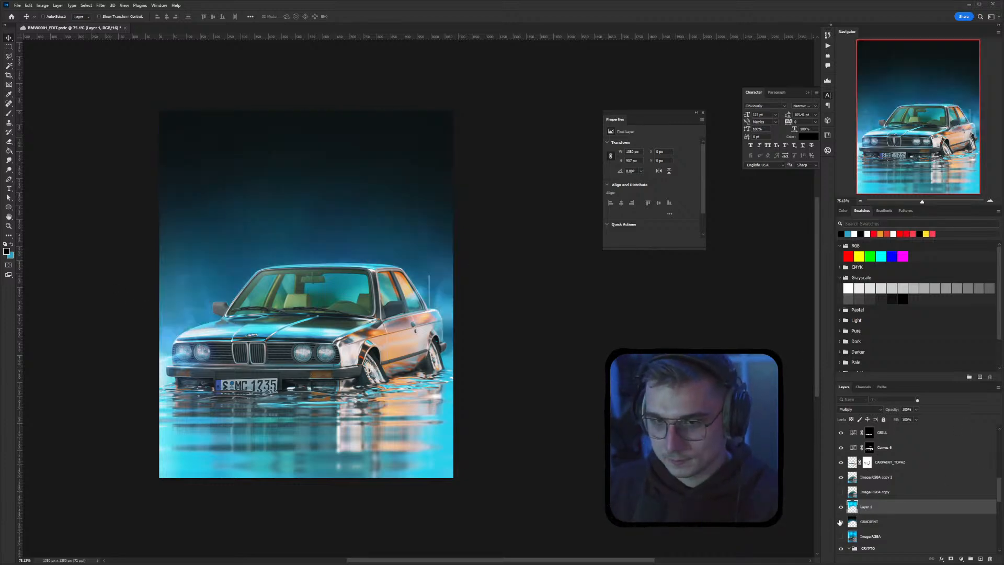
left_click(874, 522)
key("ctrl+m")
left_click_drag(640, 284, 637, 259)
left_click_drag(617, 302, 641, 251)
left_click_drag(615, 292, 618, 290)
left_click_drag(642, 254, 644, 245)
left_click(617, 286)
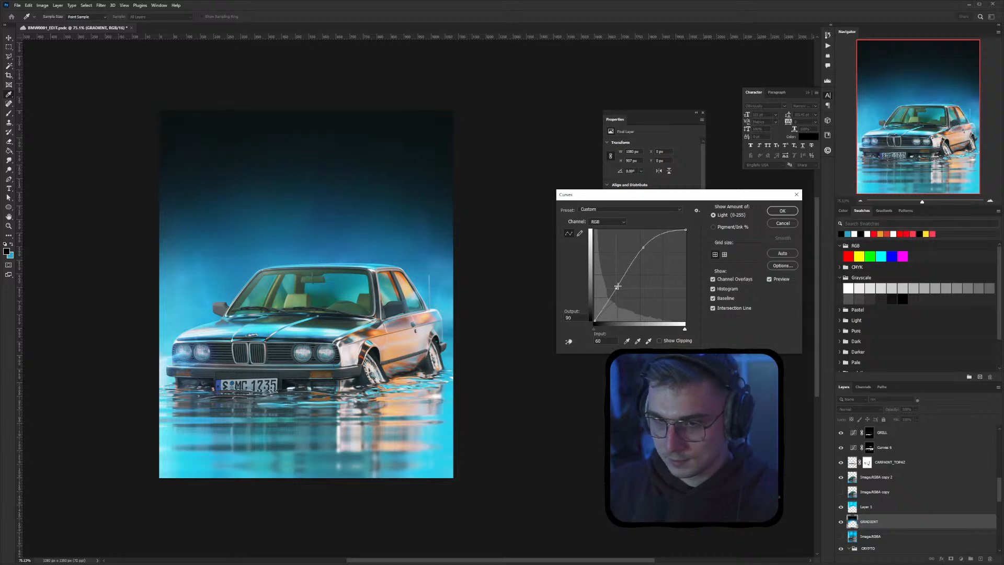
left_click(782, 211)
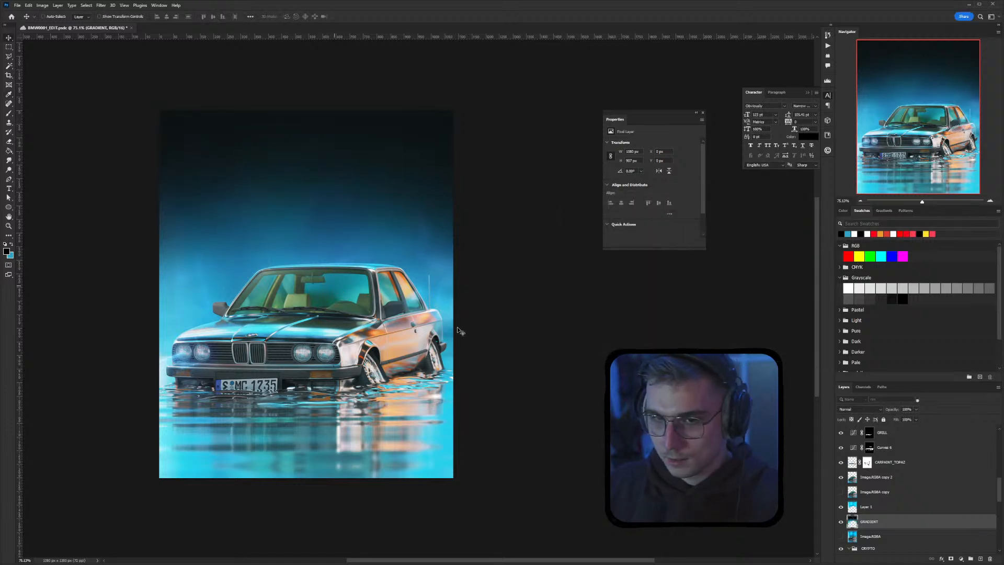
Compare Experimental (137) hidden and shown, add a new layer above it and transfer the flare's layer mask to that layer
scroll(912, 468, "up", 4)
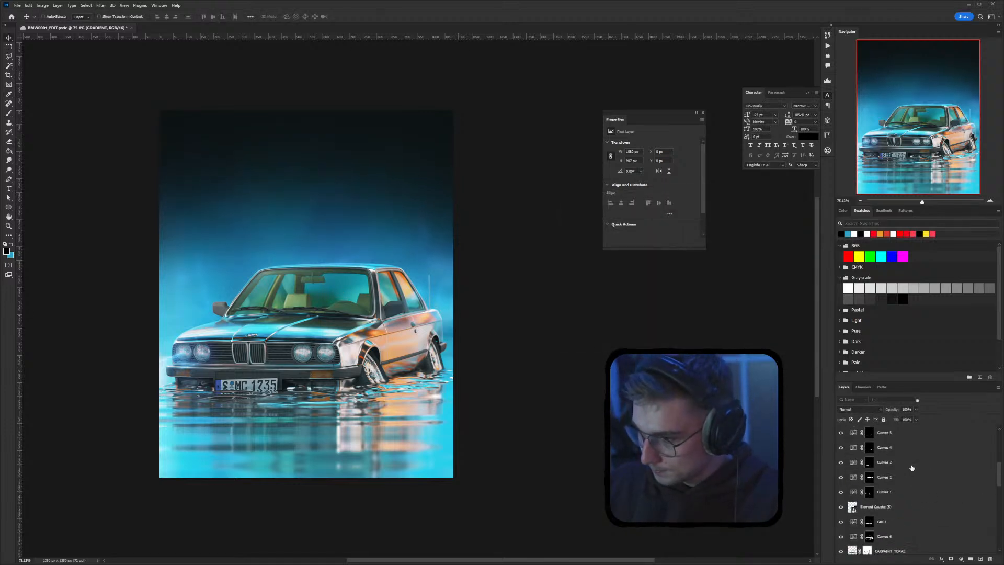
scroll(873, 480, "up", 4)
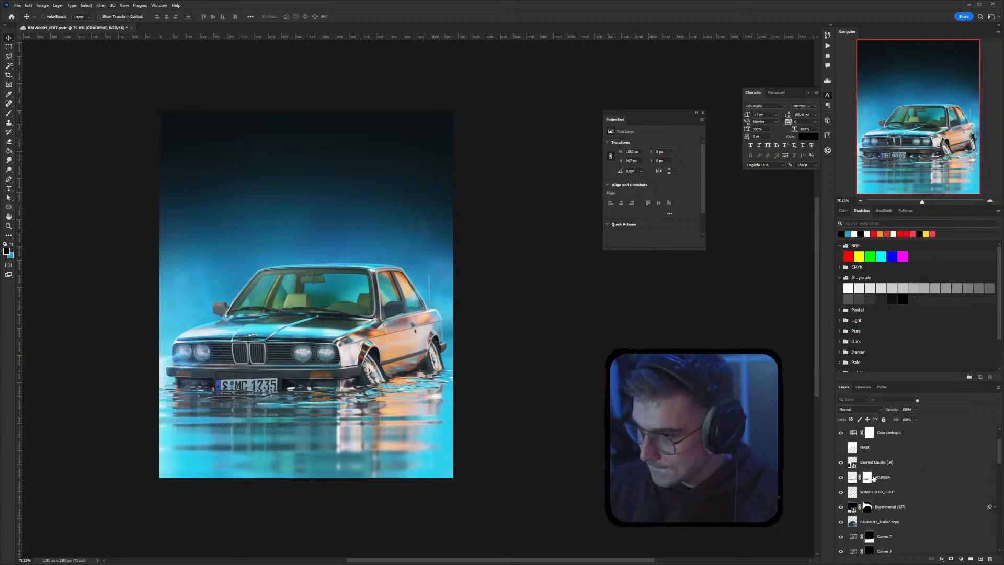
scroll(869, 492, "down", 1)
left_click(841, 492)
left_click(841, 493)
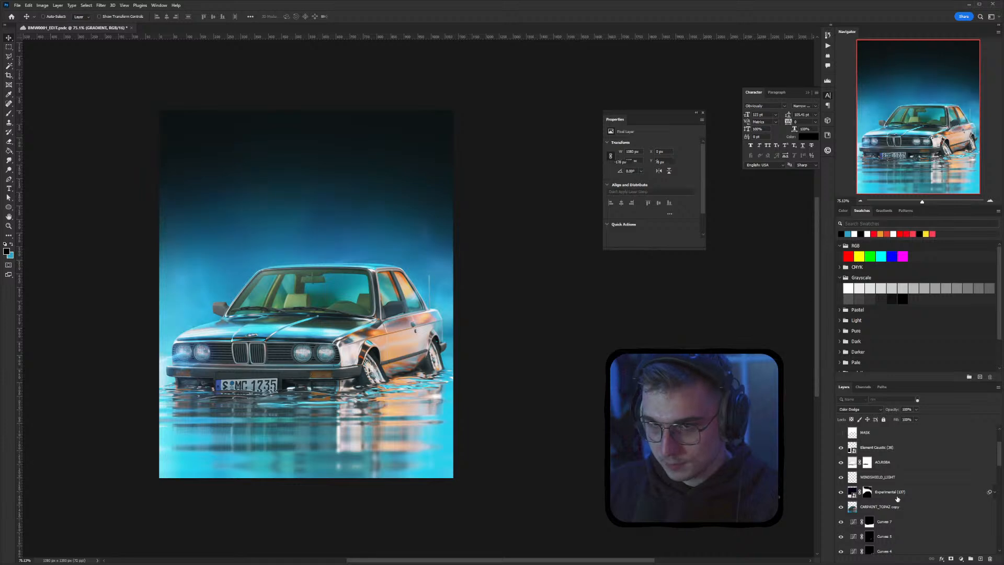
left_click(881, 490)
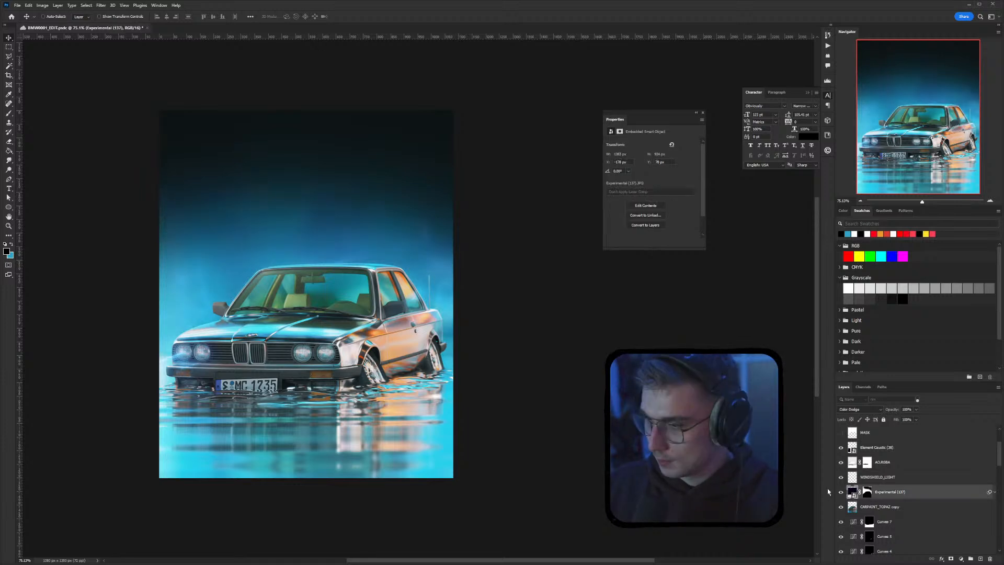
left_click(981, 559)
left_click_drag(869, 509, 875, 493)
Shift the Experimental (137) flare downward and return the layer mask to it from Layer 2
left_click(884, 507)
left_click_drag(400, 343, 400, 363)
left_click_drag(867, 491, 869, 508)
left_click(867, 506)
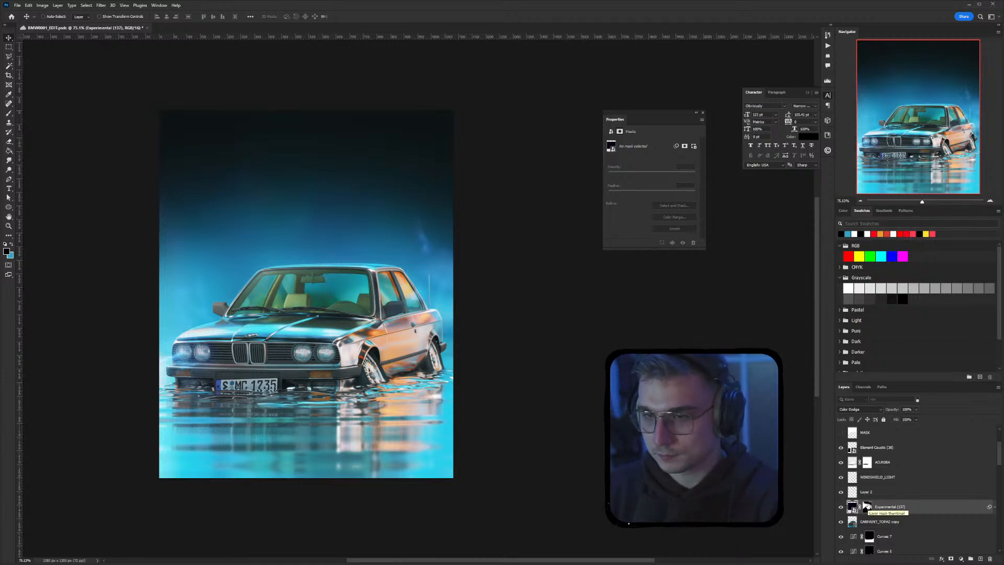
Transfer the flare's mask back to Layer 2, then shrink Experimental (137) slightly from its centre and rotate it about 1.23°
left_click_drag(867, 507, 868, 491)
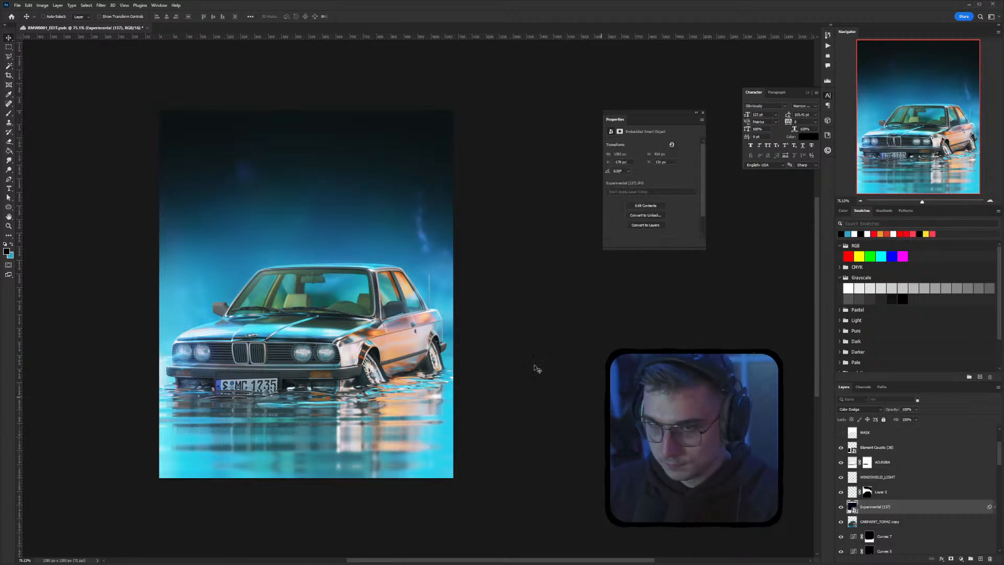
key("ctrl+t")
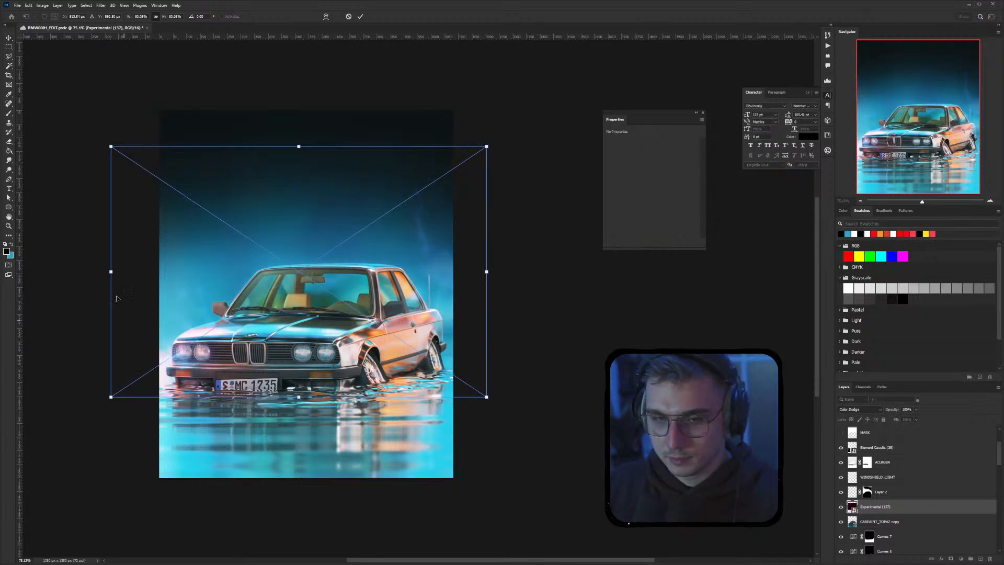
left_click_drag(486, 397, 476, 392, "alt")
key("Return")
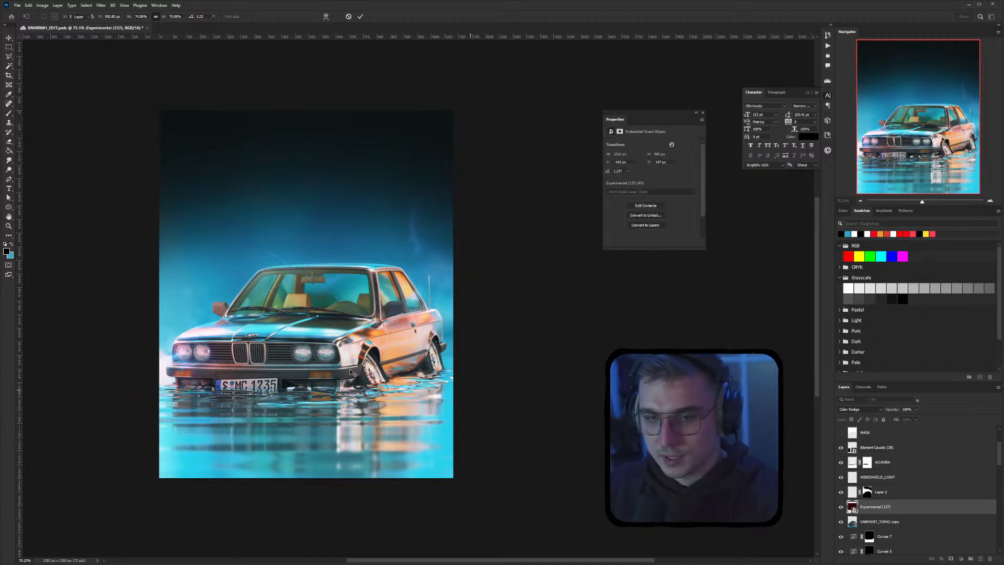
Nudge the Experimental (137) flare to the right in large increments to fine-tune its horizontal position
key("shift+Right")
key("shift+Right")
key("shift+Right")
key("shift+Right")
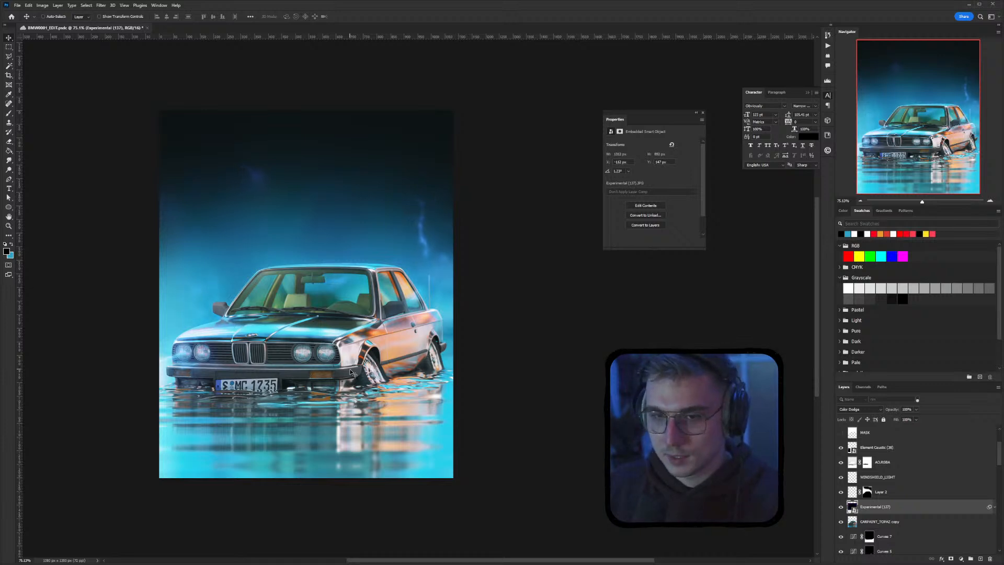
key("shift+Left")
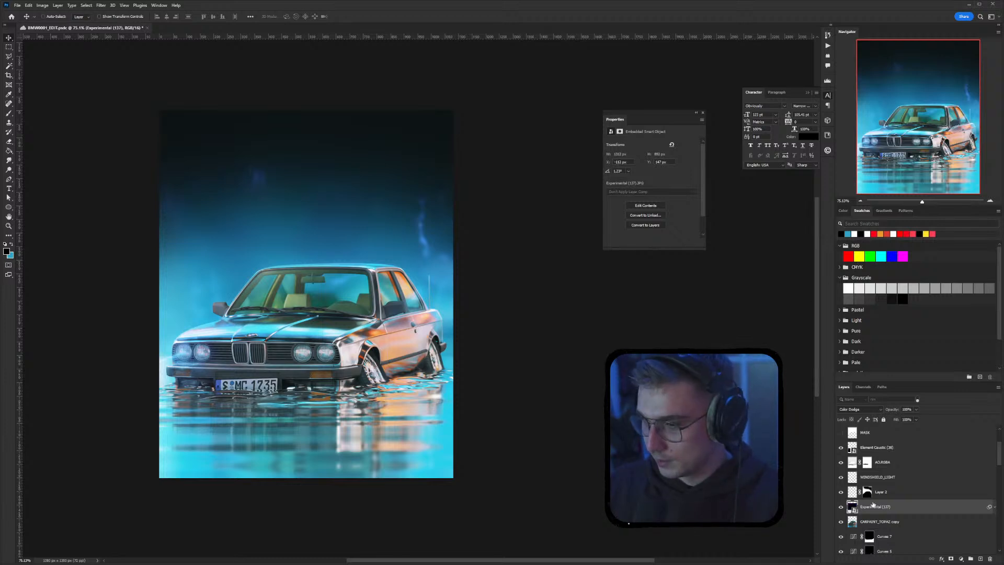
Leave Layer 2 unclipped, return its layer mask to Experimental (137) and save the document
left_click(874, 499, "alt")
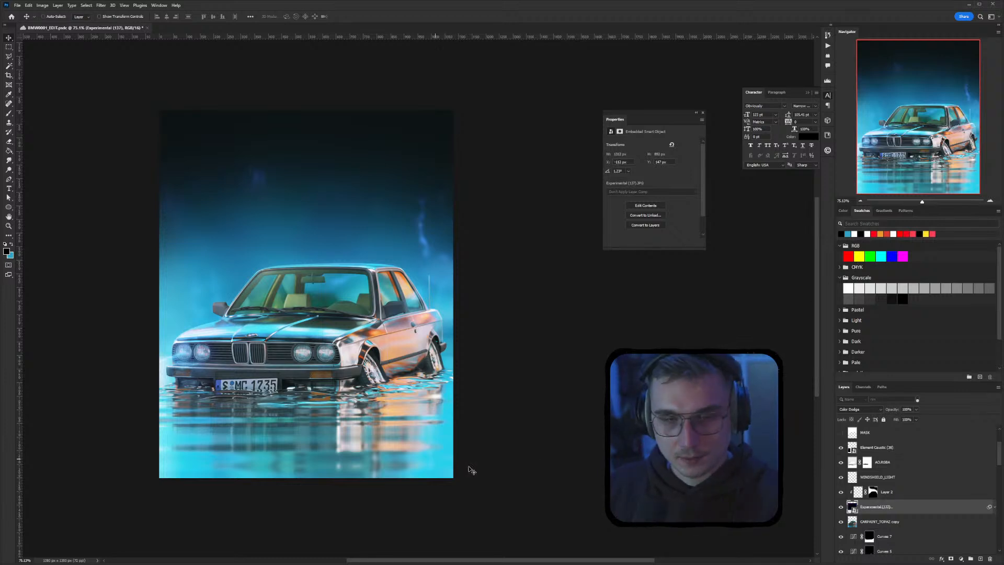
left_click(885, 499, "alt")
left_click_drag(868, 492, 870, 508)
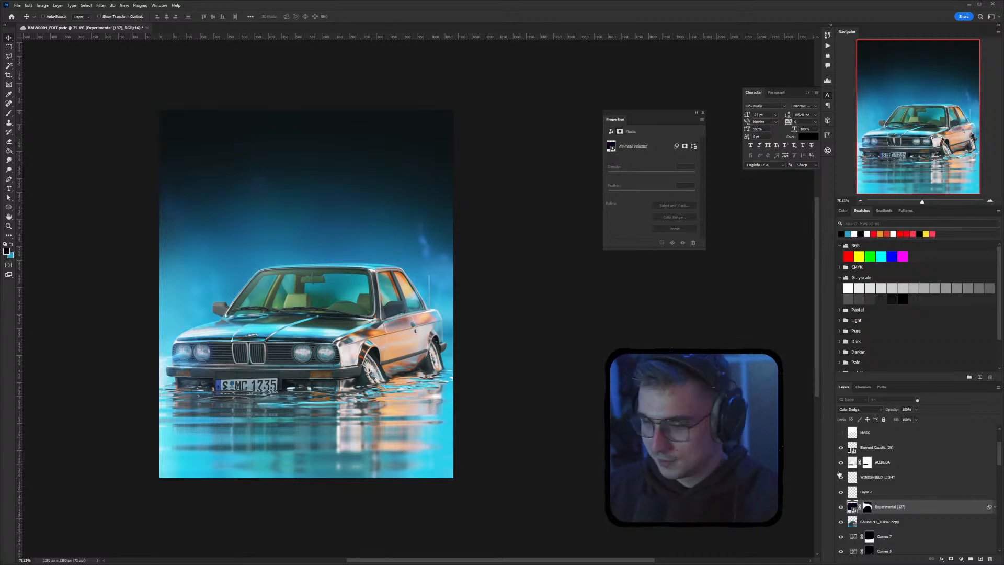
left_click_drag(533, 404, 573, 408)
key("ctrl+s")
Compare the Experimental (137) flare on and off, then paint out its stray streaks in the sky on its mask with a larger black brush
left_click(841, 508)
left_click(841, 508)
left_click(841, 508)
left_click(840, 507)
left_click(867, 507)
key("b")
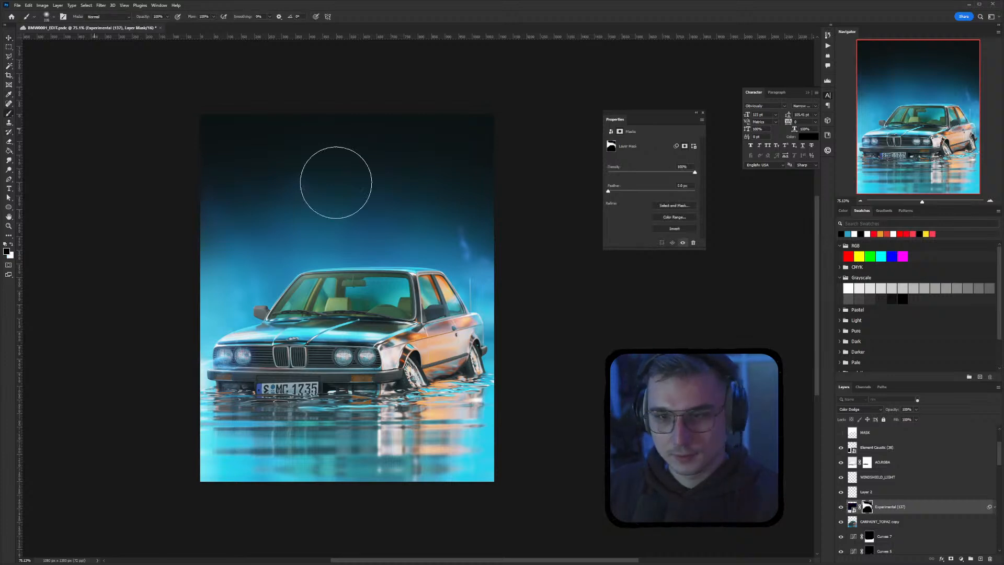
right_click(413, 193)
left_click_drag(485, 212, 492, 212)
left_click(293, 152)
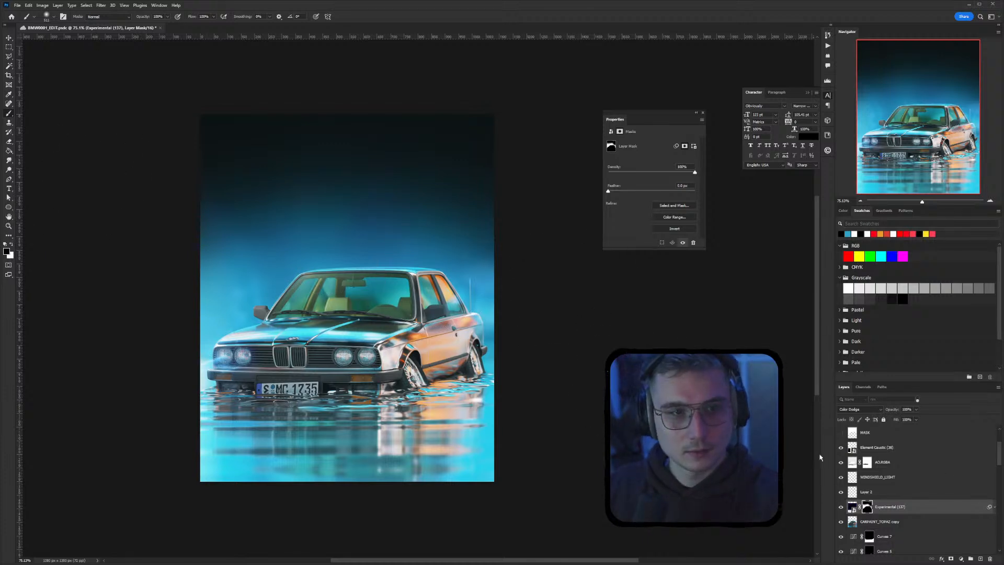
Select the CARPAINT_TOPAZ copy layer and compare the bumper and water reflections with it hidden and shown
mouse_move(462, 361)
left_mouse_down()
mouse_move(420, 363)
mouse_move(439, 357)
left_mouse_up()
scroll(420, 359, "down", 1, "alt")
scroll(420, 359, "up", 1, "alt")
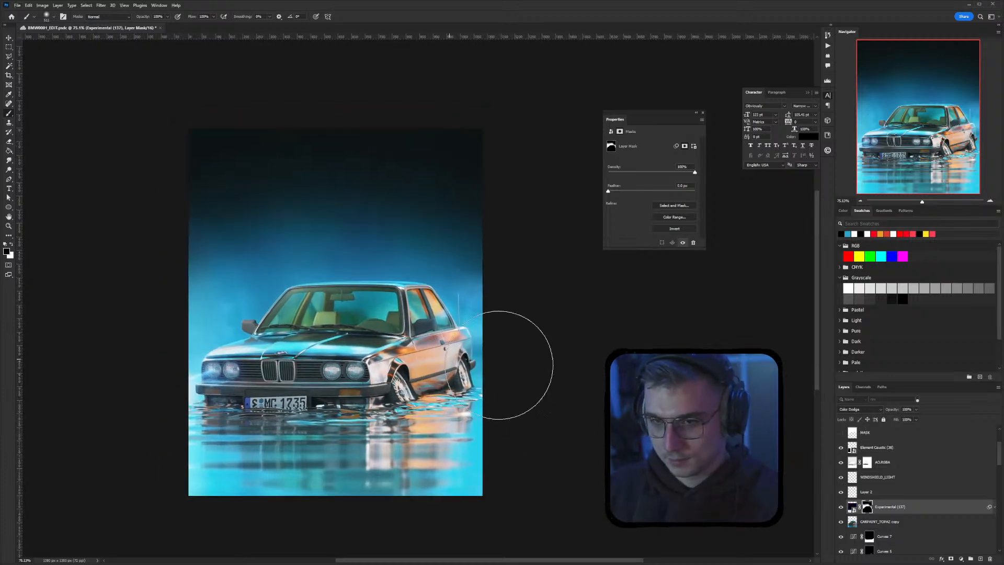
left_click_drag(665, 381, 660, 384)
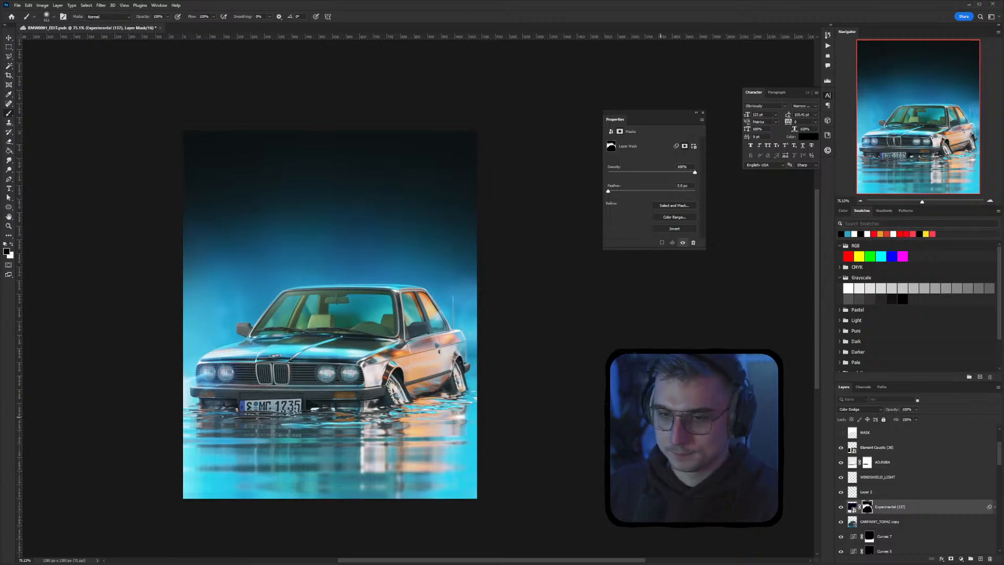
scroll(920, 507, "down", 6)
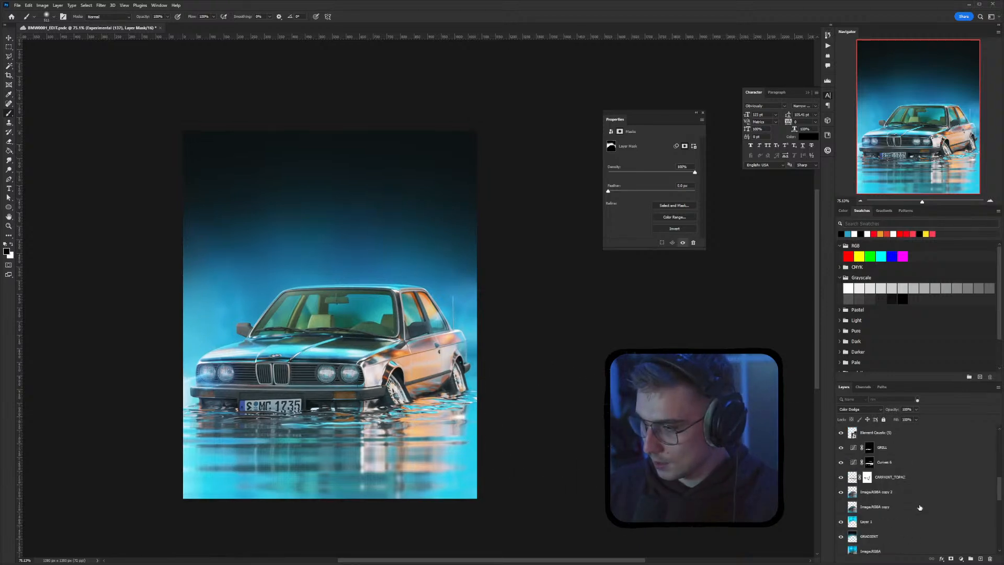
scroll(920, 507, "up", 2)
left_click(910, 462)
scroll(324, 420, "up", 8, "alt")
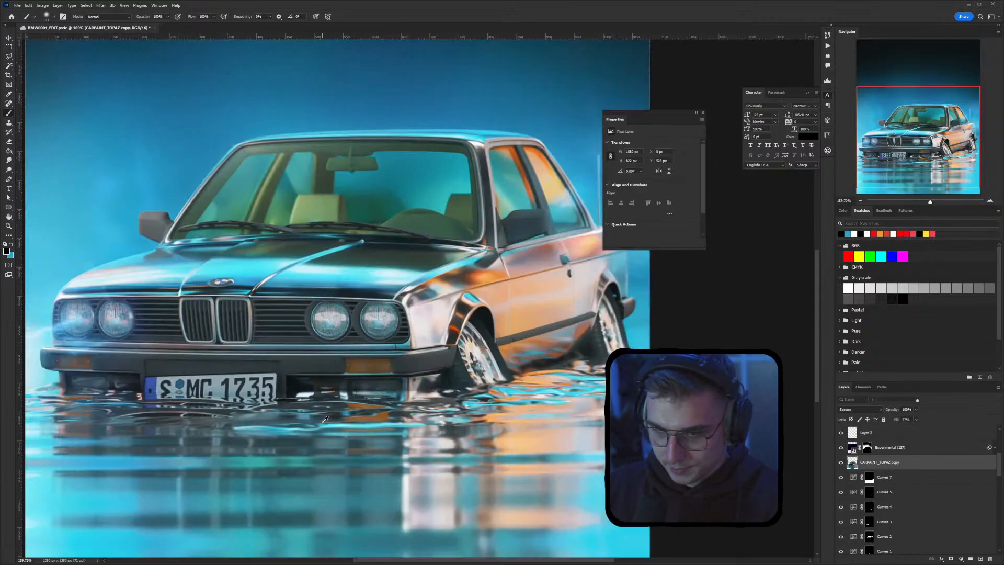
scroll(272, 417, "up", 4, "alt")
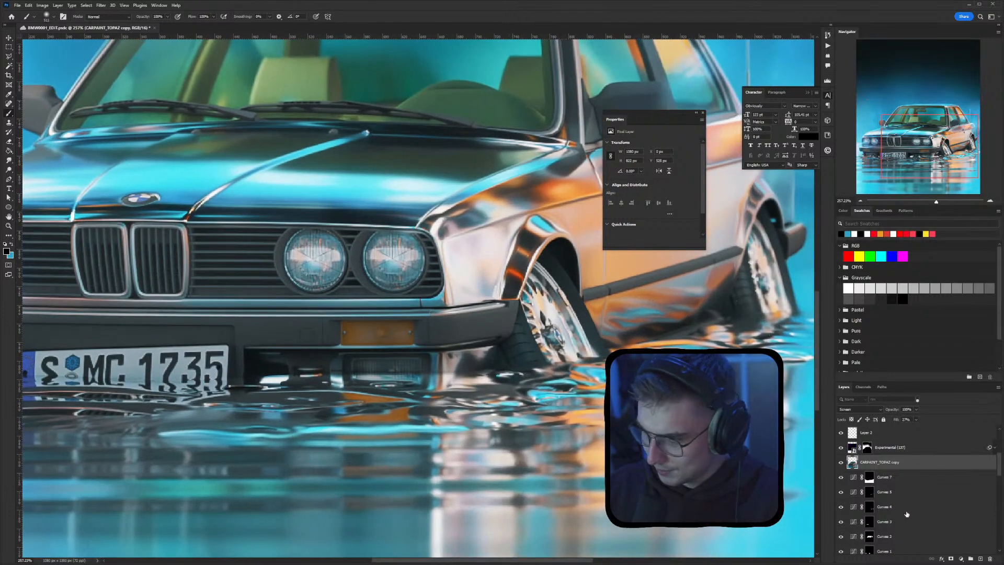
left_click(841, 463)
left_click(841, 462)
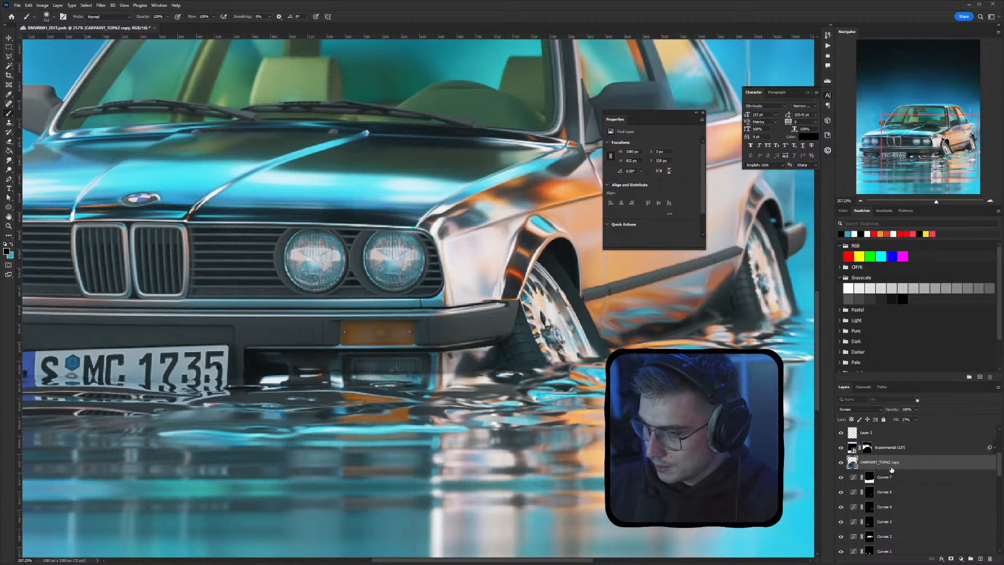
left_click(842, 463)
left_click(842, 463)
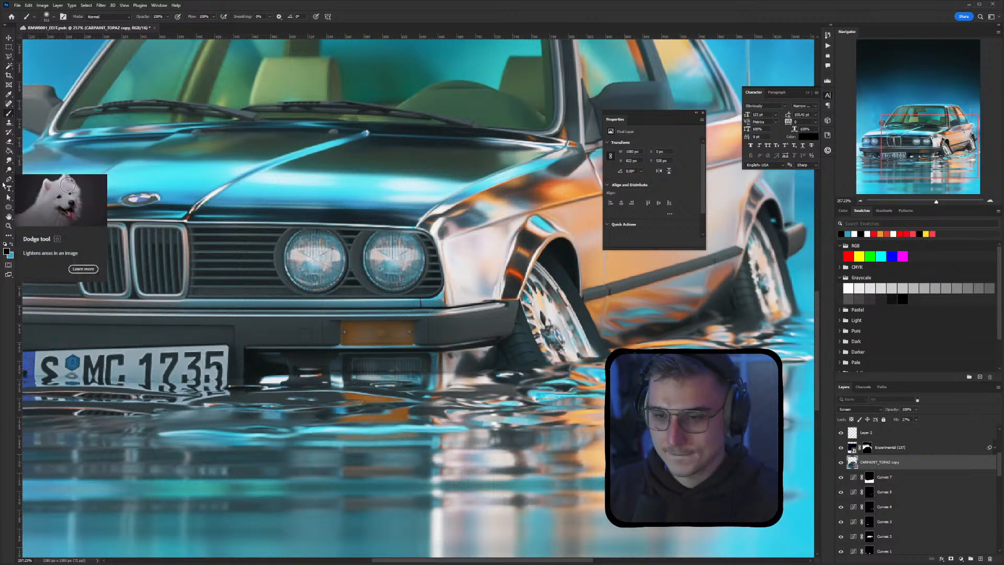
Smudge the bright streak in the dark opening below the bumper on the AO.RGBA layer and save the document
left_click(8, 160)
right_click(384, 412)
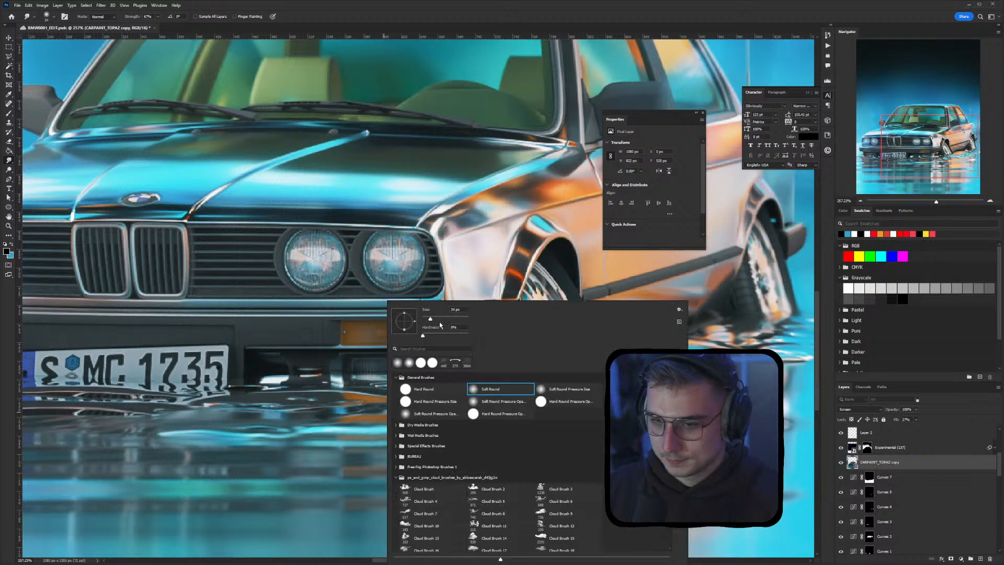
left_click(339, 377)
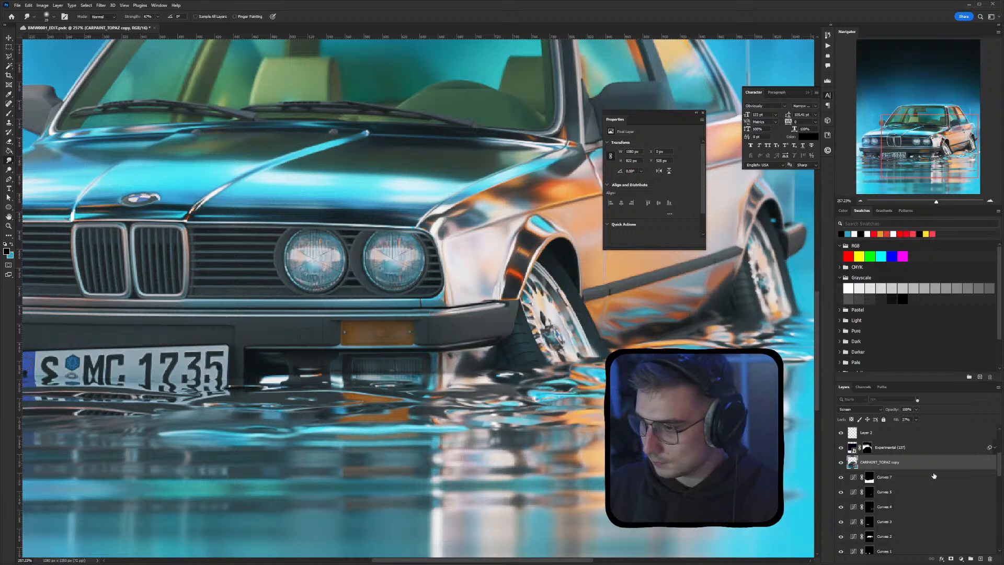
scroll(919, 473, "up", 3)
scroll(919, 473, "up", 1)
left_click(889, 462)
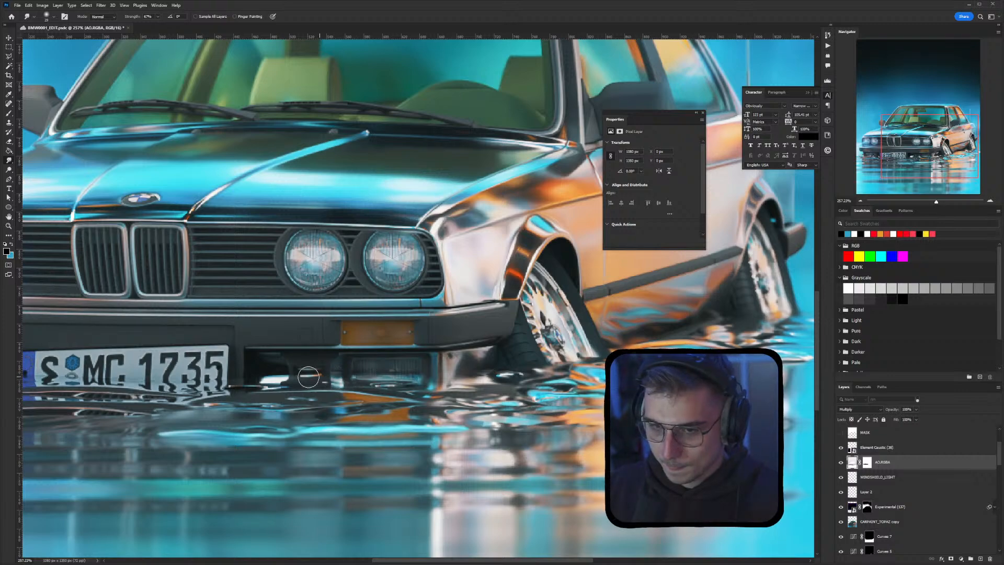
left_click_drag(270, 374, 231, 379)
left_click_drag(622, 341, 591, 345)
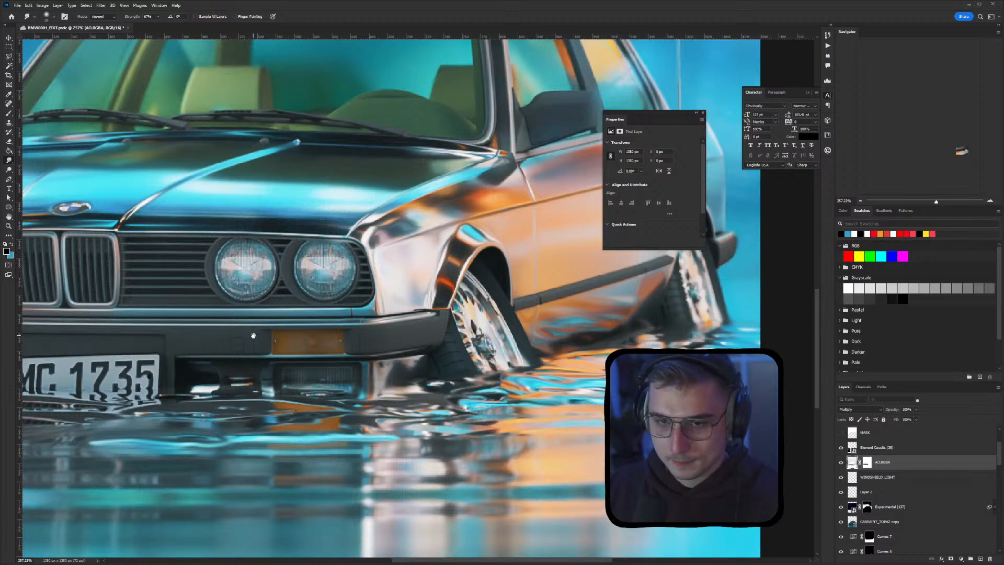
left_click_drag(253, 336, 348, 329)
key("ctrl+s")
scroll(296, 391, "left", 4, "ctrl")
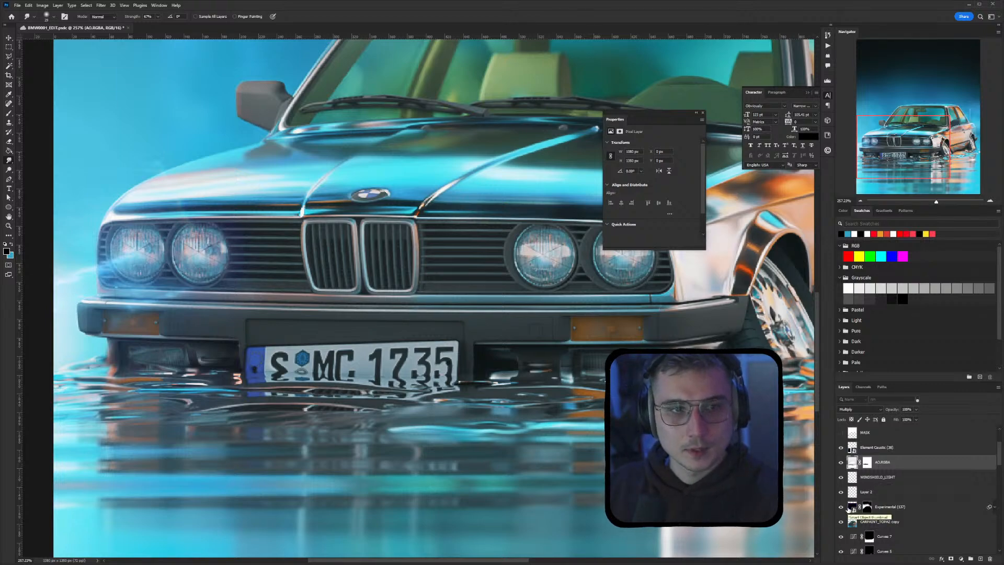
Inspect the whole image and compare the AO.RGBA layer hidden and shown
left_click_drag(619, 364, 482, 407)
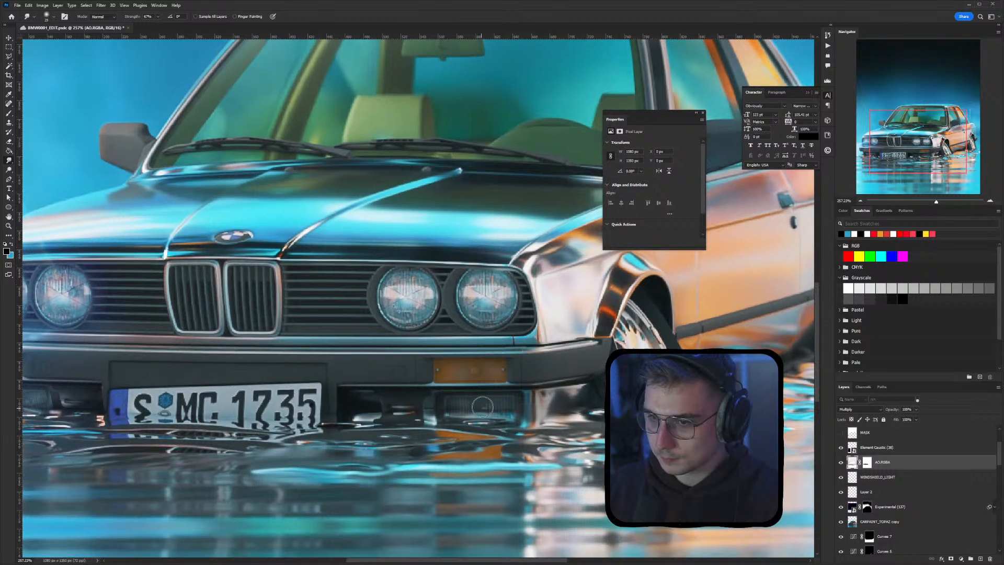
scroll(482, 407, "down", 3, "alt")
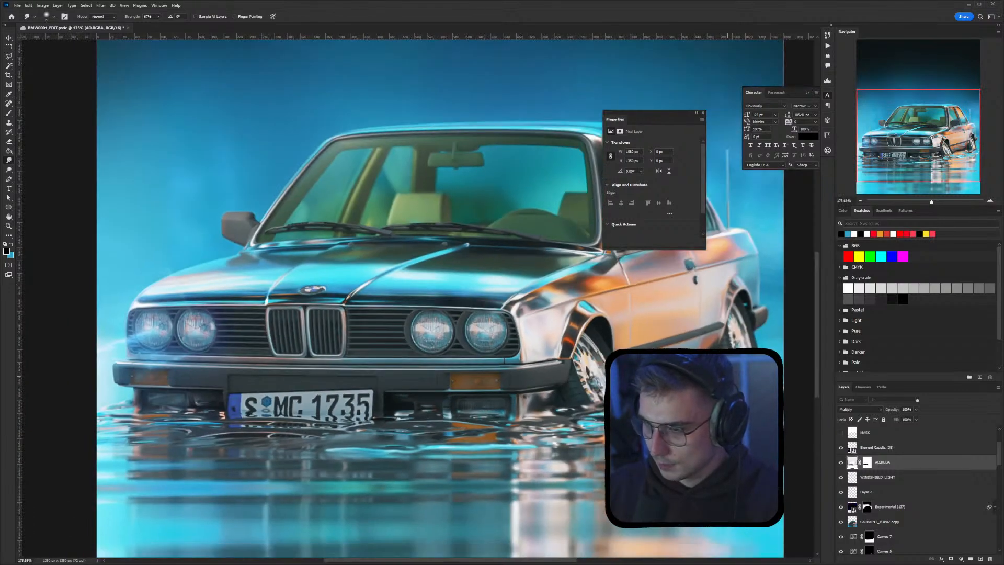
scroll(413, 418, "down", 5, "alt")
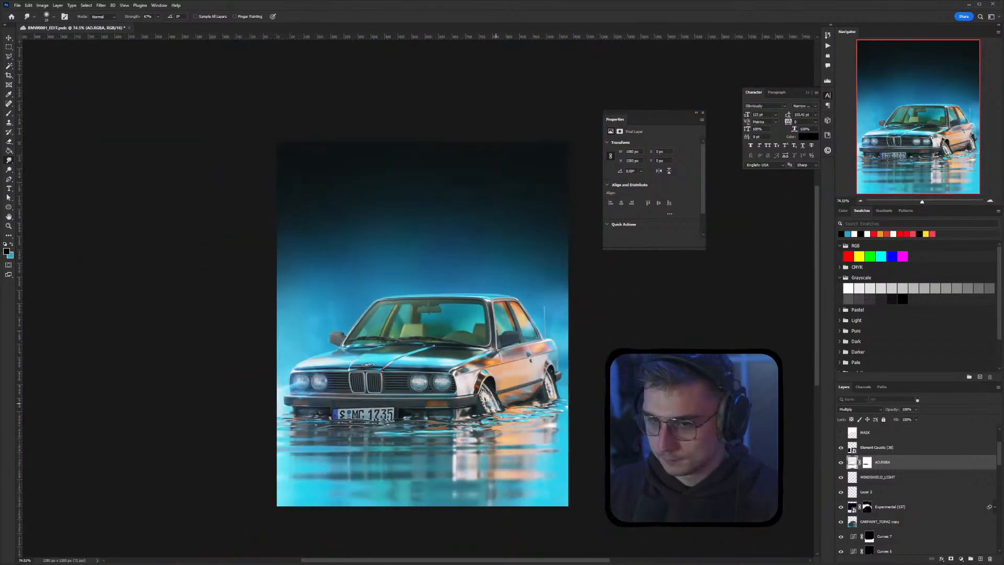
scroll(491, 404, "up", 1, "alt")
scroll(366, 324, "right", 3)
scroll(366, 324, "down", 1)
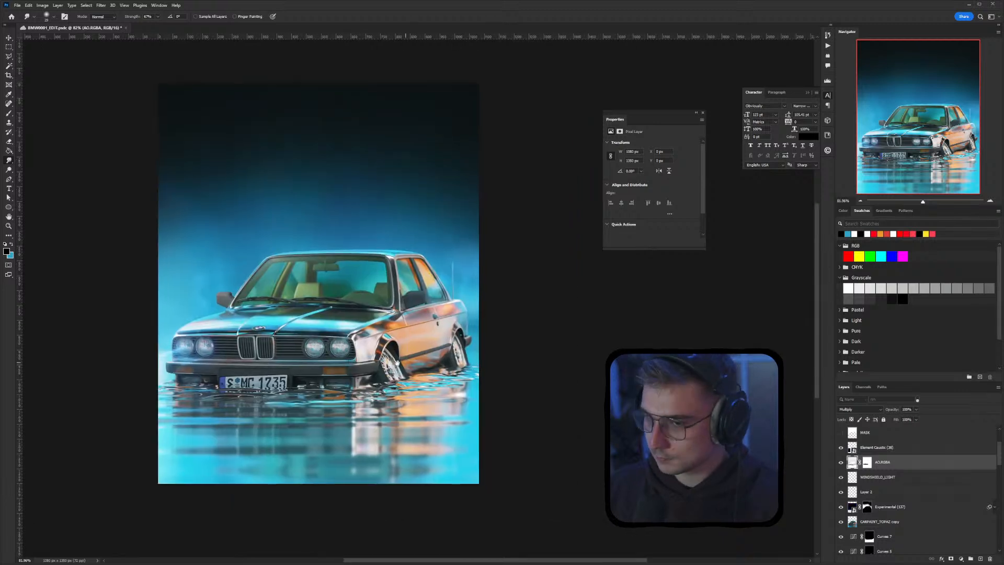
left_click_drag(397, 362, 406, 368)
left_click(840, 462)
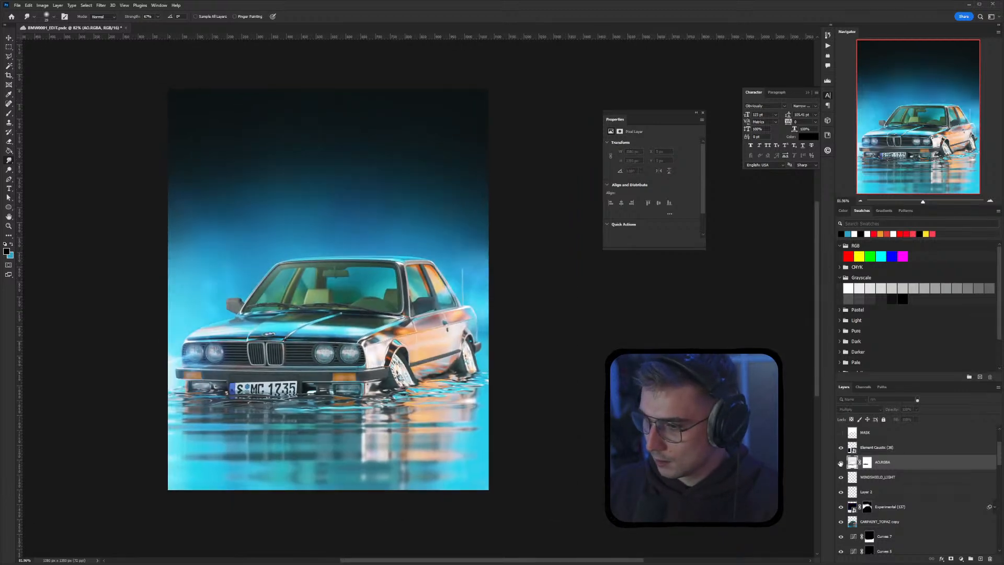
left_click(840, 462)
left_click(841, 463)
left_click(840, 462)
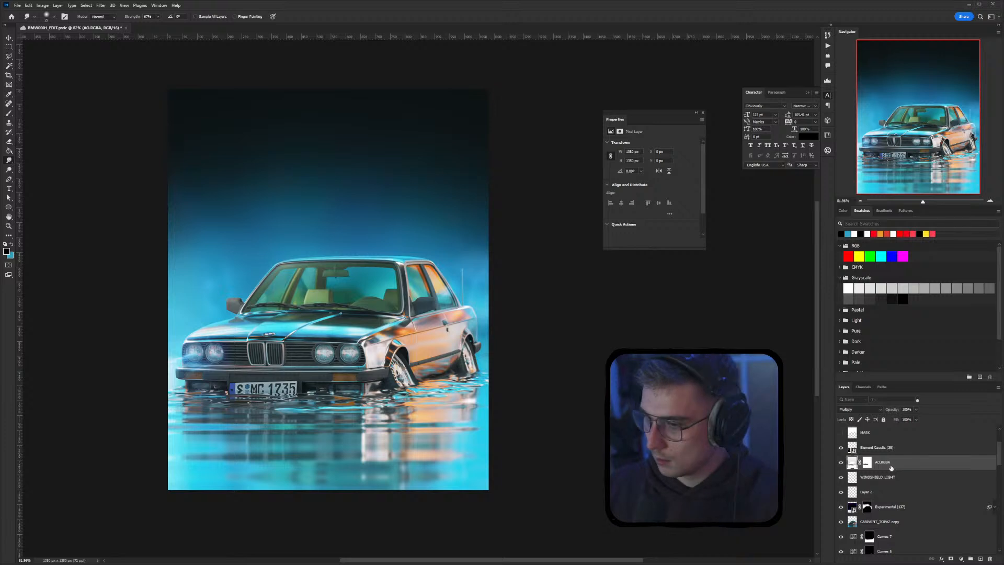
Lighten the AO.RGBA layer slightly by raising its curve with a Curves adjustment
key("ctrl+m")
left_click_drag(638, 276, 639, 263)
left_click(783, 210)
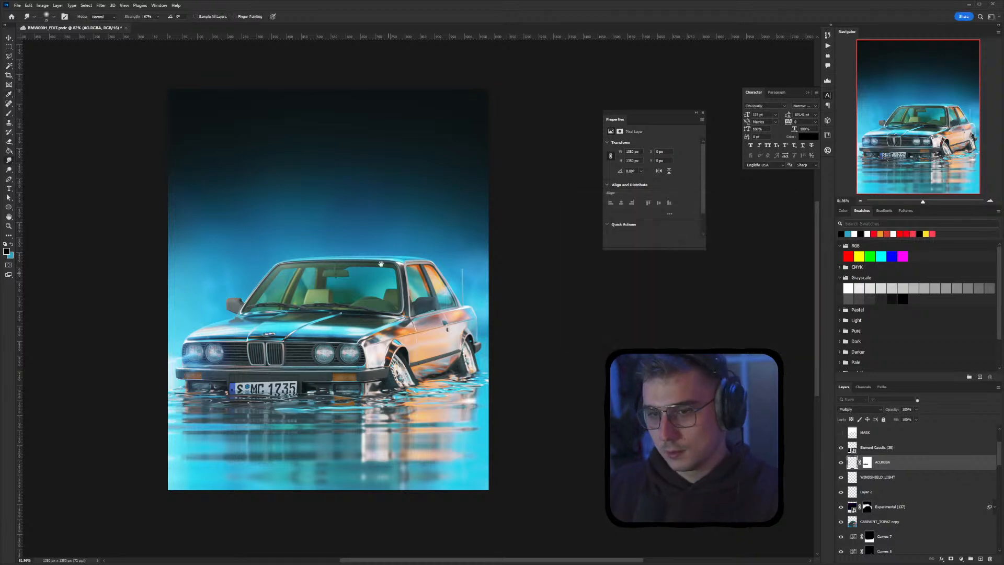
Examine the car and its water reflections at several magnifications to judge the overall composite
left_click_drag(380, 263, 394, 241)
left_click_drag(419, 325, 400, 316)
scroll(267, 314, "up", 1, "alt")
scroll(335, 330, "up", 1, "alt")
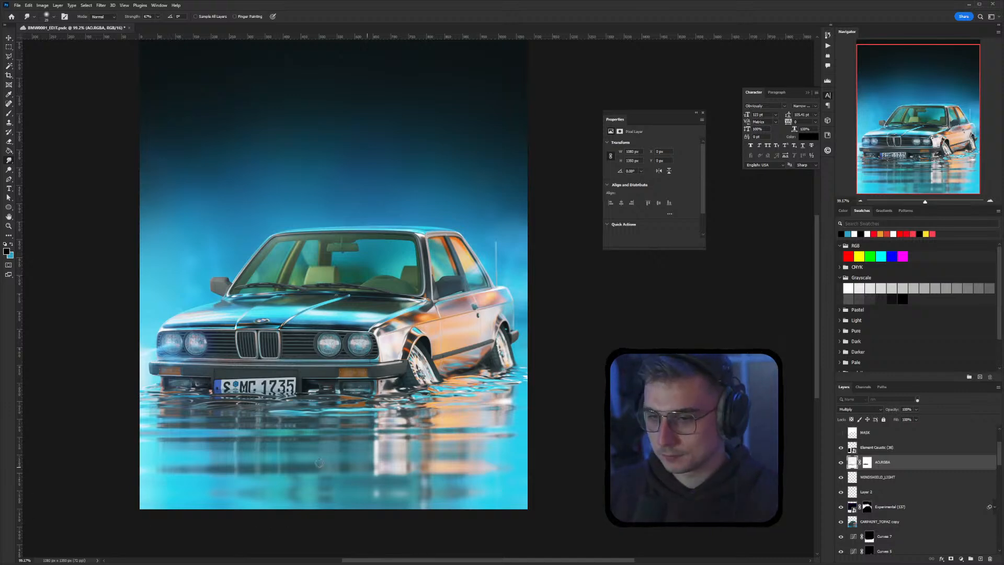
left_click_drag(360, 467, 262, 423)
scroll(262, 424, "down", 3, "alt")
scroll(269, 413, "up", 3, "alt")
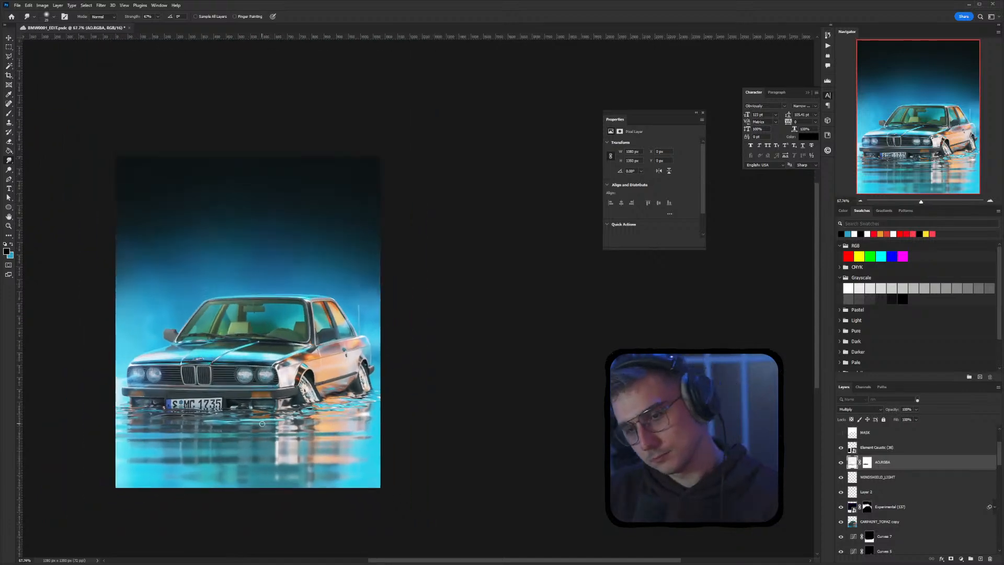
mouse_move(276, 405)
left_mouse_down()
mouse_move(316, 384)
mouse_move(288, 405)
left_mouse_up()
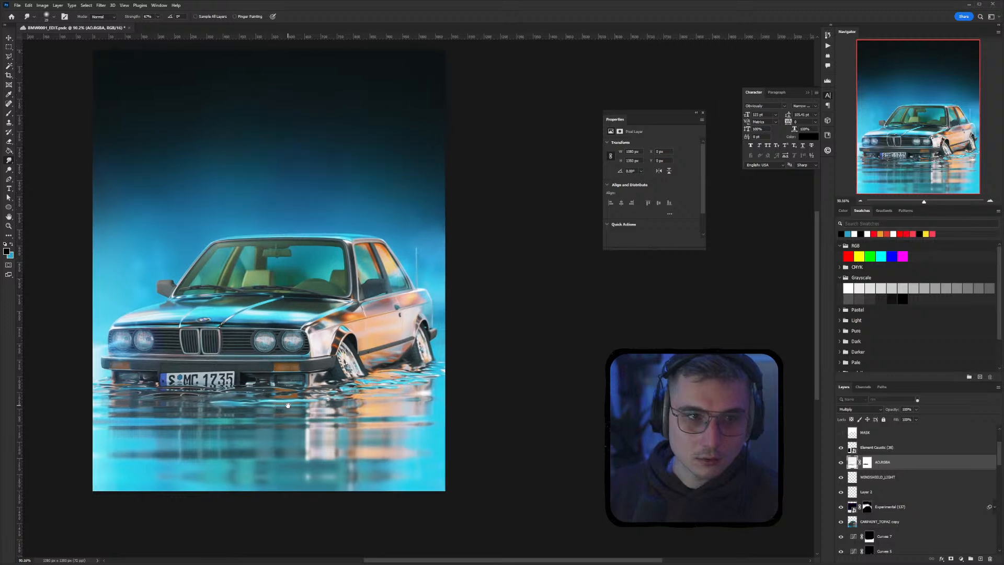
scroll(288, 406, "down", 2, "alt")
scroll(294, 399, "up", 2, "alt")
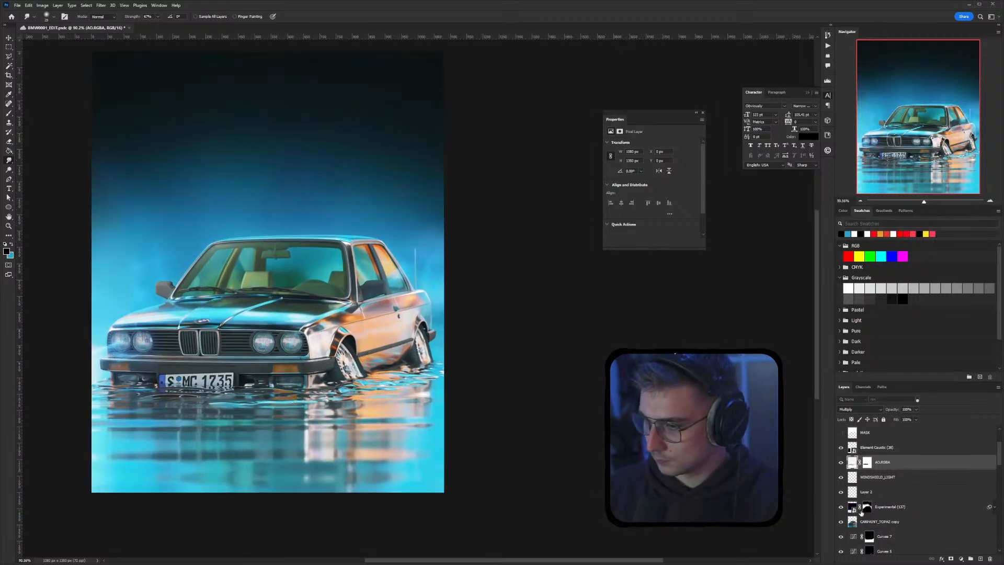
Select the CARPAINT_TOPAZ copy layer and compare the car's side and rear reflections with it hidden and shown
left_click(879, 521)
scroll(386, 352, "up", 4, "alt")
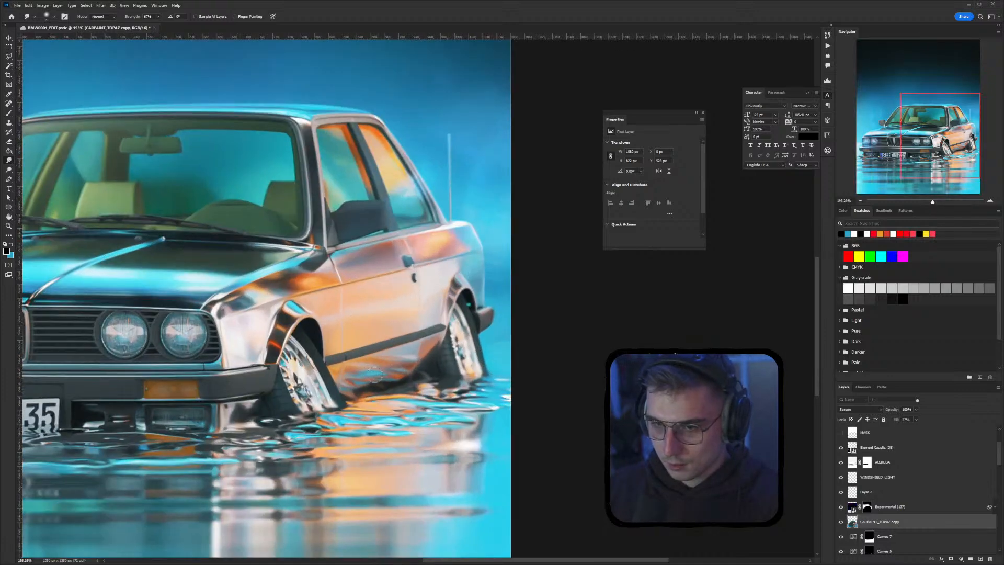
left_click(840, 522)
left_click(840, 522)
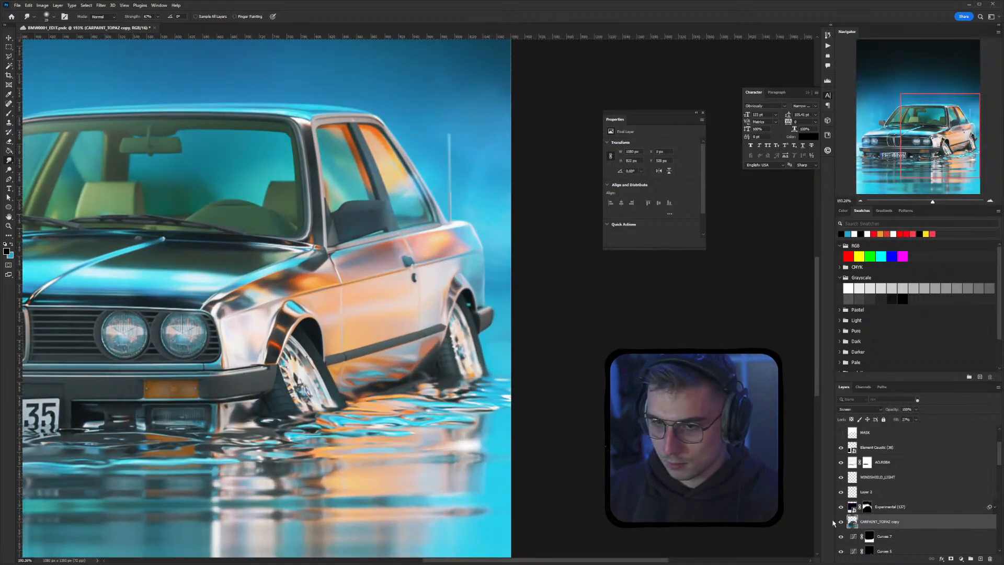
Move the Element Caustic (14) layer directly below Color Lookup 1 in the layer stack
scroll(867, 512, "up", 4)
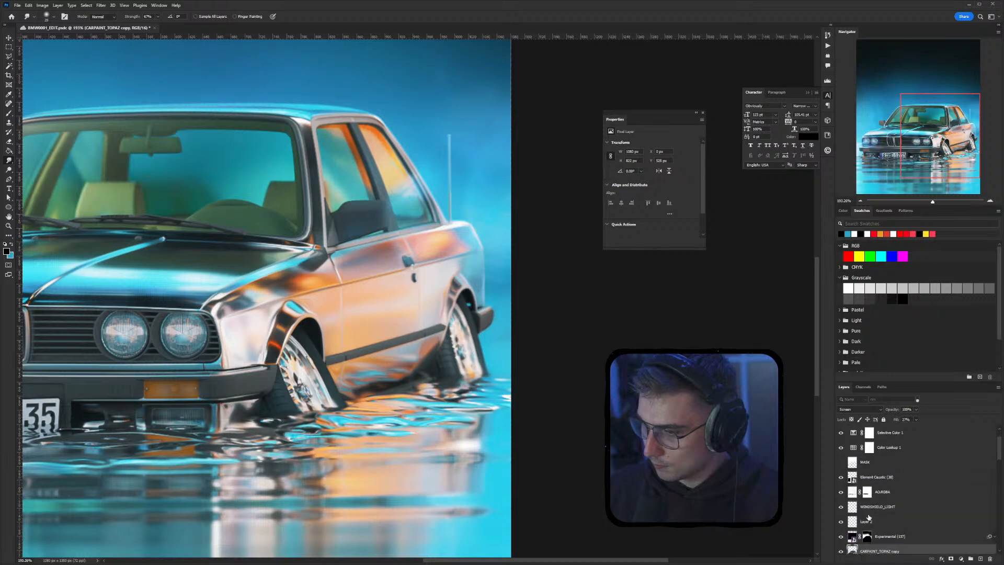
scroll(868, 518, "down", 6)
scroll(868, 518, "up", 6)
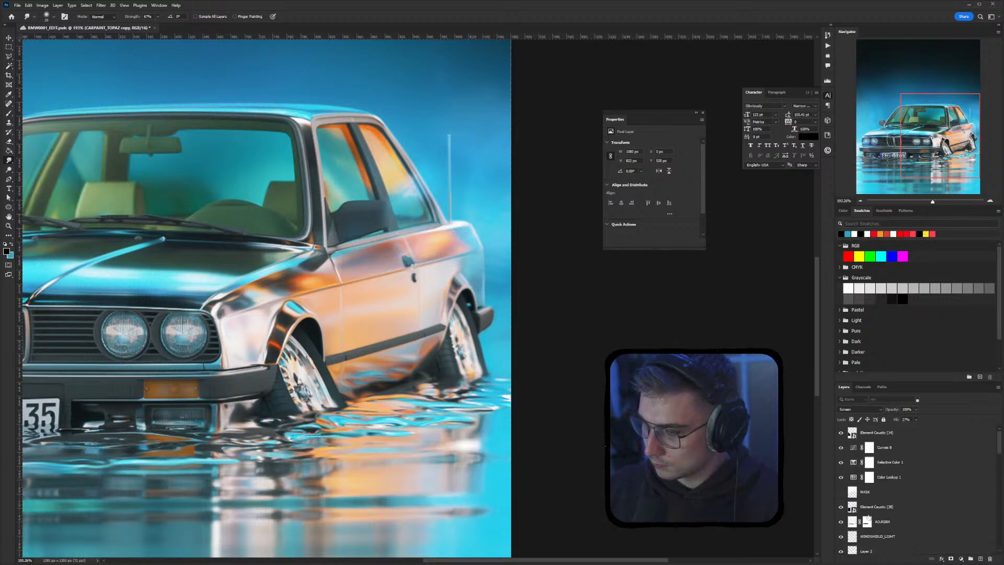
left_click_drag(890, 434, 889, 478)
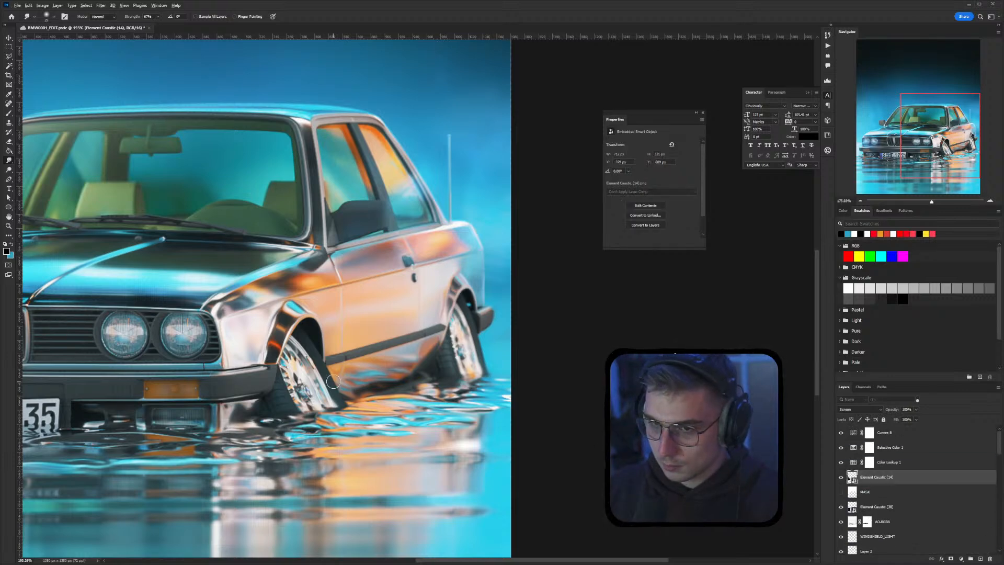
scroll(333, 381, "down", 3, "alt")
left_click_drag(333, 382, 359, 376)
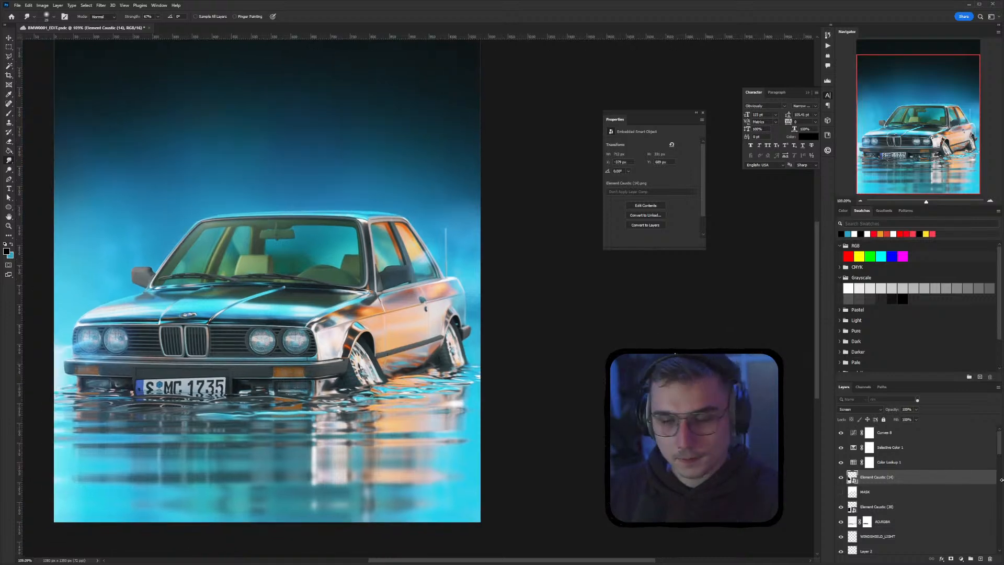
scroll(895, 497, "down", 1)
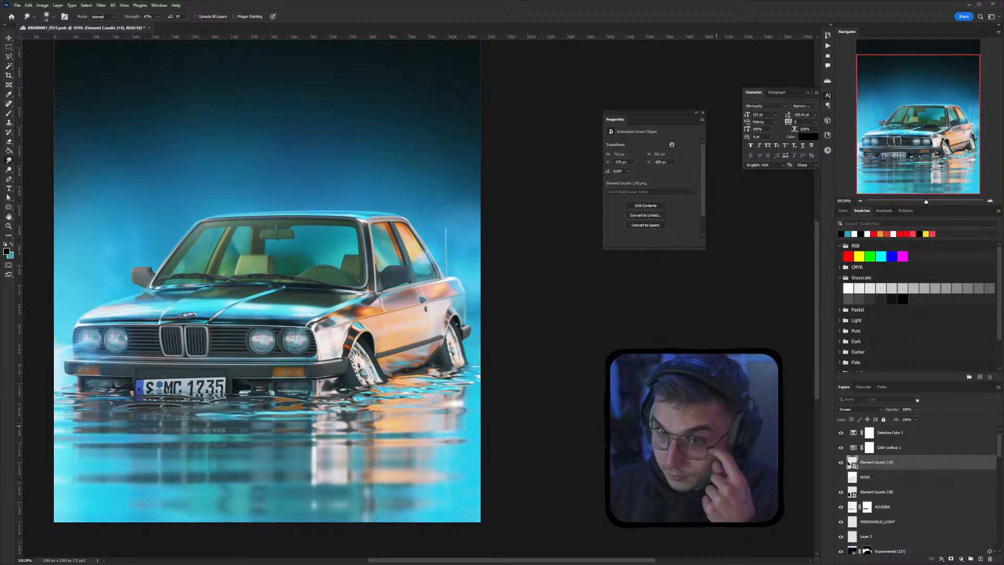
left_click_drag(420, 435, 421, 424)
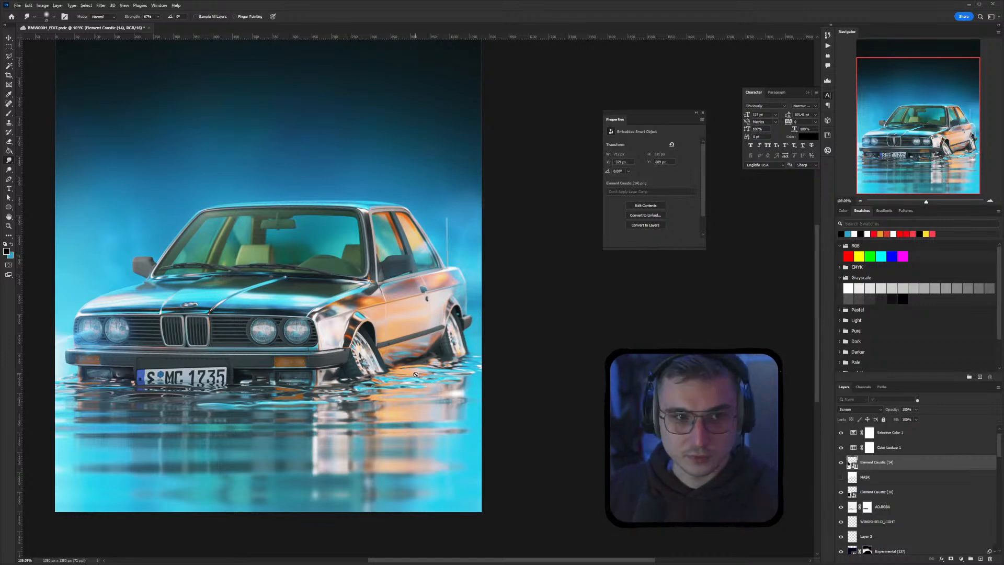
Compare the lower door and wheel reflections up close with the CARPAINT_TOPAZ copy layer hidden and shown
scroll(415, 374, "up", 5, "alt")
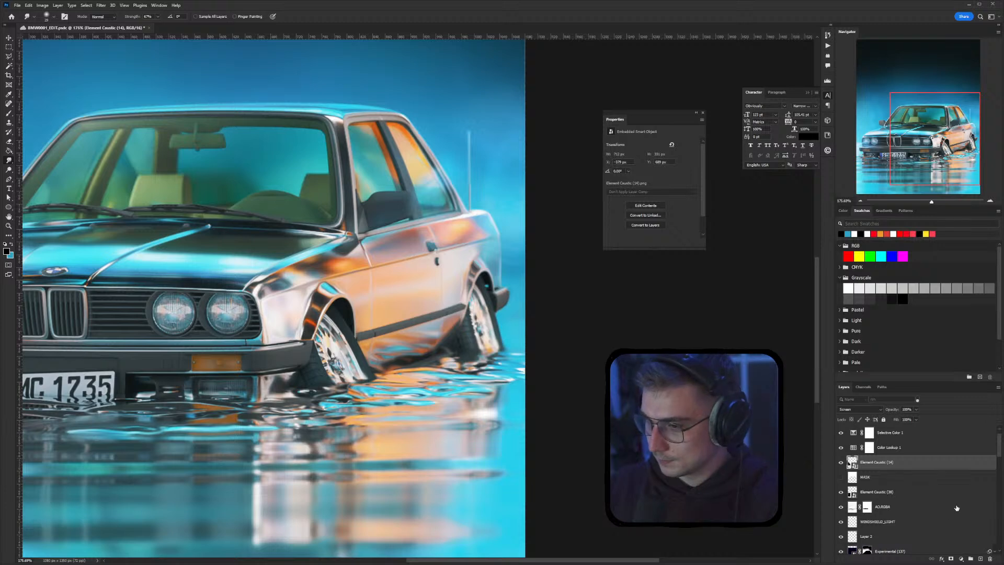
scroll(963, 508, "down", 3)
left_click(841, 506)
left_click(841, 507)
left_click(852, 510)
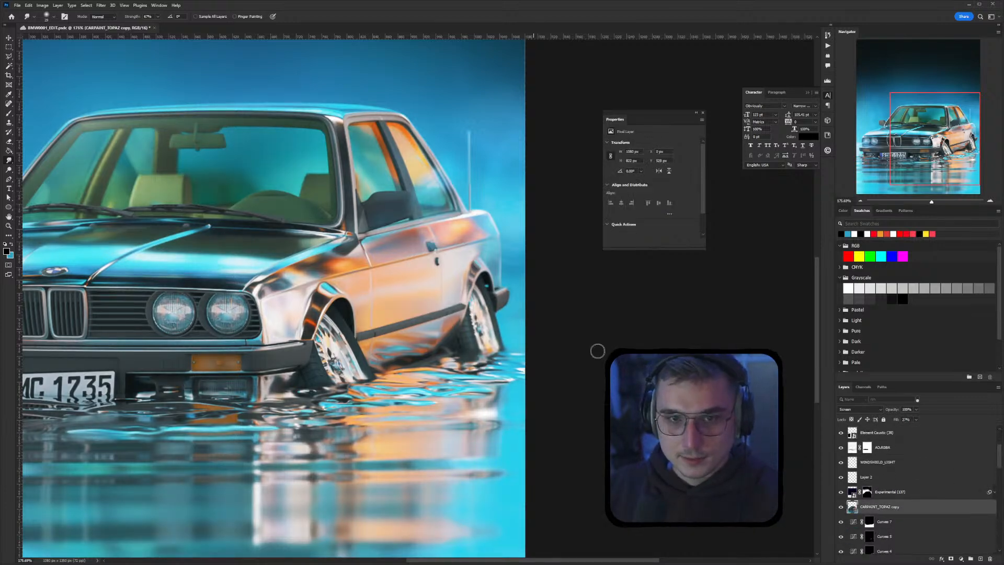
scroll(424, 348, "up", 5, "alt")
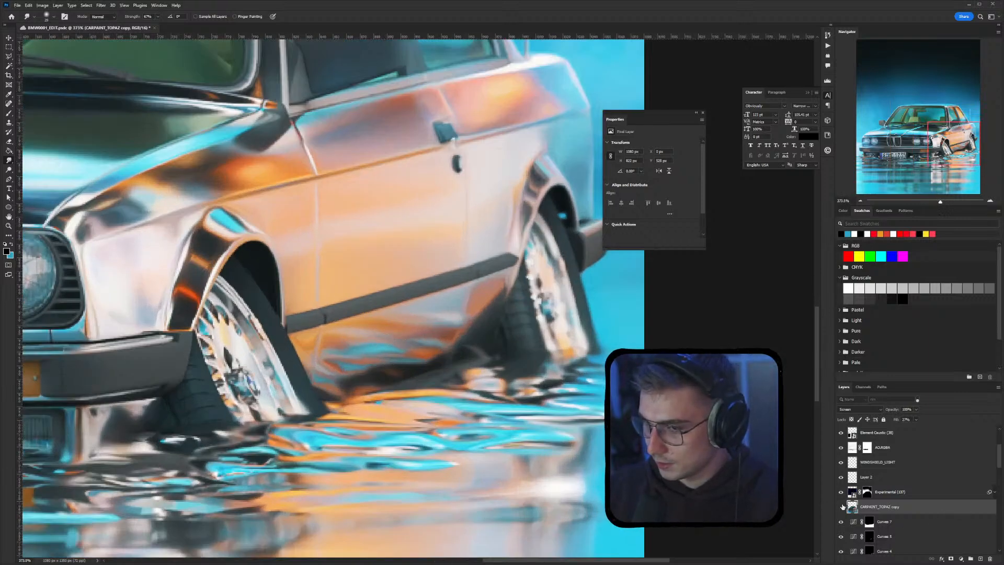
left_click(842, 507)
left_click(842, 507)
Smudge the blue and orange reflections on the lower door panel on the CARPAINT_TOPAZ layer
scroll(887, 507, "down", 4)
scroll(888, 507, "down", 4)
left_click(859, 491)
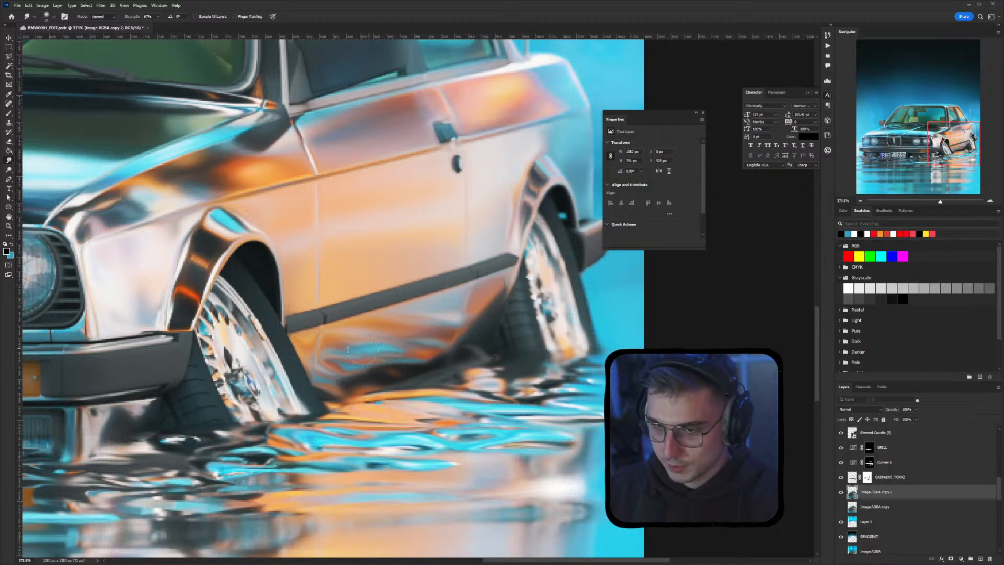
left_click(842, 481)
left_click(853, 479)
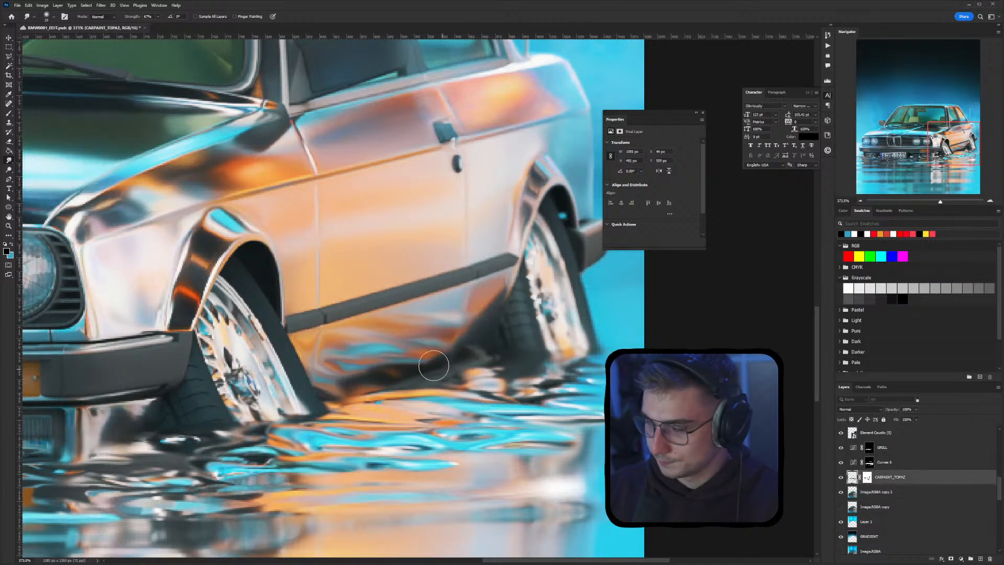
mouse_move(415, 345)
left_mouse_down()
mouse_move(356, 369)
mouse_move(346, 361)
mouse_move(385, 366)
mouse_move(422, 333)
mouse_move(439, 352)
mouse_move(394, 359)
mouse_move(381, 348)
left_mouse_up()
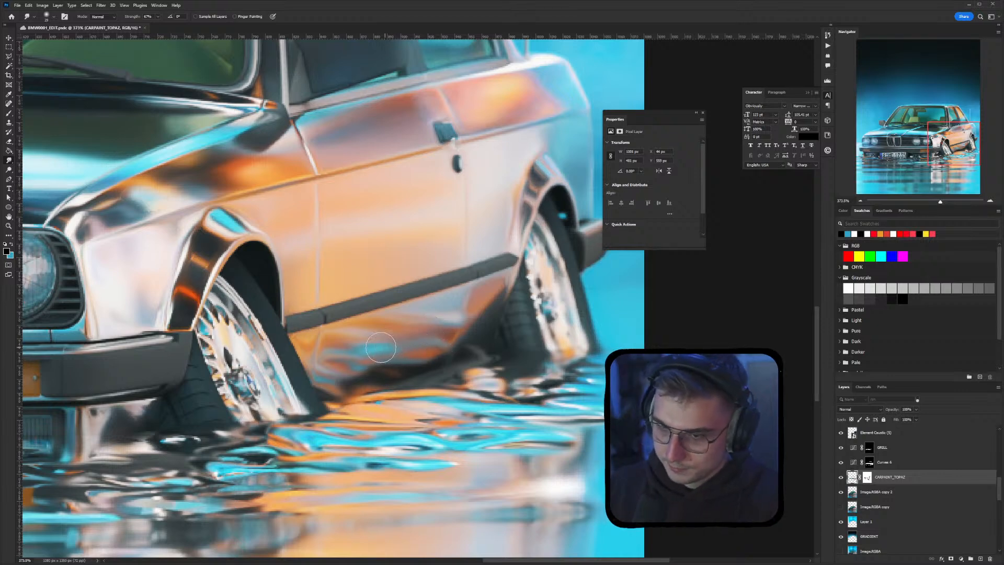
Smudge the dark waterline between the wheels on the Image.RGBA copy 2 layer
scroll(381, 347, "down", 2, "alt")
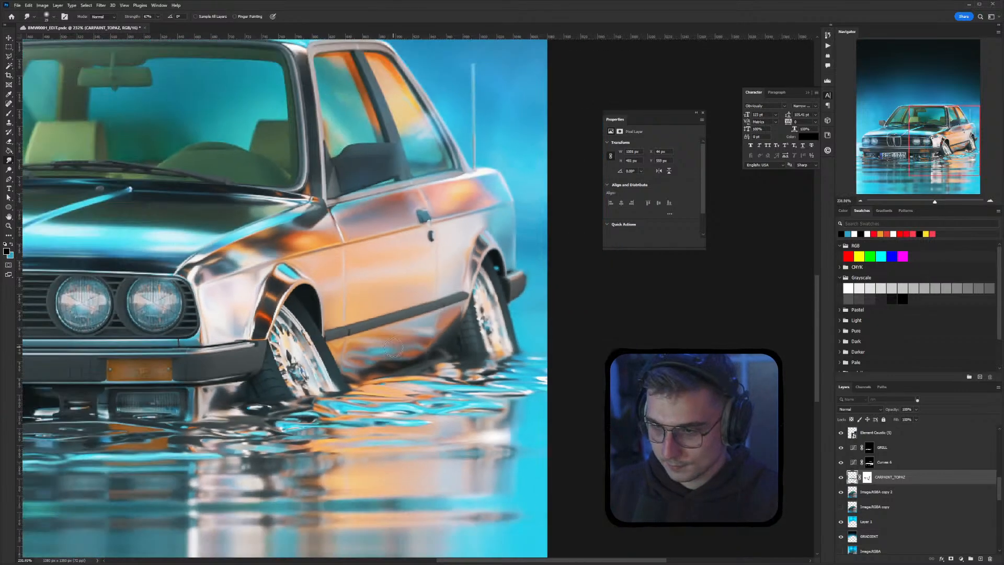
scroll(394, 347, "up", 2, "alt")
key("alt+[")
mouse_move(422, 387)
left_mouse_down()
mouse_move(387, 377)
mouse_move(423, 369)
mouse_move(495, 382)
left_mouse_up()
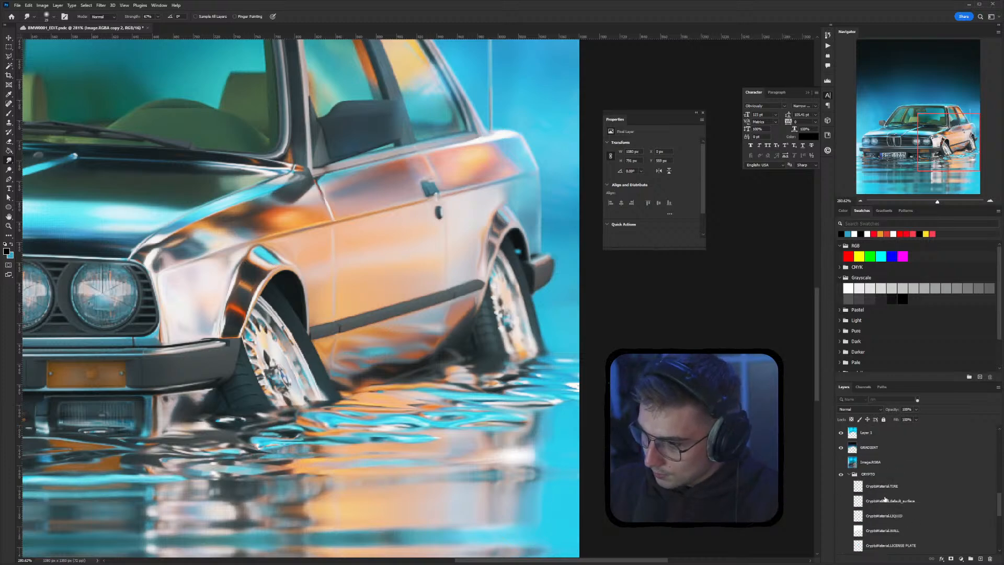
Compare the Curves 1 and Curves 4 adjustments hidden and shown, and select the Curves 4 layer mask
scroll(885, 500, "up", 3)
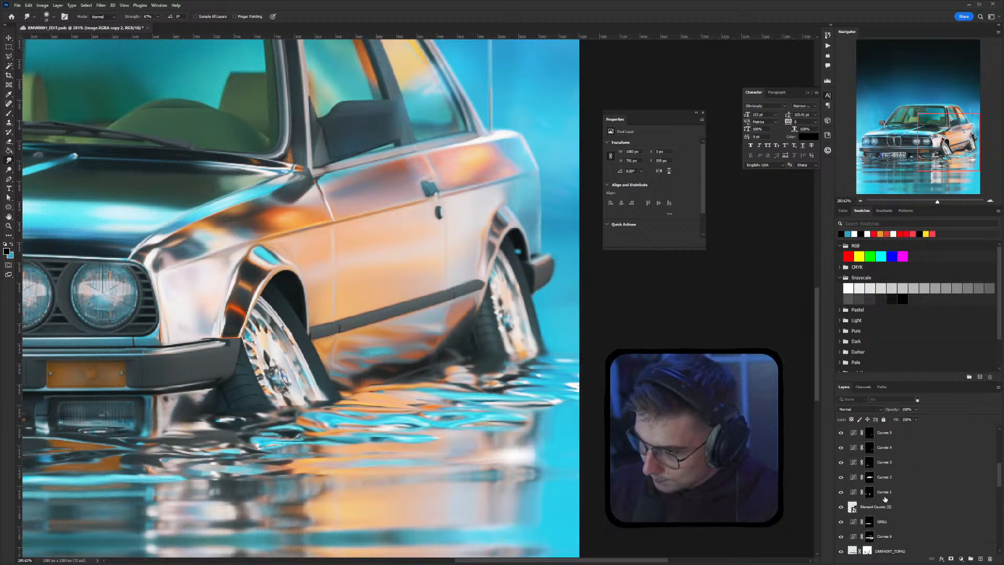
left_click(841, 492)
left_click(841, 492)
scroll(868, 492, "up", 2)
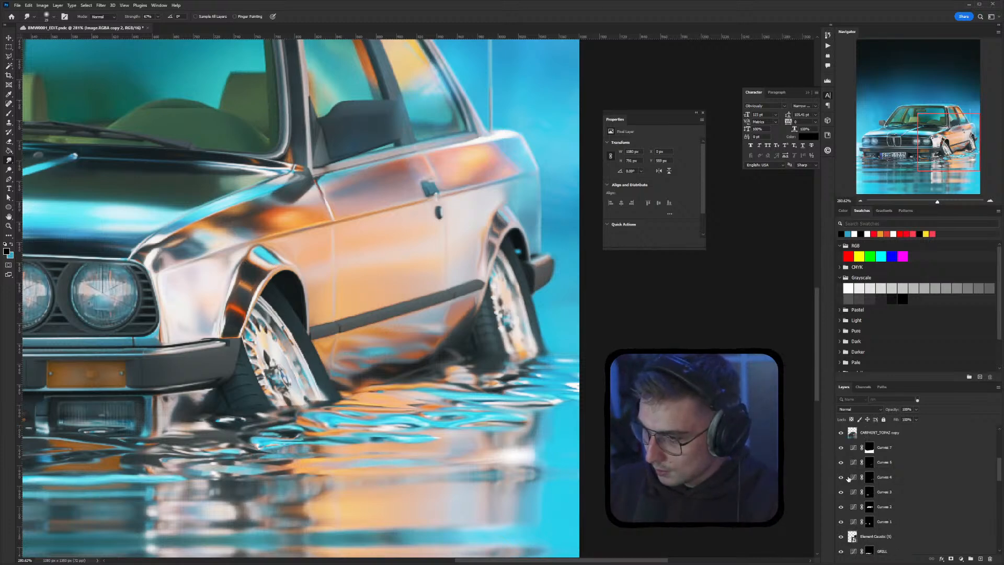
left_click(841, 477)
left_click(841, 477)
left_click(869, 477)
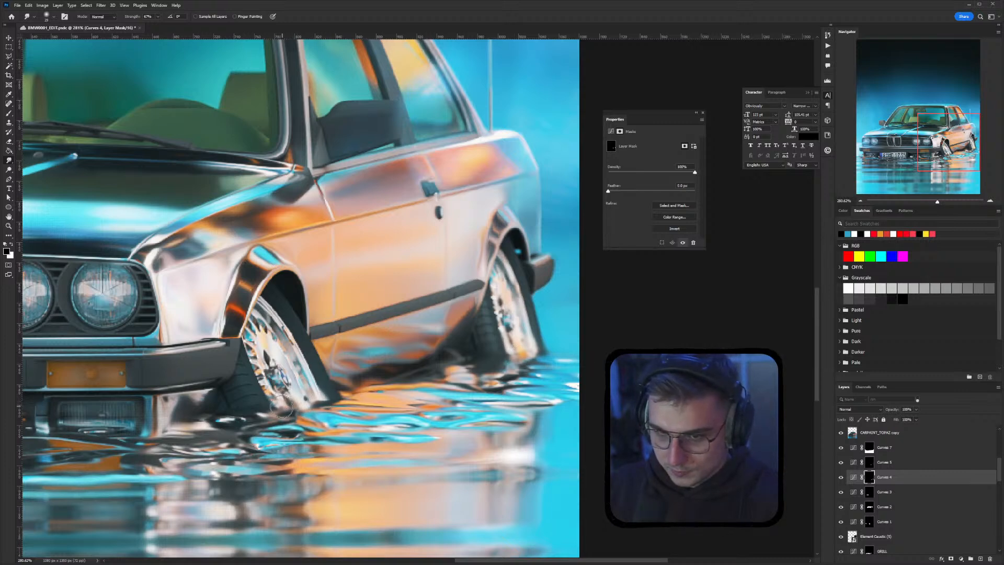
Add a Selective Color adjustment layer above Curves 8 at the top of the layer stack
scroll(340, 408, "right", 2)
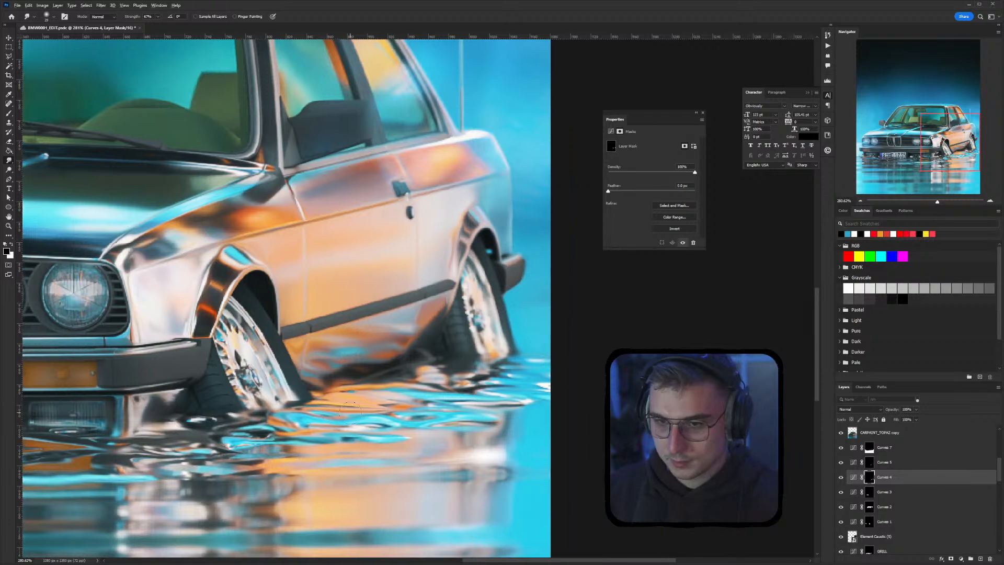
scroll(350, 413, "down", 8, "alt")
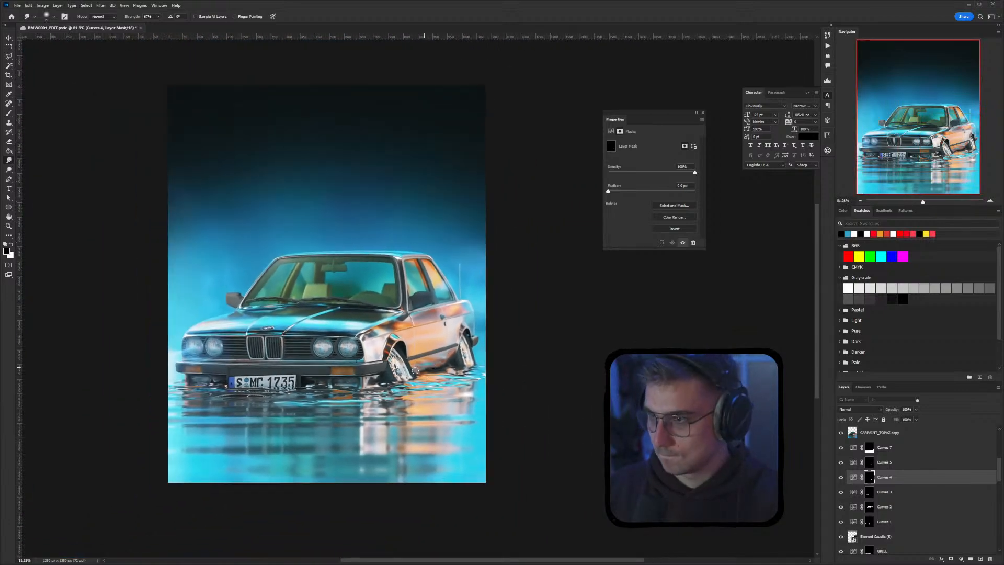
scroll(415, 370, "up", 1, "alt")
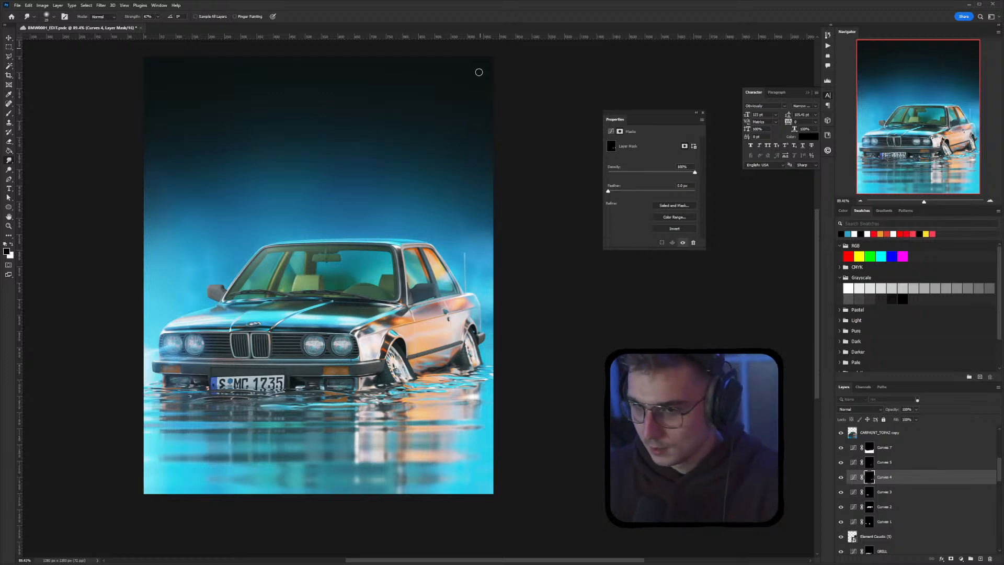
left_click_drag(410, 315, 413, 300)
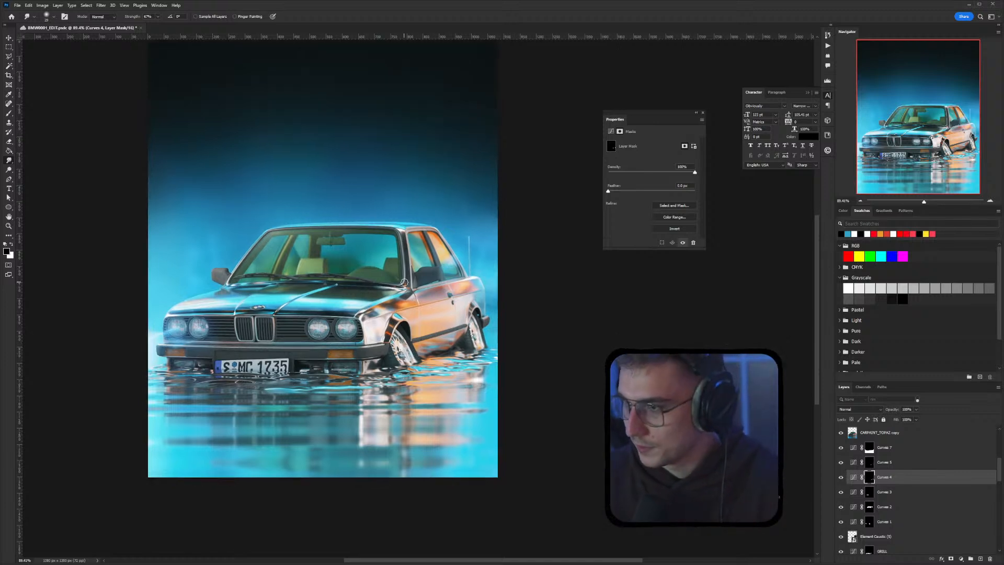
scroll(924, 477, "up", 5)
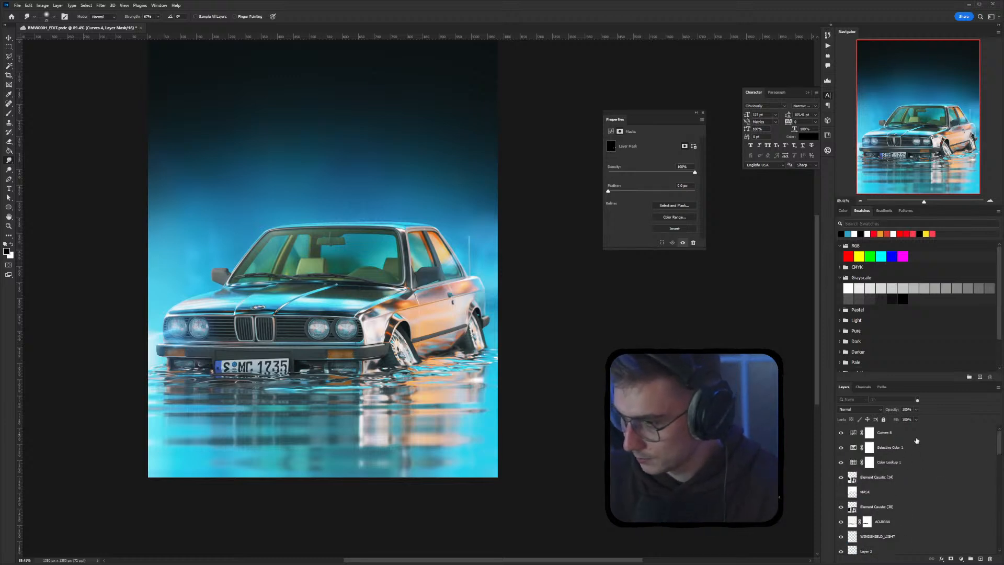
left_click(916, 438)
left_click(870, 448)
left_click(939, 437)
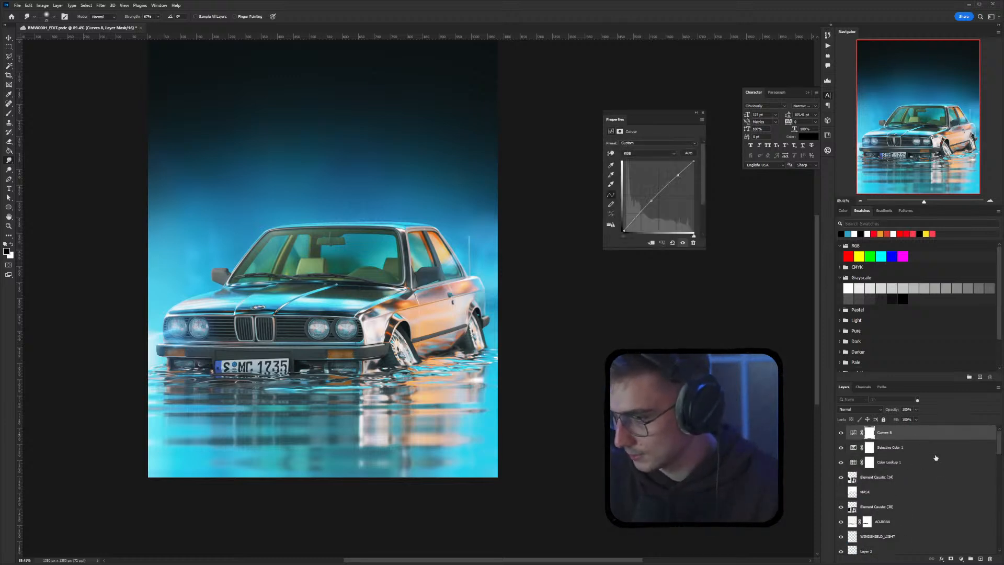
left_click(961, 558)
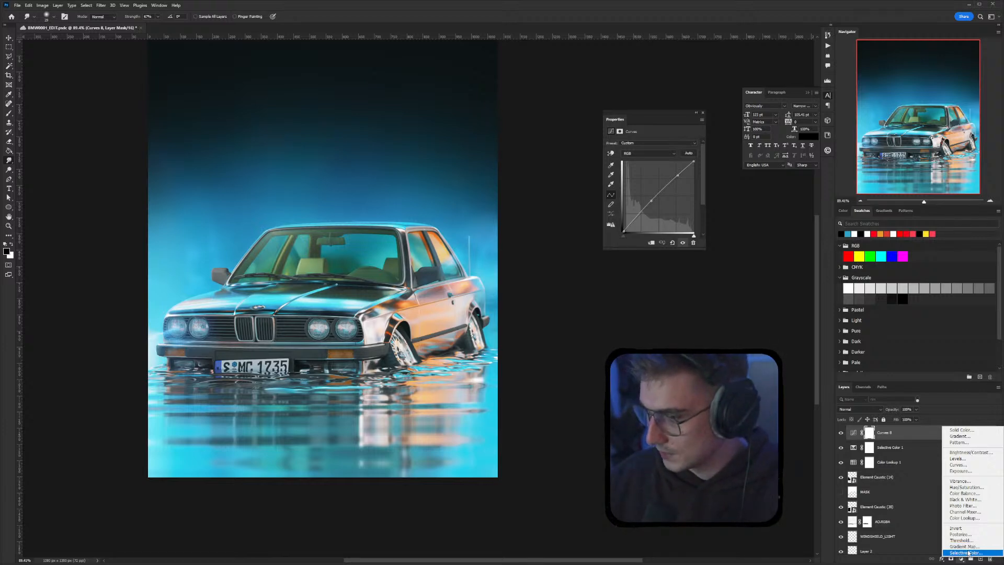
left_click(965, 553)
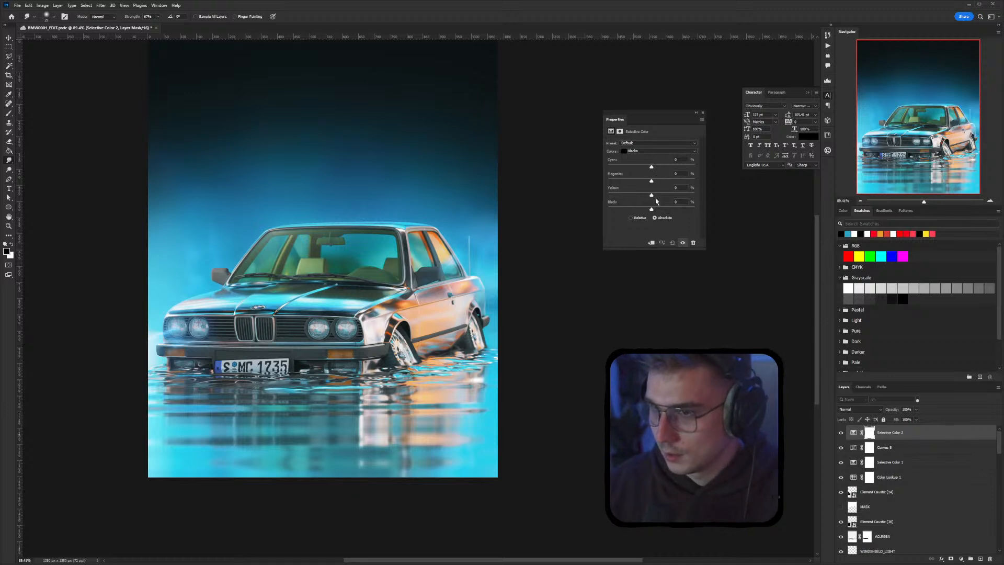
Slightly reduce cyan in the Neutrals of the new Selective Color adjustment, and switch its color range to Cyans
left_click(630, 151)
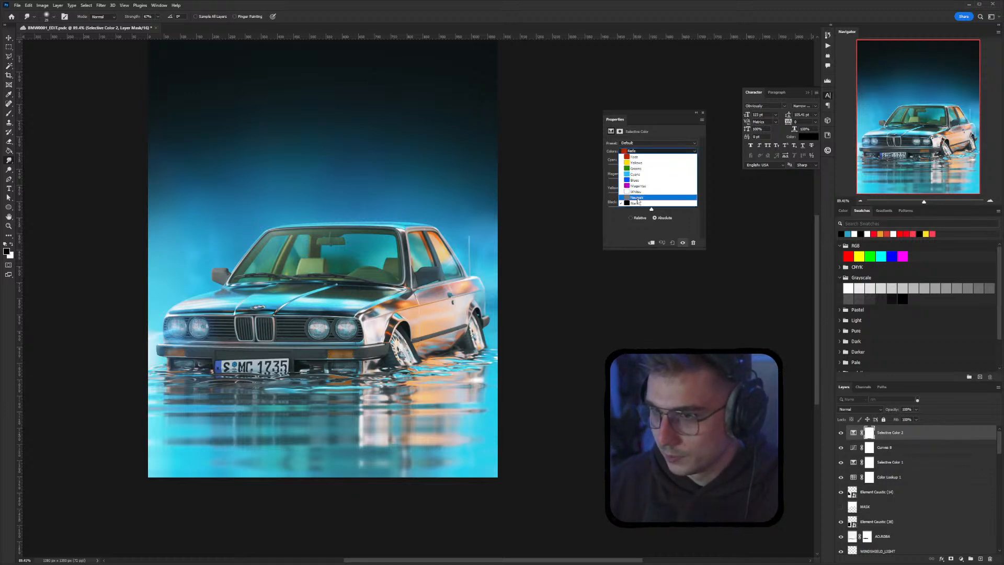
left_click(637, 198)
left_click_drag(651, 167, 648, 168)
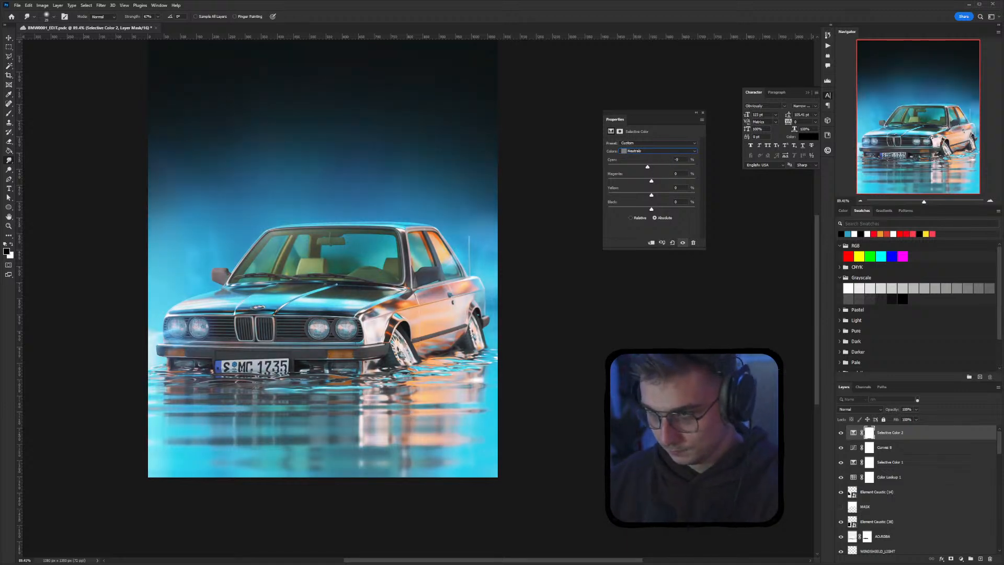
left_click(638, 151)
left_click(635, 174)
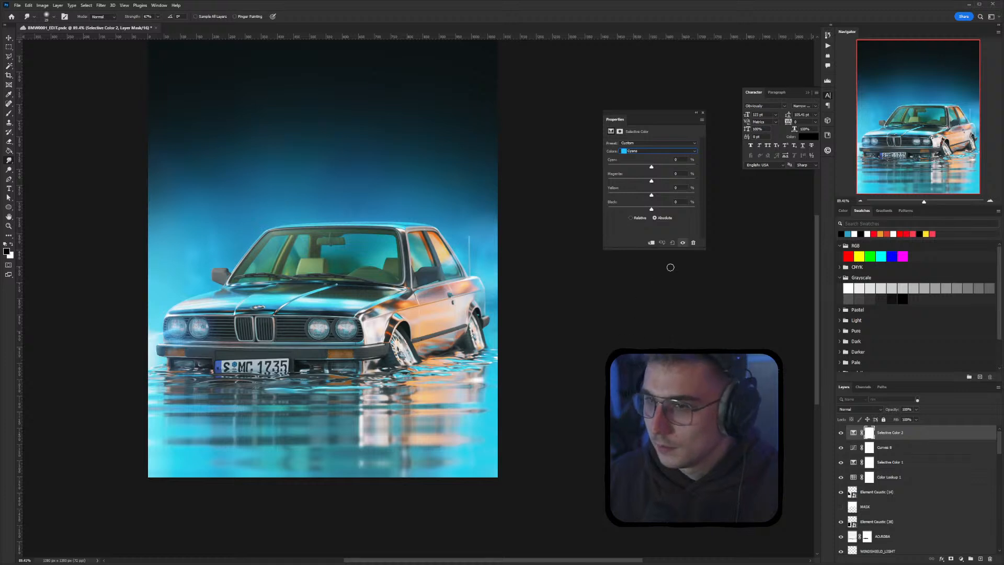
Duplicate the Element Caustic (38) layer, flip the copy horizontally, and move it over the front wheel
left_click(8, 40)
scroll(938, 482, "down", 4)
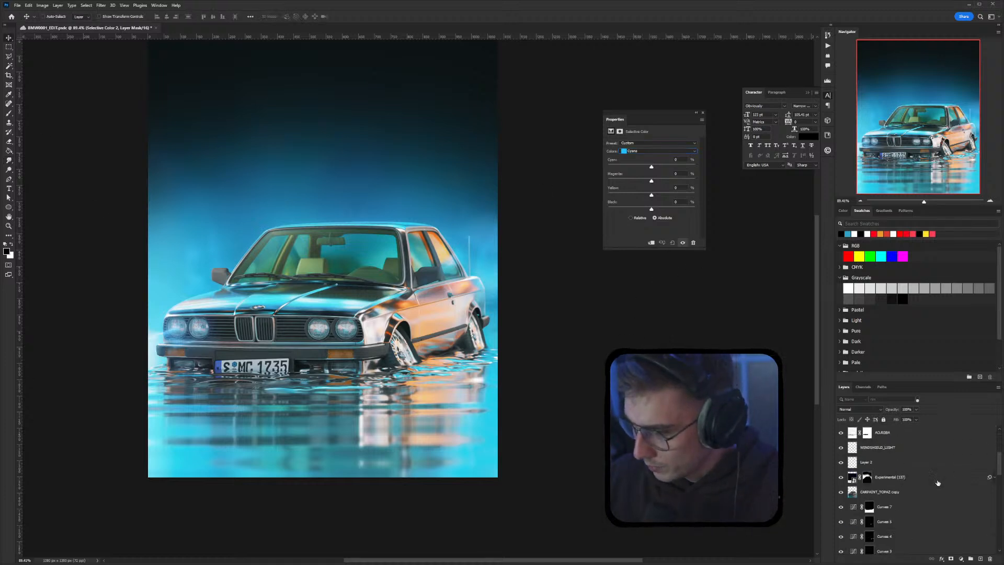
scroll(858, 473, "up", 3)
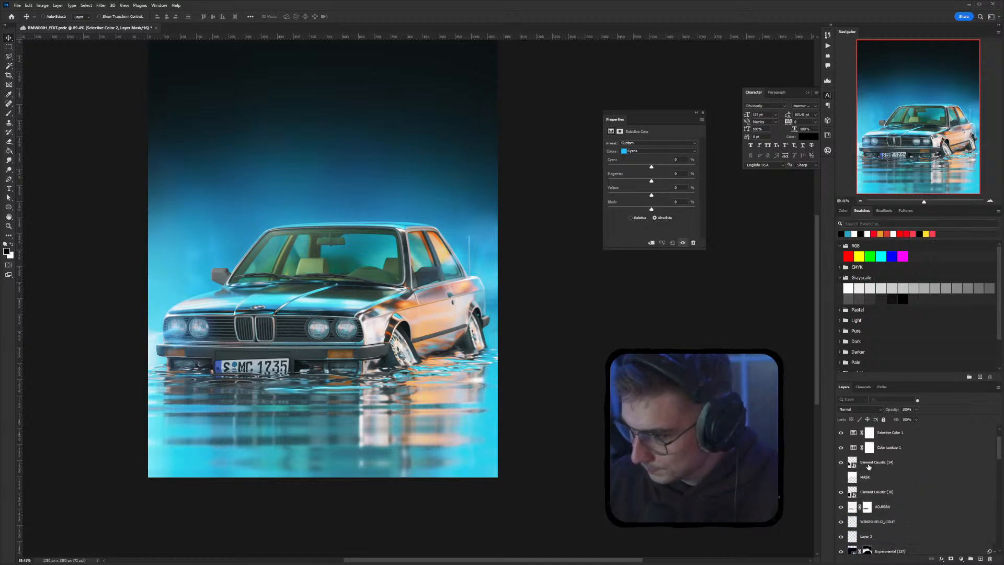
left_click(868, 464)
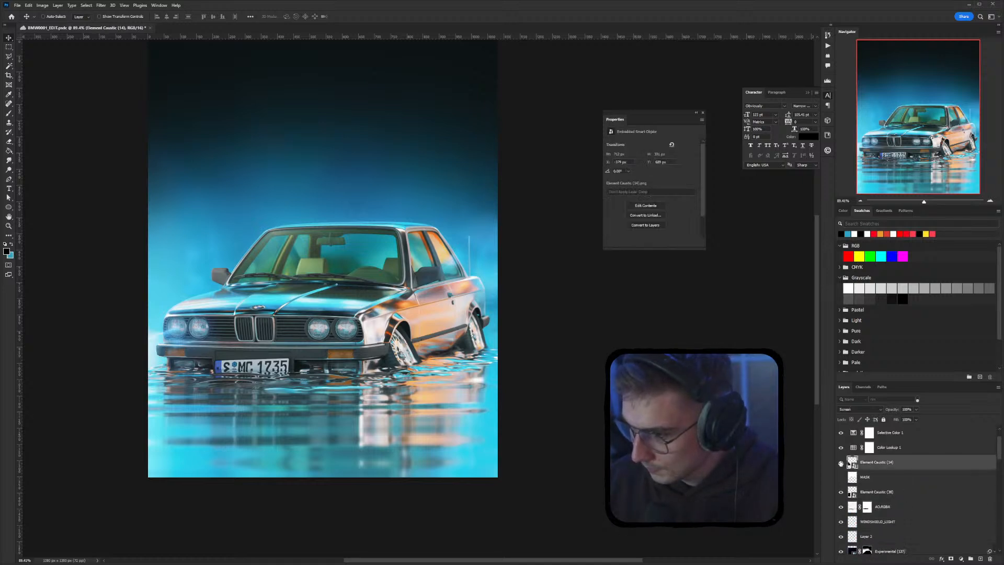
left_click(881, 493)
key("ctrl+j")
key("ctrl+t")
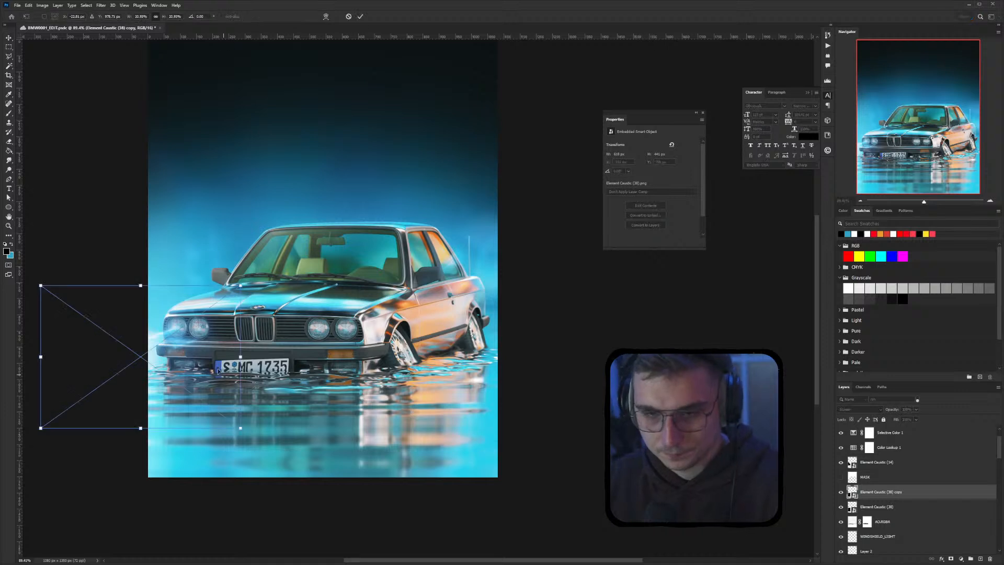
right_click(181, 345)
left_click(209, 479)
key("Return")
left_click_drag(202, 353, 425, 347)
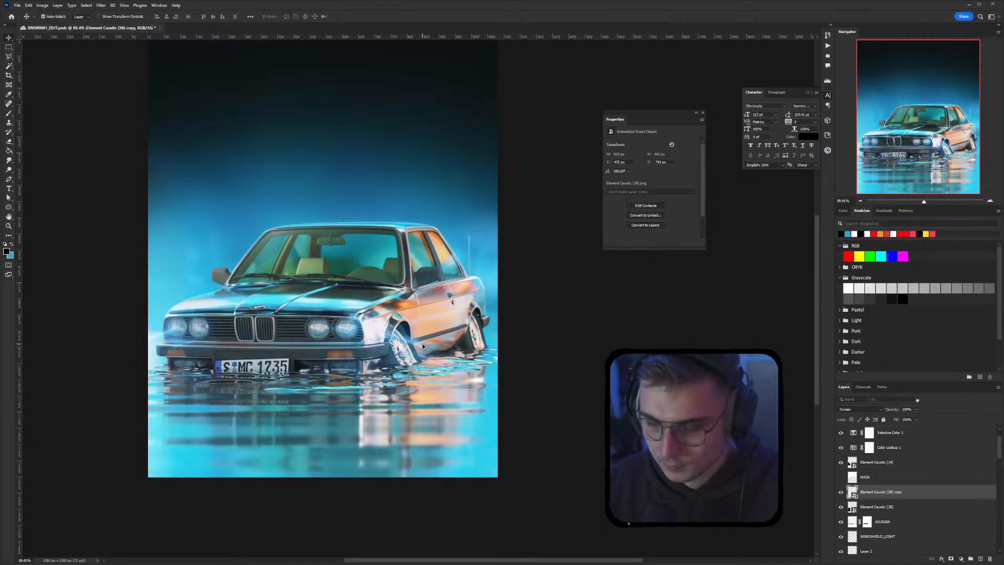
Try rotating the Element Caustic (38) copy and repositioning it near the front bumper corner, and delete the copy
key("ctrl+t")
left_click_drag(486, 415, 431, 295)
key("Return")
left_click_drag(361, 335, 369, 364)
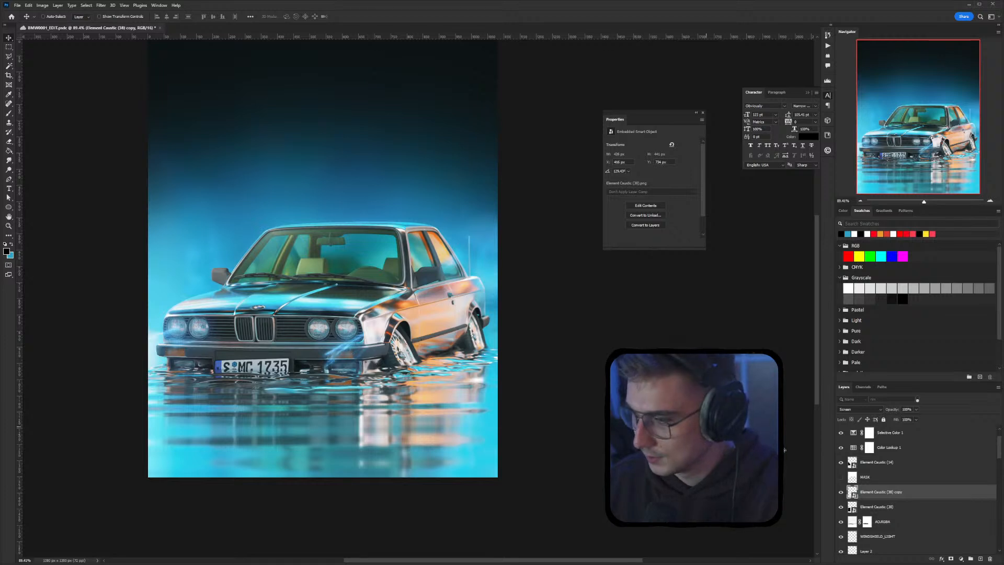
key("Delete")
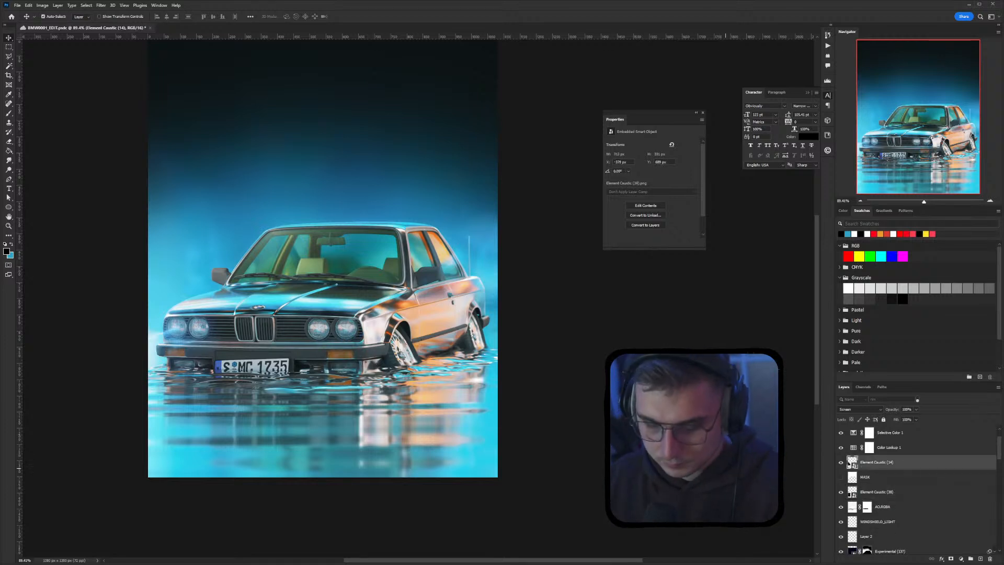
Duplicate the Element Caustic (14) layer, move the copy to the car's front fender, and scale and rotate it
key("ctrl+j")
left_click_drag(203, 339, 448, 358)
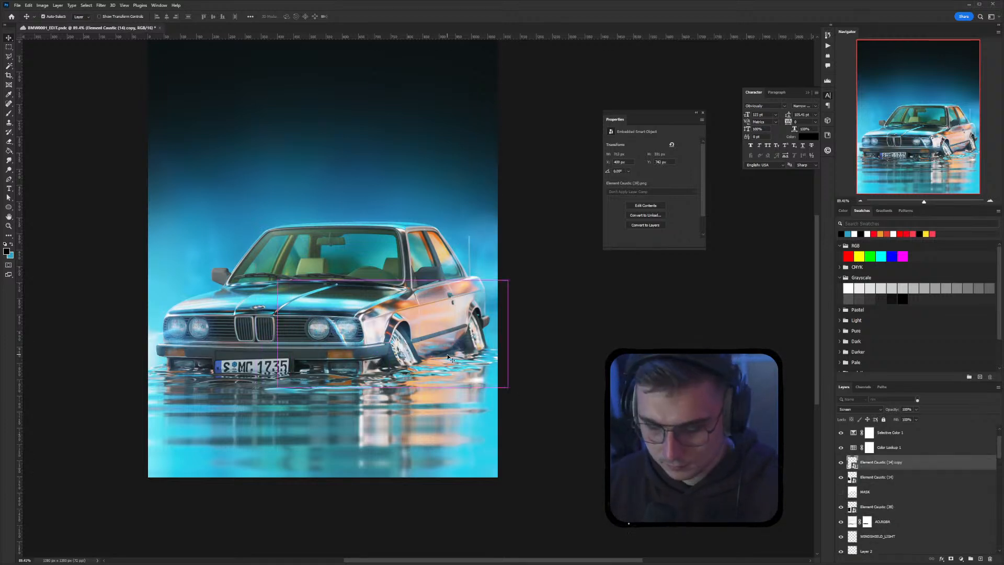
key("ctrl+t")
left_click_drag(507, 387, 369, 353)
key("Return")
Warp the Element Caustic (14) copy to follow the curve of the front fender
key("ctrl+t")
right_click(346, 330)
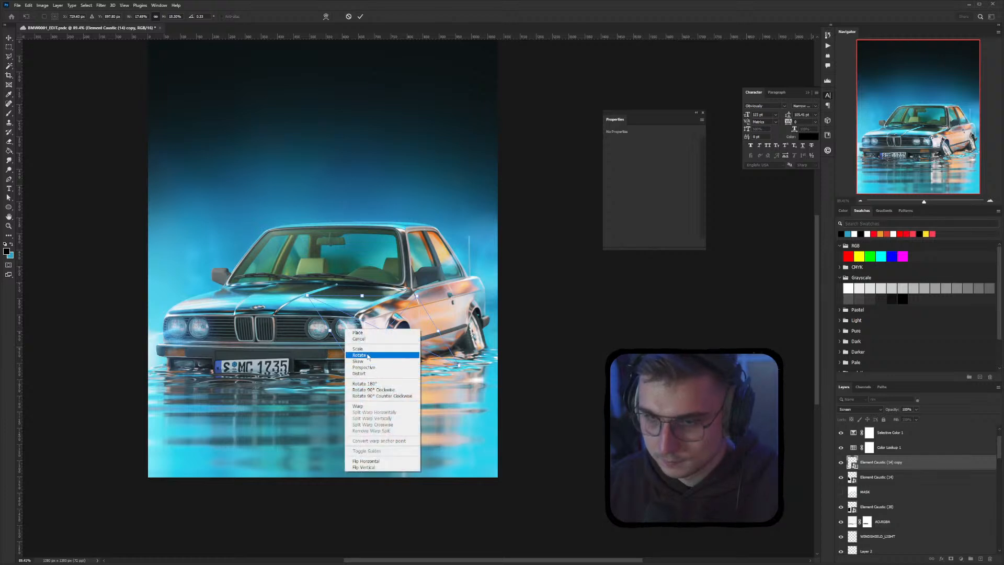
left_click(370, 407)
left_click_drag(357, 331, 371, 333)
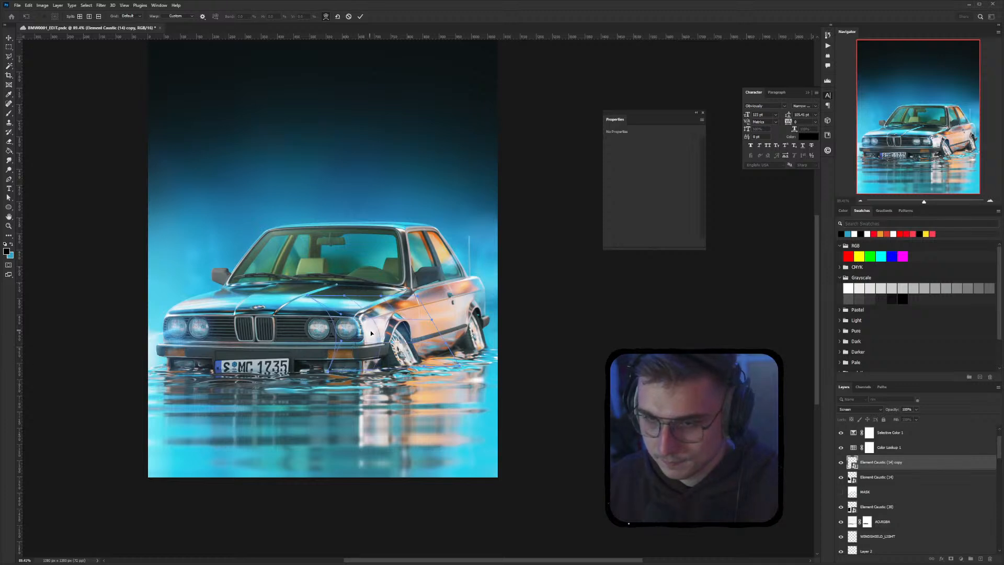
left_click_drag(318, 375, 361, 324)
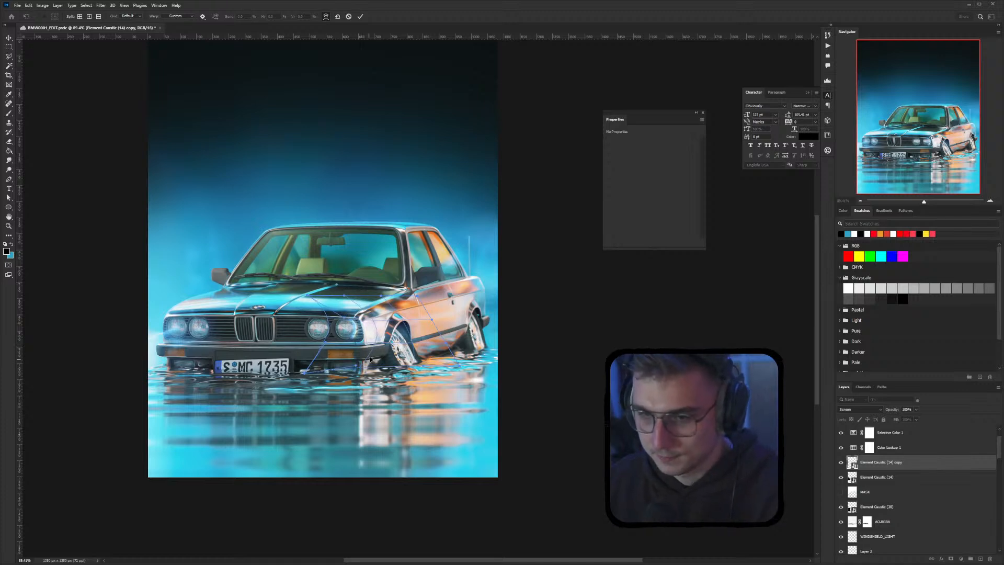
key("Return")
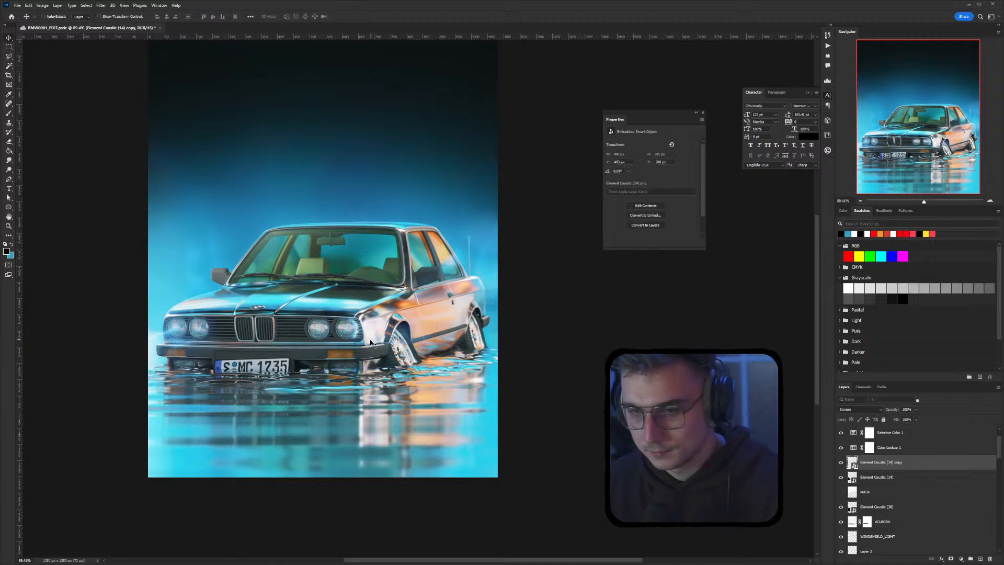
Fine-tune the position of the warped Element Caustic (14) copy between the headlight and the front wheel
left_click_drag(343, 340, 369, 343)
key("Left")
key("Left")
key("Left")
key("Left")
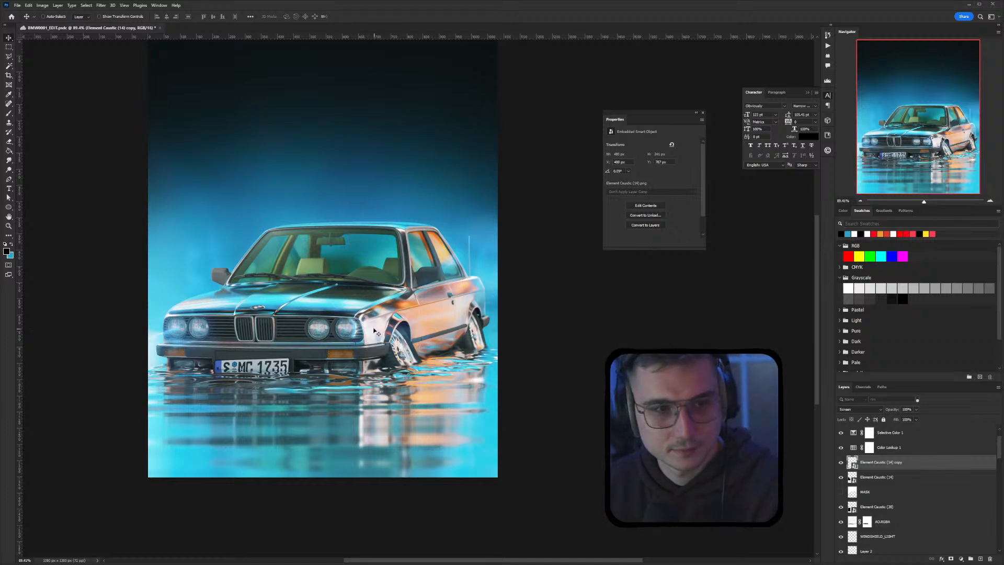
Duplicate the Element Caustic (38) layer and move the copy over the front bumper near the front wheel
left_click(875, 478)
left_click(876, 507)
key("ctrl+j")
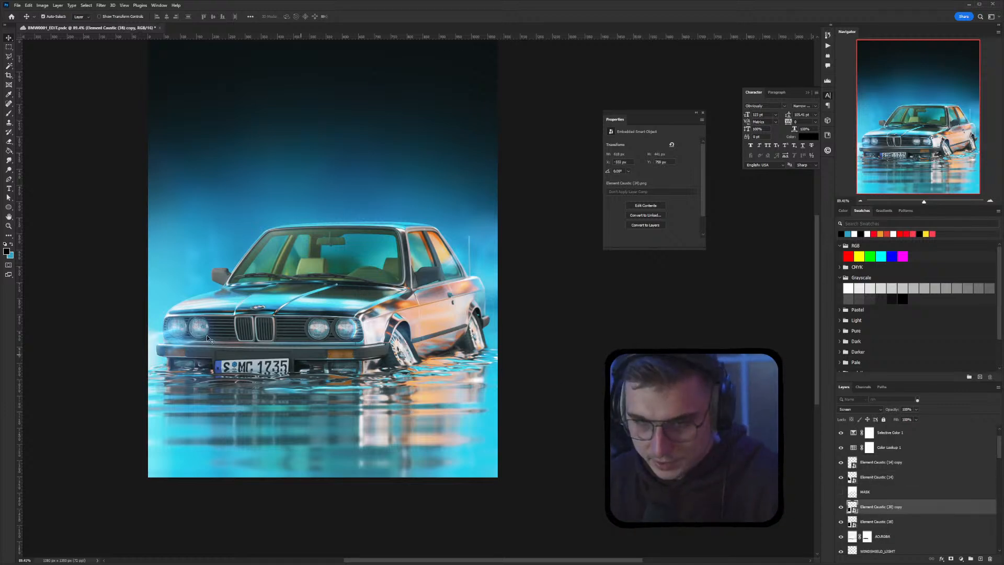
left_click_drag(177, 335, 316, 356)
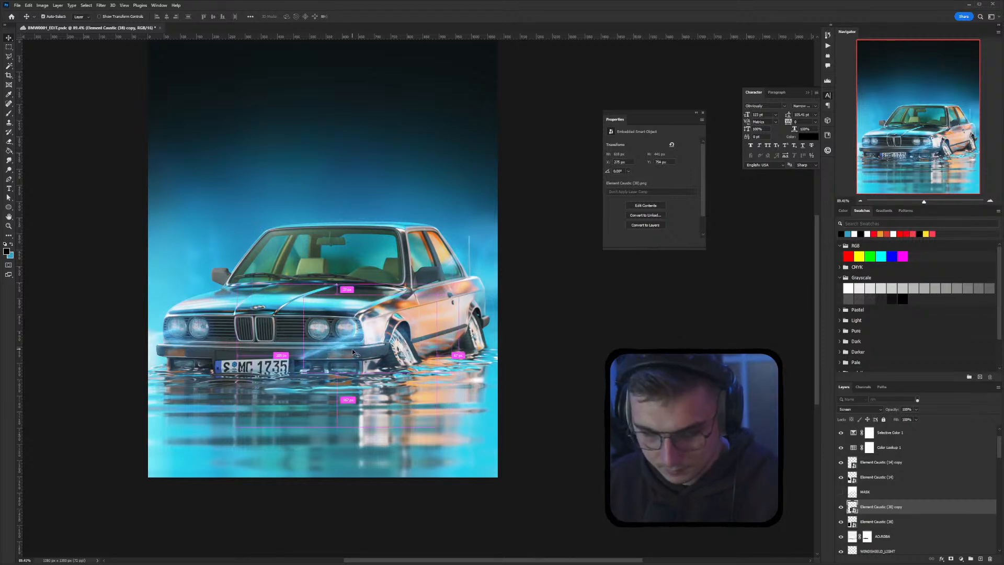
Flip the Element Caustic (38) copy horizontally, move it toward the front wheel, and transform it flatter with a slight tilt
key("ctrl+t")
right_click(344, 346)
left_click(383, 479)
key("Return")
left_click_drag(339, 356, 387, 379)
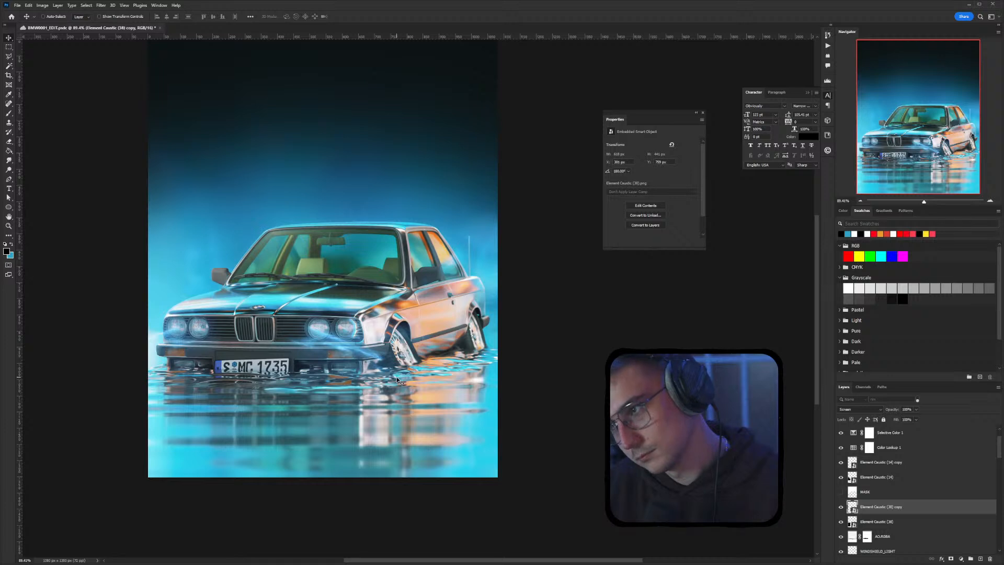
key("ctrl+t")
left_click_drag(445, 428, 438, 374)
key("Return")
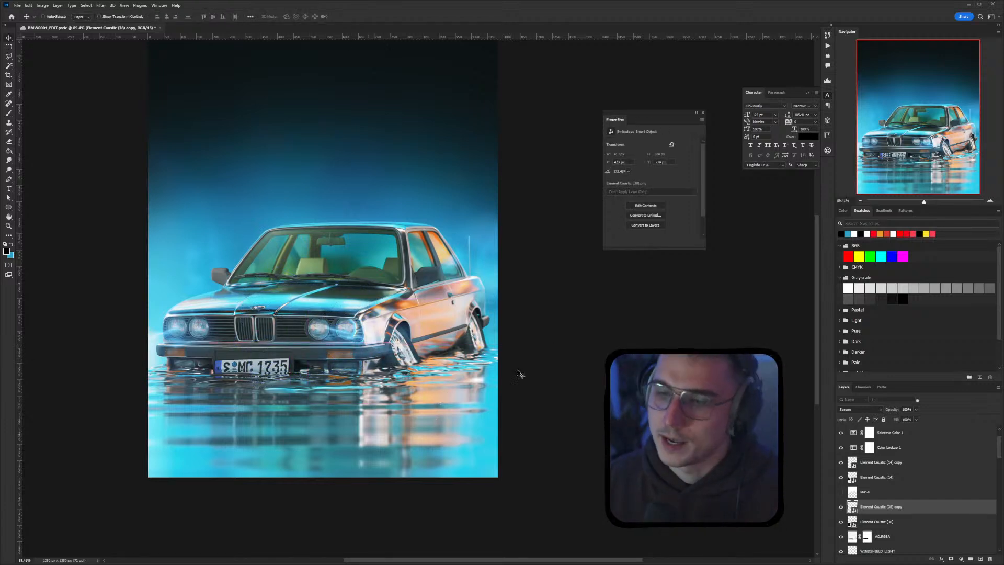
Delete the Element Caustic (38) copy and Element Caustic (14) copy layers, keeping both original caustic layers
key("Delete")
key("Delete")
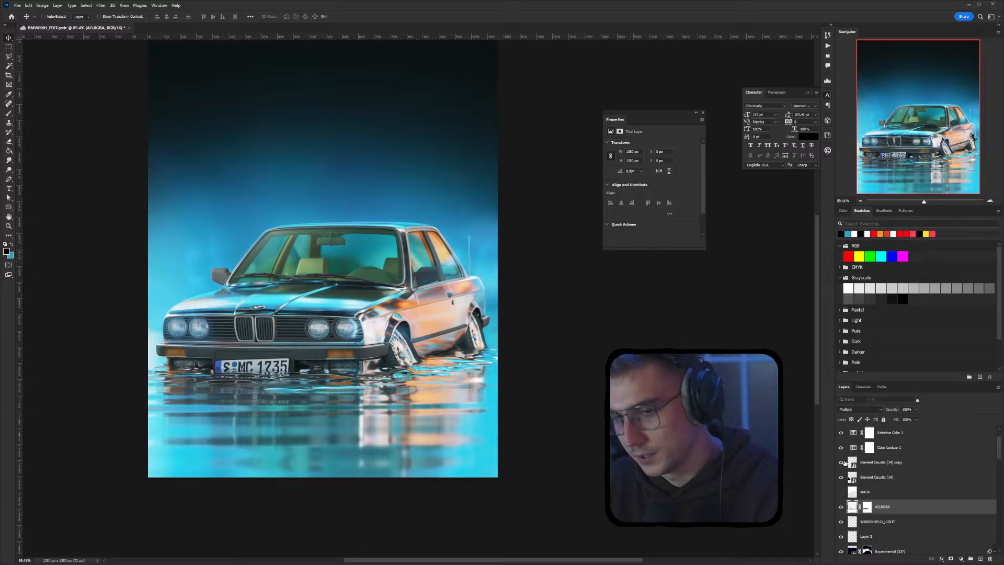
key("ctrl+z")
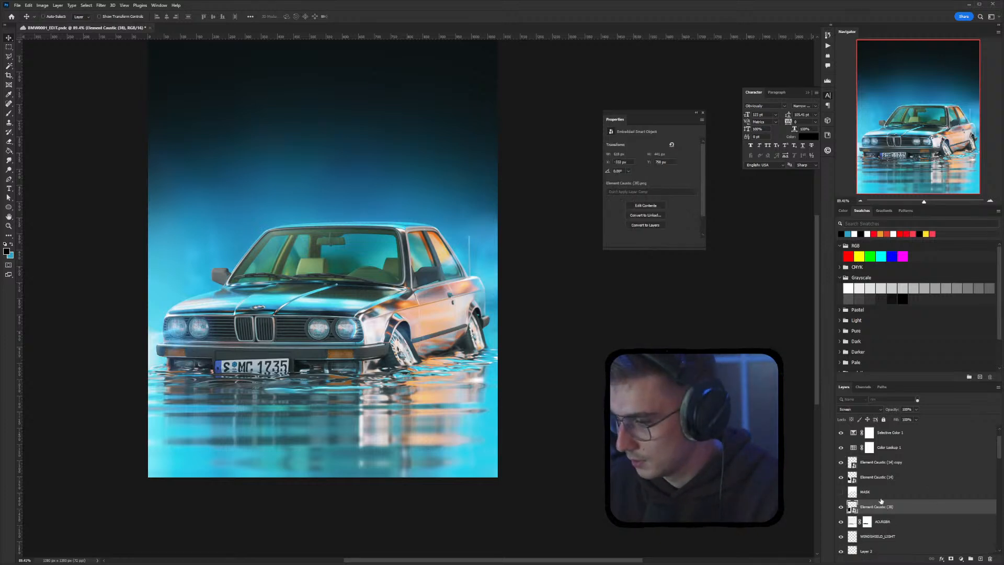
left_click(887, 466)
key("Delete")
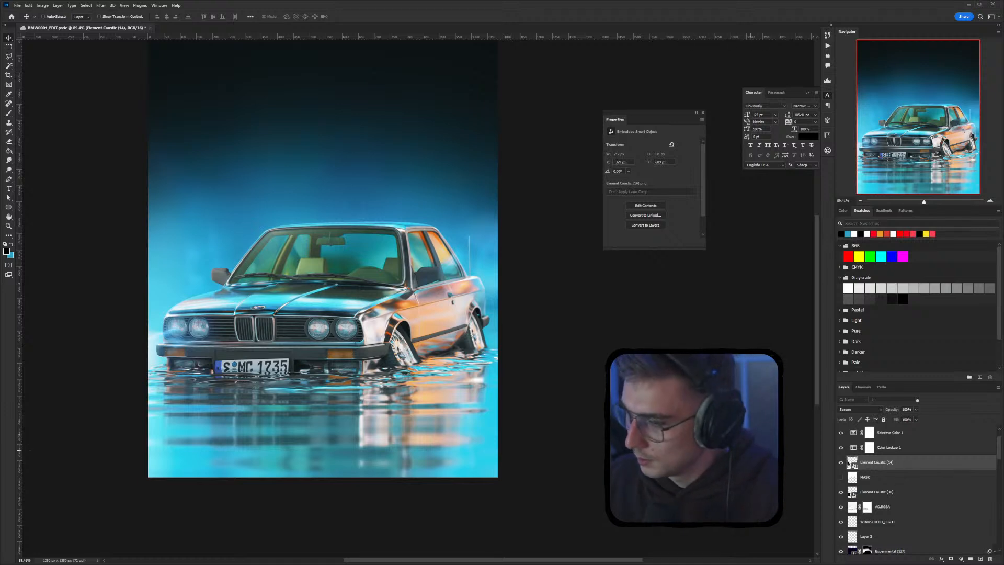
Shift the Element Caustic (38) layer slightly left and down, and save the document
left_click_drag(264, 384, 216, 358)
left_click(899, 495)
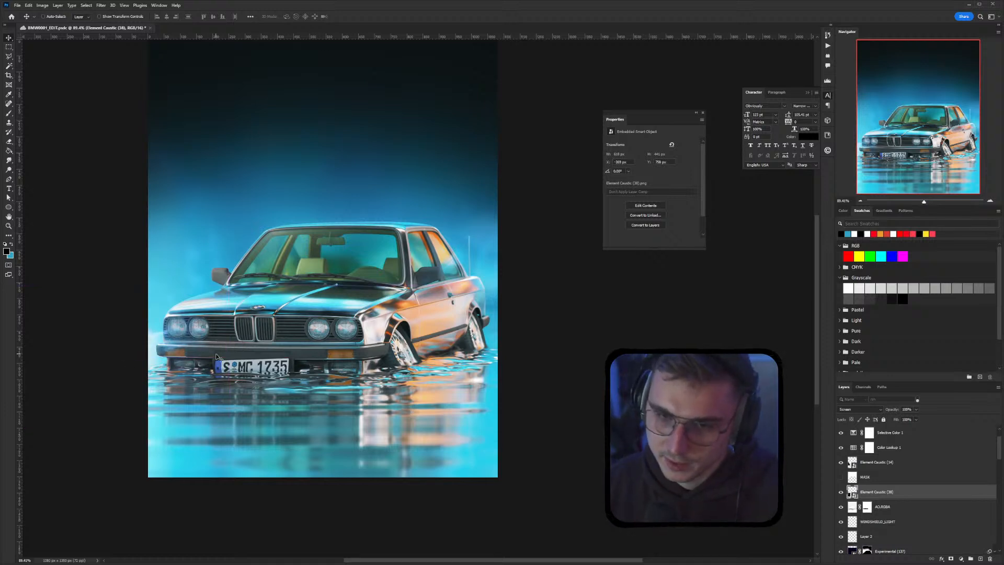
key("ctrl+s")
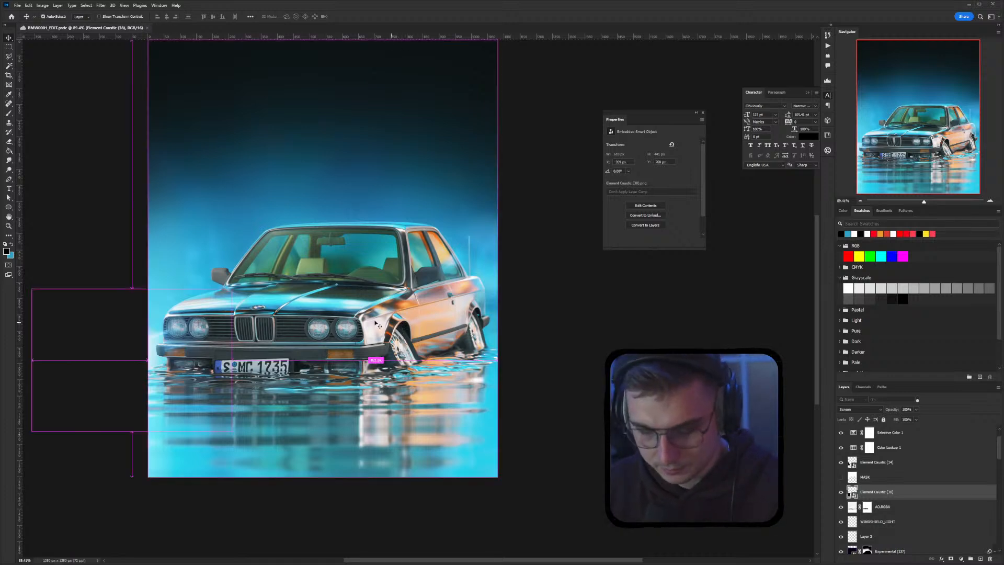
Duplicate the Element Caustic (38) layer and place the copy at the picture's right edge beside the rear wheel
key("ctrl+j")
left_click_drag(256, 340, 606, 321)
mouse_move(543, 341)
left_mouse_down()
mouse_move(511, 356)
mouse_move(556, 343)
mouse_move(543, 335)
mouse_move(474, 361)
mouse_move(492, 409)
mouse_move(512, 423)
mouse_move(519, 328)
mouse_move(539, 329)
mouse_move(527, 340)
mouse_move(531, 320)
mouse_move(539, 340)
left_mouse_up()
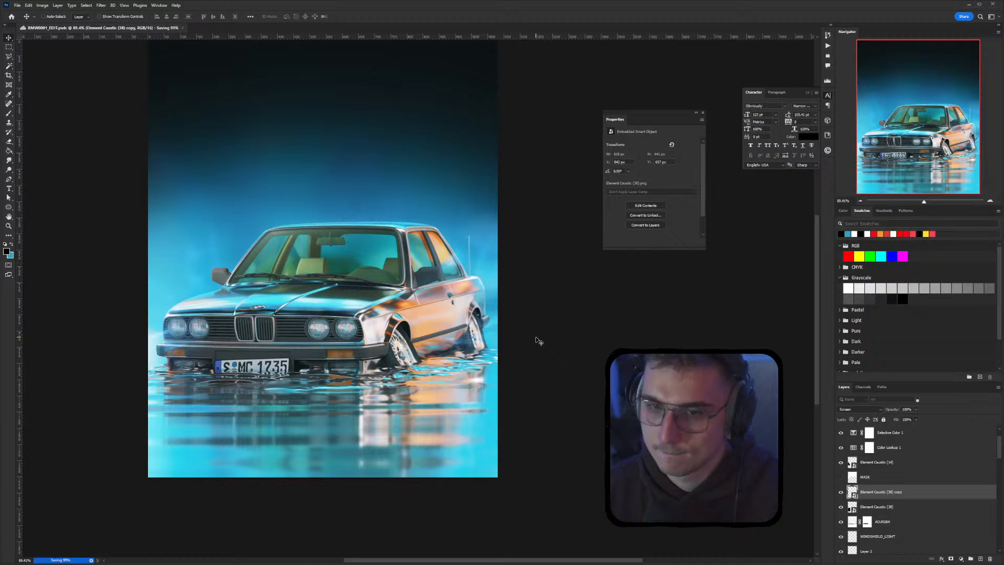
scroll(381, 318, "down", 3, "alt")
scroll(383, 325, "up", 1, "alt")
scroll(891, 492, "down", 5)
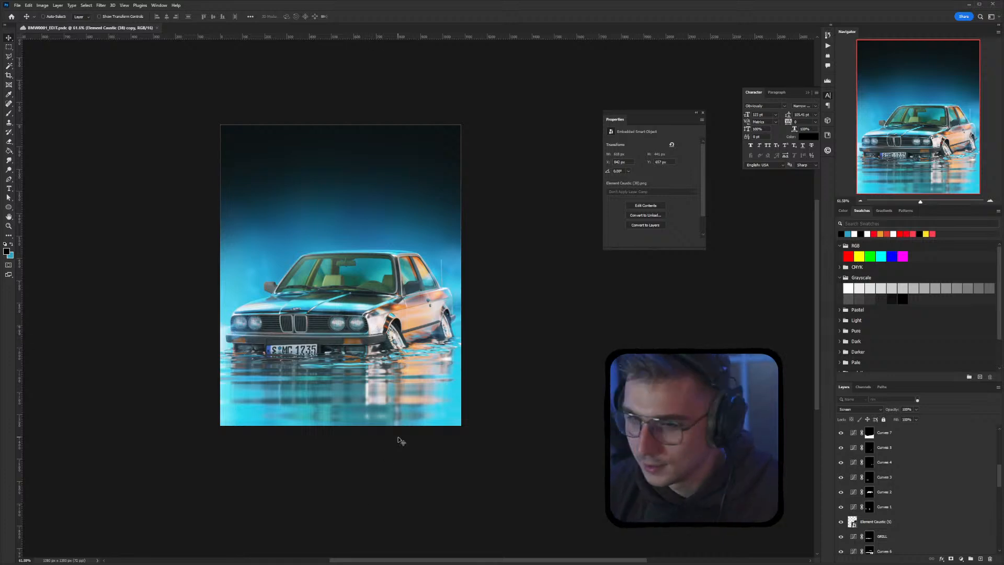
In the Selective Color 2 adjustment, lower cyan to about -5 and raise magenta to +10 for the Cyans range
scroll(328, 318, "up", 2, "alt")
scroll(328, 317, "up", 1, "alt")
left_click_drag(381, 302, 337, 291)
scroll(911, 472, "up", 5)
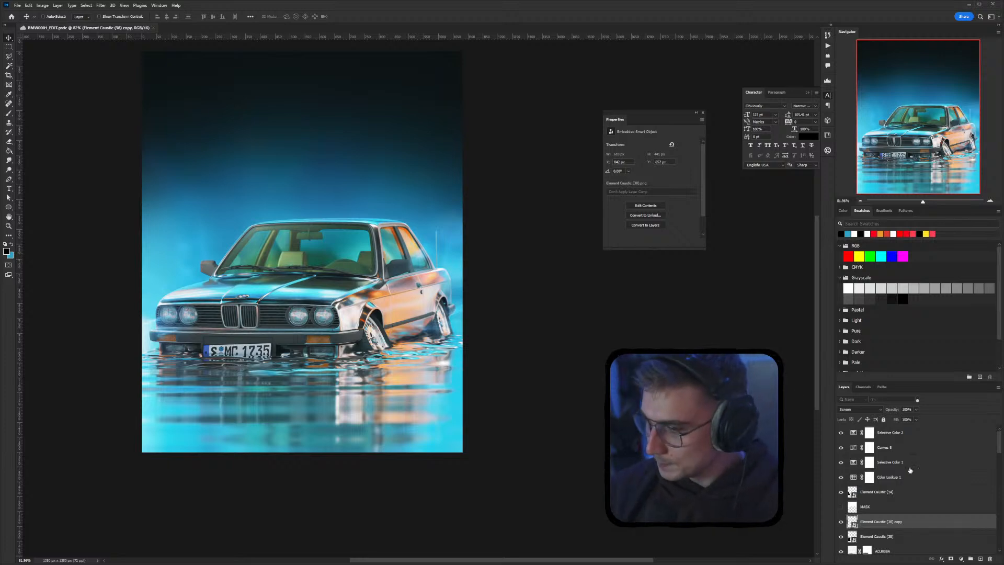
left_click(907, 434)
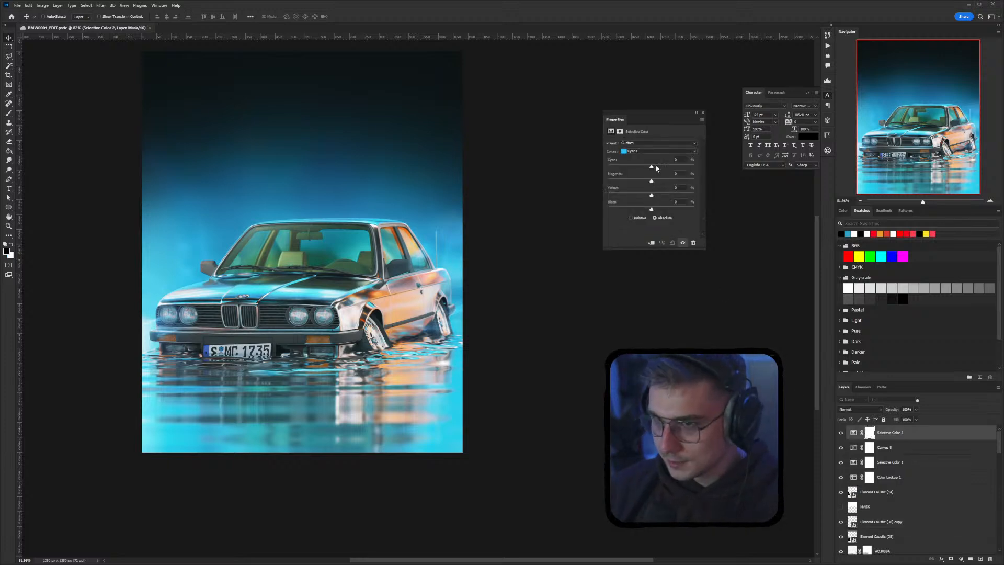
mouse_move(645, 167)
left_mouse_down()
mouse_move(661, 168)
mouse_move(645, 168)
mouse_move(656, 182)
left_mouse_up()
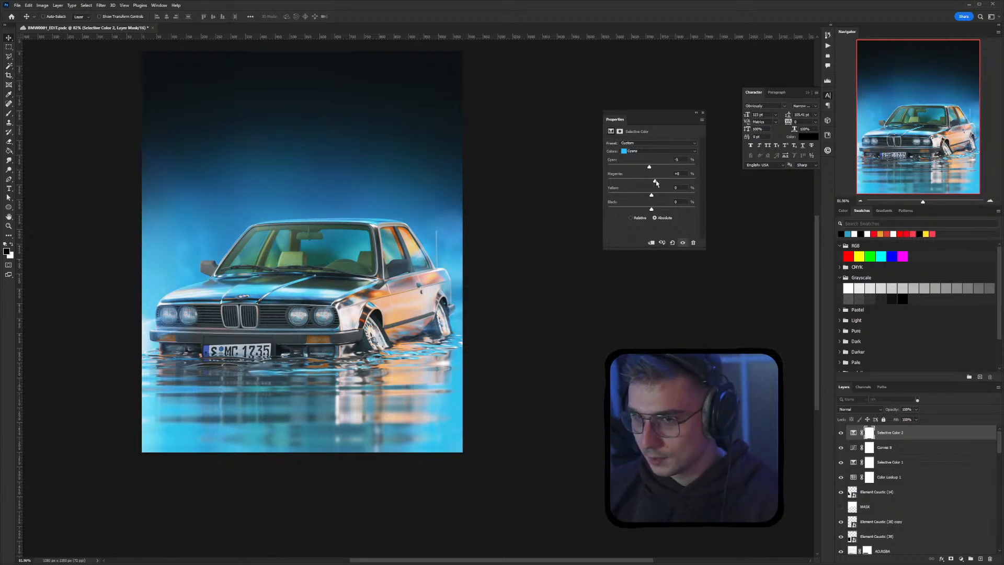
left_click_drag(656, 183, 658, 183)
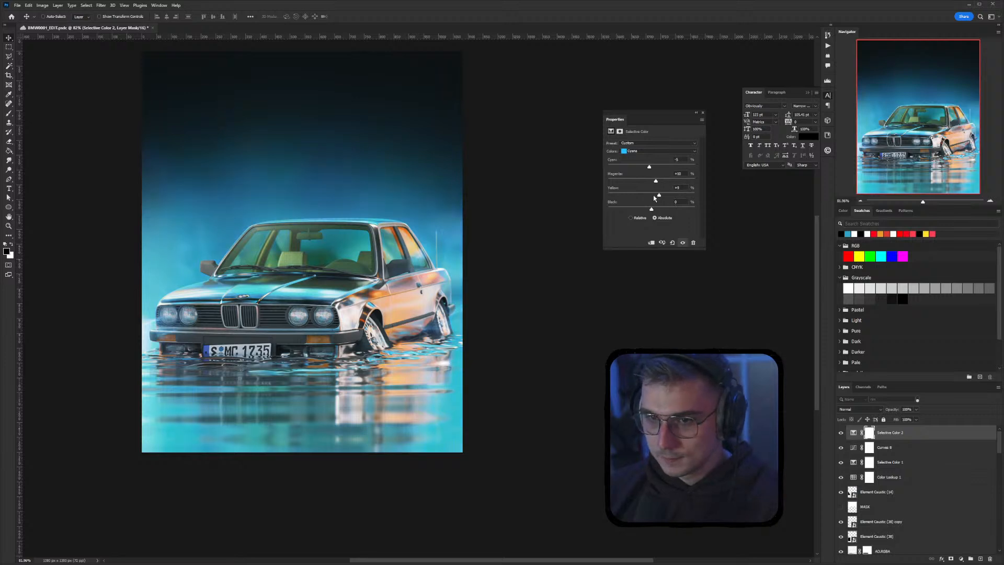
For the Yellows range of Selective Color 2, set cyan to -10 and magenta to +1, and raise yellow slightly
left_click(654, 151)
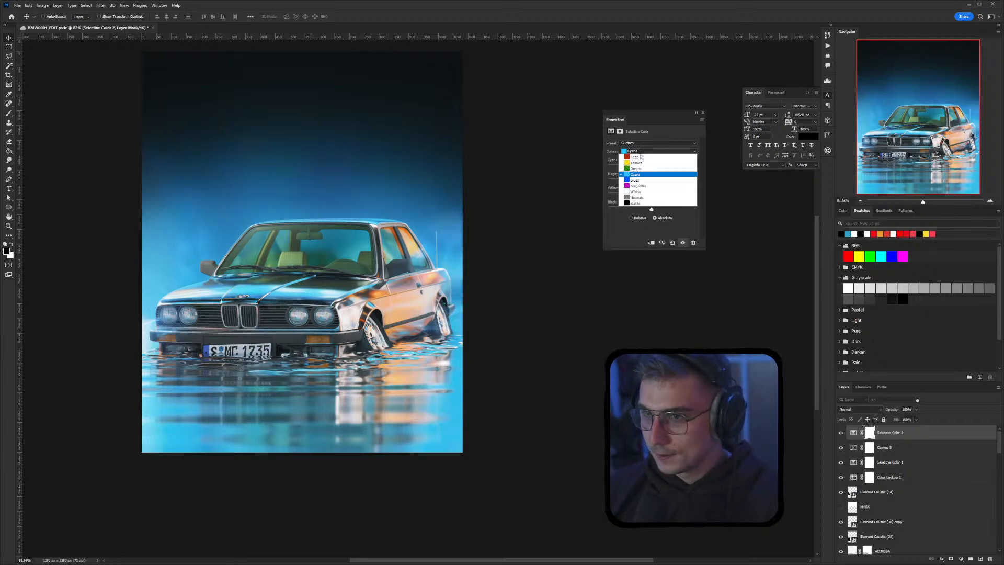
left_click(648, 166)
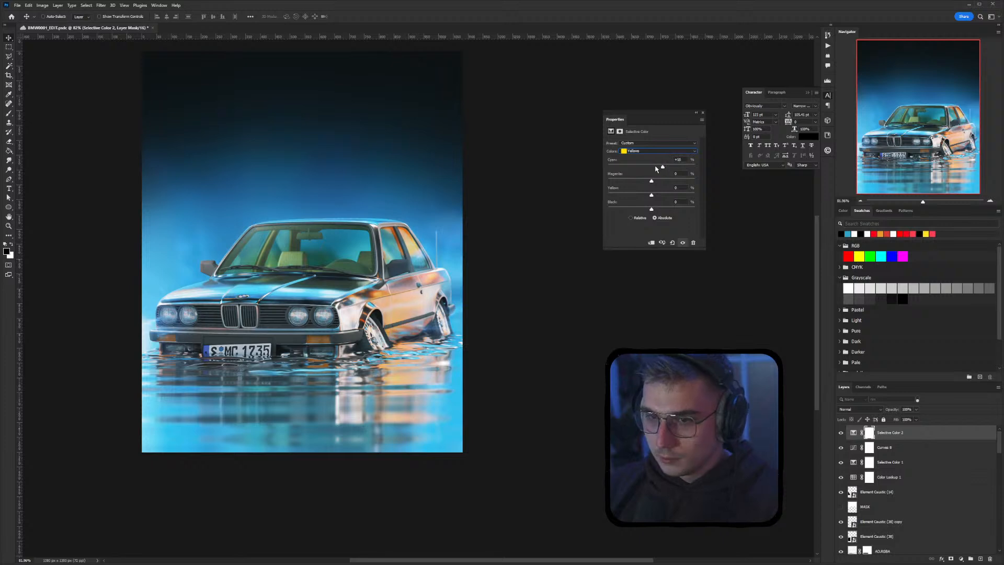
left_click_drag(652, 184, 655, 197)
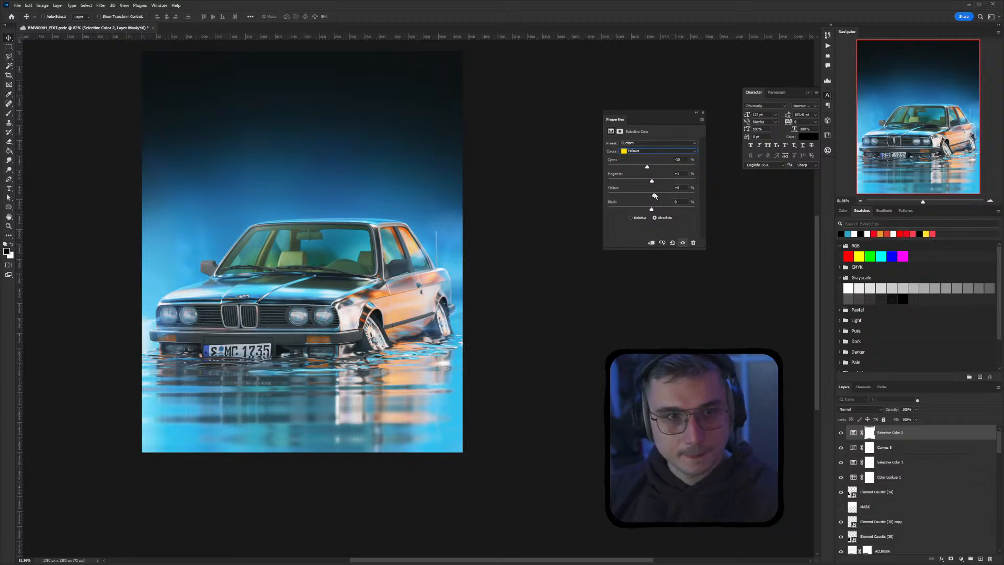
For the Blacks range of Selective Color 2, set cyan to about +4 and black to +1, and close the adjustment settings
left_click(658, 150)
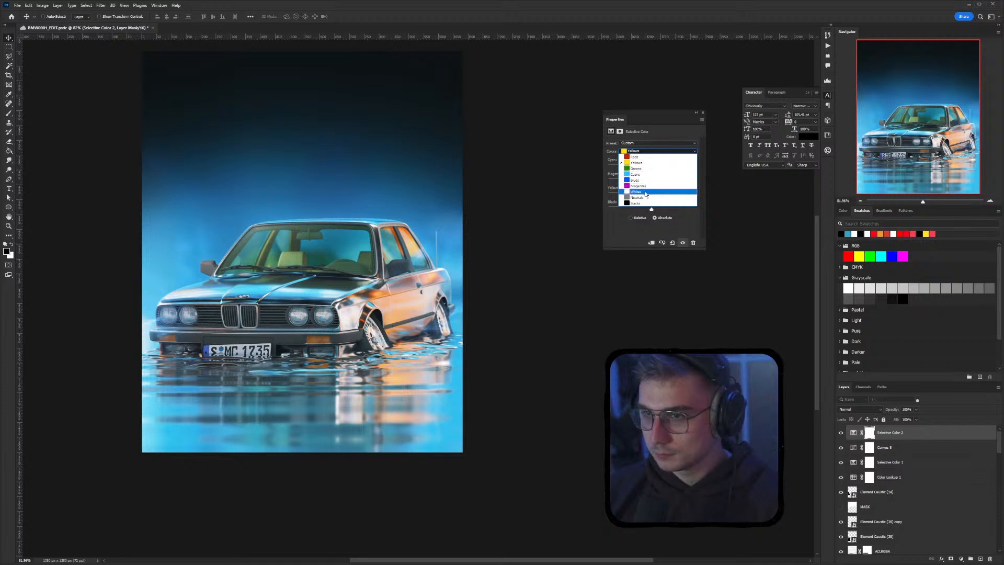
left_click(647, 203)
left_click_drag(651, 167, 653, 209)
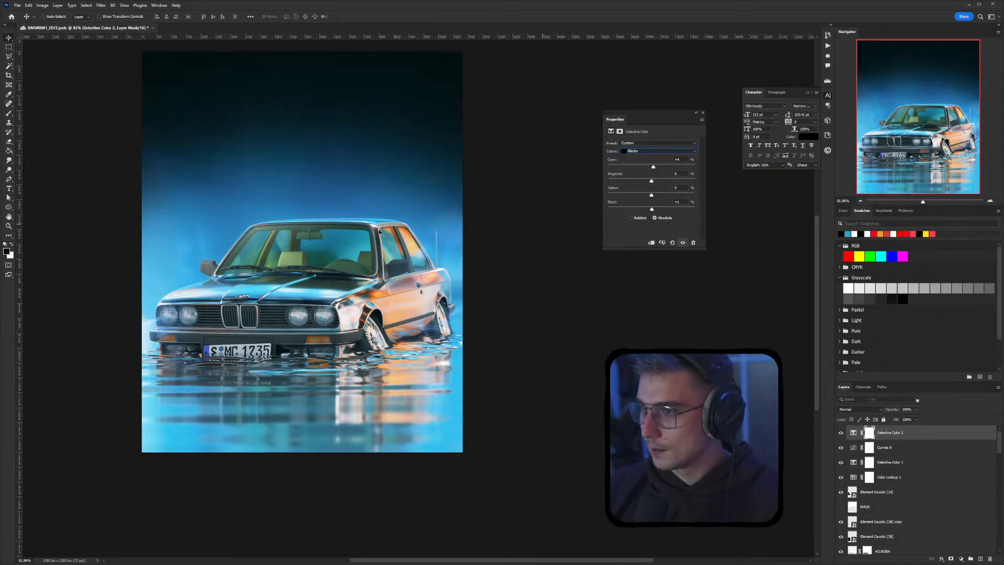
left_click(703, 113)
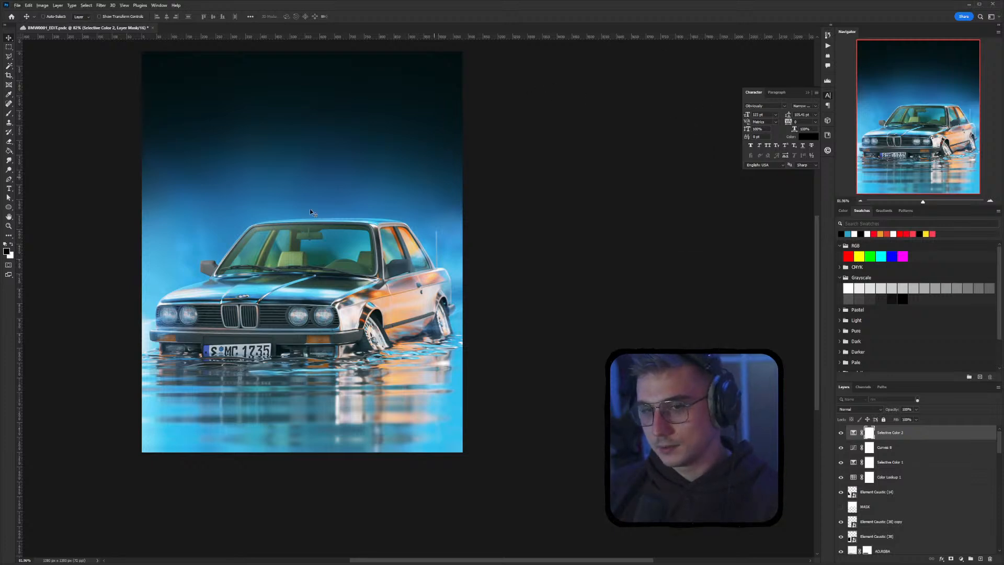
scroll(240, 206, "down", 2, "alt")
scroll(240, 206, "up", 1, "alt")
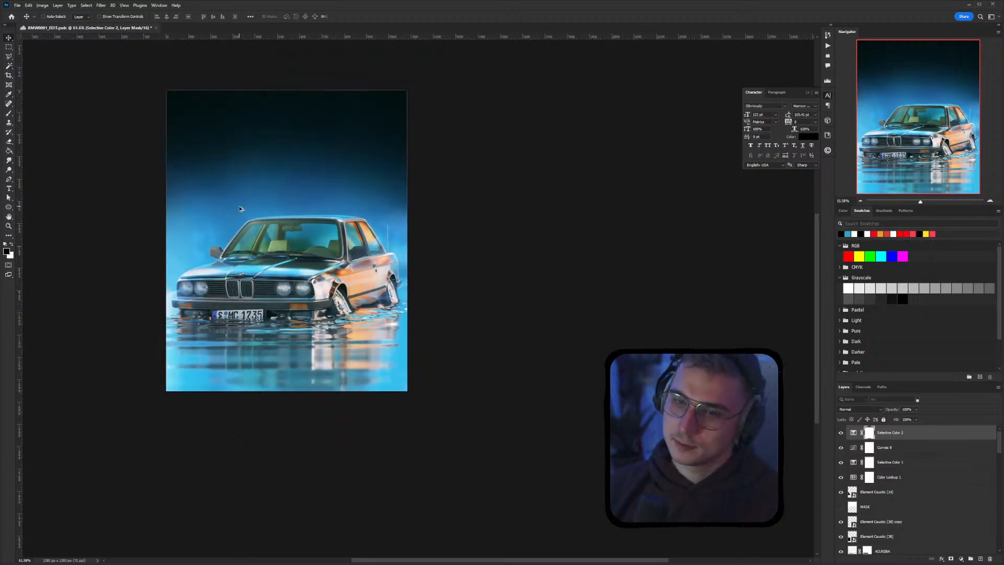
Select the GRADIENT layer and load its contents as a selection around the background
scroll(917, 534, "down", 3)
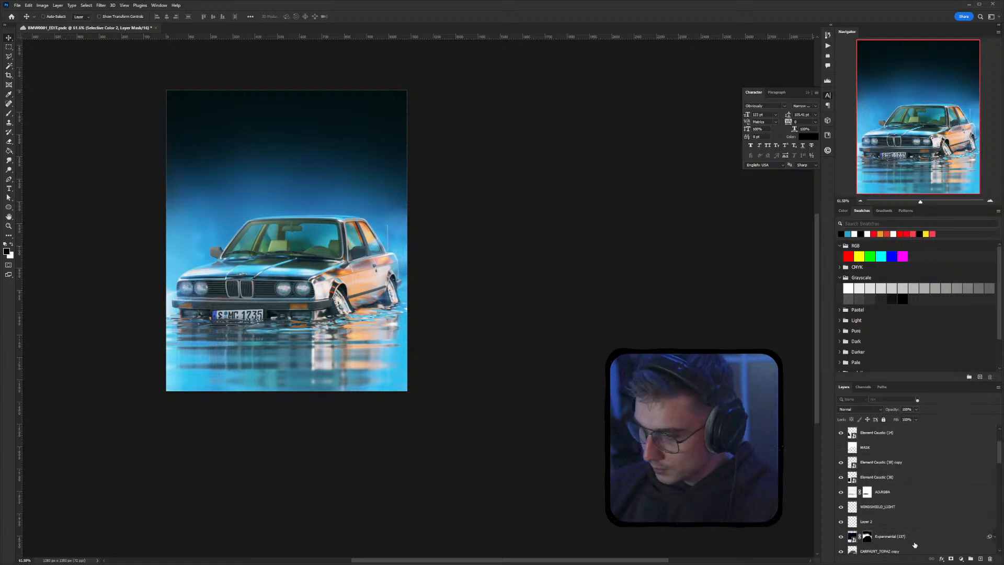
scroll(908, 527, "down", 5)
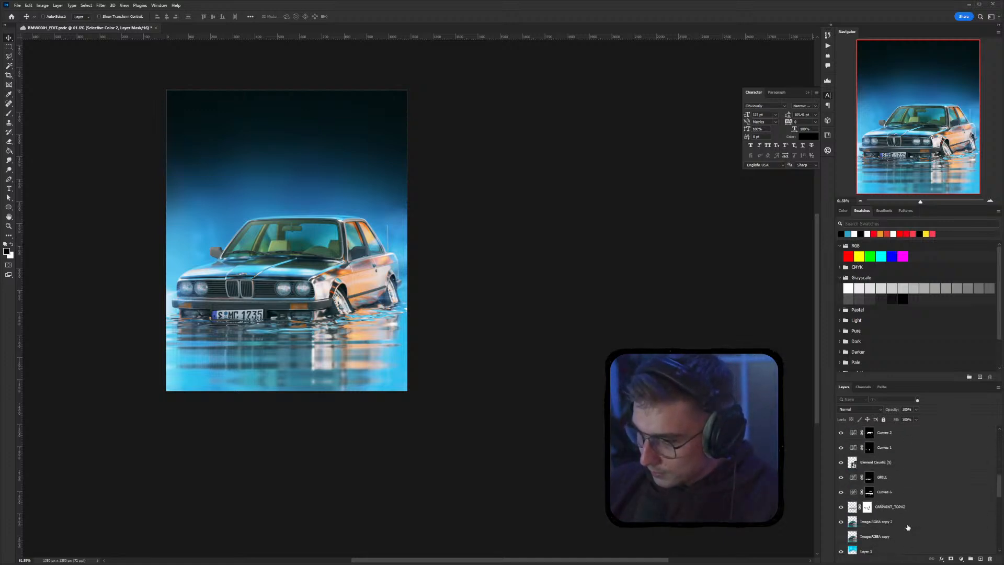
scroll(884, 512, "down", 2)
left_click(878, 521)
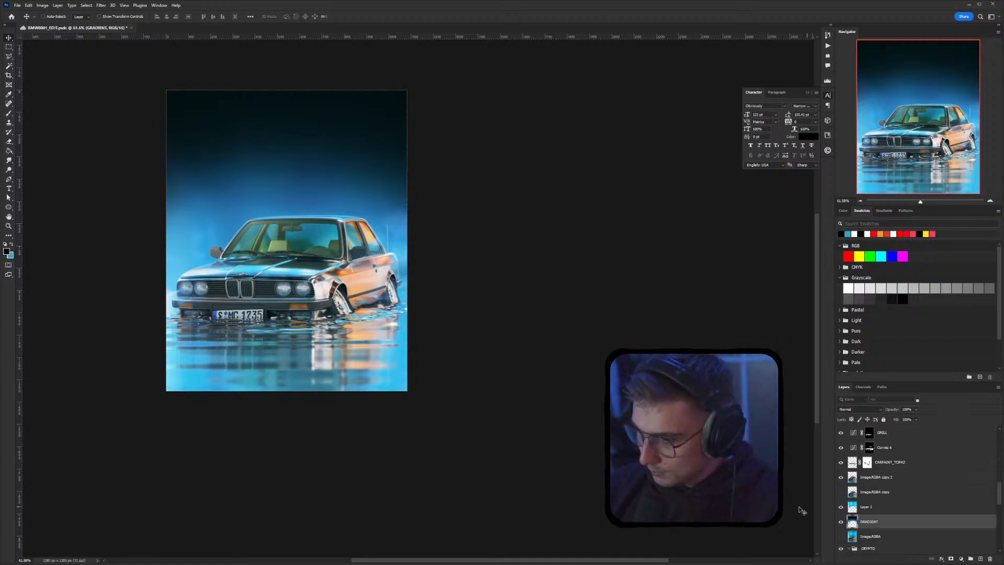
left_click(852, 522, "ctrl")
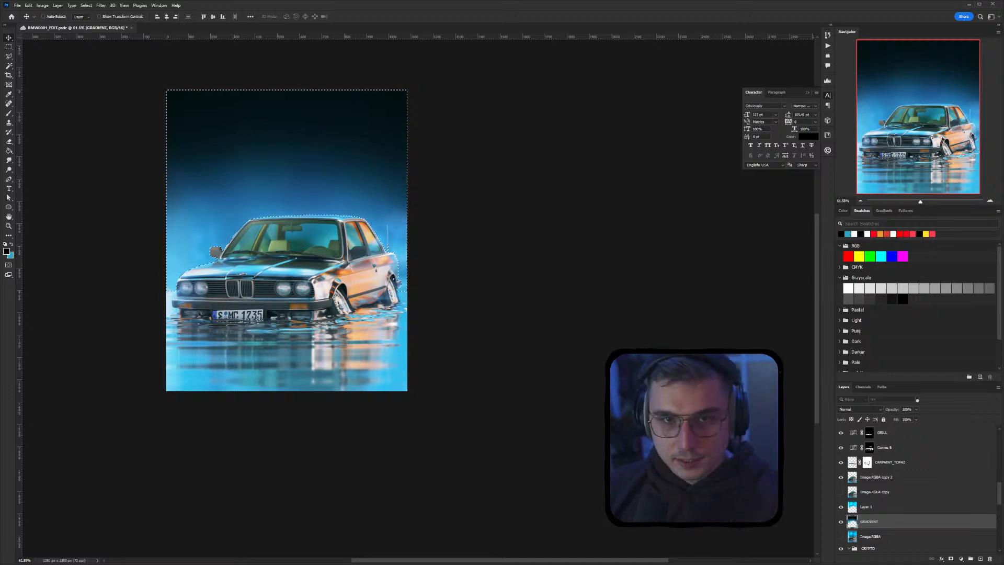
Darken the top of the selected background with a very large soft round black brush, deselect, and compare the GRADIENT layer hidden and shown
left_click(9, 113)
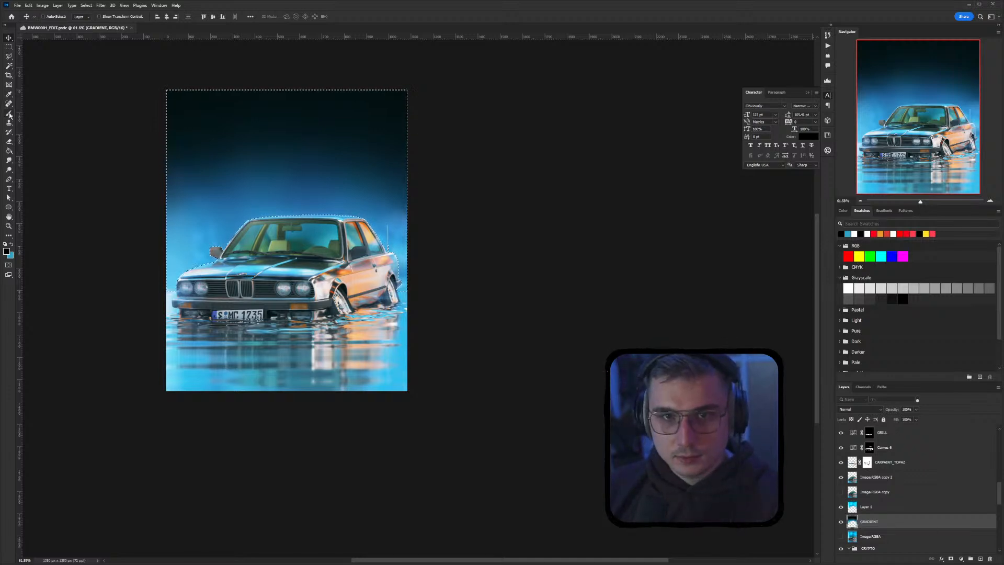
left_click(5, 244)
right_click(131, 157)
right_click(233, 127)
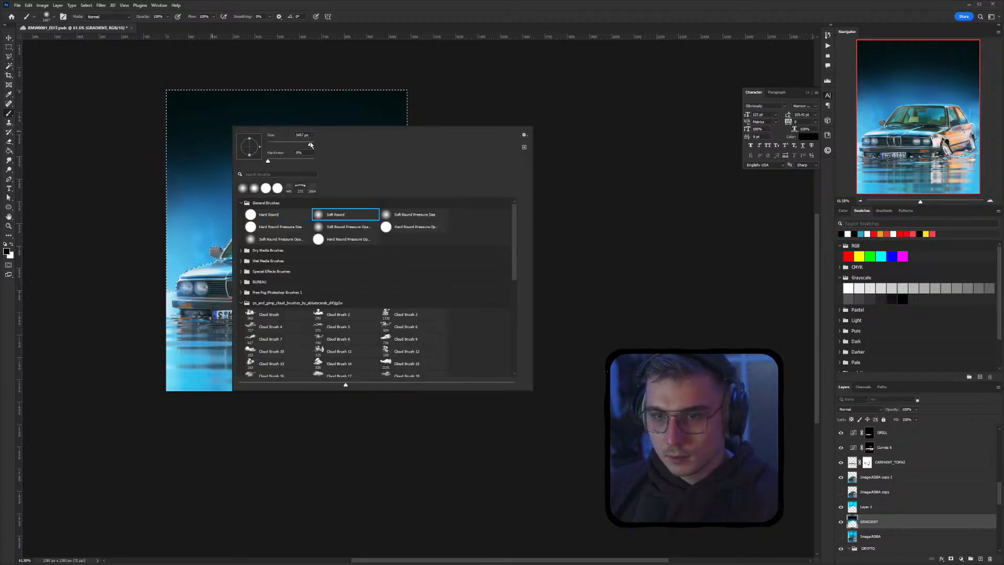
key("Return")
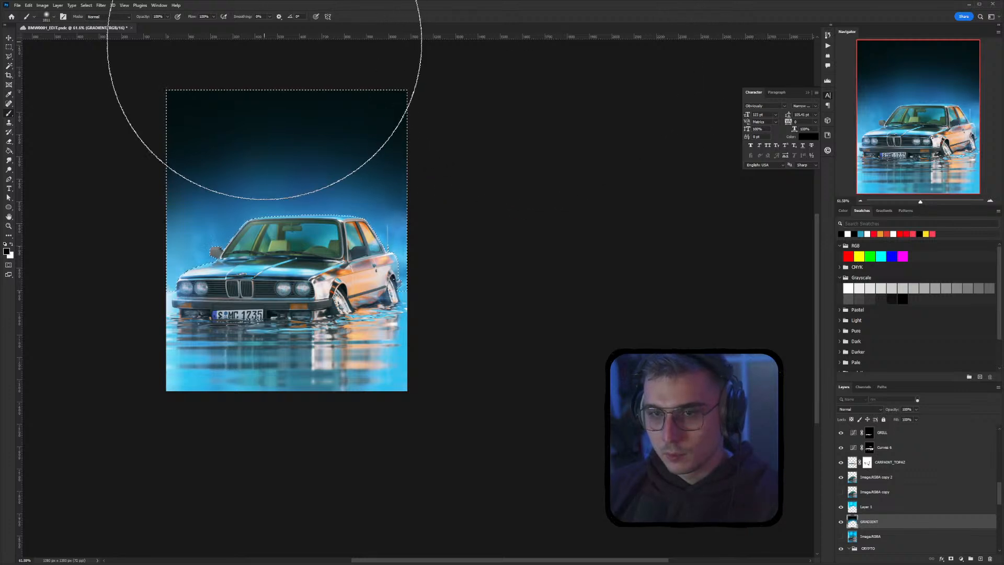
scroll(293, 94, "down", 3, "alt")
left_click_drag(298, 127, 297, 195)
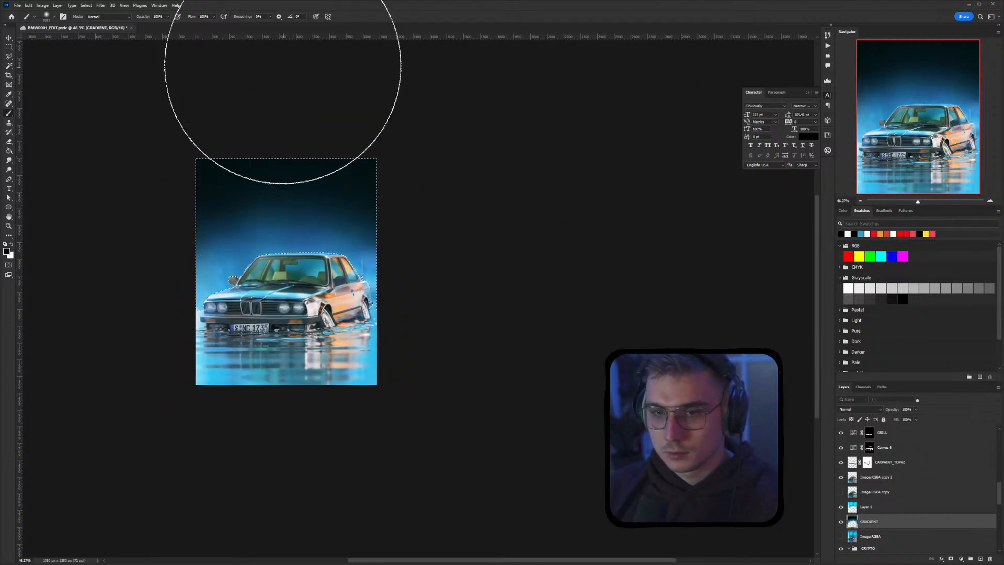
key("ctrl+d")
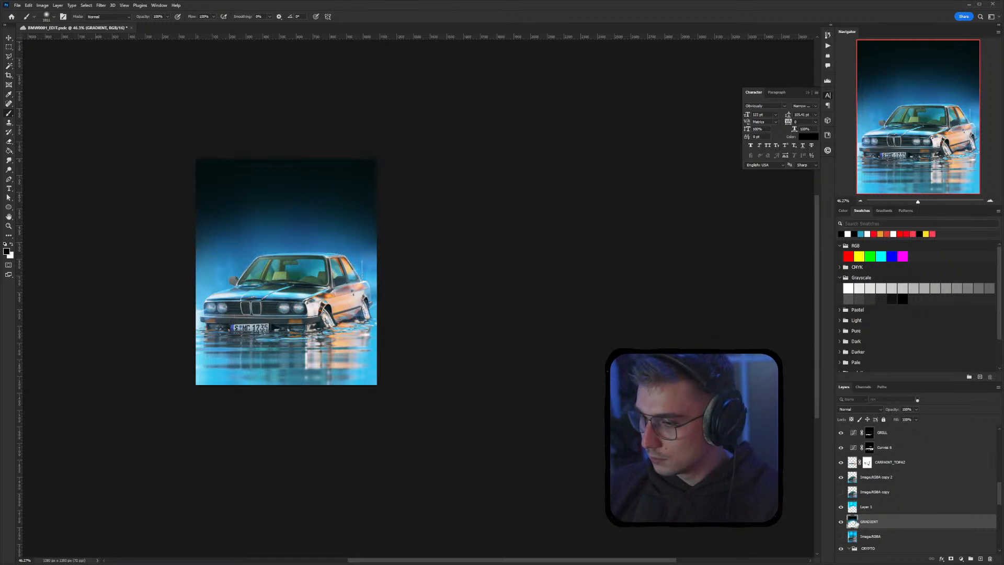
left_click(842, 524)
left_click(842, 524)
Apply Curves to the GRADIENT layer, lifting the lower midtones from input 102 to output 112, and save the document
scroll(289, 269, "up", 3, "alt")
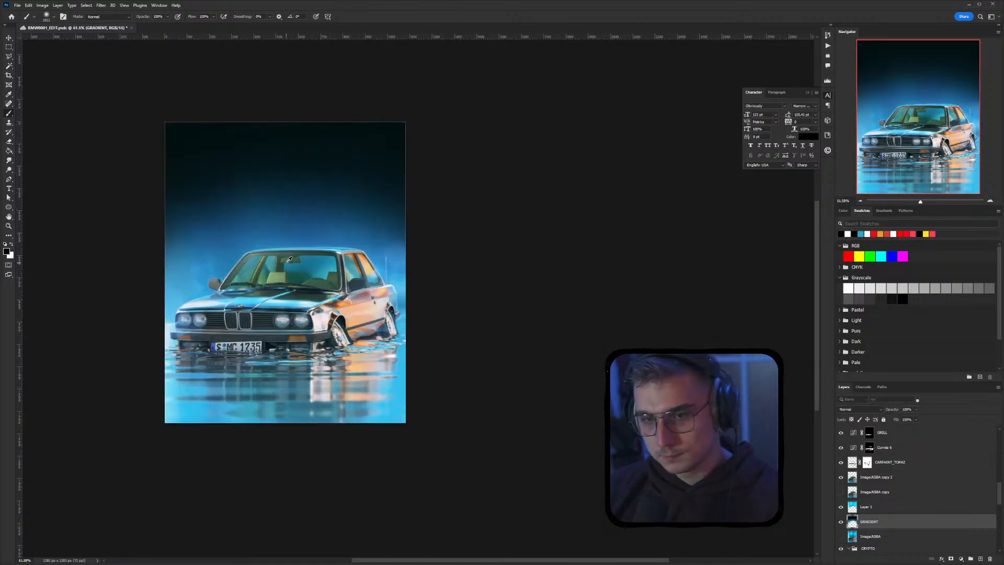
key("ctrl+m")
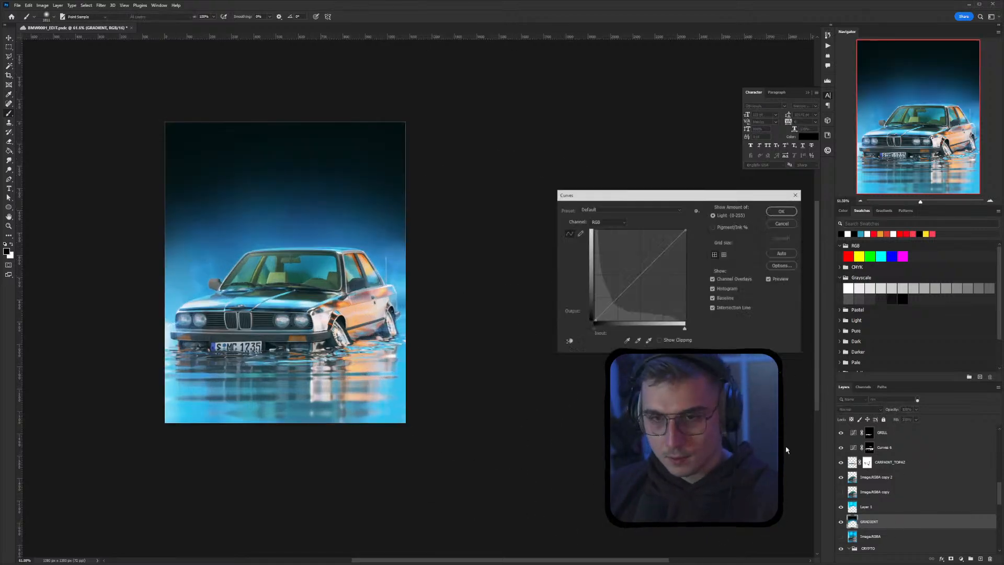
mouse_move(647, 277)
left_mouse_down()
mouse_move(641, 256)
mouse_move(649, 265)
mouse_move(631, 279)
left_mouse_up()
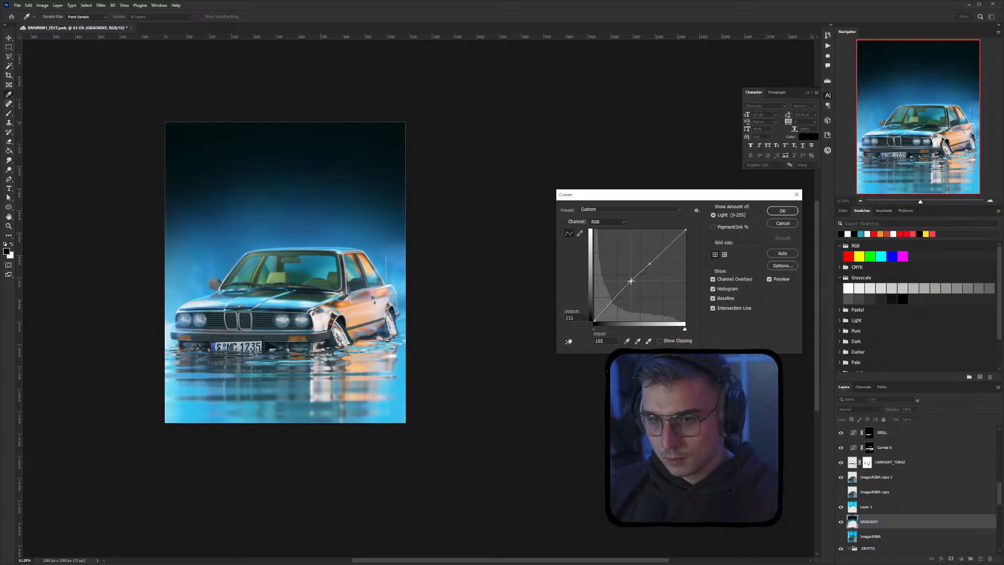
left_click(782, 211)
key("b")
key("ctrl+s")
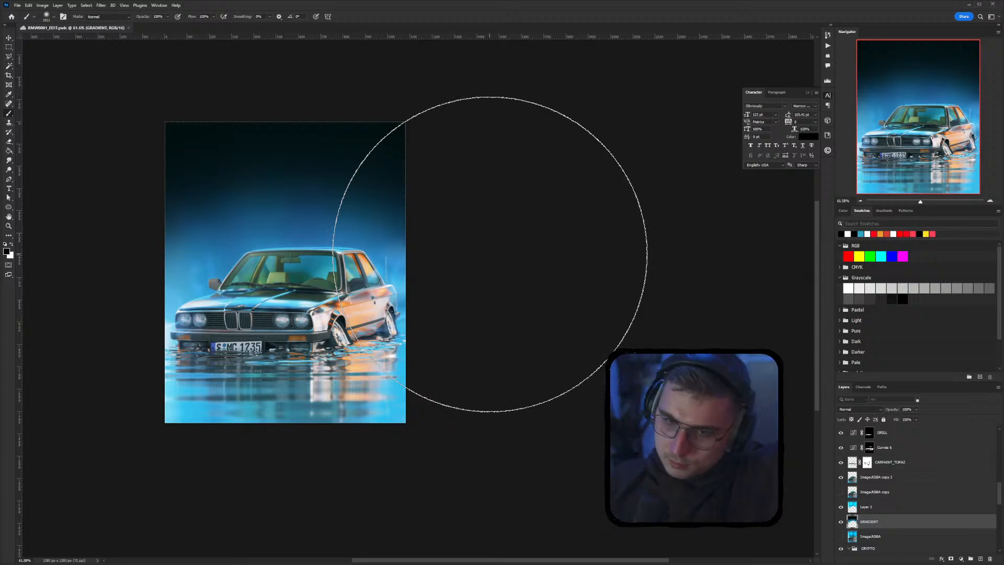
Inspect the car front, the number plate's waterline and the water reflections up close, and check the overall composition
scroll(297, 283, "up", 2, "alt")
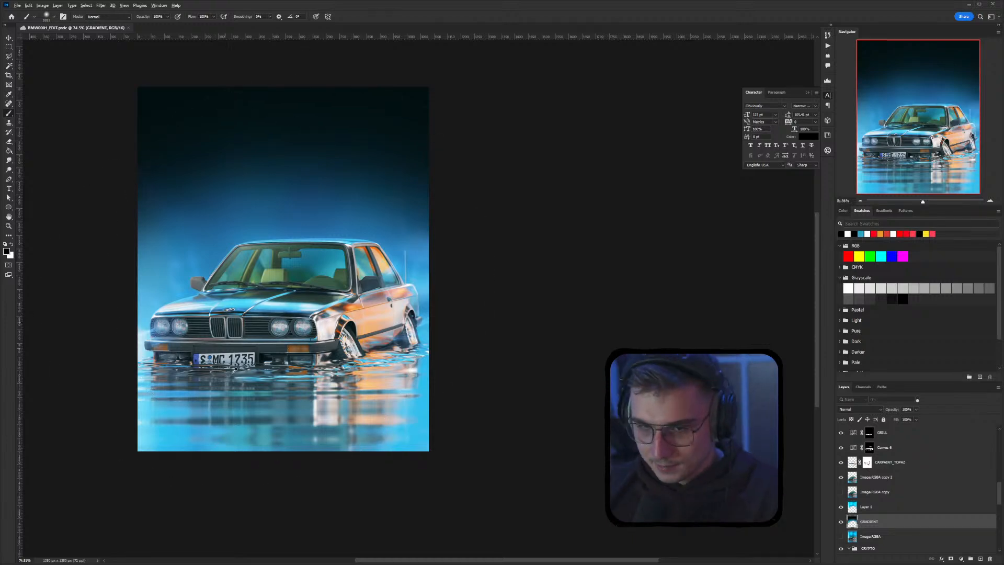
scroll(218, 327, "up", 5, "alt")
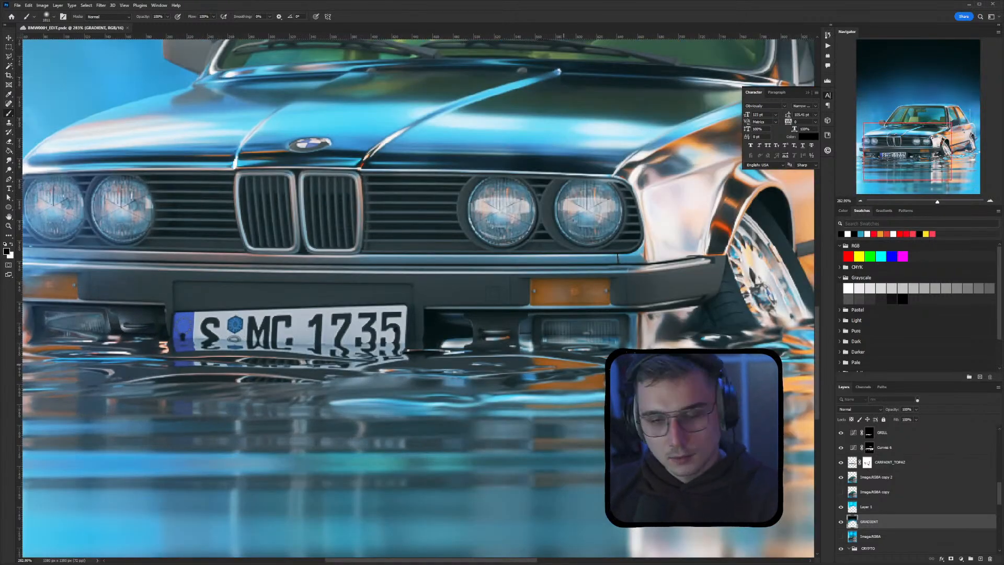
key("v")
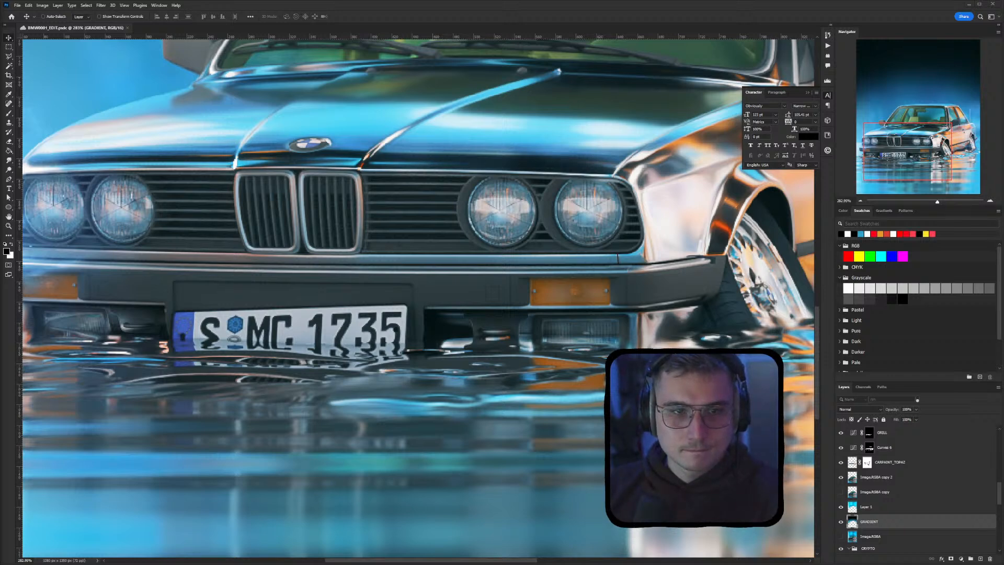
left_click_drag(381, 344, 354, 358)
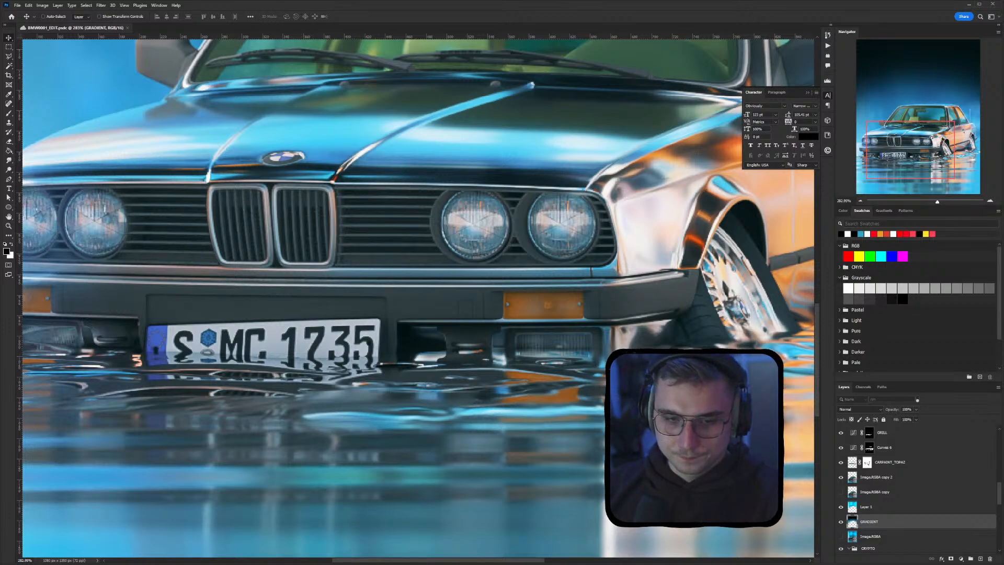
scroll(251, 358, "down", 2, "alt")
scroll(264, 371, "down", 2, "alt")
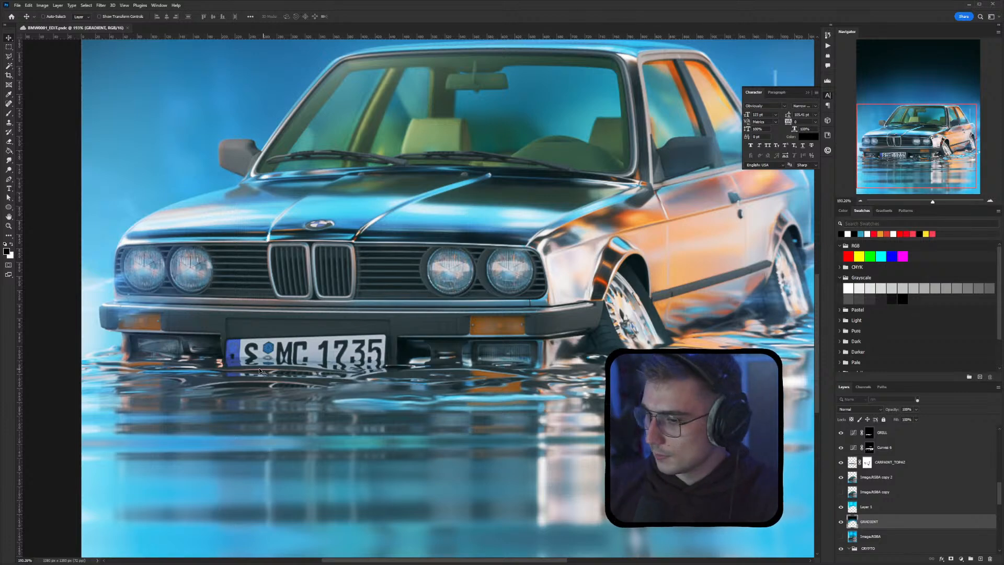
scroll(518, 296, "down", 3, "alt")
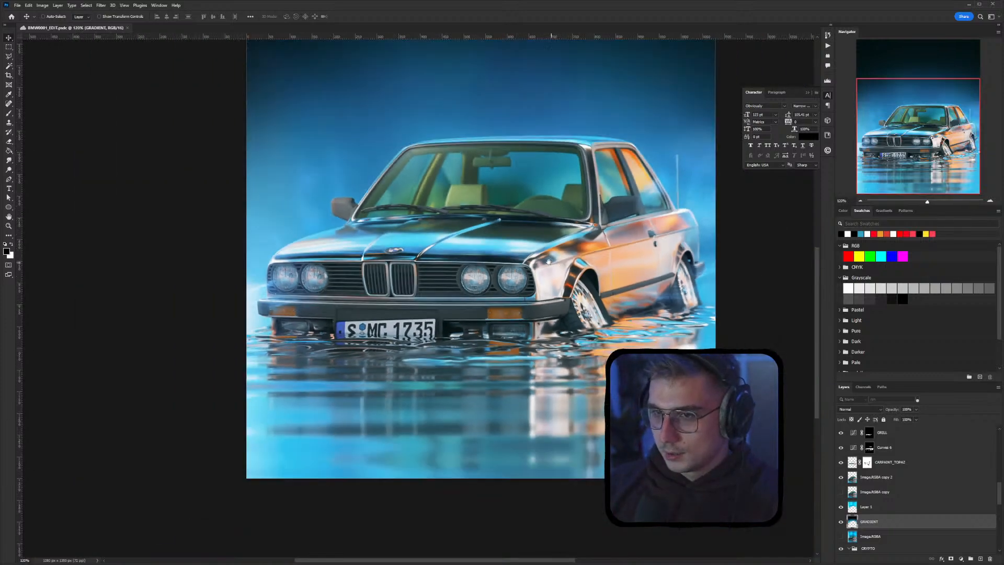
scroll(510, 306, "down", 1, "alt")
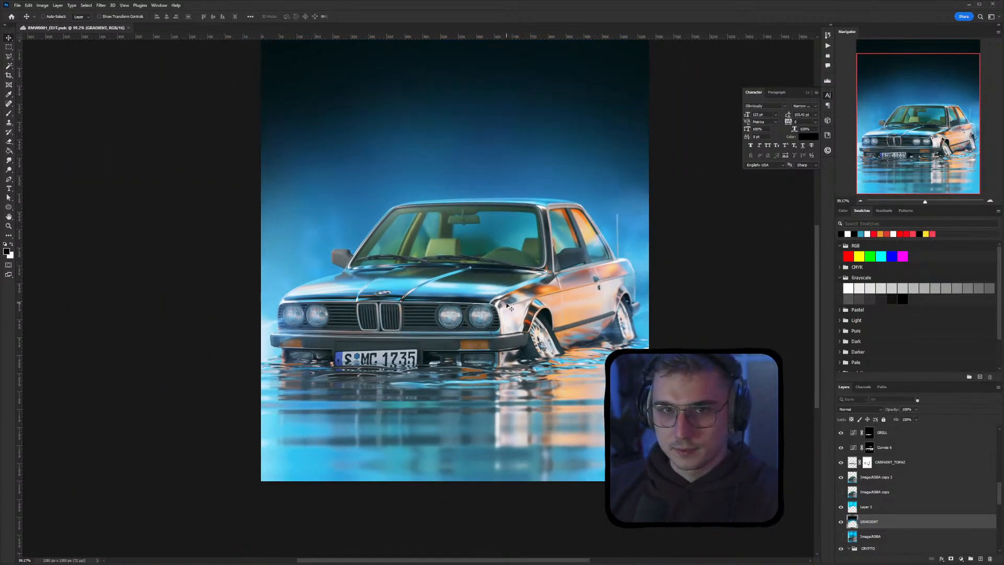
left_click_drag(528, 269, 495, 279)
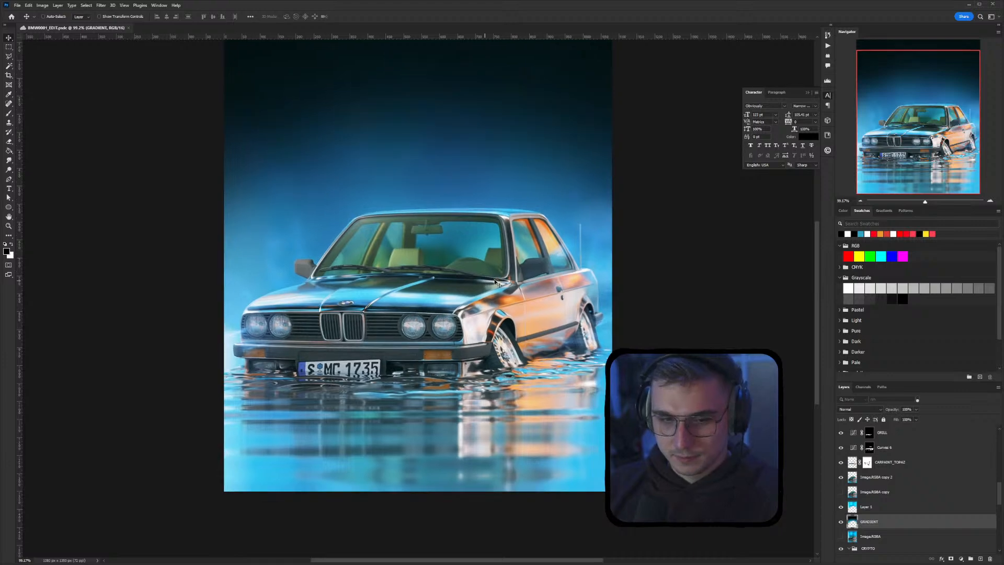
Review the Save for Web export settings with JPEG as the file format
key("ctrl+alt+shift+s")
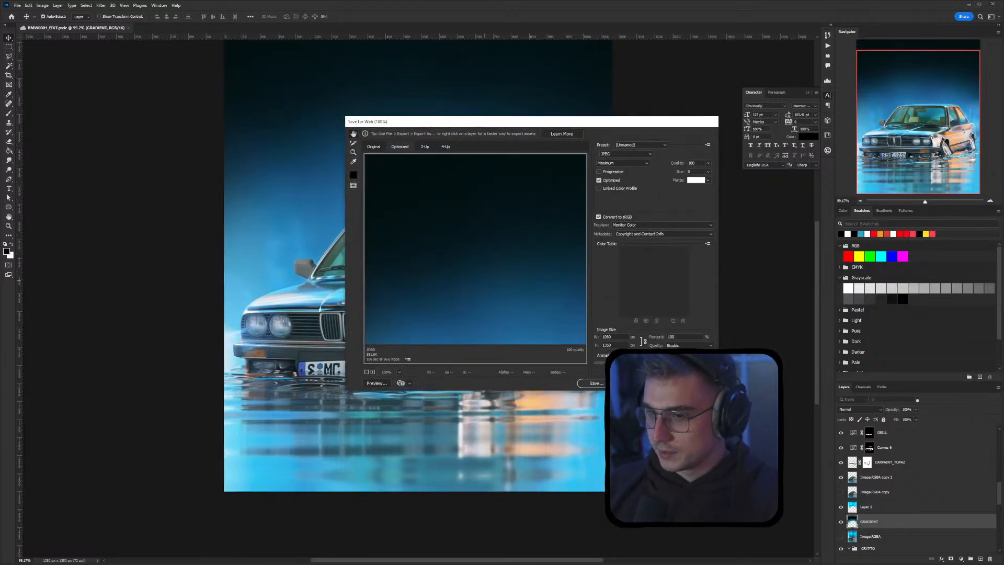
key("Escape")
left_click(17, 5)
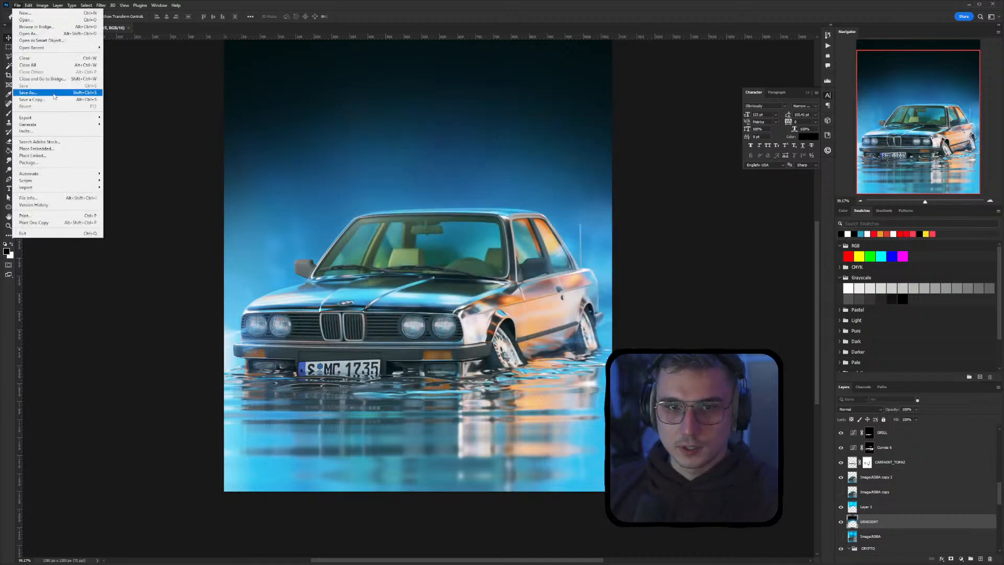
mouse_move(53, 121)
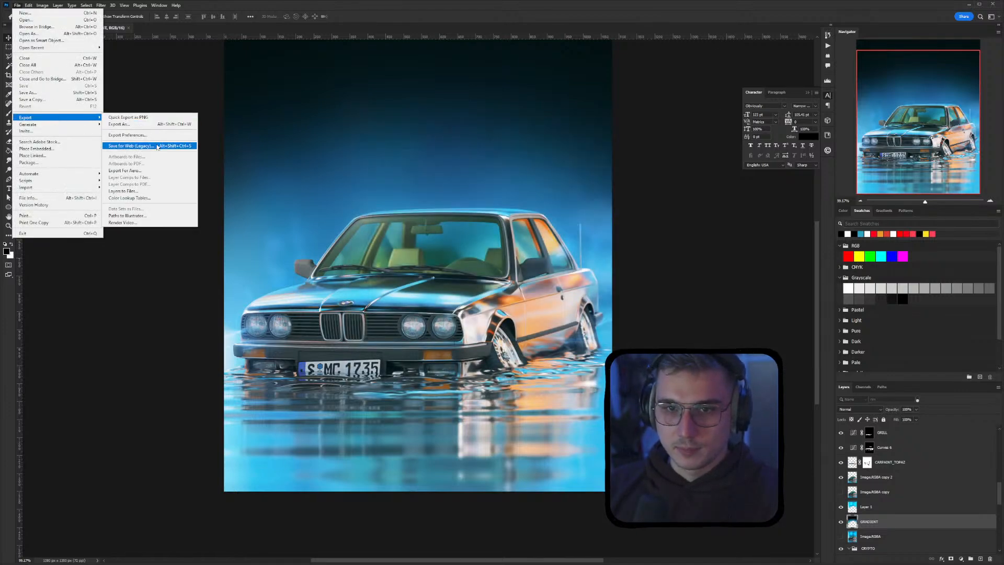
left_click(188, 146)
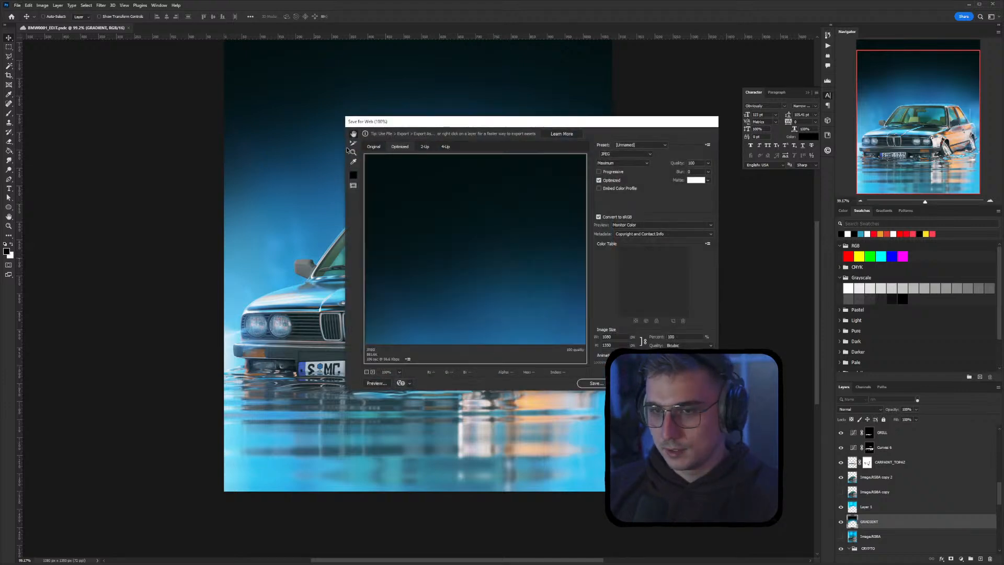
left_click_drag(345, 117, 226, 81)
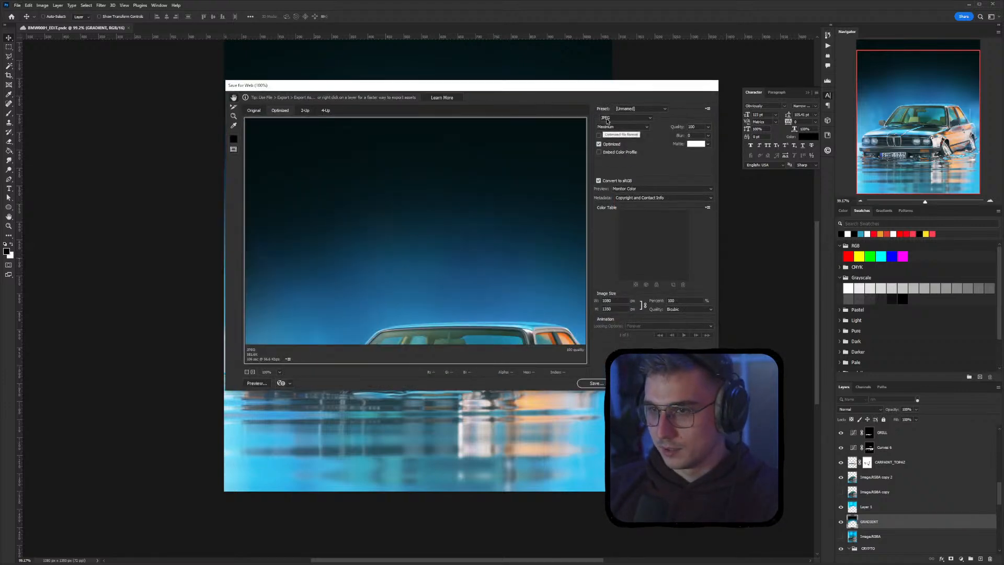
left_click(623, 119)
left_click(623, 129)
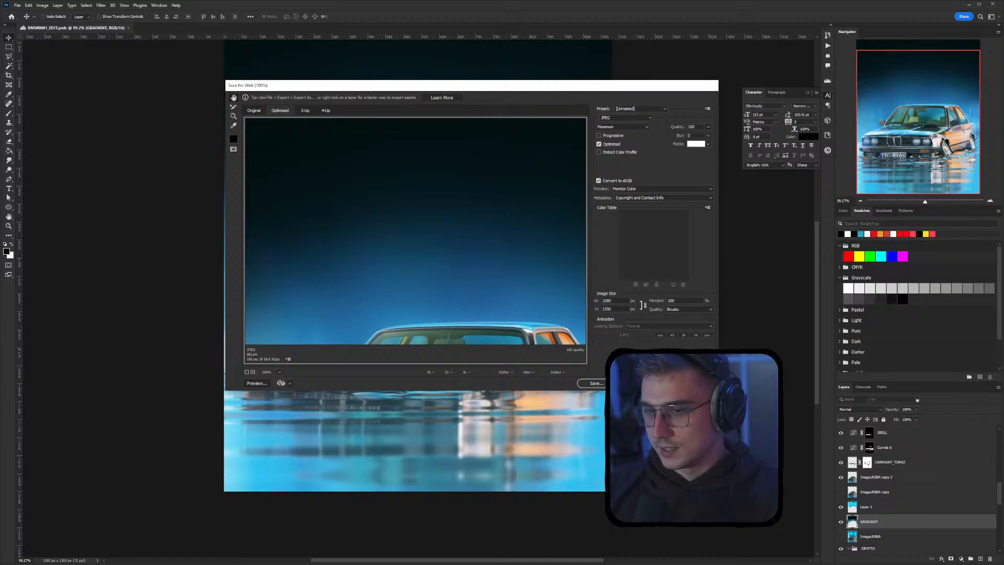
key("Escape")
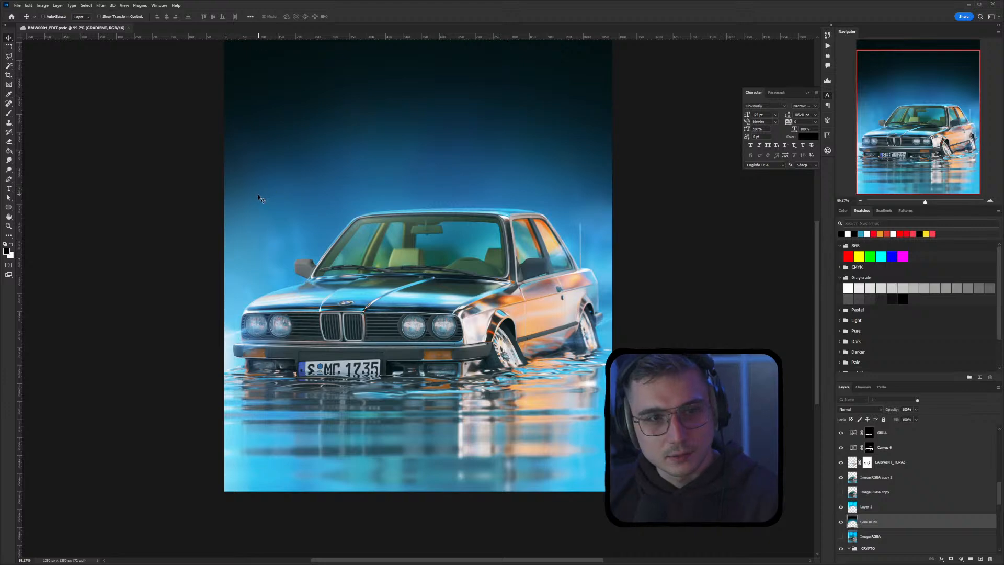
left_click(807, 93)
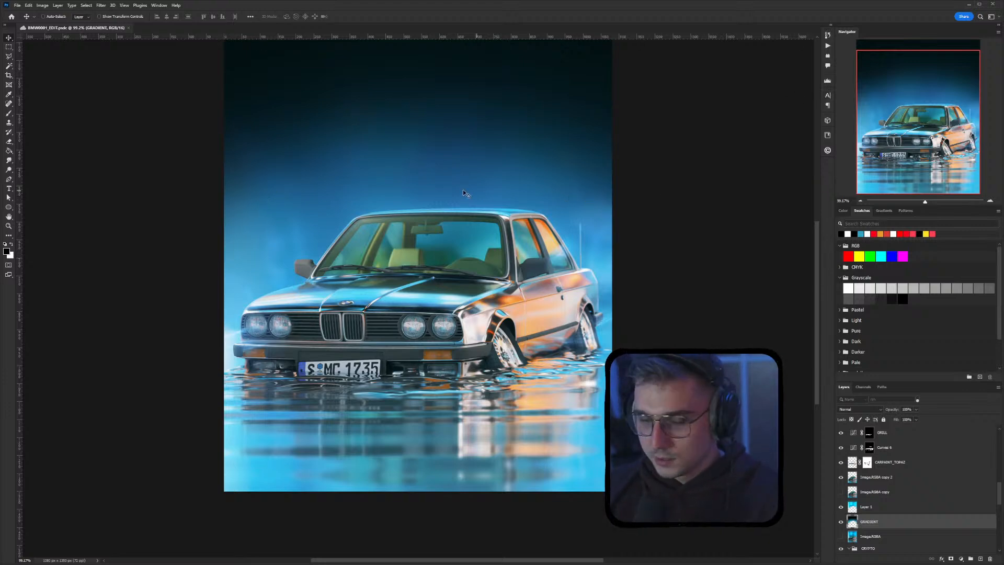